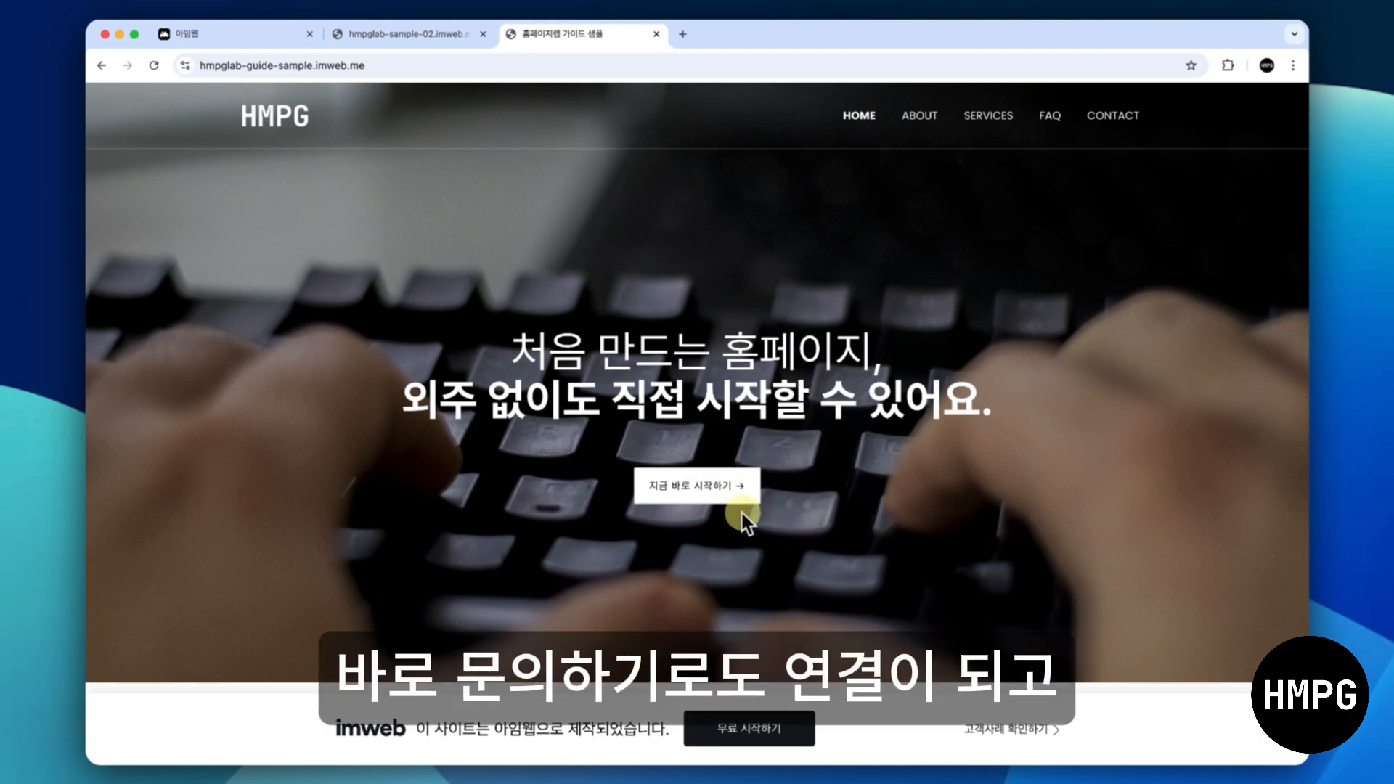
Examine the sample homepage's sections from the hero through brand introduction, statistics, portfolio, customer reviews and services to the closing call-to-action and footer
scroll(741, 516, "down", 5)
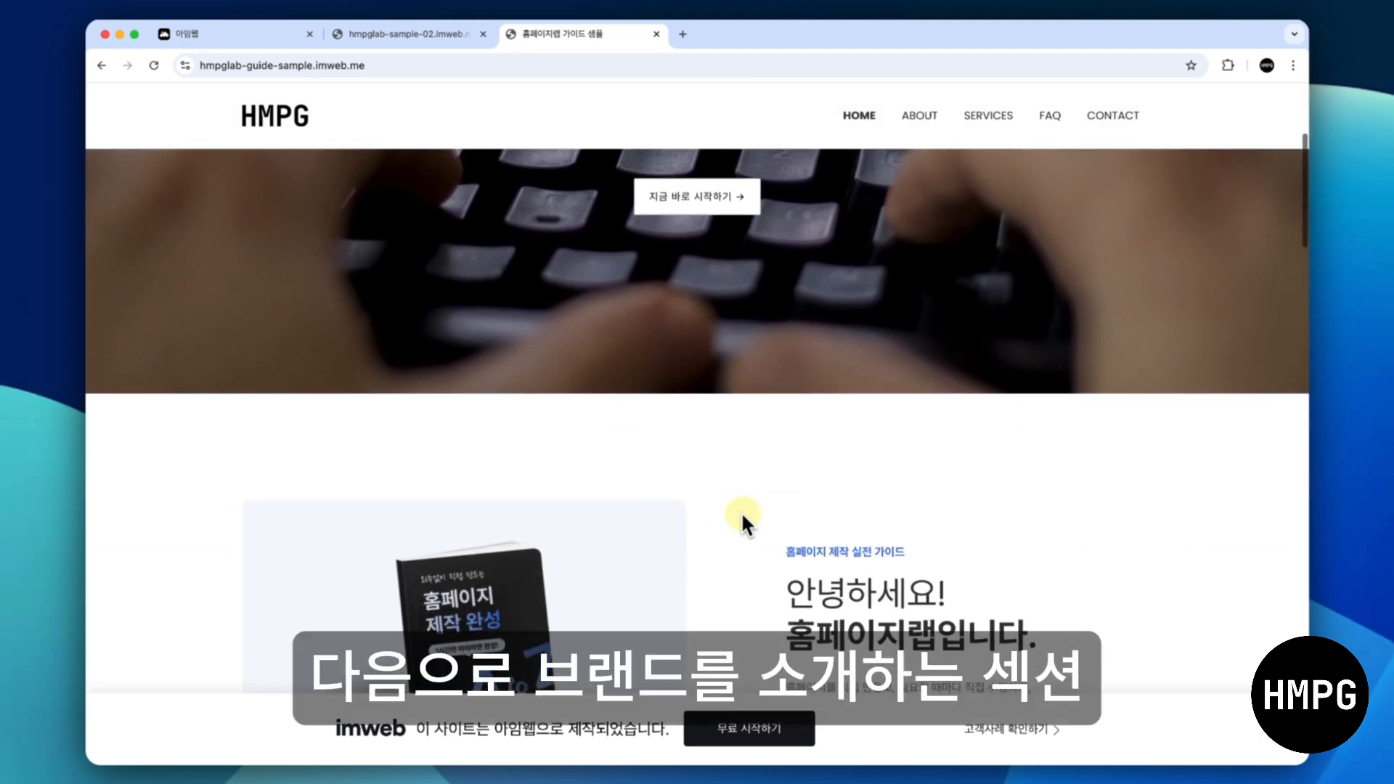
scroll(742, 517, "down", 5)
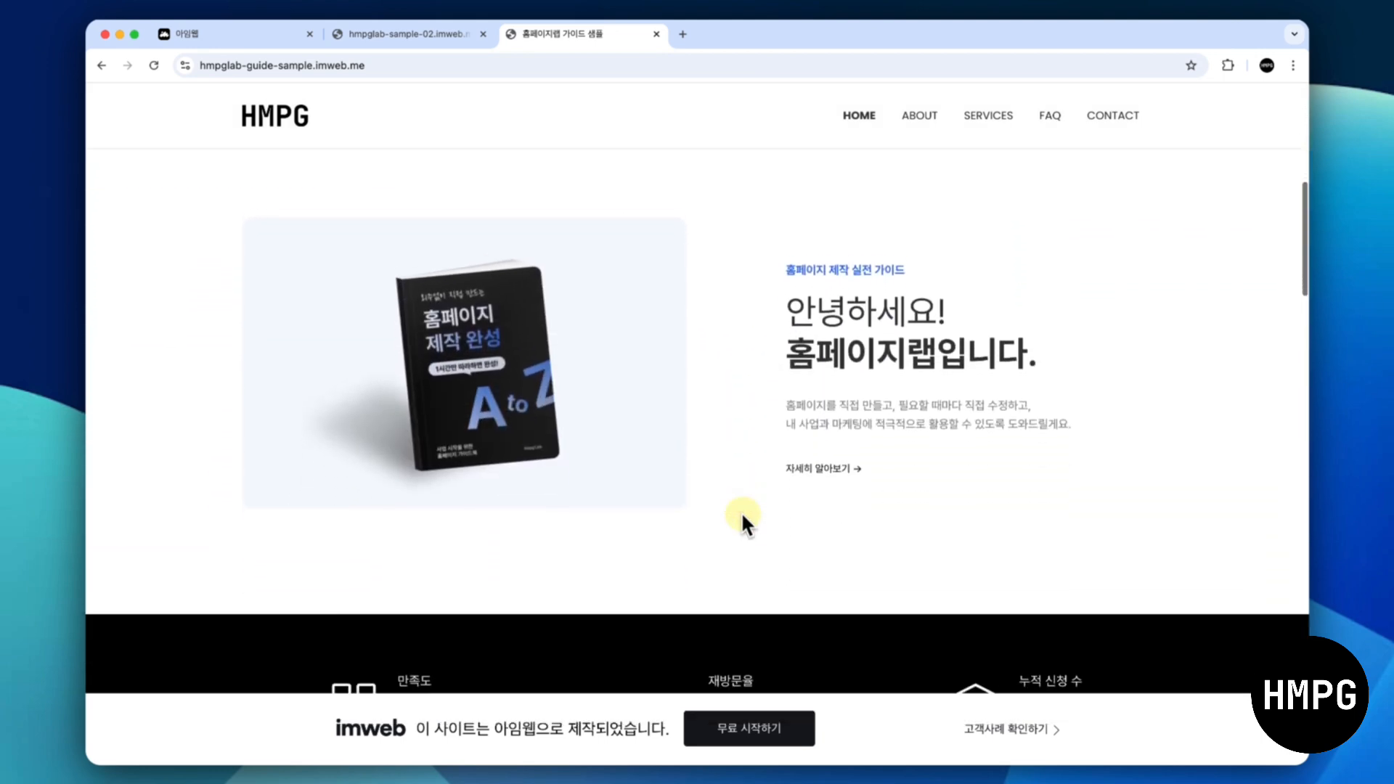
scroll(742, 515, "down", 3)
scroll(742, 515, "down", 1)
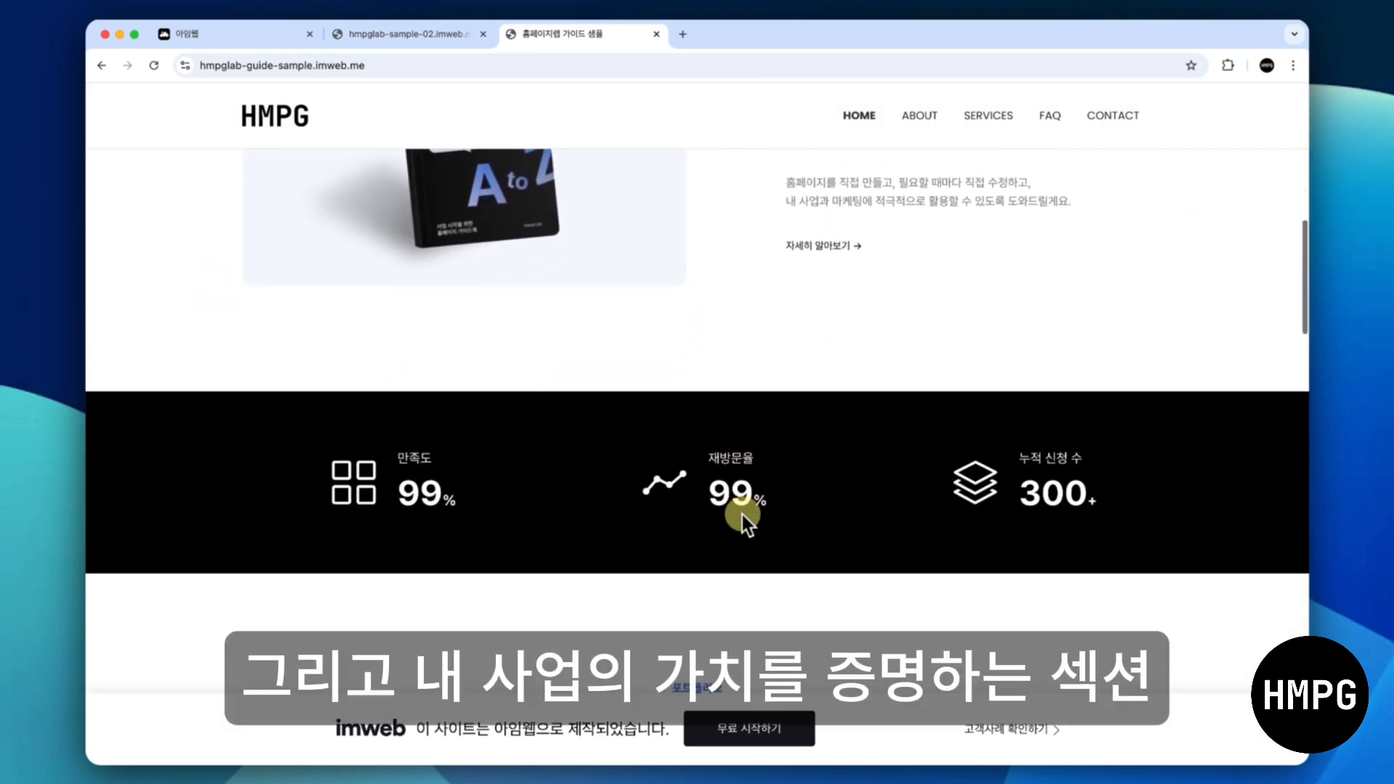
scroll(742, 516, "down", 3)
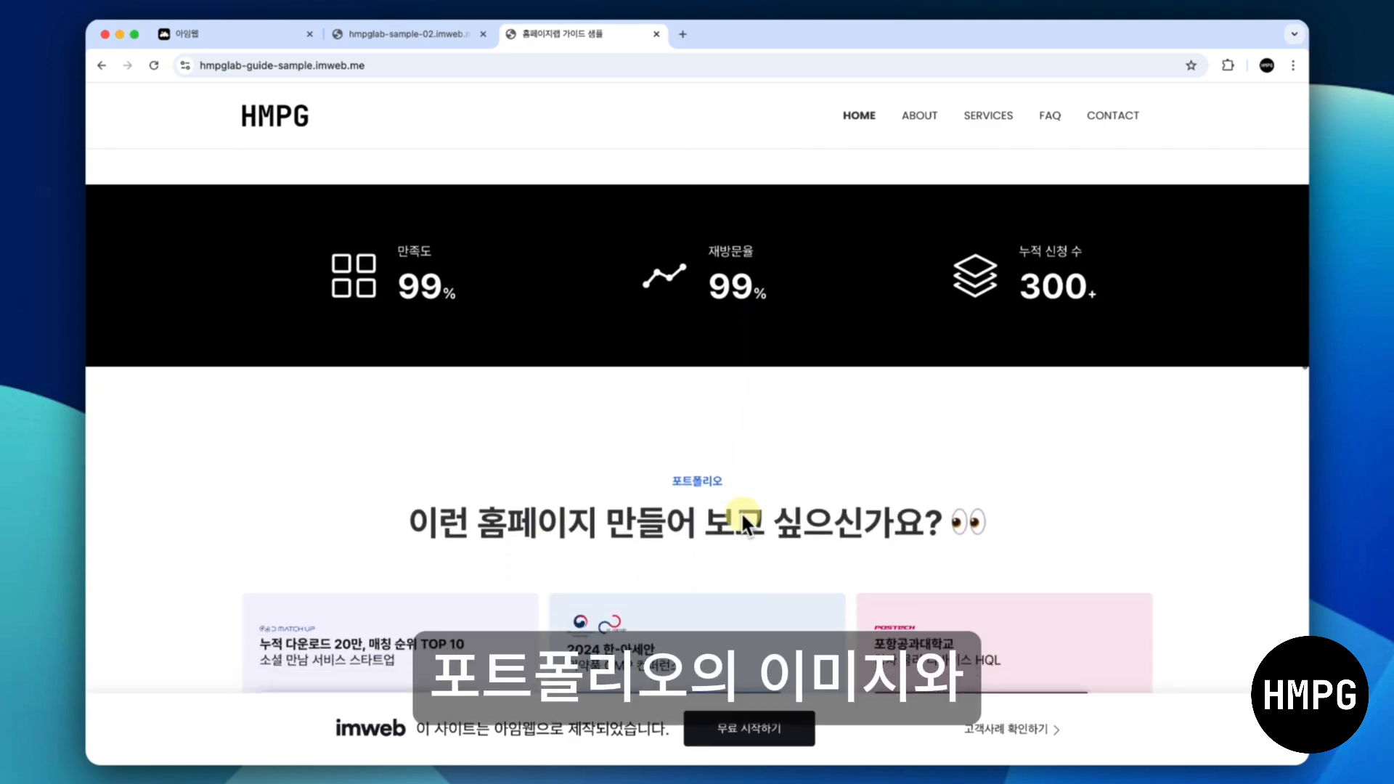
scroll(741, 517, "down", 10)
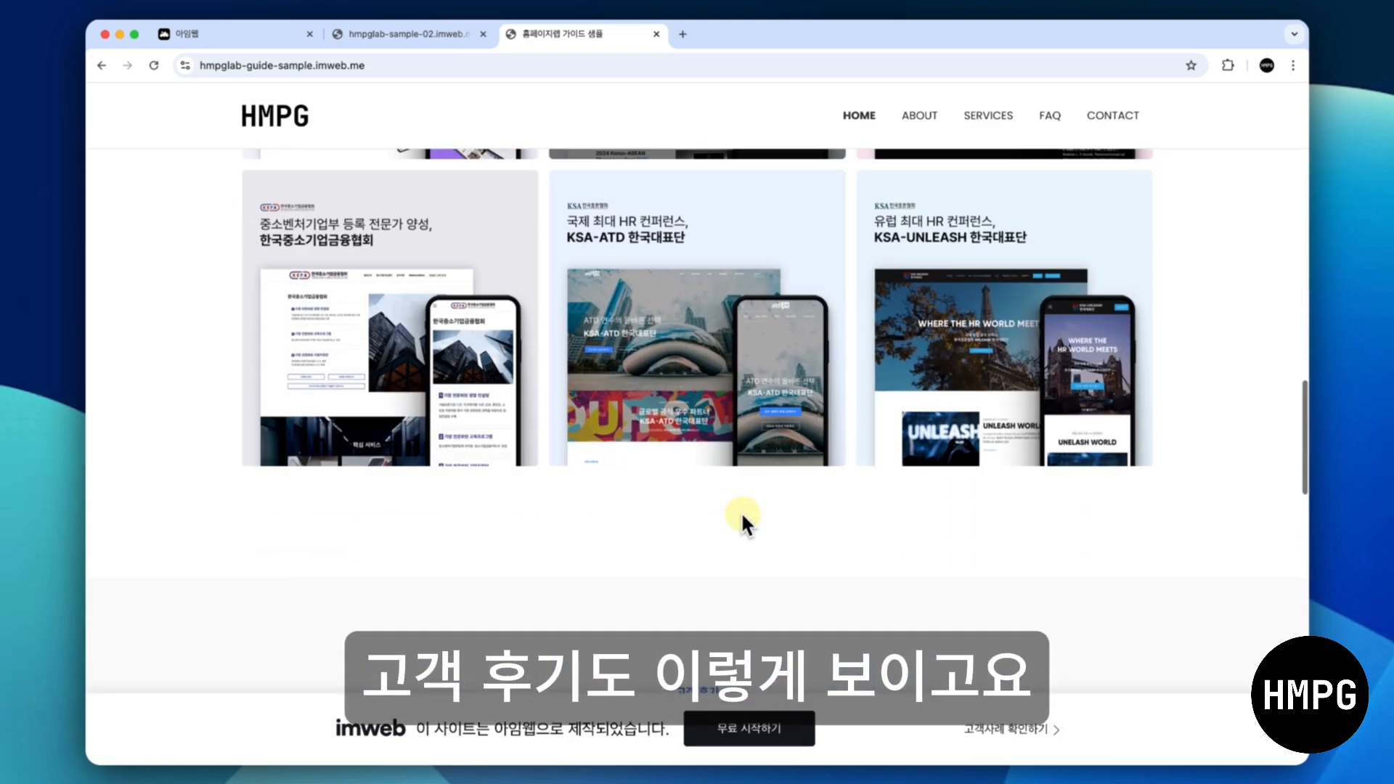
scroll(740, 515, "down", 4)
scroll(741, 515, "down", 3)
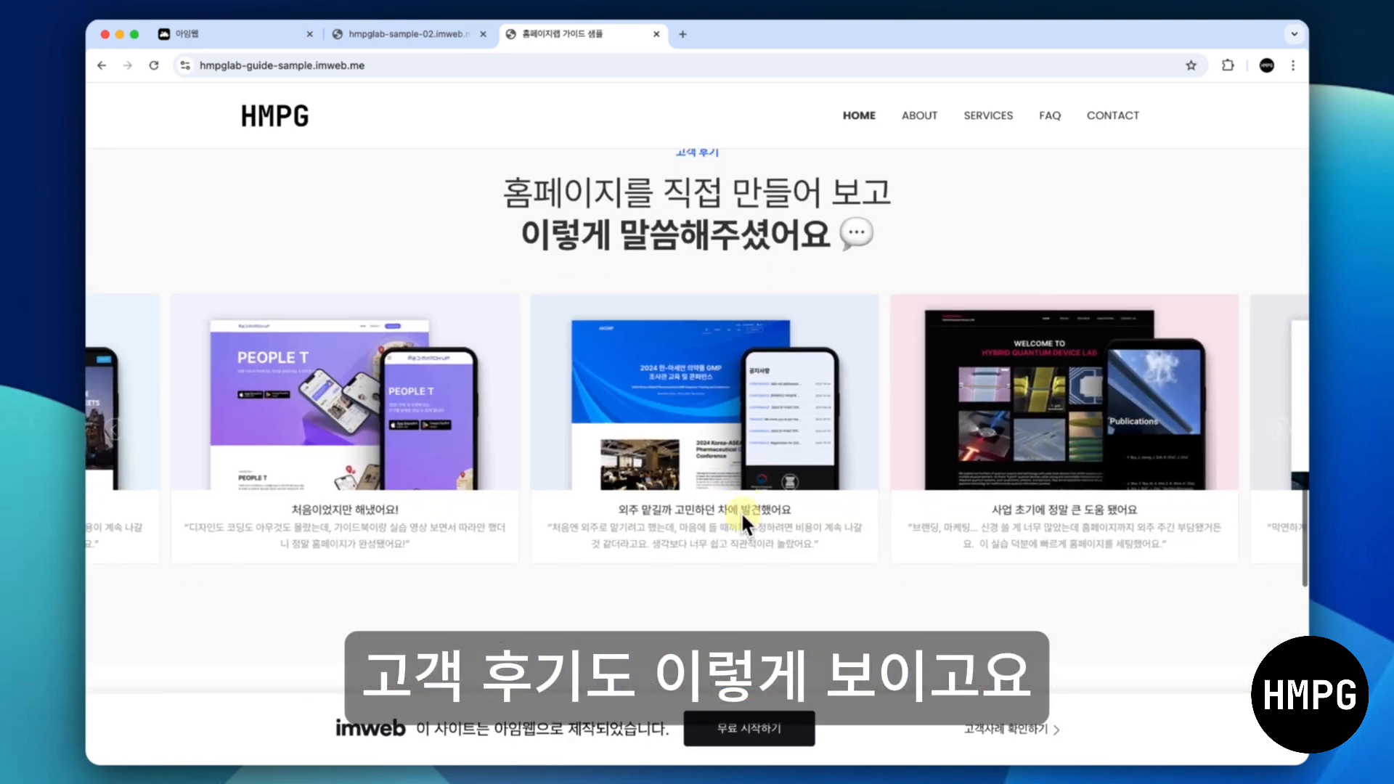
scroll(740, 511, "down", 7)
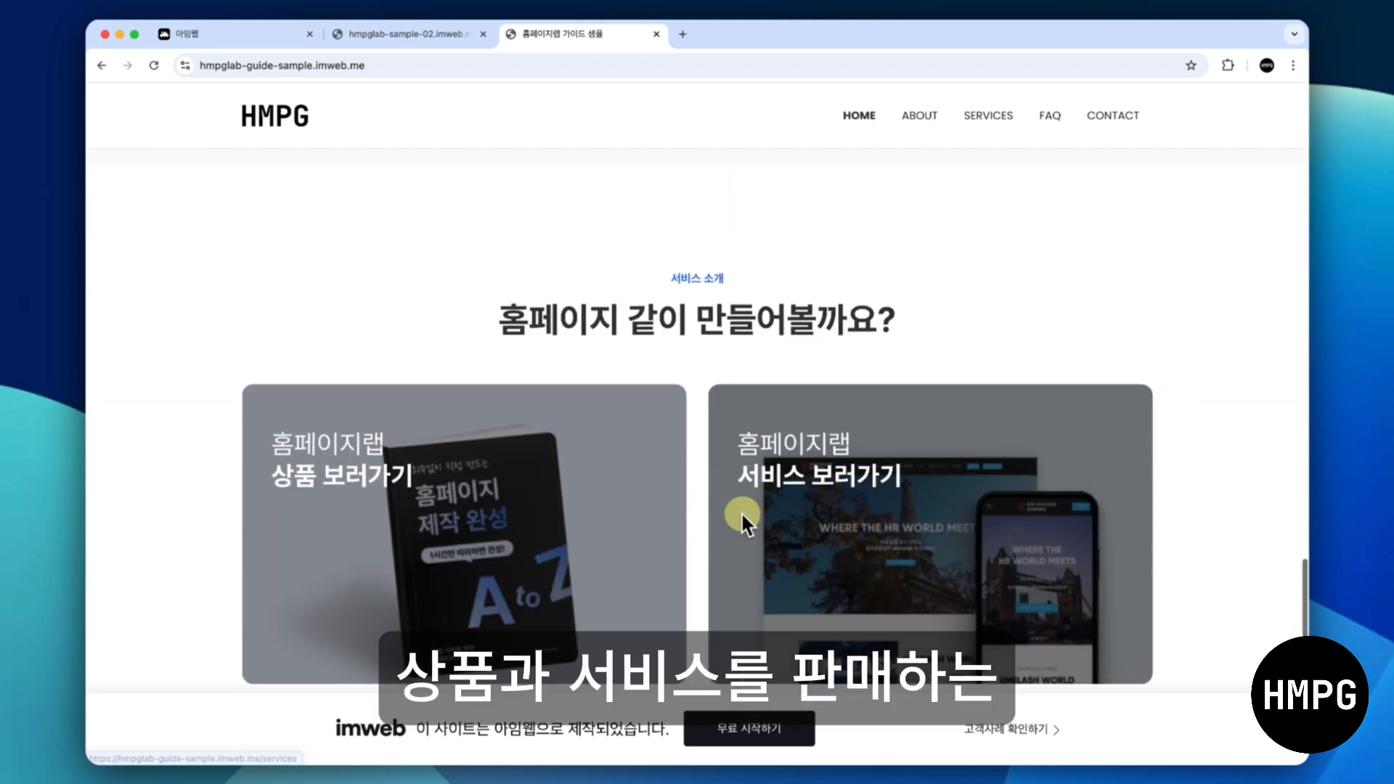
scroll(740, 511, "down", 1)
scroll(740, 511, "down", 1)
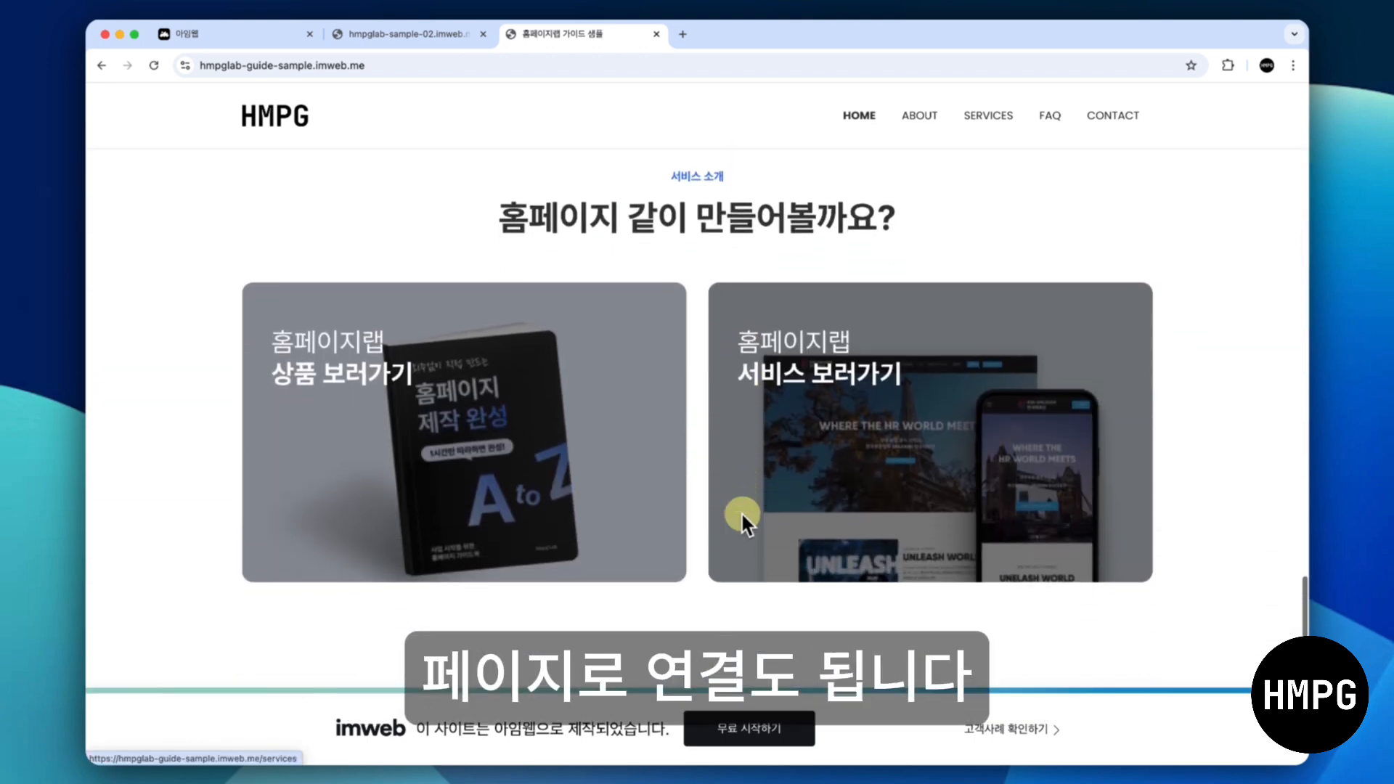
scroll(740, 511, "down", 4)
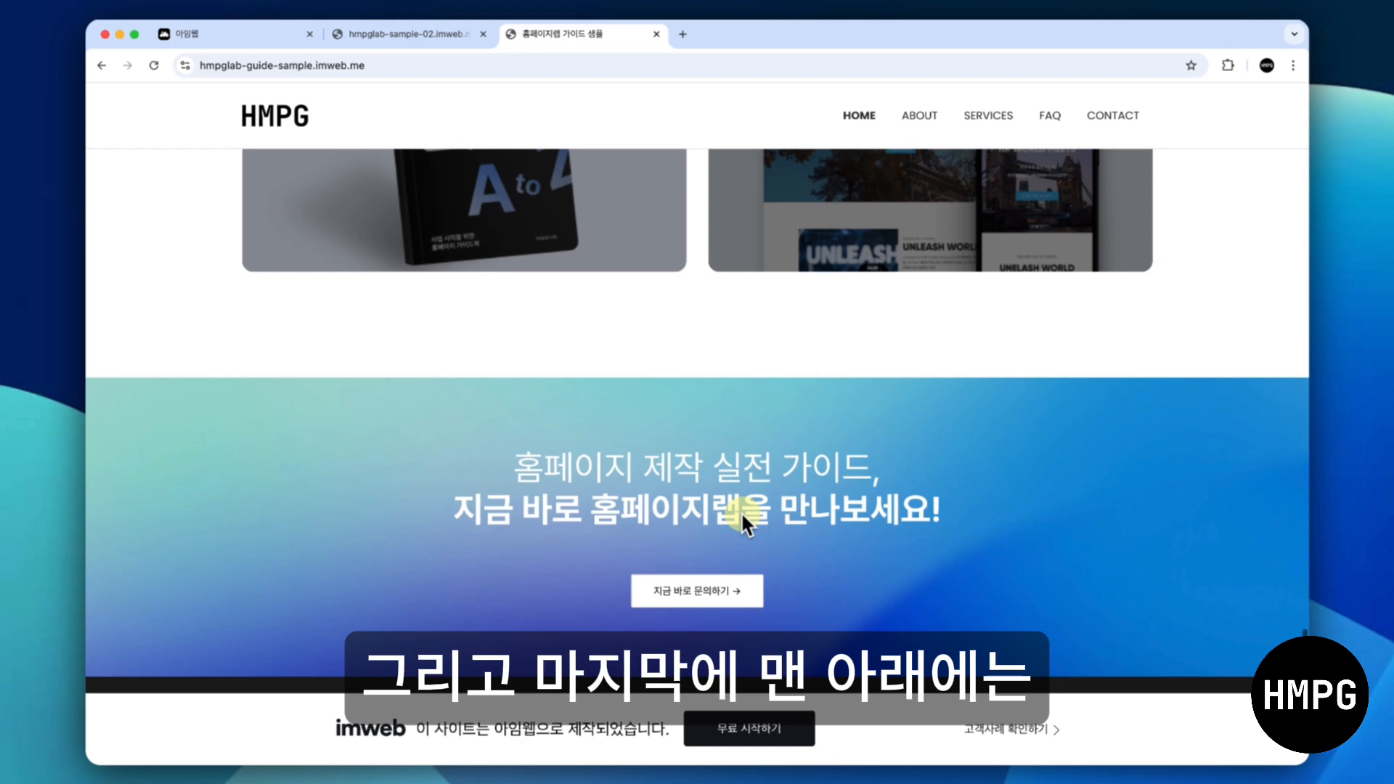
scroll(740, 511, "down", 2)
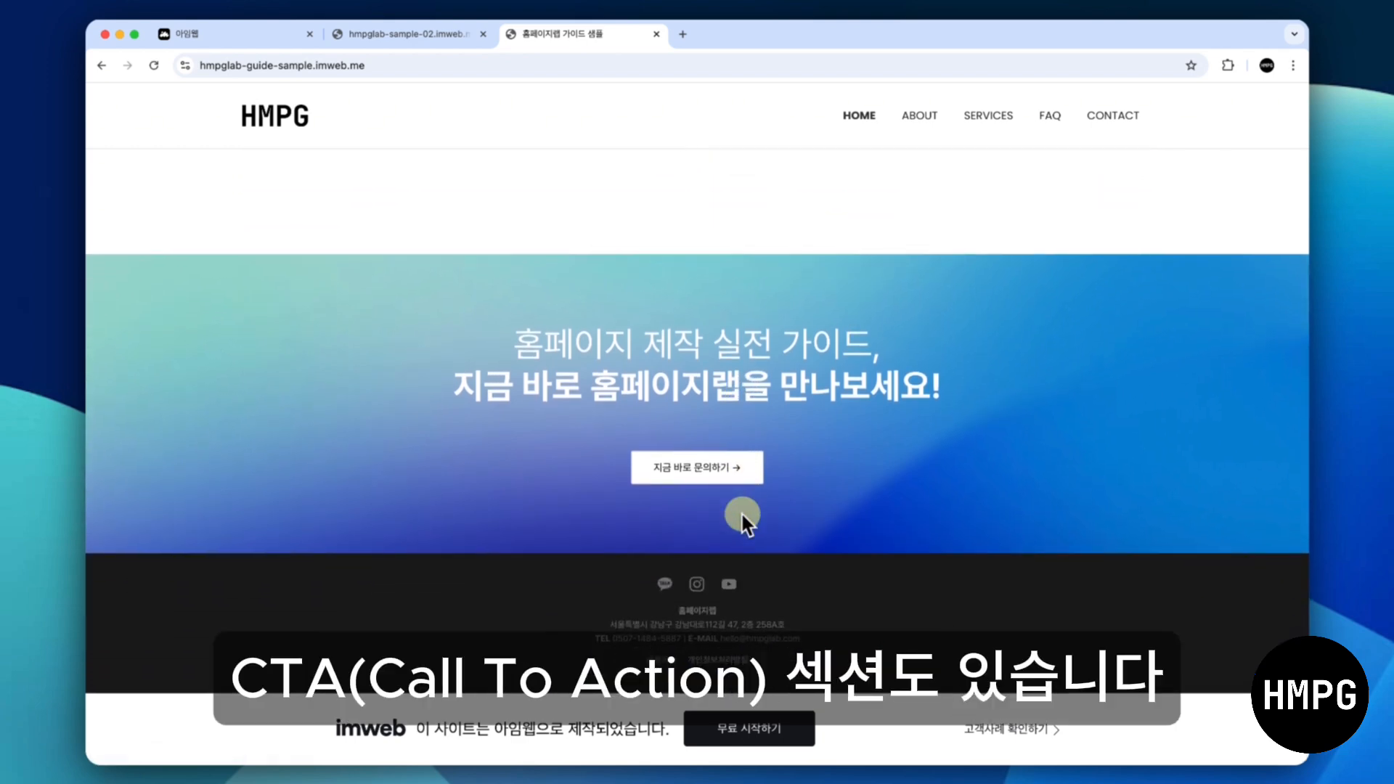
scroll(741, 511, "up", 15)
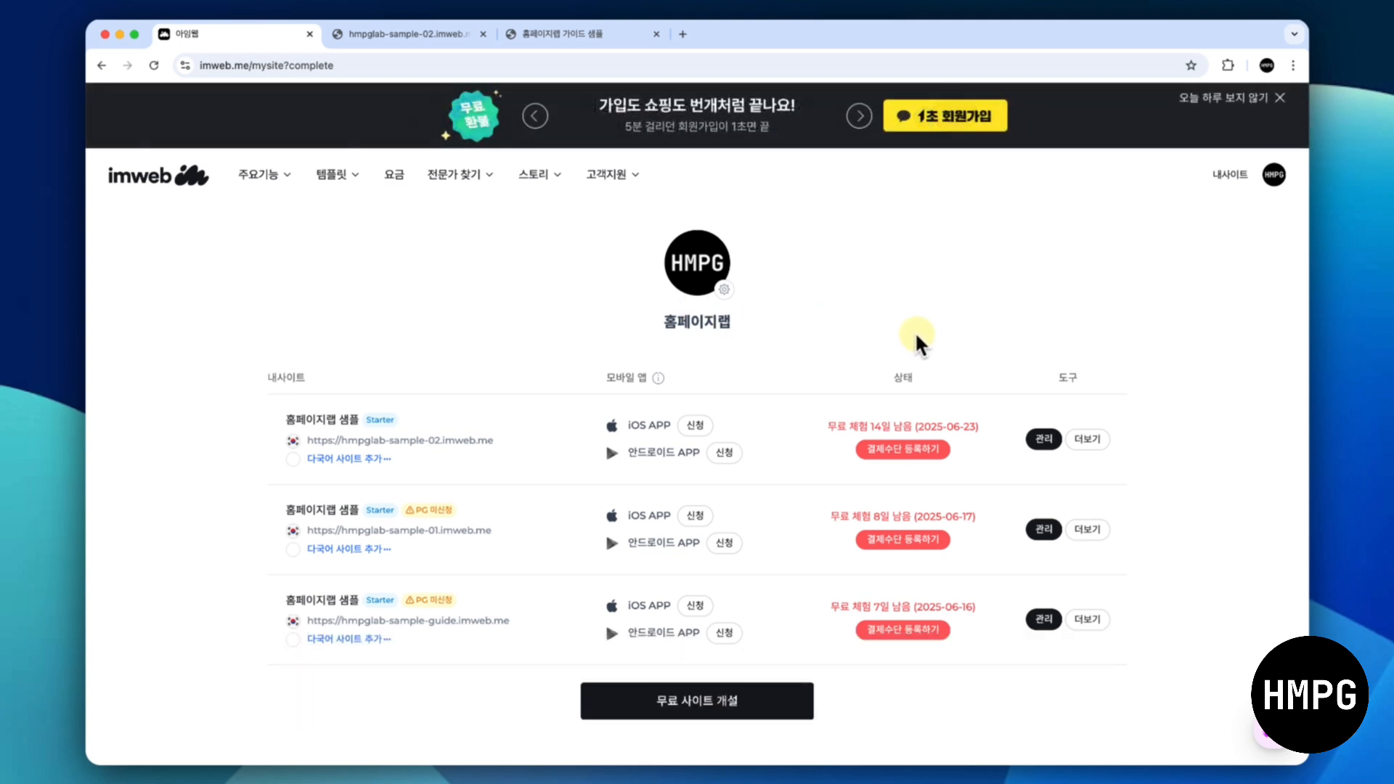
Open the hmpglab-sample-02 site in design mode (디자인 모드) and bring up its common design settings (공통 디자인 설정)
left_click(1097, 434)
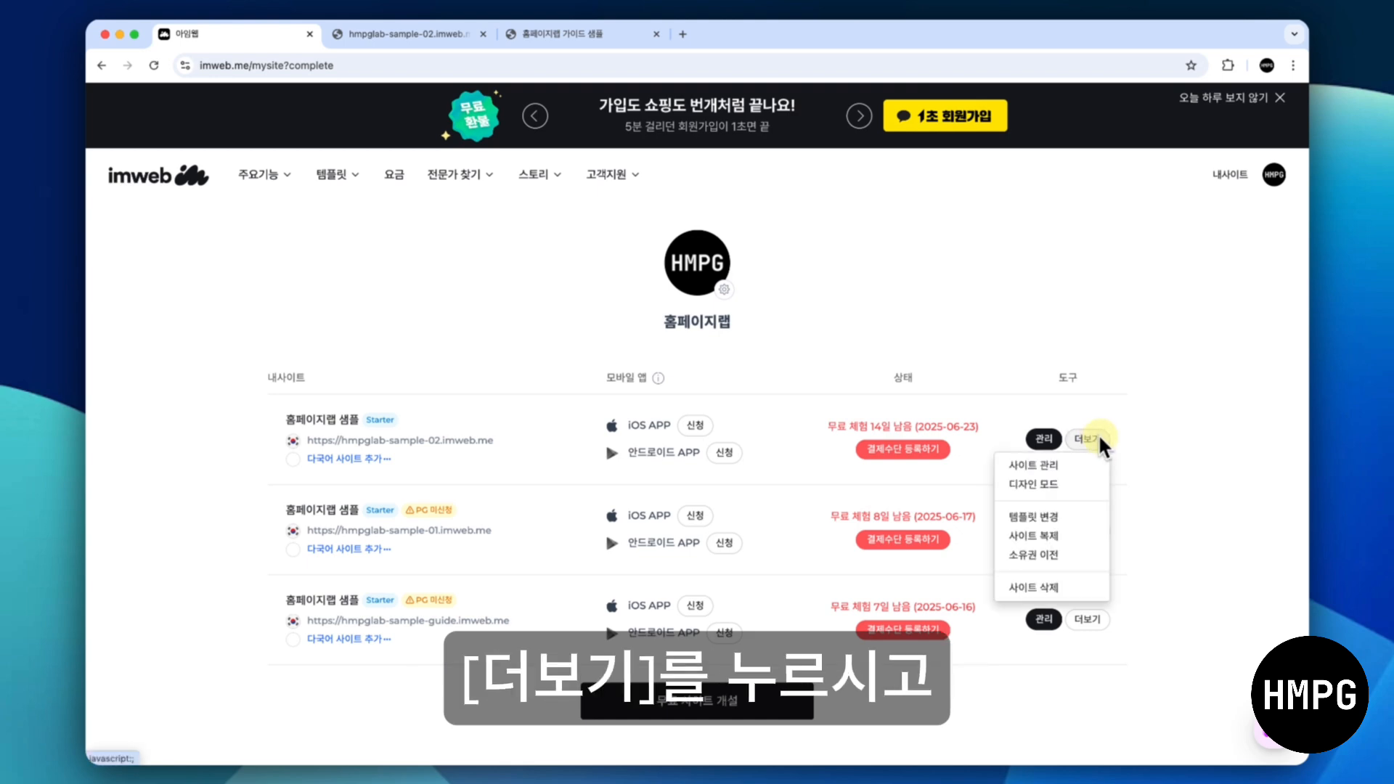
left_click(1071, 480)
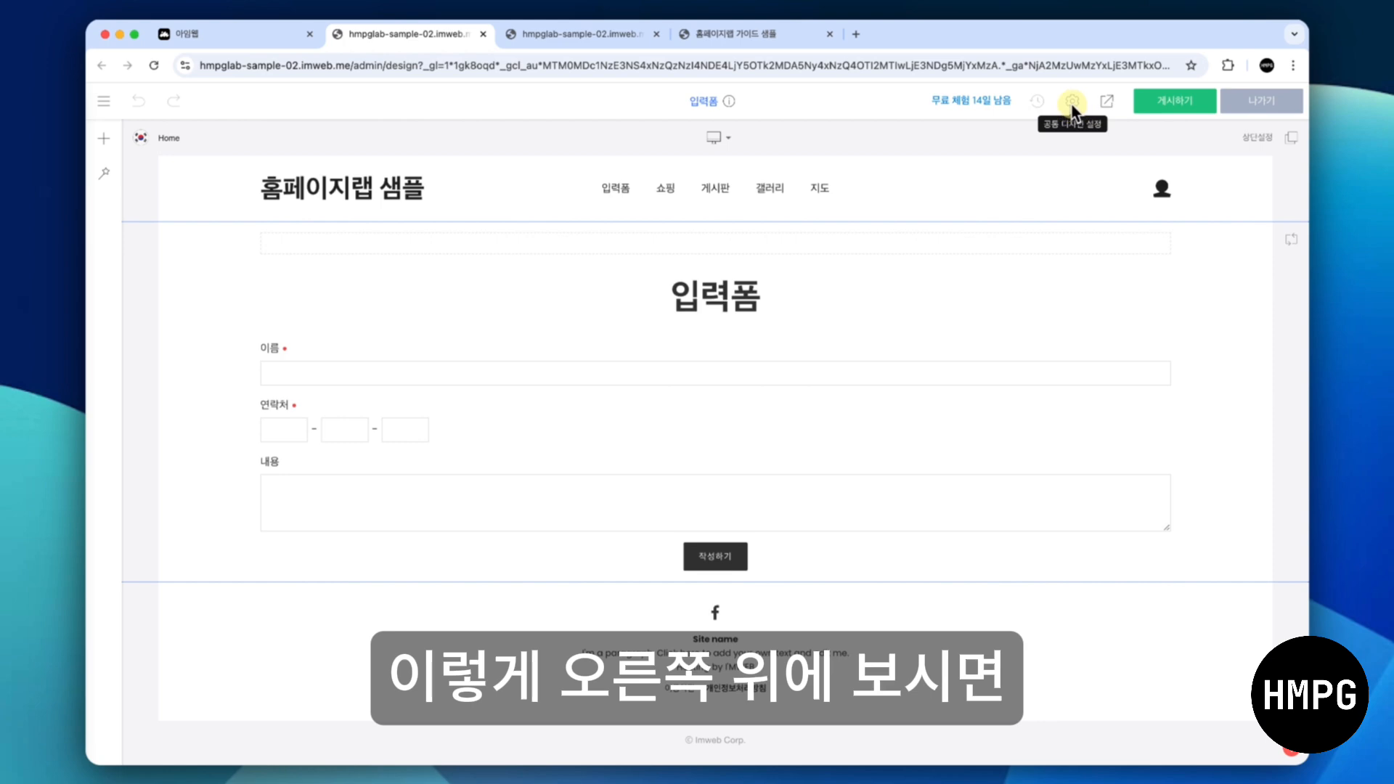
left_click(1071, 103)
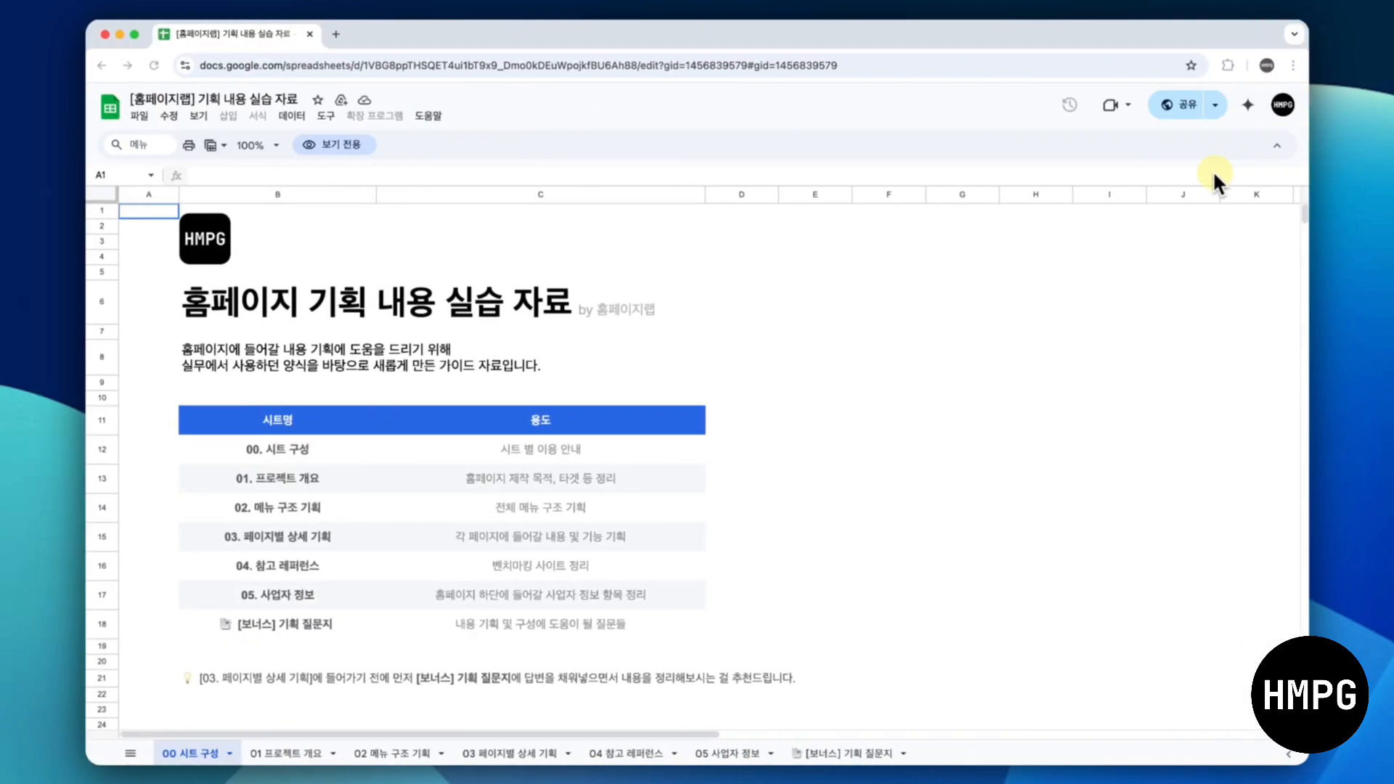
Copy the main (메인) brand color code #2e73e6 from the 01 프로젝트 개요 sheet of the Google Sheets planning document
left_click(286, 753)
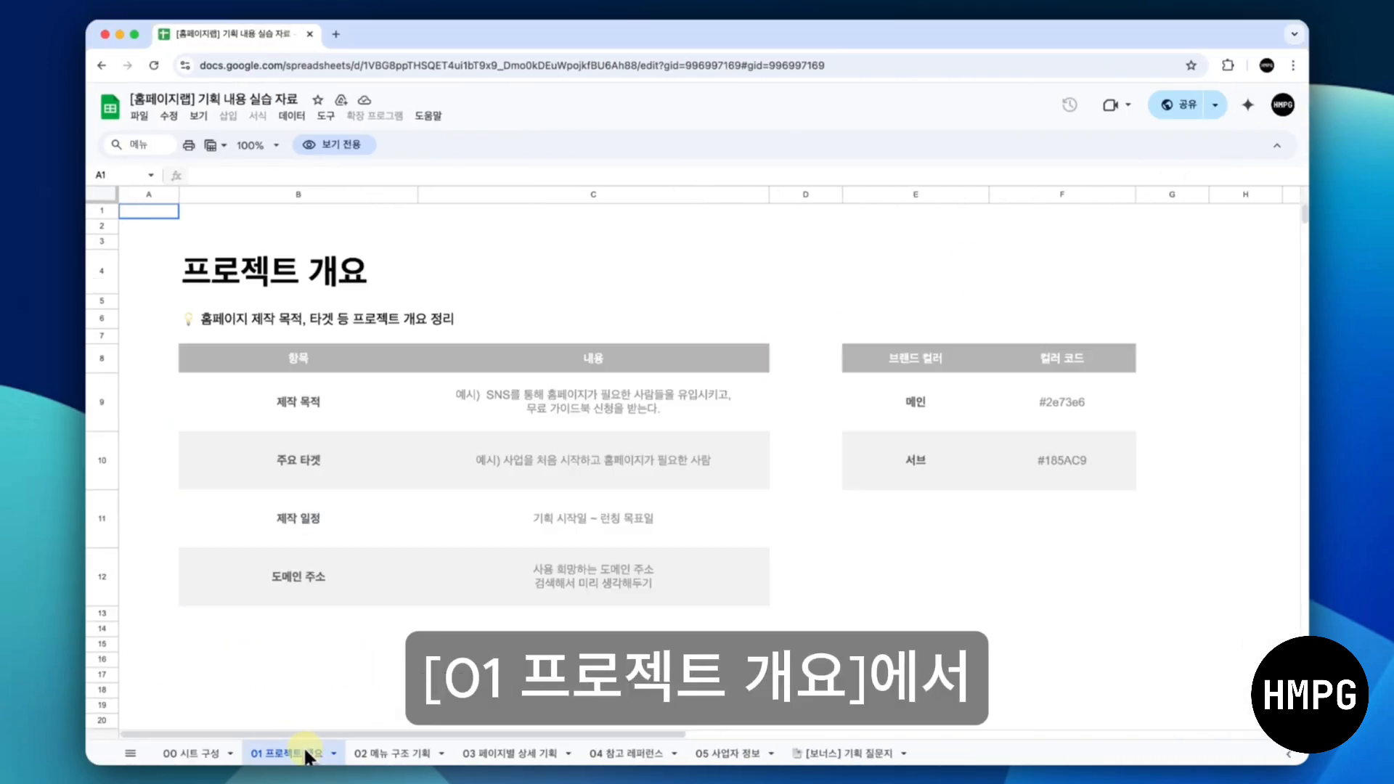
left_click(1029, 407)
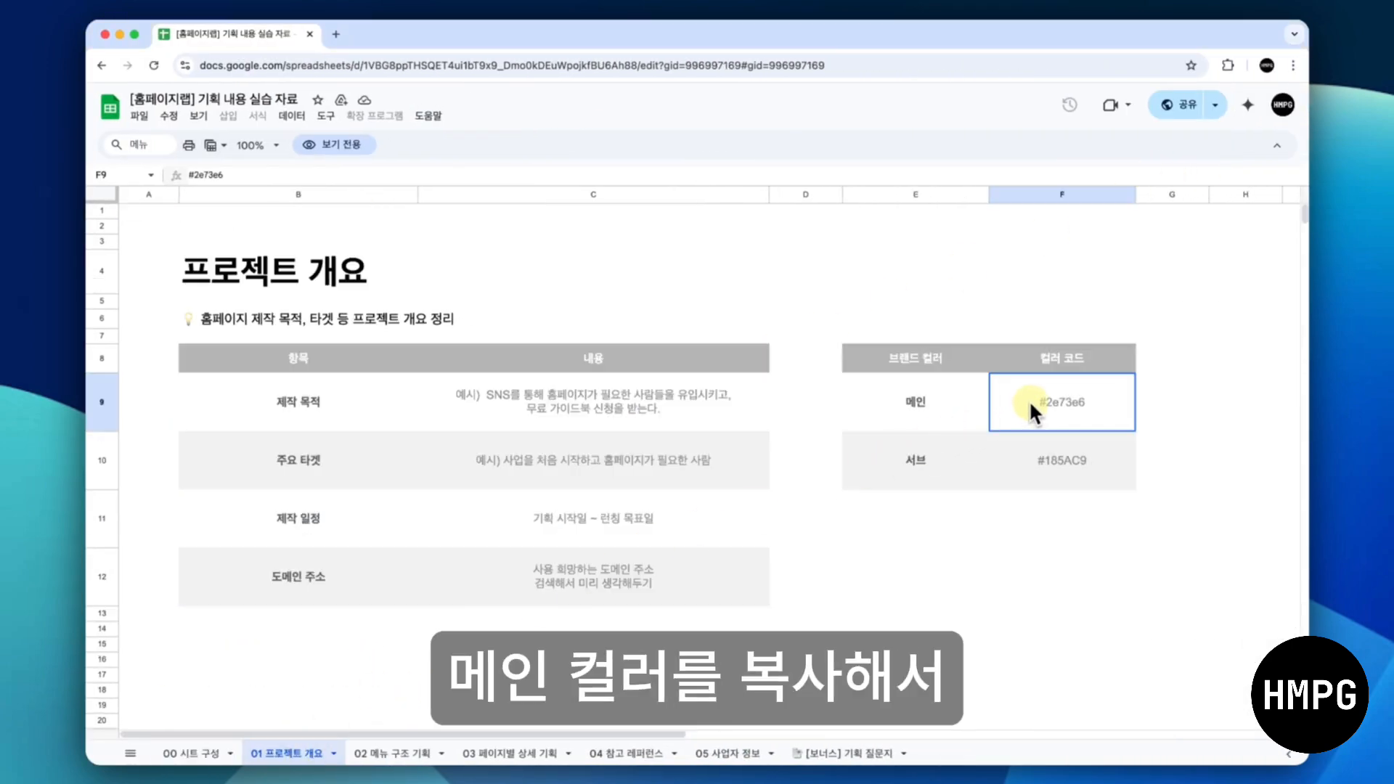
double_click(1042, 399)
key("super+c")
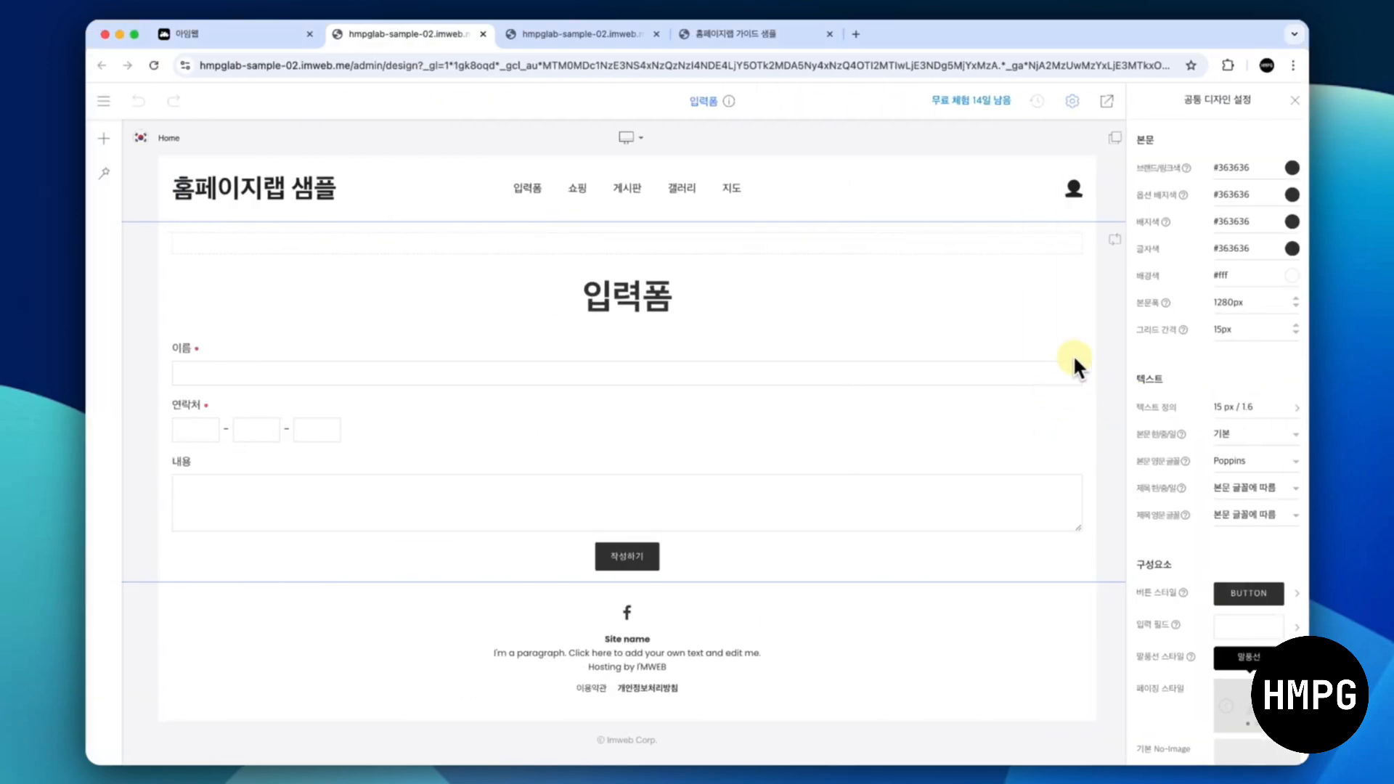
Set the brand/link color in imweb's common design settings to the copied #2e73e6
left_click(1231, 169)
key("super+v")
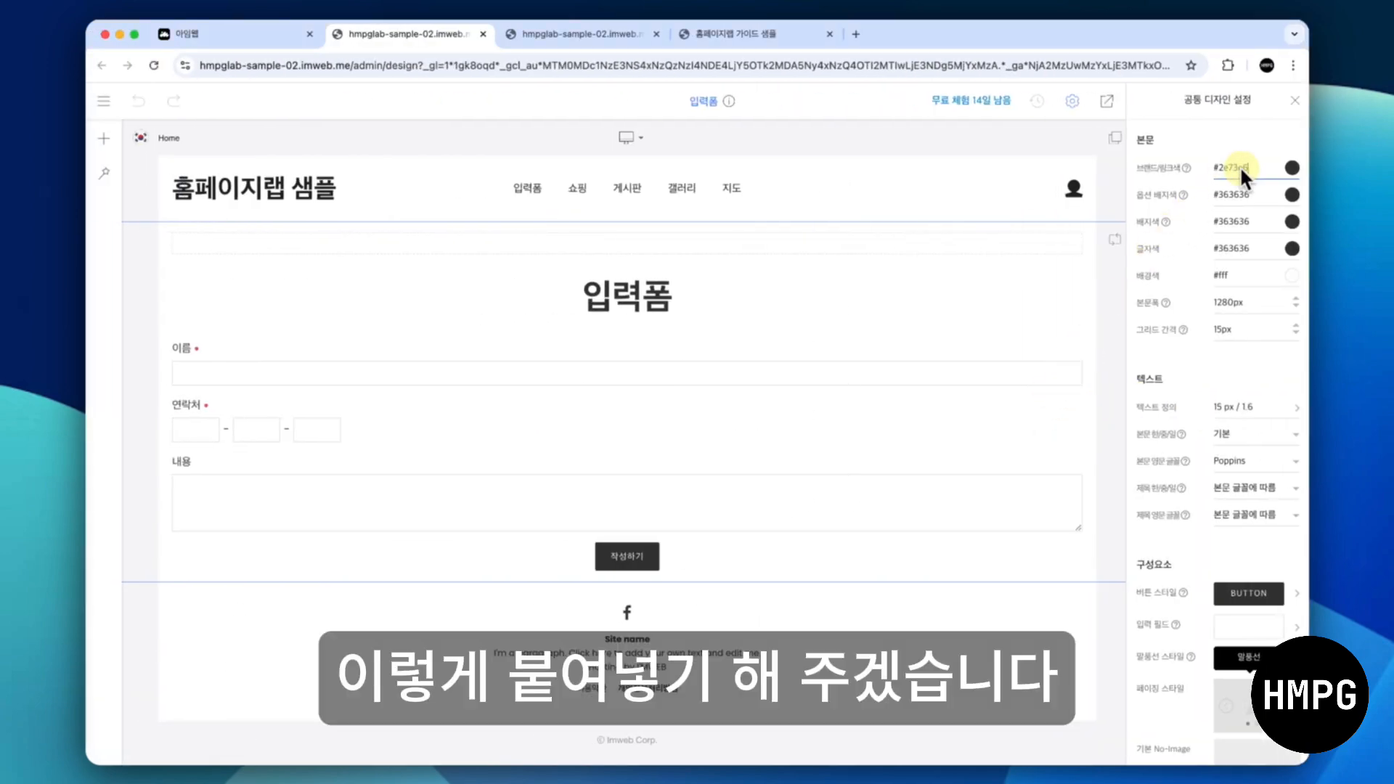
left_click(1235, 138)
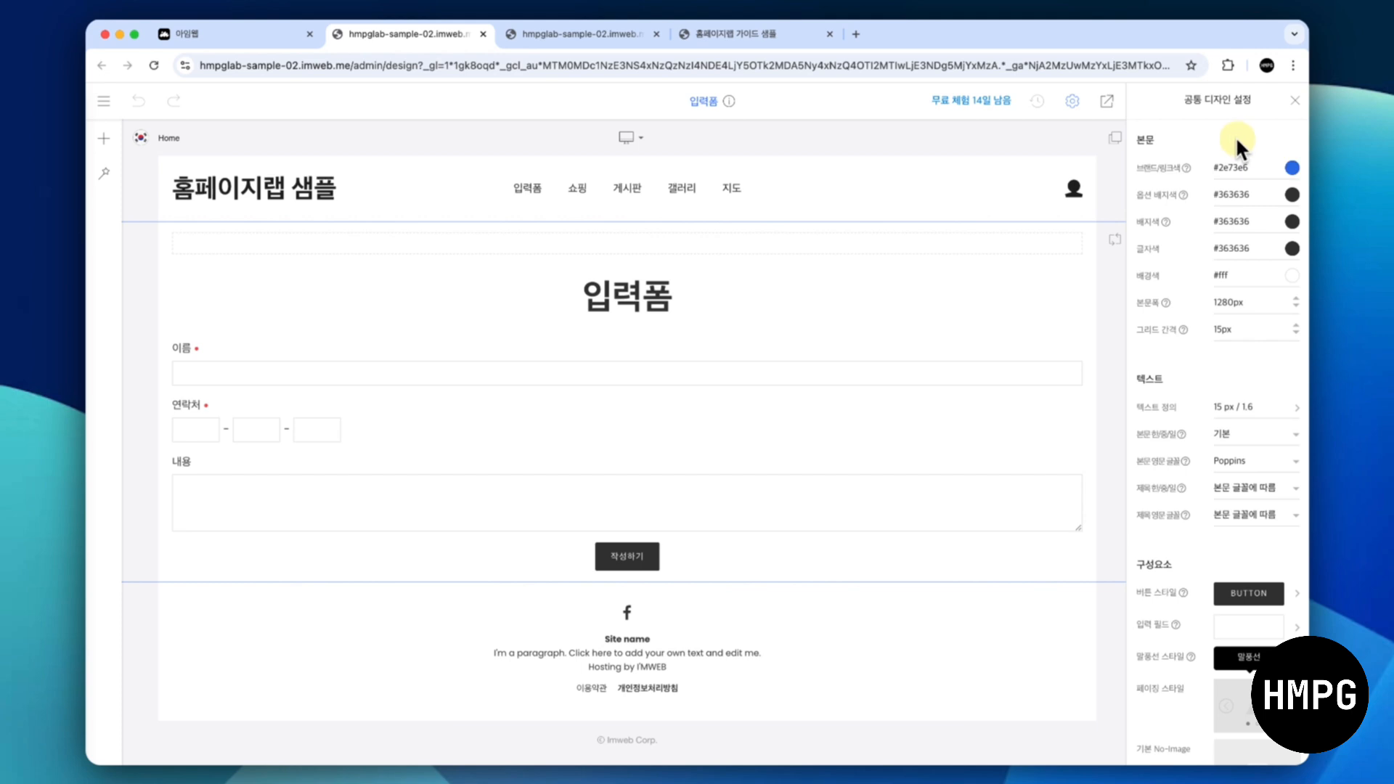
Set the body text's Korean font in the common design settings to Pretendard
left_click(1229, 247)
scroll(1229, 312, "down", 1)
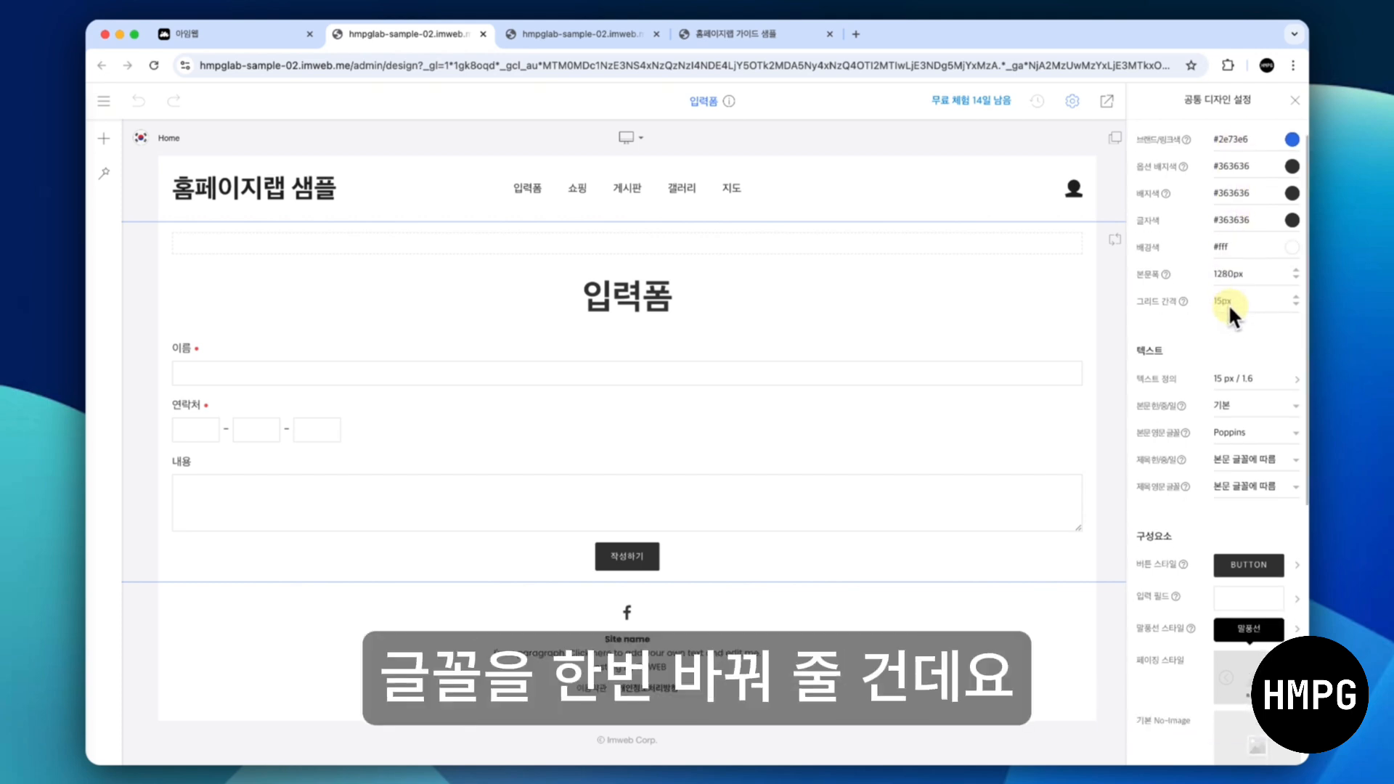
left_click(1231, 402)
scroll(1229, 471, "down", 4)
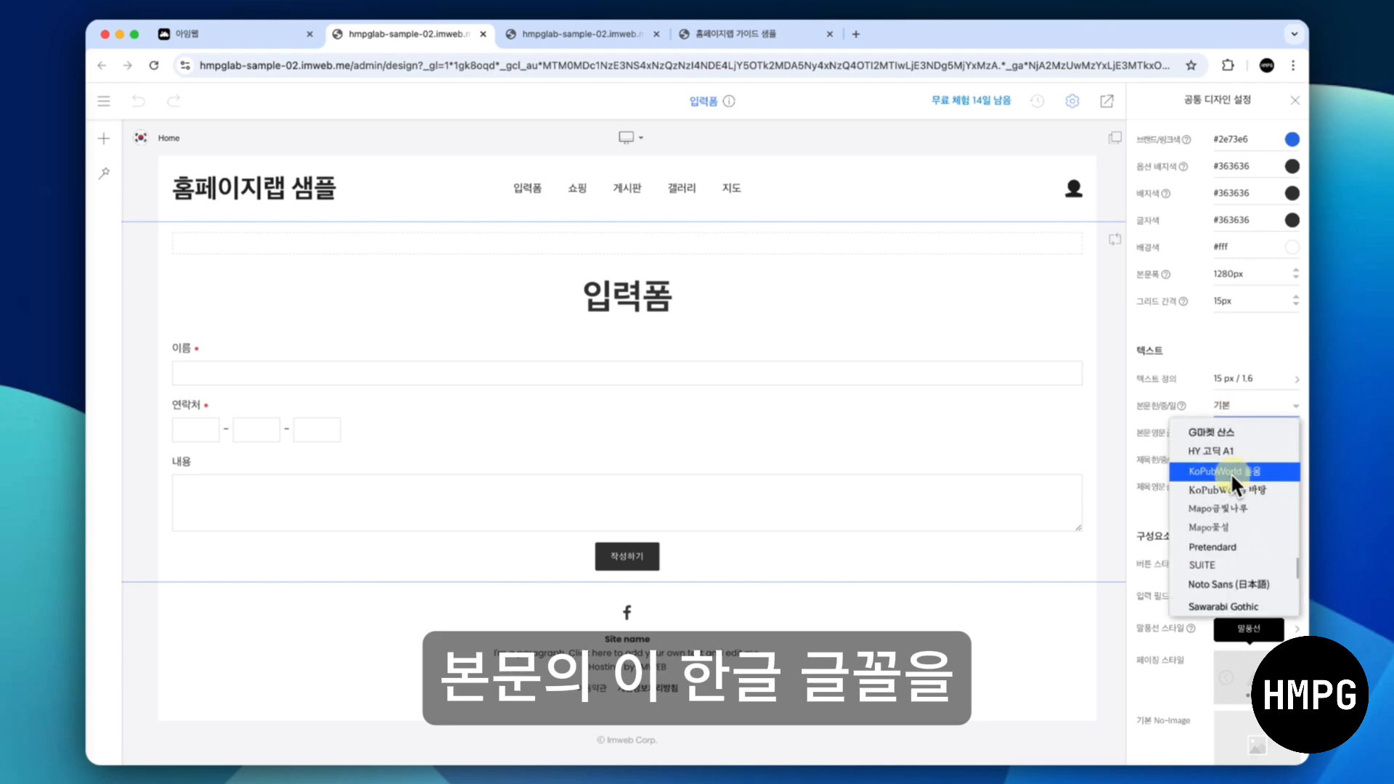
scroll(1230, 472, "down", 3)
scroll(1229, 472, "up", 2)
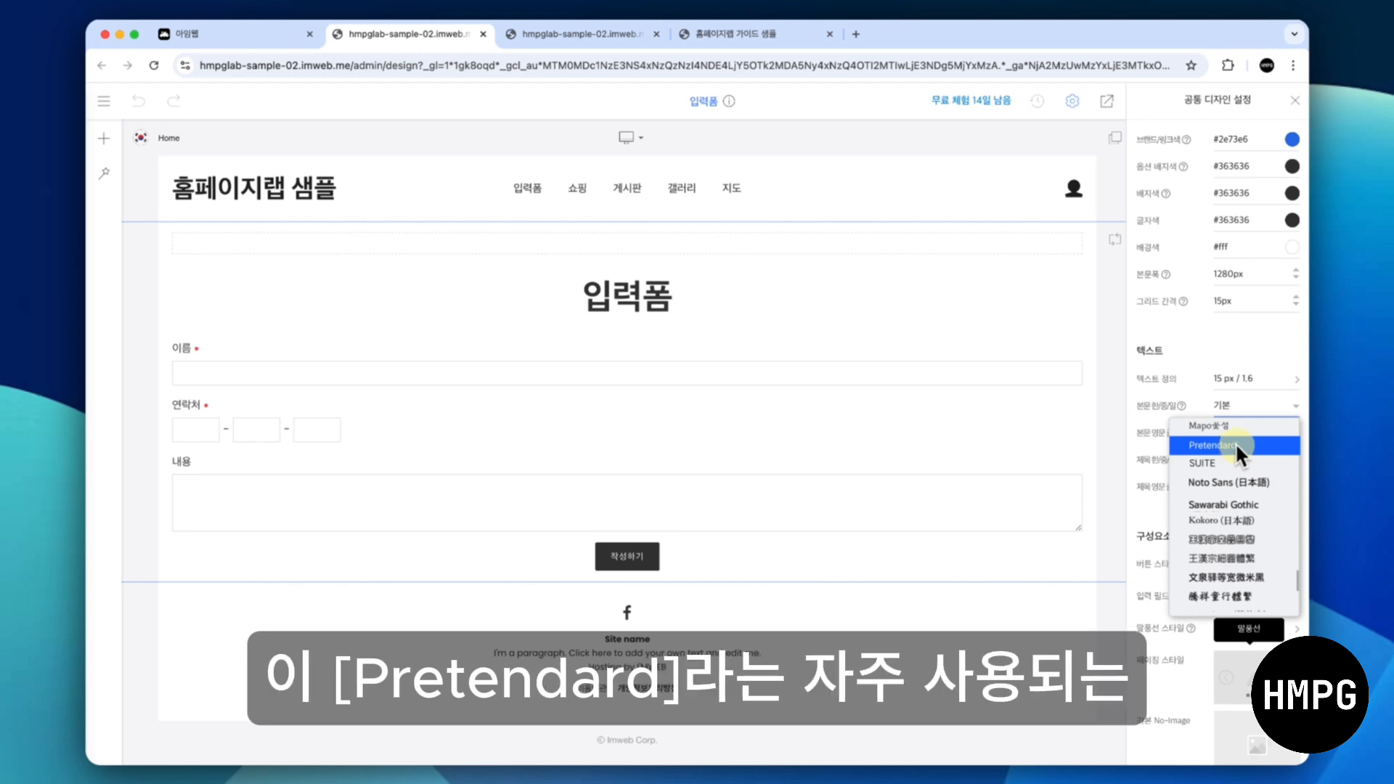
left_click(1234, 442)
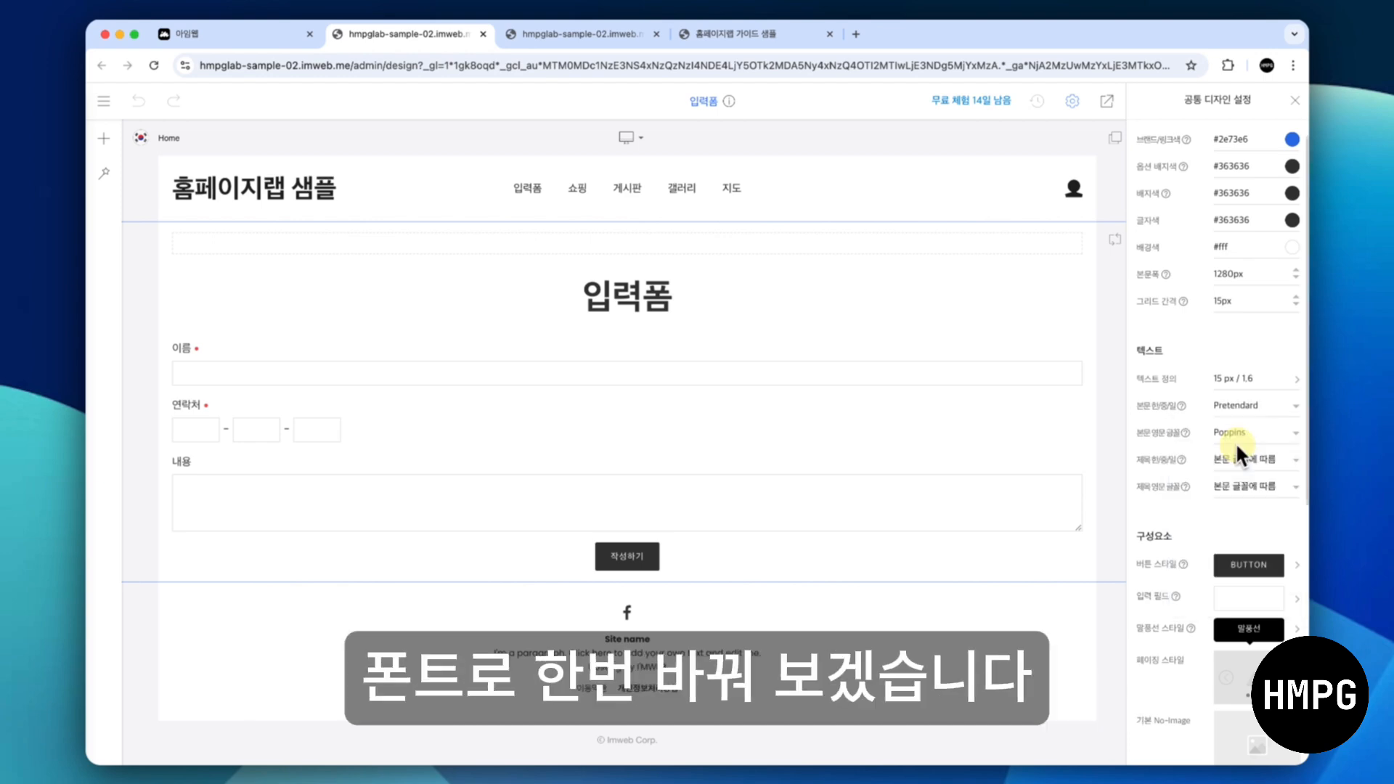
Set the body text's English font to follow the Korean font (한글 글꼴에 따름)
scroll(1235, 442, "down", 1)
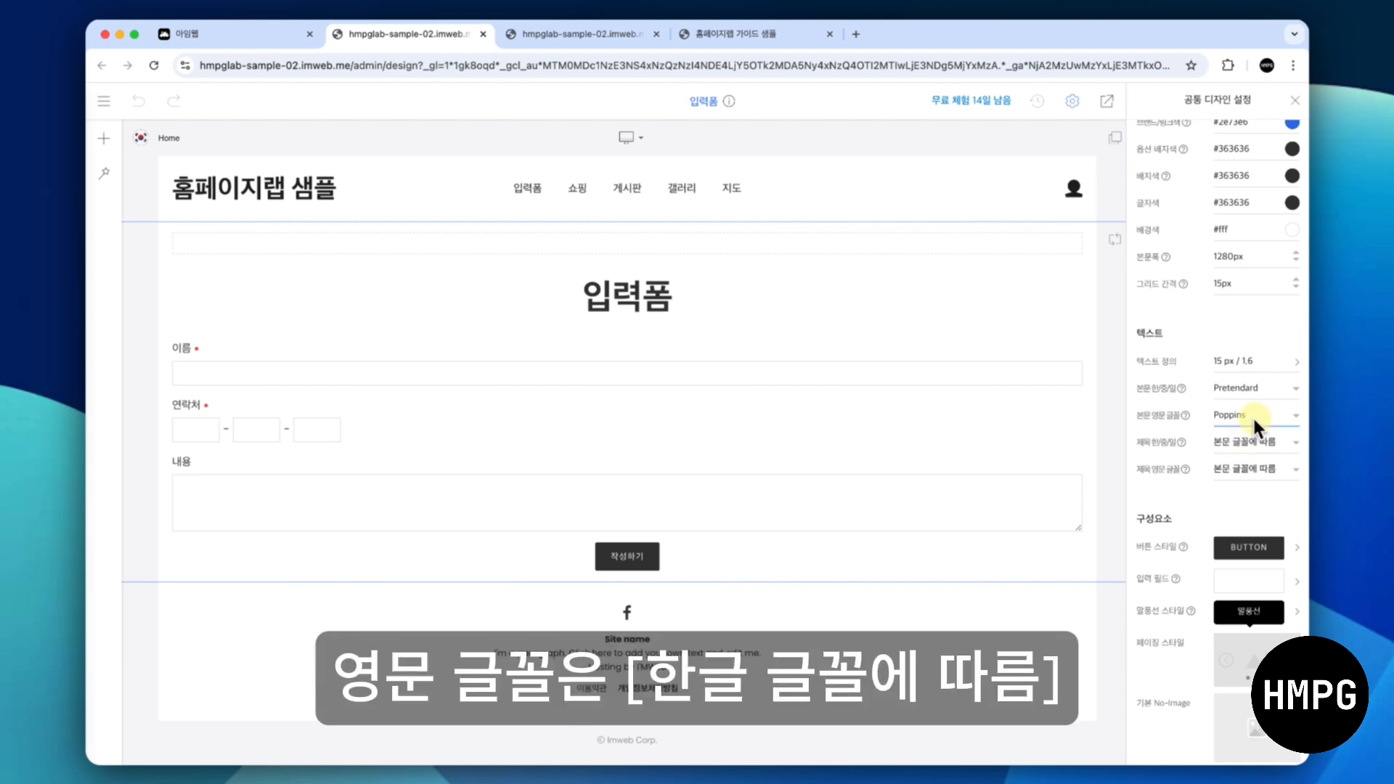
left_click(1252, 415)
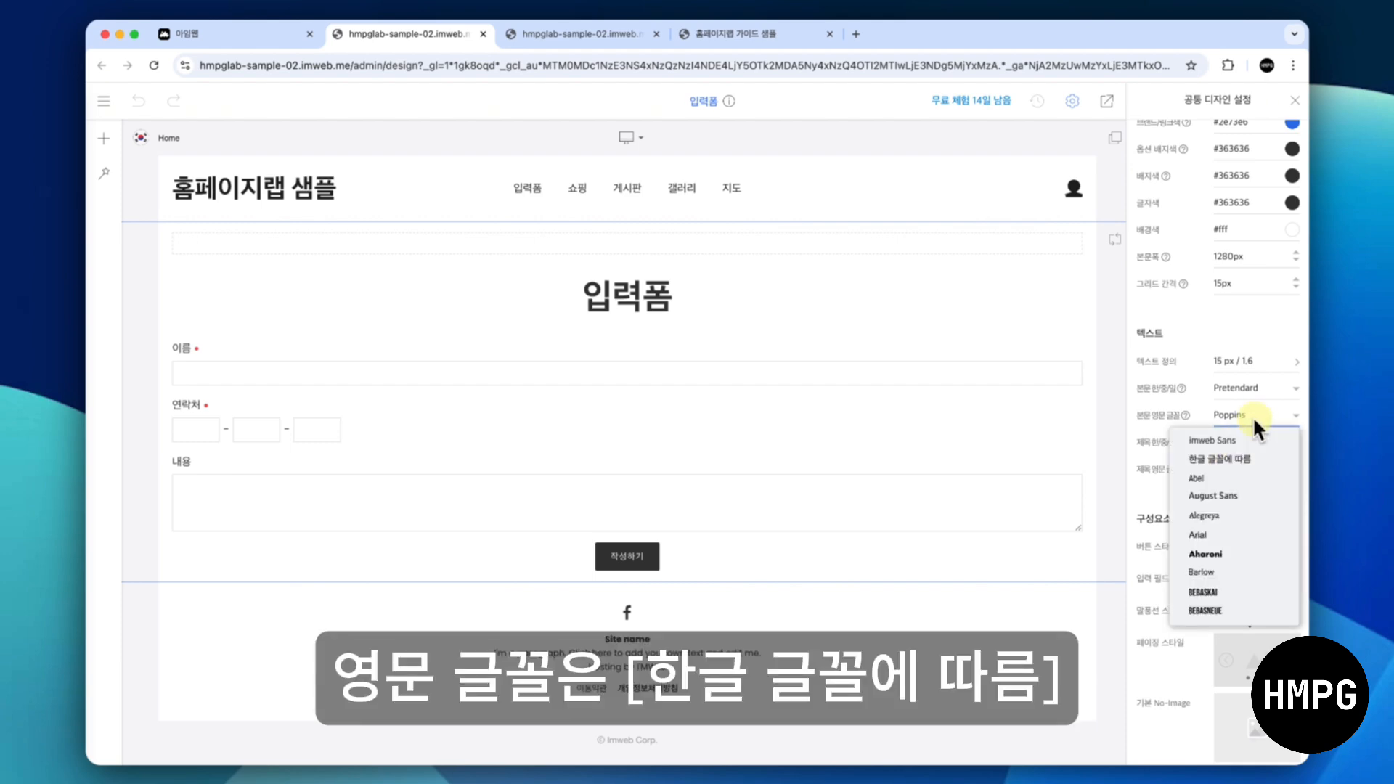
left_click(1239, 454)
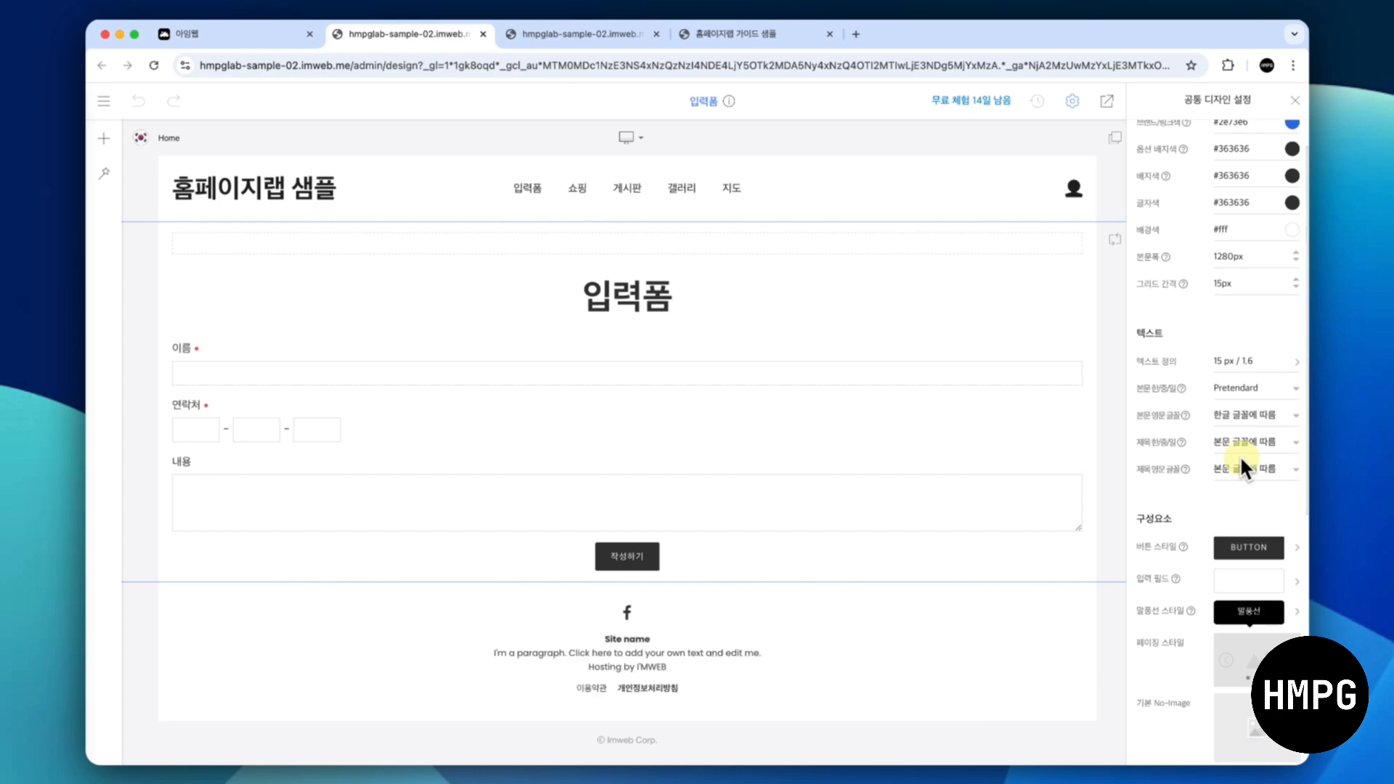
Close the common design settings and save the changes
scroll(1229, 377, "up", 2)
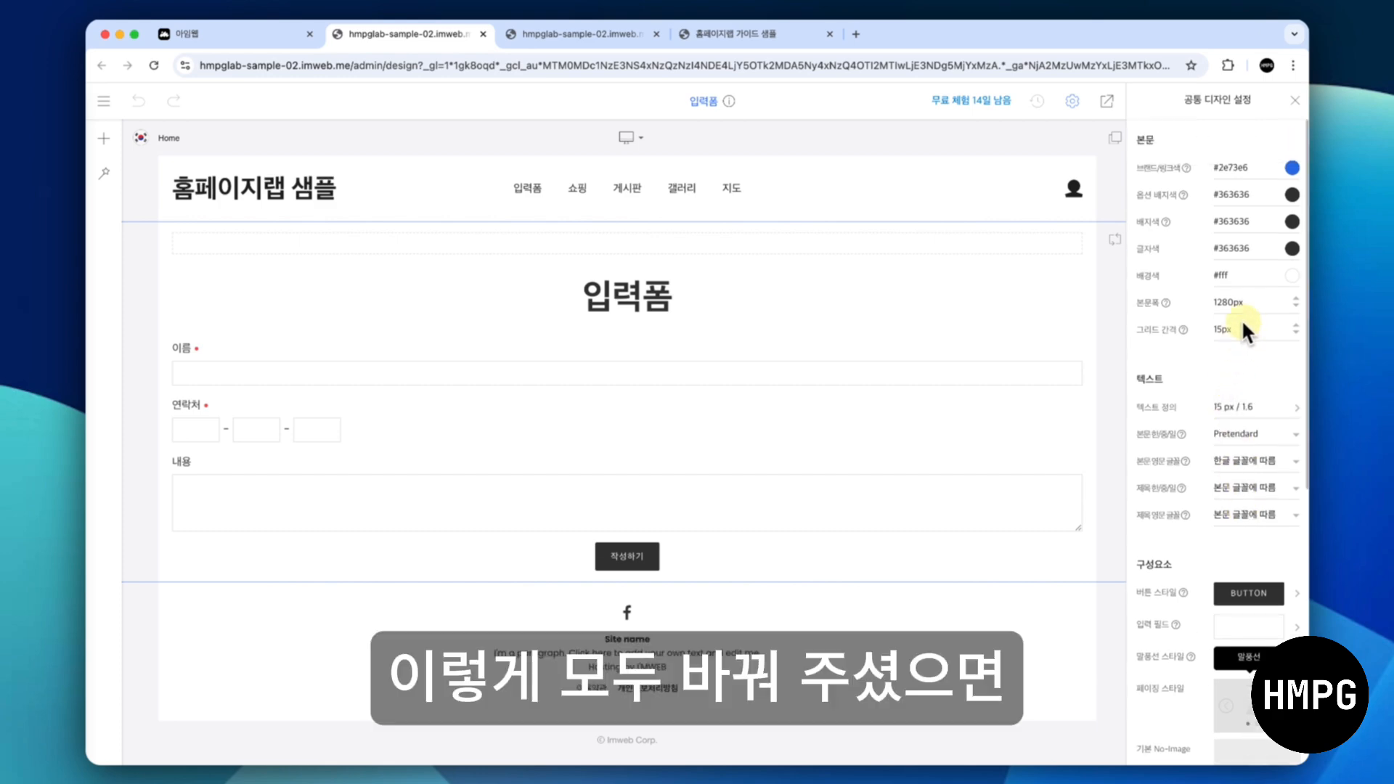
left_click(1292, 101)
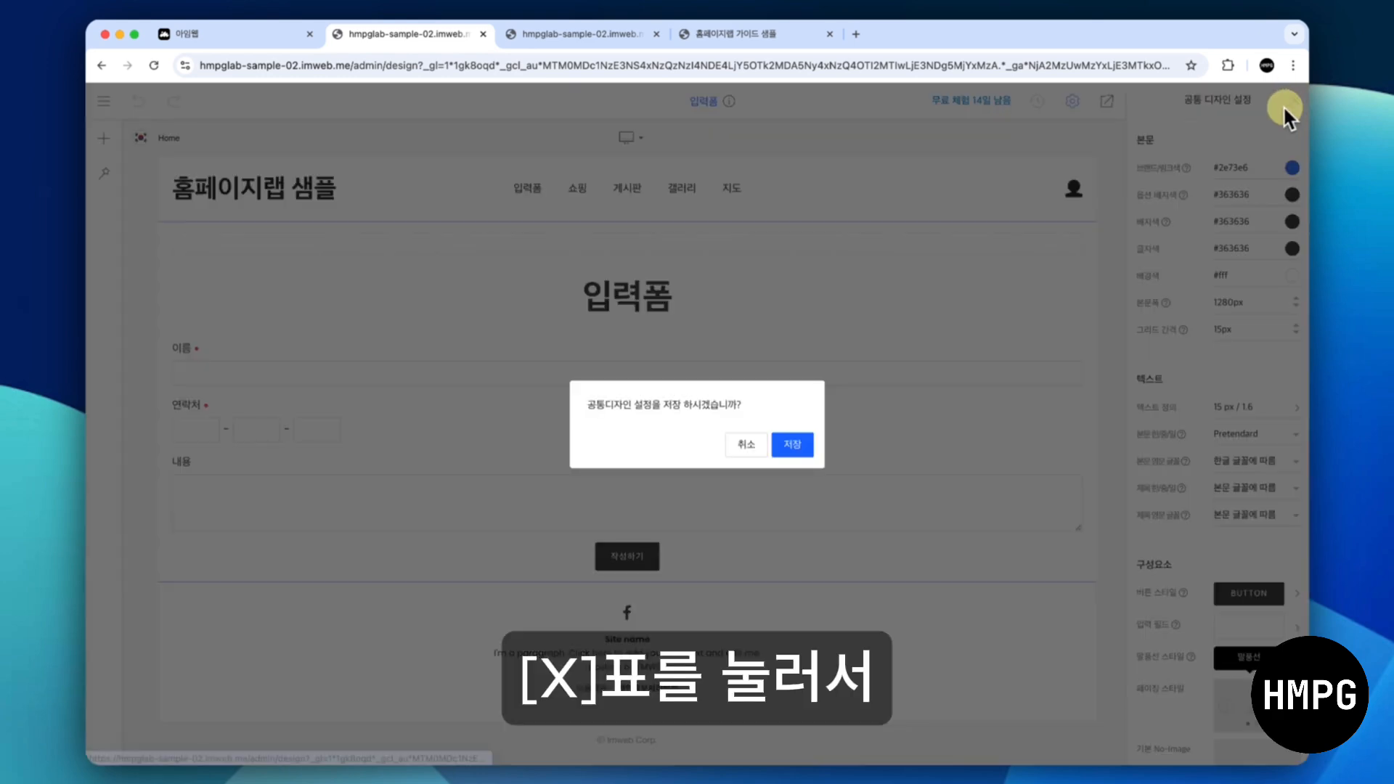
left_click(791, 448)
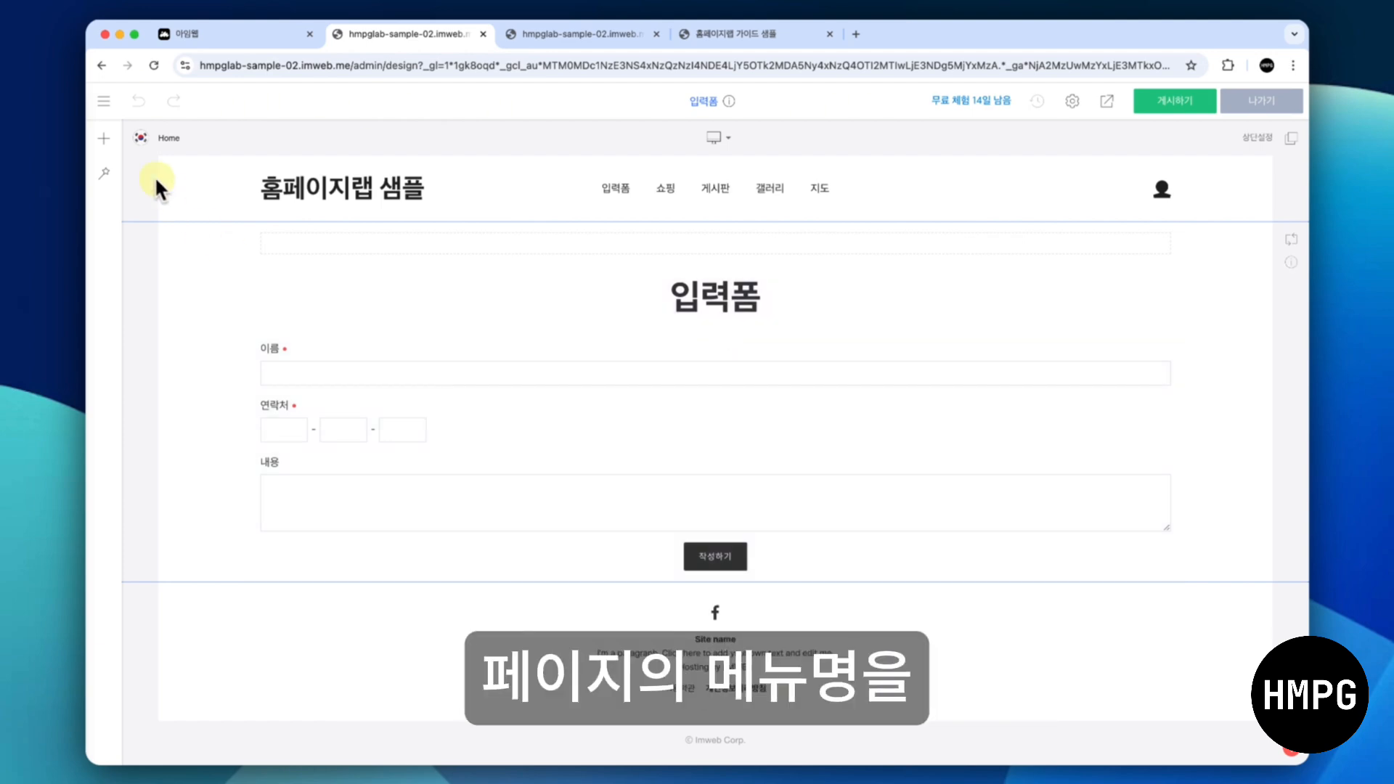
Open the site's menu list in the design editor and the 02 메뉴 구조 기획 sheet in the Google Sheets planning document
left_click(103, 98)
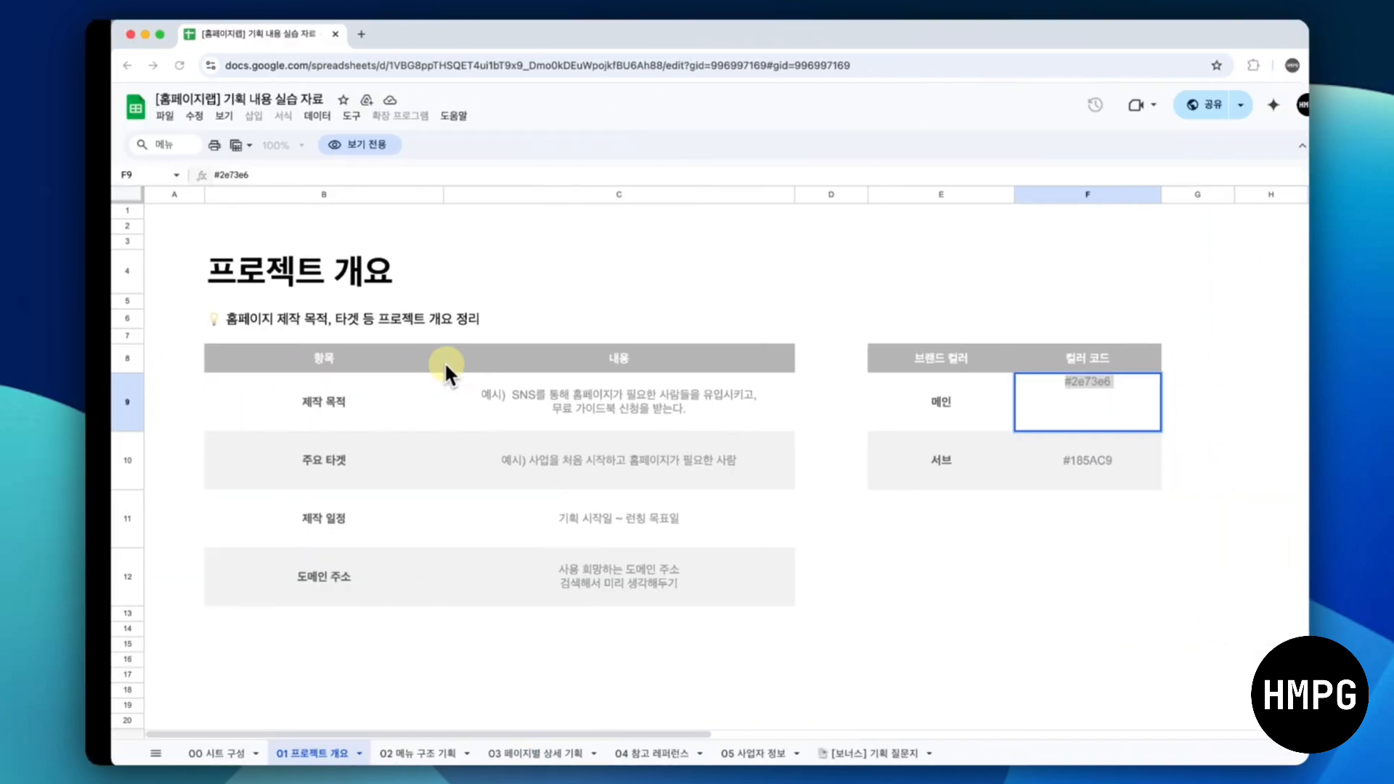
scroll(444, 363, "down", 1)
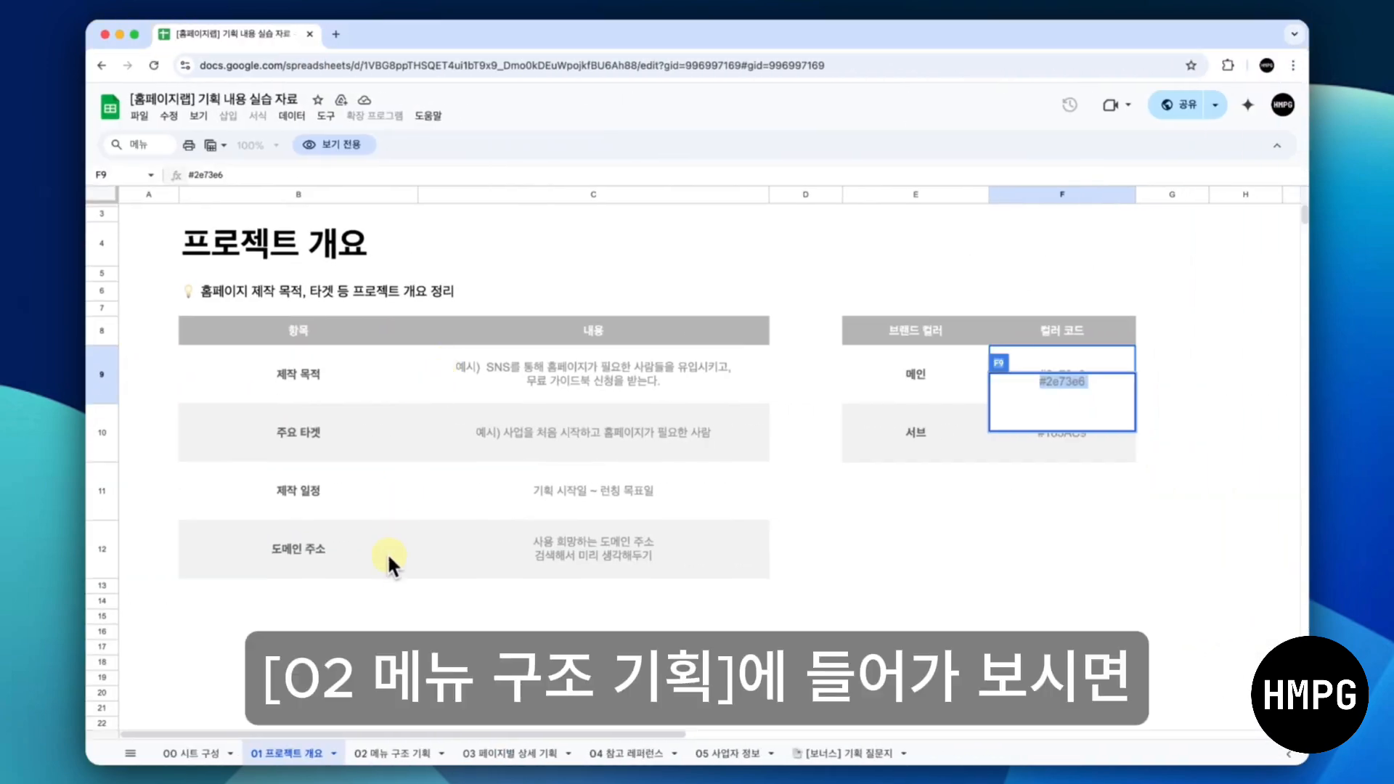
left_click(398, 747)
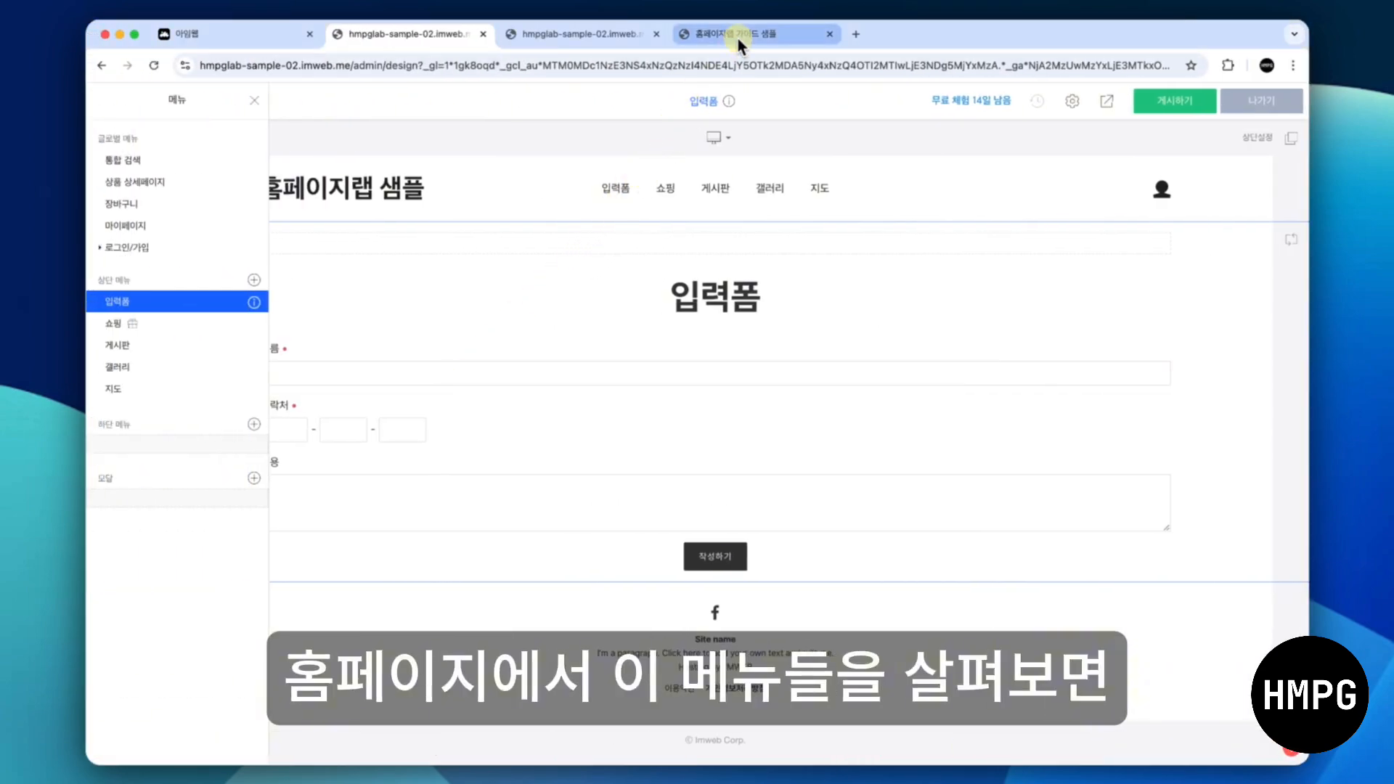
Check the SERVICES submenu on the finished guide sample site, and close the duplicate hmpglab-sample-02 tab to return to the design editor
left_click(737, 37)
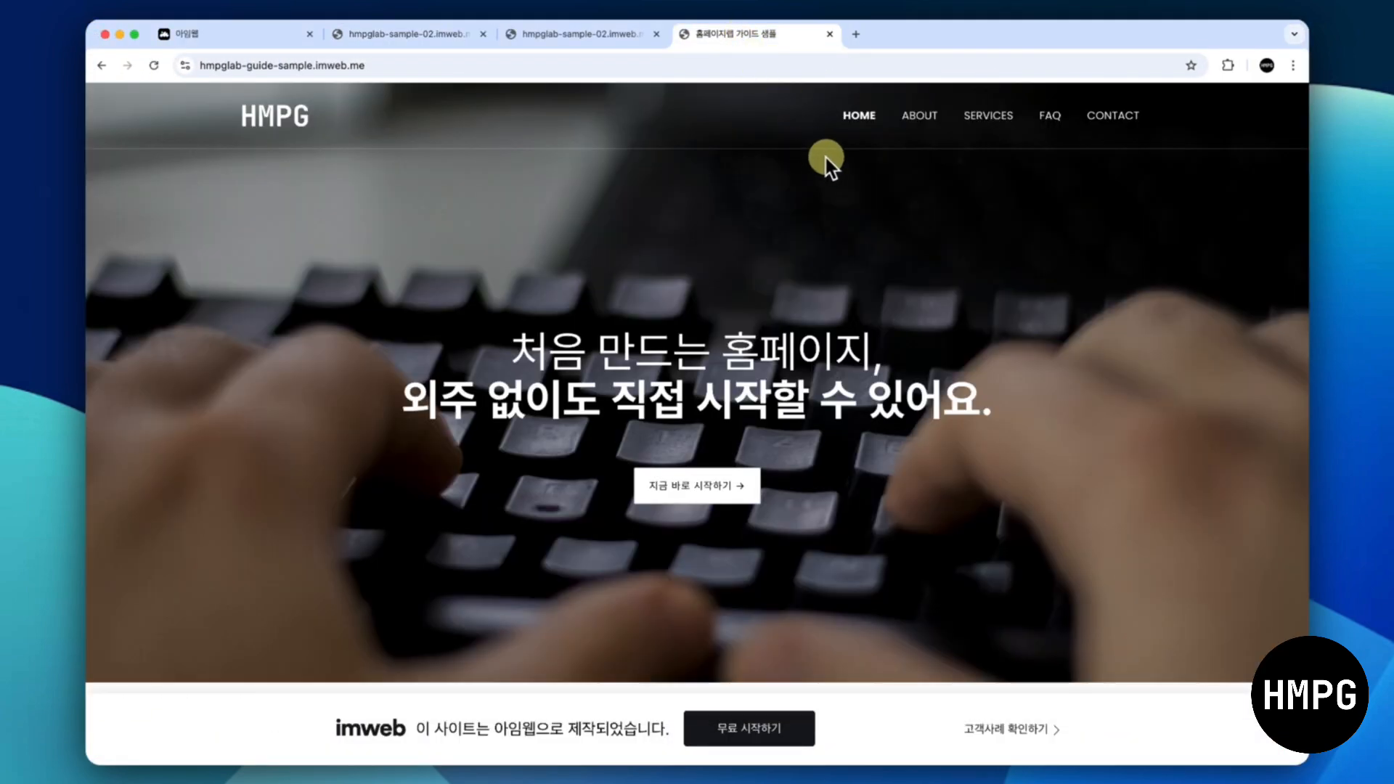
mouse_move(982, 124)
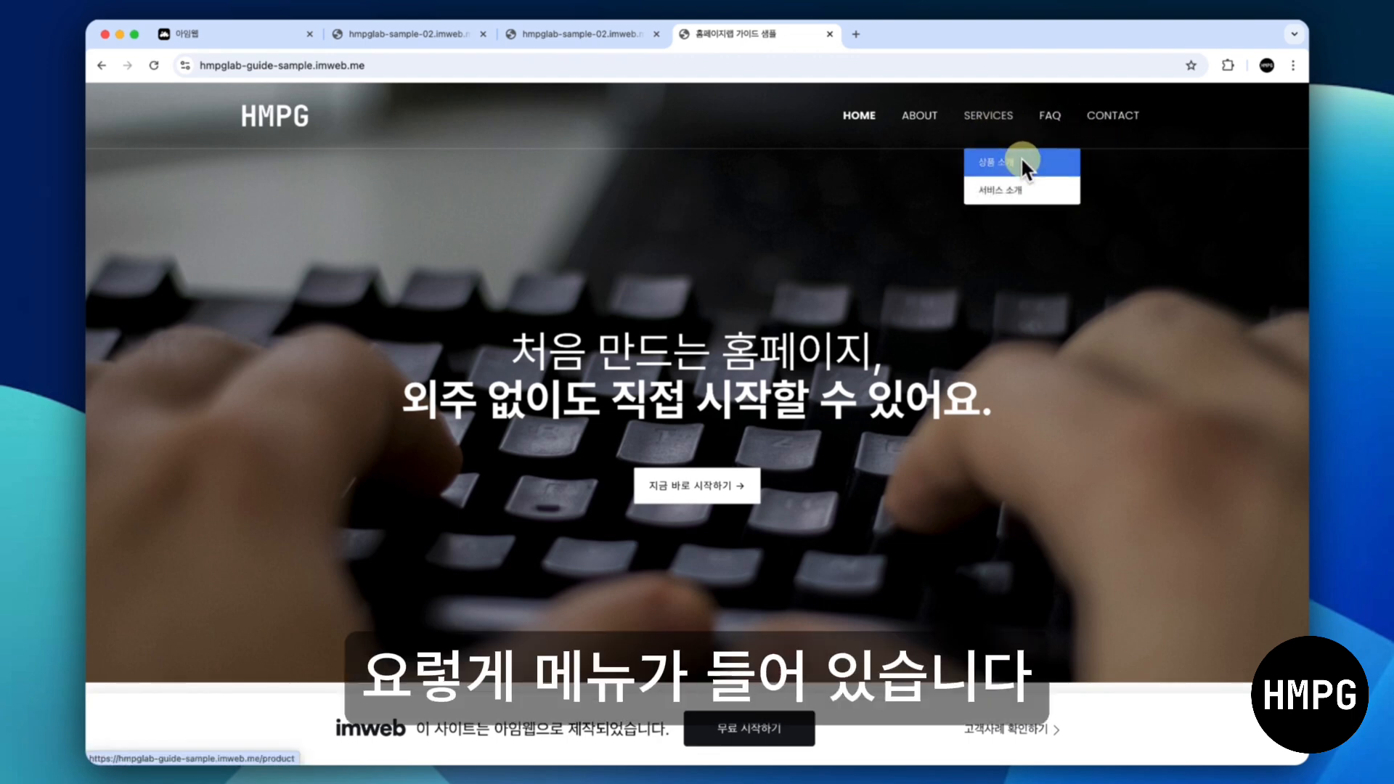
left_click(585, 34)
key("super+w")
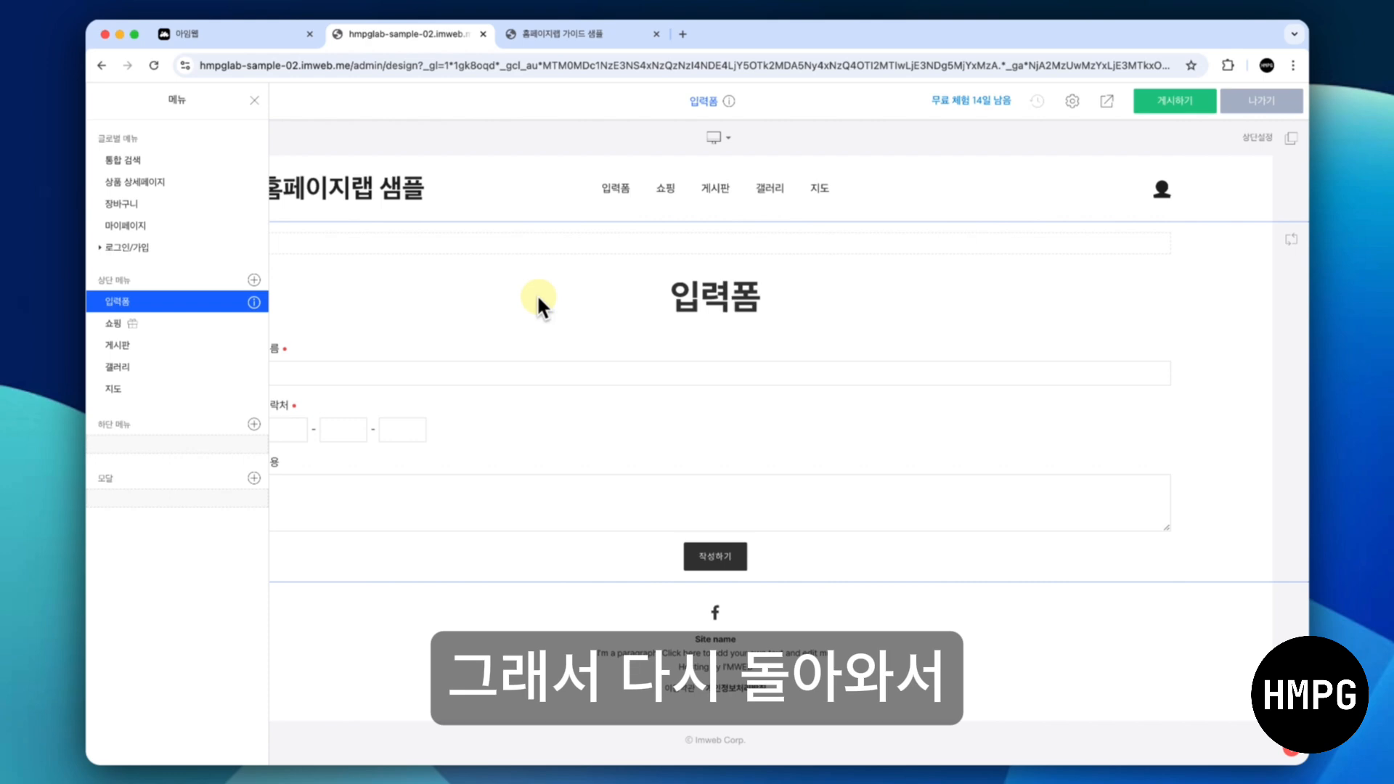
Open the settings of the 입력폼 menu and rename the menu to CONTACT
left_click(253, 301)
left_click(629, 182)
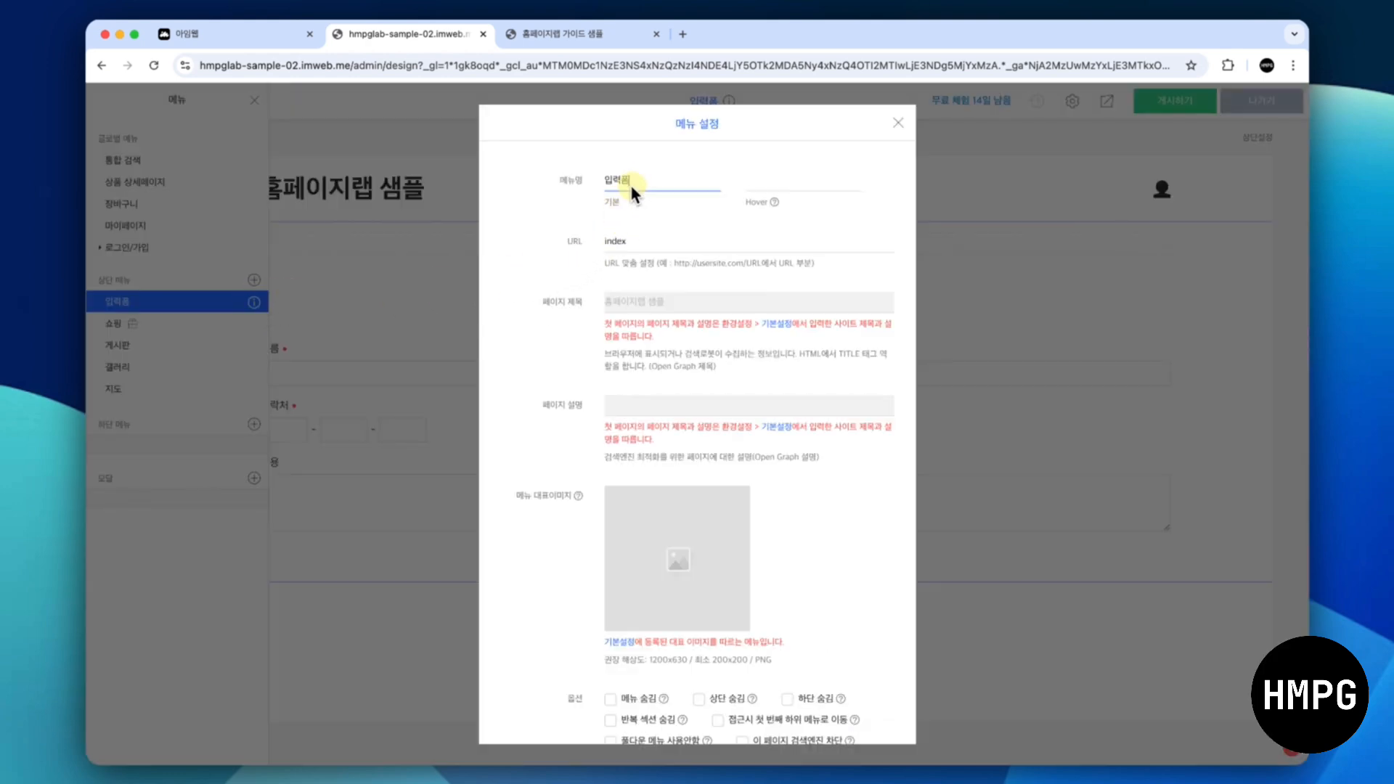
type("CON")
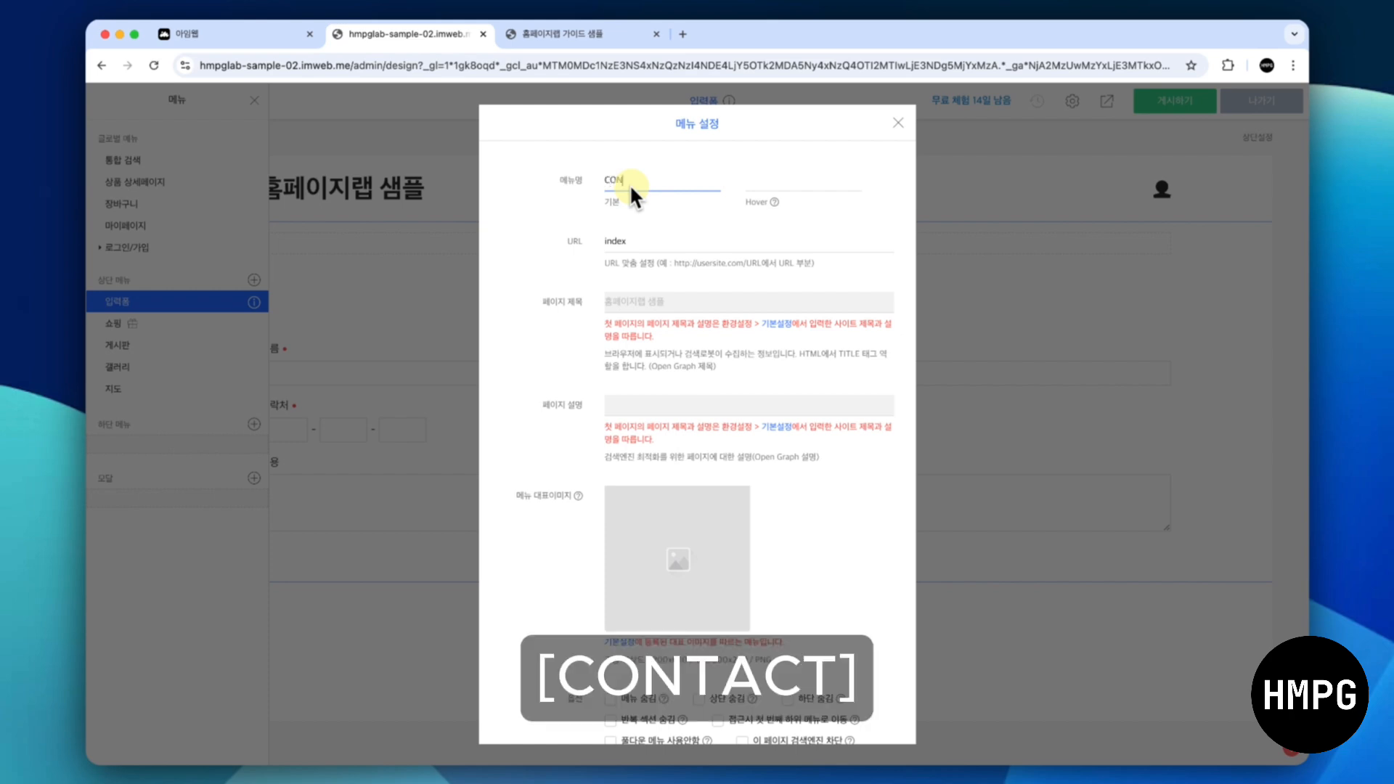
type("TAC")
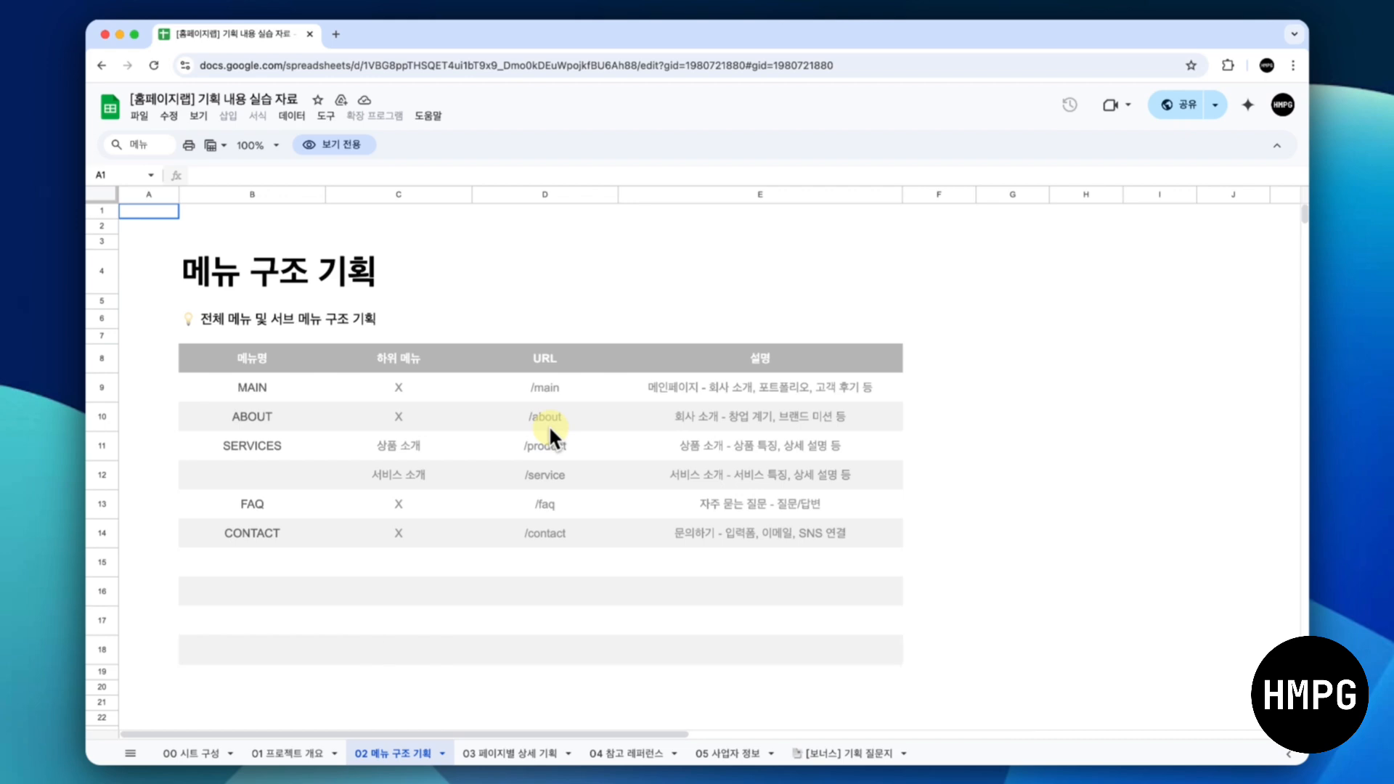
Copy the contact URL from the planning sheet into the CONTACT menu's URL as contact and close the menu settings
double_click(543, 531)
key("super+c")
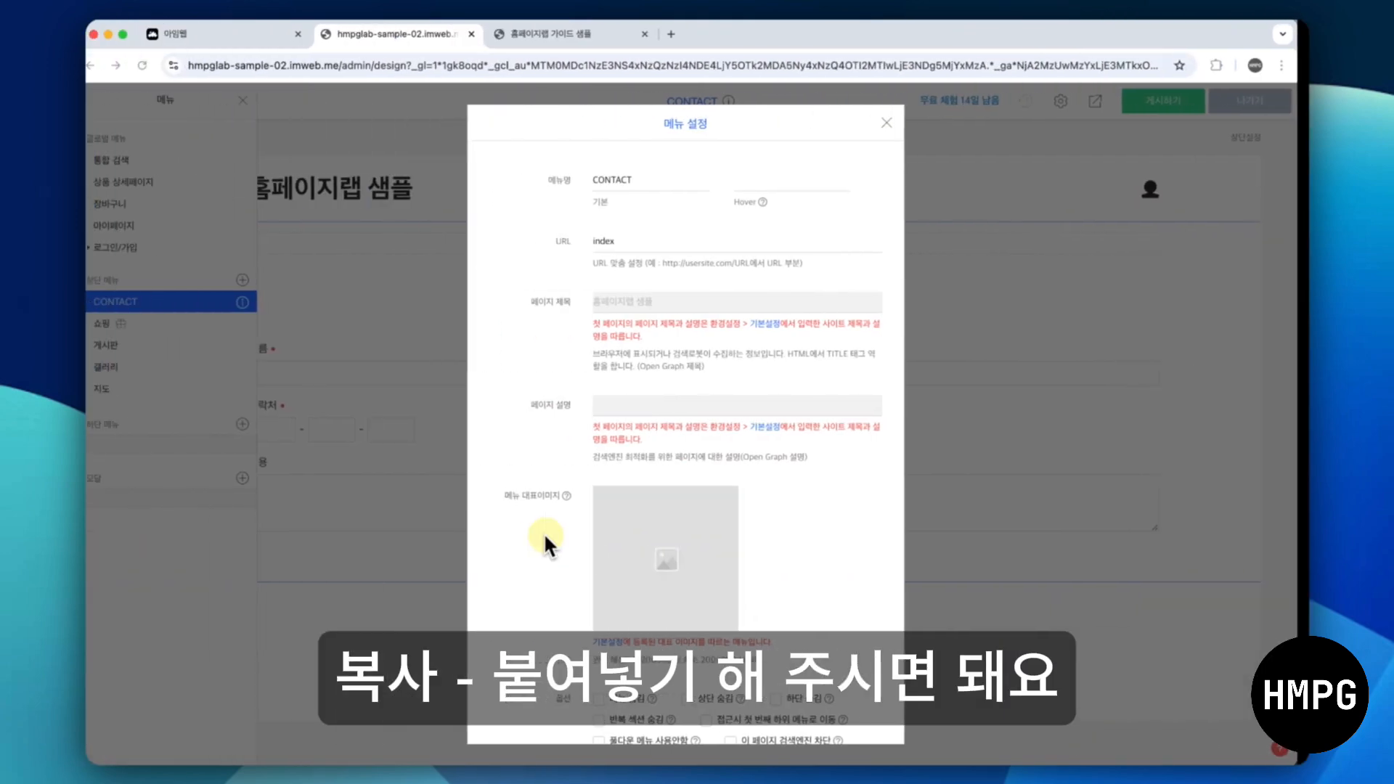
double_click(634, 236)
key("super+v")
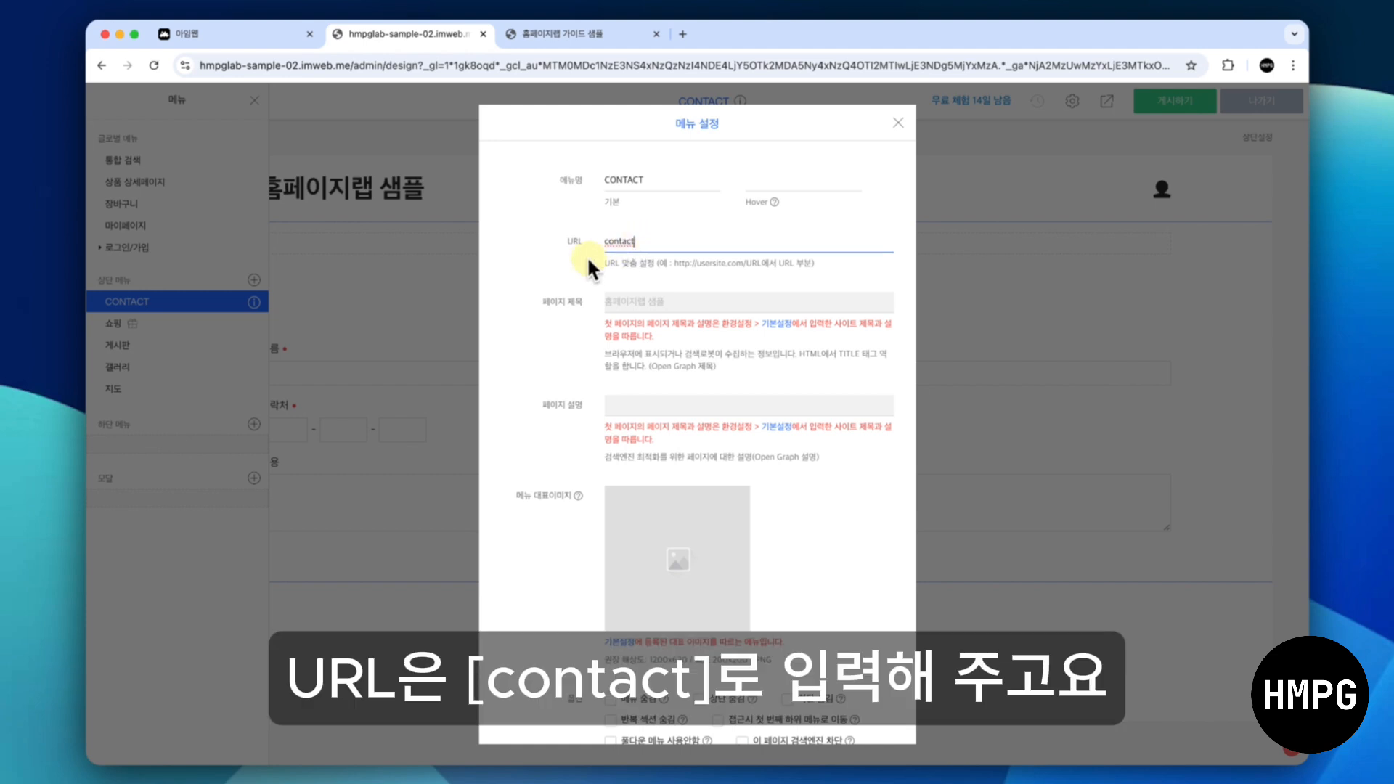
left_click(897, 123)
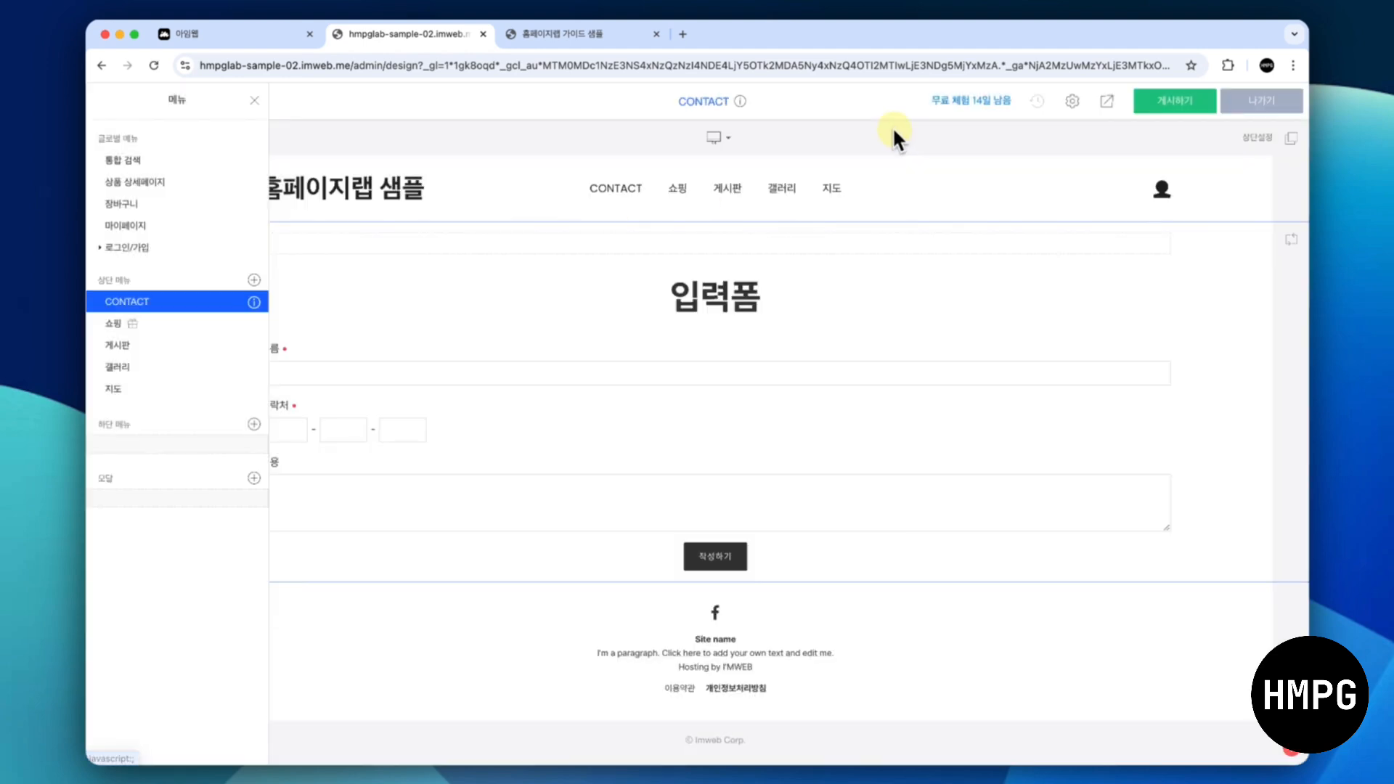
Rename the 쇼핑 menu to 상품 소개, set its URL to product, and close its settings
left_click(255, 322)
double_click(625, 180)
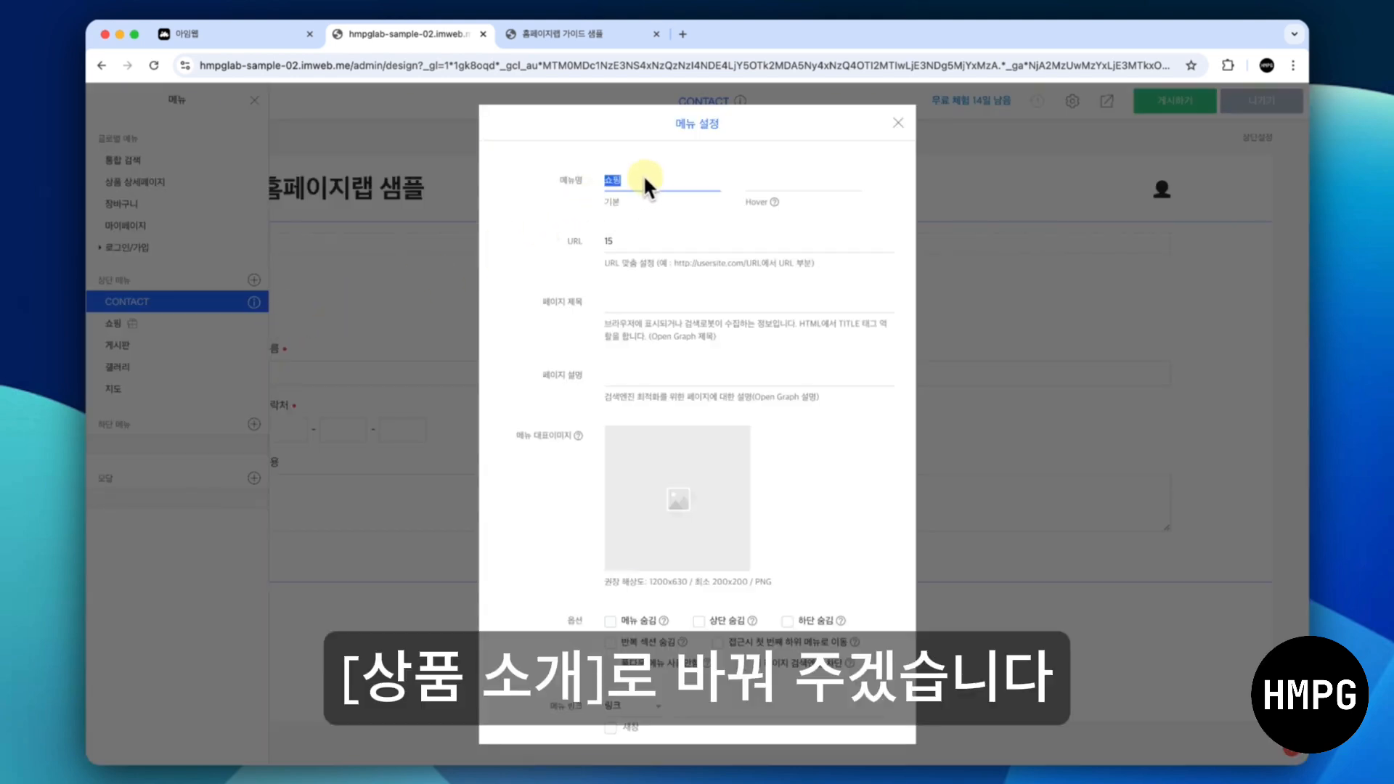
type("상품 소개")
left_click(598, 240)
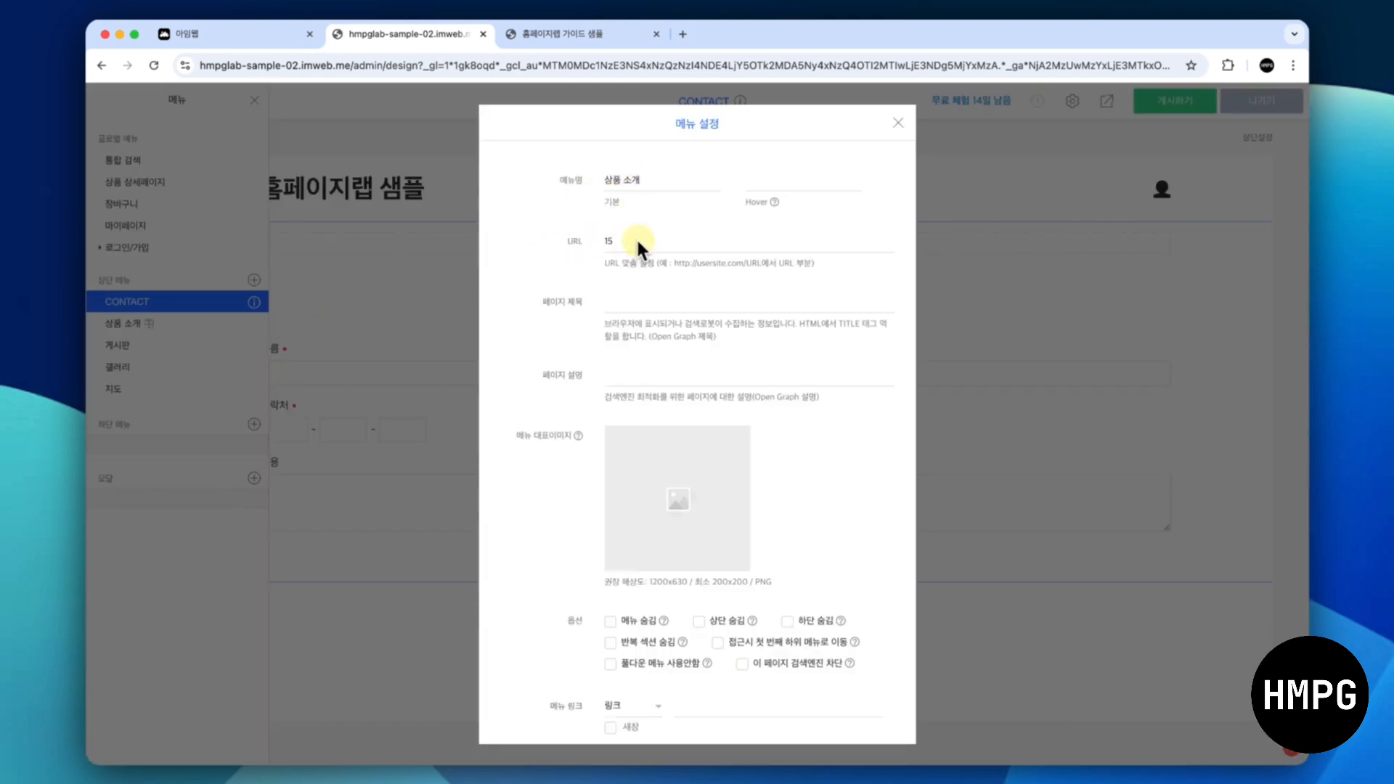
double_click(636, 239)
type("product")
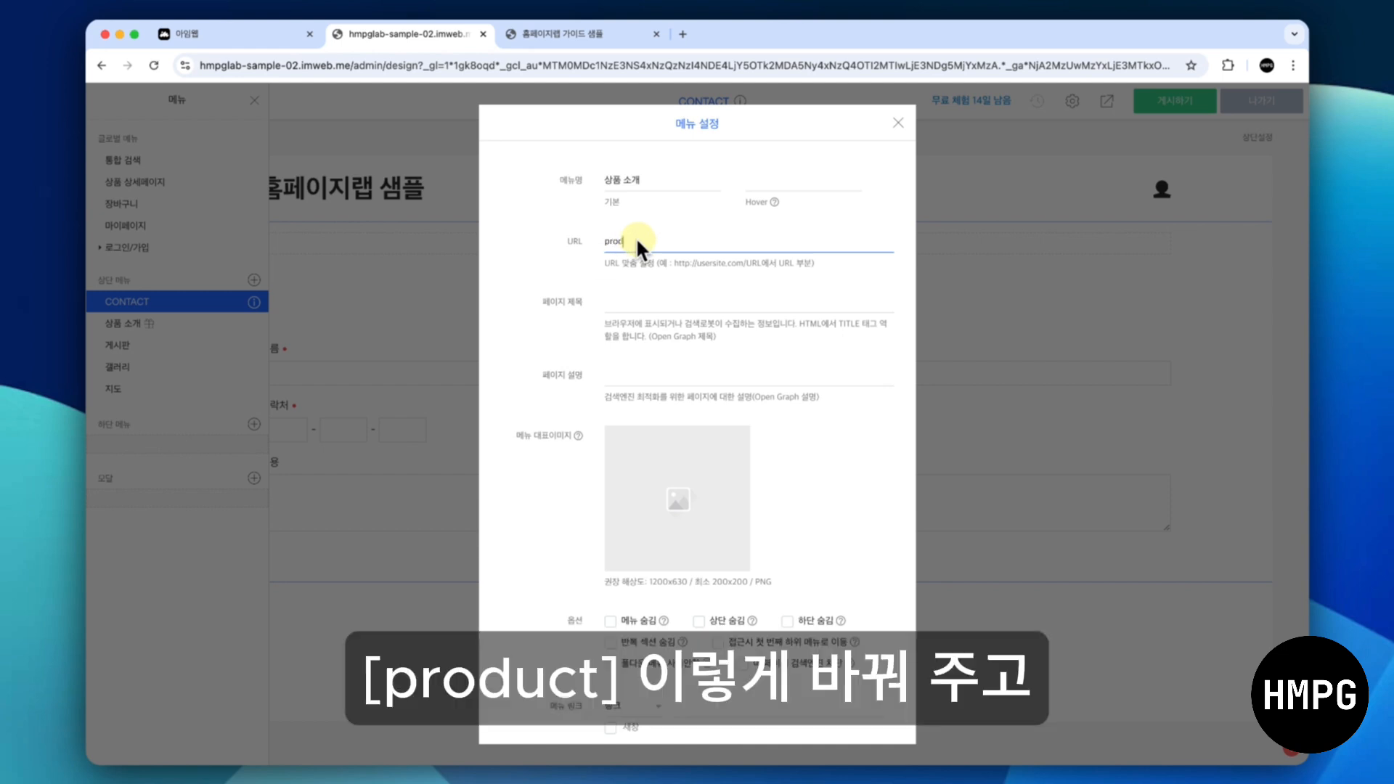
left_click(547, 278)
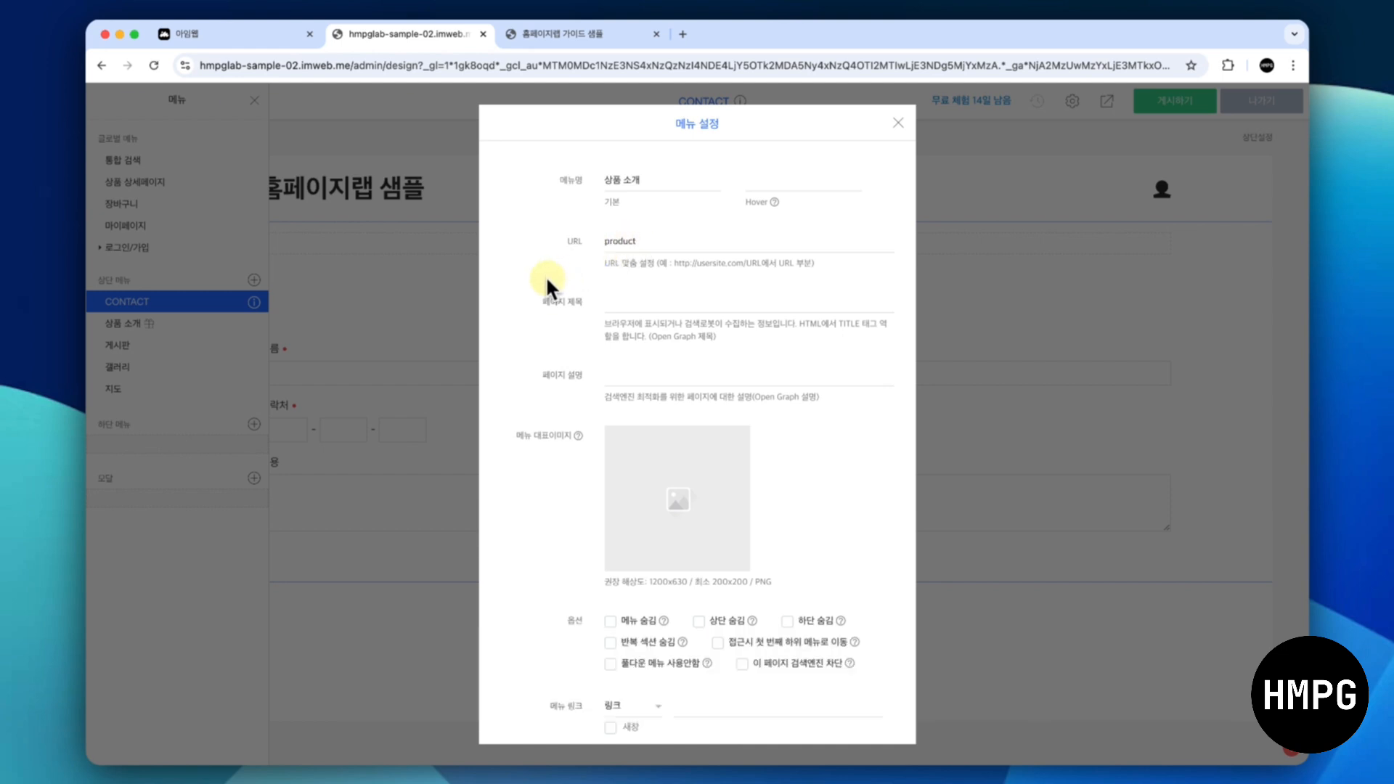
left_click(377, 309)
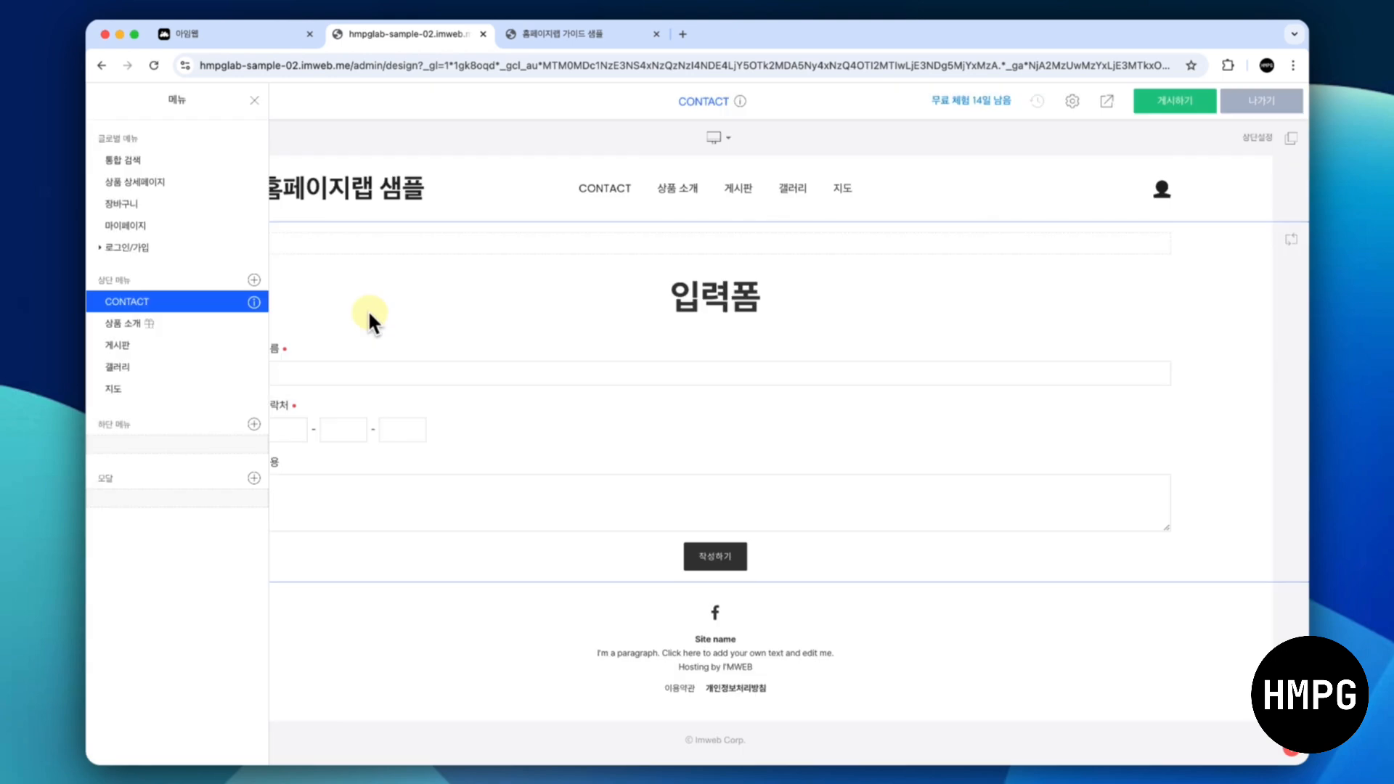
Add a new page named 서비스 소개 to the 상단 메뉴 group
left_click(254, 279)
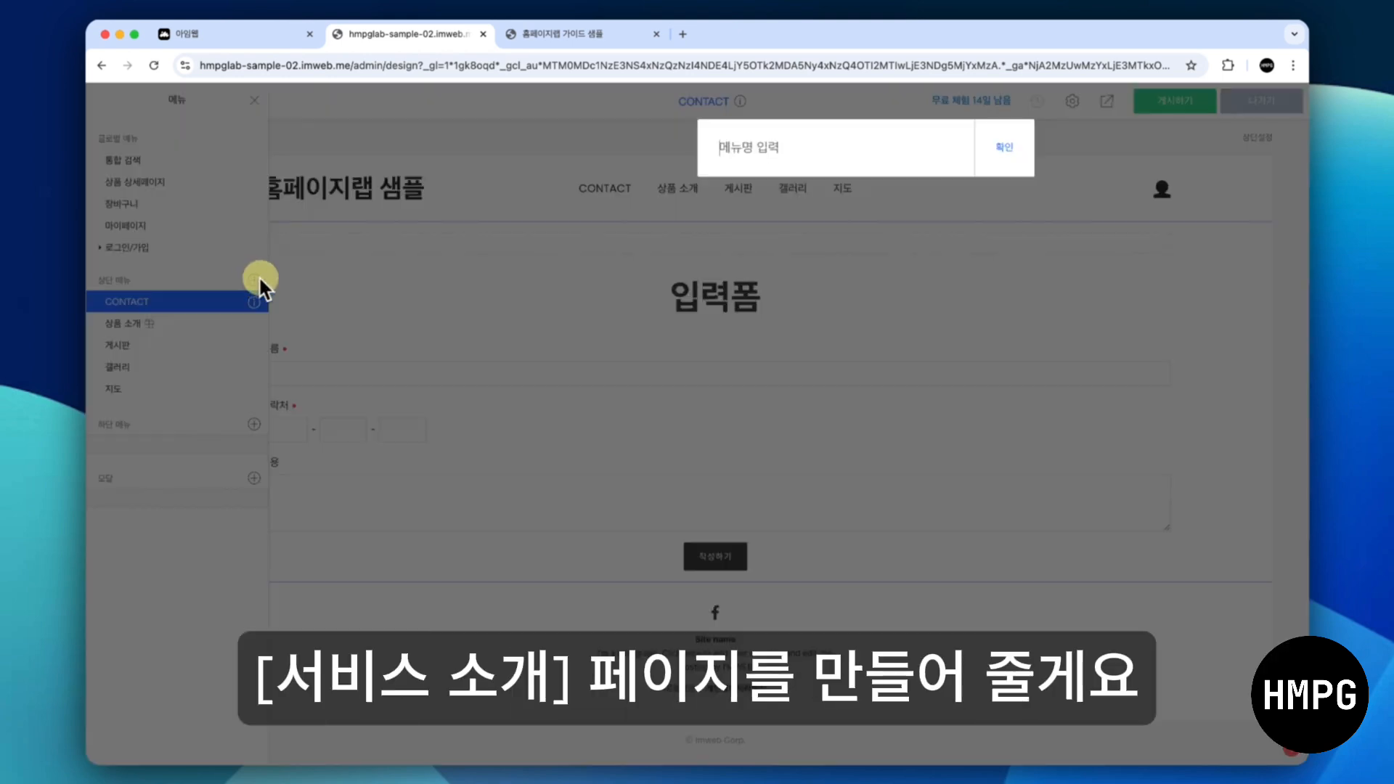
type("서비스")
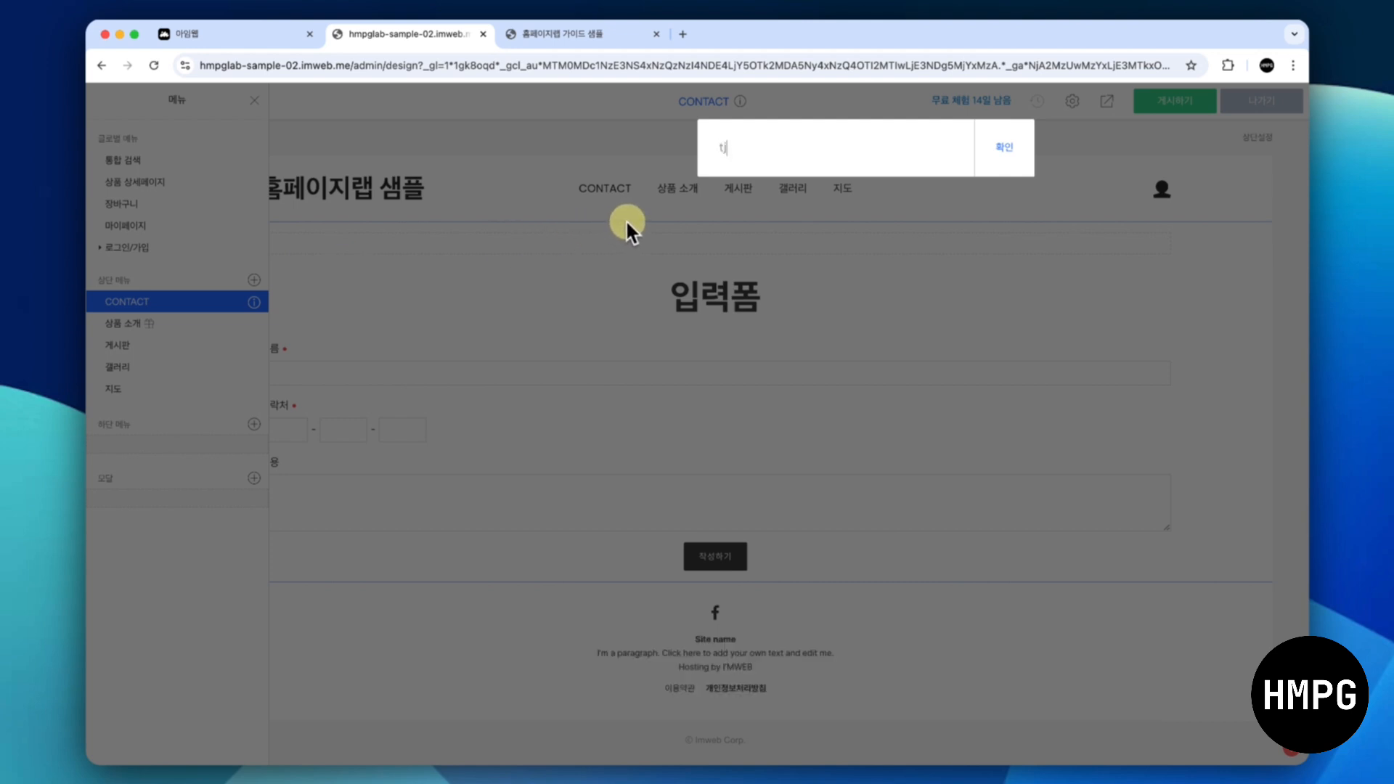
type(" 소개")
key("Return")
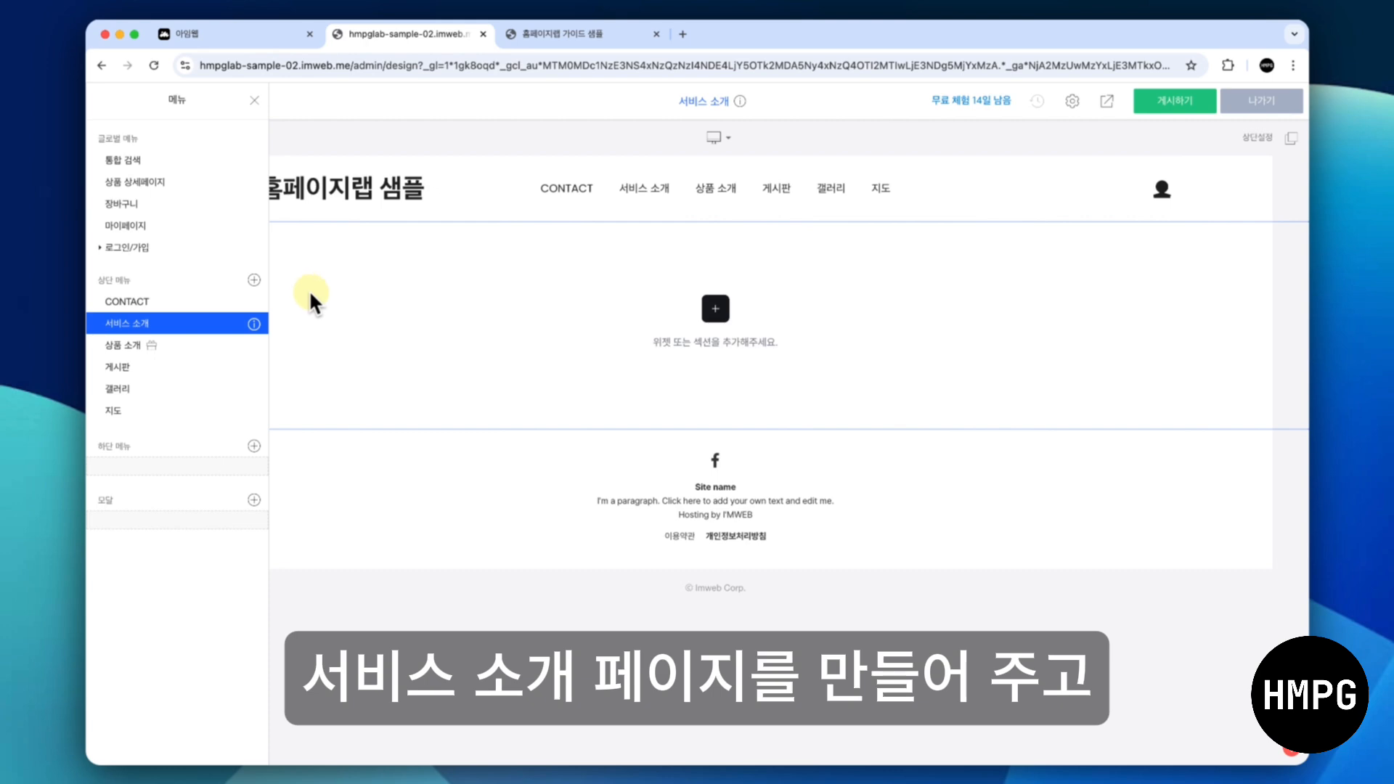
Set the 서비스 소개 menu's URL to service and close its settings
left_click(253, 324)
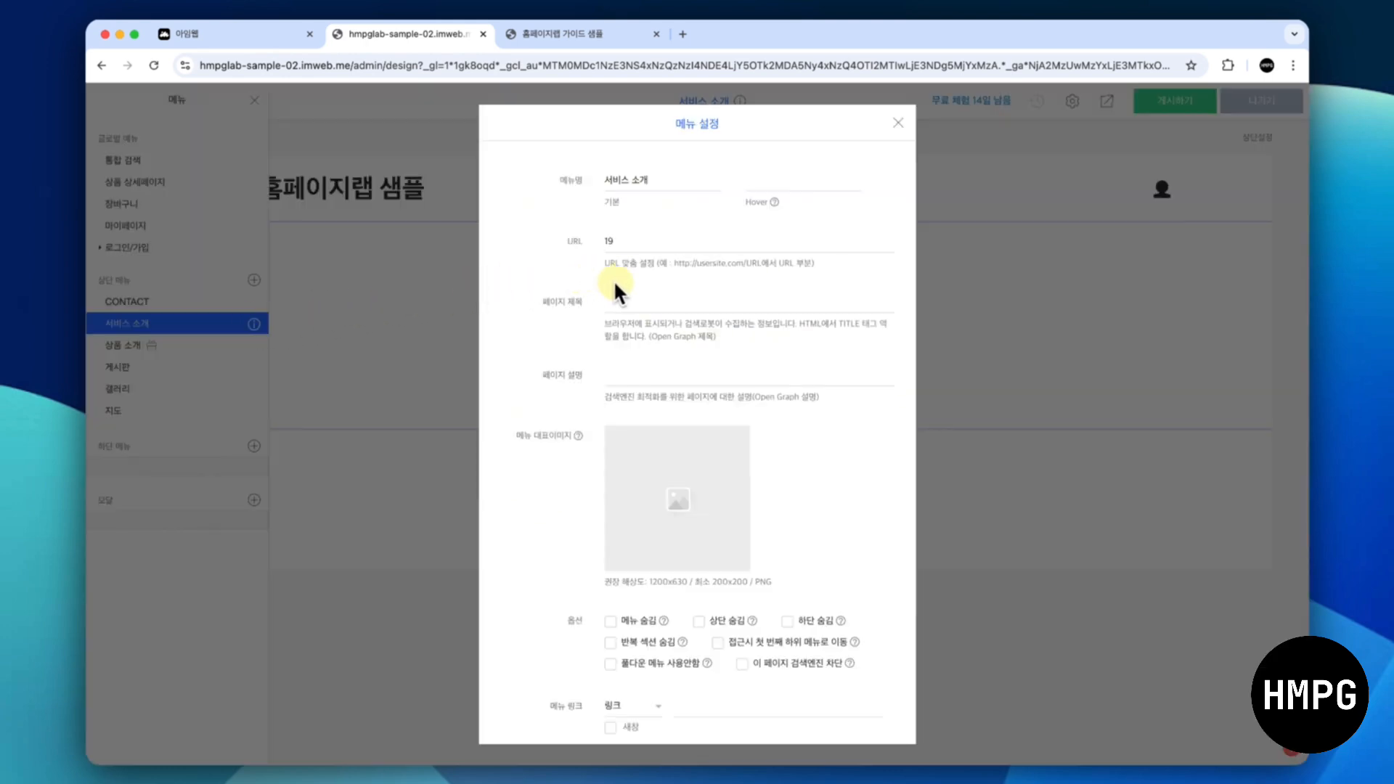
left_click(625, 237)
type("s")
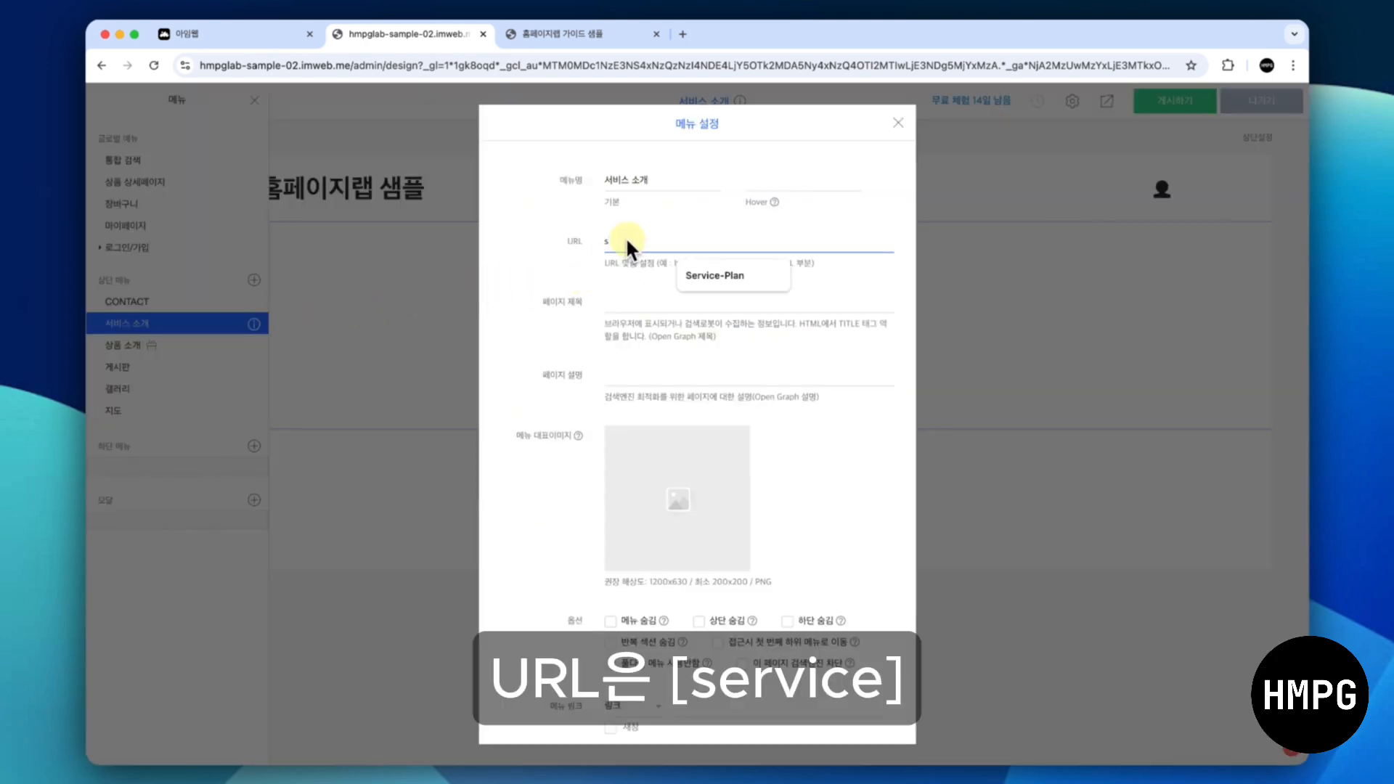
type("ervic")
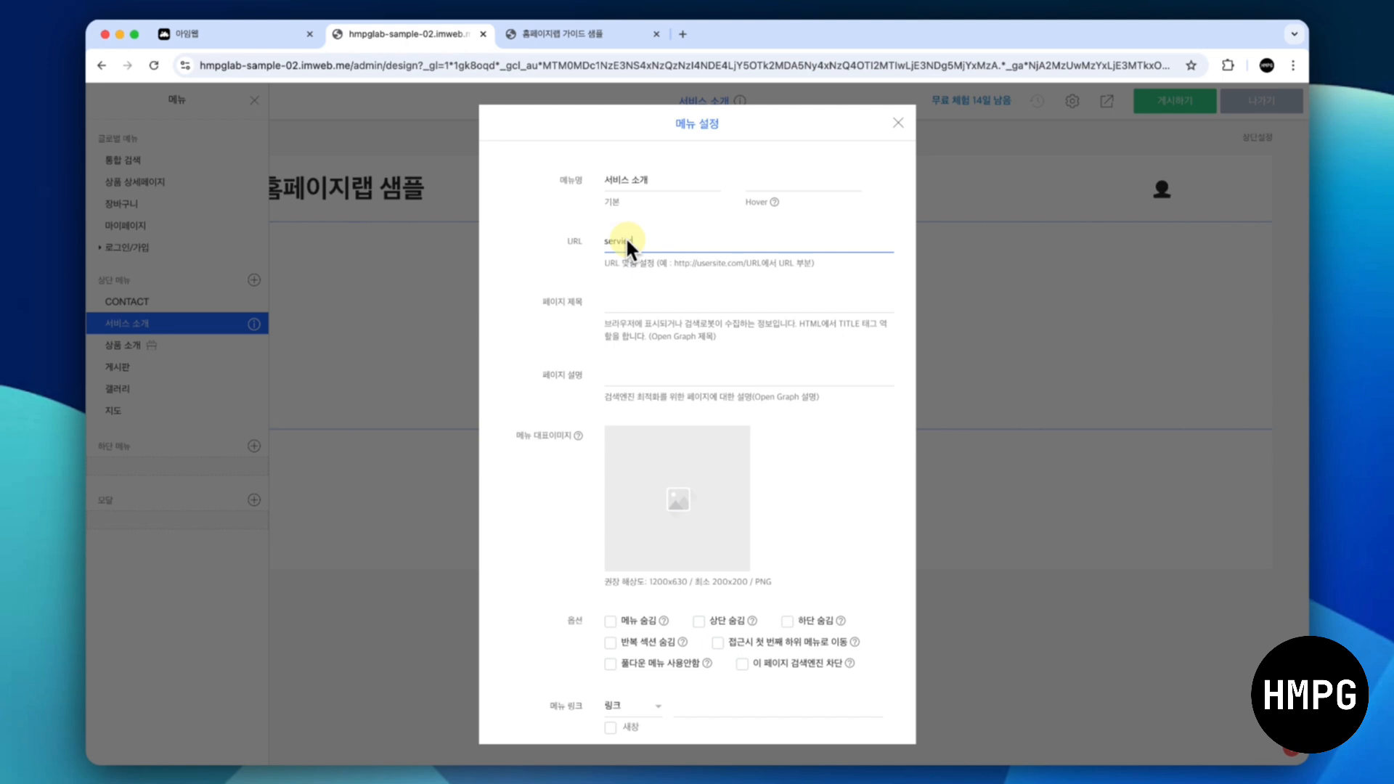
type("e")
left_click(528, 277)
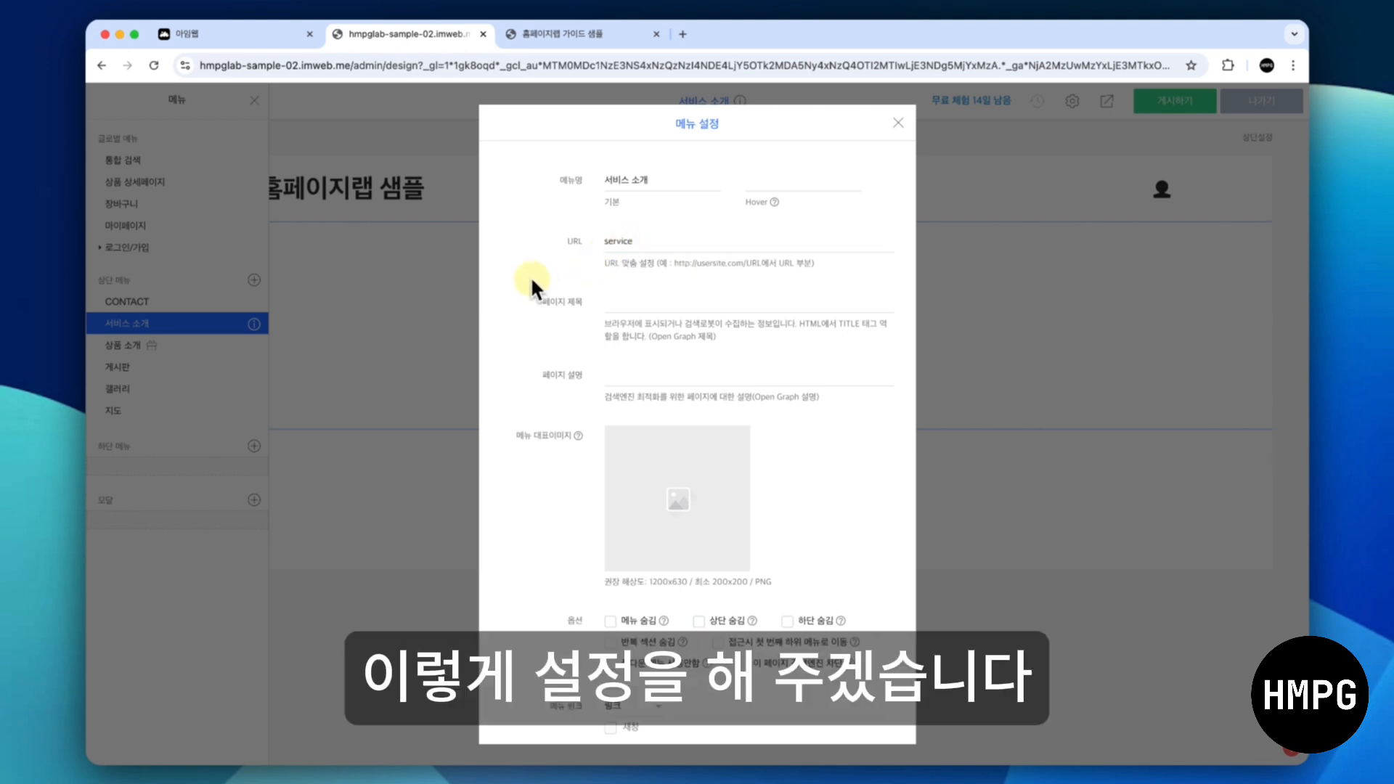
left_click(898, 123)
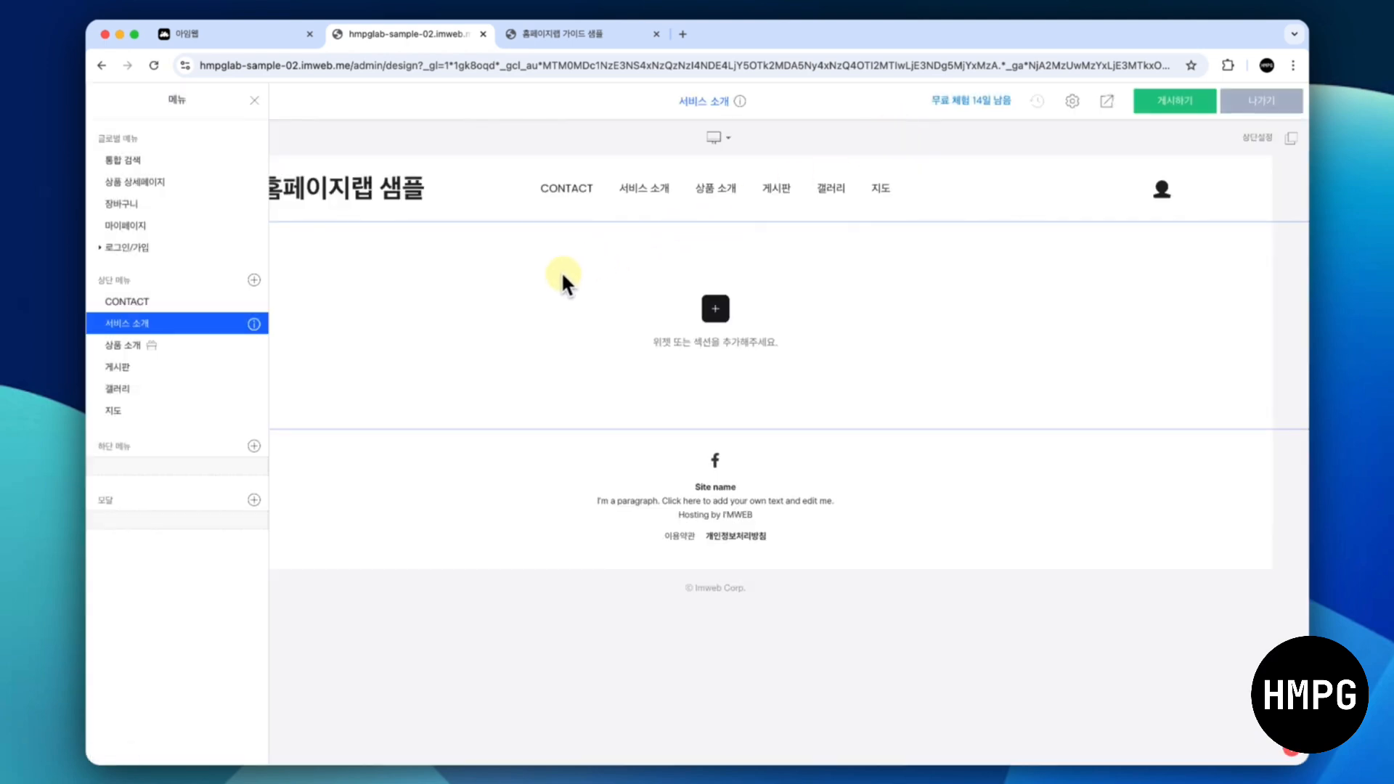
Open the settings of the 게시판 menu and select its current name for replacement
left_click(254, 367)
double_click(628, 185)
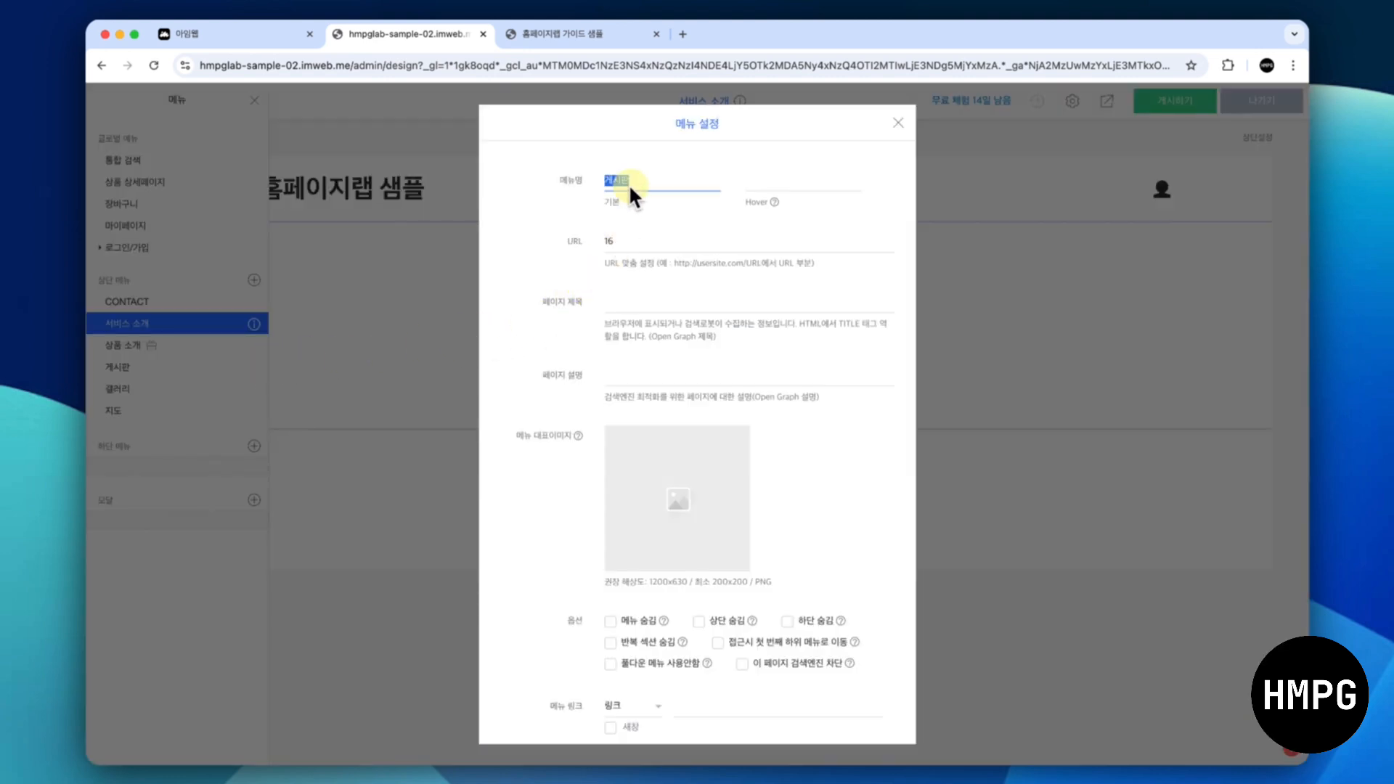
type("wk")
key("BackSpace")
key("BackSpace")
type("자주묻")
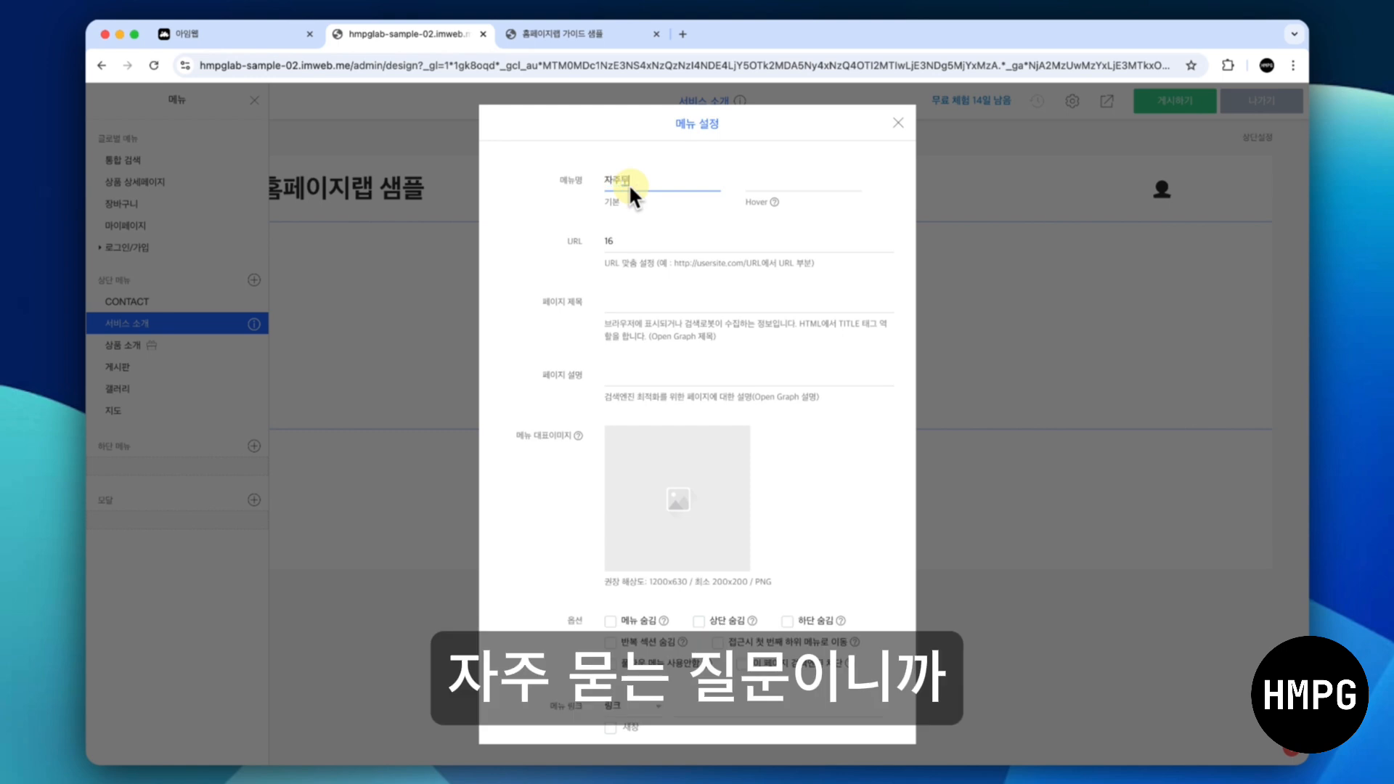
type("는질")
key("BackSpace")
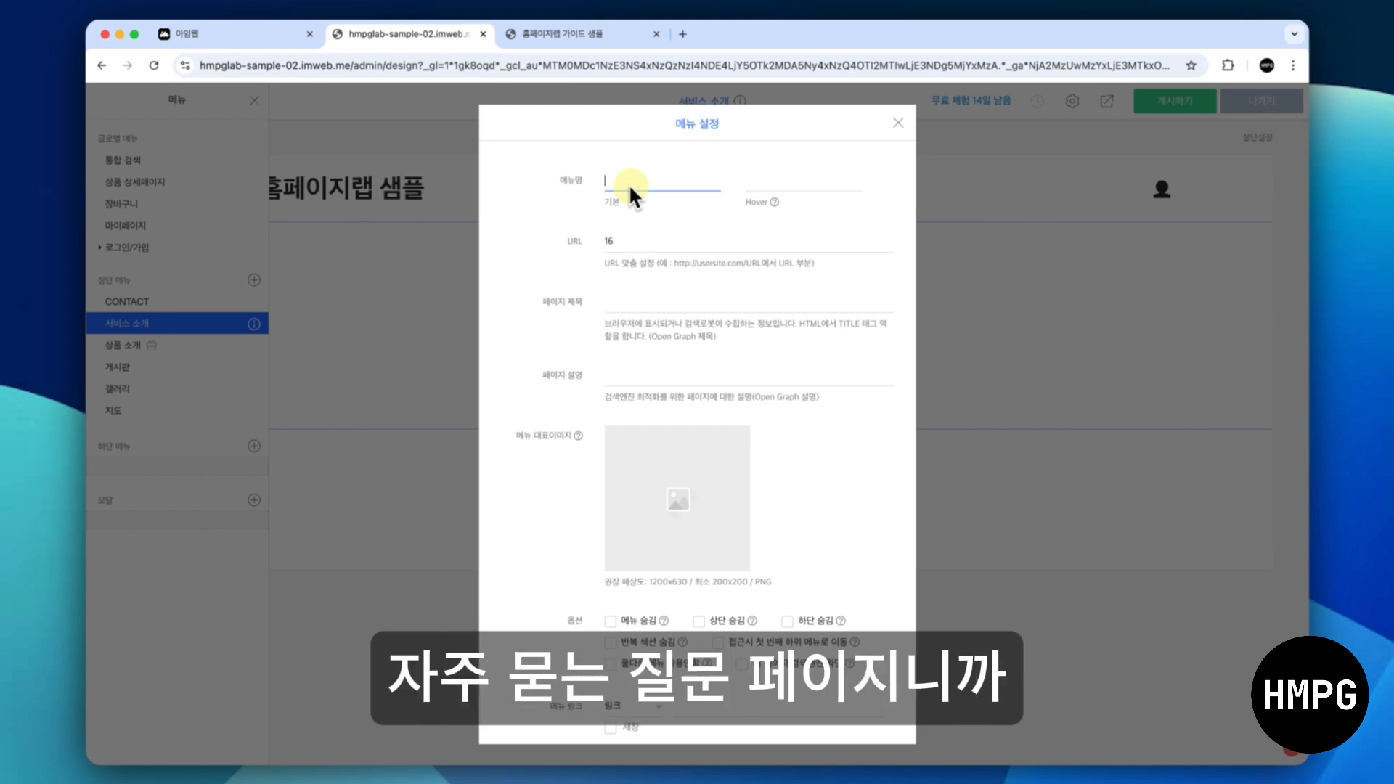
Set the 게시판 menu's name to FAQ and its URL to faq, and close the menu settings
type("FAQ")
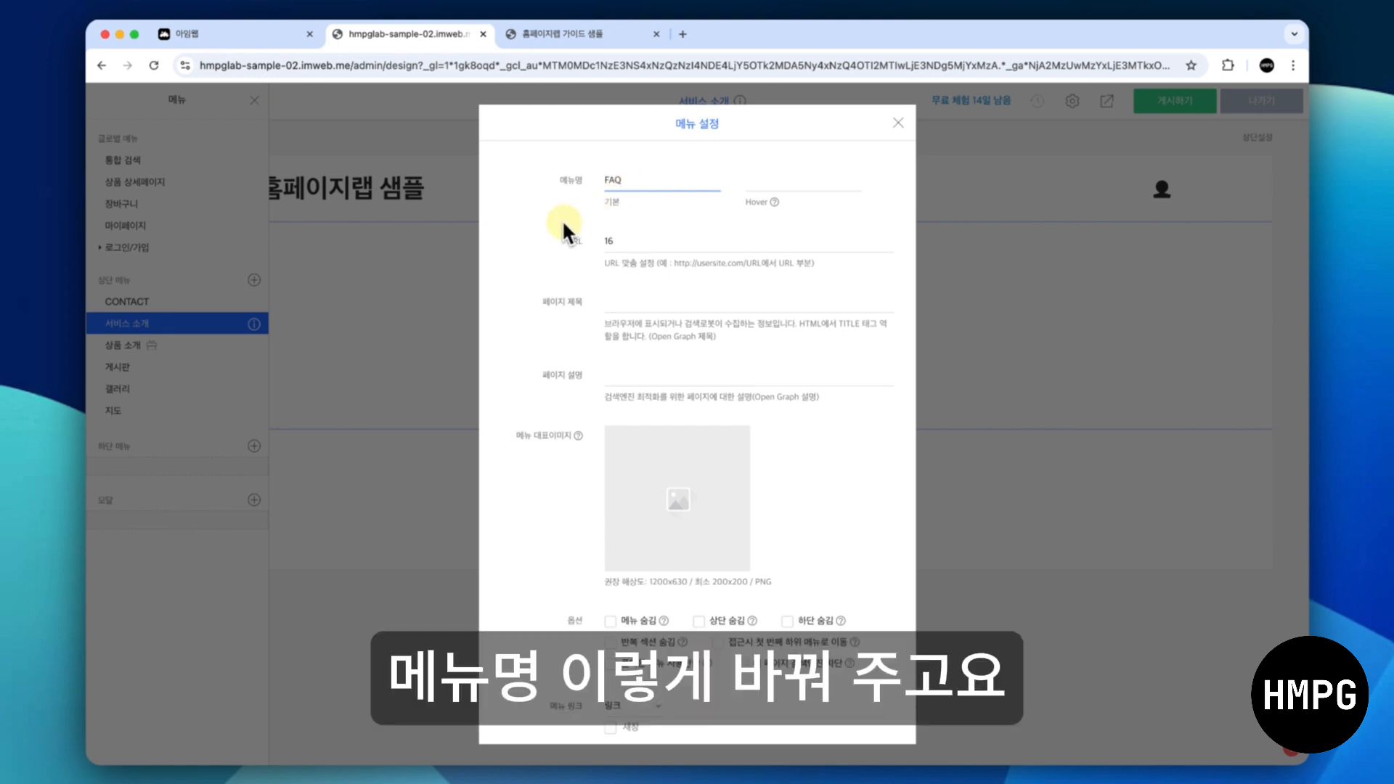
double_click(630, 241)
type("faq")
left_click(538, 268)
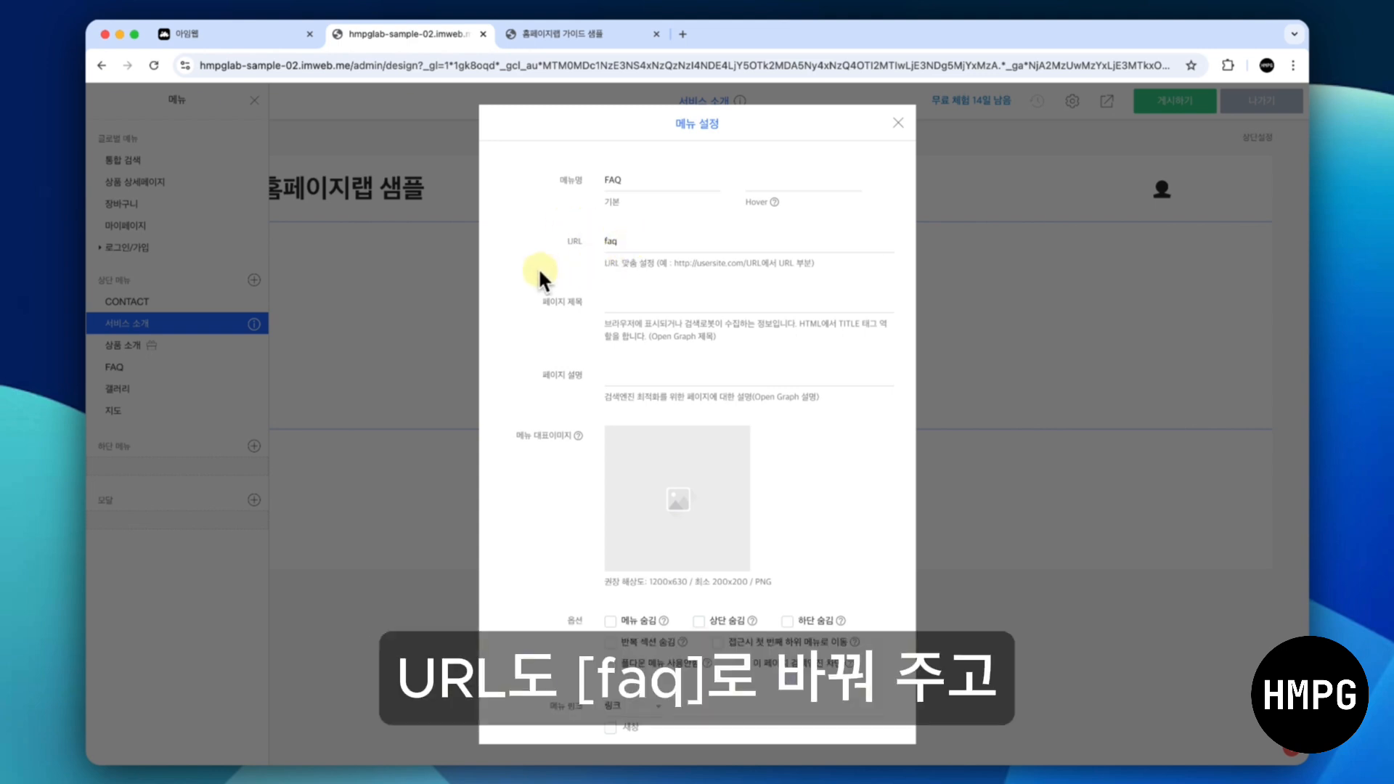
left_click(898, 123)
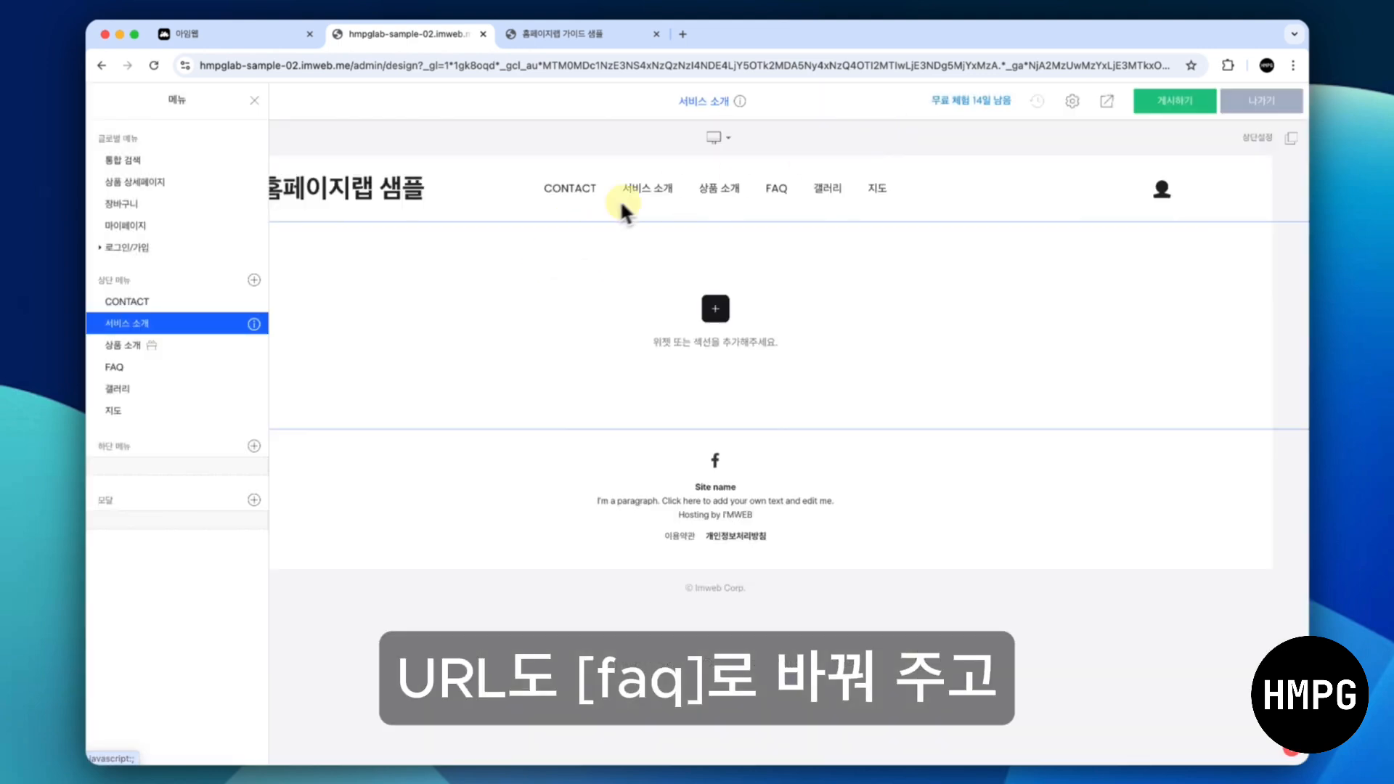
Rename the 갤러리 menu to MAIN, set its URL to main, and close its settings
left_click(254, 389)
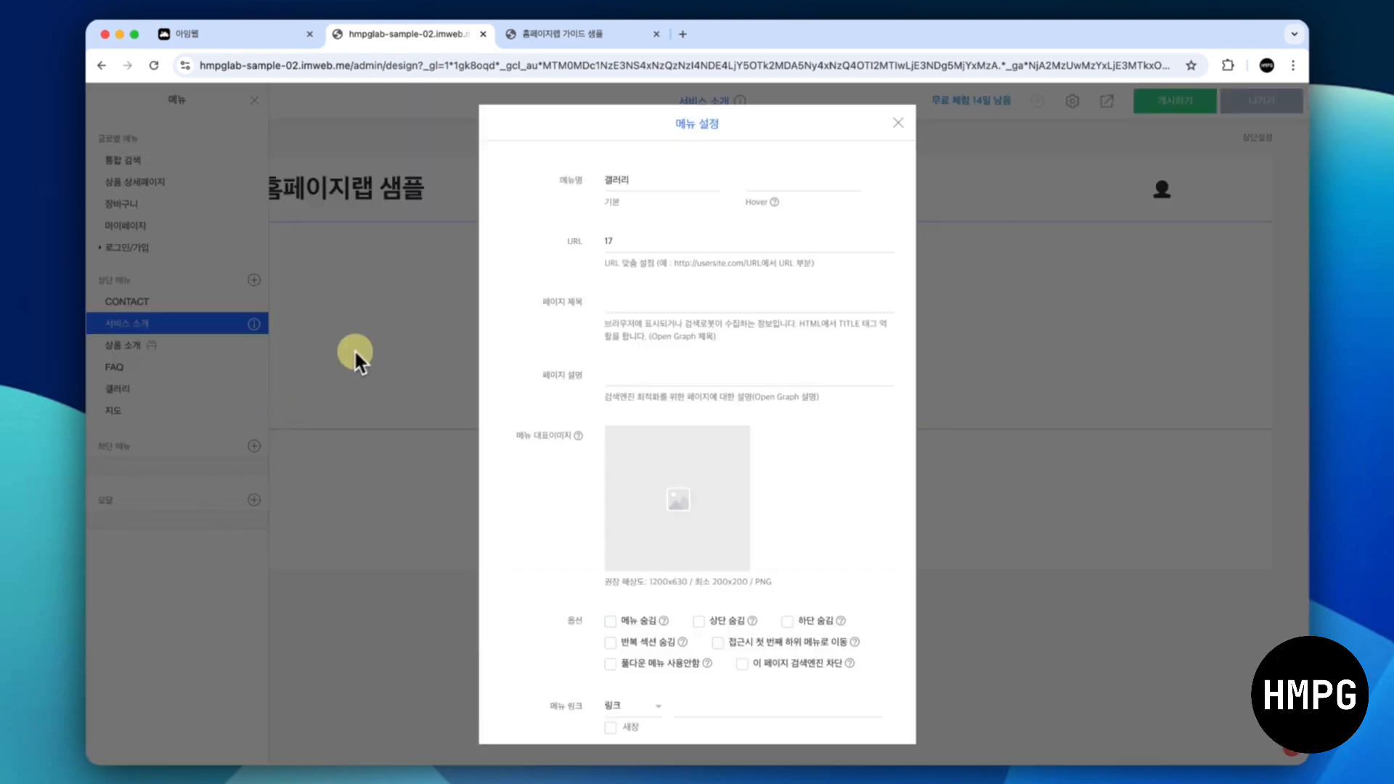
left_click_drag(616, 186, 638, 186)
type("MA")
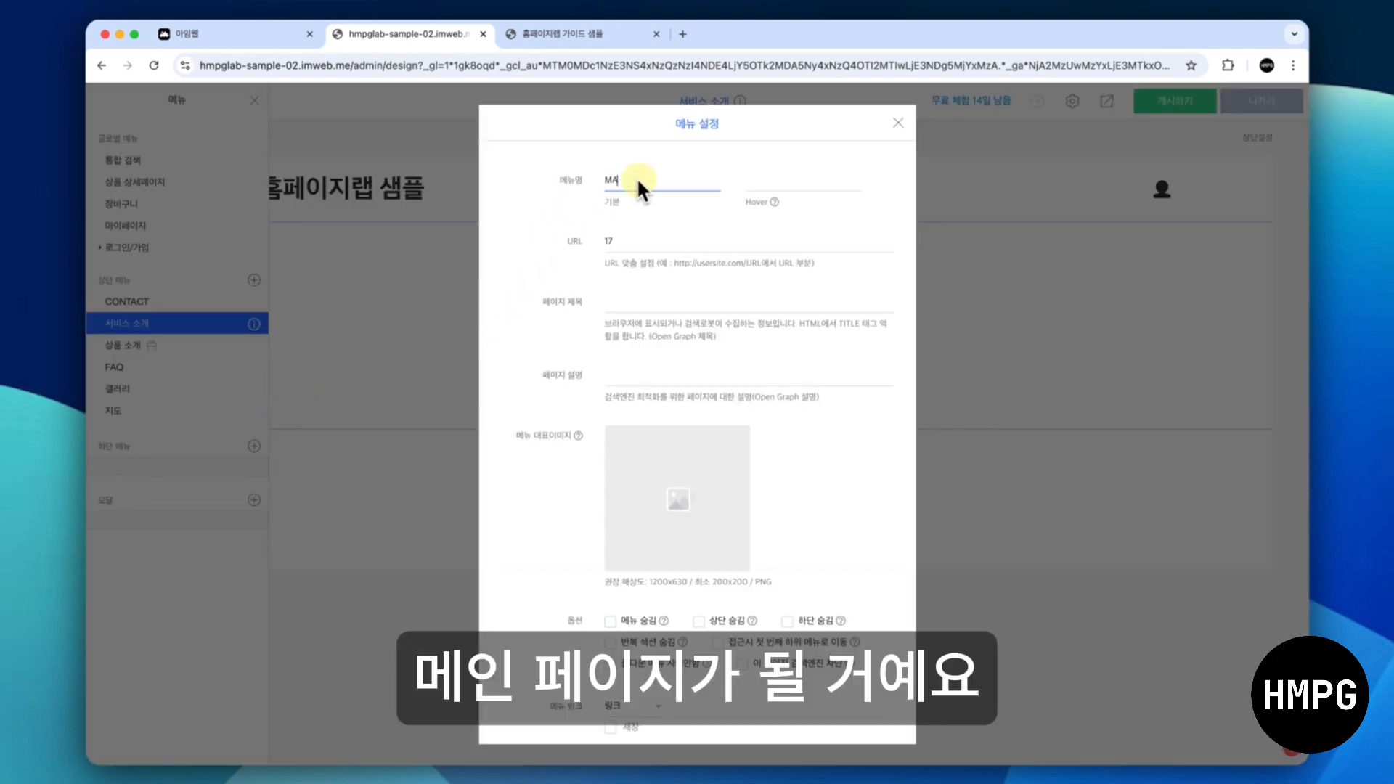
type("IN")
left_click(638, 241)
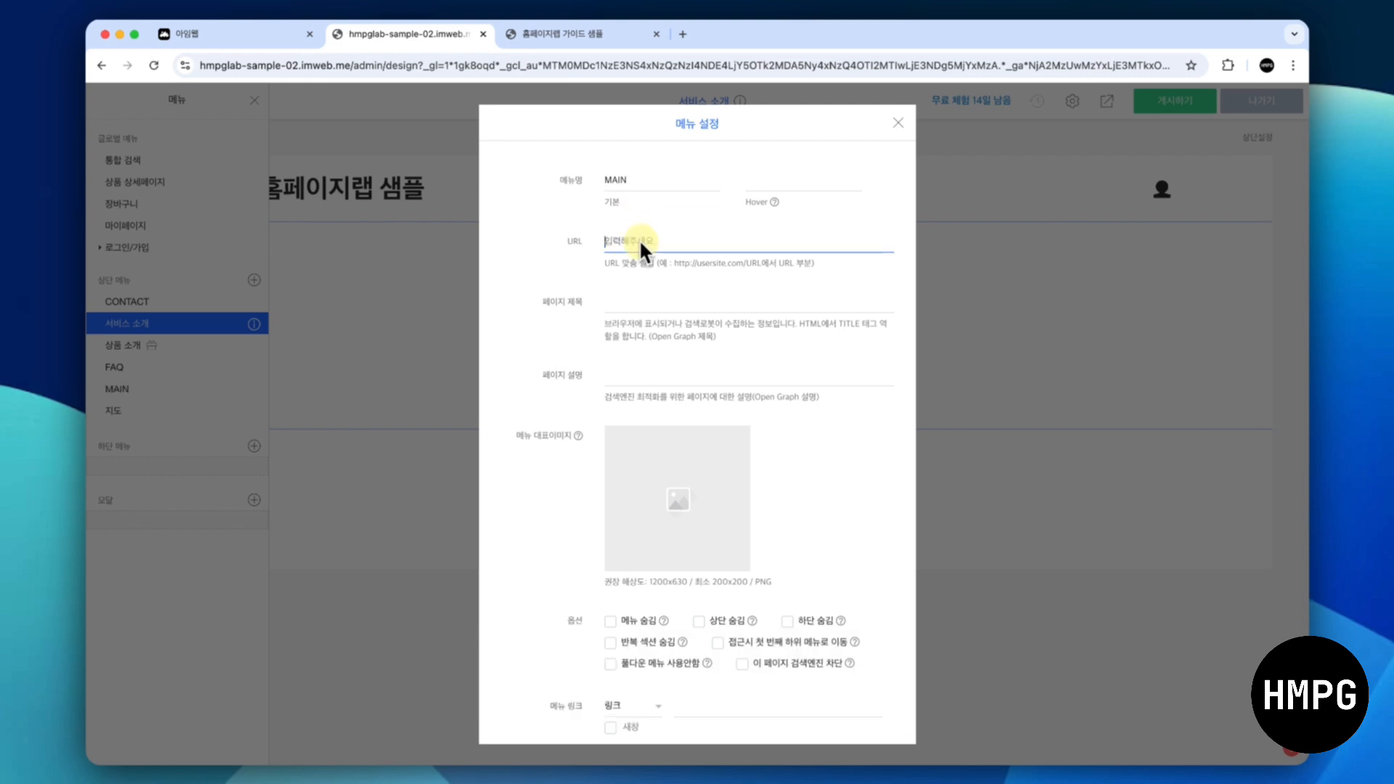
type("main")
left_click(517, 271)
left_click(418, 276)
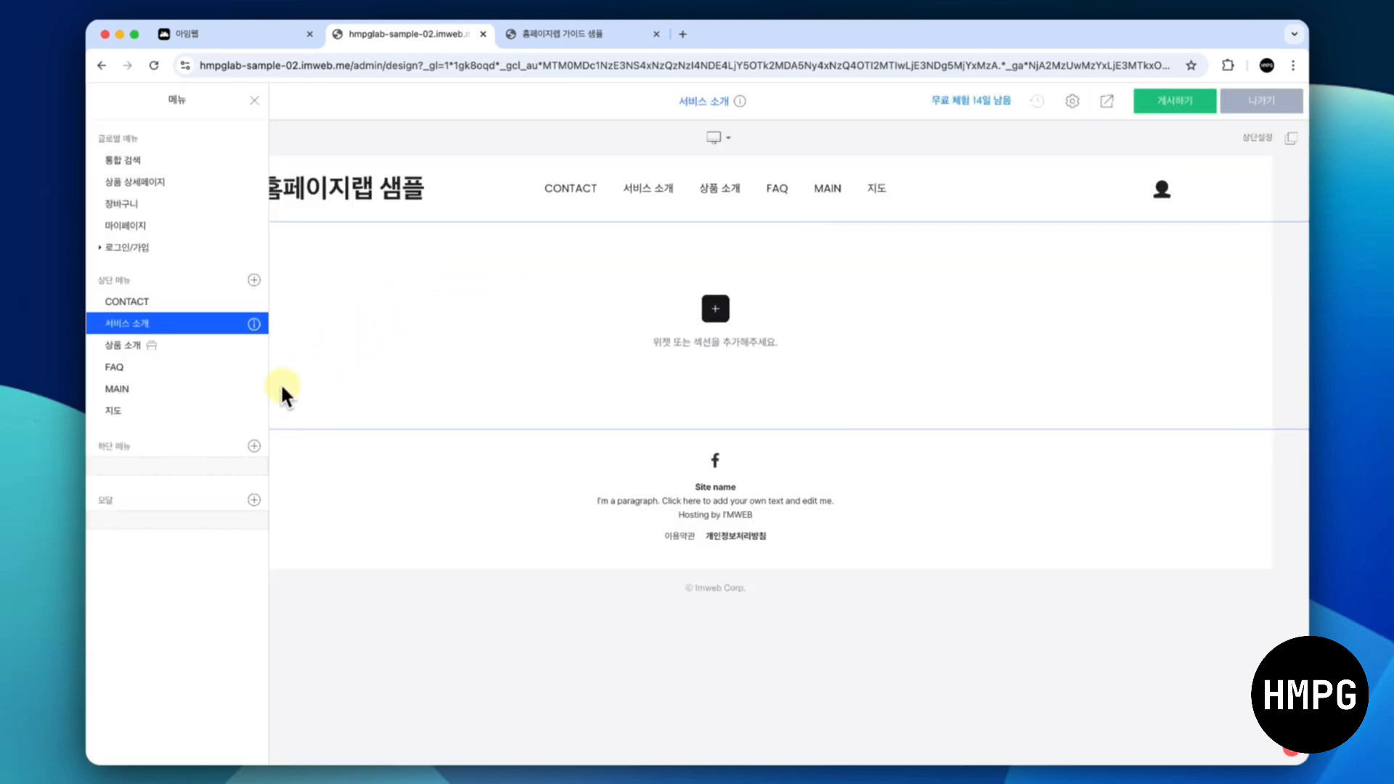
Rename the 지도 menu to ABOUT, set its URL to about, and close its settings
left_click(253, 410)
double_click(644, 178)
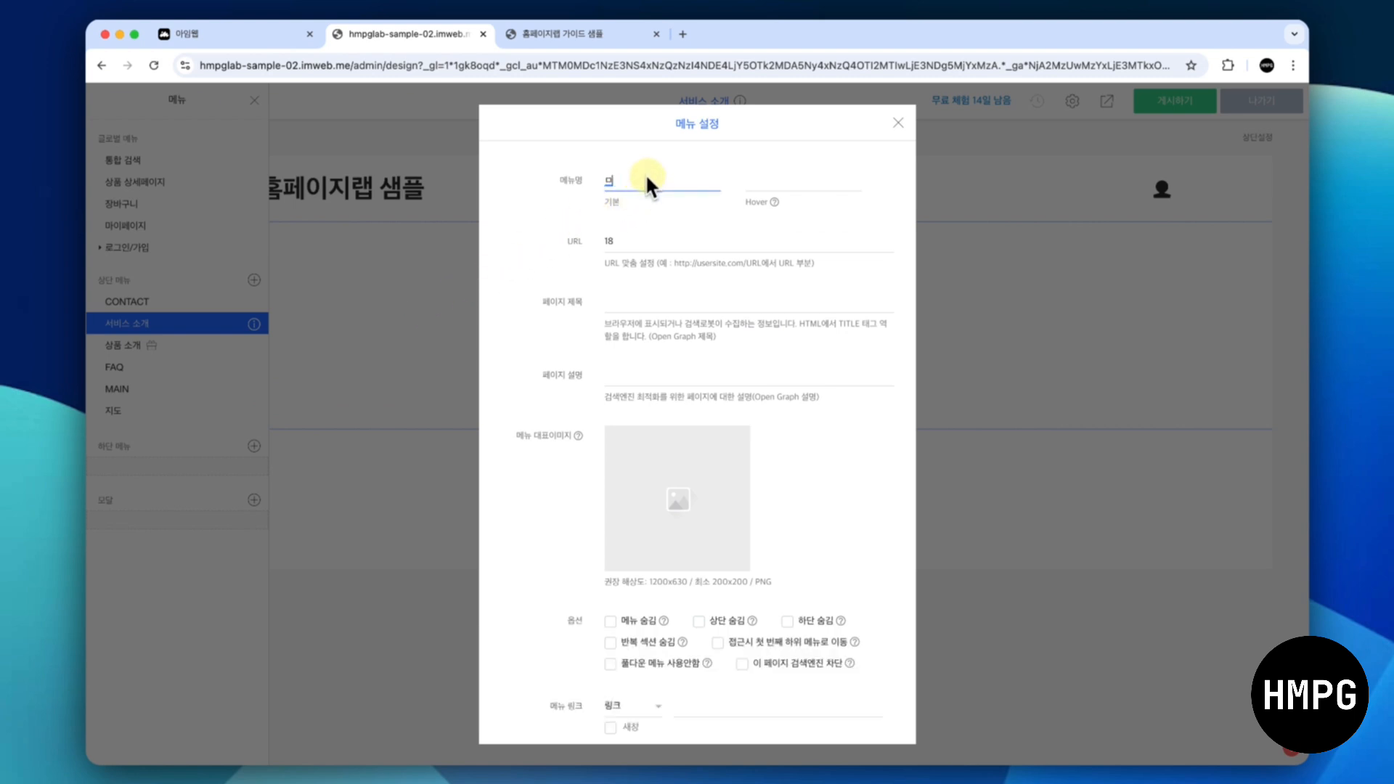
type("ABOUT")
double_click(629, 246)
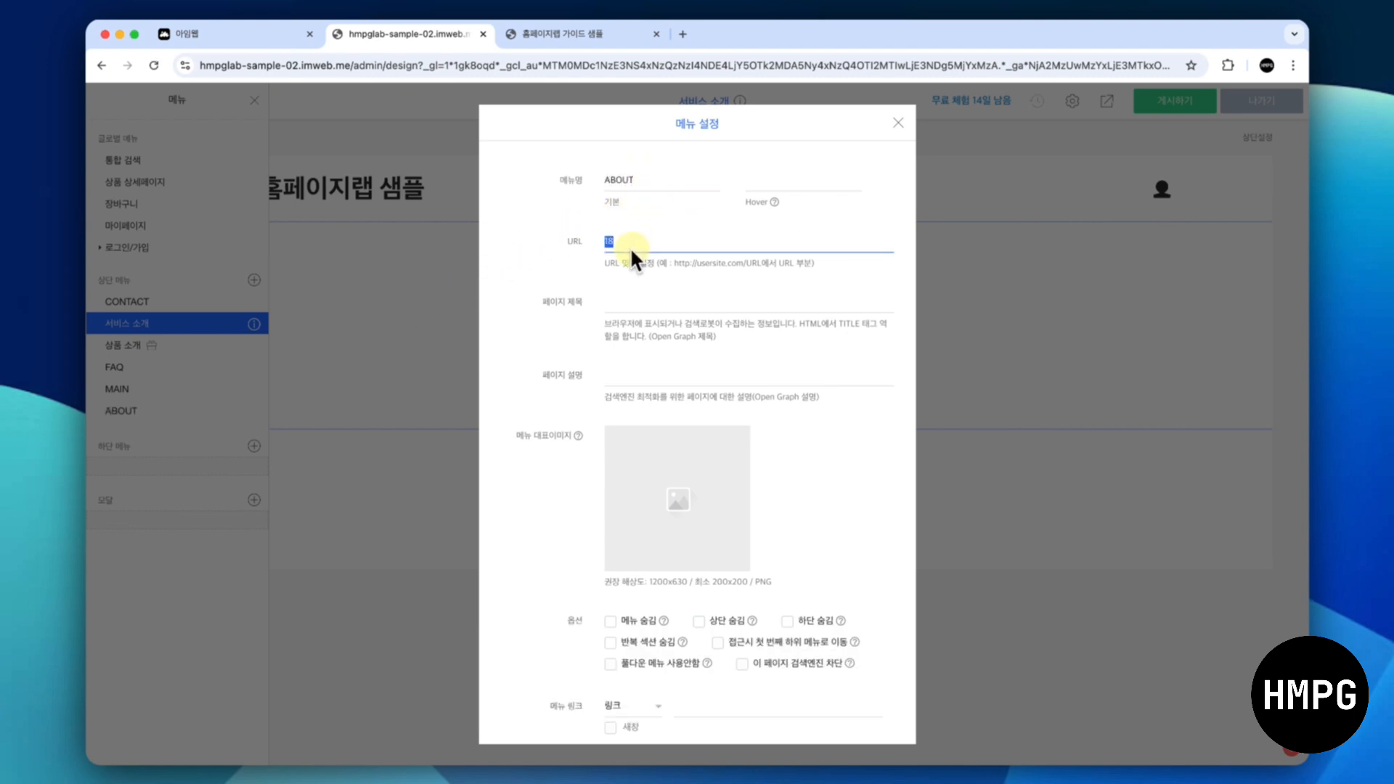
type("about")
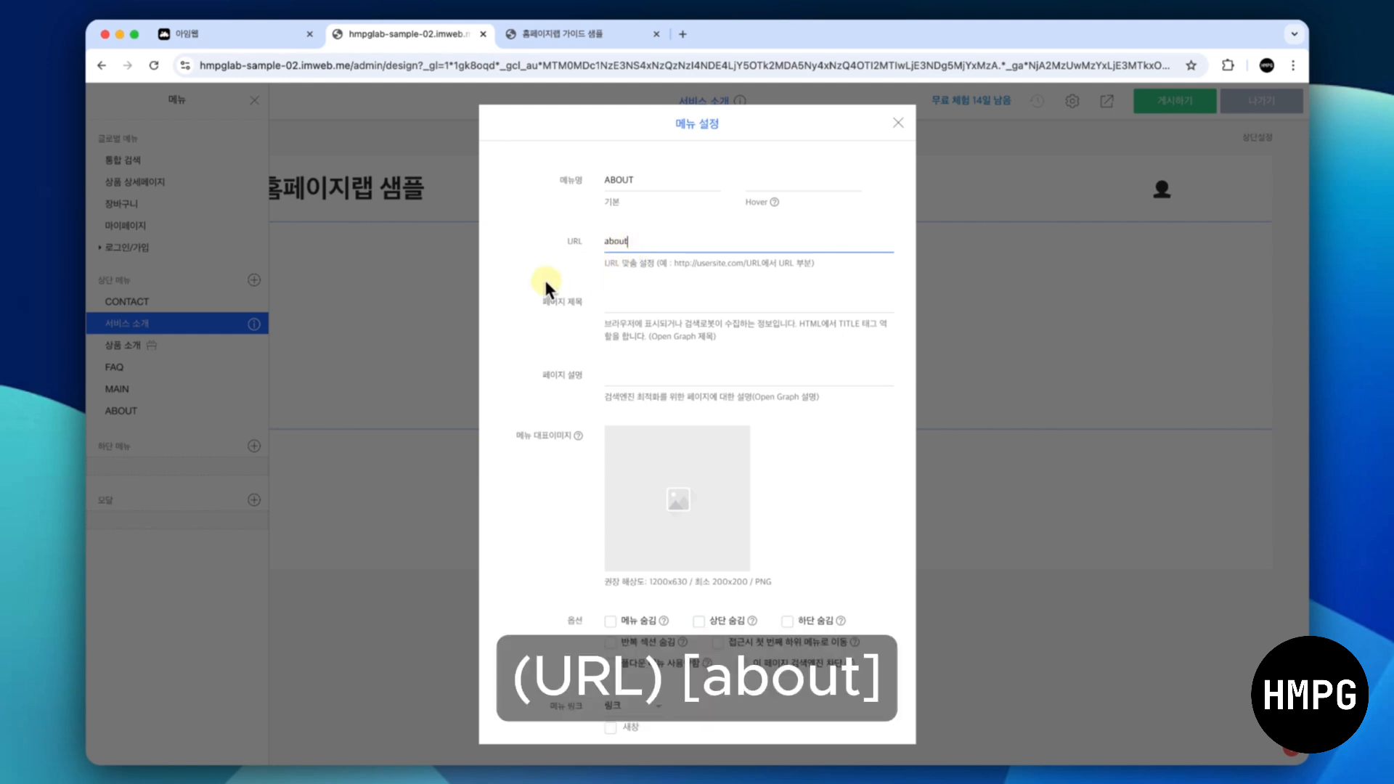
left_click(543, 277)
left_click(897, 124)
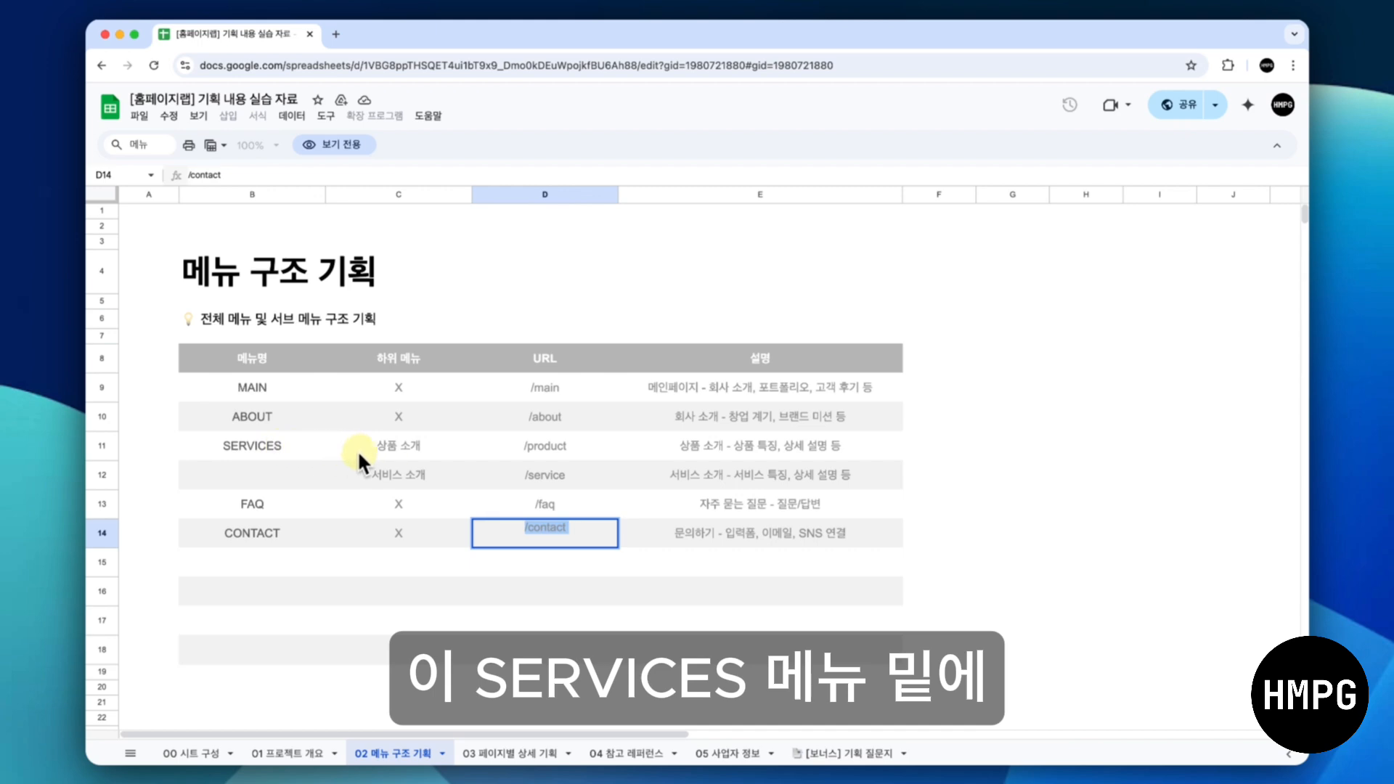
Check the submenus planned under SERVICES in the 메뉴 구조 기획 sheet, and return to the imweb design editor
left_click(405, 447)
left_click(405, 473)
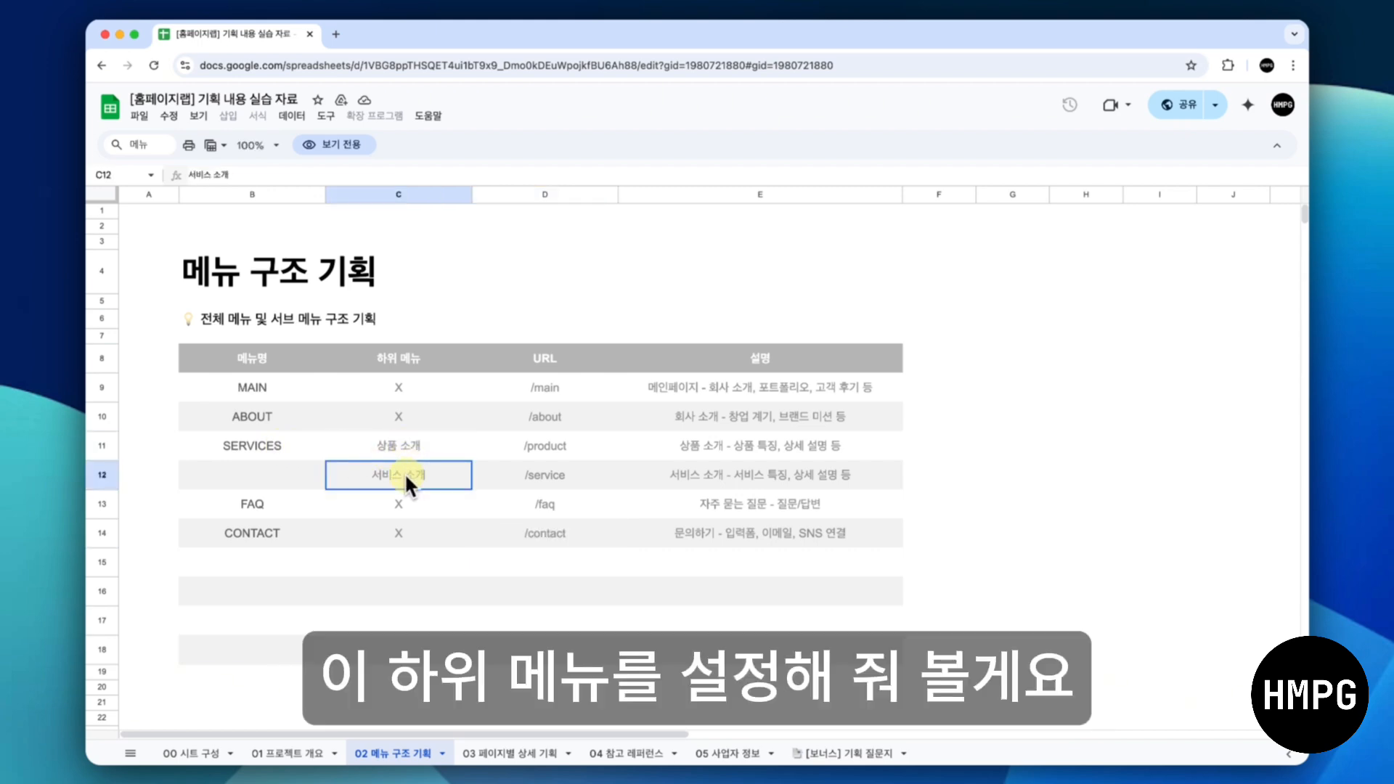
key("ctrl+Left")
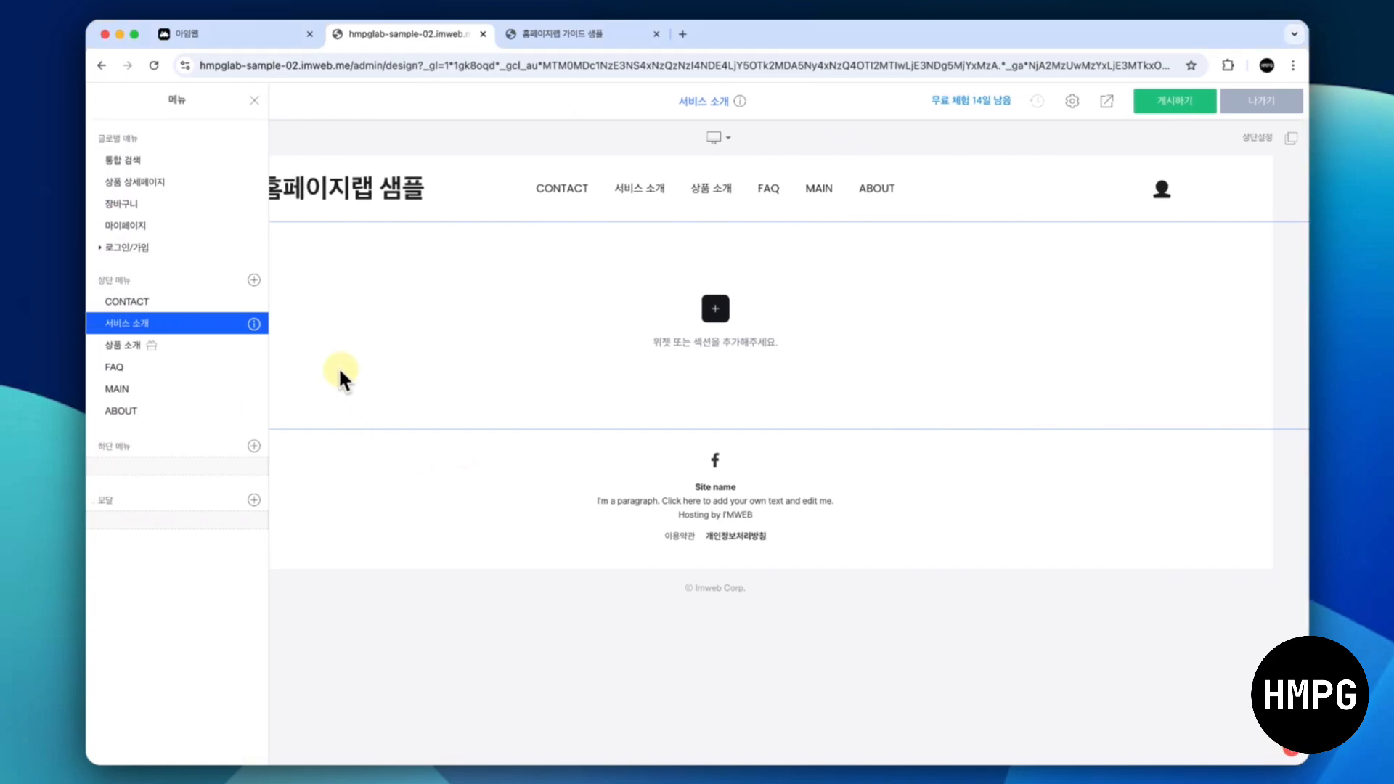
Add a new menu named SERVICES to the 상단 메뉴 list
left_click(254, 280)
type("SER")
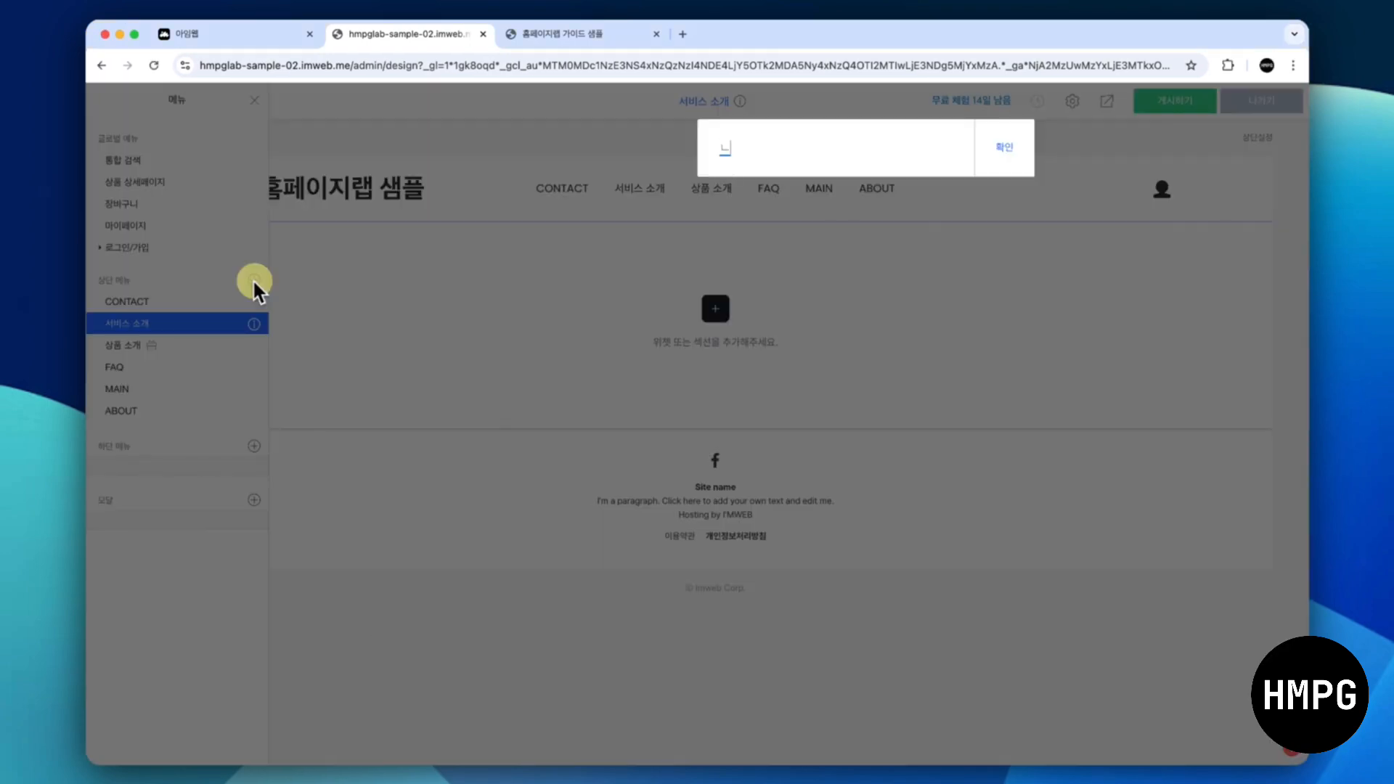
key("BackSpace")
key("BackSpace")
type("VICES")
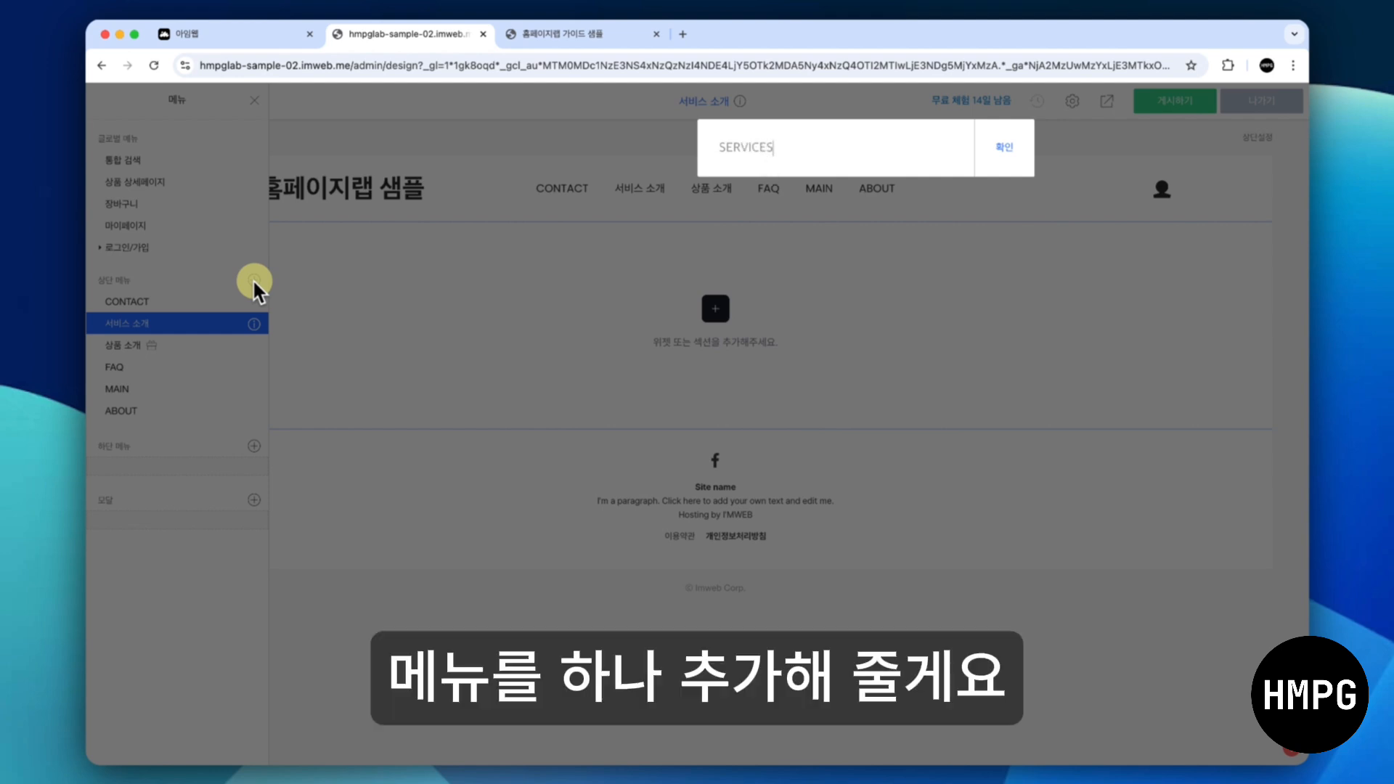
key("Return")
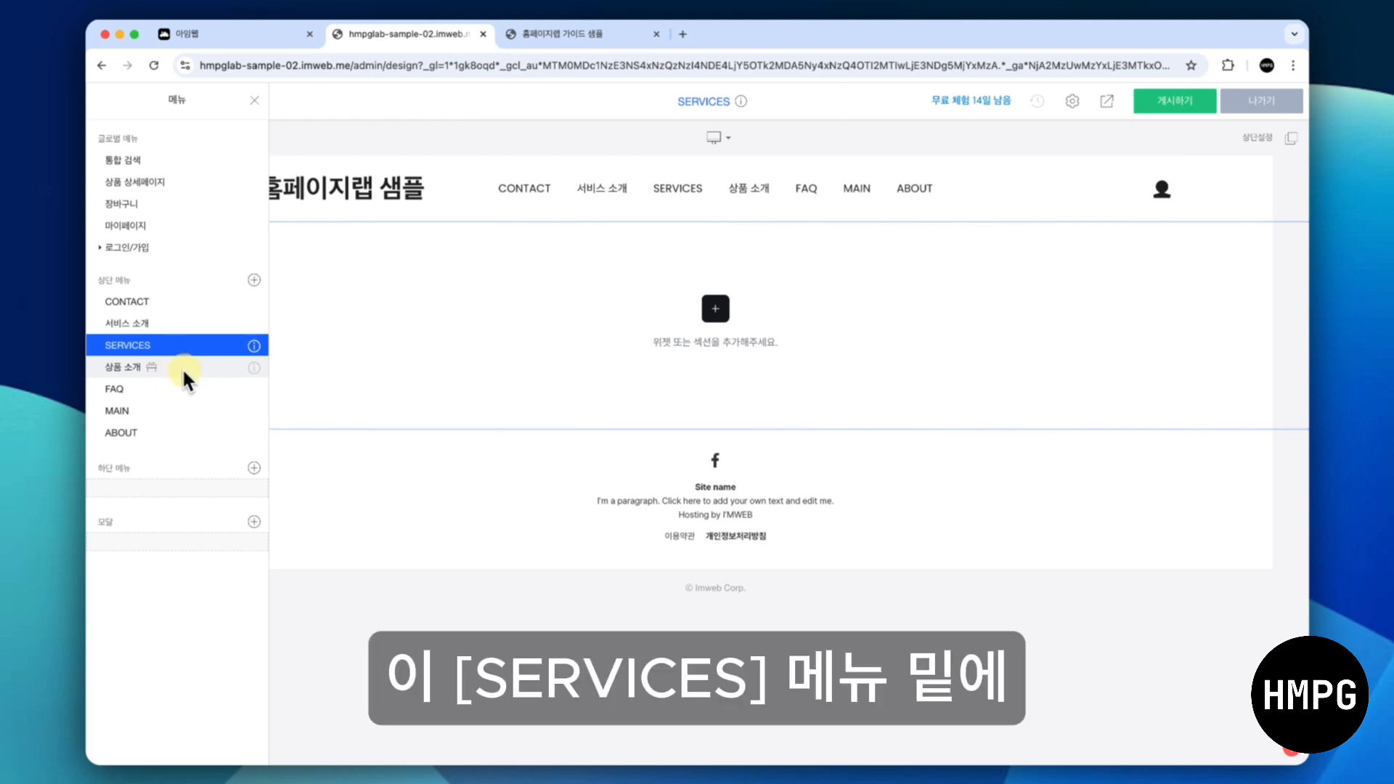
Nest the 상품 소개 and 서비스 소개 menus under SERVICES, and check the submenus in the site preview
left_click_drag(179, 360, 194, 358)
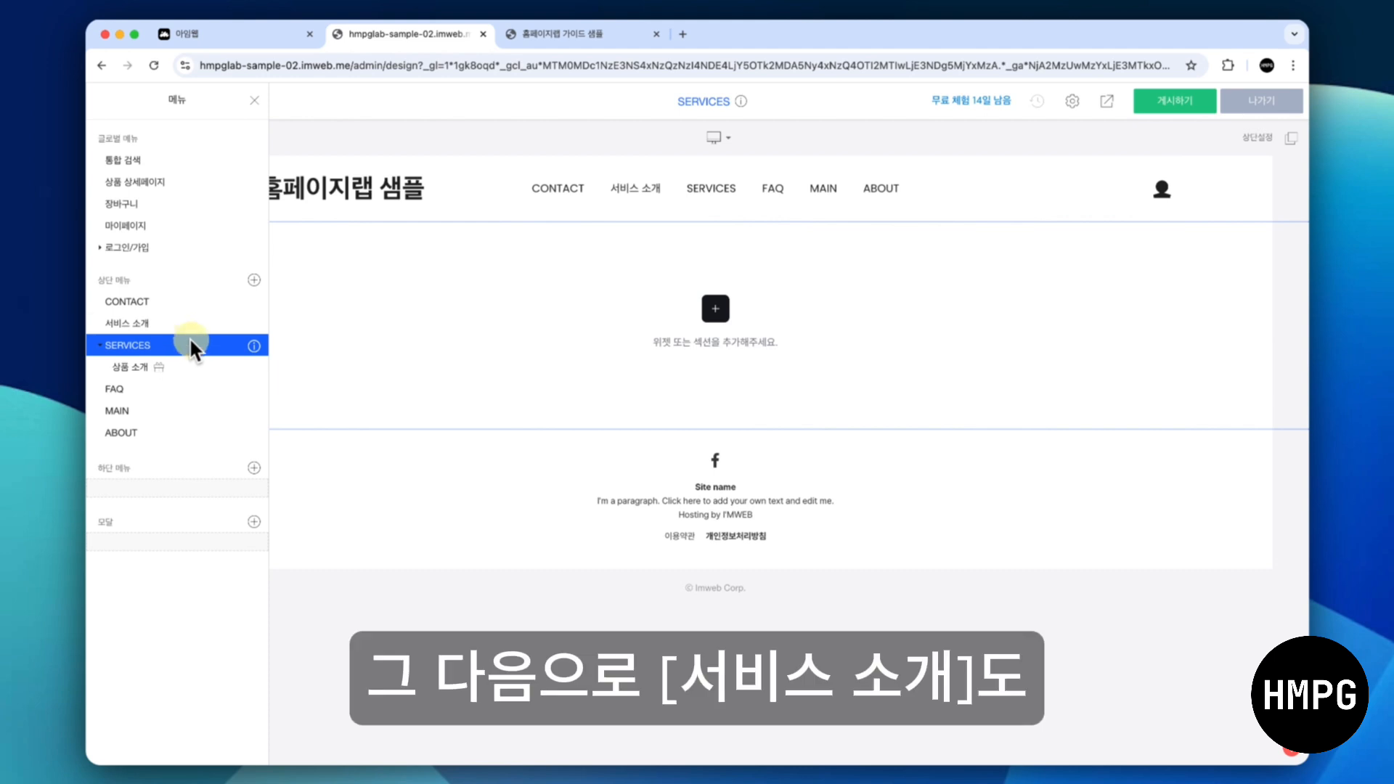
left_click_drag(193, 324, 204, 383)
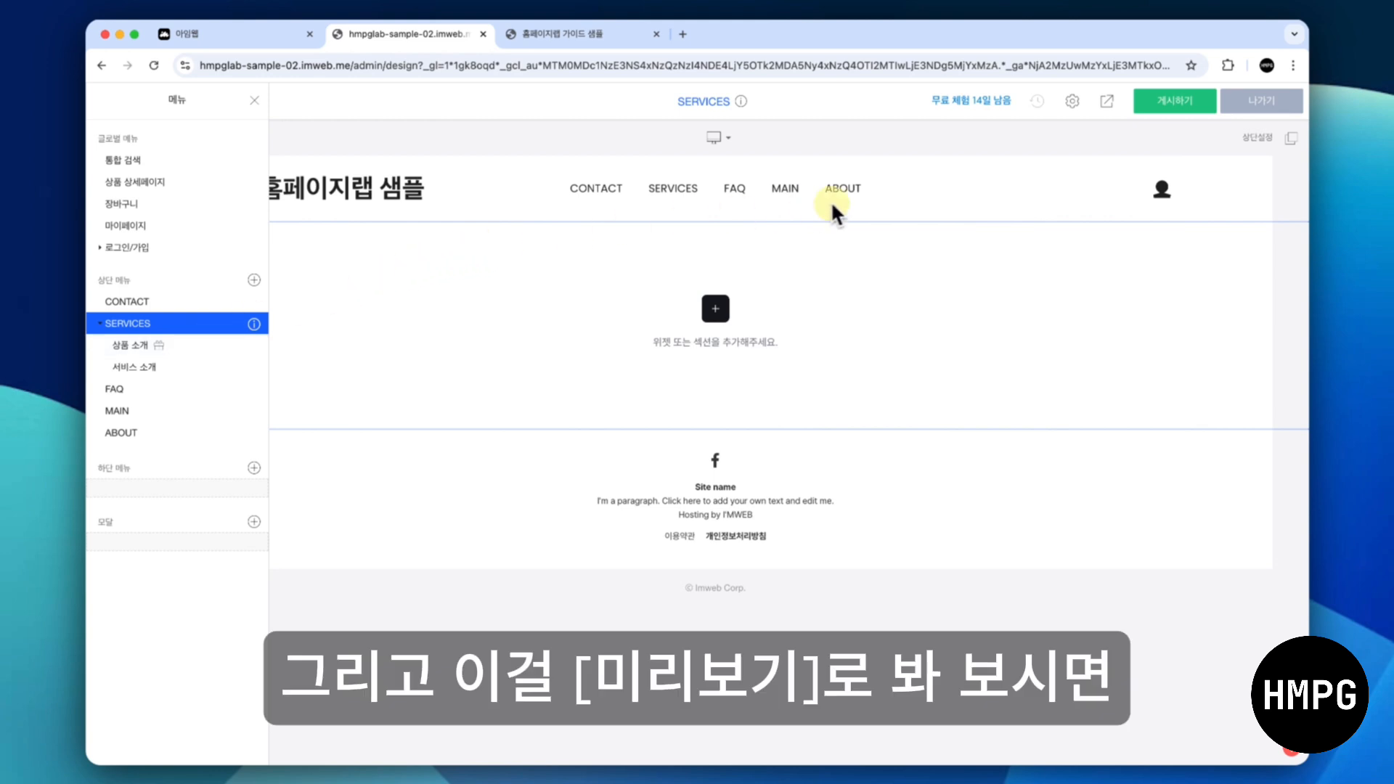
left_click(1106, 102)
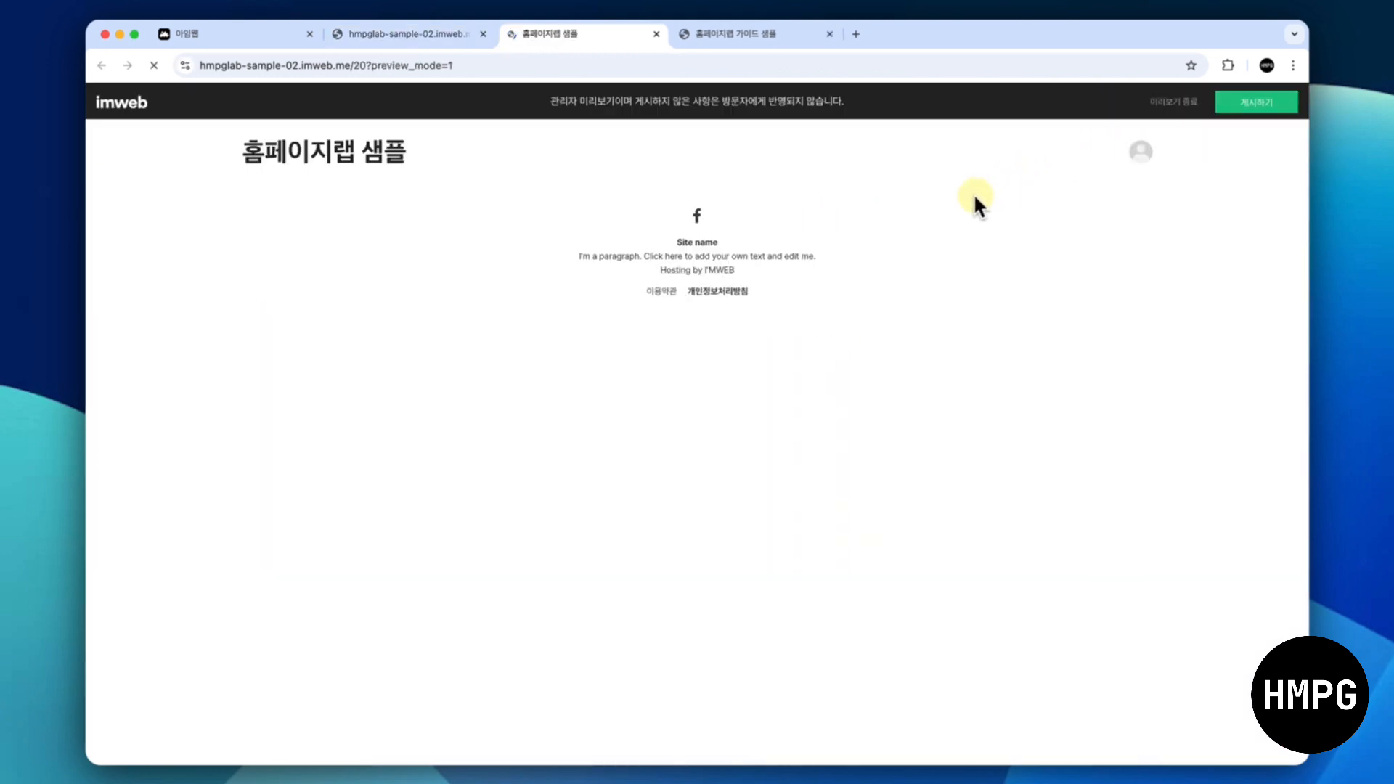
mouse_move(650, 150)
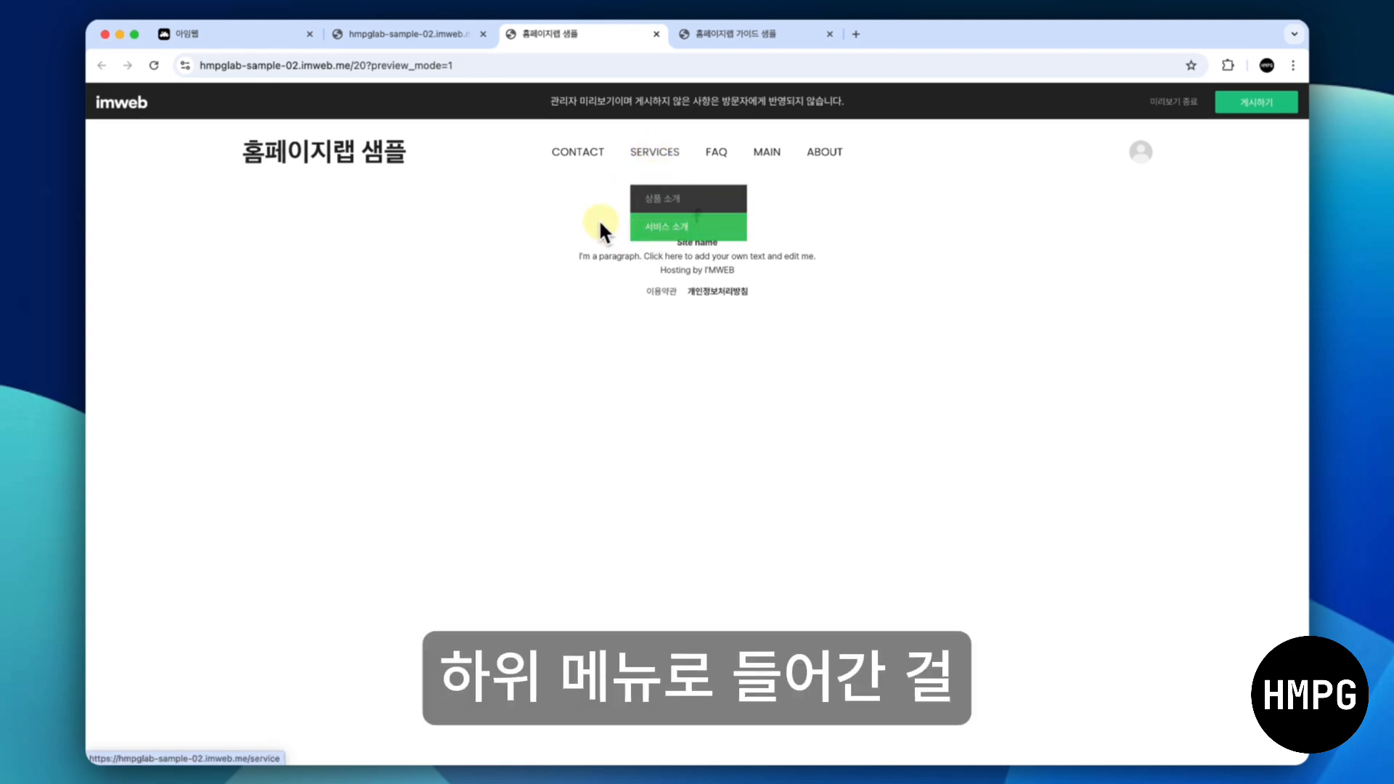
left_click(431, 38)
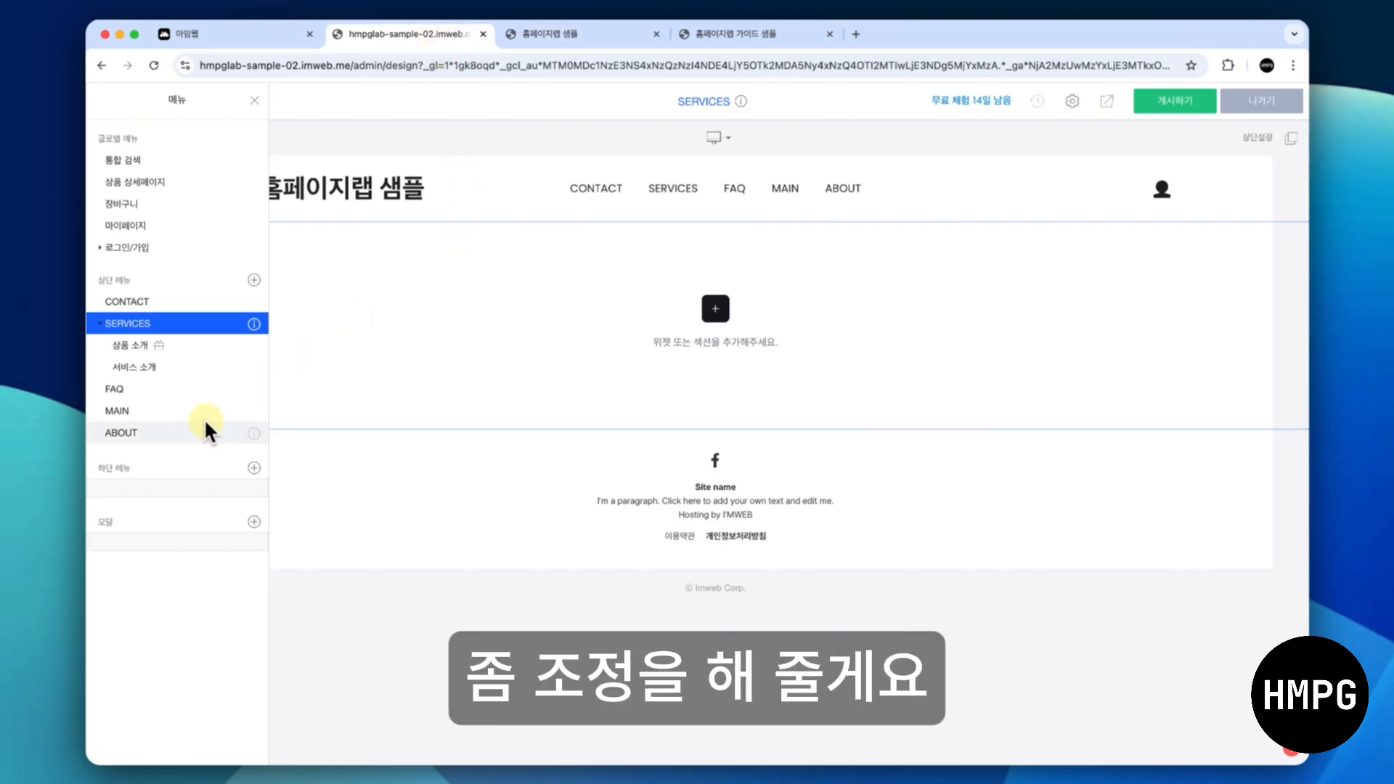
Reorder the top menus as MAIN, ABOUT, SERVICES, FAQ, CONTACT, with the SERVICES submenus collapsed
left_click_drag(193, 414, 206, 301)
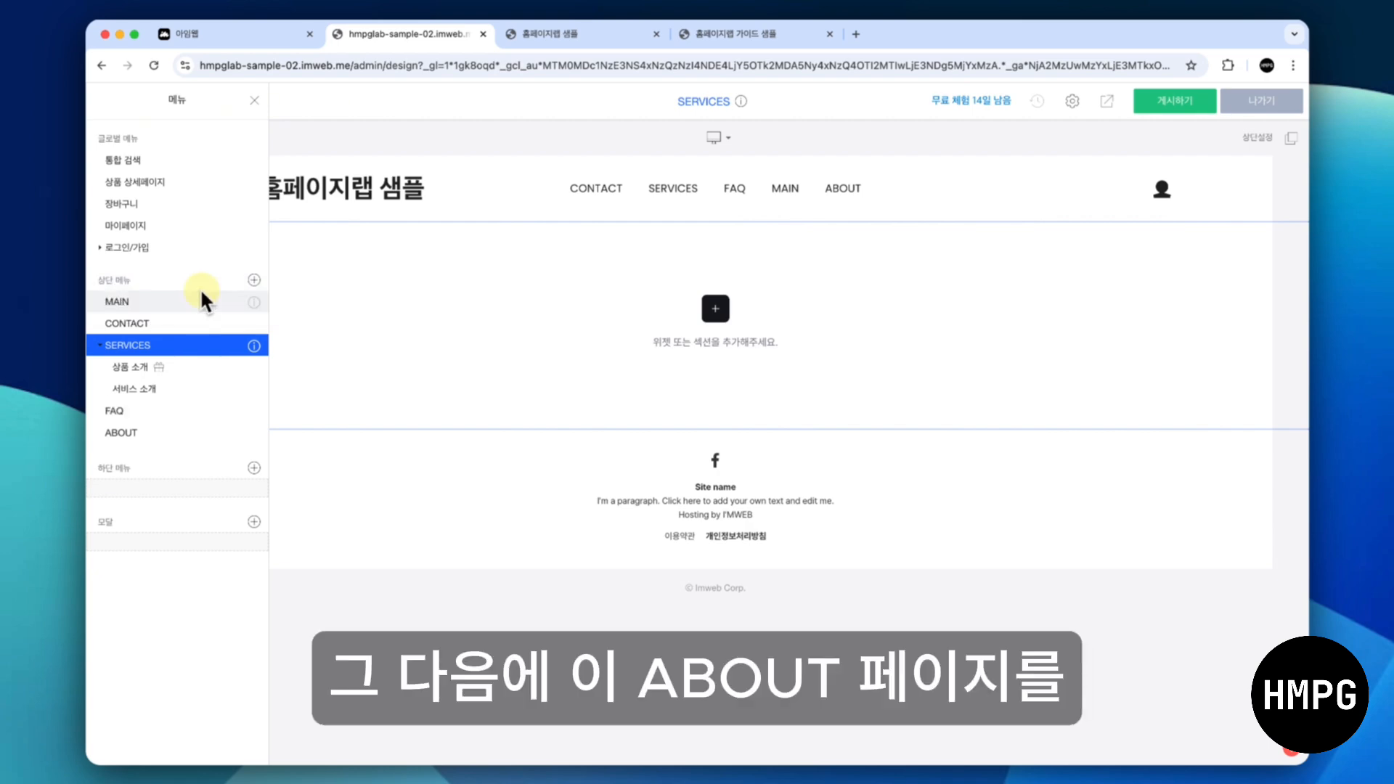
left_click_drag(193, 434, 196, 320)
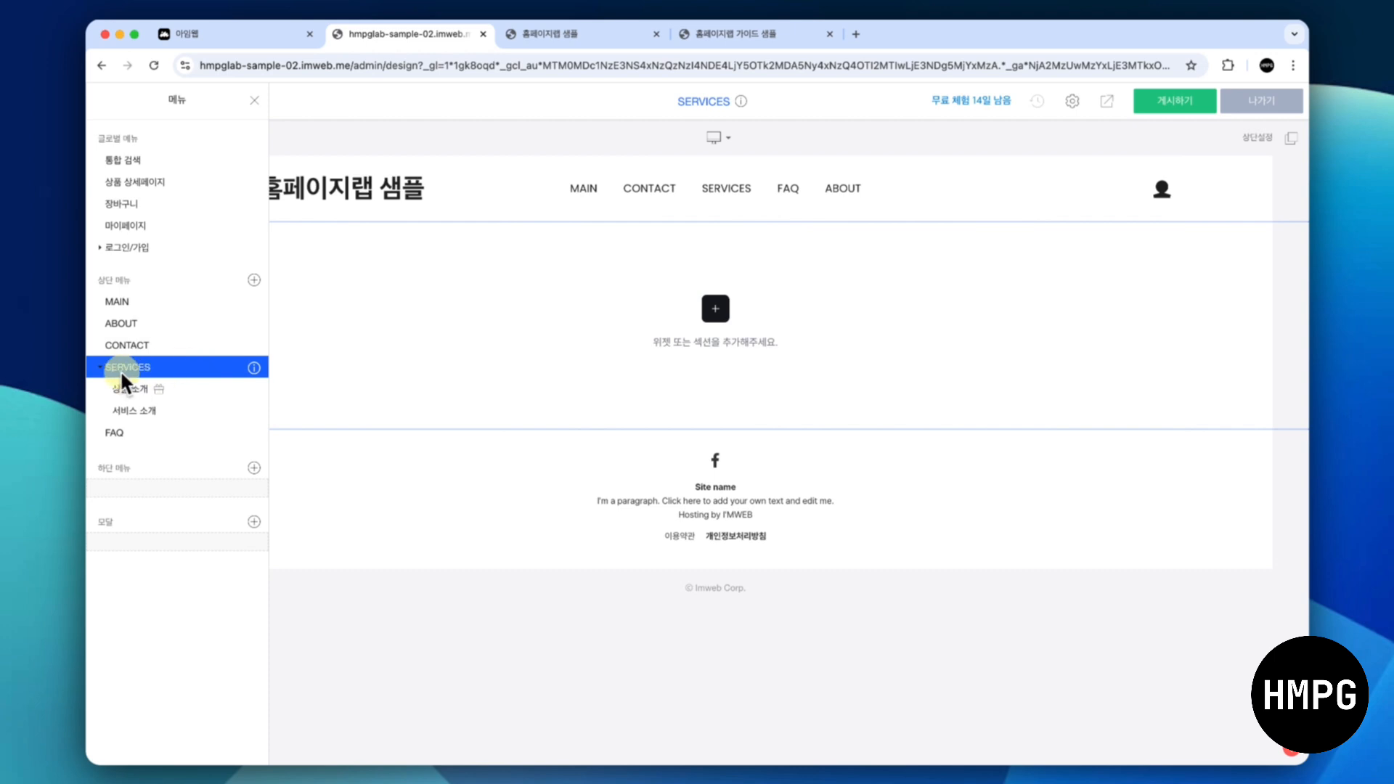
left_click(100, 368)
mouse_move(157, 373)
left_mouse_down()
mouse_move(172, 340)
mouse_move(156, 365)
left_mouse_up()
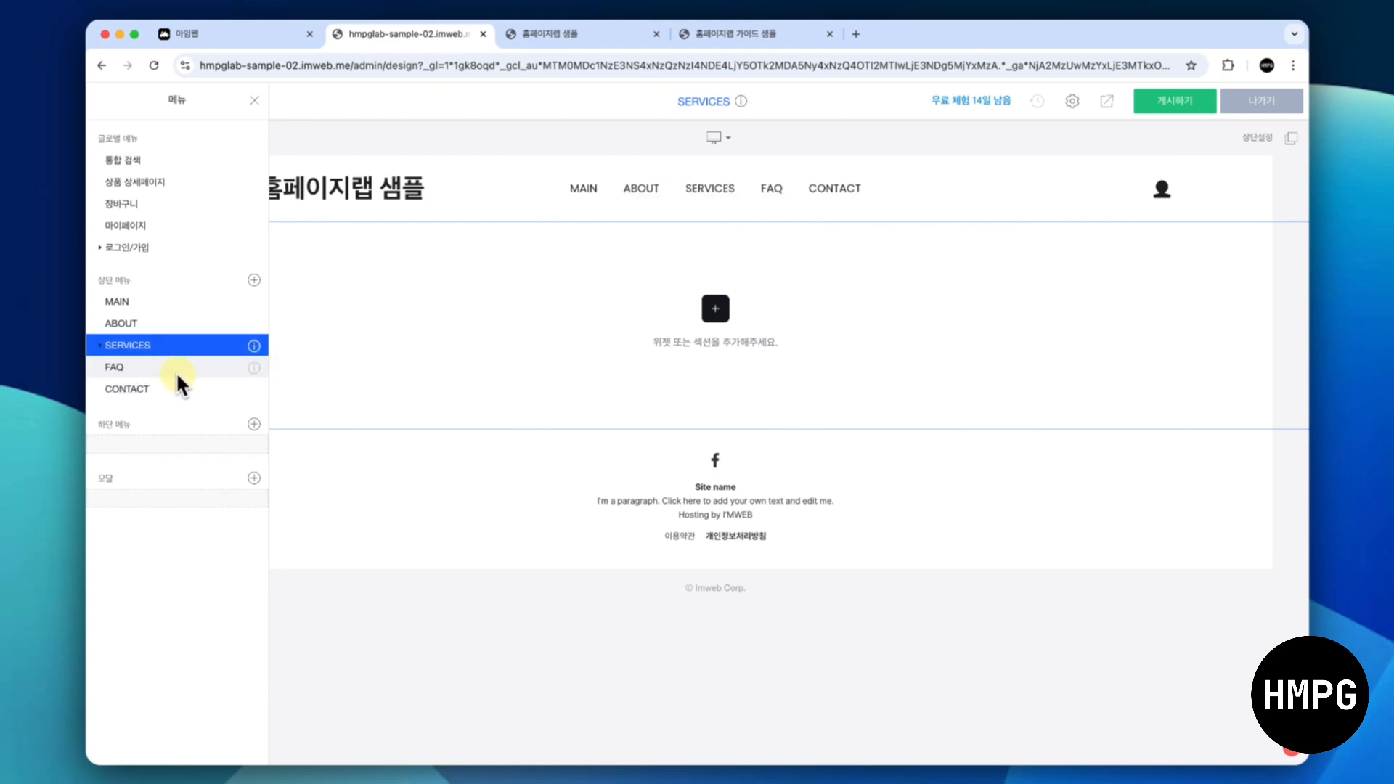
Preview the site to check the menu order and compare the SERVICES page with its 상품 소개 subpage
left_click(1106, 101)
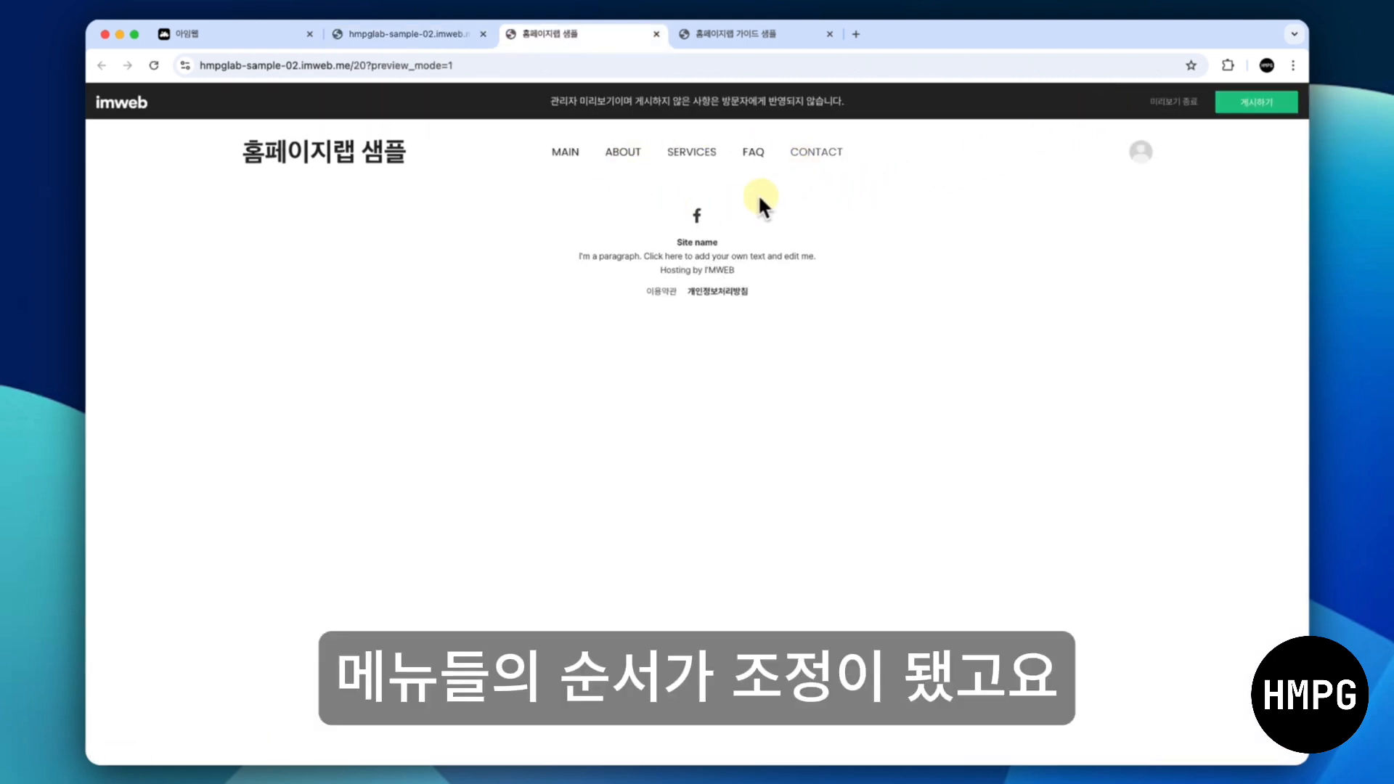
mouse_move(694, 151)
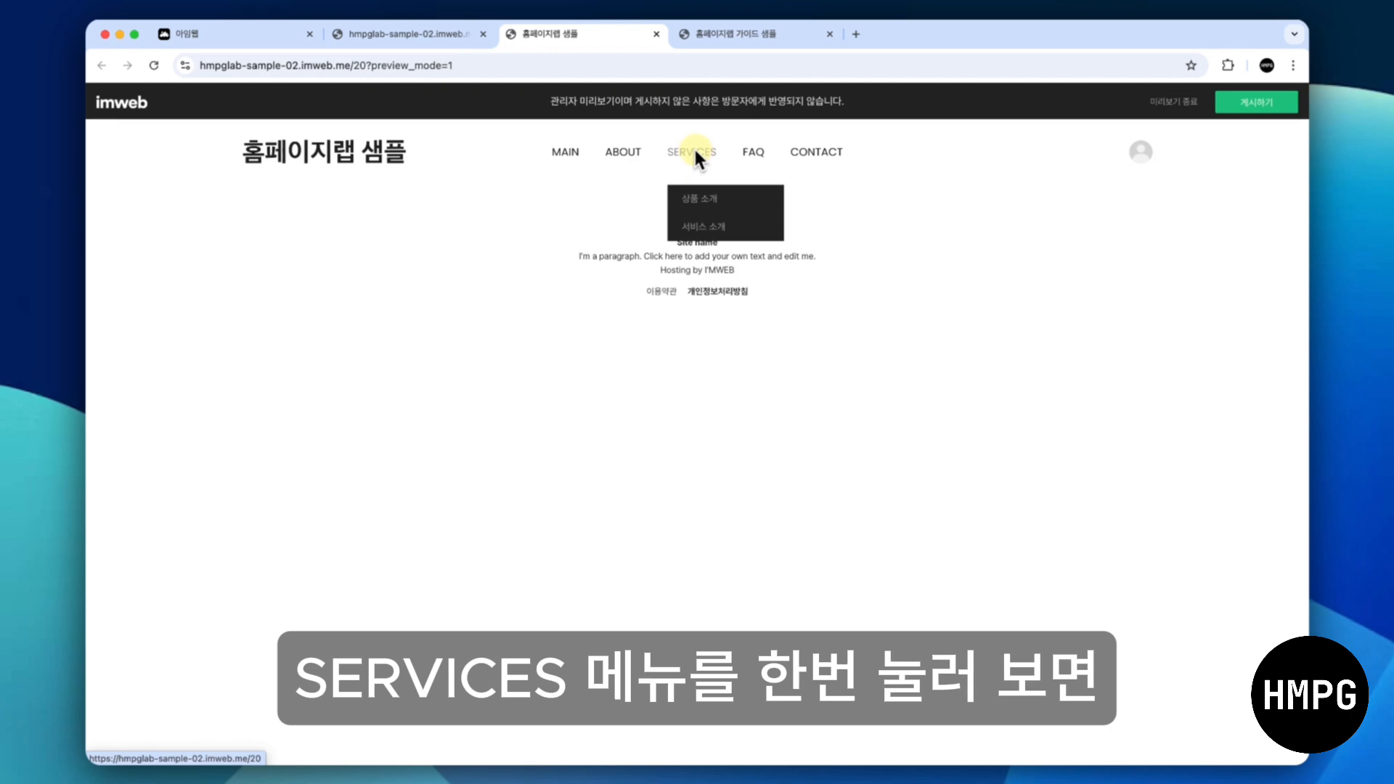
left_click(694, 151)
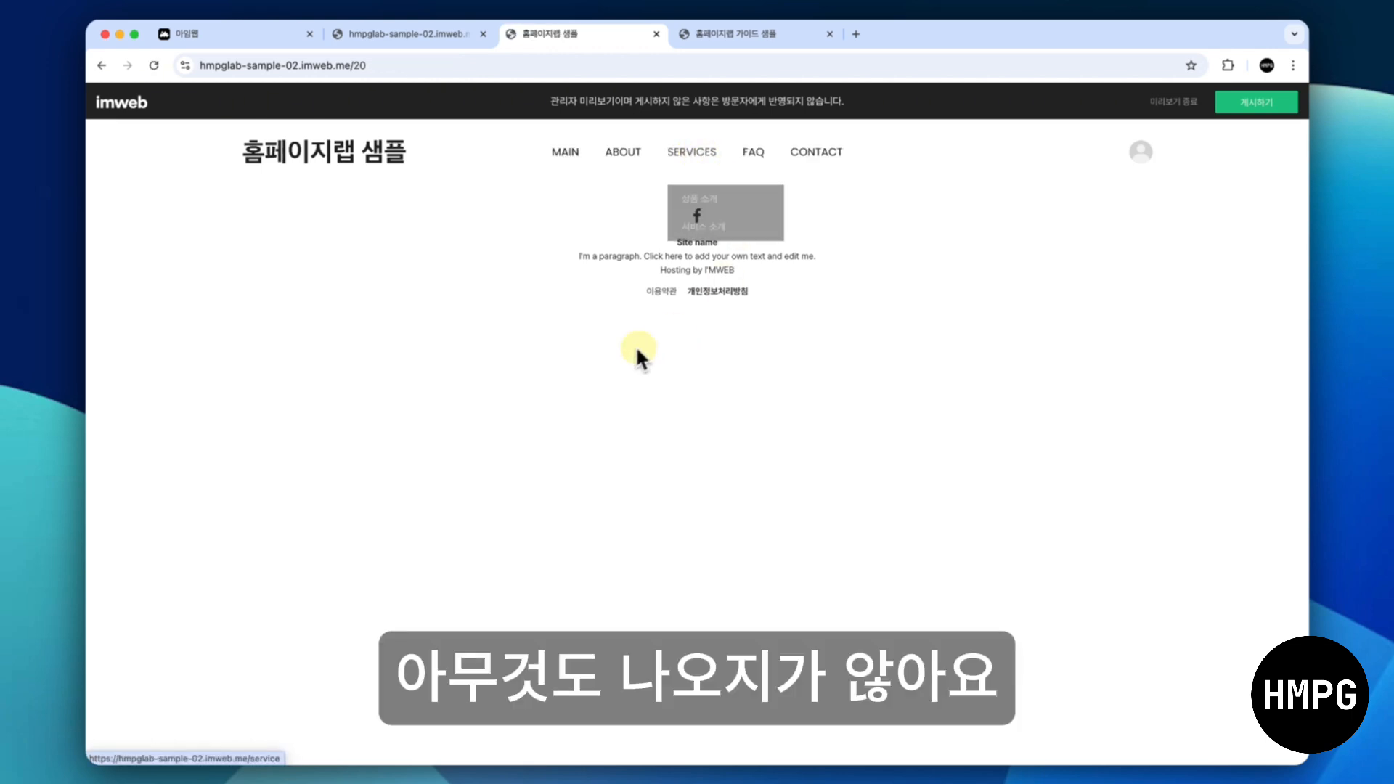
mouse_move(687, 151)
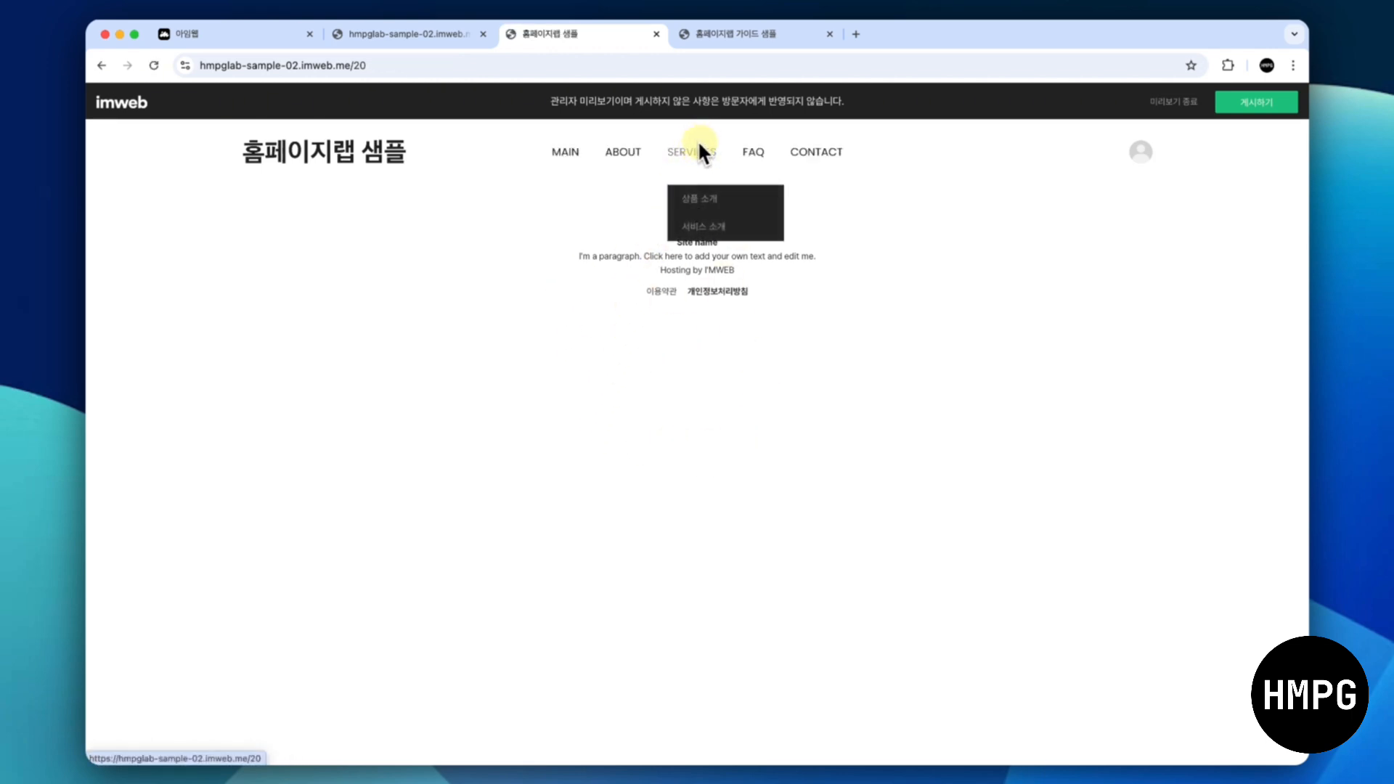
left_click(709, 196)
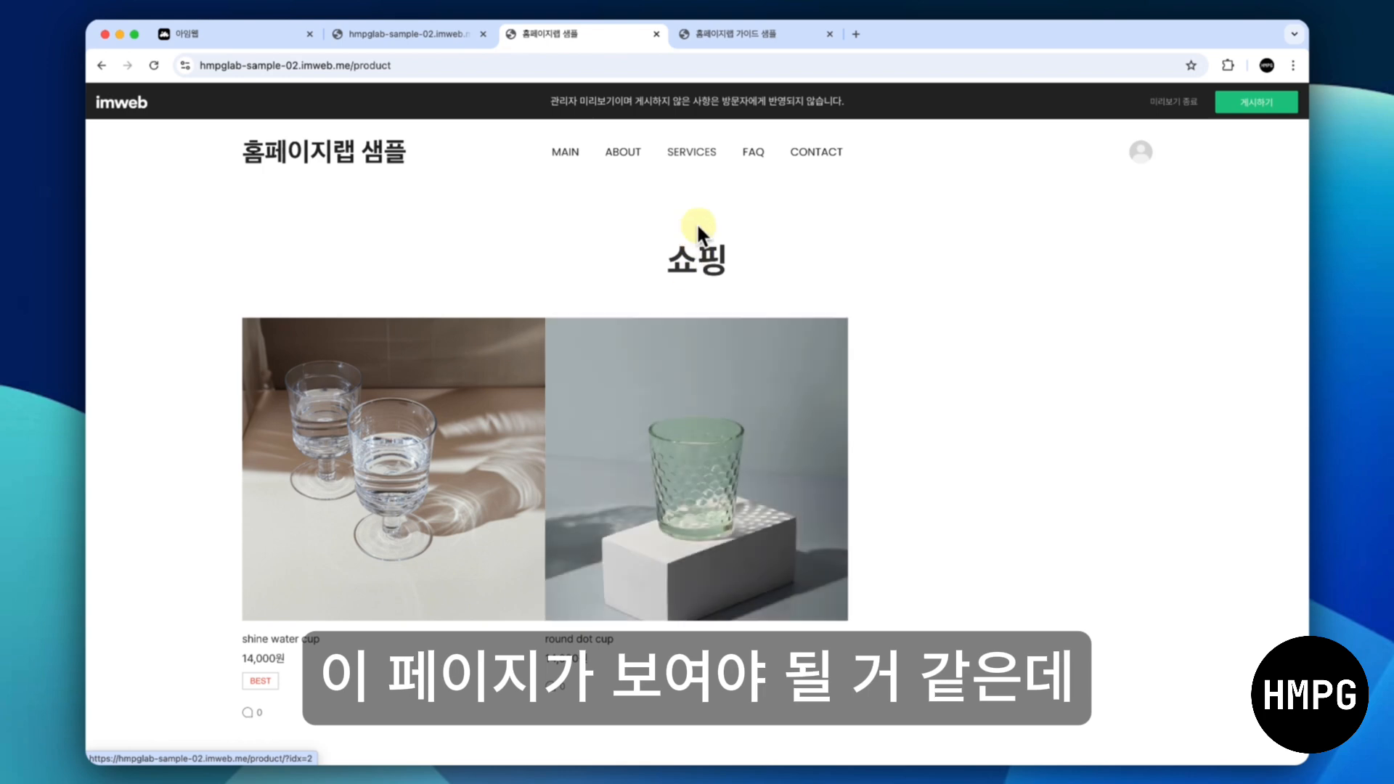
left_click(703, 158)
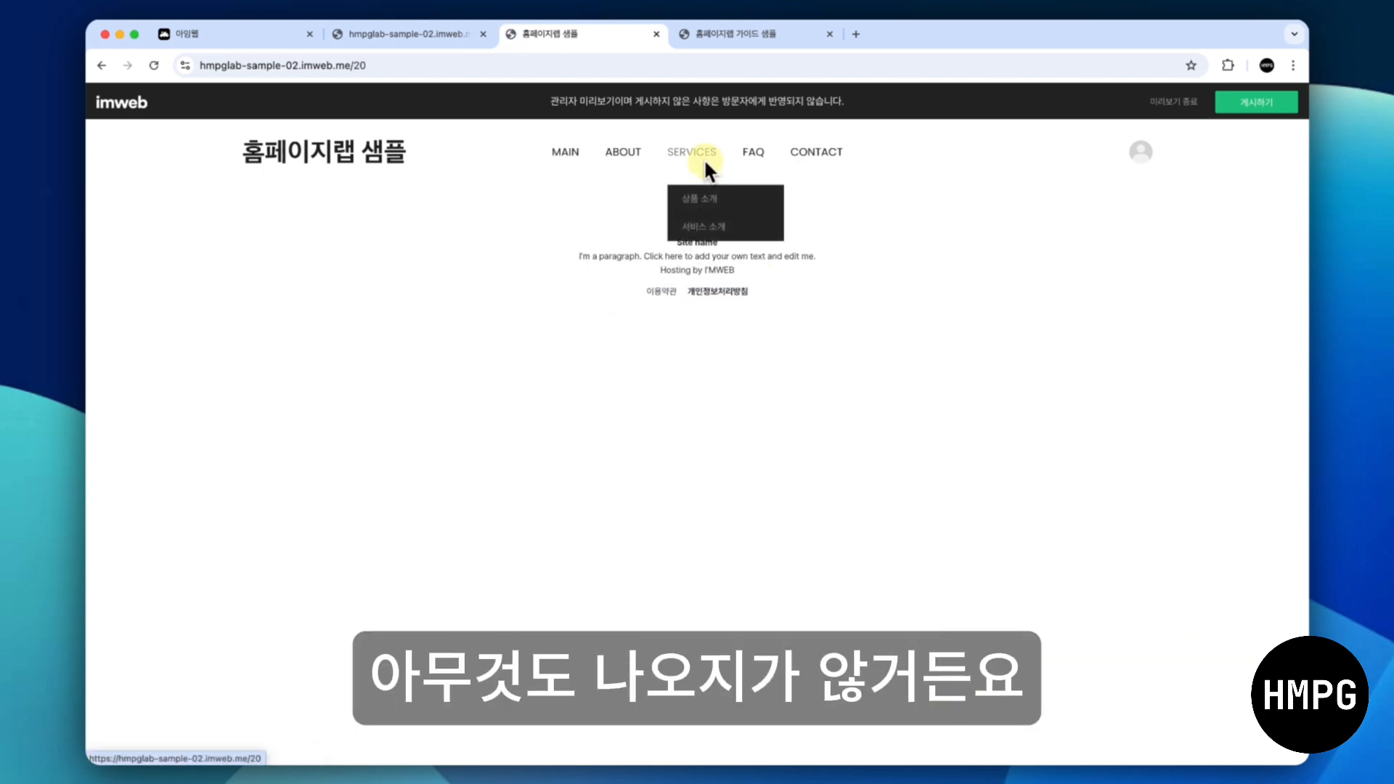
Enable the 접근시 첫 번째 하위 메뉴로 이동 option for the SERVICES menu, and close its settings and the menu list
left_click(461, 33)
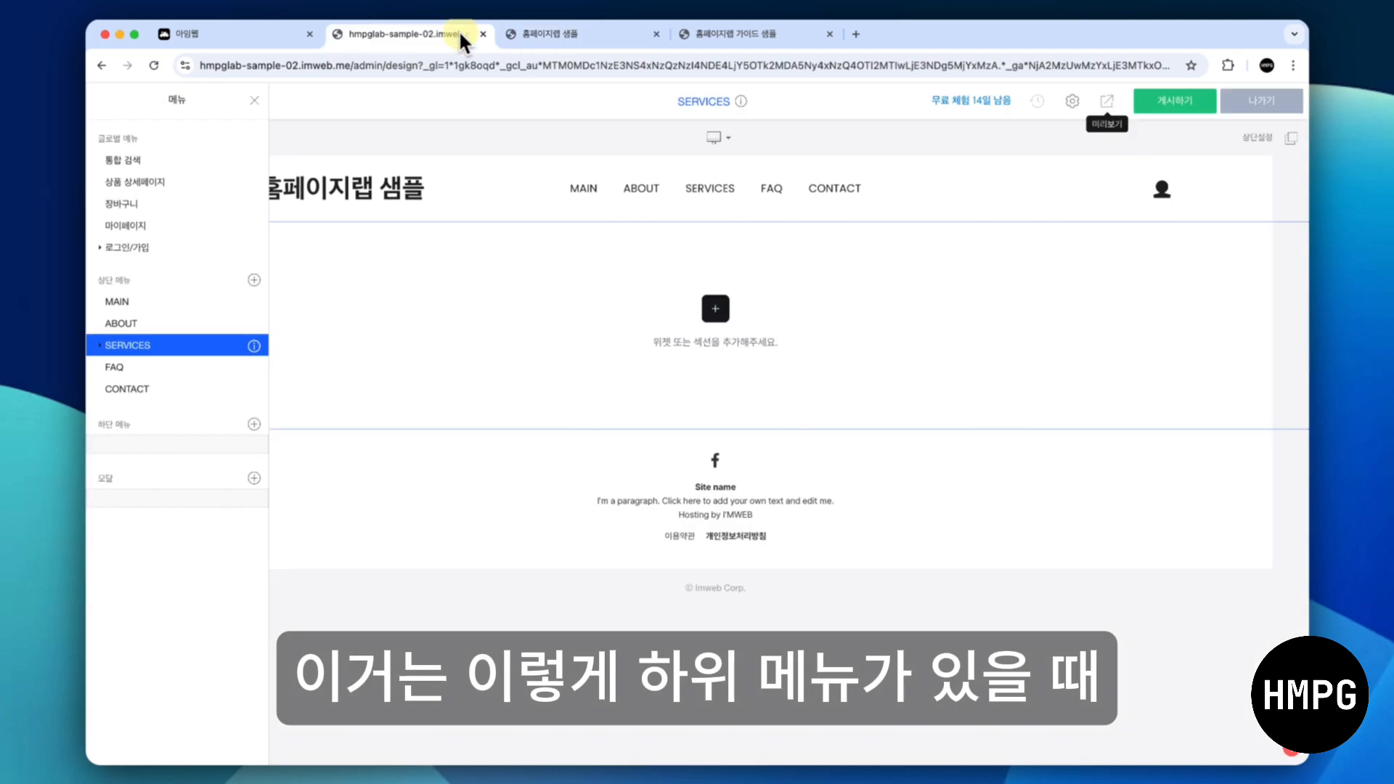
left_click(256, 346)
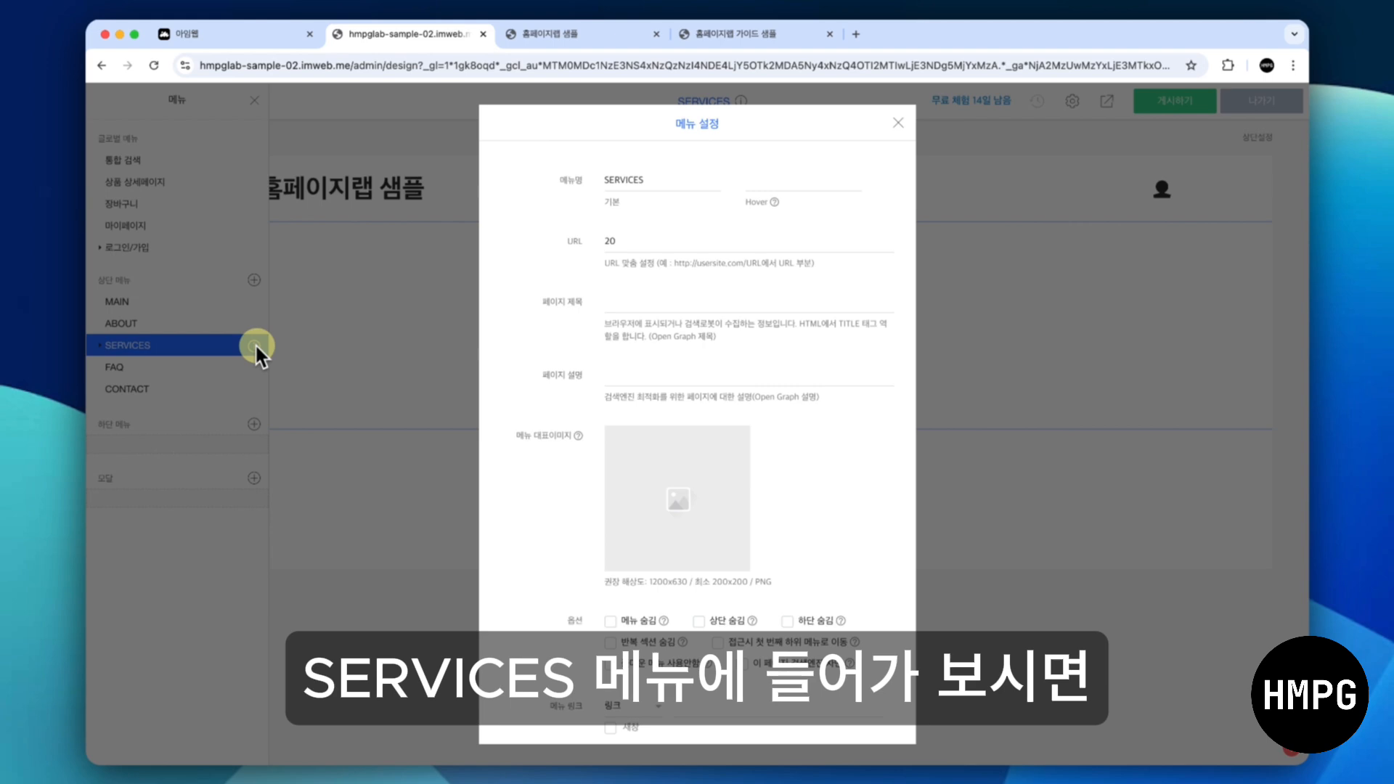
scroll(591, 439, "down", 1)
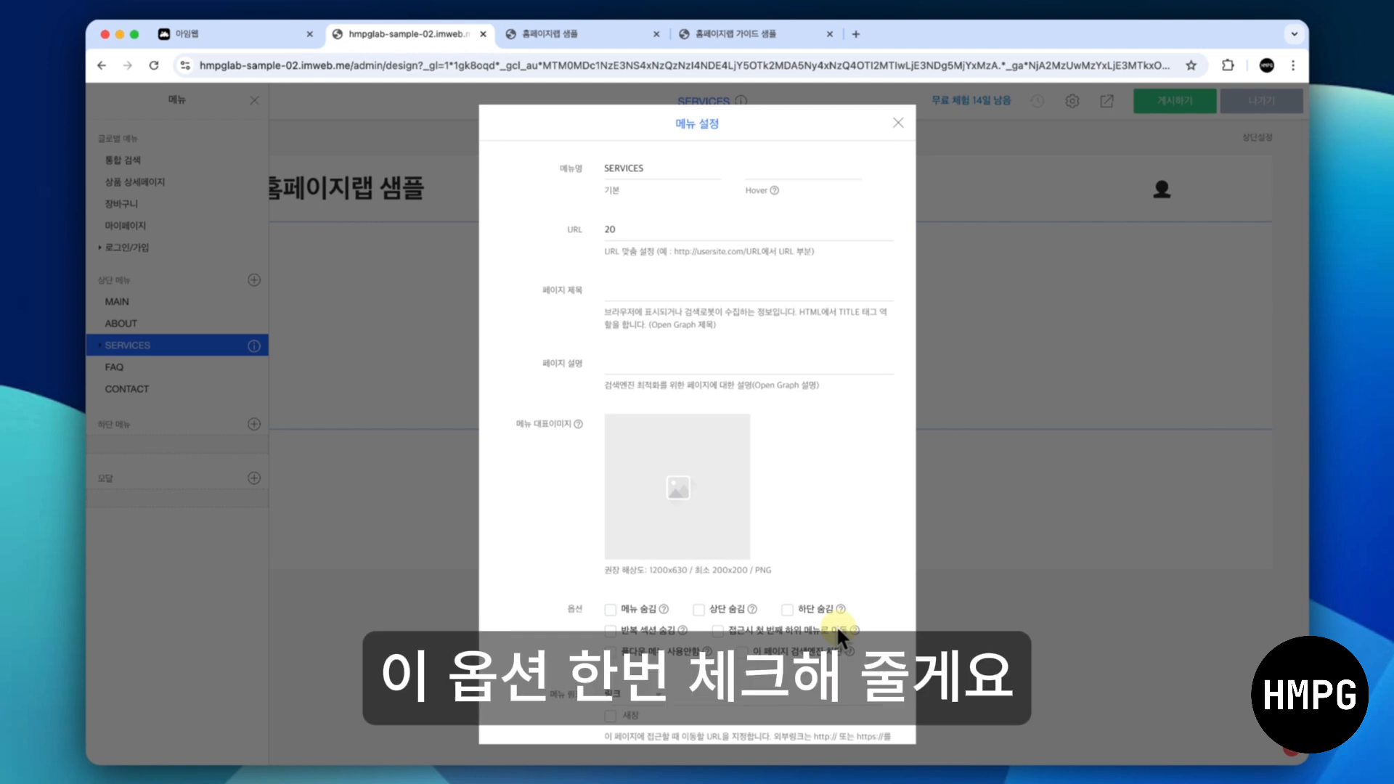
left_click(717, 630)
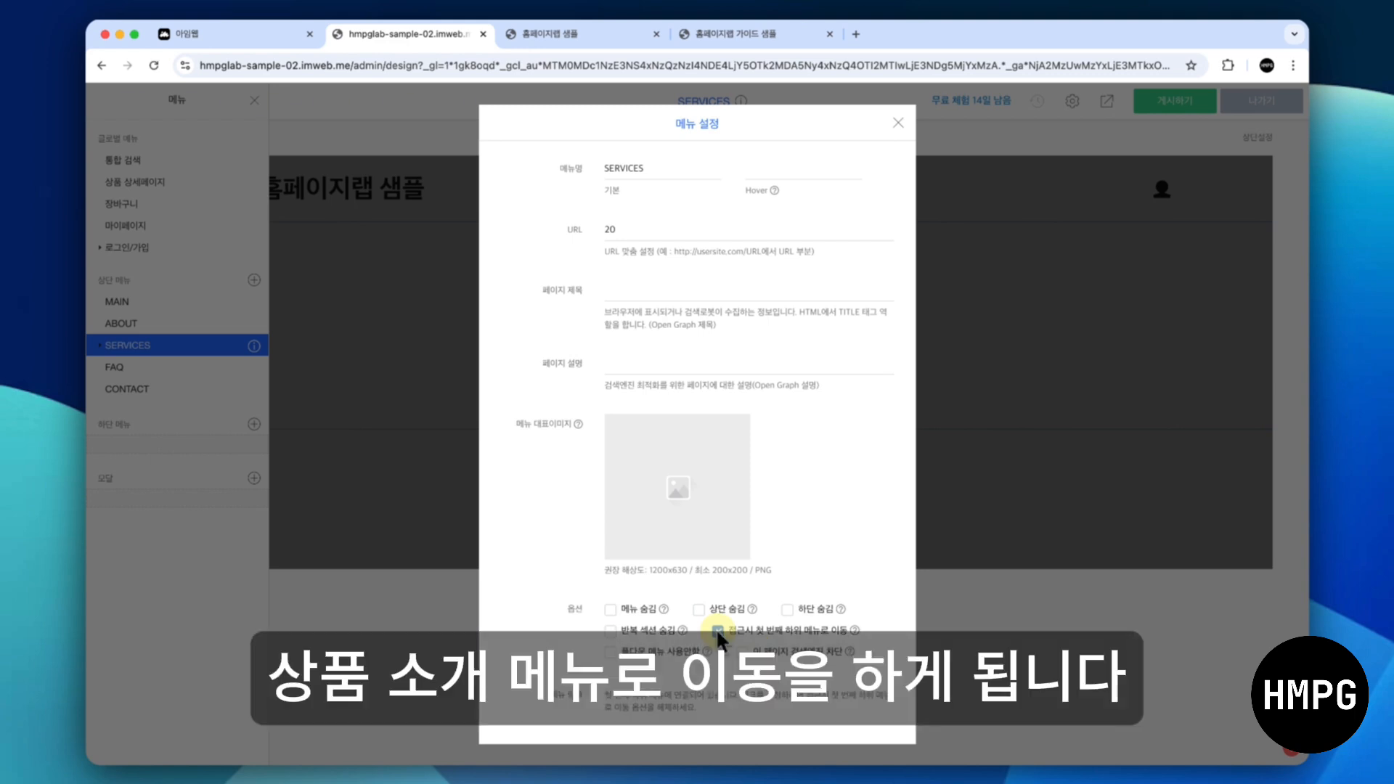
left_click(898, 120)
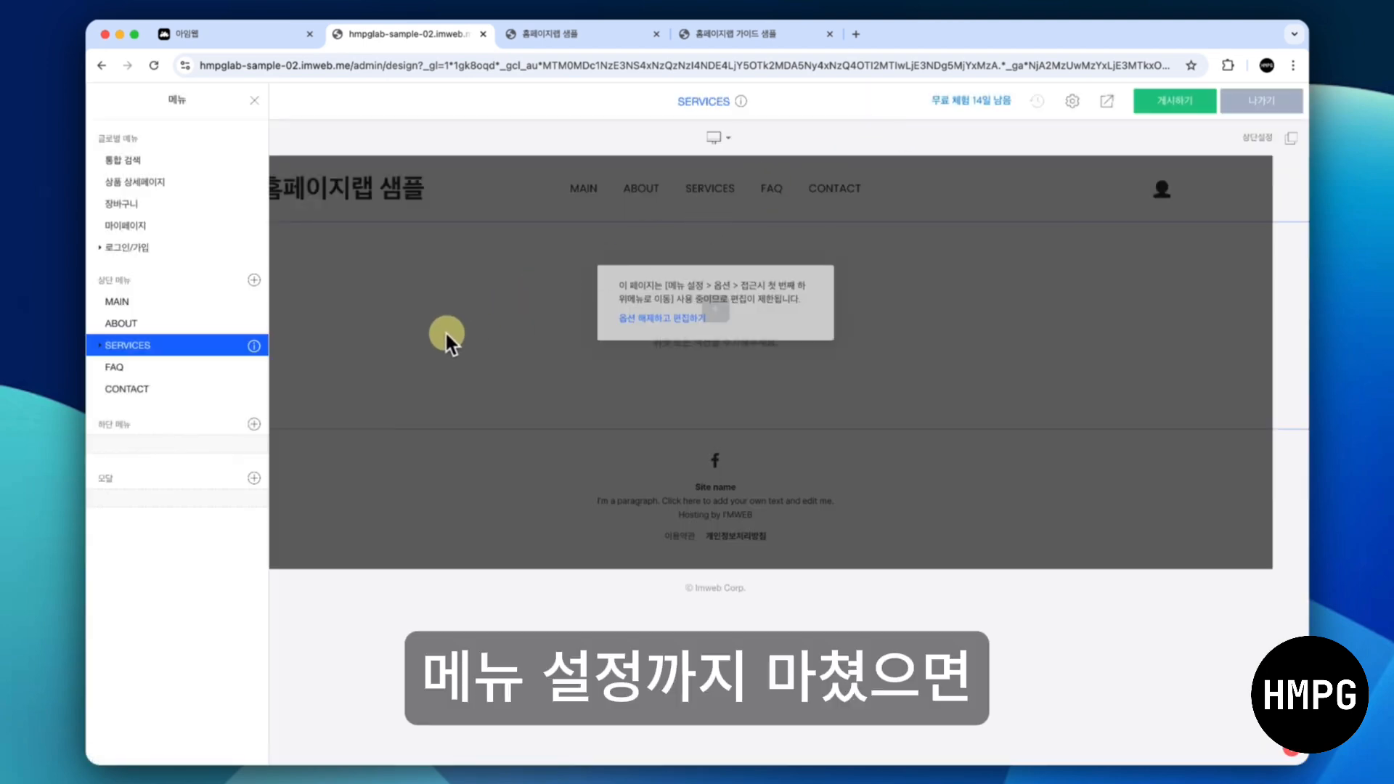
left_click(396, 351)
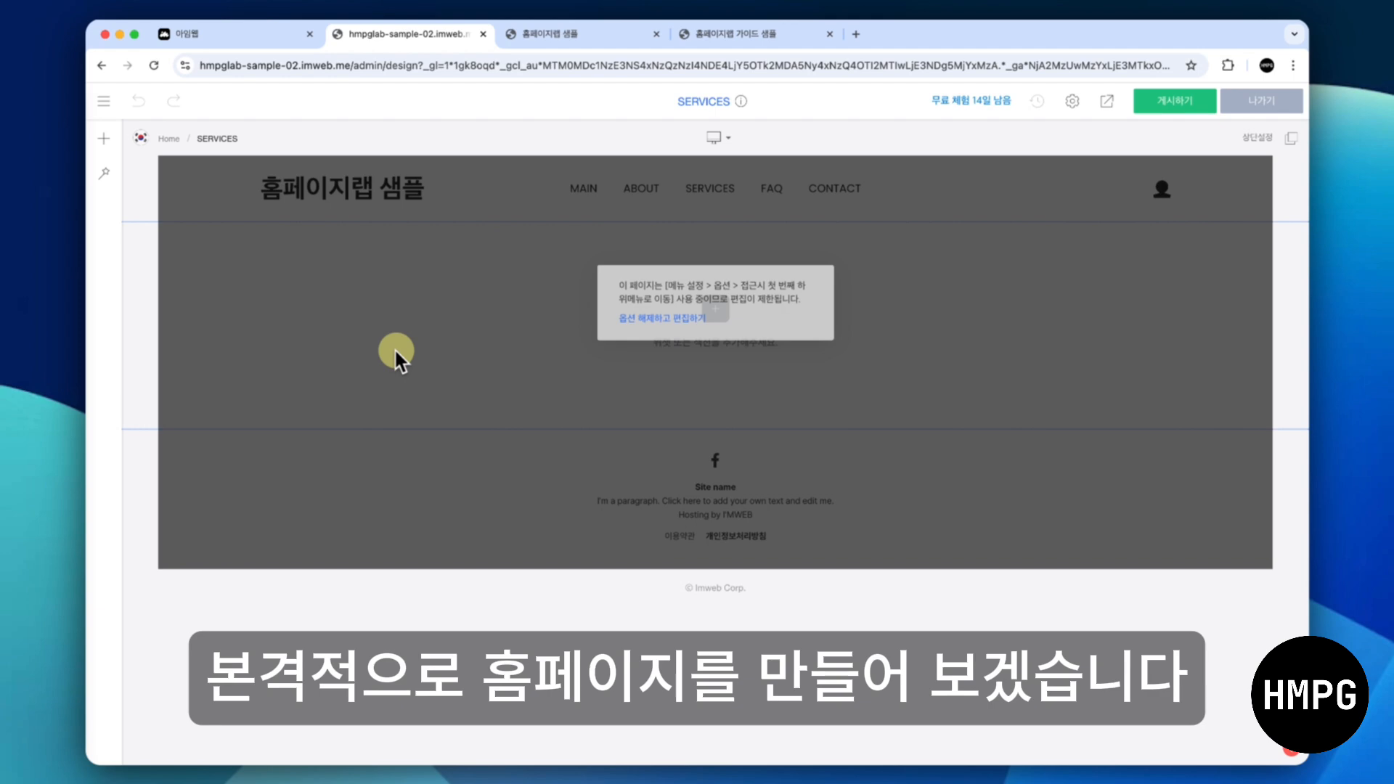
Switch the design editor to the MAIN page and close the menu list
left_click(101, 103)
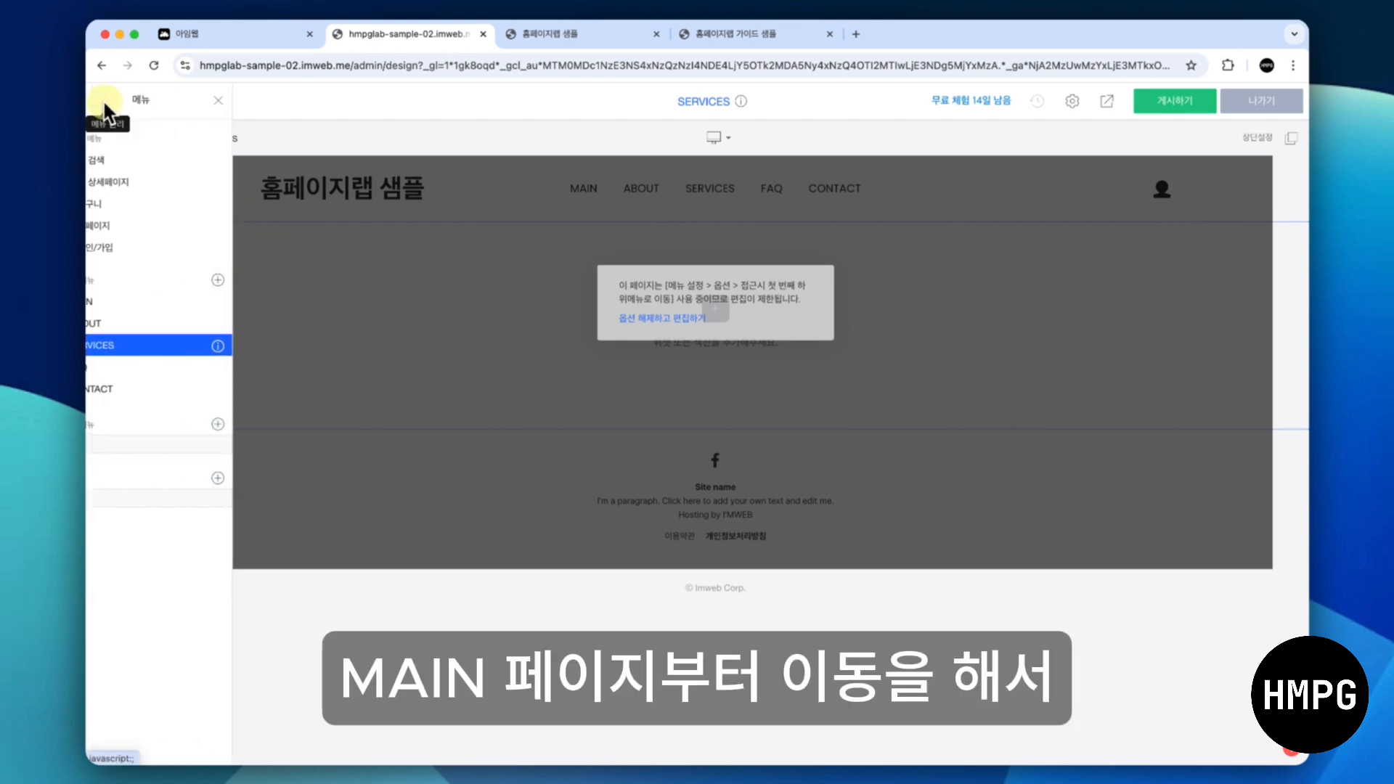
left_click(157, 301)
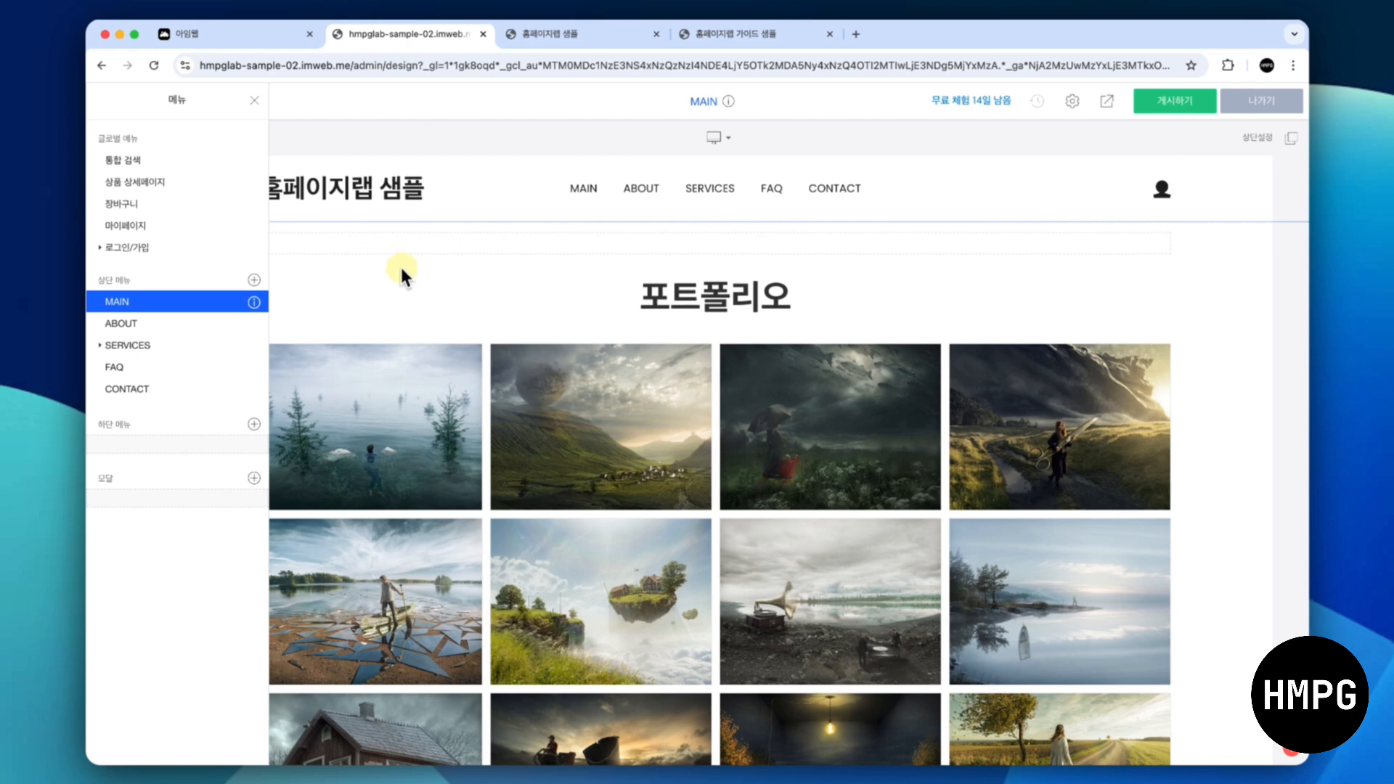
left_click(401, 272)
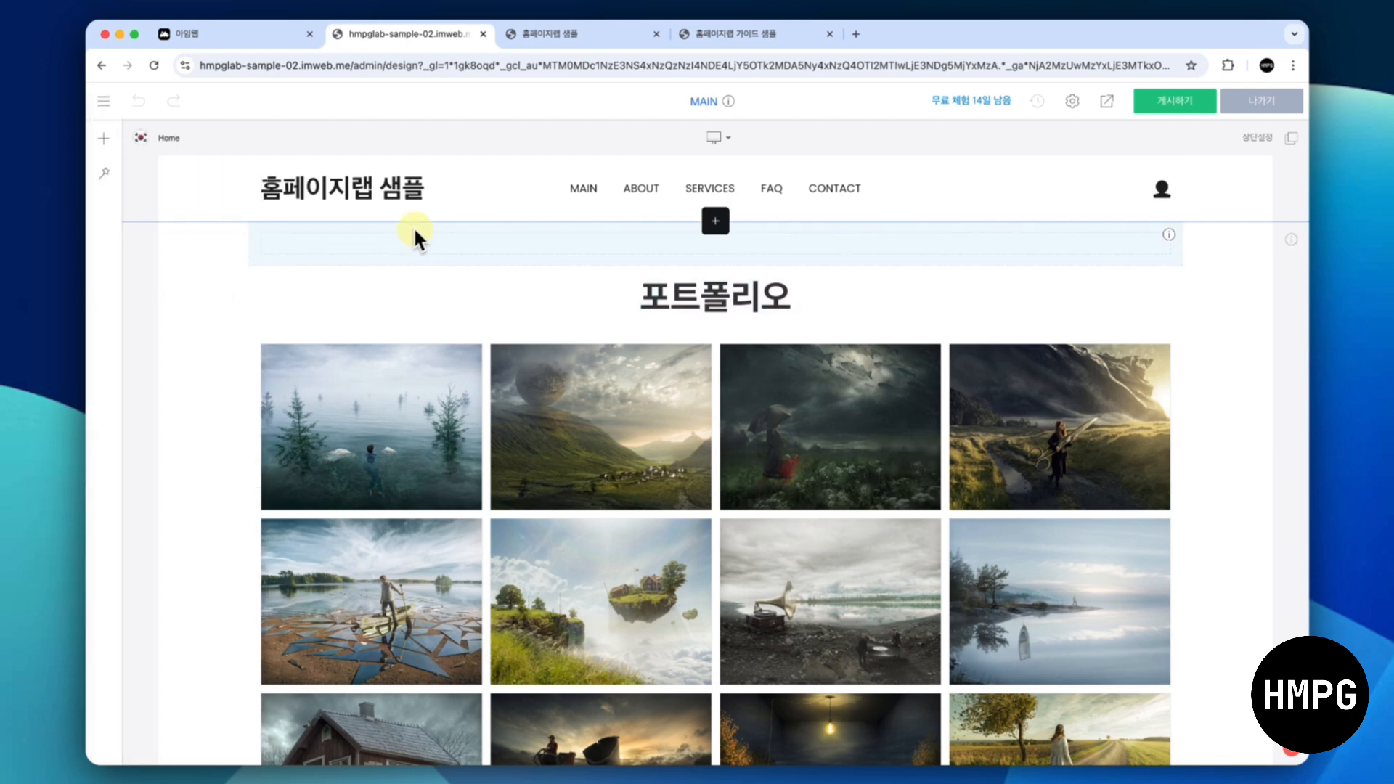
Enter the header editing mode for the top menu section and review the design elements that can be added
right_click(500, 191)
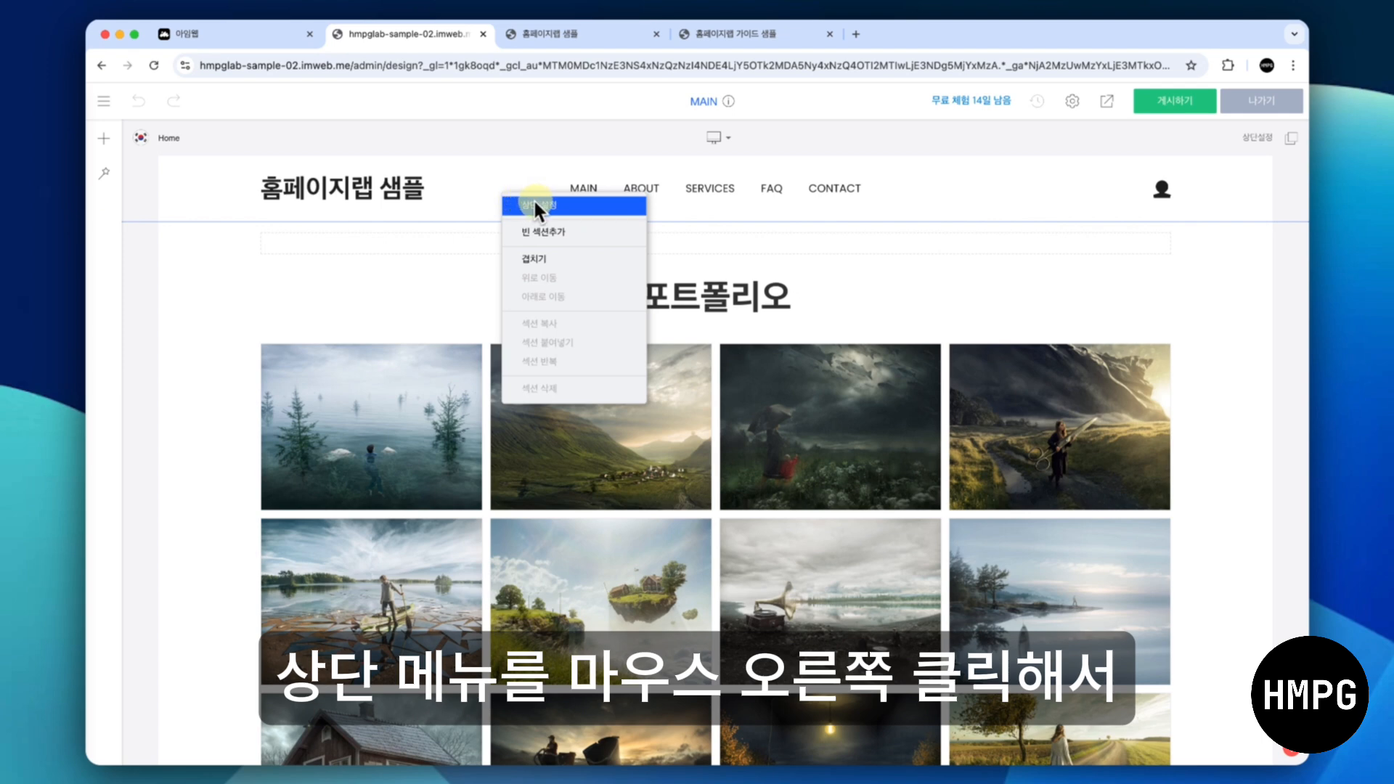
left_click(537, 204)
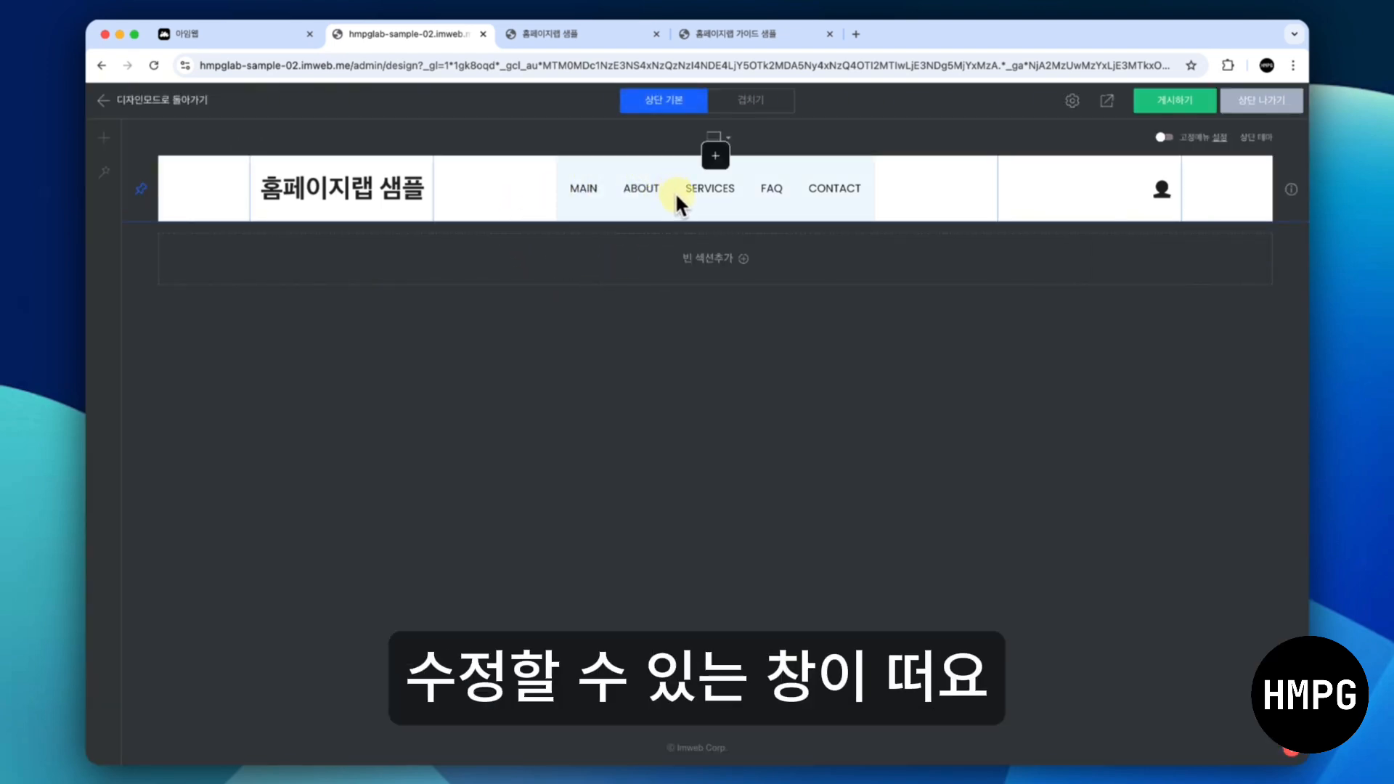
left_click(717, 153)
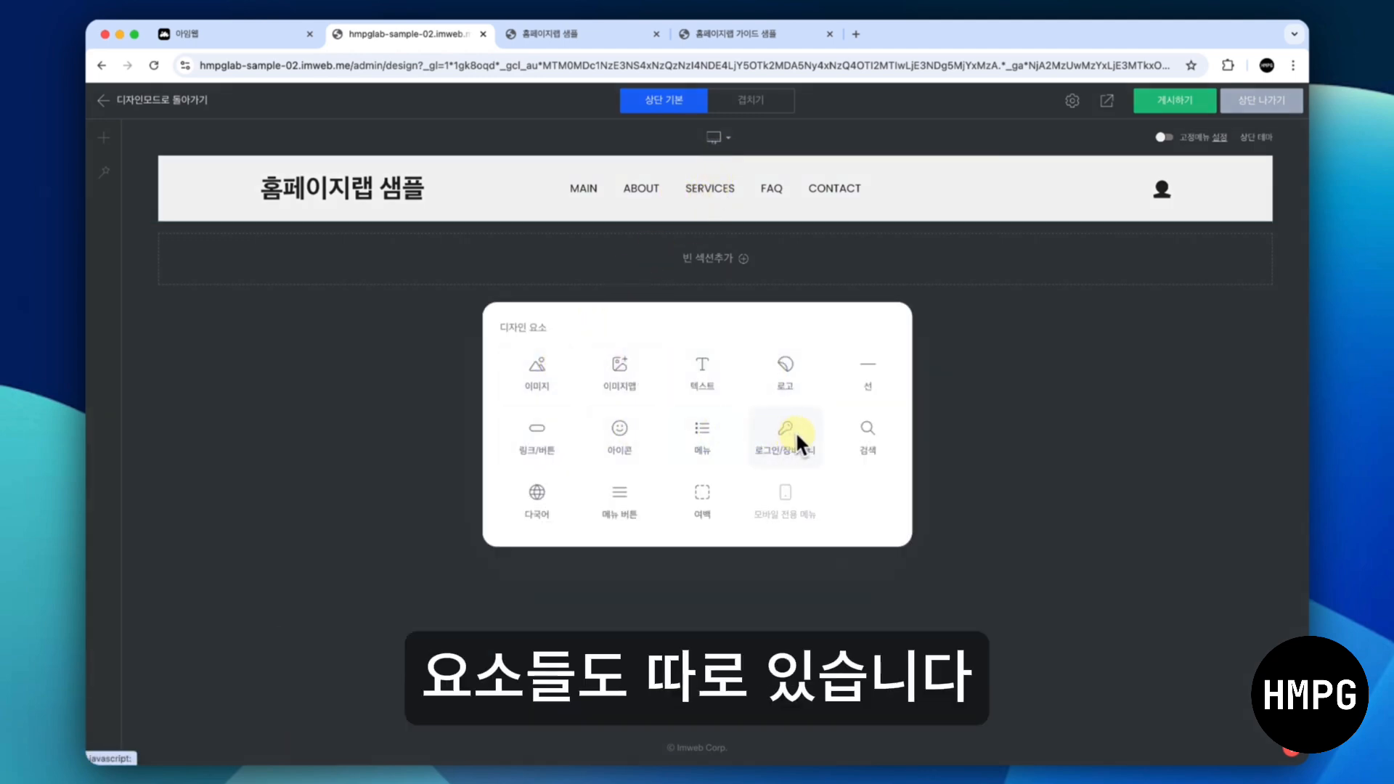
left_click(873, 241)
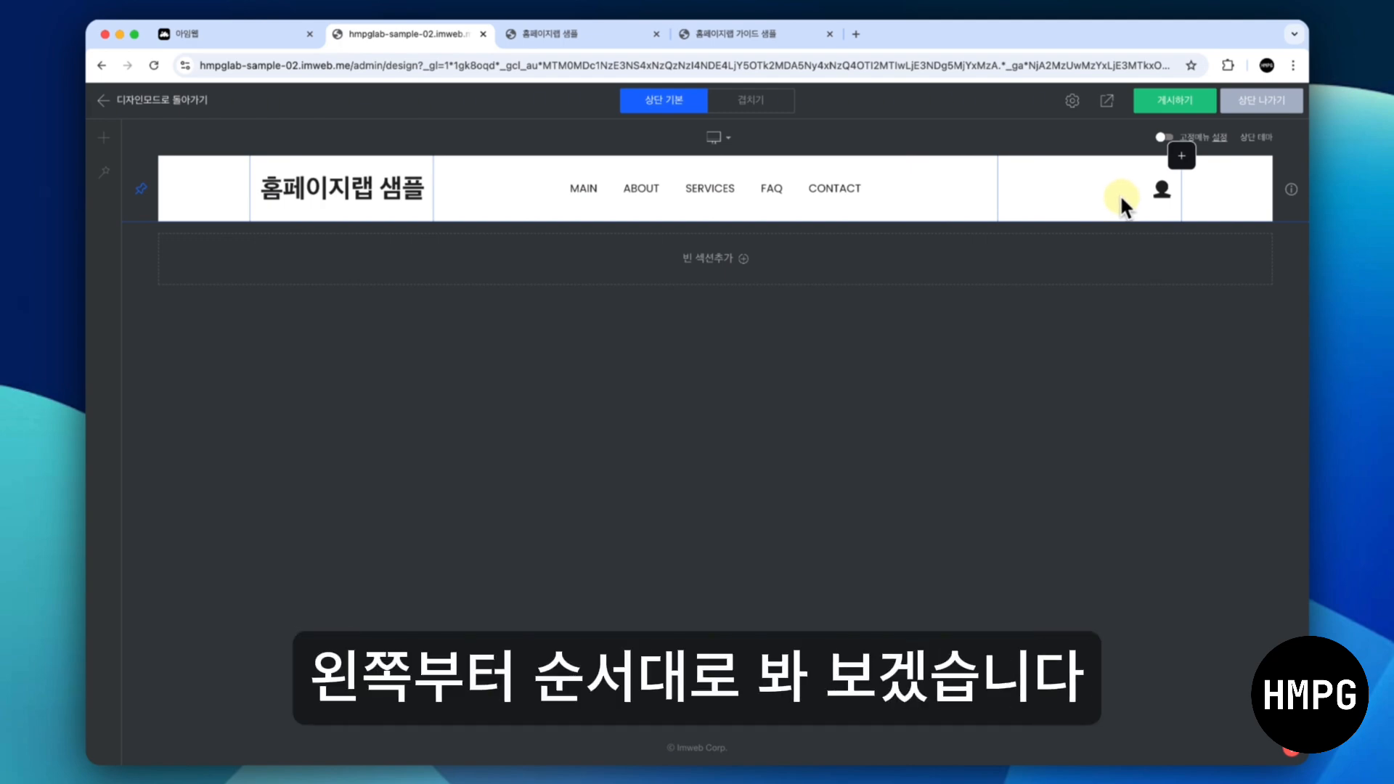
Enable the use of a logo image in the header logo's settings and open the logo image management window
right_click(392, 195)
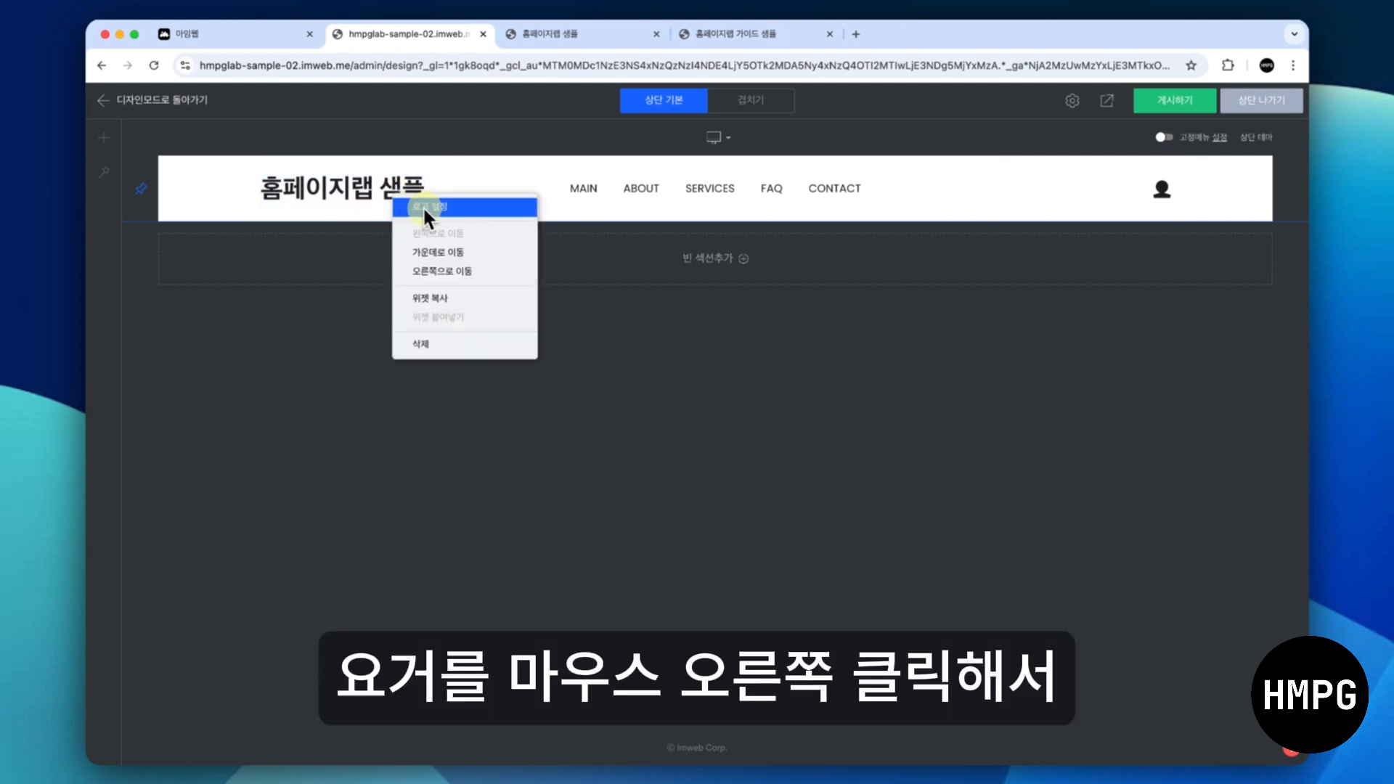
left_click(424, 209)
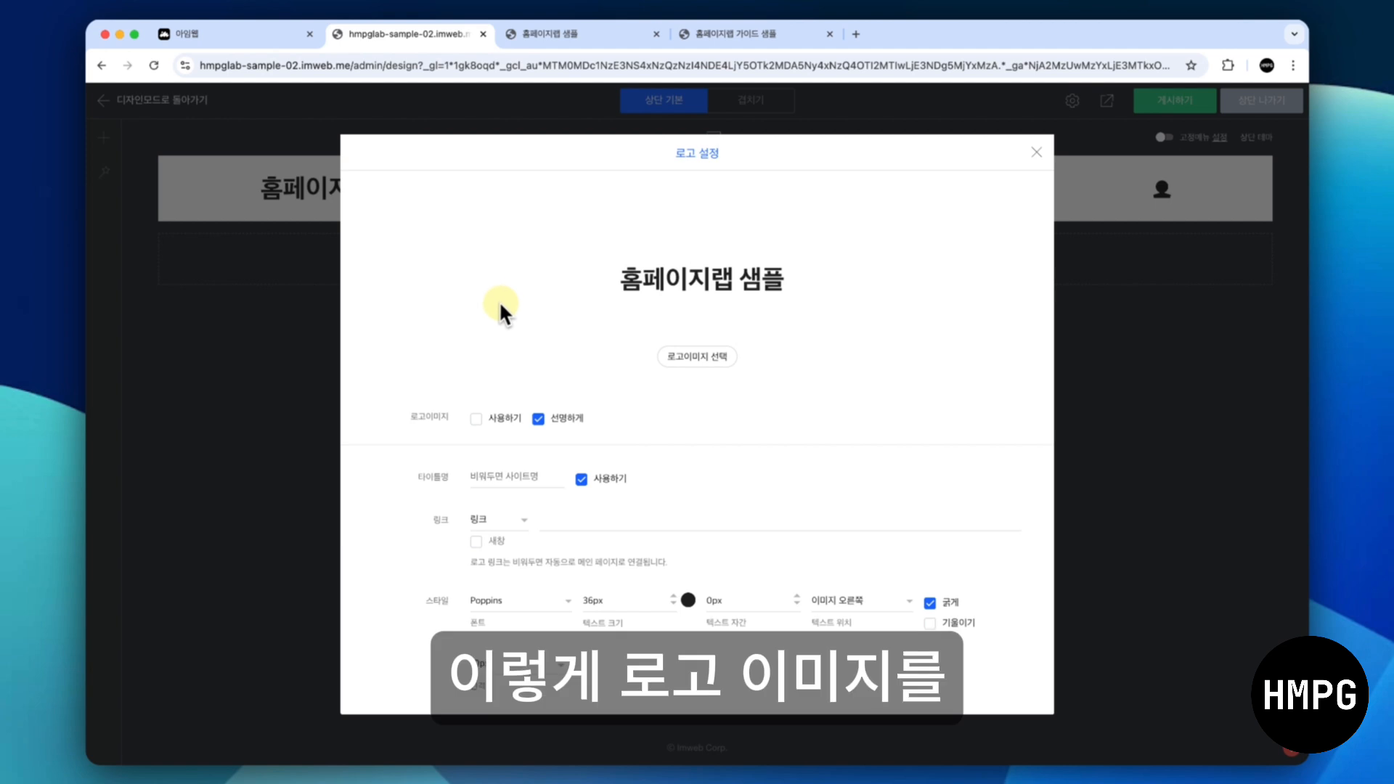
left_click(476, 418)
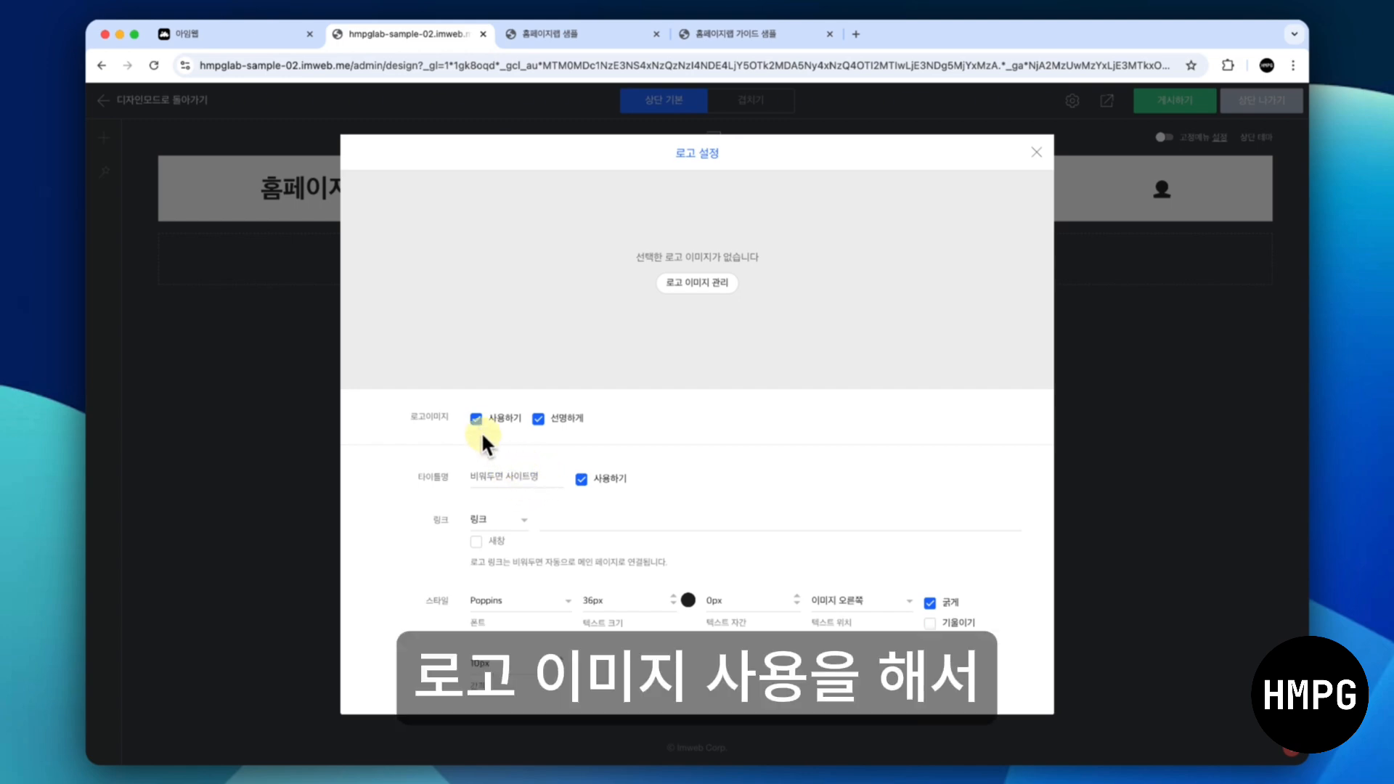
left_click(707, 280)
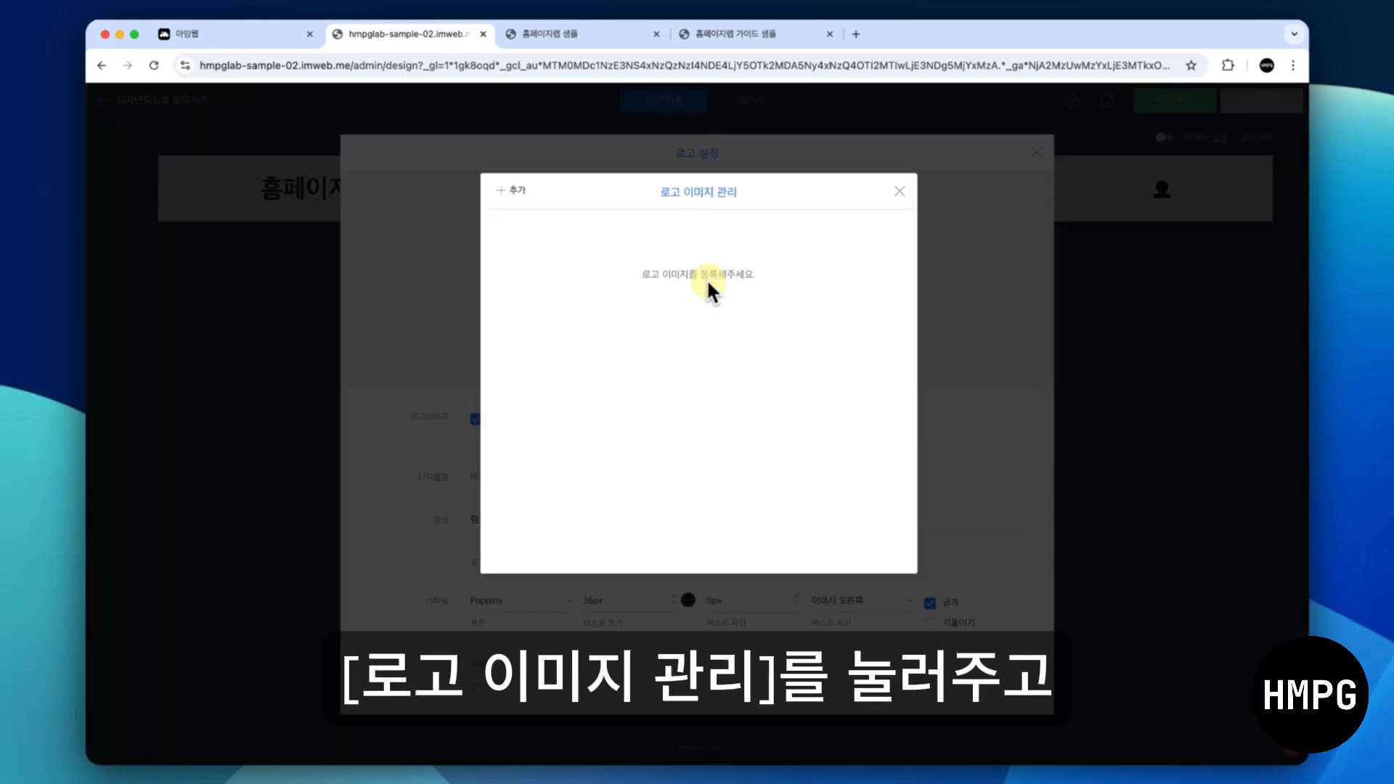
Add the logo images 홈페이지랩_black.png and 홈페이지랩_white.png from the 00 공통 > 01 로고 folder, using the black one as the logo
left_click(513, 192)
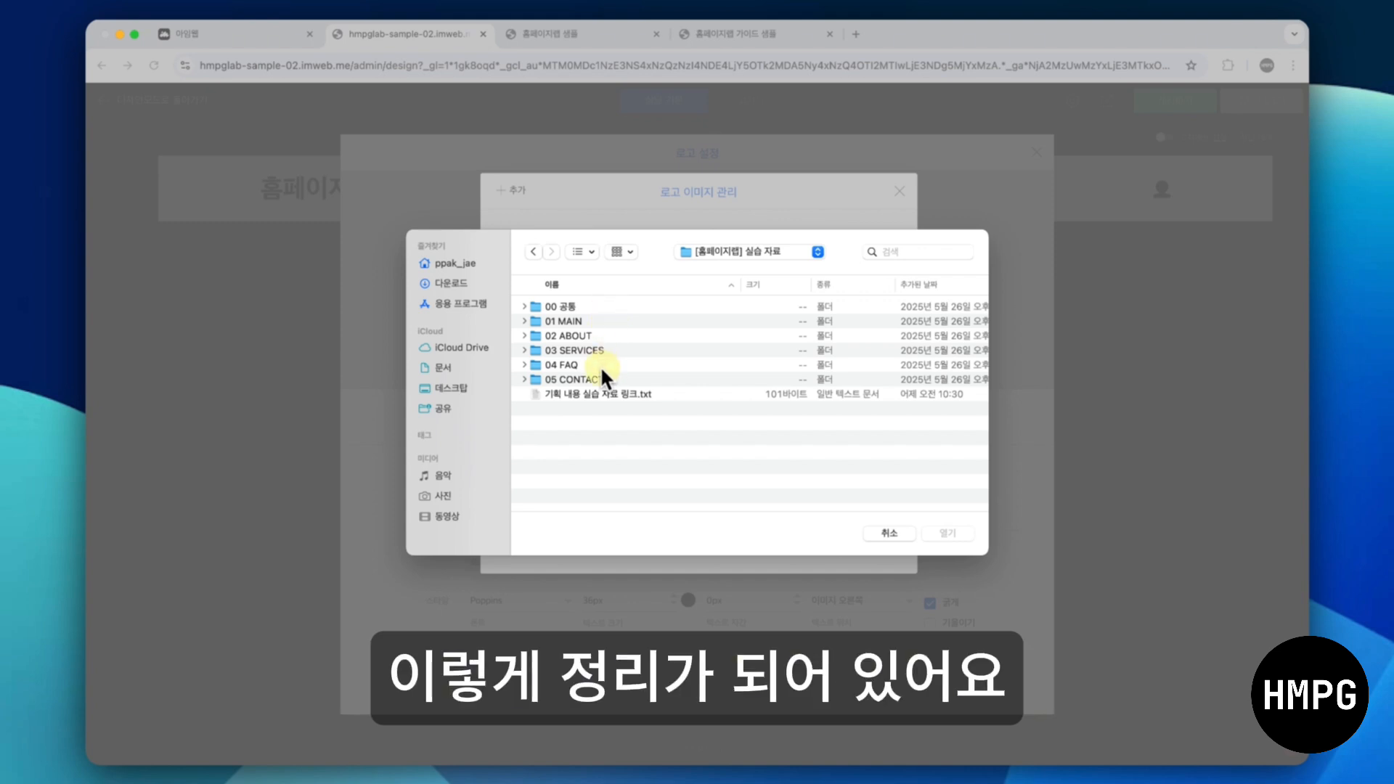
left_click(524, 320)
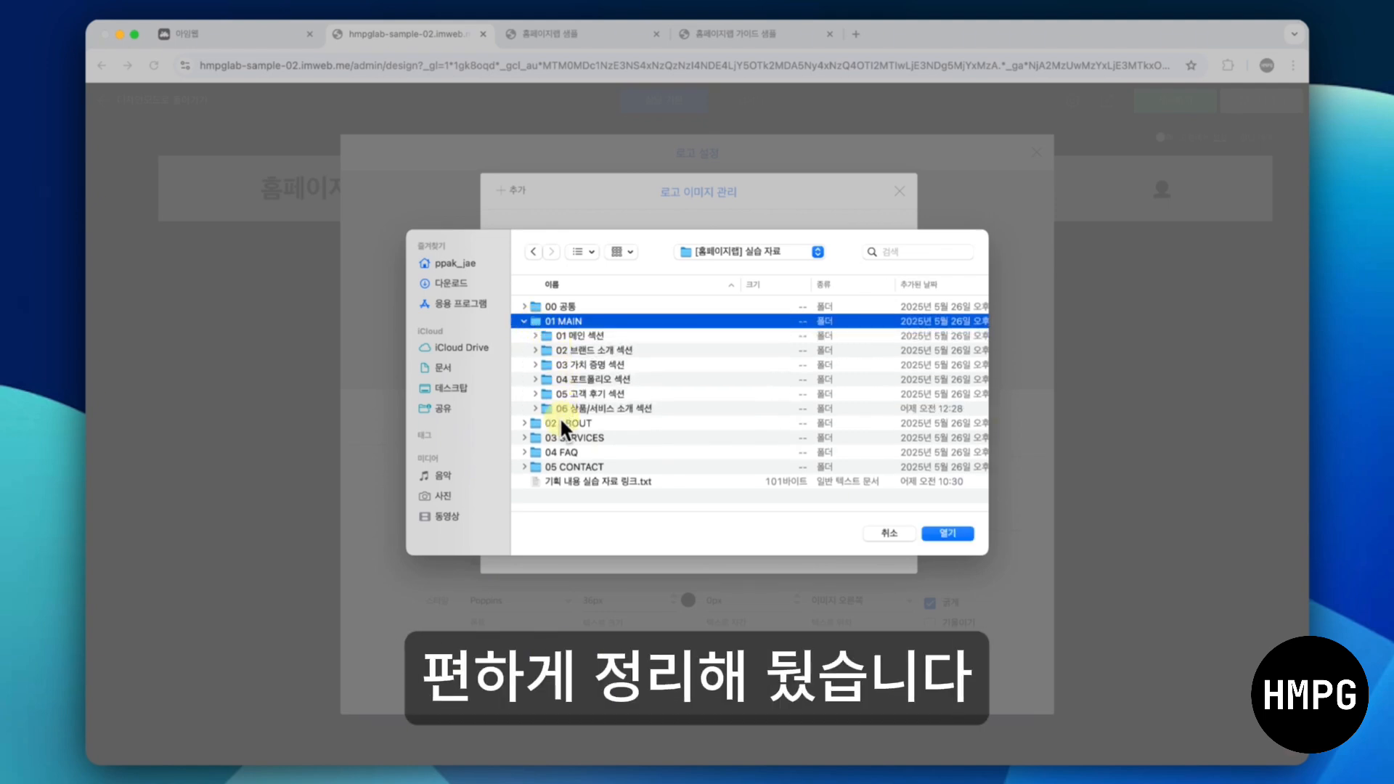
left_click(524, 321)
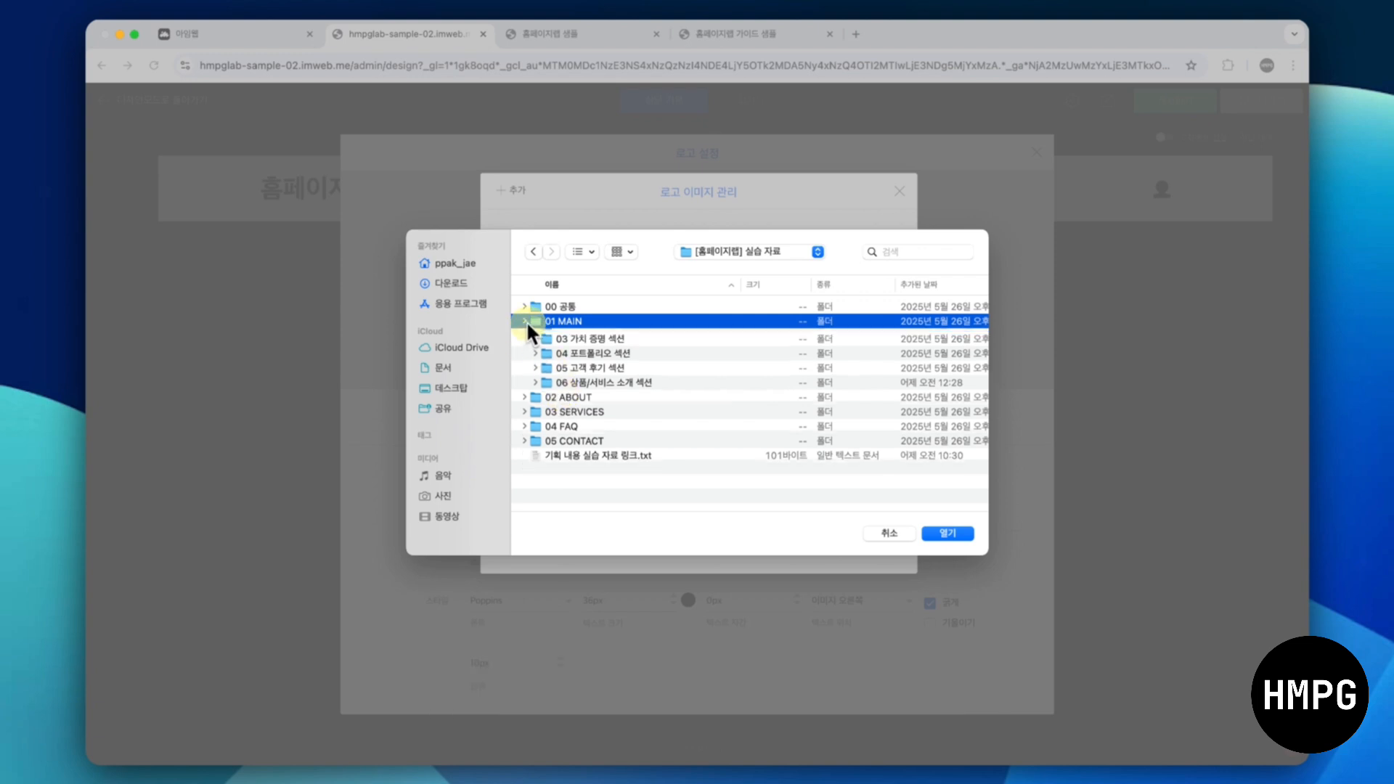
left_click(524, 307)
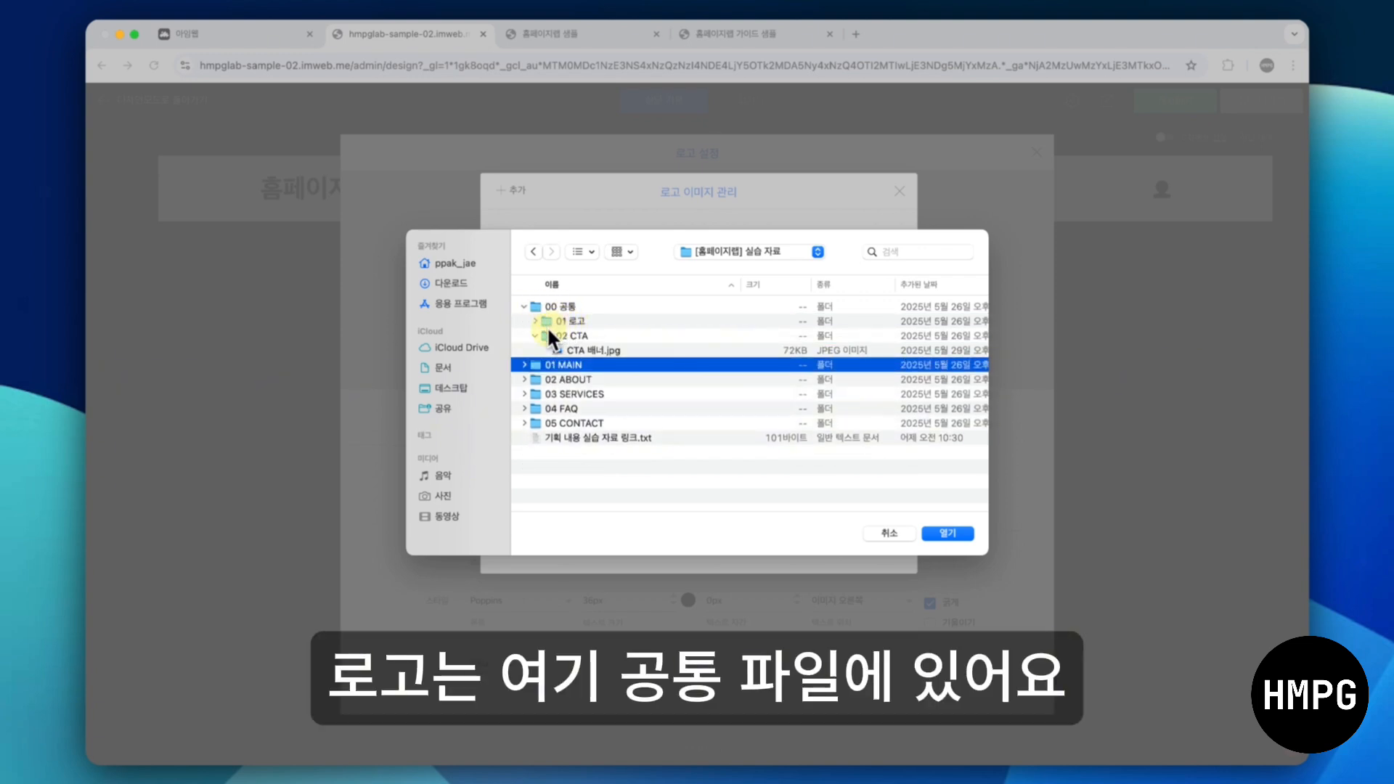
left_click(535, 321)
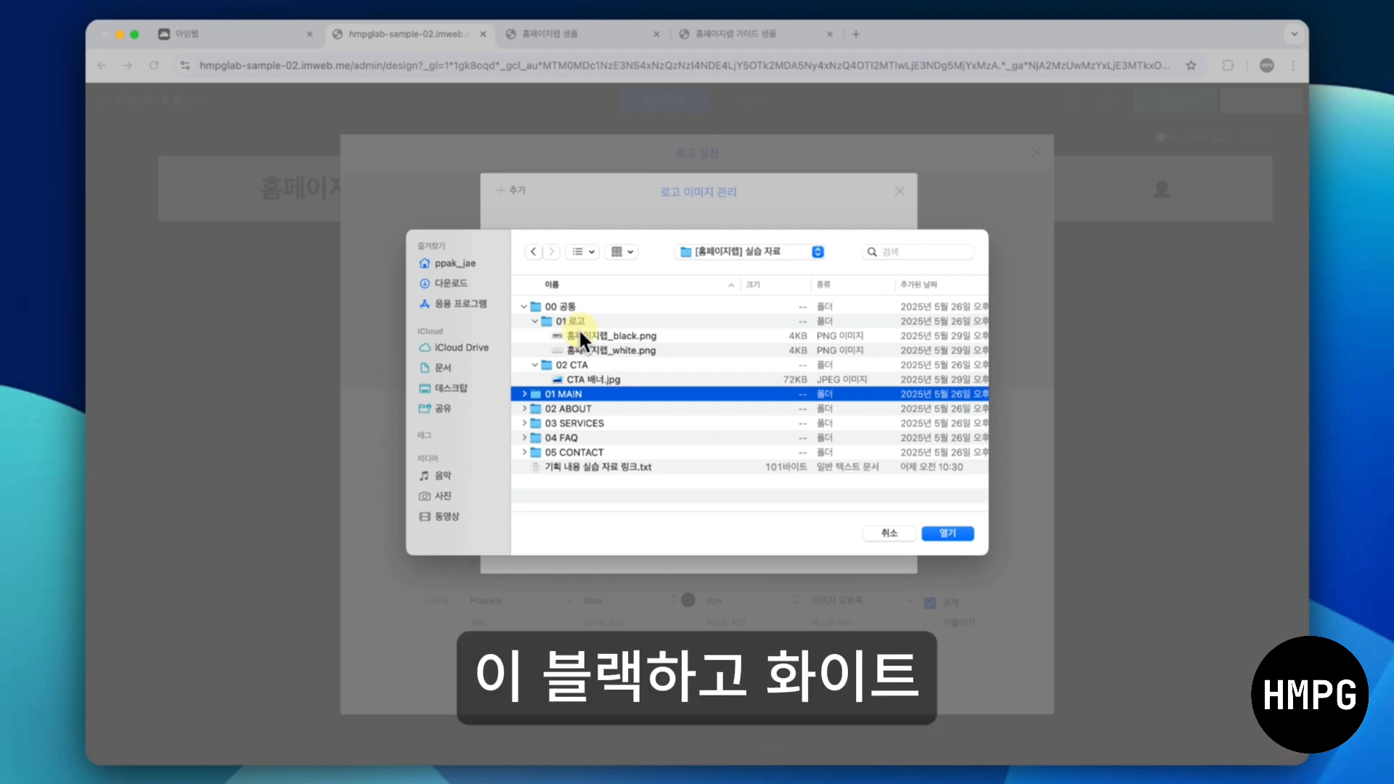
left_click(588, 337)
key("shift+Down")
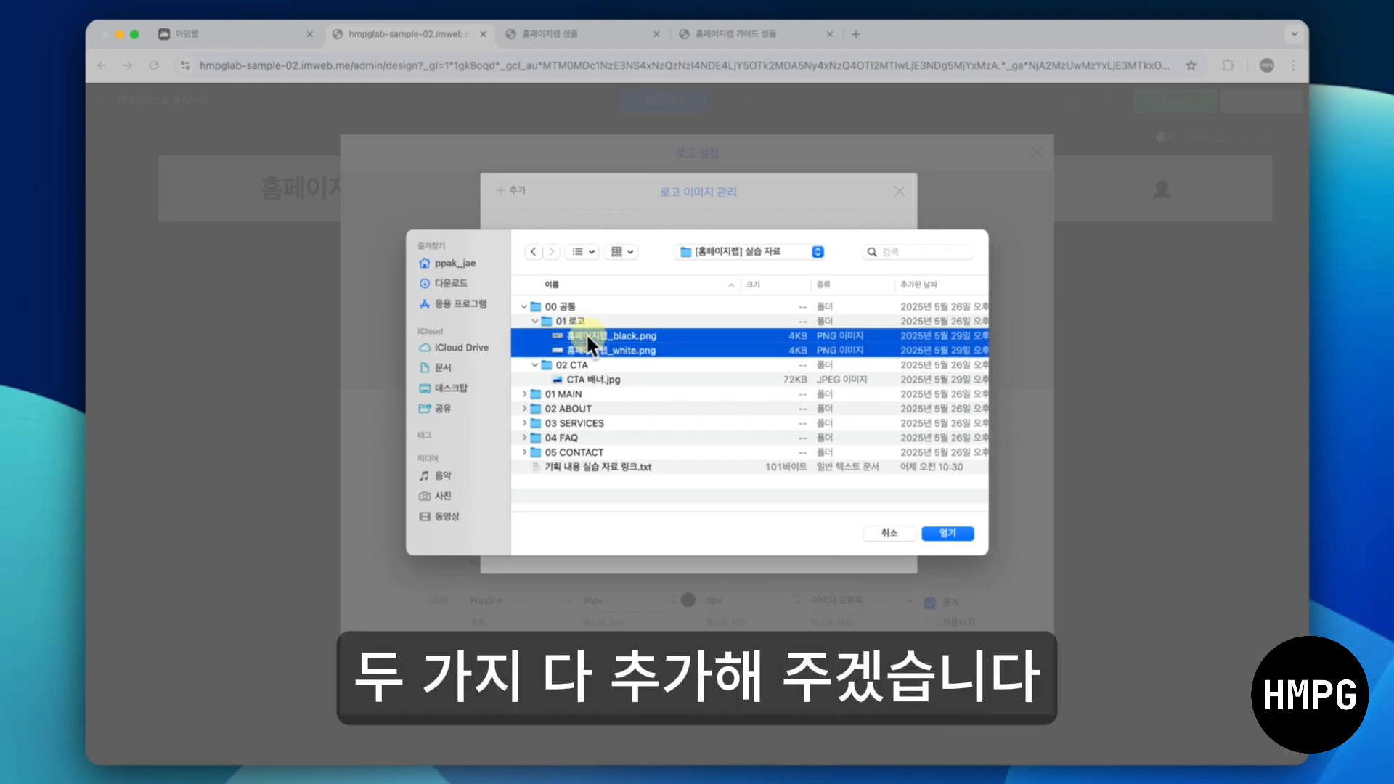
left_click(945, 531)
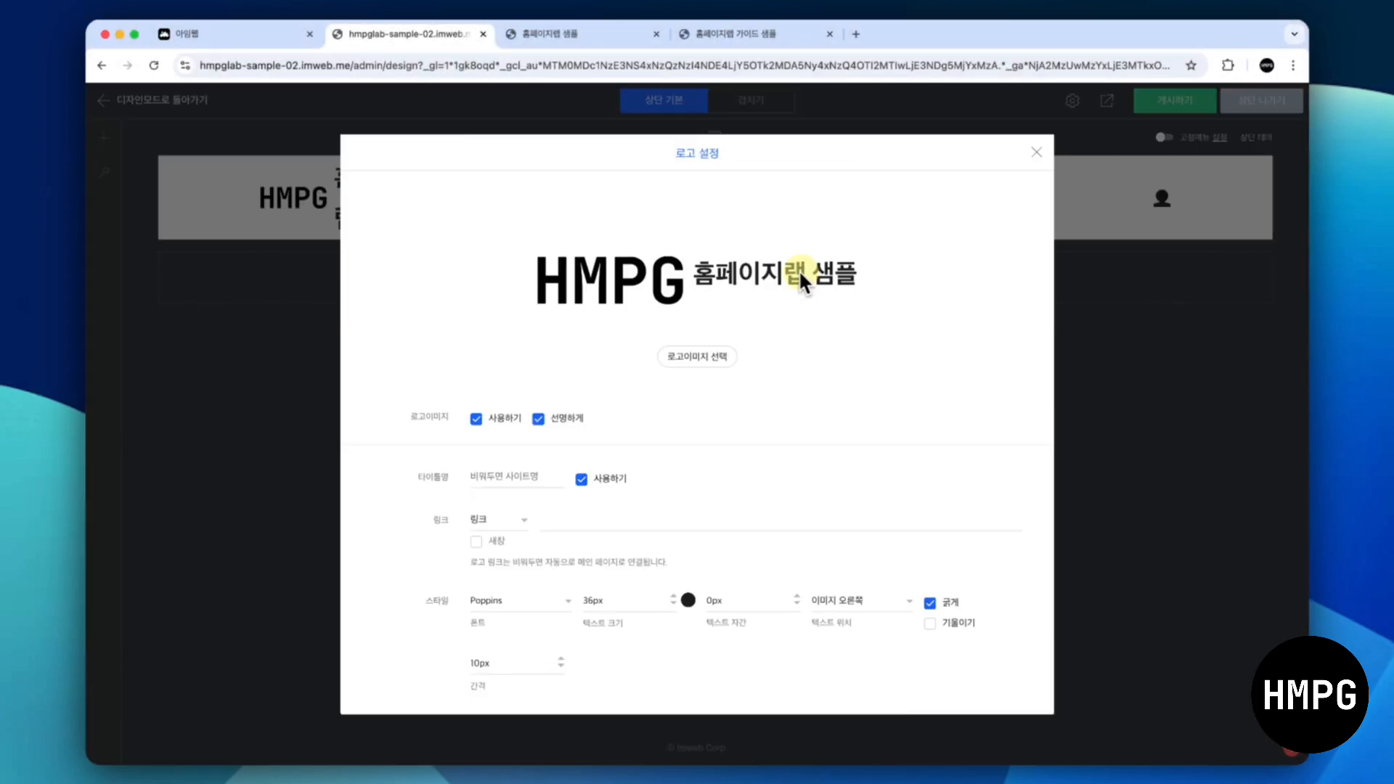
Turn off the title name beside the logo image and close the logo settings
left_click(580, 479)
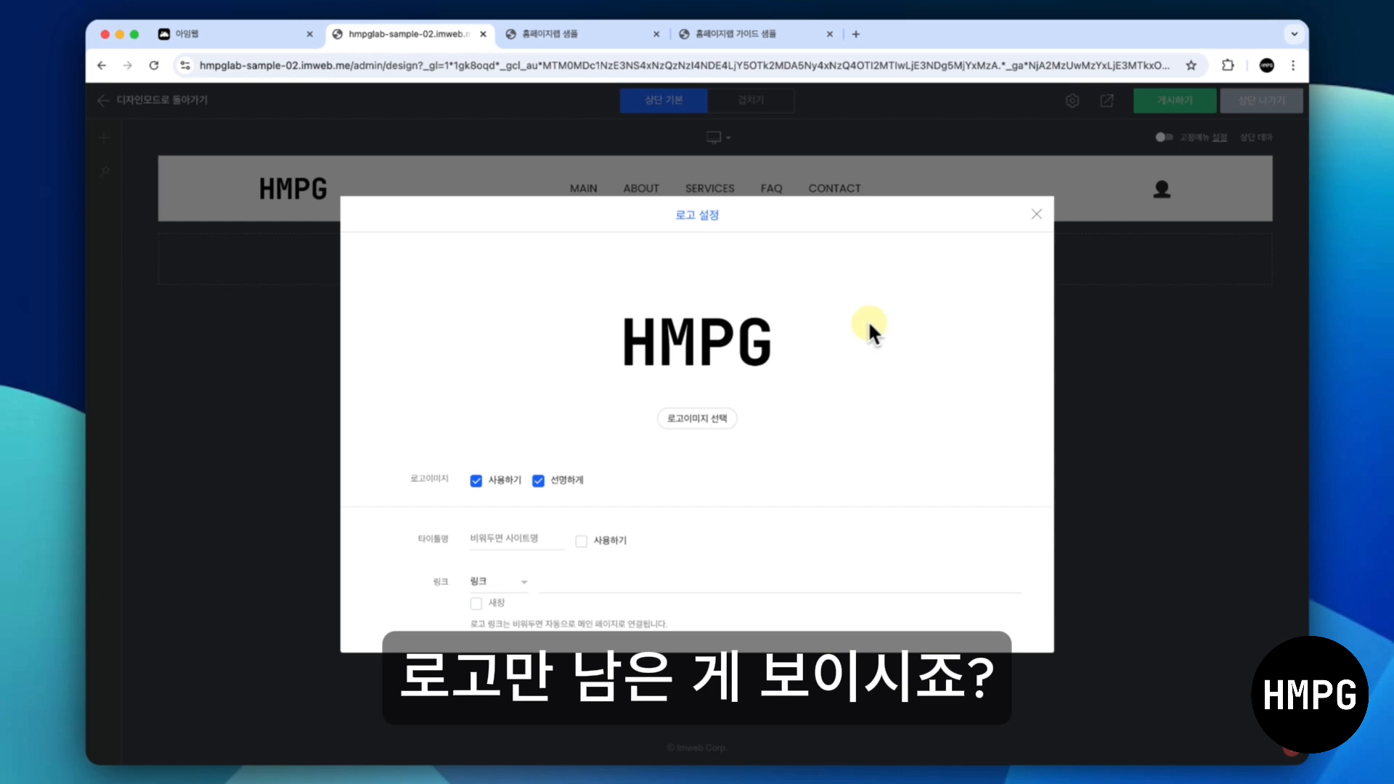
left_click(1036, 213)
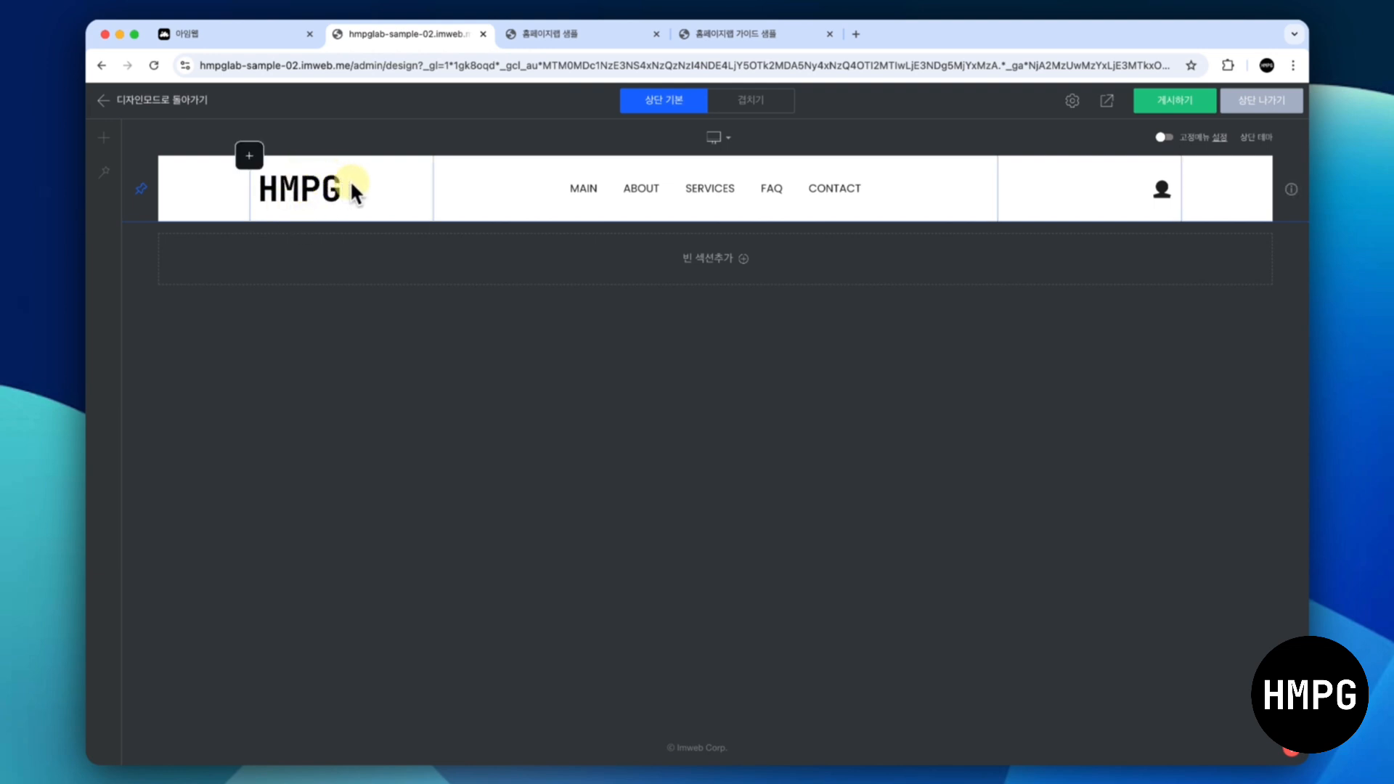
Delete the login/cart widget from the header, move the menu to the header's right area, and exit header editing
left_click(1160, 193)
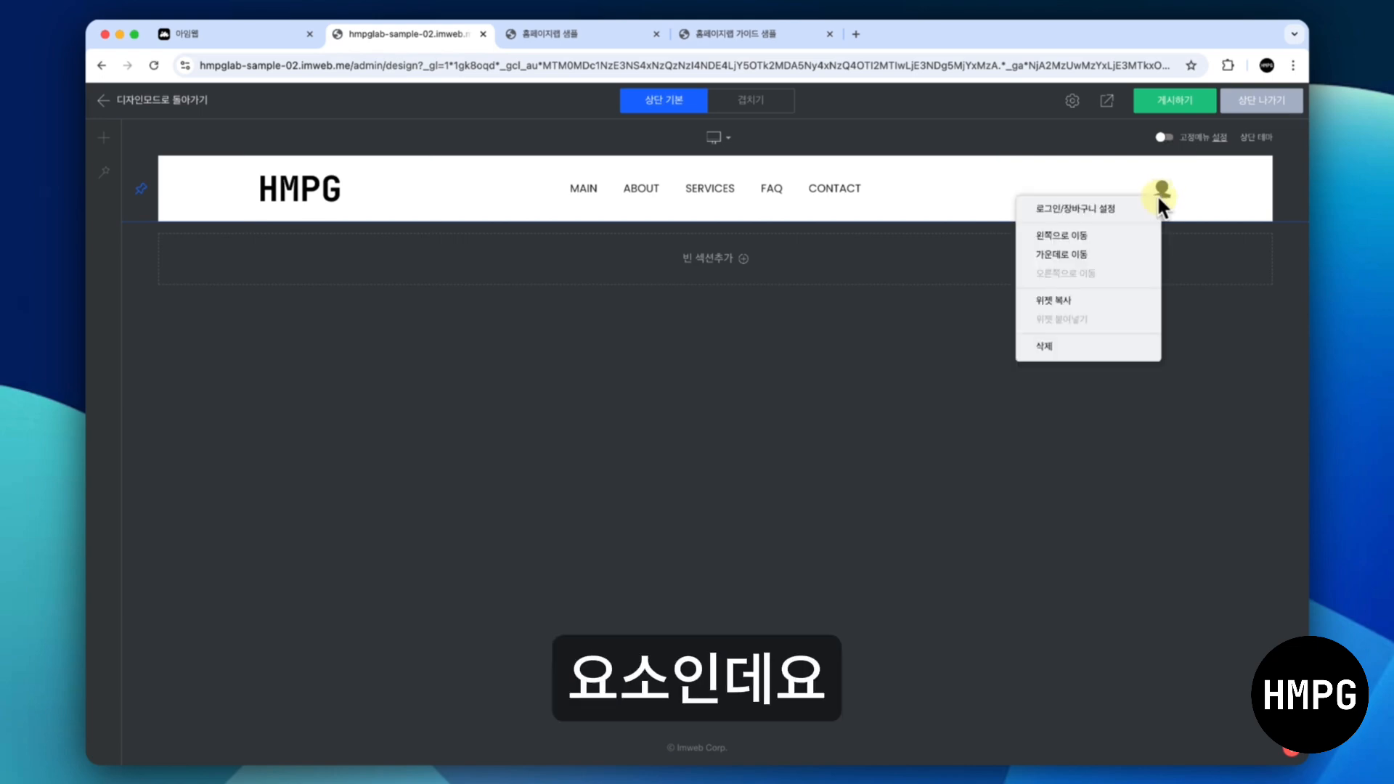
left_click(1109, 344)
left_click(786, 420)
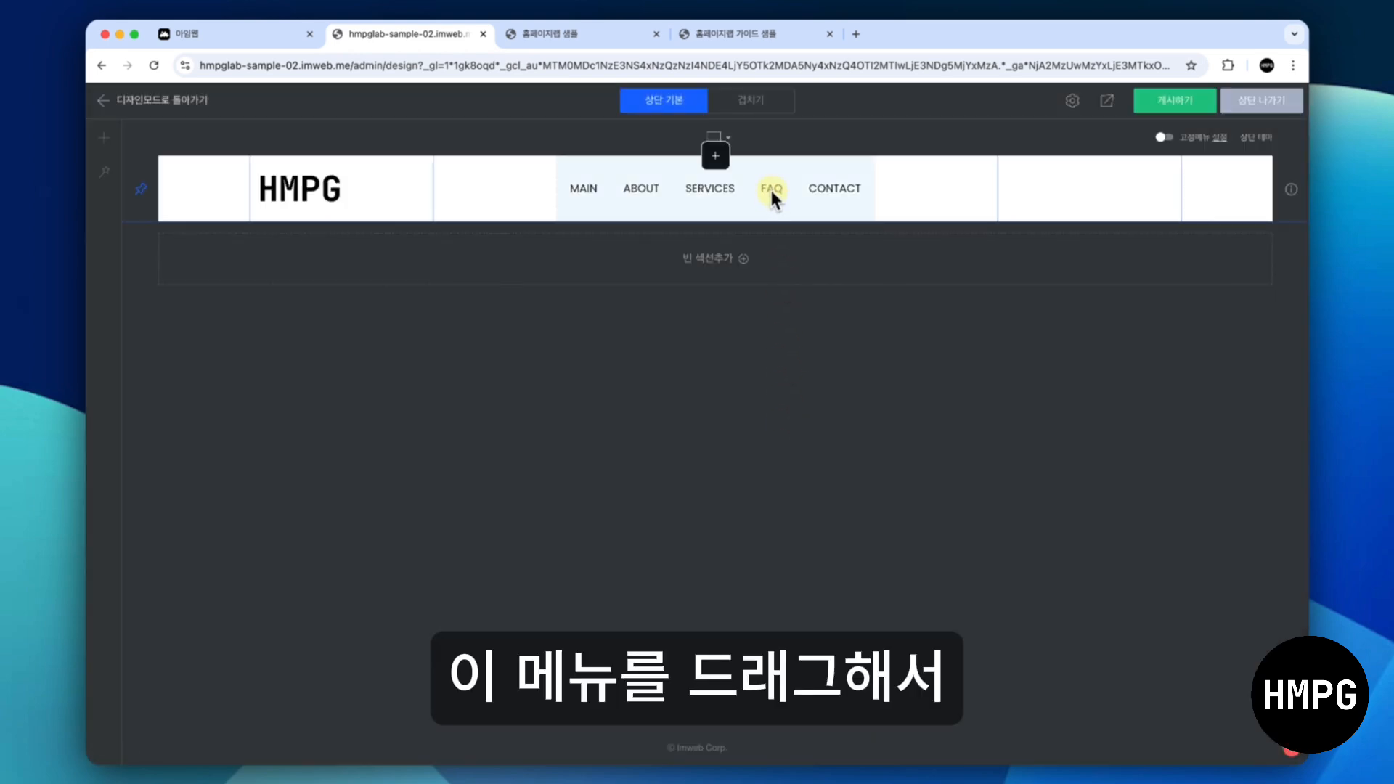
left_click_drag(770, 193, 1038, 203)
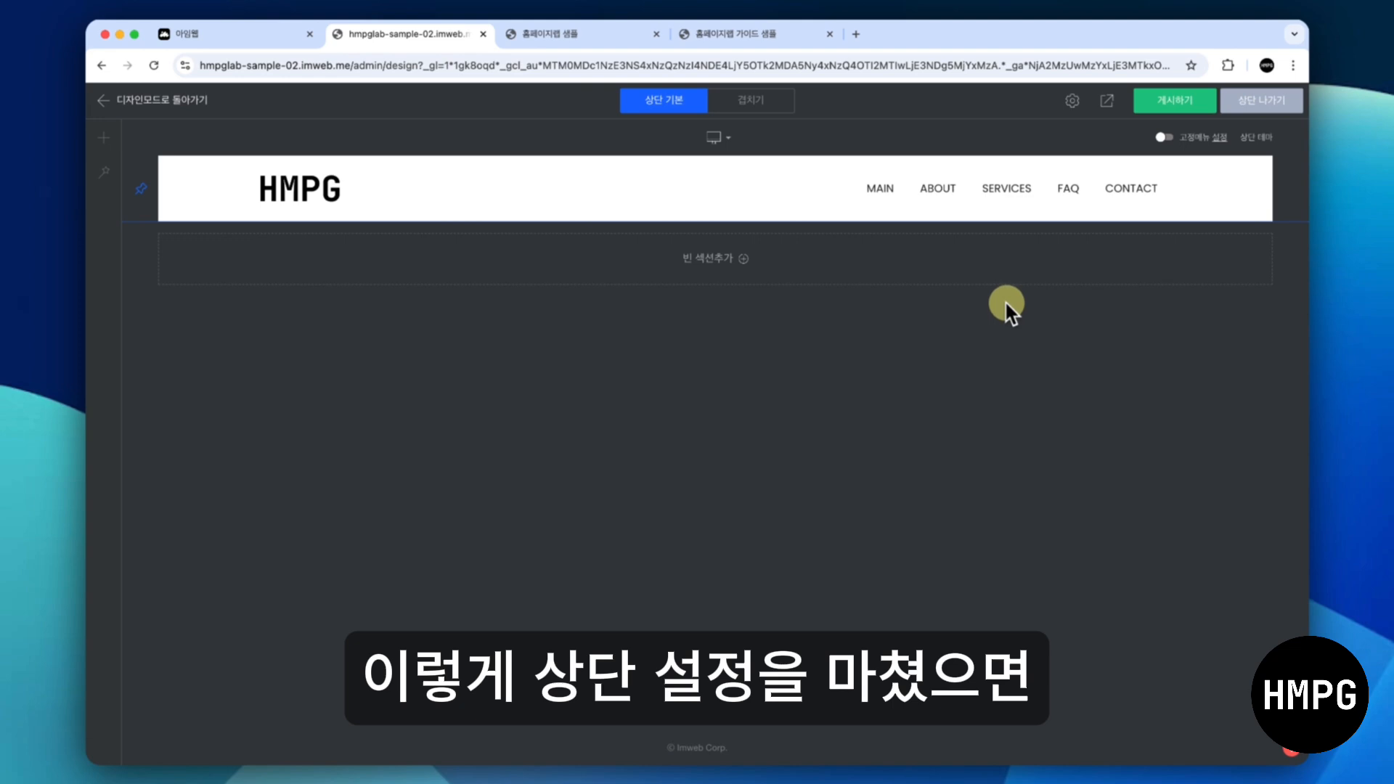
left_click(1261, 98)
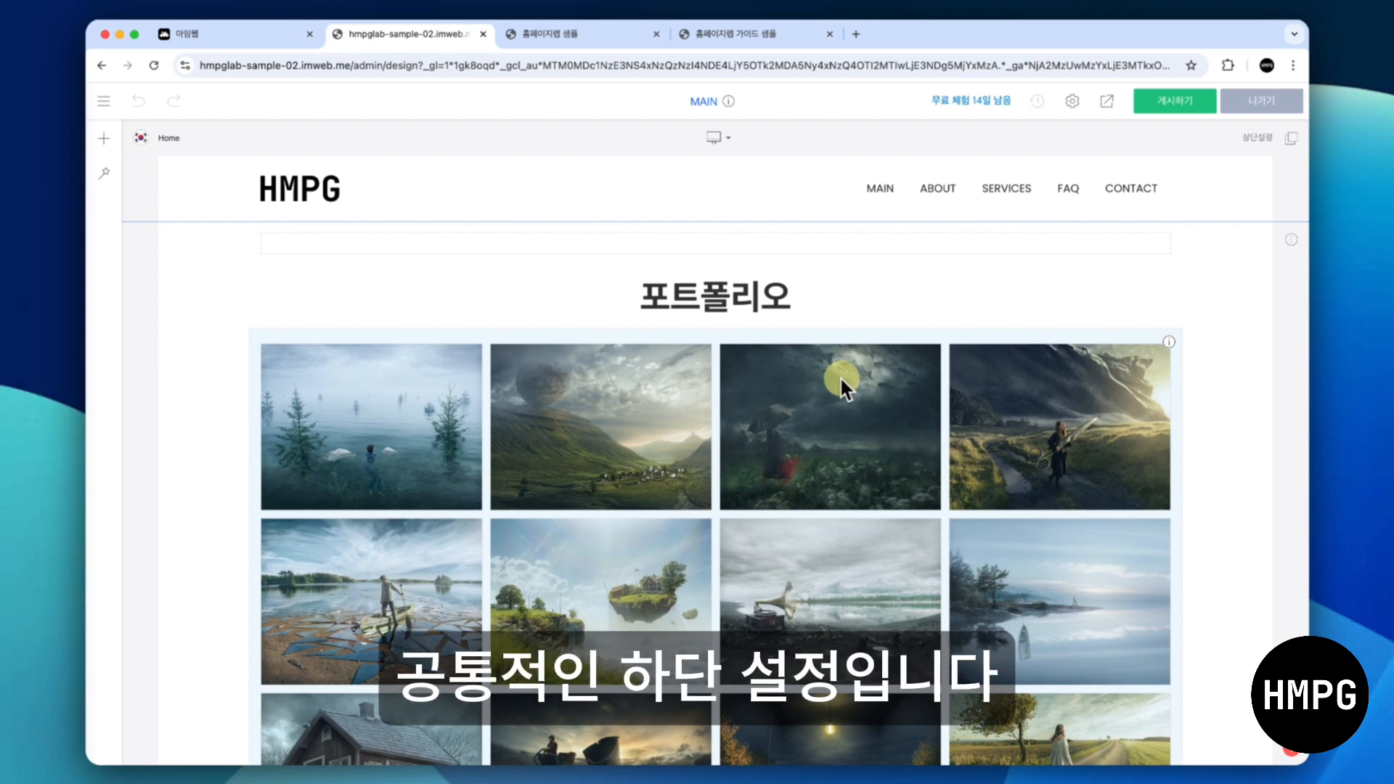
Open the 하단 설정 for the footer section below the customer reviews on the MAIN page
scroll(840, 376, "down", 10)
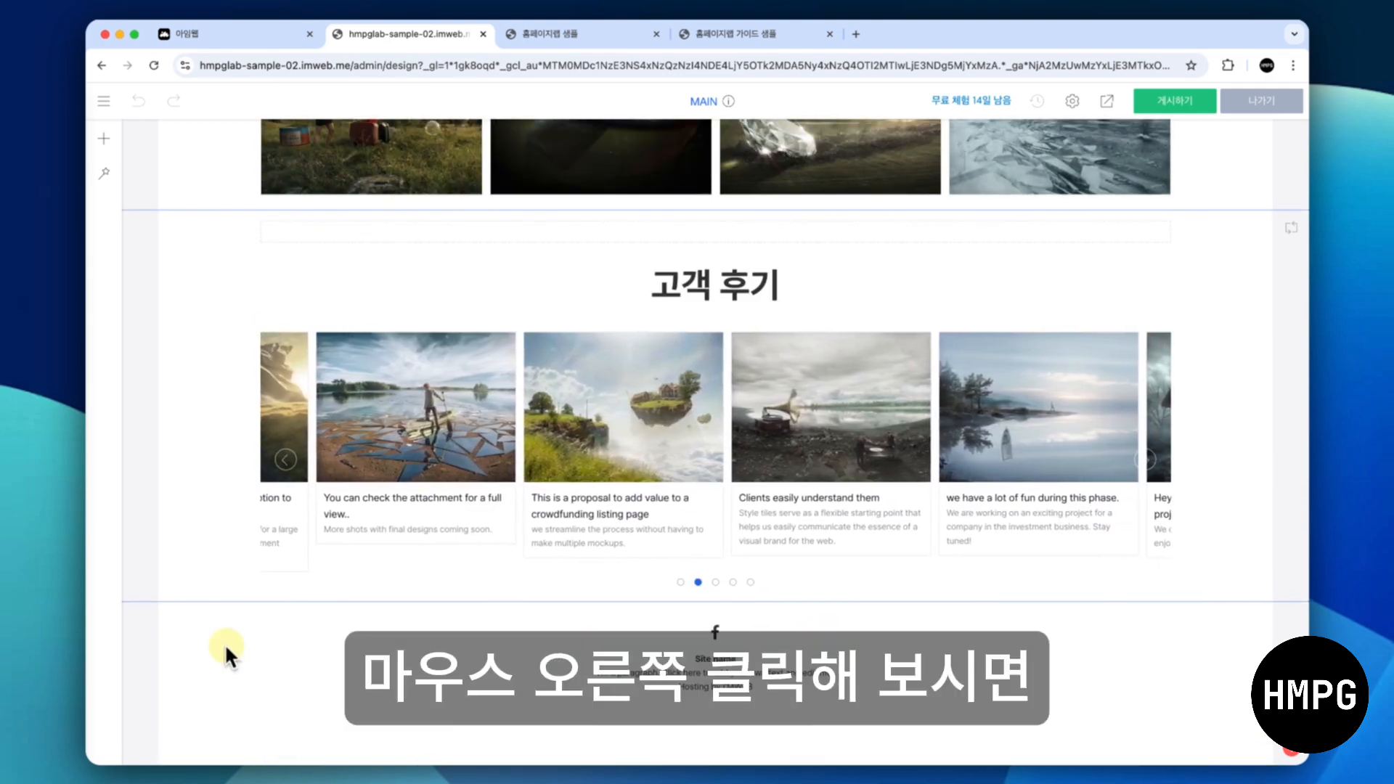
right_click(224, 643)
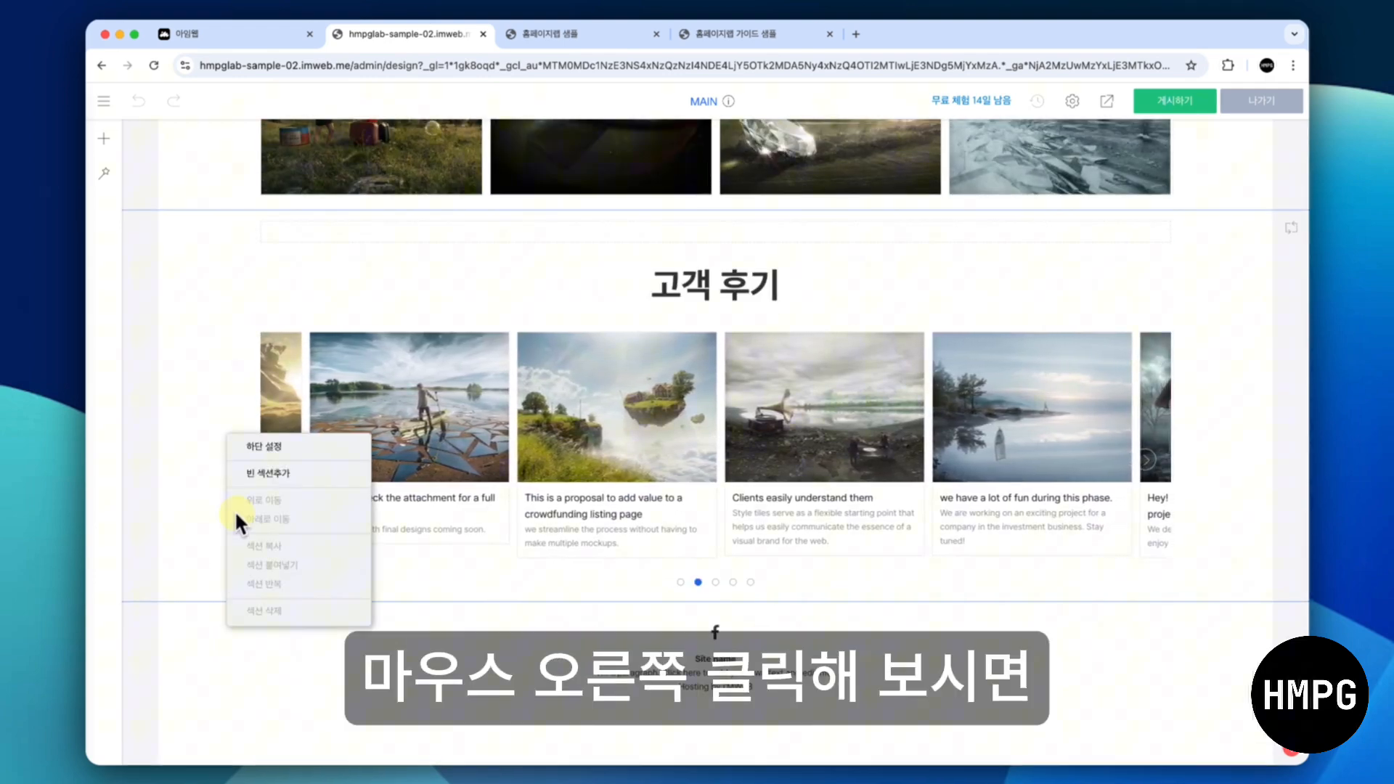
left_click(249, 448)
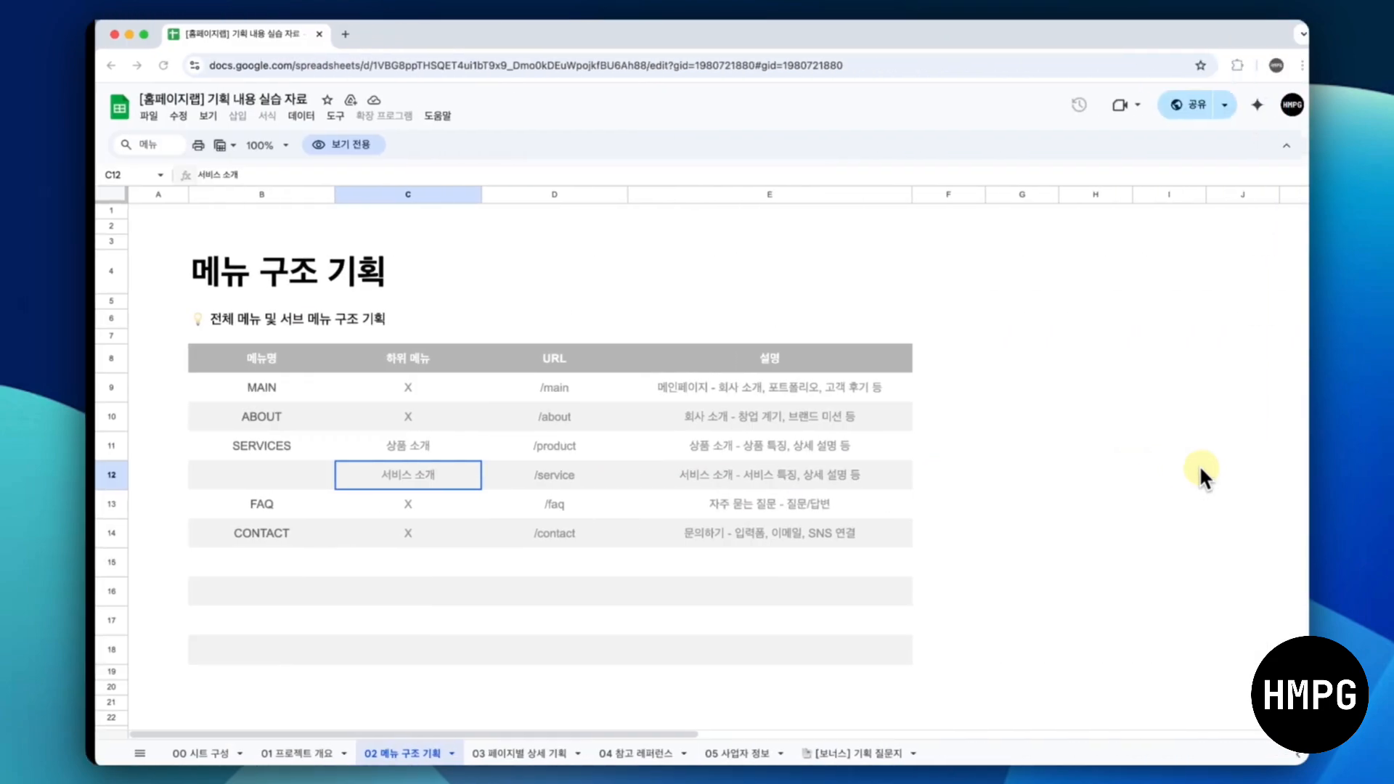
In the Google Sheets plan, review the 사업자 정보 sheet and copy the 하단(푸터) row's text from the 페이지별 상세 기획 sheet
left_click(712, 754)
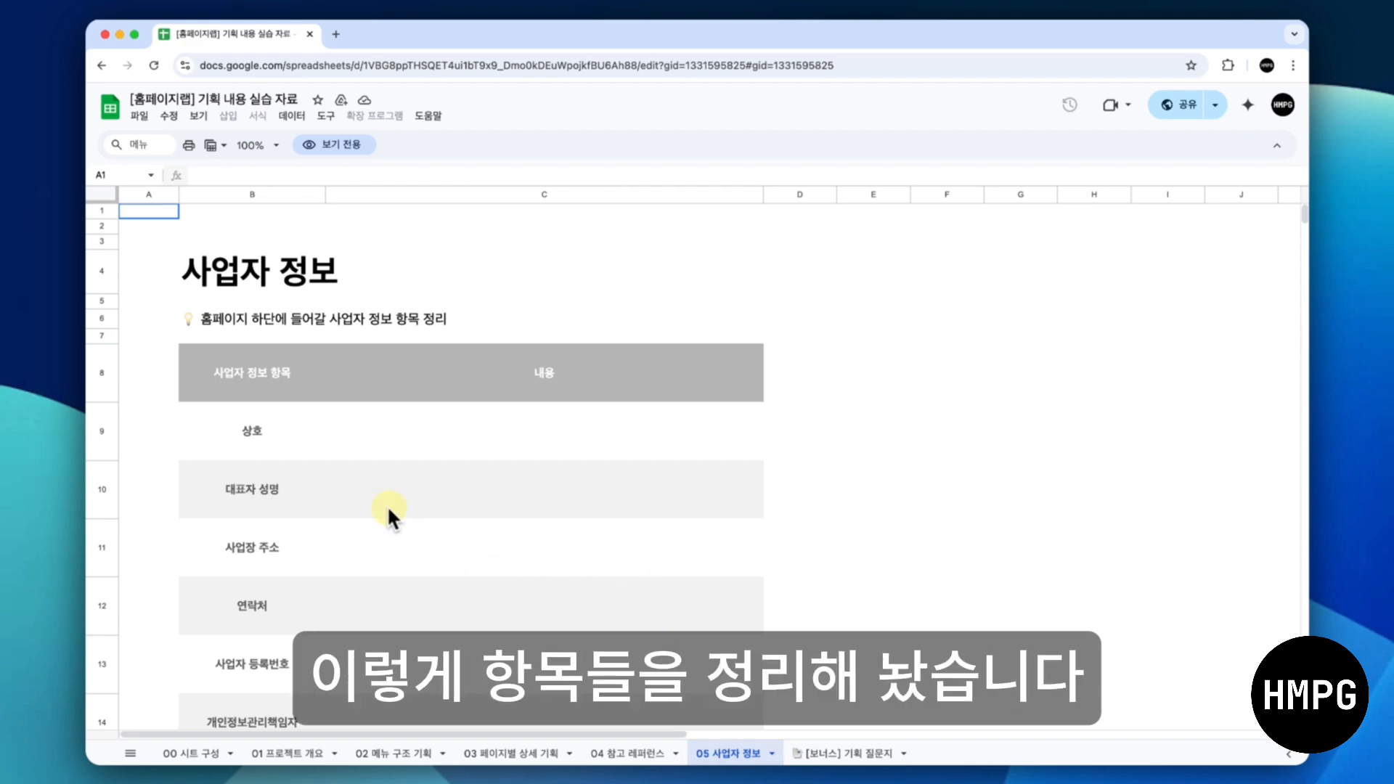
scroll(513, 571, "down", 3)
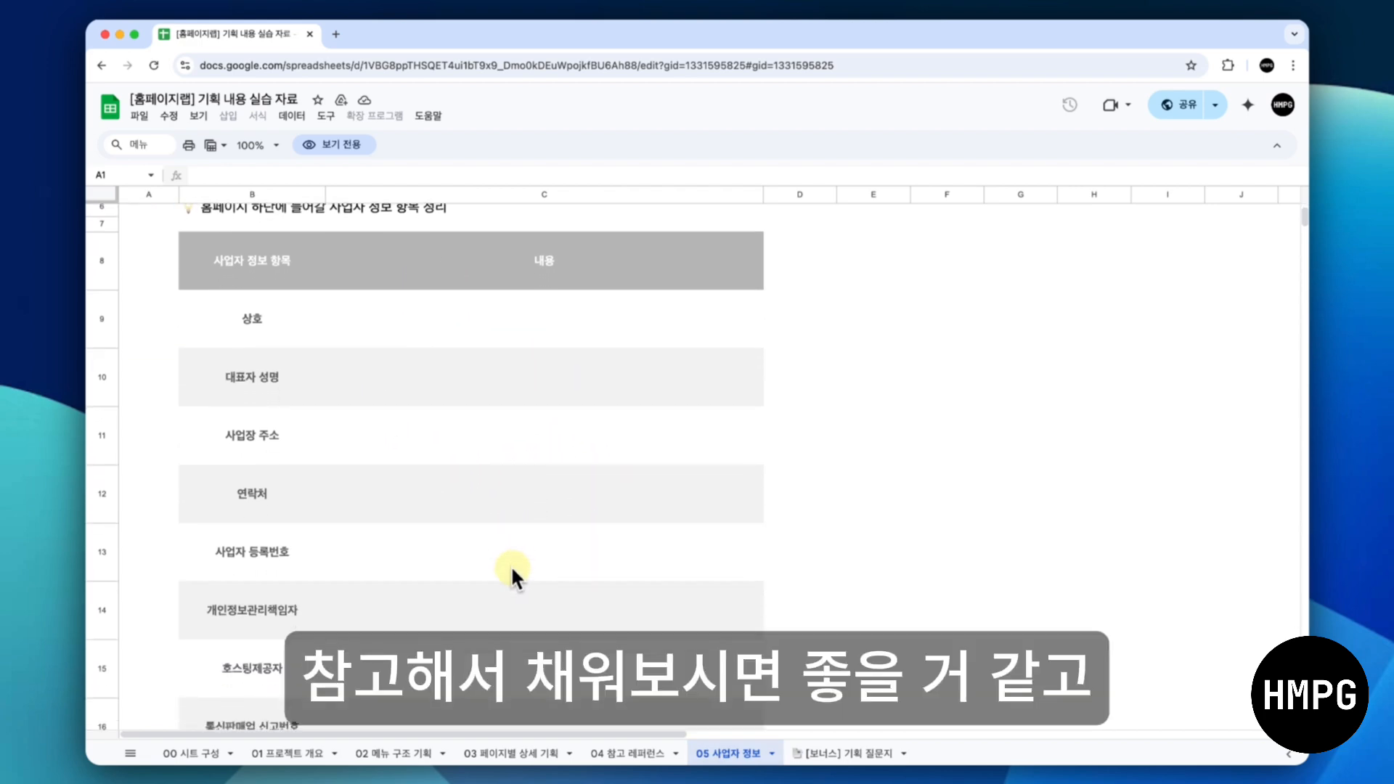
left_click(500, 755)
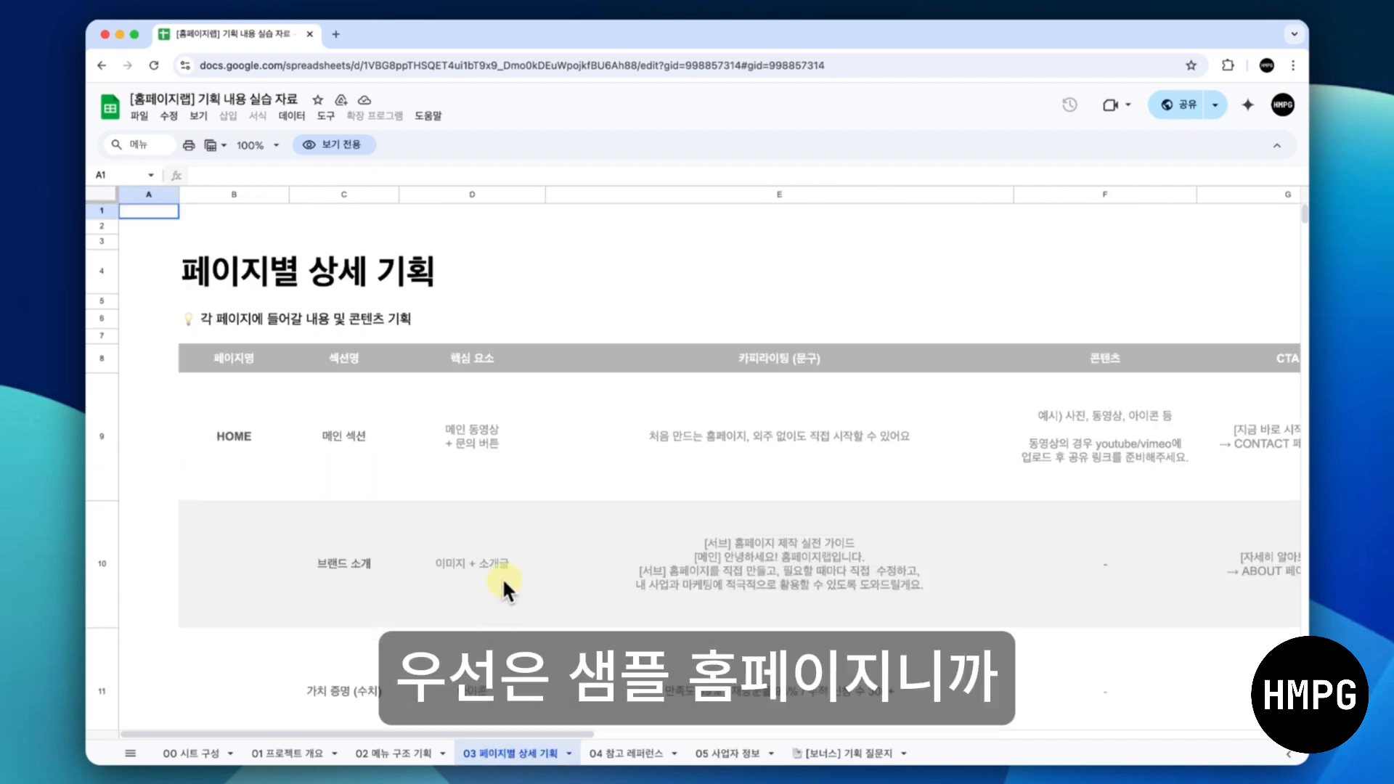
scroll(503, 587, "down", 10)
scroll(502, 577, "down", 13)
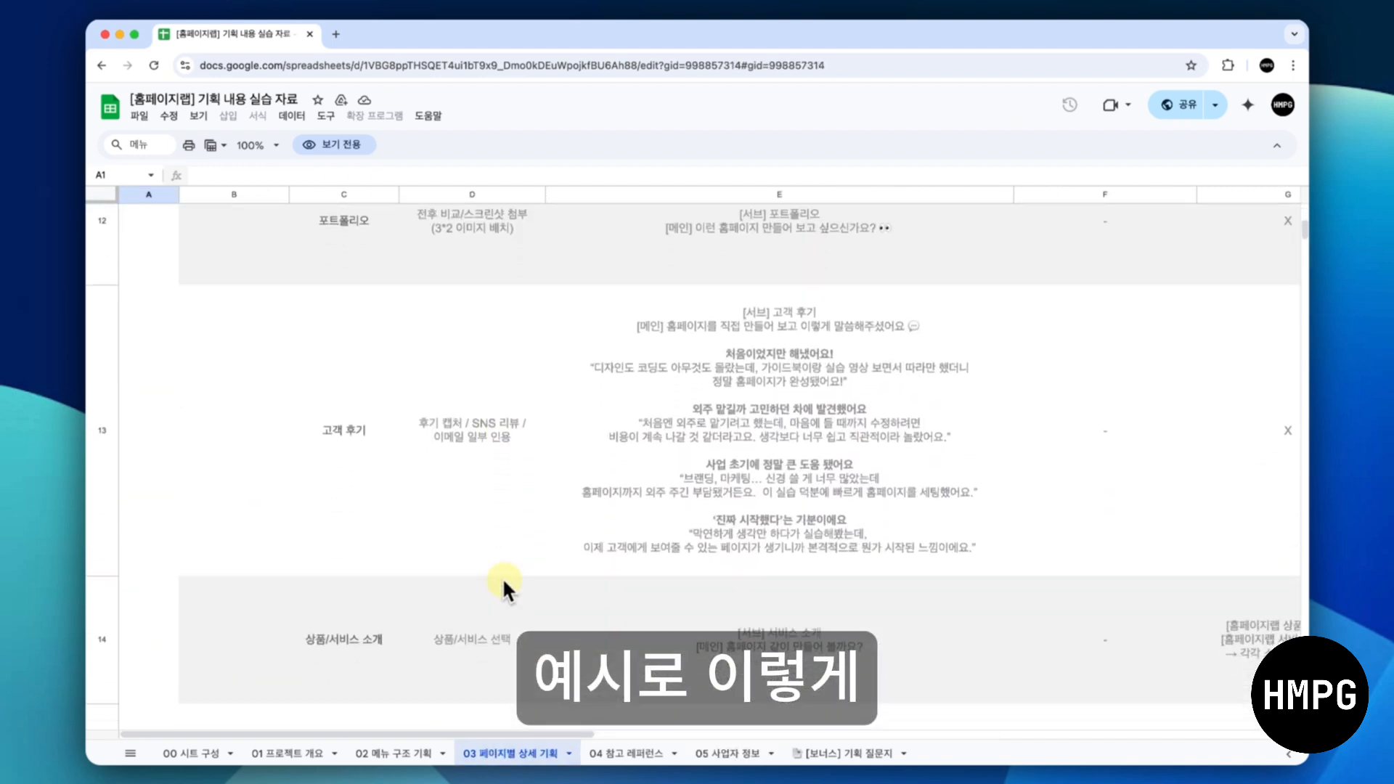
left_click(747, 516)
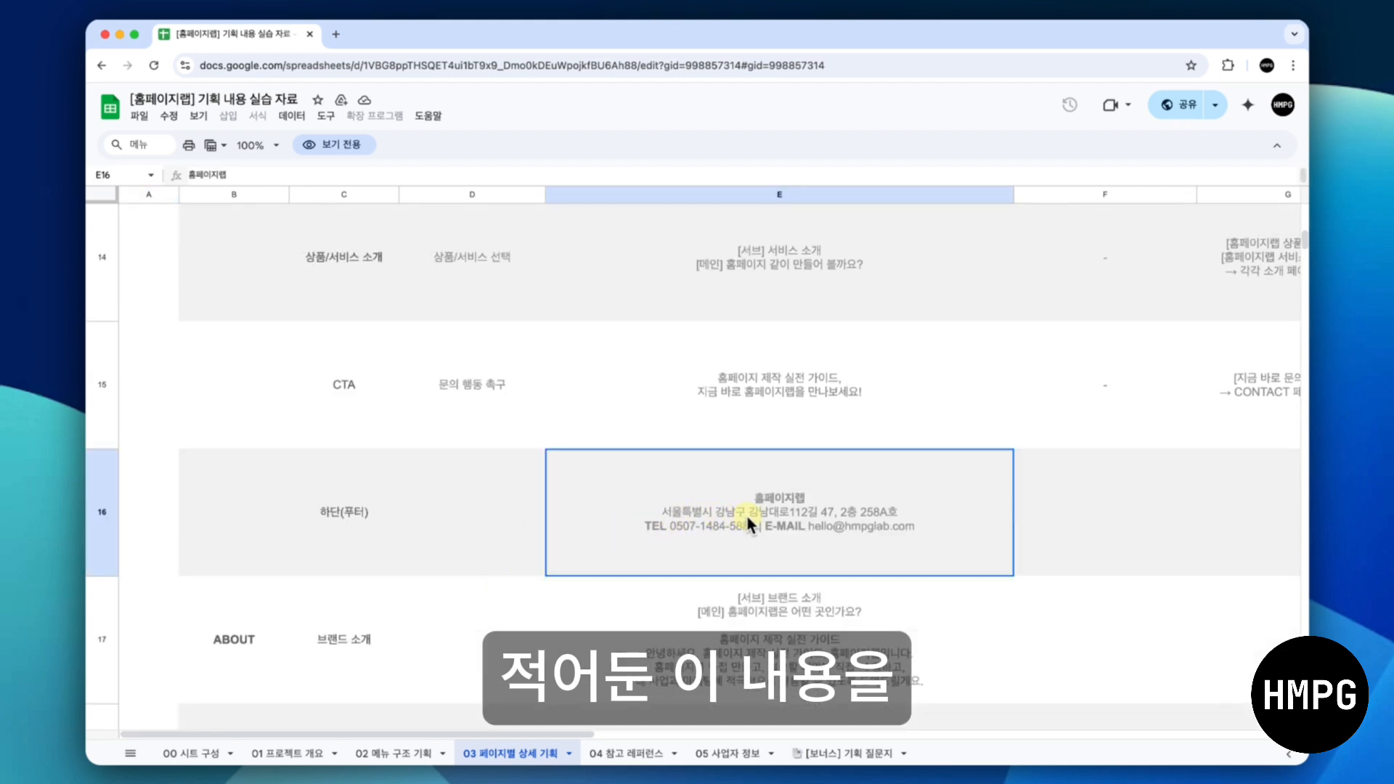
triple_click(747, 512)
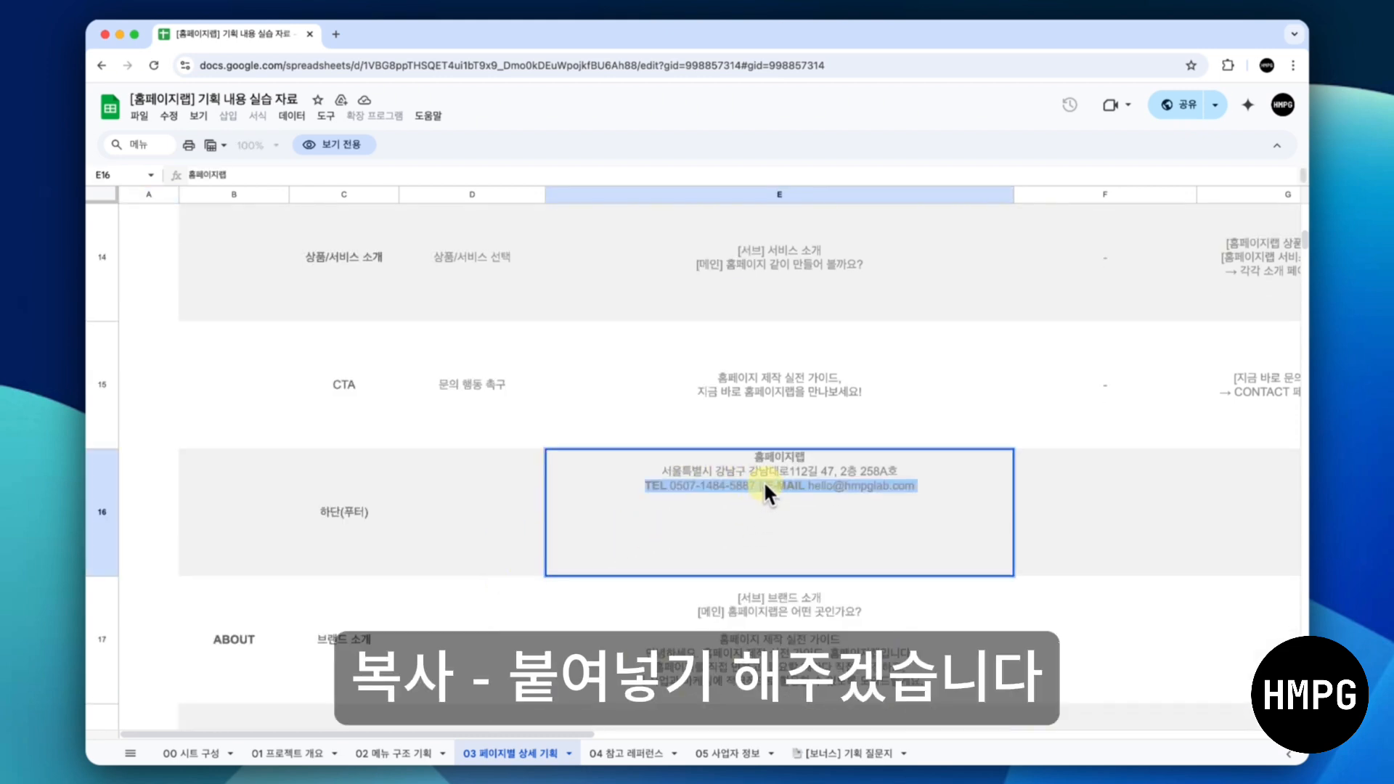
key("super+a")
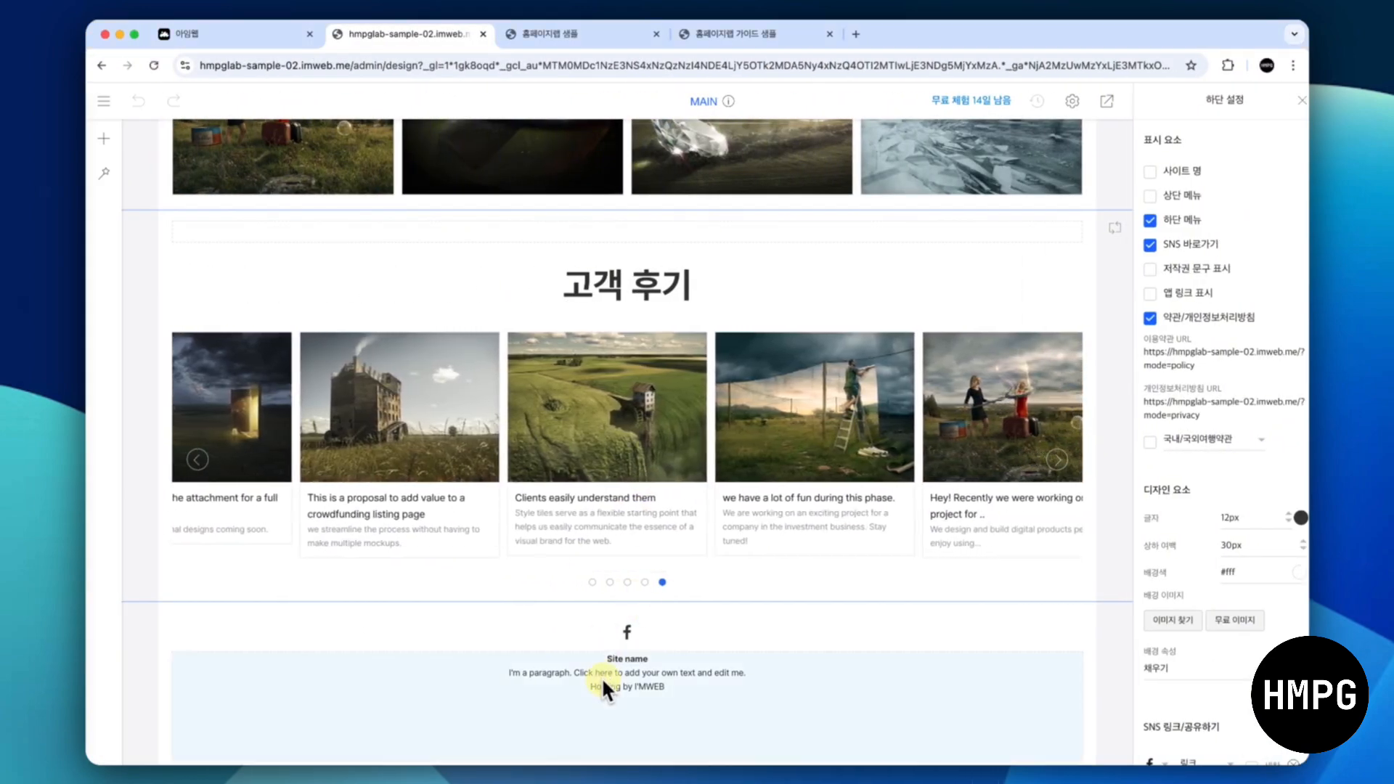
Back in imweb, replace the footer's placeholder text, including Site name, with the copied company details and bold the 홈페이지랩 line
left_click(601, 678)
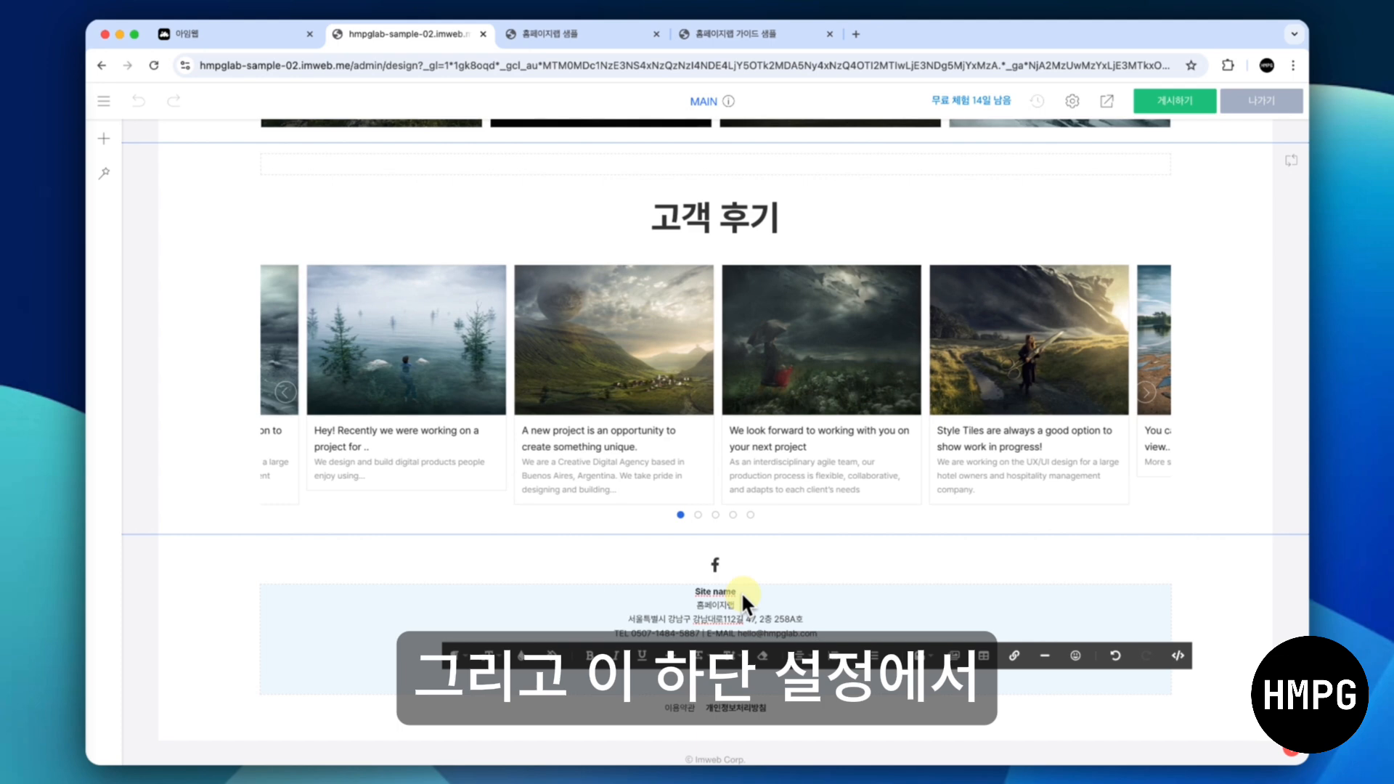
left_click(741, 592)
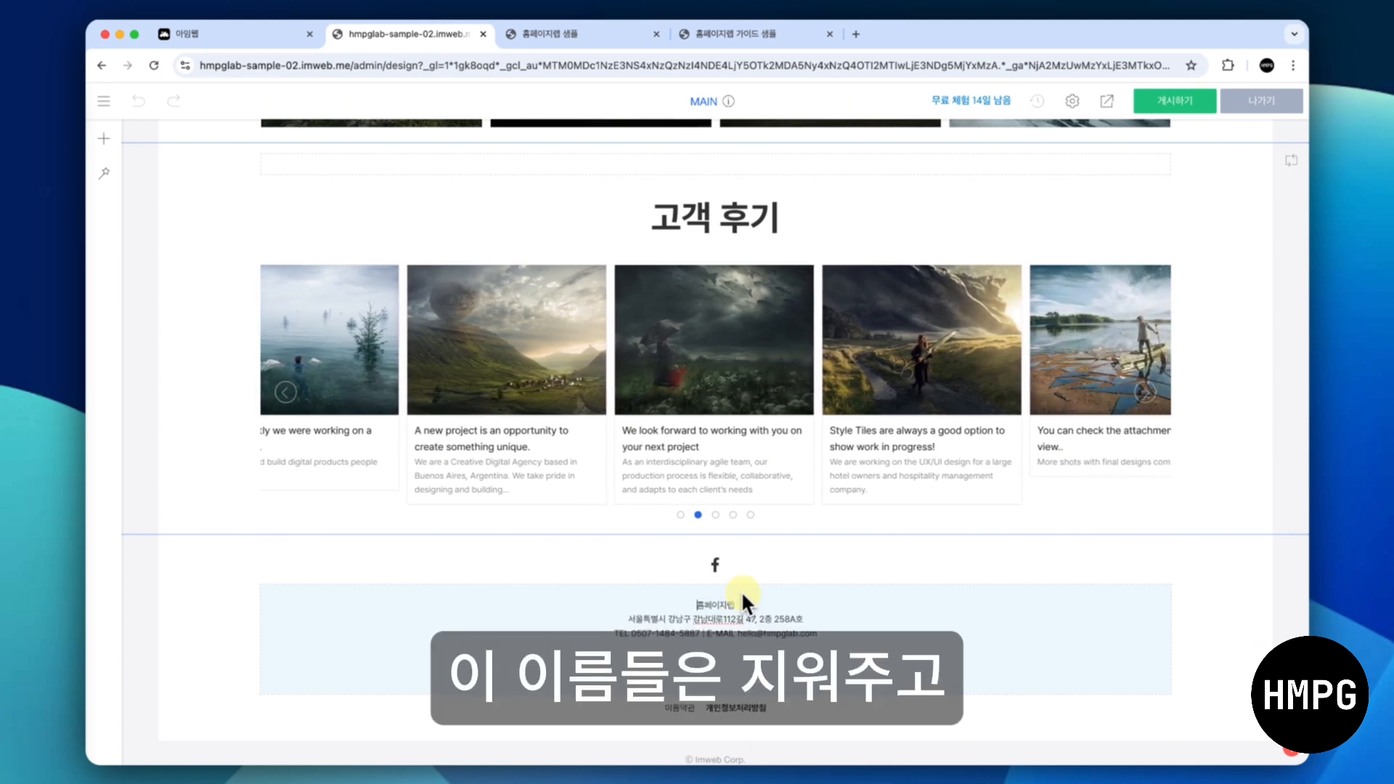
key("BackSpace")
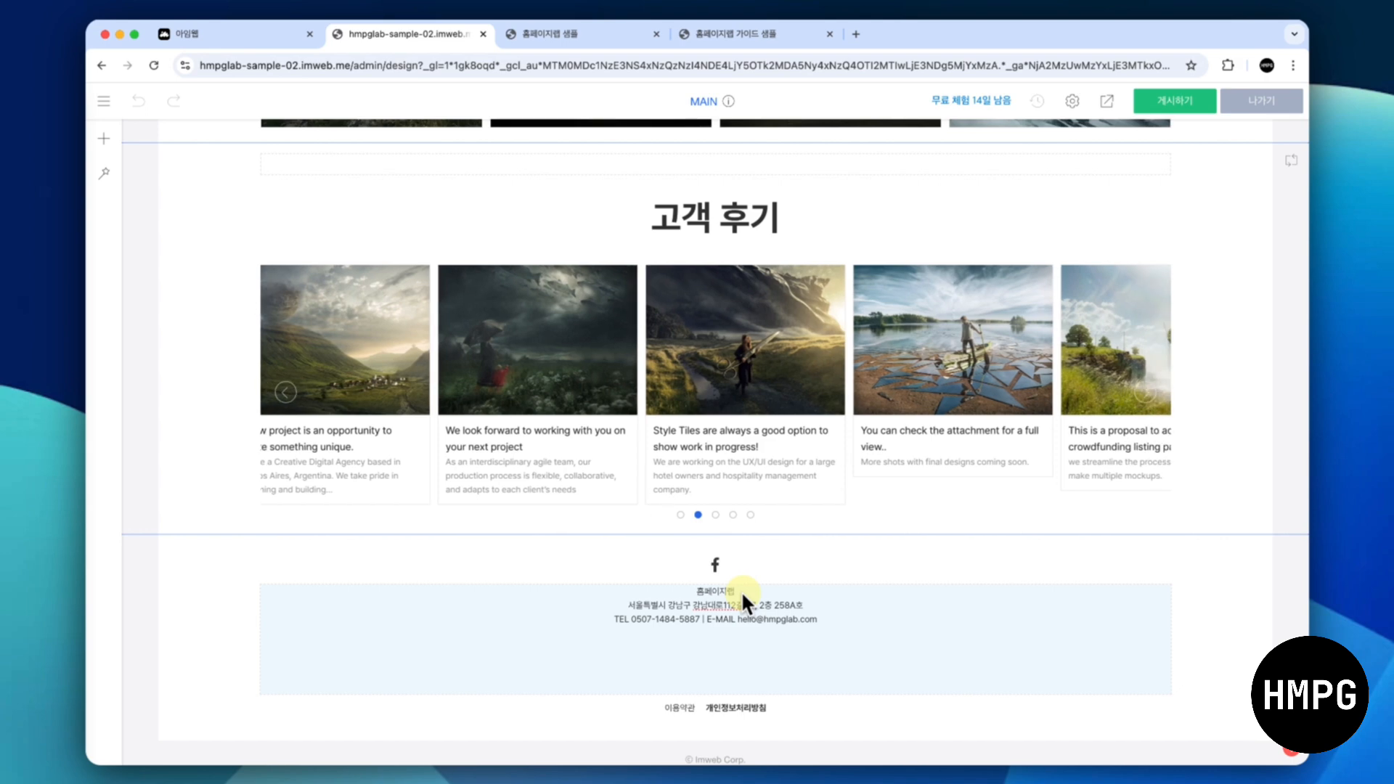
double_click(740, 591)
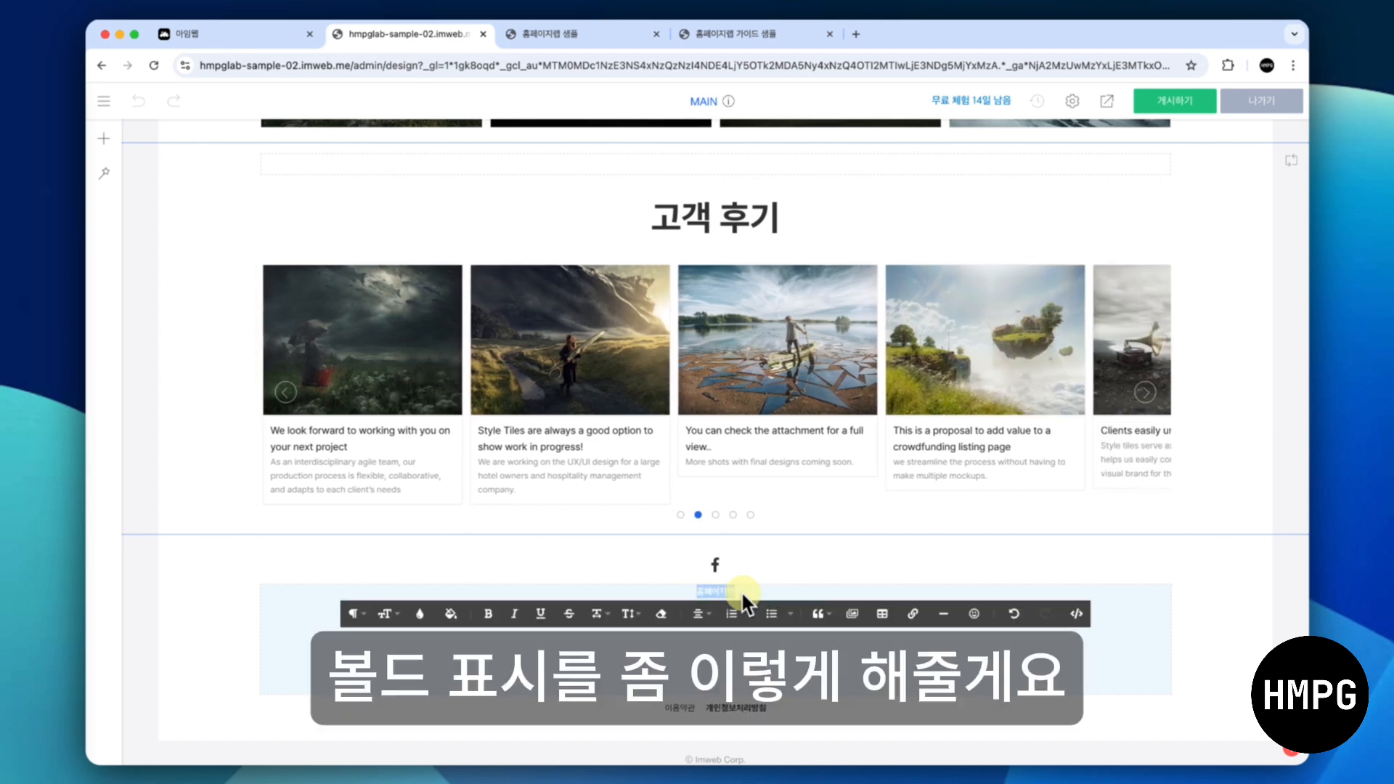
left_click(215, 598)
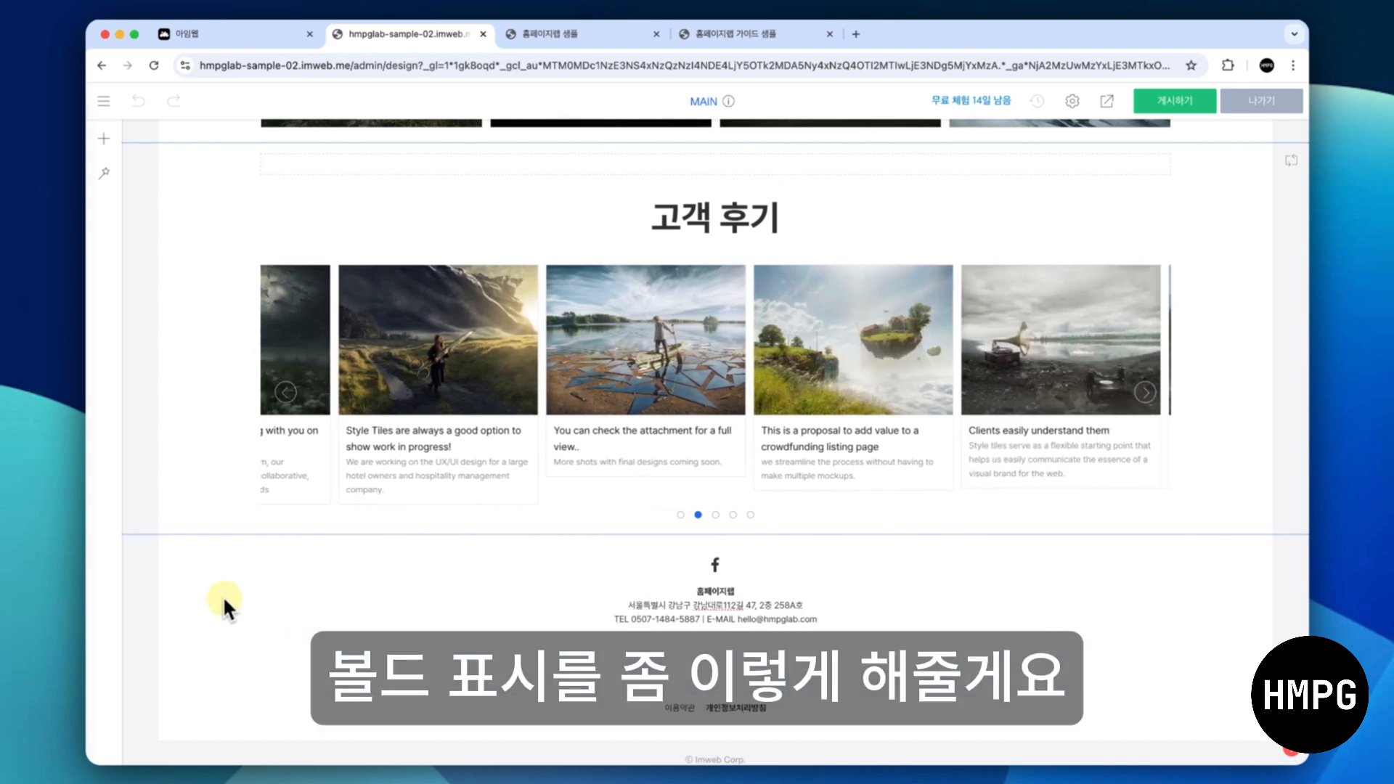
Reopen the footer's 하단 설정 and set its text color to #7a7a7a
right_click(224, 594)
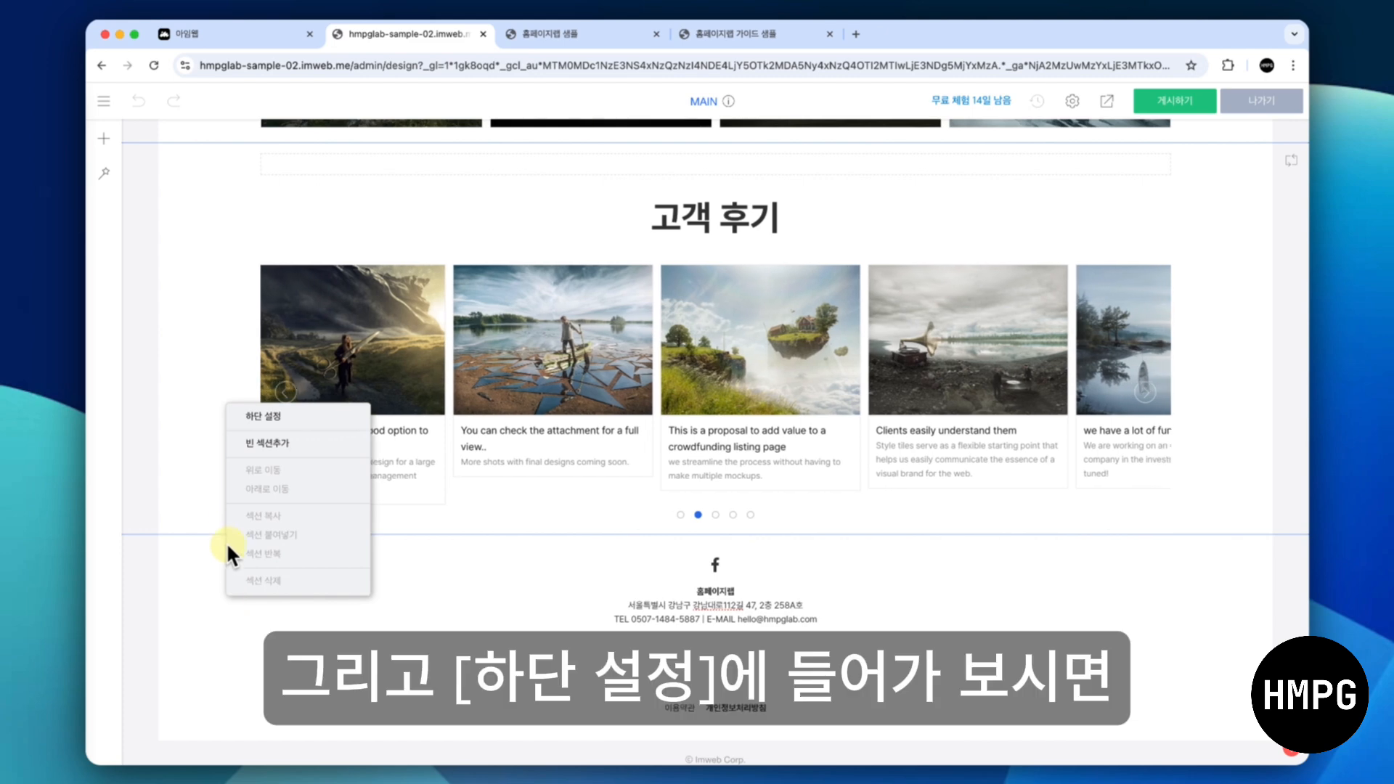
left_click(262, 418)
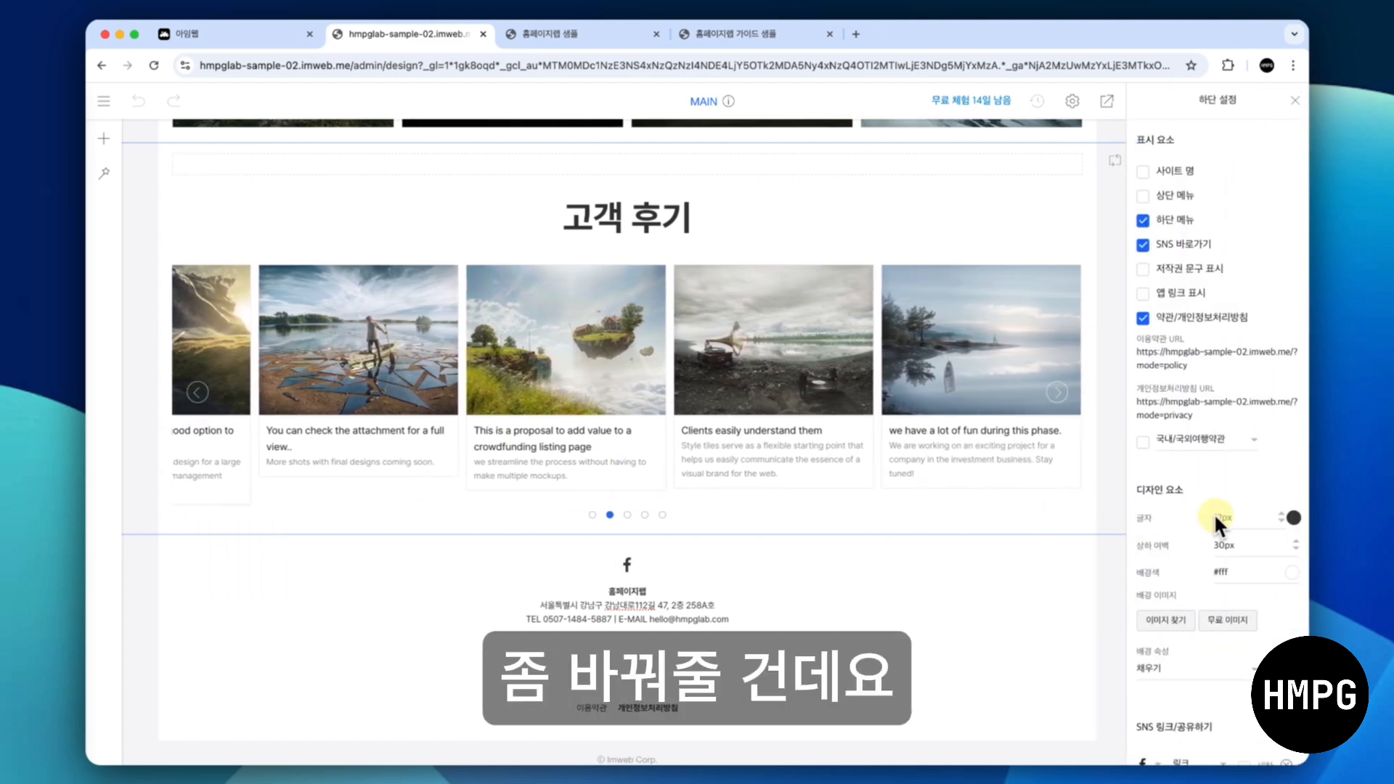
left_click(1292, 517)
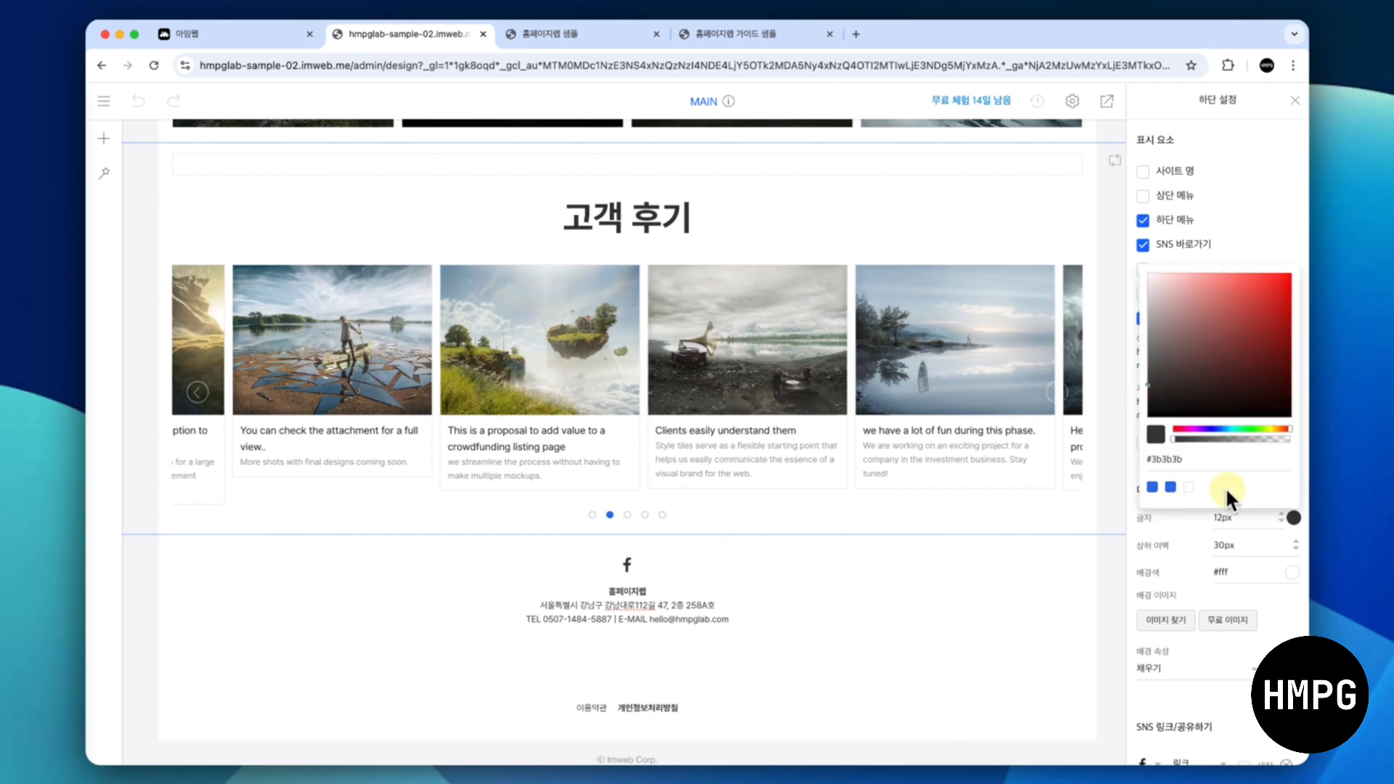
double_click(1203, 456)
type("7")
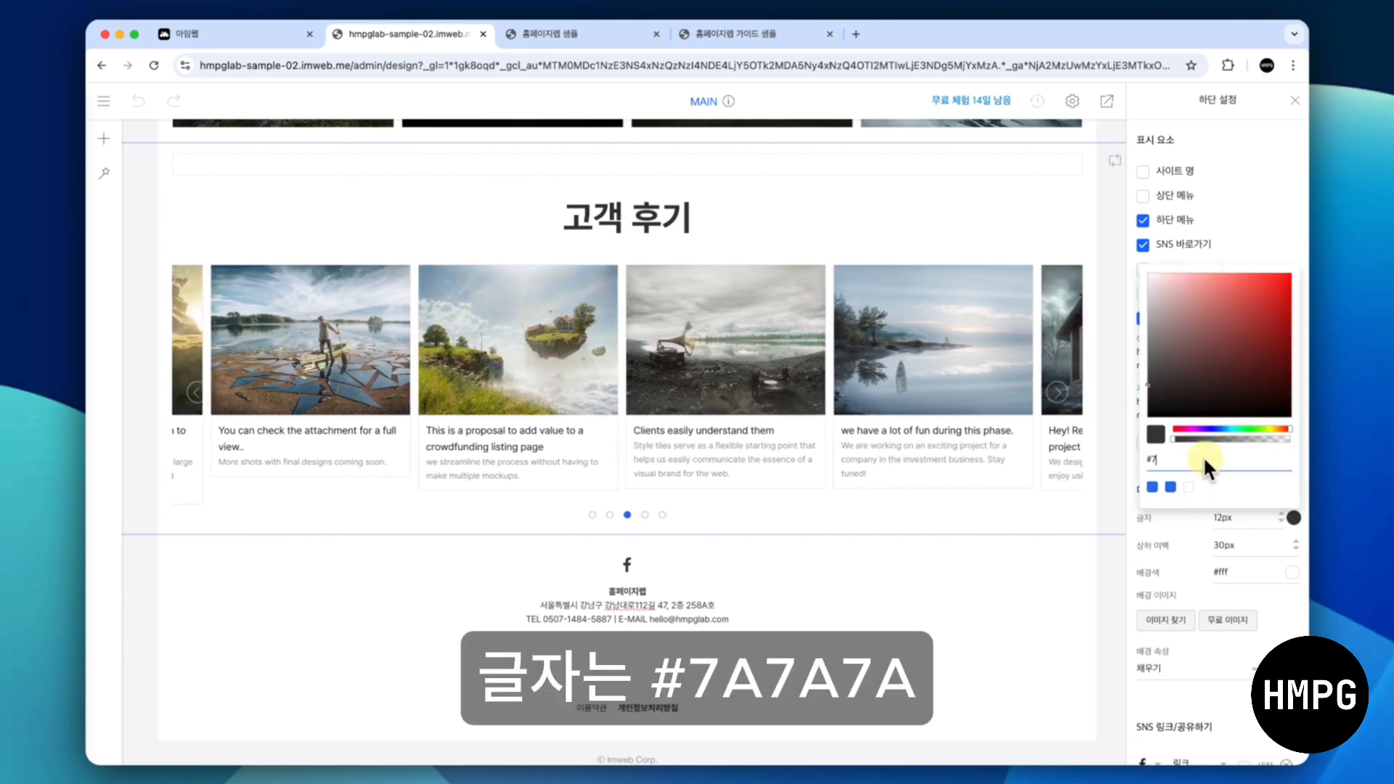
type("a7a7a")
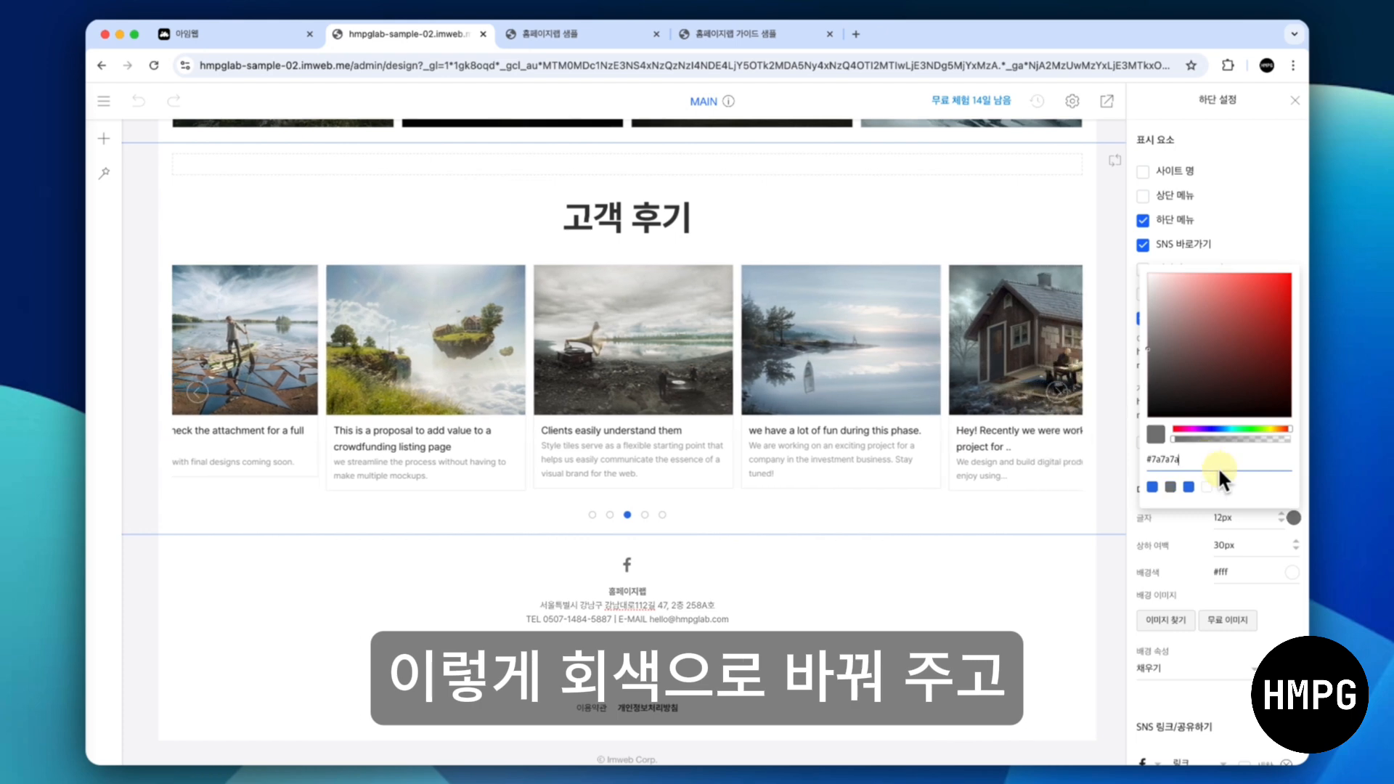
Set the footer's background color to #1a1a1a
left_click(1292, 555)
left_click(1292, 565)
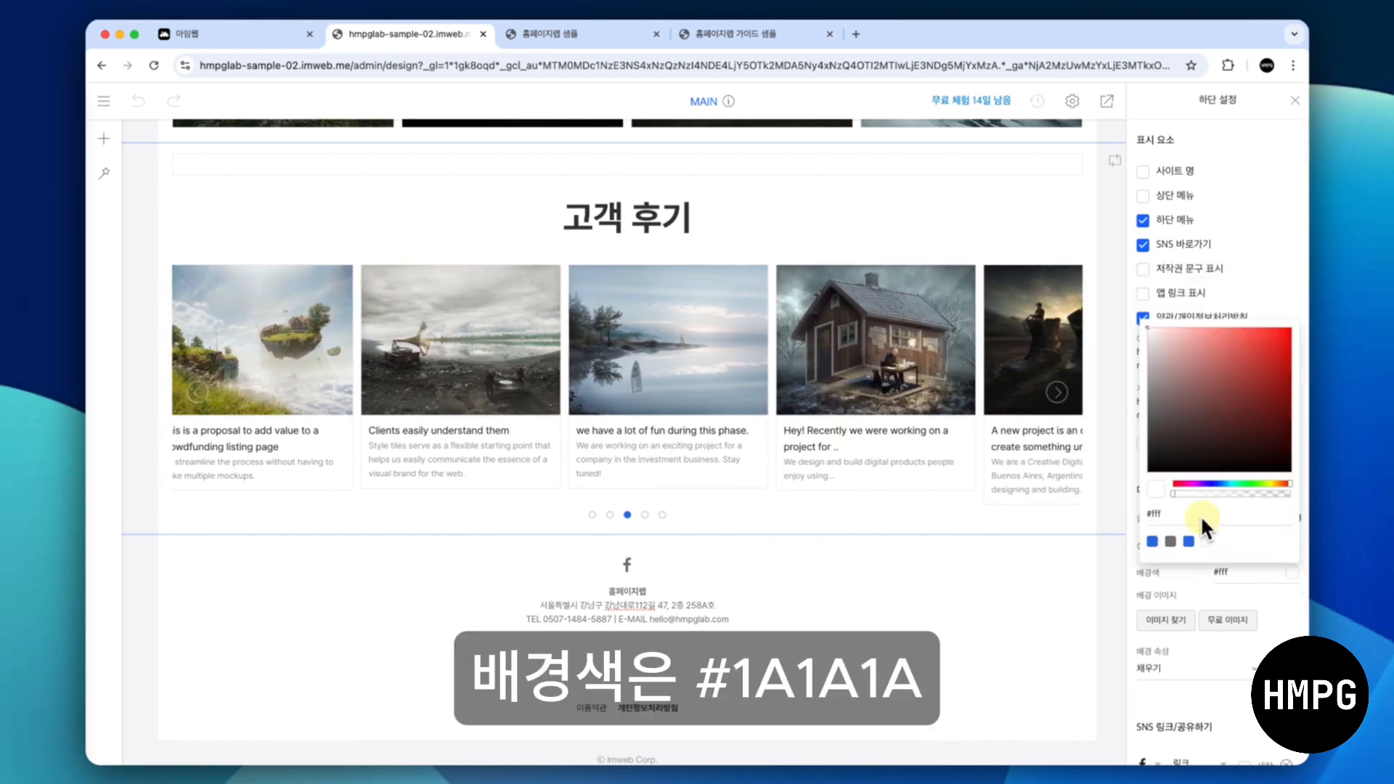
double_click(1188, 513)
type("1a1a1")
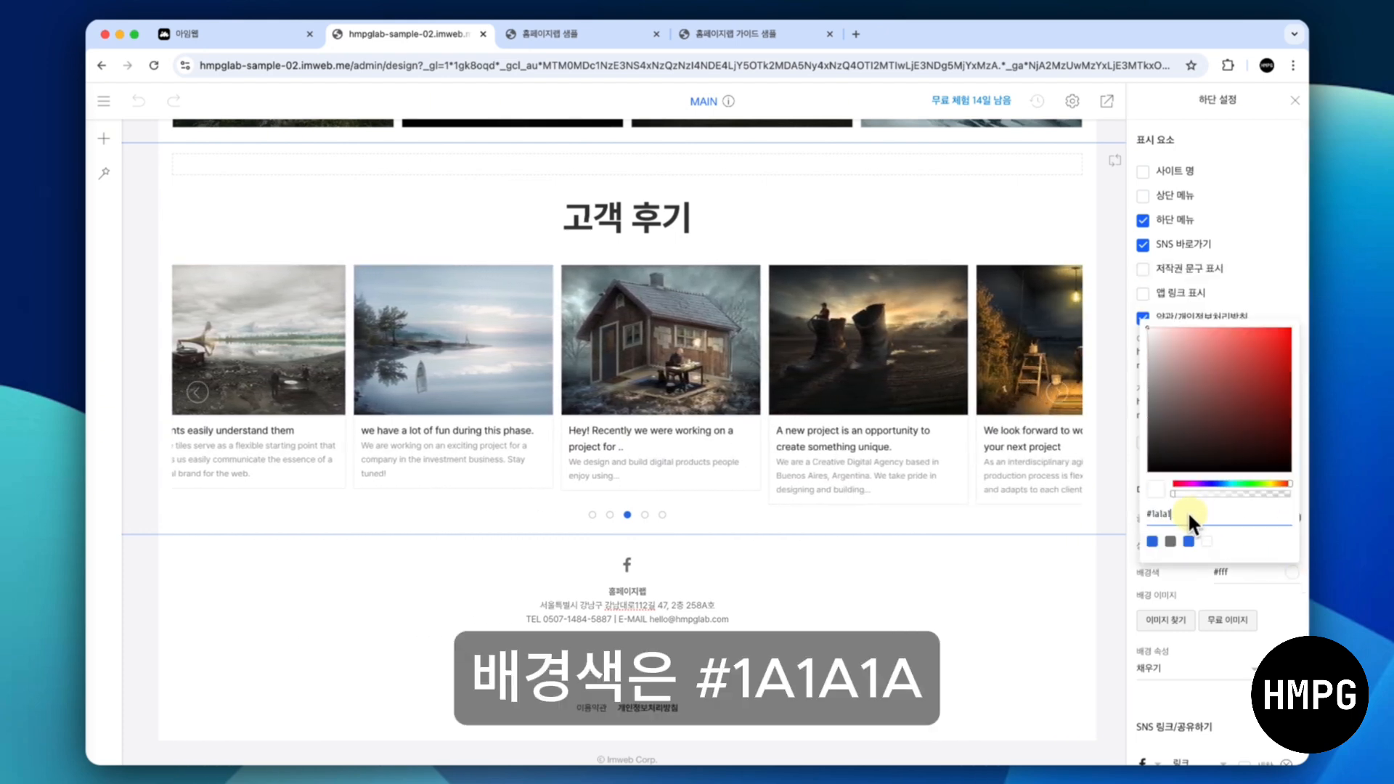
type("a")
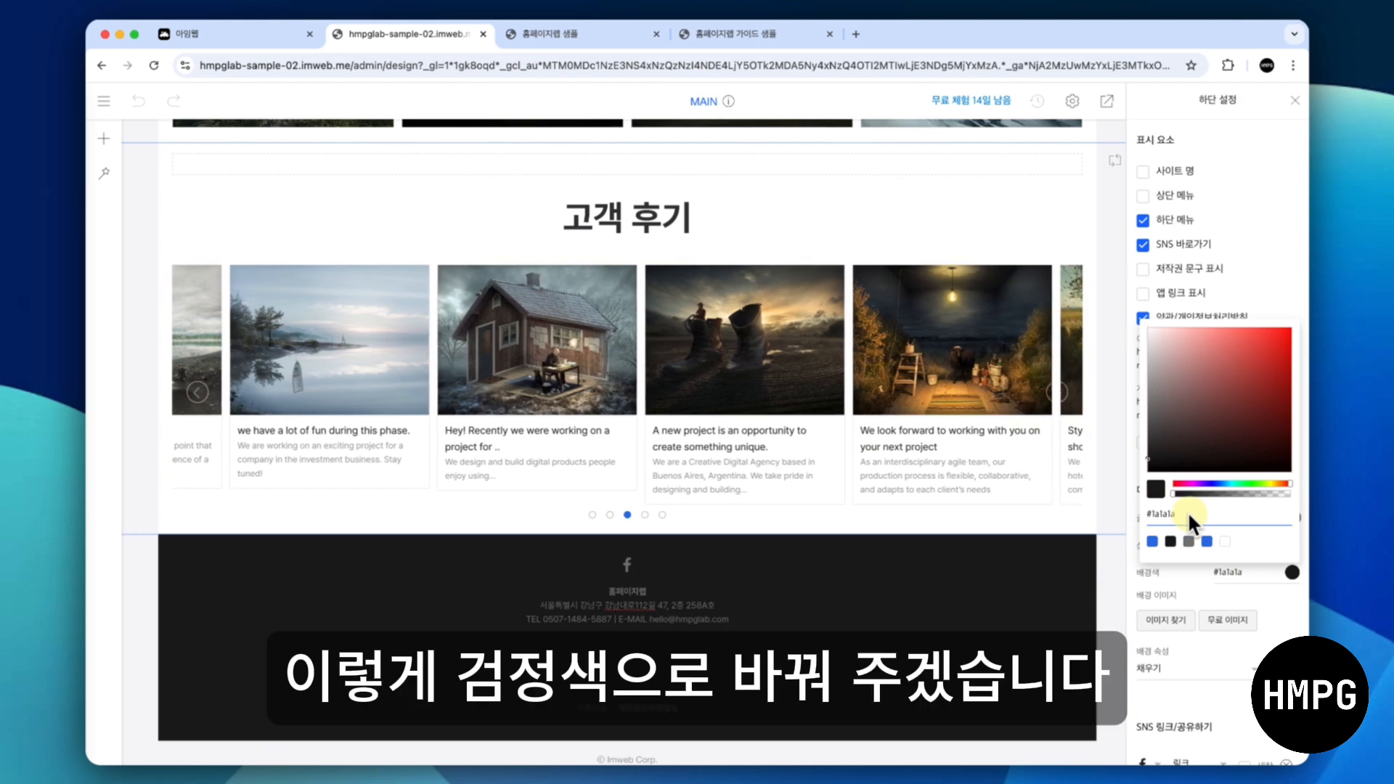
left_click(1278, 596)
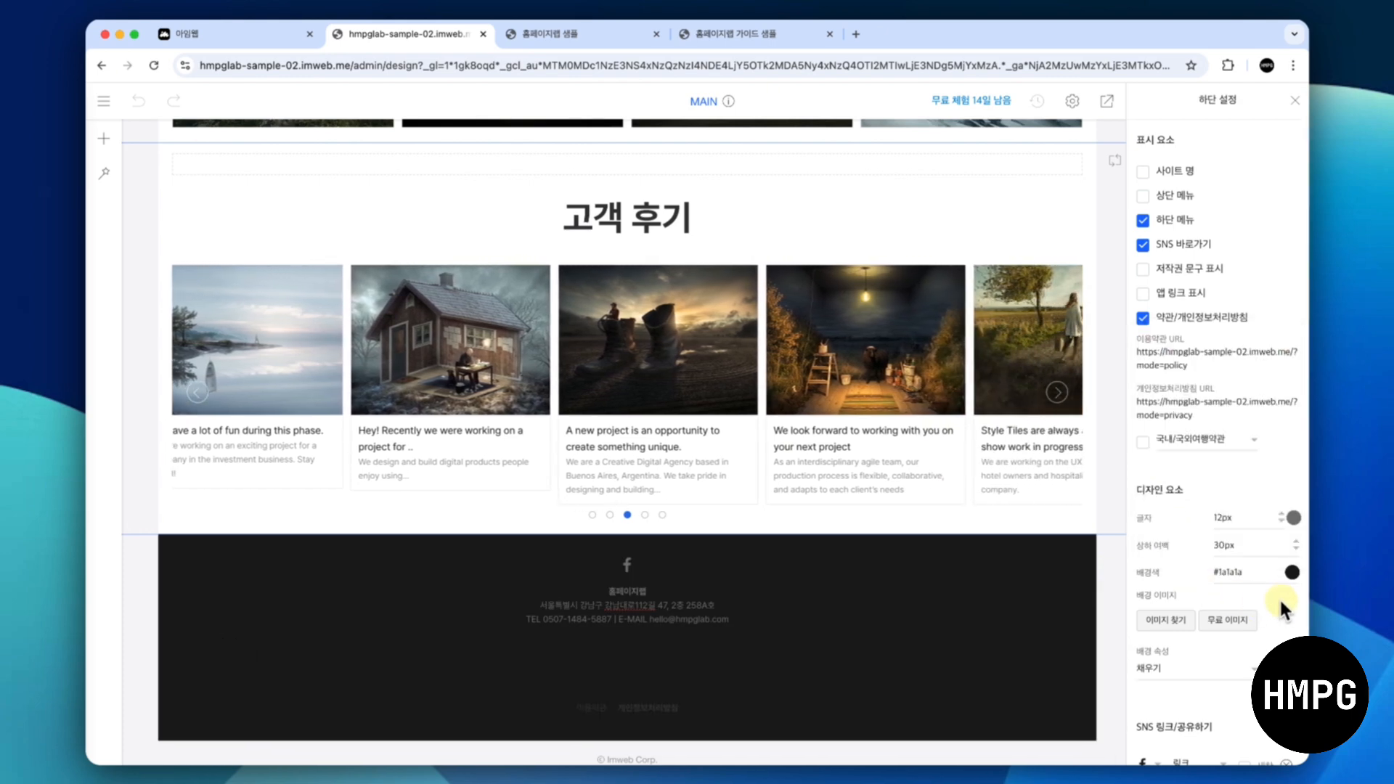
Replace the Facebook icon of the footer's first SNS link with the KakaoTalk speech-bubble icon from 소셜/브랜드
scroll(1218, 625, "down", 2)
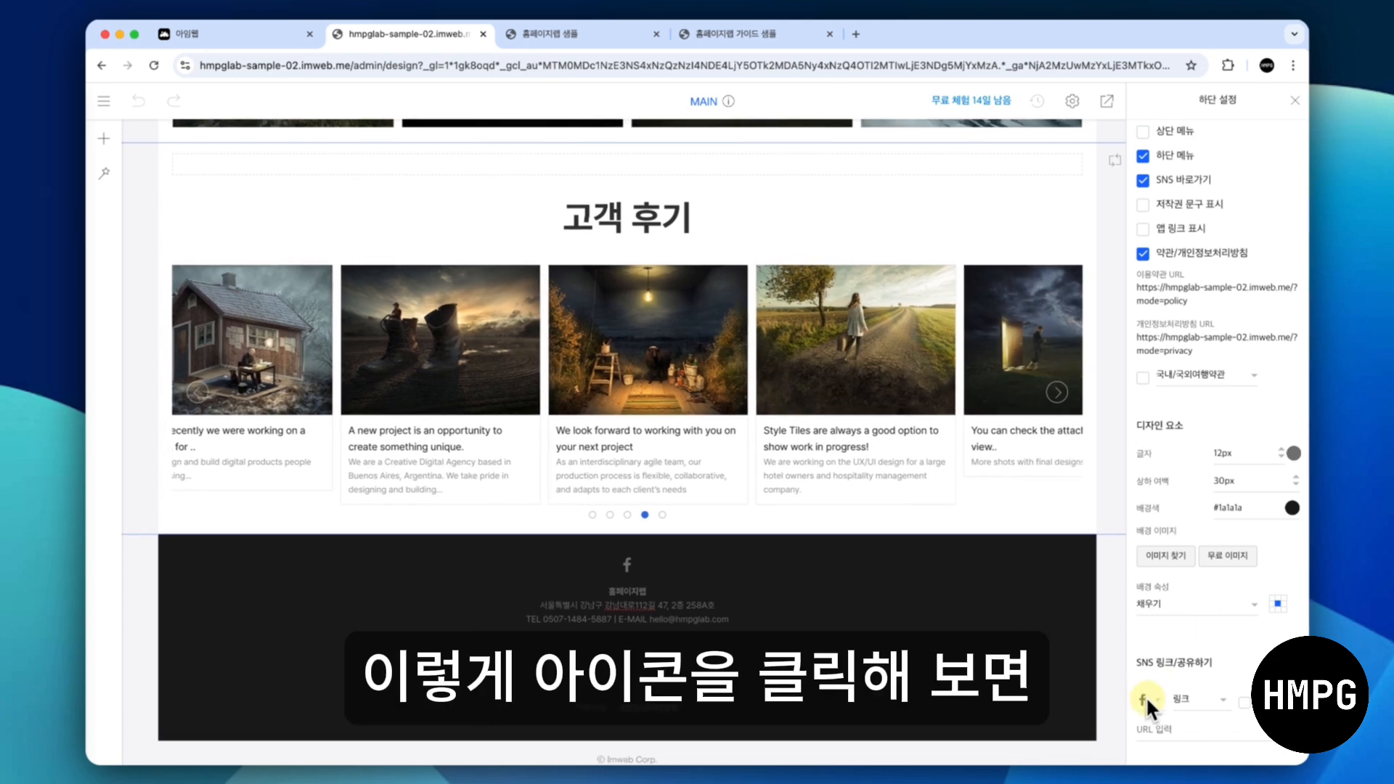
left_click(1145, 696)
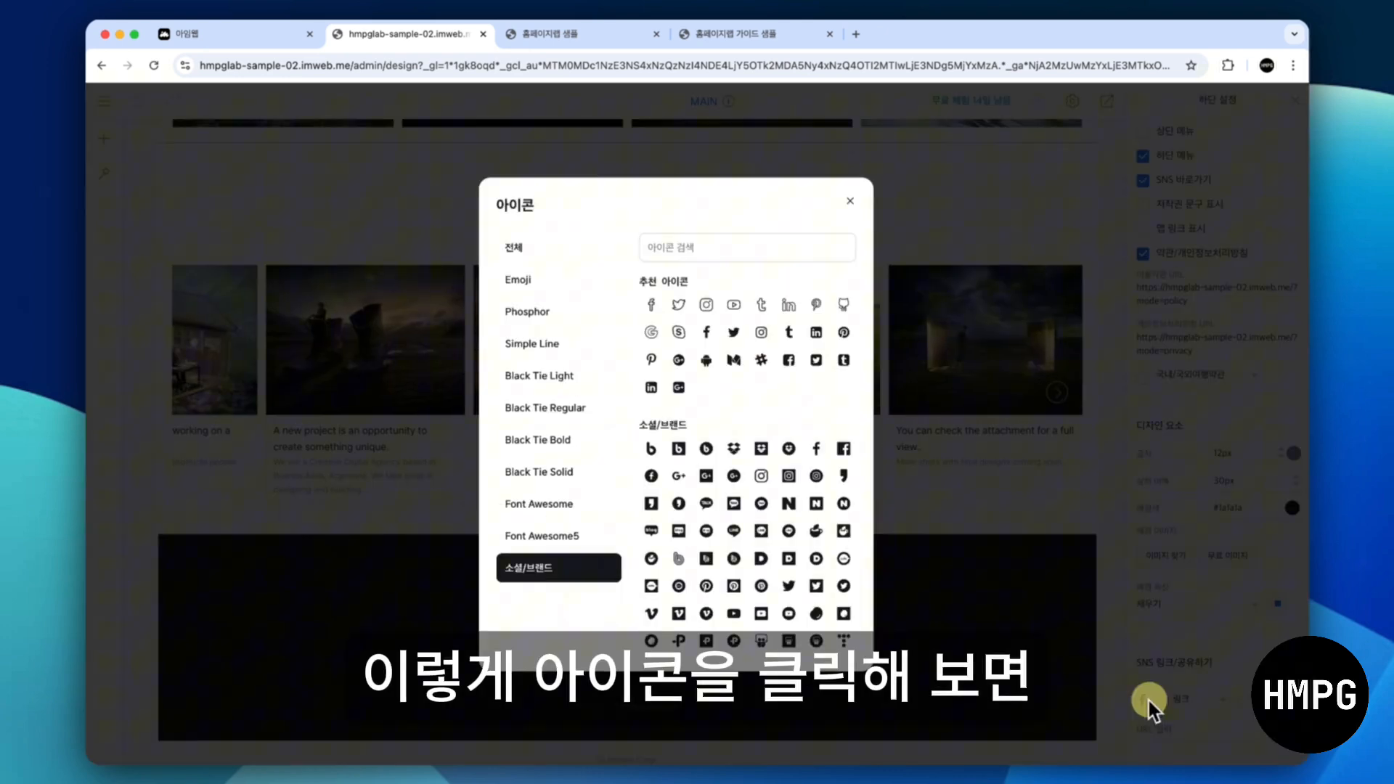
left_click(704, 499)
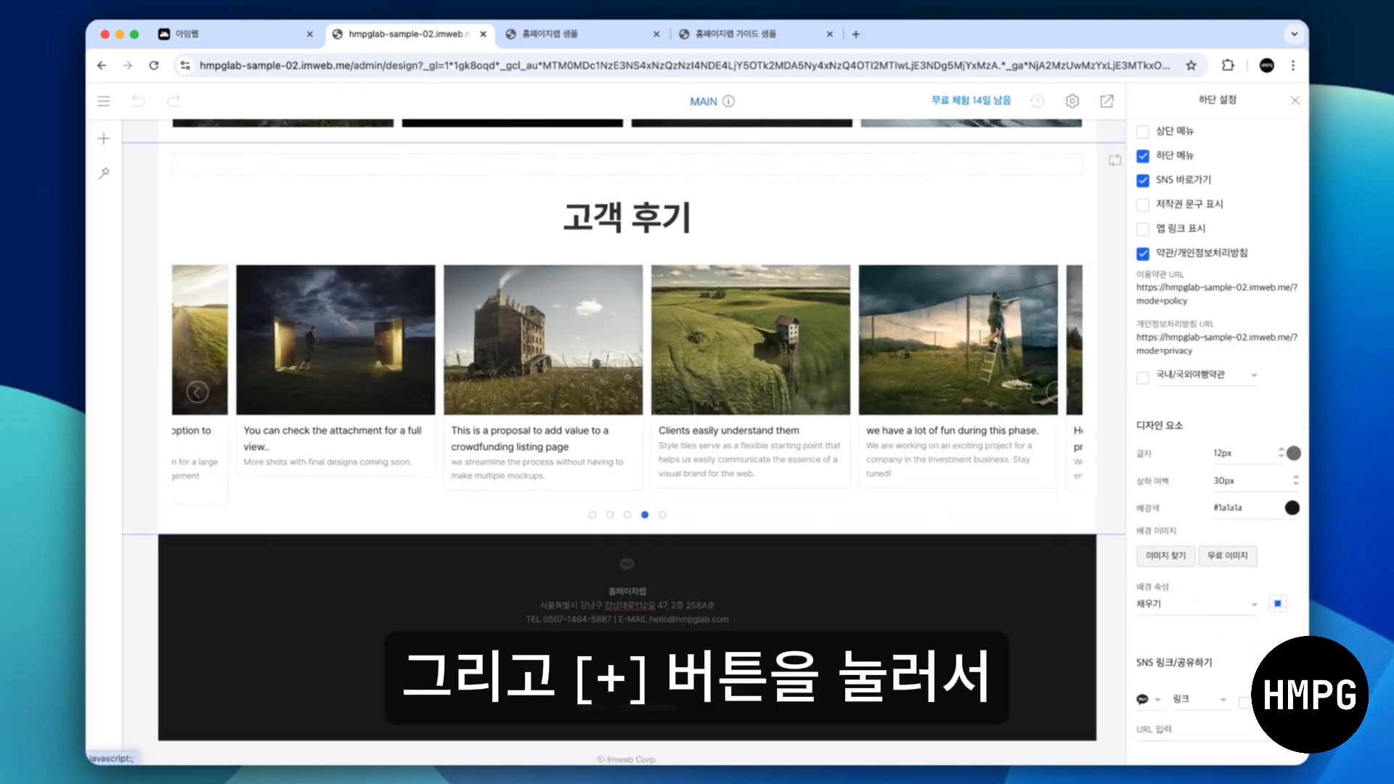
Add a second SNS link to the footer and give it the outlined Instagram icon from 소셜/브랜드
scroll(1173, 663, "down", 1)
left_click(1154, 697)
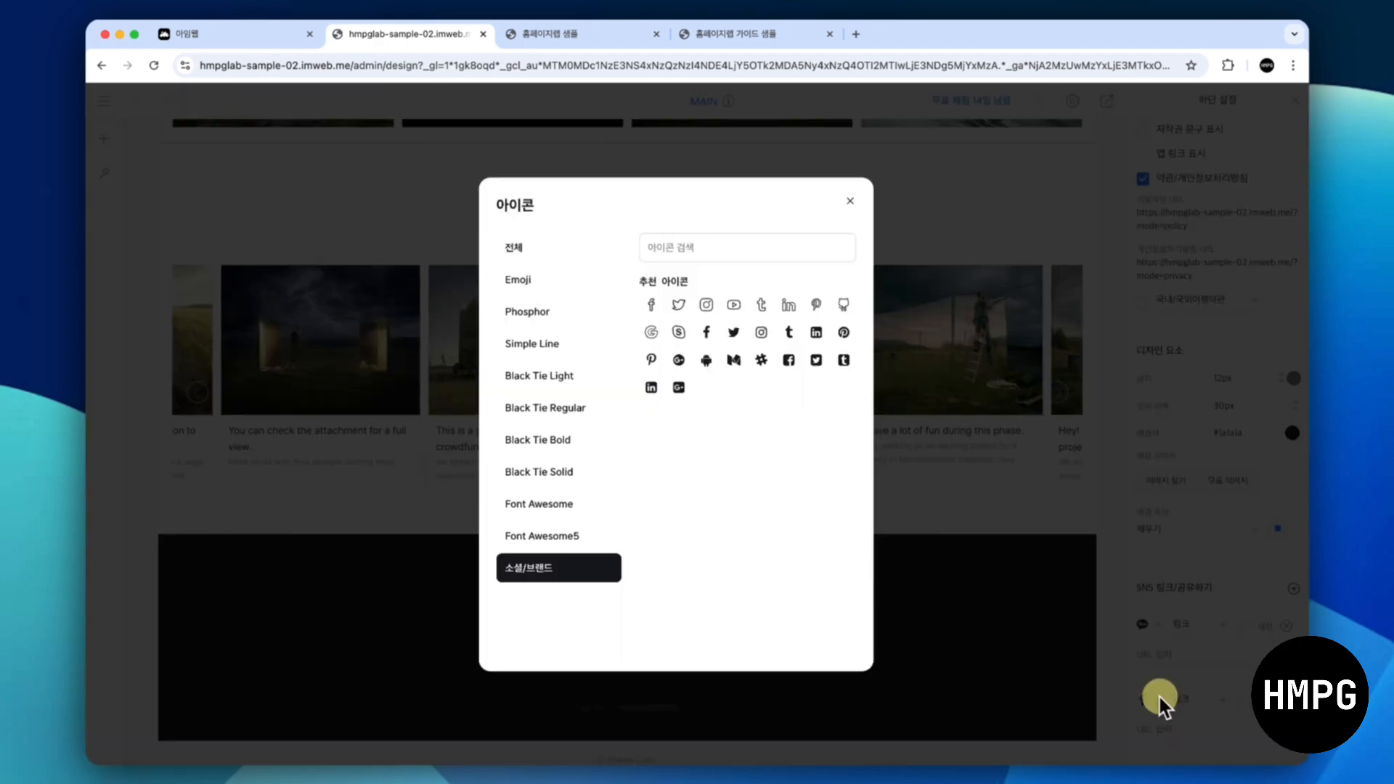
scroll(737, 533, "down", 1)
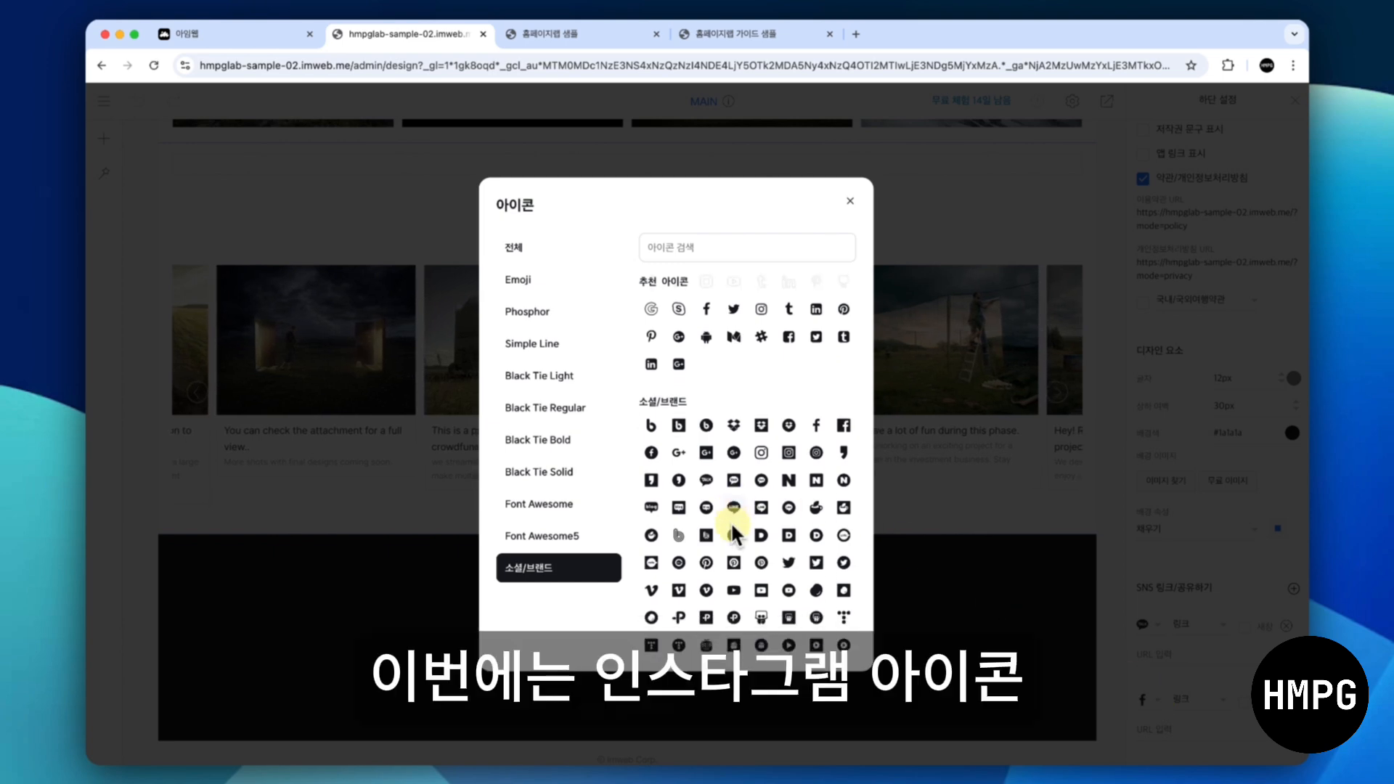
left_click(760, 453)
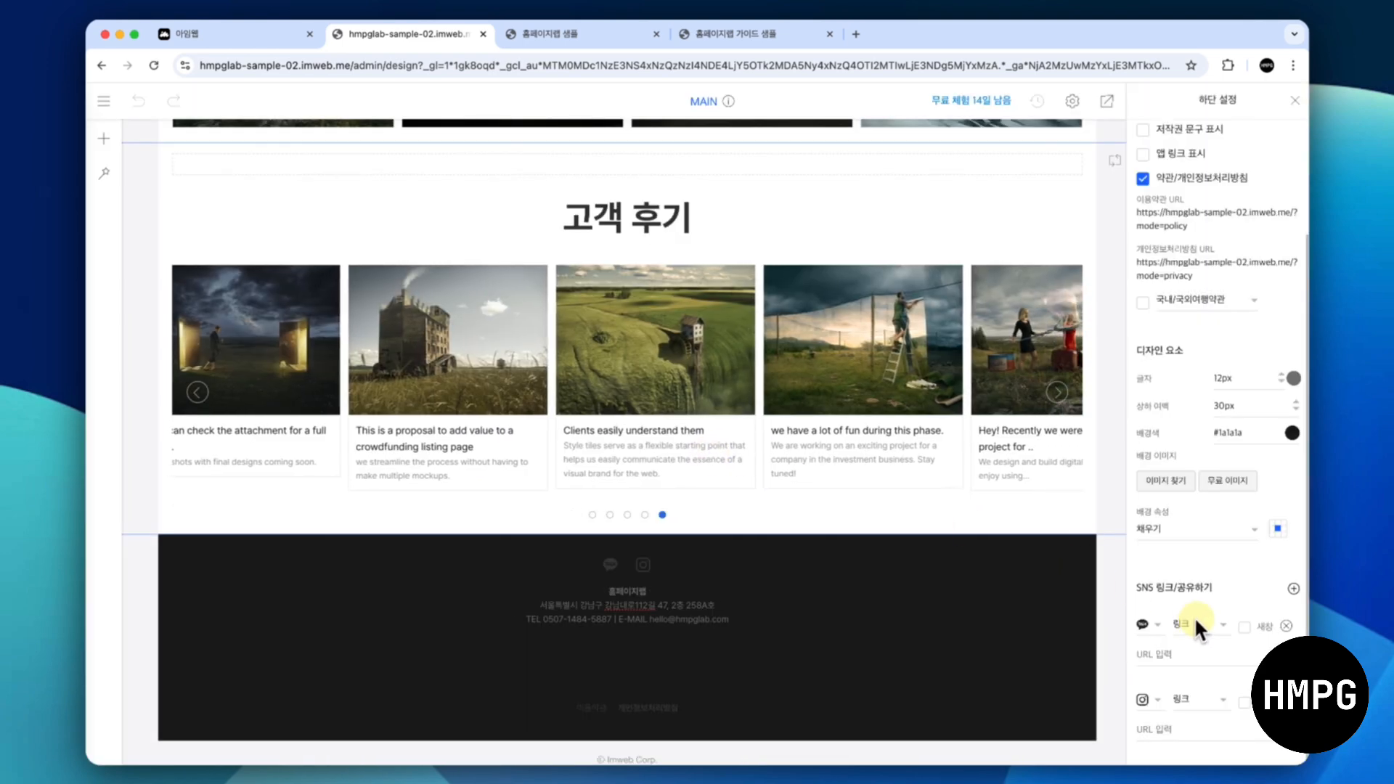
Add a third SNS link to the footer and give it the YouTube icon
left_click(1293, 589)
scroll(1186, 651, "down", 1)
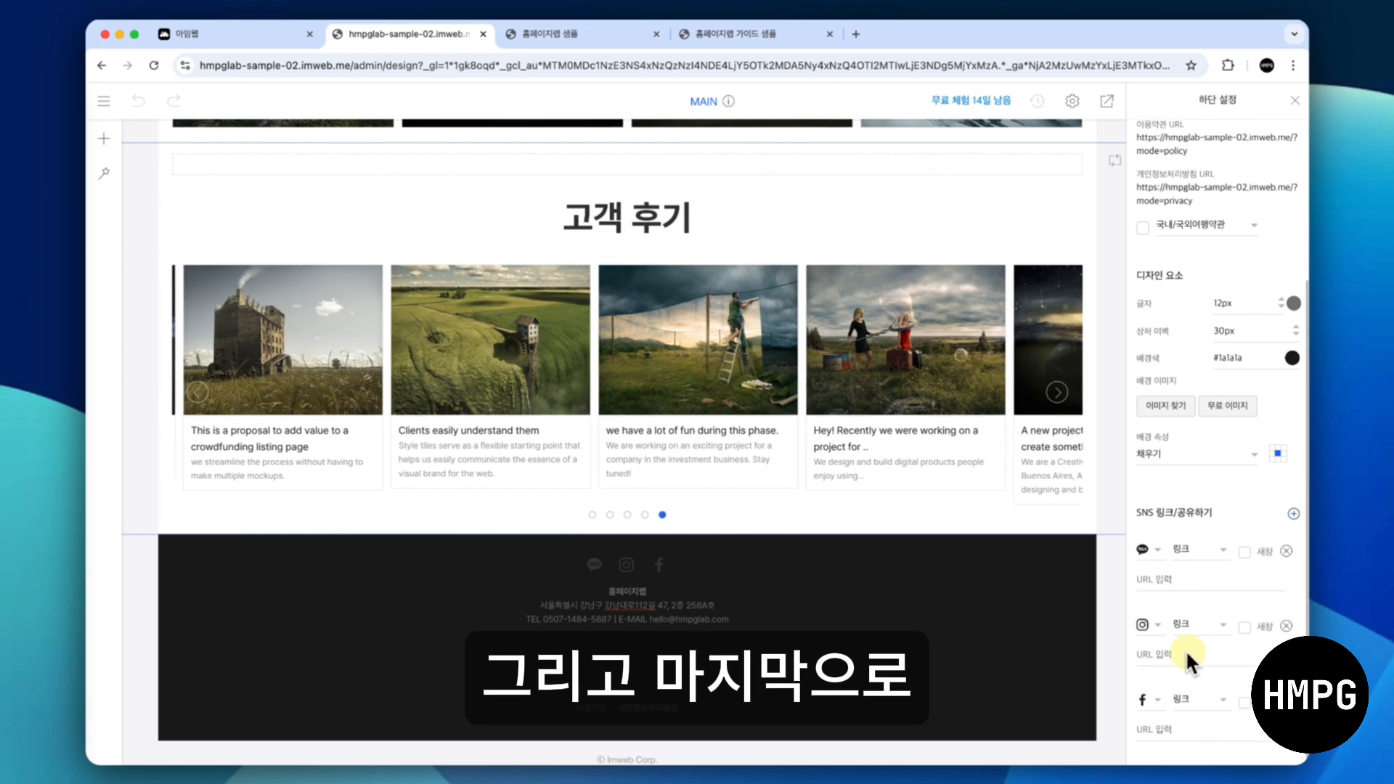
left_click(1146, 700)
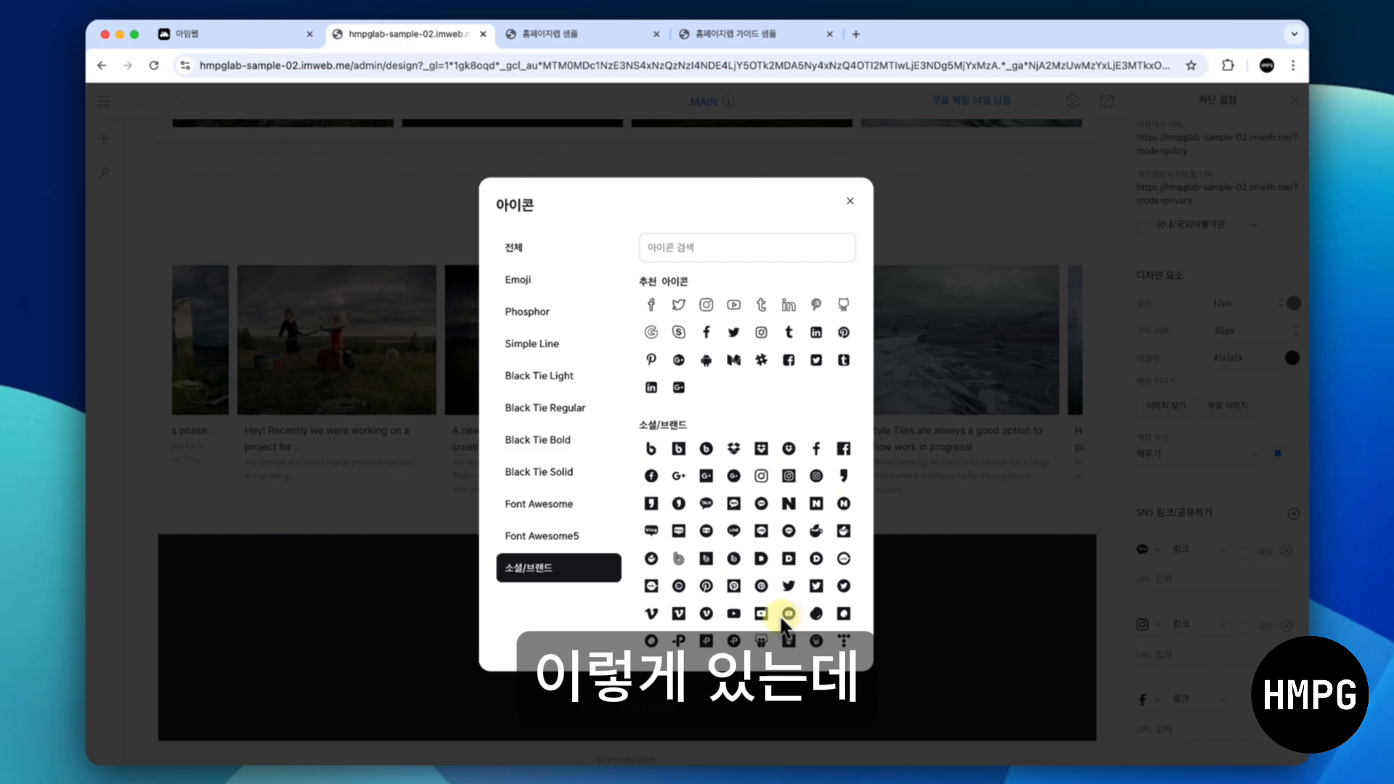
left_click(731, 614)
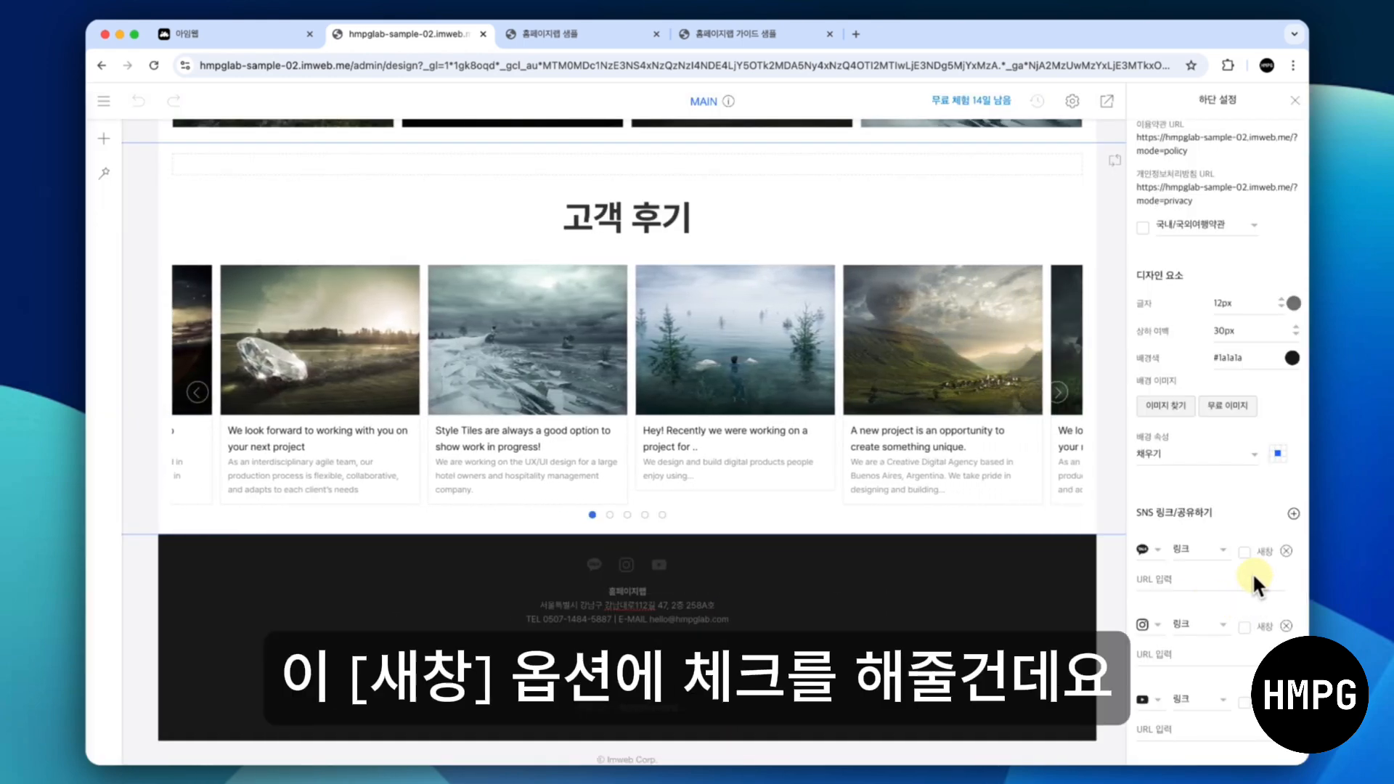
Enable the 새창 option for the KakaoTalk, Instagram and YouTube links, leave their URLs empty, and save the footer design settings
left_click(1243, 552)
left_click(1245, 627)
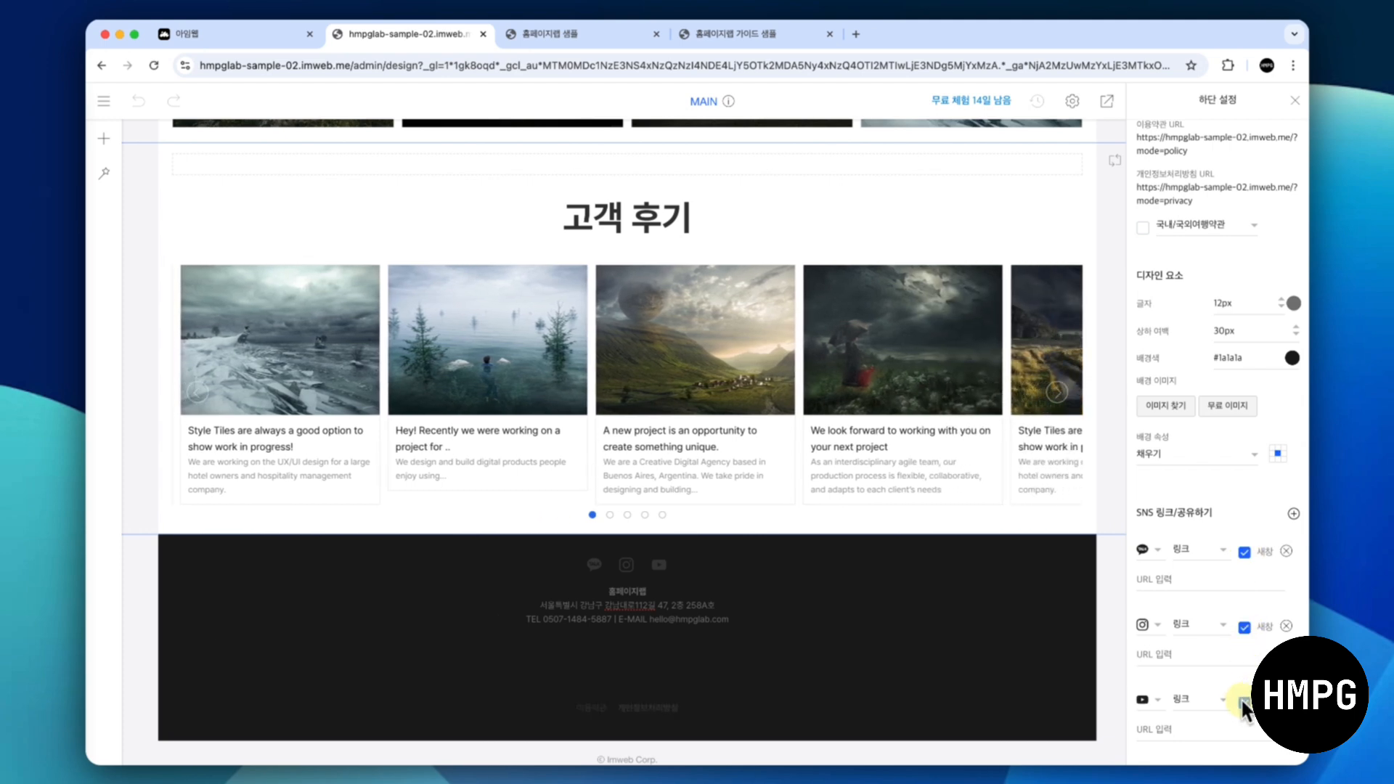
left_click(1244, 702)
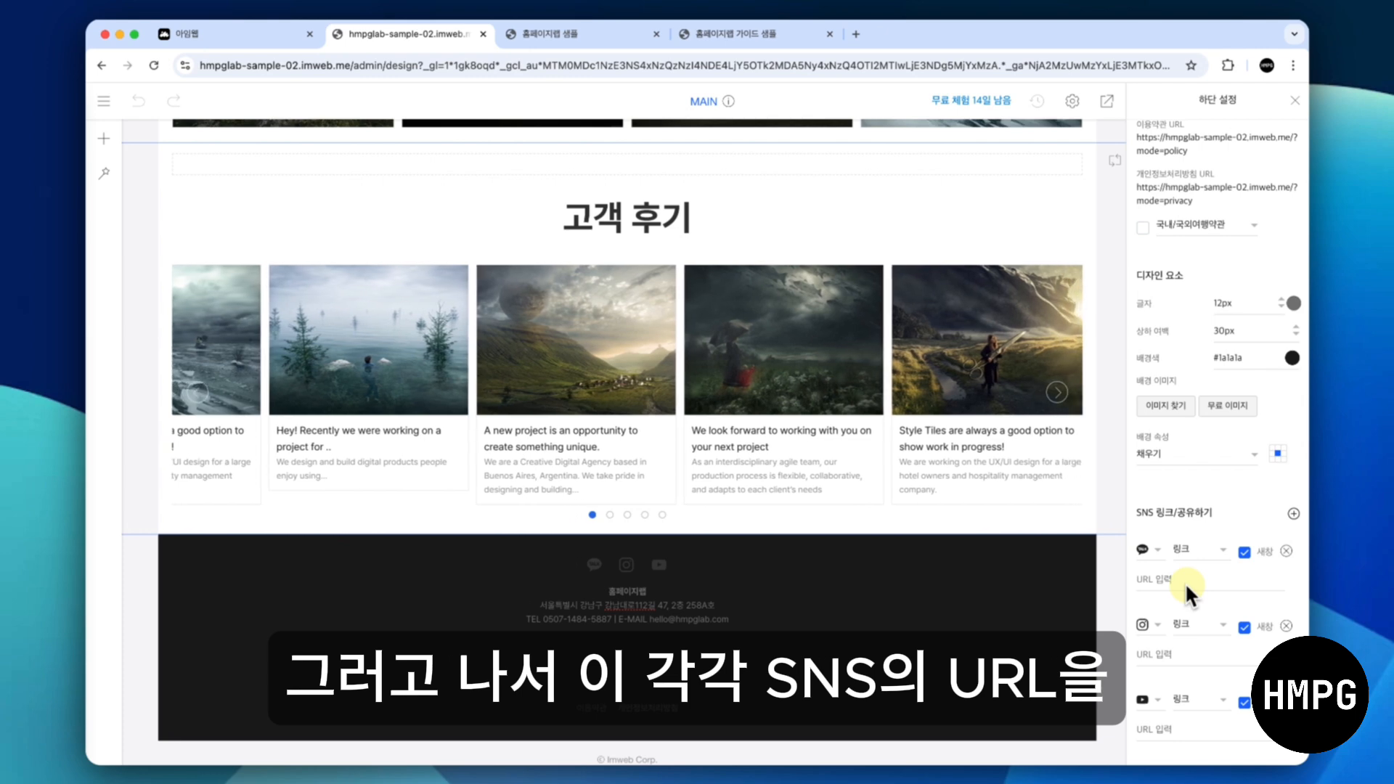
left_click(1181, 582)
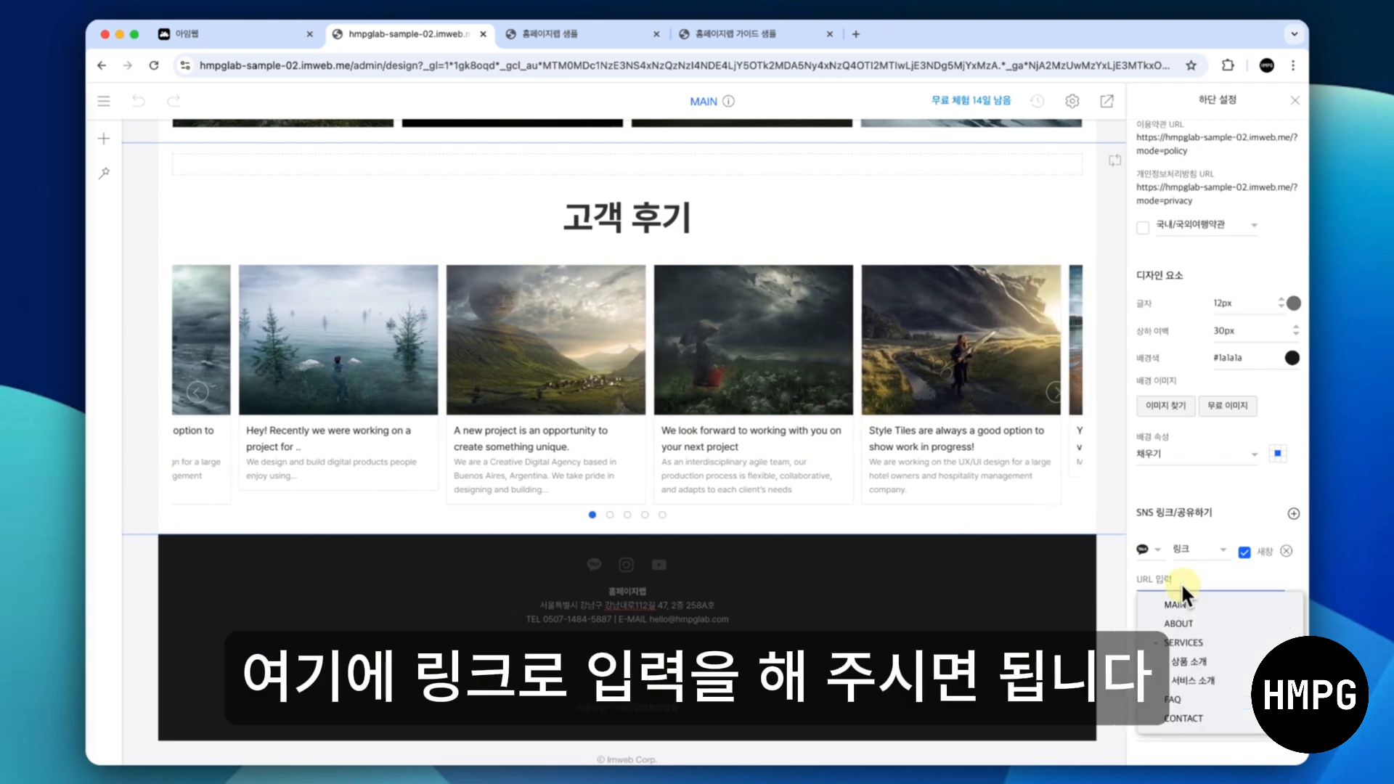
left_click(1226, 488)
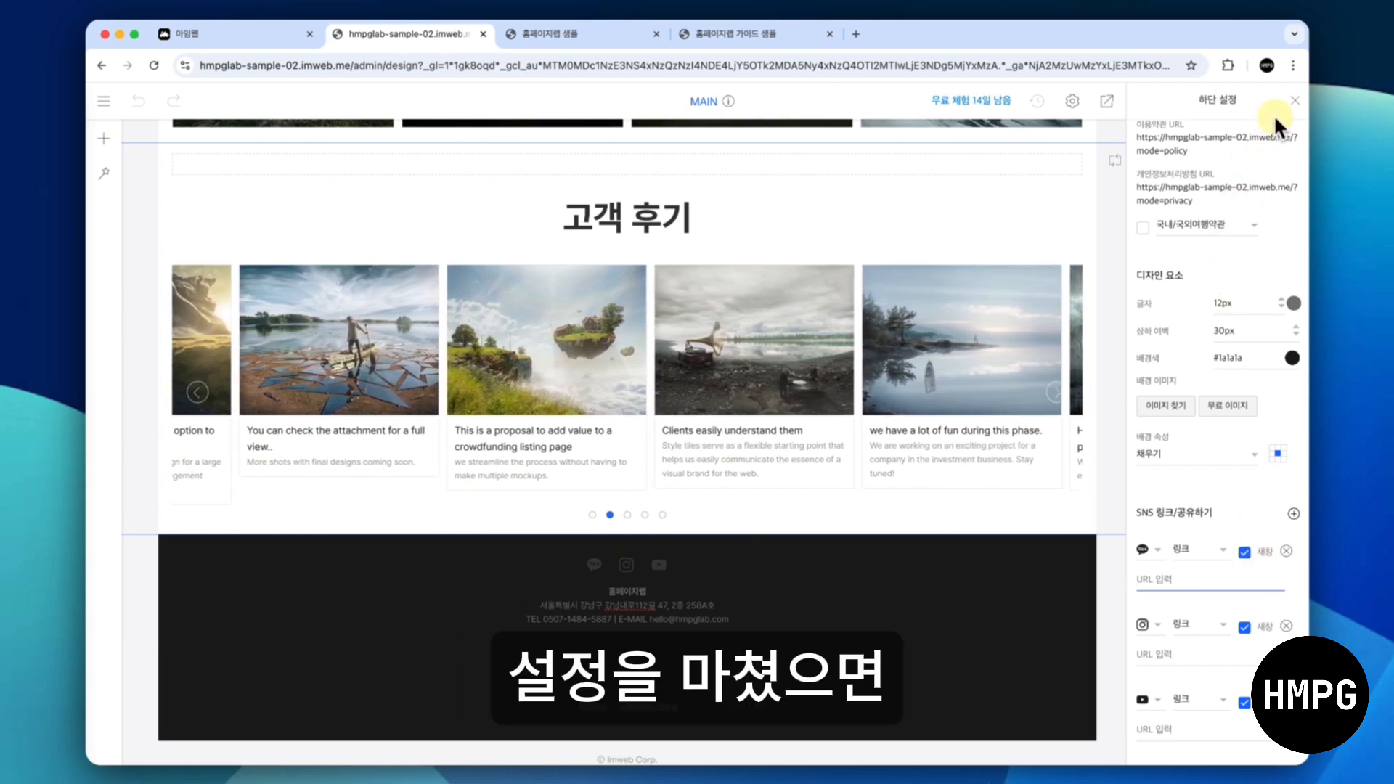
left_click(1292, 98)
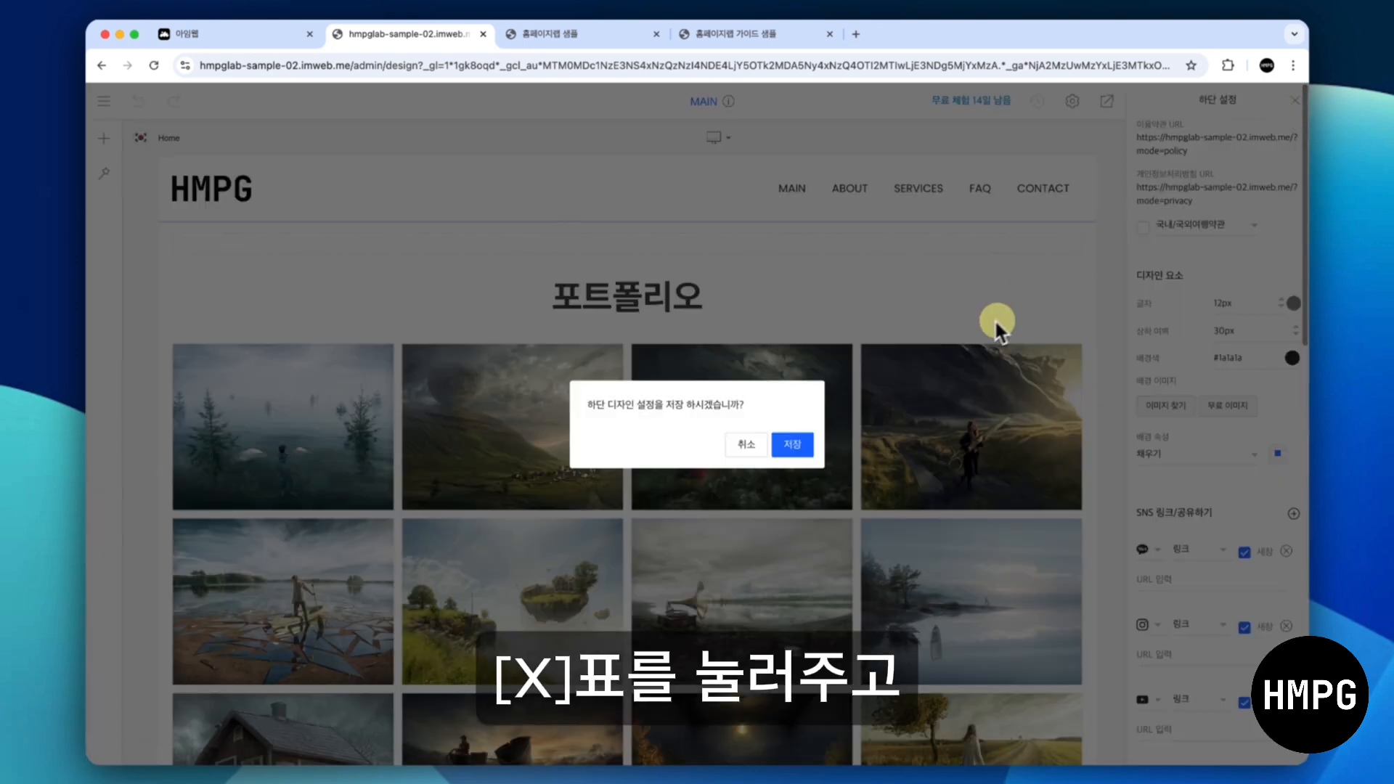
left_click(787, 444)
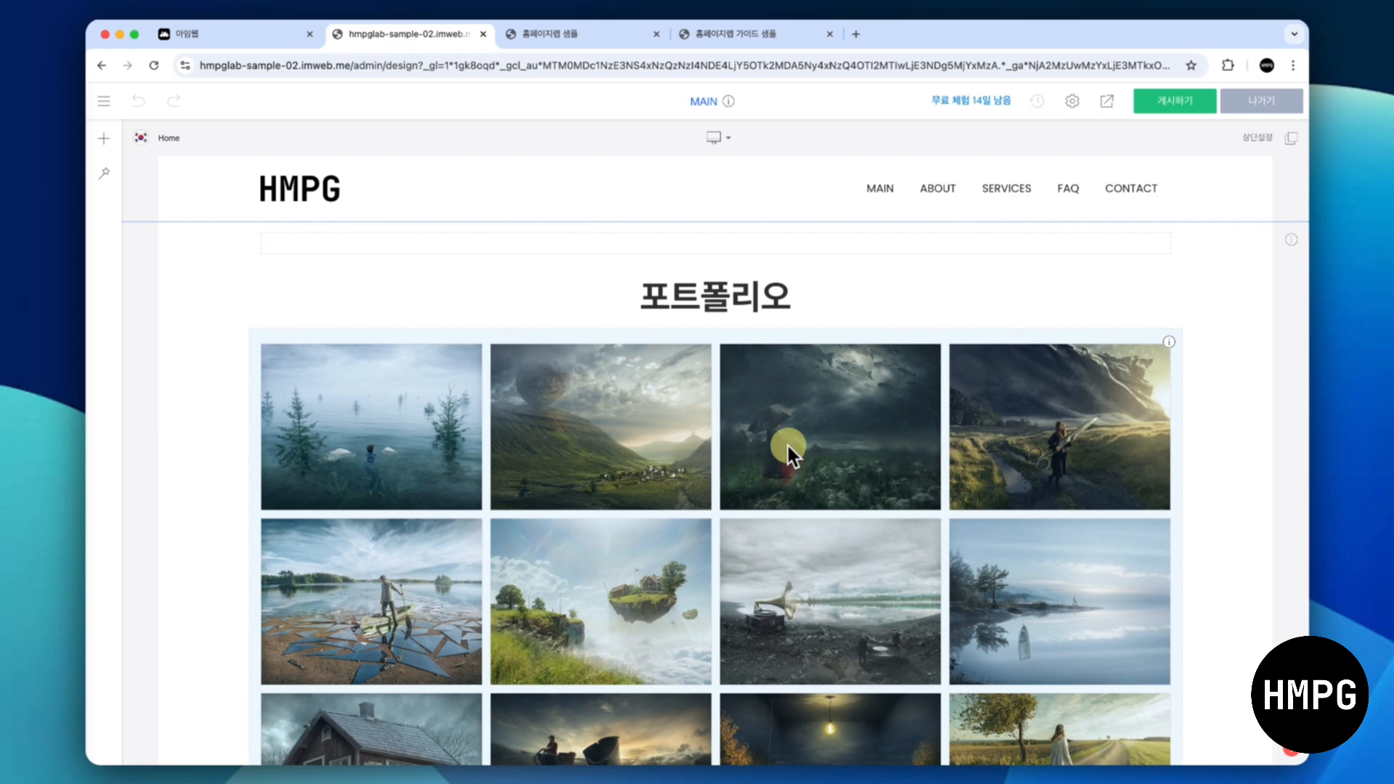
Check the saved footer on the MAIN page, and view the main section of the 홈페이지랩 가이드 샘플 site
scroll(786, 446, "down", 10)
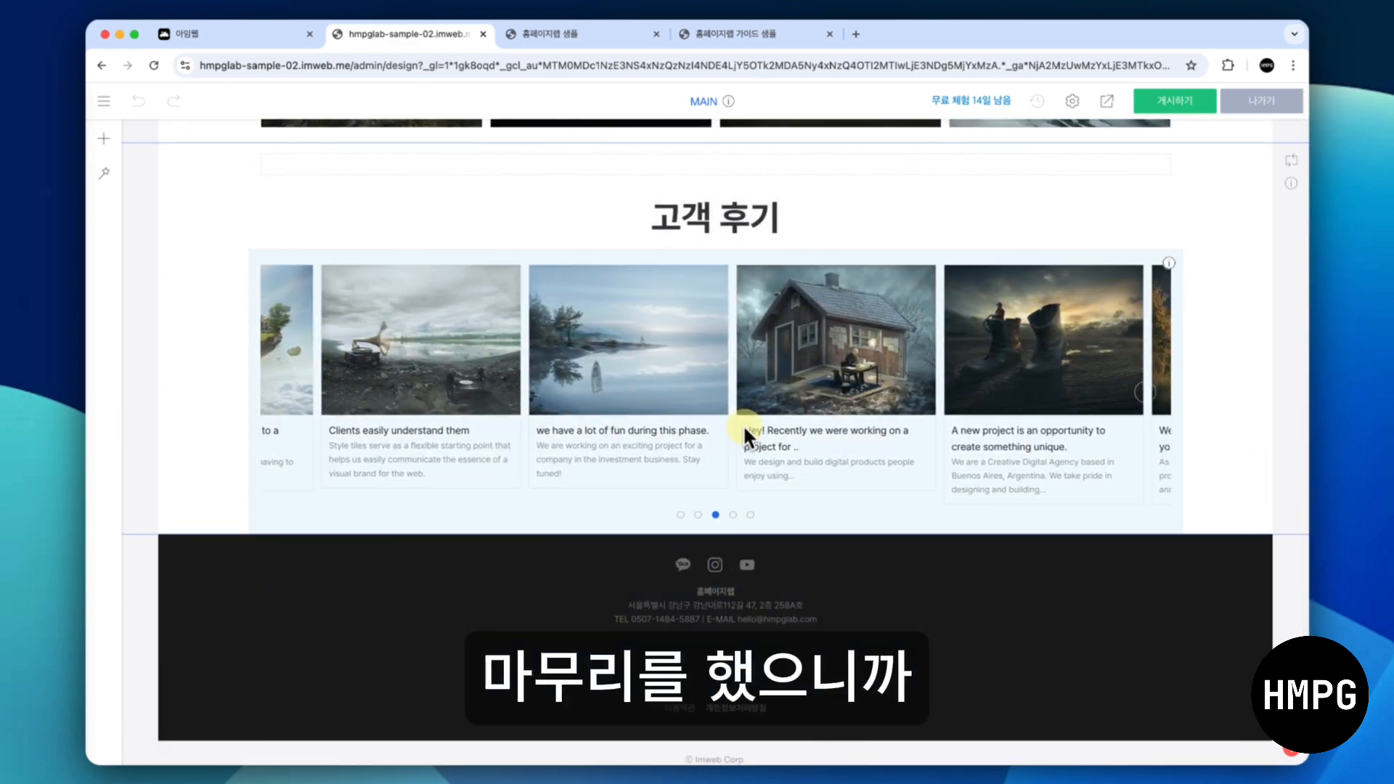
scroll(742, 424, "up", 10)
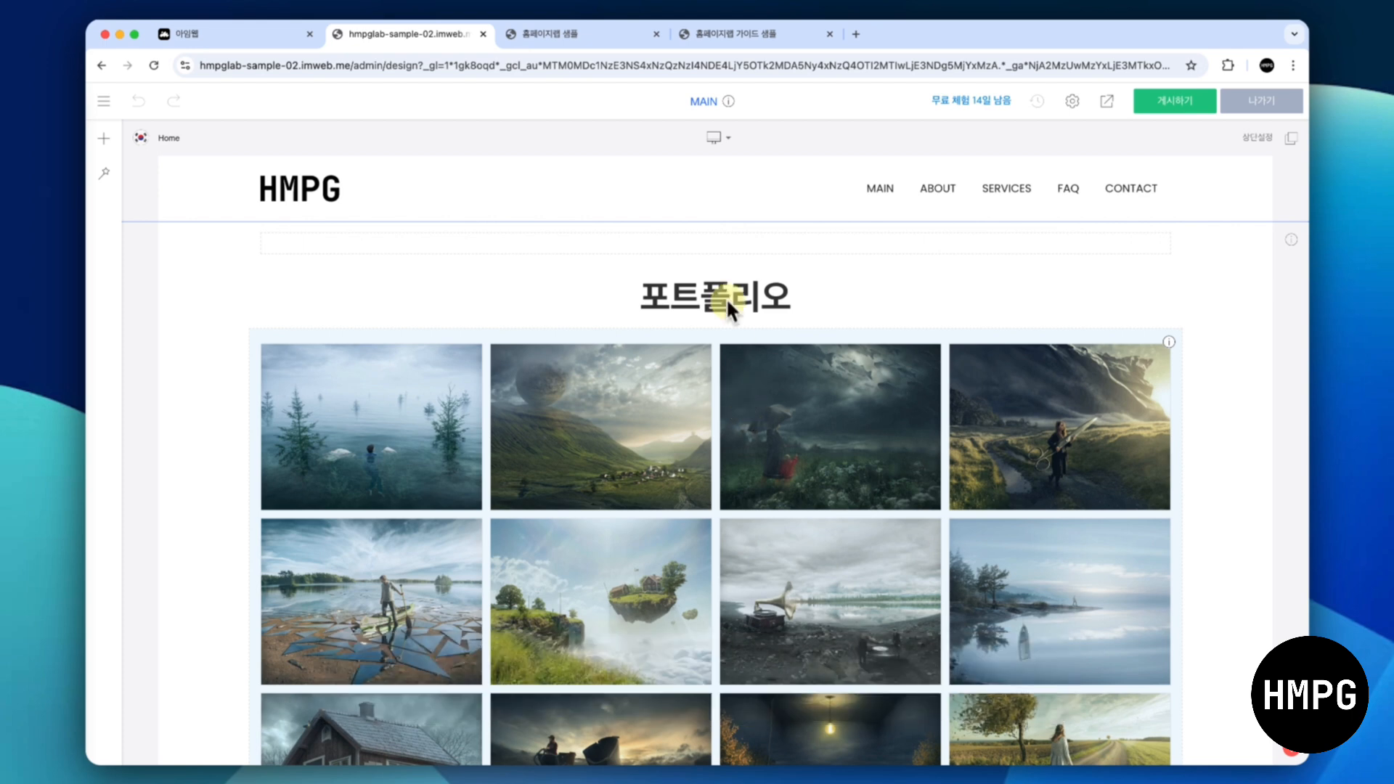
left_click(733, 34)
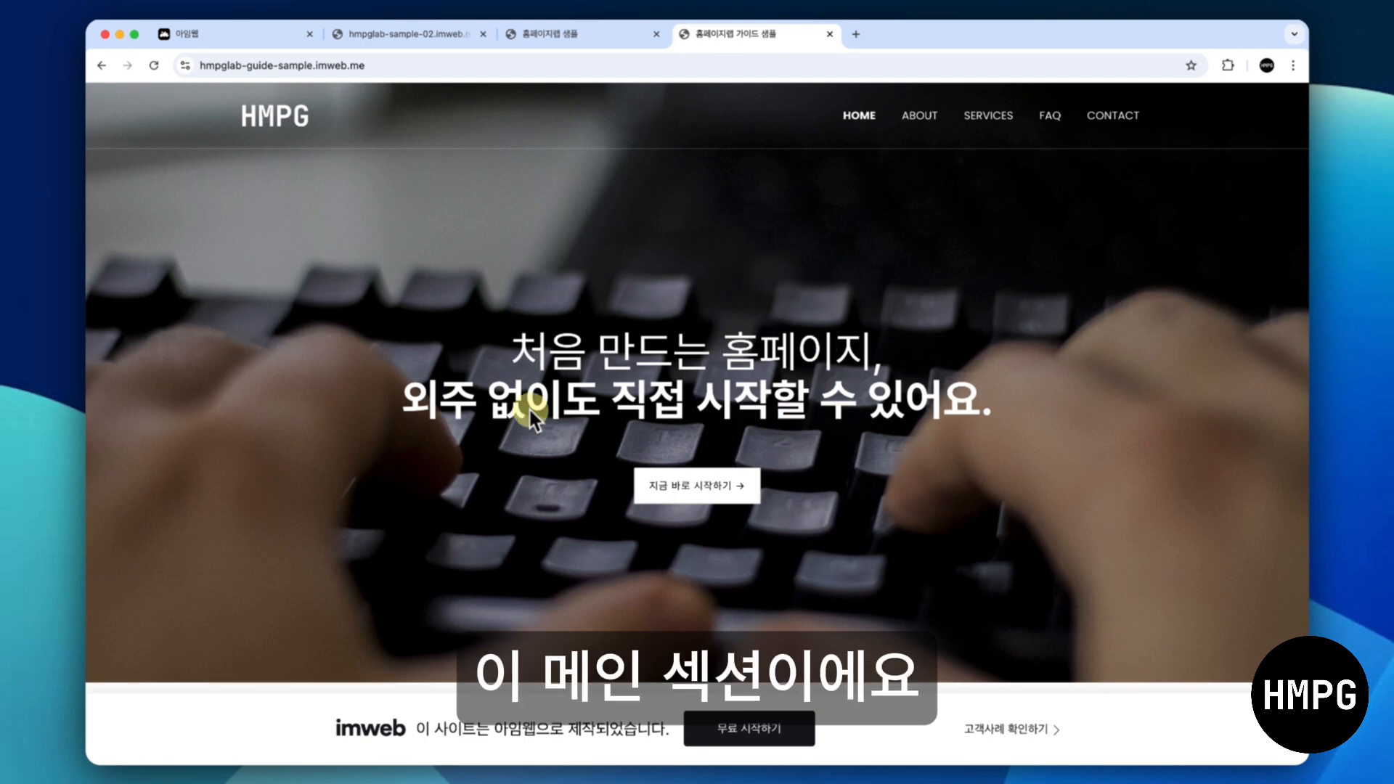
Back in the imweb design editor, add a blank section after the 포트폴리오 section and move it up above that section
left_click(426, 44)
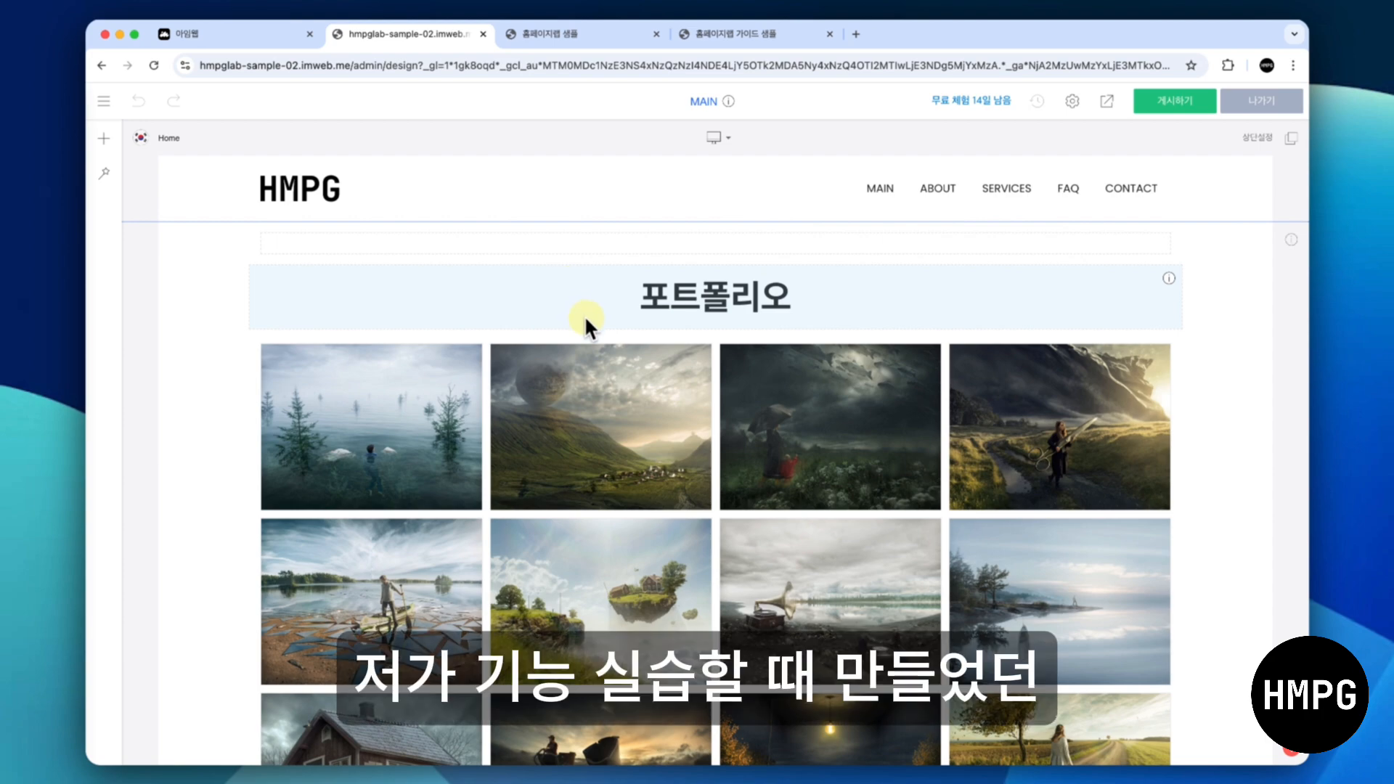
scroll(524, 398, "down", 1)
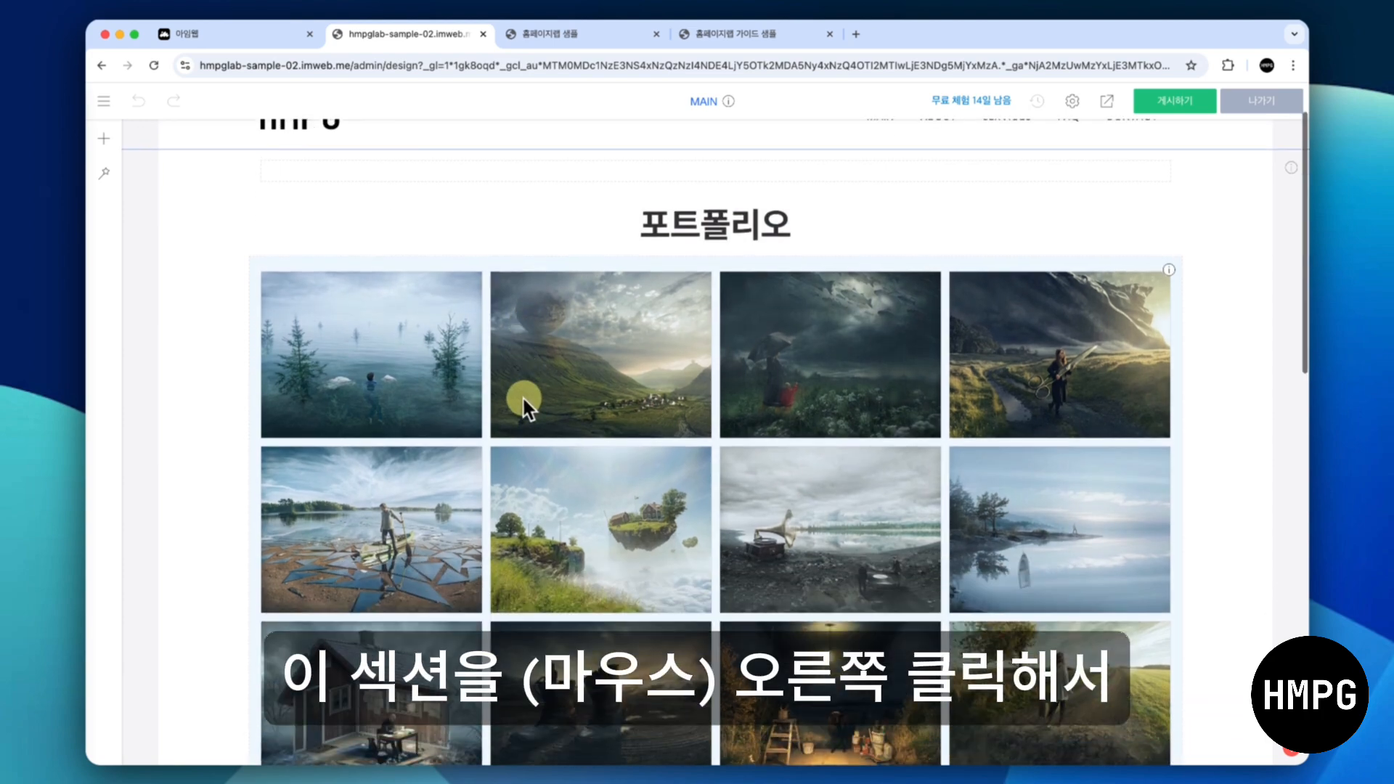
scroll(281, 386, "up", 1)
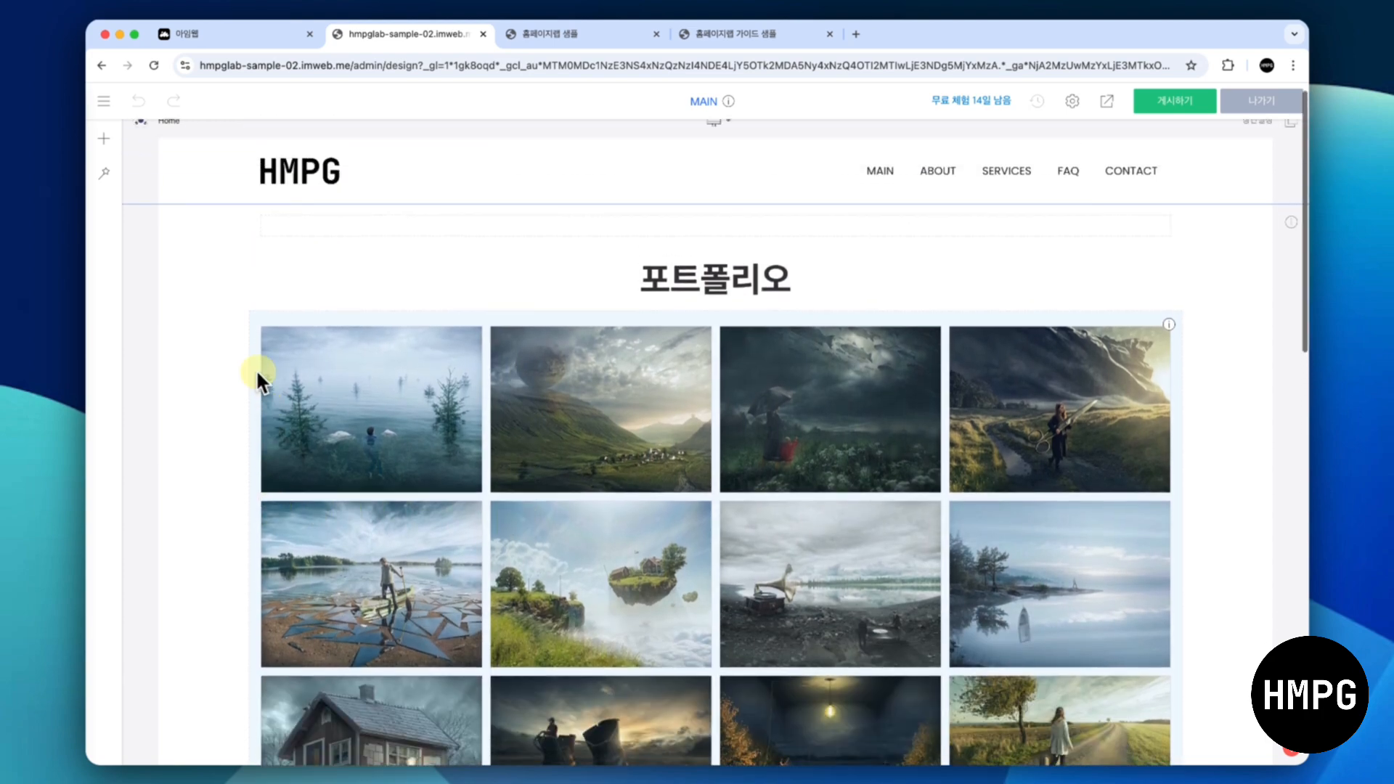
right_click(211, 332)
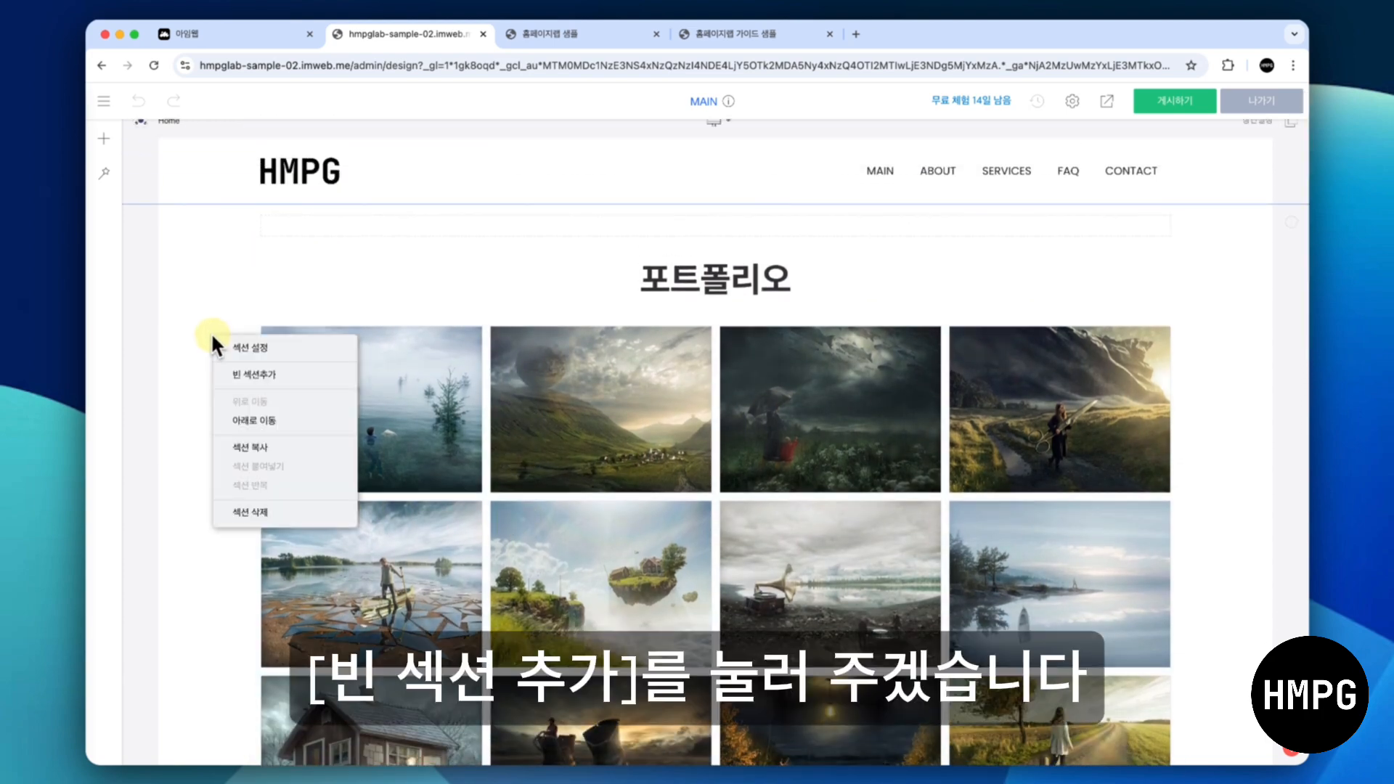
left_click(251, 376)
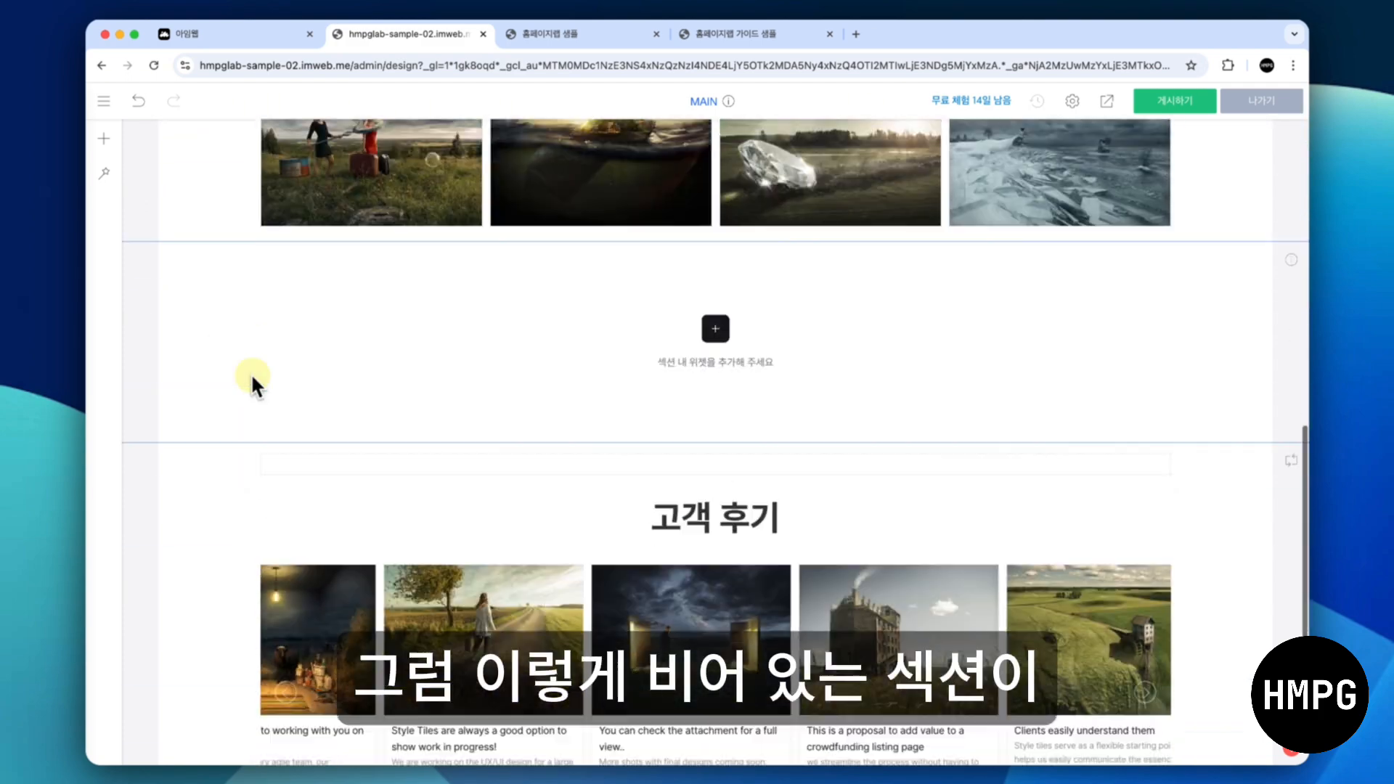
scroll(256, 172, "up", 1)
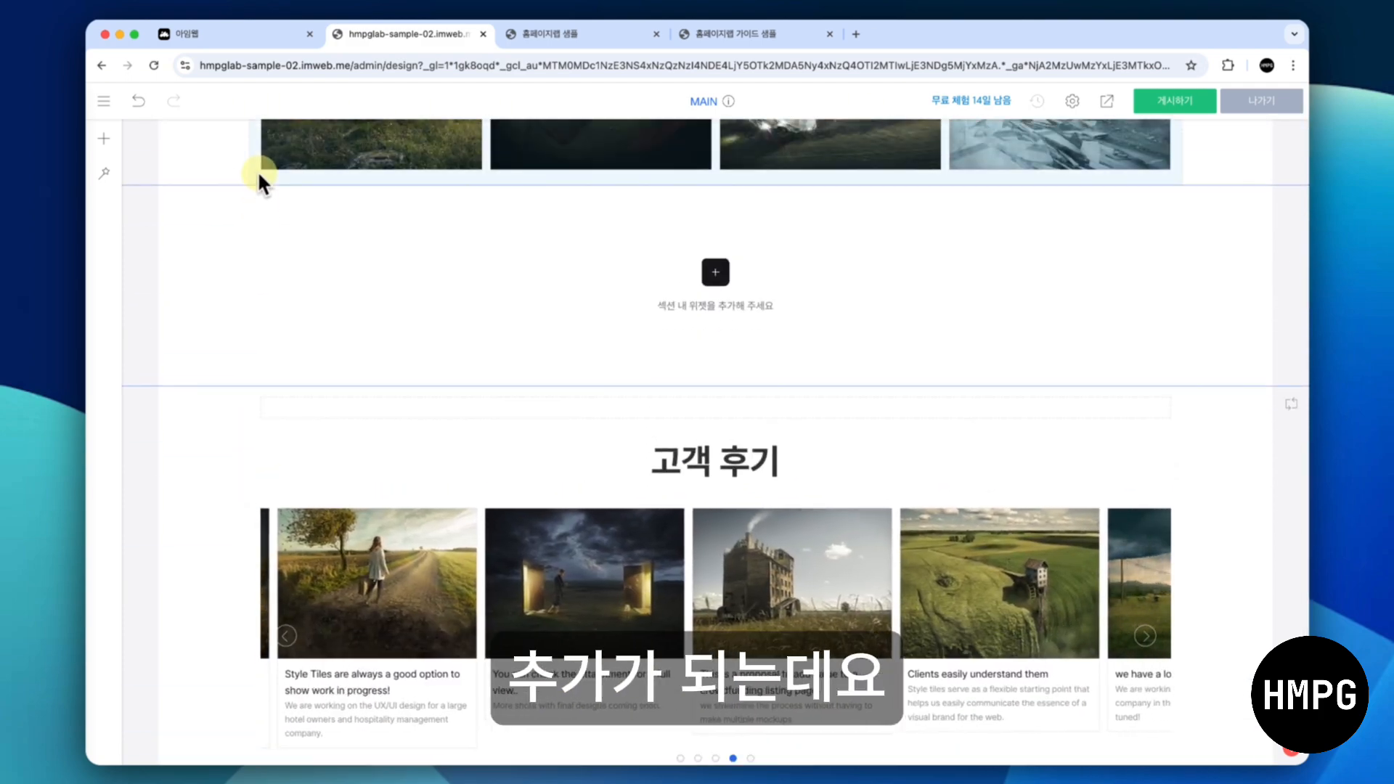
right_click(263, 250)
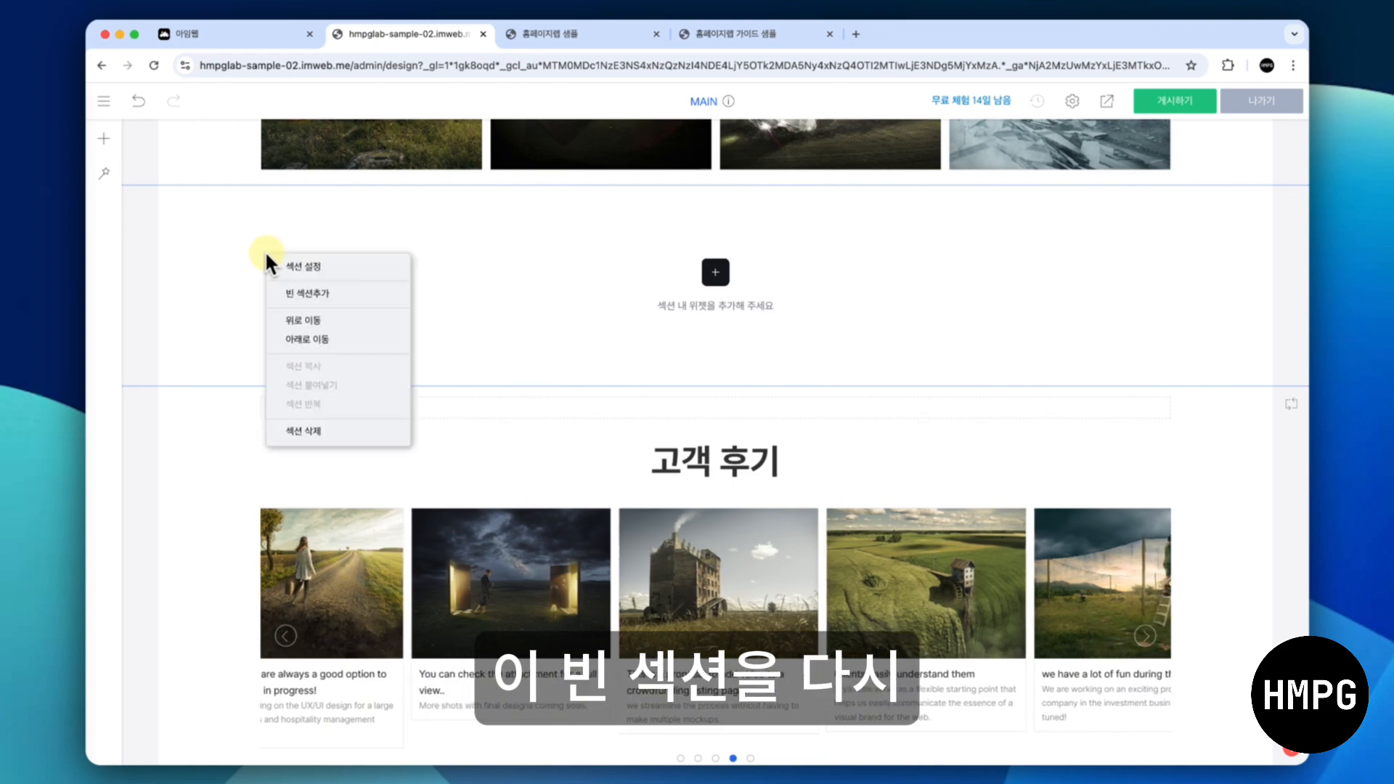
left_click(300, 319)
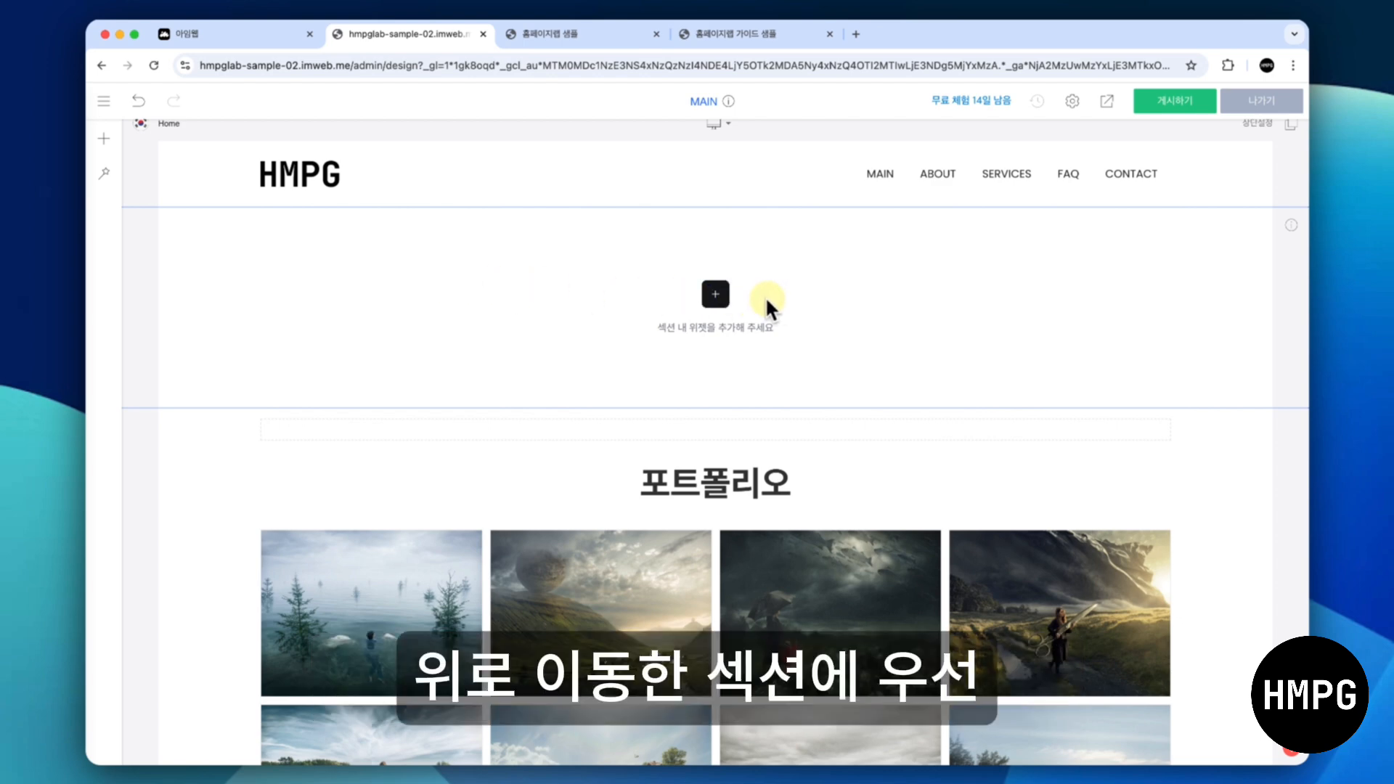
Add a 여백 widget to the blank section above 포트폴리오 and set its height to 200
left_click(716, 293)
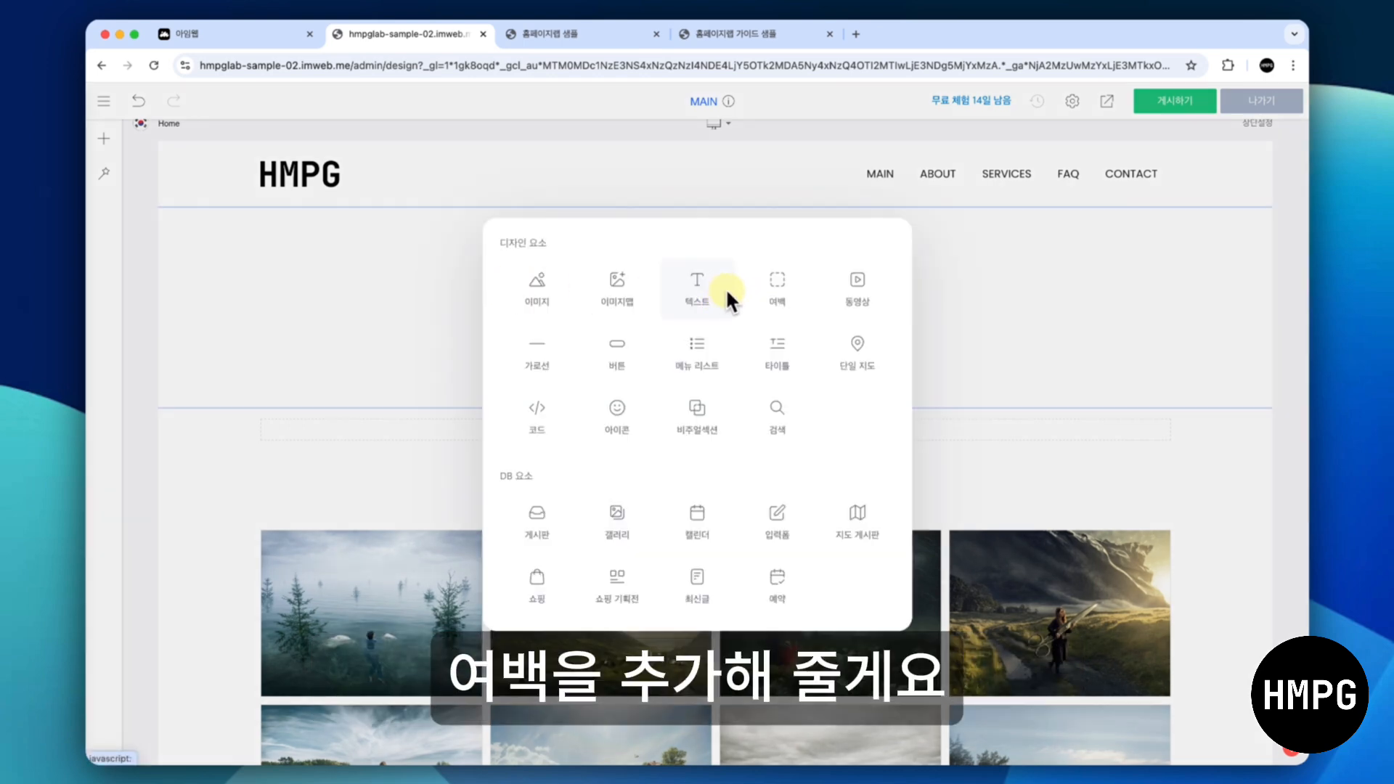
left_click(775, 280)
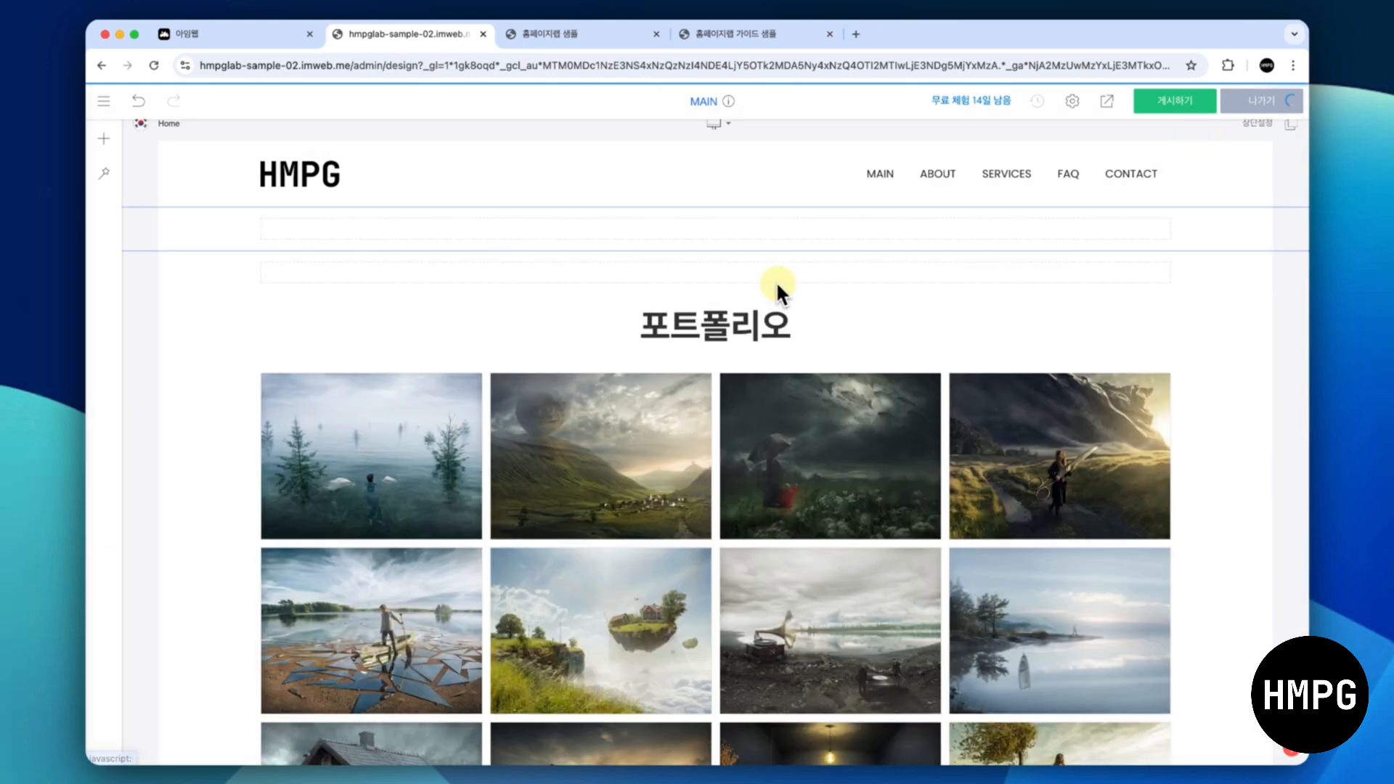
right_click(742, 227)
left_click(763, 239)
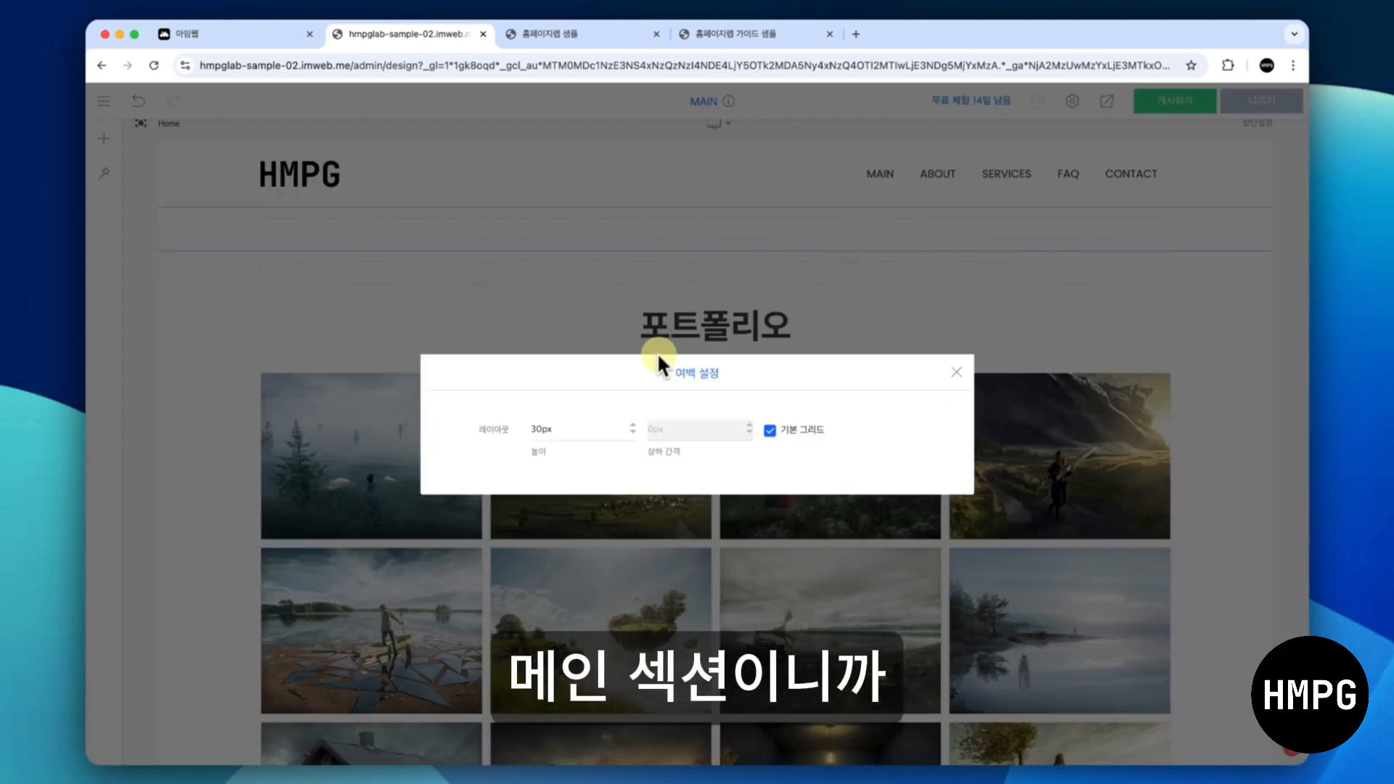
left_click(583, 425)
key("super+a")
type("20")
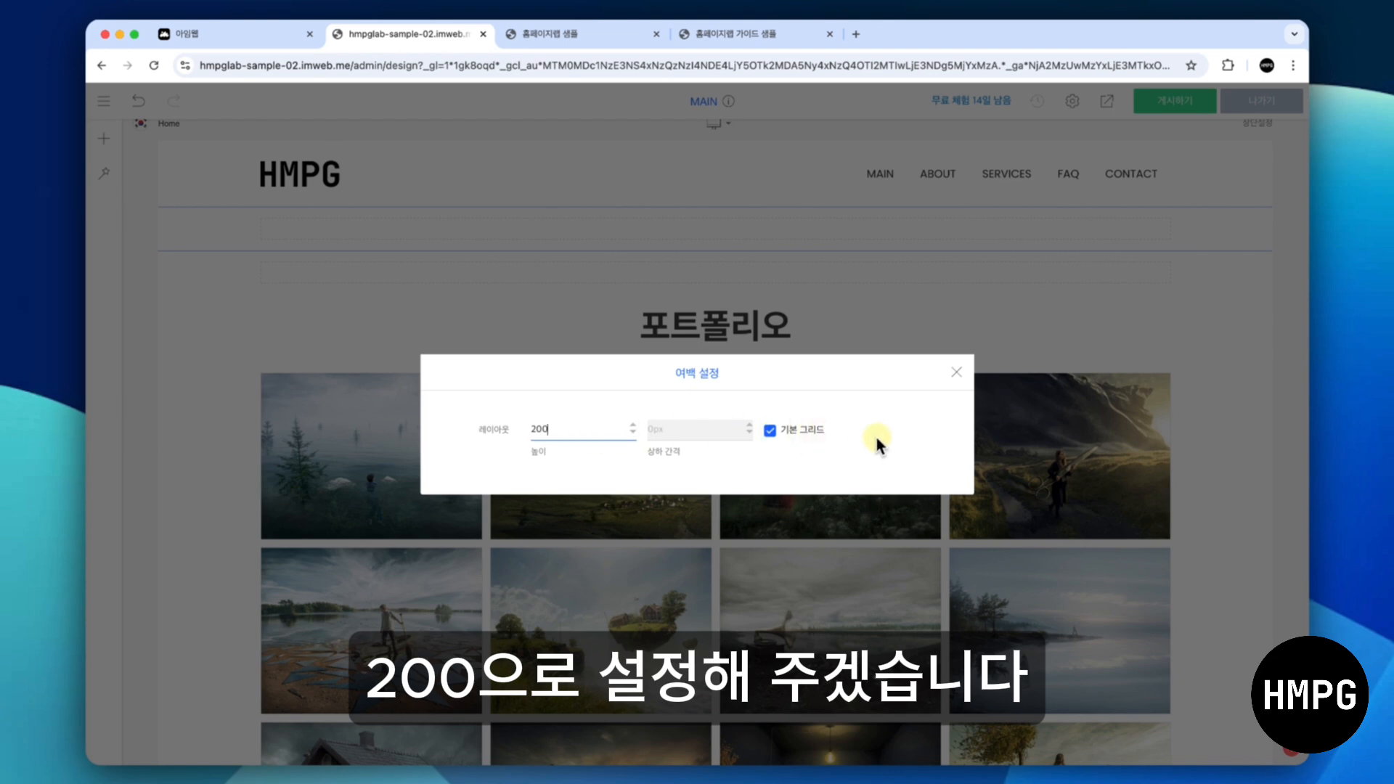
type("0")
left_click(955, 373)
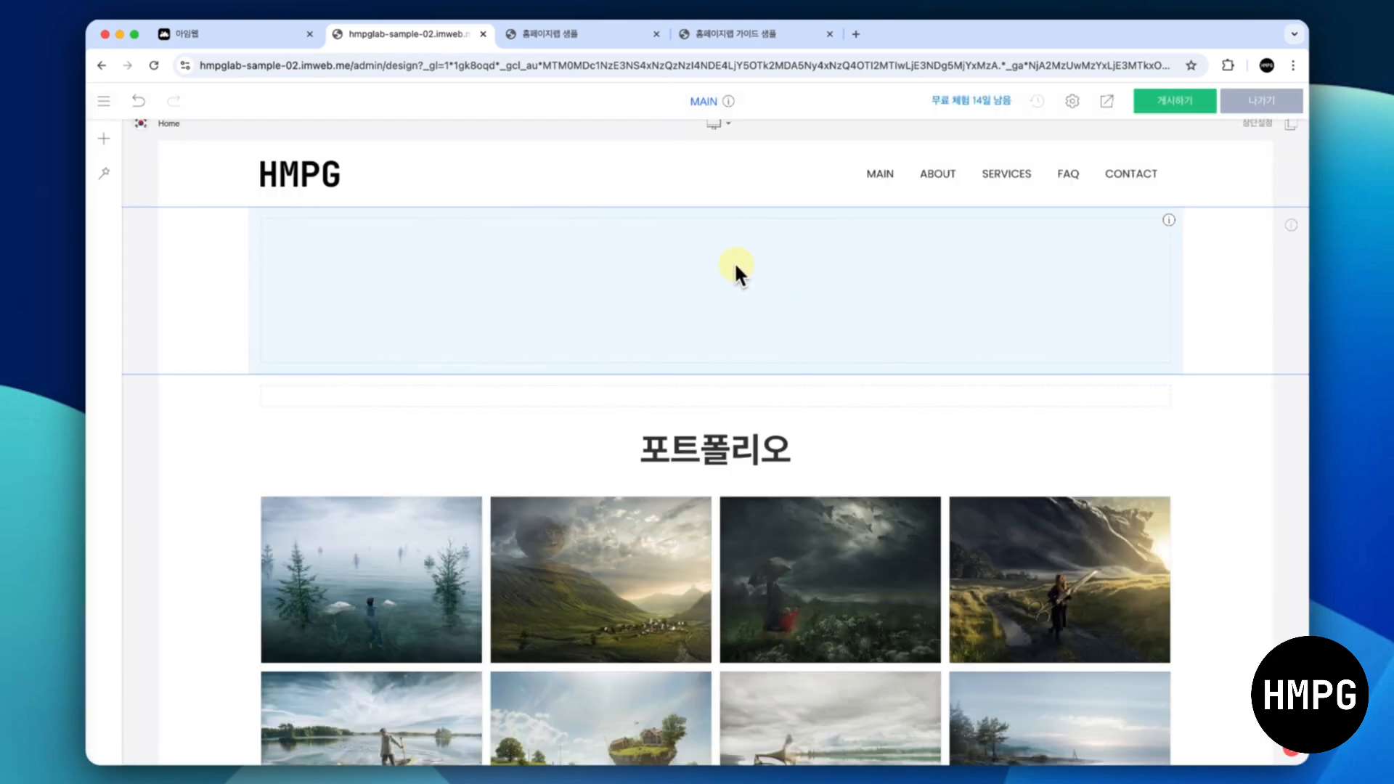
Copy the tall 여백 widget in the main section and paste the duplicate below it
right_click(712, 269)
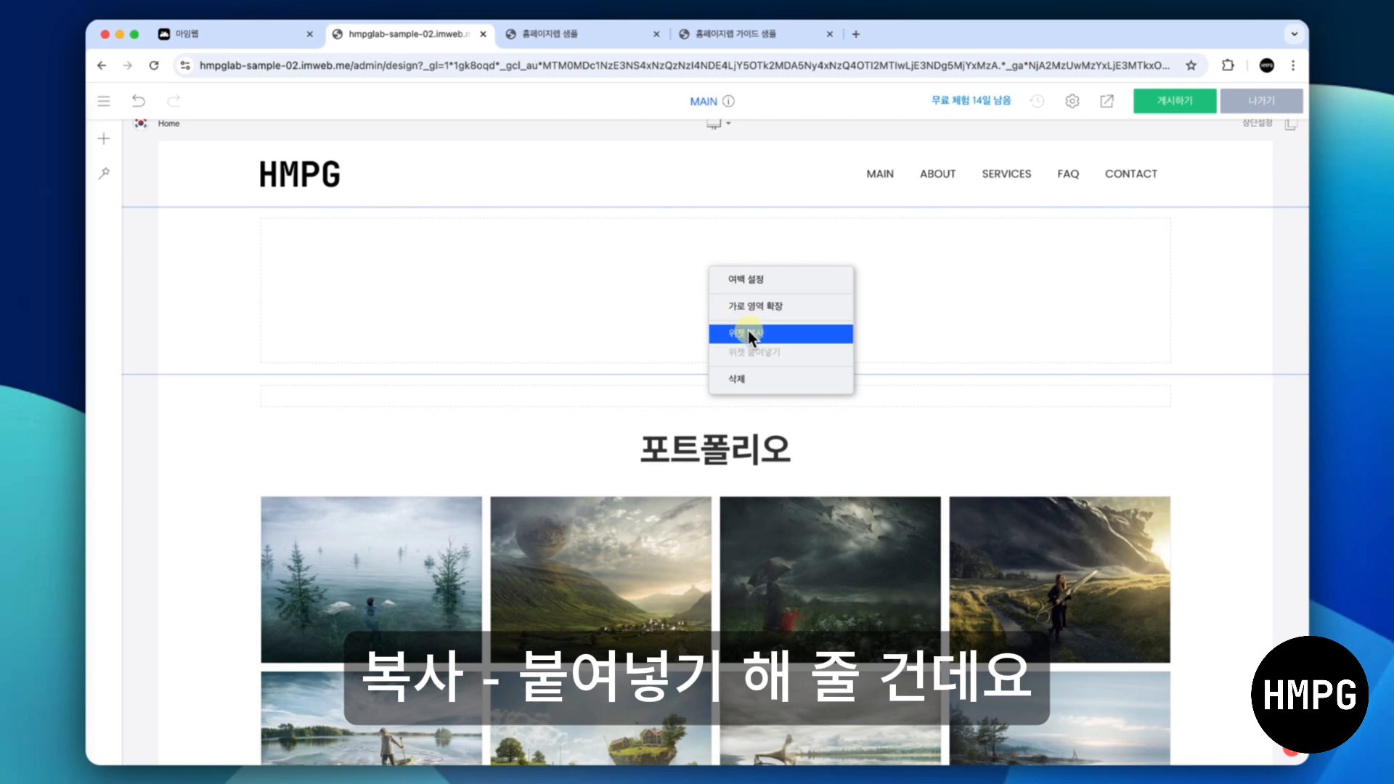
left_click(748, 330)
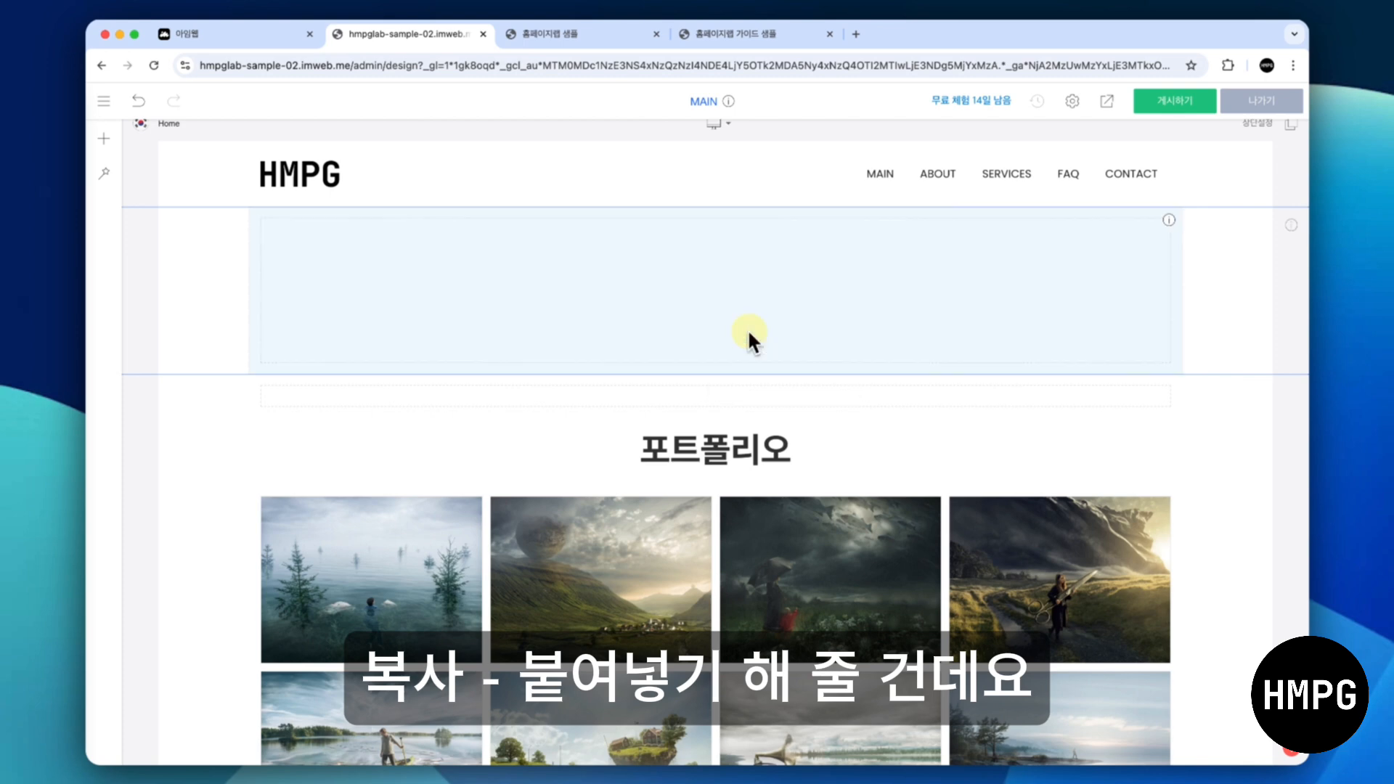
right_click(741, 286)
left_click(784, 376)
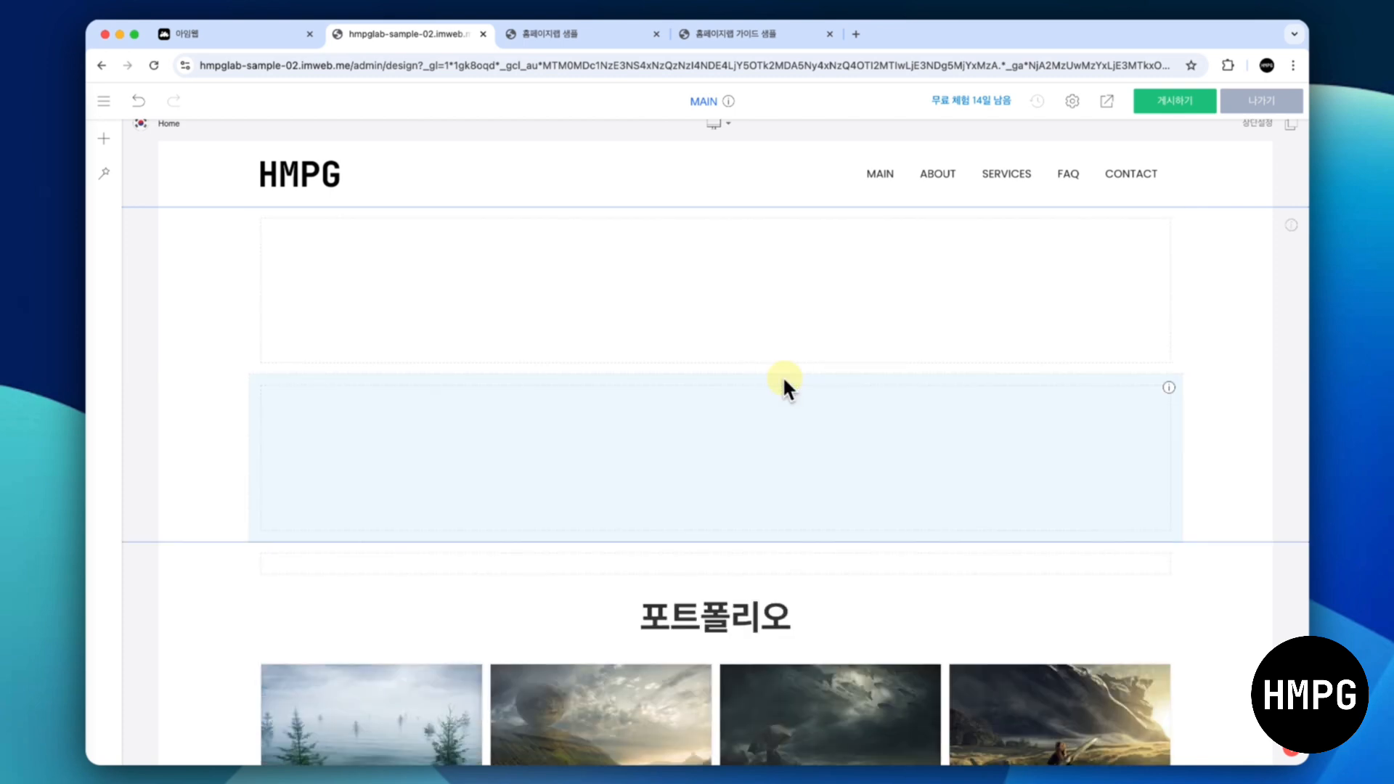
Insert a 텍스트 widget between the two 여백 widgets of the main section
left_click_drag(781, 376, 715, 344)
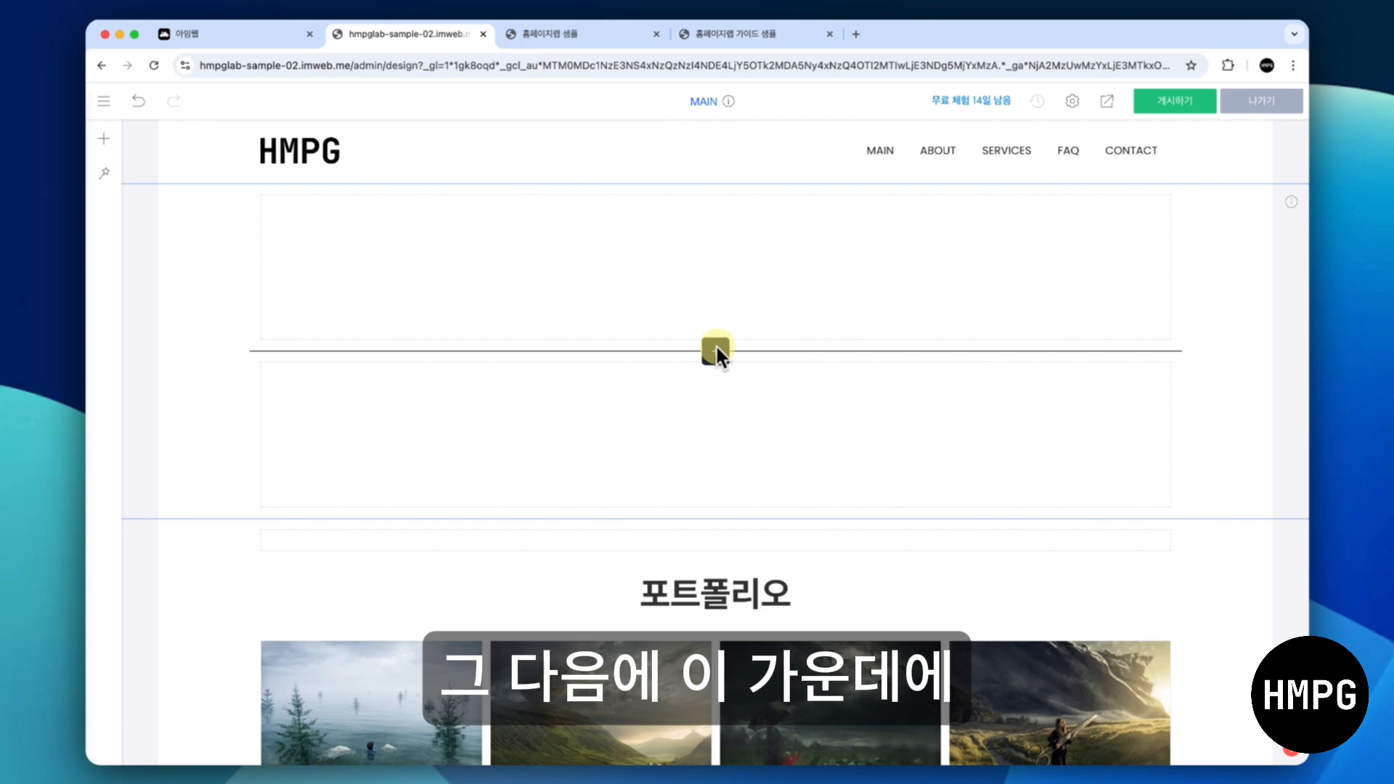
left_click(715, 349)
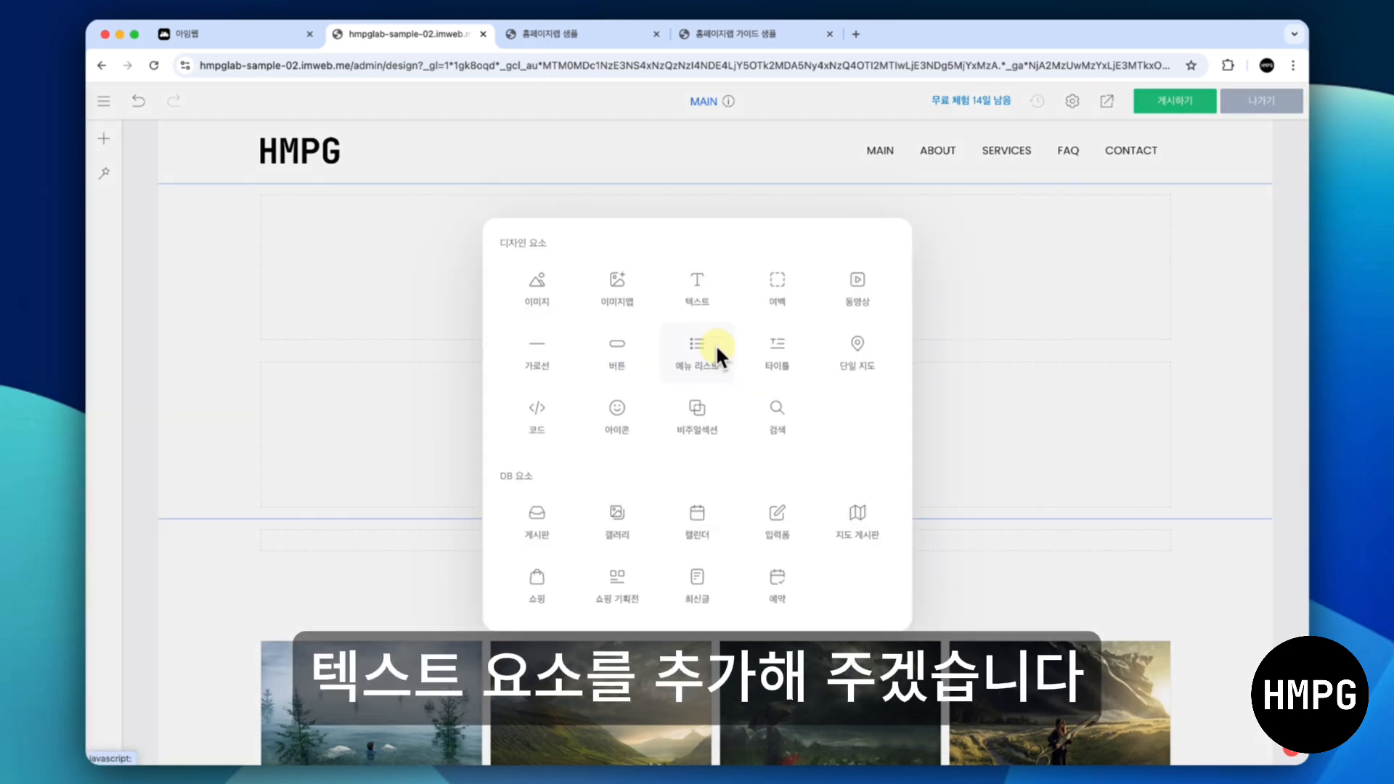
left_click(694, 283)
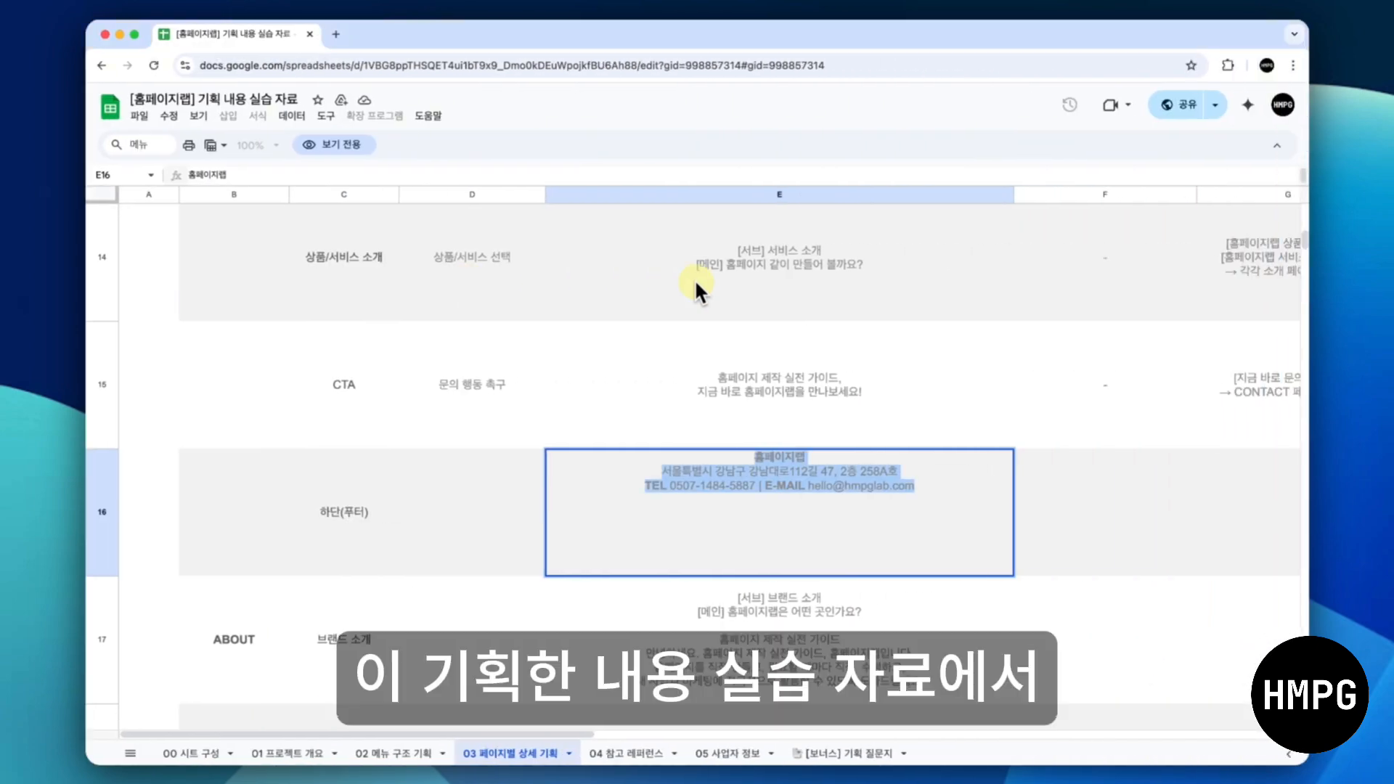
In the Google Sheets planning document, copy the HOME 메인 섹션 copywriting text "처음 만드는 홈페이지, 외주 없이도 직접 시작할 수 있어요"
scroll(694, 279, "up", 10)
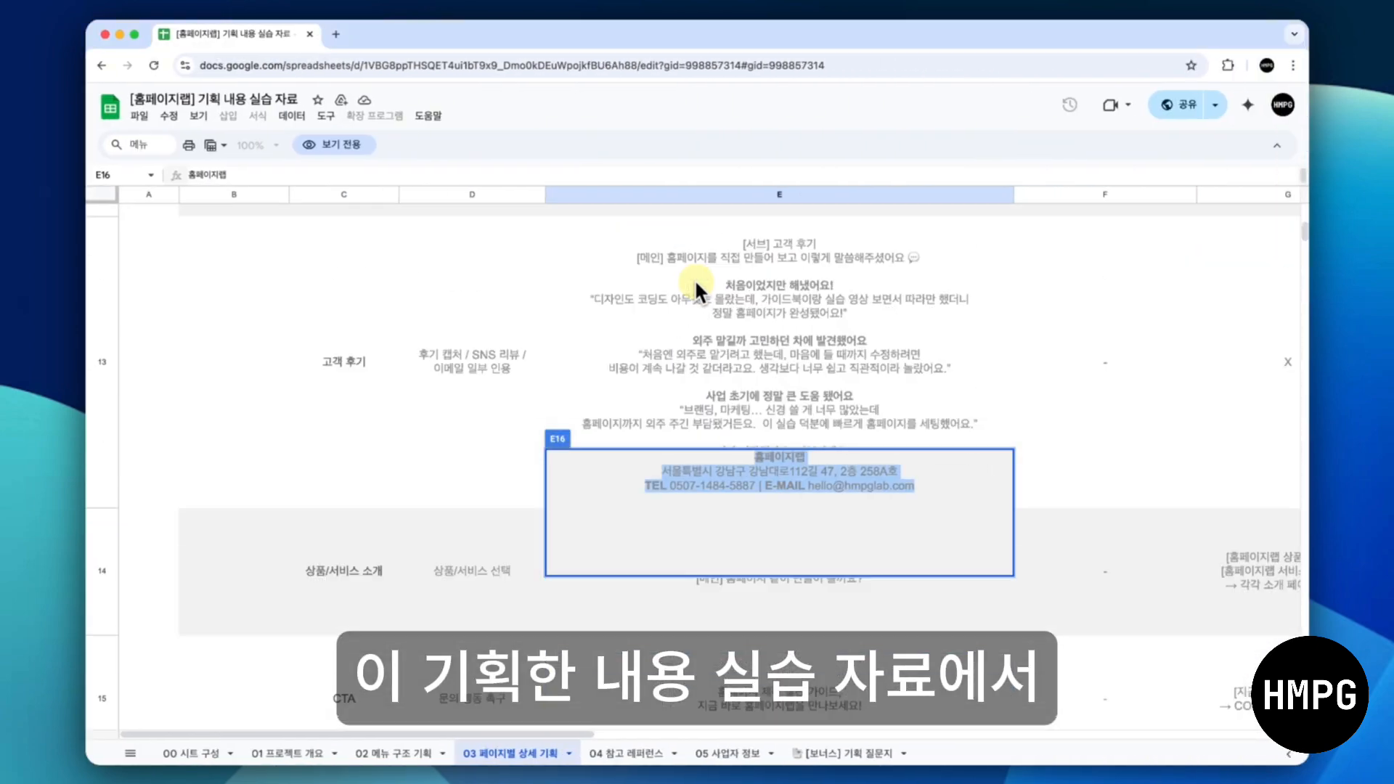
left_click(685, 320)
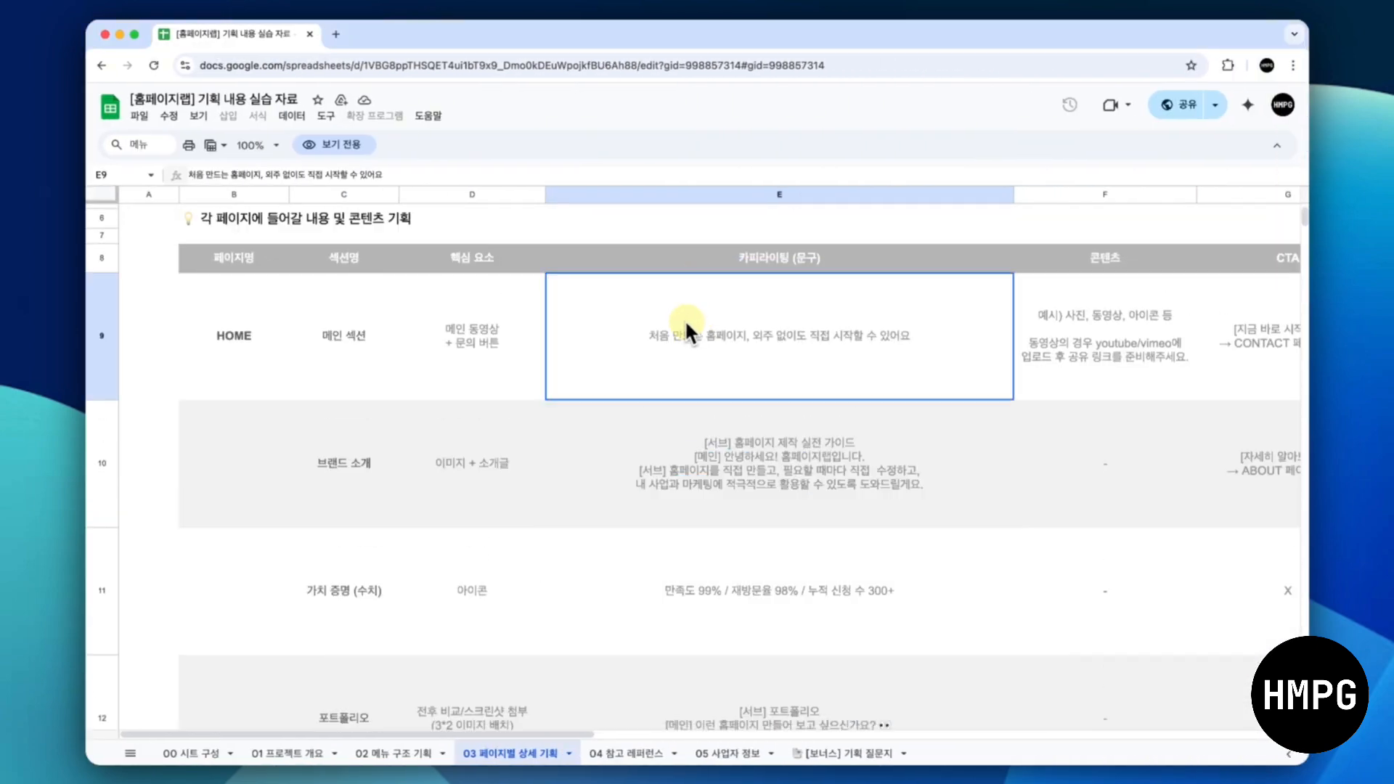
scroll(685, 320, "up", 1)
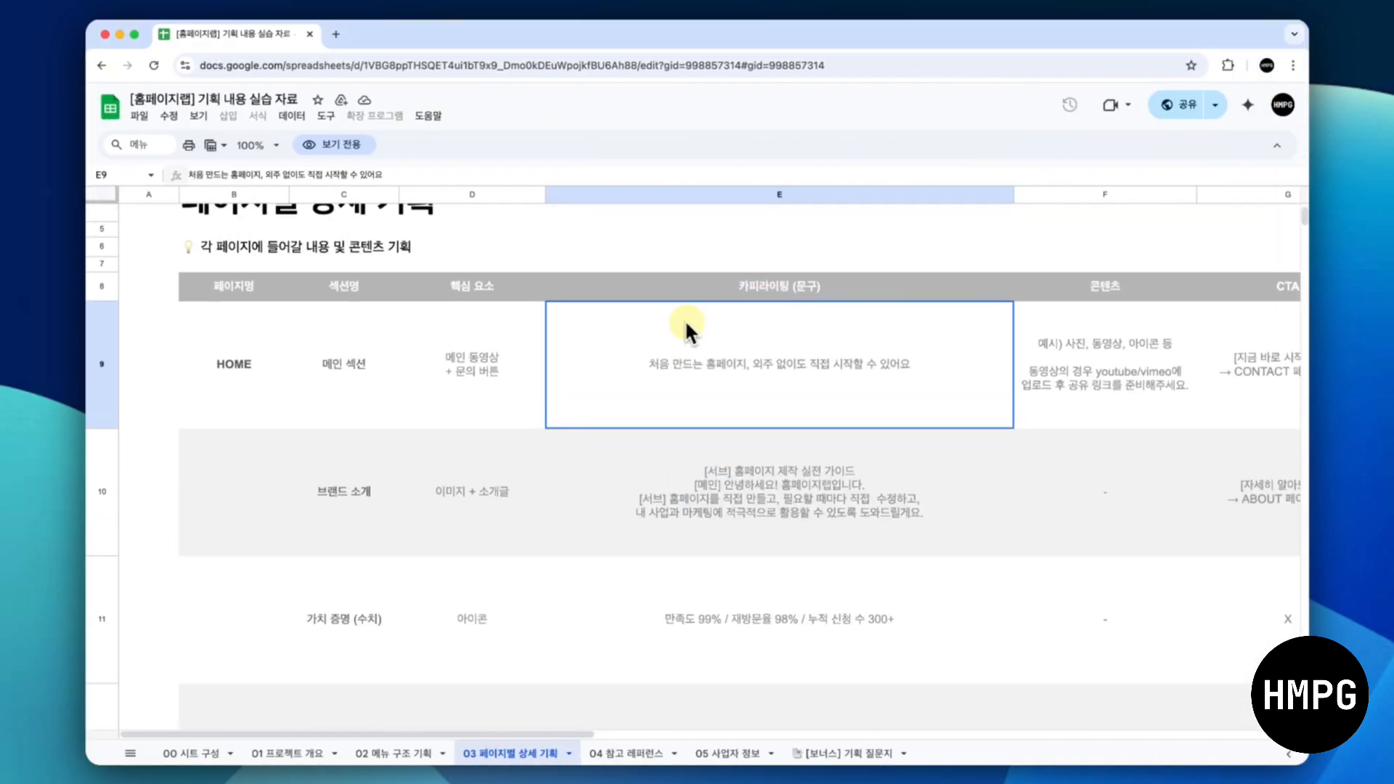
double_click(733, 360)
key("super+c")
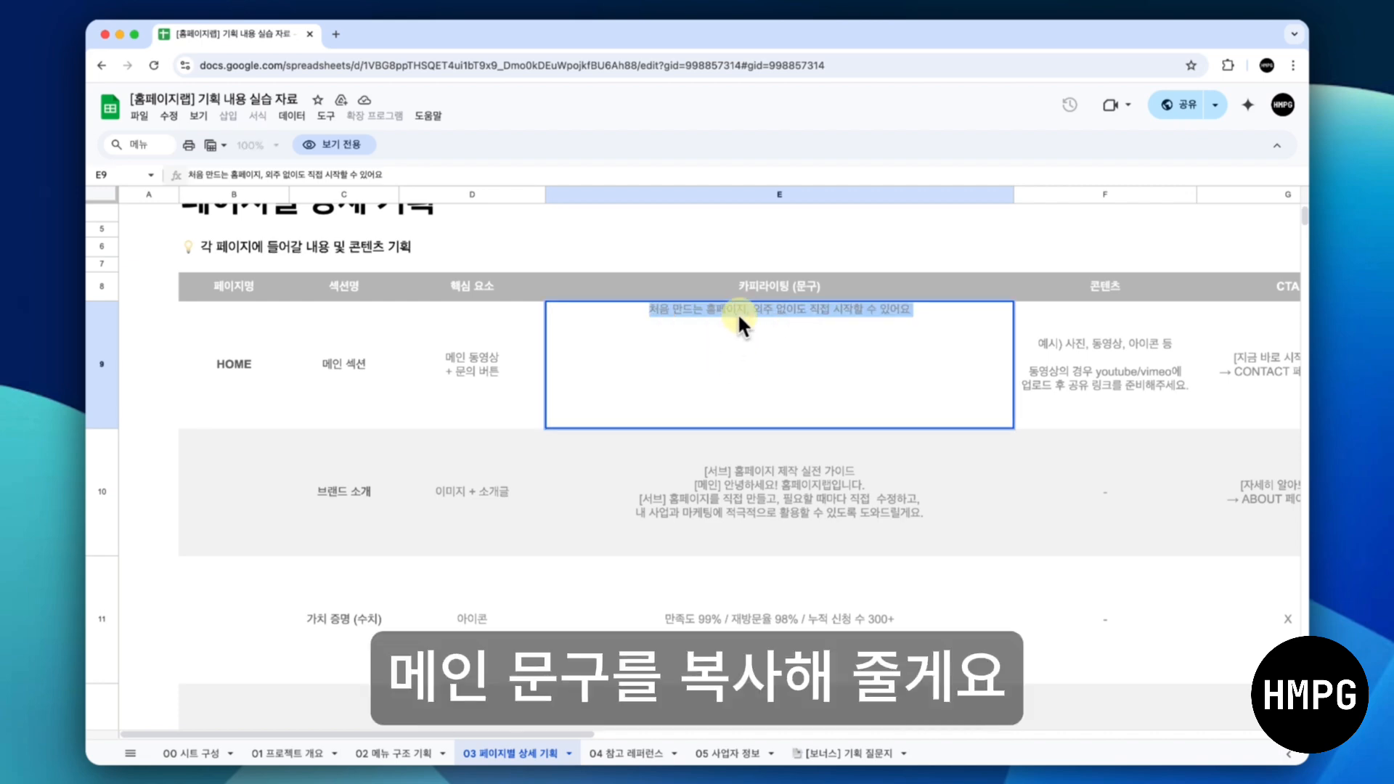
Back in the imweb editor, replace the text widget's placeholder with the copied headline "처음 만드는 홈페이지, 외주 없이도 직접 시작할 수 있어요"
key("ctrl+Left")
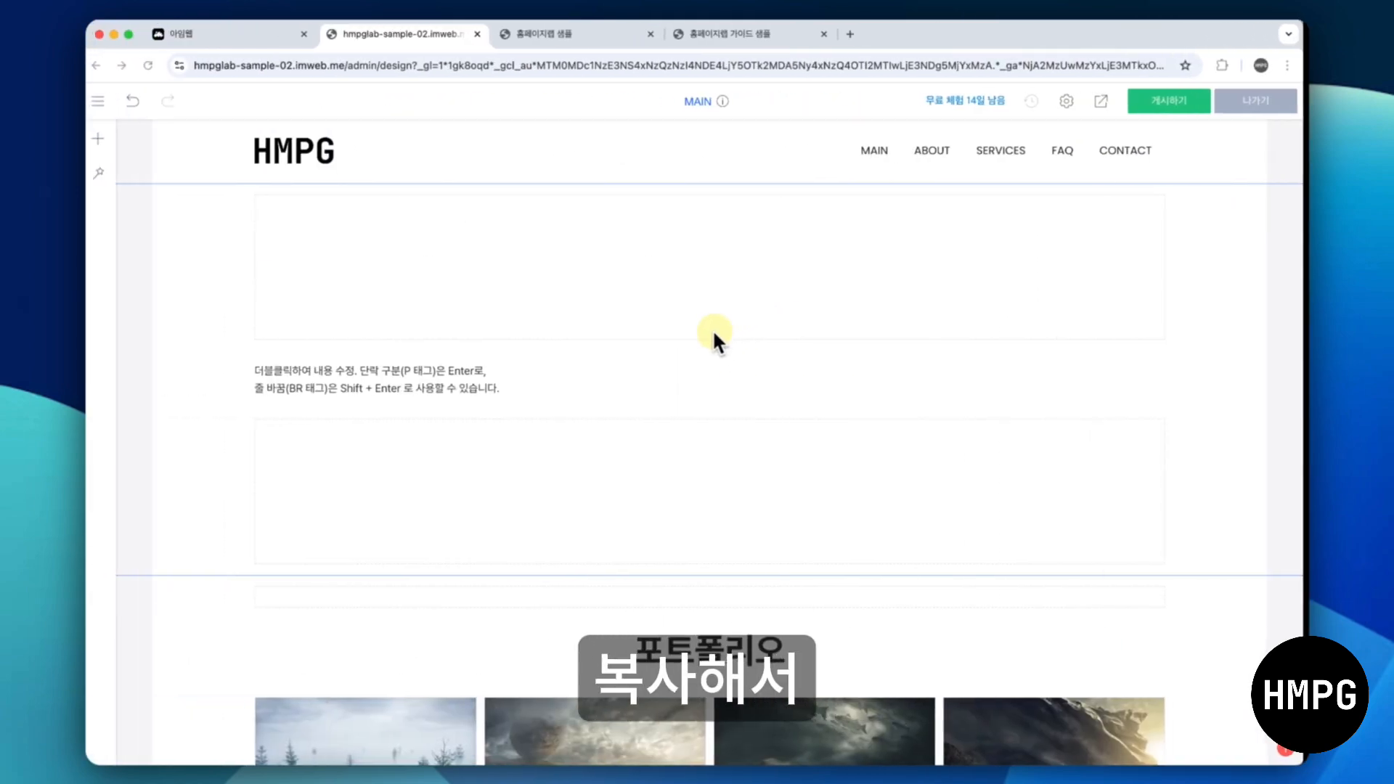
double_click(576, 380)
key("super+v")
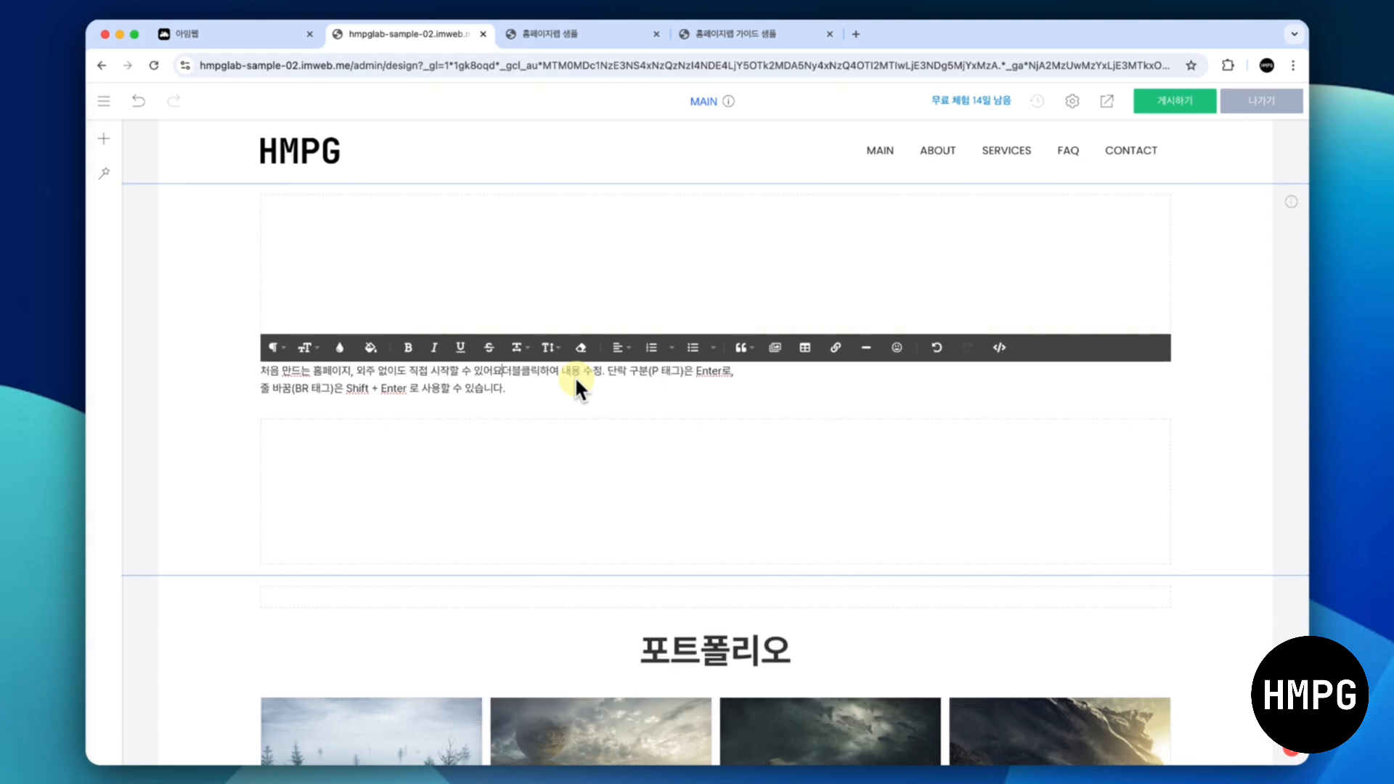
key("shift+super+Down")
key("BackSpace")
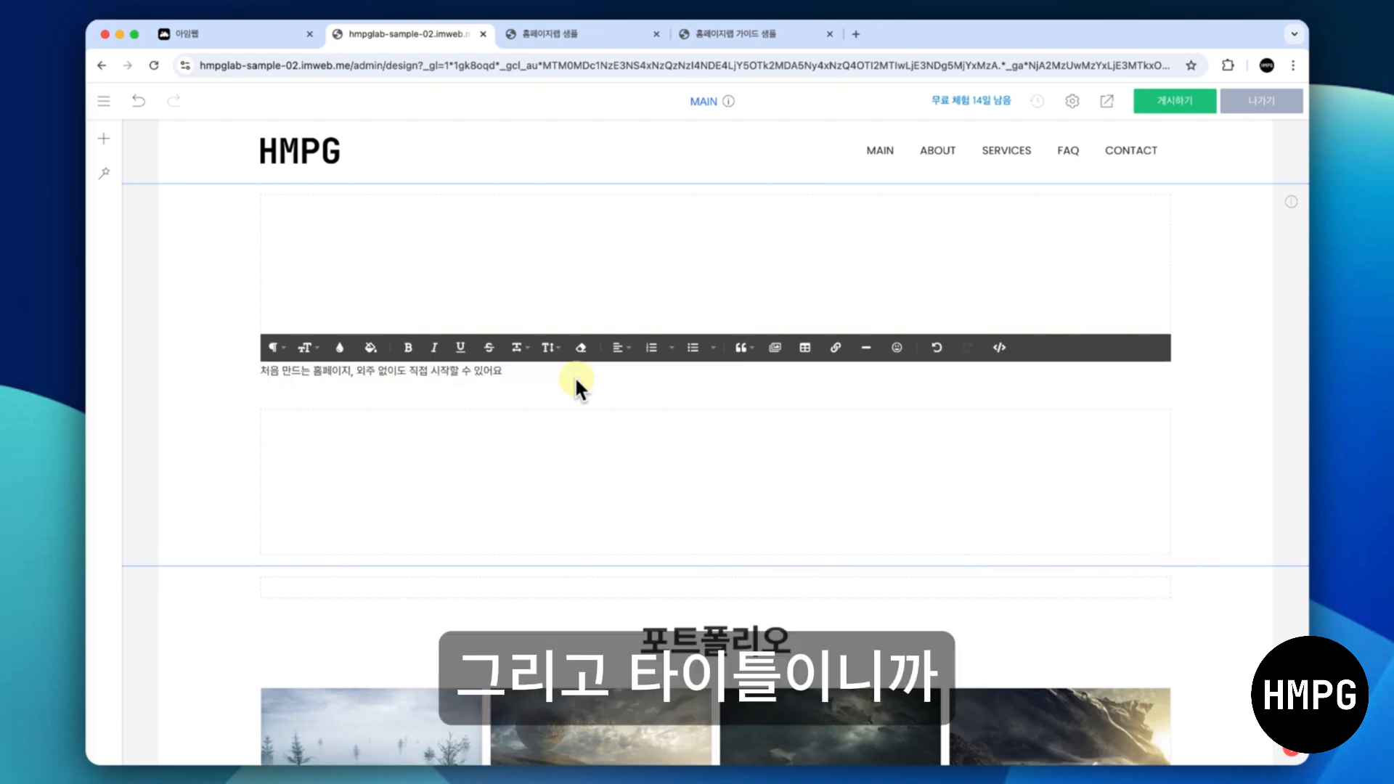
Enlarge the whole headline to a title-size font and center-align it
key("super+a")
left_click(306, 347)
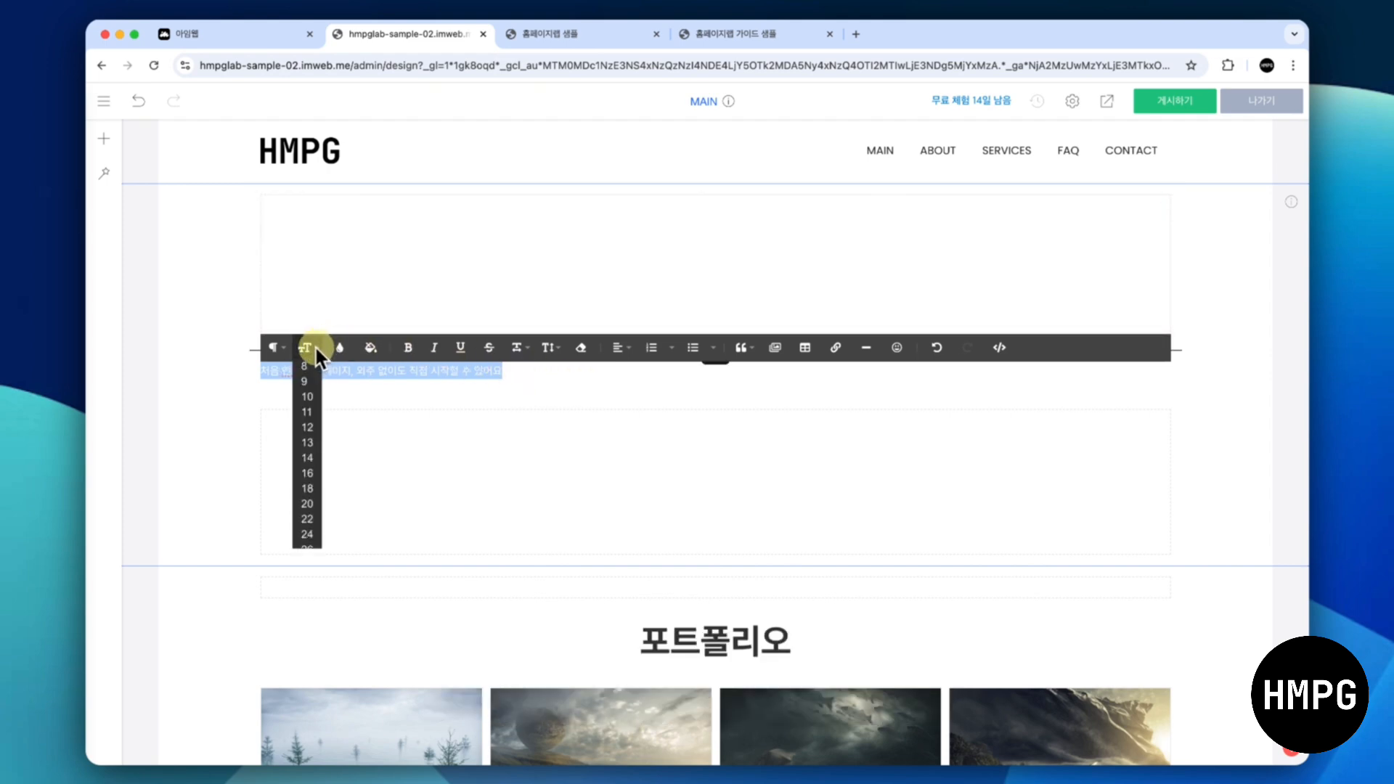
scroll(299, 494, "down", 5)
left_click(304, 521)
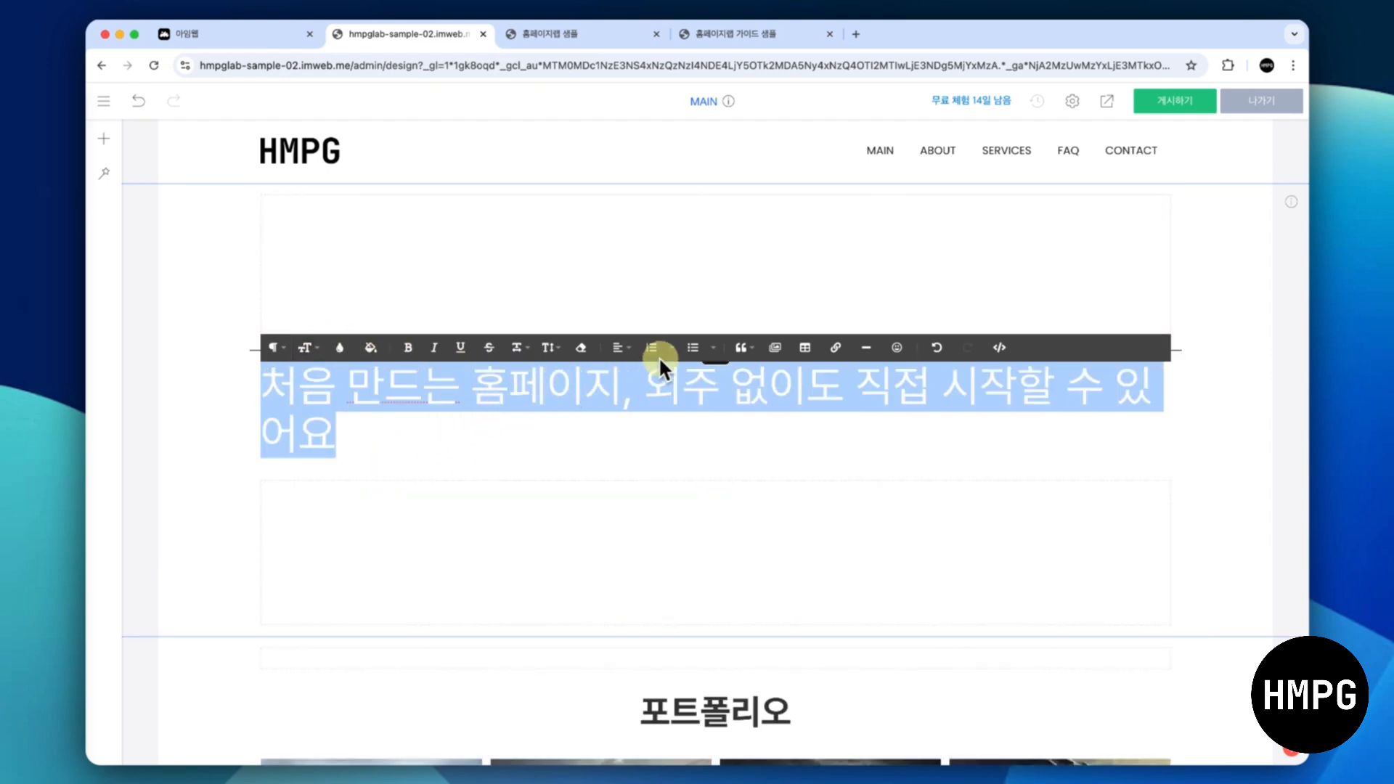
left_click(627, 349)
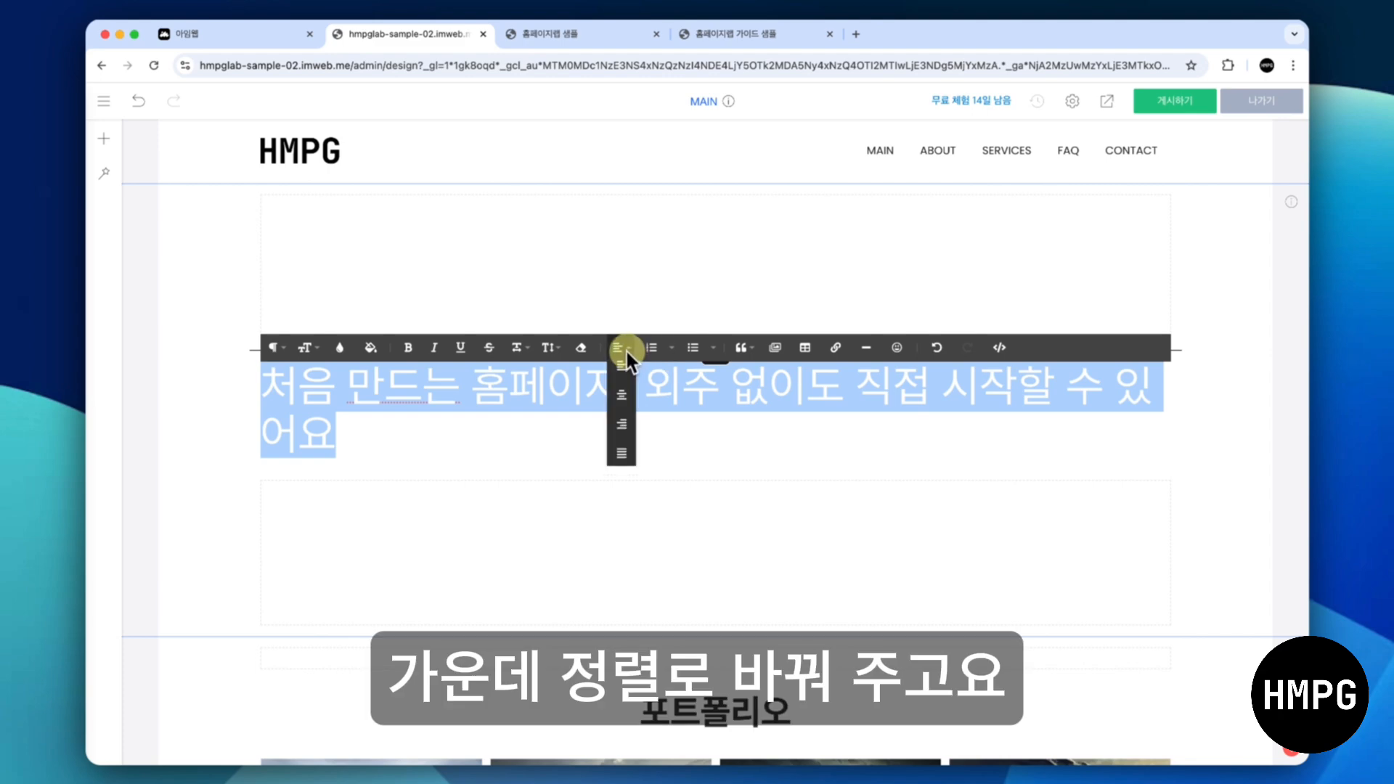
left_click(622, 395)
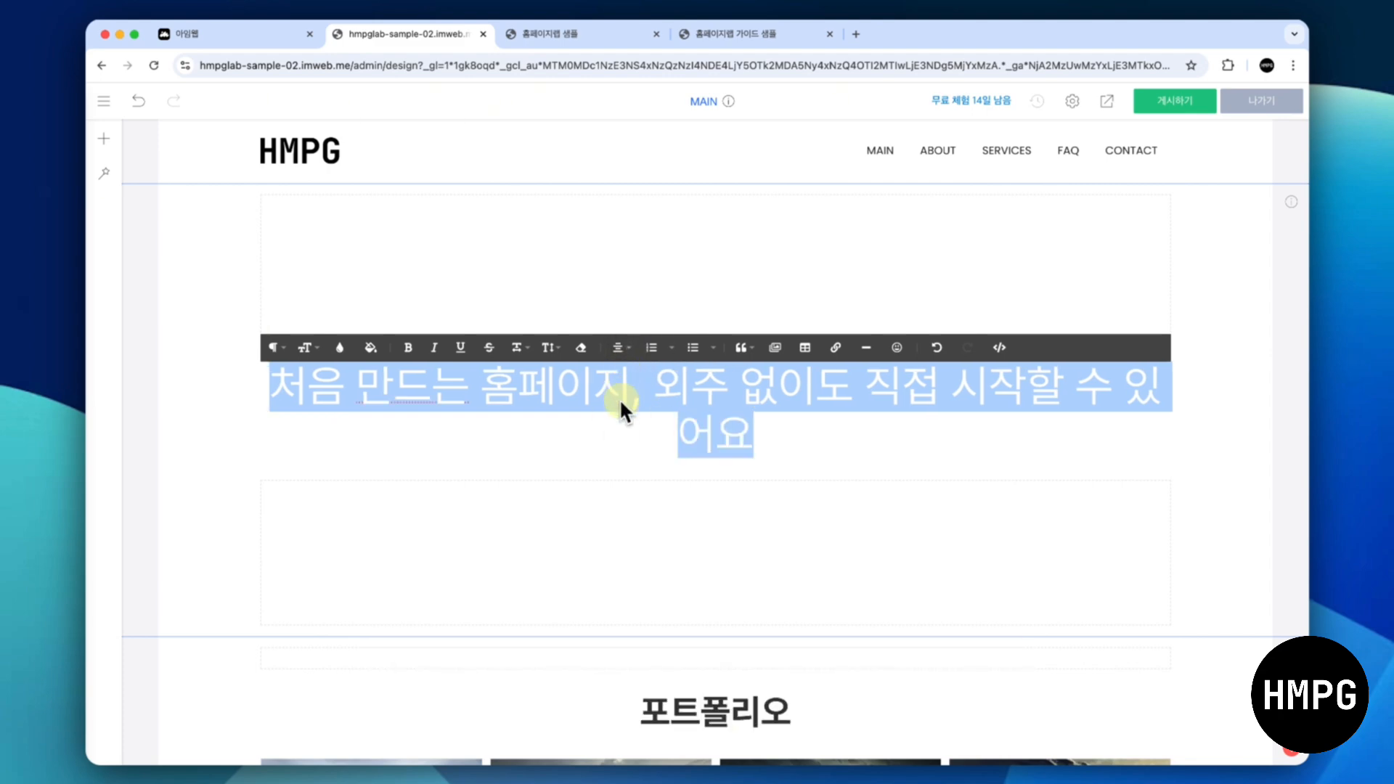
Break the headline after "처음 만드는 홈페이지," and make the second line bold, then finish editing the text
left_click(659, 402)
key("Return")
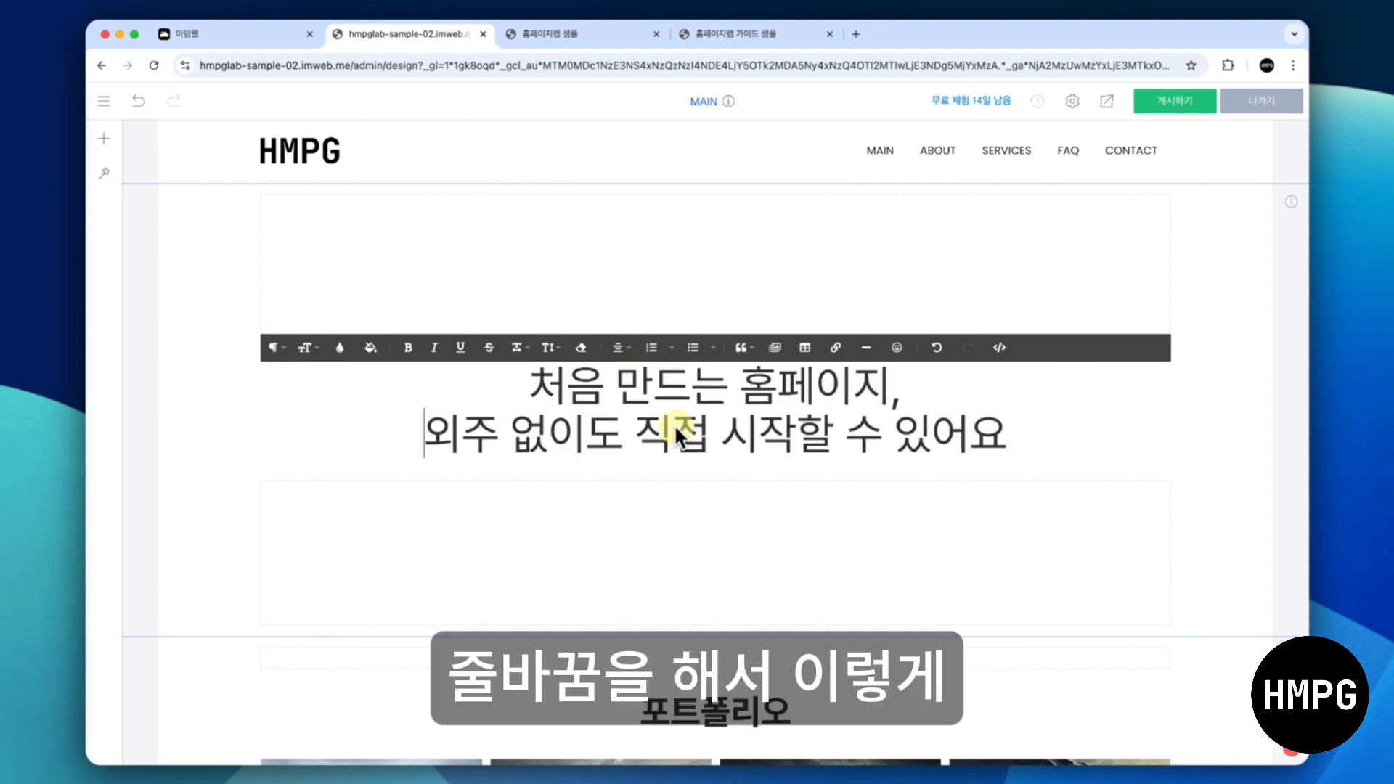
triple_click(673, 424)
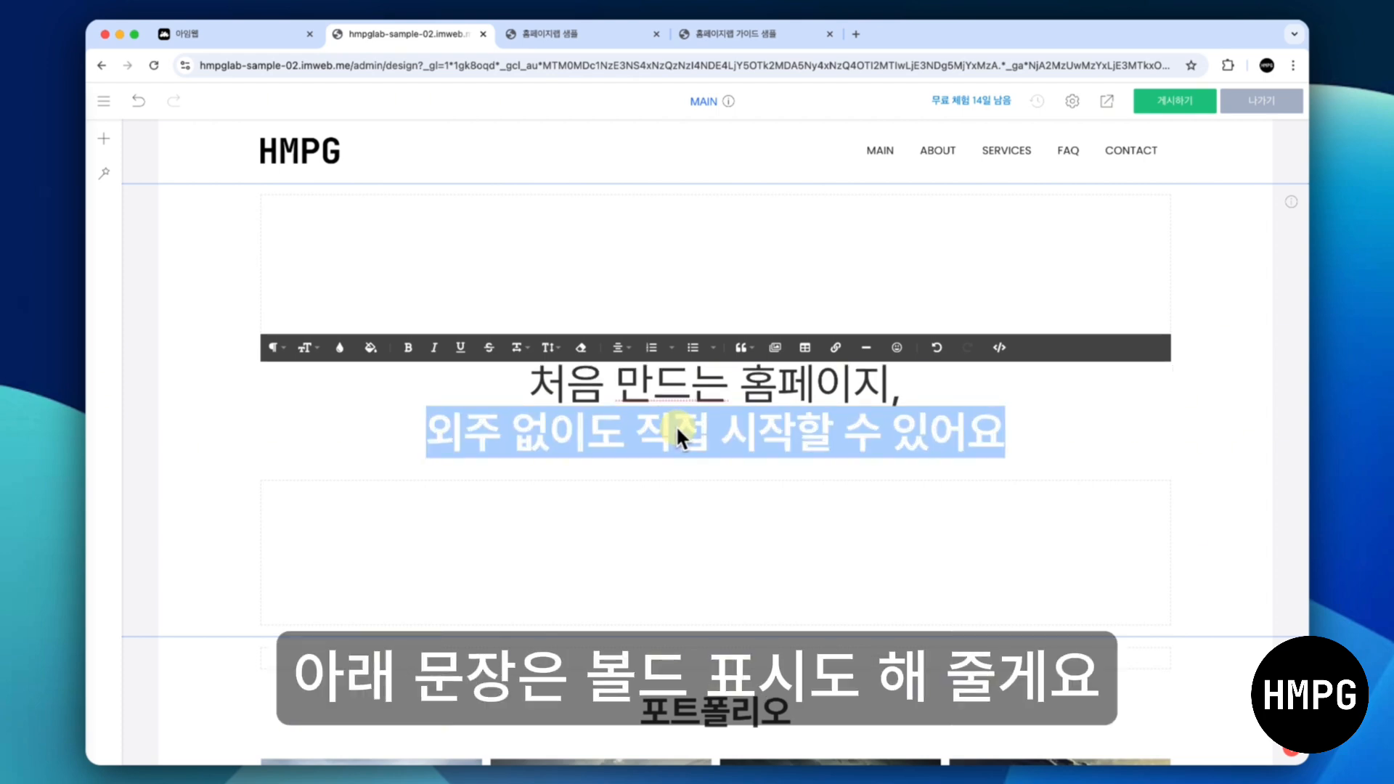
left_click(195, 408)
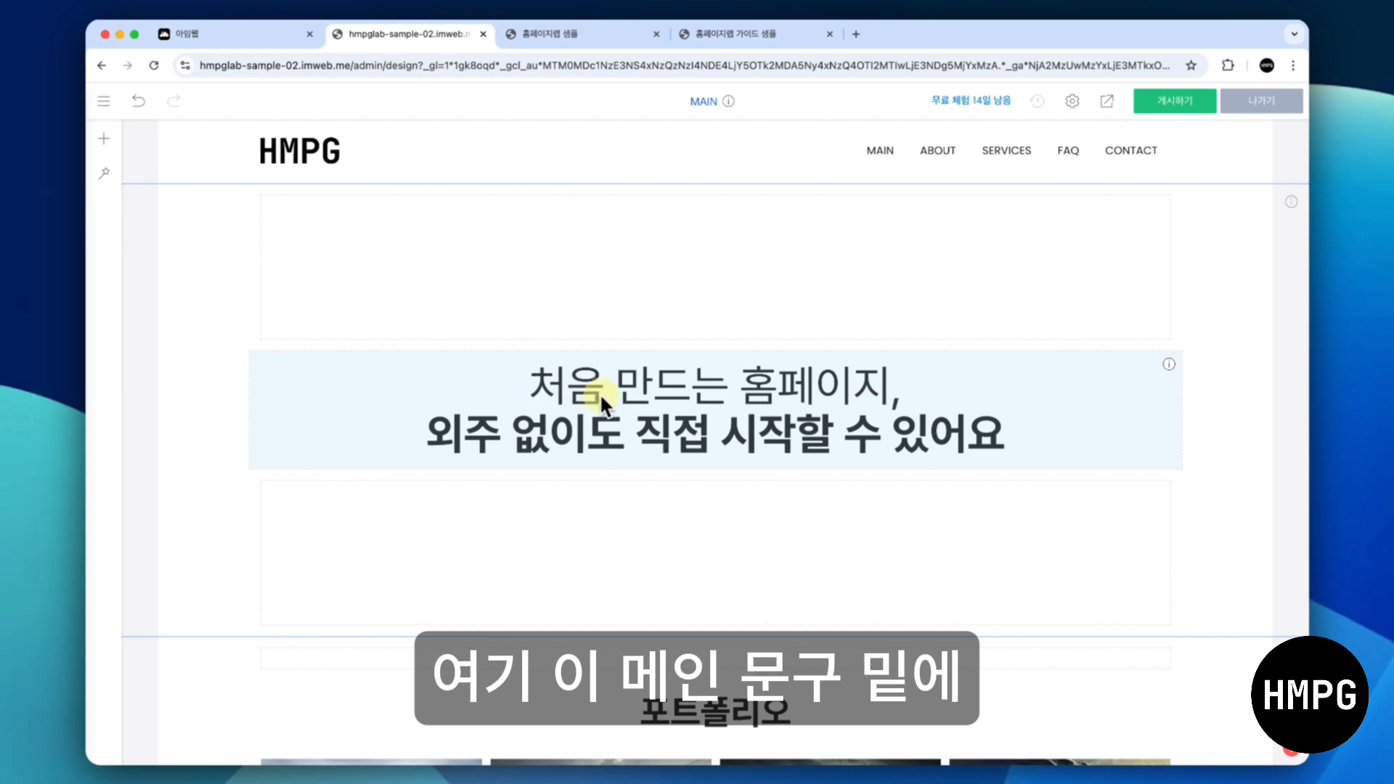
Add a 버튼 widget directly below the headline and open its 버튼 설정
mouse_move(706, 464)
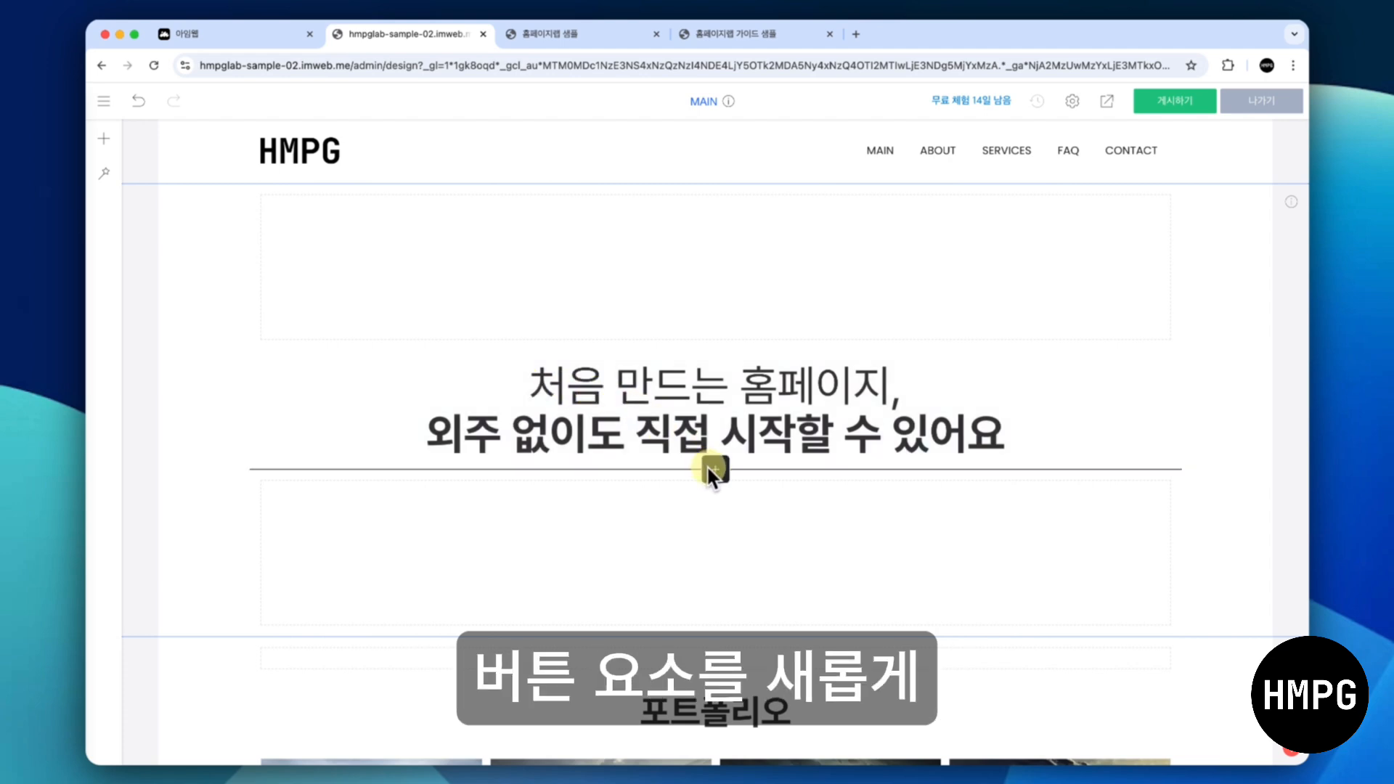
left_click(710, 471)
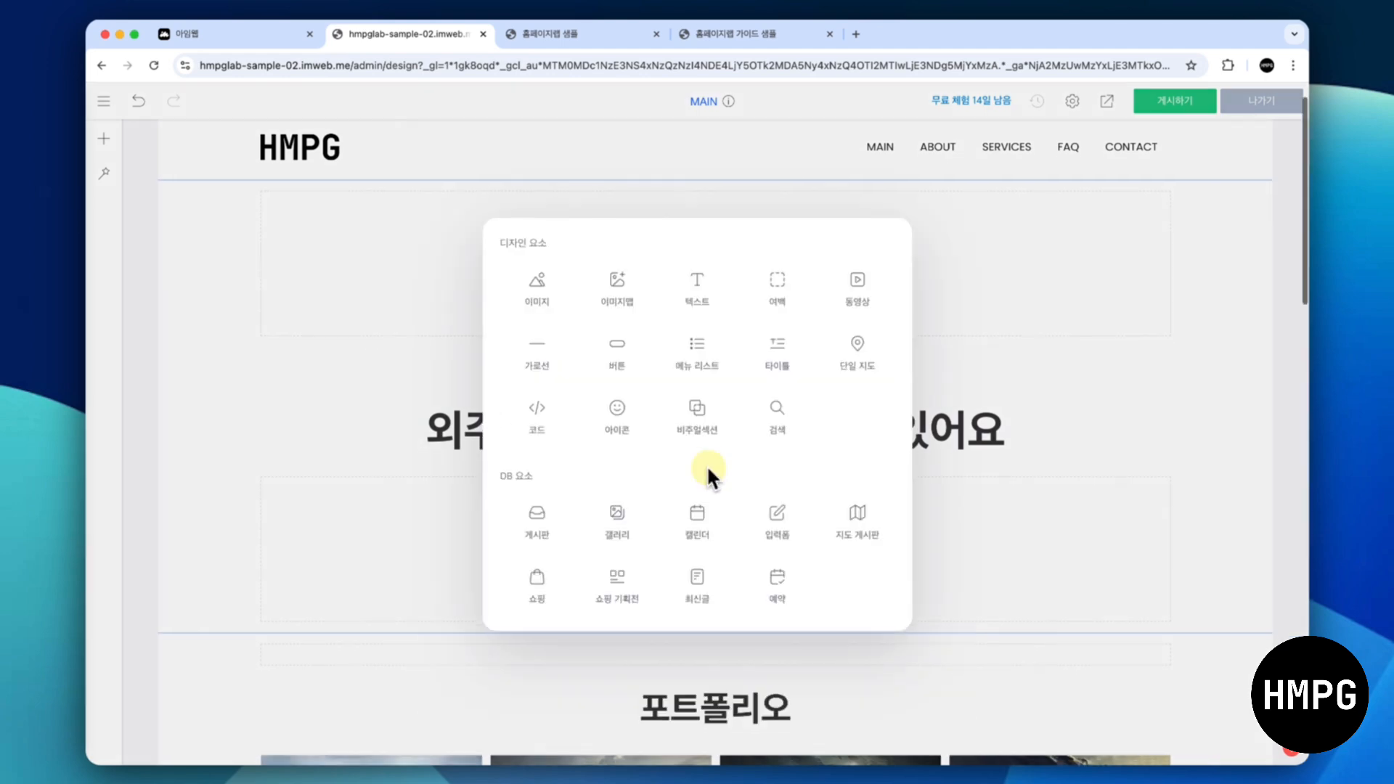
left_click(625, 355)
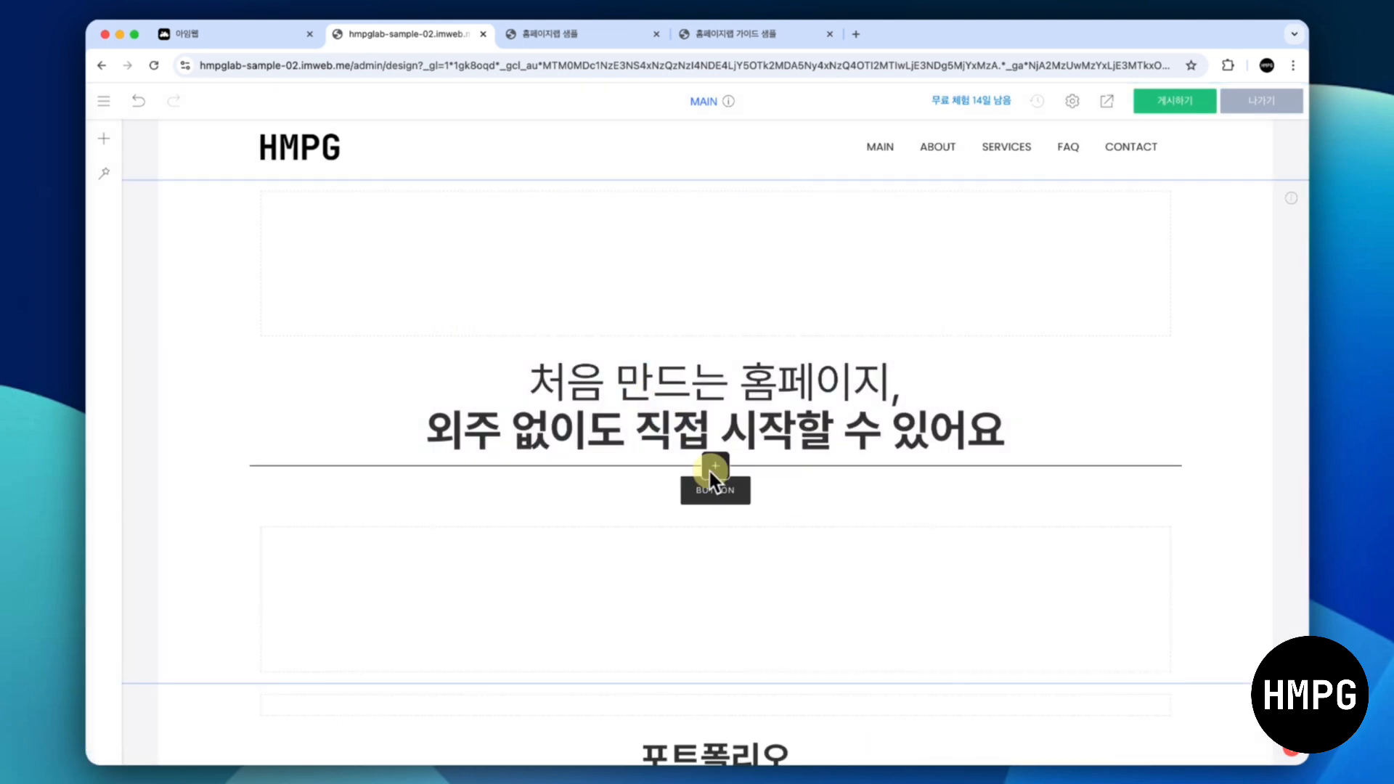
right_click(717, 490)
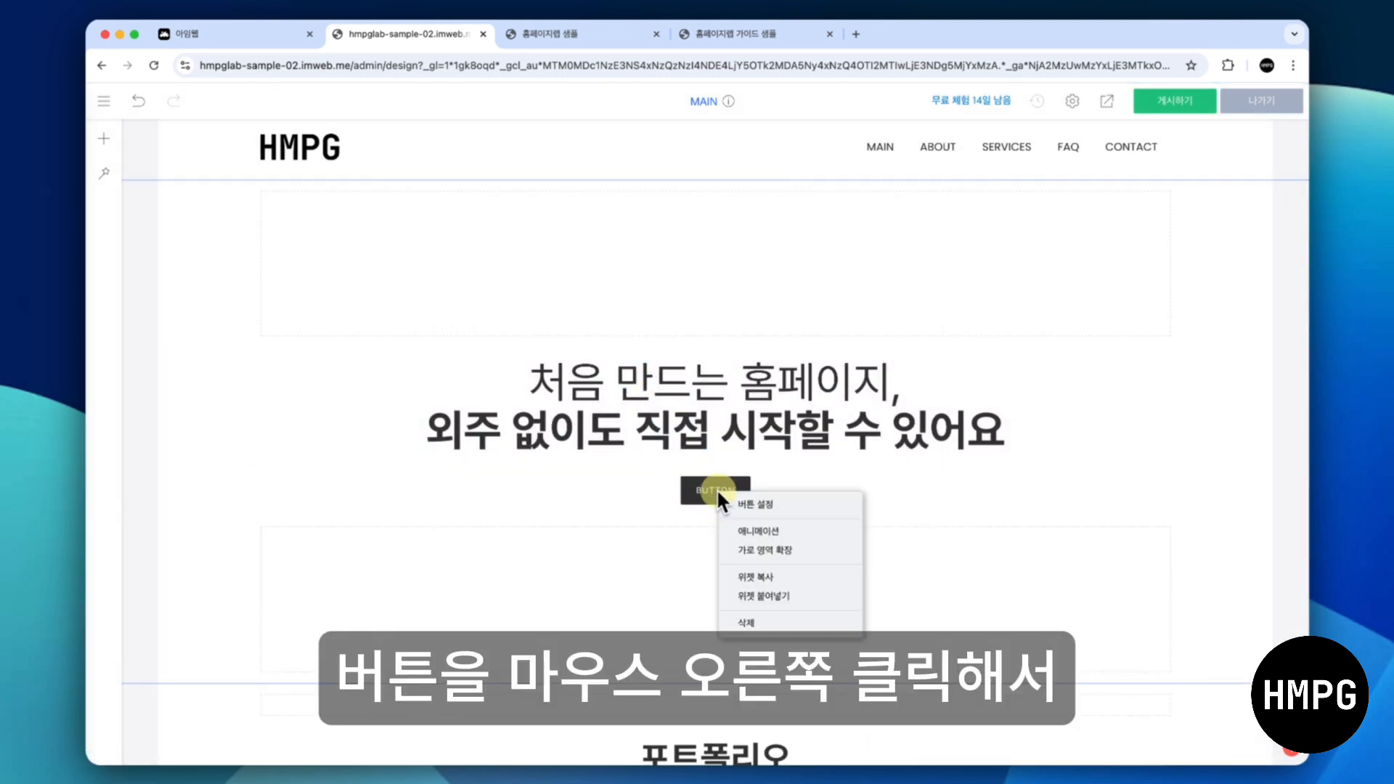
left_click(757, 503)
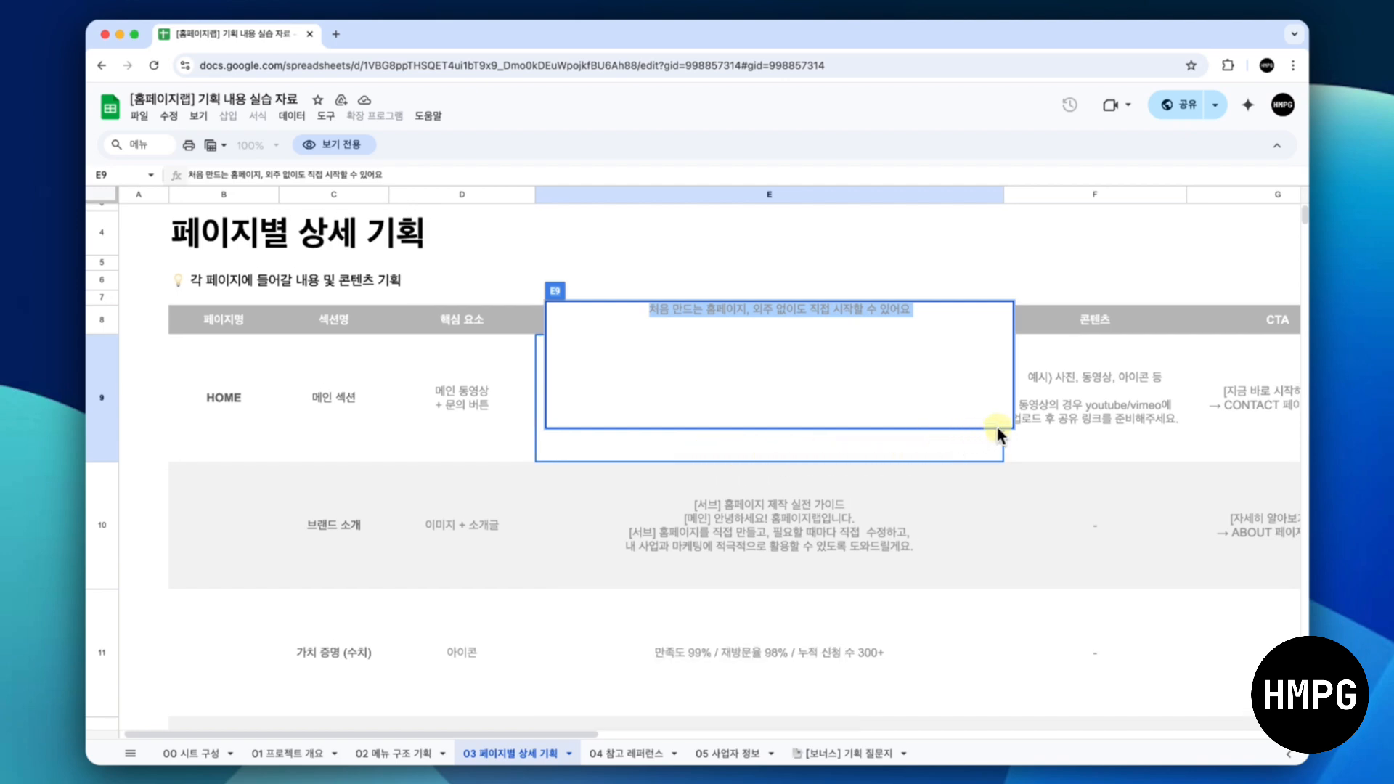
Copy "지금 바로 시작하기 →" from the planning sheet's CTA cell for 메인 섹션 and use it as the button's text in imweb
left_click(1022, 425)
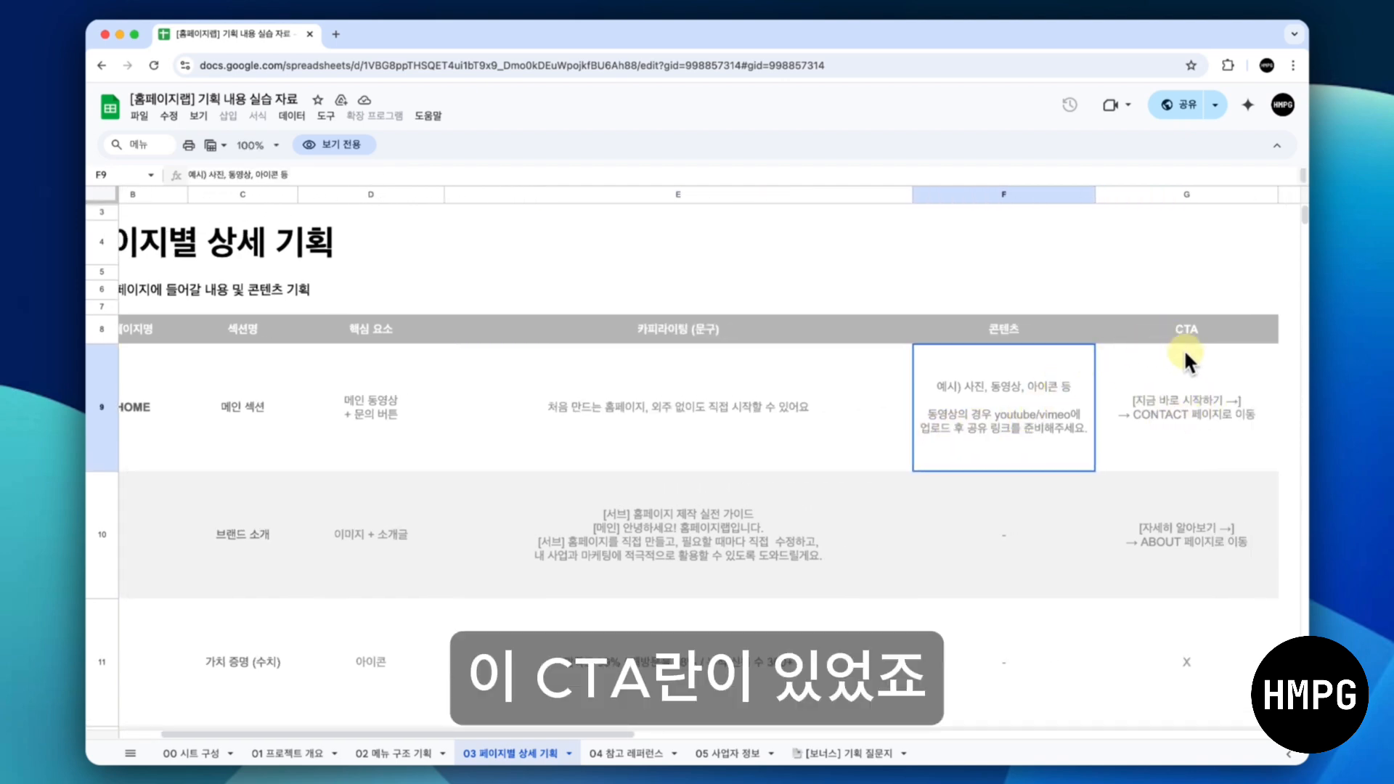
left_click(1146, 396)
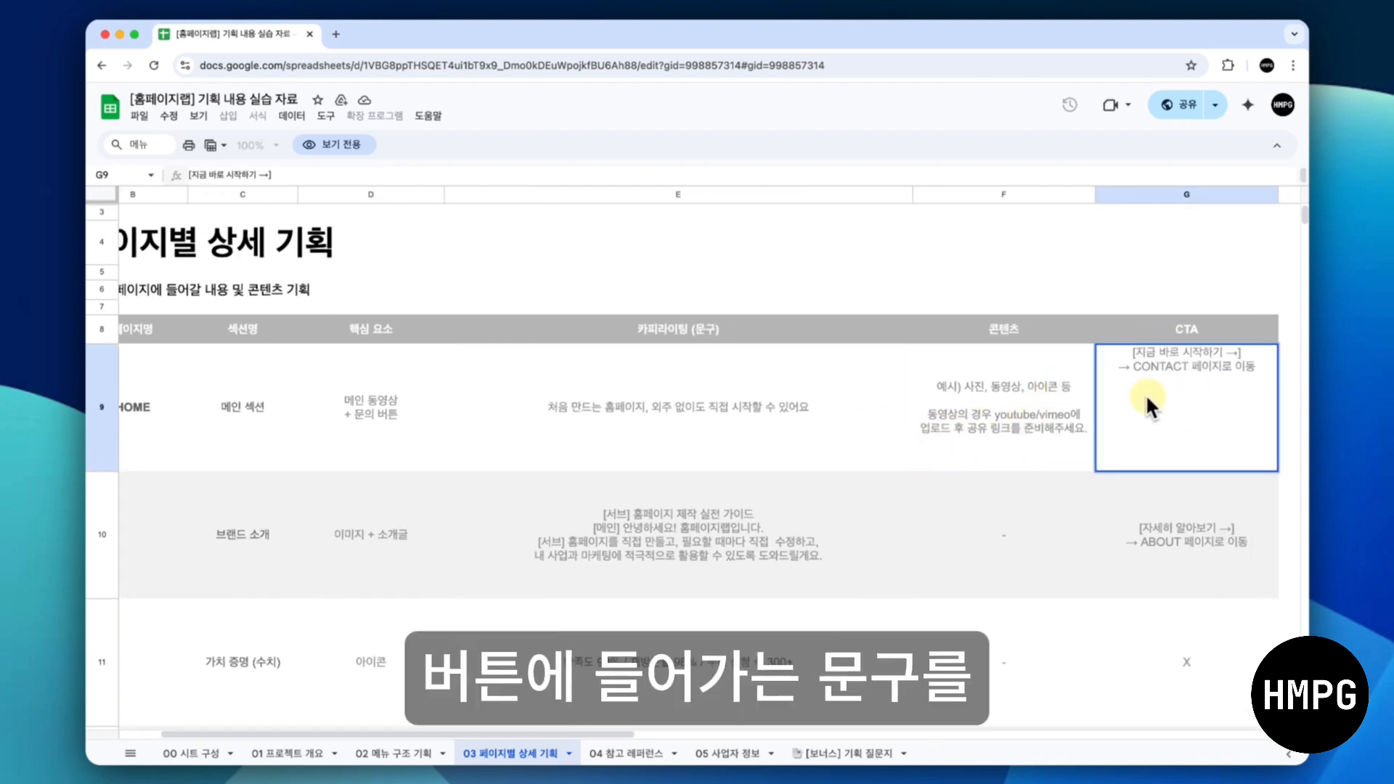
left_click_drag(1136, 354, 1233, 355)
key("super+c")
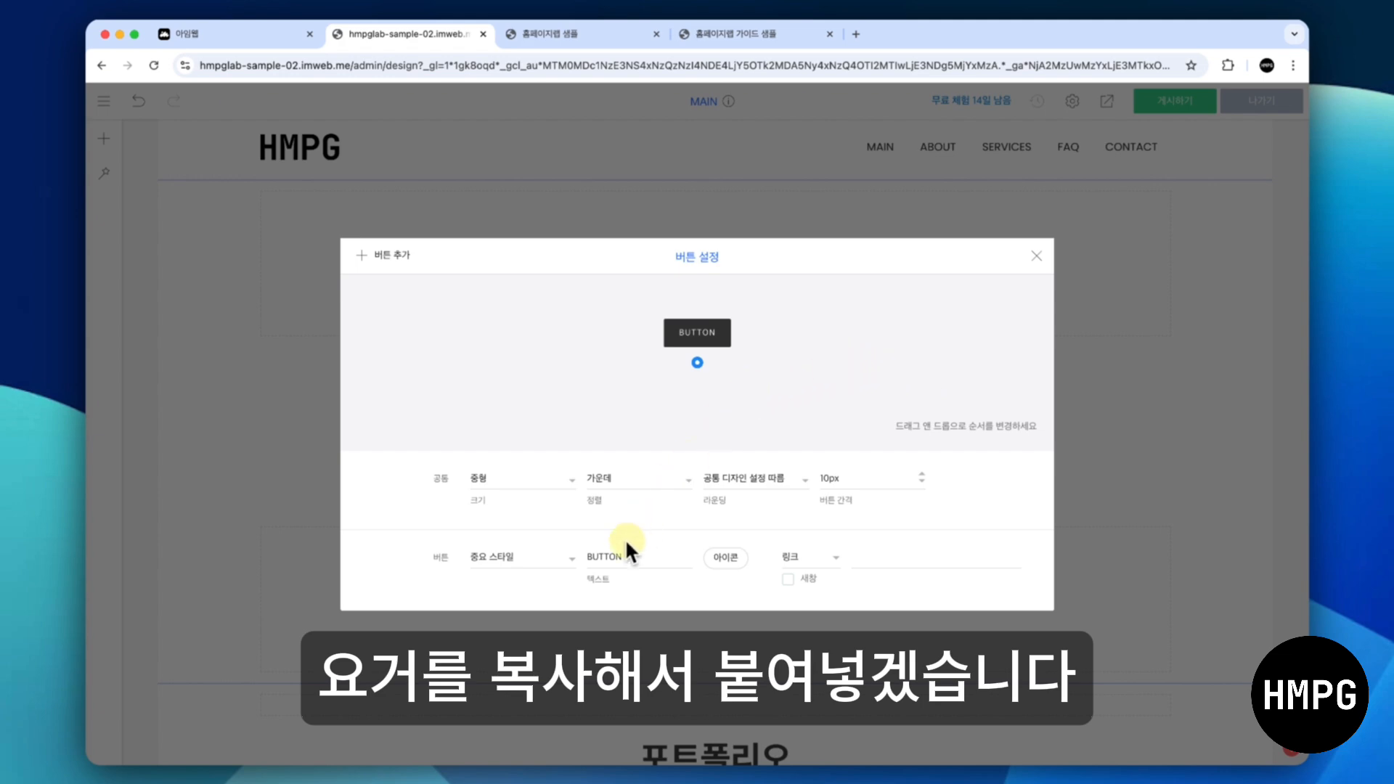
double_click(625, 551)
key("super+v")
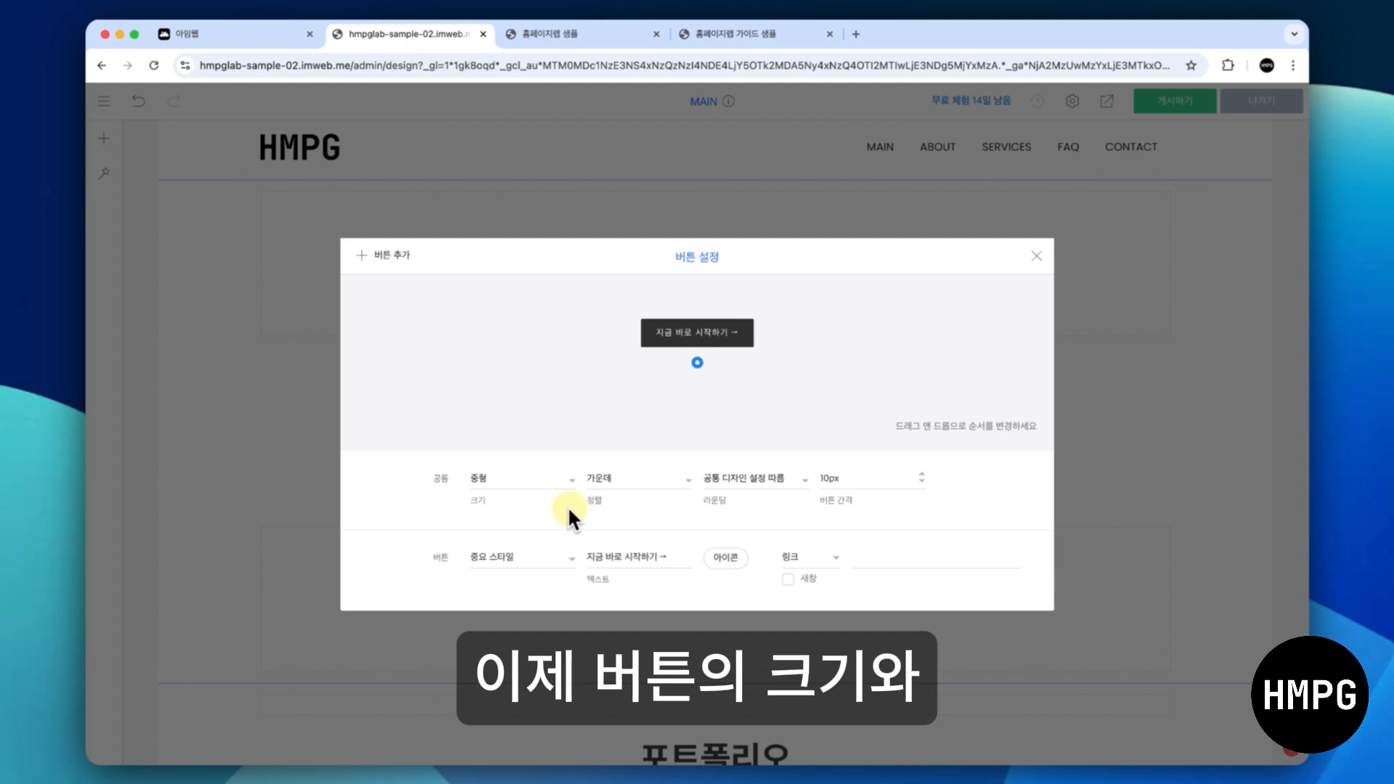
Set the CTA button's size to 대형 and its style to 사용자 정의
left_click(539, 476)
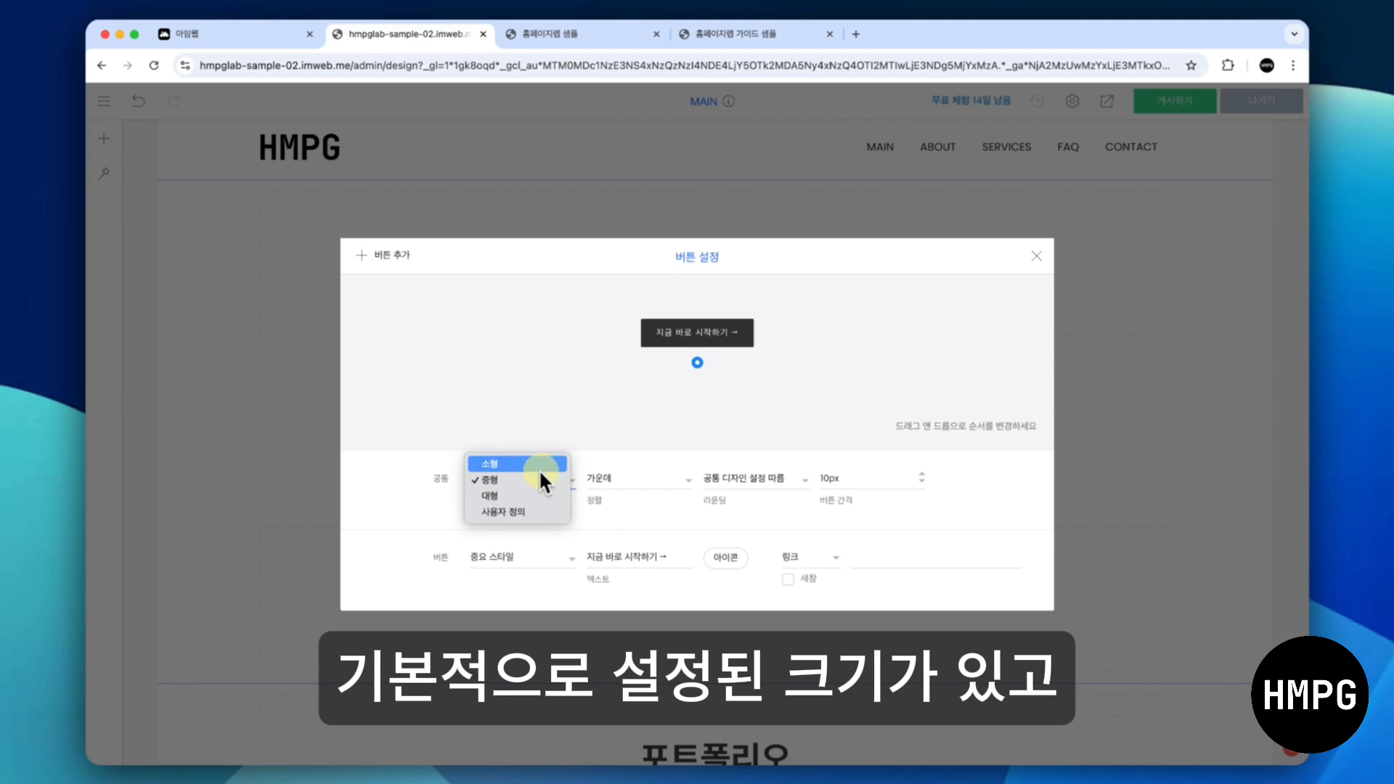
left_click(534, 511)
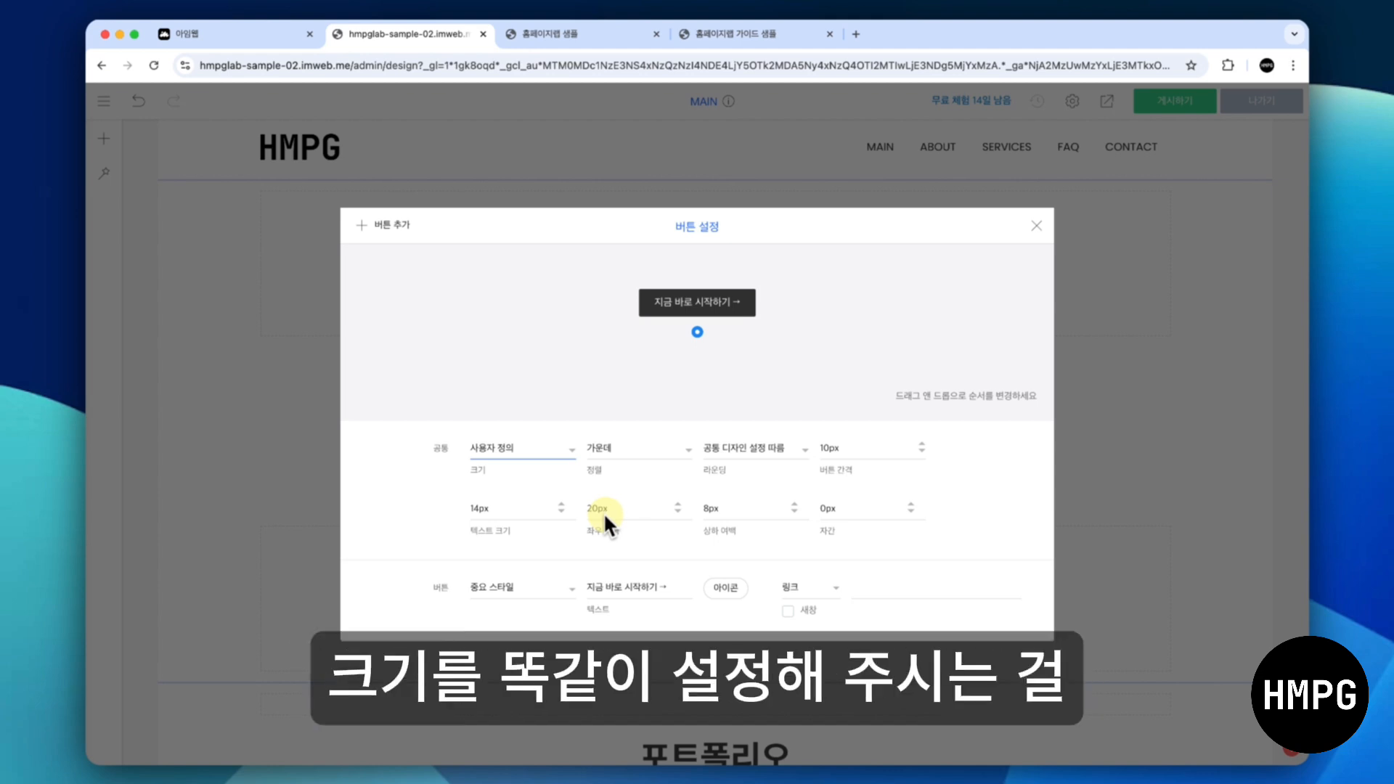
left_click(532, 453)
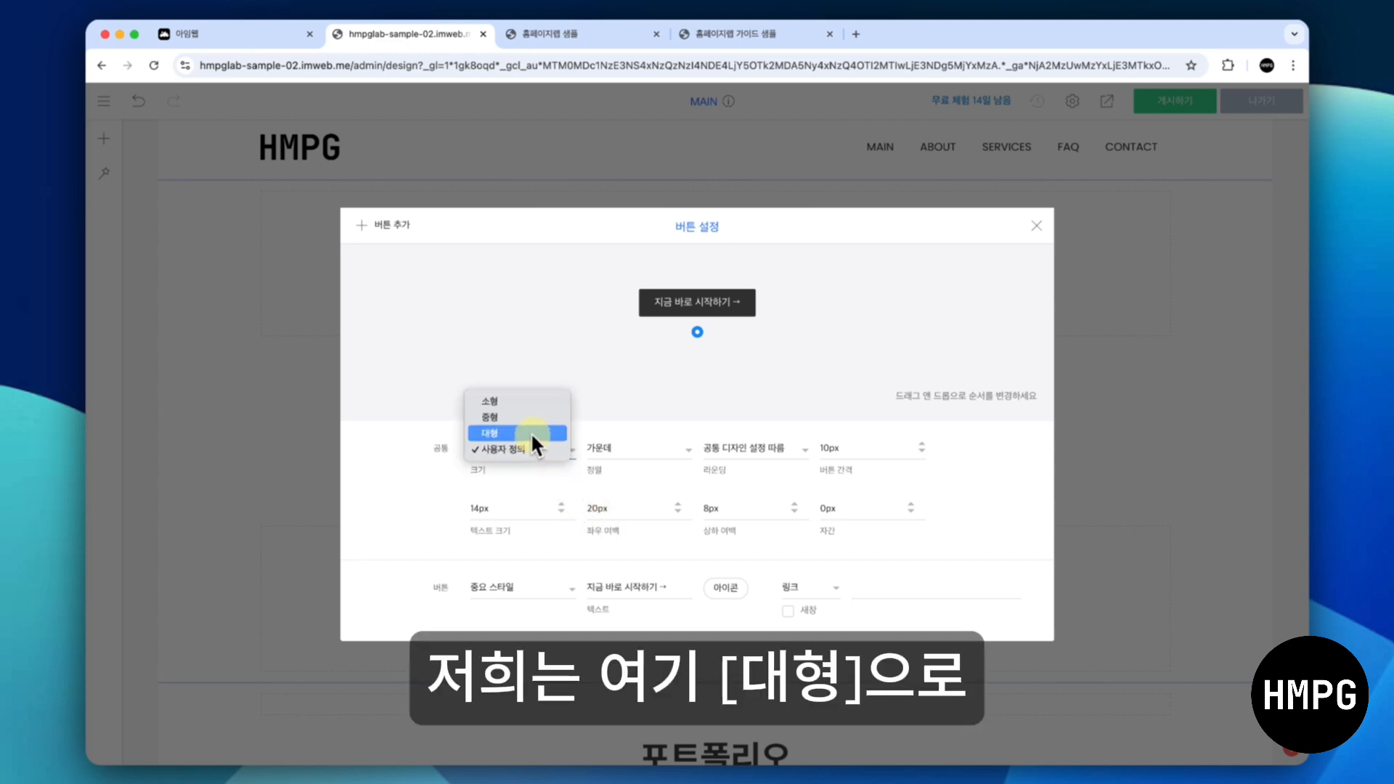
left_click(530, 432)
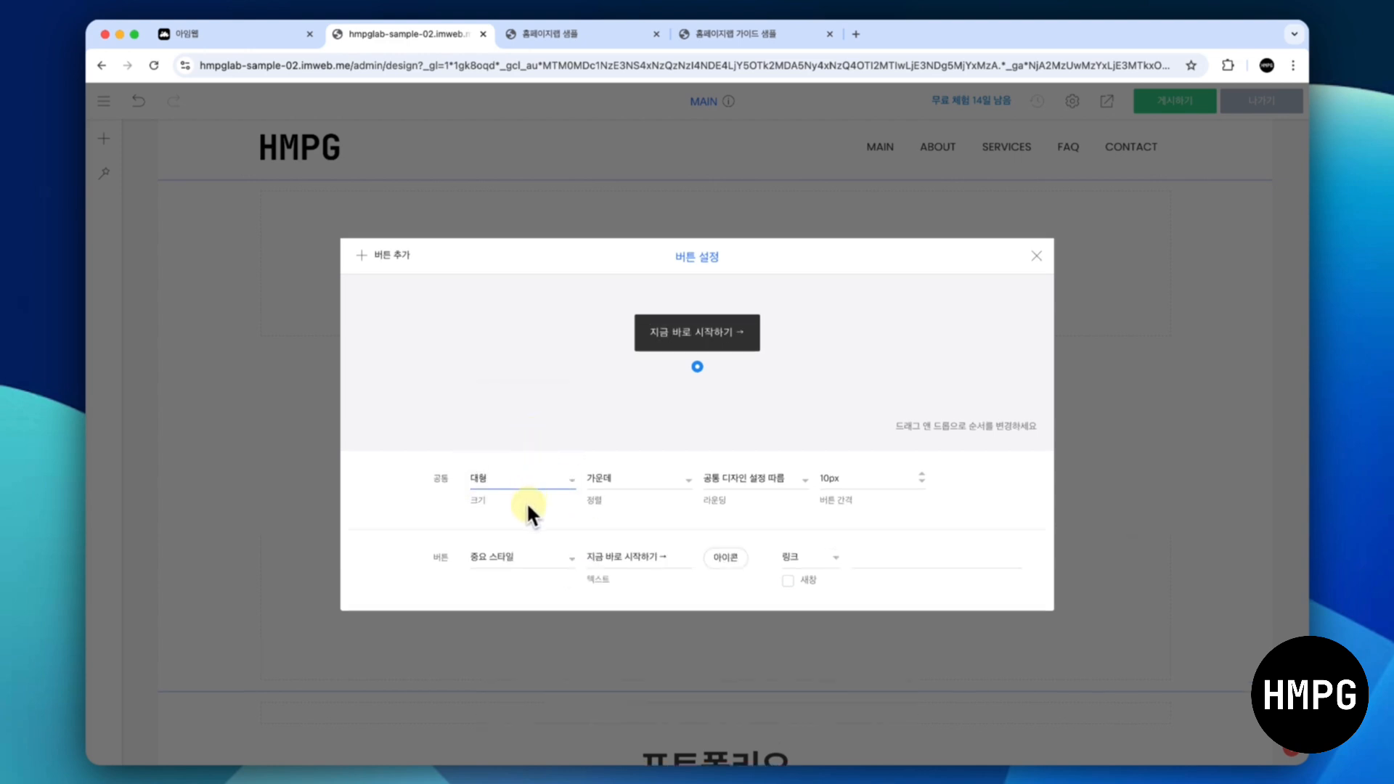
left_click(516, 556)
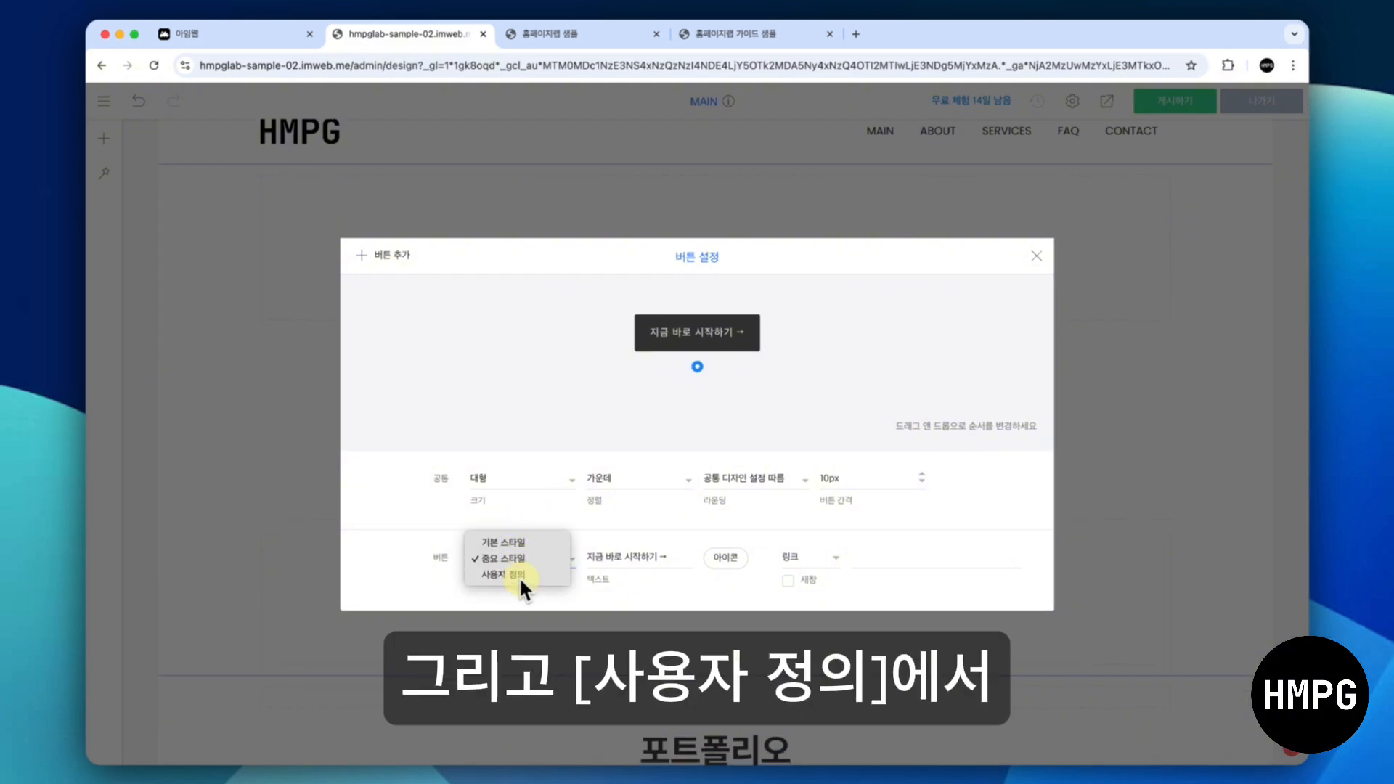
left_click(520, 577)
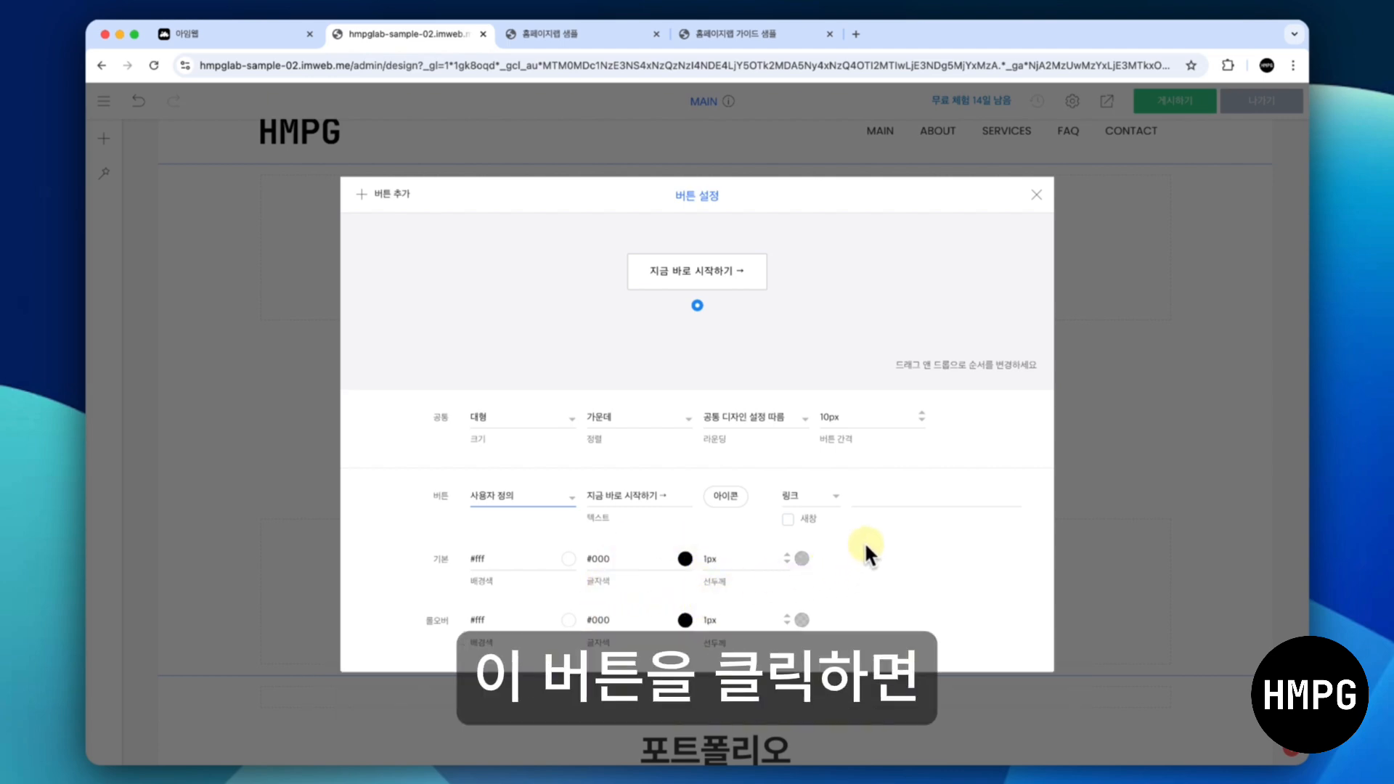
Link the CTA button to the CONTACT page and close the 버튼 설정
left_click(877, 496)
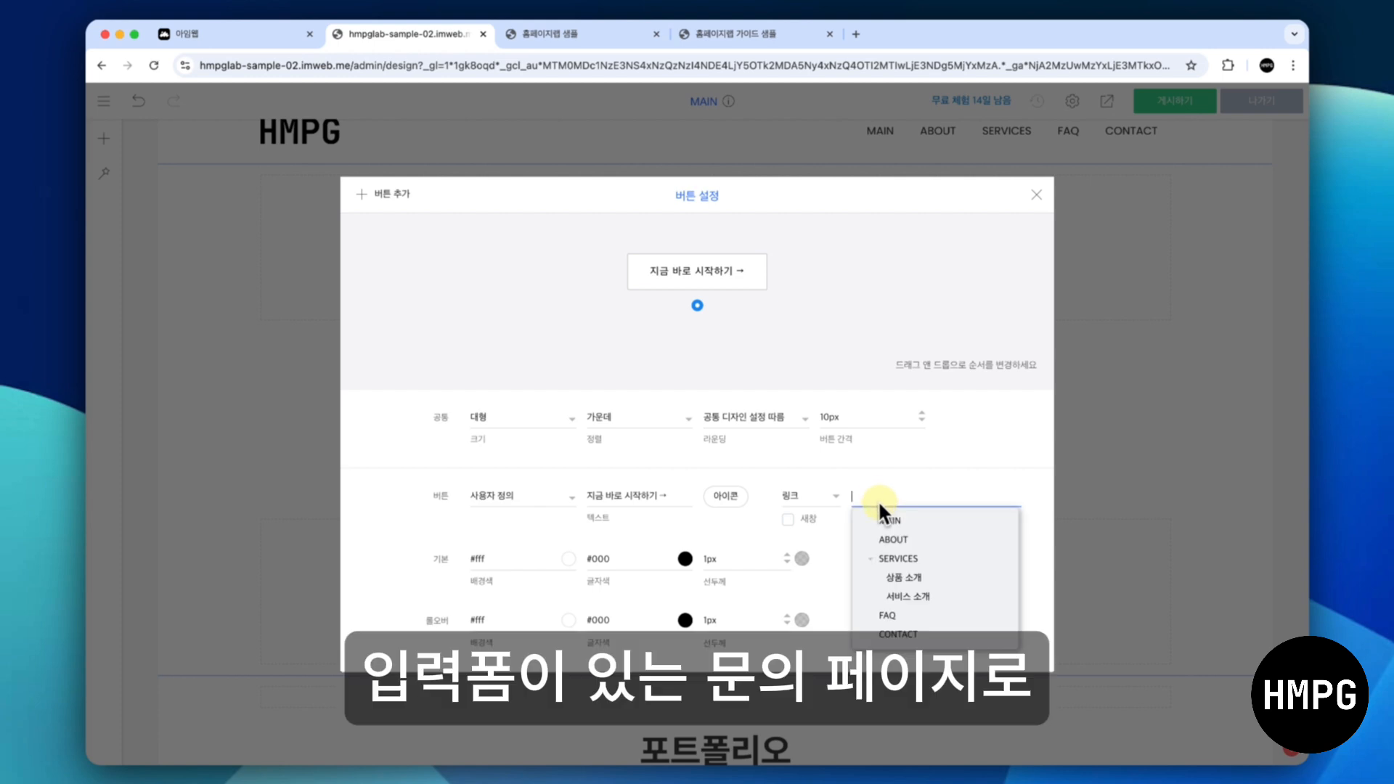
left_click(907, 633)
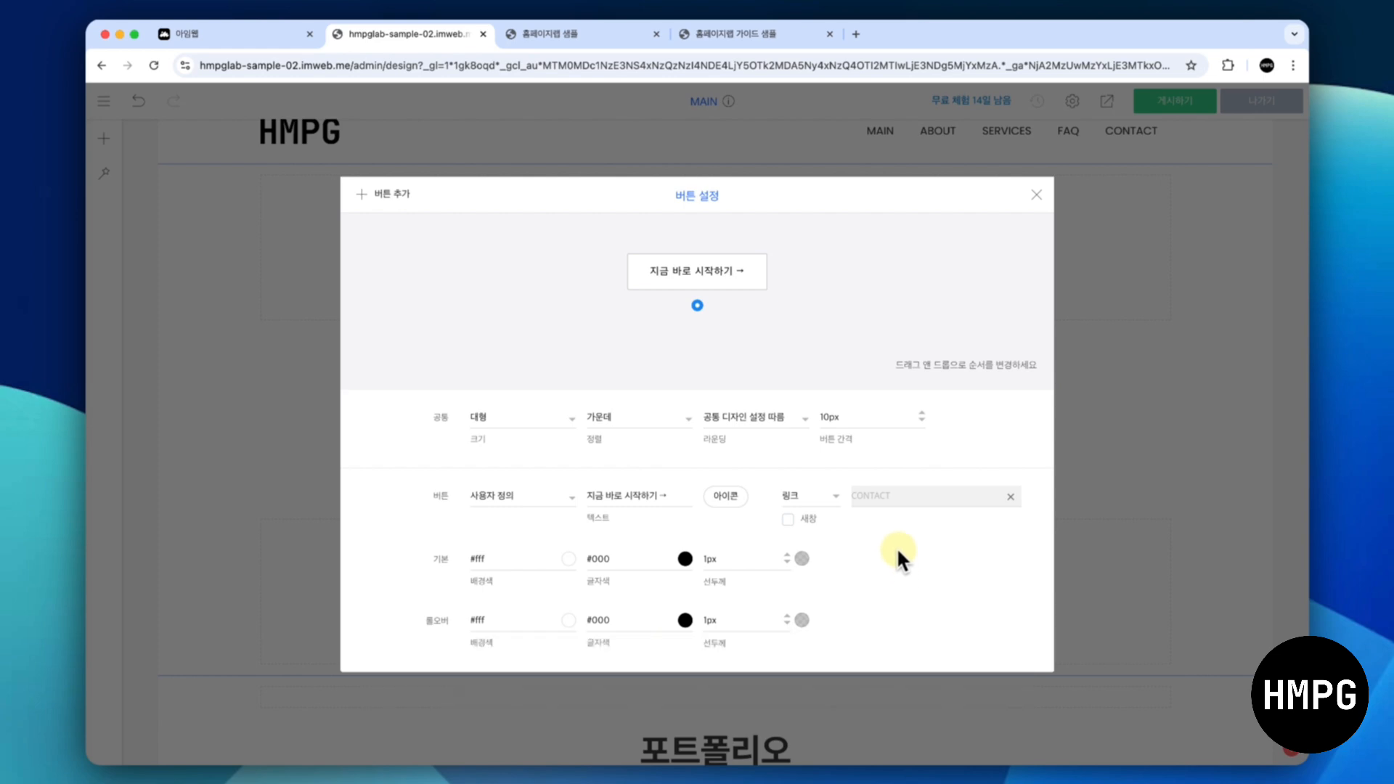
left_click(1036, 195)
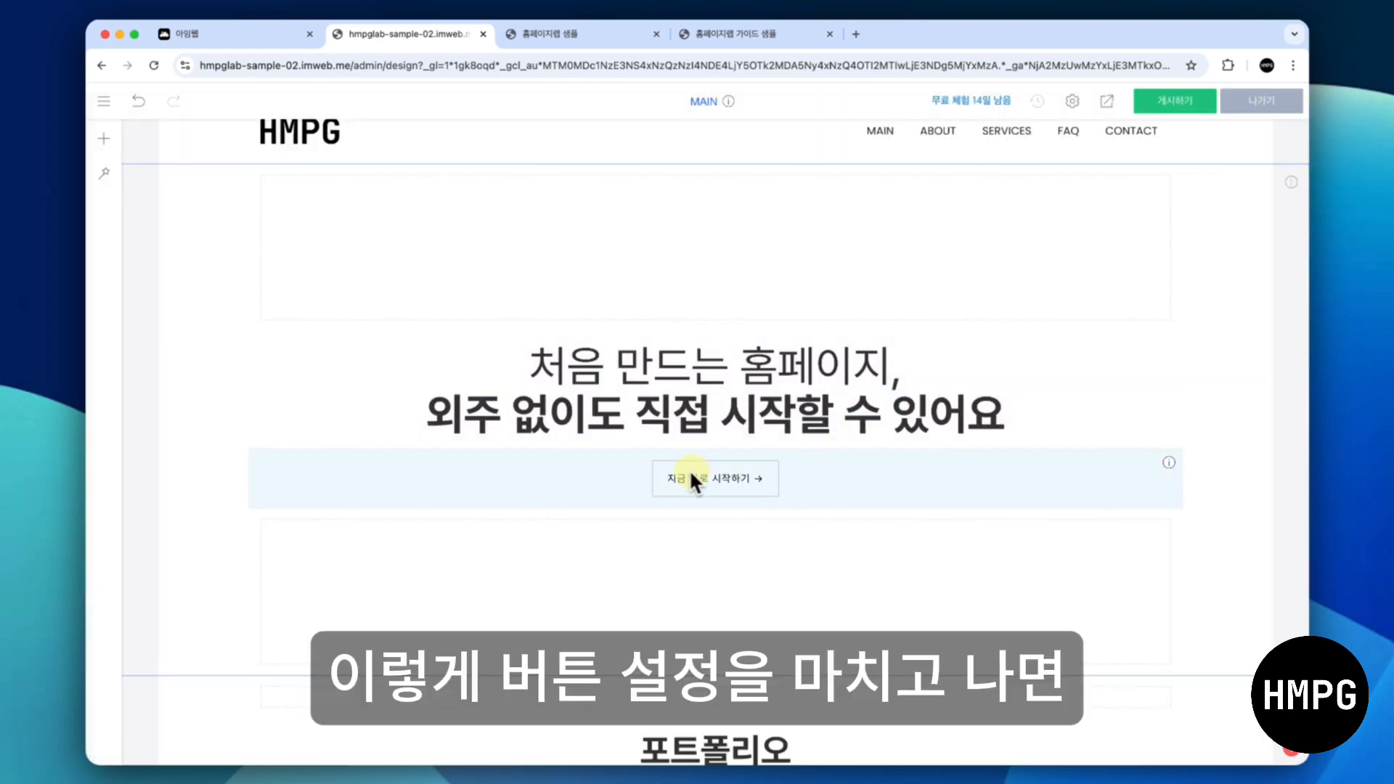
Insert a 여백 widget between the headline and the button, and turn off 기본 그리드 in its settings
scroll(763, 441, "down", 1)
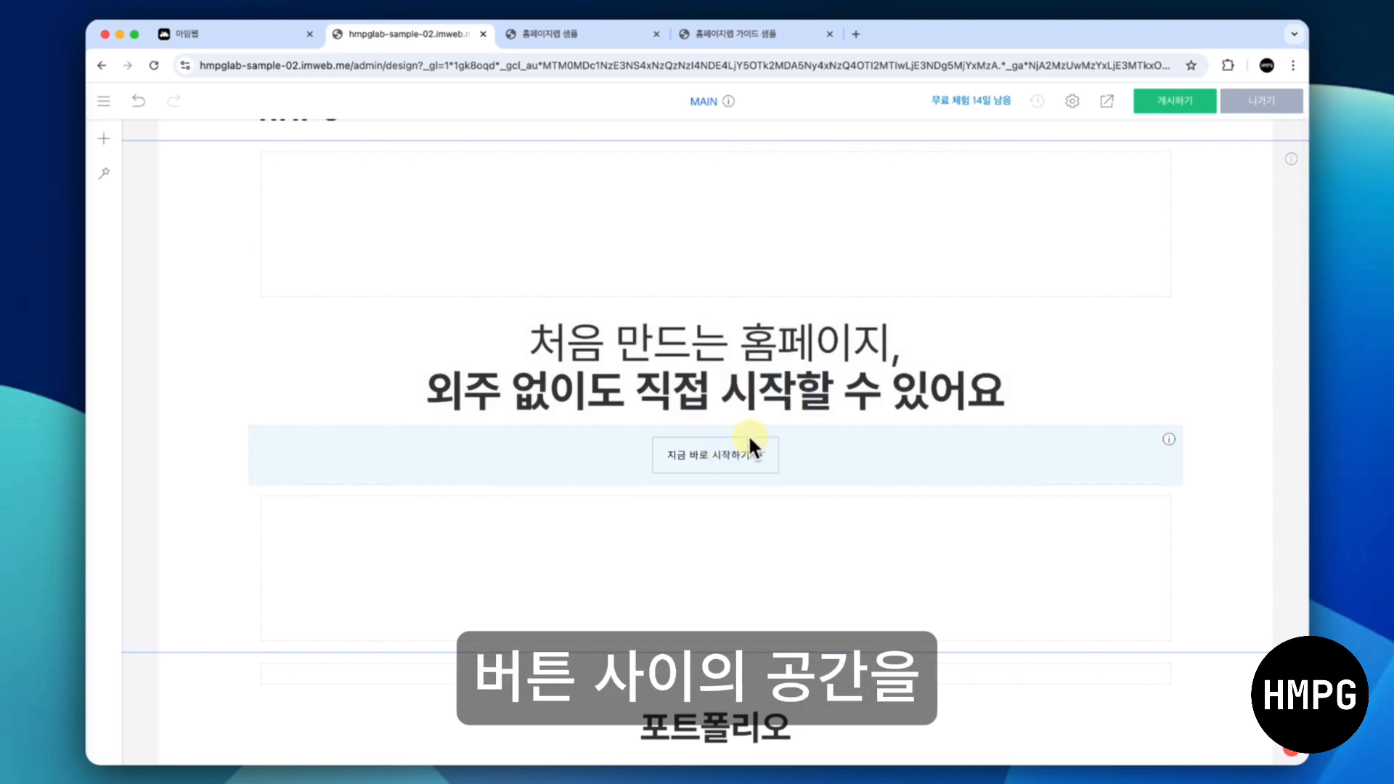
left_click(714, 426)
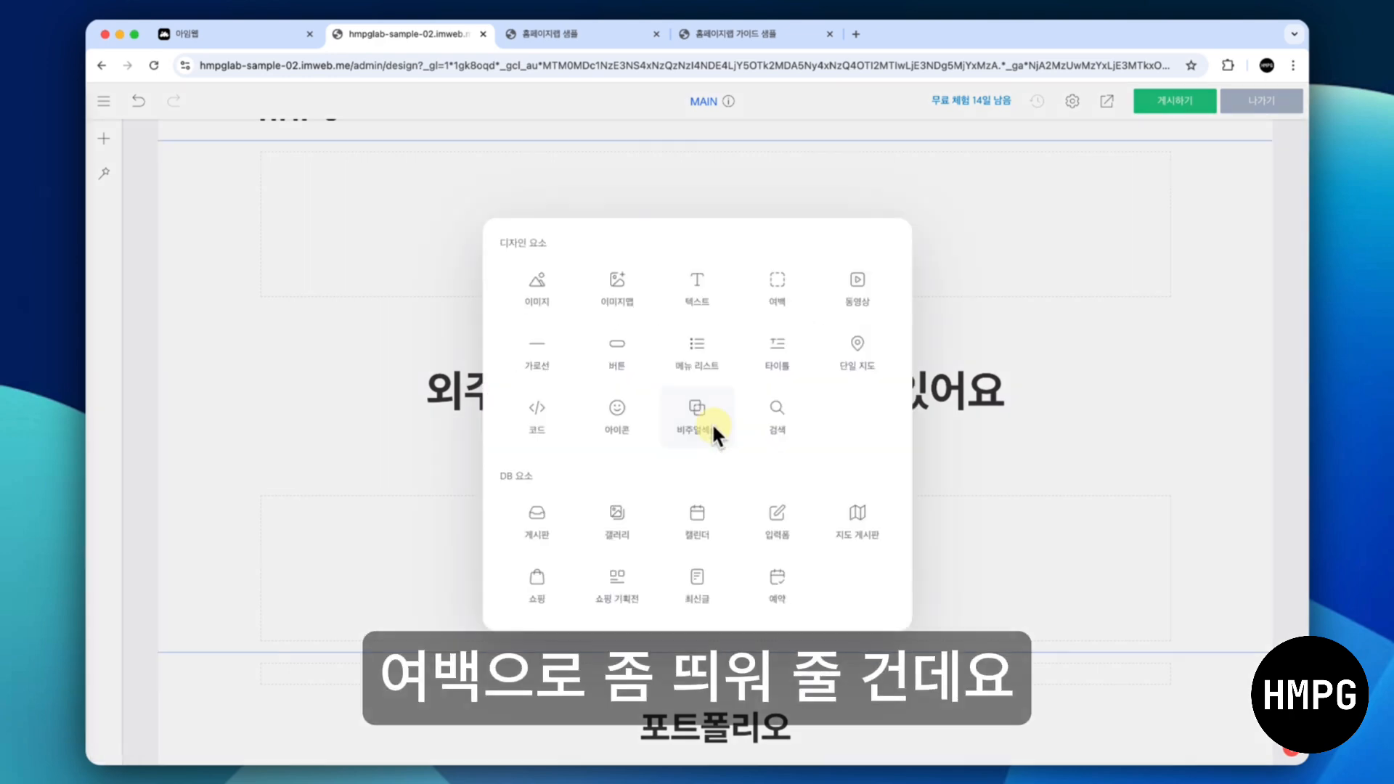
left_click(772, 292)
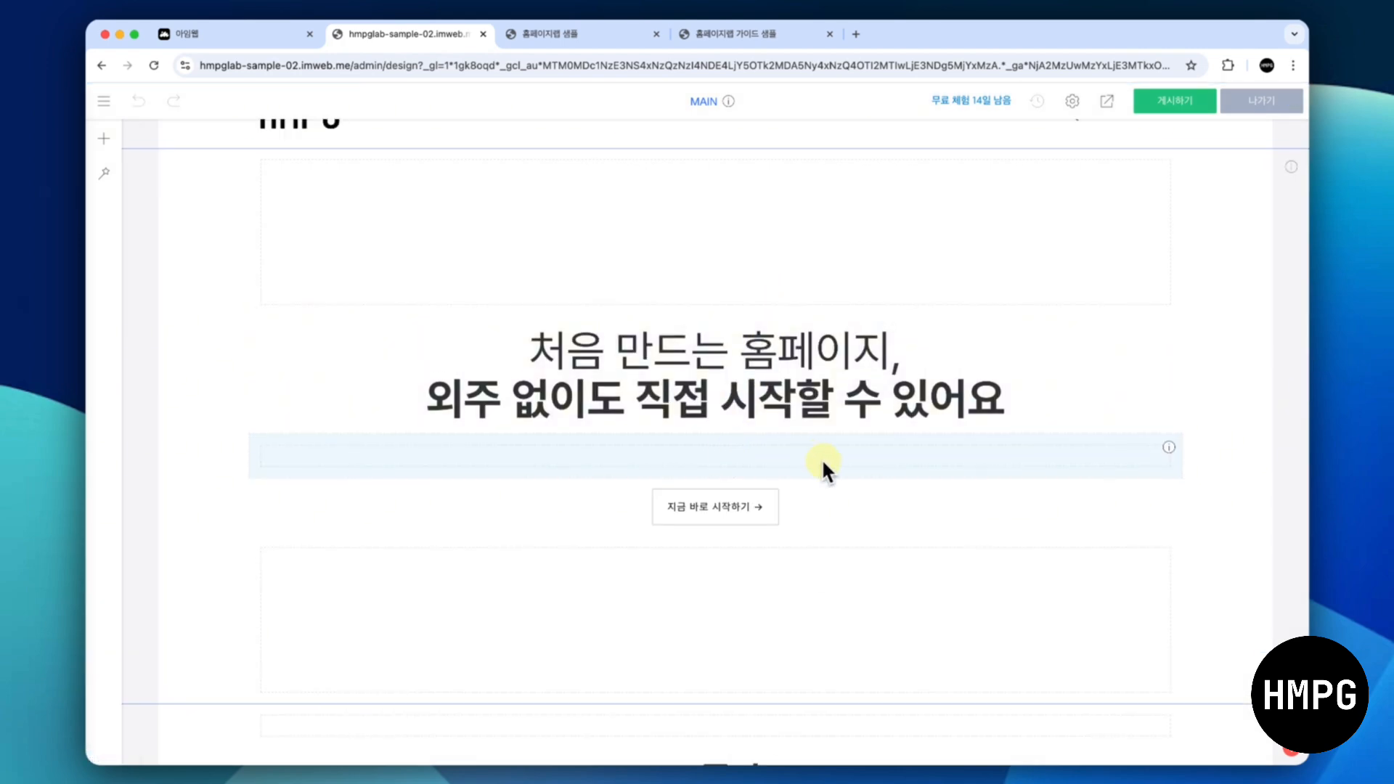
right_click(817, 457)
left_click(836, 466)
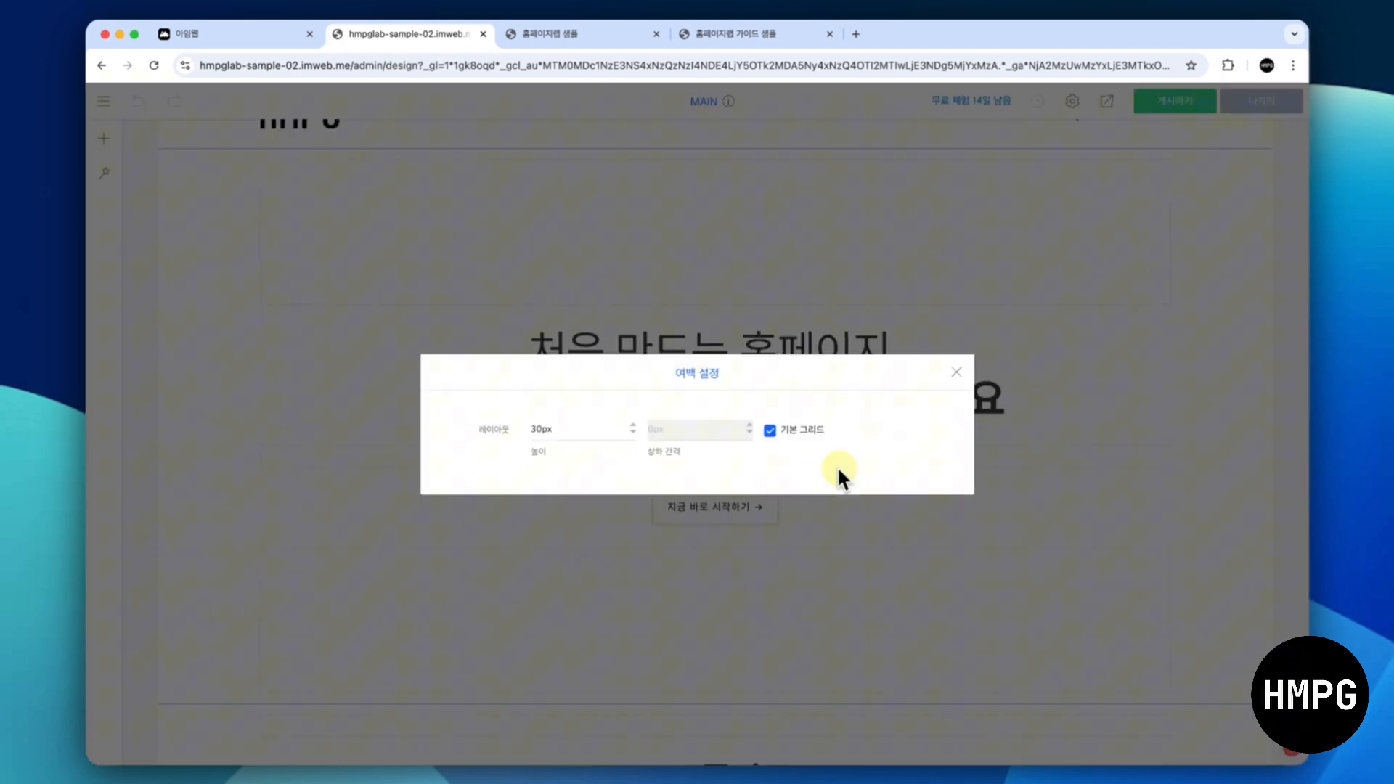
left_click(769, 430)
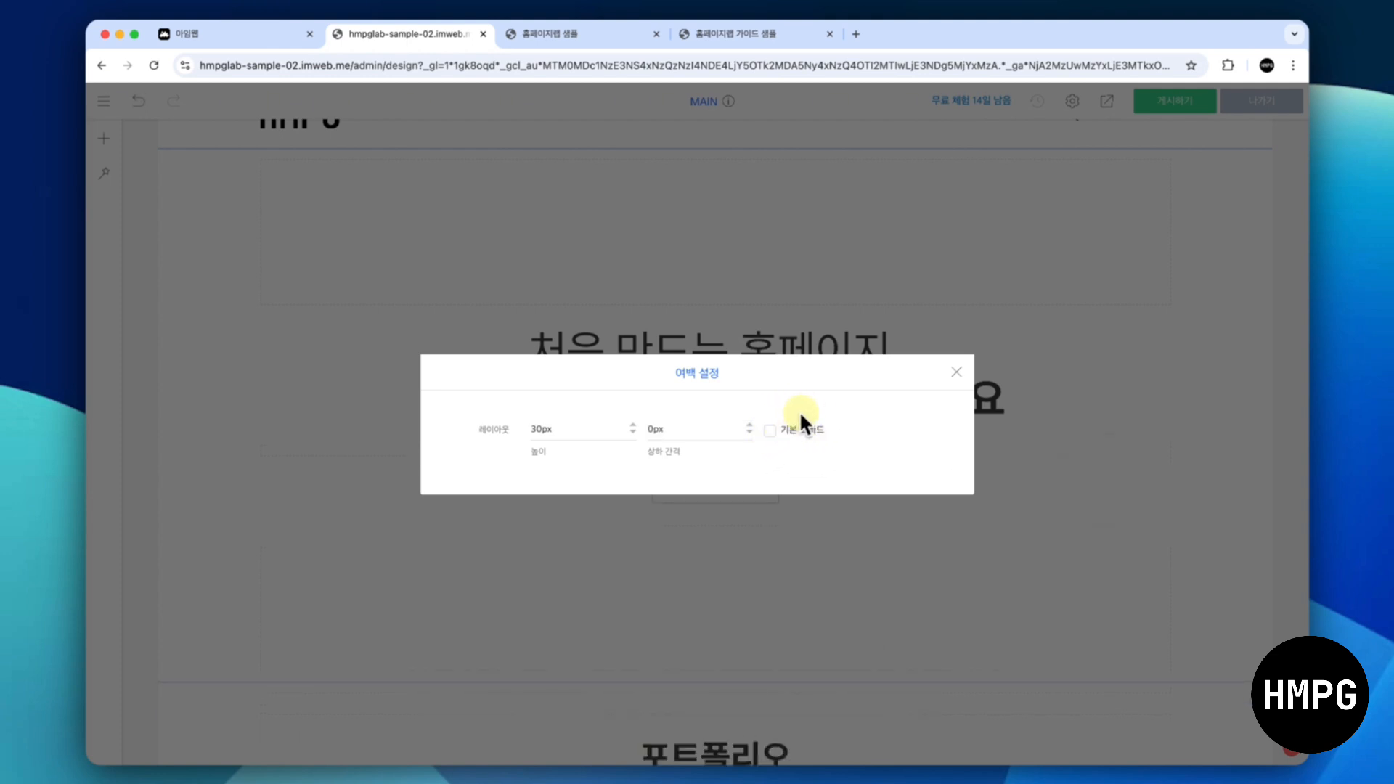
left_click(957, 371)
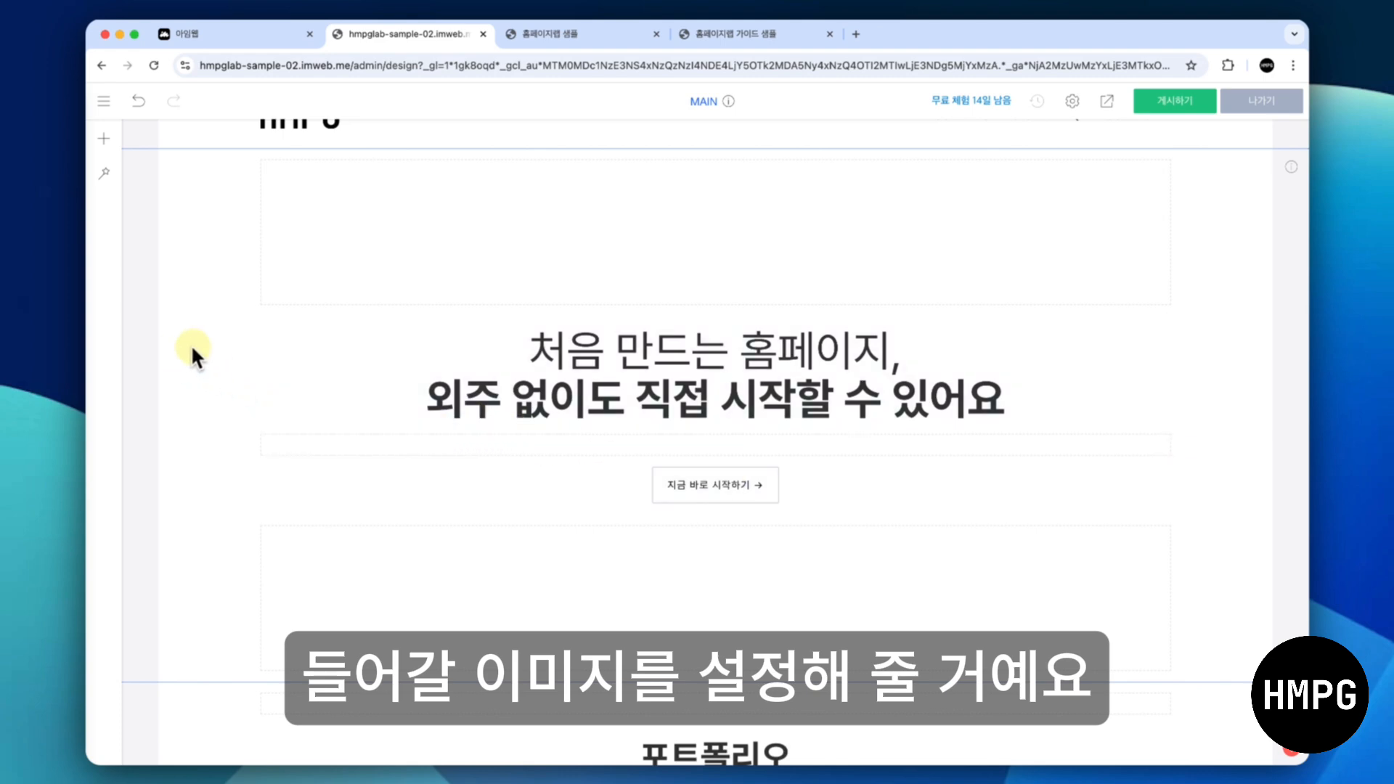
Set the main section's background image to "홈페이지 제작 실전 가이드 - 홈페이지랩.jpg" from the practice material's 01 MAIN > 01 메인 섹션 folder
right_click(194, 347)
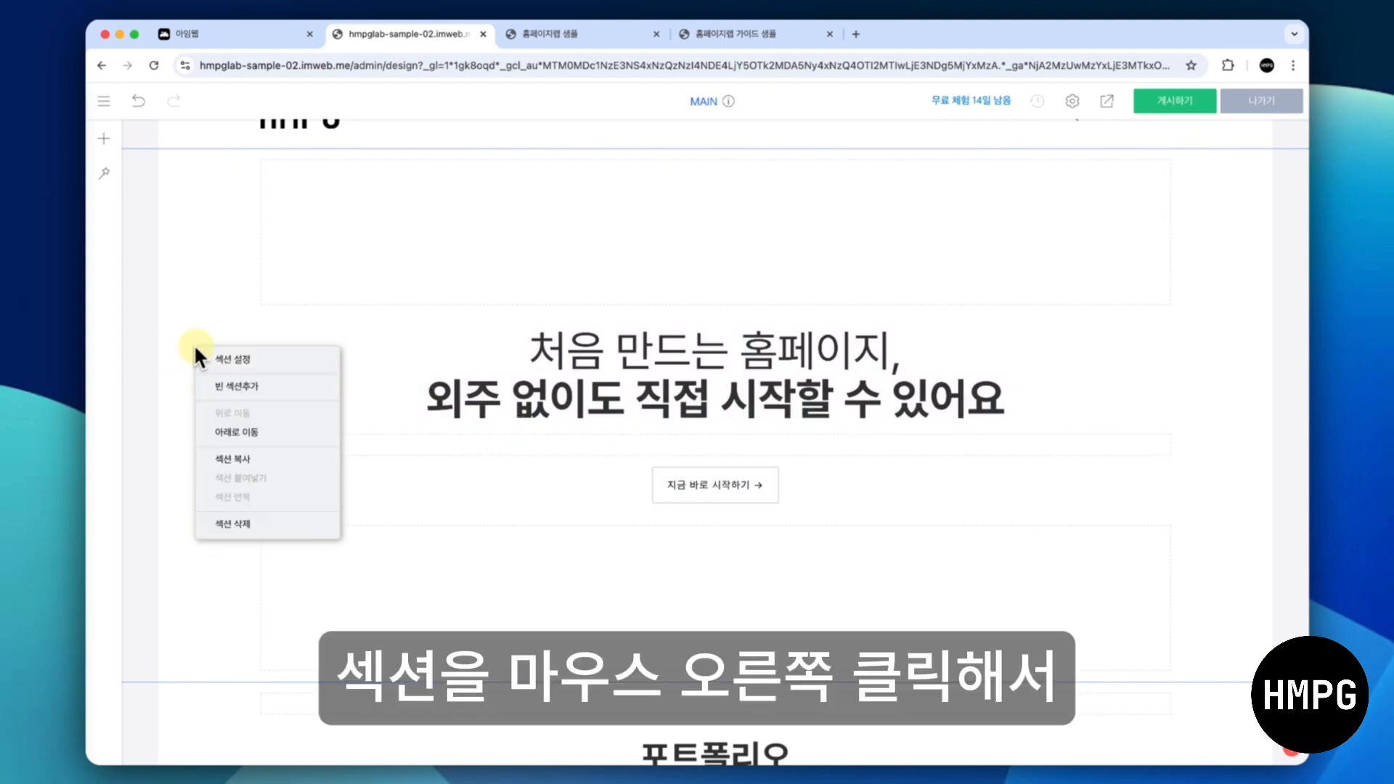
left_click(220, 358)
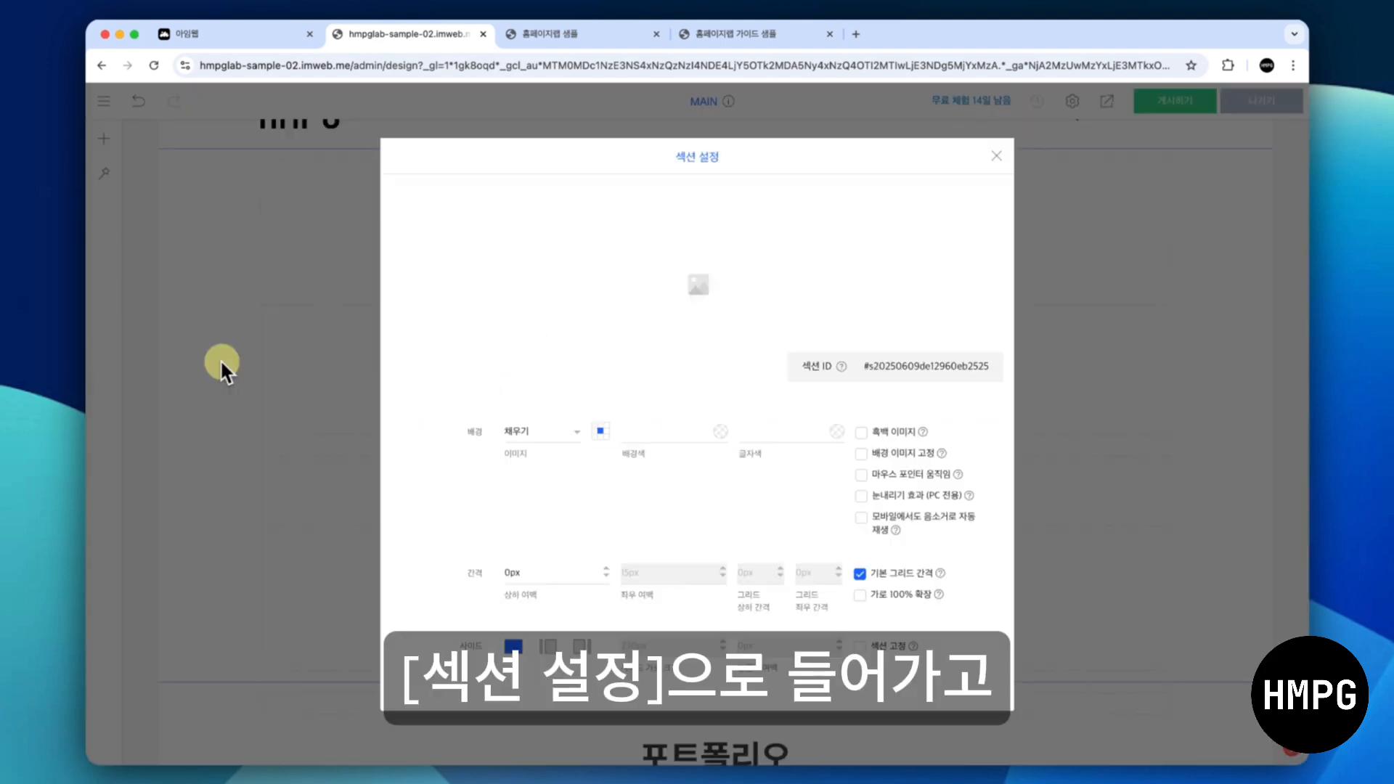
mouse_move(664, 280)
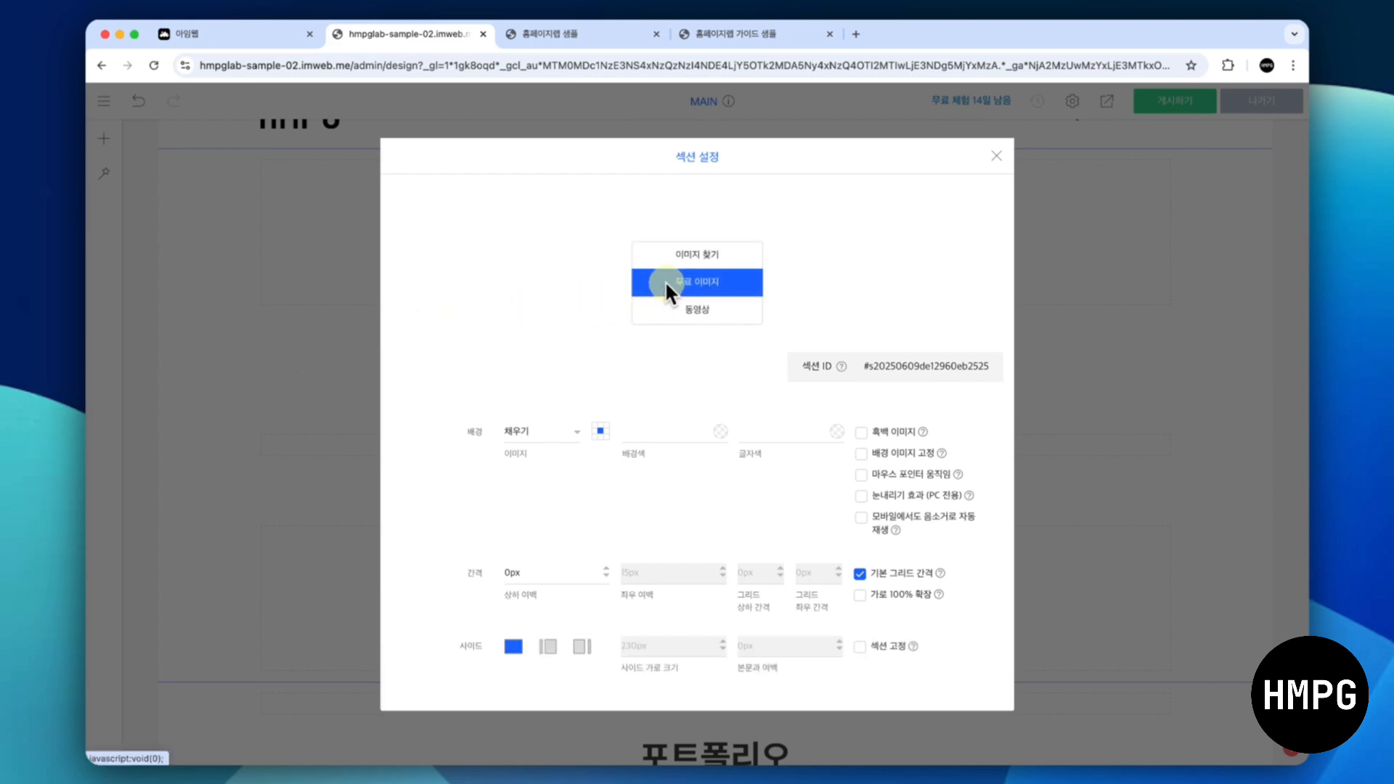
left_click(694, 253)
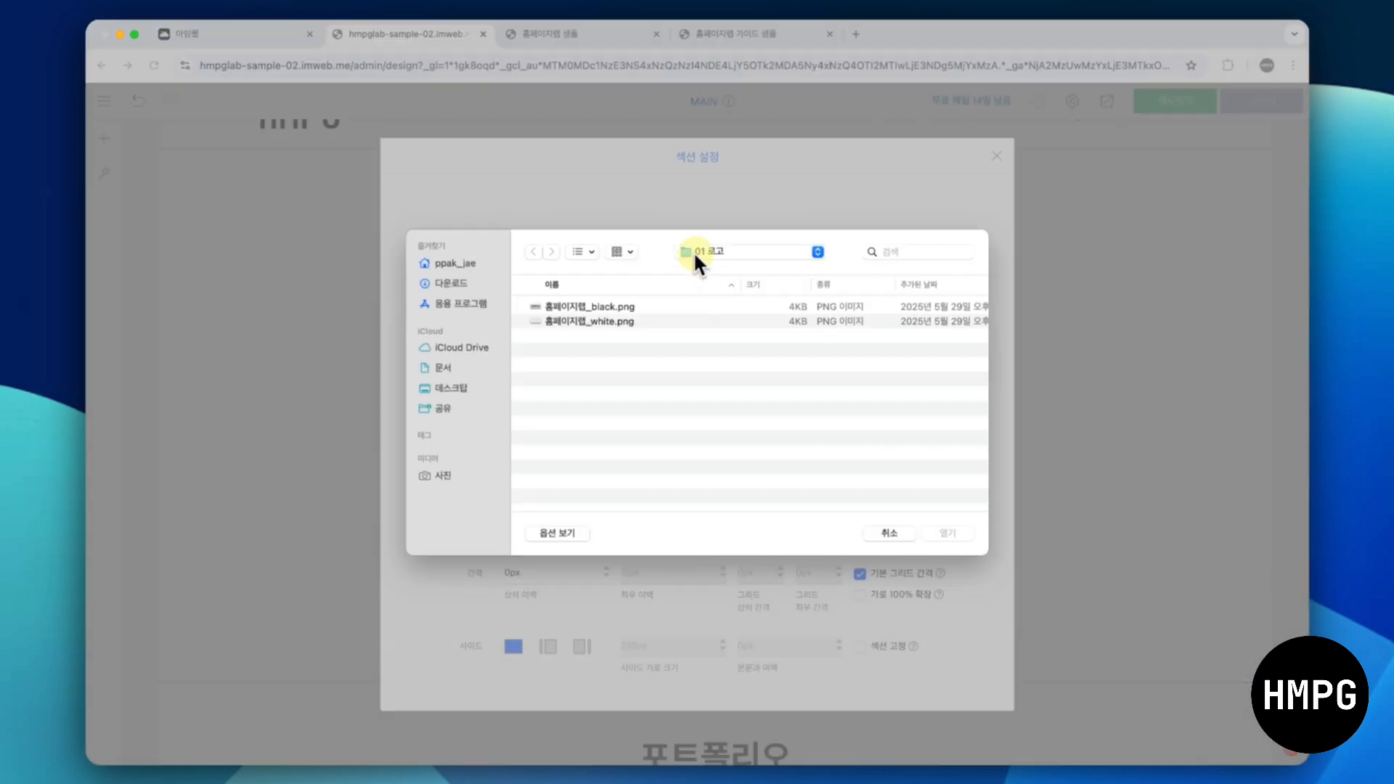
left_click(696, 251)
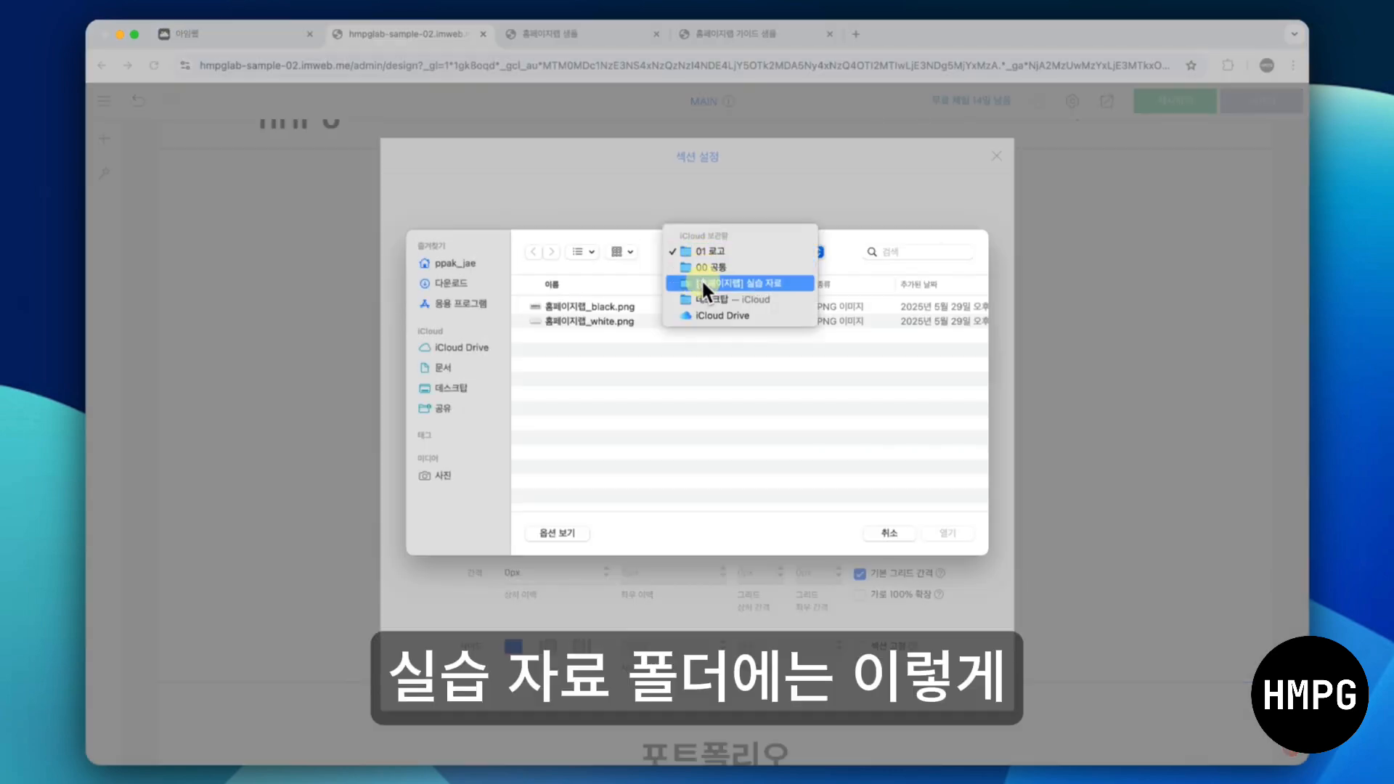
left_click(702, 282)
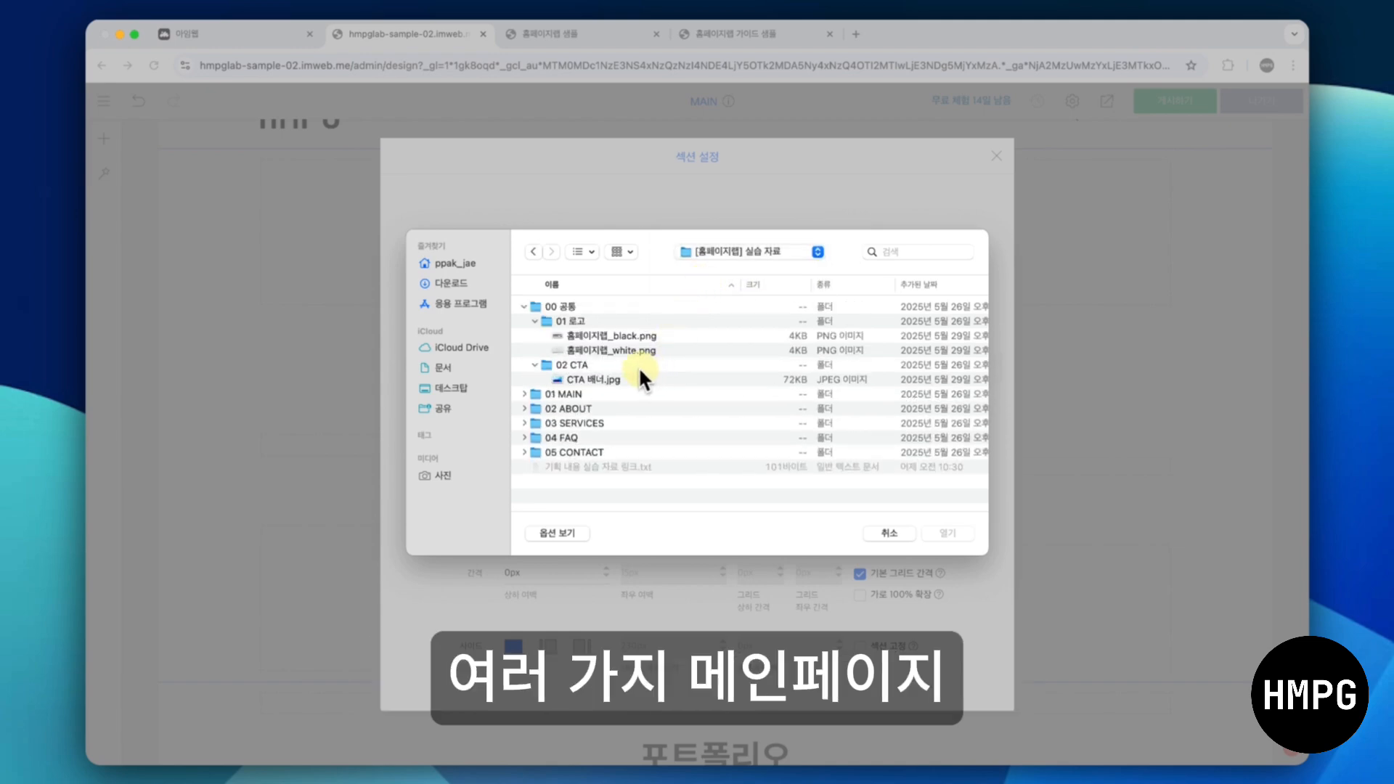
left_click(523, 305)
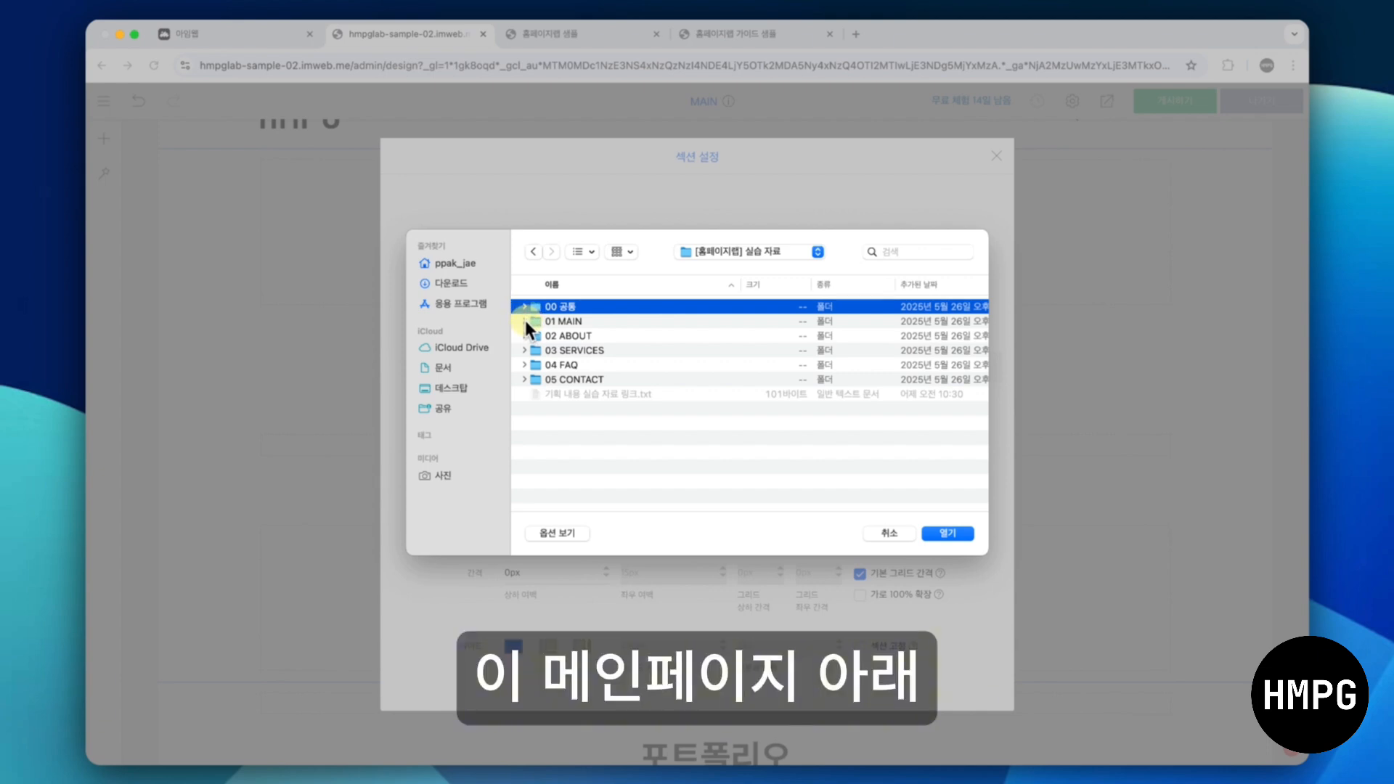
left_click(524, 321)
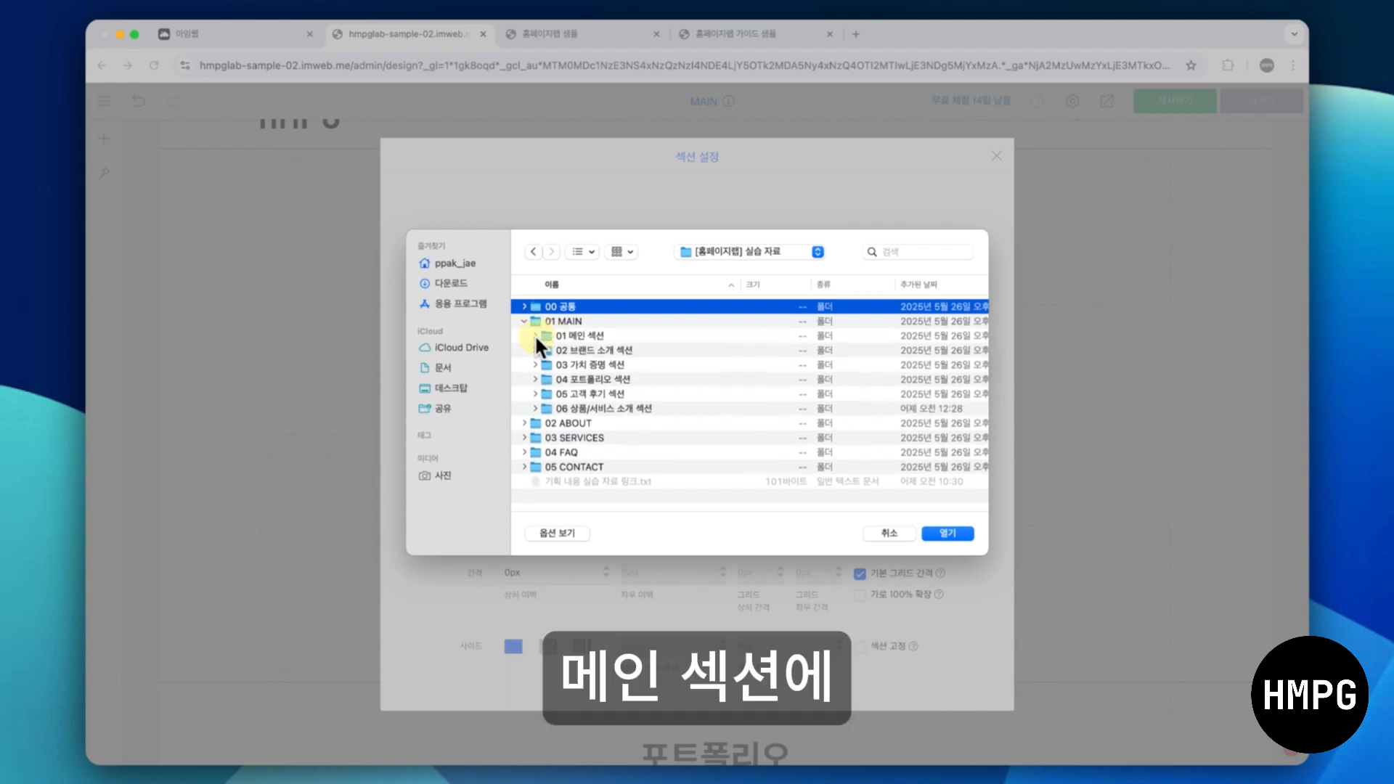
left_click(534, 335)
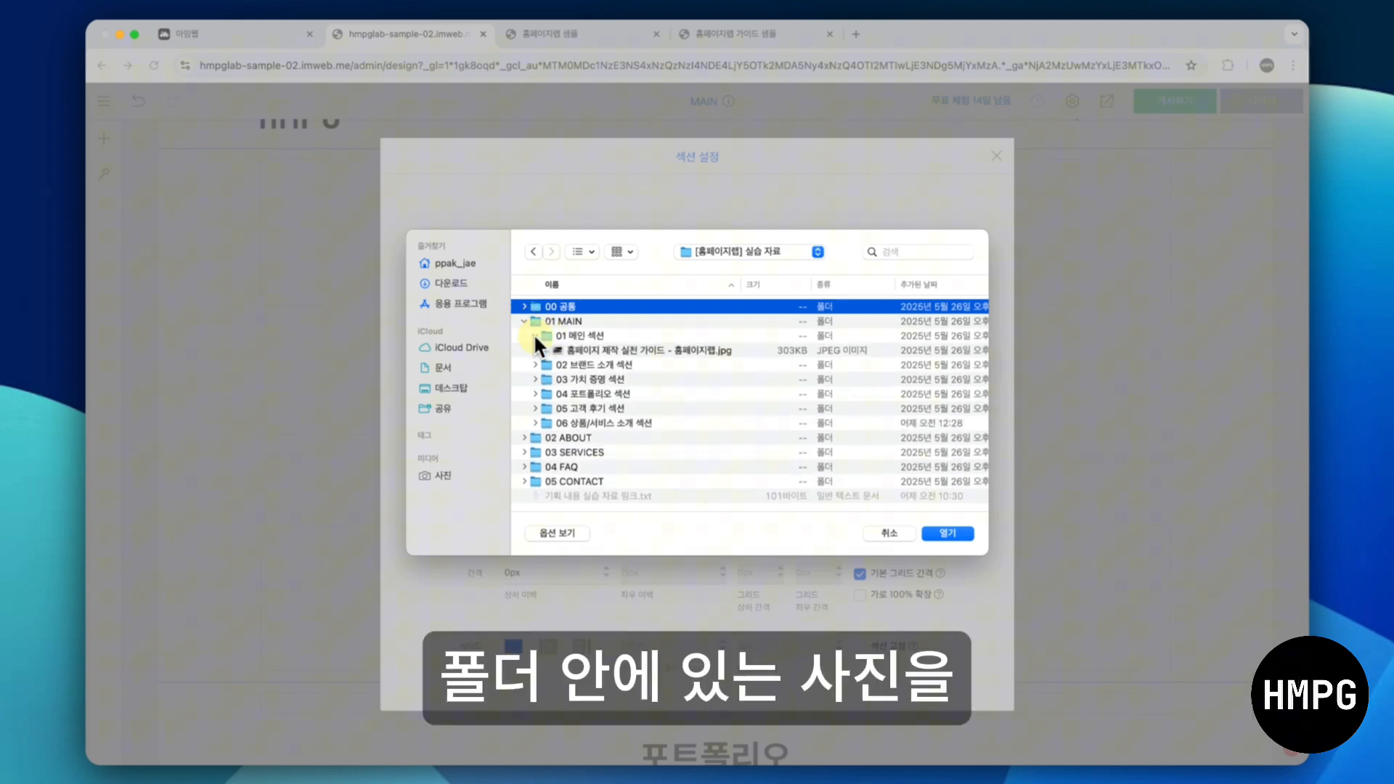
double_click(572, 349)
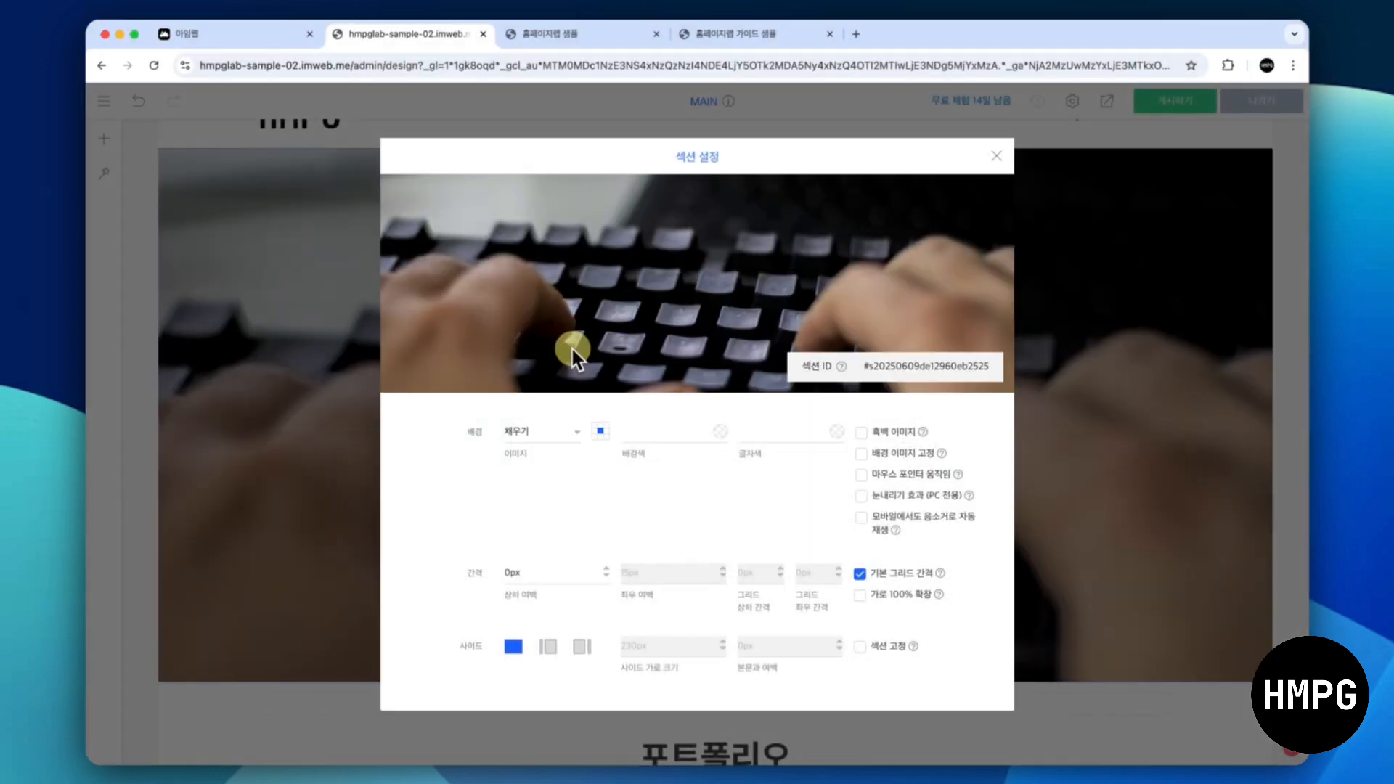
left_click(996, 158)
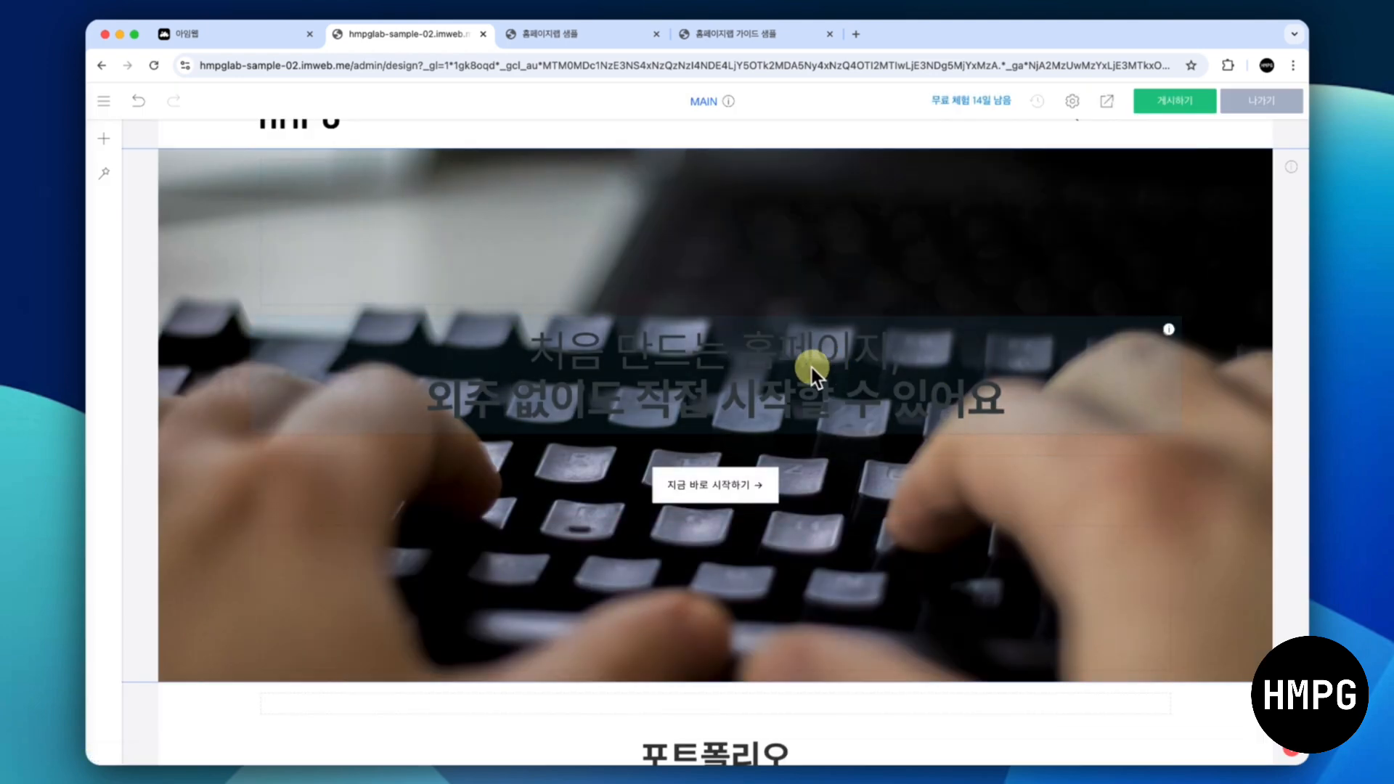
Change the text color of the whole headline to white (#ffffff) and finish editing the text
left_click(805, 368)
key("super+a")
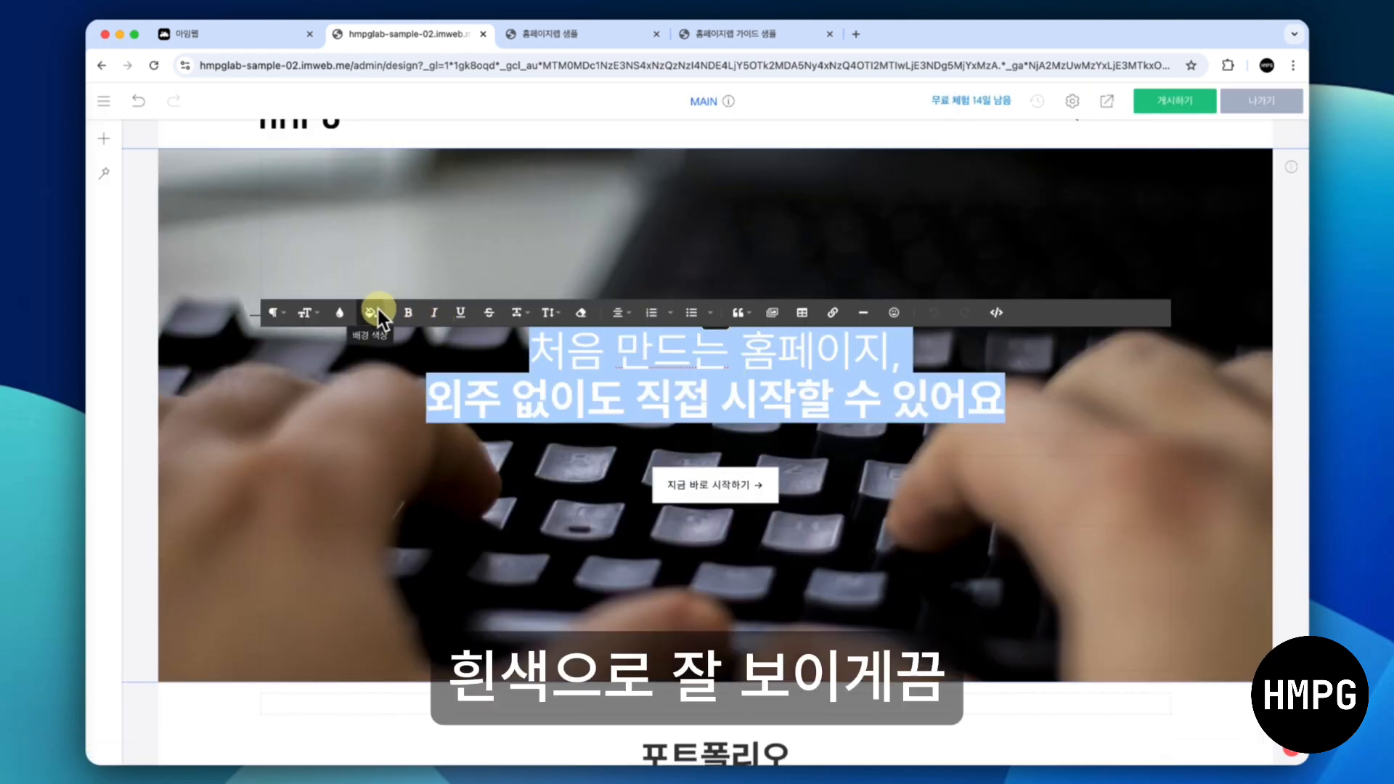
left_click(341, 313)
left_click(410, 545)
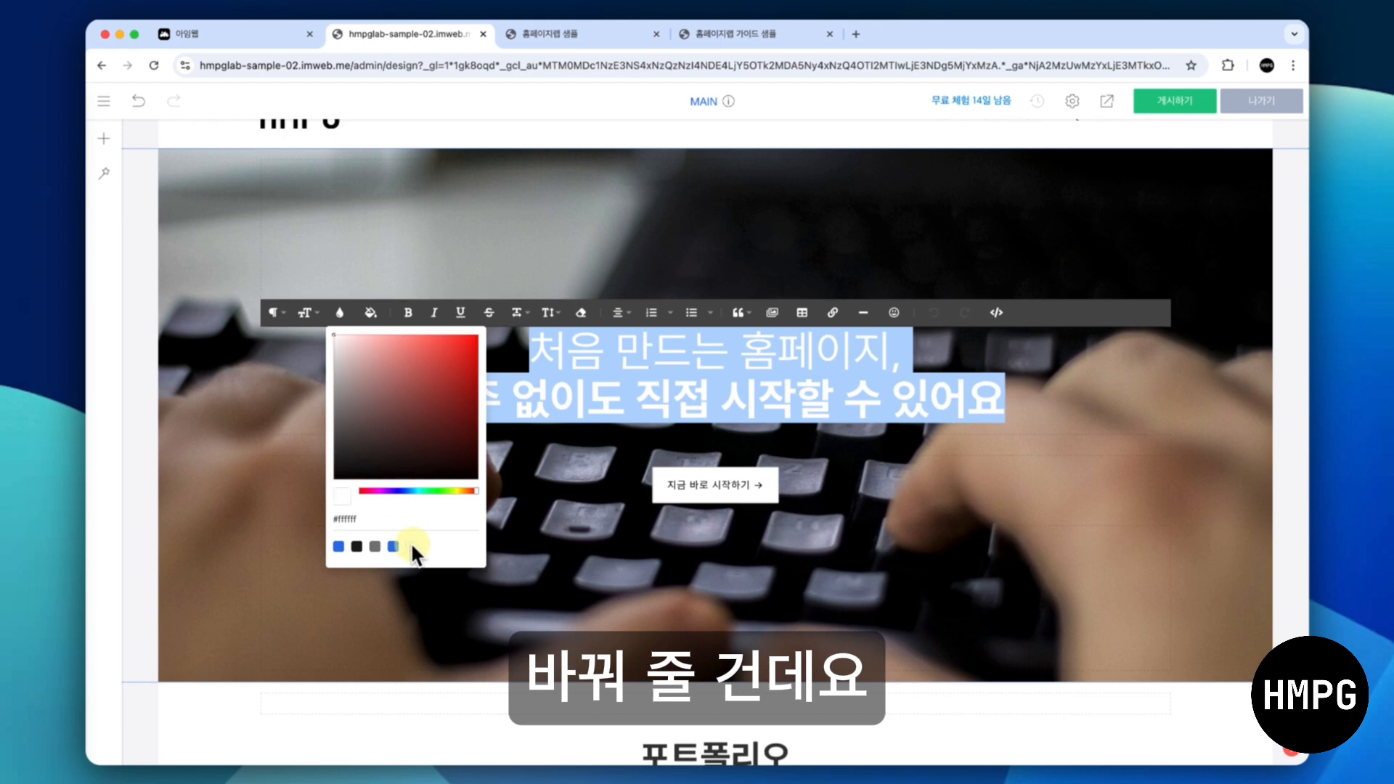
left_click(198, 373)
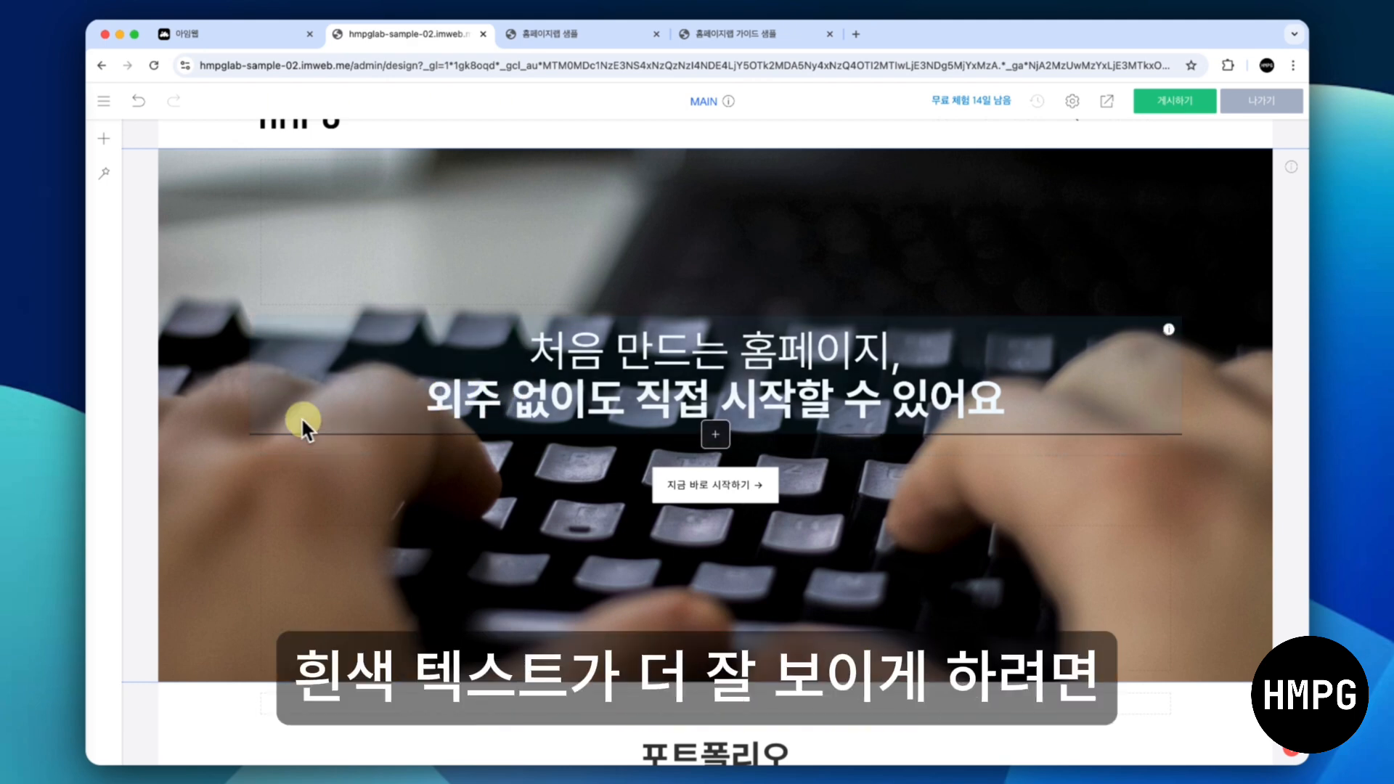
Overlay the main section's background image with translucent black by setting the section's 배경색 to rgba(0, 0, 0, 0.1)
right_click(214, 367)
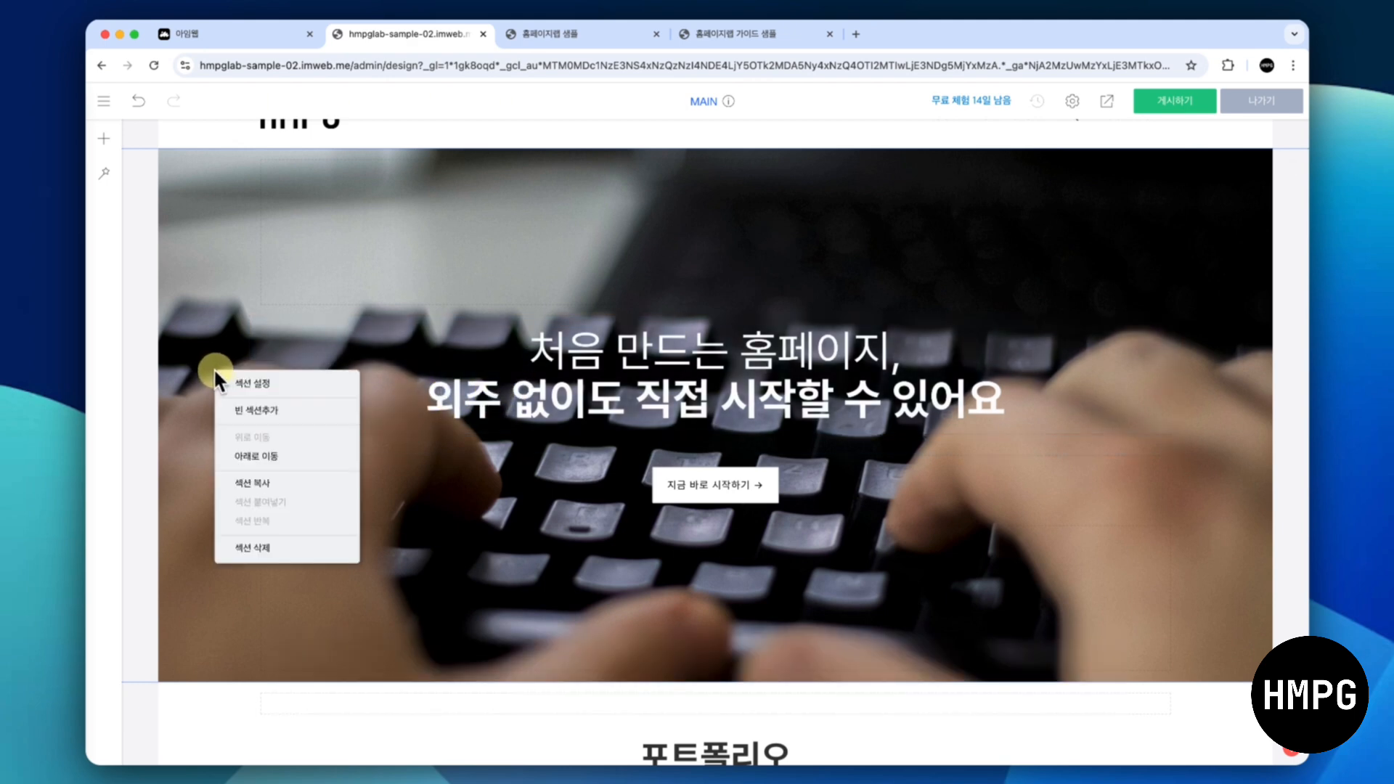
left_click(254, 380)
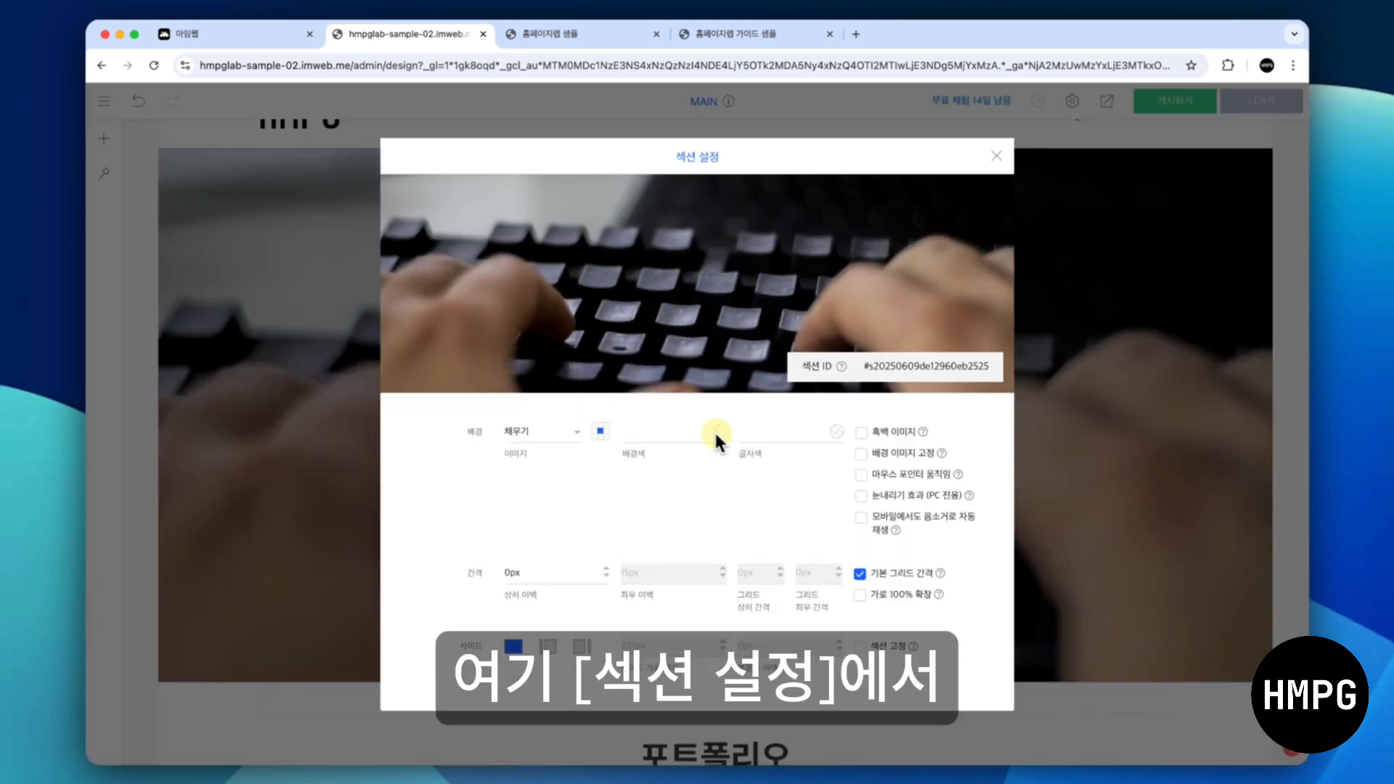
left_click(717, 434)
left_click_drag(630, 456, 625, 599)
left_click(648, 643)
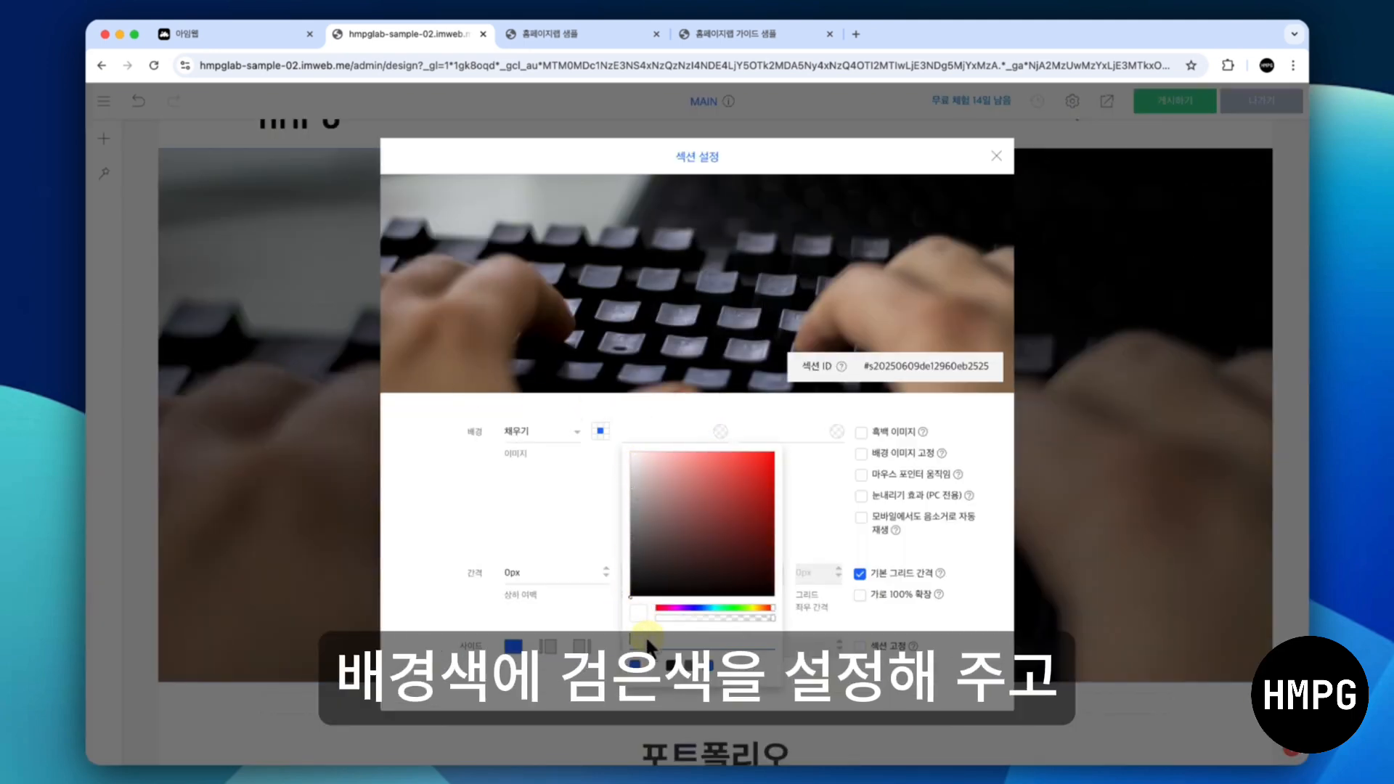
type("#000")
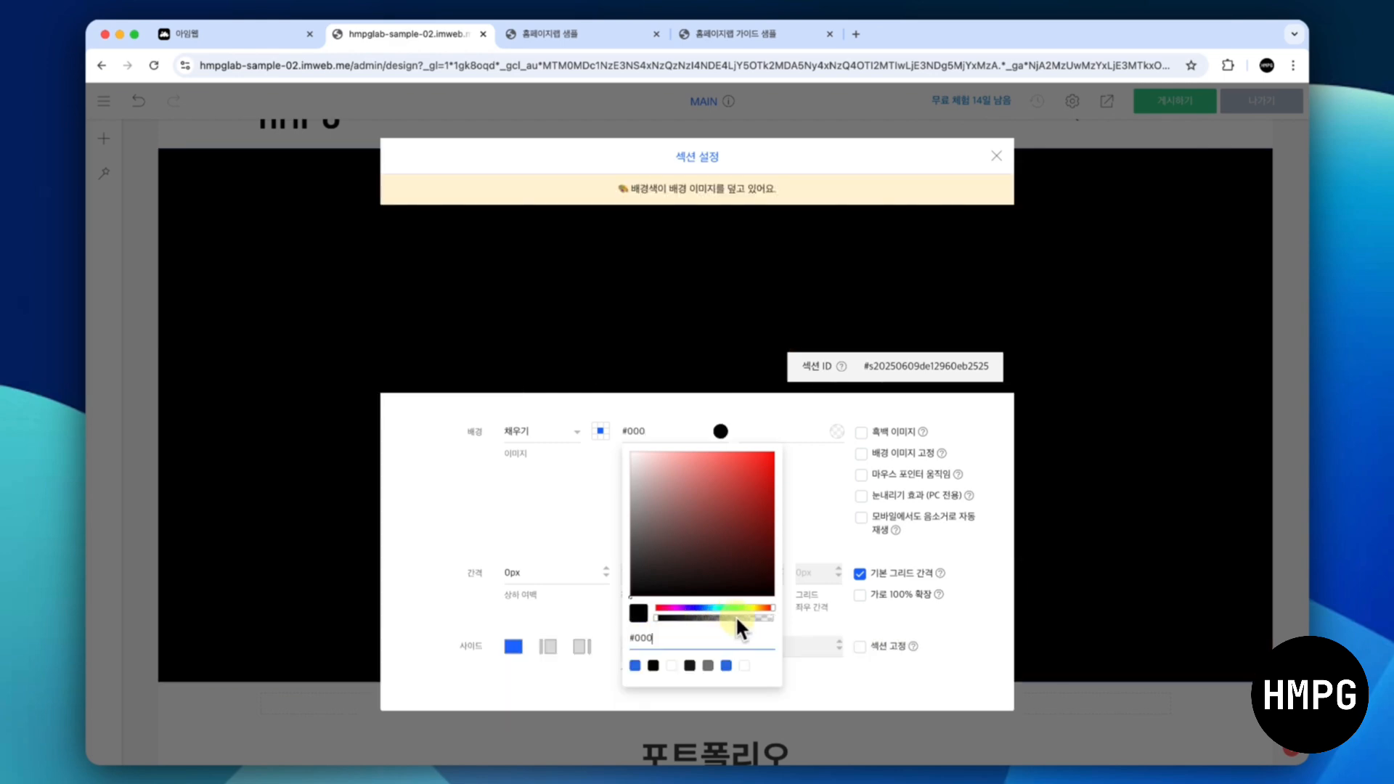
mouse_move(738, 615)
left_mouse_down()
mouse_move(771, 616)
mouse_move(760, 619)
left_mouse_up()
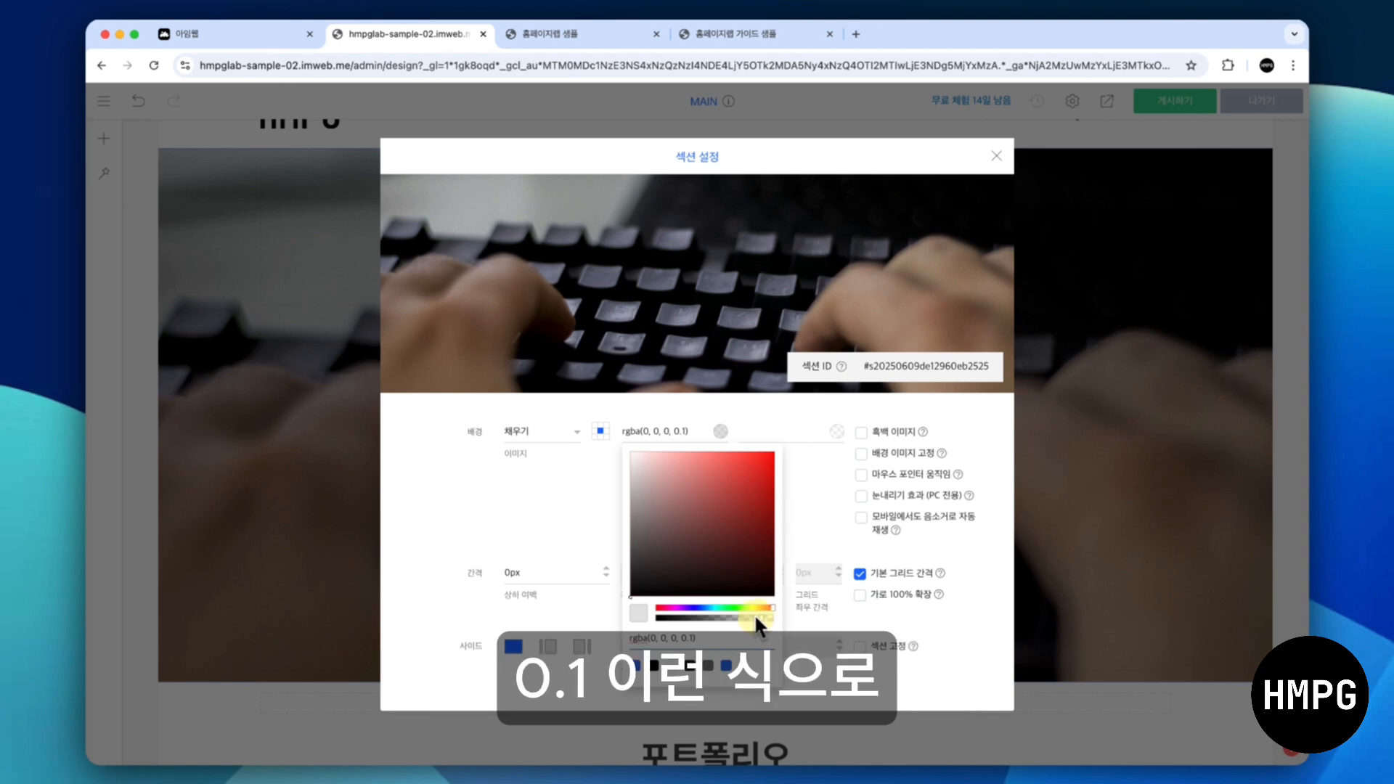
left_click(998, 157)
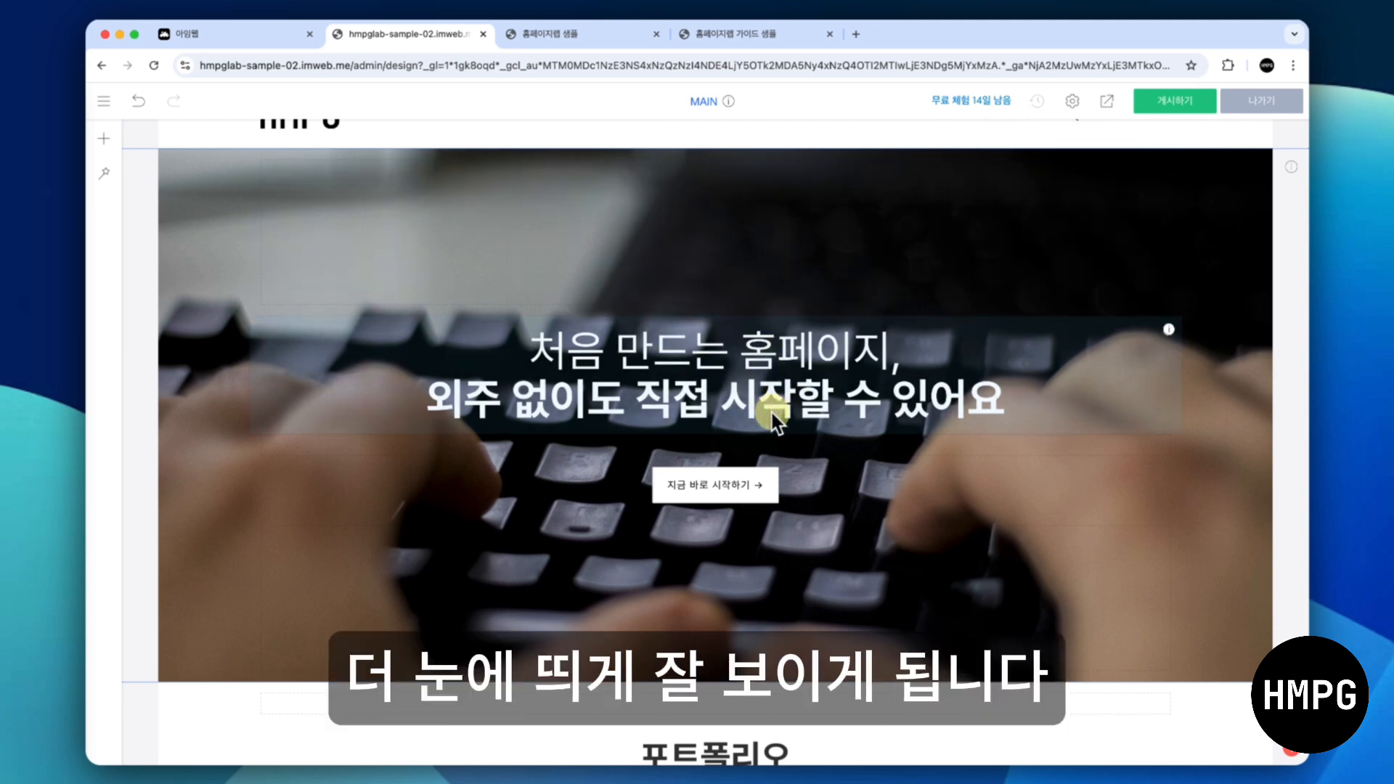
Examine how the finished sample site's header overlaps the main image and changes while the page scrolls
scroll(771, 411, "down", 1)
scroll(770, 409, "up", 2)
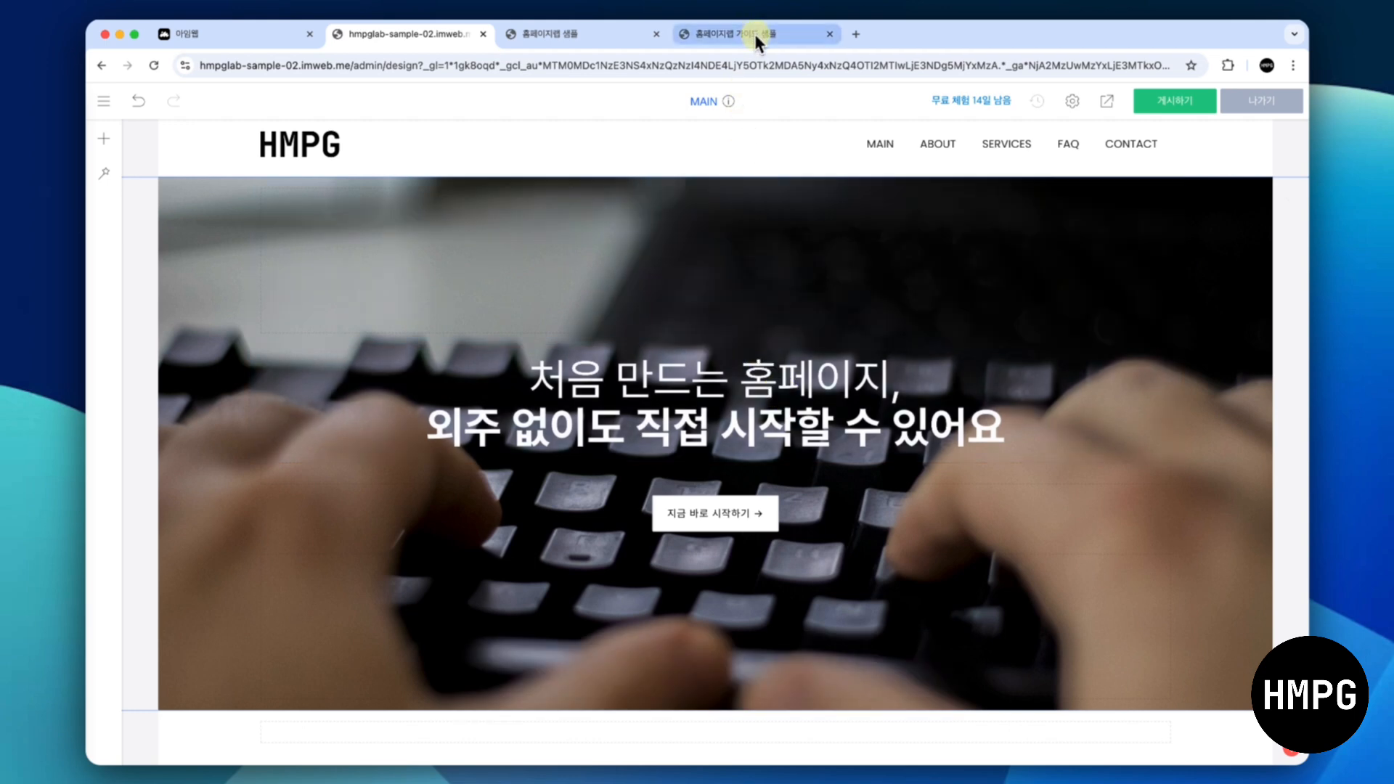
left_click(755, 34)
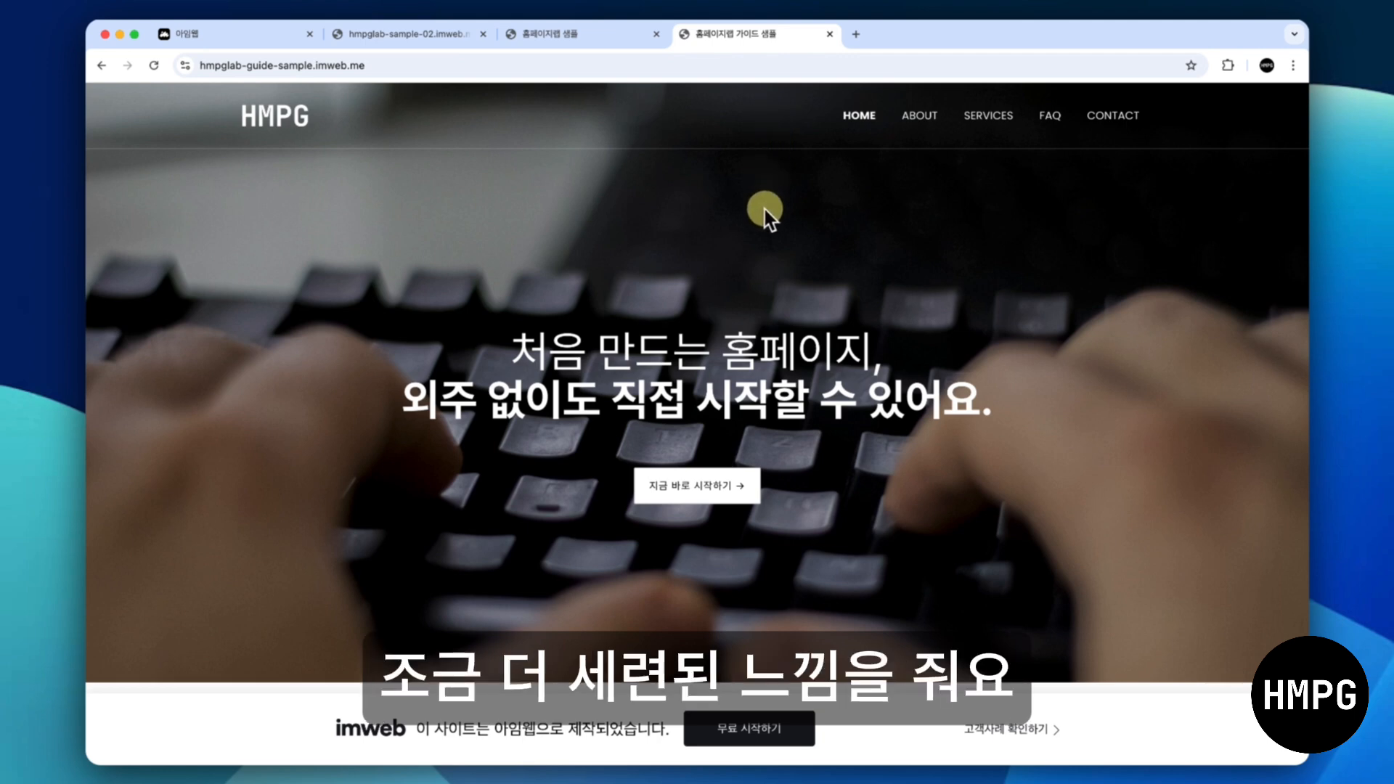
scroll(759, 235, "down", 3)
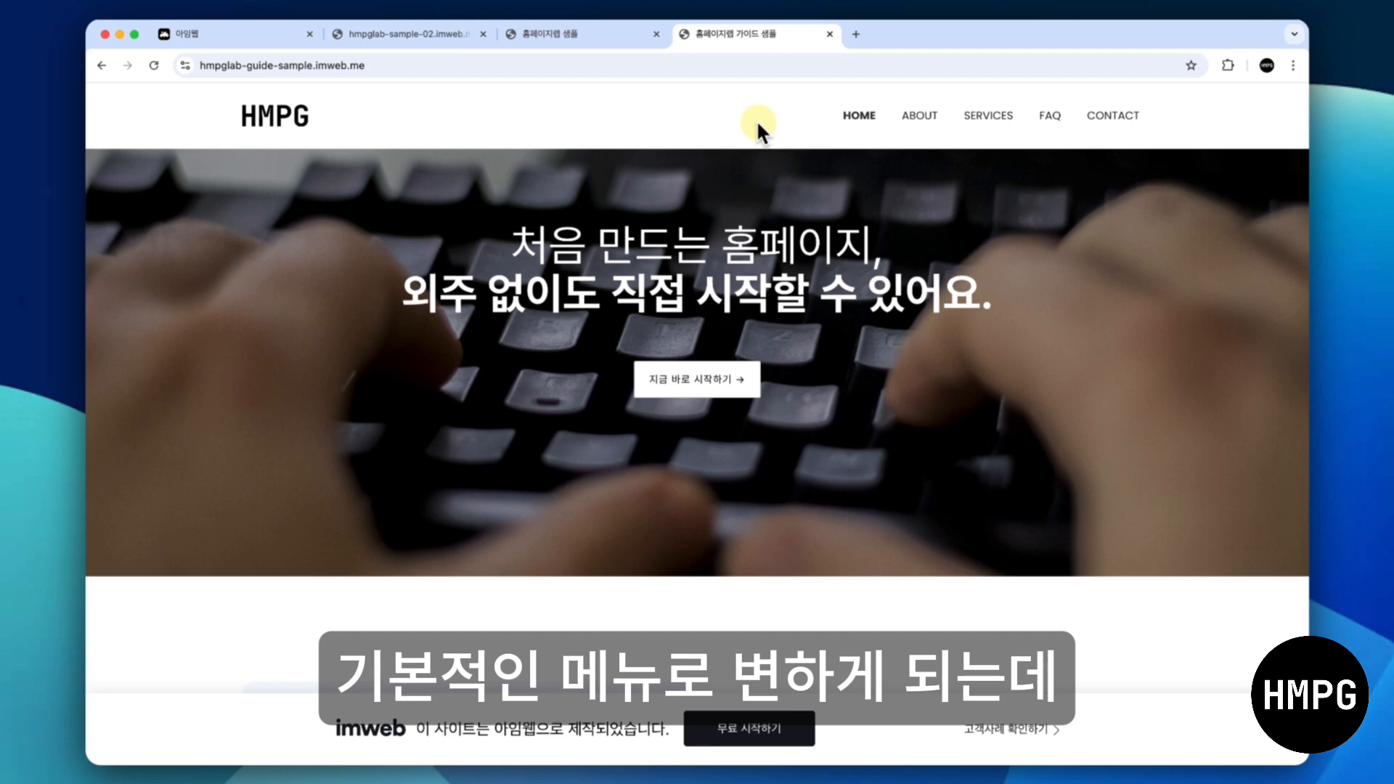
scroll(734, 219, "up", 3)
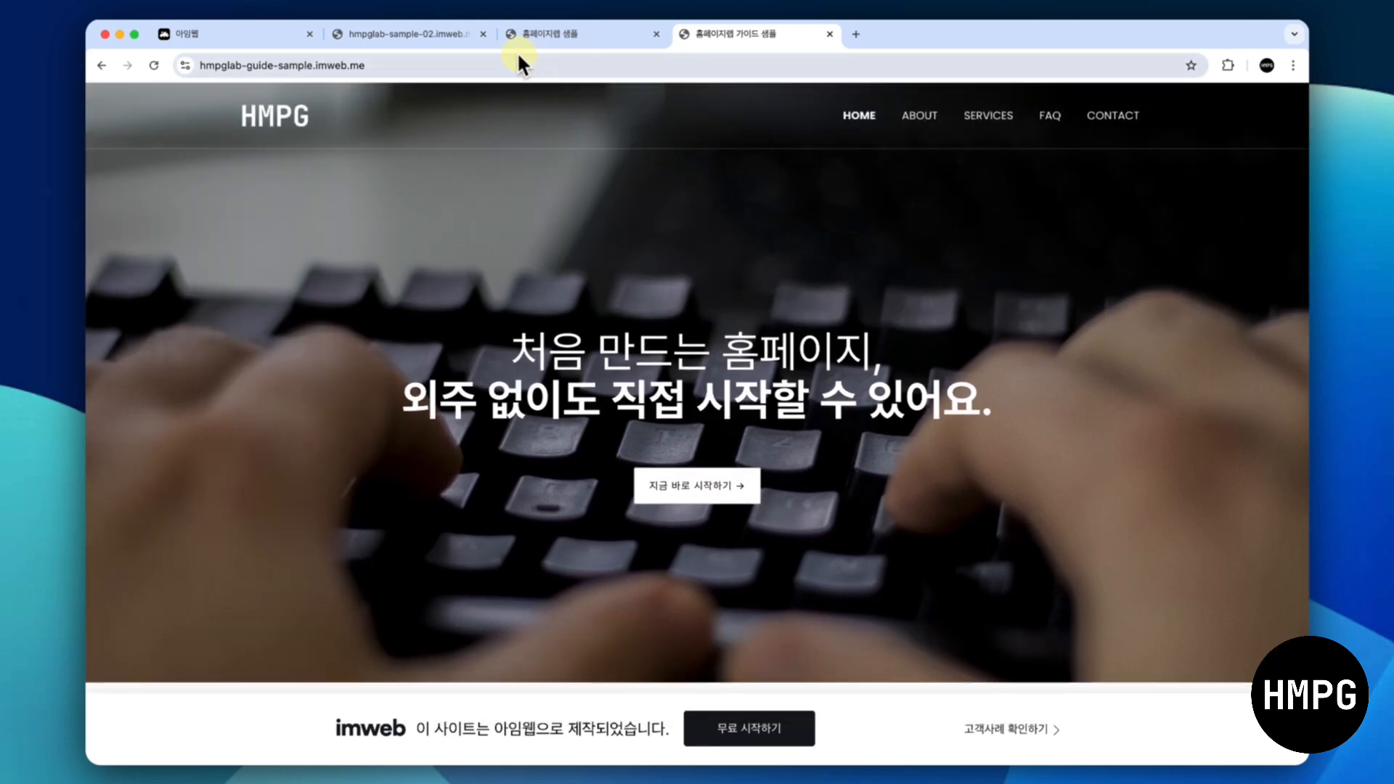
Return to the MAIN page's design editor and apply 겹치기 to the header so it overlays the main section
left_click(473, 34)
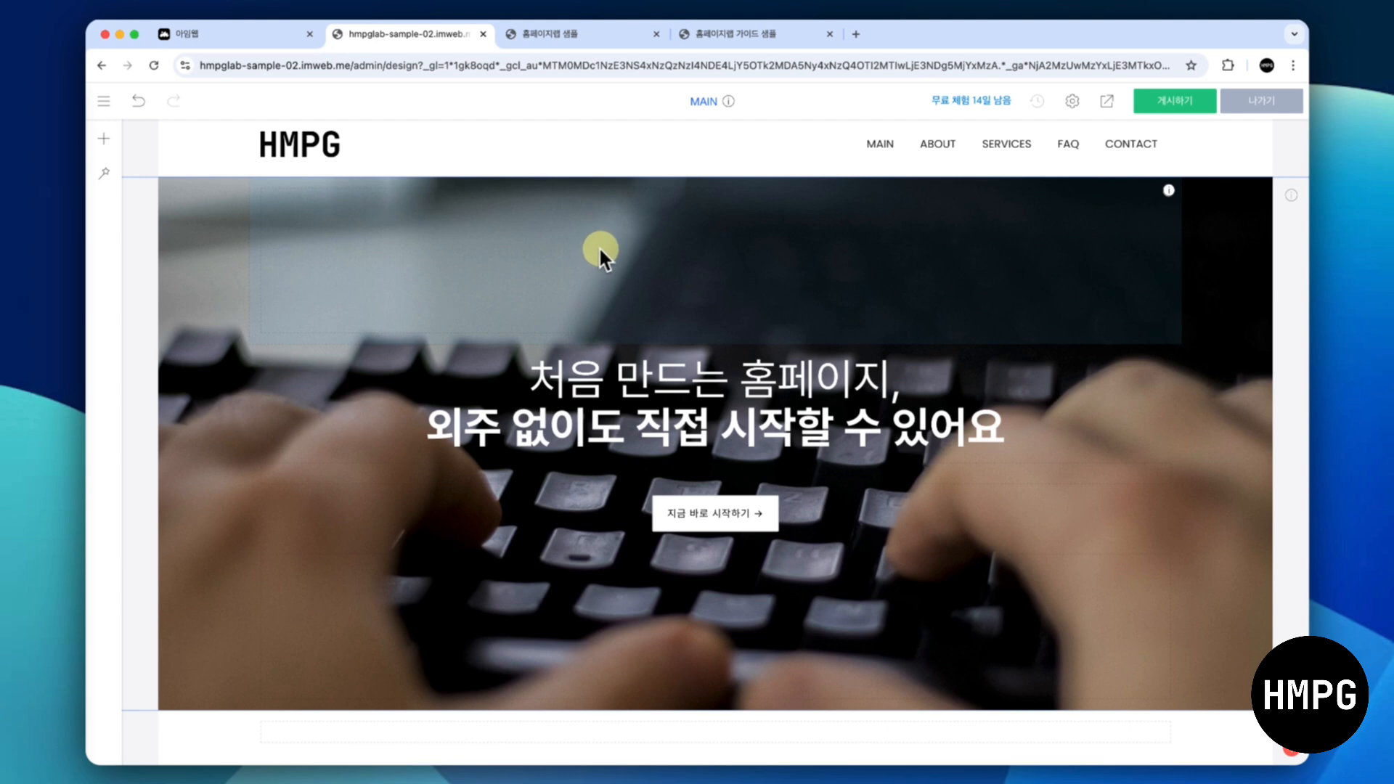
right_click(621, 151)
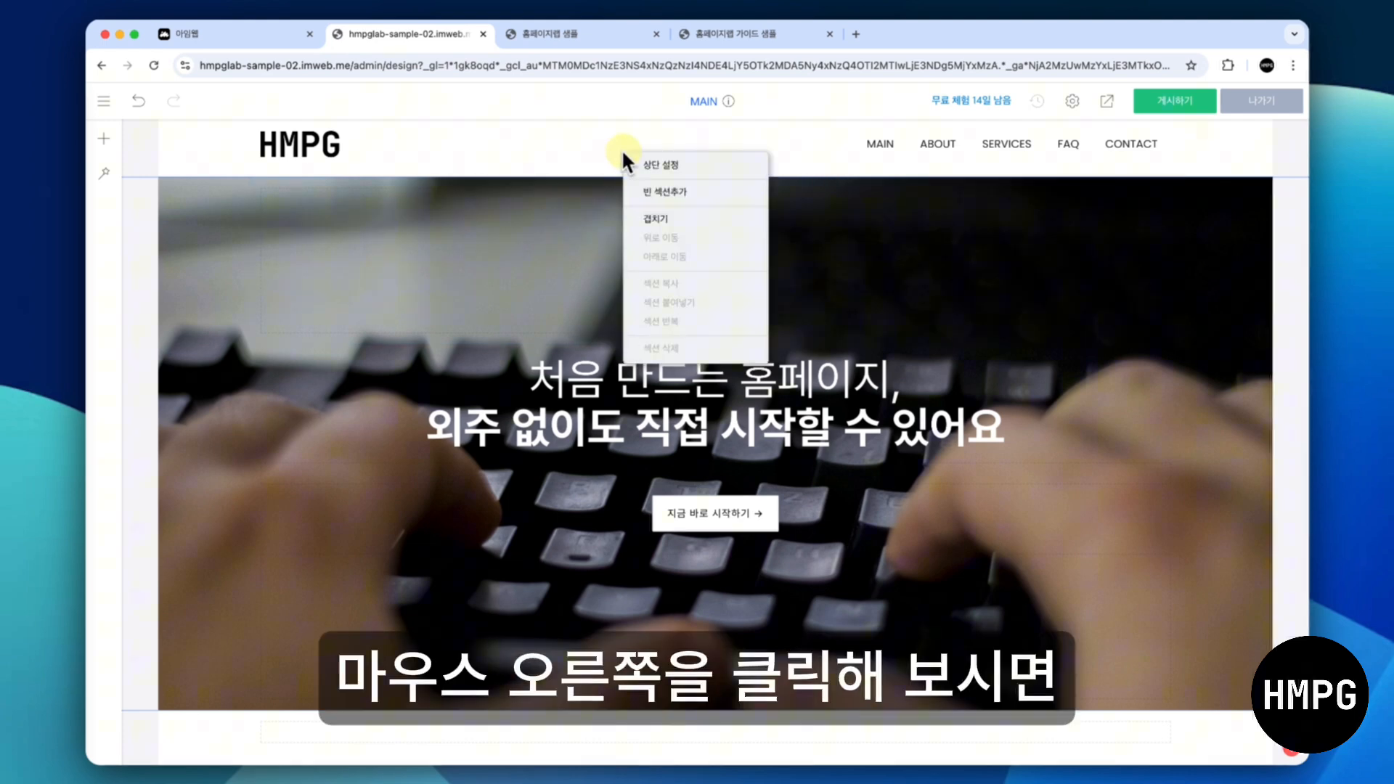
left_click(660, 217)
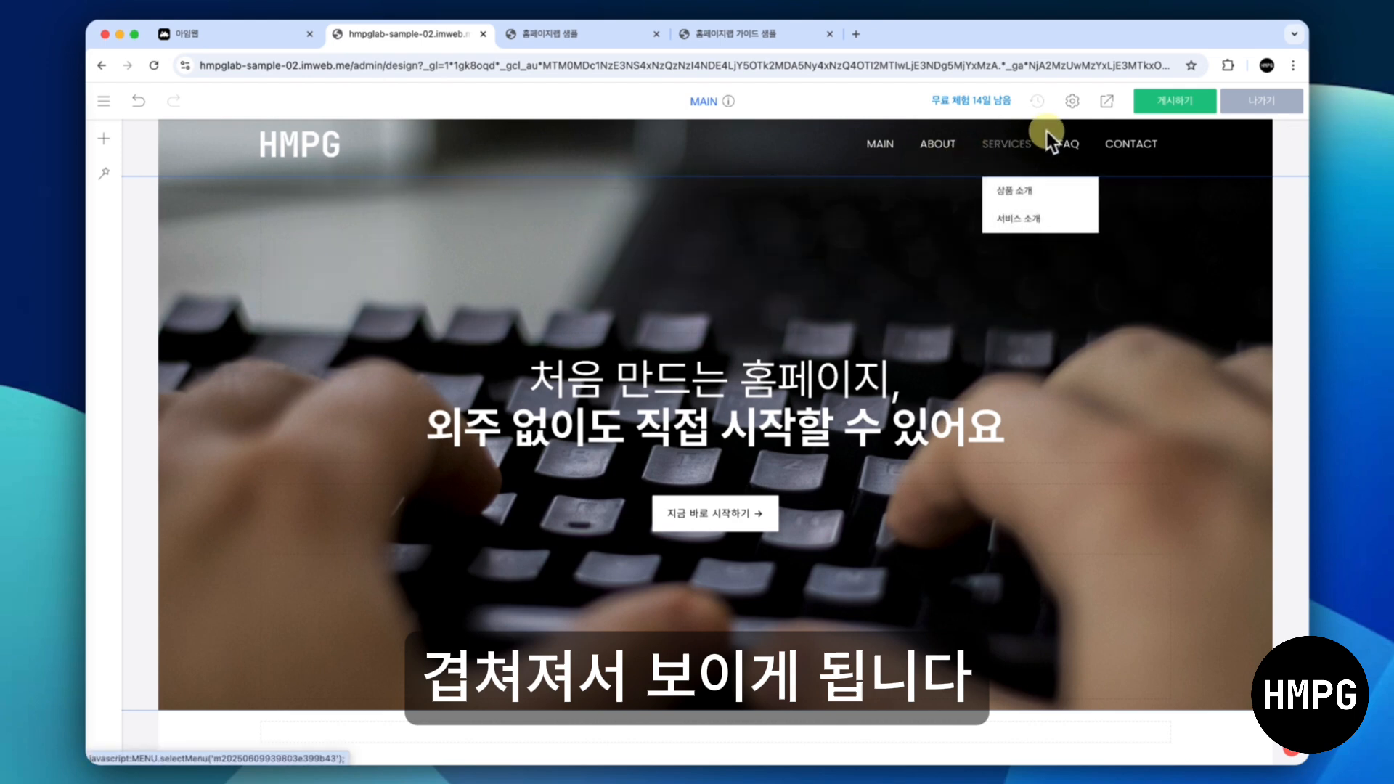
Preview the MAIN page and check the overlapping header at the start of the page and while scrolling
left_click(1107, 101)
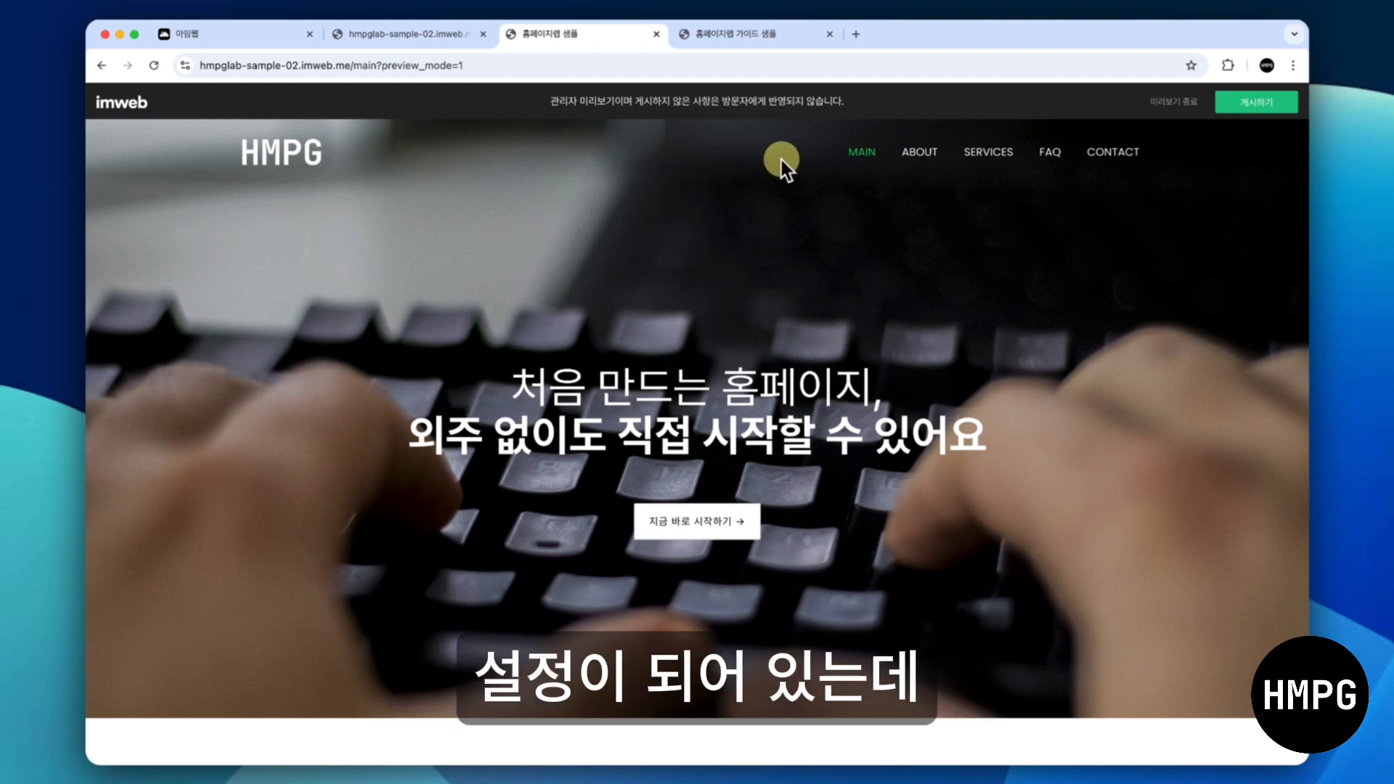
scroll(759, 293, "down", 3)
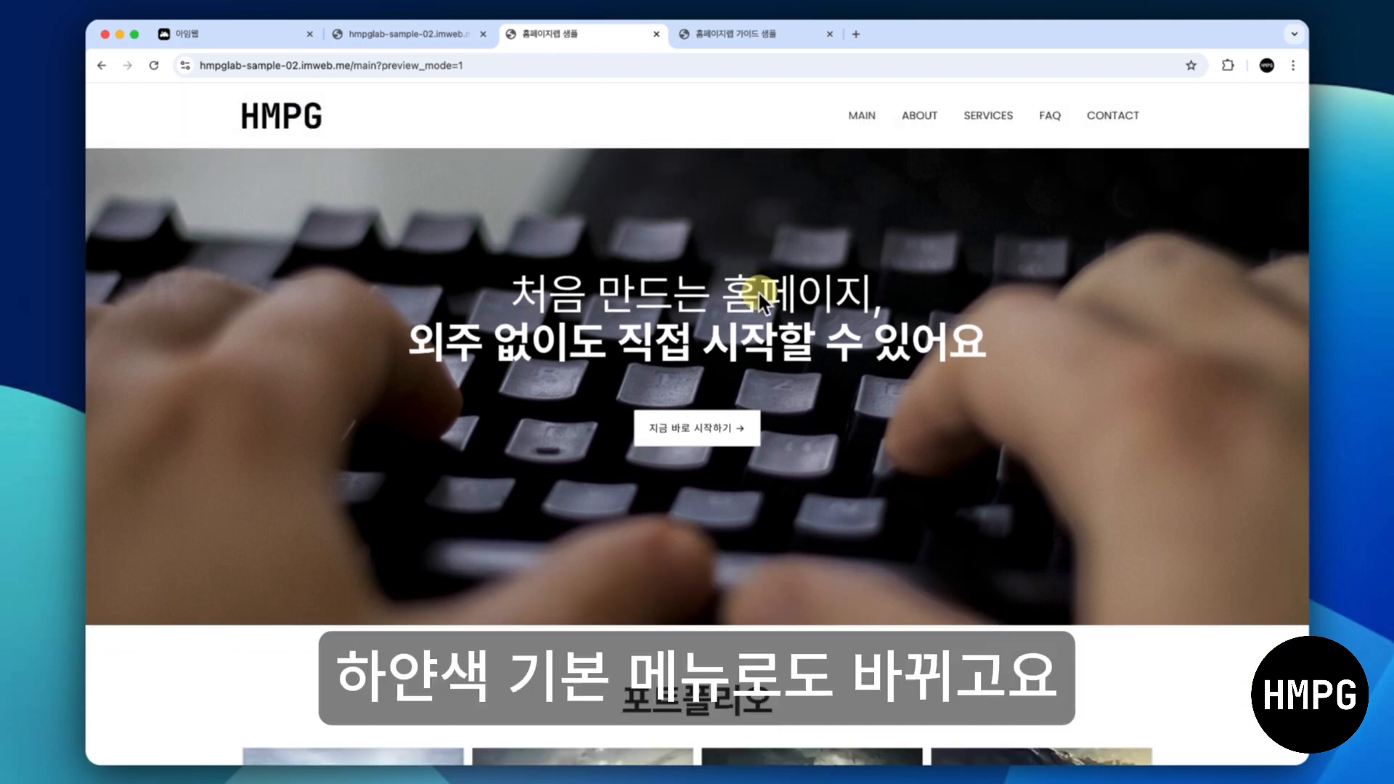
scroll(760, 293, "up", 3)
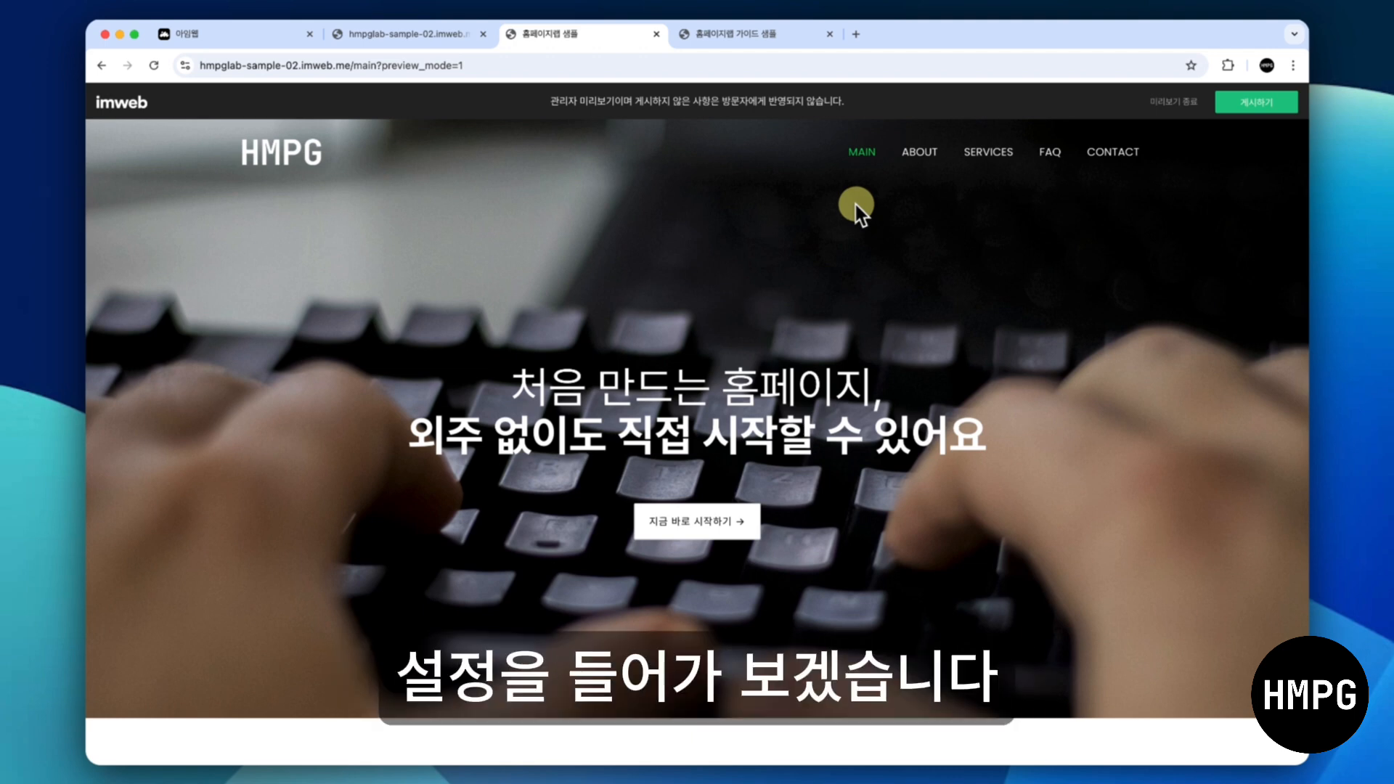
In the 겹치기 header's menu settings, set the active menu text color to #fff and make it bold (굵게), then review the submenu settings
left_click(447, 34)
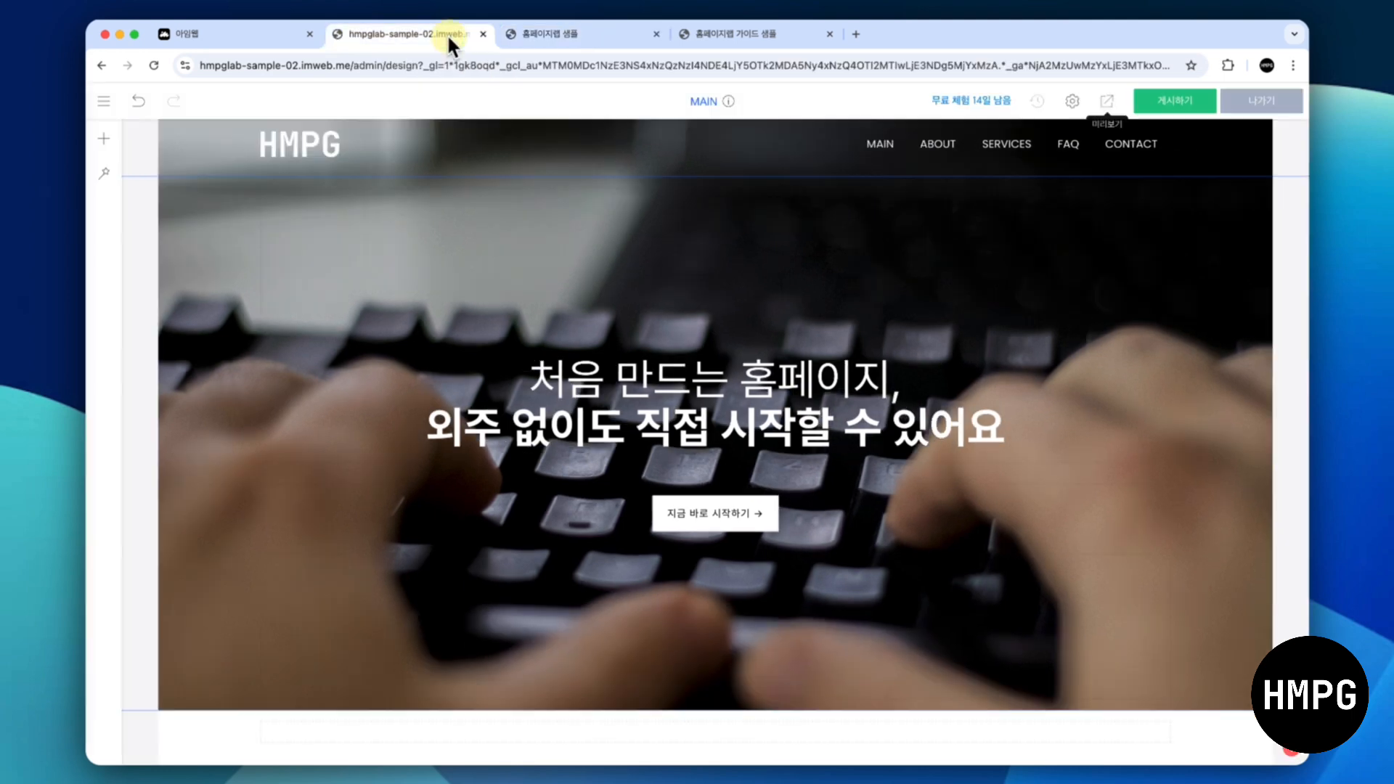
right_click(635, 150)
left_click(668, 161)
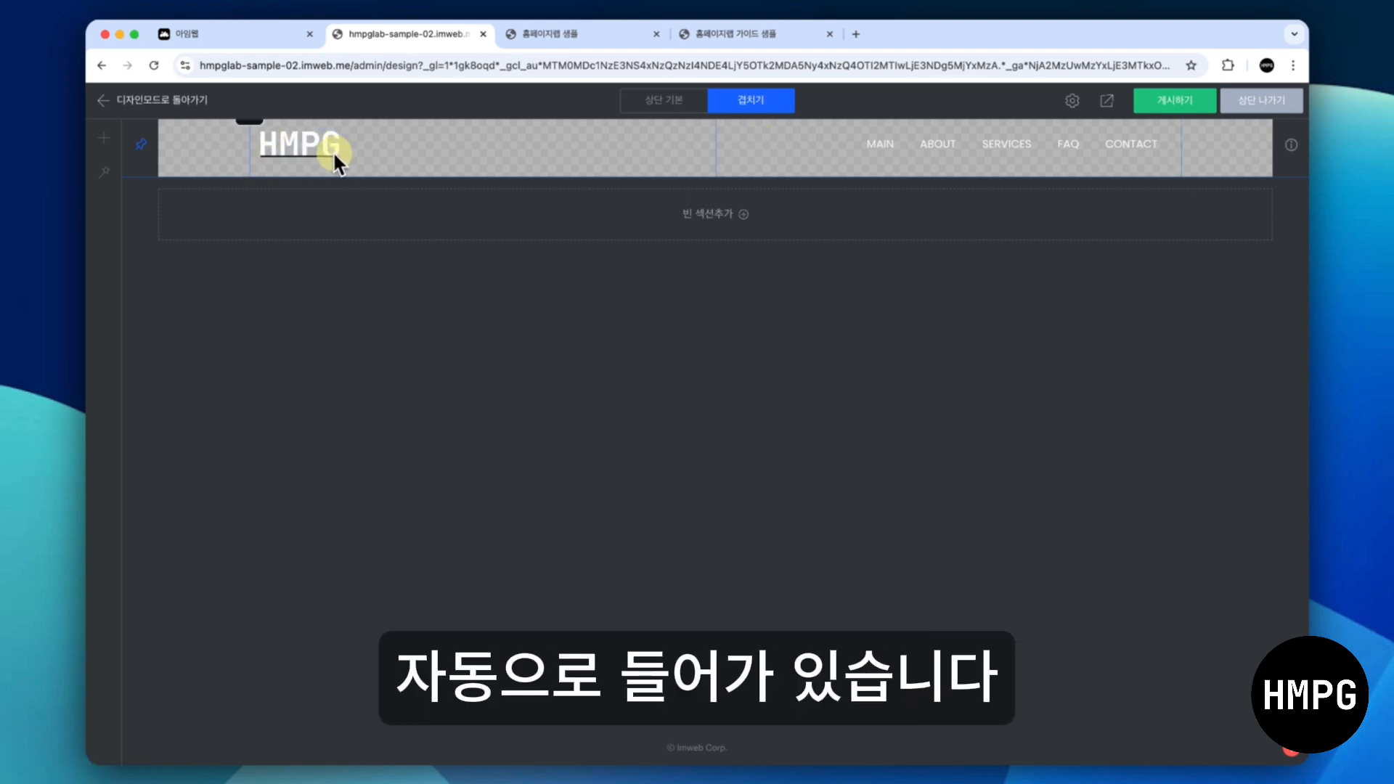
right_click(973, 142)
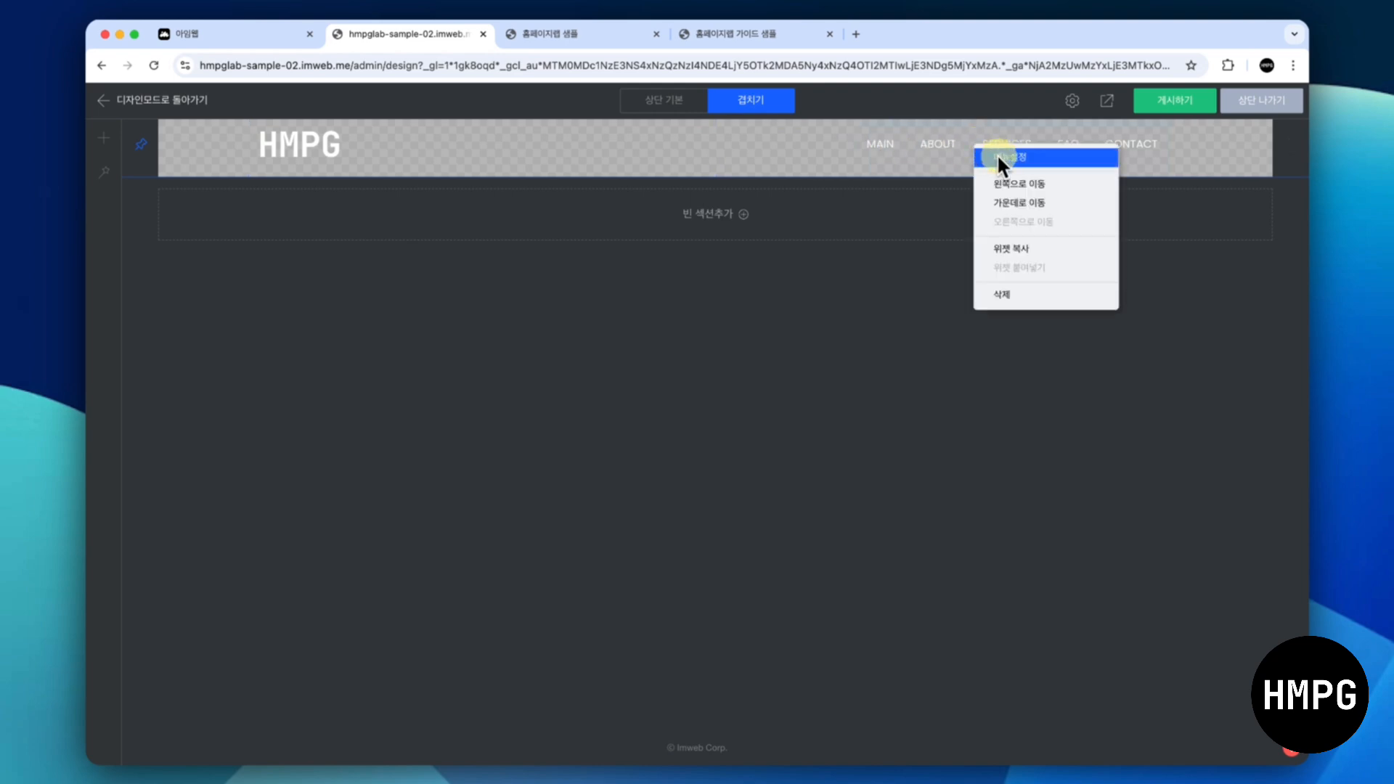
left_click(1001, 157)
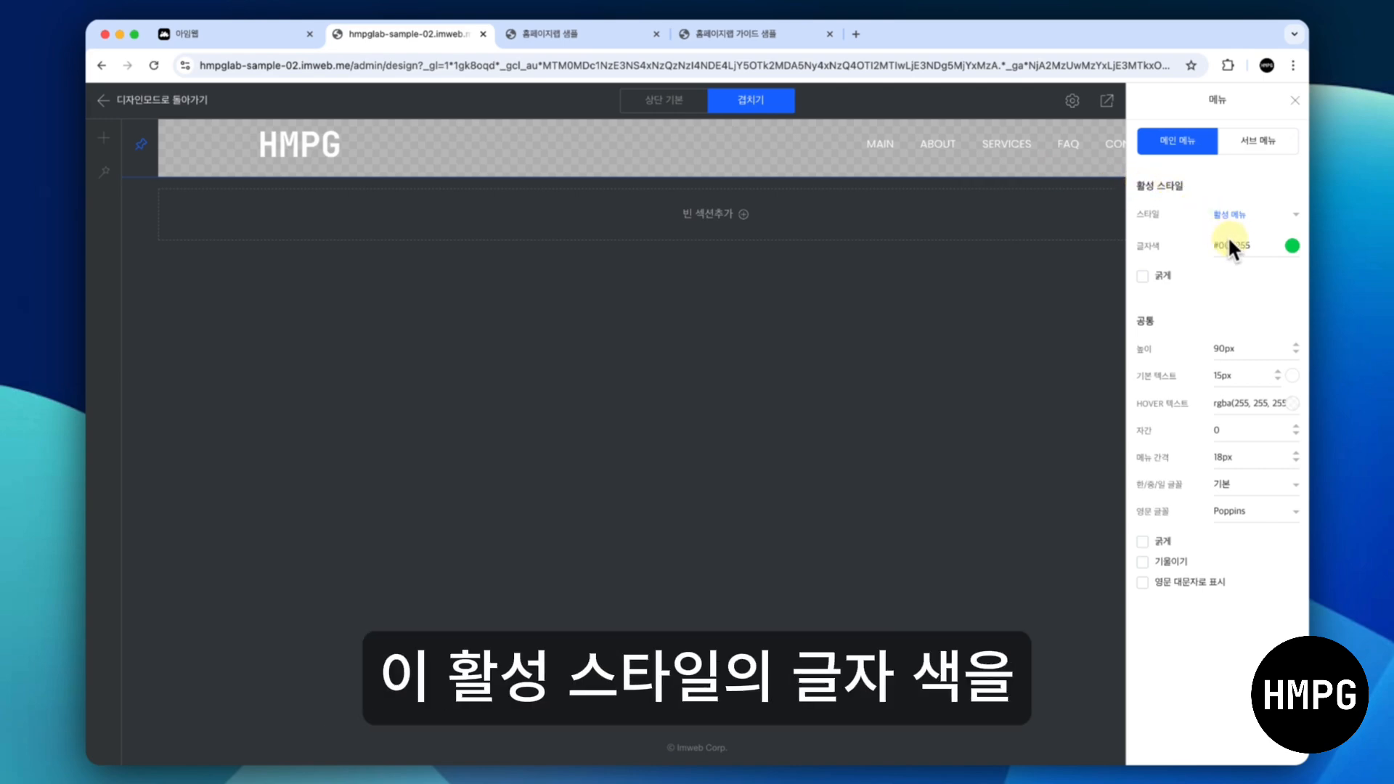
double_click(1250, 248)
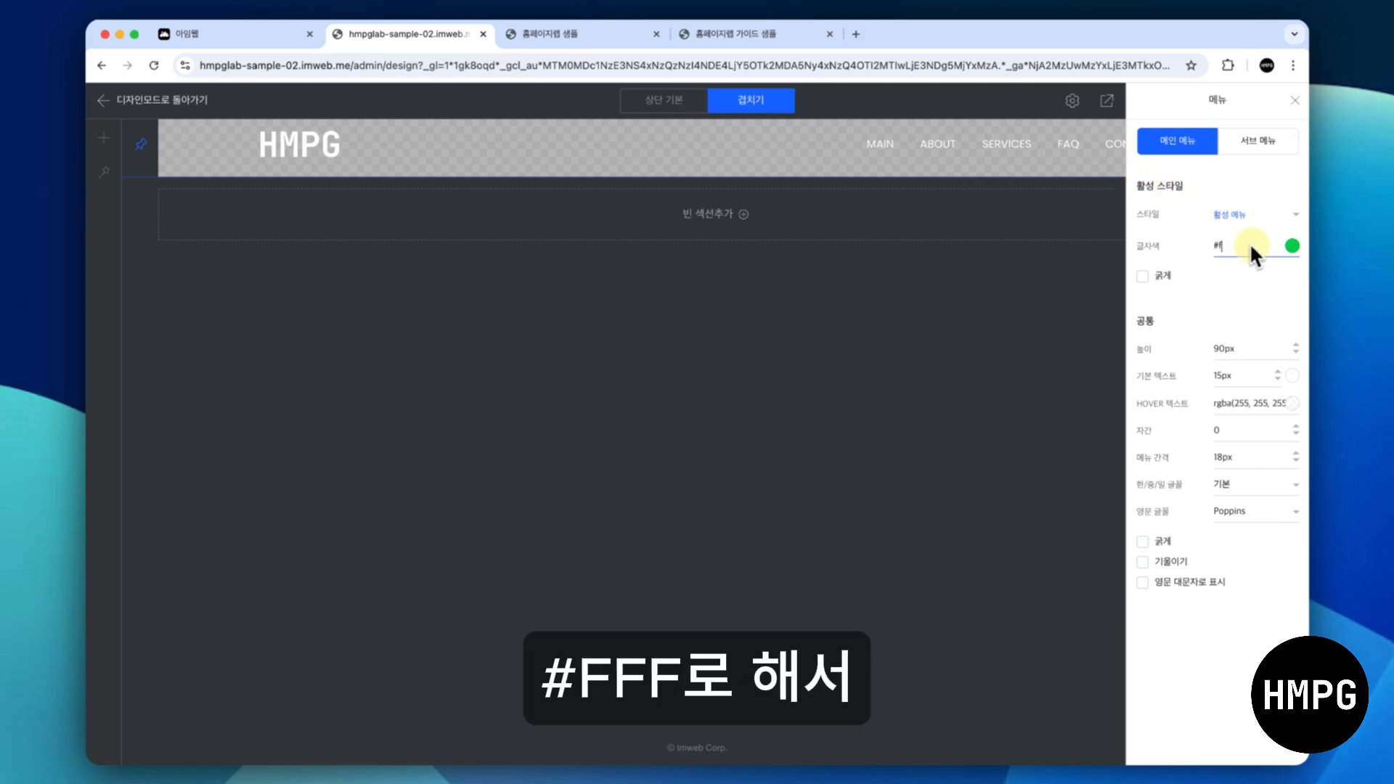
left_click(1252, 268)
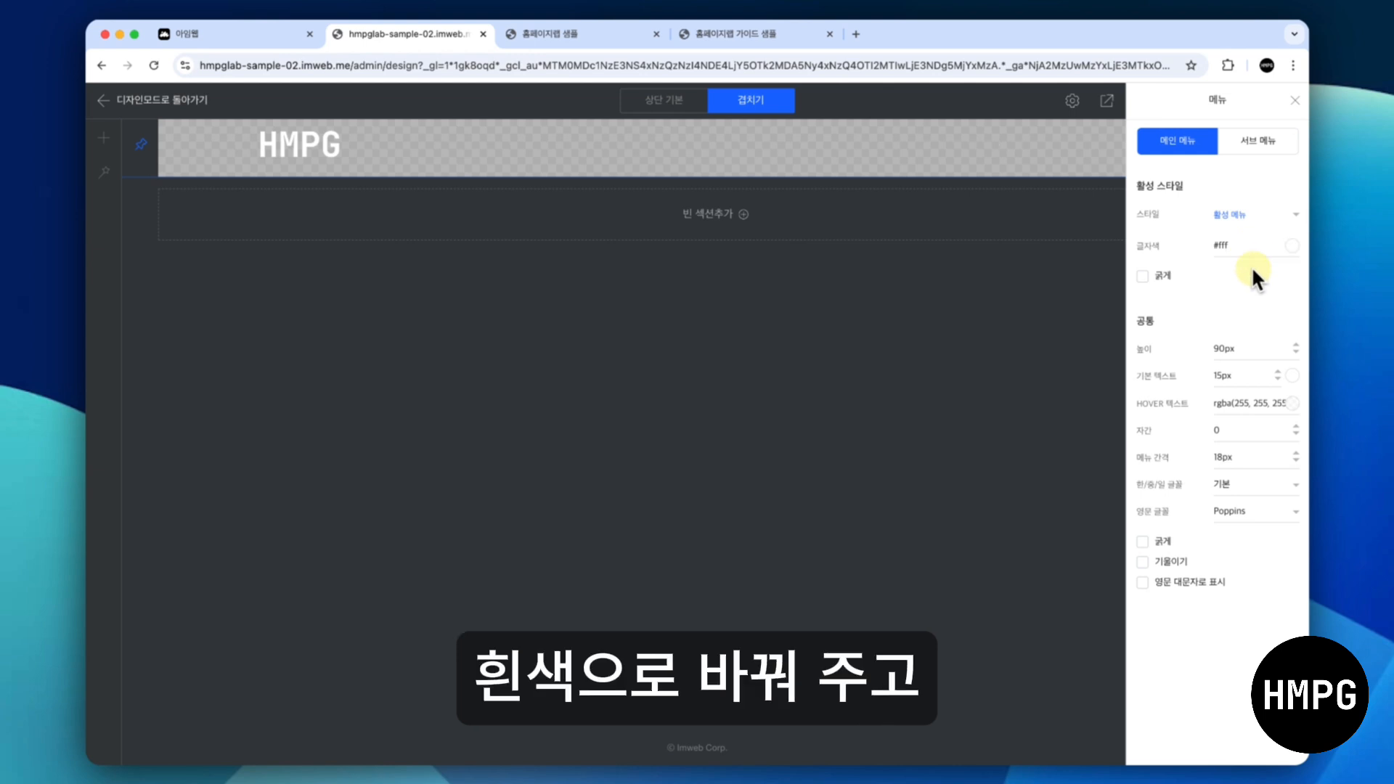
left_click(1142, 276)
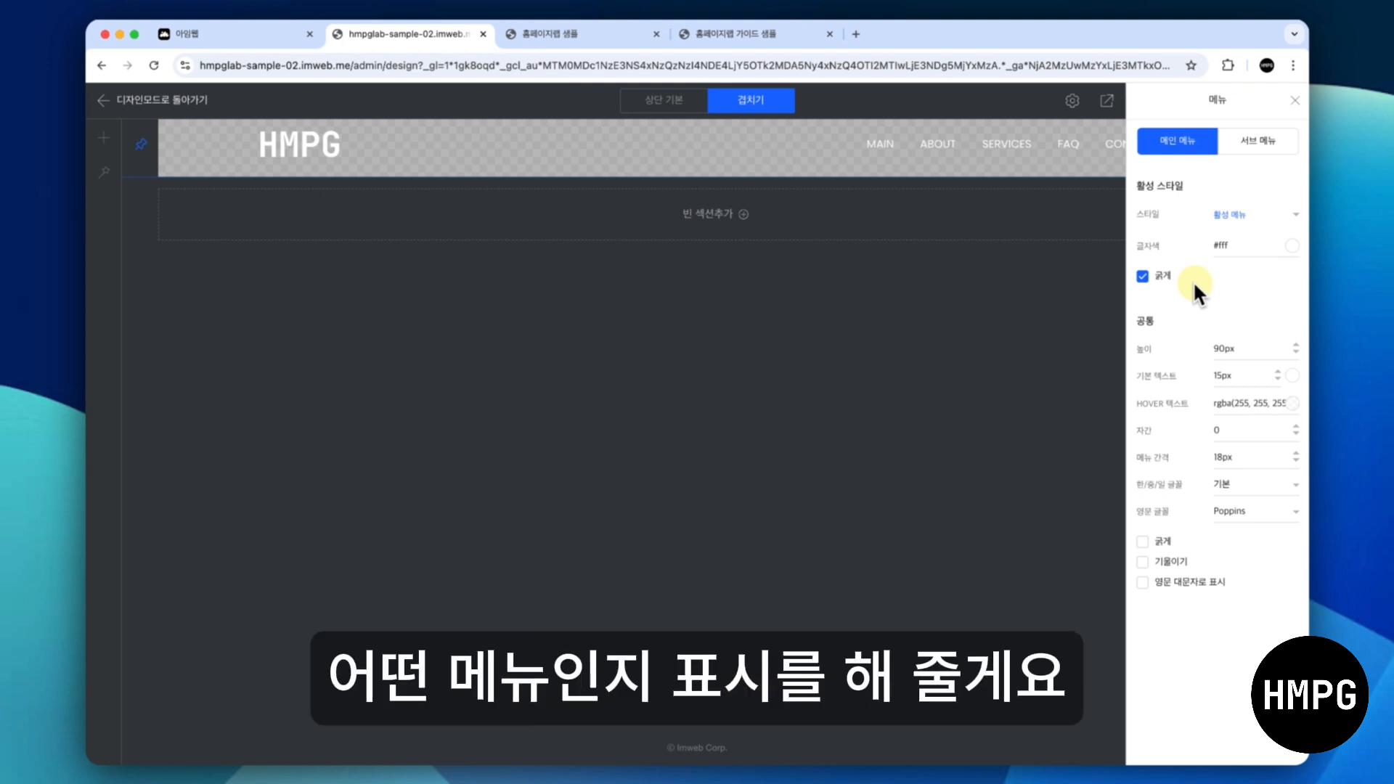
left_click(1266, 142)
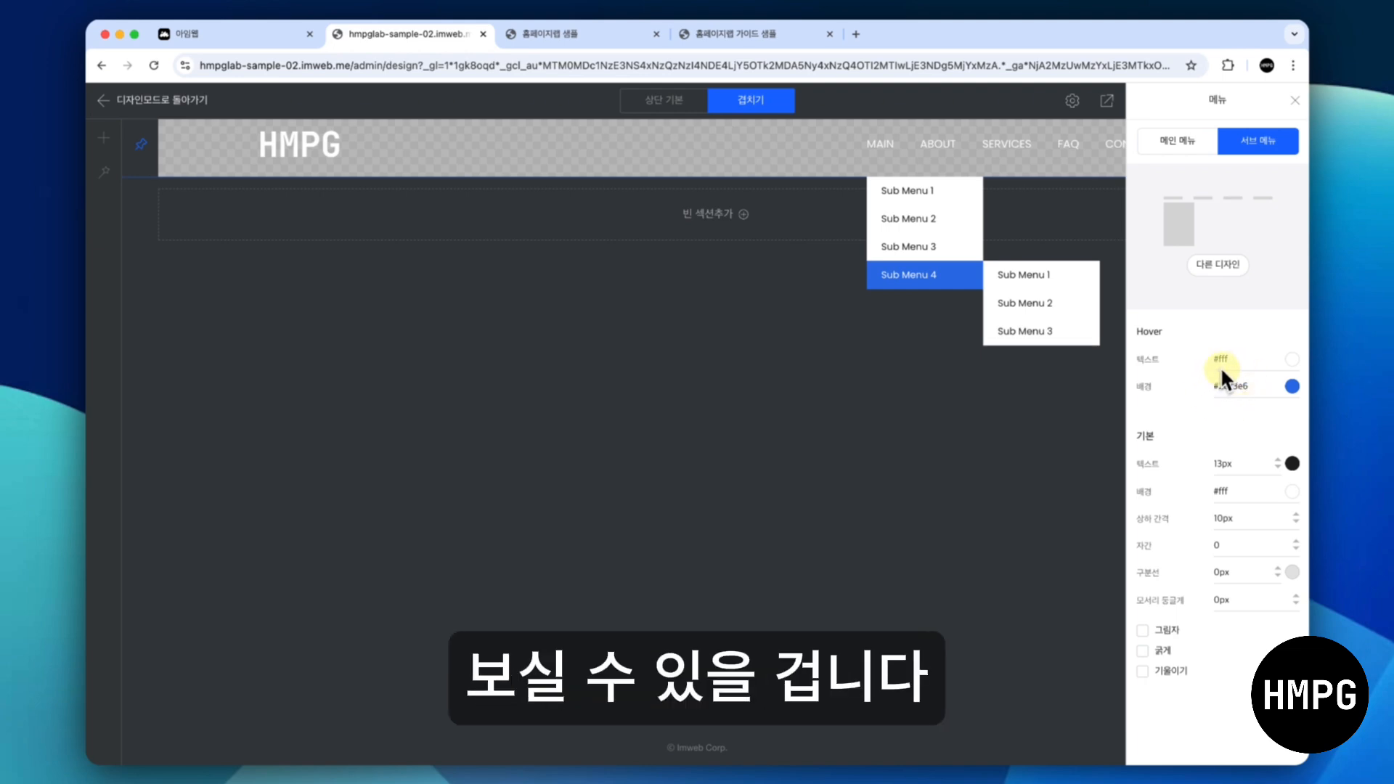
left_click(1071, 215)
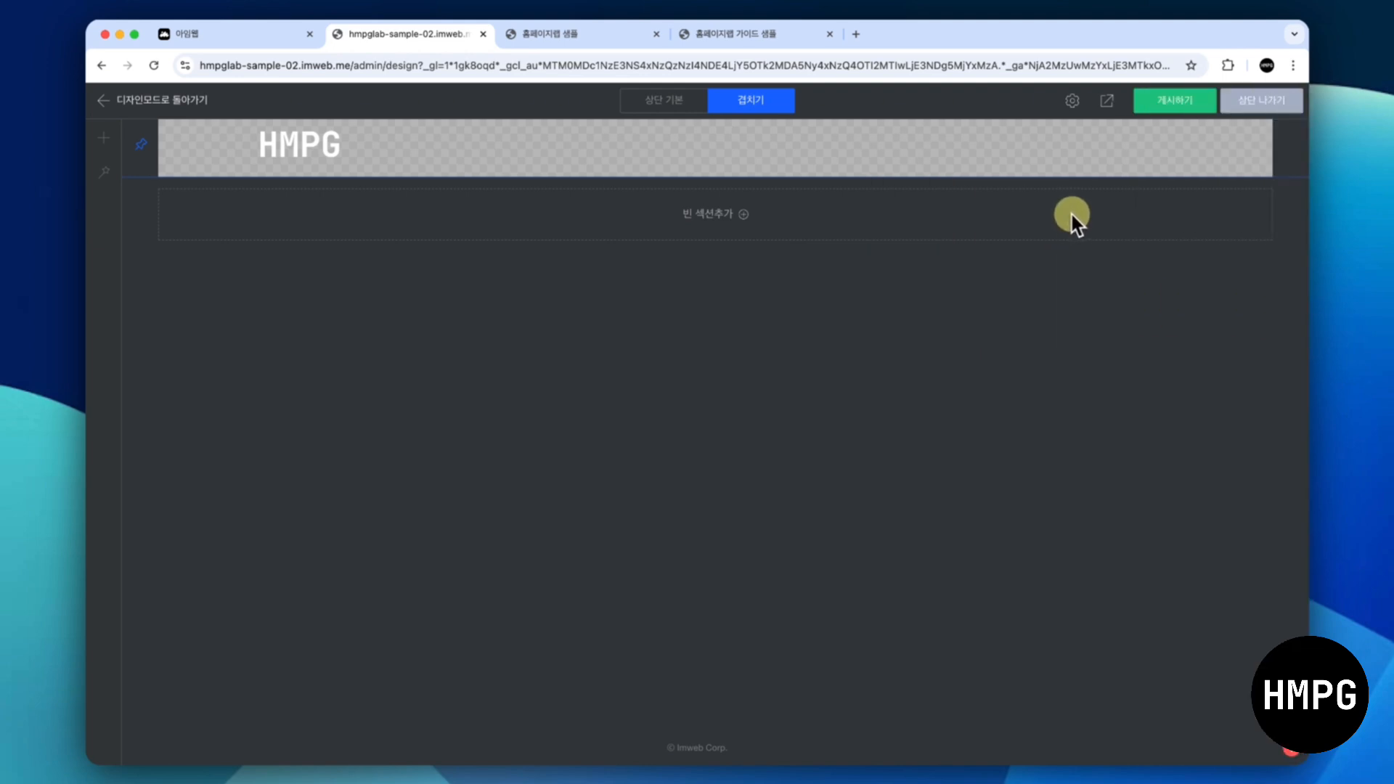
Switch to the 상단 기본 header and set its main menu's active style to bold (굵게)
left_click(674, 95)
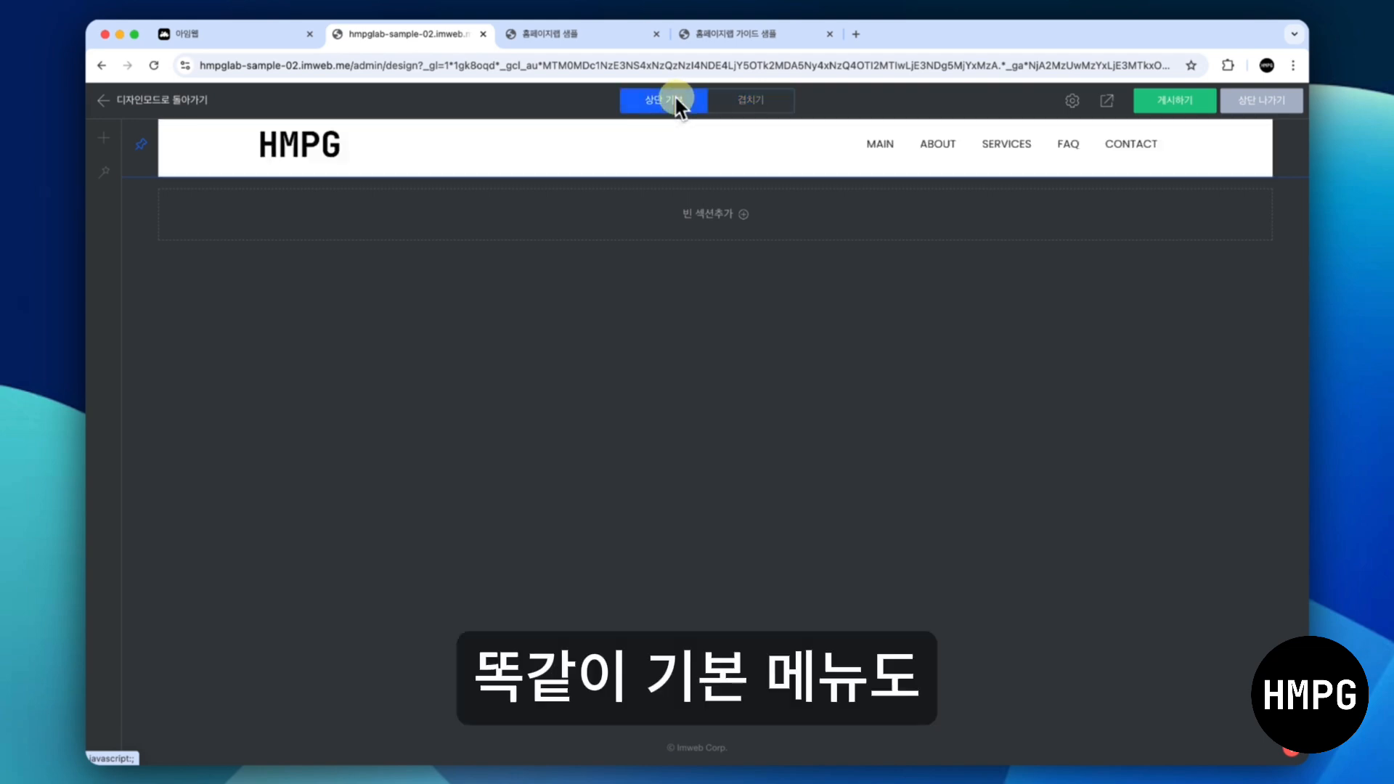
scroll(926, 147, "up", 1)
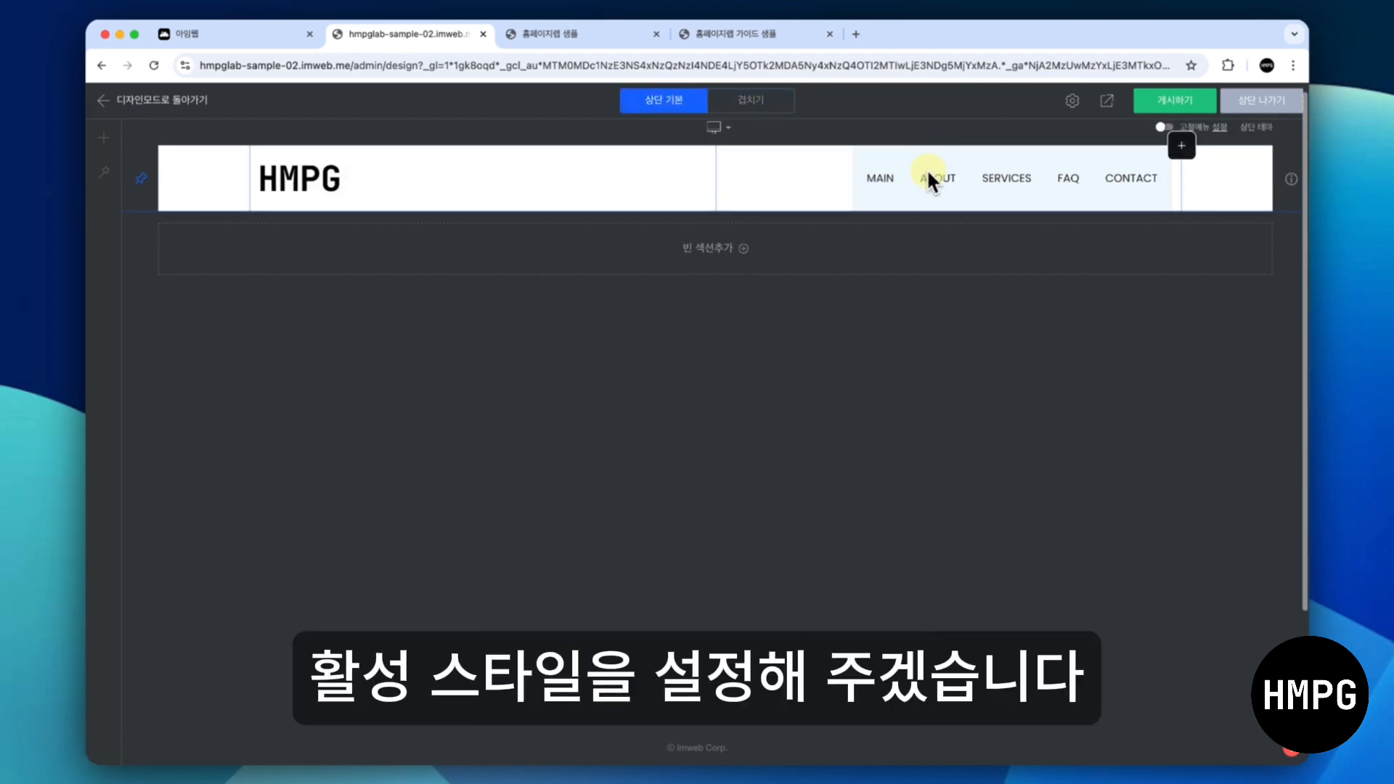
left_click(926, 170)
left_click(965, 185)
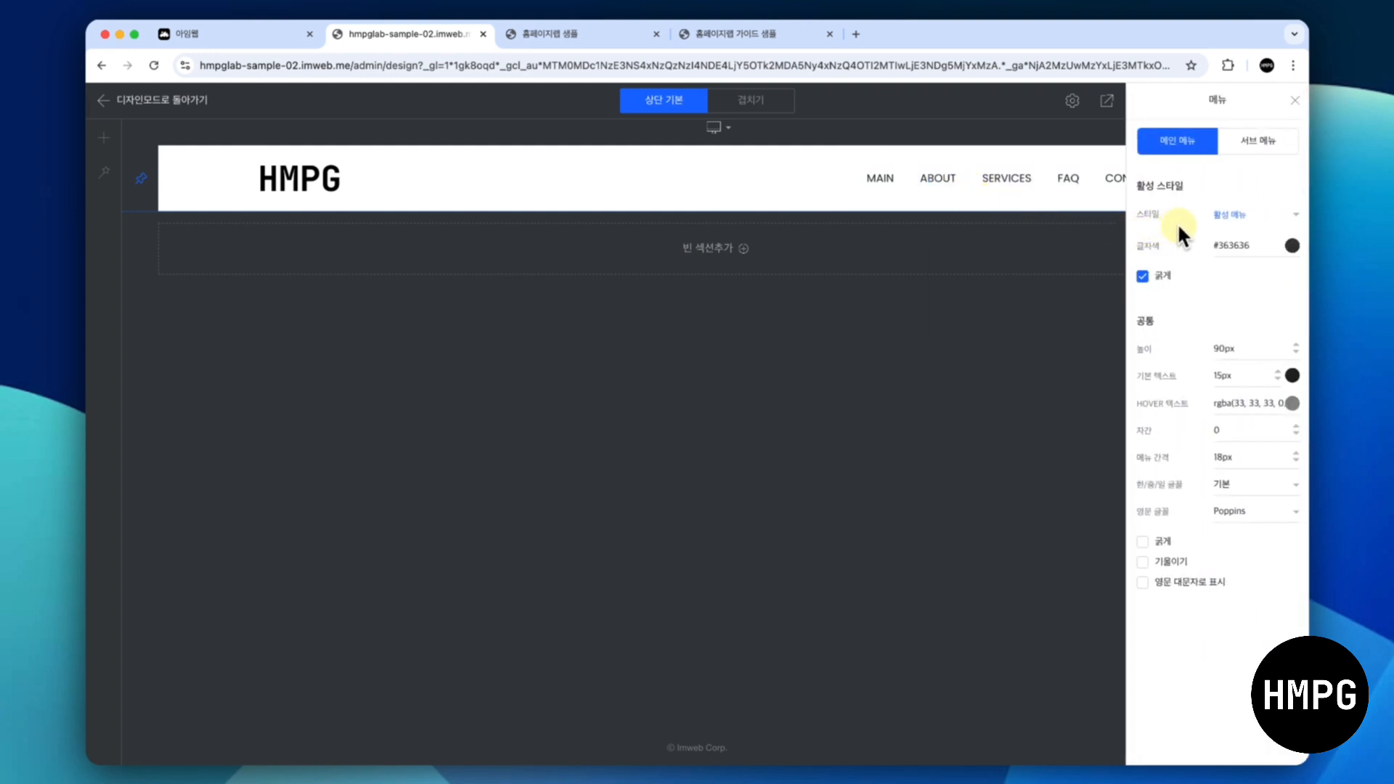
left_click(1144, 275)
Set the 상단 기본 header submenu's hover background to the brand blue #2e73e6
left_click(1257, 144)
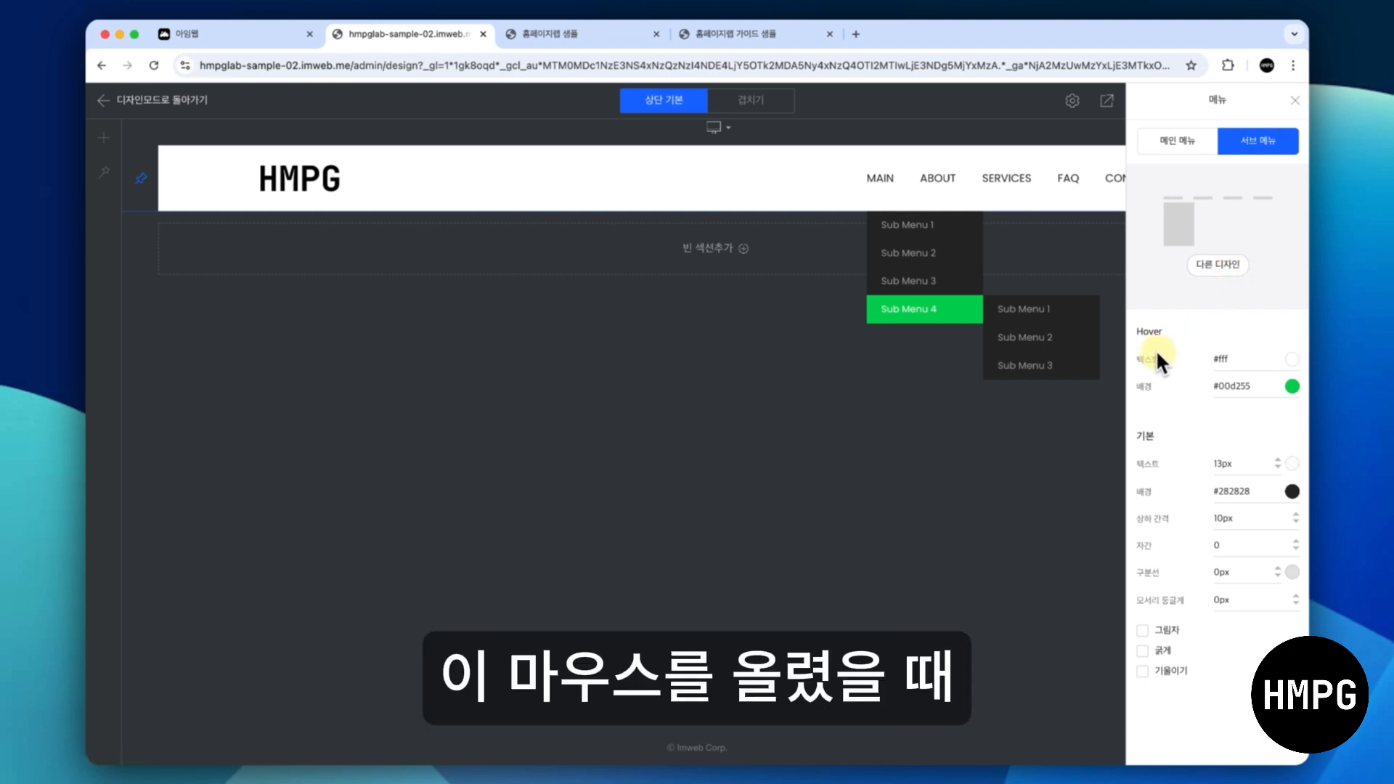
left_click(1291, 390)
left_click(1152, 618)
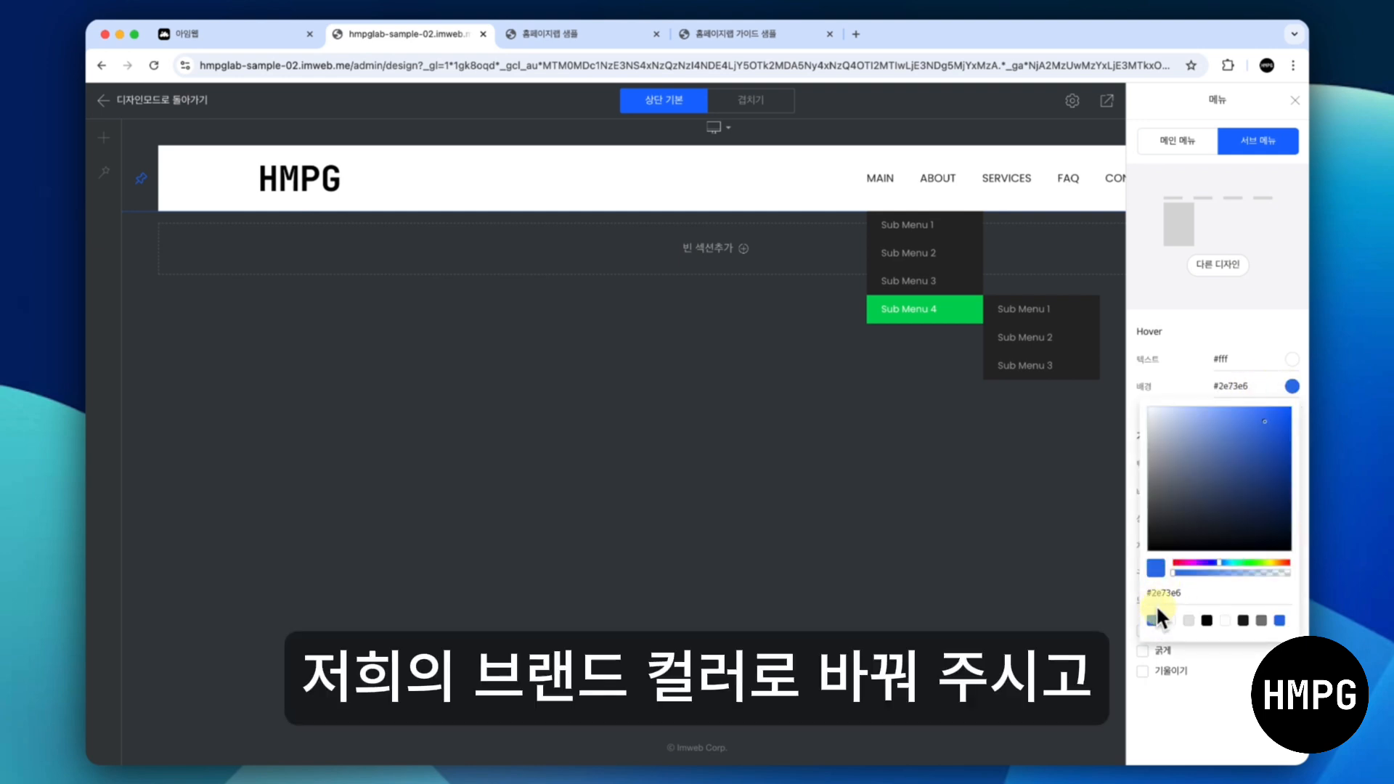
left_click(1197, 331)
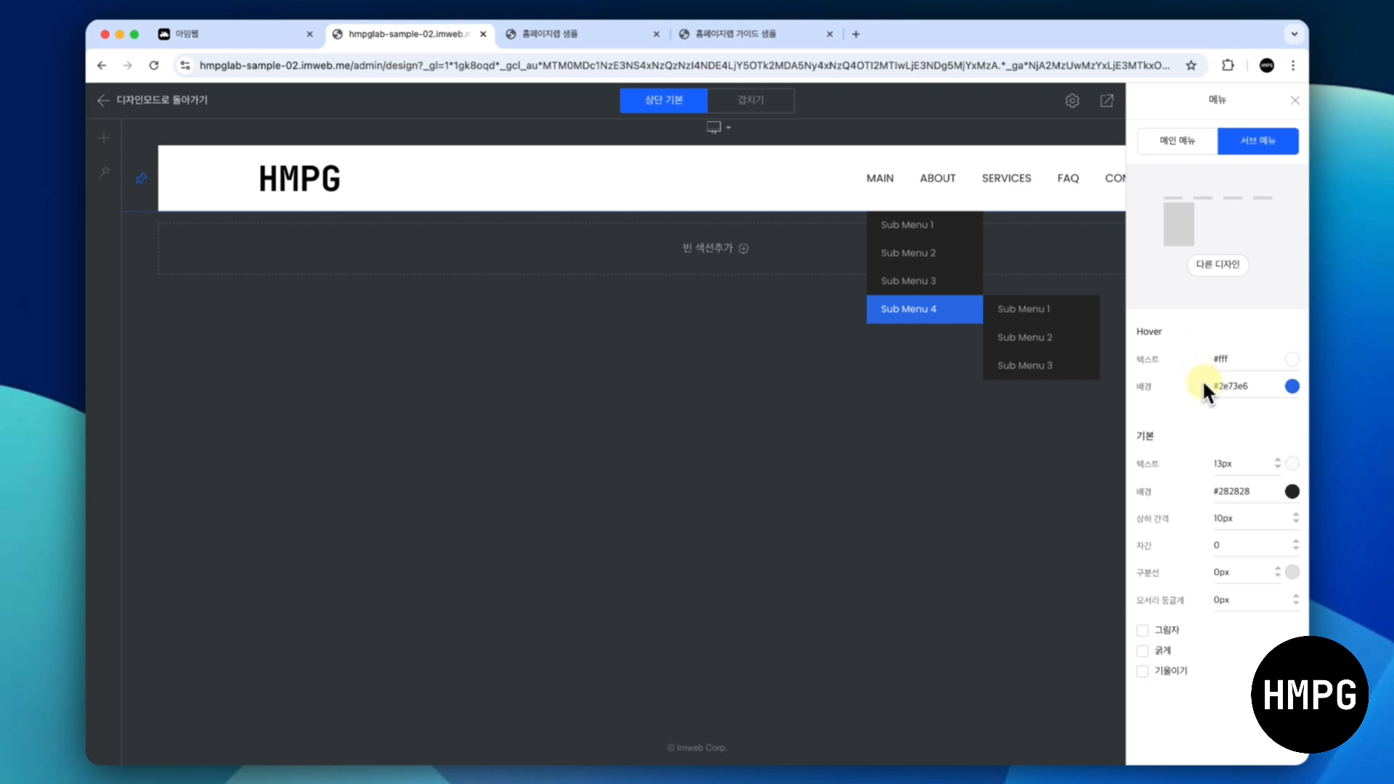
Set the submenu's default text color to black (#000) and its default background to white (#fff), then close the menu settings
left_click(1292, 466)
left_click(1224, 698)
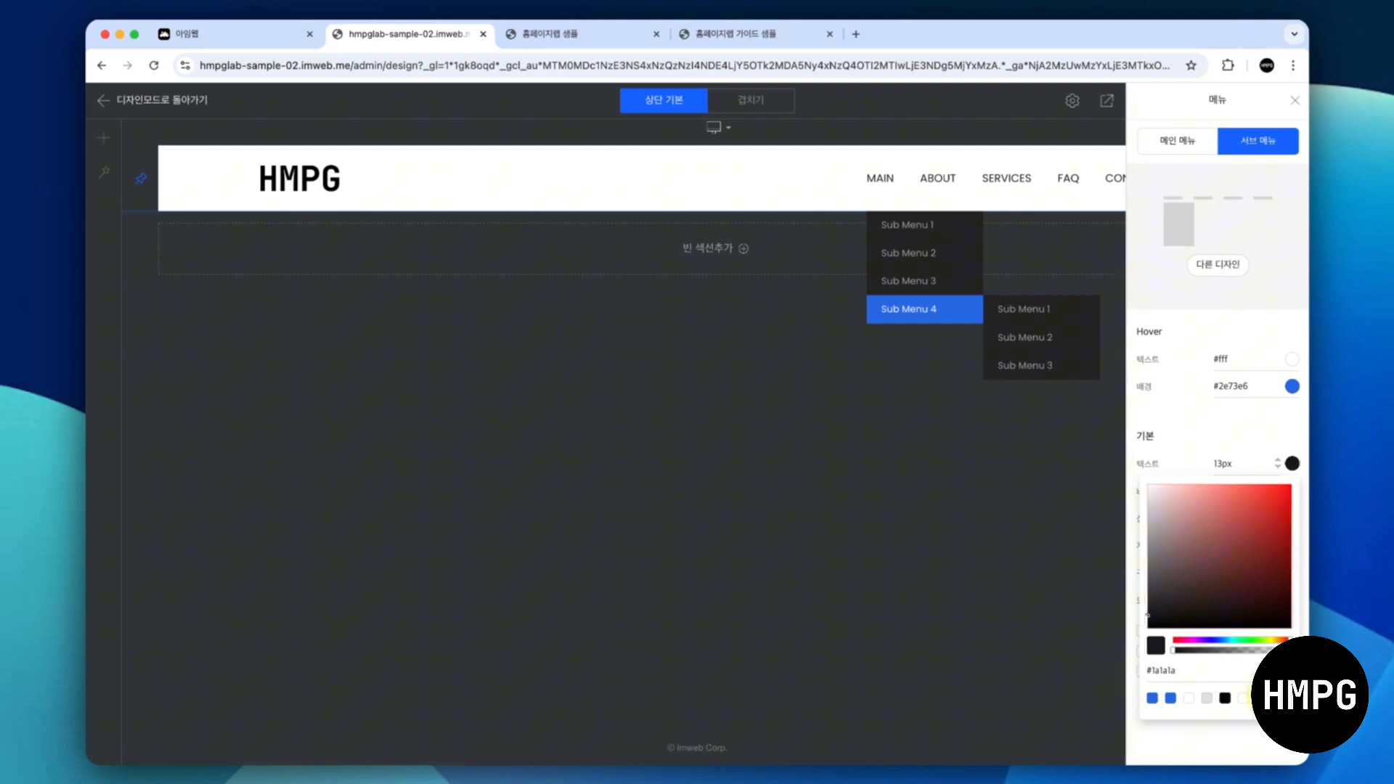
left_click(1225, 697)
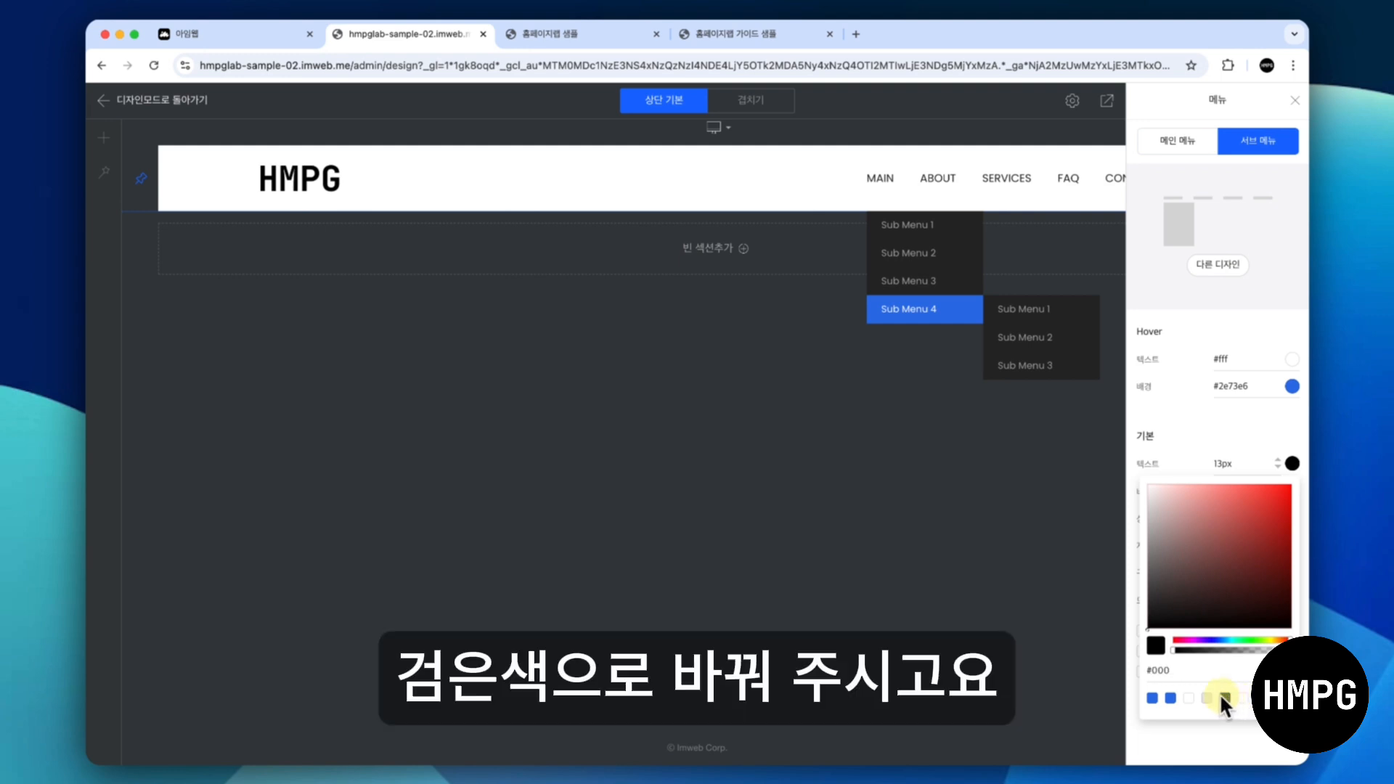
left_click(1226, 433)
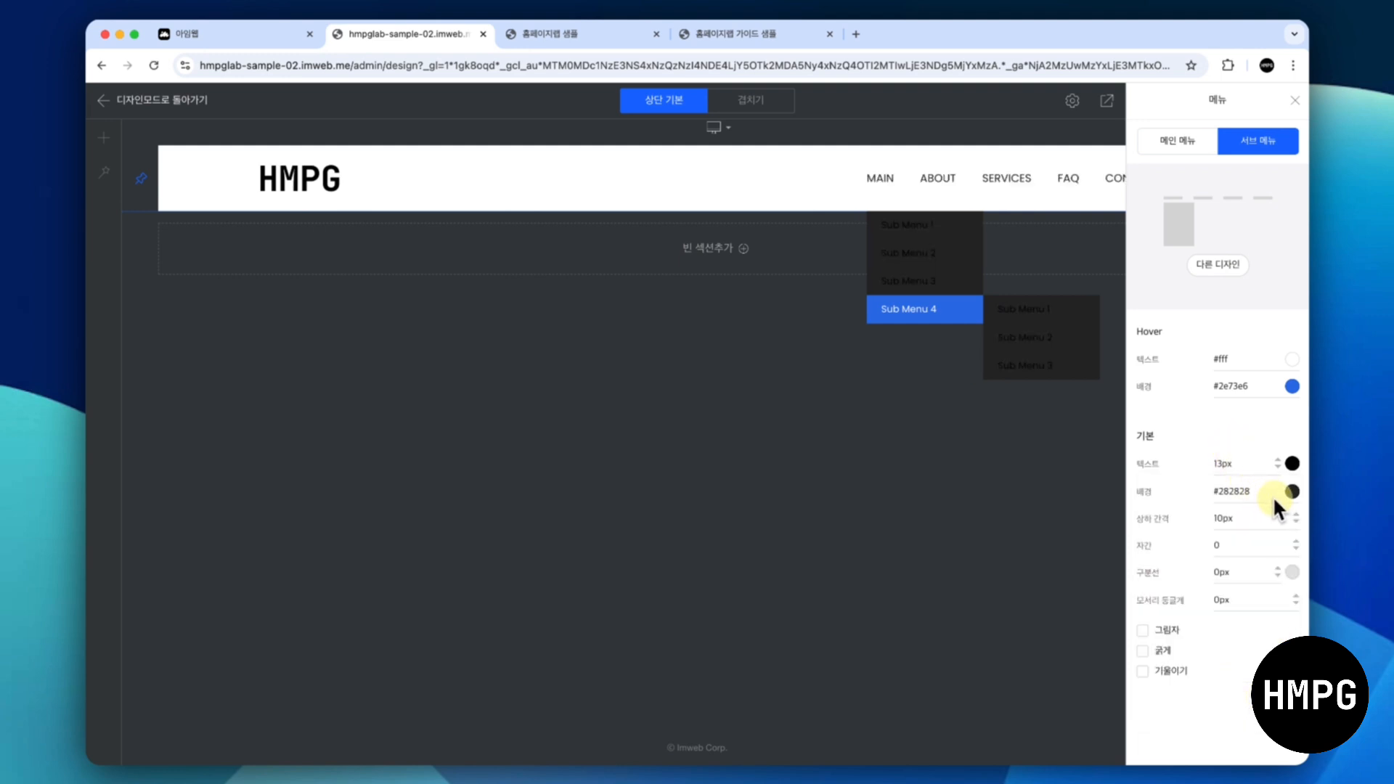
left_click(1291, 492)
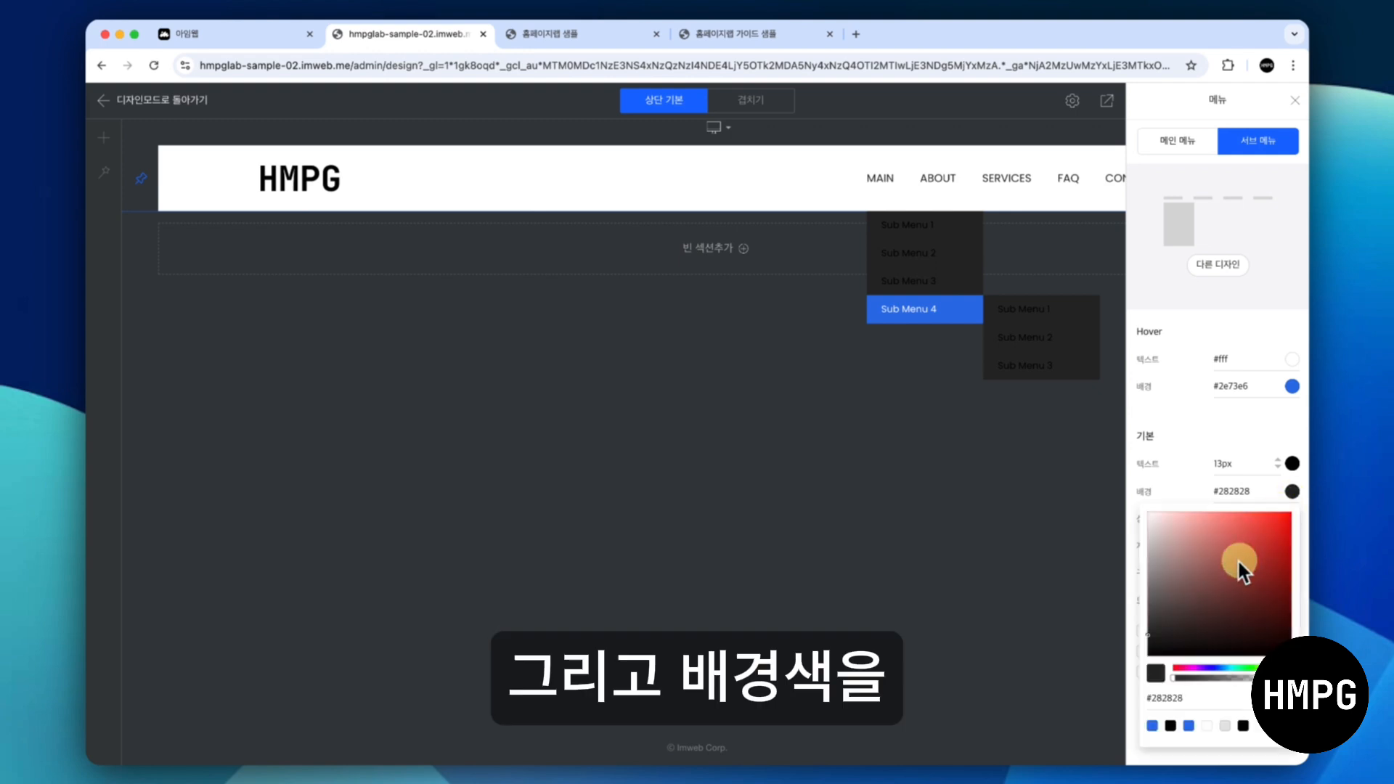
left_click(1206, 724)
left_click(1205, 433)
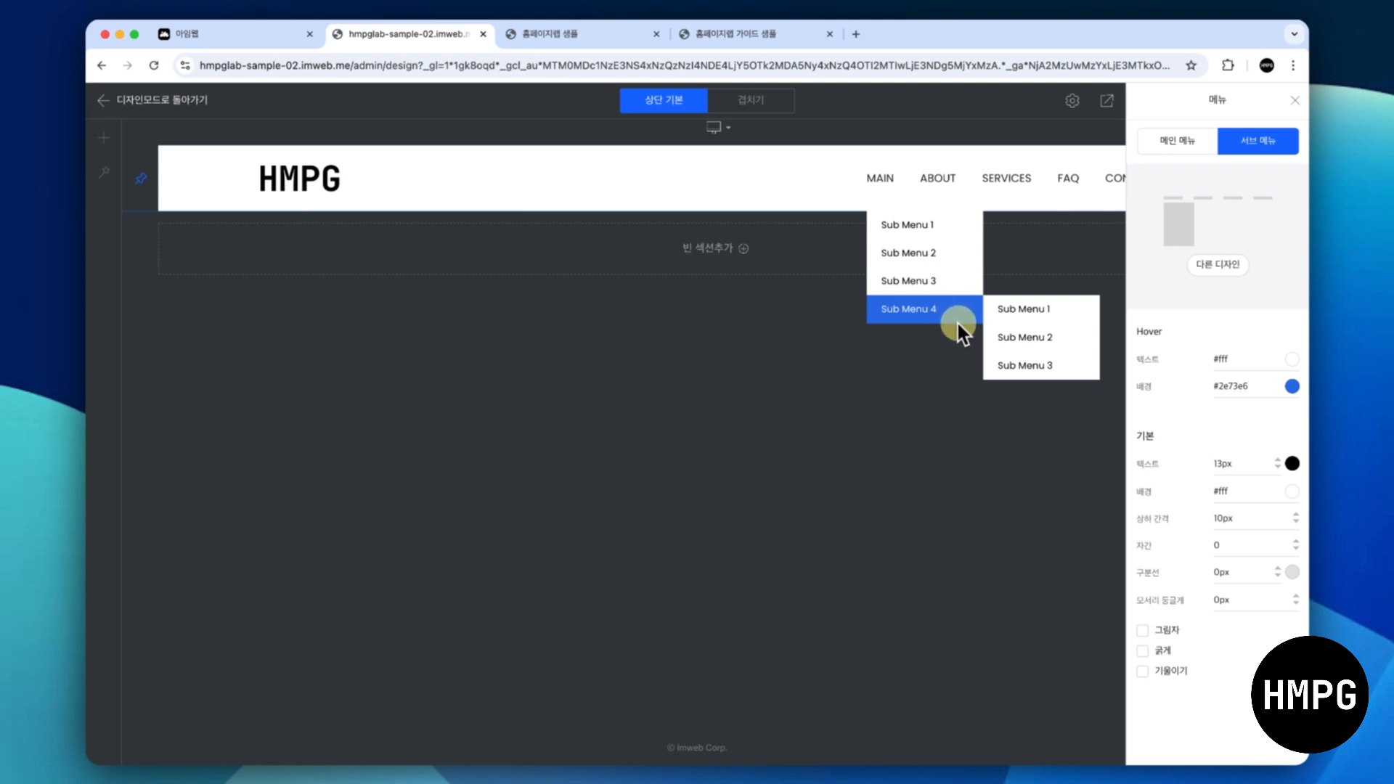
left_click(1004, 485)
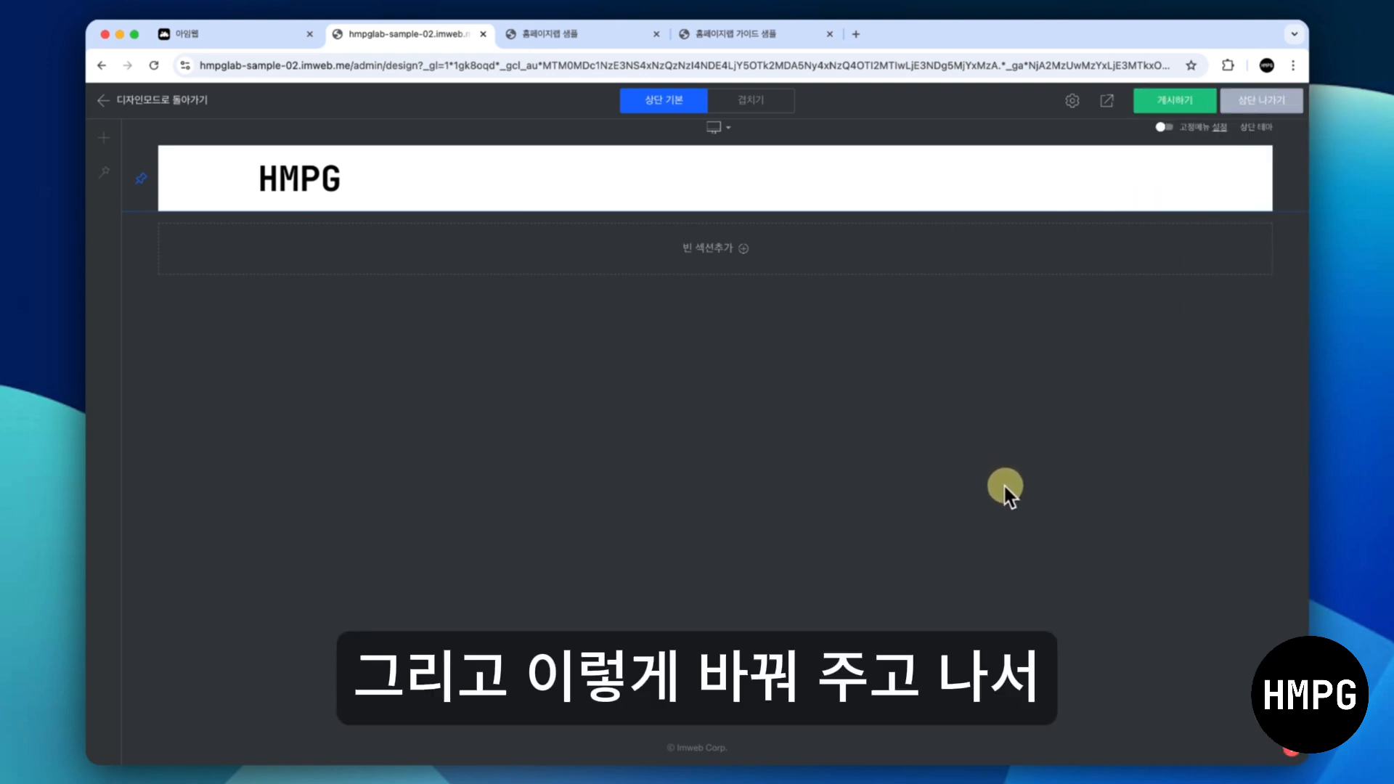
Set the line thickness in the 상단 기본 header section's 선스타일 to 1px and close the section settings
right_click(584, 180)
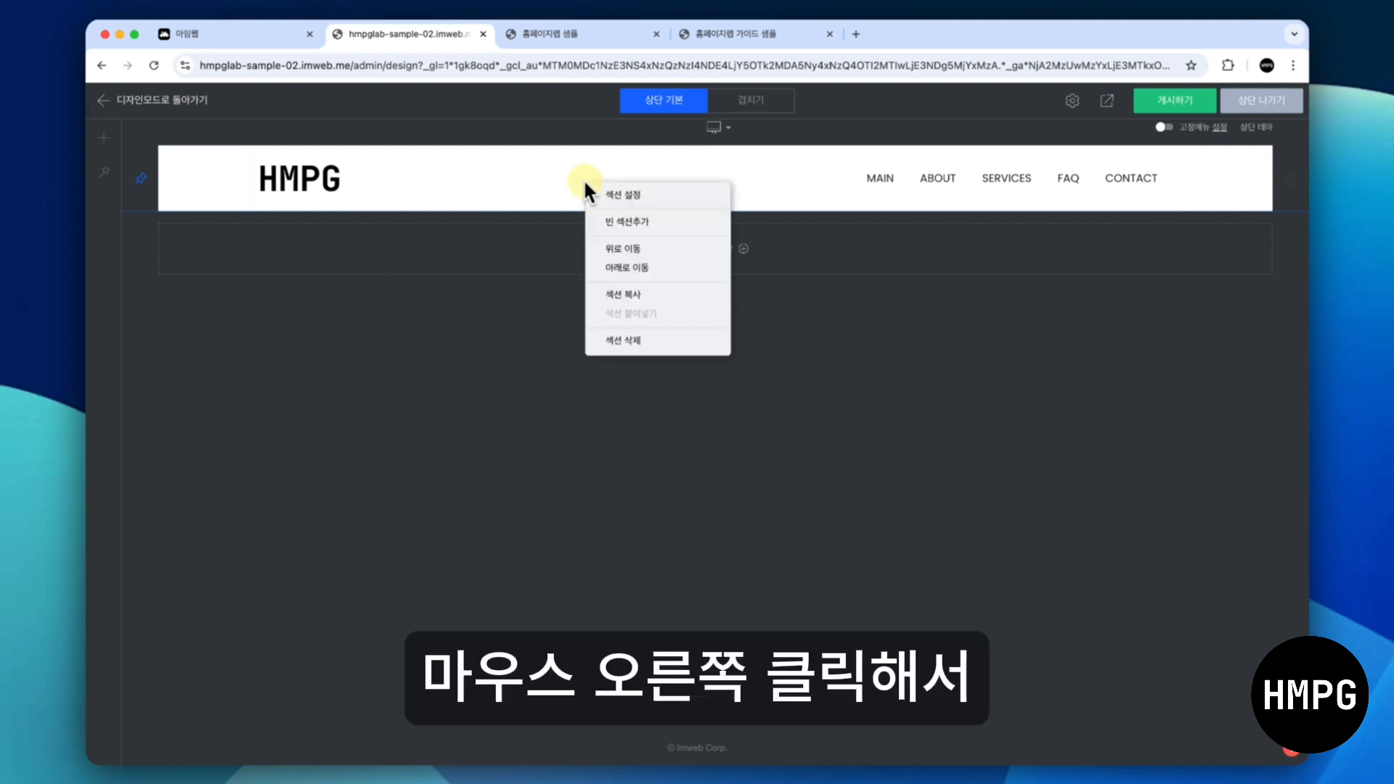
left_click(636, 191)
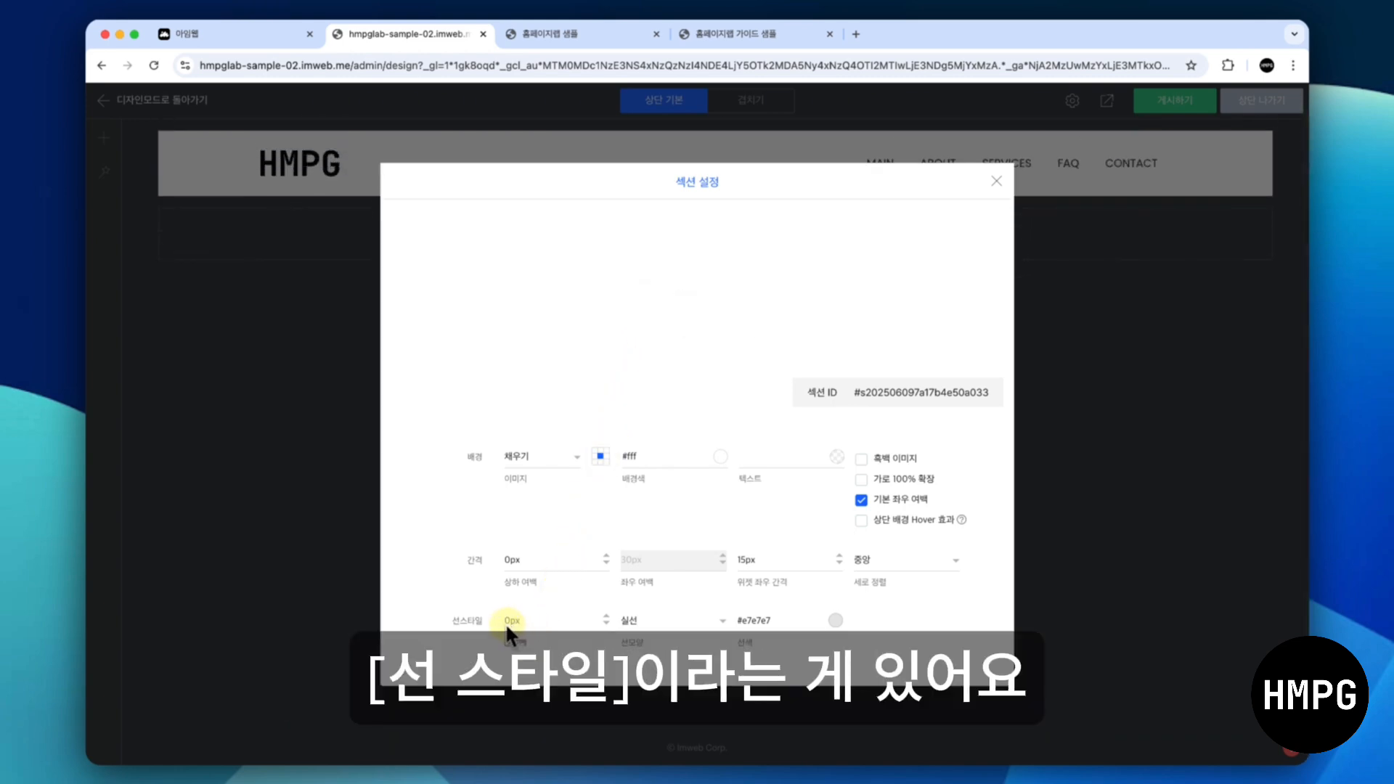
left_click(606, 616)
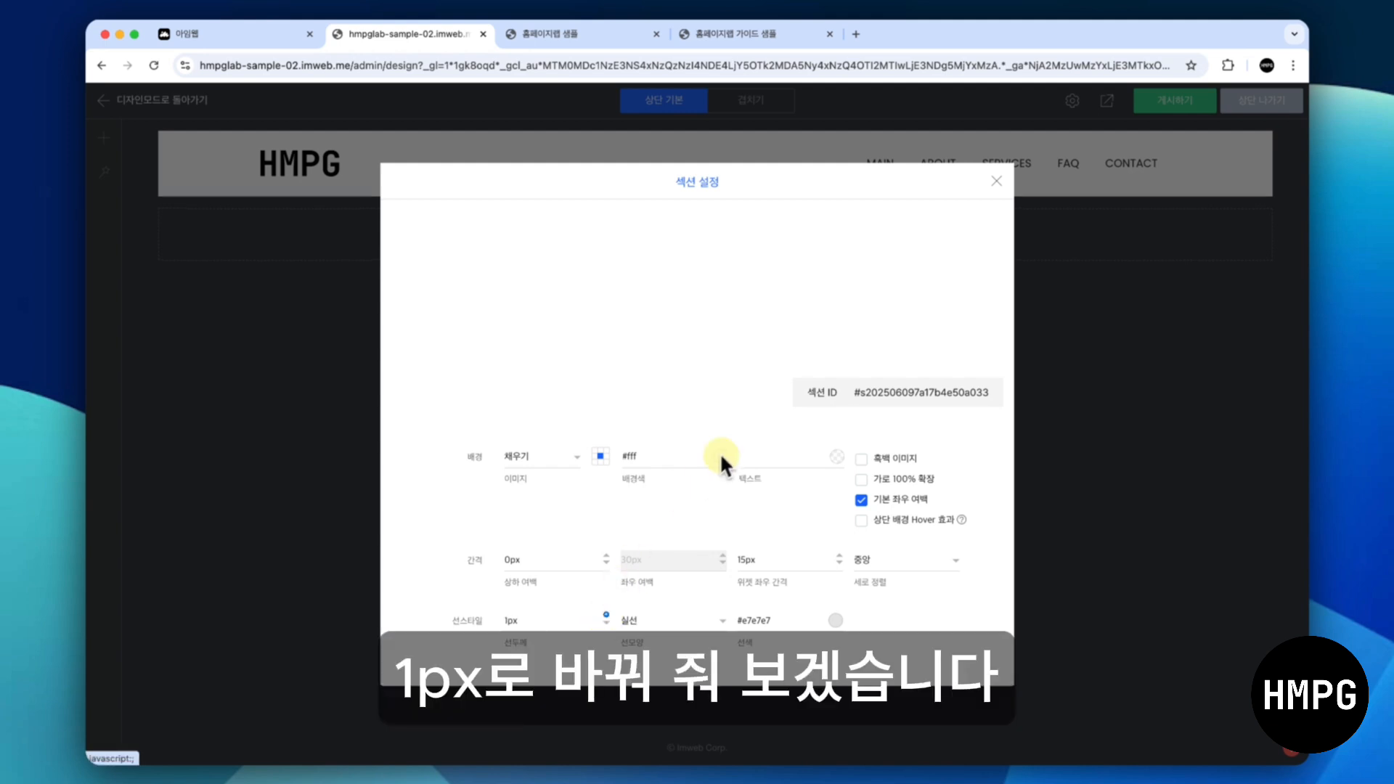
left_click(996, 181)
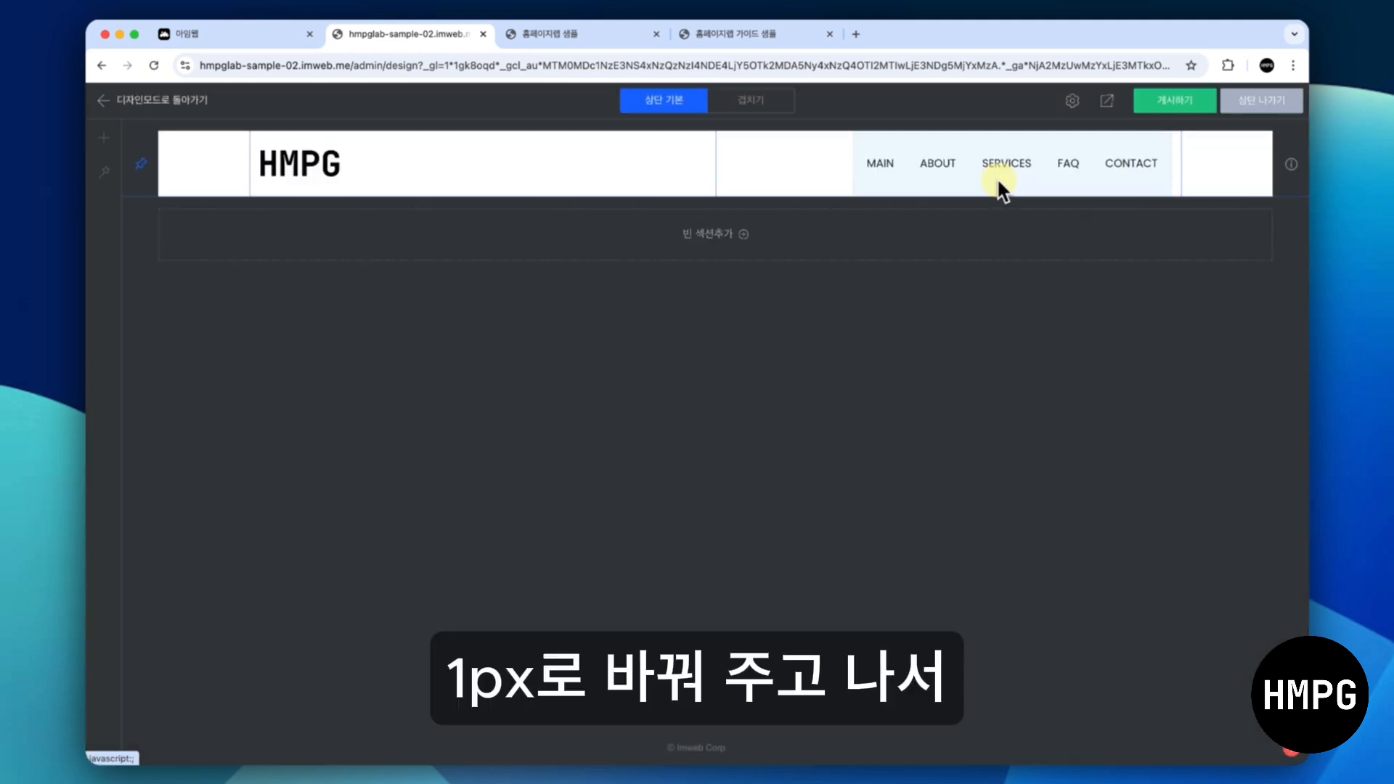
Preview the site and check the header's menu and submenu styling in both the overlapping and scrolled states
left_click(1106, 101)
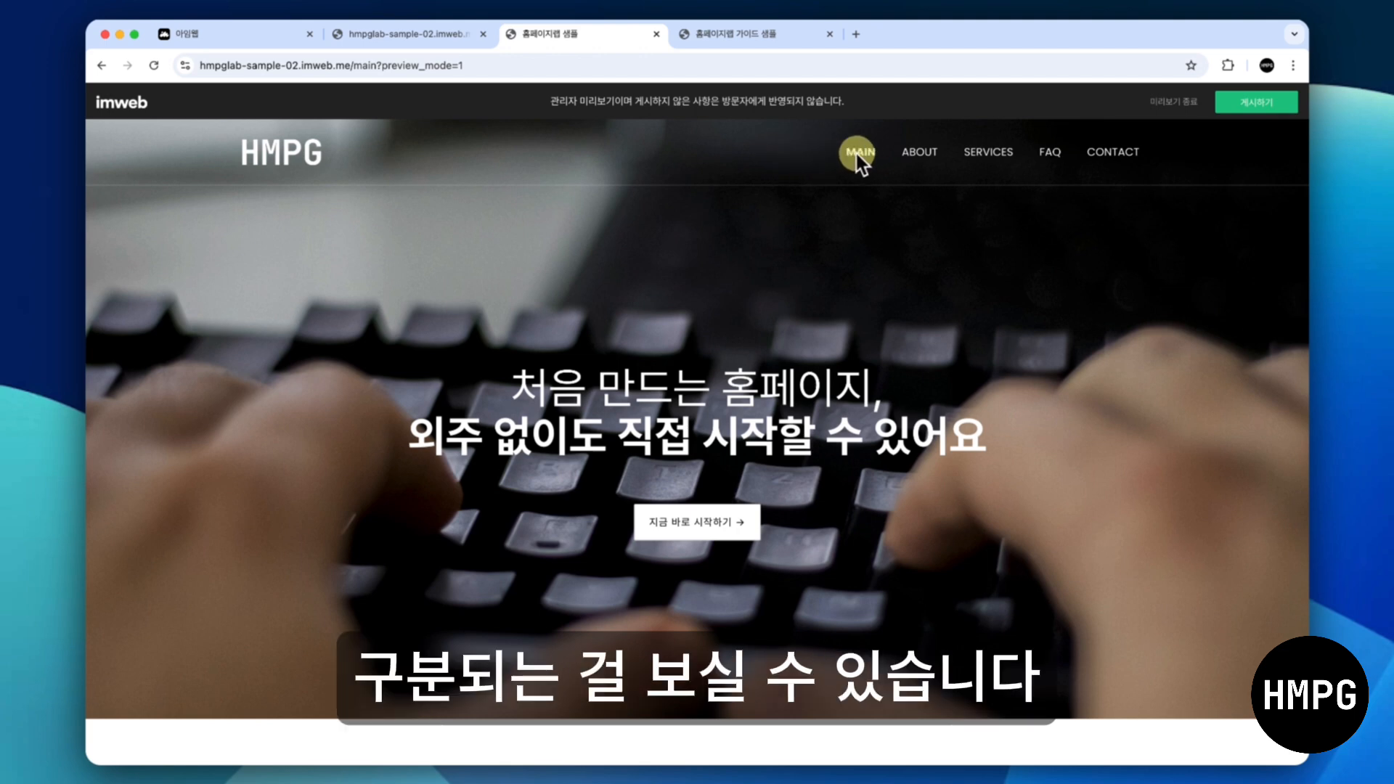
mouse_move(987, 154)
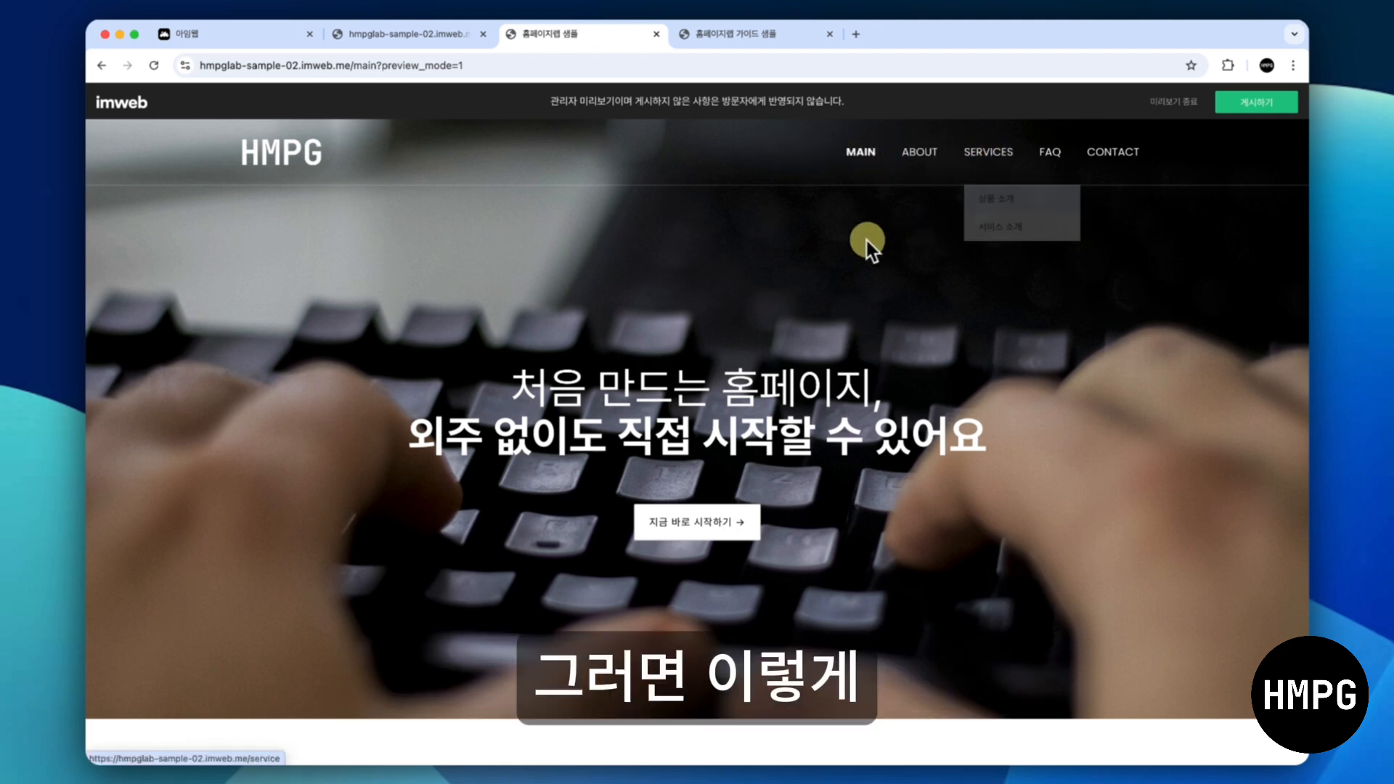
scroll(839, 244, "down", 2)
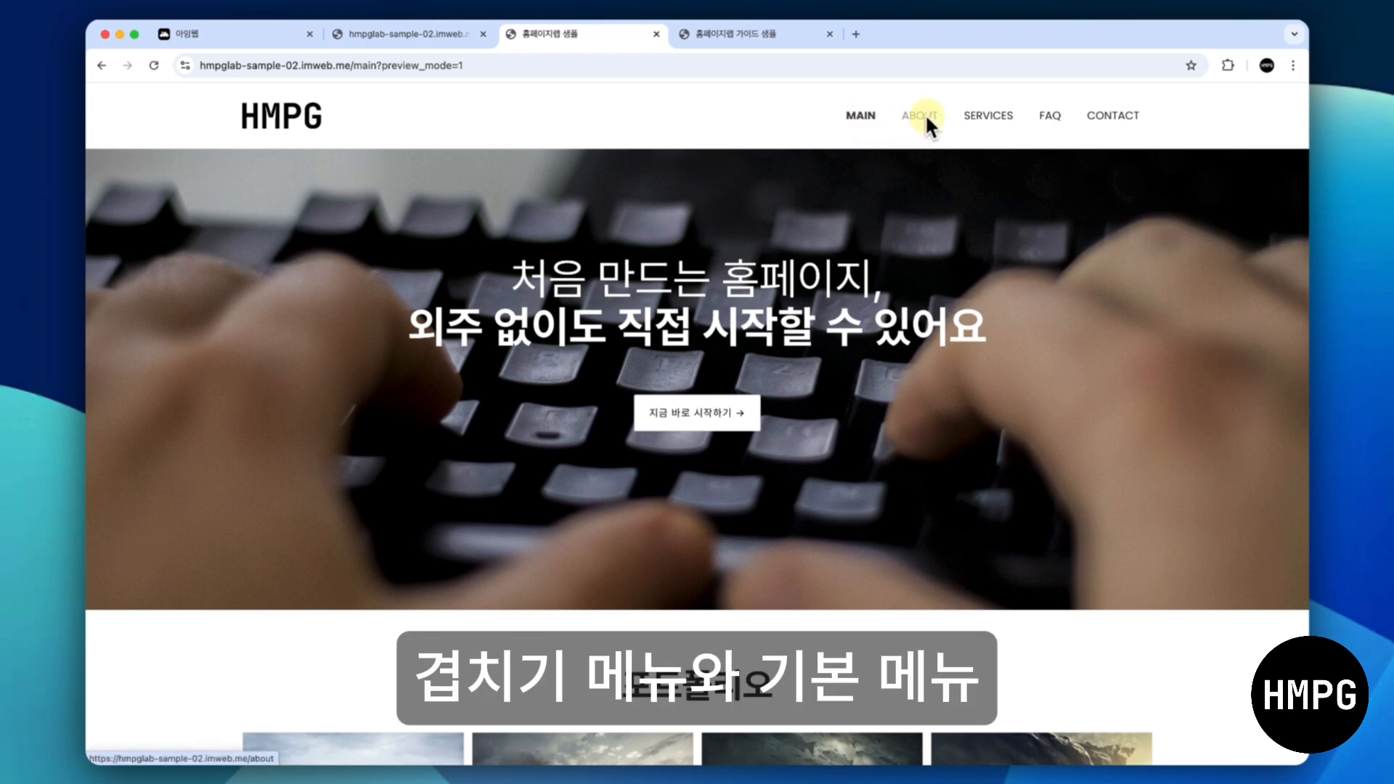
mouse_move(988, 115)
scroll(752, 250, "up", 3)
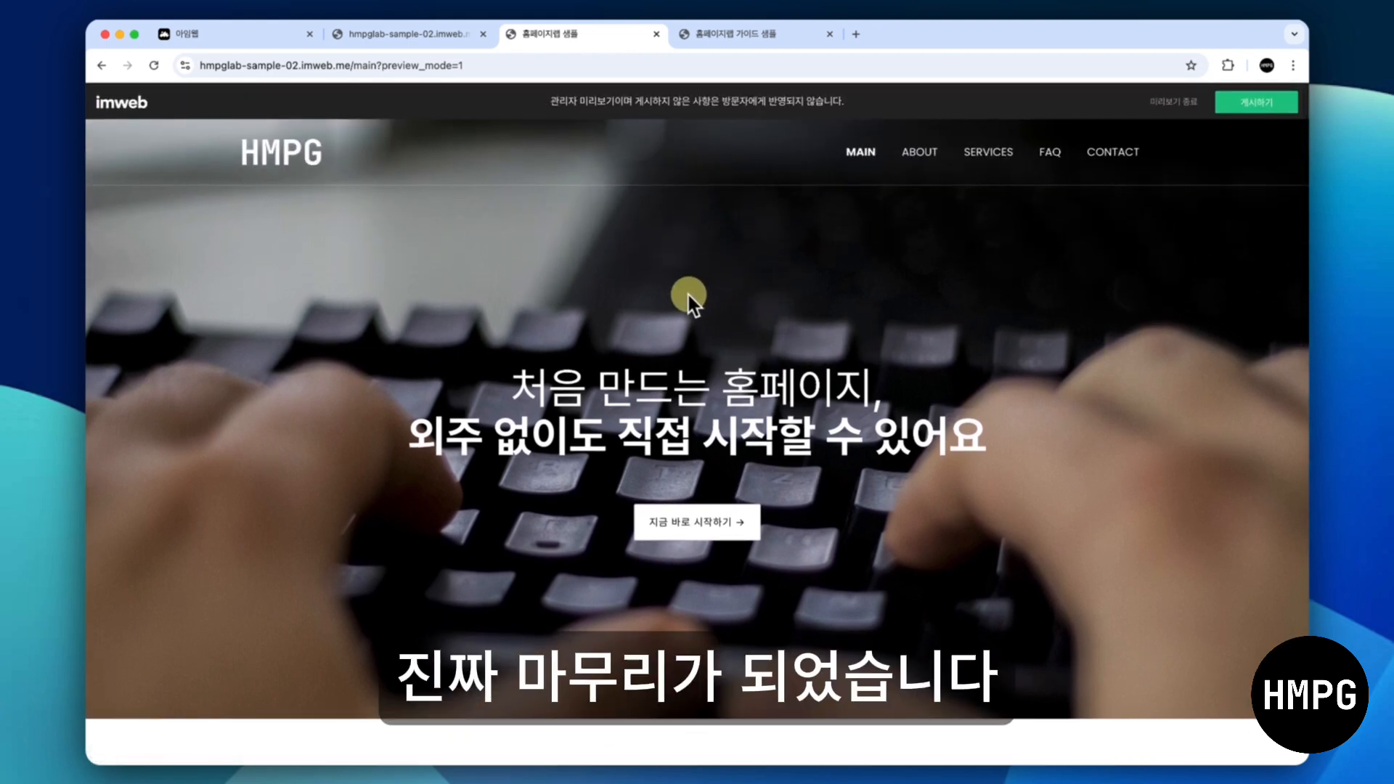
Return to the site editor and exit header editing to get back to the MAIN page design below the main section
left_click(451, 44)
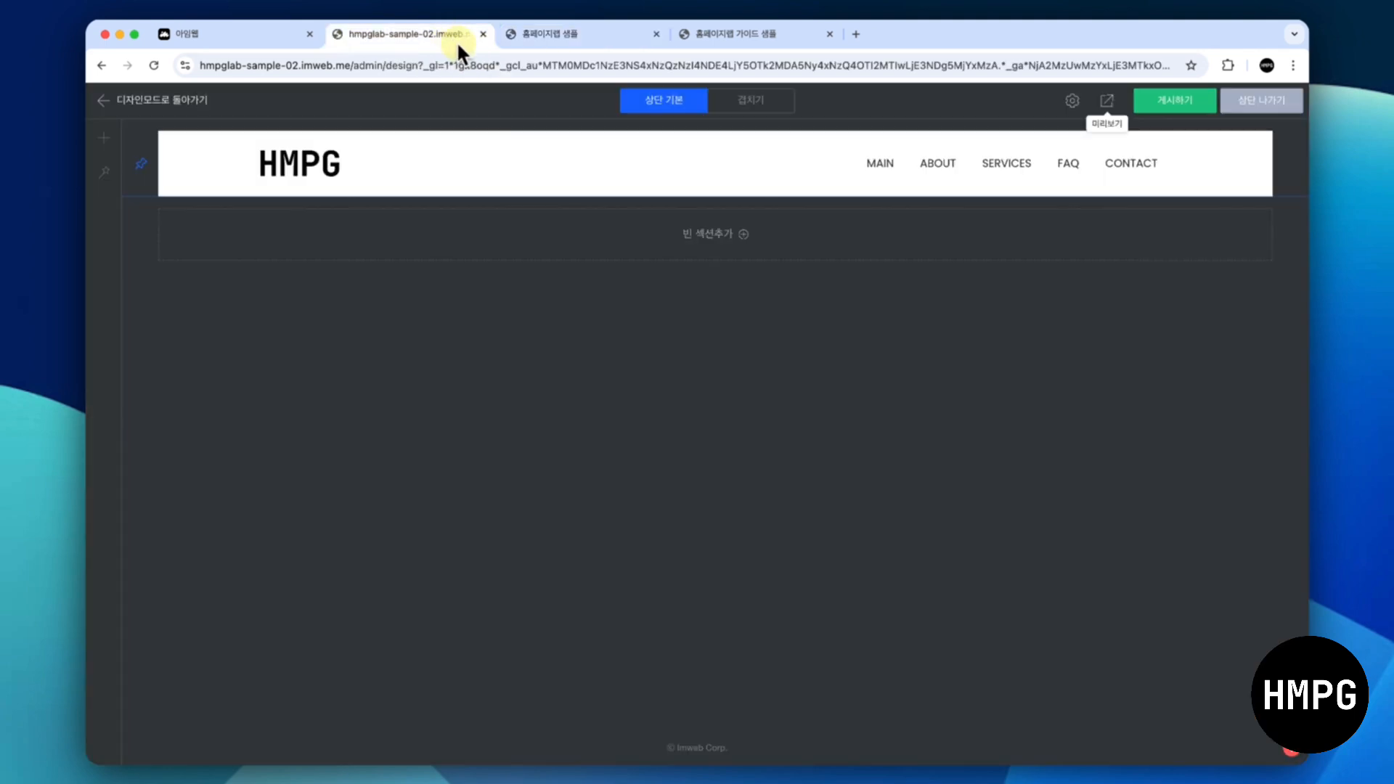
left_click(1255, 100)
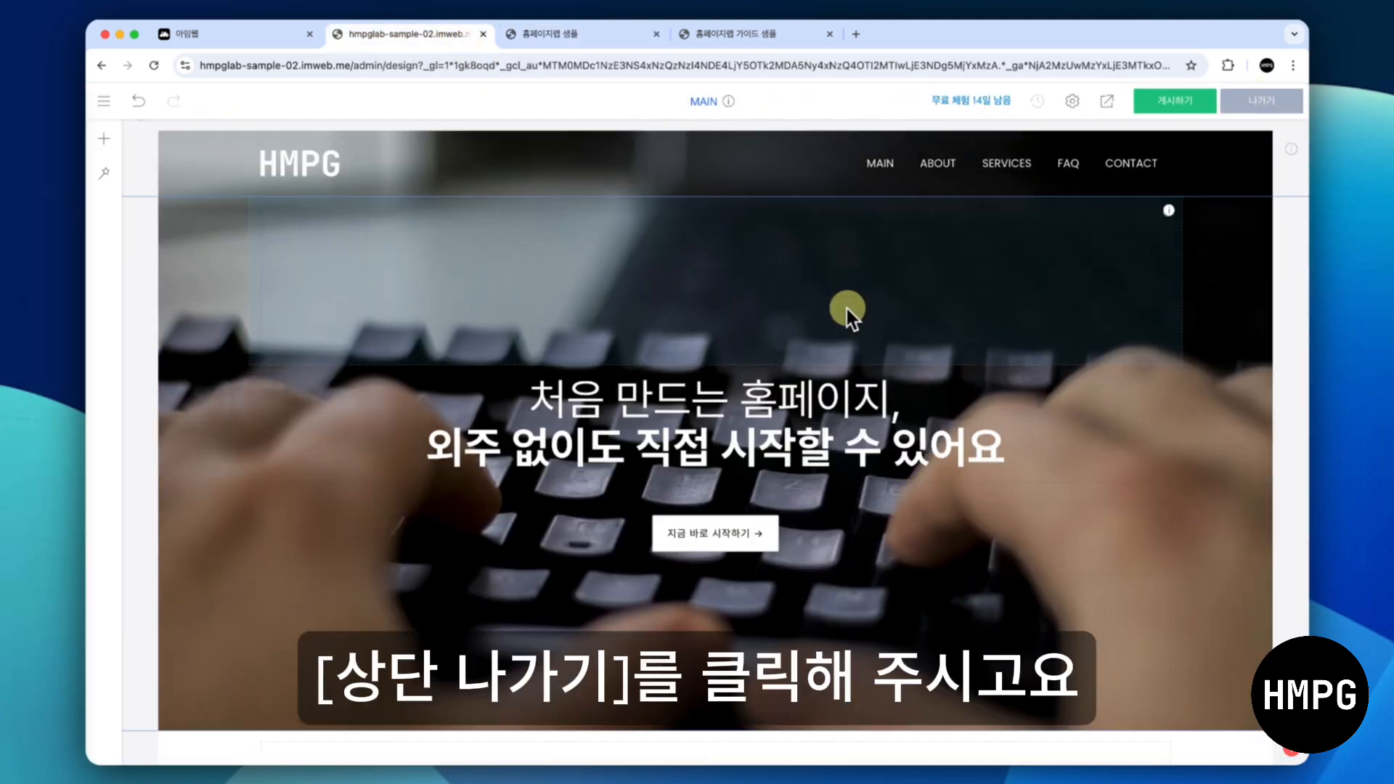
scroll(659, 367, "down", 3)
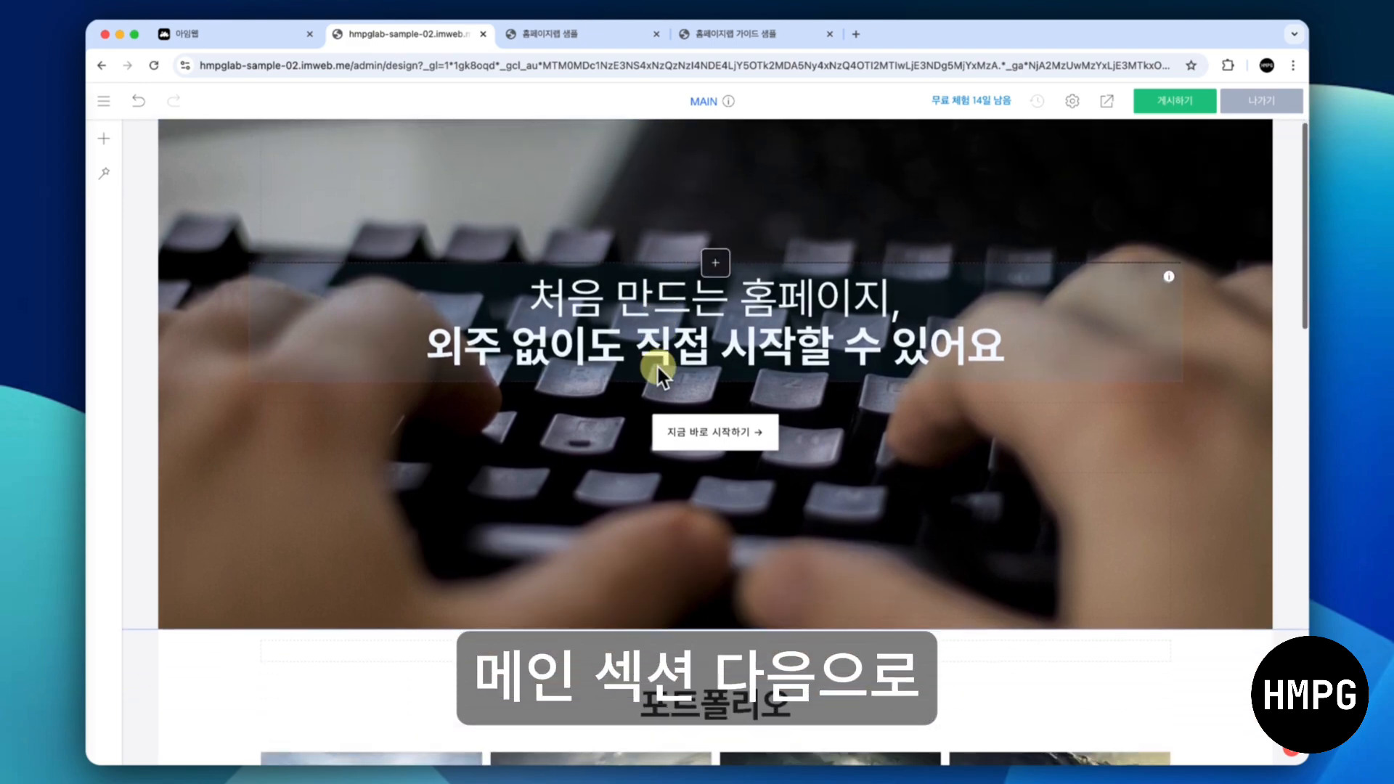
scroll(658, 368, "down", 5)
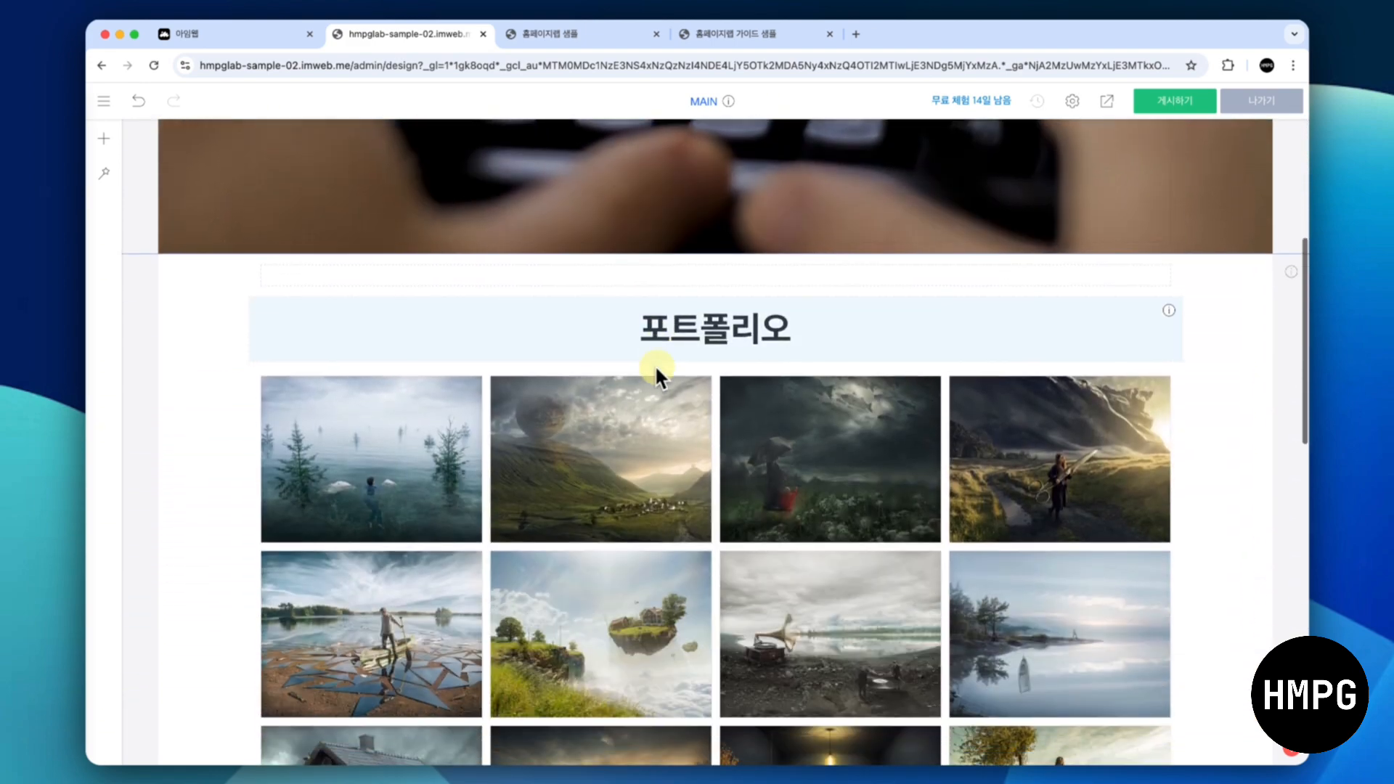
Check the finished sample's brand introduction section and copy its sub text "홈페이지 제작 실전 가이드" from the Google Sheets planning sheet
left_click(713, 36)
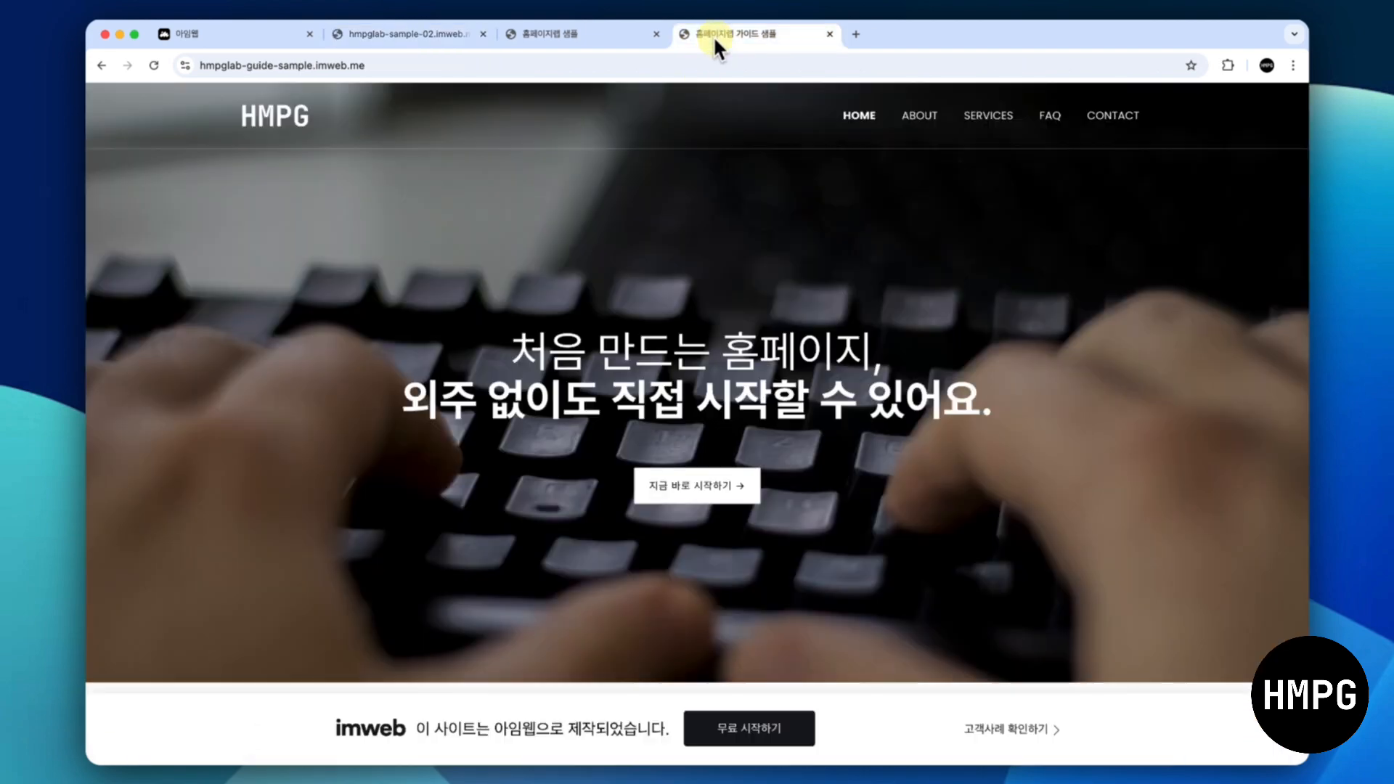
scroll(673, 370, "down", 7)
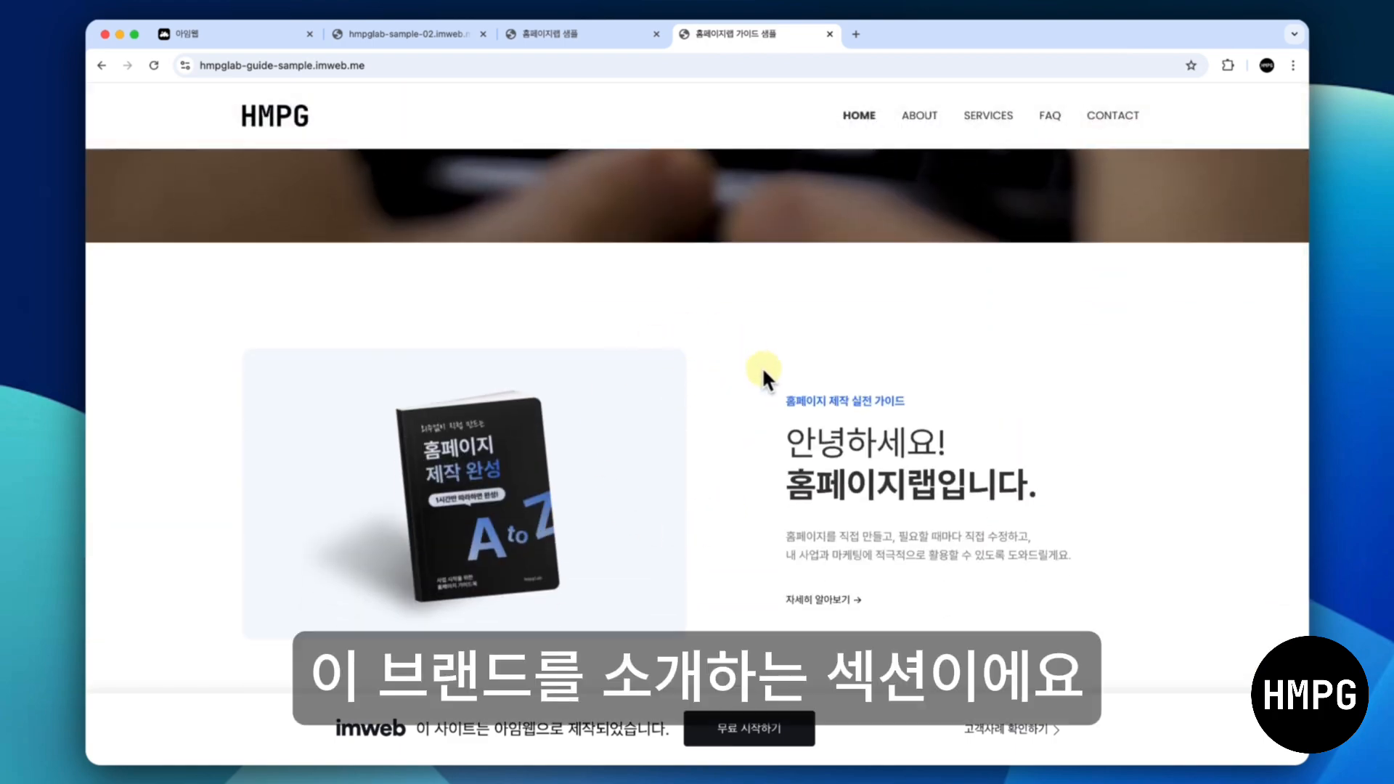
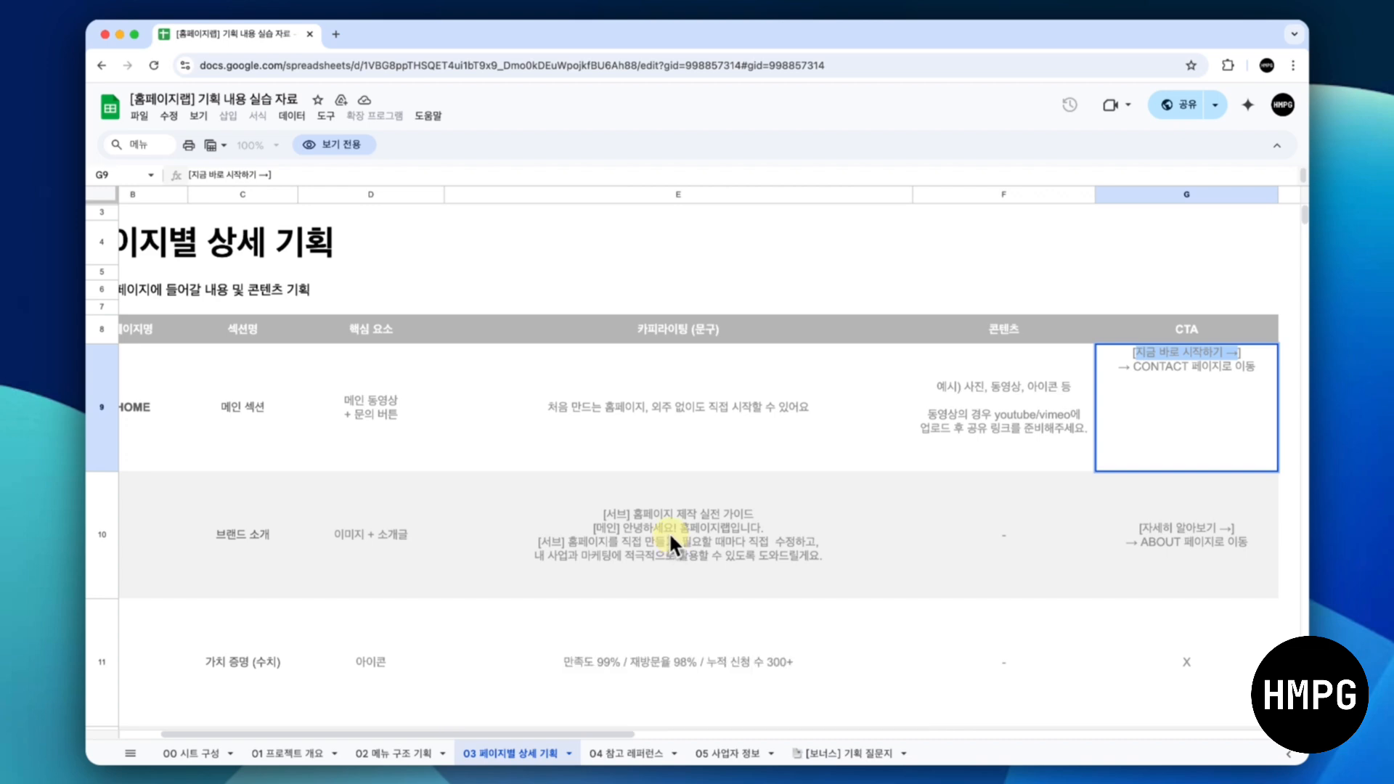
left_click(662, 512)
left_click_drag(634, 482, 746, 477)
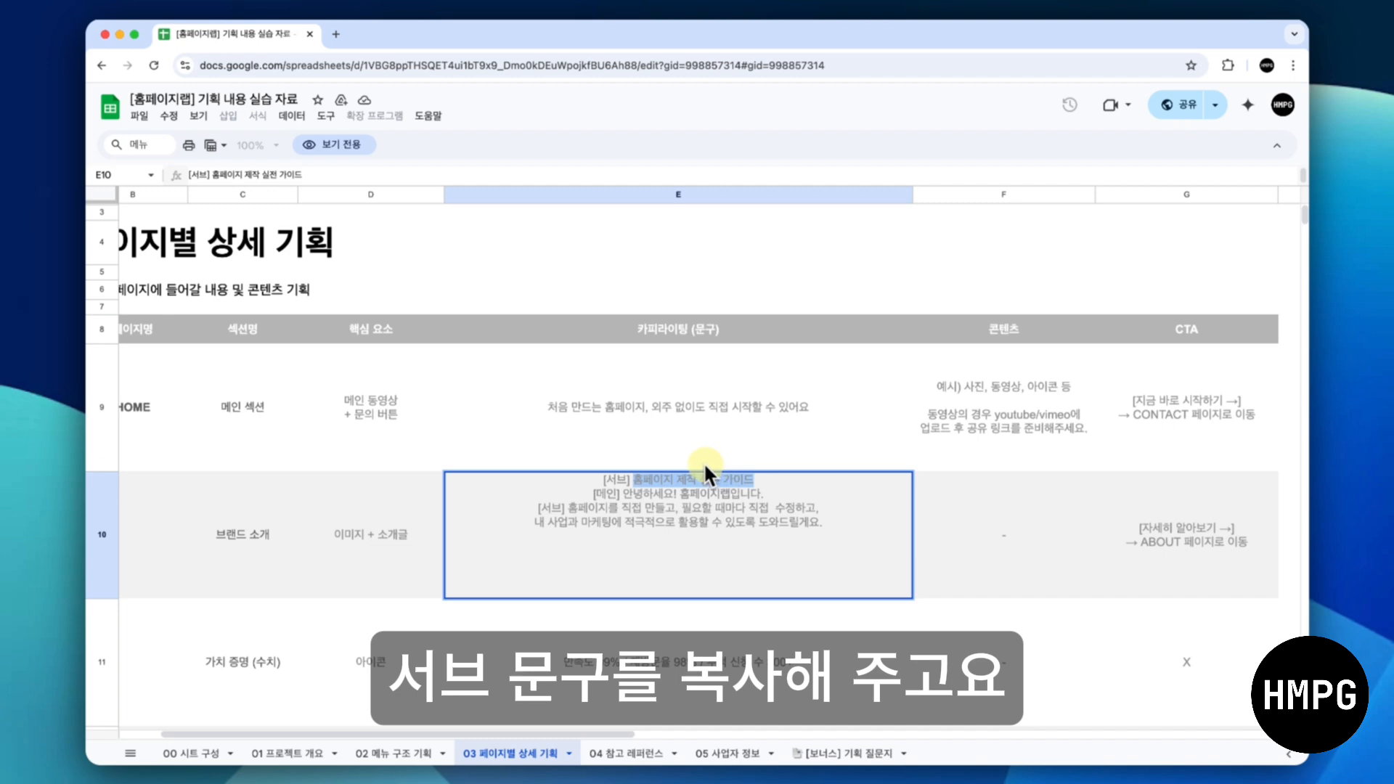
key("ctrl+Left")
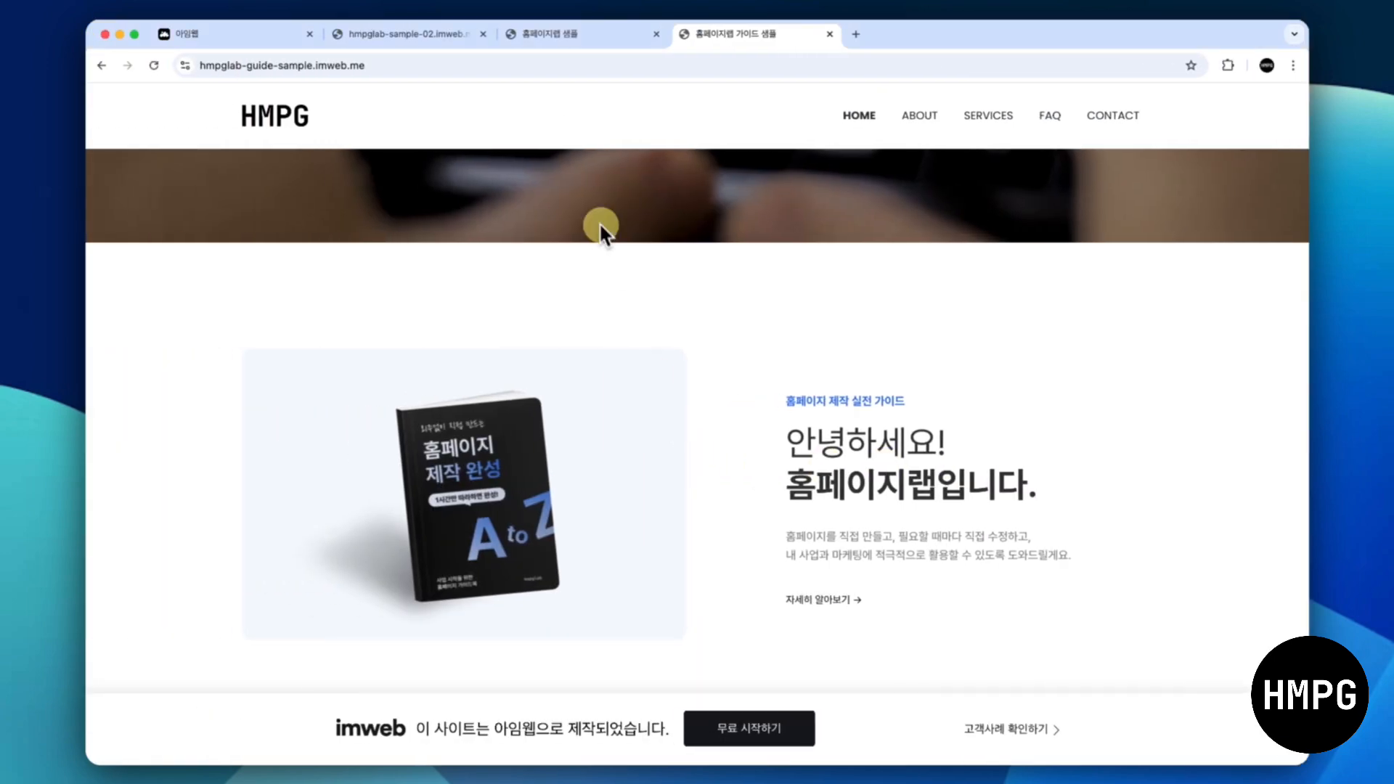
In the imweb editor, add an empty section and move it up between the main section and the 포트폴리오 section
left_click(433, 37)
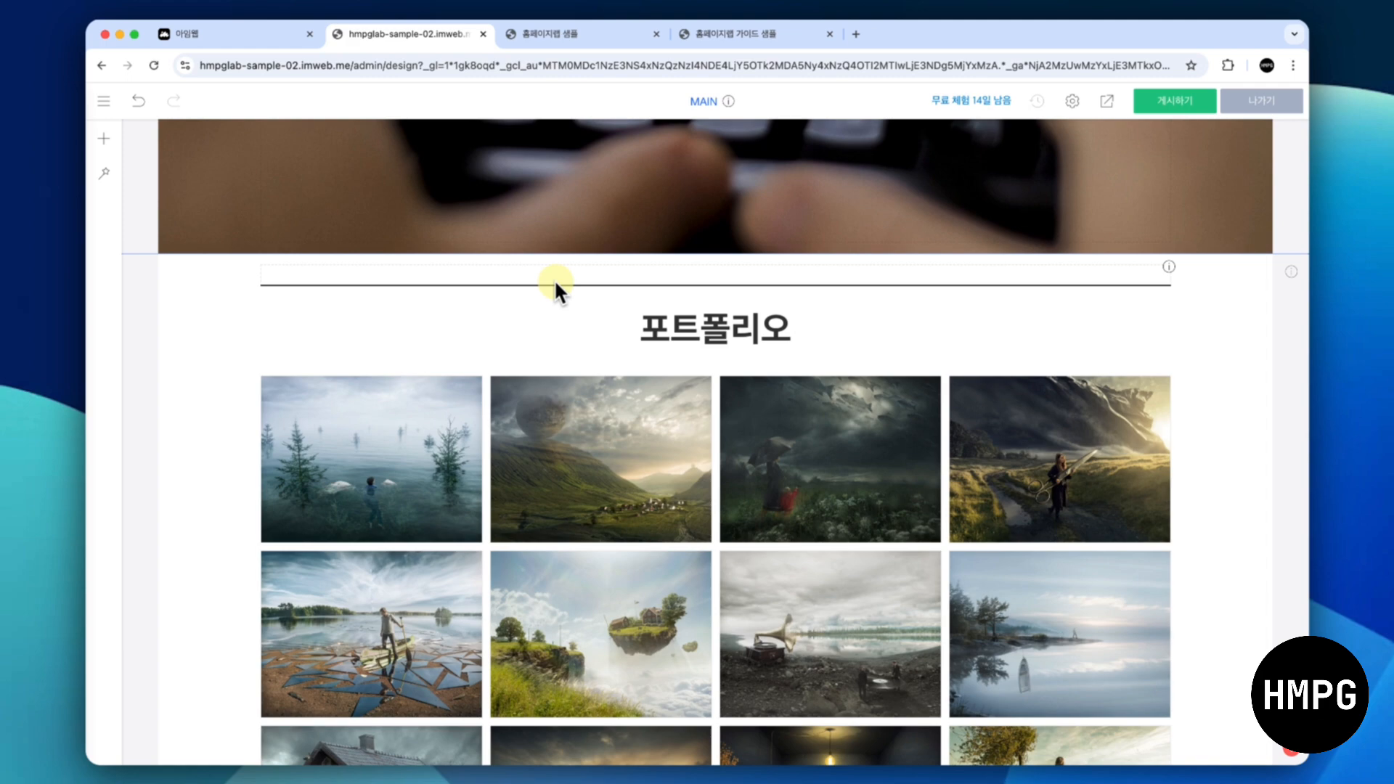
right_click(141, 186)
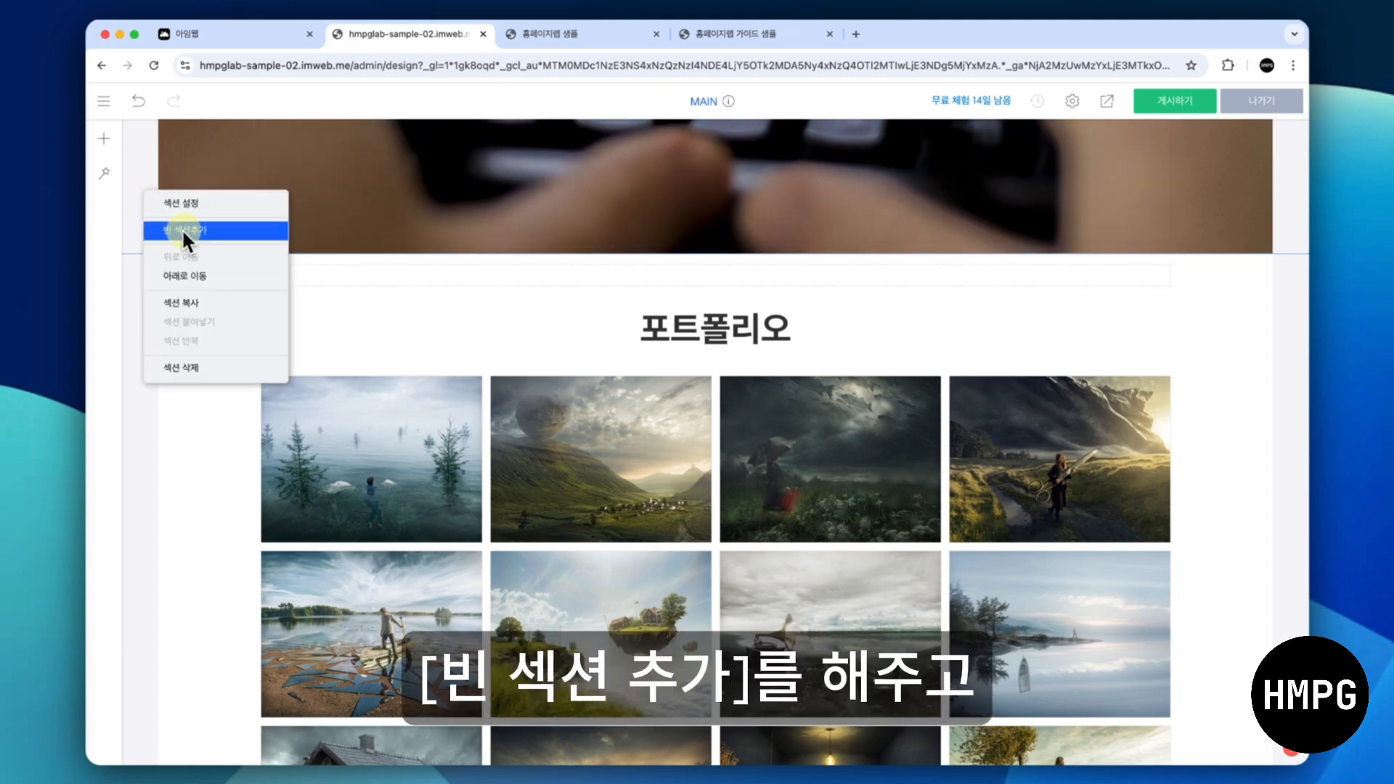
left_click(181, 228)
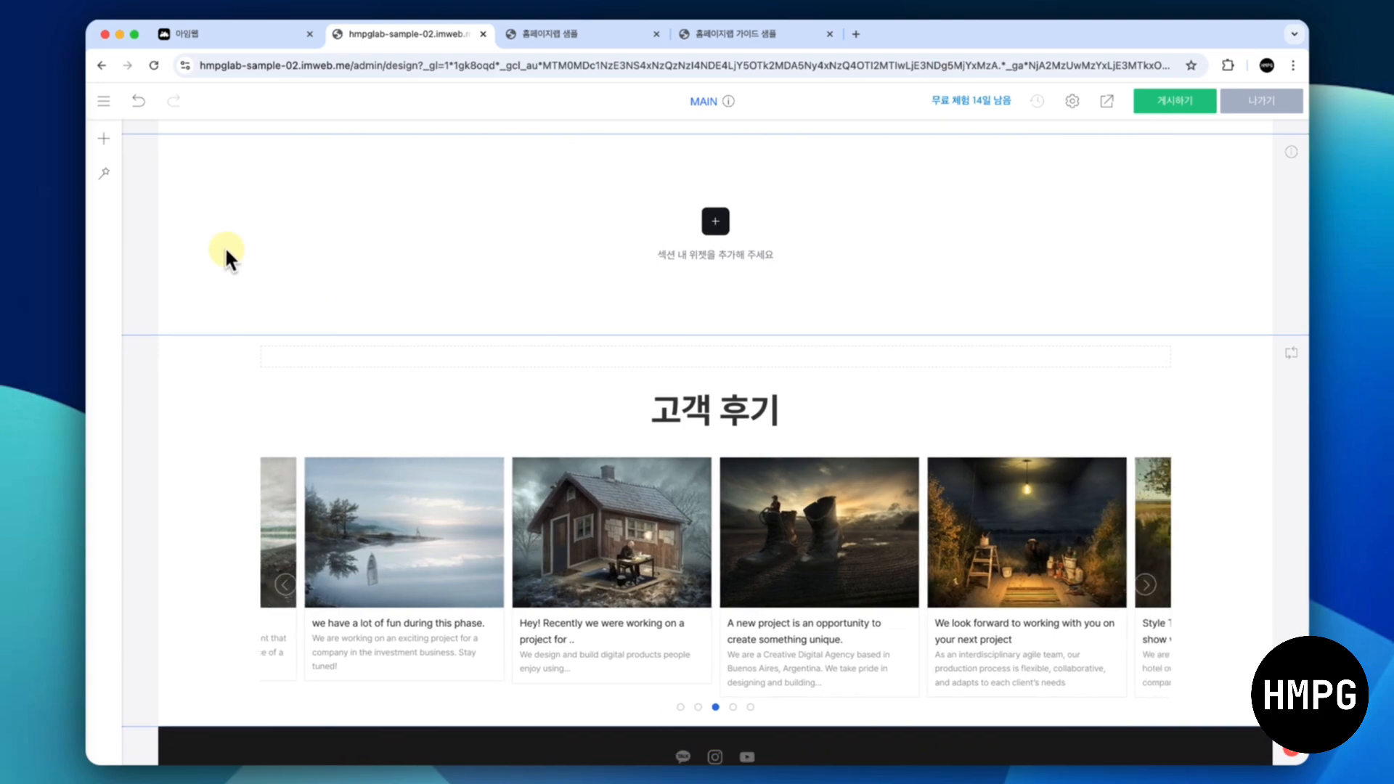
right_click(225, 249)
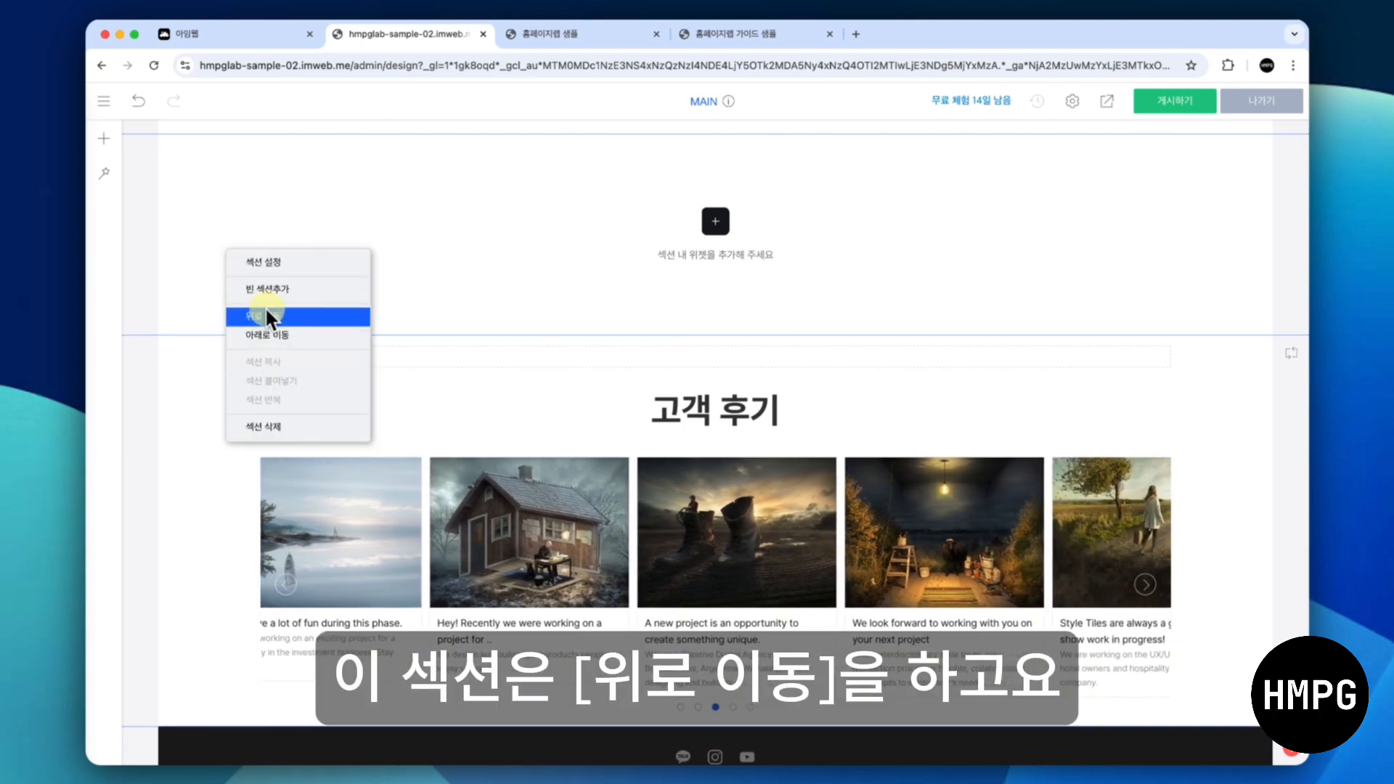
left_click(266, 310)
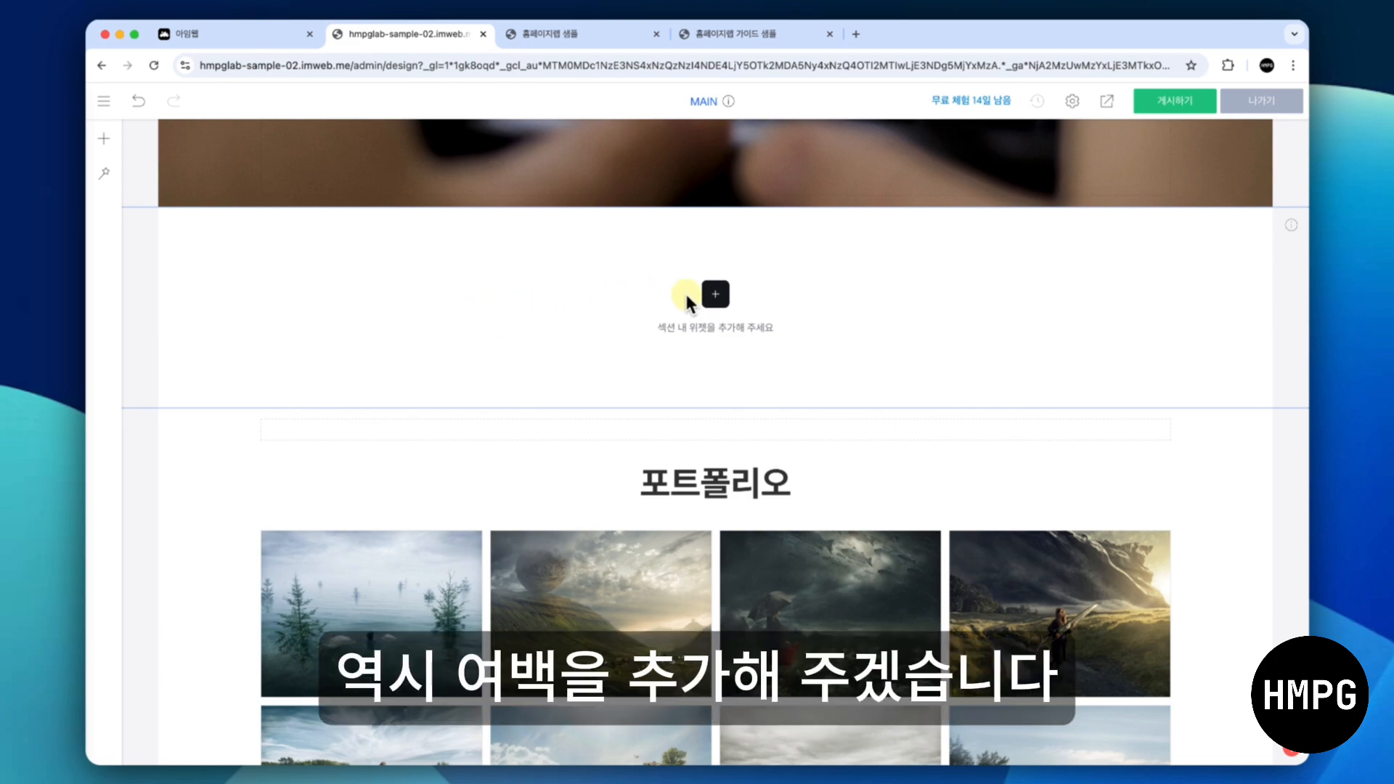
Add a spacing (여백) widget to the new empty section and set its height to 100px
left_click(714, 293)
left_click(780, 277)
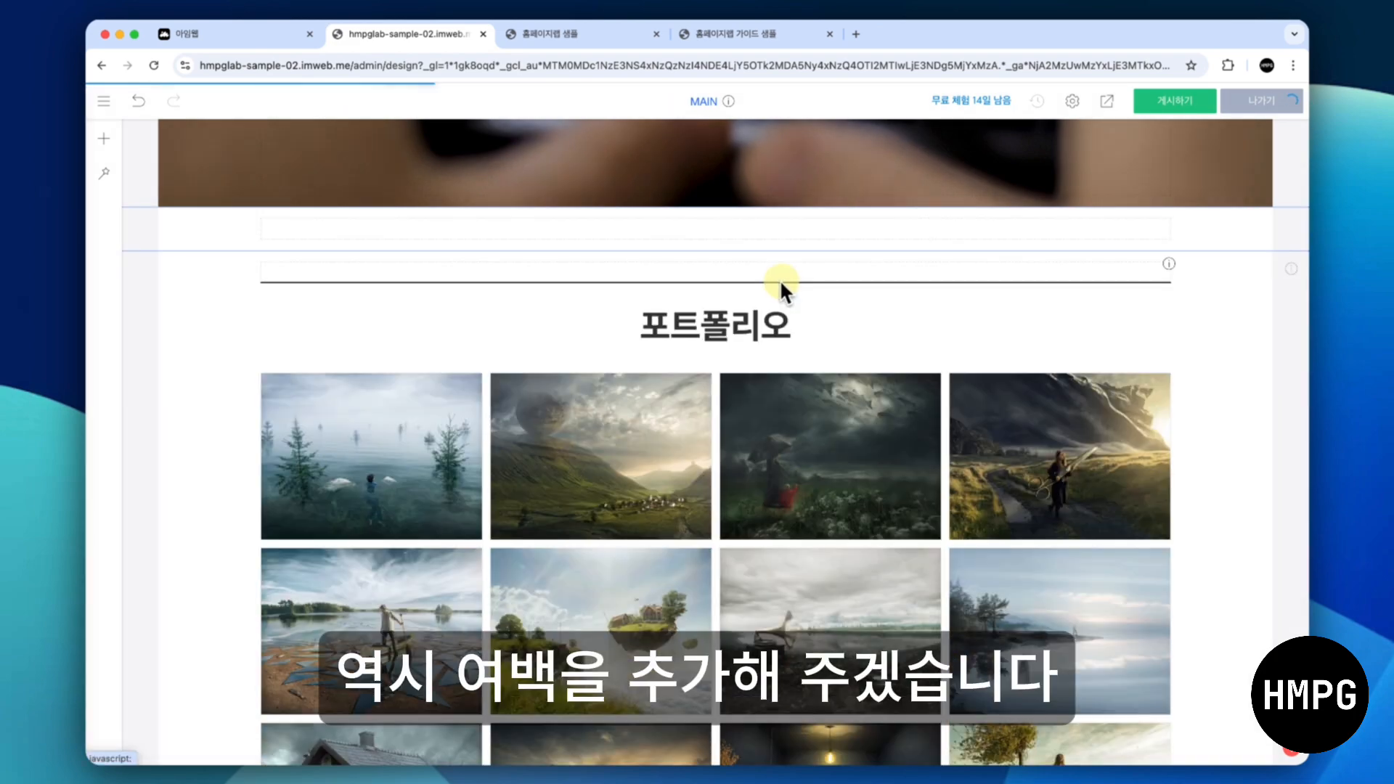
right_click(682, 228)
left_click(707, 237)
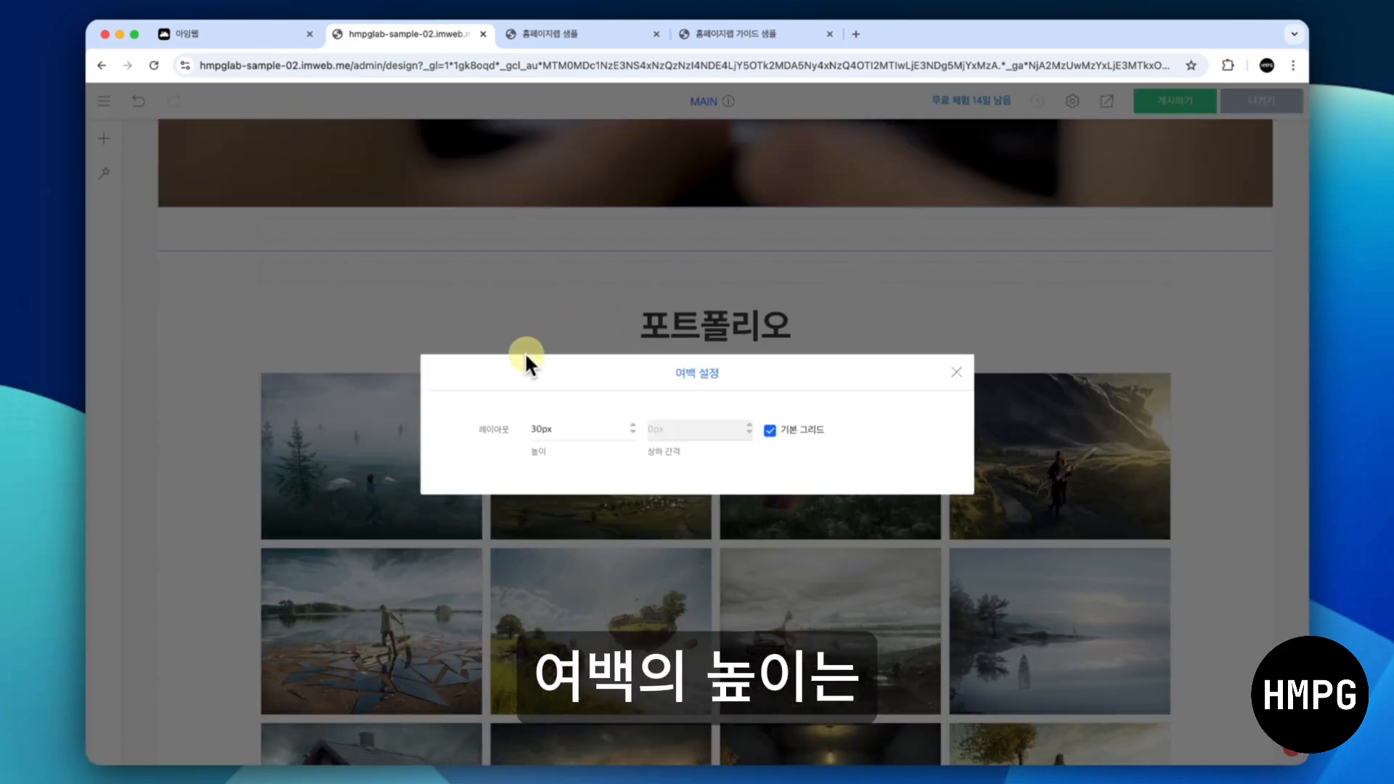
double_click(565, 430)
type("100")
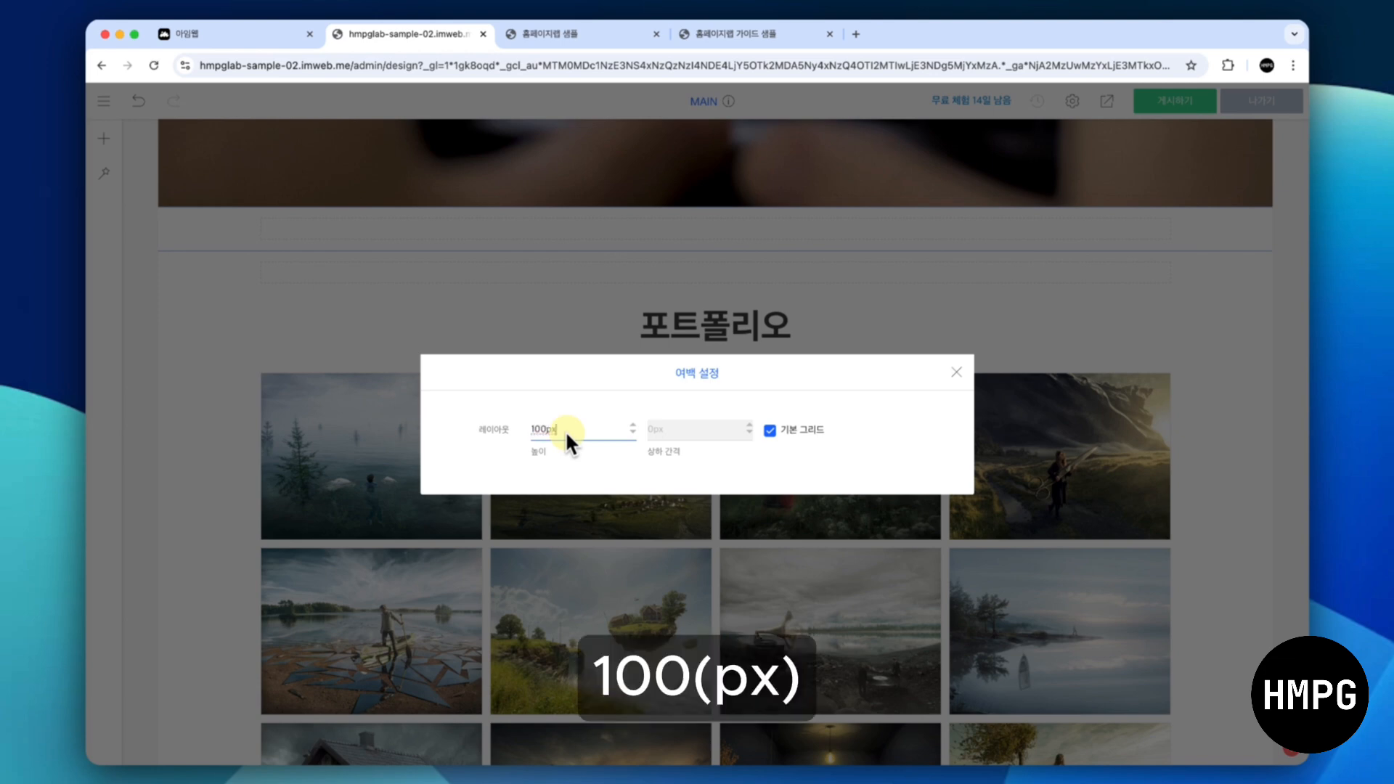
left_click(890, 411)
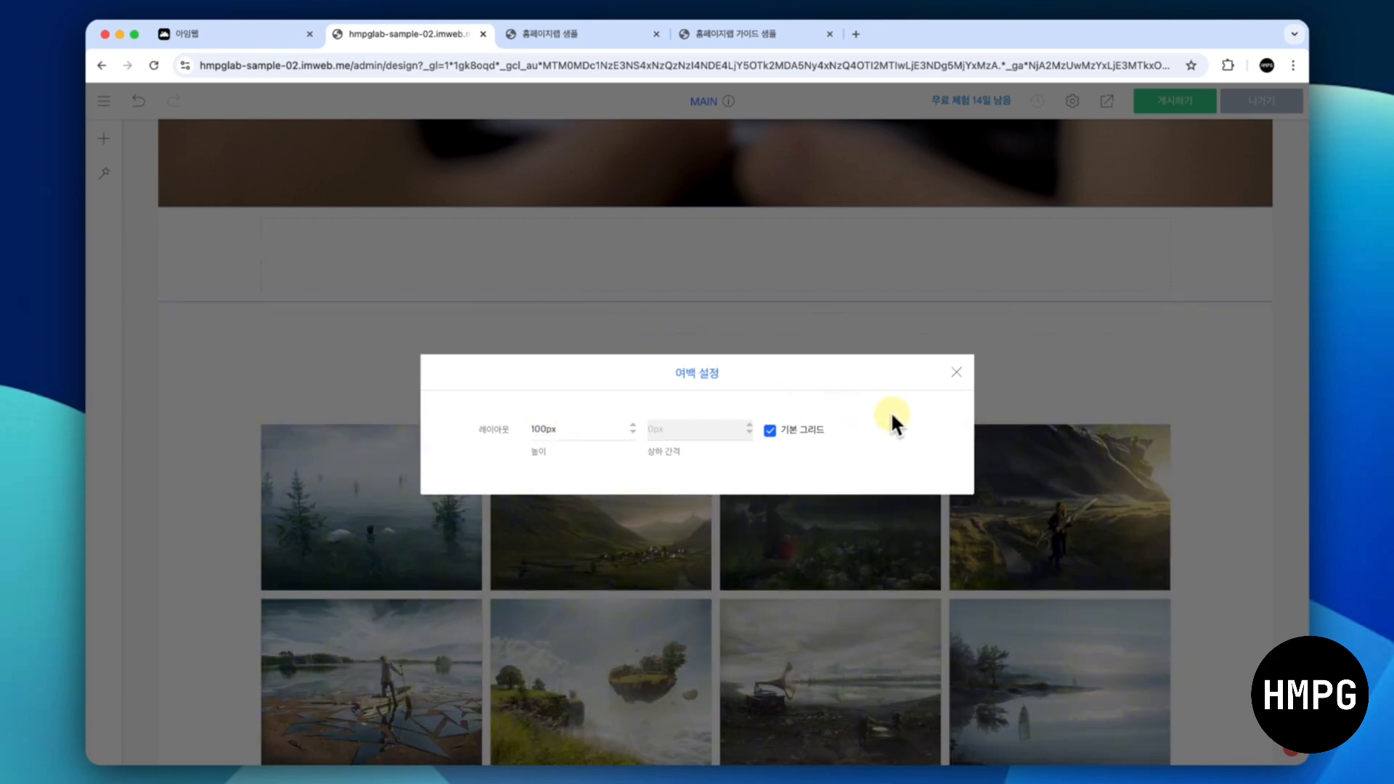
left_click(956, 372)
Copy the 100px spacing widget and paste it into the same section as a second spacer
right_click(732, 247)
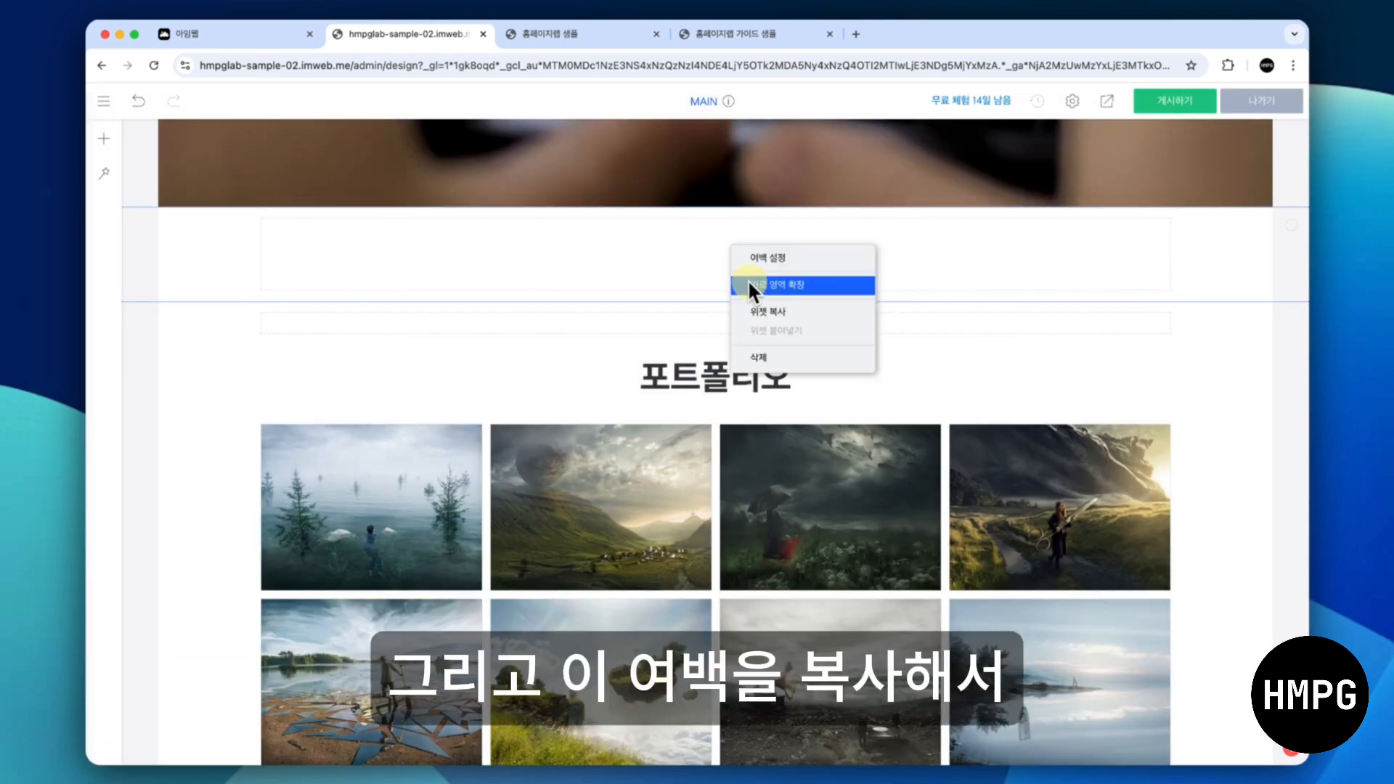
left_click(759, 311)
right_click(708, 237)
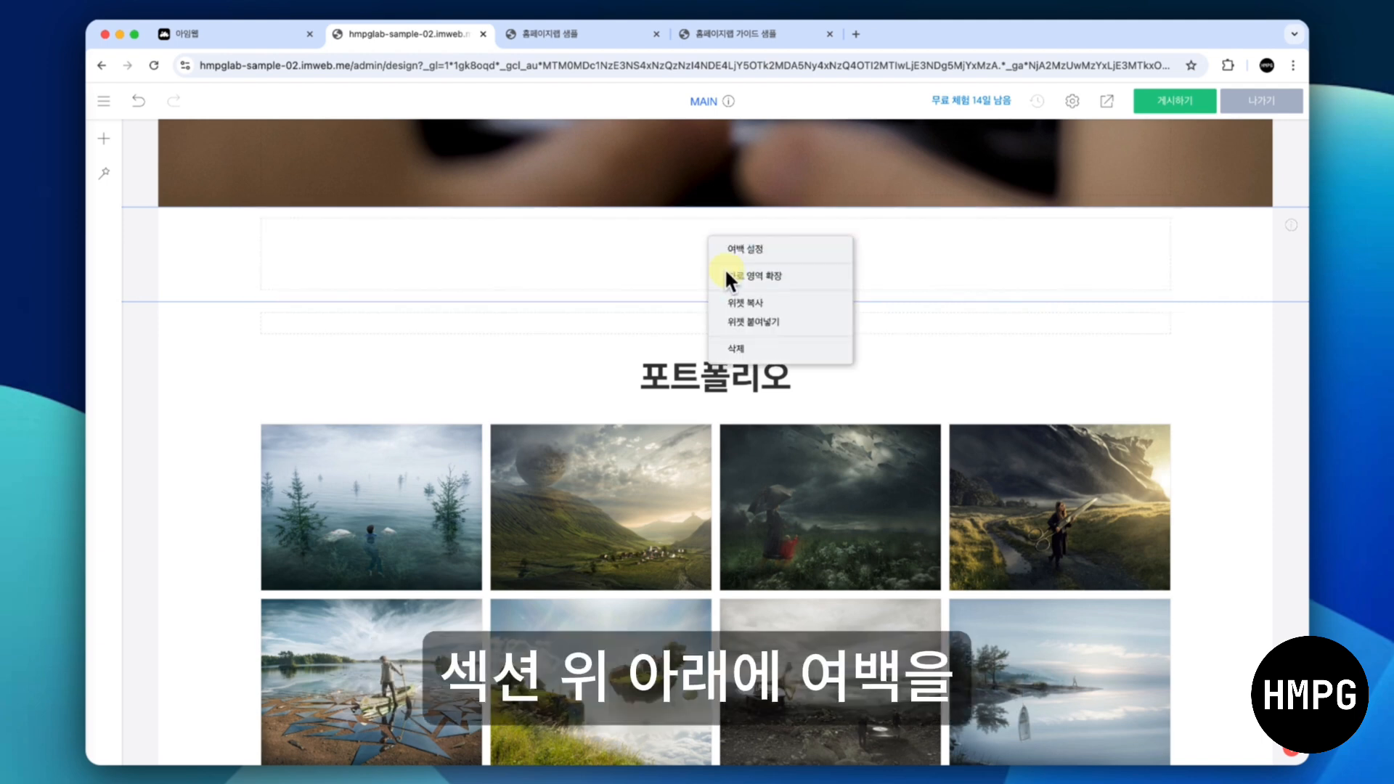
left_click(745, 322)
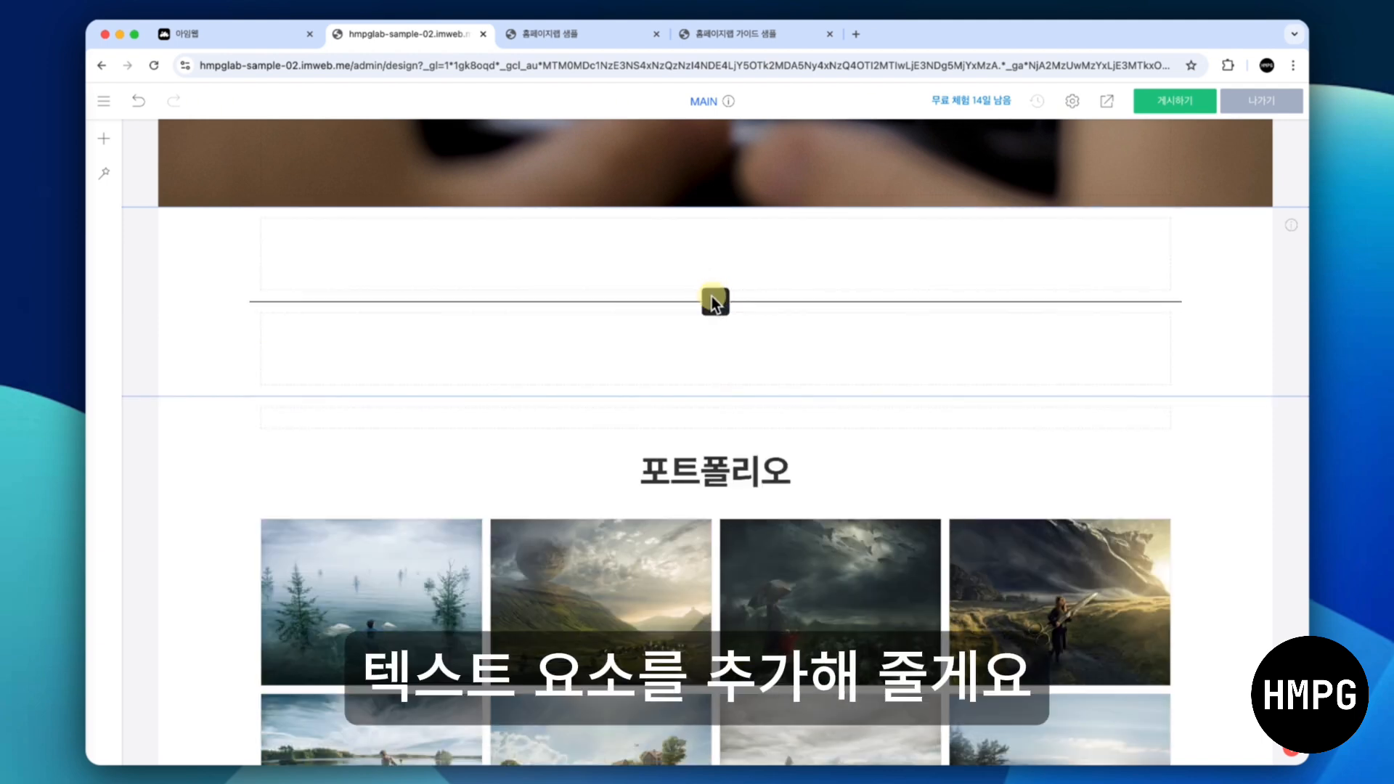
Add a text widget between the two spacers and replace its placeholder text with "홈페이지 제작 실전 가이드"
left_click(712, 295)
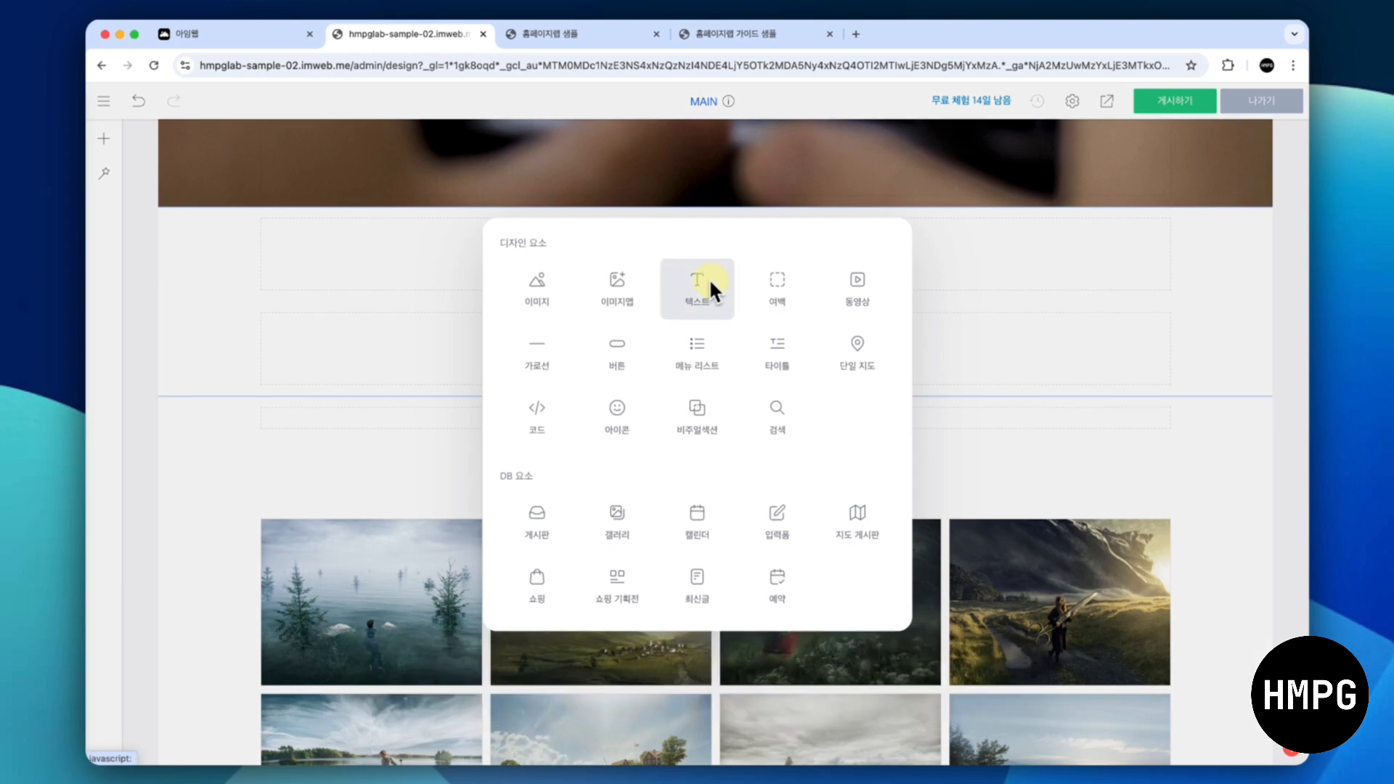
left_click(712, 284)
double_click(593, 327)
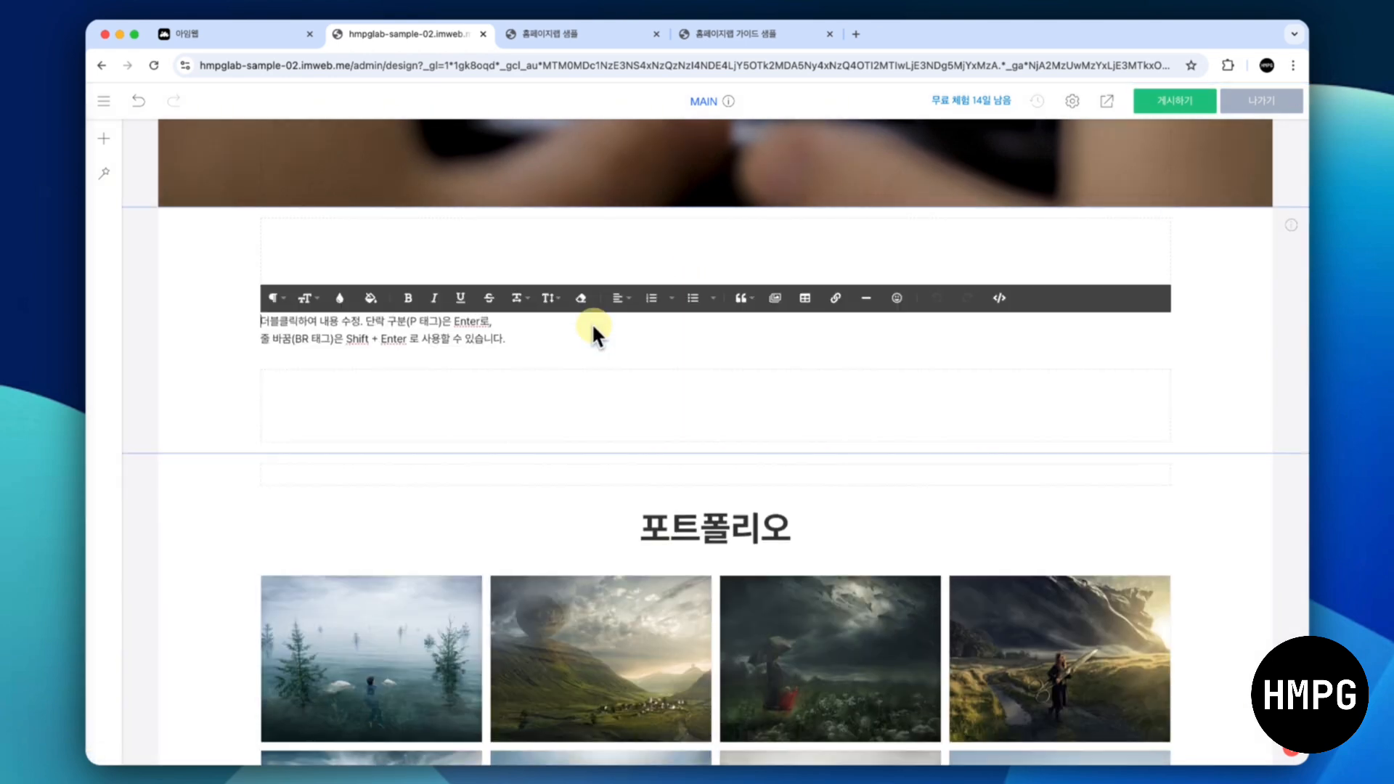
type("홈페이지 제작 실전 가이드")
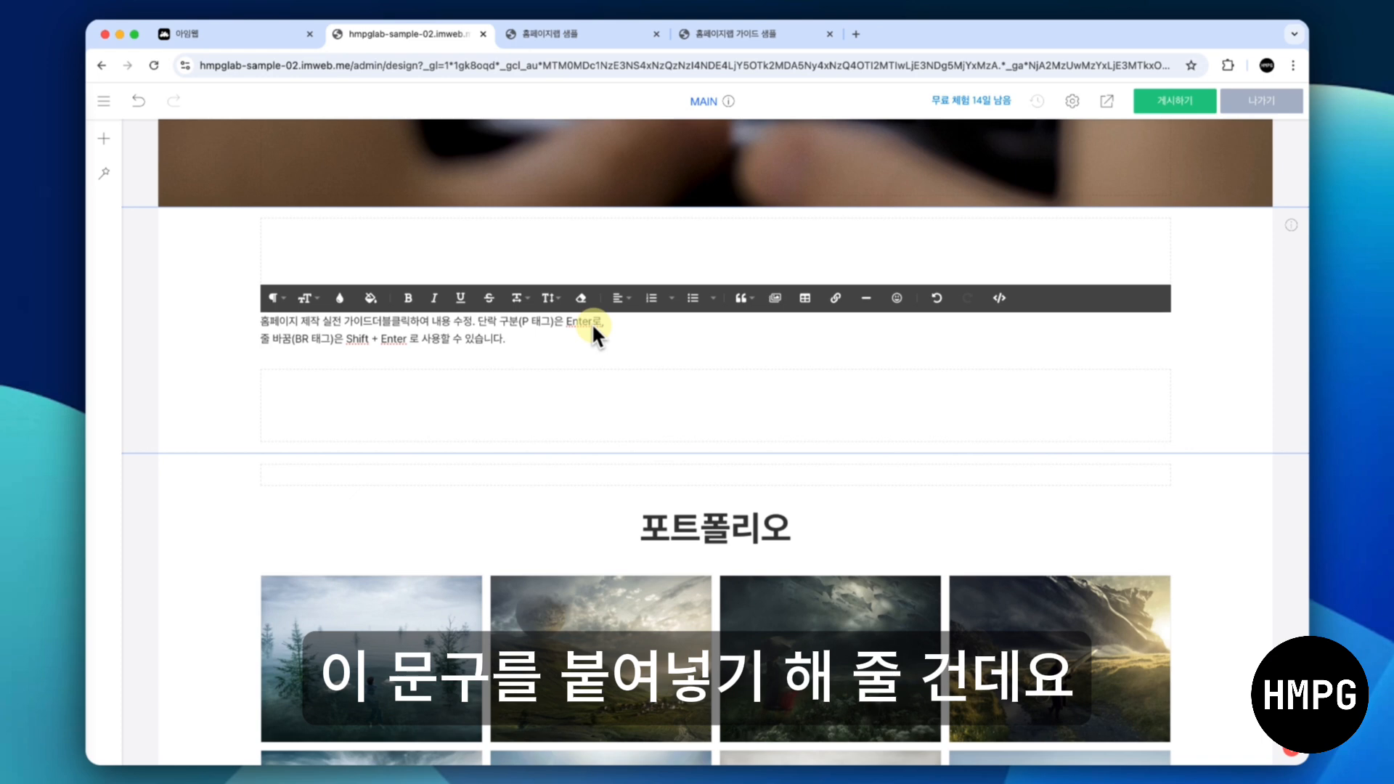
key("shift+Left")
key("shift+Left")
key("shift+Left")
key("Right")
key("shift+Down")
key("shift+Down")
key("BackSpace")
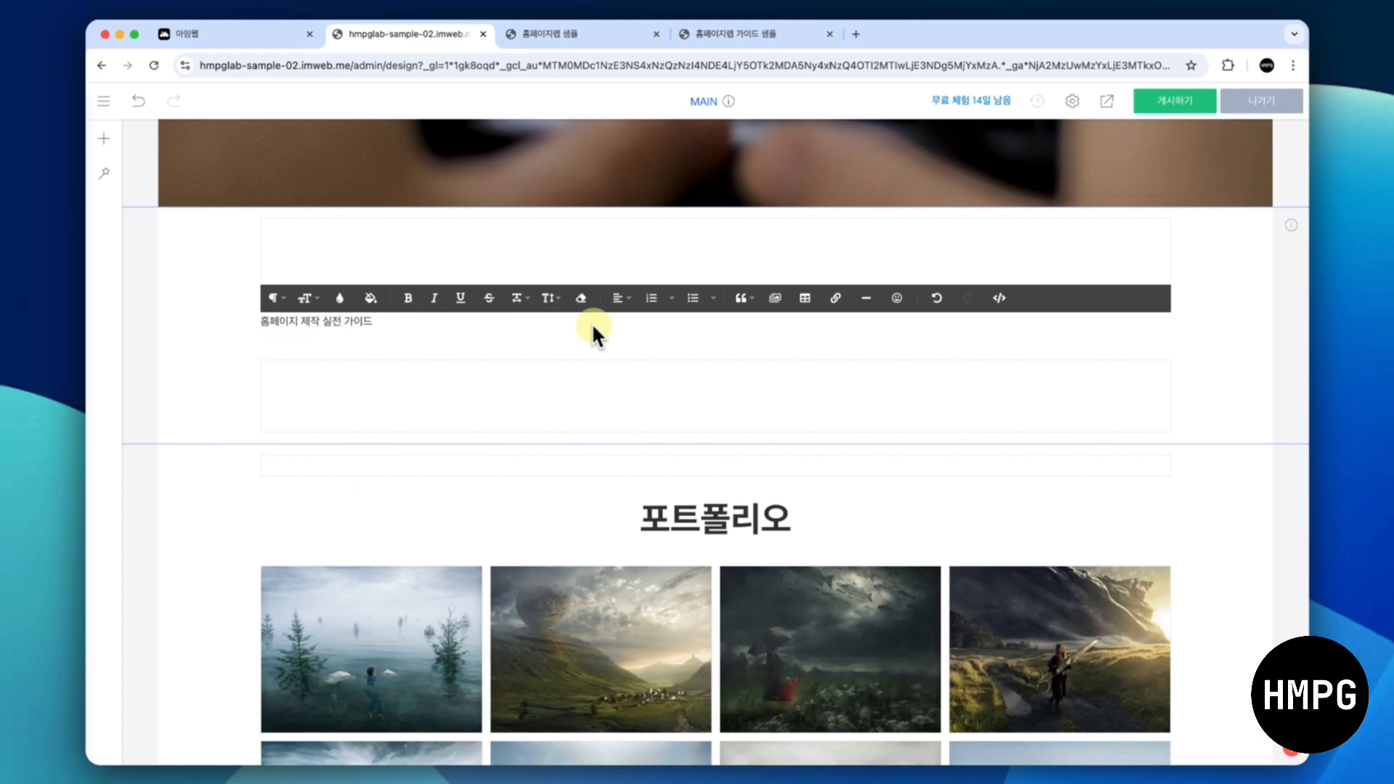
Make the "홈페이지 제작 실전 가이드" line bold and finish editing the text
key("super+shift+Left")
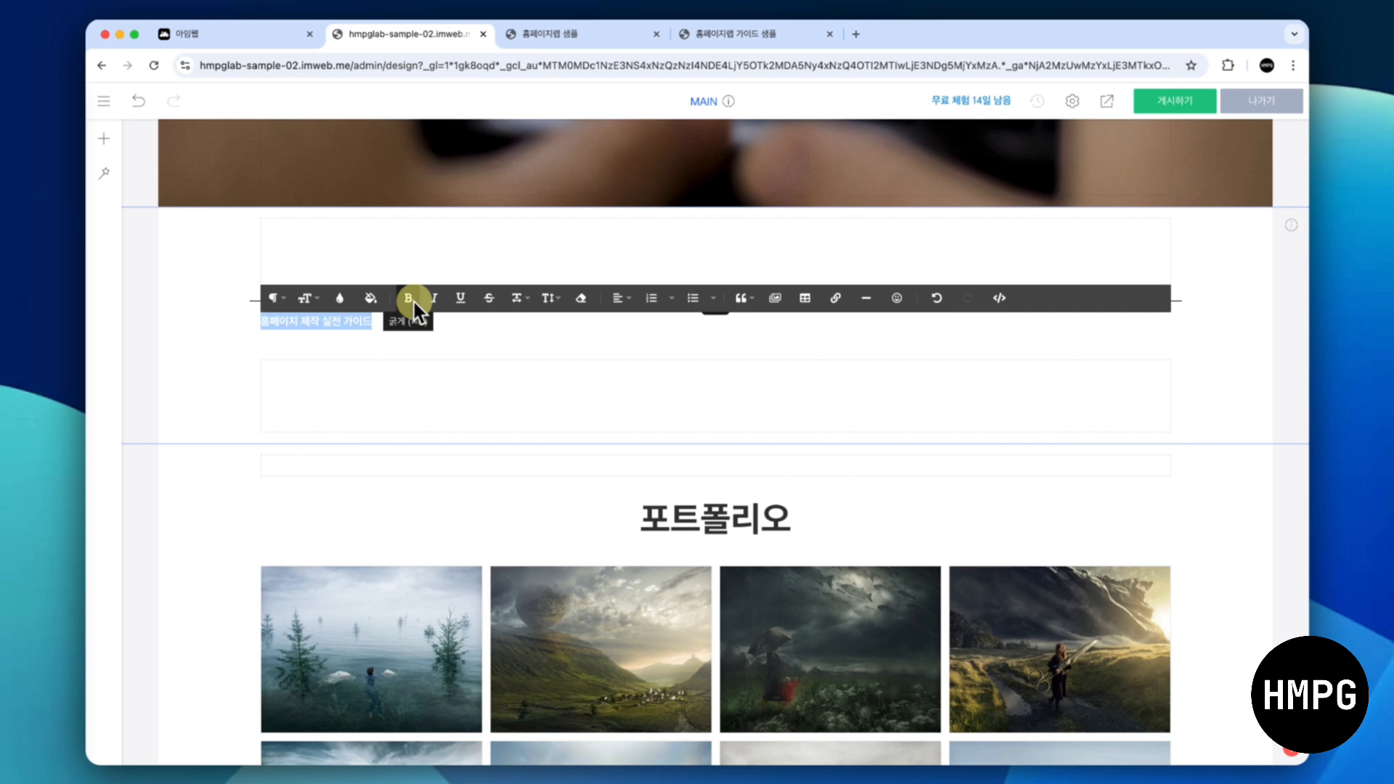
left_click(619, 297)
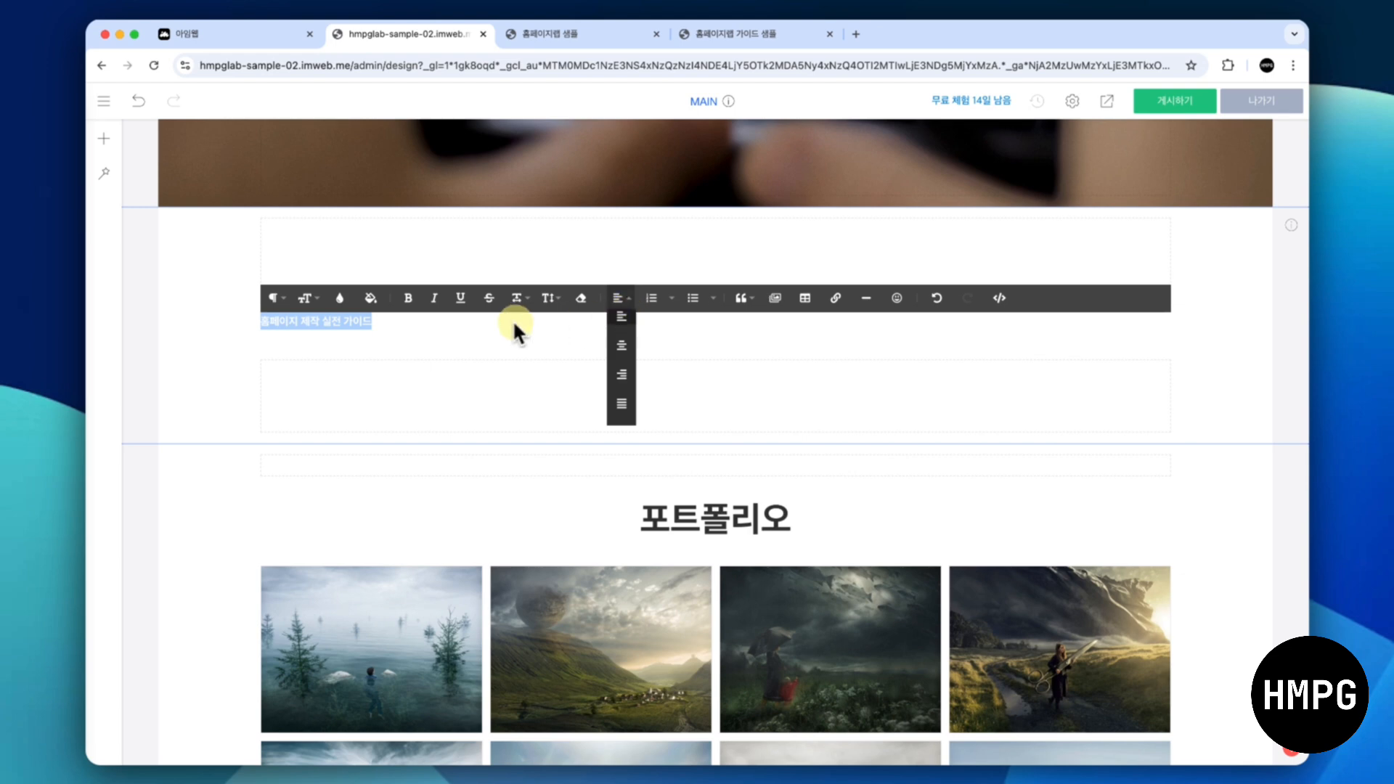
left_click(246, 337)
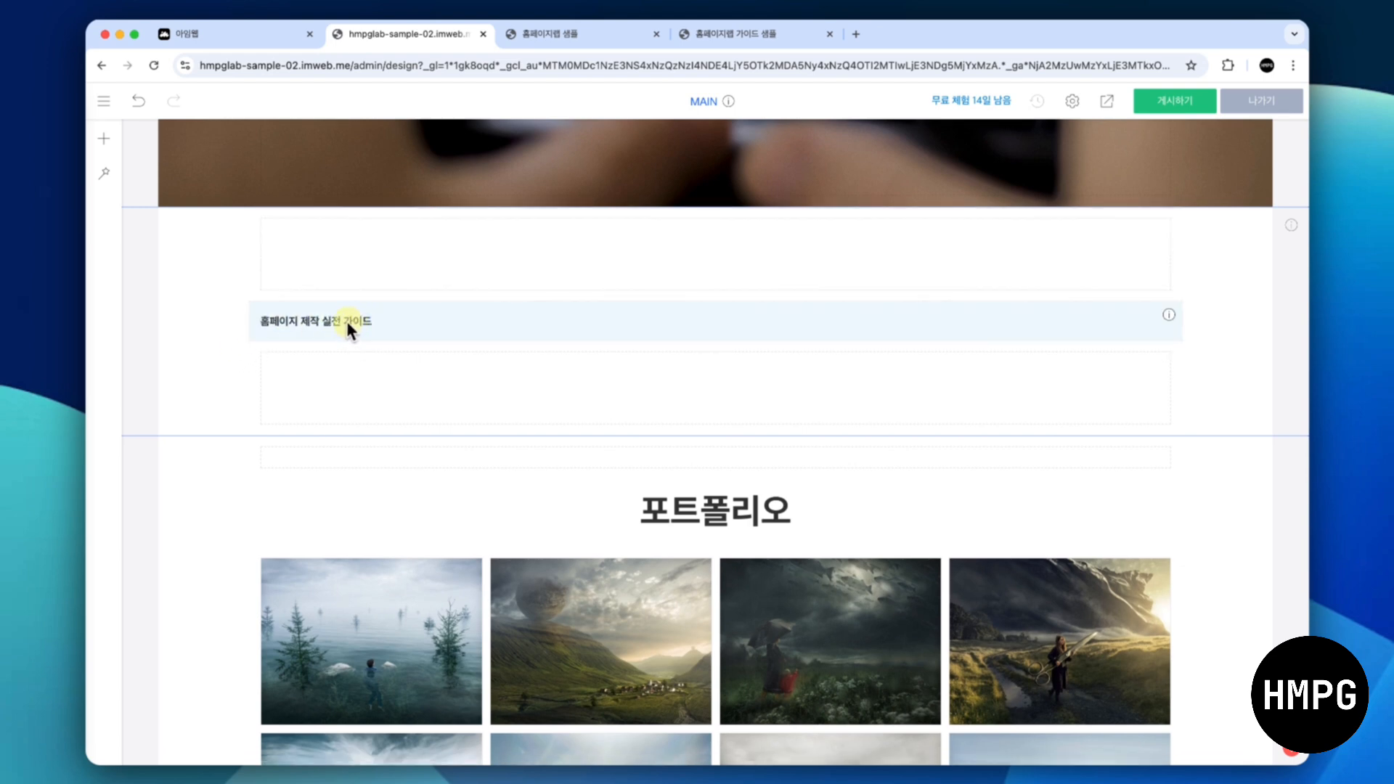
Set the text color of the "홈페이지 제작 실전 가이드" line to the brand blue #2e73e6
triple_click(346, 320)
left_click(311, 297)
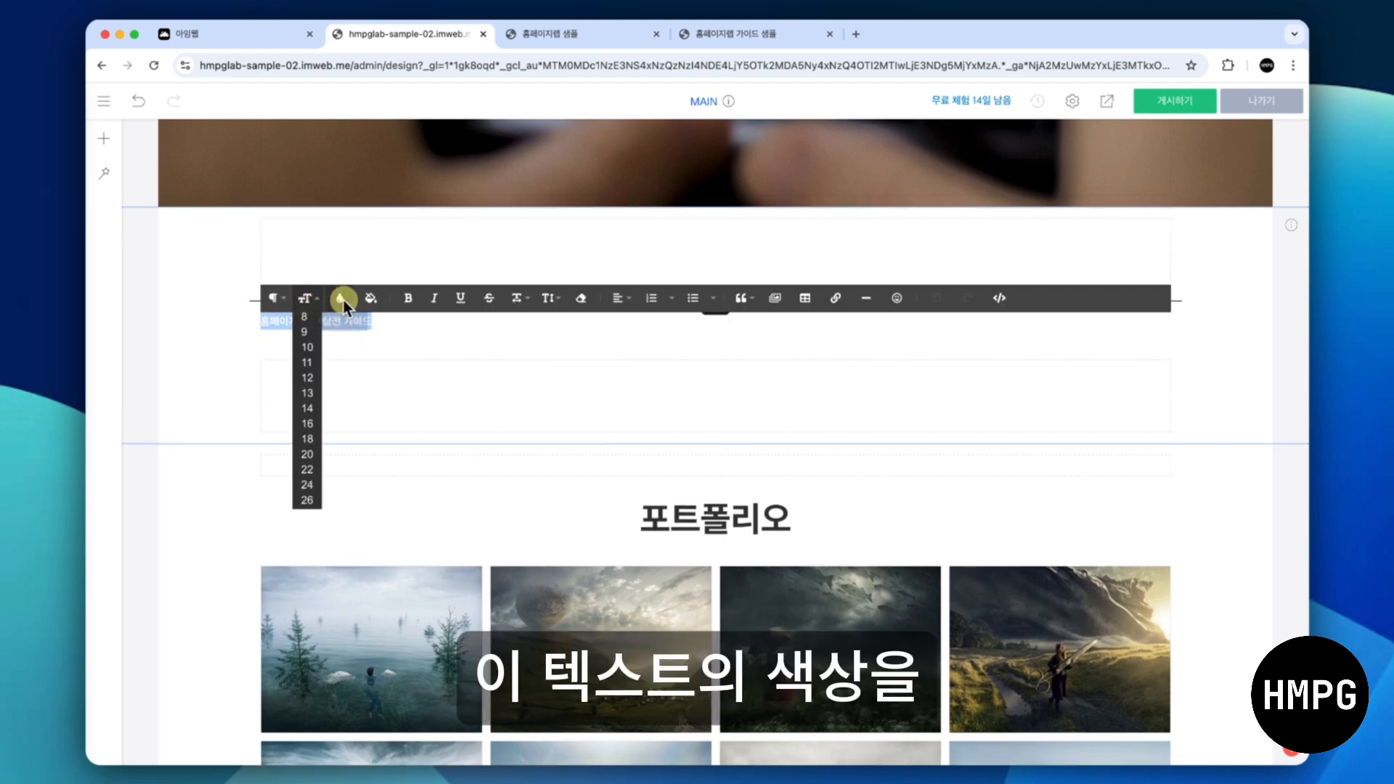
left_click(343, 299)
left_click(339, 531)
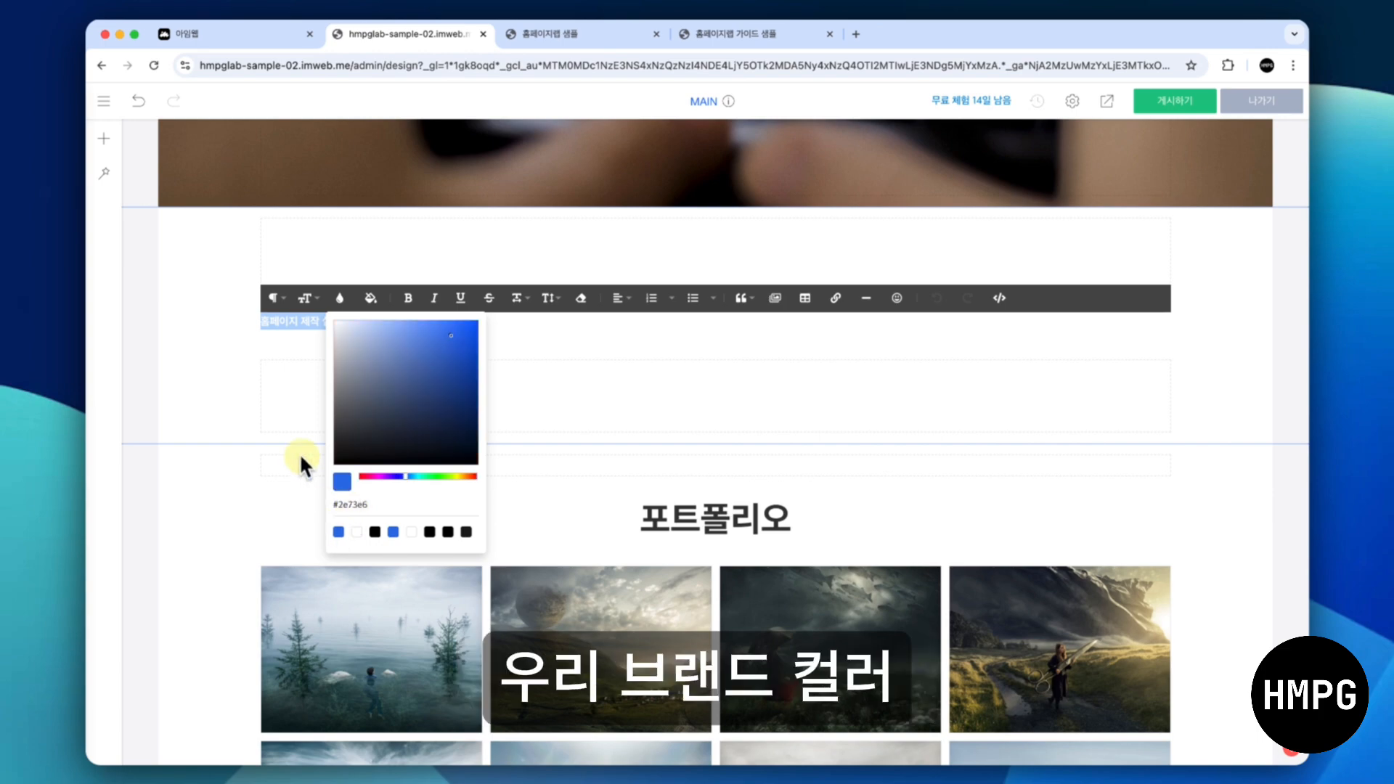
left_click(235, 348)
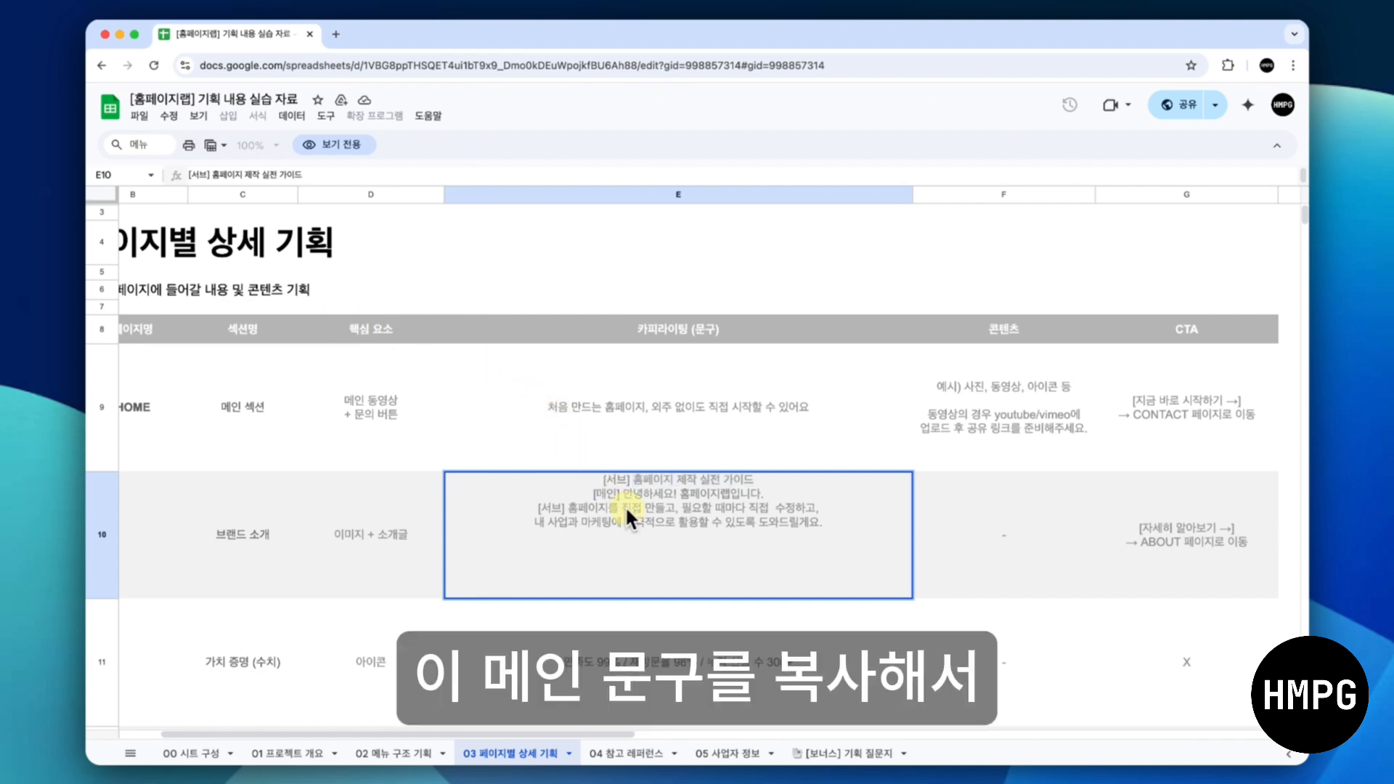
Copy "안녕하세요! 홈페이지랩입니다." from the planning sheet and paste a copy of the 포트폴리오 title widget into the brand introduction section in imweb
left_click_drag(694, 494, 764, 490)
key("super+c")
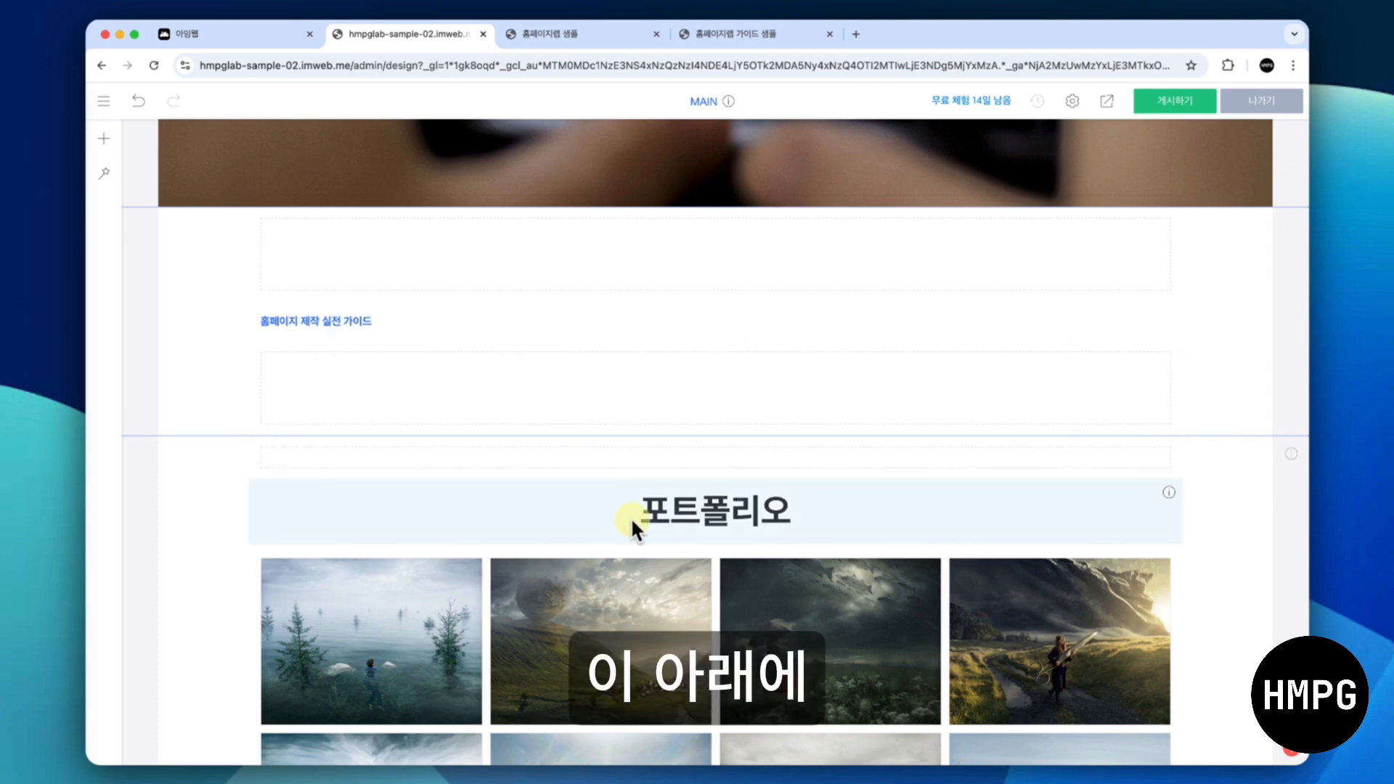
right_click(639, 512)
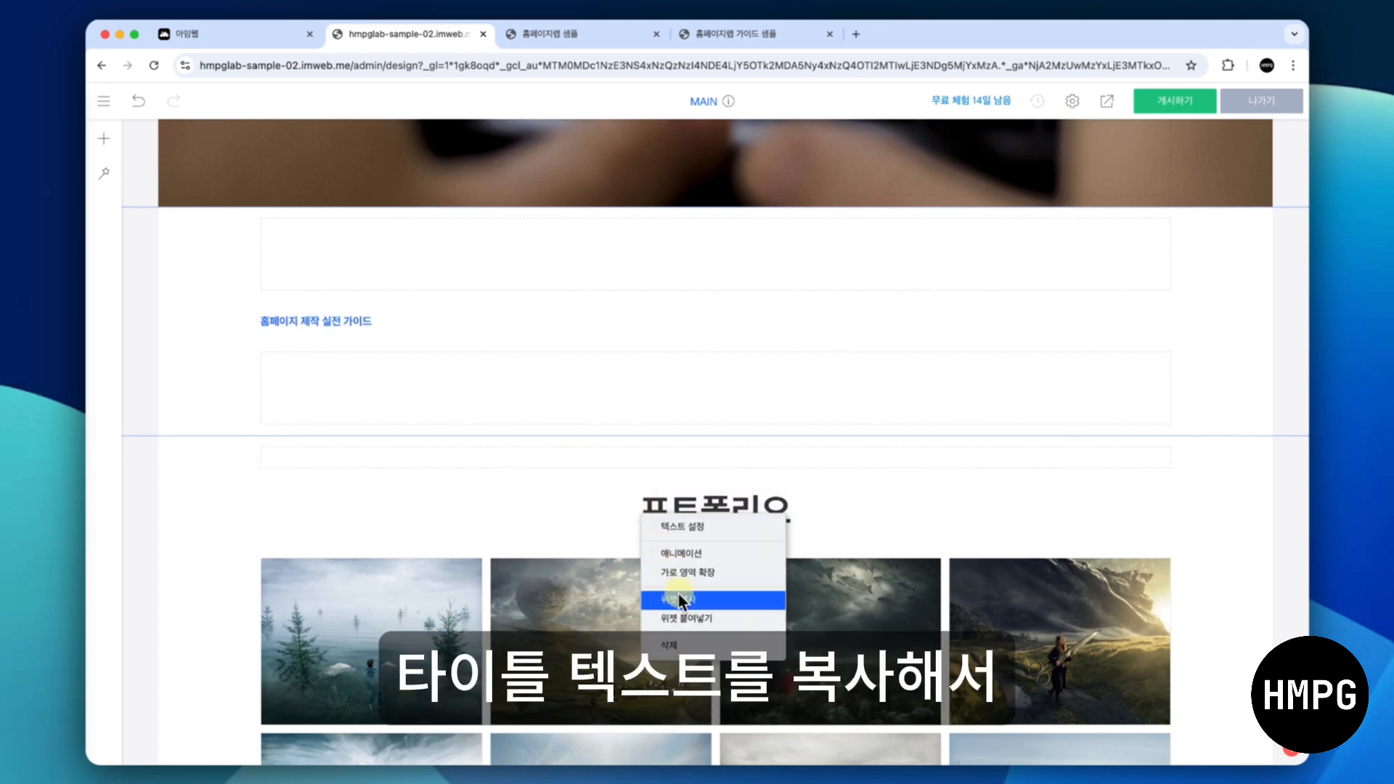
left_click(725, 601)
right_click(556, 321)
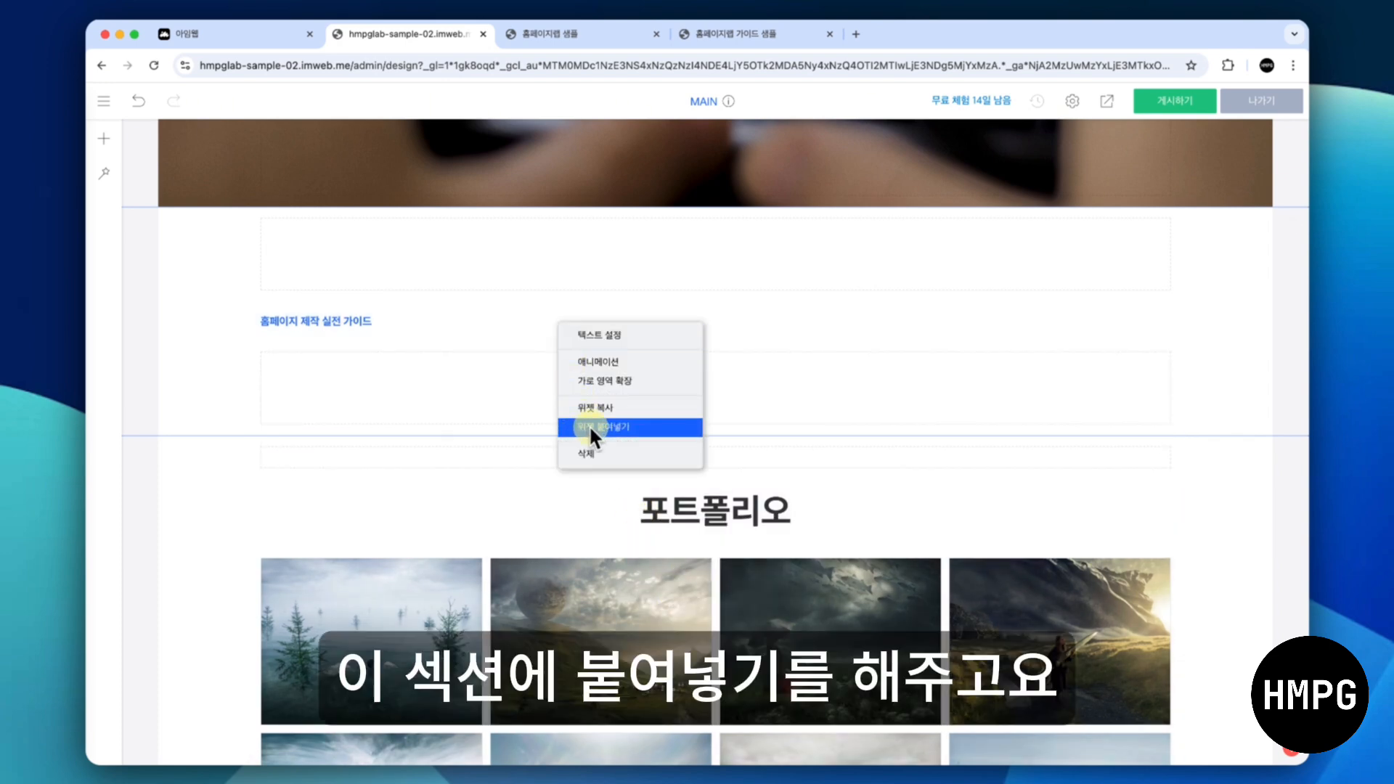
left_click(589, 426)
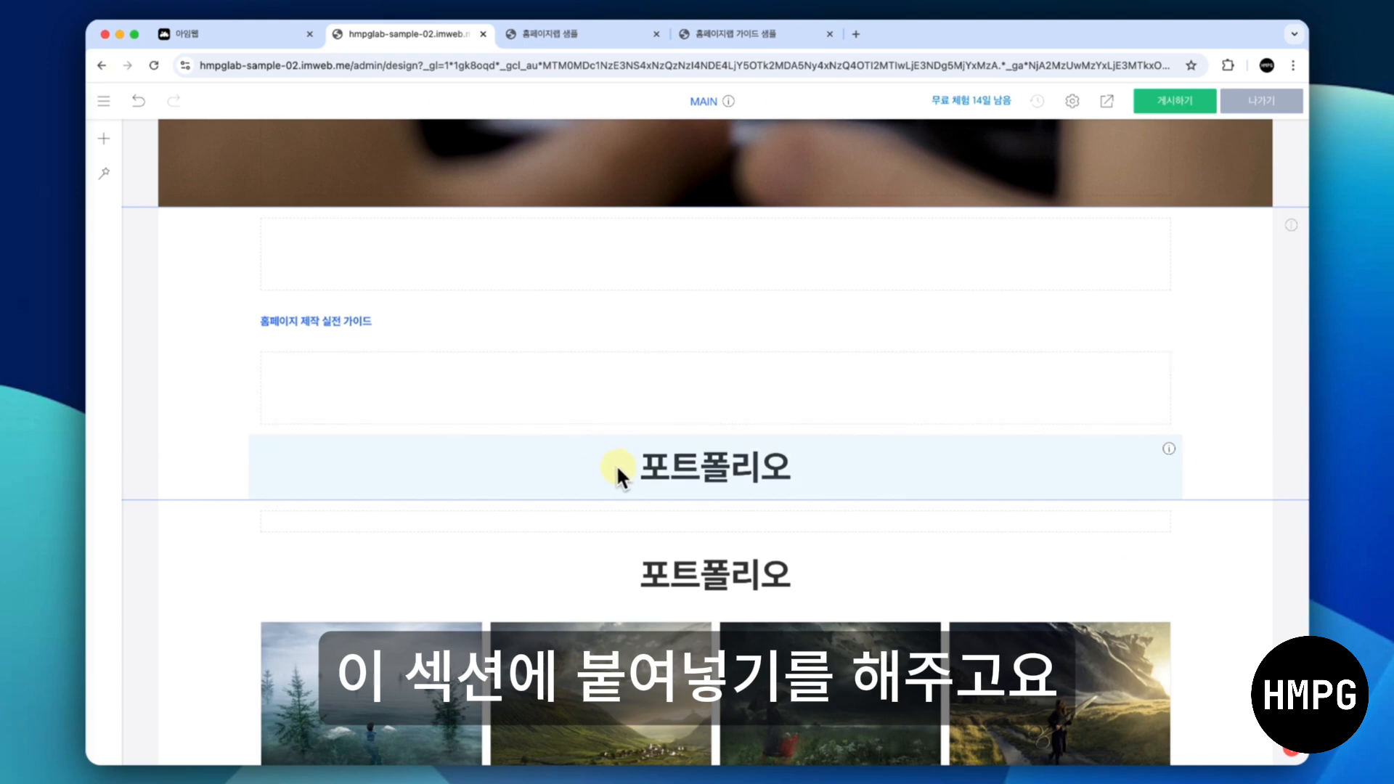
Replace the 포트폴리오 text in the pasted title widget with "안녕하세요! 홈페이지랩입니다."
left_click(627, 464)
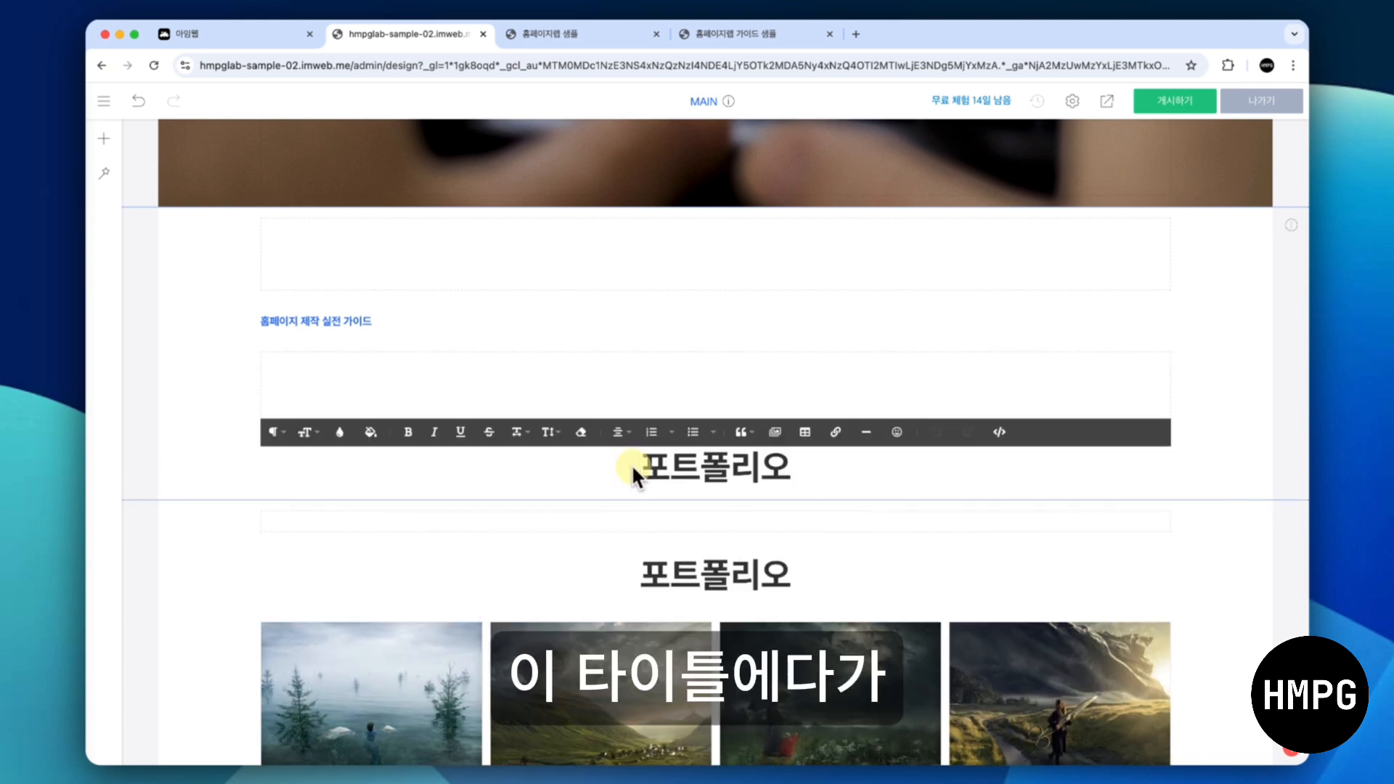
key("super+v")
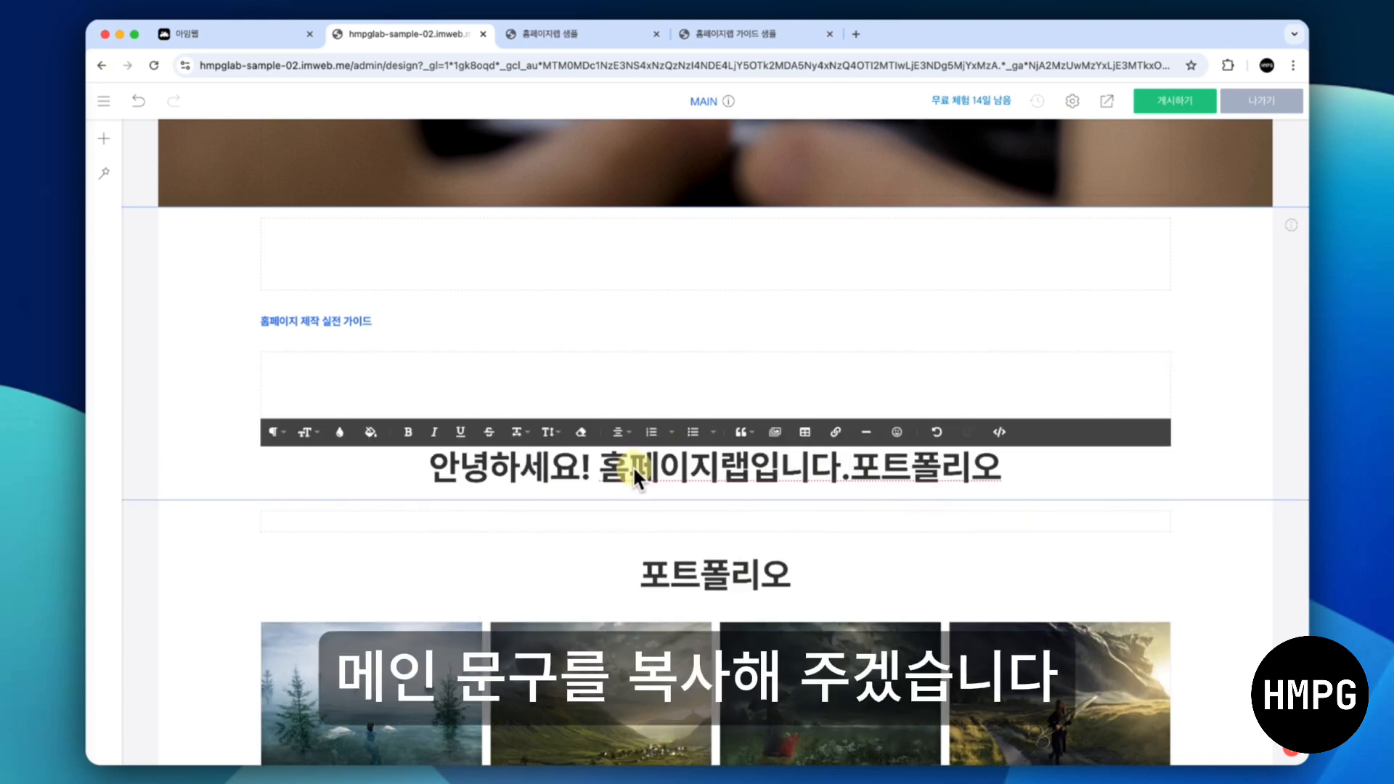
Delete the leftover word 포트폴리오 from the end of the greeting heading
key("super+shift+Right")
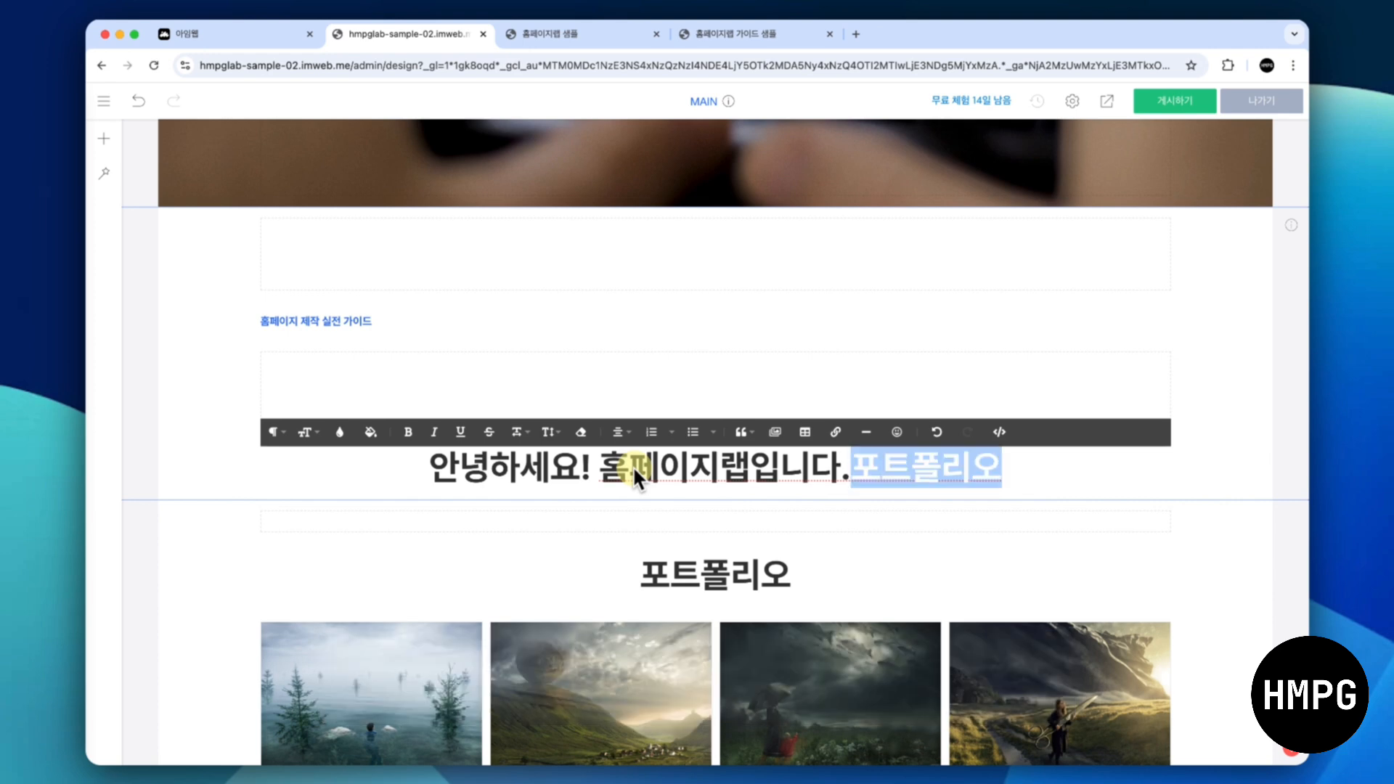
key("BackSpace")
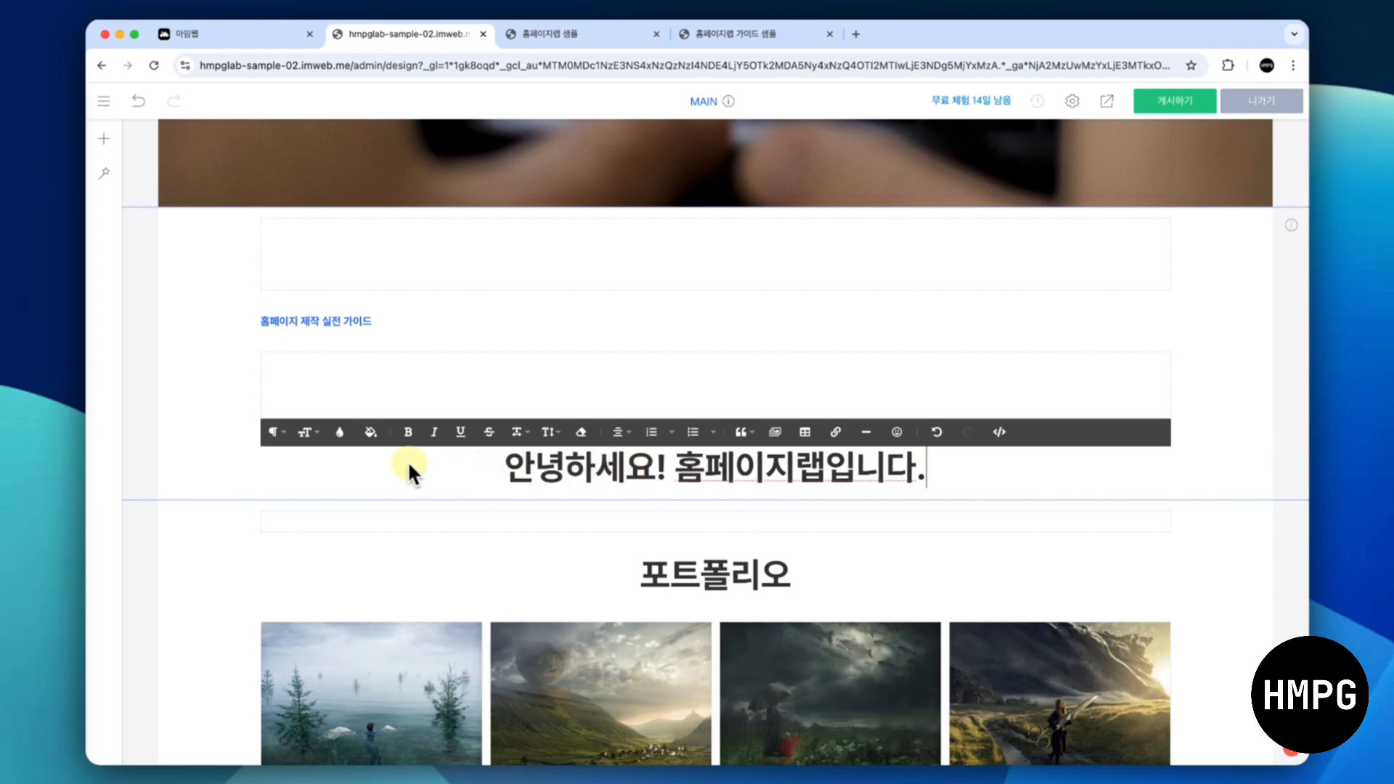
Left-align the heading 안녕하세요! 홈페이지랩입니다. and move it above the spacer, directly under the blue subtitle
left_click(601, 465)
triple_click(602, 465)
left_click(618, 431)
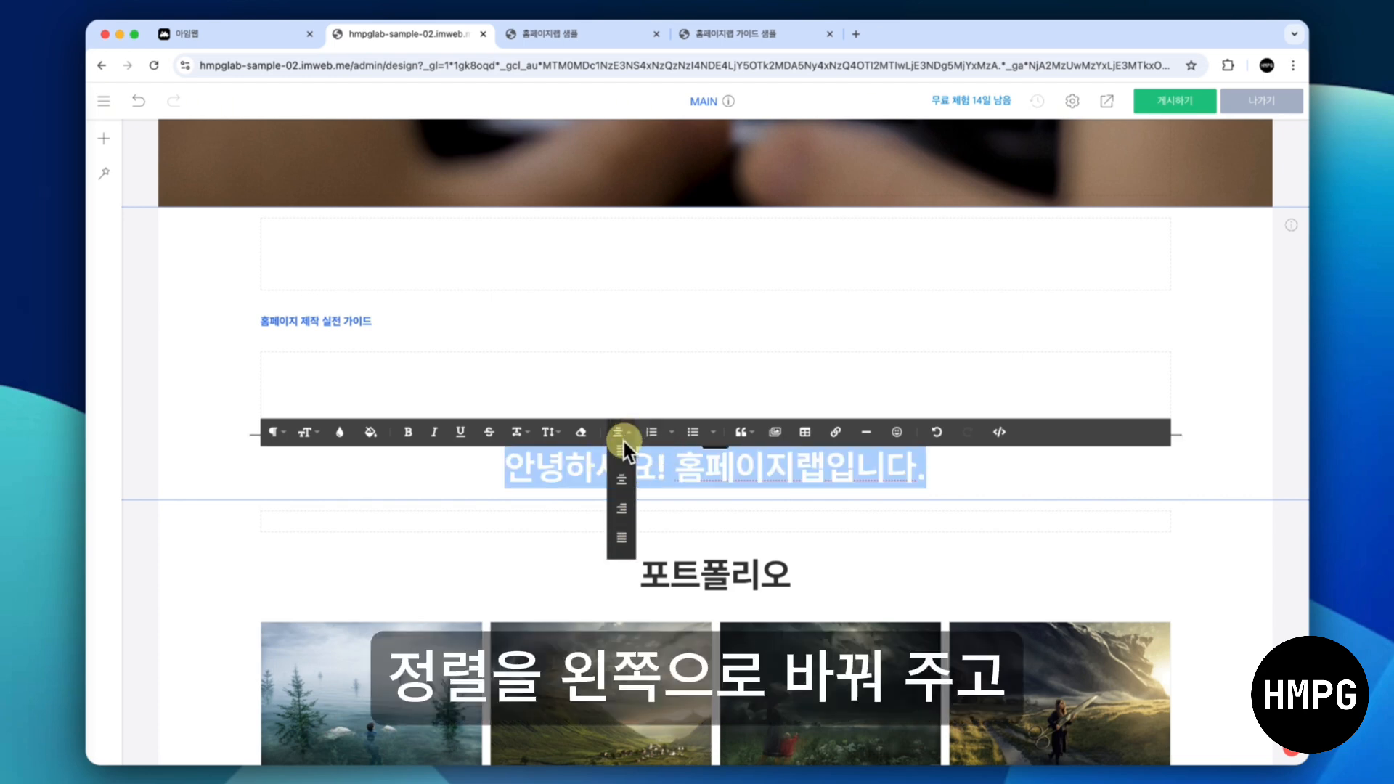
left_click(621, 451)
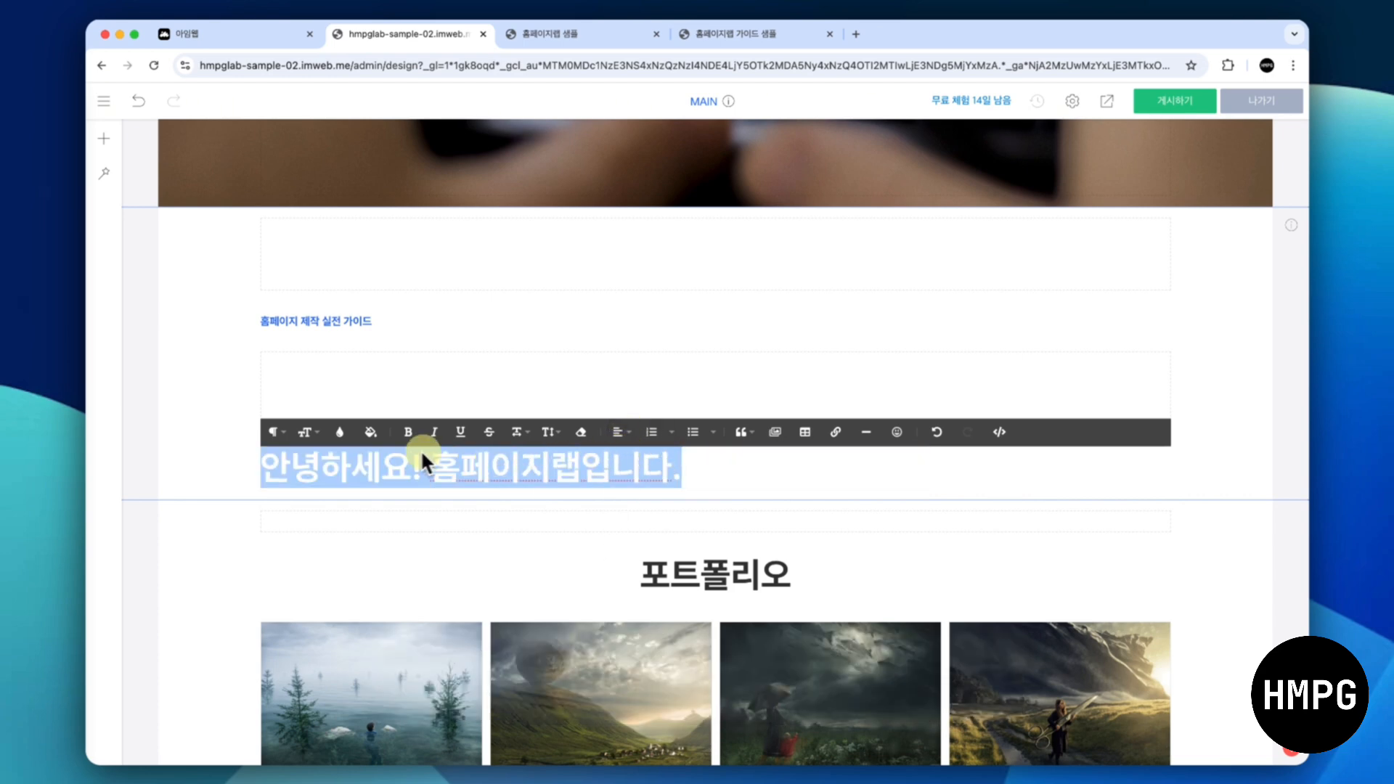
left_click(206, 405)
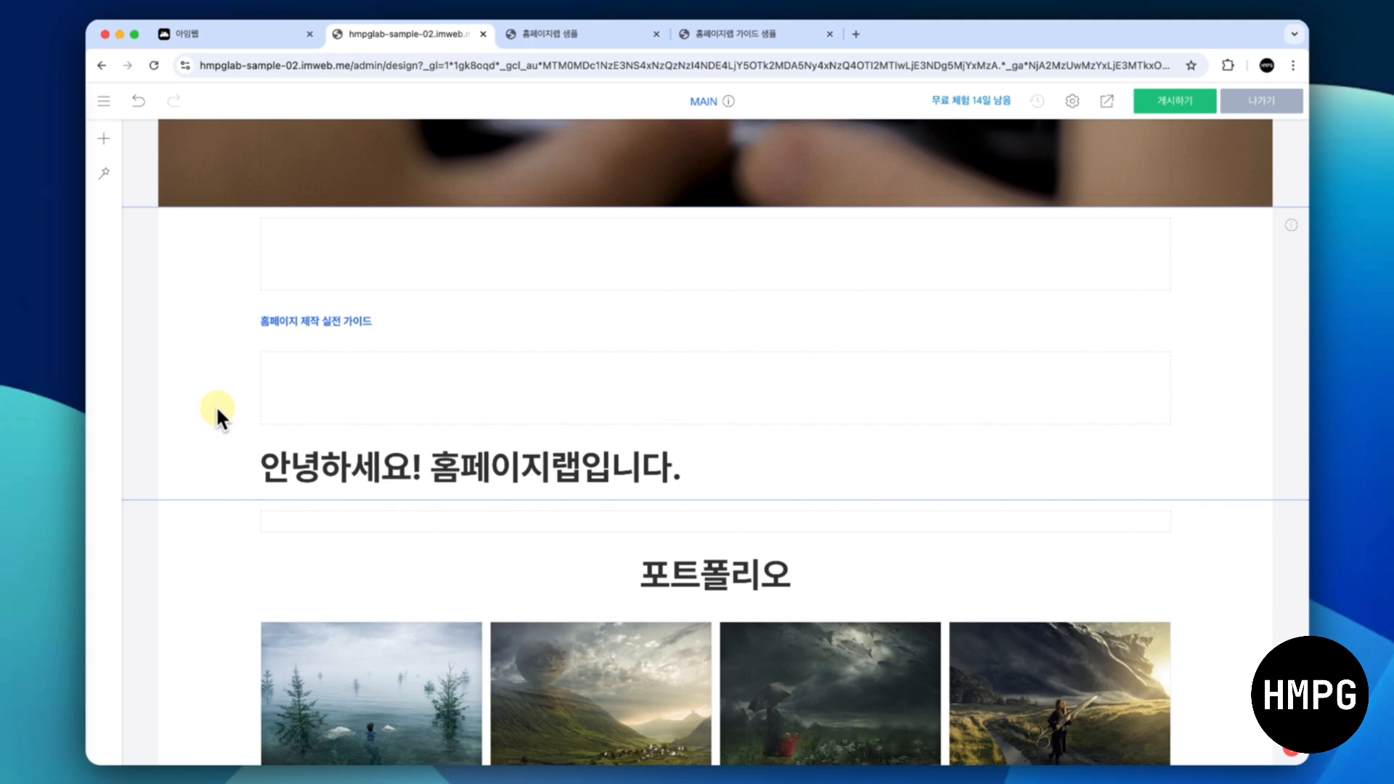
left_click_drag(318, 471, 319, 342)
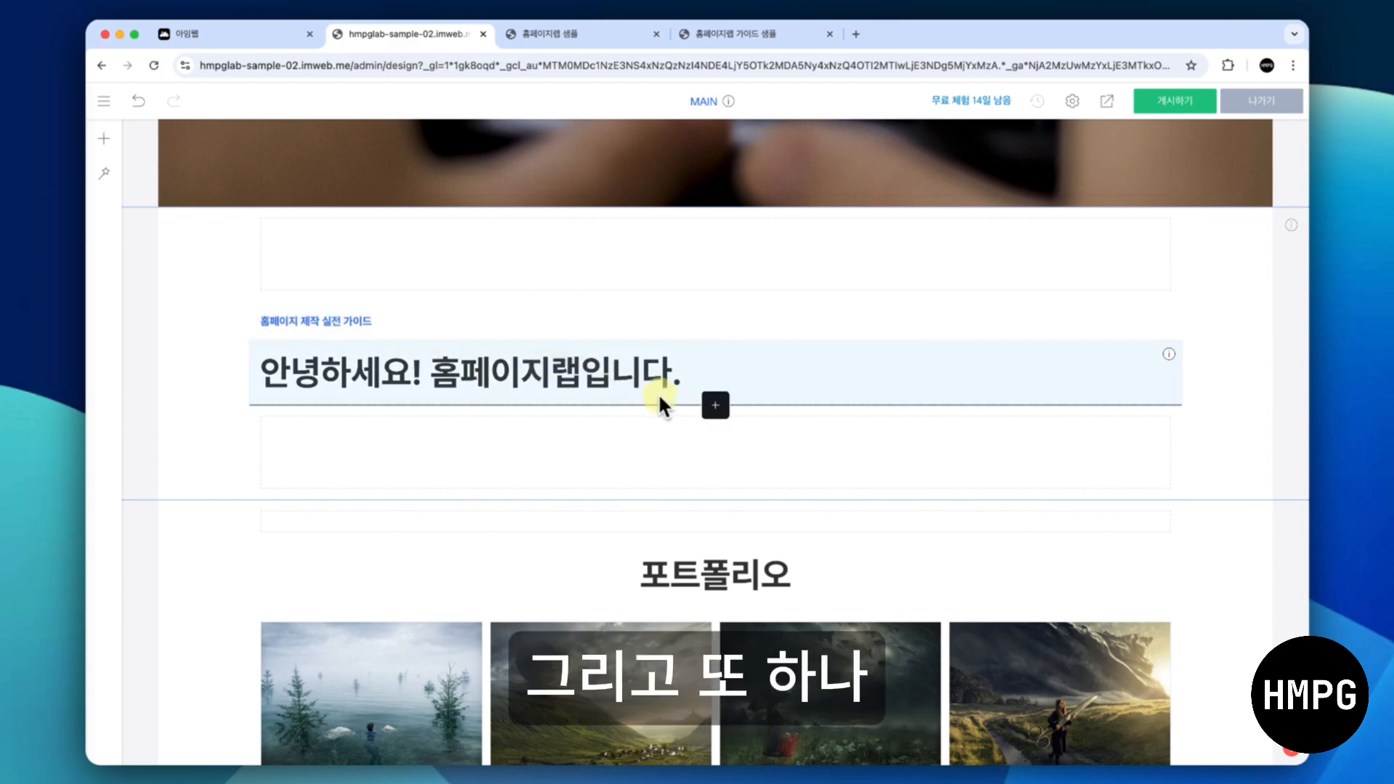
Add a text widget below the heading and replace its placeholder with the two-line 서브 copy from the planning spreadsheet's 브랜드 소개 row
left_click(709, 398)
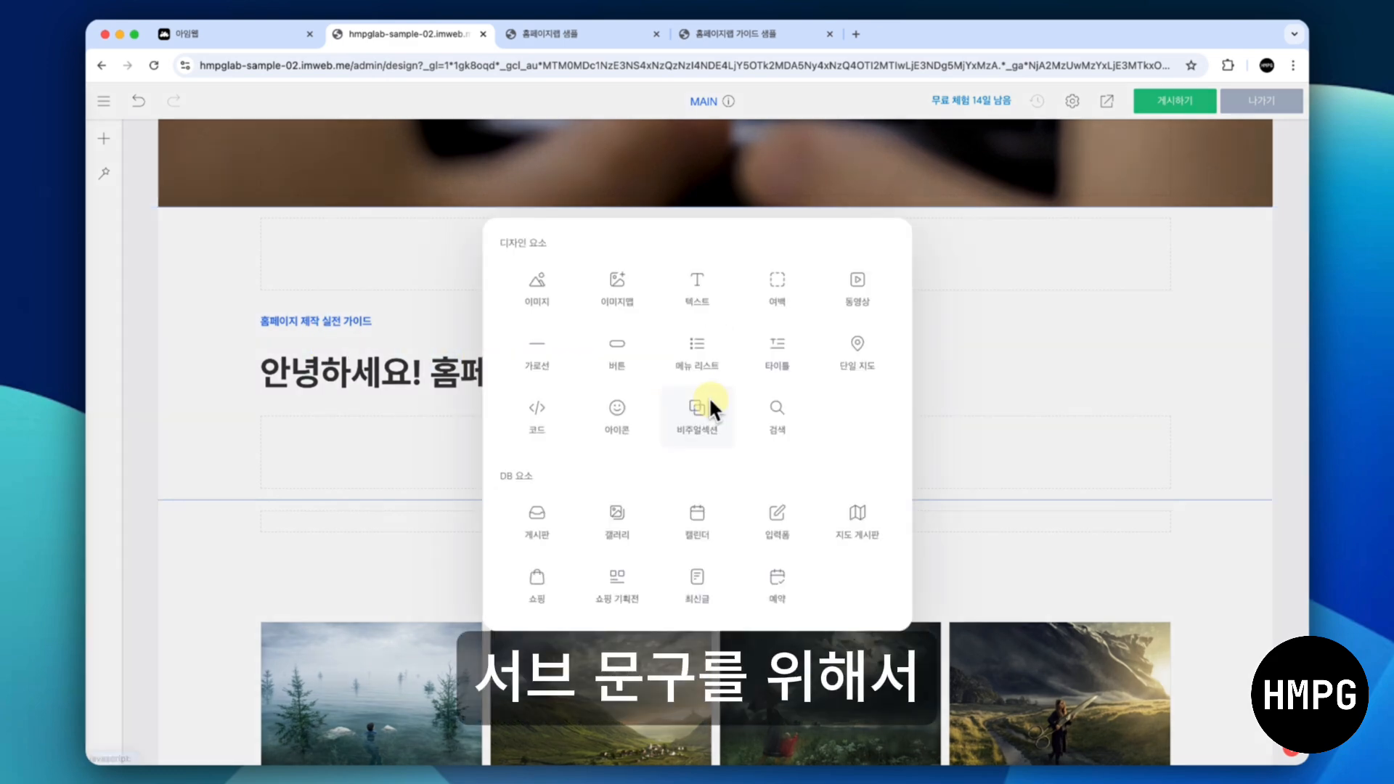
left_click(691, 286)
key("ctrl+Right")
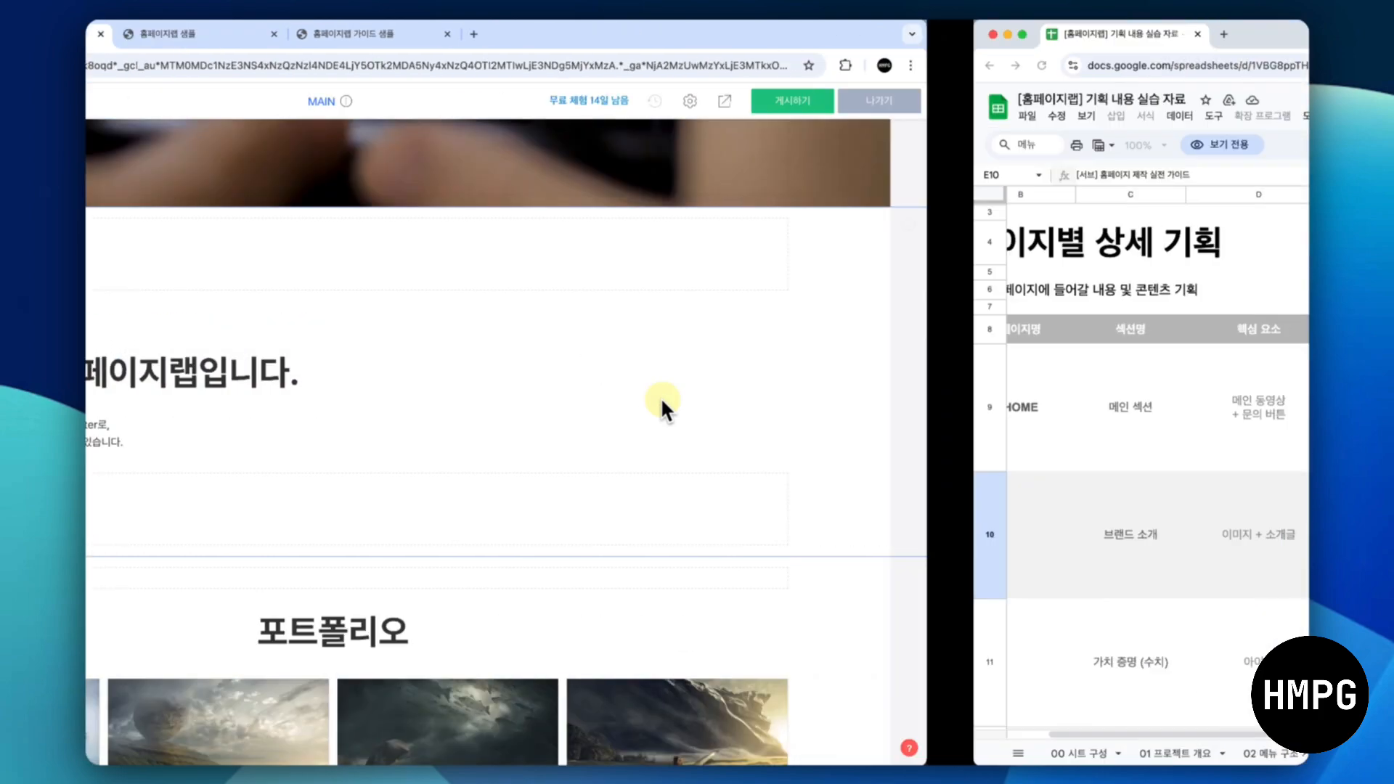
left_click_drag(572, 507, 823, 518)
key("ctrl+c")
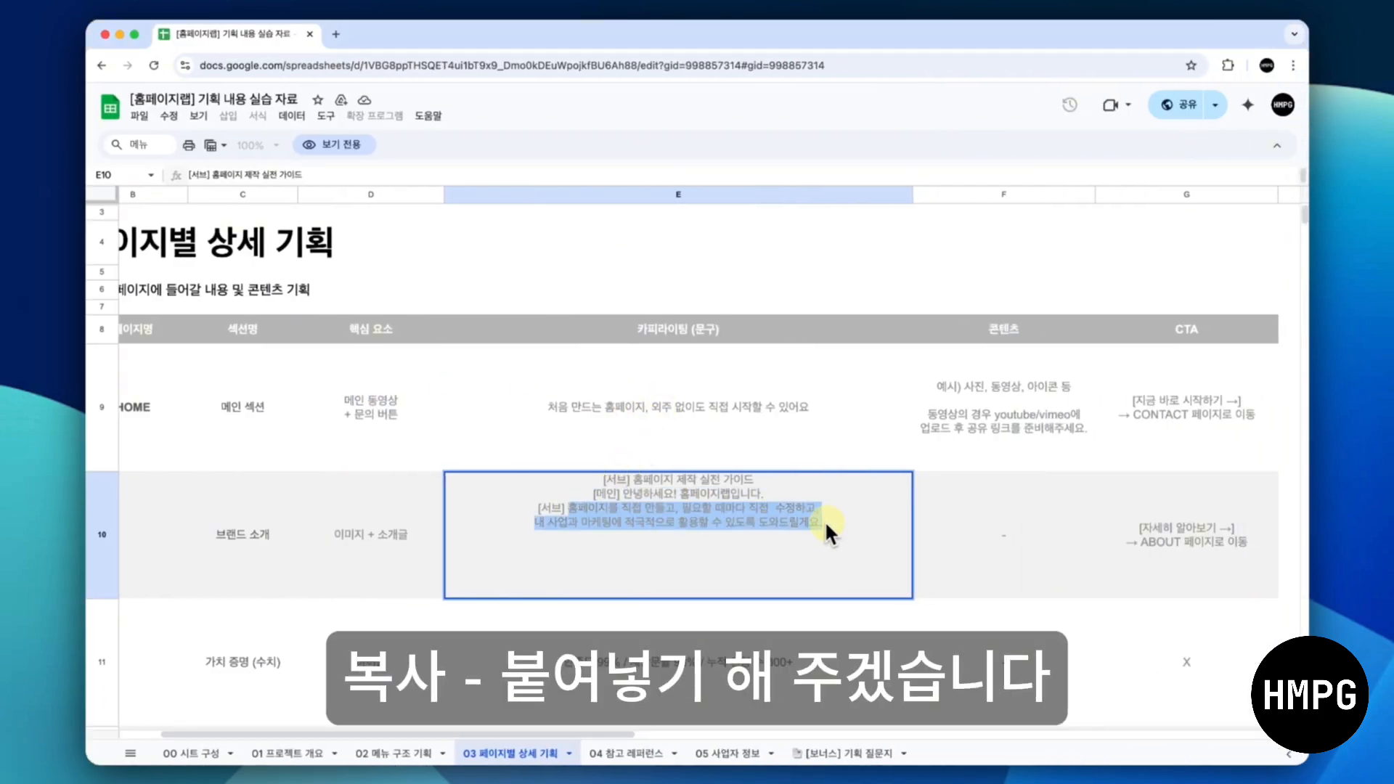
key("ctrl+Left")
double_click(393, 431)
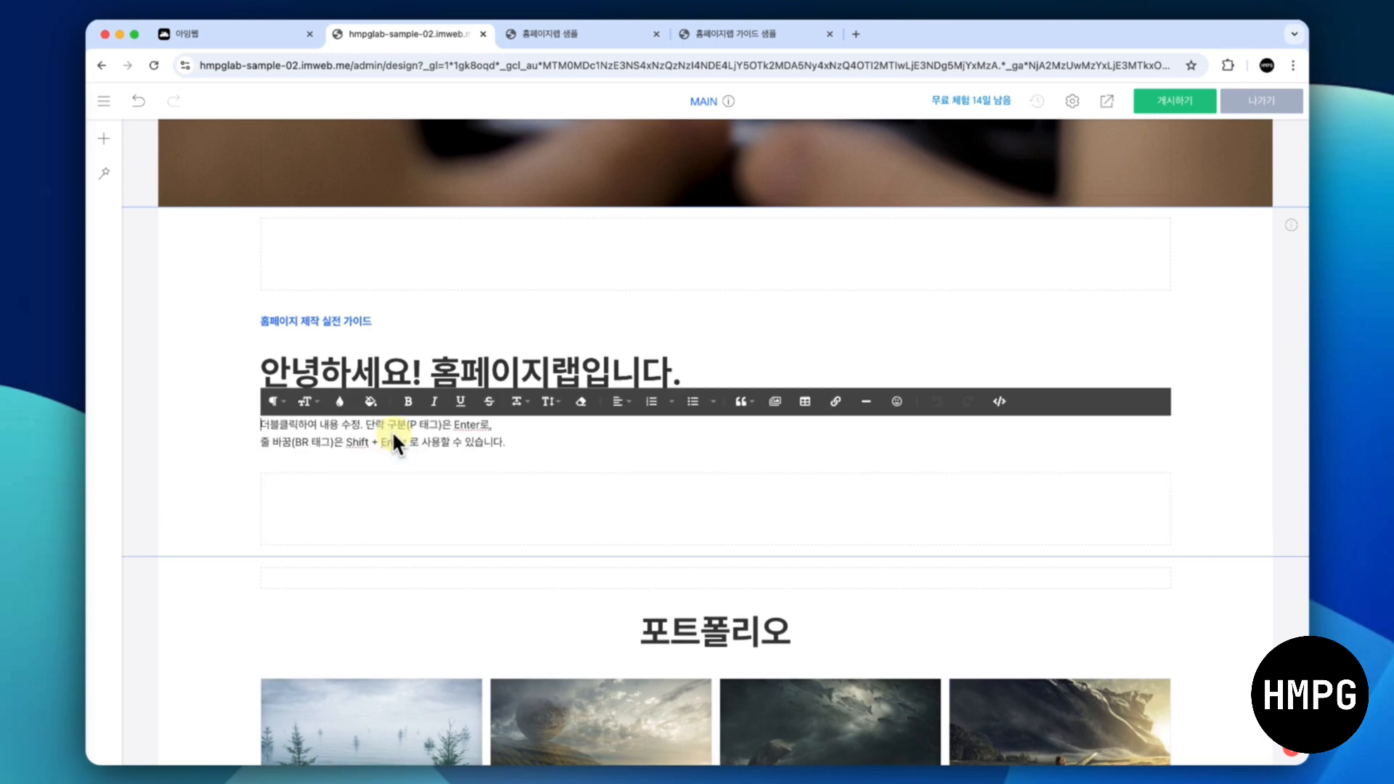
key("super+a")
key("super+v")
Set the colour of the whole description text to grey #7a7a7a
key("super+a")
left_click(339, 401)
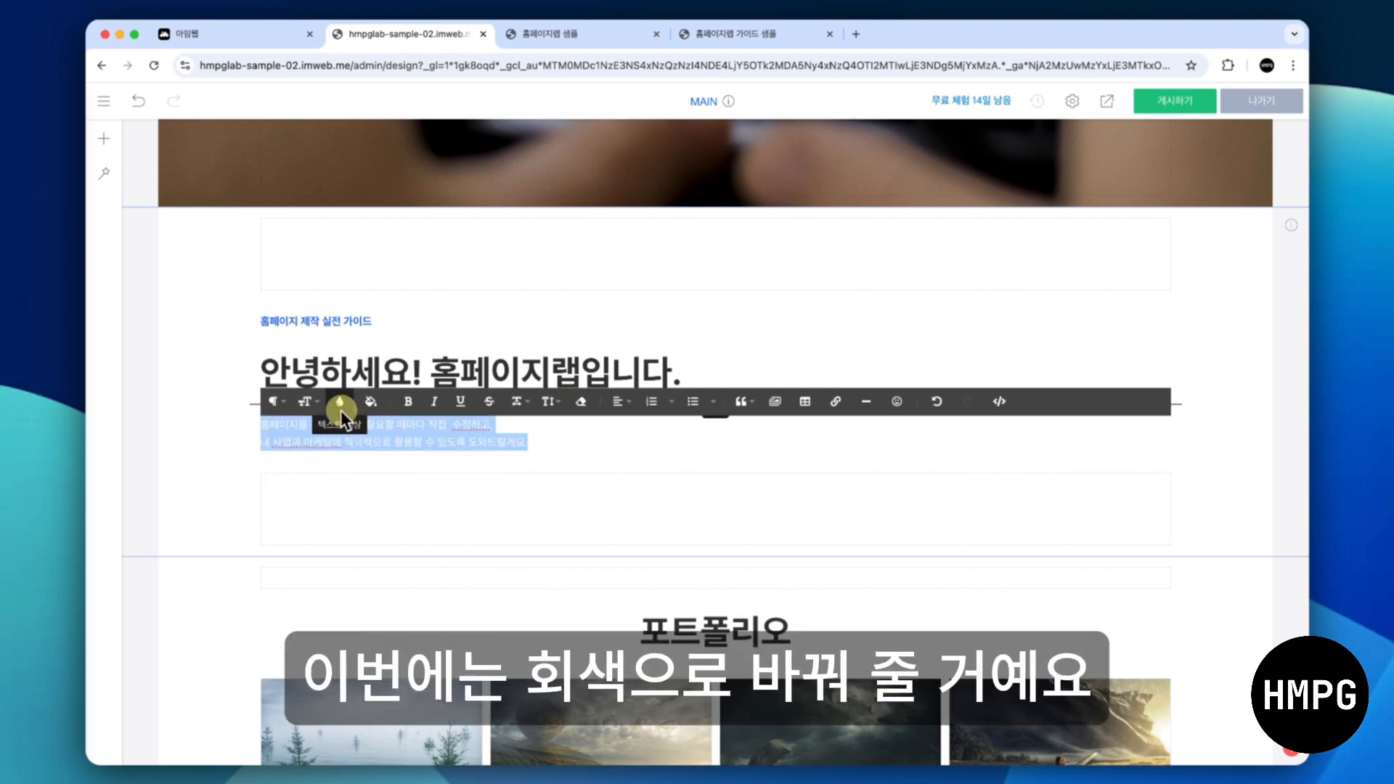
left_click(376, 608)
type("#7")
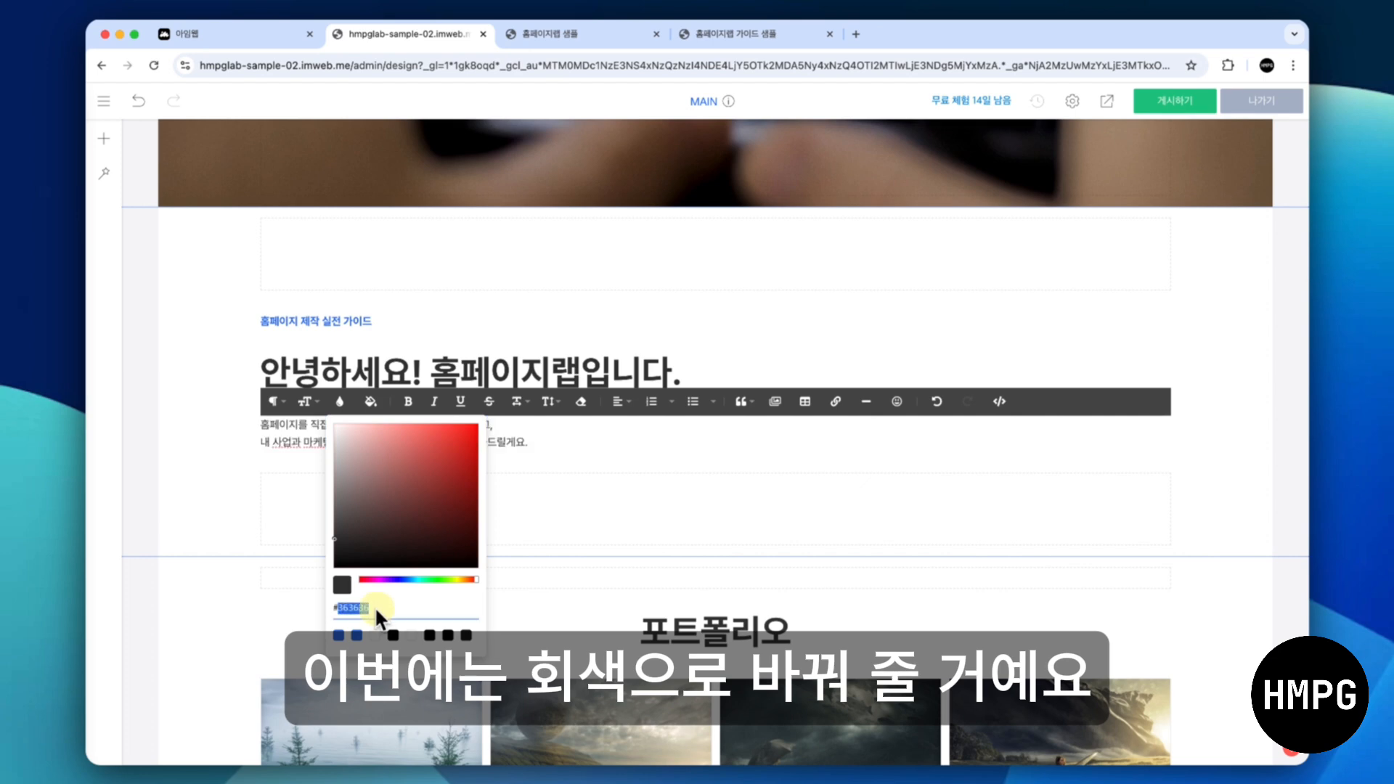
type("a7a7a7")
key("Return")
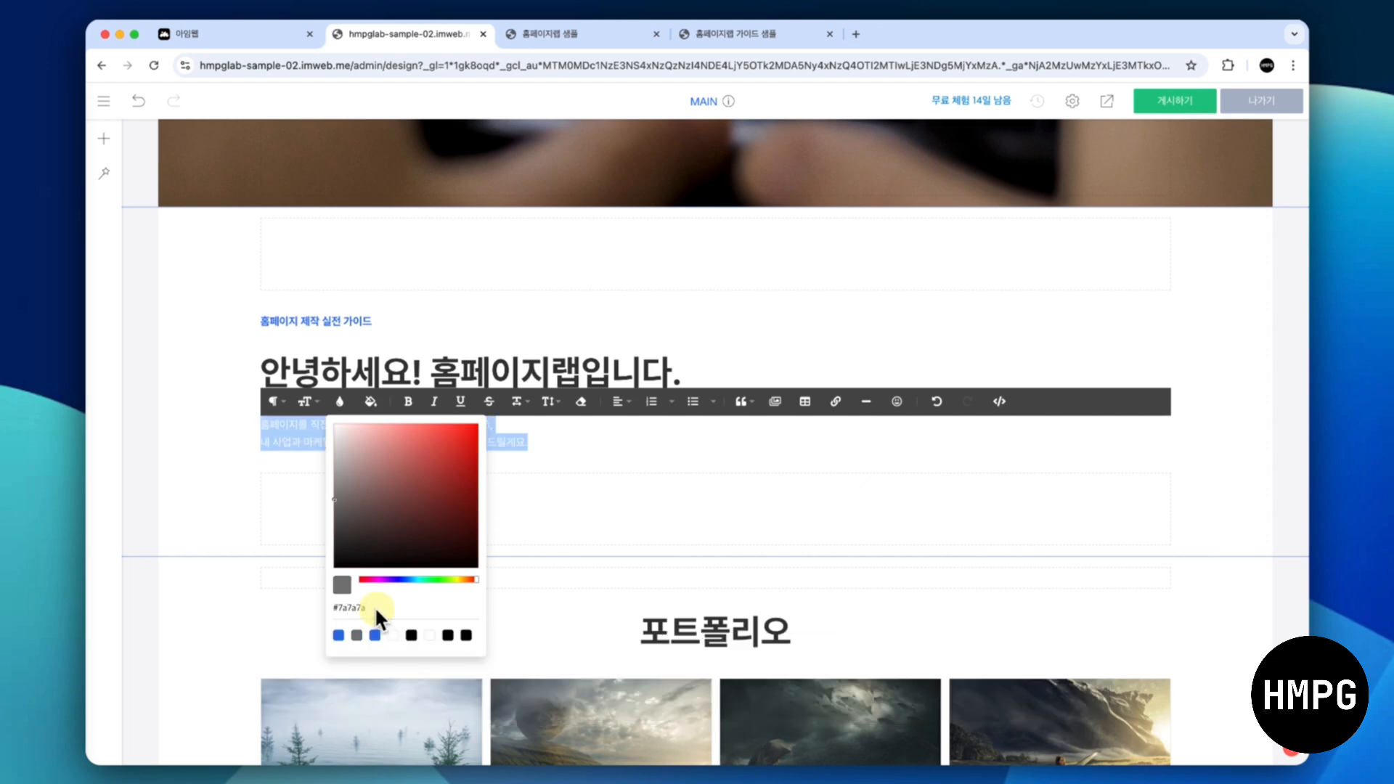
left_click(197, 462)
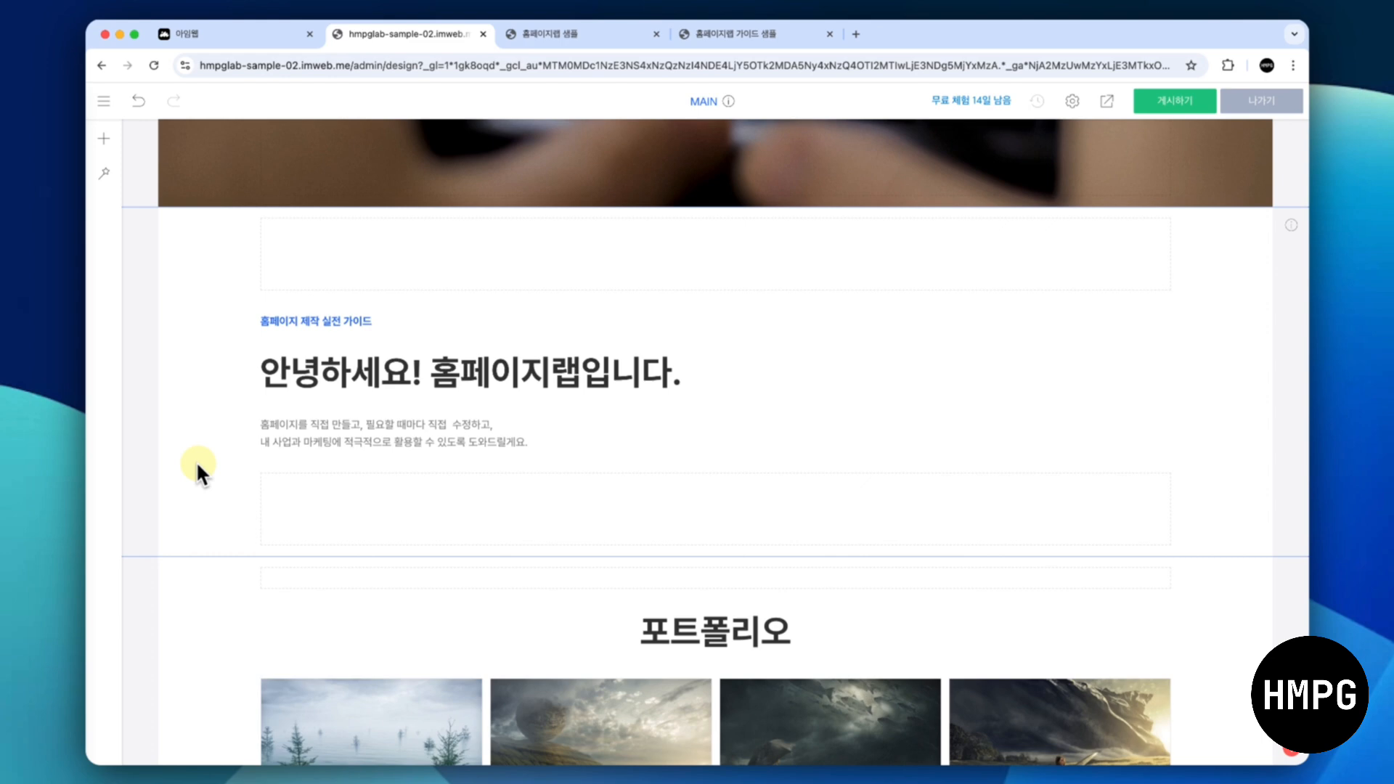
left_click(265, 376)
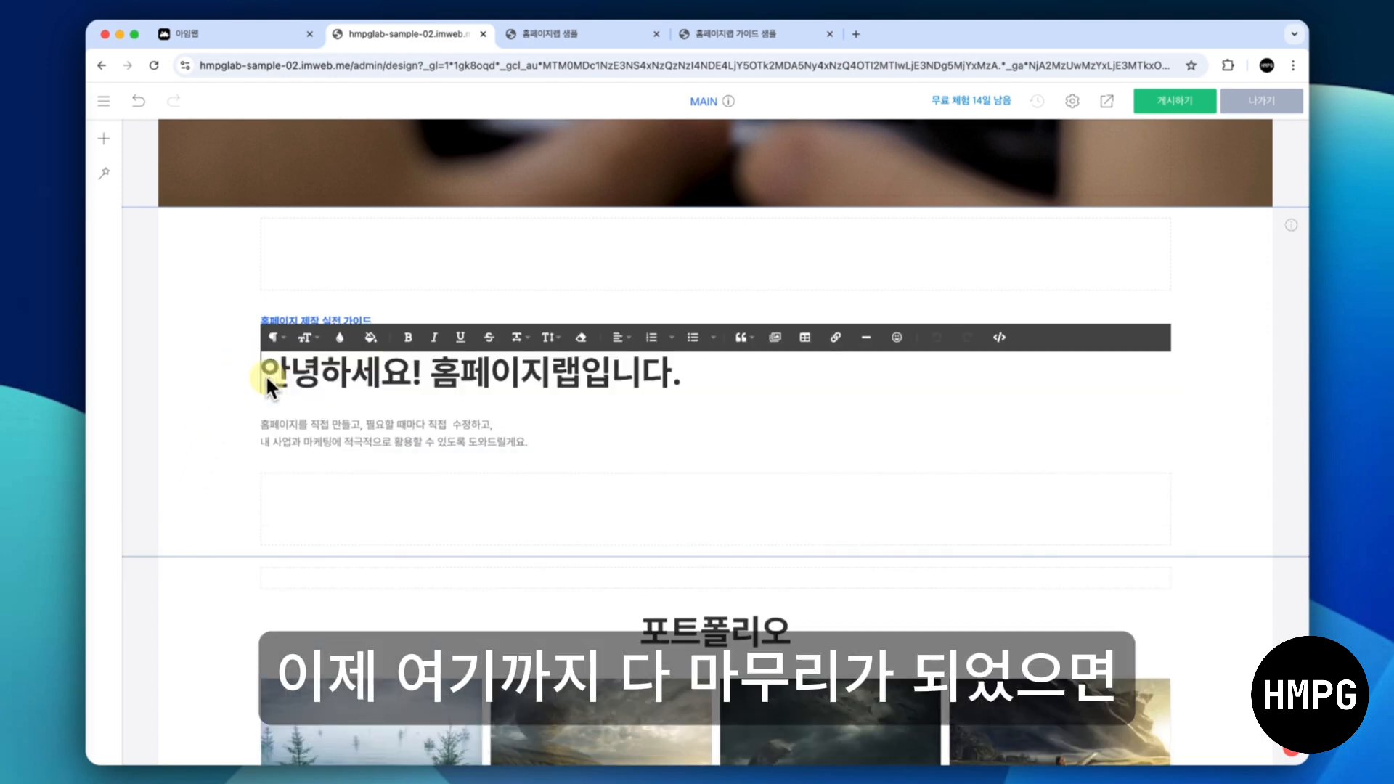
left_click(216, 392)
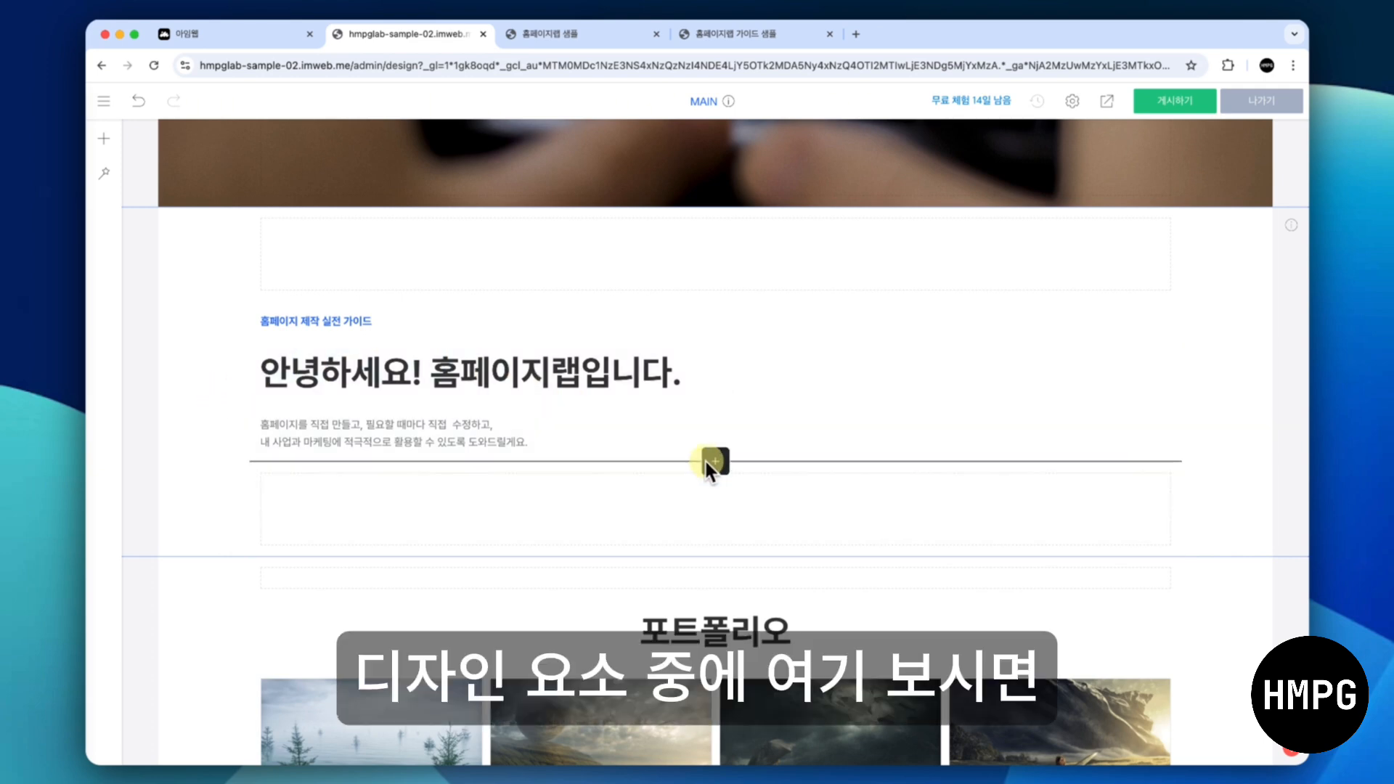
Add an image widget below the description and upload 홈페이지 제작 실전 가이드.jpg from the 02 브랜드 소개 섹션 folder as its basic image
left_click(708, 461)
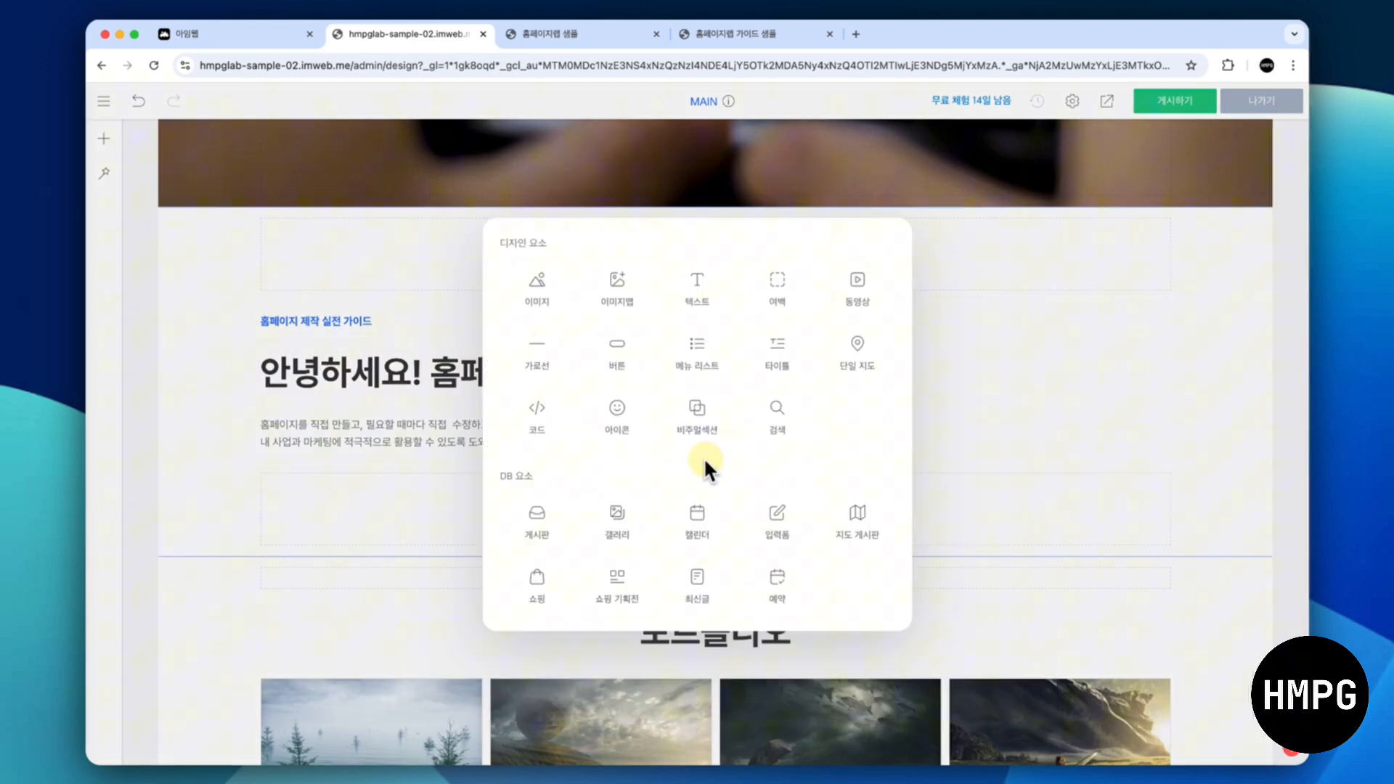
left_click(550, 285)
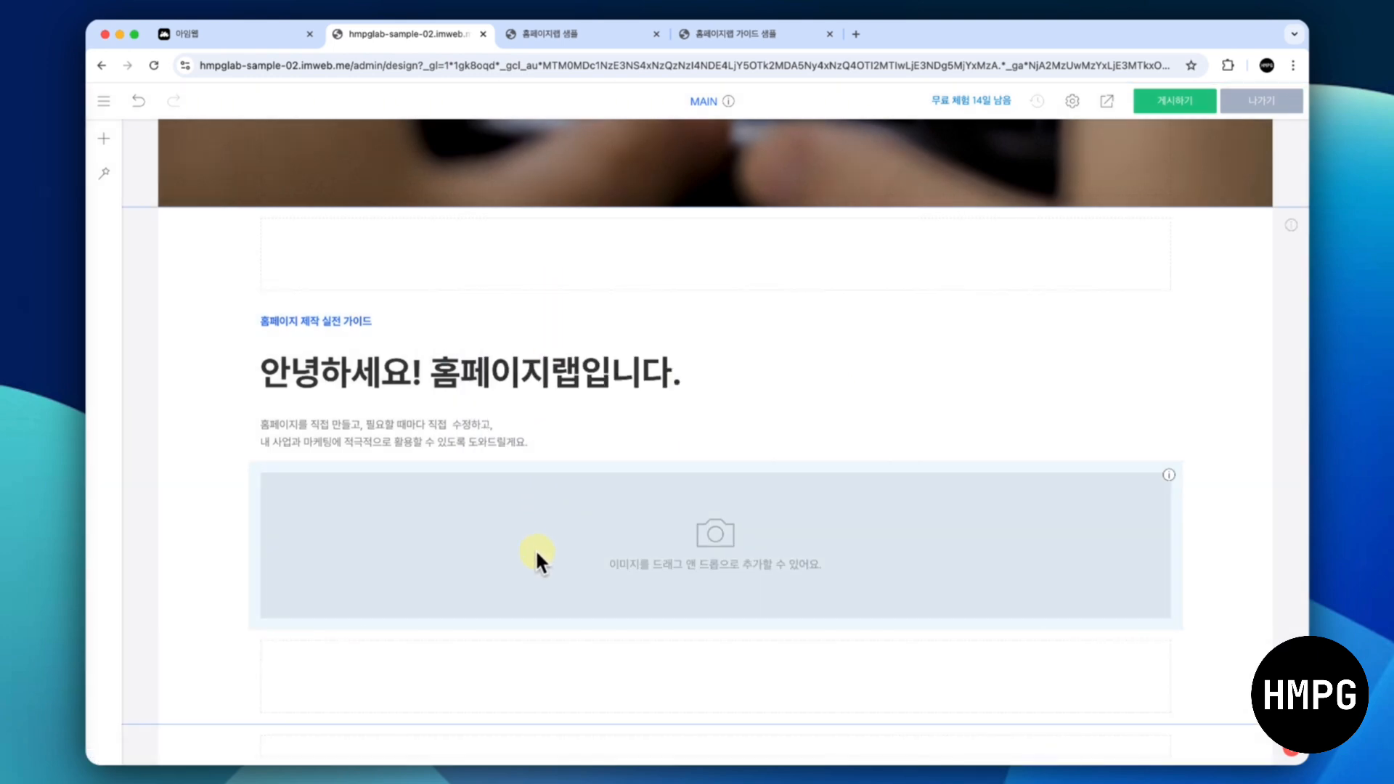
right_click(535, 547)
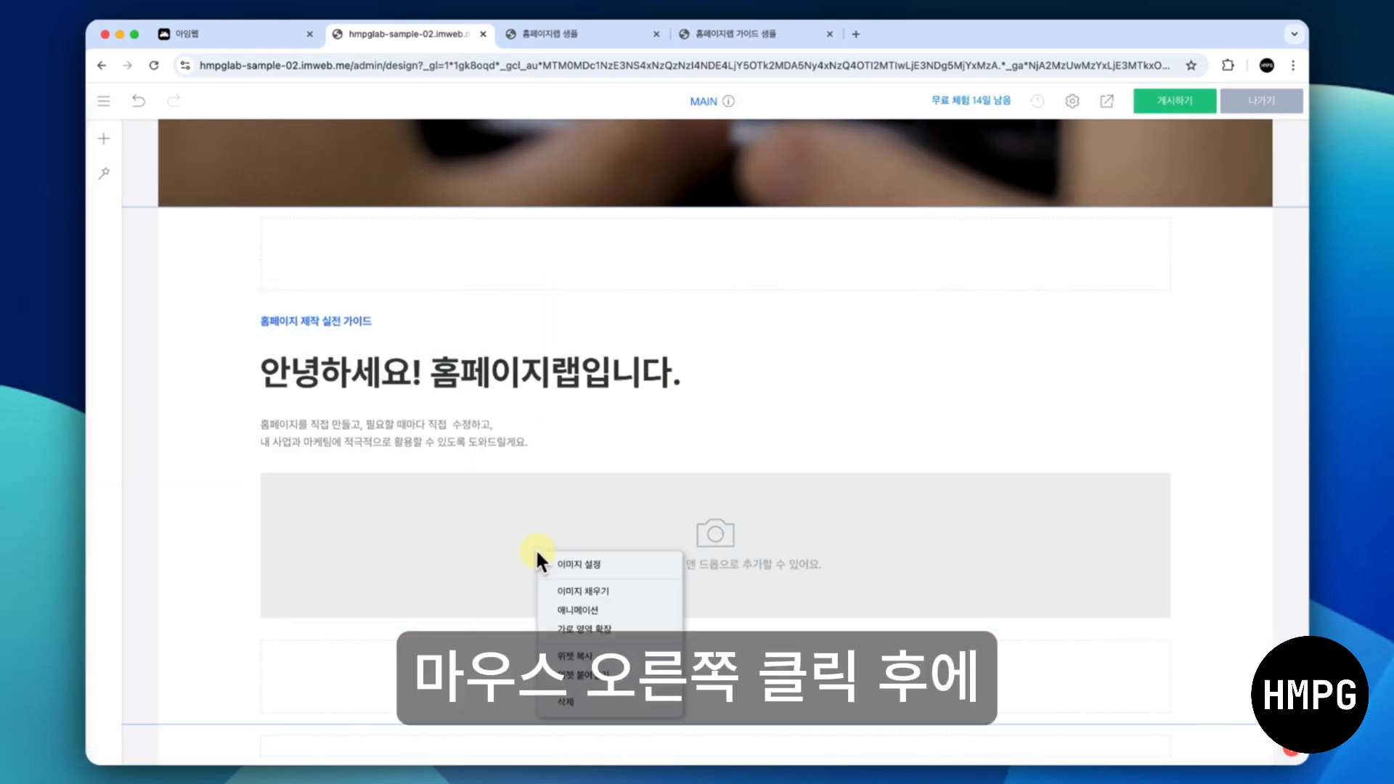
left_click(585, 562)
left_click(556, 278)
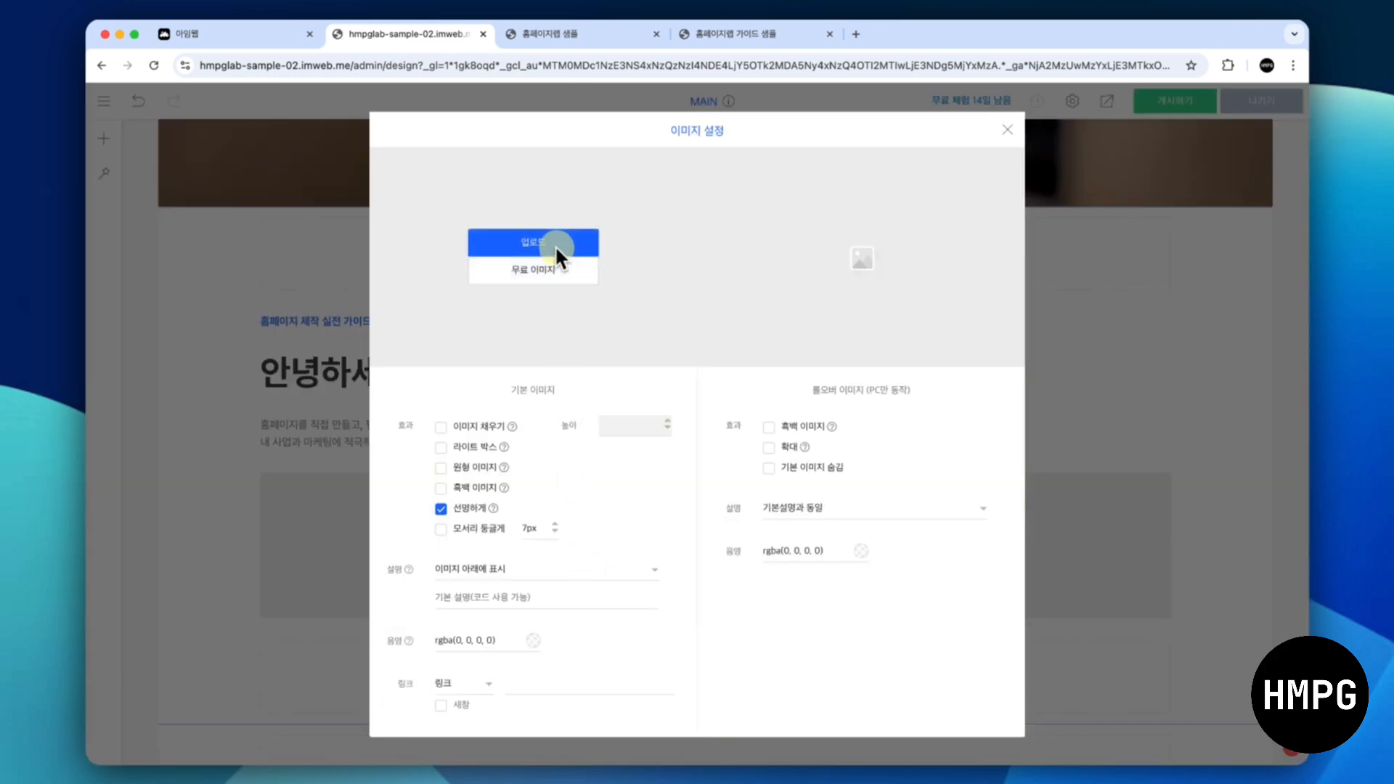
left_click(554, 243)
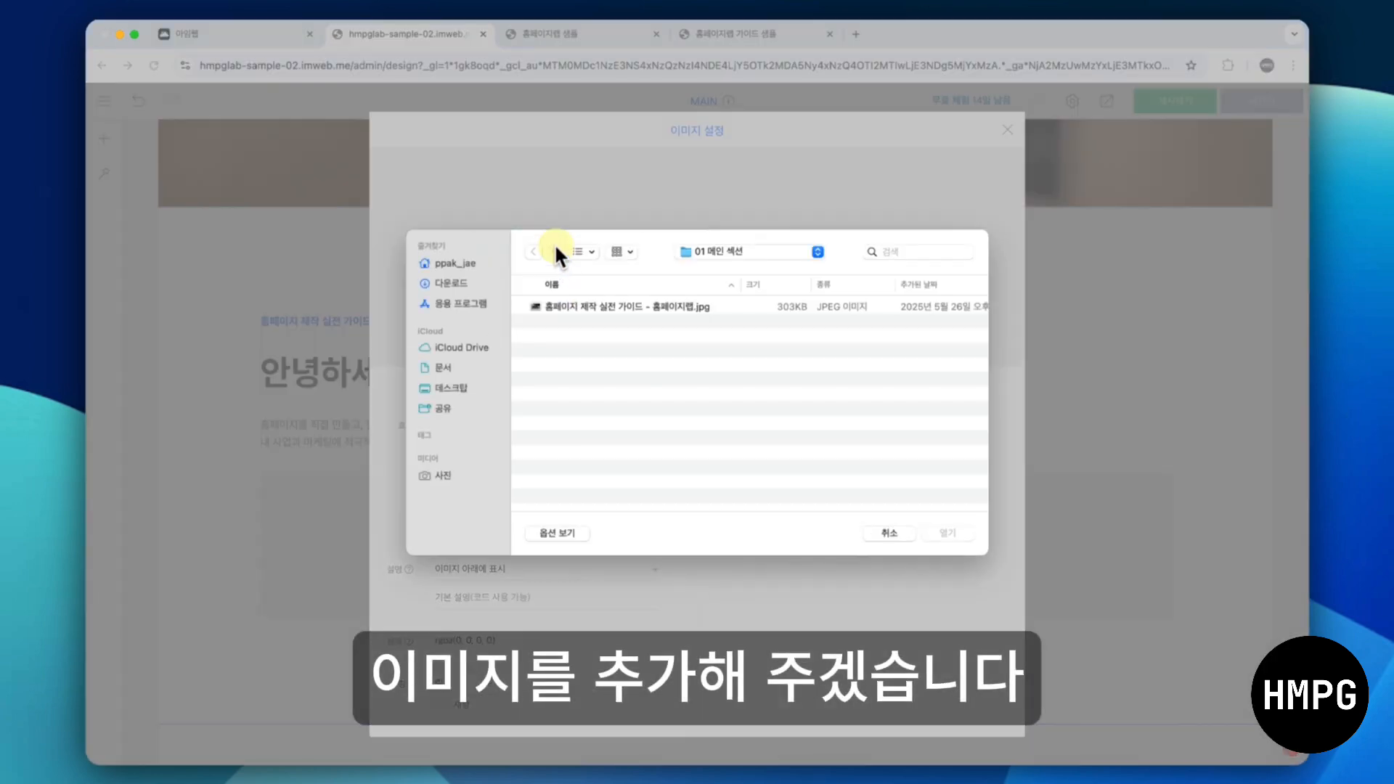
left_click(708, 250)
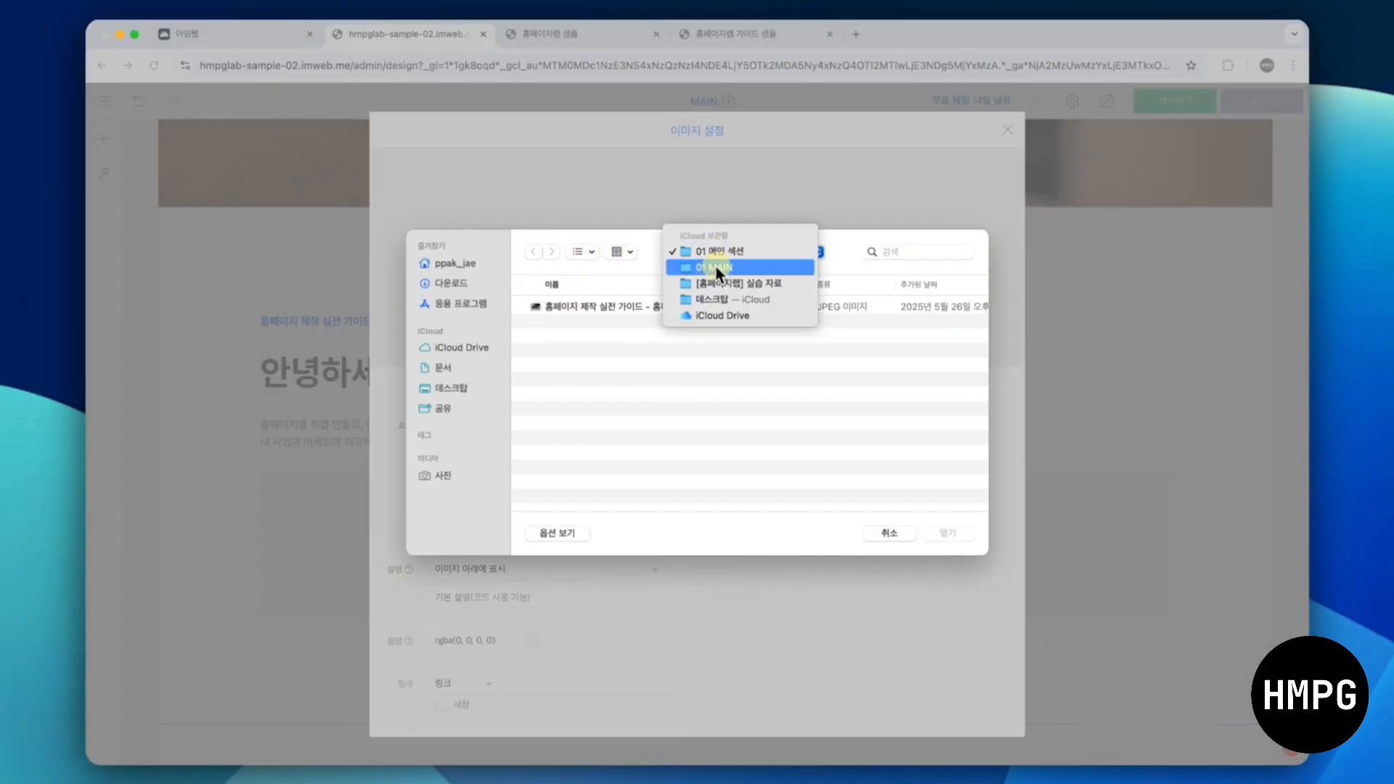
left_click(714, 264)
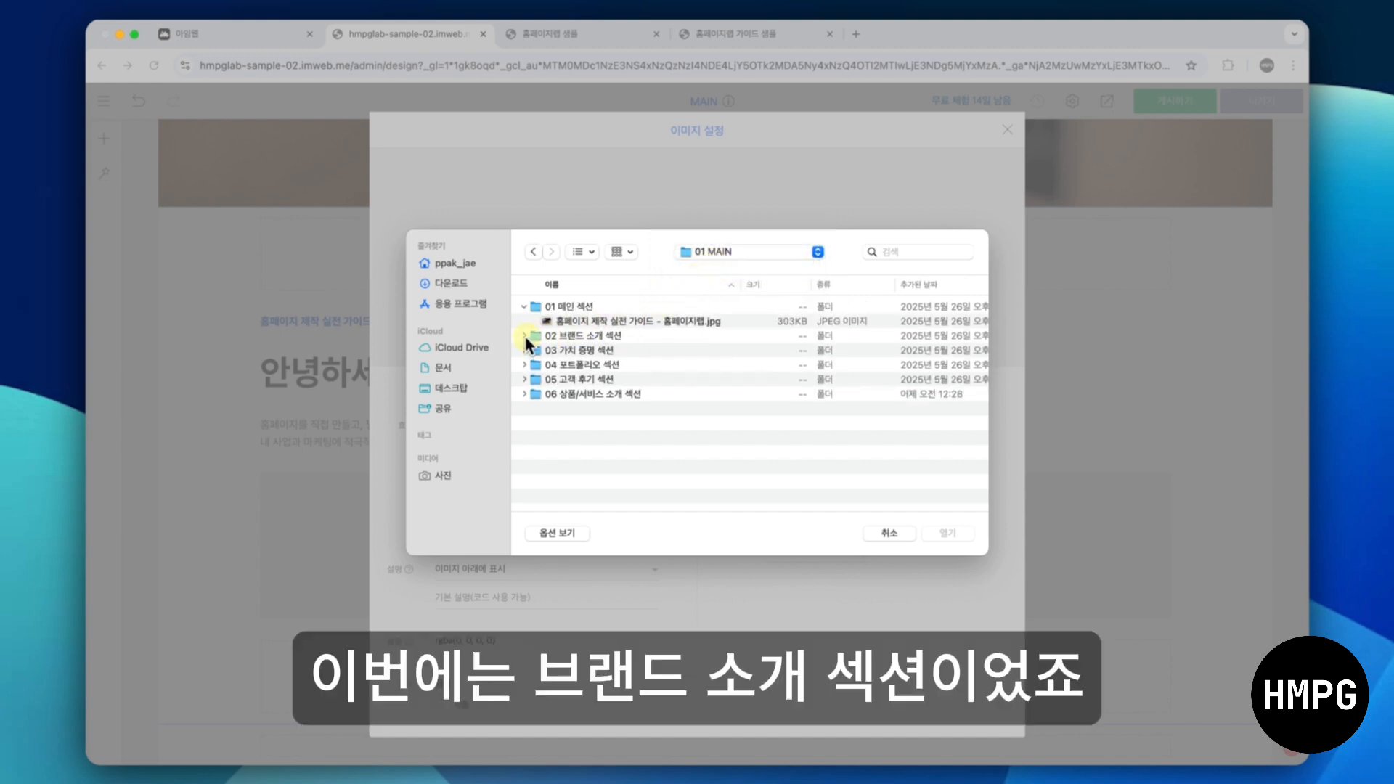
left_click(524, 336)
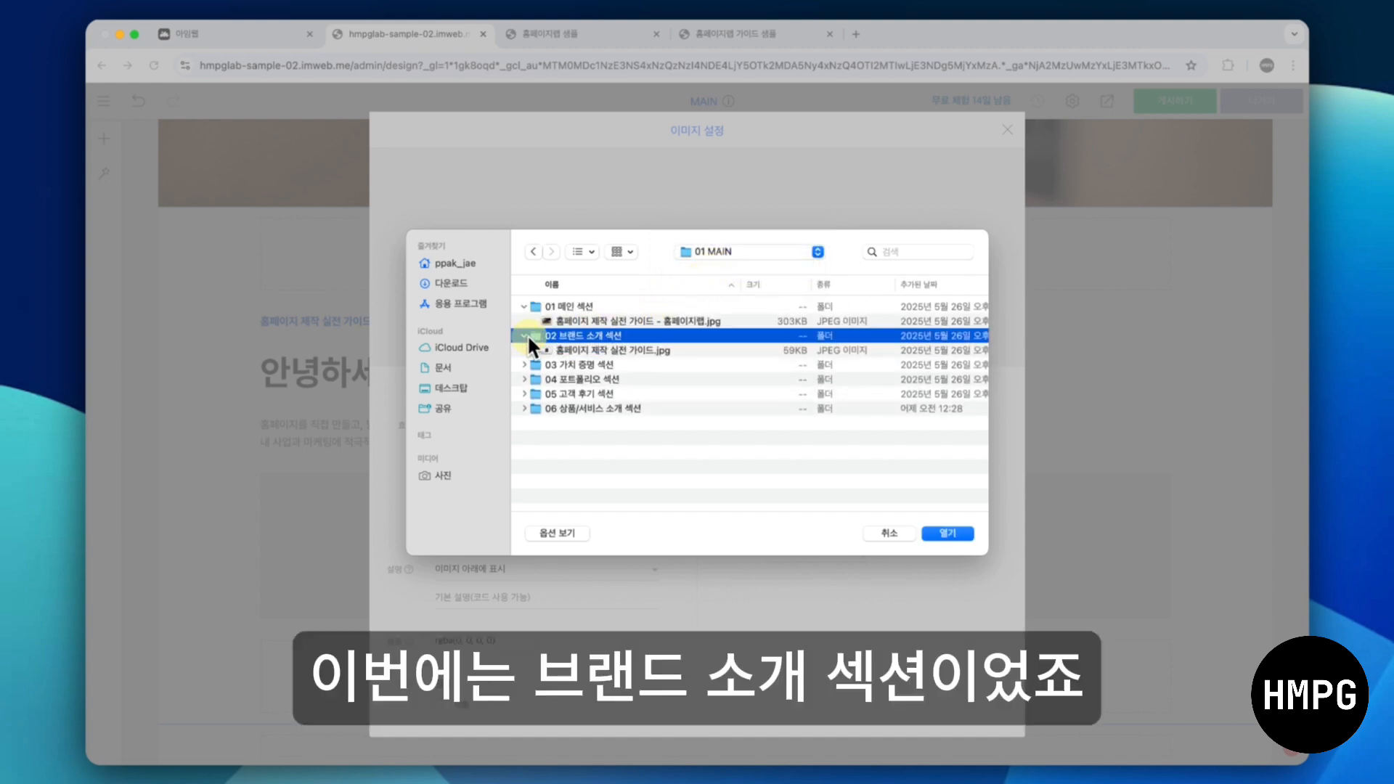
double_click(611, 350)
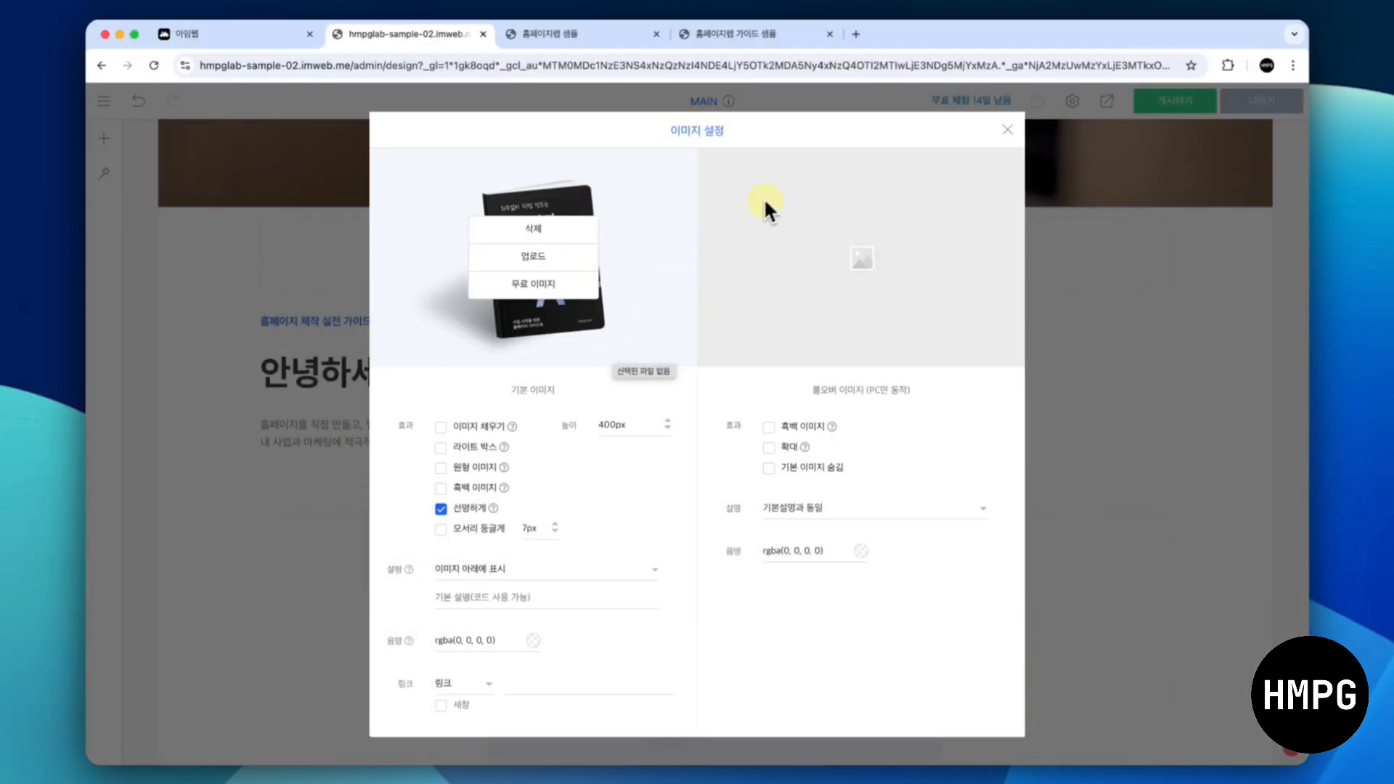
left_click(1007, 130)
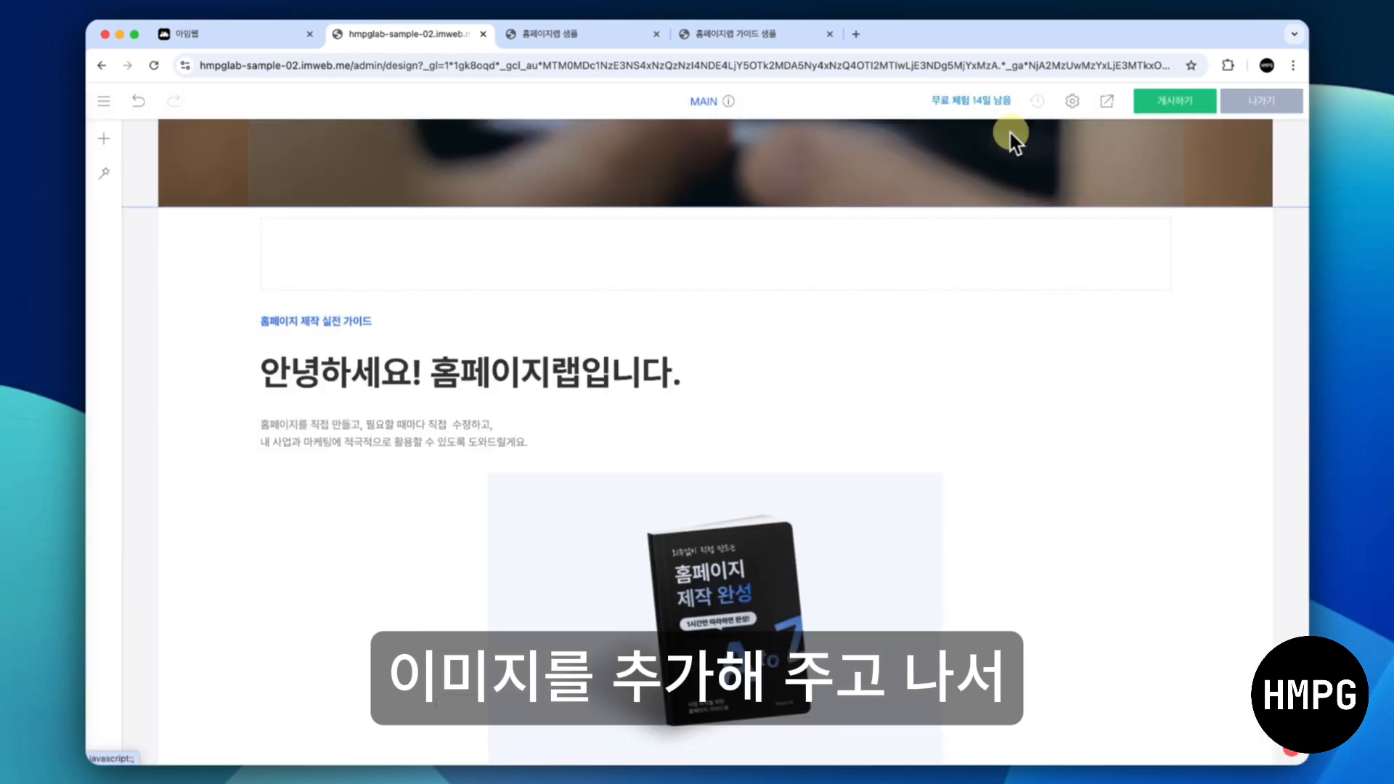
Place the book image to the left of the blue subtitle and move the heading and description under that subtitle
scroll(644, 540, "down", 2)
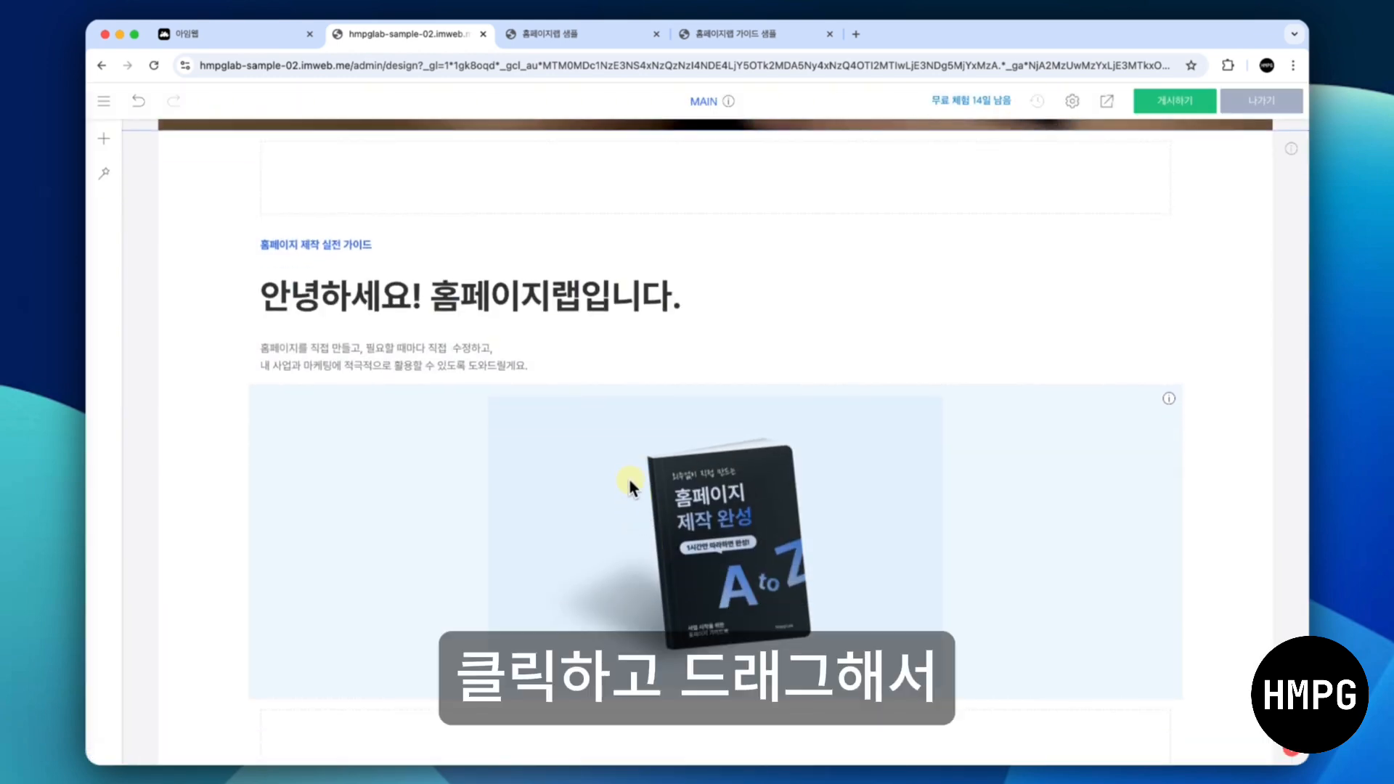
left_click_drag(627, 476, 251, 246)
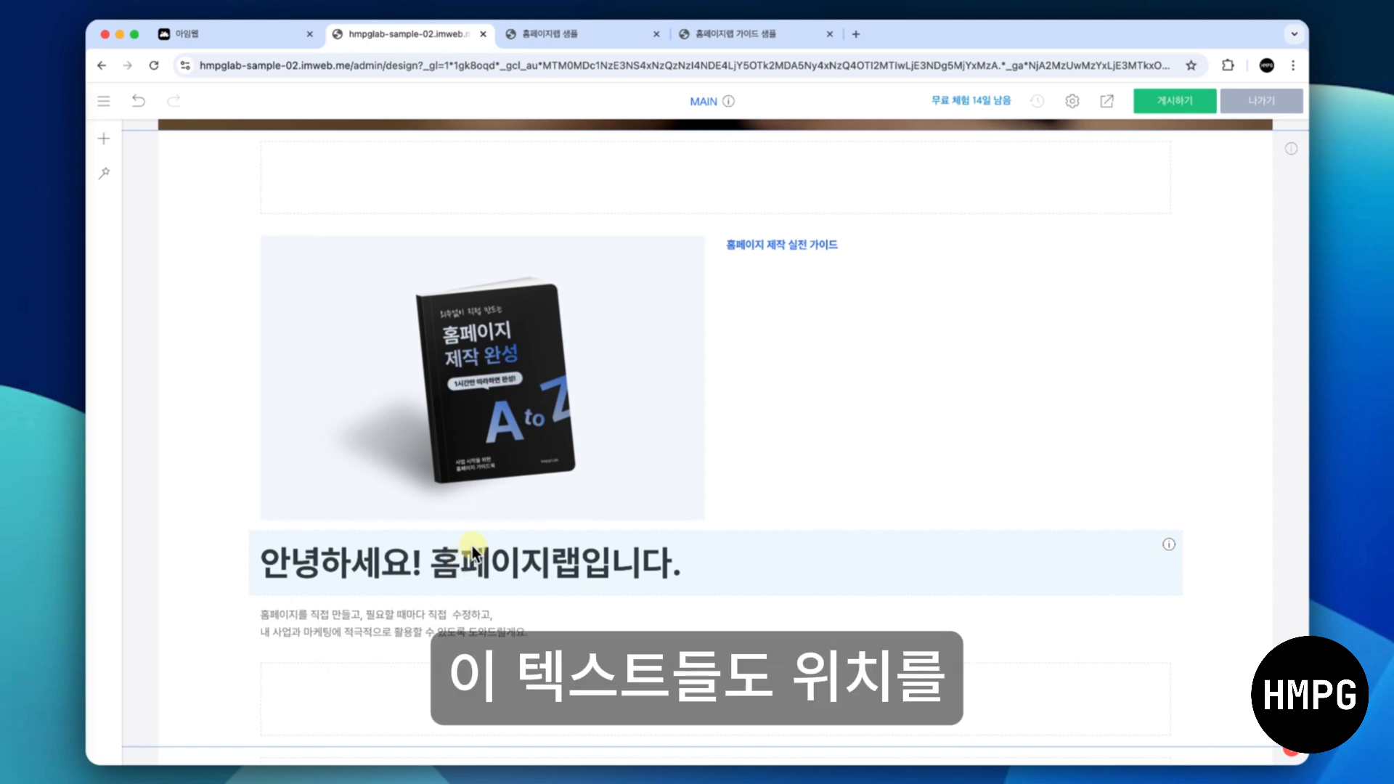
left_click_drag(465, 550, 780, 264)
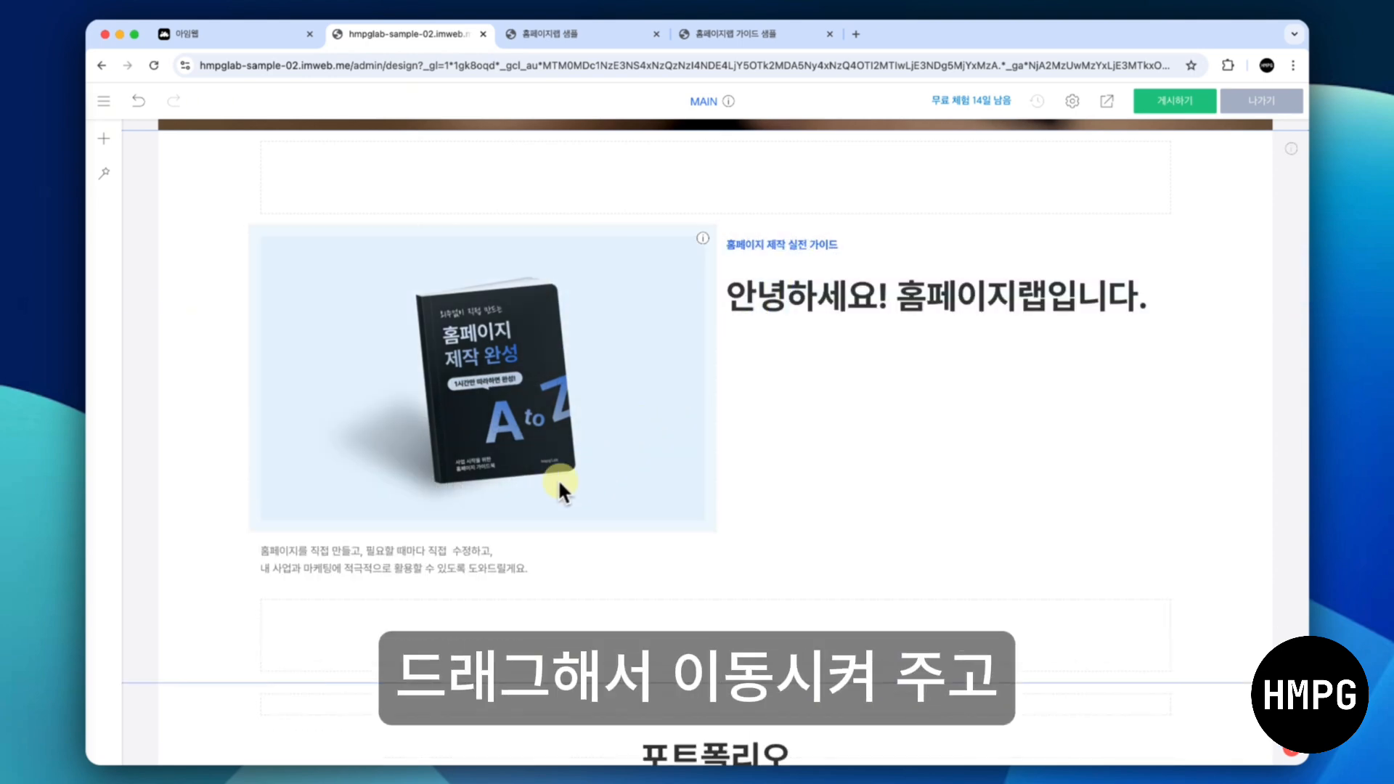
left_click_drag(470, 565, 773, 326)
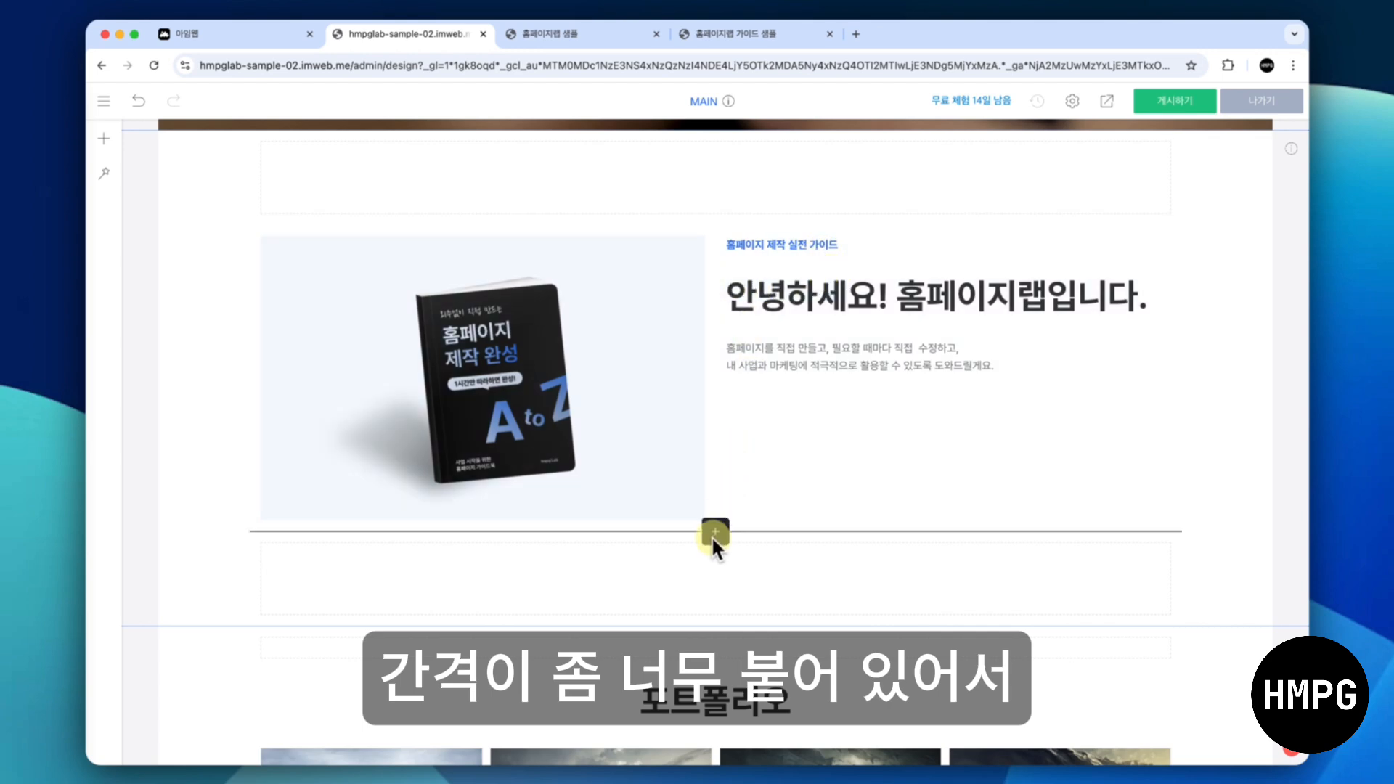
Insert a spacer widget between the book image and the text column, and narrow it by widening the columns on both sides
left_click(710, 533)
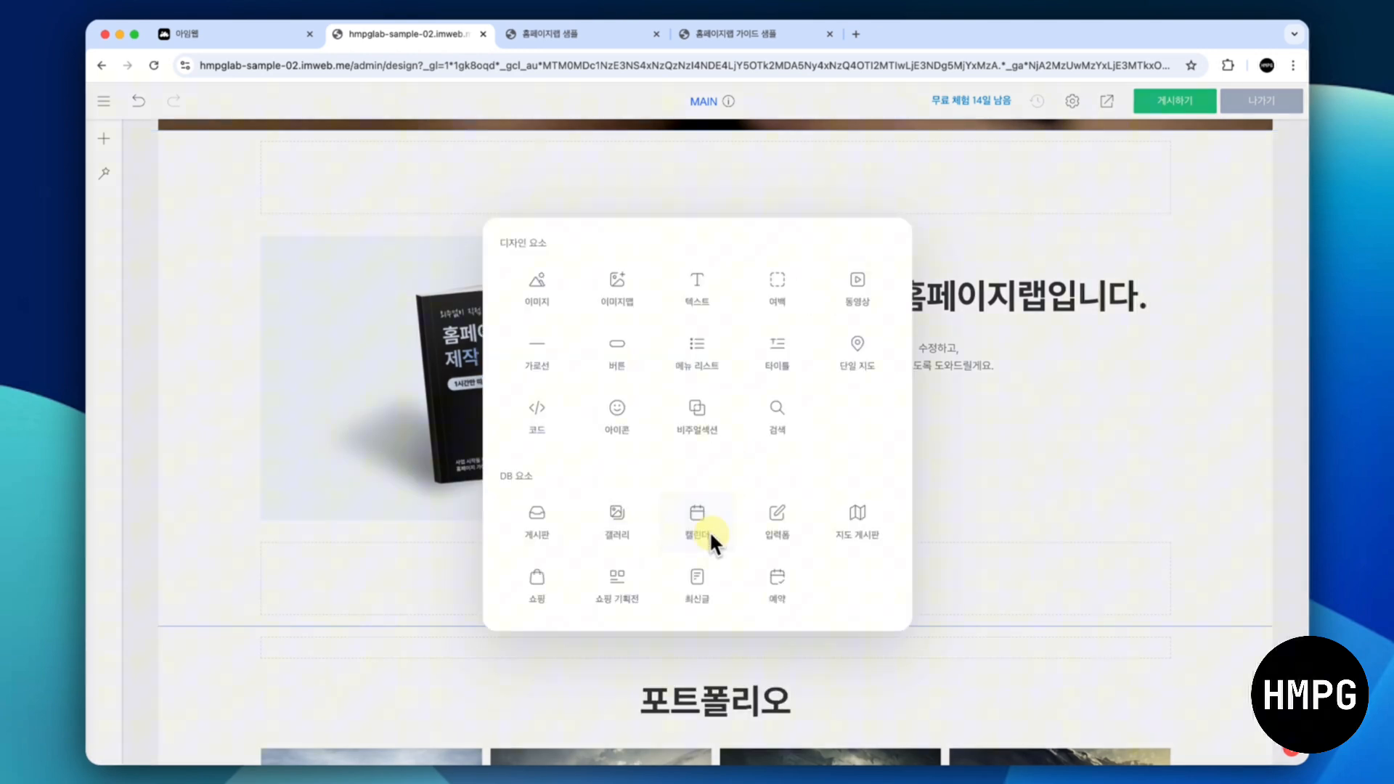
left_click(786, 280)
left_click_drag(688, 541, 691, 368)
mouse_move(693, 364)
left_mouse_down()
mouse_move(725, 363)
mouse_move(710, 355)
left_mouse_up()
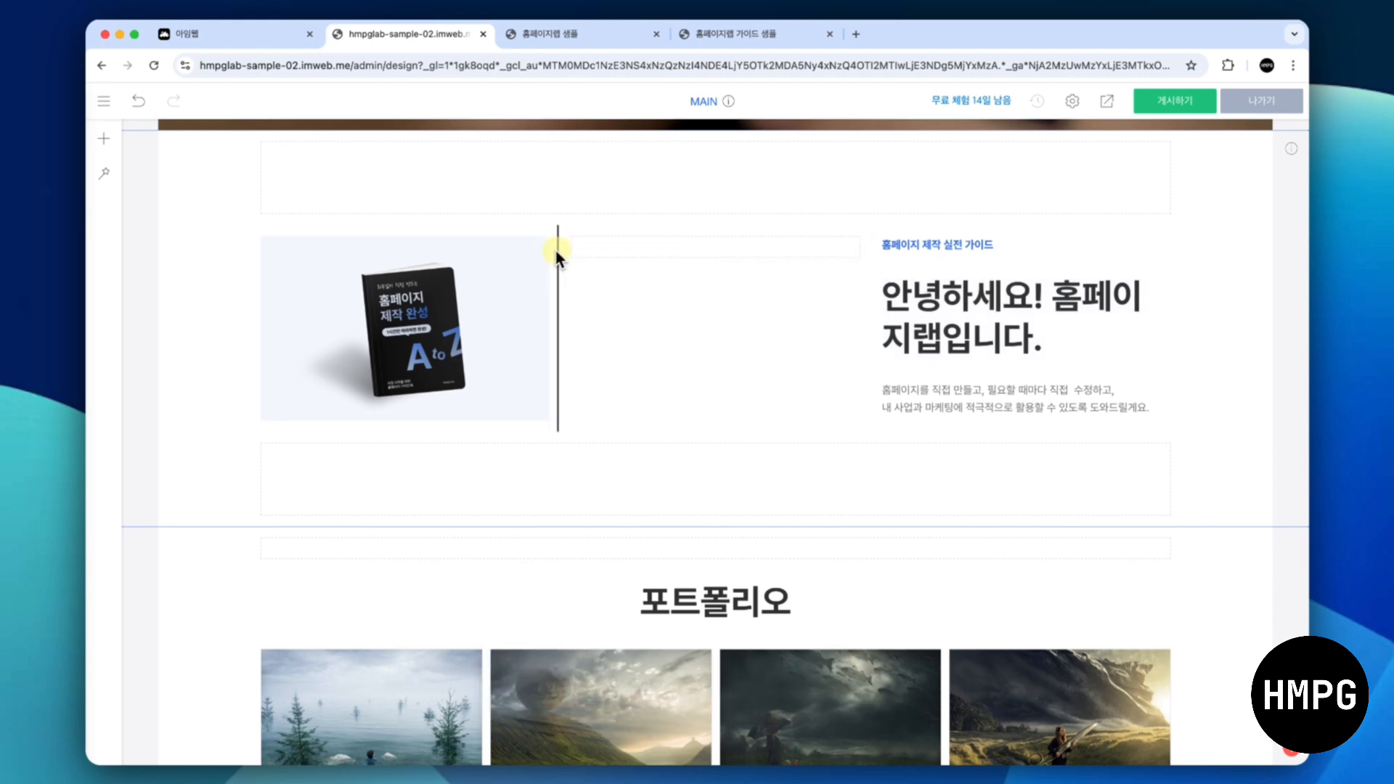
left_click_drag(586, 250, 685, 240)
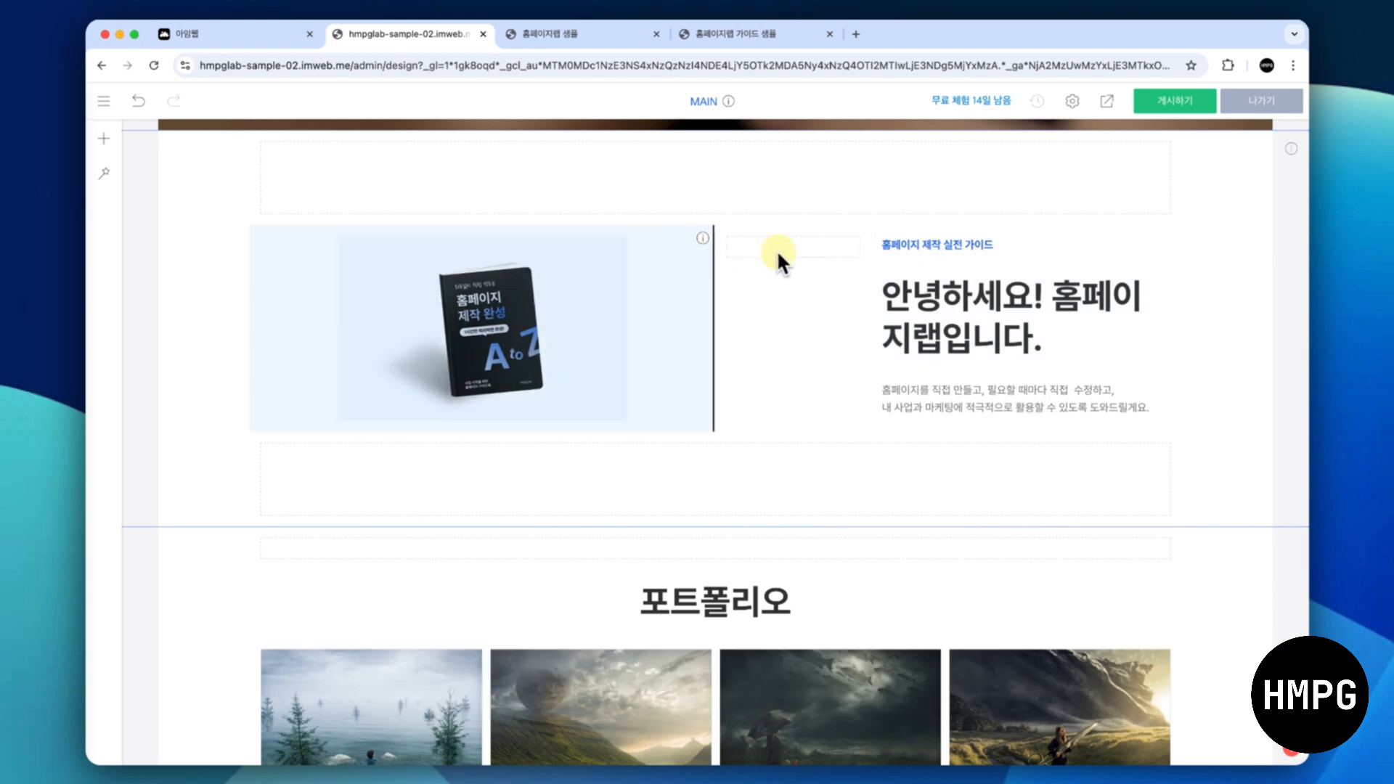
left_click_drag(866, 241, 802, 250)
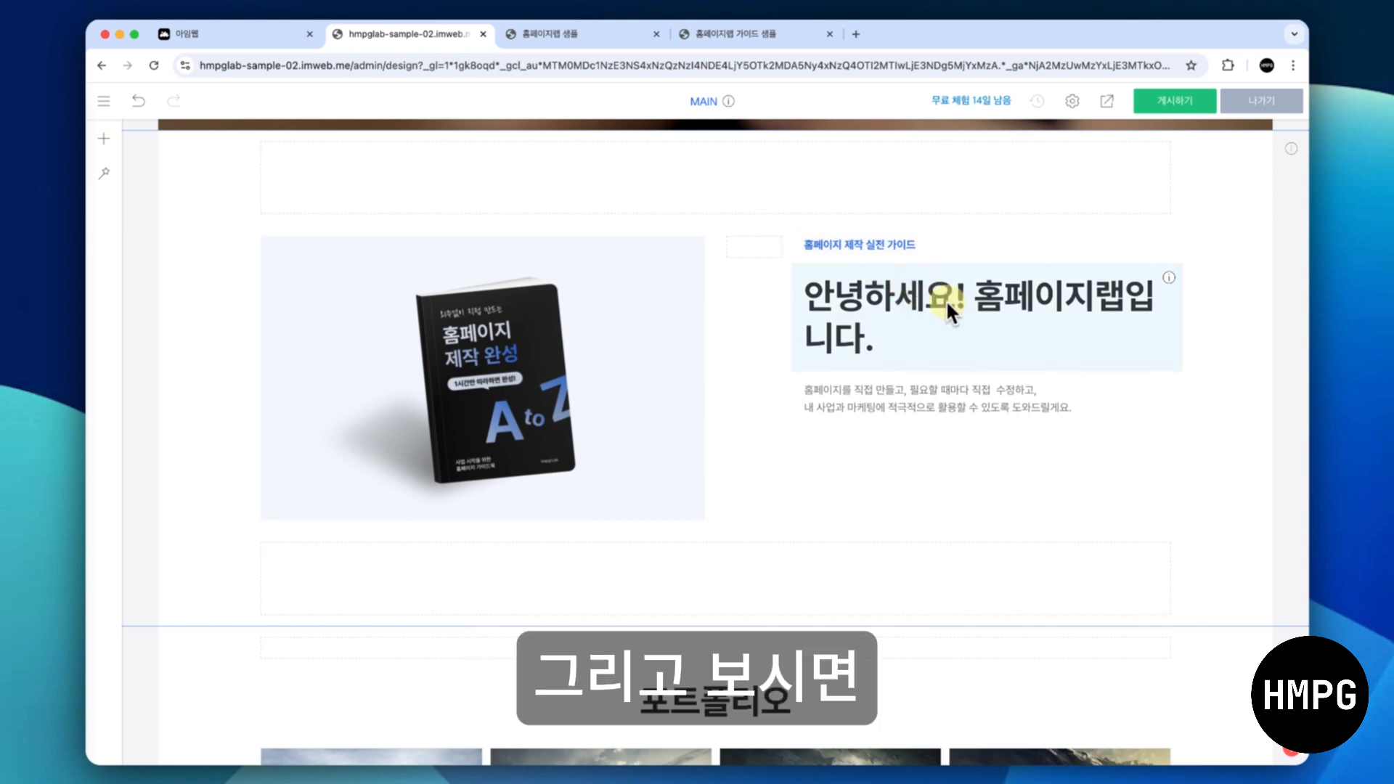
Break the heading onto a second line before 홈페이지랩입니다. and remove the bold from its first line 안녕하세요!
left_click(978, 294)
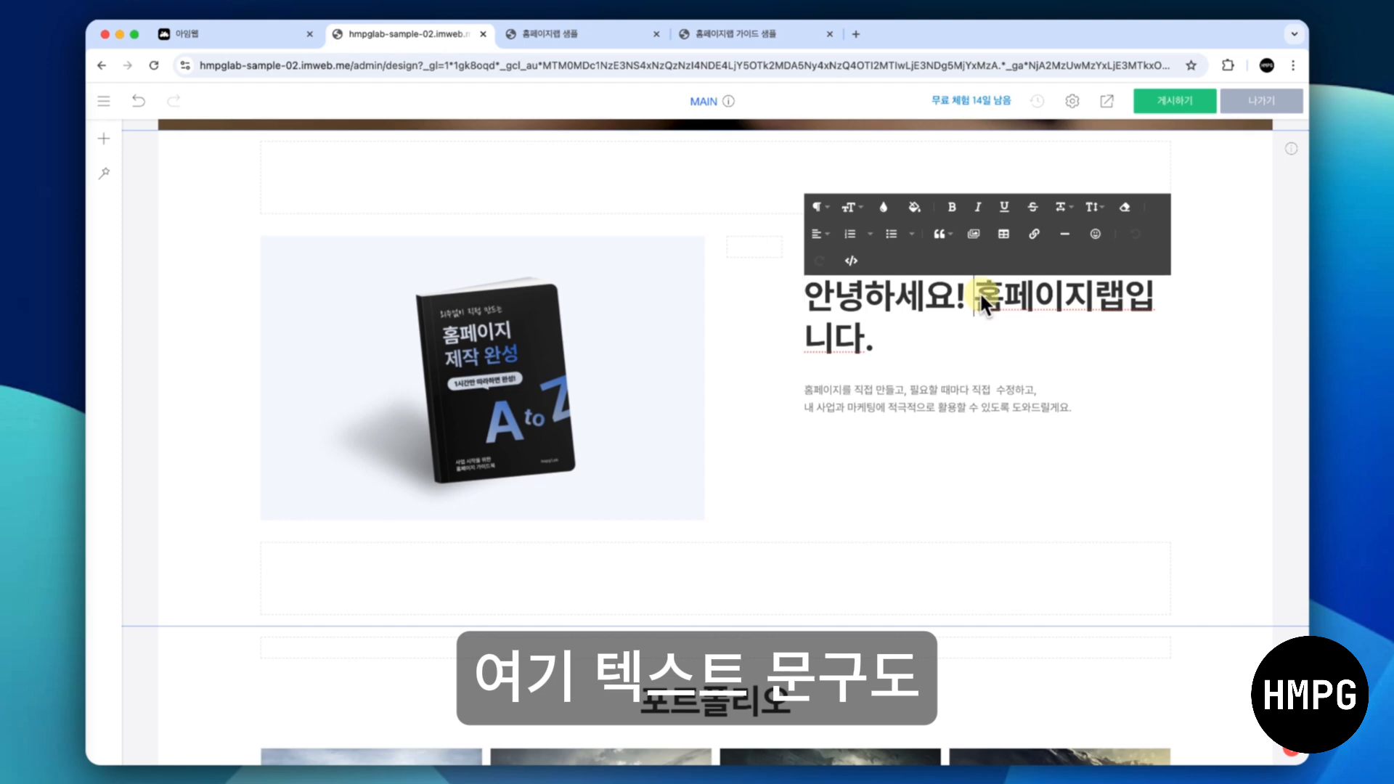
key("shift+Return")
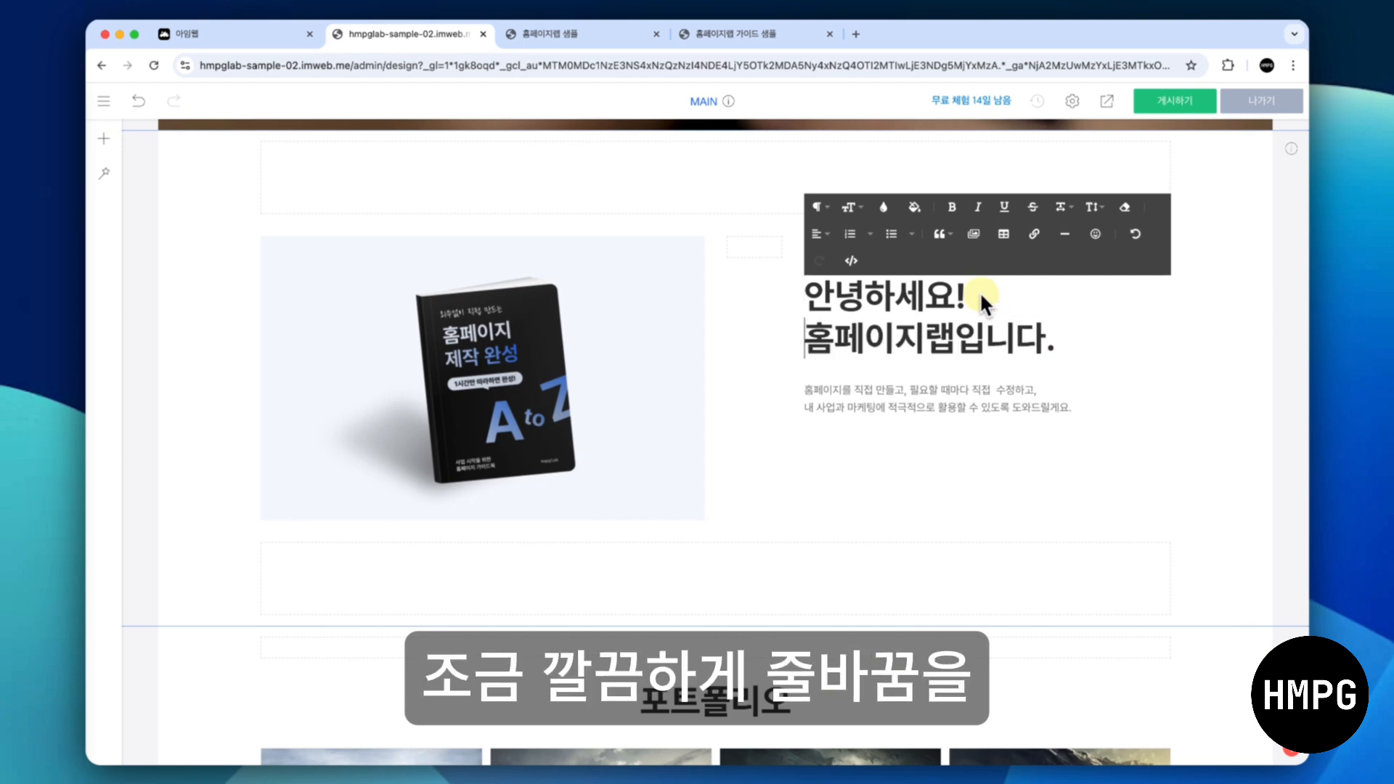
key("Up")
key("shift+End")
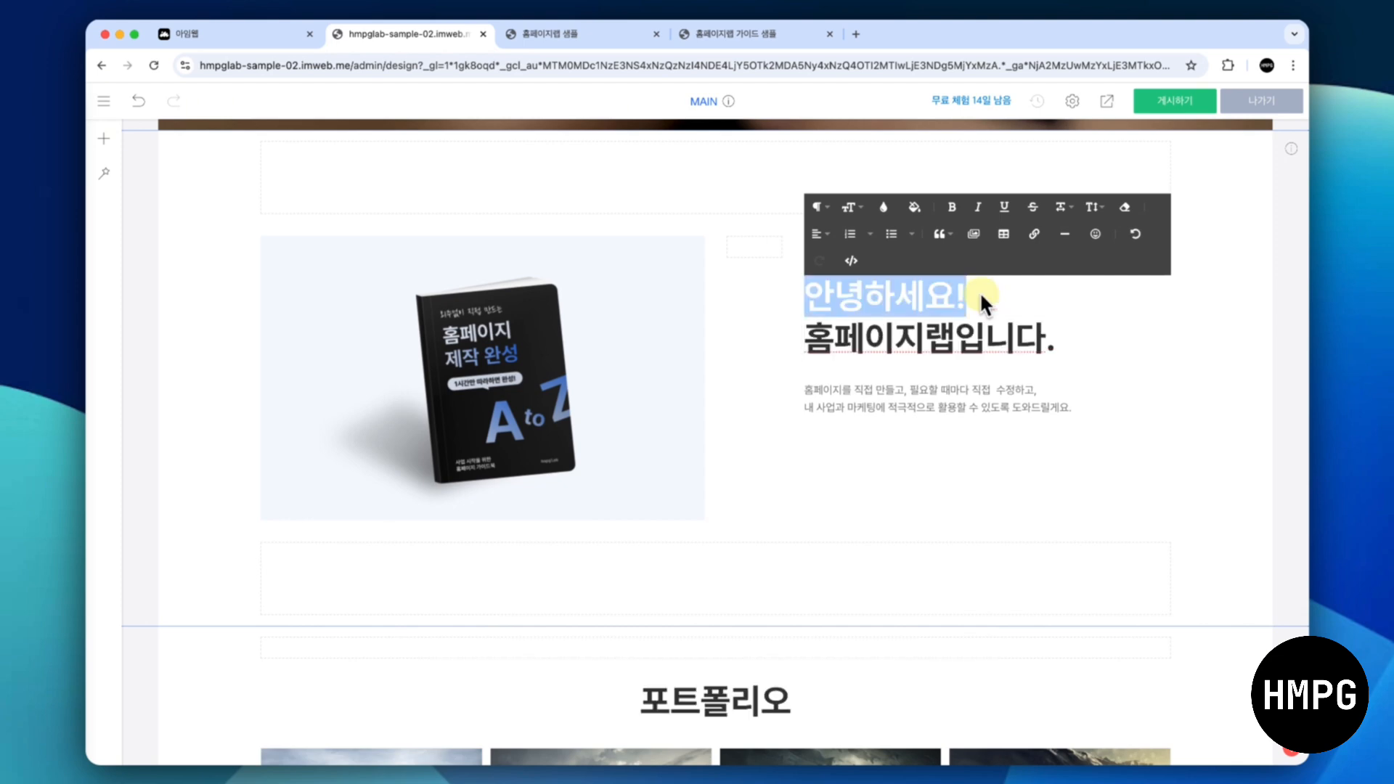
key("ctrl+b")
left_click(1241, 307)
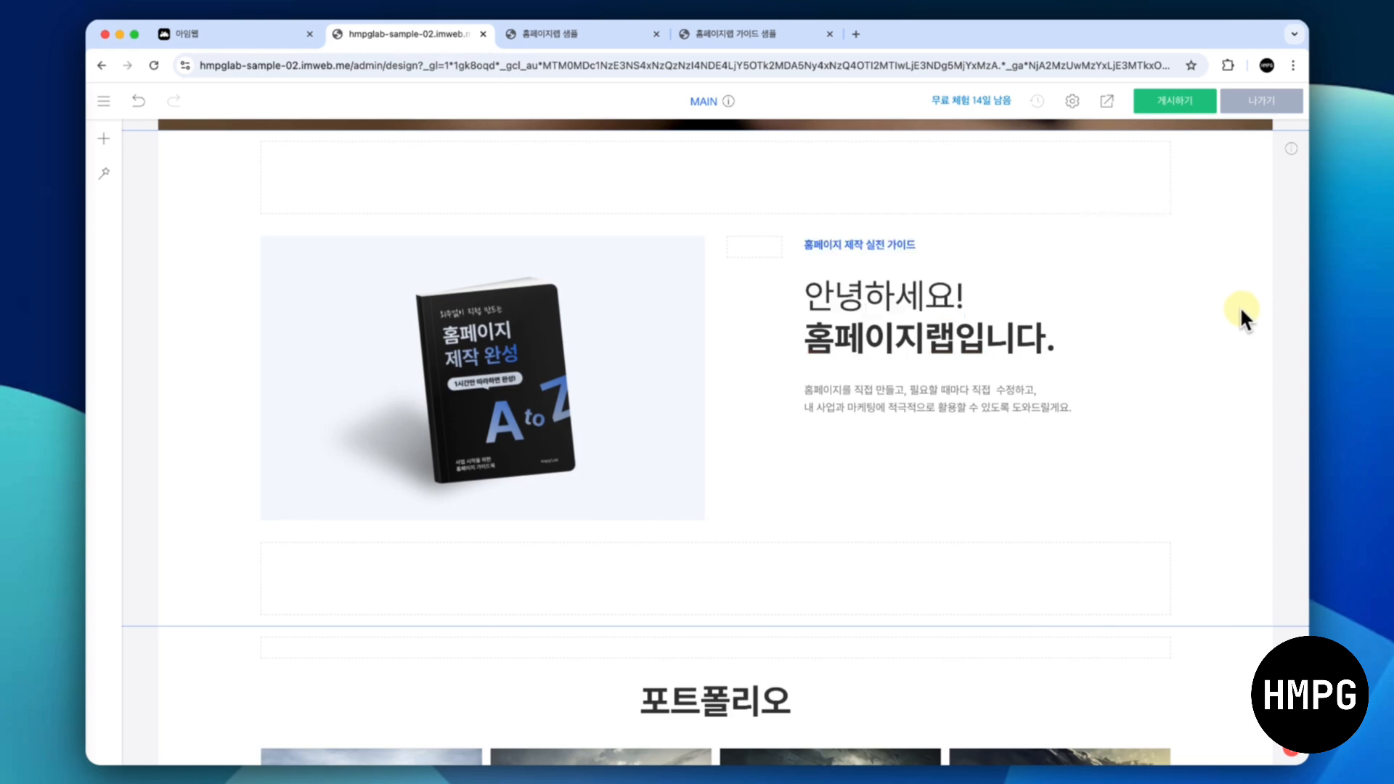
Add a button widget directly below the grey description text
mouse_move(1005, 372)
mouse_move(985, 427)
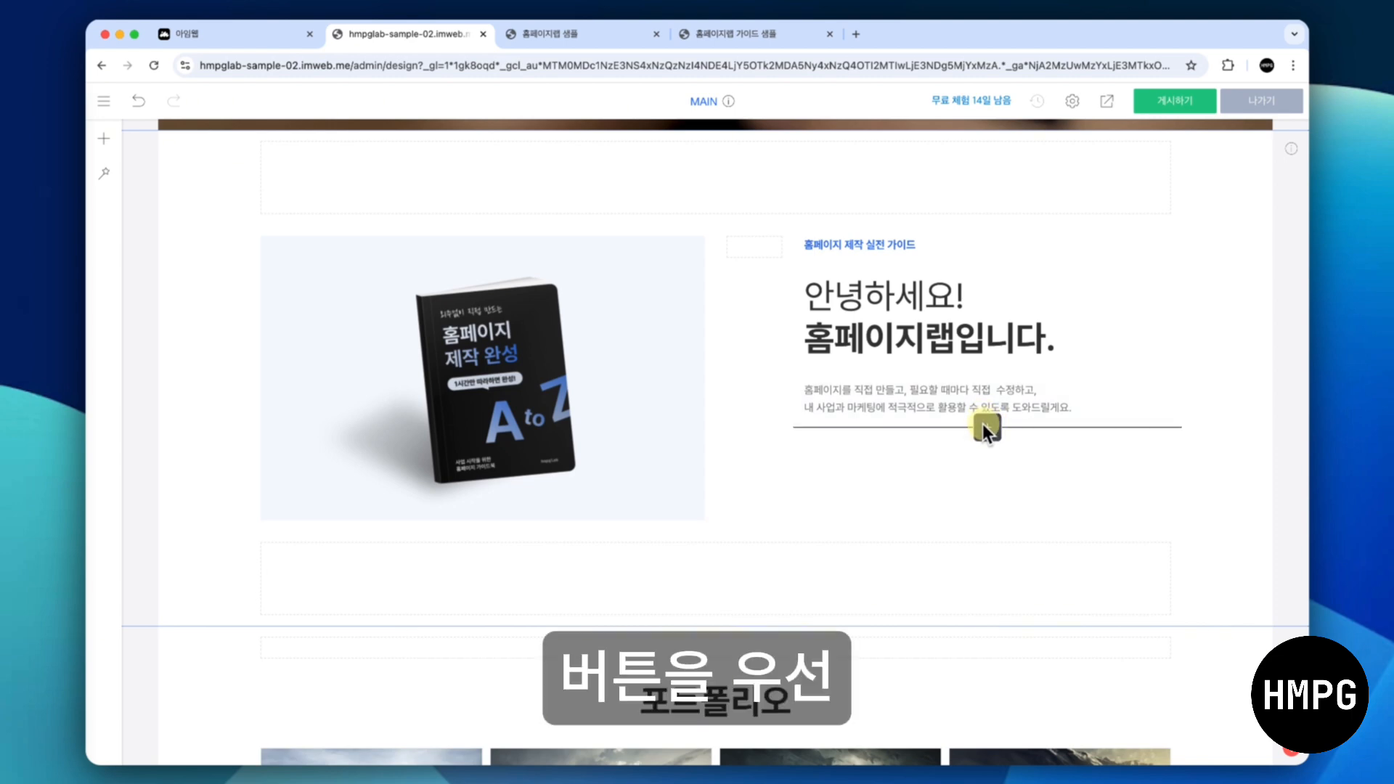
left_click(985, 427)
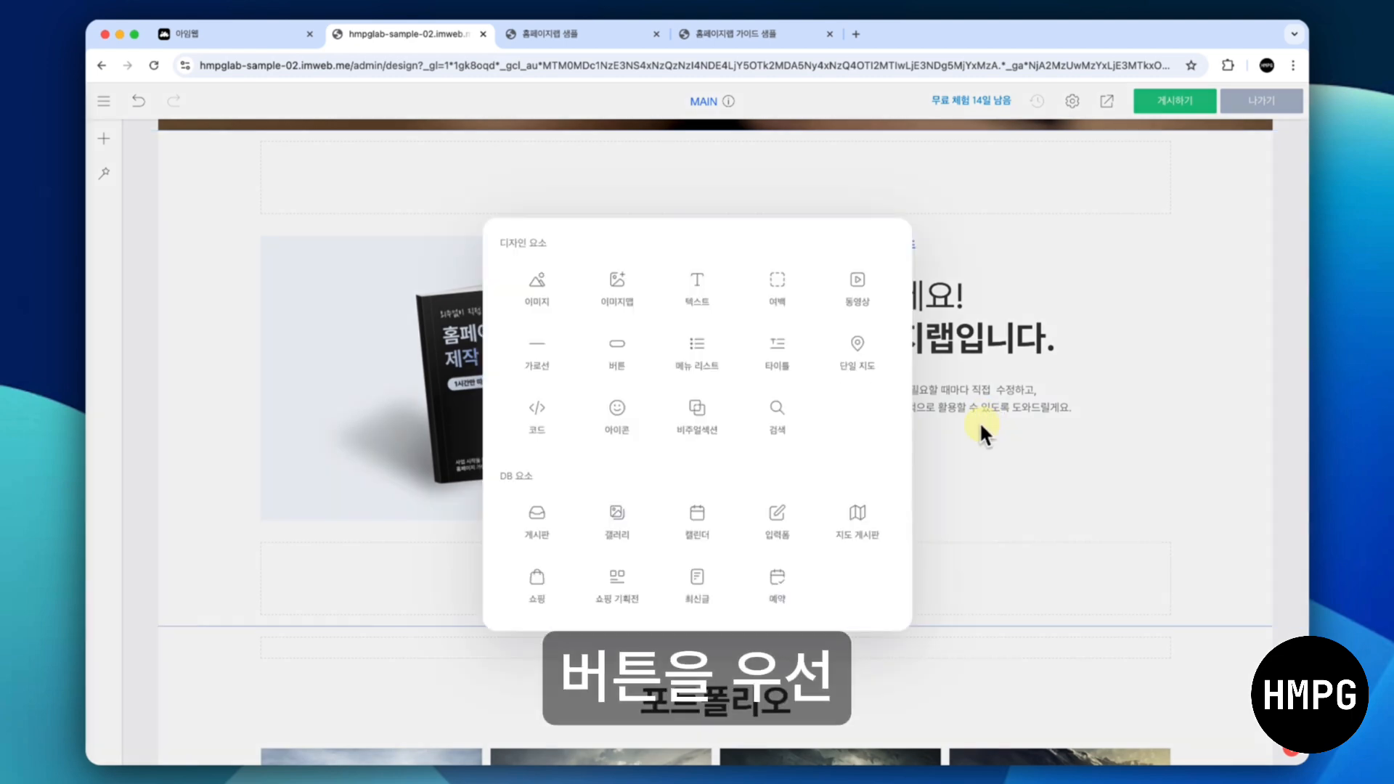
left_click(618, 354)
Switch to the planning spreadsheet and copy the text 자세히 알아보기 → from the CTA cell of the 브랜드 소개 row
key("ctrl+Right")
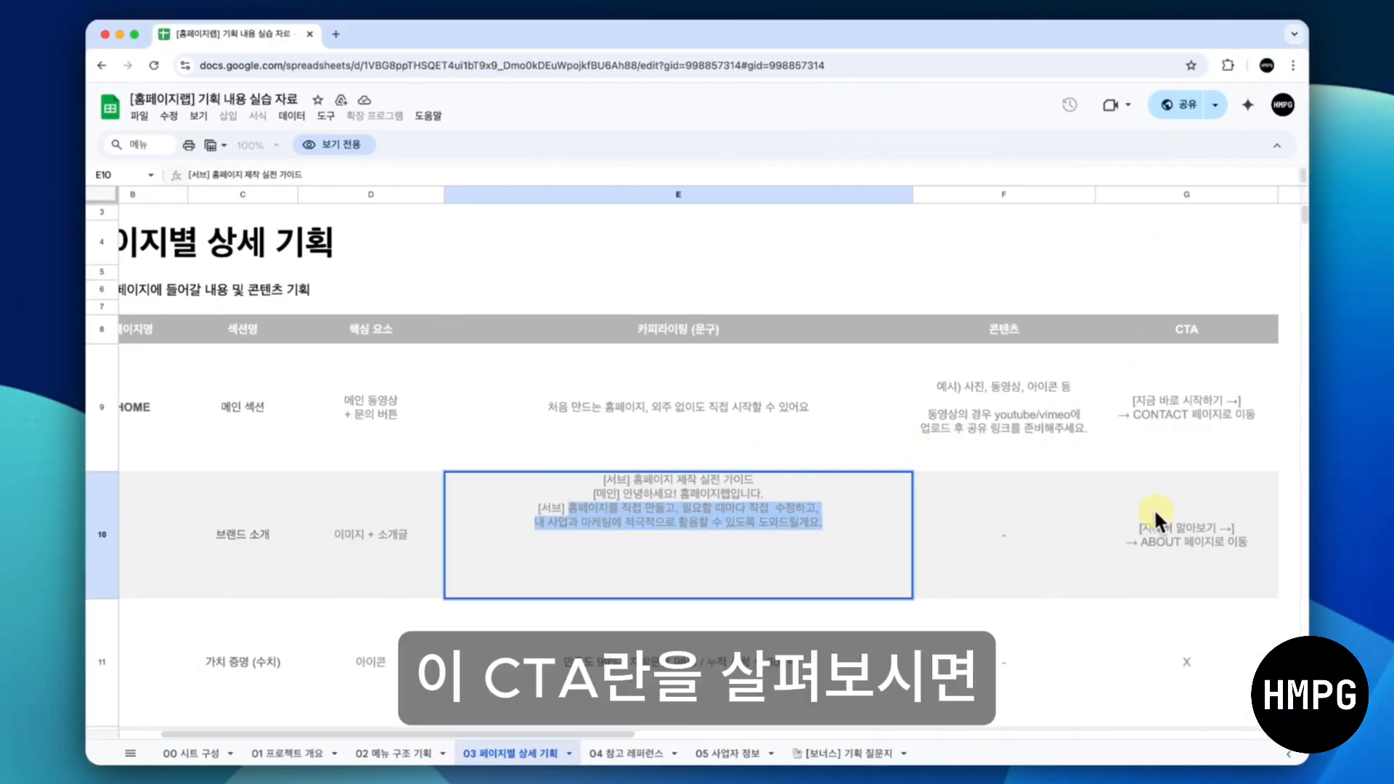
left_click(1161, 527)
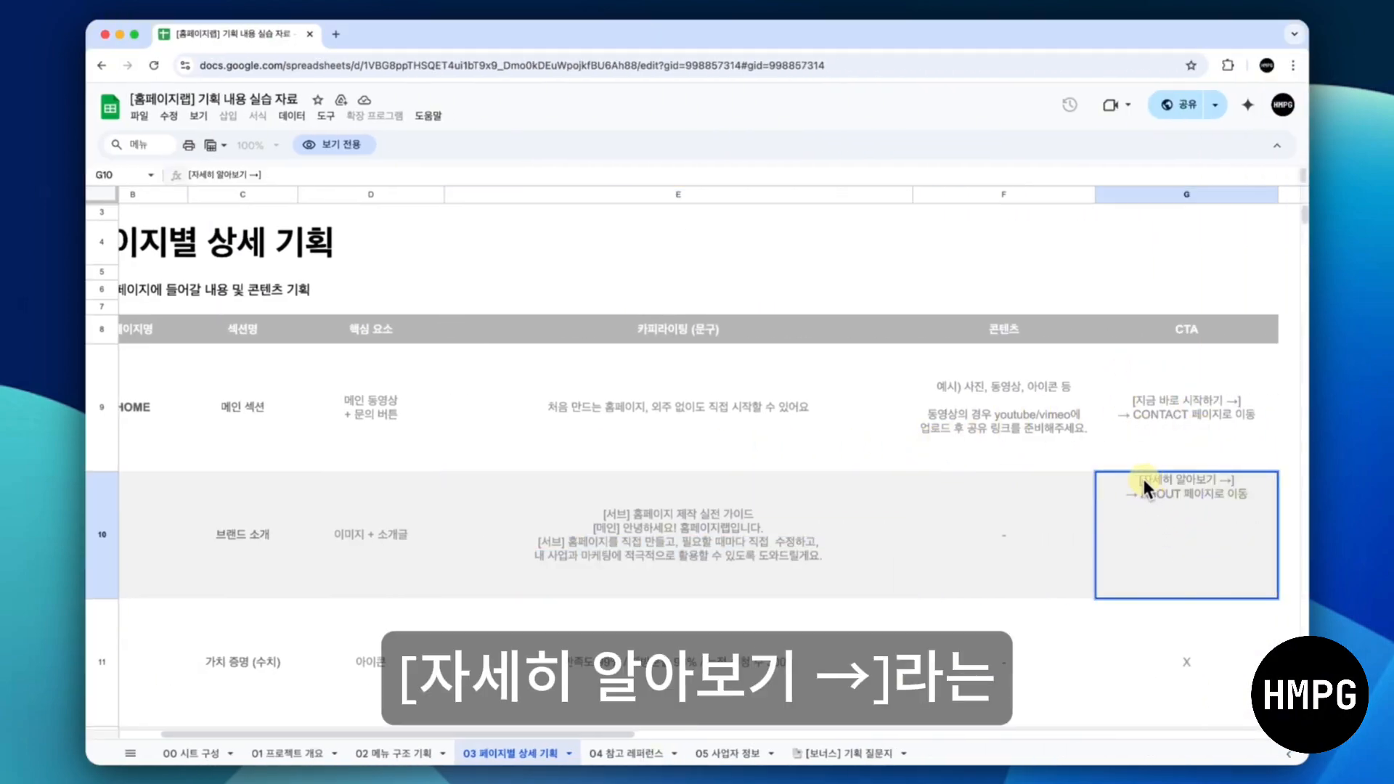
left_click_drag(1144, 479, 1224, 482)
key("super+c")
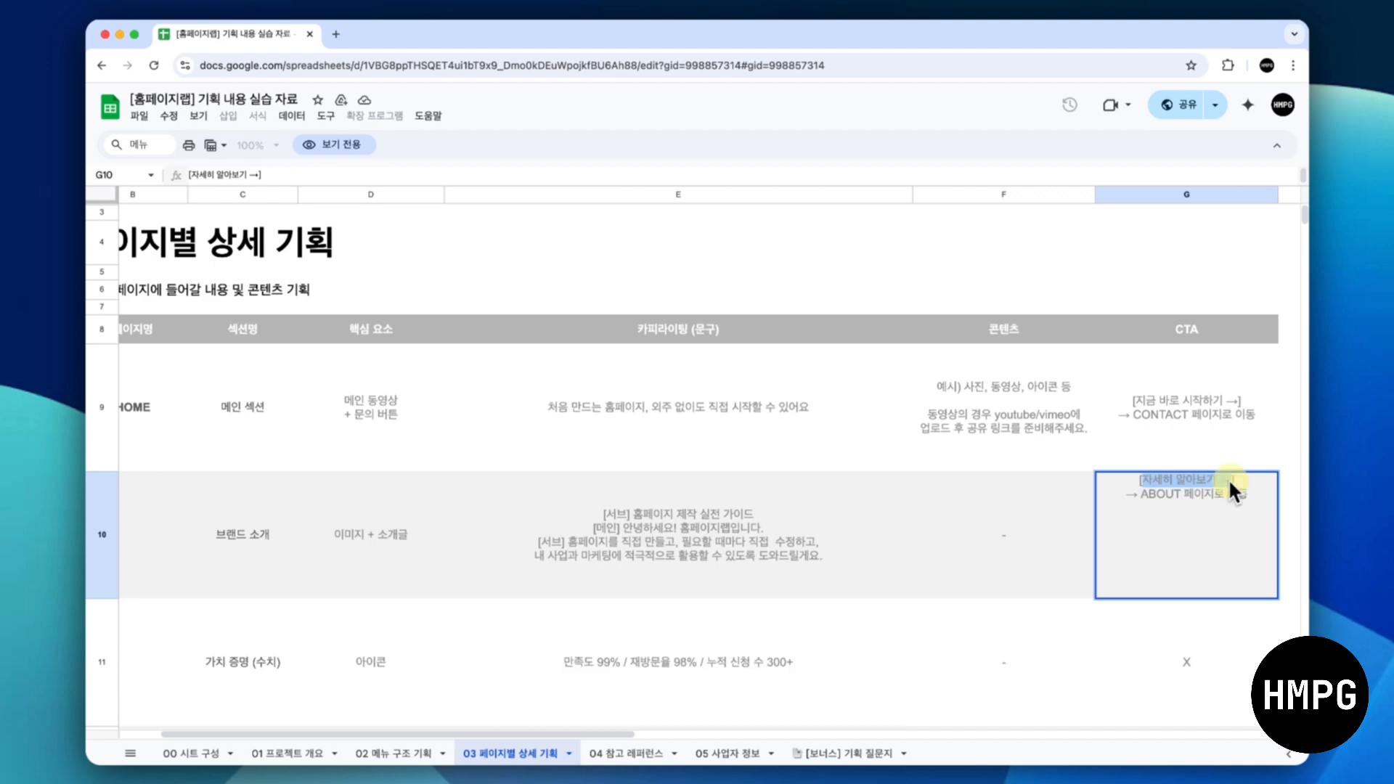
Return to the site editor and replace the new button's text with 자세히 알아보기 →
key("ctrl+Left")
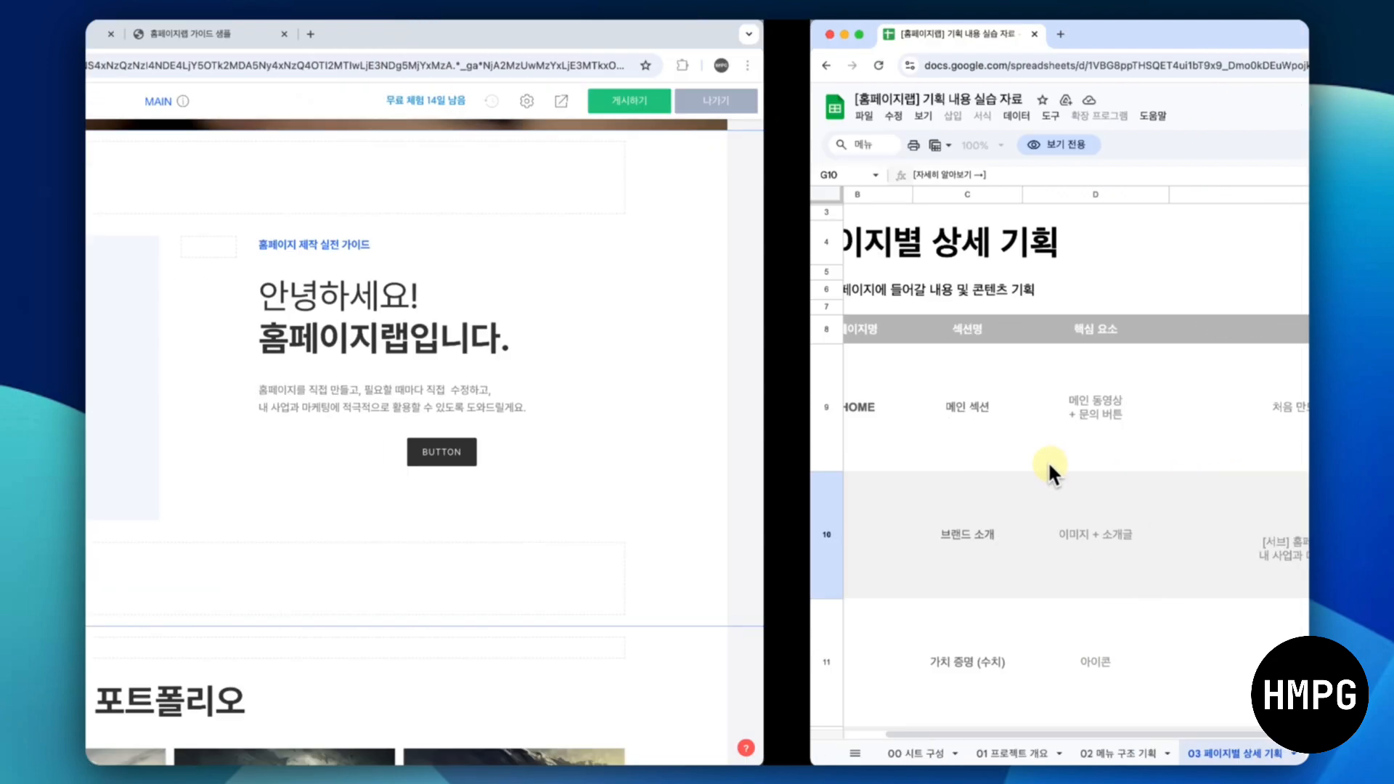
left_click(1002, 443)
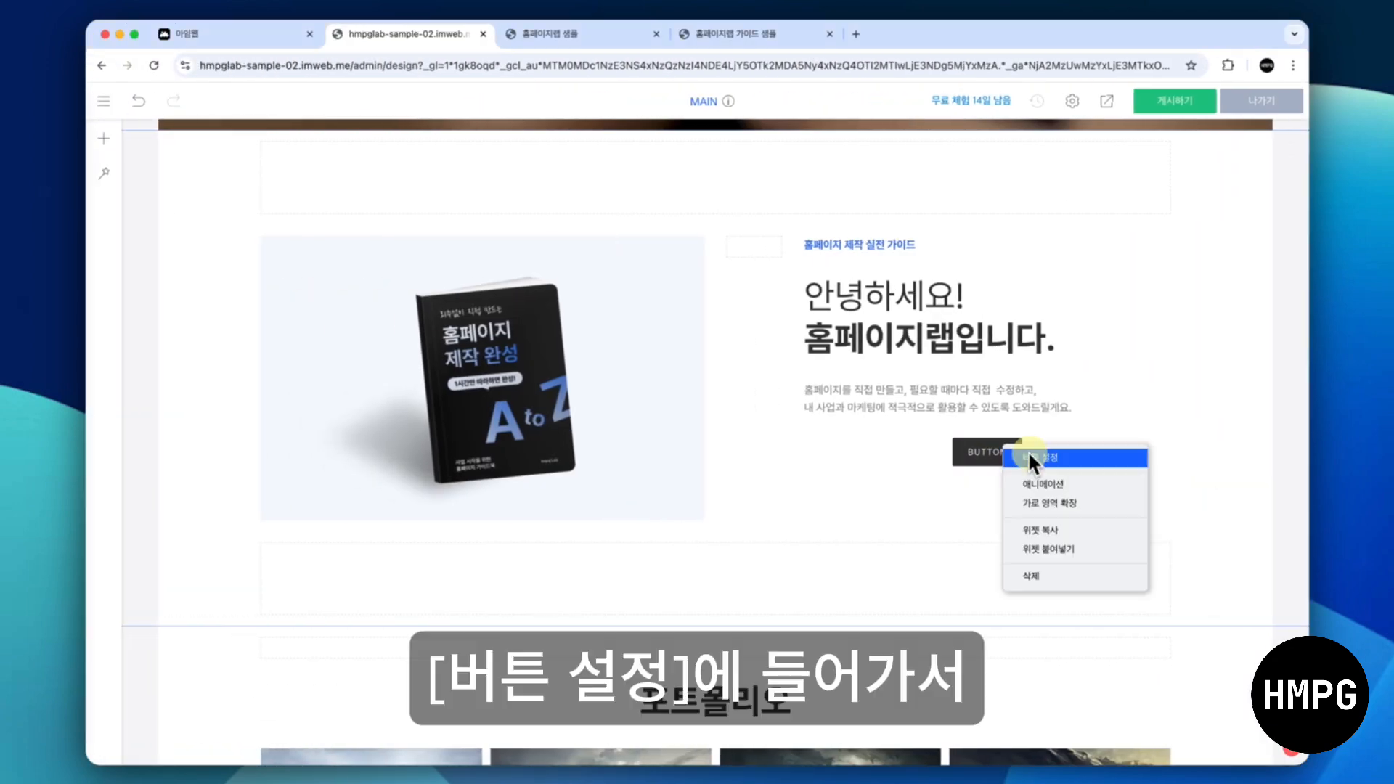
left_click(1032, 451)
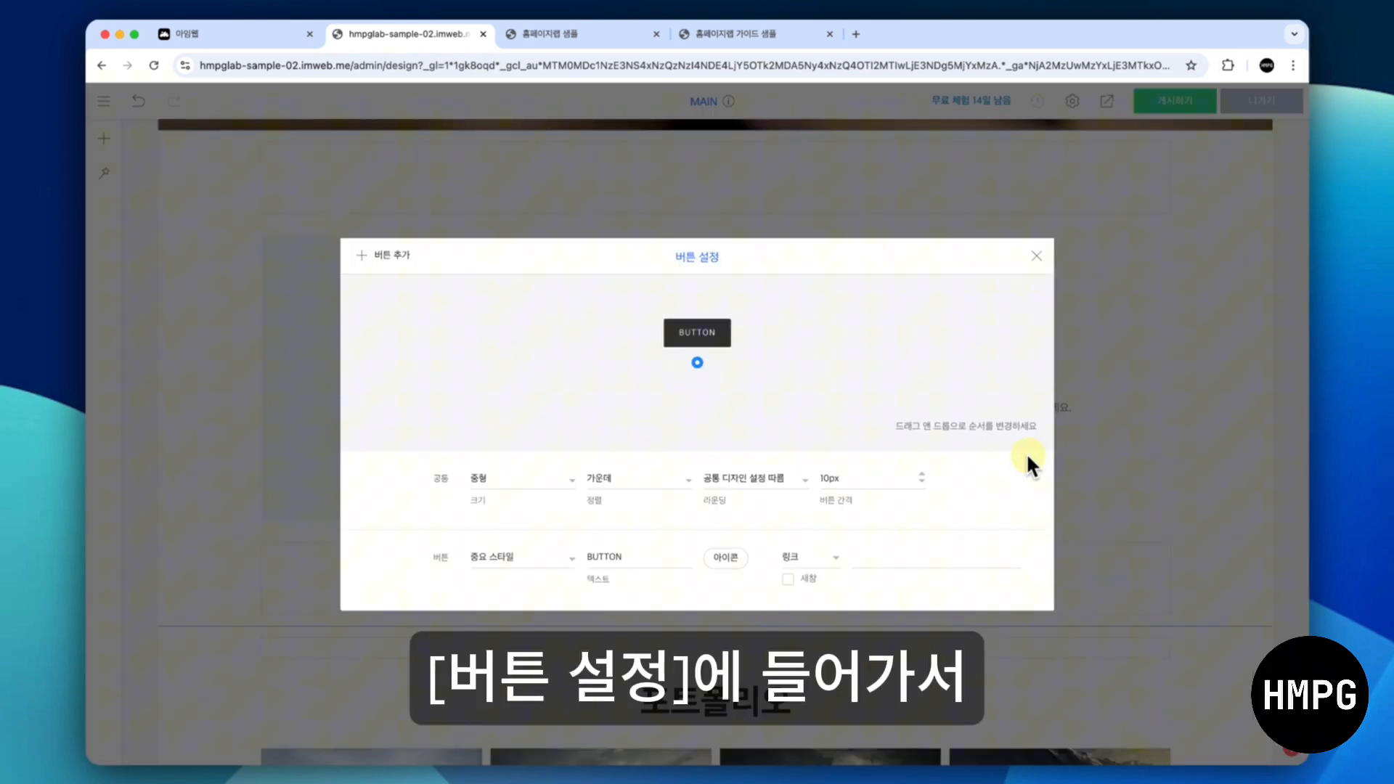
double_click(637, 550)
key("super+v")
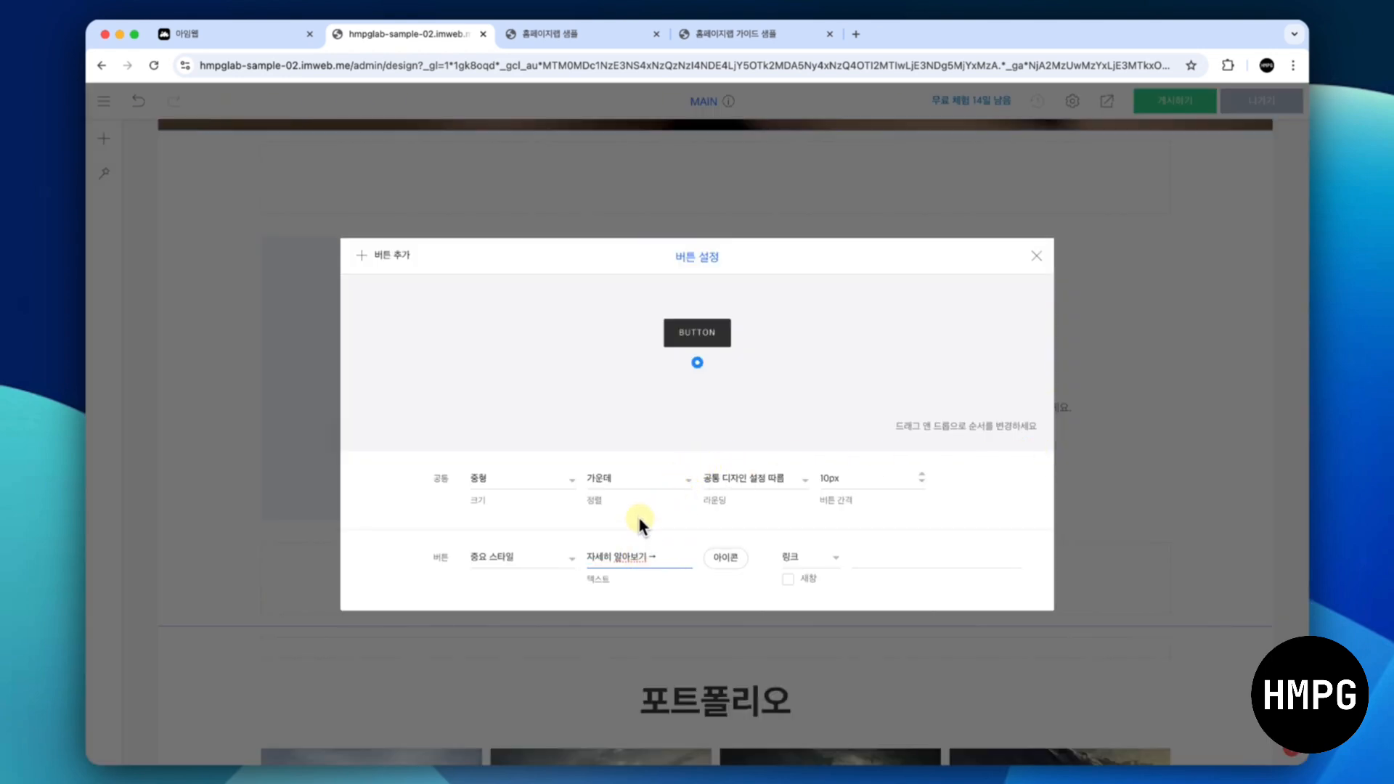
left_click(638, 513)
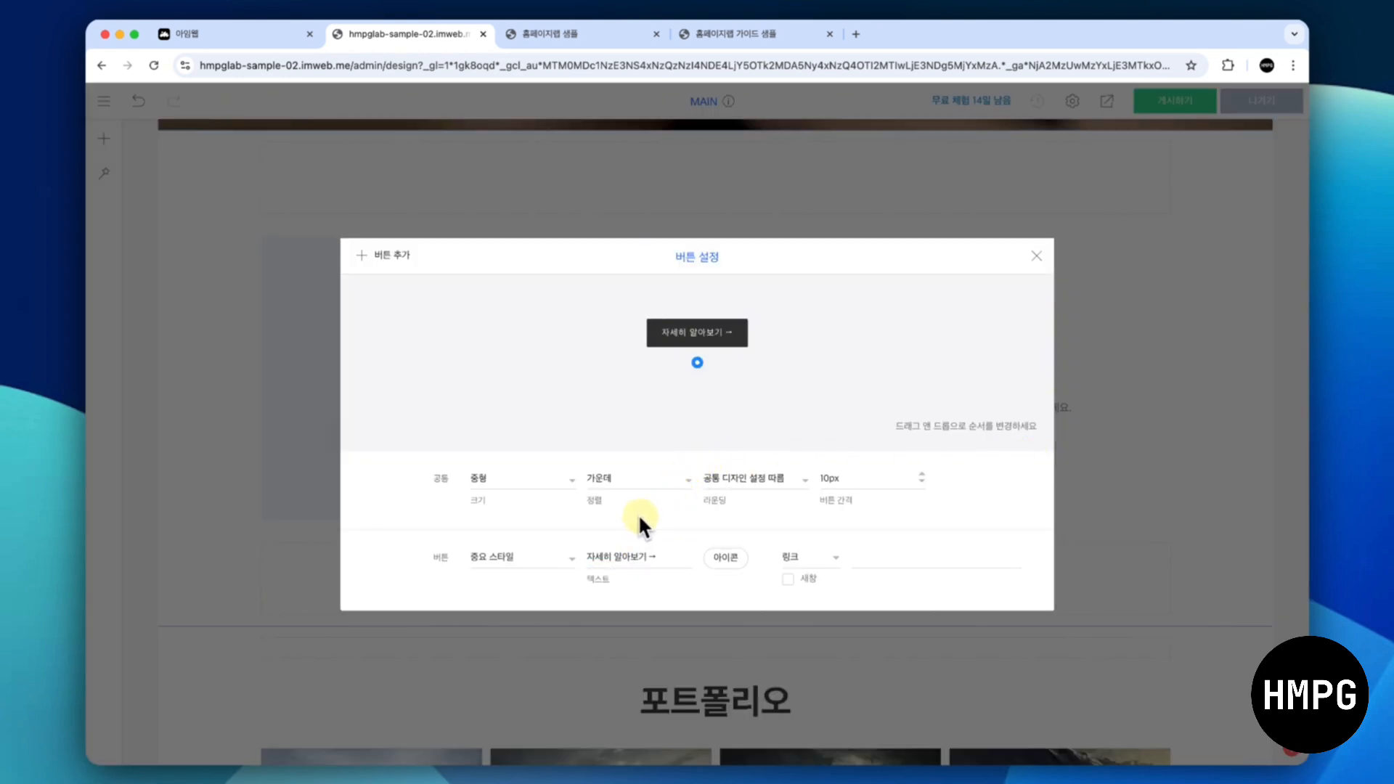
Switch the button's style and size to 사용자 정의 and set its left-right padding (좌우 여백) to 0px
left_click(533, 553)
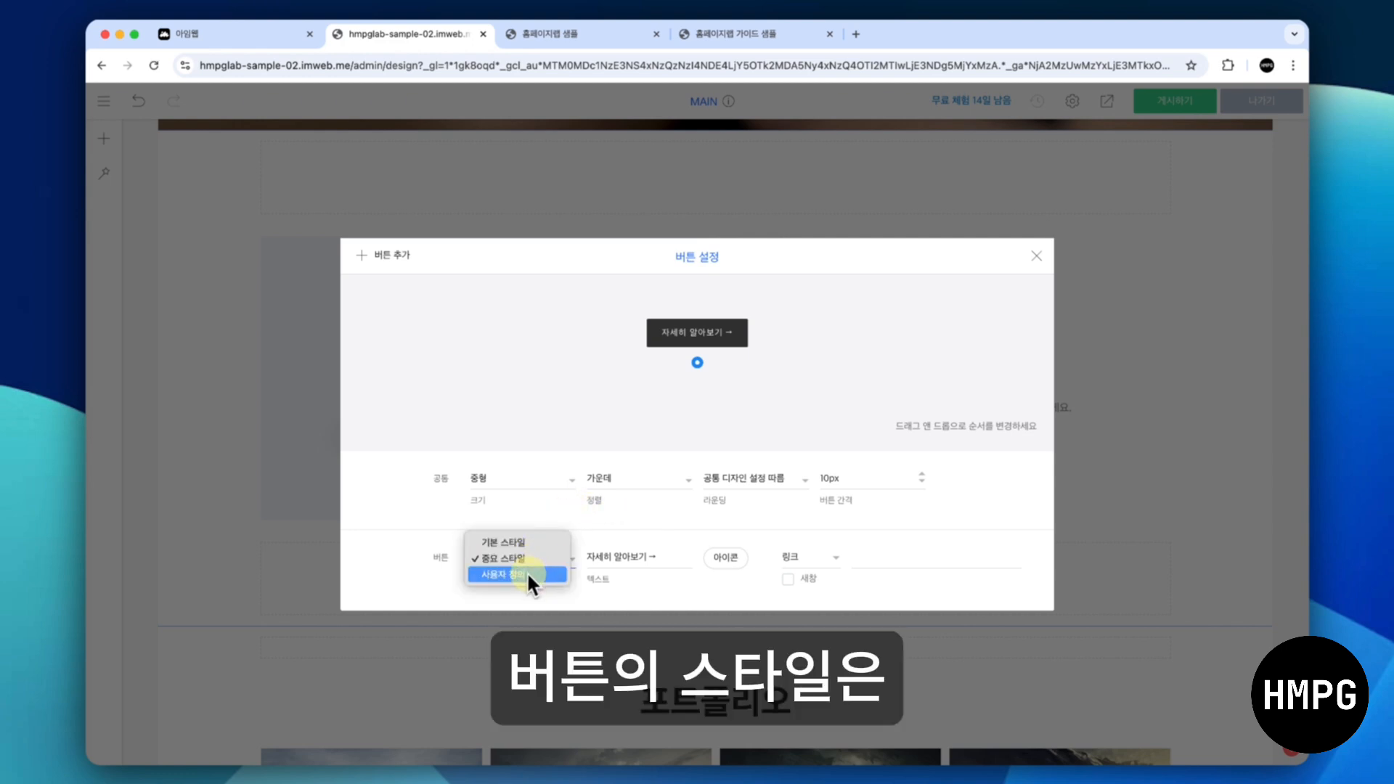
left_click(526, 574)
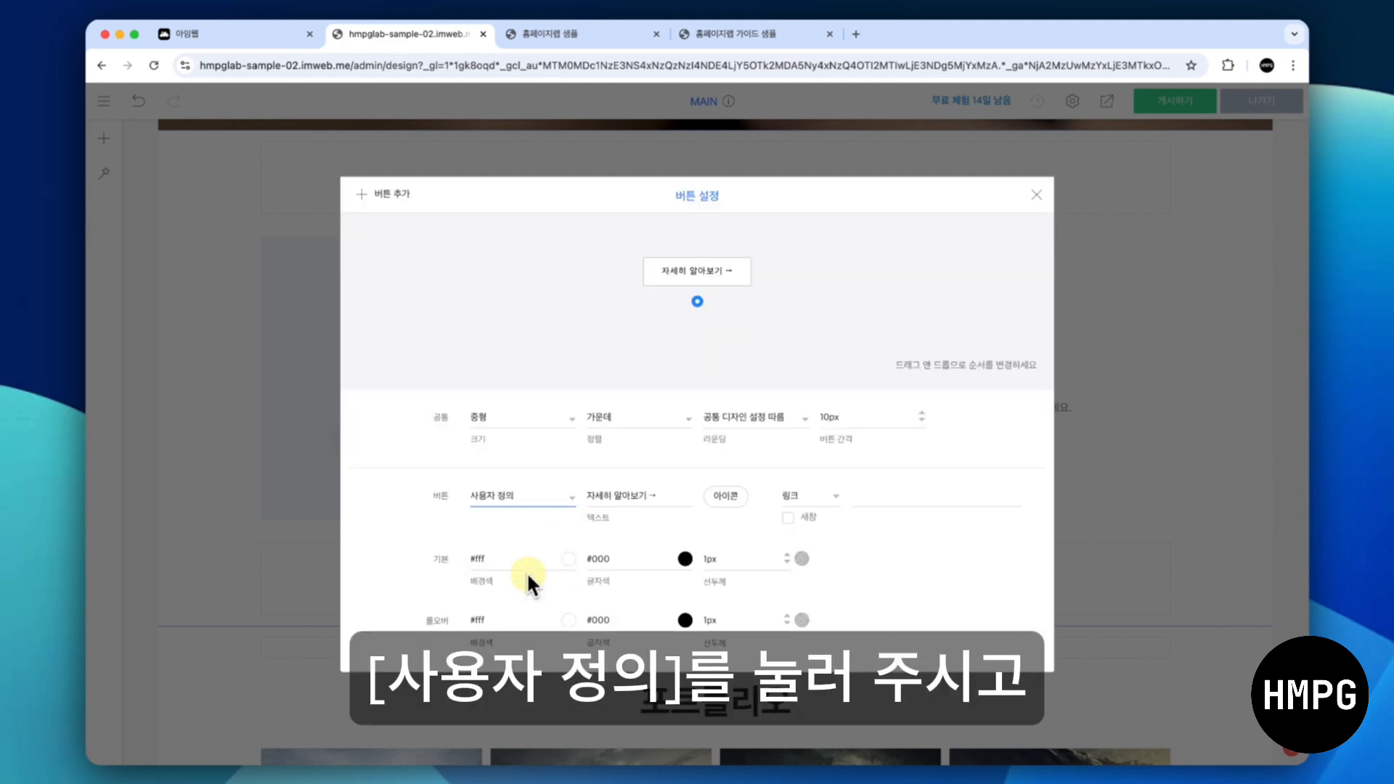
left_click(528, 416)
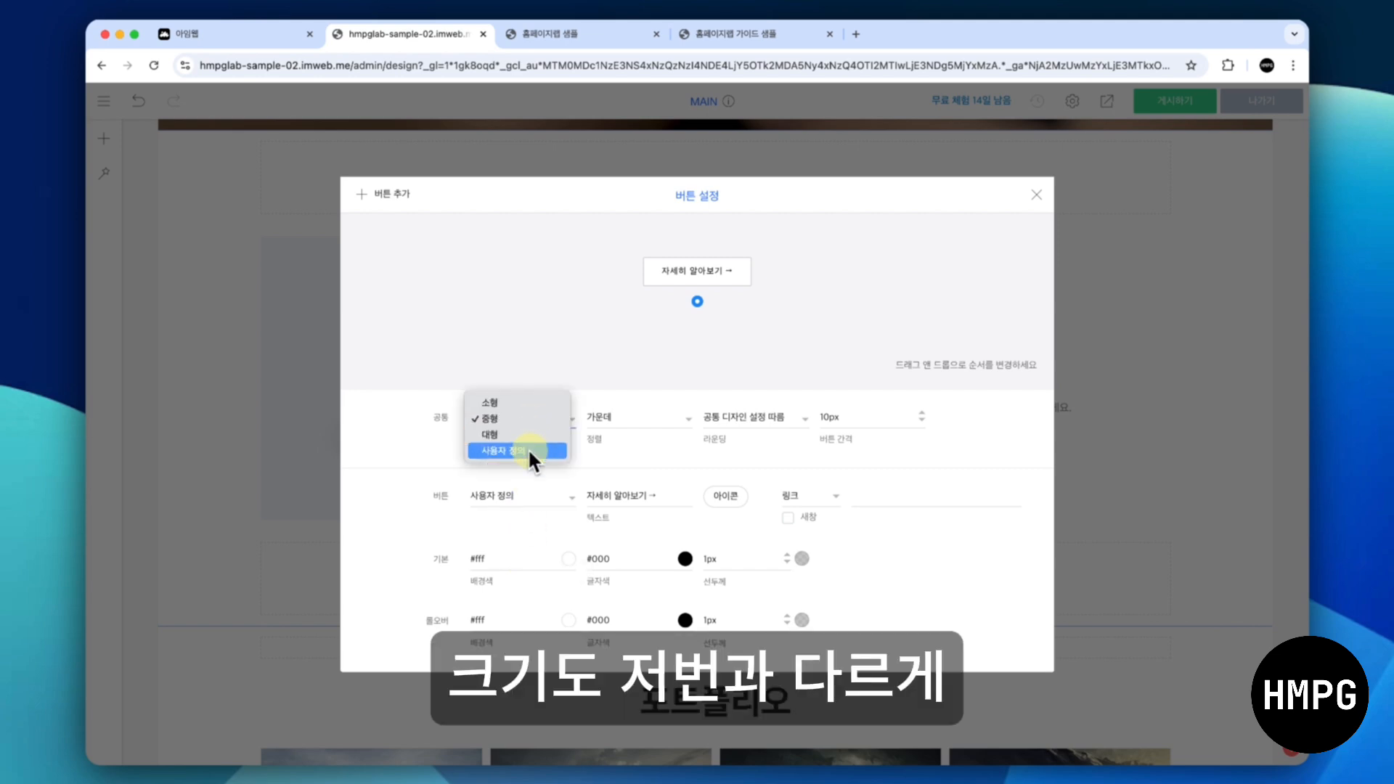
left_click(529, 448)
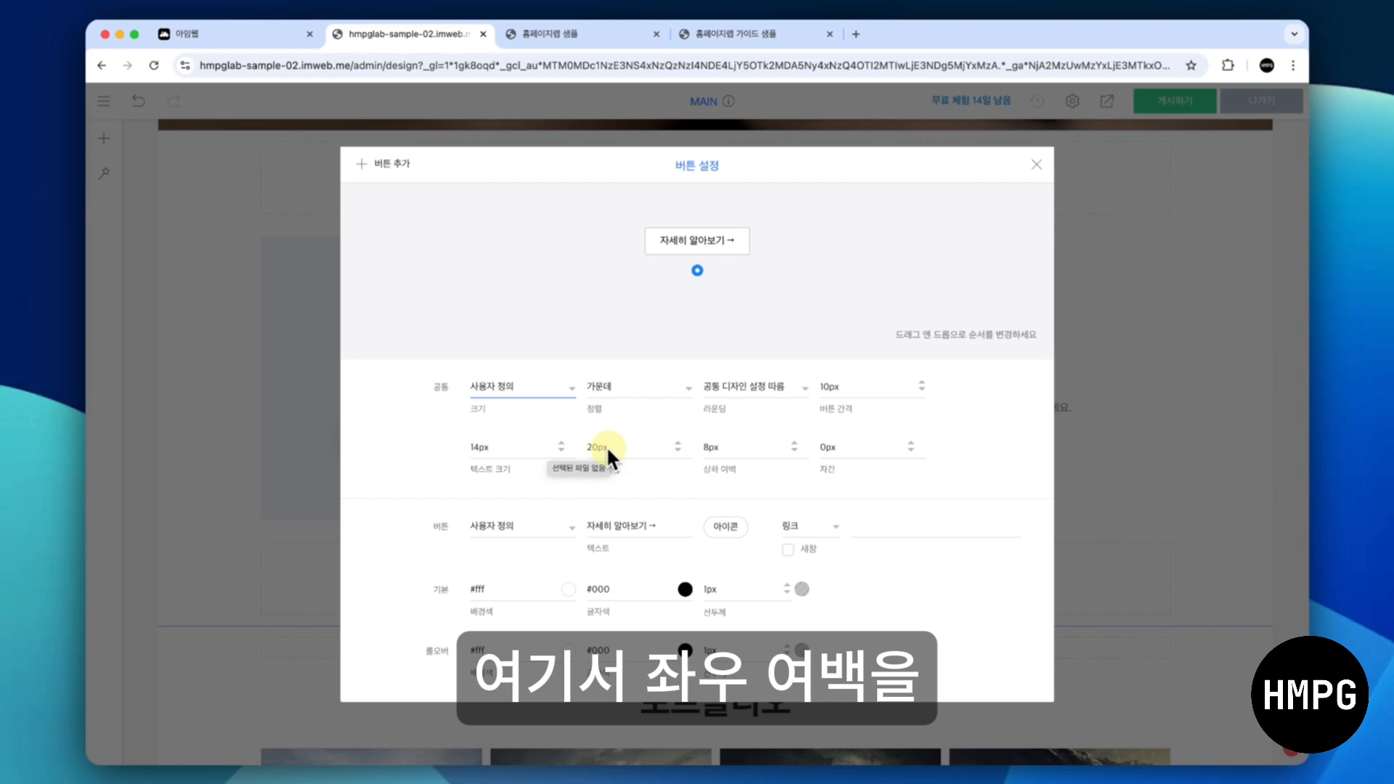
double_click(620, 444)
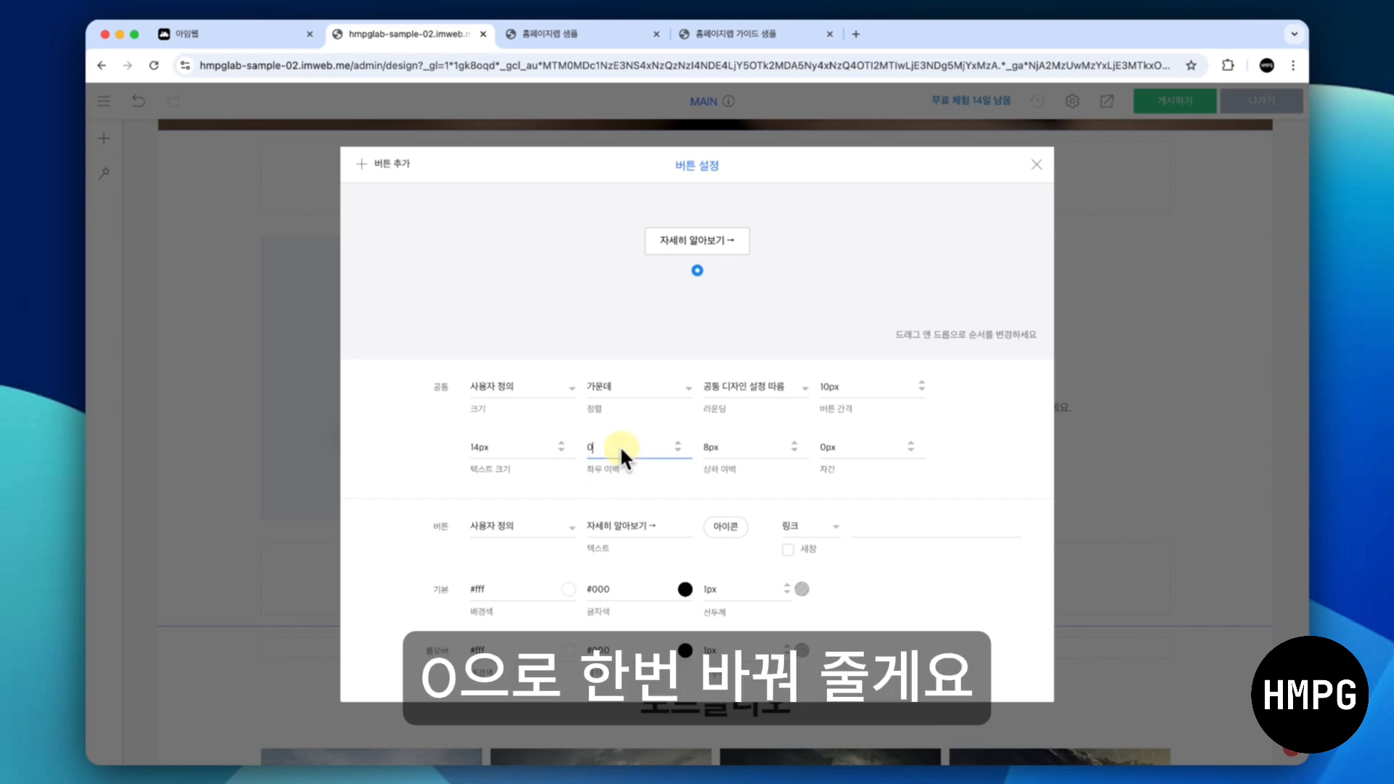
type("0")
left_click(958, 435)
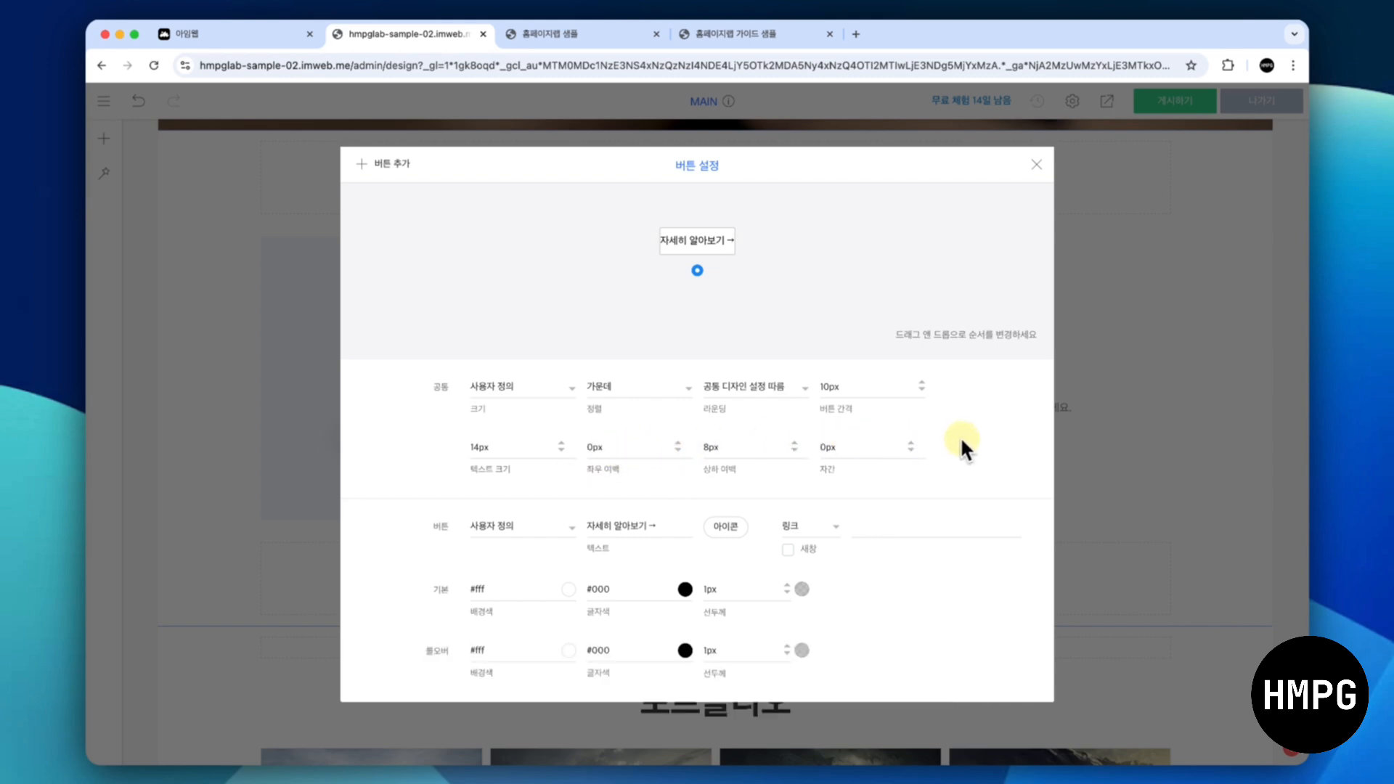
Set the button's border thickness (선두께) to 0px for both 기본 and 롤오버, and close its settings
scroll(751, 479, "down", 1)
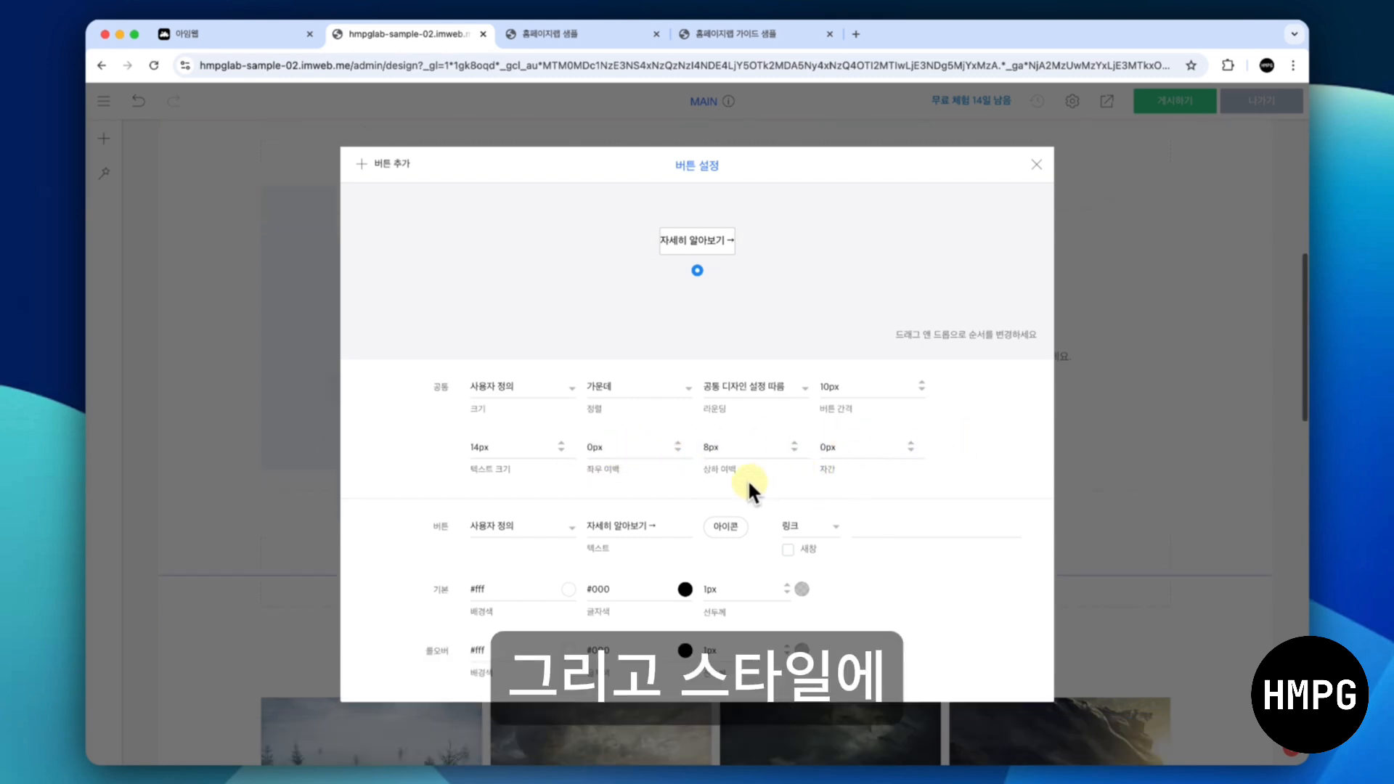
left_click(787, 591)
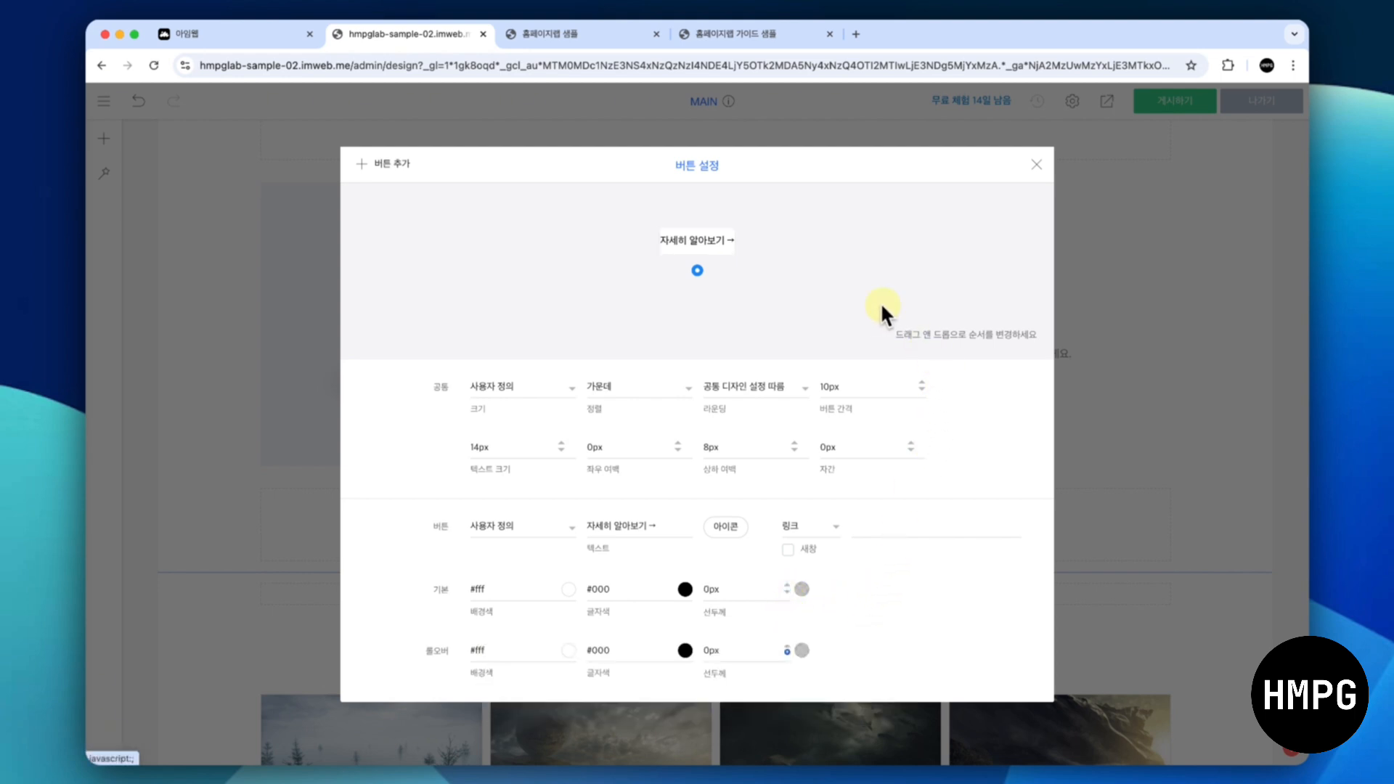
left_click(1036, 165)
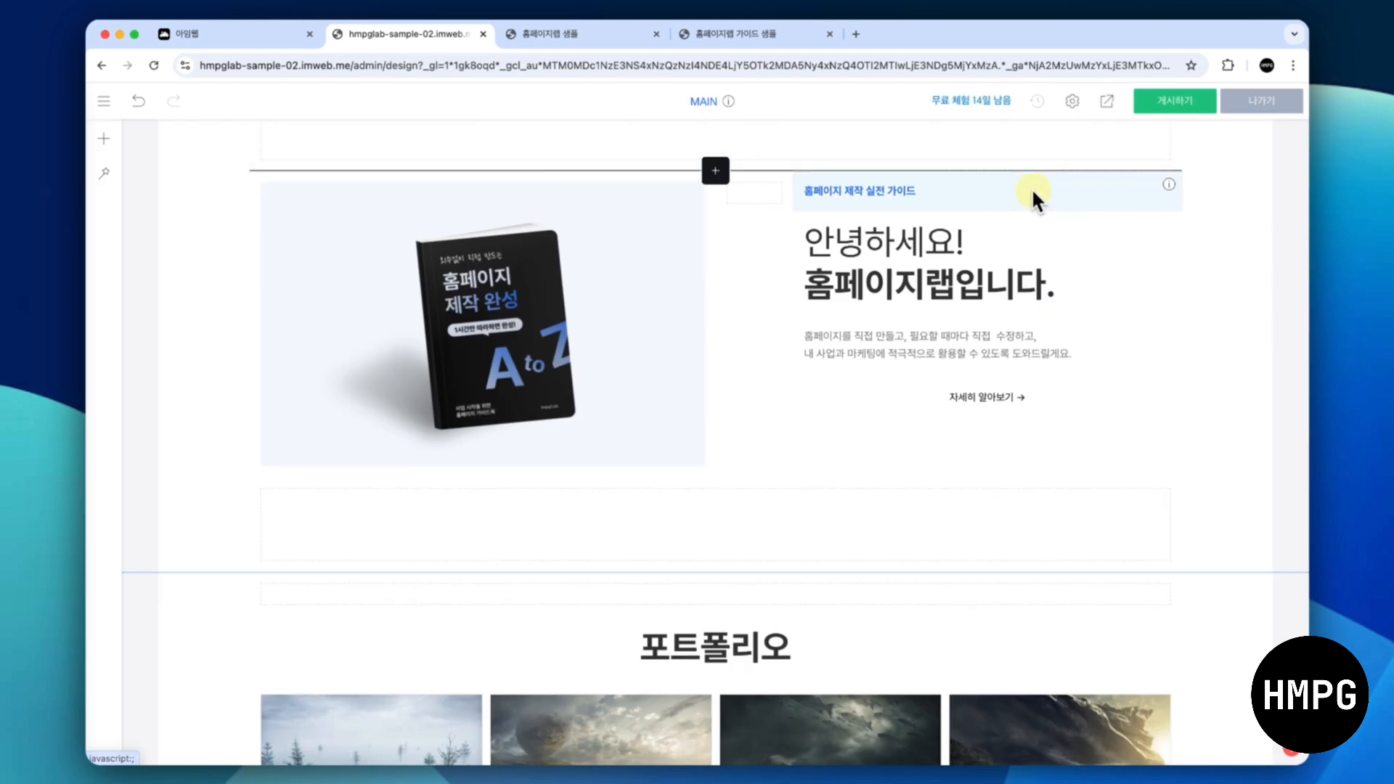
Set the 자세히 알아보기 → button's alignment to 왼쪽 and link it to the ABOUT page
left_click(980, 391)
left_click(1005, 399)
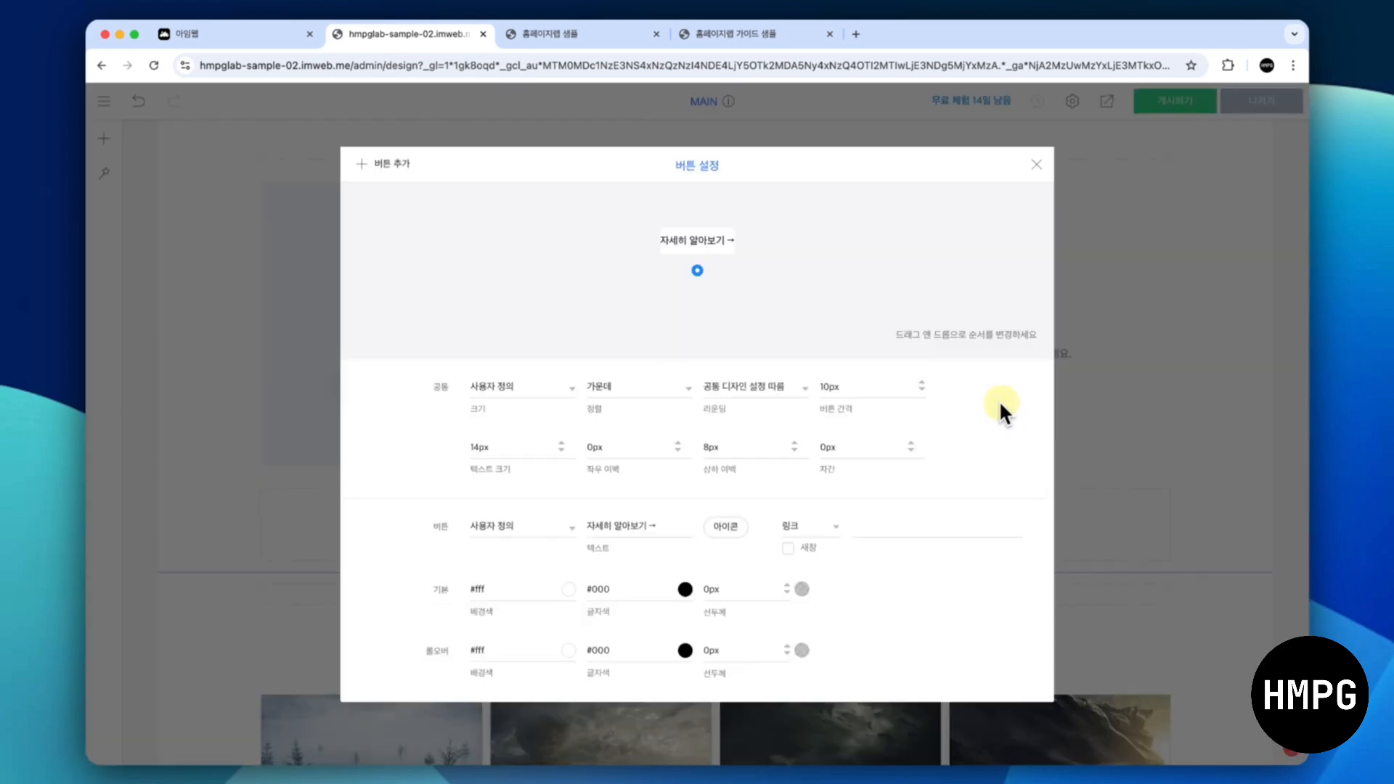
left_click(657, 387)
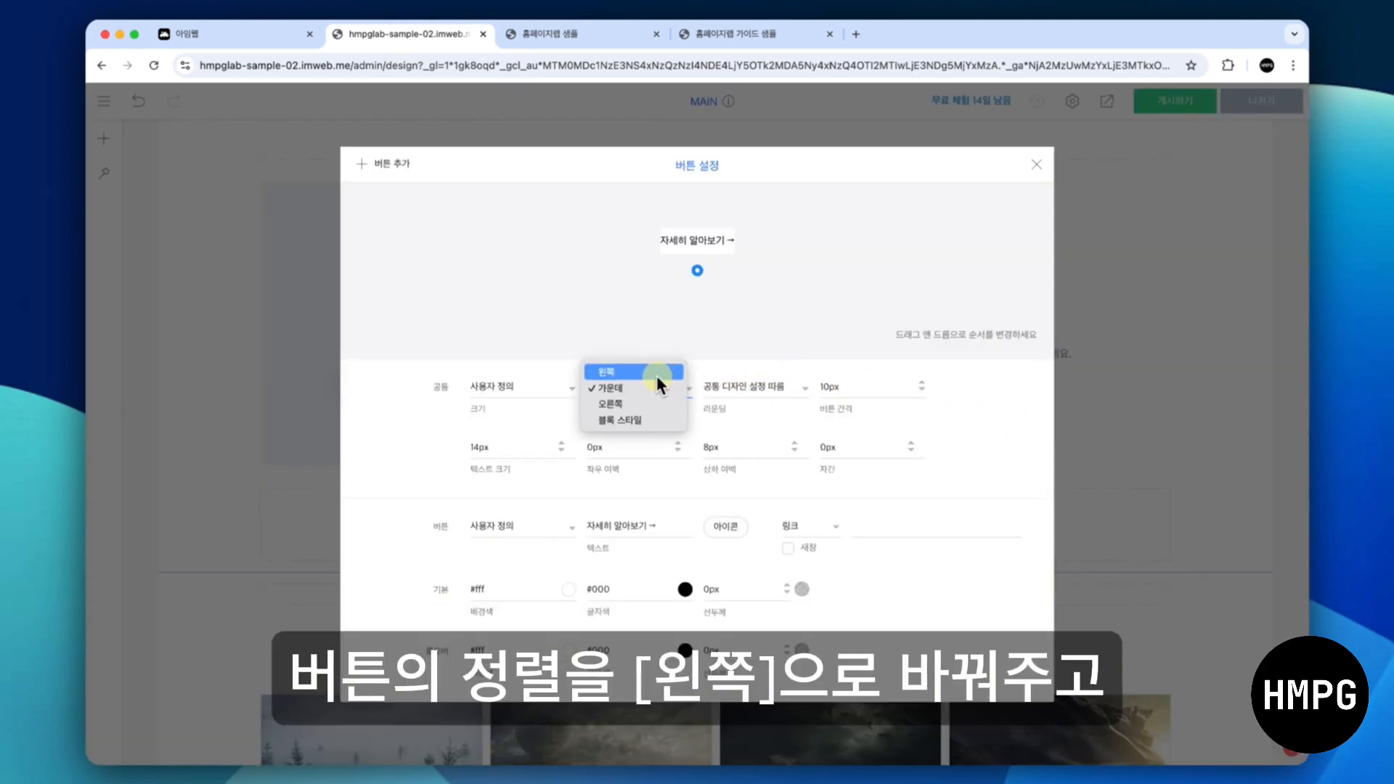
left_click(656, 373)
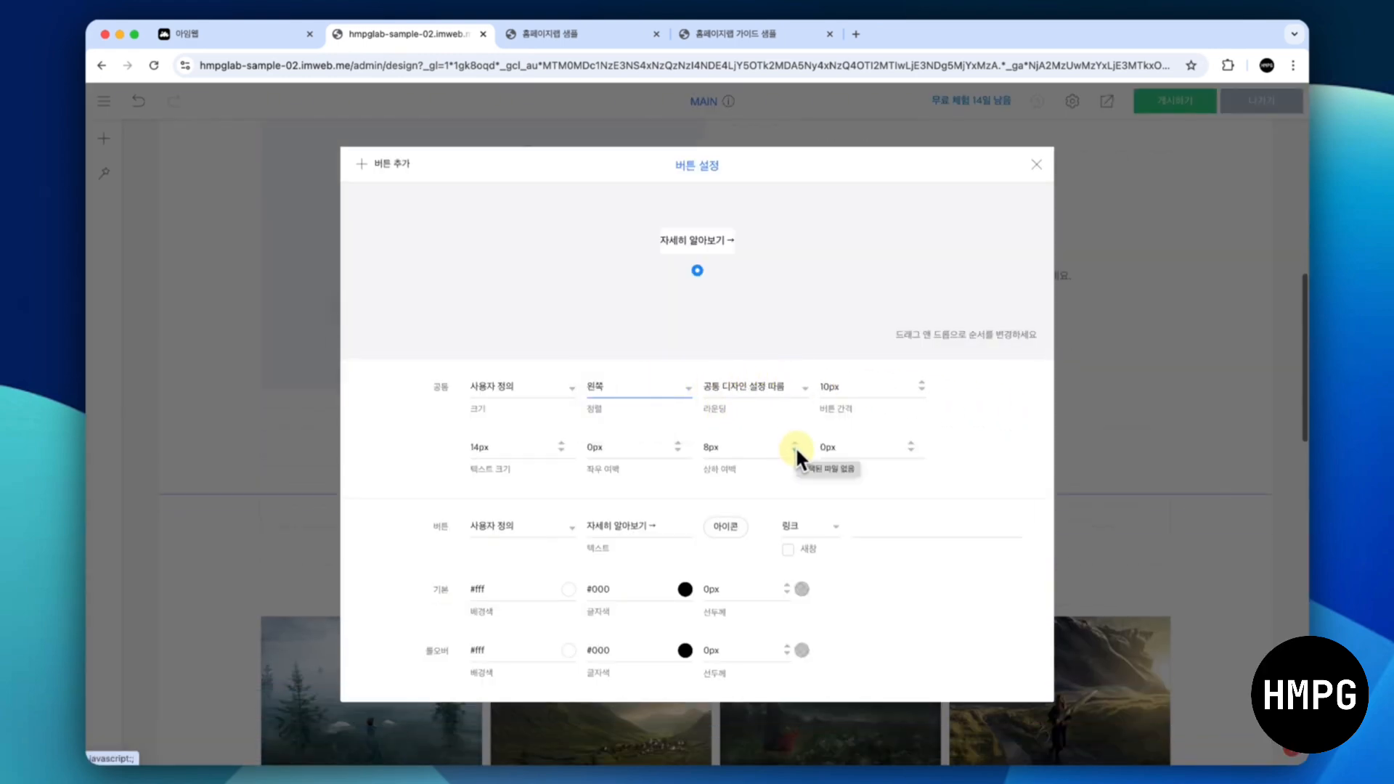
left_click(884, 529)
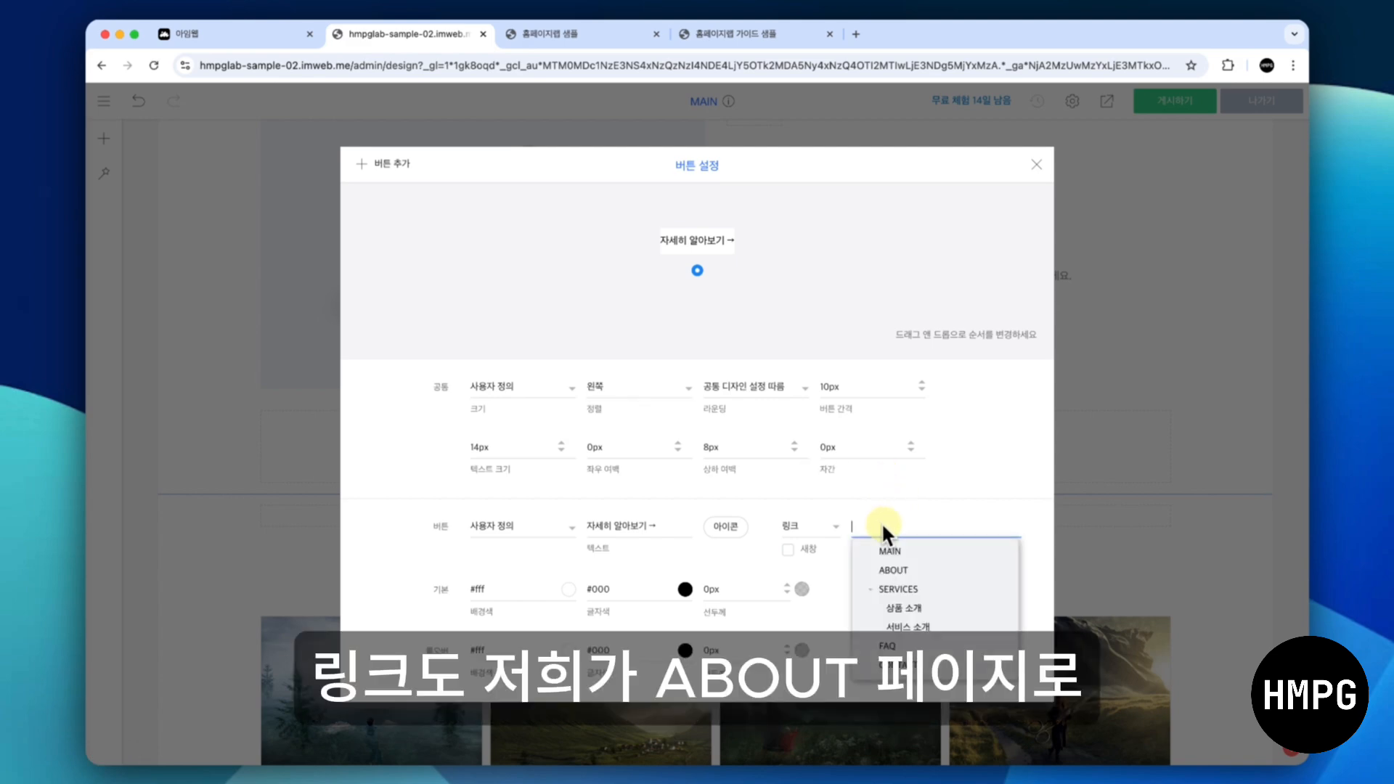
left_click(903, 568)
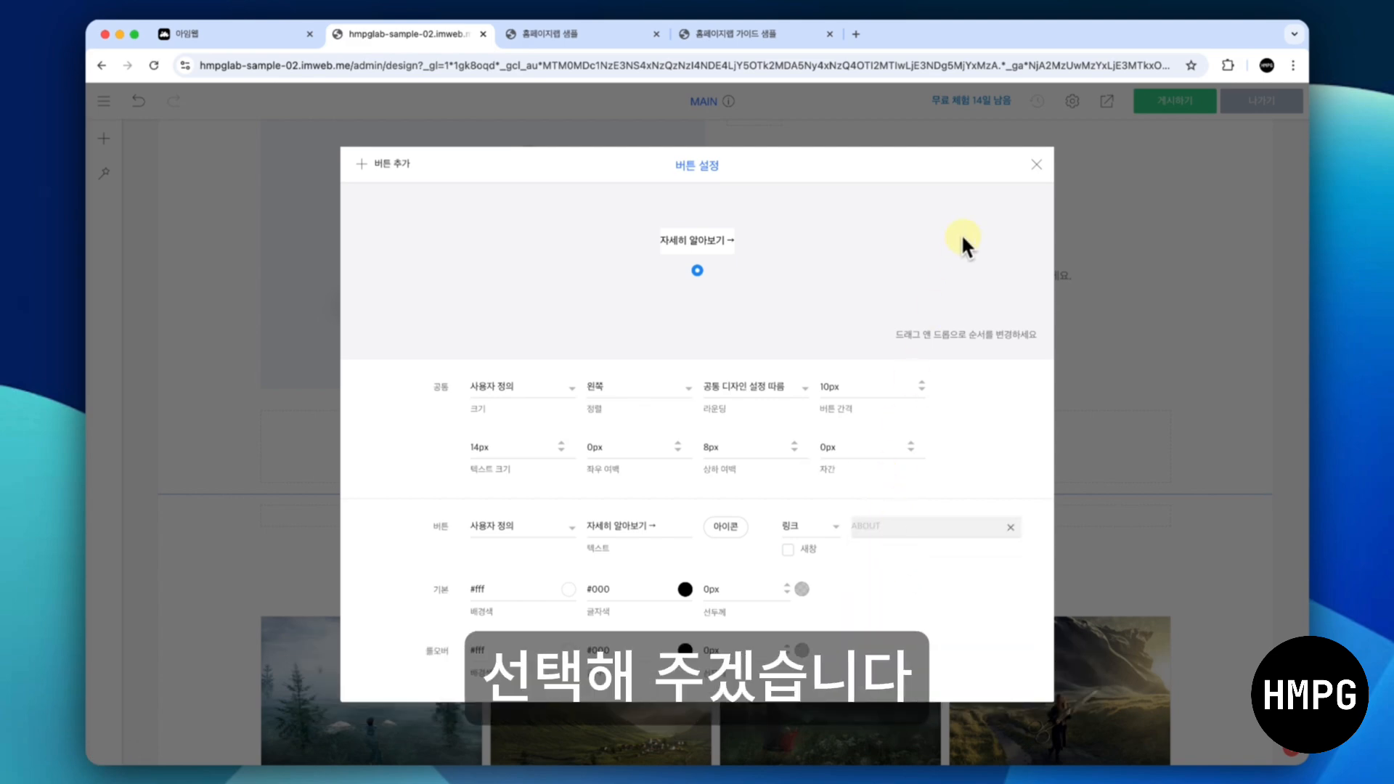
left_click(1031, 164)
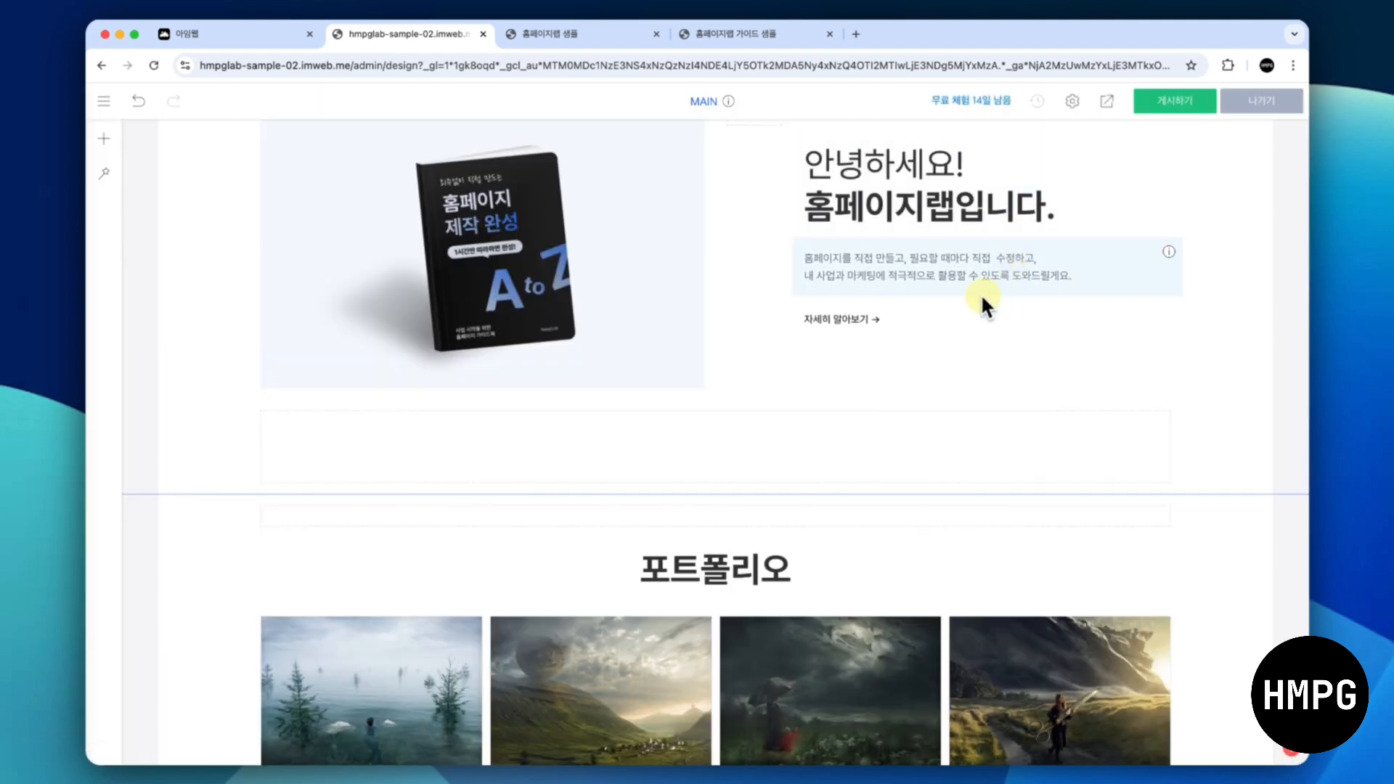
Enable rounded corners (모서리 둥글게) on the book image with a 10px radius and close the image settings
scroll(944, 319, "up", 1)
scroll(933, 325, "up", 1)
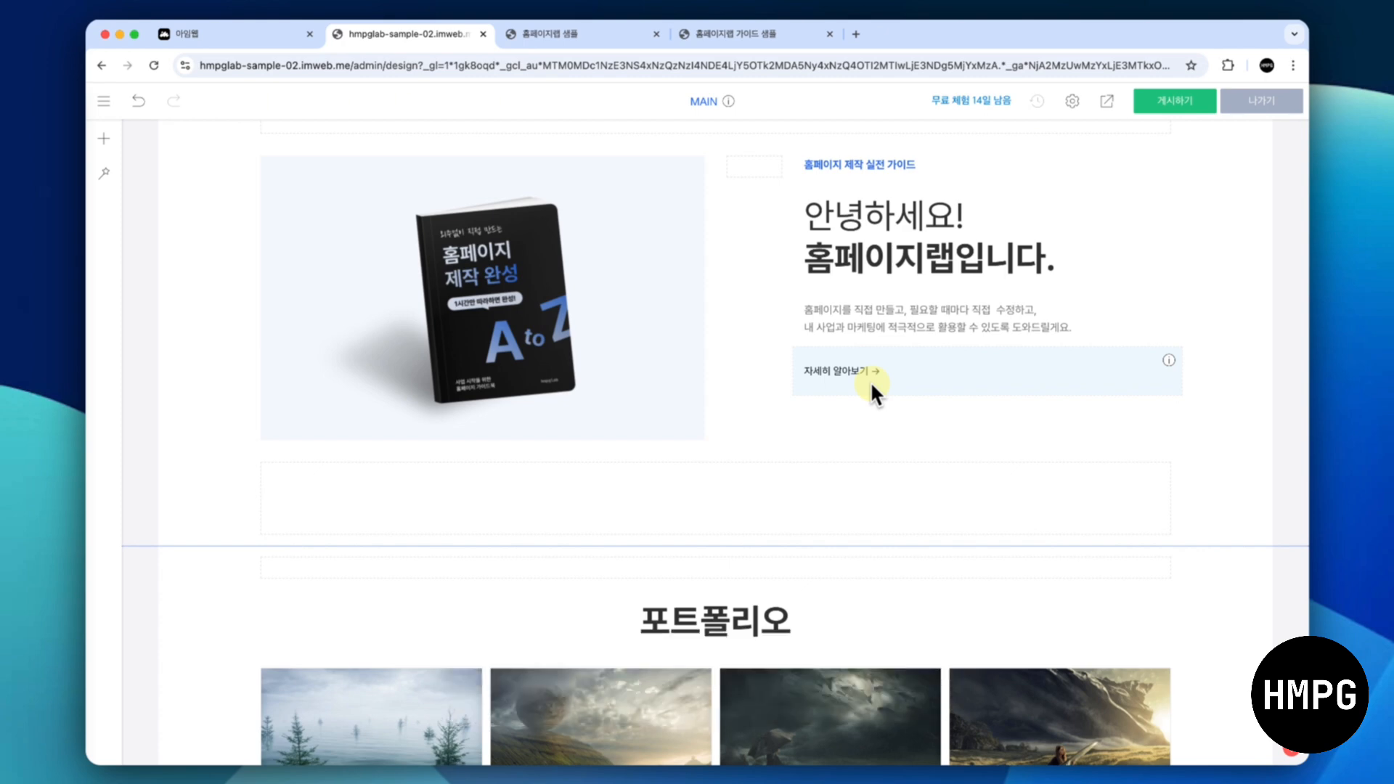
scroll(869, 381, "up", 1)
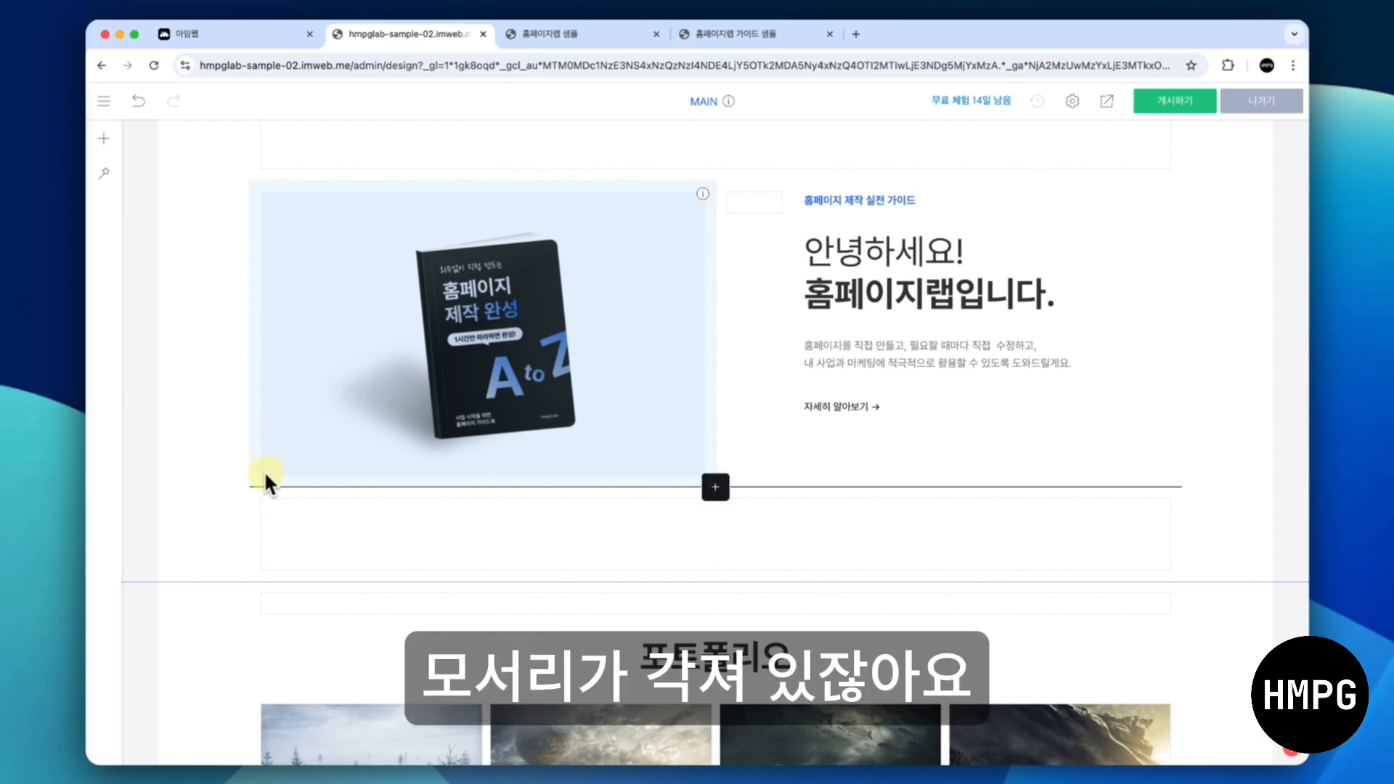
right_click(464, 338)
left_click(508, 352)
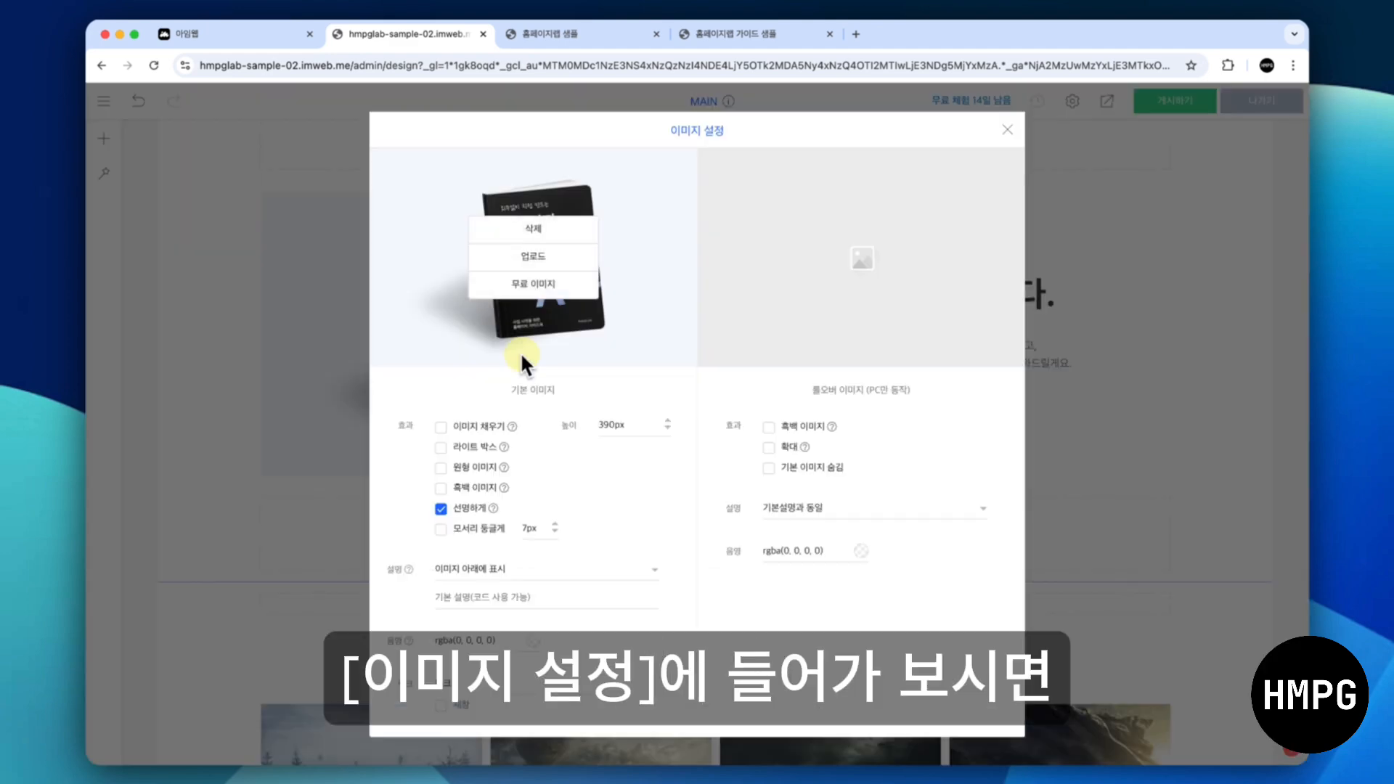
left_click(439, 529)
left_click(522, 528)
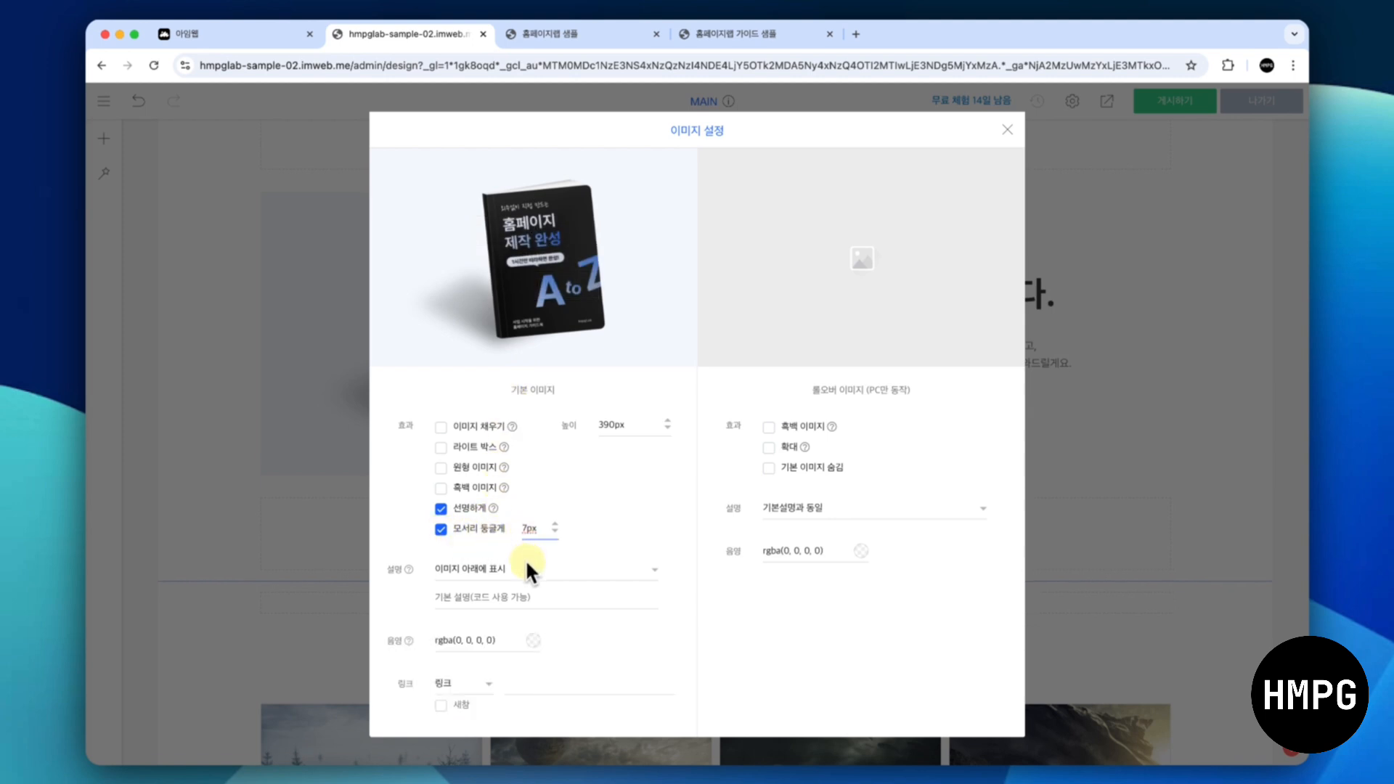
key("BackSpace")
type("10")
left_click(617, 524)
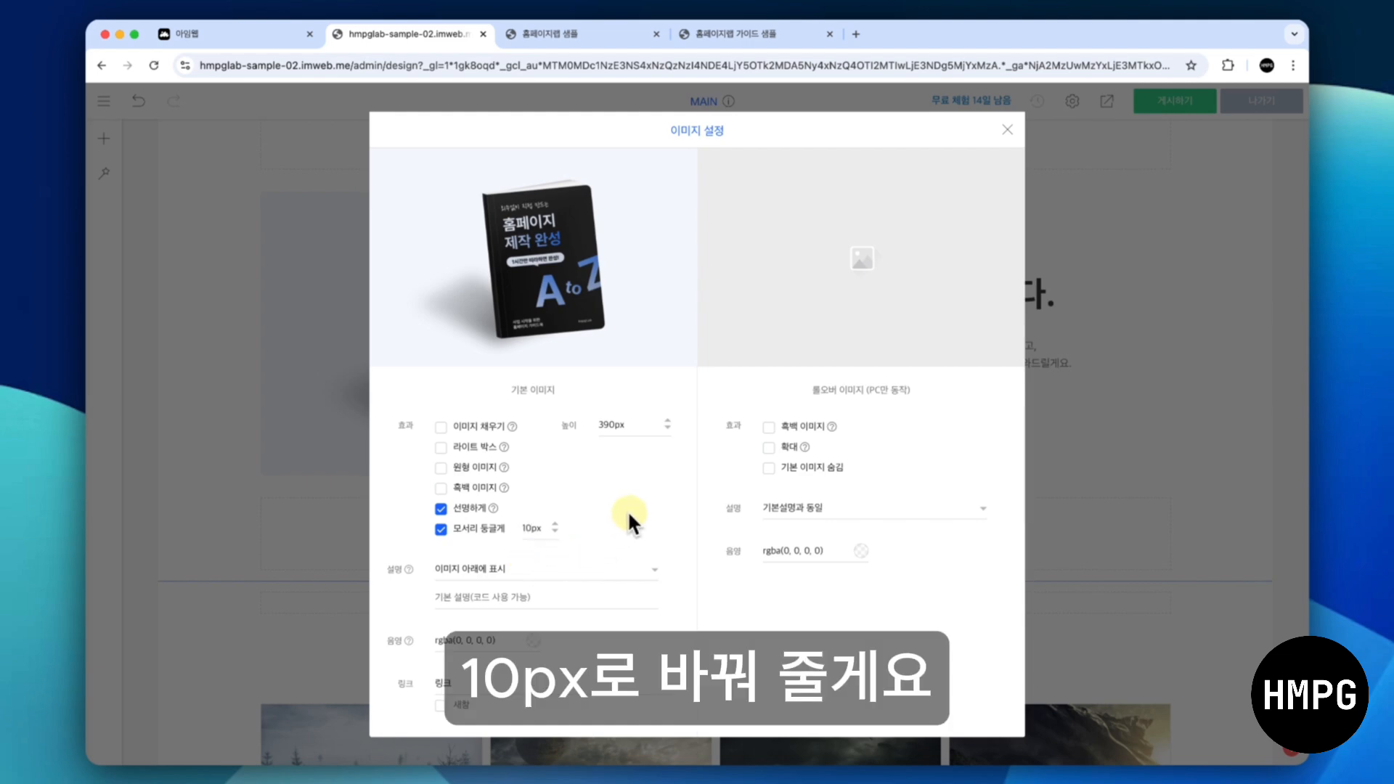
left_click(1007, 129)
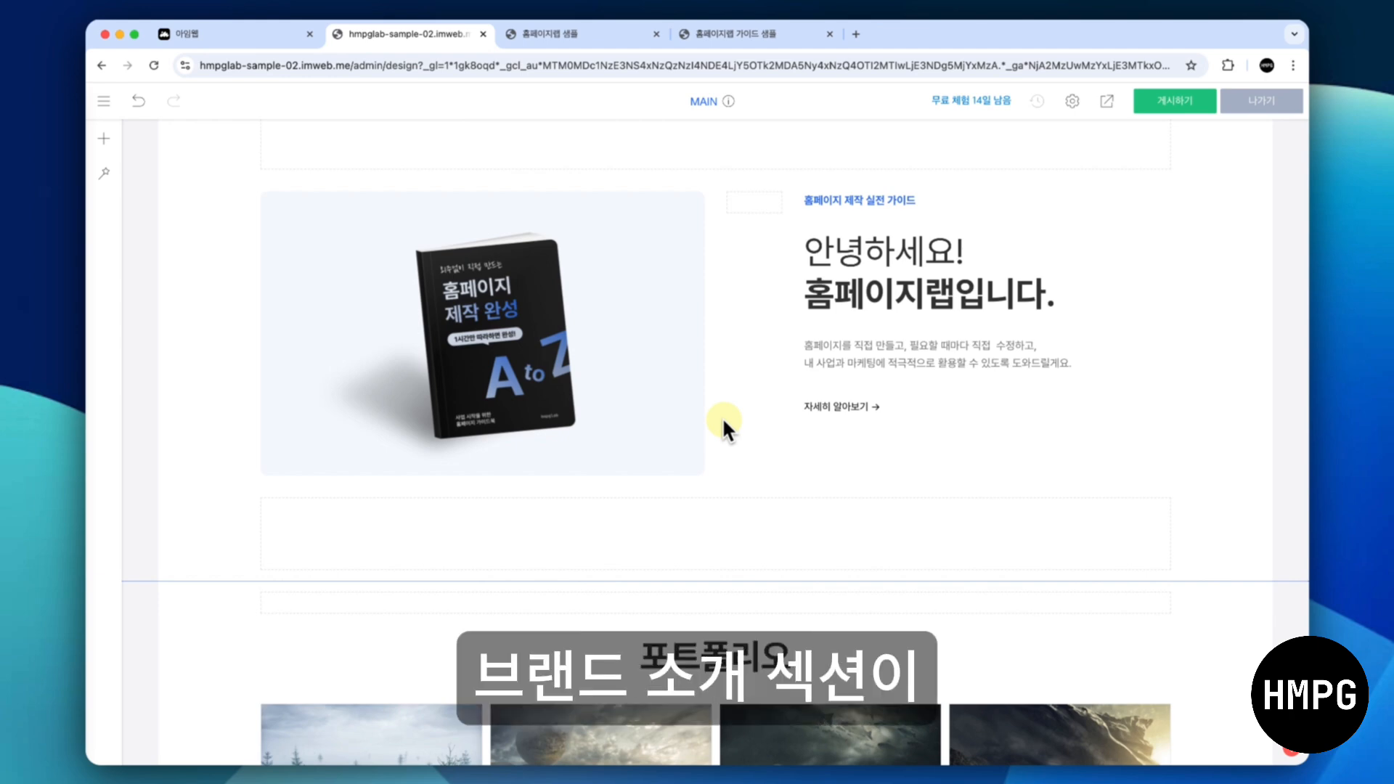
Copy the 가치 증명 (수치) copywriting text, 만족도 99% / 재방문율 98% / 누적 신청 수 300+, from the planning spreadsheet and return to the site editor
scroll(721, 416, "down", 2)
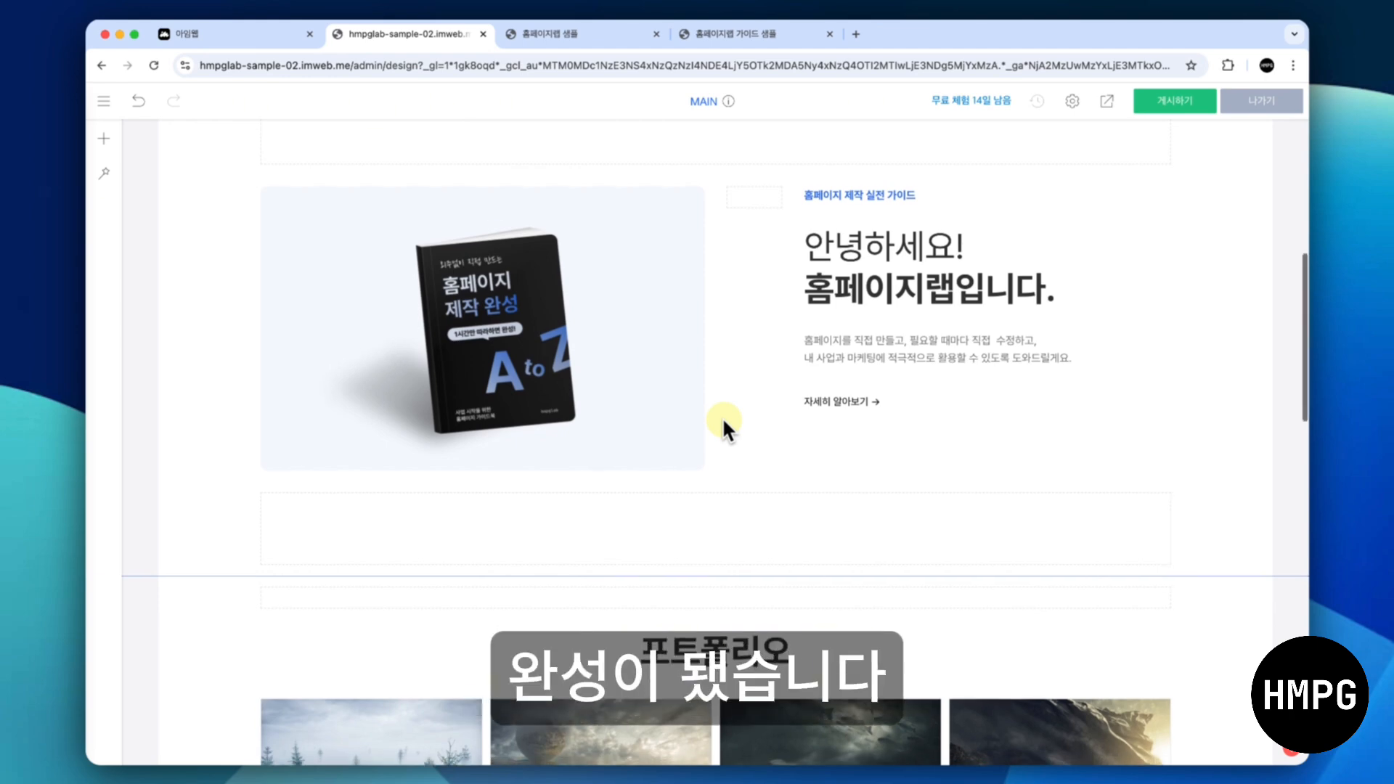
scroll(724, 423, "down", 2)
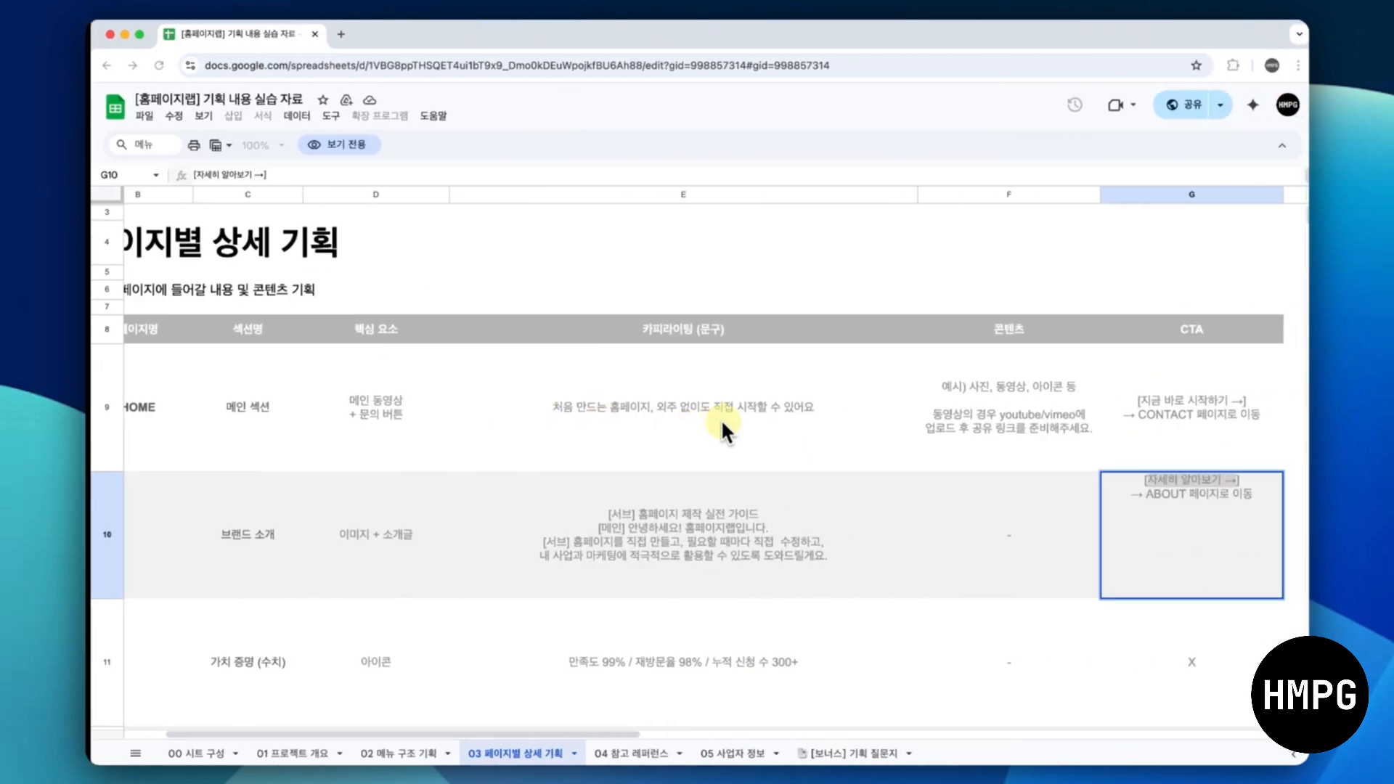
scroll(673, 470, "down", 3)
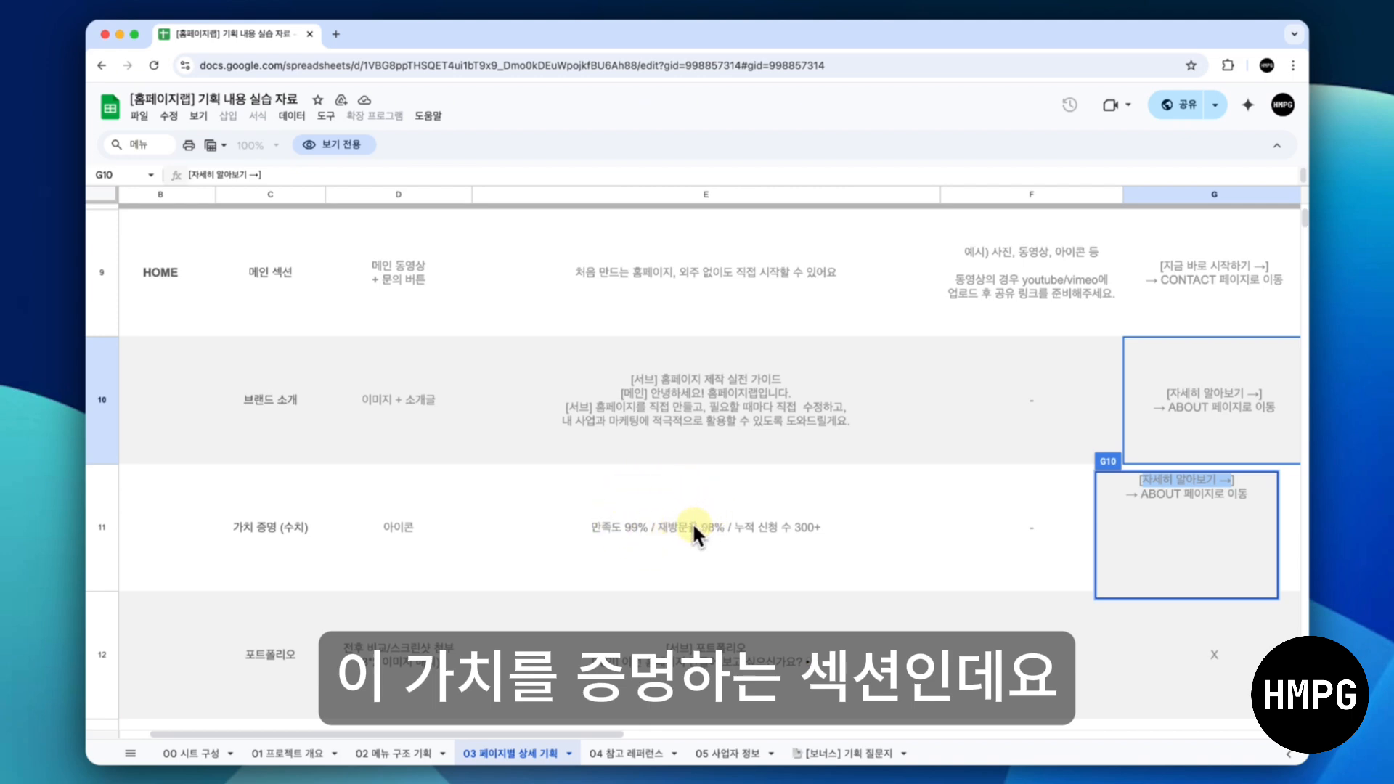
double_click(691, 522)
triple_click(689, 473)
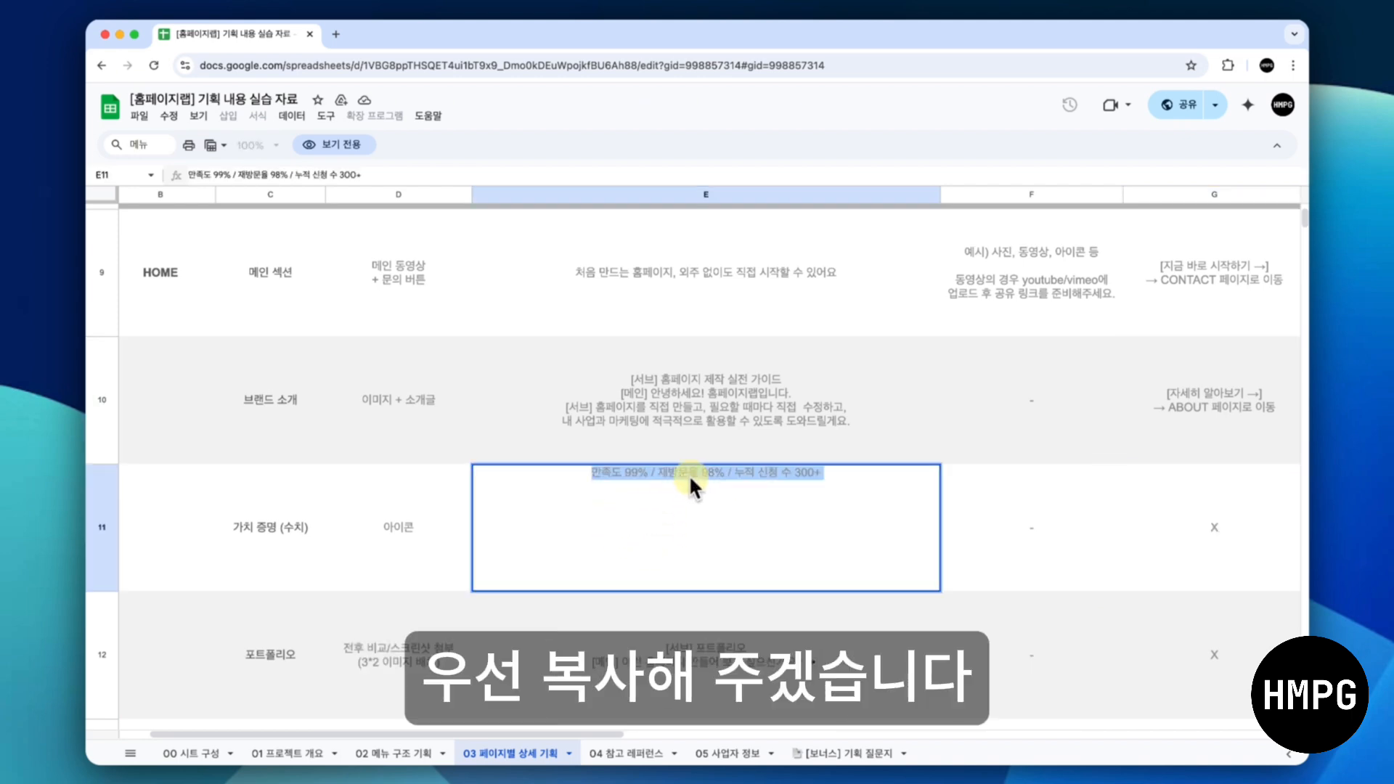
key("ctrl+Left")
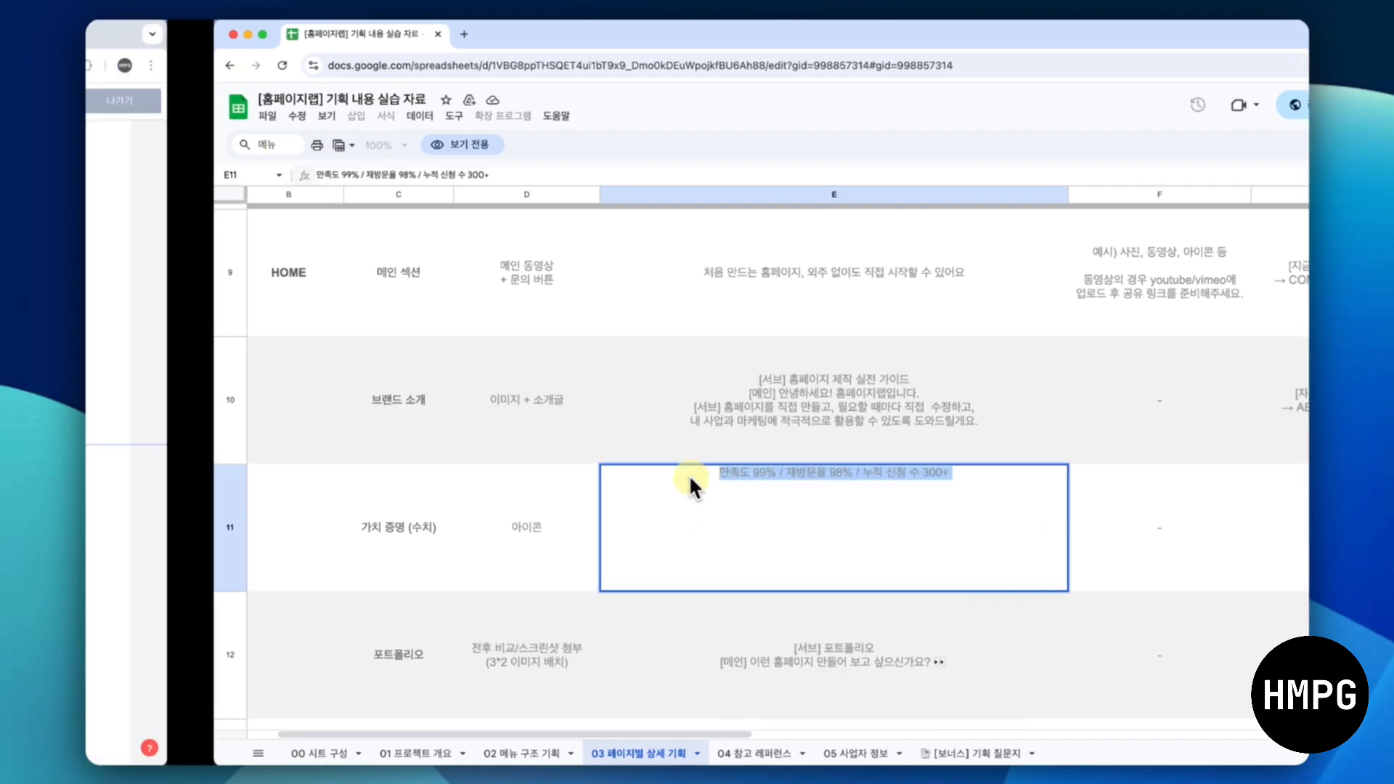
key("ctrl+Right")
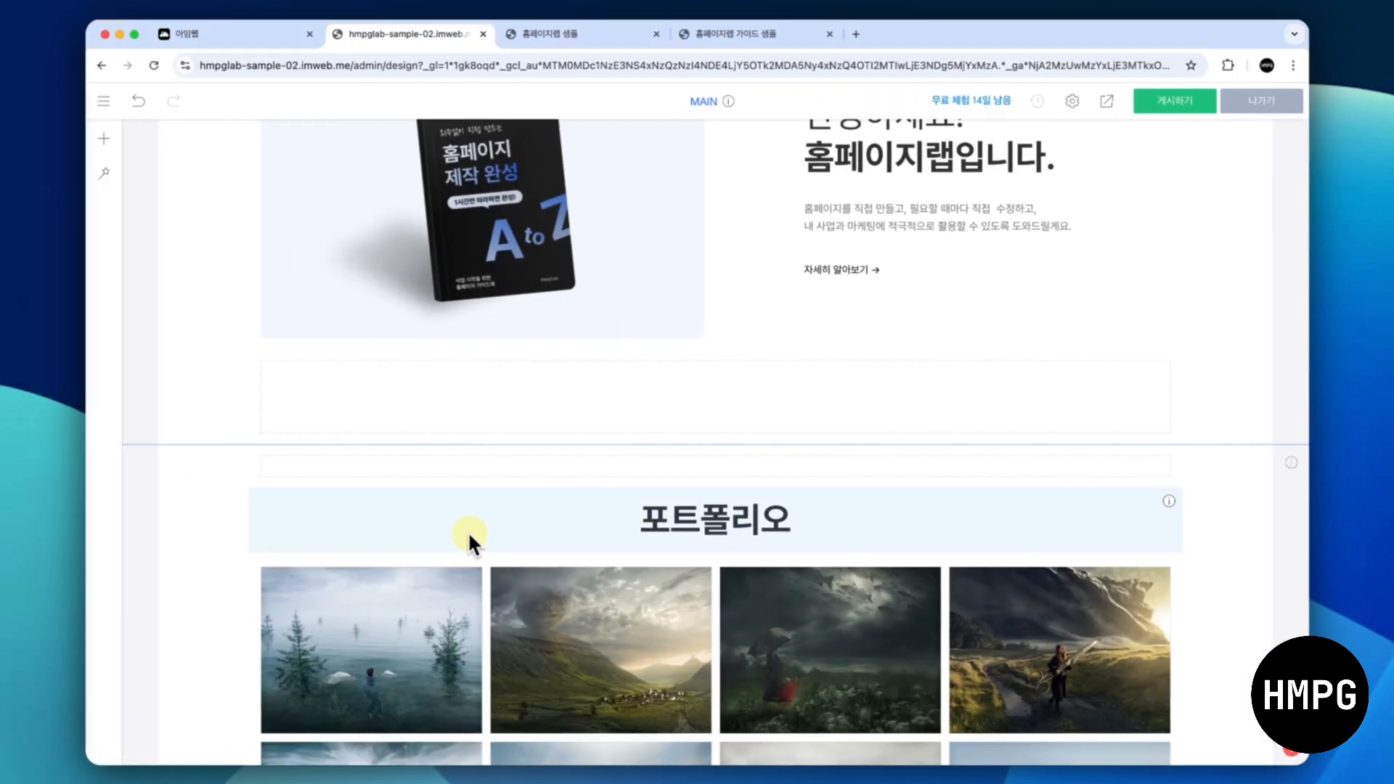
Duplicate the brand introduction section by copying it and pasting it directly above the 포트폴리오 section
right_click(217, 347)
left_click(265, 464)
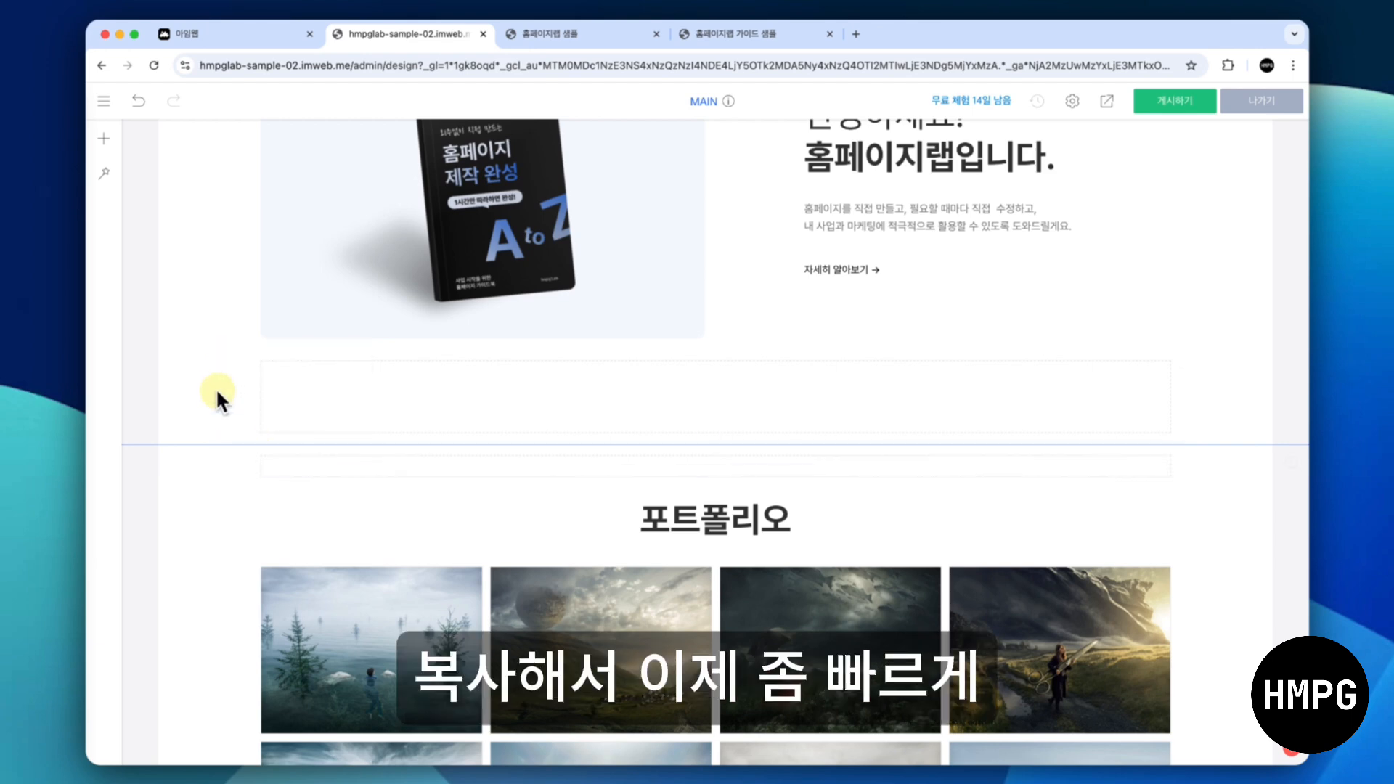
right_click(209, 377)
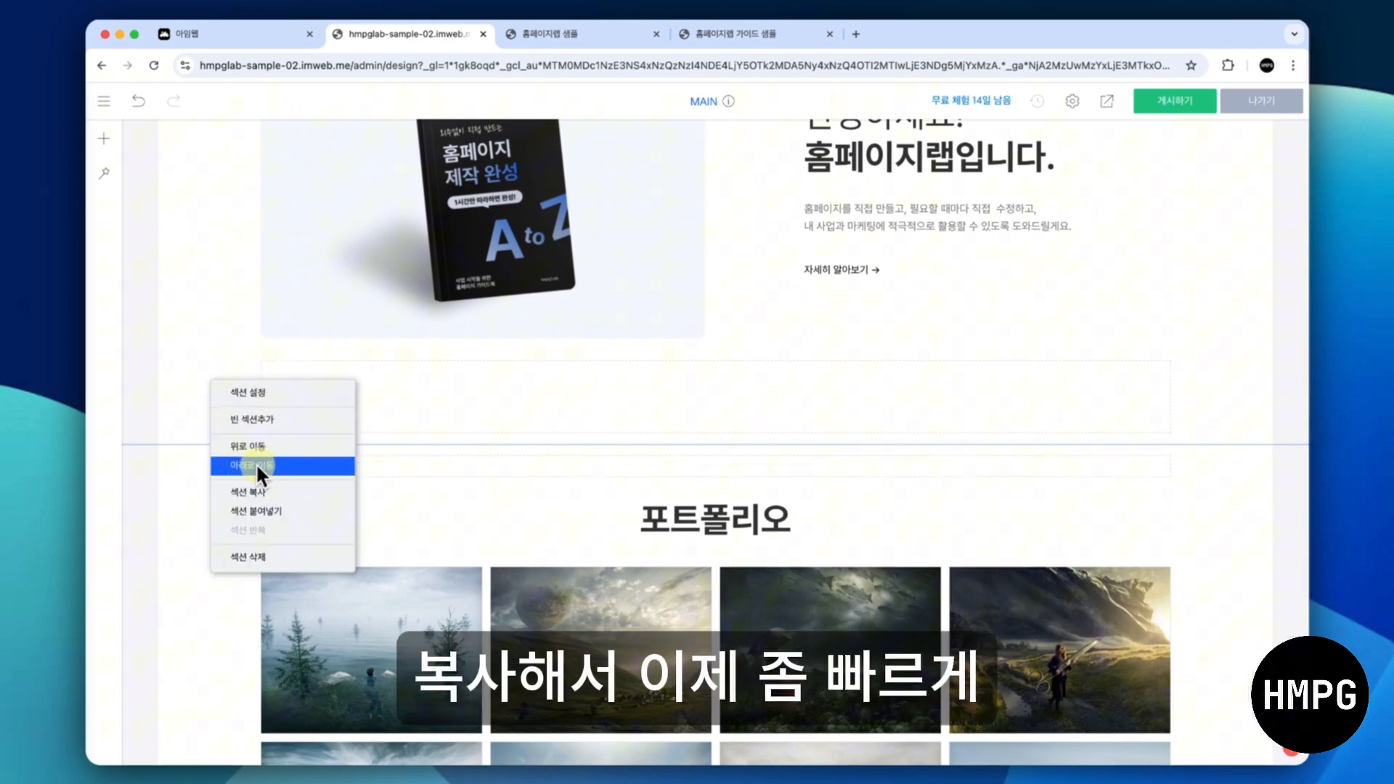
left_click(264, 504)
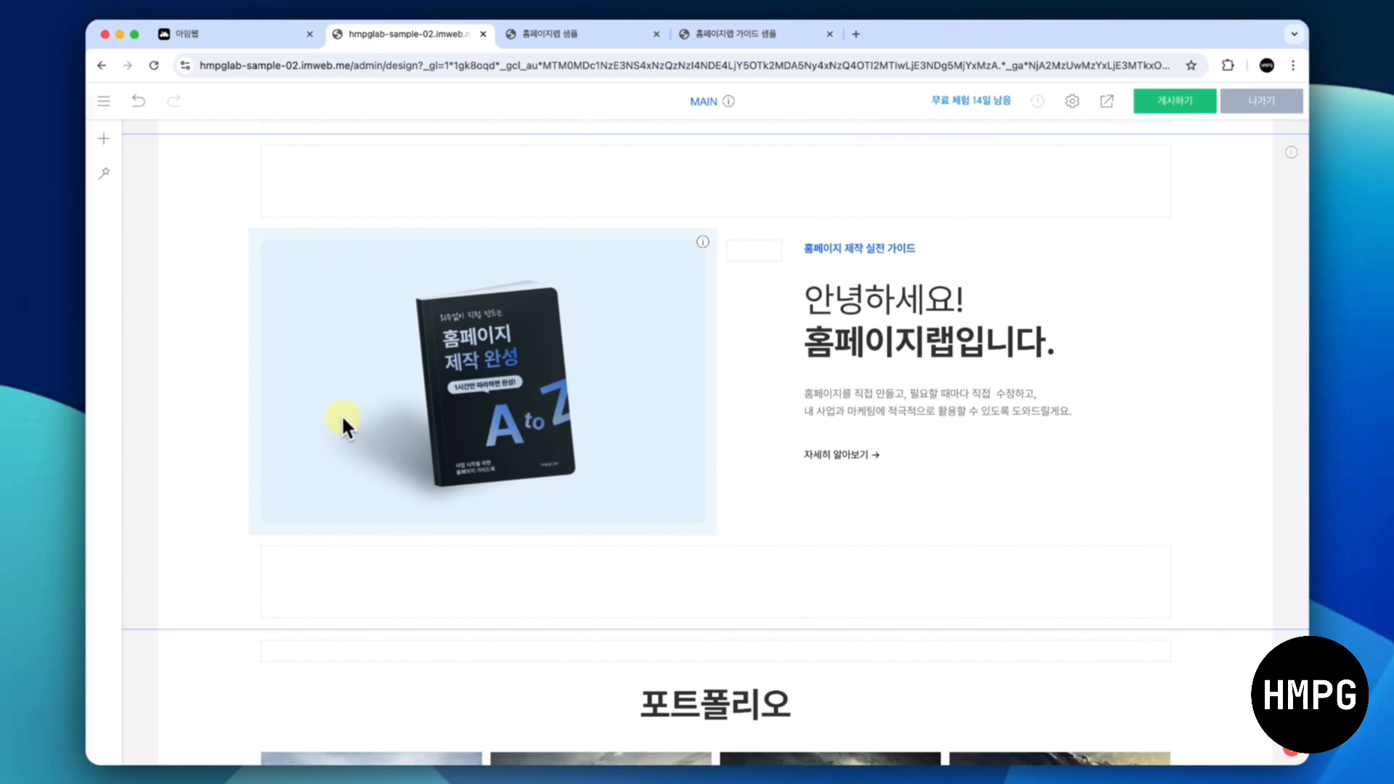
Delete the book image and the 자세히 알아보기 → button from the duplicated section
right_click(519, 325)
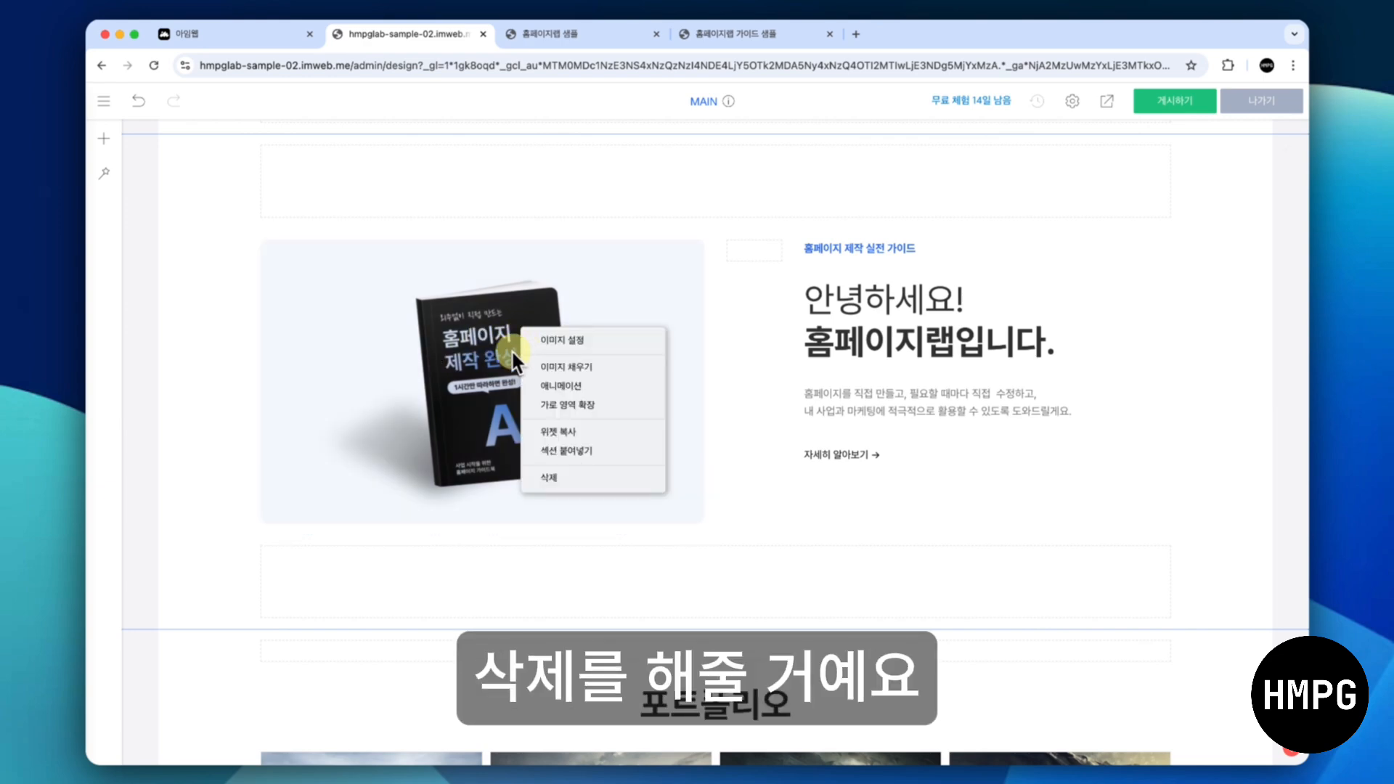
left_click(552, 476)
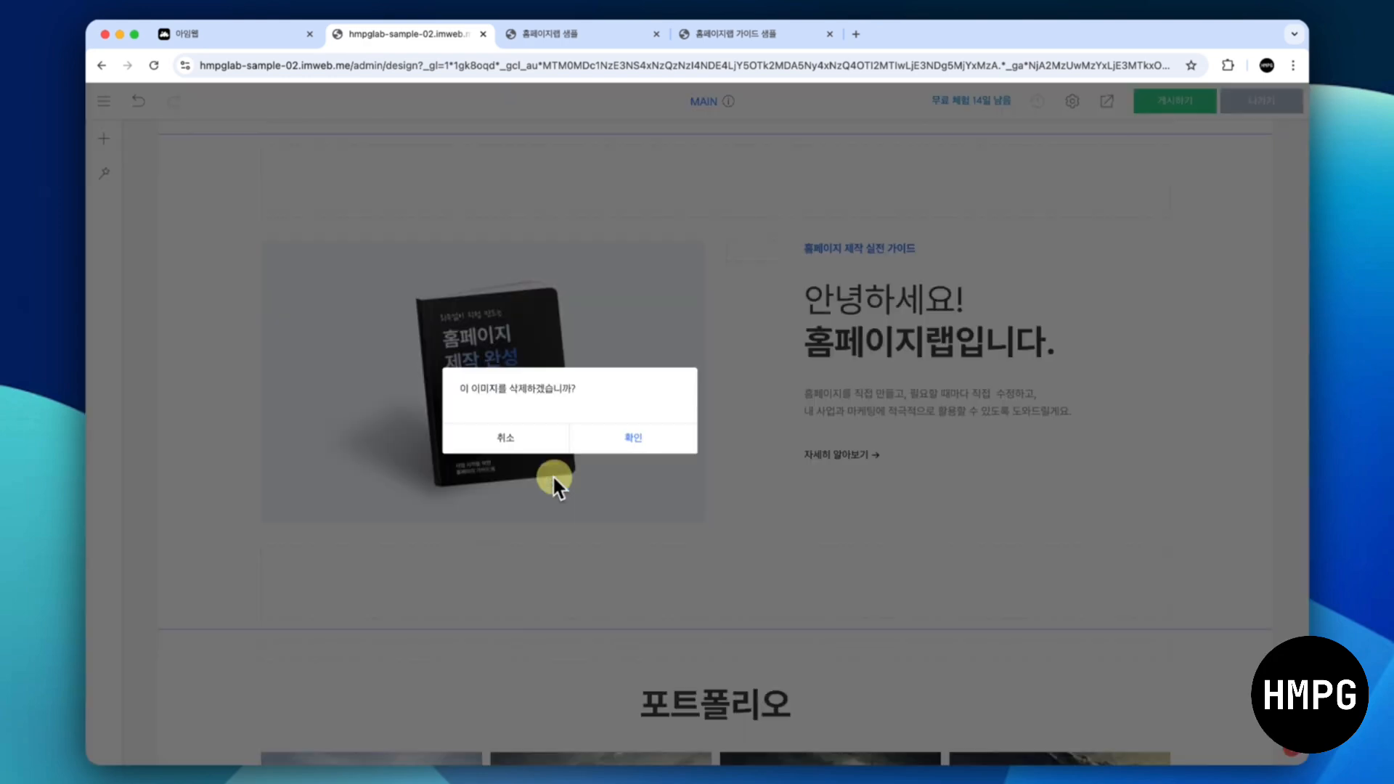
left_click(660, 437)
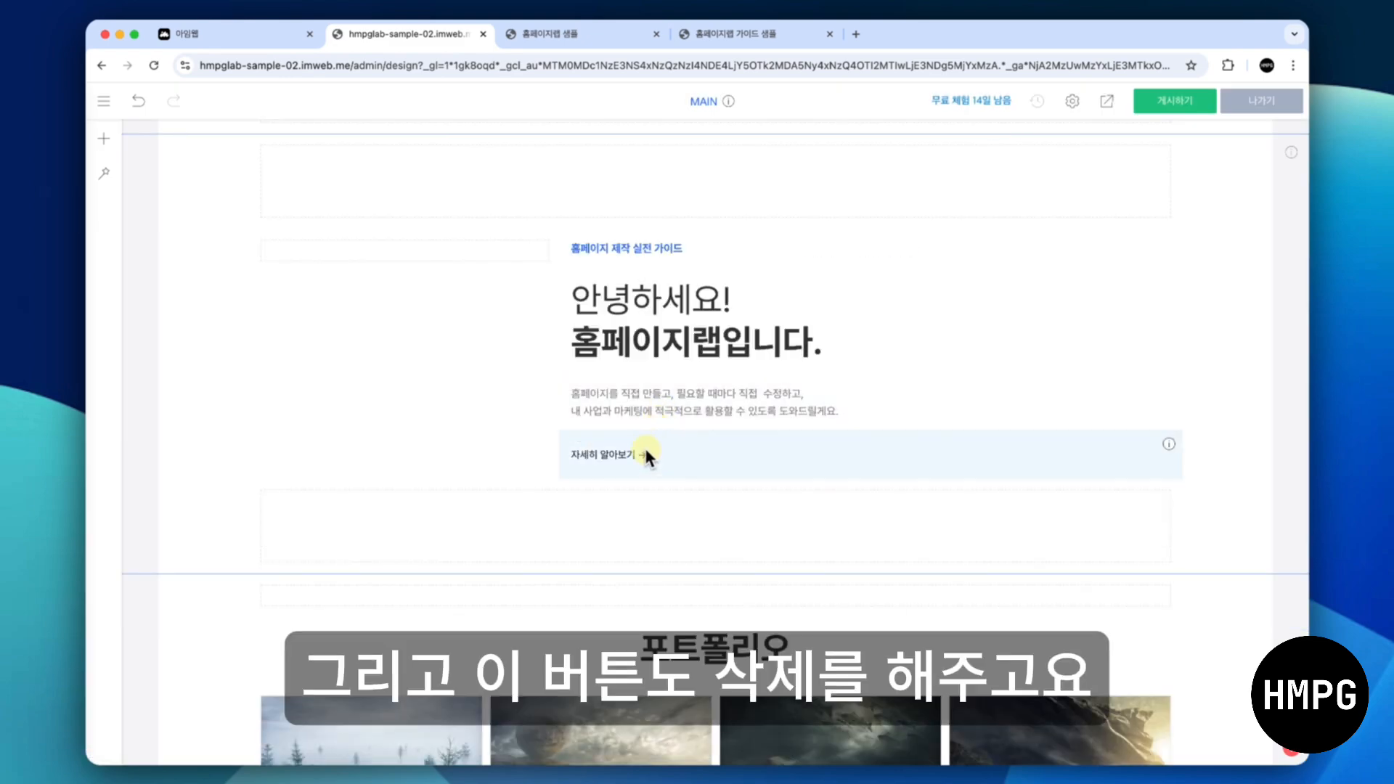
right_click(644, 447)
left_click(681, 582)
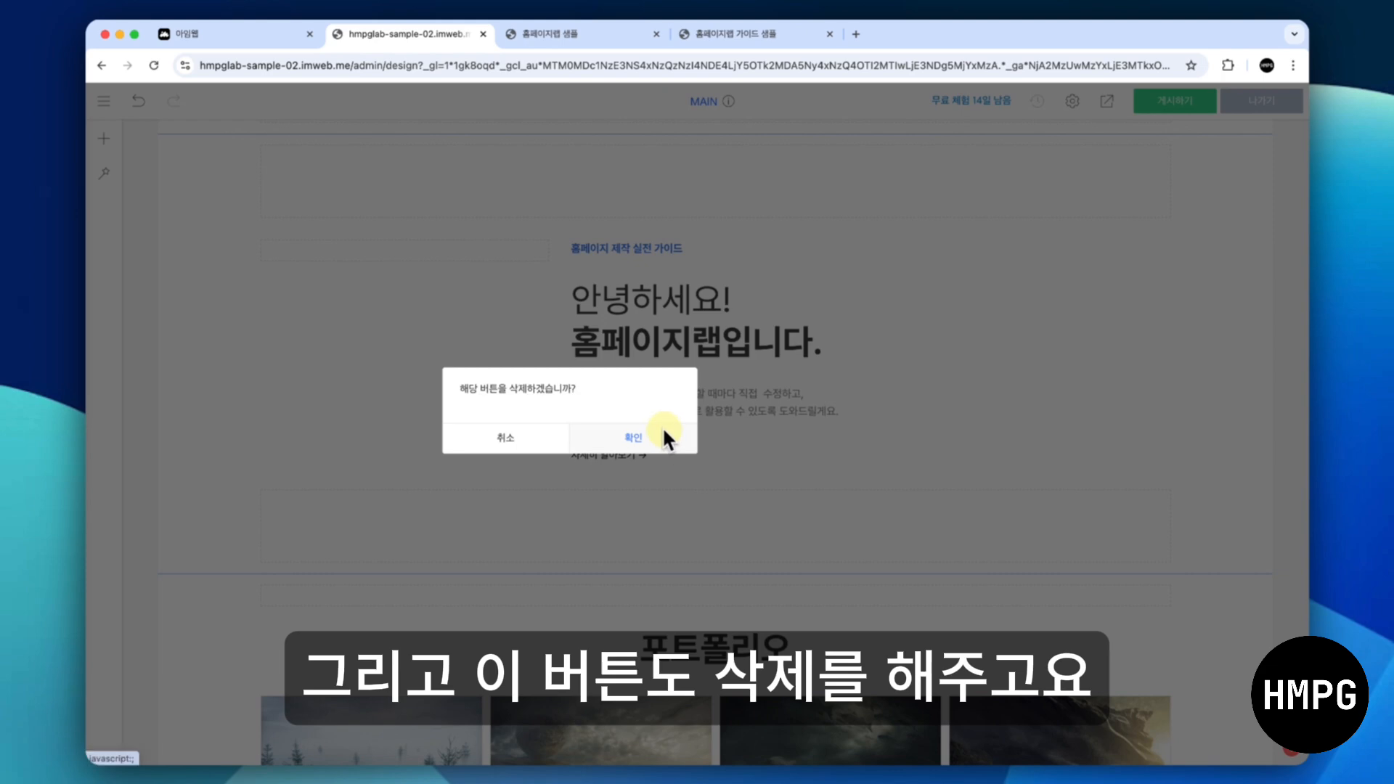
left_click(664, 431)
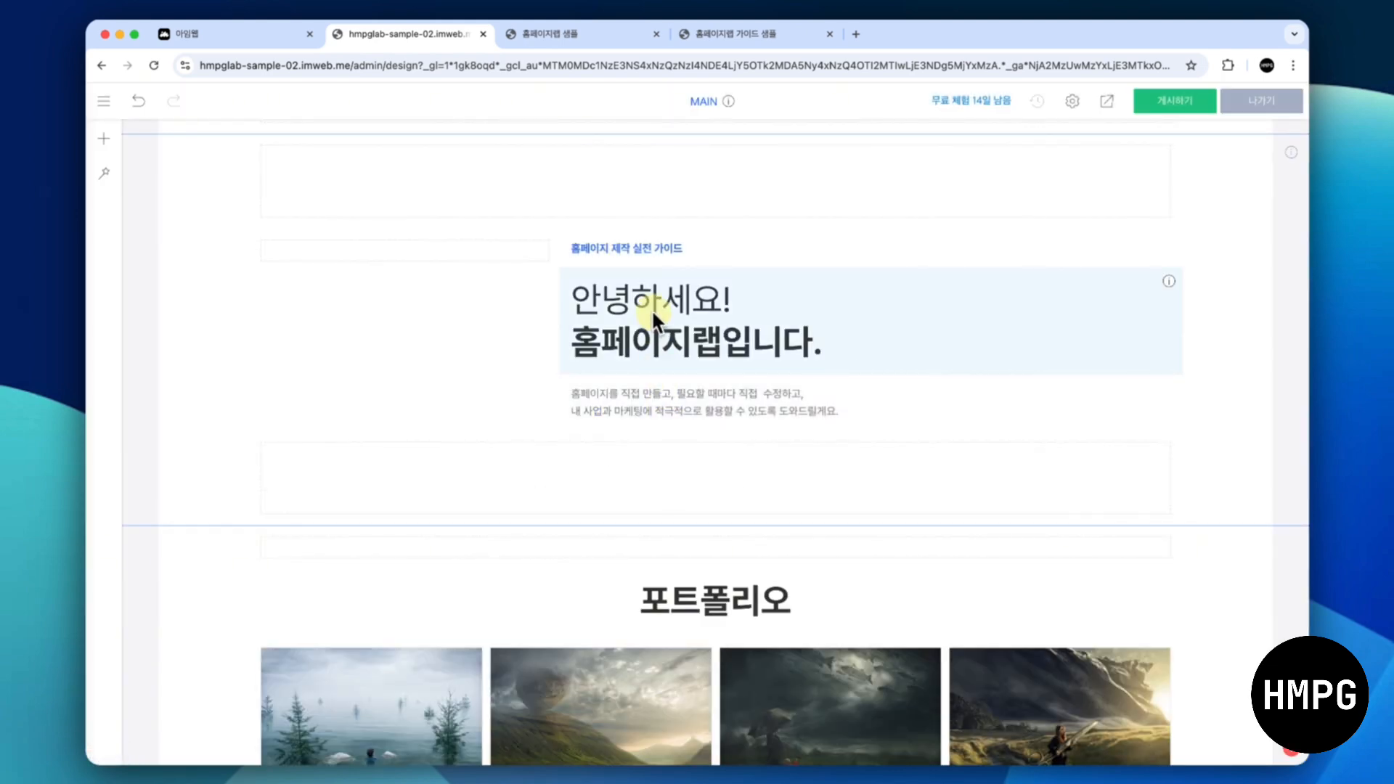
Delete the blue 홈페이지 제작 실전 가이드 subtitle and the spacer (여백) beside the heading from the duplicated section
right_click(651, 308)
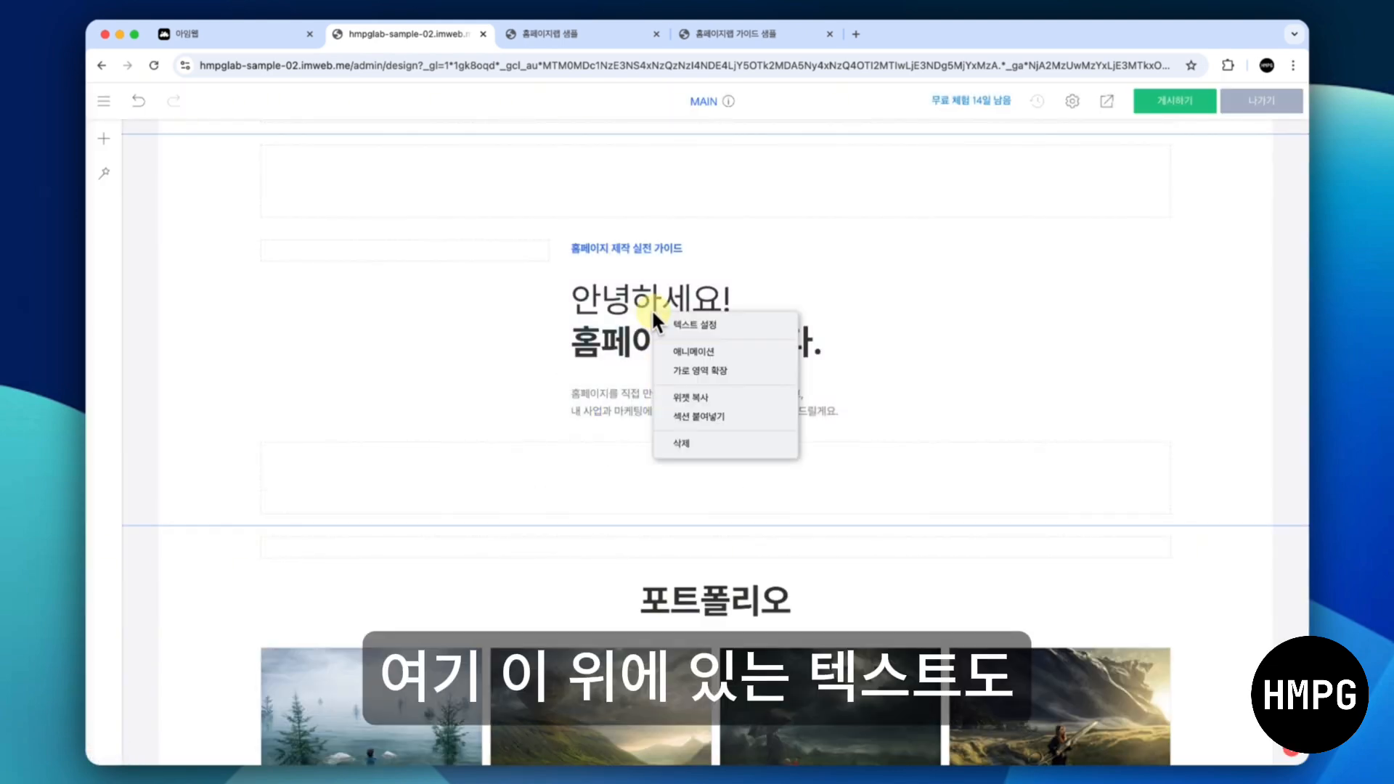
left_click(641, 242)
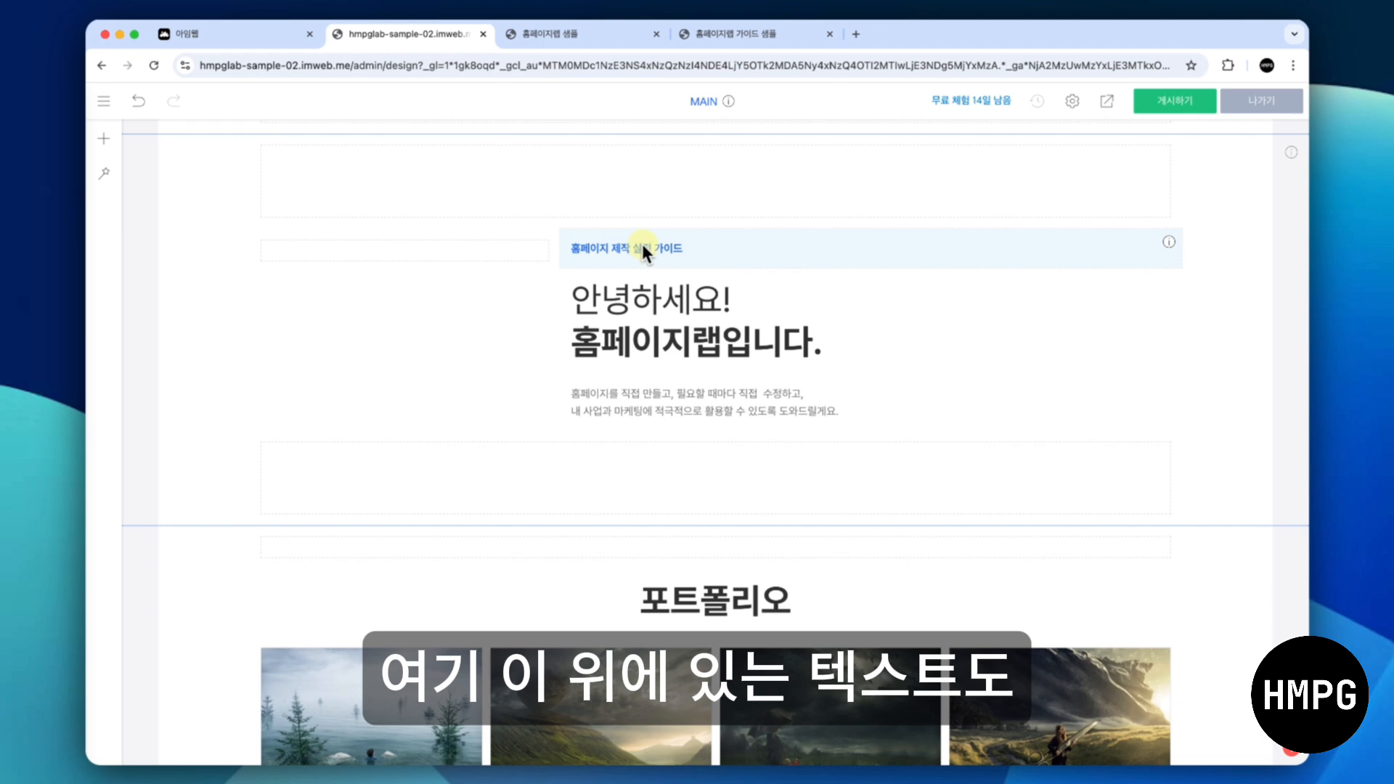
right_click(642, 244)
left_click(675, 377)
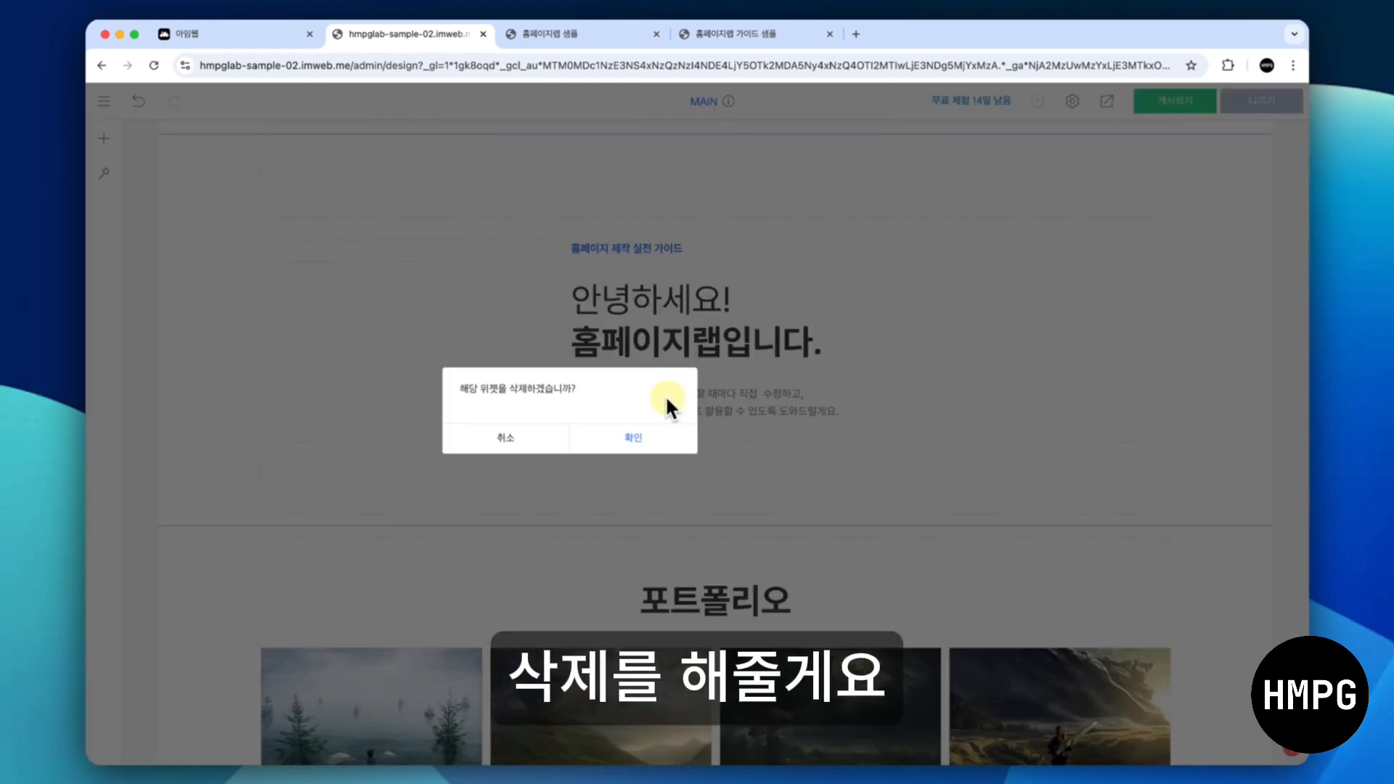
left_click(645, 433)
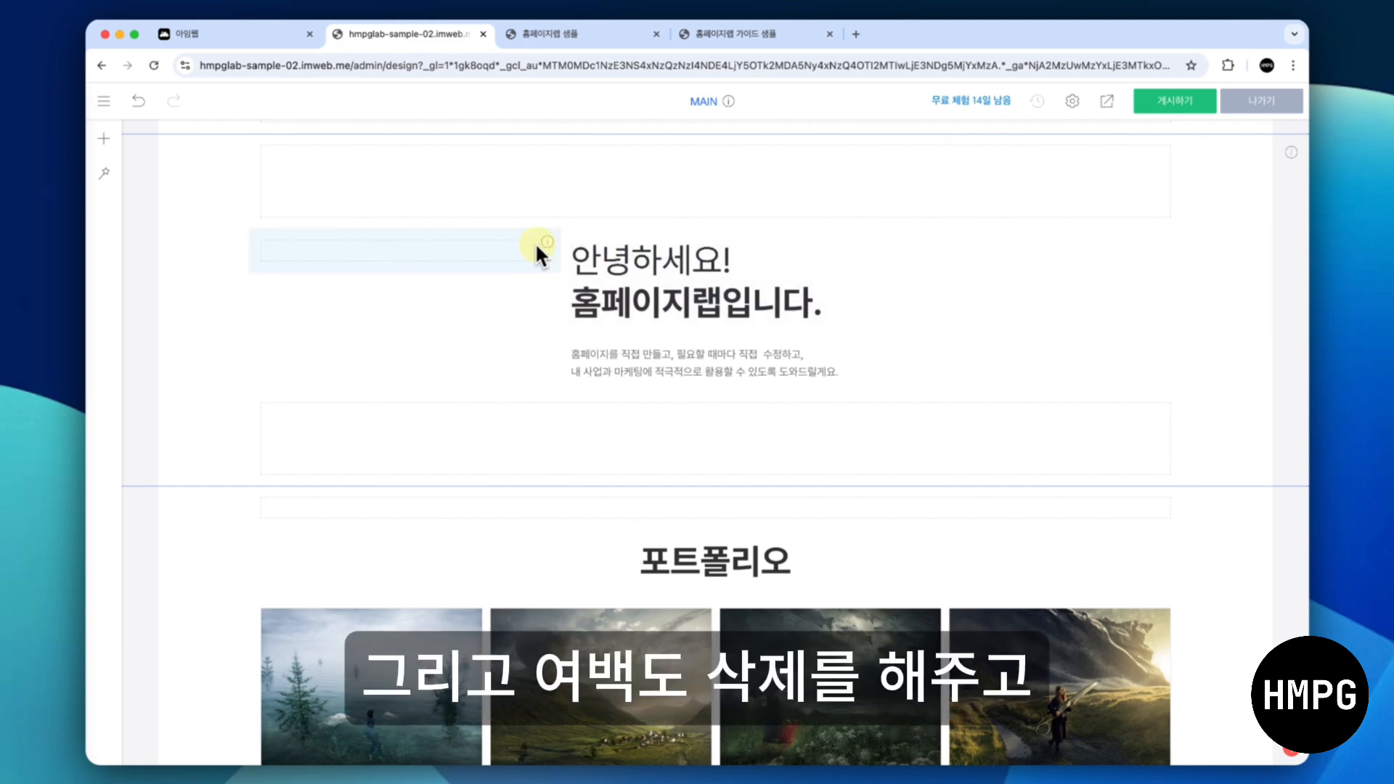
right_click(537, 267)
left_click(575, 363)
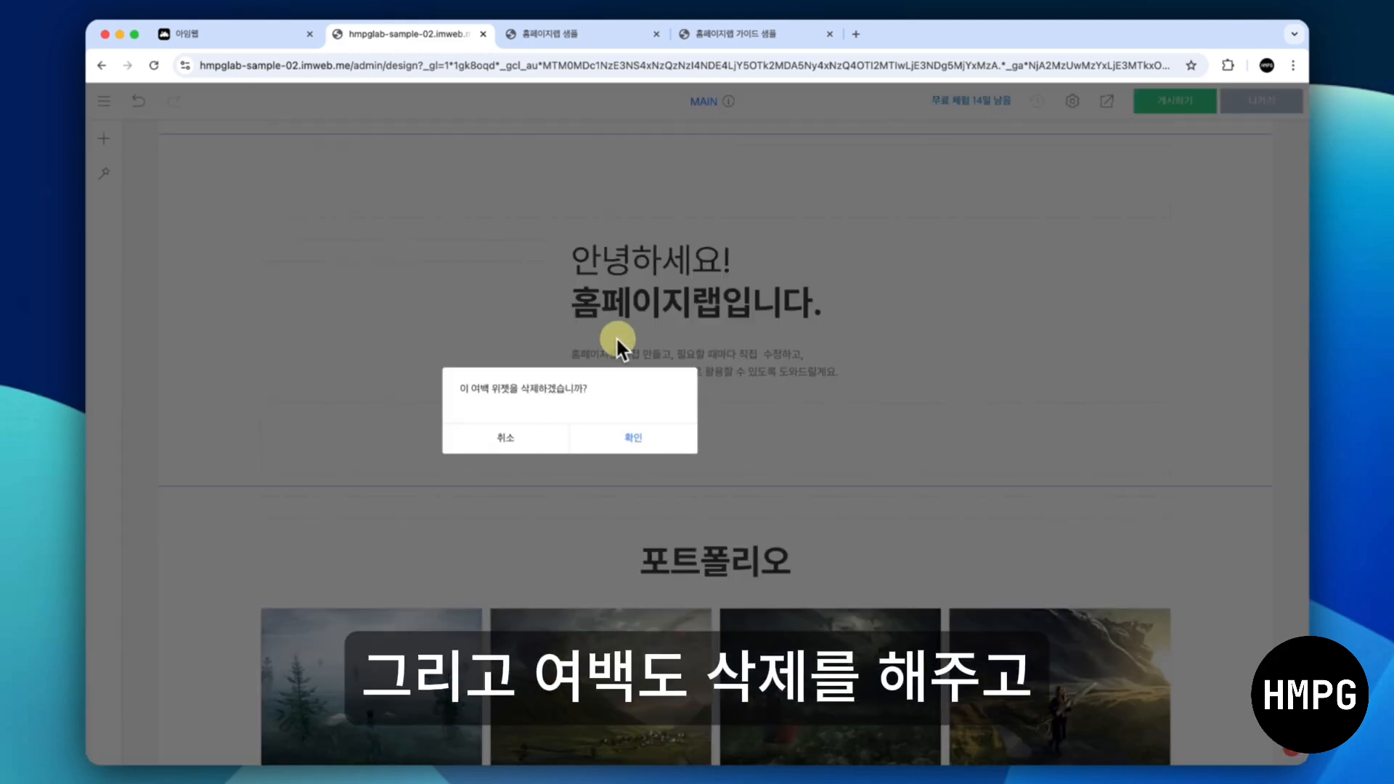
left_click(647, 434)
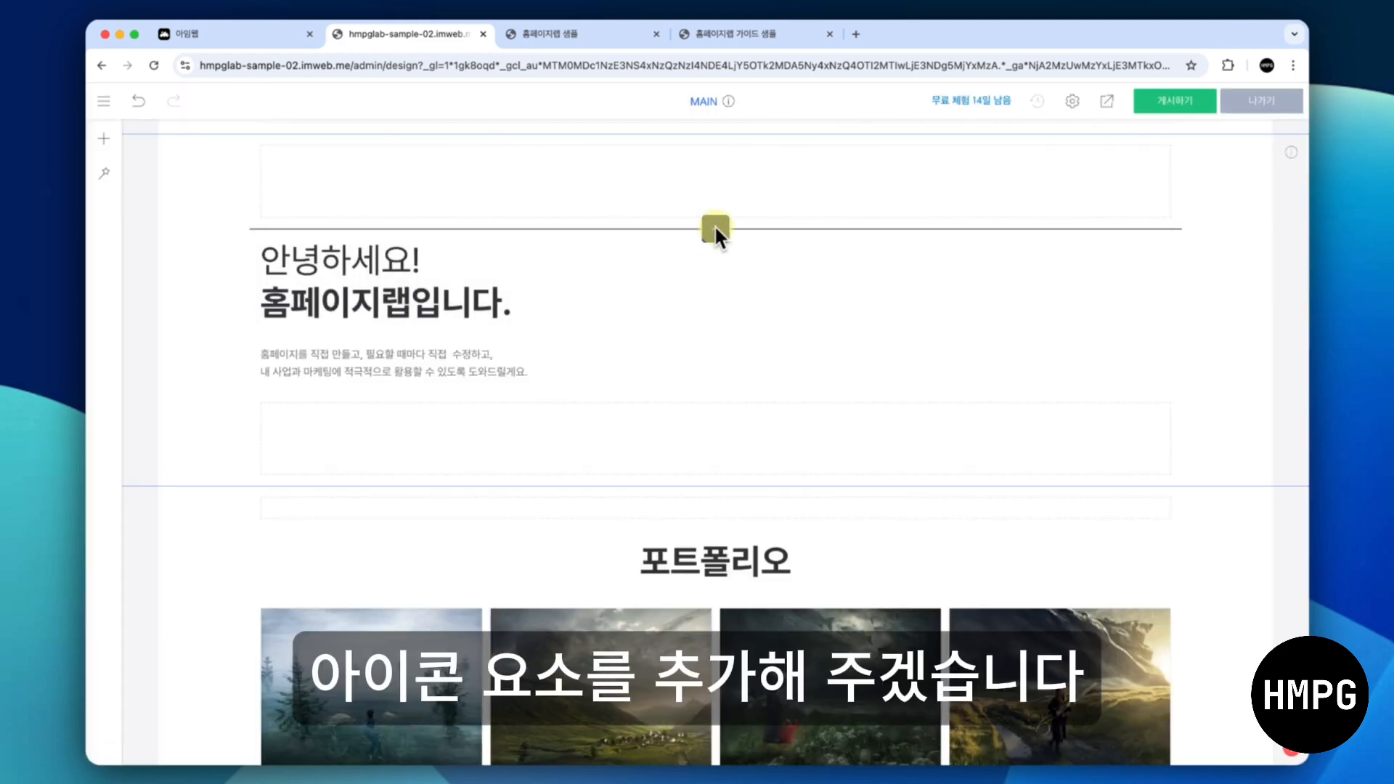
Add an icon (아이콘) element above the 안녕하세요! heading and choose the four-square grid icon from the Simple Line set
left_click(714, 230)
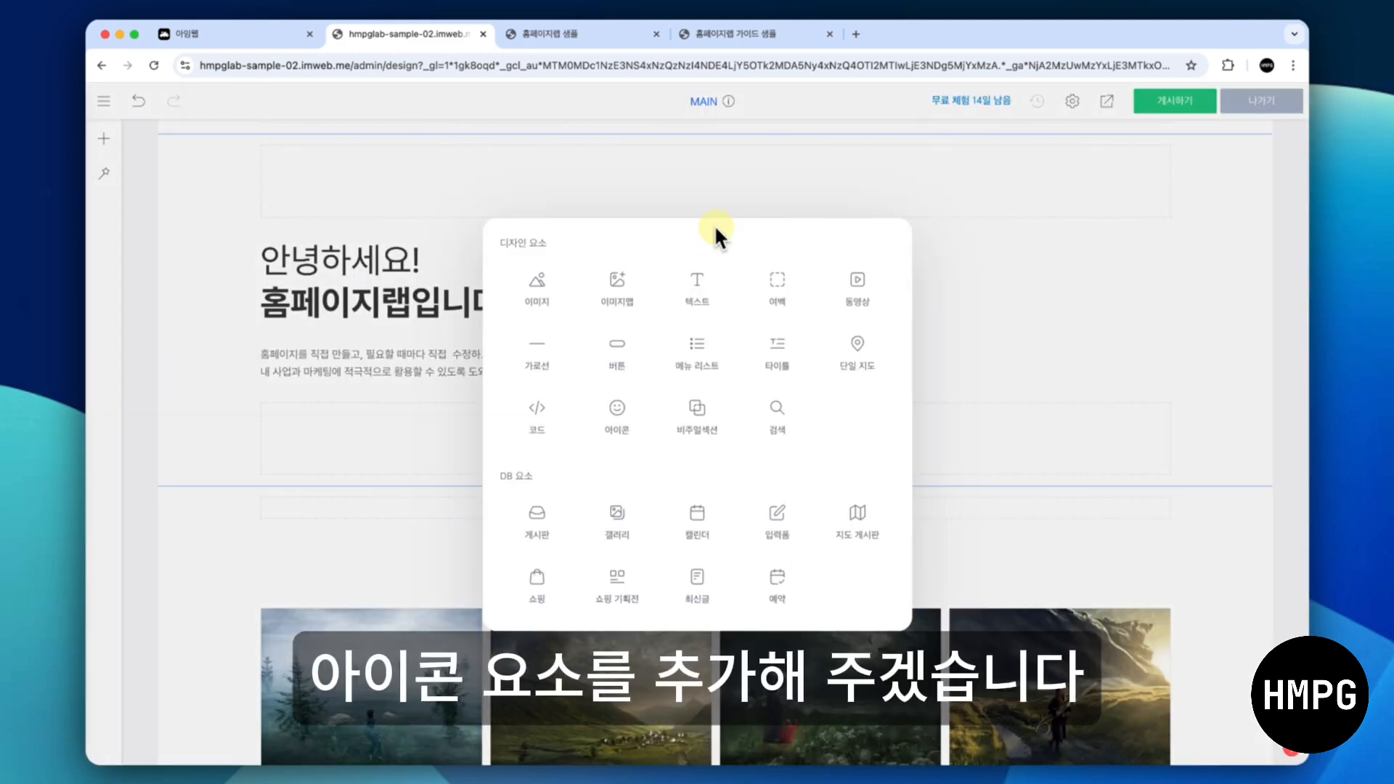
left_click(617, 417)
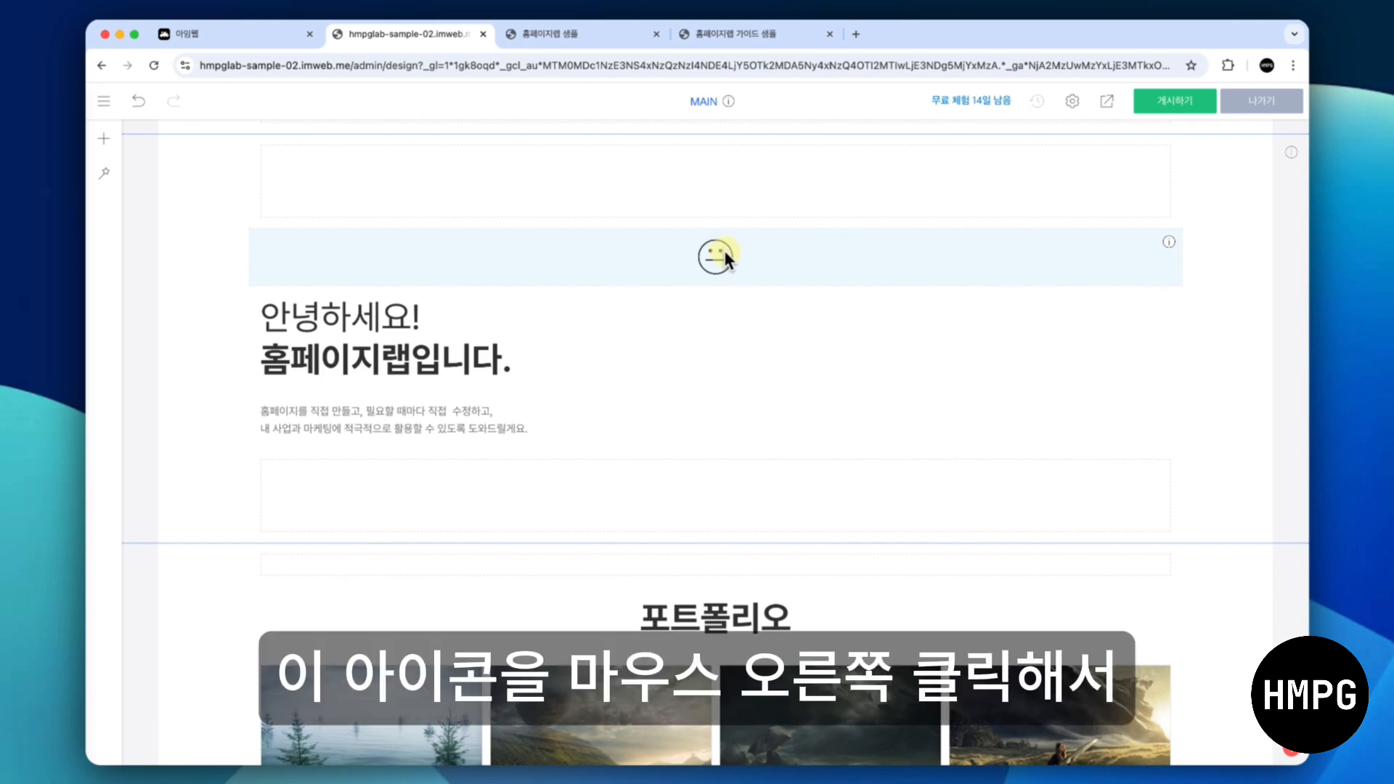
right_click(726, 252)
left_click(765, 263)
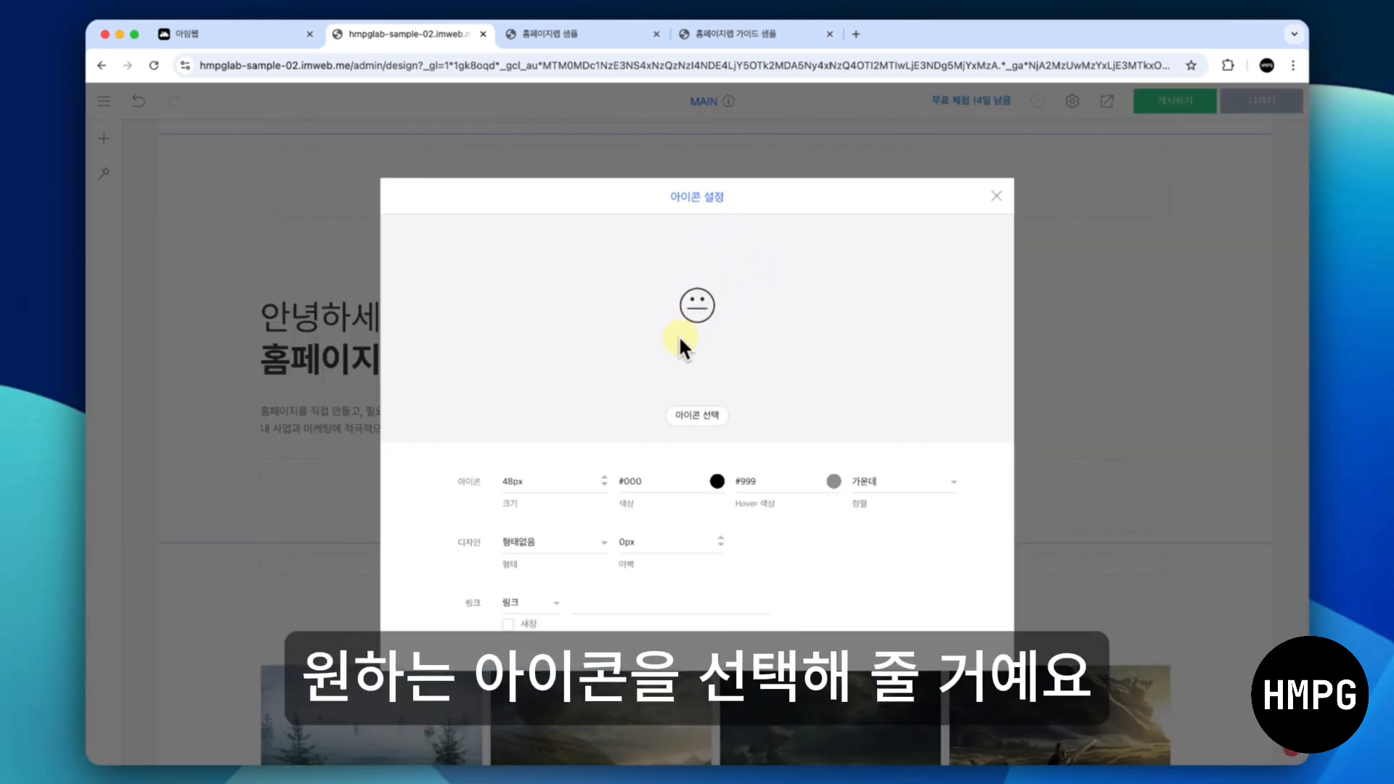
left_click(700, 411)
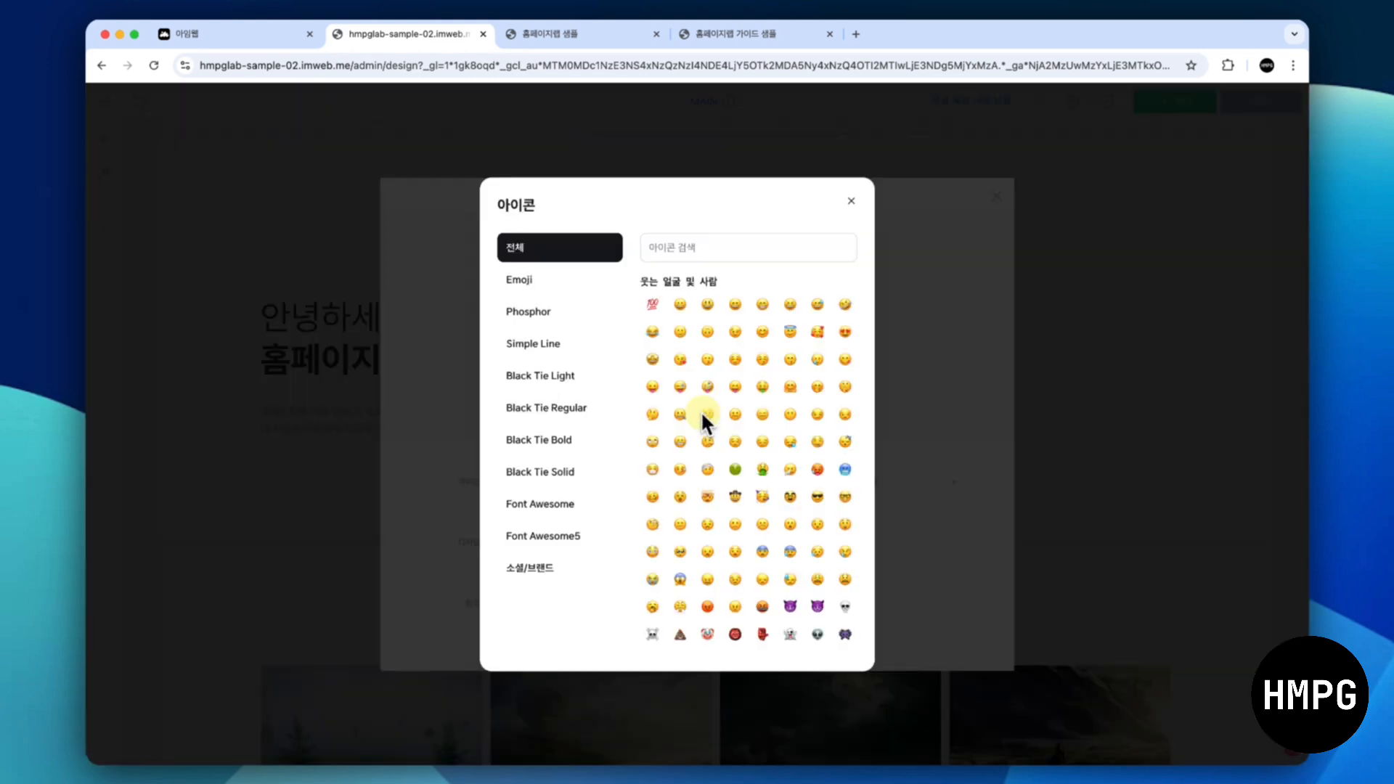
left_click(555, 343)
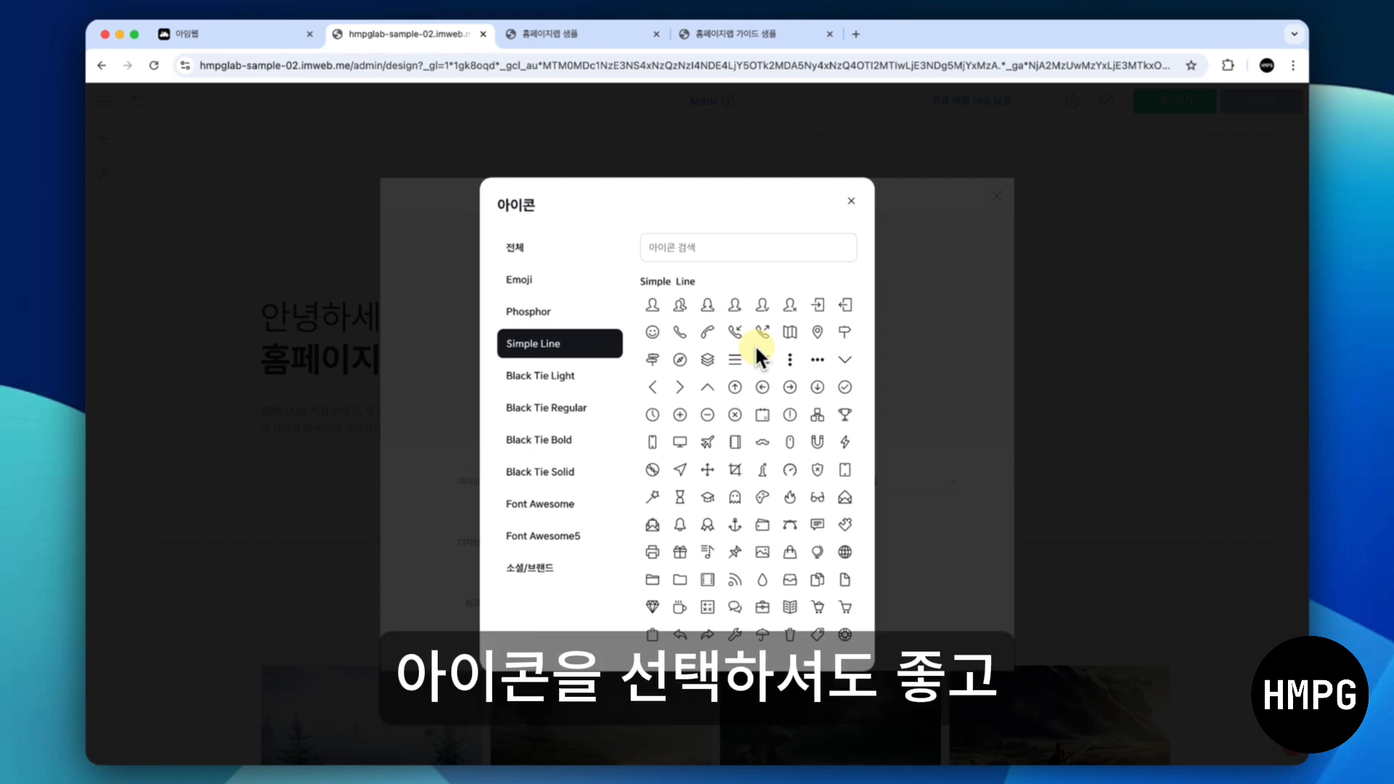
scroll(791, 437, "down", 5)
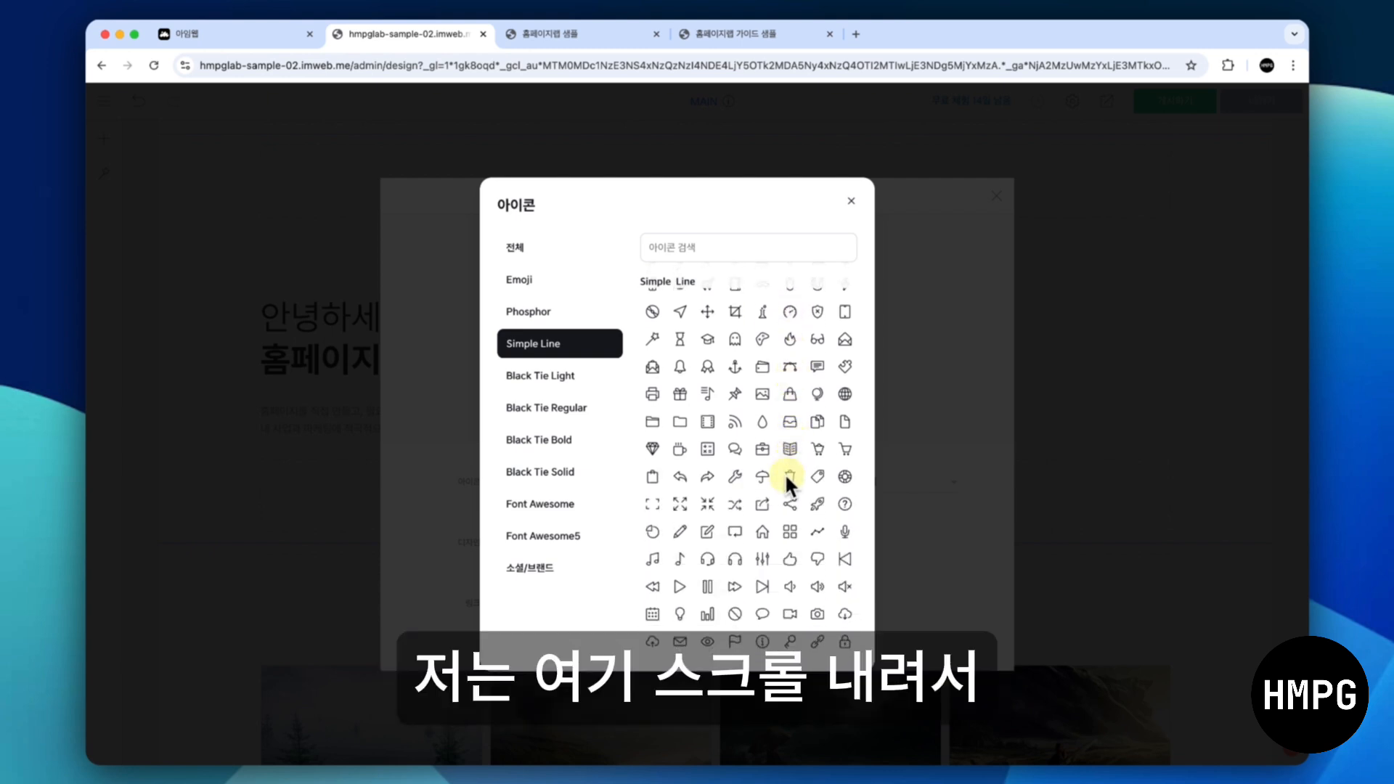
left_click(788, 534)
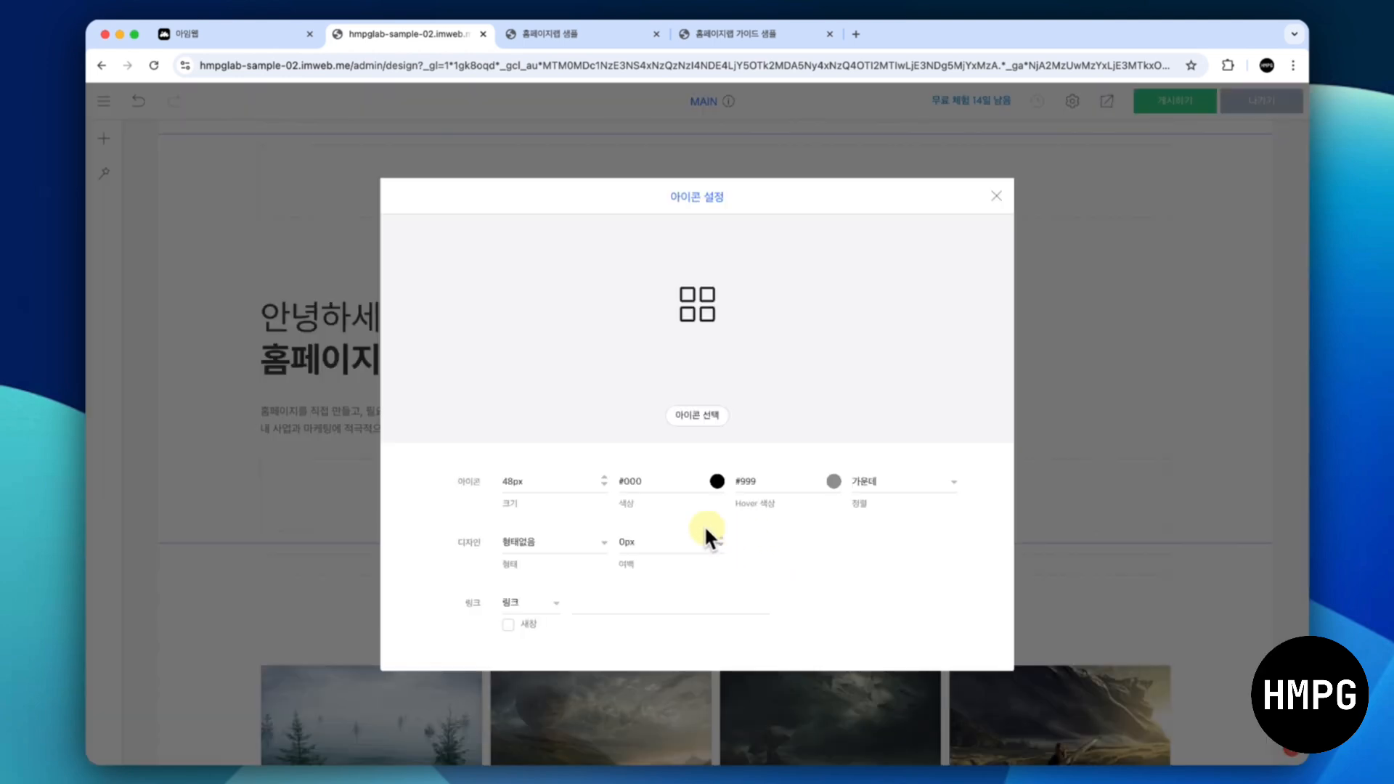
Set the grid icon's size (크기) to 60px and its color (색상) to #fff
left_click(553, 480)
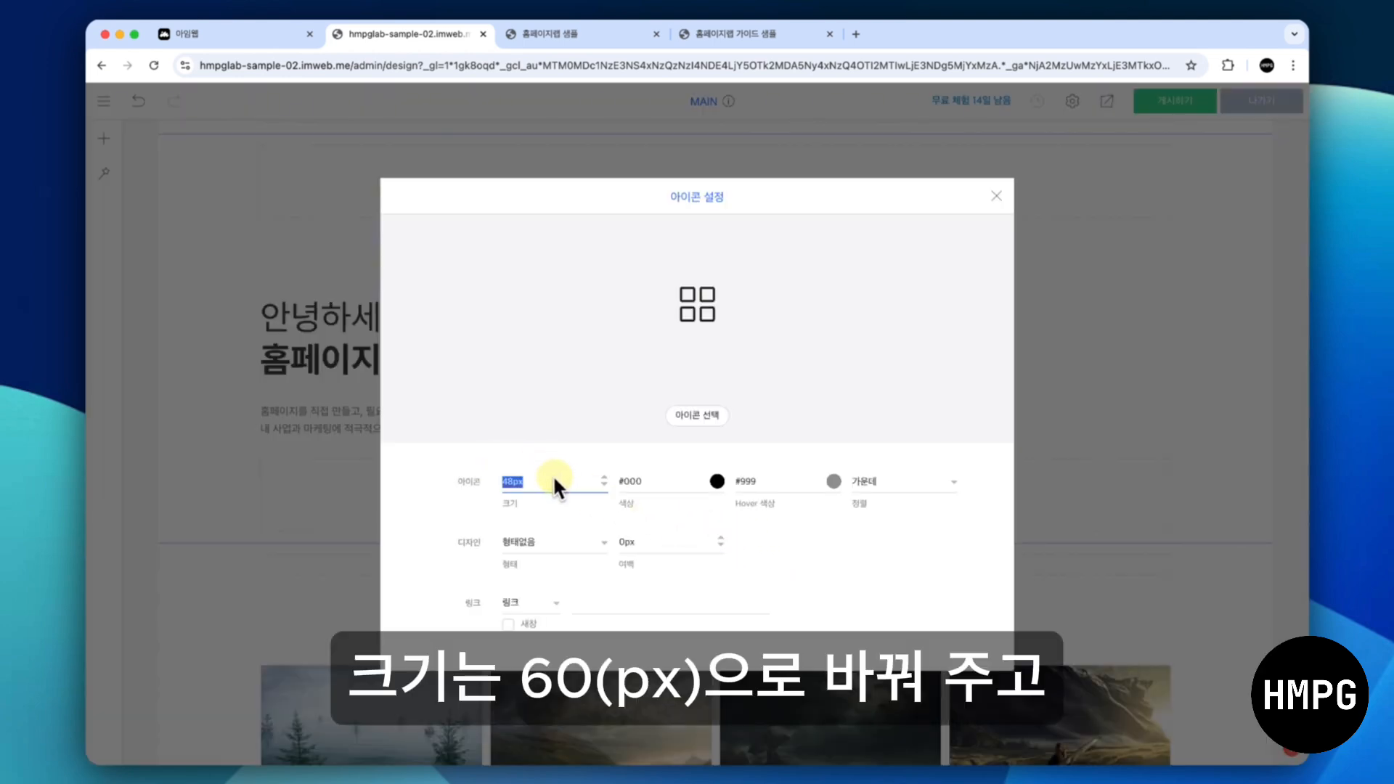
type("60")
left_click(759, 550)
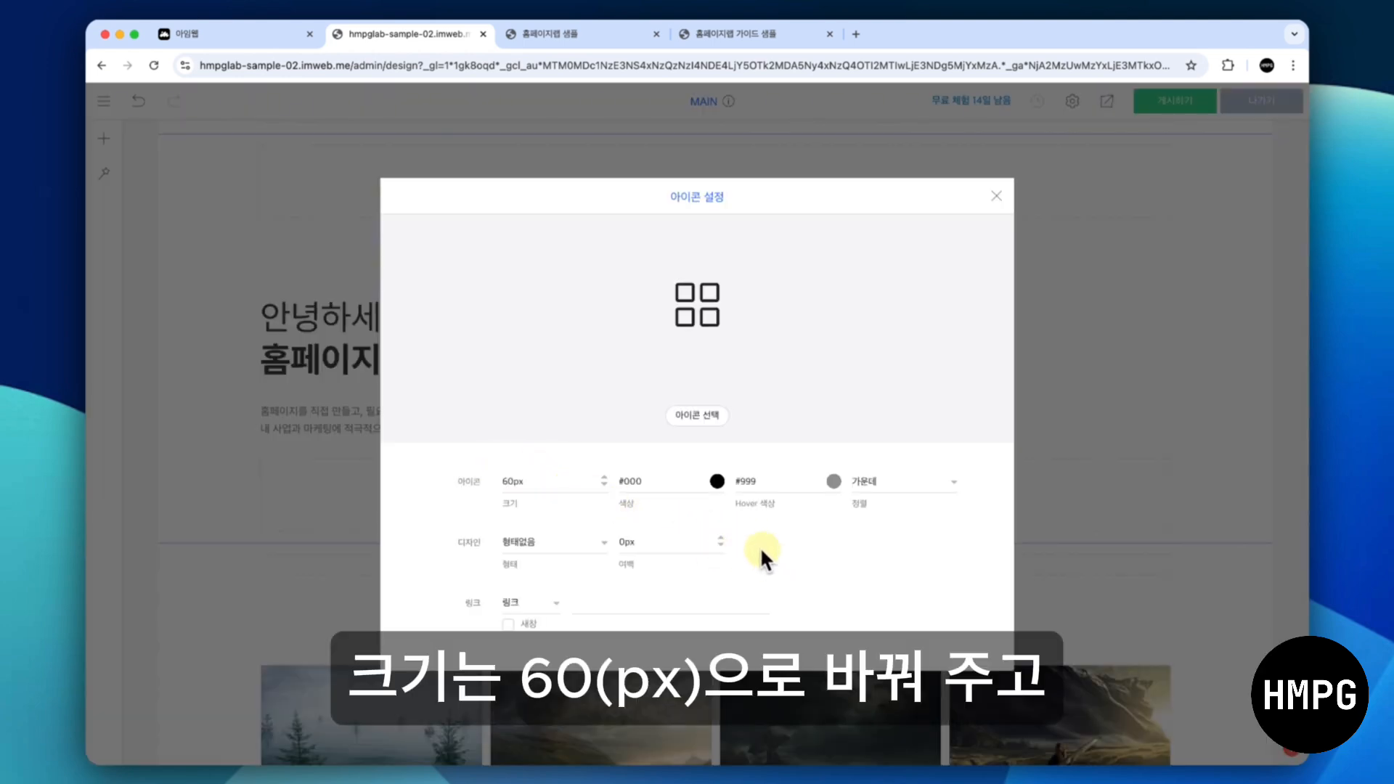
left_click(675, 482)
key("Caps_Lock")
type("ㄹㄹㄹ")
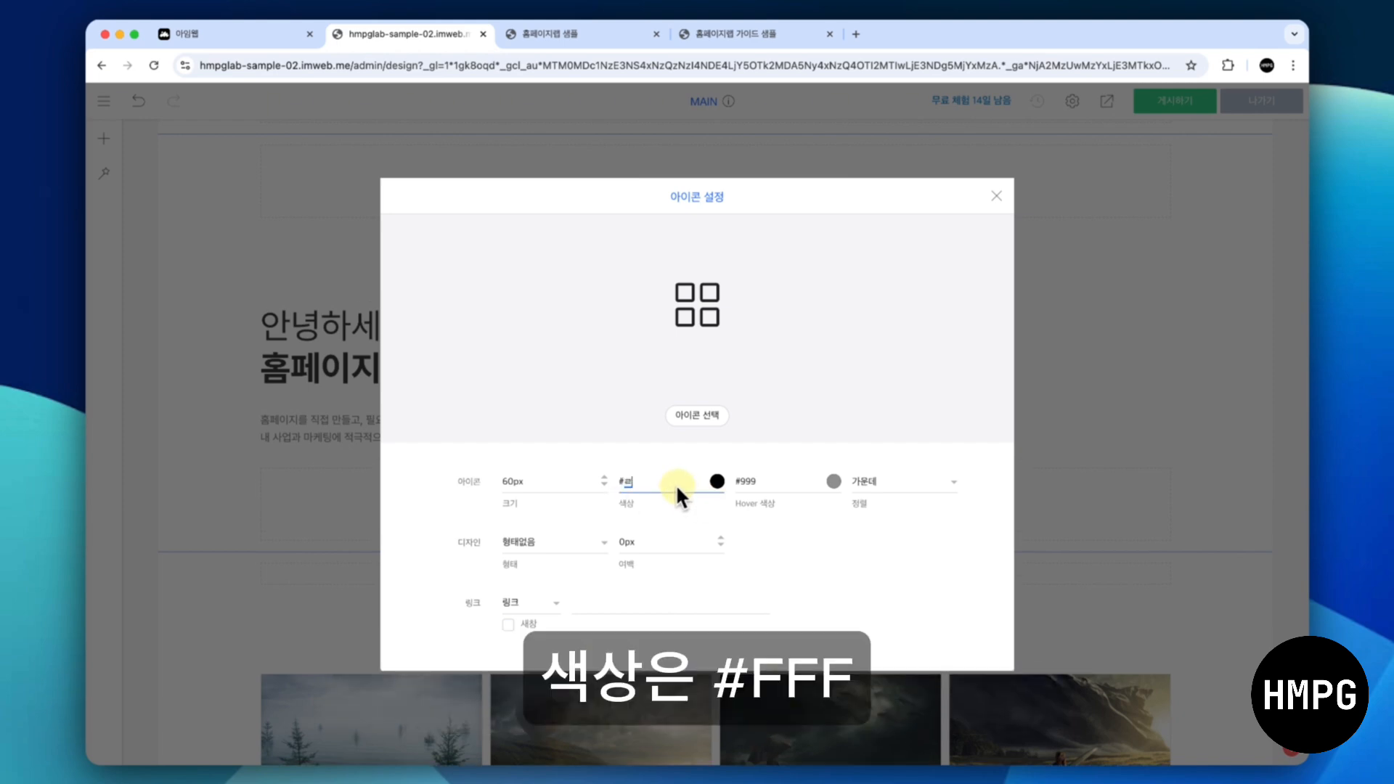
key("BackSpace")
key("BackSpace")
key("BackSpace")
key("Caps_Lock")
type("fff")
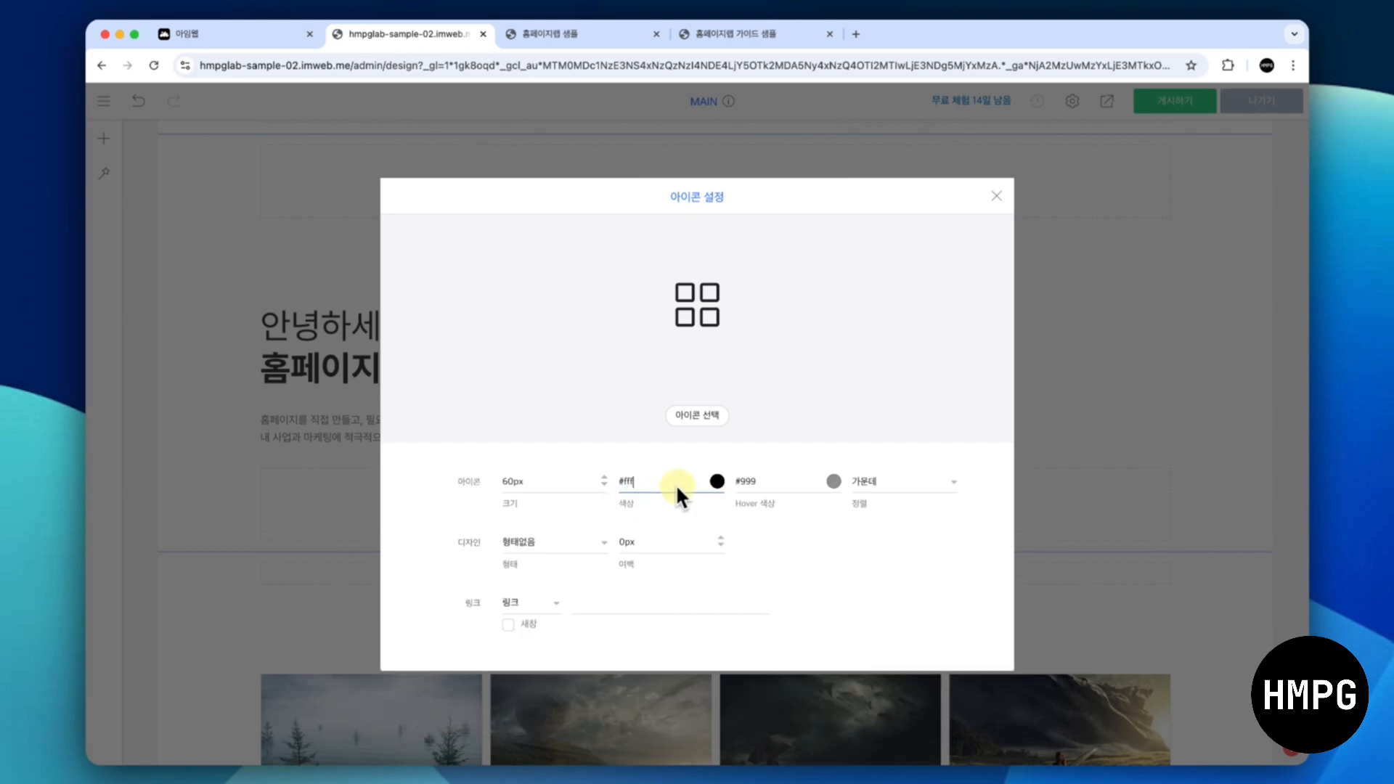
left_click(774, 517)
Set the icon's Hover color (Hover 색상) to #fff and its alignment (정렬) to 오른쪽
left_click(832, 481)
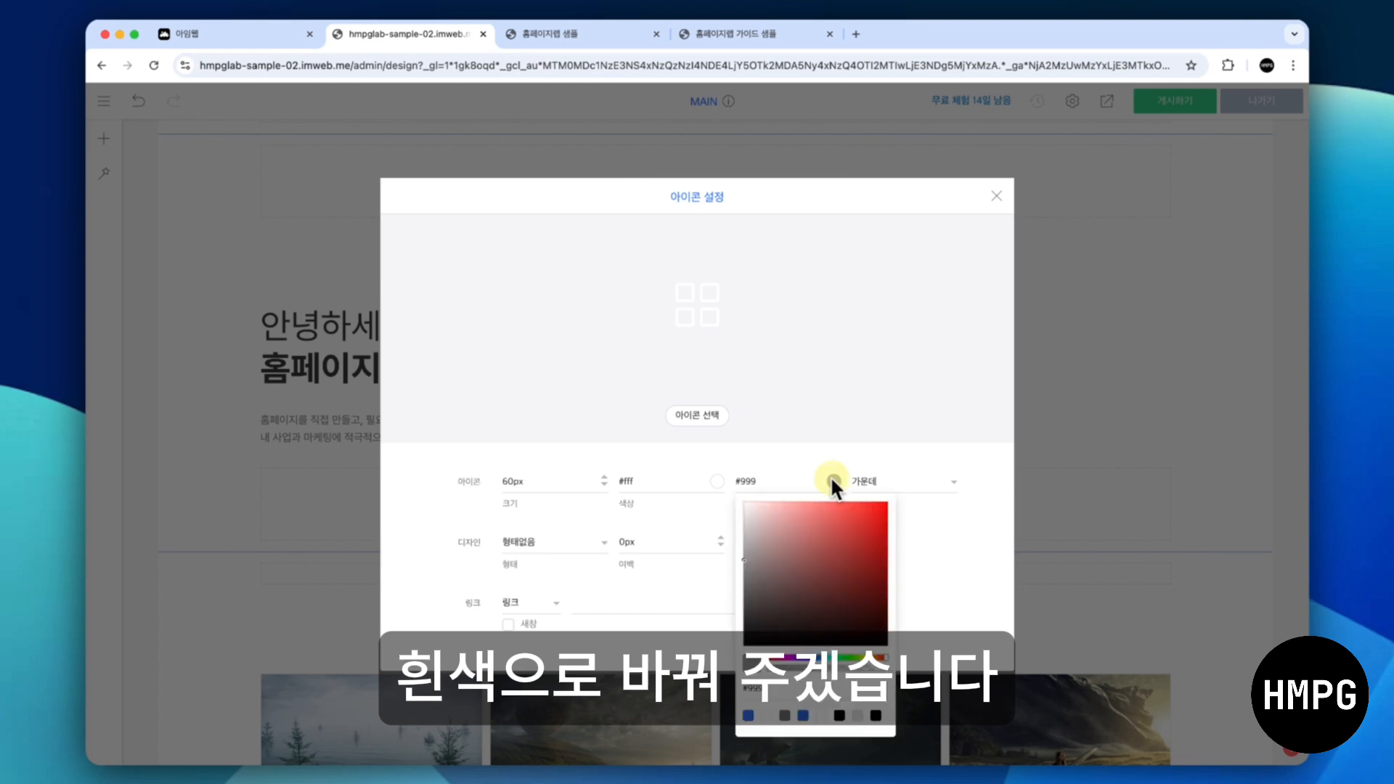
left_click(767, 722)
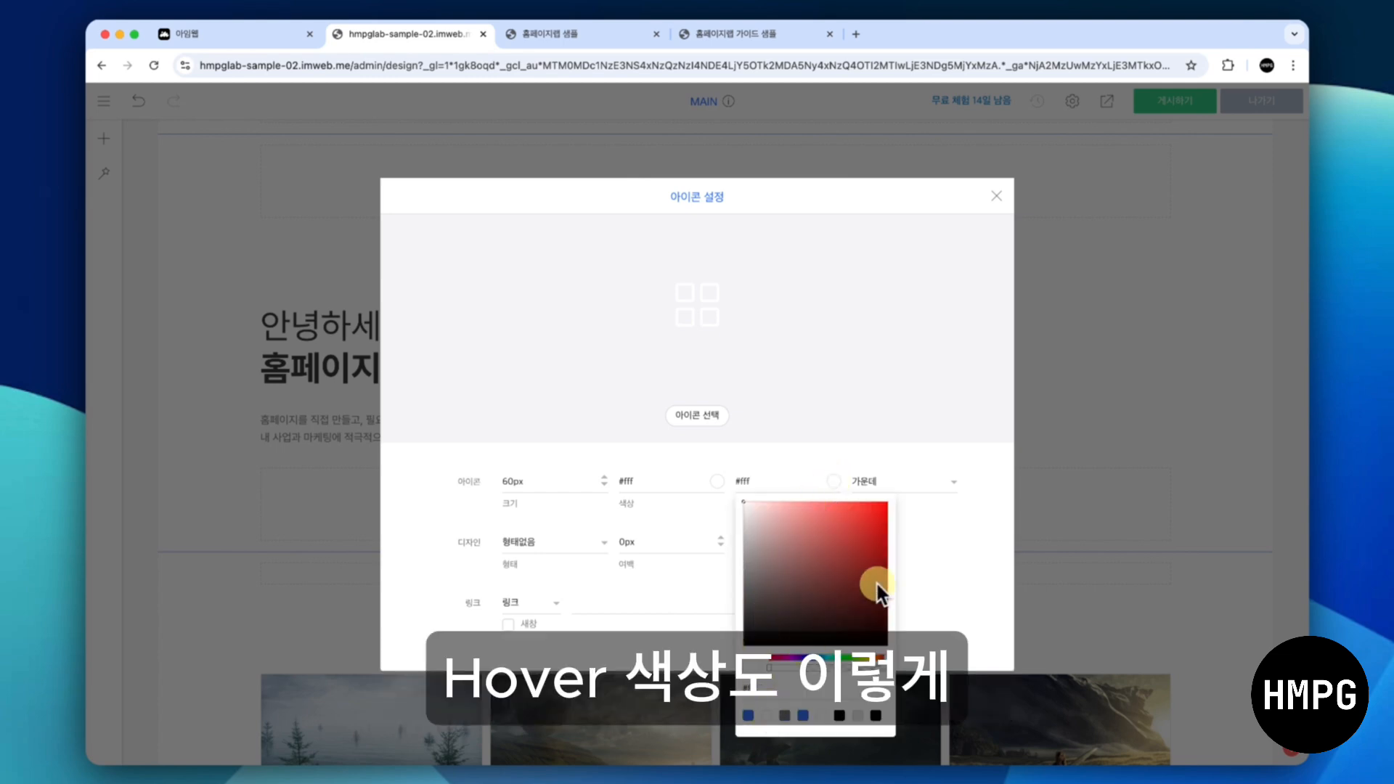
left_click(930, 546)
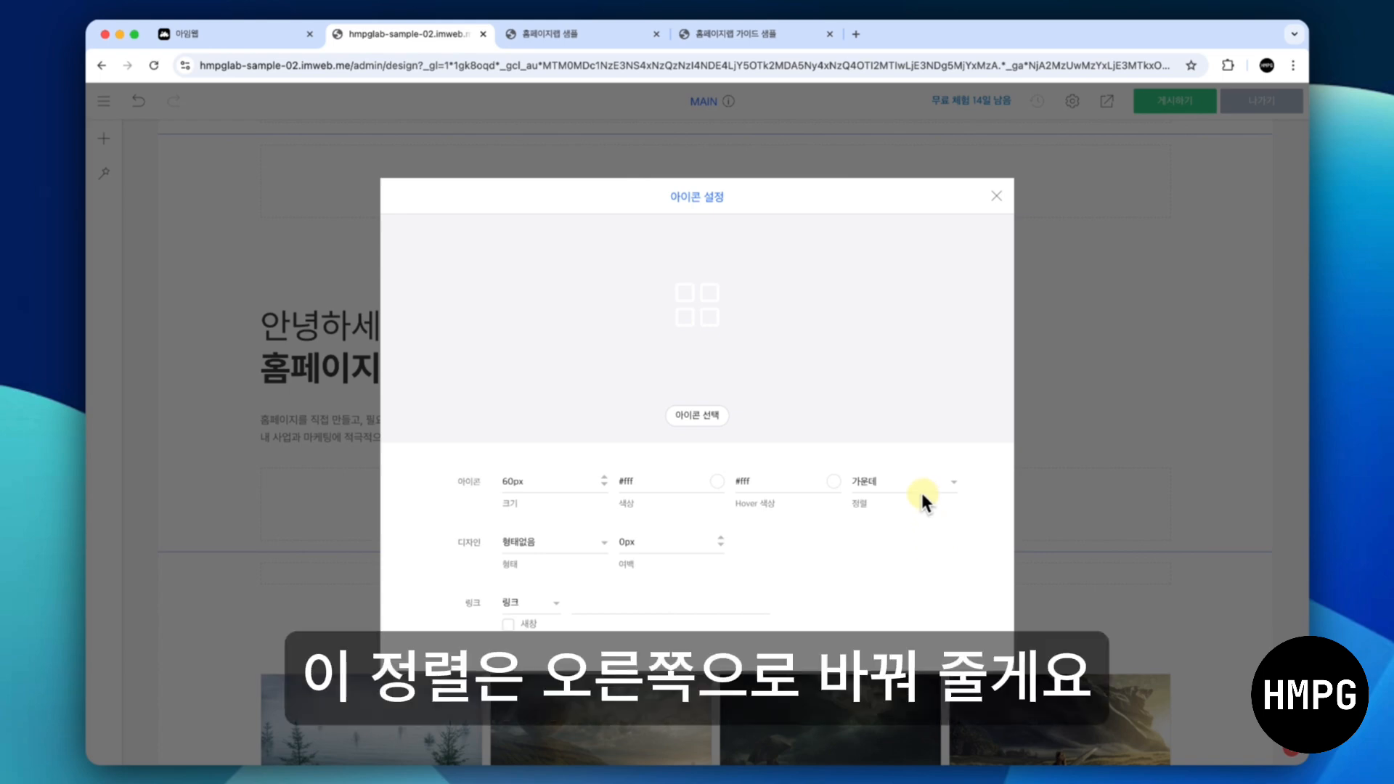
left_click(919, 485)
left_click(909, 549)
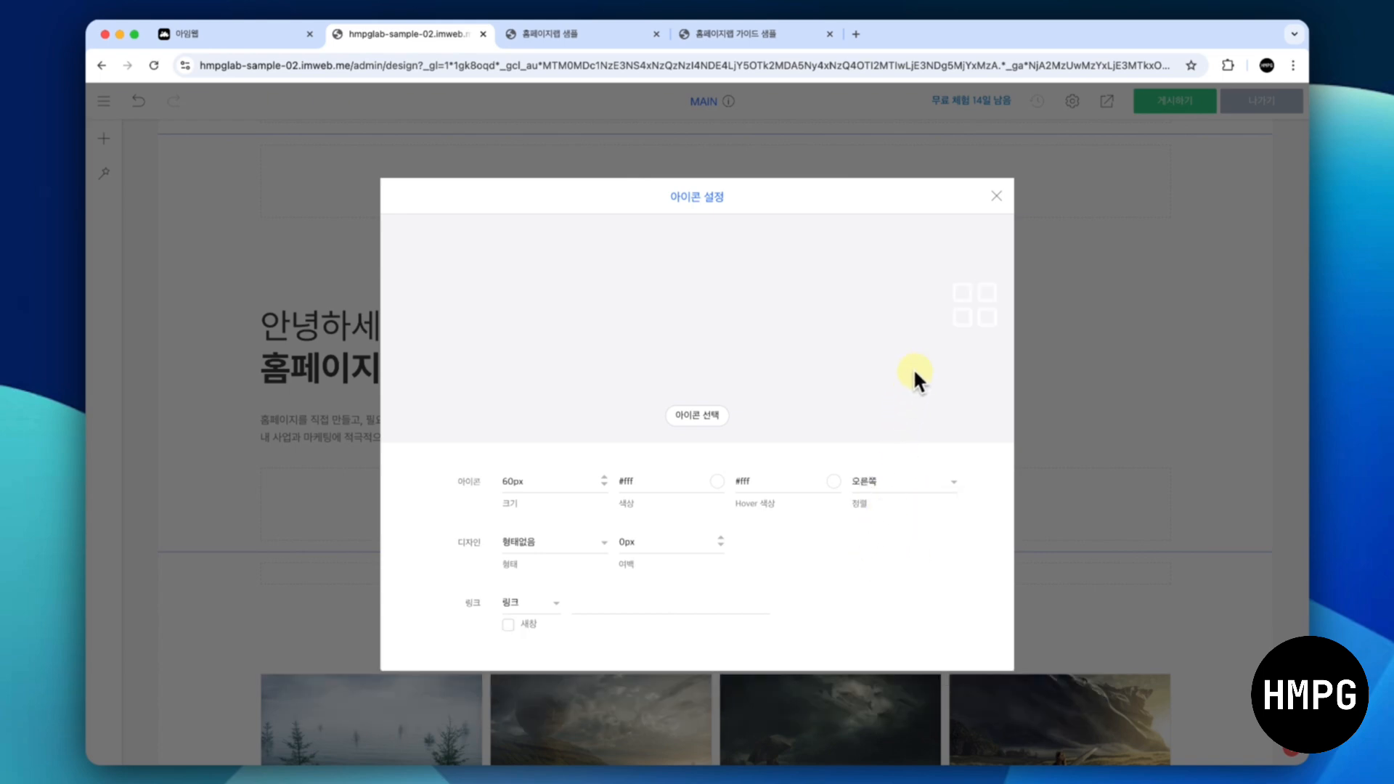
Set the background color (배경색) of the section with the grid icon to #000
left_click(995, 196)
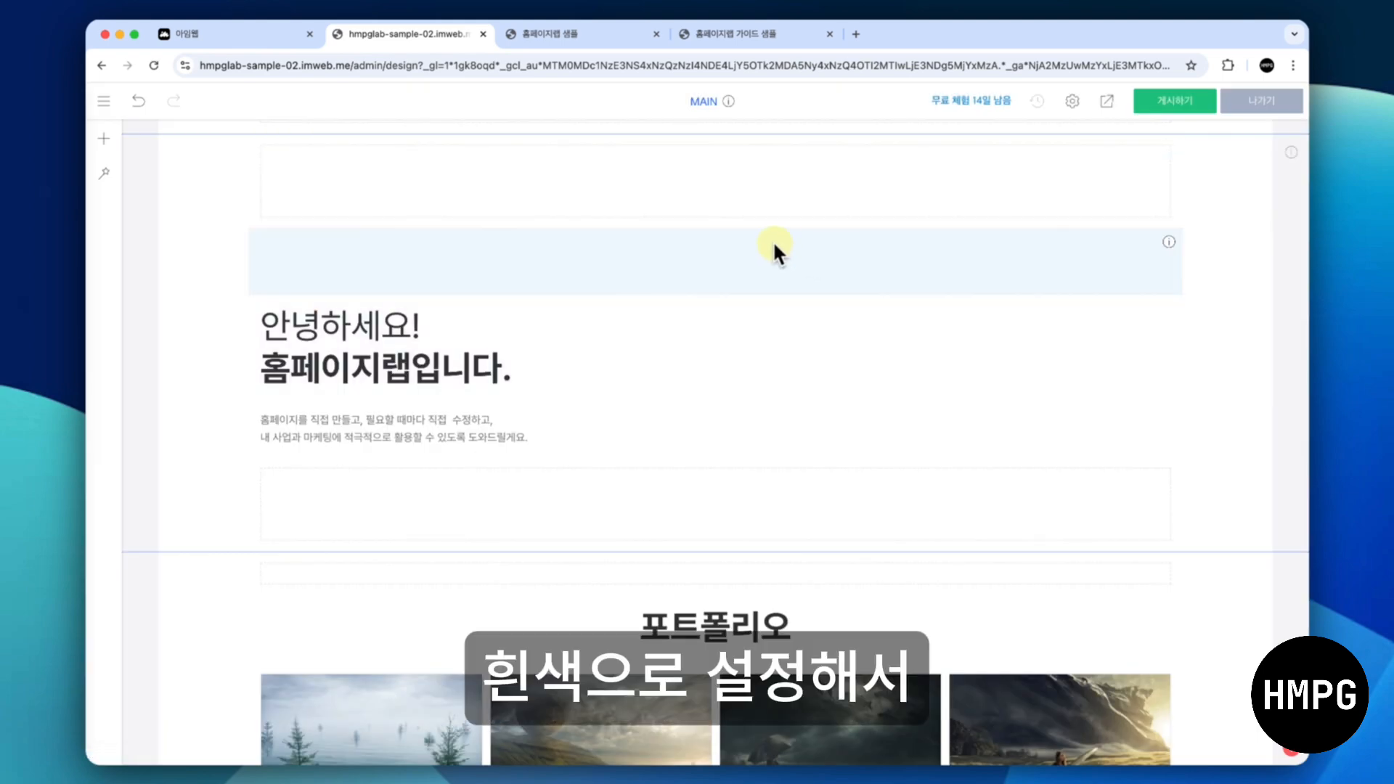
right_click(196, 265)
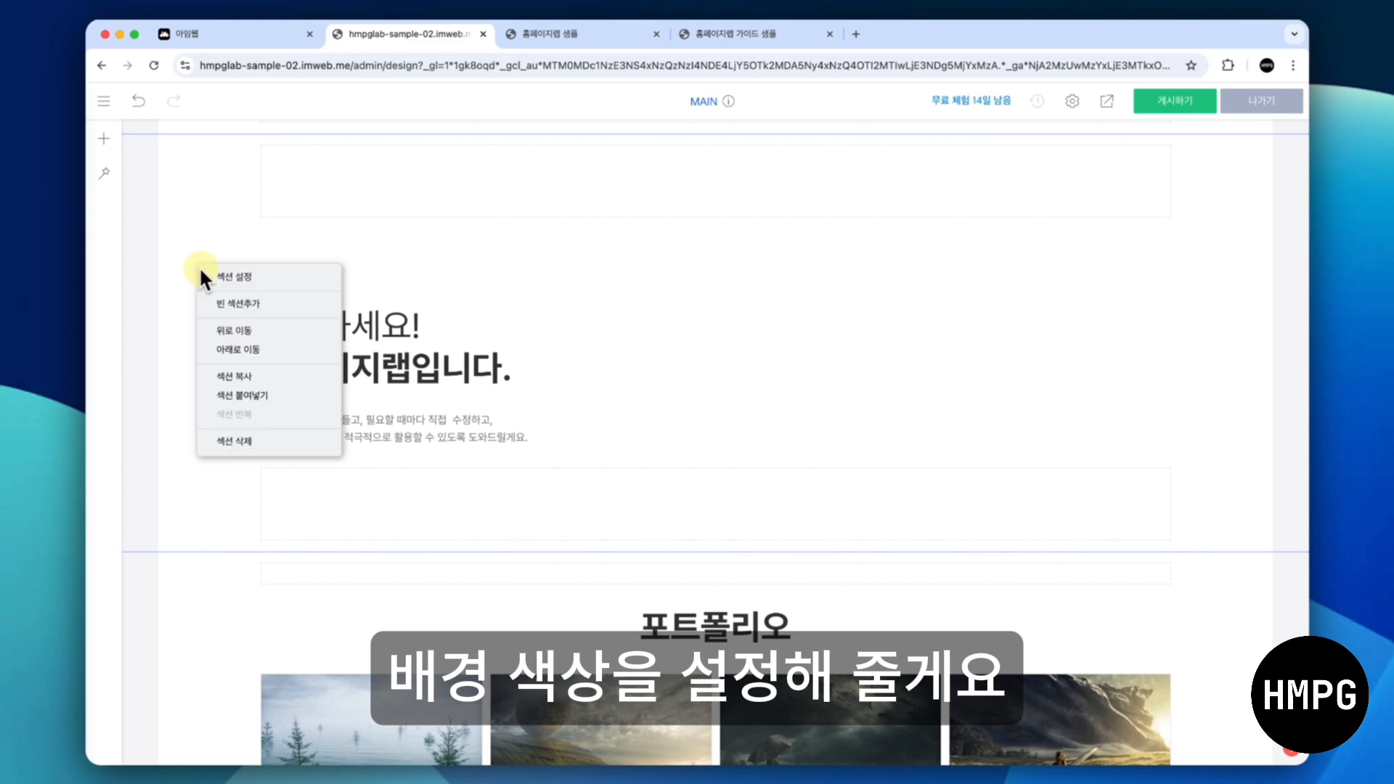
left_click(223, 276)
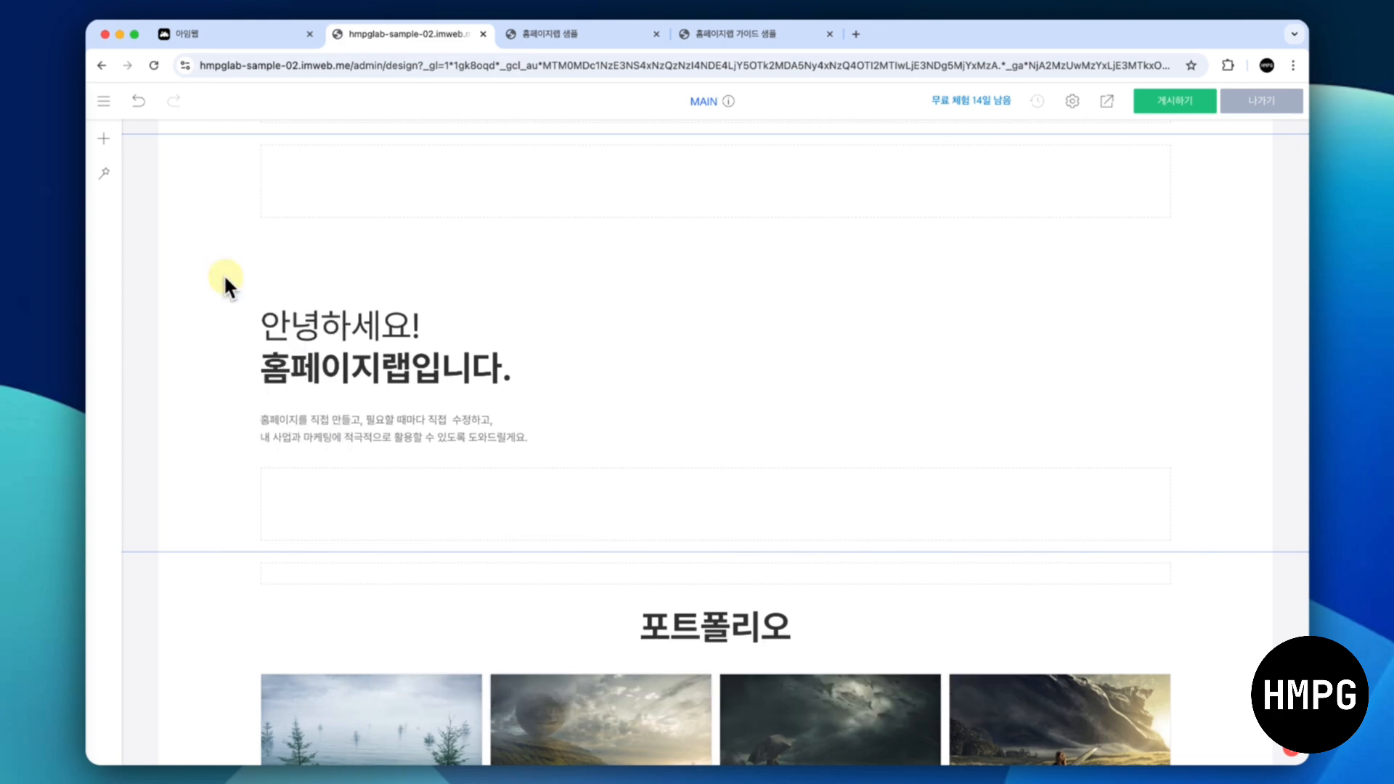
mouse_move(560, 316)
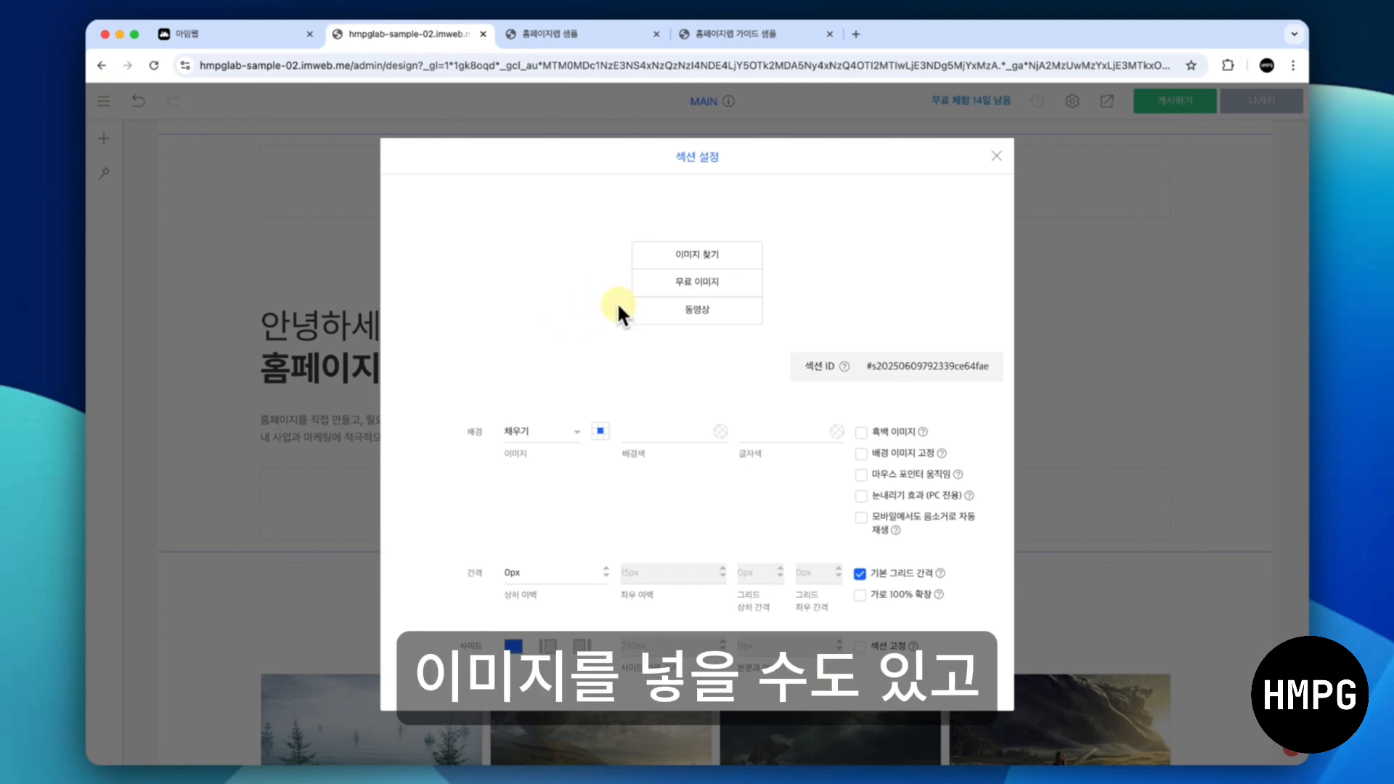
left_click(655, 432)
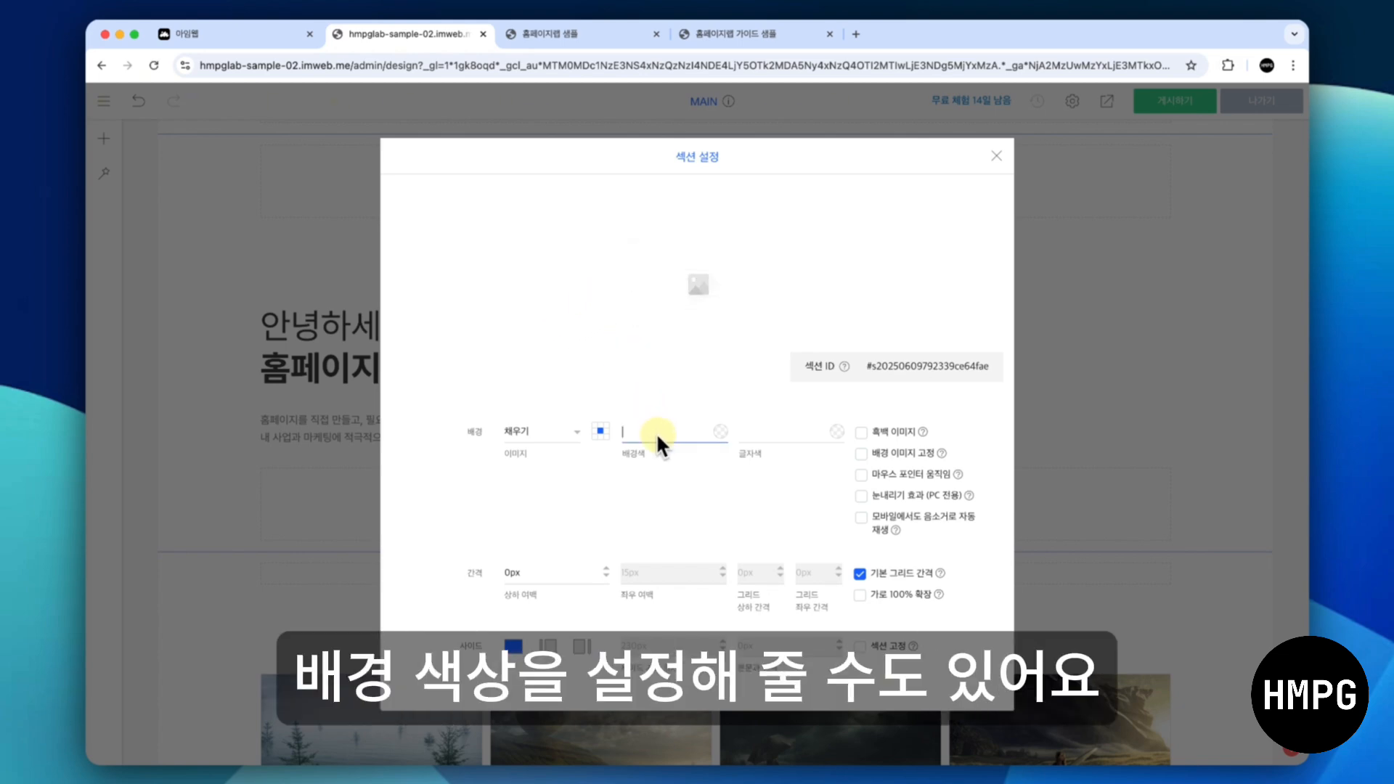
type("000")
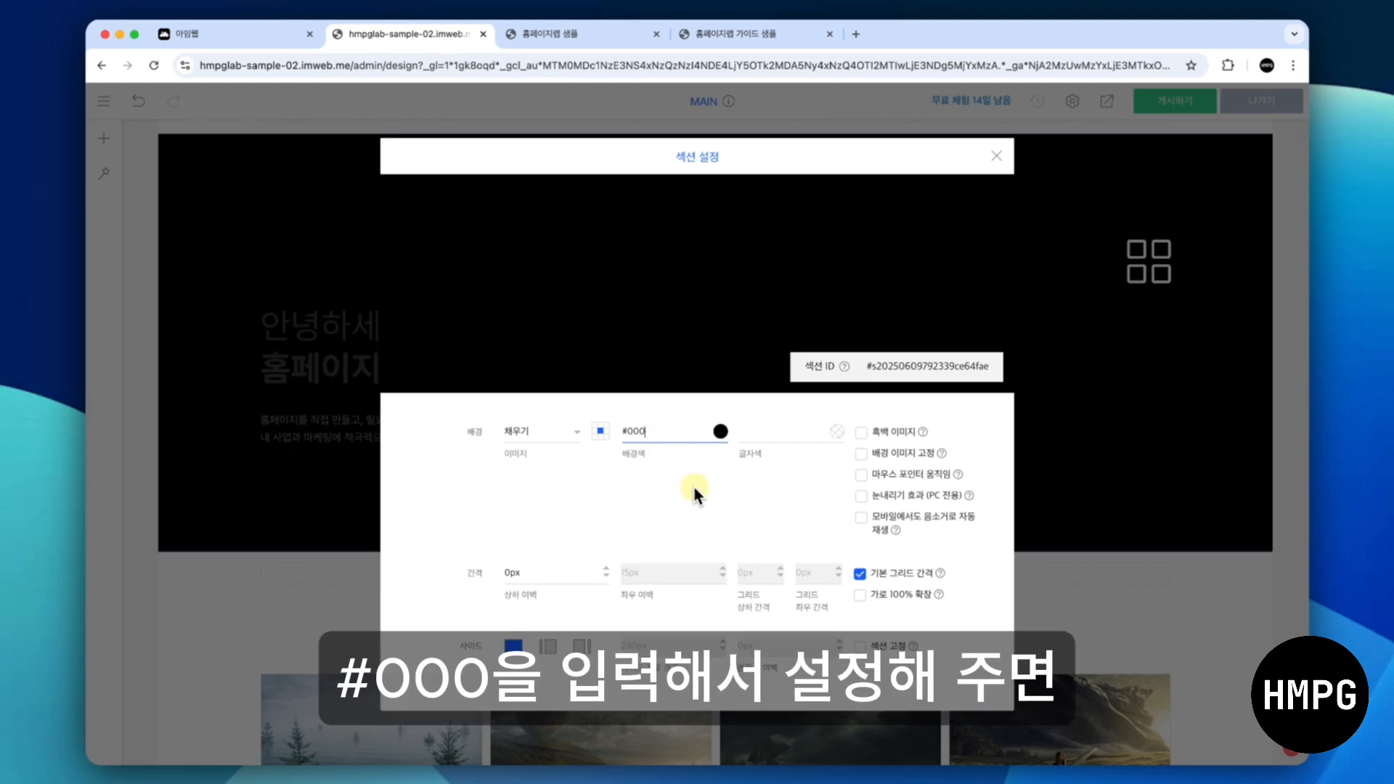
left_click(692, 484)
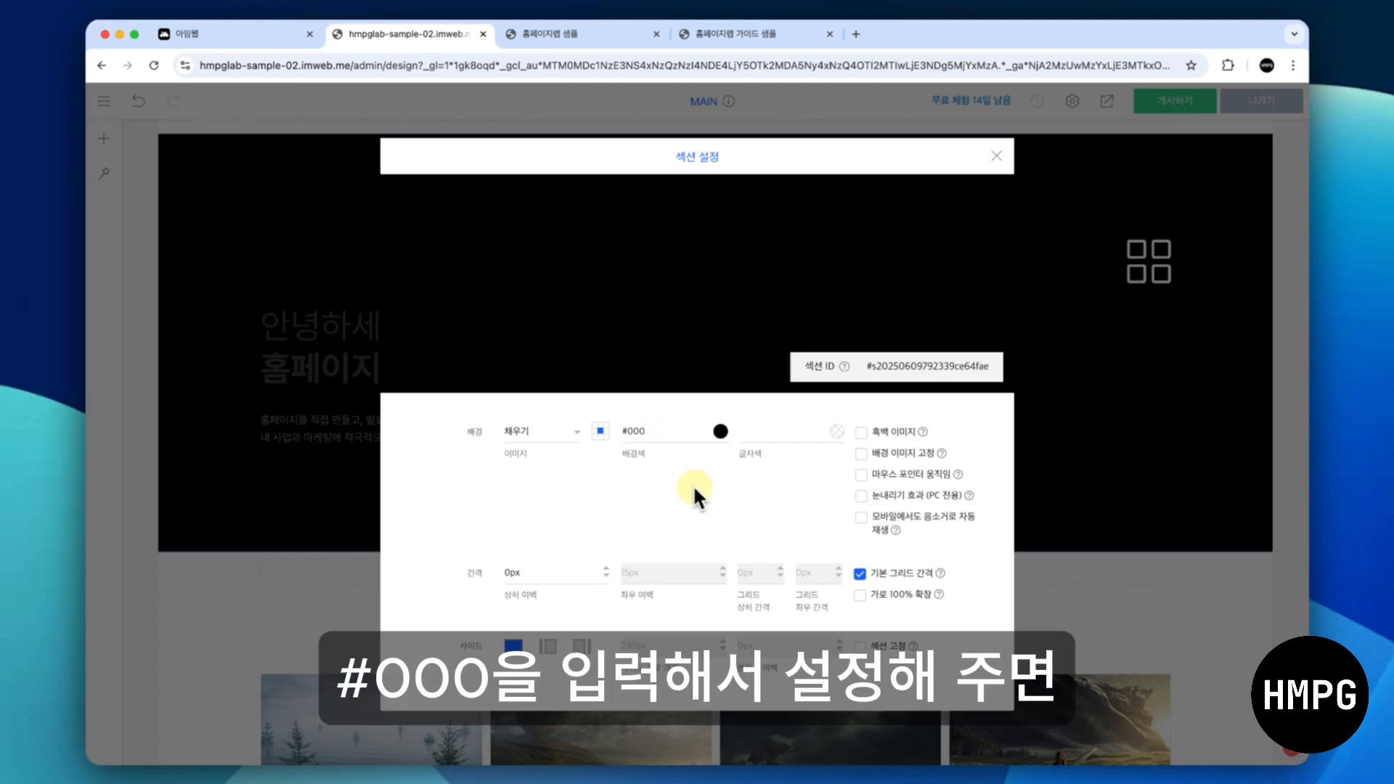
left_click(995, 157)
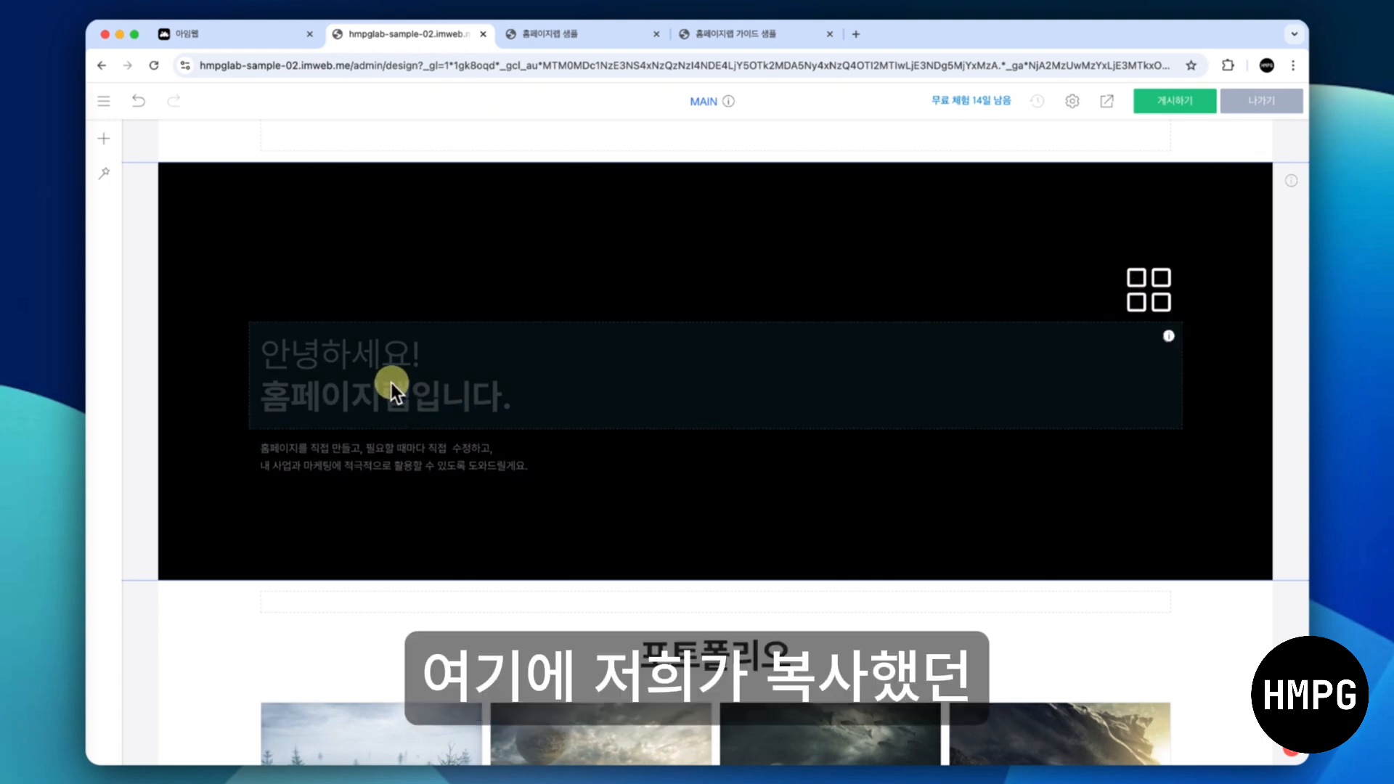
Replace both the 안녕하세요! heading and the description below it with "만족도 99% / 재방문율 98% / 누적 신청 수 300+"
left_click(390, 381)
type("만족도 99% / 재방문율 98% / 누적 신청 수 300+")
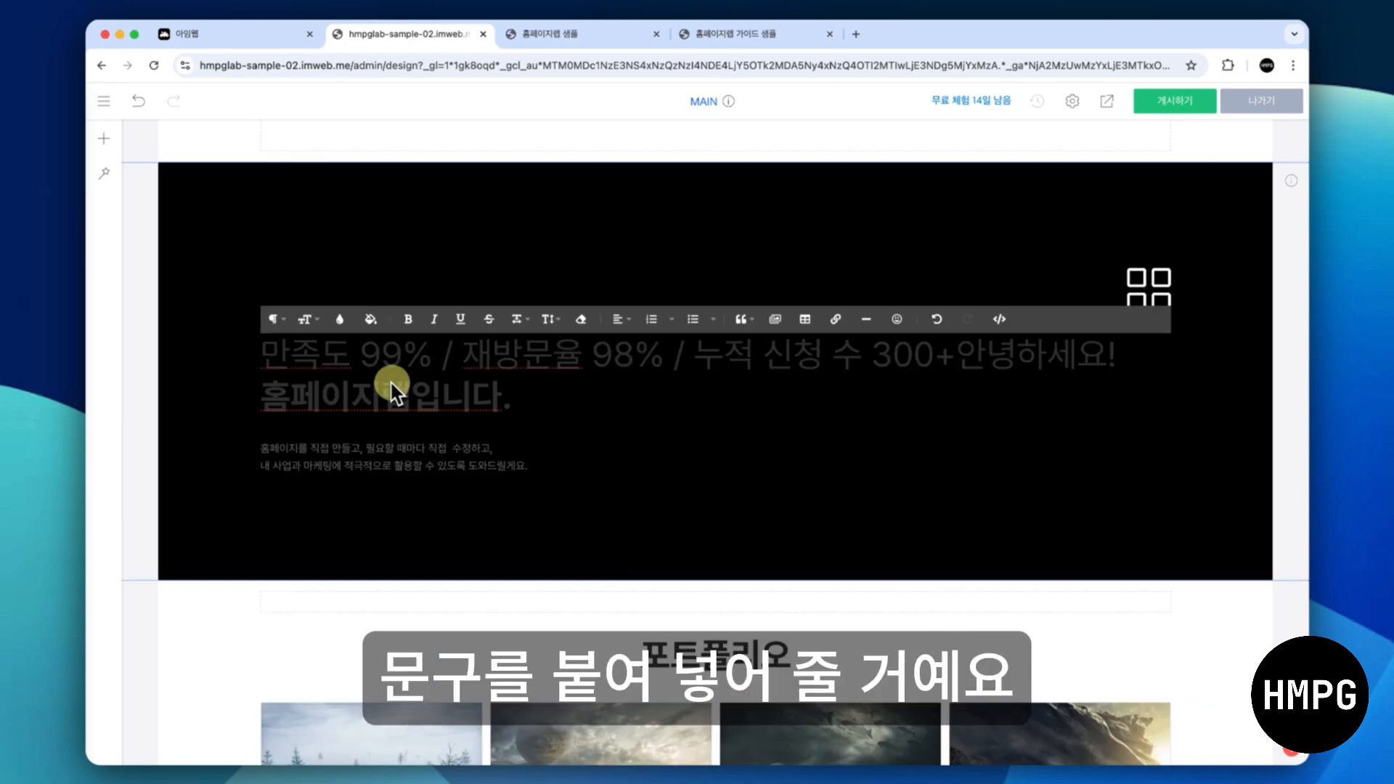
key("shift+Down")
key("BackSpace")
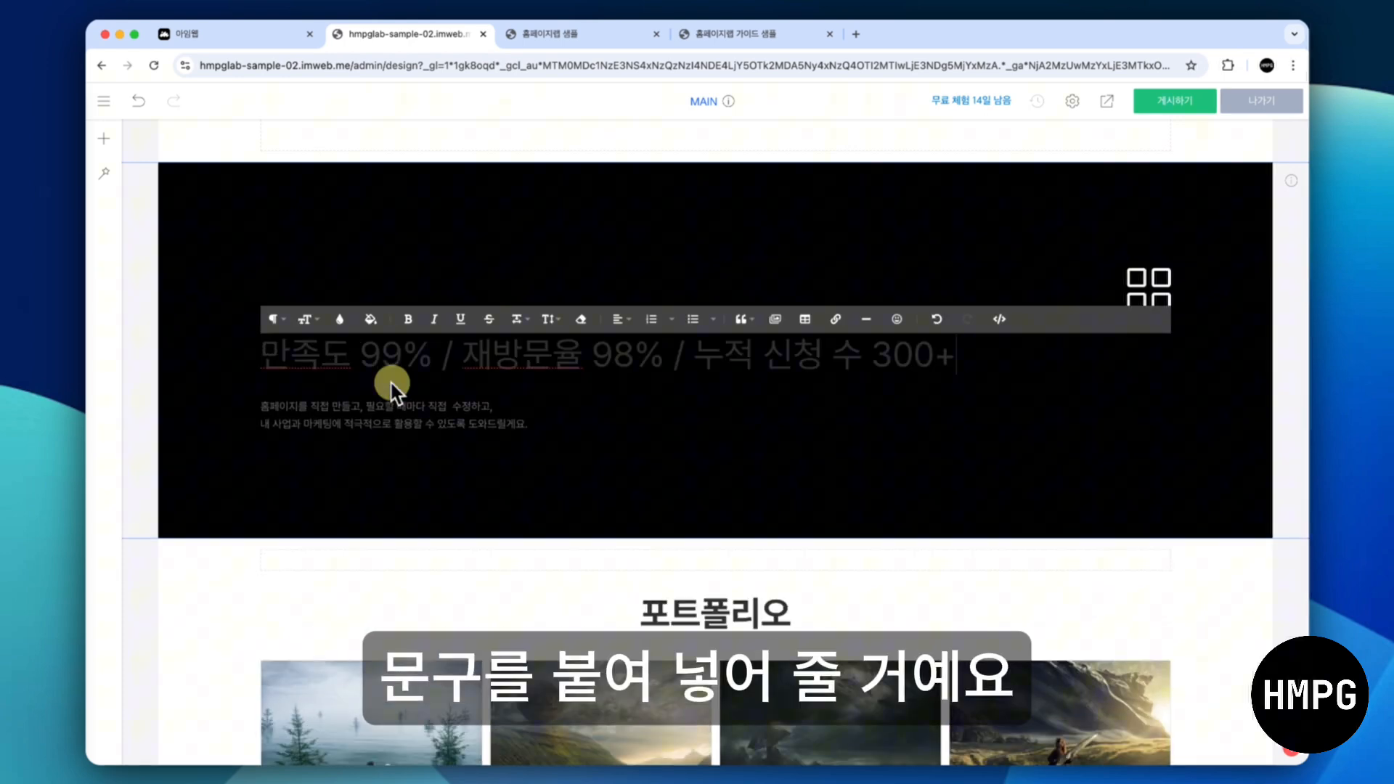
left_click(347, 416)
type("만족도 99% / 재방문율 98% / 누적 신청 수 300+")
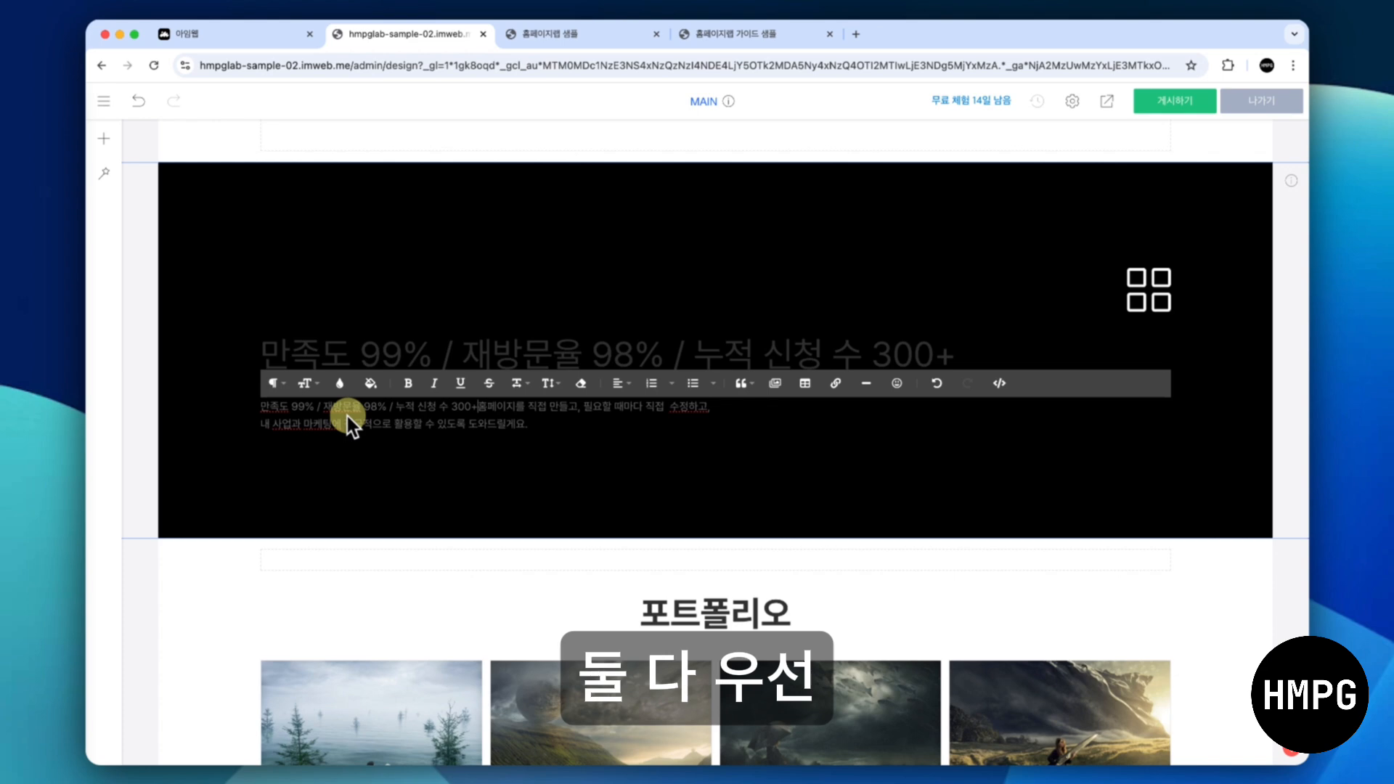
key("shift+Down")
key("shift+Down")
key("BackSpace")
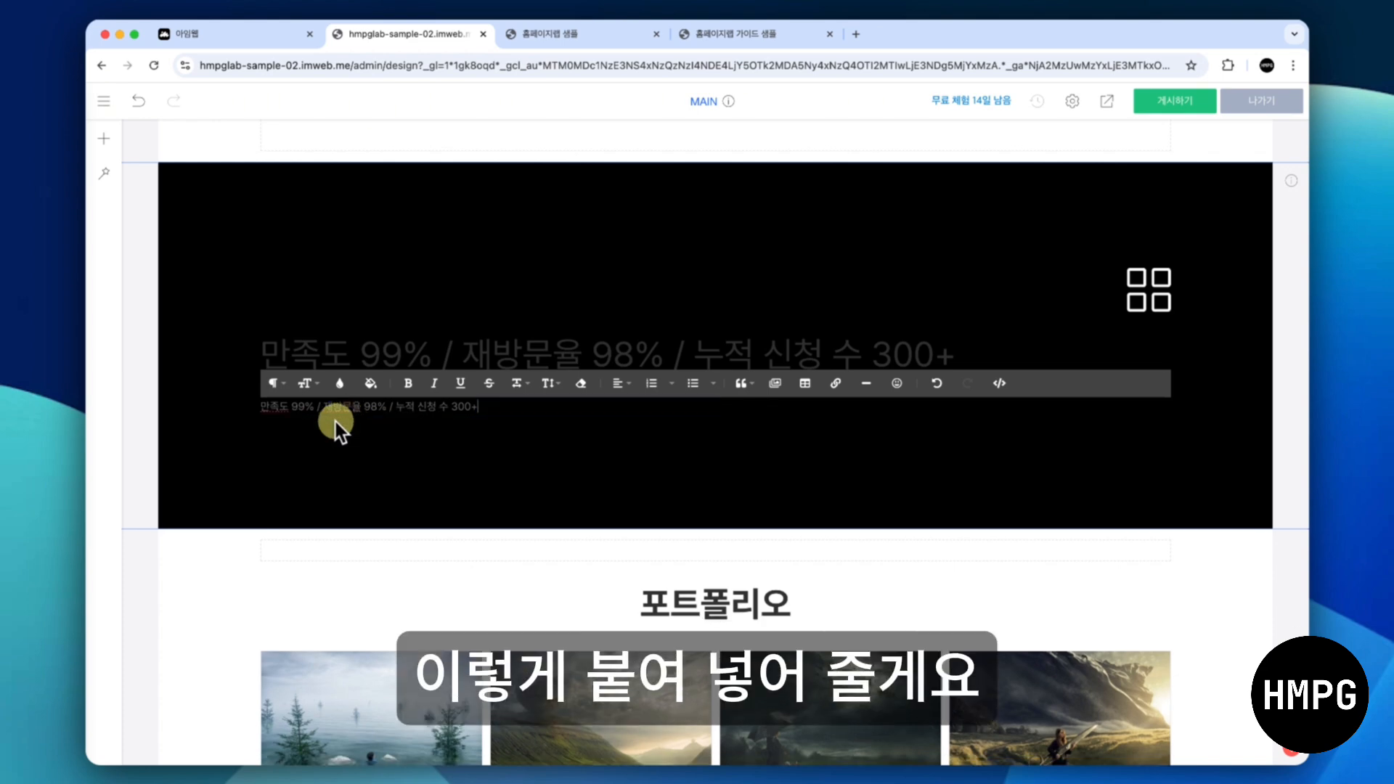
left_click(211, 405)
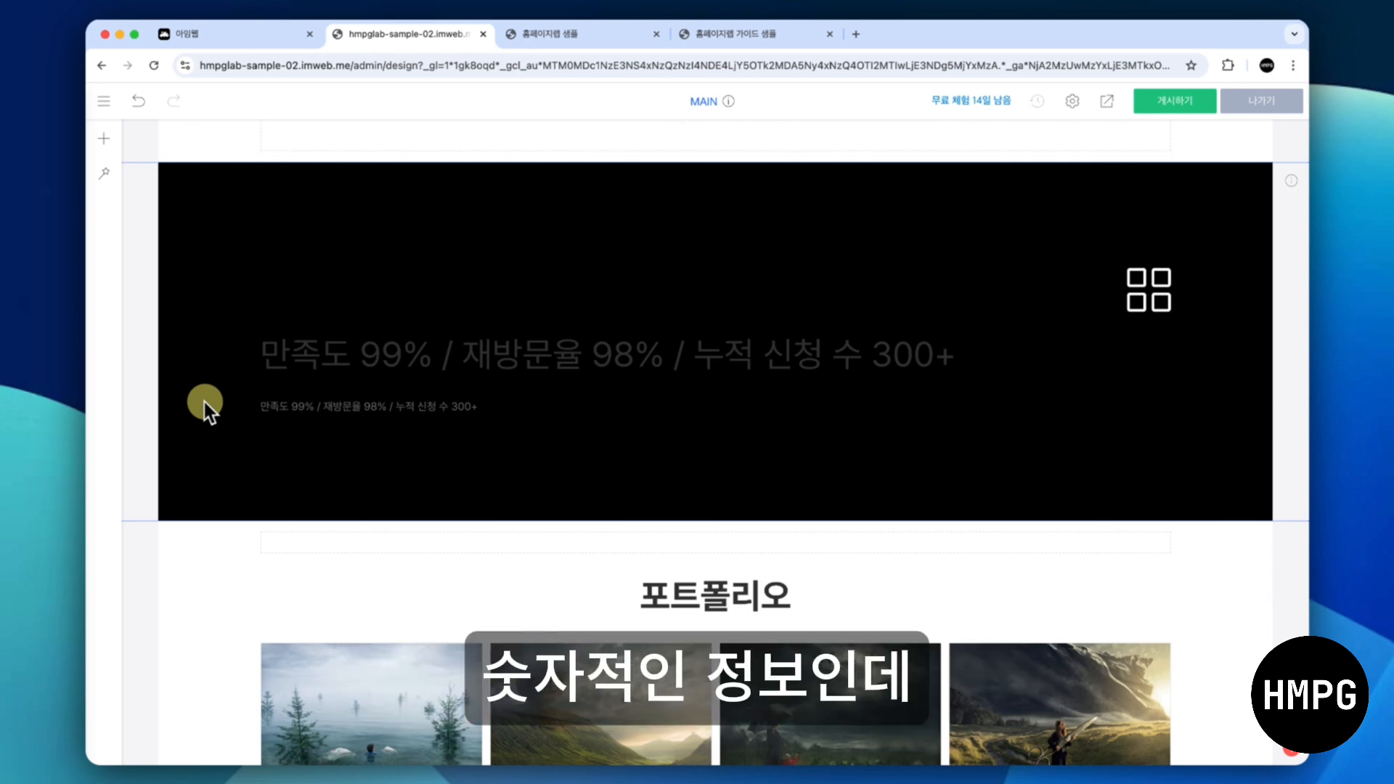
Change the text color of both the heading and the small description line in the black section to white (#ffffff)
left_click(286, 354)
triple_click(286, 354)
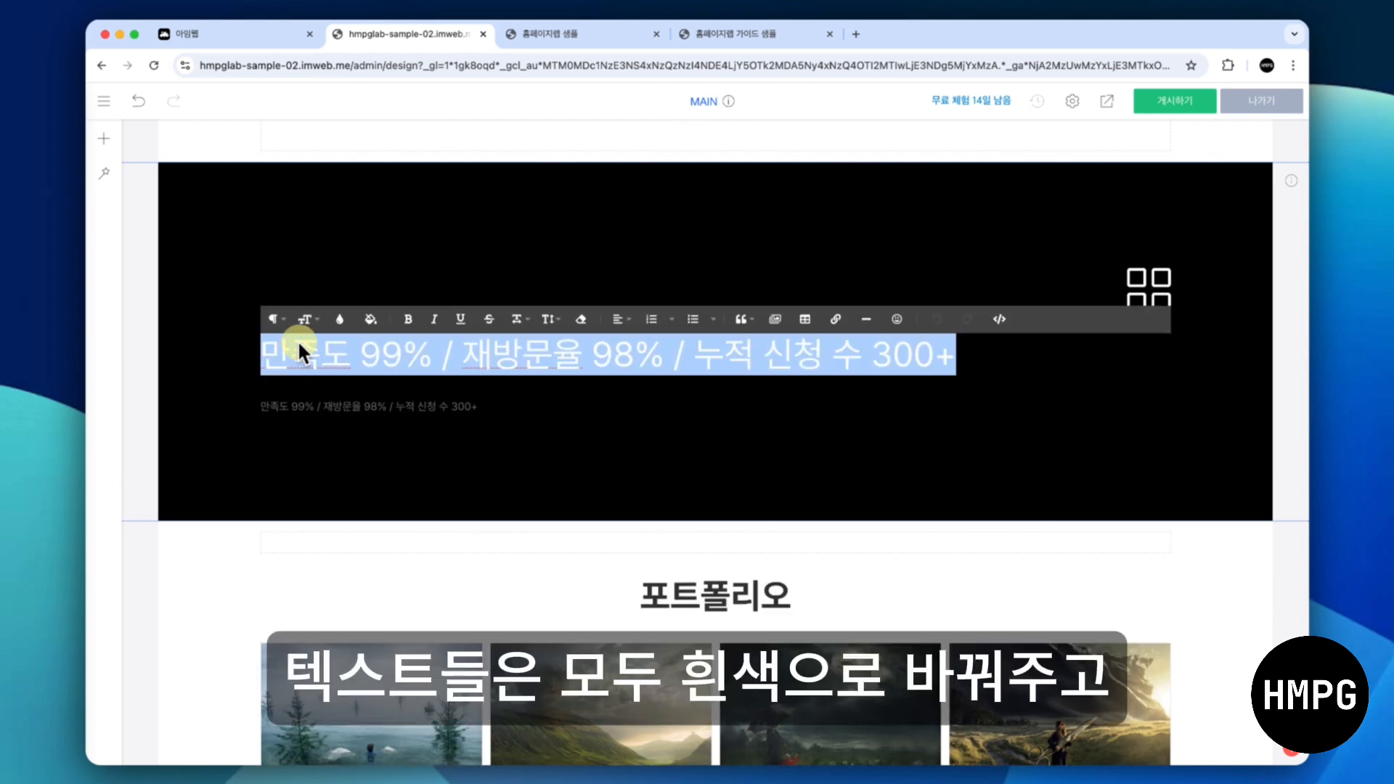
left_click(341, 319)
left_click(374, 550)
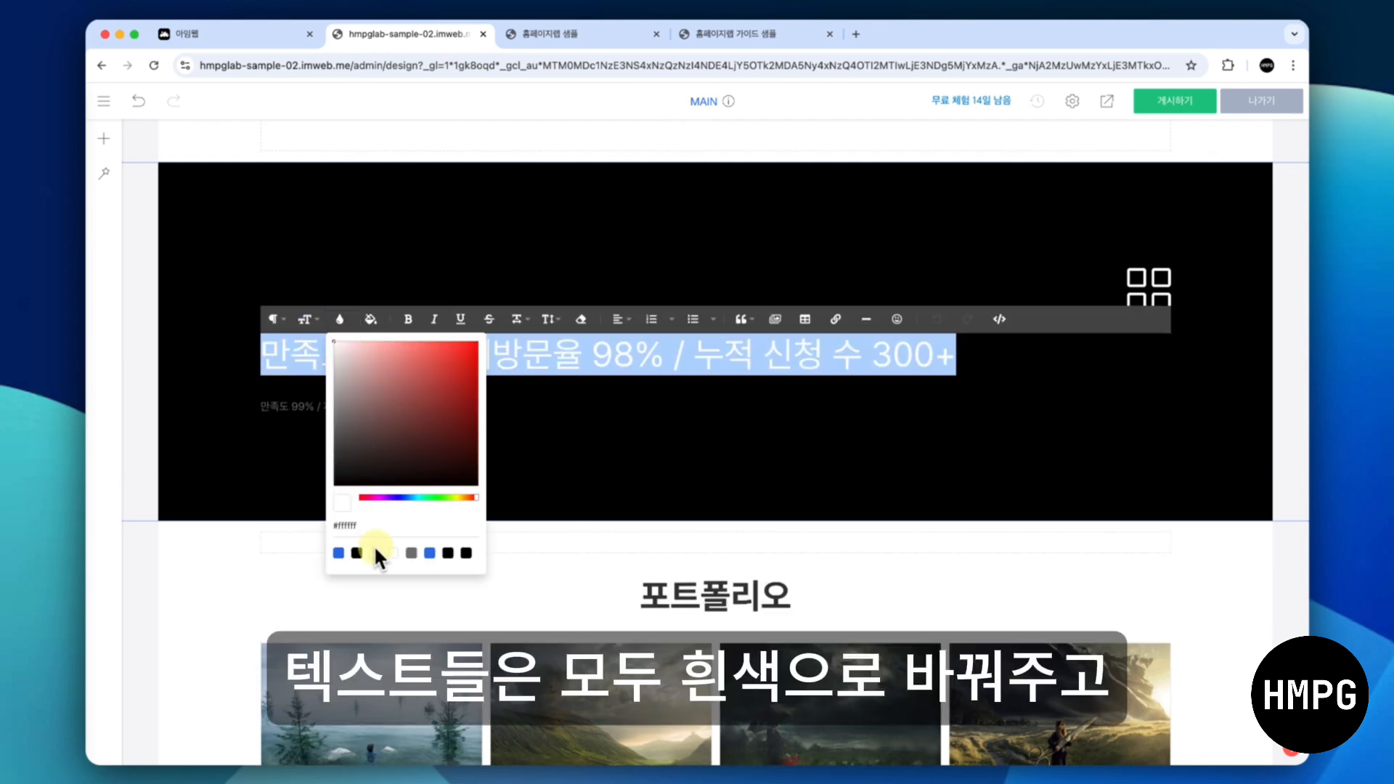
left_click(253, 407)
triple_click(316, 400)
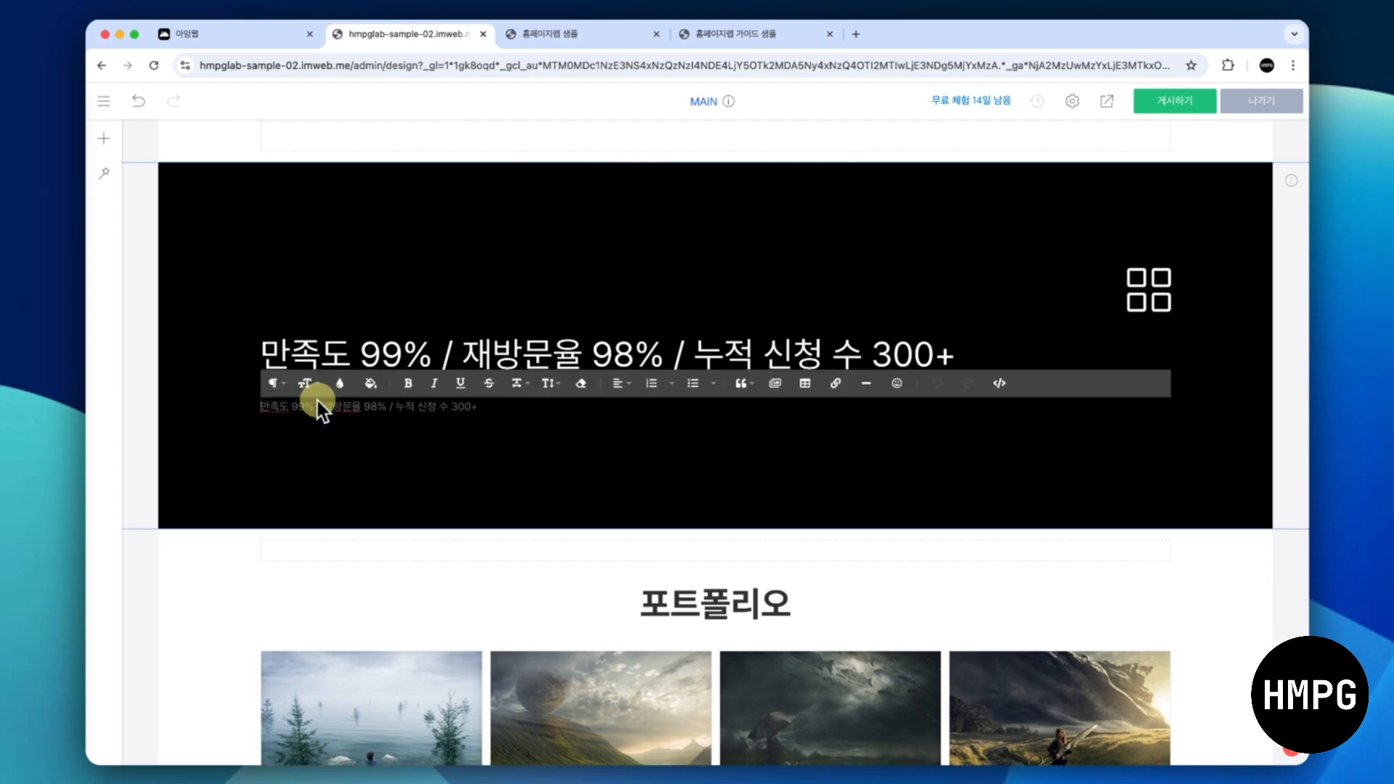
left_click(338, 385)
left_click(357, 616)
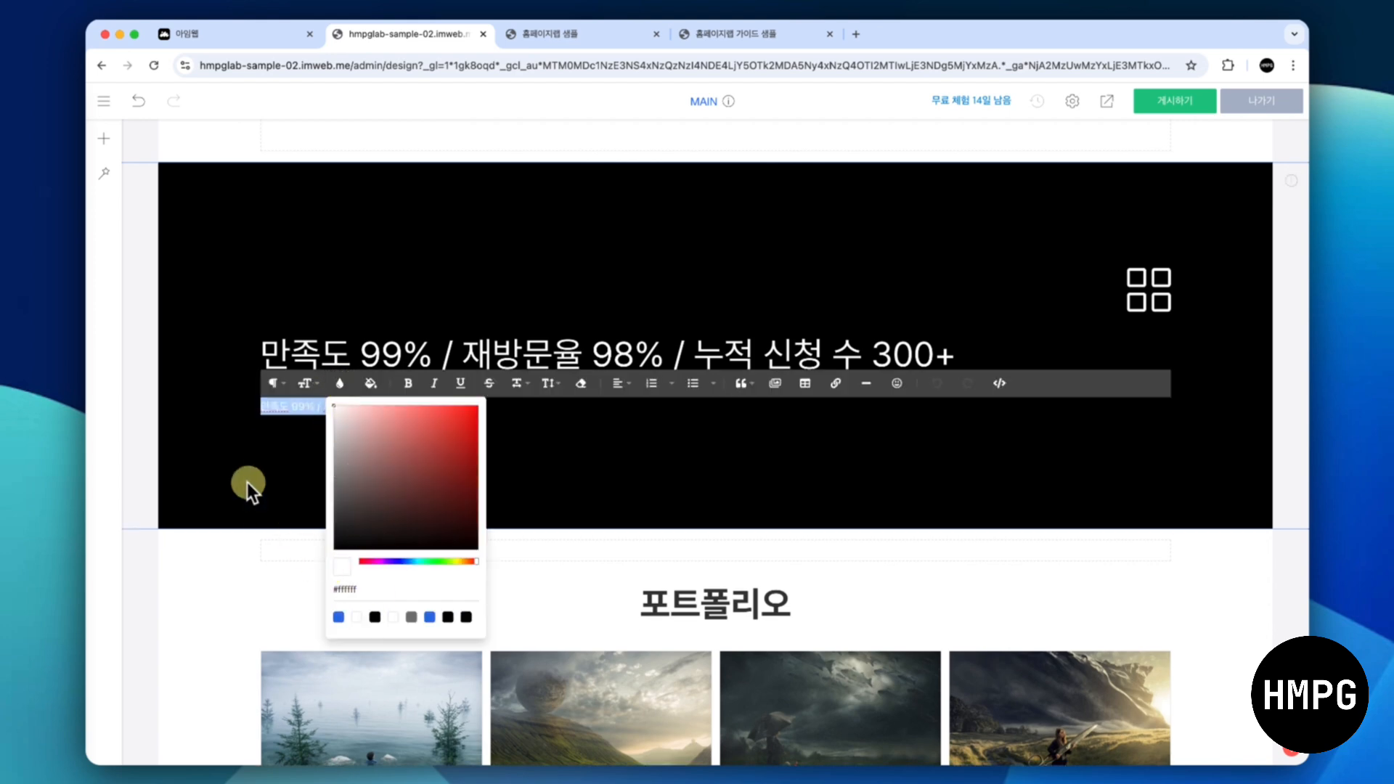
left_click(203, 438)
Trim the large heading in the black section so that only "99%" is left
left_click(368, 356)
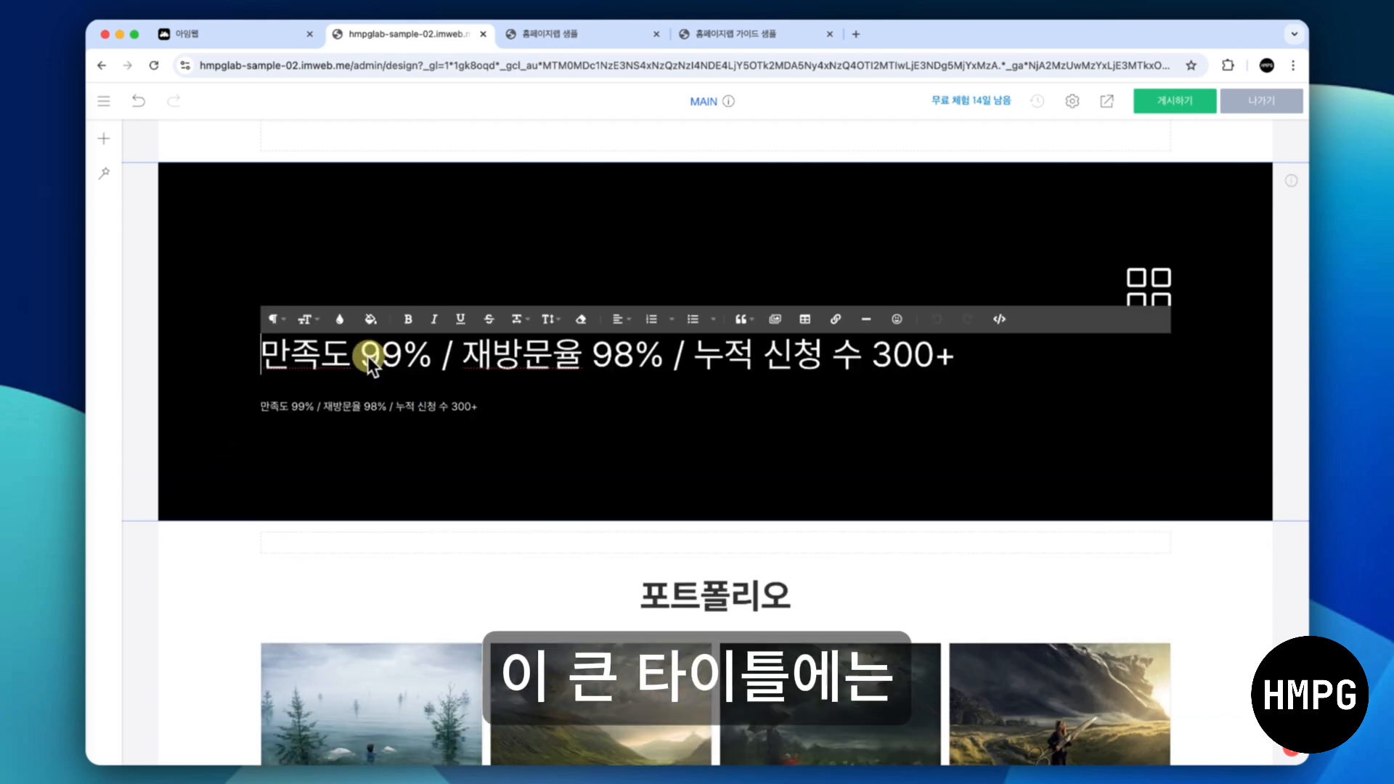
key("shift+Home")
key("BackSpace")
key("Right")
key("Right")
key("Right")
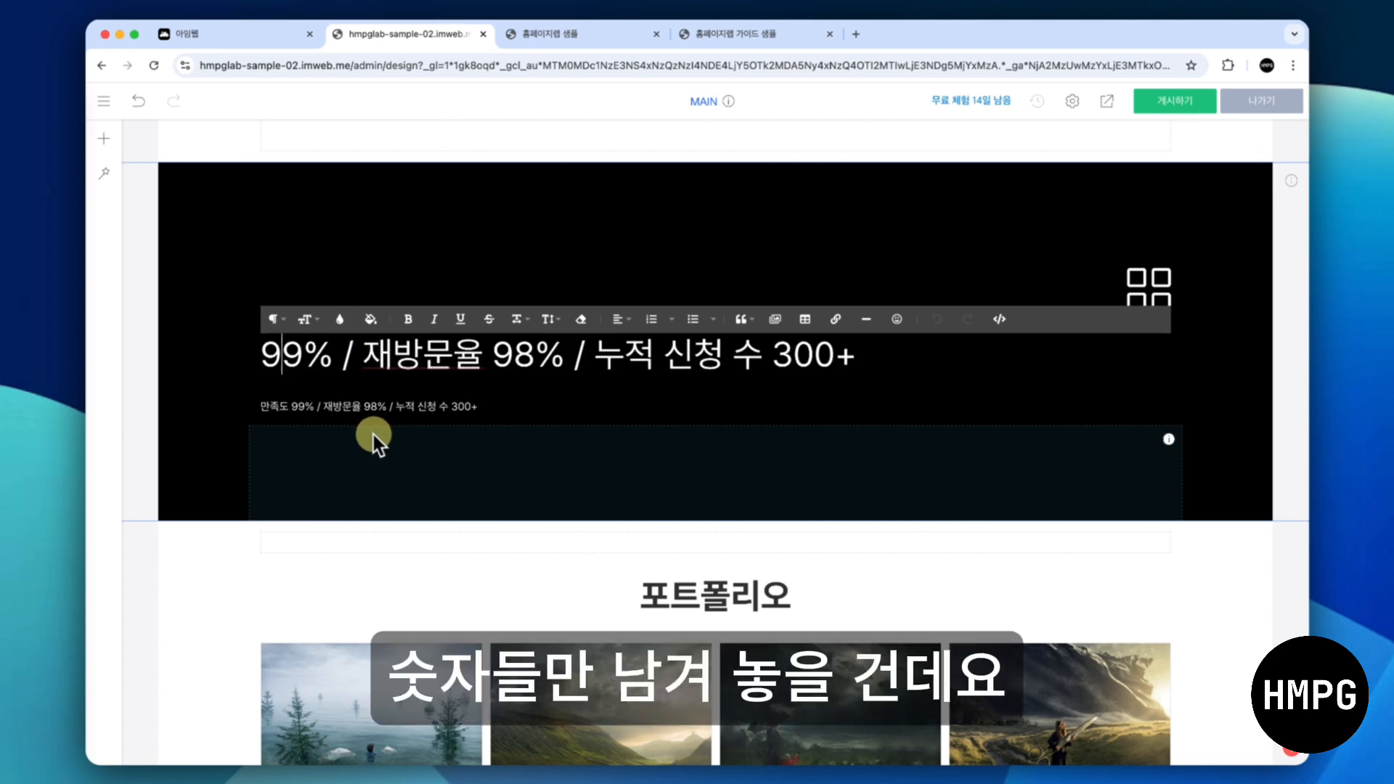
key("shift+End")
key("BackSpace")
Make the 99% heading bold and set its font size to 36
key("shift+Home")
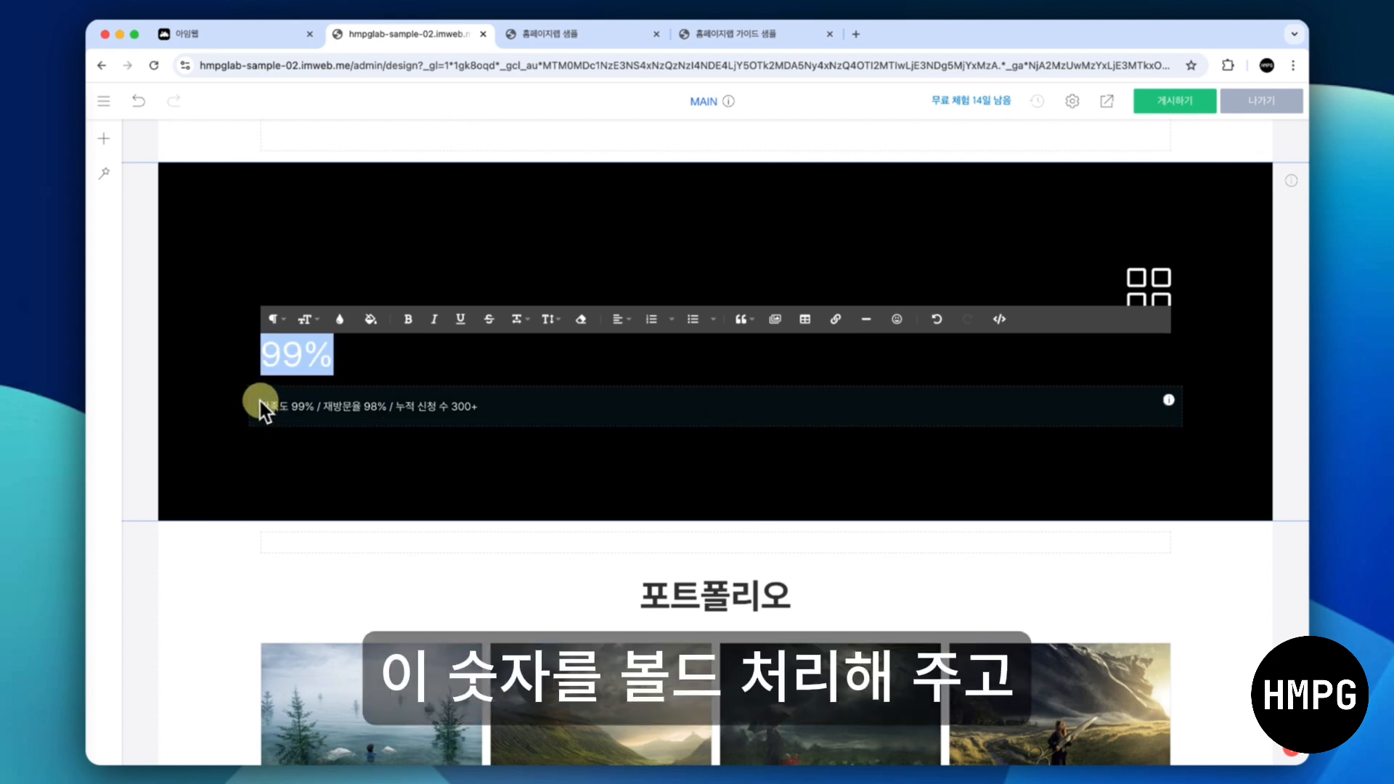
key("super+b")
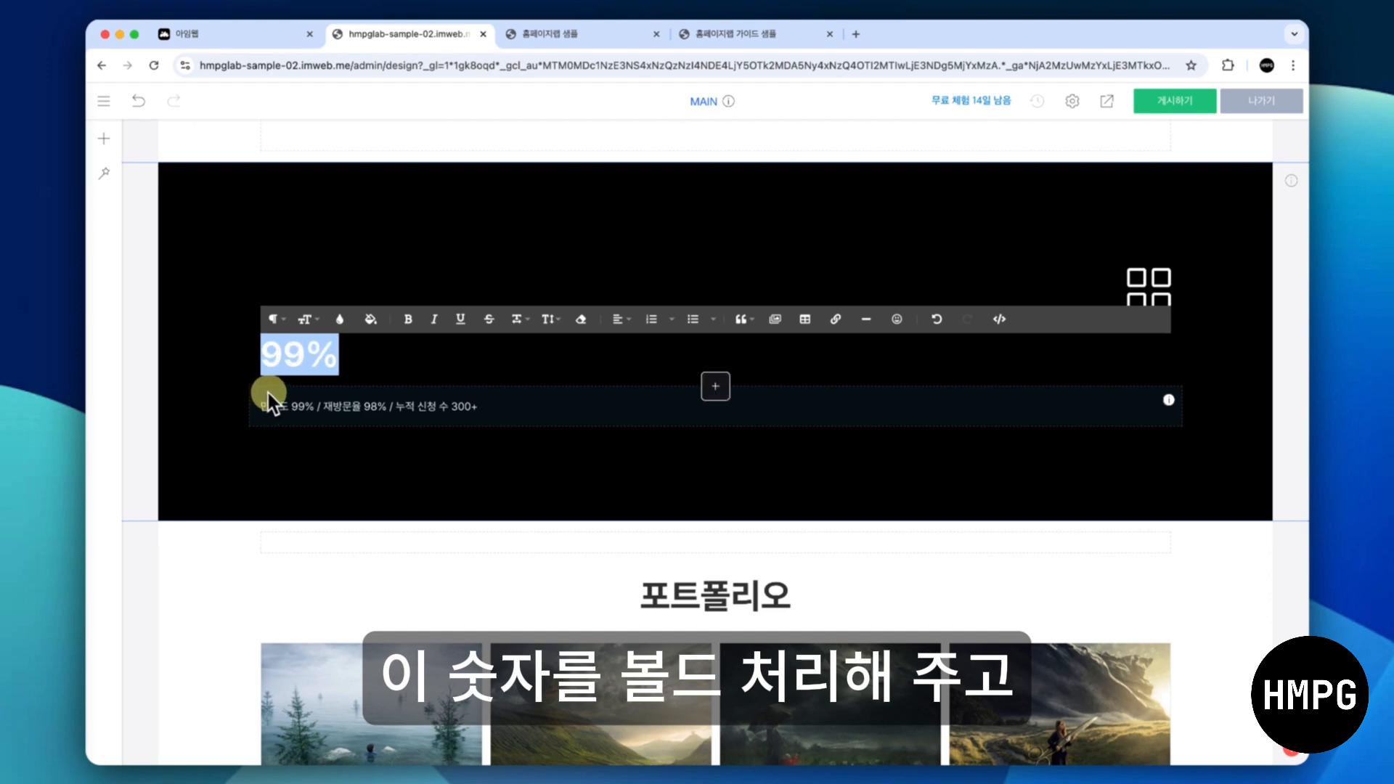
left_click(305, 320)
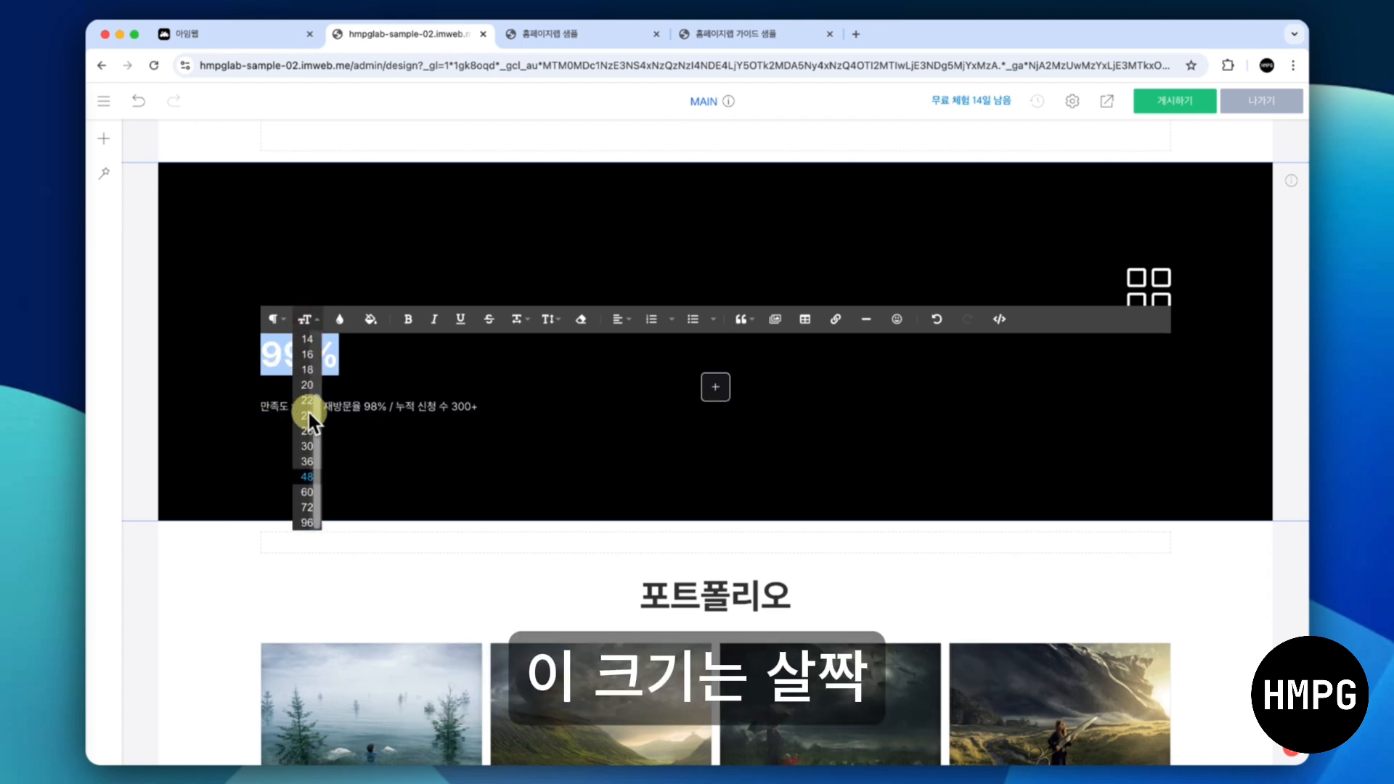
left_click(306, 458)
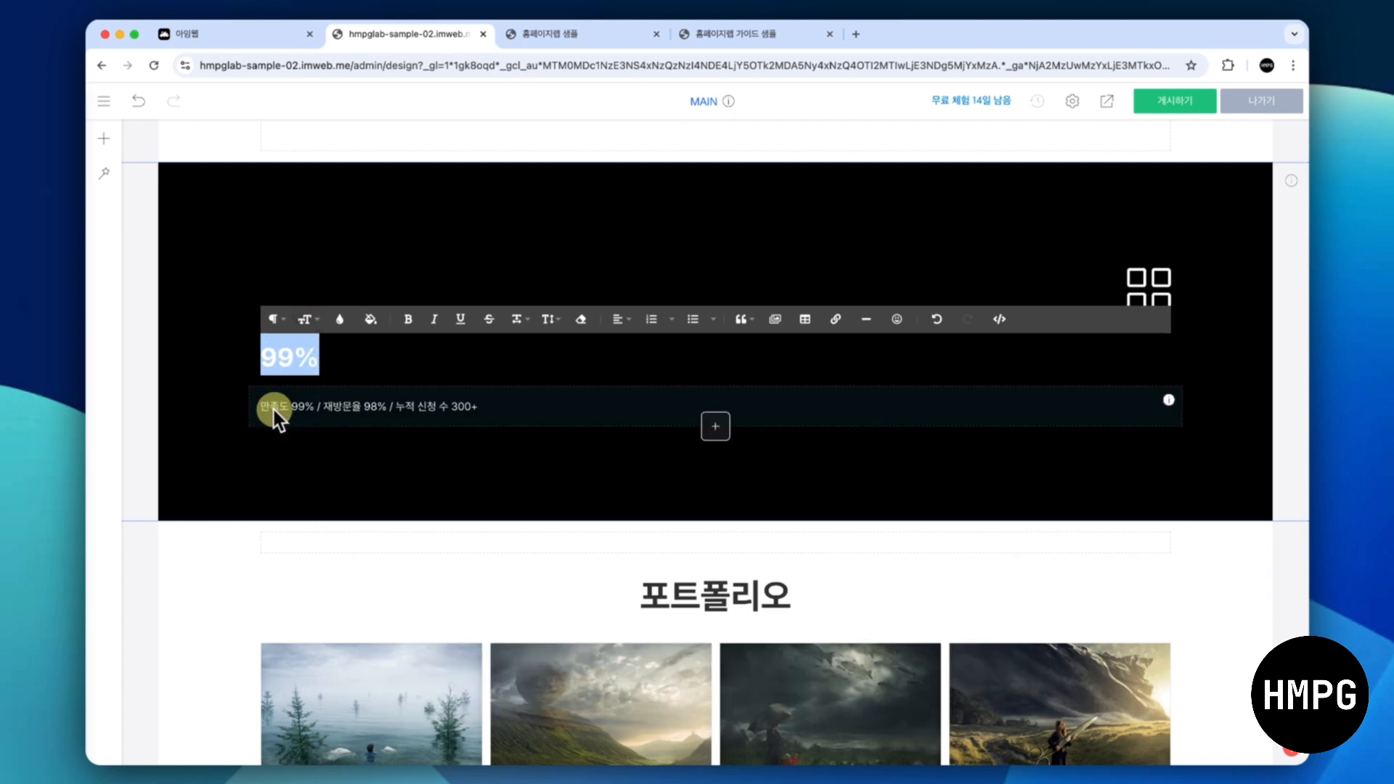
left_click(268, 396)
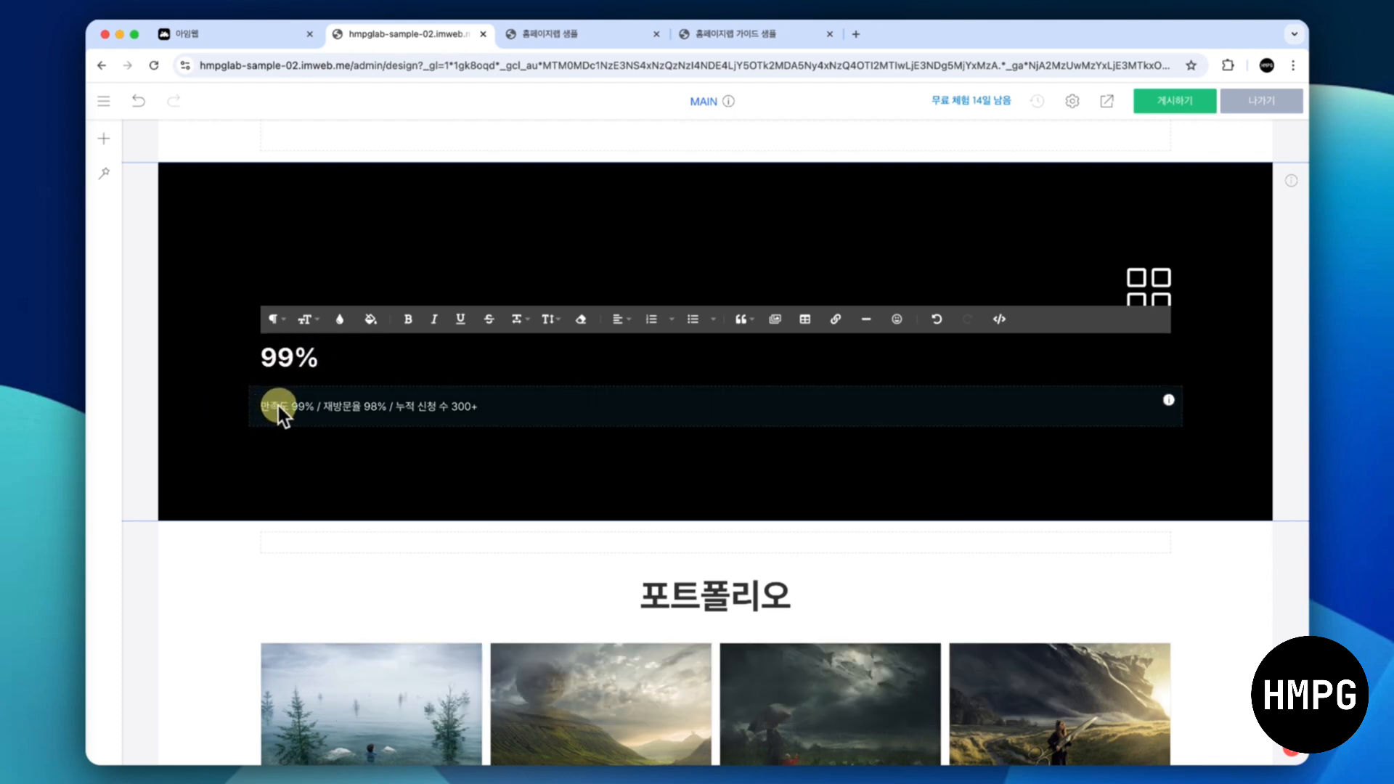
Trim the small description line under 99% so that only "만족도" is left
left_click(277, 405)
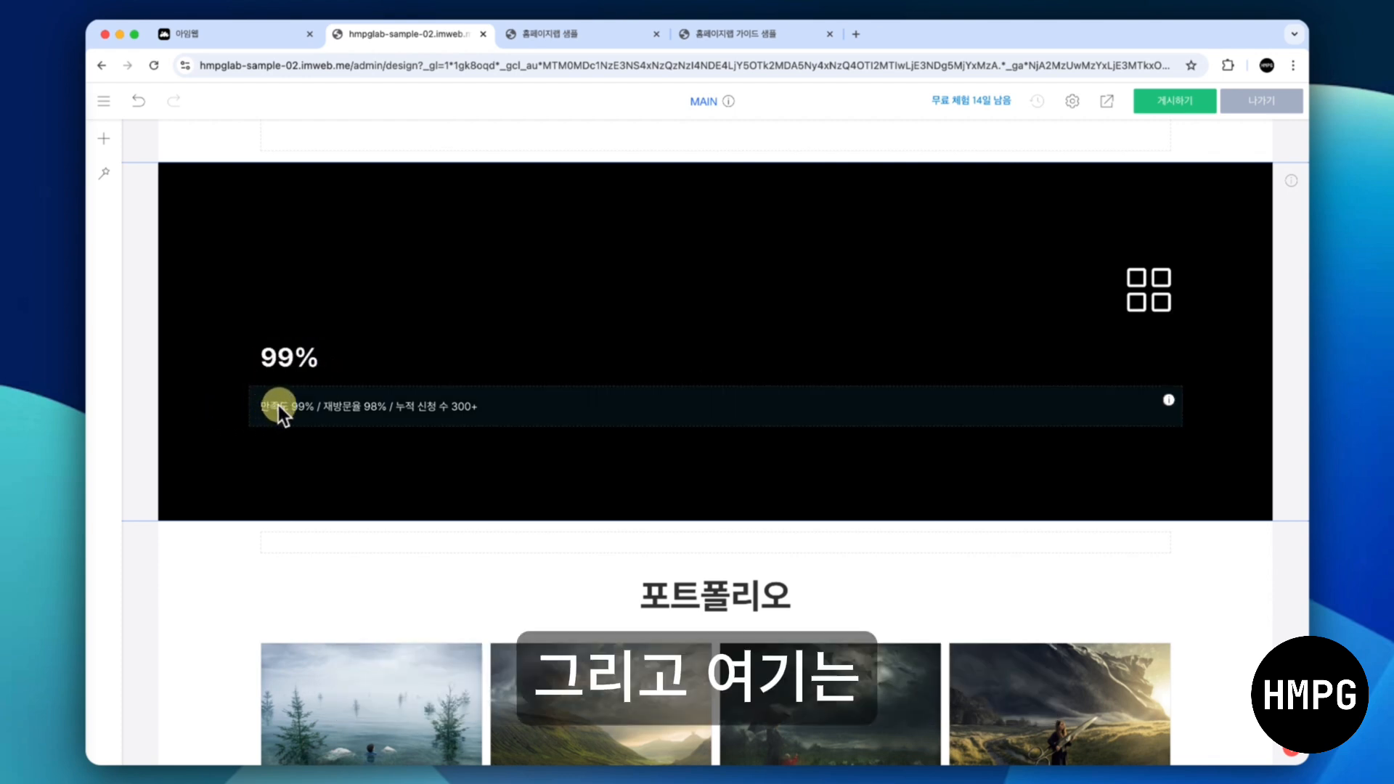
key("shift+End")
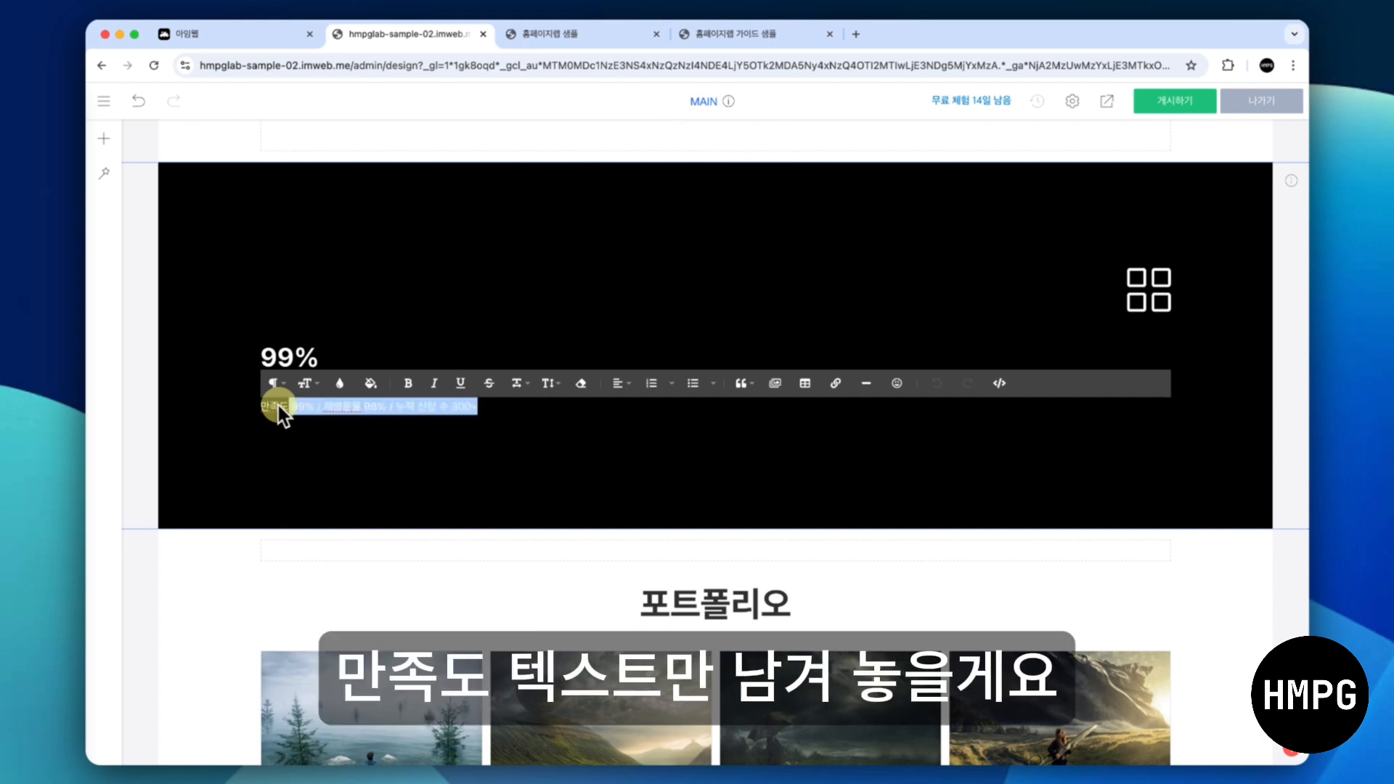
key("BackSpace")
left_click(215, 406)
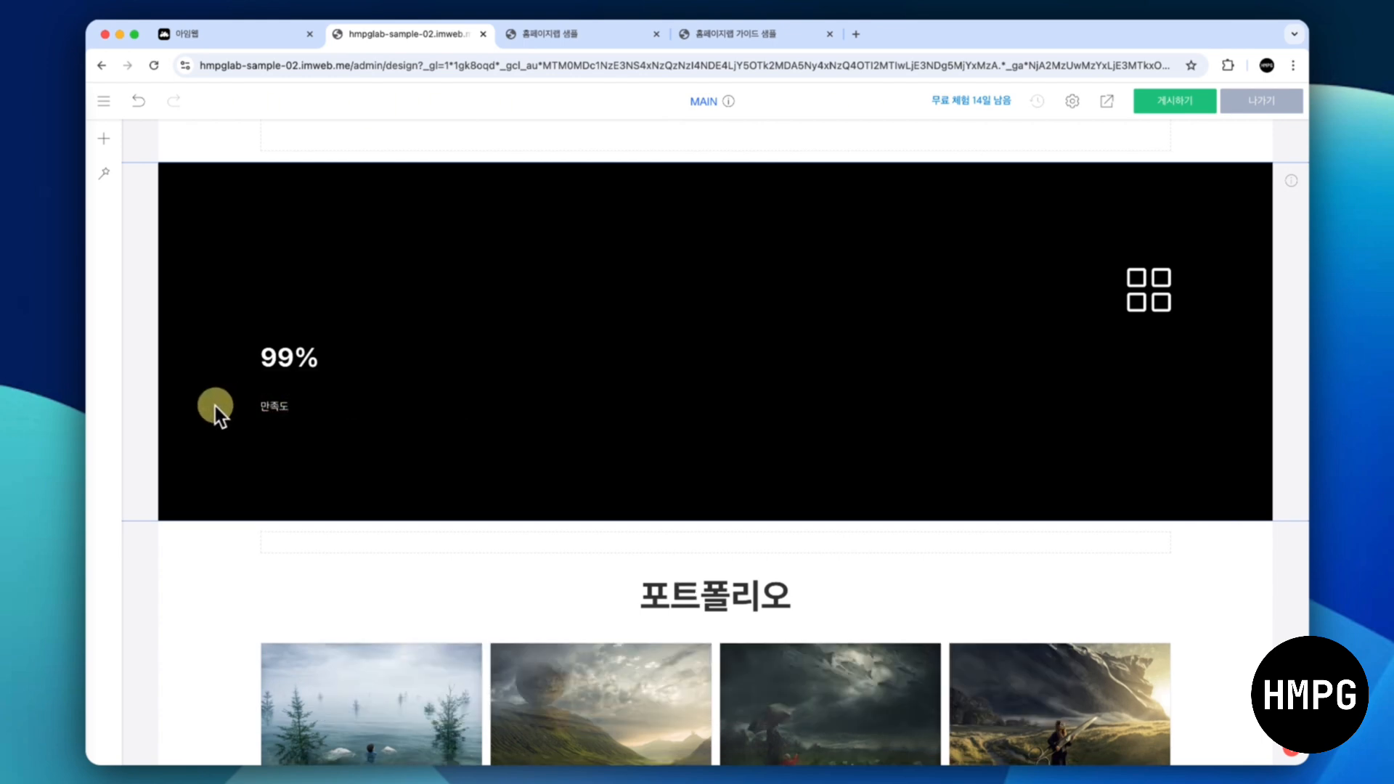
Move the 만족도 text to the right of the grid icon and place the 99% text directly beneath it
left_click_drag(286, 403, 1178, 299)
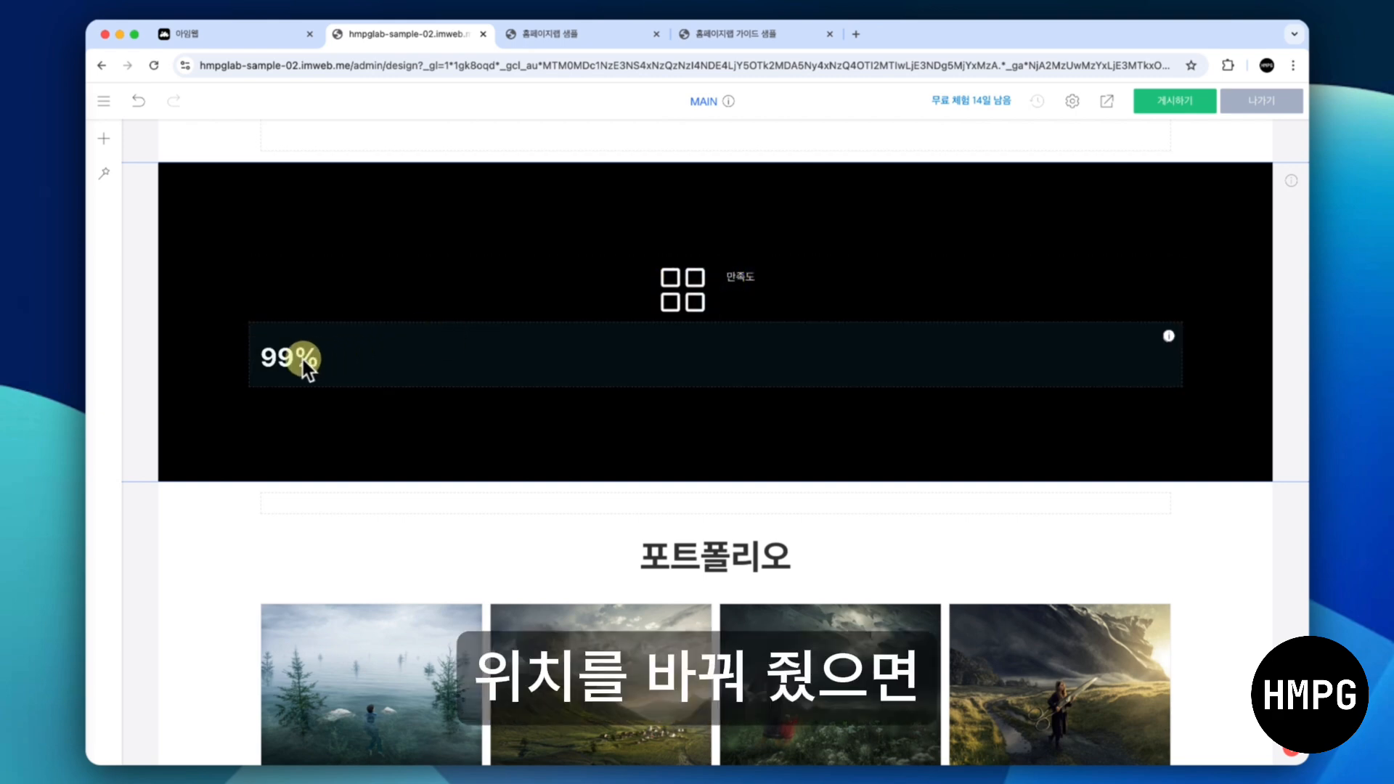
left_click_drag(281, 365, 759, 295)
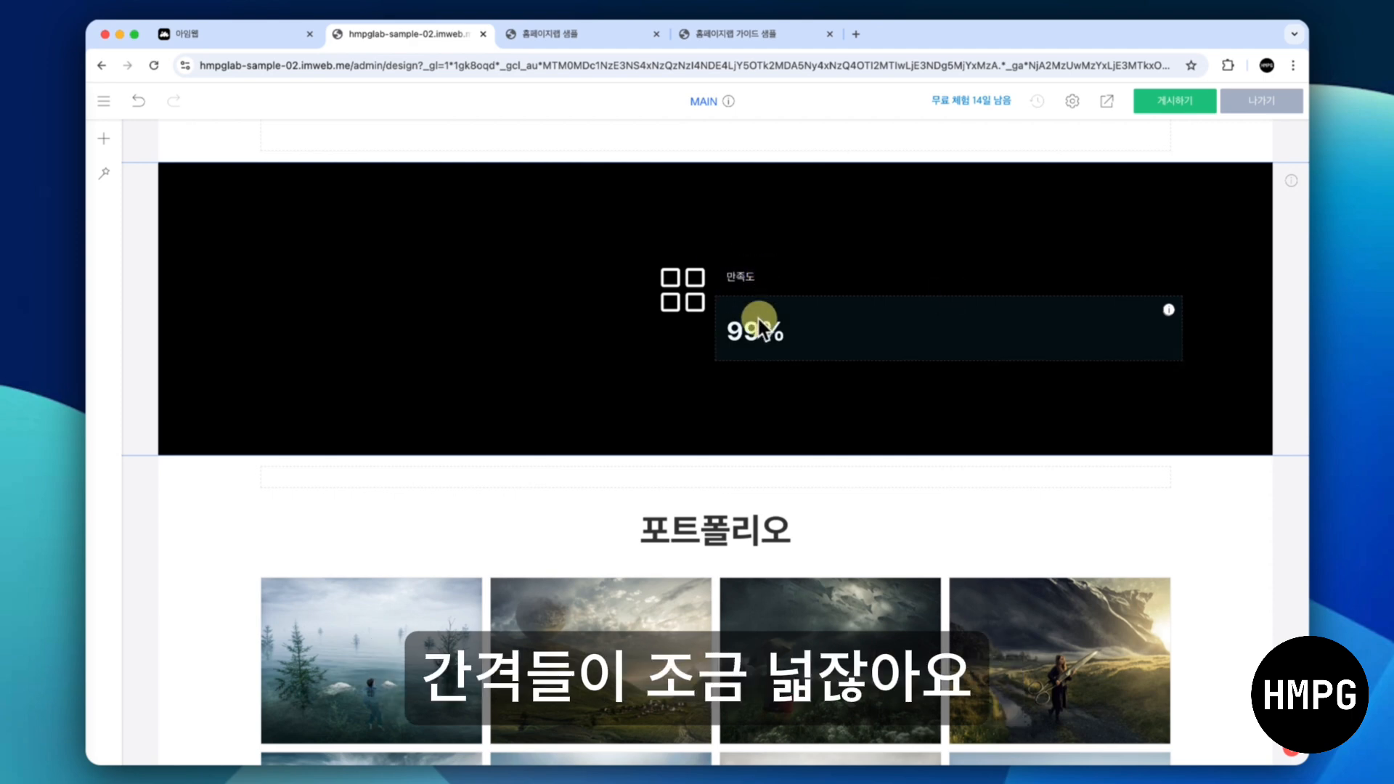
Turn off the default grid spacing (기본 그리드) in the text settings of both the 만족도 and the 99% text
right_click(750, 273)
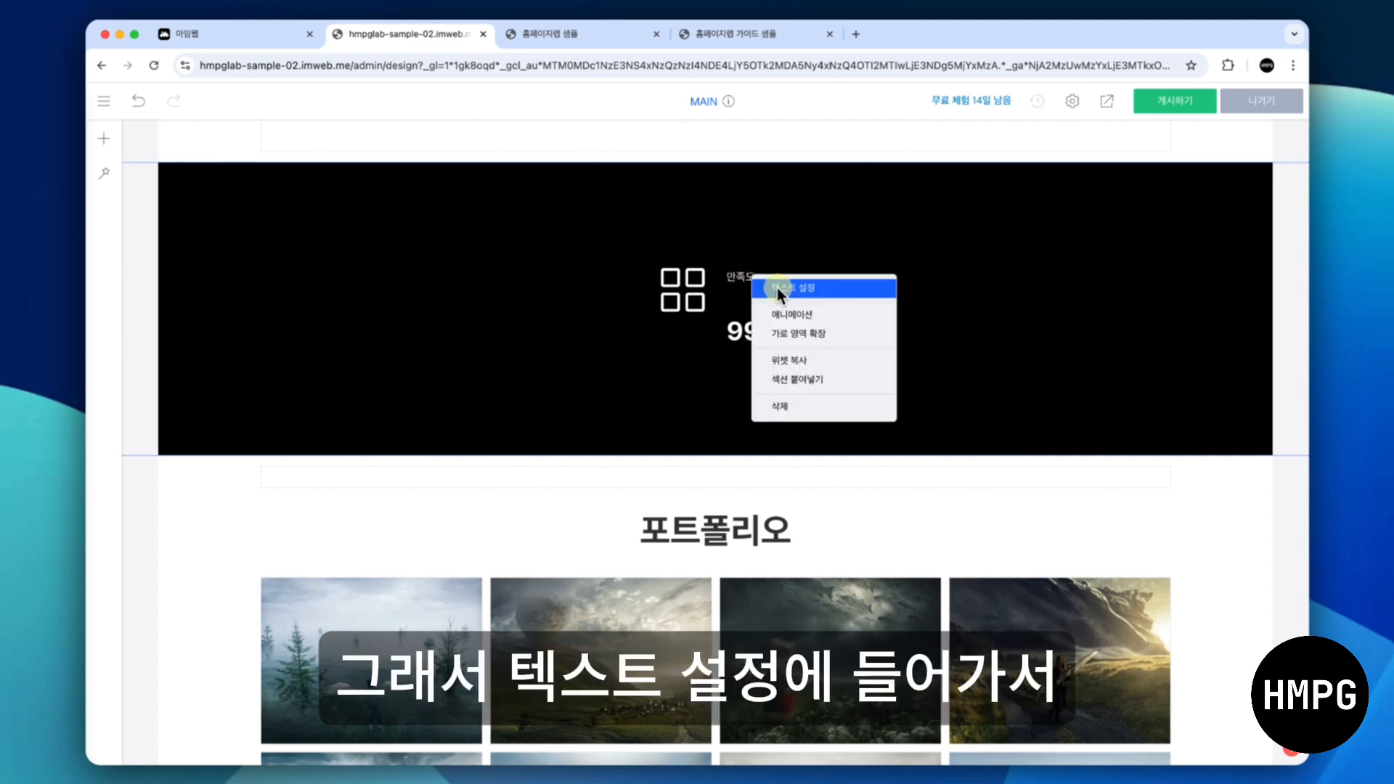
left_click(777, 287)
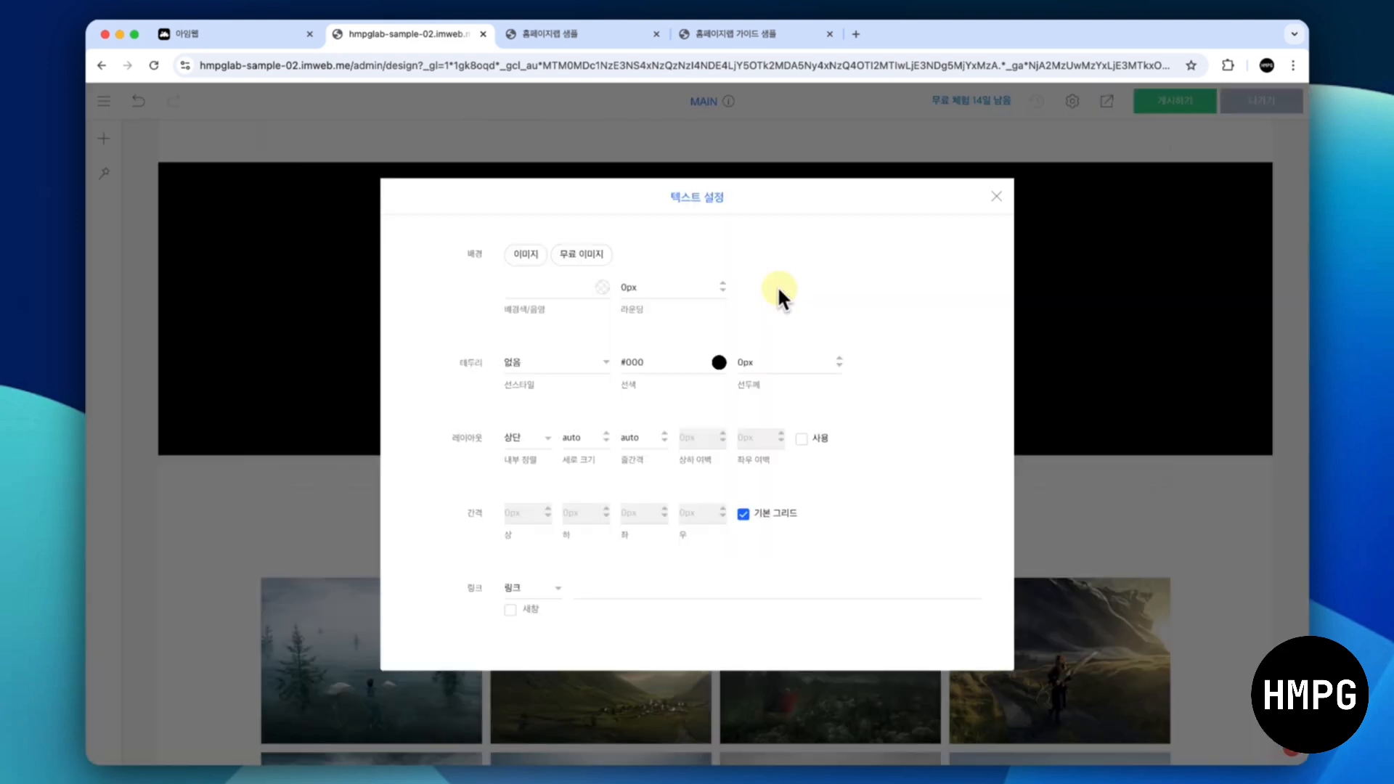
left_click(742, 512)
left_click(996, 195)
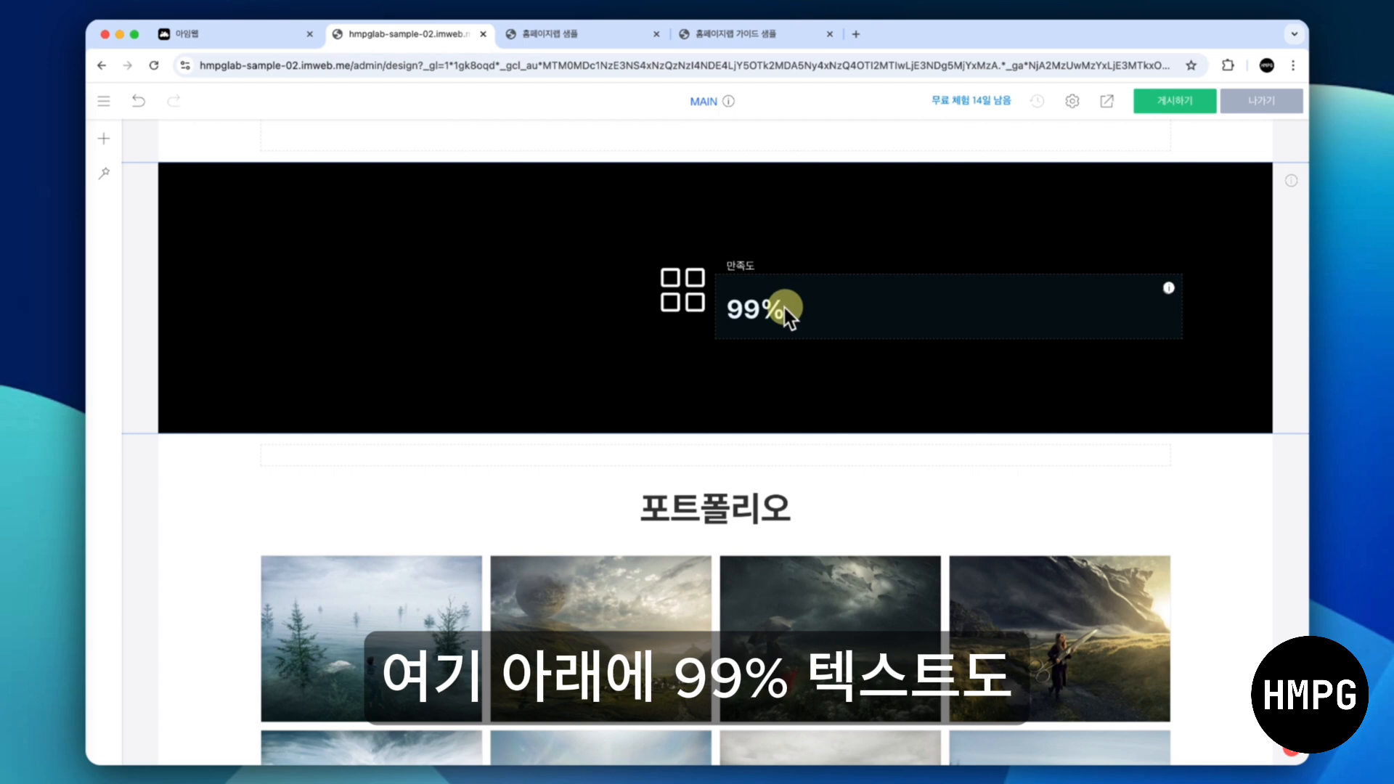
right_click(784, 307)
left_click(814, 319)
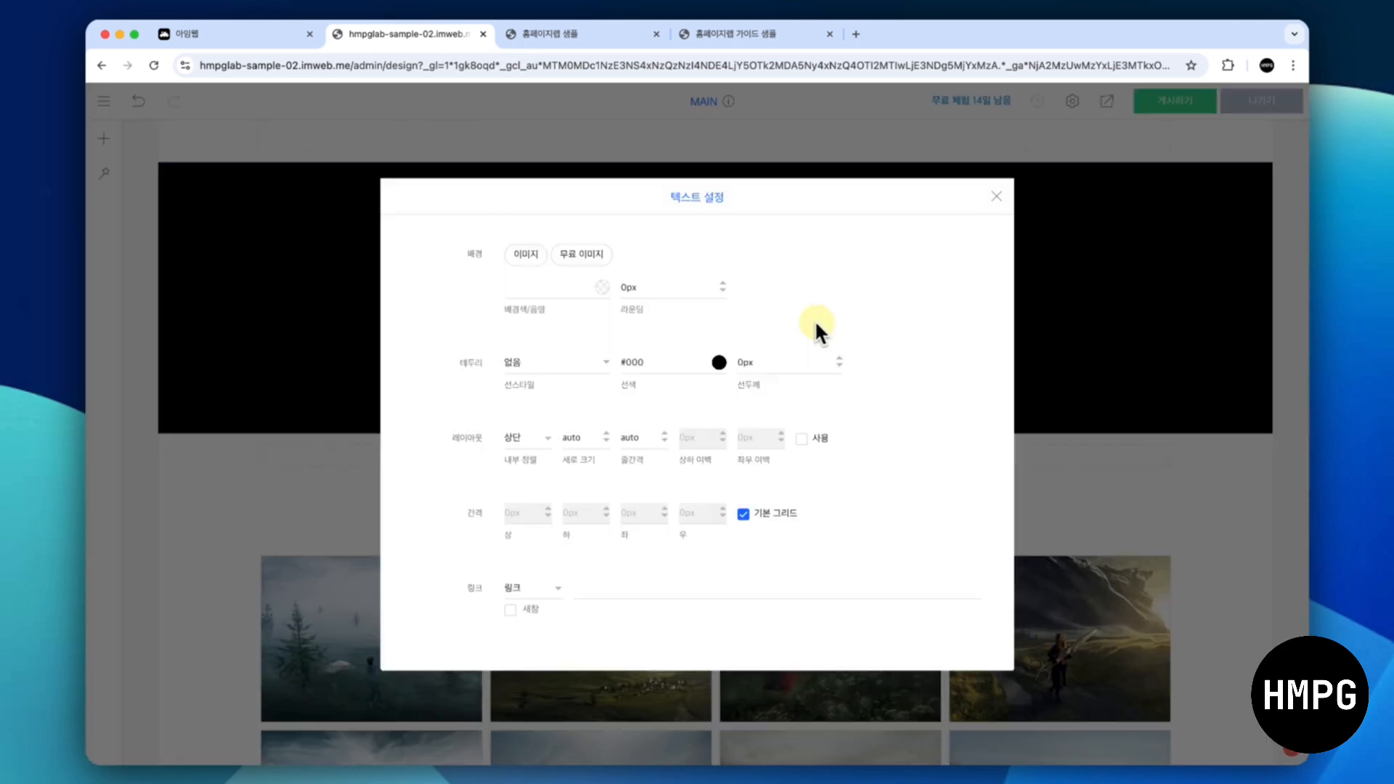
left_click(743, 513)
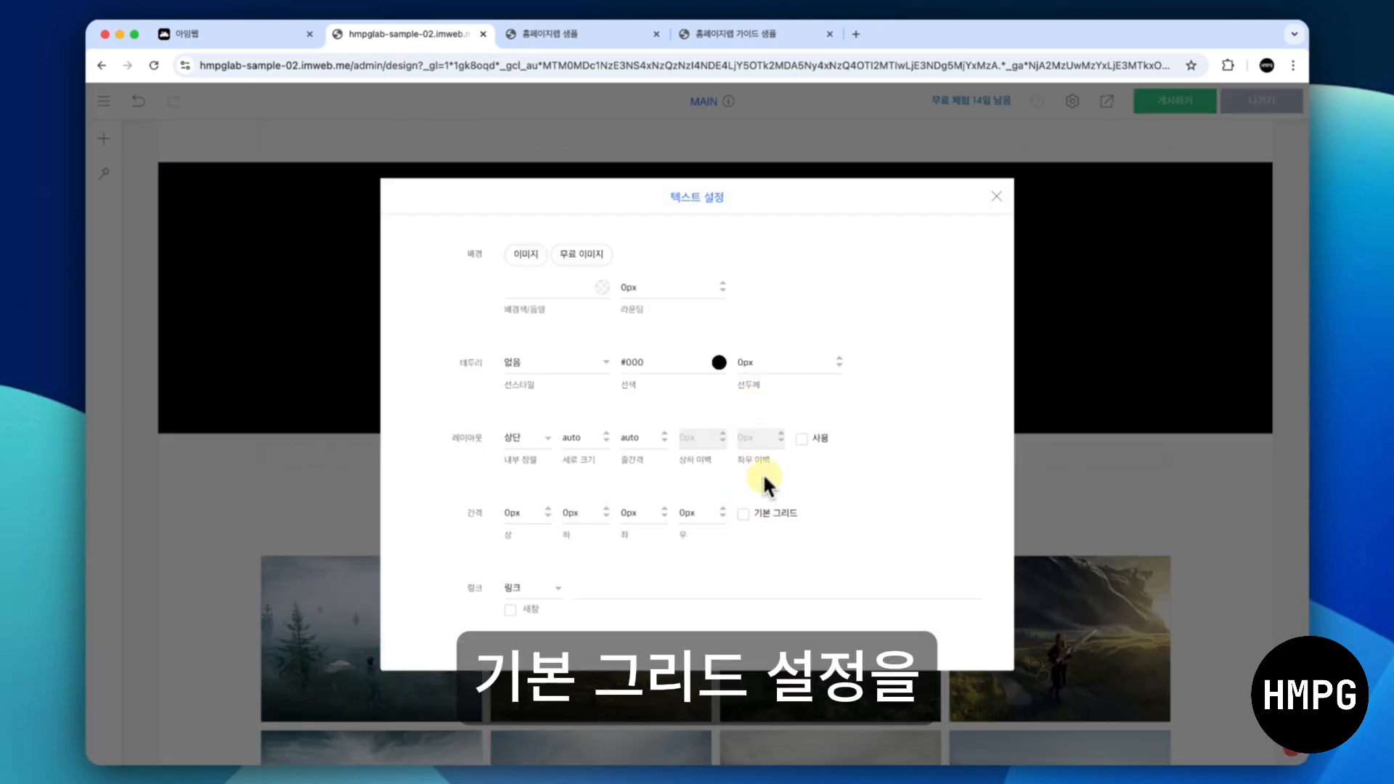
left_click(991, 187)
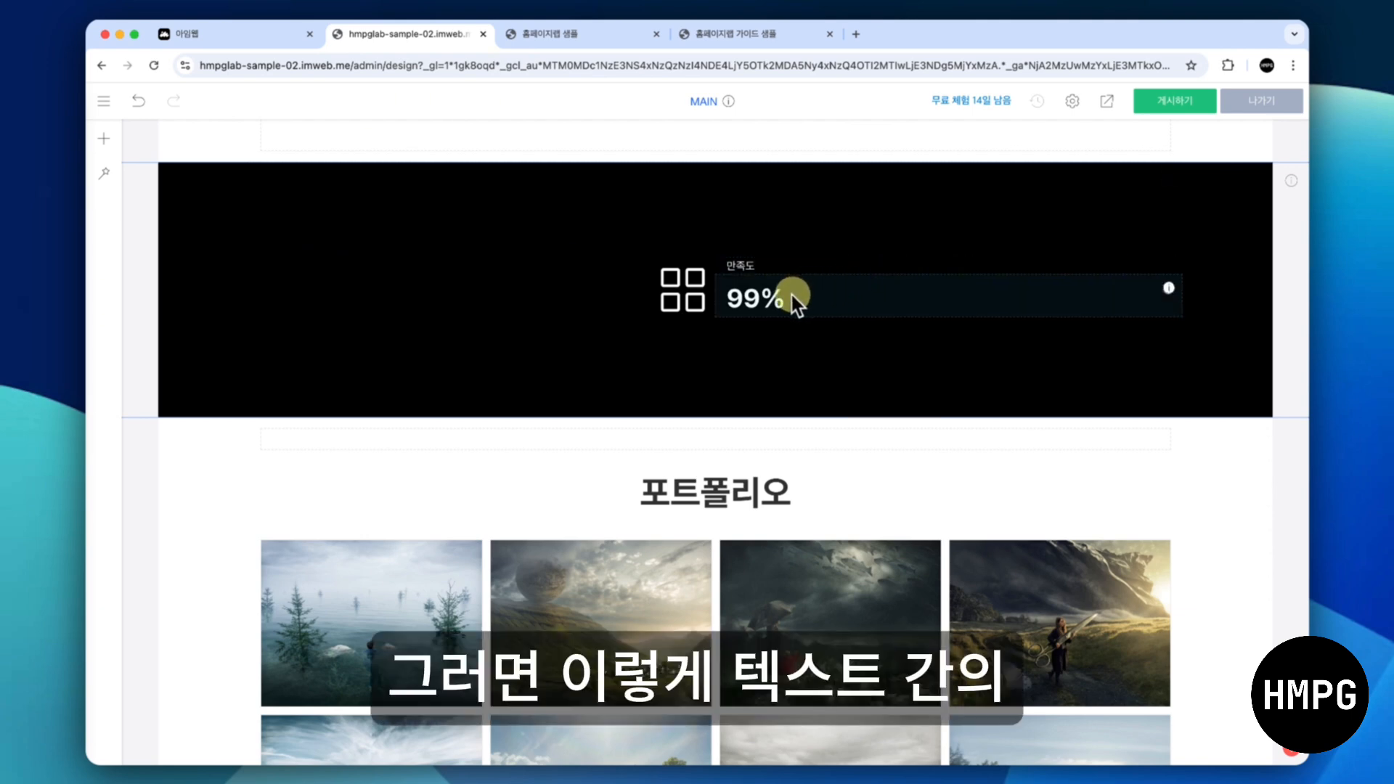
Copy the white grid icon in the black section and paste it twice into the same section
left_click_drag(785, 307, 805, 286)
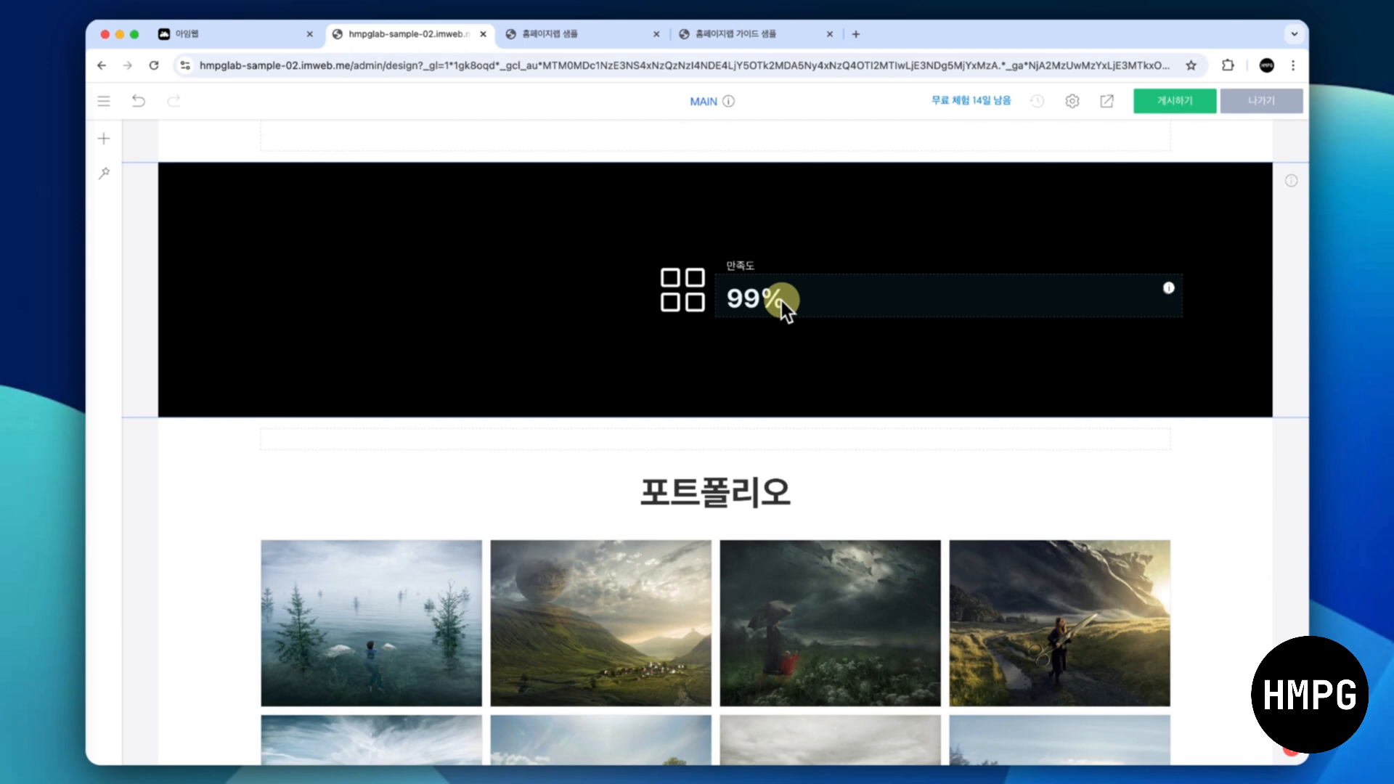
right_click(678, 285)
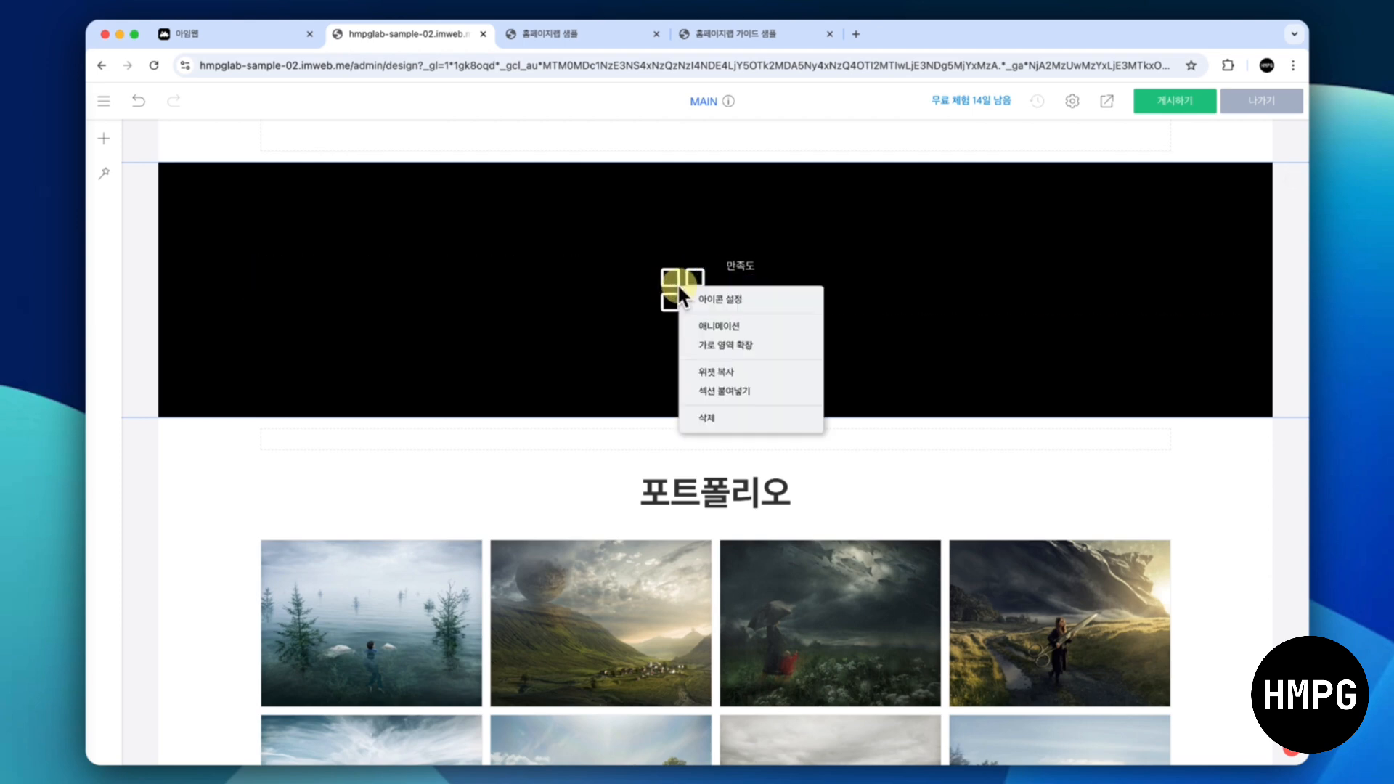
left_click(722, 370)
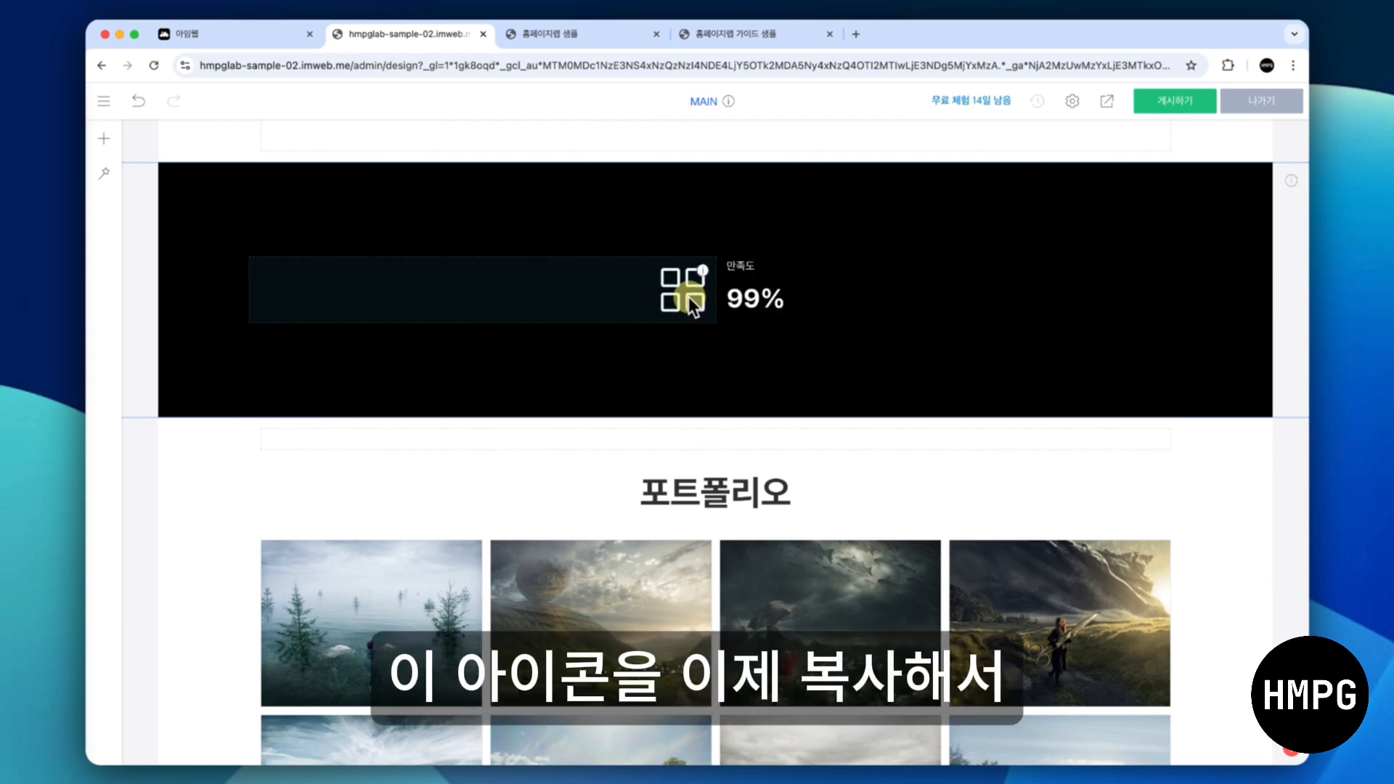
right_click(690, 298)
left_click(723, 399)
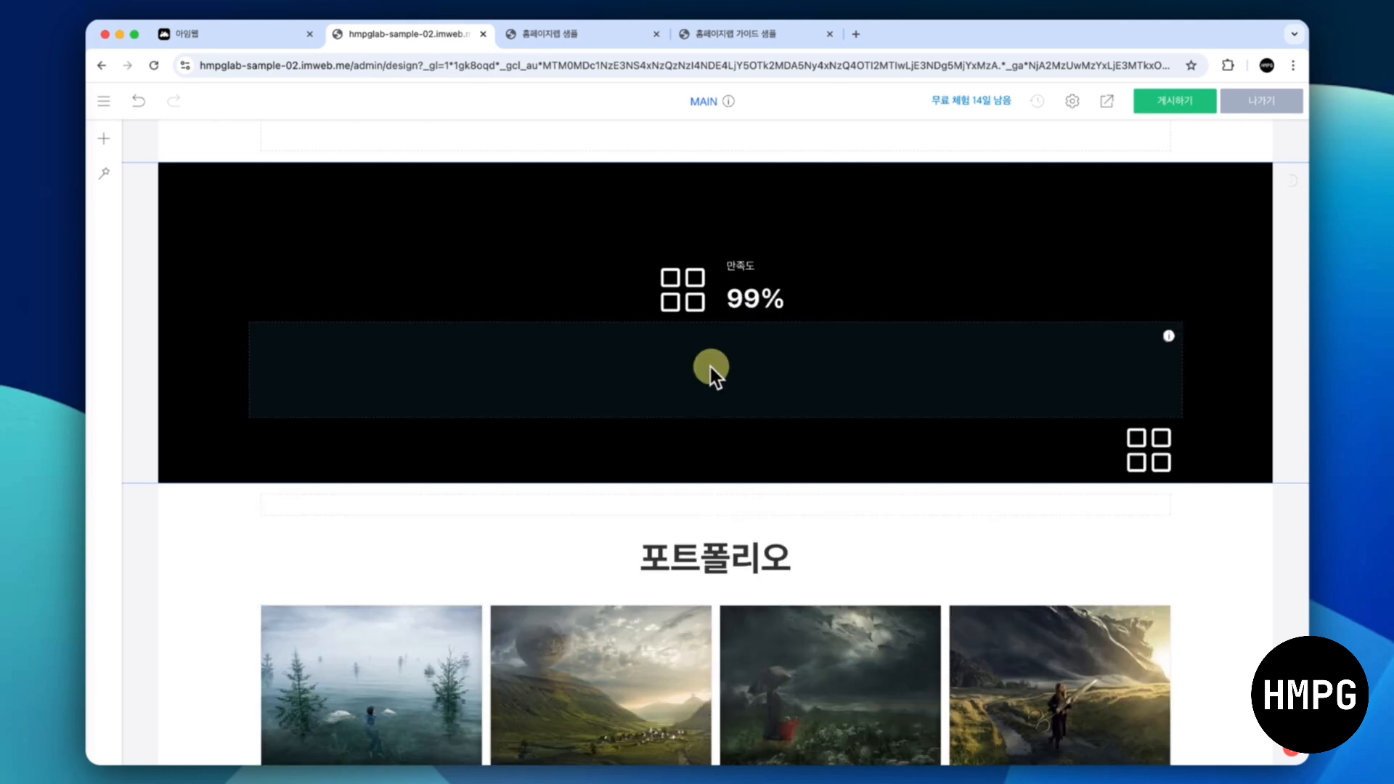
right_click(703, 358)
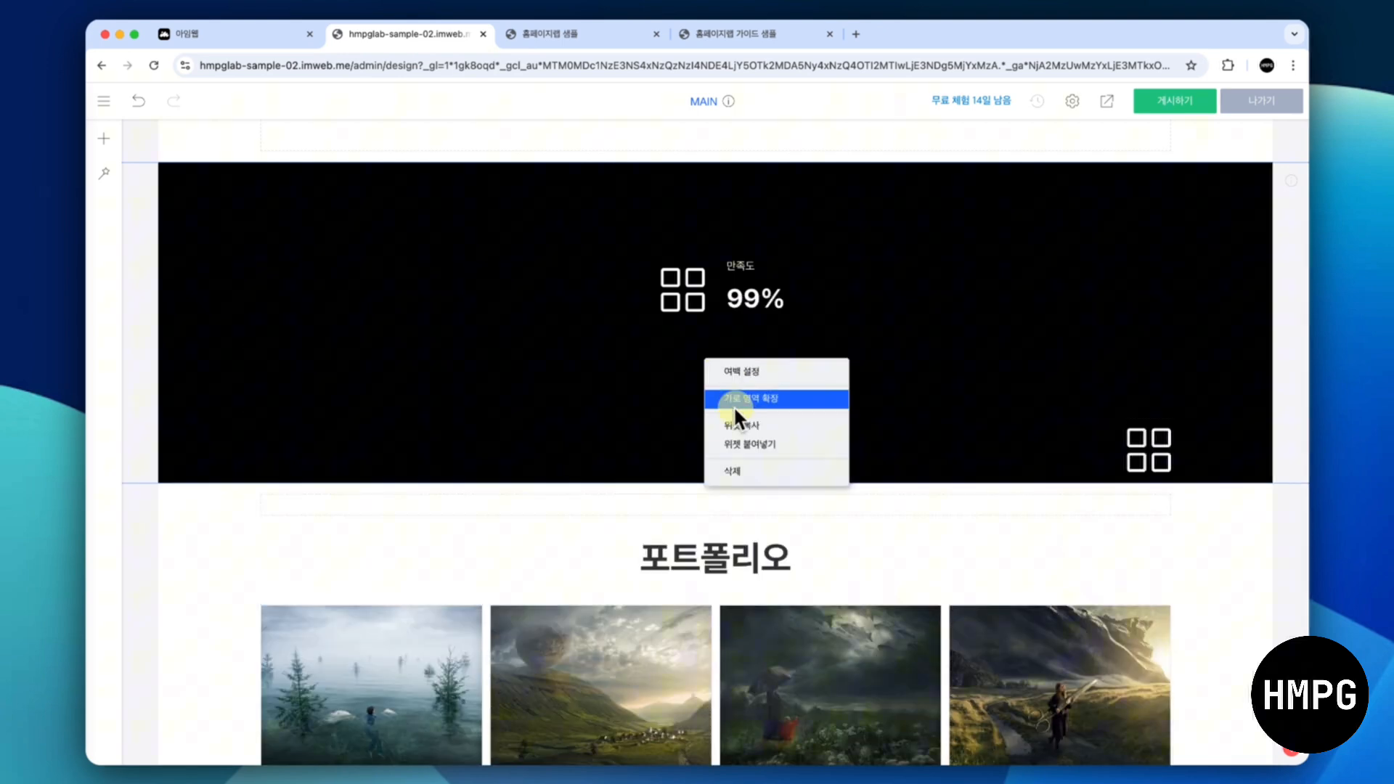
left_click(748, 444)
Copy the 만족도 label and paste it twice into the black section
right_click(747, 260)
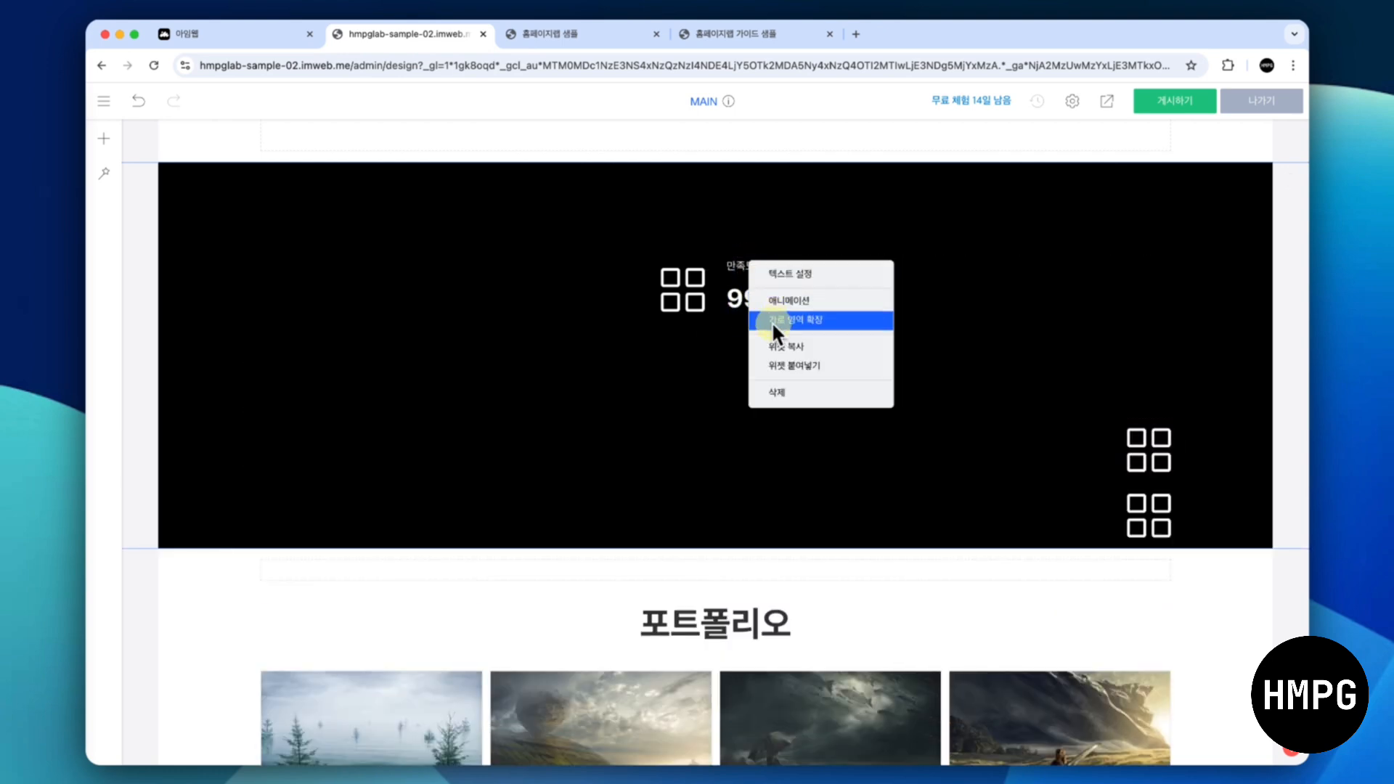
left_click(773, 320)
right_click(758, 365)
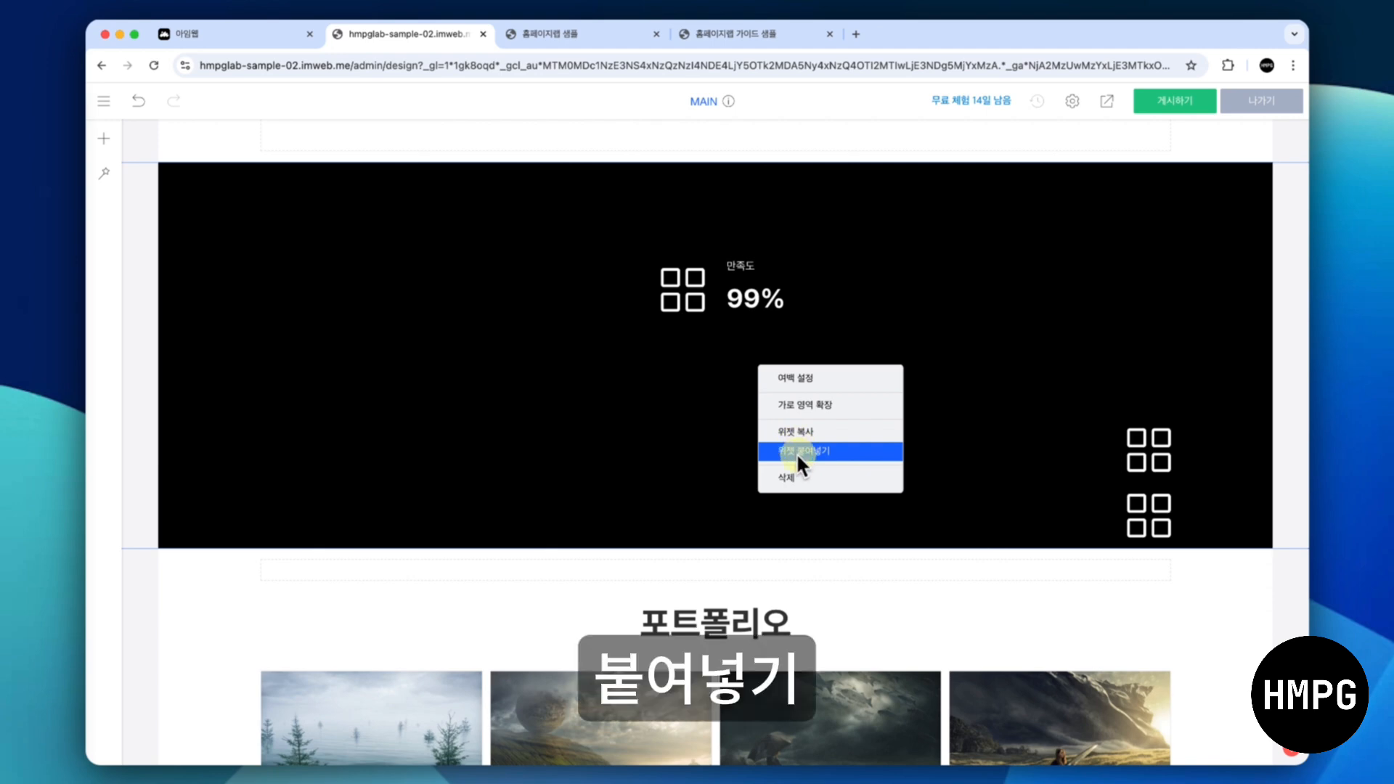
left_click(796, 450)
right_click(794, 376)
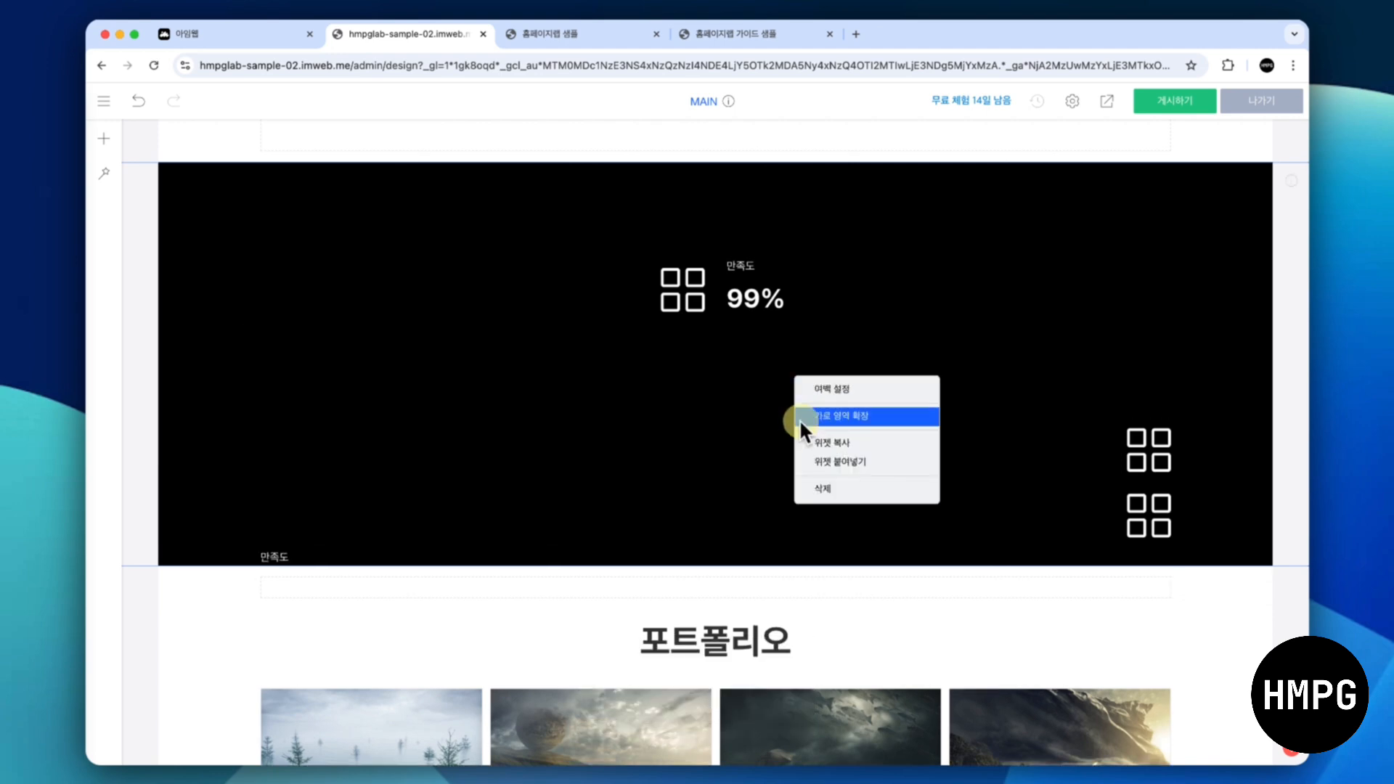
left_click(808, 457)
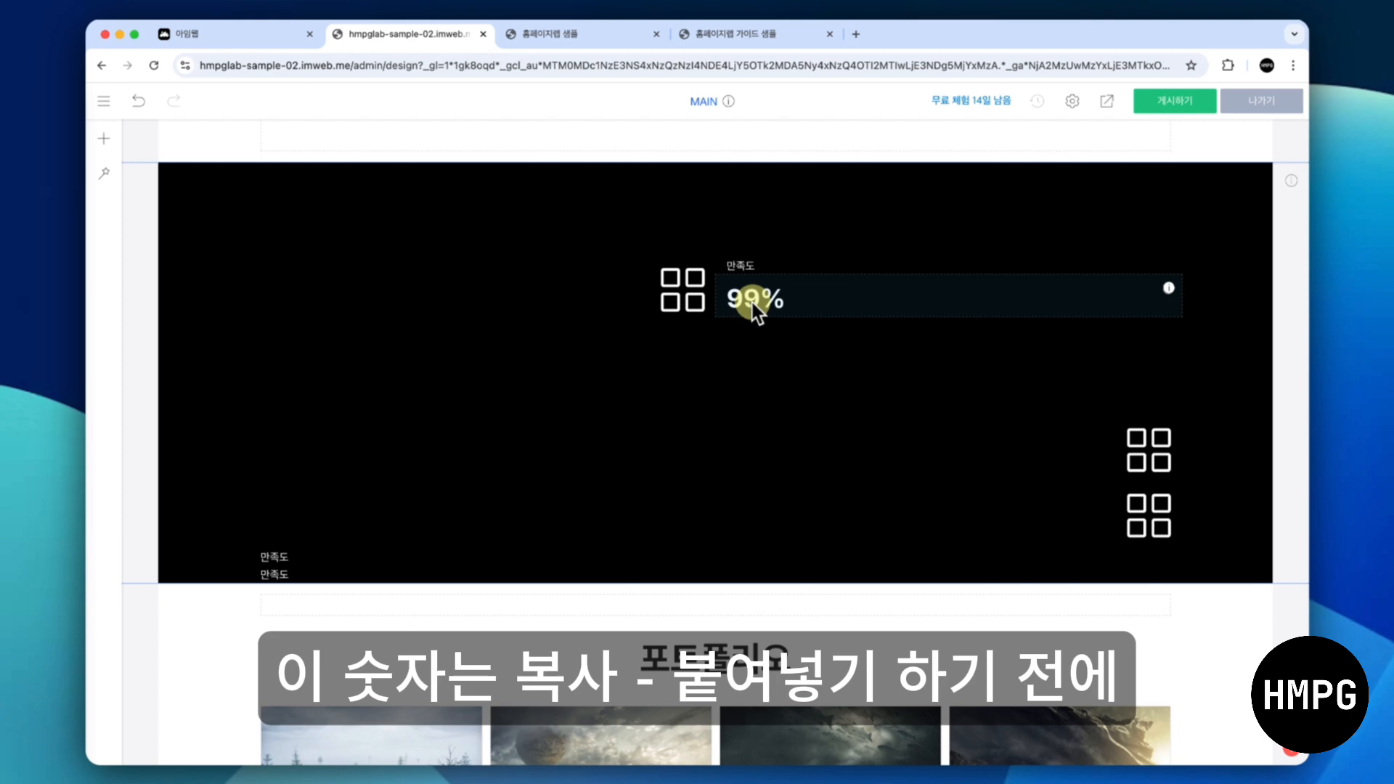
Reduce only the % sign of the 99% figure to font size 24
left_click(752, 303)
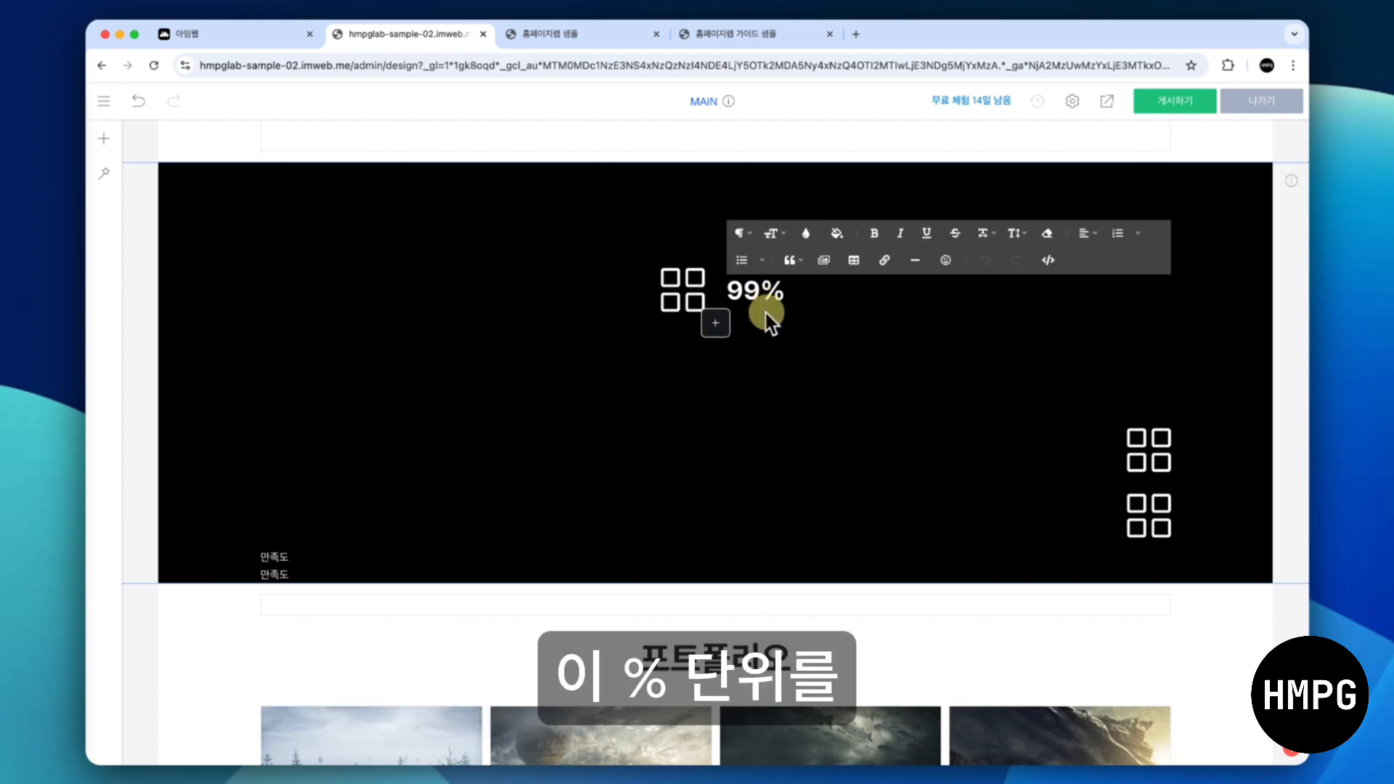
left_click_drag(759, 308, 771, 323)
left_click(775, 231)
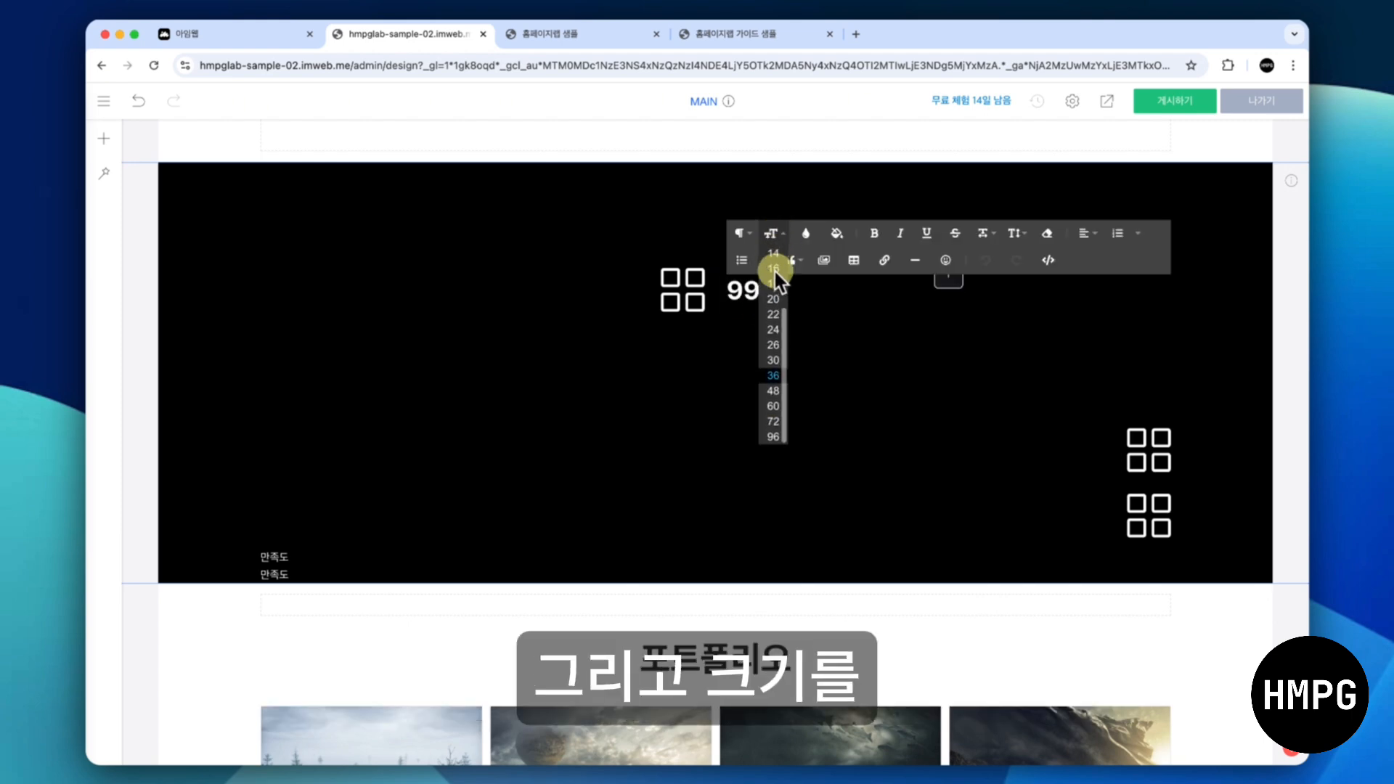
left_click(773, 328)
left_click(1198, 293)
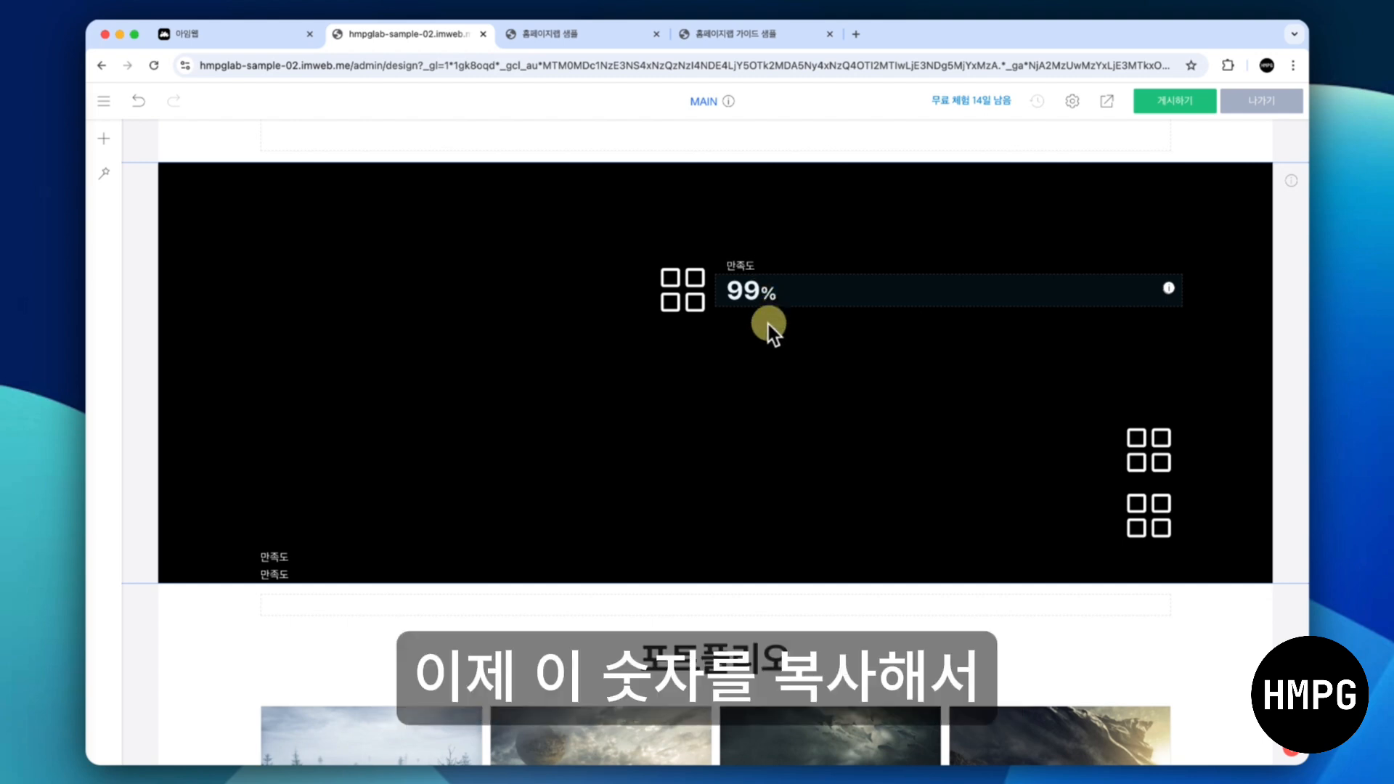
Copy the 99% figure with the smaller percent sign and paste it twice into the black section
right_click(763, 293)
left_click(789, 381)
right_click(775, 294)
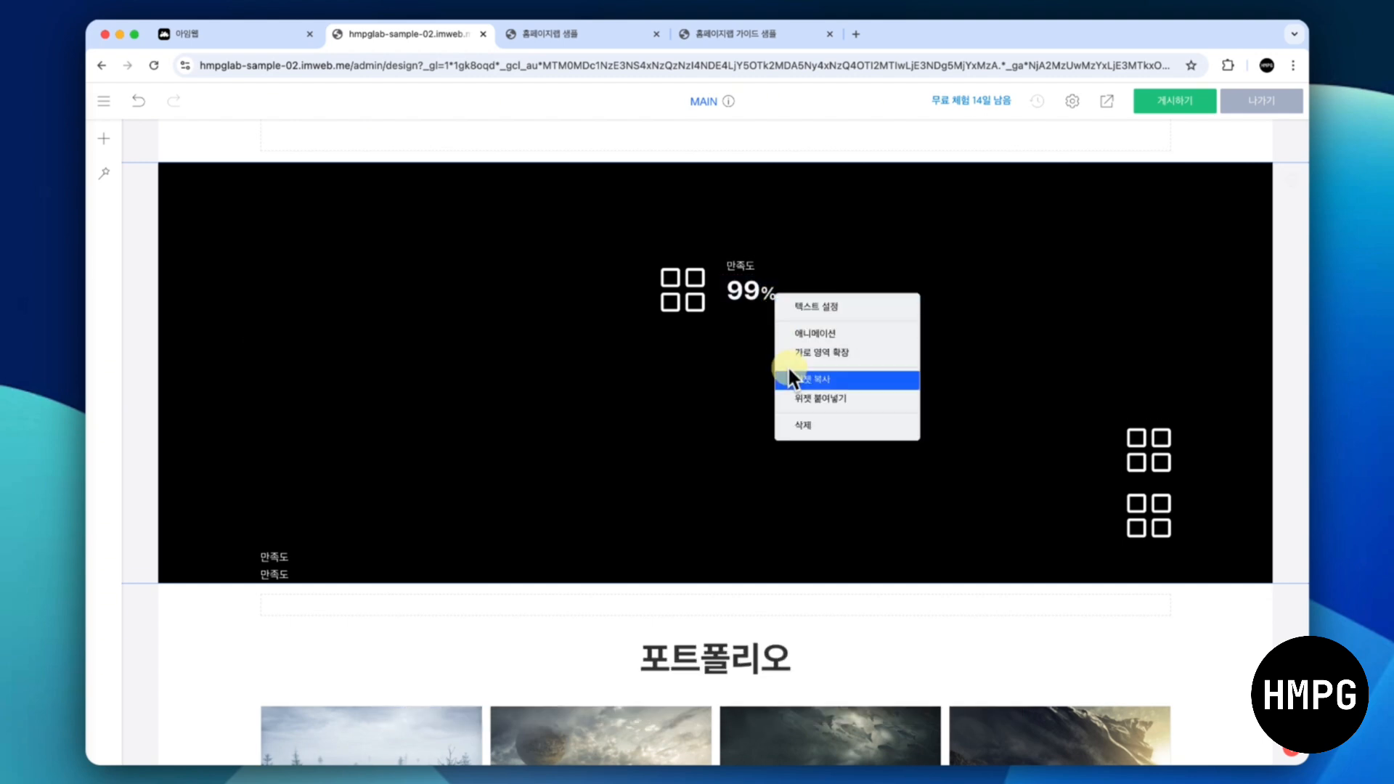
left_click(796, 398)
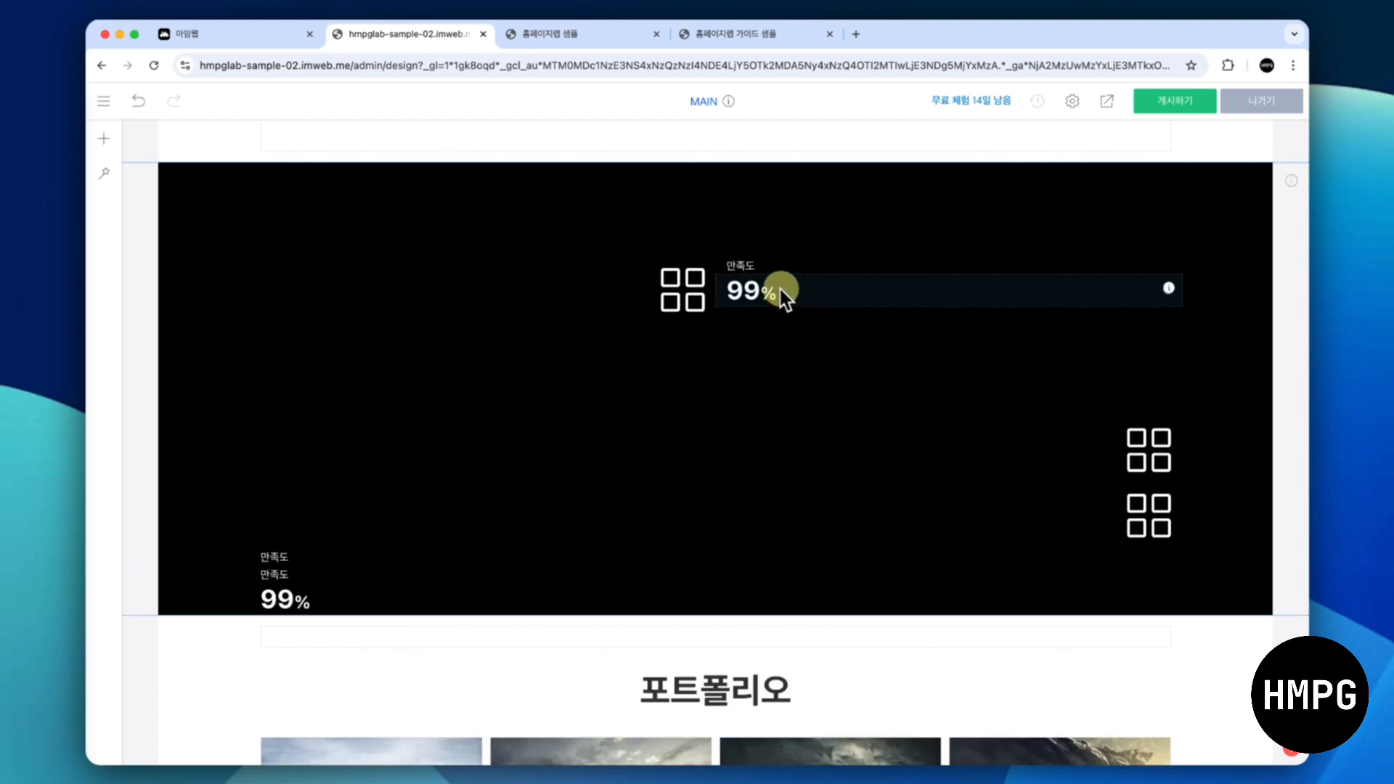
right_click(780, 288)
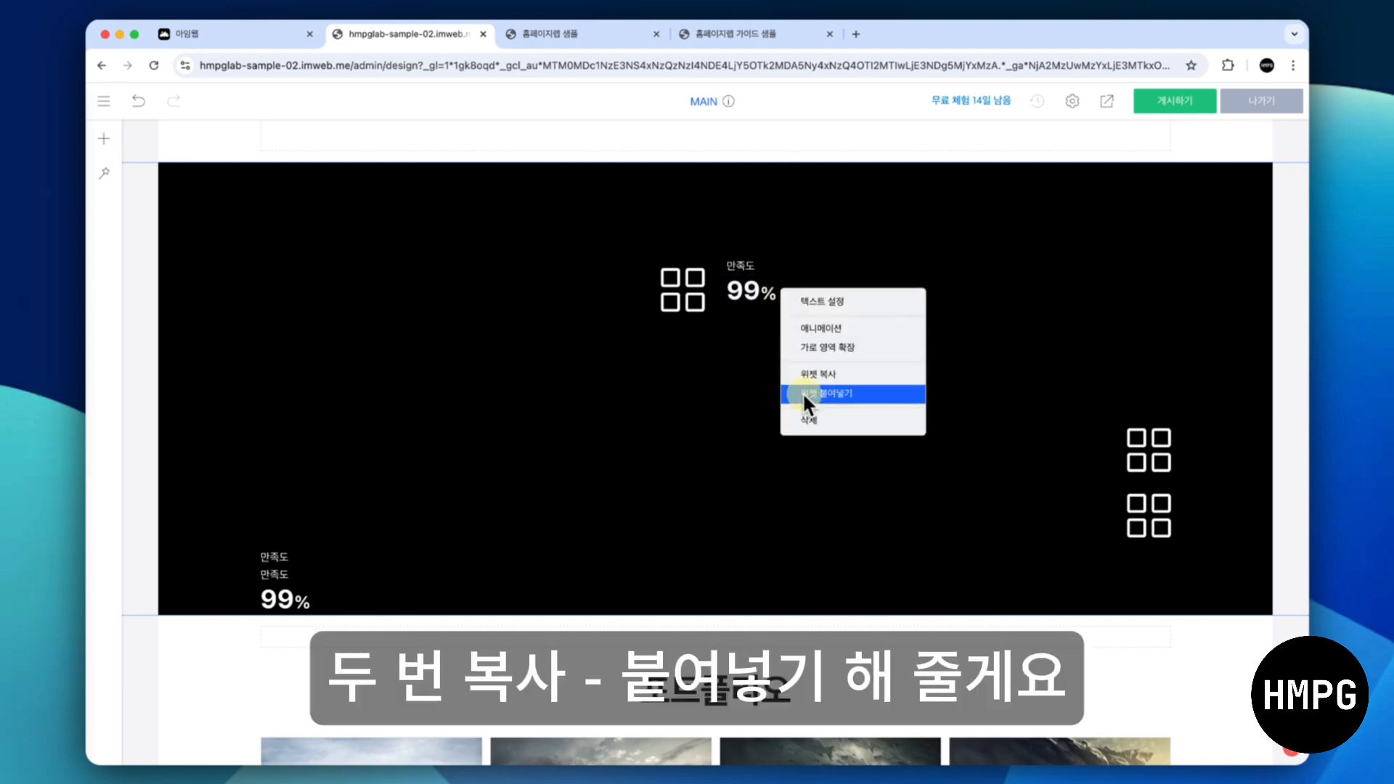
left_click(803, 393)
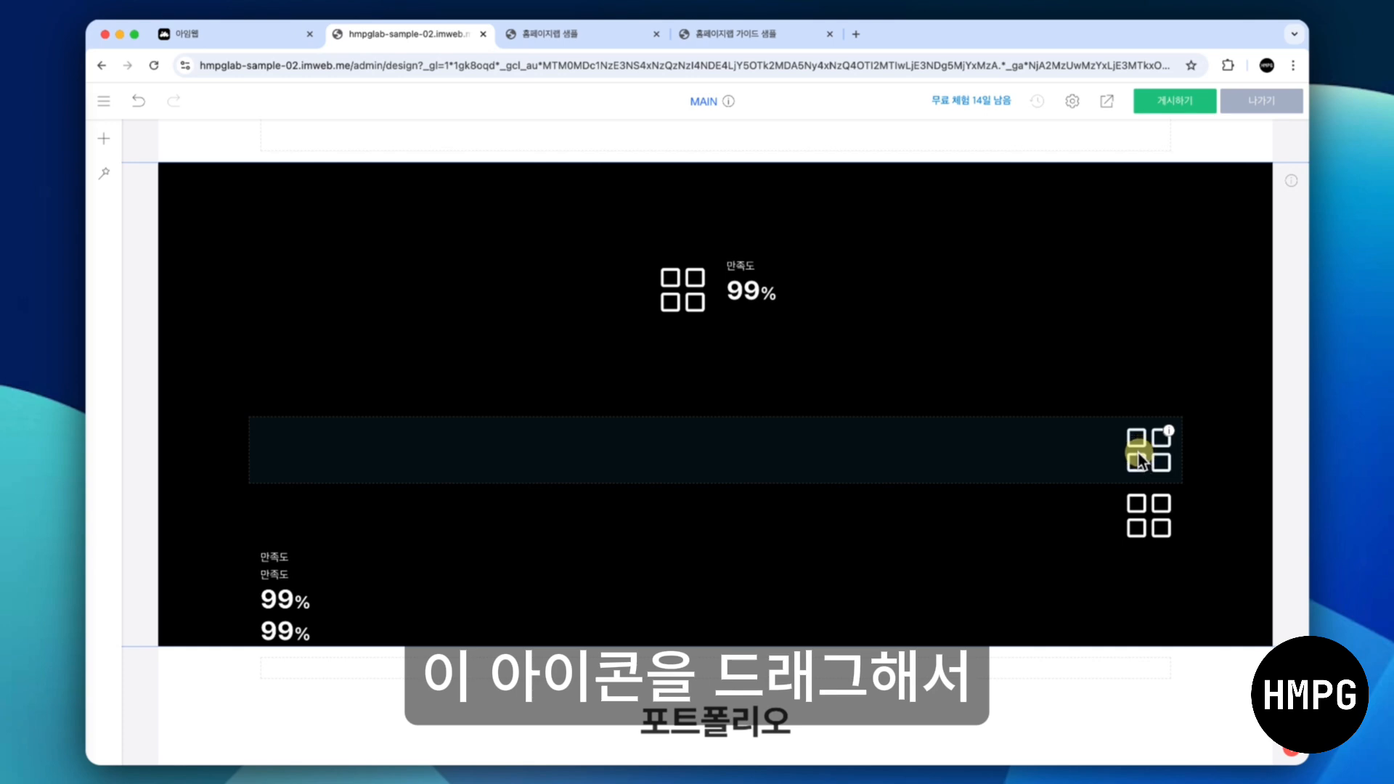
Arrange the pasted icons, 만족도 labels and 99% figures into three groups in one row, each figure beneath its label beside an icon
left_click_drag(1138, 452, 864, 316)
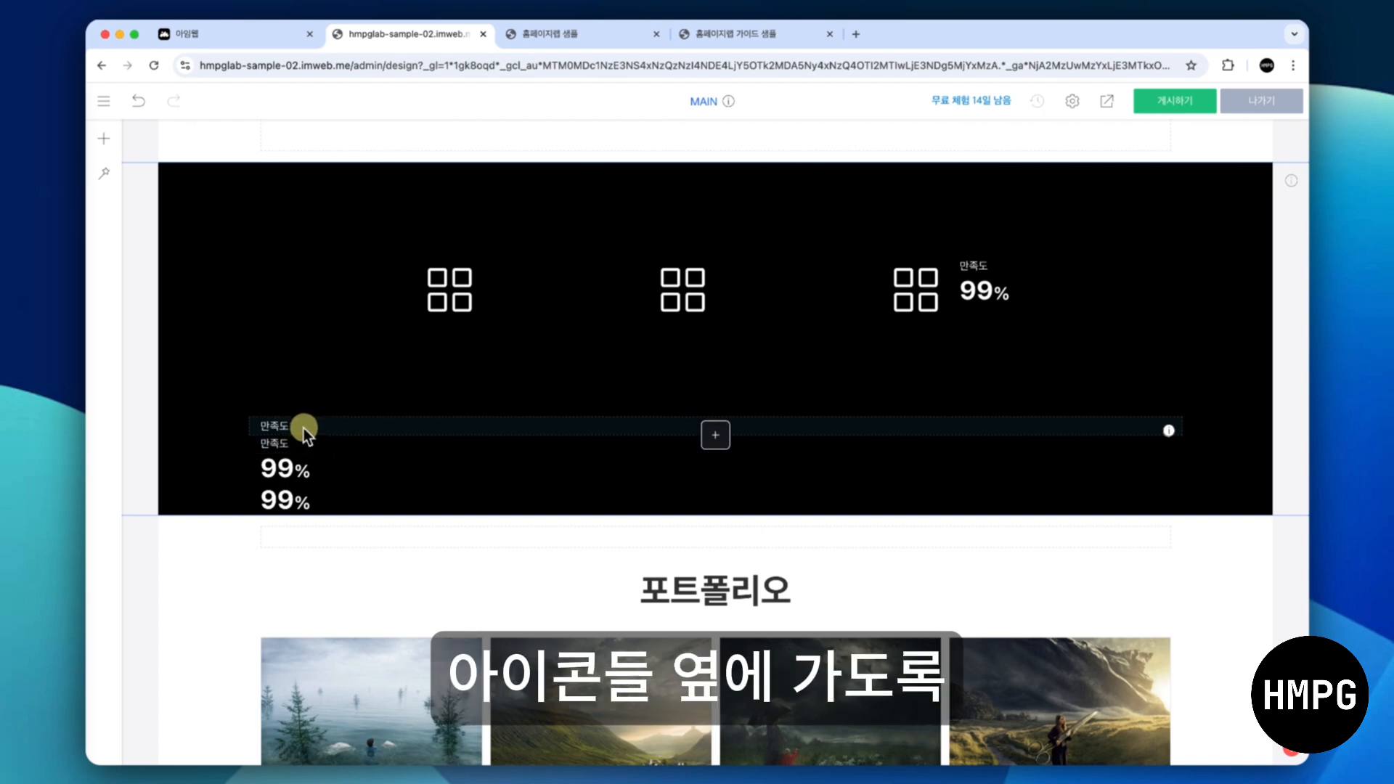
left_click_drag(303, 428, 486, 286)
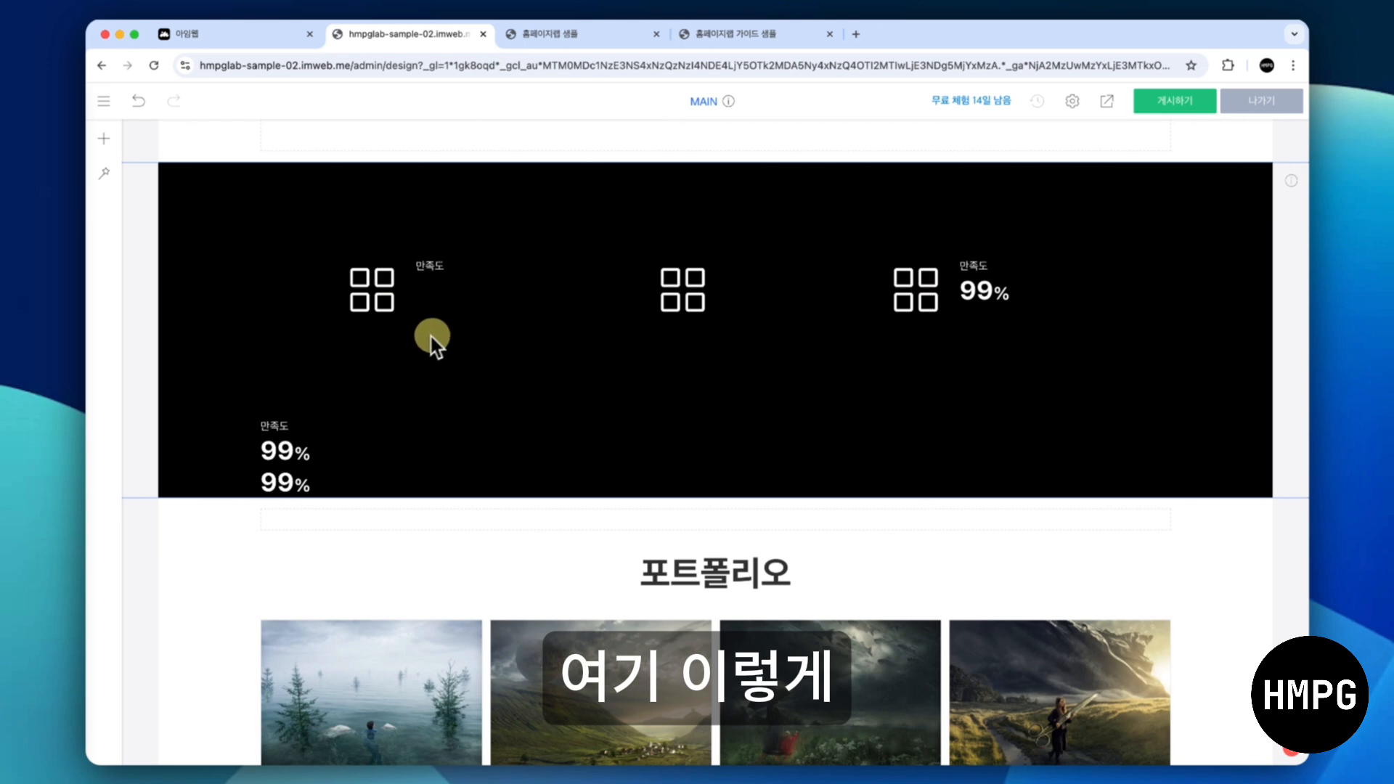
left_click_drag(287, 450, 428, 273)
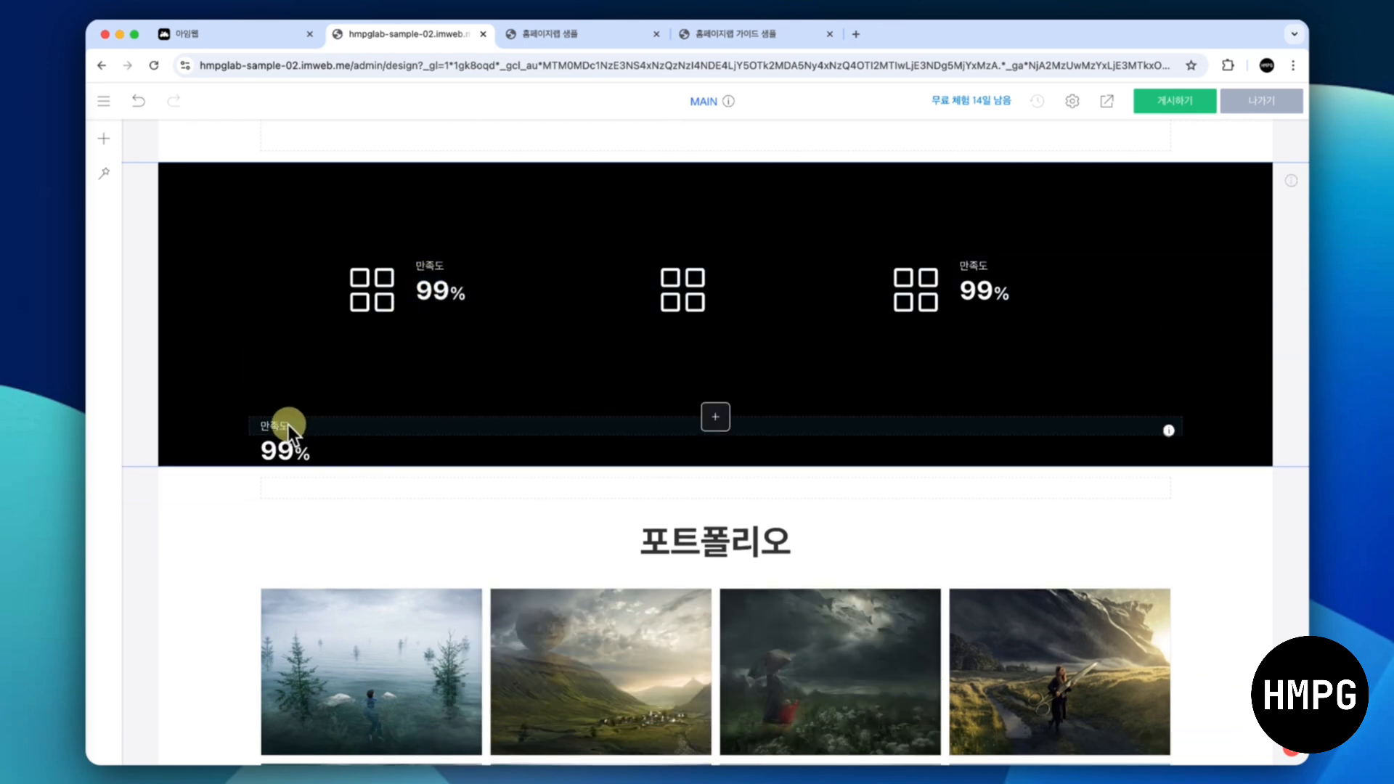
left_click_drag(556, 341, 663, 312)
left_click_drag(299, 429, 595, 273)
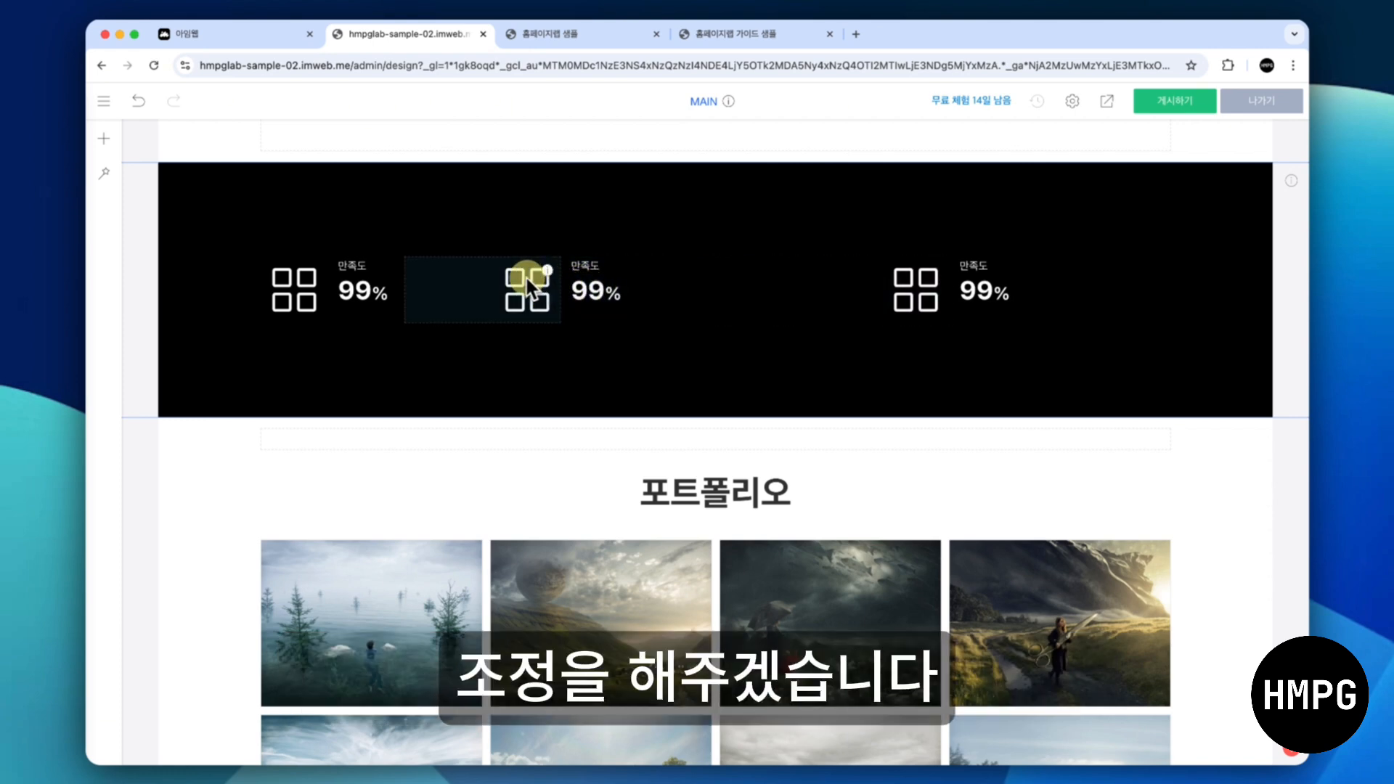
Adjust the column widths in the row so the three icon-and-figure groups are evenly spaced and centred
left_click_drag(558, 271, 620, 273)
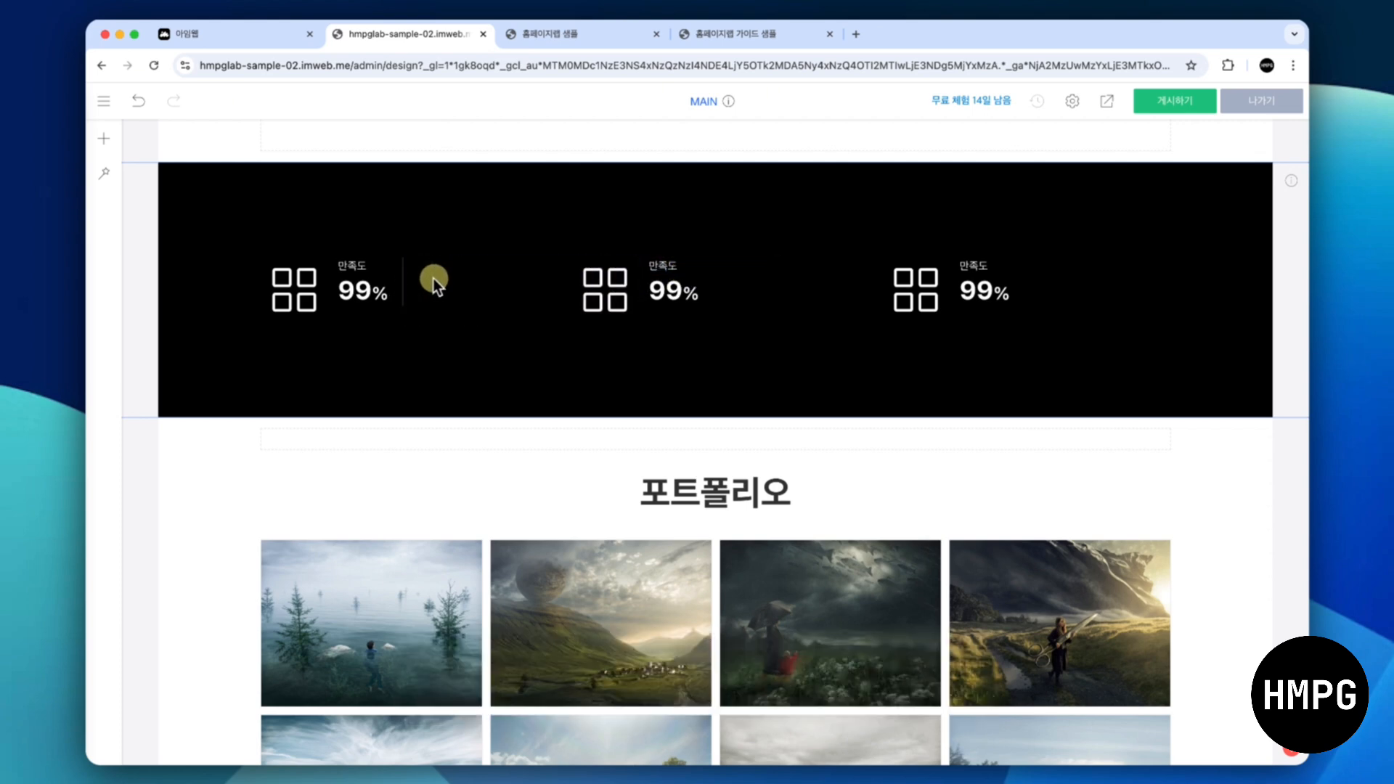
left_click_drag(325, 278, 430, 277)
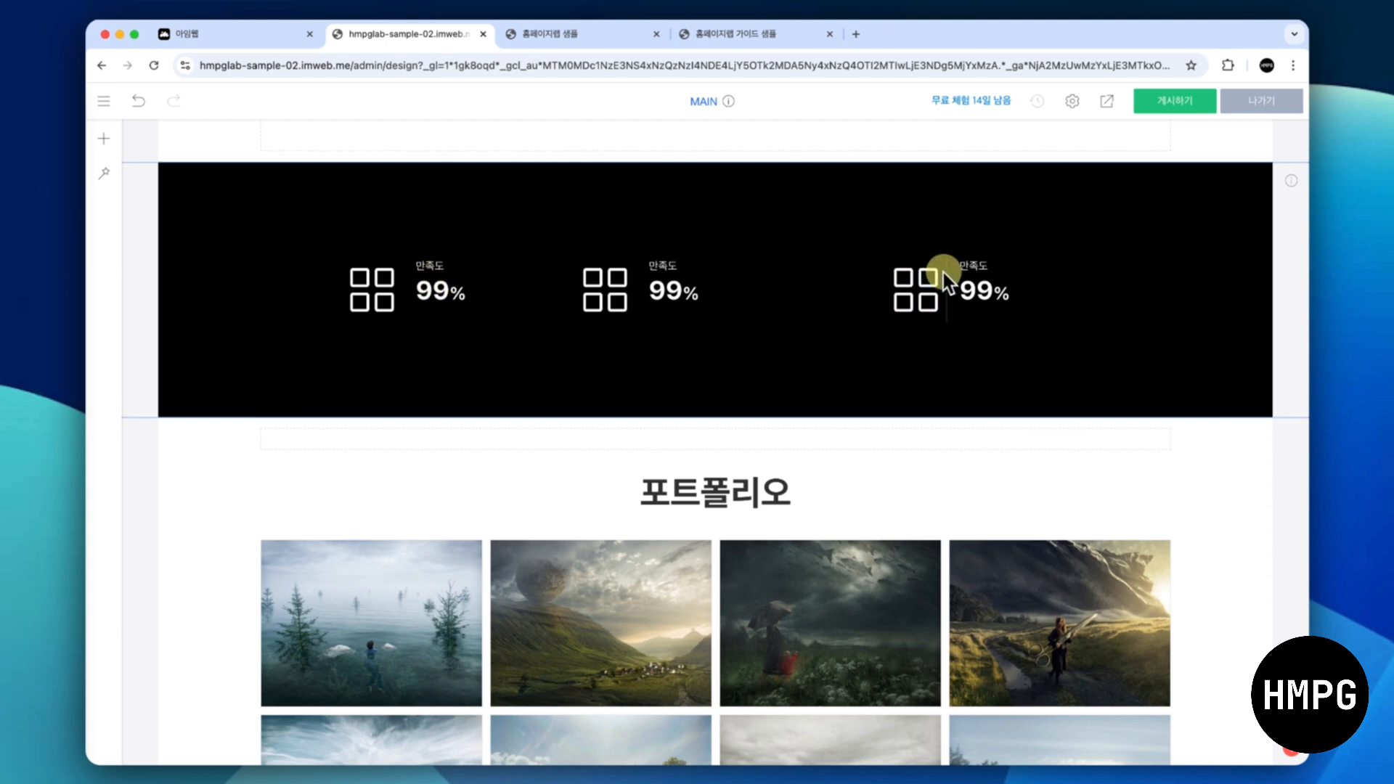
left_click_drag(886, 289, 795, 290)
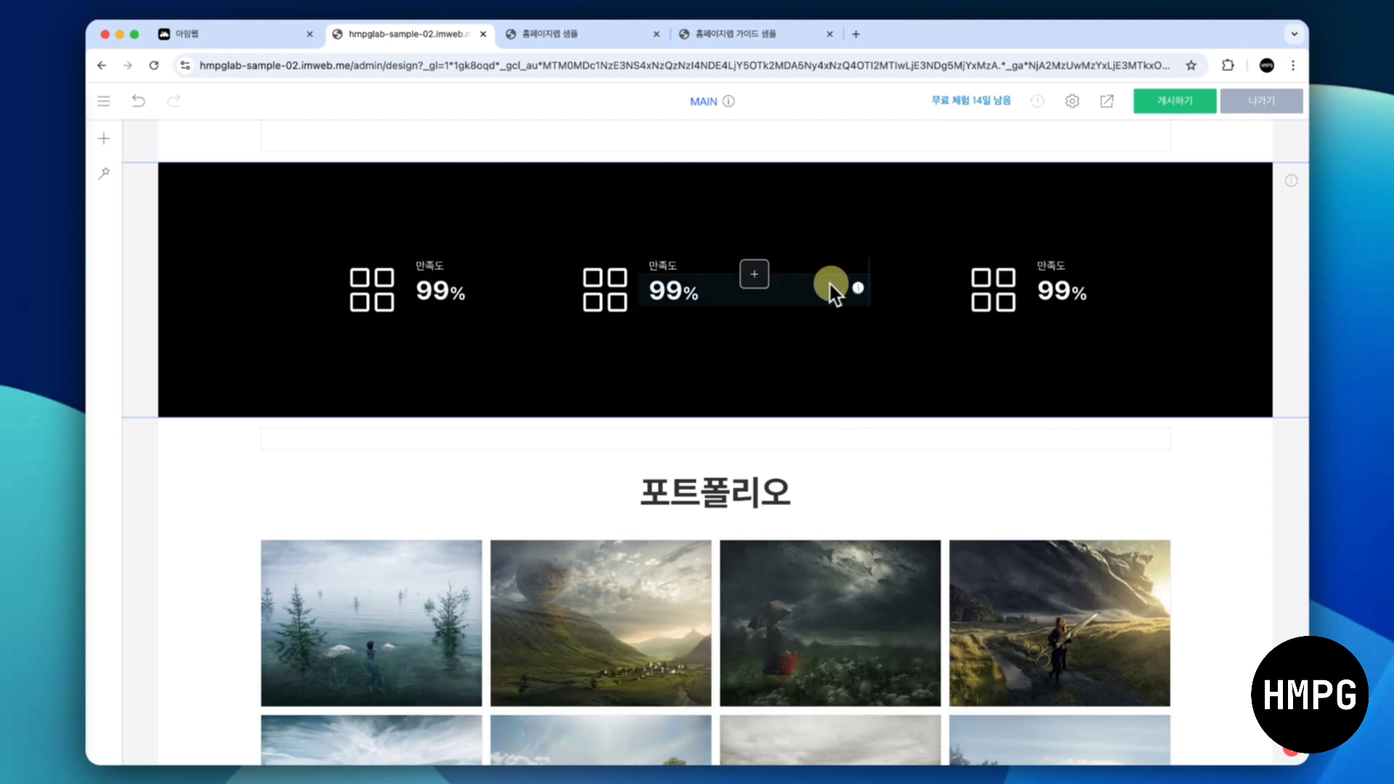
left_click_drag(634, 278, 727, 276)
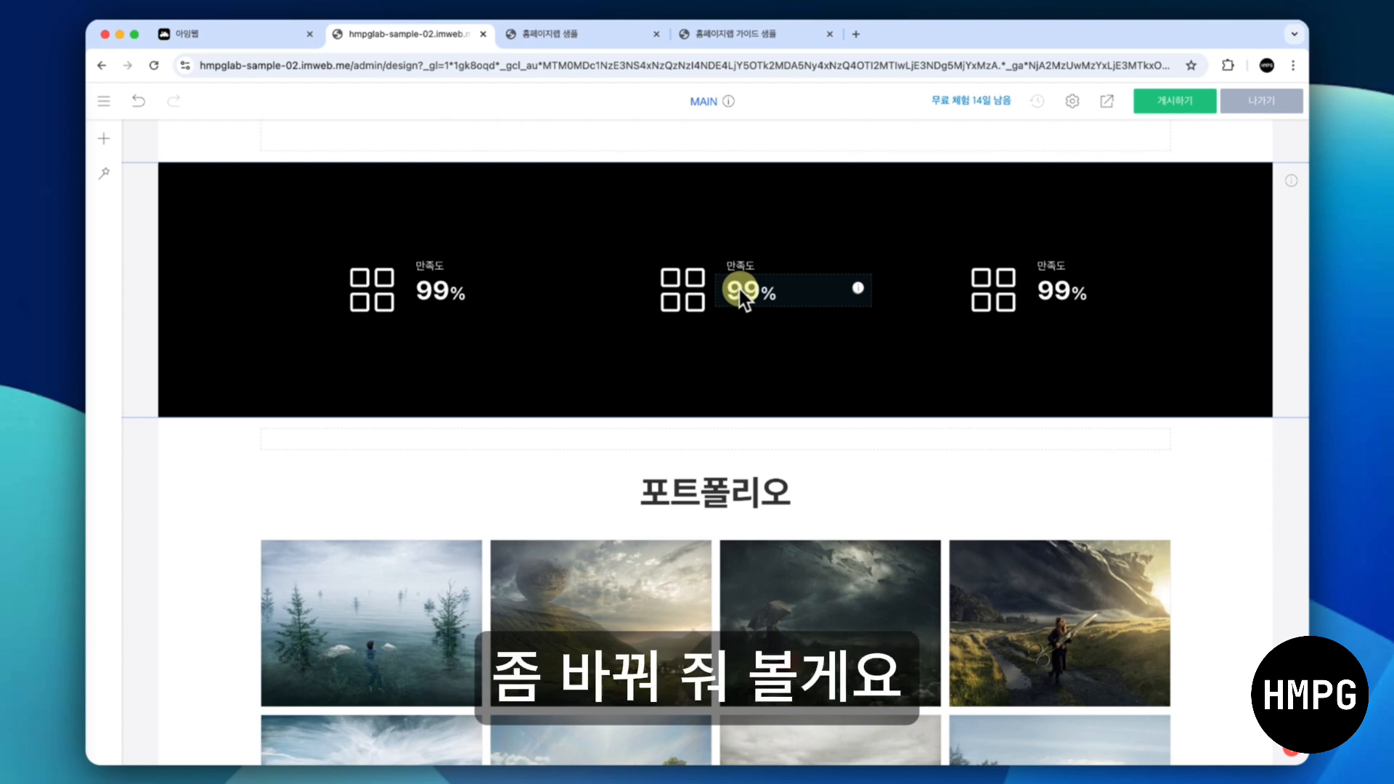
Replace the middle group's grid icon with the line-graph icon from the Simple Line set
left_click(682, 289)
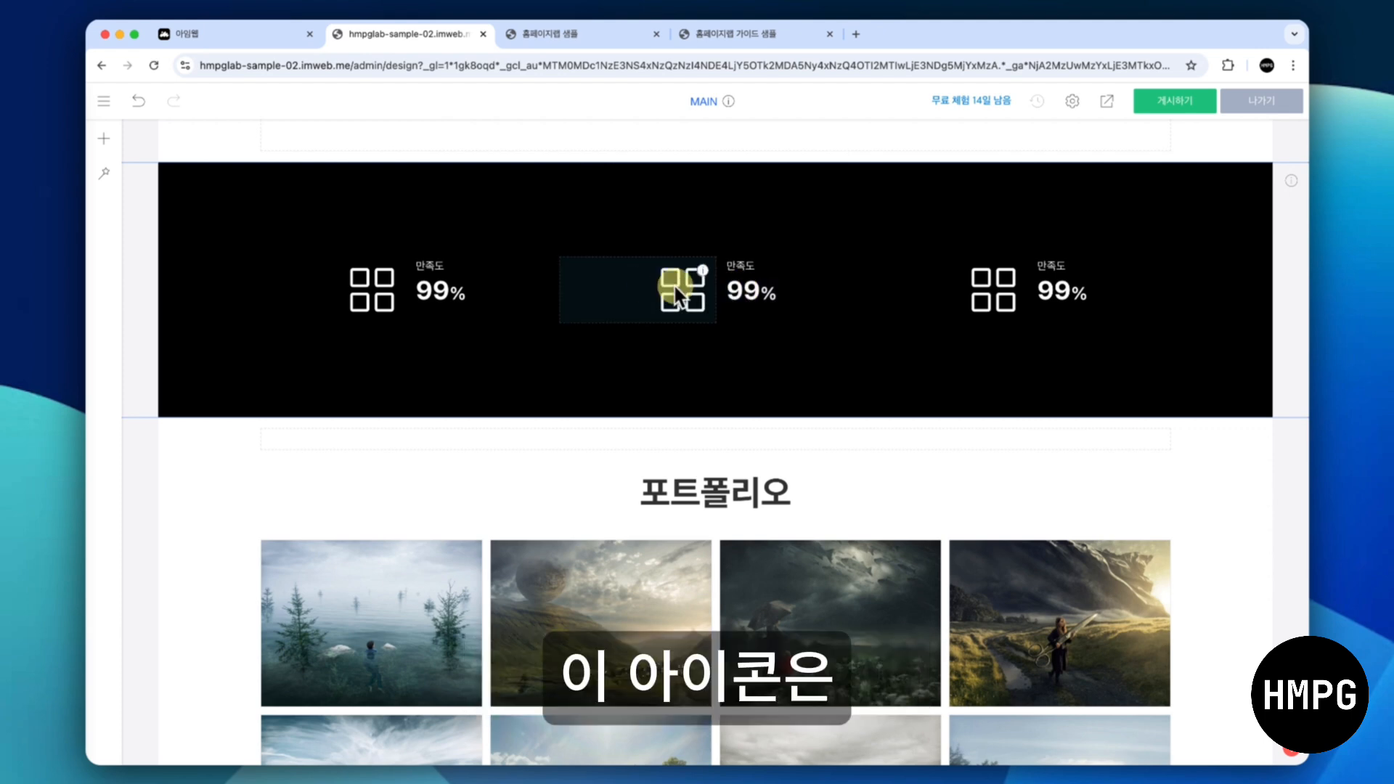
right_click(685, 290)
left_click(689, 294)
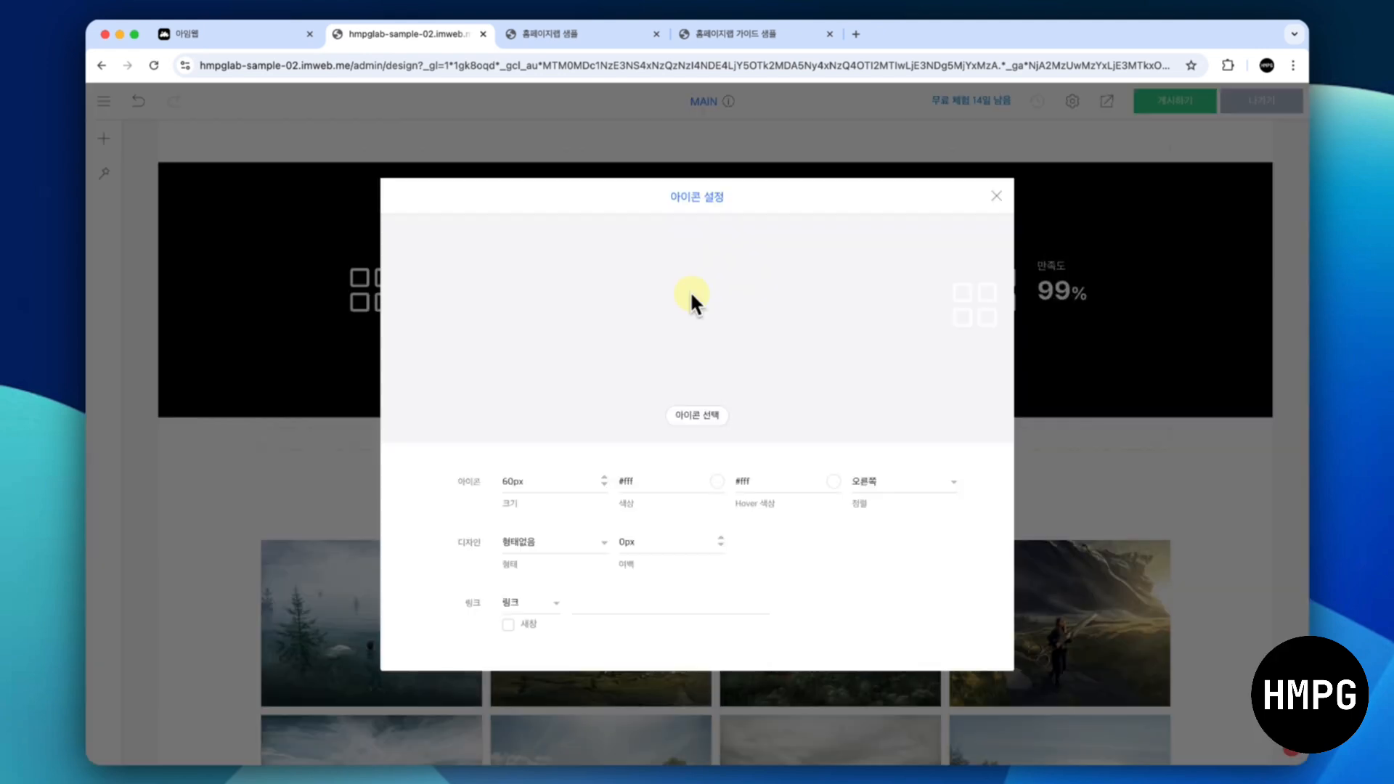
left_click(682, 407)
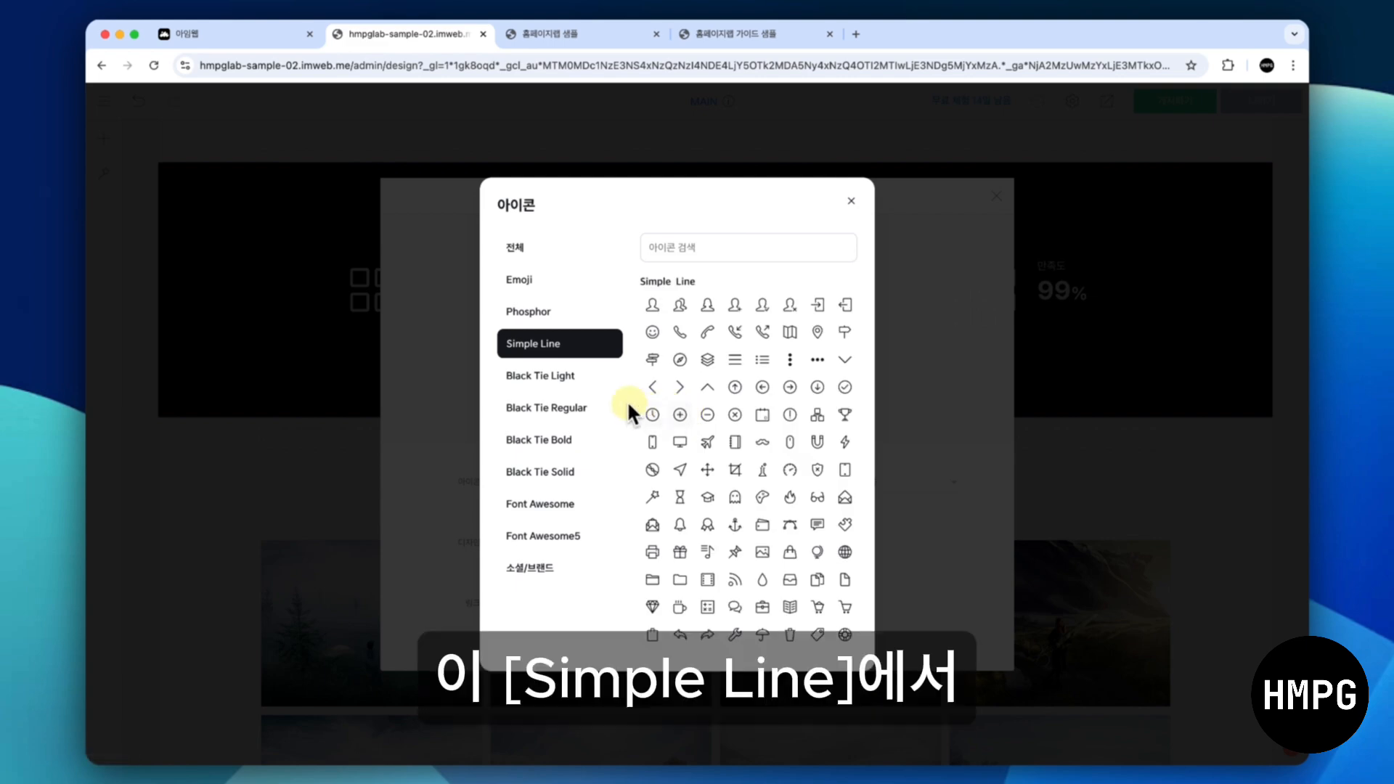
scroll(732, 429, "down", 3)
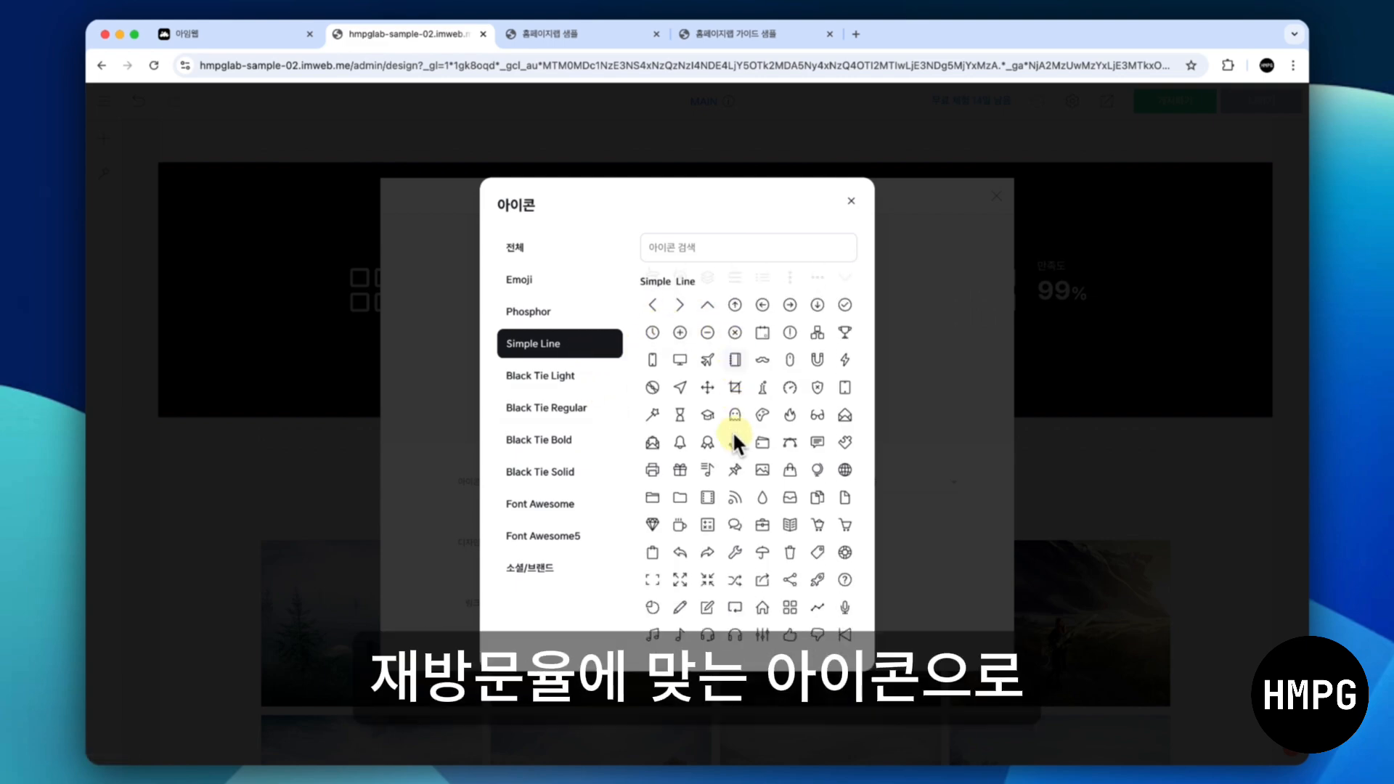
scroll(733, 434, "down", 4)
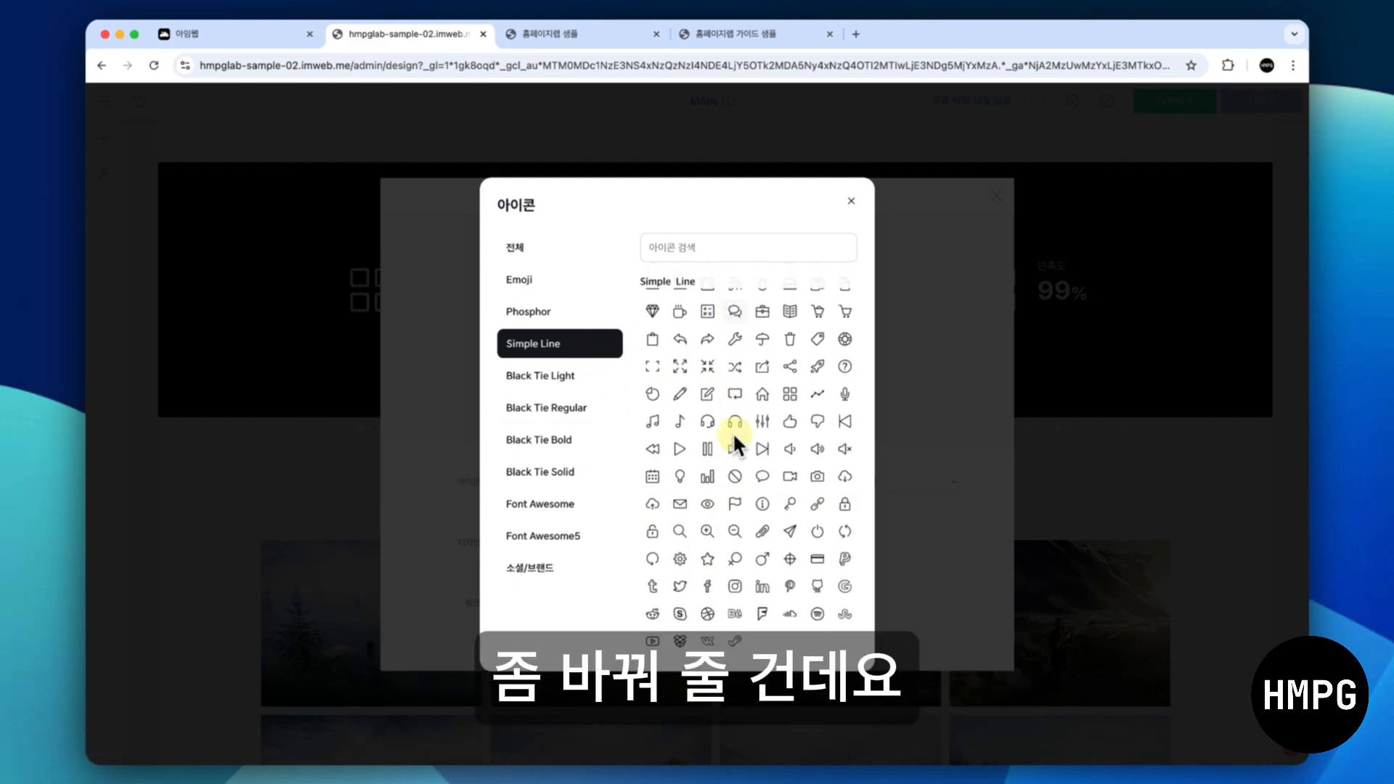
left_click(816, 392)
left_click(996, 198)
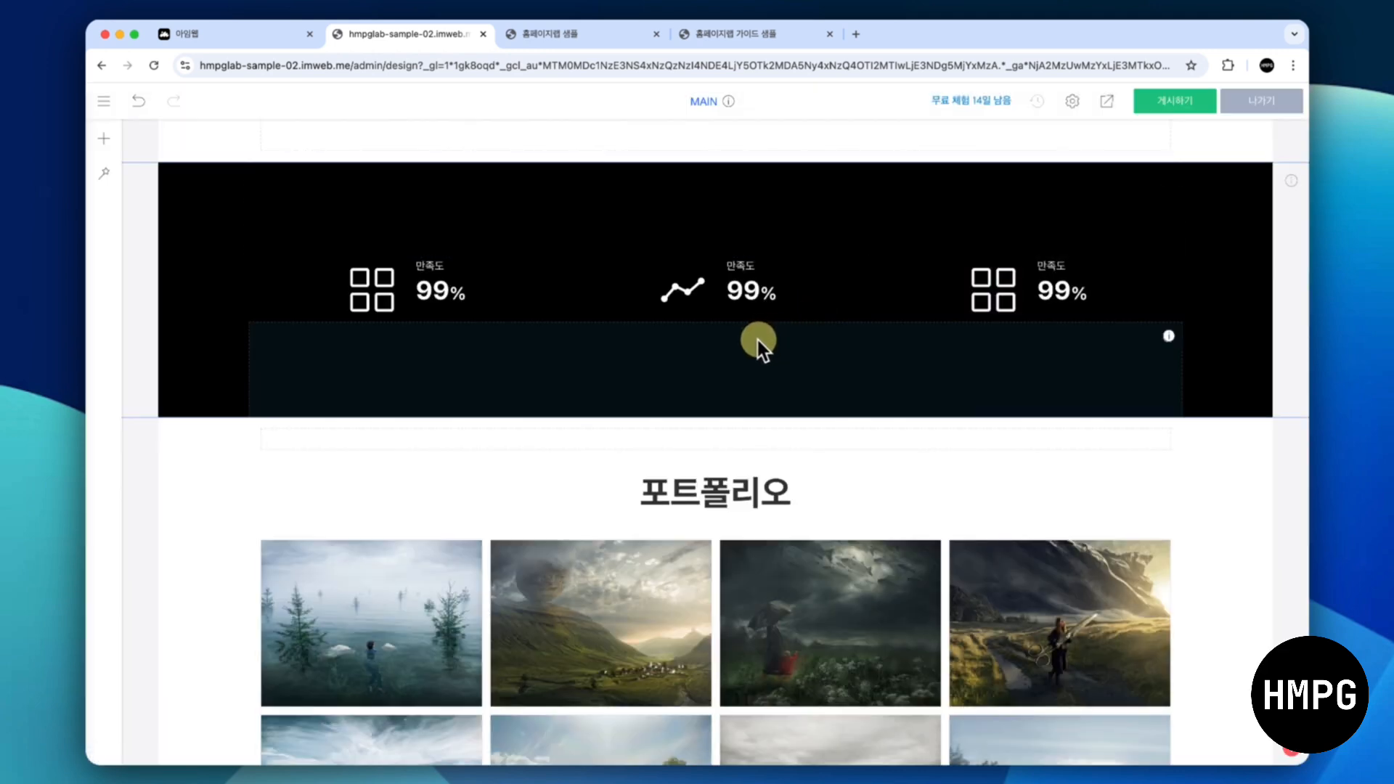
Change the middle group's label text to 재방문율
left_click(759, 265)
type("재방문율")
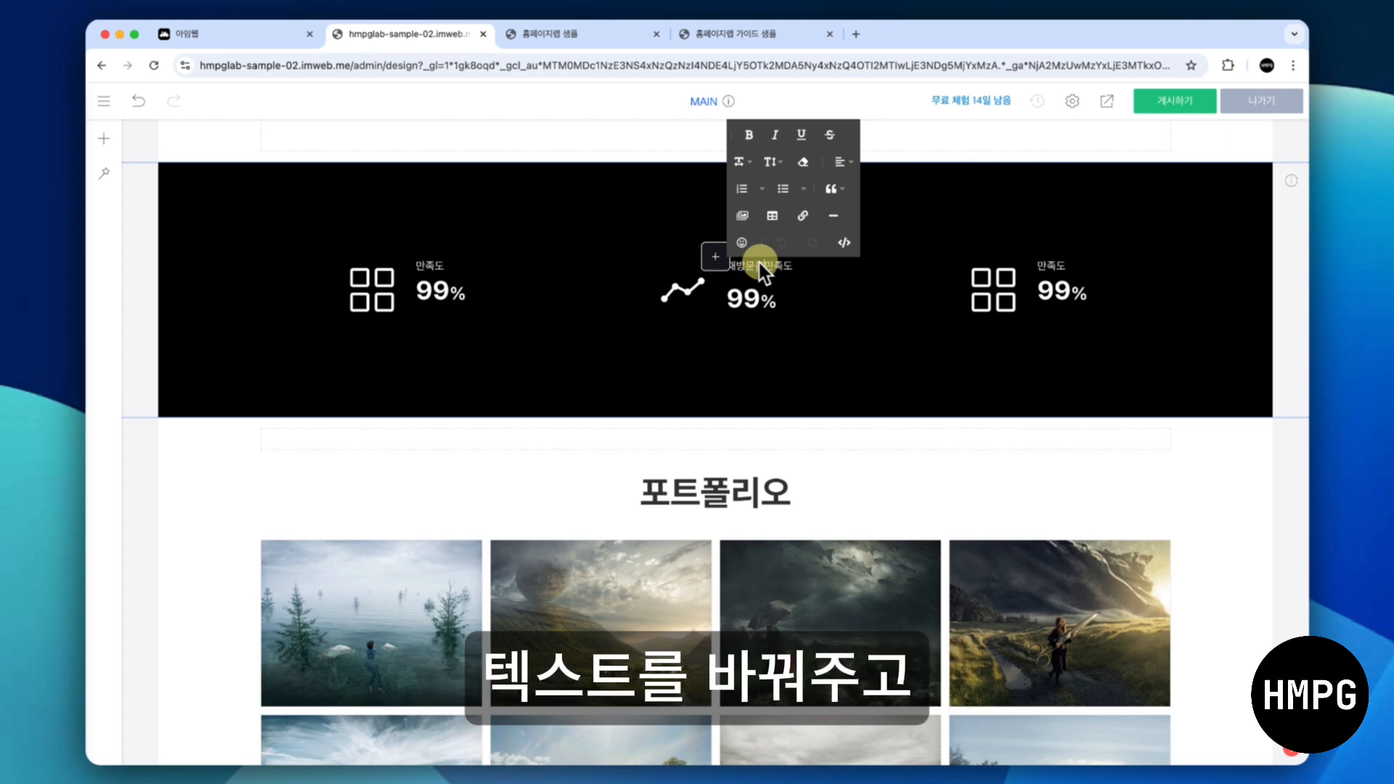
key("super+shift+Right")
key("BackSpace")
left_click(1225, 242)
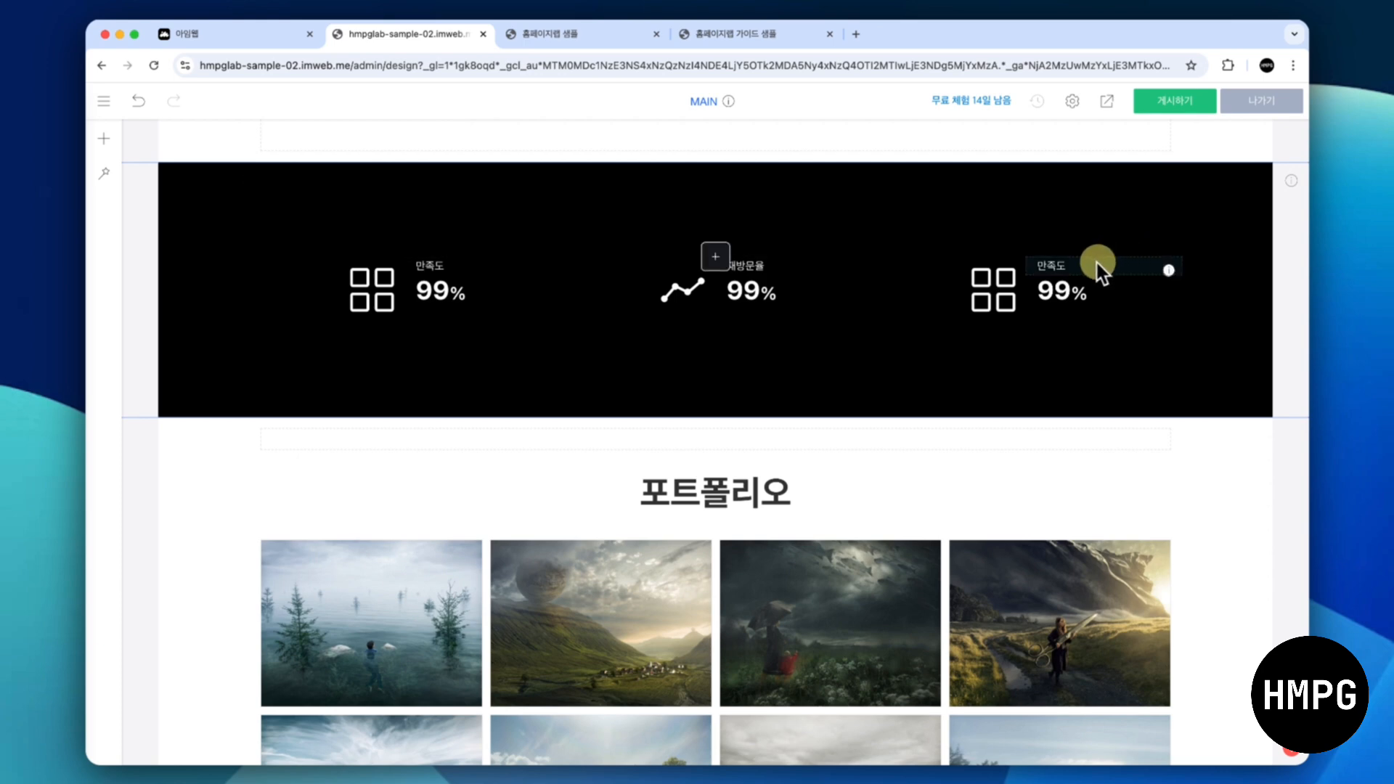
Change the label text of the third group to 누적 신청 수
left_click(1056, 265)
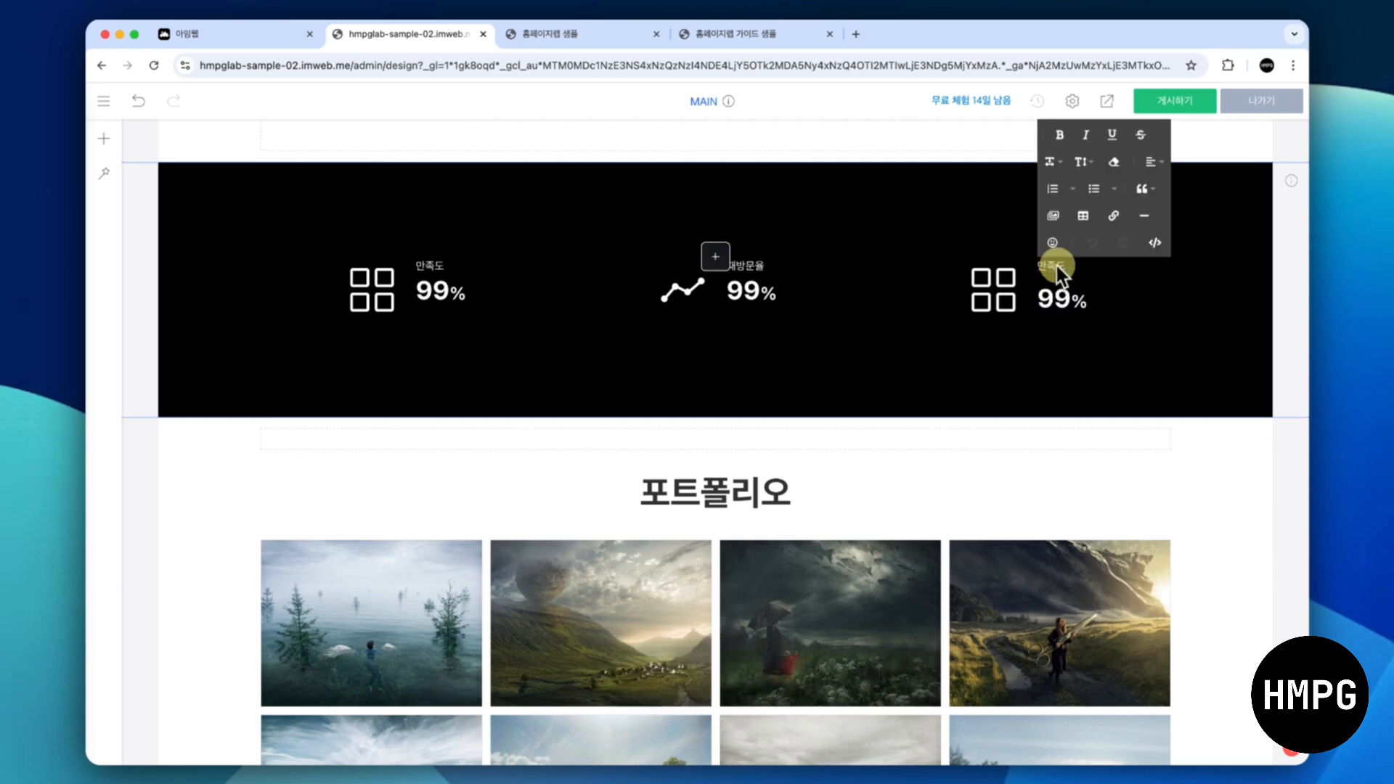
type("누적 신청 쉬")
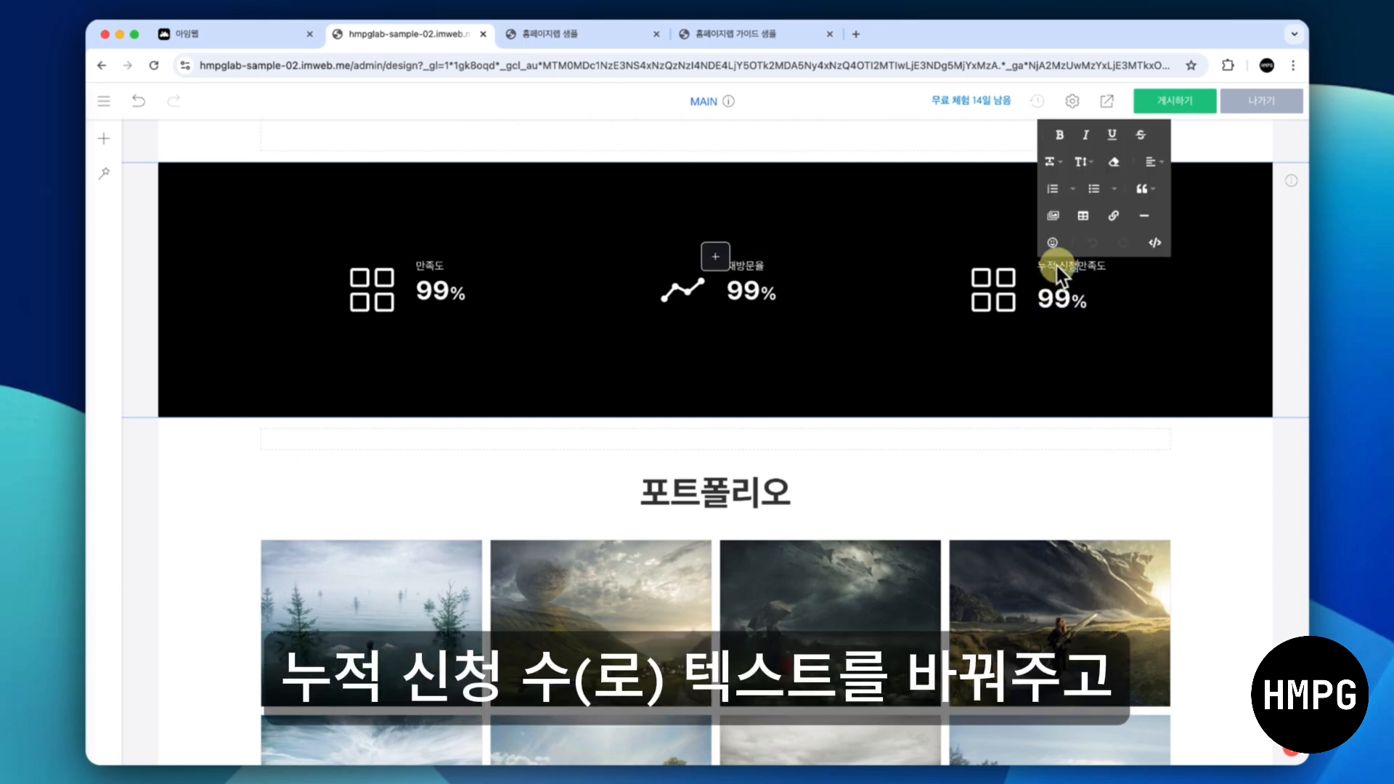
key("BackSpace")
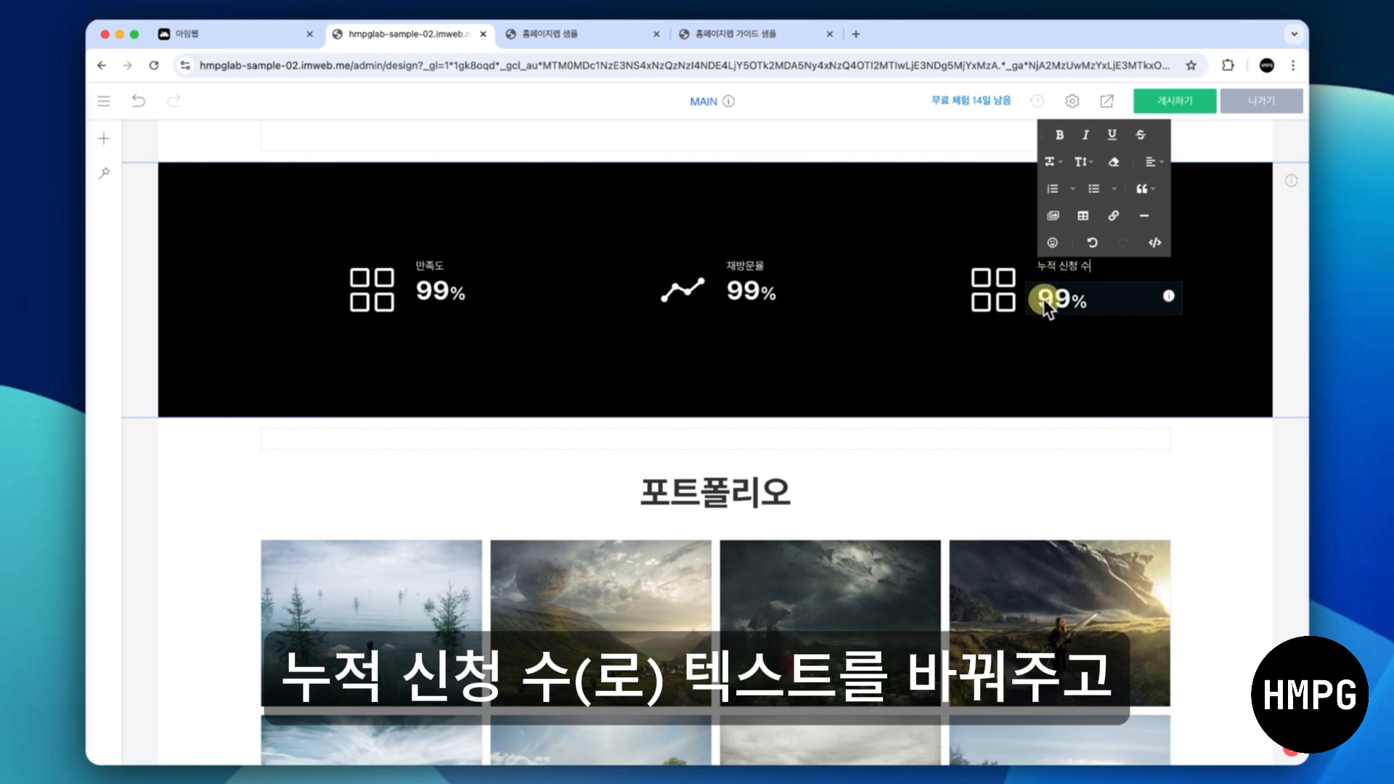
Change the third group's figure from a percentage to 300+
left_click(1042, 297)
type("300")
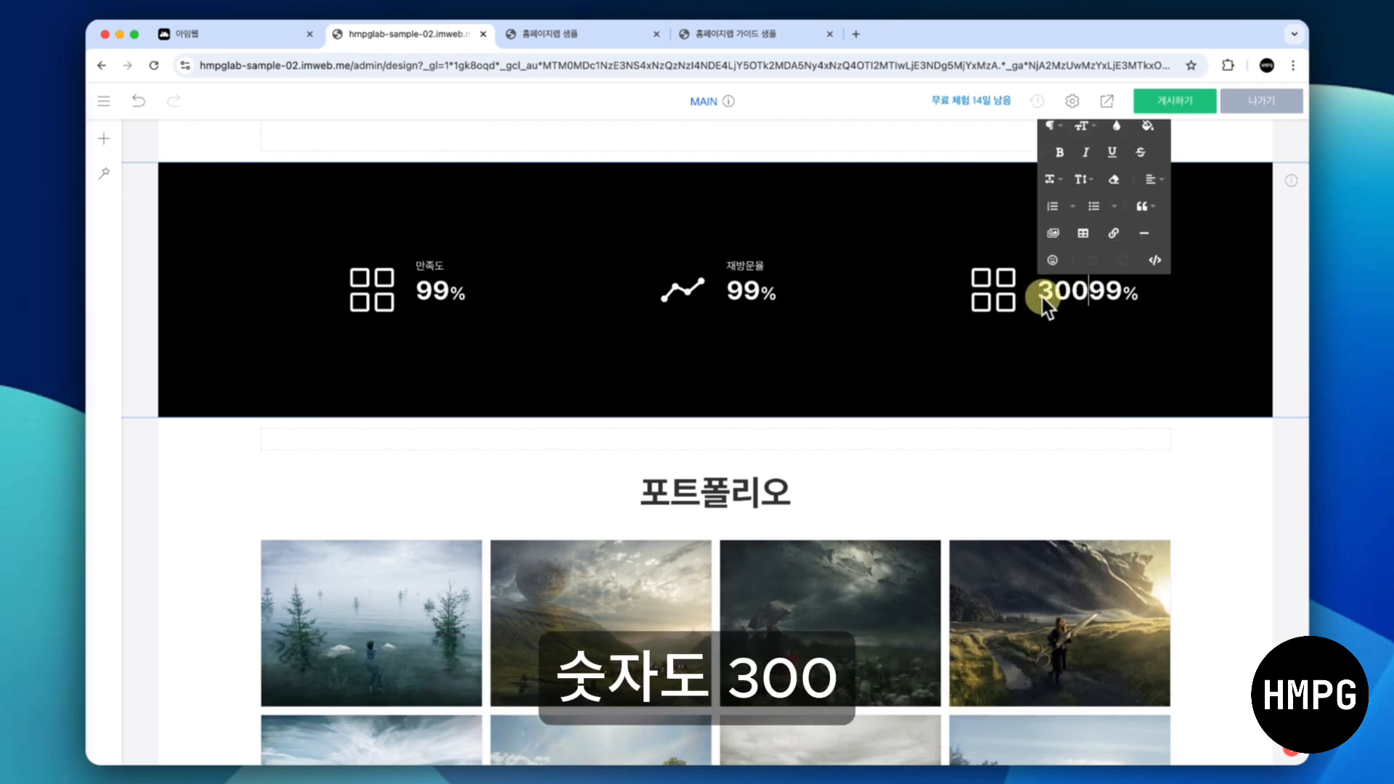
key("shift+Right")
key("shift+Right")
key("BackSpace")
key("Right")
type("+")
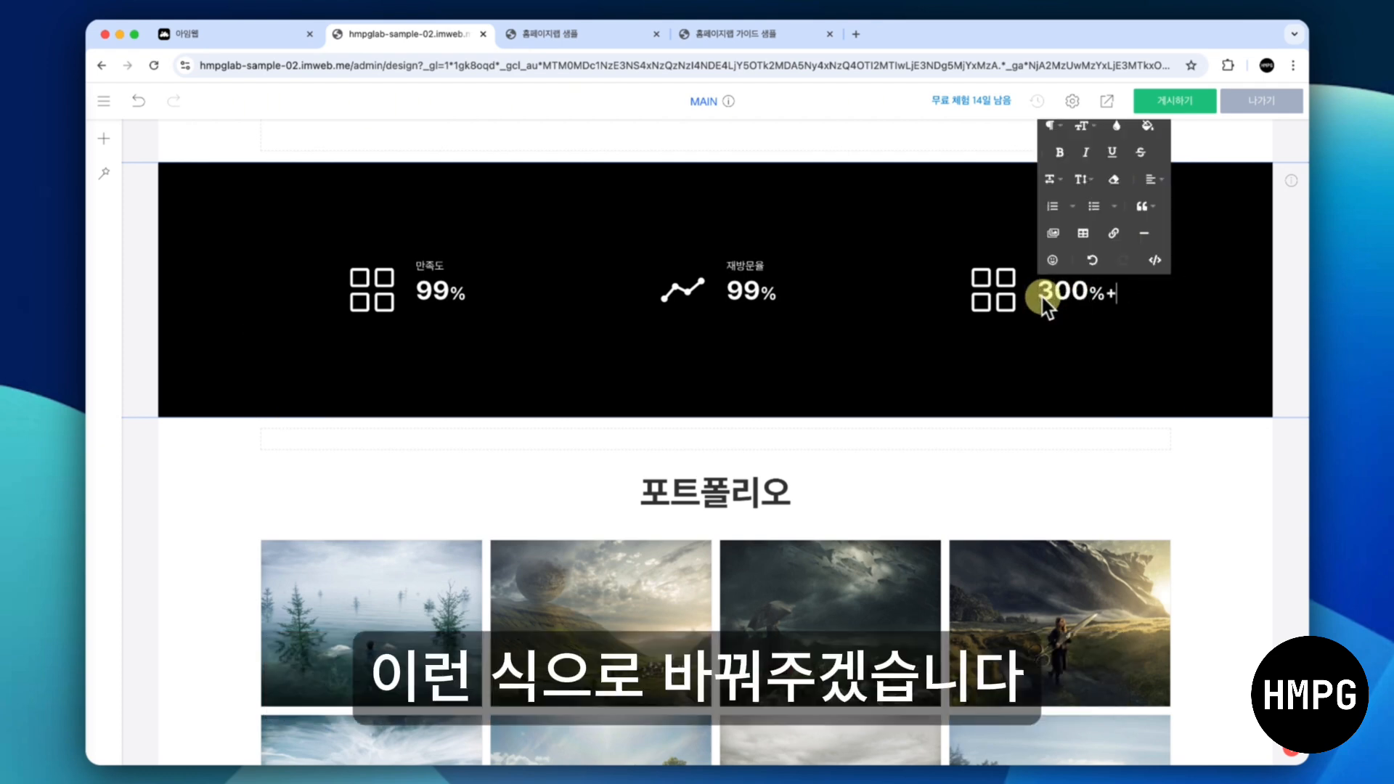
key("Left")
key("BackSpace")
left_click(1235, 297)
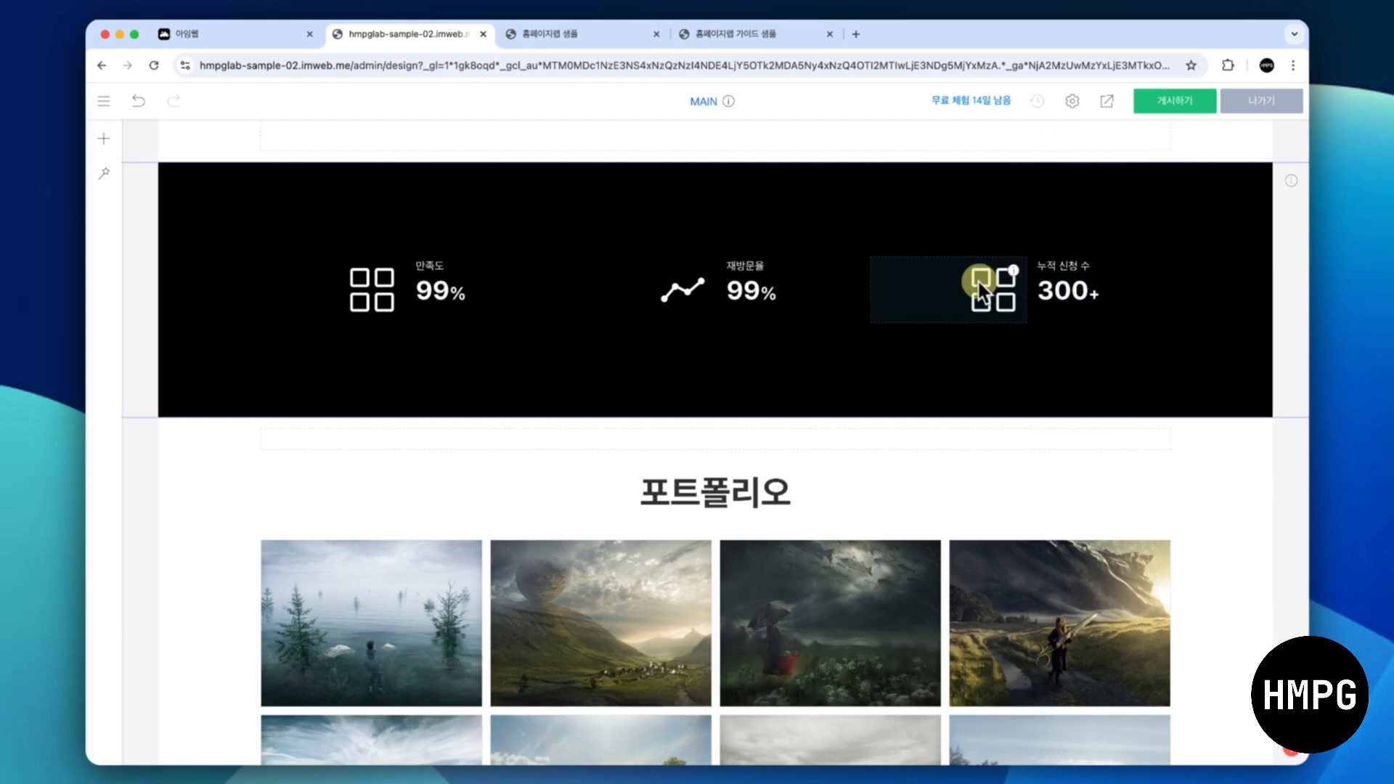
Replace the third group's grid icon with the stacked-layers icon from the Simple Line set
right_click(997, 285)
left_click(1000, 293)
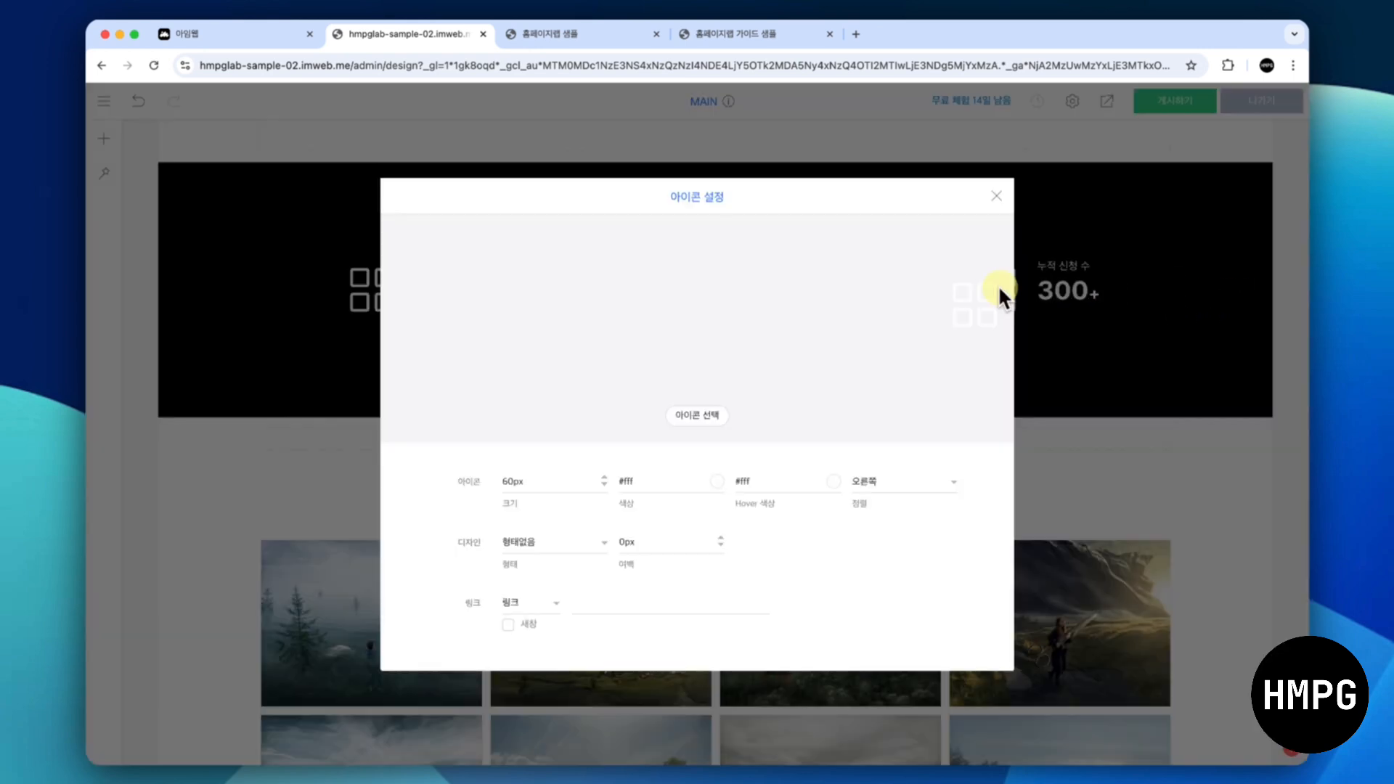
left_click(689, 413)
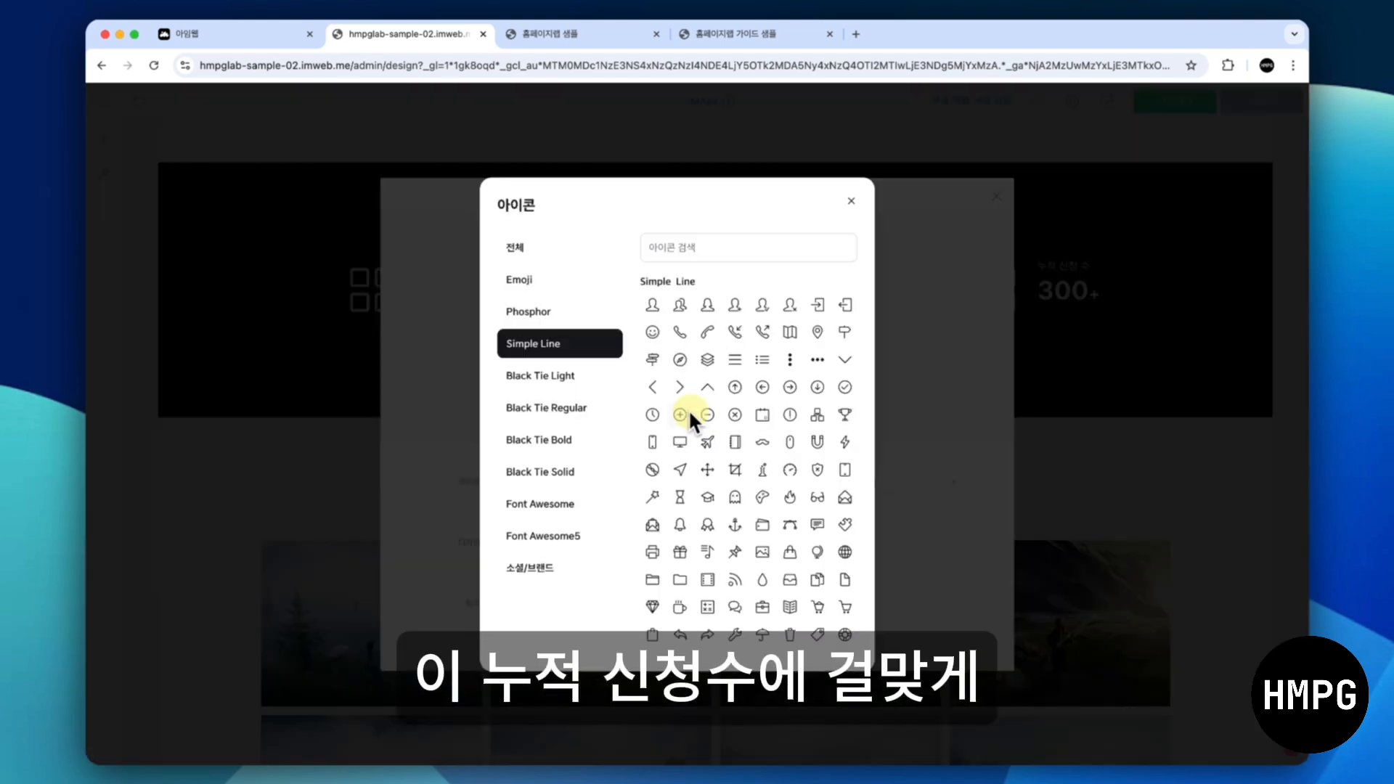
left_click(707, 359)
left_click(995, 199)
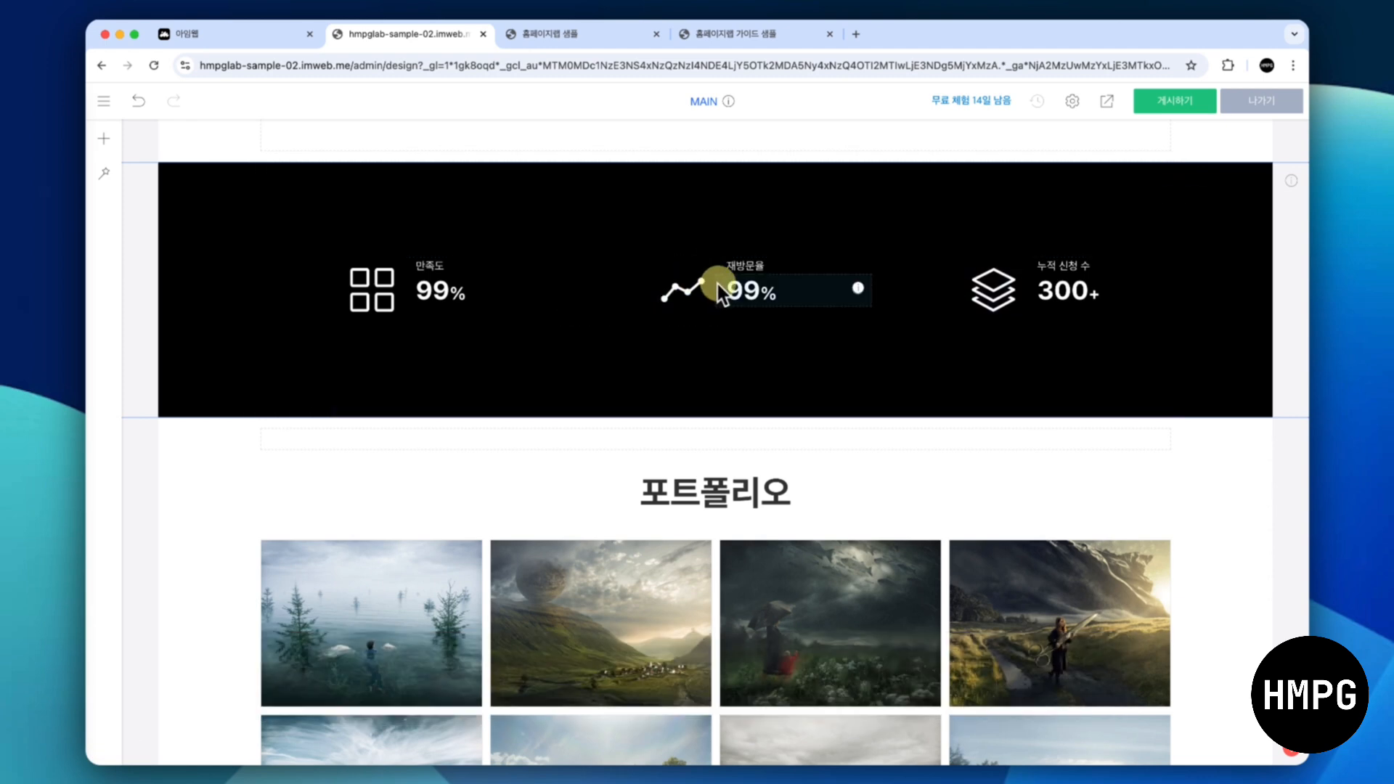
Set the height of the blank spacer above the three icon groups to 50px
left_click(633, 195)
left_click(663, 206)
left_click(614, 427)
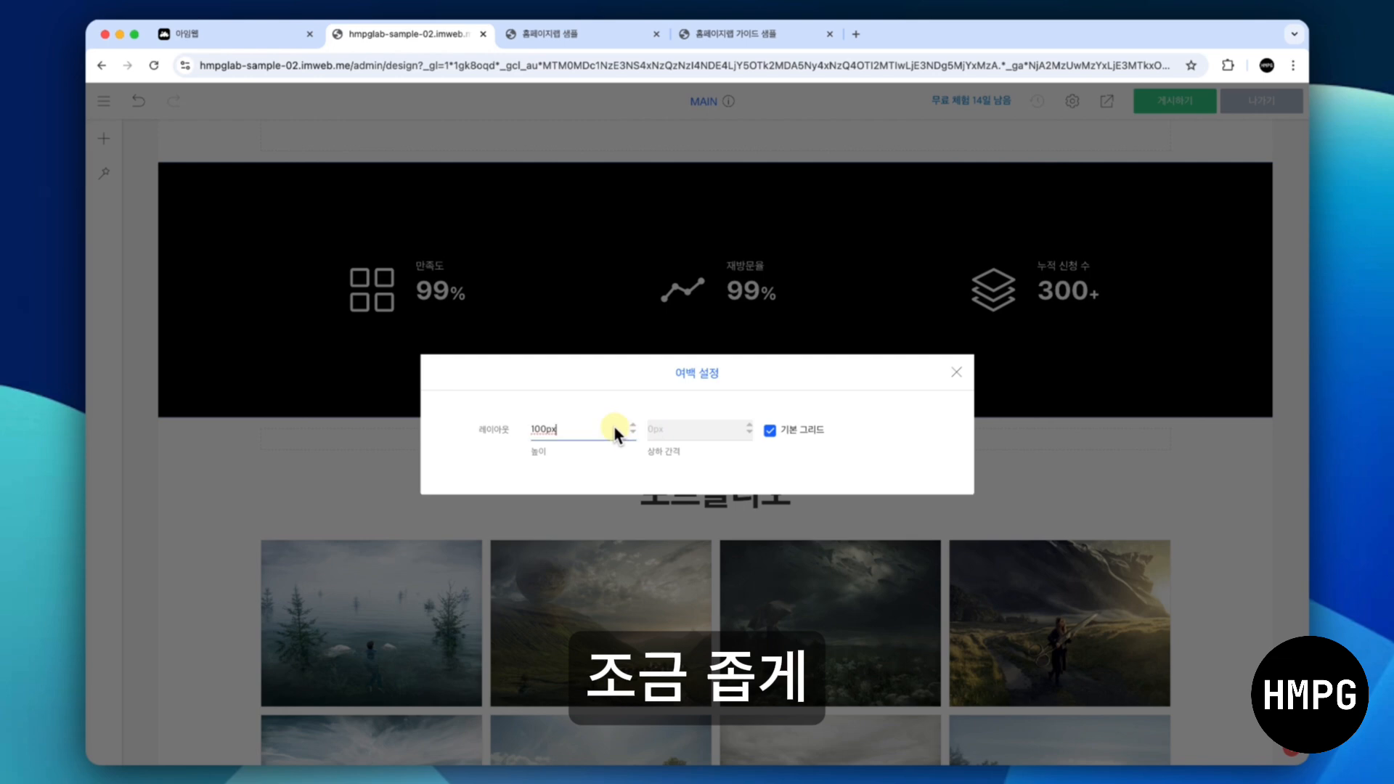
key("super+a")
type("50px")
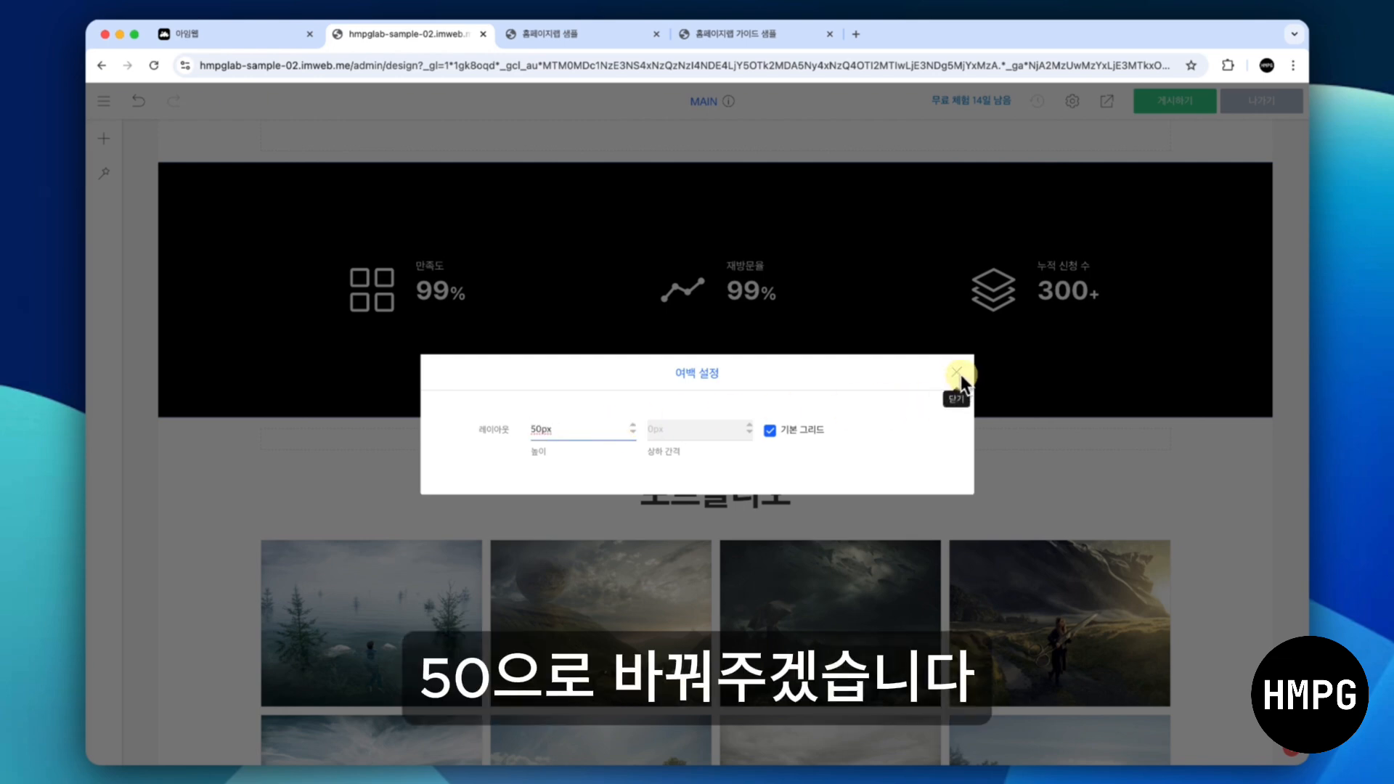
left_click(957, 372)
Set the height of the blank spacer below the three icon groups to 50px
left_click(773, 327)
left_click(802, 332)
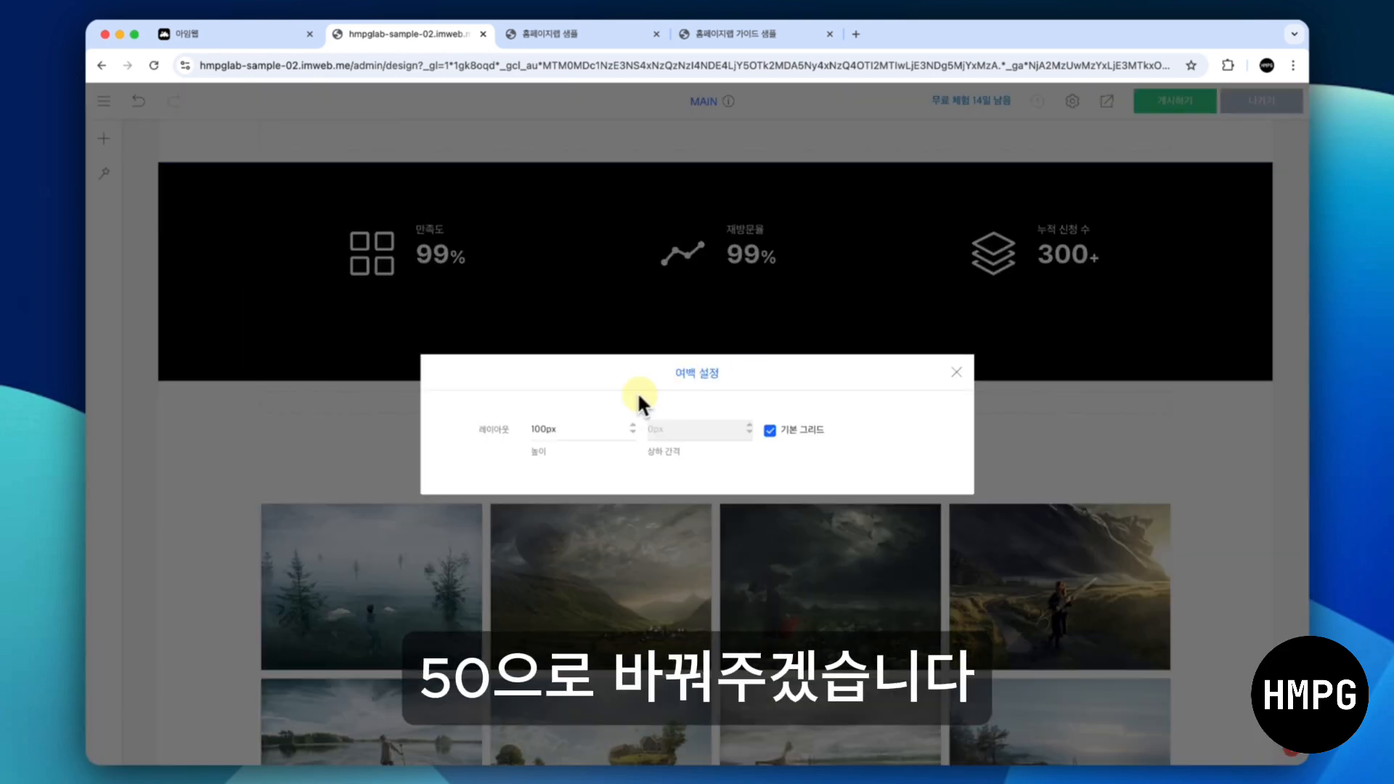
key("super+a")
type("50px")
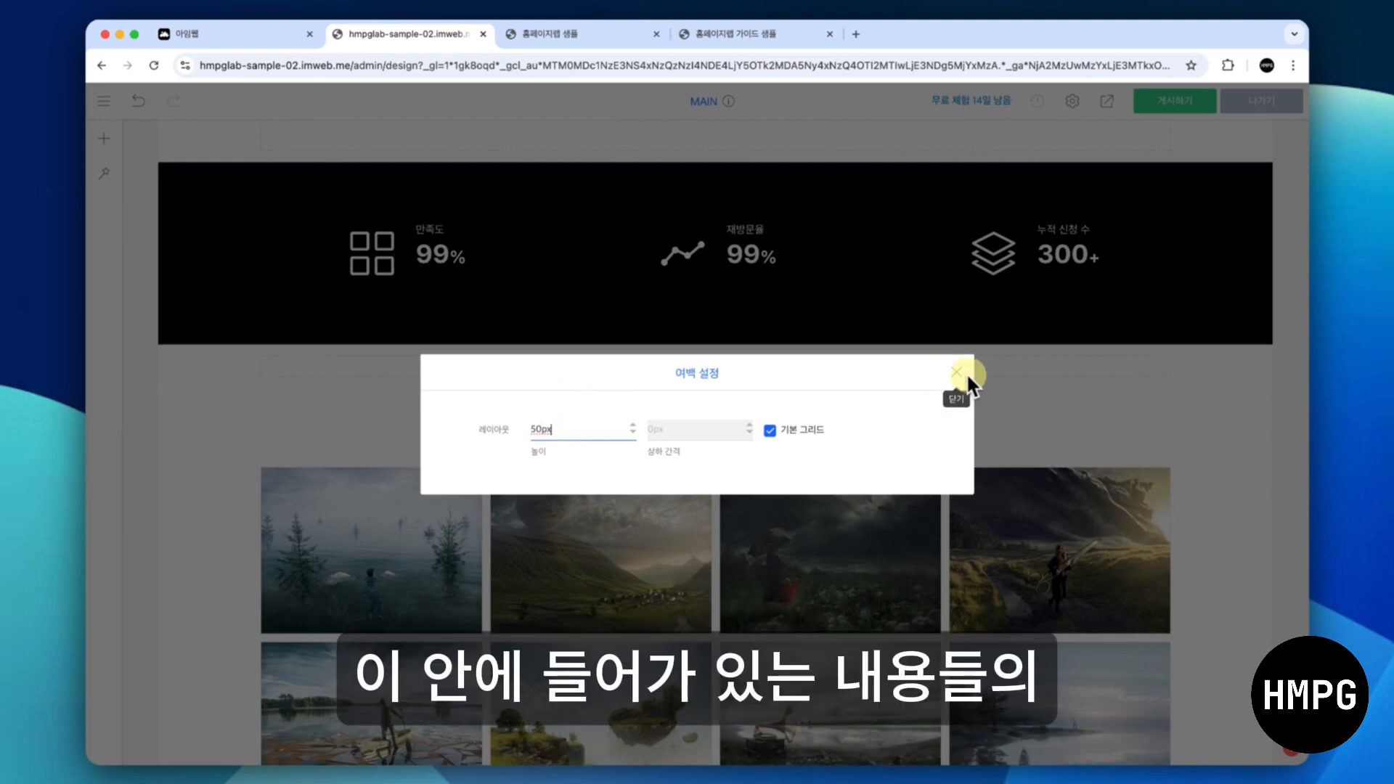
left_click(957, 373)
scroll(863, 302, "up", 2)
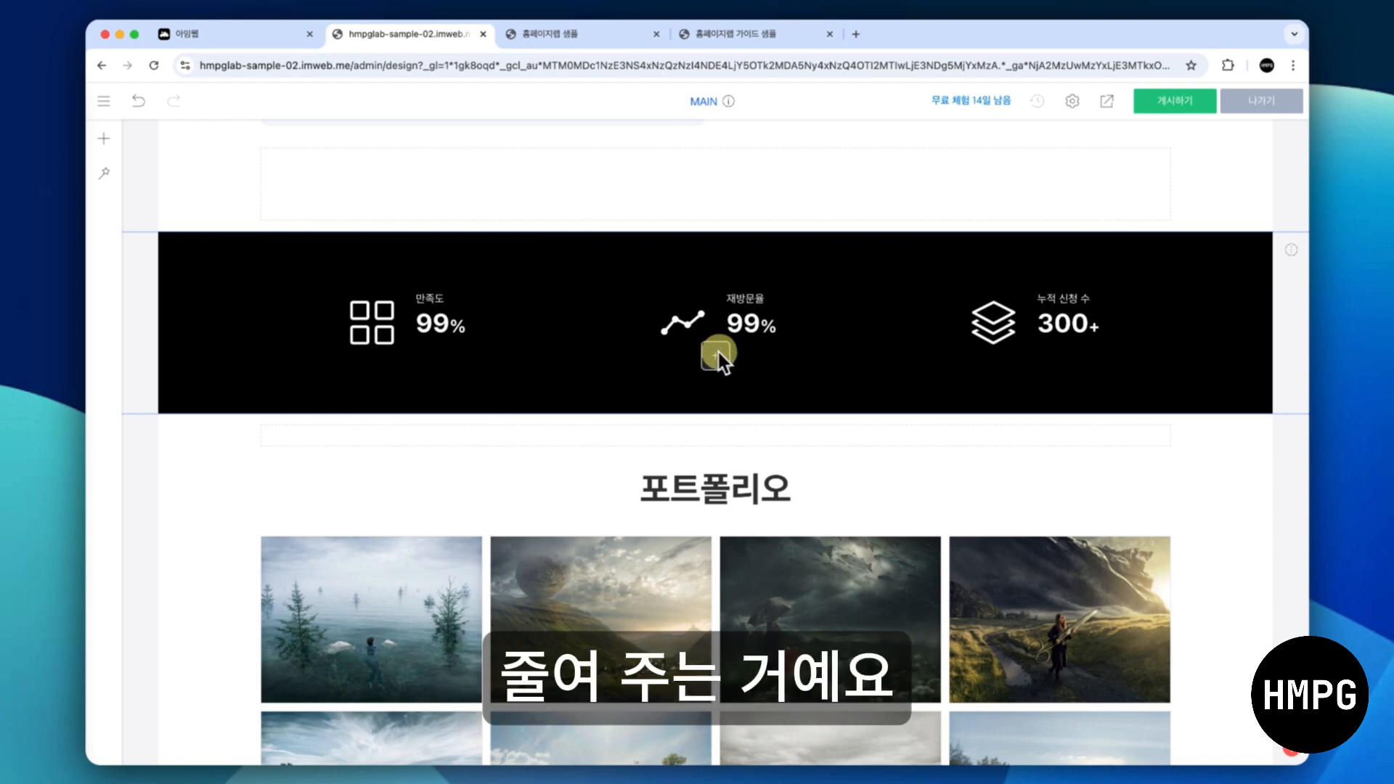
scroll(719, 359, "up", 1)
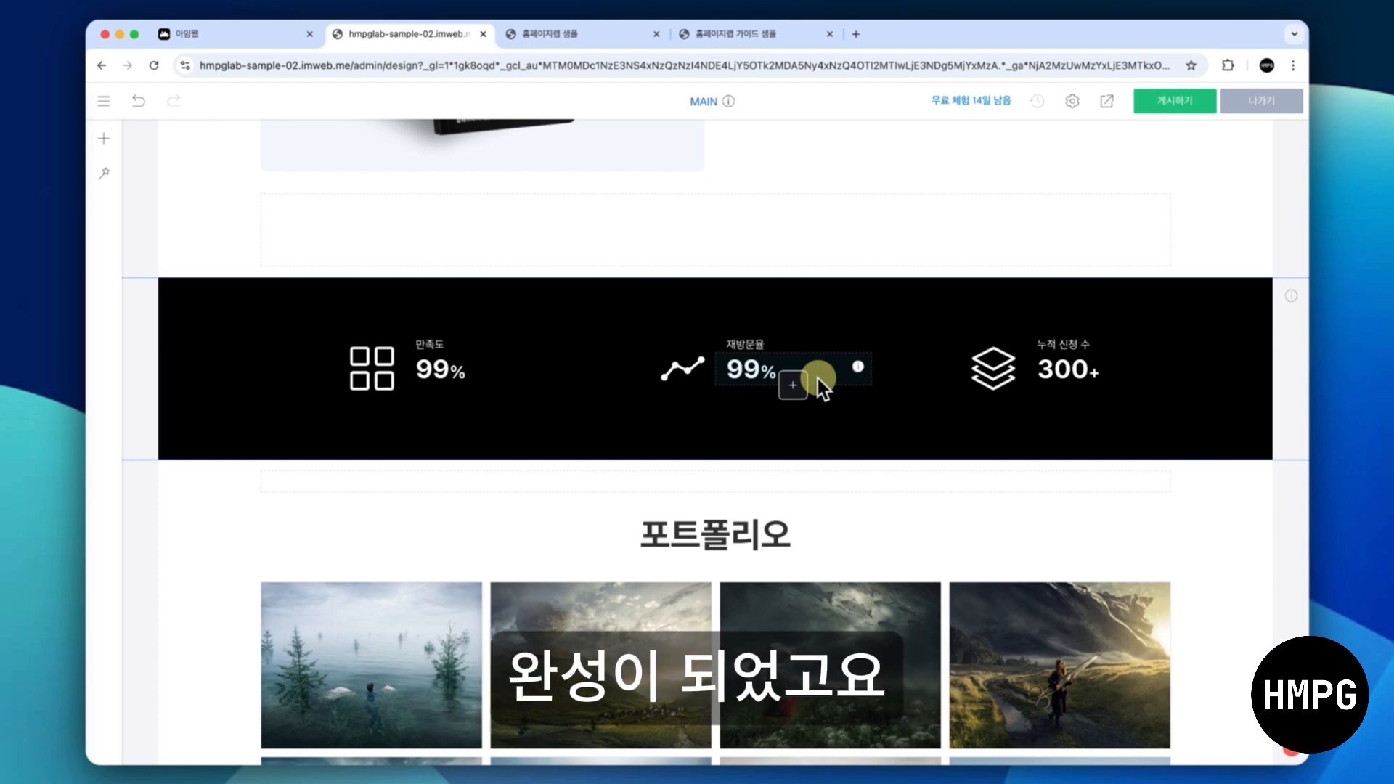
Switch to the Google Sheets plan and copy the portfolio section's main copy, 이런 홈페이지 만들어 보고 싶으신가요? 👀
scroll(817, 377, "down", 5)
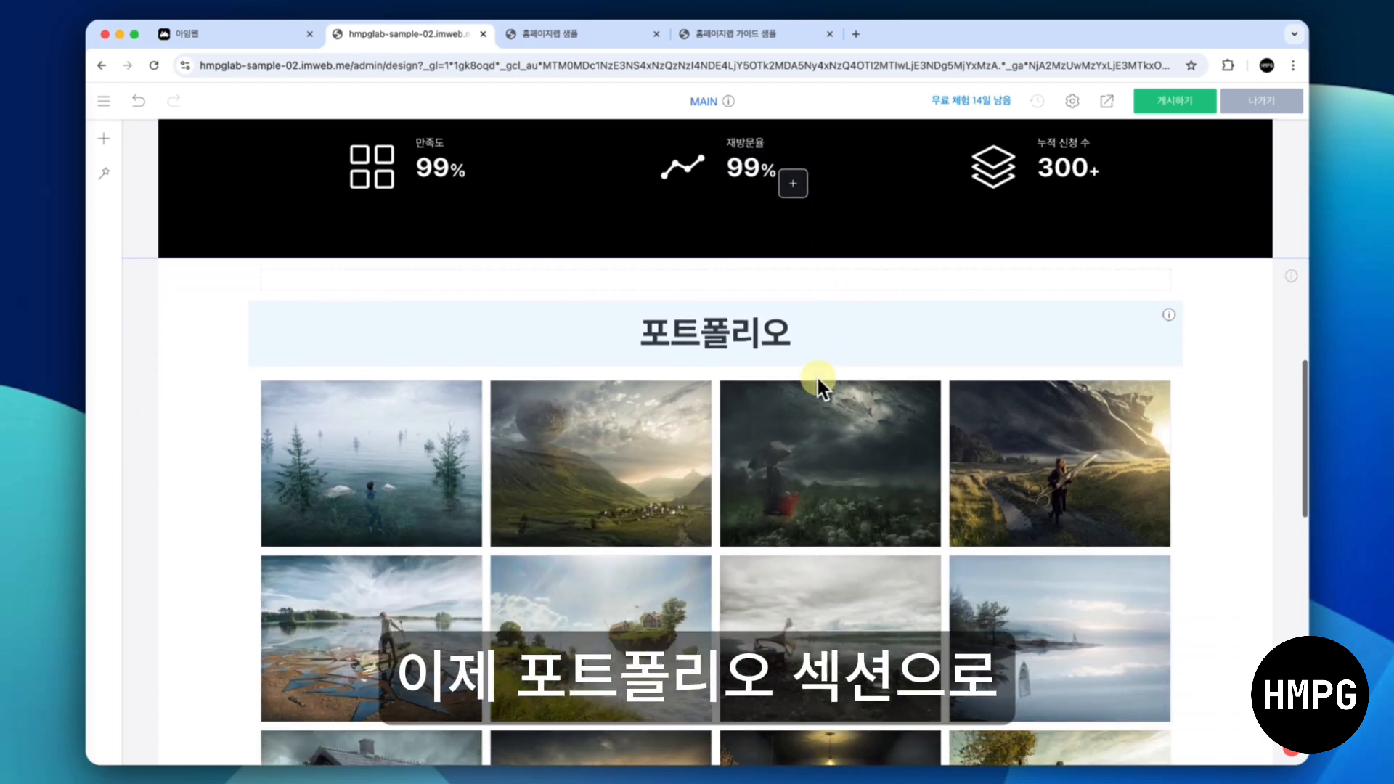
scroll(817, 378, "down", 1)
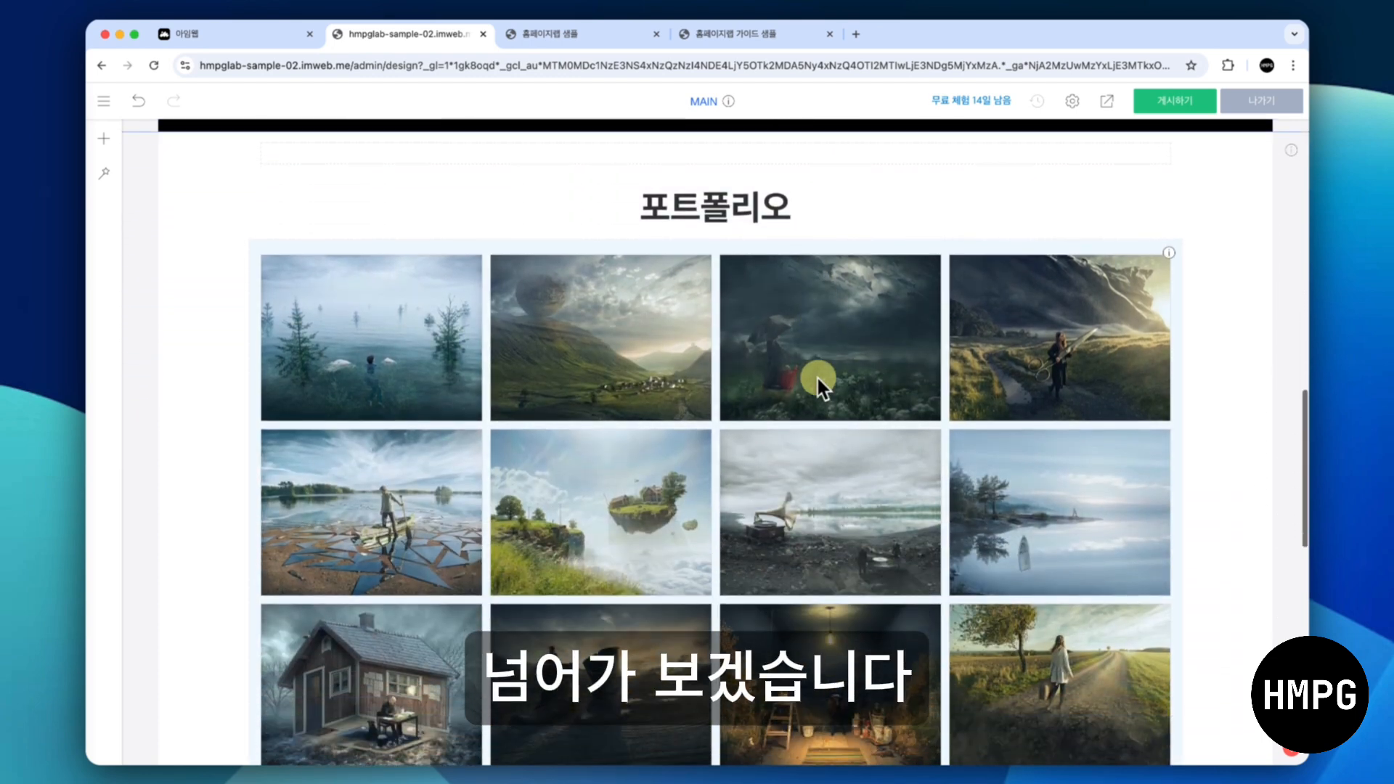
key("ctrl+Right")
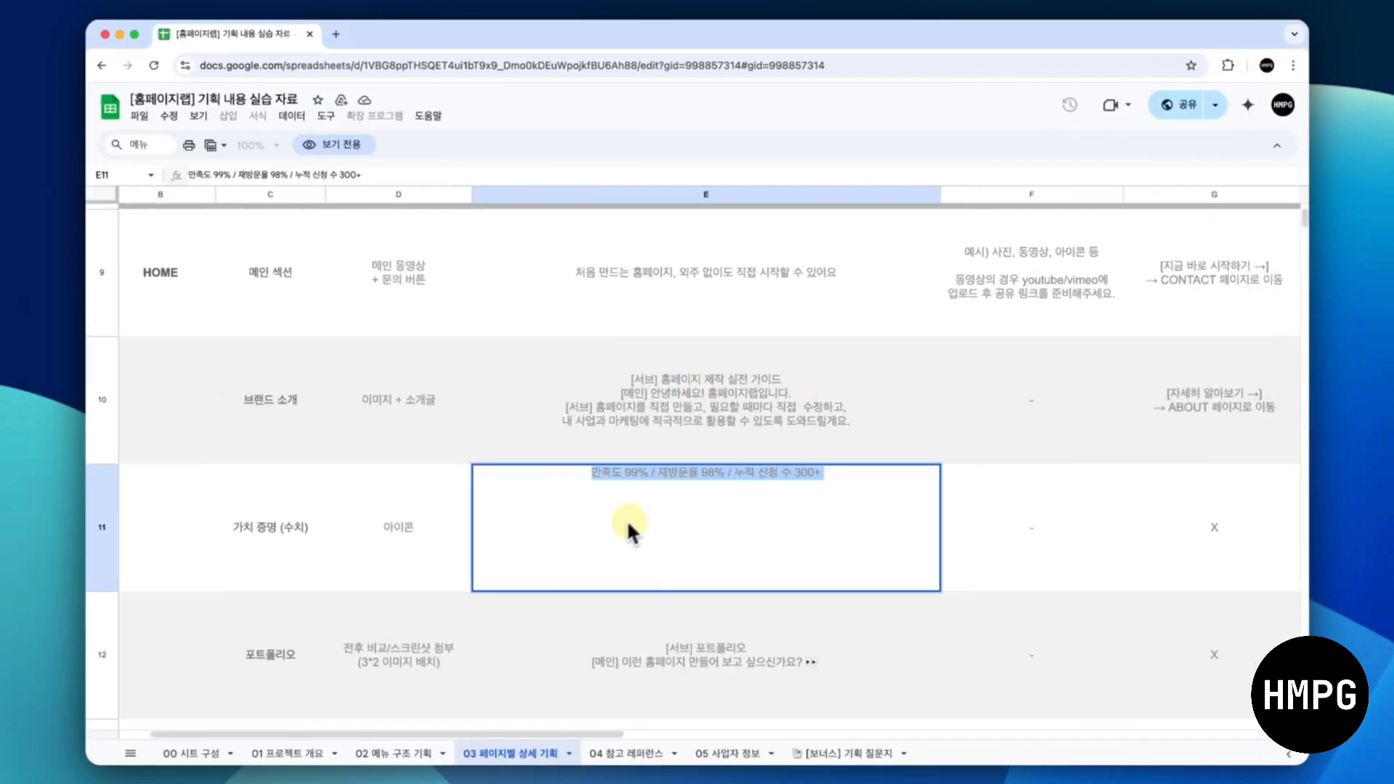
left_click(597, 634)
scroll(614, 613, "down", 3)
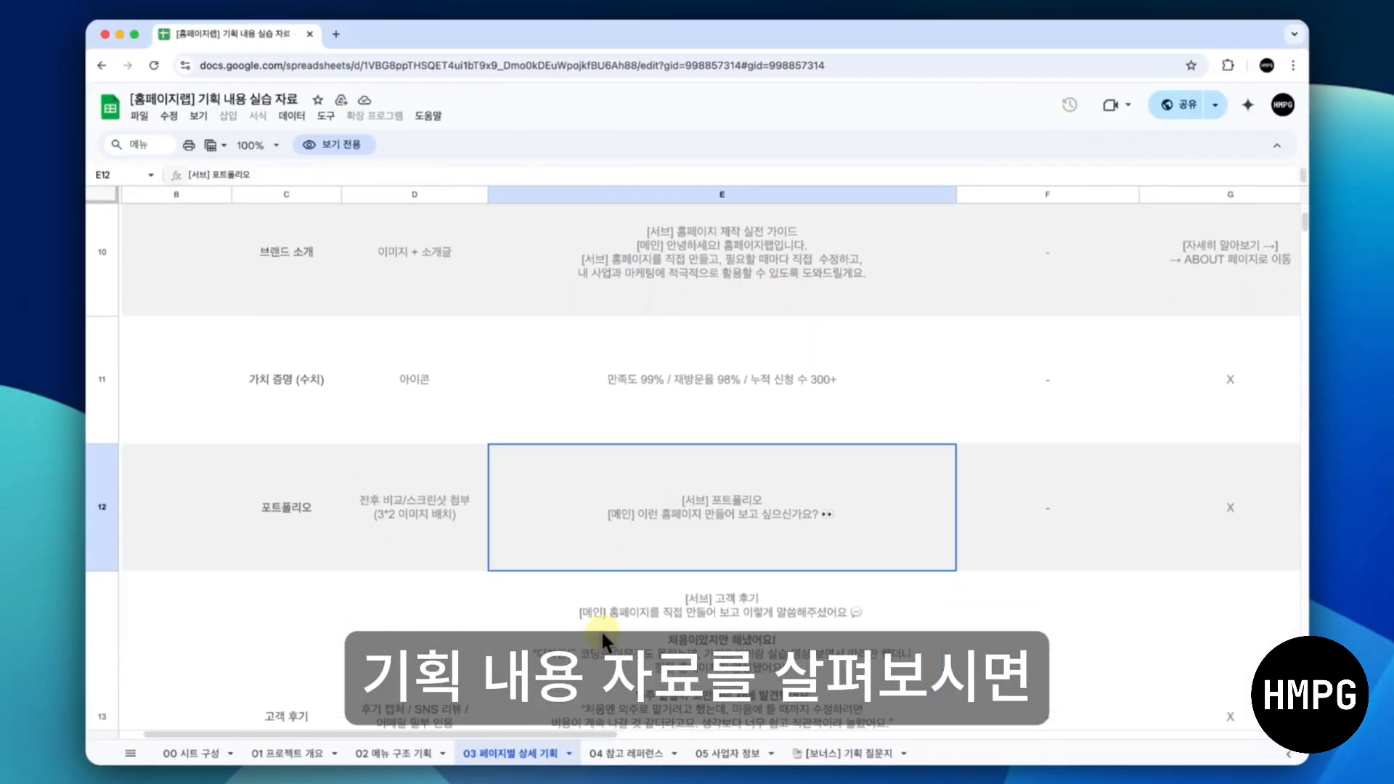
double_click(720, 514)
left_click_drag(639, 463, 837, 467)
key("super+c")
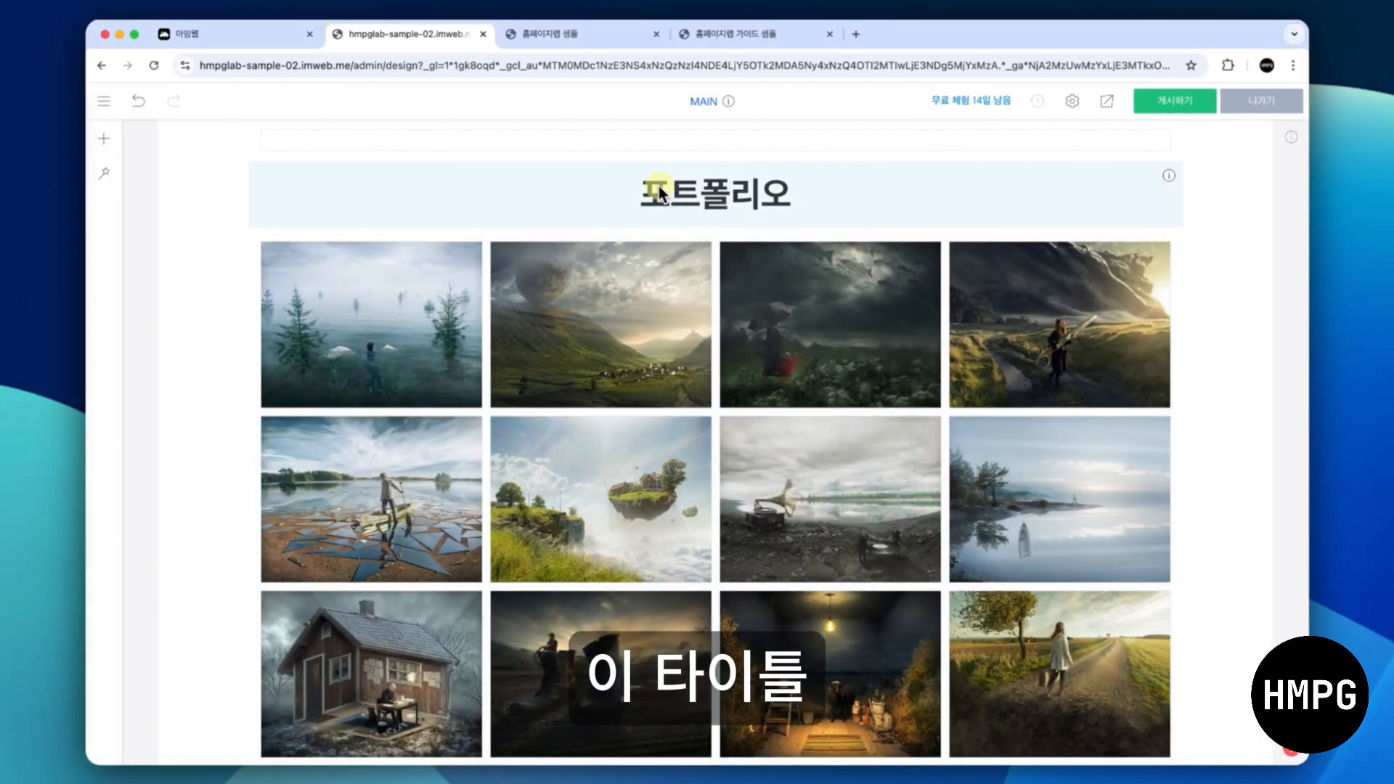
Replace the 포트폴리오 heading with the copied text 이런 홈페이지 만들어 보고 싶으신가요? 👀
left_click(657, 184)
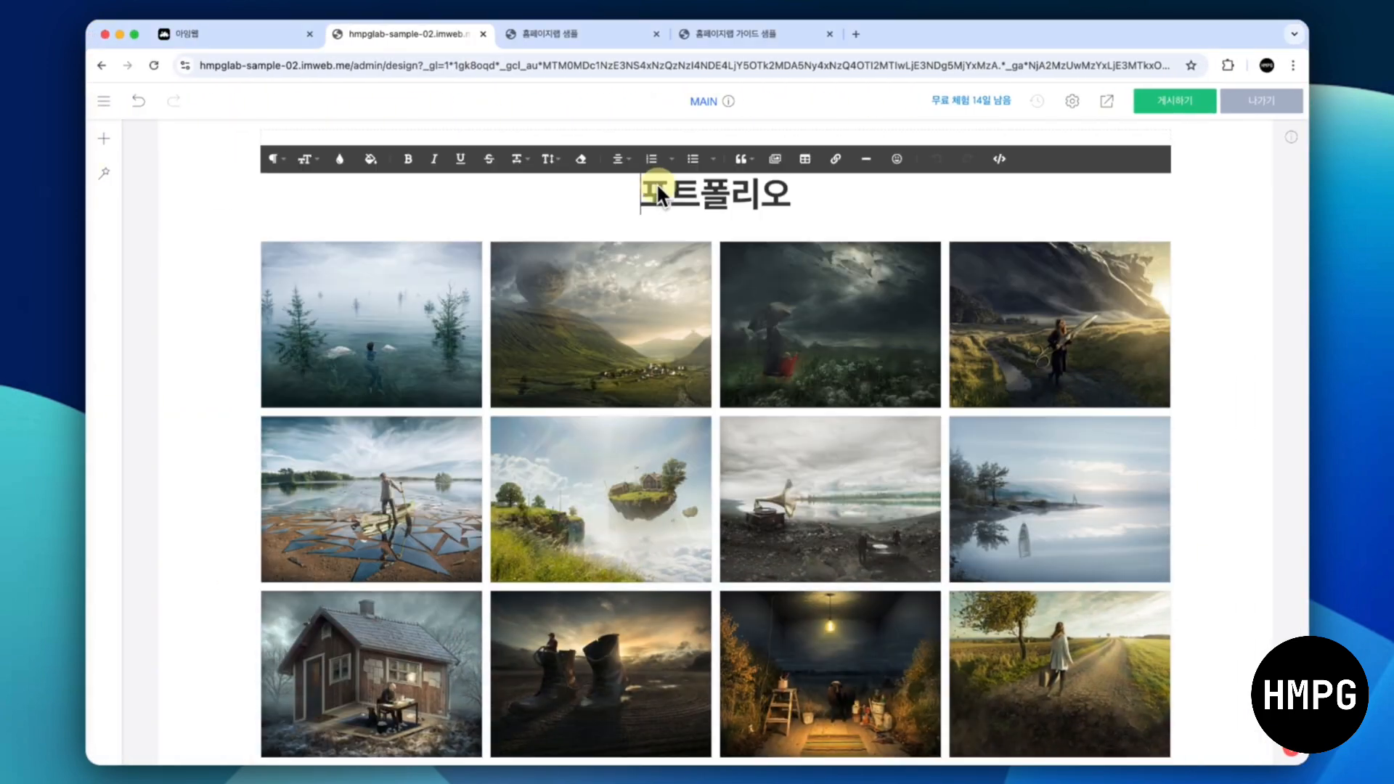
key("super+v")
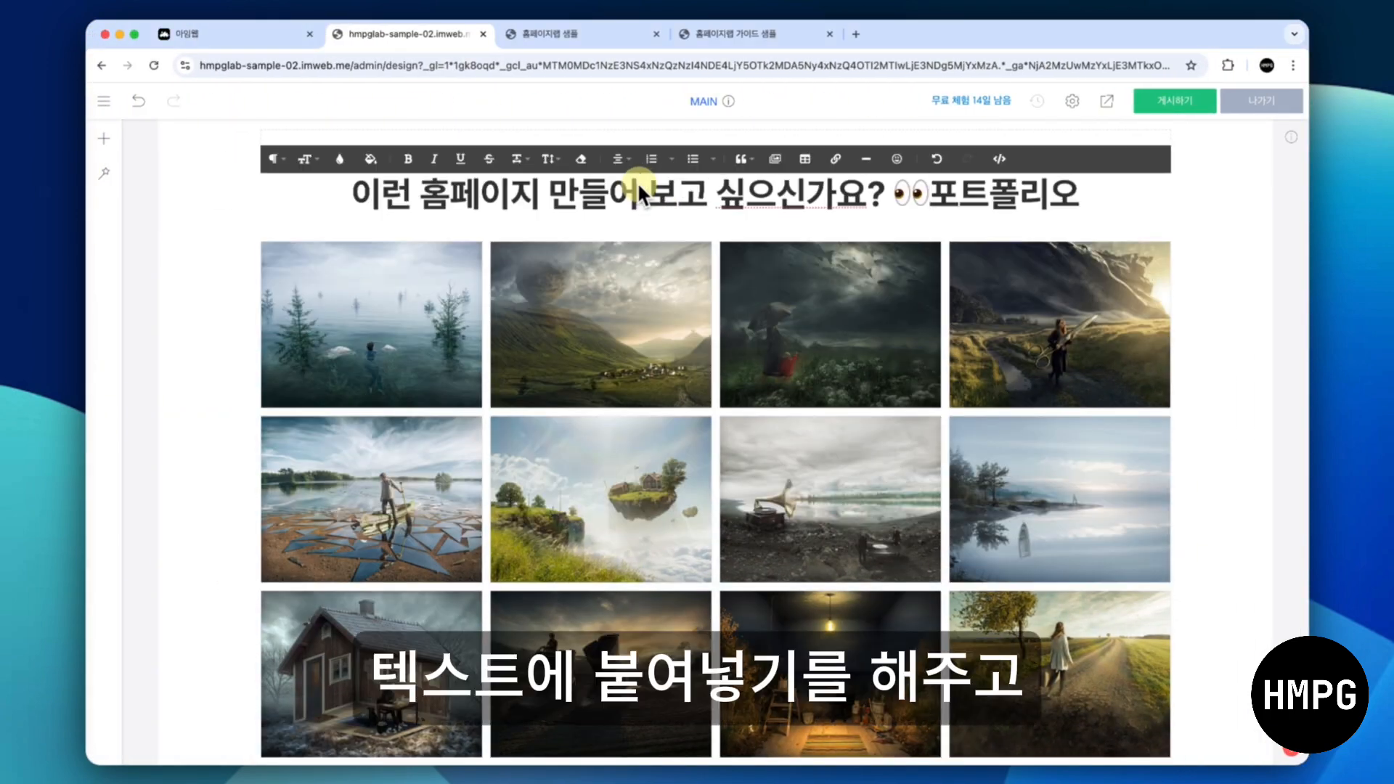
key("shift+End")
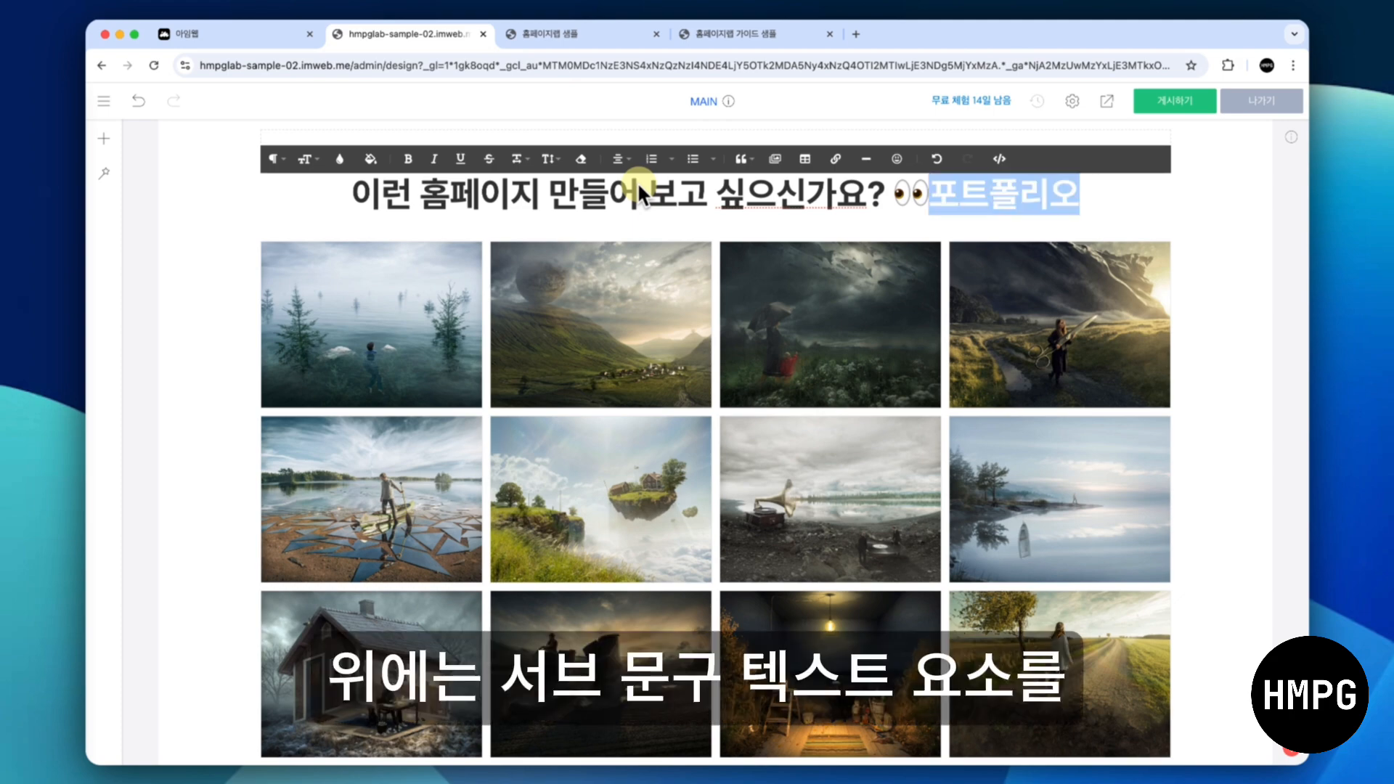
key("BackSpace")
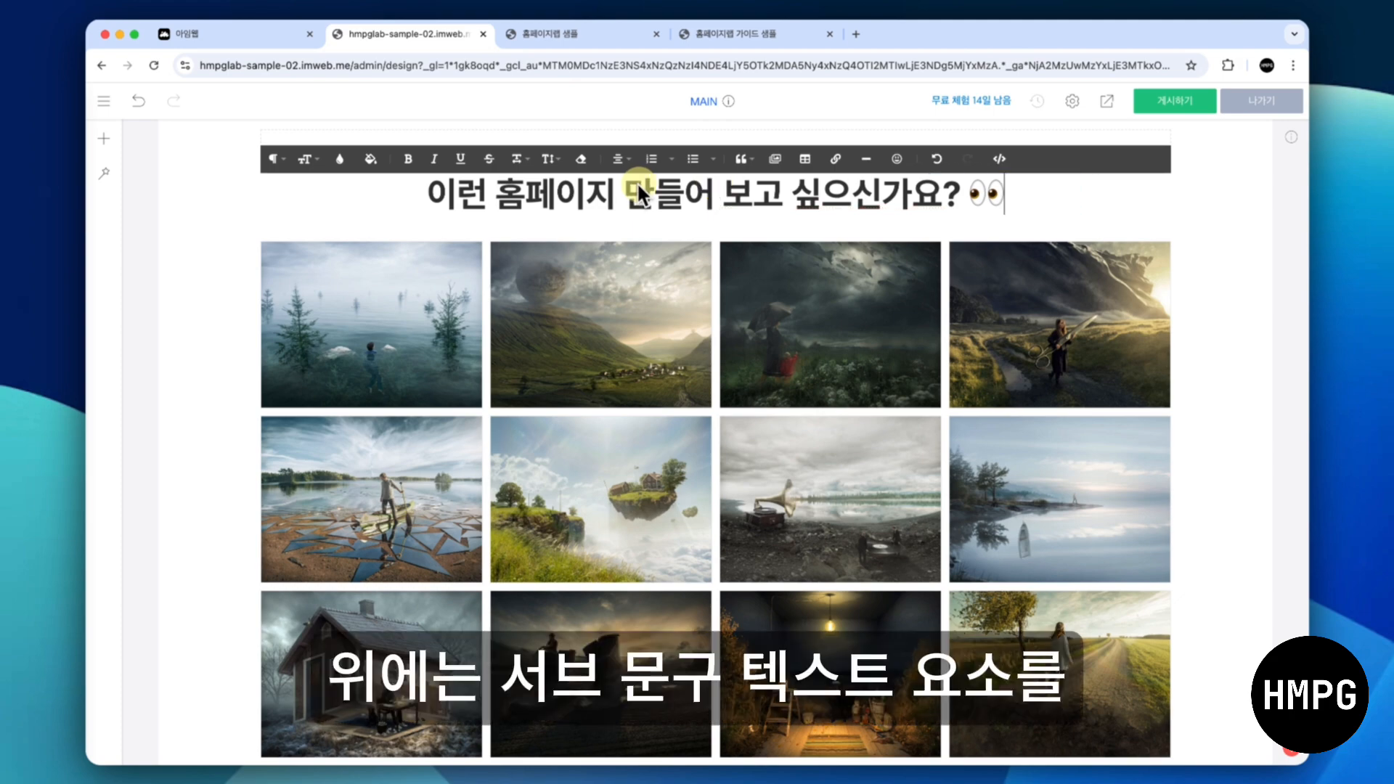
left_click(226, 219)
Copy the blue 홈페이지 제작 실전 가이드 text widget from the brand intro section and paste it into the portfolio section
scroll(225, 218, "up", 2)
scroll(225, 217, "up", 10)
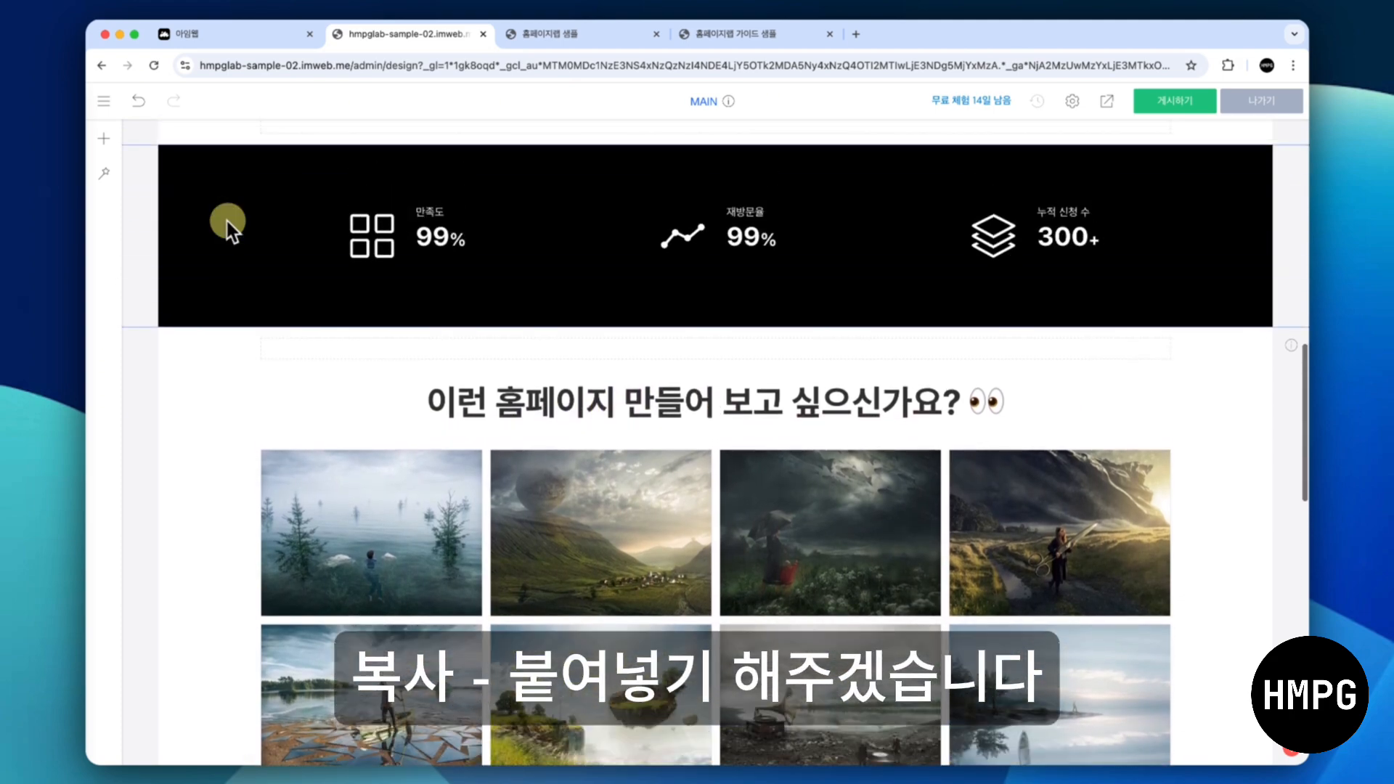
scroll(225, 218, "up", 1)
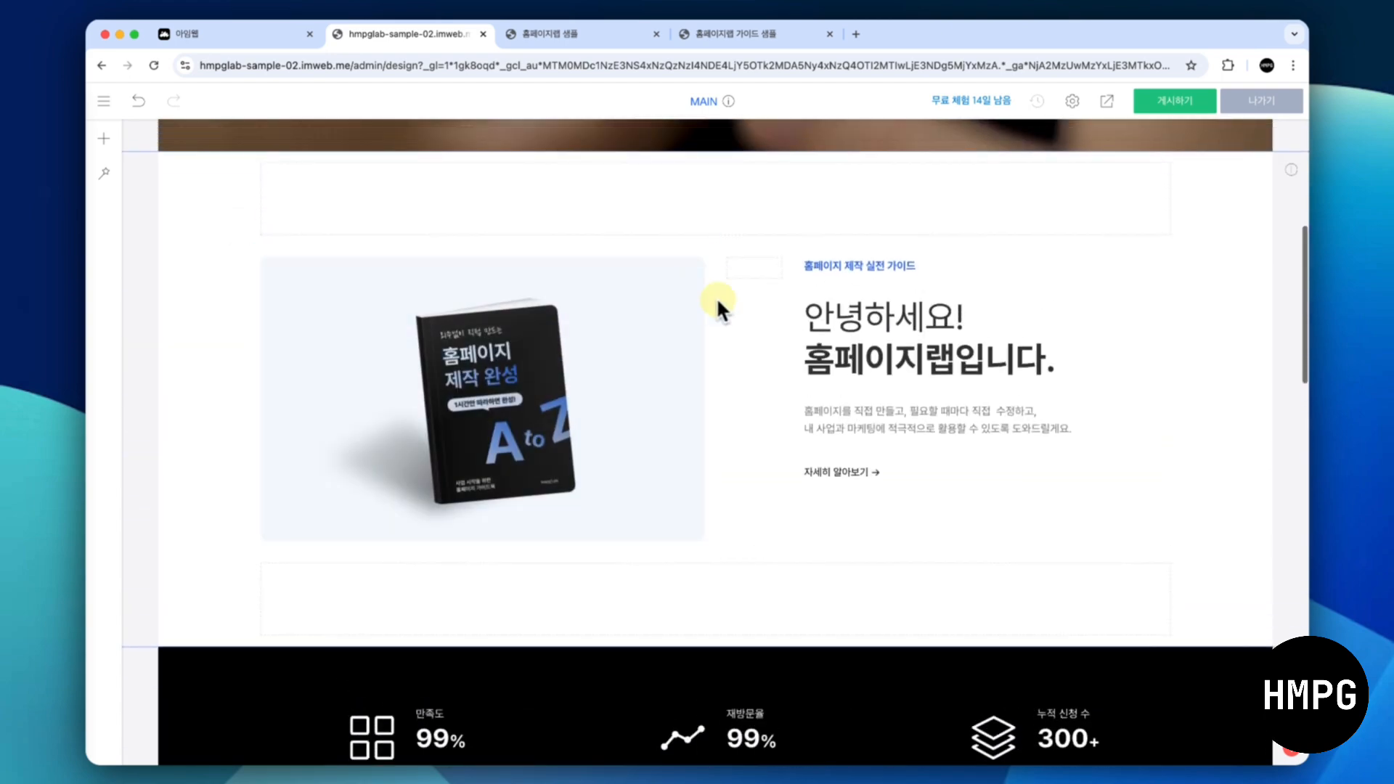
right_click(837, 259)
left_click(873, 338)
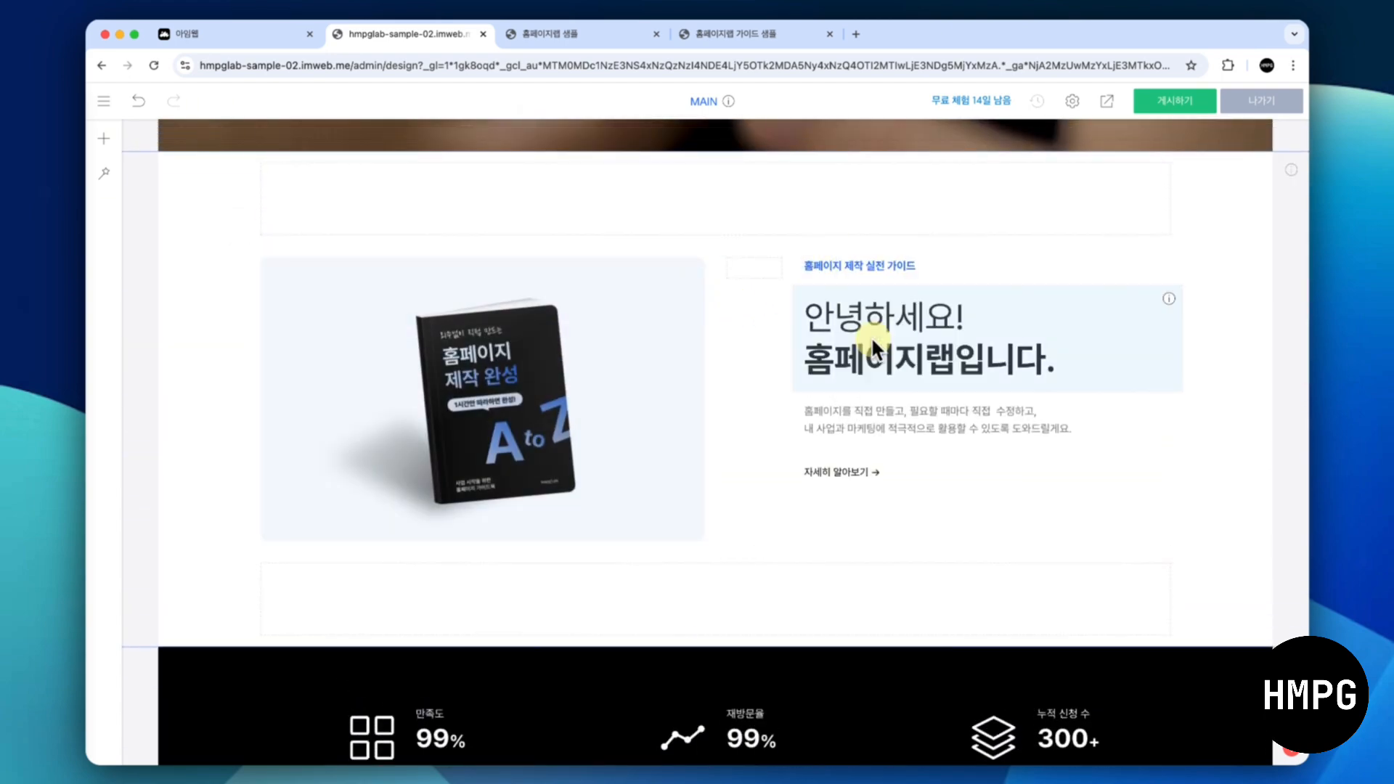
scroll(870, 337, "down", 9)
right_click(826, 258)
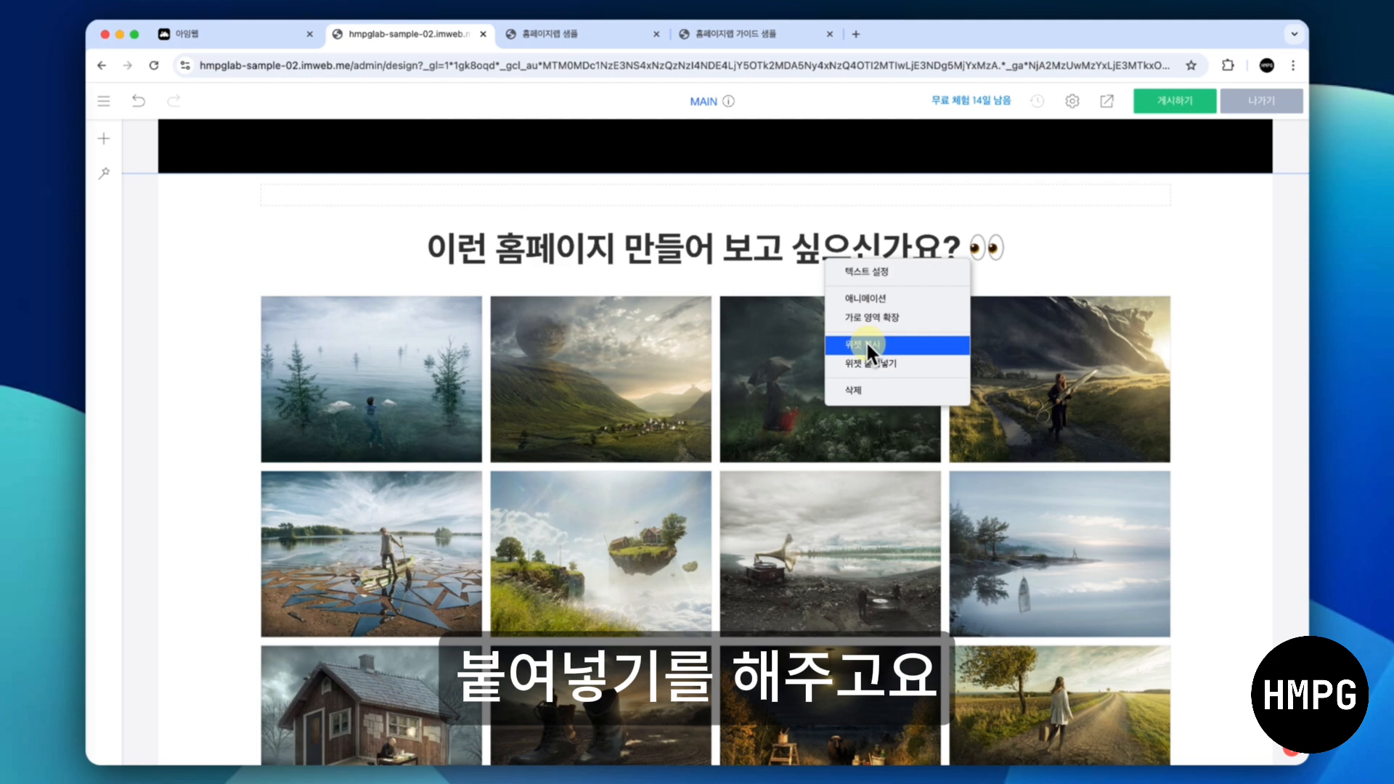
left_click(871, 364)
scroll(871, 367, "down", 10)
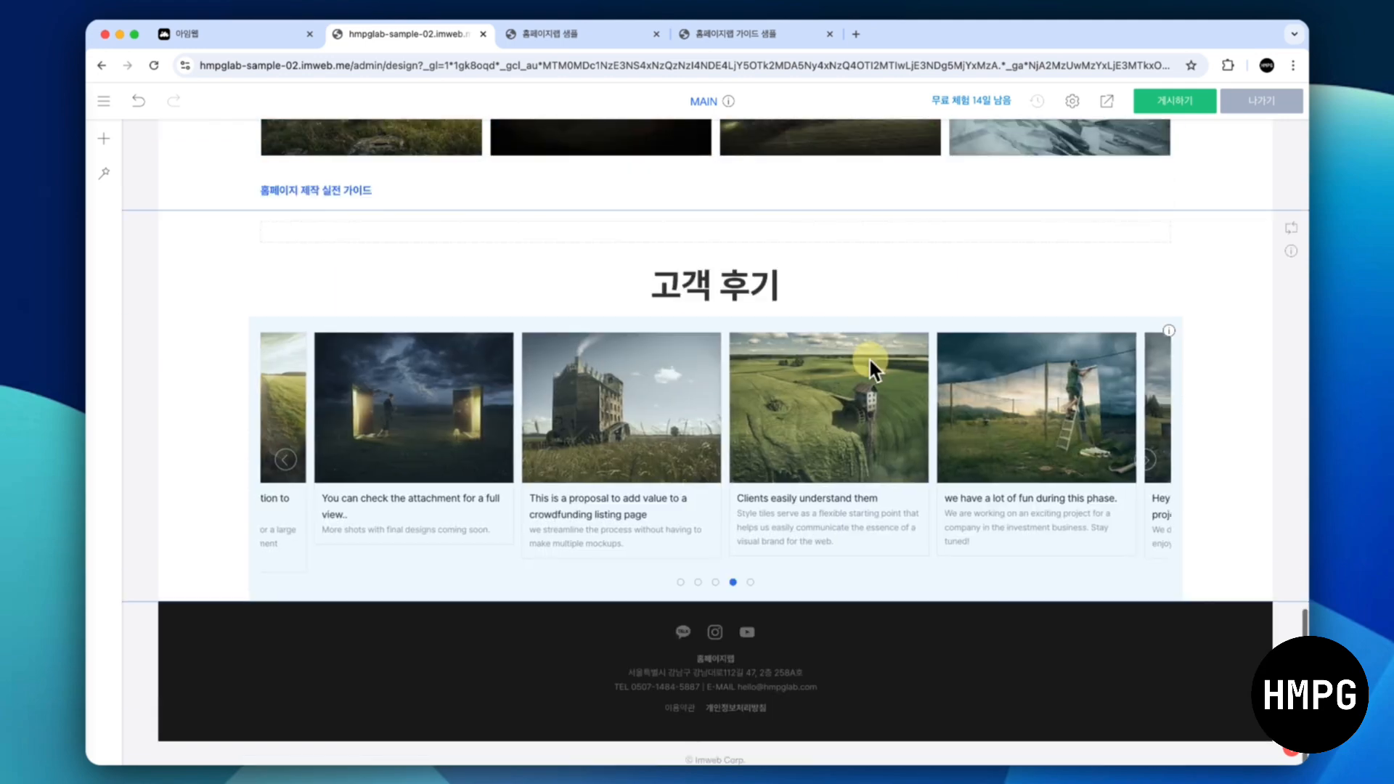
Move the pasted 홈페이지 제작 실전 가이드 text from below the portfolio gallery to directly above the section's heading
scroll(871, 366, "up", 6)
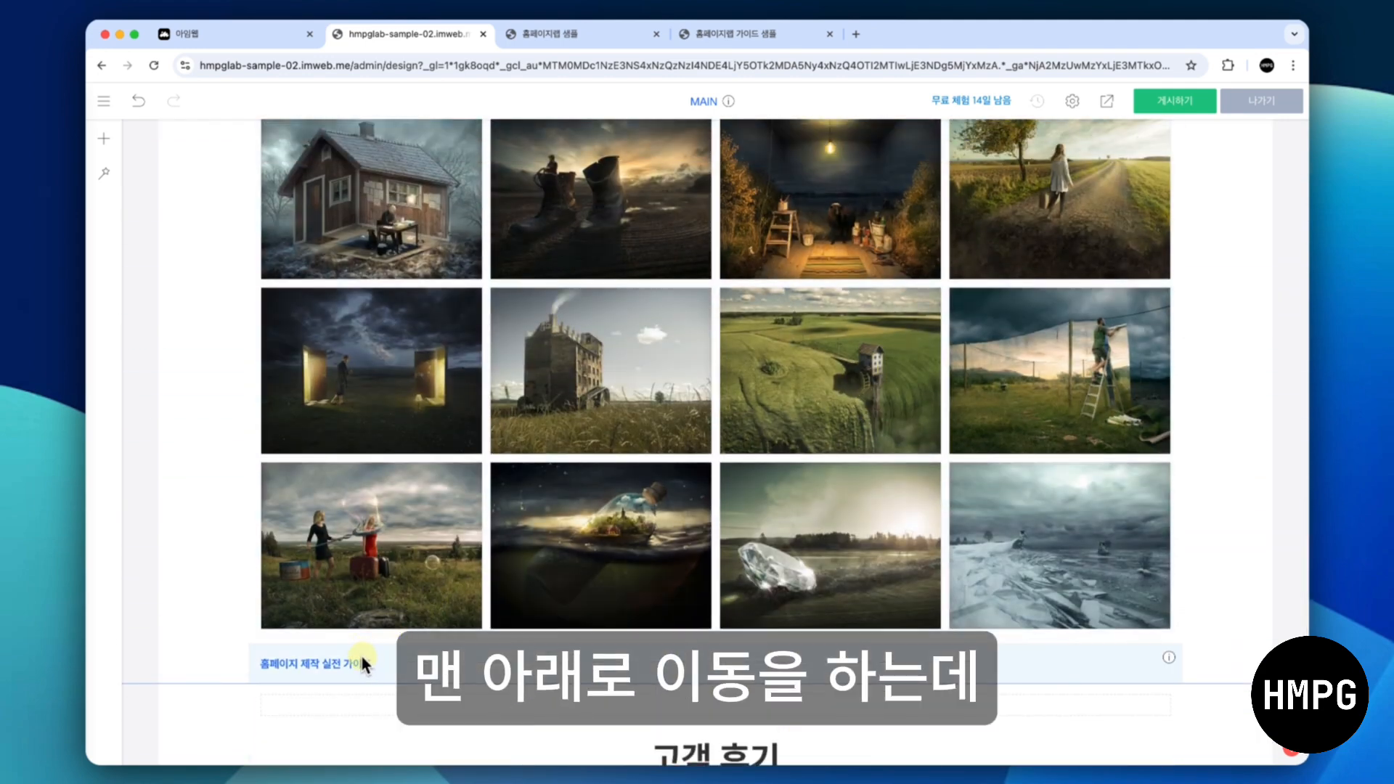
left_click_drag(359, 651, 458, 638)
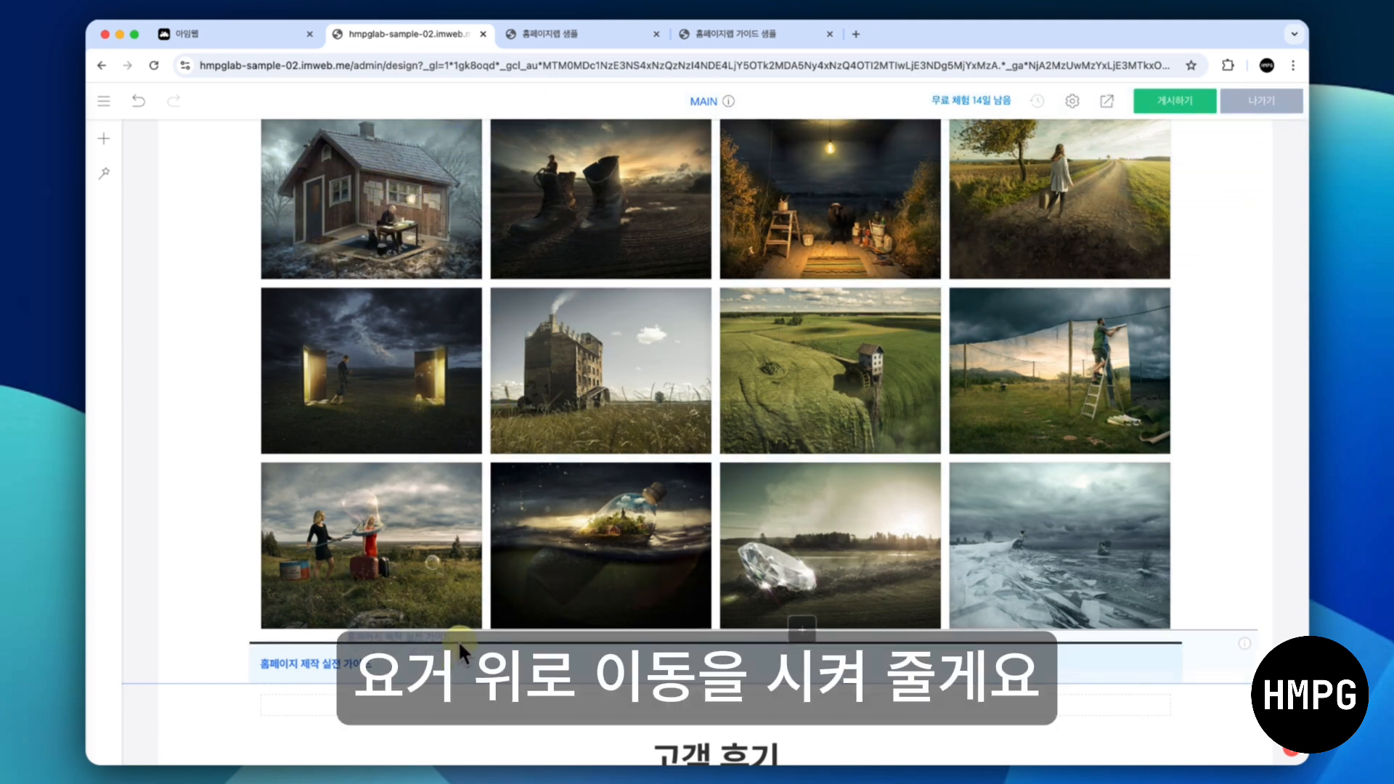
scroll(458, 639, "up", 2)
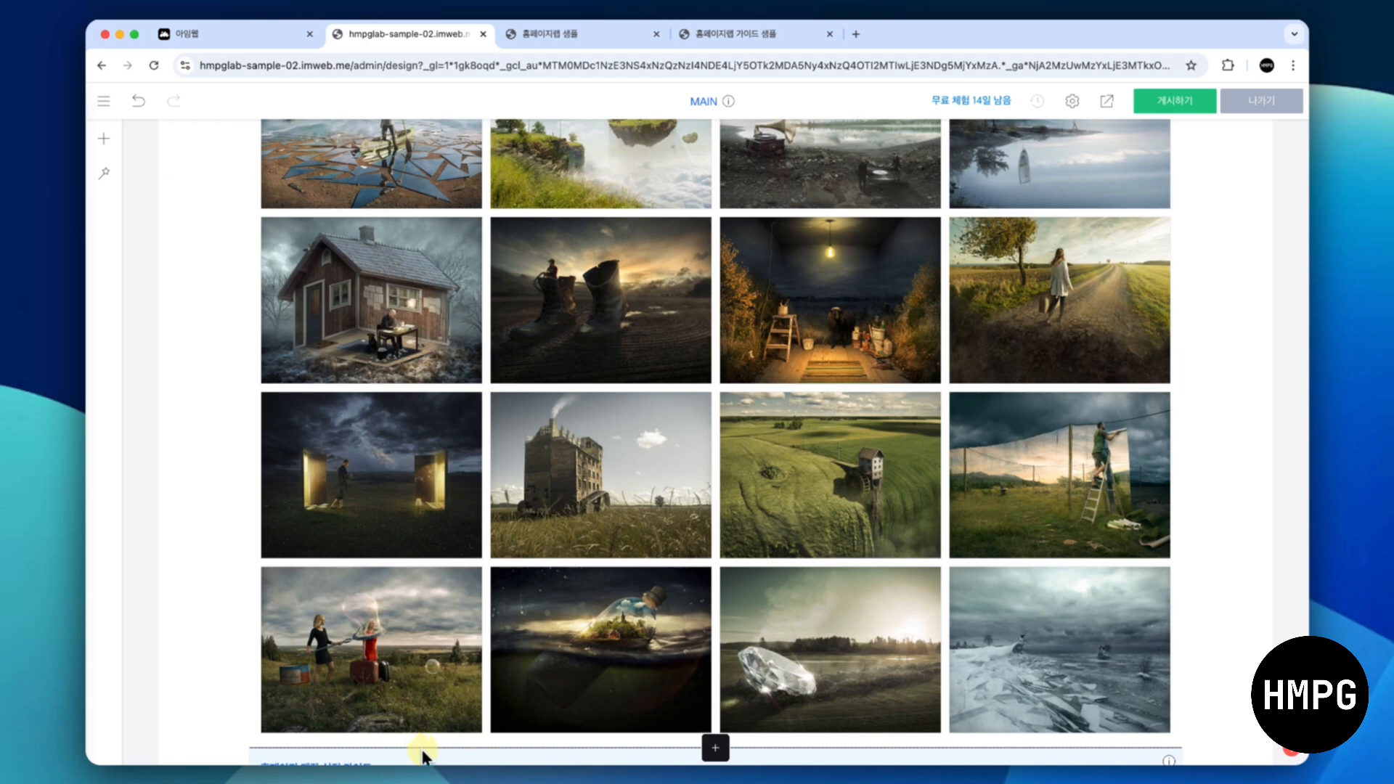
left_click_drag(421, 747, 659, 164)
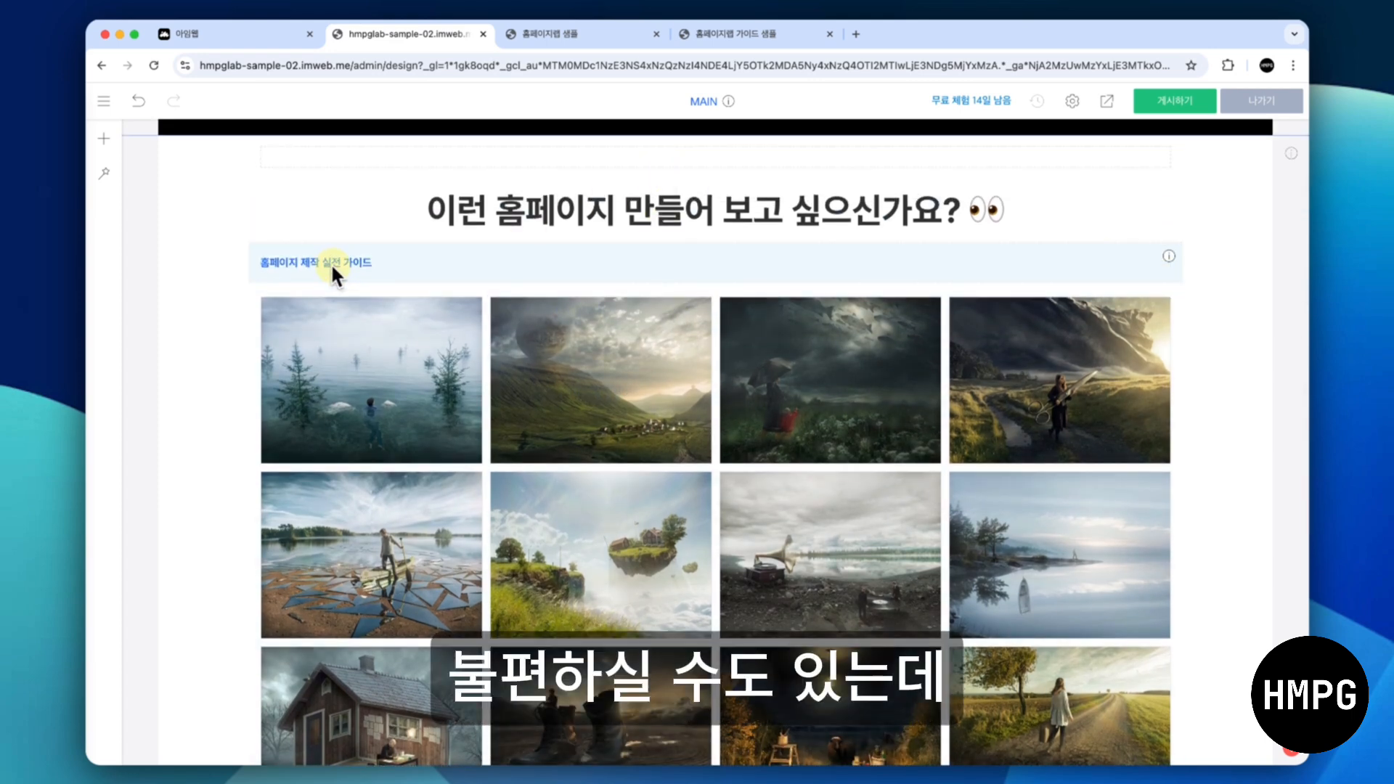
left_click_drag(329, 263, 447, 175)
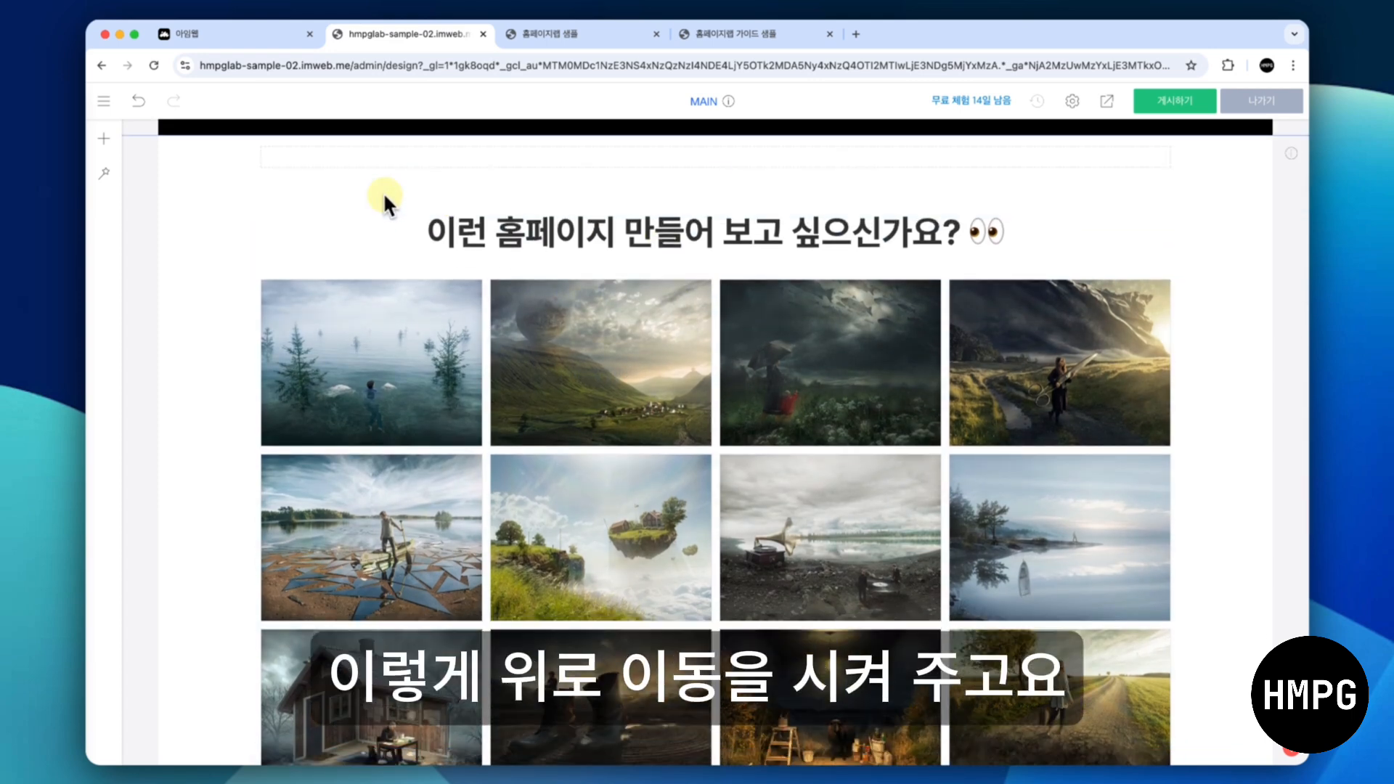
Centre-align the blue 홈페이지 제작 실전 가이드 text above the portfolio heading
double_click(383, 194)
key("super+a")
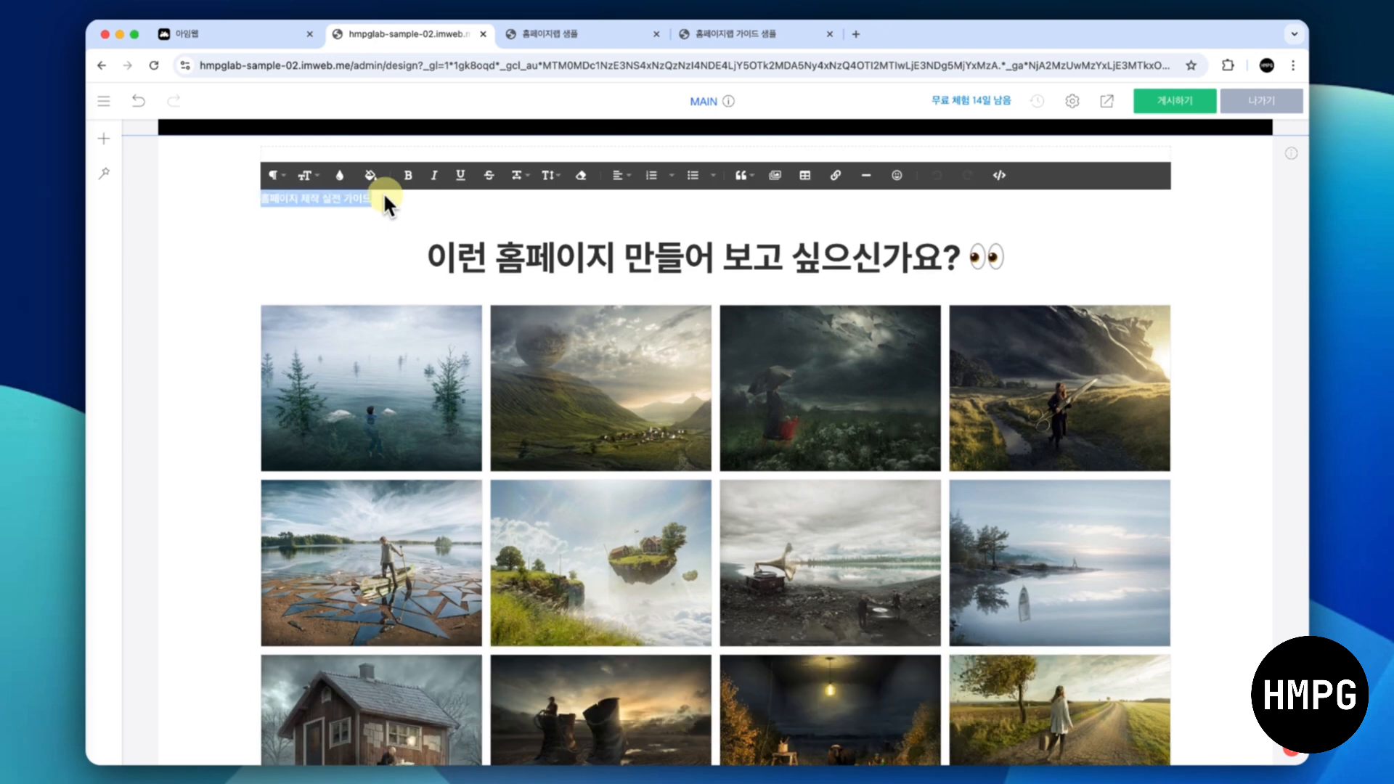
left_click(617, 176)
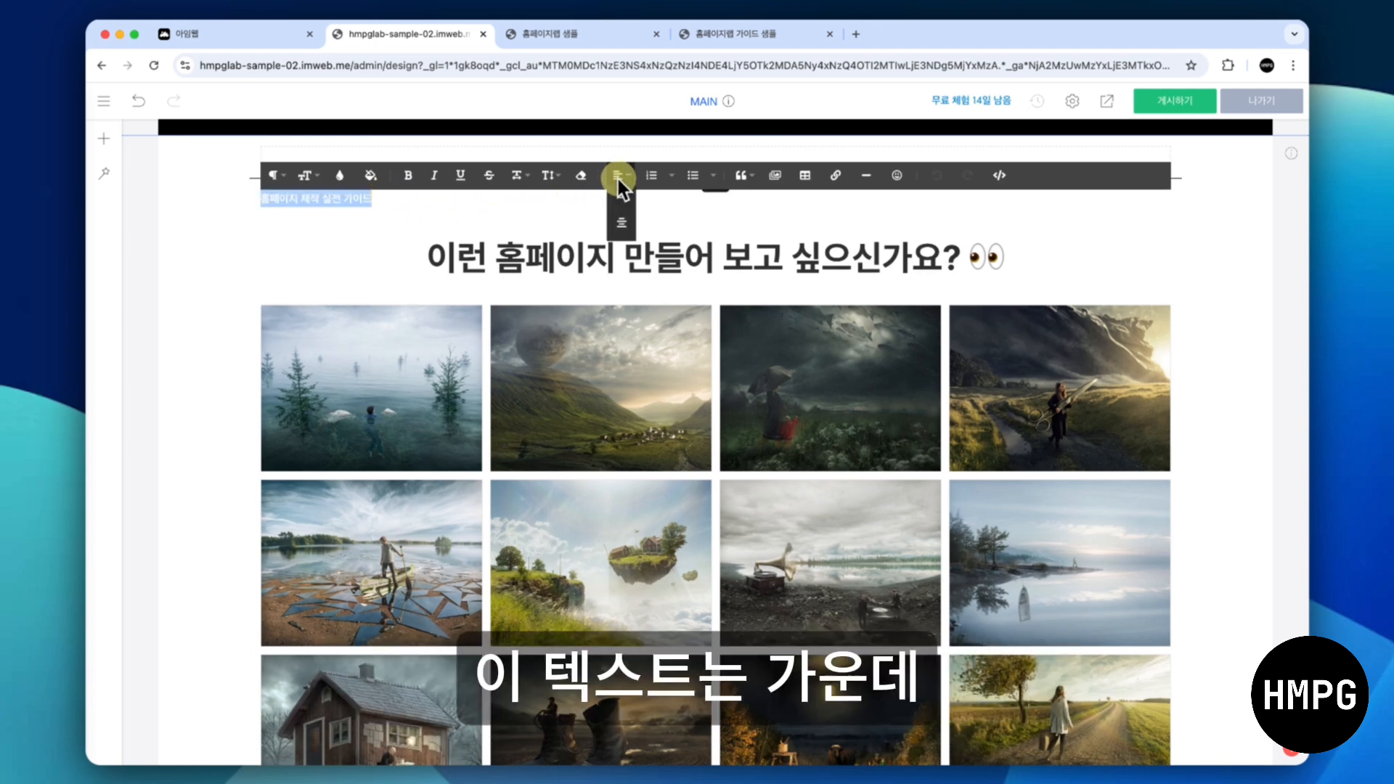
left_click(621, 218)
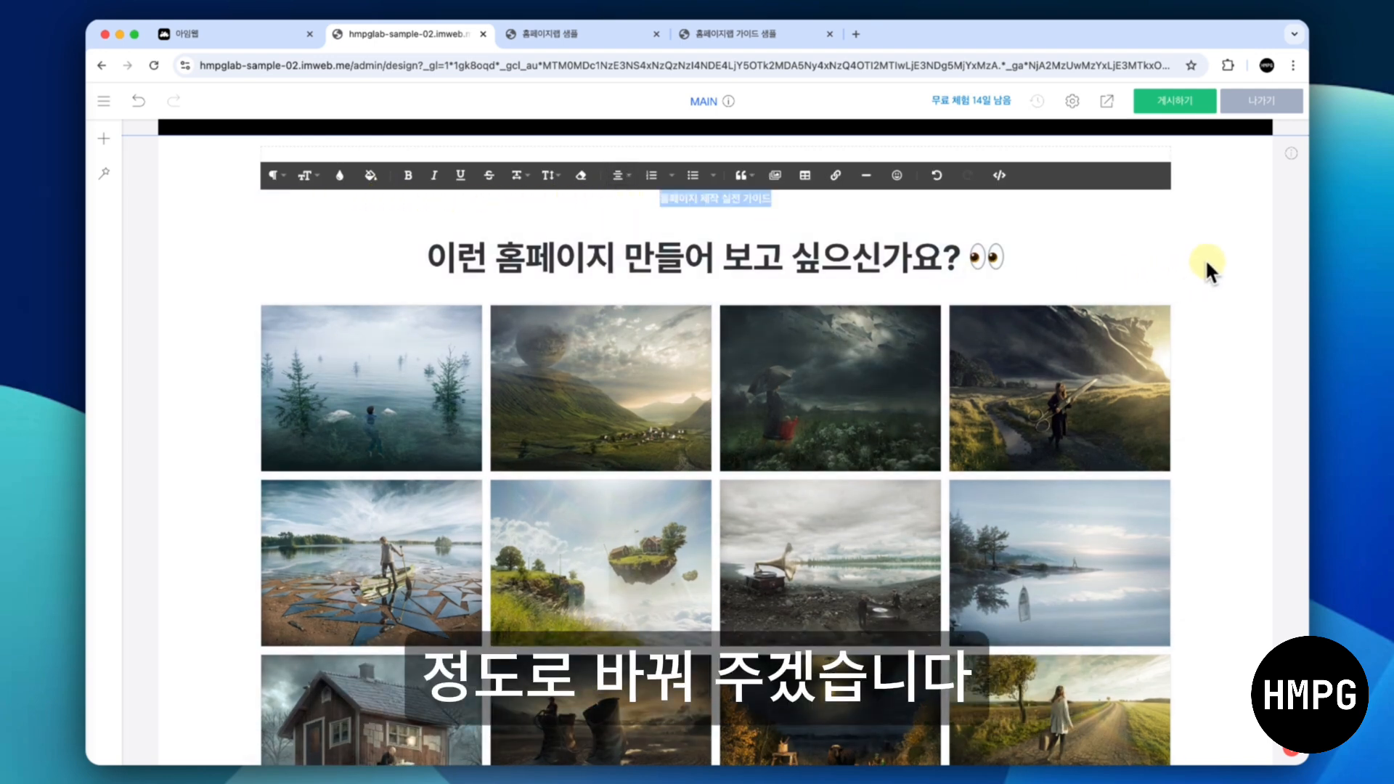
left_click(661, 205)
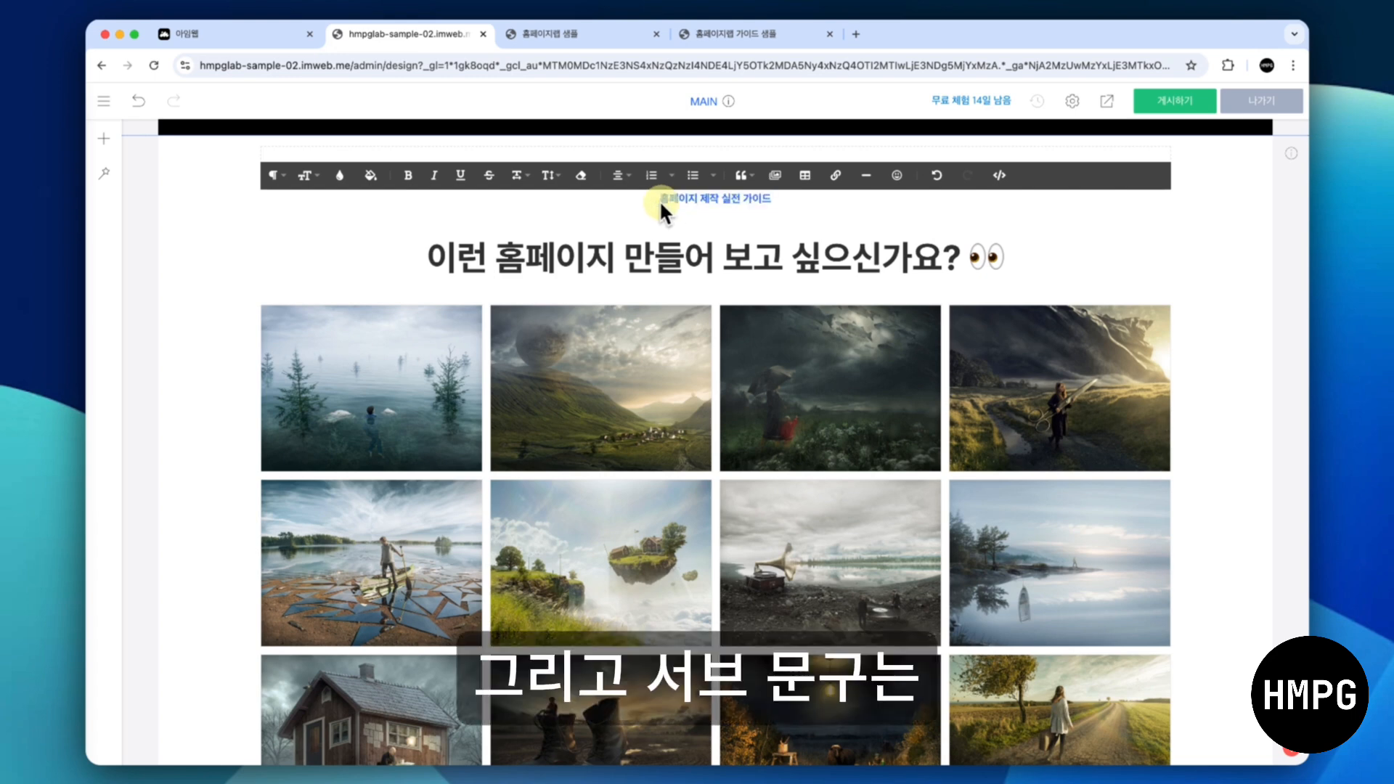
Replace the blue 홈페이지 제작 실전 가이드 text above the portfolio heading with 포트폴리오
type("포트폴리오")
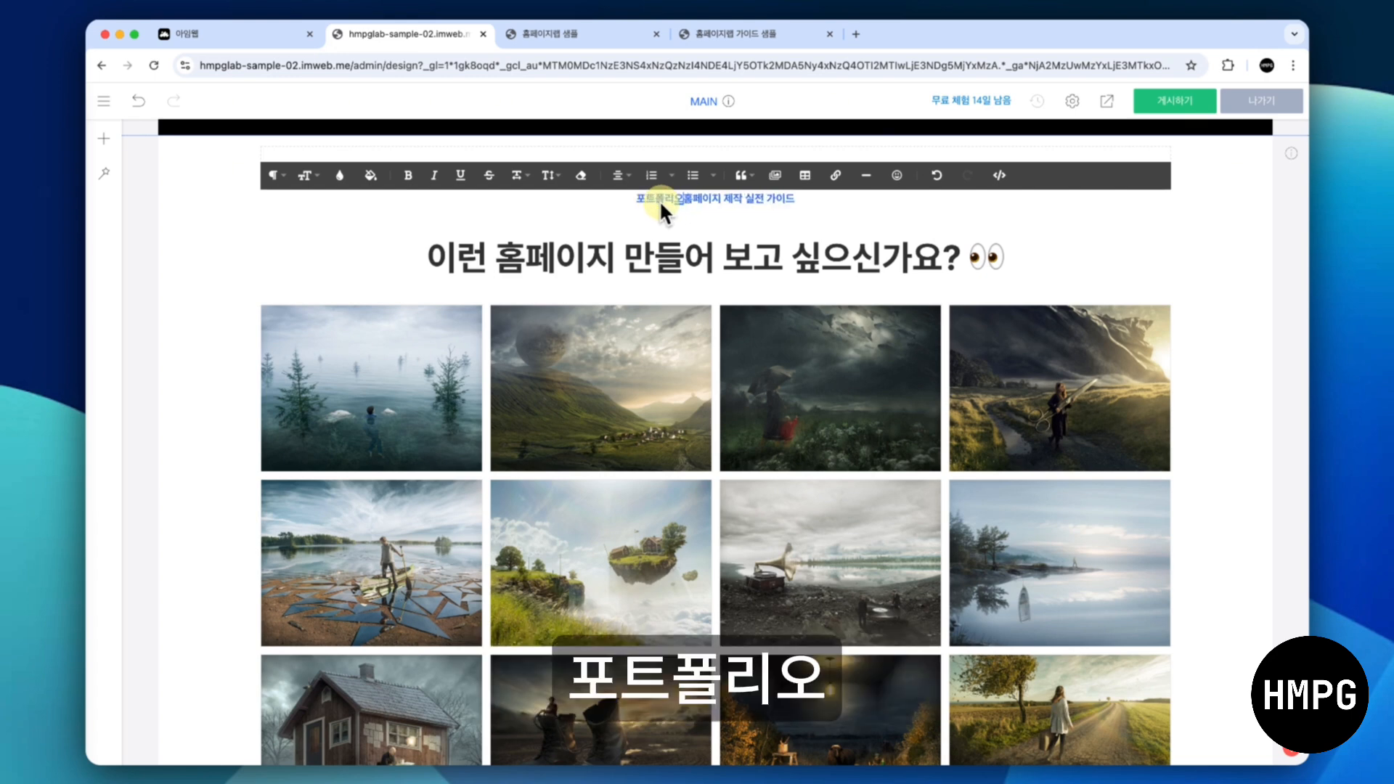
key("shift+End")
key("Delete")
left_click(171, 267)
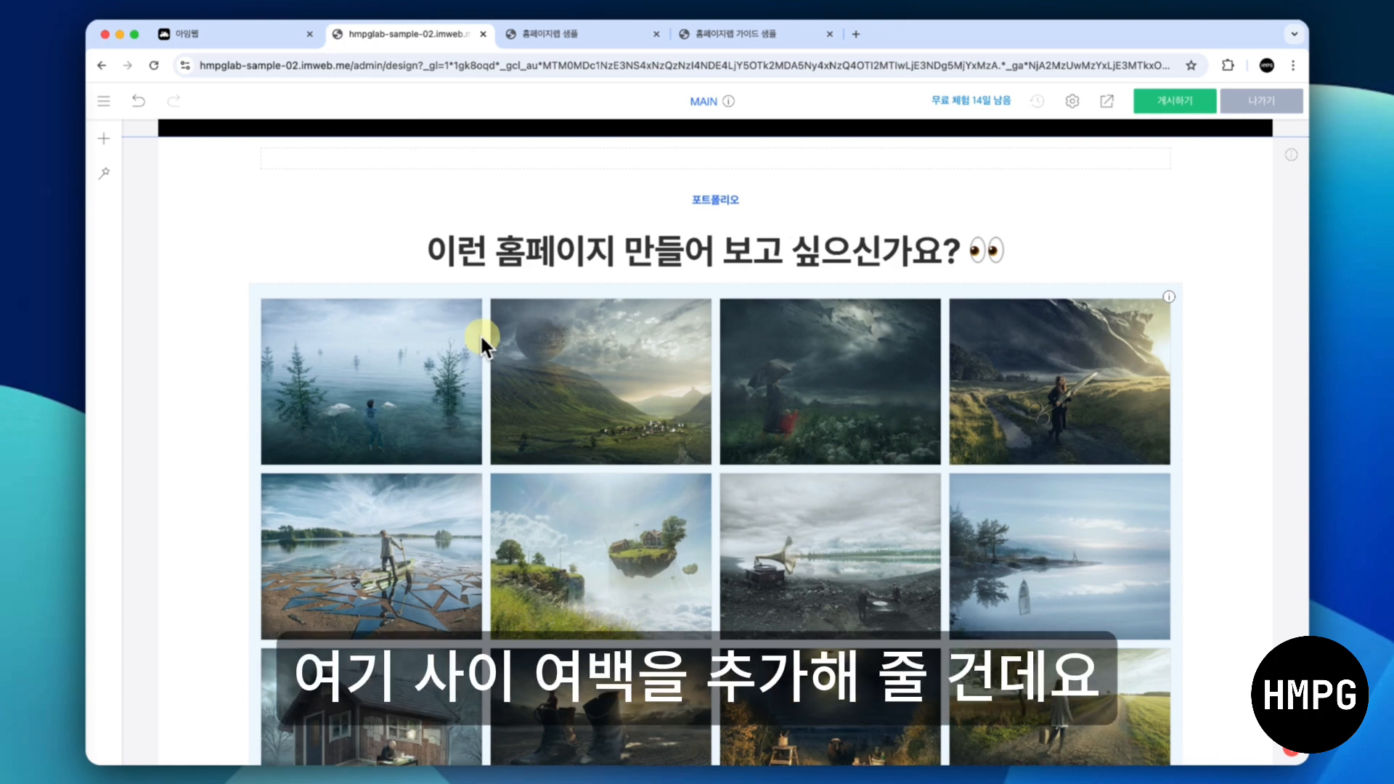
Copy the spacer widget above the hero section's 지금 바로 시작하기 button and paste it into the portfolio section
scroll(481, 338, "up", 10)
scroll(481, 338, "up", 1)
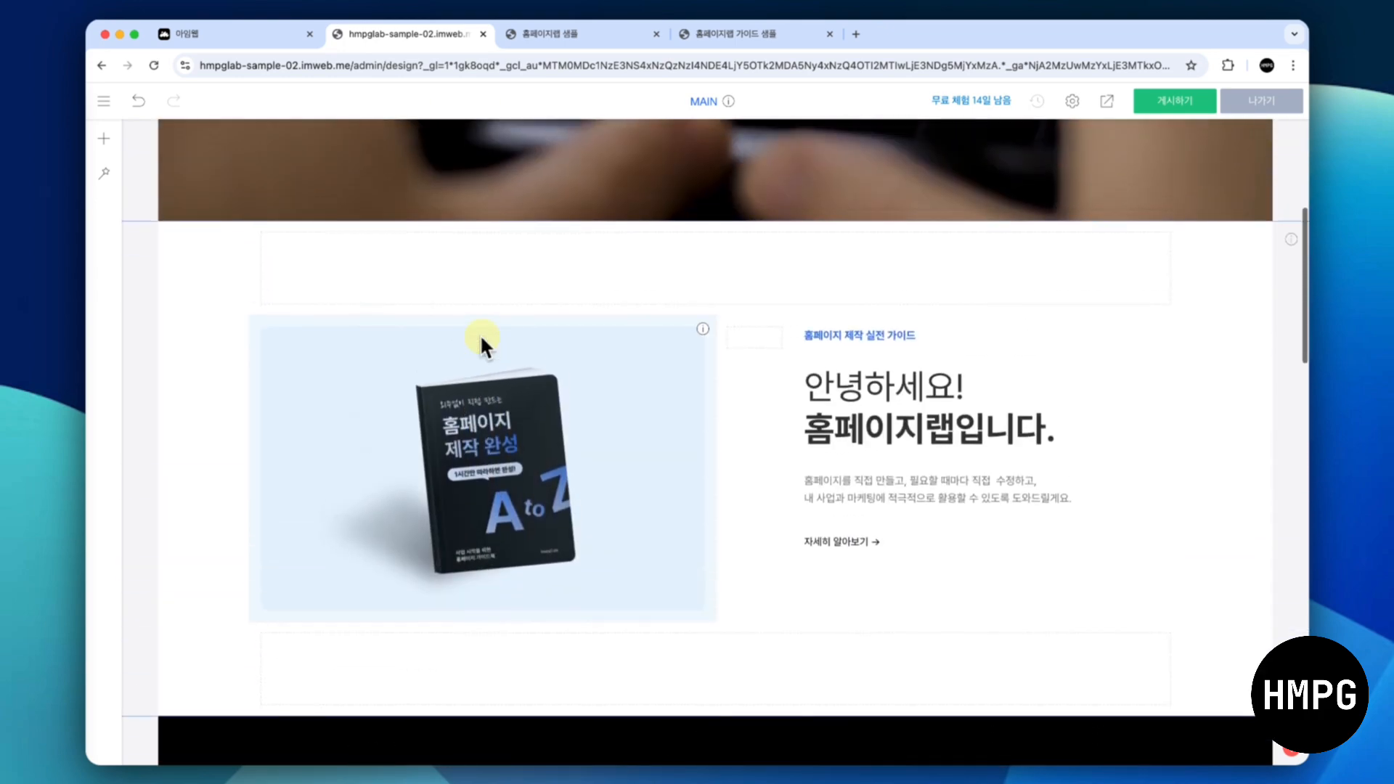
scroll(481, 338, "down", 7)
scroll(480, 338, "up", 10)
scroll(481, 342, "up", 1)
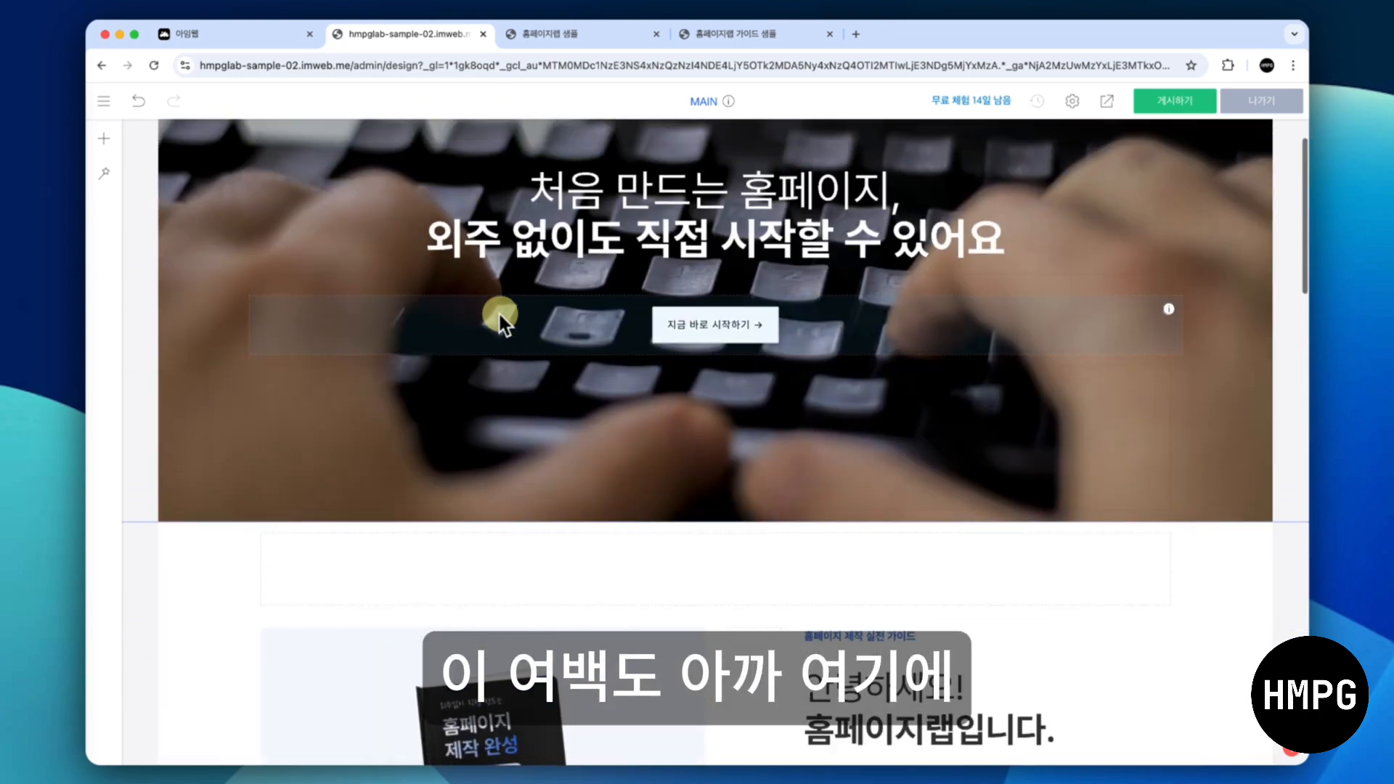
right_click(528, 278)
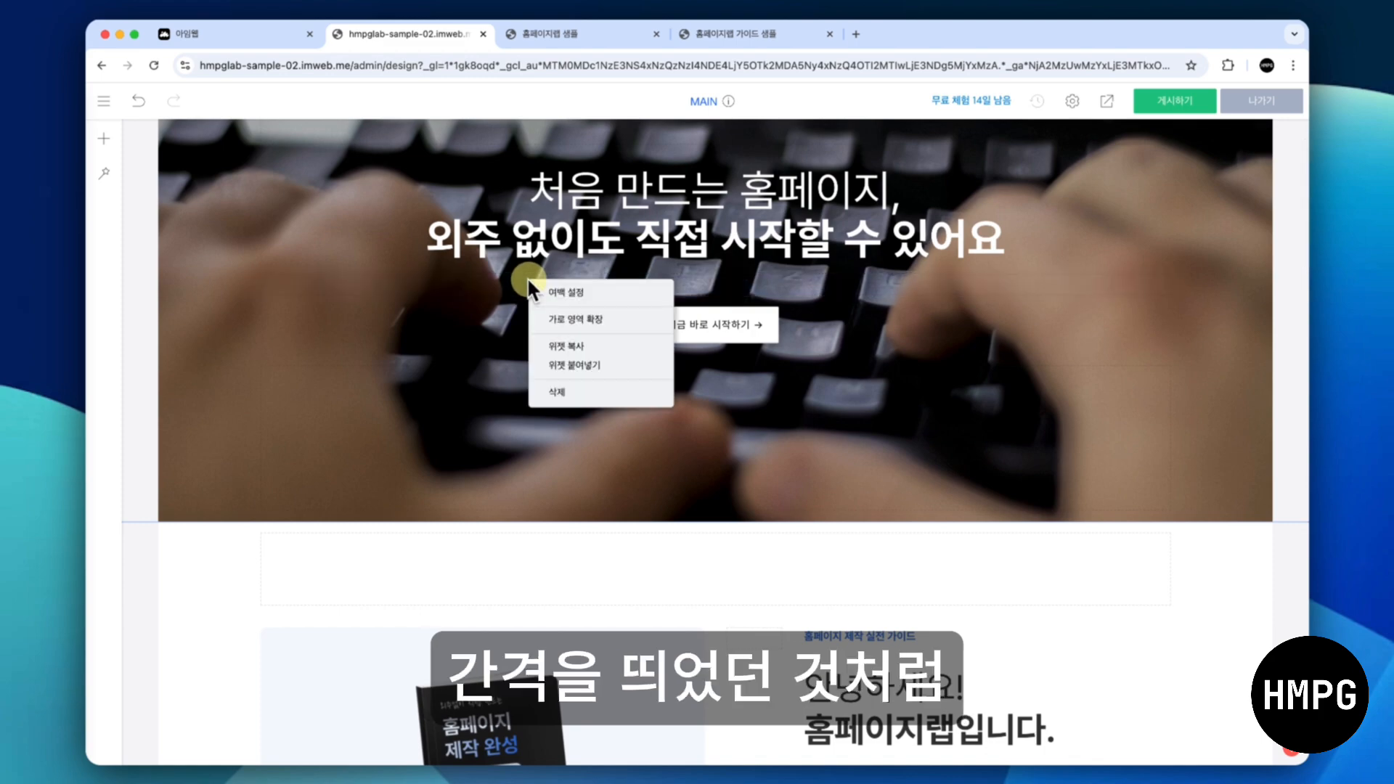
left_click(547, 341)
scroll(547, 338, "down", 12)
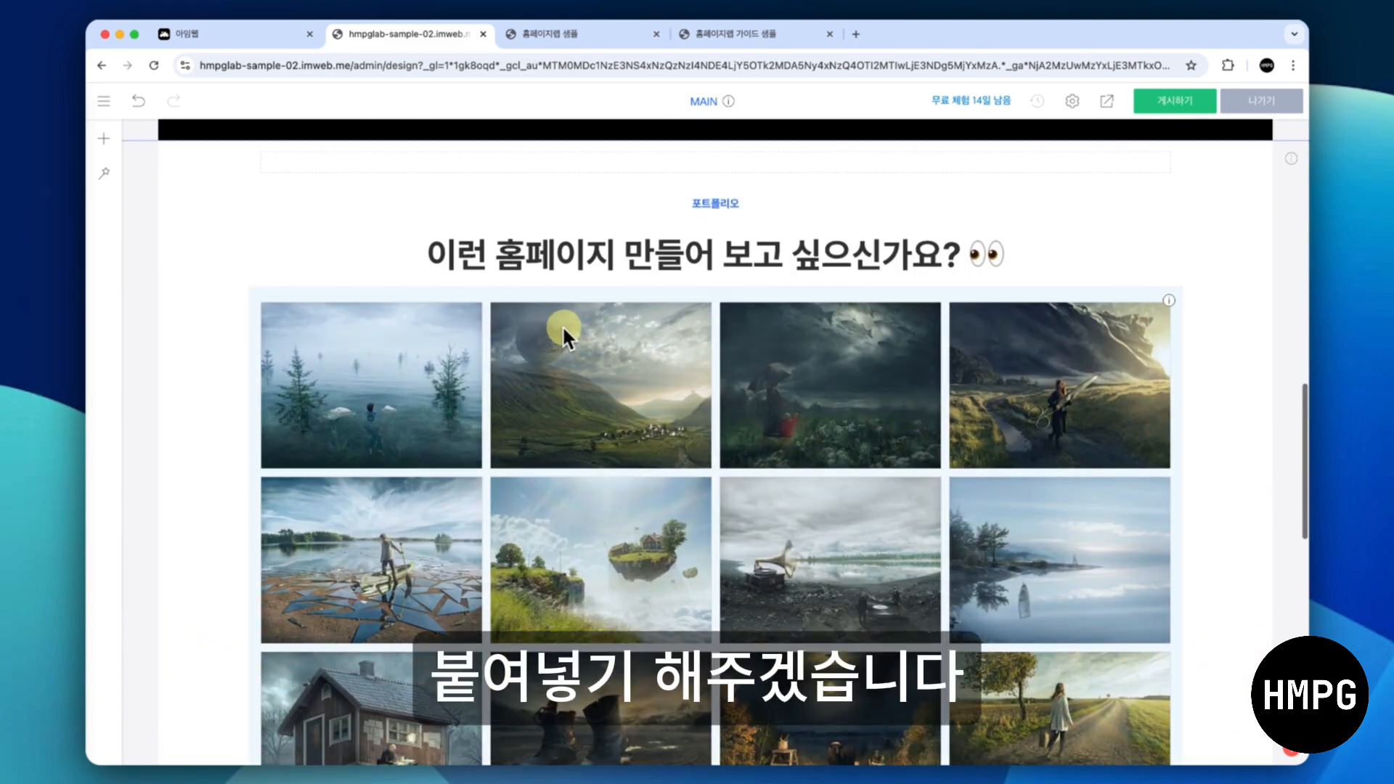
right_click(563, 325)
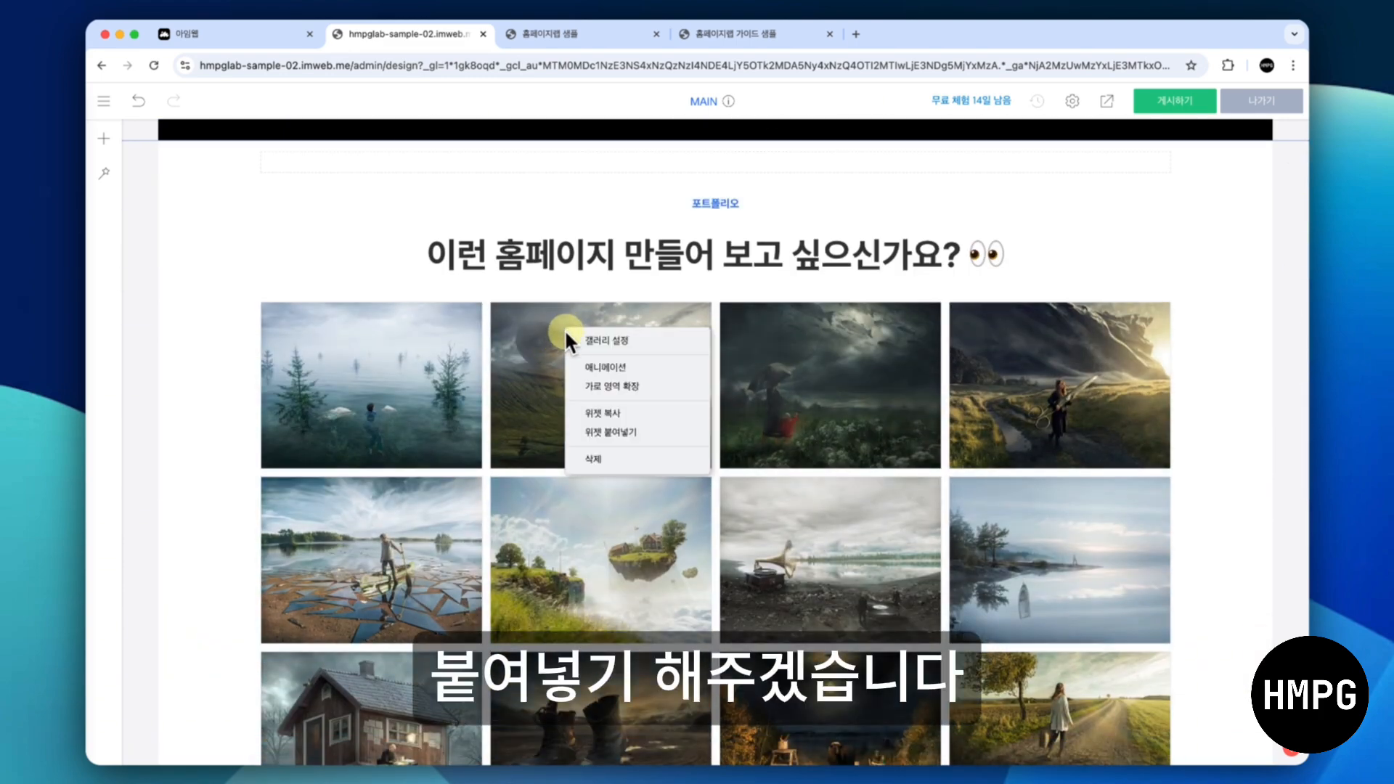
left_click(608, 432)
Move the pasted spacer from below the portfolio gallery to between the section's heading and the gallery
scroll(610, 434, "up", 1)
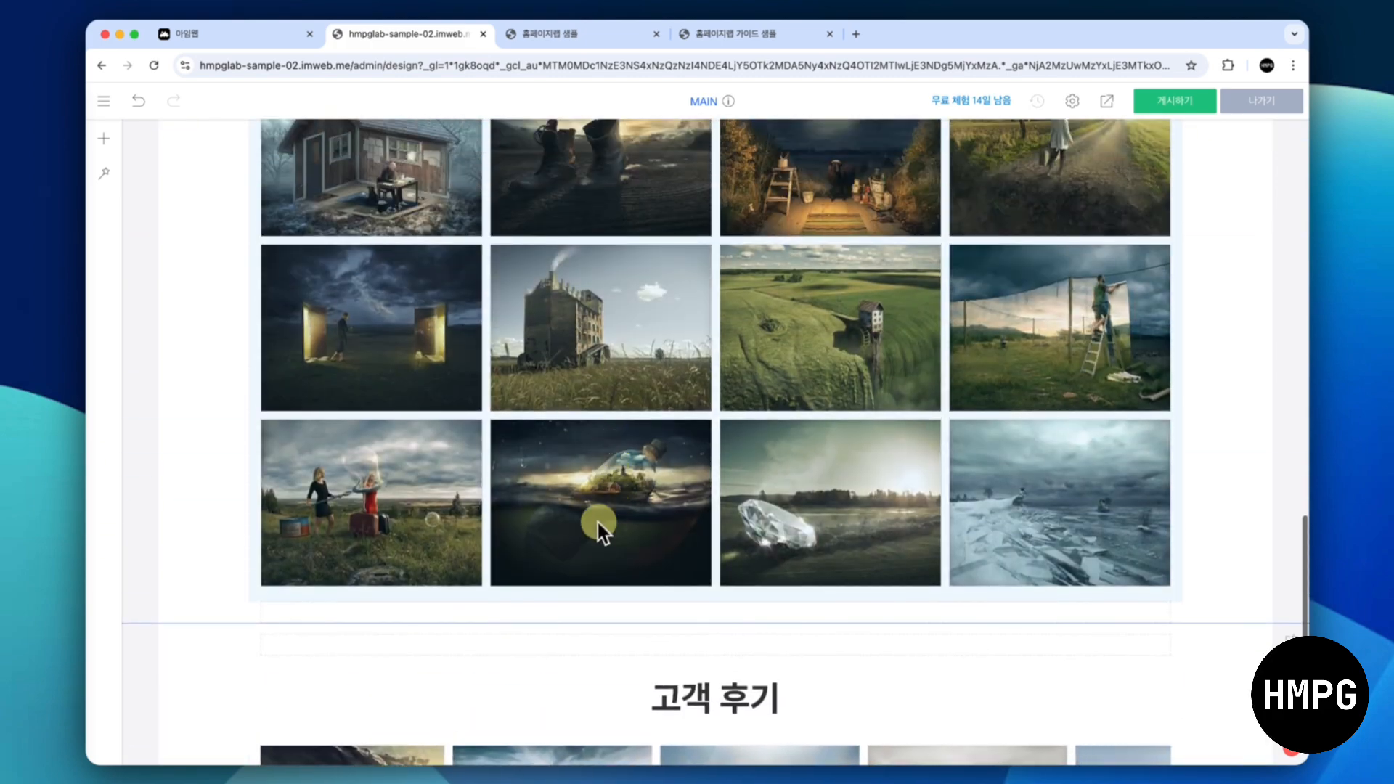
left_click_drag(590, 604, 648, 120)
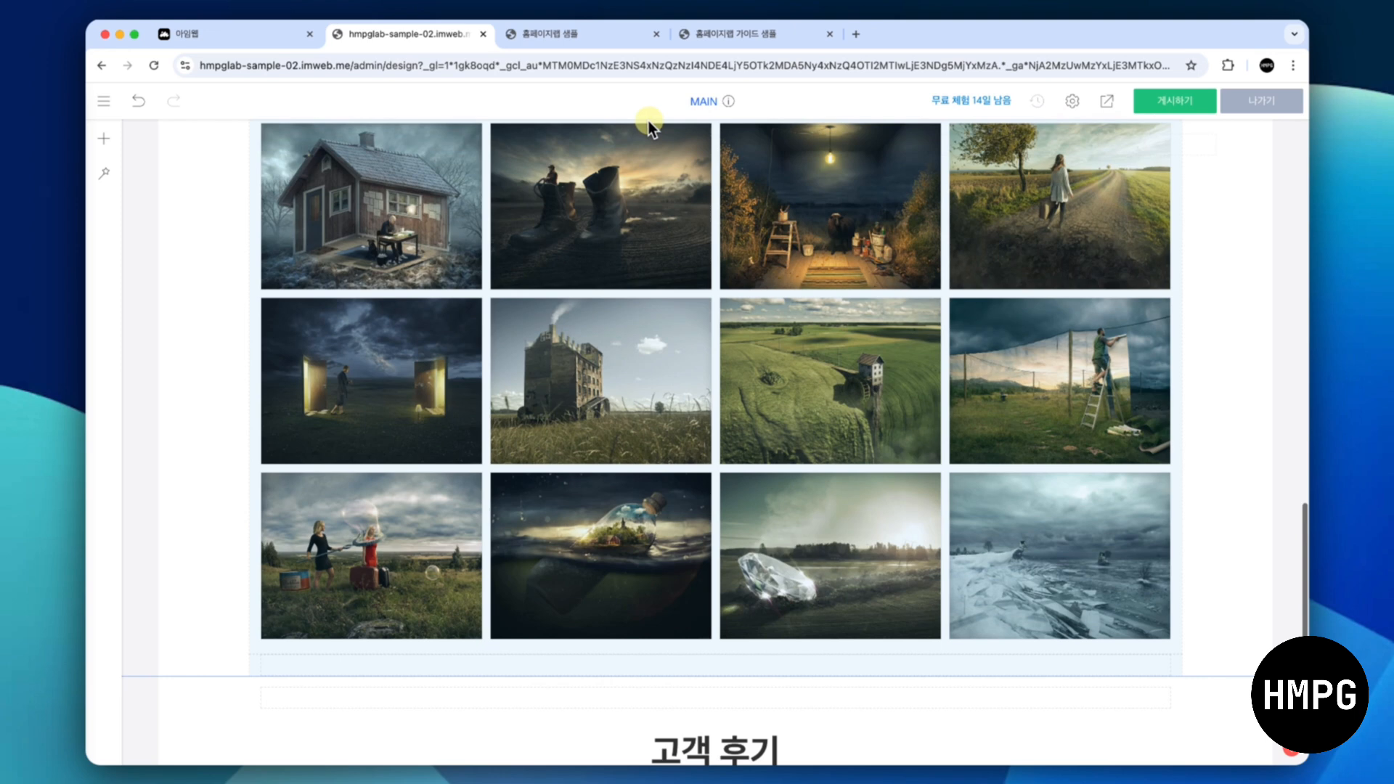
scroll(648, 122, "up", 3)
scroll(653, 145, "up", 5)
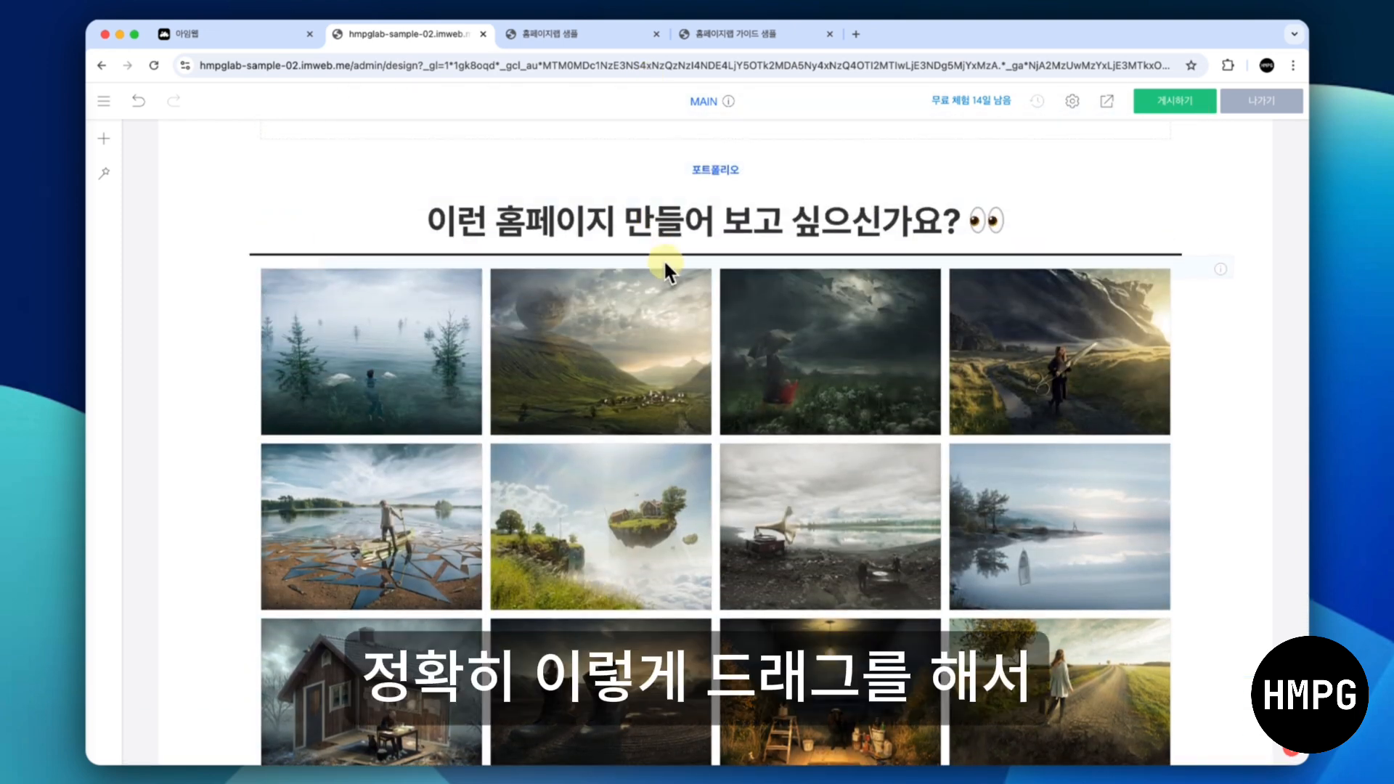
left_click_drag(664, 264, 664, 265)
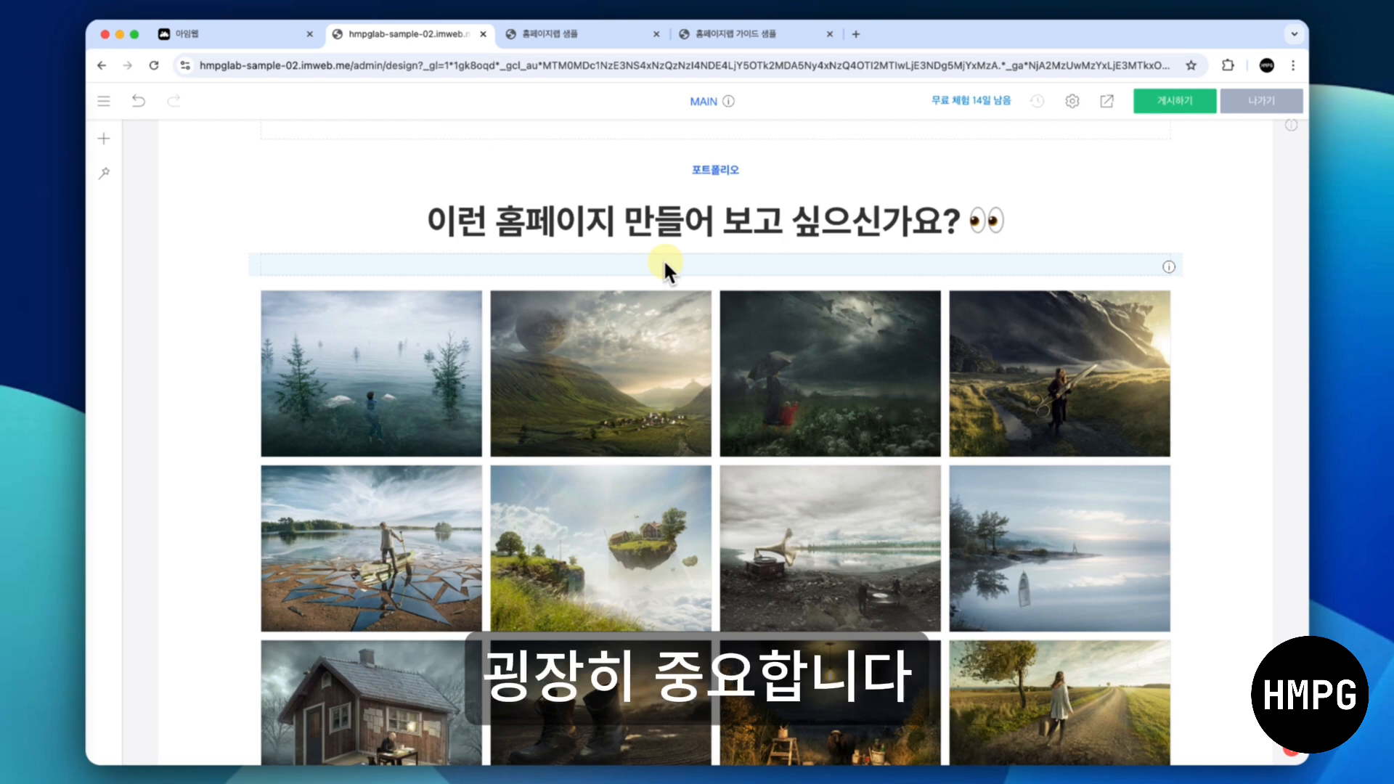
Set the height of the spacer at the start of the portfolio section to 100px
scroll(663, 259, "up", 2)
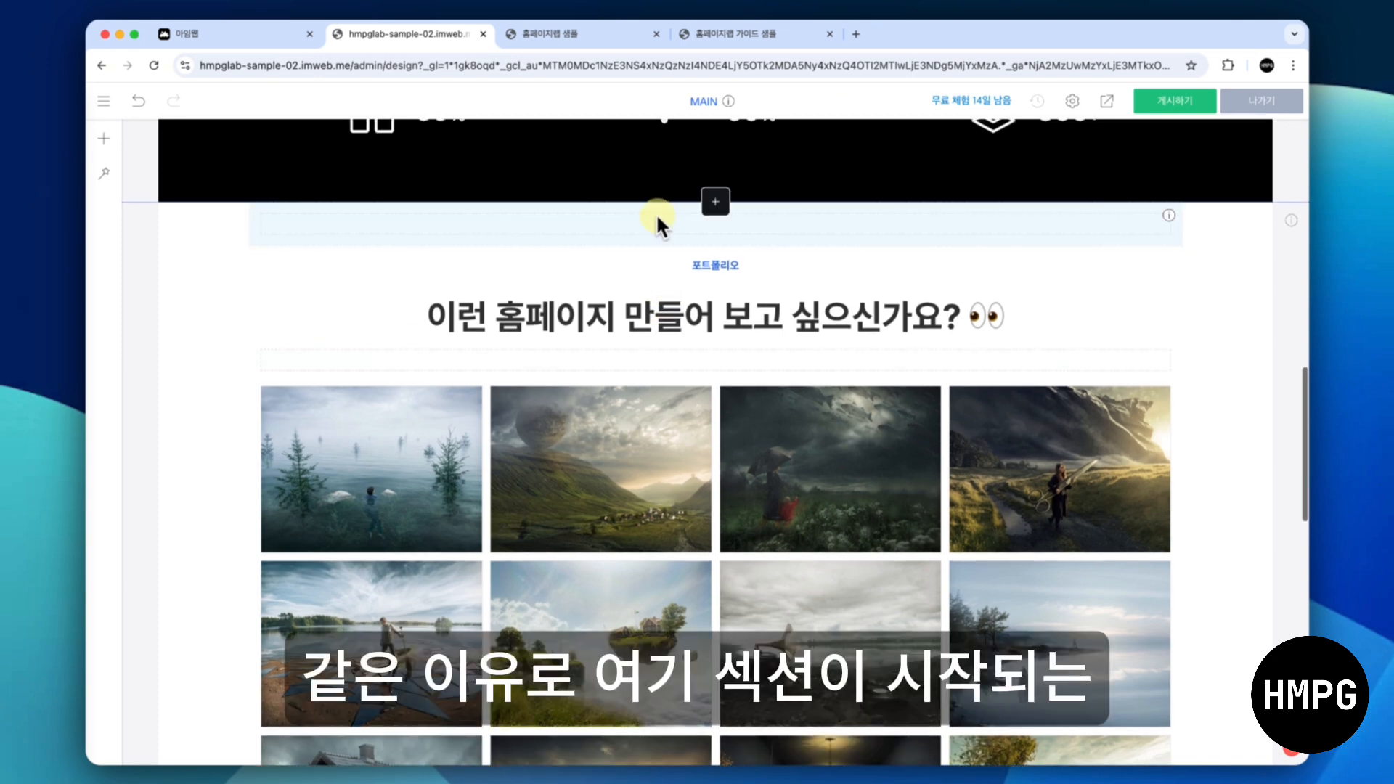
right_click(653, 216)
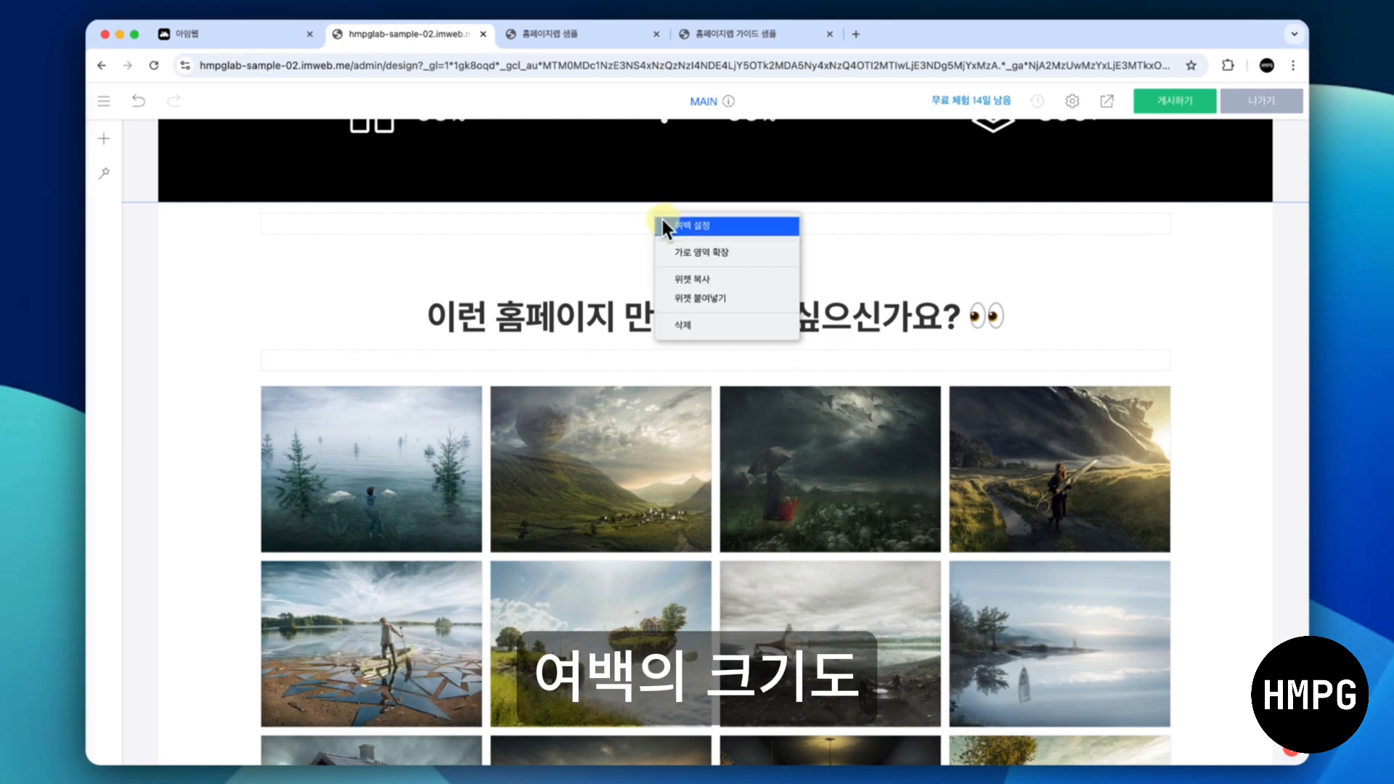
left_click(662, 219)
left_click(547, 432)
double_click(547, 433)
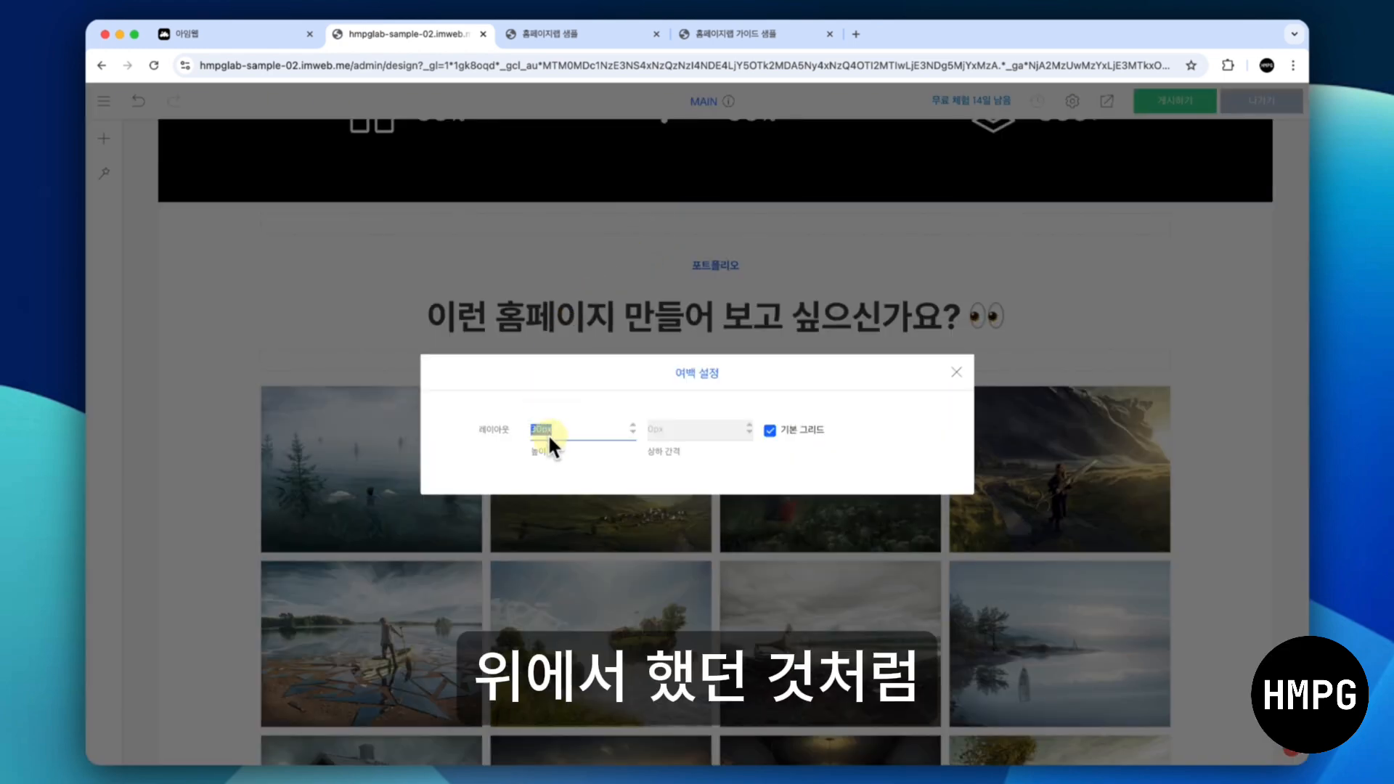
type("100")
key("Return")
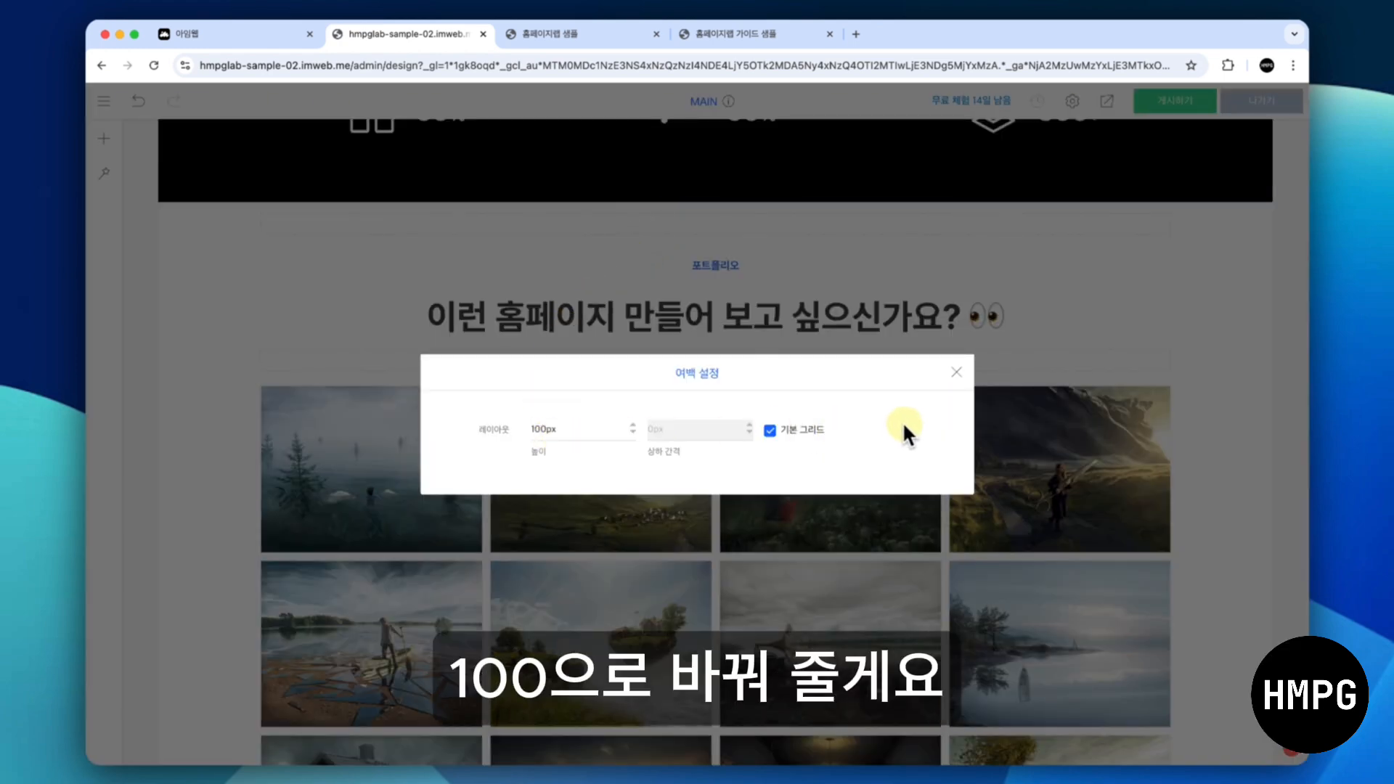
left_click(955, 374)
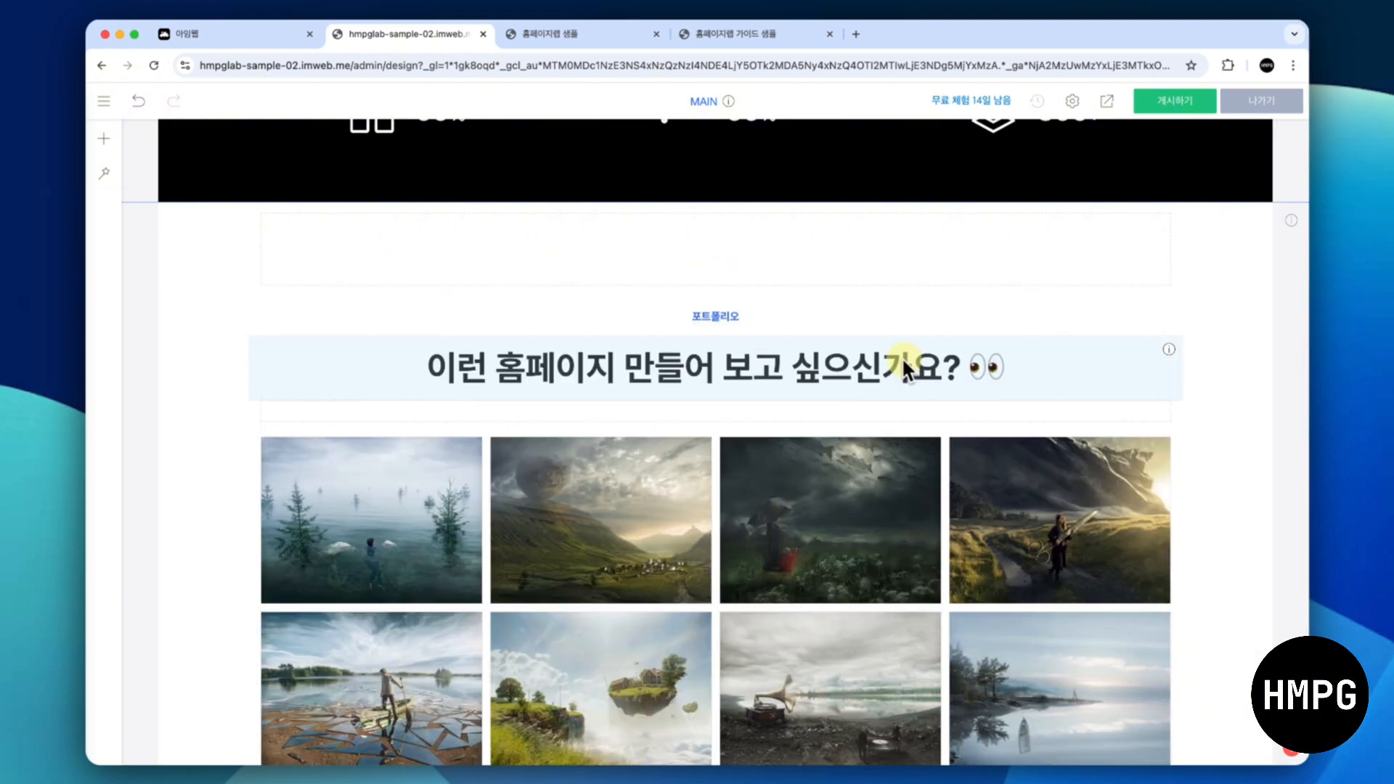
Set the portfolio gallery's design to 3 images per row, 2 rows and a 1:1 image ratio
scroll(813, 366, "down", 3)
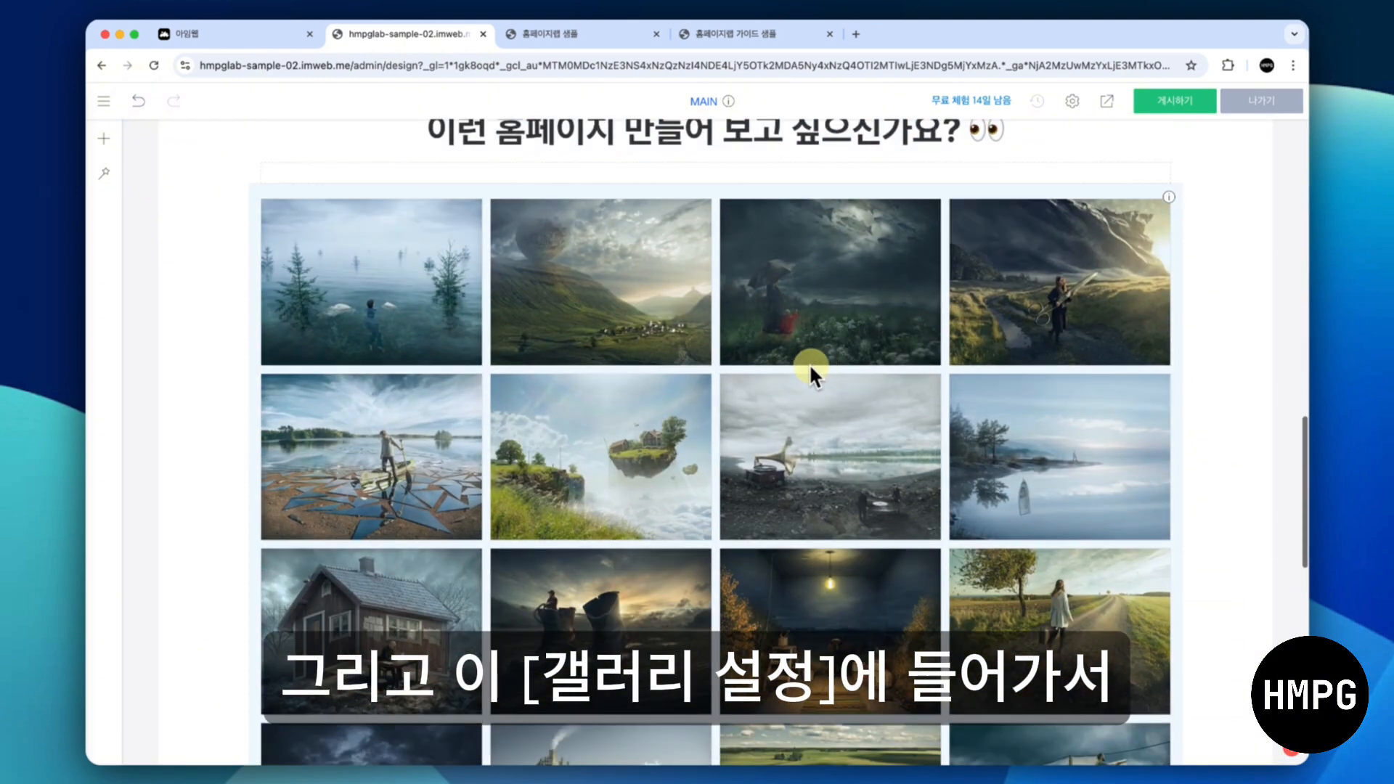
left_click(733, 366)
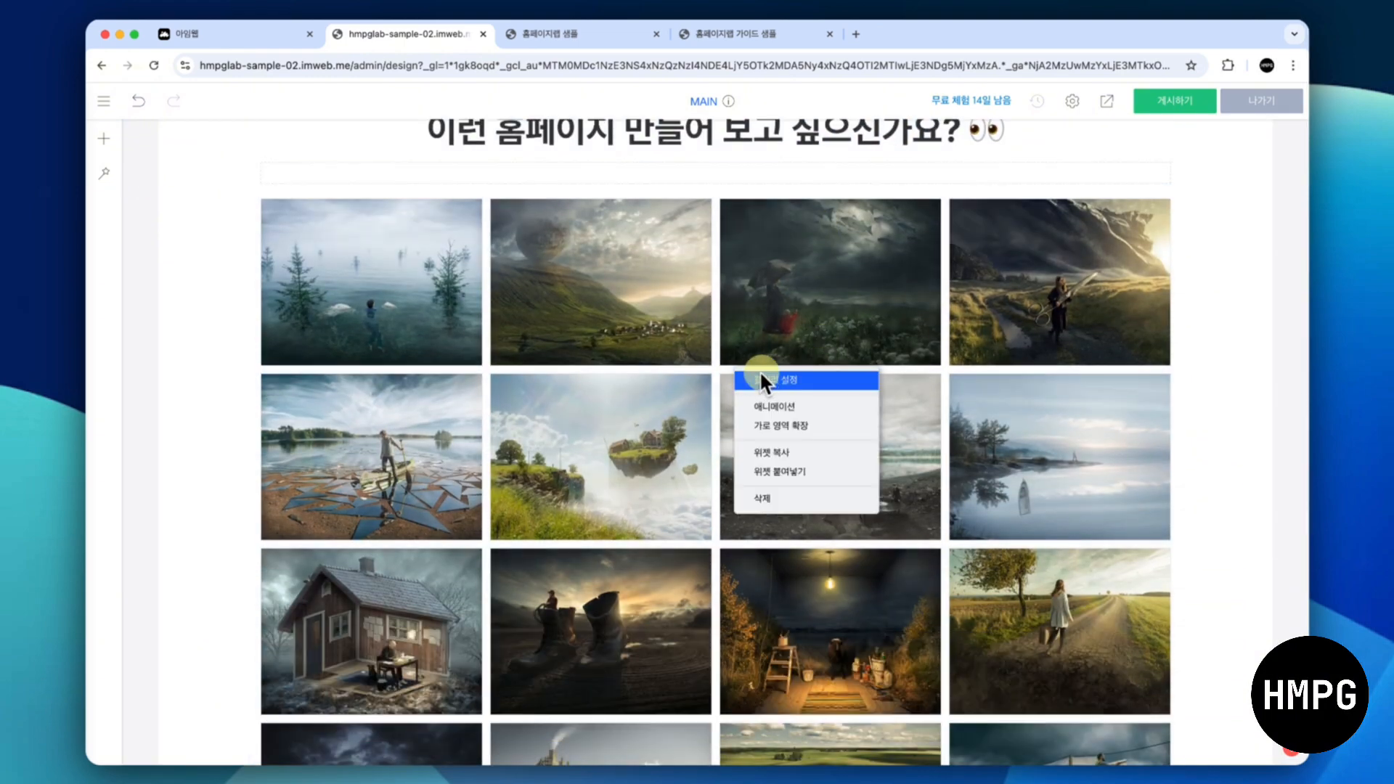
left_click(765, 371)
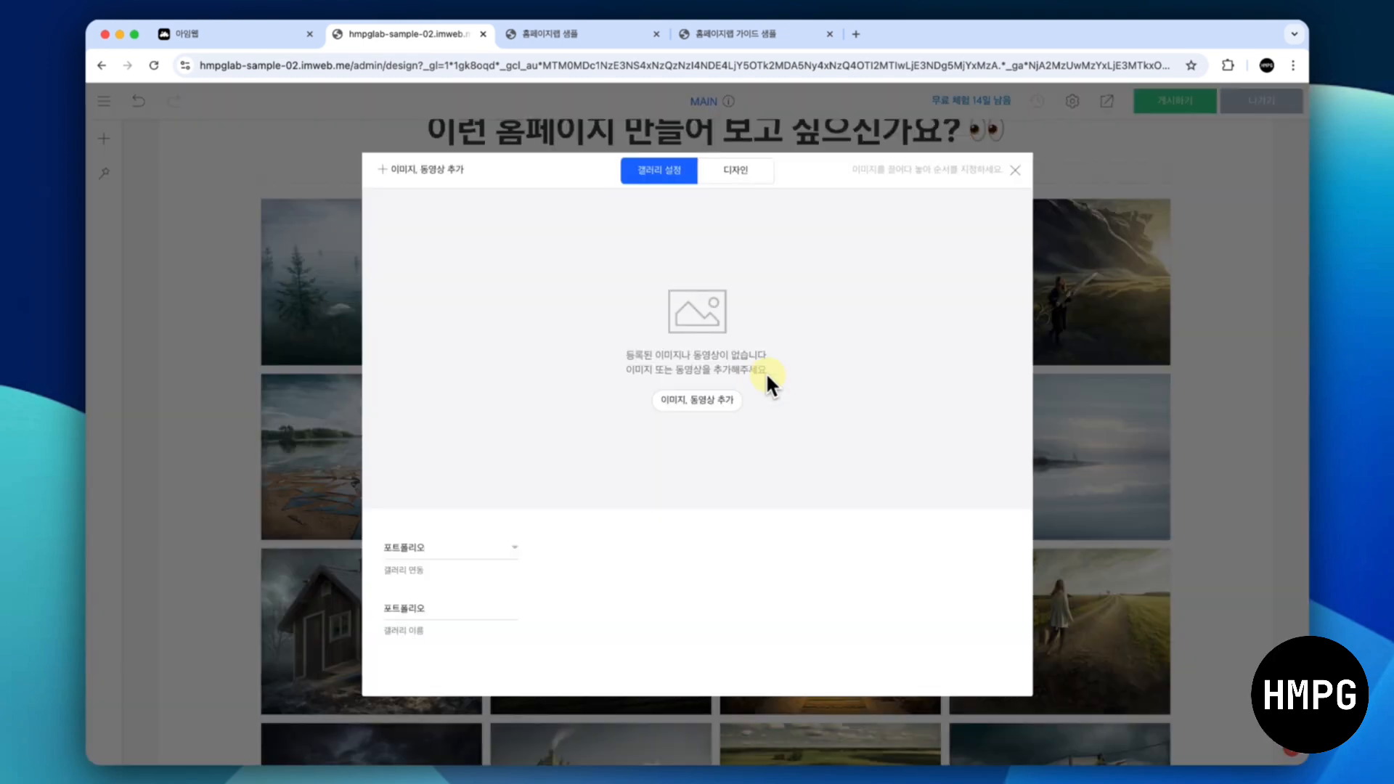
left_click(738, 166)
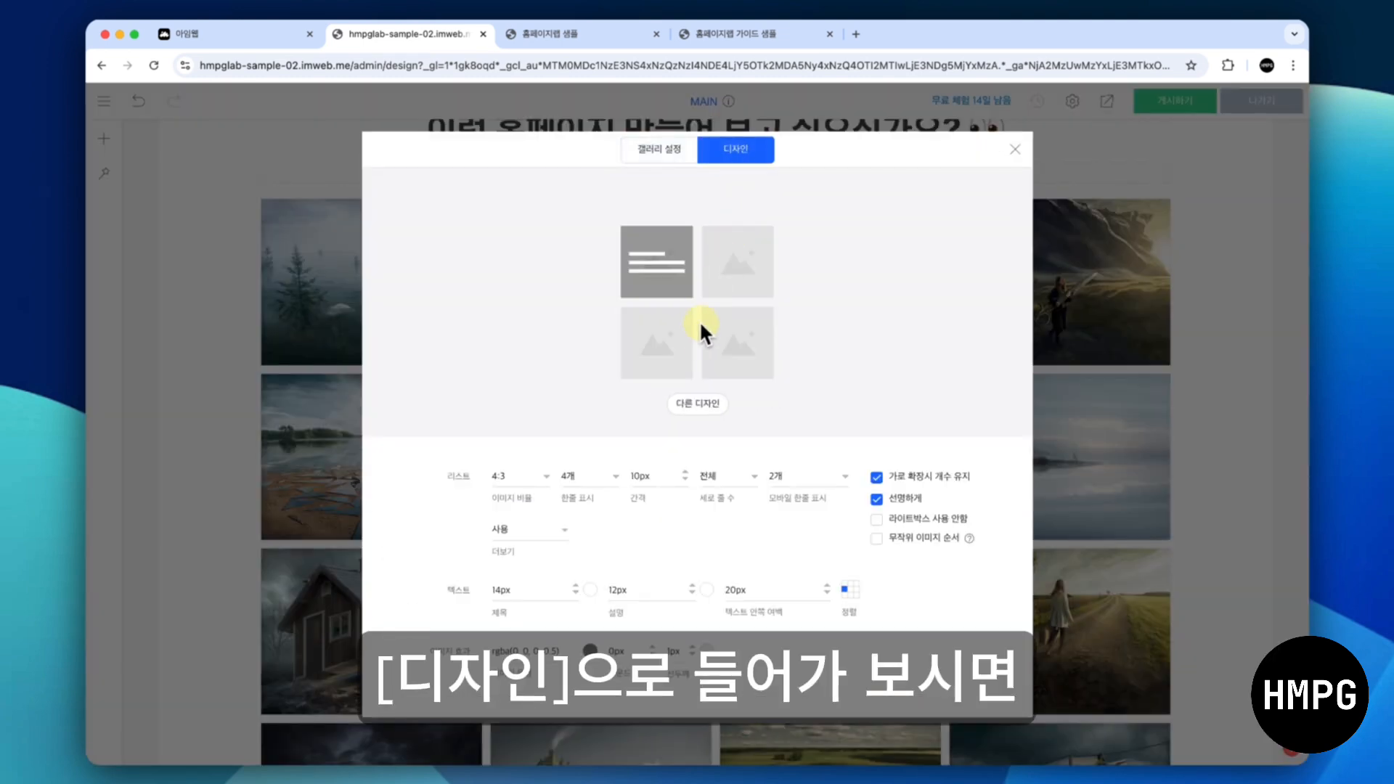
left_click(571, 477)
left_click(584, 533)
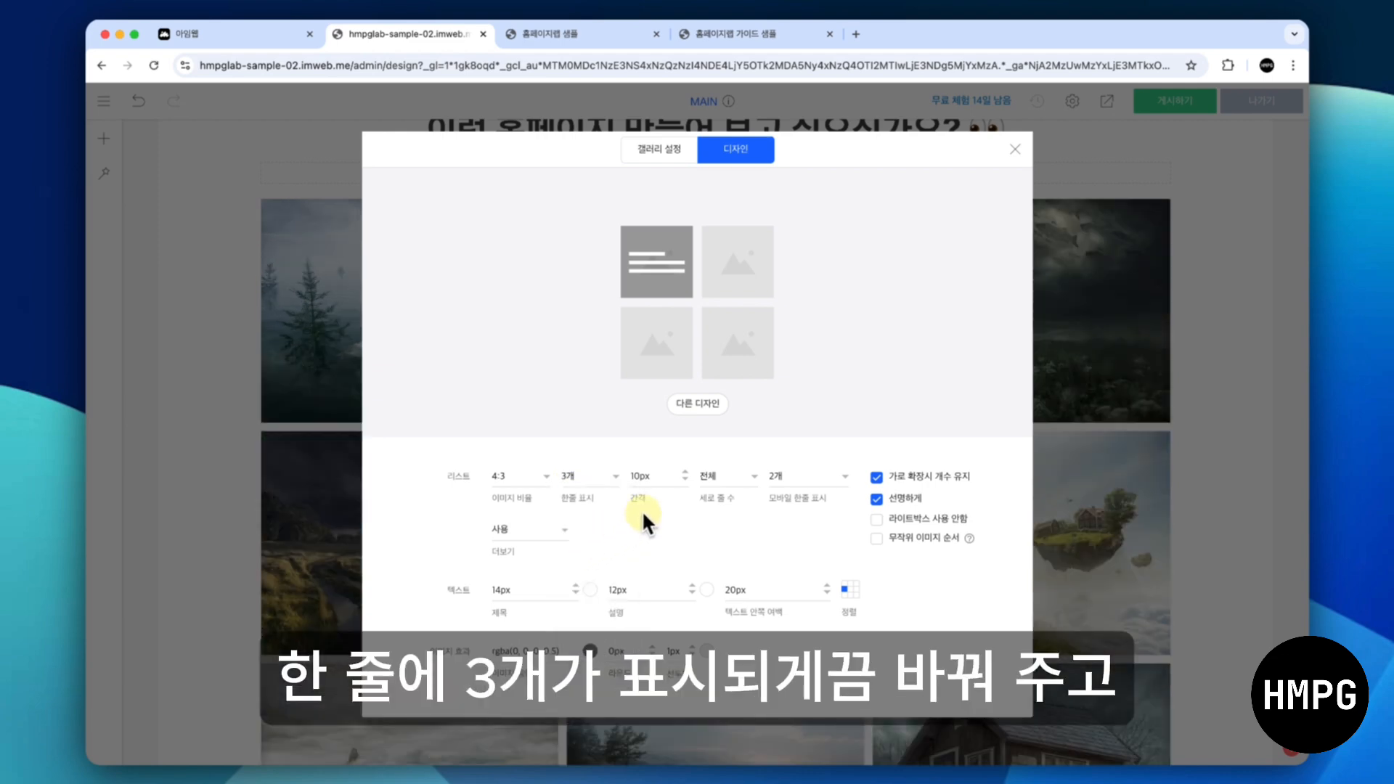
left_click(721, 481)
left_click(725, 539)
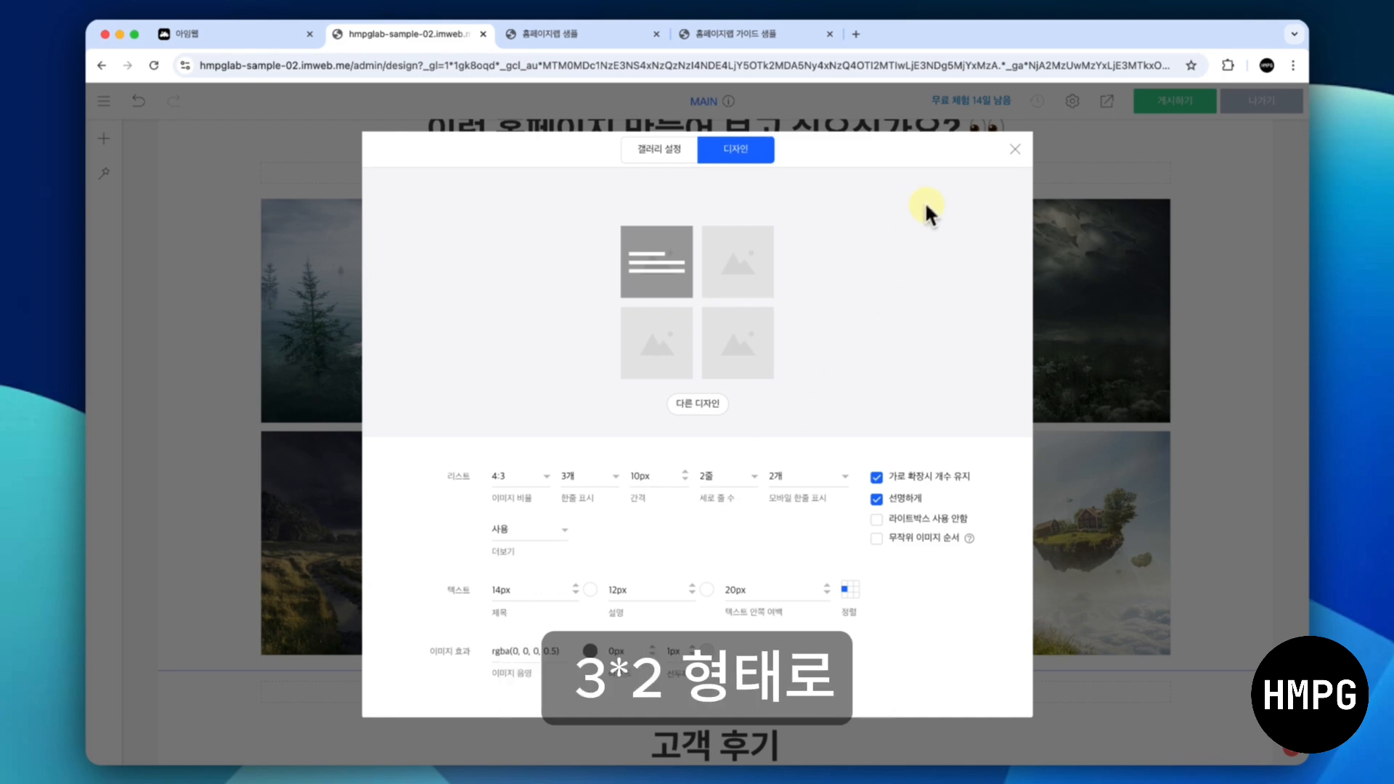
mouse_move(1006, 154)
left_mouse_down()
mouse_move(946, 212)
mouse_move(1017, 141)
mouse_move(989, 171)
left_mouse_up()
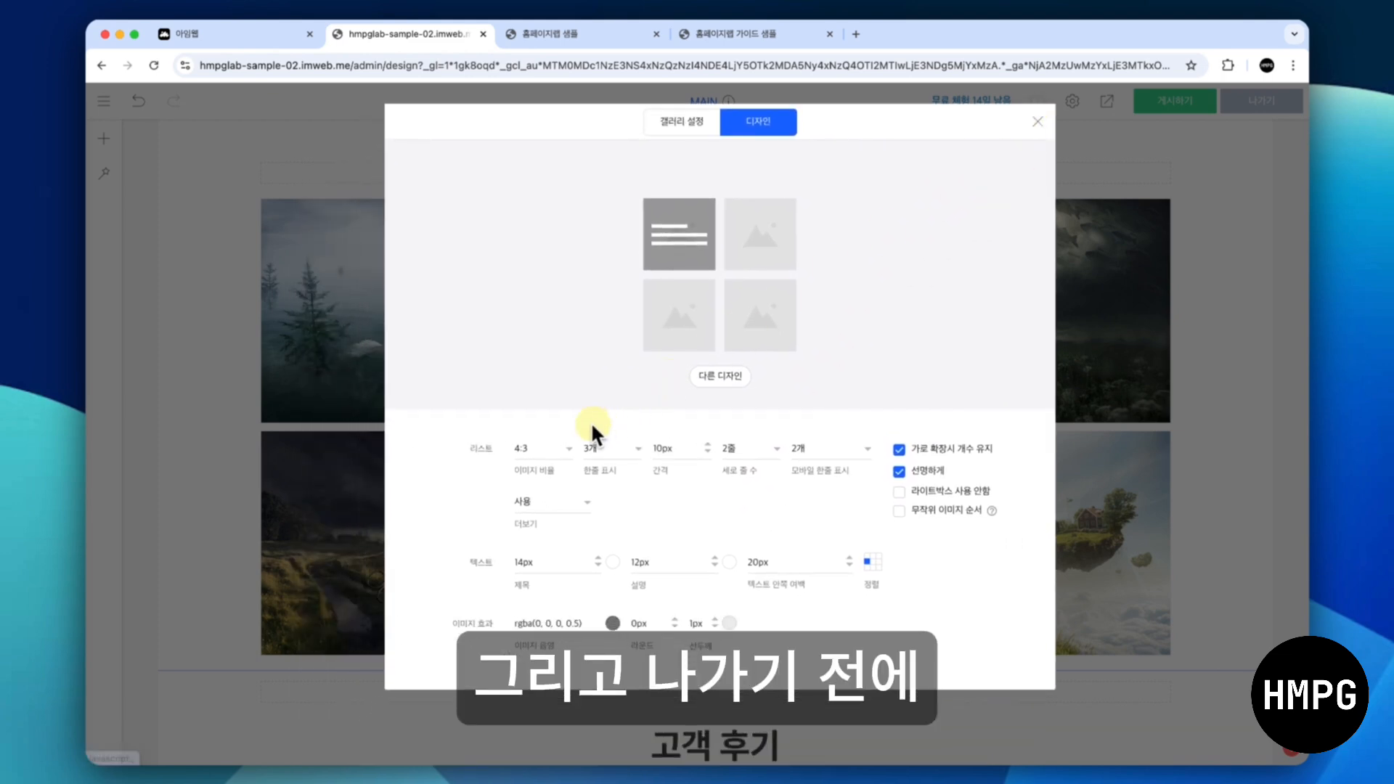
left_click(556, 448)
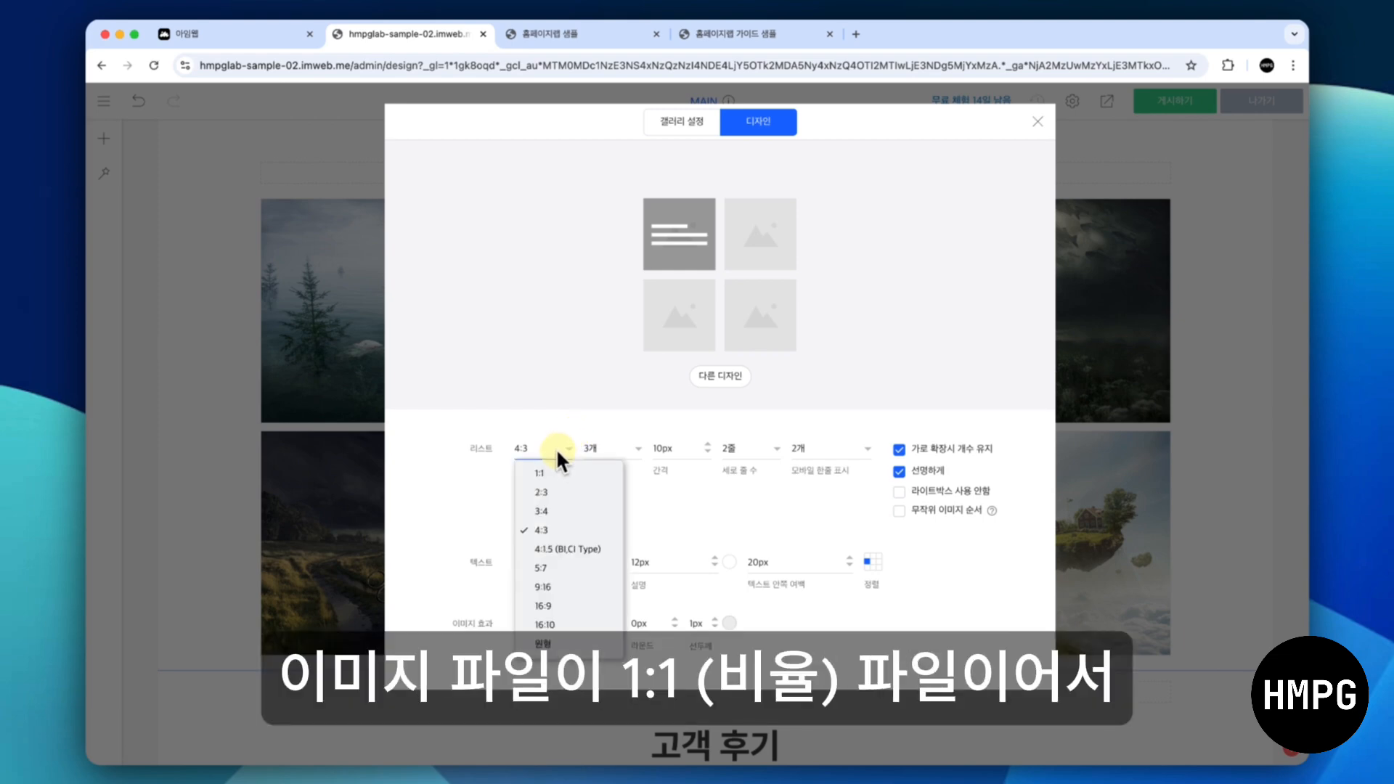
left_click(547, 473)
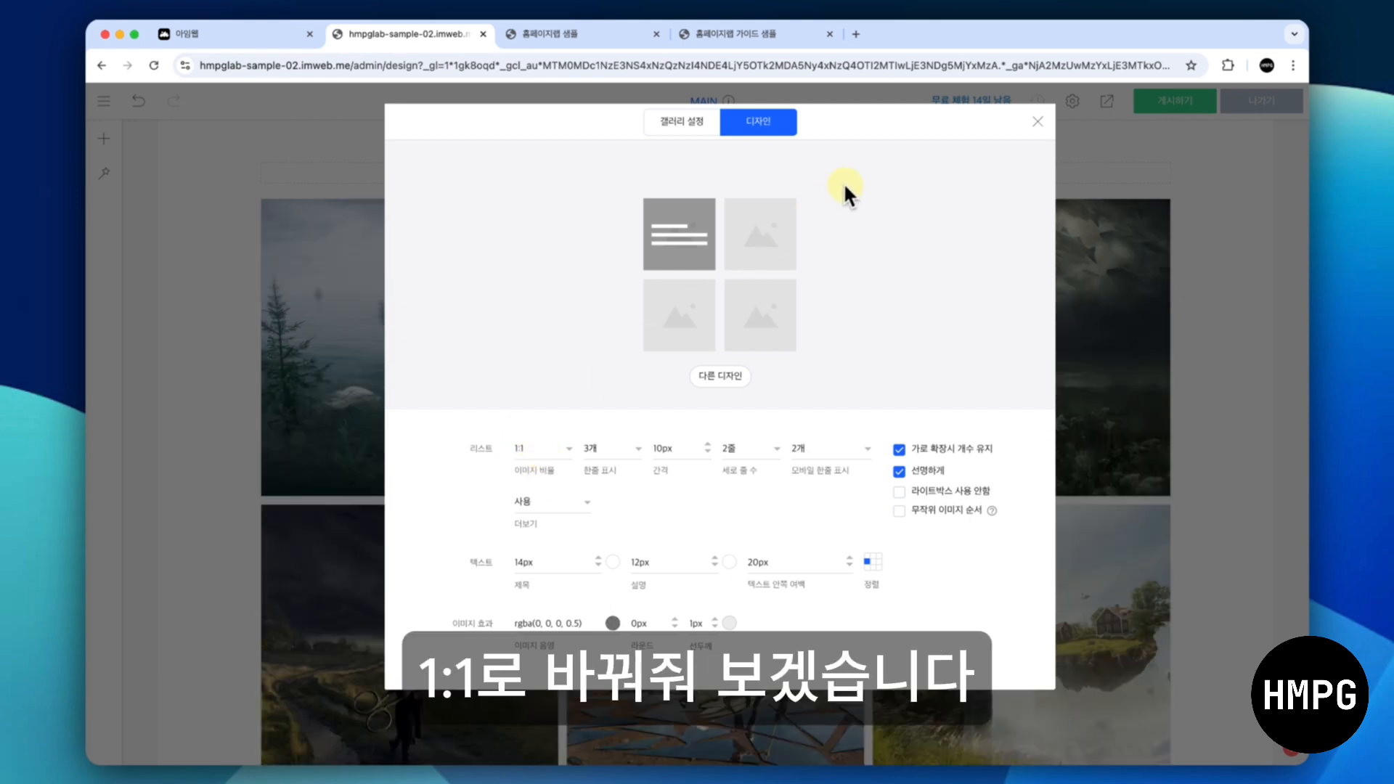
Start adding images to the portfolio gallery and expand the 04 포트폴리오 섹션 folder inside 01 MAIN
left_click(681, 120)
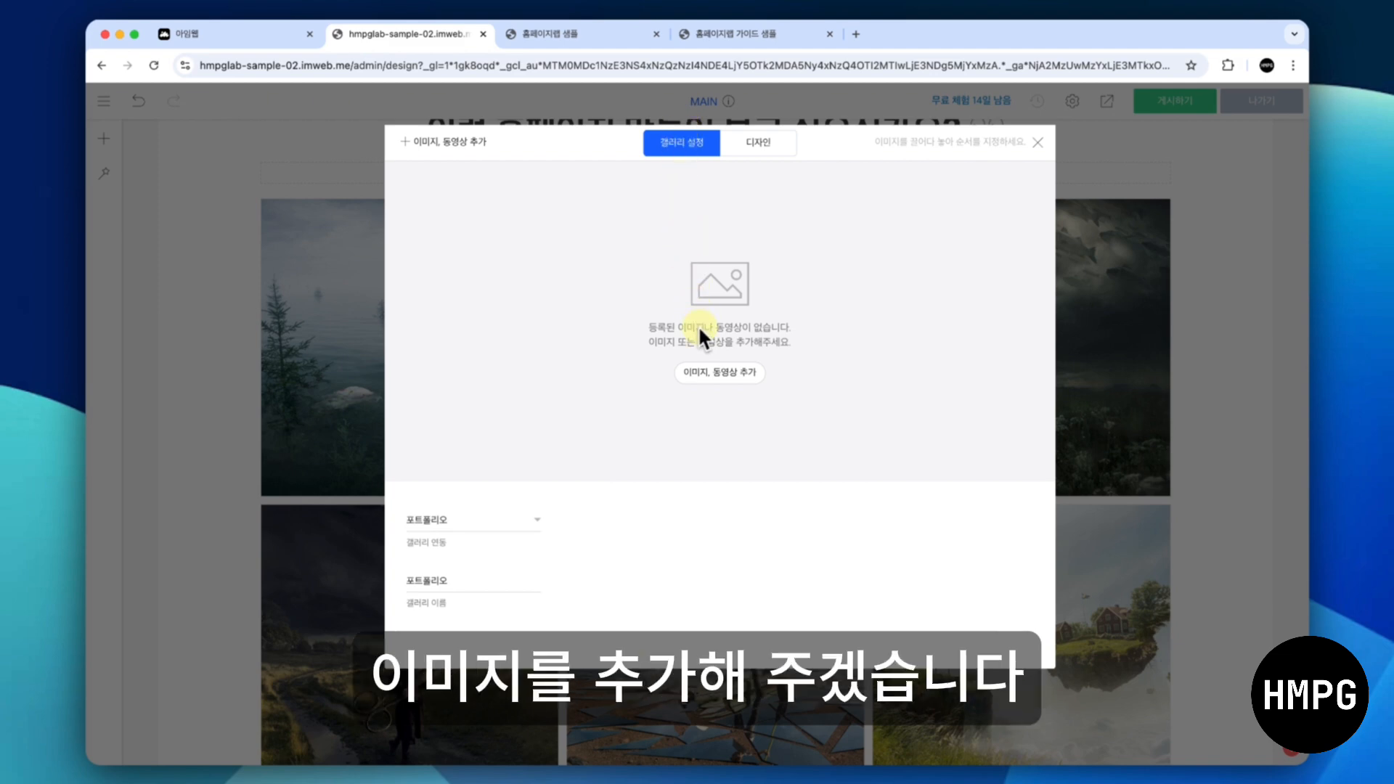
left_click(718, 372)
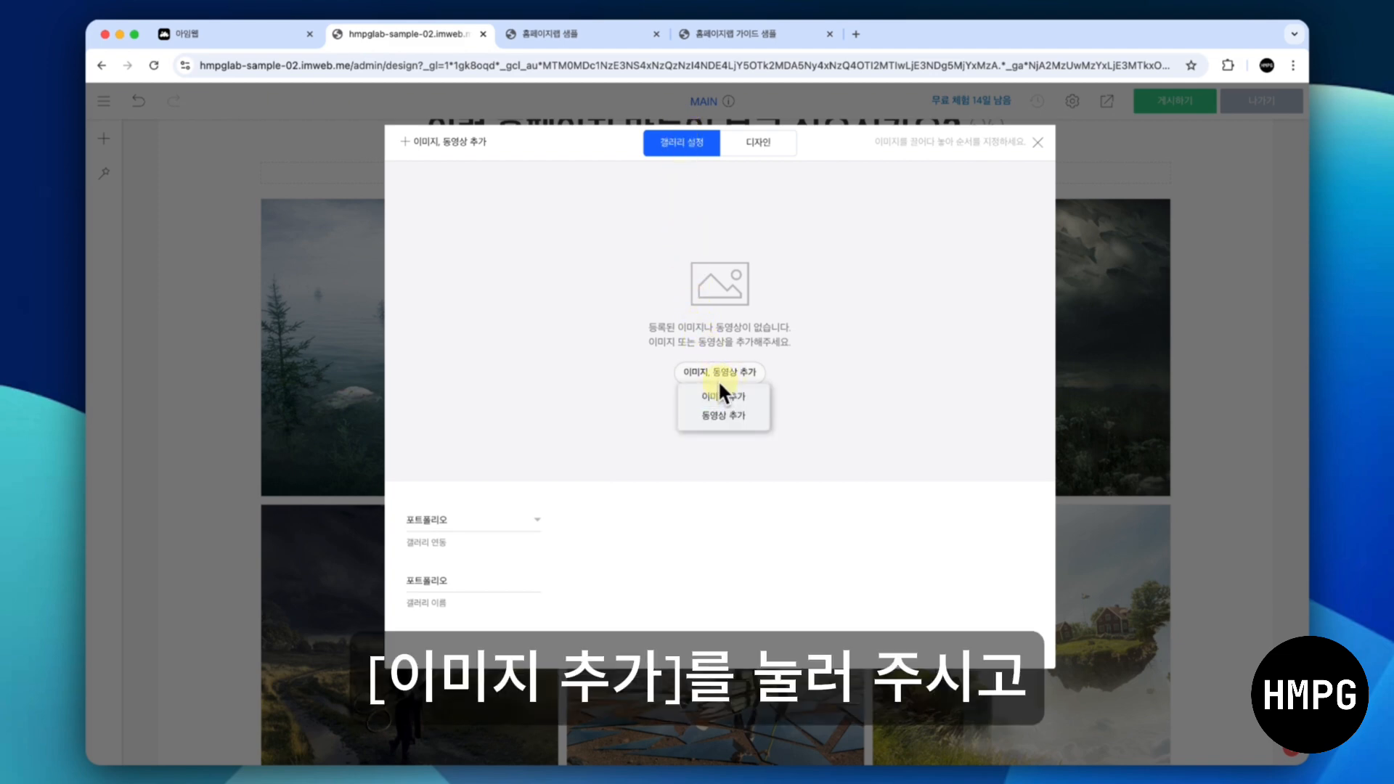
left_click(720, 394)
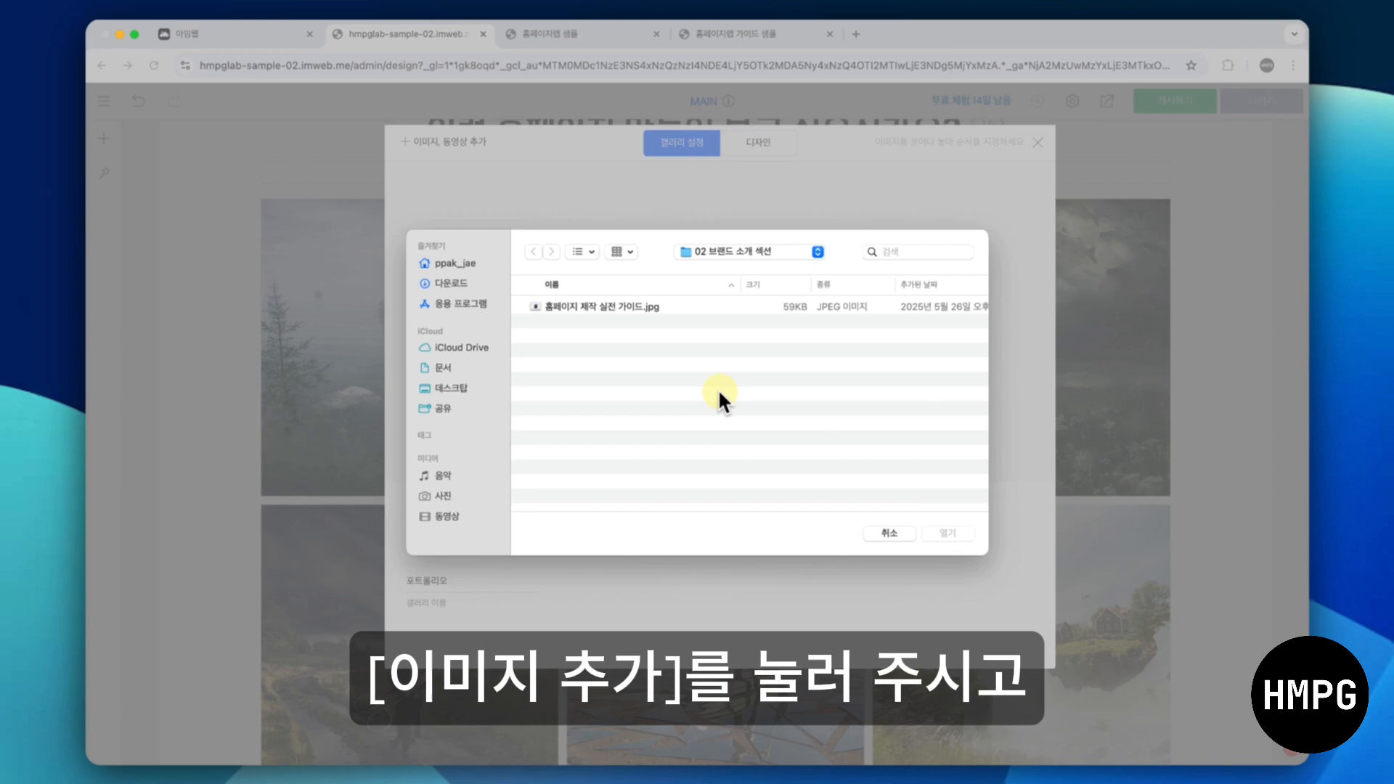
left_click(717, 251)
left_click(715, 266)
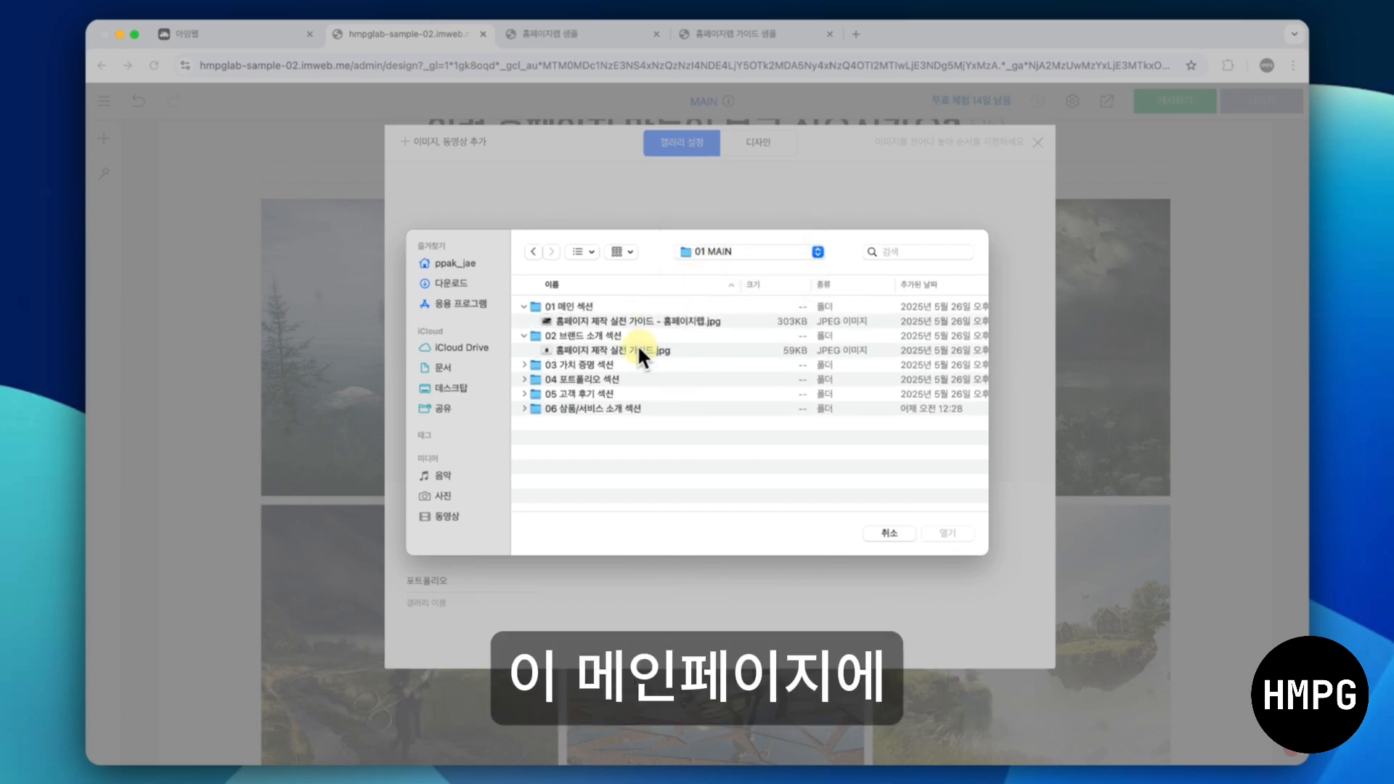
left_click(524, 334)
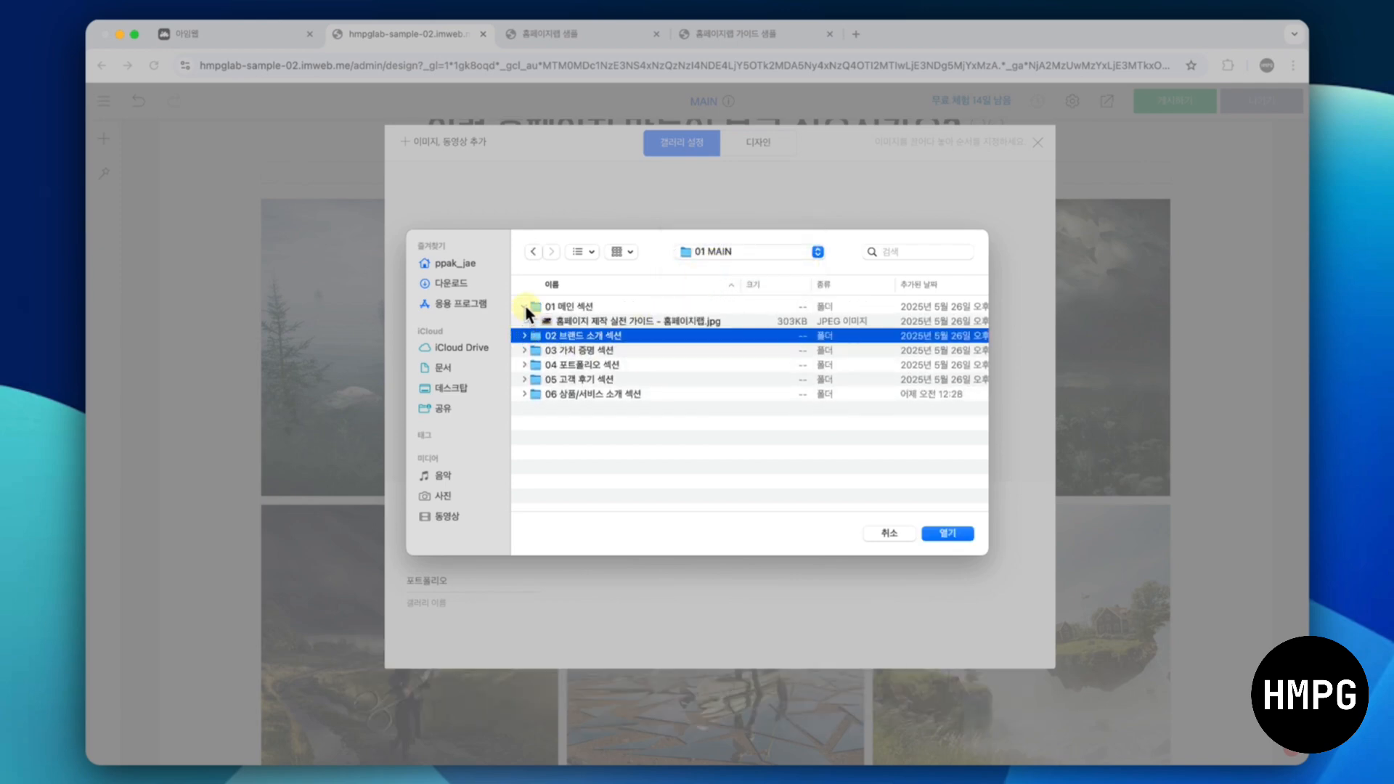
left_click(525, 307)
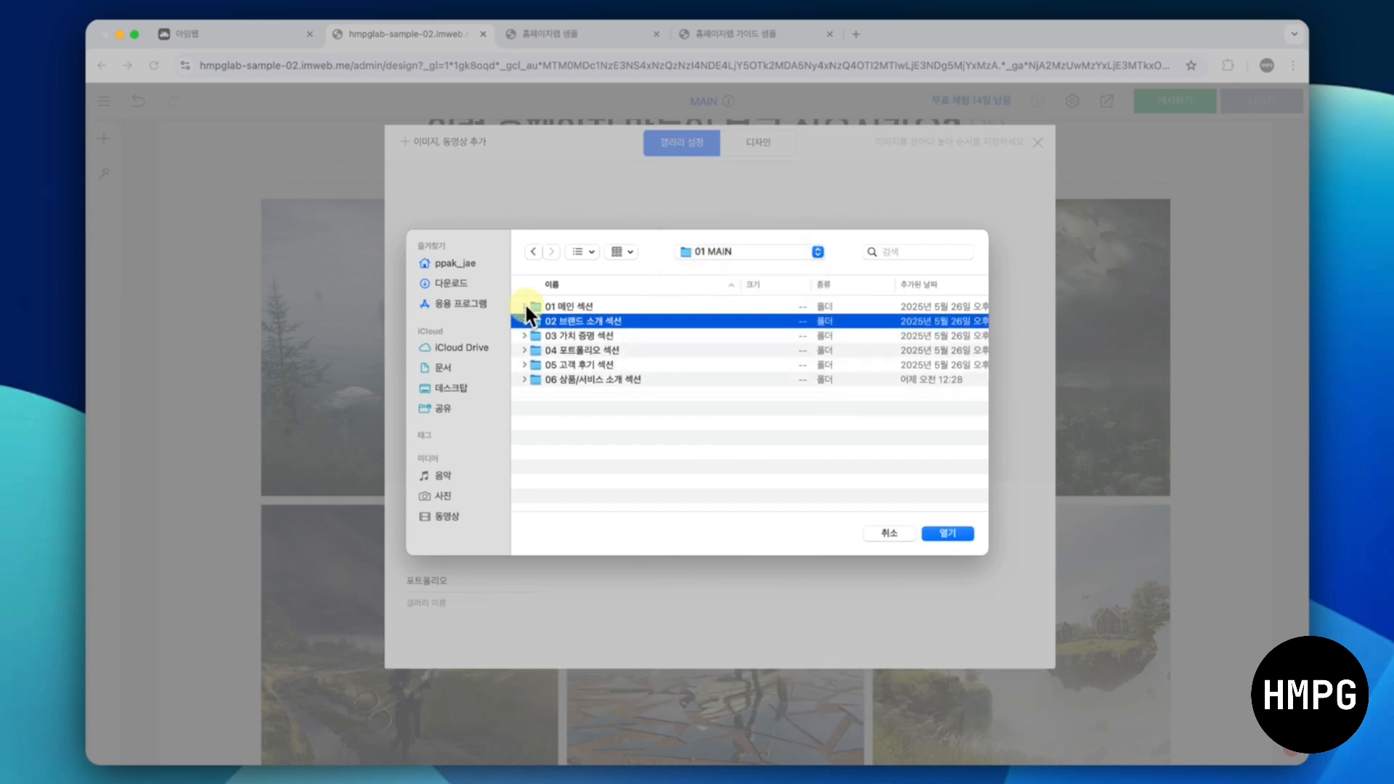
left_click(523, 350)
Upload all six 포트폴리오 PNG files from the 04 포트폴리오 섹션 folder to the gallery
left_click(560, 365)
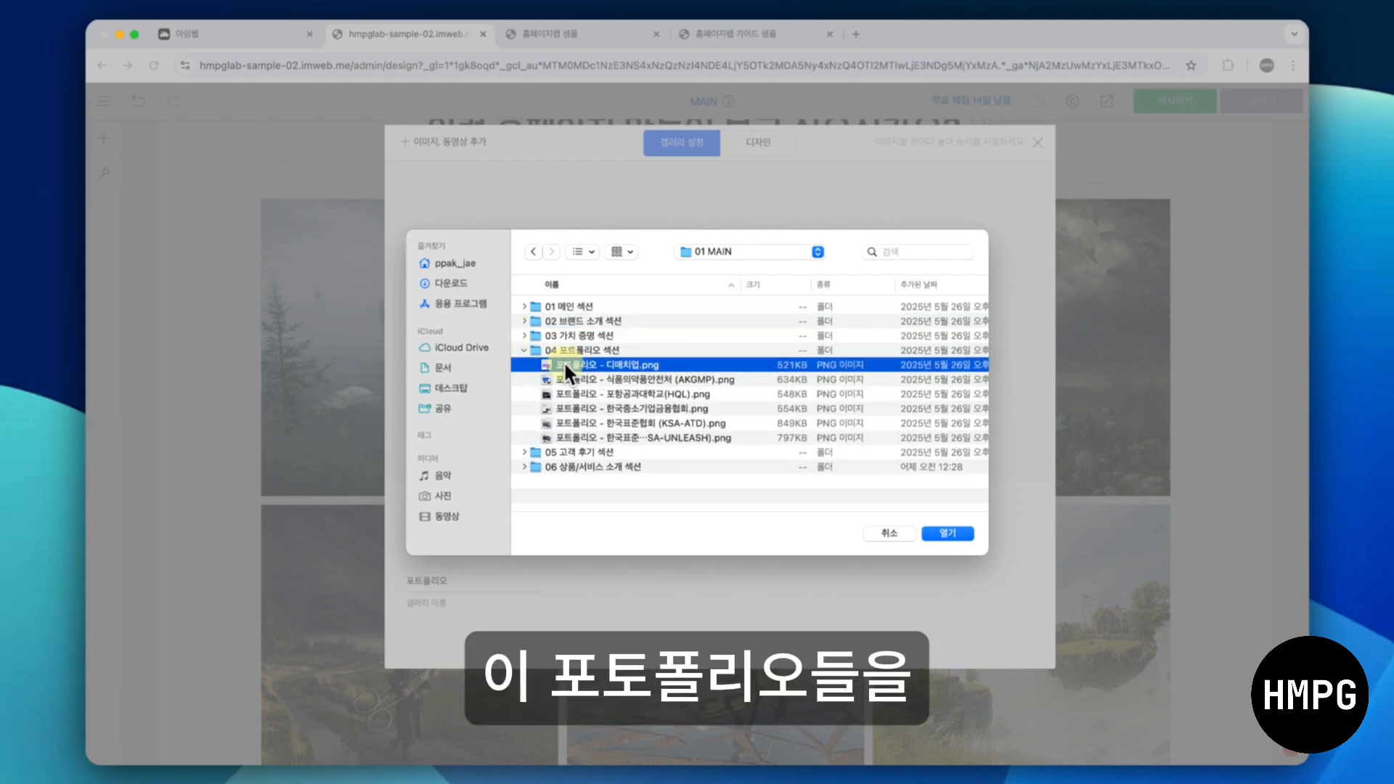
key("shift+Down")
key("shift+Down")
key("shift+Down")
key("shift+Down")
key("shift+Down")
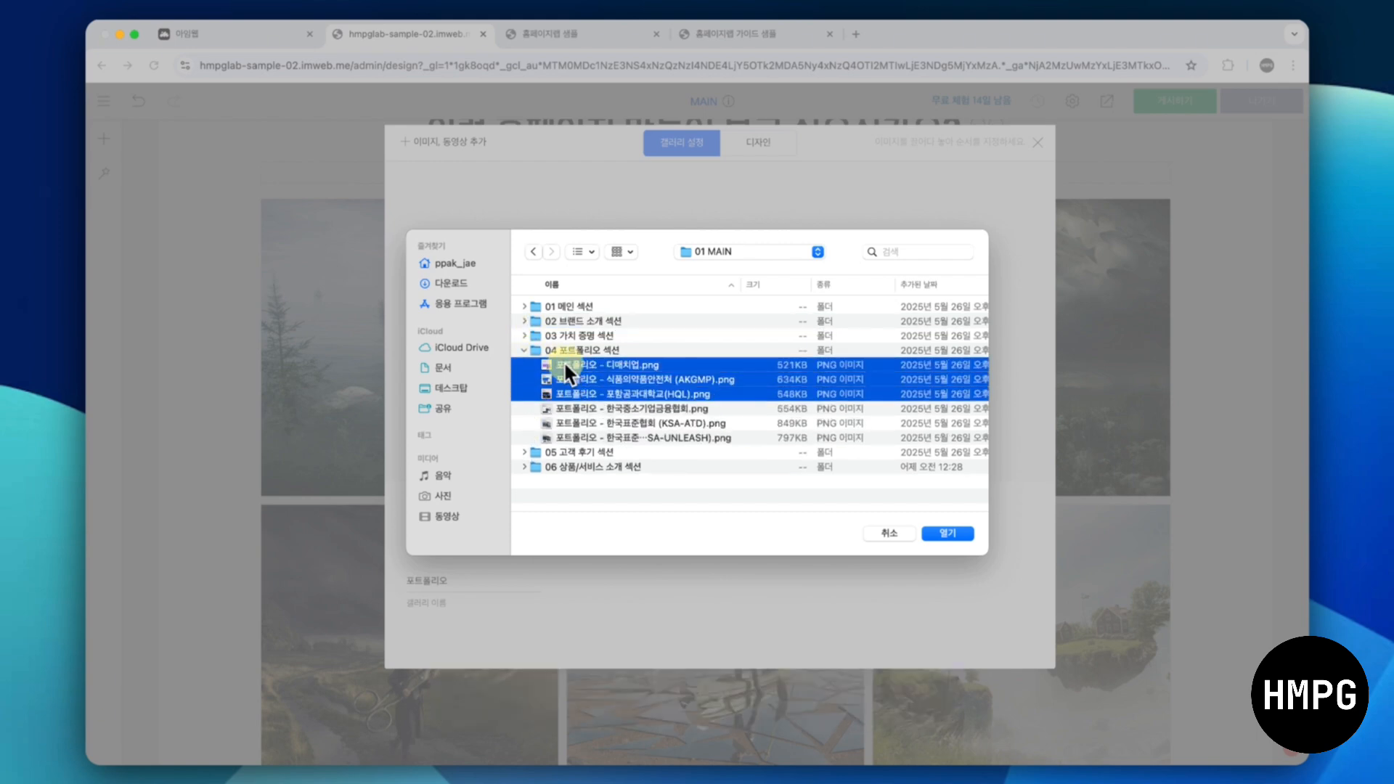
left_click(950, 533)
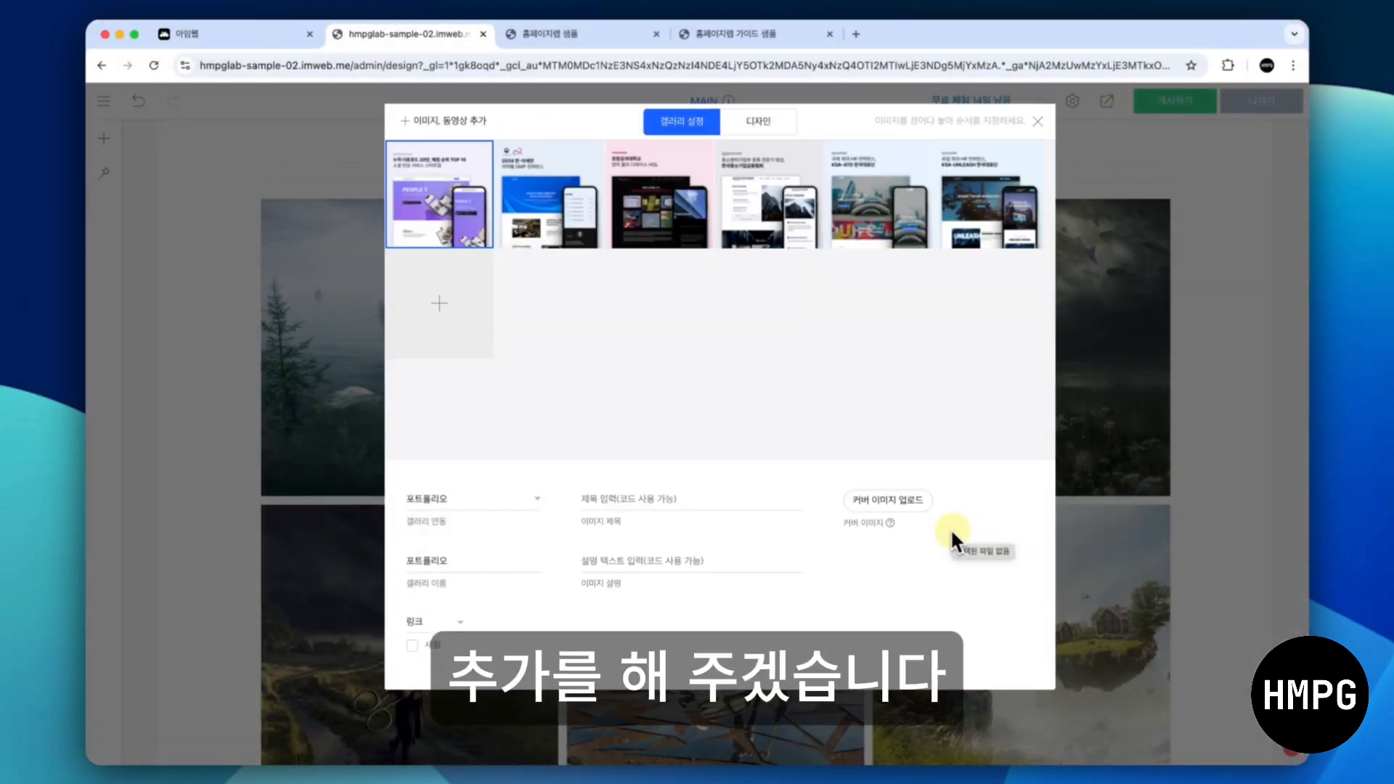
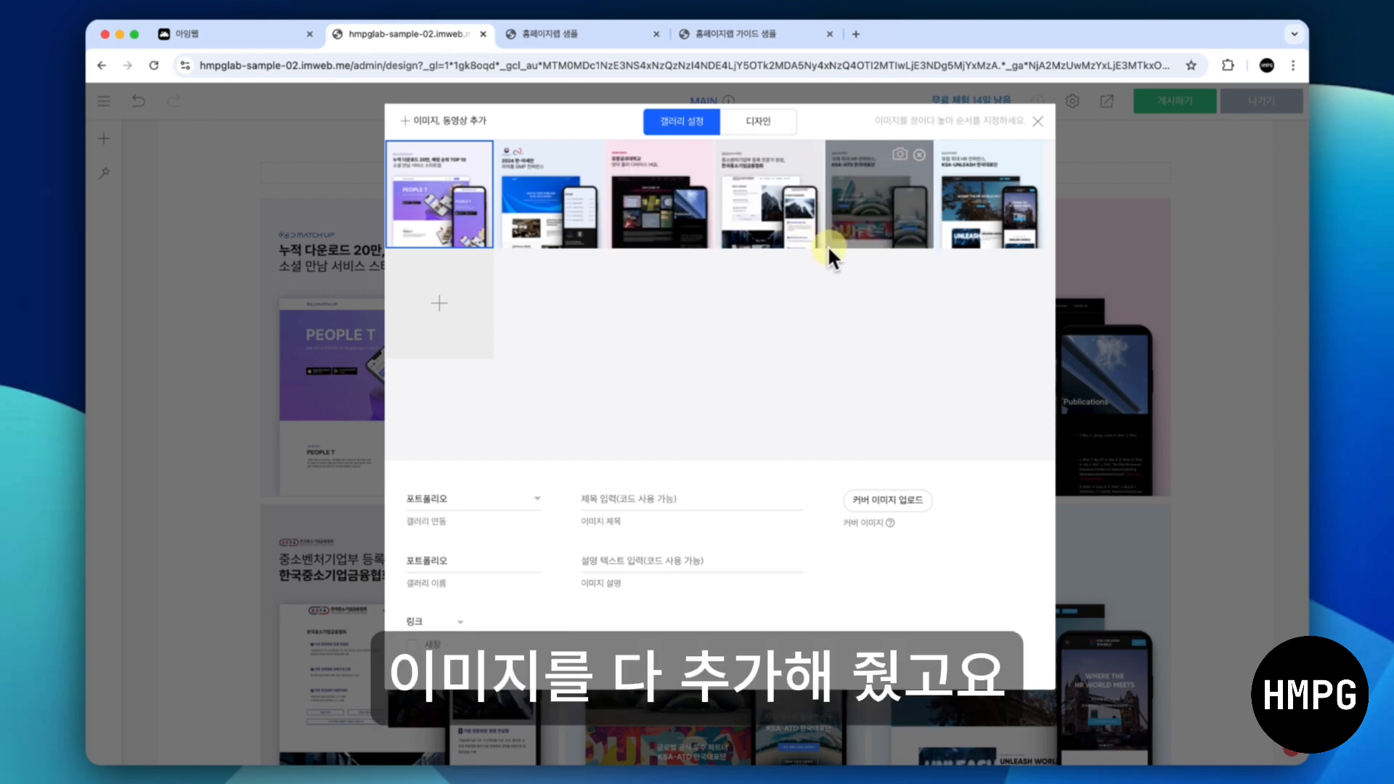
Check the title and description fields for the first portfolio image, and close the gallery settings
left_click(653, 501)
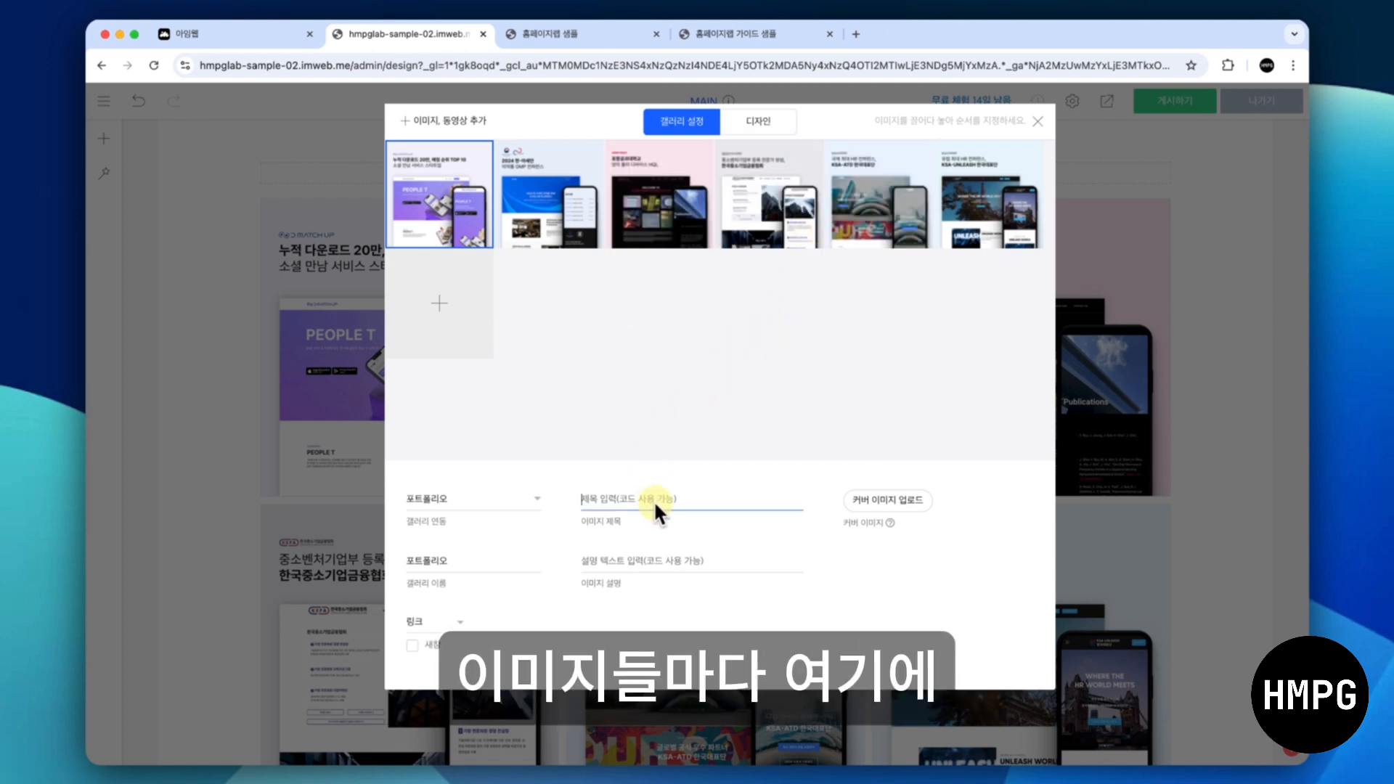
left_click(636, 566)
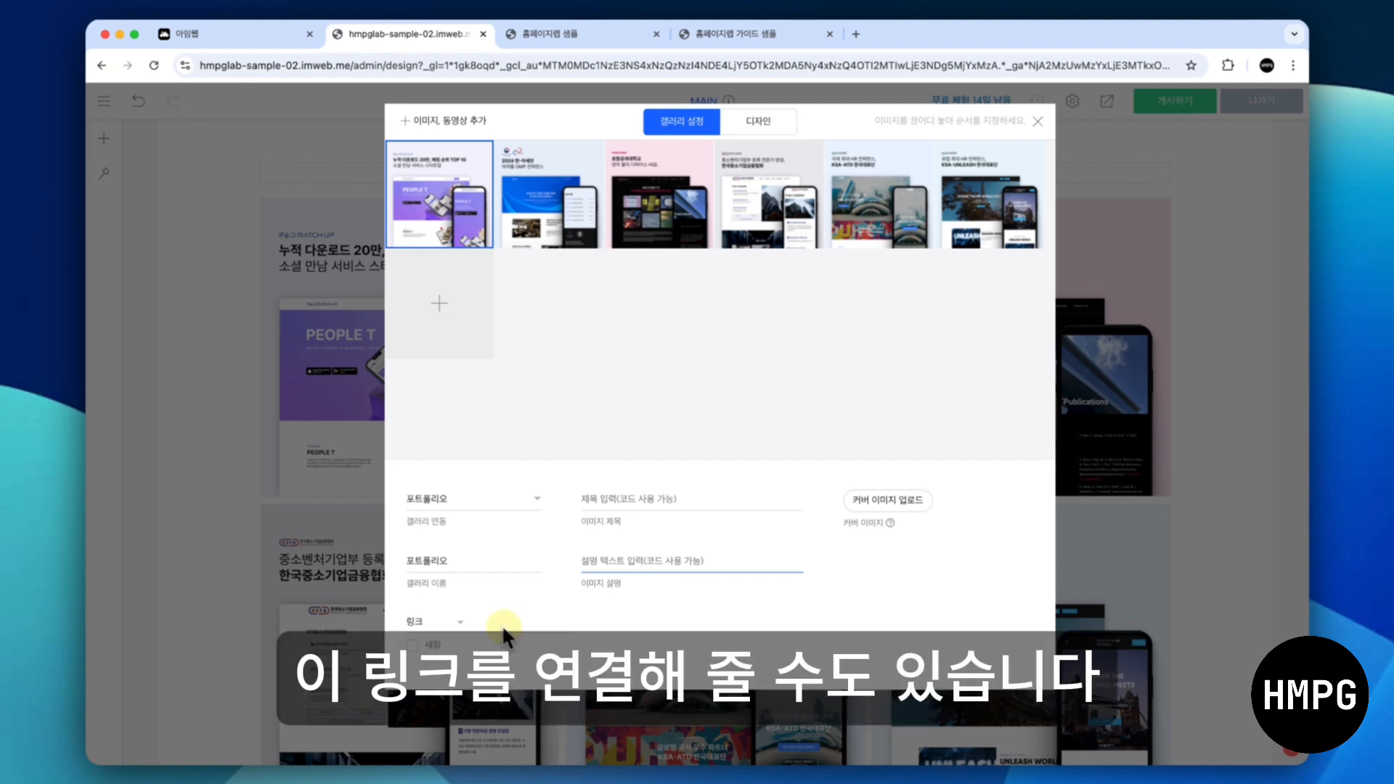
left_click(733, 600)
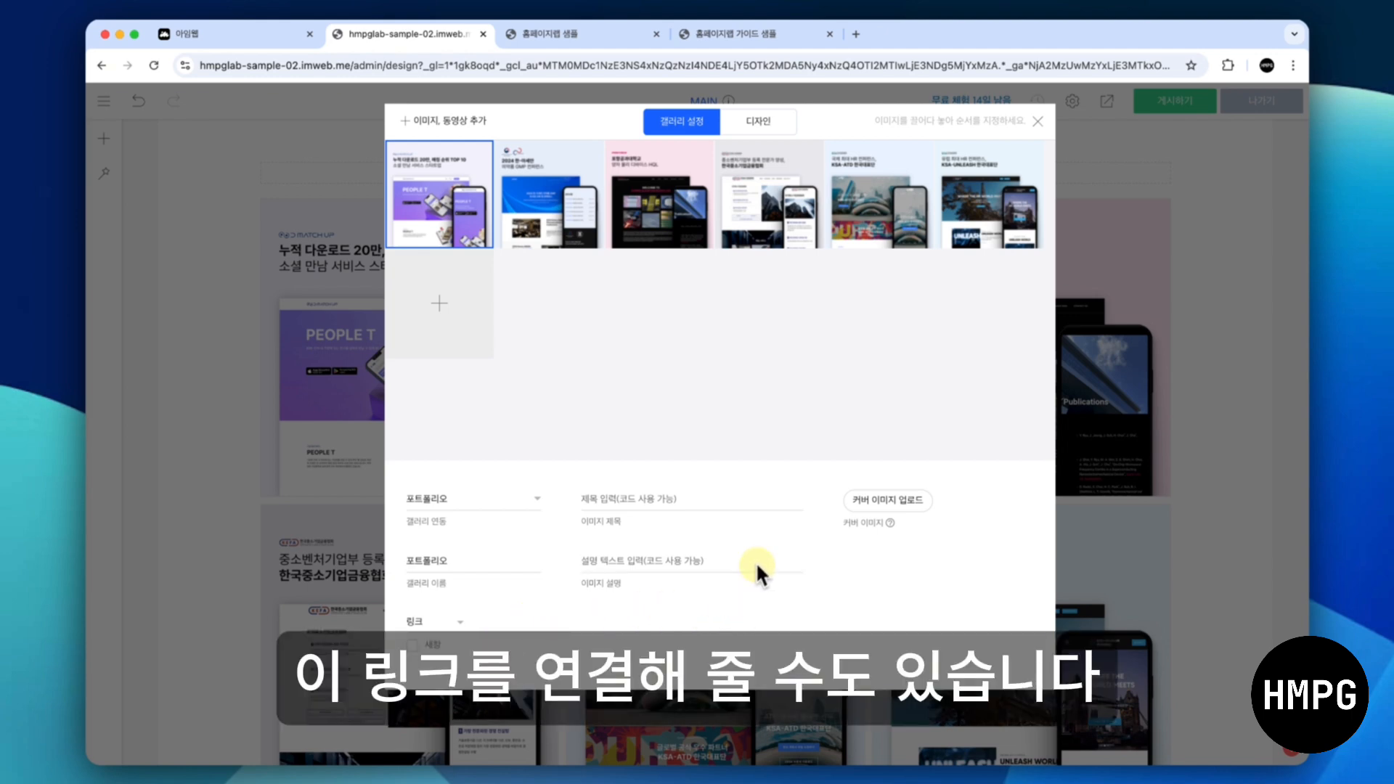
left_click(1039, 118)
Copy the spacer above the 포트폴리오 sub text and paste it below the portfolio gallery
scroll(914, 312, "down", 2)
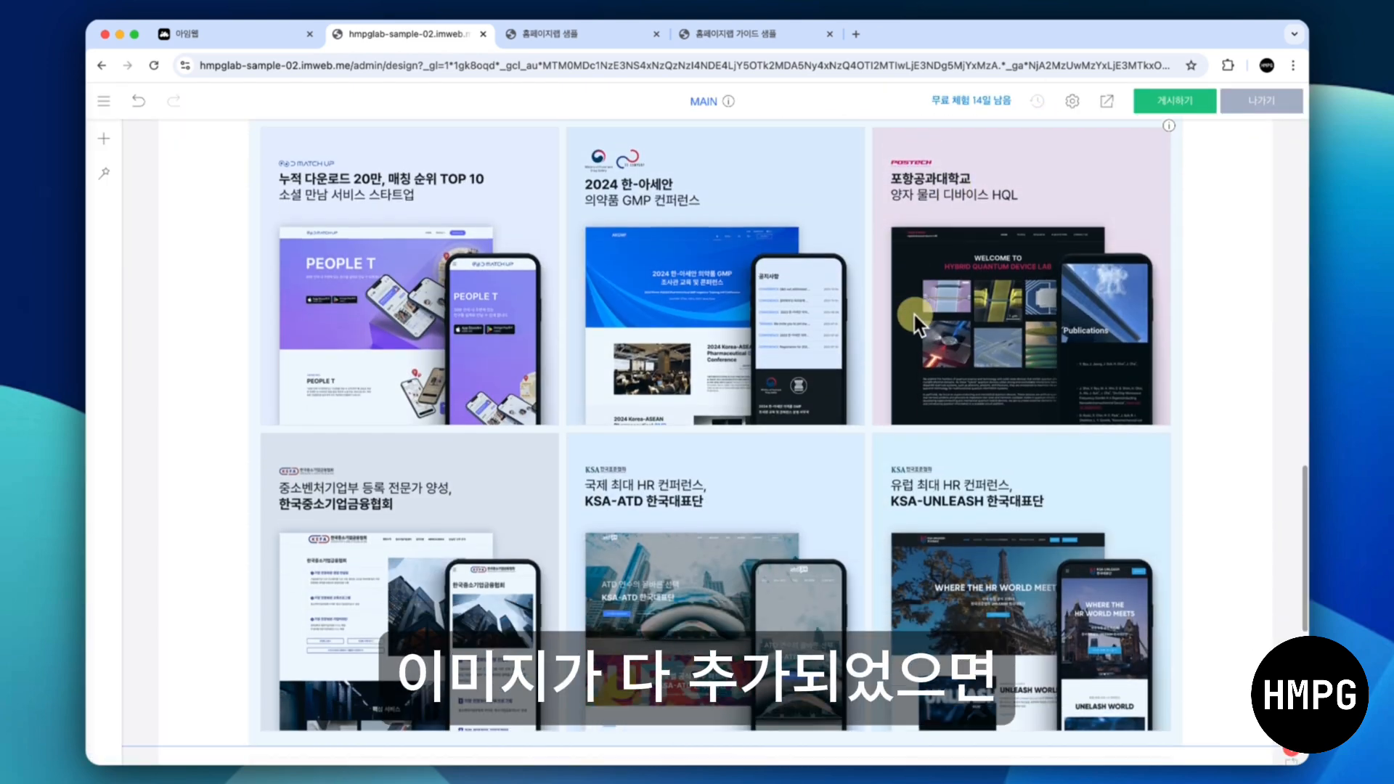
scroll(913, 315, "up", 3)
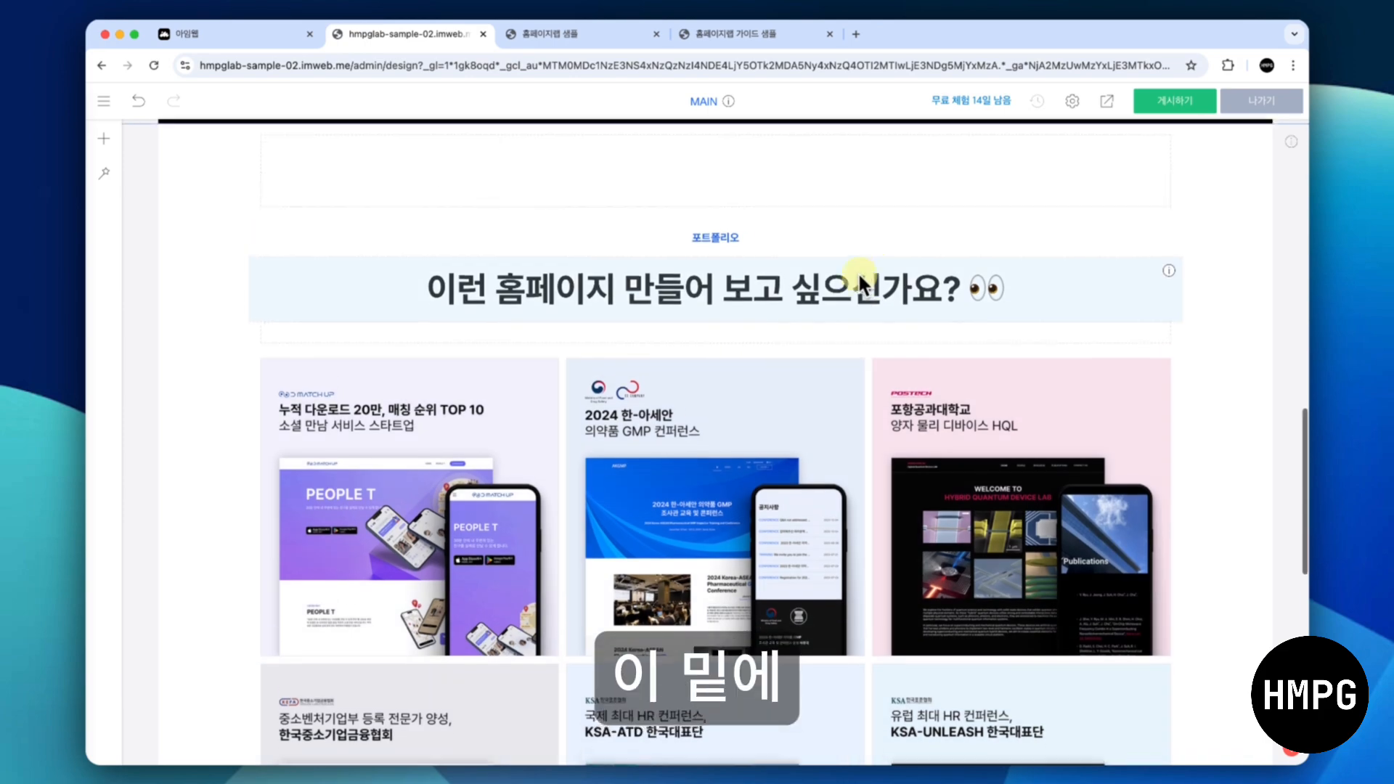
scroll(856, 272, "down", 7)
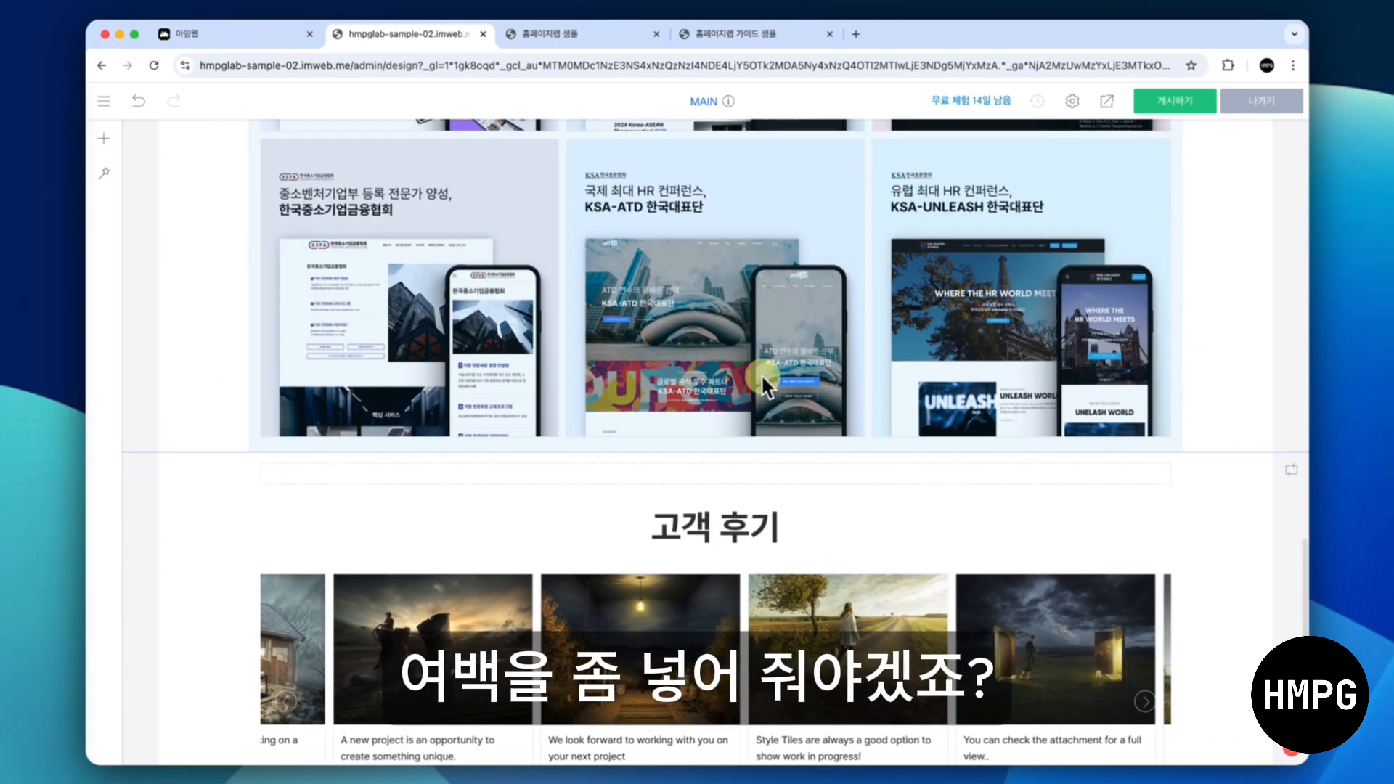
scroll(791, 379, "up", 7)
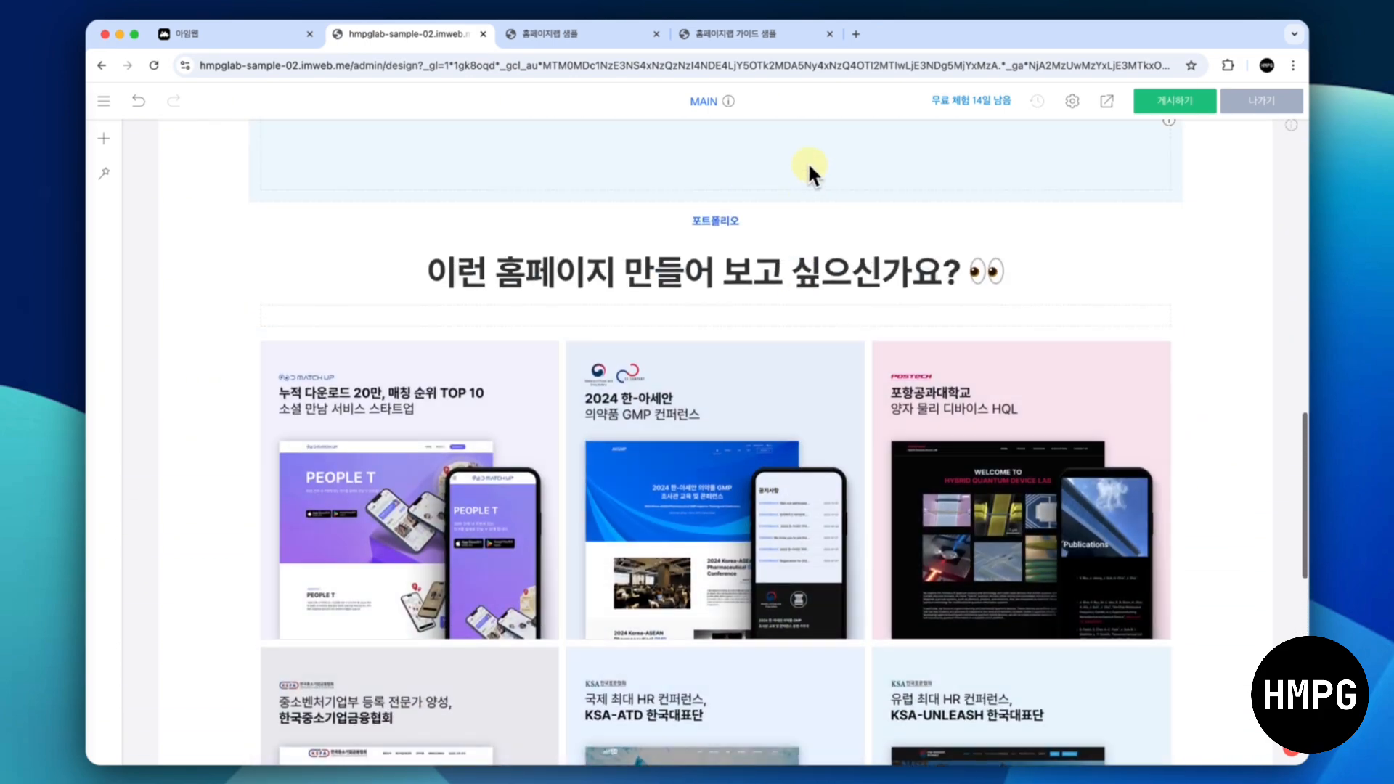
right_click(791, 158)
left_click(813, 226)
scroll(762, 367, "down", 4)
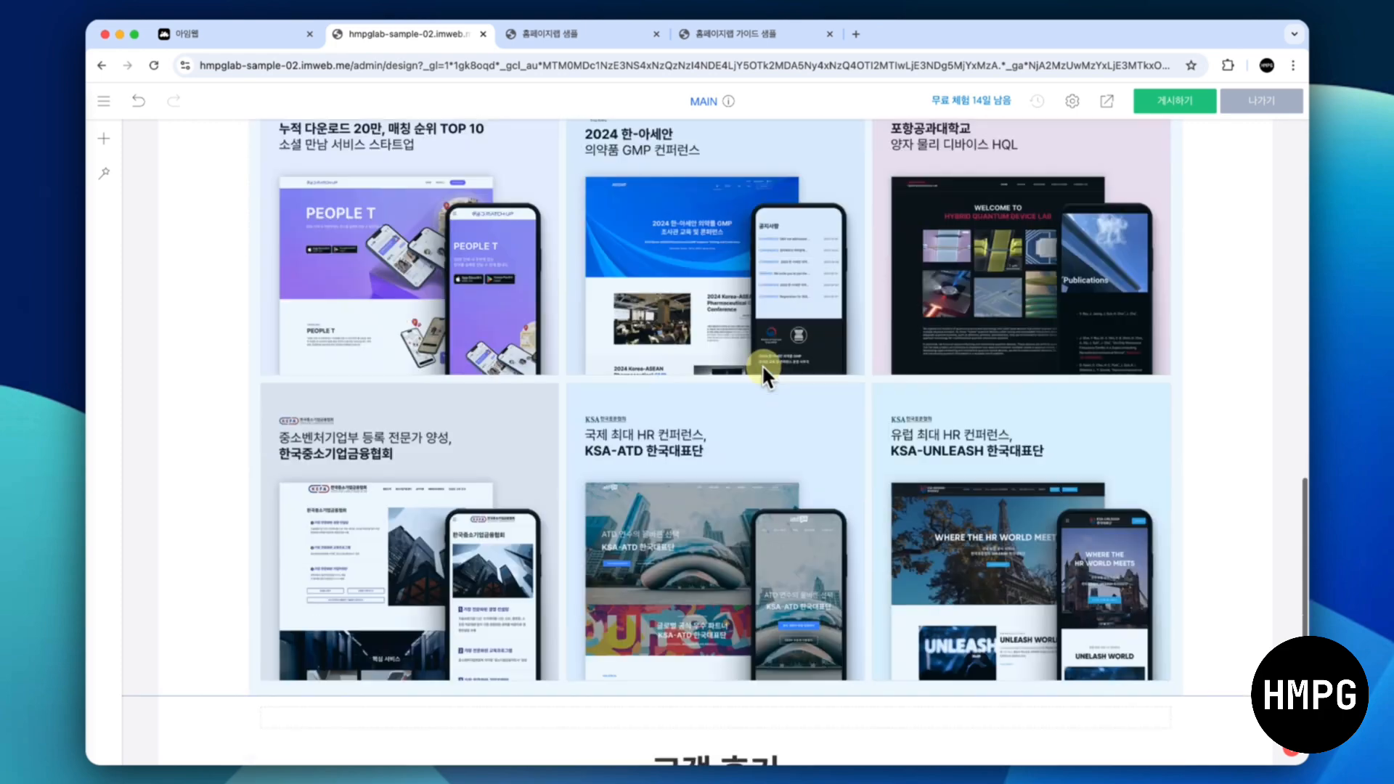
scroll(760, 363, "down", 4)
right_click(770, 348)
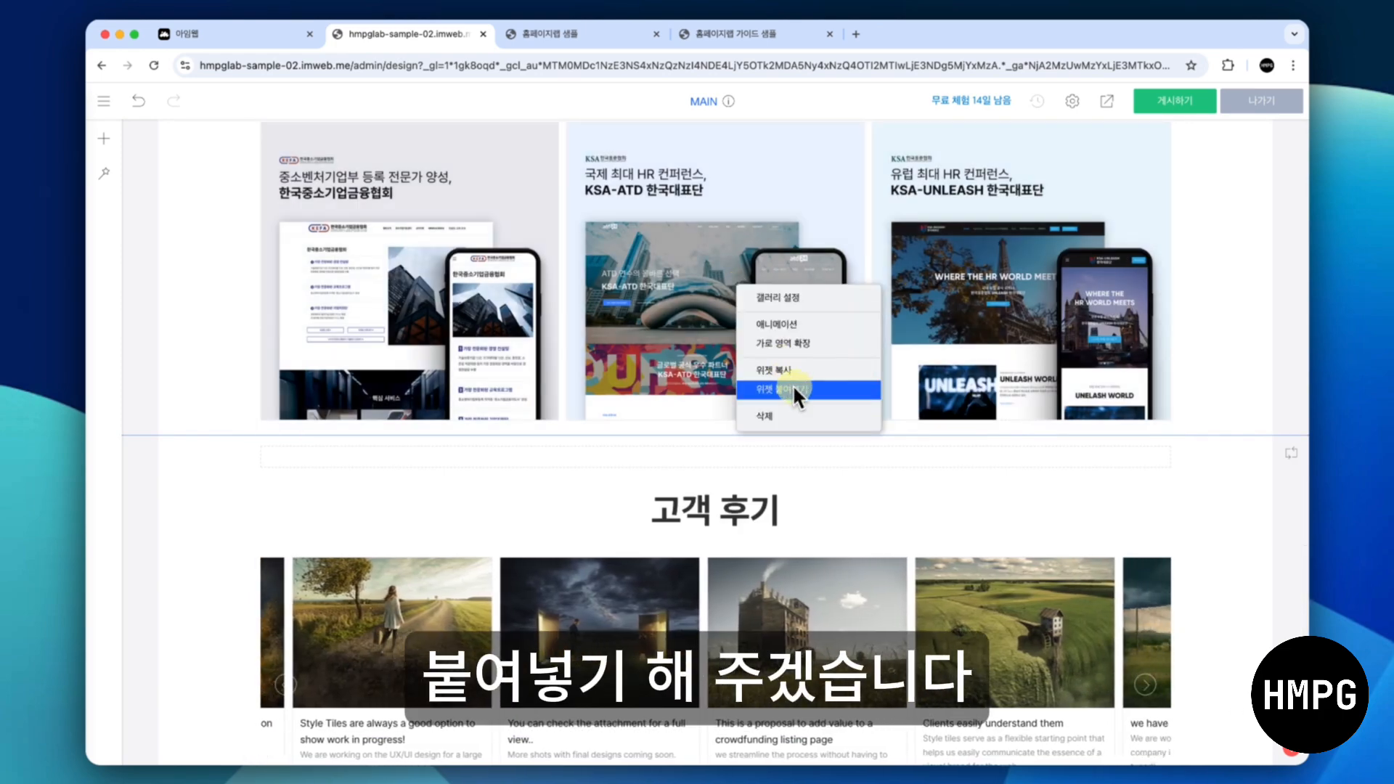
left_click(791, 387)
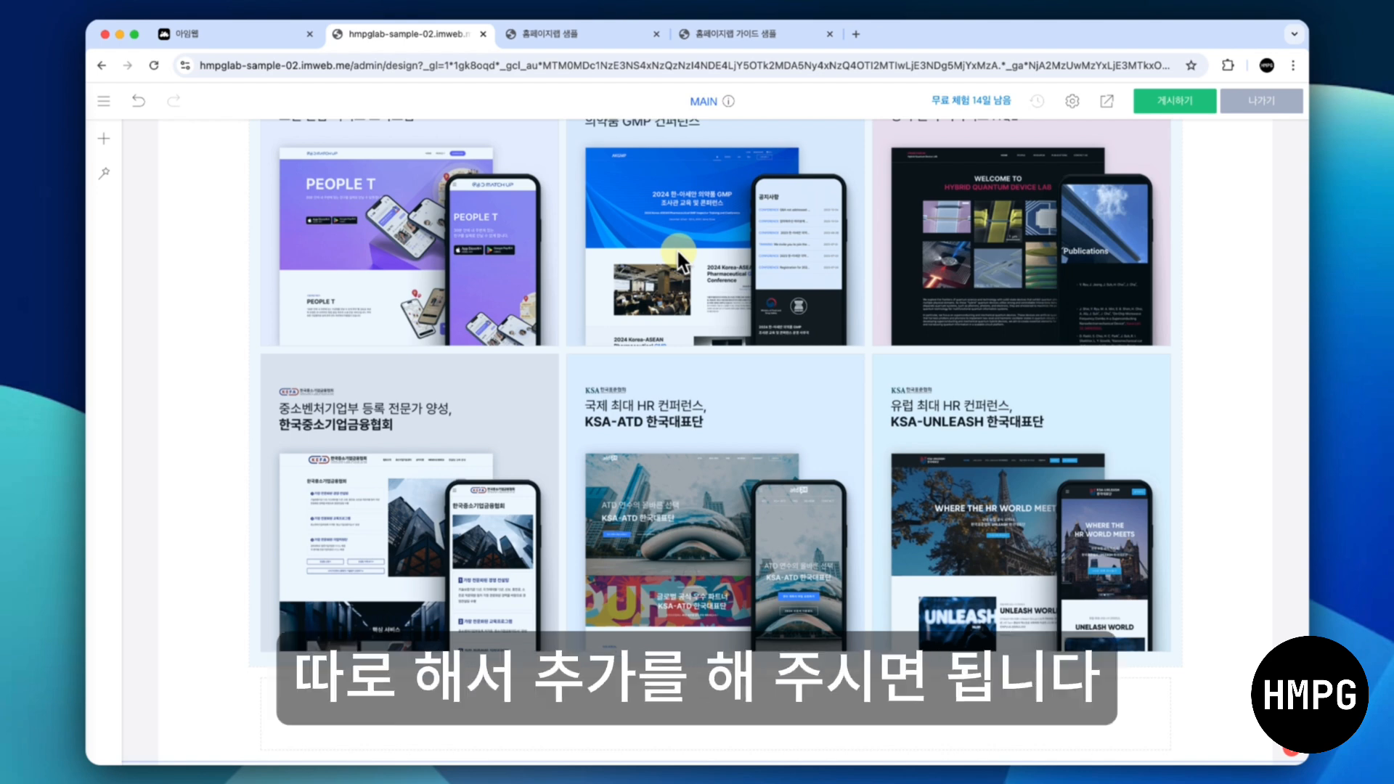
Set the rounding (라운드) of the portfolio gallery's images to 10px, matching the rounded-corner style of the intro section's image
scroll(676, 246, "down", 2)
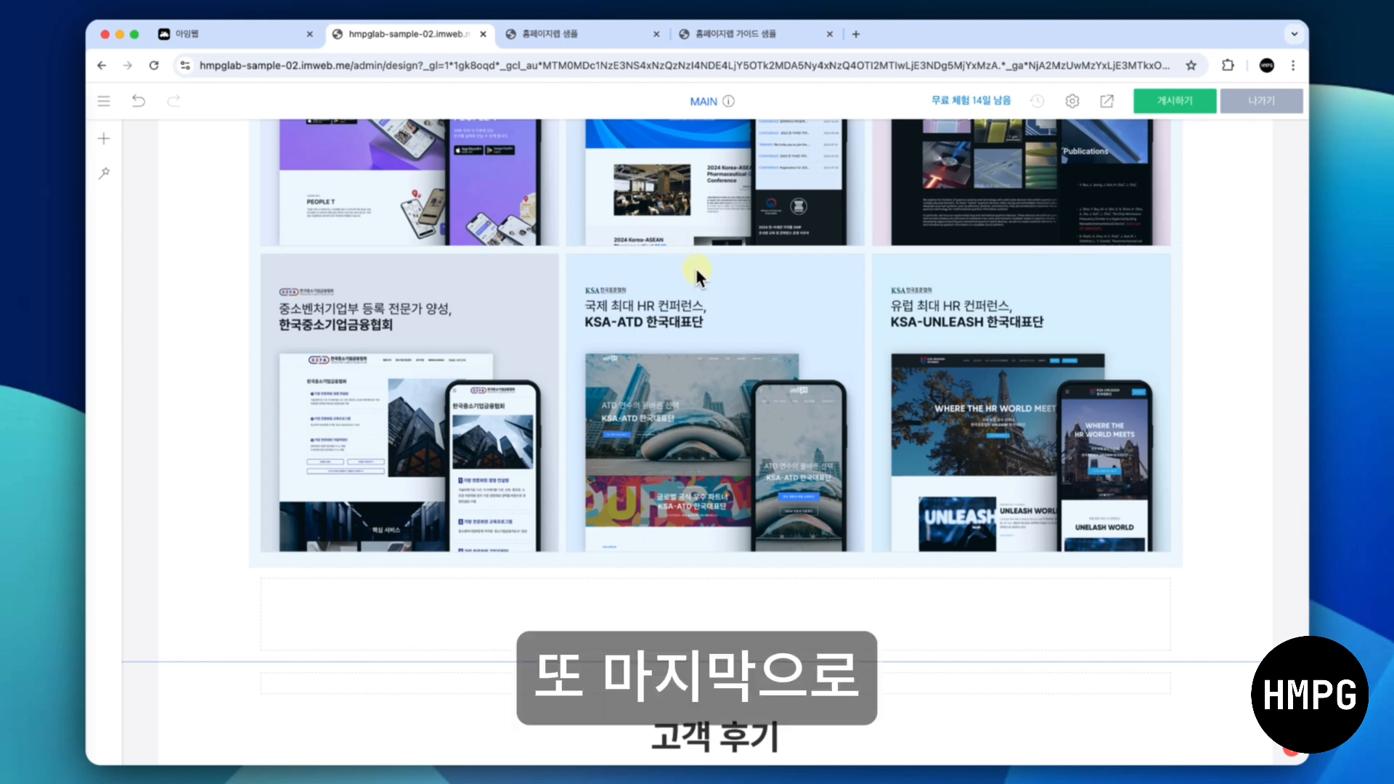
right_click(695, 274)
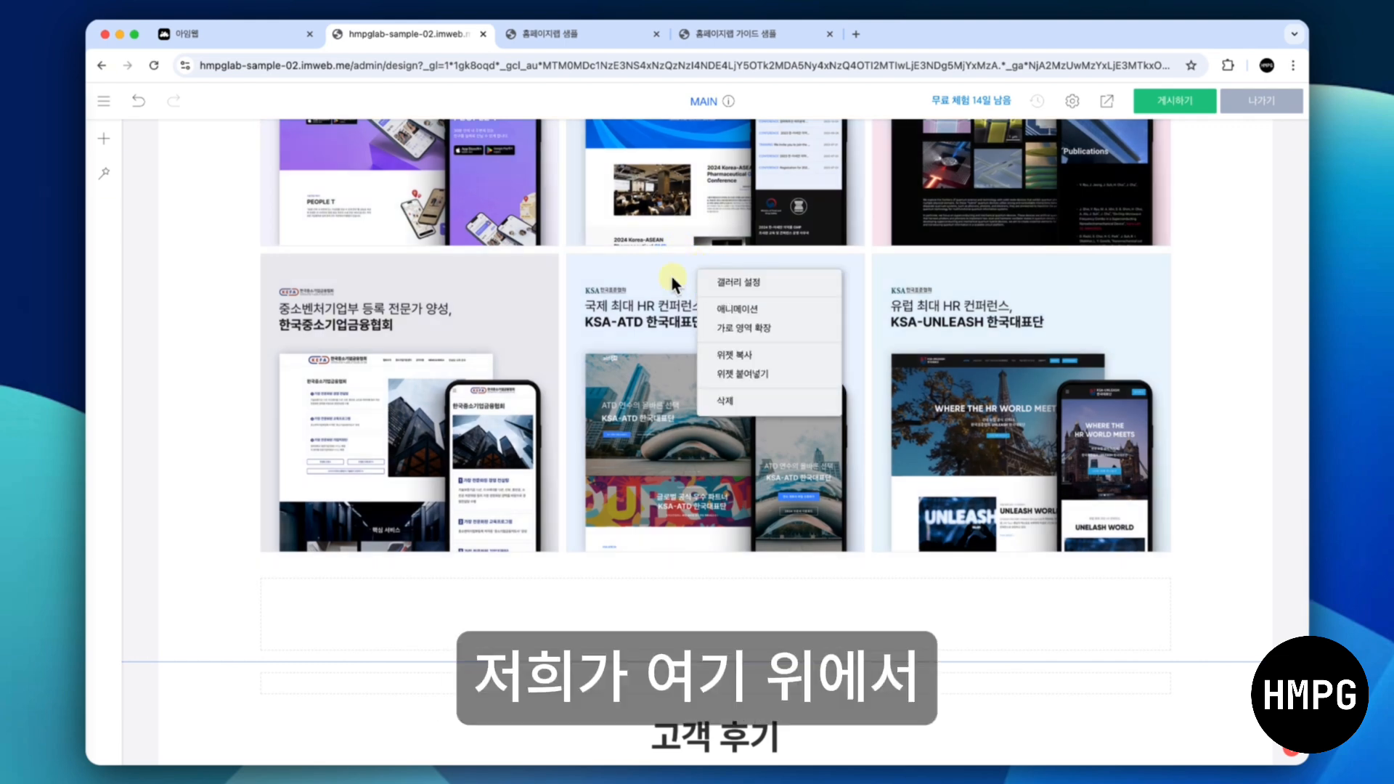
left_click(638, 273)
scroll(640, 275, "up", 10)
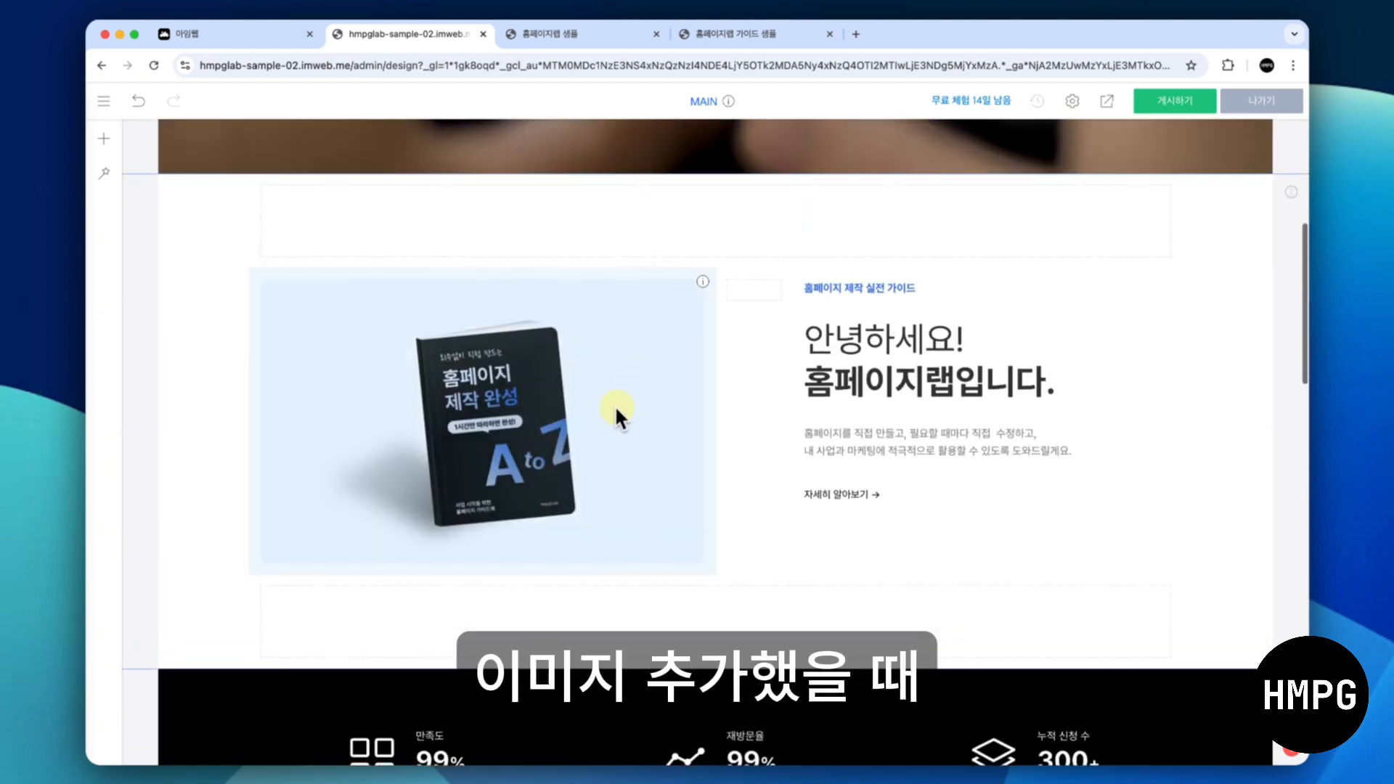
scroll(627, 397, "down", 4)
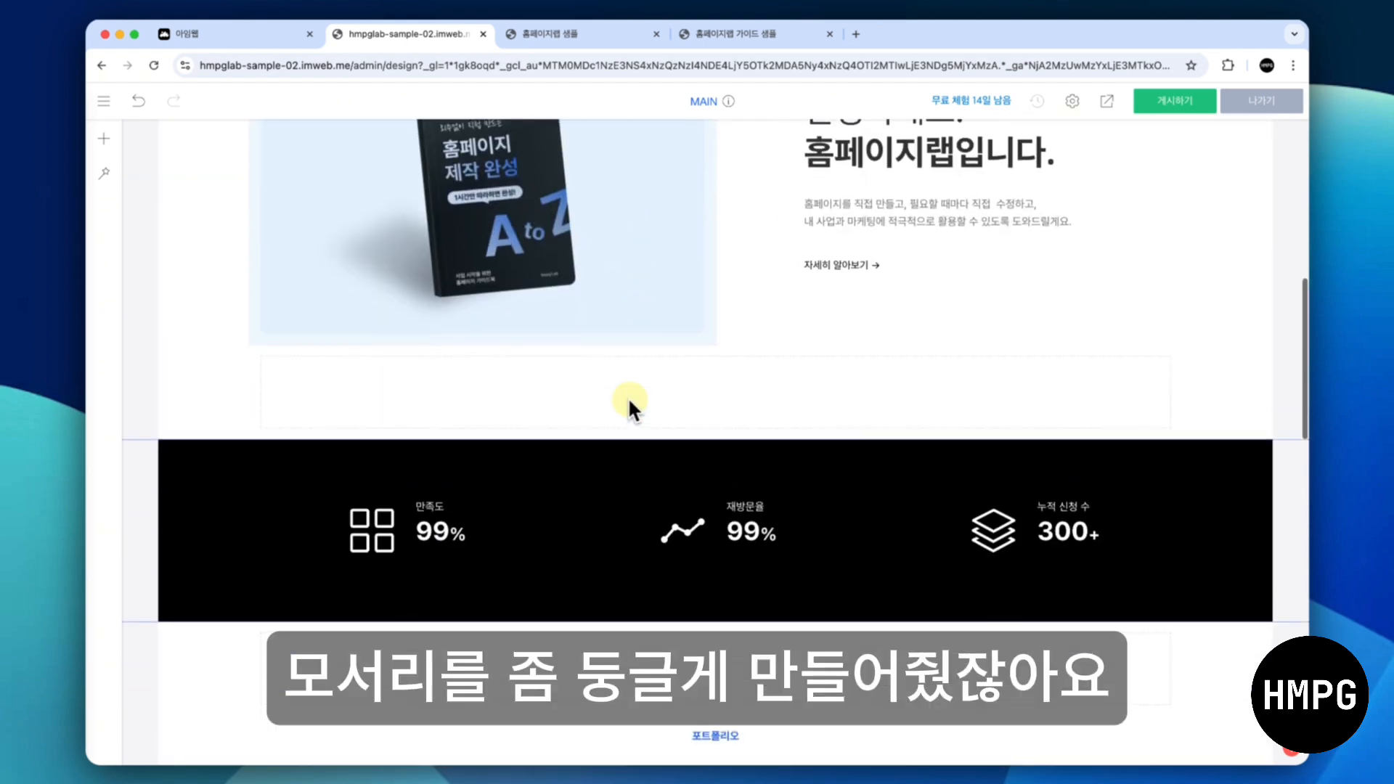
scroll(627, 396, "up", 3)
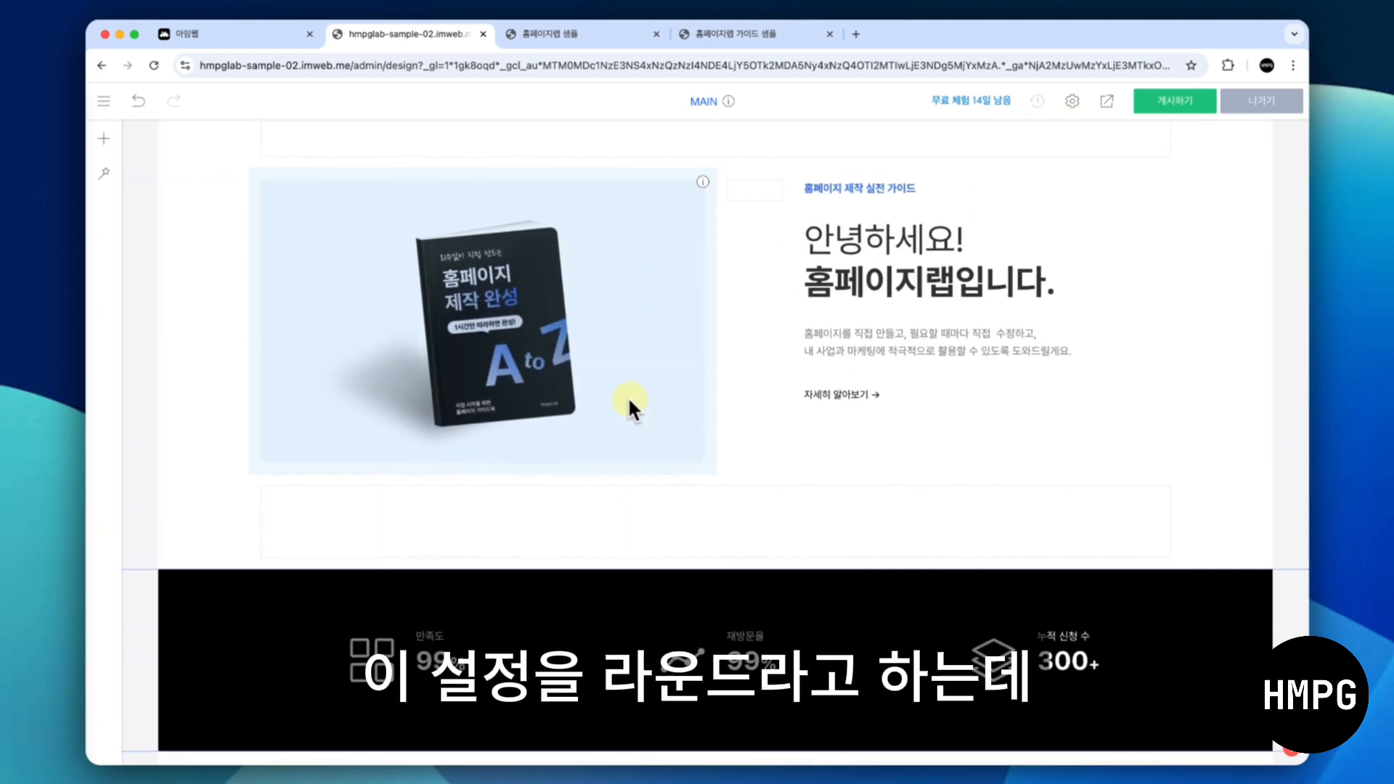
scroll(627, 394, "down", 8)
scroll(627, 400, "down", 2)
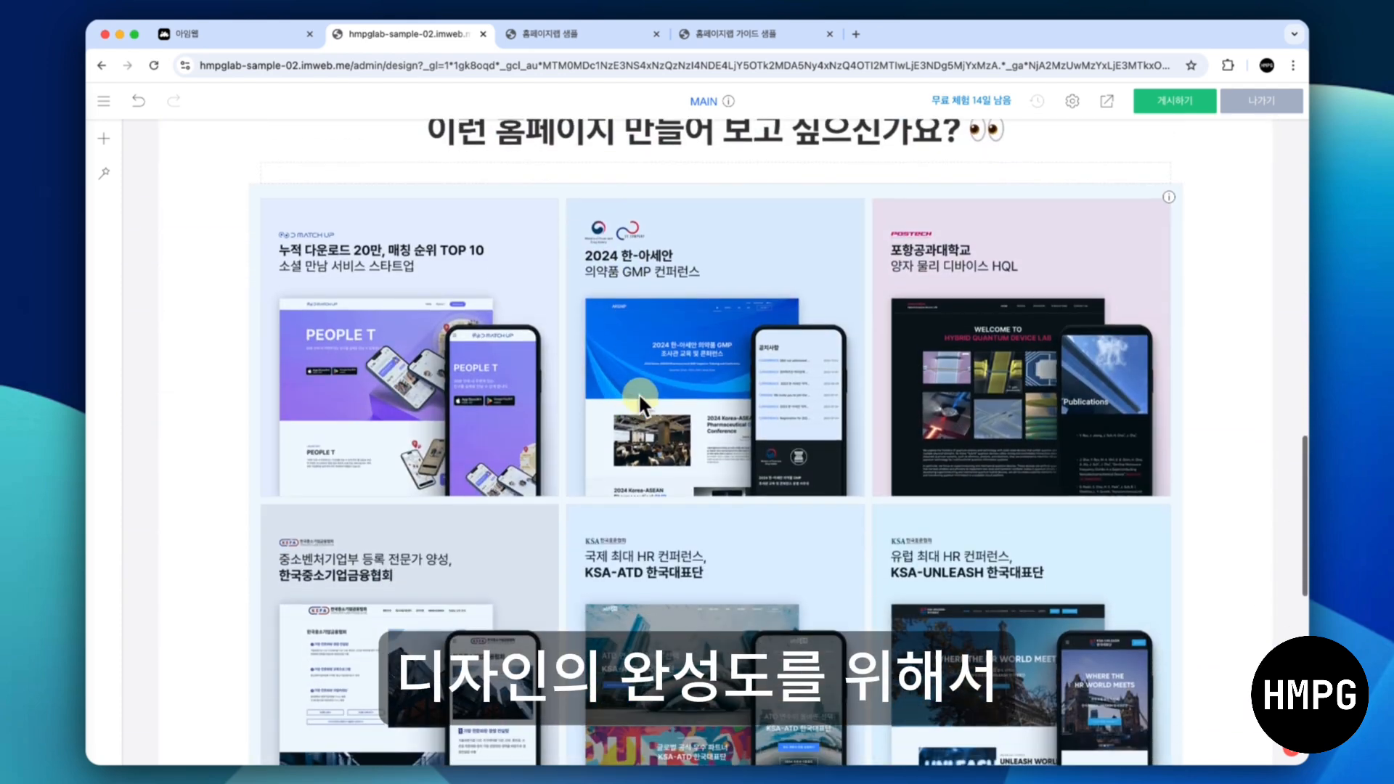
right_click(657, 391)
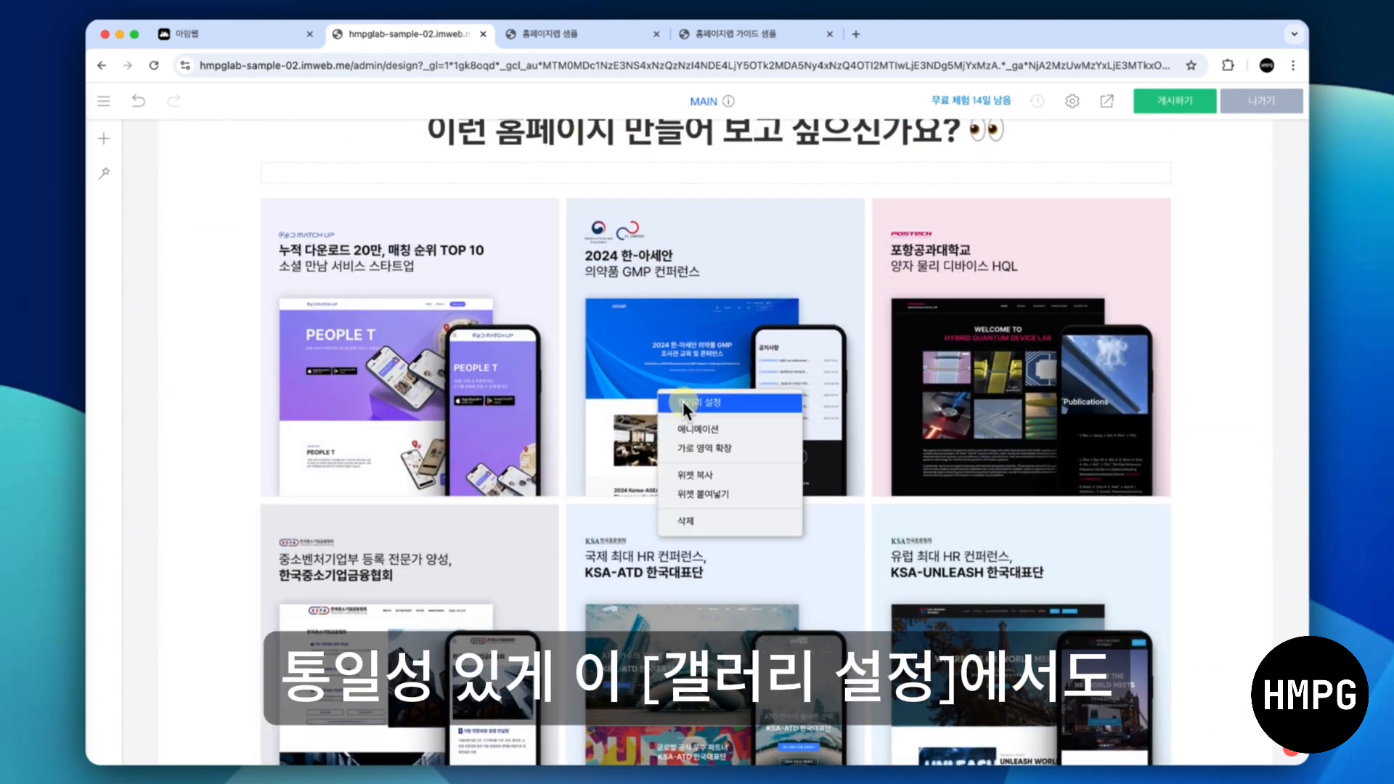
left_click(682, 401)
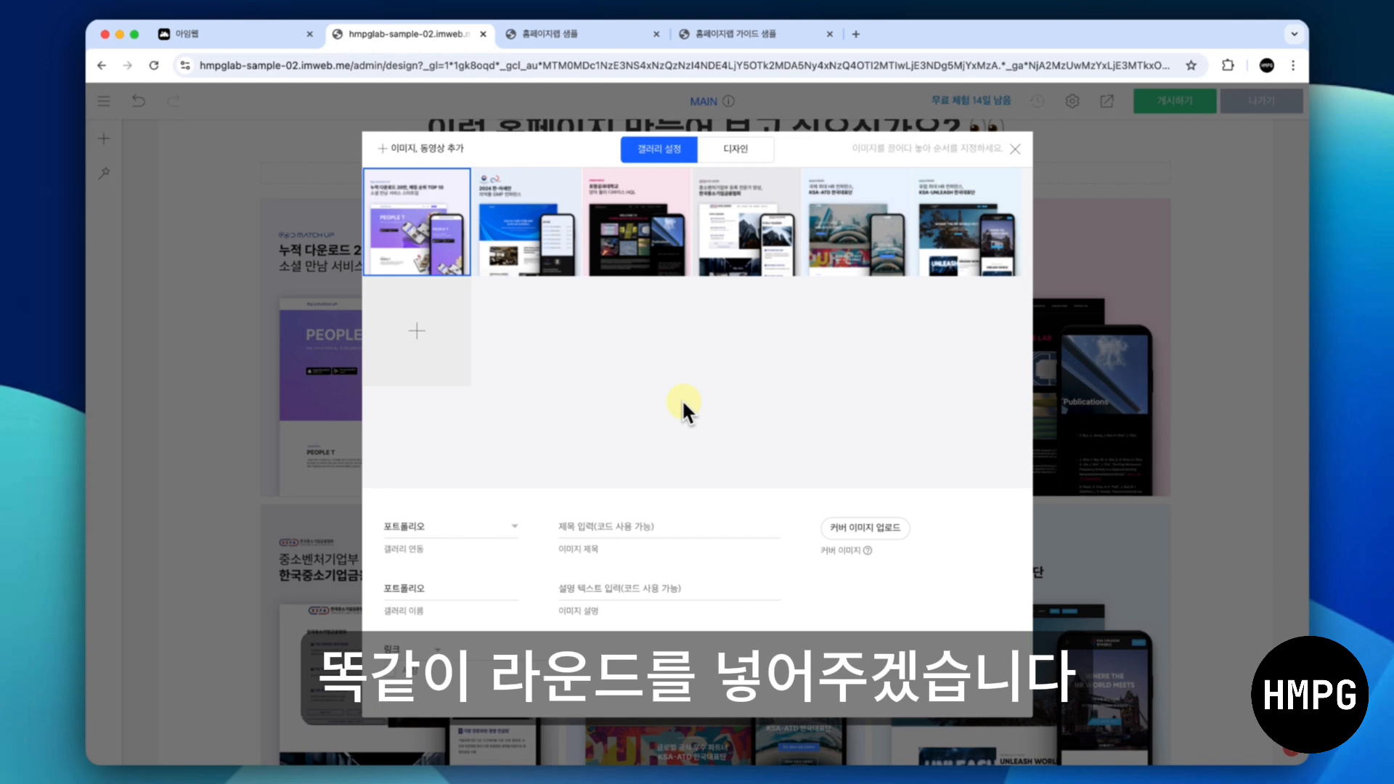
left_click(735, 150)
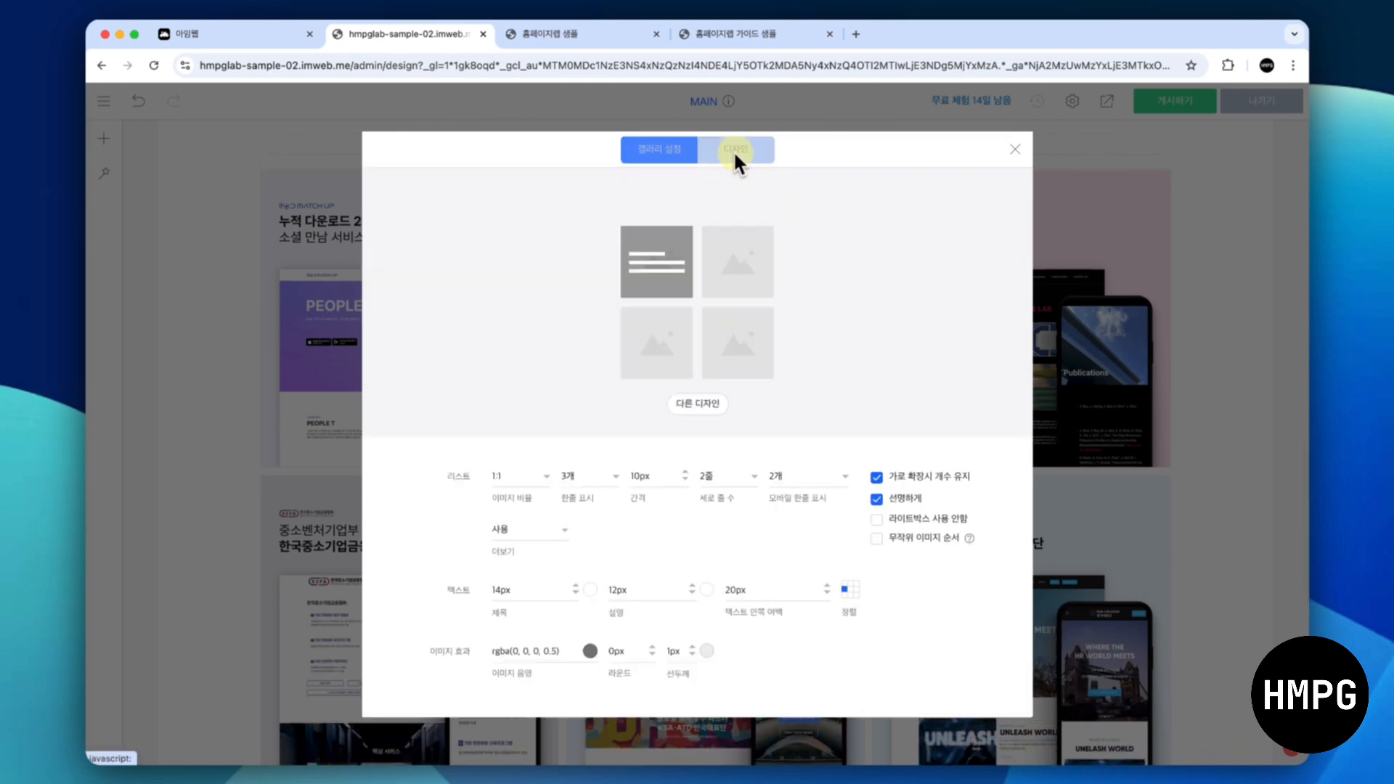
scroll(668, 362, "down", 2)
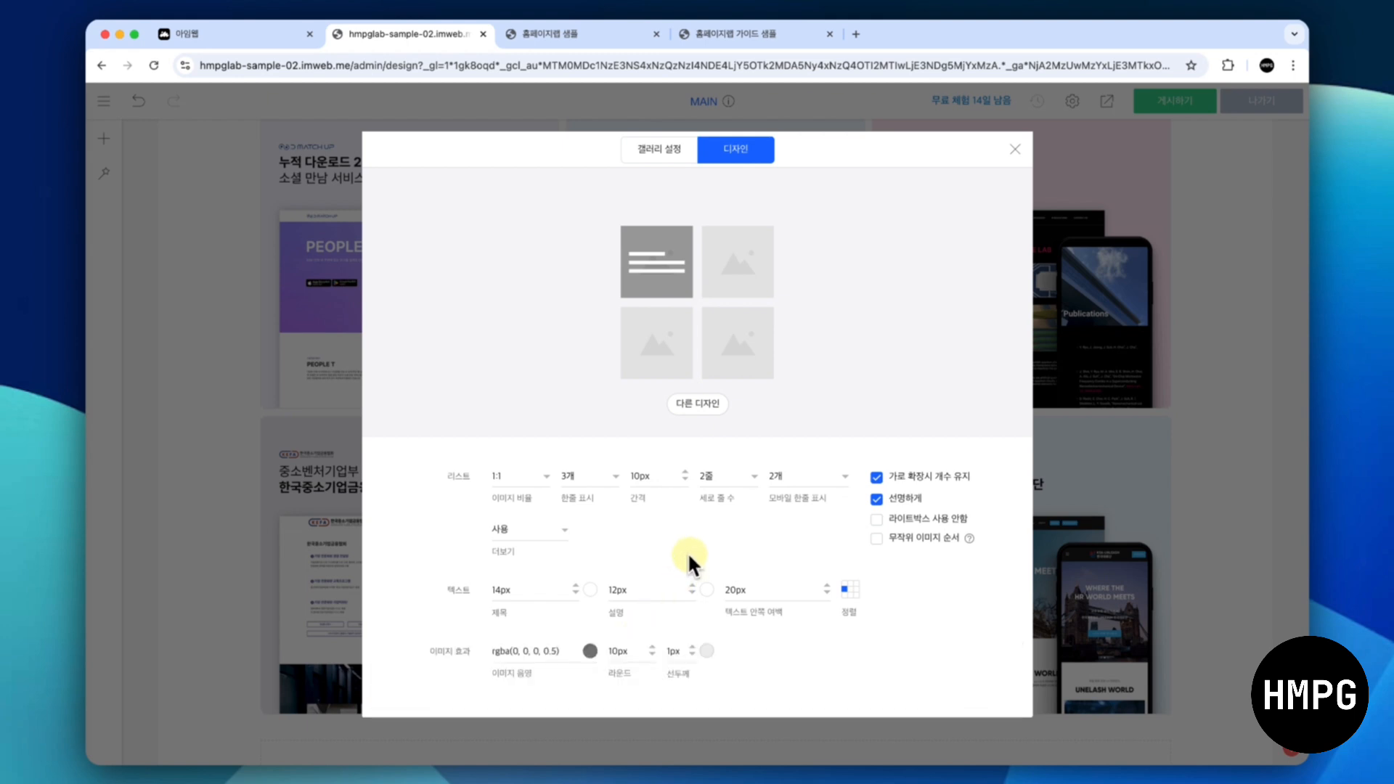
Set the spacing (간격) between the portfolio gallery's images to 15px and close its settings
double_click(656, 473)
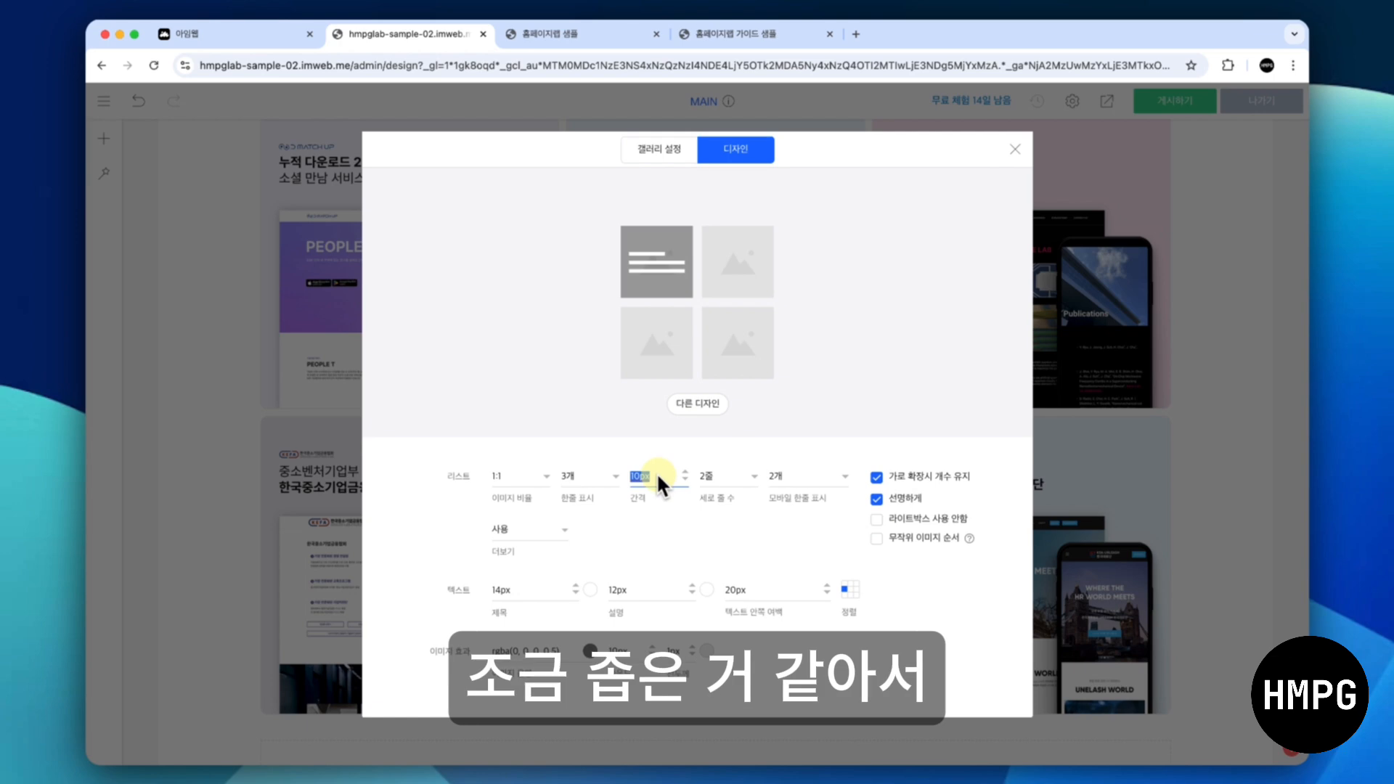
type("15")
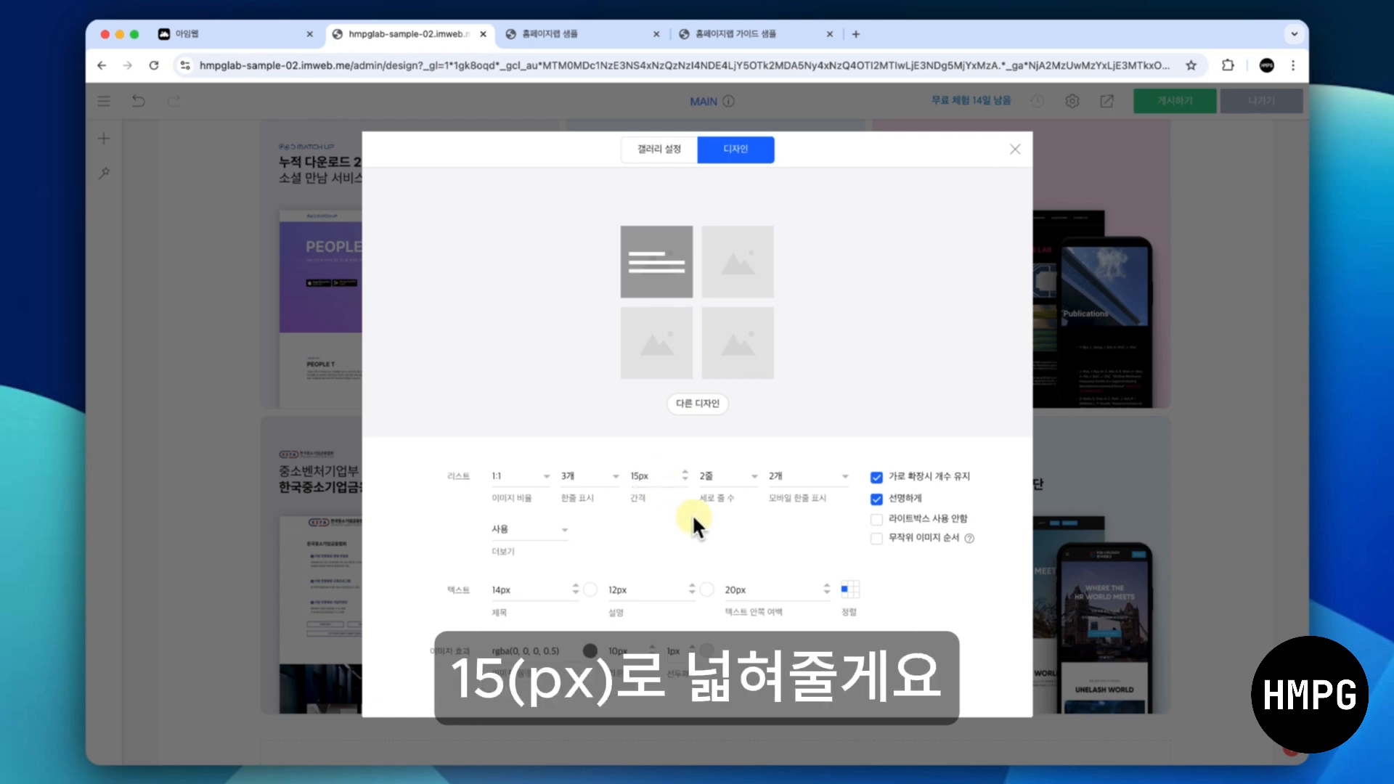
left_click(1015, 150)
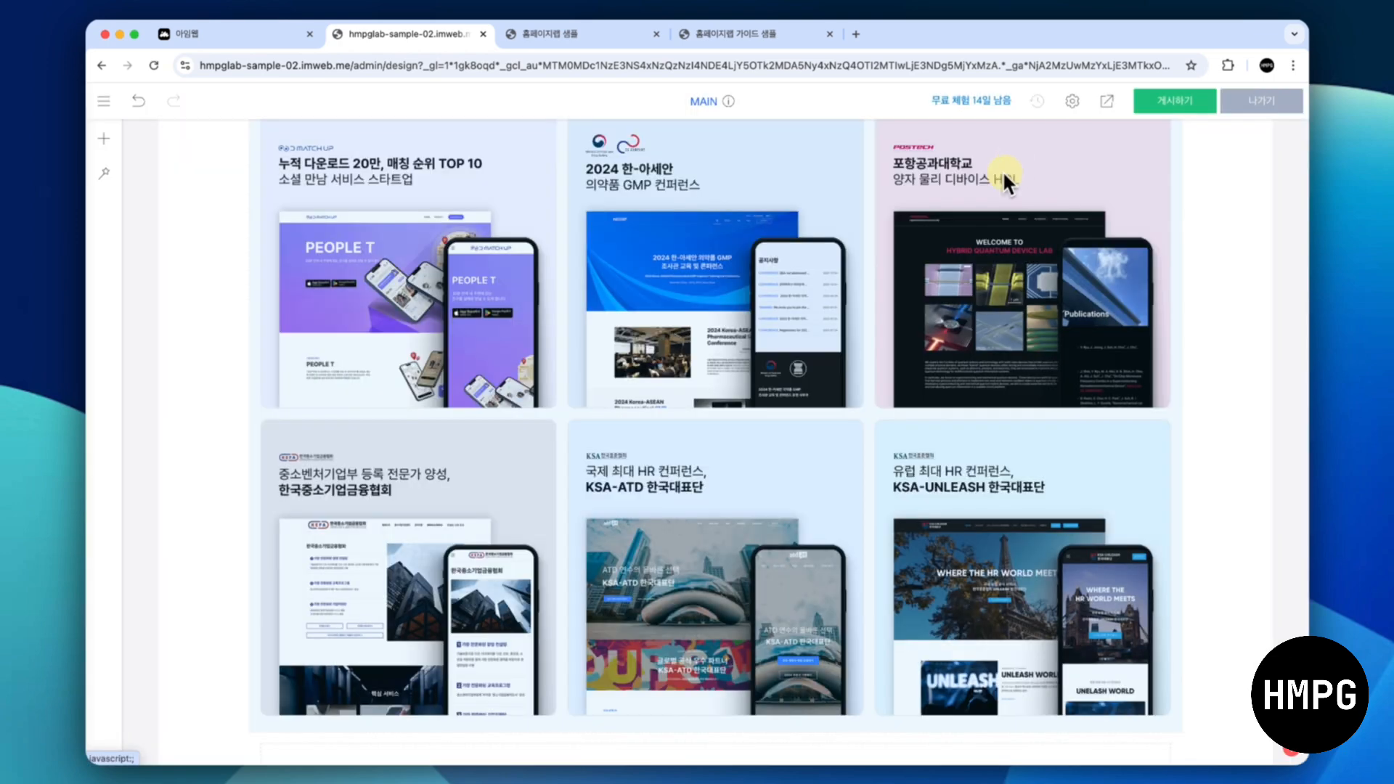
Set the height of the spacer above the 고객 후기 title to 100px
scroll(869, 356, "up", 3)
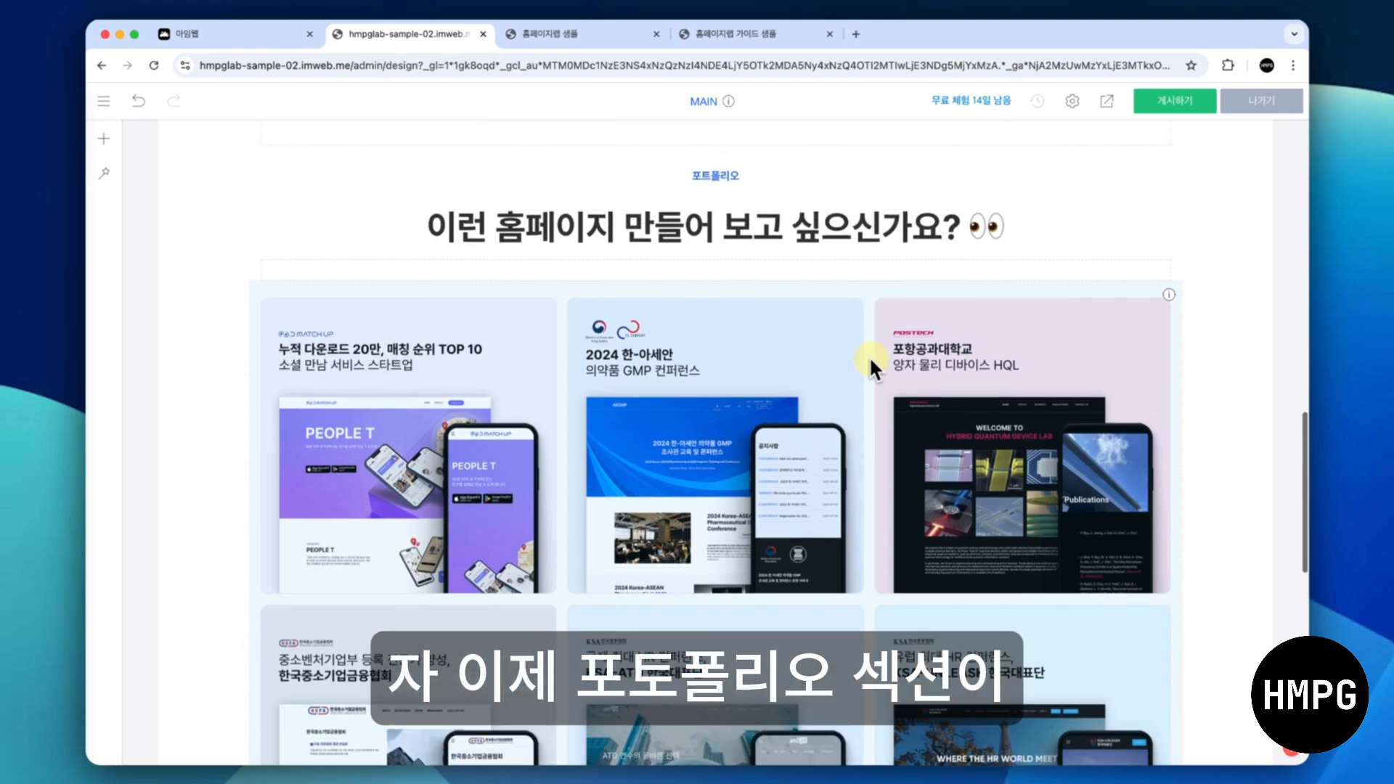
scroll(869, 356, "down", 7)
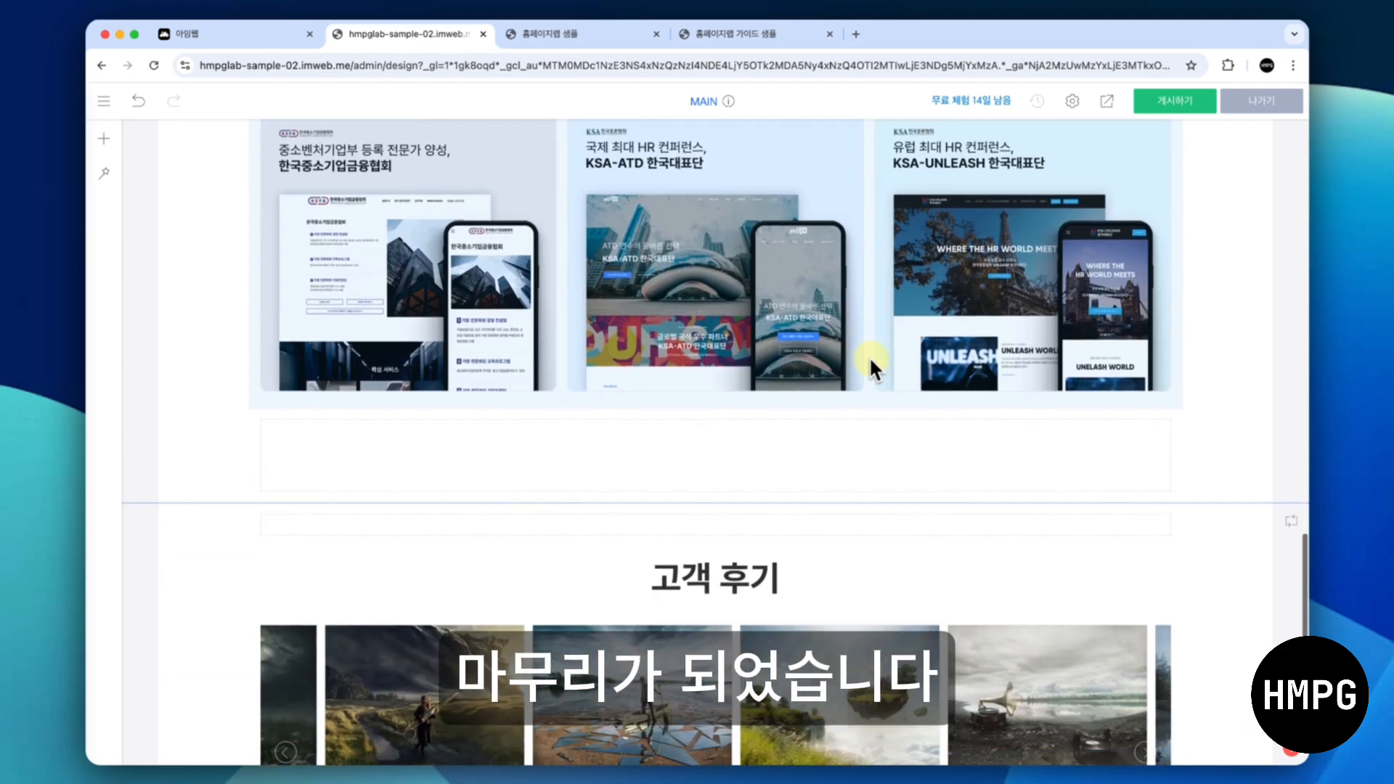
scroll(869, 356, "down", 3)
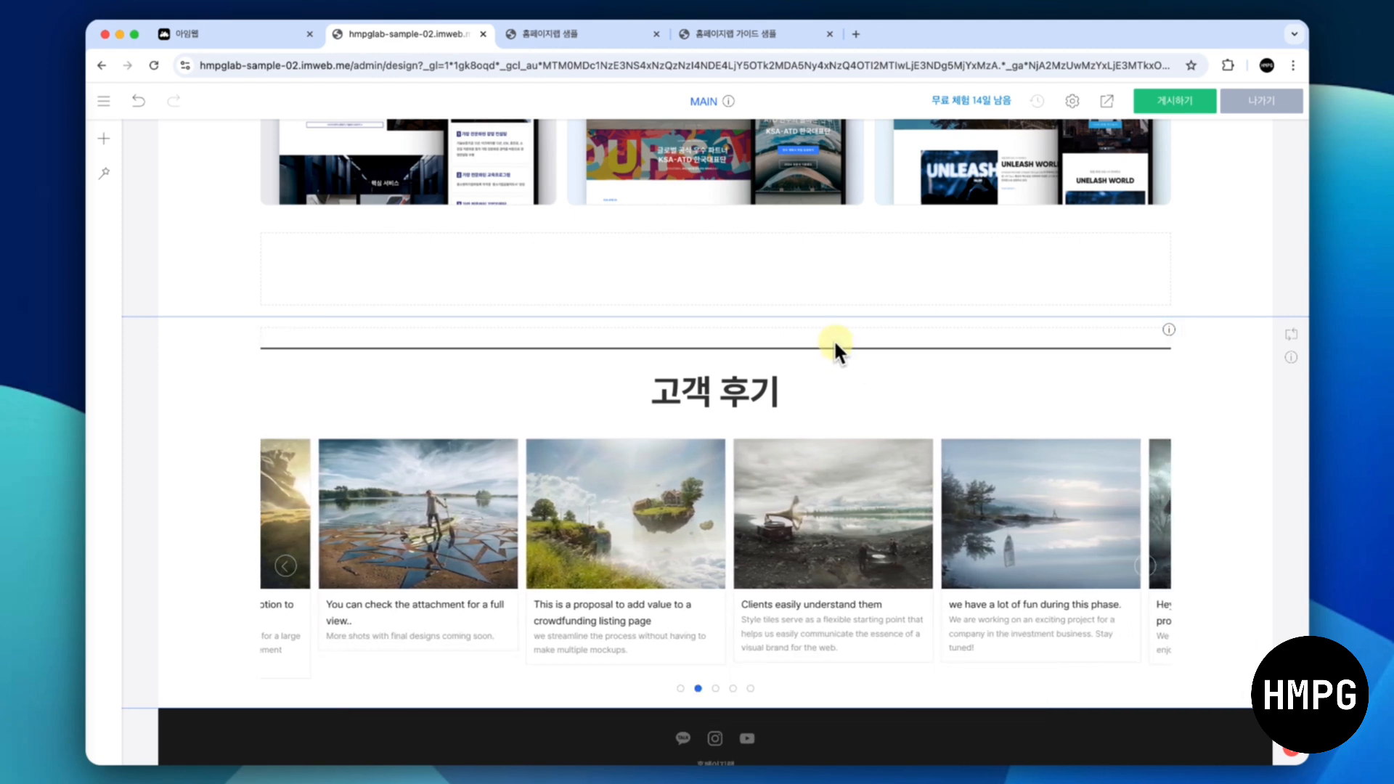
left_click(833, 345)
right_click(833, 345)
left_click(849, 350)
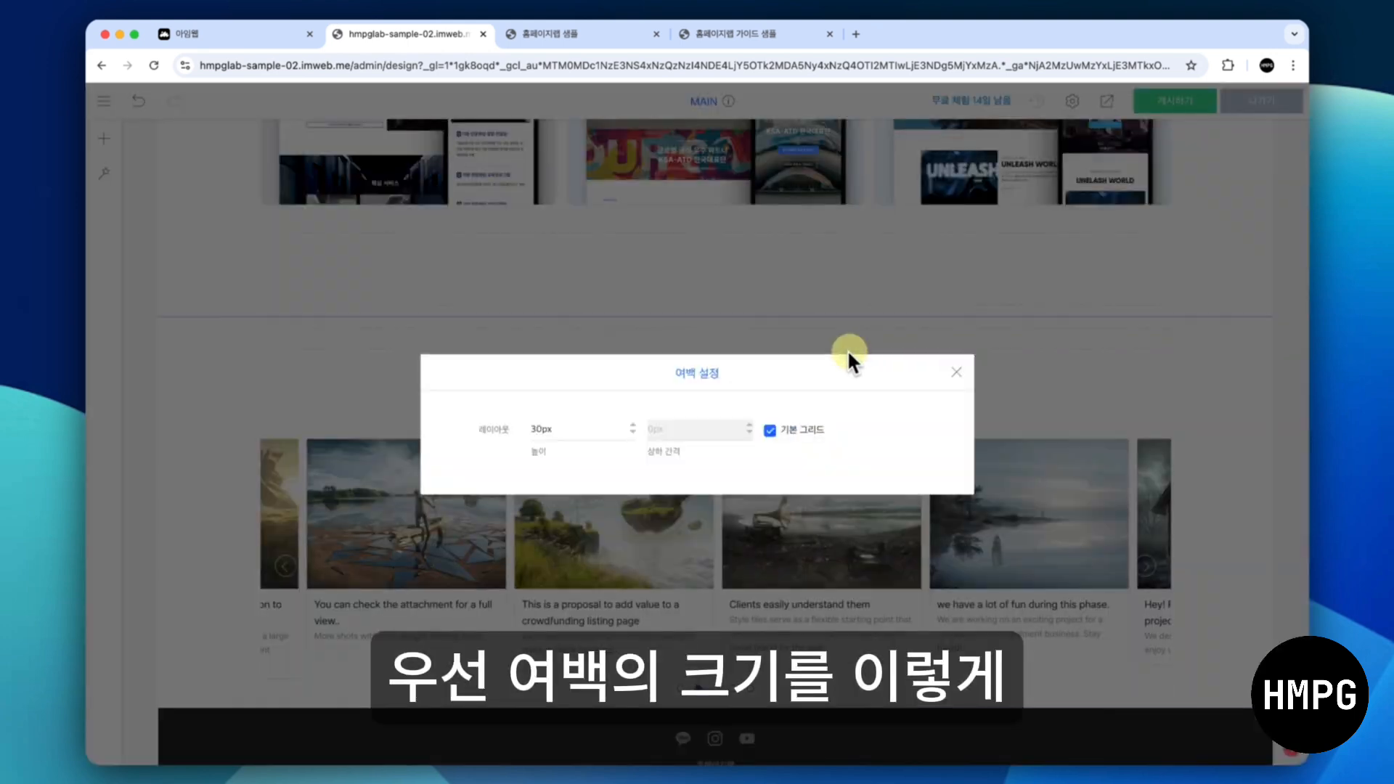
type("100")
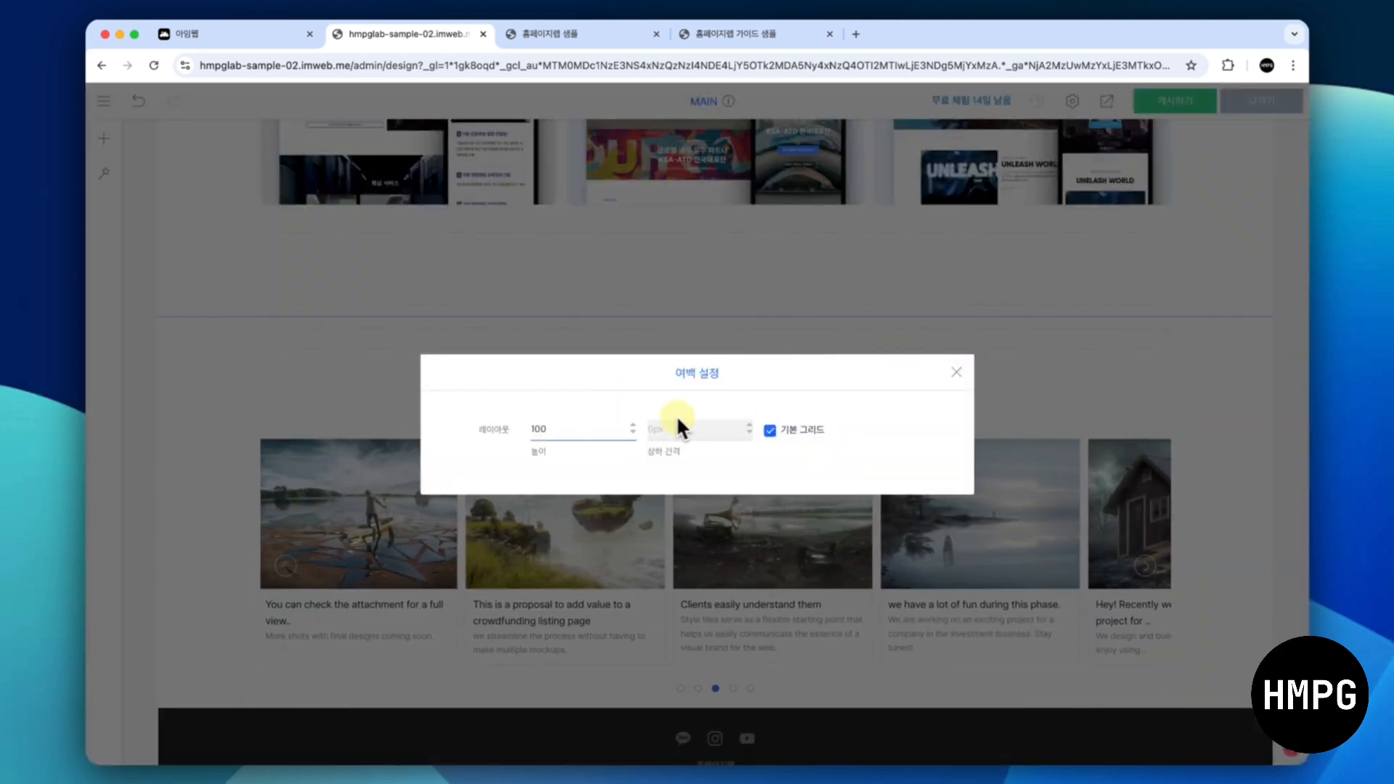
left_click(909, 417)
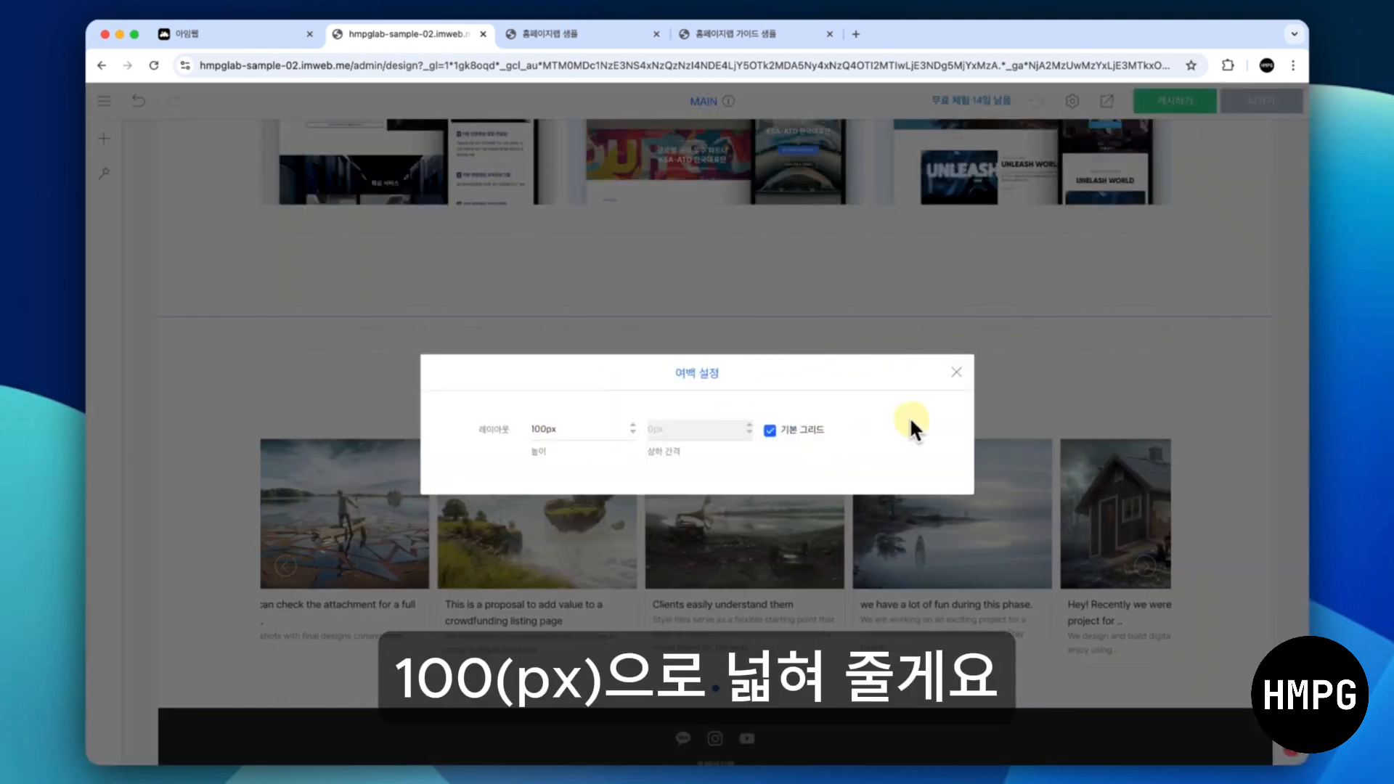
left_click(953, 372)
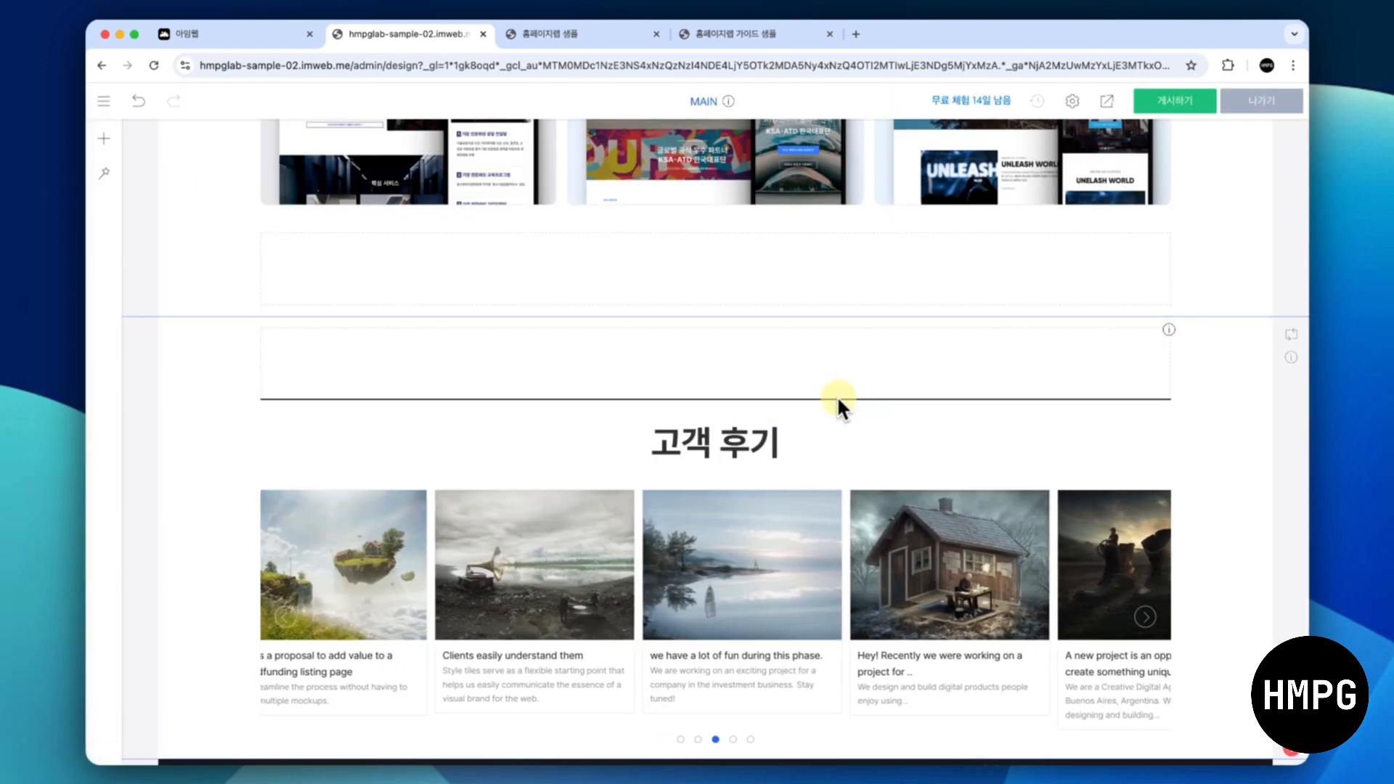
Copy the 포트폴리오 sub text widget and paste it below the image slider in the 고객 후기 section
scroll(836, 395, "down", 2)
scroll(836, 395, "down", 1)
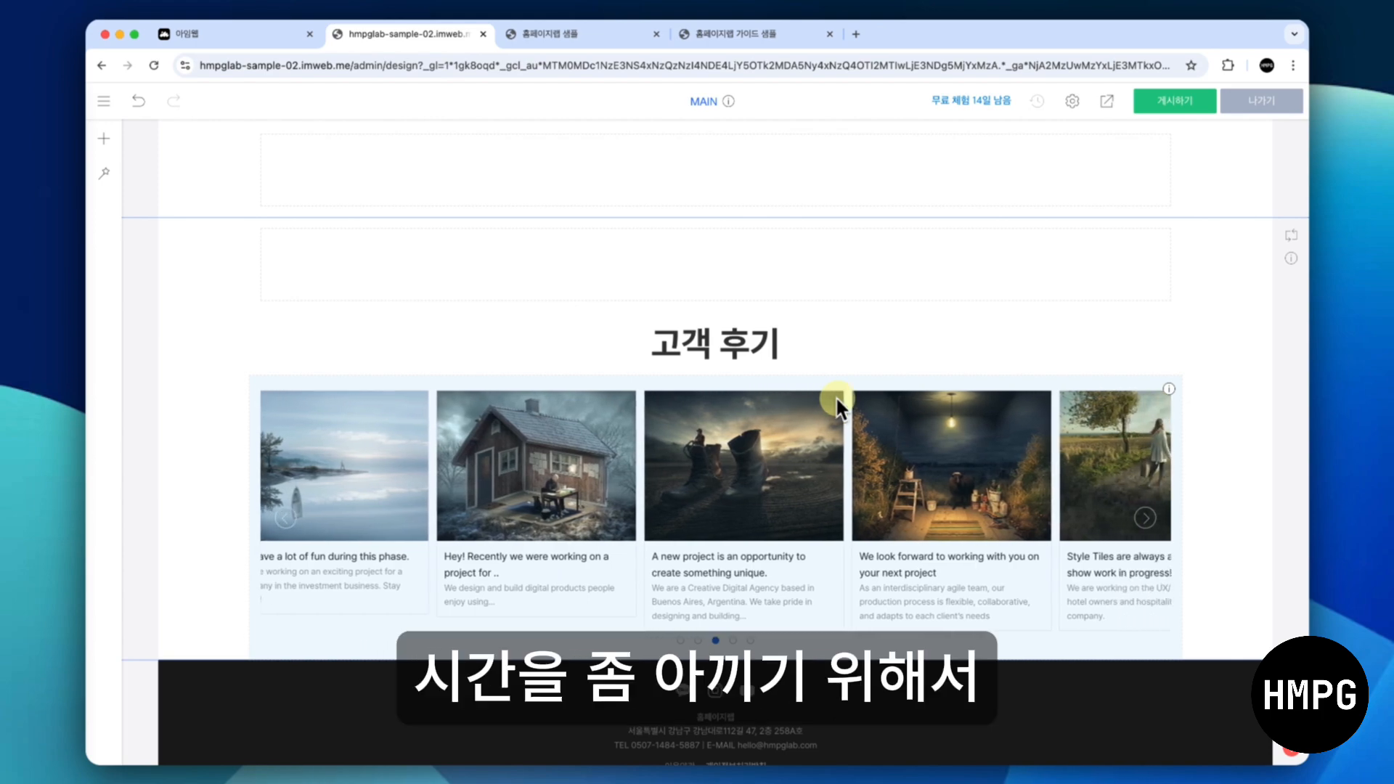
scroll(835, 395, "up", 10)
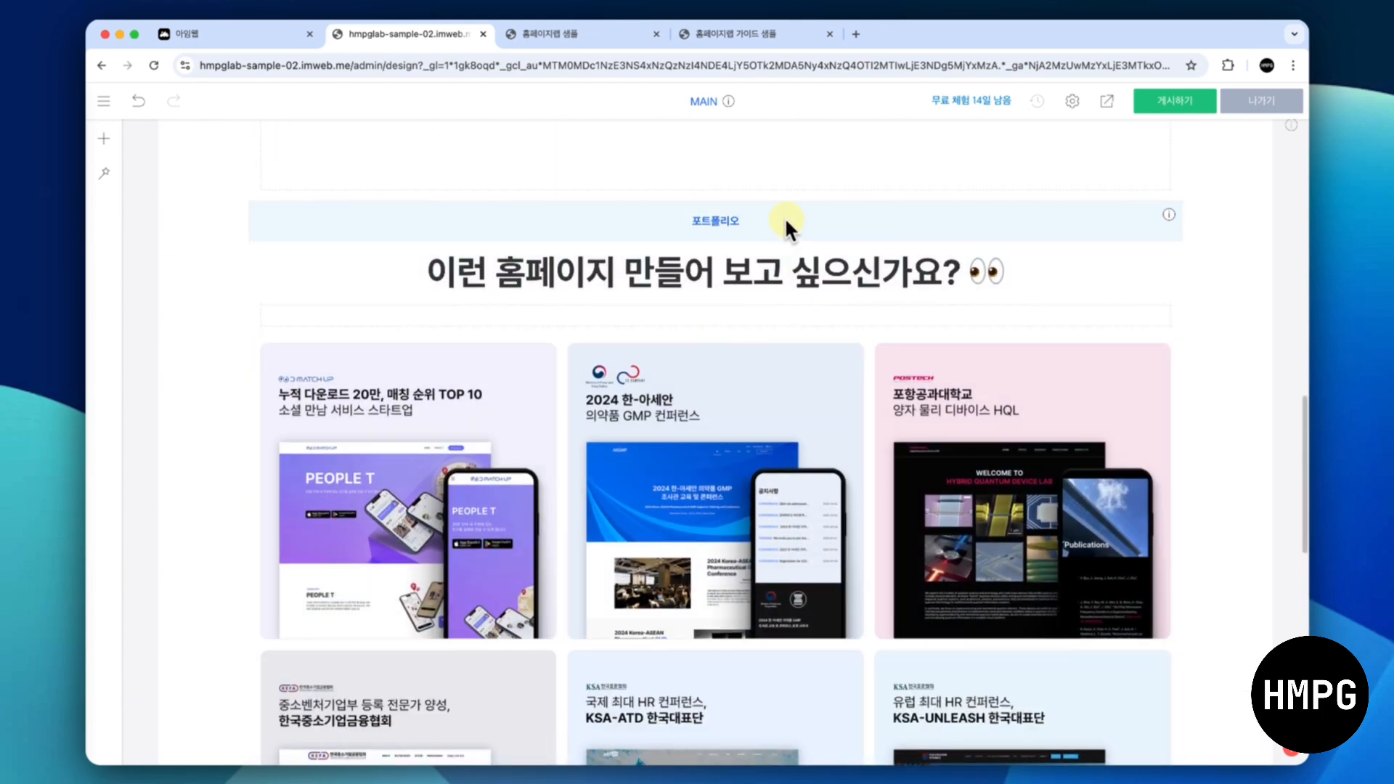
right_click(784, 216)
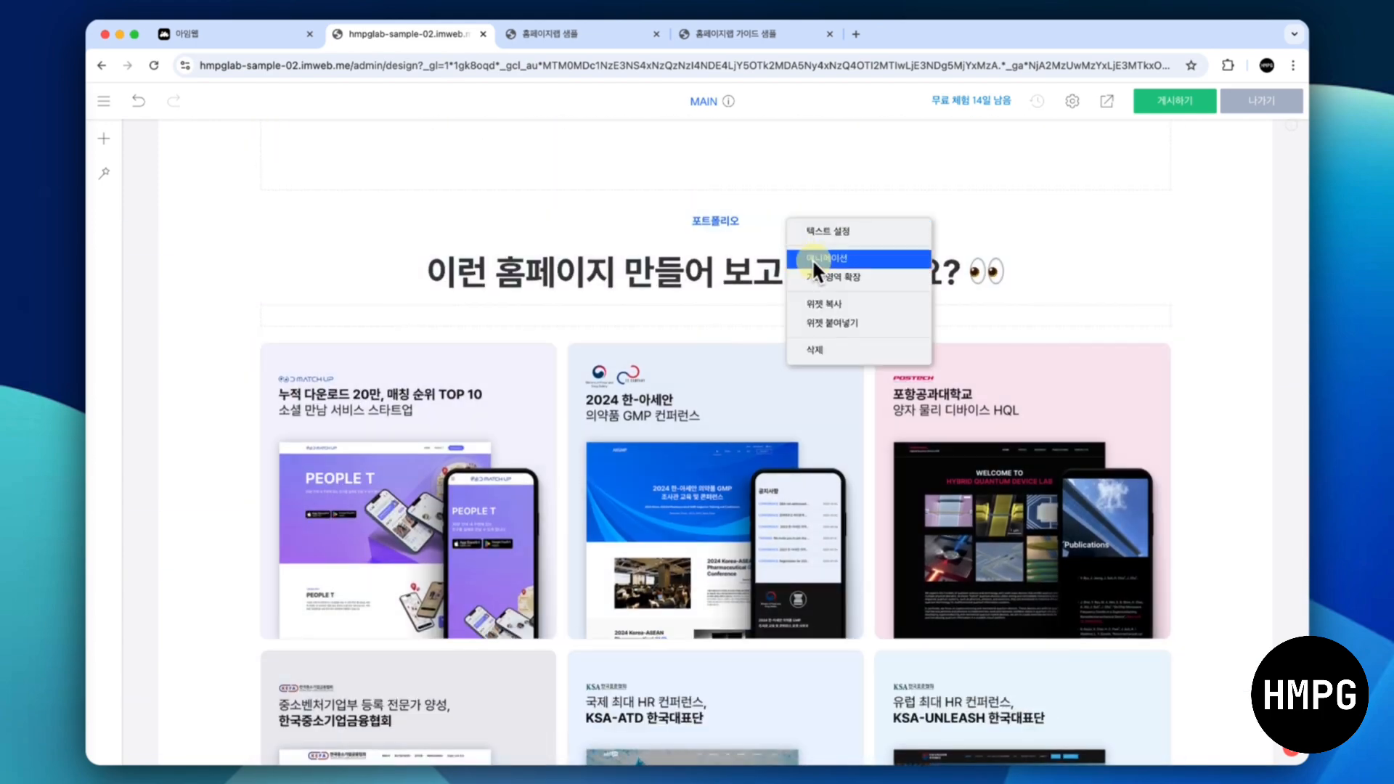
left_click(824, 298)
scroll(822, 295, "down", 10)
scroll(821, 295, "down", 3)
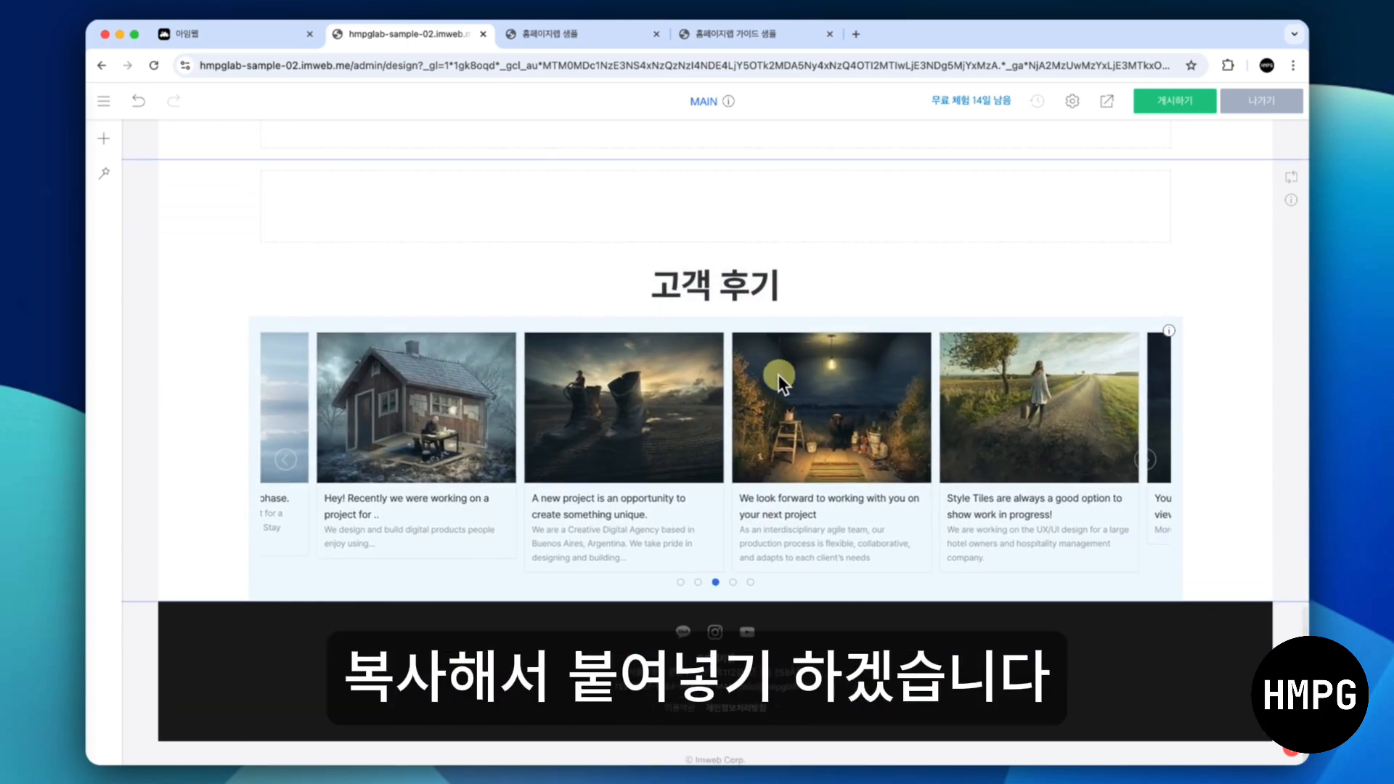
right_click(778, 371)
left_click(833, 473)
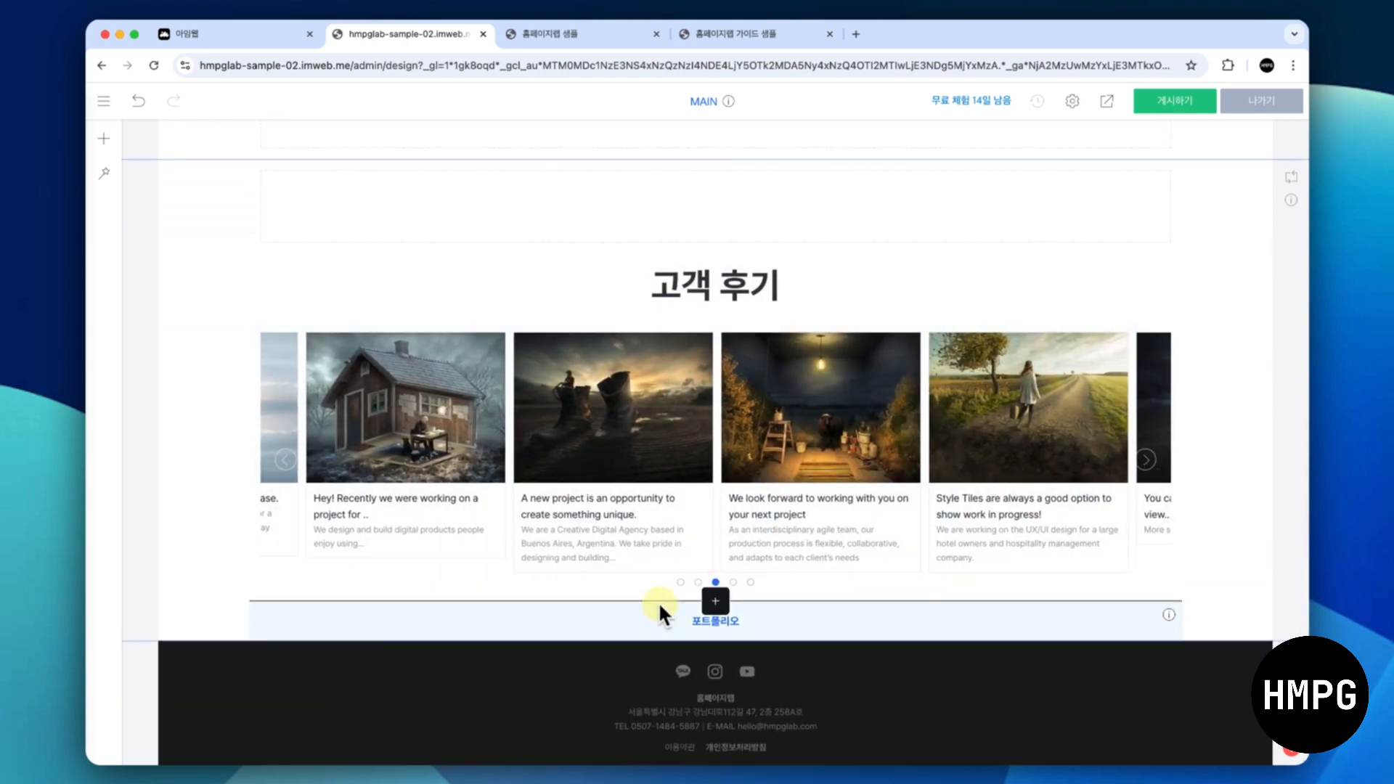
Move the pasted 포트폴리오 sub text above the 고객 후기 title, and copy the review section's [메인] phrase from the Google Sheets plan
left_click_drag(695, 290, 697, 270)
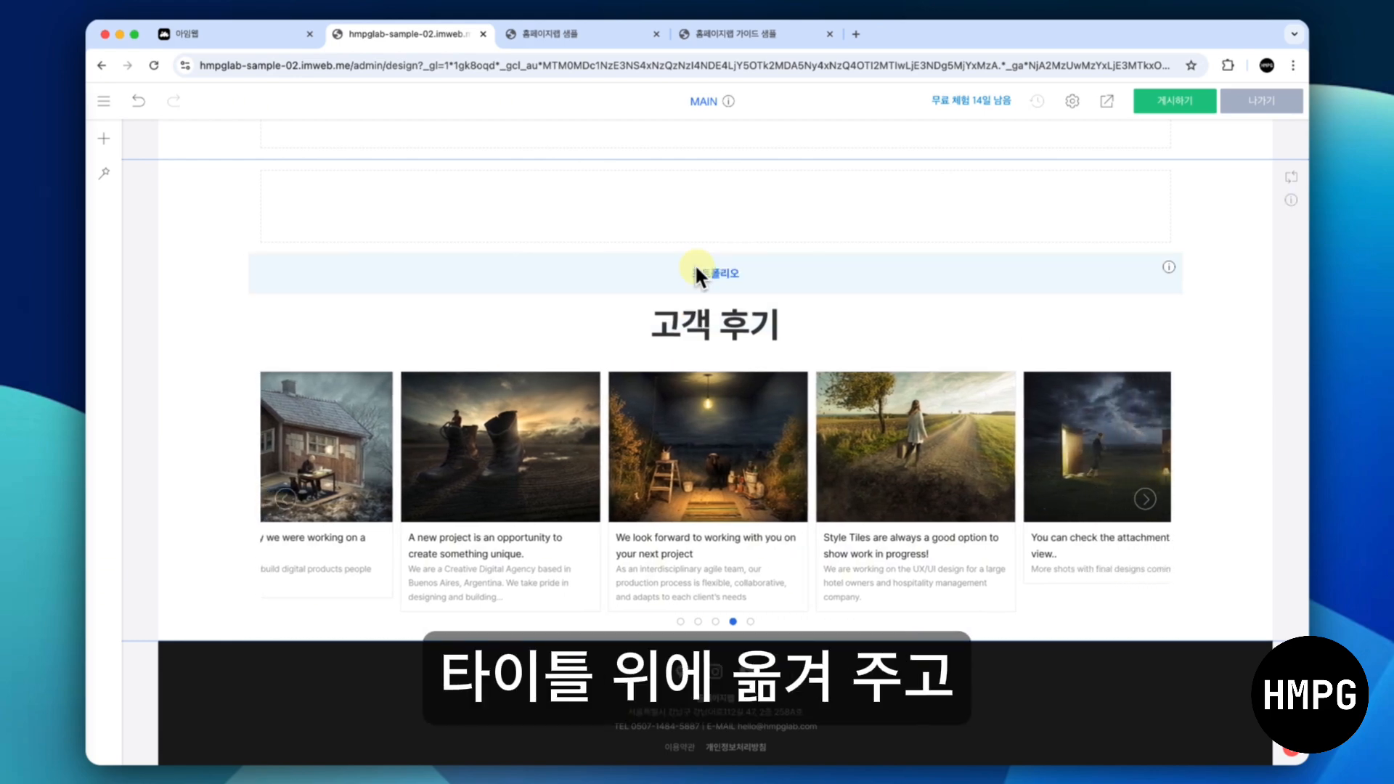
key("ctrl+Right")
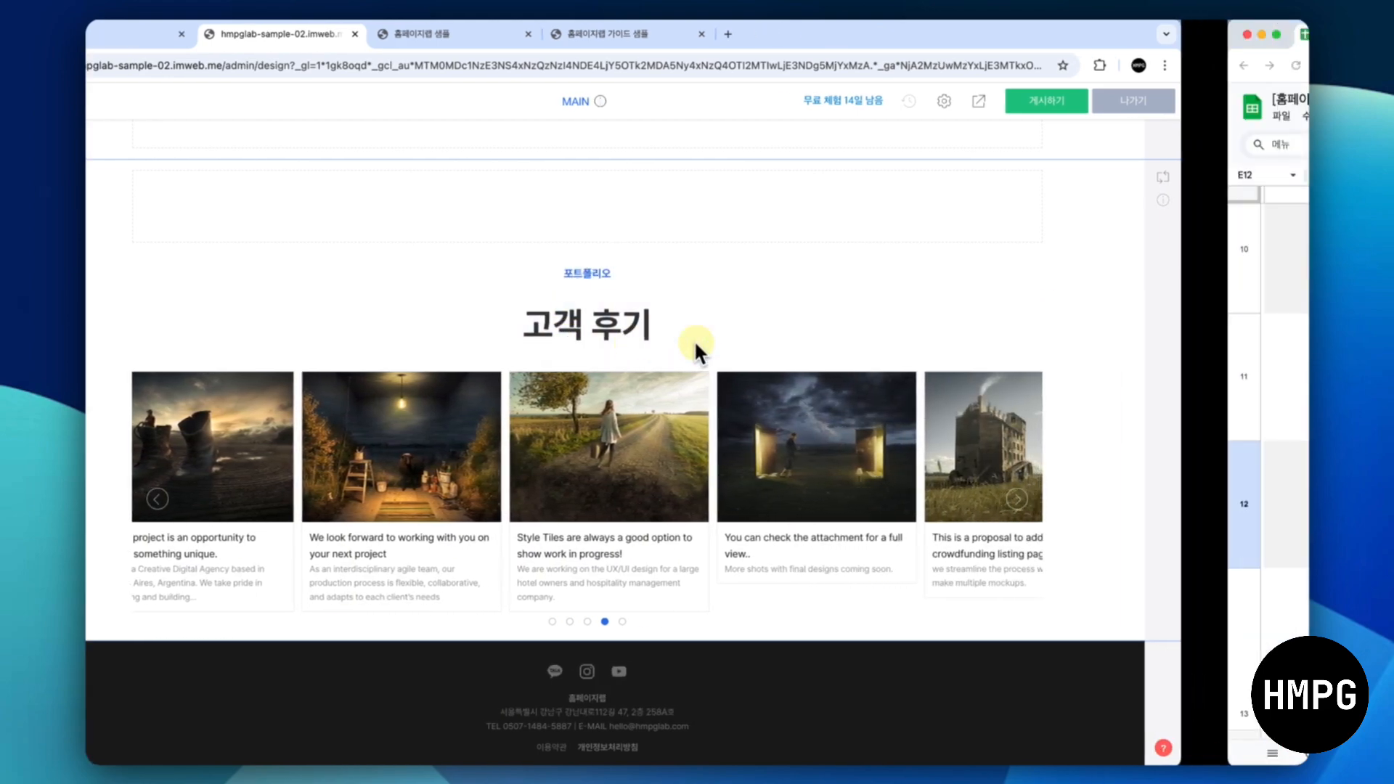
scroll(694, 340, "down", 3)
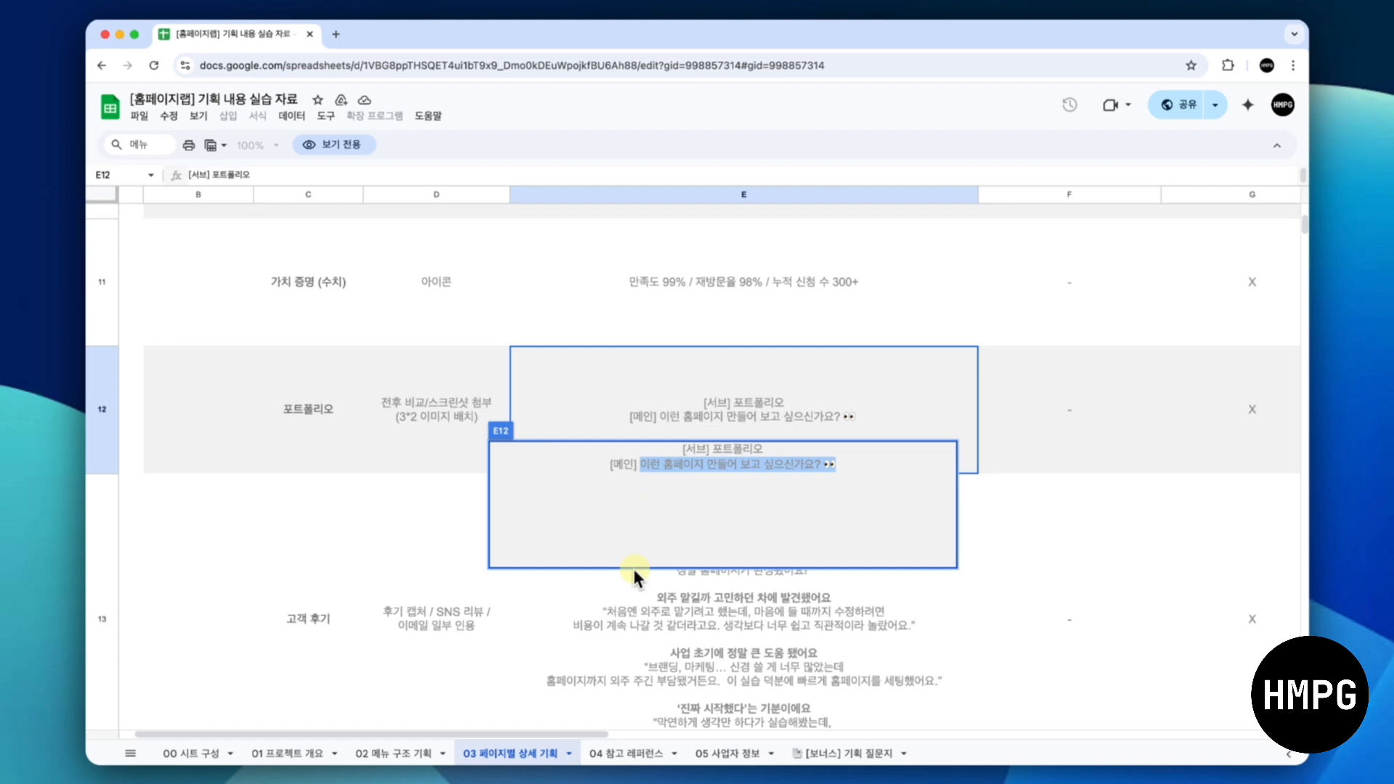
left_click(622, 608)
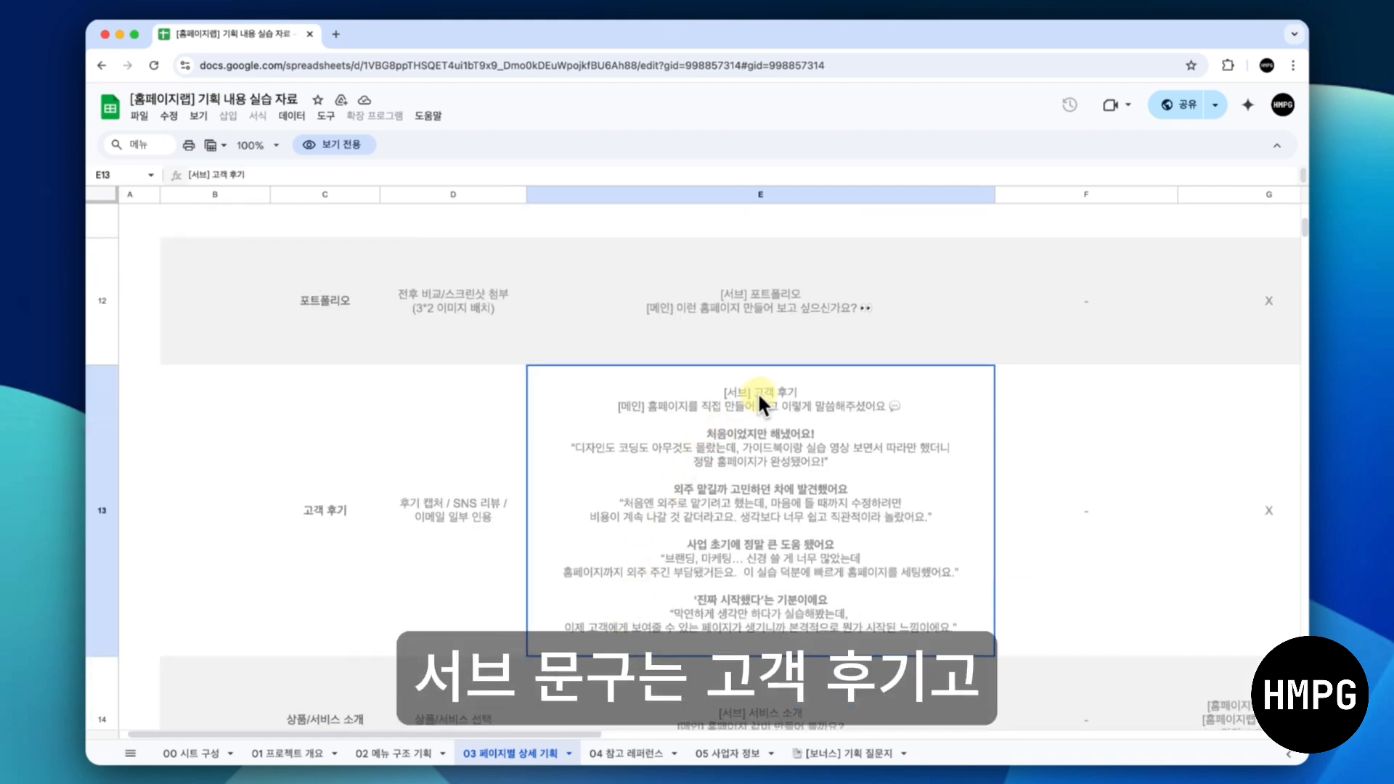
double_click(696, 402)
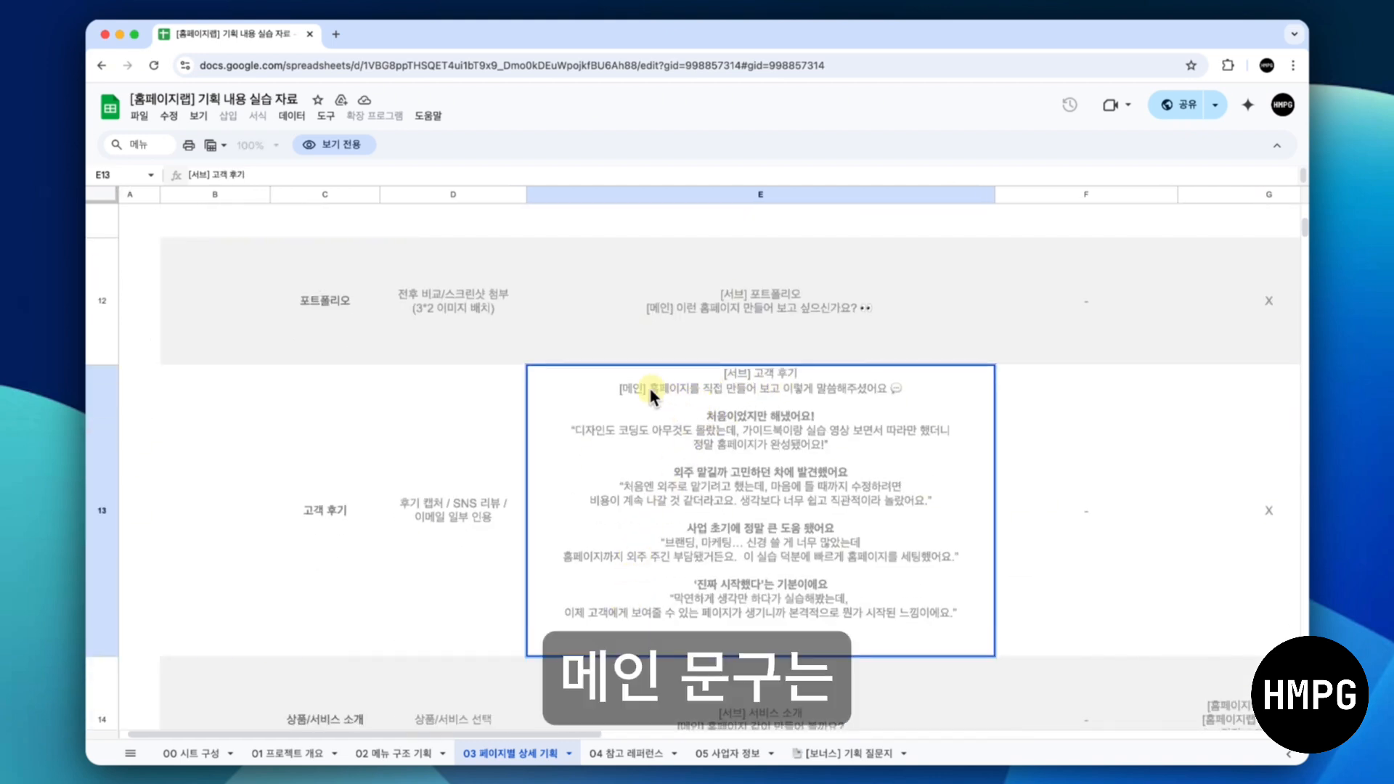
left_click_drag(647, 387, 802, 389)
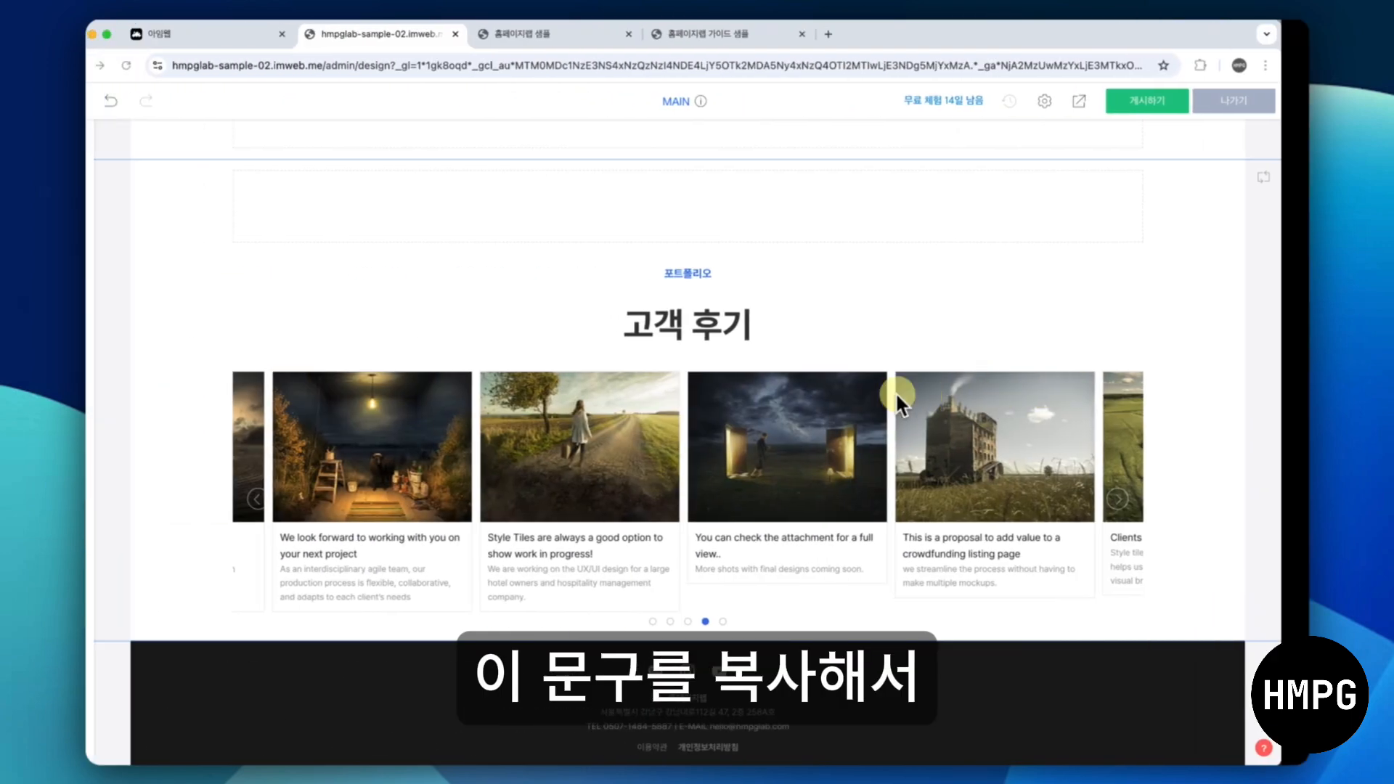
Replace the 고객 후기 title with "홈페이지를 직접 만들어 보고 이렇게 말씀해주셨어요 💬", copying the old title text
left_click(710, 316)
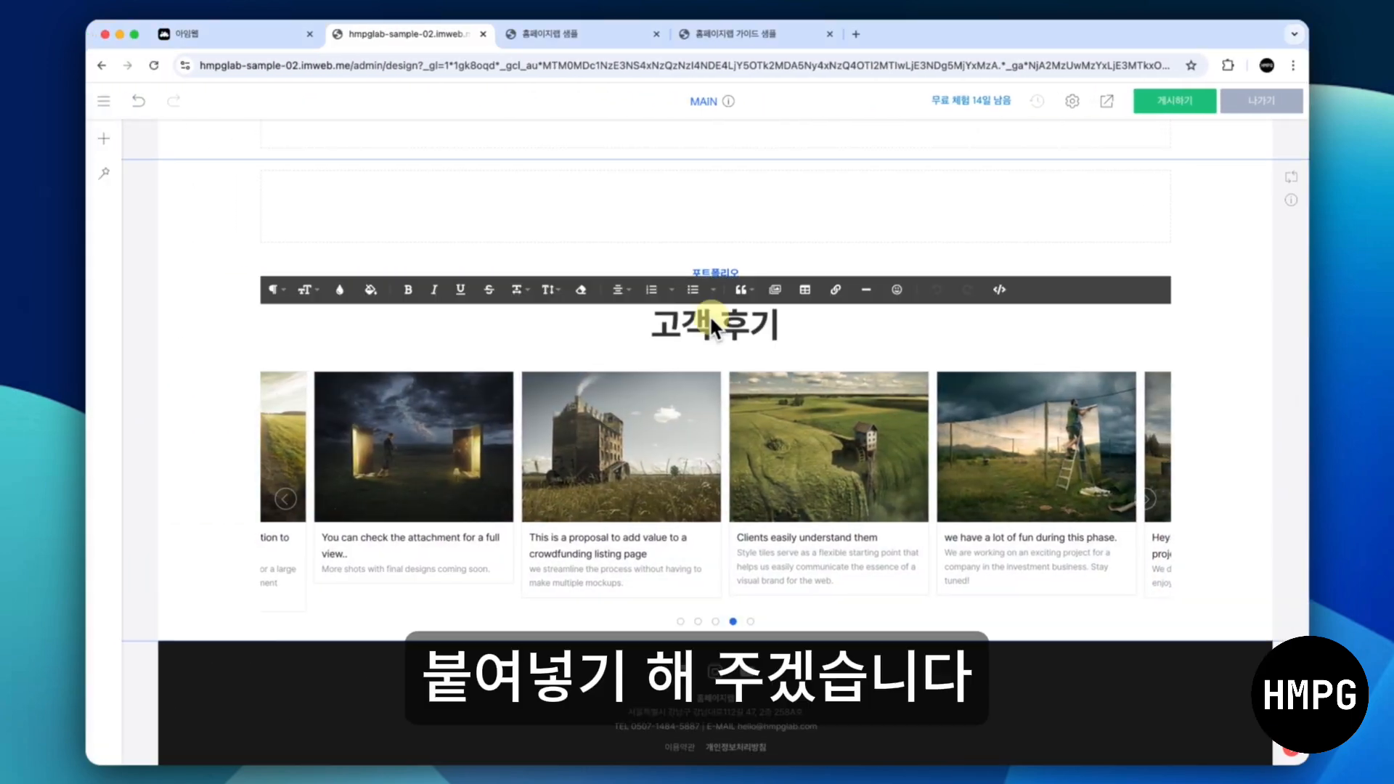
type("홈페이지를 직접 만들어 보고 이렇게 말씀해주셨어요 💬")
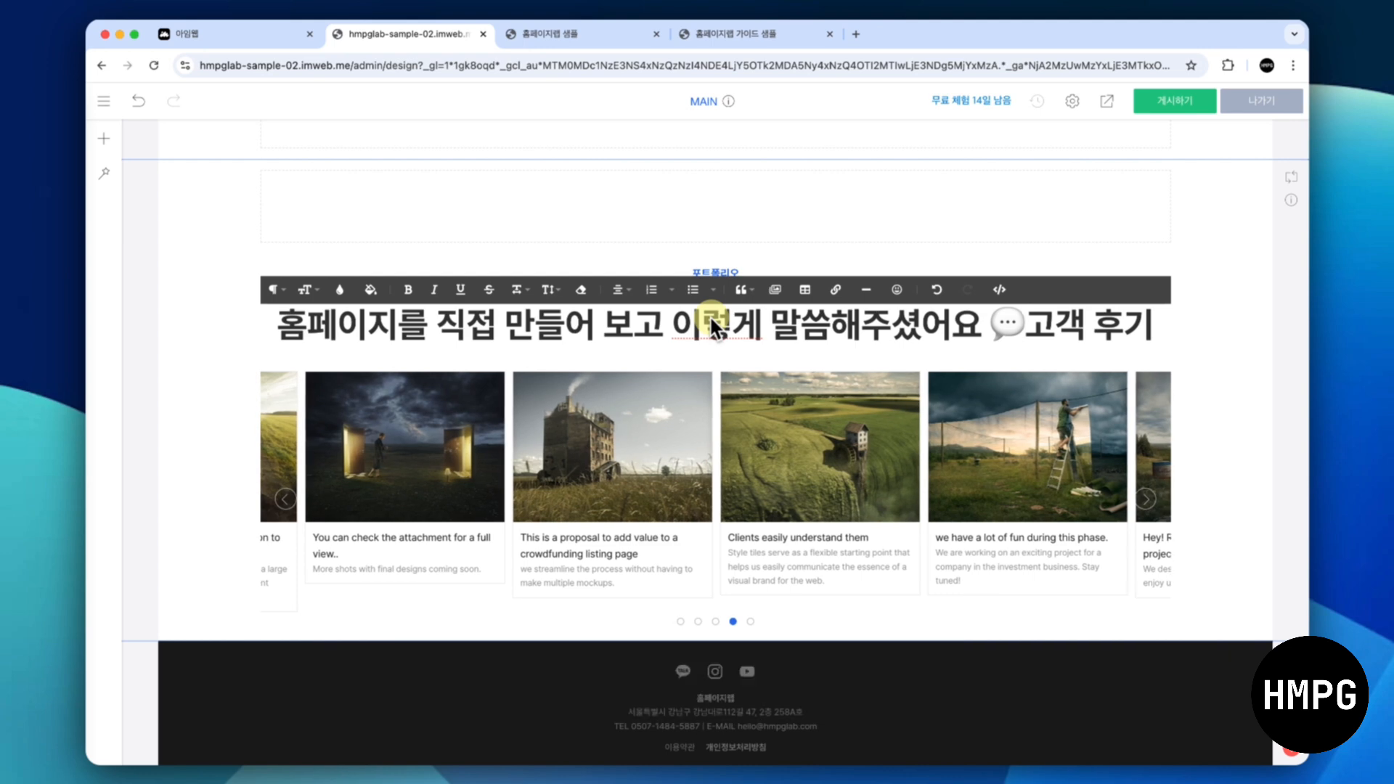
key("shift+End")
key("super+c")
key("BackSpace")
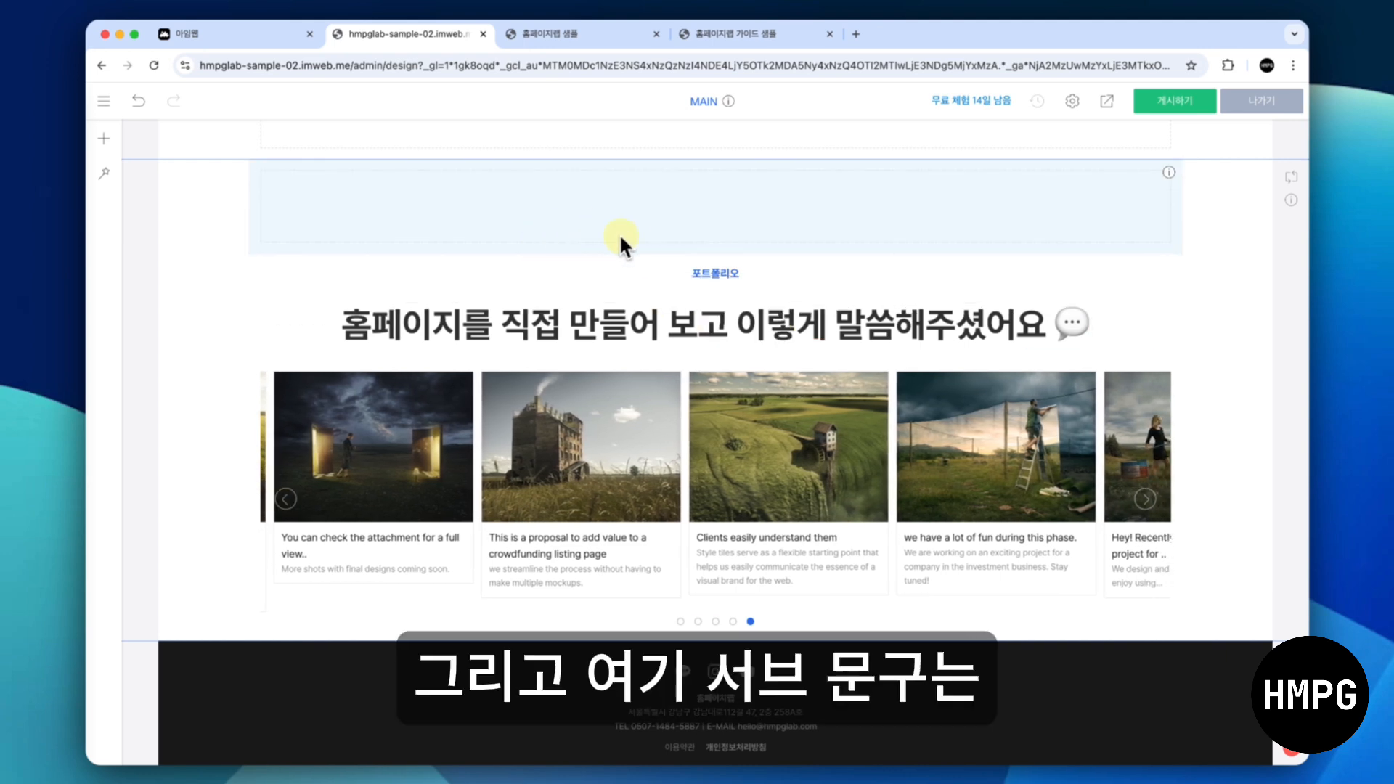
Replace the 포트폴리오 sub text above the review title with "고객 후기"
left_click(680, 267)
key("super+v")
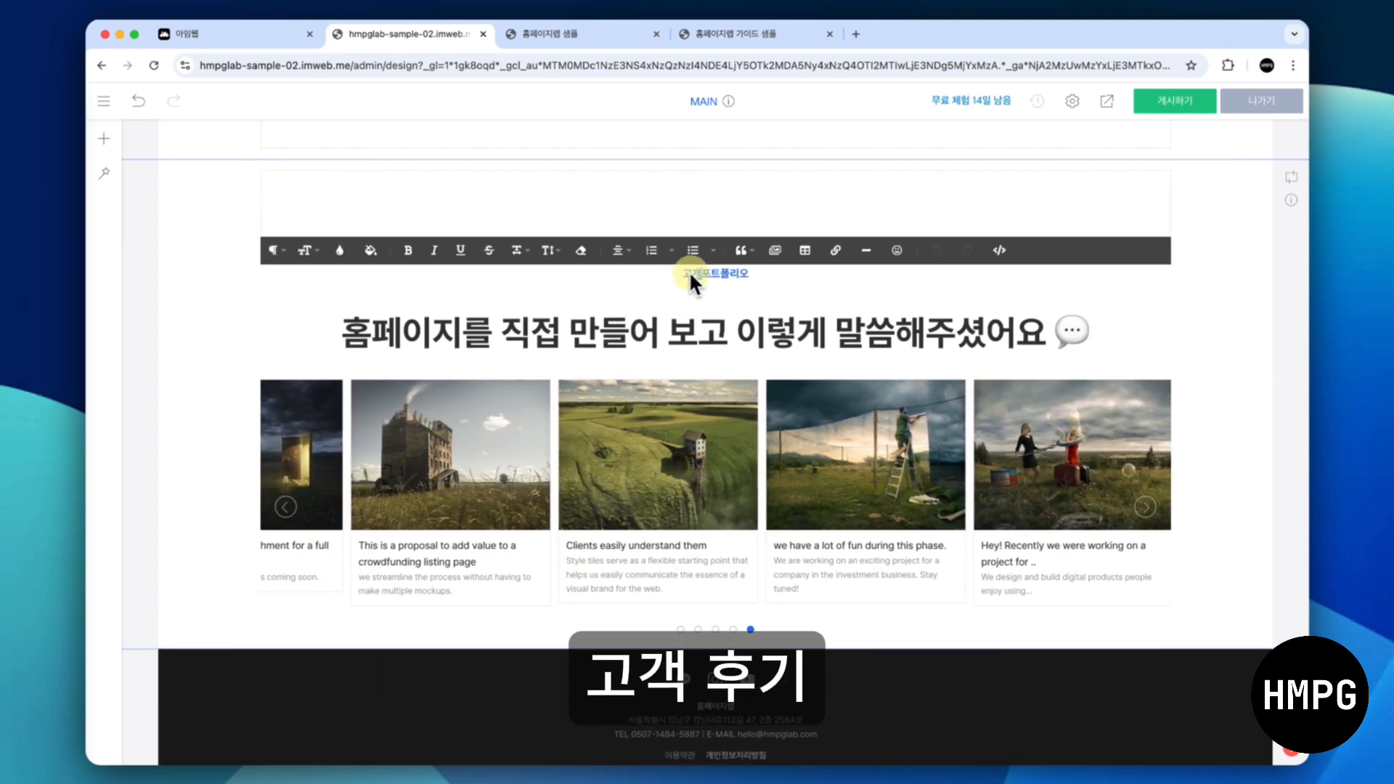
key("shift+End")
key("BackSpace")
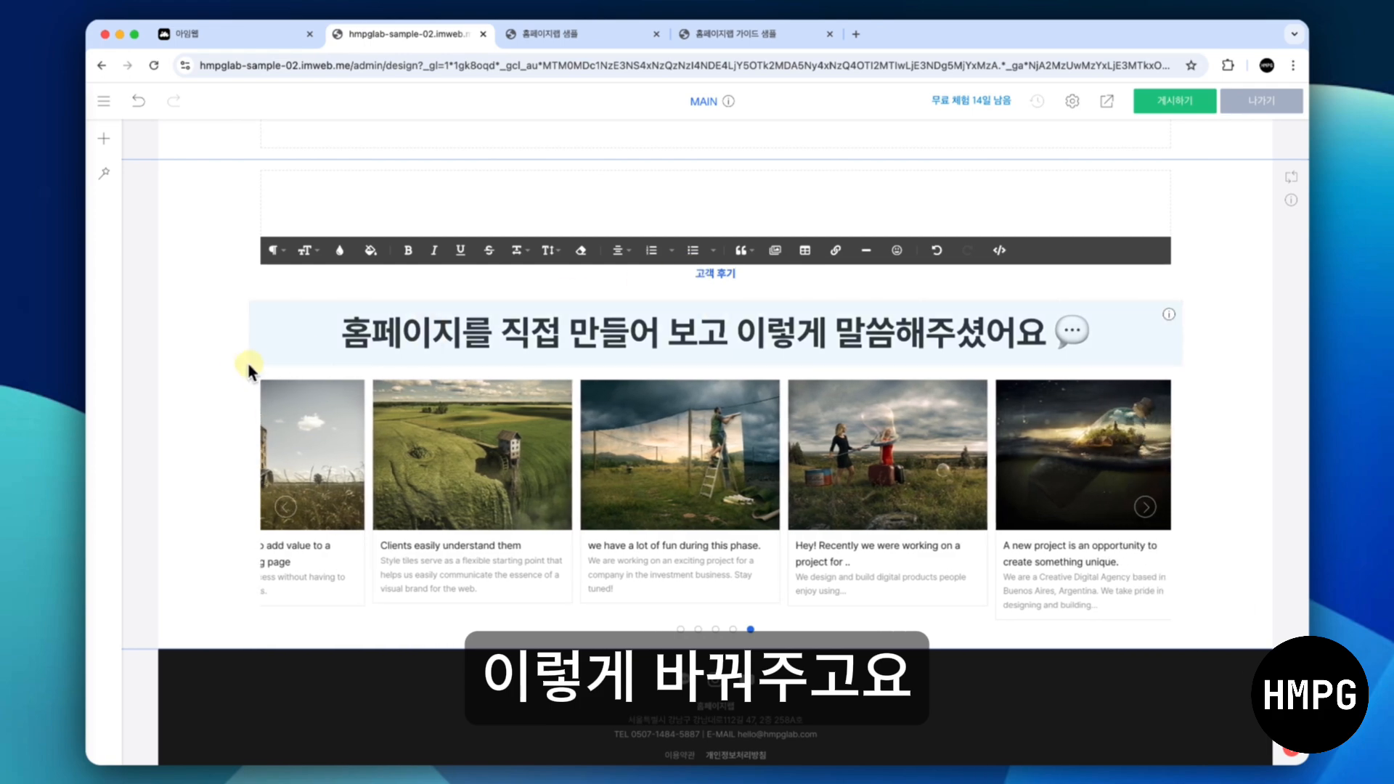
left_click(214, 364)
Copy the spacer below the portfolio title and place it between the review section's title and its slide gallery
scroll(485, 313, "up", 10)
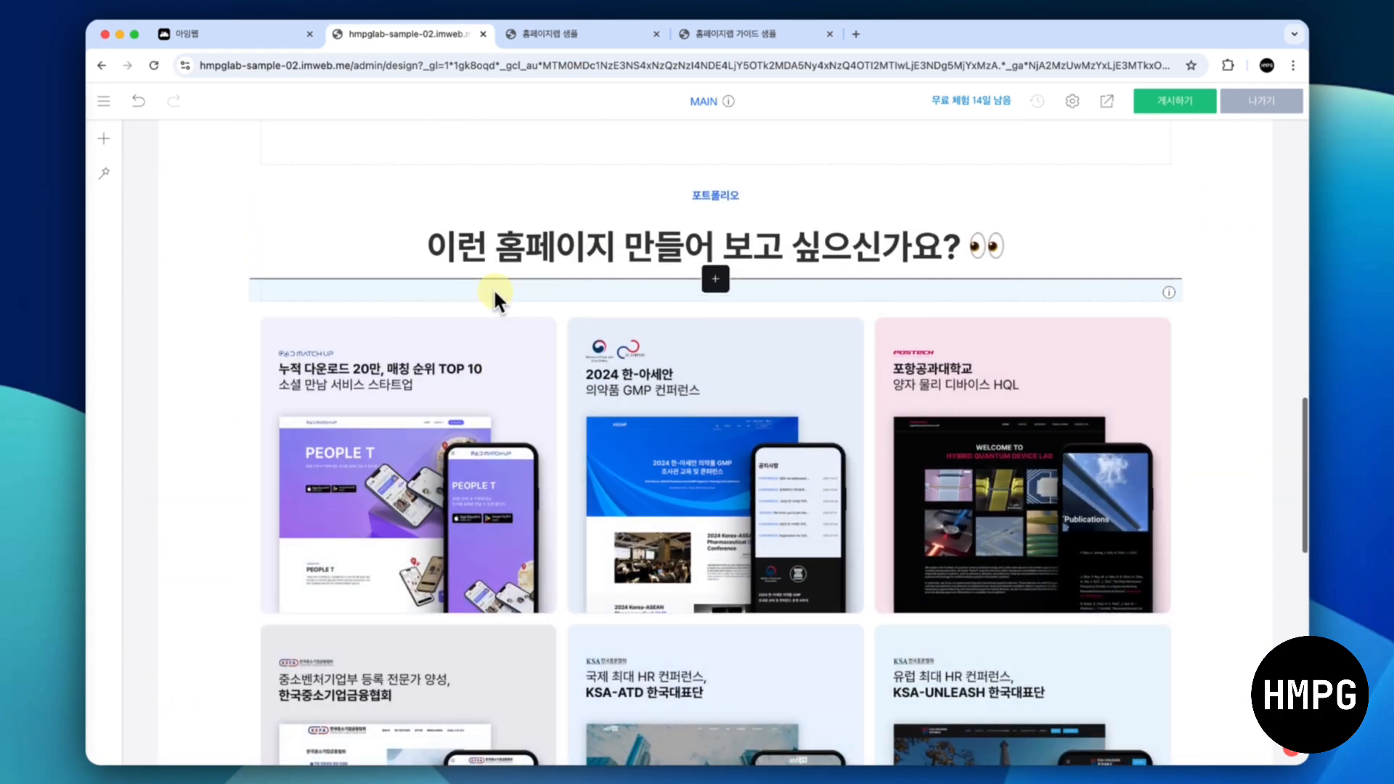
right_click(494, 290)
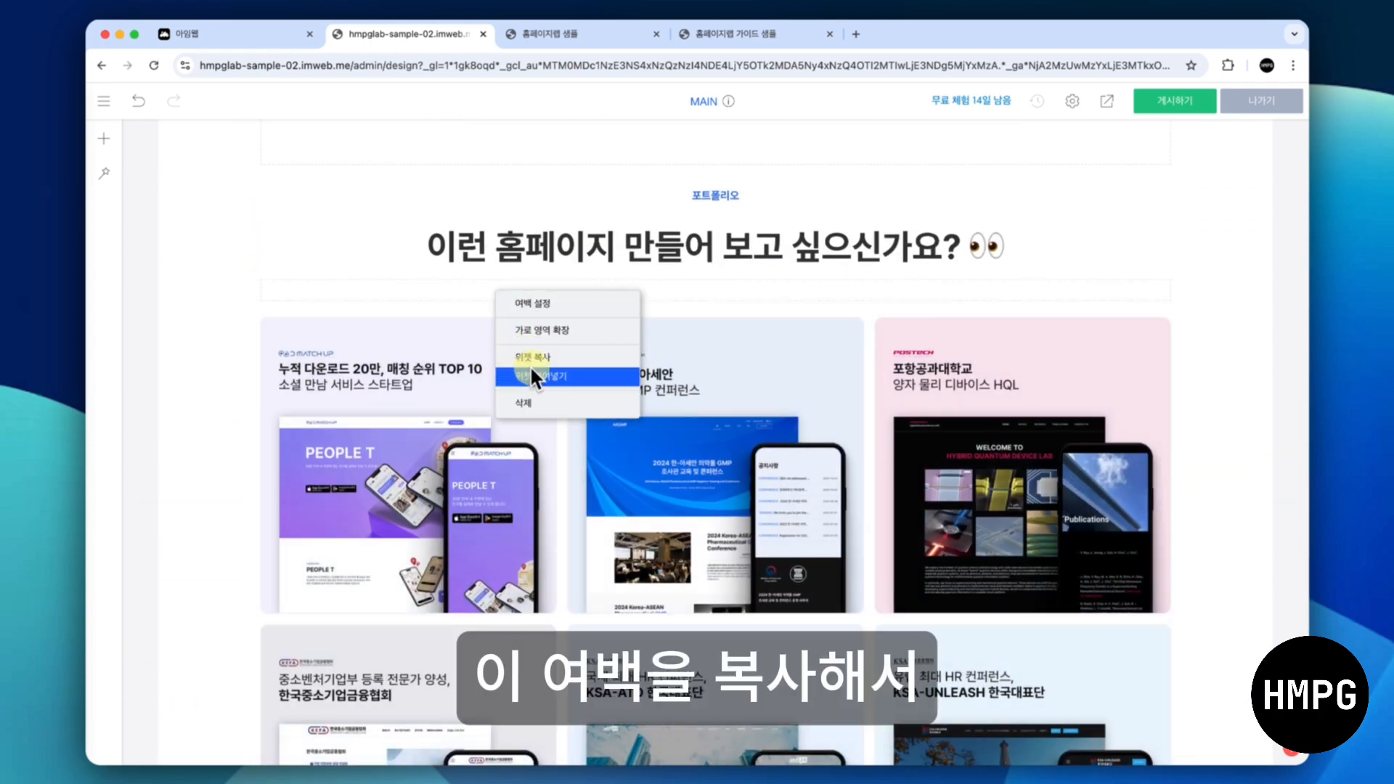
left_click(531, 363)
scroll(533, 359, "down", 10)
scroll(533, 358, "down", 3)
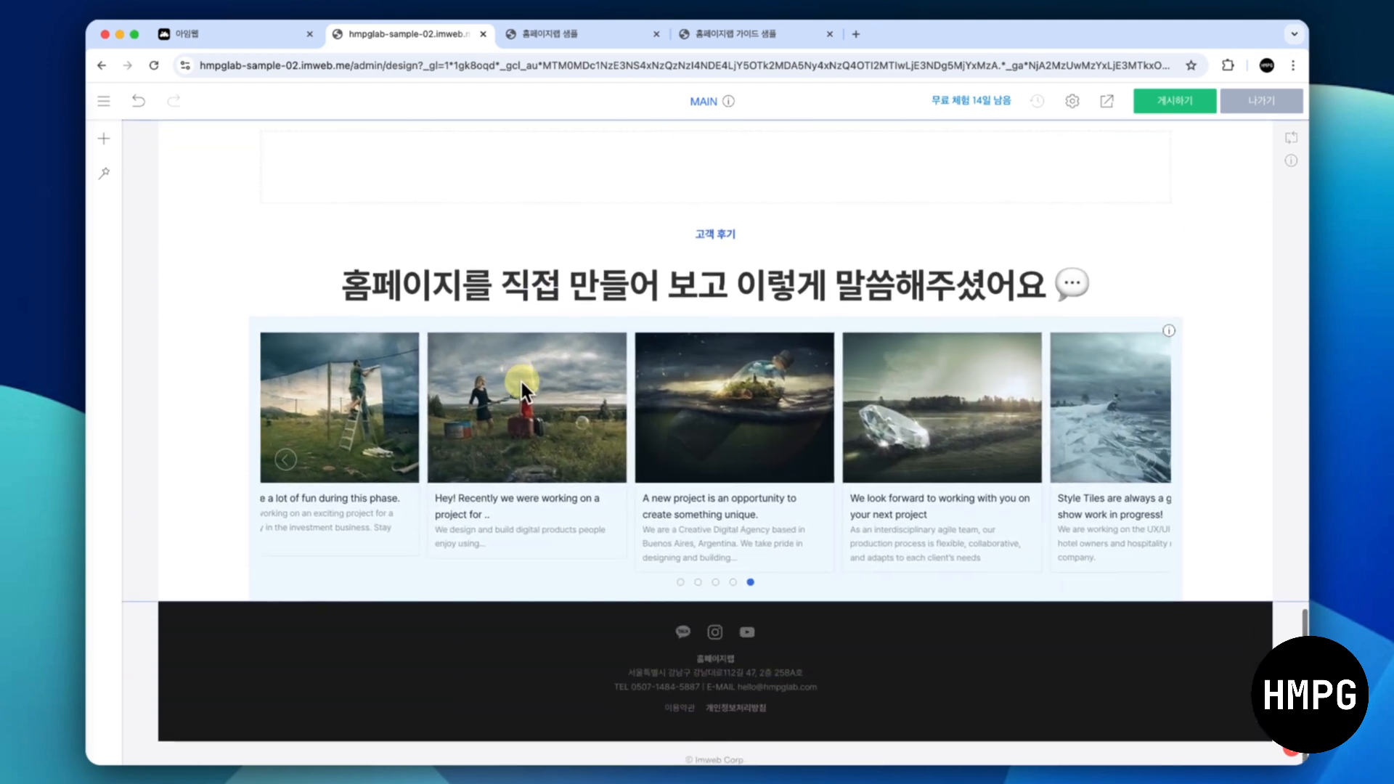
right_click(522, 382)
left_click(565, 486)
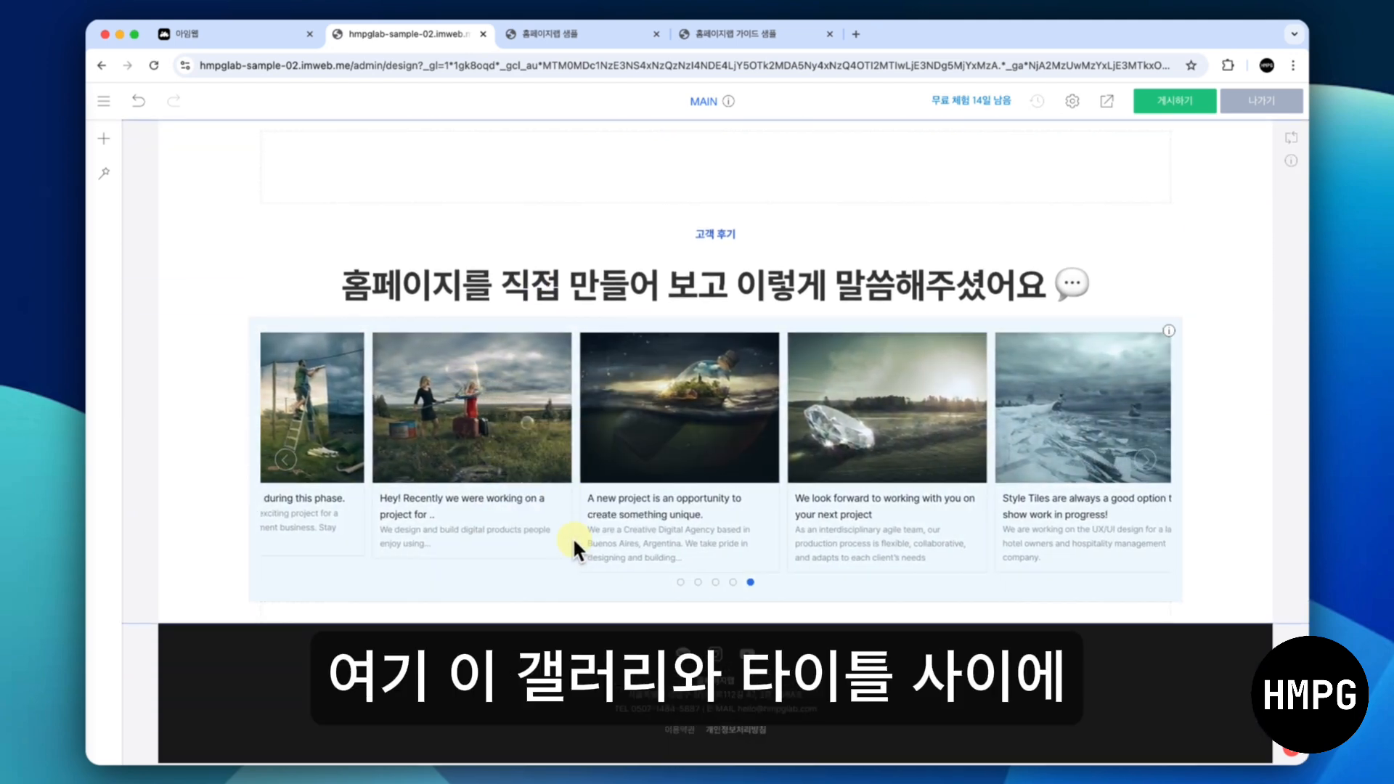
left_click_drag(593, 513, 657, 317)
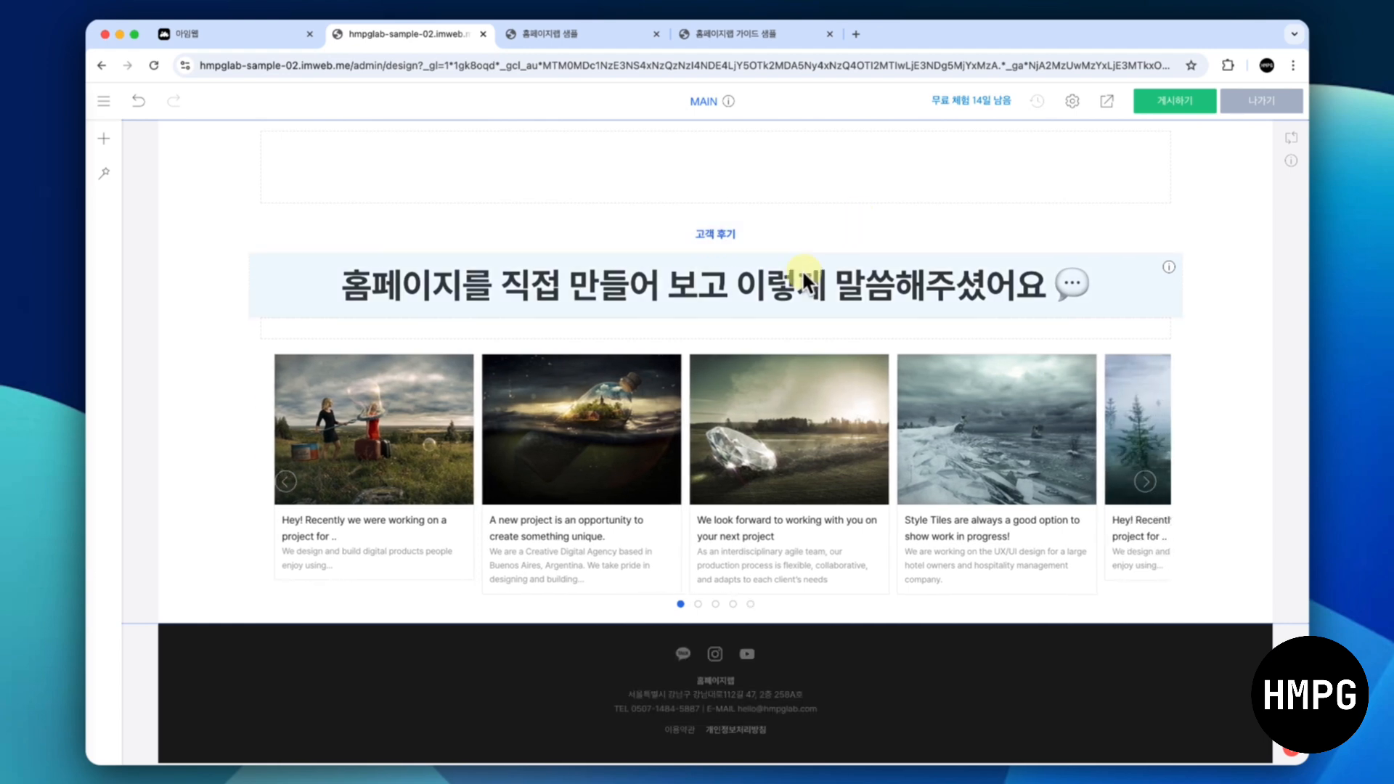
Break the review title onto a second line before "이렇게" and remove the bold from the first line
left_click(751, 279)
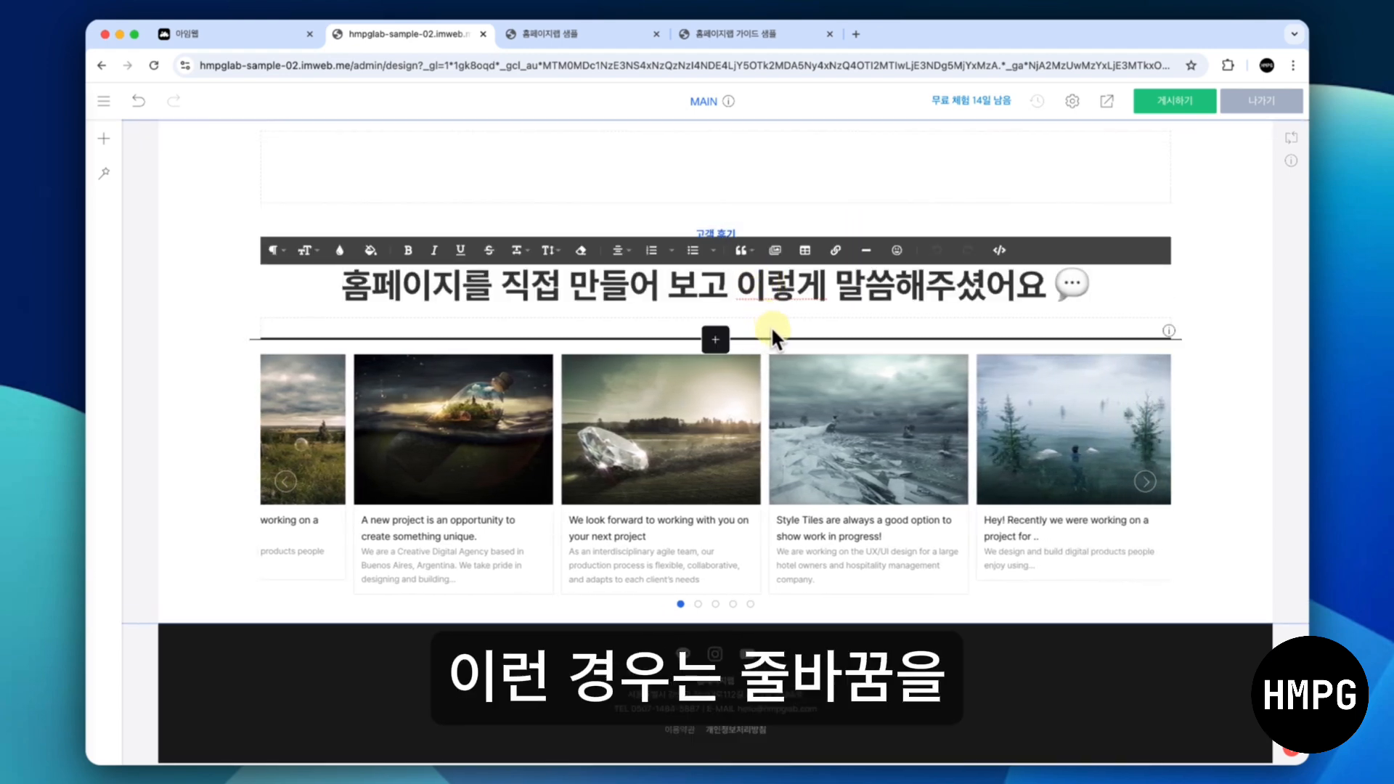
key("BackSpace")
key("shift+Return")
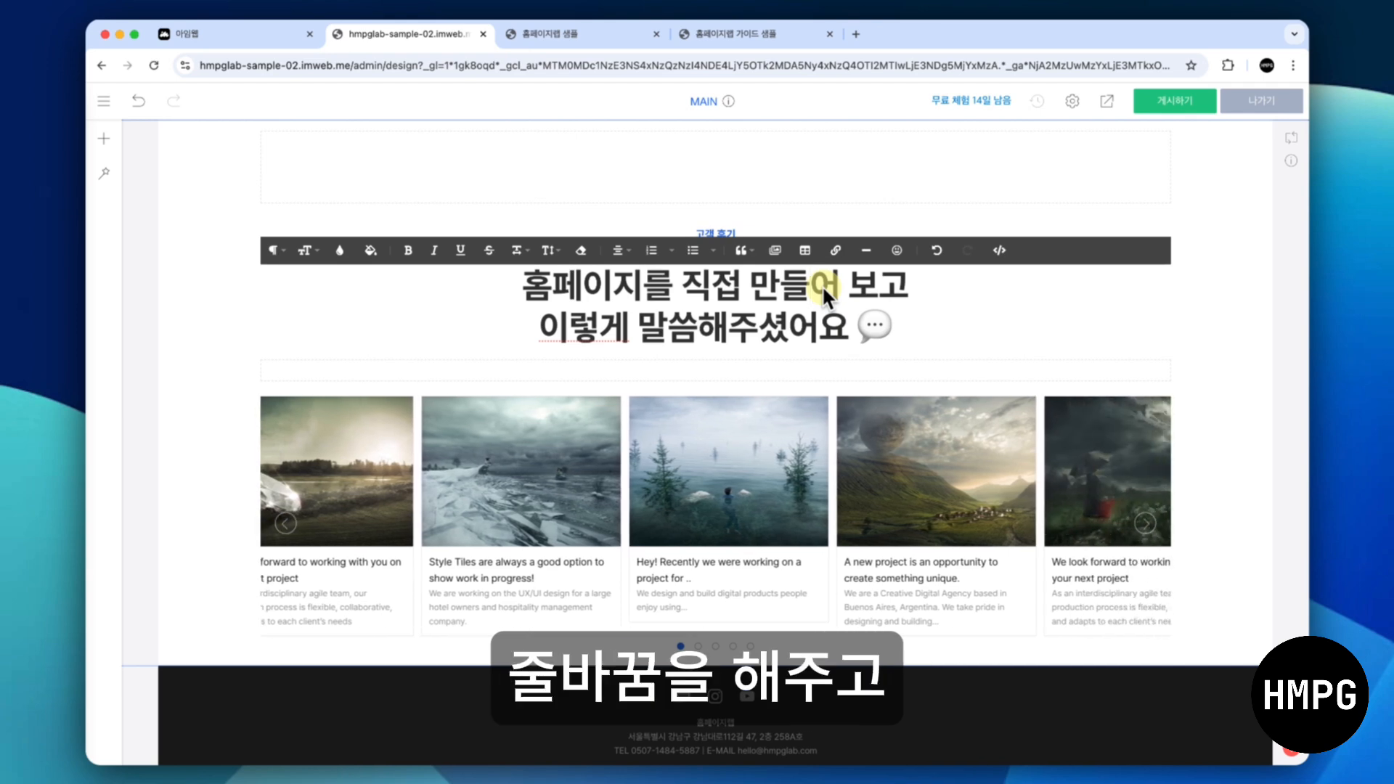
triple_click(822, 284)
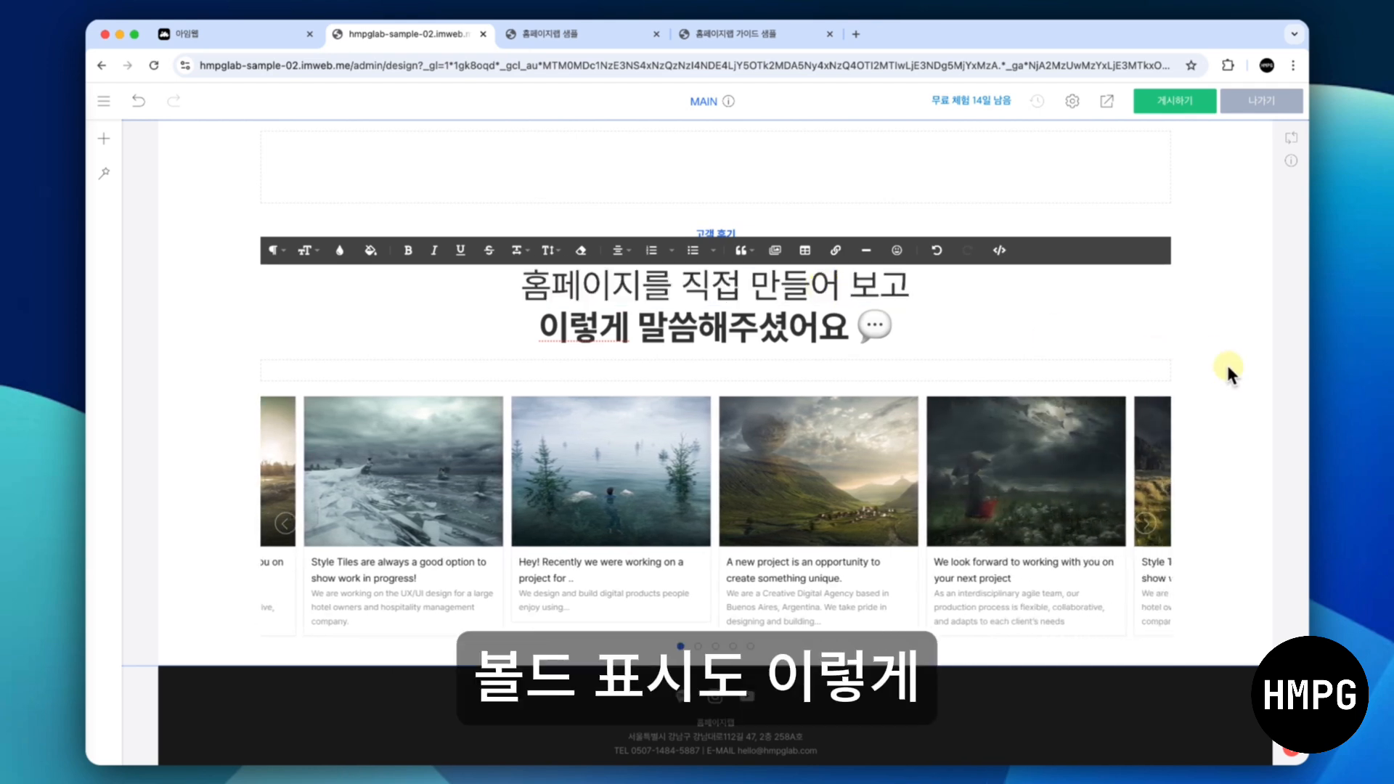
left_click(1246, 372)
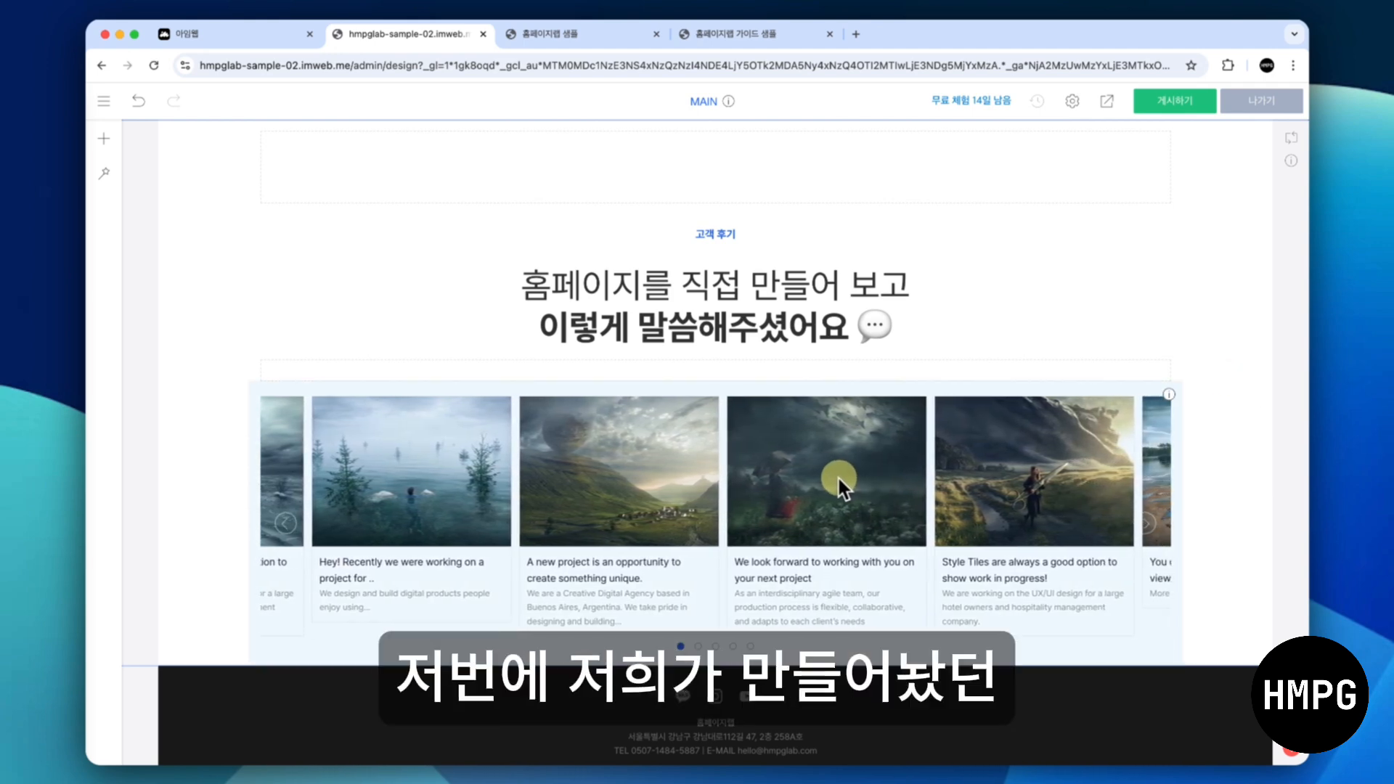
Start adding images to the review slide gallery and expand the 05 고객 후기 섹션 folder inside 01 MAIN
scroll(837, 475, "down", 1)
scroll(838, 477, "down", 1)
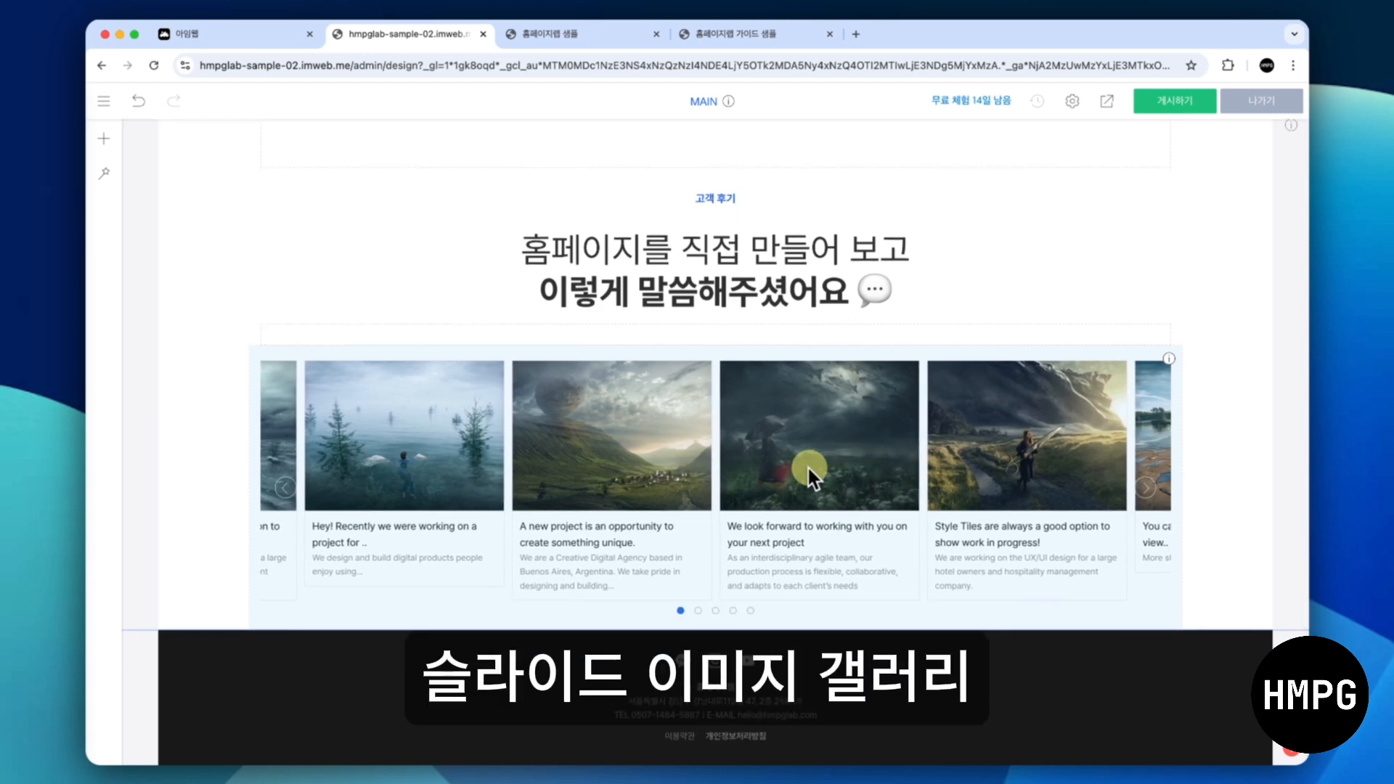
right_click(798, 463)
left_click(802, 472)
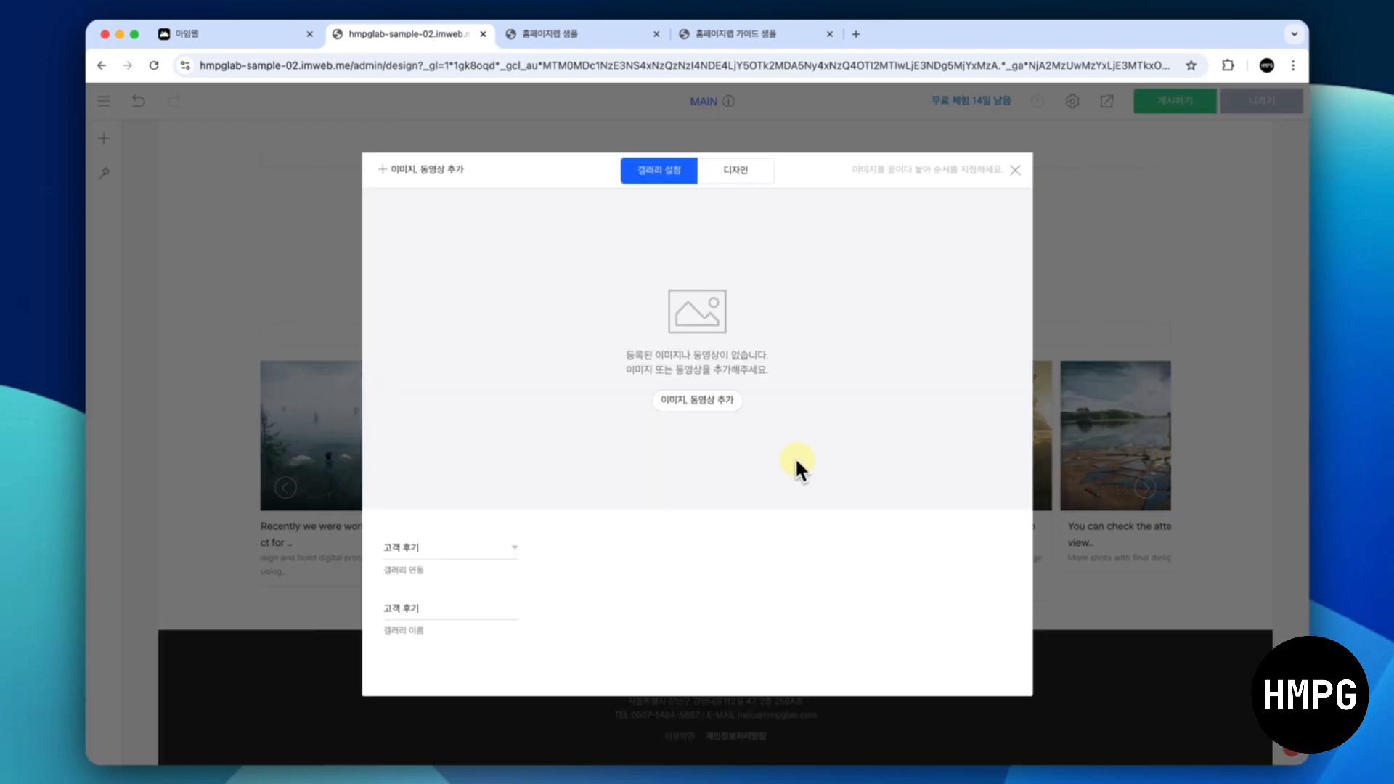
left_click(698, 400)
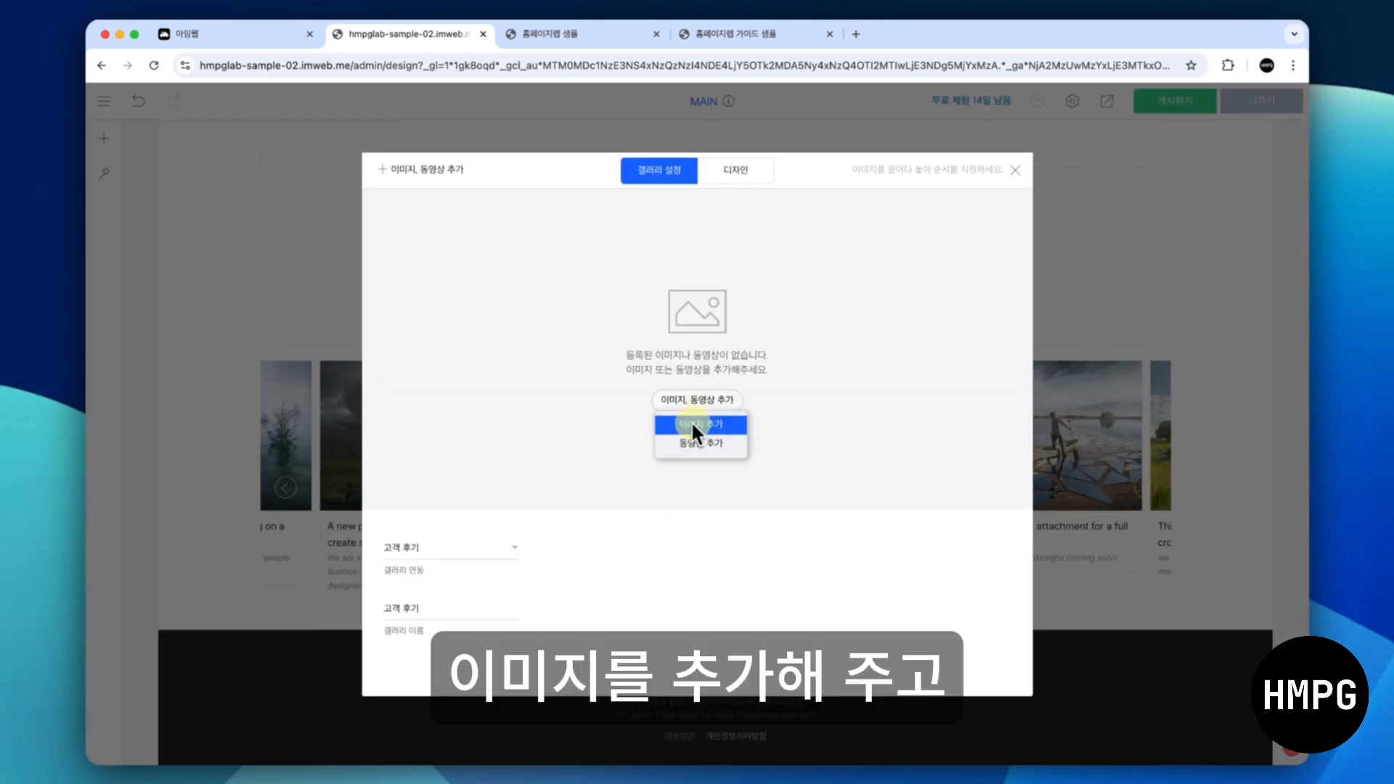
left_click(690, 424)
left_click(707, 251)
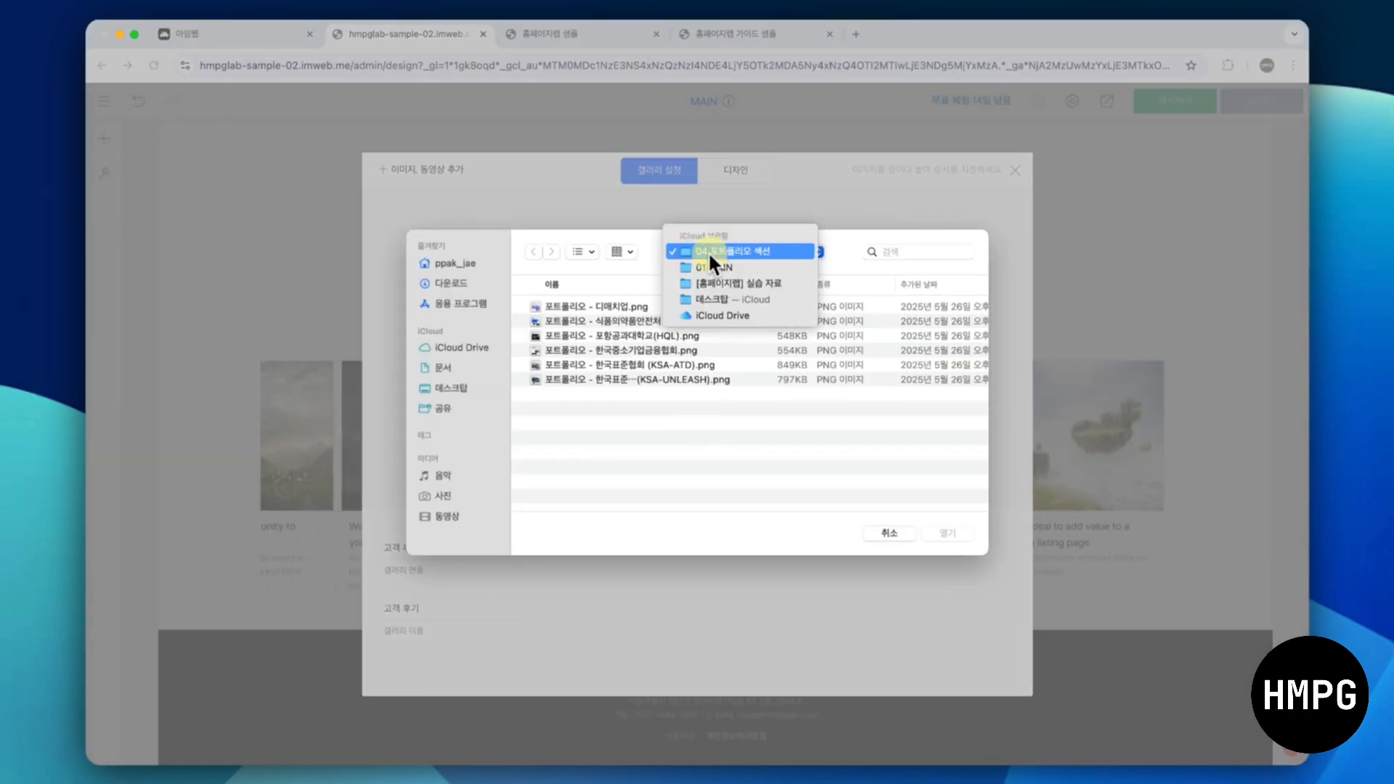
left_click(707, 263)
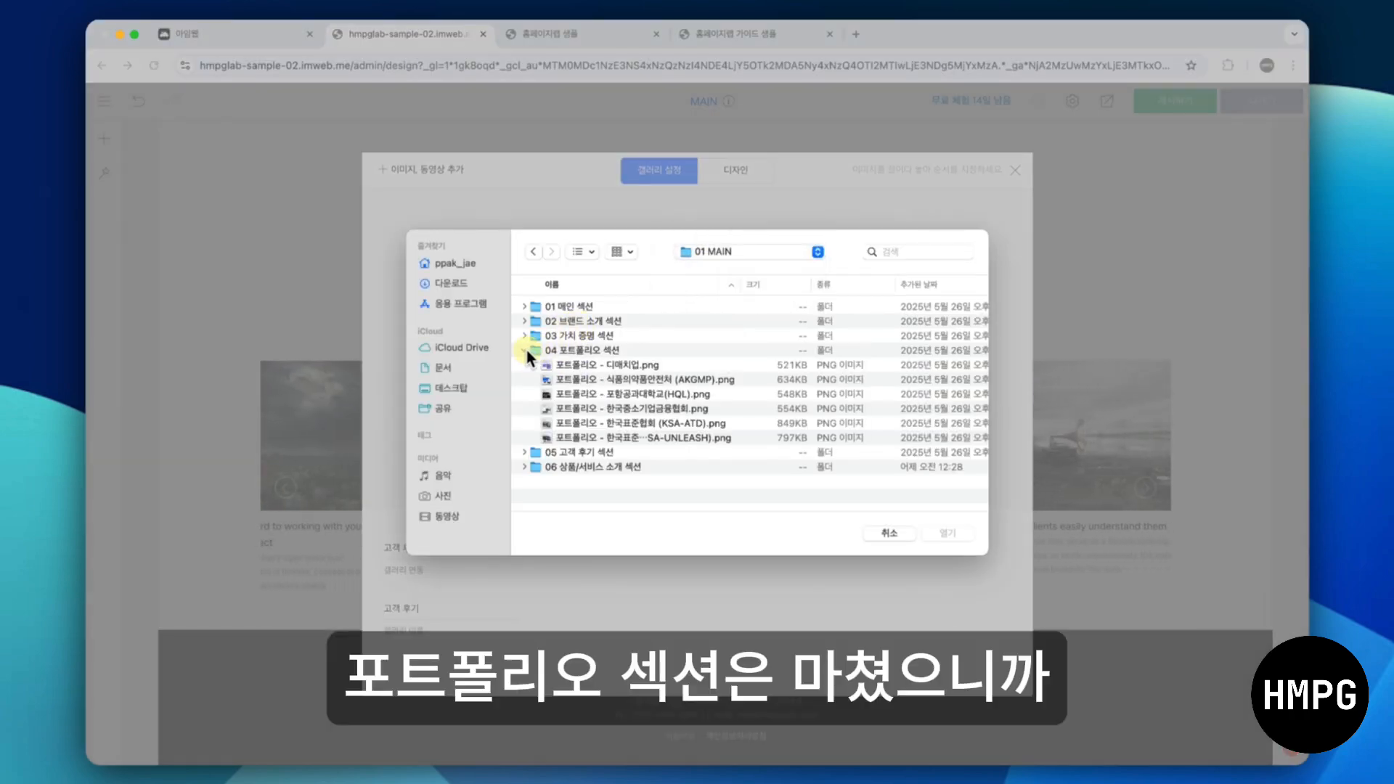
left_click(525, 348)
left_click(524, 351)
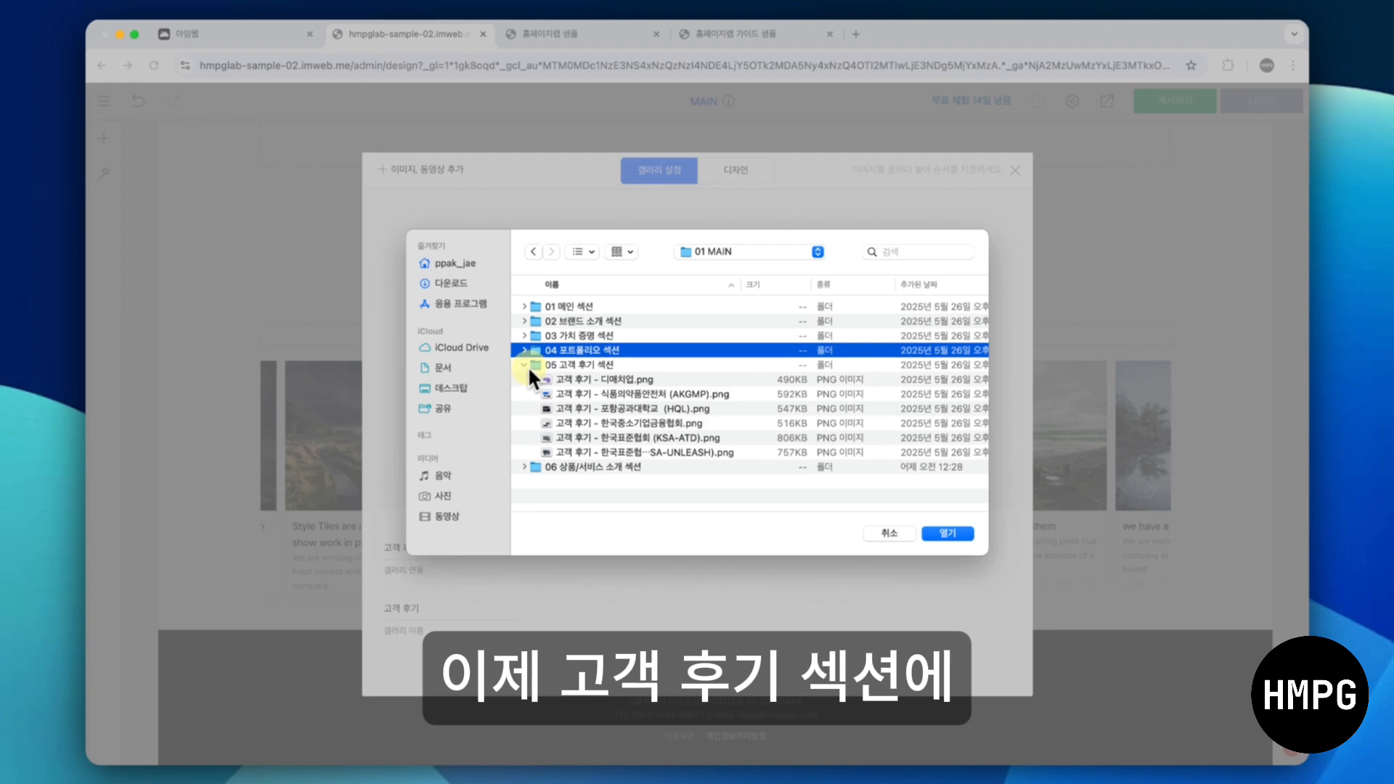
Add all six 고객 후기 PNG images, from 디매치업 to KSA-UNLEASH, to the gallery
left_click(548, 376)
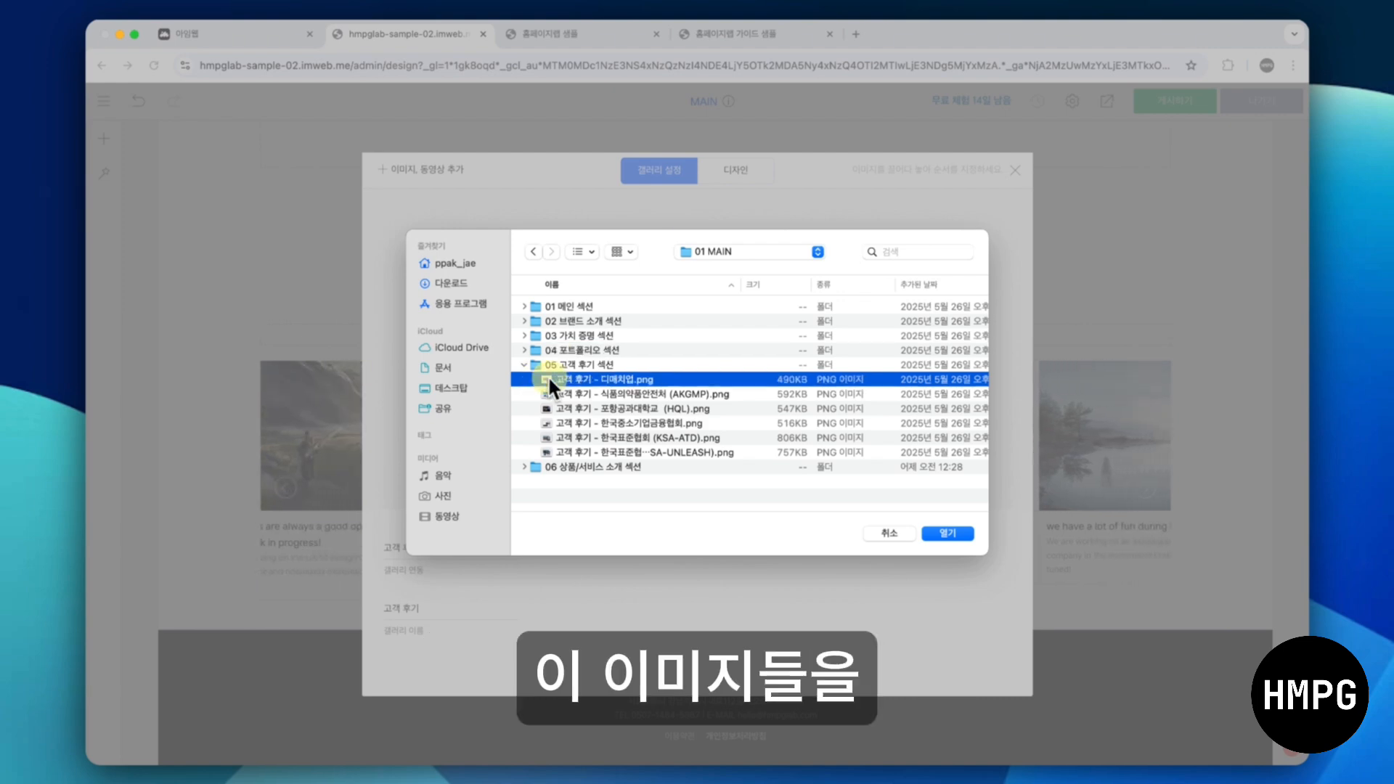
key("shift+Down")
key("shift+Down")
key("shift+Down")
key("shift+Down")
key("shift+Down")
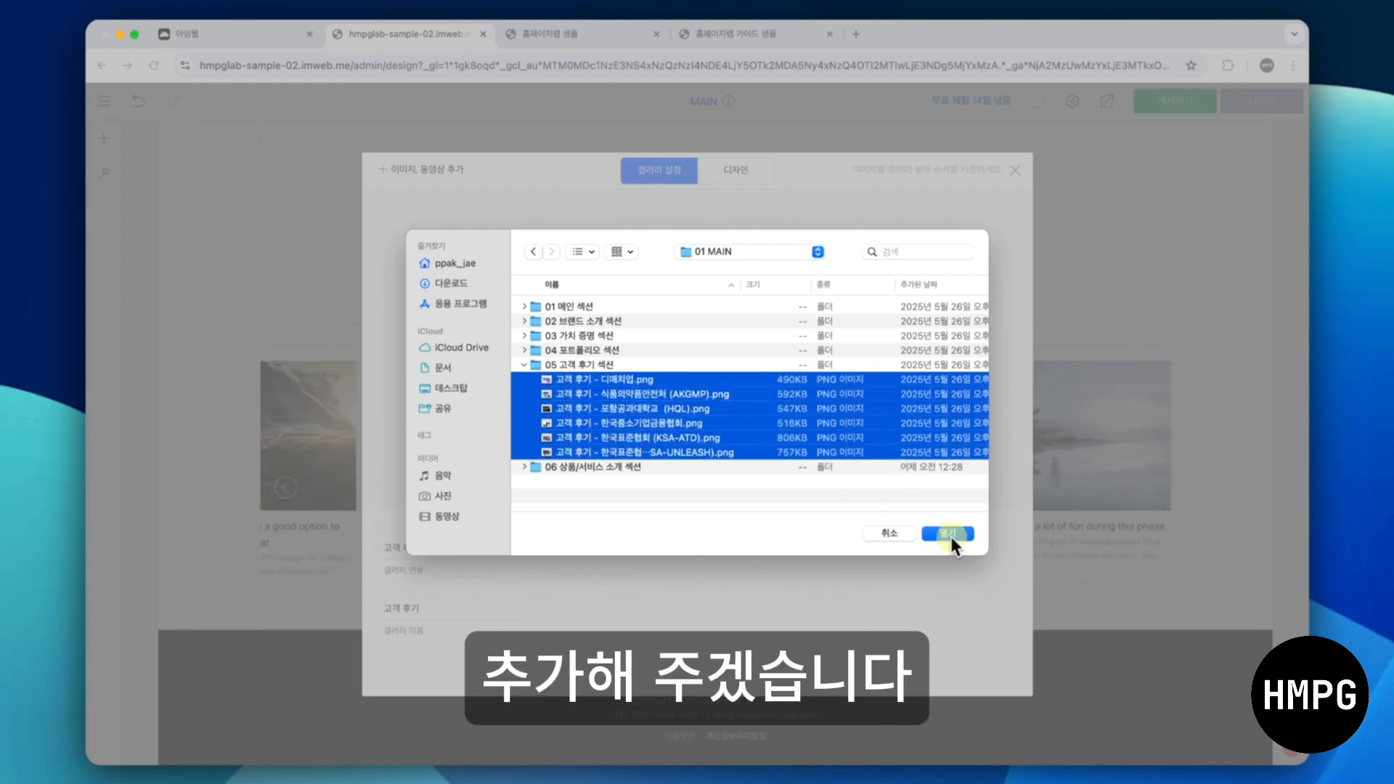
left_click(950, 537)
Set the review gallery's design to a 16:9 image ratio, 3 images per row (3개) and 15px spacing, and close its settings
left_click(735, 148)
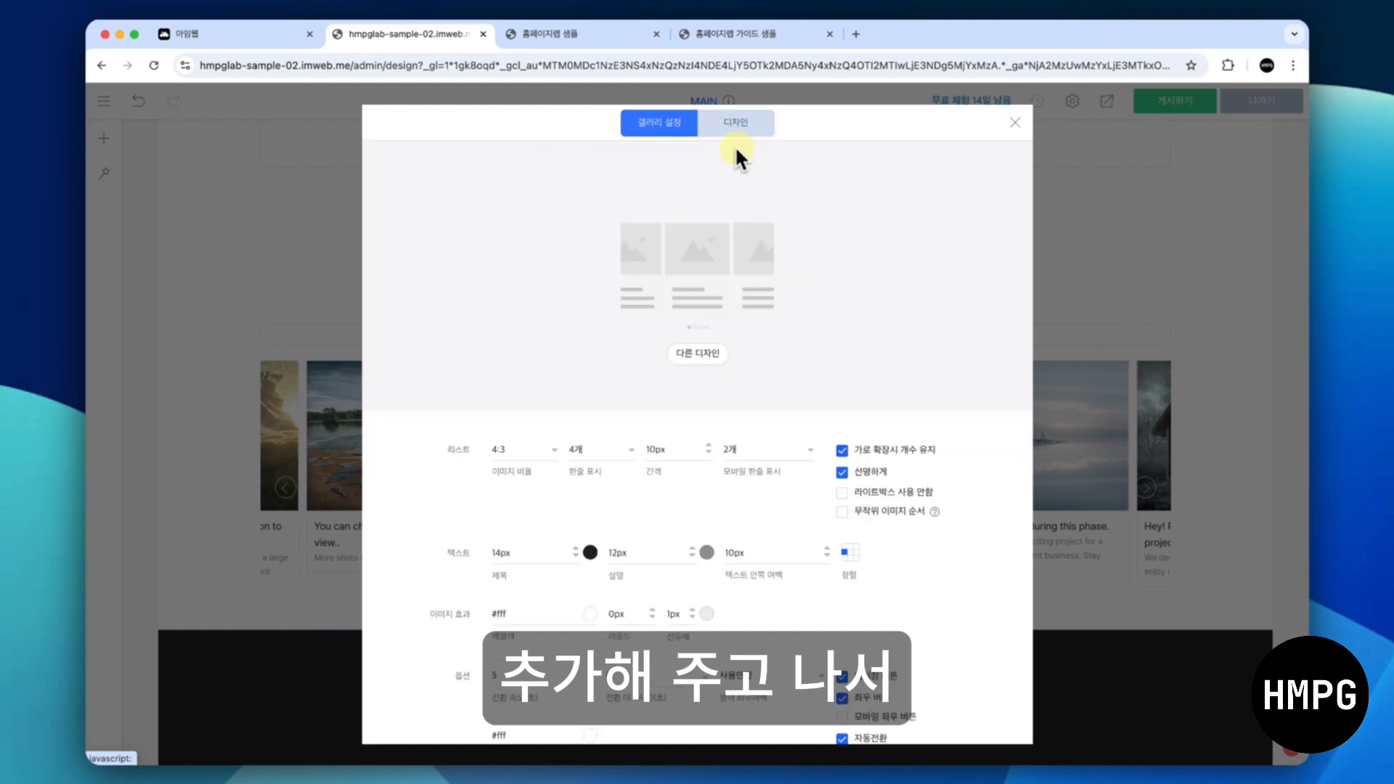
left_click(534, 448)
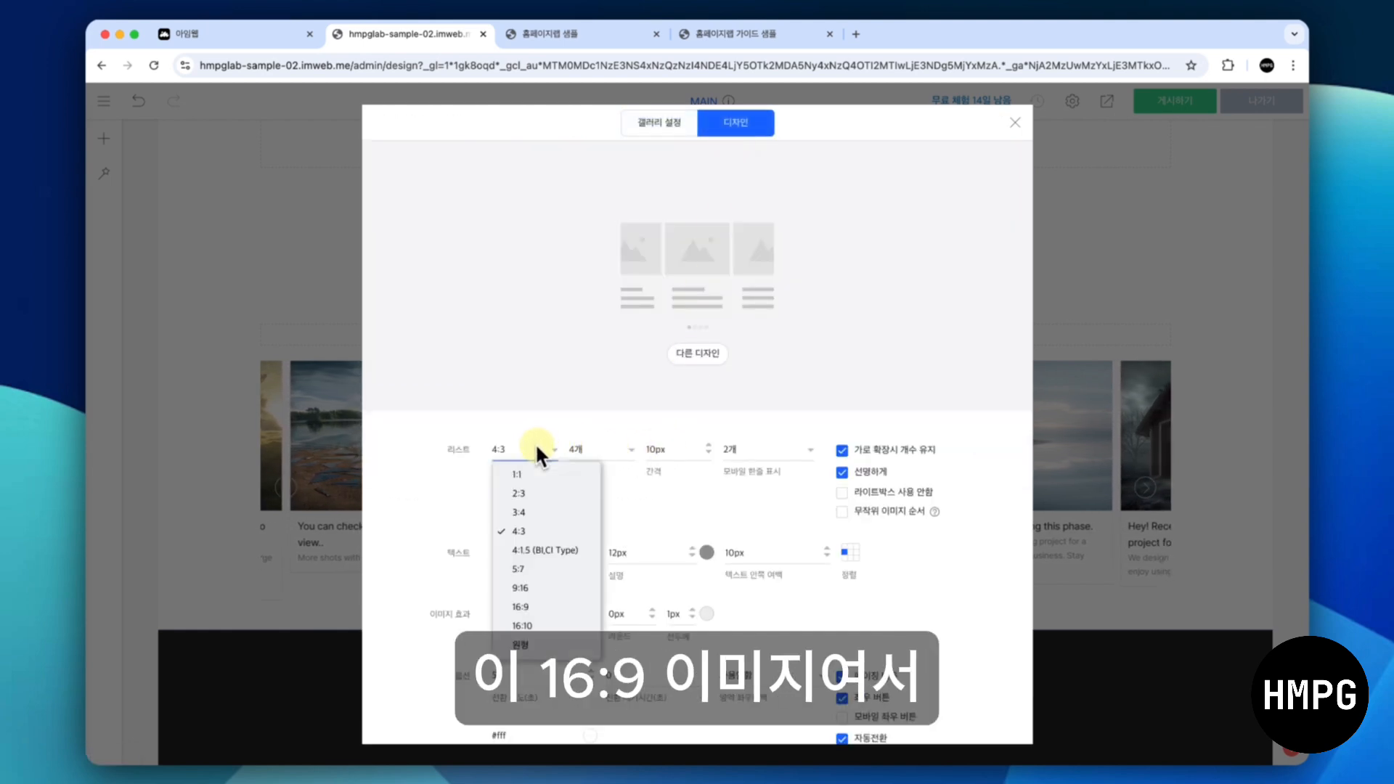
left_click(538, 605)
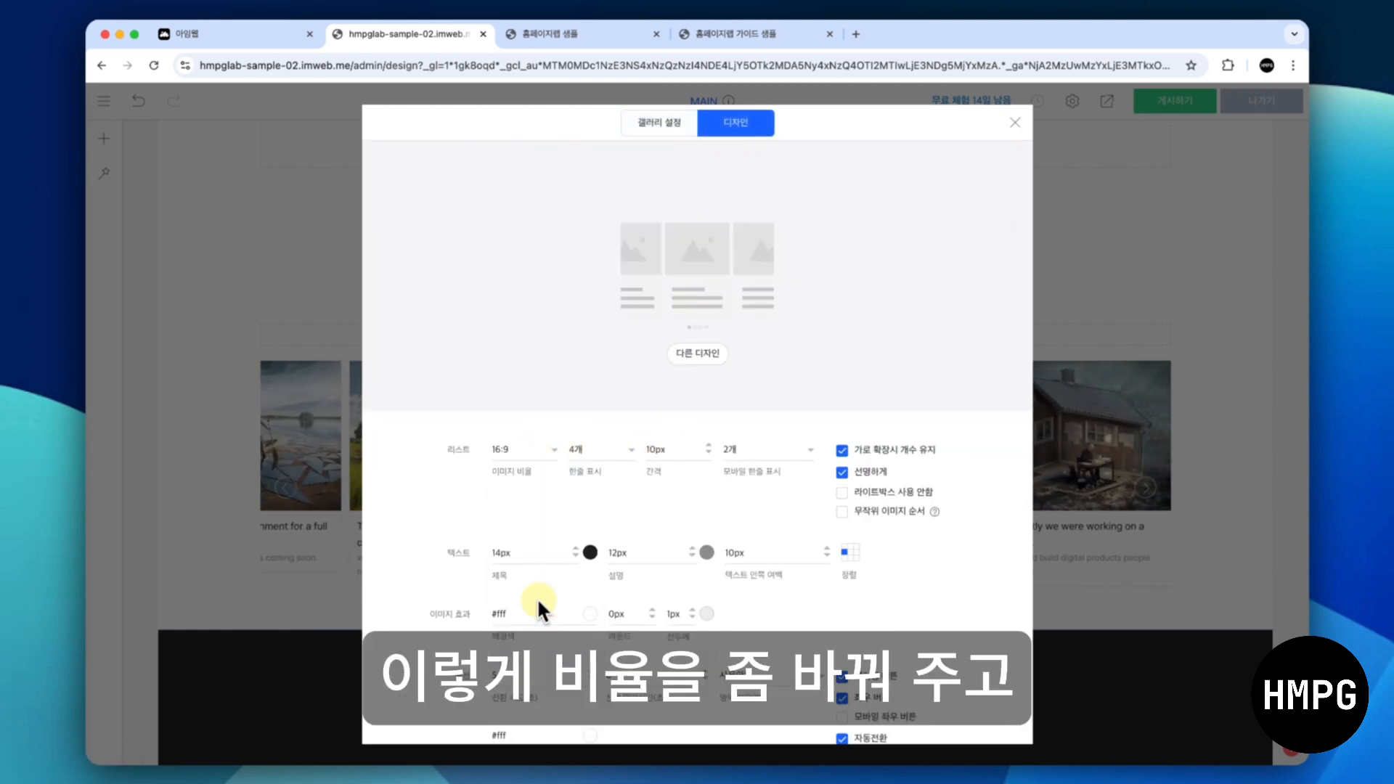
left_click(601, 449)
left_click(599, 492)
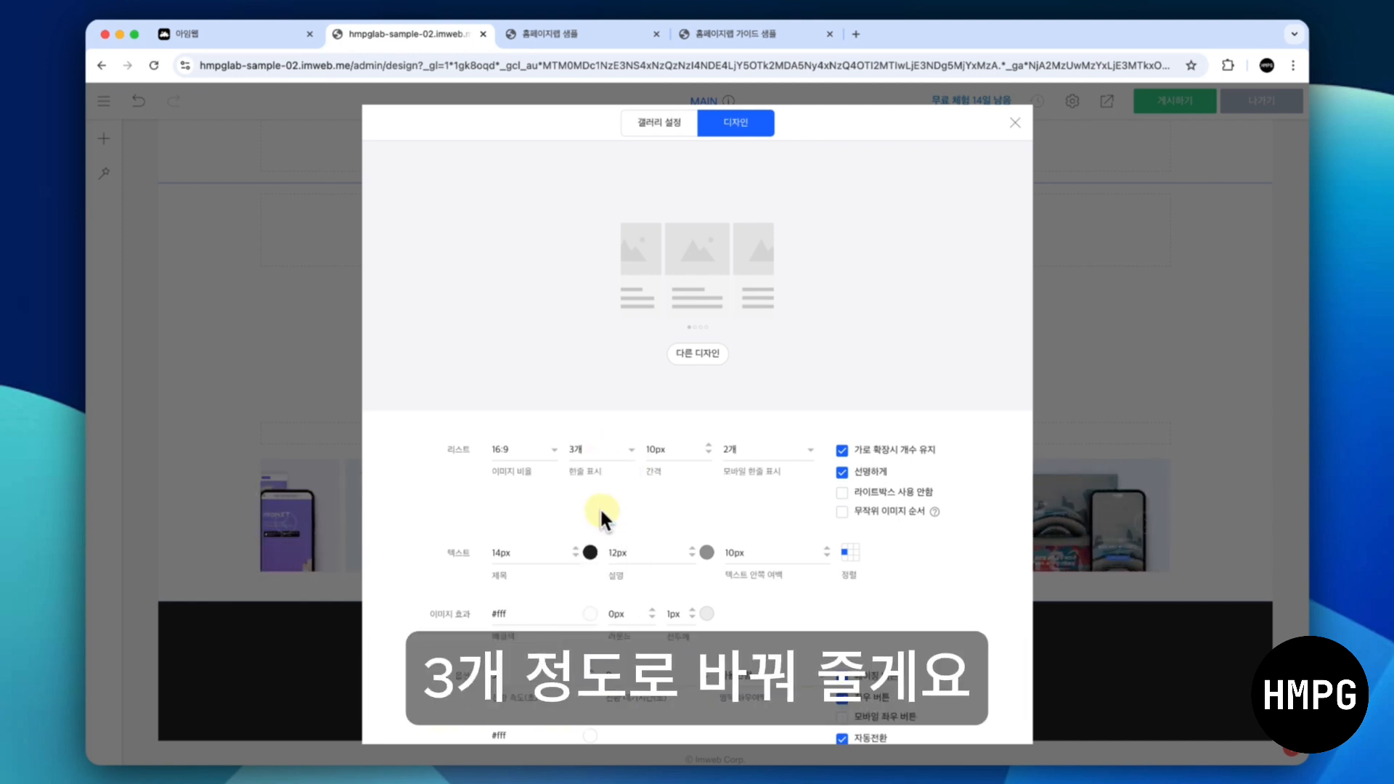
double_click(666, 451)
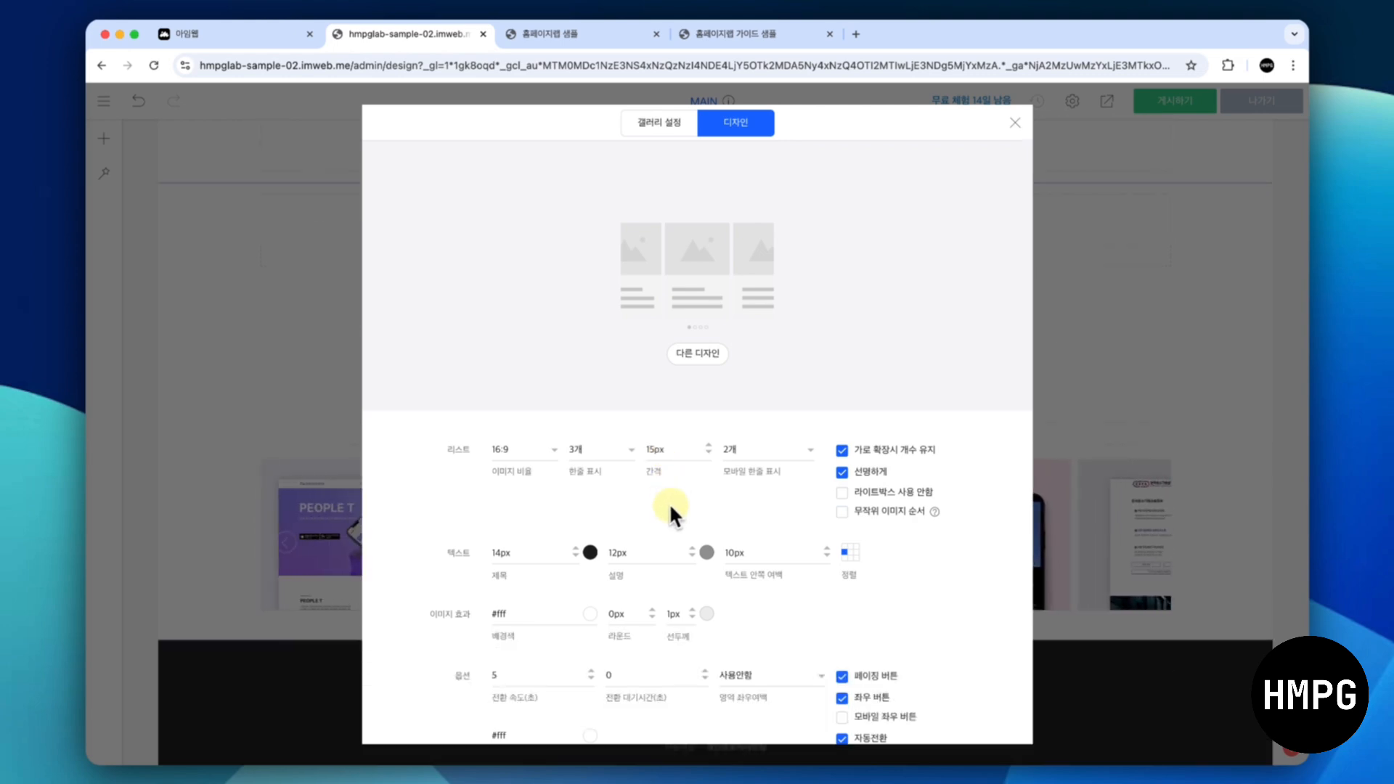
left_click(1014, 125)
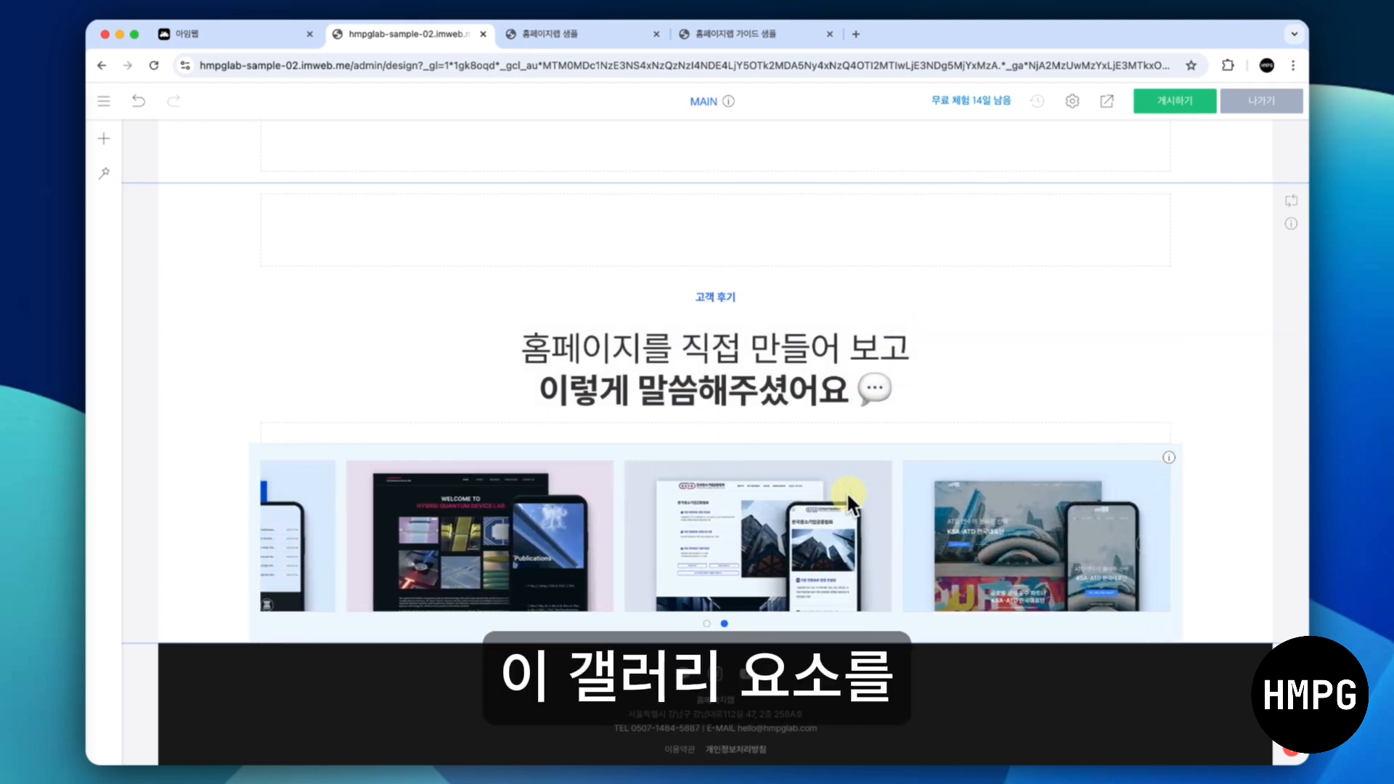
Expand the customer review gallery across the page with the horizontal area option (가로 영역 확장)
right_click(846, 490)
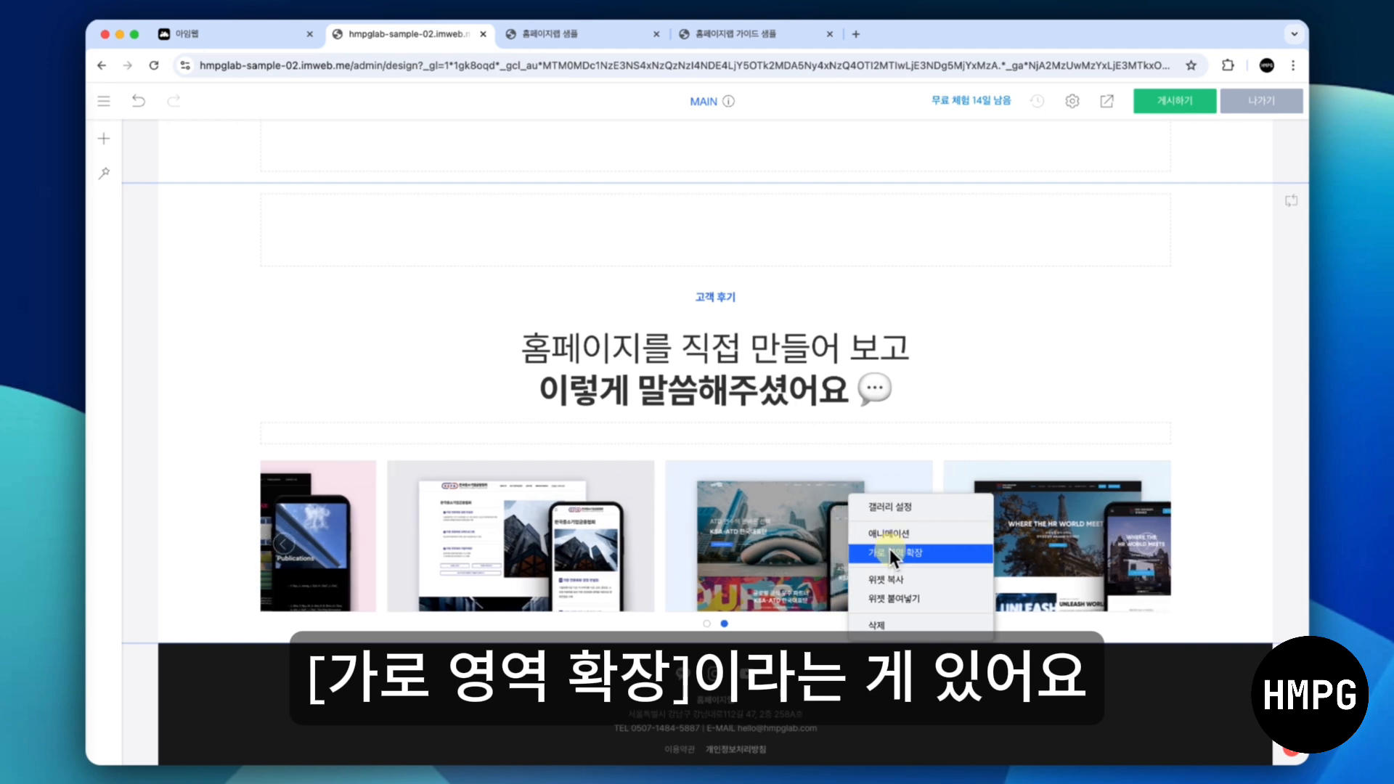
left_click(888, 549)
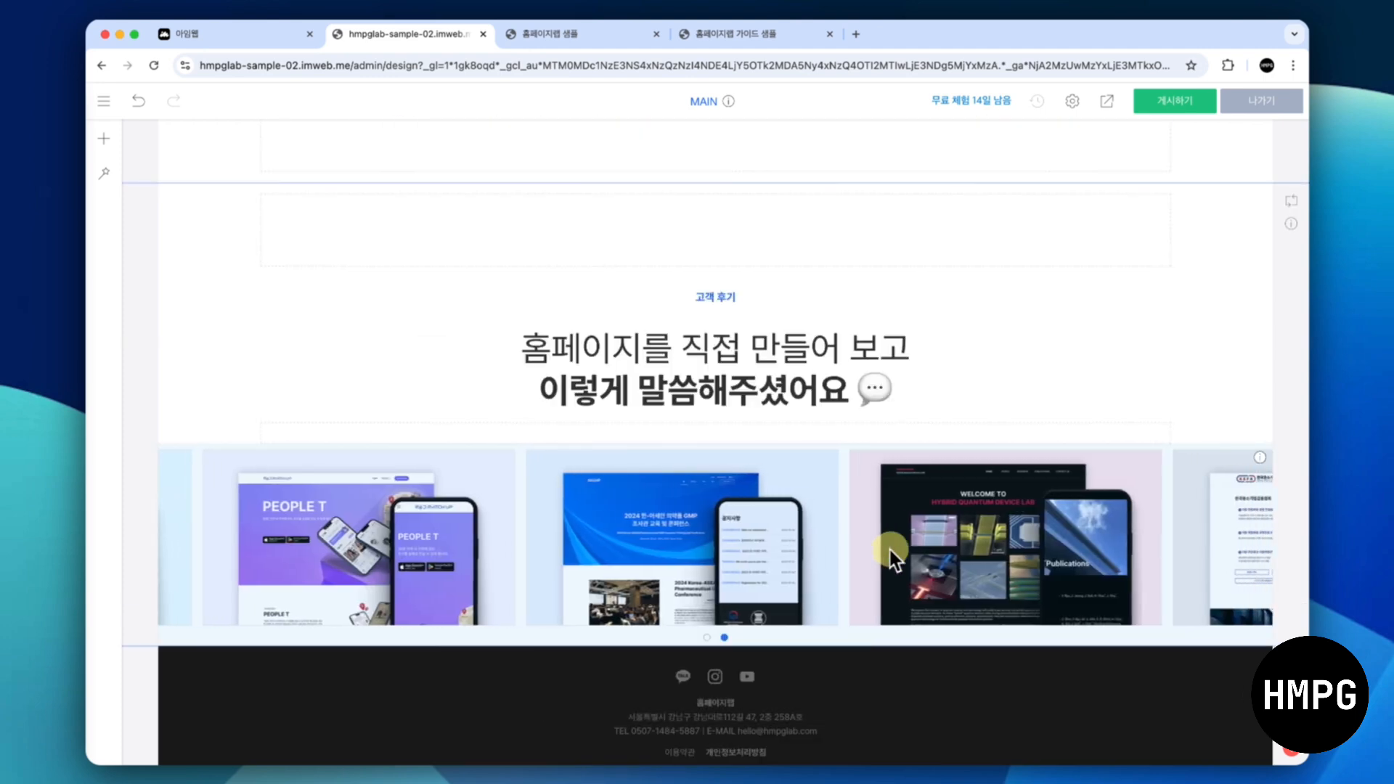
scroll(888, 546, "down", 1)
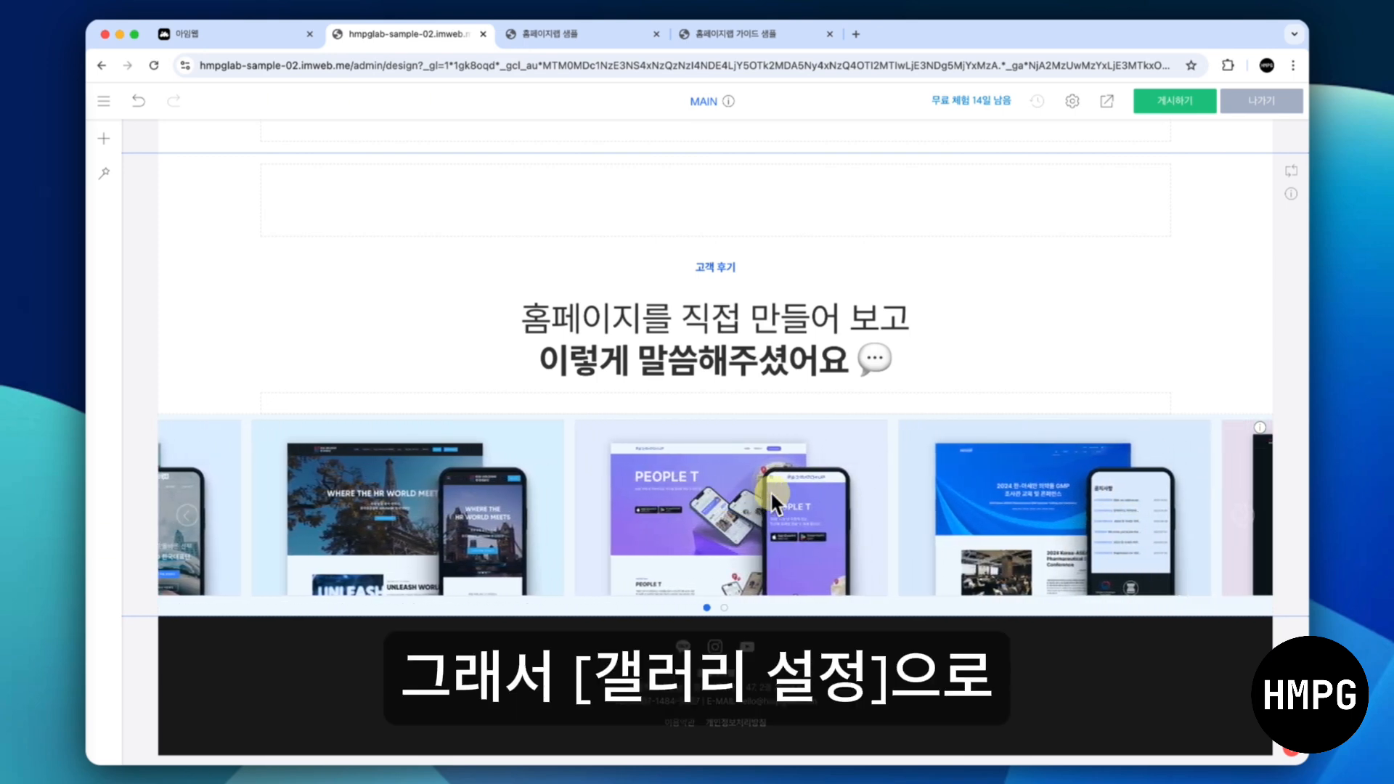
In the gallery settings, title the first image "처음이었지만 해냈어요!", copied from the customer review cell of the planning spreadsheet
right_click(769, 490)
left_click(790, 502)
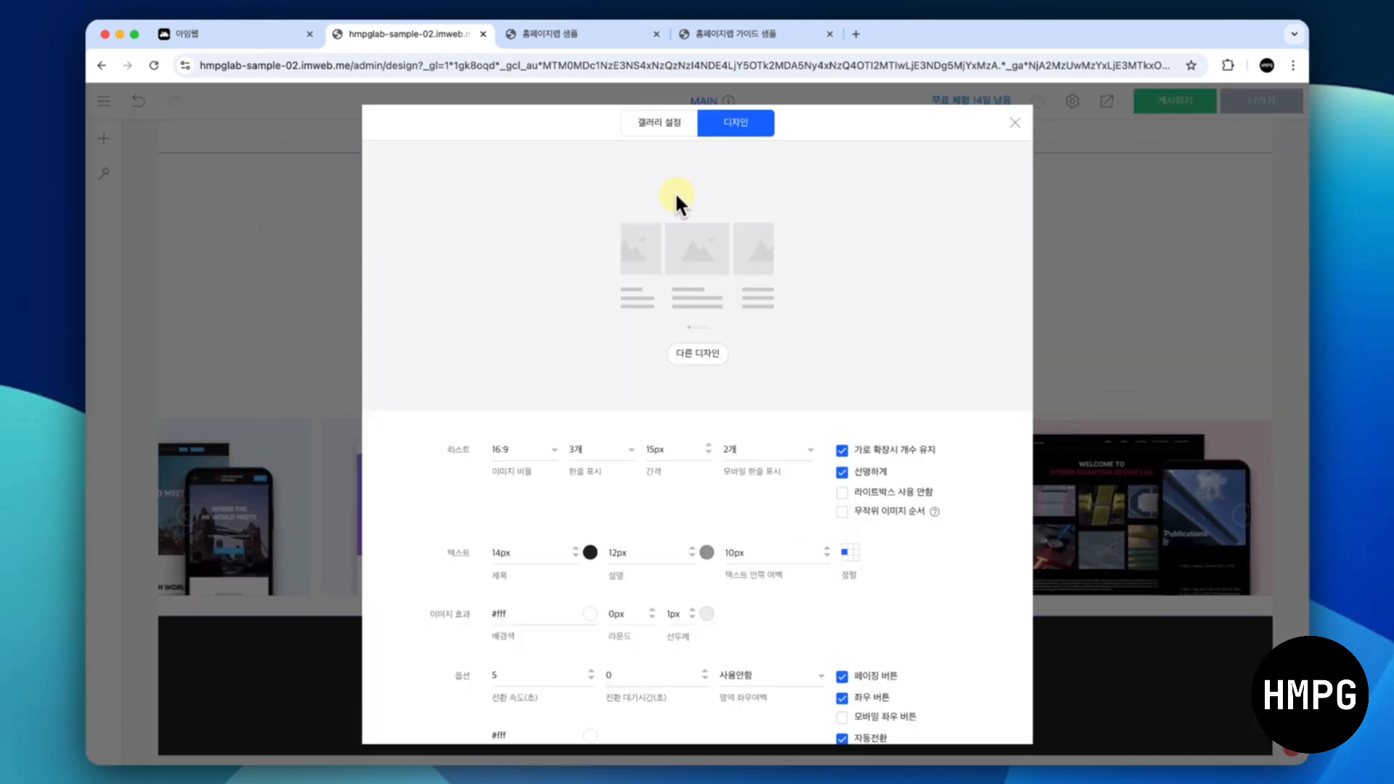
left_click(659, 126)
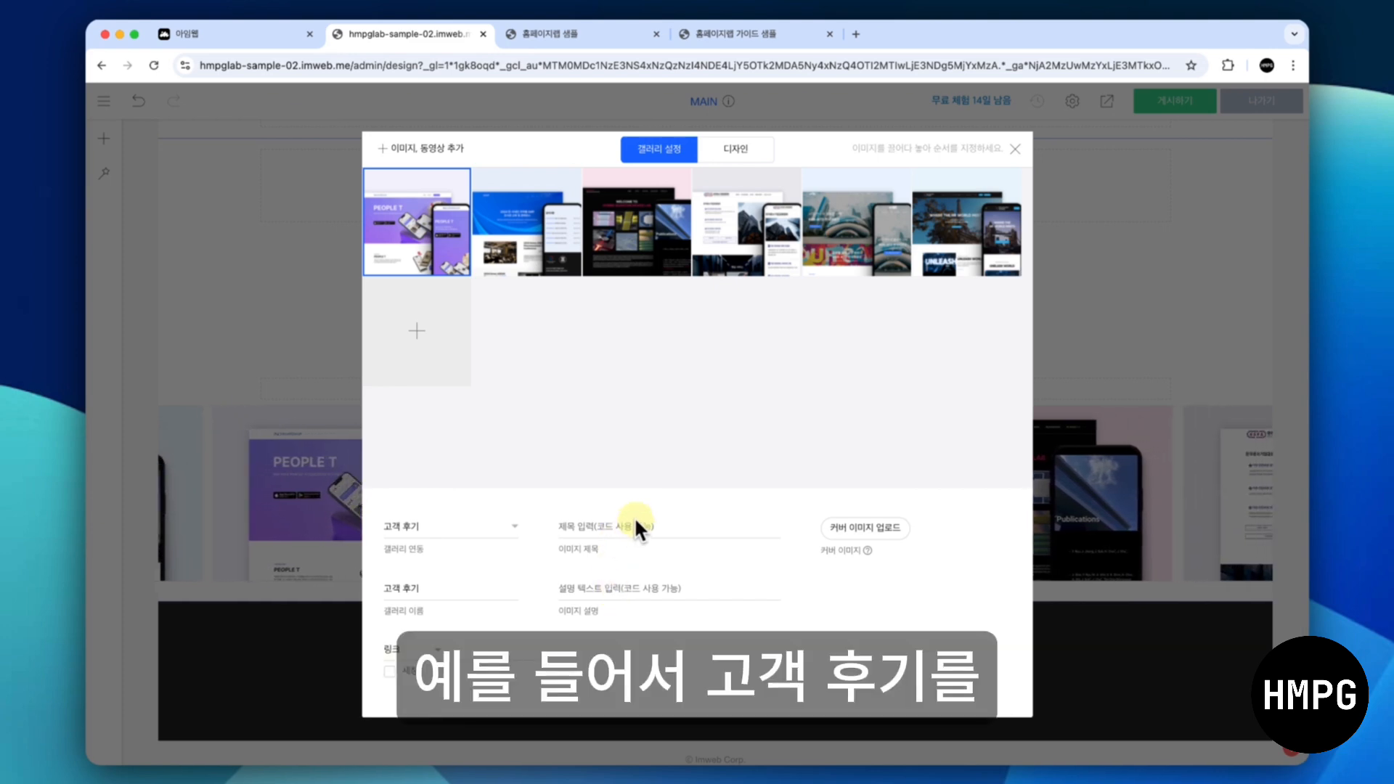
key("ctrl+Right")
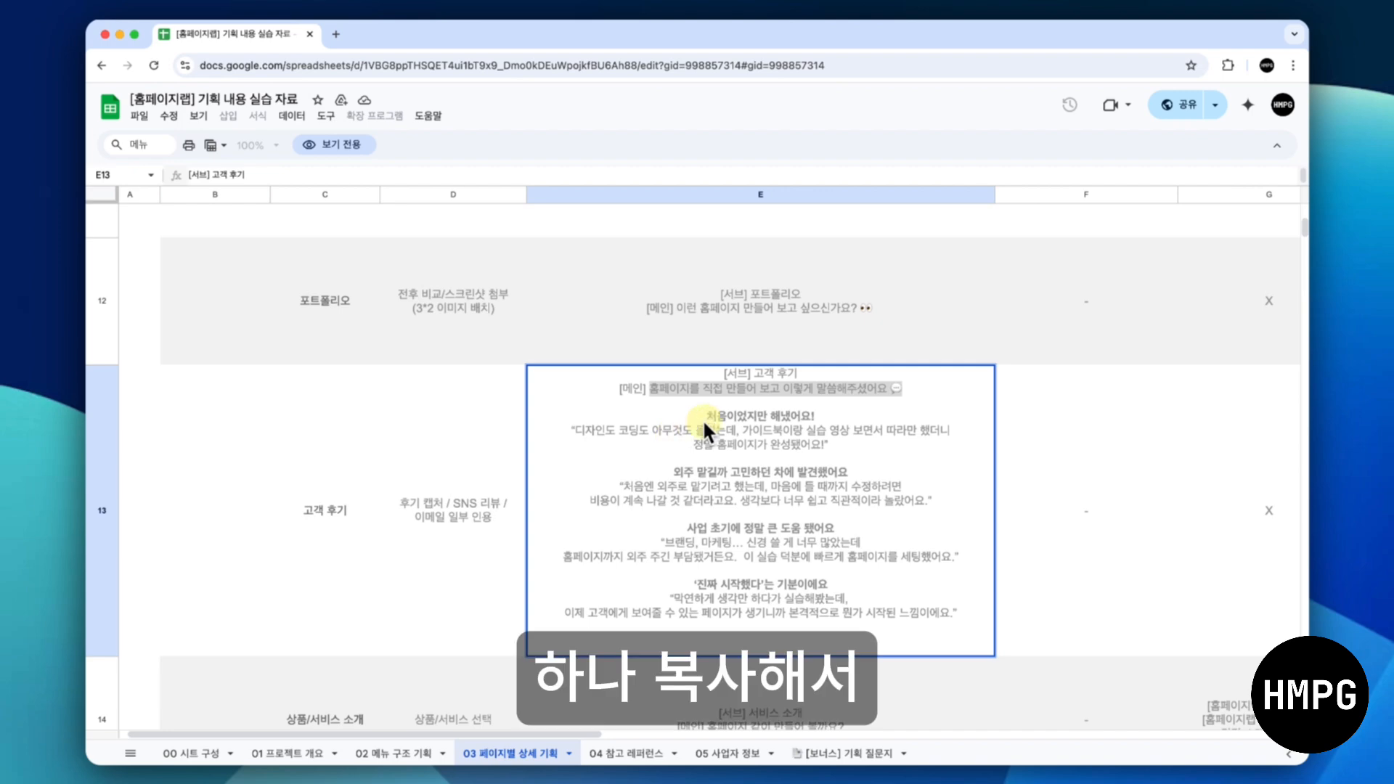
left_click(707, 413)
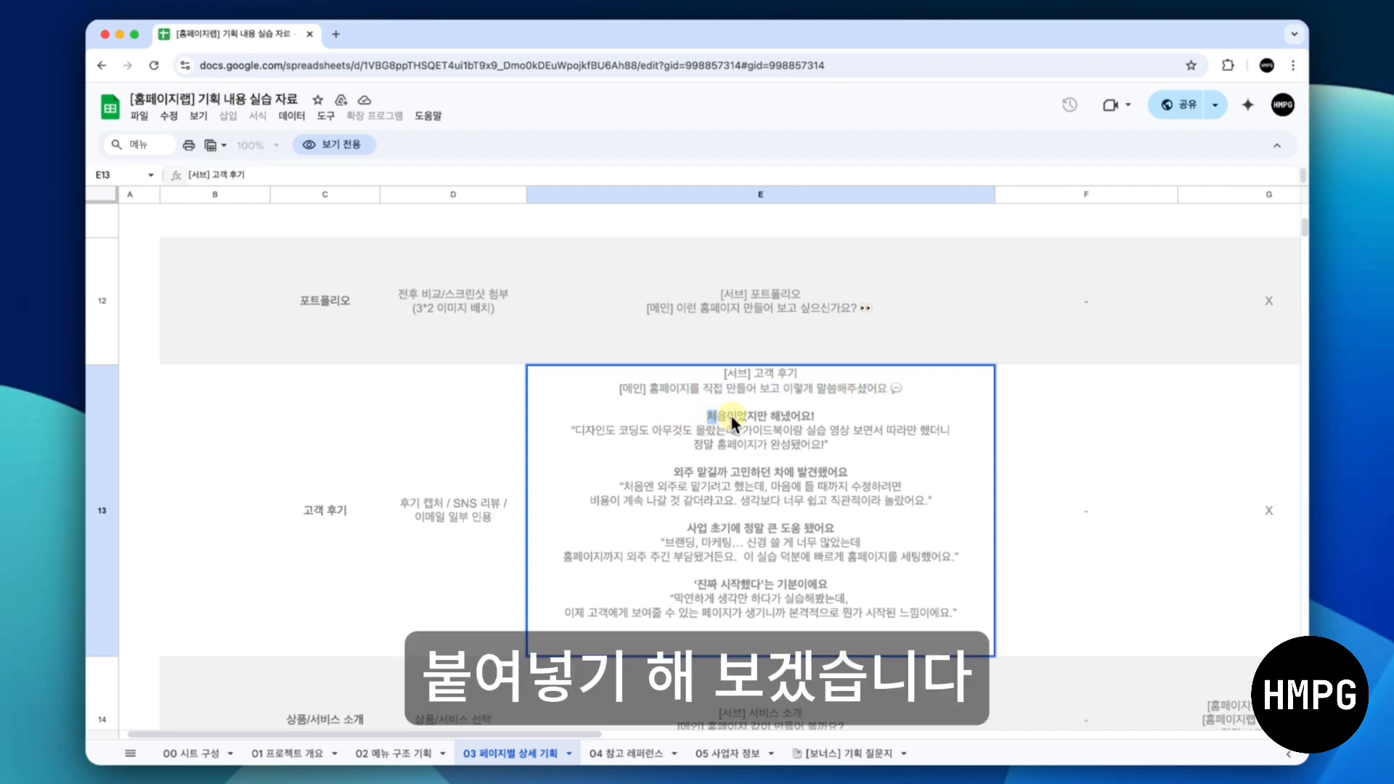
key("ctrl+Left")
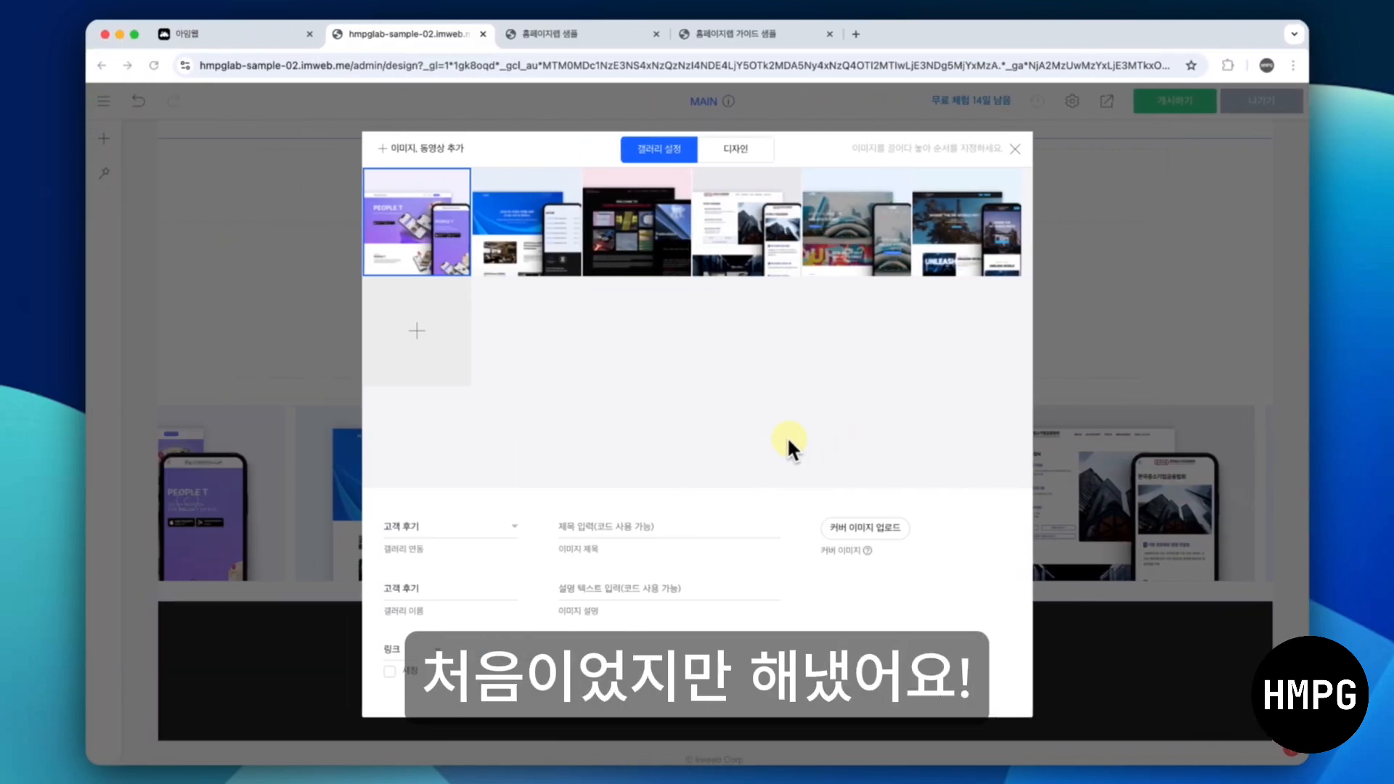
left_click(643, 524)
type("처음이었지만 해냈어요!")
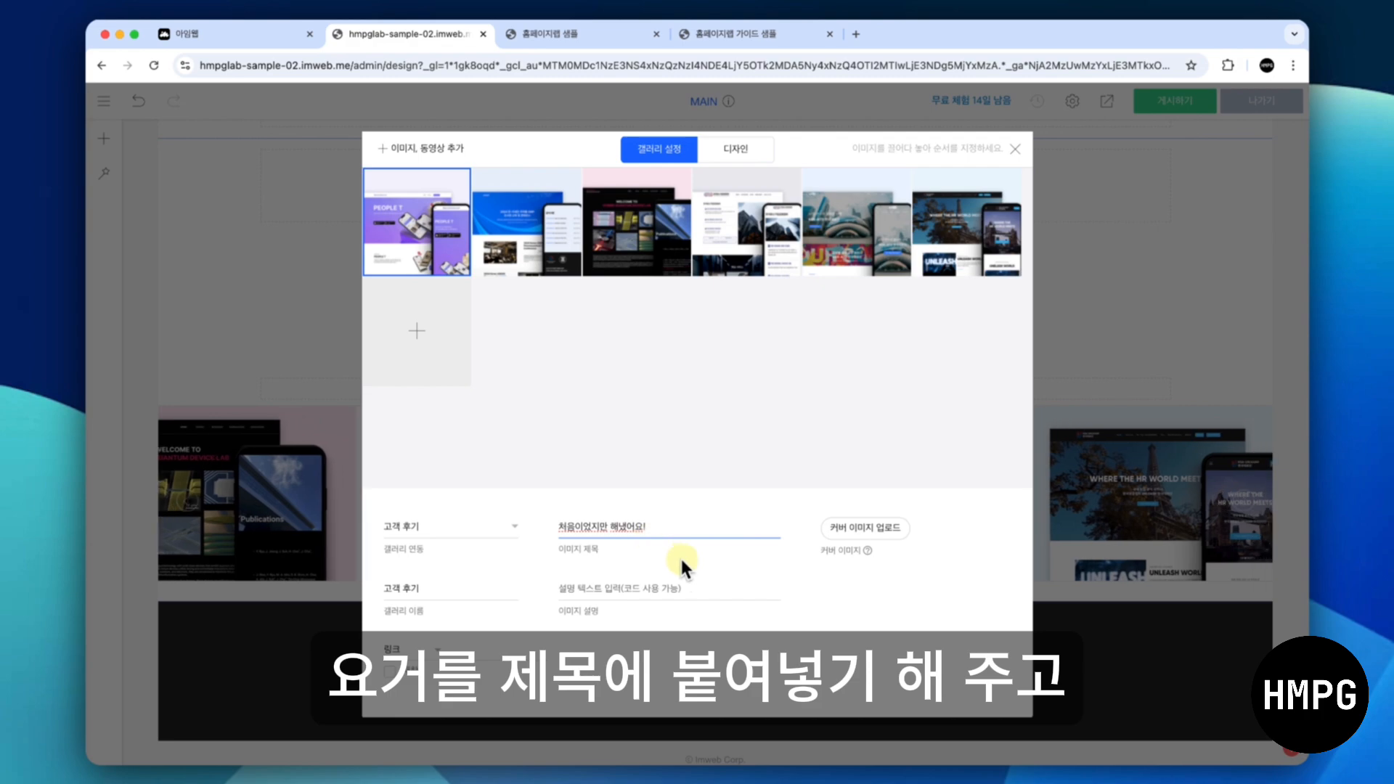
Copy the quote beginning "디자인도 코딩도 아무것도 몰랐는데" from the planning spreadsheet into the first gallery image's description and close the settings
key("ctrl+Right")
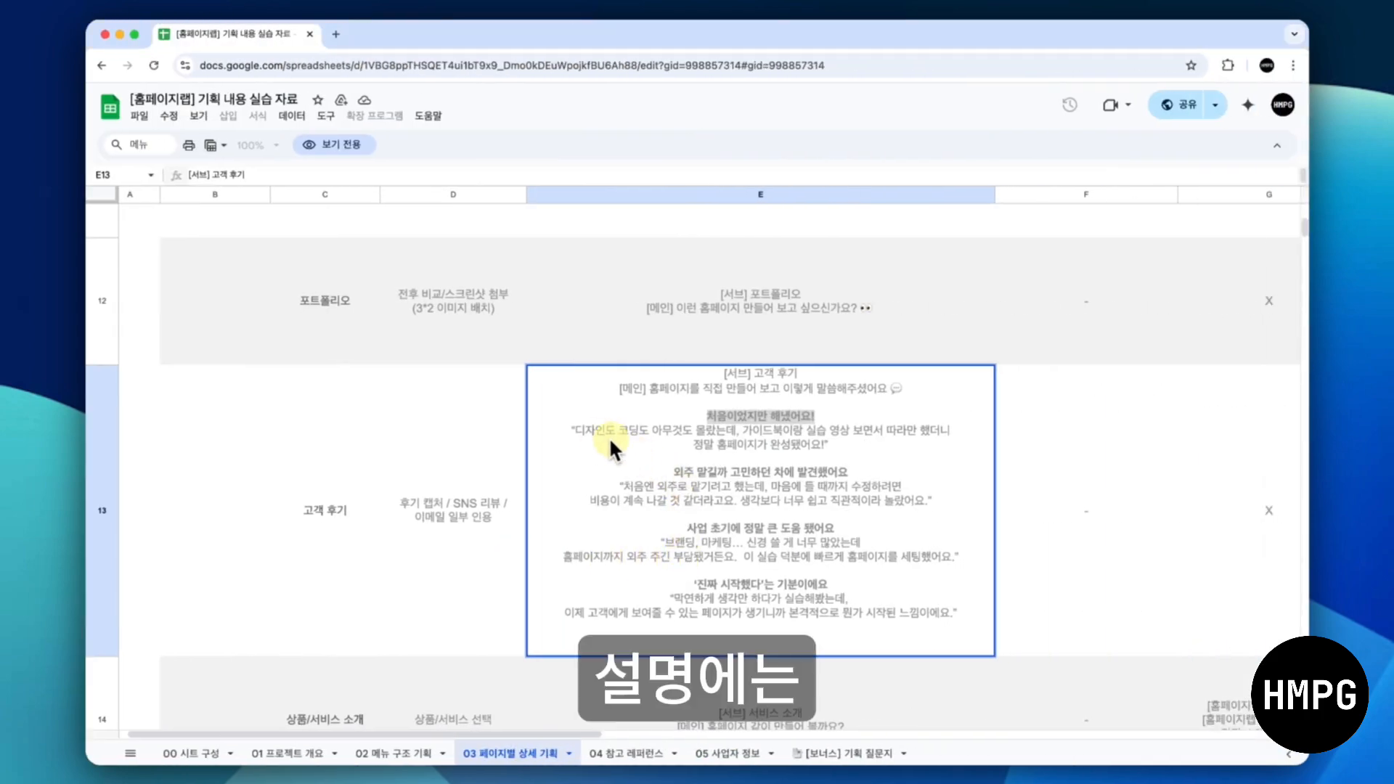
left_click_drag(570, 430, 669, 450)
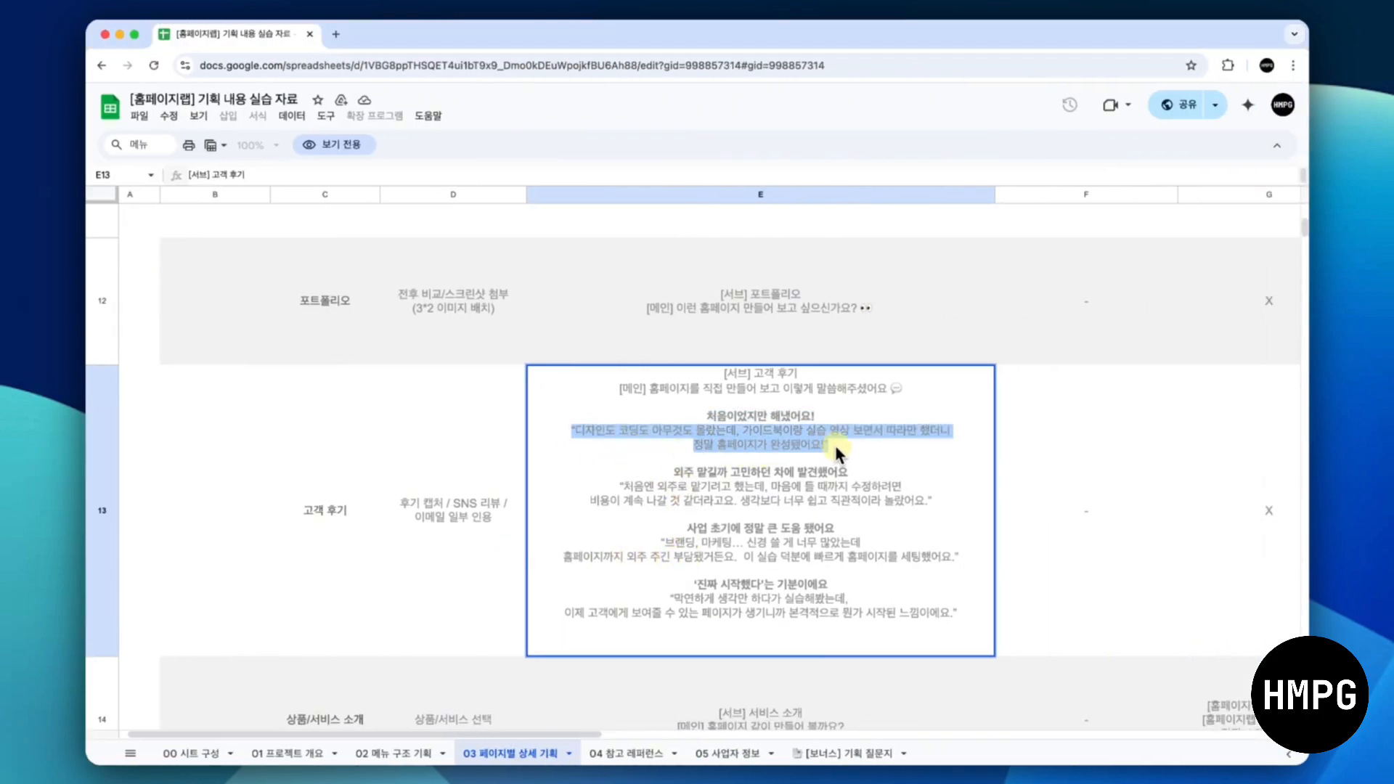
key("ctrl+Left")
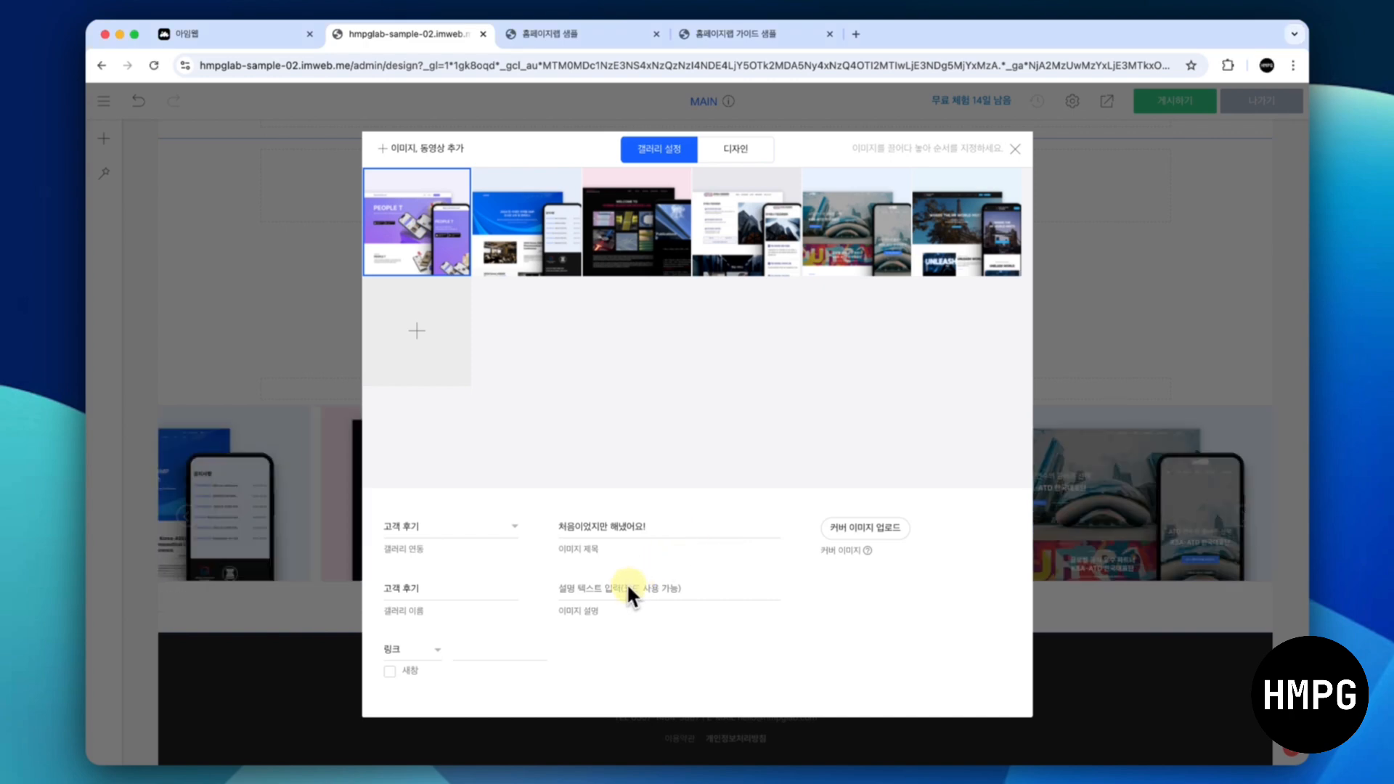
left_click(626, 585)
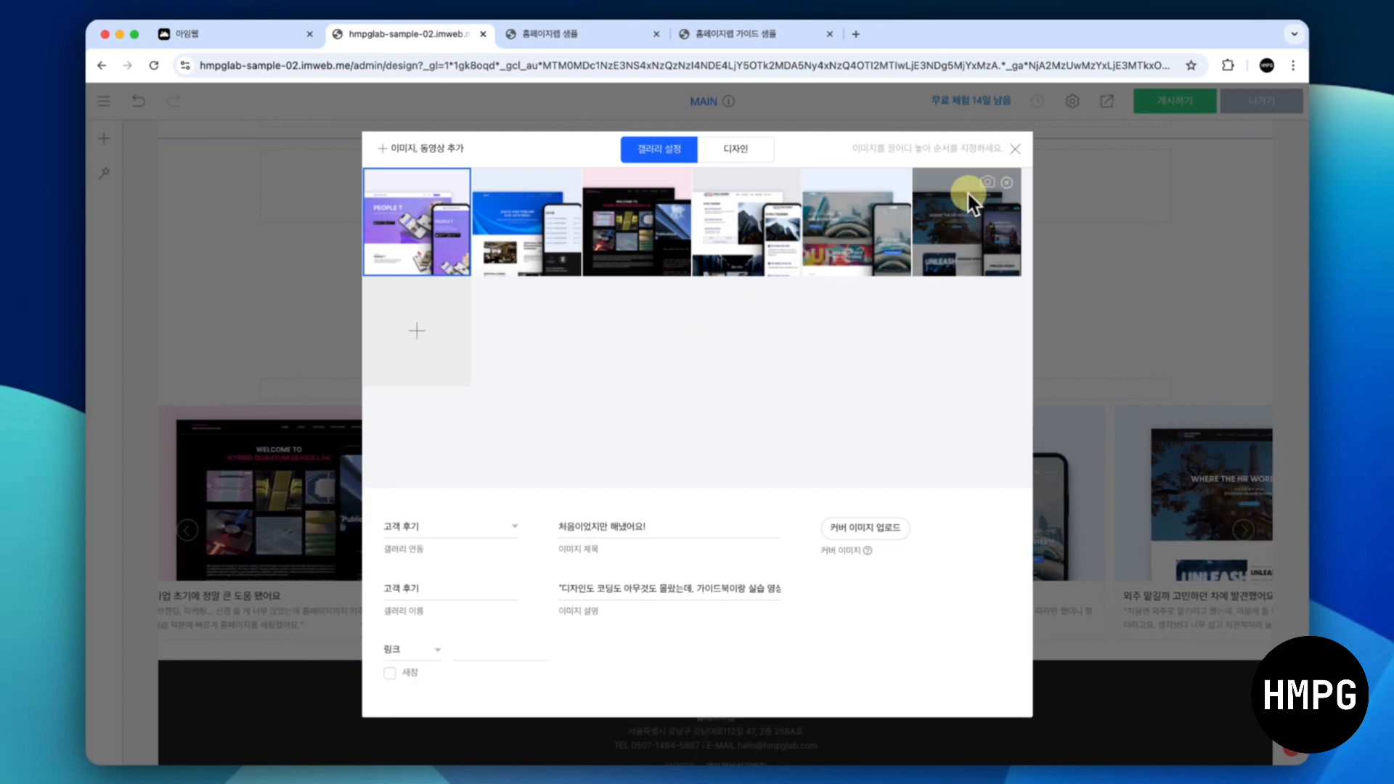
left_click(1014, 150)
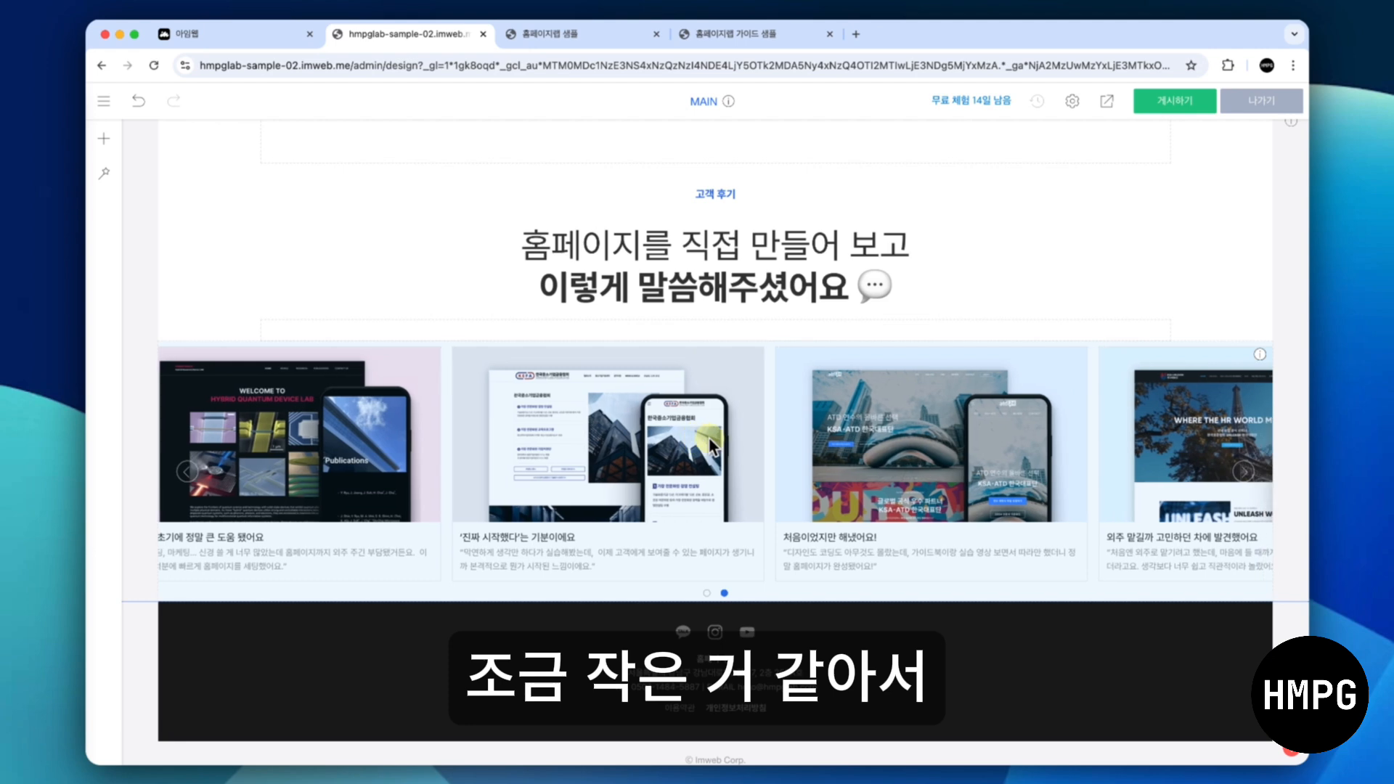
In the review gallery's design settings, set the title text size to 16px and the description text size to 14px
right_click(713, 440)
left_click(733, 450)
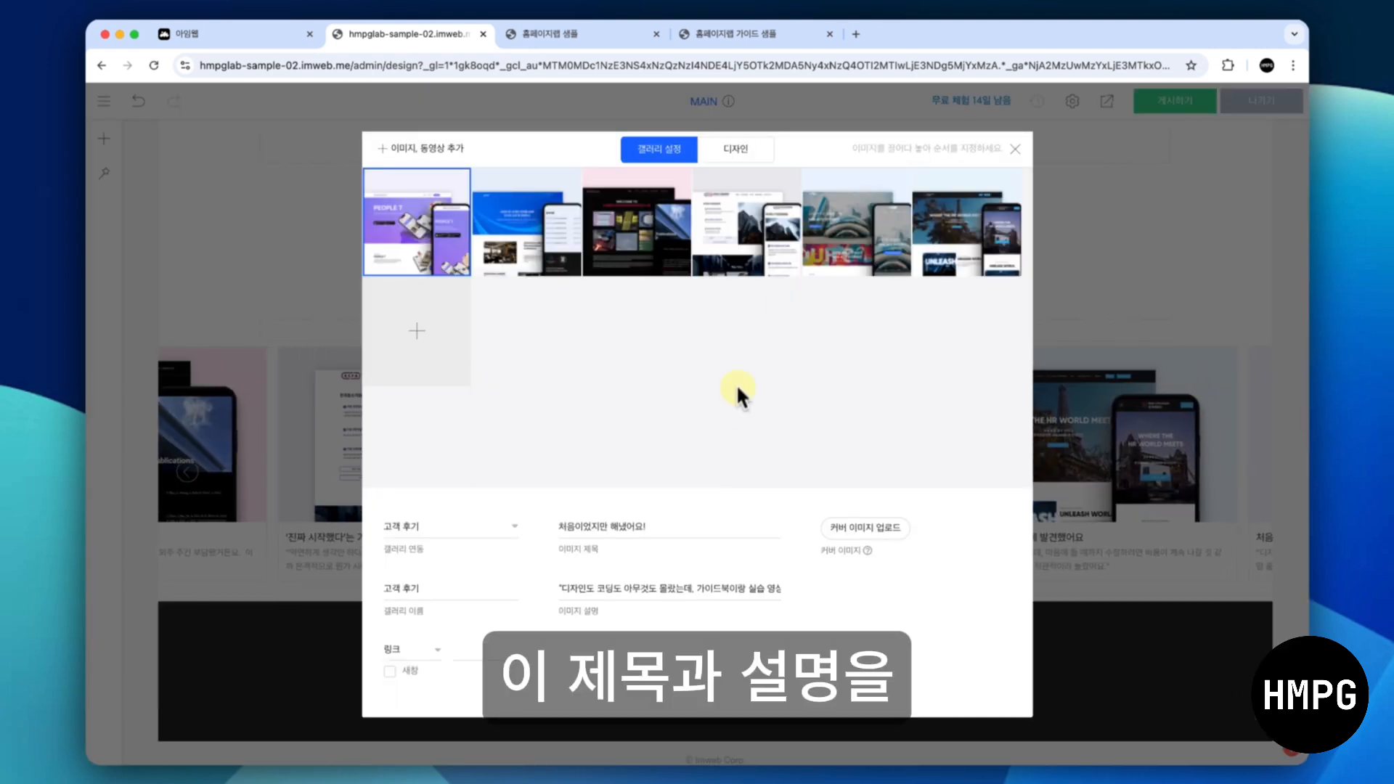
left_click(735, 148)
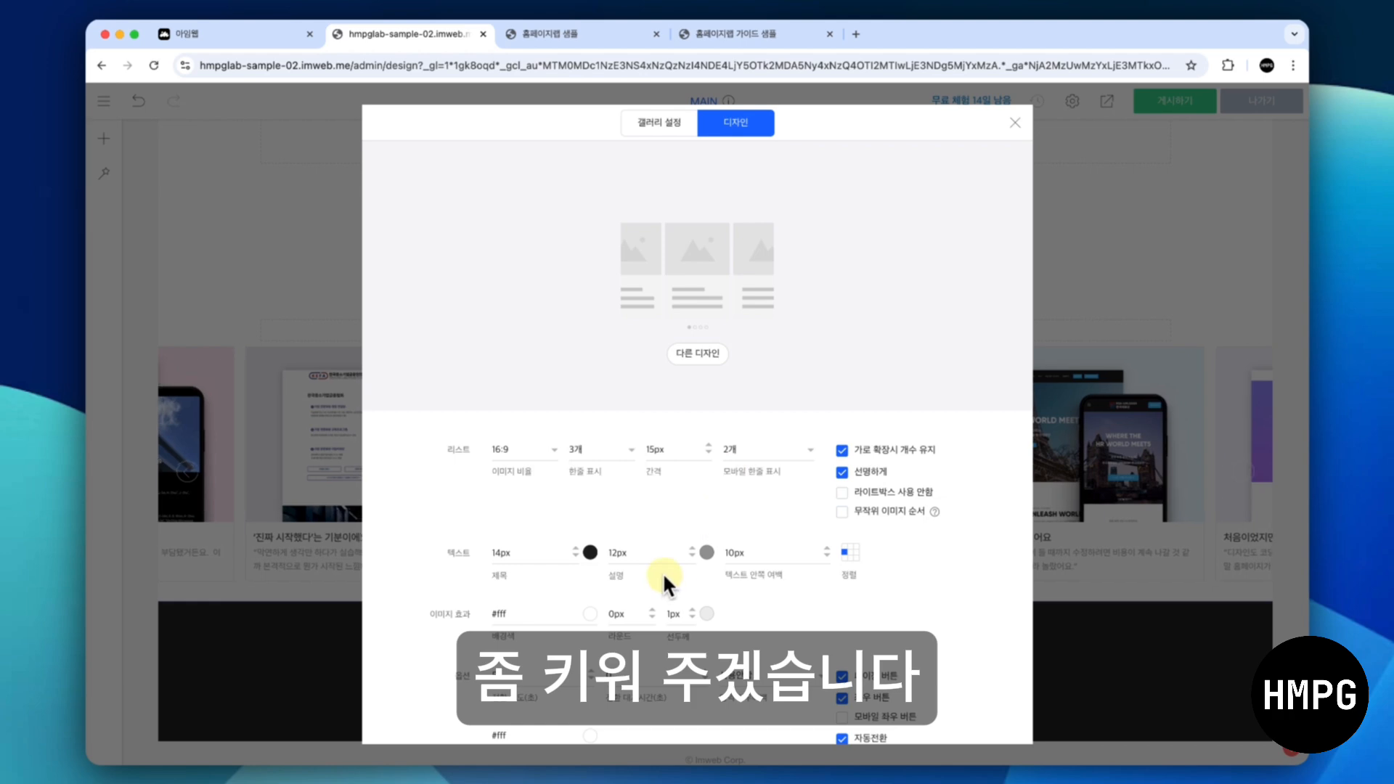
left_click(577, 548)
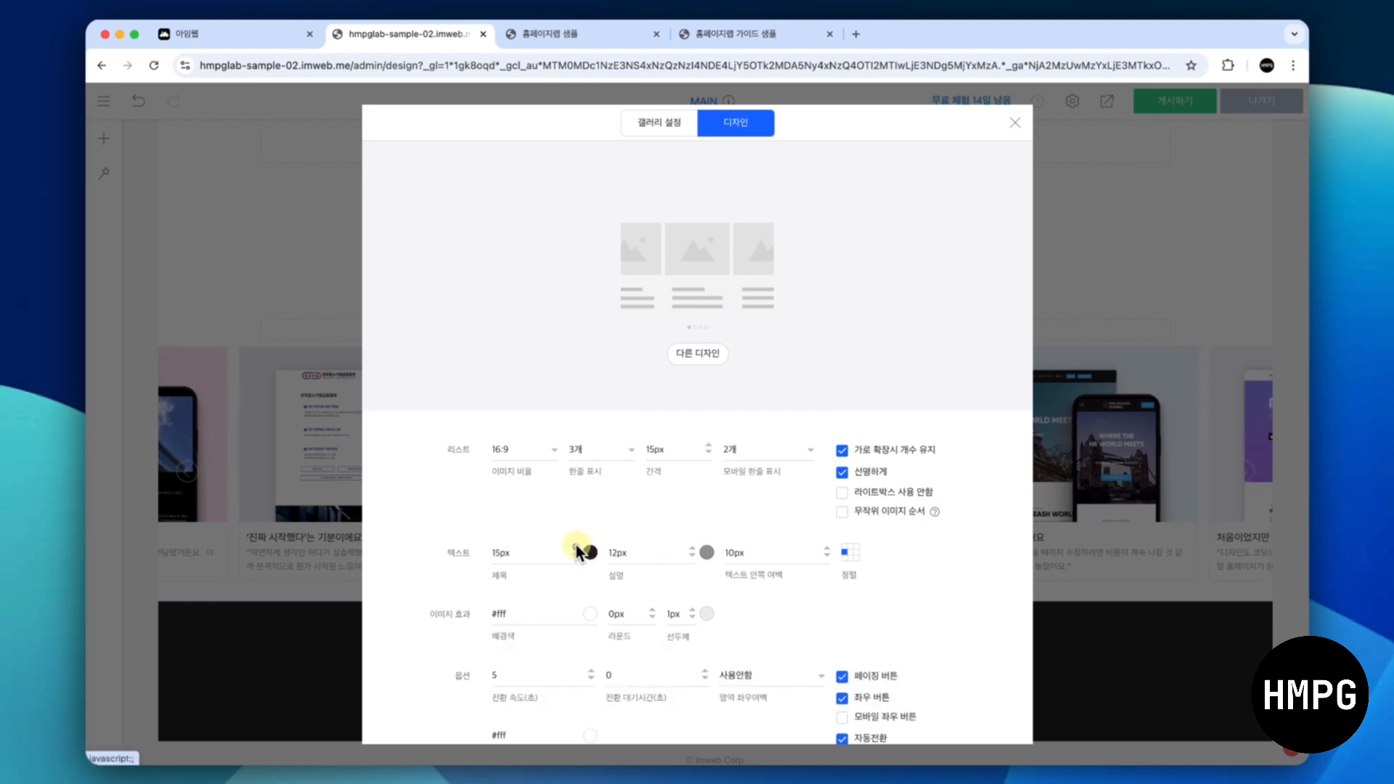
left_click(692, 547)
left_click(691, 546)
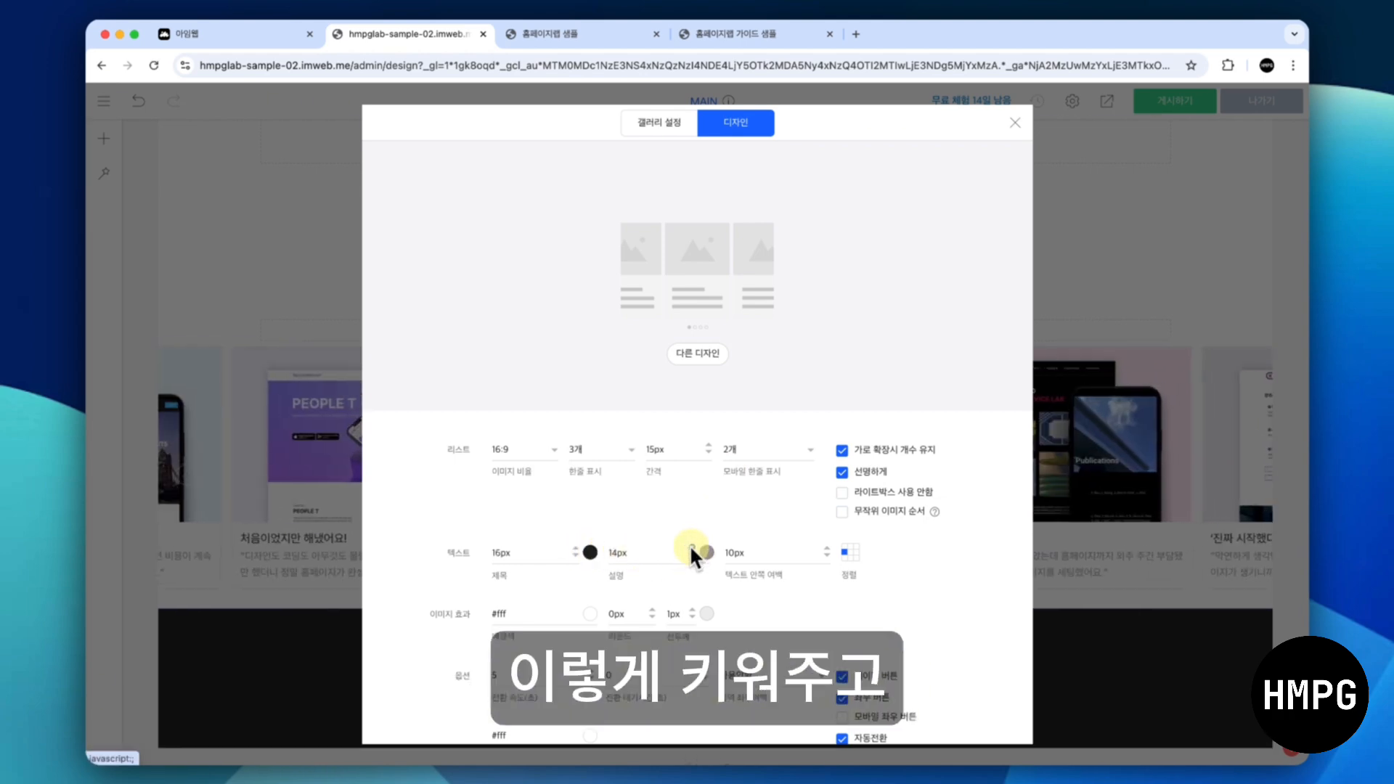
Center-align the gallery's text and close the design settings
left_click(848, 552)
left_click(861, 567)
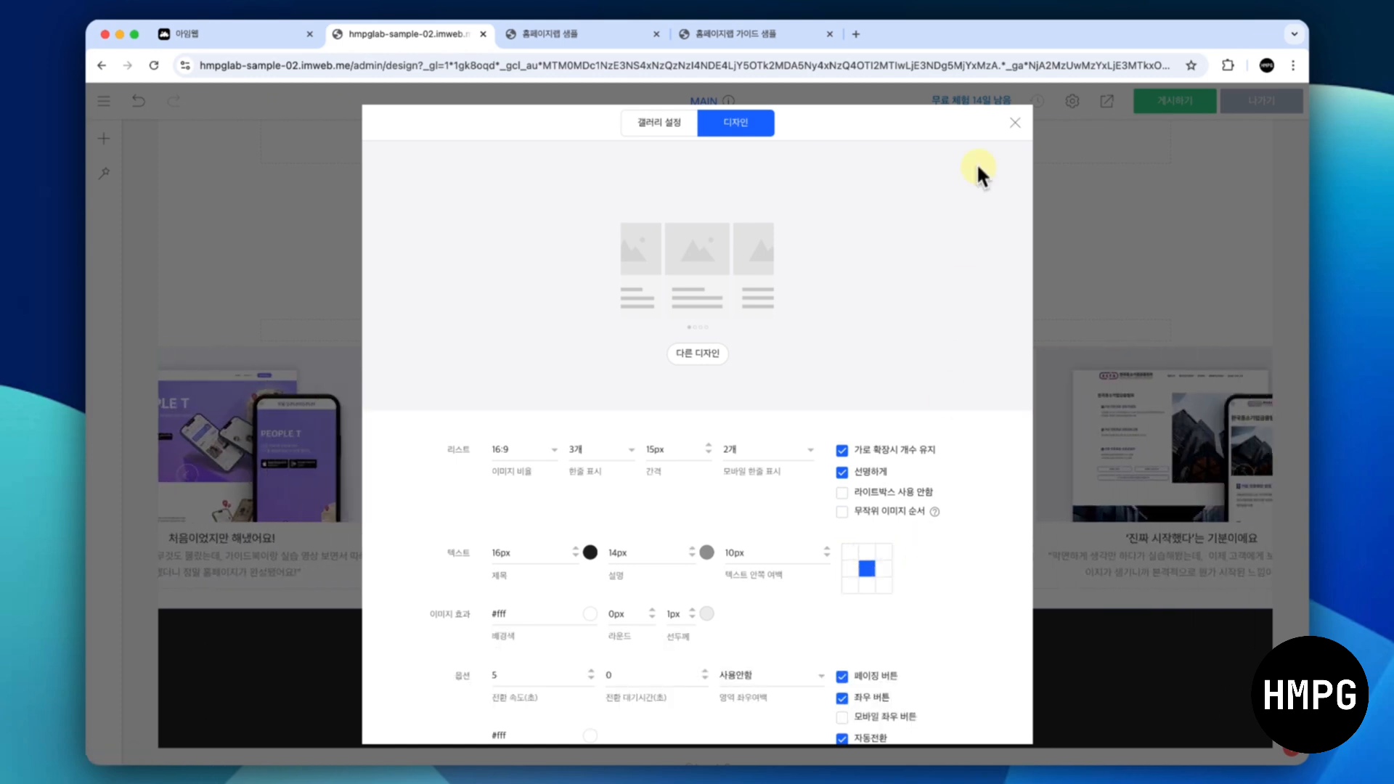
left_click(1014, 123)
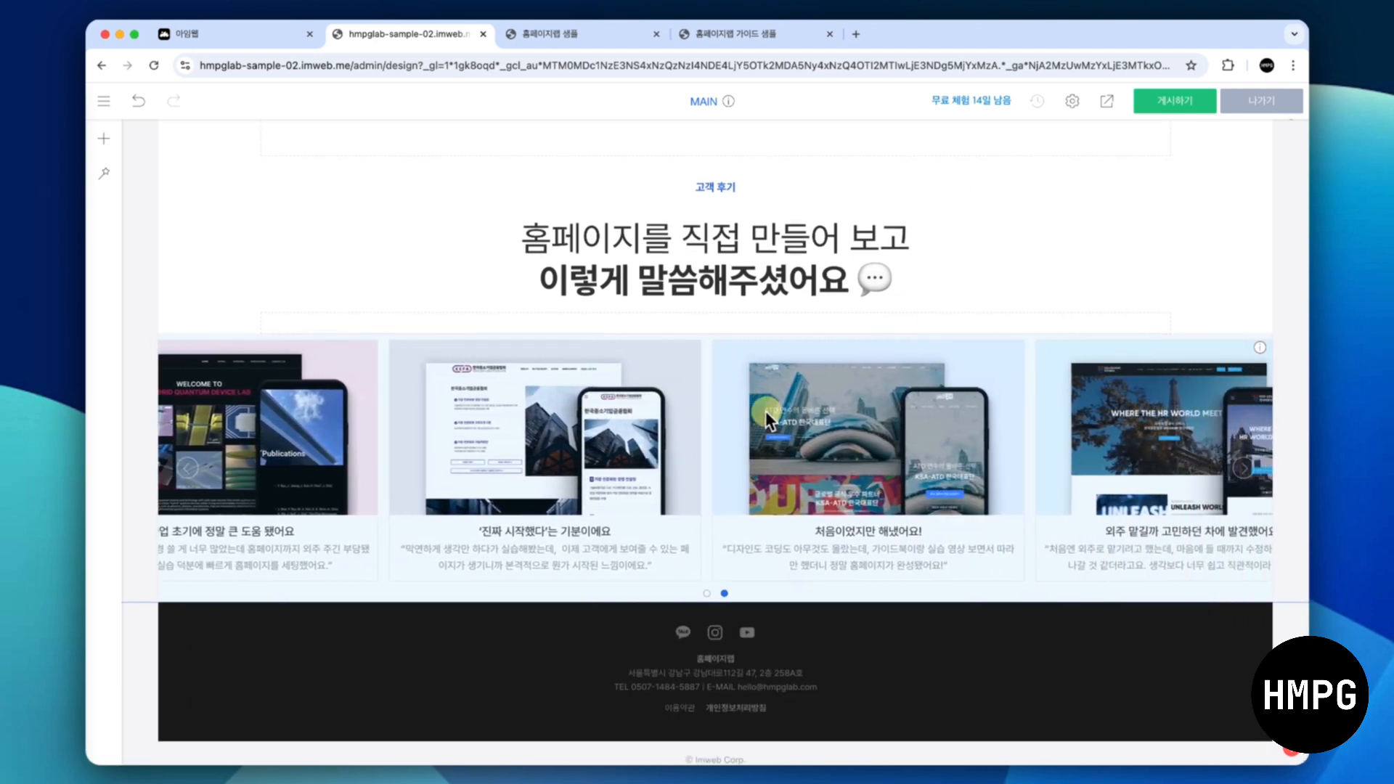
Set the corner rounding (라운드) of the review gallery's images to 10px
right_click(765, 410)
left_click(780, 416)
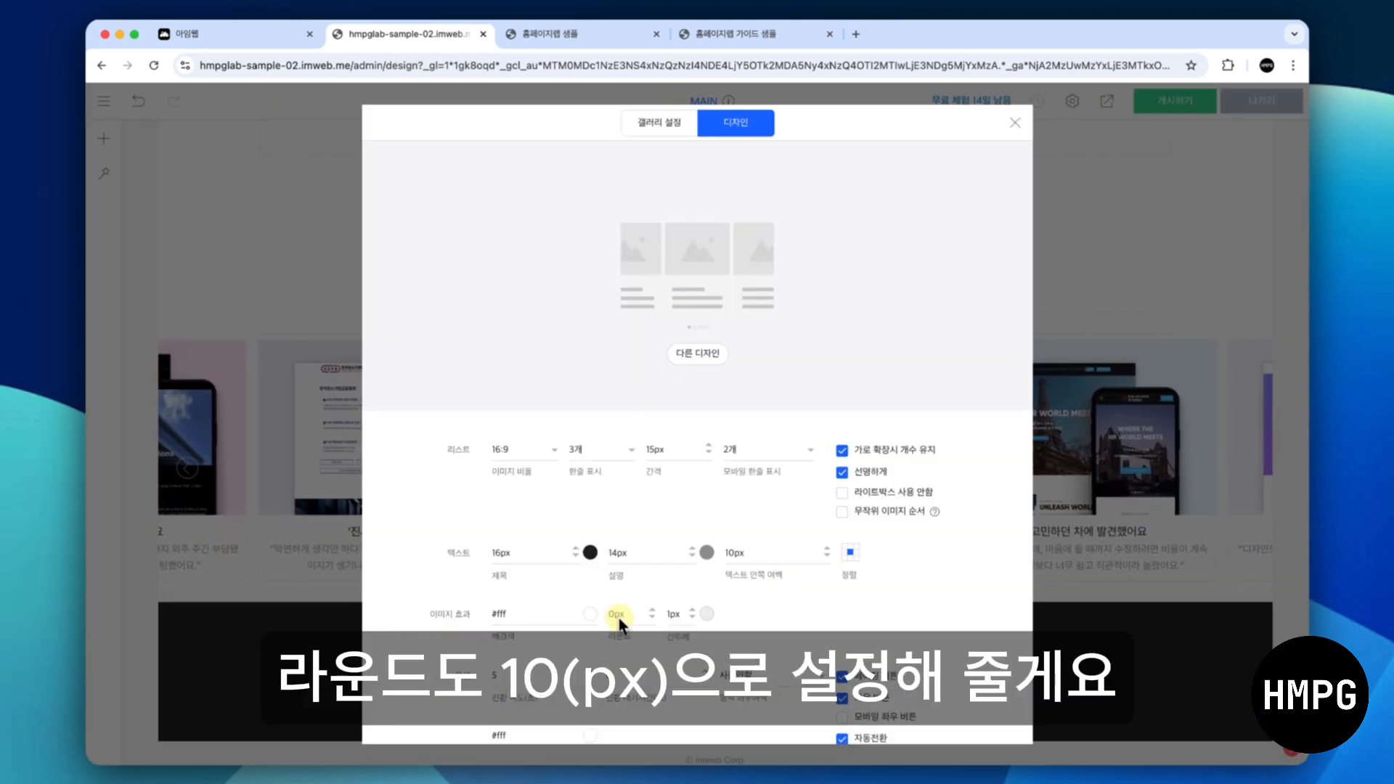
type("10")
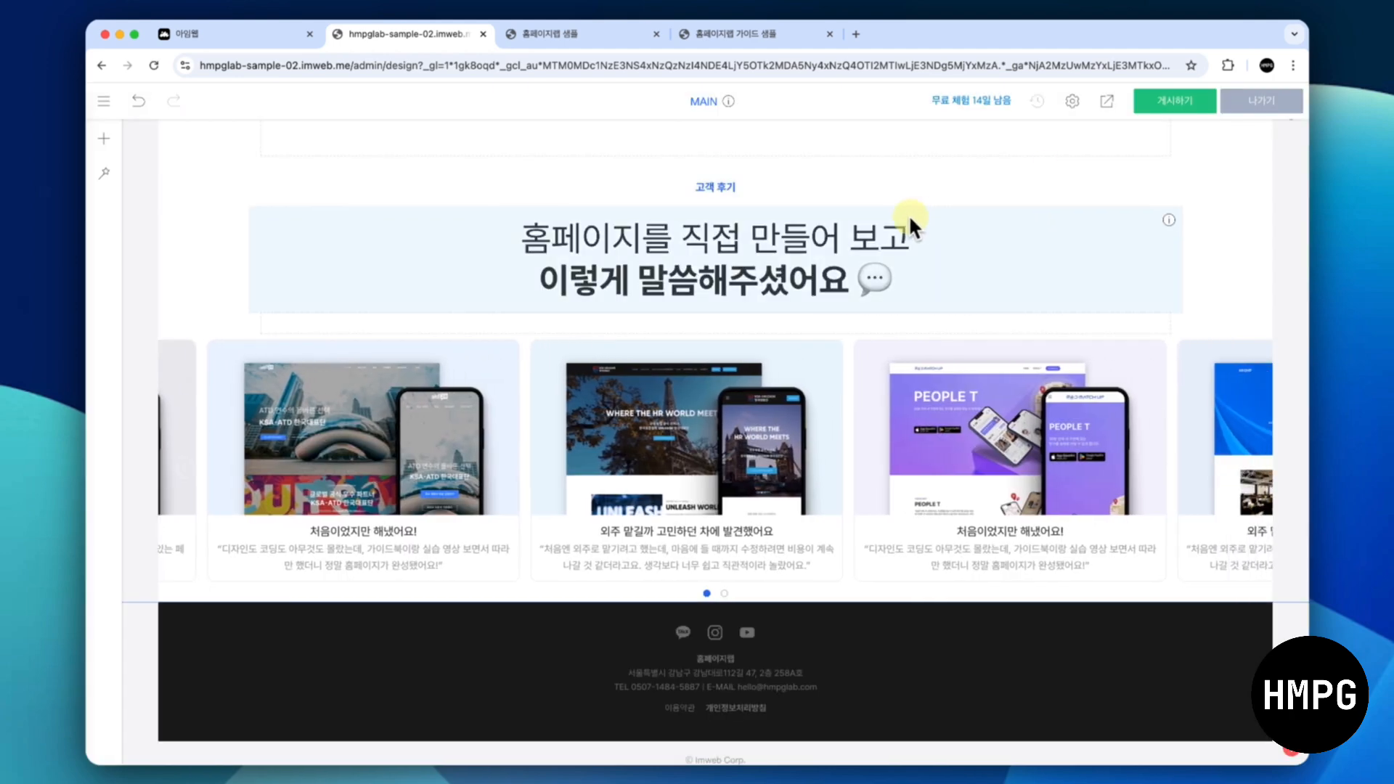
Duplicate the spacer widget above the 고객 후기 label and place the copy beneath the review gallery, just before the footer
scroll(908, 215, "up", 1)
right_click(842, 172)
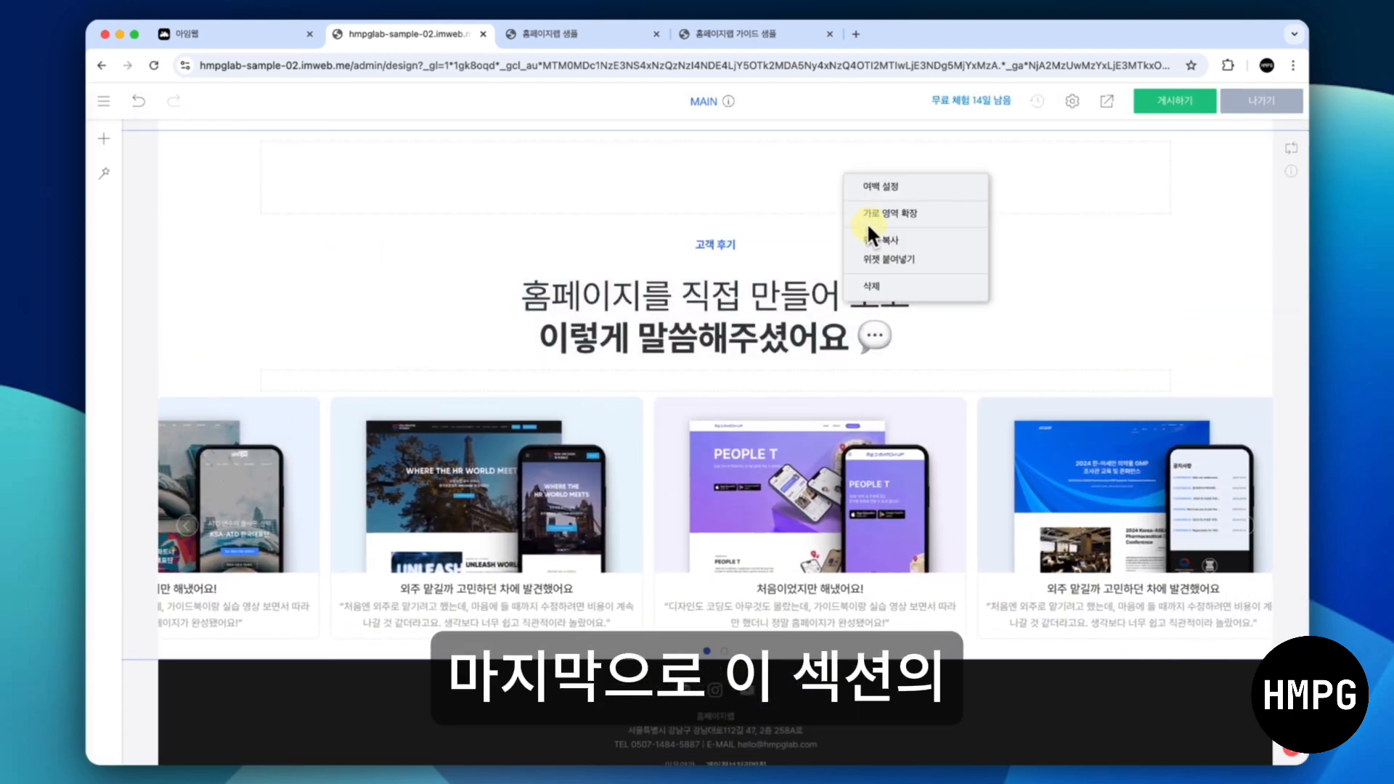
left_click(872, 238)
right_click(822, 168)
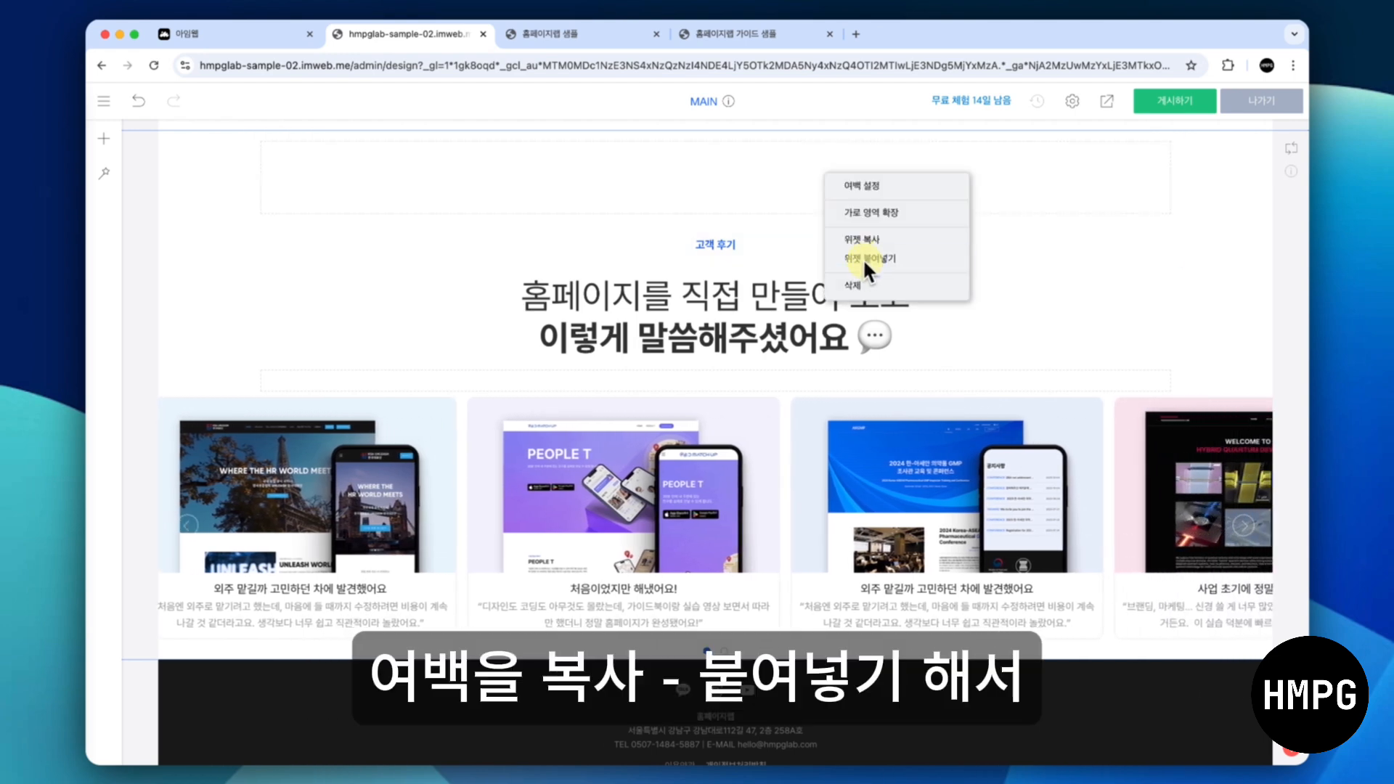
left_click(869, 258)
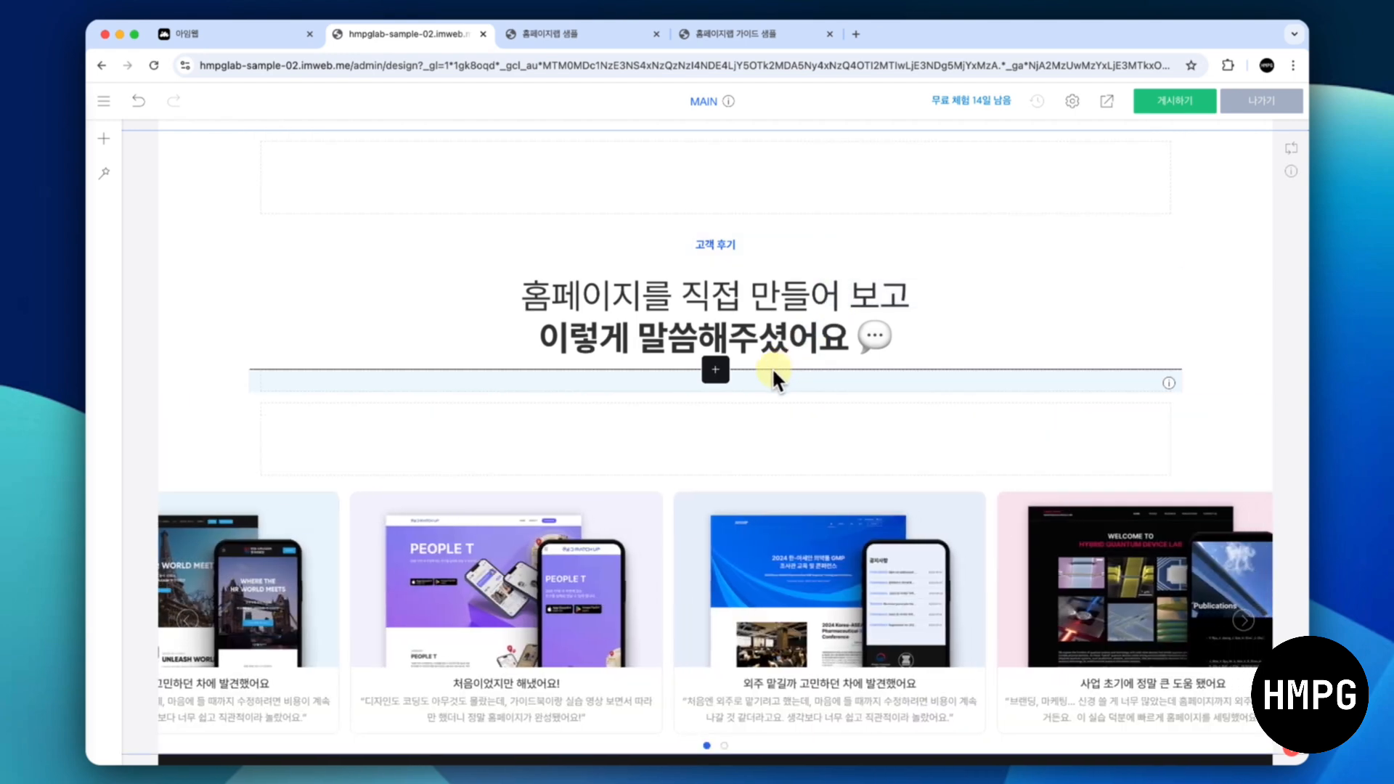
scroll(771, 368, "down", 3)
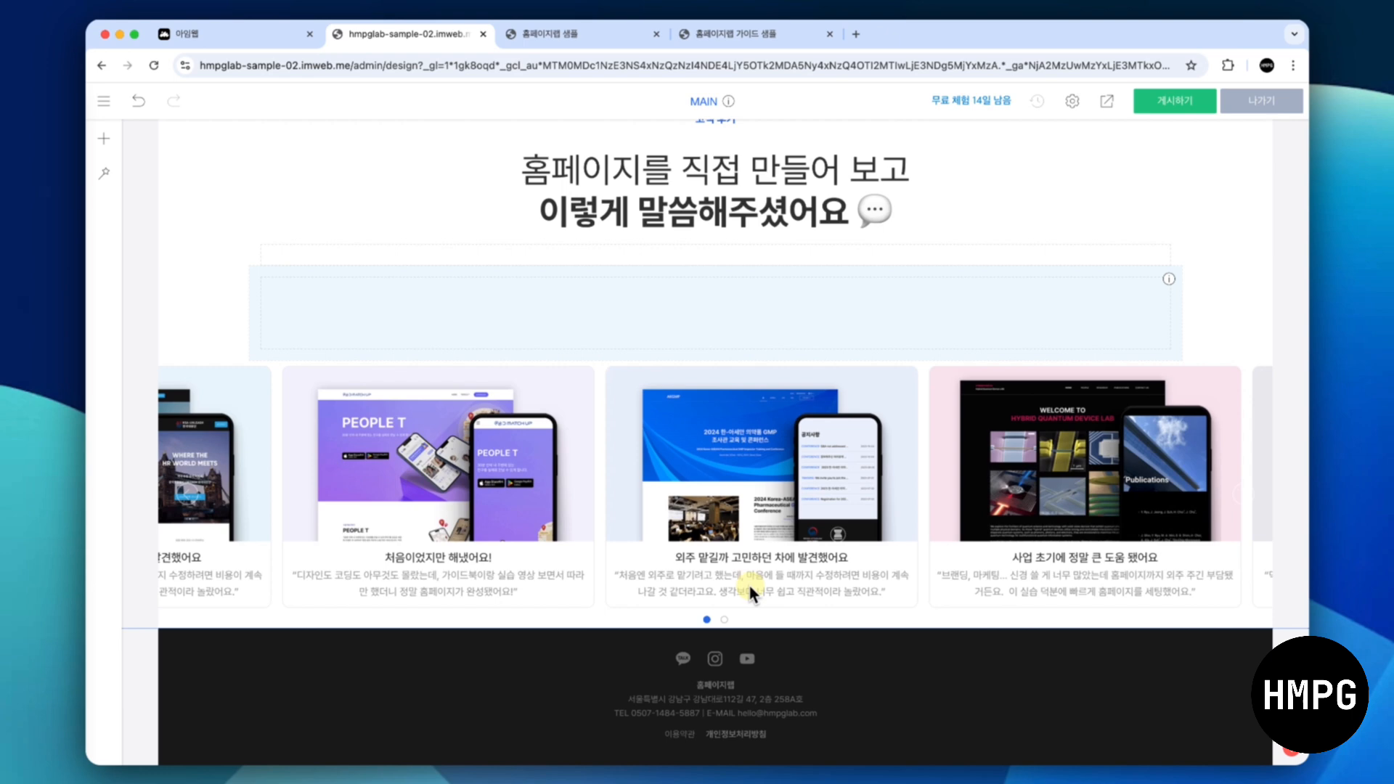
left_click_drag(770, 329, 742, 622)
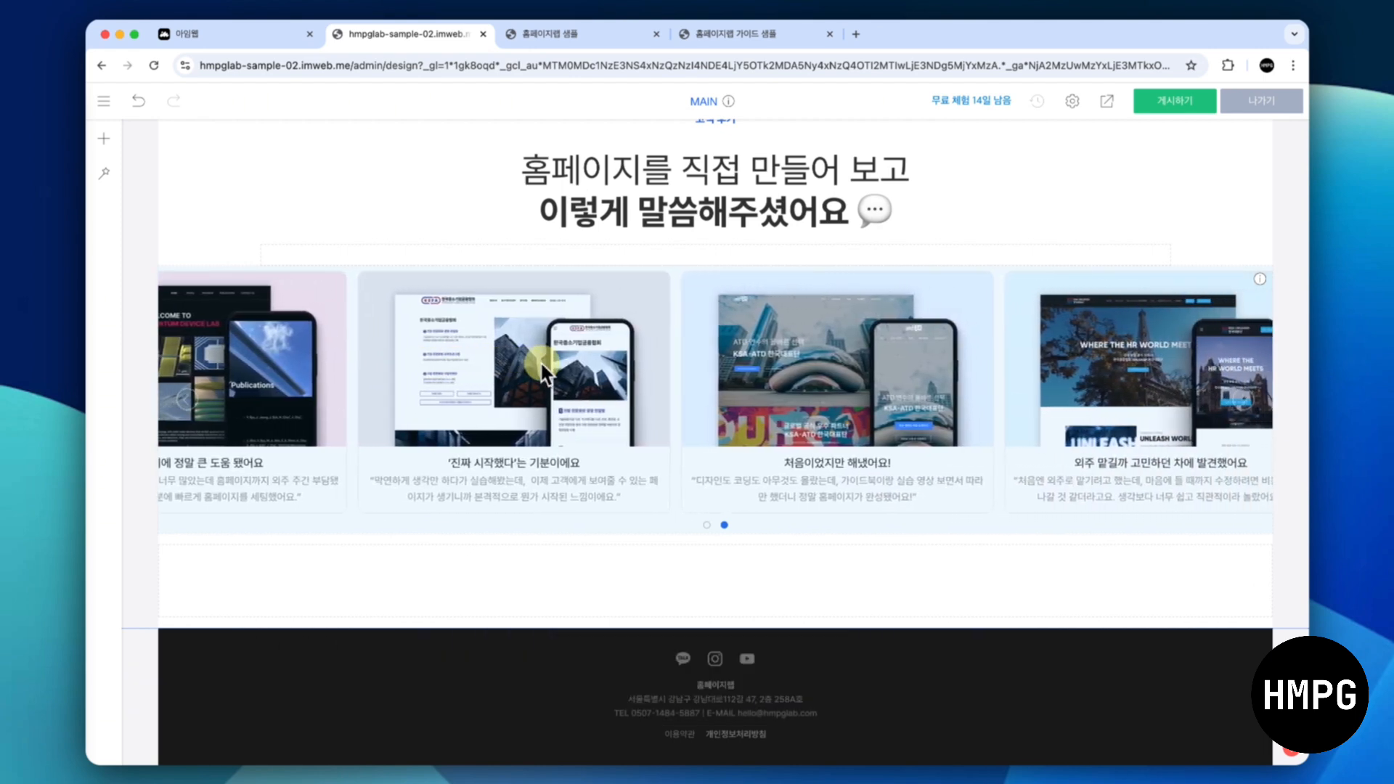
Review the main page's sections from the hero image to the portfolio, comparing how their background colours separate them
scroll(541, 369, "up", 3)
scroll(541, 368, "up", 10)
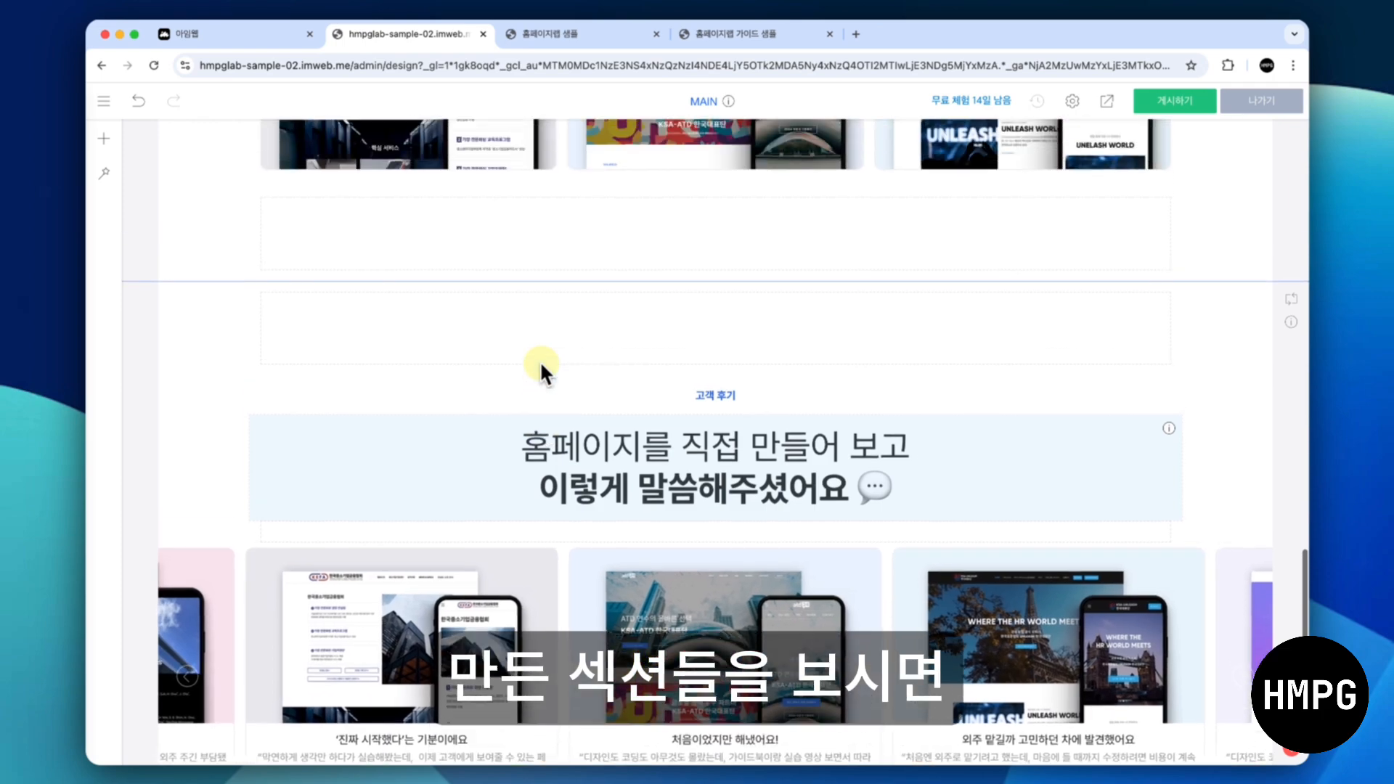
scroll(539, 360, "up", 10)
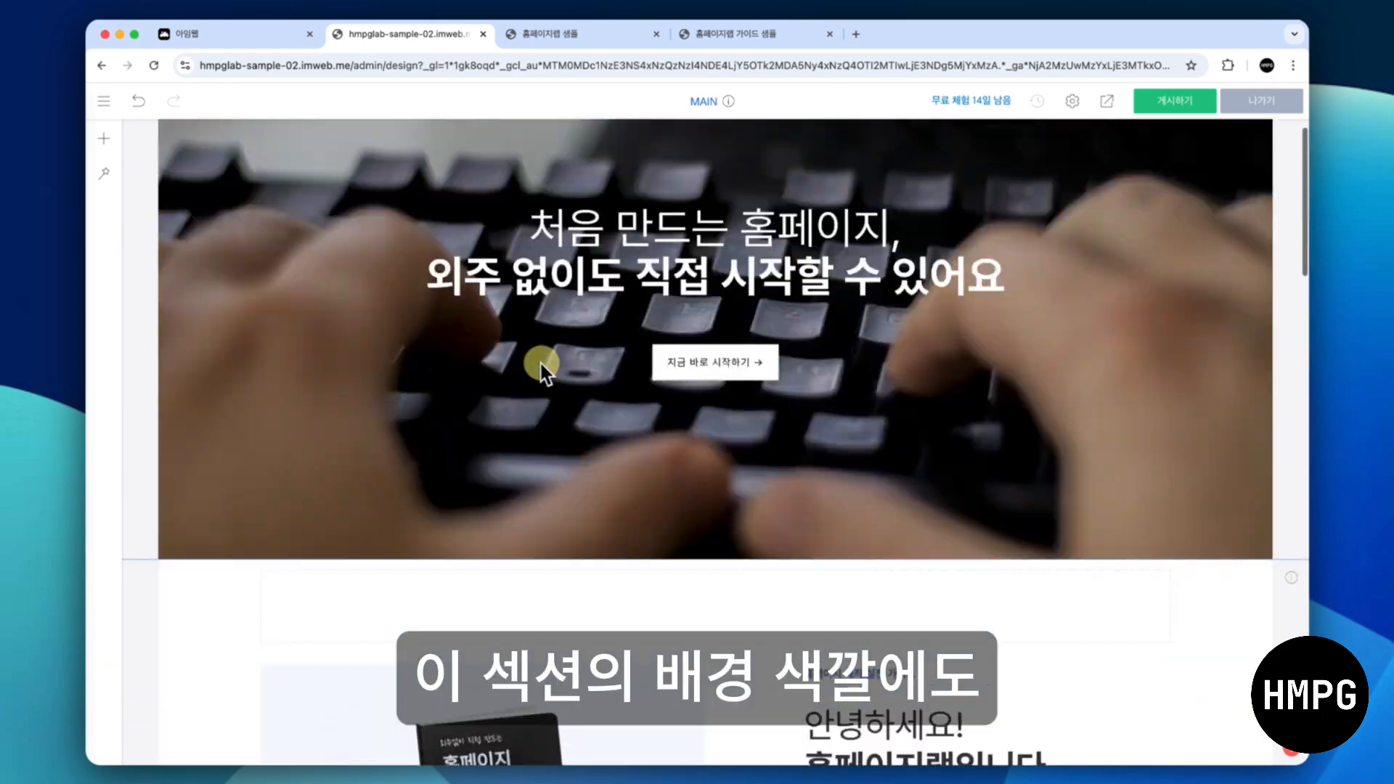
scroll(539, 360, "down", 5)
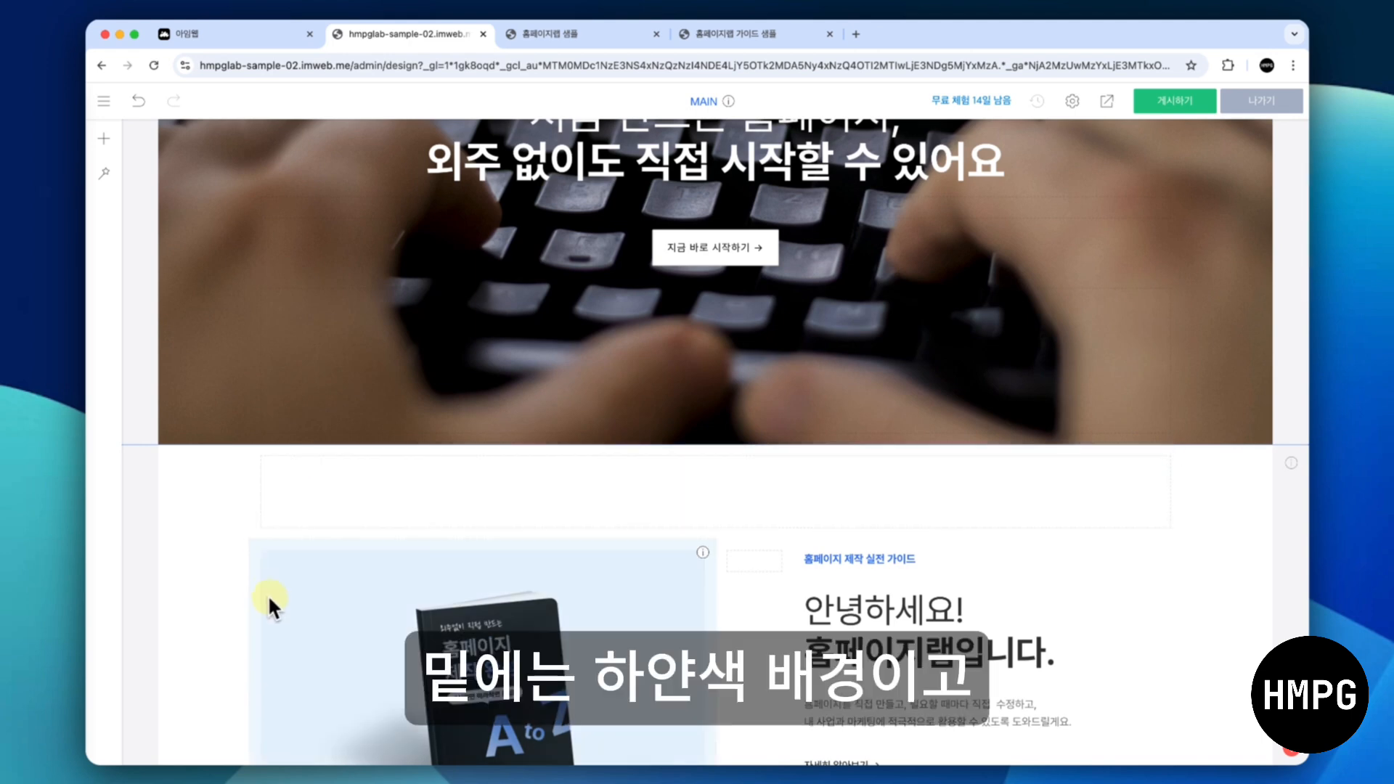
scroll(235, 583, "down", 5)
scroll(225, 570, "down", 2)
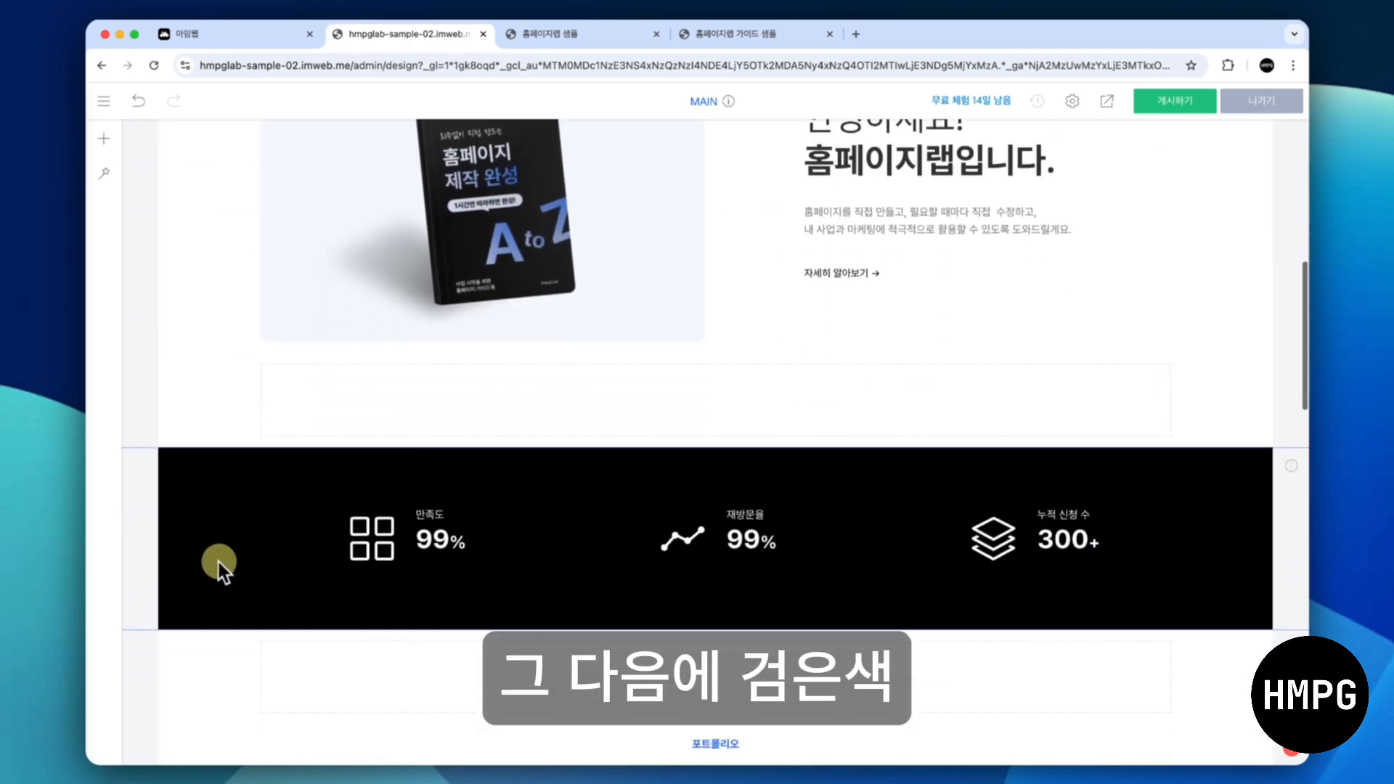
scroll(223, 565, "down", 5)
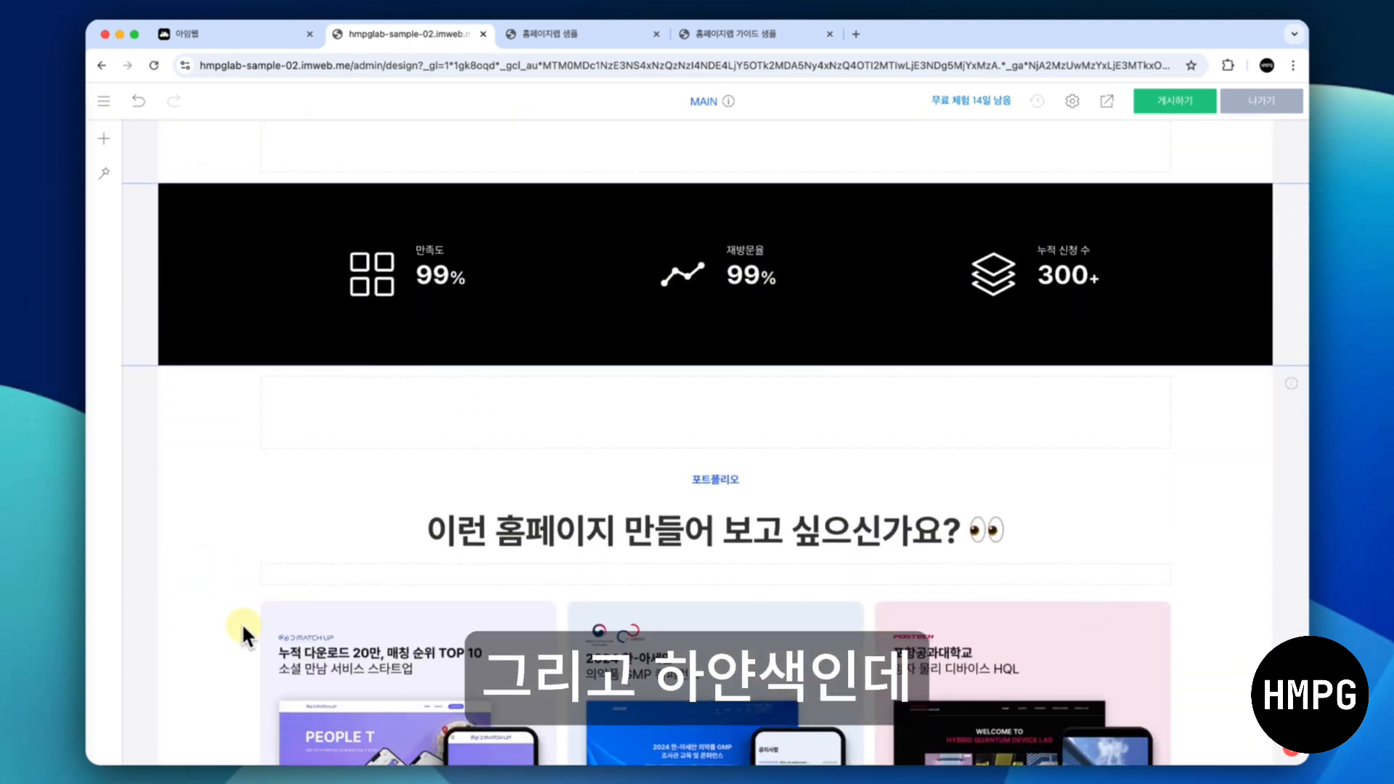
scroll(242, 624, "up", 3)
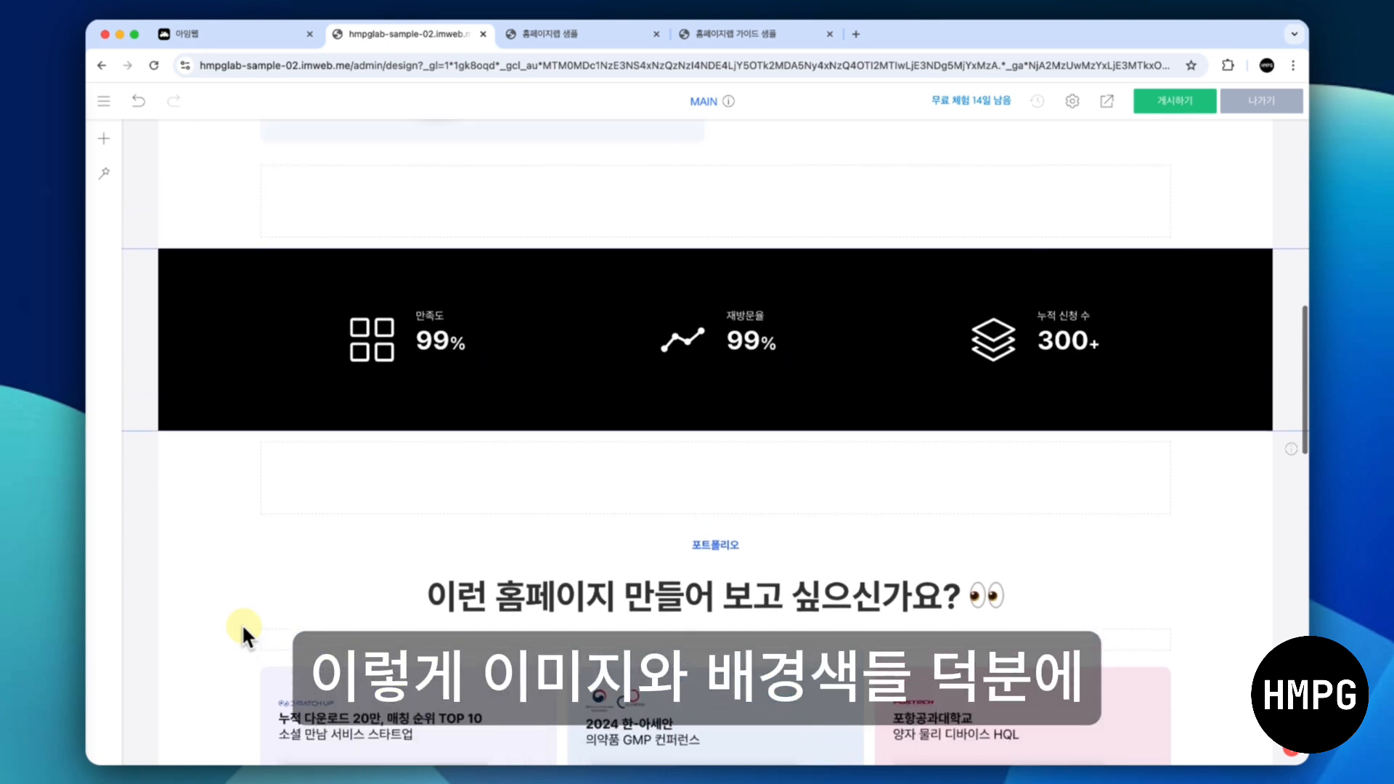
scroll(218, 551, "up", 5)
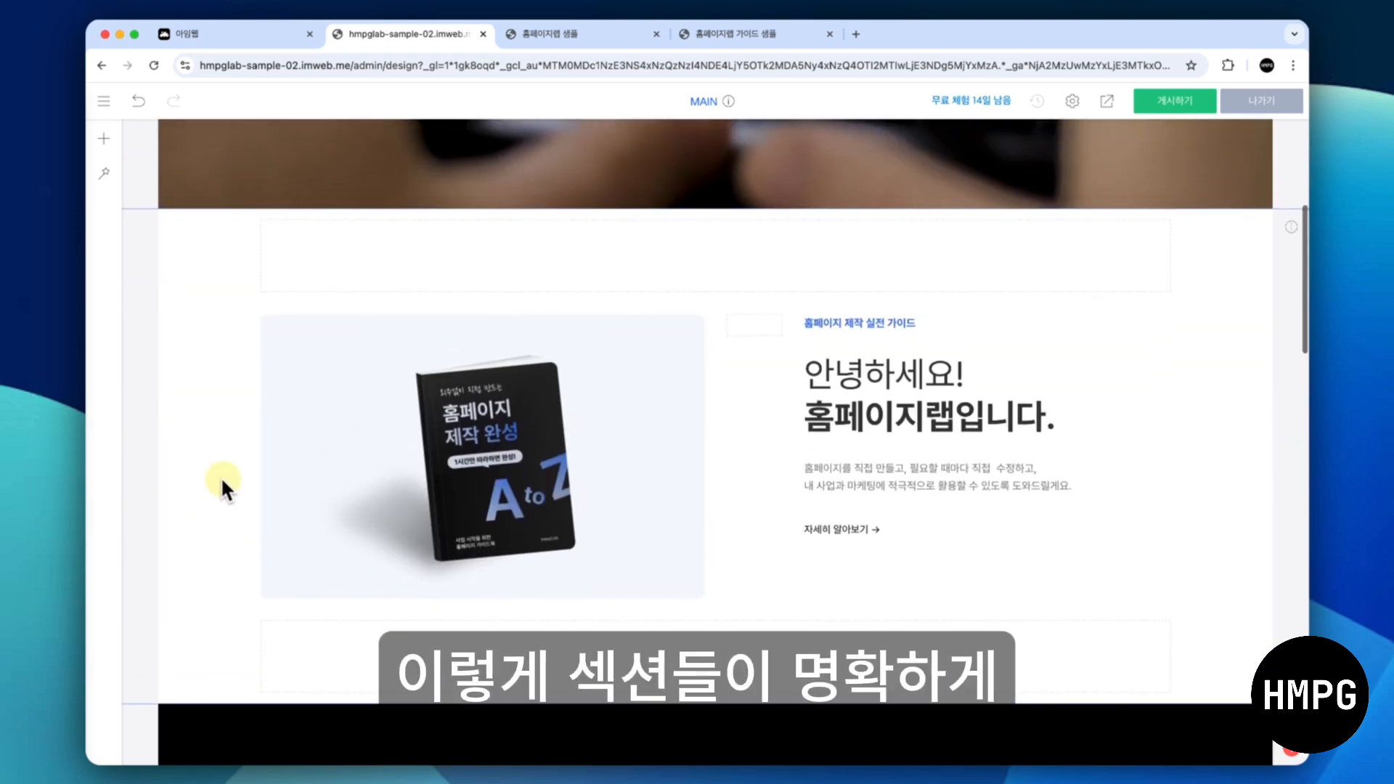
scroll(223, 522, "down", 5)
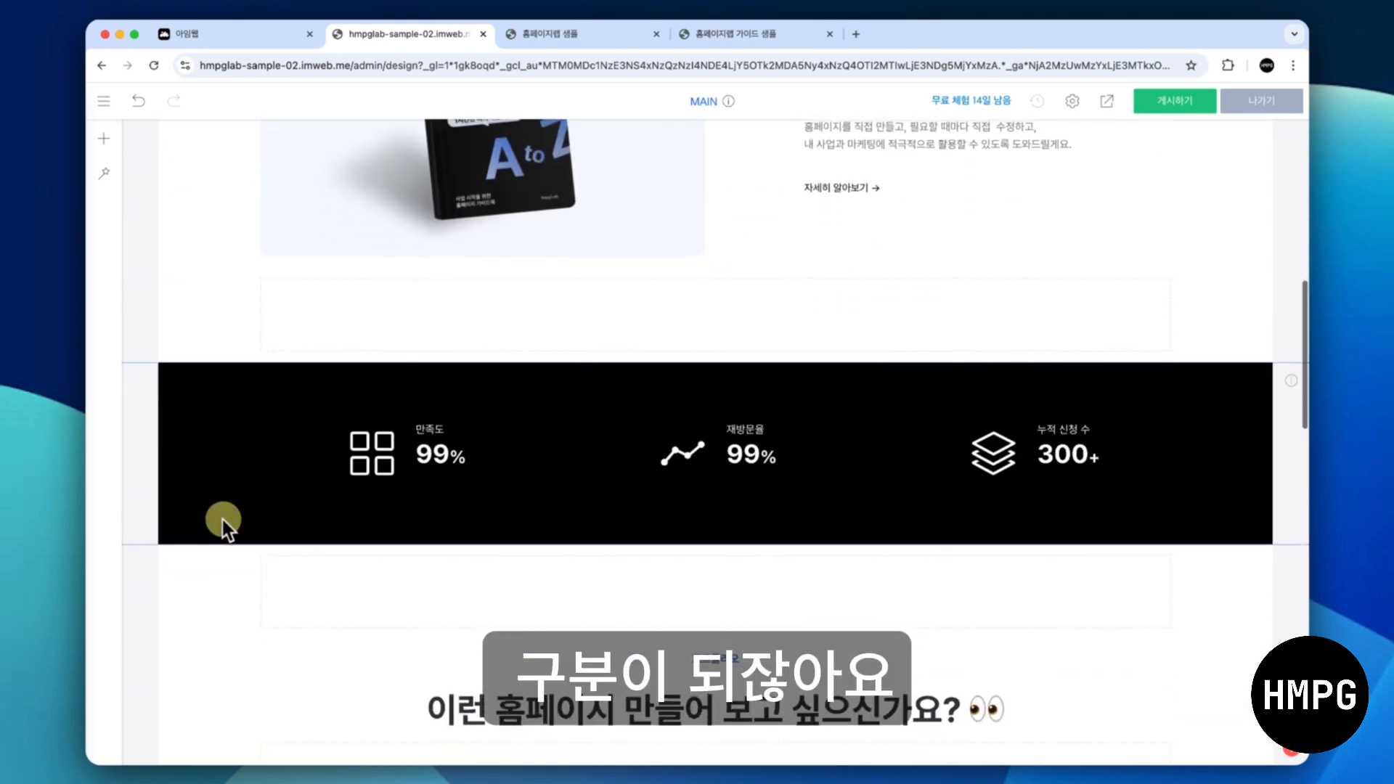
Set the background colour of the 고객 후기 section to #fafafa and close the section settings
scroll(222, 519, "up", 1)
scroll(222, 520, "up", 2)
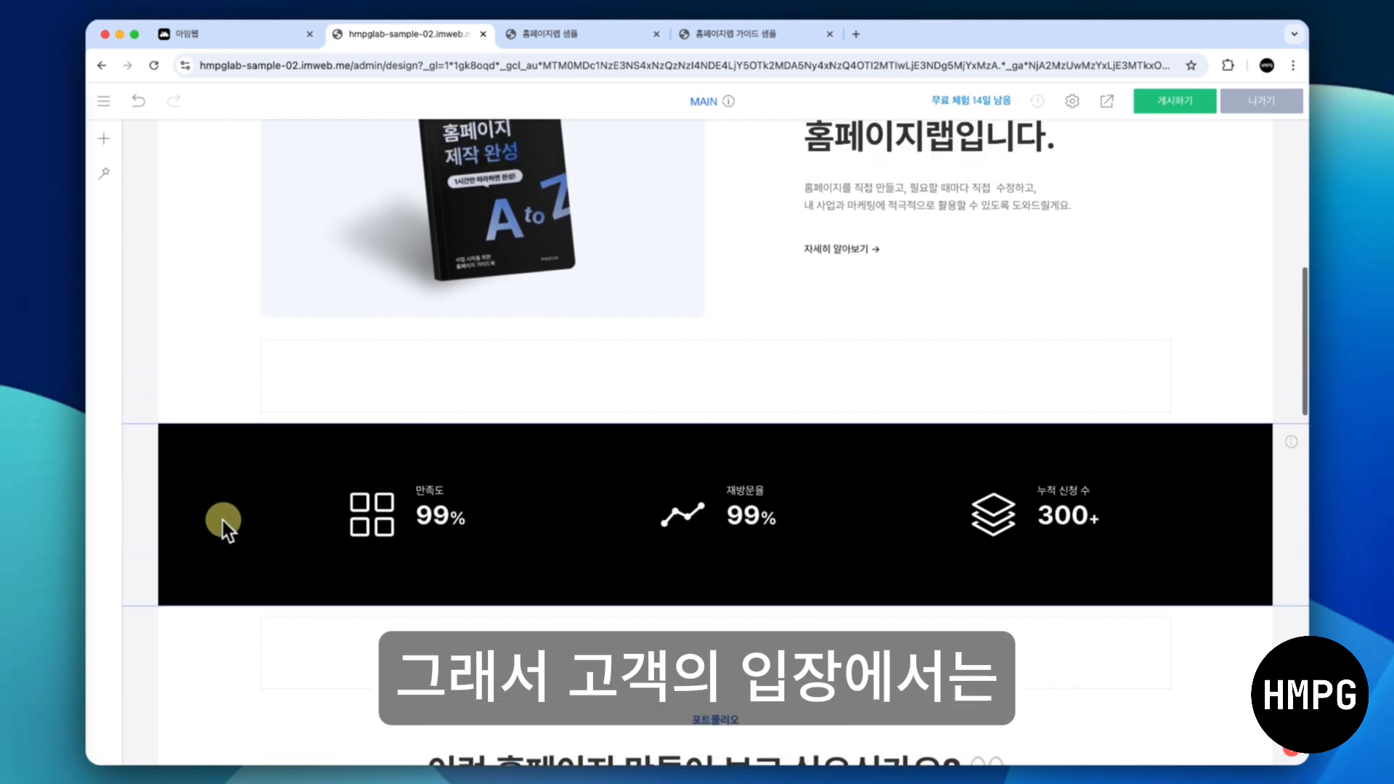
scroll(233, 464, "down", 5)
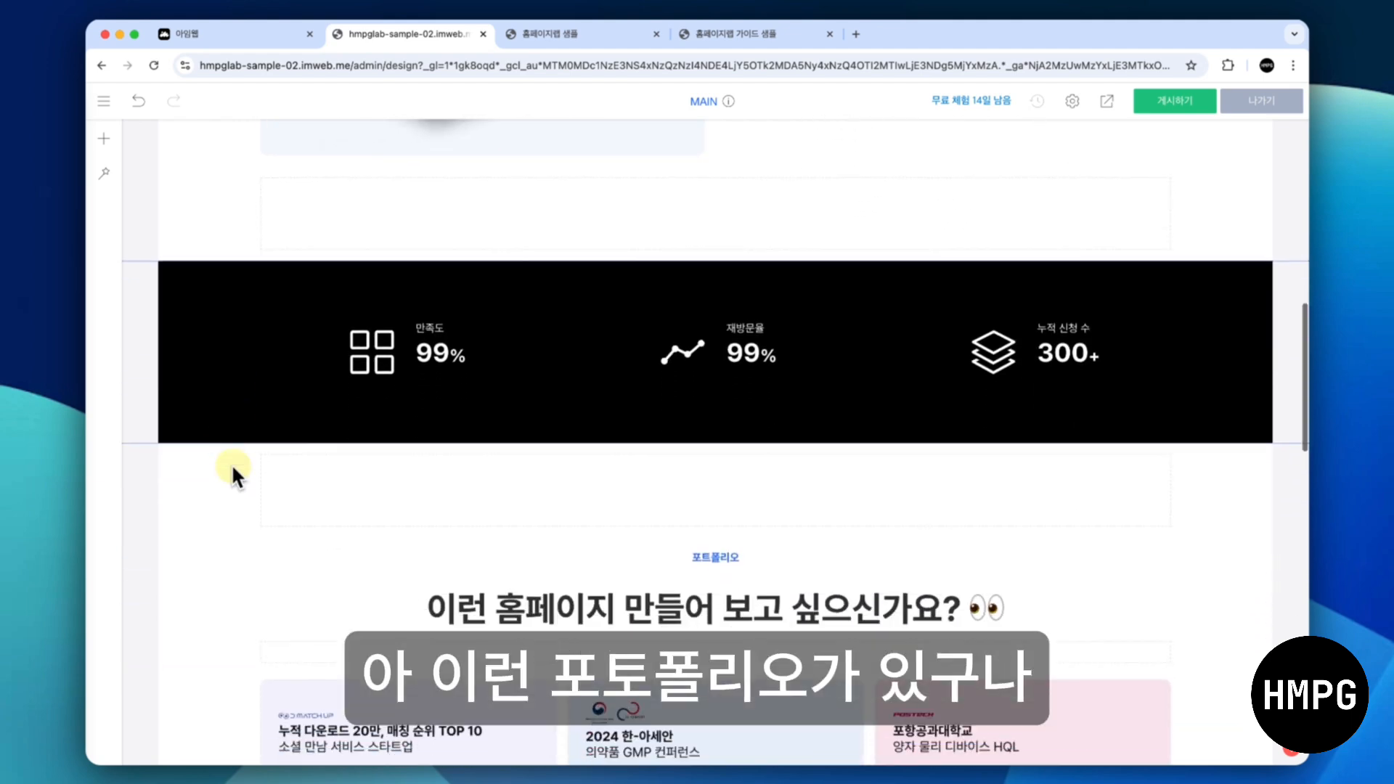
scroll(235, 589, "down", 2)
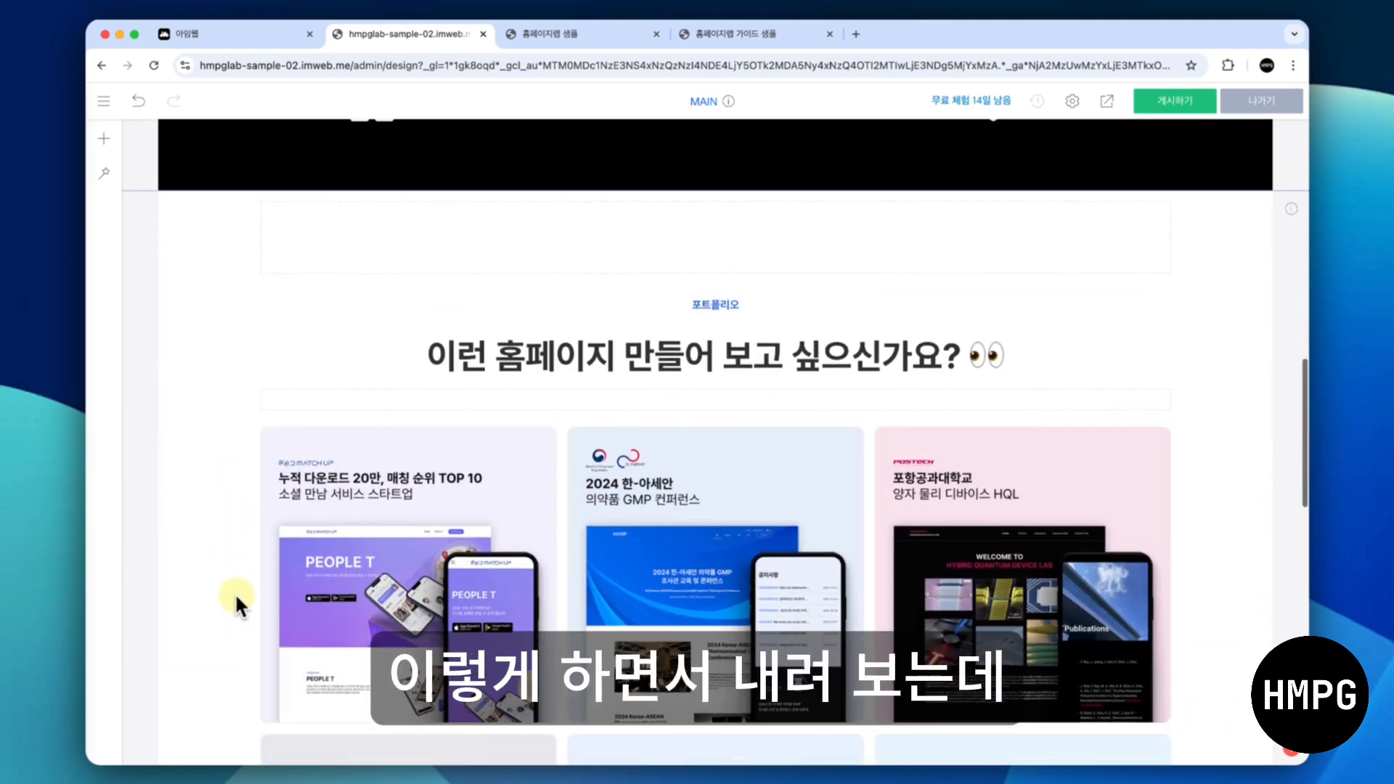
scroll(233, 592, "down", 8)
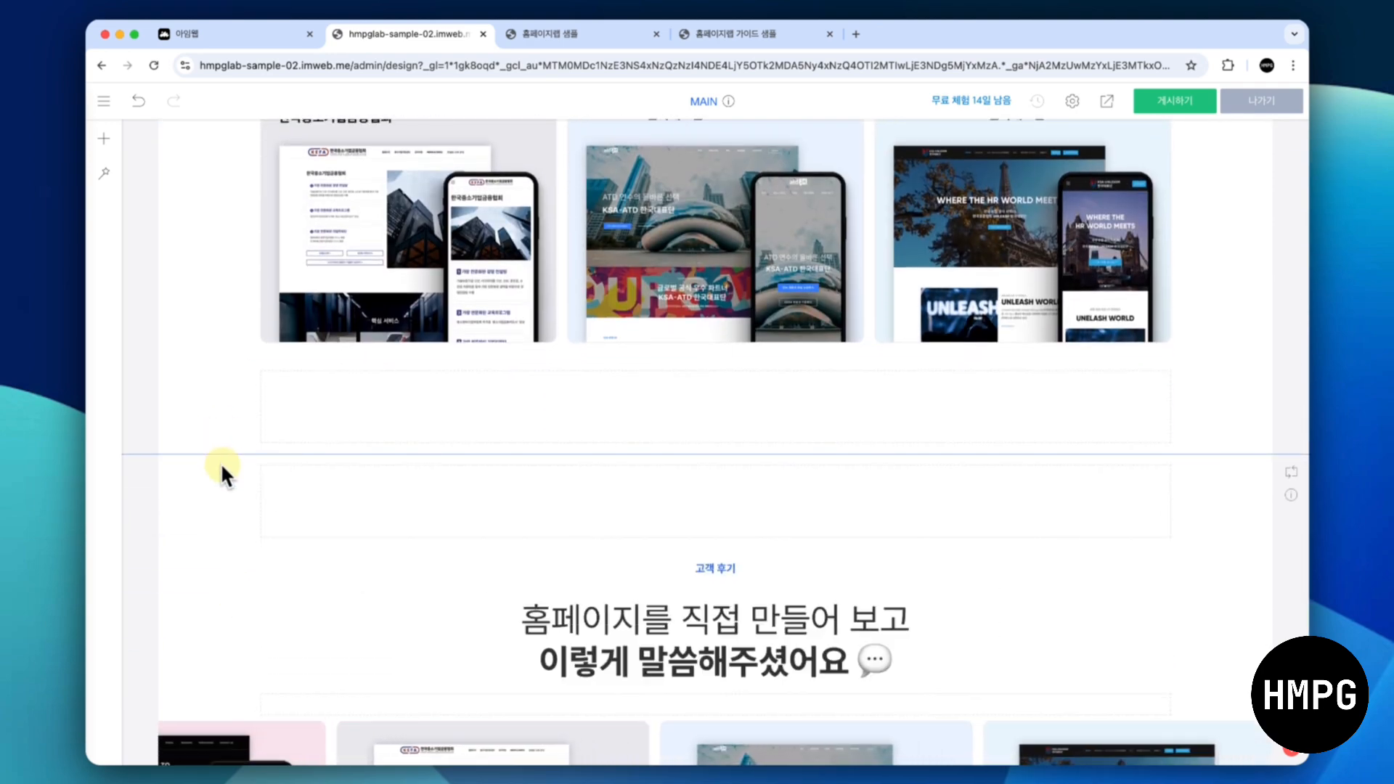
scroll(220, 463, "down", 1)
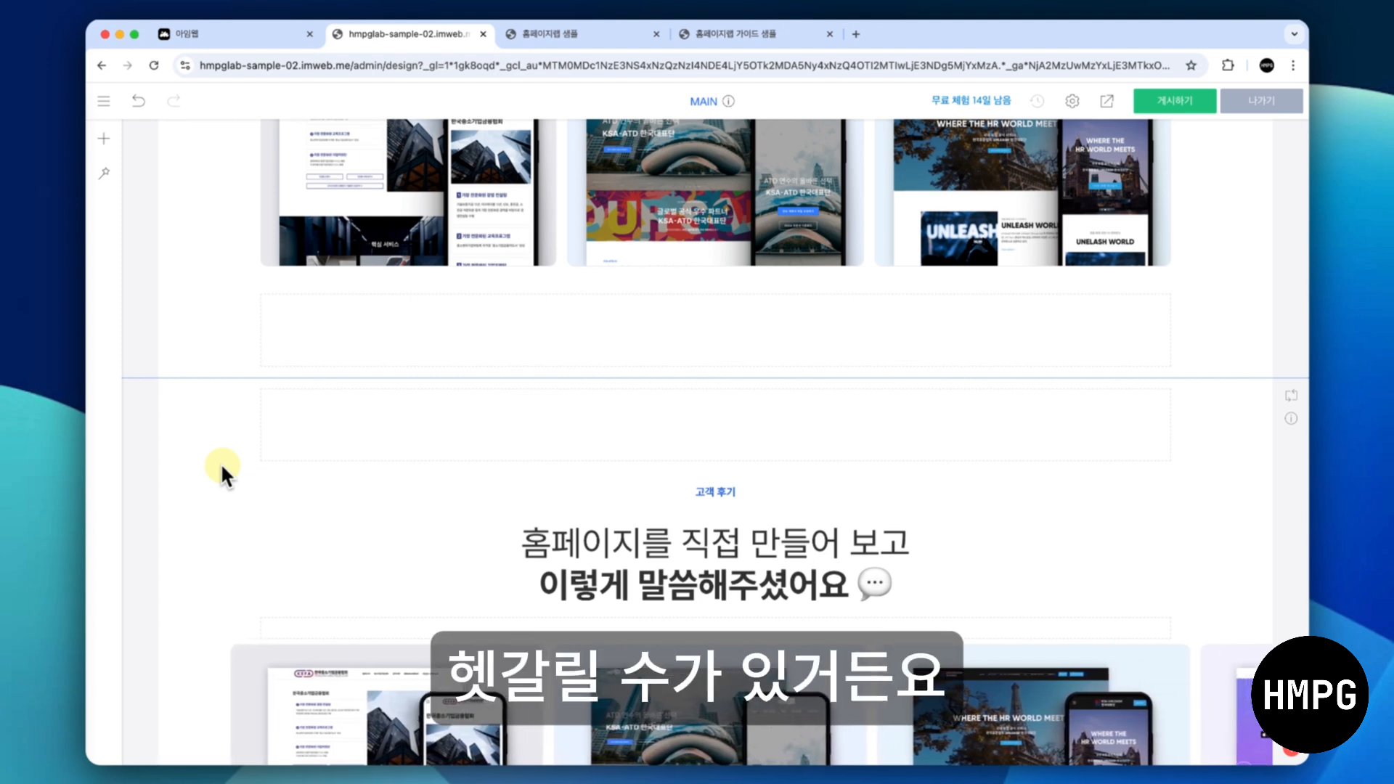
scroll(222, 468, "down", 1)
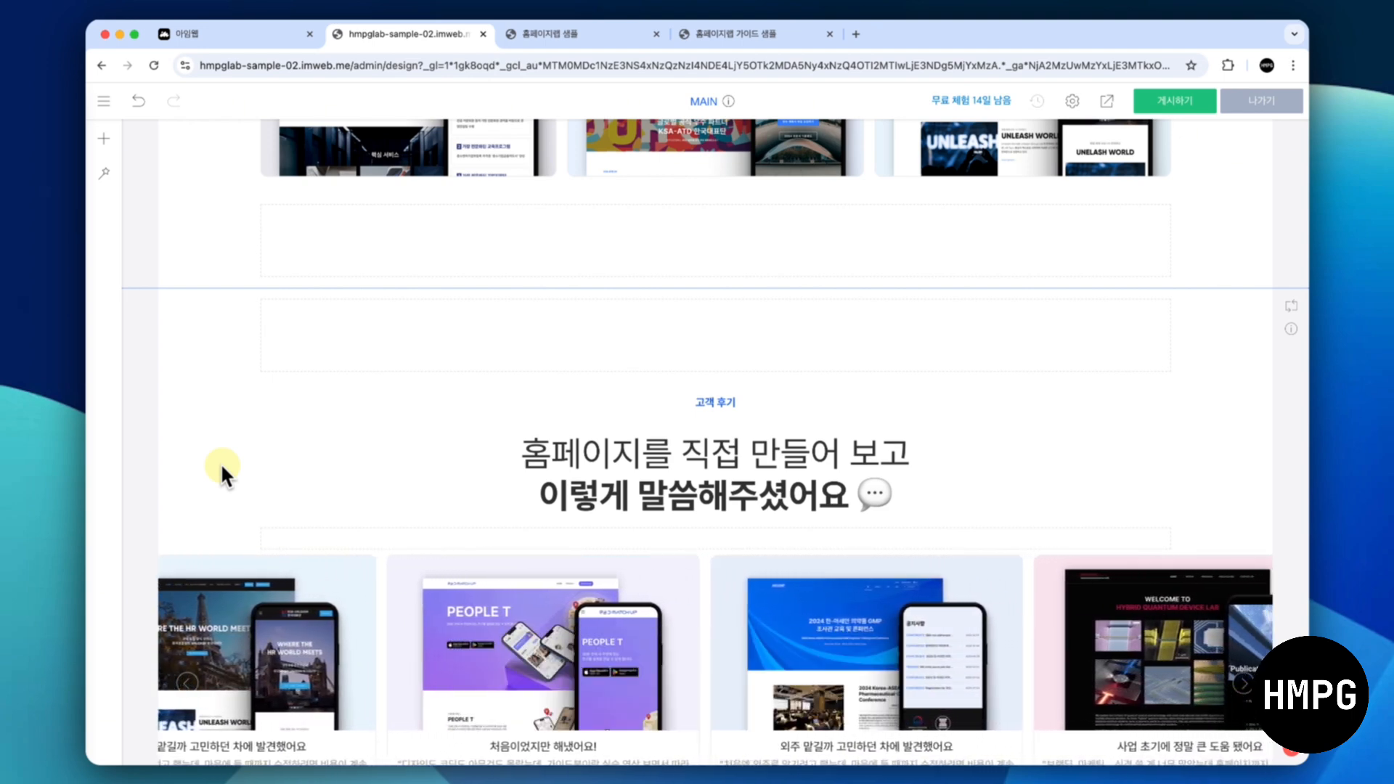
right_click(215, 408)
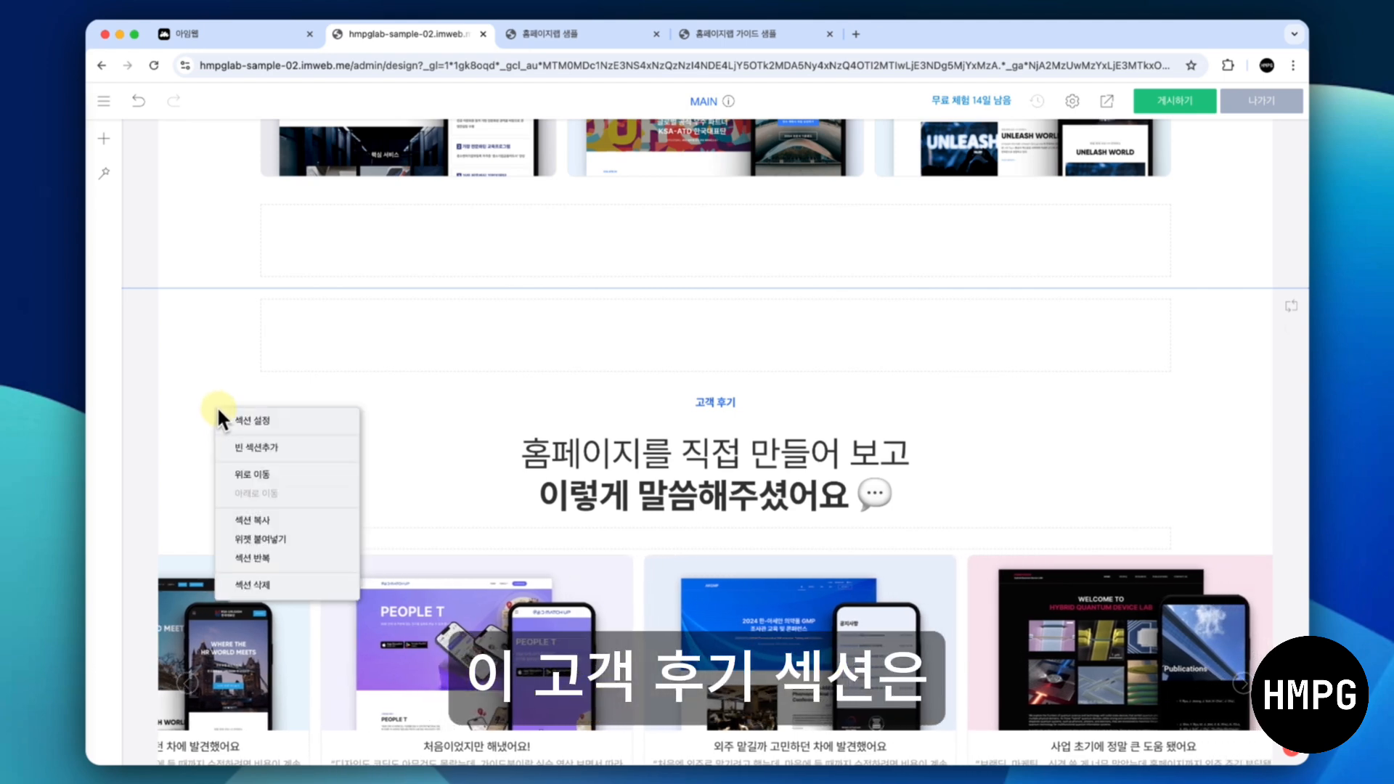
left_click(255, 421)
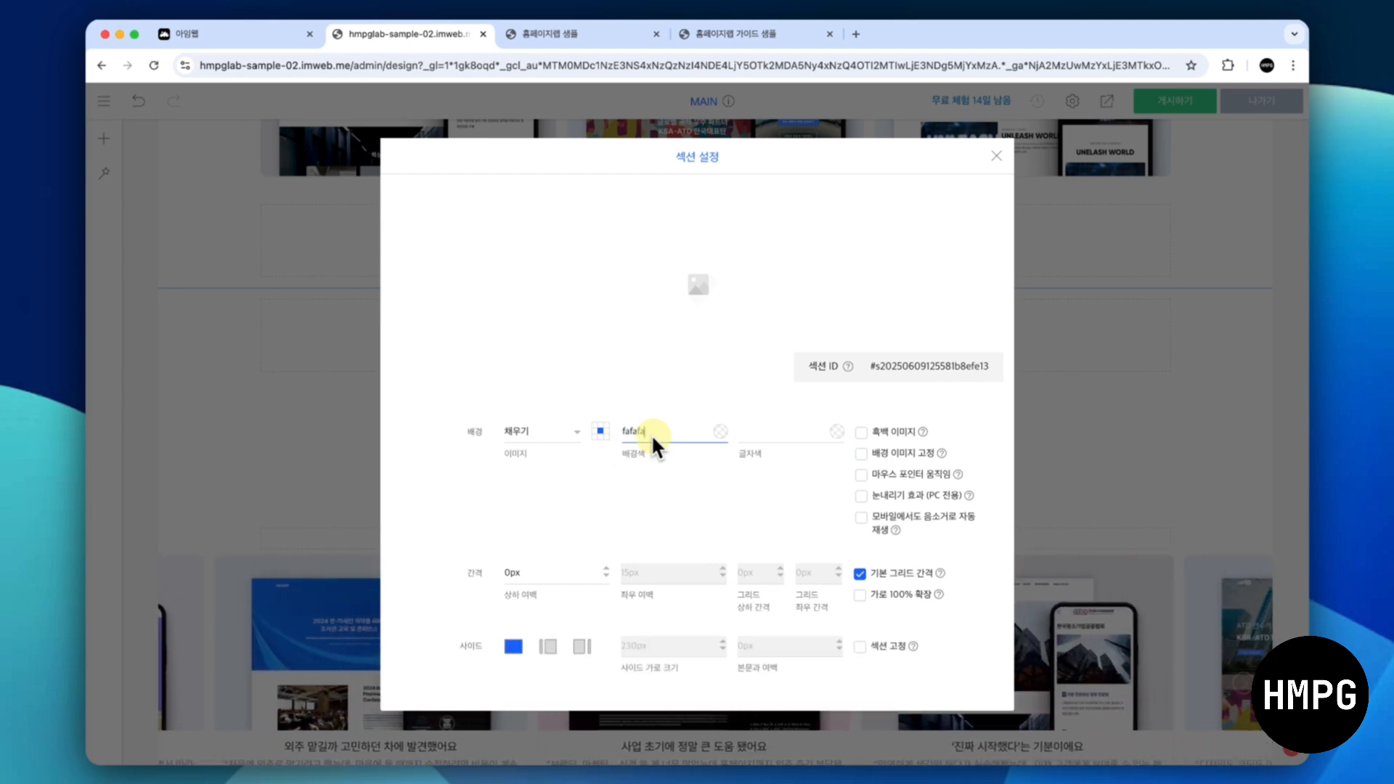
left_click(662, 477)
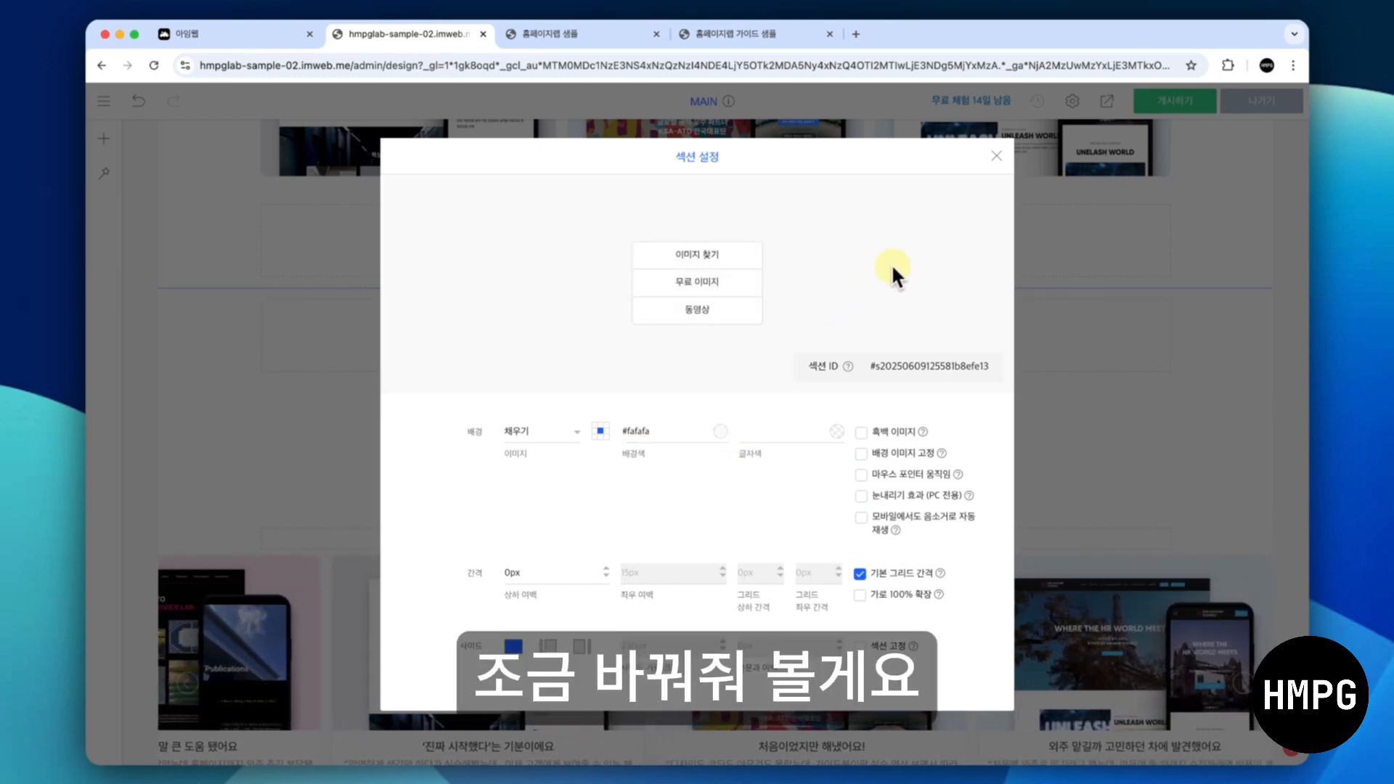
left_click(995, 157)
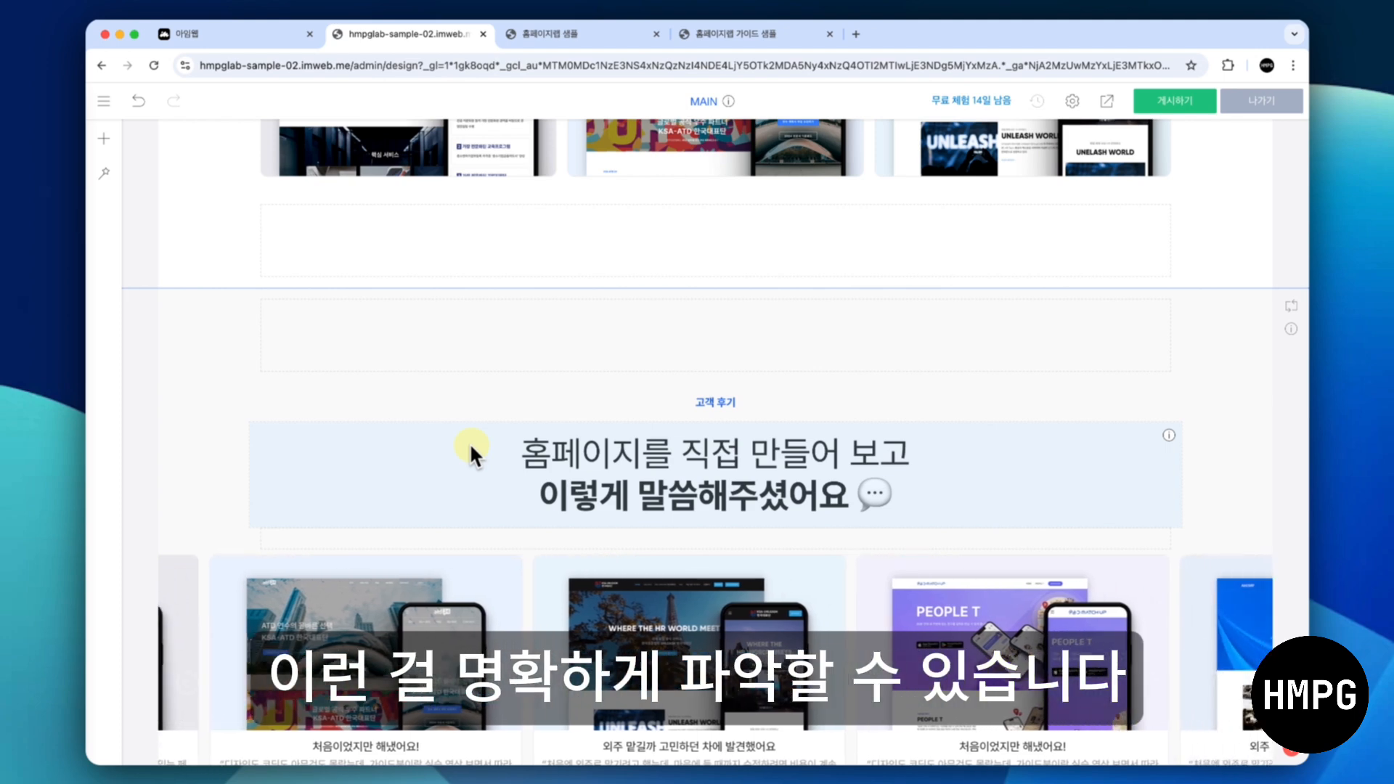
Copy the whole portfolio section and paste it beneath the customer review section, just above the footer
scroll(469, 442, "down", 4)
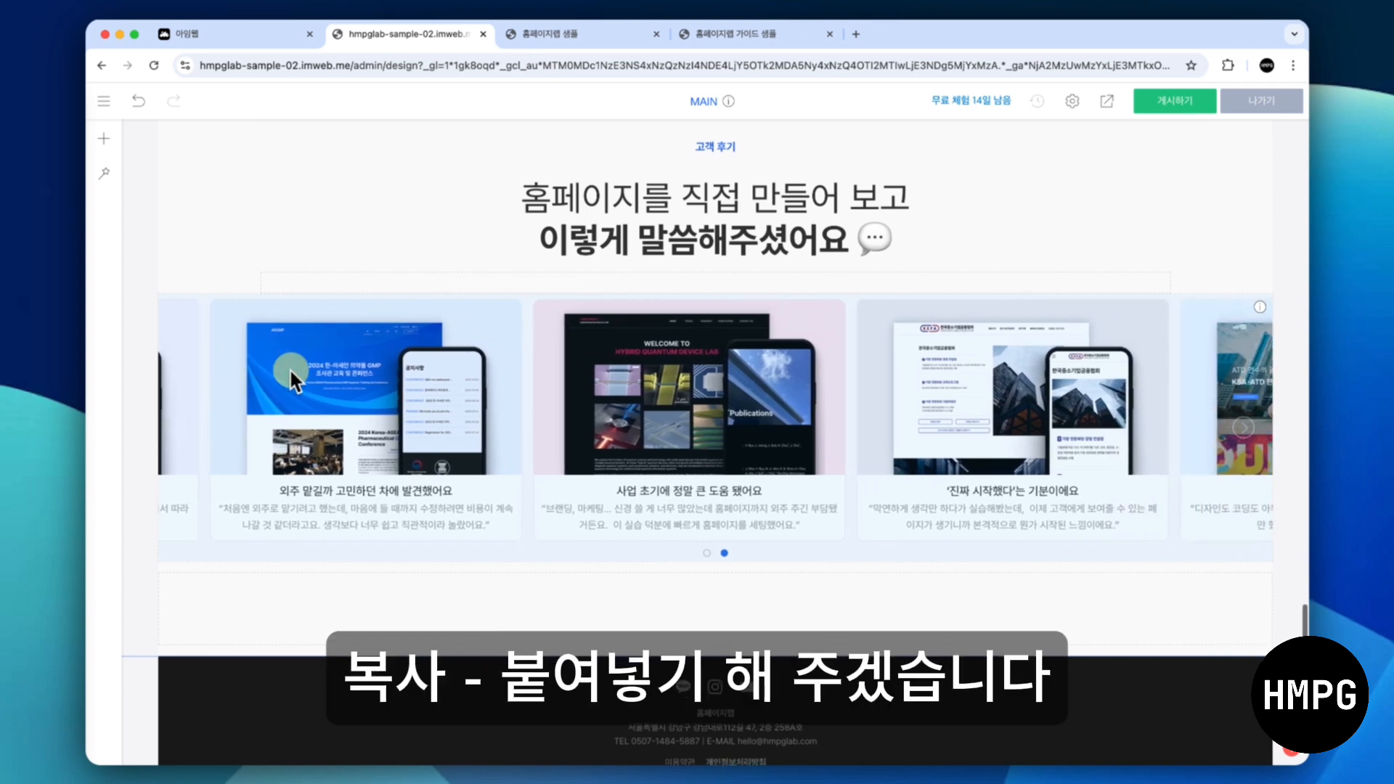
scroll(289, 368, "down", 1)
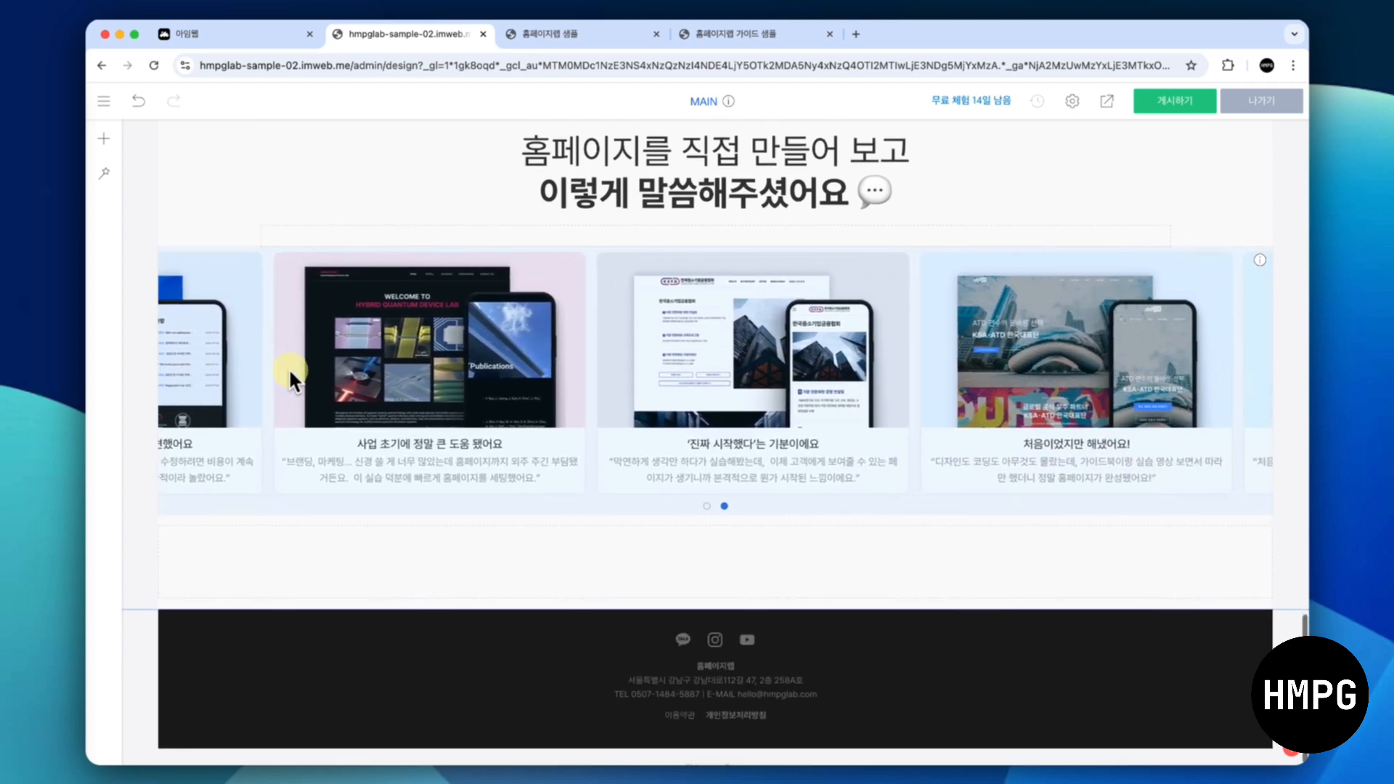
scroll(289, 367, "up", 3)
scroll(287, 367, "up", 3)
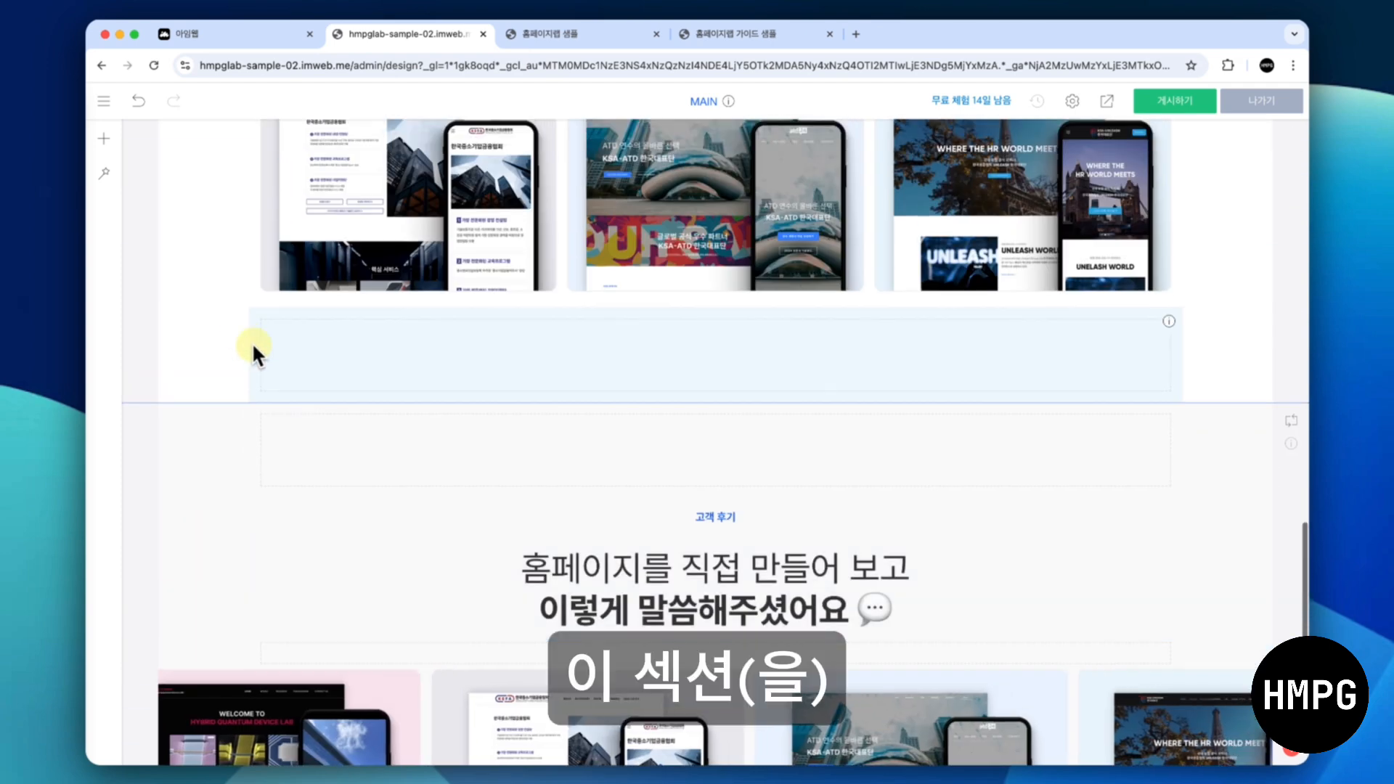
right_click(196, 294)
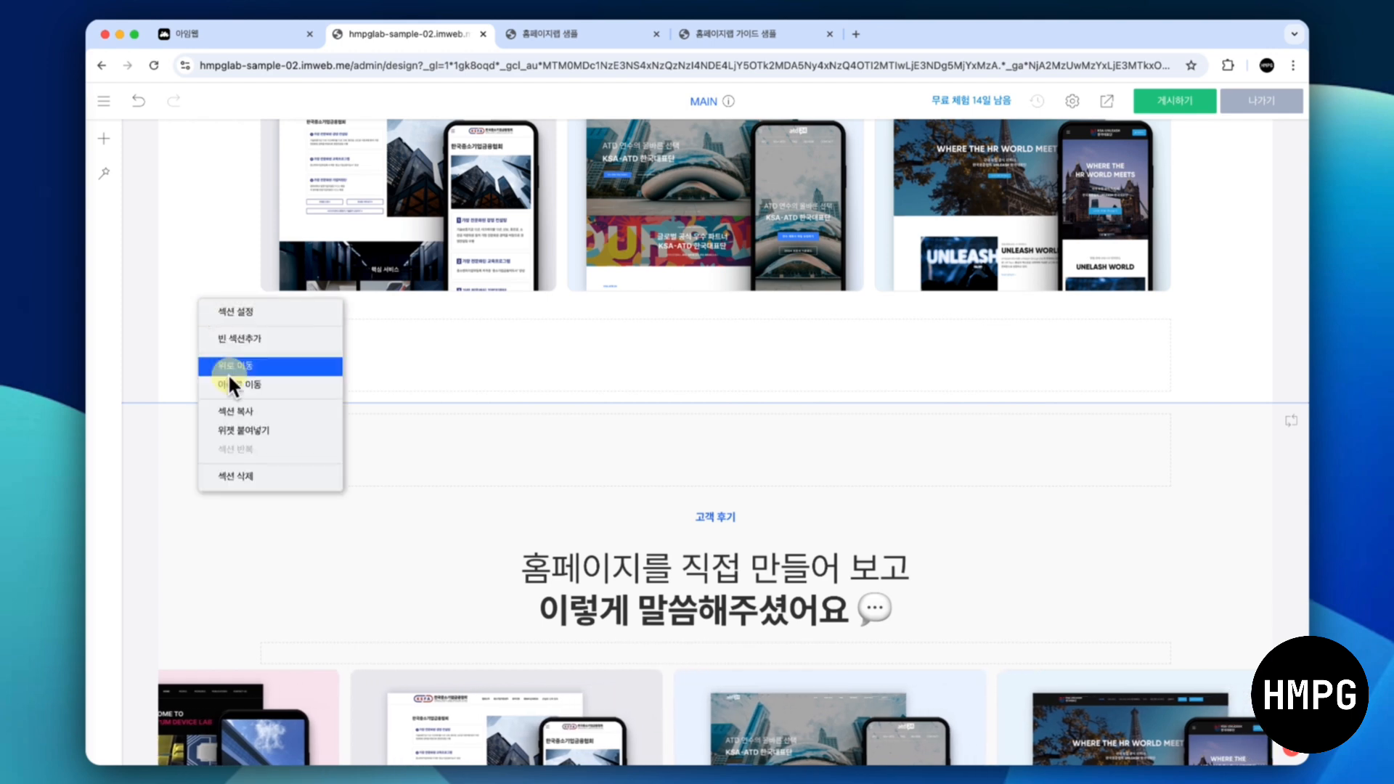
left_click(236, 411)
scroll(237, 410, "down", 5)
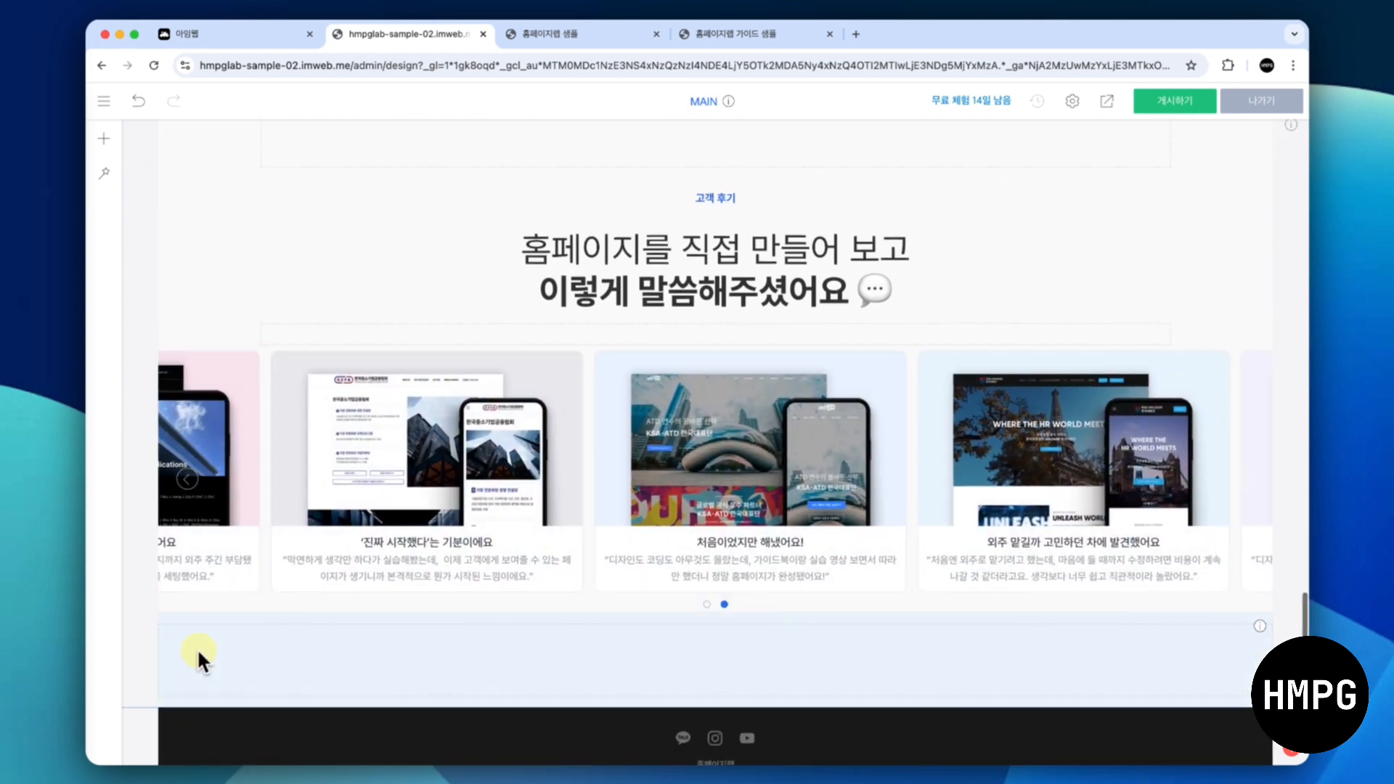
right_click(148, 633)
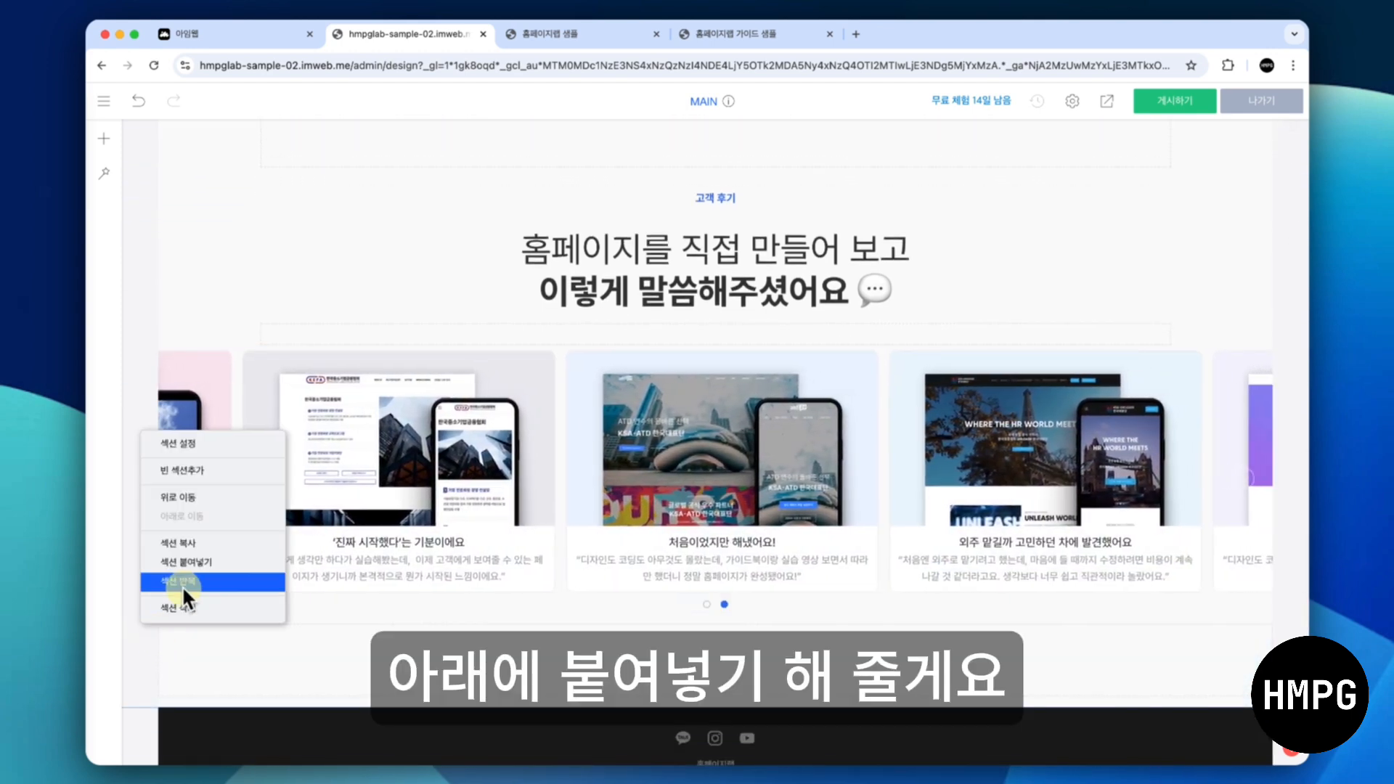
left_click(193, 561)
Delete the image gallery from the pasted copy of the portfolio section
scroll(193, 562, "down", 10)
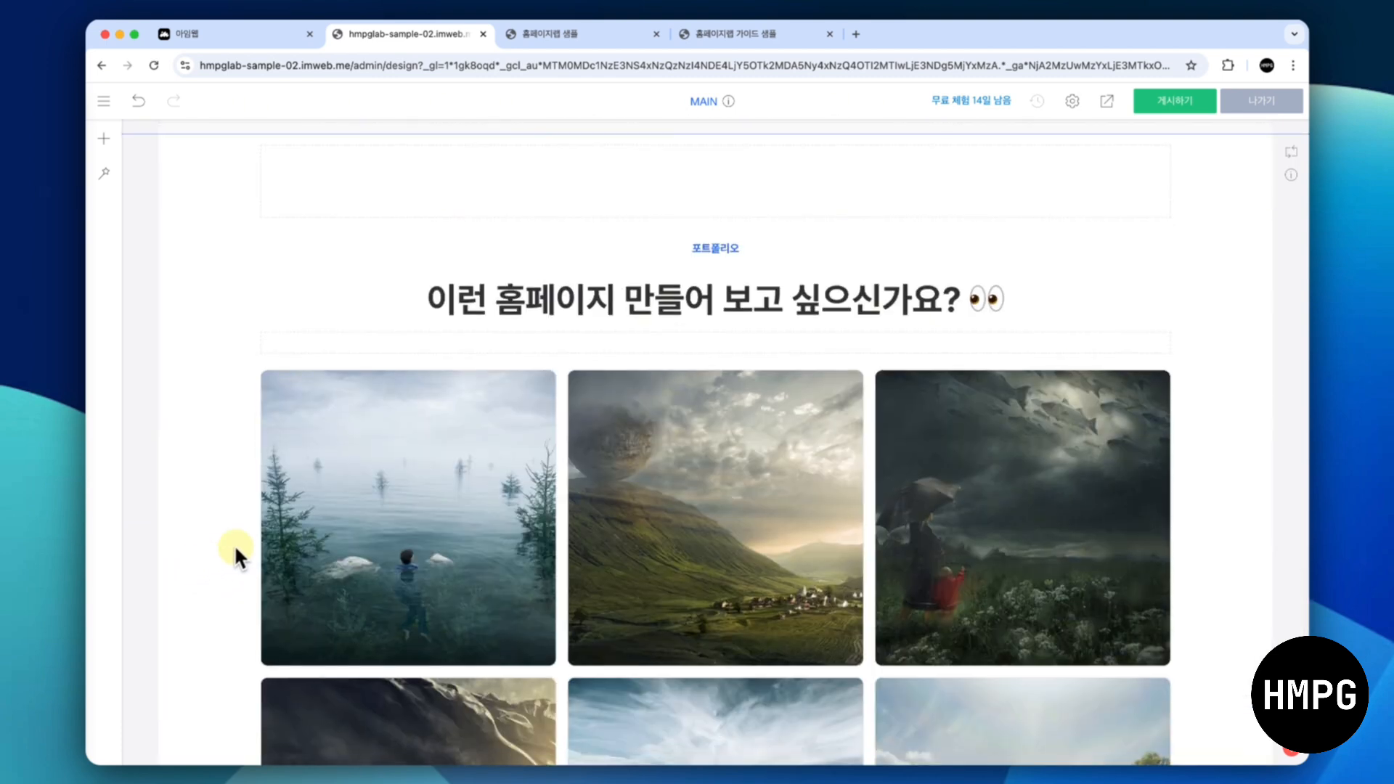
right_click(453, 534)
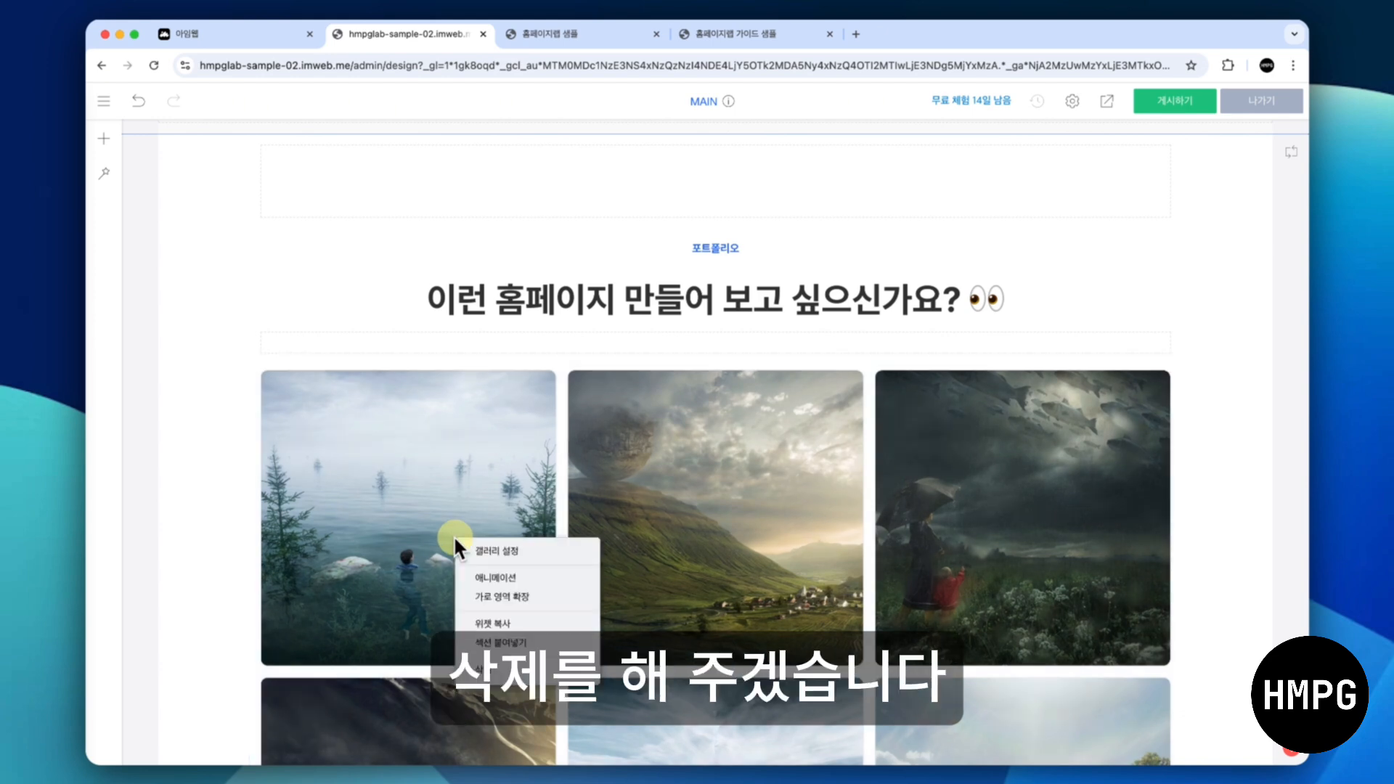
left_click(500, 668)
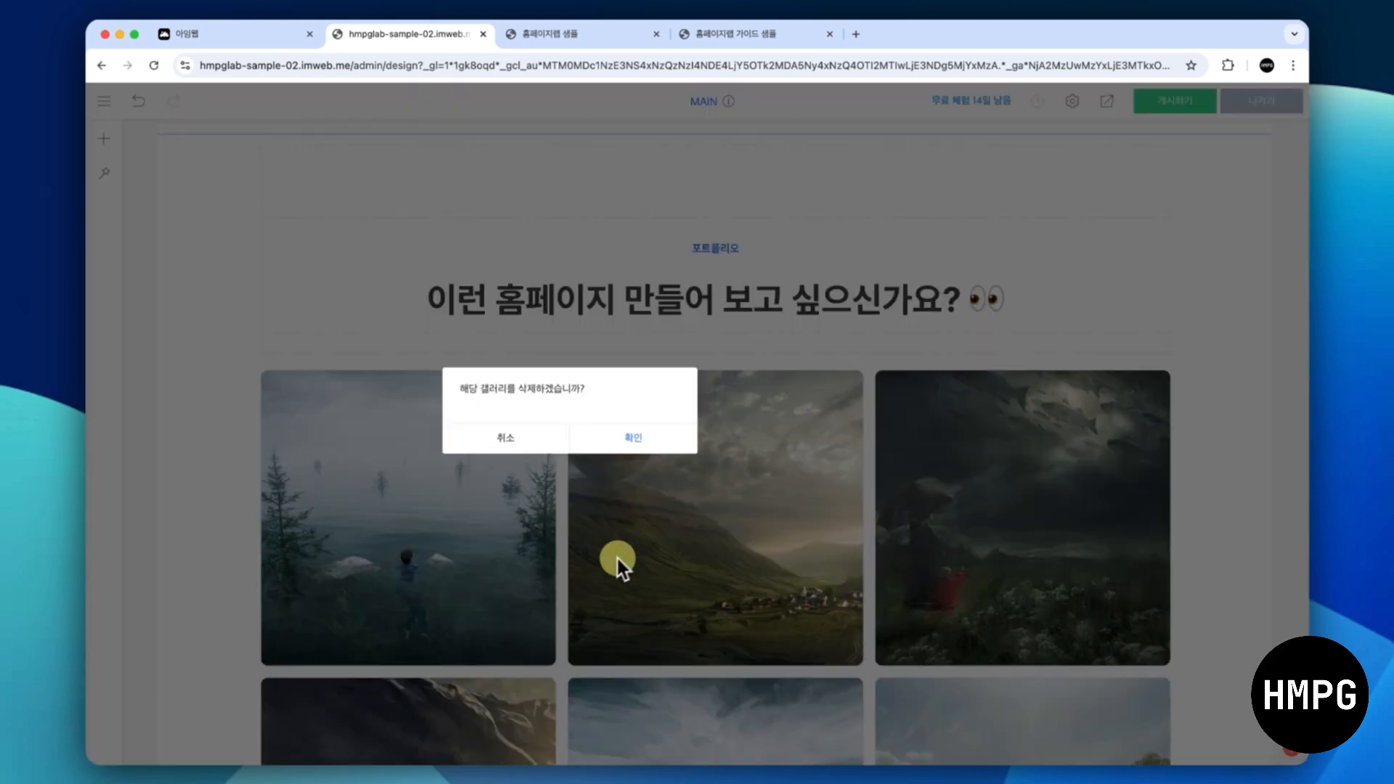
left_click(646, 437)
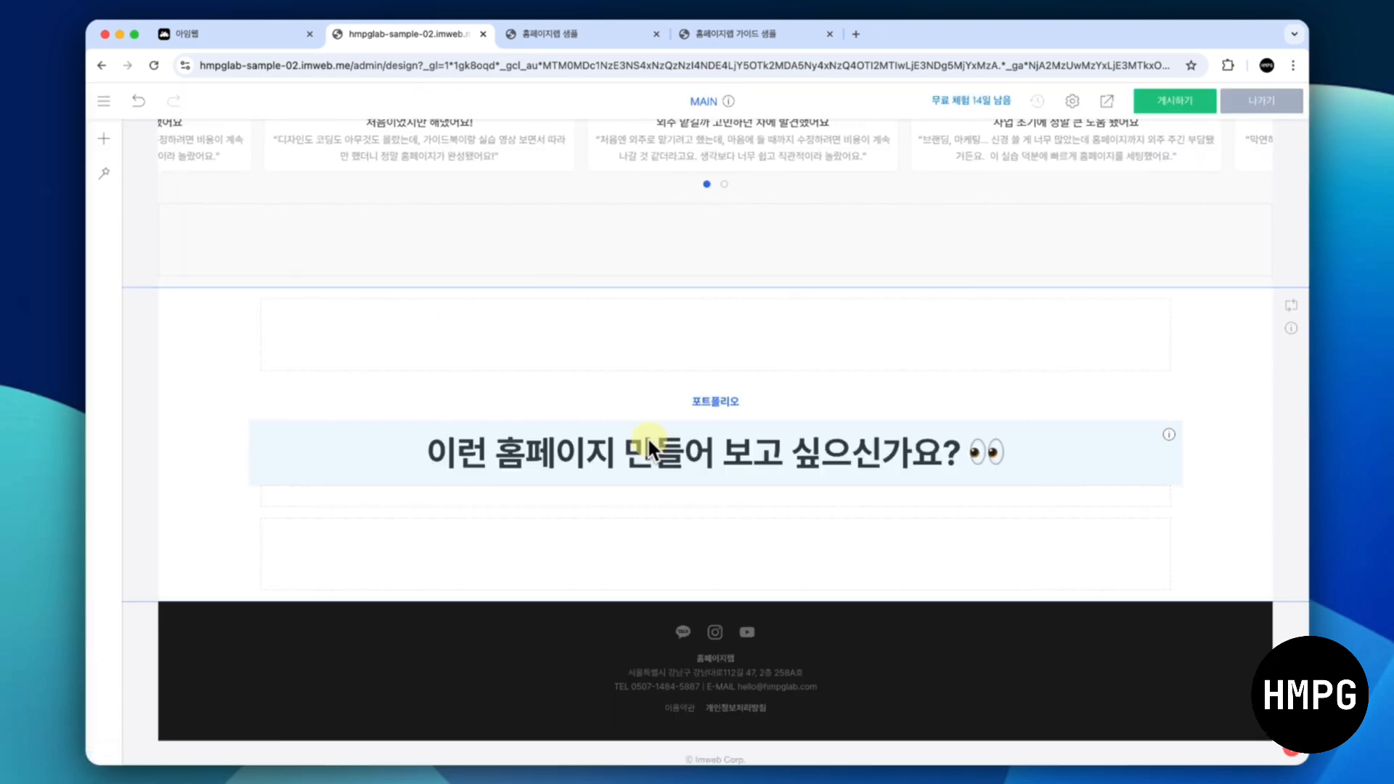
Switch to the planning spreadsheet and copy the [메인] phrase "홈페이지 같이 만들어 볼까요?" from the 상품/서비스 소개 row
key("ctrl+Right")
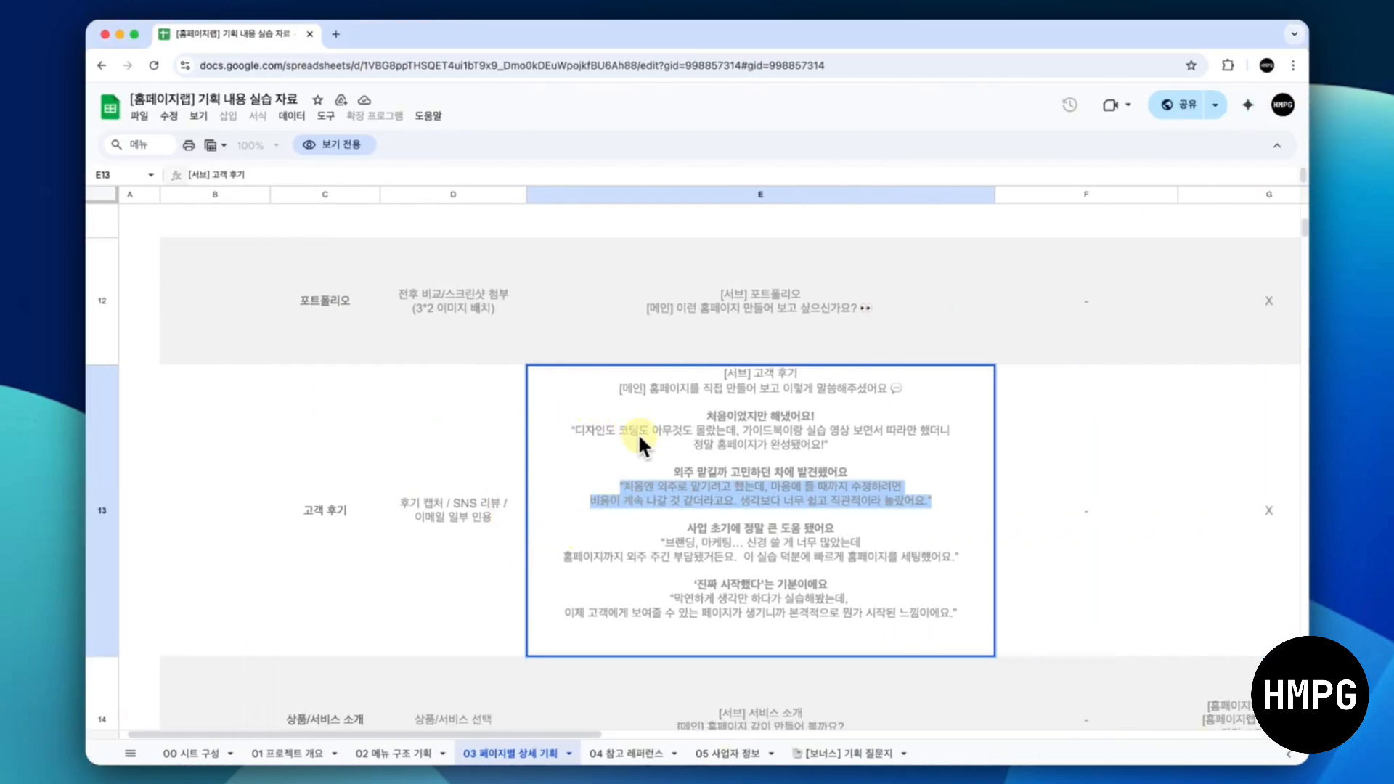
left_click(472, 671)
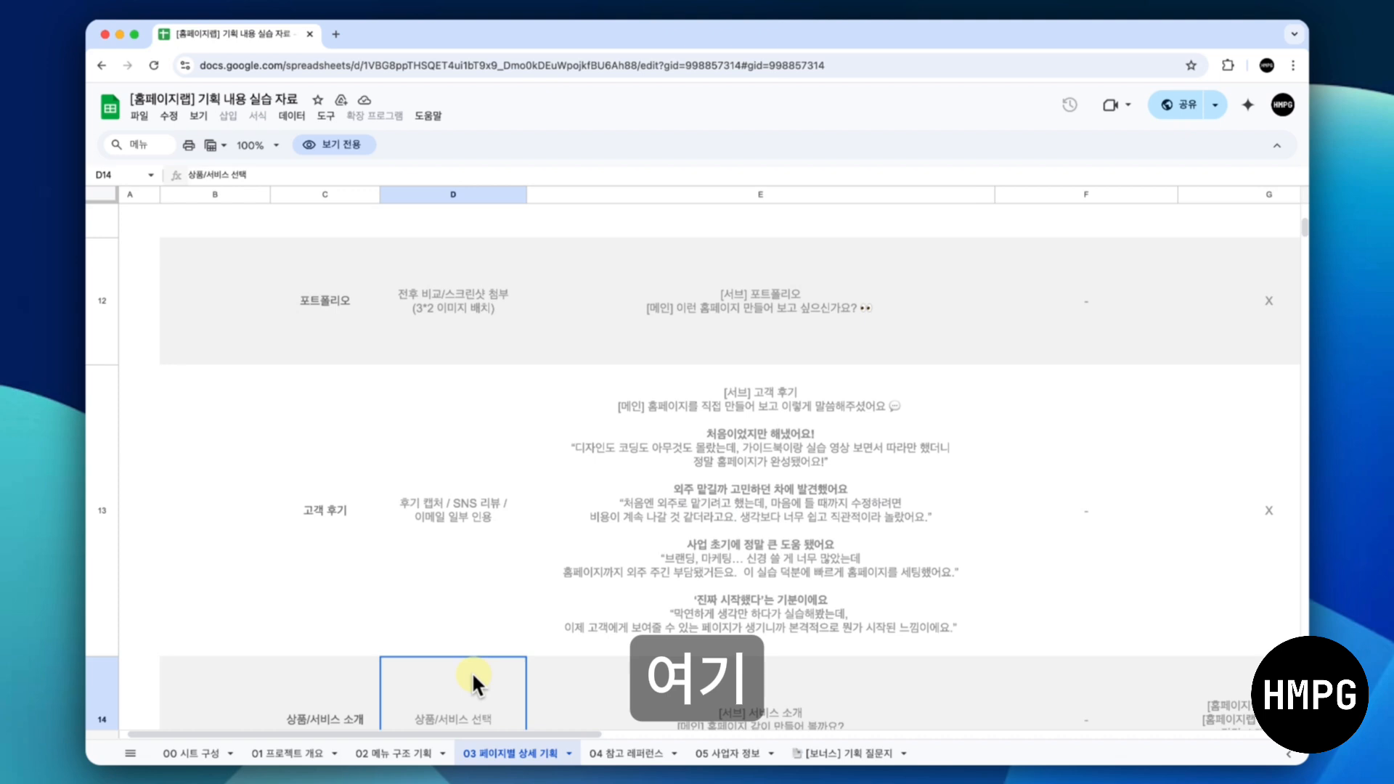
scroll(472, 671, "down", 2)
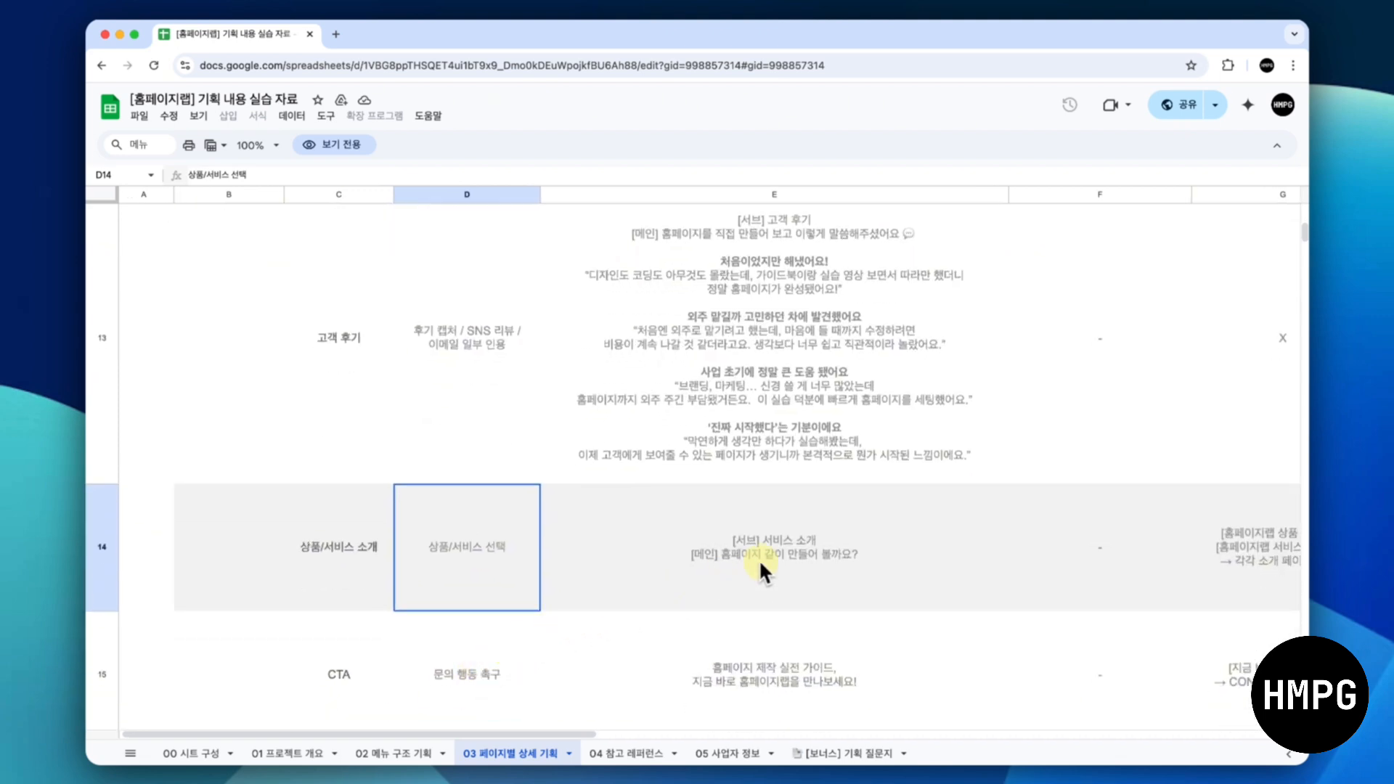
scroll(780, 550, "right", 2)
scroll(781, 550, "down", 1)
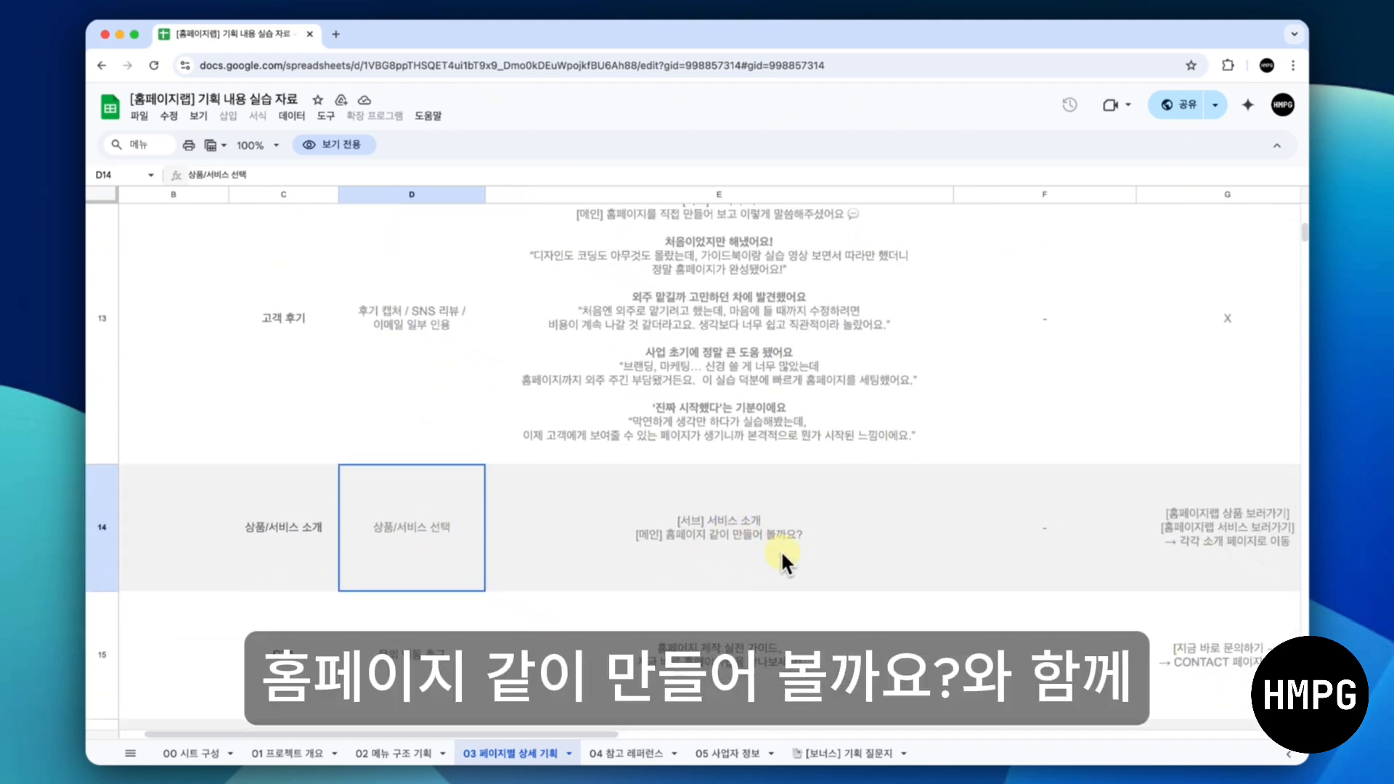
scroll(781, 550, "right", 1)
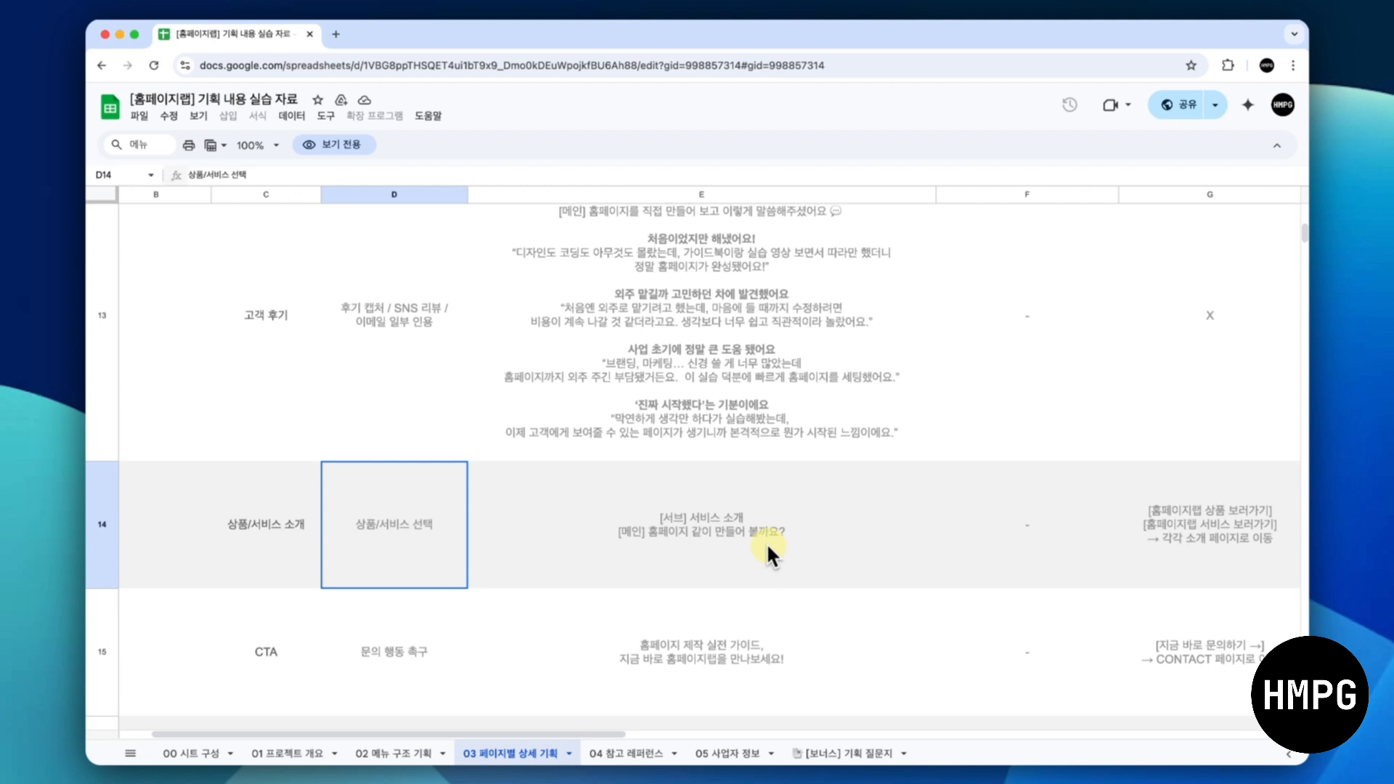
scroll(1154, 522, "right", 1)
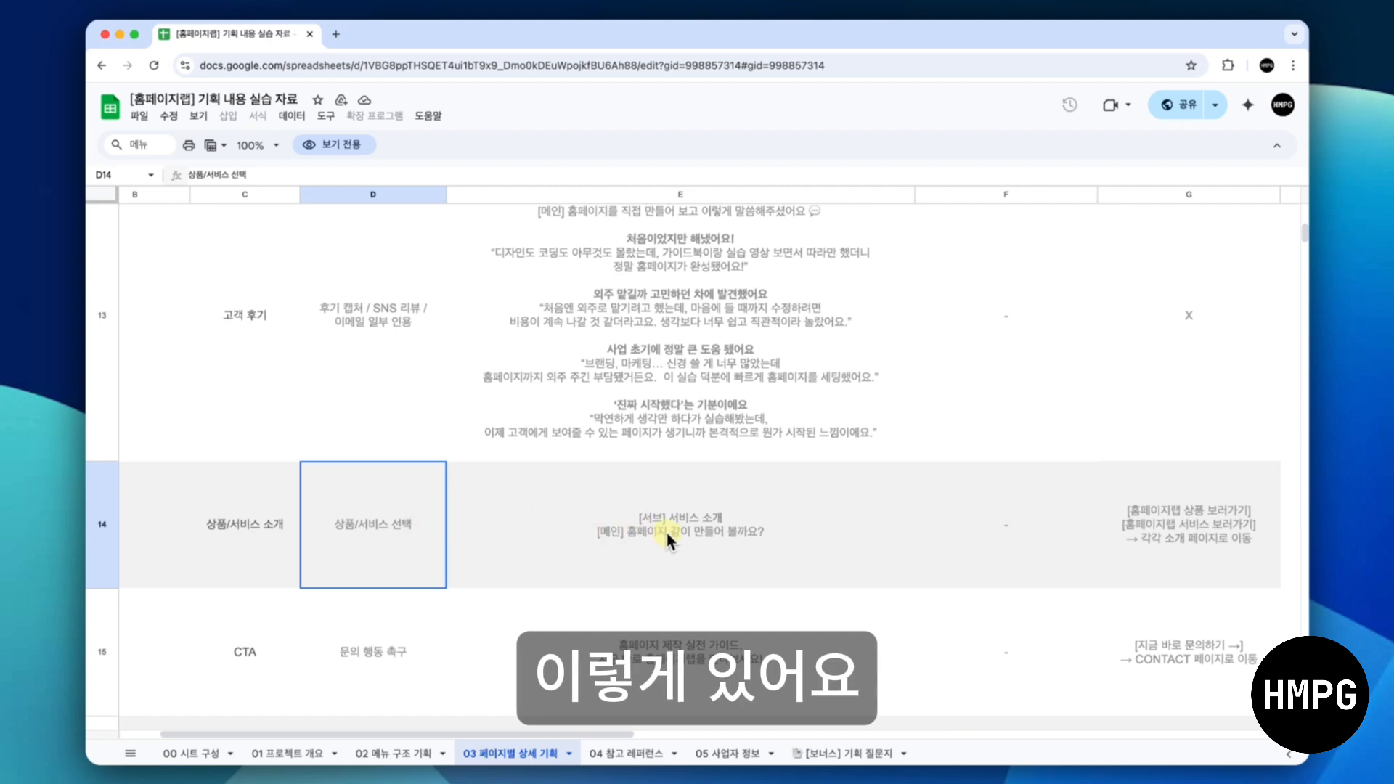
left_click(646, 530)
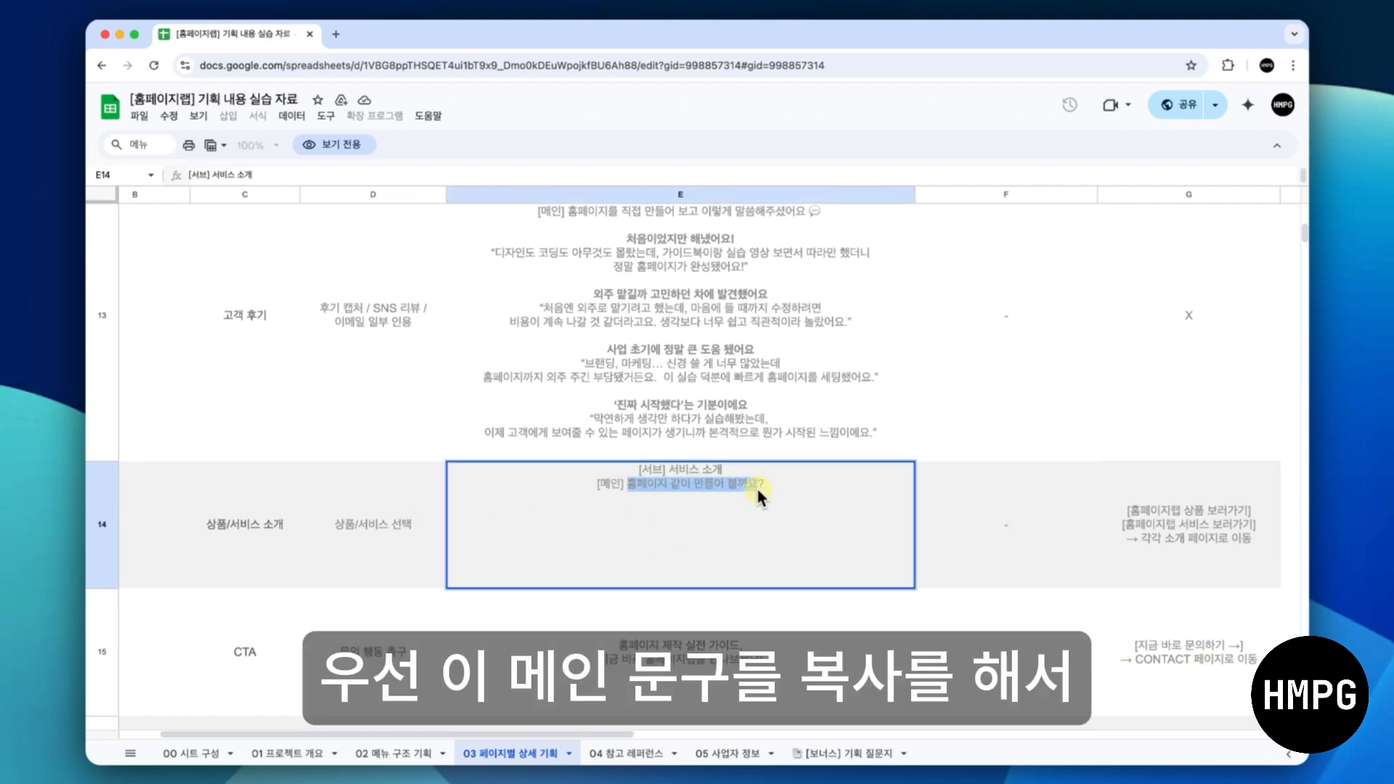
Back in the Imweb editor, replace the pasted section's heading with "홈페이지 같이 만들어 볼까요?"
key("ctrl+Left")
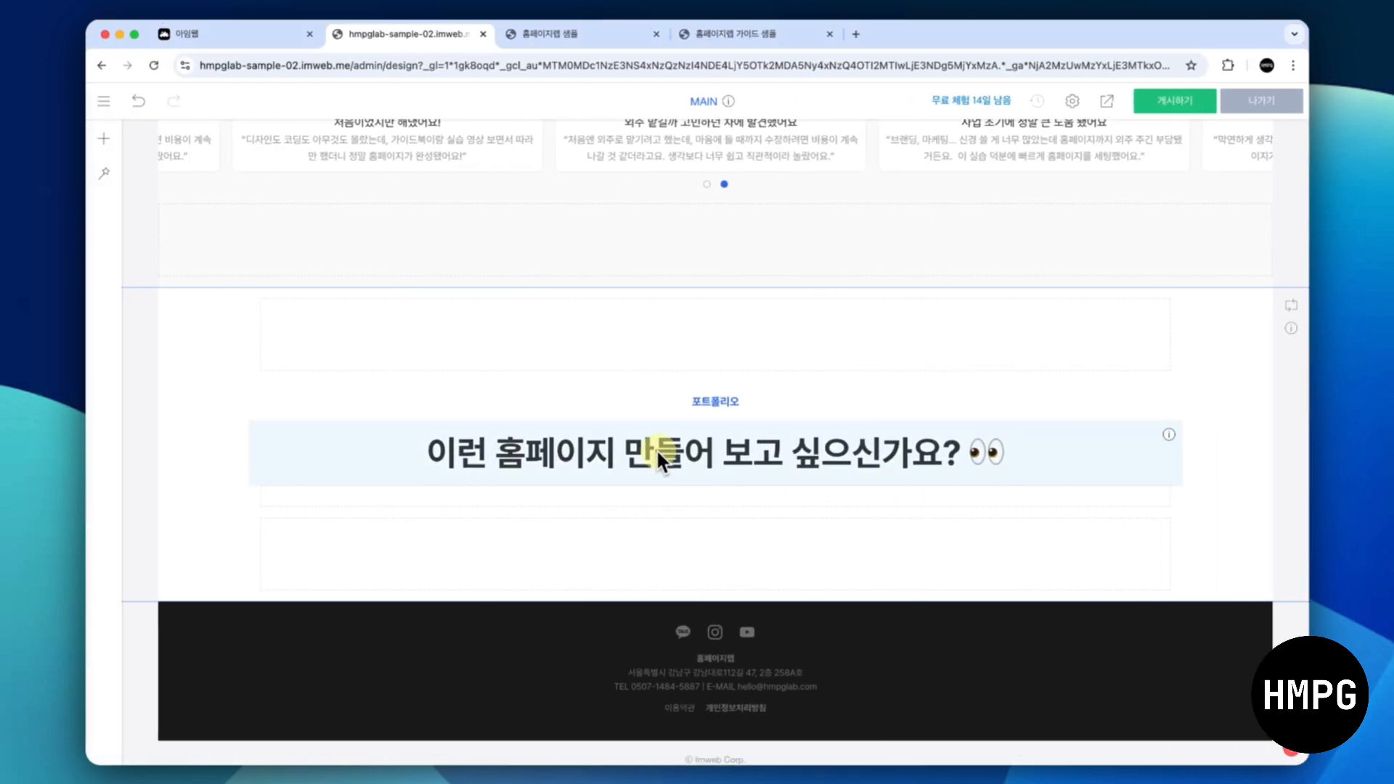
double_click(657, 451)
type("홈페이지 같이 만들어 볼까요?")
key("shift+super+Right")
key("shift+Down")
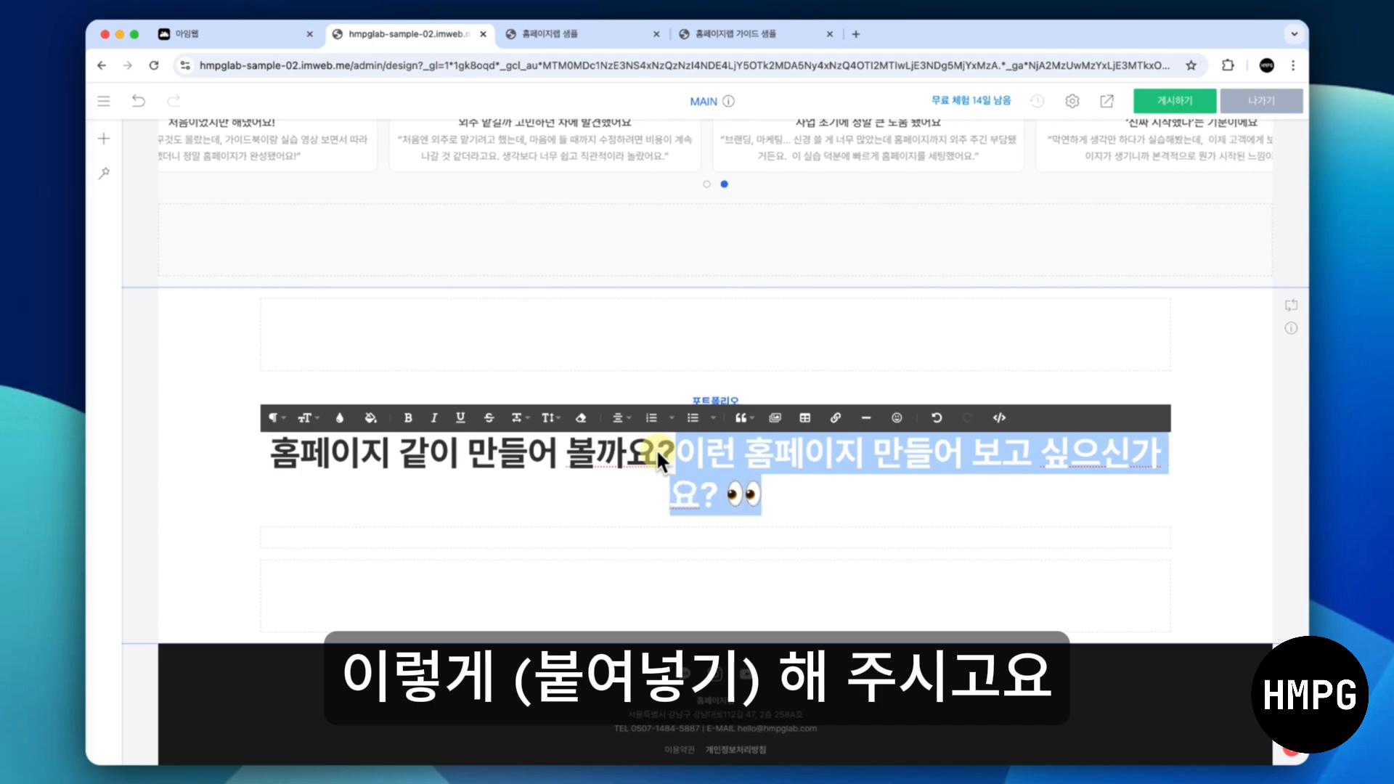
key("BackSpace")
Copy "서비스 소개" from the planning spreadsheet and replace the pasted section's 포트폴리오 label with it
key("ctrl+Right")
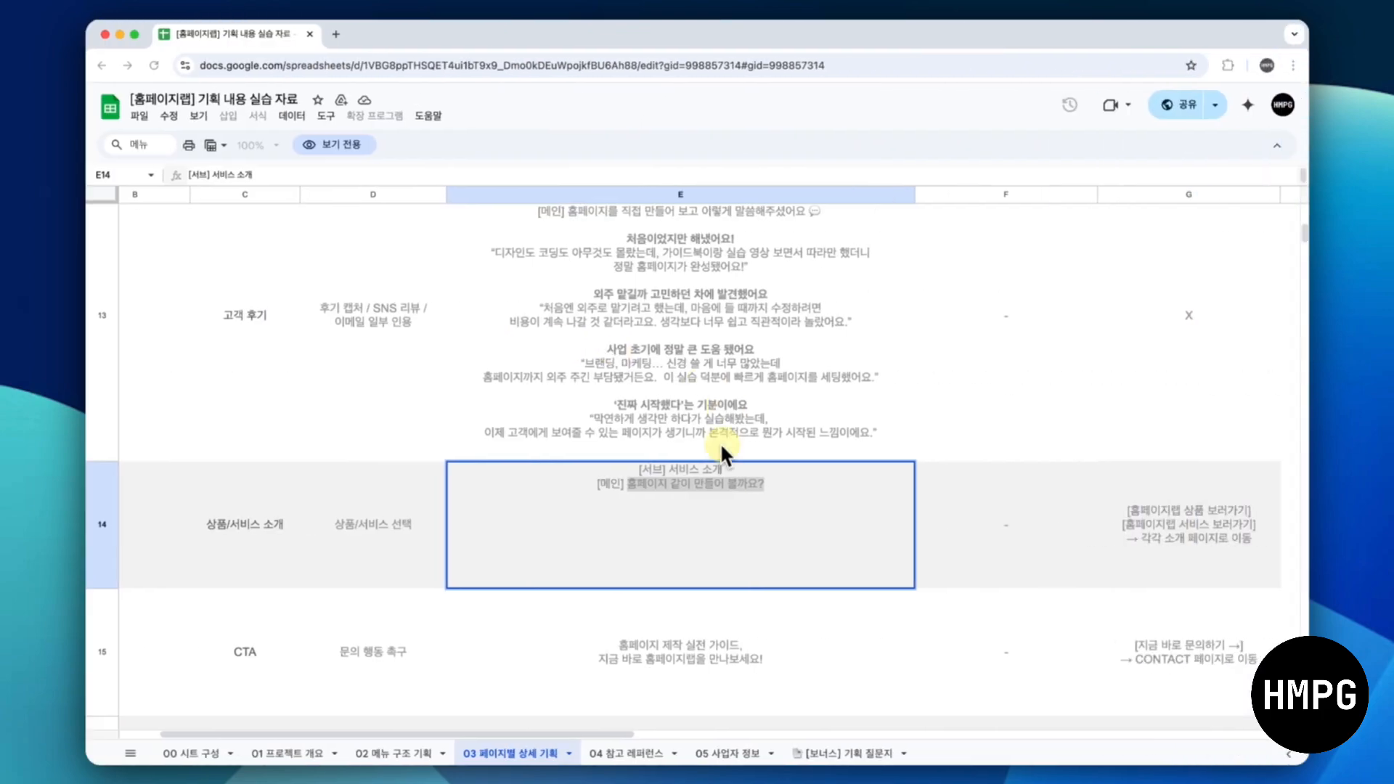
left_click_drag(673, 468, 726, 469)
key("super+c")
key("ctrl+Left")
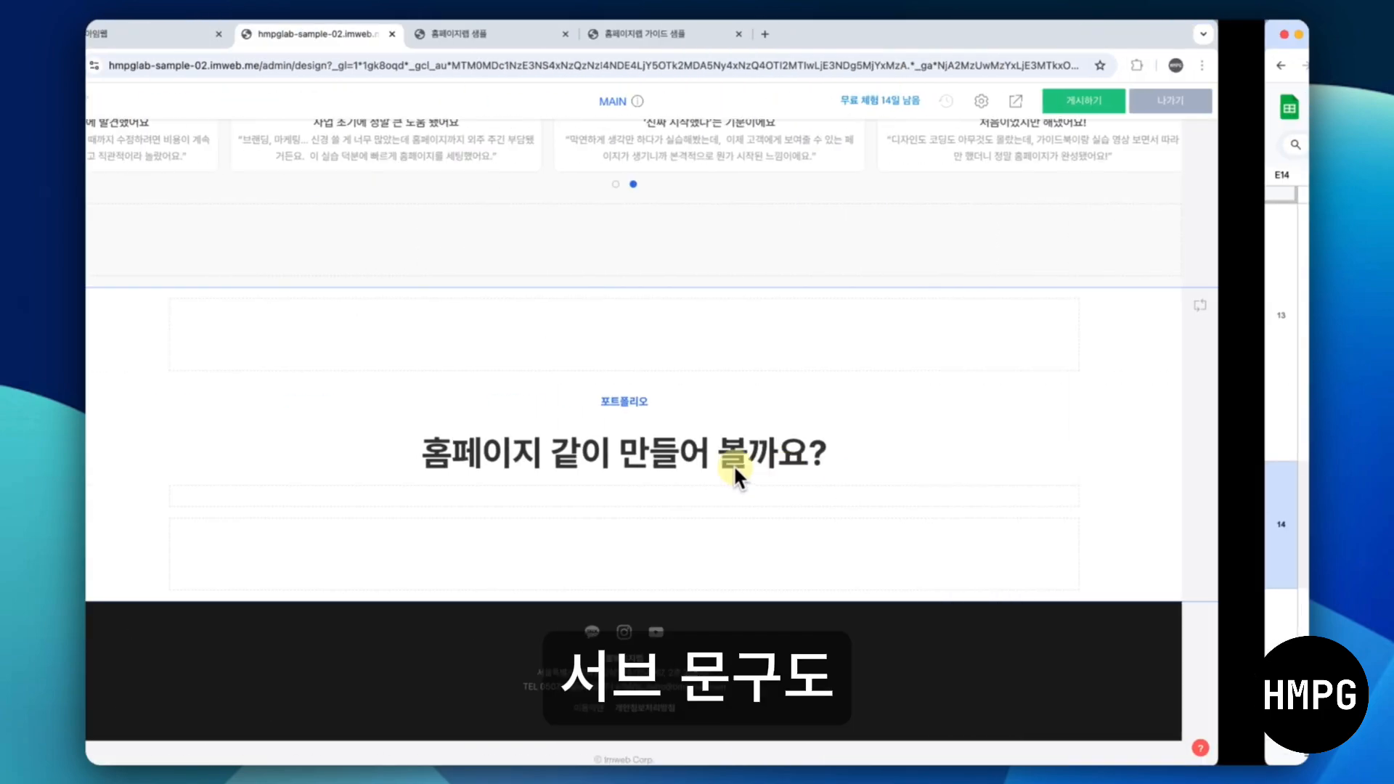
double_click(681, 398)
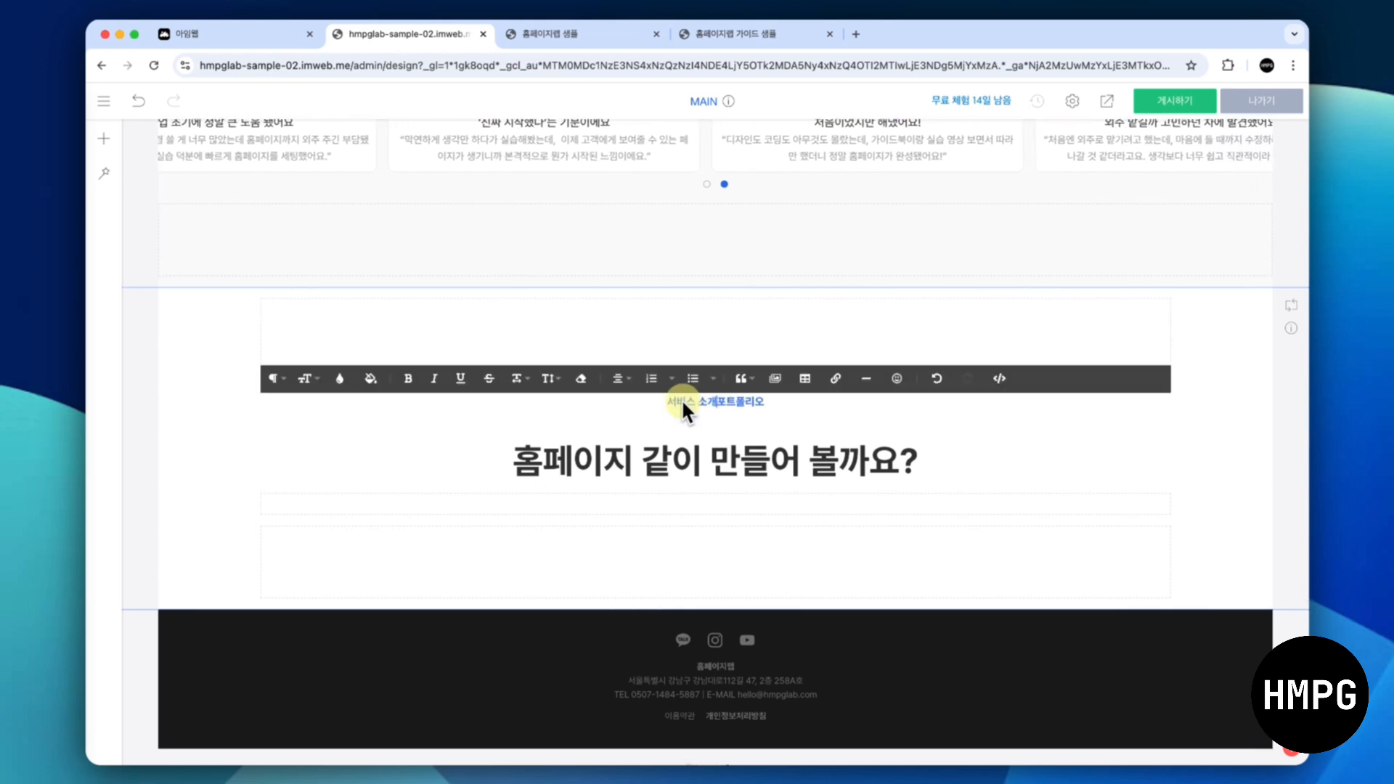
key("super+v")
key("BackSpace")
left_click(226, 458)
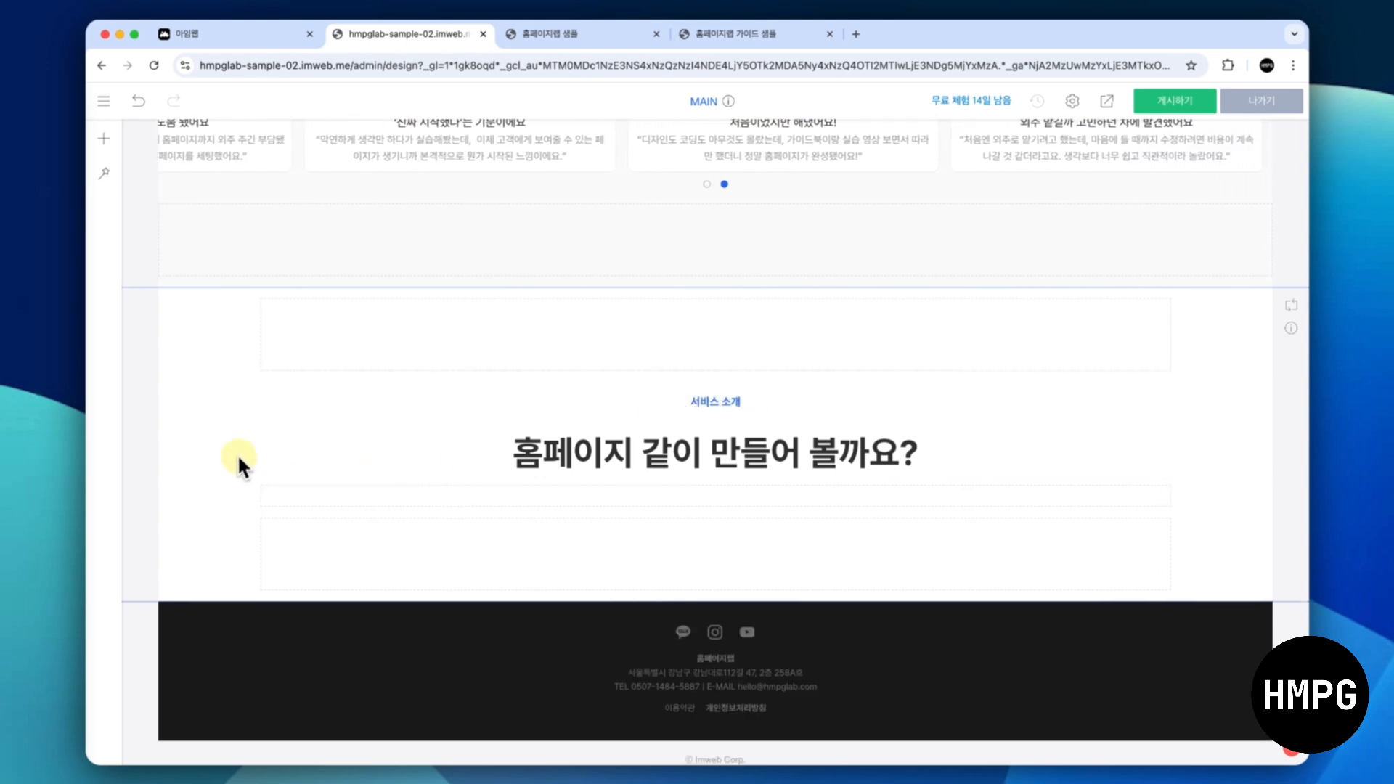
Add a text widget below the small spacer under the heading and copy "홈페이지랩 상품 보러가기" from the planning spreadsheet's 상품/서비스 소개 row
left_click_drag(716, 482, 711, 506)
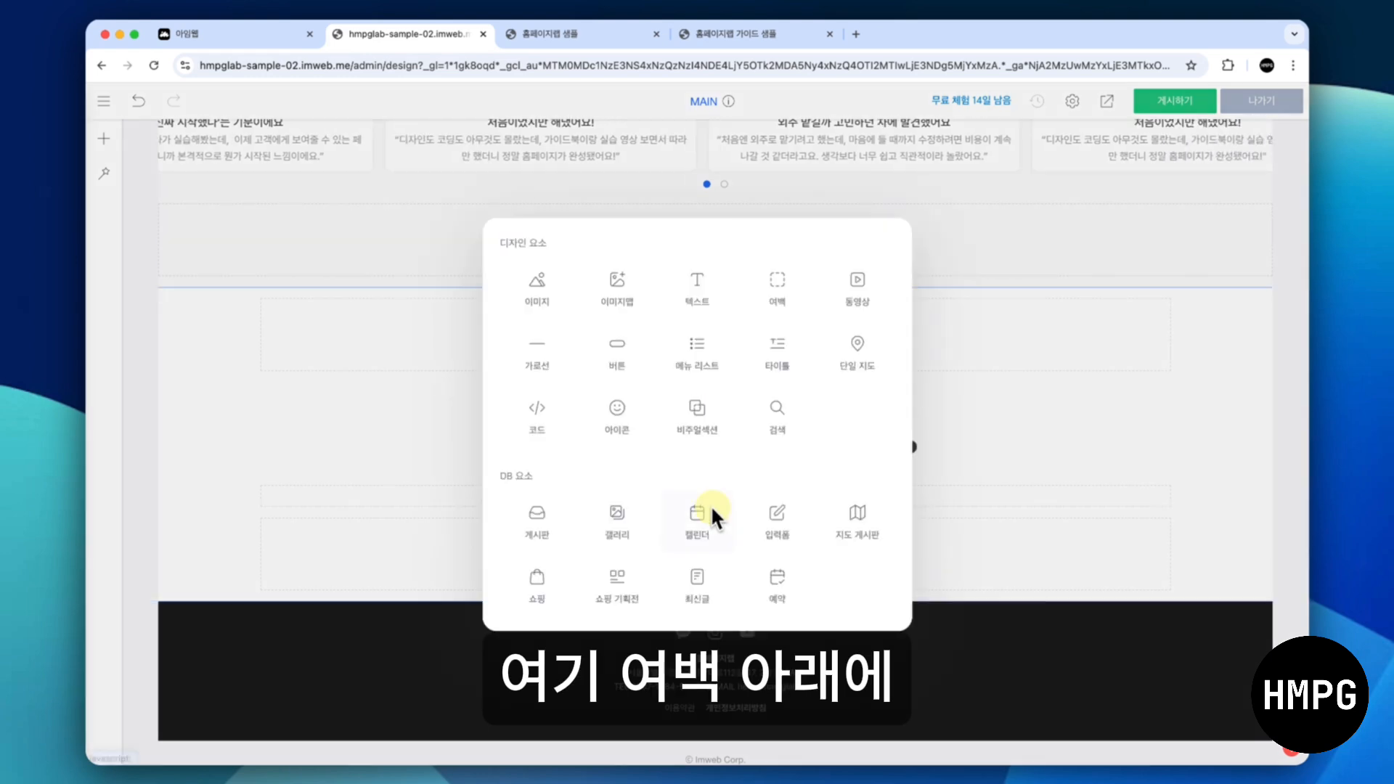
left_click(693, 298)
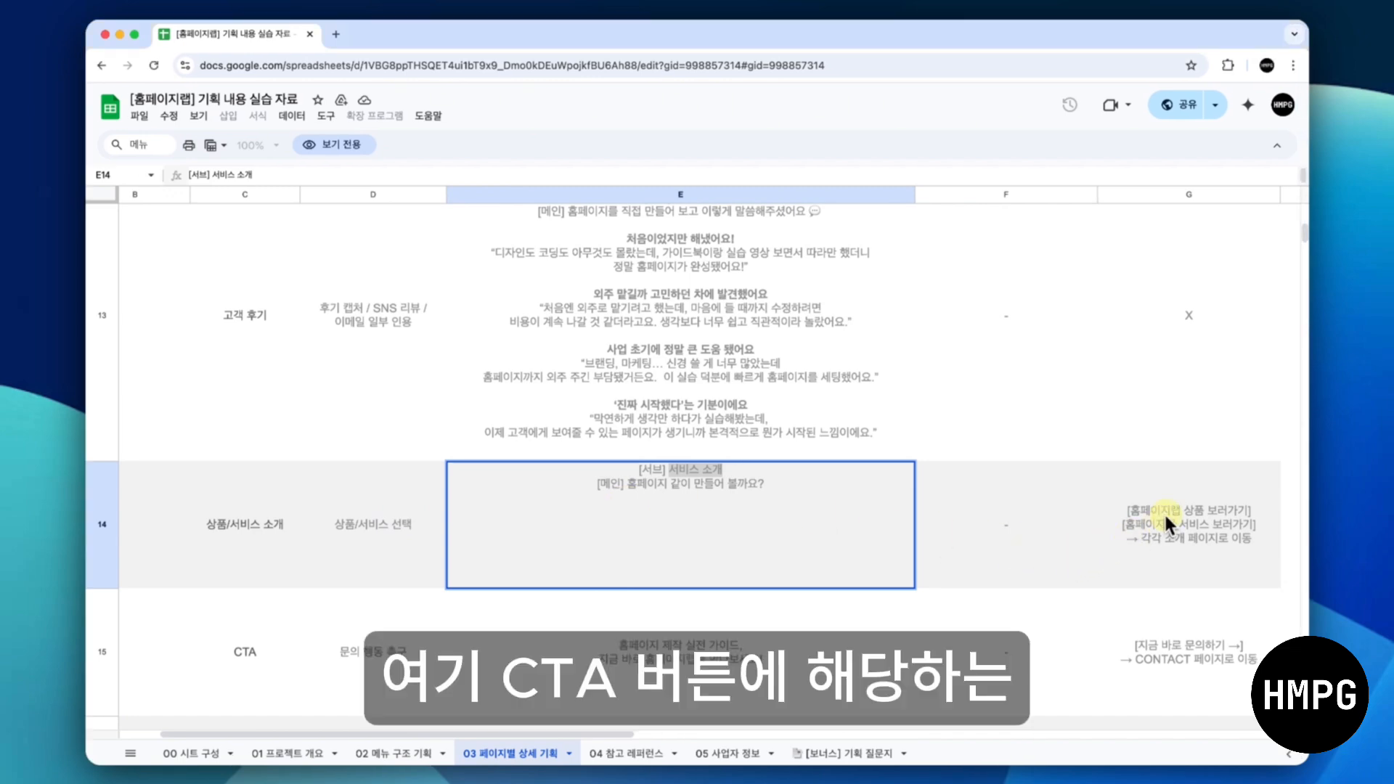
left_click(1164, 512)
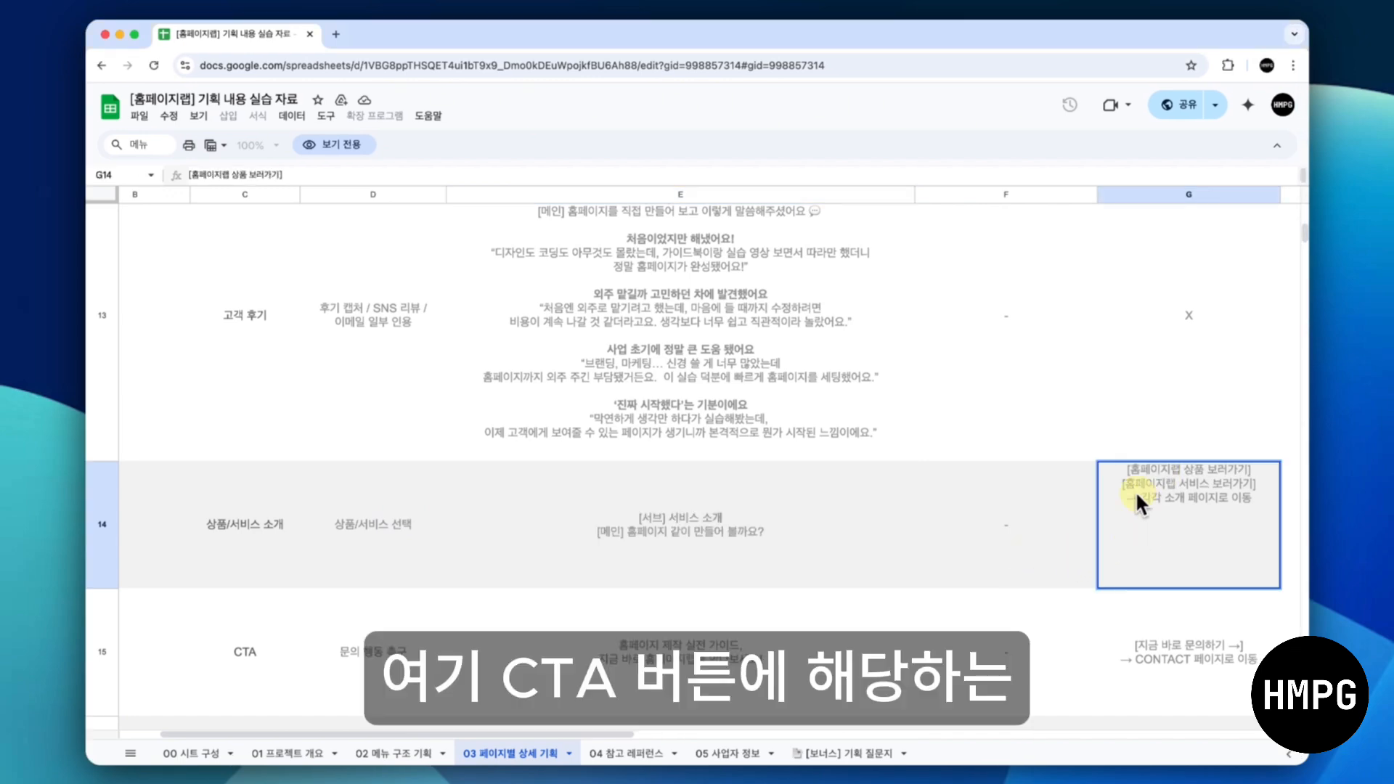
left_click_drag(1131, 470, 1231, 471)
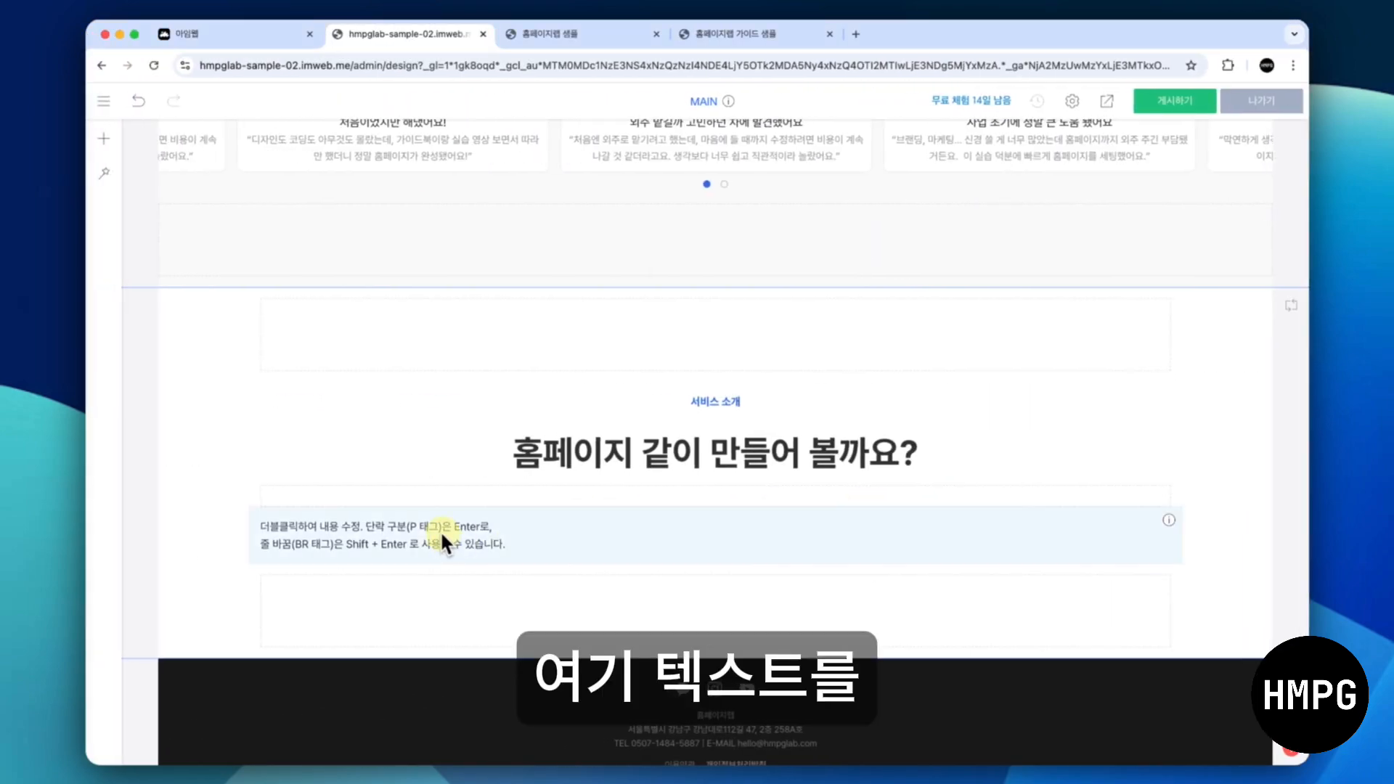
Back in the Imweb editor, replace the new text widget's placeholder with "홈페이지랩 상품 보러가기"
double_click(439, 531)
type("홈페이지랩 상품 보러가")
key("shift+super+Down")
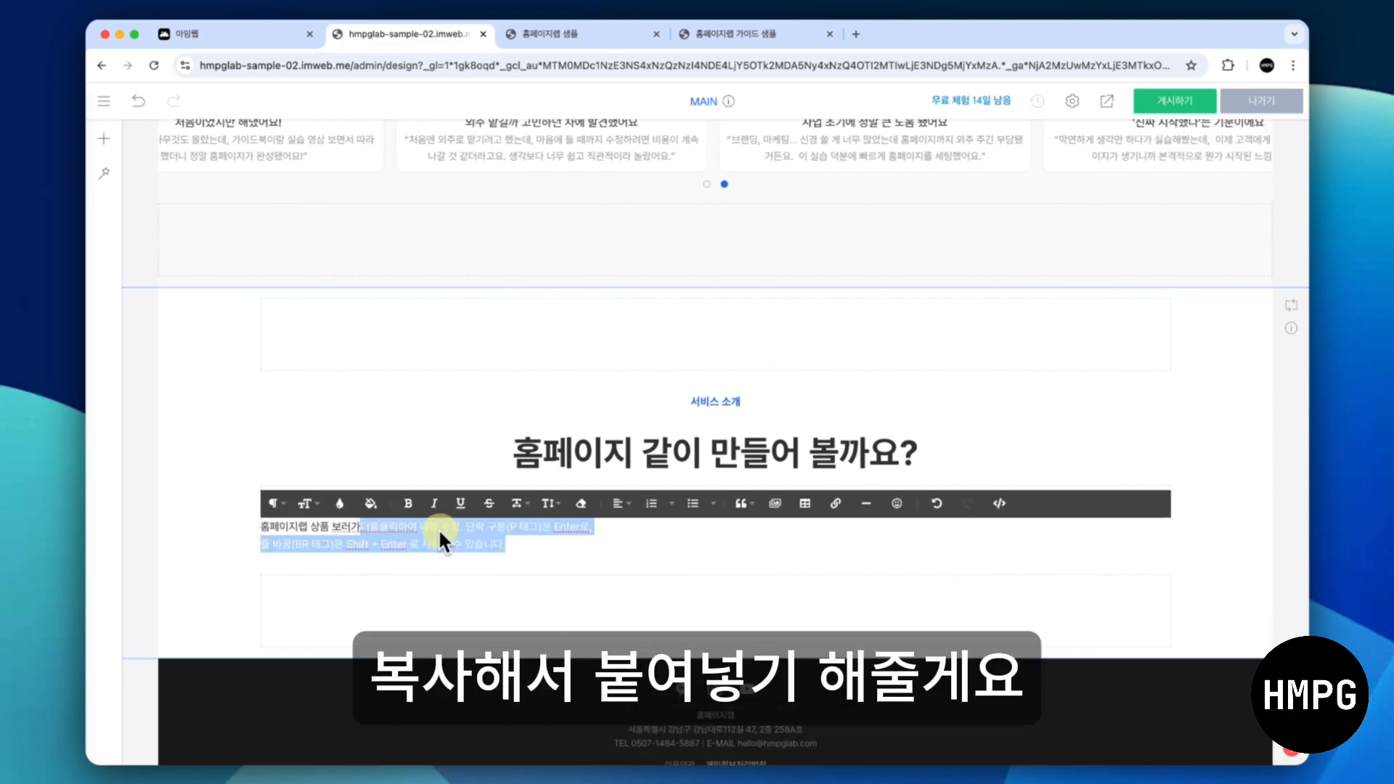
key("BackSpace")
type("기")
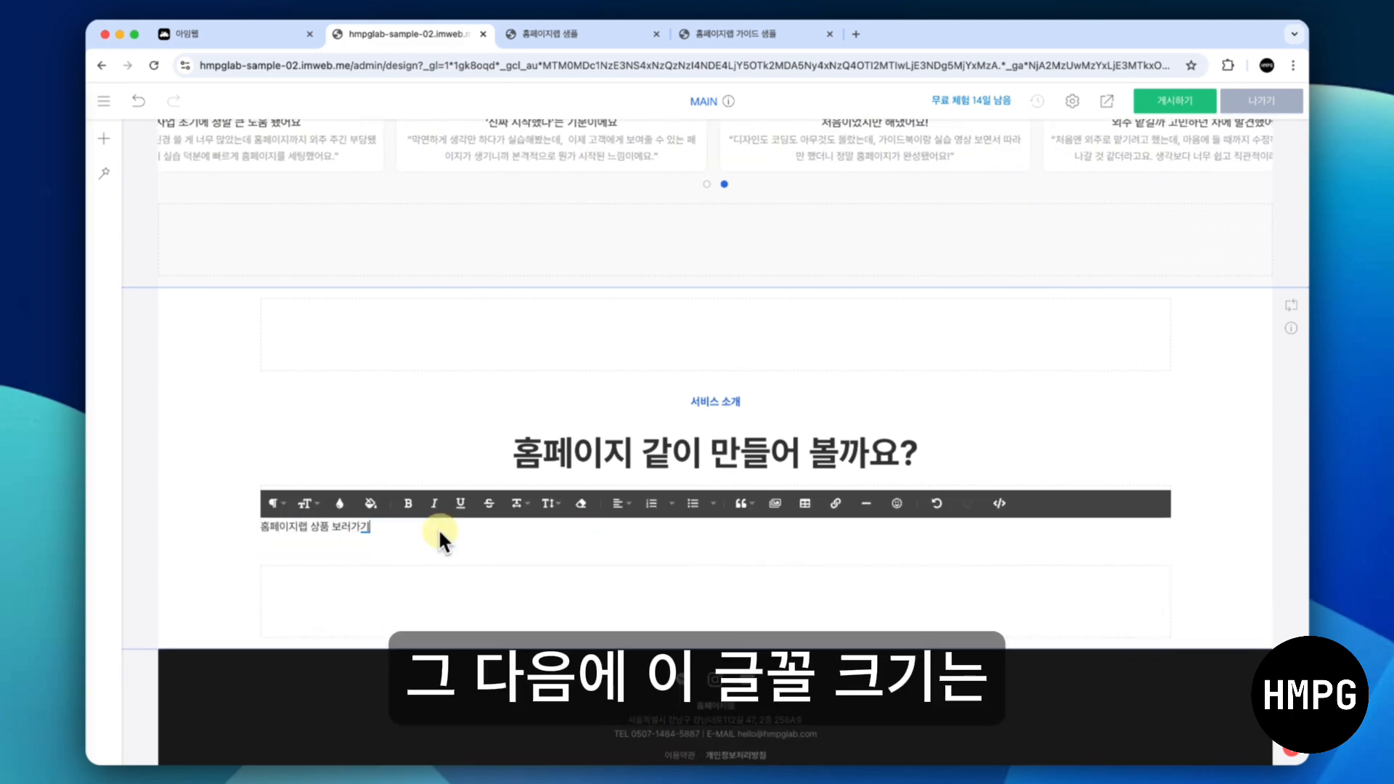
Set the font size of the whole "홈페이지랩 상품 보러가기" text to 36
key("super+a")
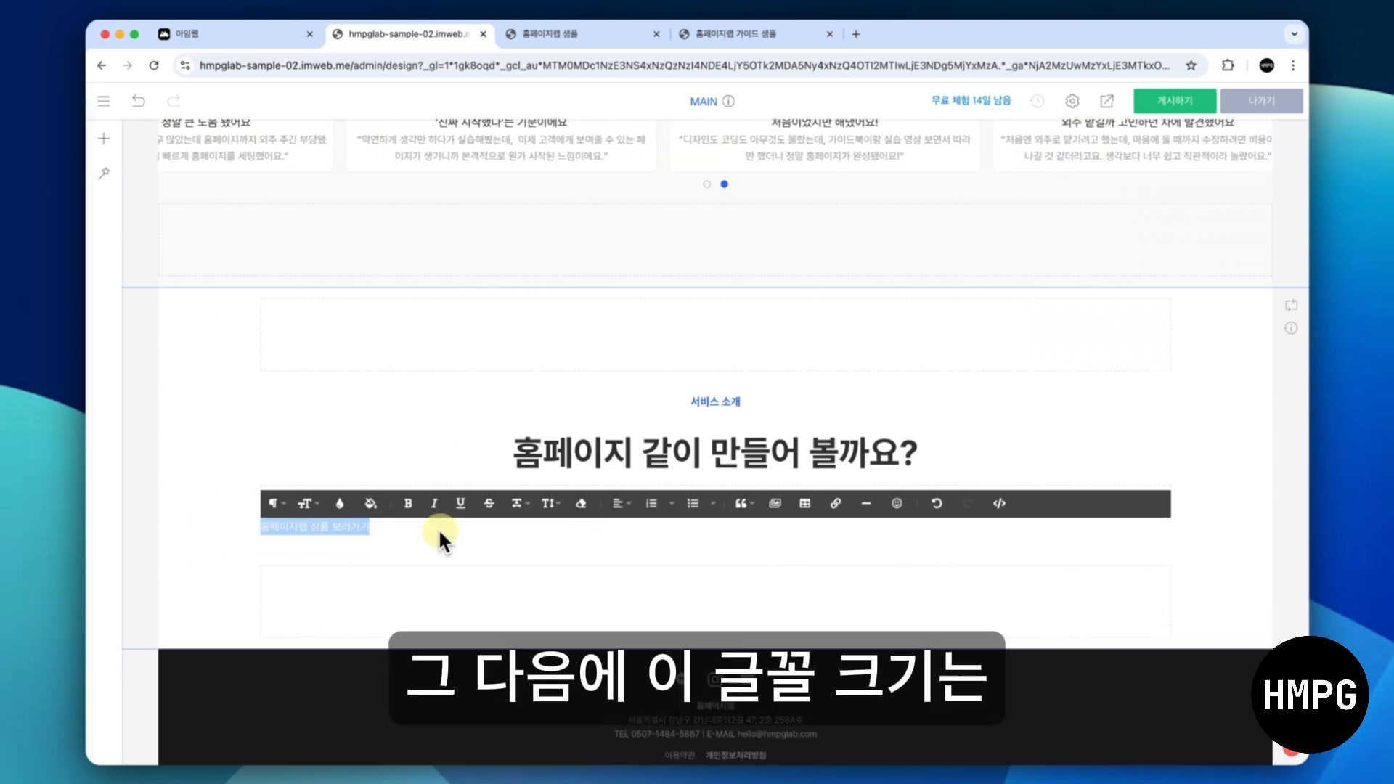
left_click(306, 503)
scroll(303, 602, "down", 3)
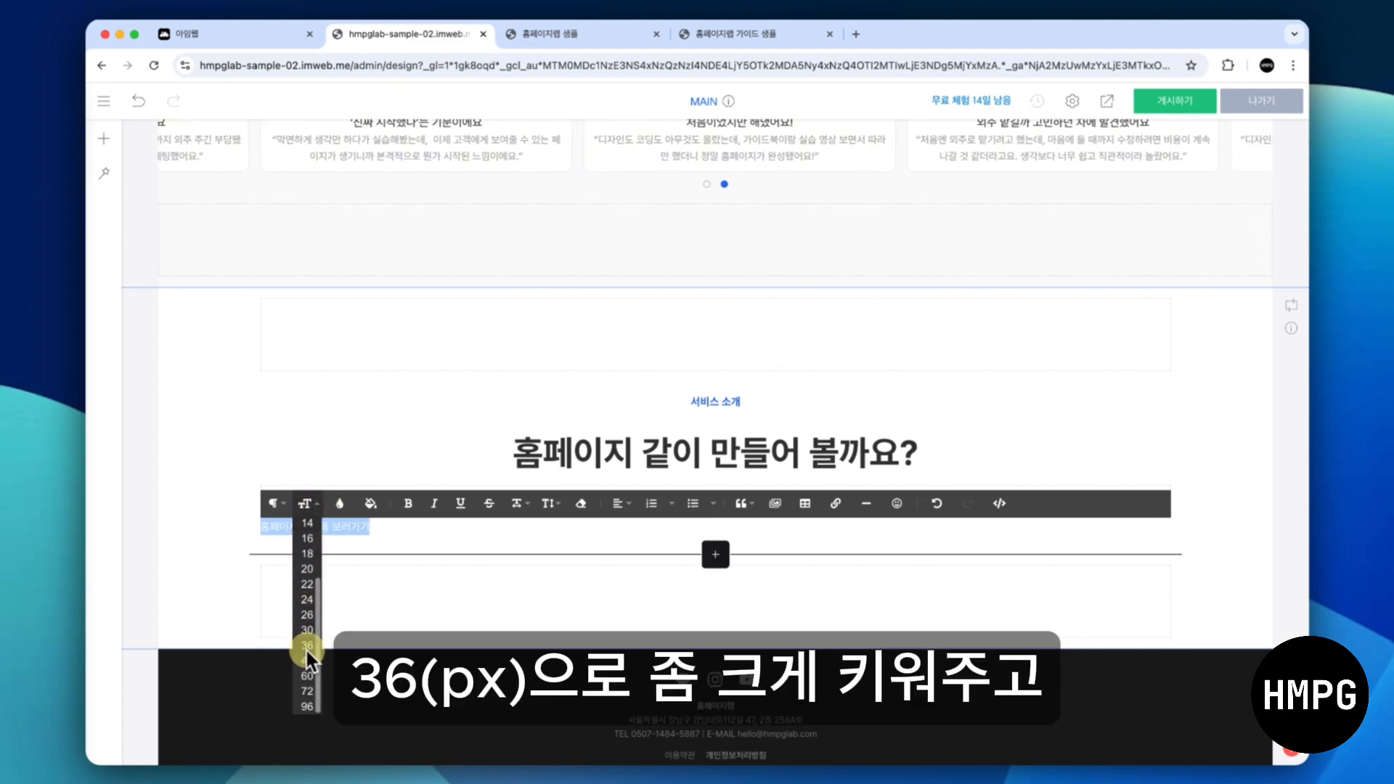
left_click(307, 648)
Split the text into two lines after "홈페이지랩" and make the second line, "상품 보러가기", bold
left_click(385, 534)
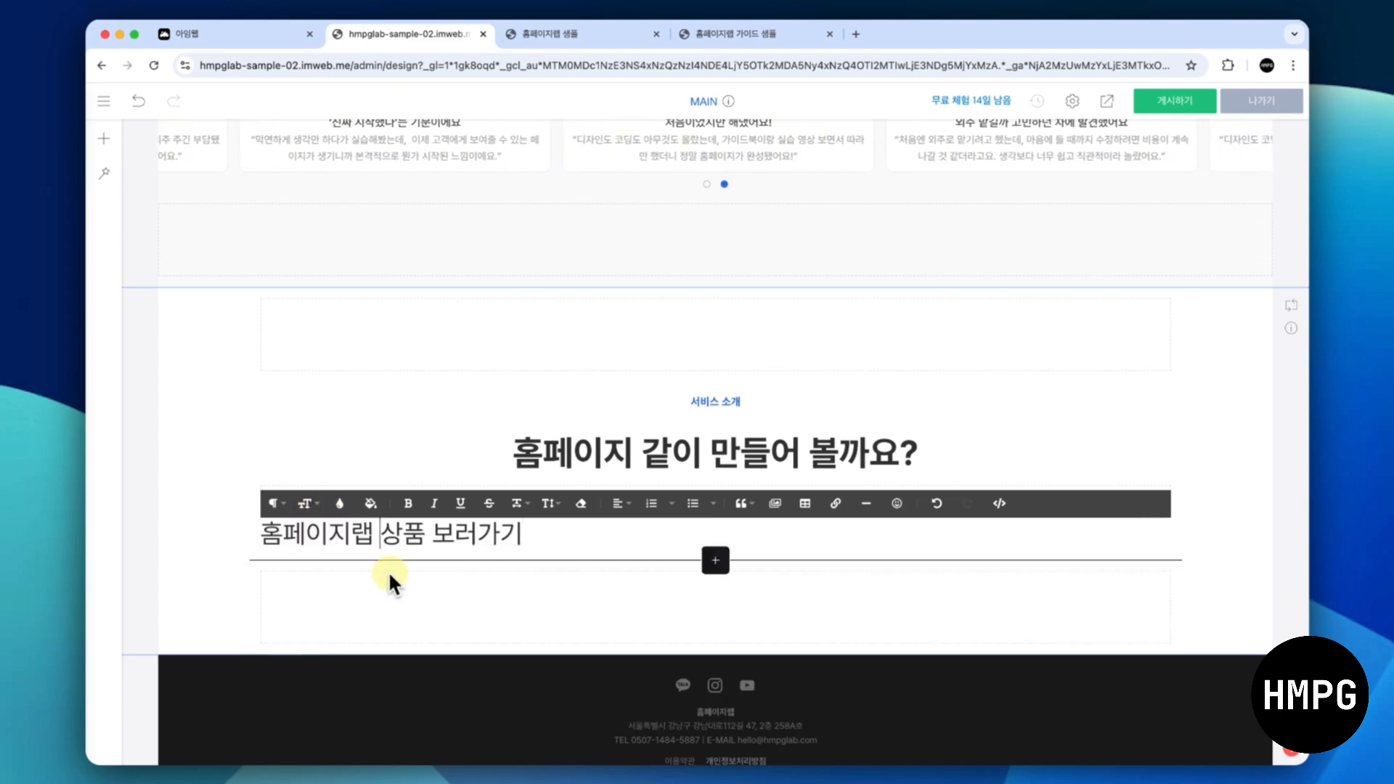
key("BackSpace")
key("Return")
key("shift+super+Right")
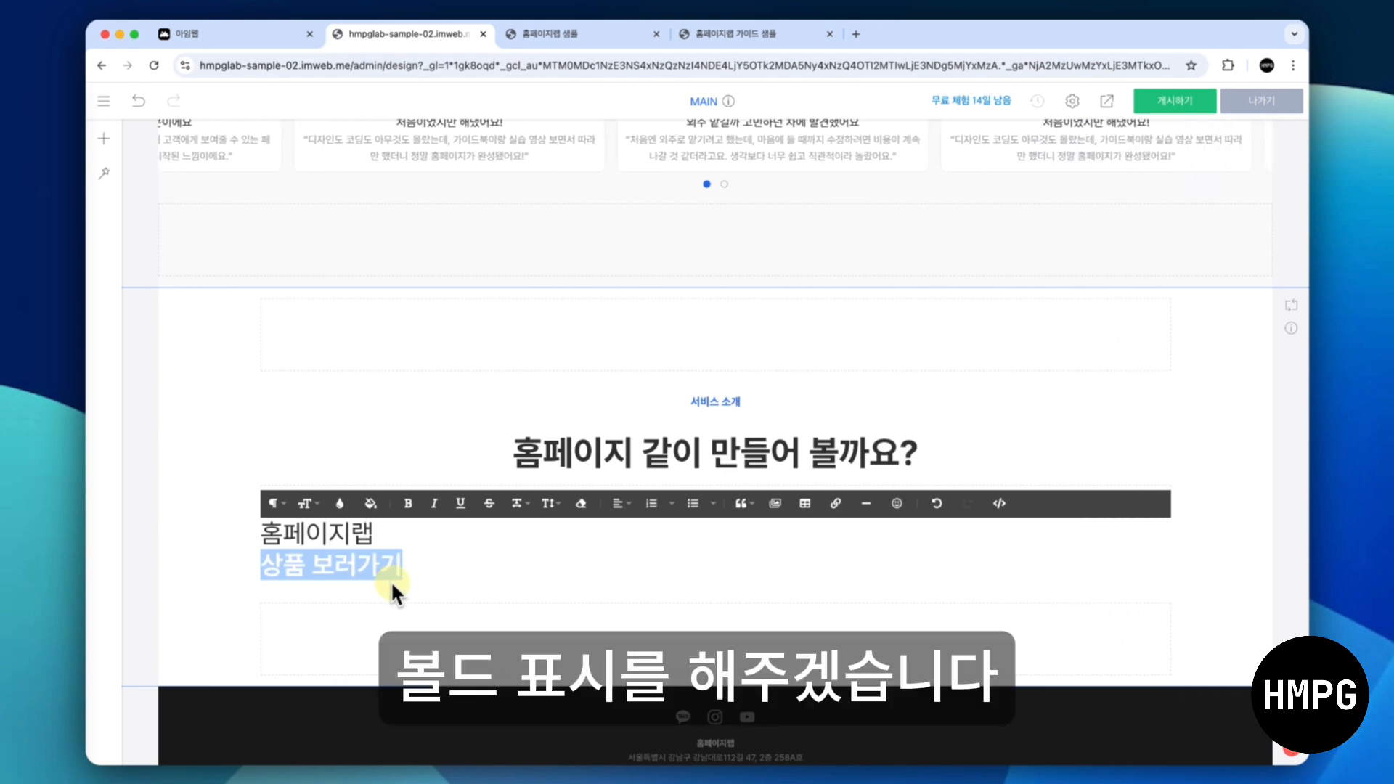
key("super+b")
left_click(233, 546)
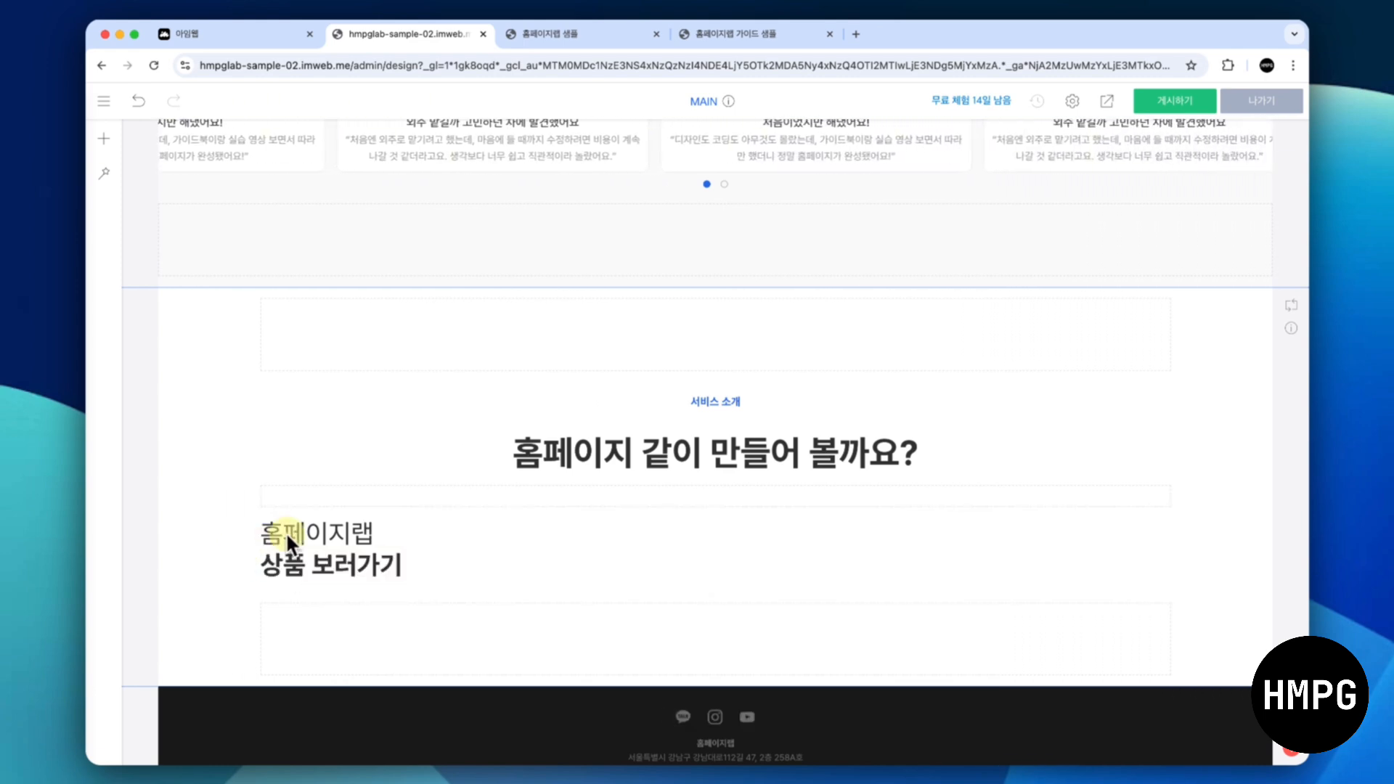
Enable custom padding in the product text widget's settings, with 60px vertical (상하 여백) and 40px horizontal (좌우 여백)
right_click(303, 530)
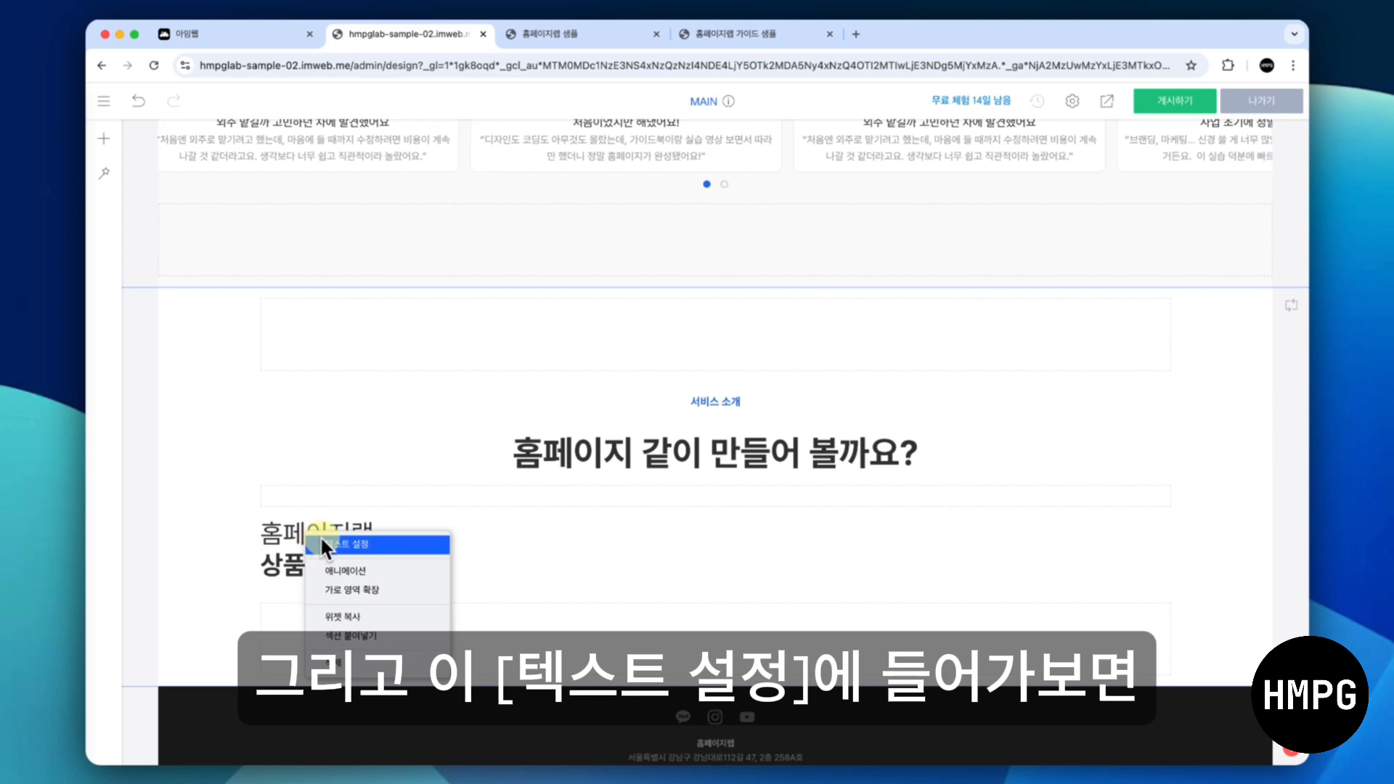
left_click(319, 535)
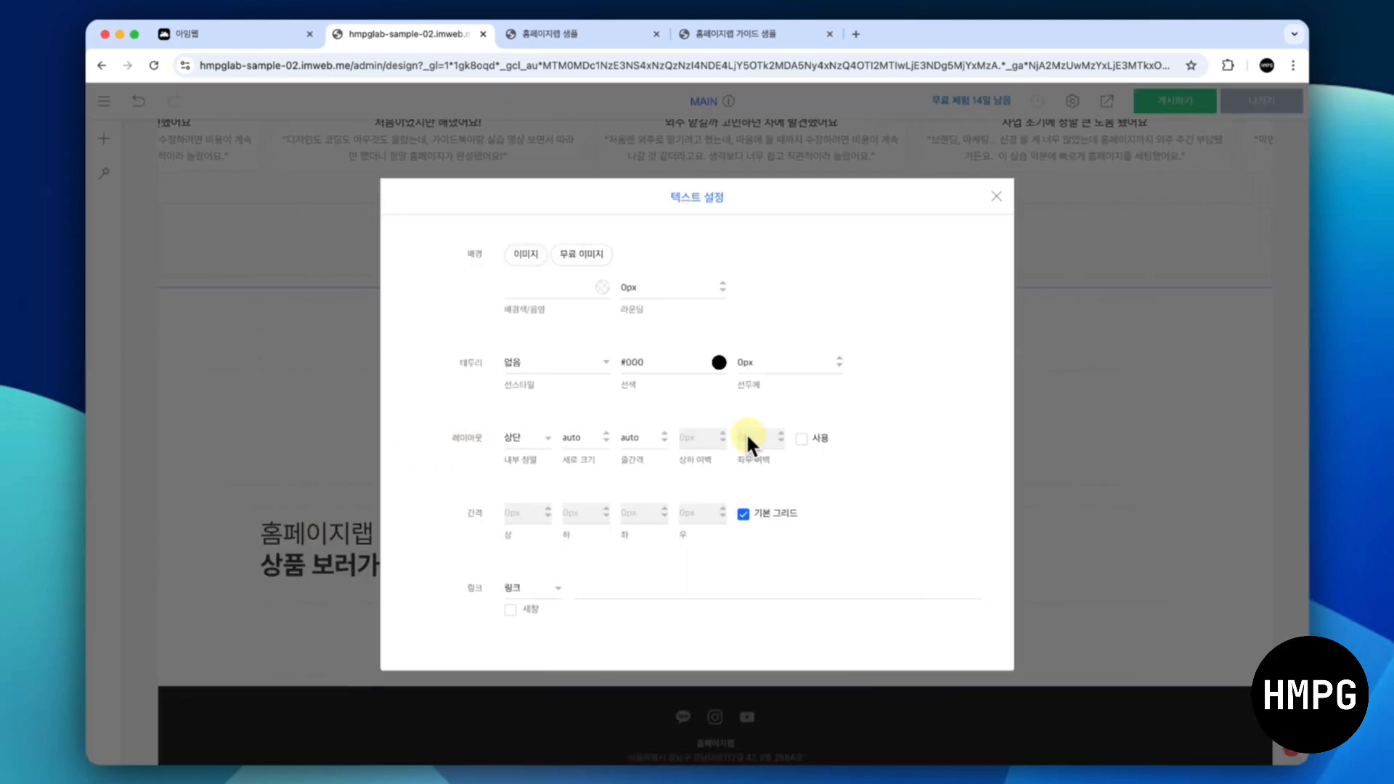
left_click(801, 438)
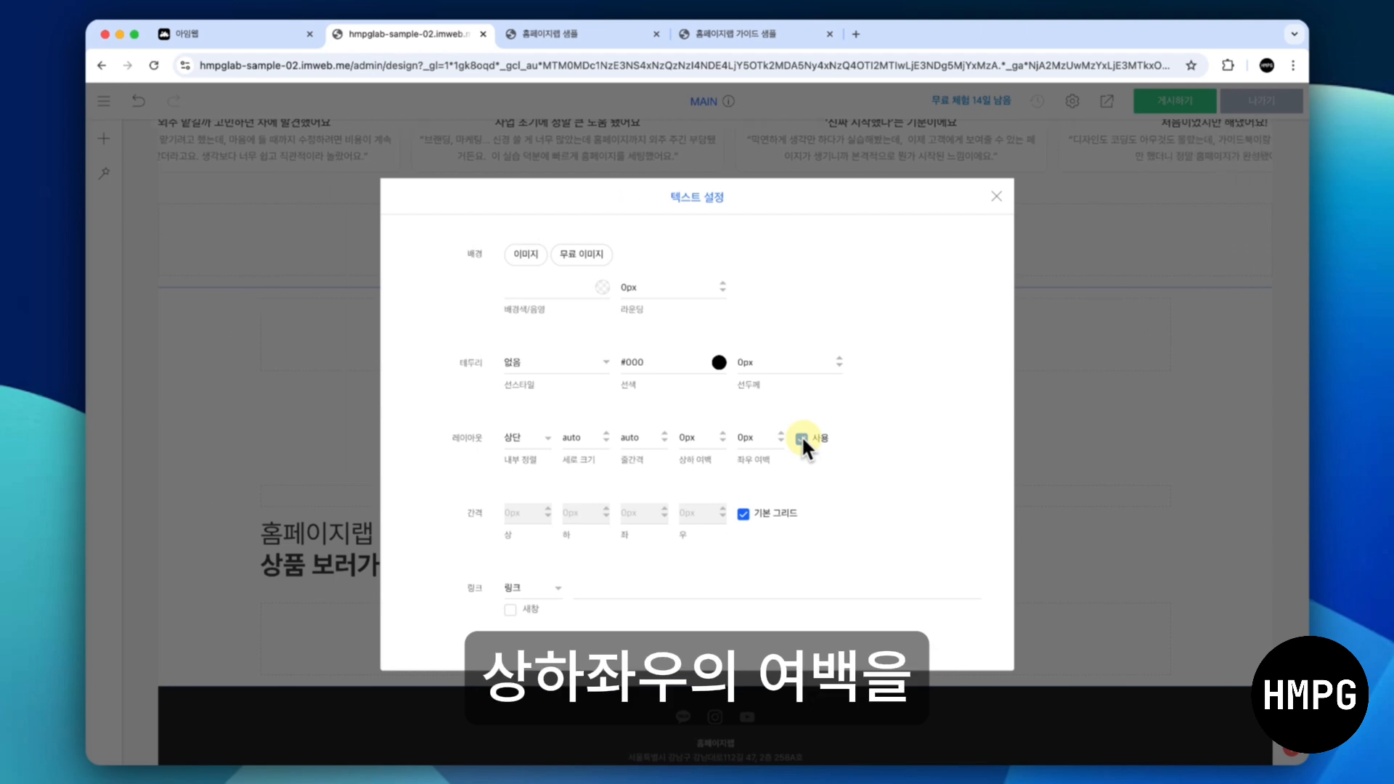
left_click(686, 438)
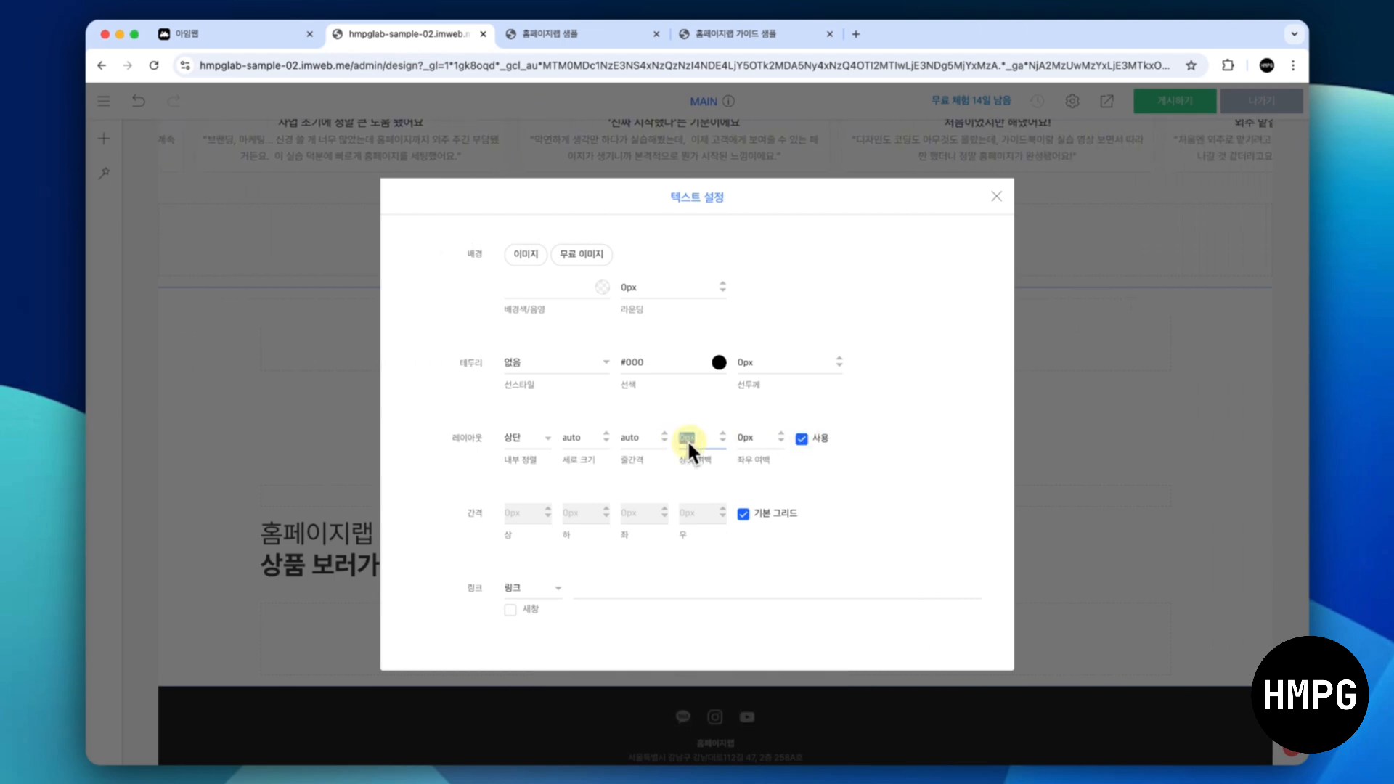
type("60")
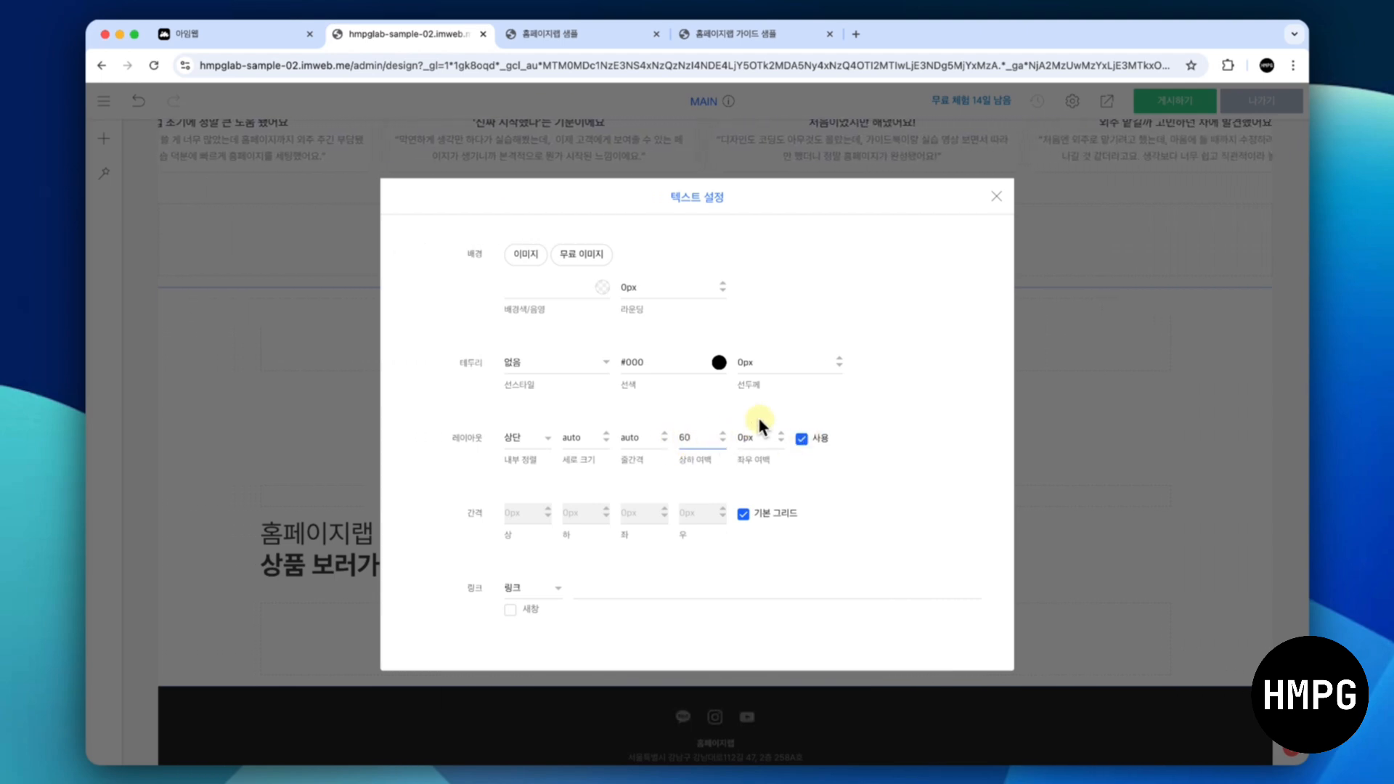
left_click(755, 436)
type("40")
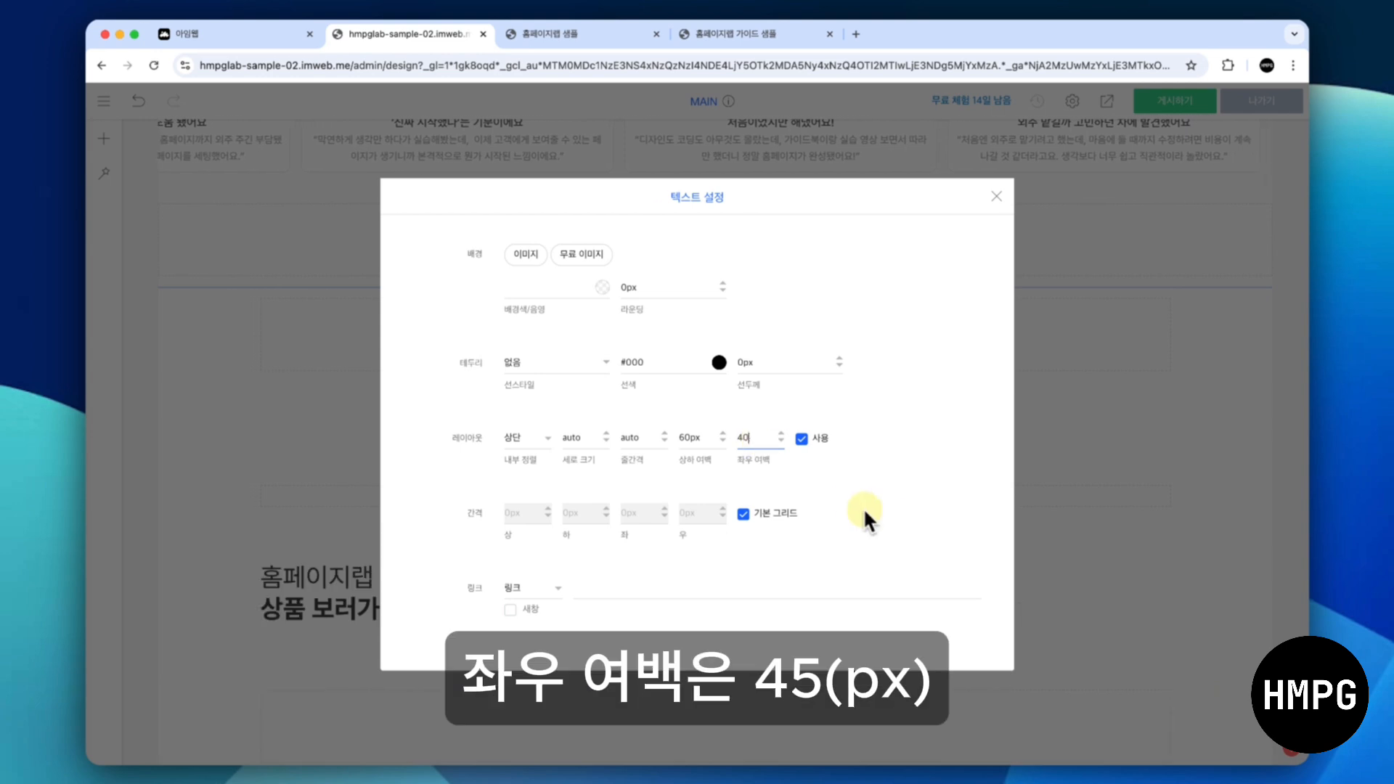
left_click(909, 499)
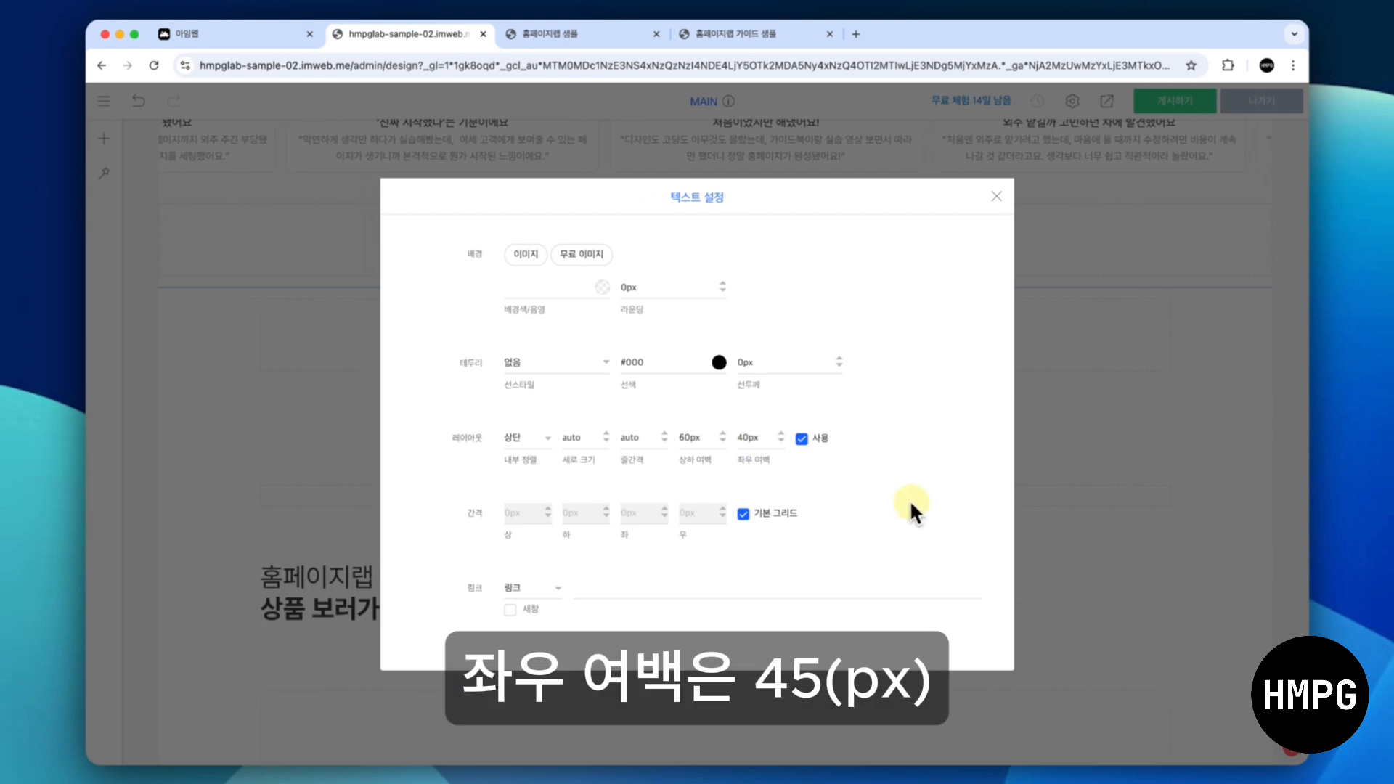
left_click(996, 197)
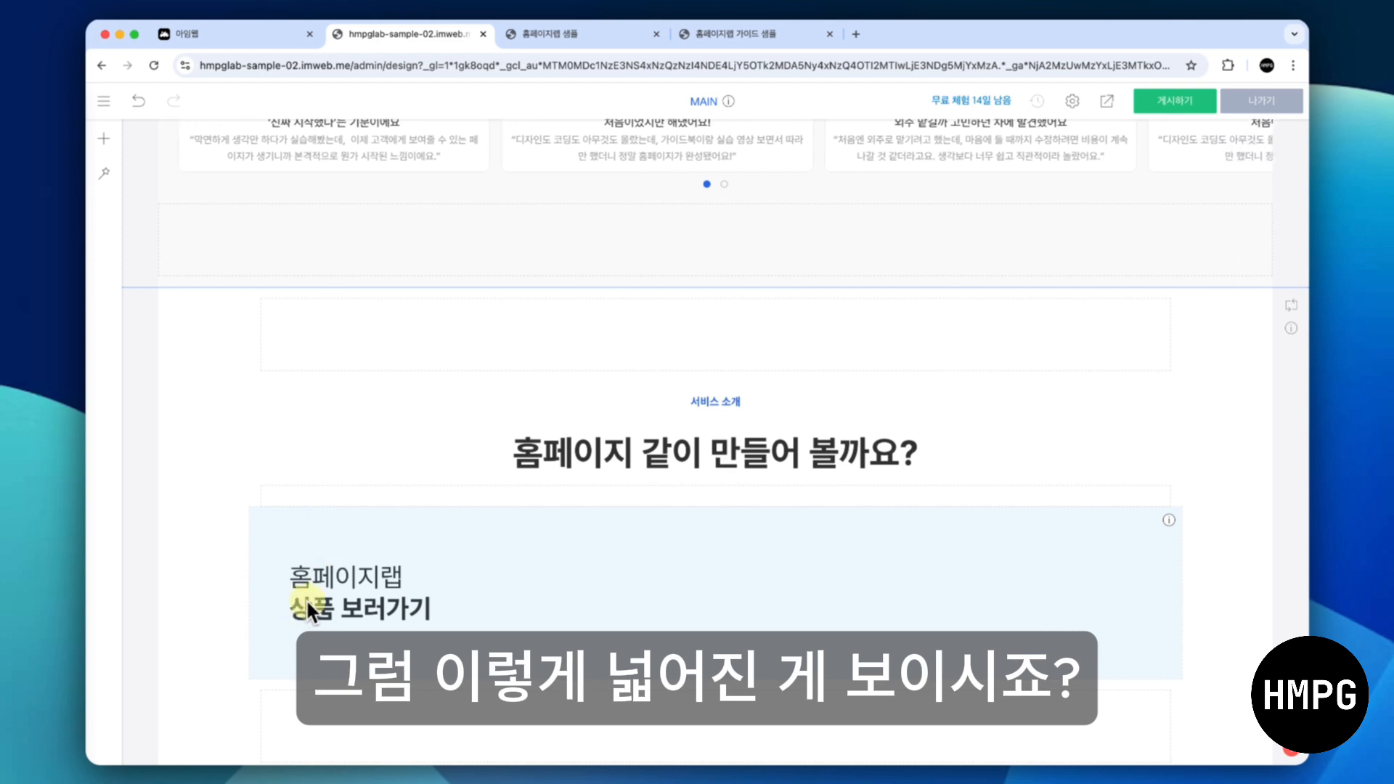
Set the product text widget's background corner rounding (라운딩) to 10px
scroll(336, 590, "down", 1)
right_click(364, 538)
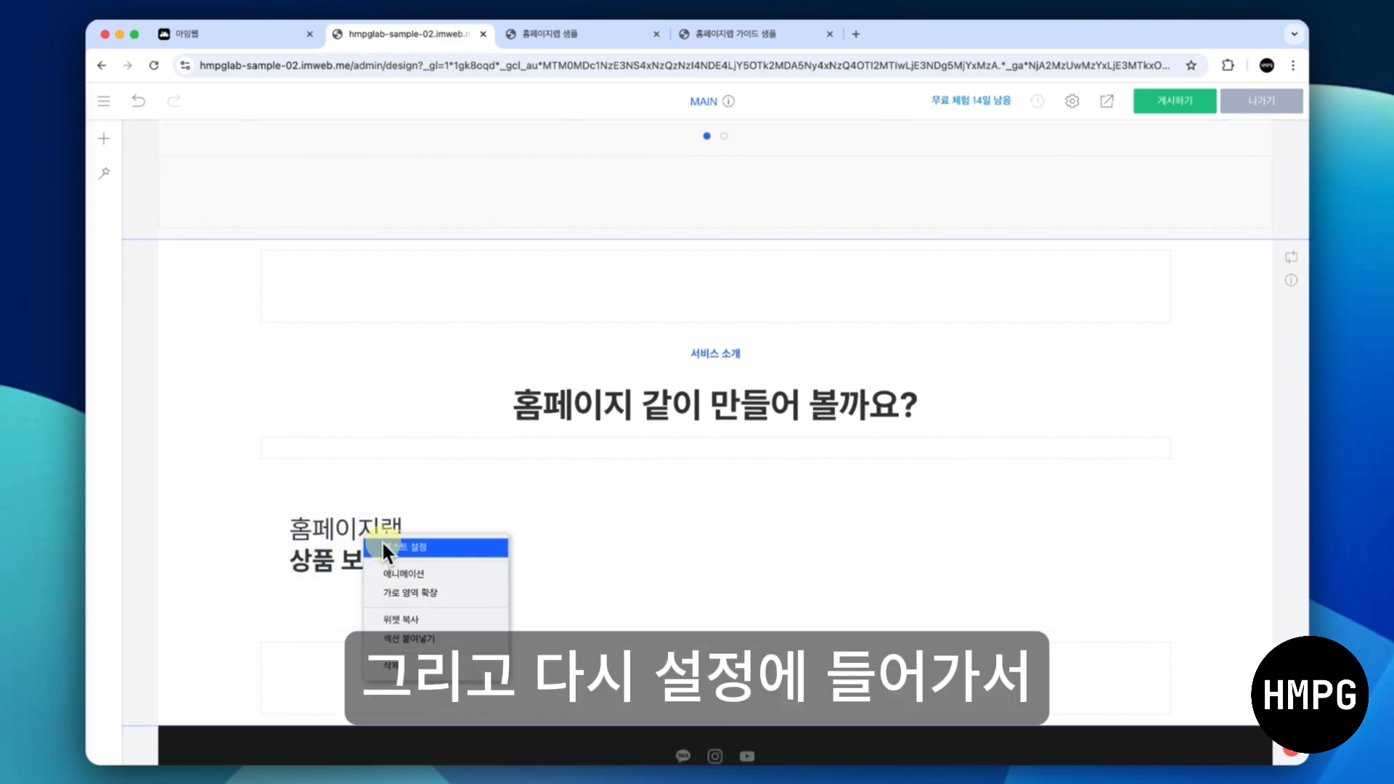
left_click(392, 546)
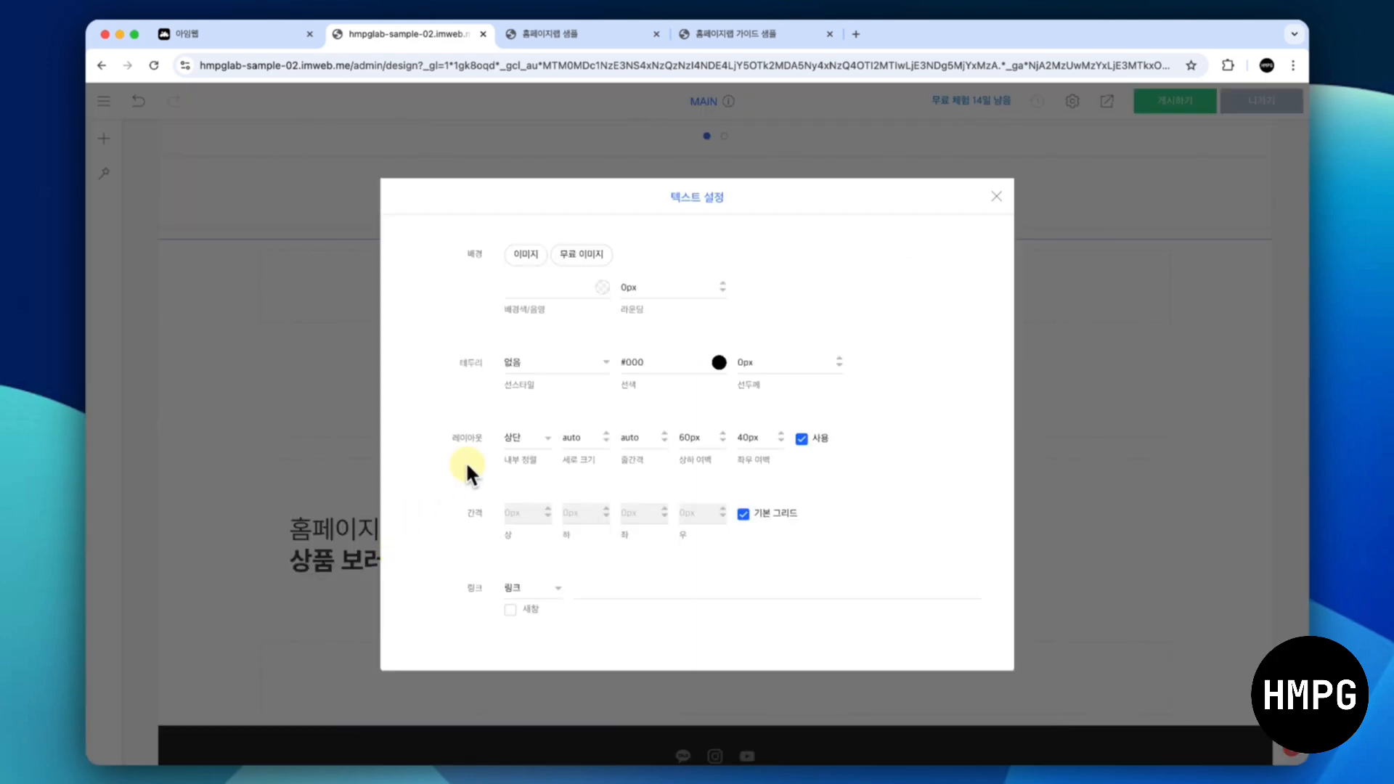
double_click(655, 288)
type("10")
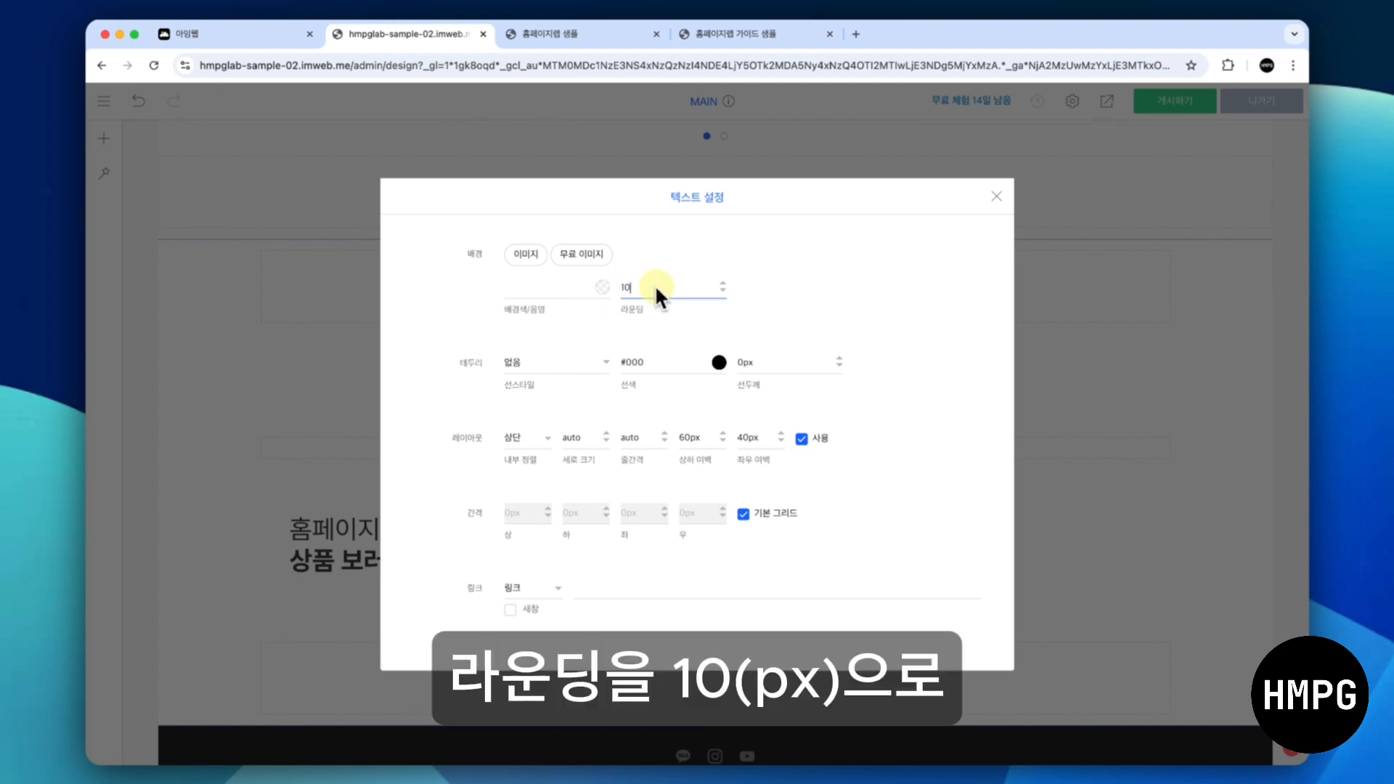
type("px")
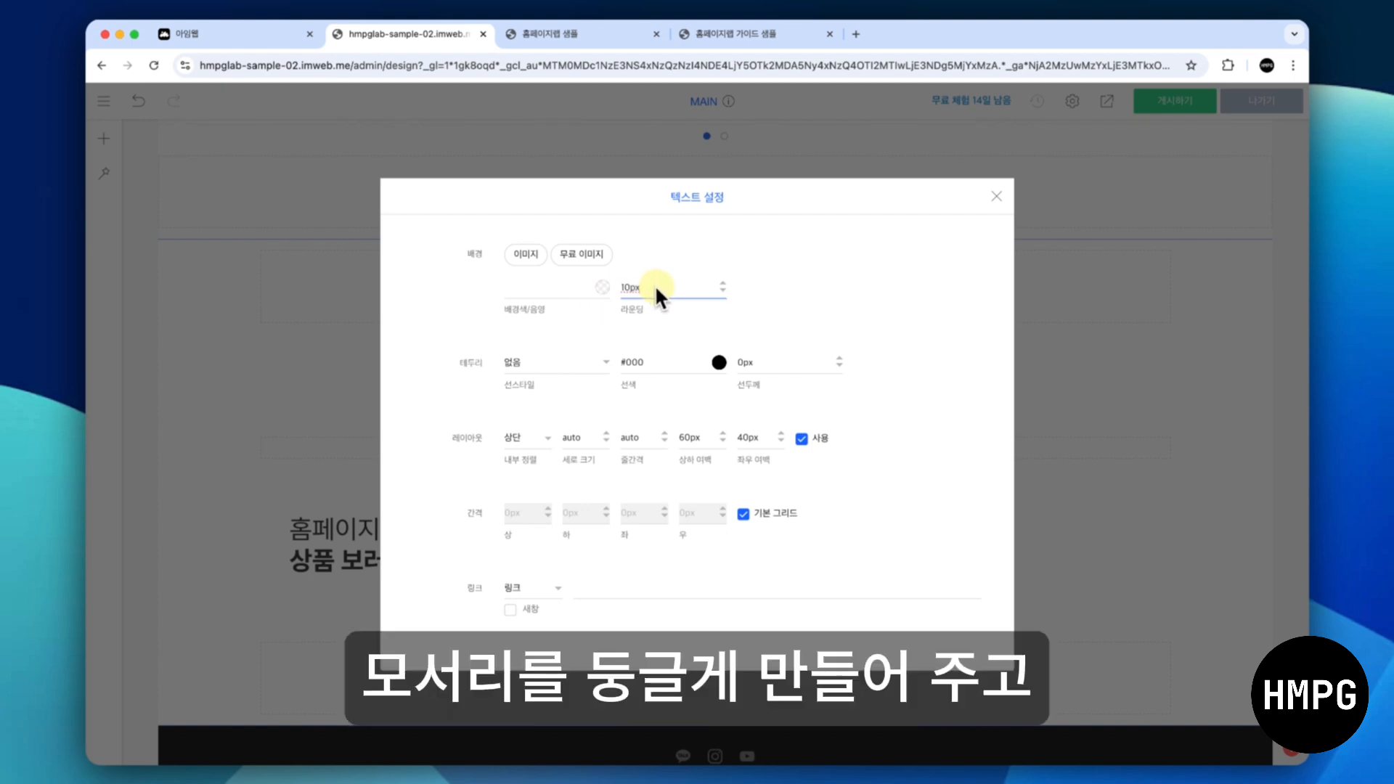
left_click(777, 289)
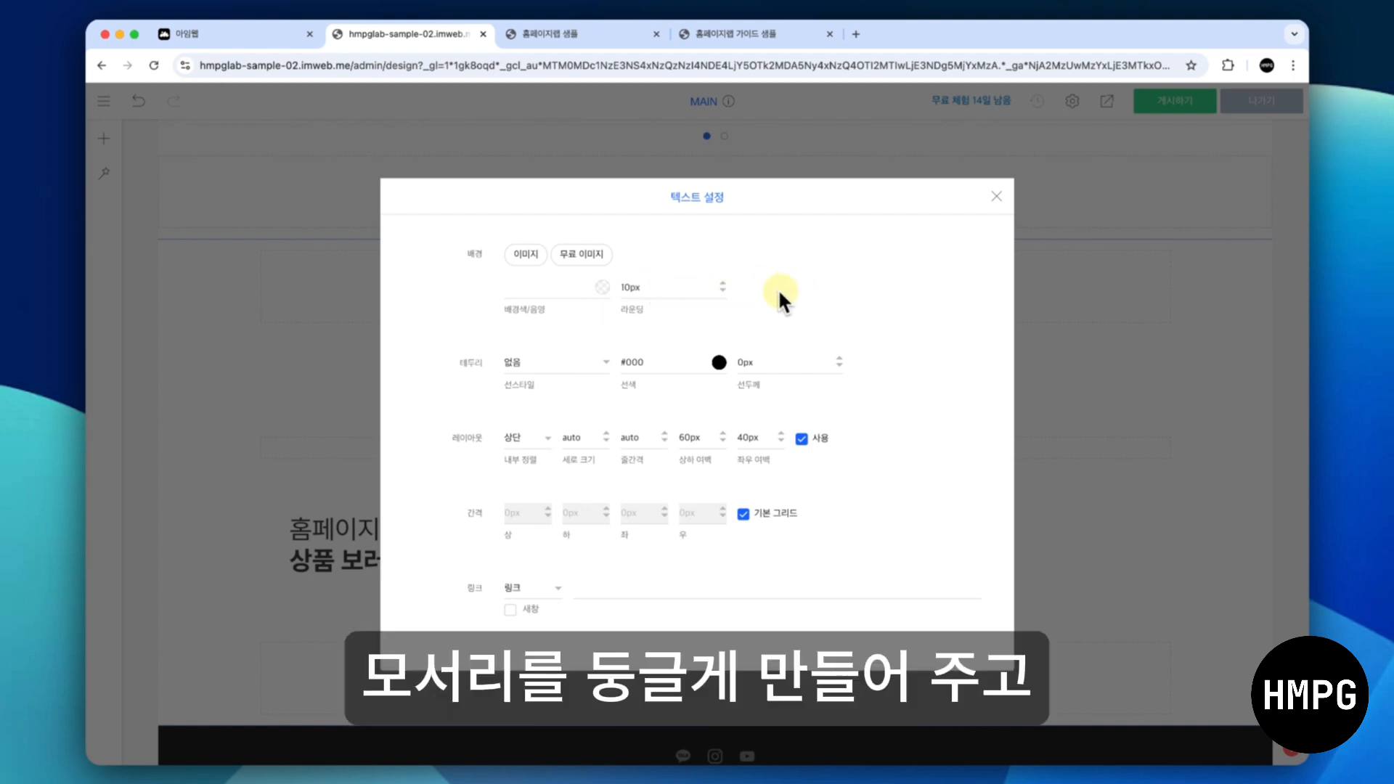
Use "상품 소개 - 가이드북.jpg" from the 06 상품/서비스 소개 섹션 folder as the text widget's background image
left_click(524, 254)
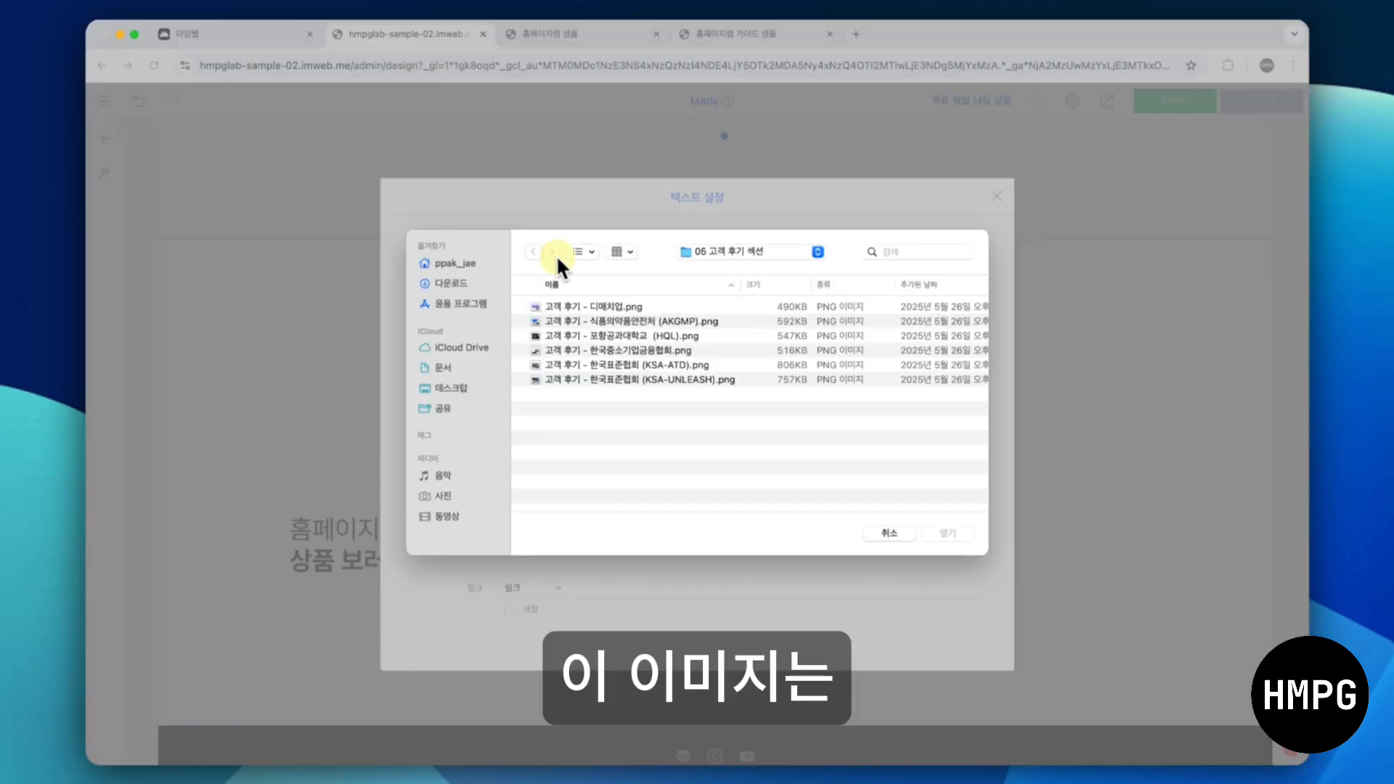
left_click(712, 249)
left_click(713, 264)
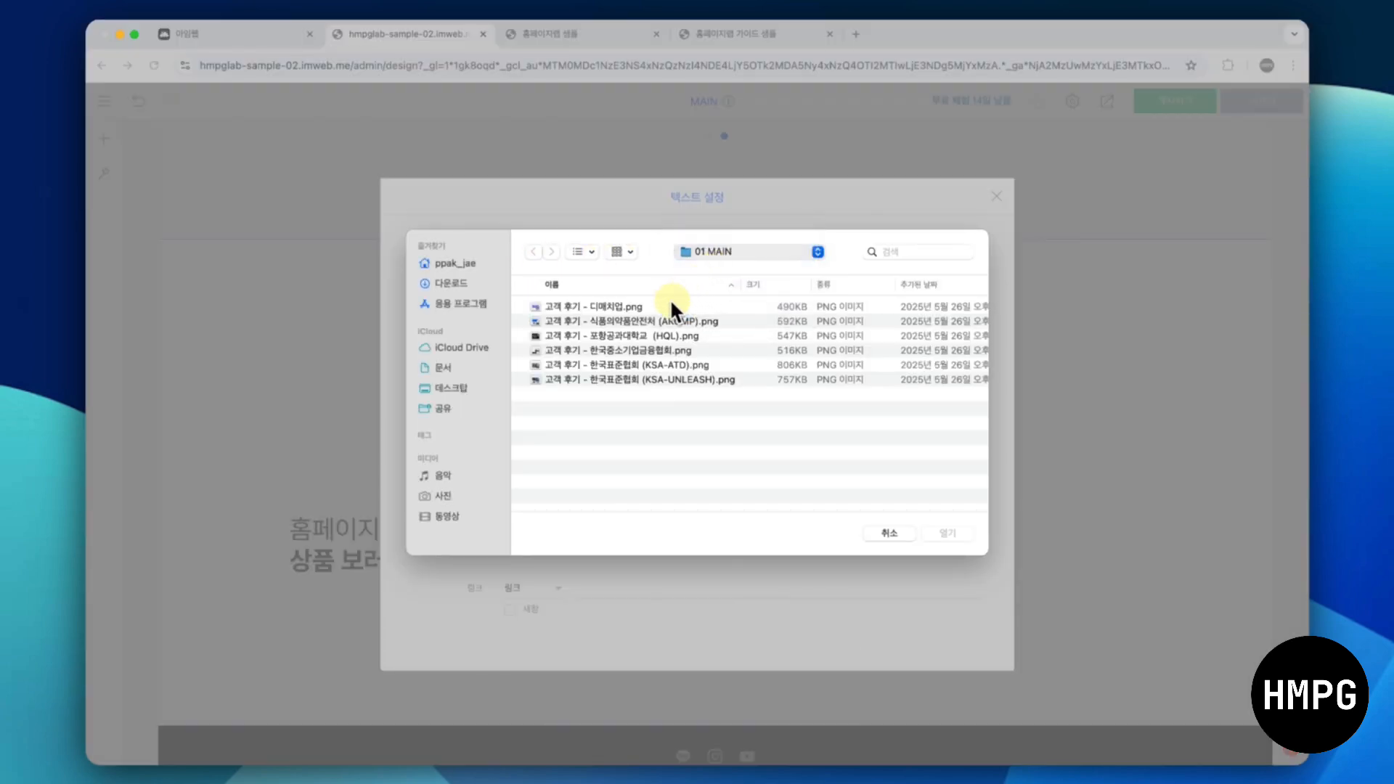
left_click(523, 364)
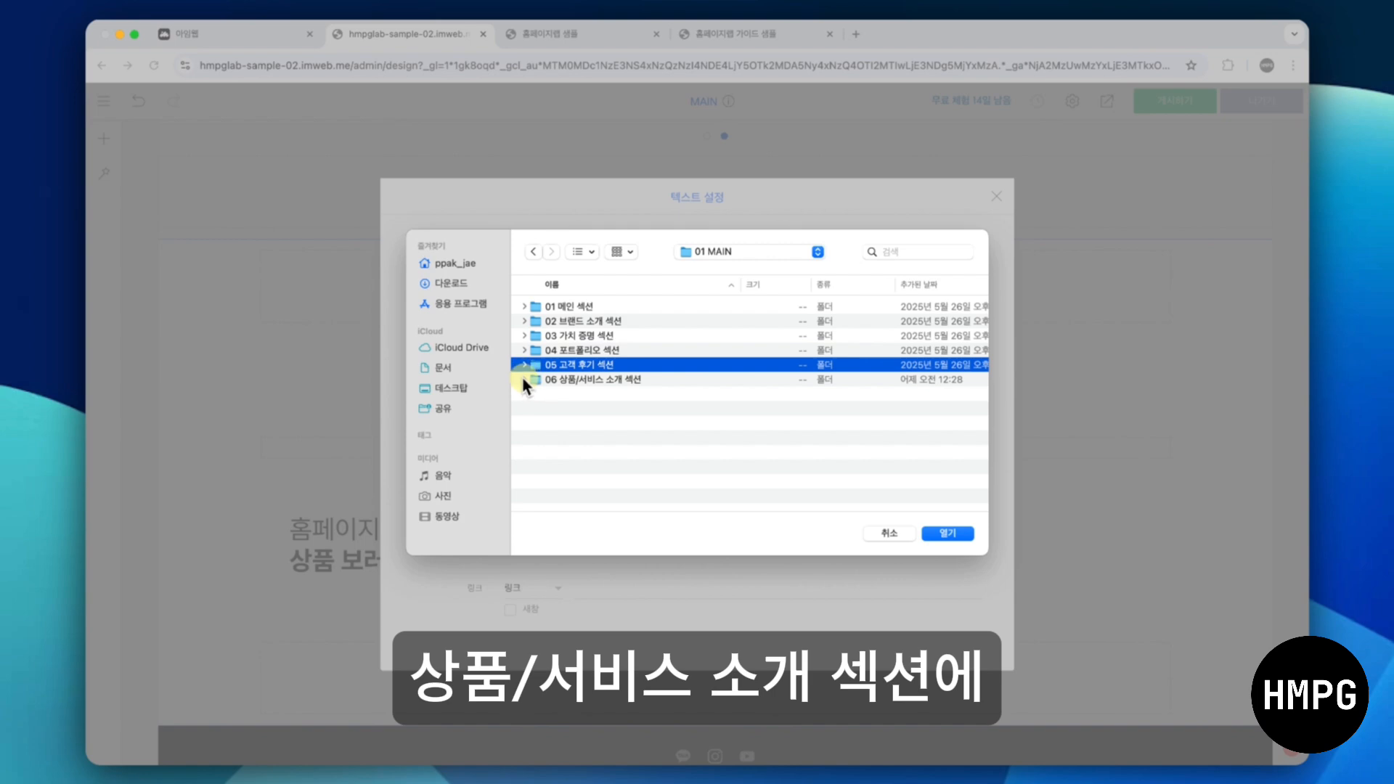
left_click(523, 378)
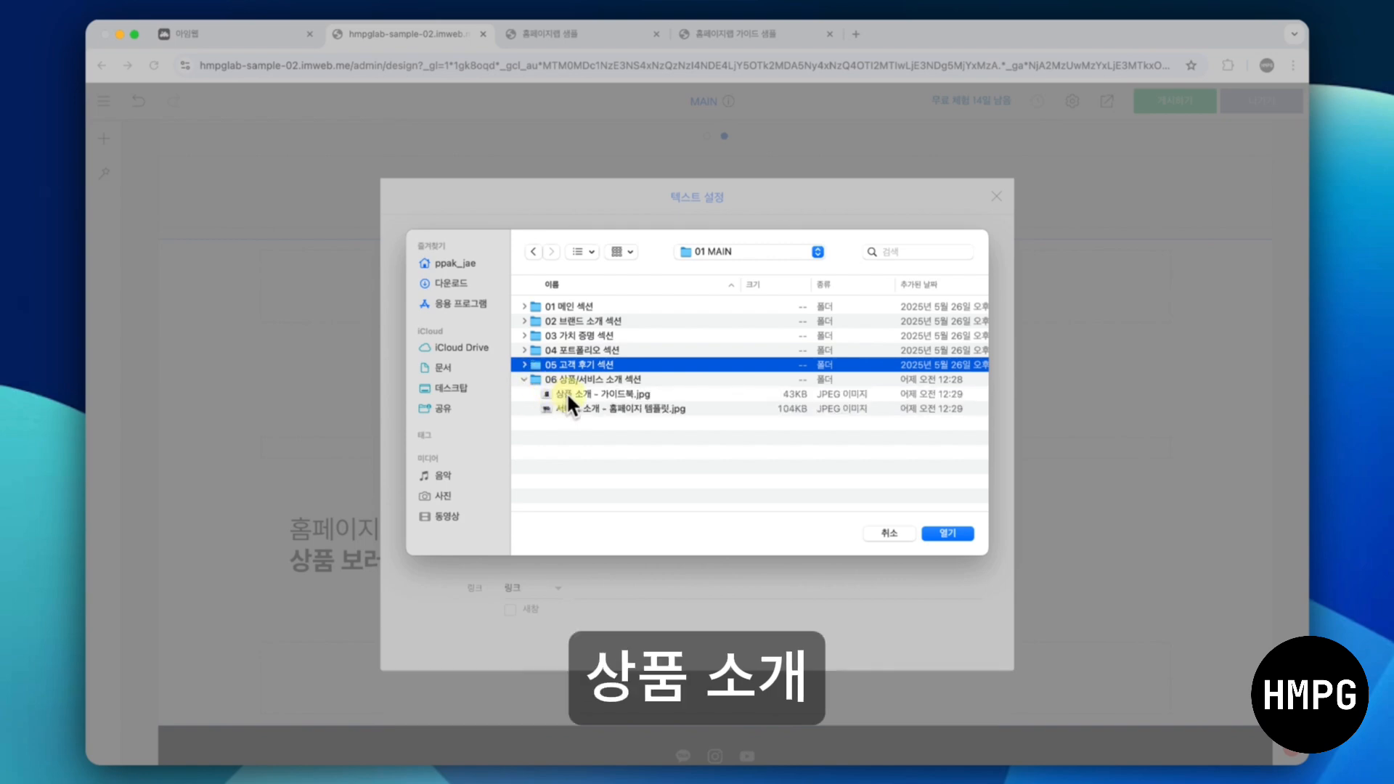
double_click(566, 394)
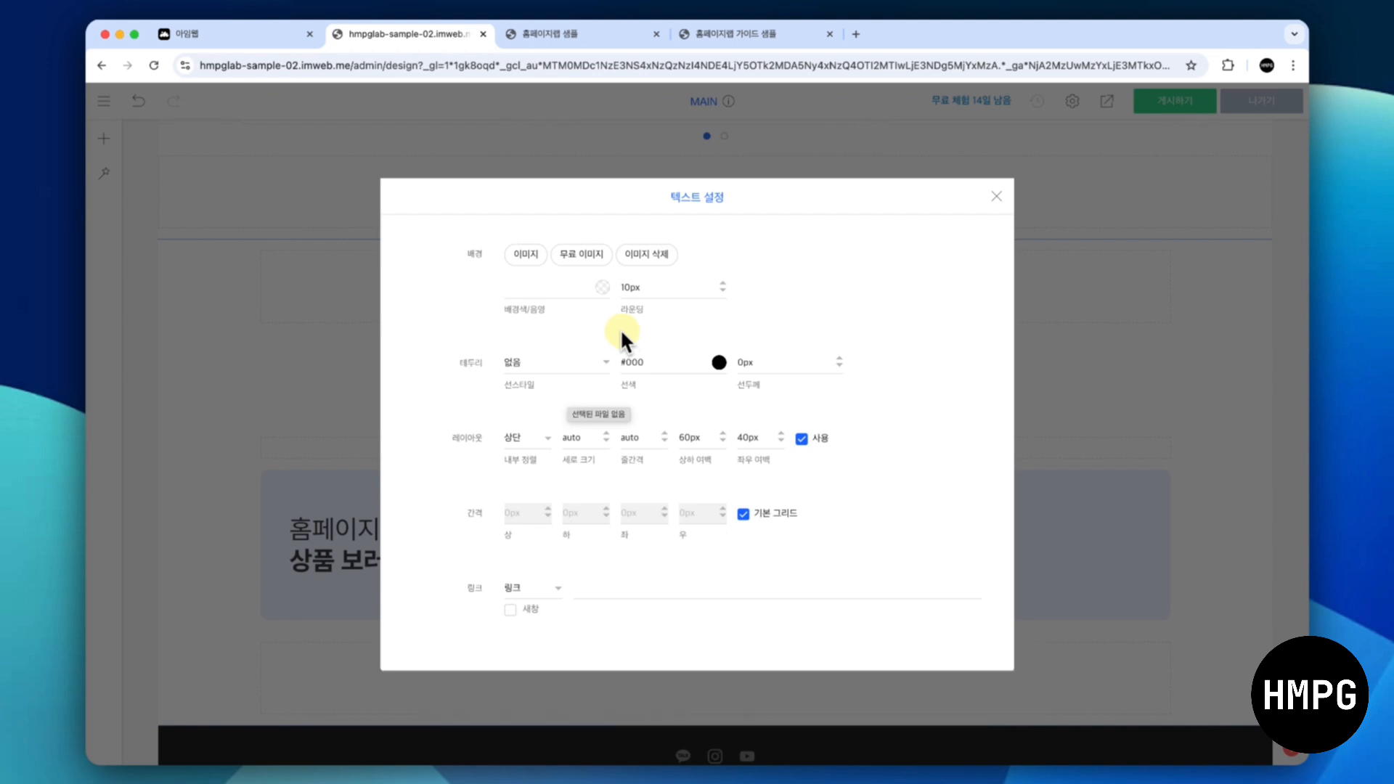
left_click(990, 203)
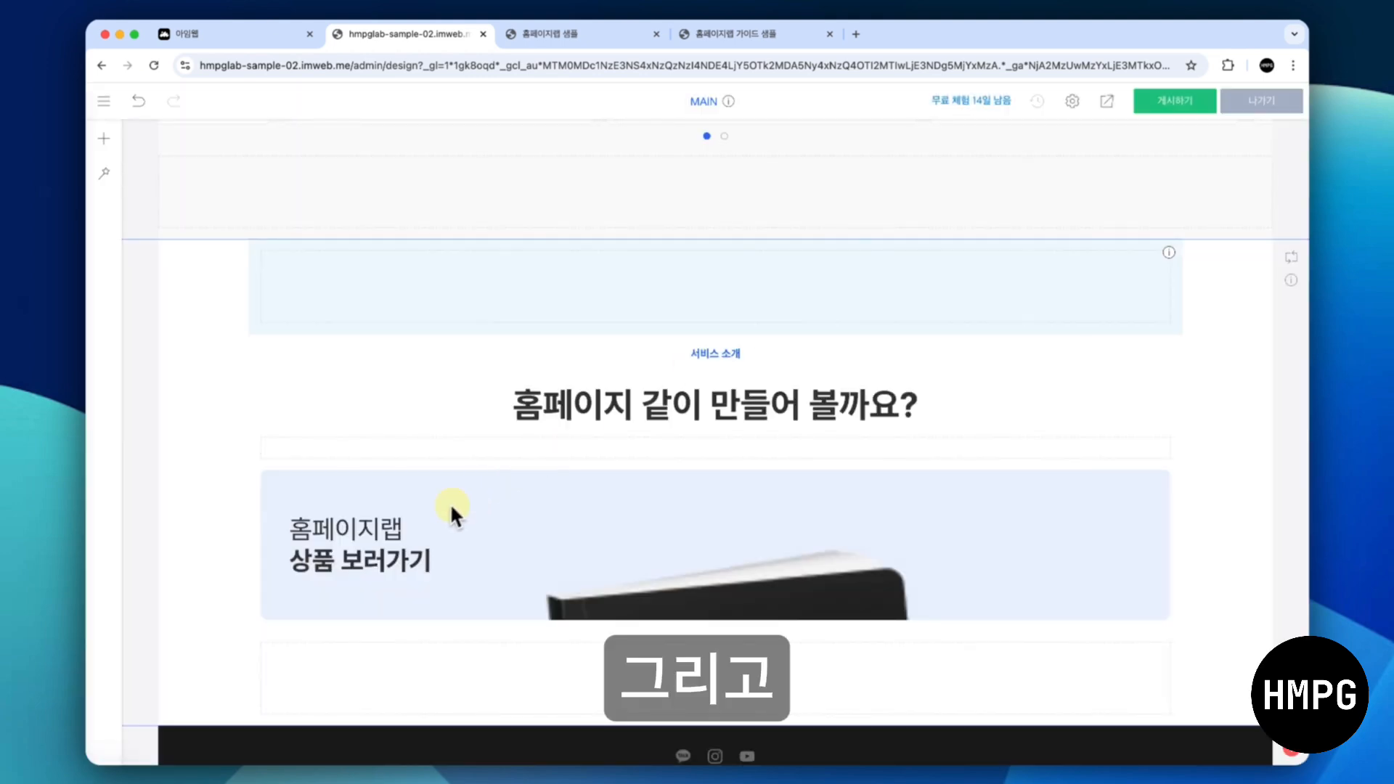
Change the color of both lines of the "홈페이지랩 상품 보러가기" text to white (#ffffff)
left_click(397, 545)
key("super+a")
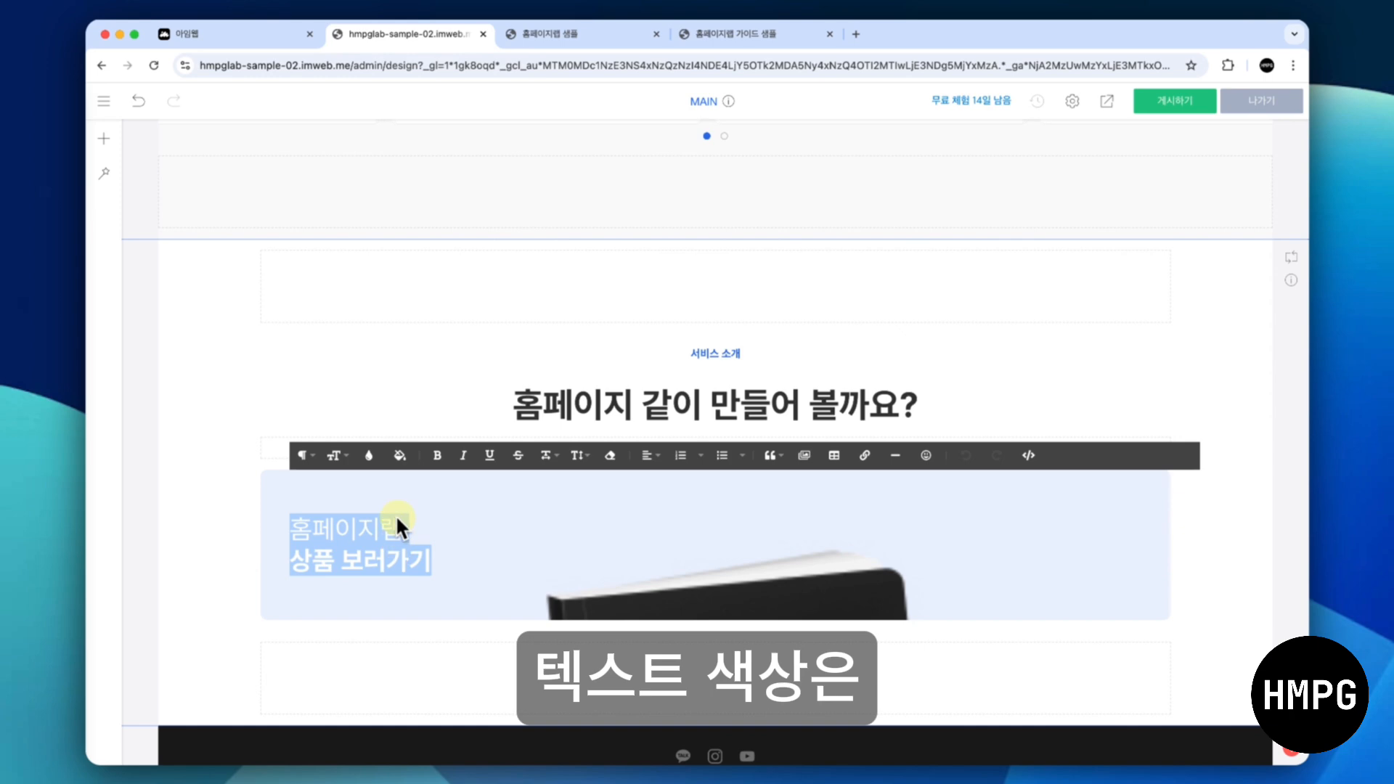
left_click(368, 456)
left_click(402, 687)
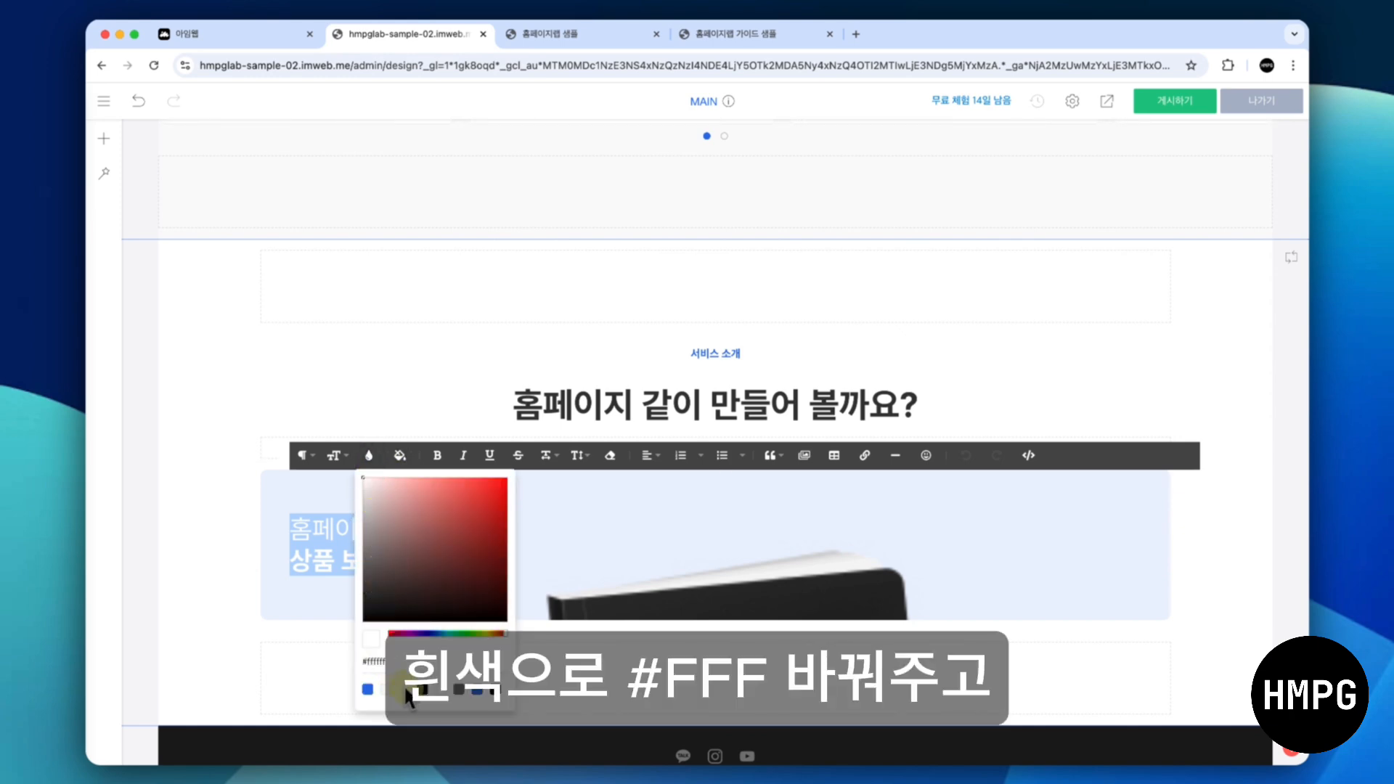
left_click(237, 543)
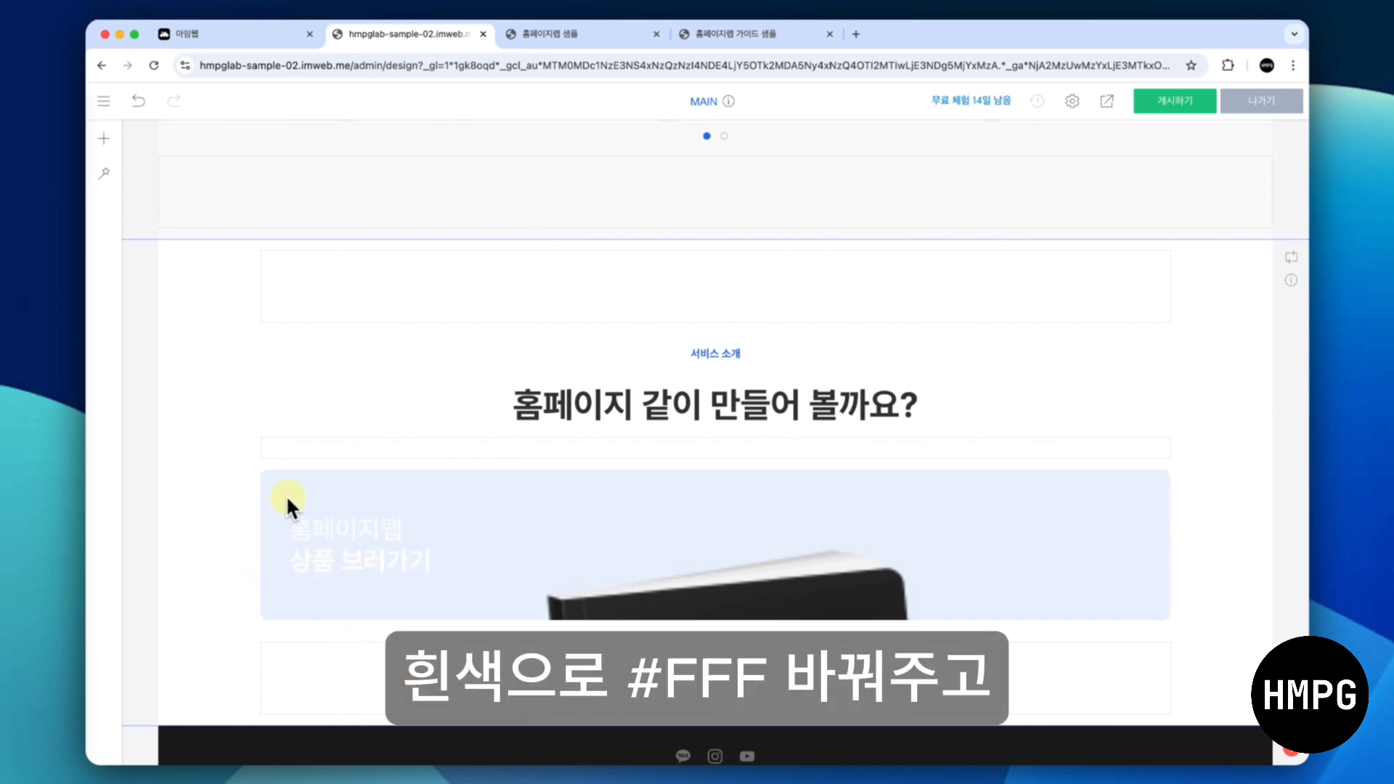
Set the product text widget's background shade to black (#000) at 0.4 opacity
right_click(313, 494)
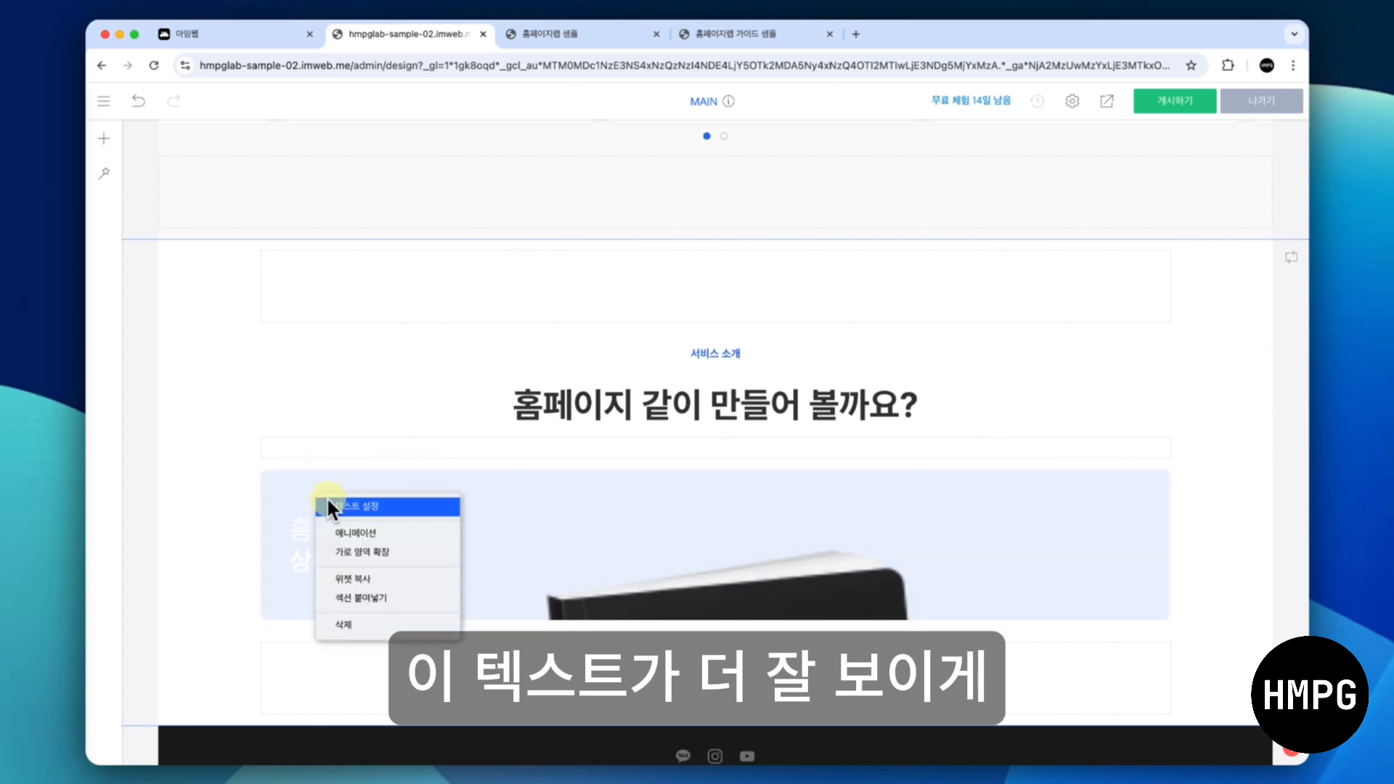
left_click(332, 502)
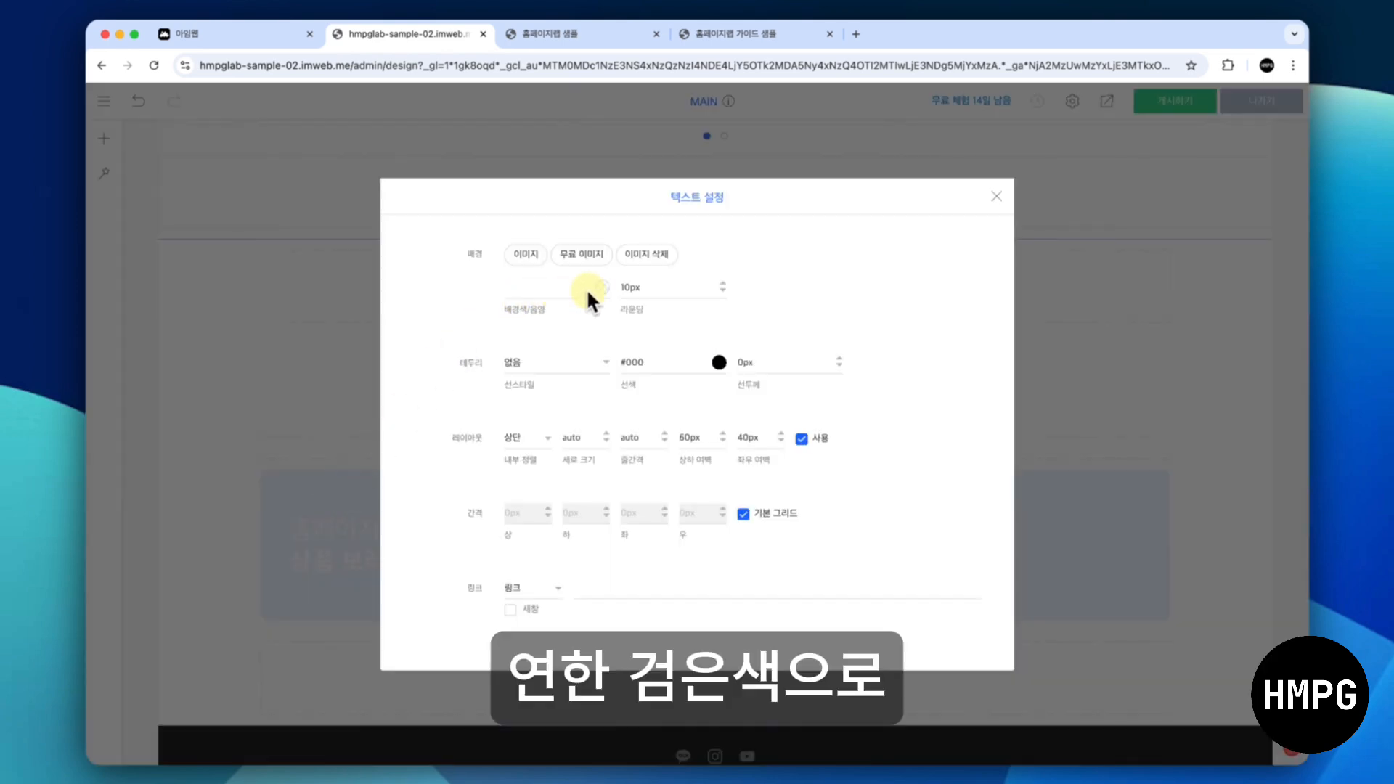
left_click(601, 286)
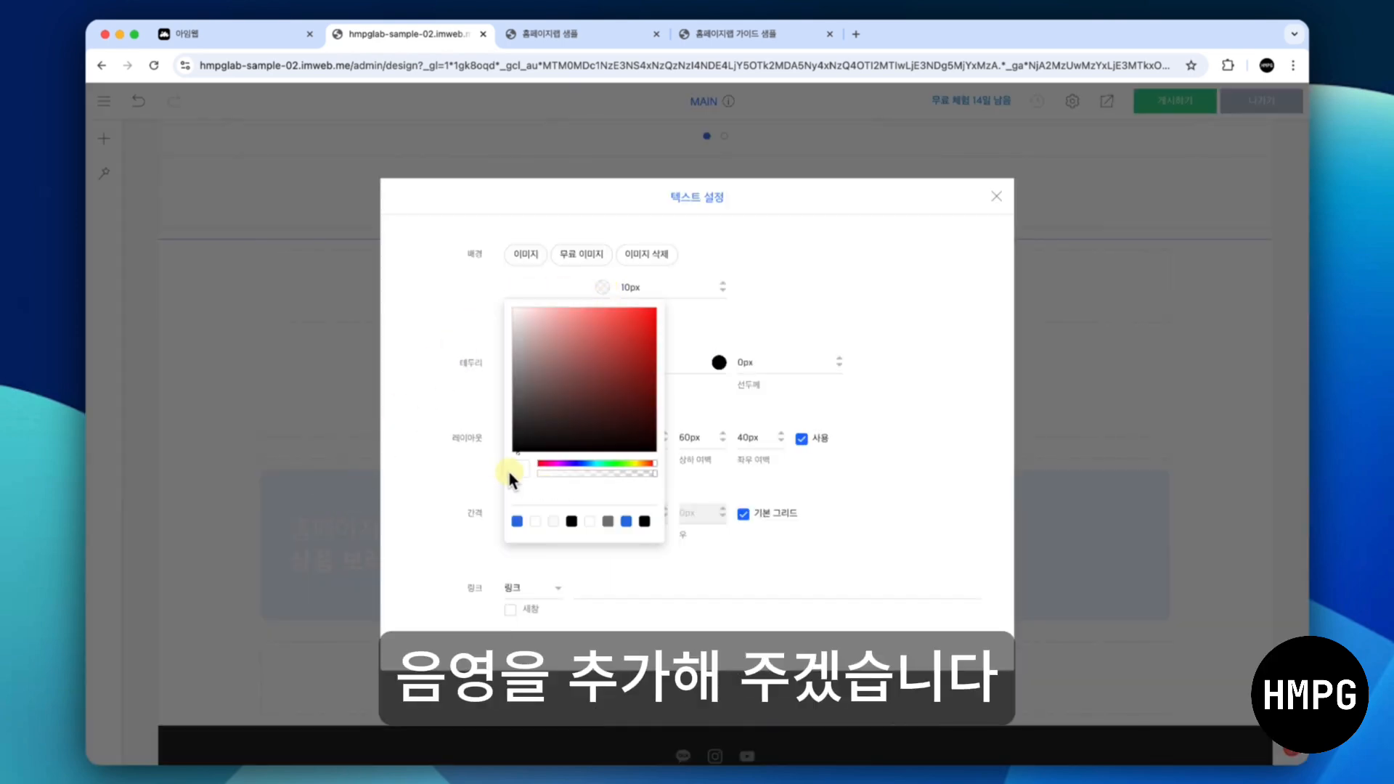
left_click(536, 497)
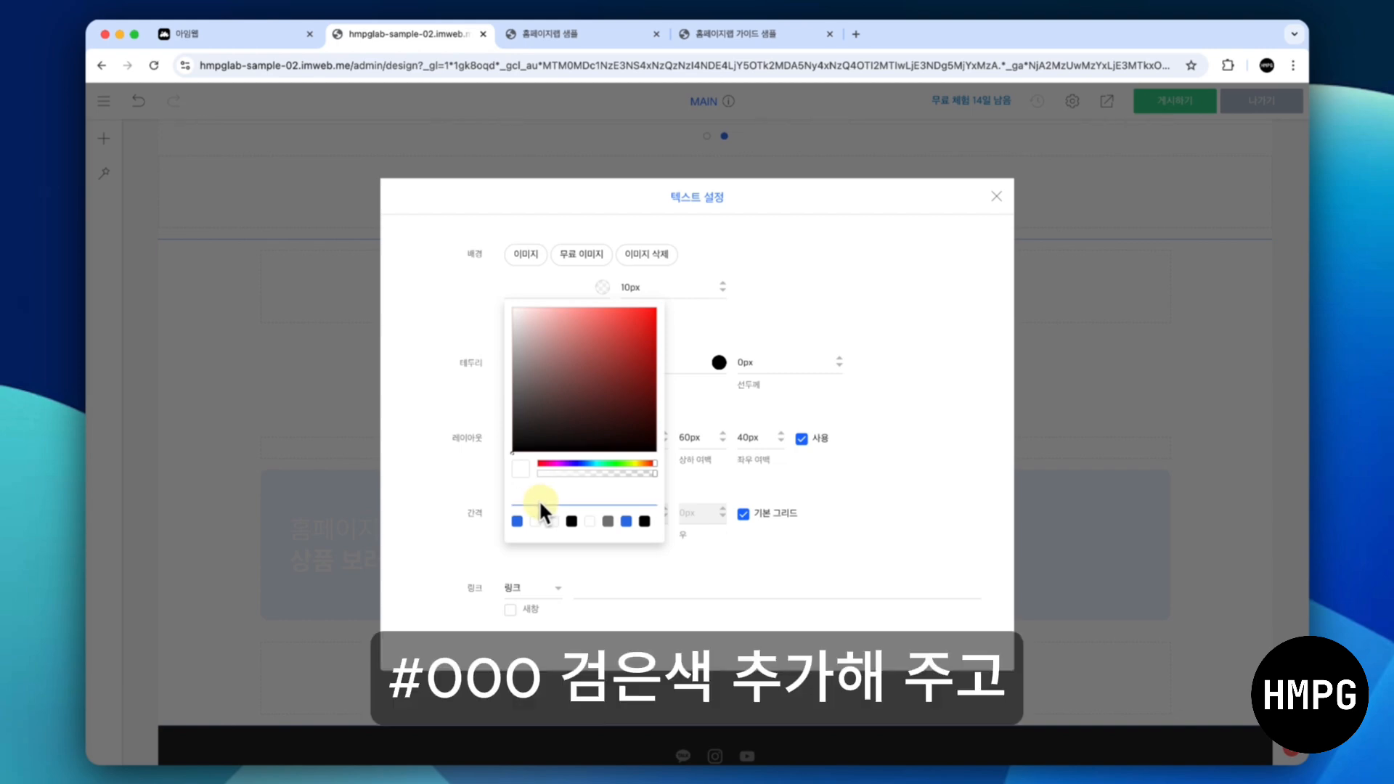
type("#000")
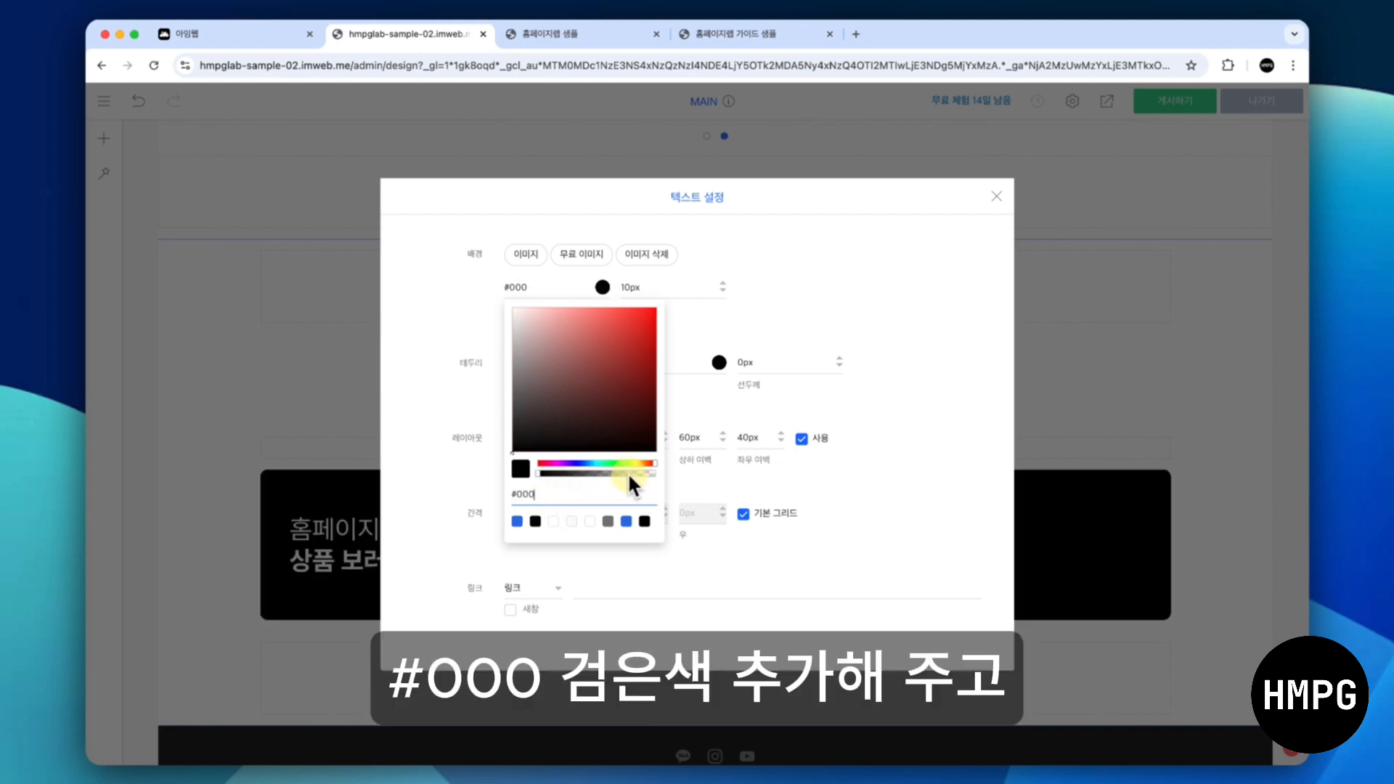
left_click_drag(627, 472, 617, 467)
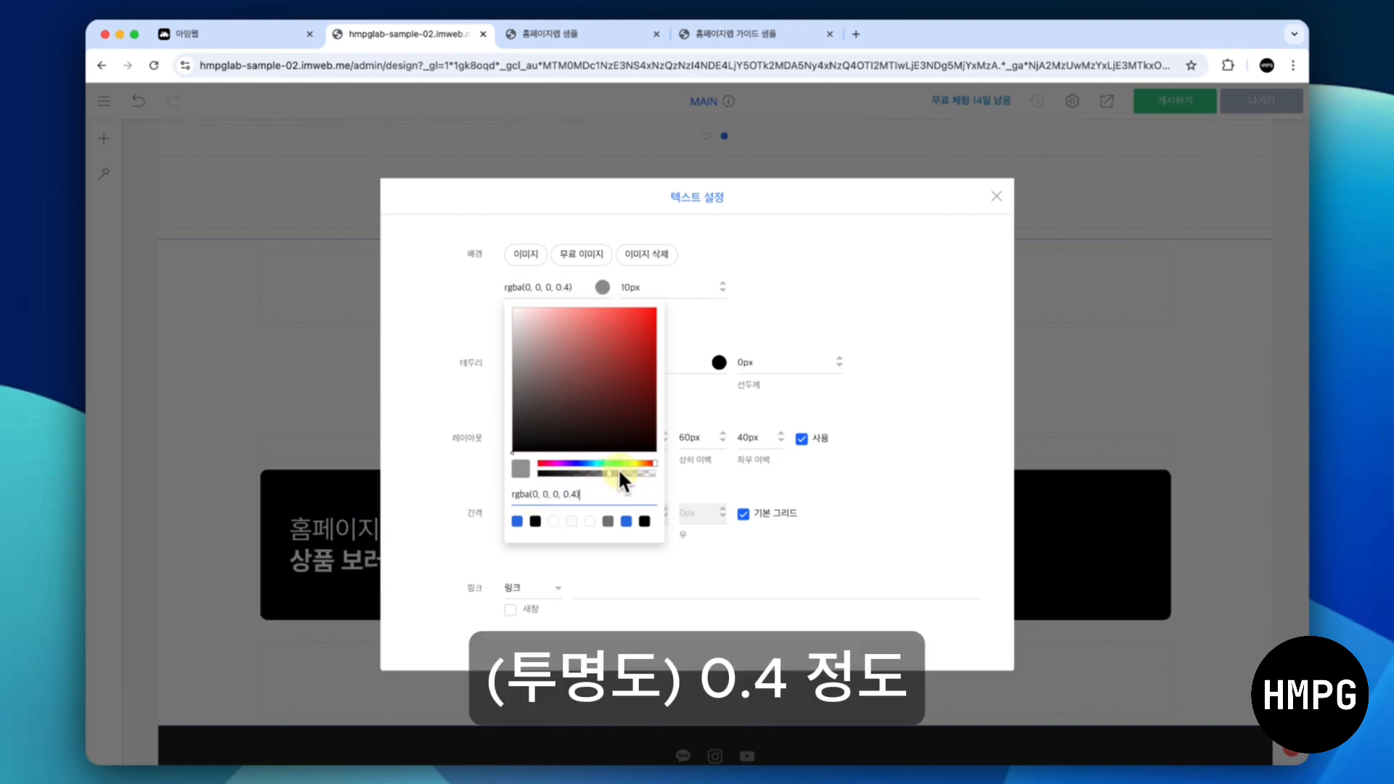
left_click(993, 197)
Duplicate the product text widget and place the copy to the right of the original, forming two side-by-side cards
scroll(653, 385, "down", 1)
scroll(651, 386, "down", 1)
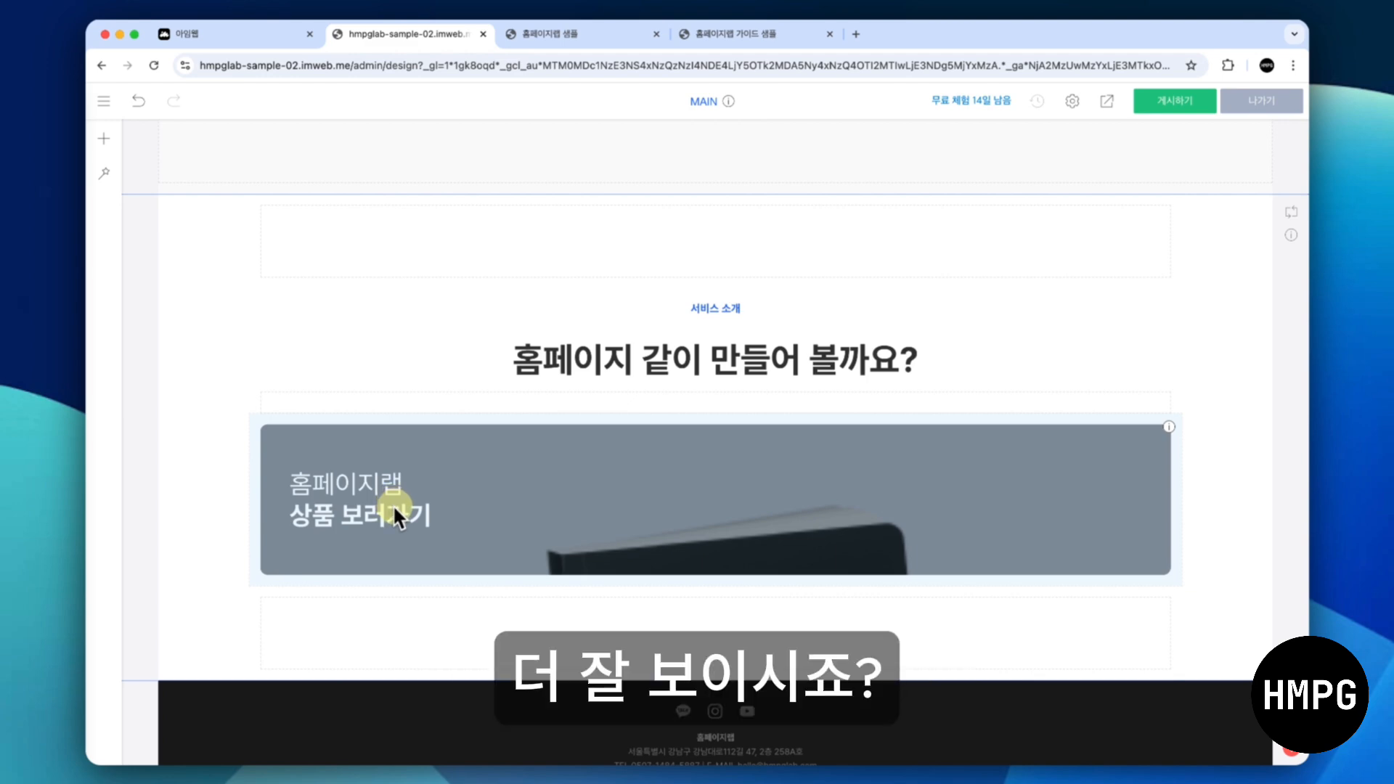
right_click(372, 495)
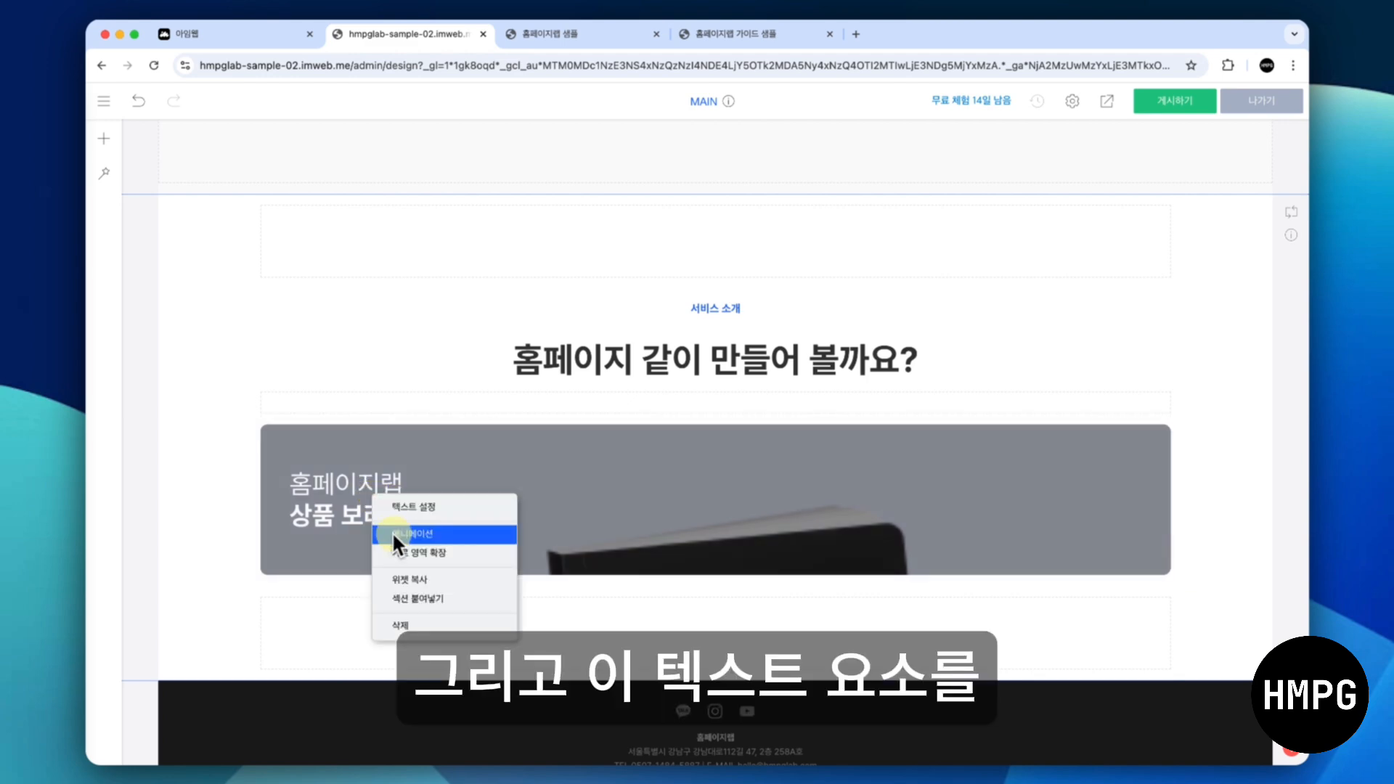
left_click(408, 564)
right_click(405, 485)
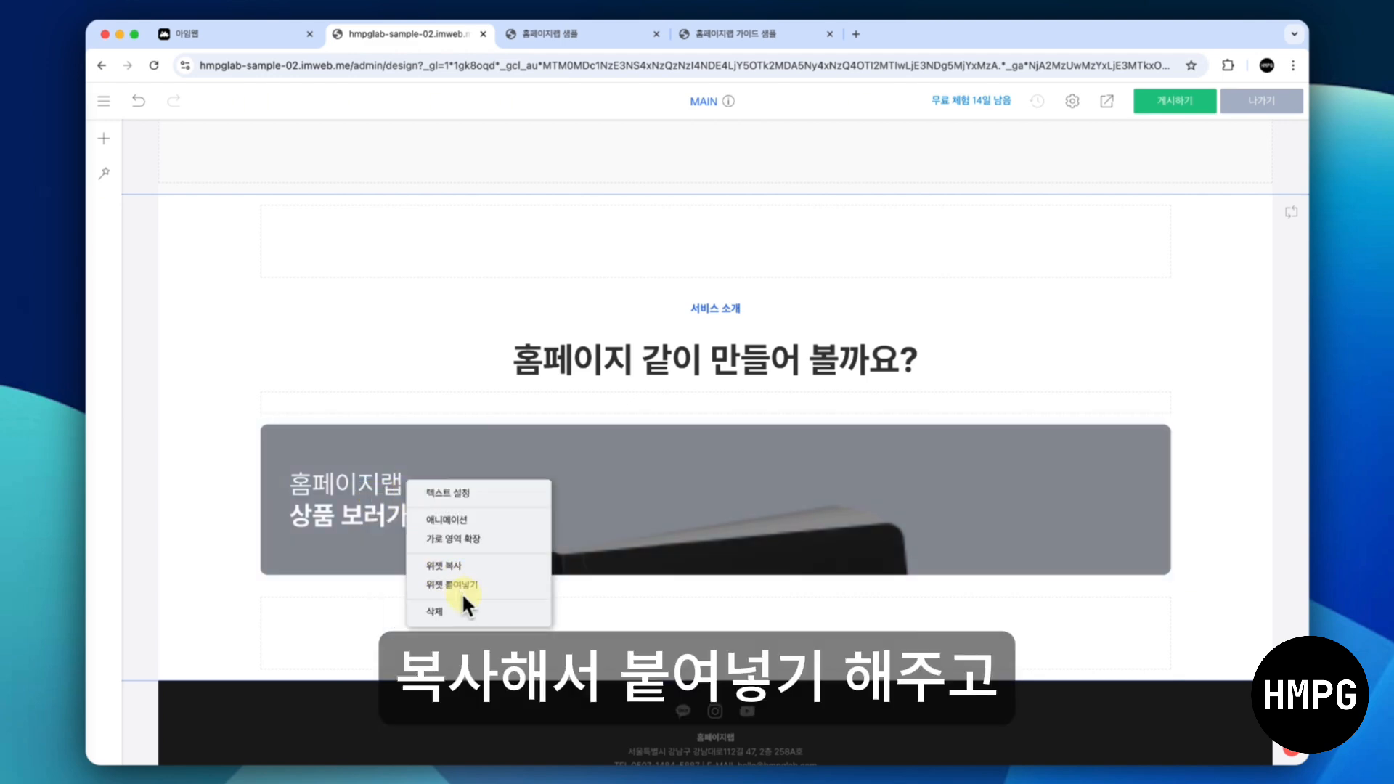
left_click(466, 585)
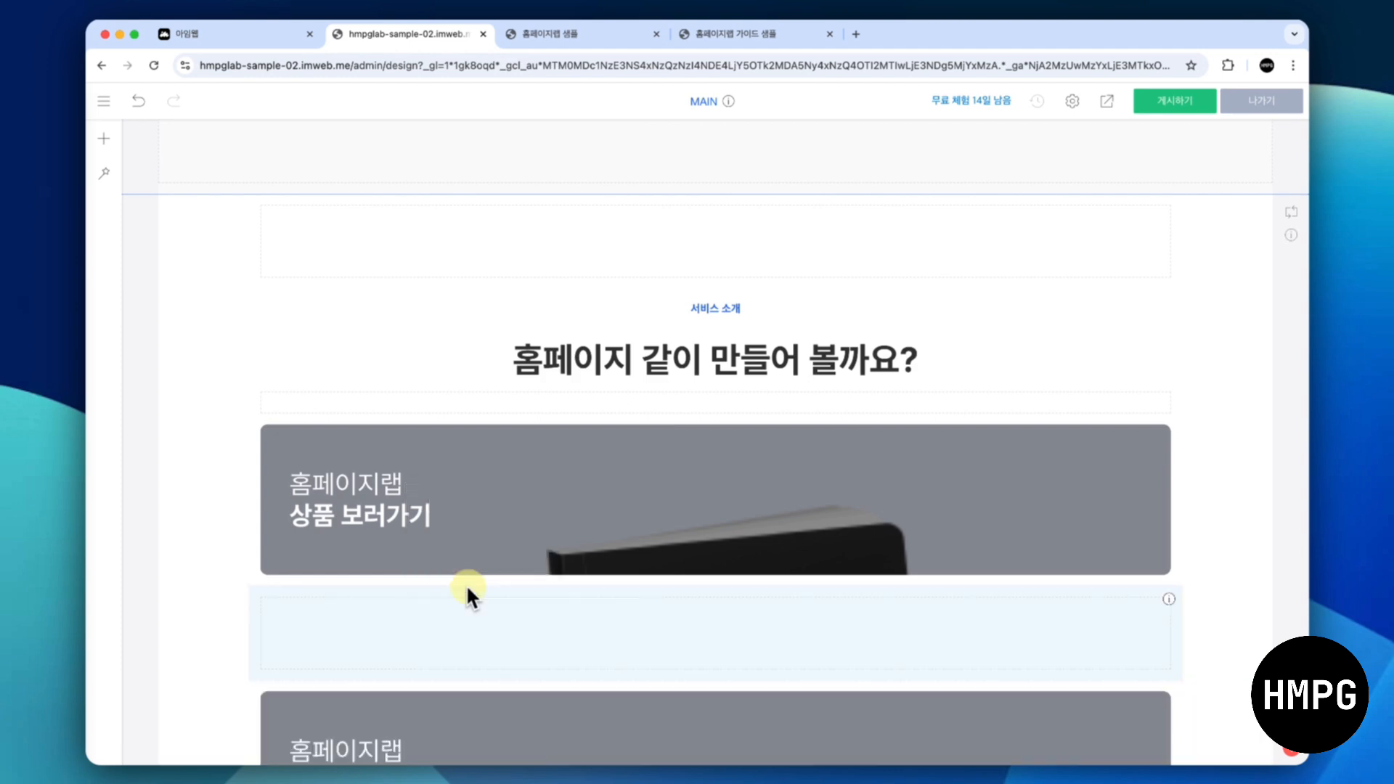
scroll(466, 584, "down", 1)
left_click_drag(438, 638, 1130, 421)
left_click_drag(1132, 424, 1132, 423)
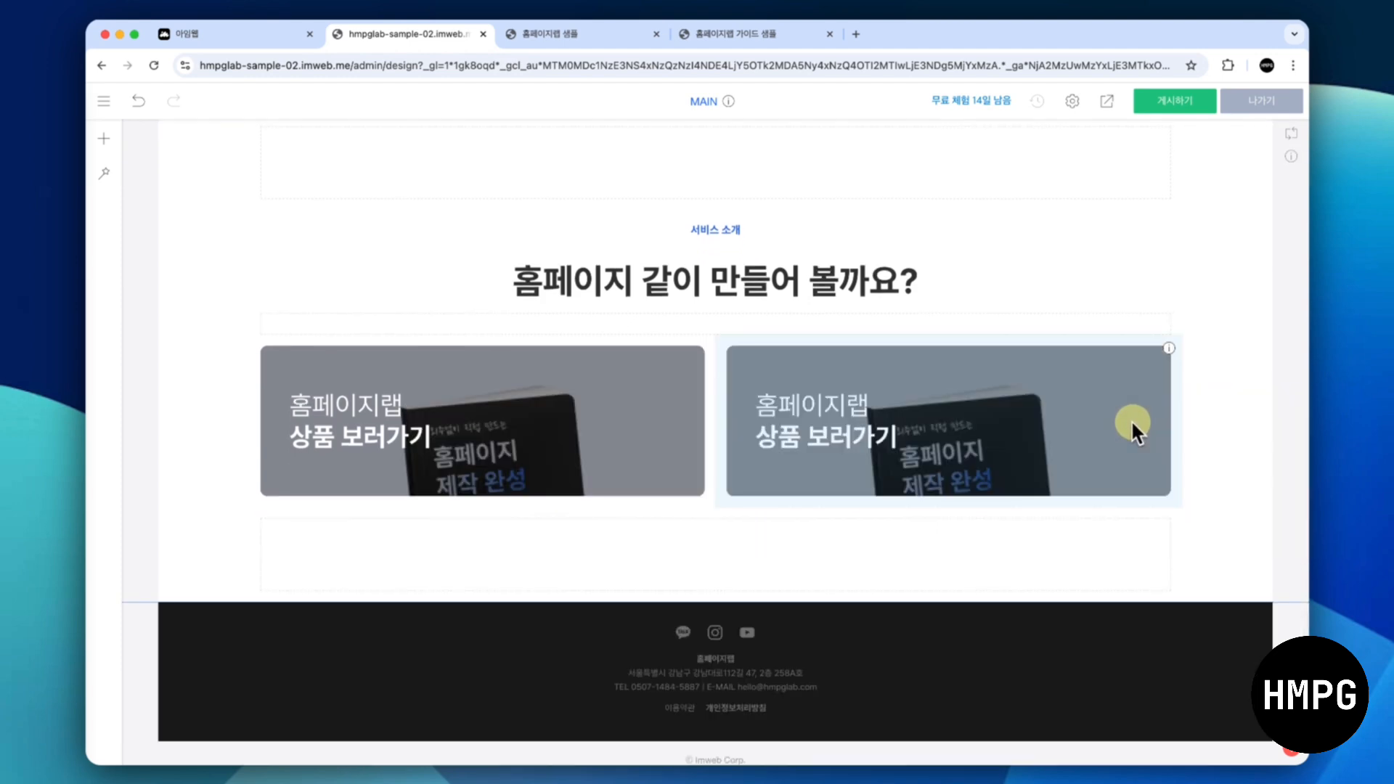
Change the second line of the duplicated card's text to "서비스 보러가기"
left_click(890, 429)
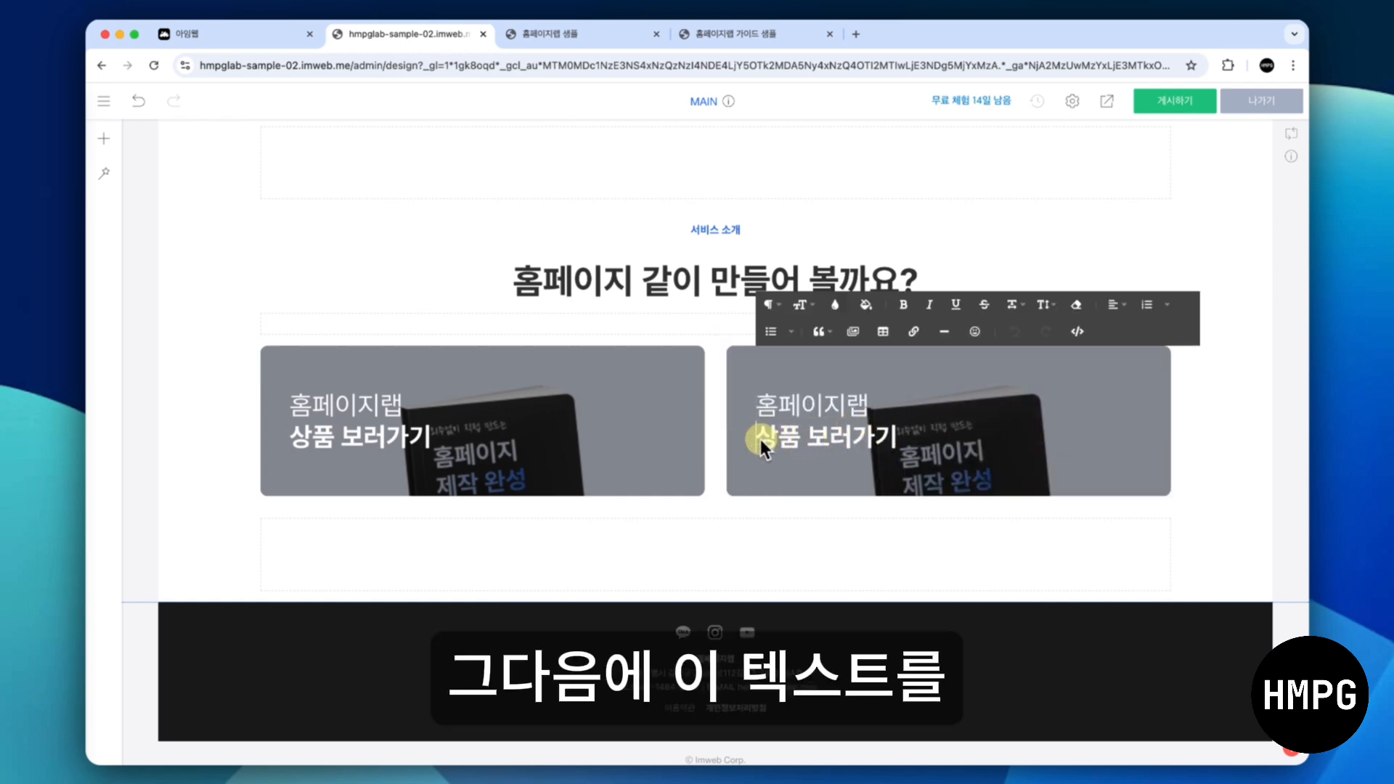
type("서비스")
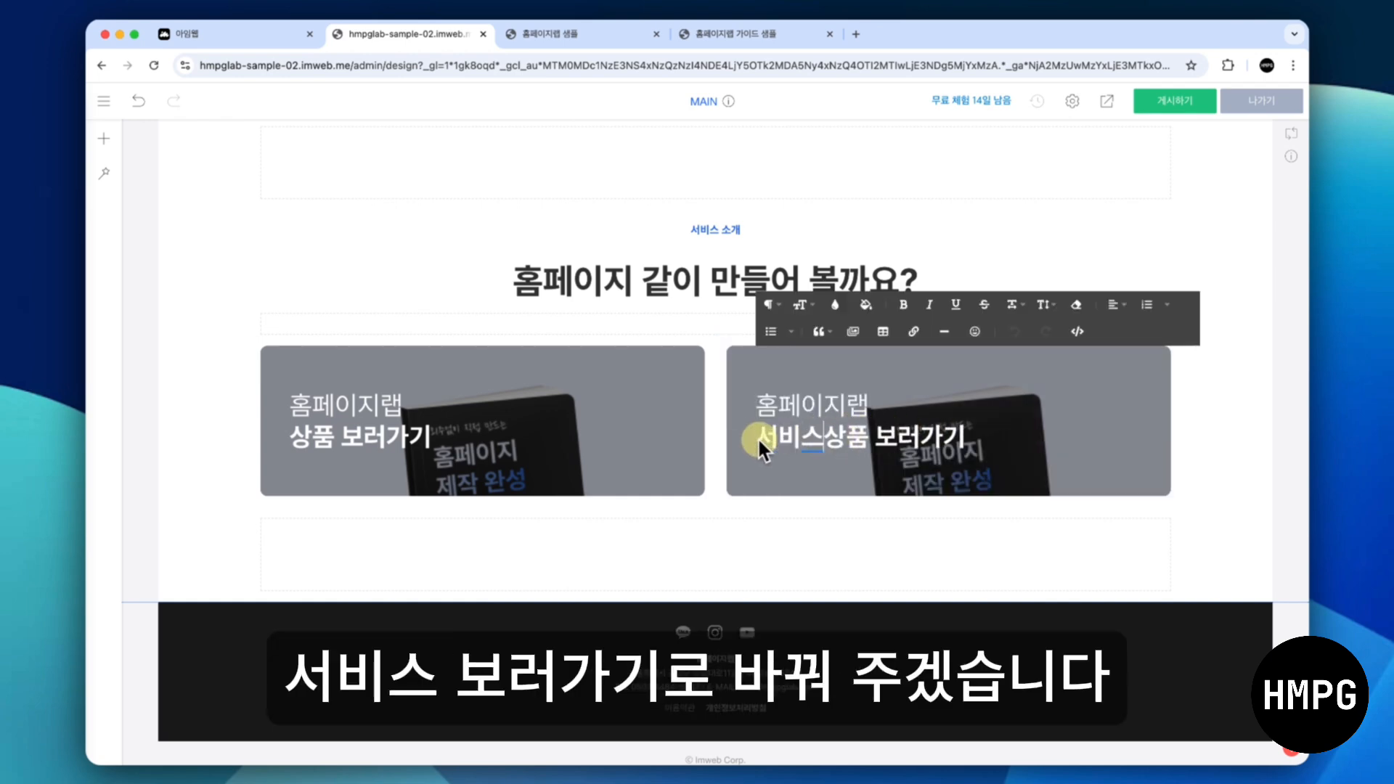
key("shift+Right")
key("shift+Right")
key("Delete")
left_click(1213, 407)
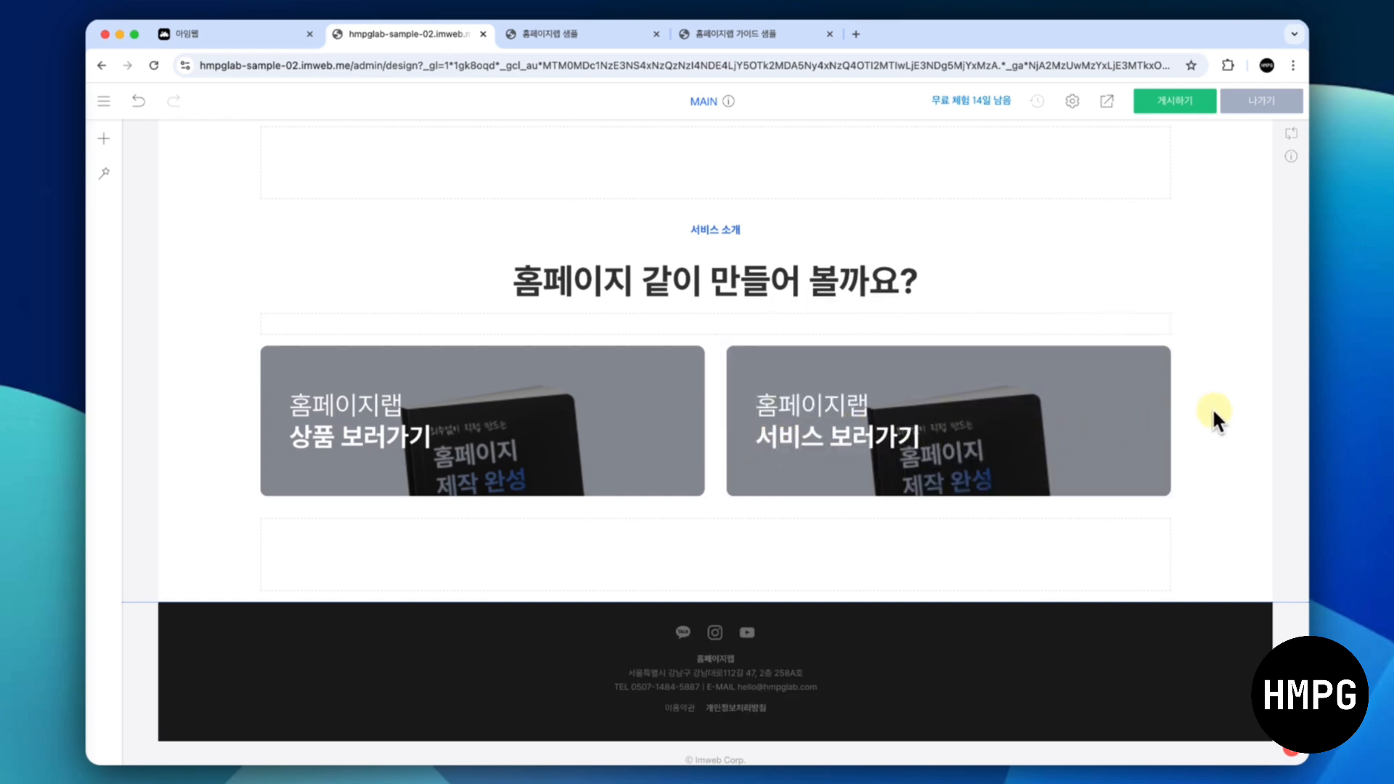
Replace the service card's background image with "서비스 소개 - 홈페이지 템플릿.jpg" from the 06 상품/서비스 소개 섹션 folder
right_click(1000, 421)
left_click(1037, 429)
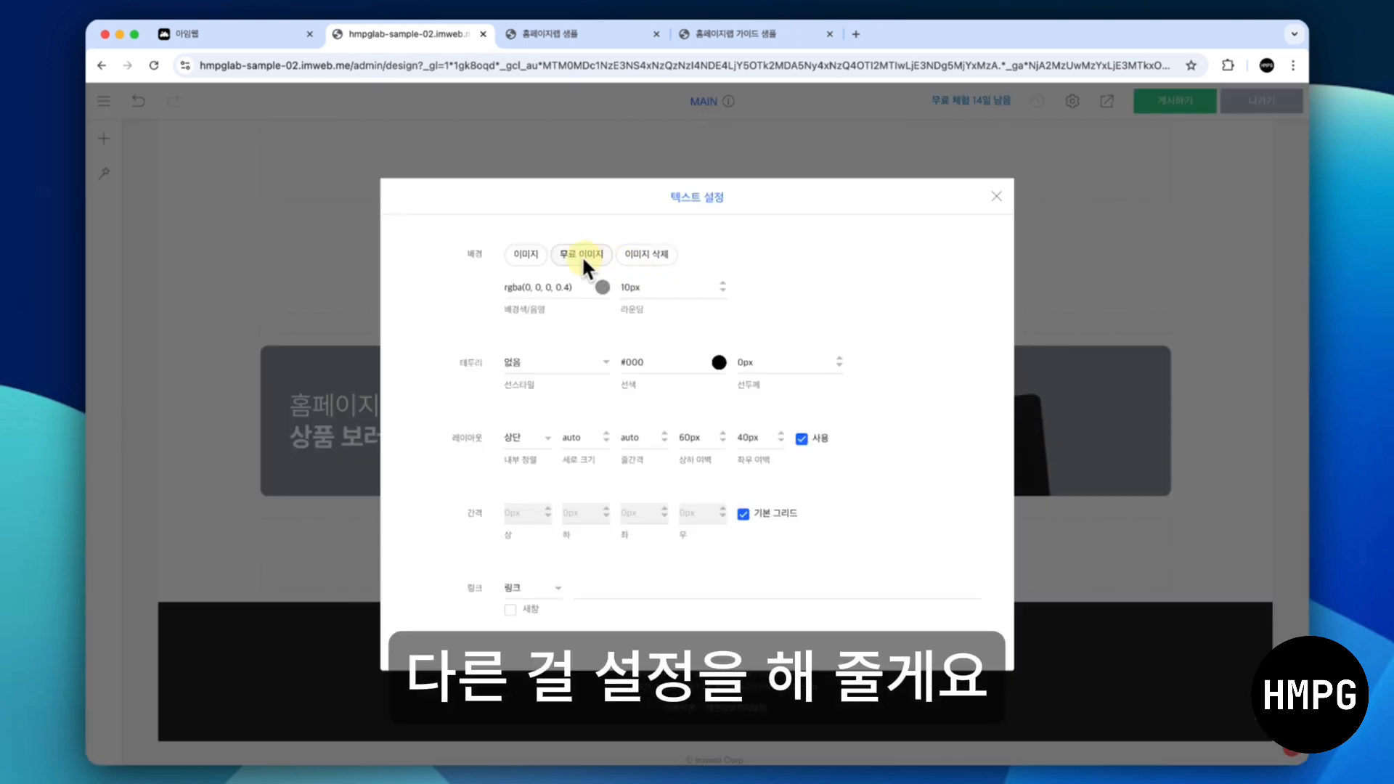
left_click(532, 254)
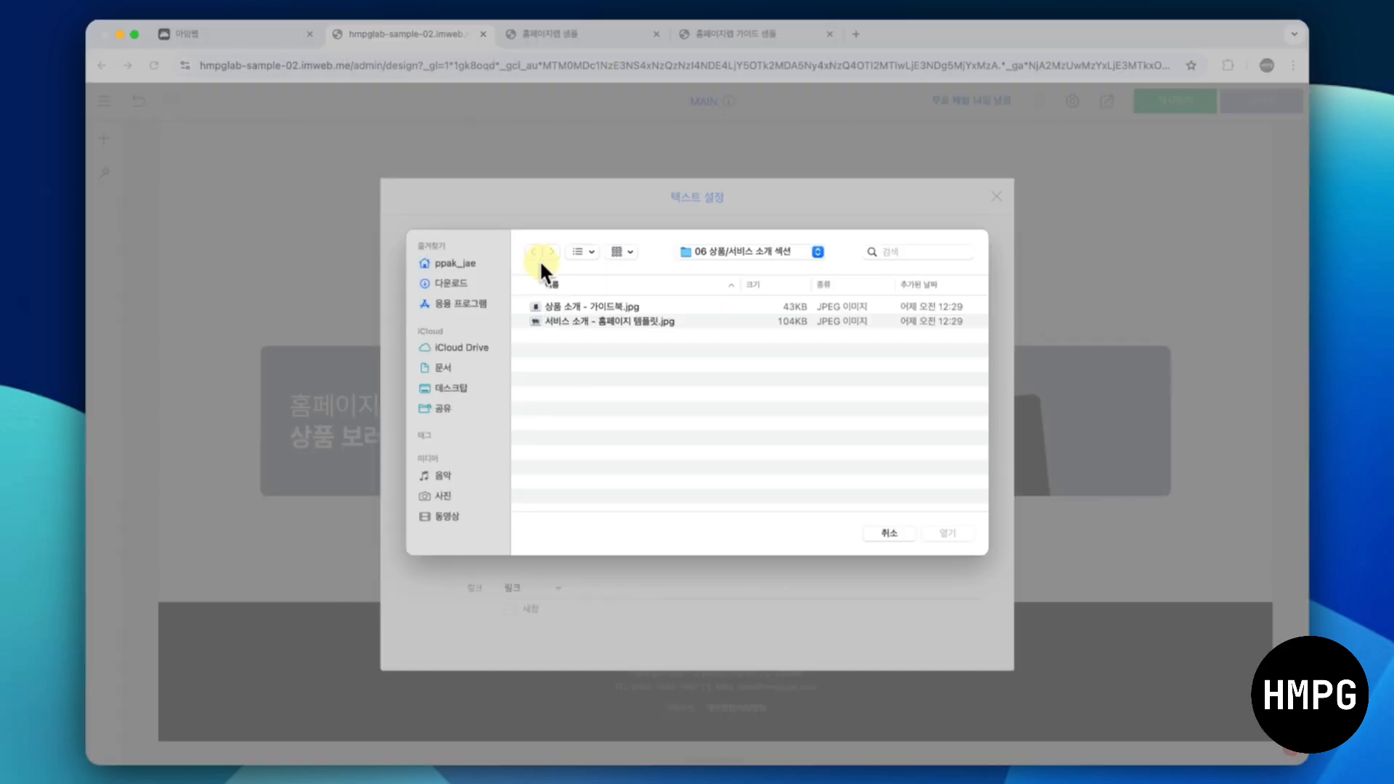
double_click(598, 320)
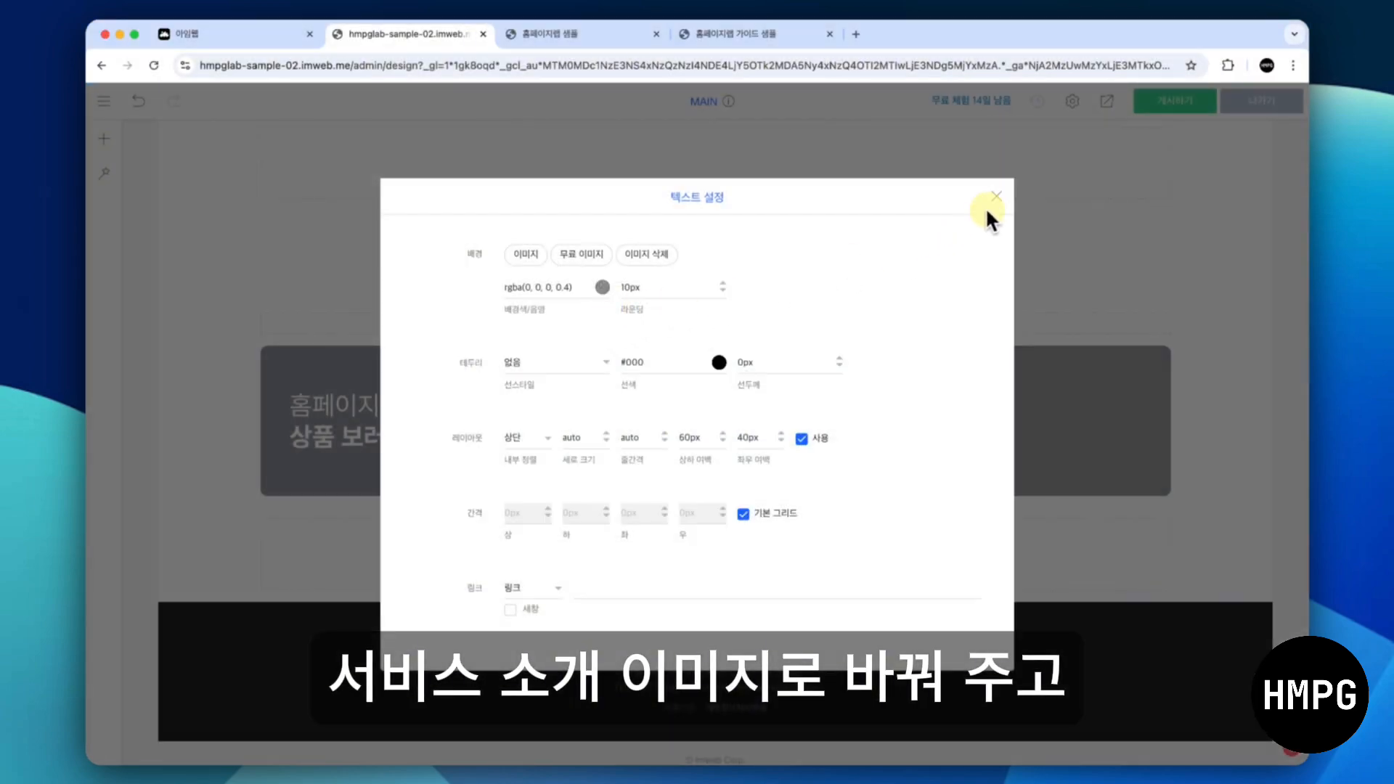
left_click(997, 194)
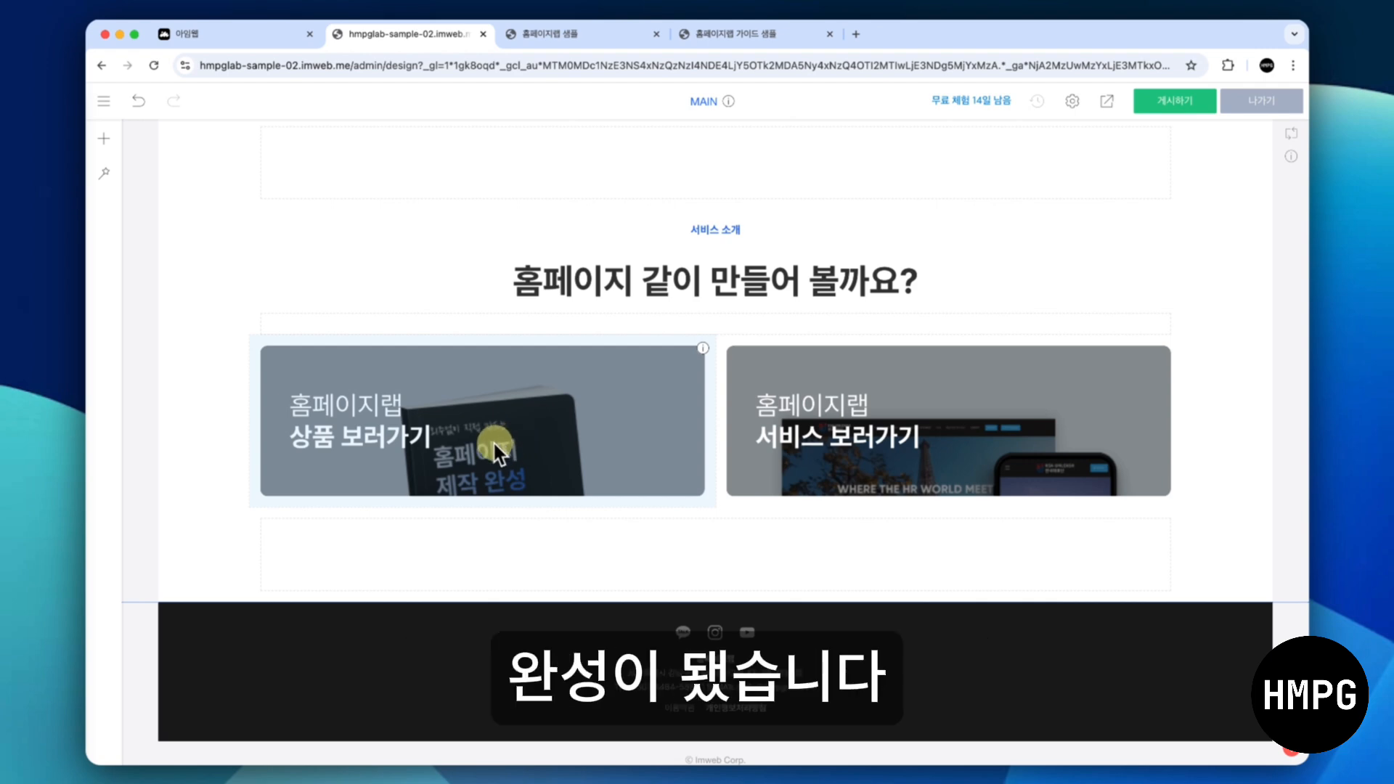
Extend the product and service cards to equal height by adding blank lines below their text, revealing more of the background images
left_click(494, 443)
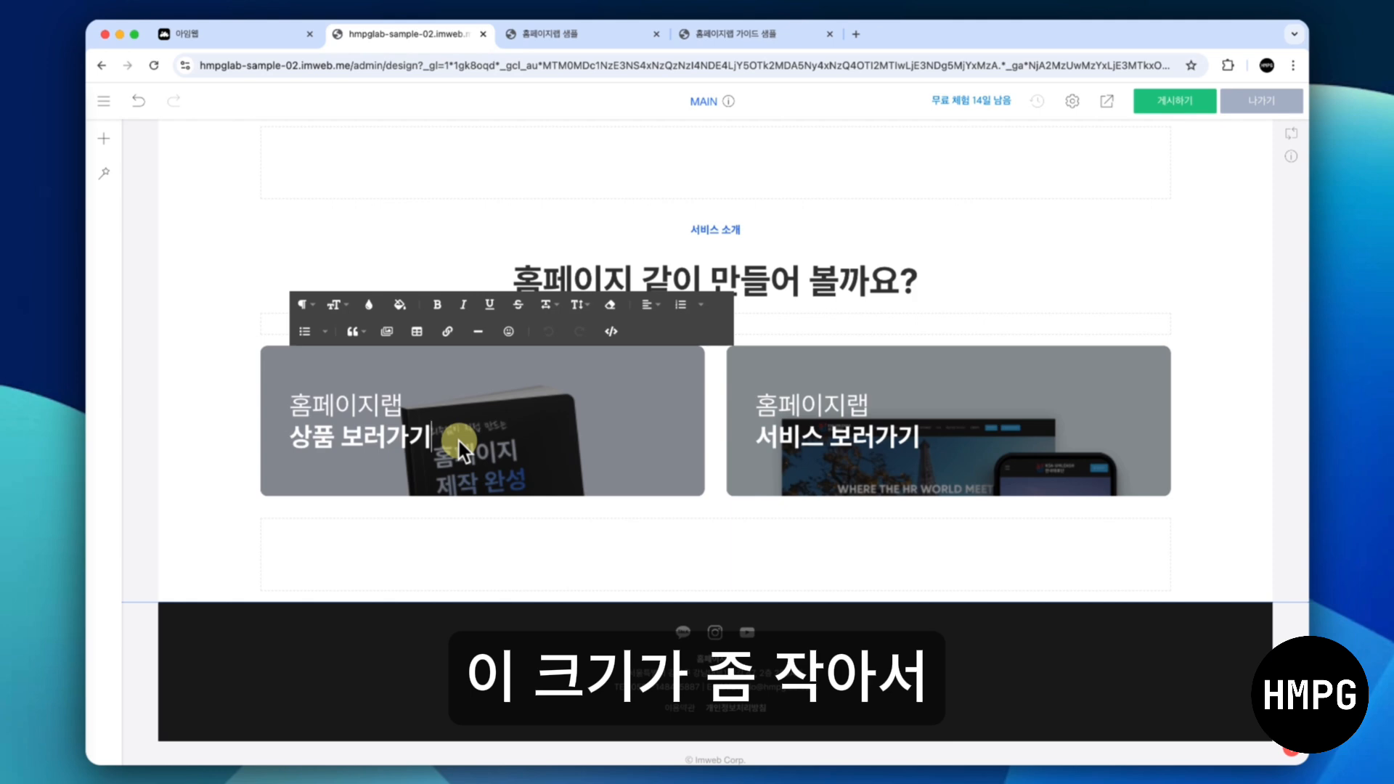
key("Return")
key("Return")
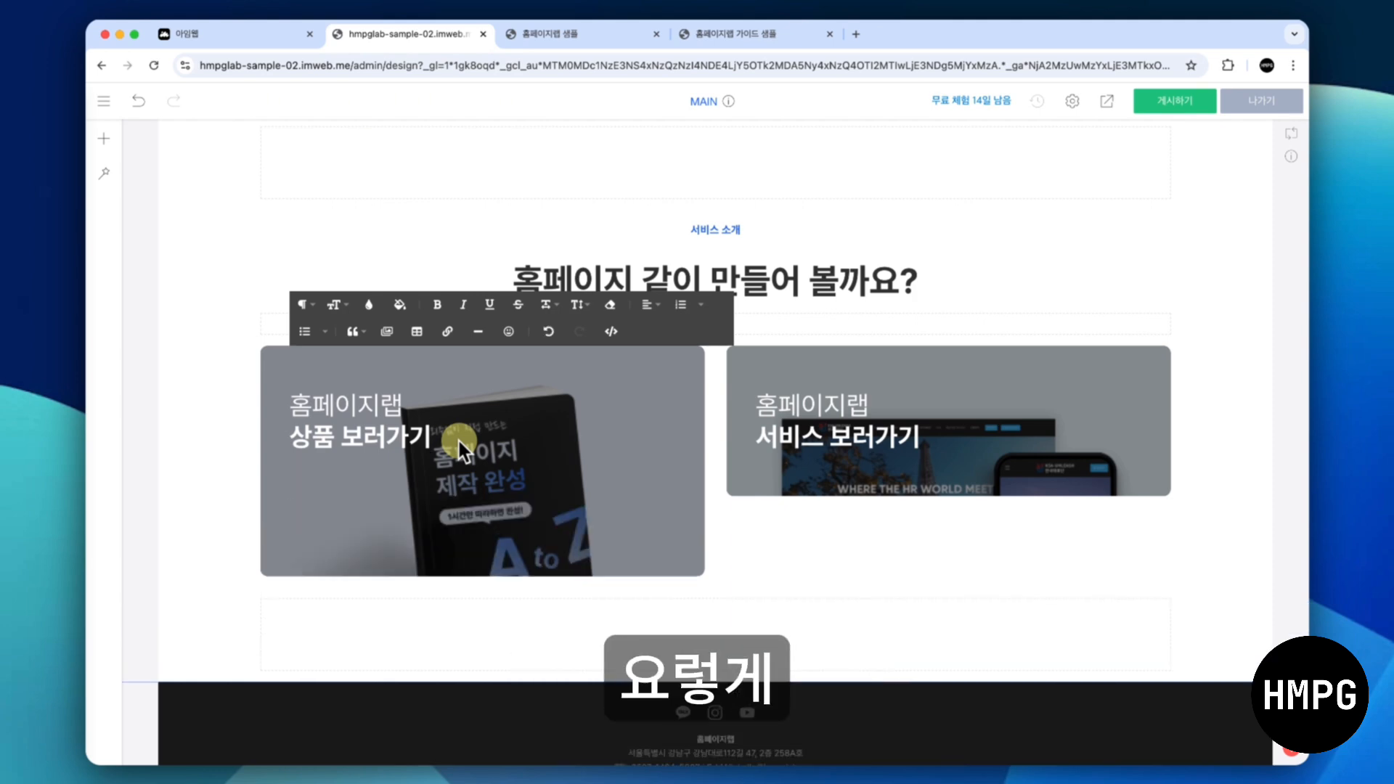
key("Return")
left_click(225, 476)
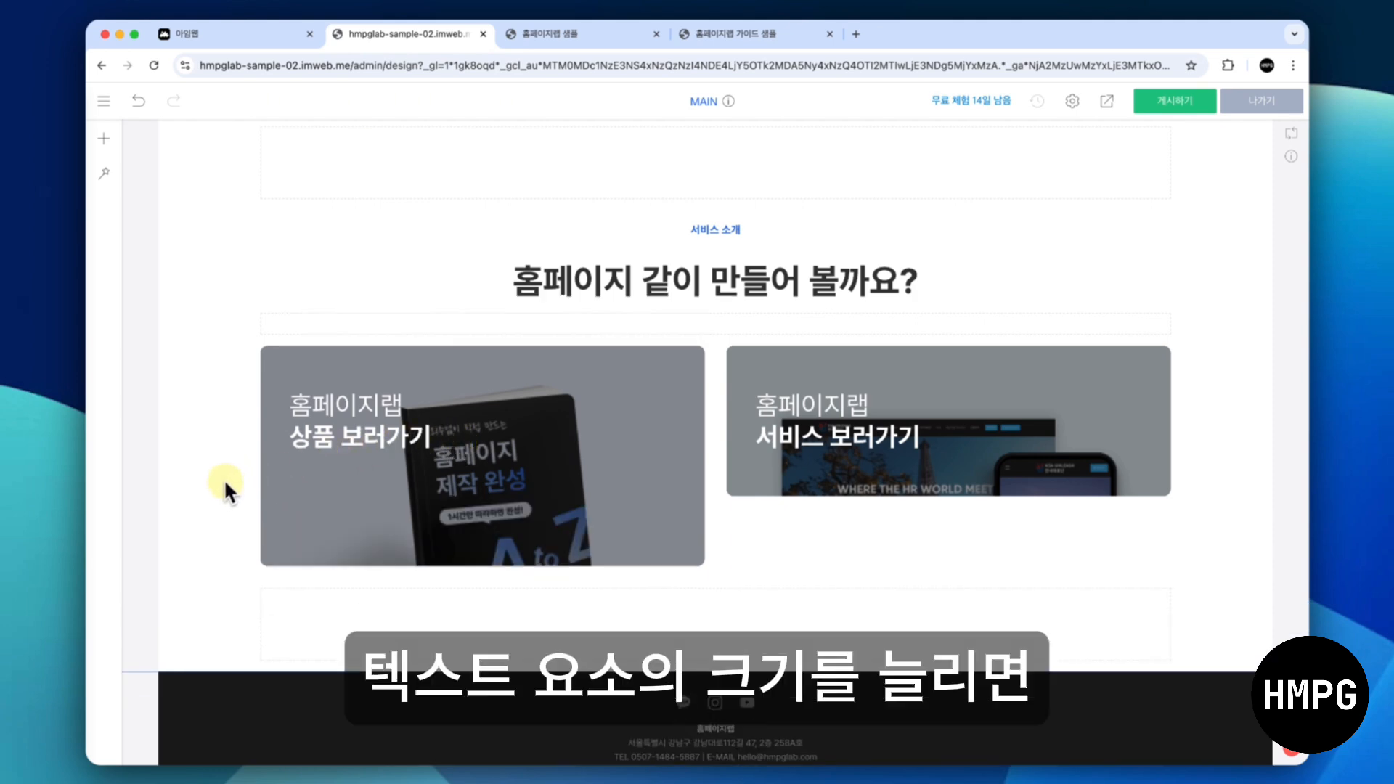
left_click(373, 483)
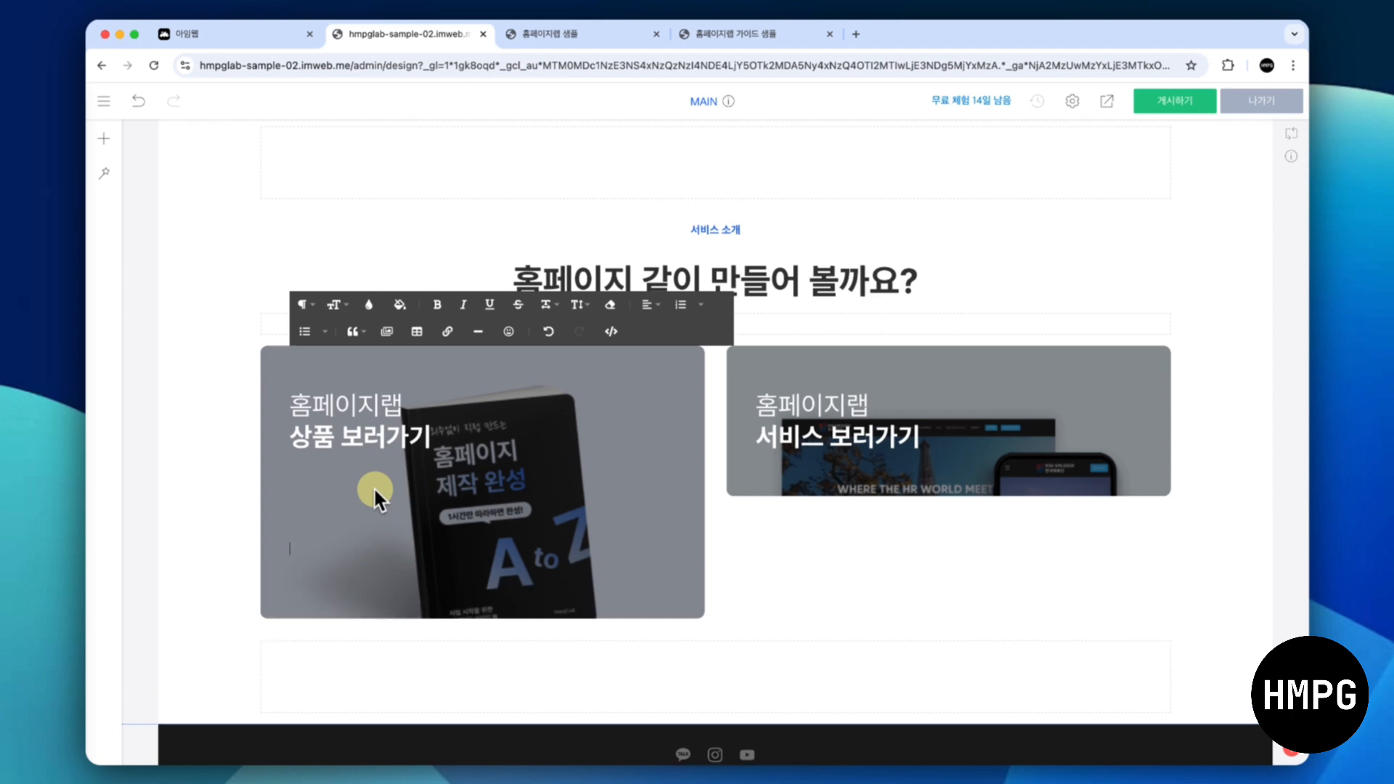
left_click(203, 517)
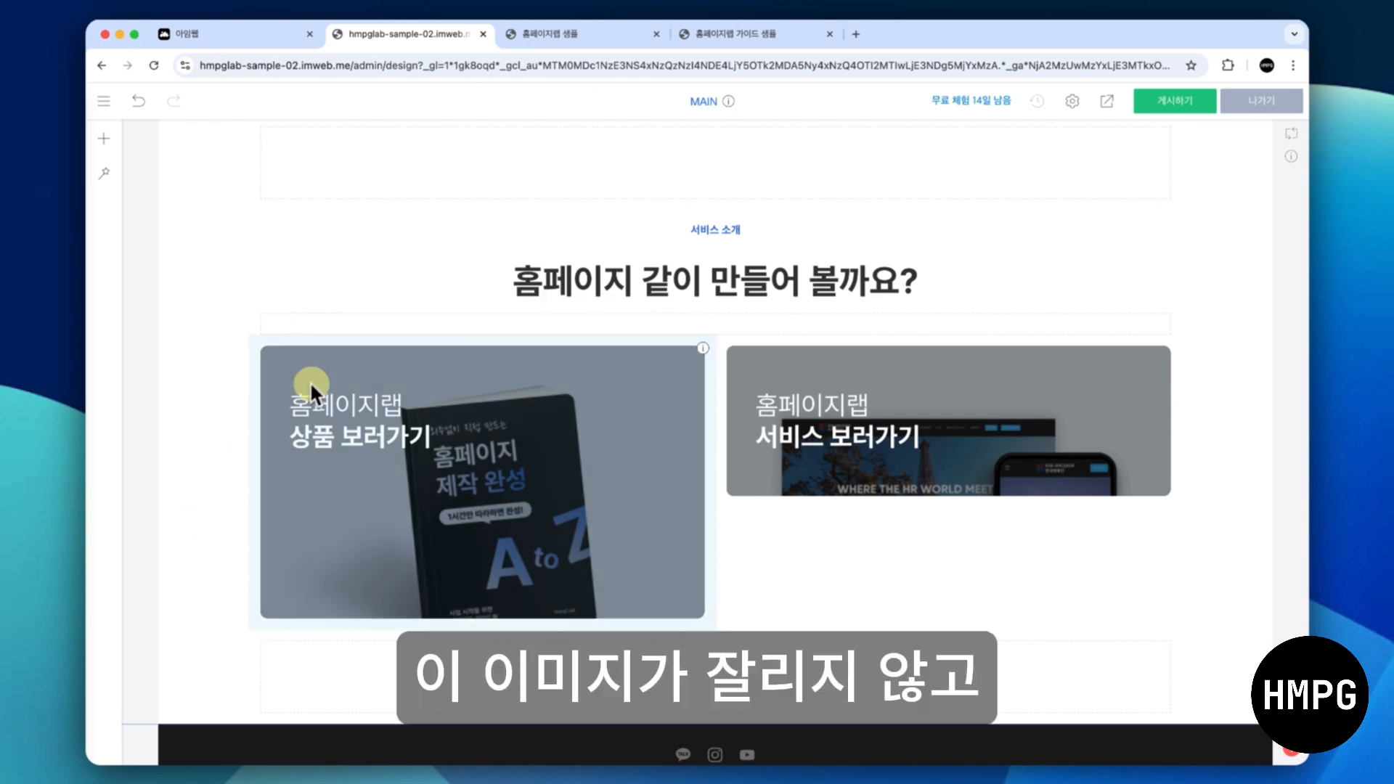
left_click(970, 443)
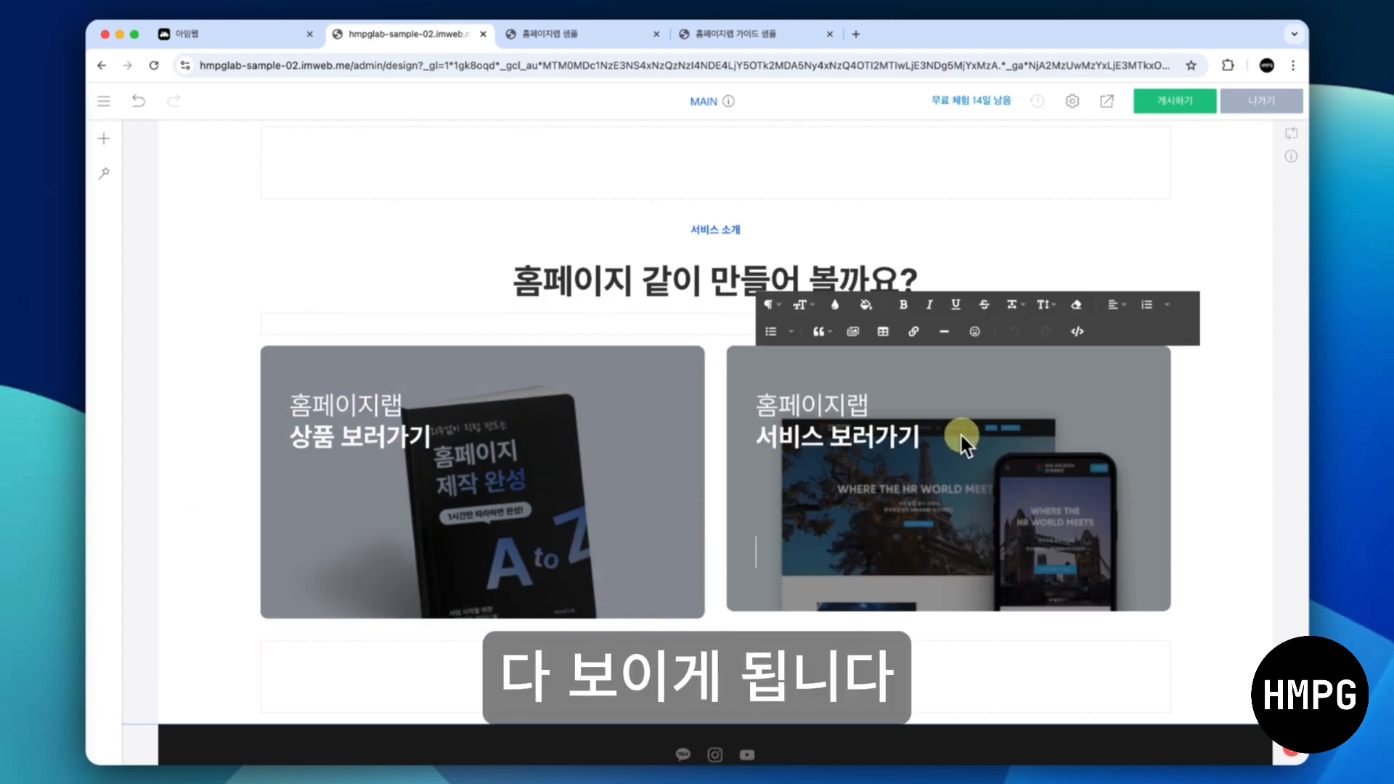
left_click(348, 500)
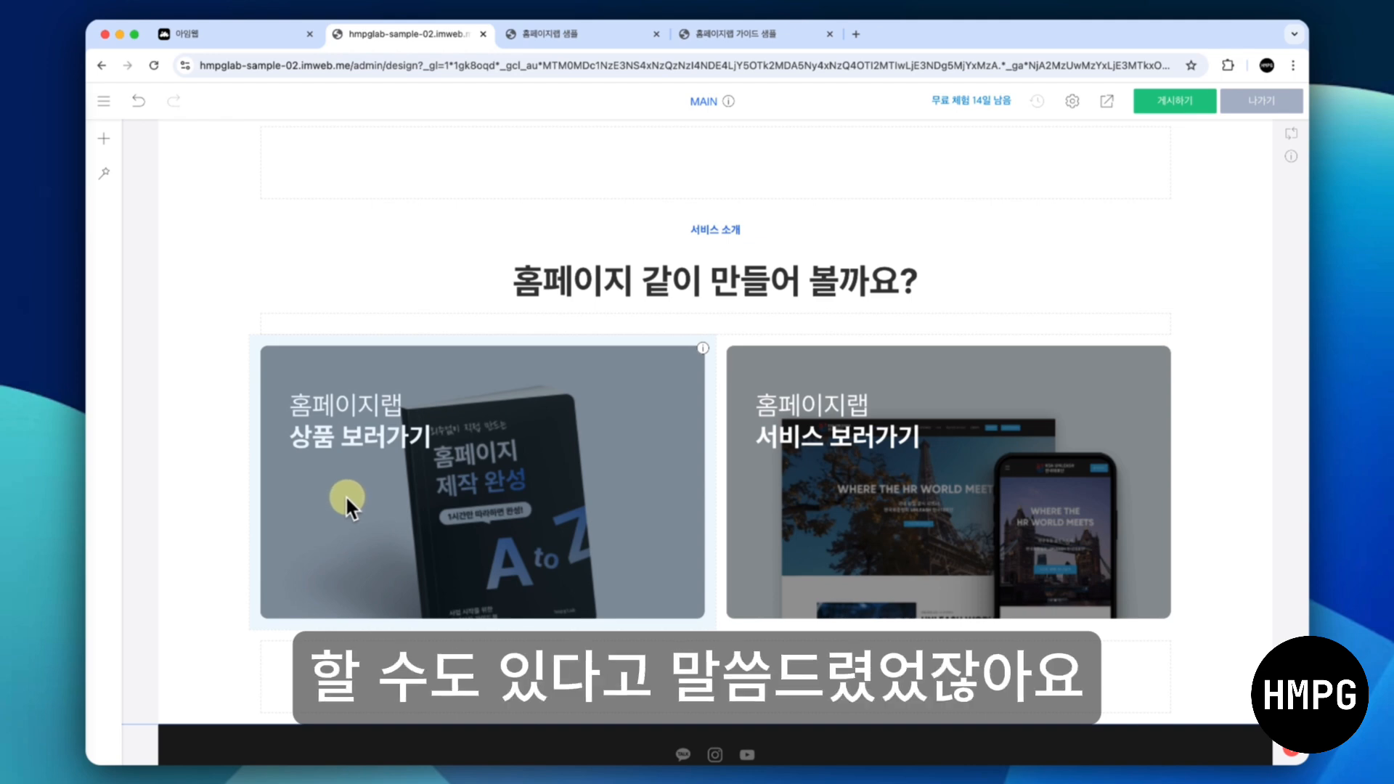
Link the product card to the site's product page under SERVICES in its text settings
right_click(421, 492)
left_click(441, 501)
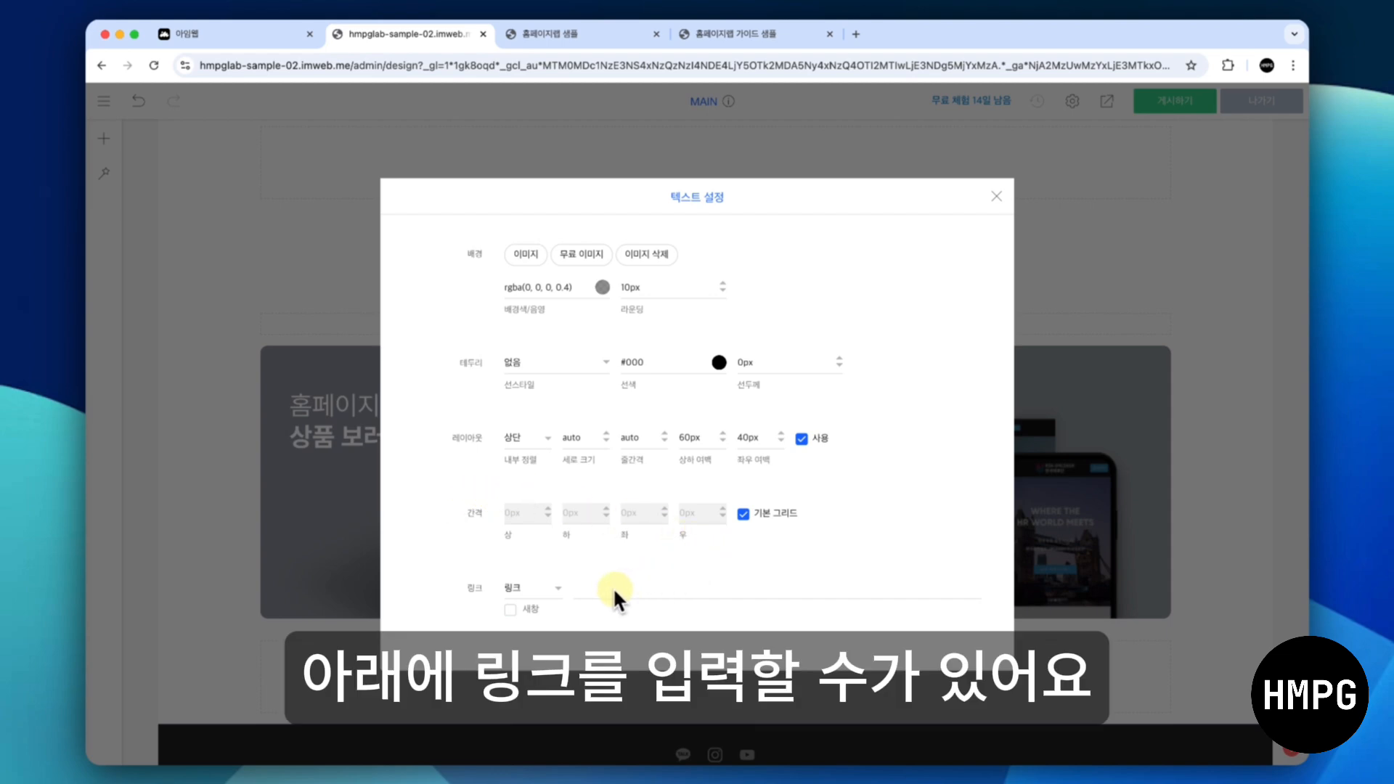
left_click(613, 590)
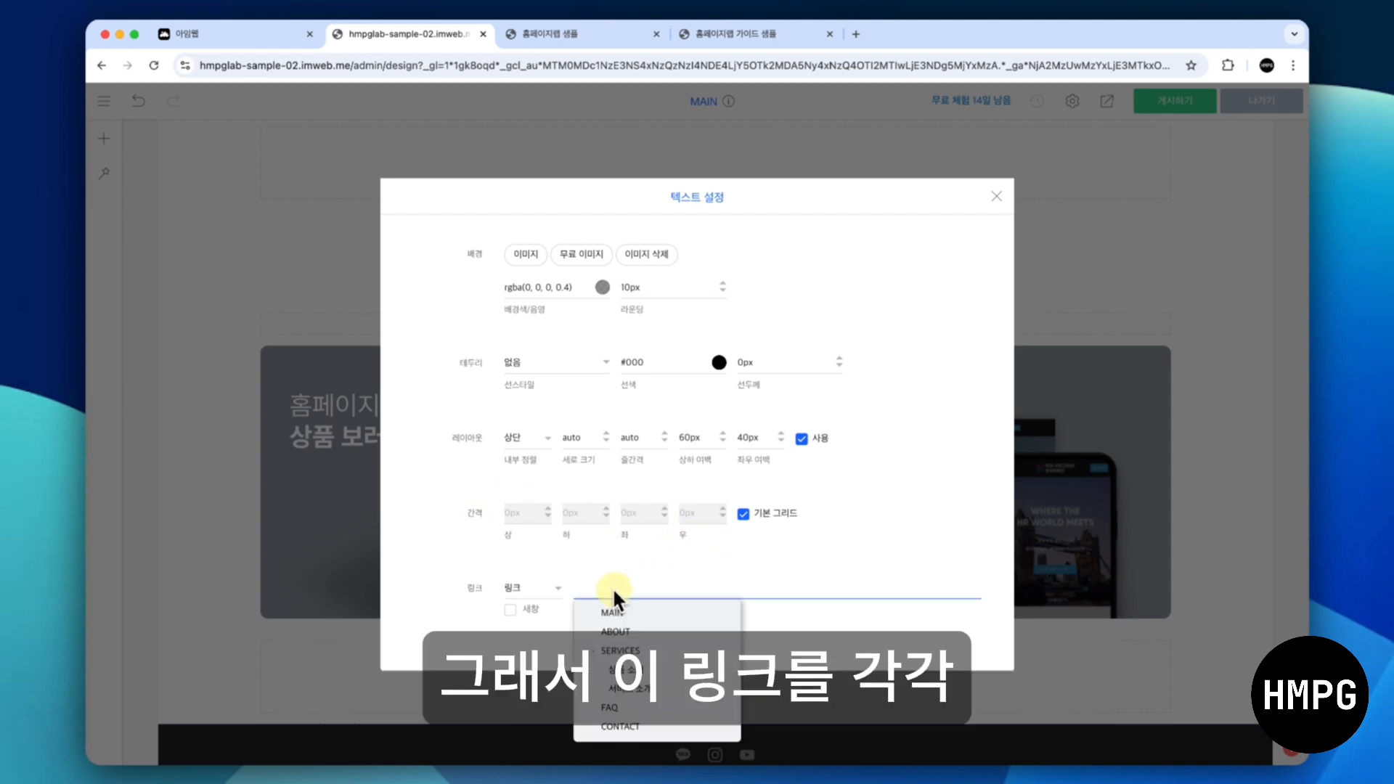
left_click(995, 196)
Link the service card to the site's 서비스 소개 page in its text settings
right_click(956, 461)
left_click(985, 482)
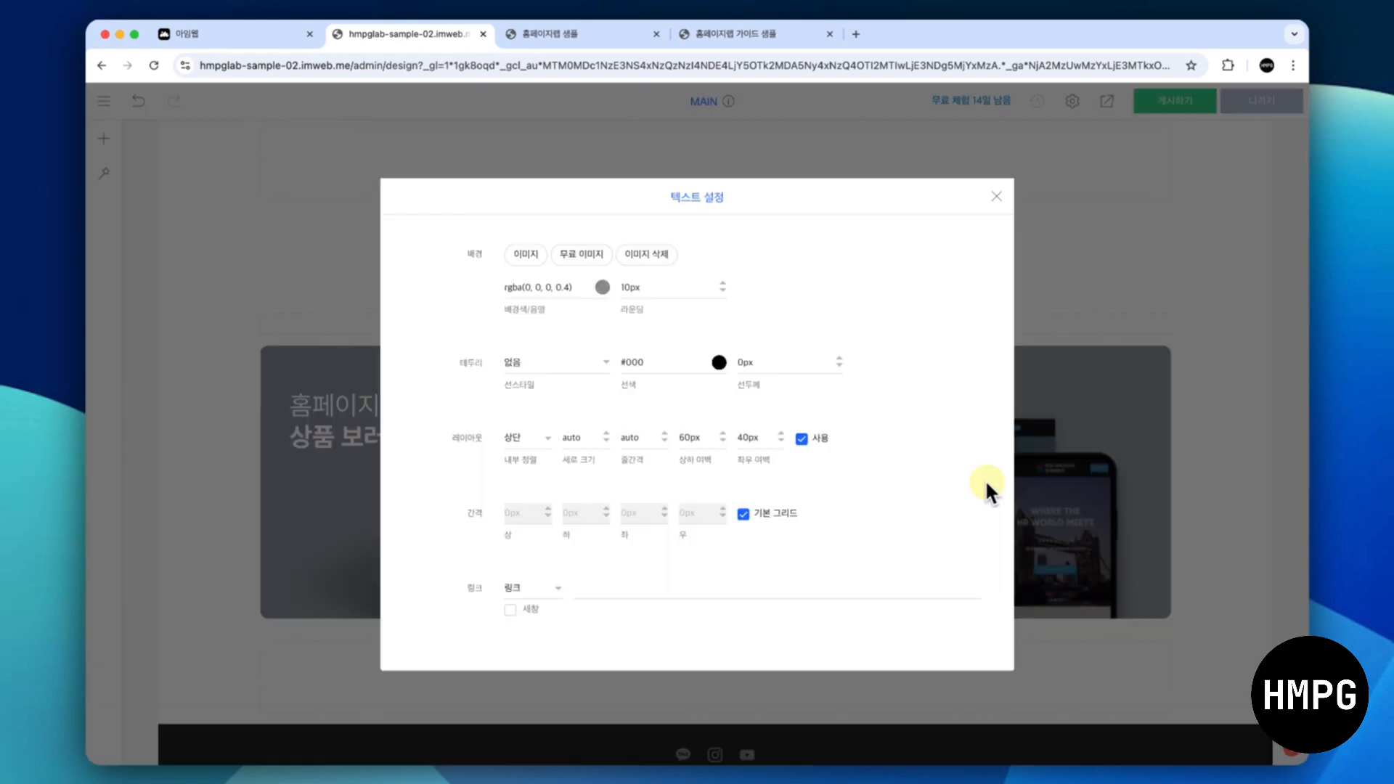
left_click(775, 588)
left_click(657, 683)
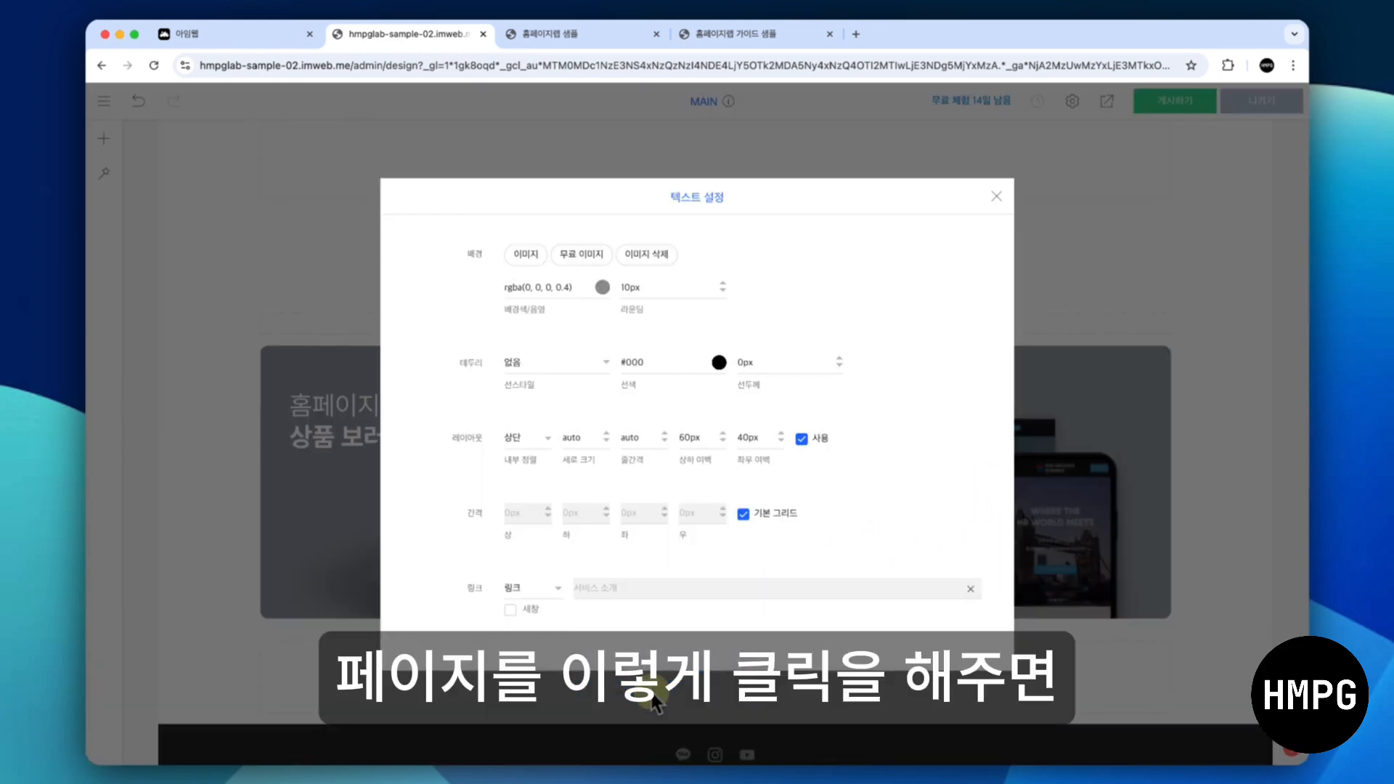
left_click(995, 197)
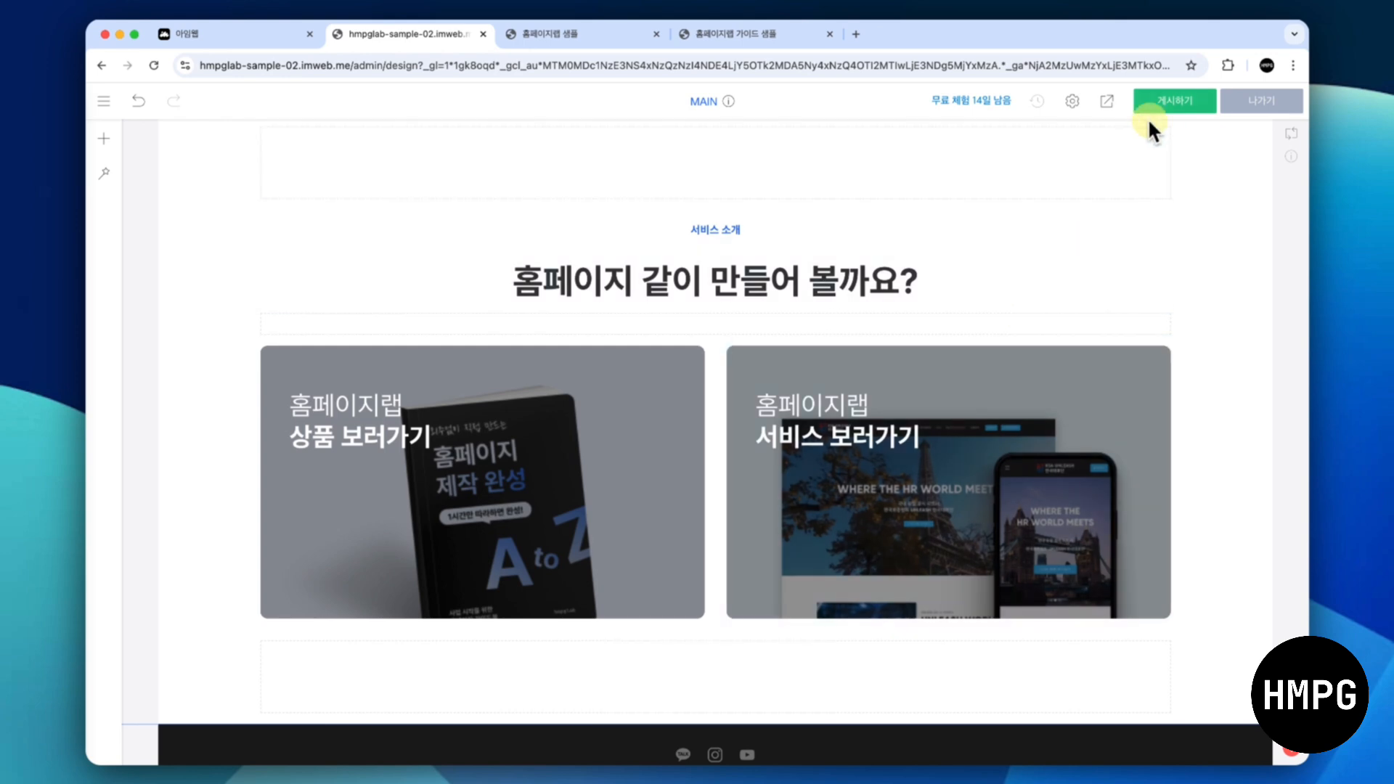
Preview the main page, test the product card's link, and return to the service introduction section in the editor
left_click(1105, 100)
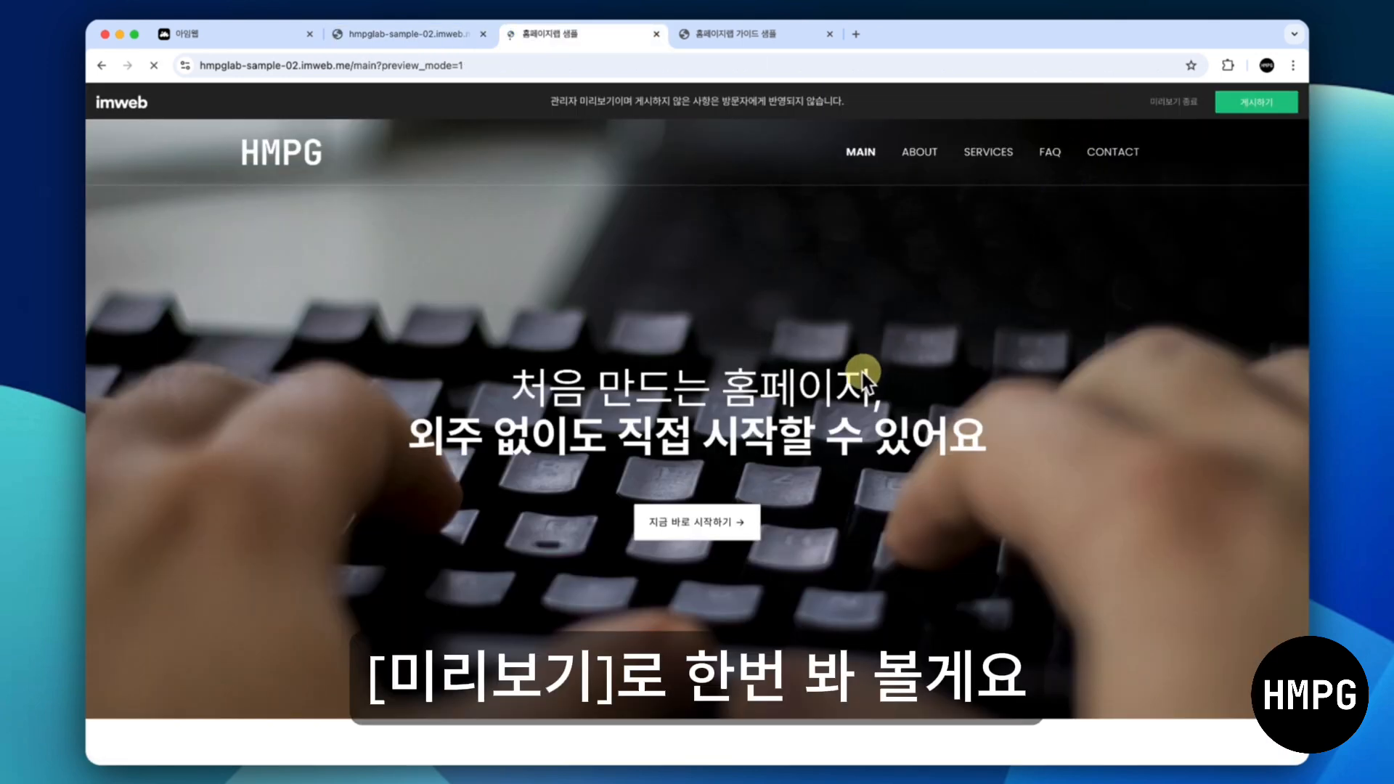
scroll(853, 377, "down", 20)
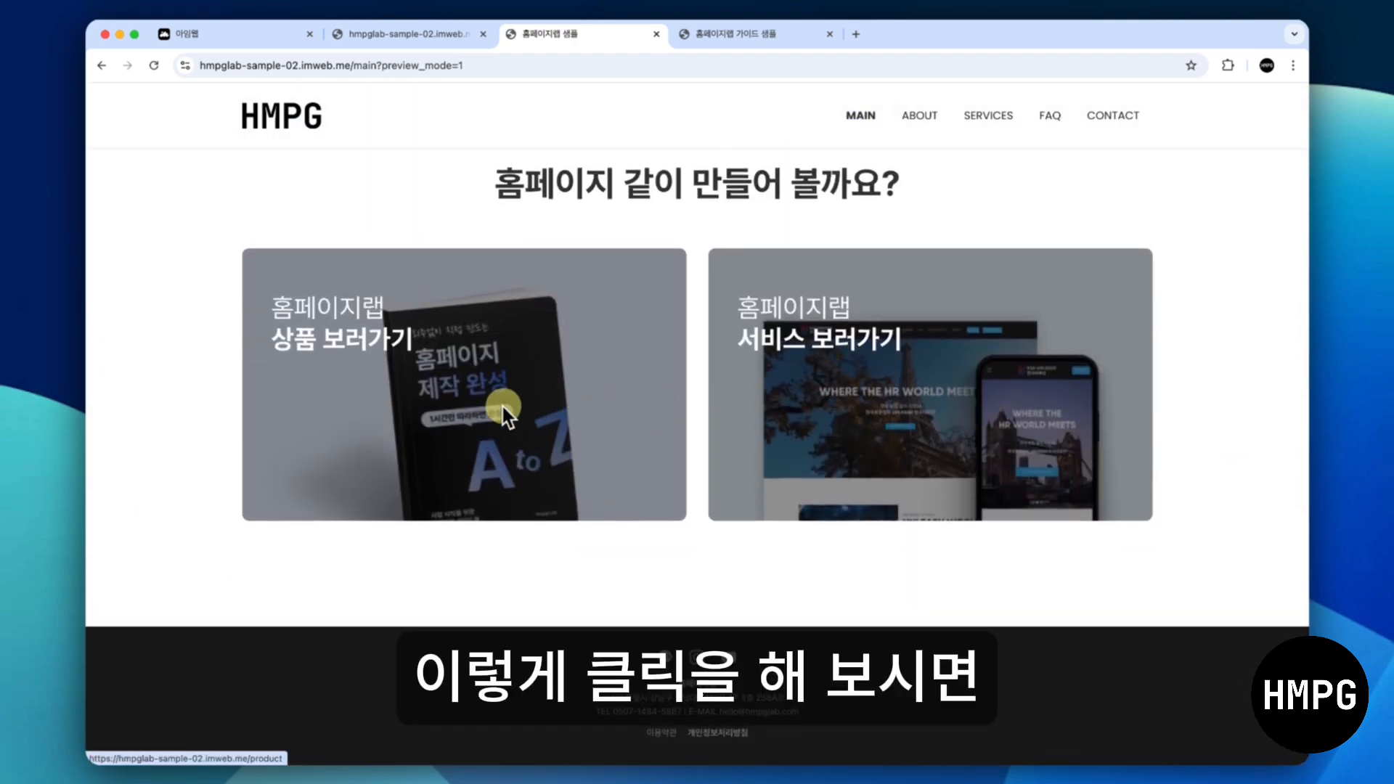
left_click(498, 405)
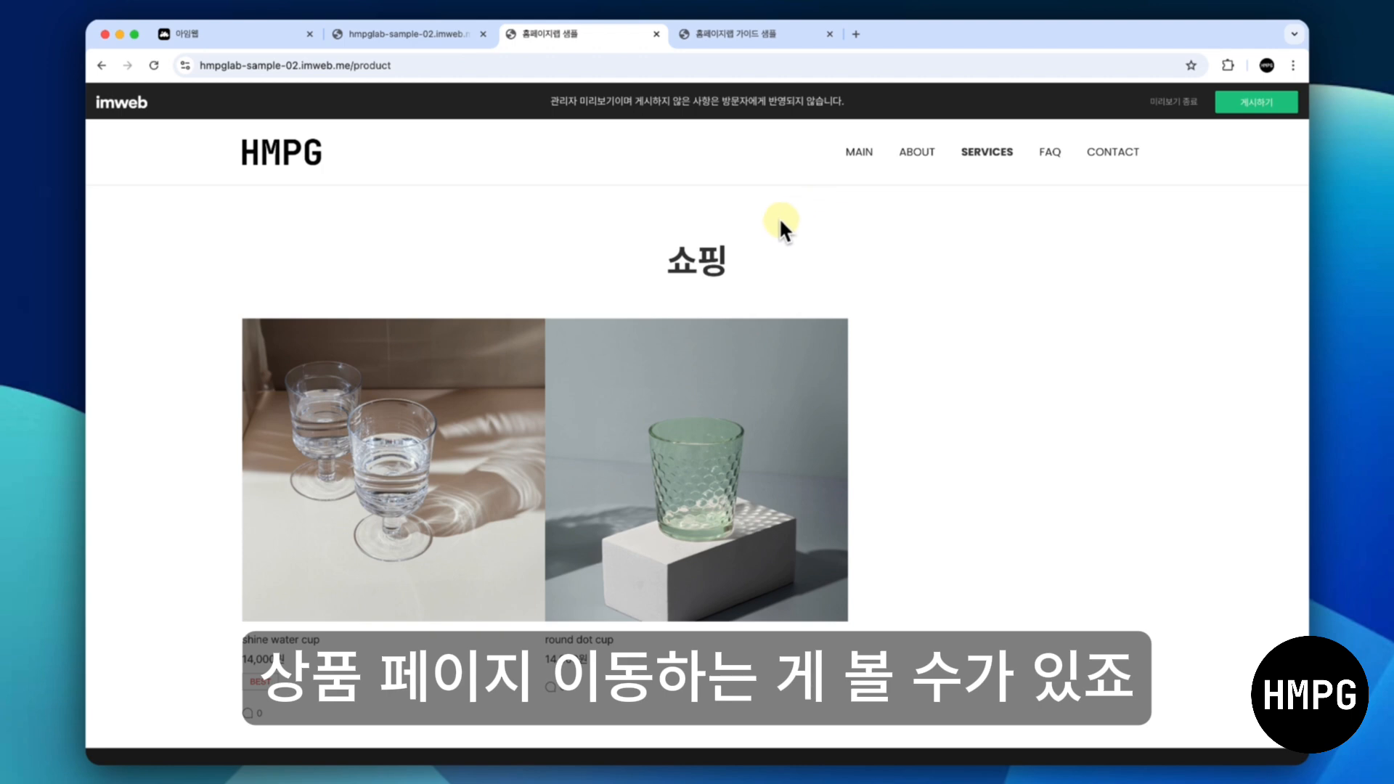
left_click(450, 34)
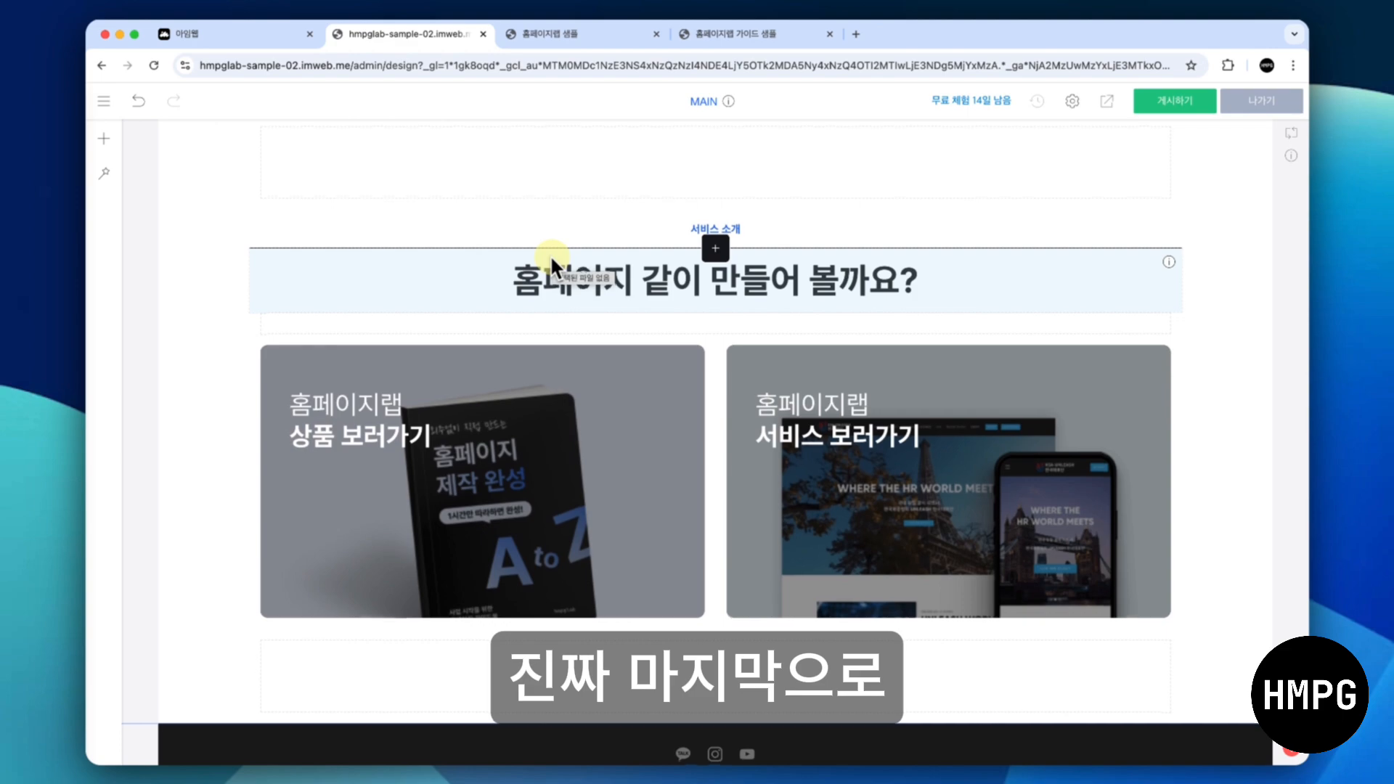
scroll(550, 255, "down", 3)
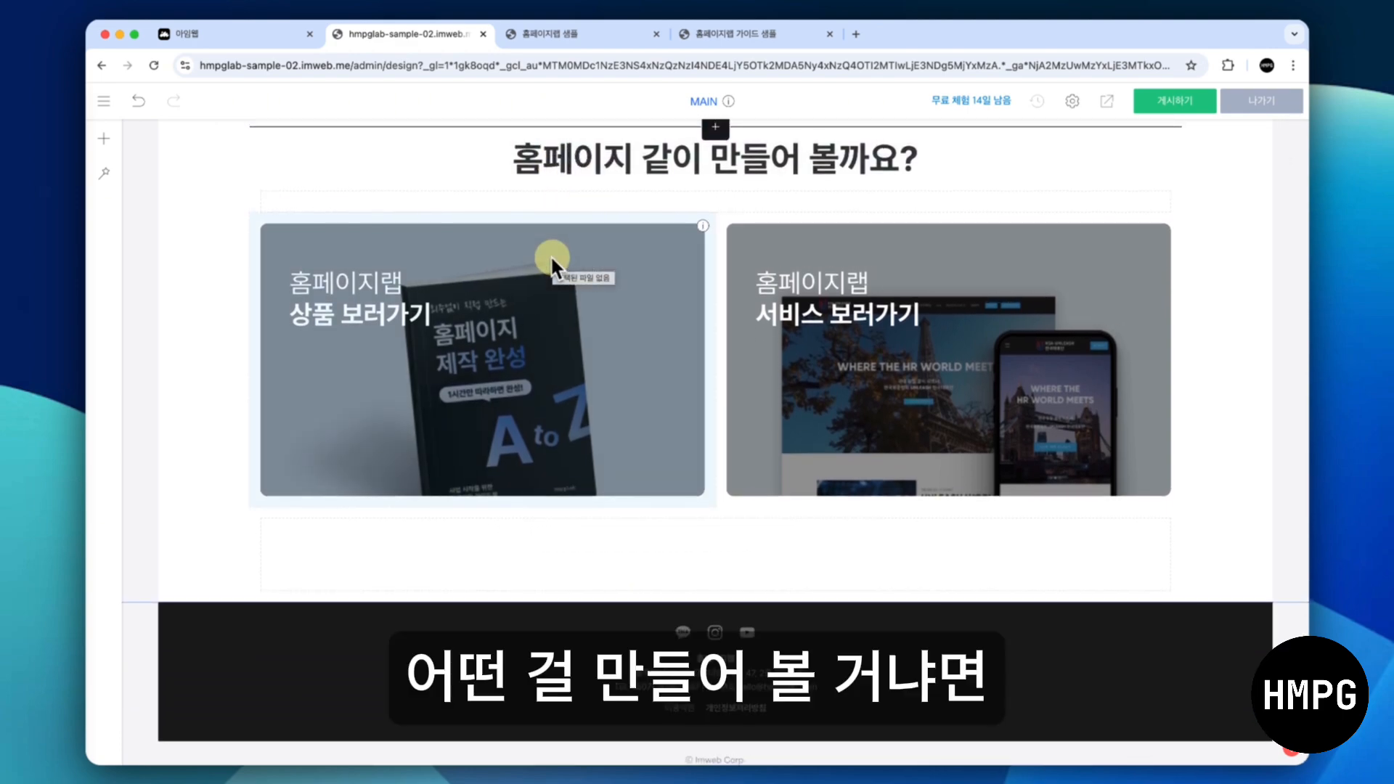
Switch to the planning spreadsheet in Google Sheets and copy the main page's CTA text from cell E15
key("ctrl+Right")
scroll(495, 360, "down", 3)
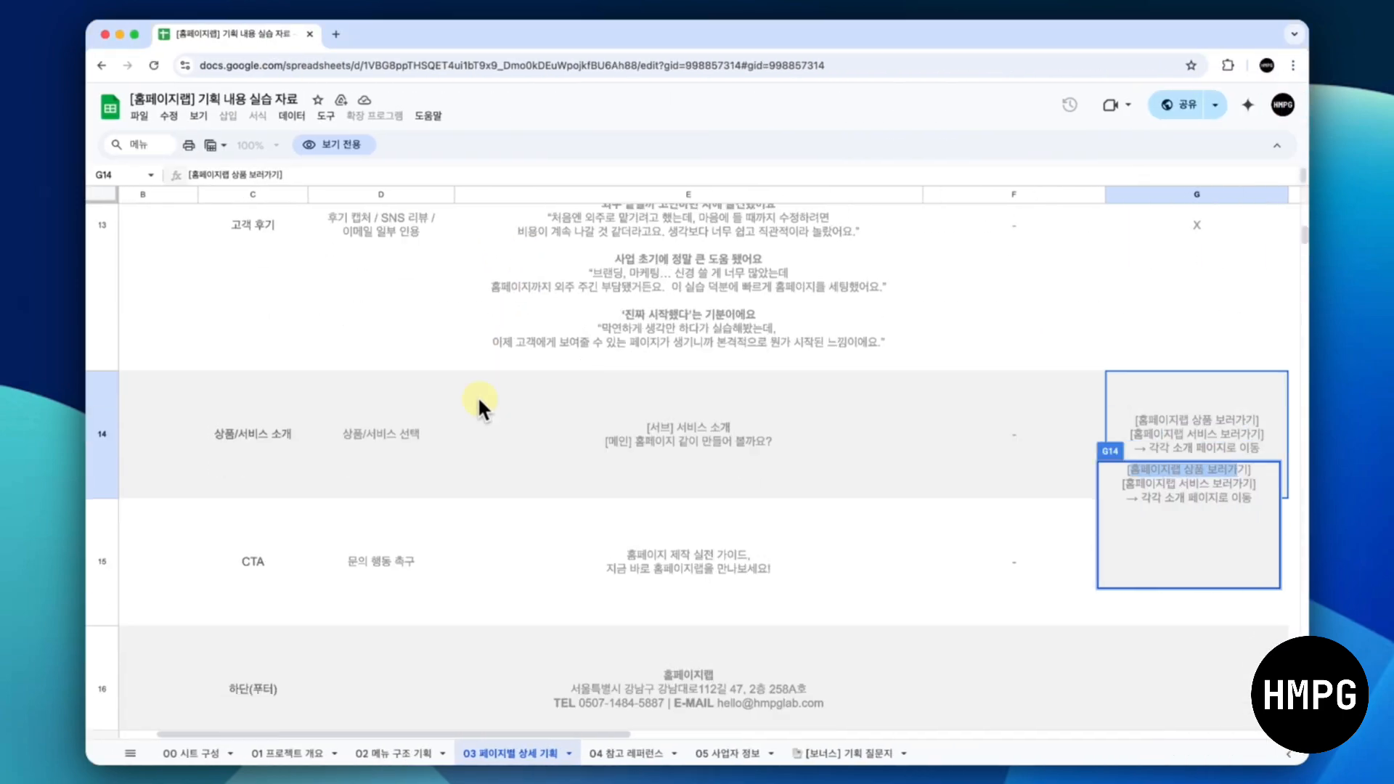
left_click(616, 520)
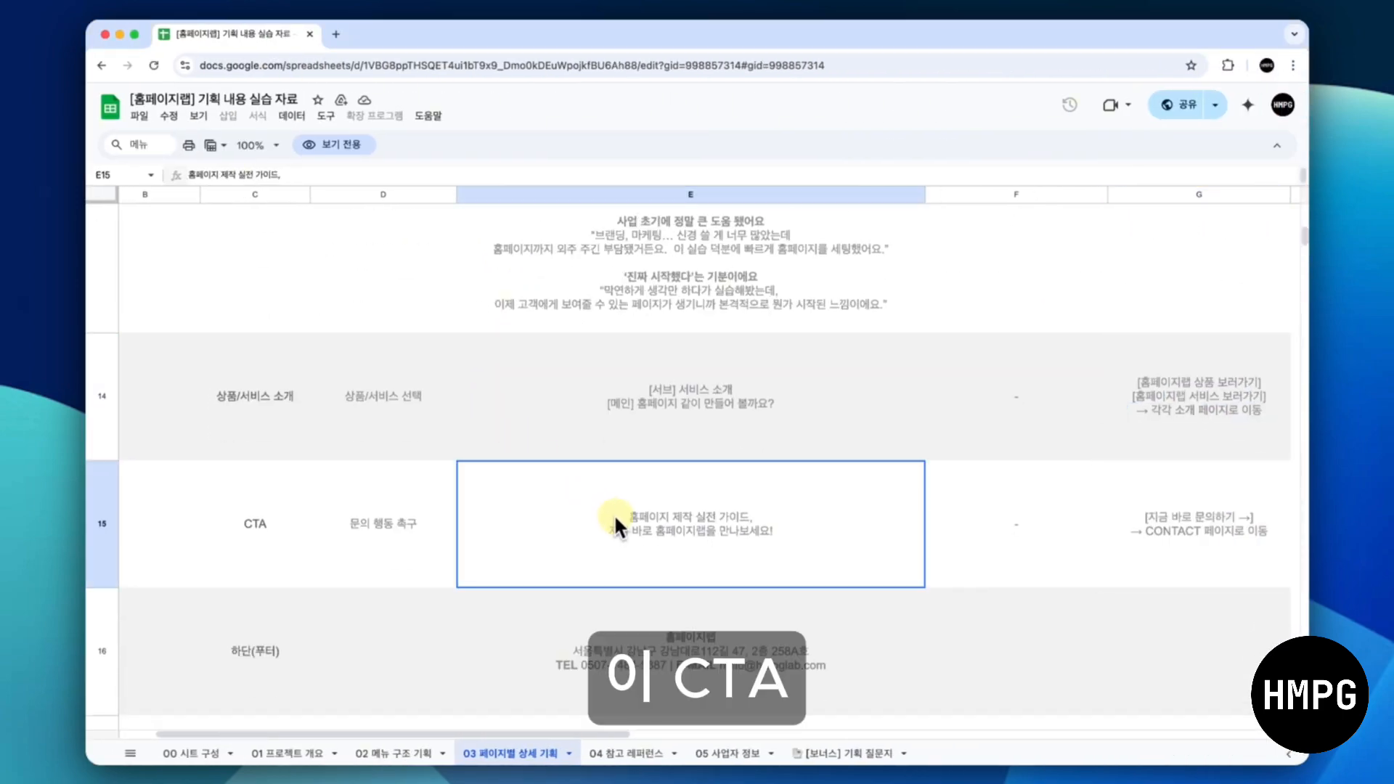
double_click(657, 527)
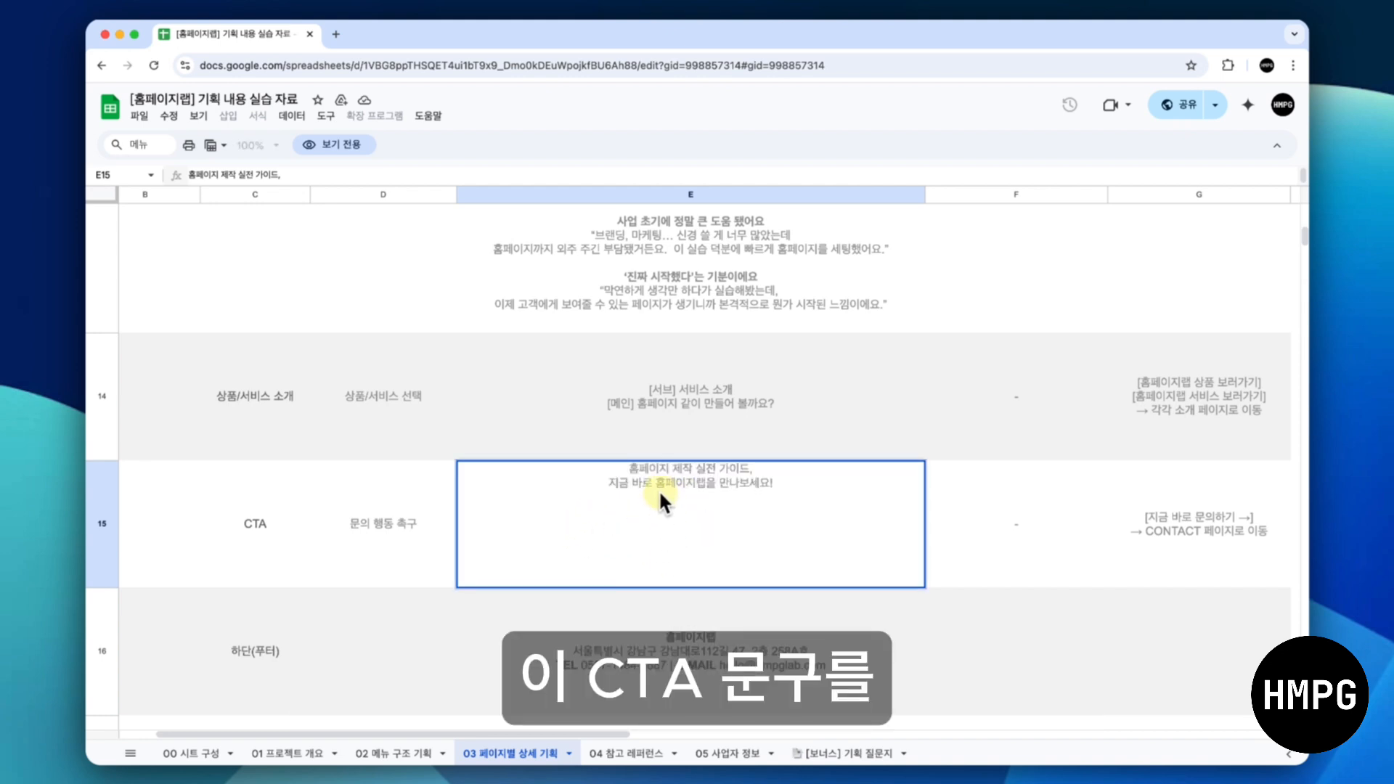
key("super+a")
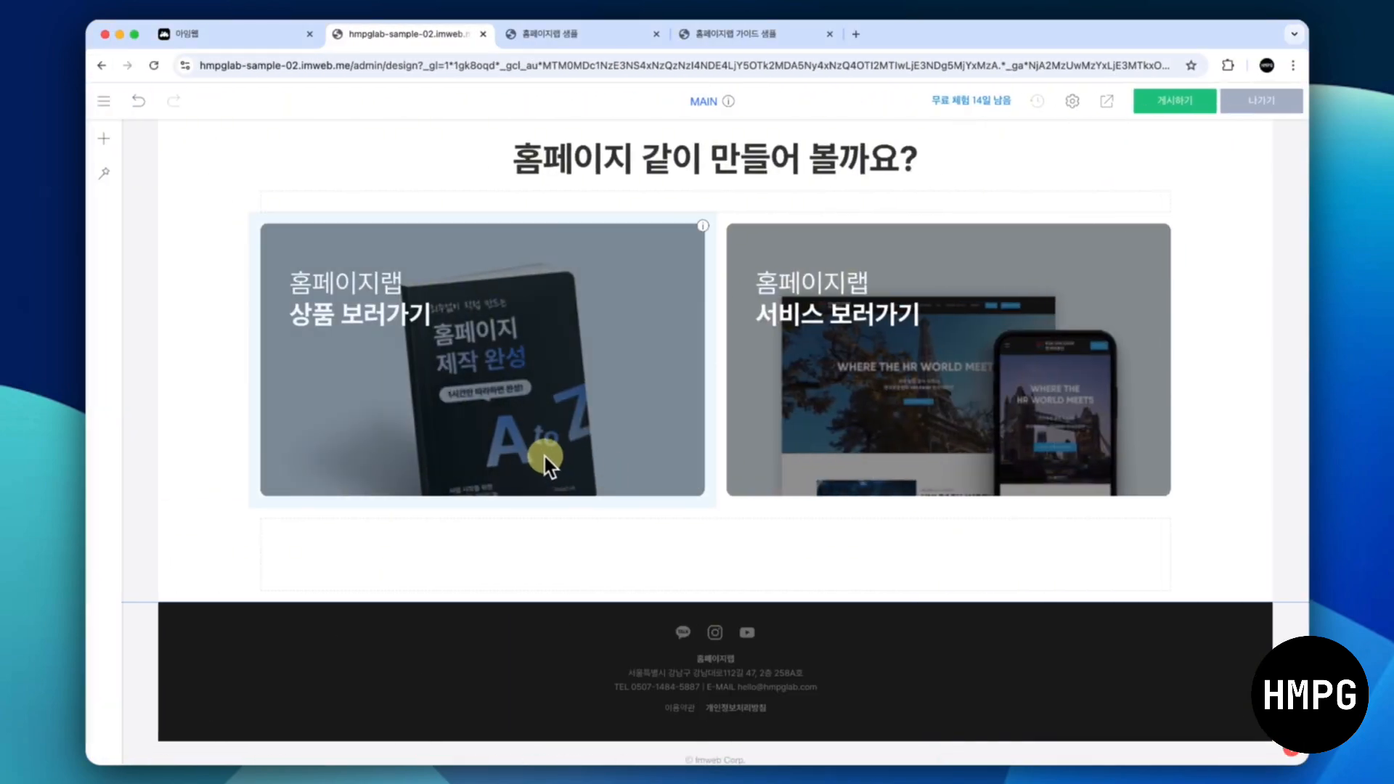
Return to the Imweb editor and copy the main page's opening keyboard-image section
scroll(543, 453, "up", 5)
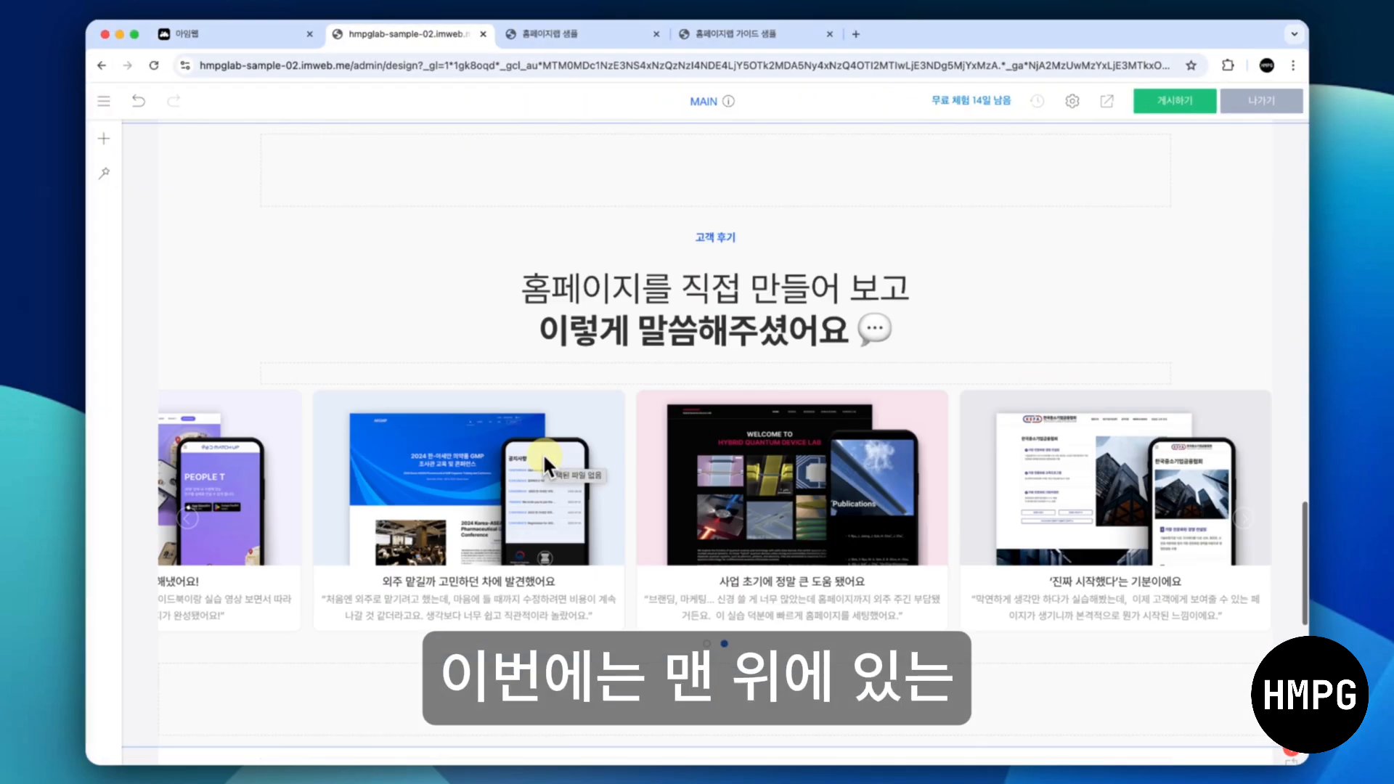
scroll(543, 453, "up", 10)
right_click(213, 463)
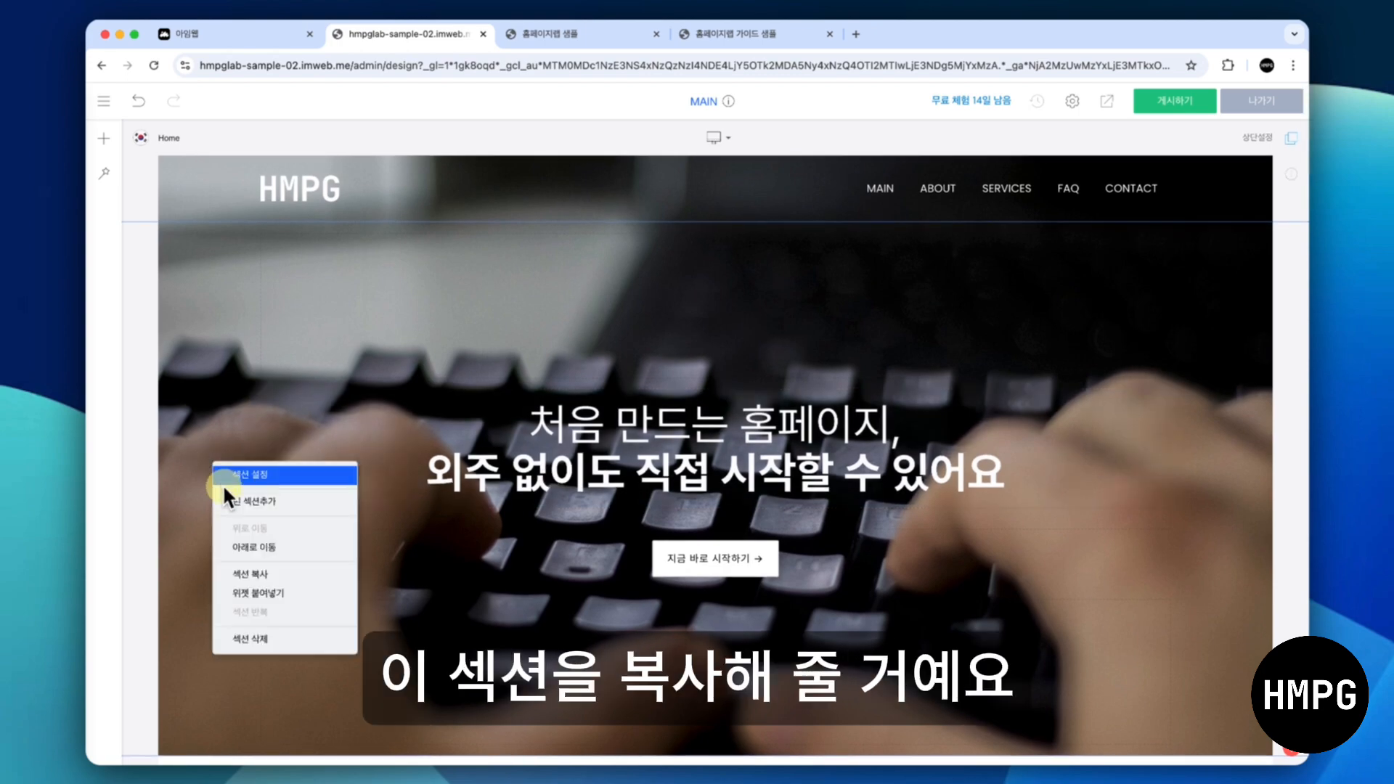
left_click(247, 573)
Paste the copied opening section below the service introduction section, just above the footer
scroll(247, 574, "down", 10)
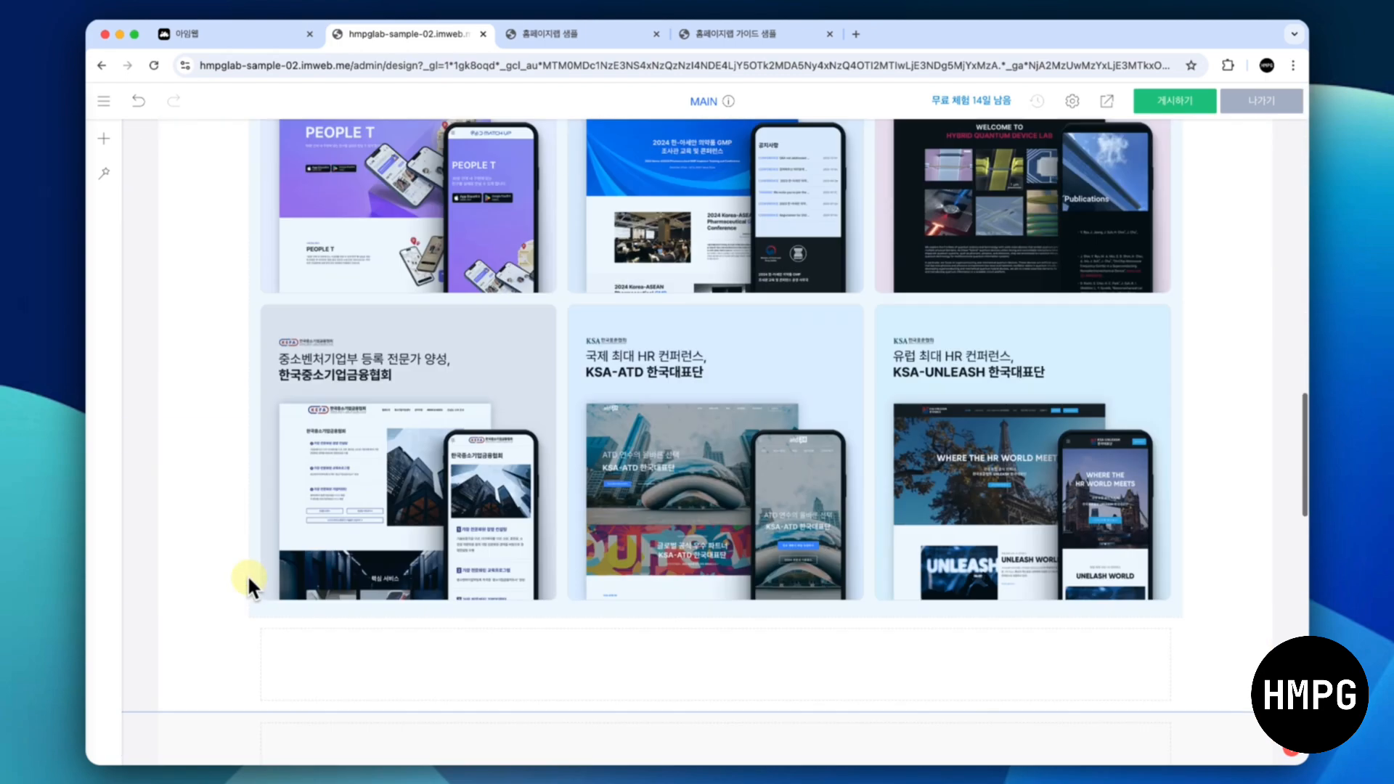
scroll(247, 573, "down", 5)
scroll(233, 544, "up", 1)
right_click(212, 506)
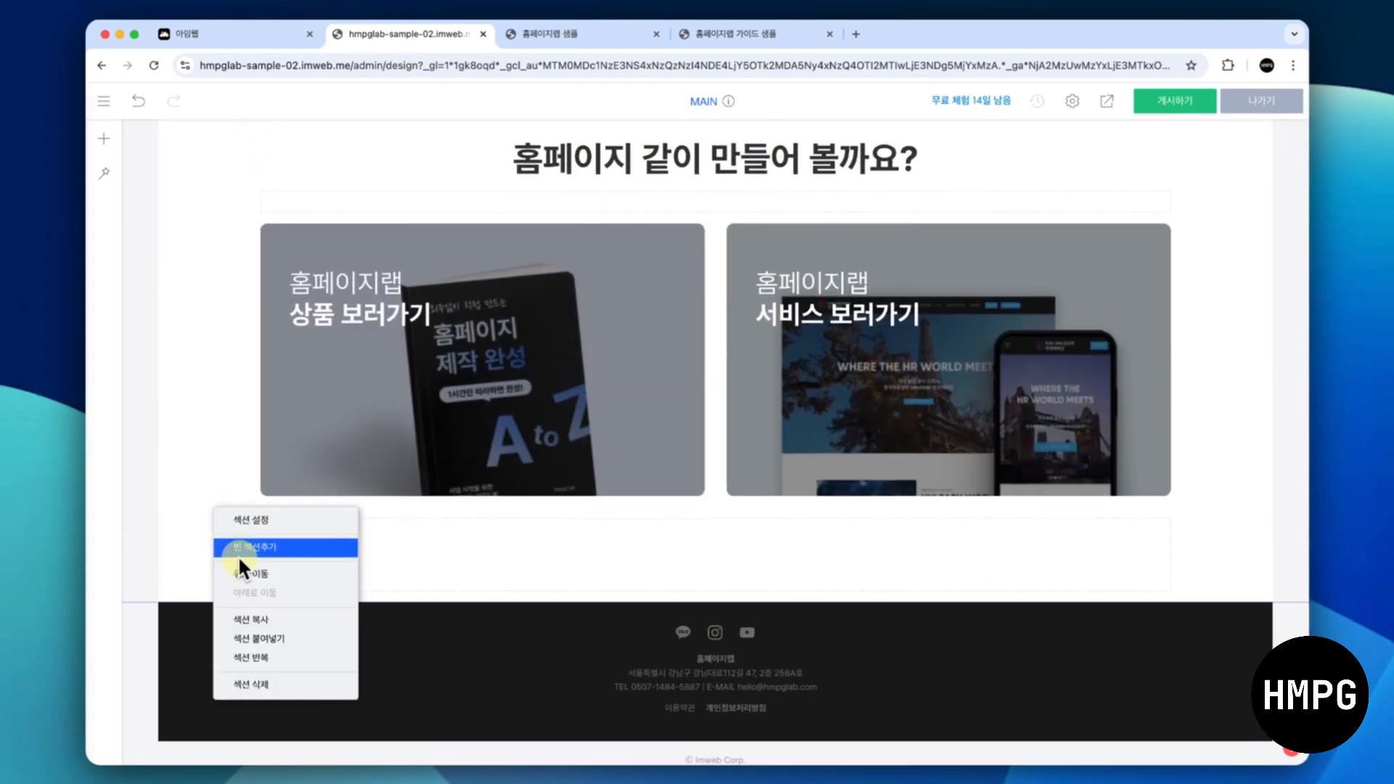
left_click(254, 633)
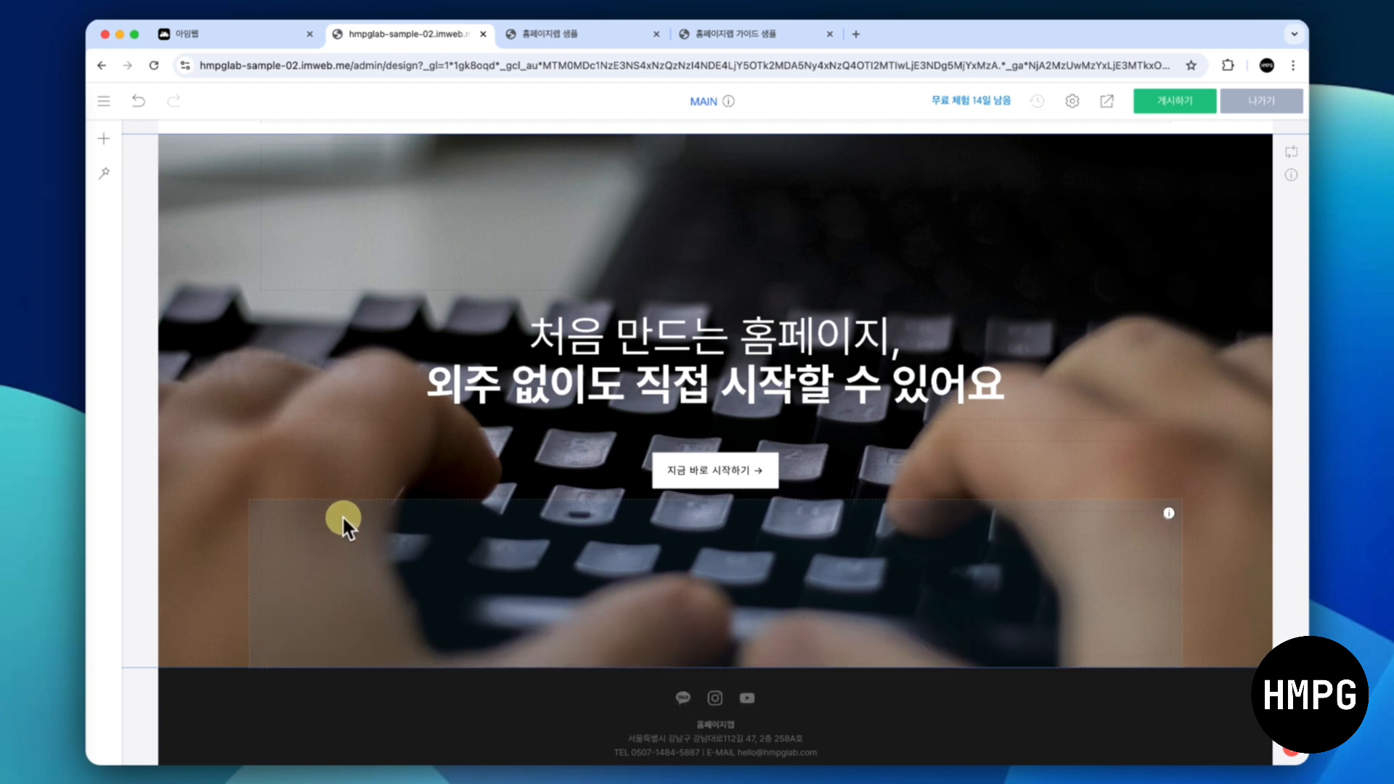
Try to paste the copied CTA text into the duplicated section's heading, and undo back to before the section was pasted
left_click(504, 350)
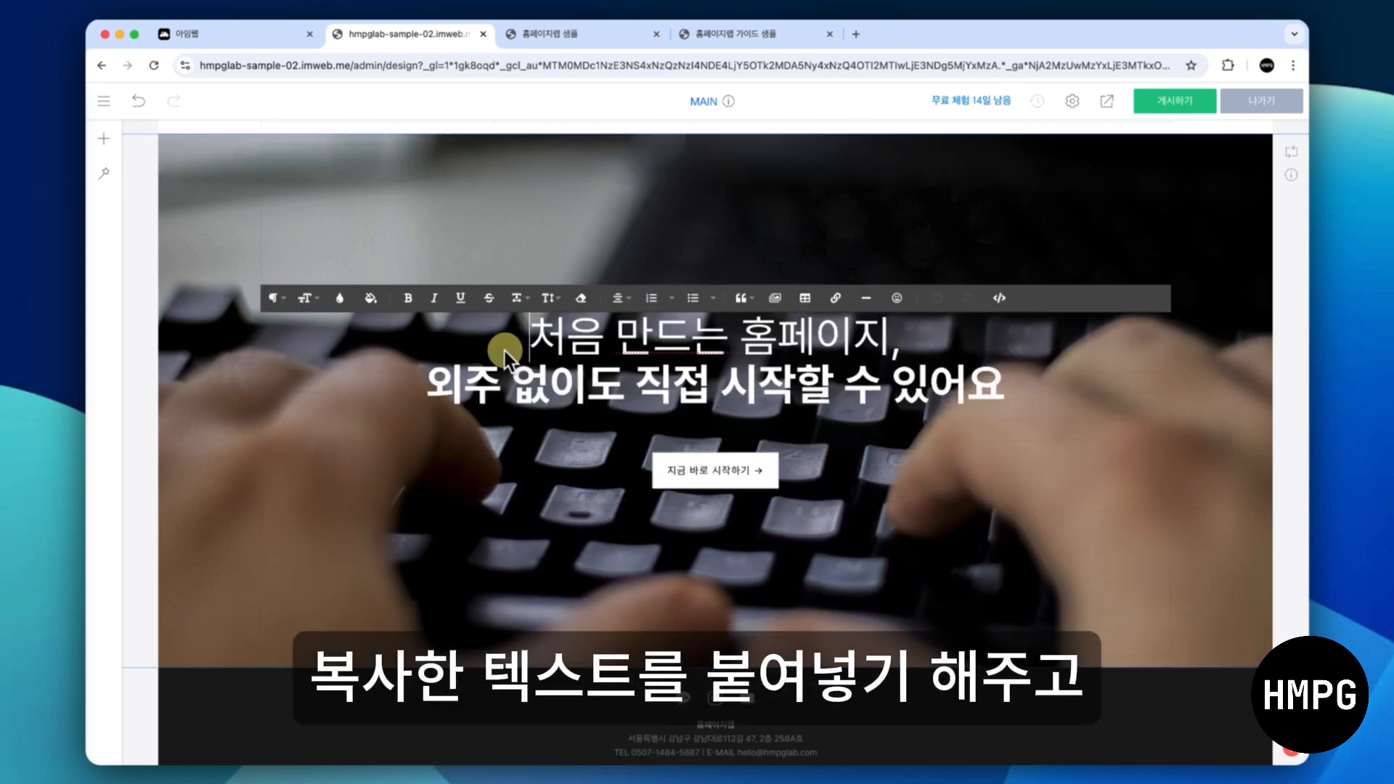
key("super+v")
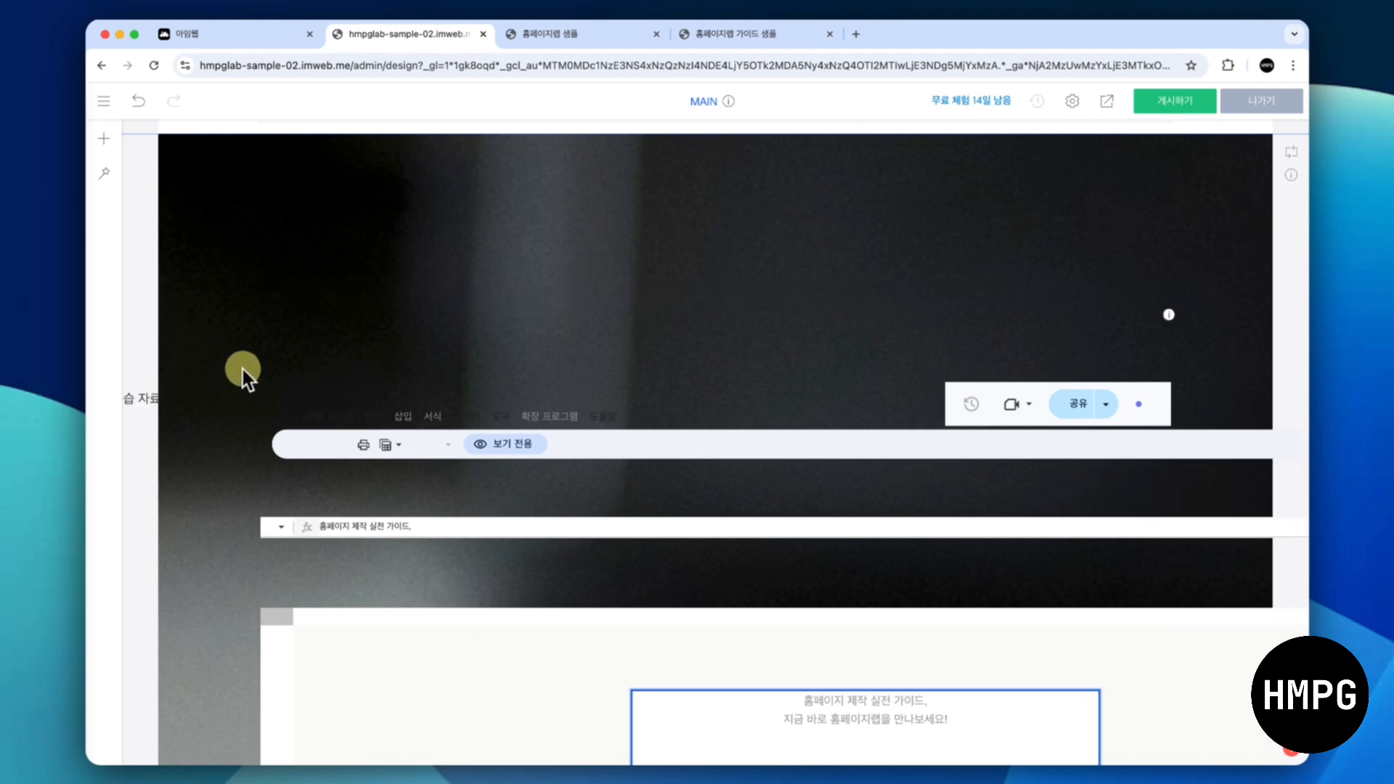
scroll(258, 338, "down", 2)
scroll(258, 335, "down", 3)
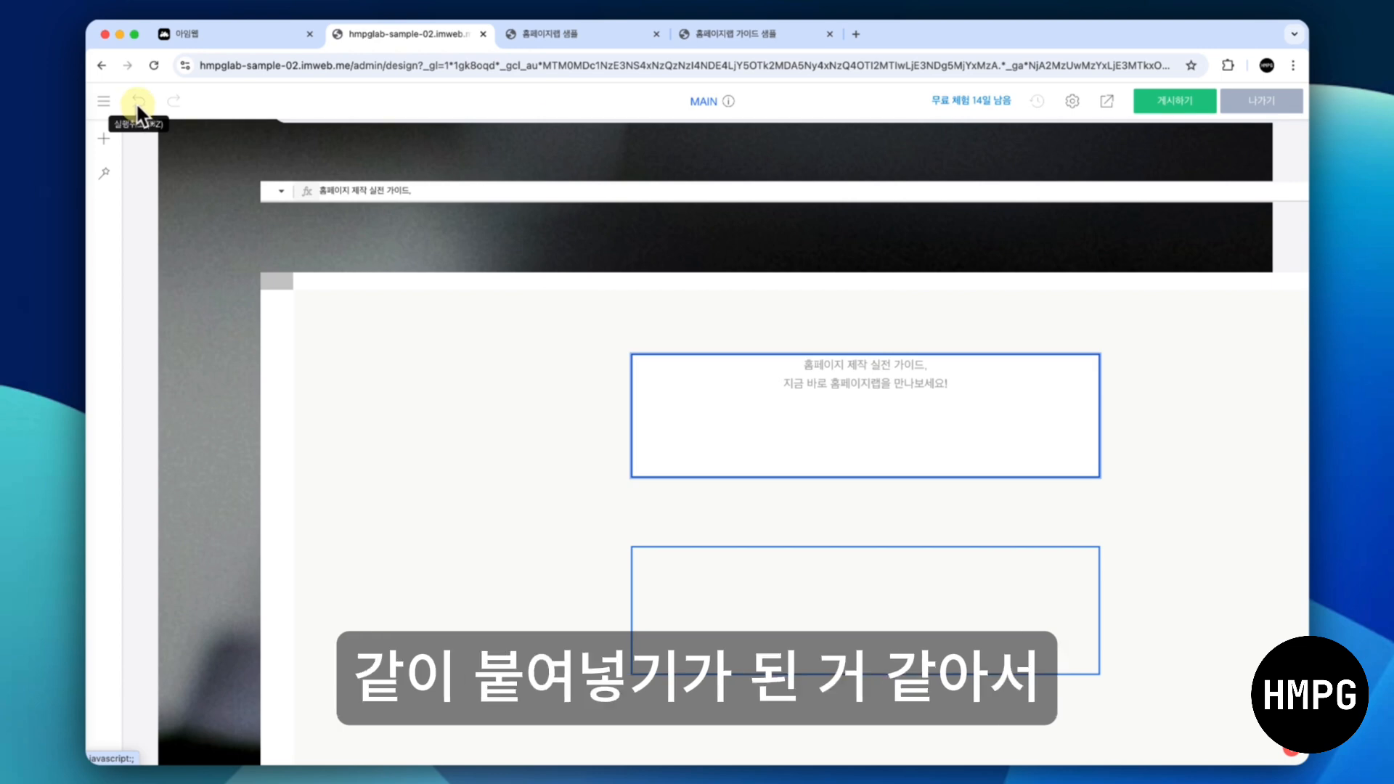
left_click(138, 106)
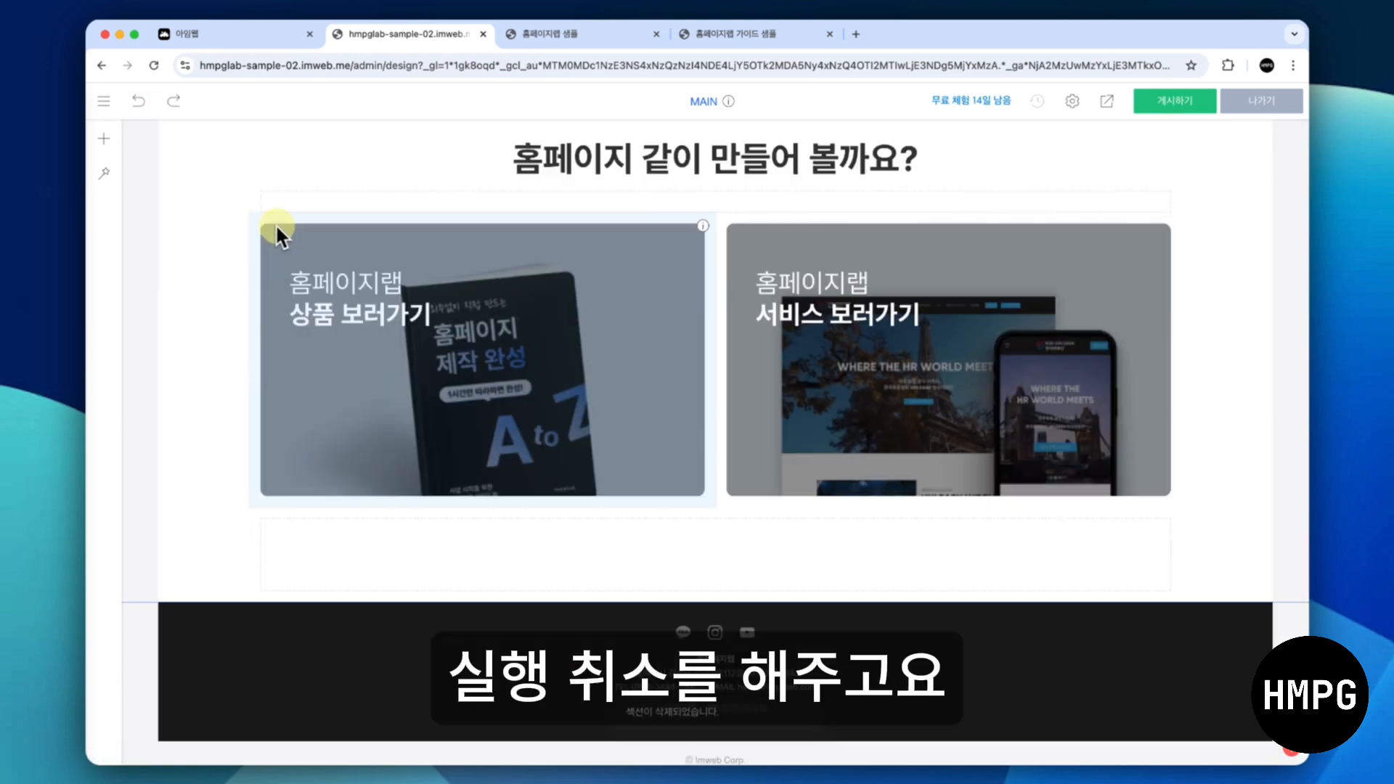
Paste the copied opening section again between the service introduction section and the footer
scroll(278, 229, "up", 5)
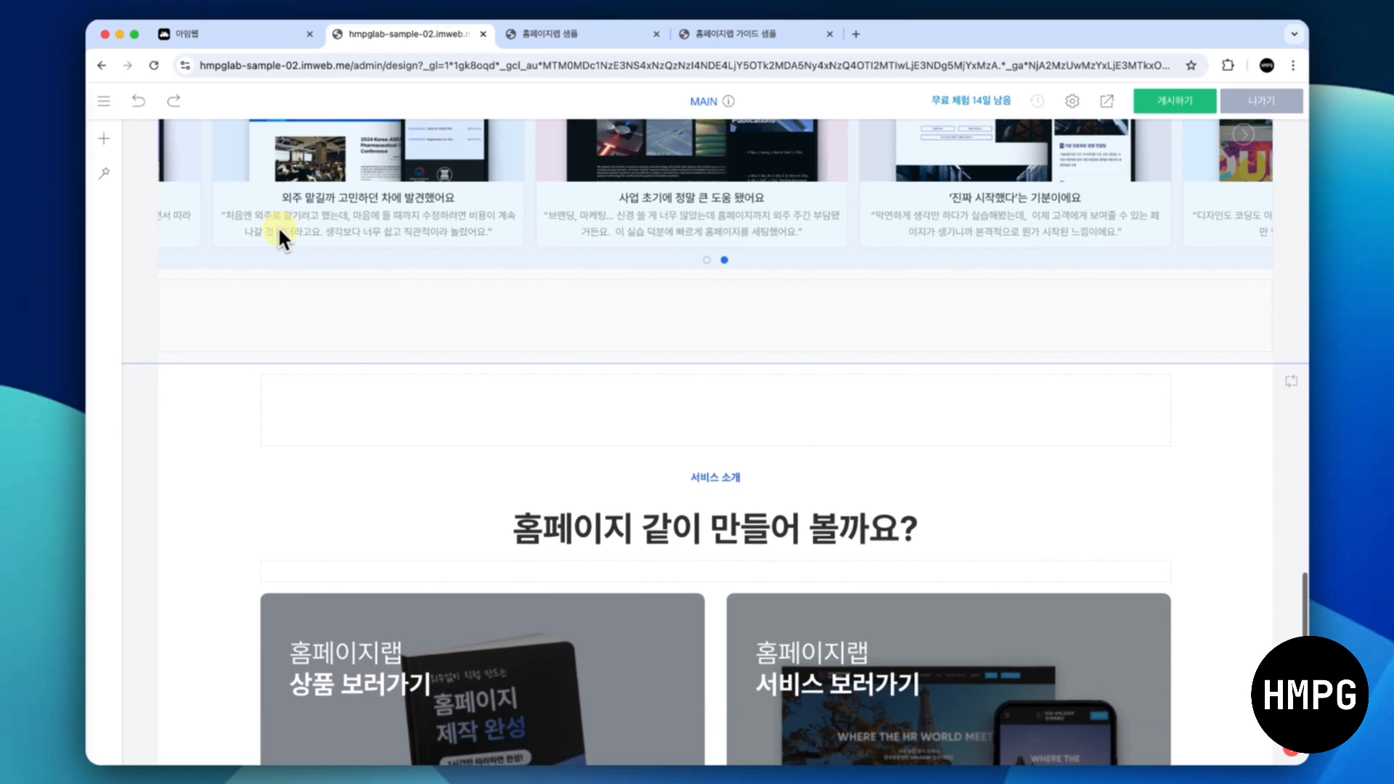
scroll(203, 358, "down", 5)
right_click(199, 370)
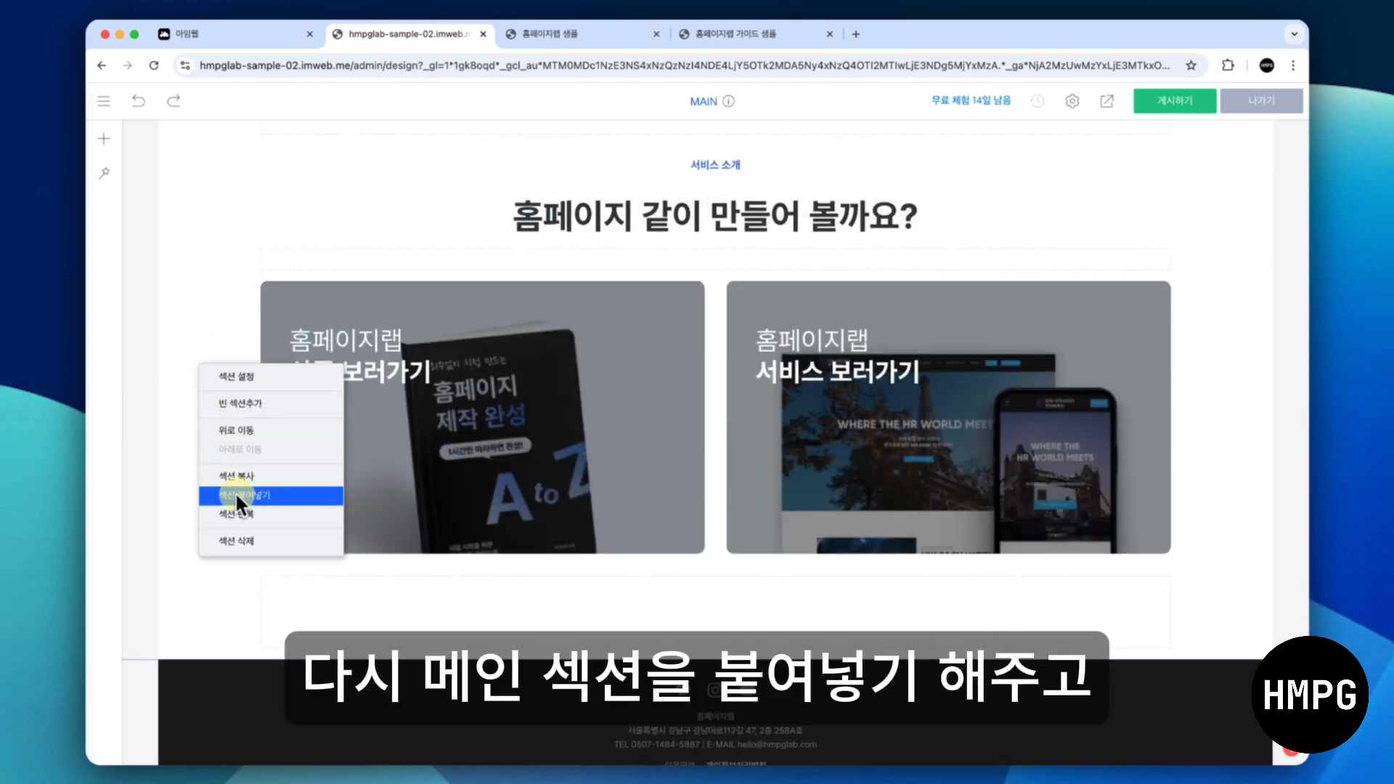
left_click(236, 495)
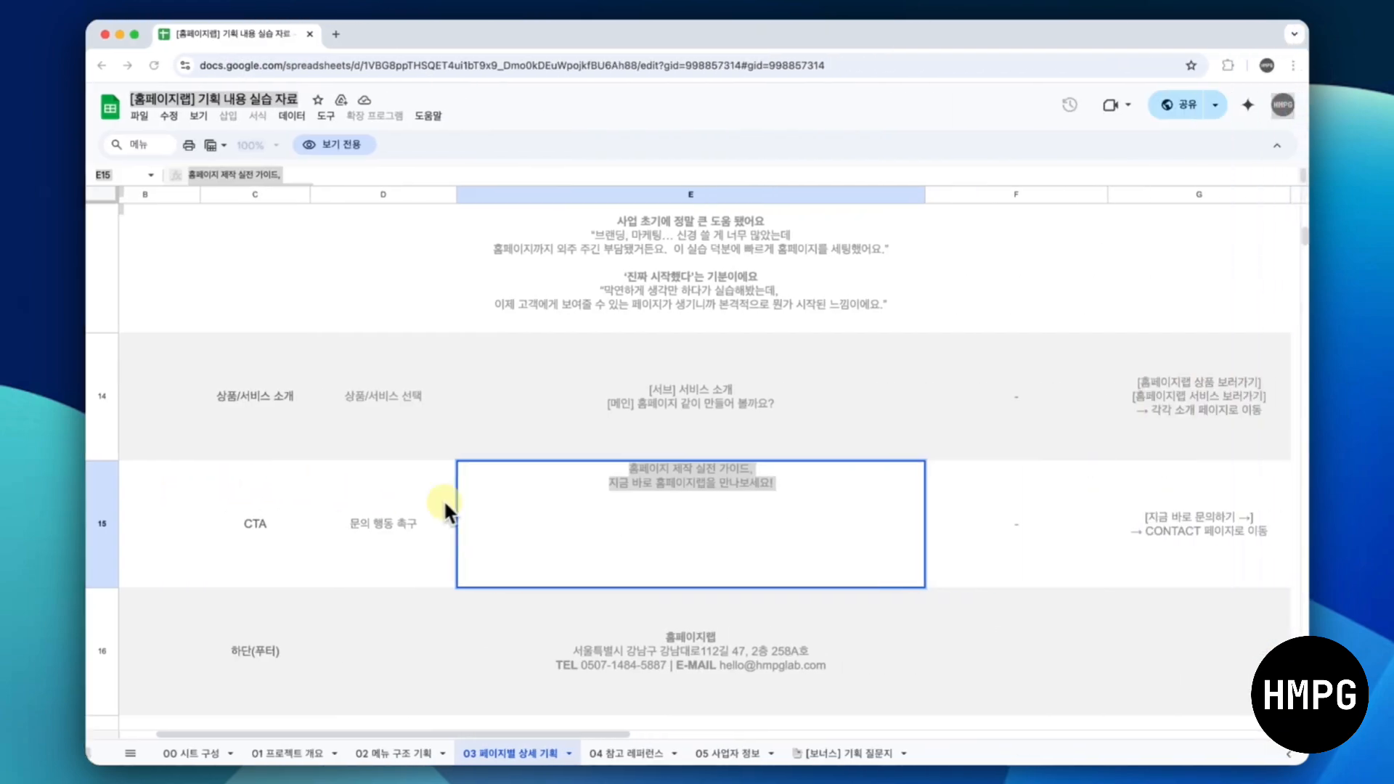
Copy only the text "홈페이지 제작 실전 가이드, 지금 바로 홈페이지랩을 만나보세요!" from the spreadsheet and paste it before the duplicated section's heading
left_click(651, 477)
left_click_drag(638, 469, 790, 480)
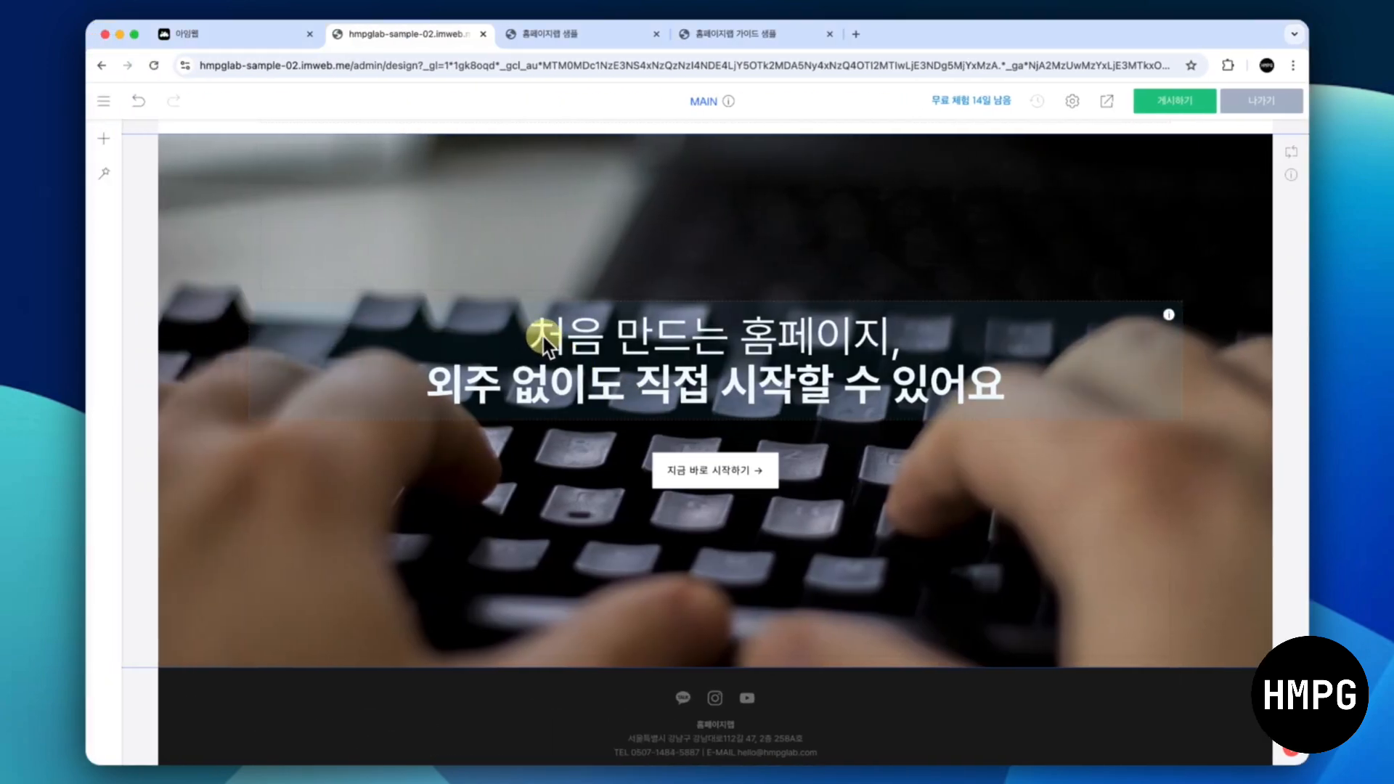
left_click(543, 336)
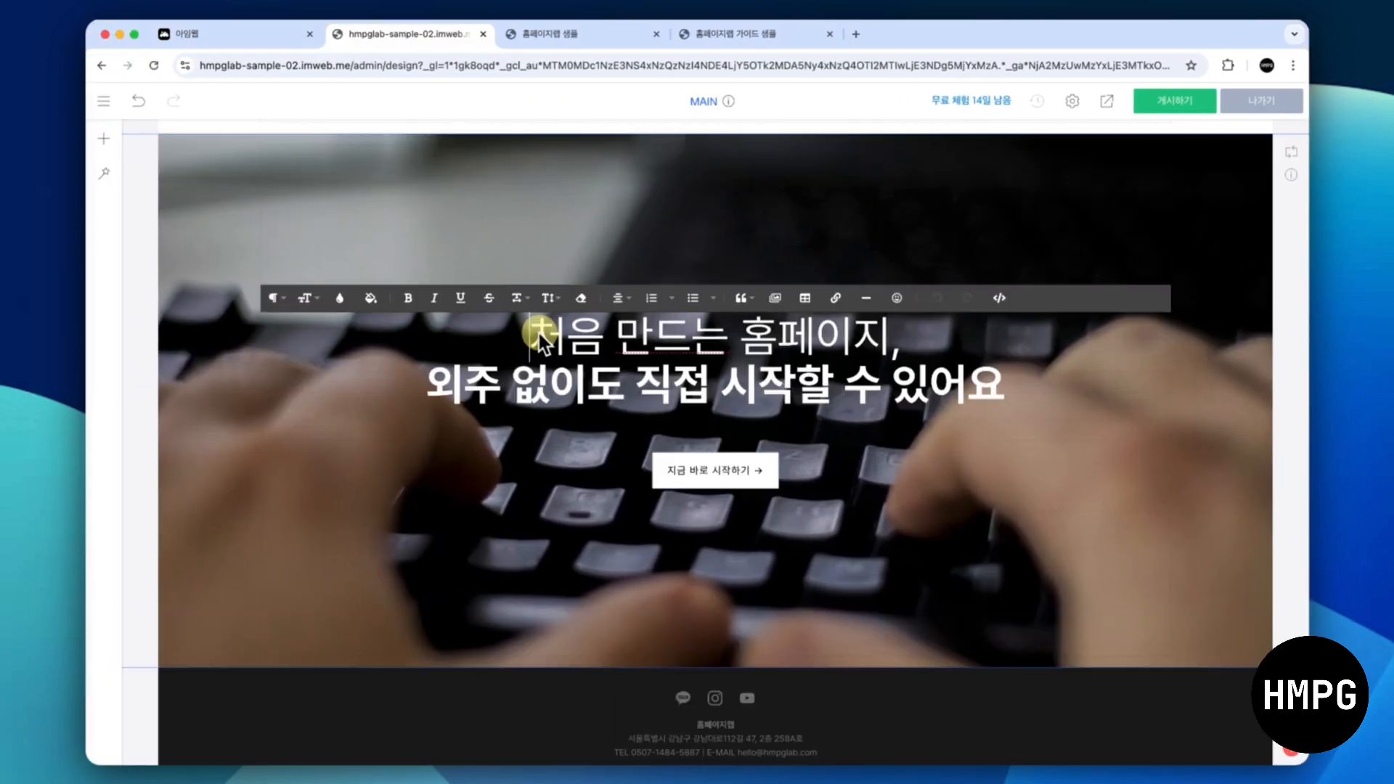
key("super+v")
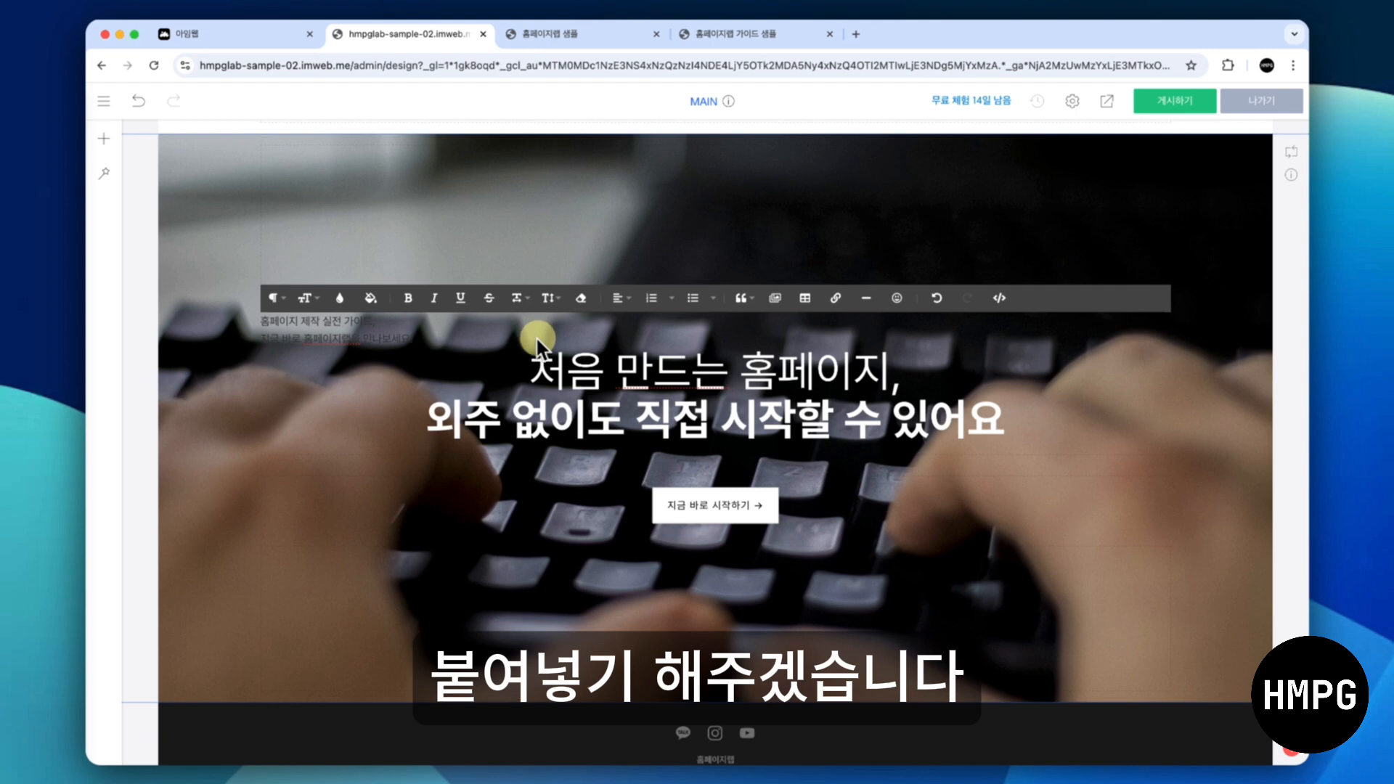
Delete the old heading "처음 만드는 홈페이지, 외주 없이도 직접 시작할 수 있어요" and the blank line left below the CTA text
key("shift+Down")
key("shift+Down")
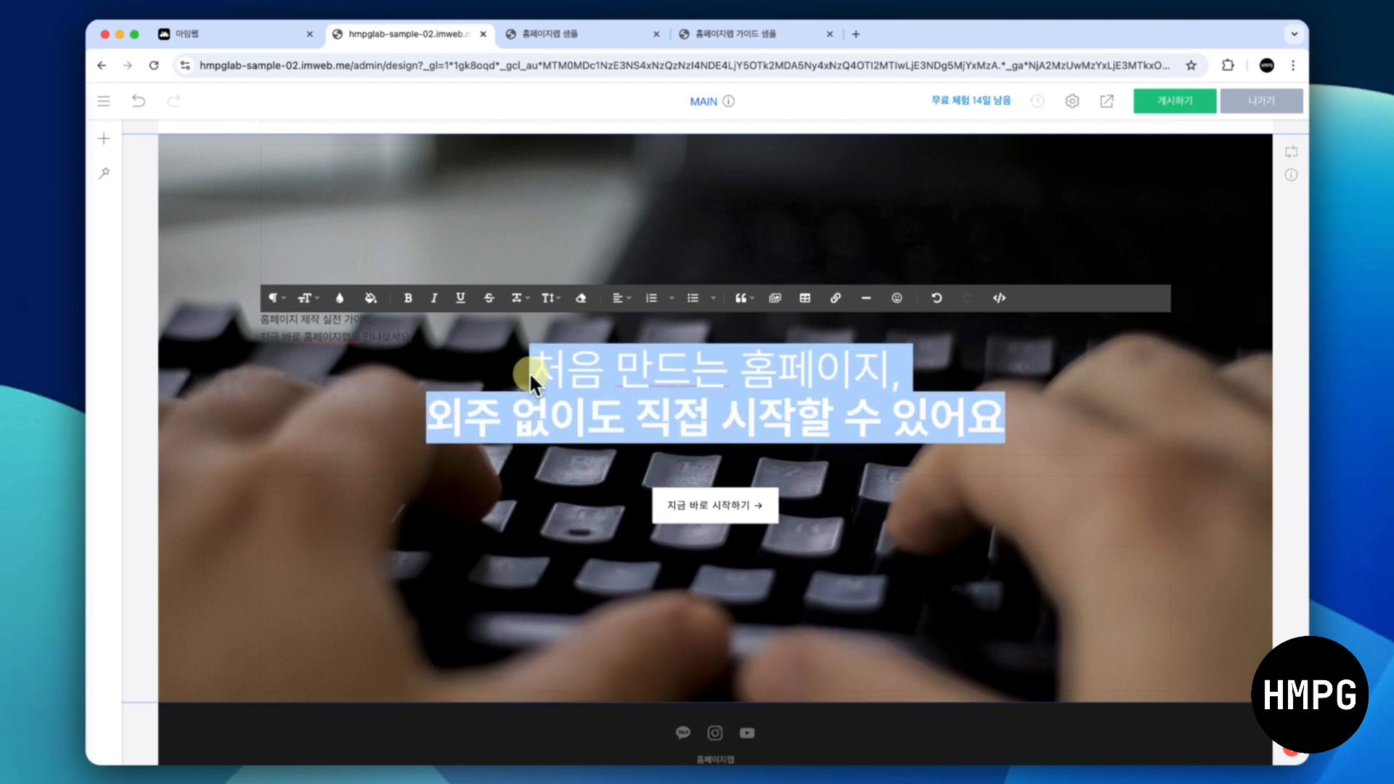
key("BackSpace")
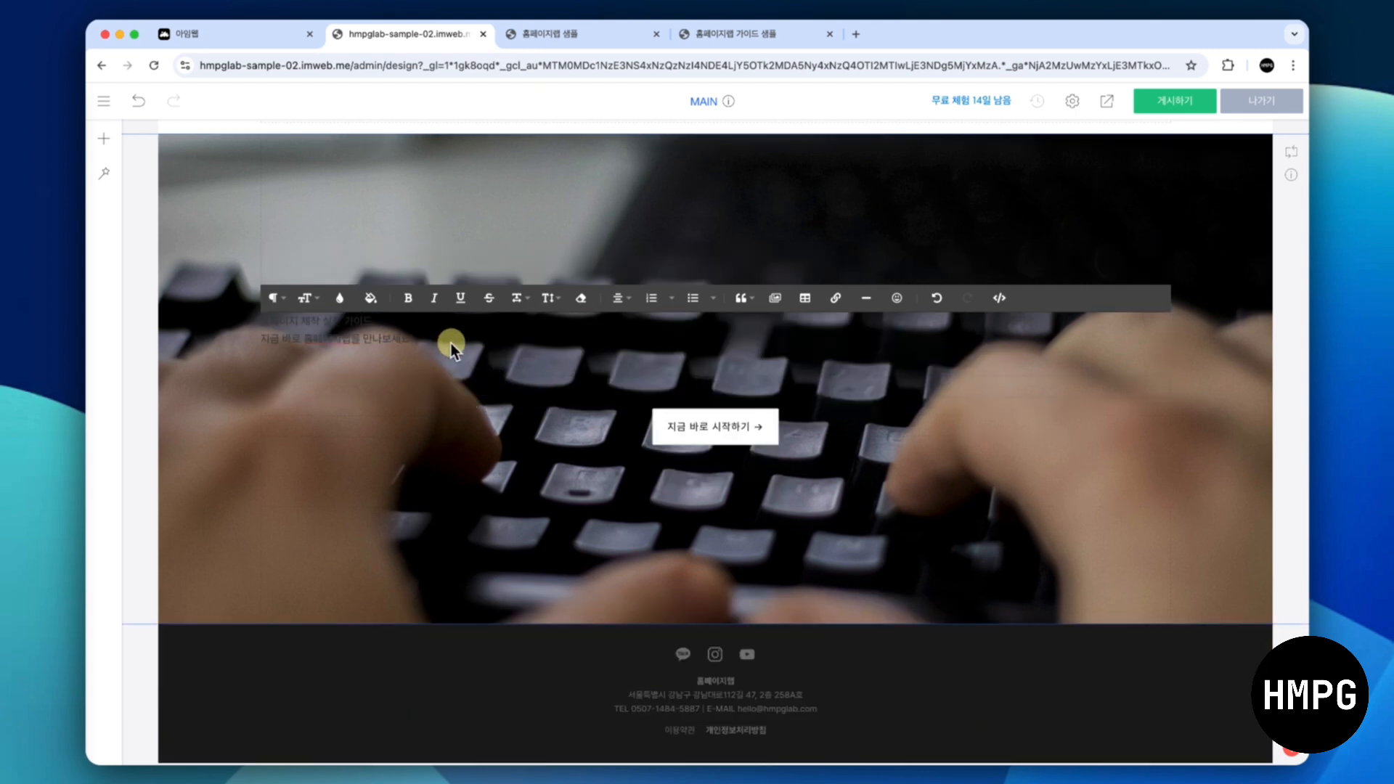
key("super+a")
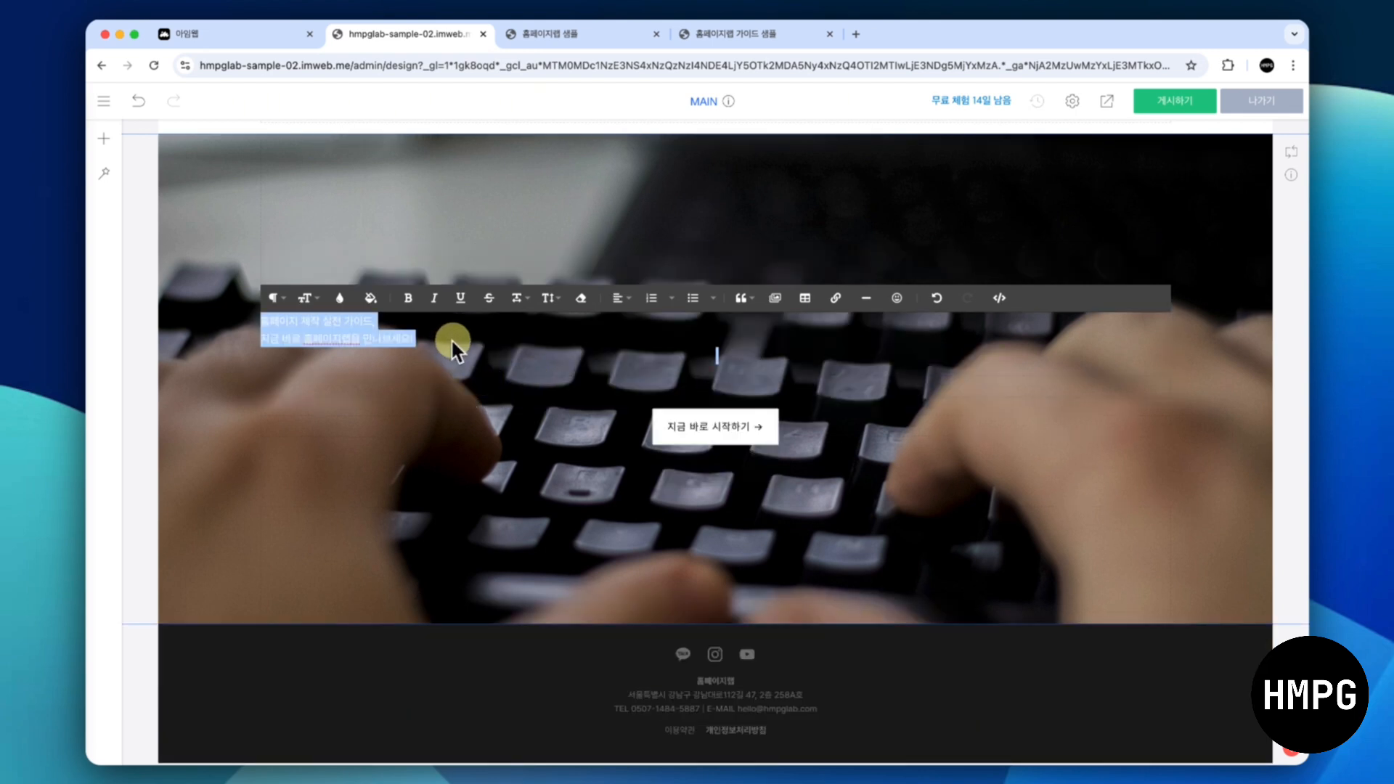
left_click(704, 356)
key("BackSpace")
Format the whole CTA text as bold, size 48 px and centre-aligned
key("super+a")
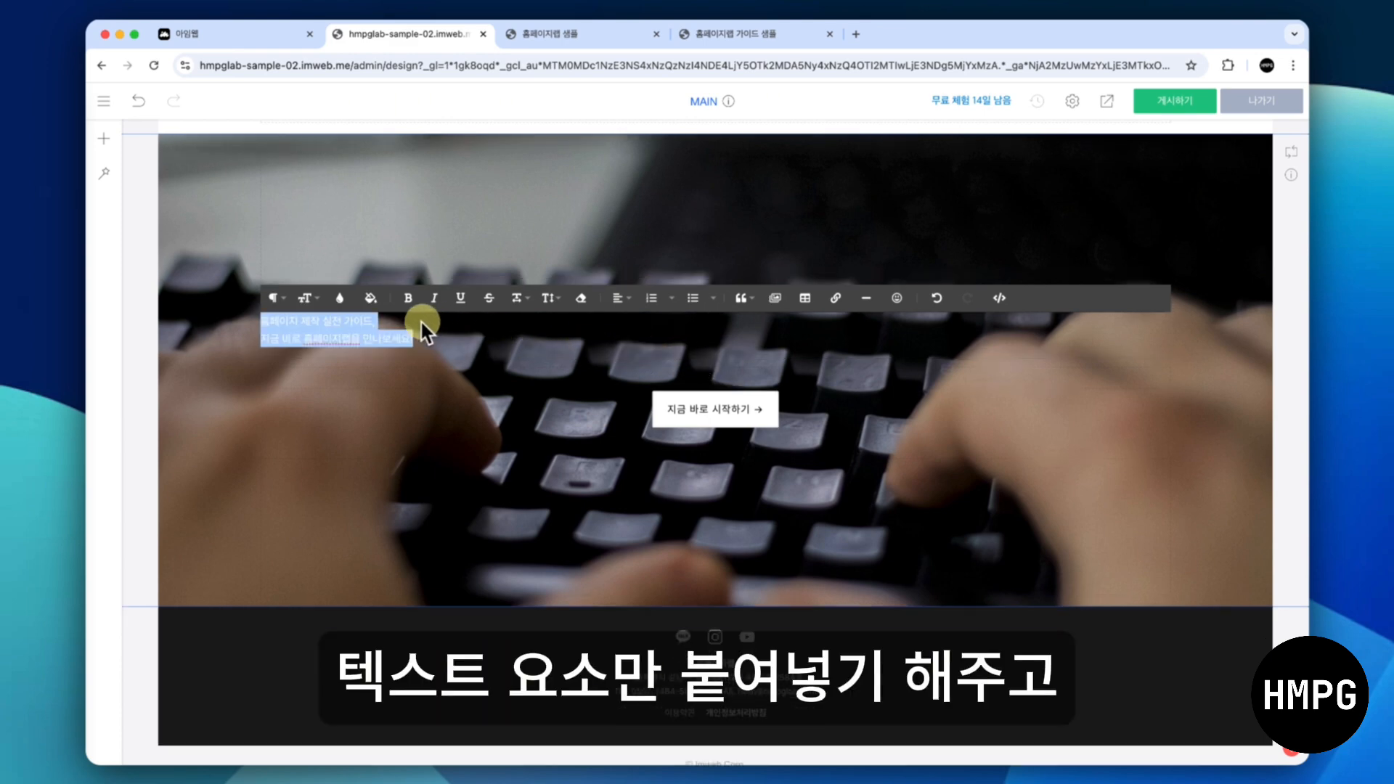
left_click(312, 300)
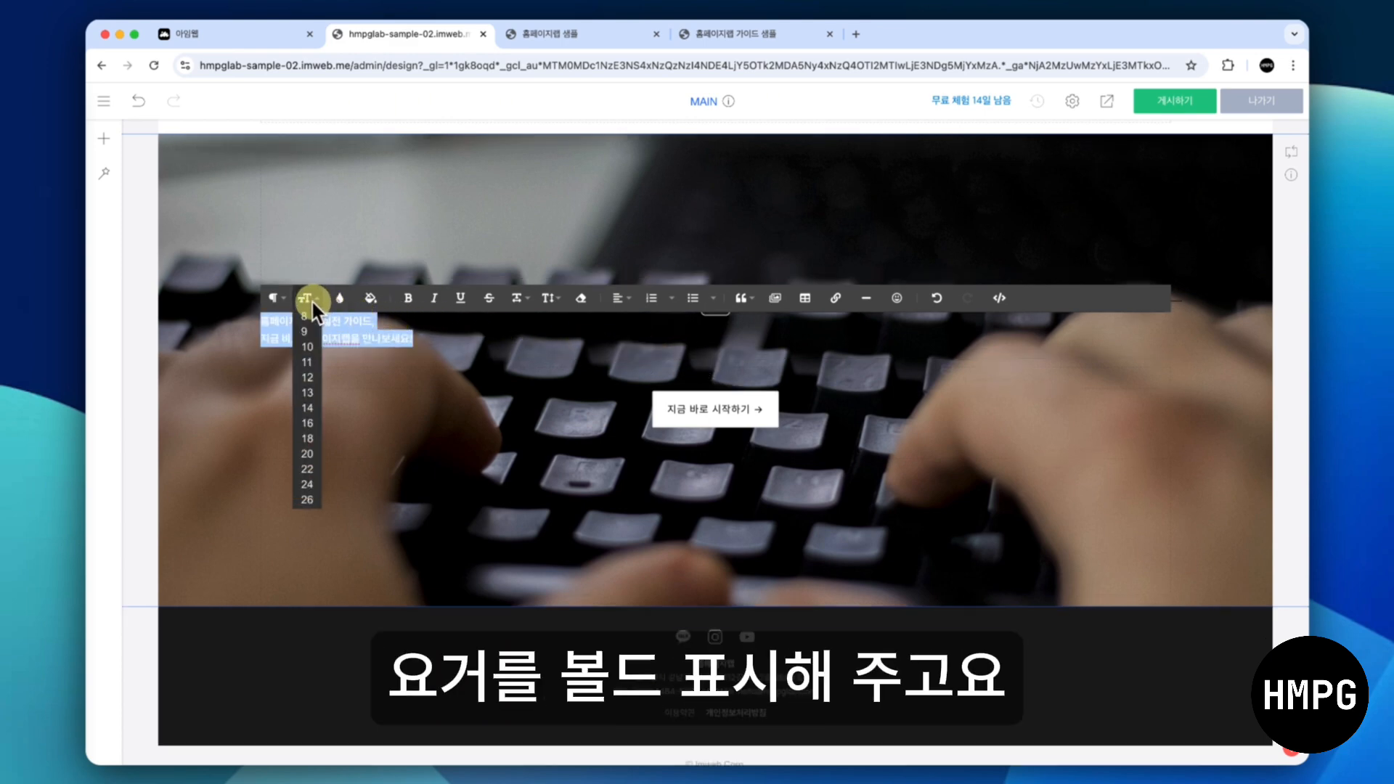
left_click(305, 474)
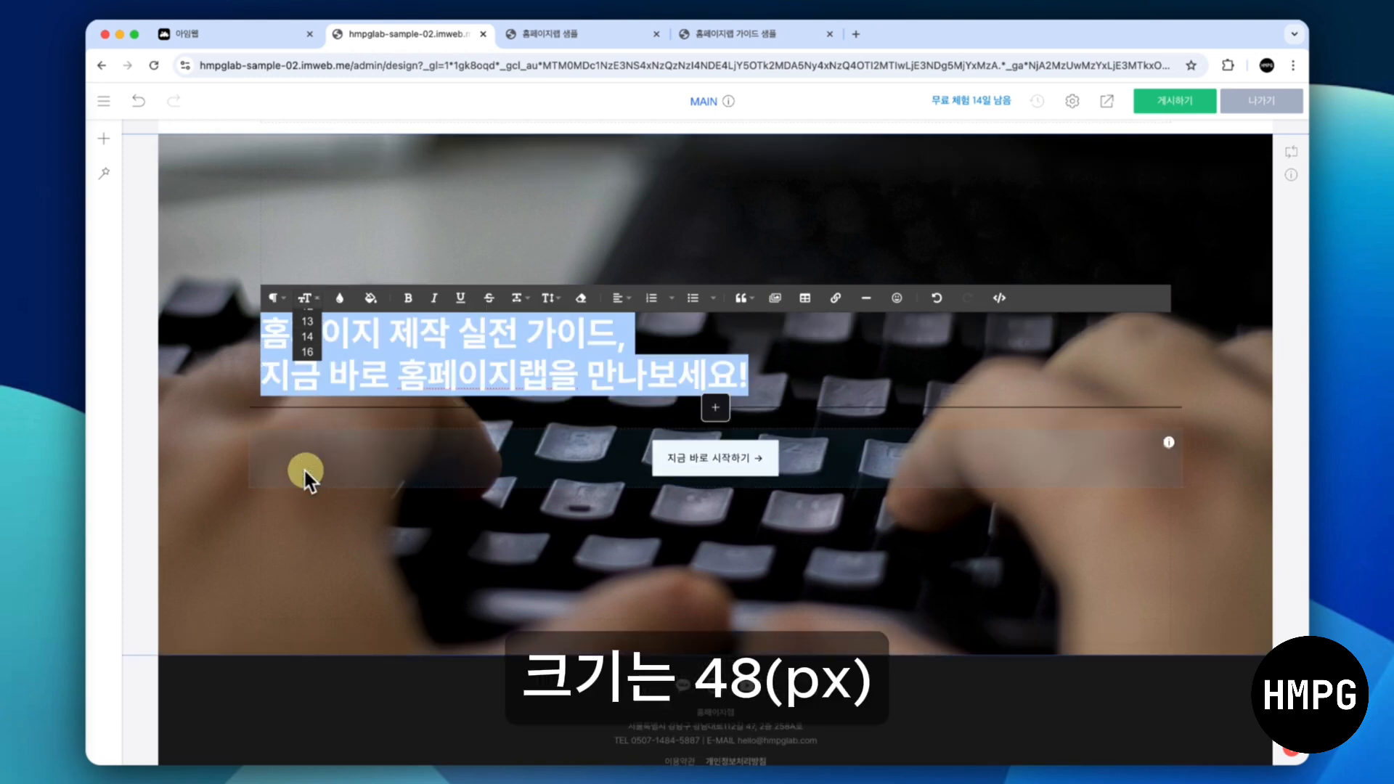
left_click(633, 299)
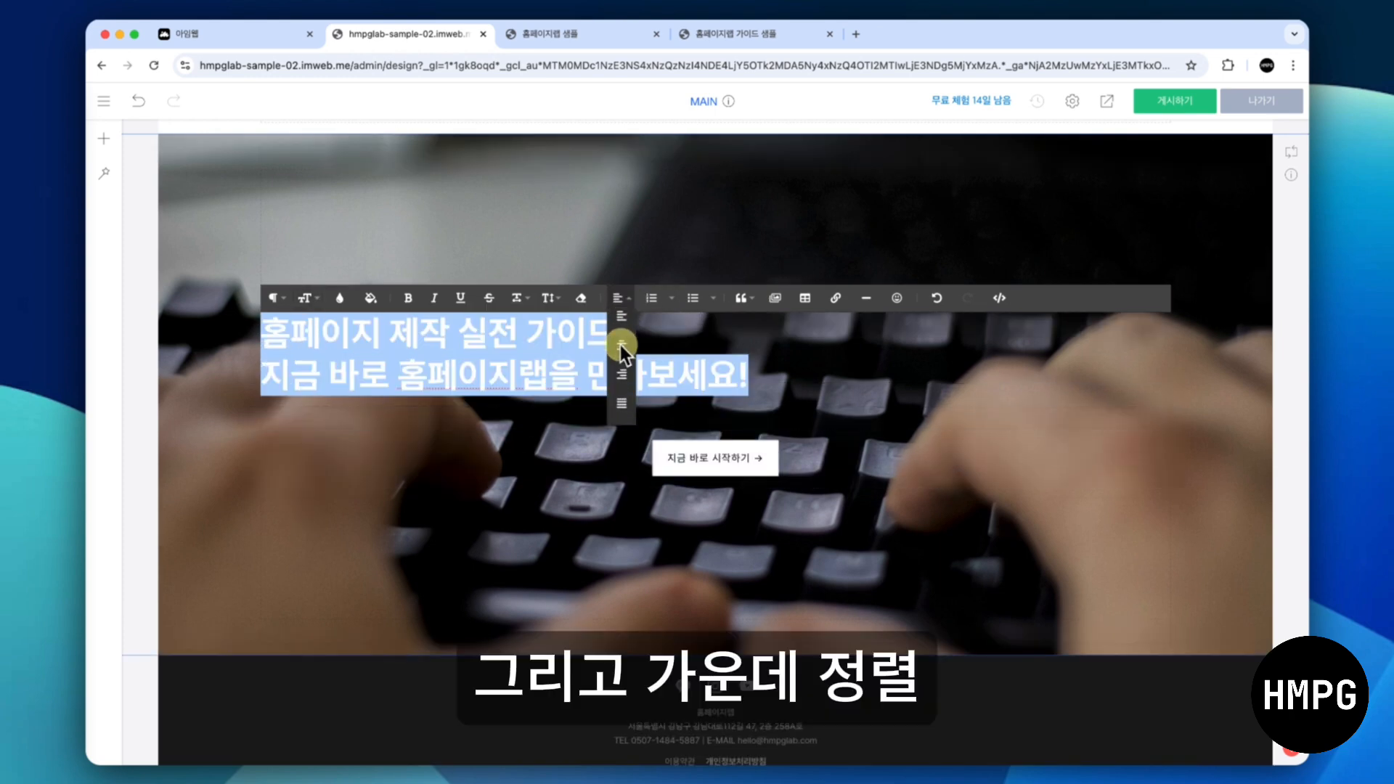
left_click(620, 345)
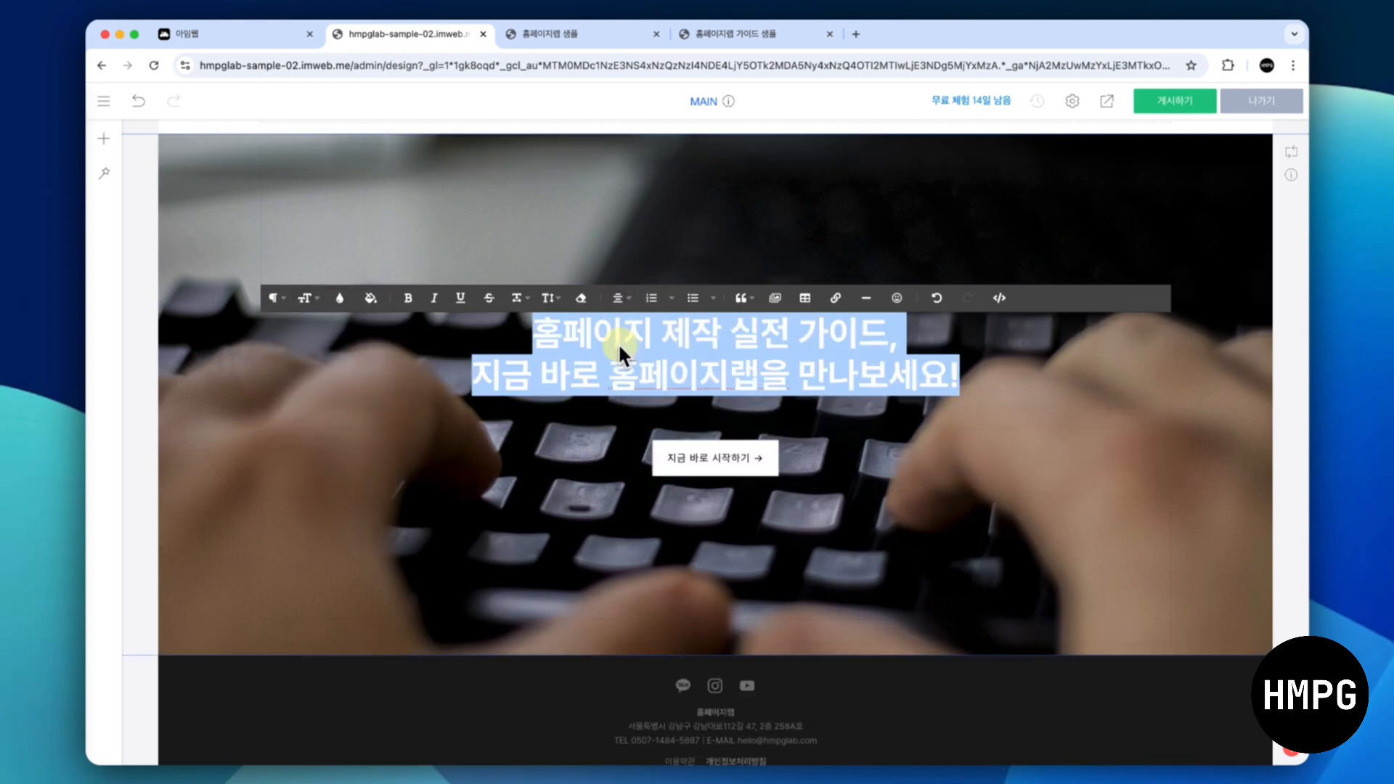
Set the CTA heading's text colour to white (#ffffff)
left_click(208, 374)
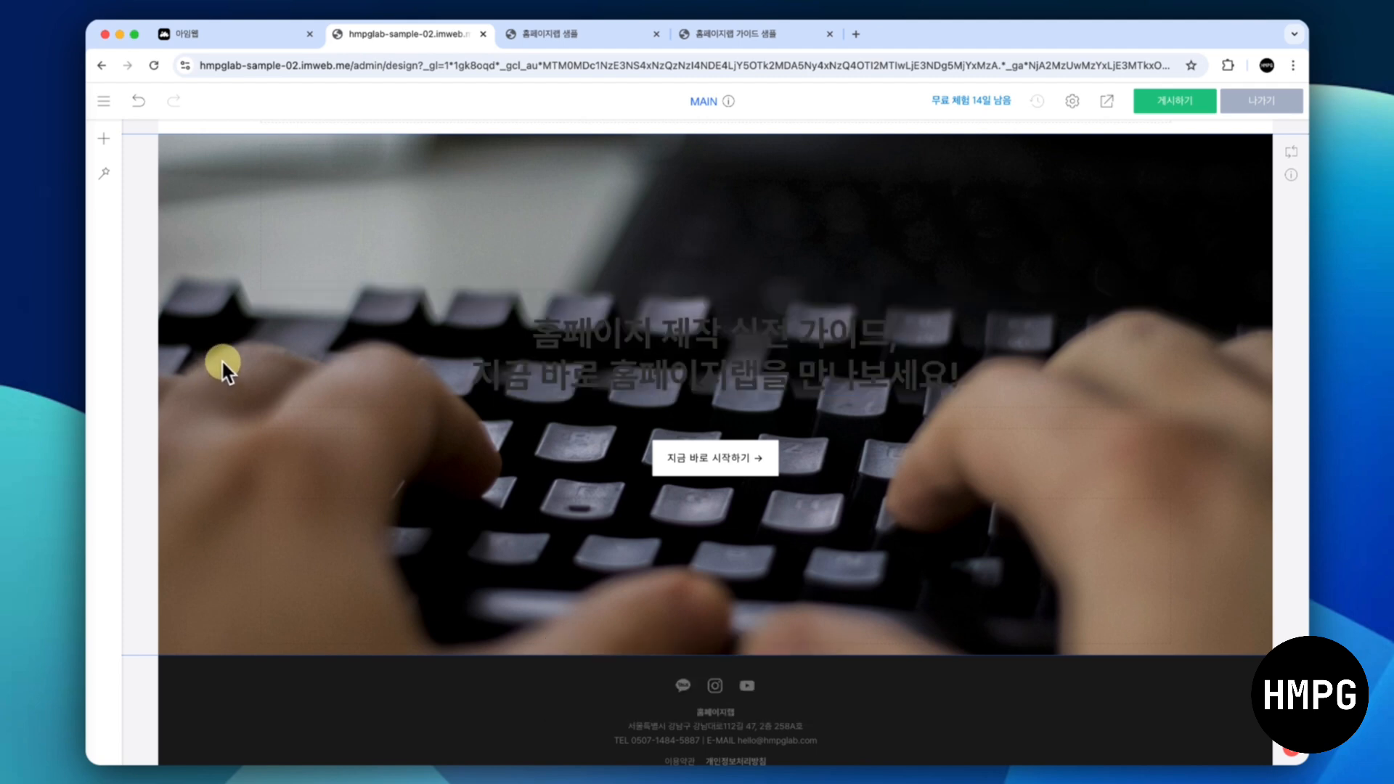
left_click(507, 355)
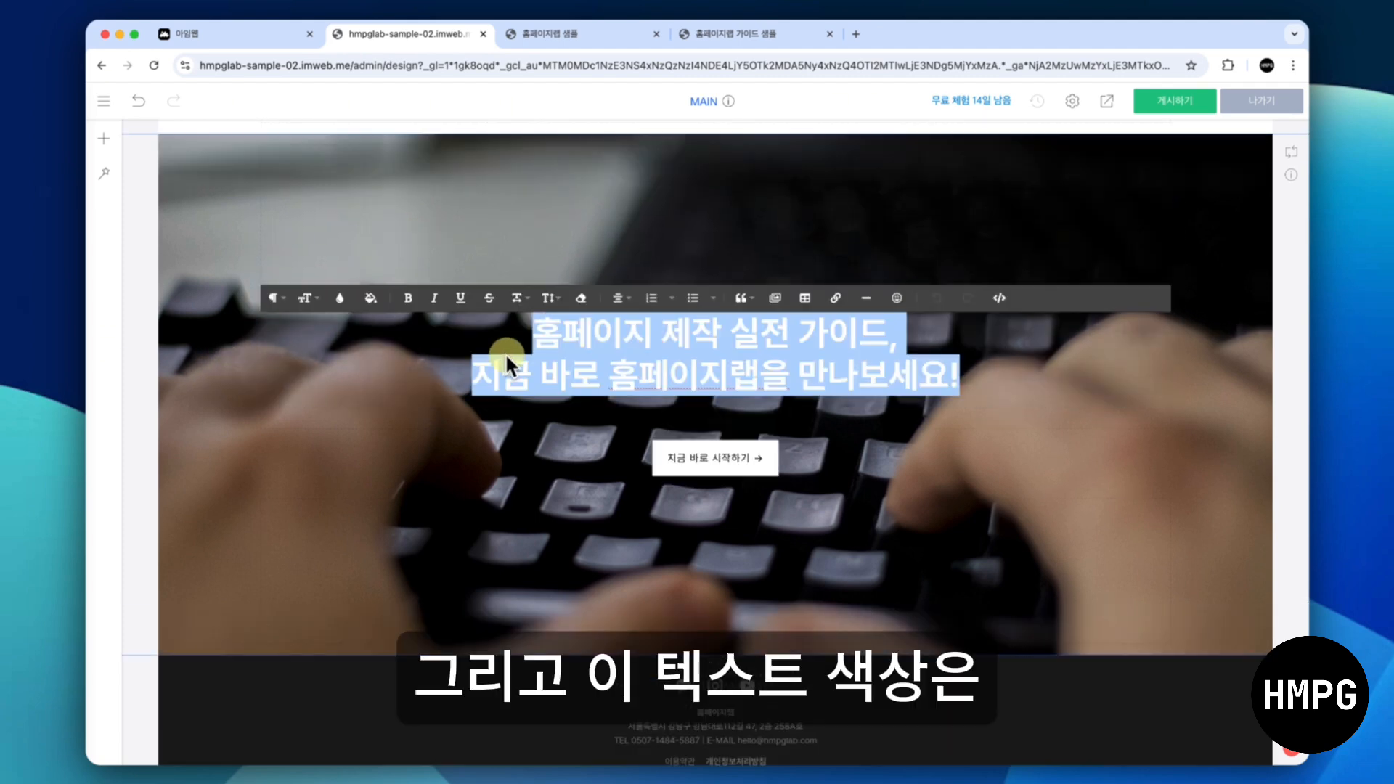
left_click(339, 298)
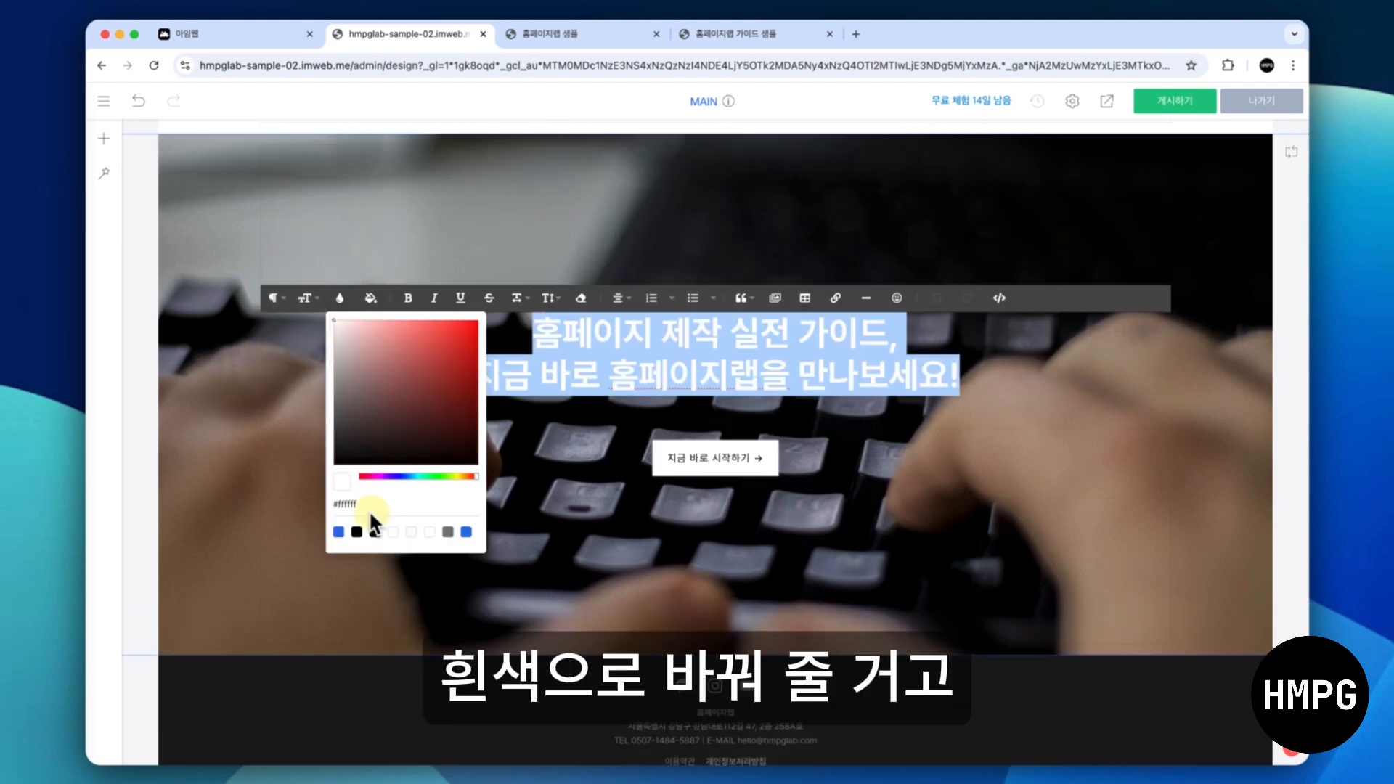
left_click(221, 419)
Set the height of the spacing block above the CTA heading to 50px
right_click(399, 190)
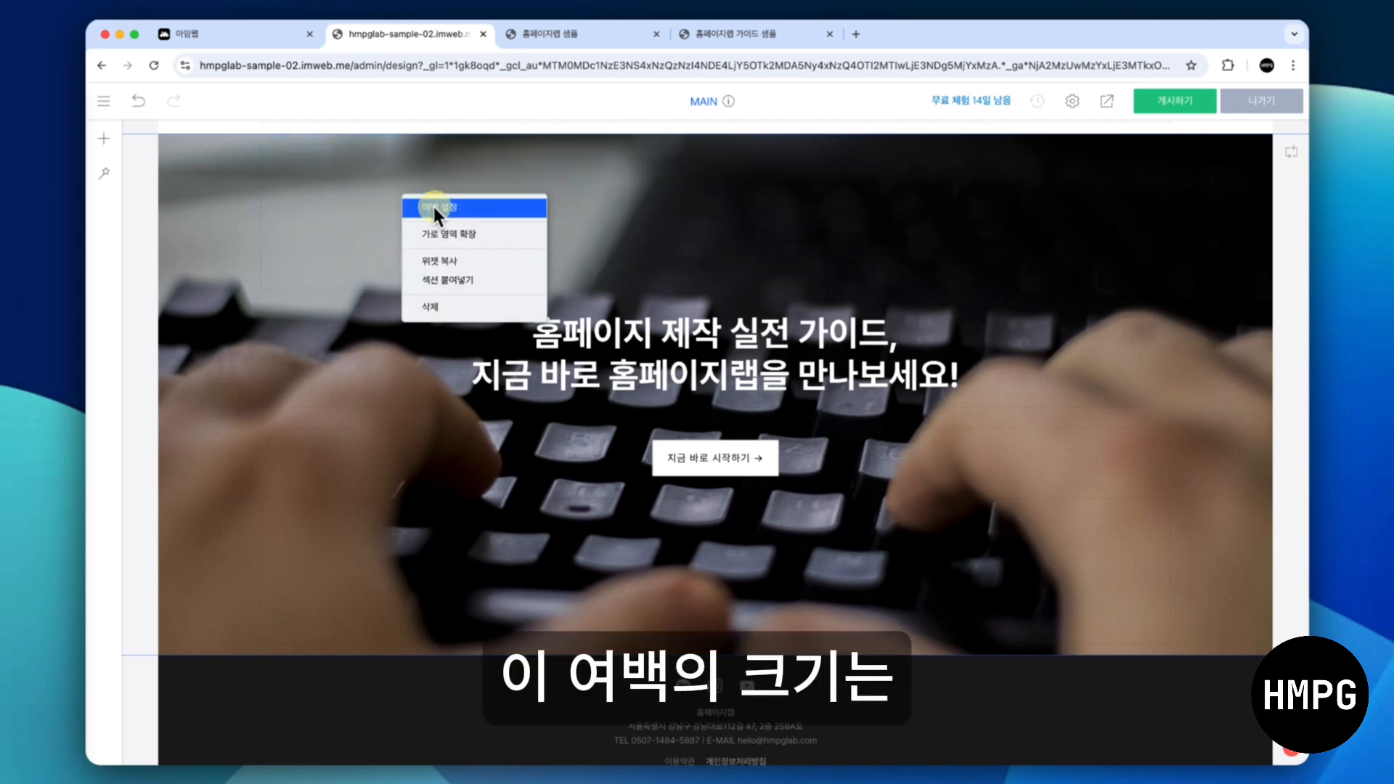
left_click(456, 277)
double_click(577, 429)
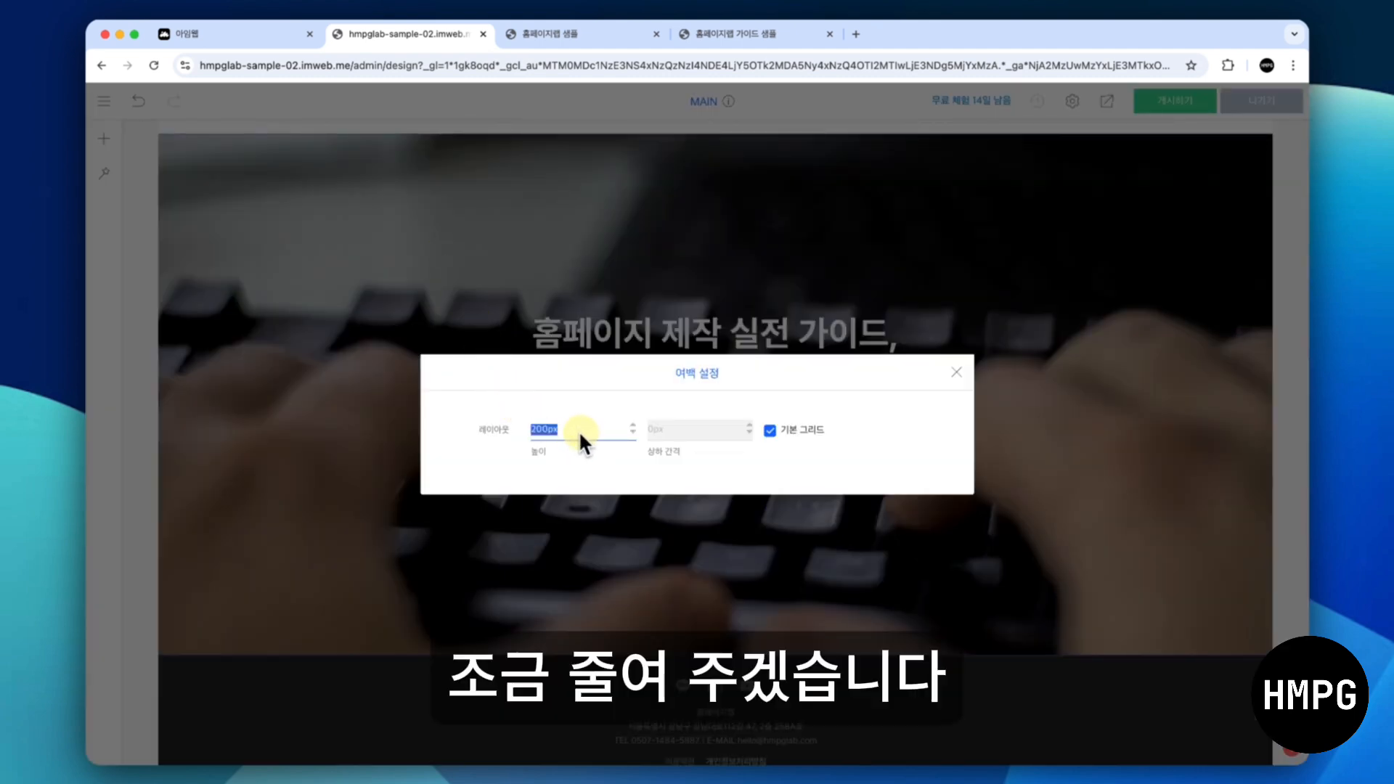
type("50")
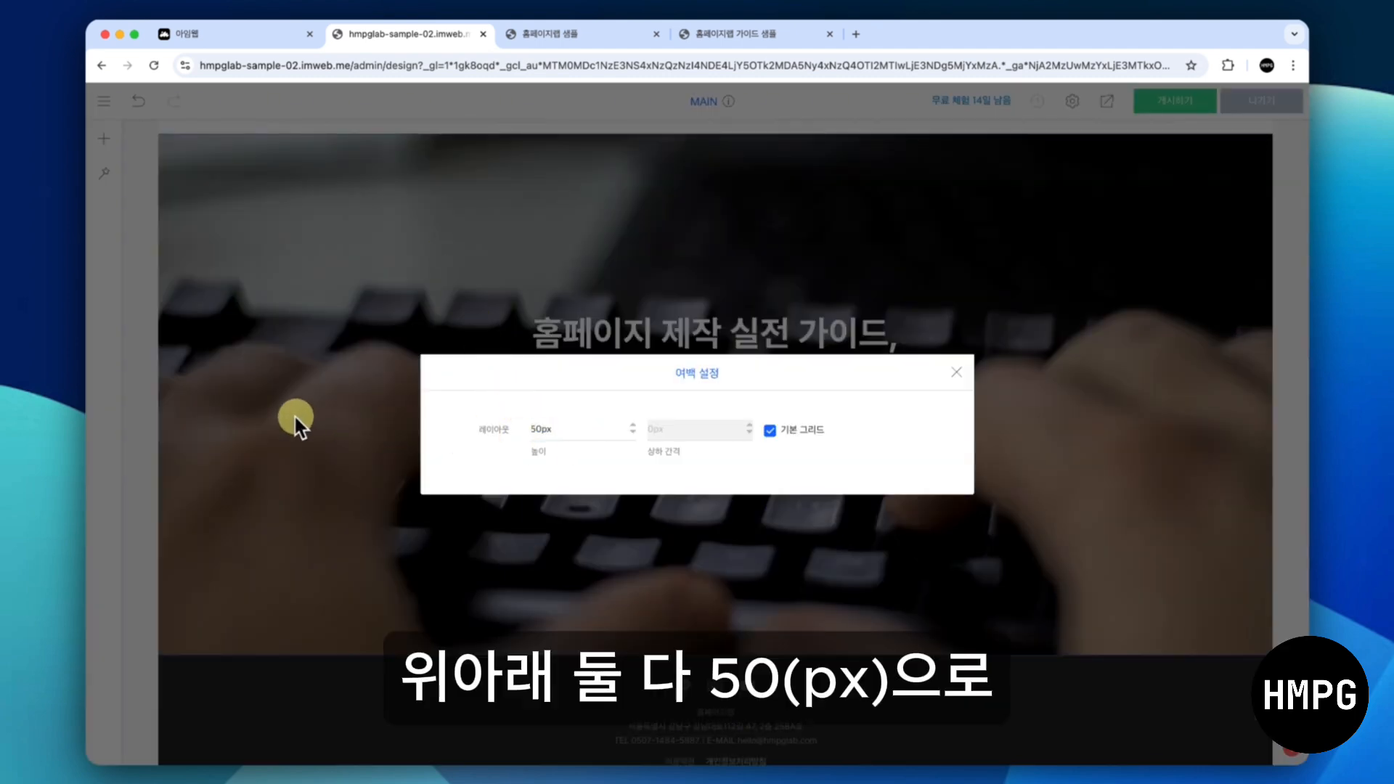
left_click(290, 425)
Set the height of the spacing block below the CTA section's button to 50px
right_click(262, 485)
left_click(351, 488)
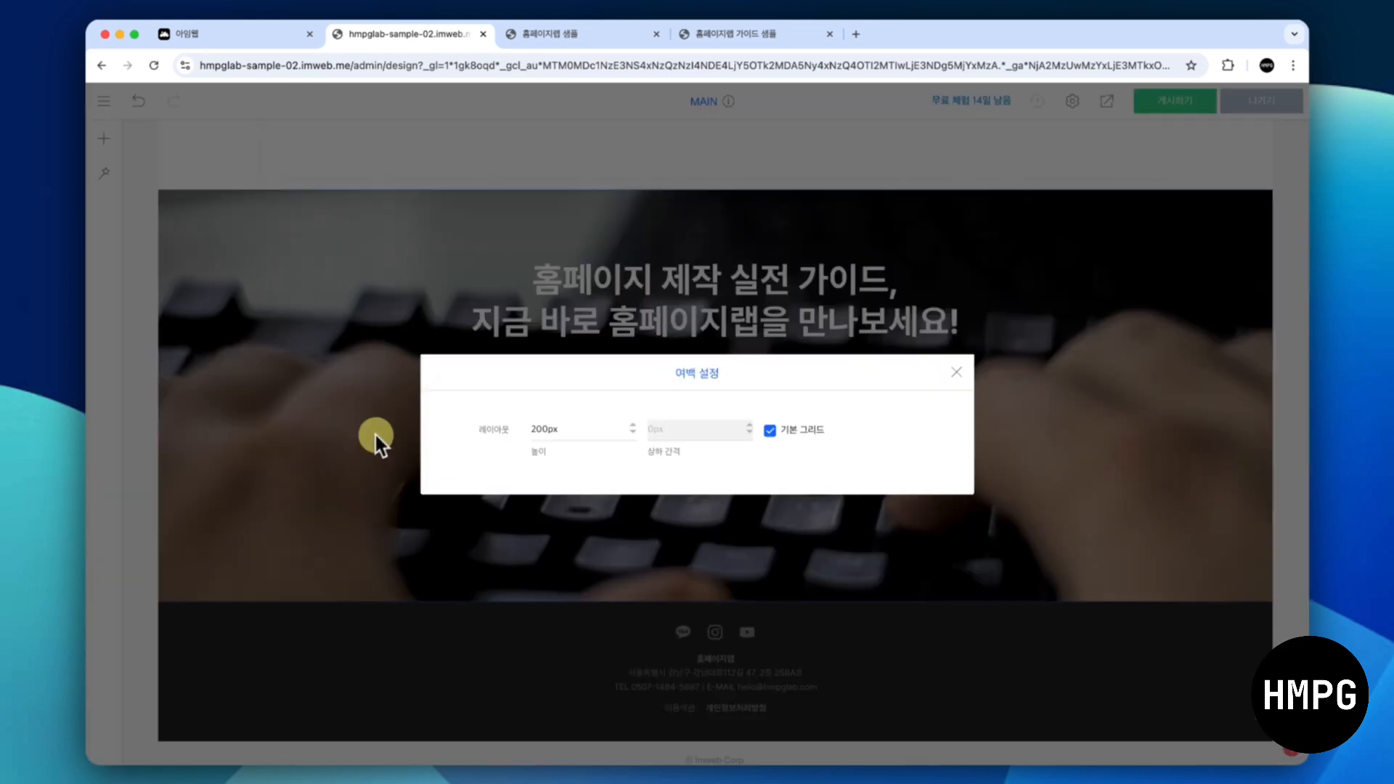
double_click(546, 430)
type("50")
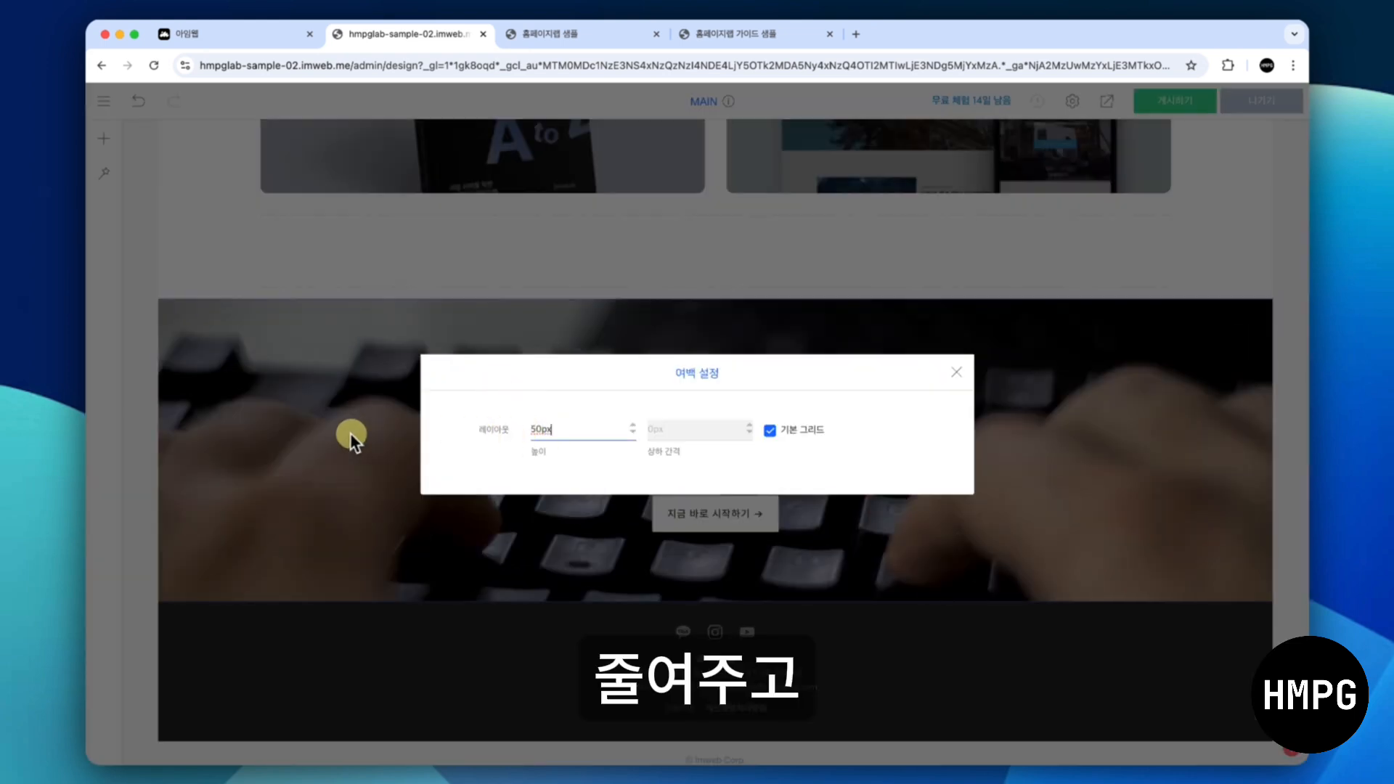
Replace the CTA section's background image with the CTA 배너.jpg file from the 00 공통 folder of the practice materials
left_click(290, 436)
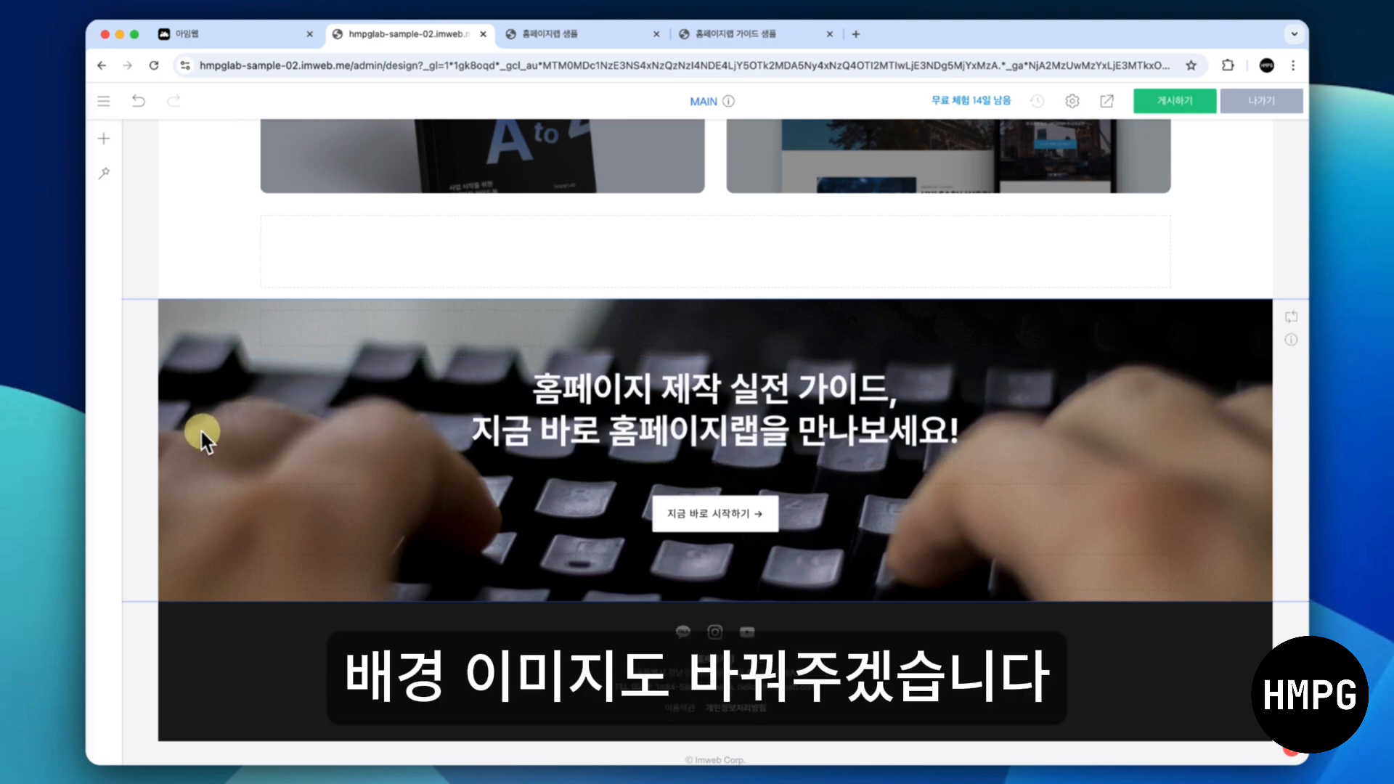
right_click(203, 429)
left_click(261, 438)
mouse_move(544, 280)
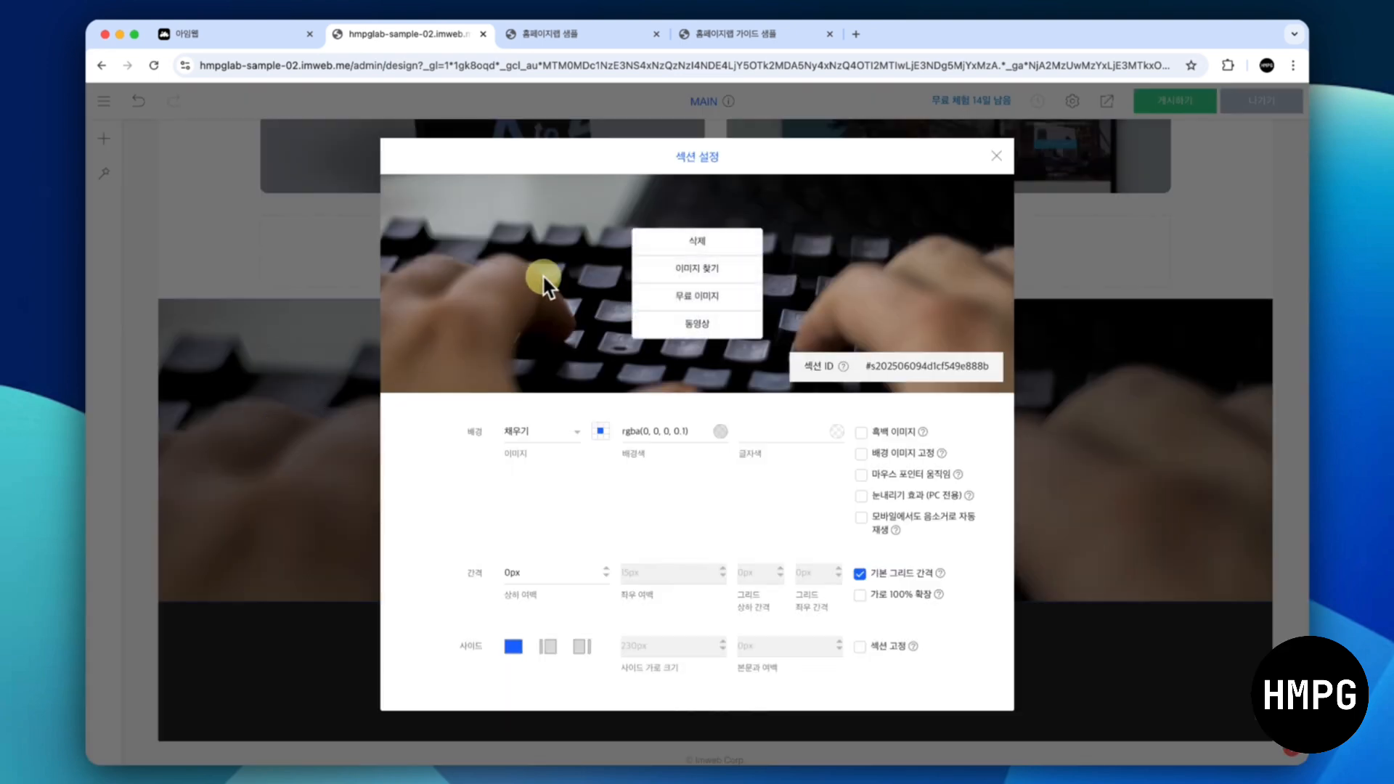
left_click(695, 269)
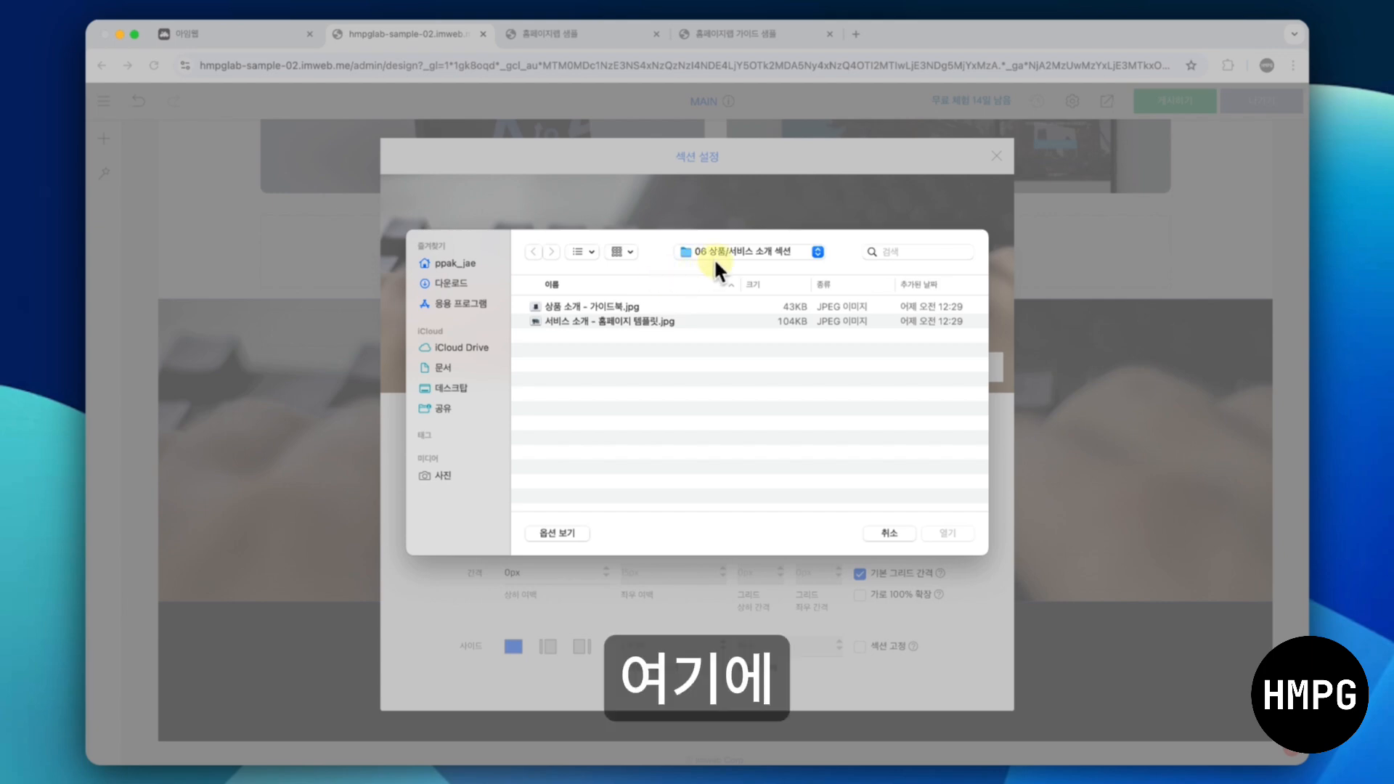
left_click(715, 261)
left_click(732, 270)
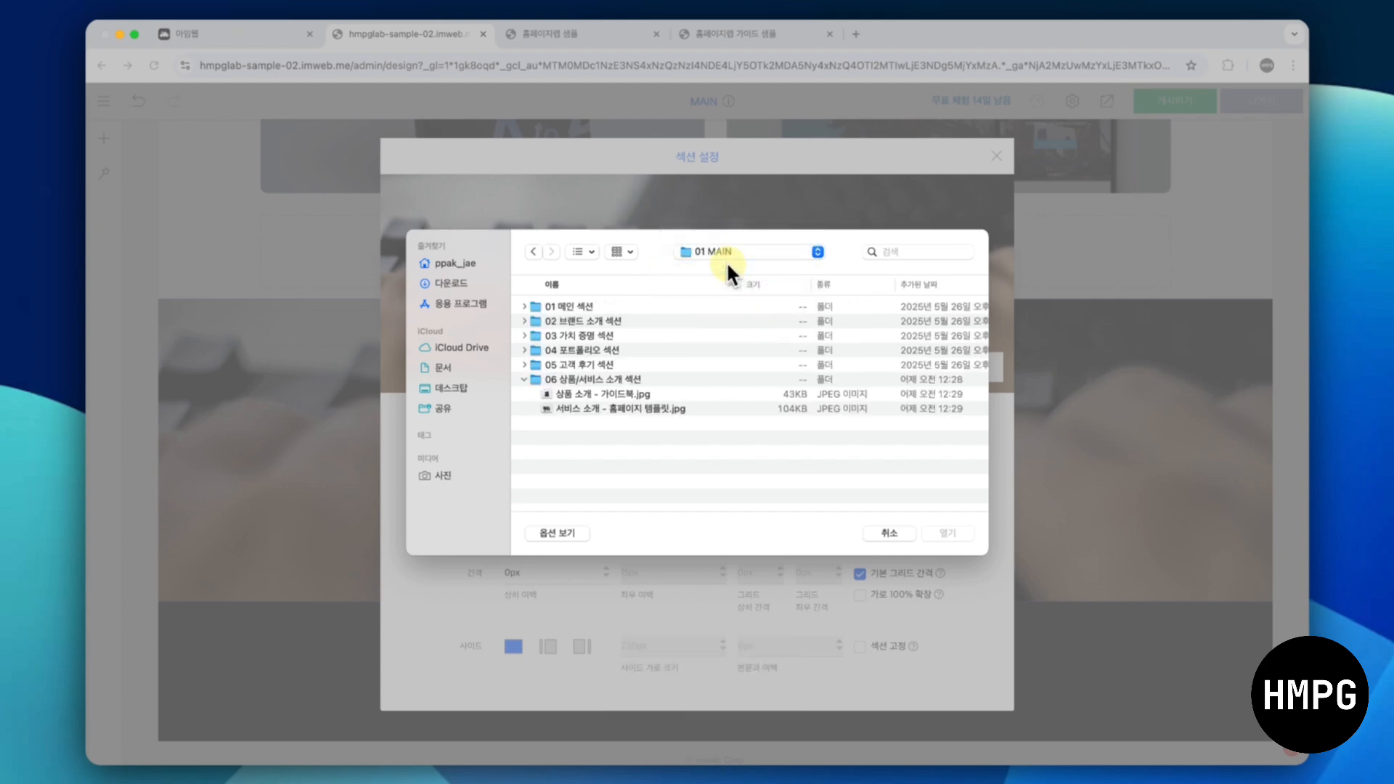
left_click(726, 254)
left_click(729, 268)
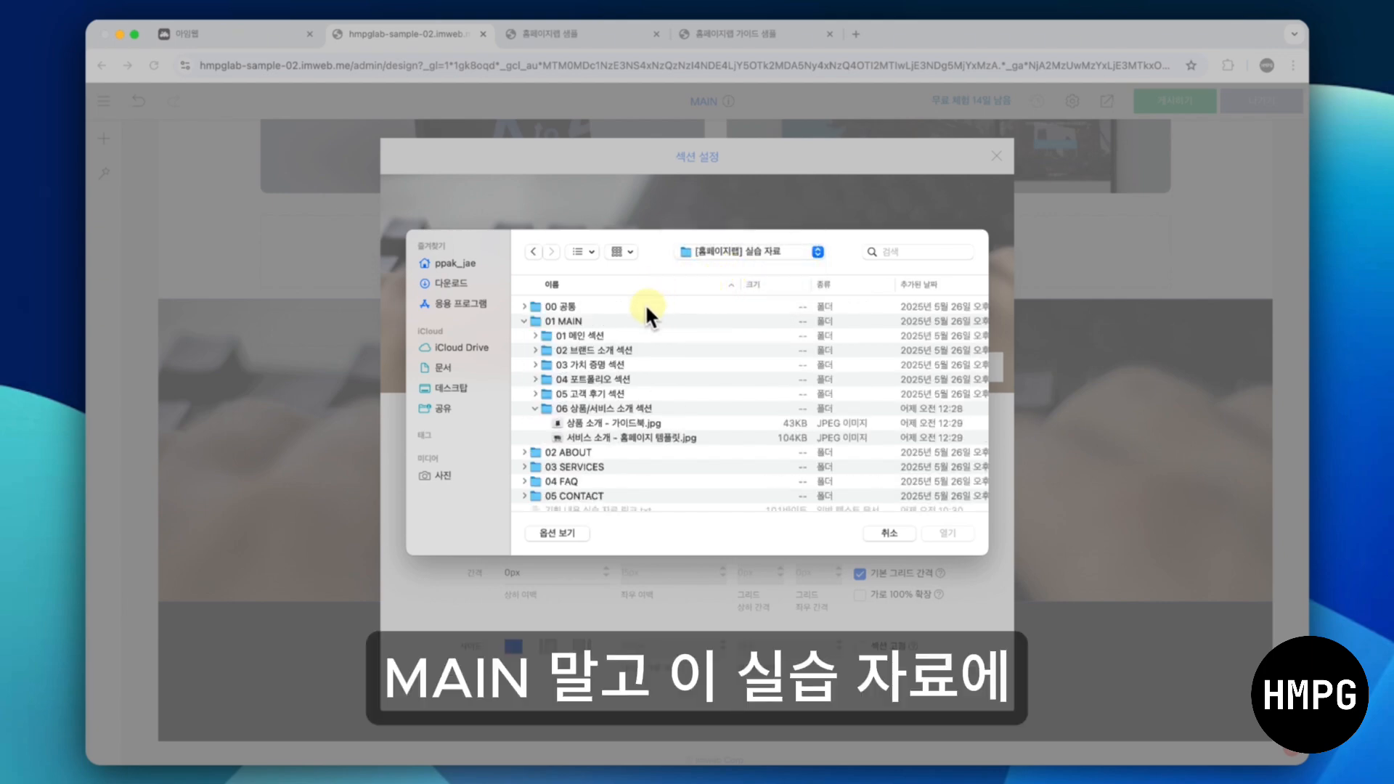
left_click(524, 305)
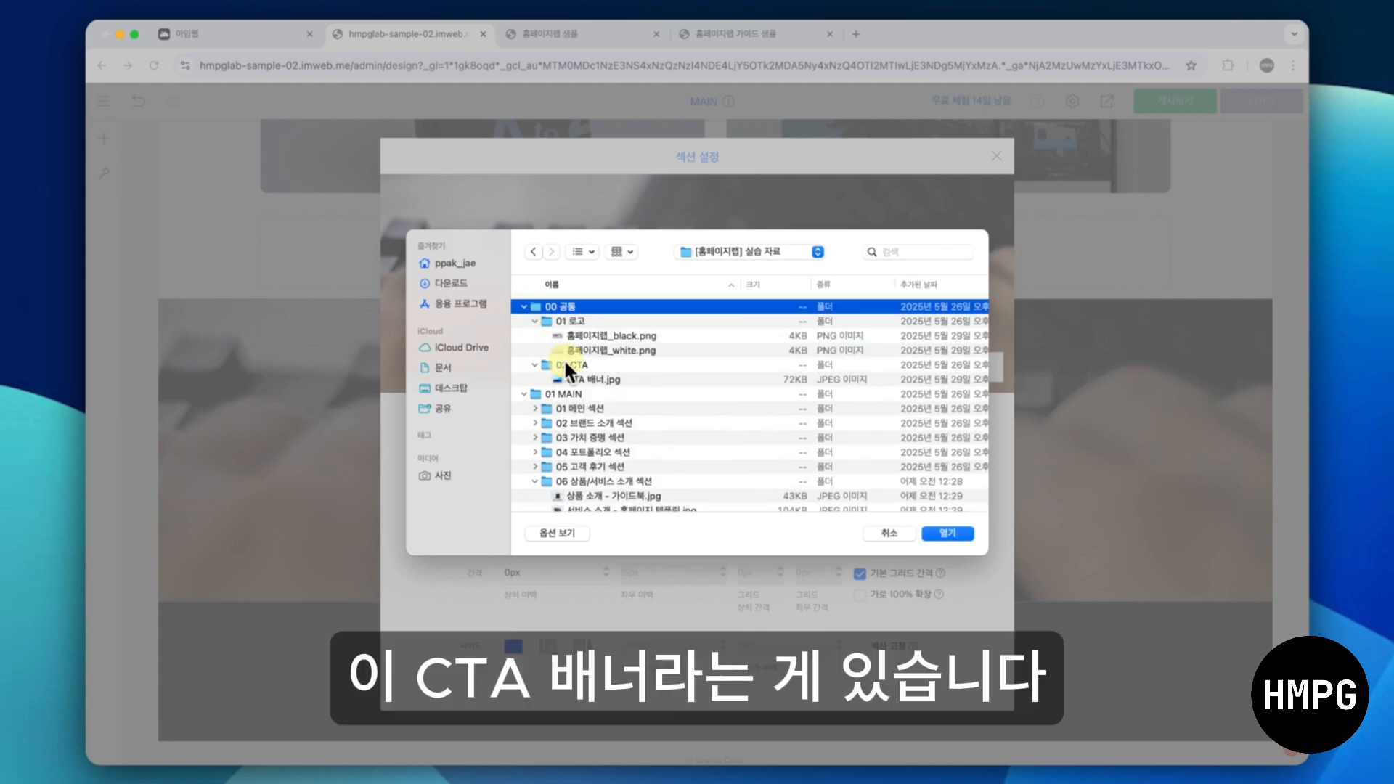
double_click(575, 381)
mouse_move(681, 333)
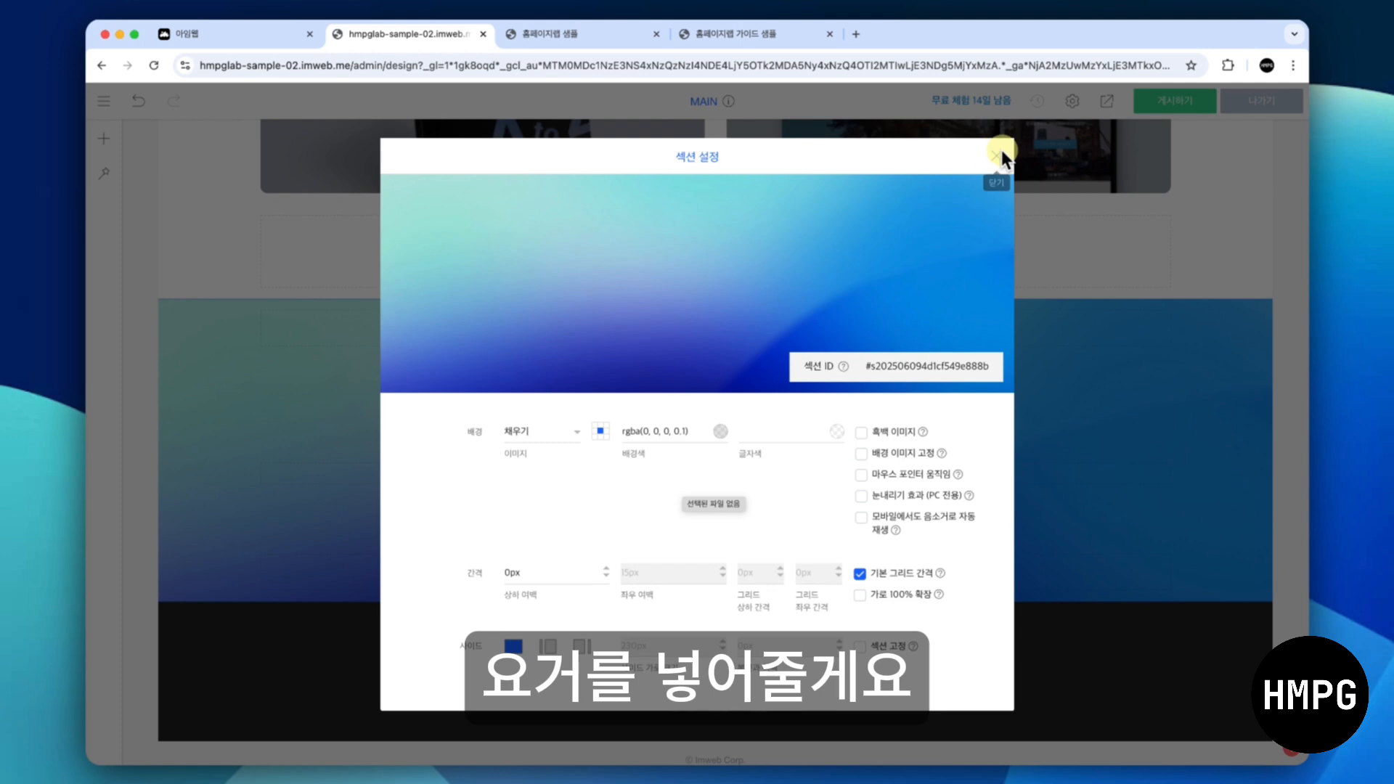
left_click(997, 155)
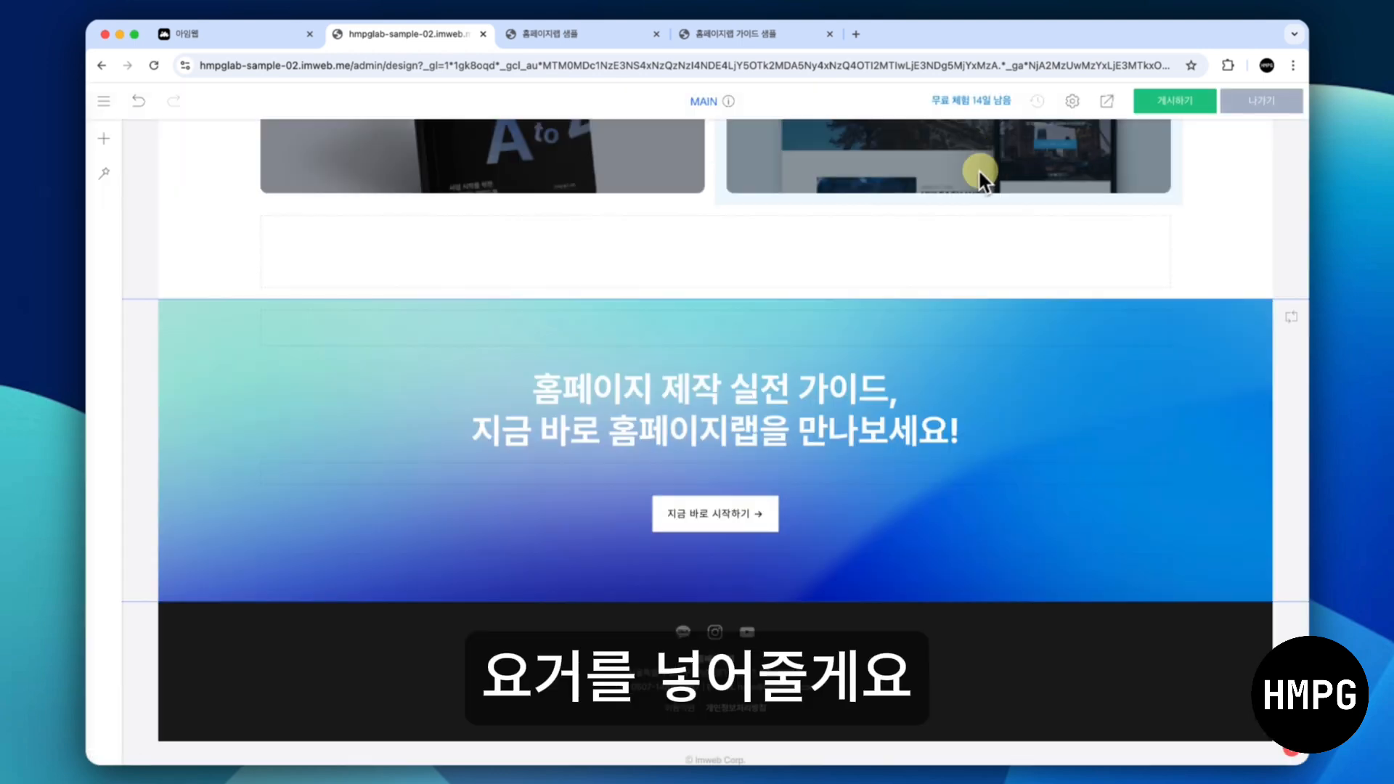
Change the CTA button's text to "지금 바로 문의하기 →" and link it to the CONTACT page
right_click(688, 509)
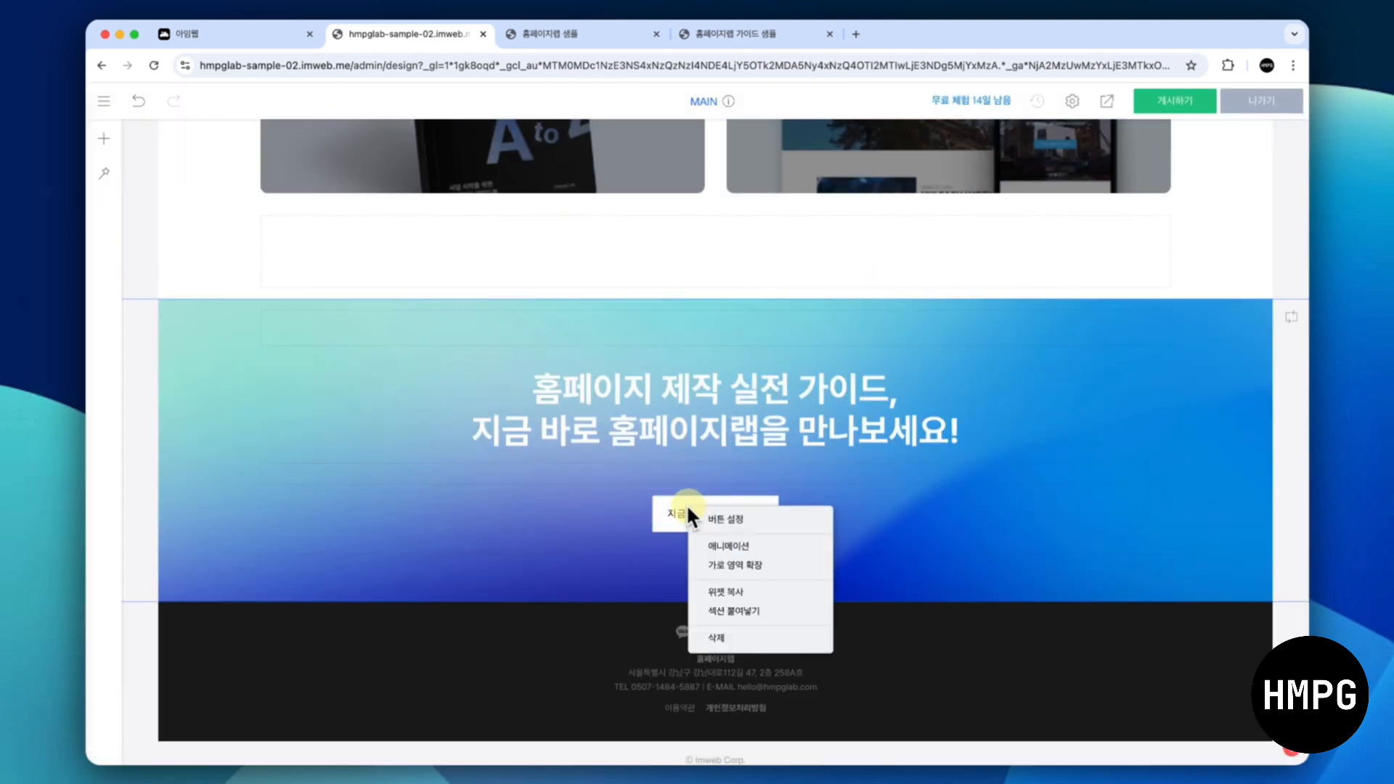
left_click(721, 520)
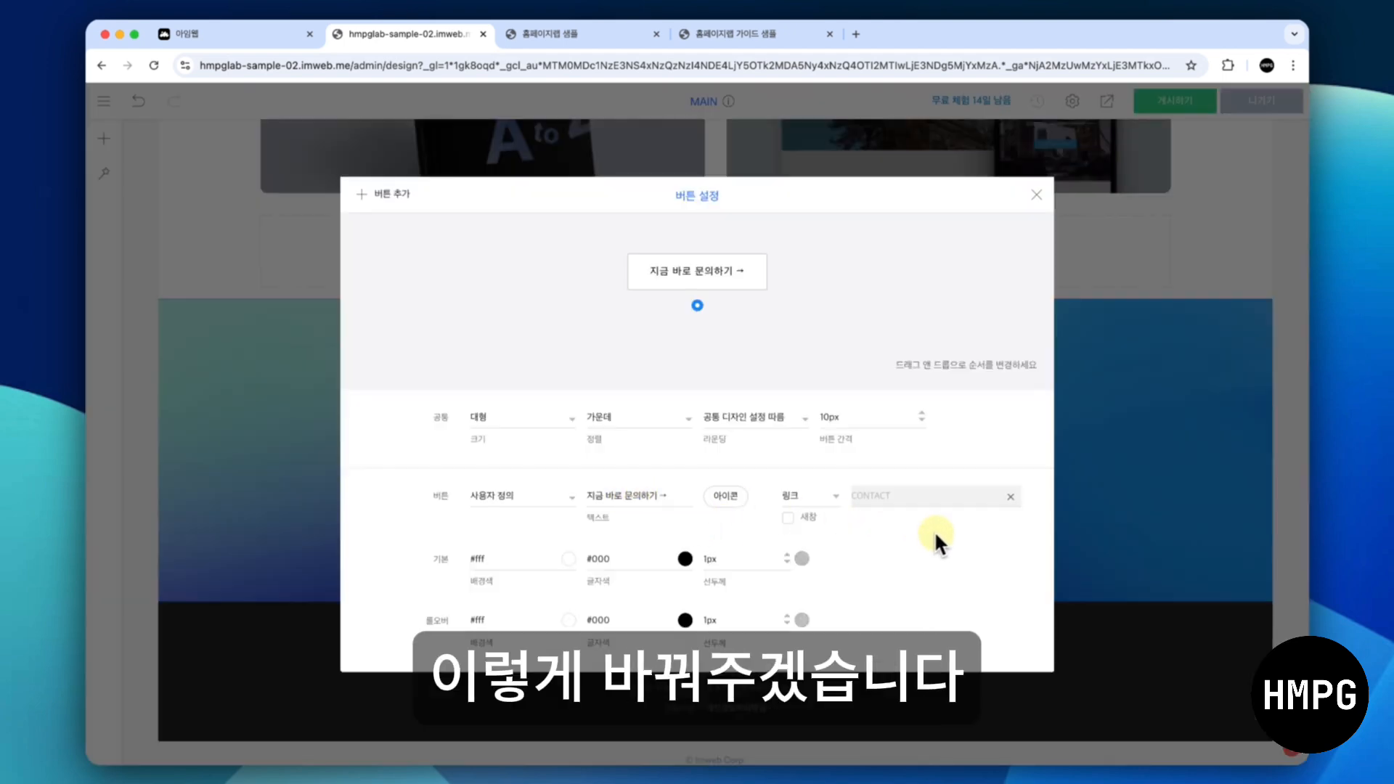
left_click(1036, 194)
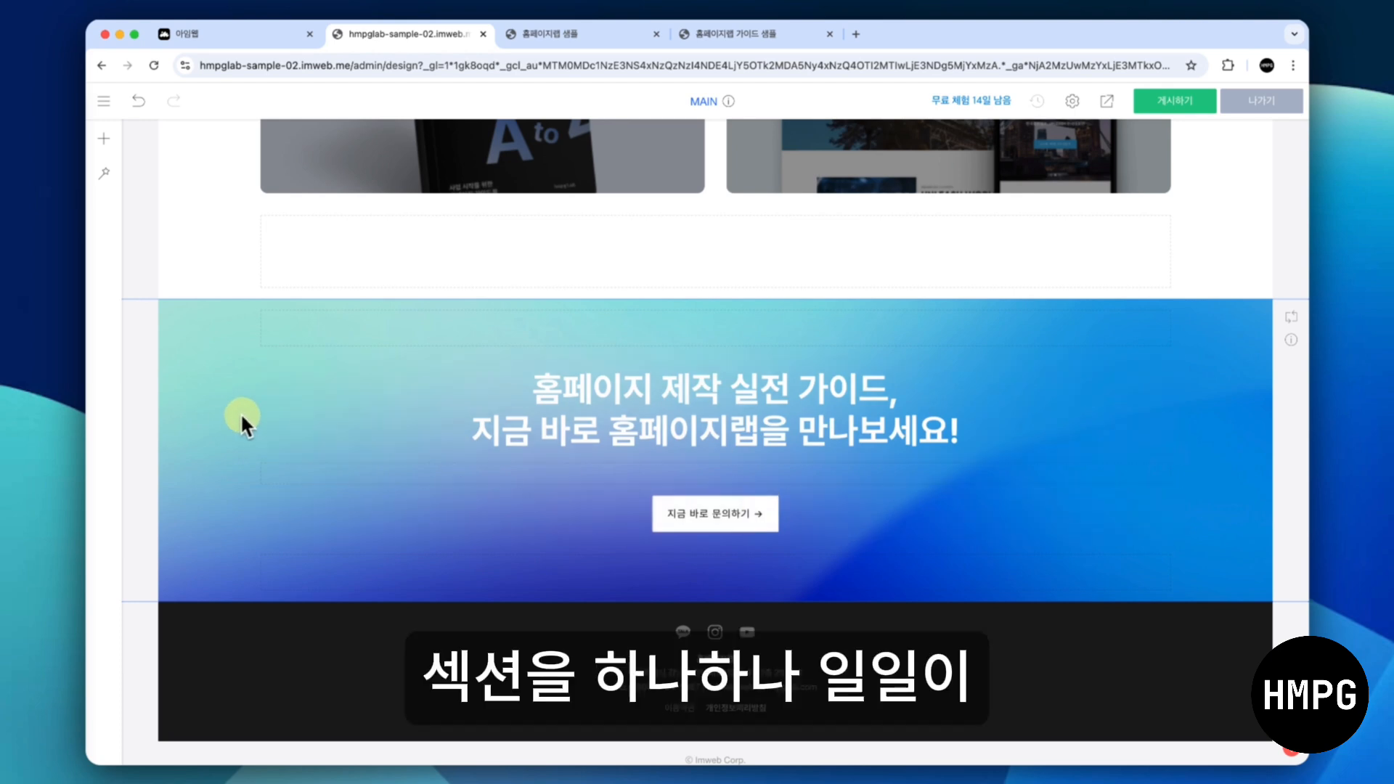
Turn on section repeat for the CTA section at the end of the MAIN page and accept the confirmation
right_click(216, 419)
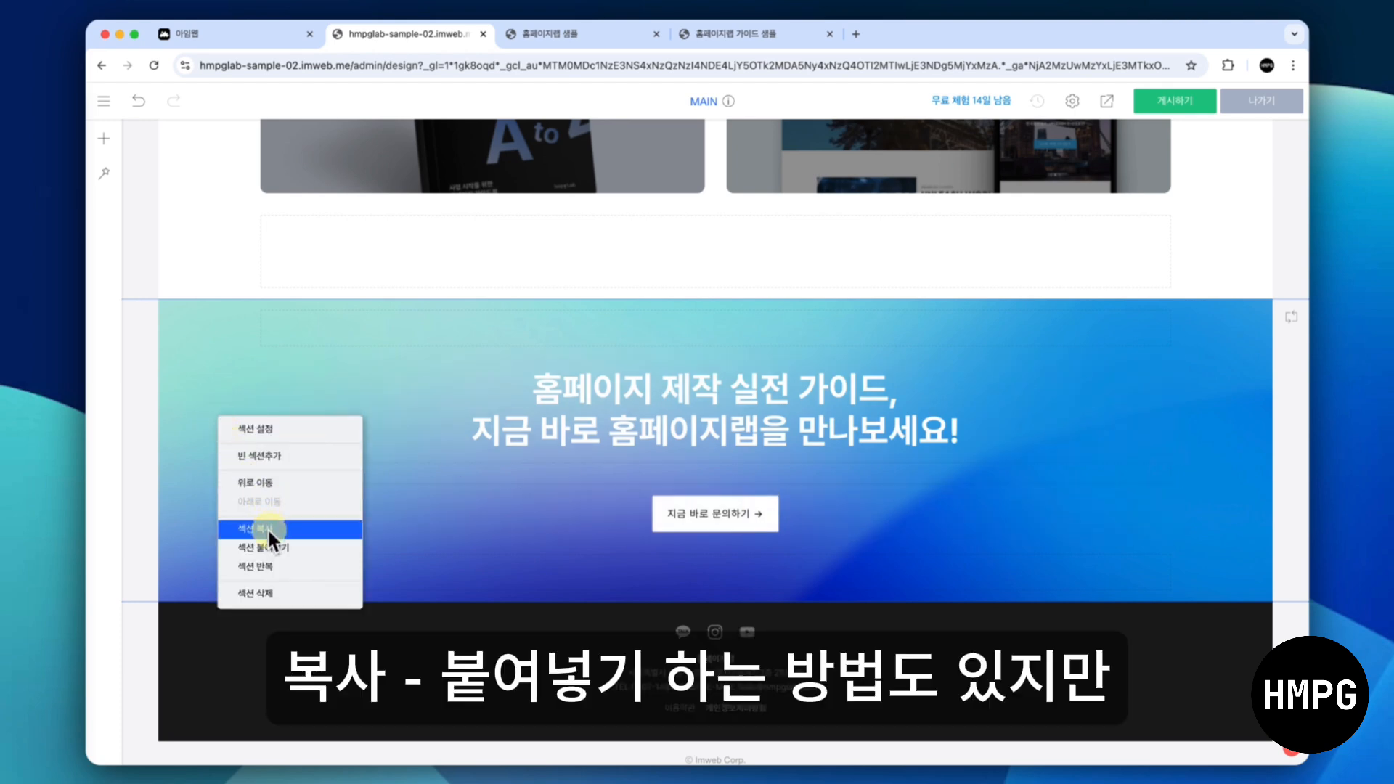
left_click(178, 484)
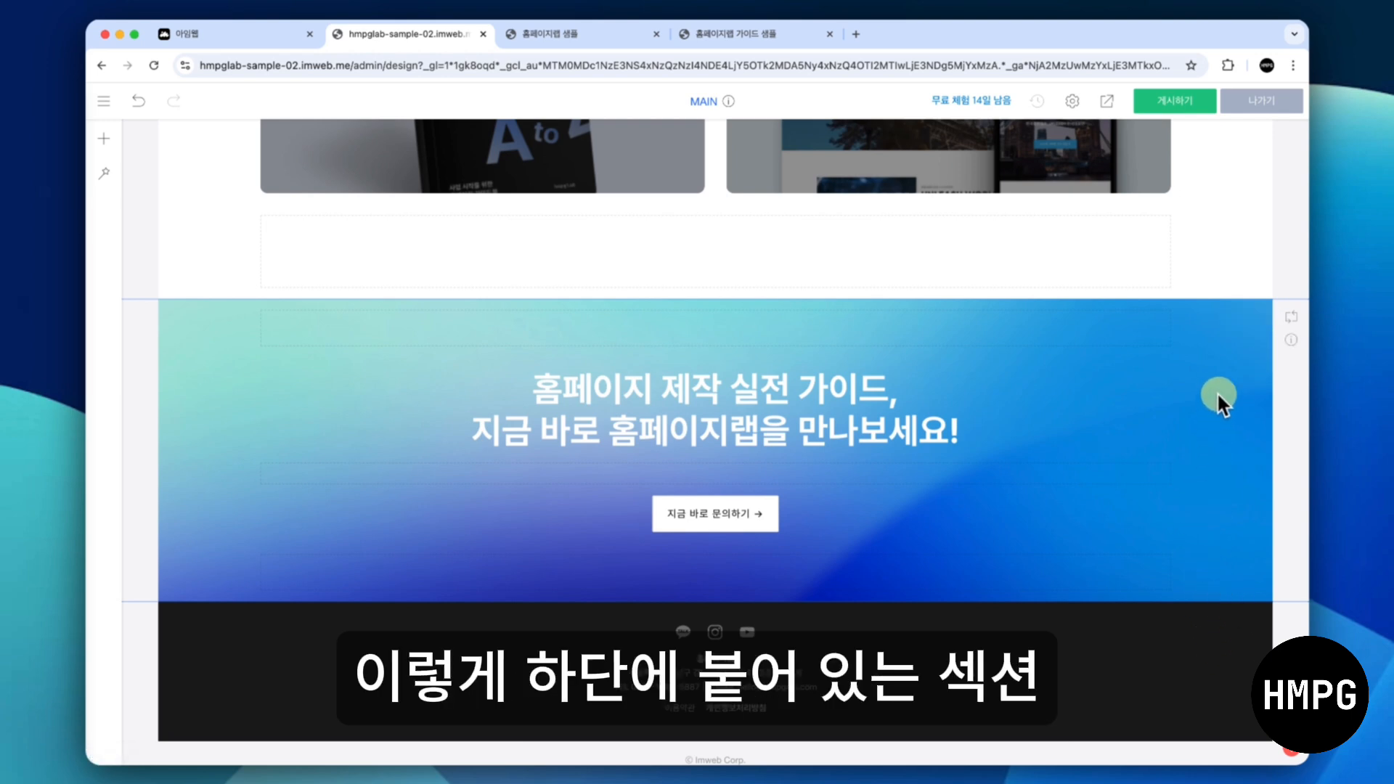
left_click(1289, 320)
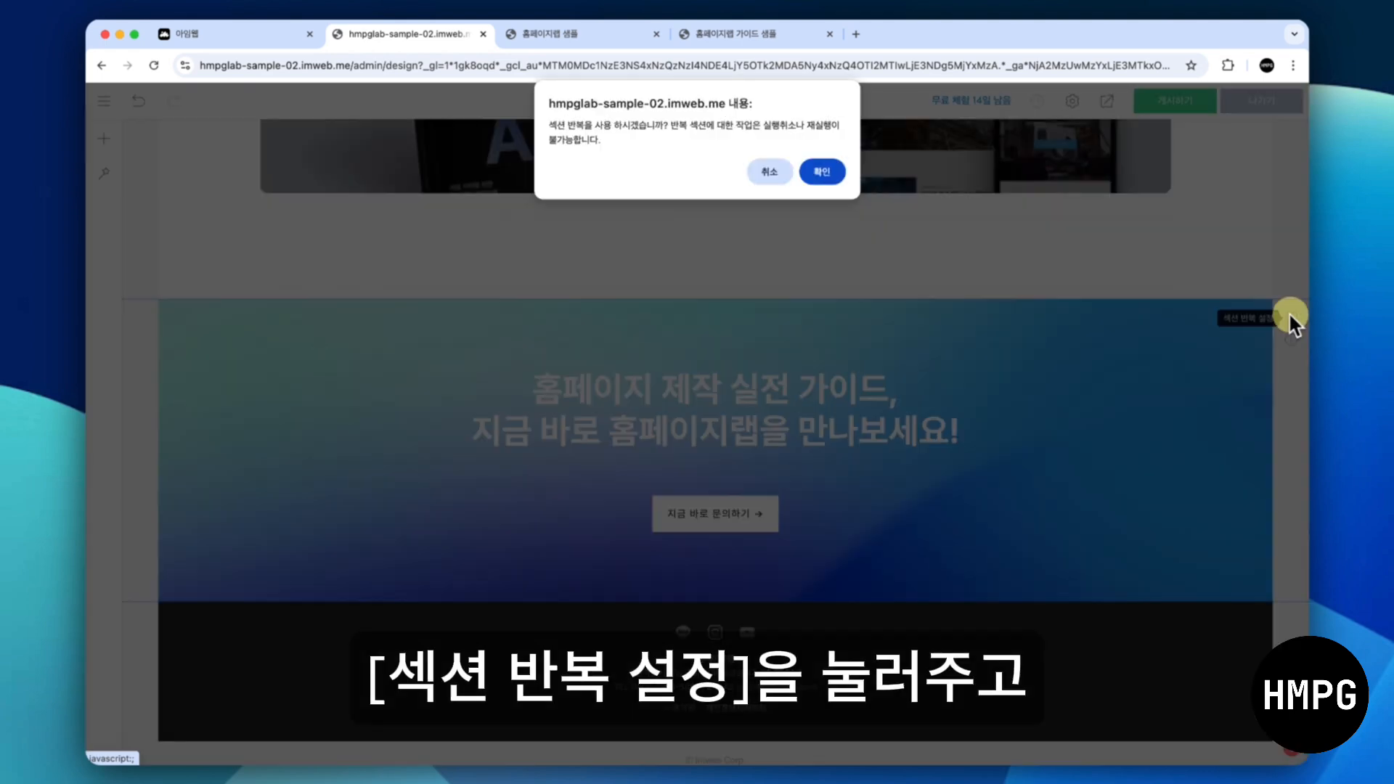
left_click(822, 171)
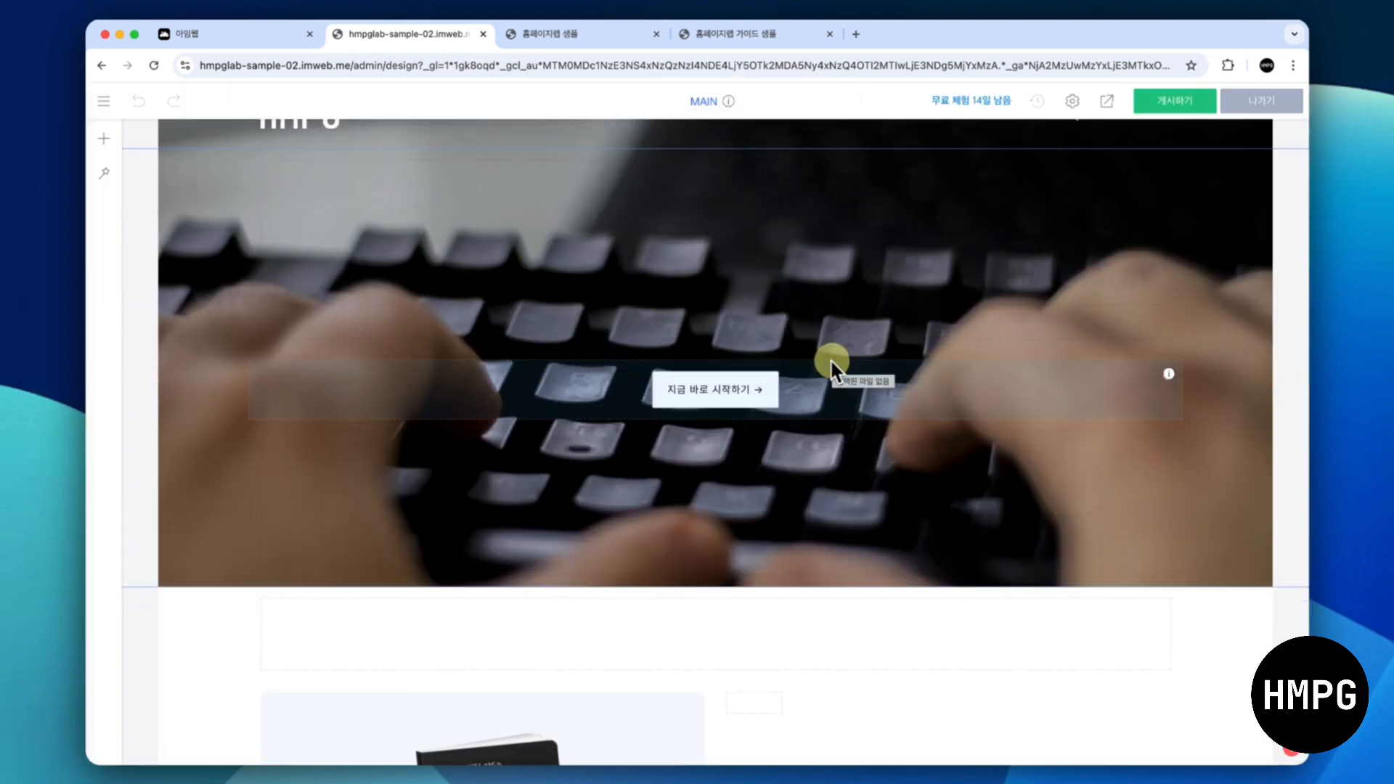
scroll(718, 506, "down", 20)
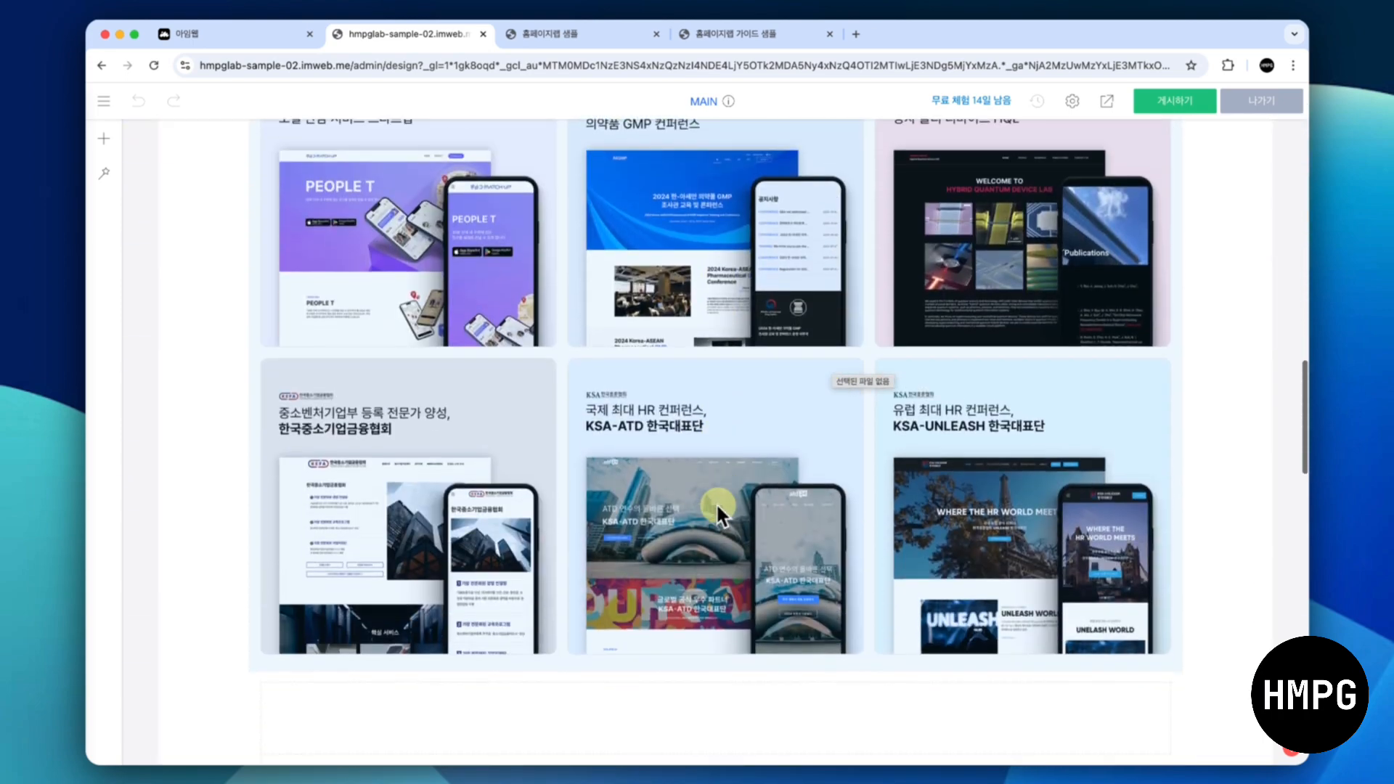
scroll(717, 508, "down", 15)
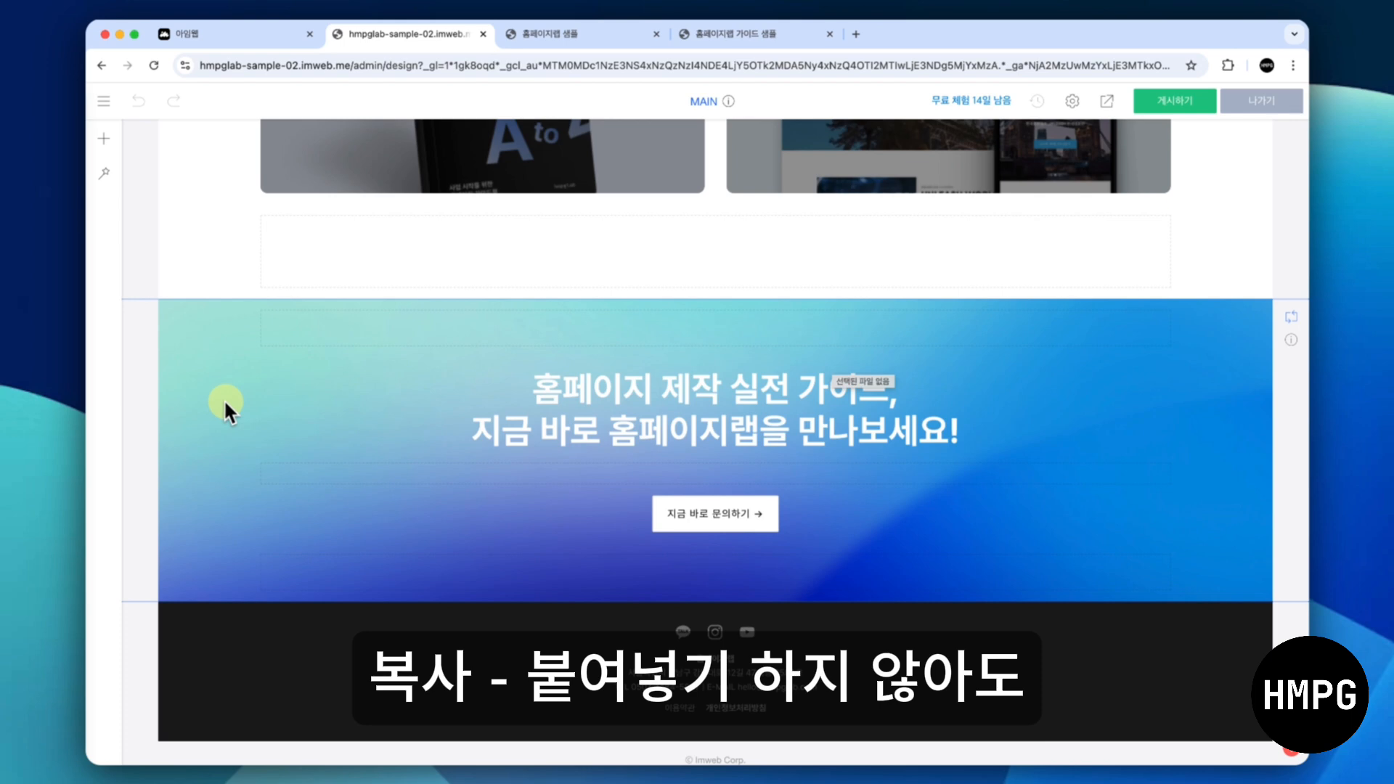
Open the ABOUT page and check whether the repeated CTA section appears below the map
left_click(105, 101)
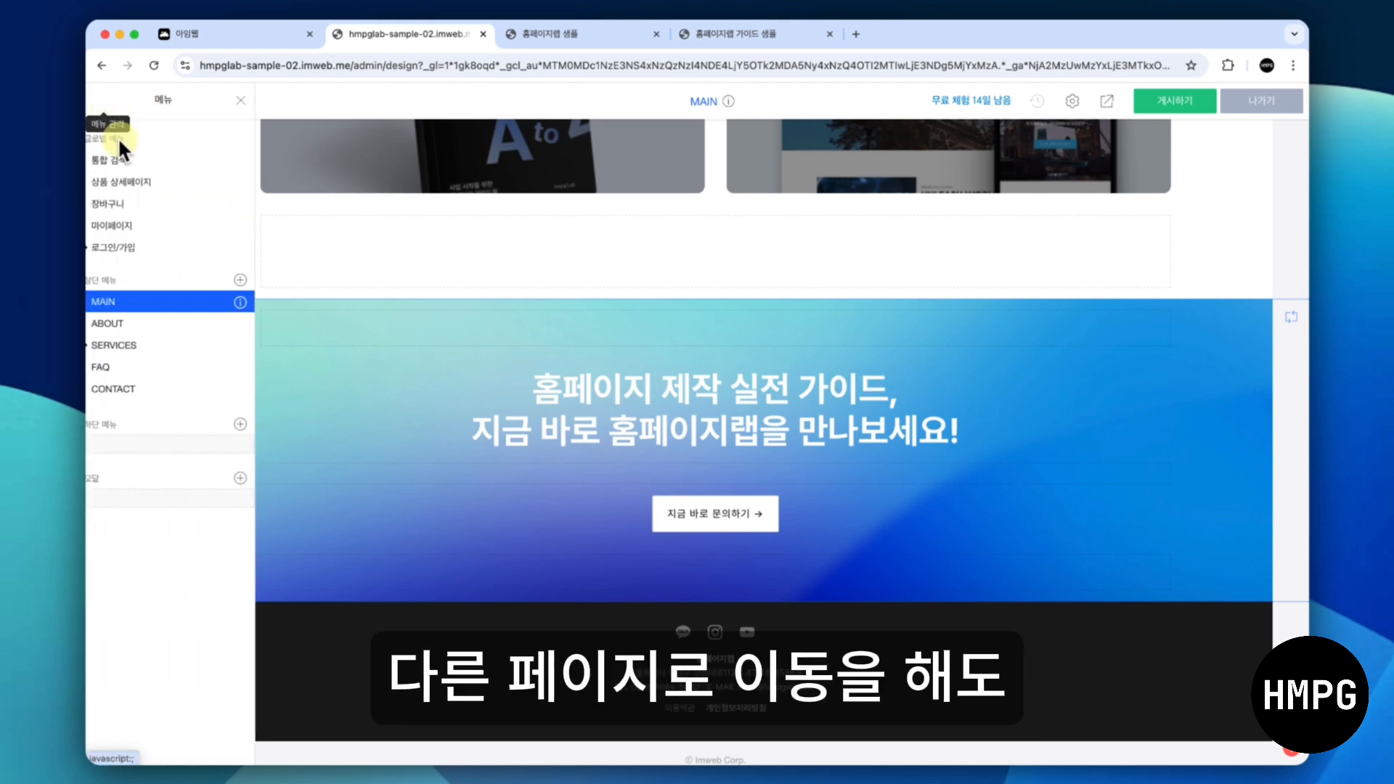
left_click(167, 324)
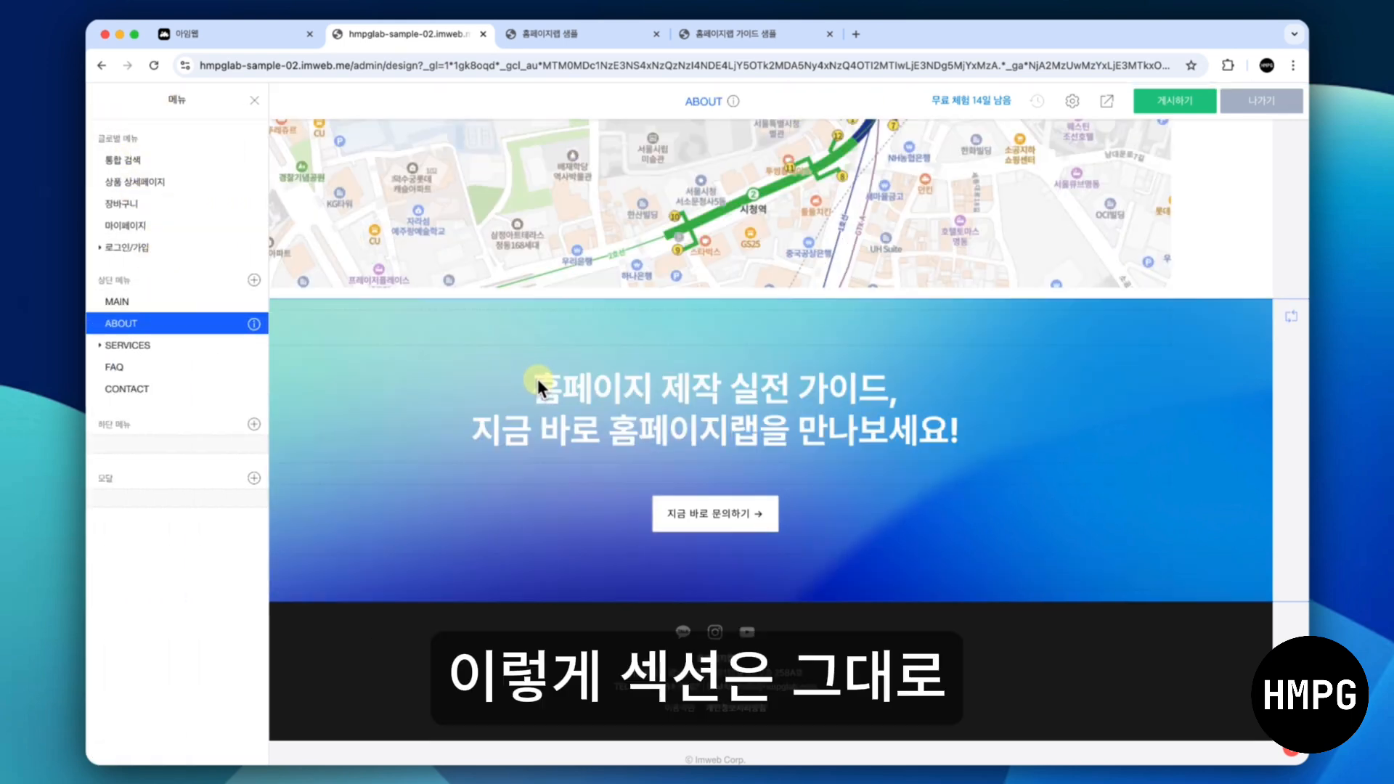
left_click(537, 376)
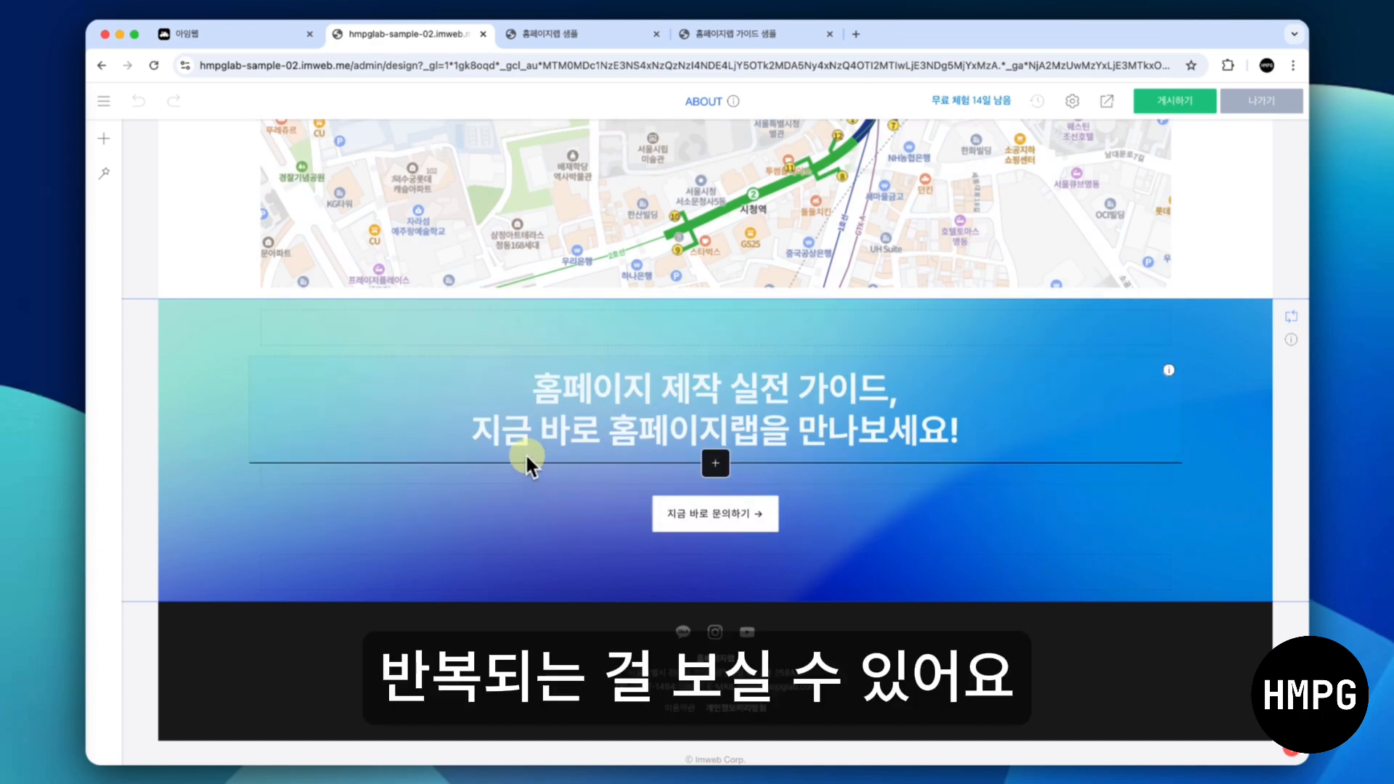
scroll(526, 457, "up", 6)
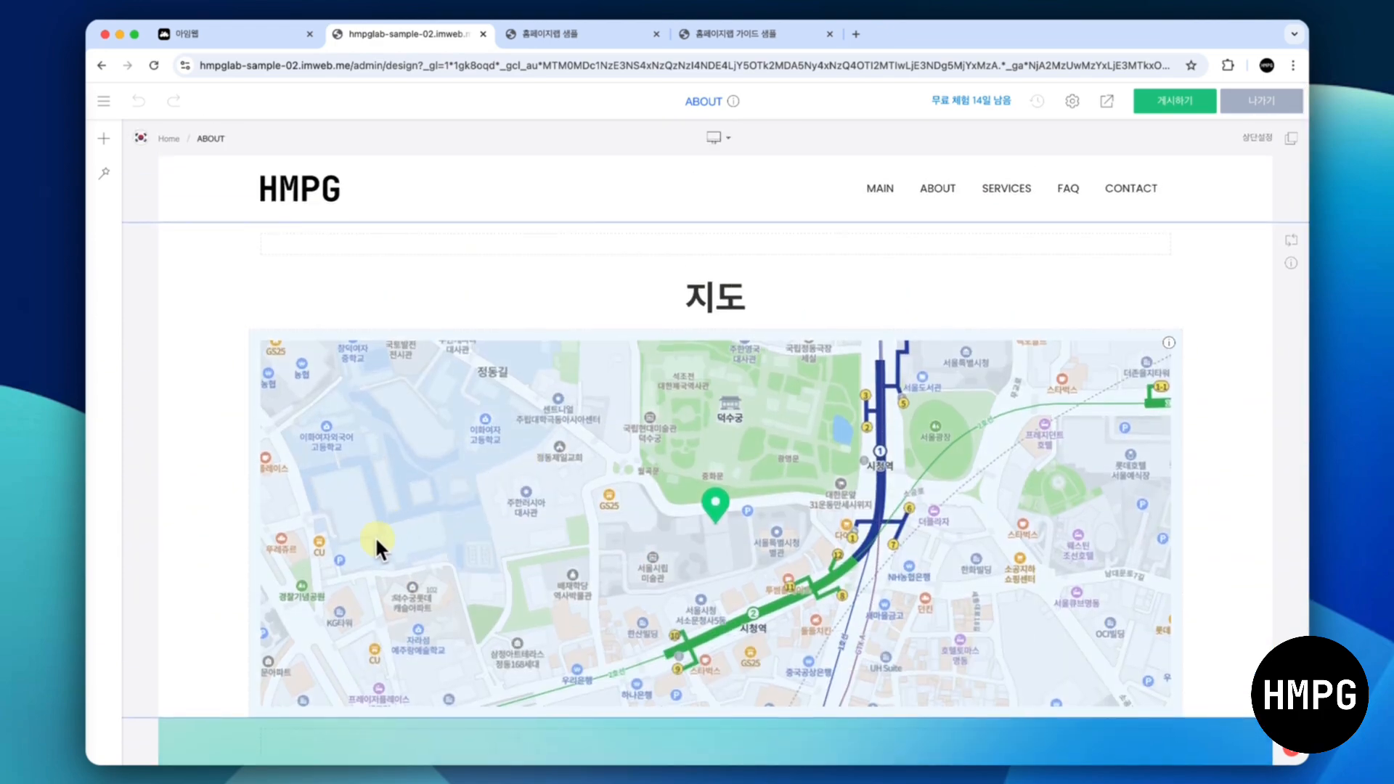
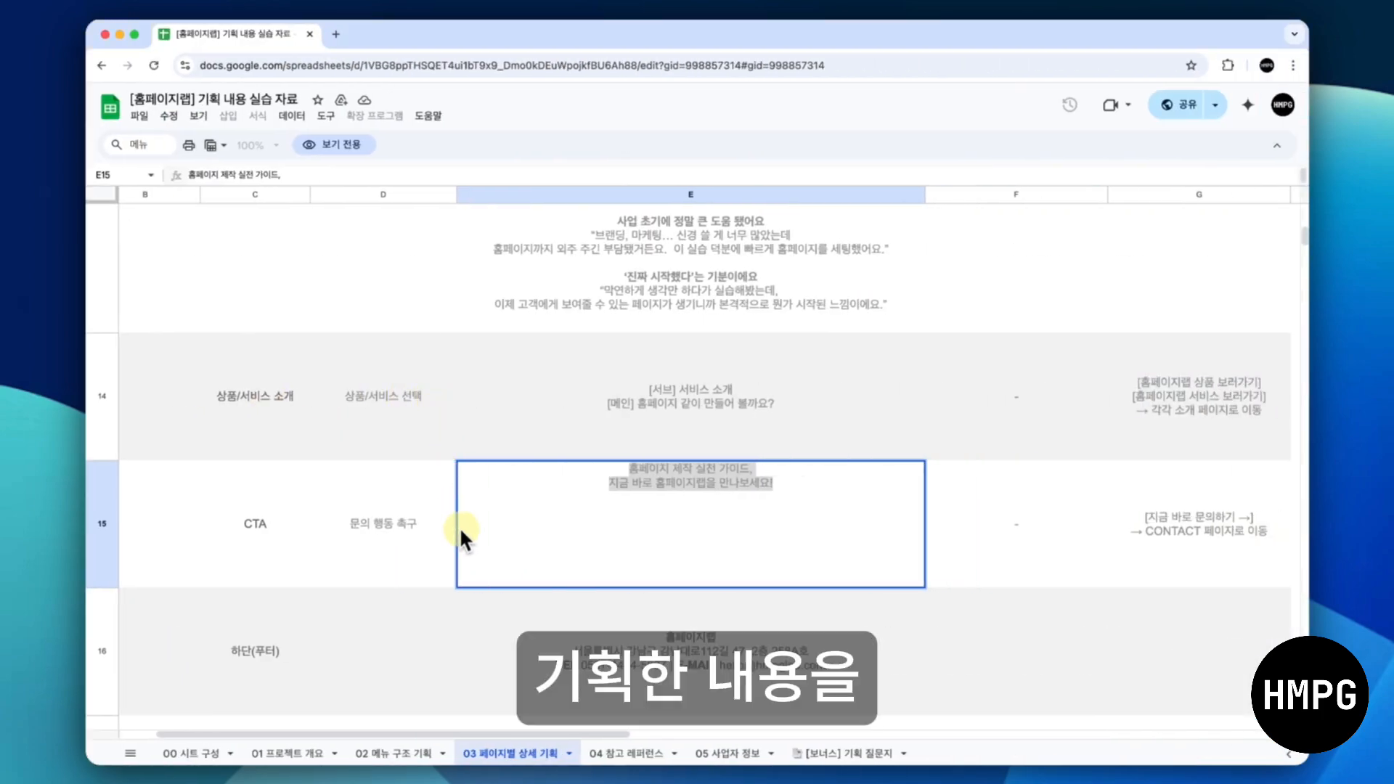
In the Google Sheets planning document, copy the main phrase "홈페이지랩은 어떤 곳인가요?" from the ABOUT brand introduction cell
left_click(385, 618)
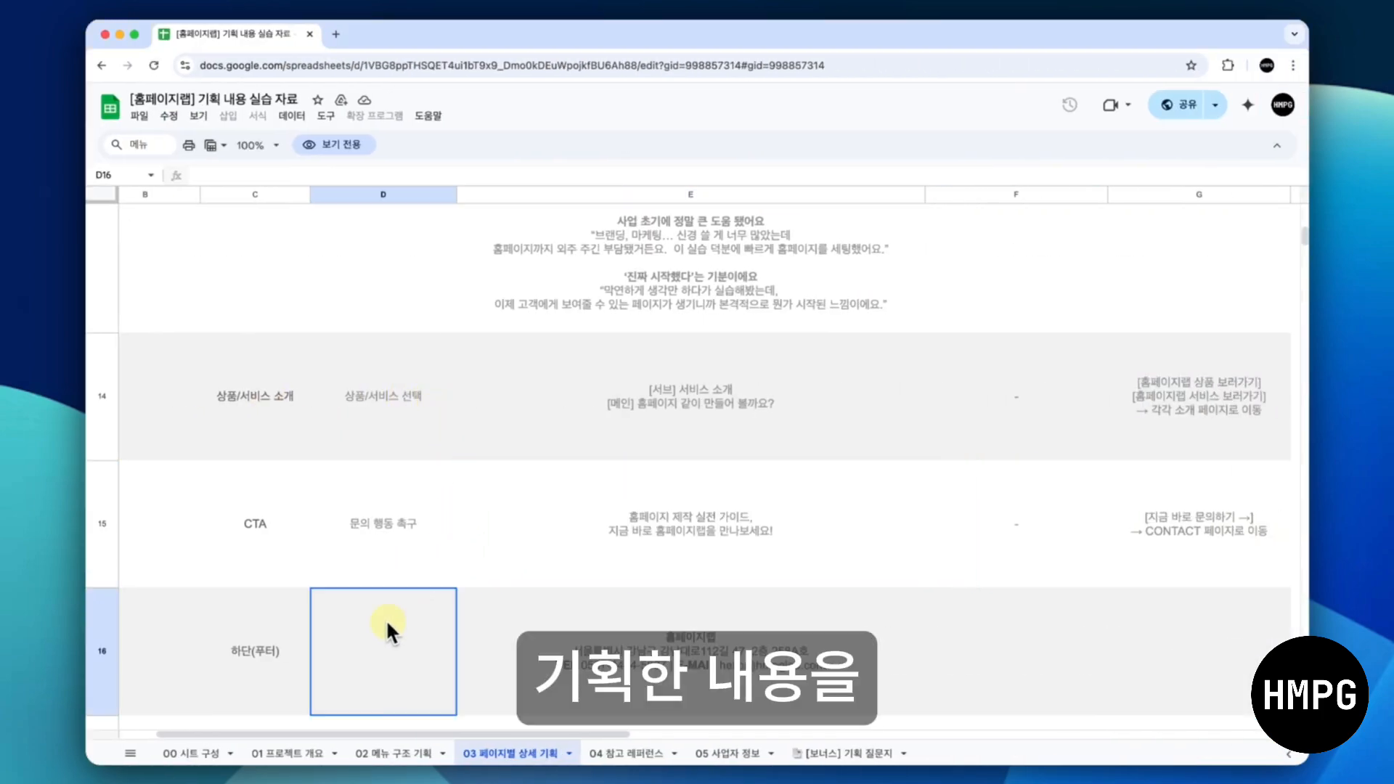
scroll(385, 620, "down", 5)
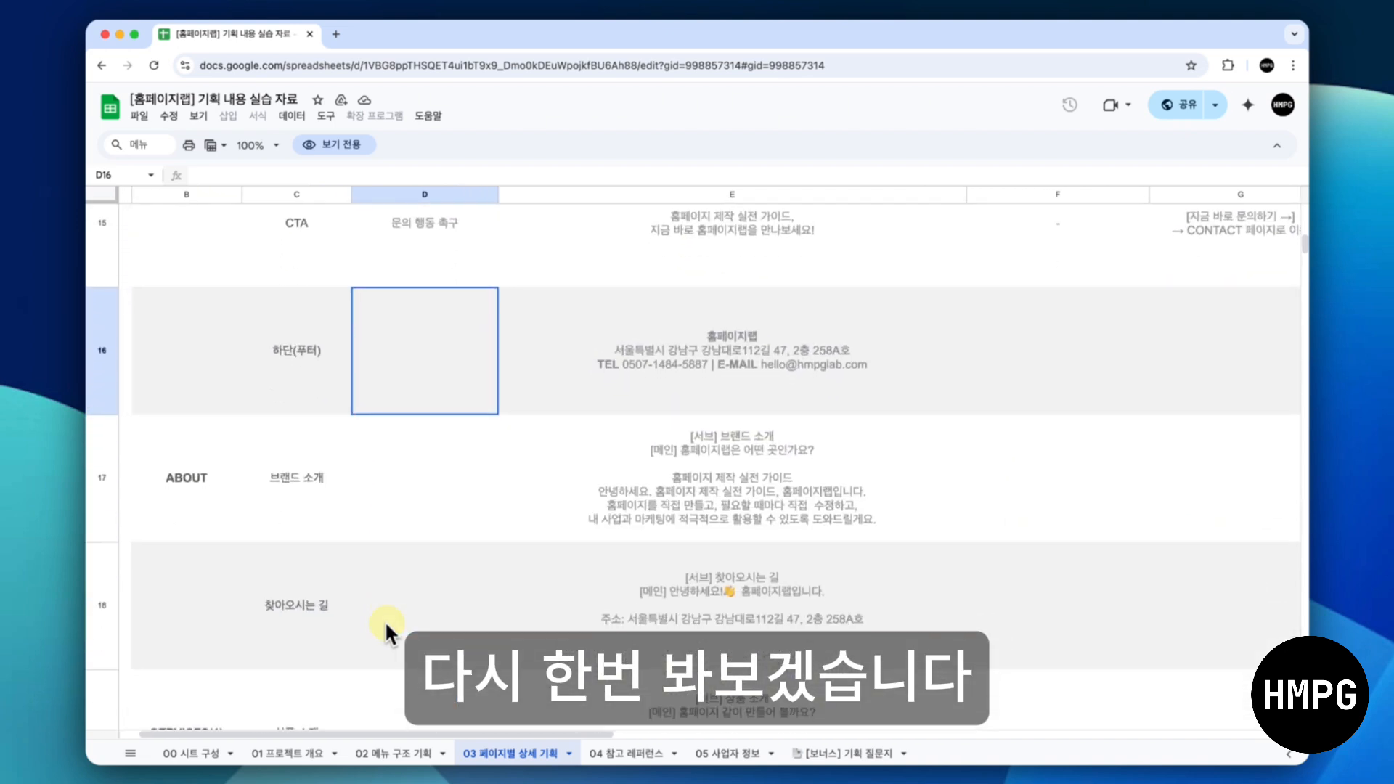
scroll(384, 620, "down", 1)
left_click(709, 417)
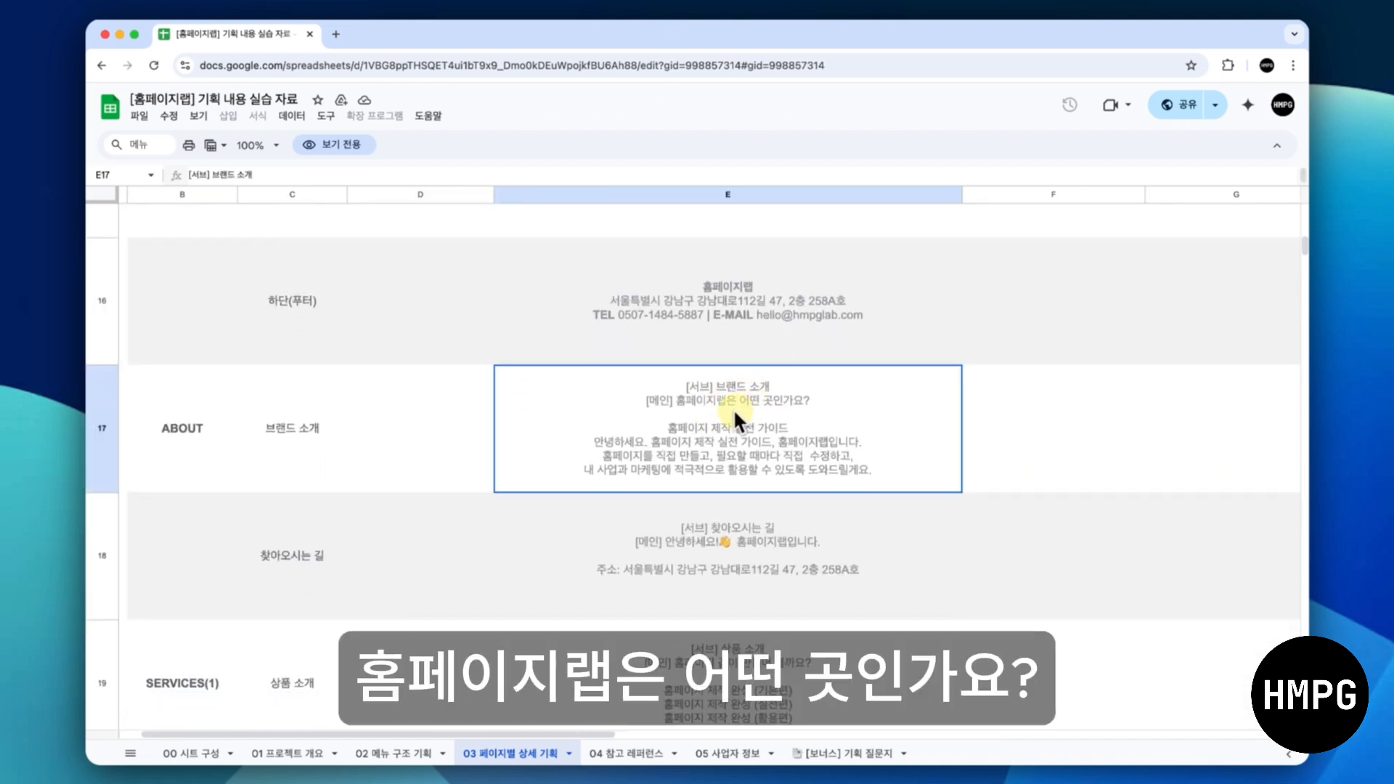
double_click(676, 398)
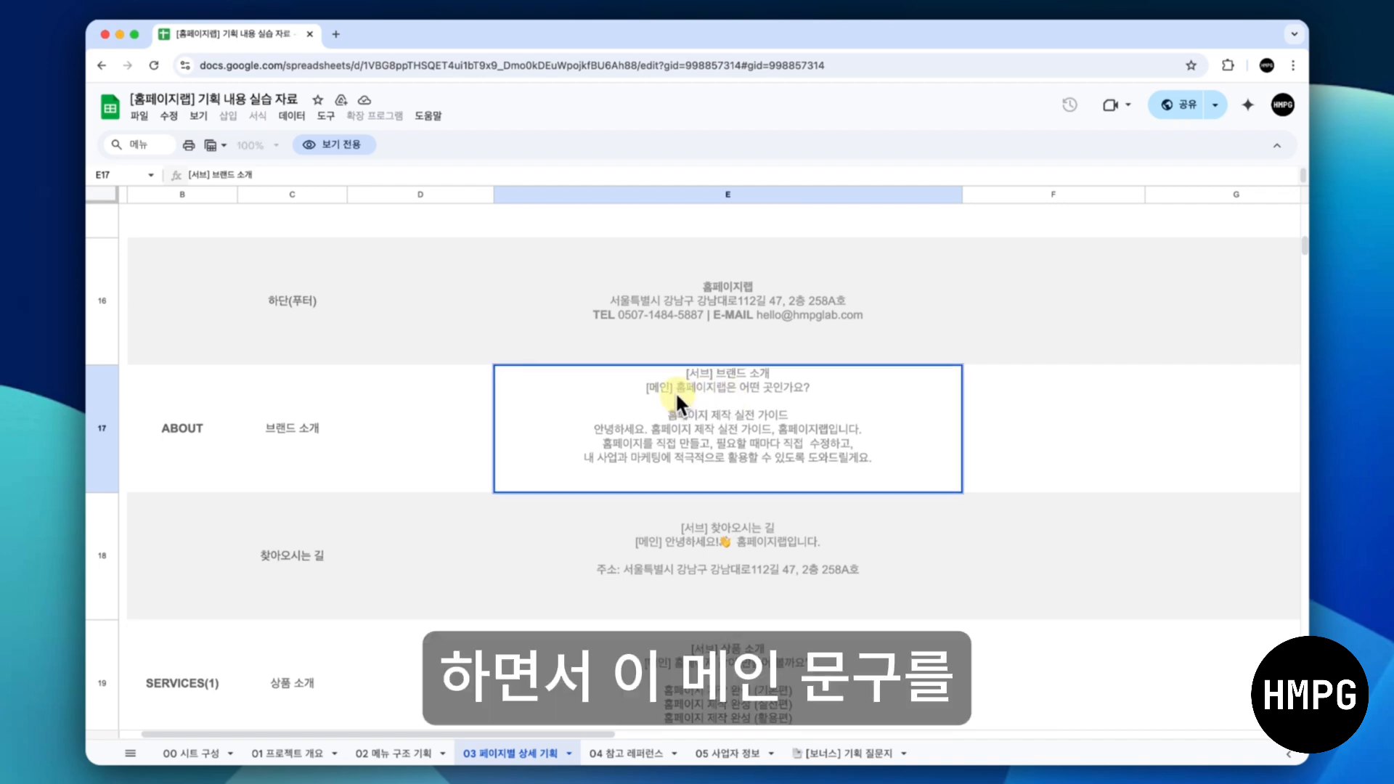
left_click_drag(675, 391, 824, 386)
key("ctrl+c")
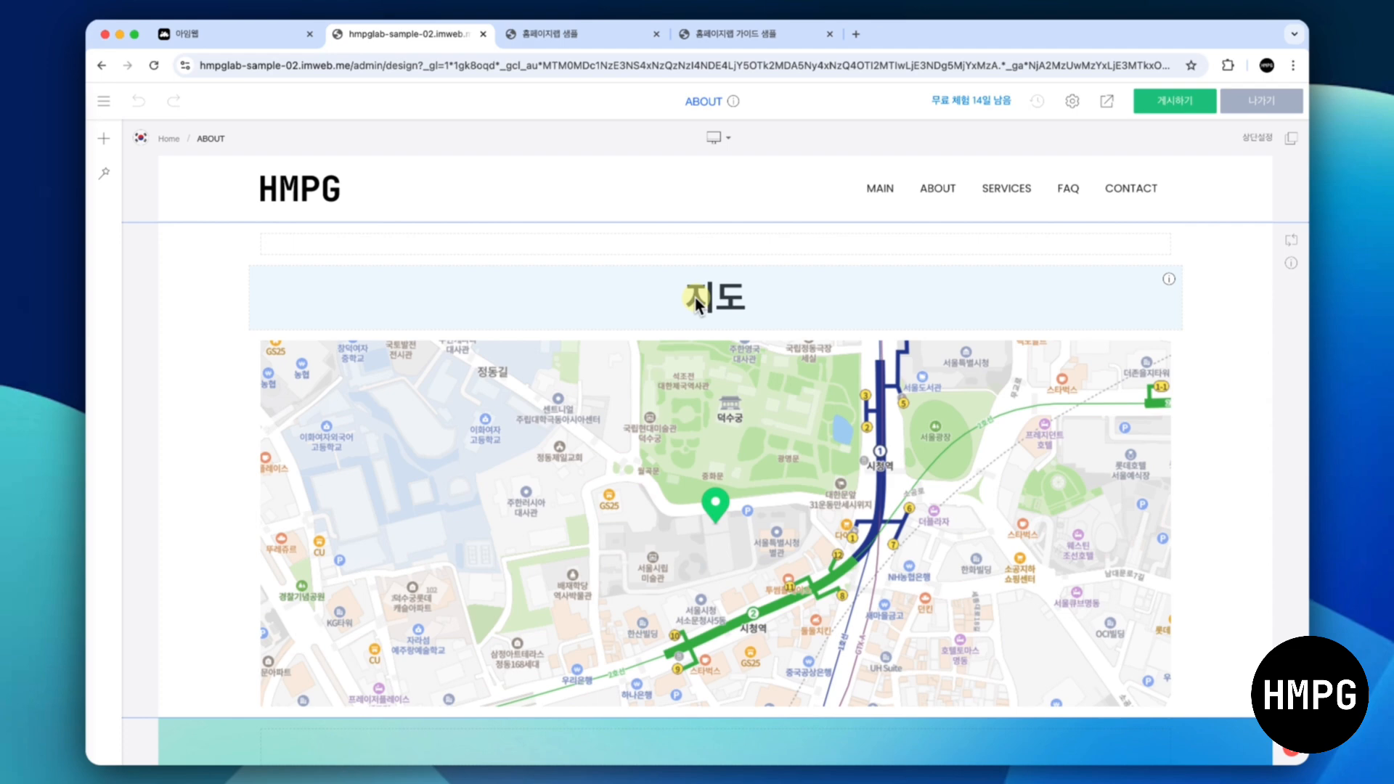
In the Imweb editor, replace the ABOUT page's map heading with the copied text "홈페이지랩은 어떤 곳인가요?"
left_click(693, 299)
key("ctrl+v")
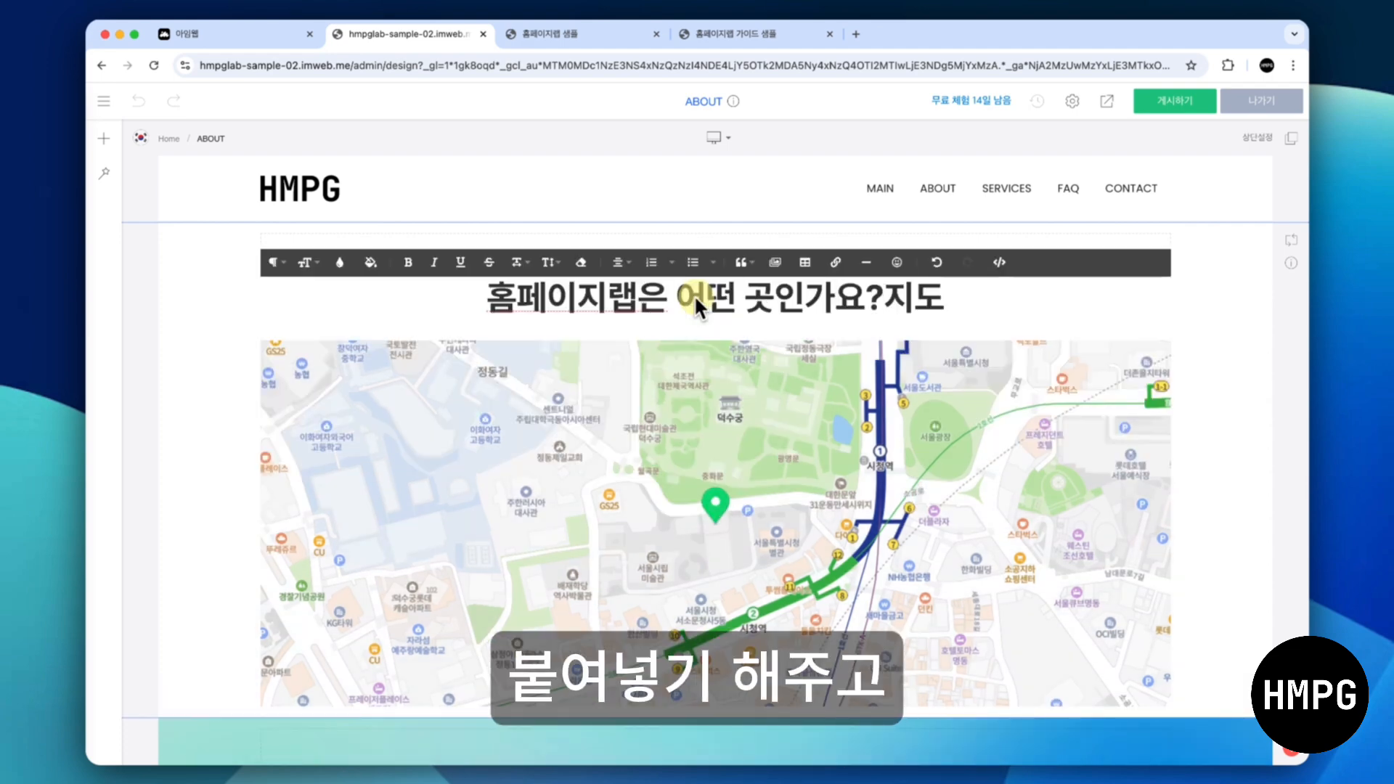
key("shift+End")
key("BackSpace")
left_click(140, 150)
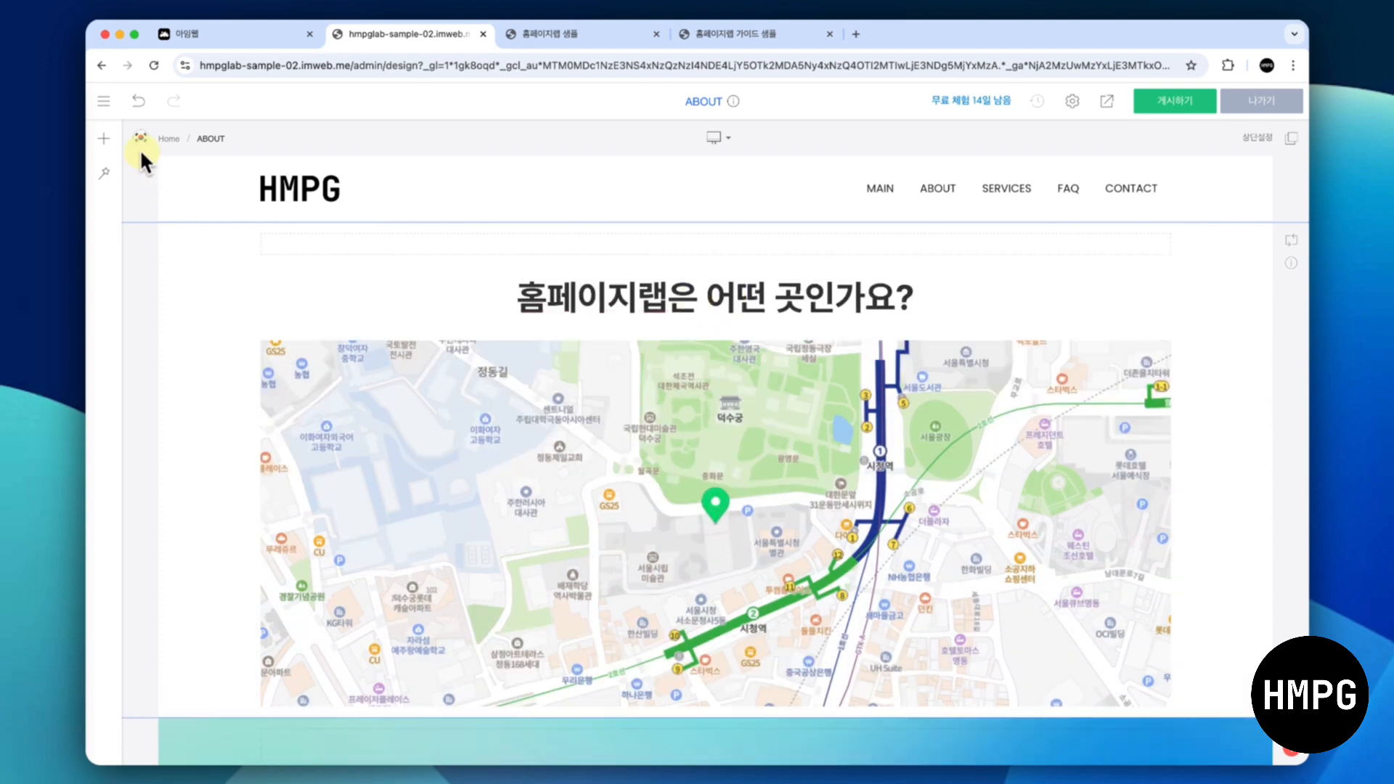
Copy the MAIN page's brand introduction section, the one with the book image and the "안녕하세요! 홈페이지랩입니다." heading
left_click(99, 99)
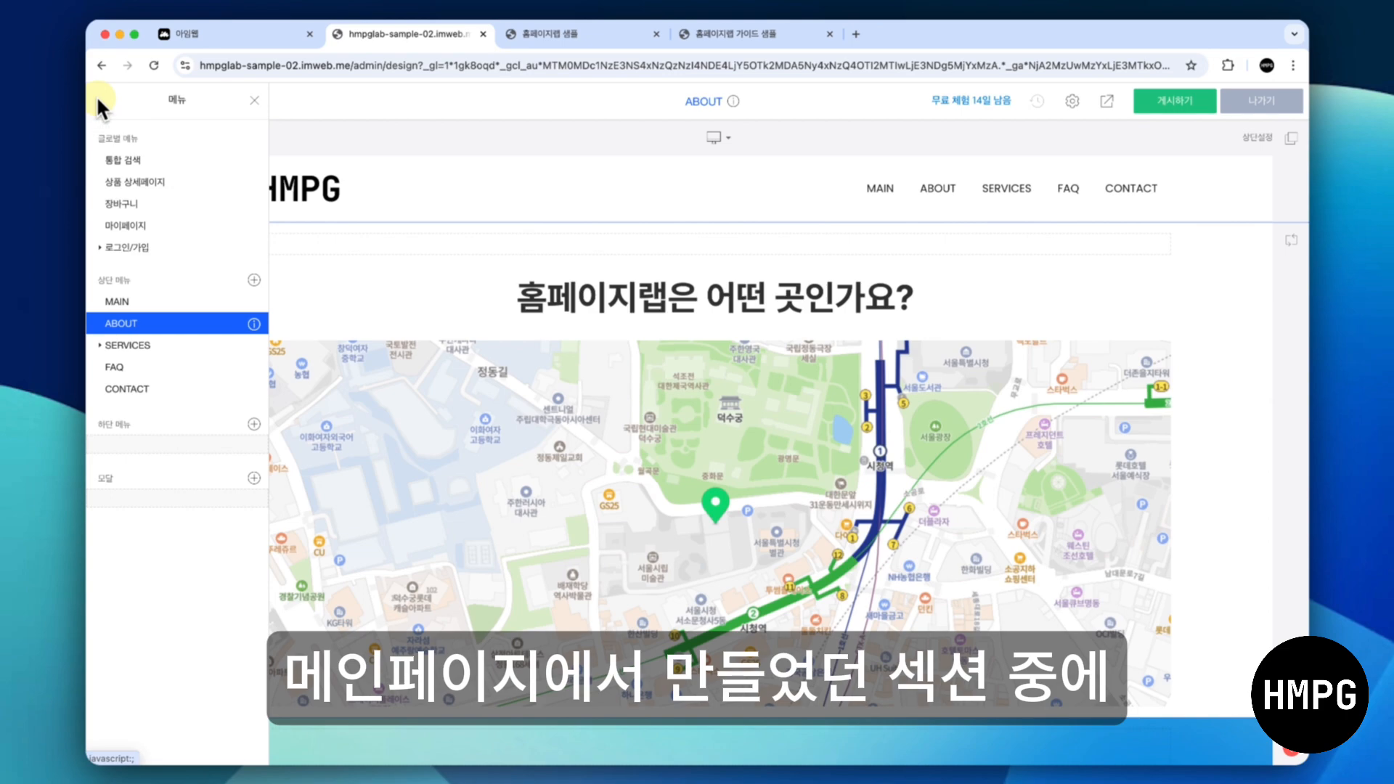
left_click(161, 299)
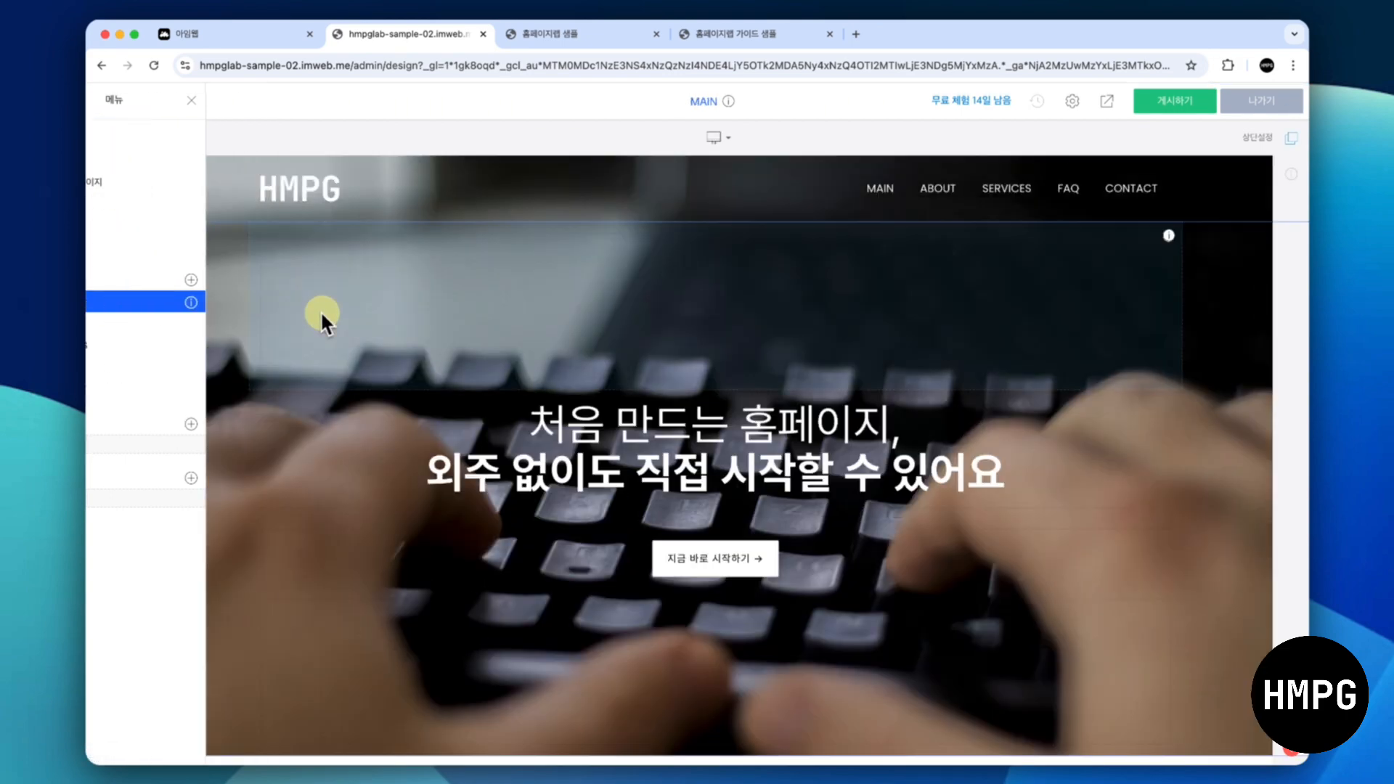
scroll(321, 310, "down", 10)
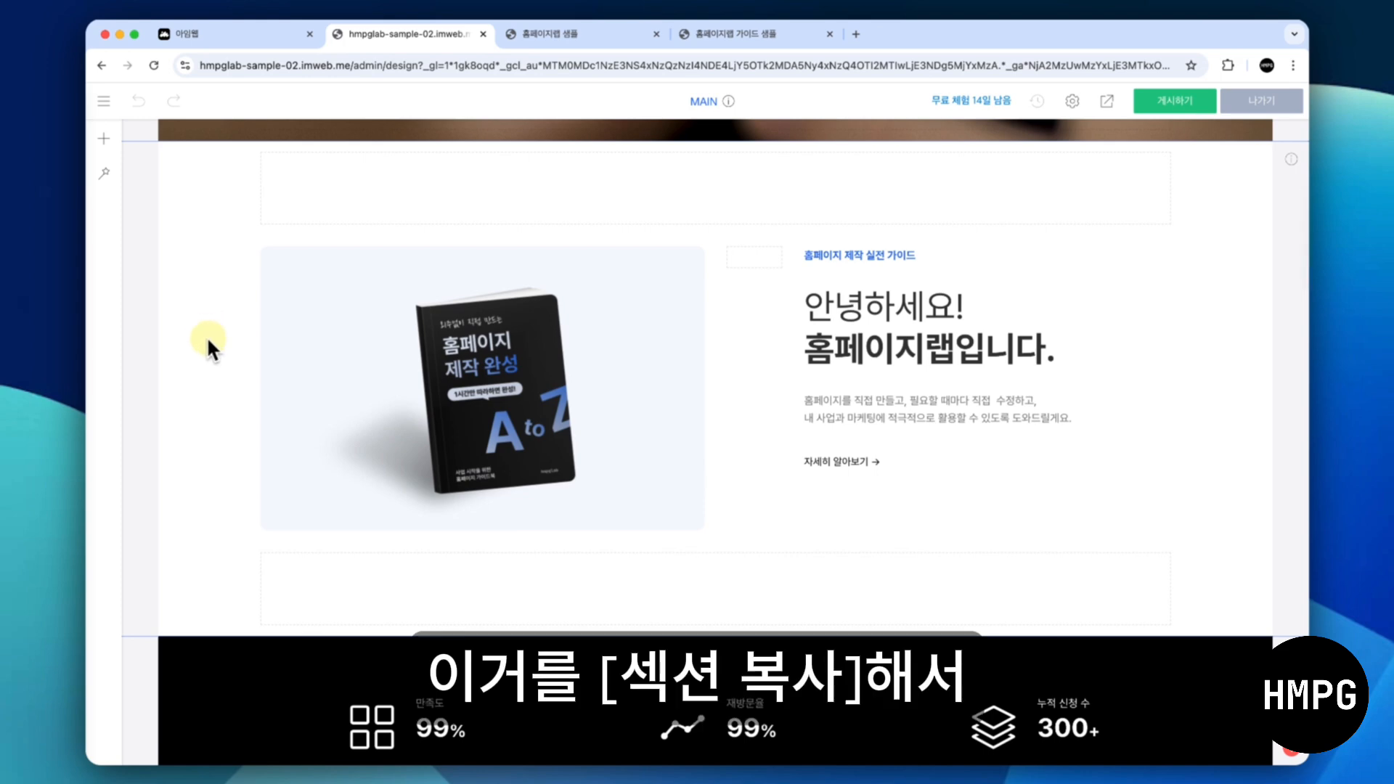
right_click(206, 337)
left_click(229, 429)
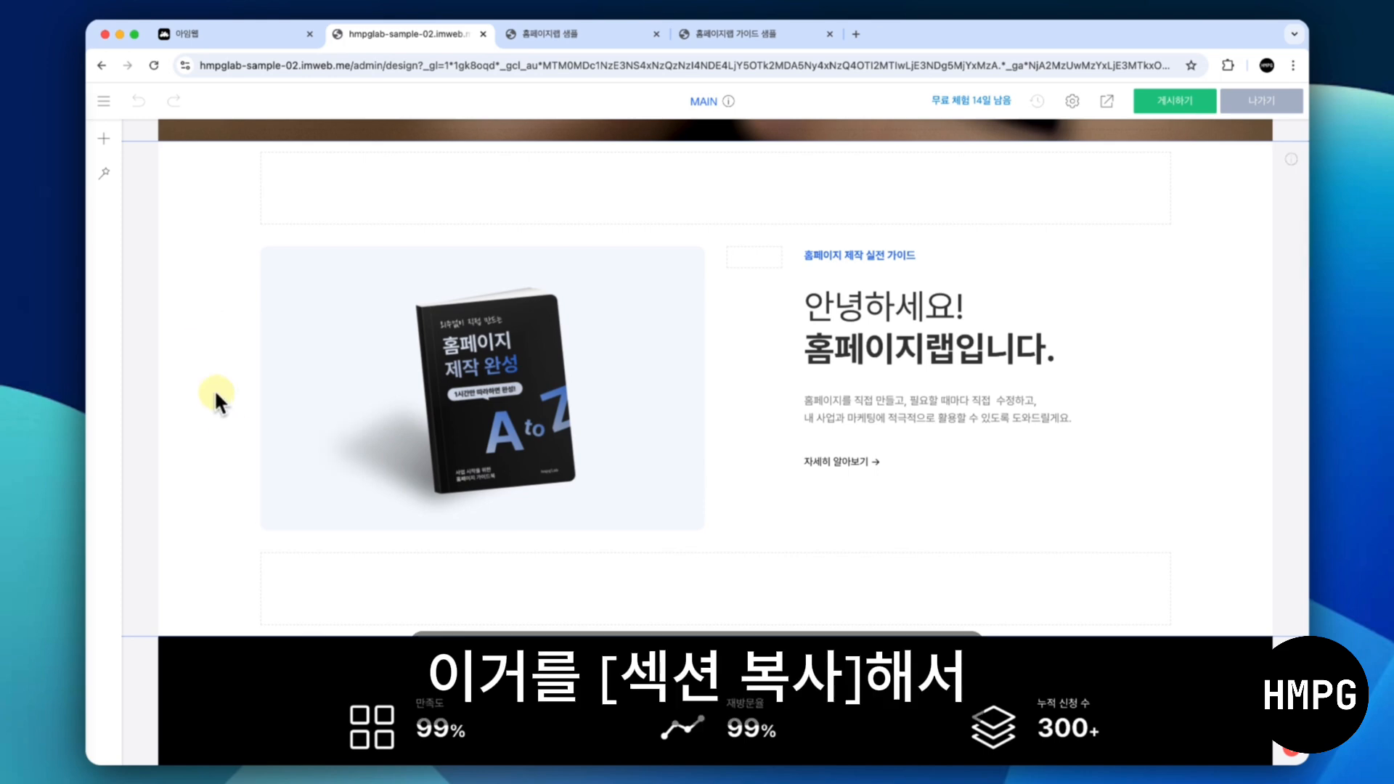
On the ABOUT page, paste the copied brand introduction section with the book image below the map section
left_click(101, 101)
left_click(192, 329)
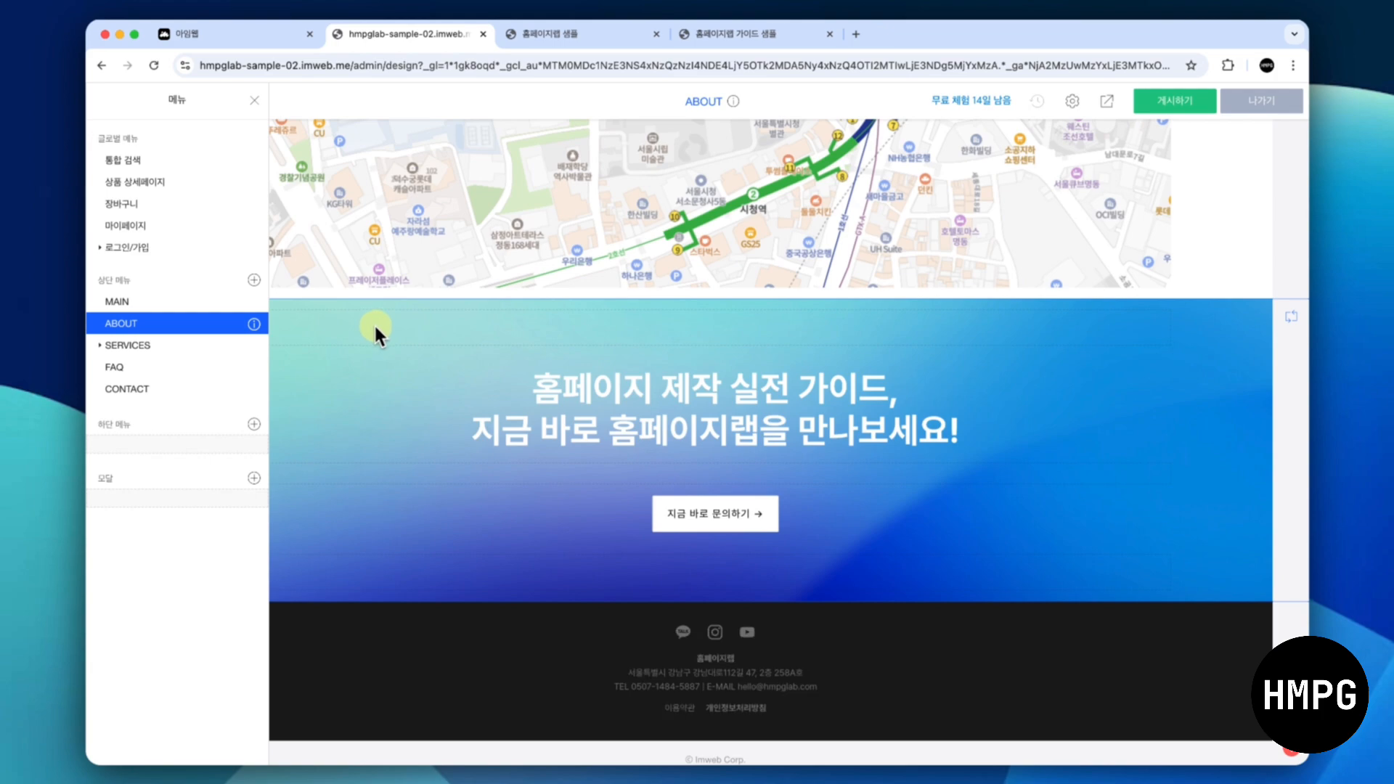
left_click(375, 326)
scroll(375, 326, "up", 6)
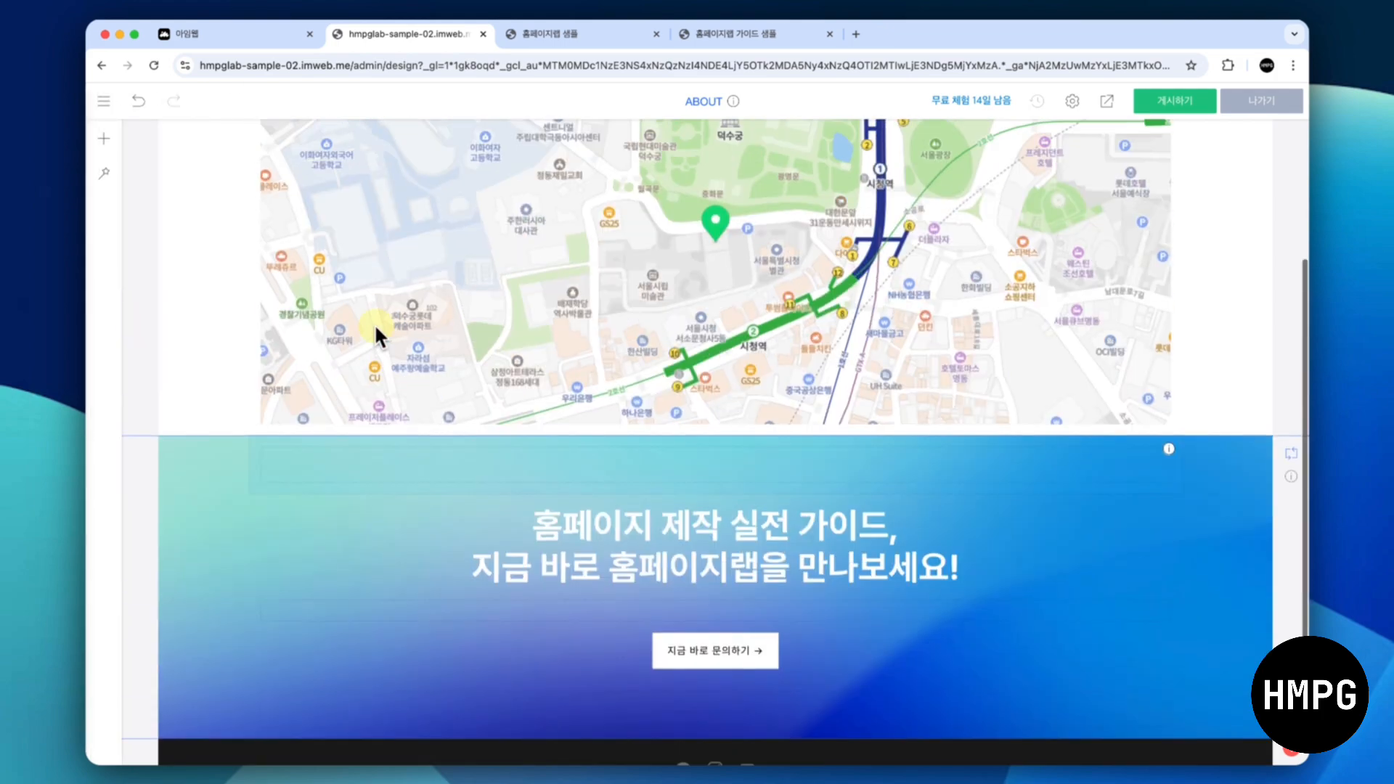
right_click(218, 373)
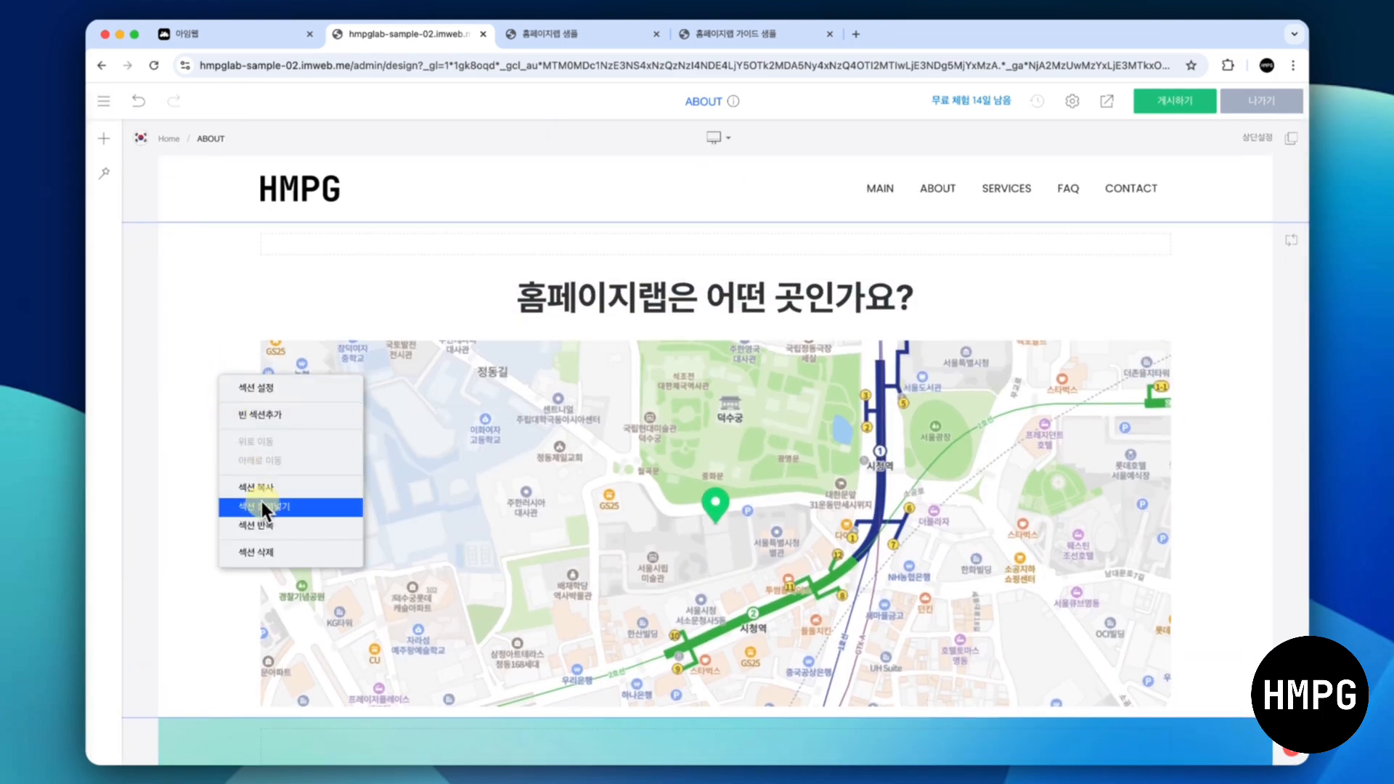
left_click(260, 500)
scroll(260, 498, "up", 3)
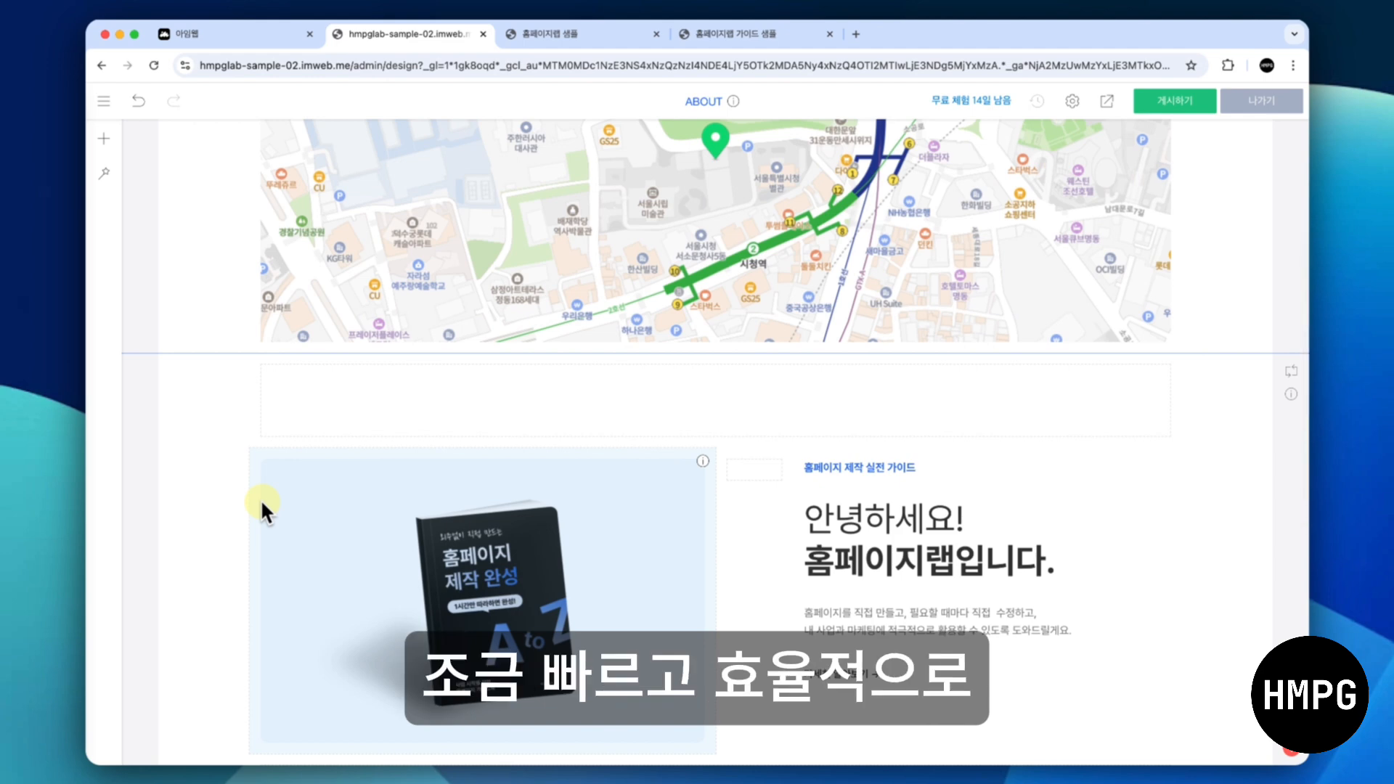
Move the pasted brand introduction section up so it sits above the map section
scroll(260, 498, "up", 2)
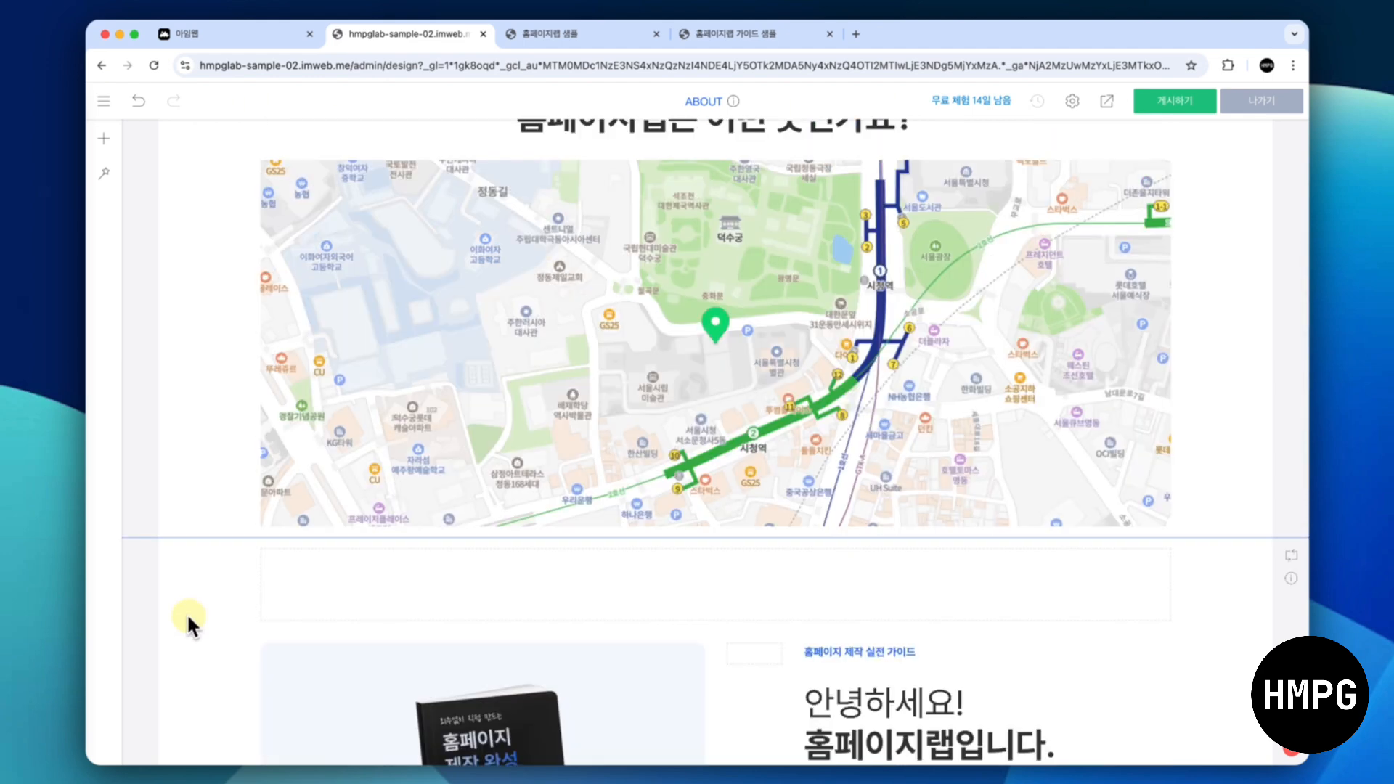
right_click(187, 613)
left_click(245, 490)
scroll(372, 453, "up", 2)
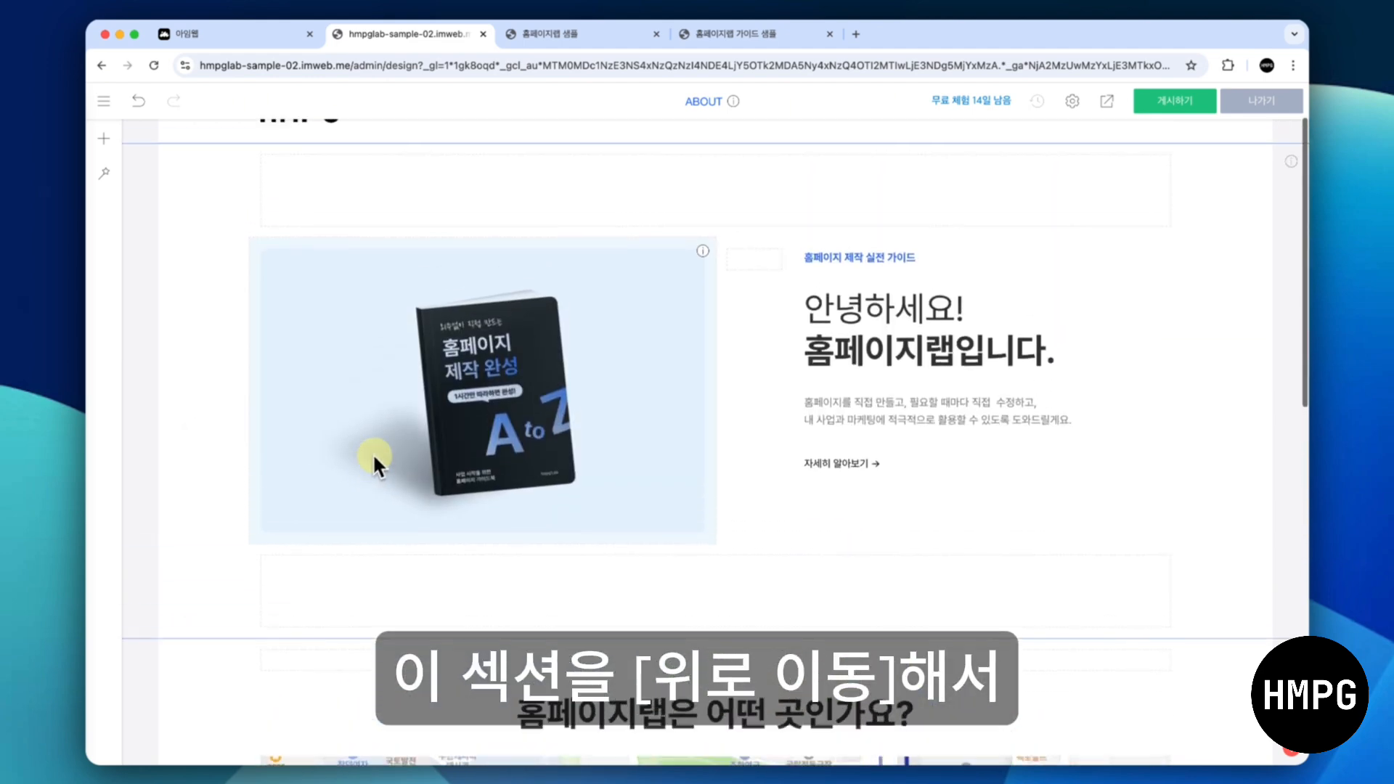
Move the blue sub phrase "홈페이지 제작 실전 가이드" above the heading "홈페이지랩은 어떤 곳인가요?" and centre-align it
scroll(373, 452, "down", 2)
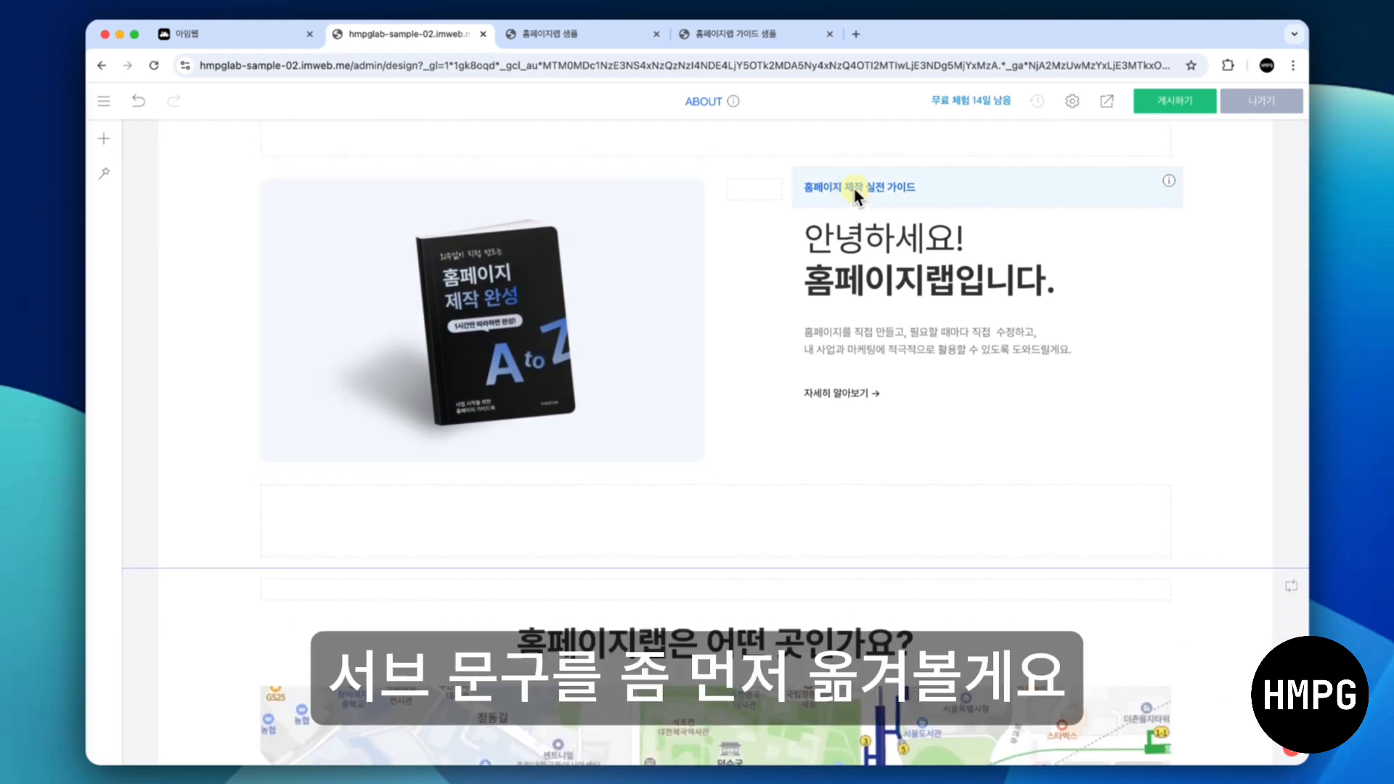
left_click_drag(853, 187, 639, 603)
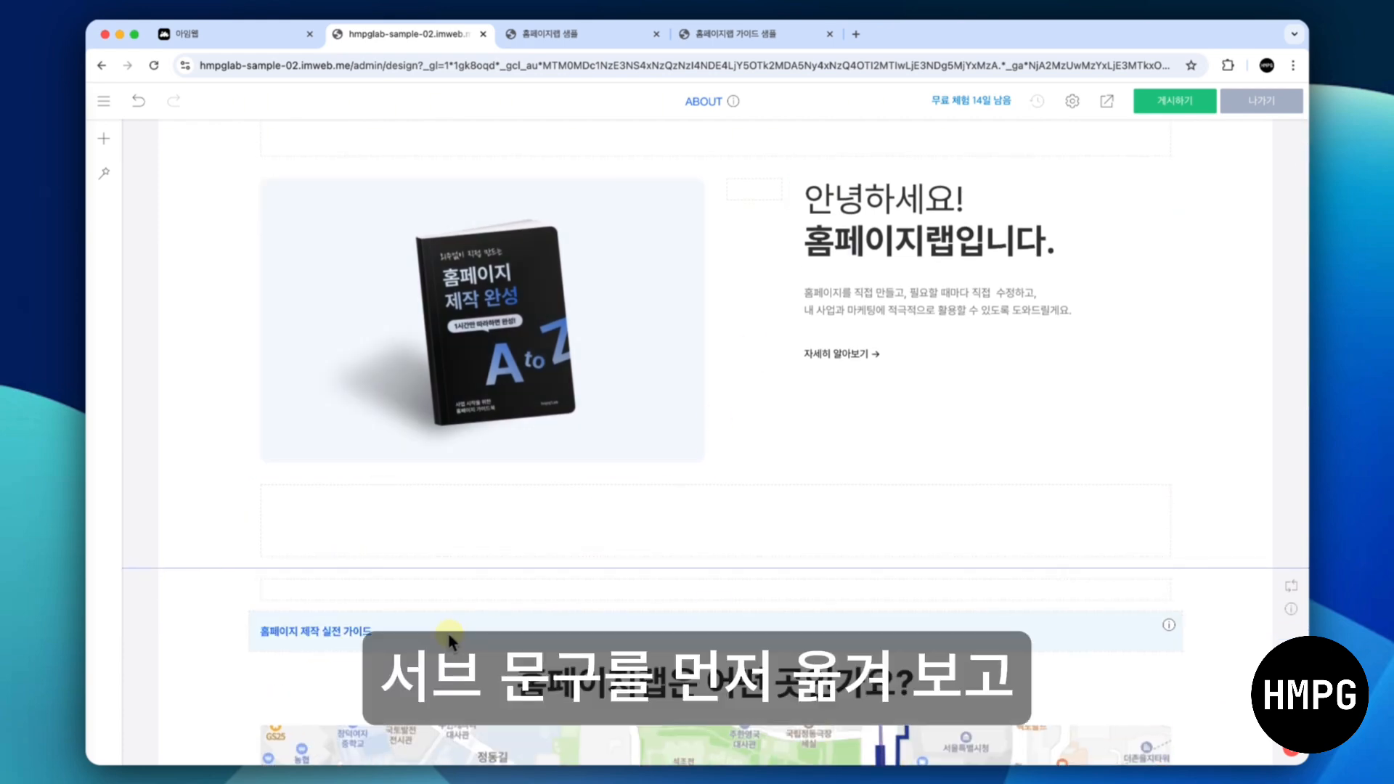
double_click(447, 631)
left_click(616, 609)
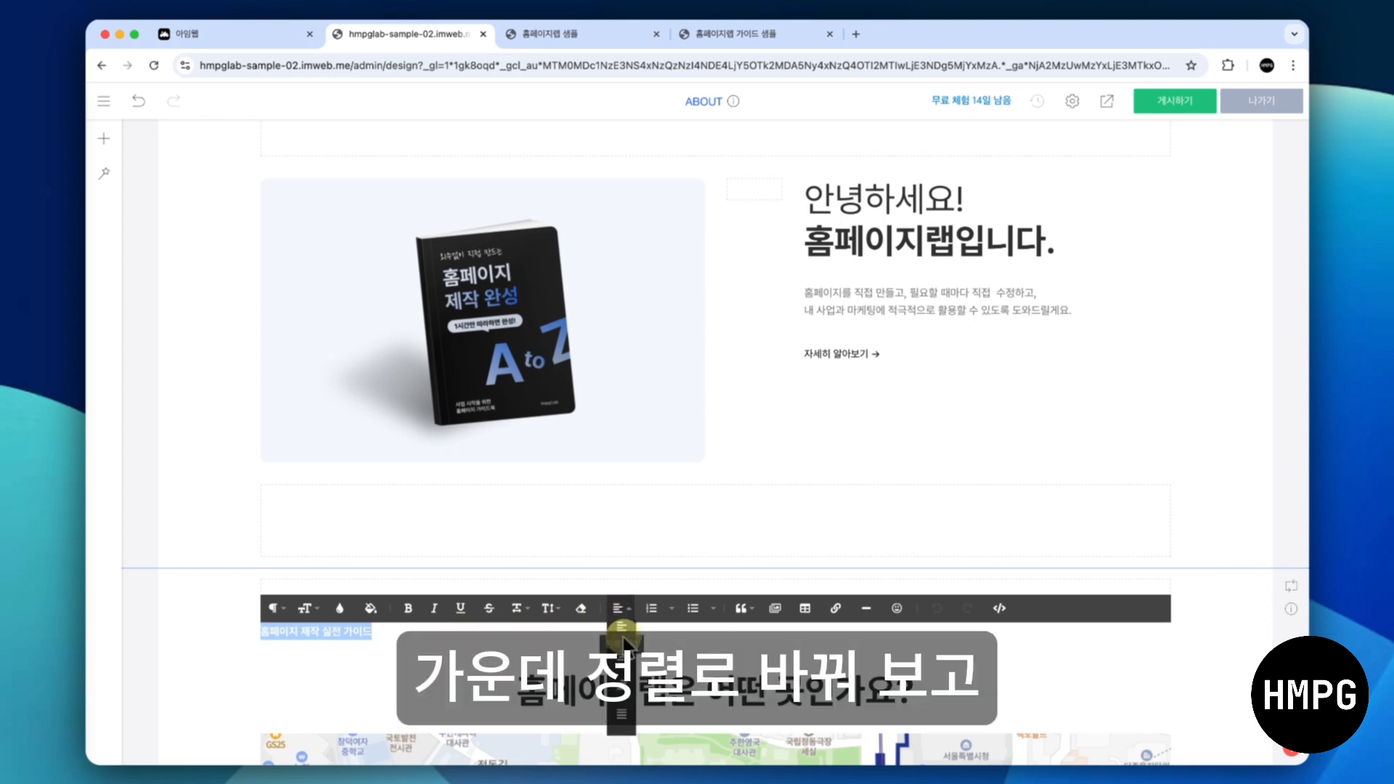
left_click(617, 652)
left_click(224, 516)
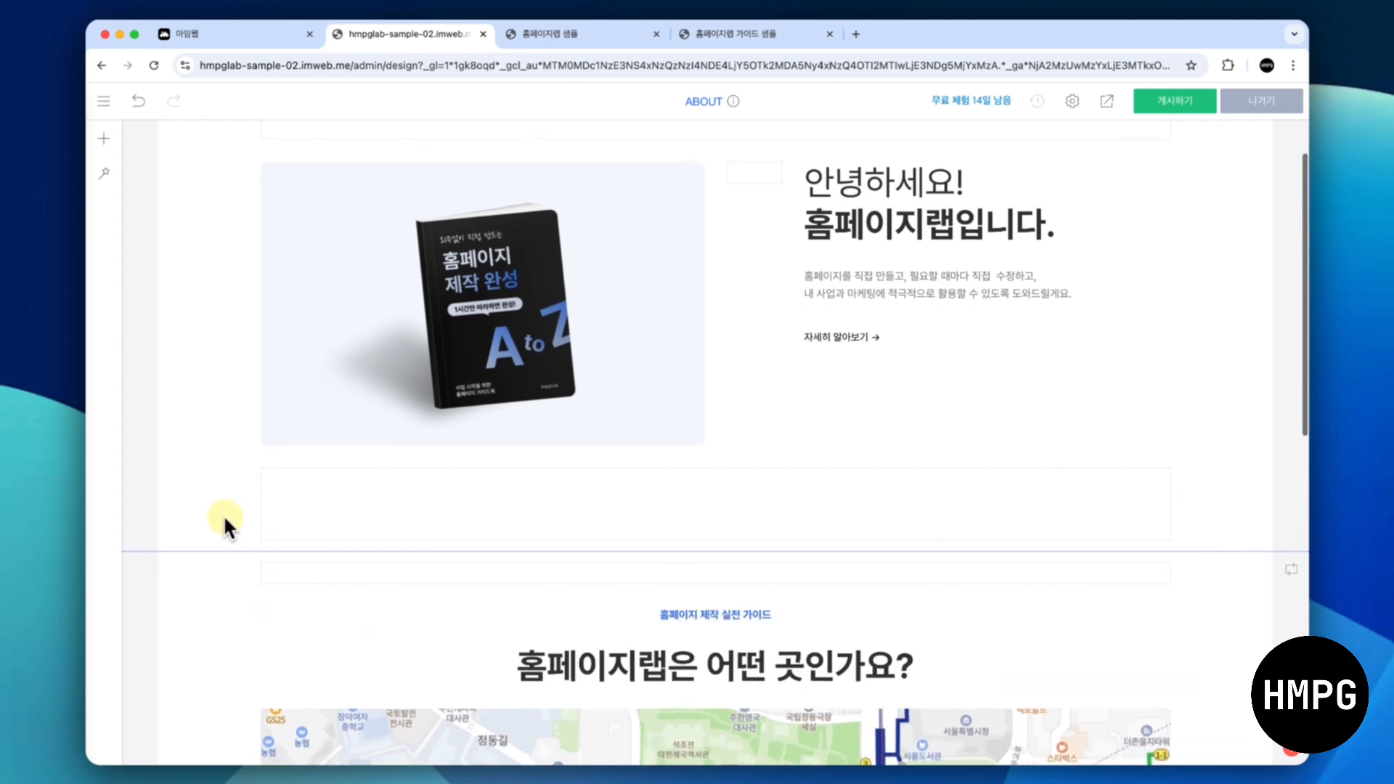
Move the book image from the pasted section to between the "홈페이지랩은 어떤 곳인가요?" heading and the map
scroll(223, 514, "down", 3)
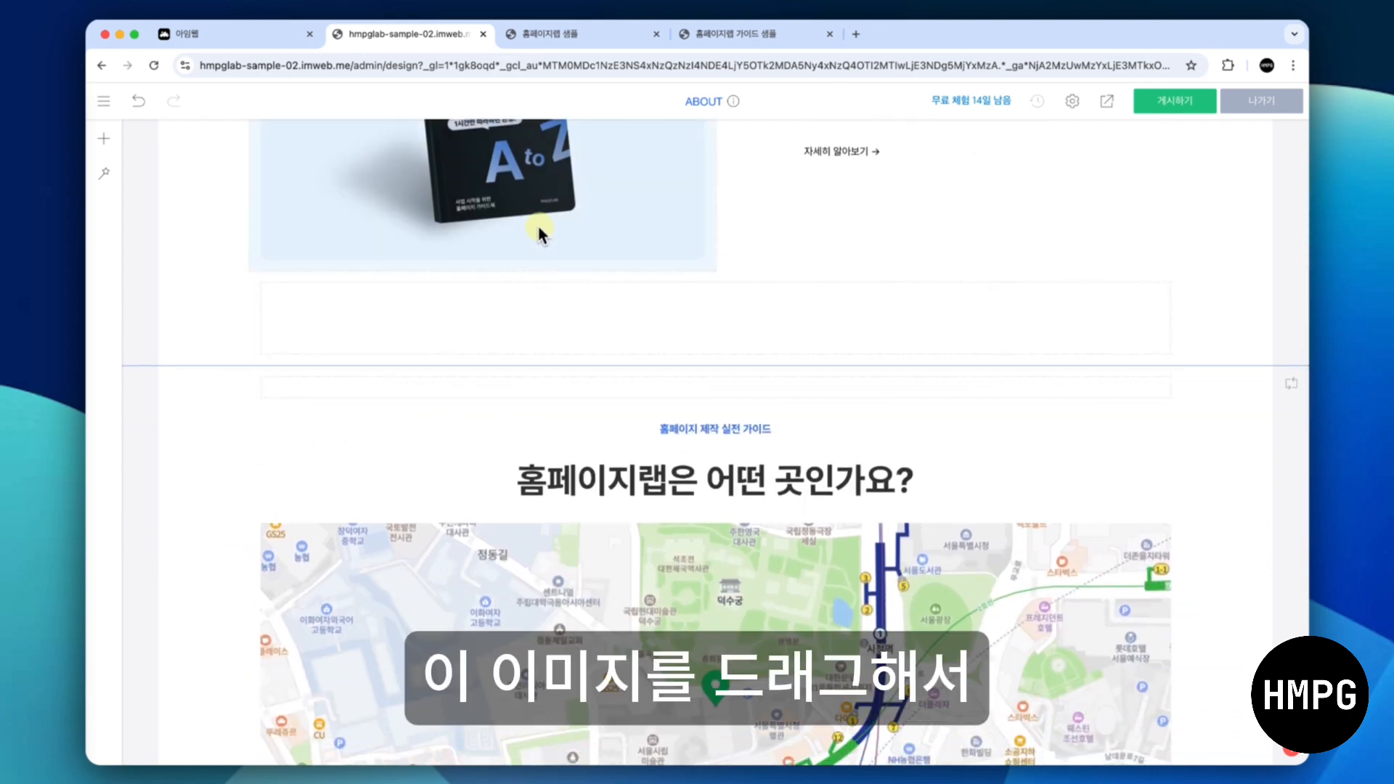
left_click_drag(539, 231, 631, 509)
scroll(632, 510, "up", 1)
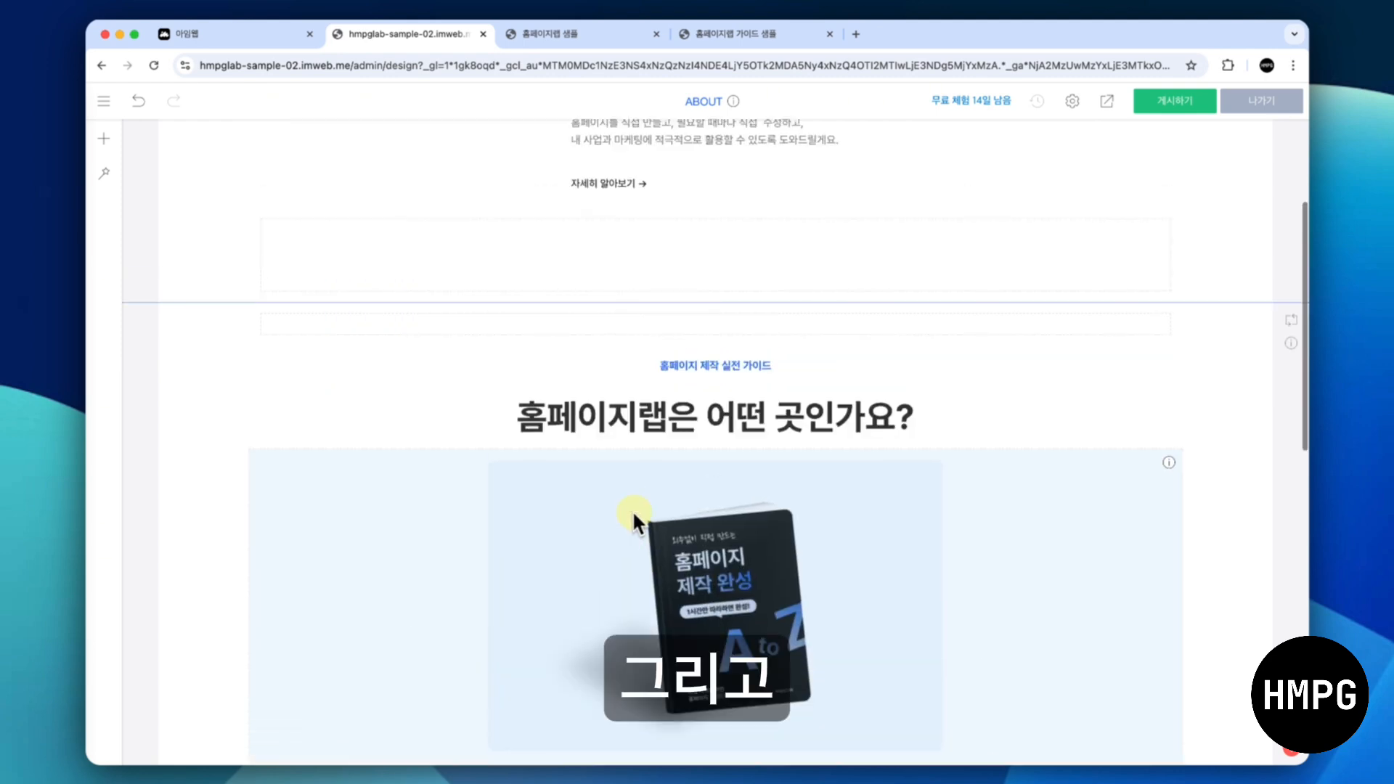
Move the small spacer from the pasted section between the heading and the book image, and turn off its 기본 그리드 option
scroll(632, 508, "up", 3)
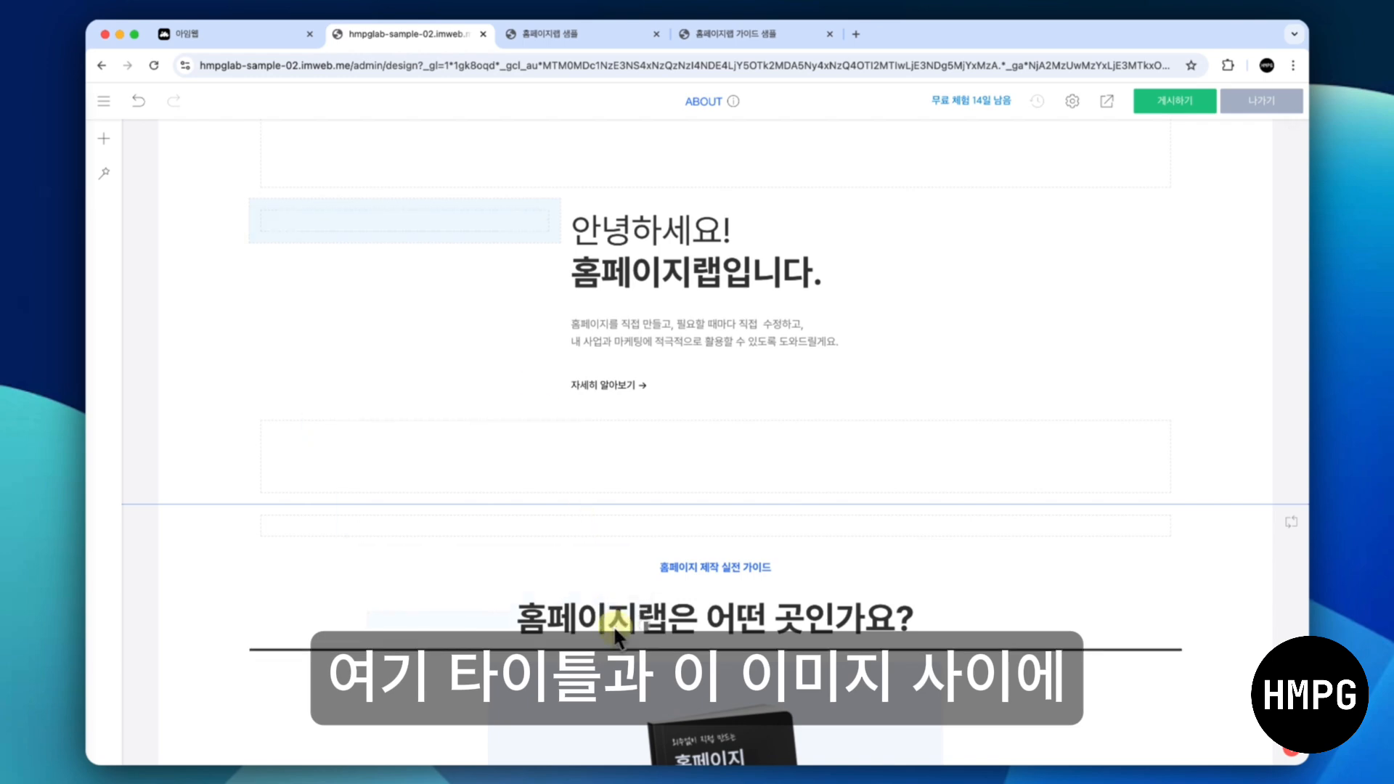
scroll(613, 637, "down", 2)
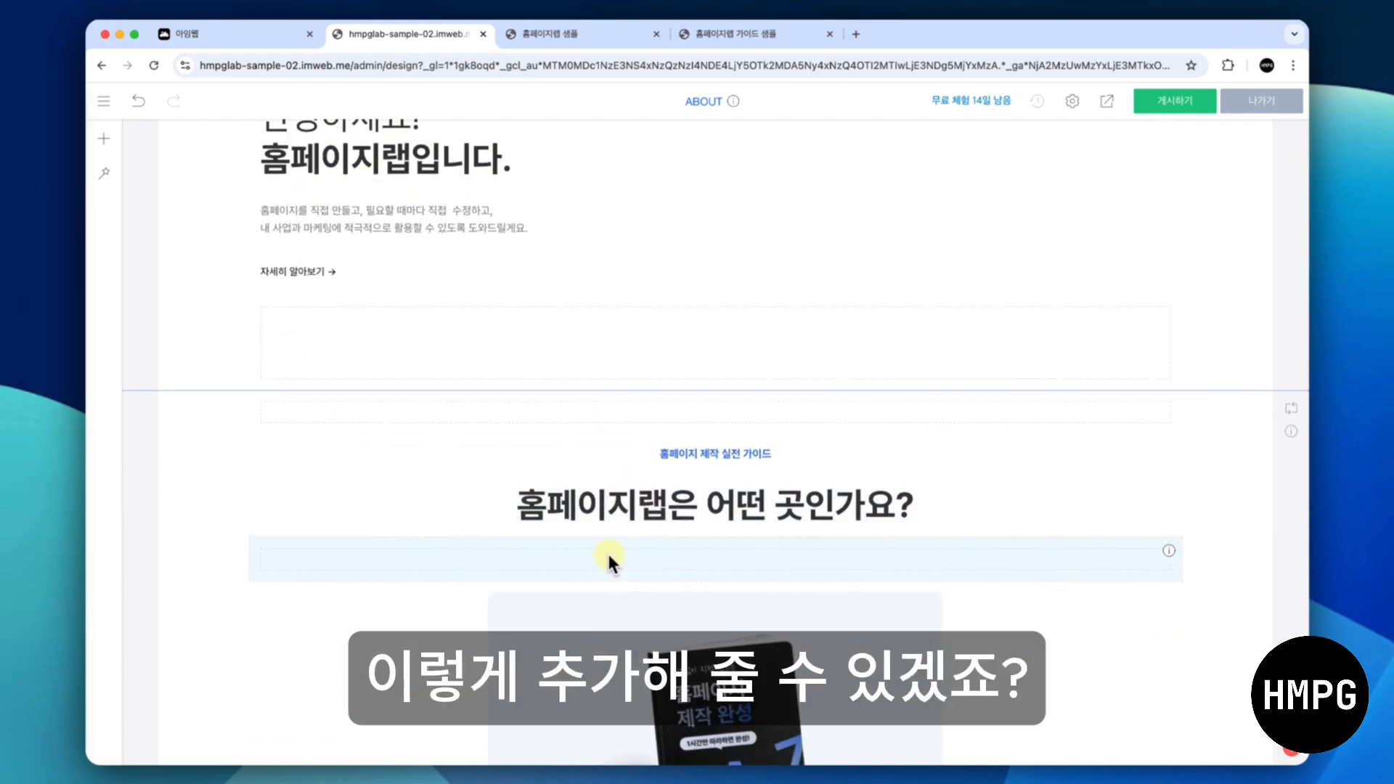
right_click(643, 564)
left_click(643, 567)
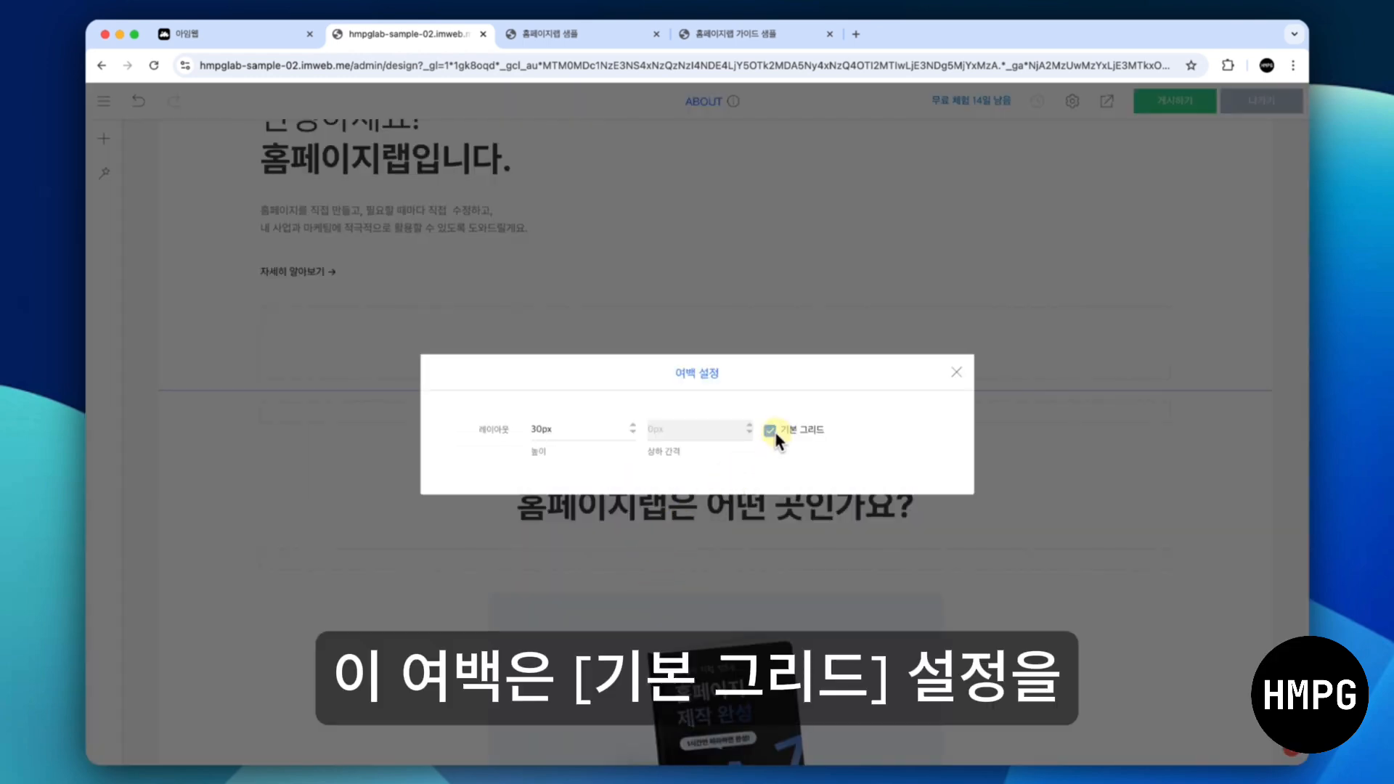
left_click(773, 431)
left_click(956, 372)
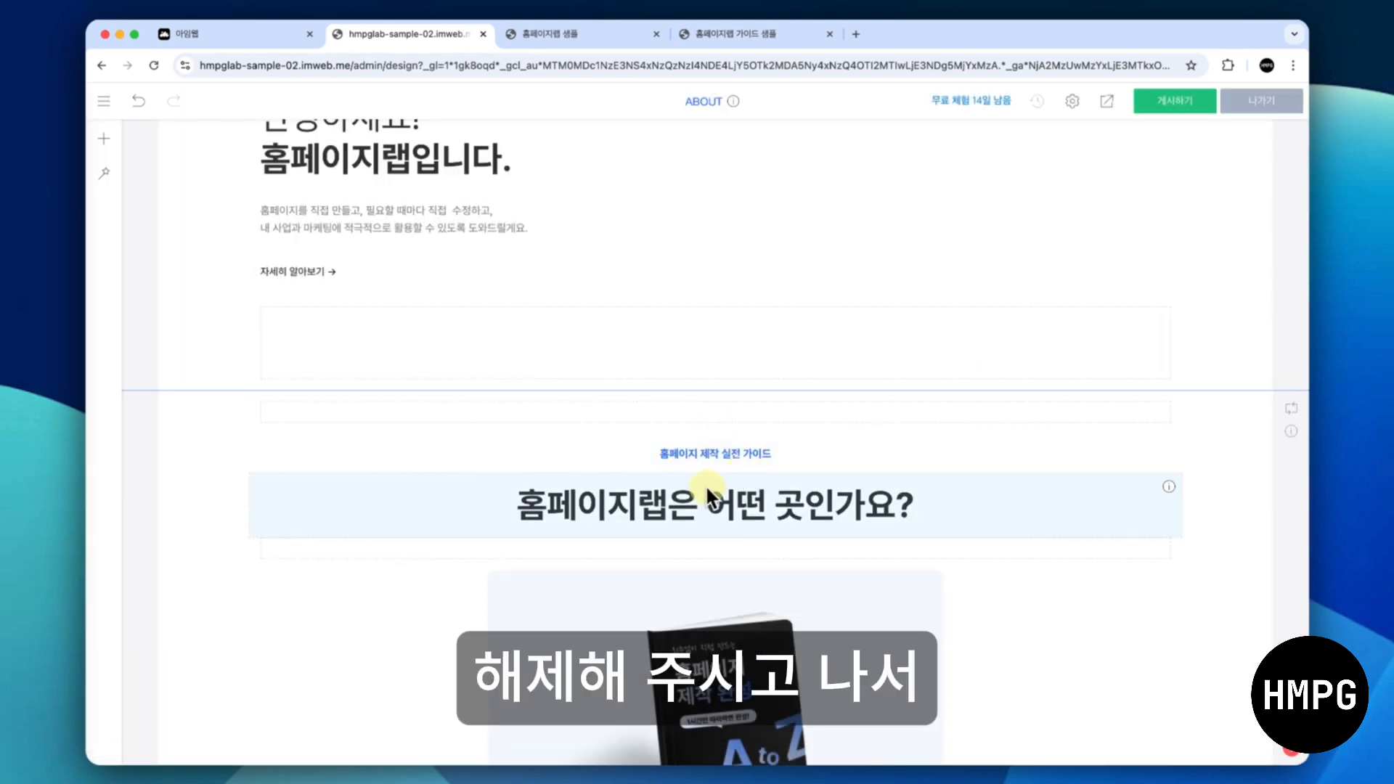
Replace the sub phrase above the "홈페이지랩은 어떤 곳인가요?" heading with "브랜드 소개"
left_click(691, 449)
type("브")
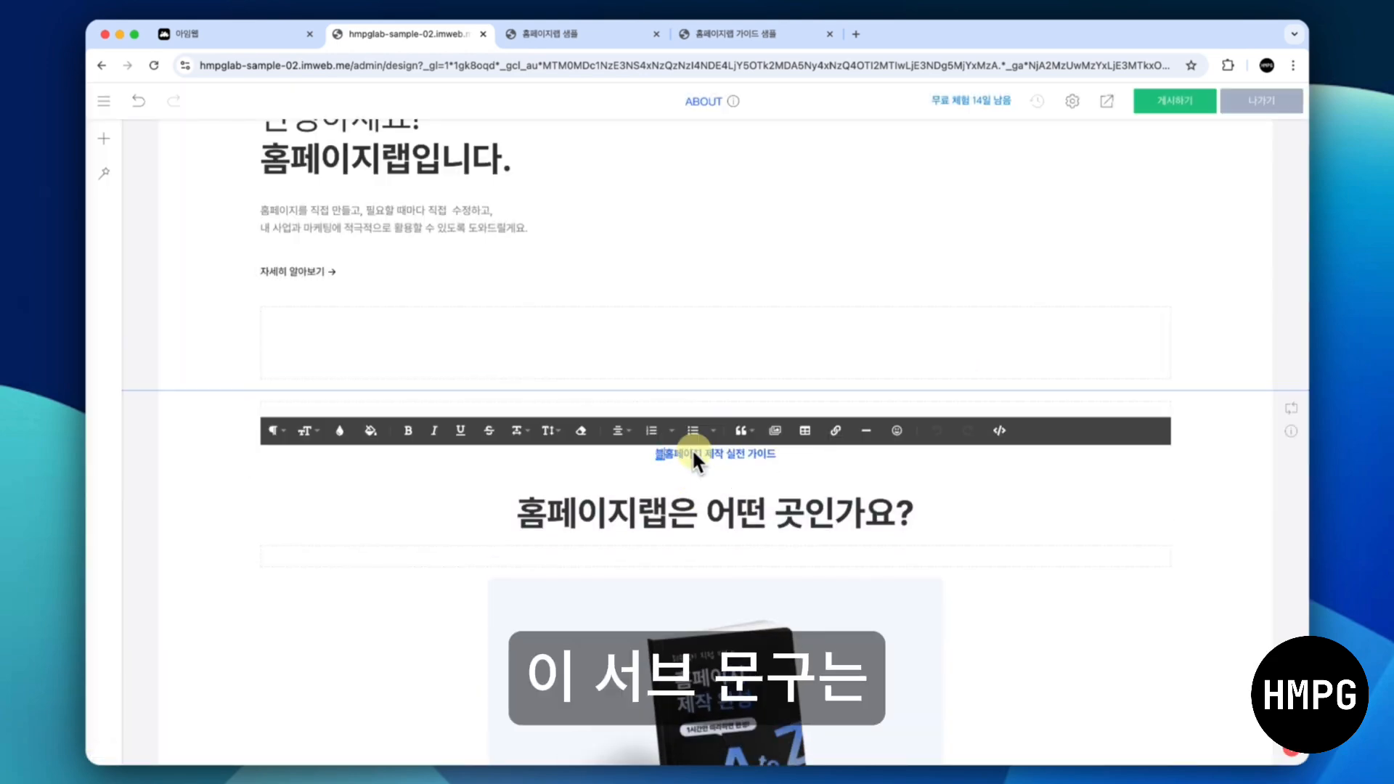
type("랜드 소개")
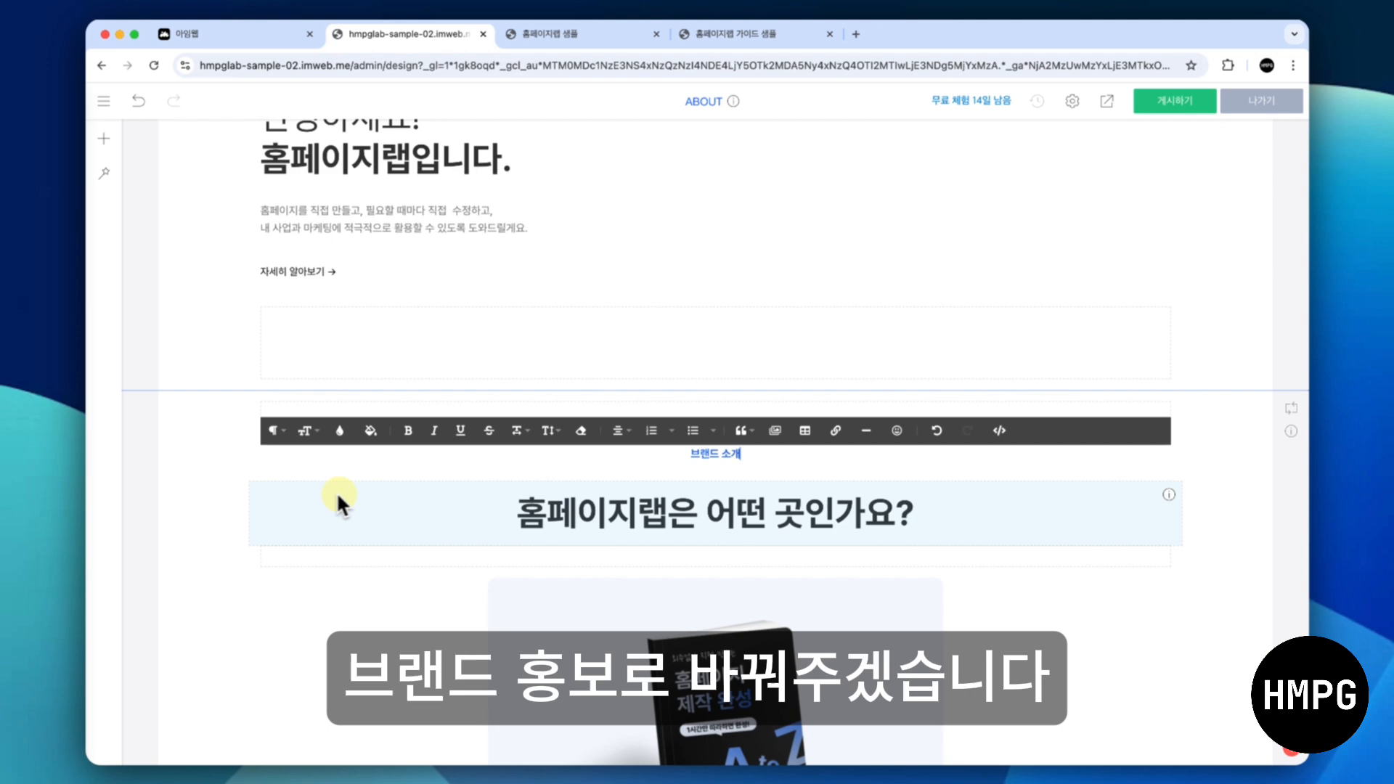
left_click(216, 494)
Replace the book image with "홈페이지랩 소개.jpg", uploaded from the "01 브랜드 소개" folder inside "02 ABOUT"
scroll(379, 550, "down", 4)
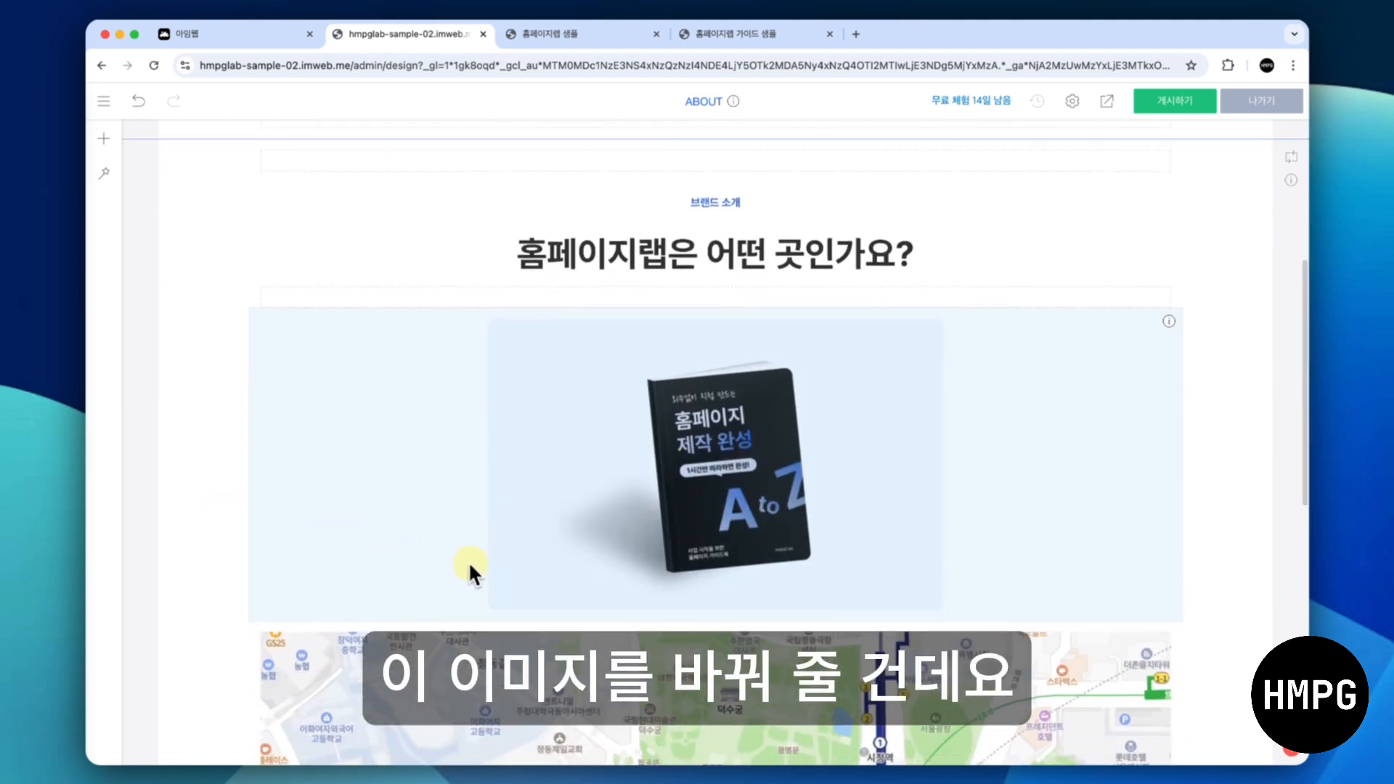
right_click(610, 500)
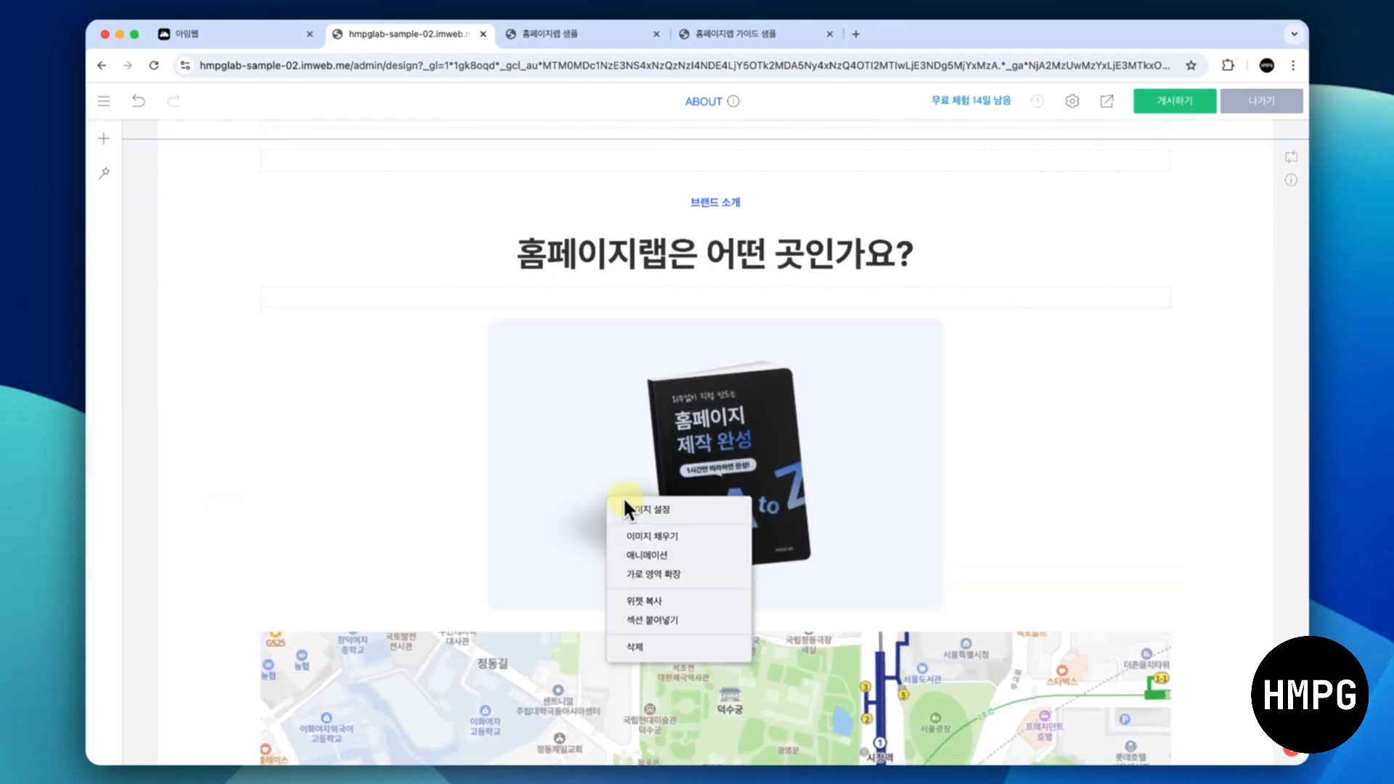
left_click(638, 507)
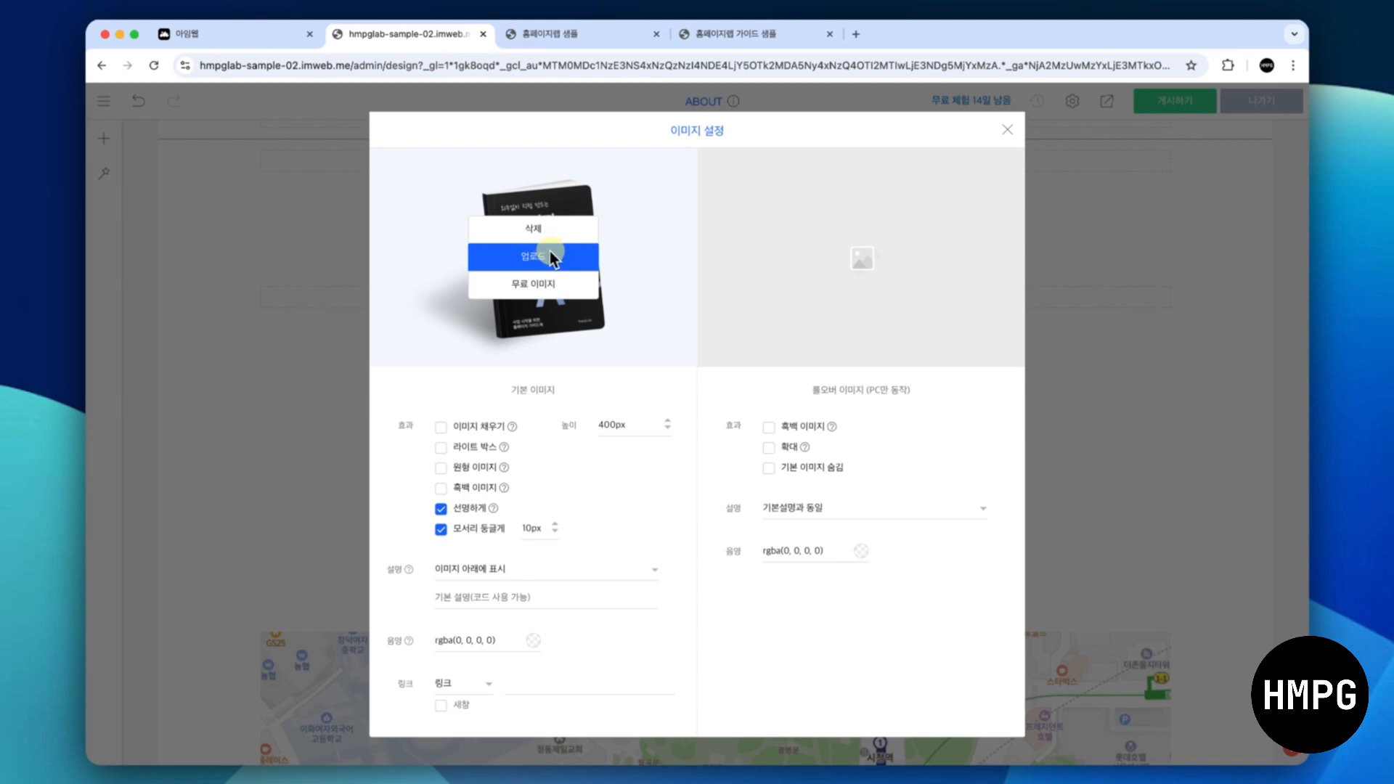
left_click(550, 254)
left_click(700, 251)
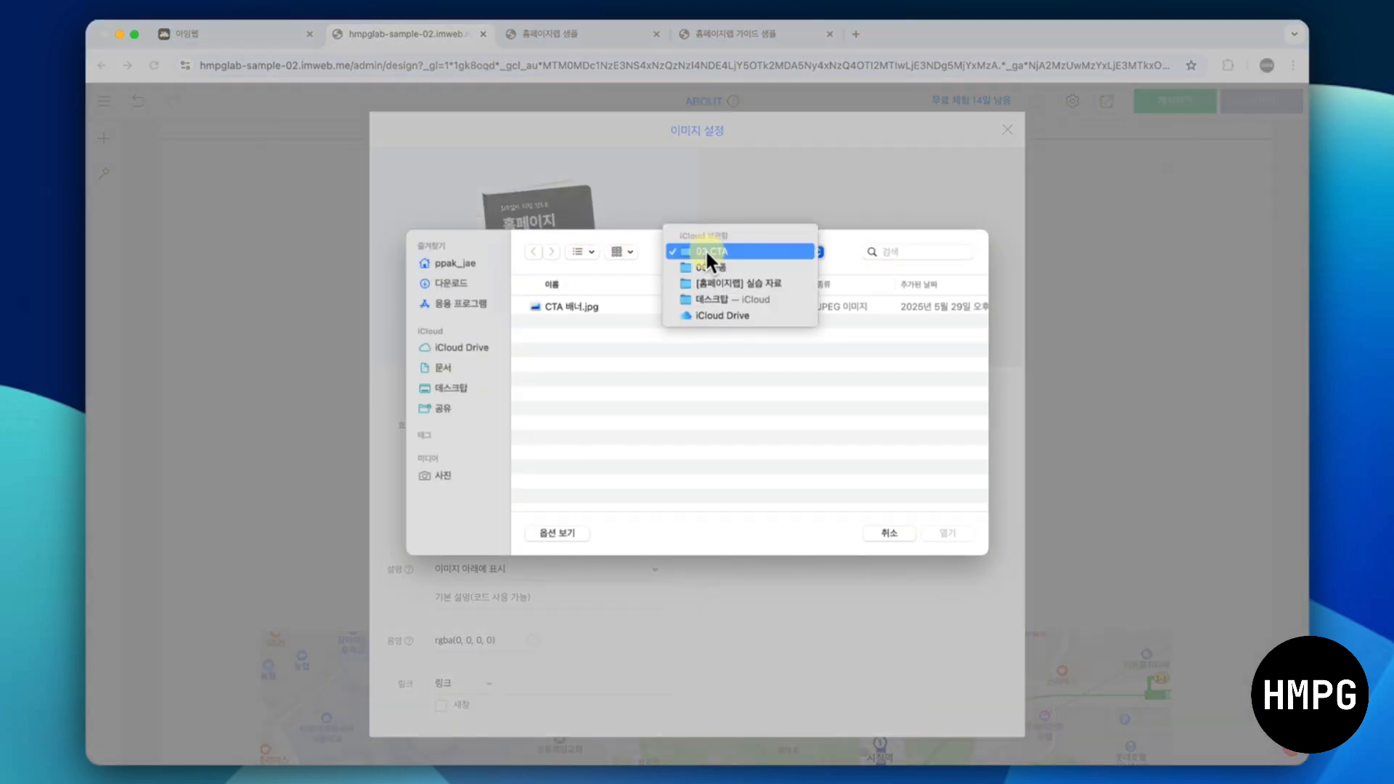
left_click(717, 282)
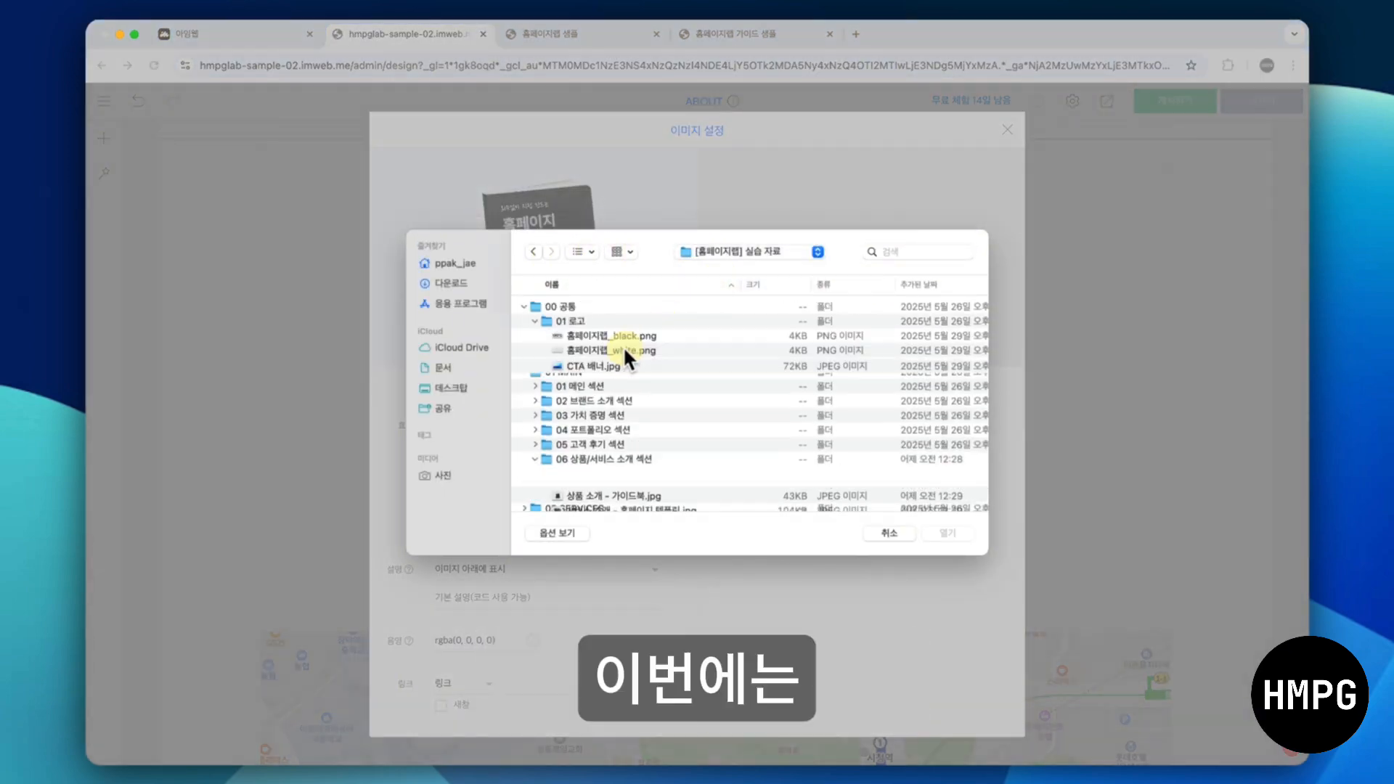
left_click(524, 307)
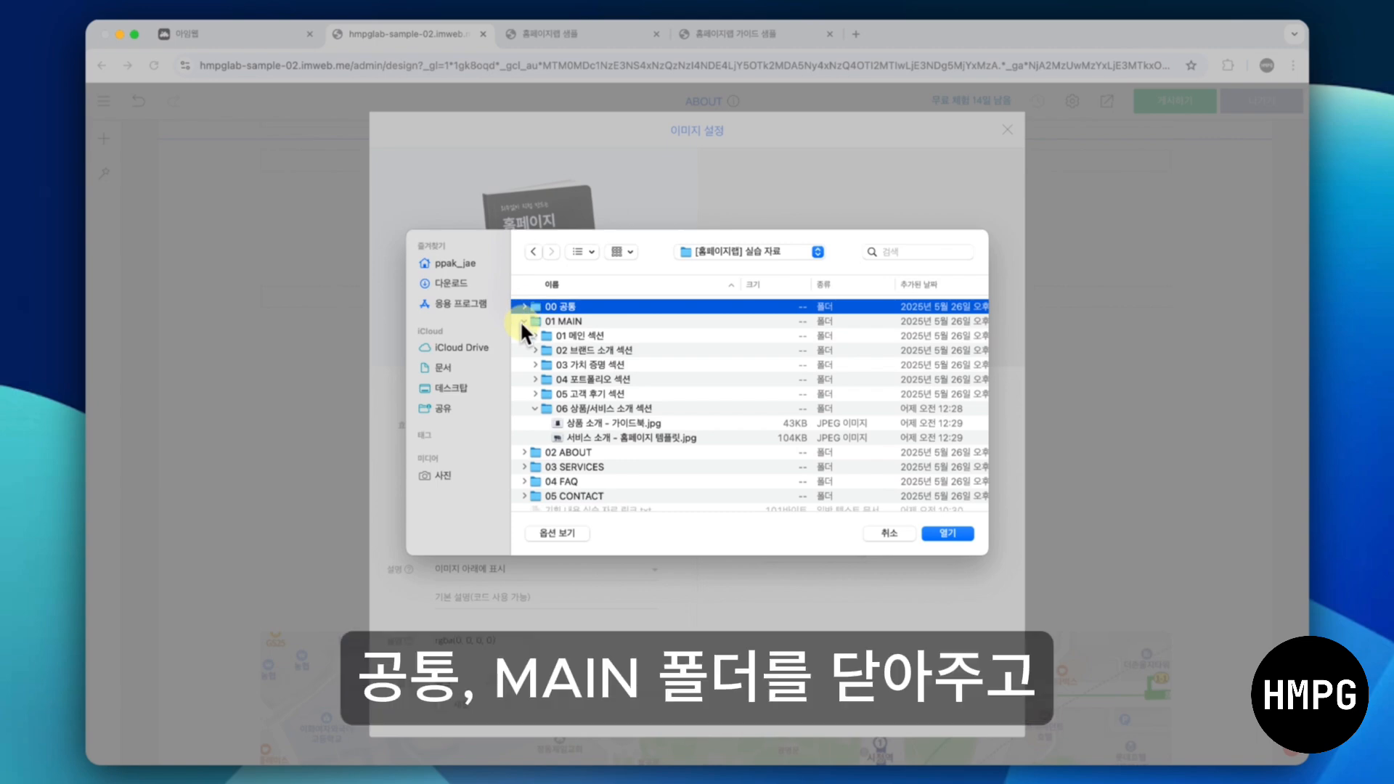
left_click(523, 320)
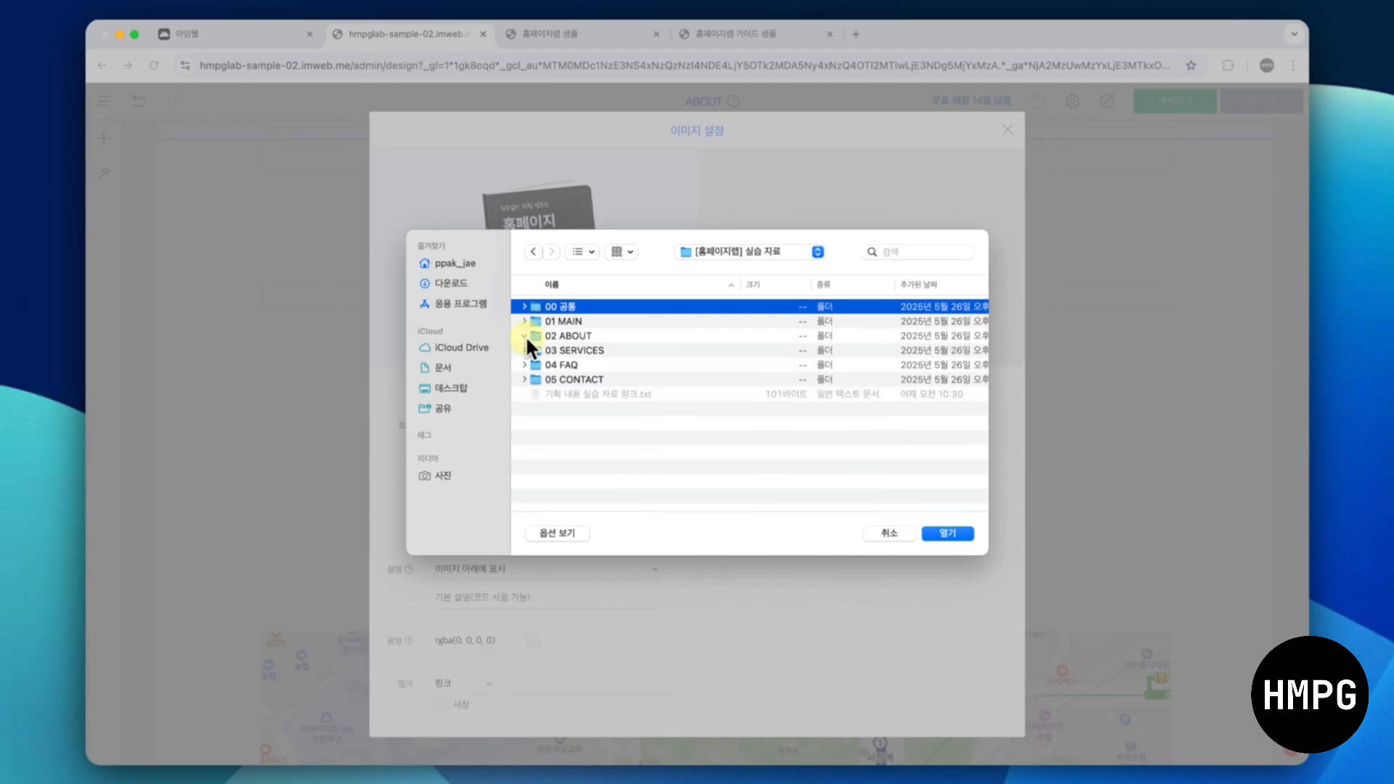
left_click(525, 335)
left_click(534, 349)
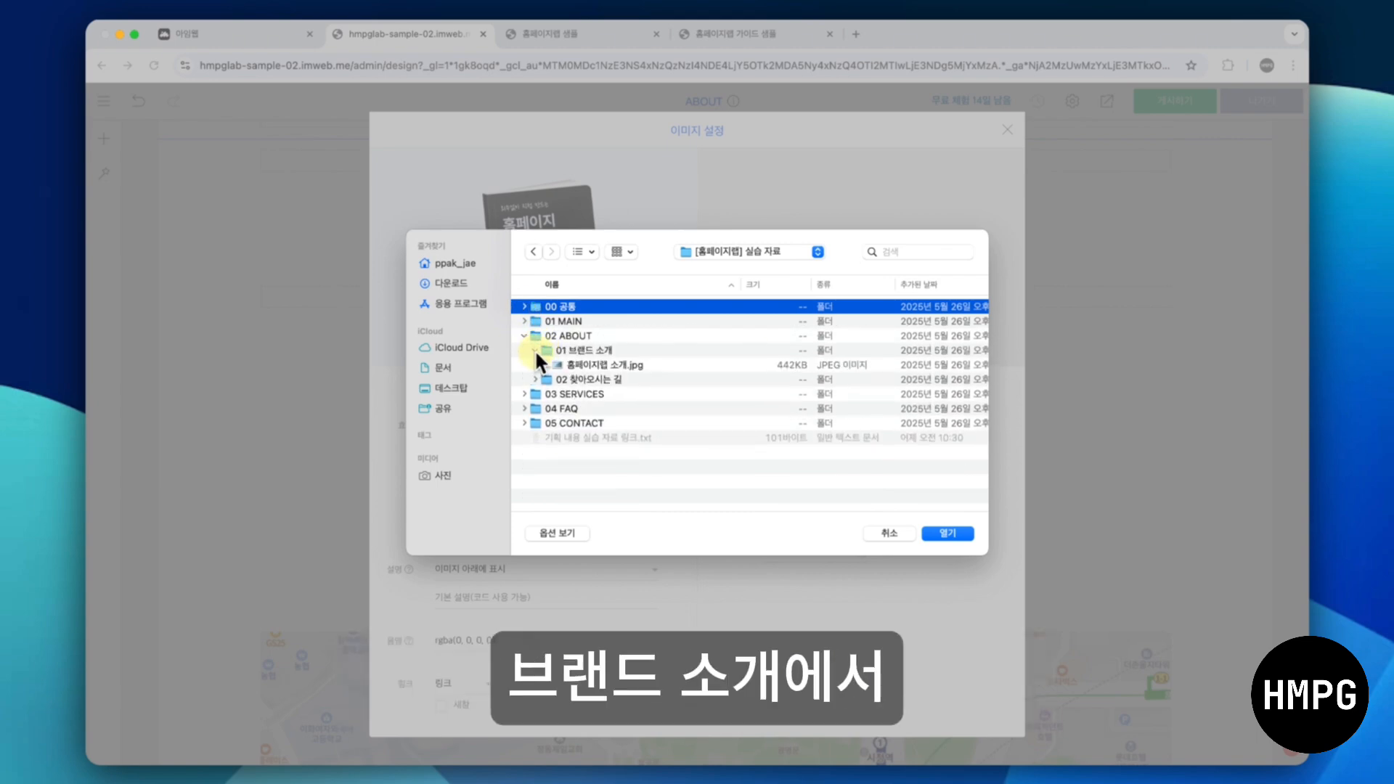
double_click(577, 362)
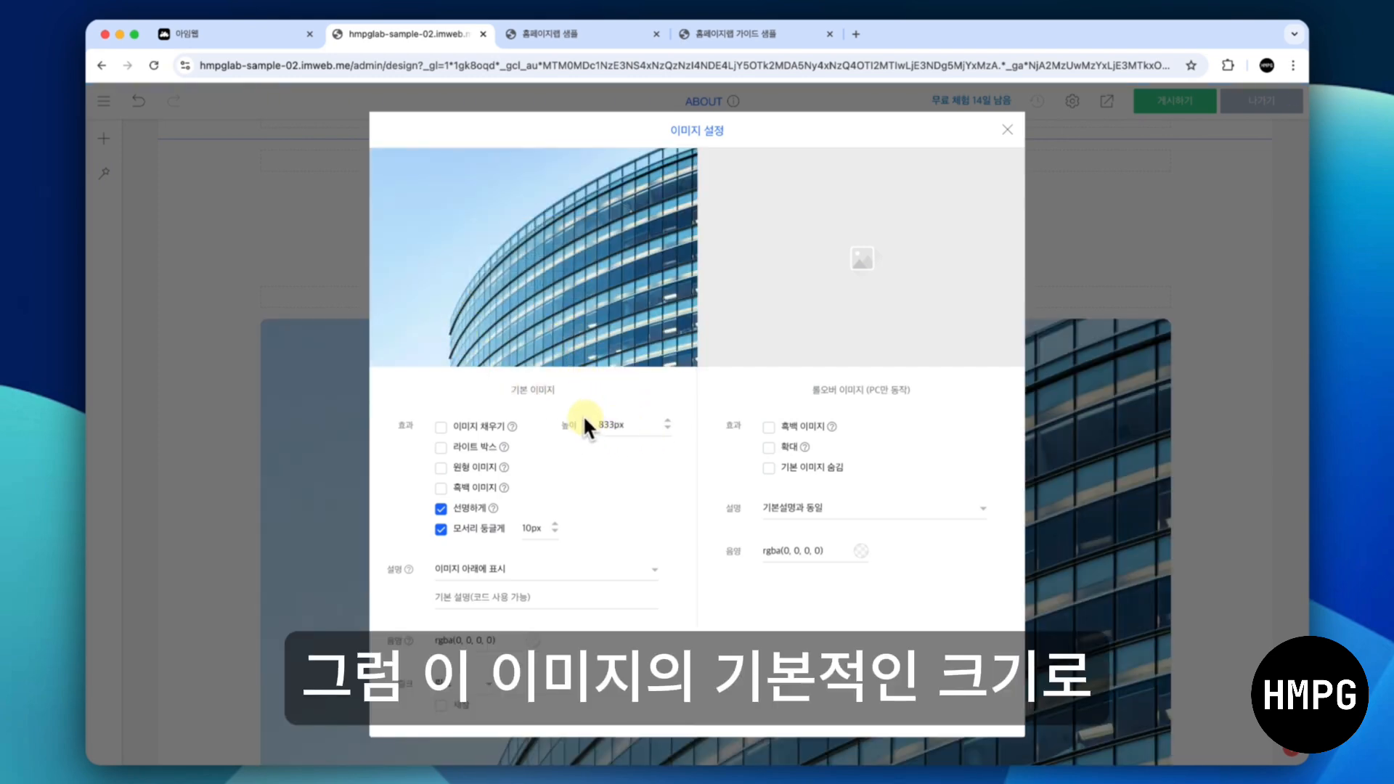
Set the uploaded building image's height to 300px and close its image settings
double_click(616, 424)
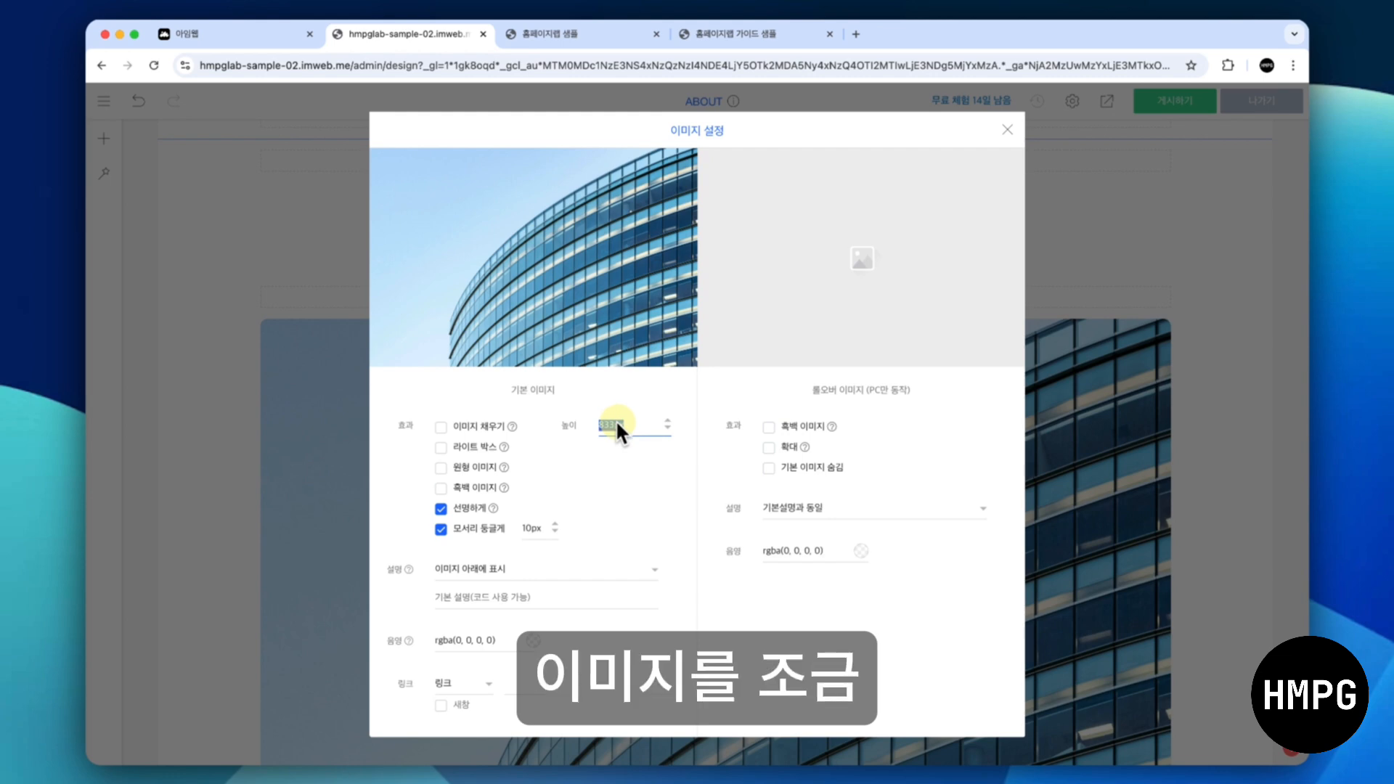
type("300")
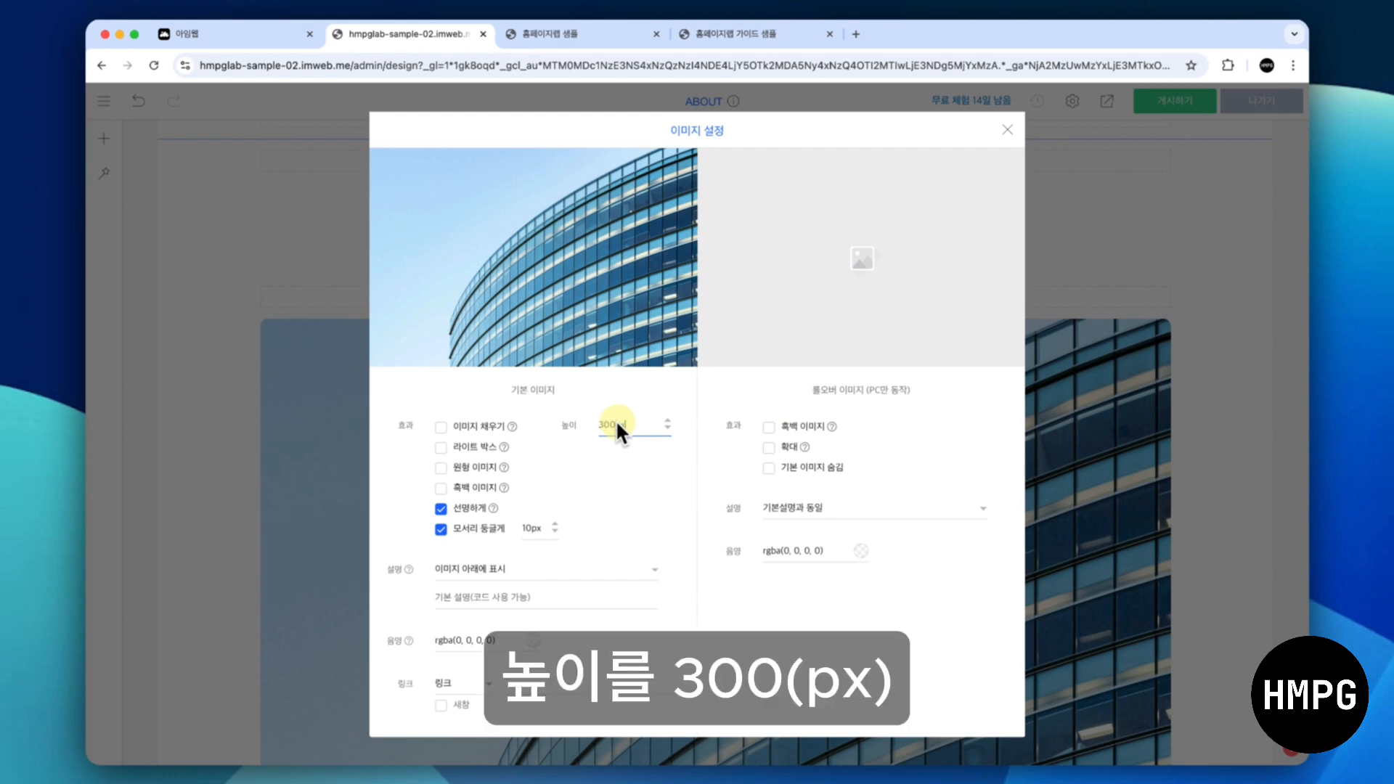
left_click(637, 478)
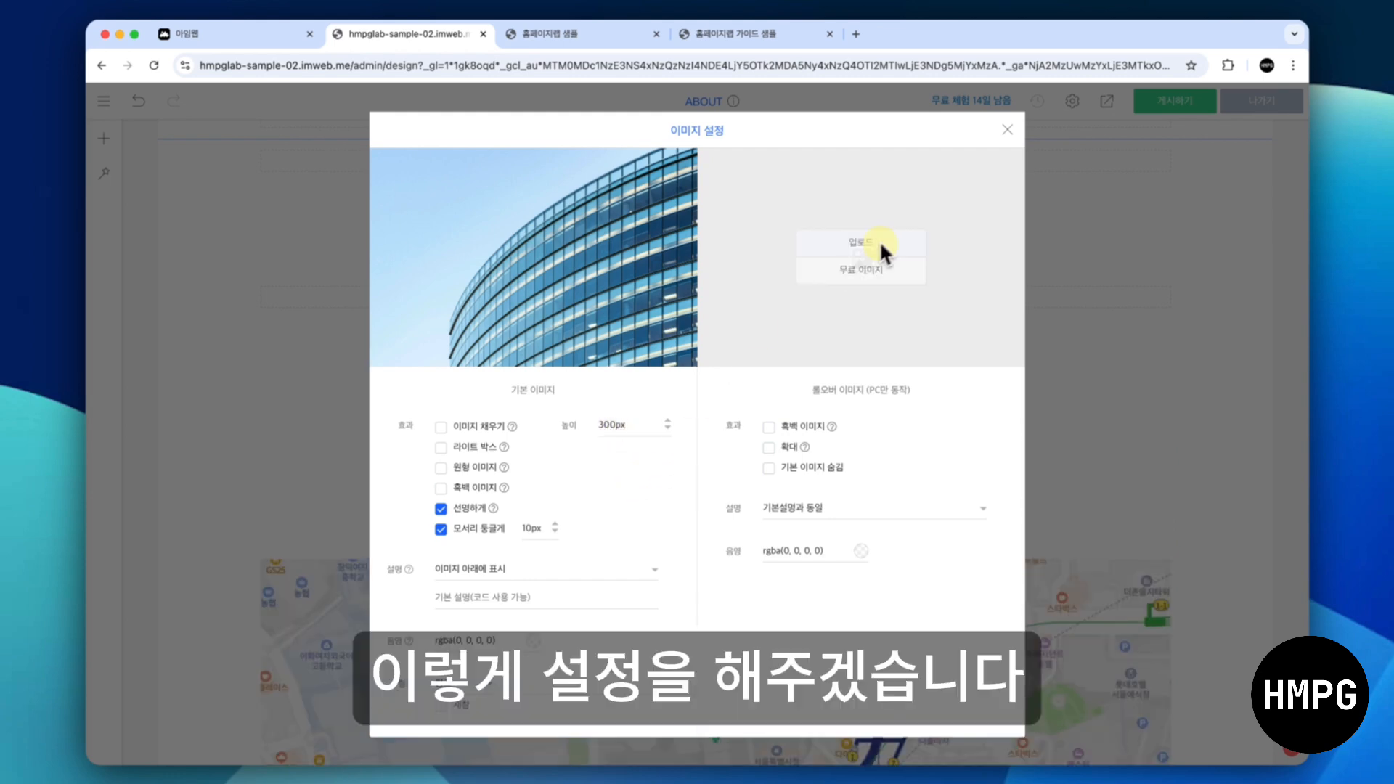
left_click(1007, 130)
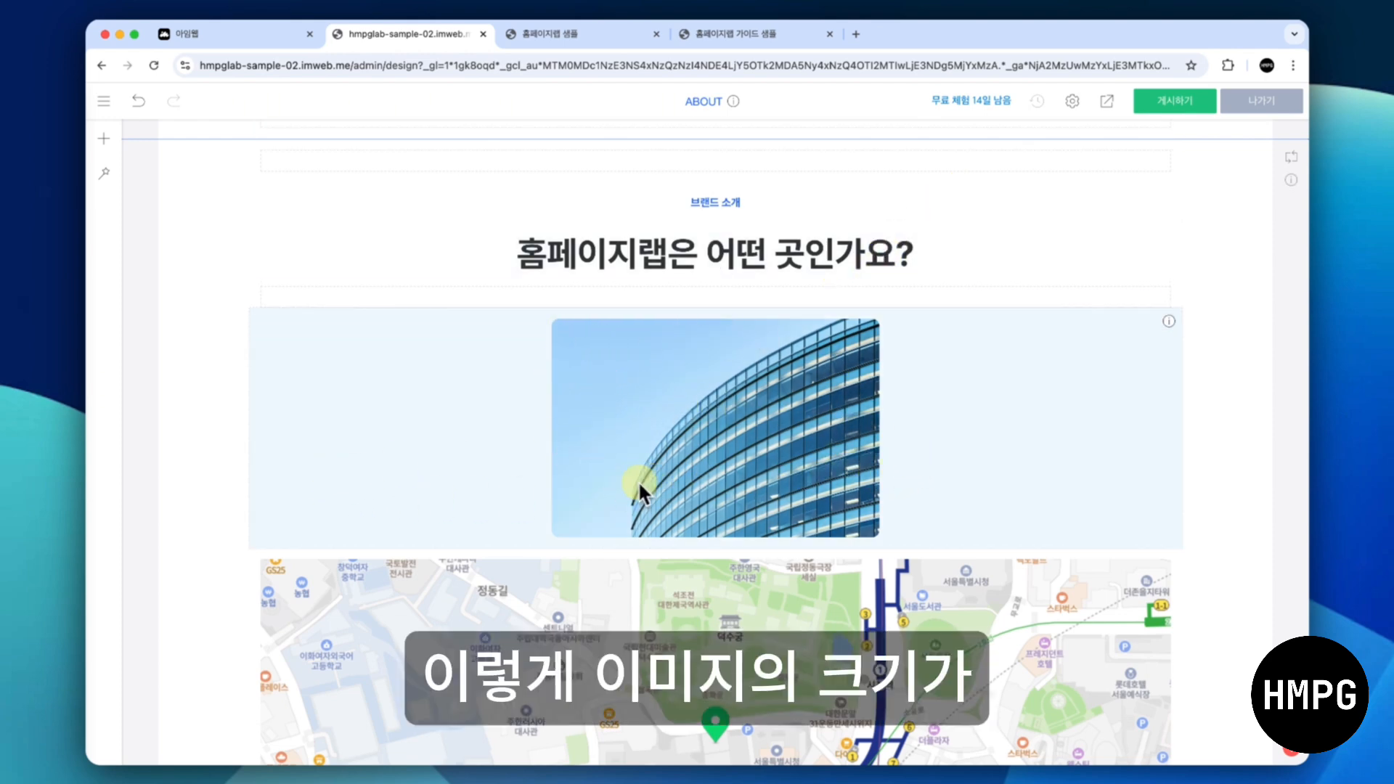
Turn on the 이미지 채우기 effect for the building image and reapply its 300px height
right_click(668, 376)
left_click(709, 390)
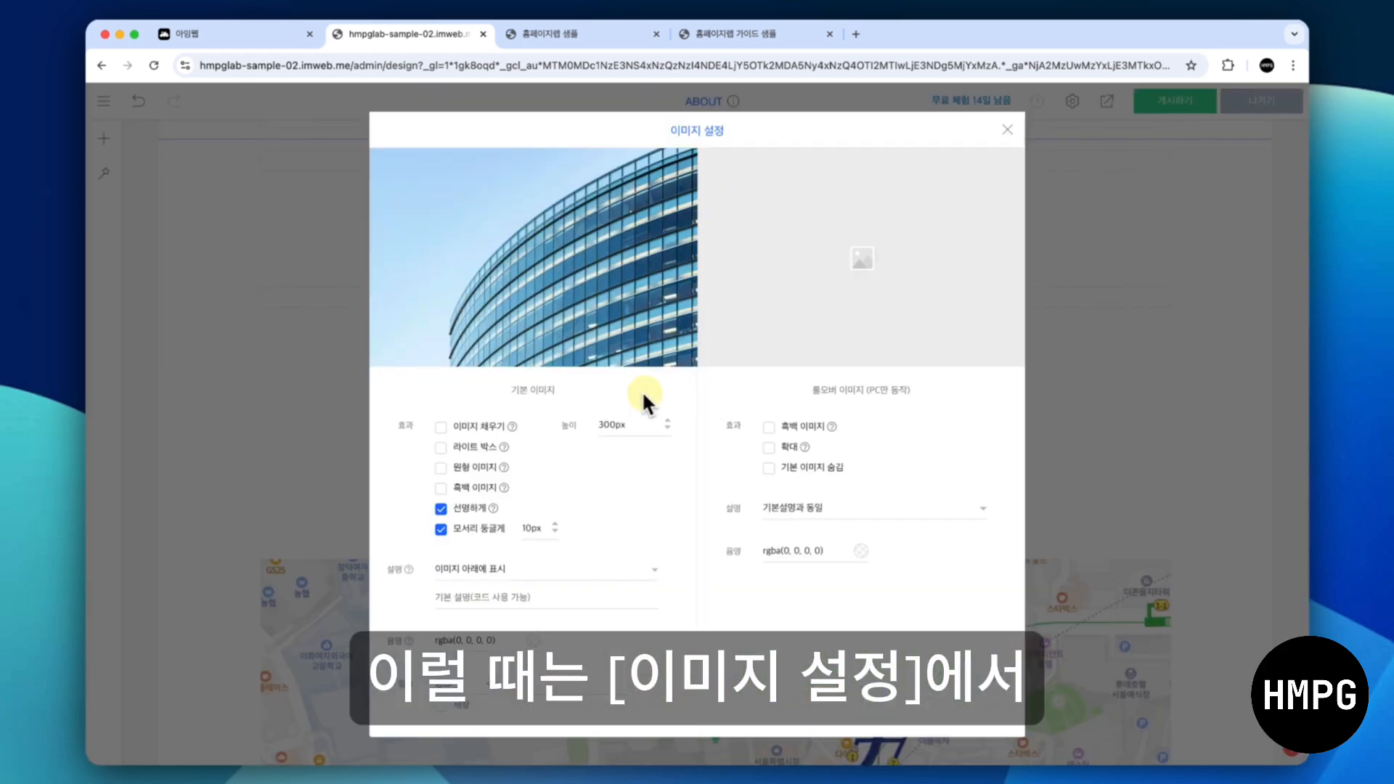
left_click(442, 424)
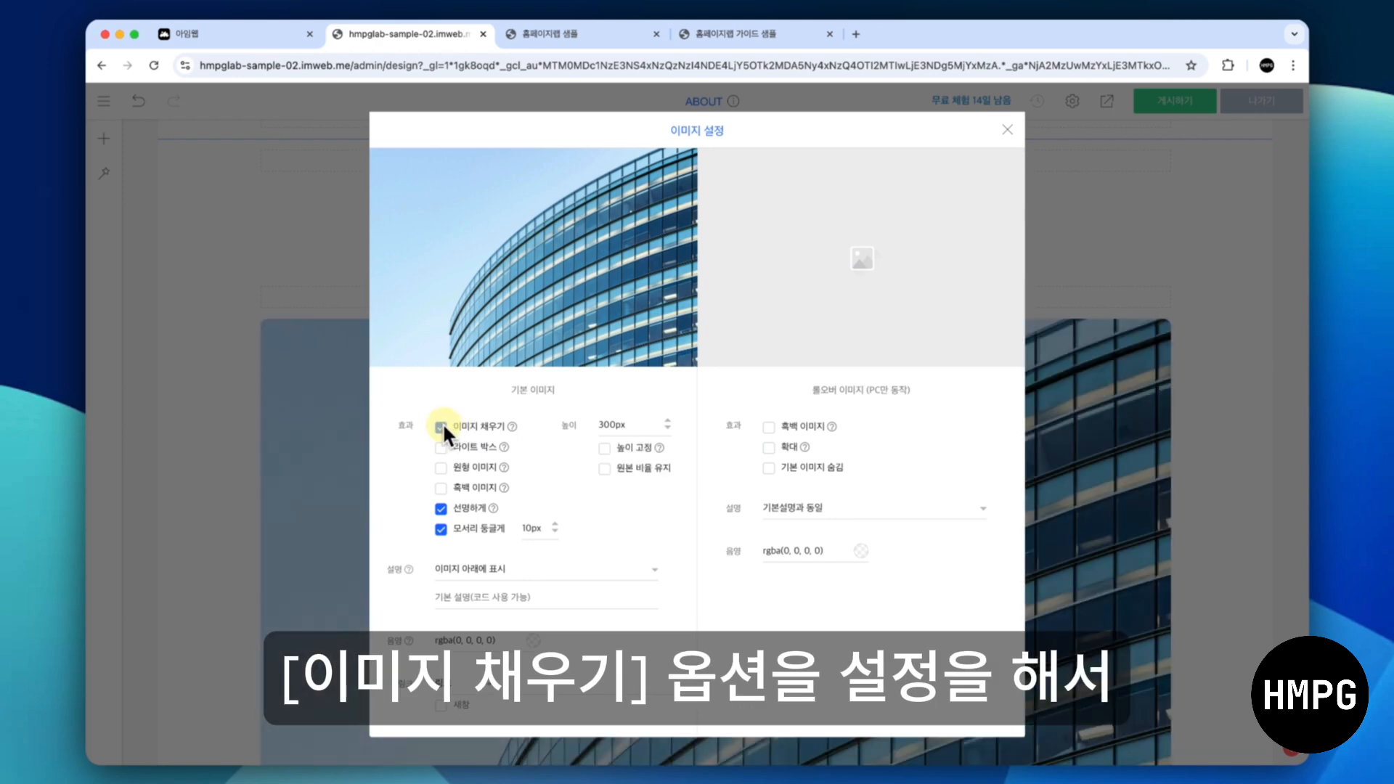
left_click(667, 429)
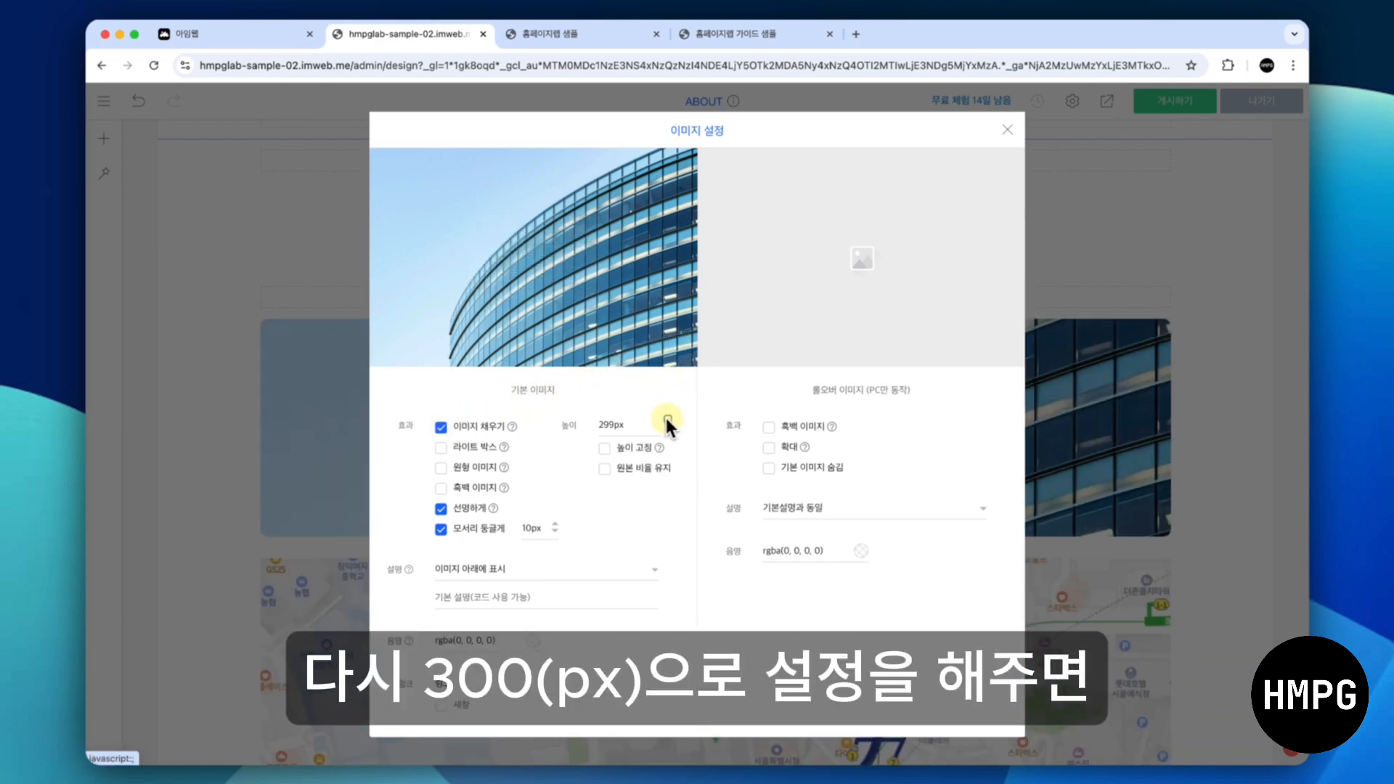
left_click(665, 417)
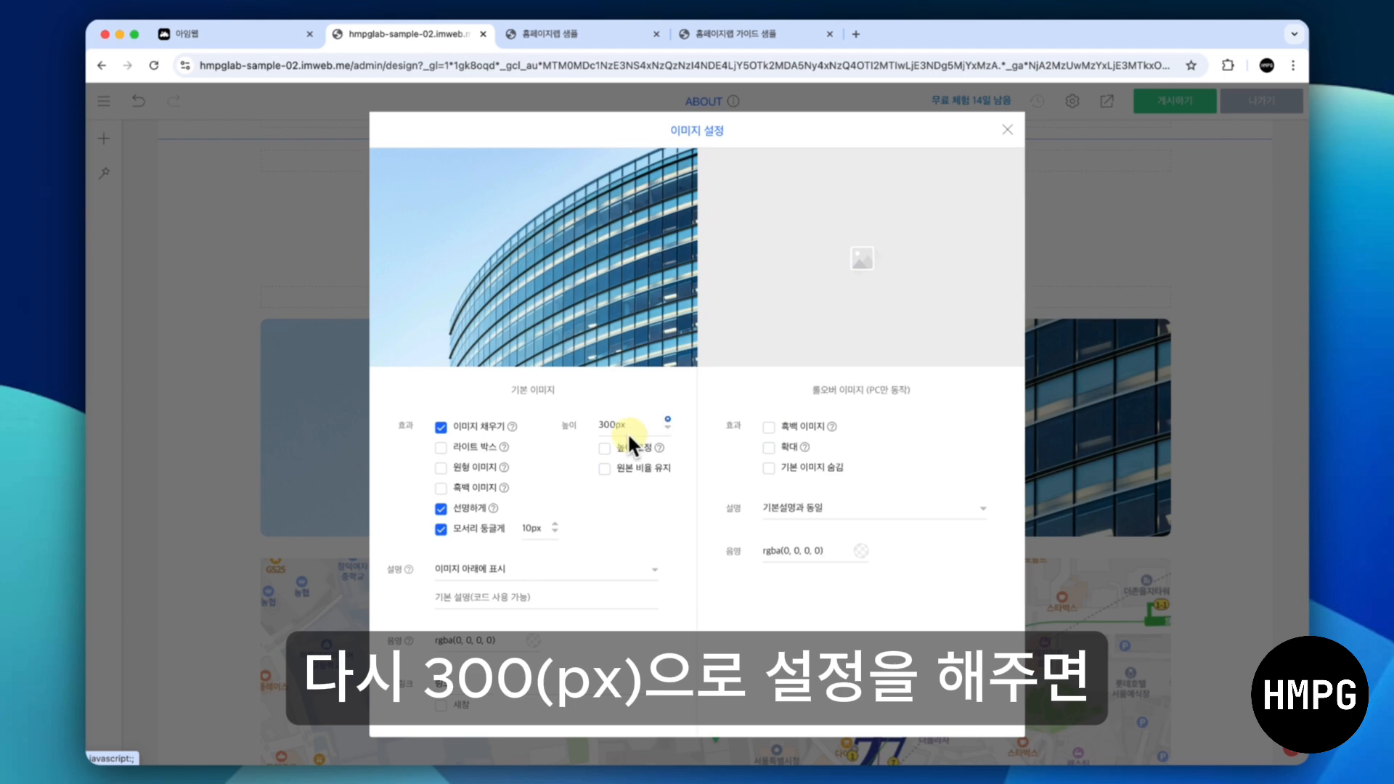
Check the building image's fill effect, height and rounded-corner settings, and close its image settings
left_click(1005, 129)
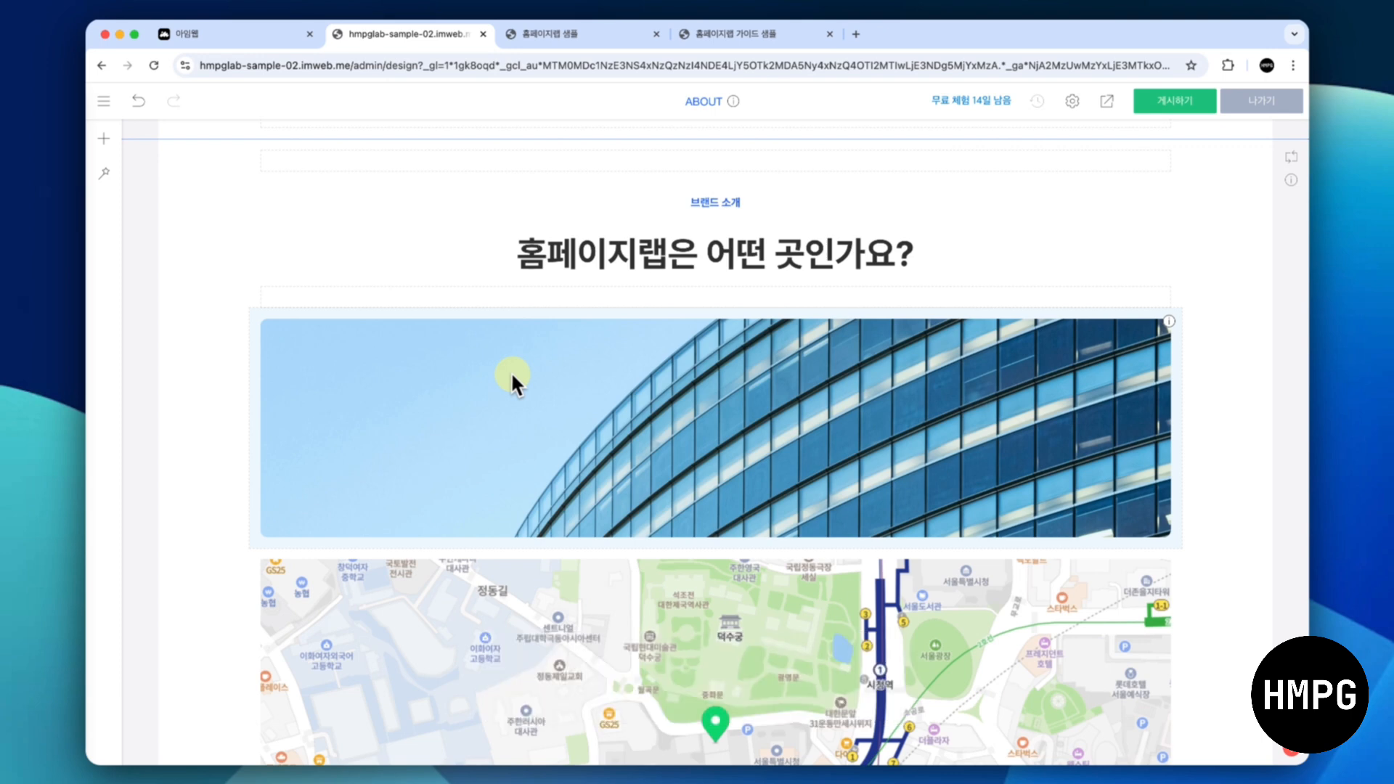
left_click(537, 395)
left_click(559, 404)
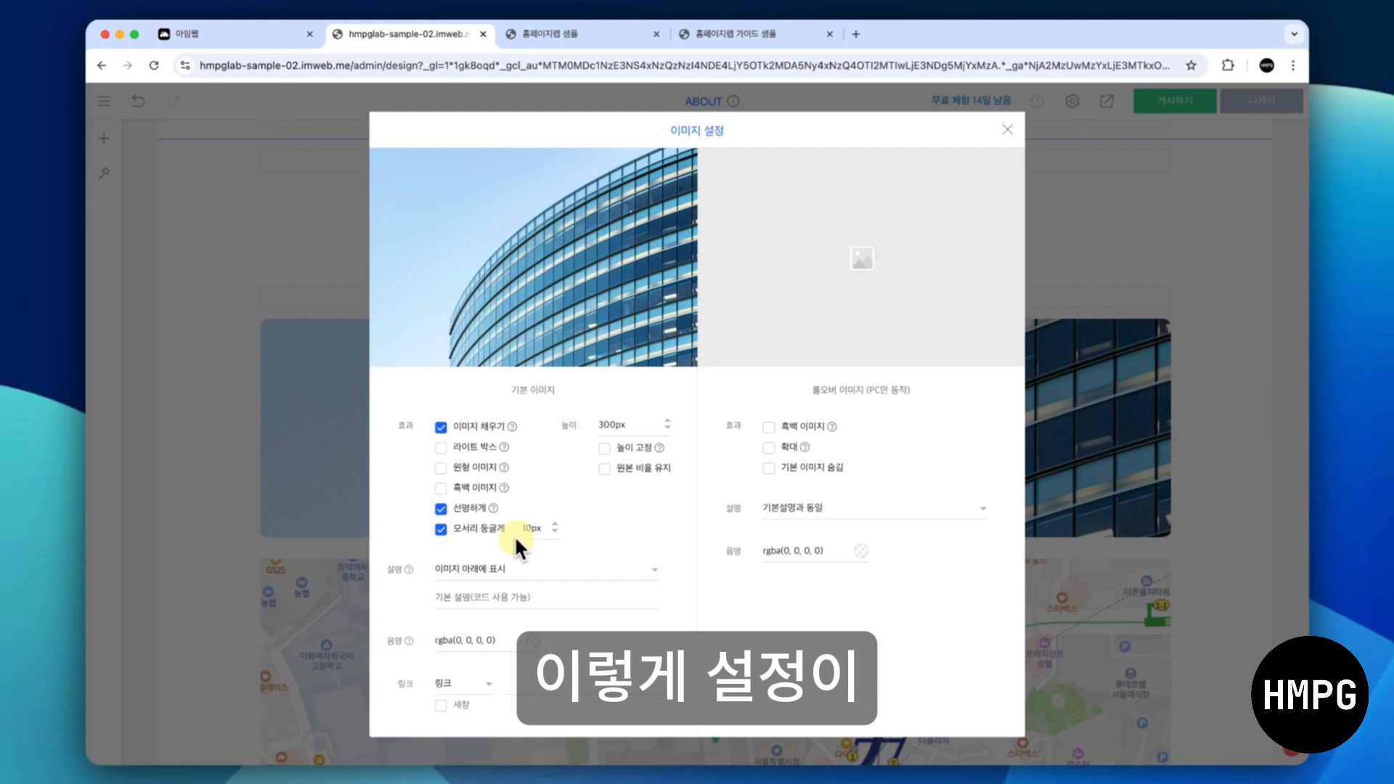
left_click(1005, 130)
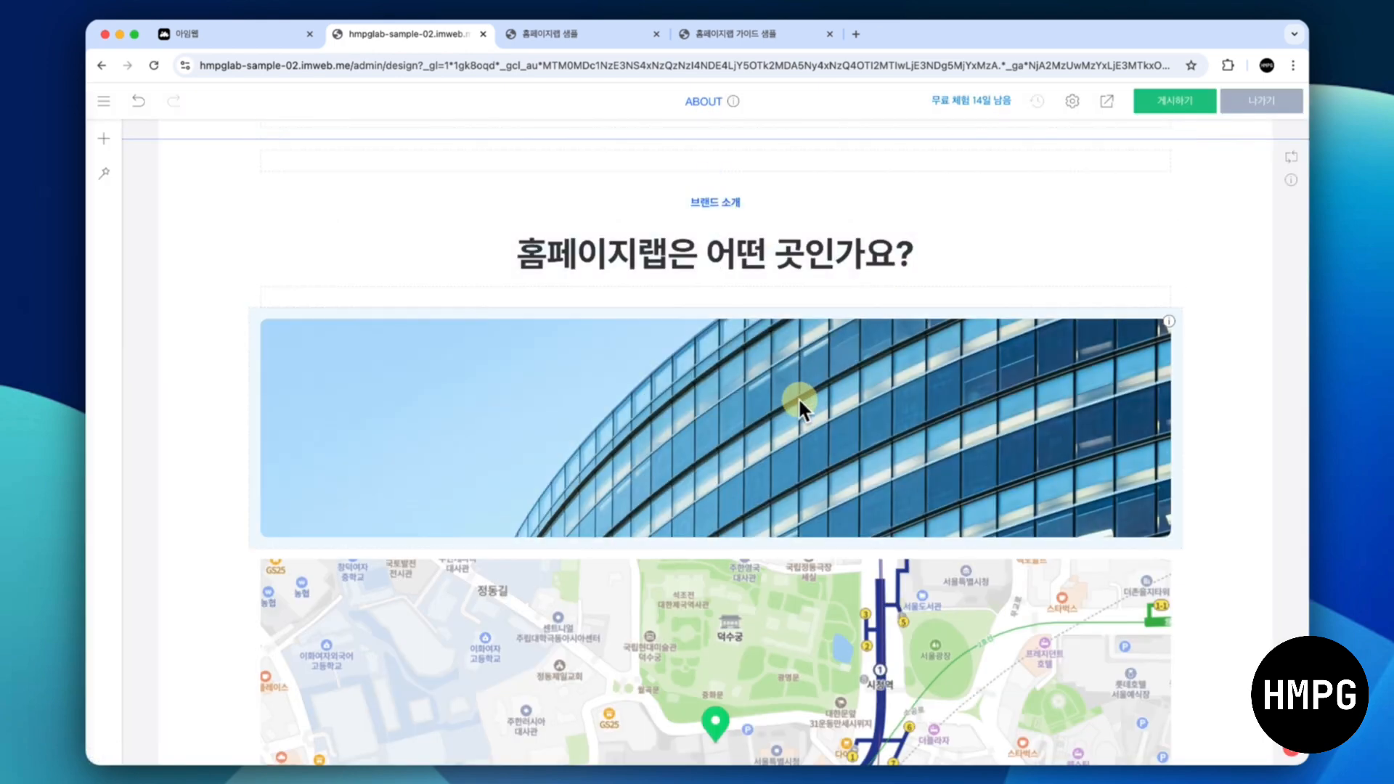
Move the two-line description text from the "홈페이지랩입니다." section to directly below the building image
scroll(795, 403, "up", 5)
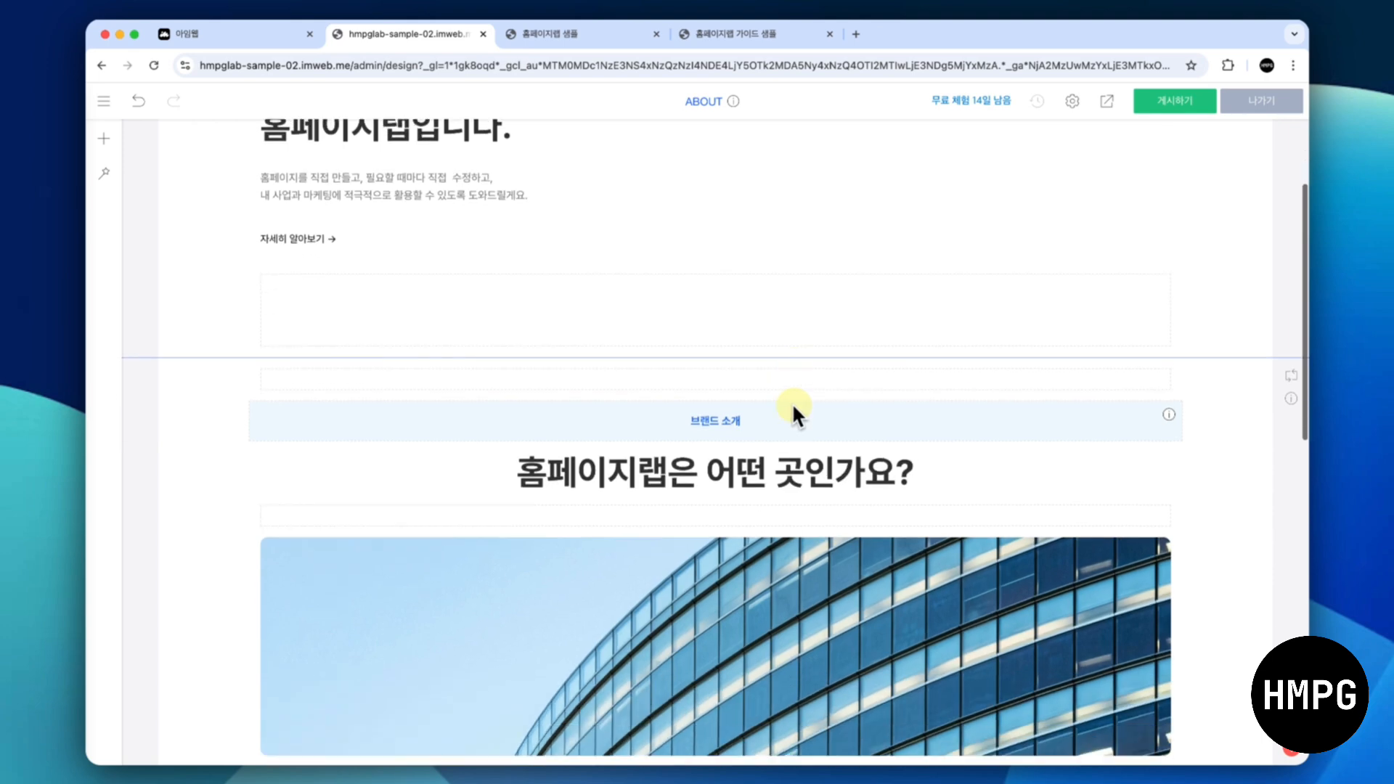
left_click_drag(482, 202, 555, 736)
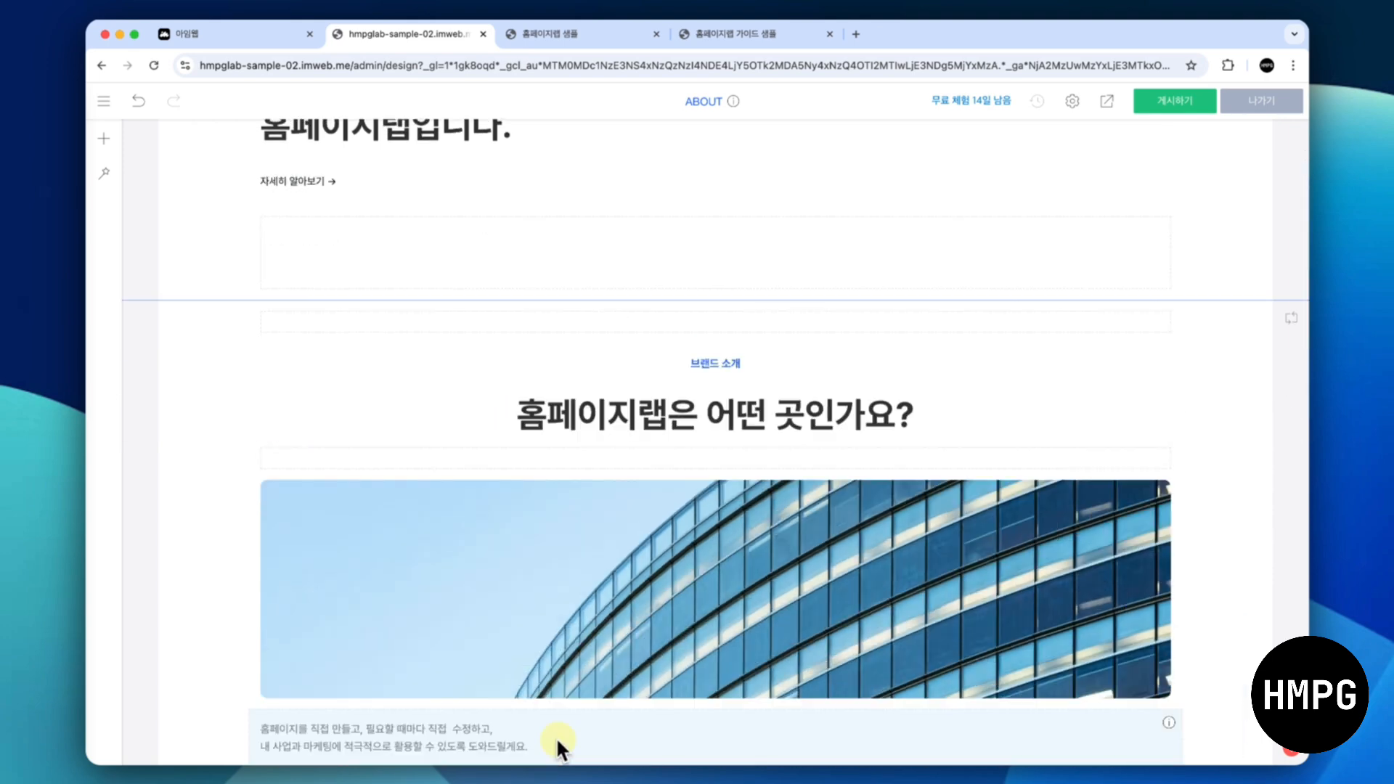
scroll(556, 738, "down", 2)
scroll(556, 737, "up", 4)
scroll(556, 737, "down", 6)
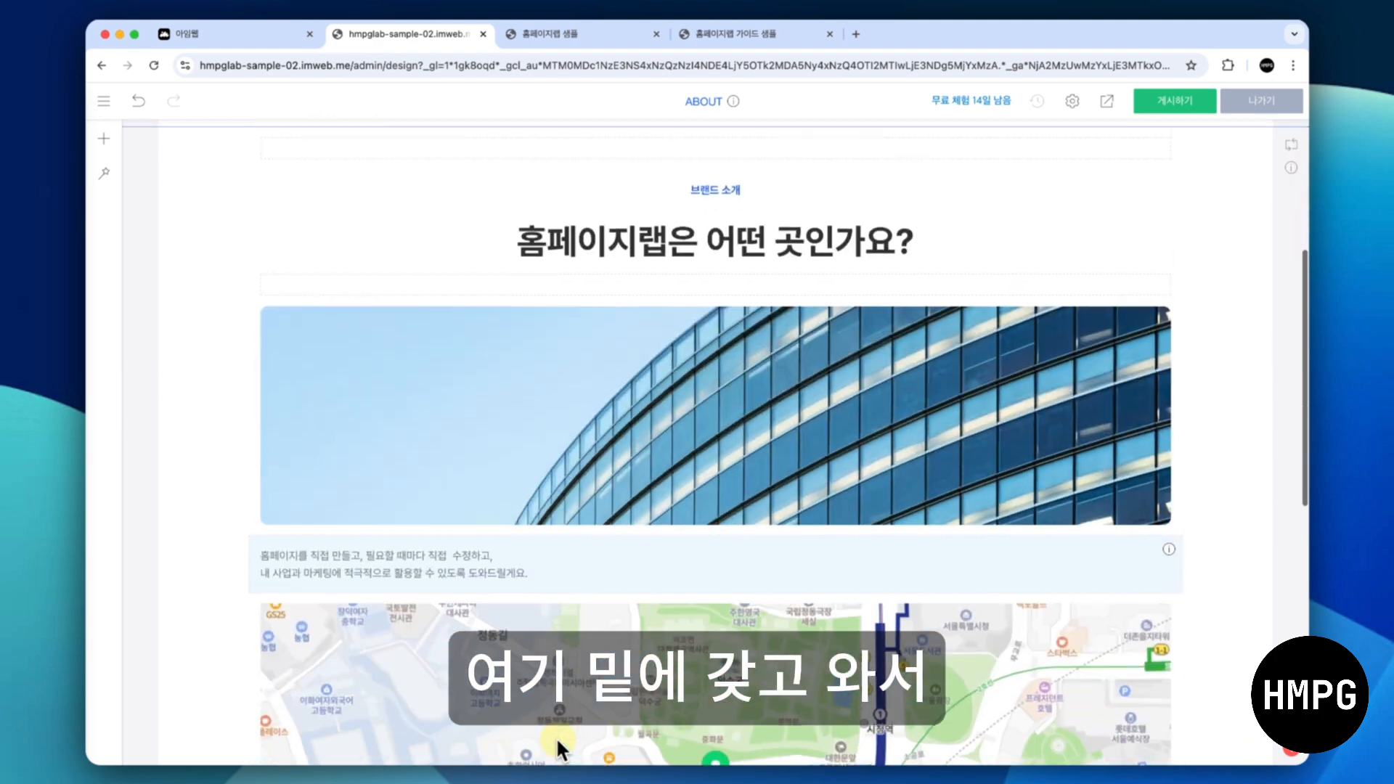
scroll(556, 737, "down", 5)
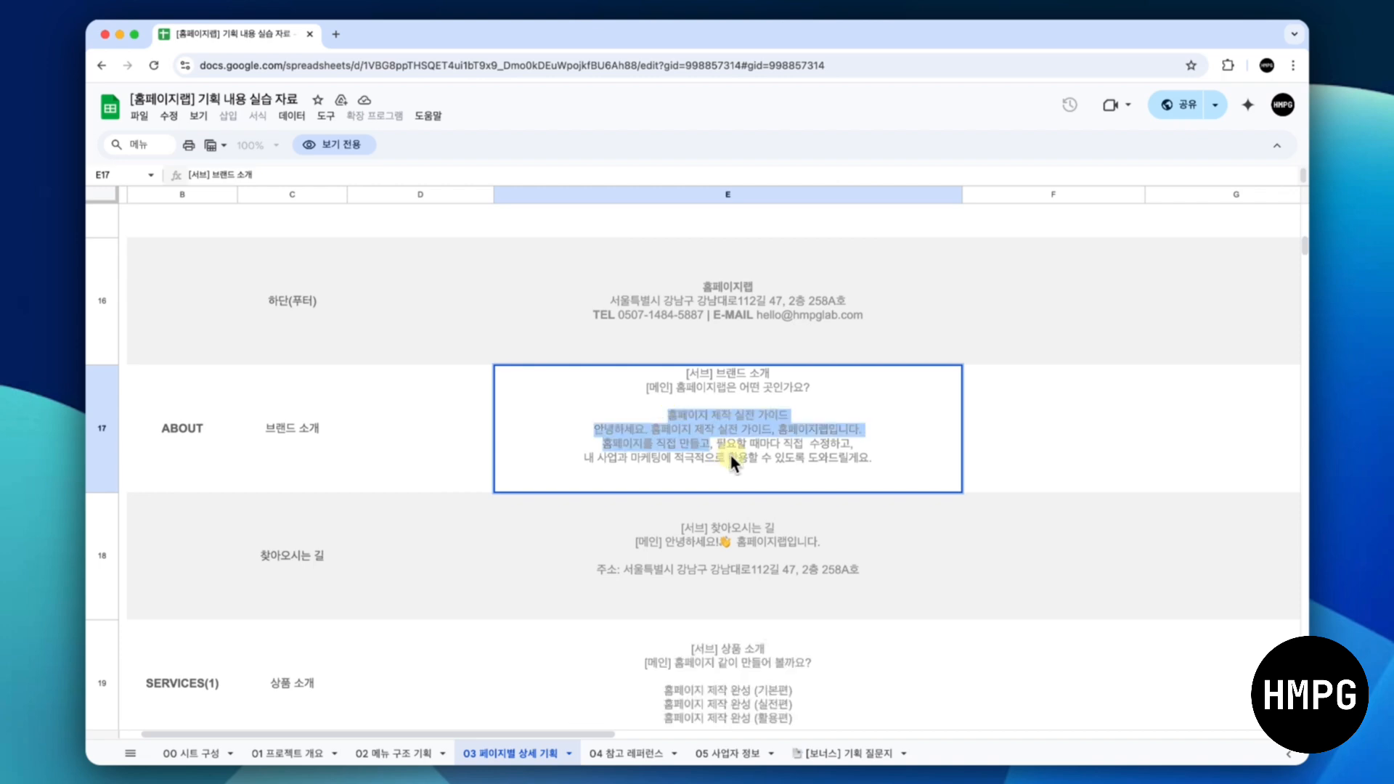
Replace the description below the building image with the four-line brand text copied from the ABOUT 브랜드 소개 cell of the planning sheet
left_click_drag(731, 462, 865, 480)
key("super+c")
key("ctrl+Left")
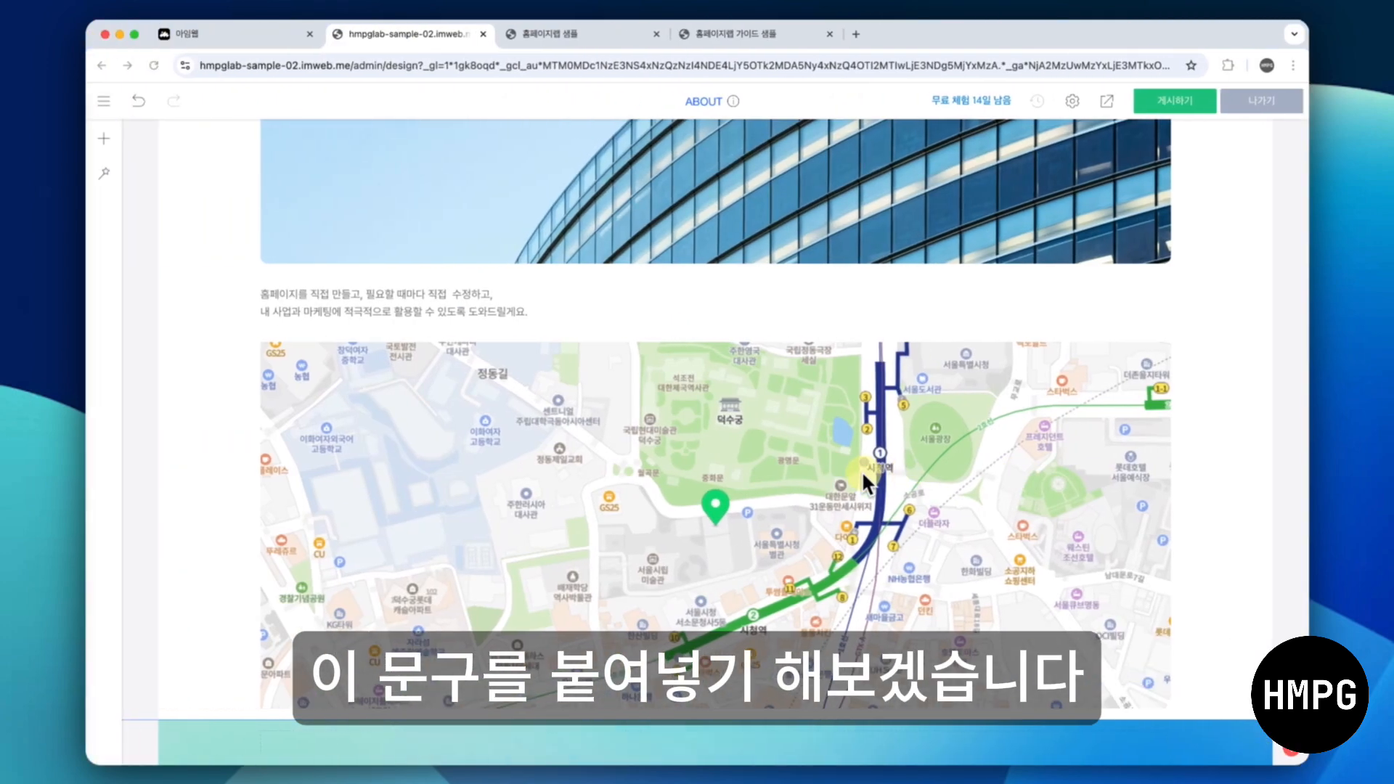
left_click(511, 287)
key("super+v")
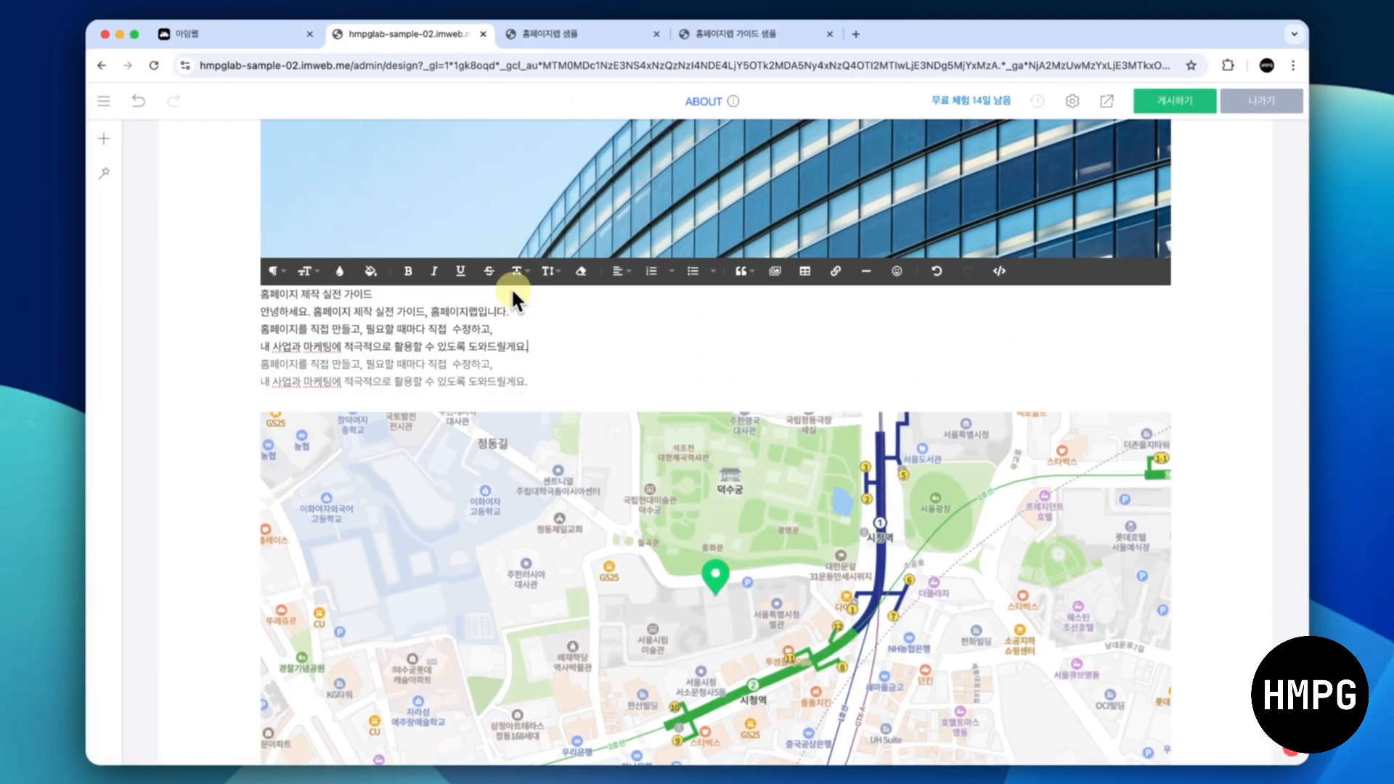
key("BackSpace")
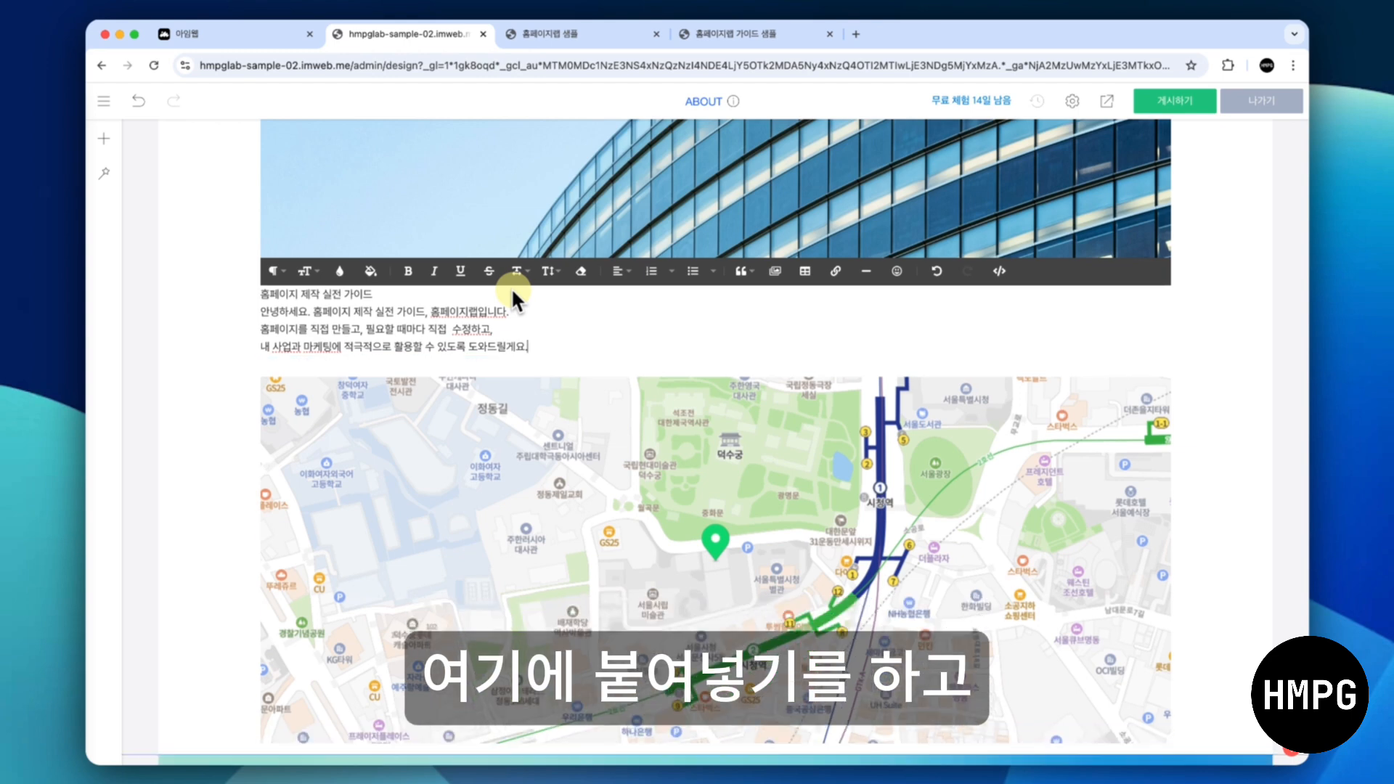
Change the color of the whole pasted brand text to gray and finish editing it
key("super+a")
left_click(339, 273)
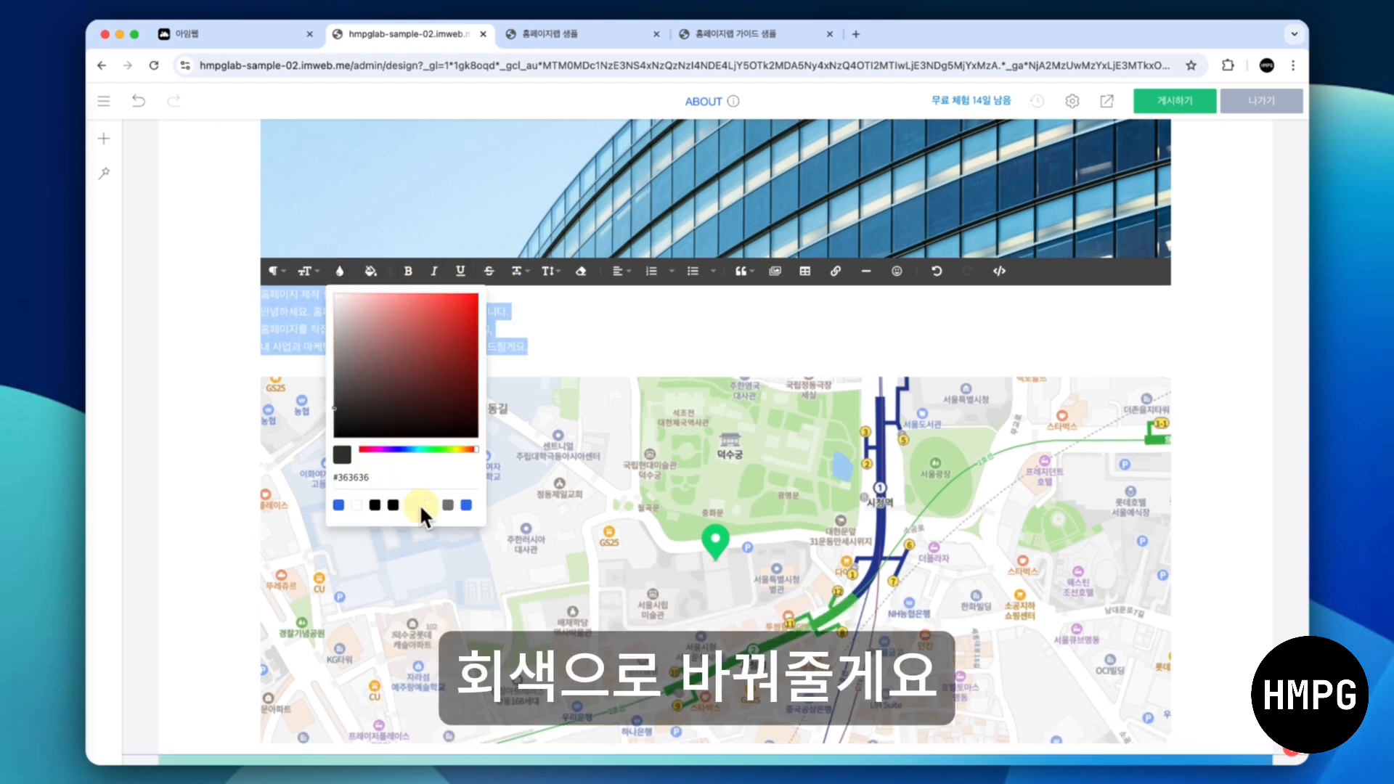
left_click(448, 505)
left_click(185, 346)
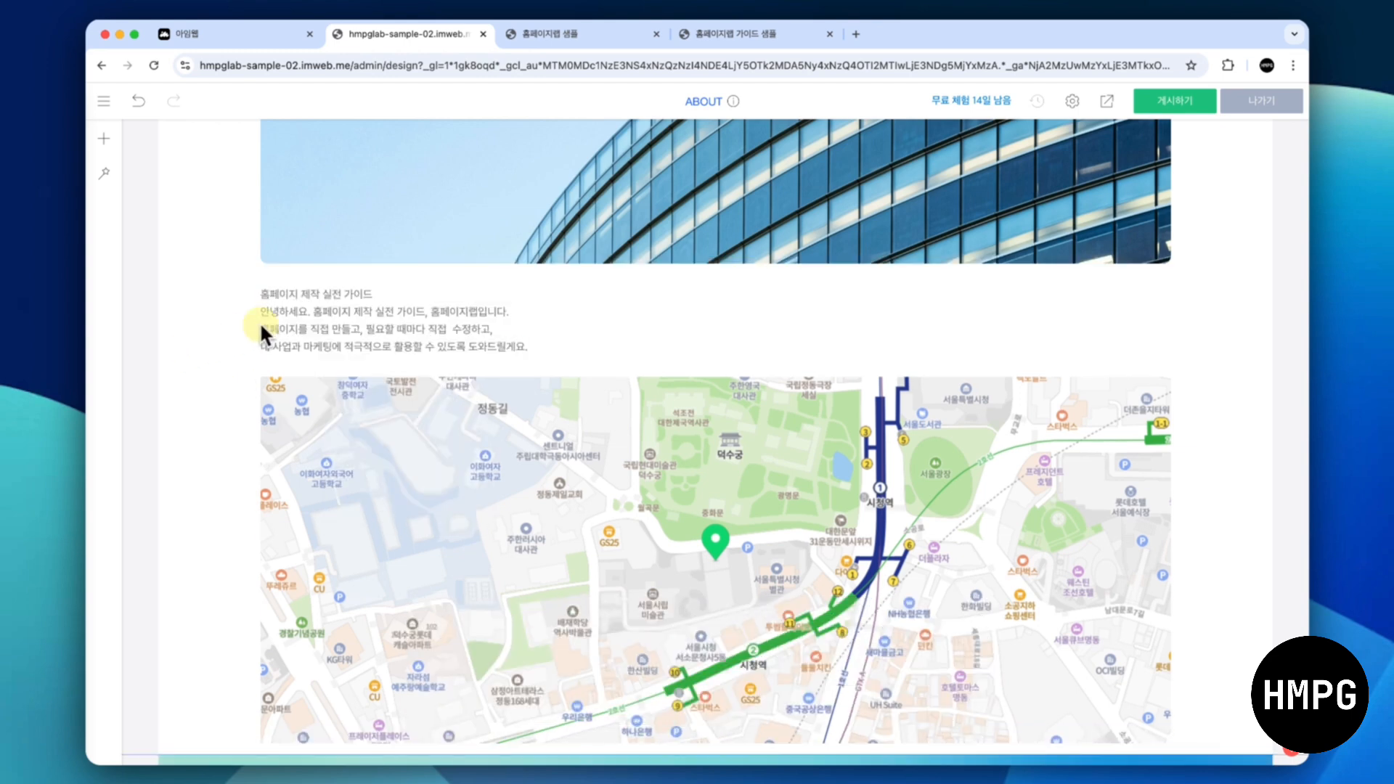
Duplicate the brand text widget and place the copy side by side with the original above the map
right_click(389, 292)
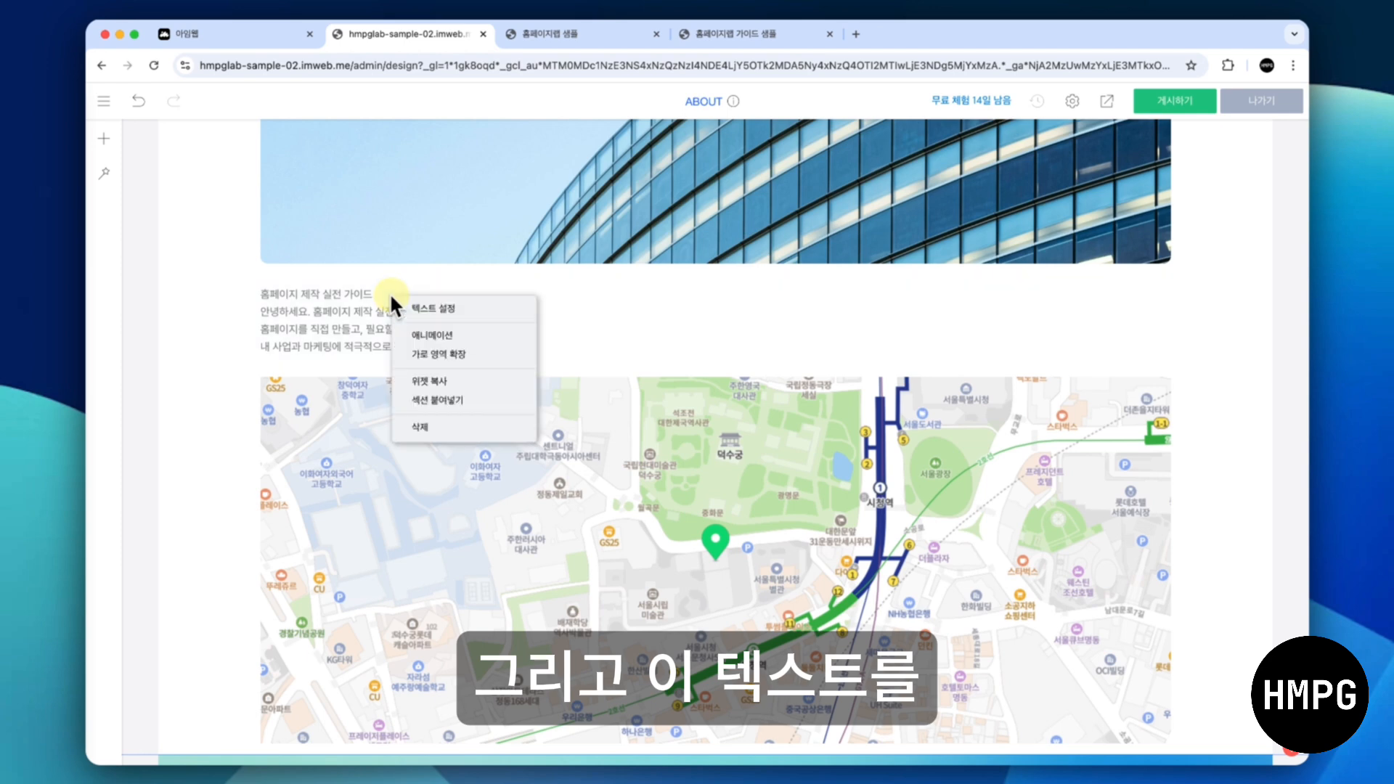
left_click(425, 370)
right_click(389, 313)
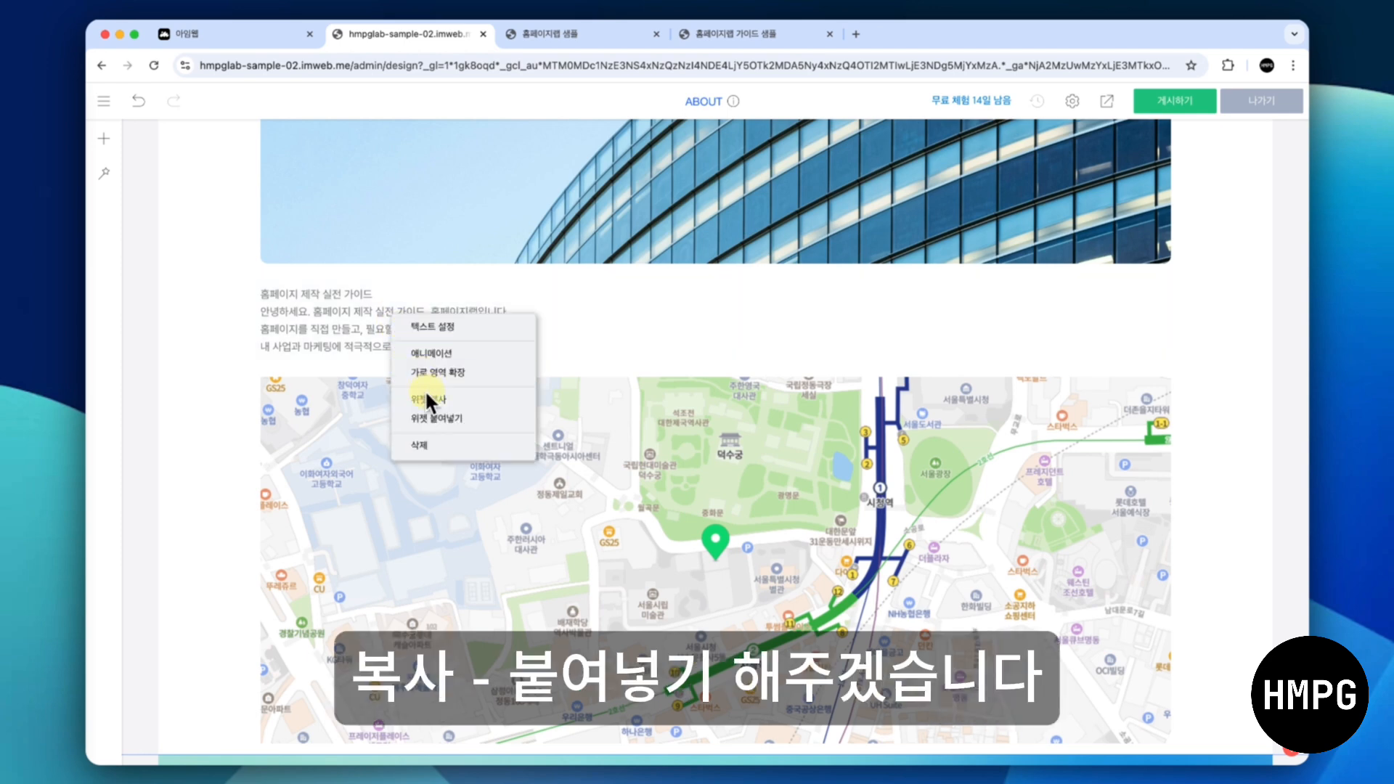
left_click(433, 411)
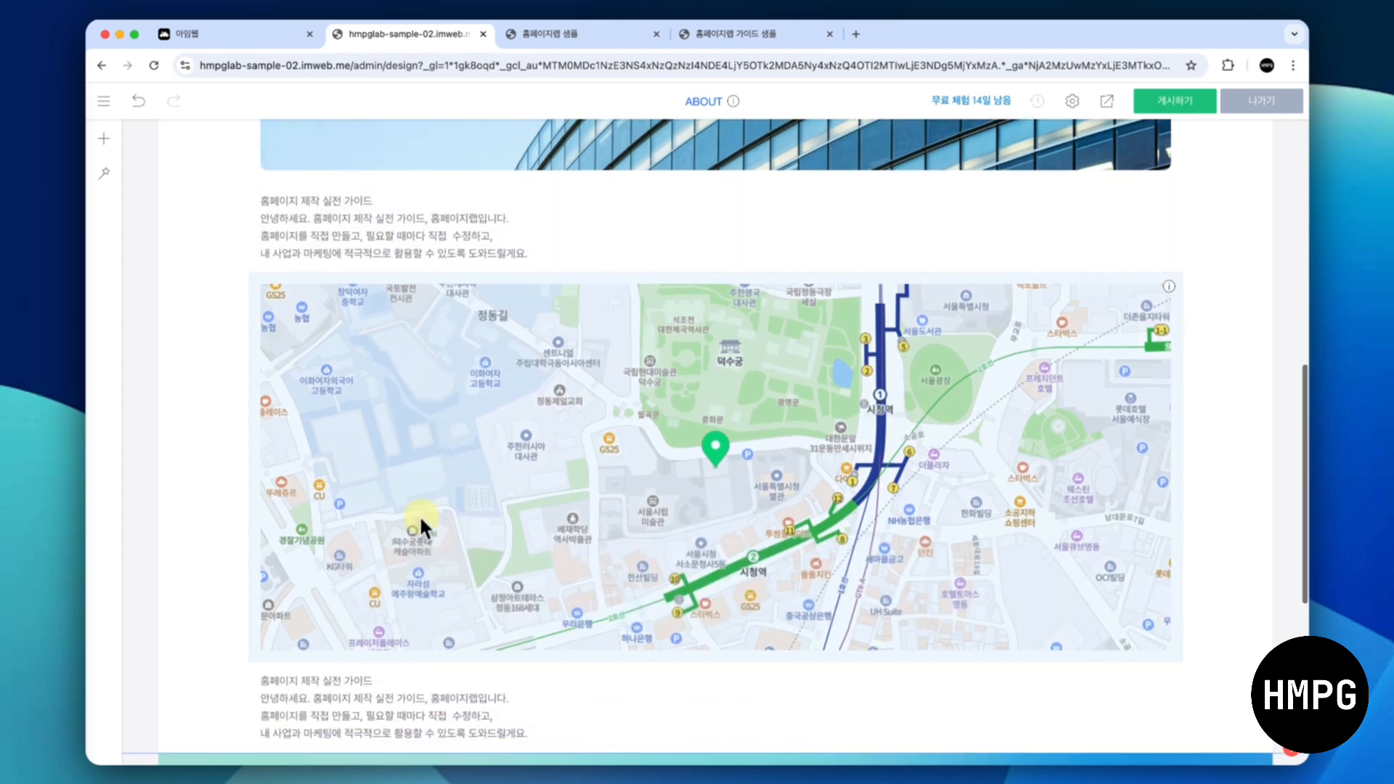
left_click_drag(398, 688, 263, 233)
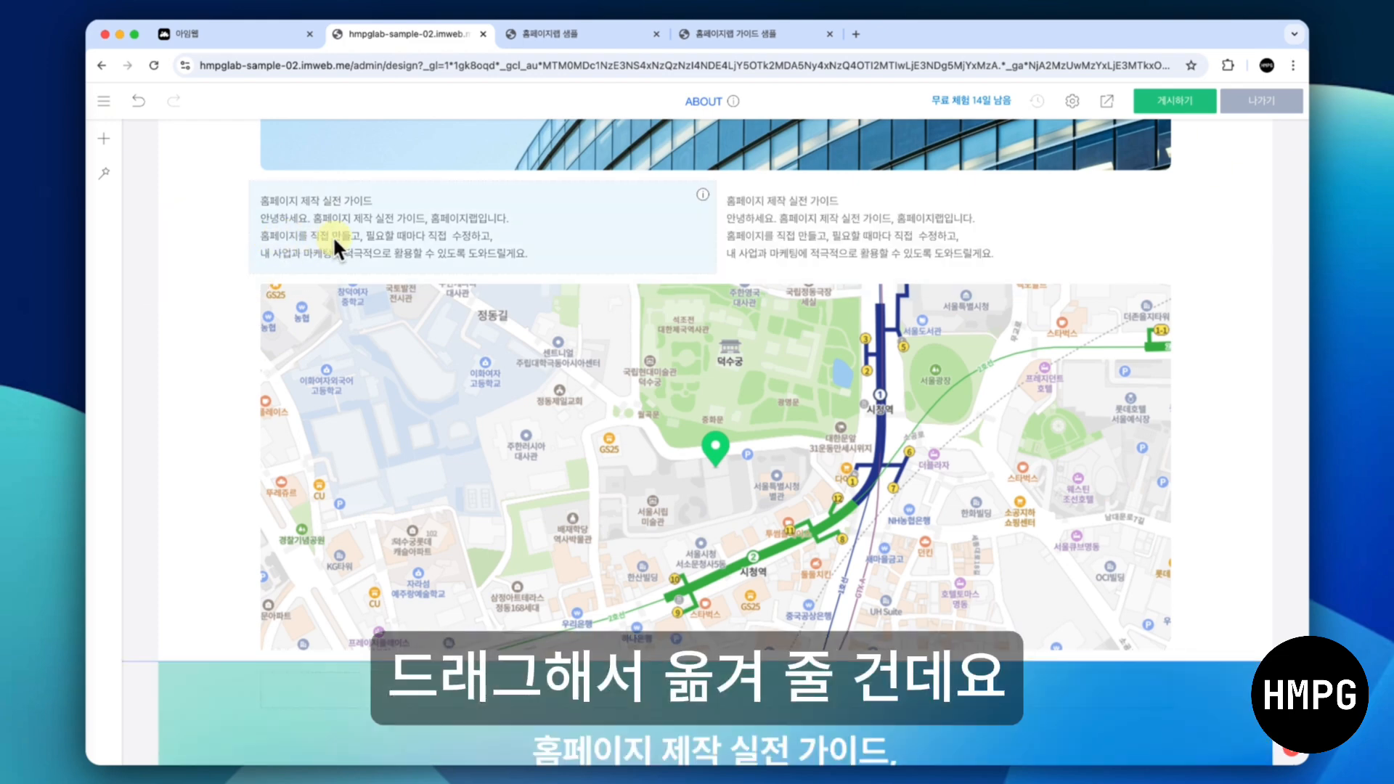
Reduce the left text widget to "홈페이지 제작 실전 가이드" and make it a large, bold title
left_click(370, 235)
left_click_drag(528, 254, 258, 216)
key("BackSpace")
key("super+a")
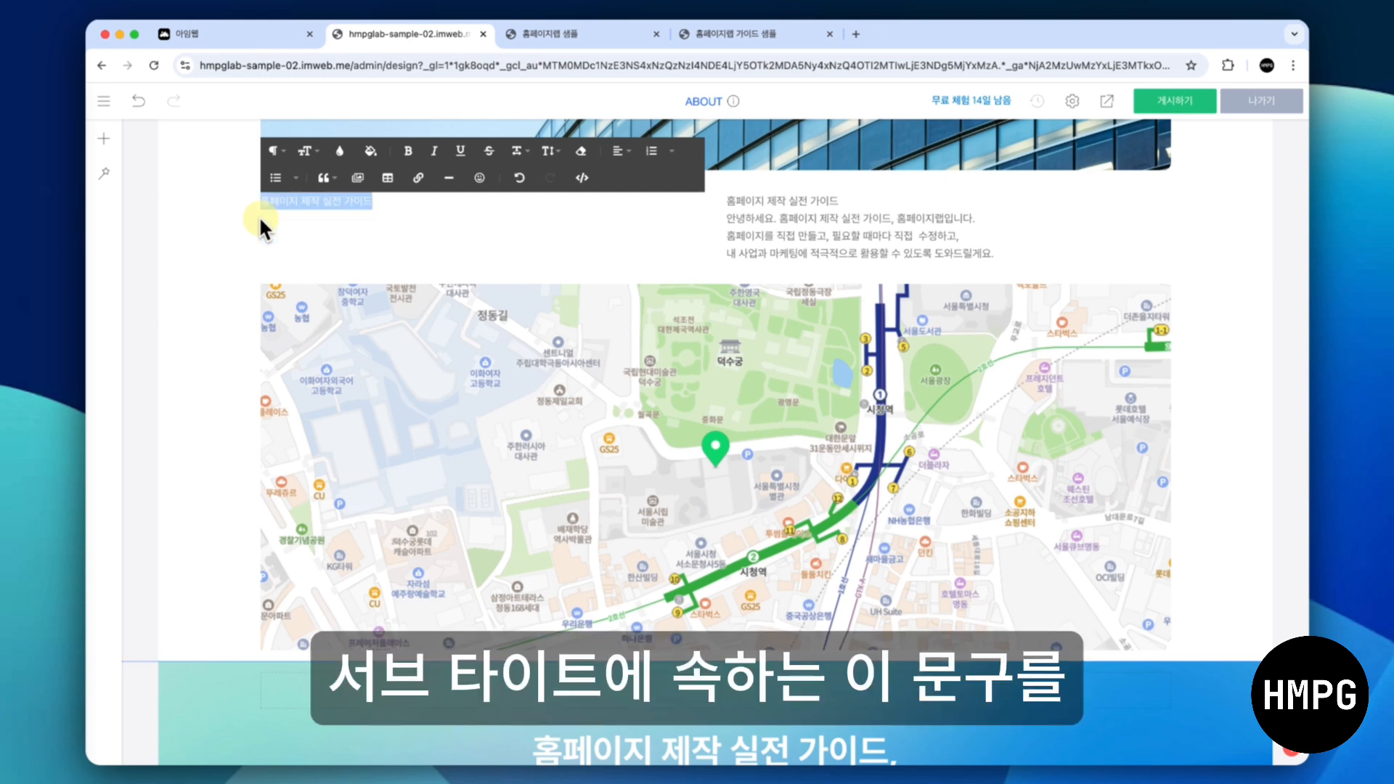
left_click(303, 155)
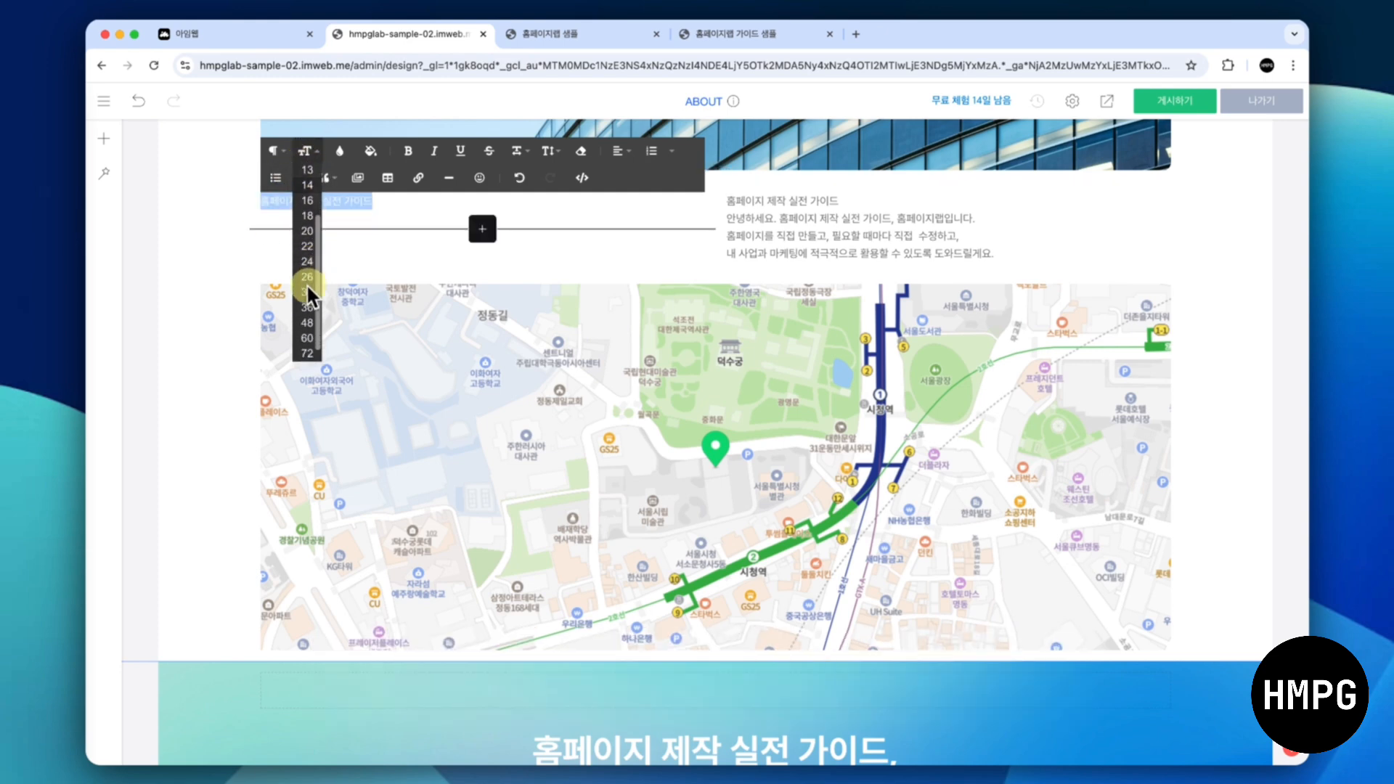
left_click(308, 302)
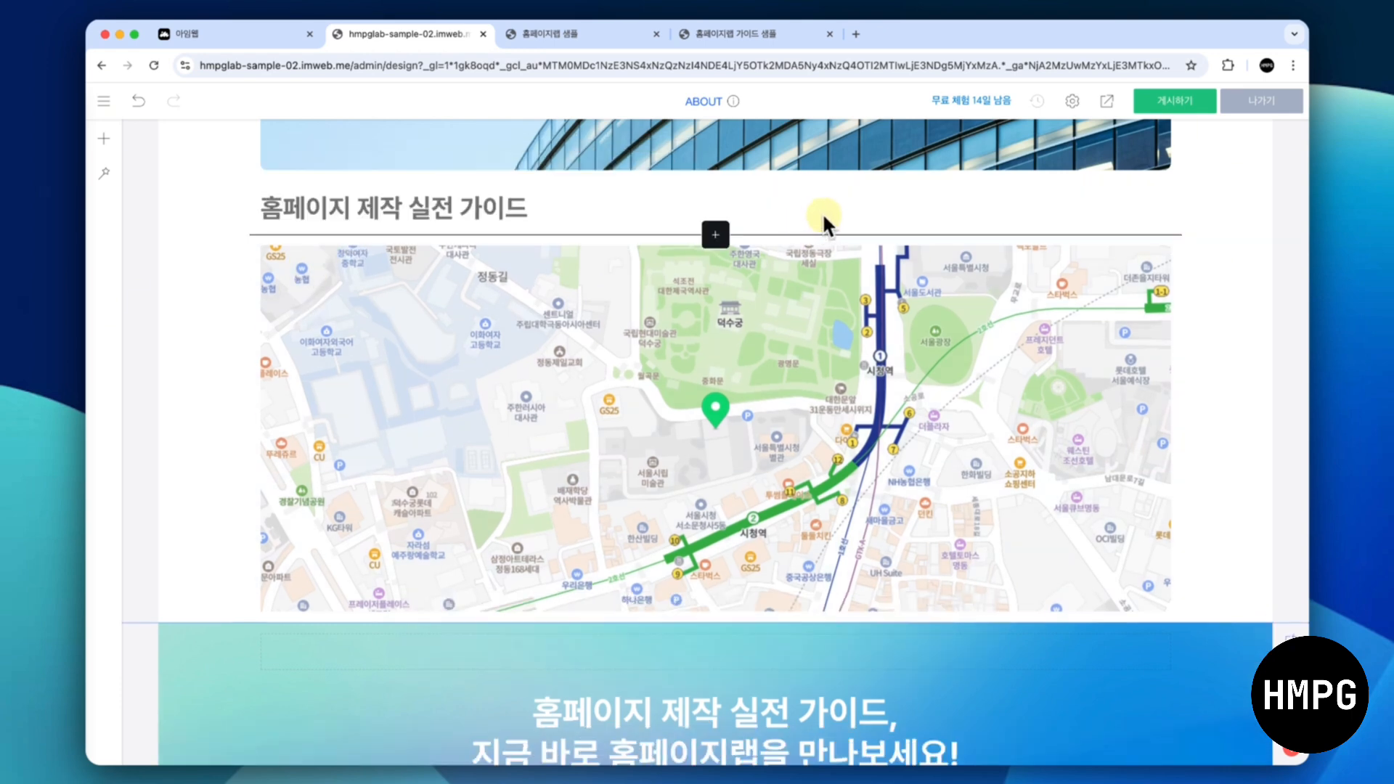
Remove the "홈페이지 제작 실전 가이드" line from the right text widget, keeping the greeting and description lines
left_click(821, 212)
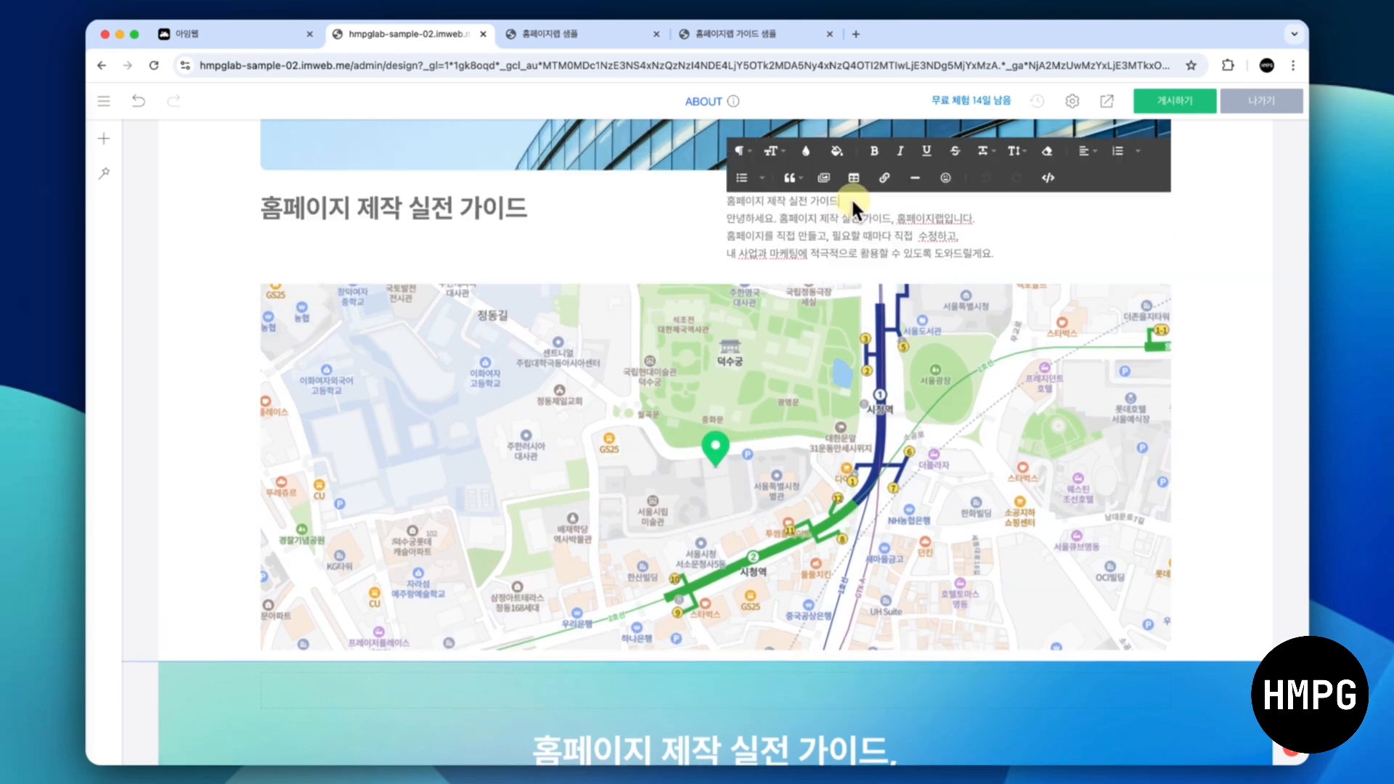
key("BackSpace")
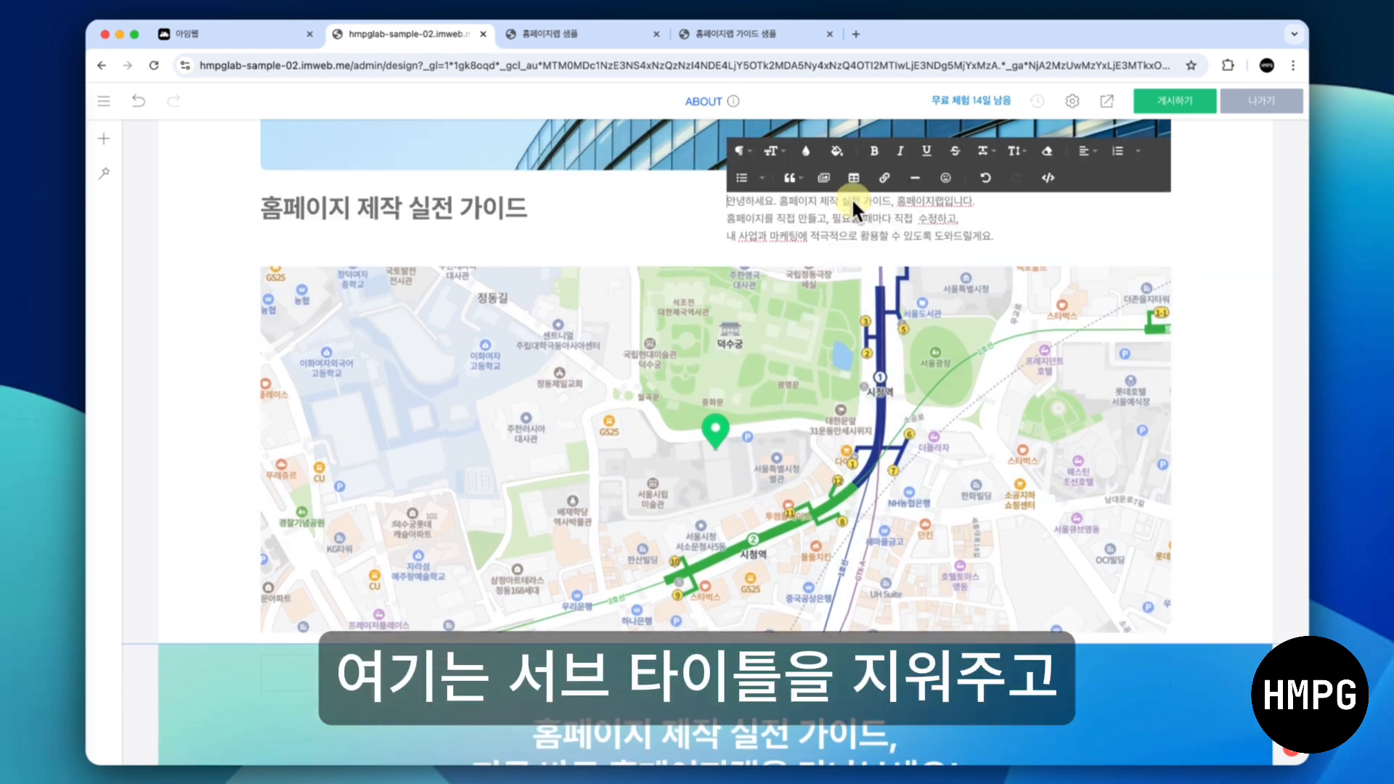
left_click(1238, 240)
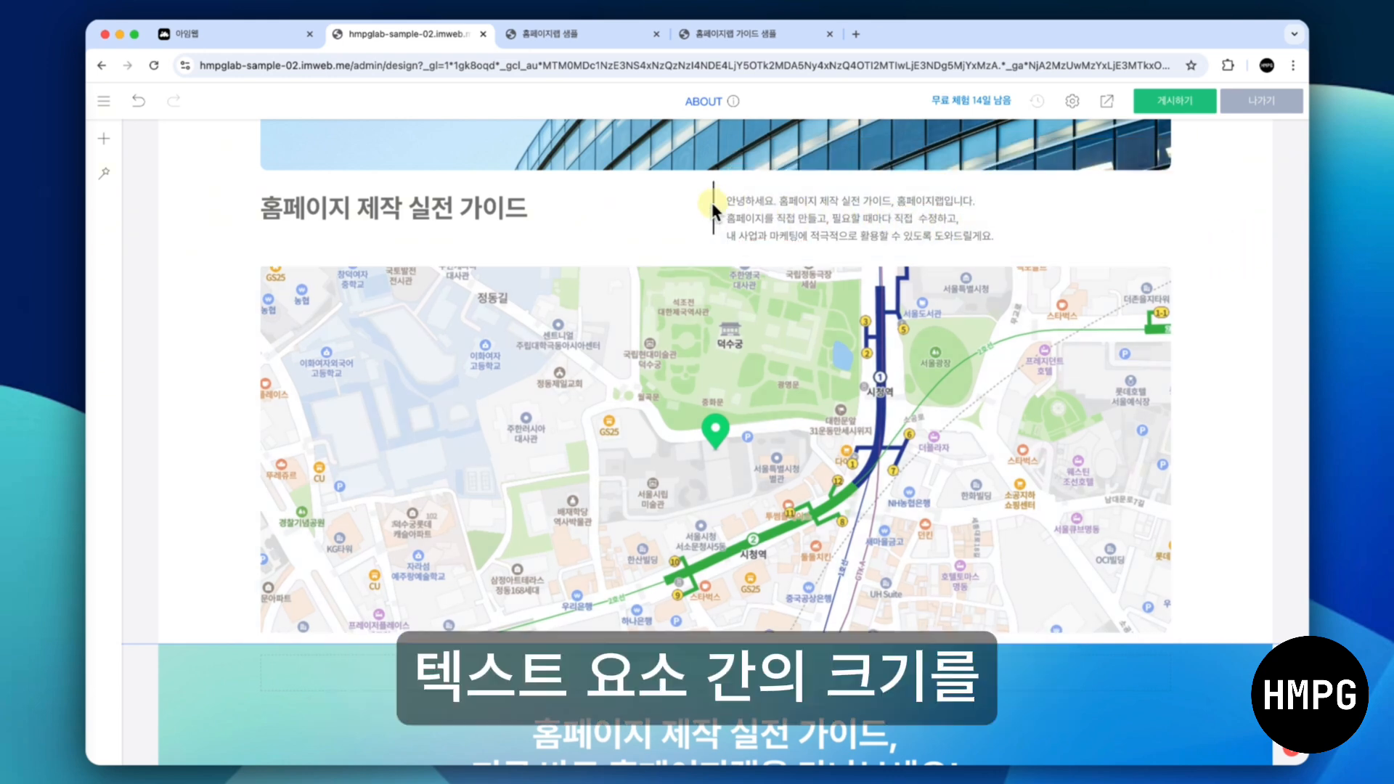
Widen the title column and narrow the description column by shifting the divider between the two text widgets
left_click_drag(713, 208, 838, 204)
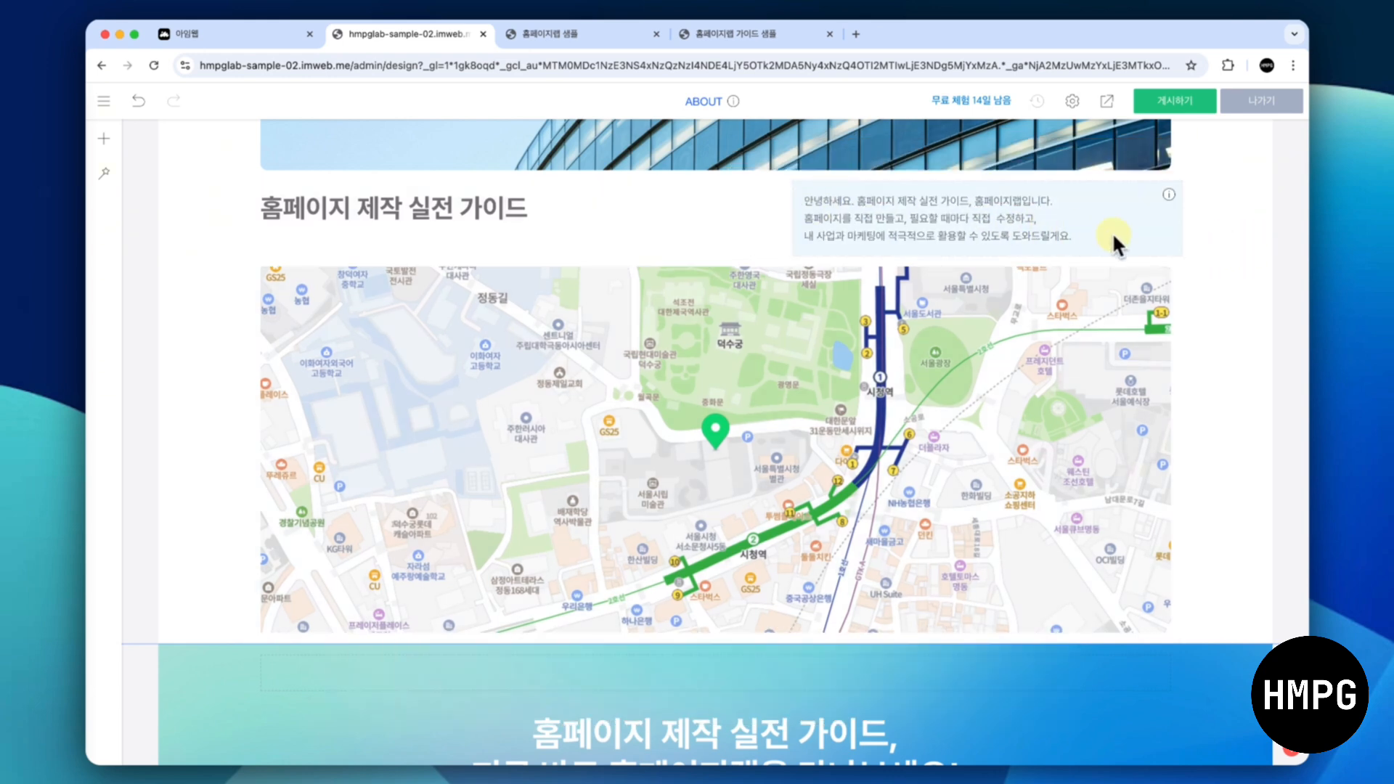
left_click(1197, 247)
scroll(1204, 245, "up", 5)
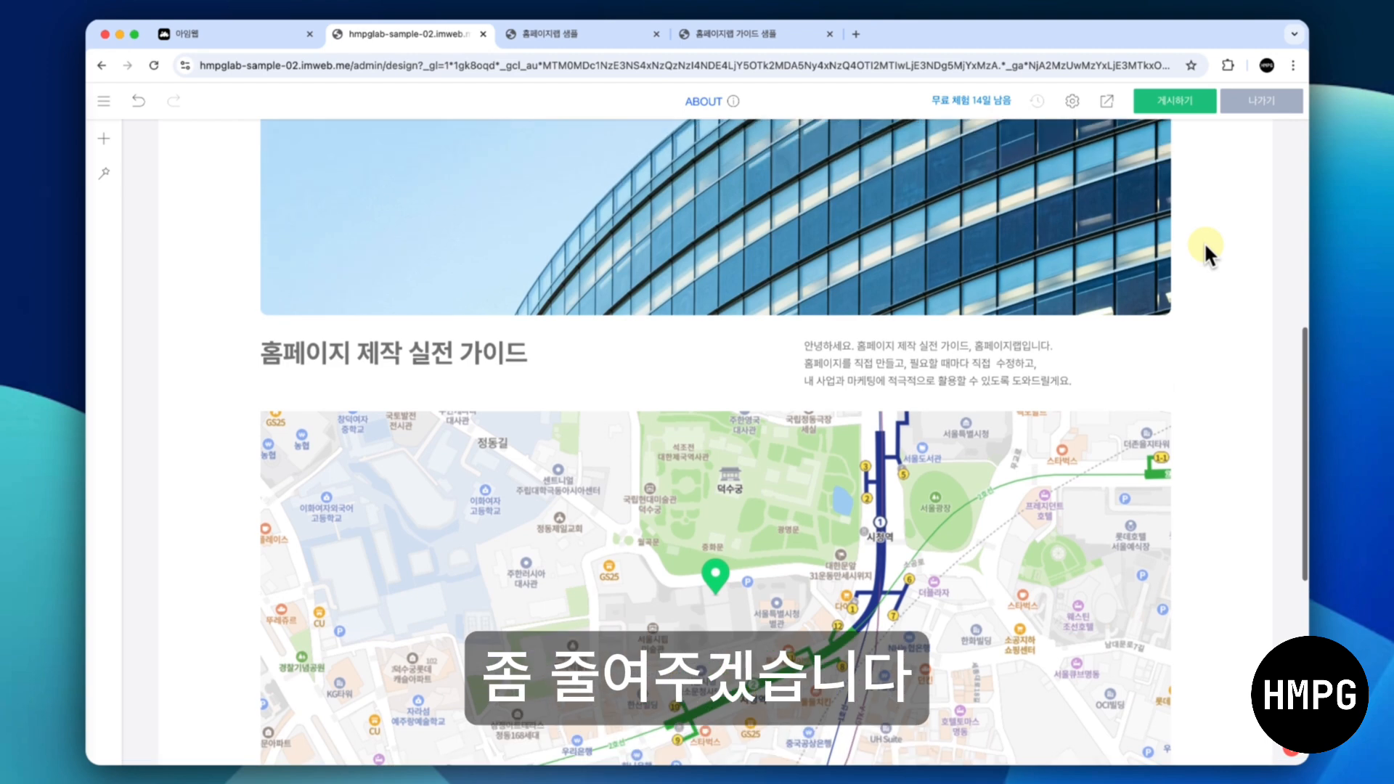
scroll(1204, 242, "up", 1)
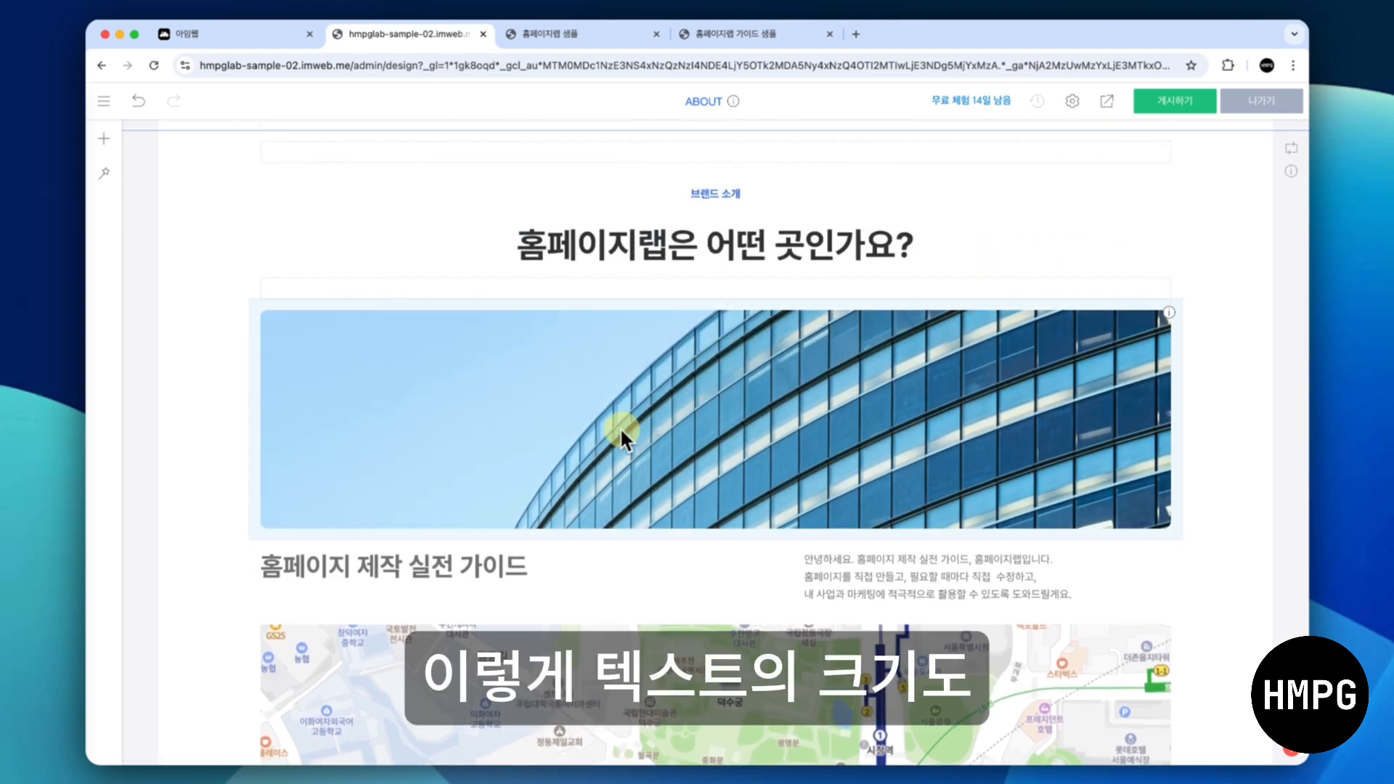
scroll(610, 434, "down", 1)
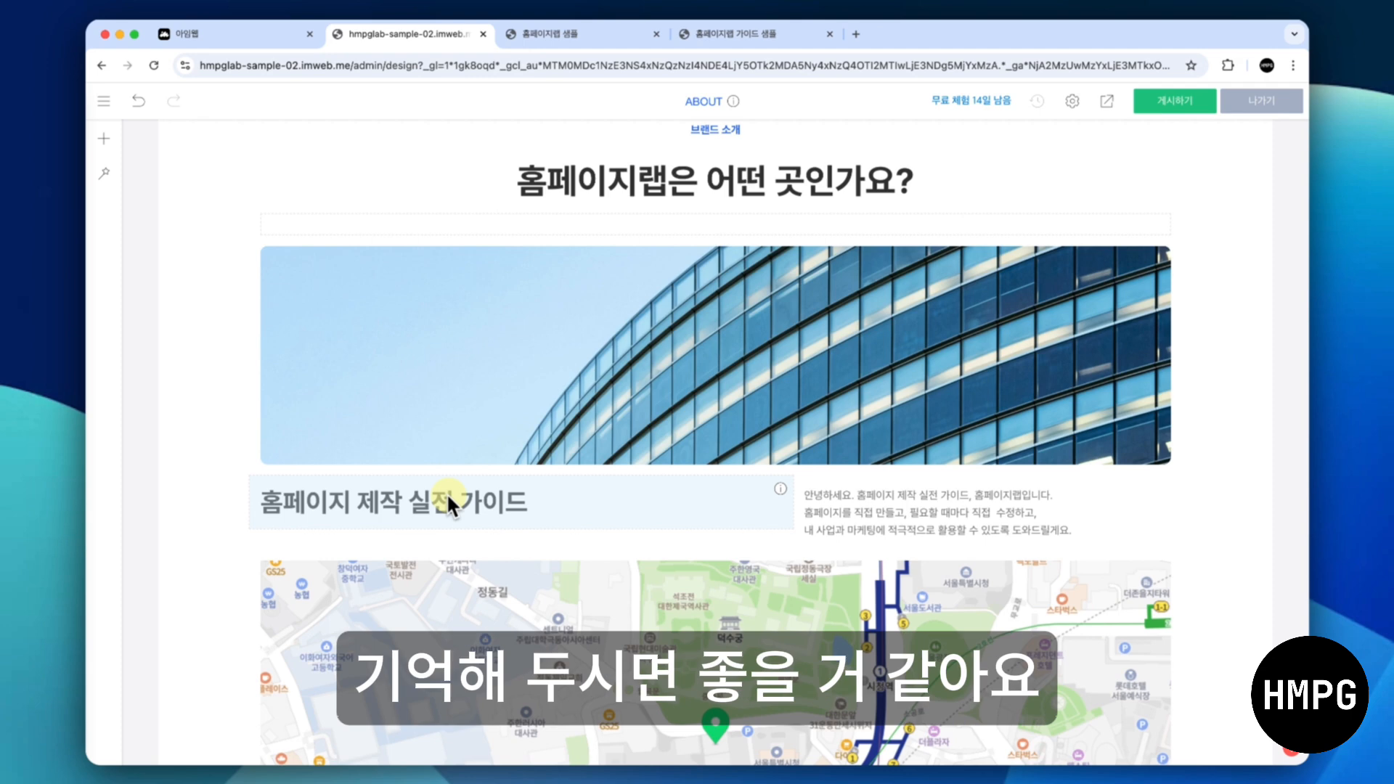
Move the "안녕하세요! 홈페이지랩입니다." section below the brand introduction section and place the map inside it, under its upper spacer
scroll(447, 492, "up", 4)
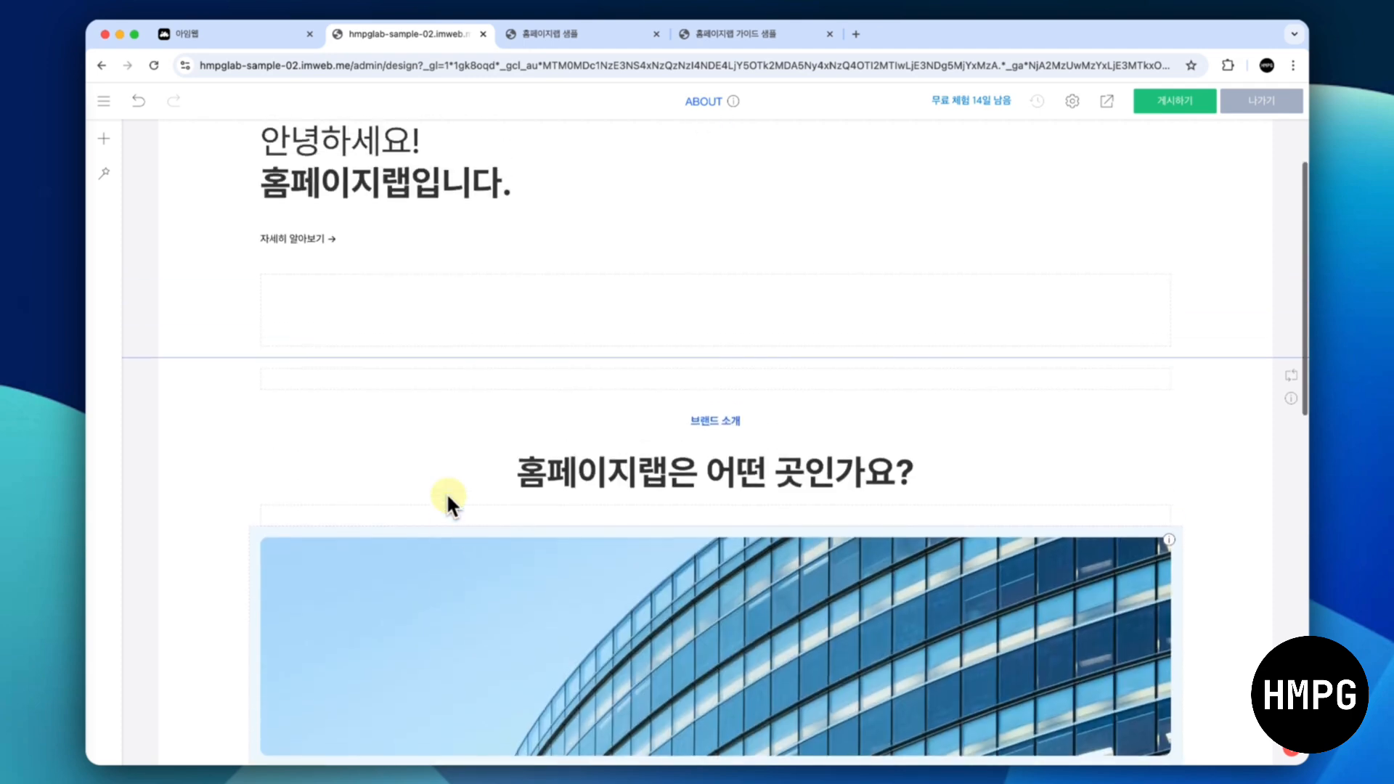
right_click(200, 262)
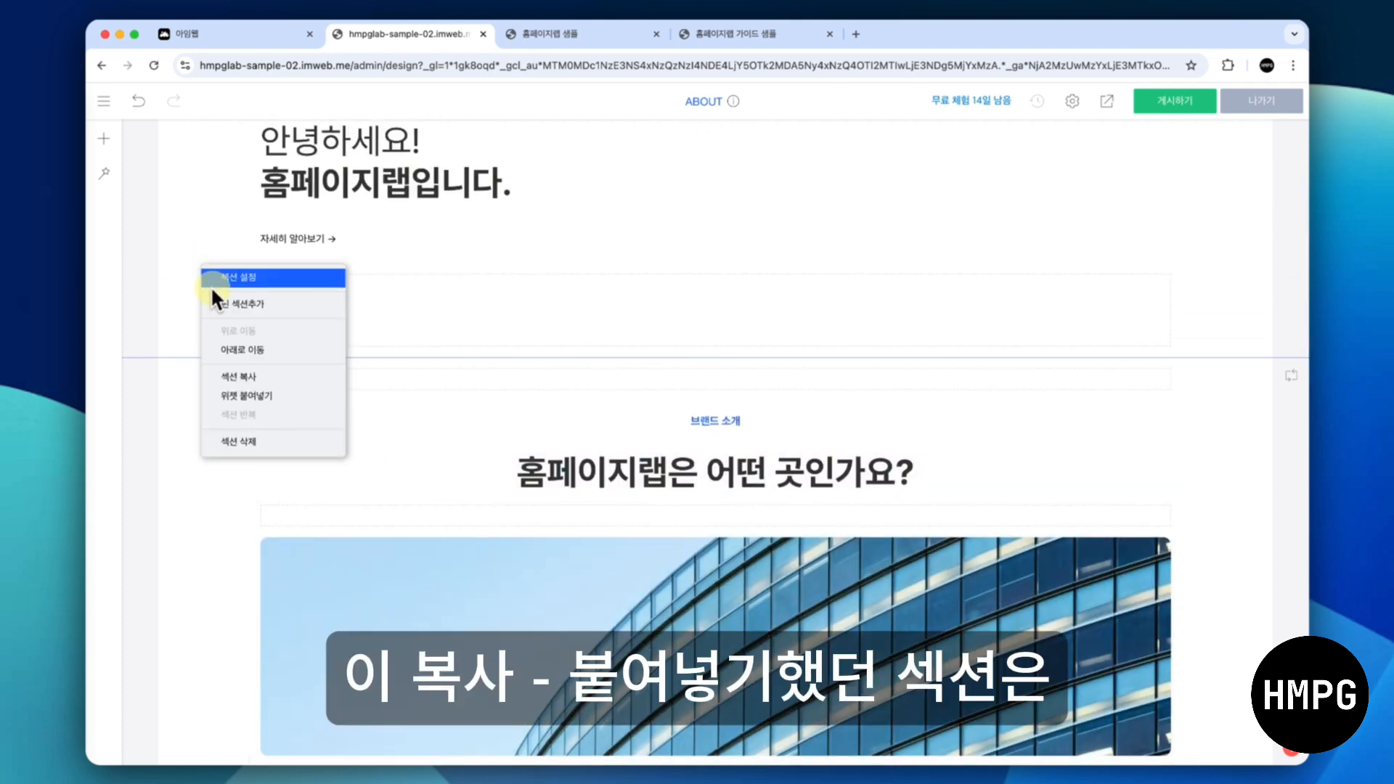
left_click(243, 352)
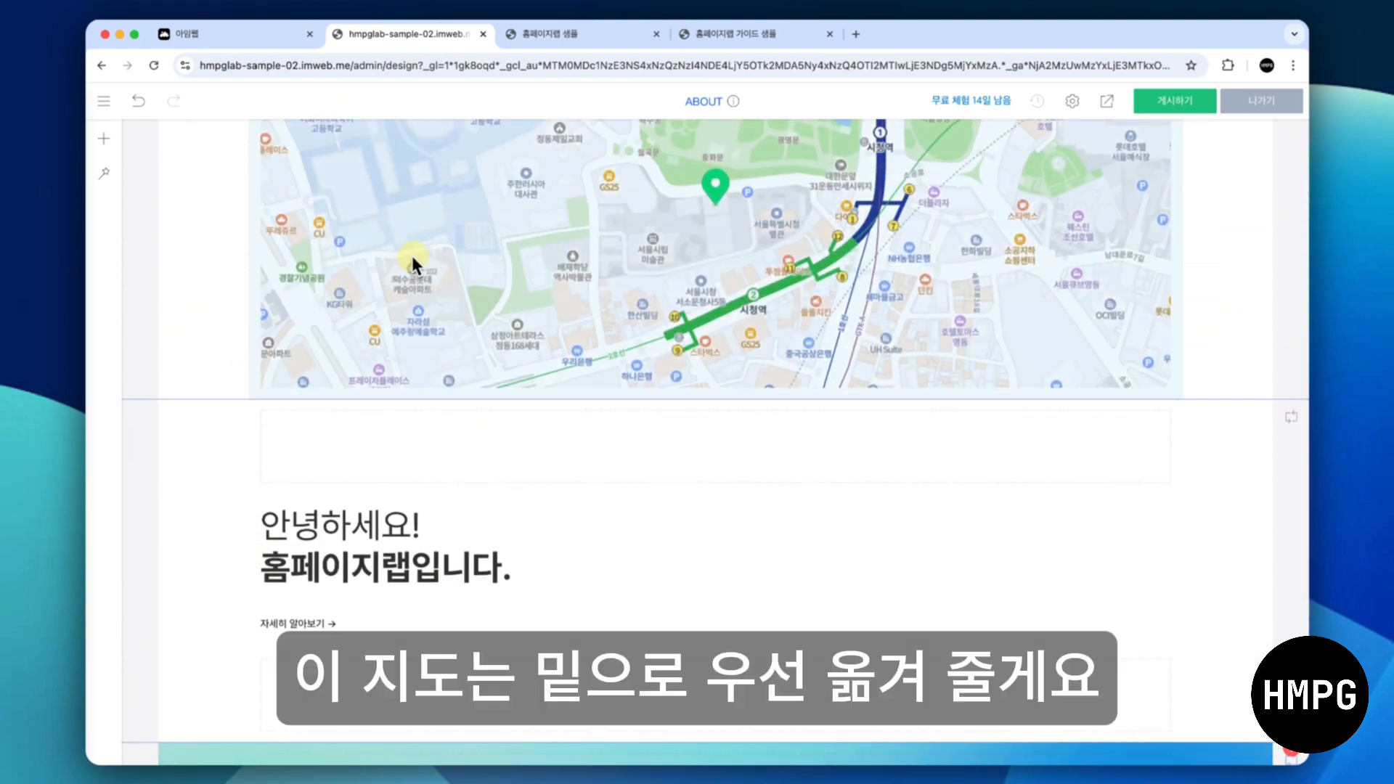
left_click_drag(407, 264, 407, 489)
Set the height of the spacer above the "브랜드 소개" text to 100px
scroll(440, 420, "up", 10)
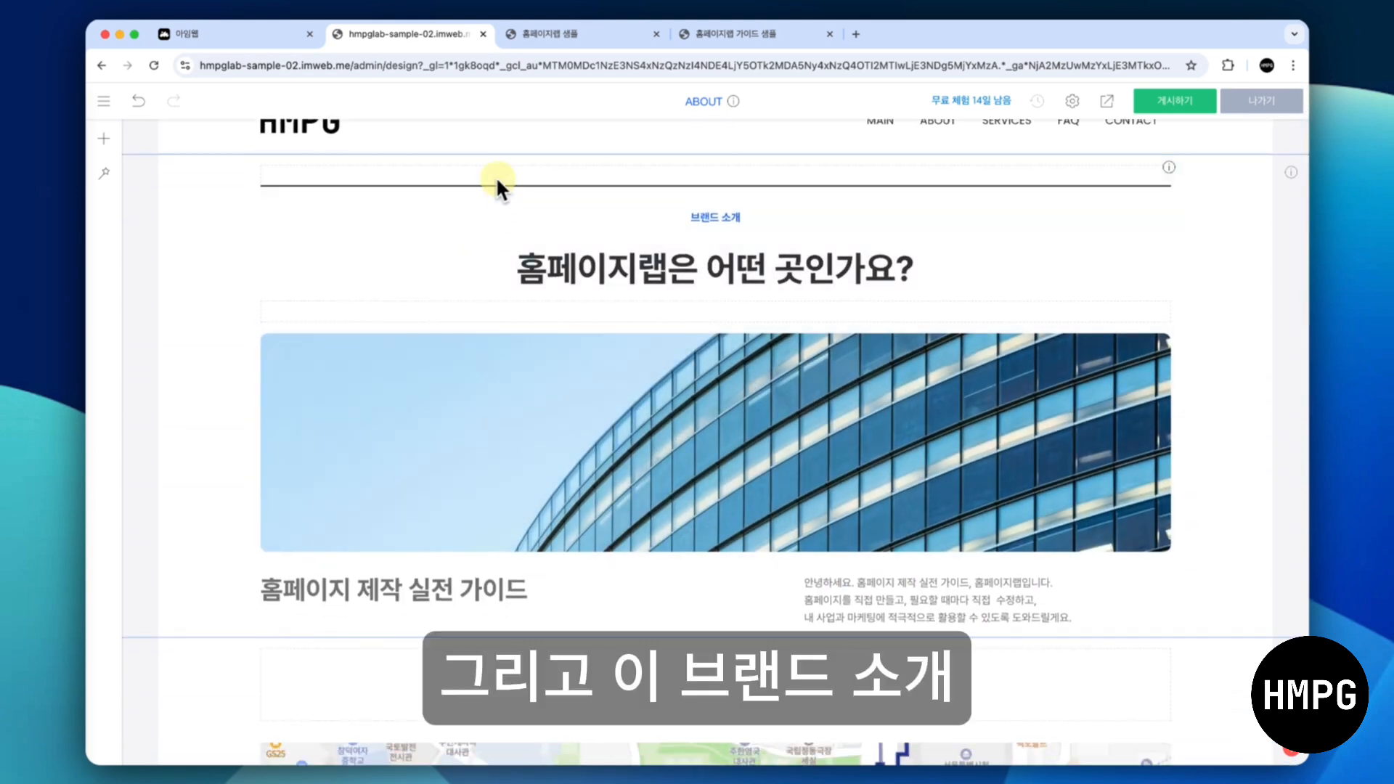
left_click(506, 181)
left_click(523, 190)
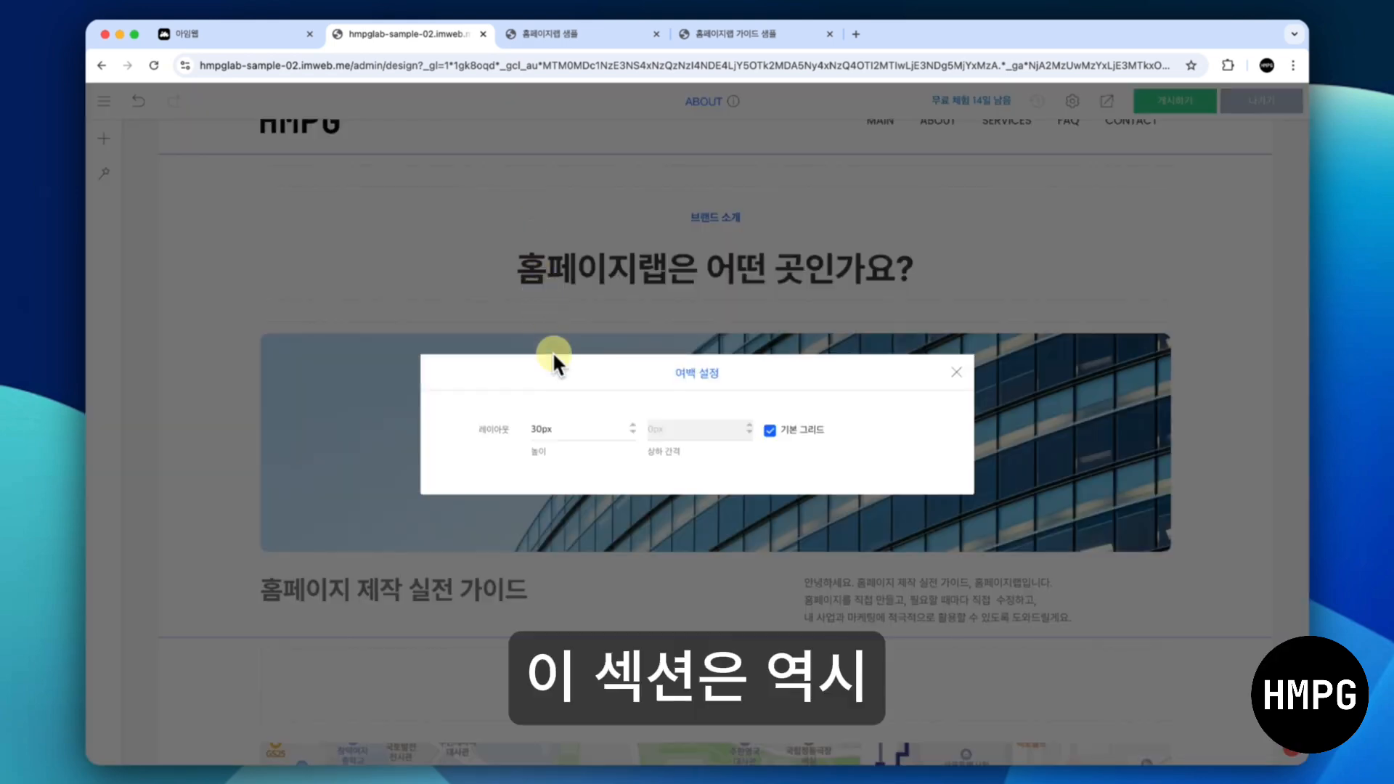
left_click(573, 430)
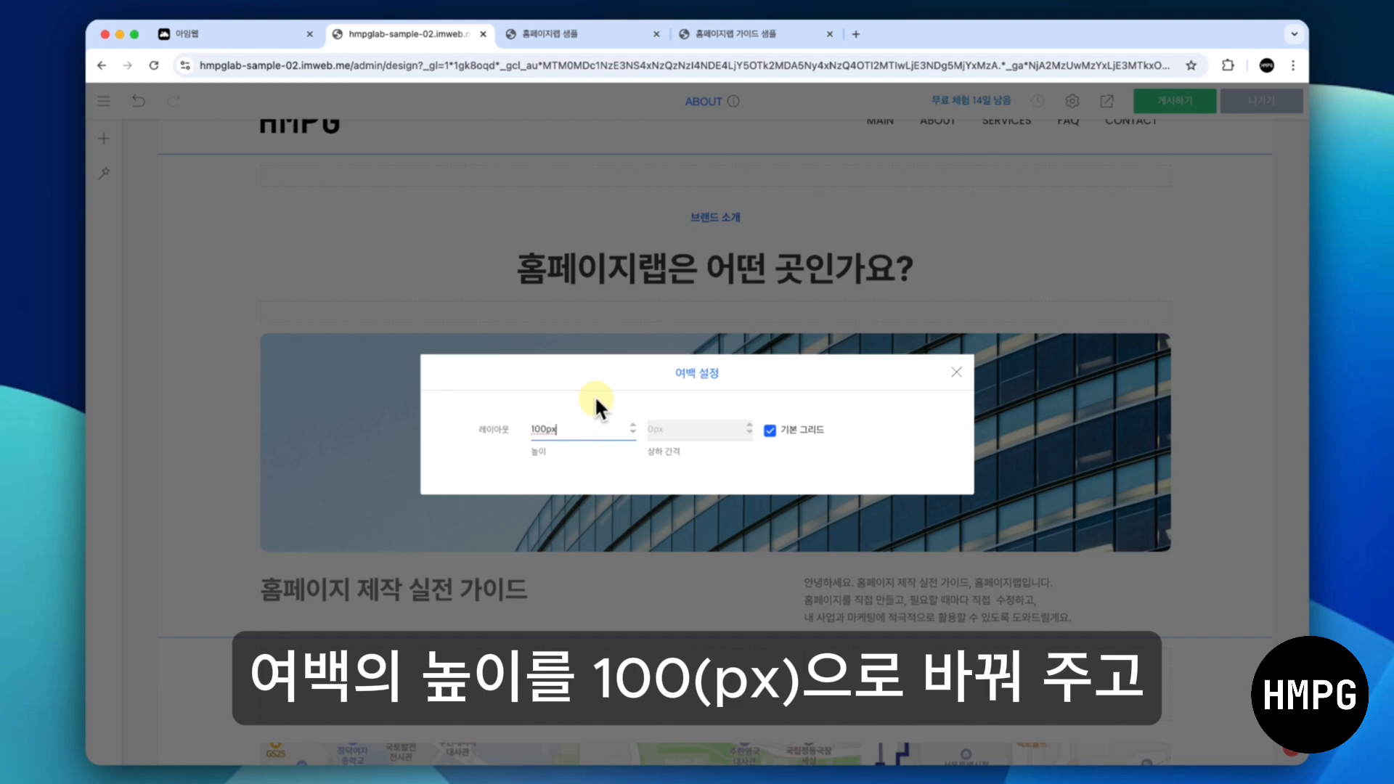
left_click(859, 232)
Duplicate the 100px spacer widget and paste it at the end of the brand introduction section
left_click(729, 201)
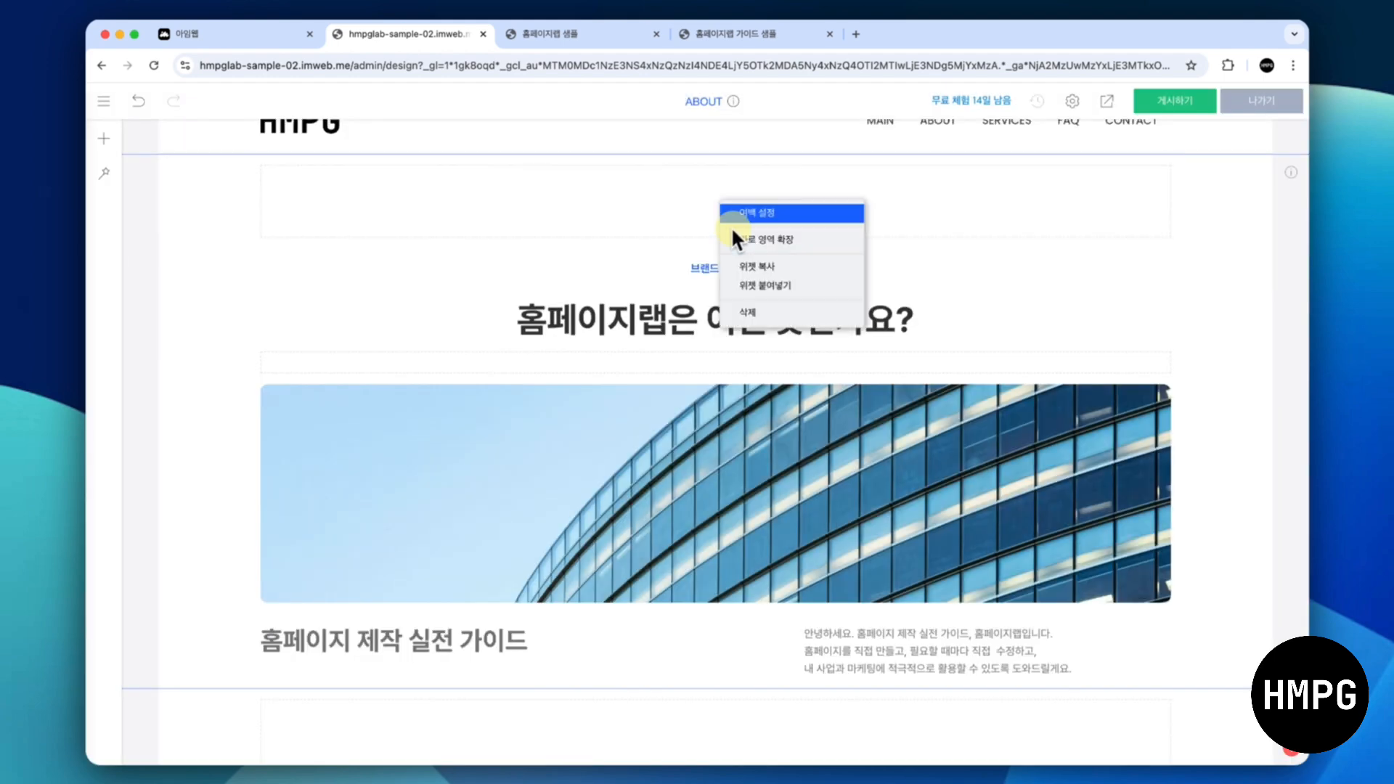
left_click(751, 268)
left_click(695, 195)
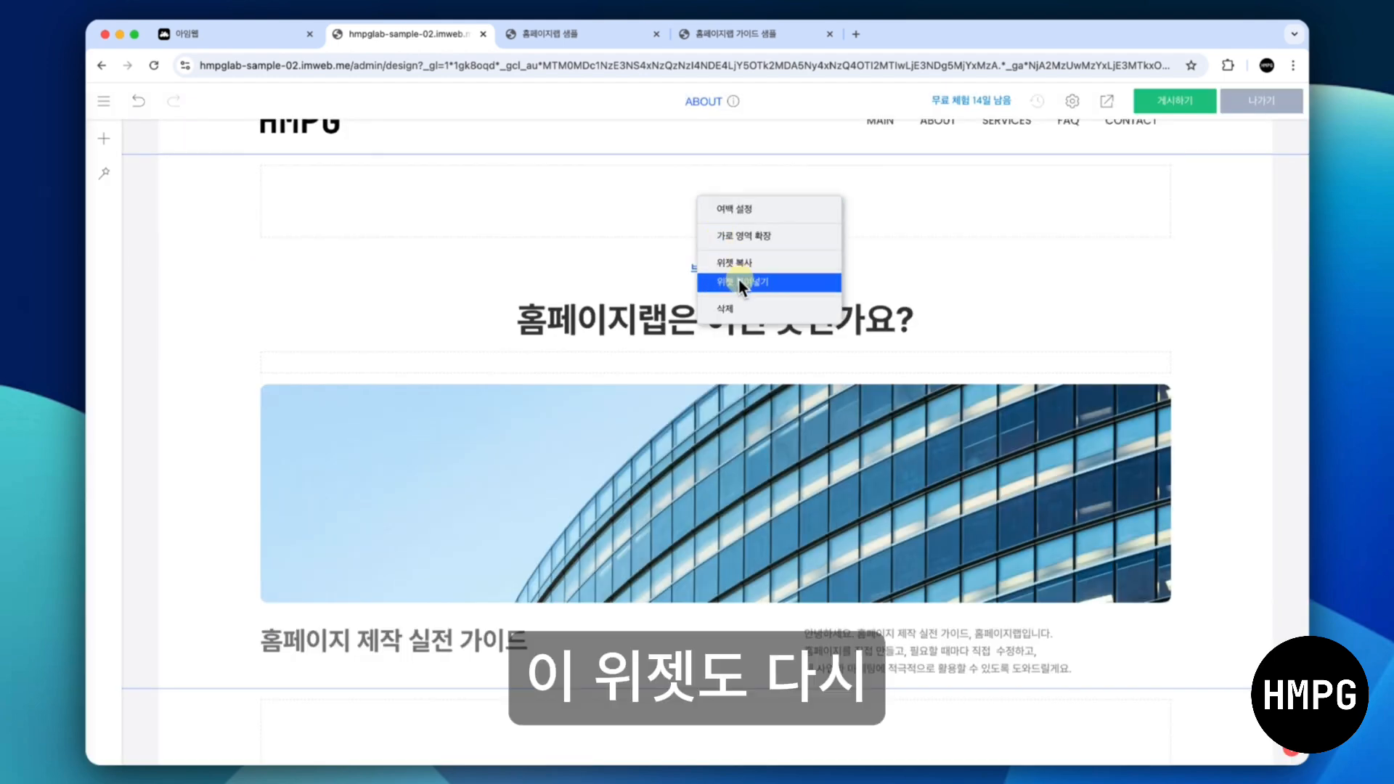
left_click(738, 280)
scroll(738, 278, "down", 1)
scroll(738, 279, "down", 1)
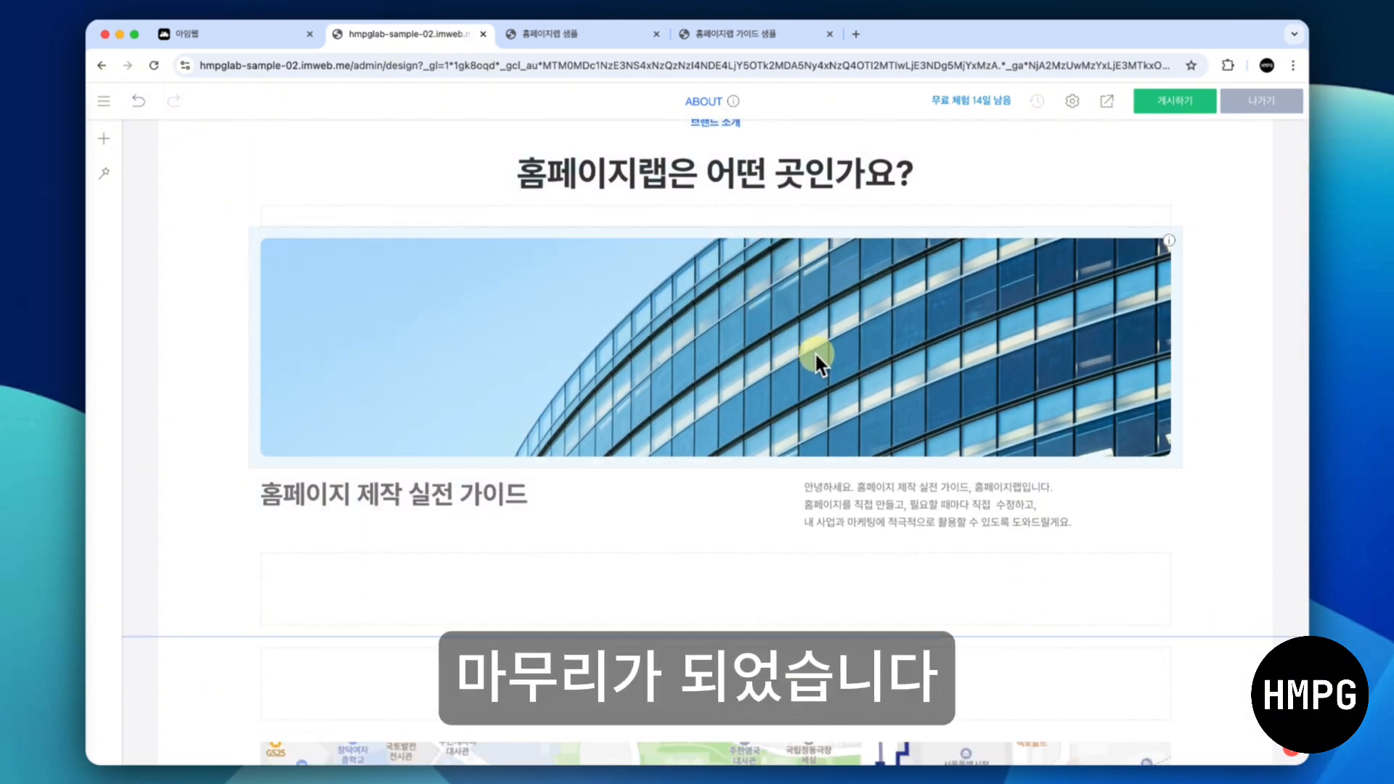
Move the "안녕하세요! 홈페이지랩입니다." heading above the map in the map section
scroll(816, 356, "down", 4)
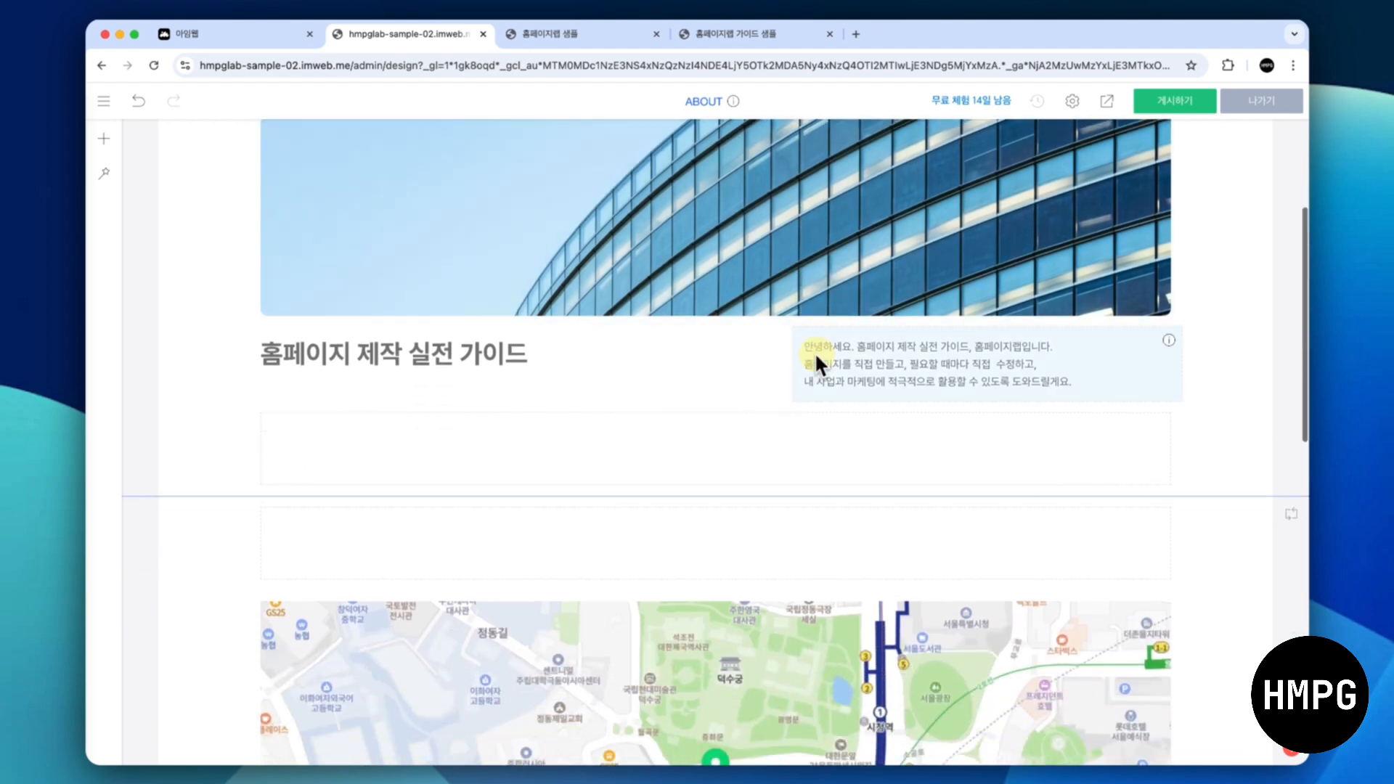
scroll(814, 352, "down", 3)
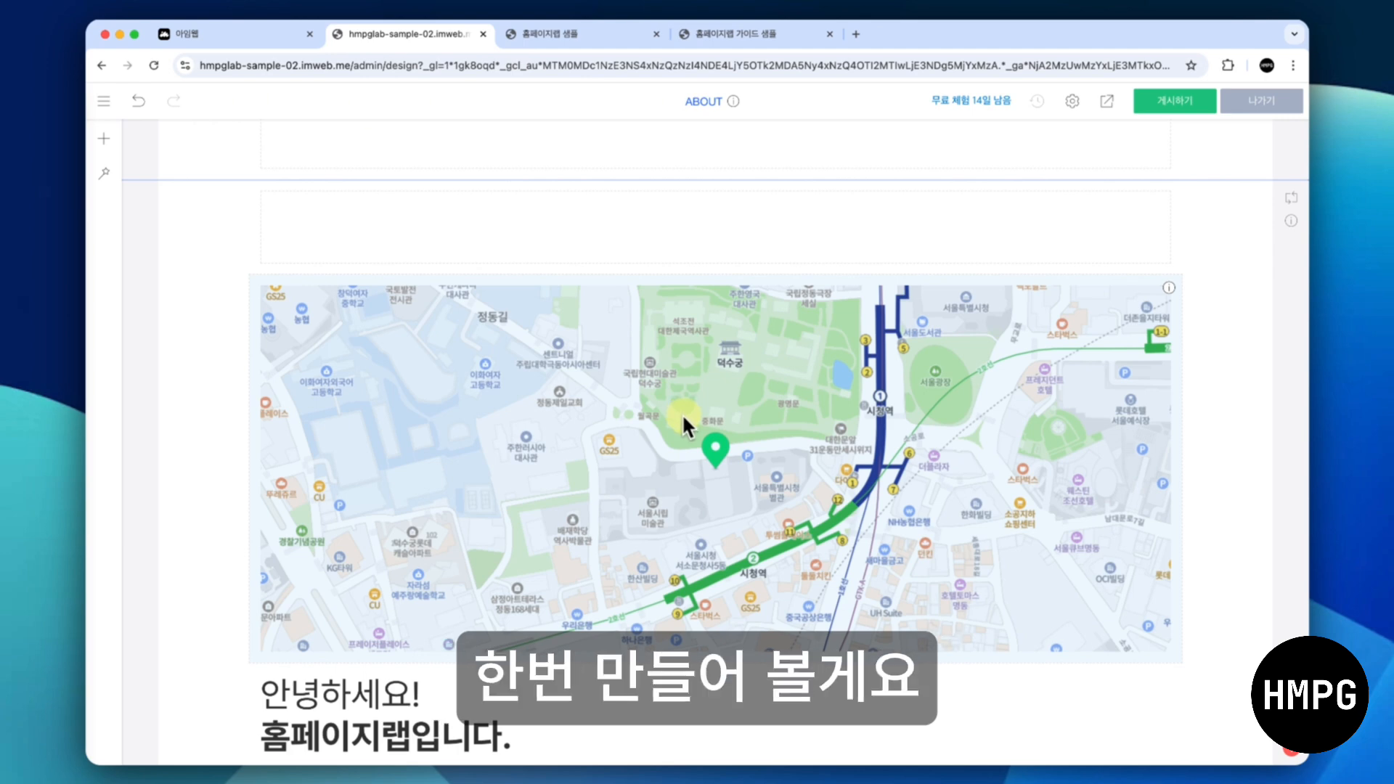
scroll(588, 344, "down", 1)
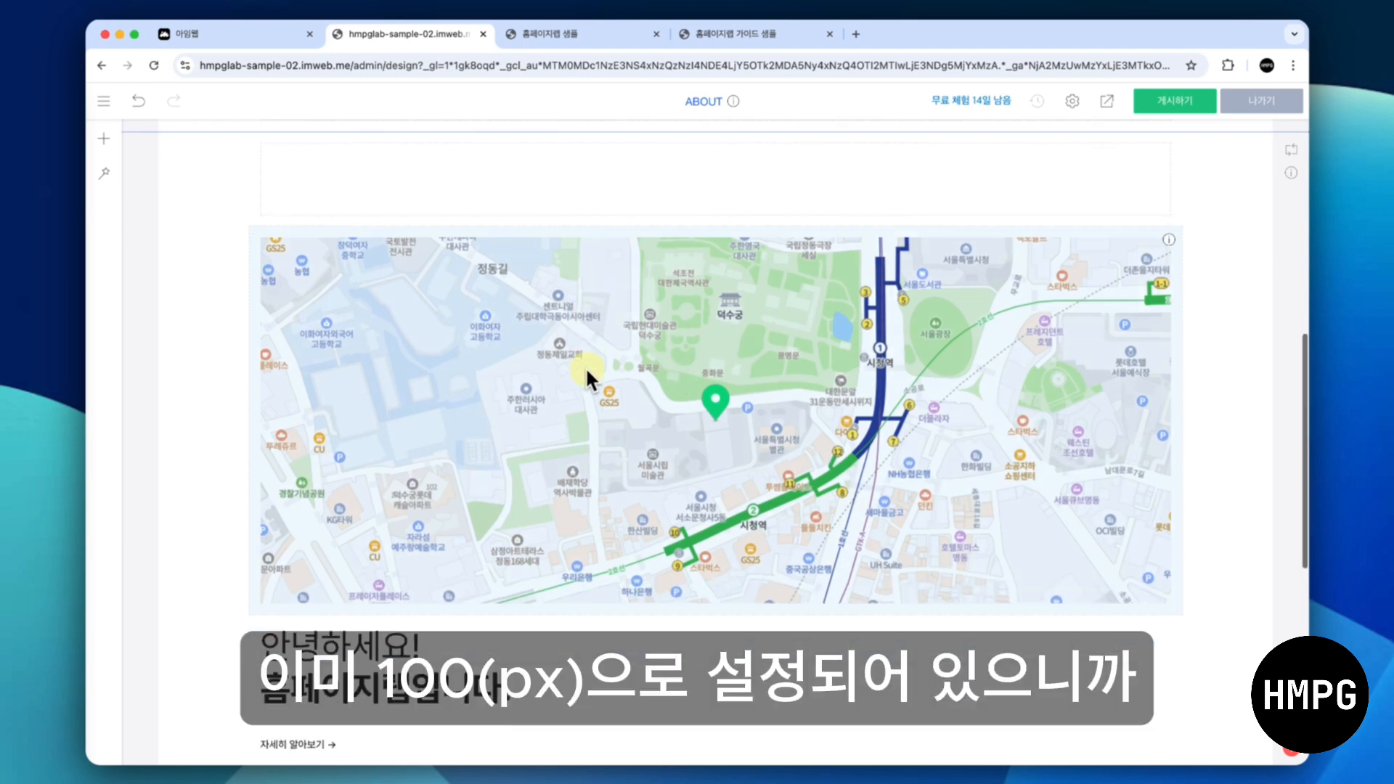
scroll(584, 367, "down", 1)
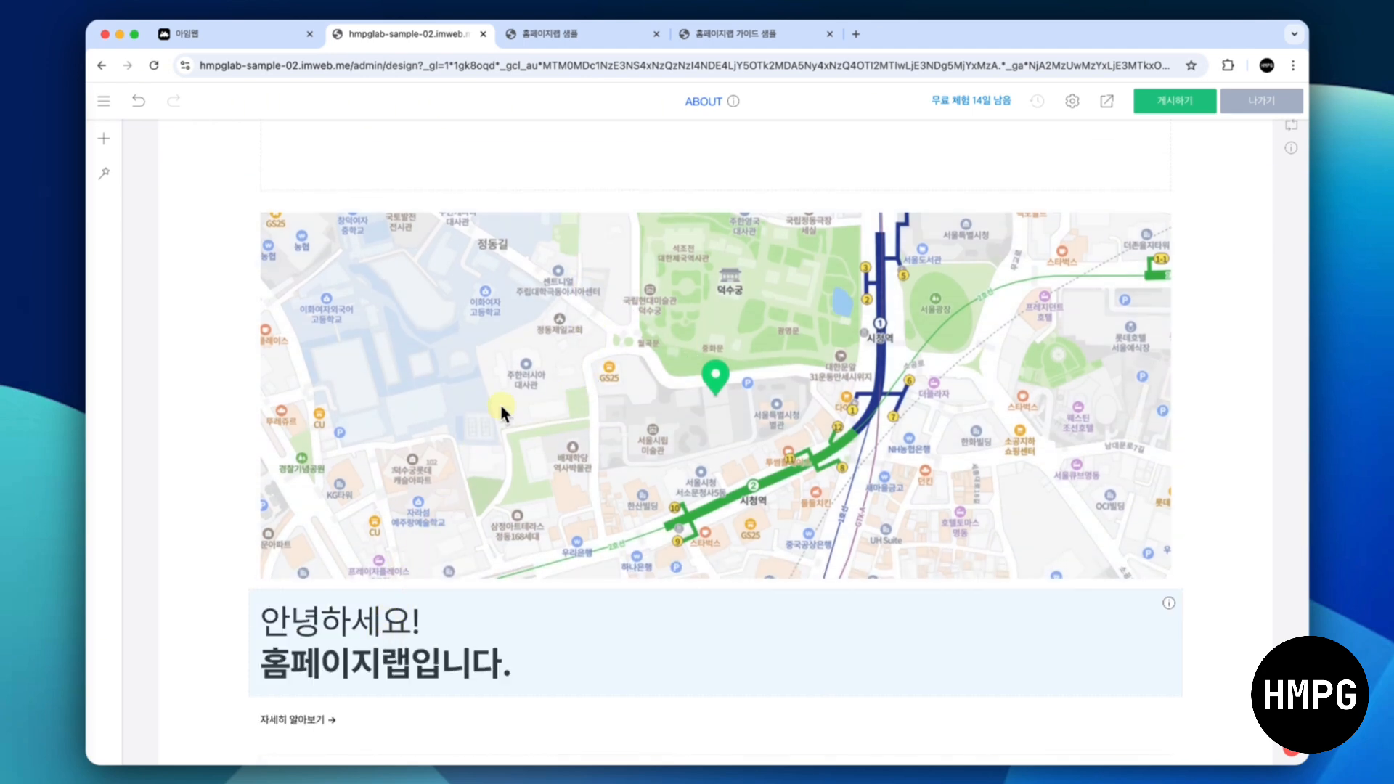
left_click_drag(500, 406, 685, 228)
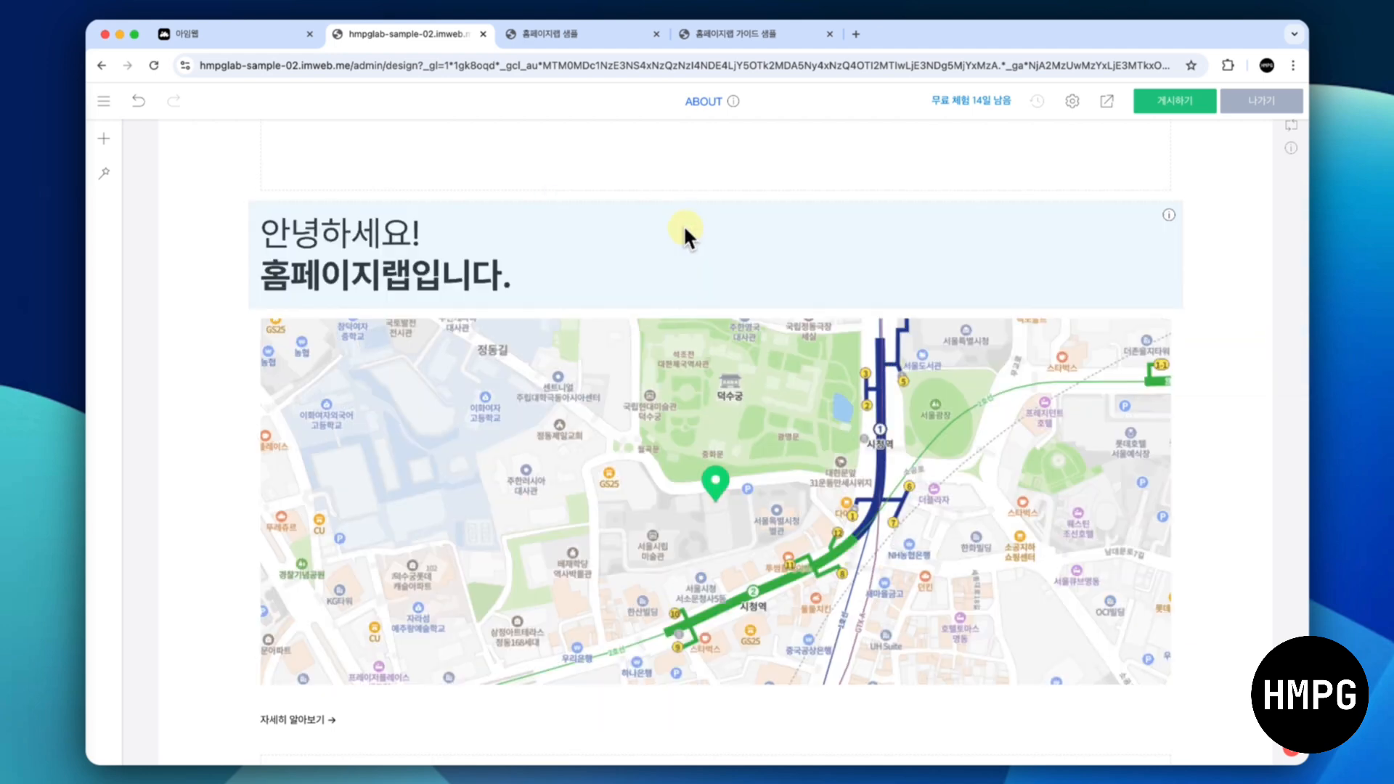
Delete the "안녕하세요!" line from the heading above the map, keeping only "홈페이지랩입니다."
left_click(614, 263)
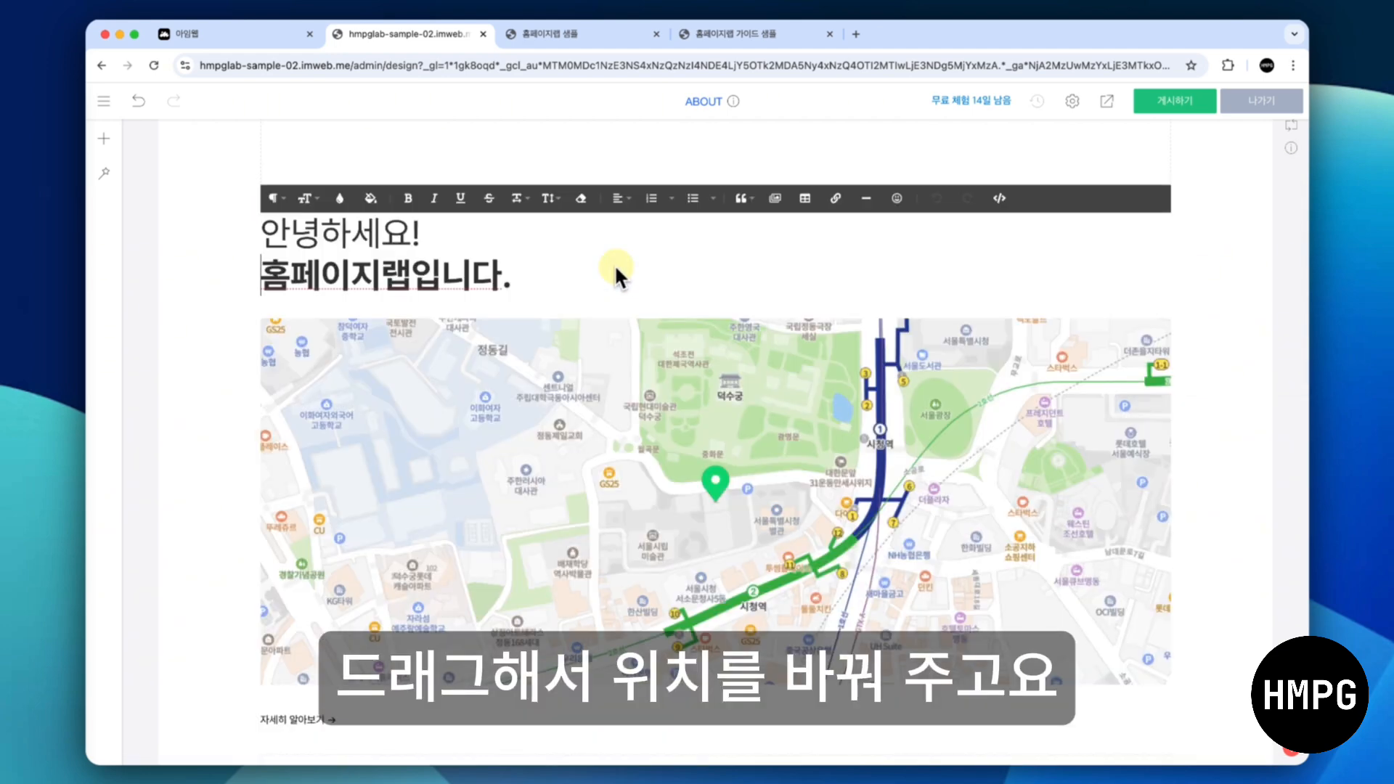
key("BackSpace")
key("shift+Home")
key("BackSpace")
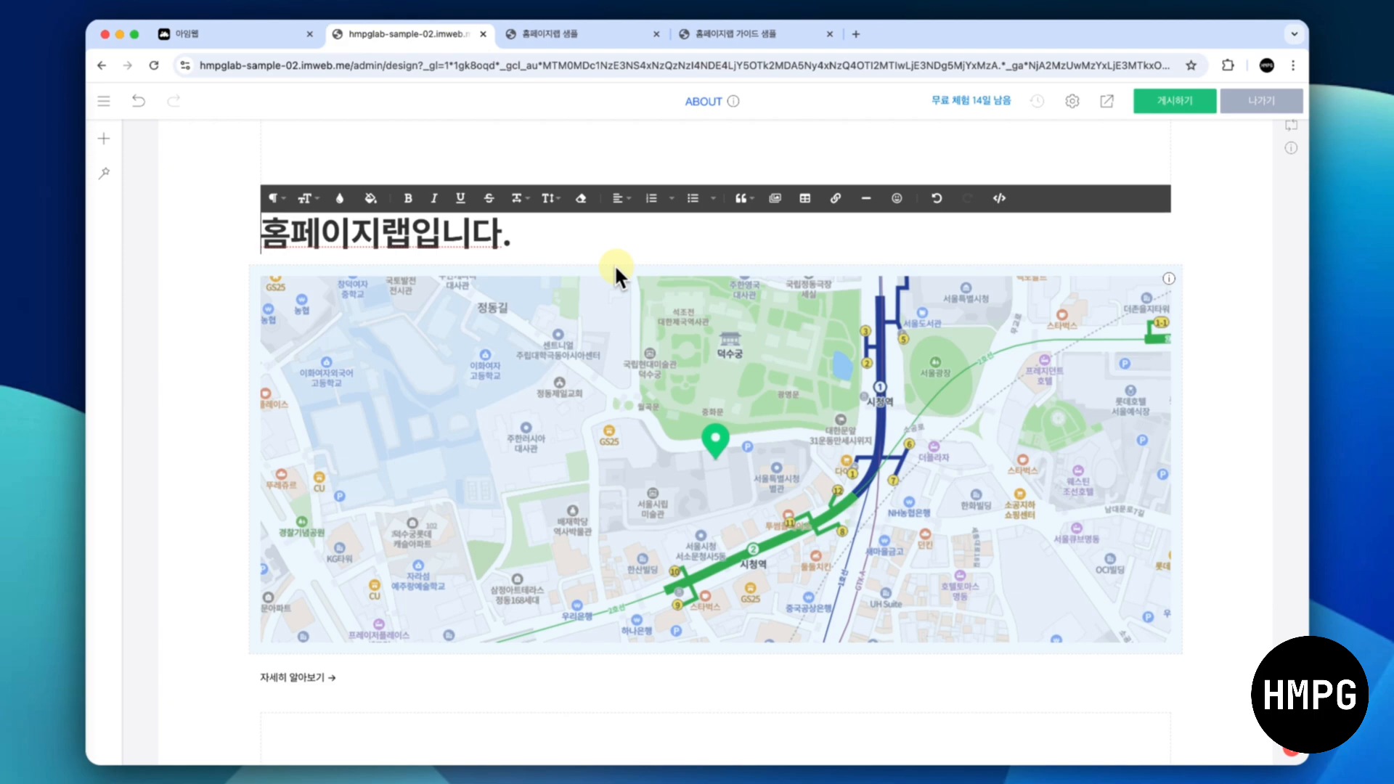
left_click(224, 342)
Switch to the planning spreadsheet and copy the main phrase "안녕하세요!👋 홈페이지랩입니다." from the 찾아오시는 길 cell
key("ctrl+Right")
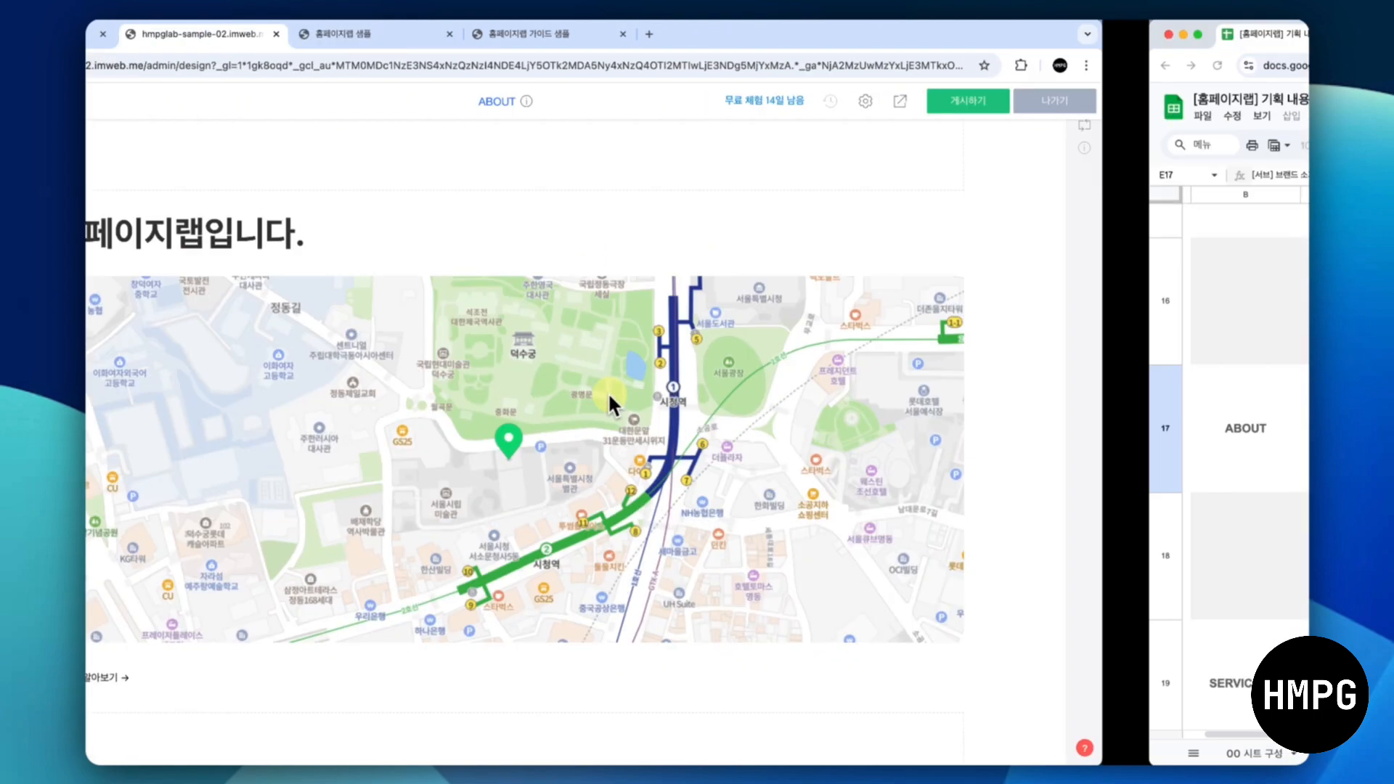
left_click(693, 531)
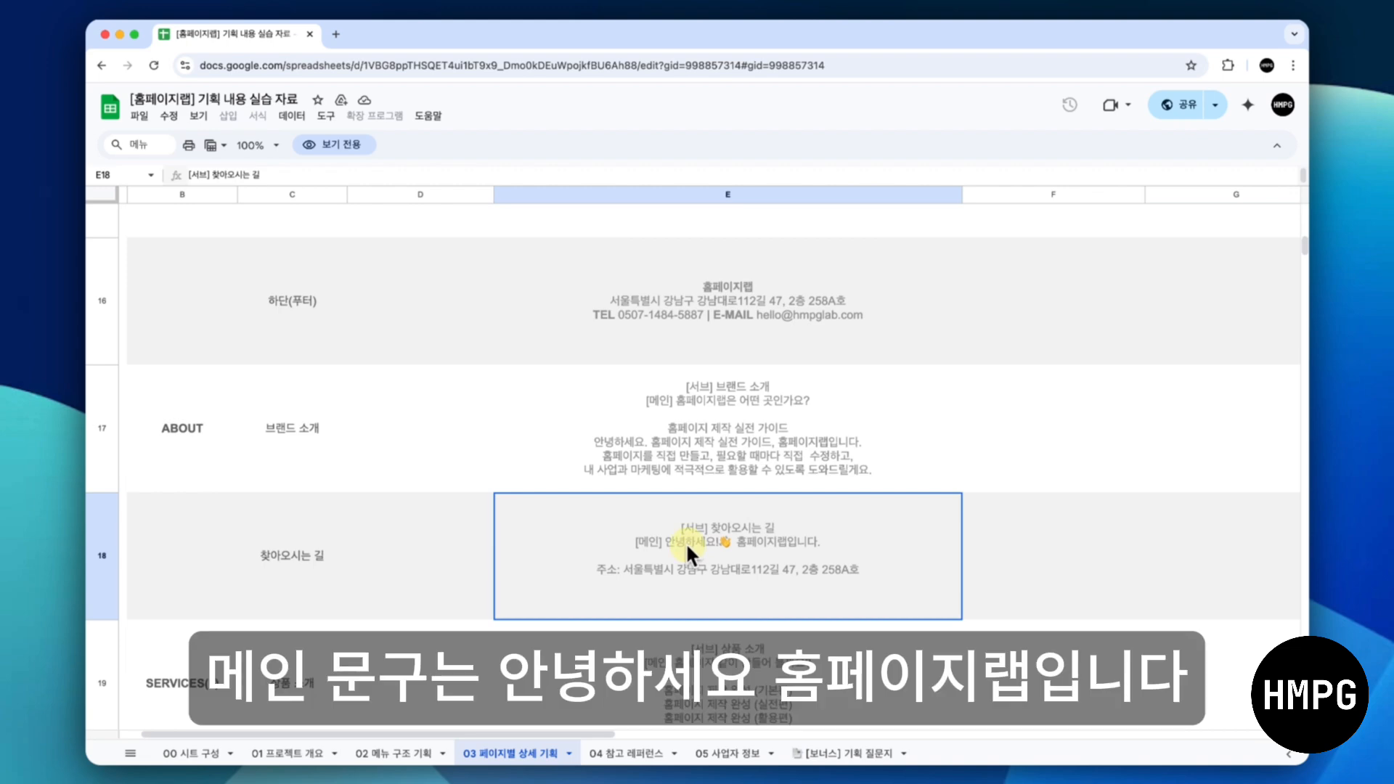
double_click(667, 537)
left_click_drag(664, 514, 829, 516)
key("super+c")
key("ctrl+Left")
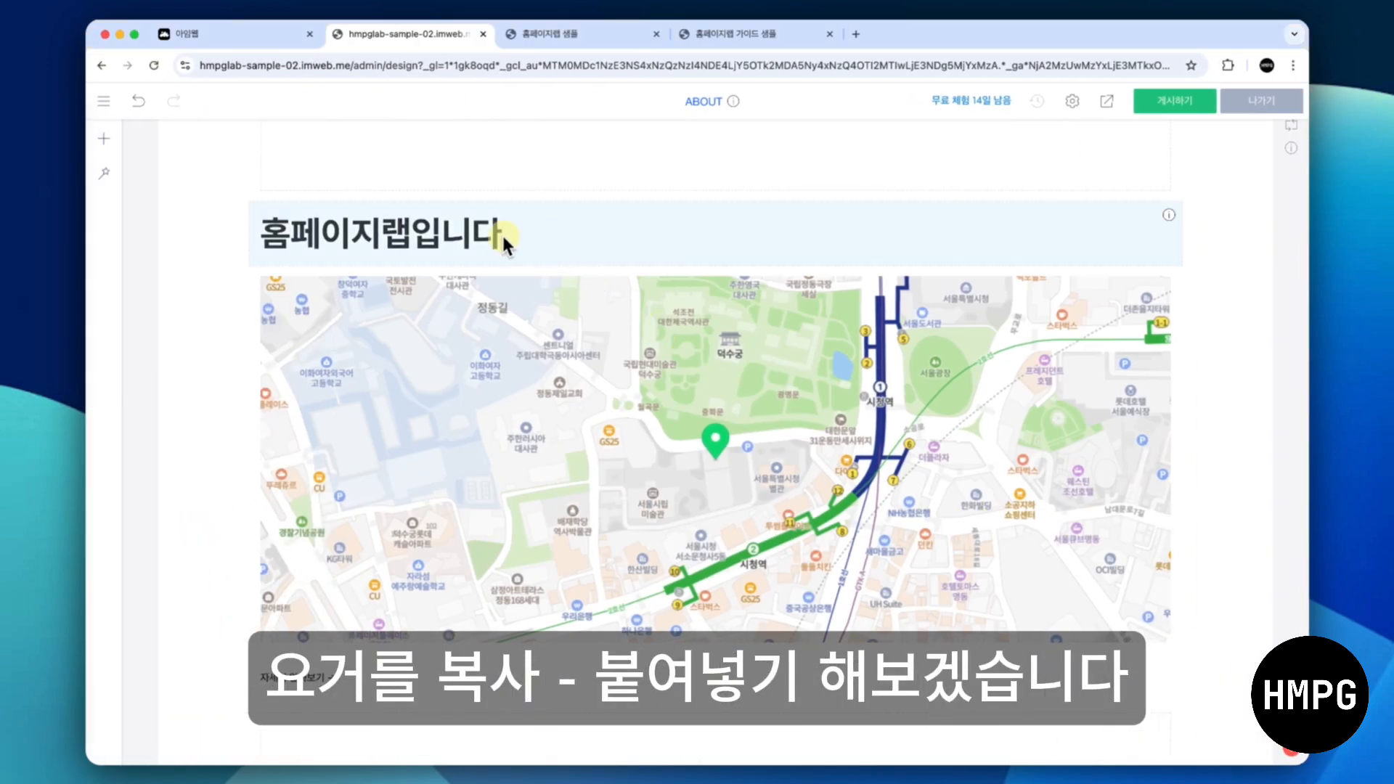
Back in the page editor, replace the heading text above the map with the copied "안녕하세요!👋 홈페이지랩입니다."
left_click(498, 234)
key("super+v")
key("Delete")
key("Delete")
key("Delete")
key("Delete")
key("Delete")
key("Delete")
key("Delete")
key("Delete")
key("Delete")
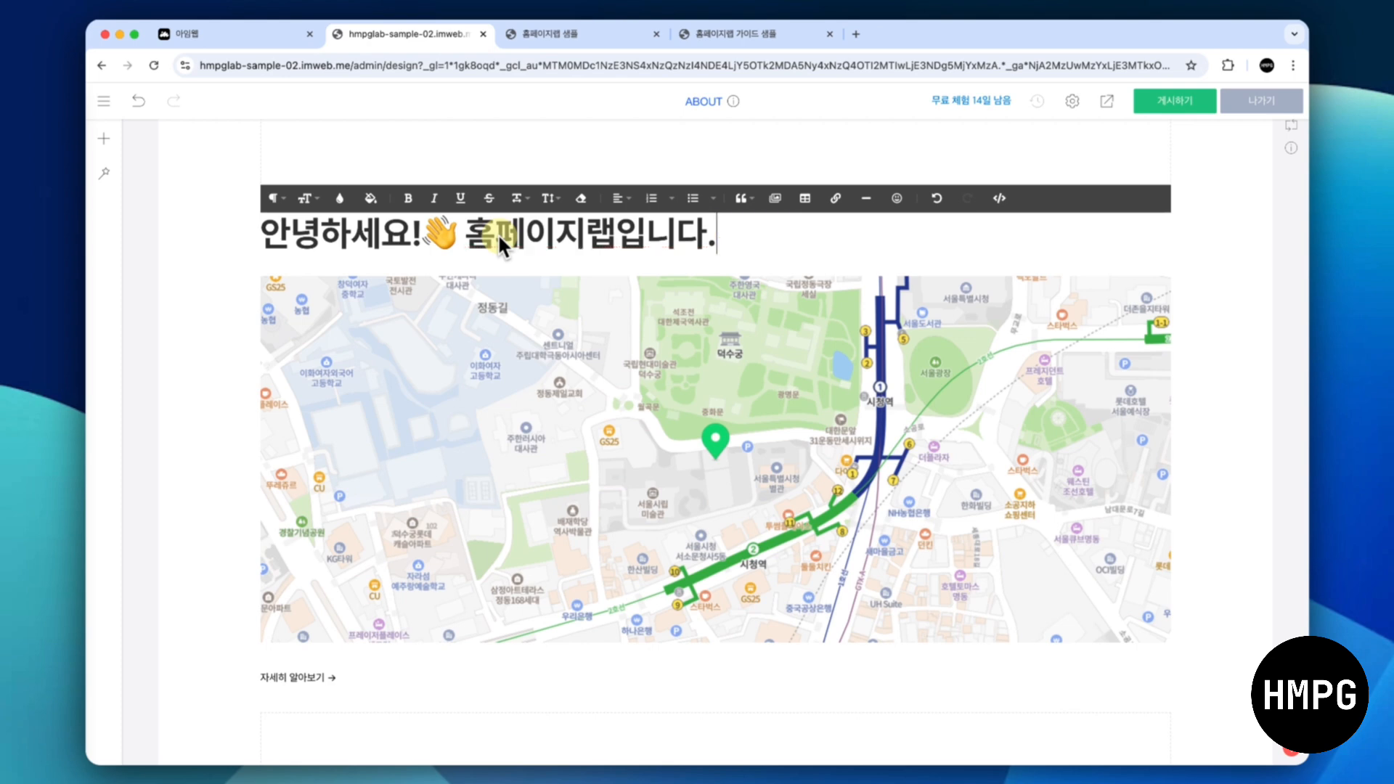
left_click(212, 326)
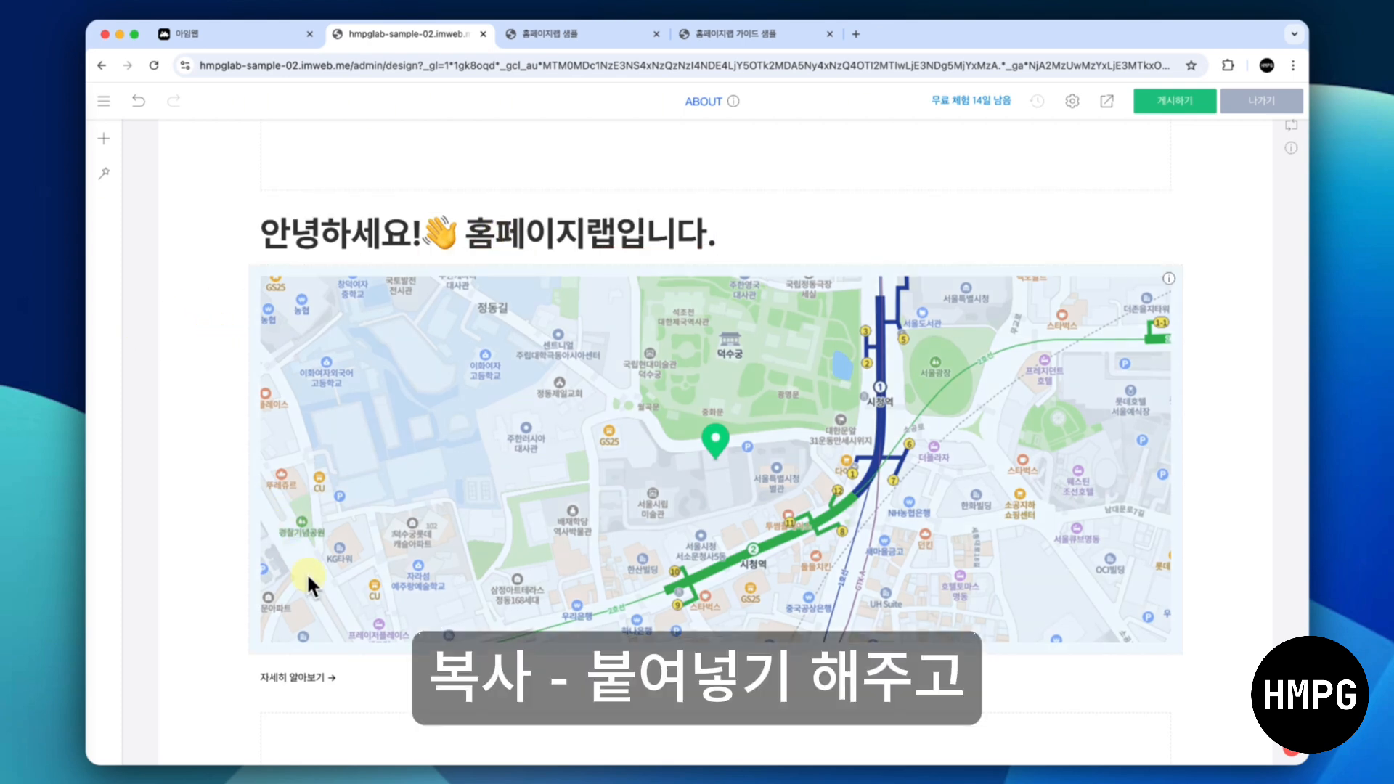
Delete the "자세히 알아보기" button under the map and move the heading into a column to the right of the map
scroll(307, 572, "down", 1)
right_click(305, 617)
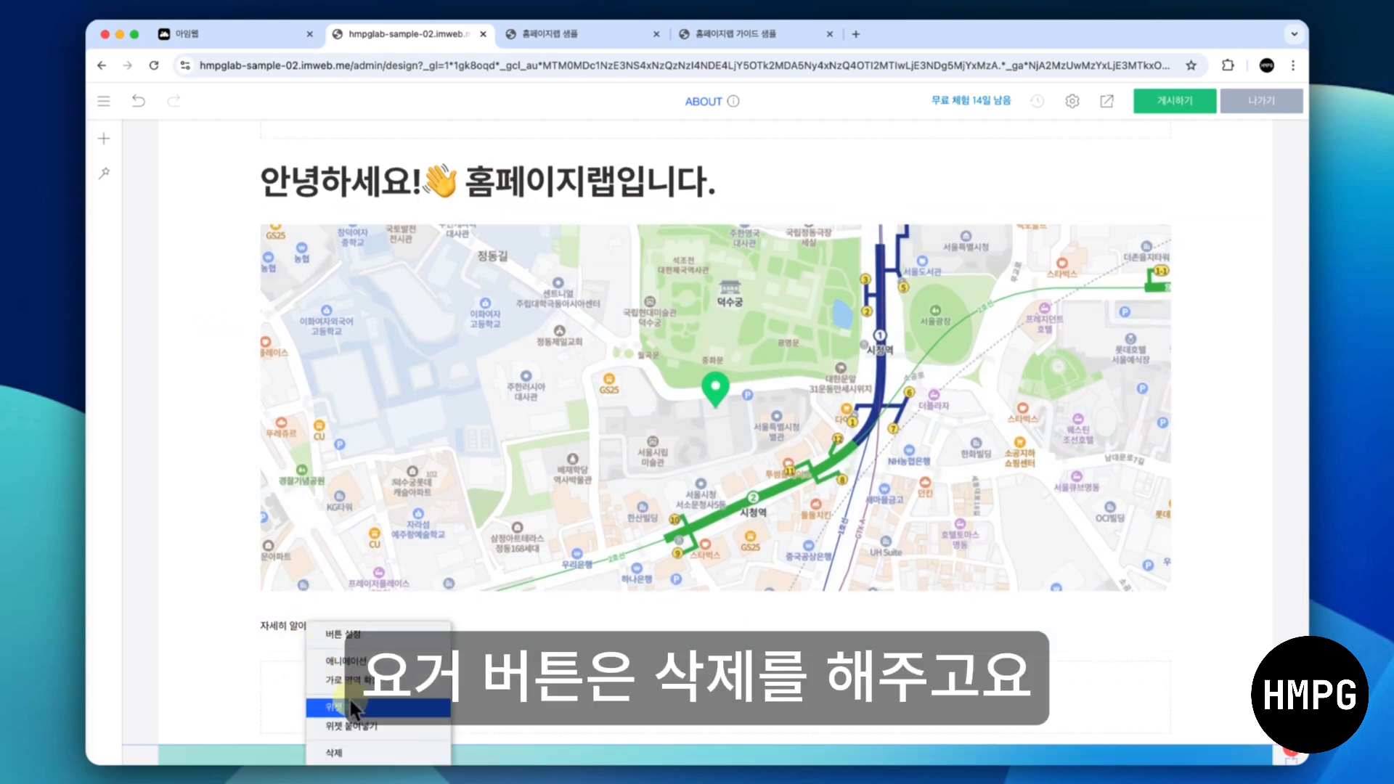
left_click(350, 754)
left_click(653, 441)
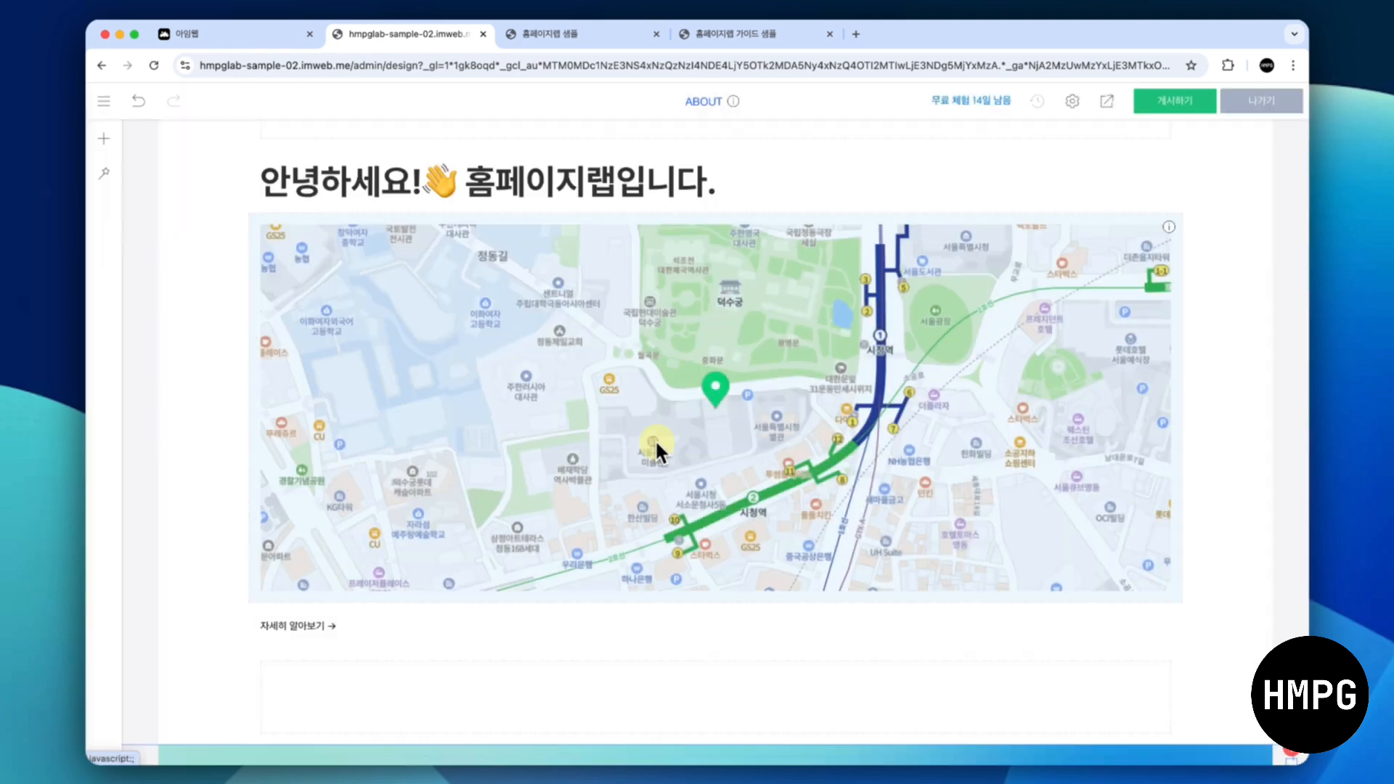
scroll(655, 438, "up", 3)
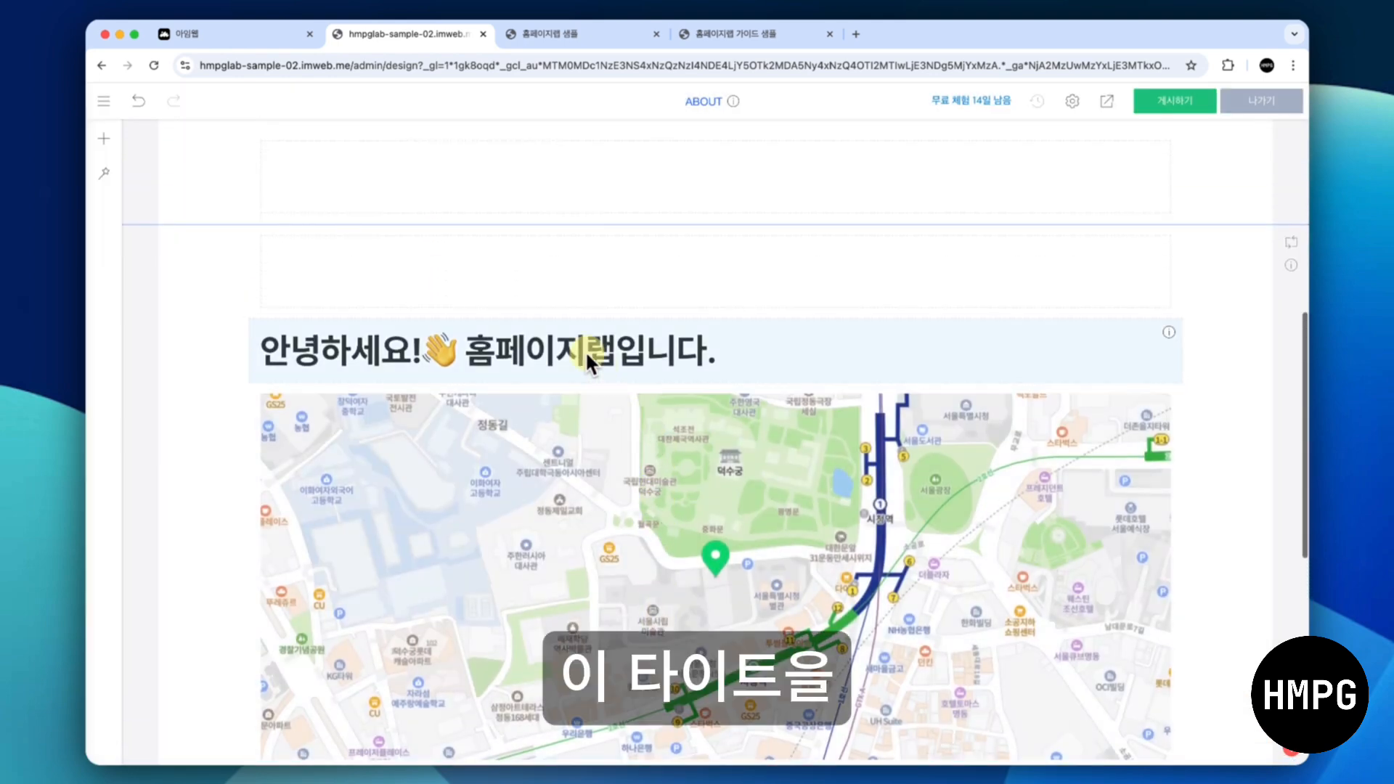
left_click_drag(761, 360, 1145, 437)
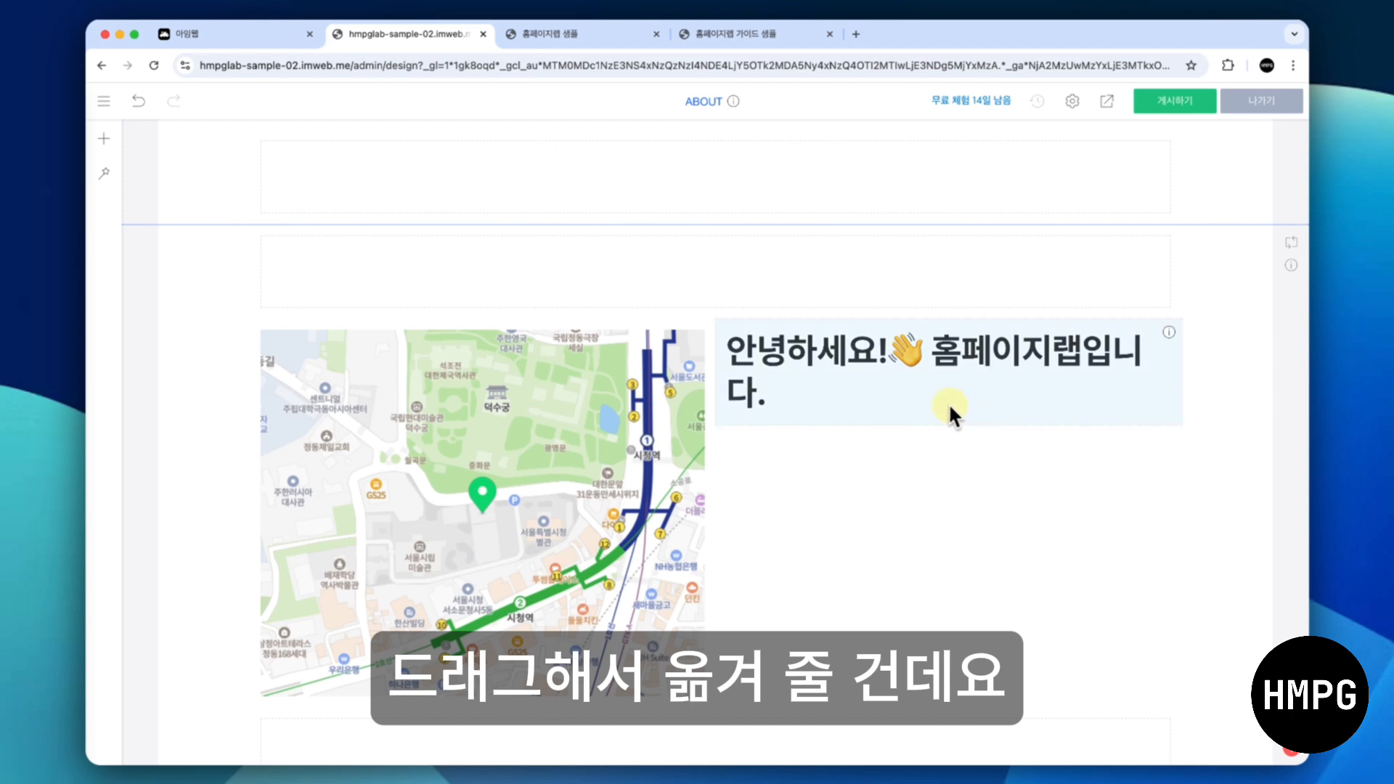
Copy the "브랜드 소개" text widget from the brand introduction section and paste it into the map section
scroll(945, 402, "up", 2)
scroll(946, 410, "up", 1)
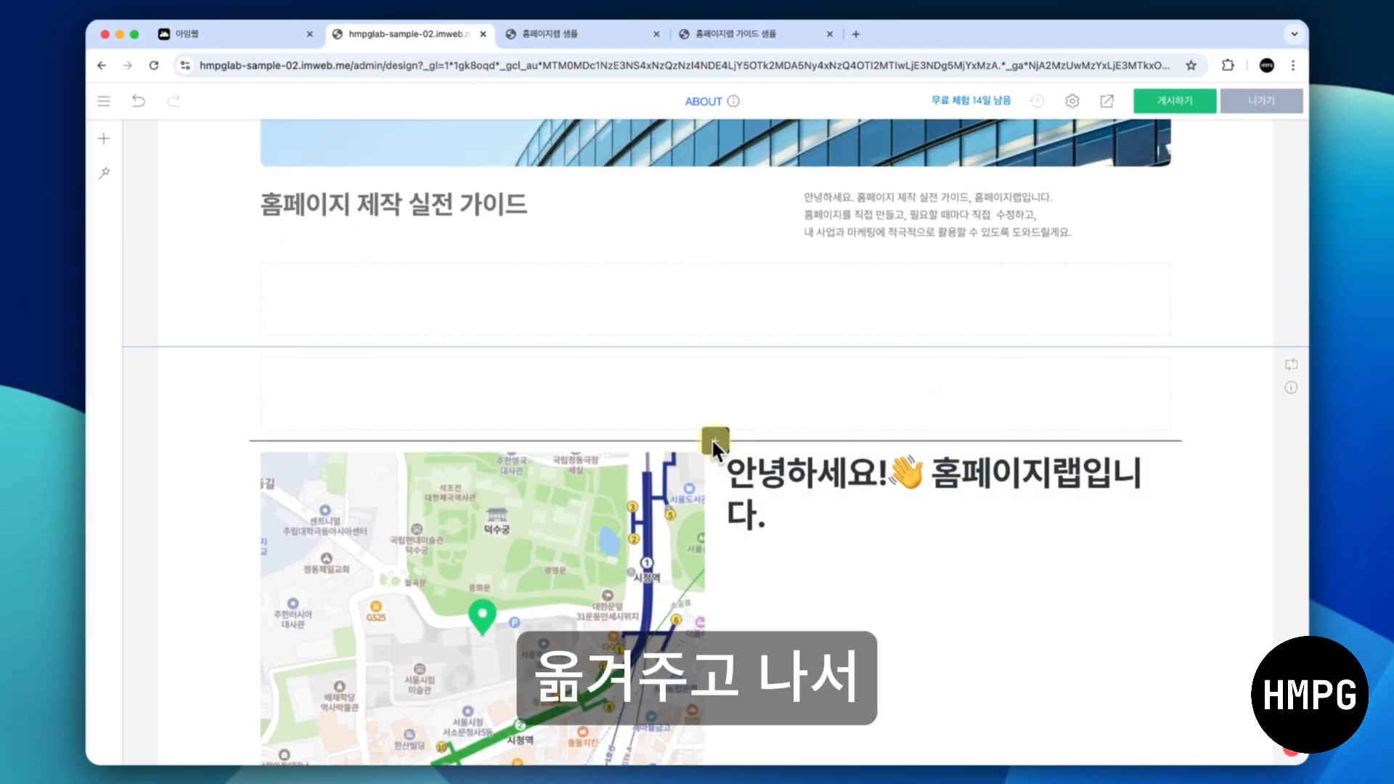
scroll(711, 439, "up", 5)
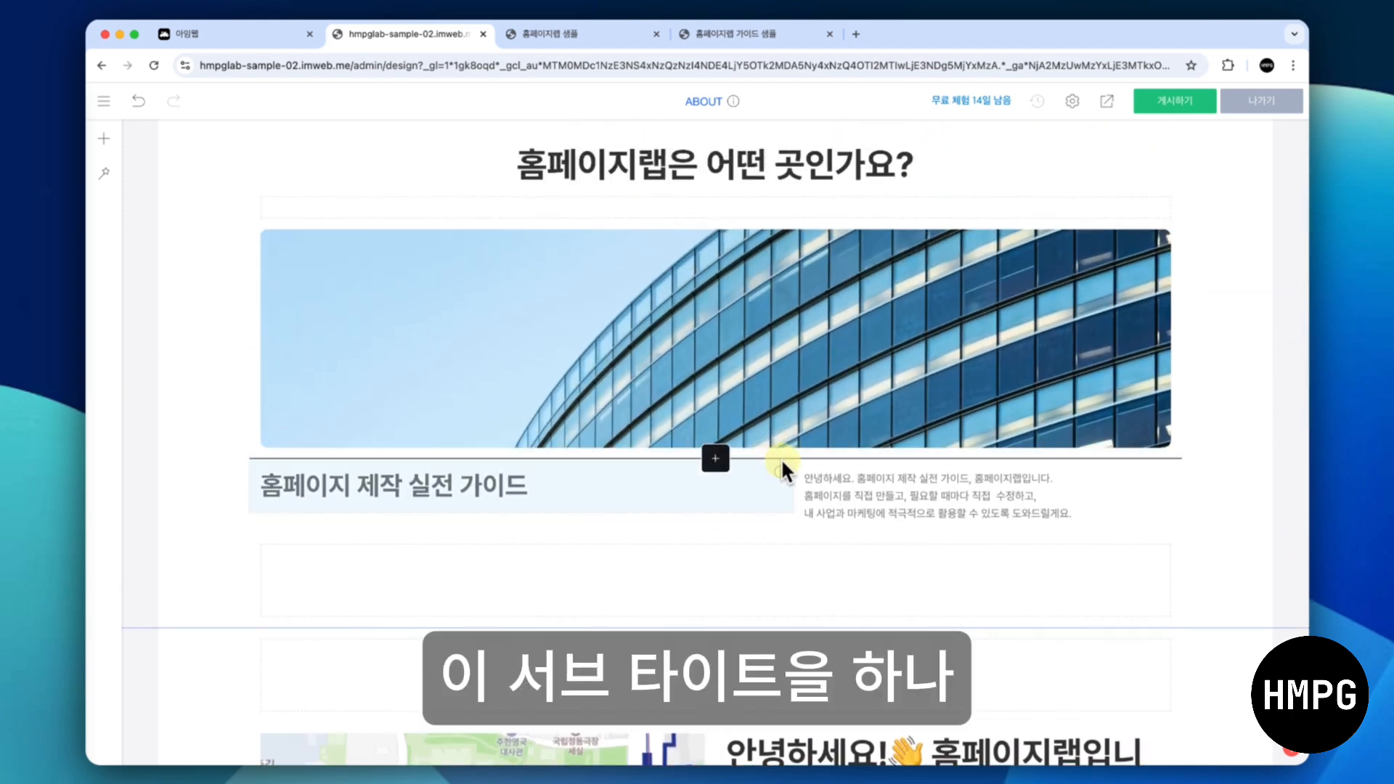
scroll(826, 482, "up", 2)
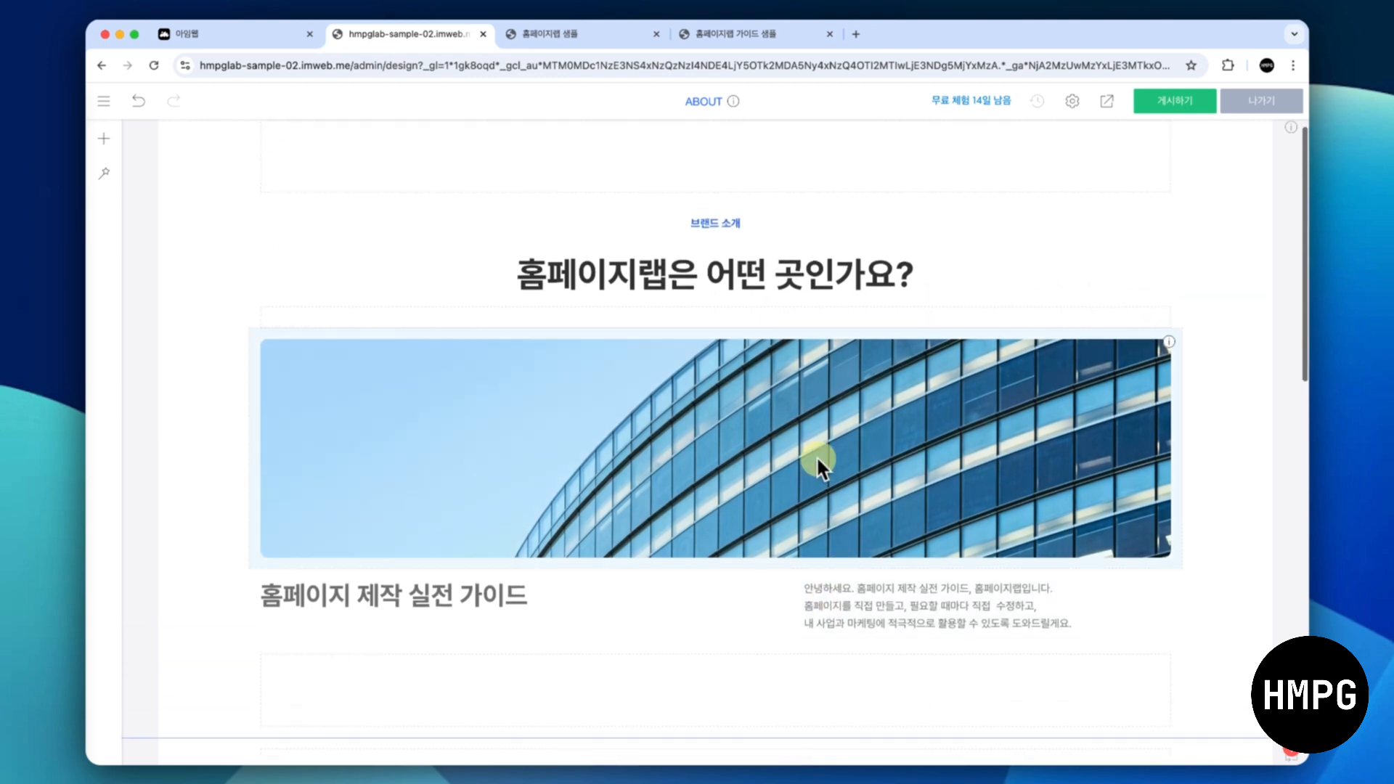
right_click(742, 218)
left_click(773, 299)
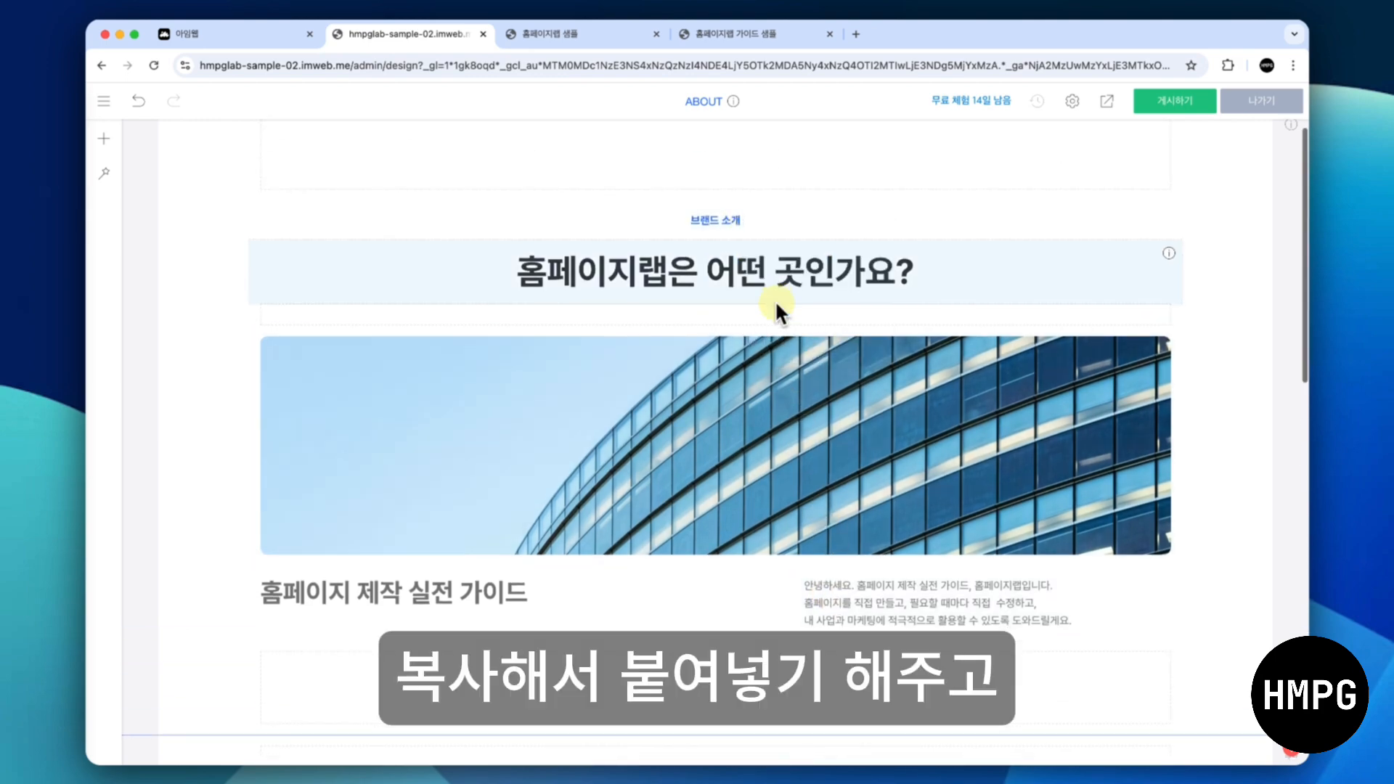
scroll(784, 305, "down", 10)
right_click(791, 305)
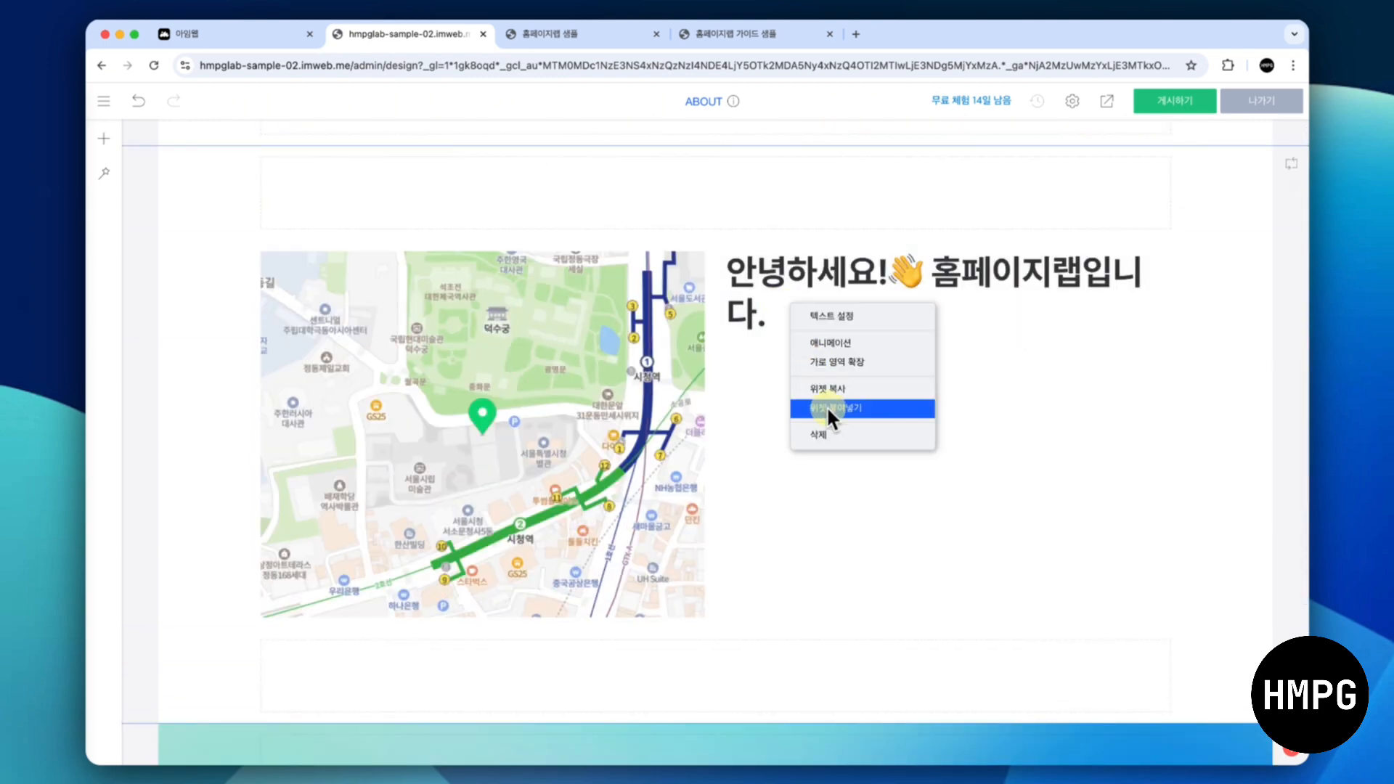
left_click(826, 406)
Copy the three-line description widget from the brand introduction section and paste it into the map section
scroll(827, 413, "up", 7)
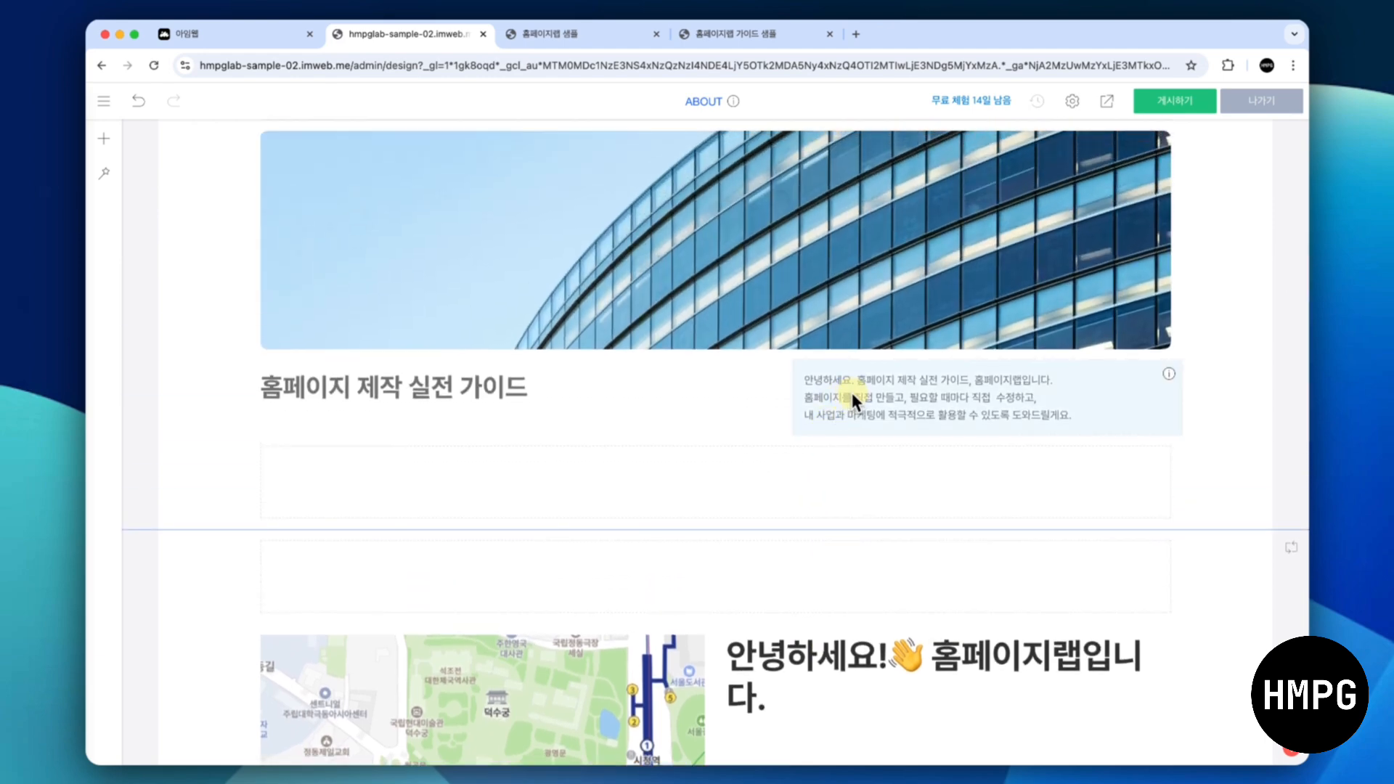
right_click(851, 398)
left_click(875, 476)
scroll(876, 472, "down", 2)
scroll(875, 472, "down", 7)
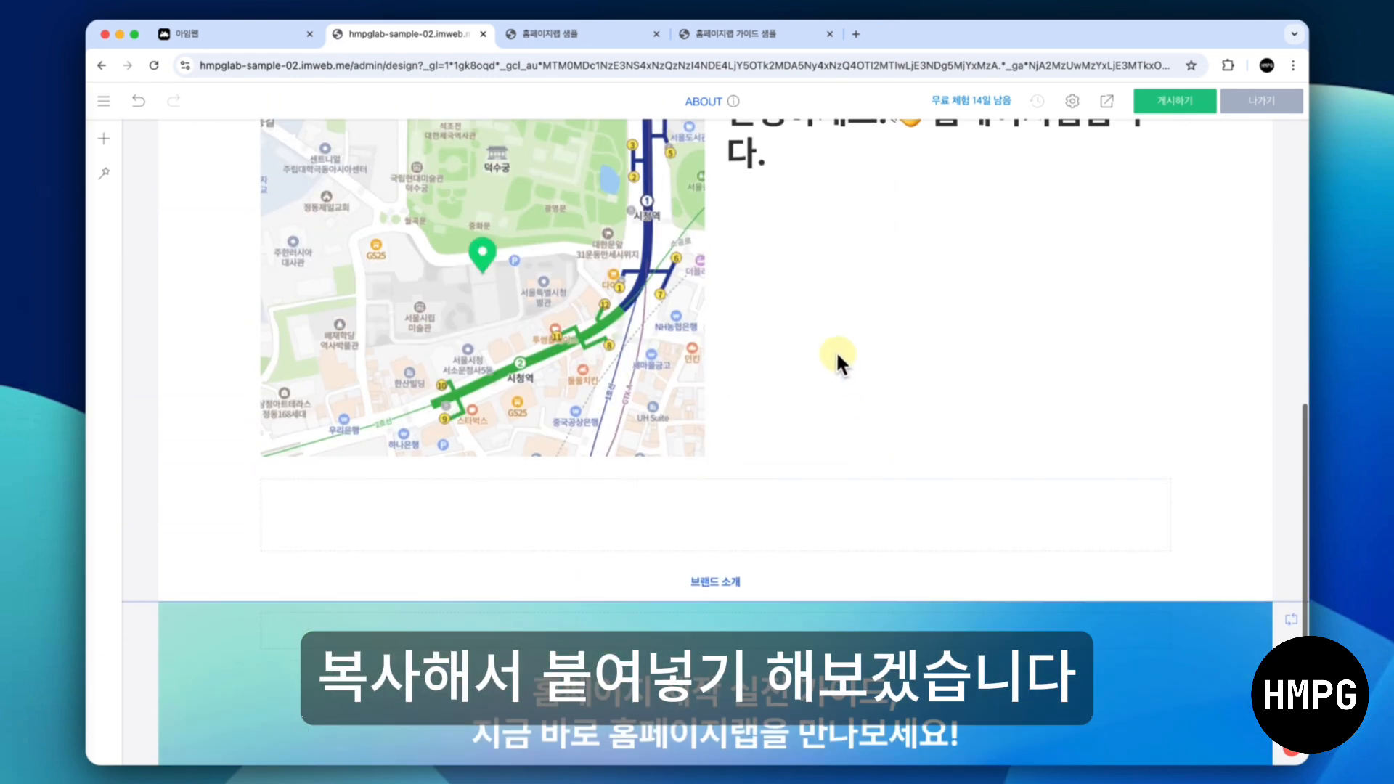
right_click(835, 338)
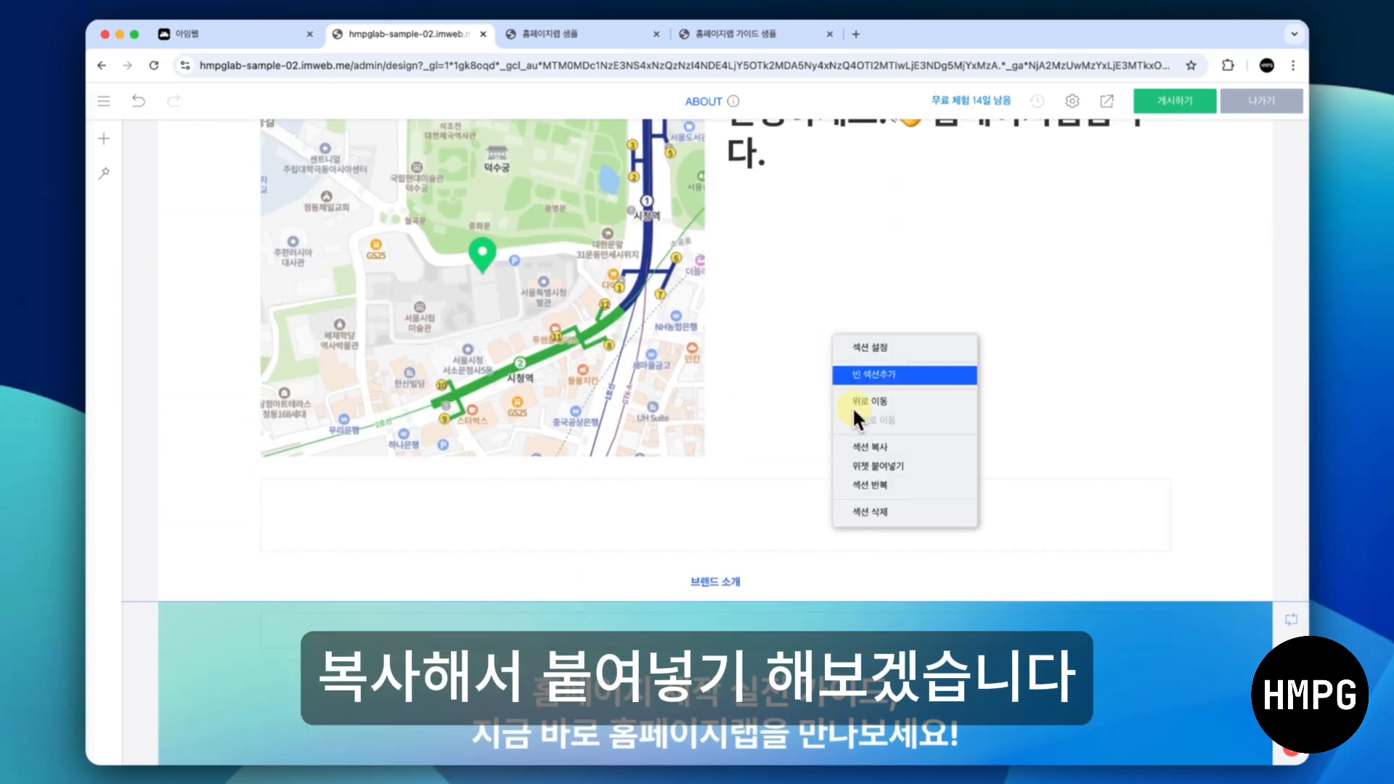
left_click(890, 485)
scroll(892, 476, "up", 1)
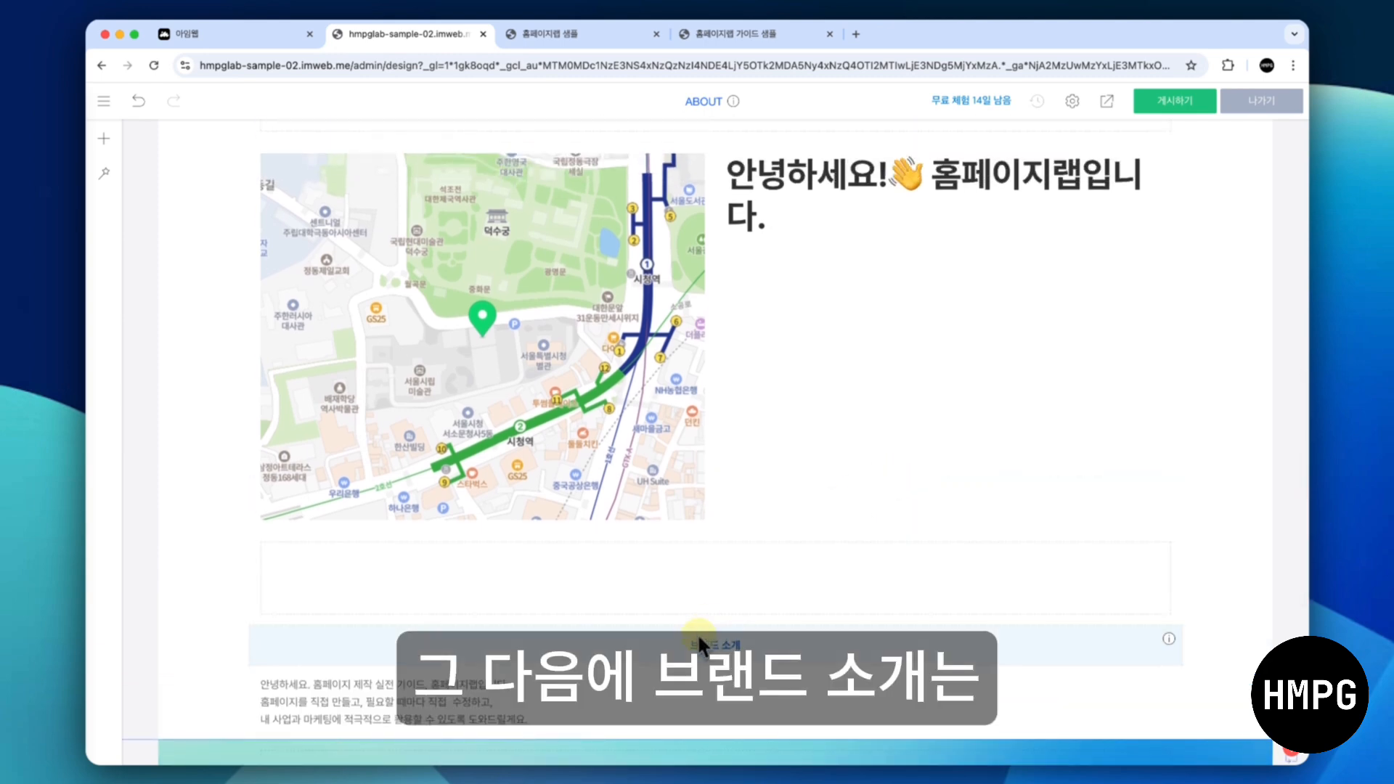
Move the pasted "브랜드 소개" text above the heading beside the map and the pasted description below that heading
left_click_drag(696, 633, 779, 151)
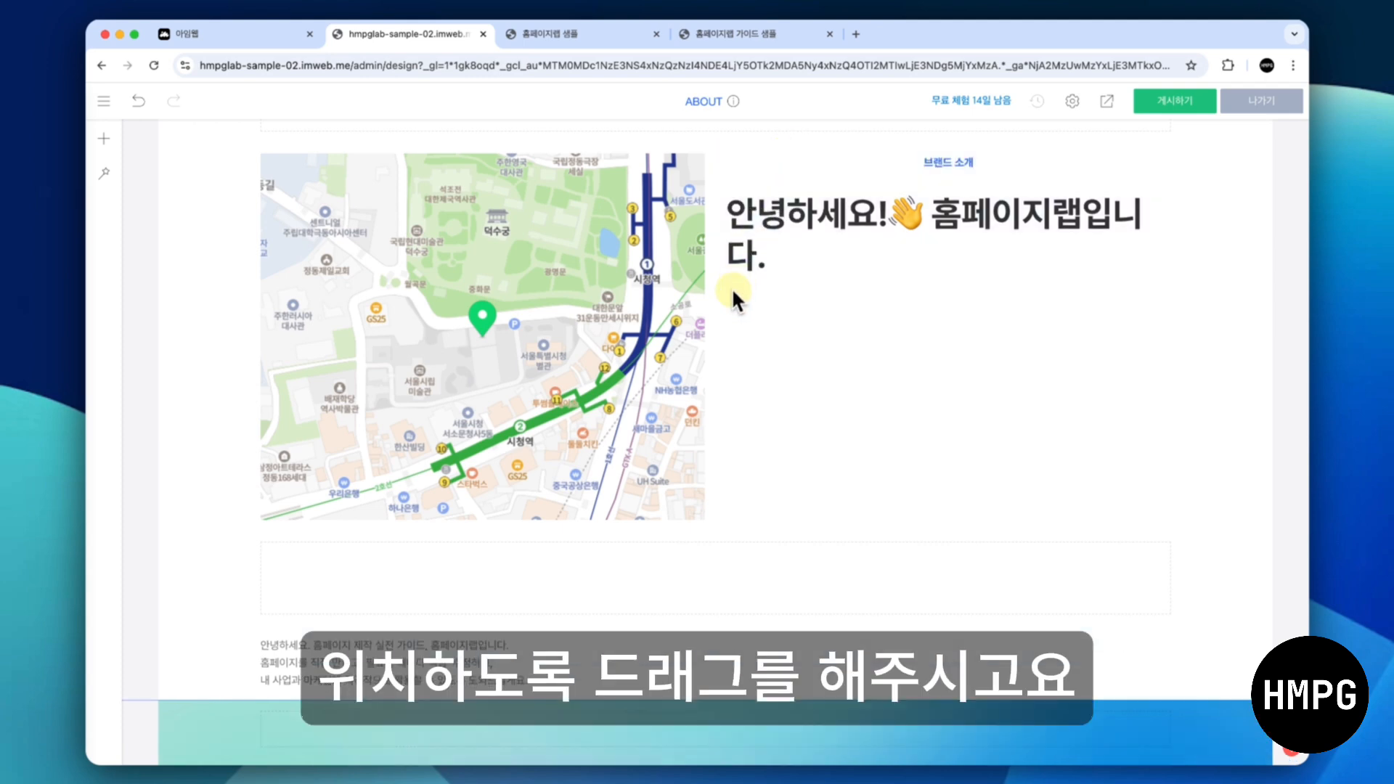
scroll(554, 425, "down", 1)
left_click_drag(403, 598, 765, 233)
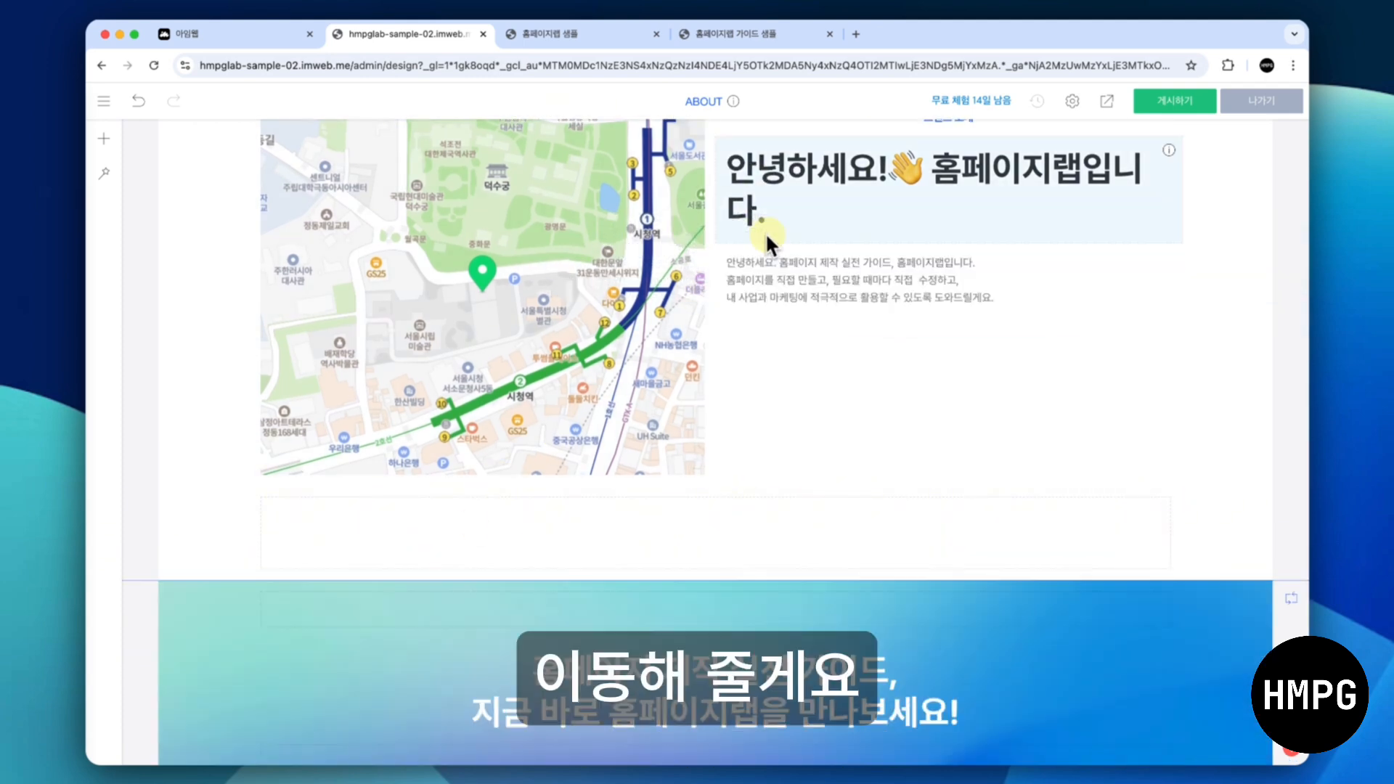
Break the heading beside the map into two lines after "안녕하세요!" and remove the bold from that first line
scroll(765, 232, "up", 2)
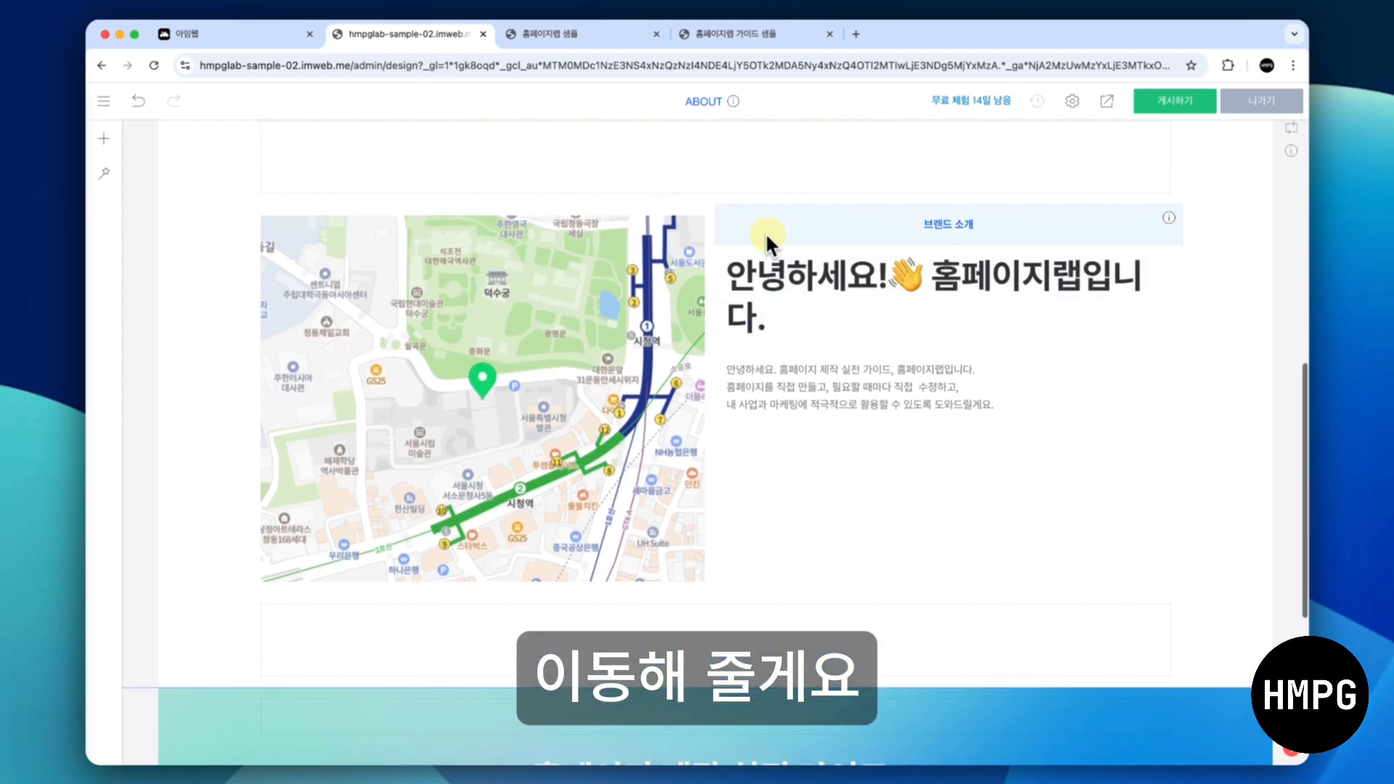
left_click(813, 281)
left_click(887, 276)
key("Return")
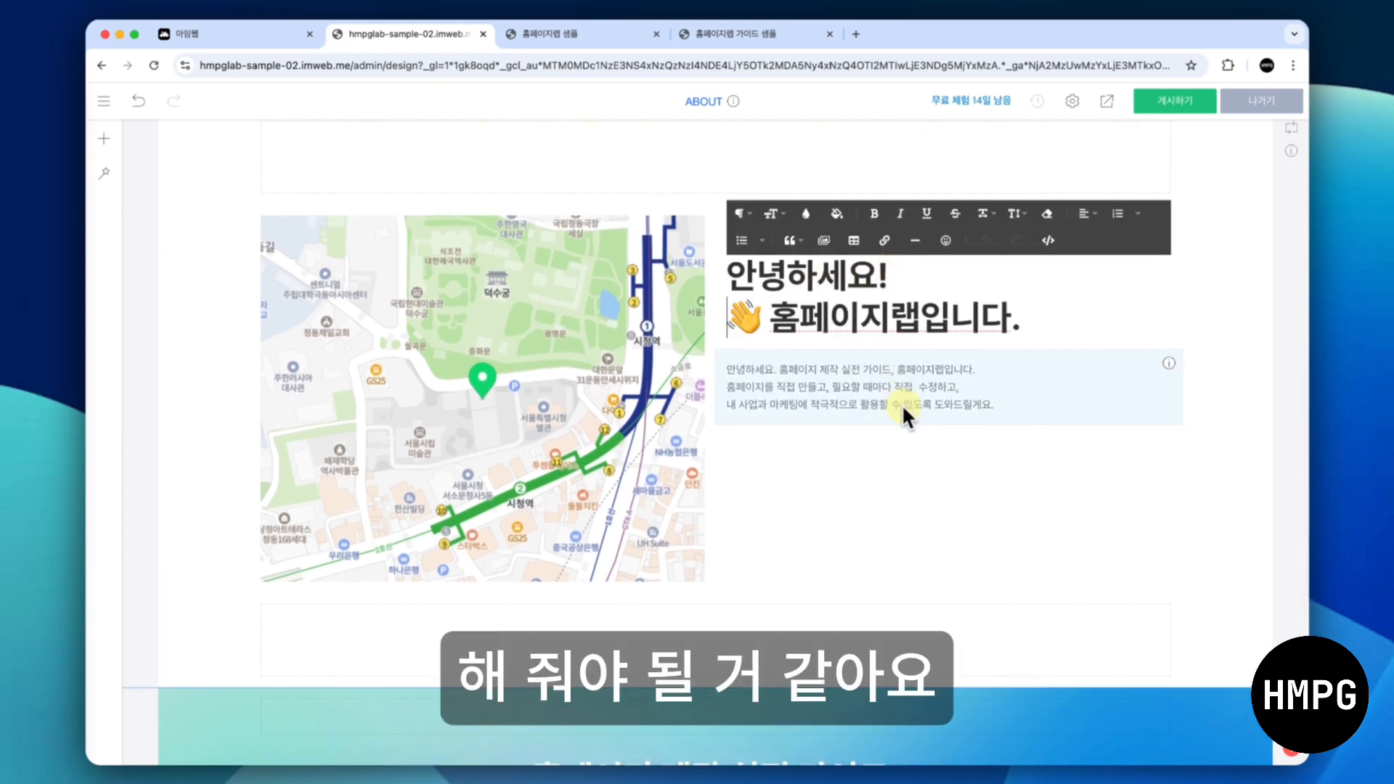
key("shift+Up")
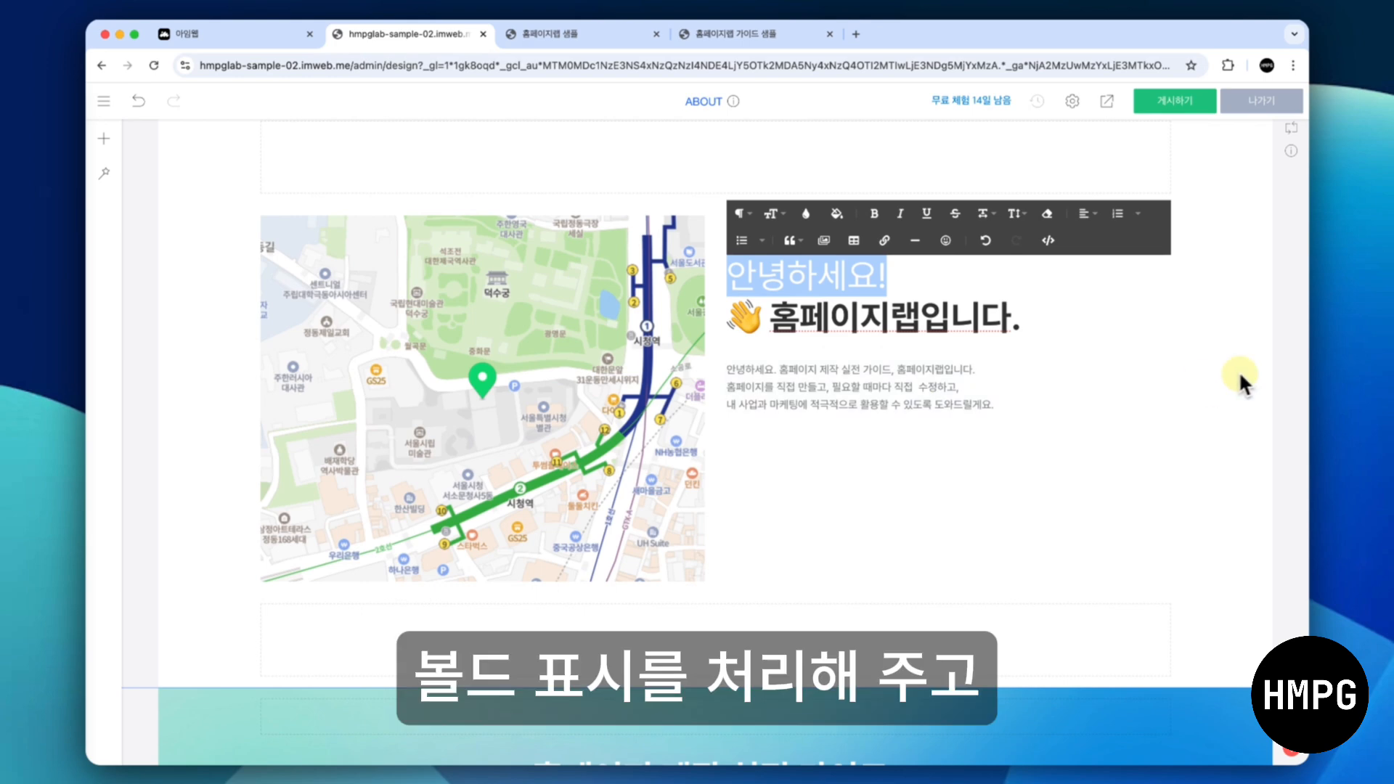
left_click(1260, 343)
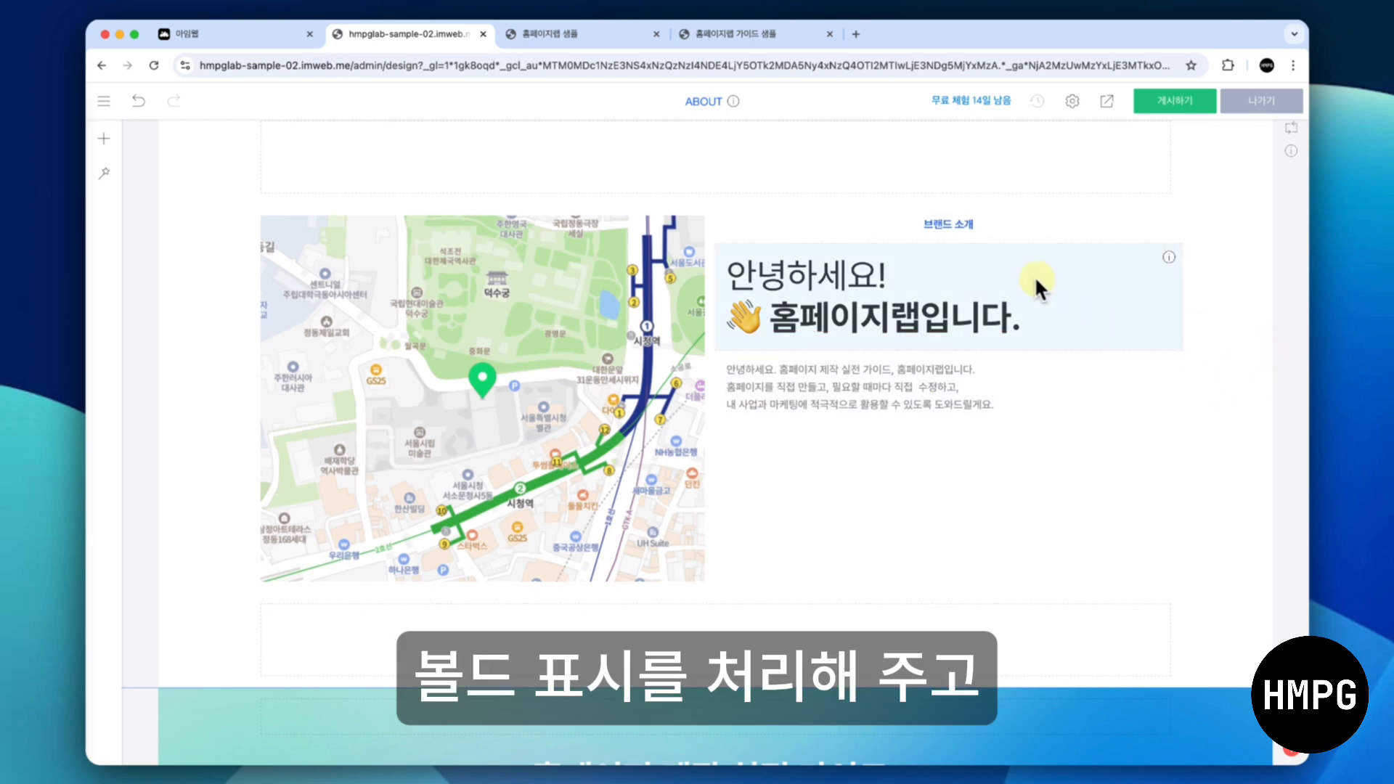
Left-align the "브랜드 소개" text above the heading beside the map
left_click(956, 217)
left_click(1083, 175)
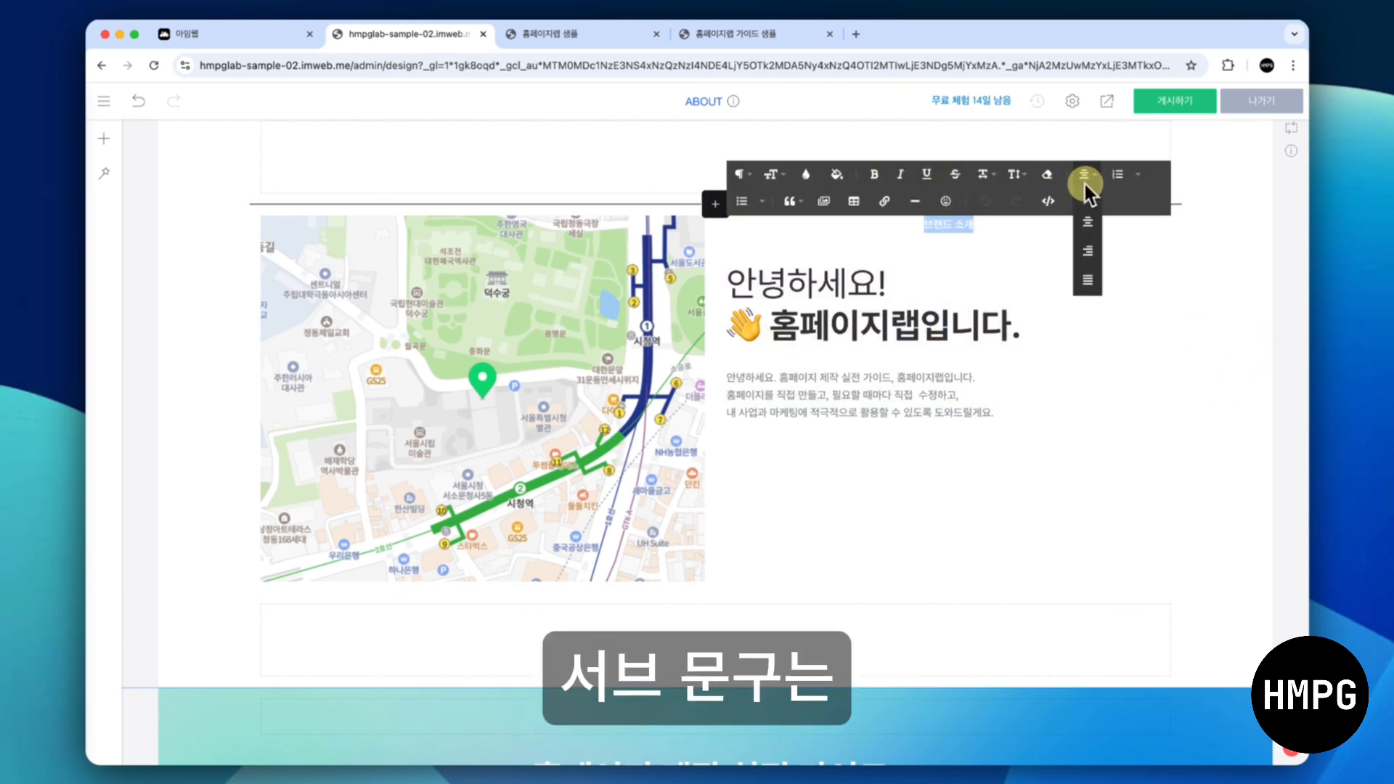
left_click(1088, 196)
left_click(1235, 308)
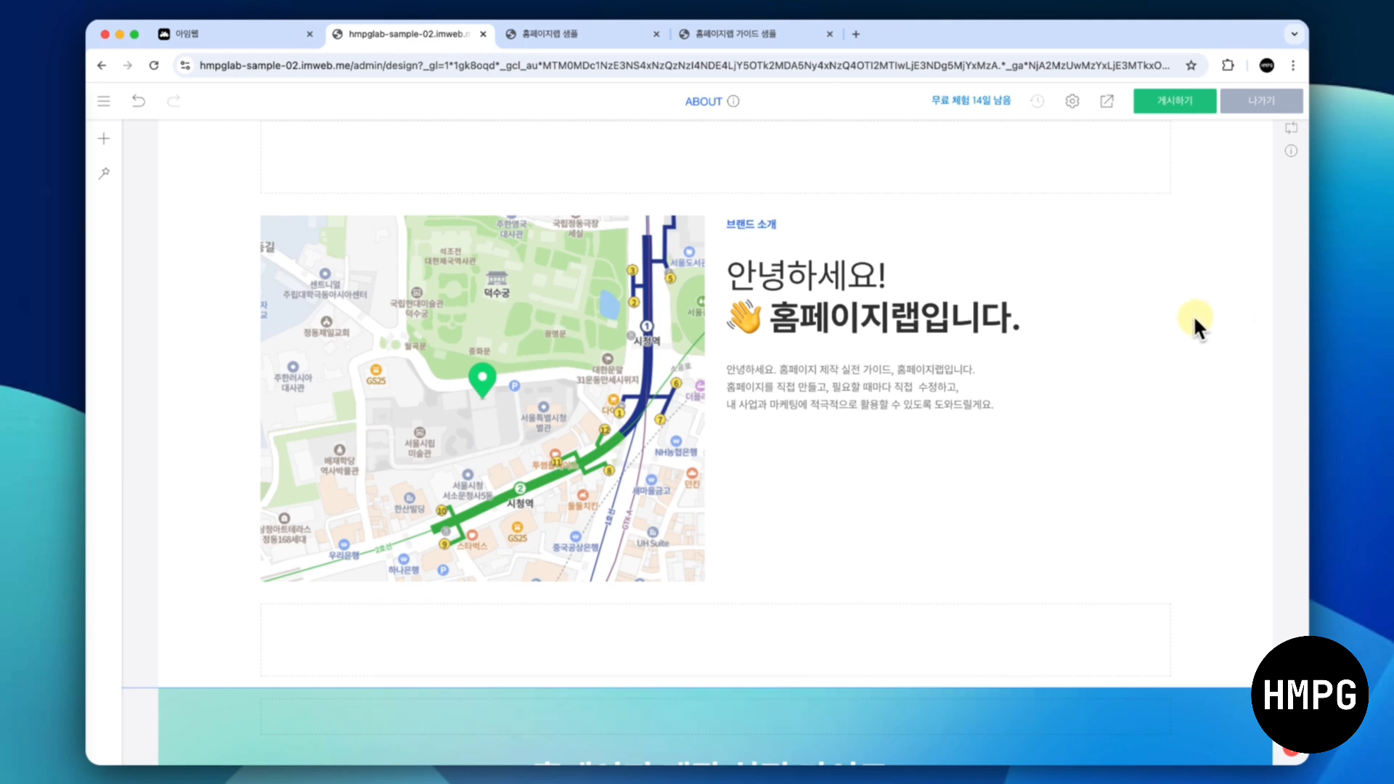
Insert a spacer widget between the map and the text column, then widen the map and narrow the spacer column
left_click(714, 204)
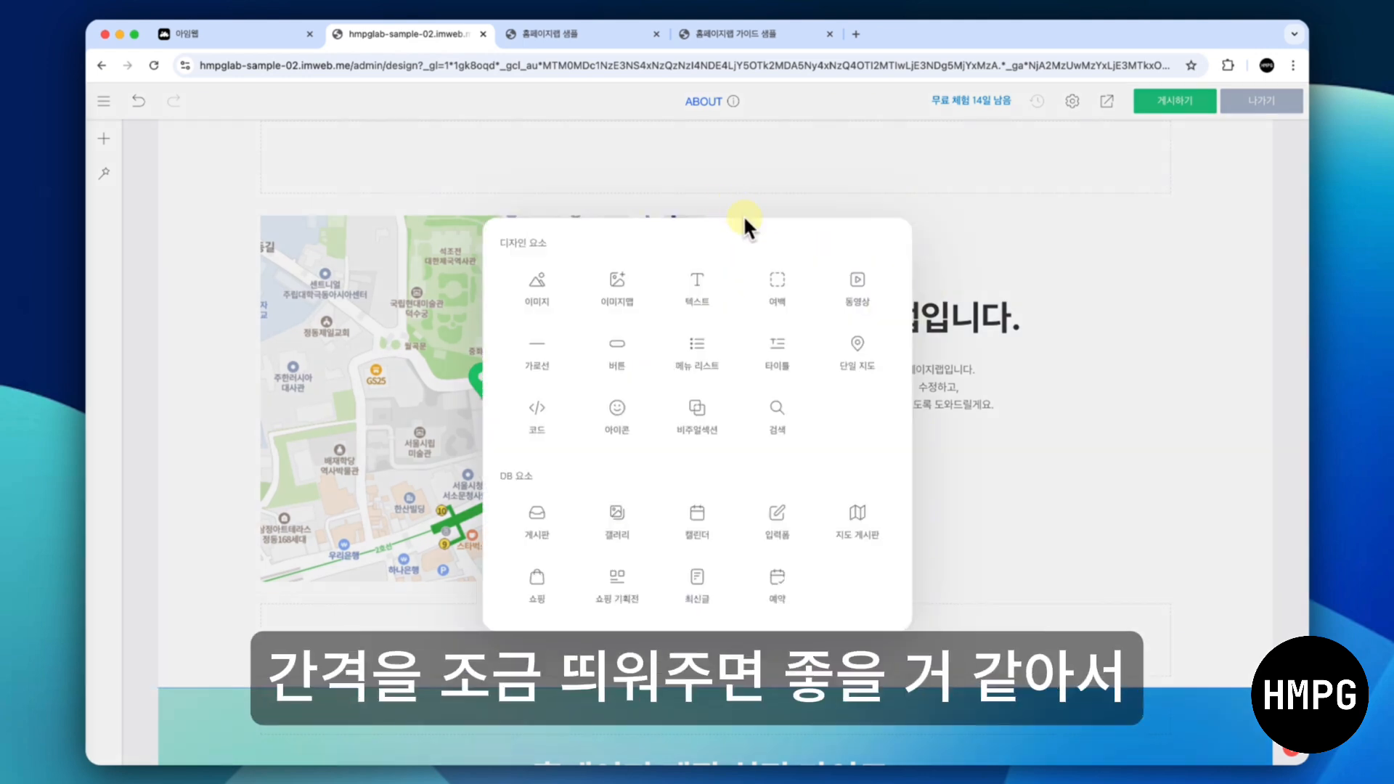
left_click(777, 282)
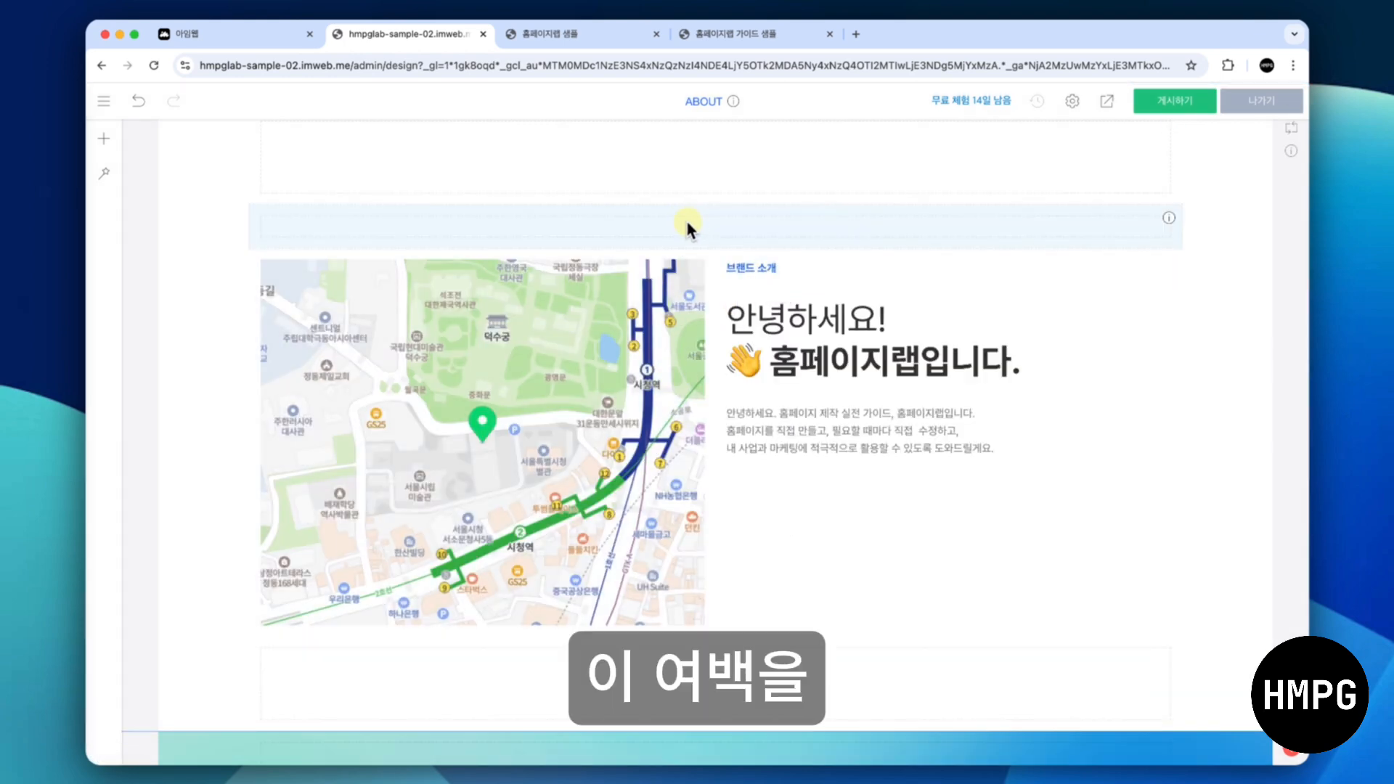
left_click_drag(690, 228, 707, 270)
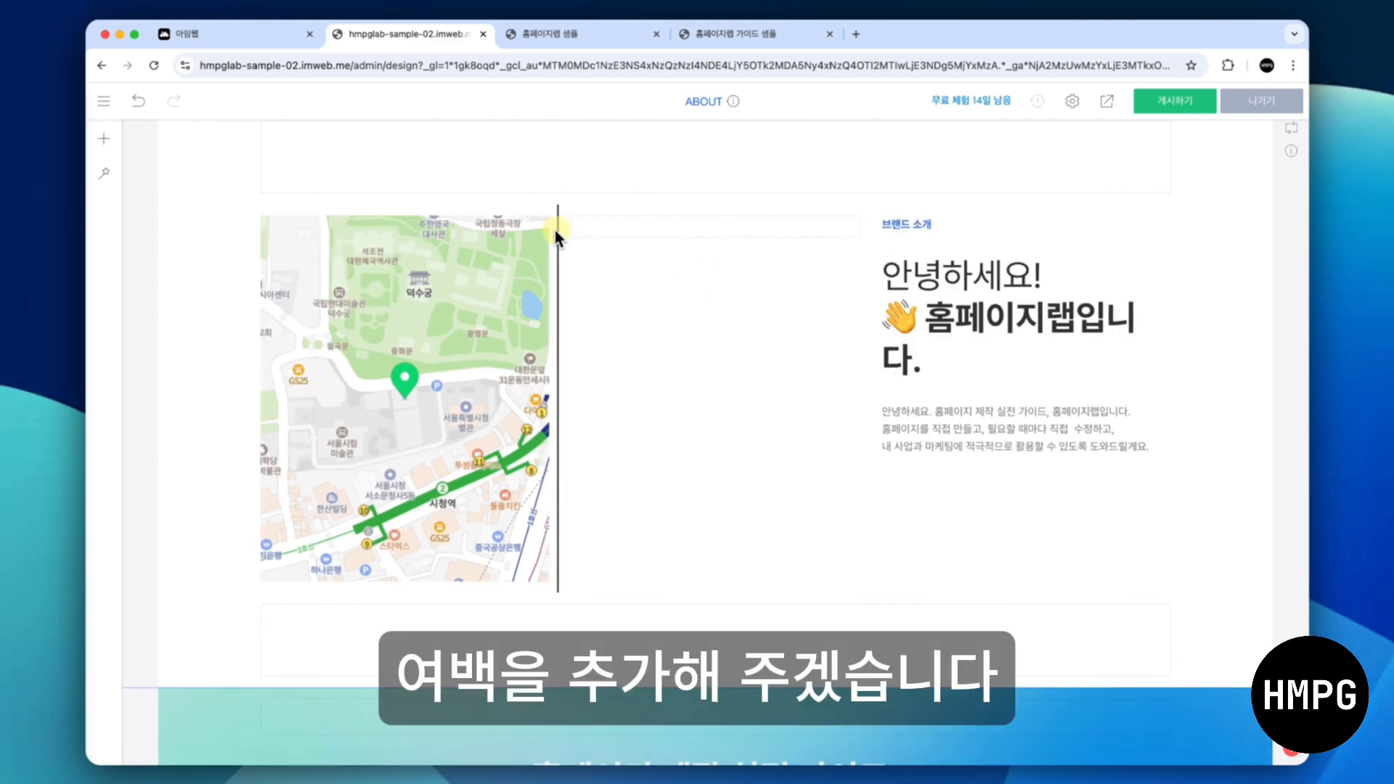
left_click_drag(554, 225, 715, 232)
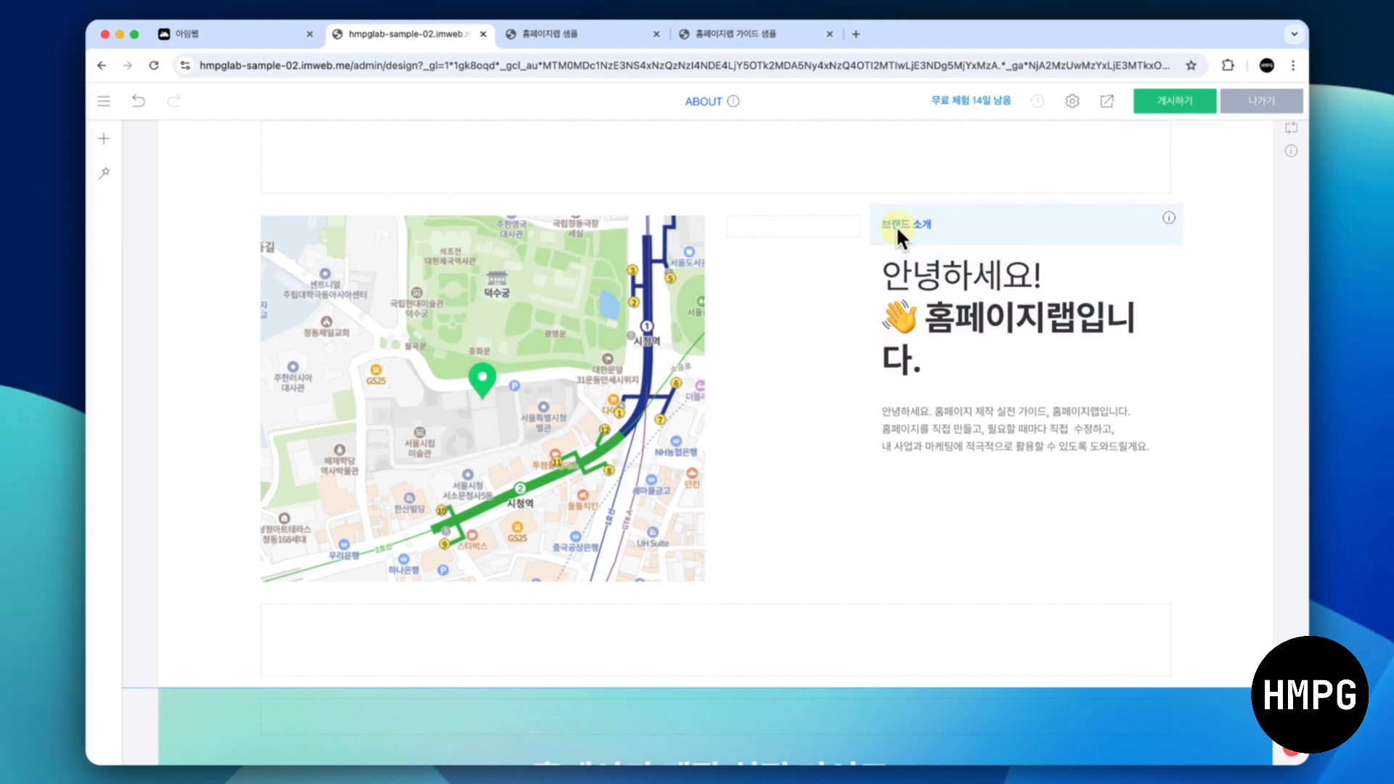
left_click_drag(868, 220, 812, 220)
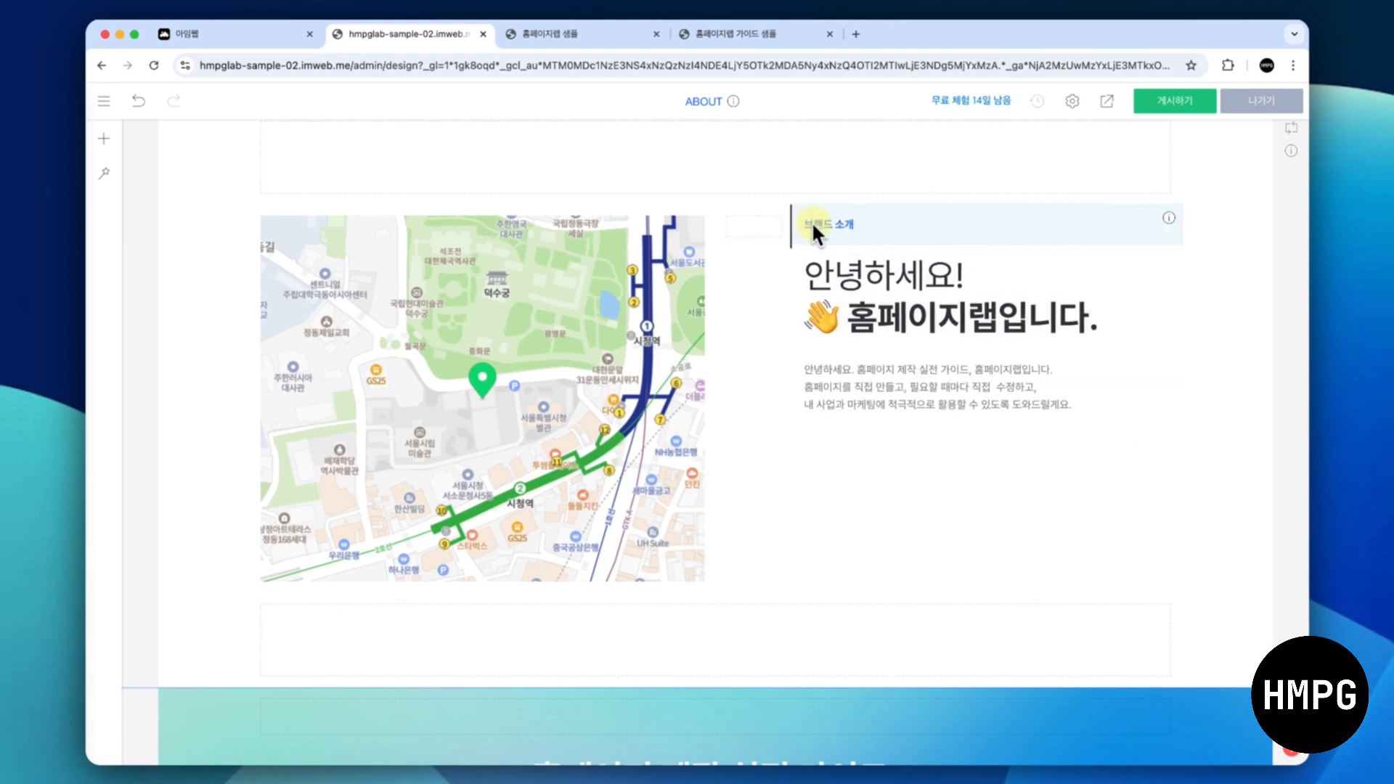
Open the "브랜드 소개" text beside the map for editing
left_click(816, 222)
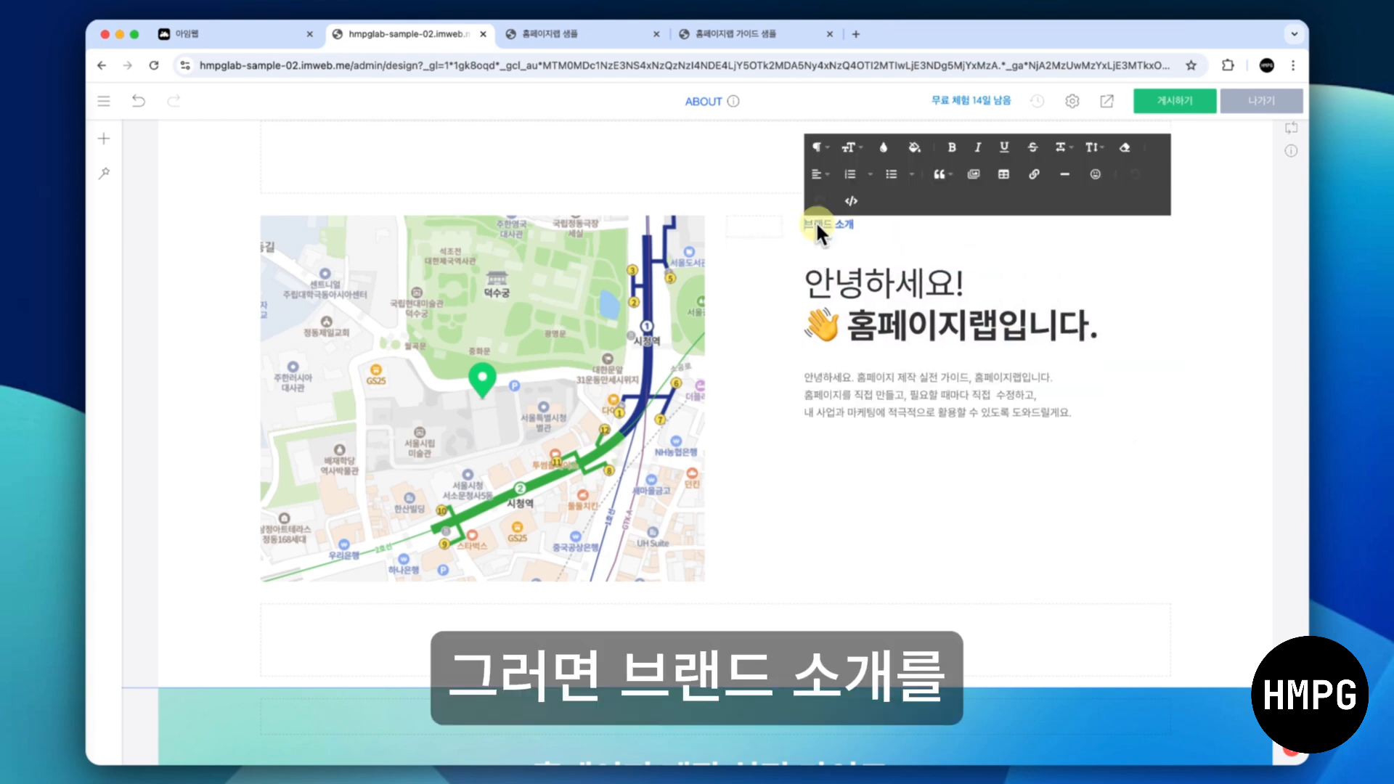
Replace the small subtitle text beside the map with "찾아오시는 길"
type("찾아오시는 길")
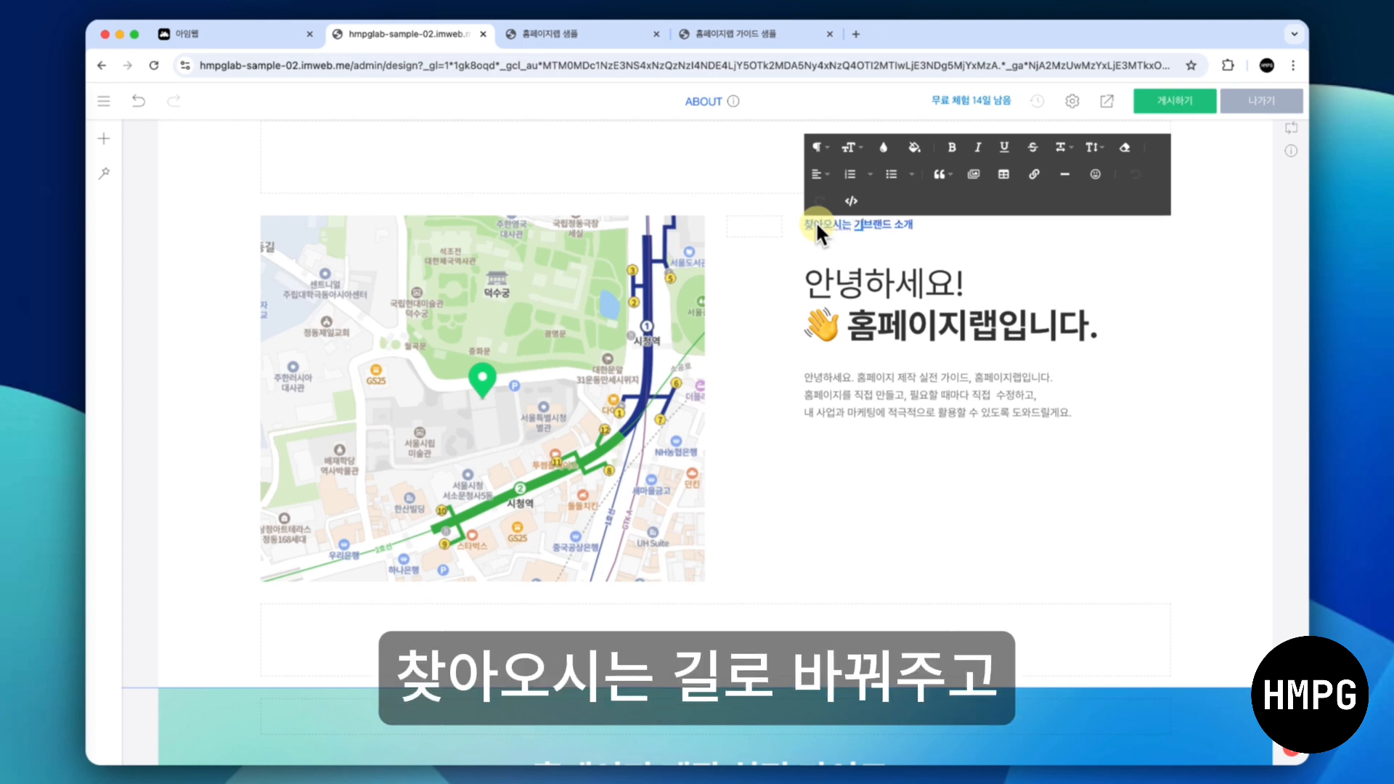
left_click(1221, 276)
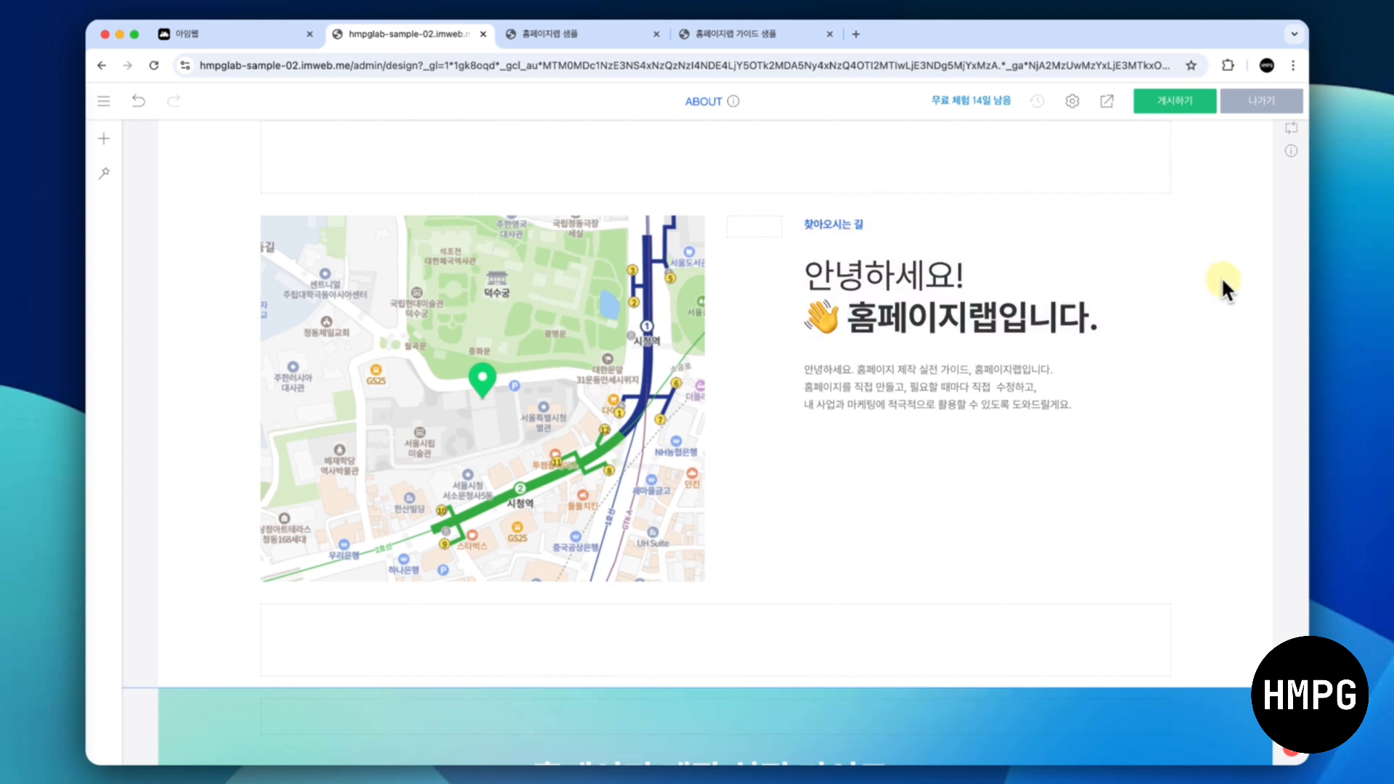
Replace the description under the greeting heading beside the map with the address line copied from the 찾아오시는 길 row of the planning spreadsheet
key("ctrl+Right")
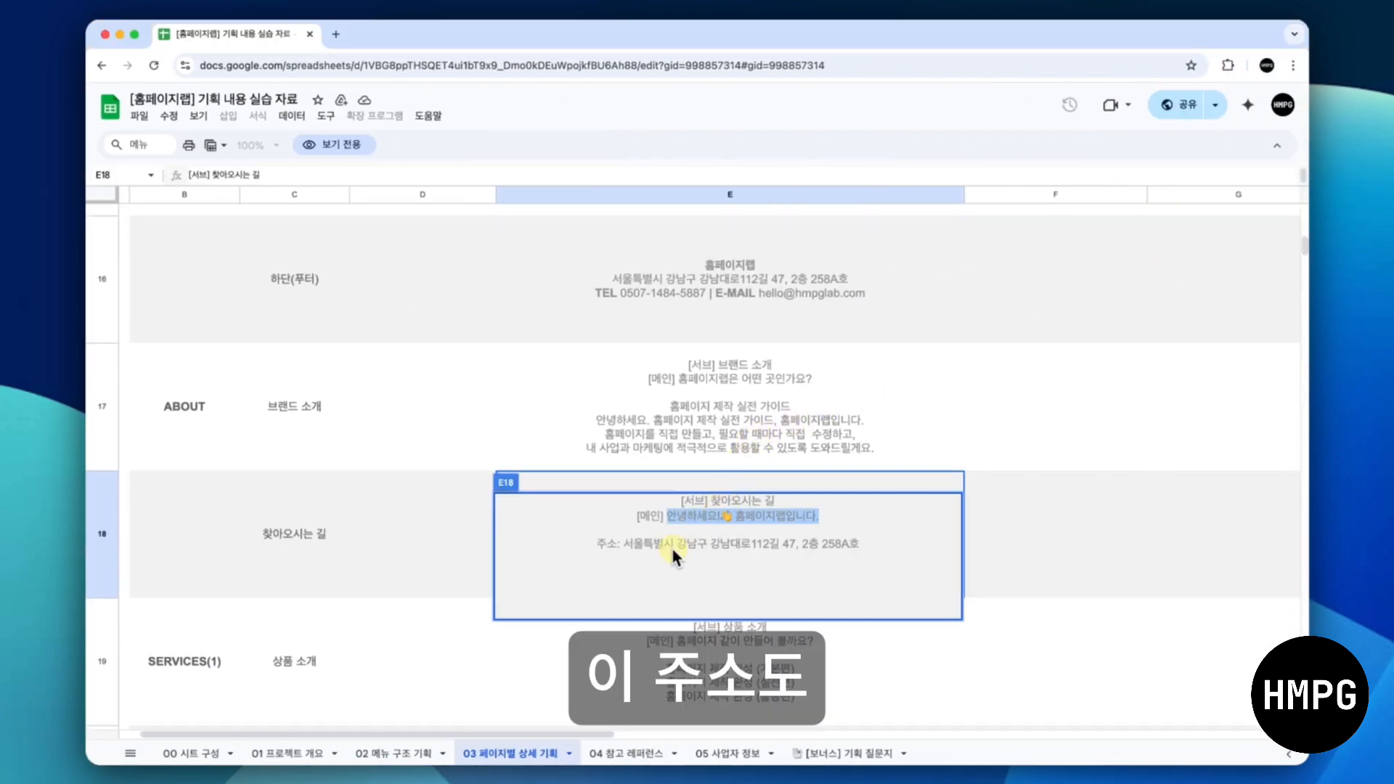
triple_click(673, 543)
key("ctrl+c")
key("ctrl+Left")
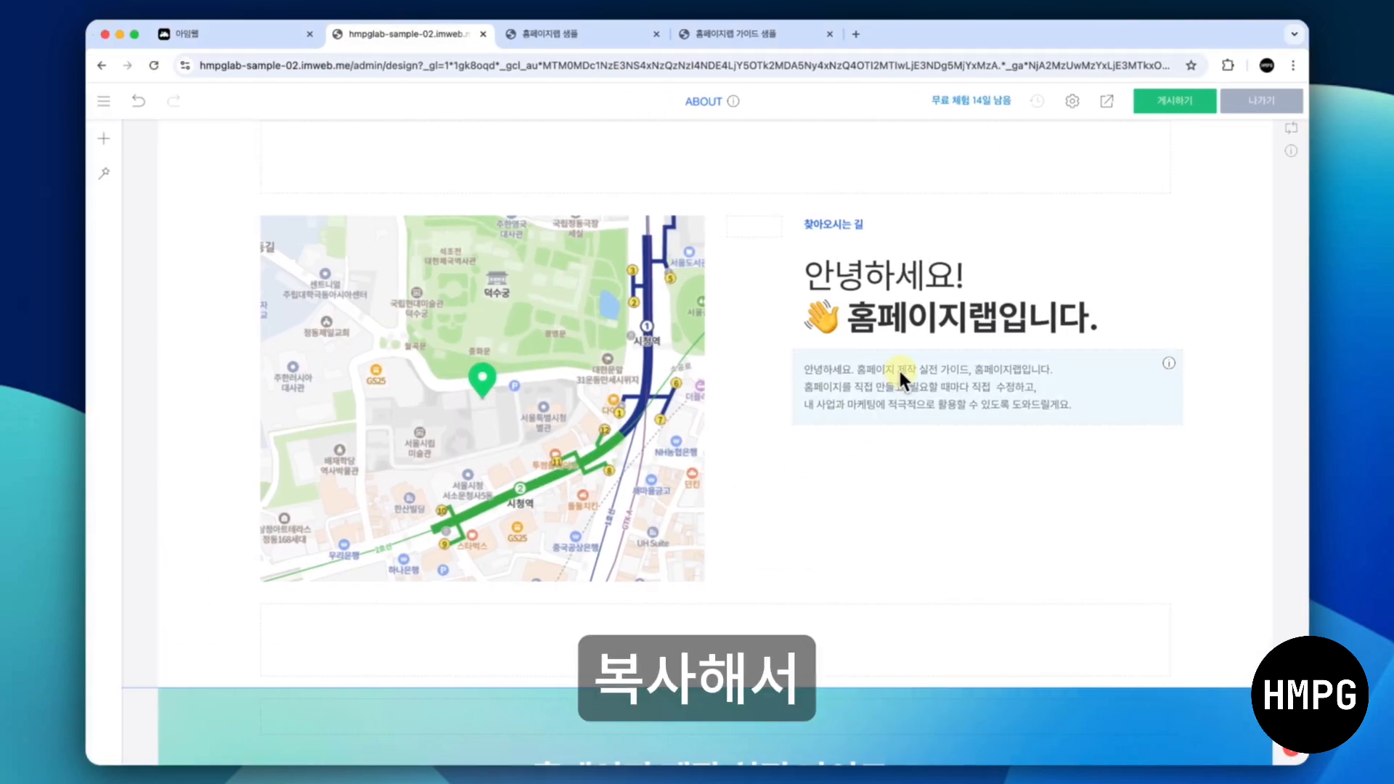
left_click(898, 367)
key("ctrl+v")
key("shift+super+Down")
key("BackSpace")
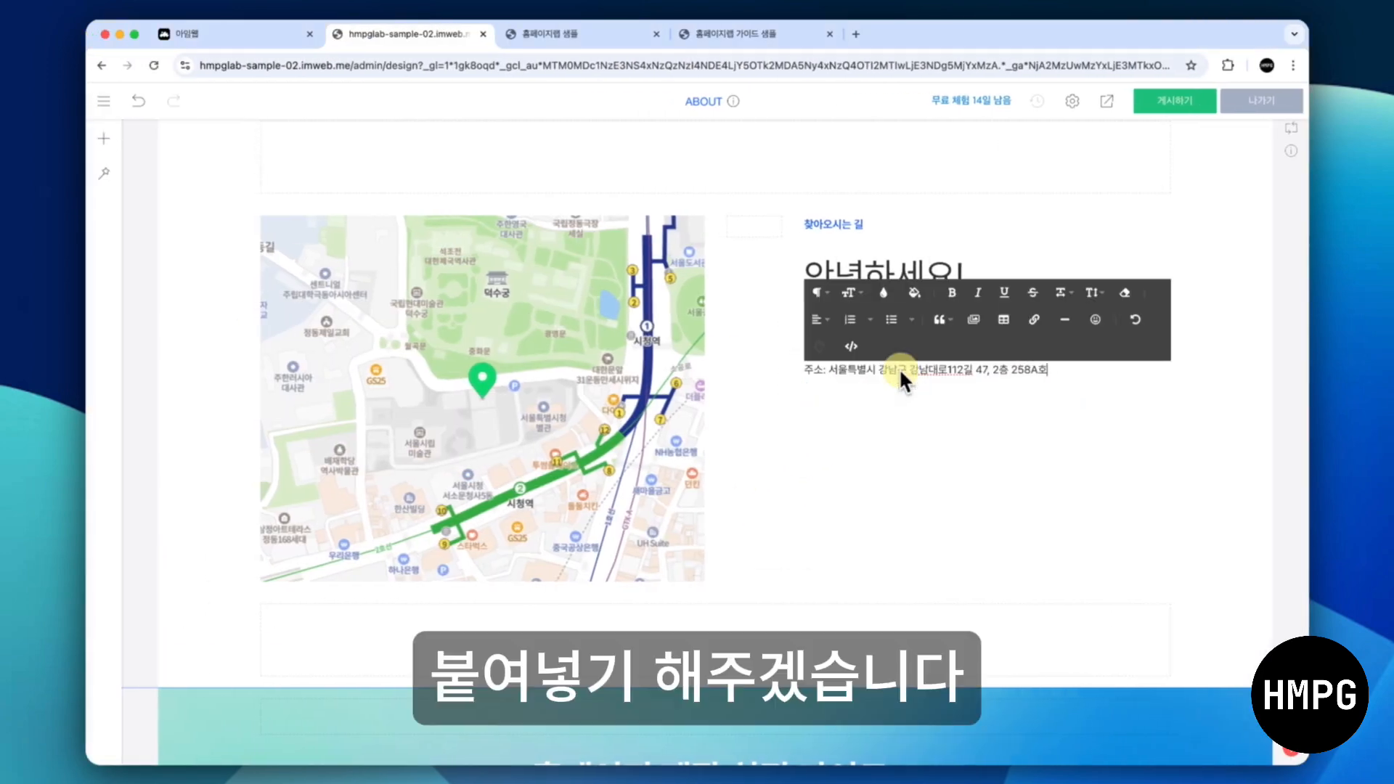
Color the whole address line with the saved gray swatch
key("super+a")
left_click(882, 293)
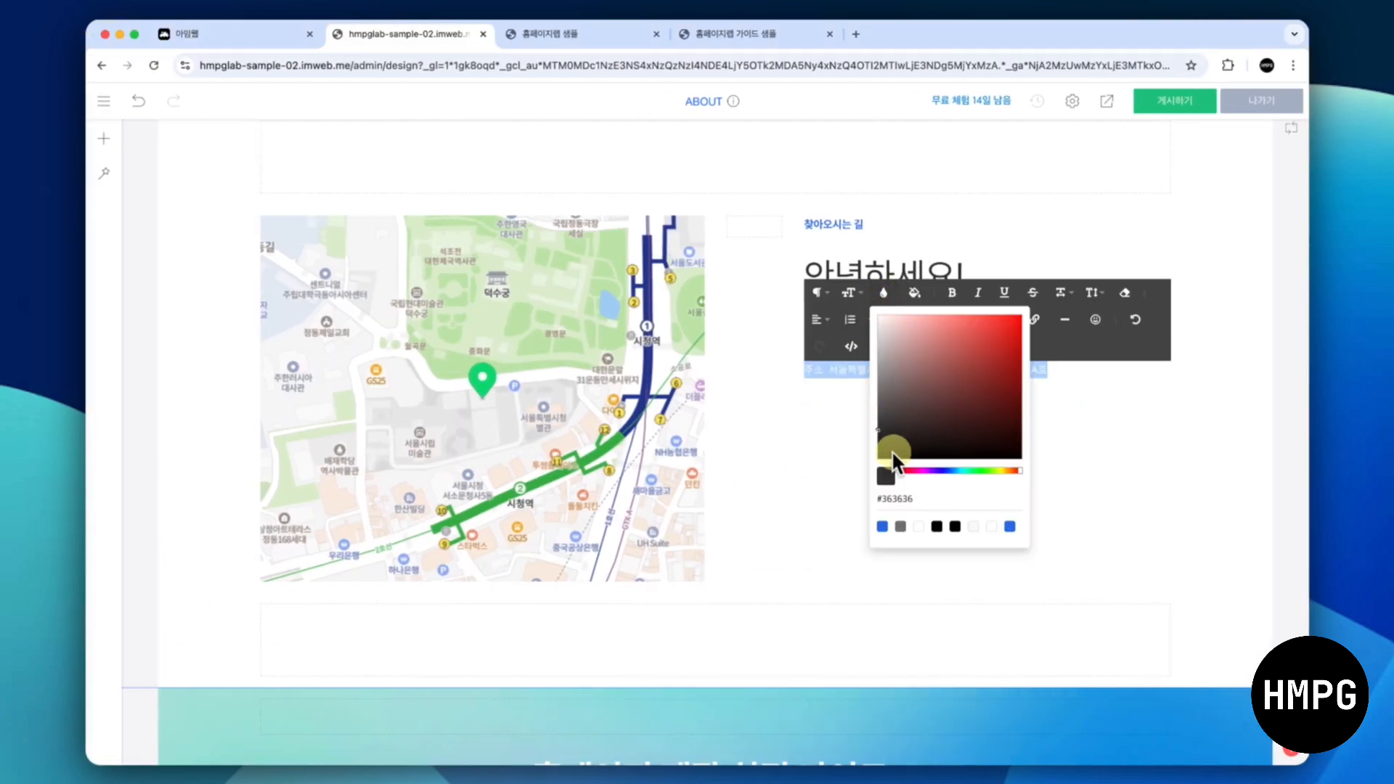
left_click(901, 525)
left_click(1208, 402)
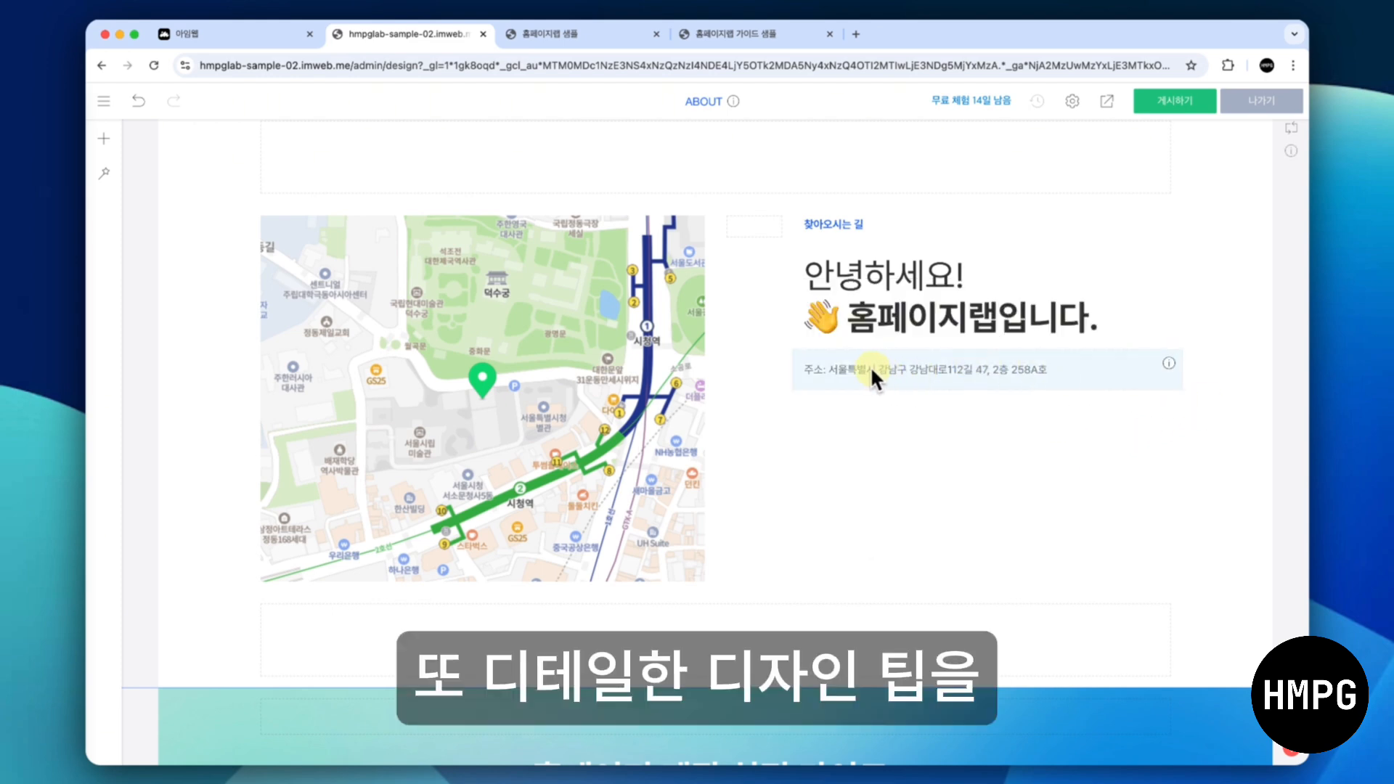
Remove the colon after "주소" in the address line and make the "주소" label bold
left_click(831, 368)
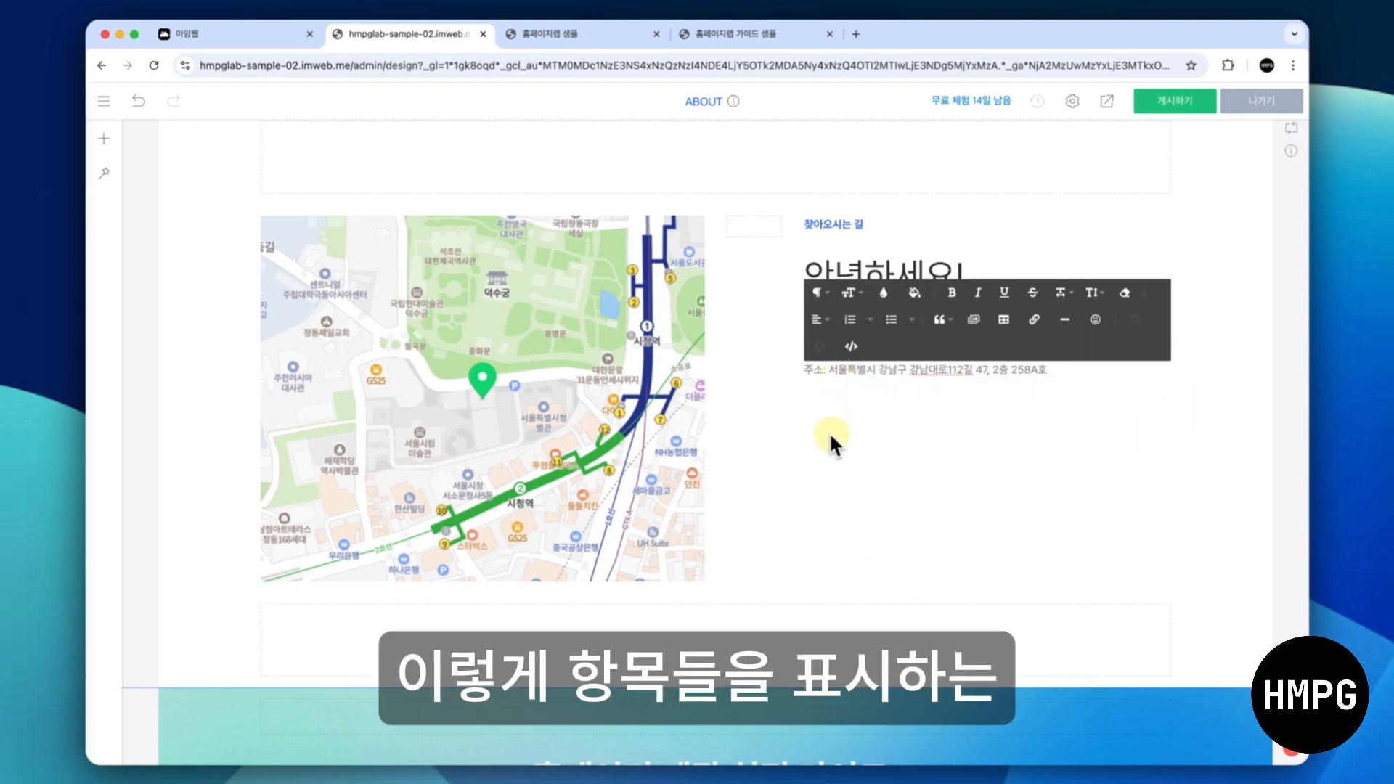
key("BackSpace")
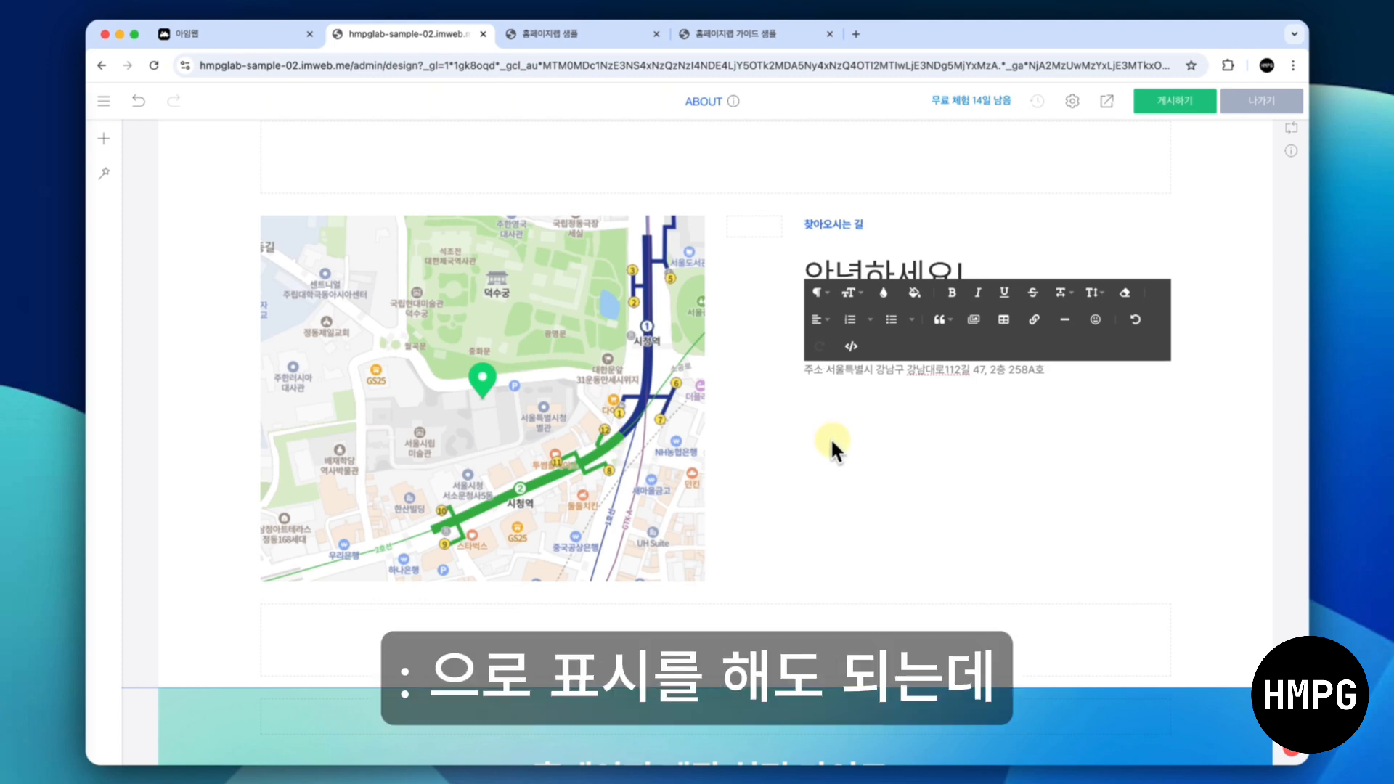
key("shift+Left")
key("shift+Left")
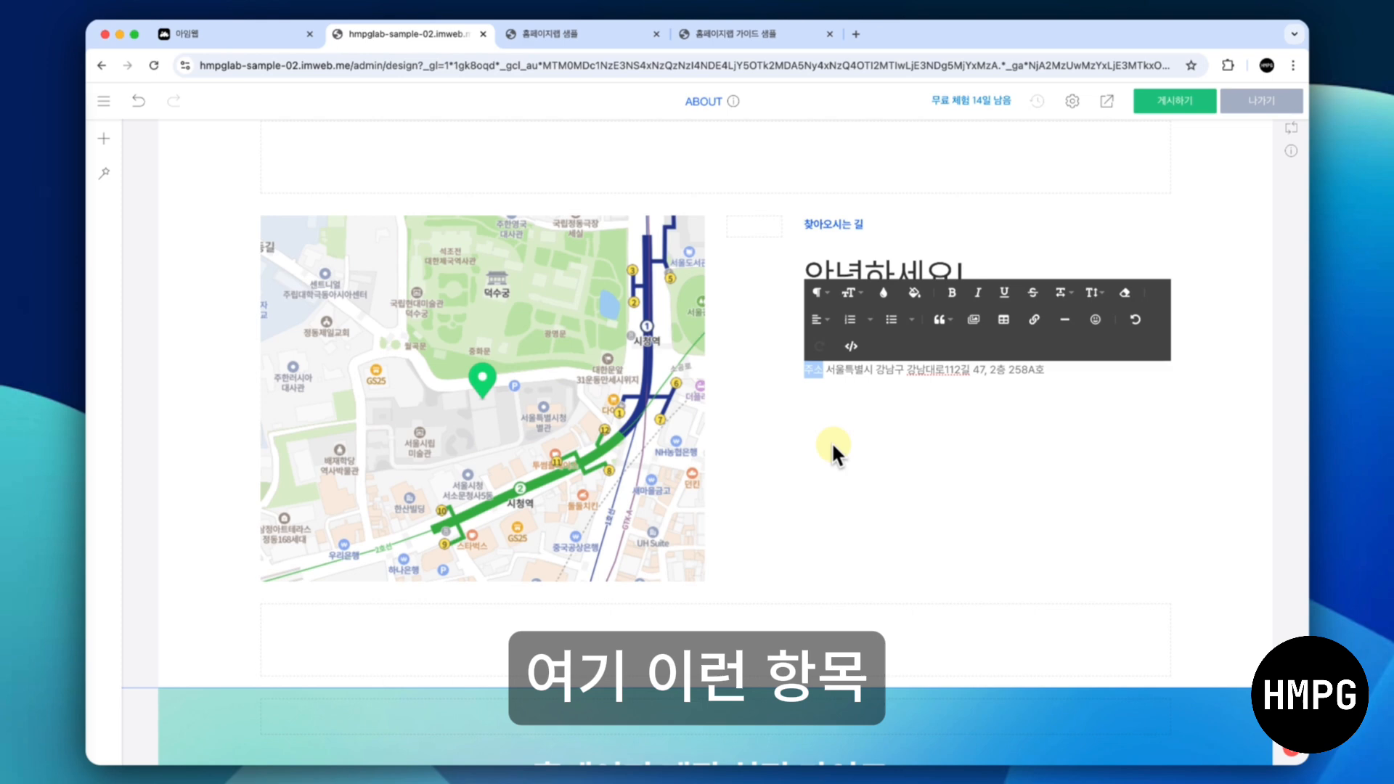
key("super+b")
left_click(1263, 453)
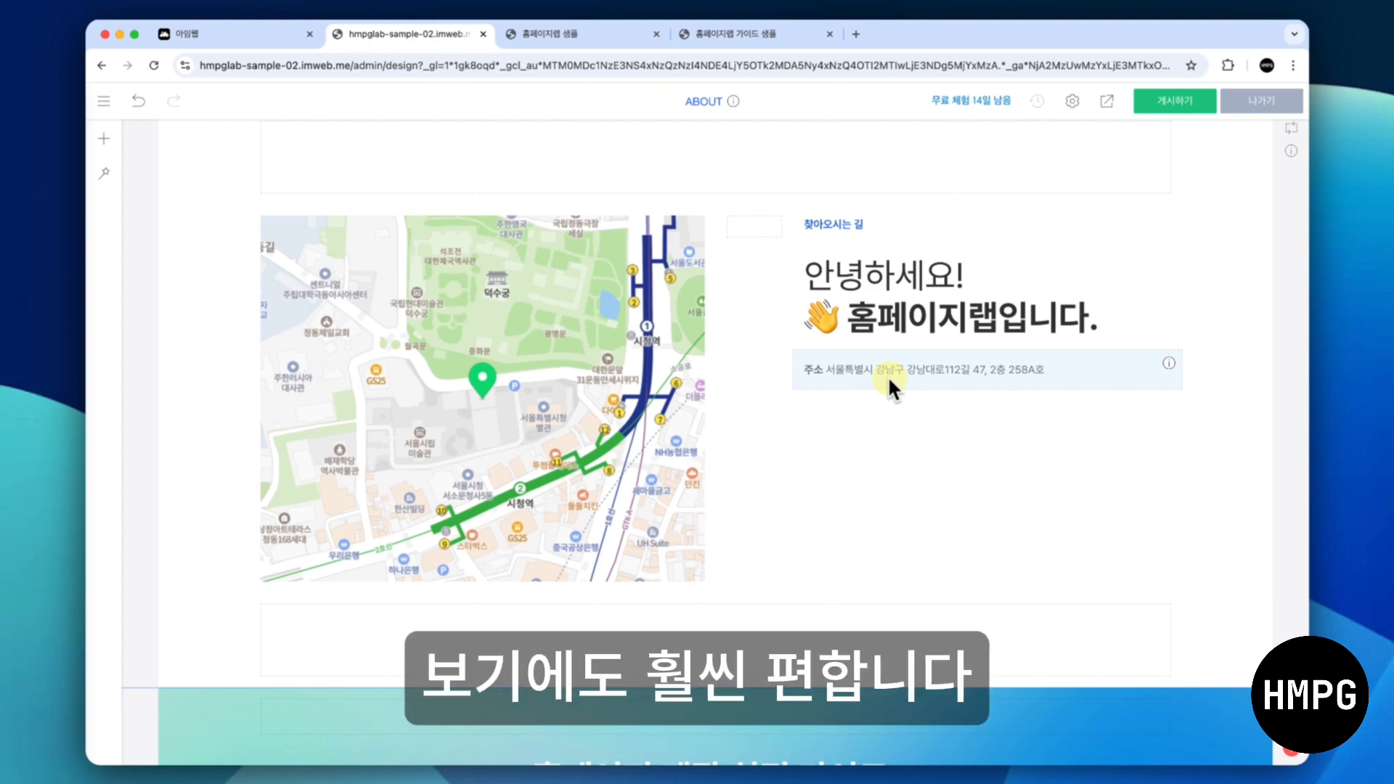
Set the background color of the map section to #fafafa in its section settings
scroll(887, 376, "up", 5)
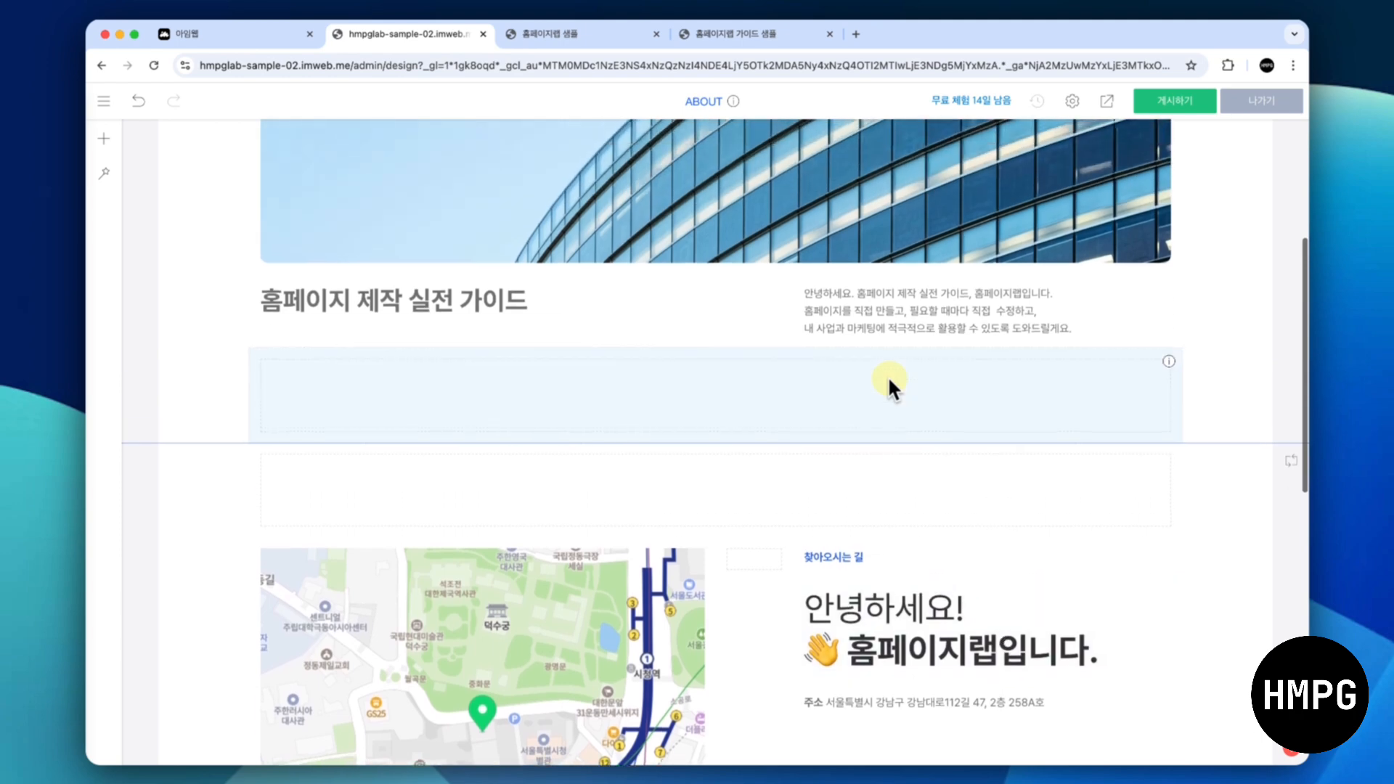
scroll(887, 376, "up", 2)
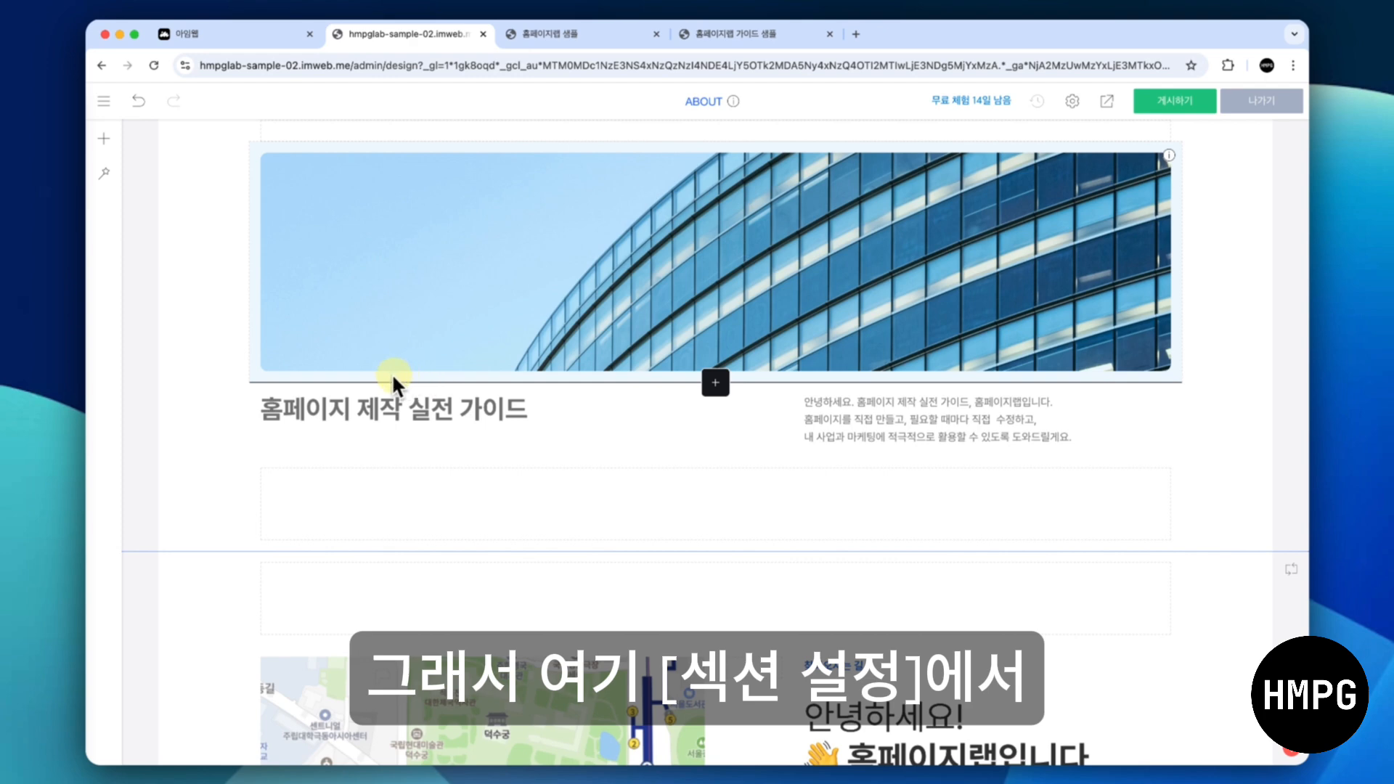
scroll(153, 460, "down", 3)
right_click(197, 468)
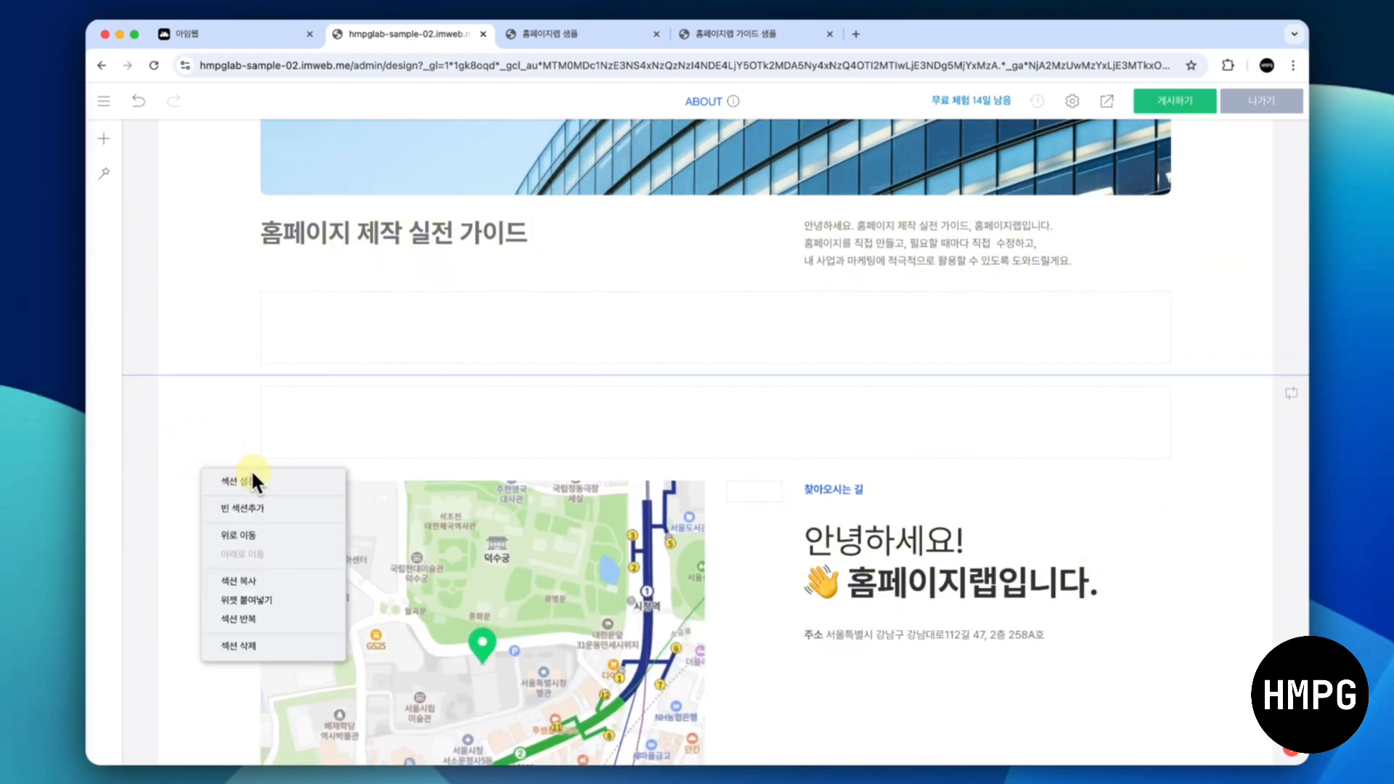
left_click(255, 479)
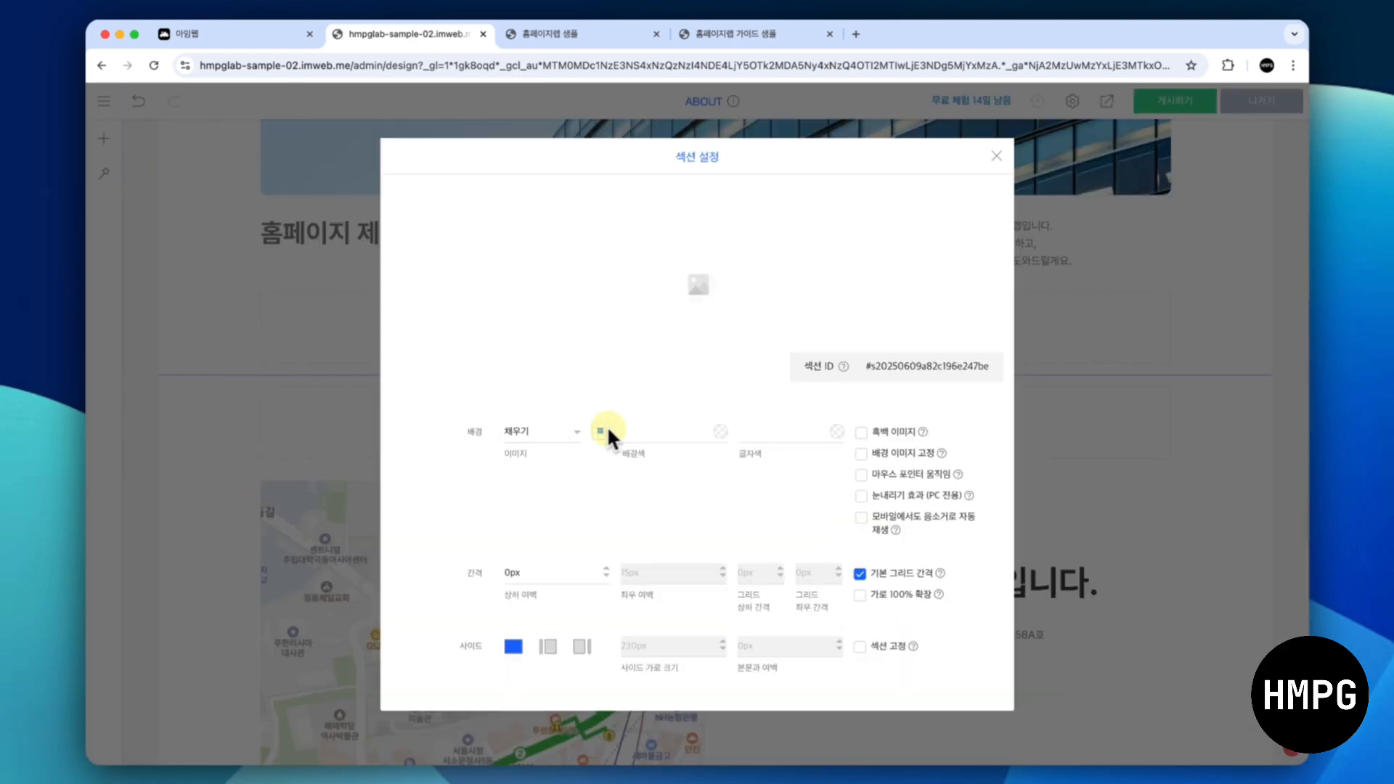
type("fafafa")
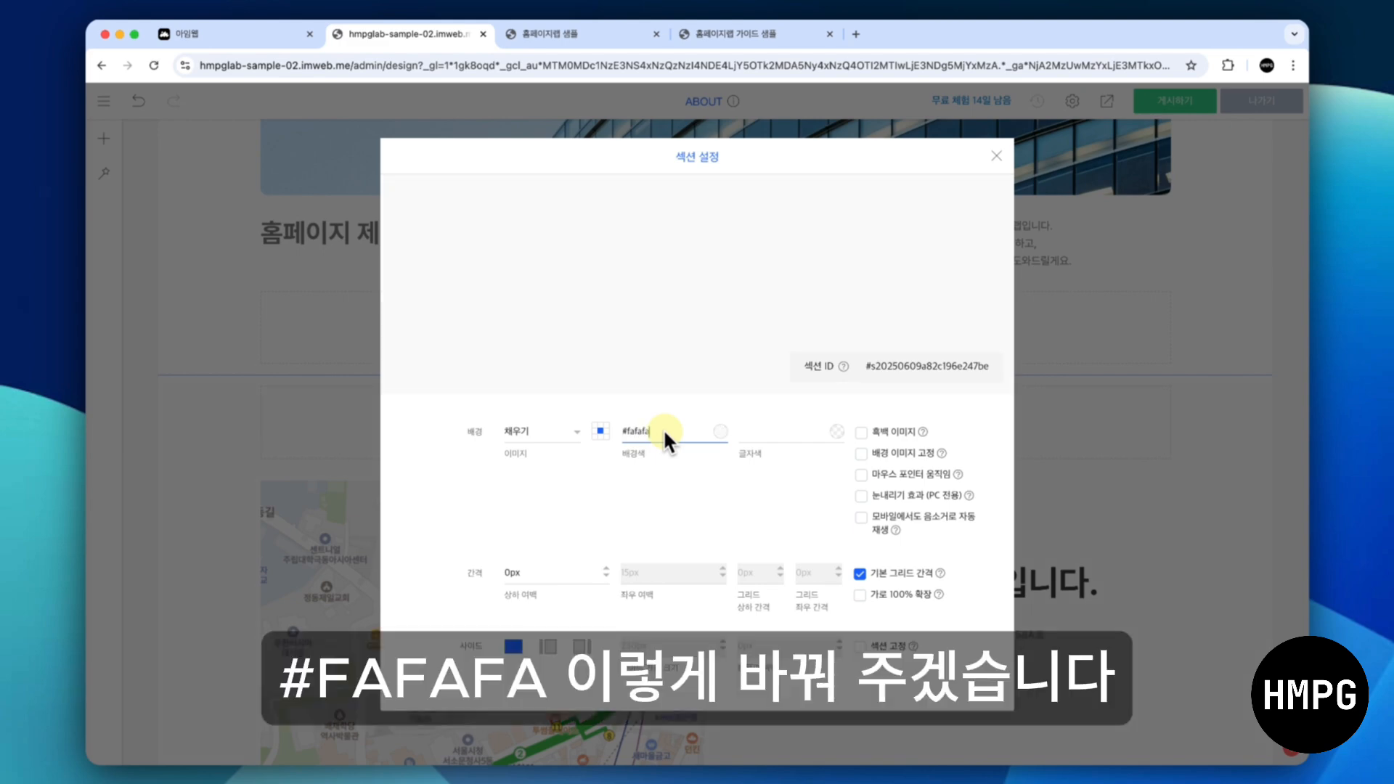
left_click(678, 494)
left_click(996, 154)
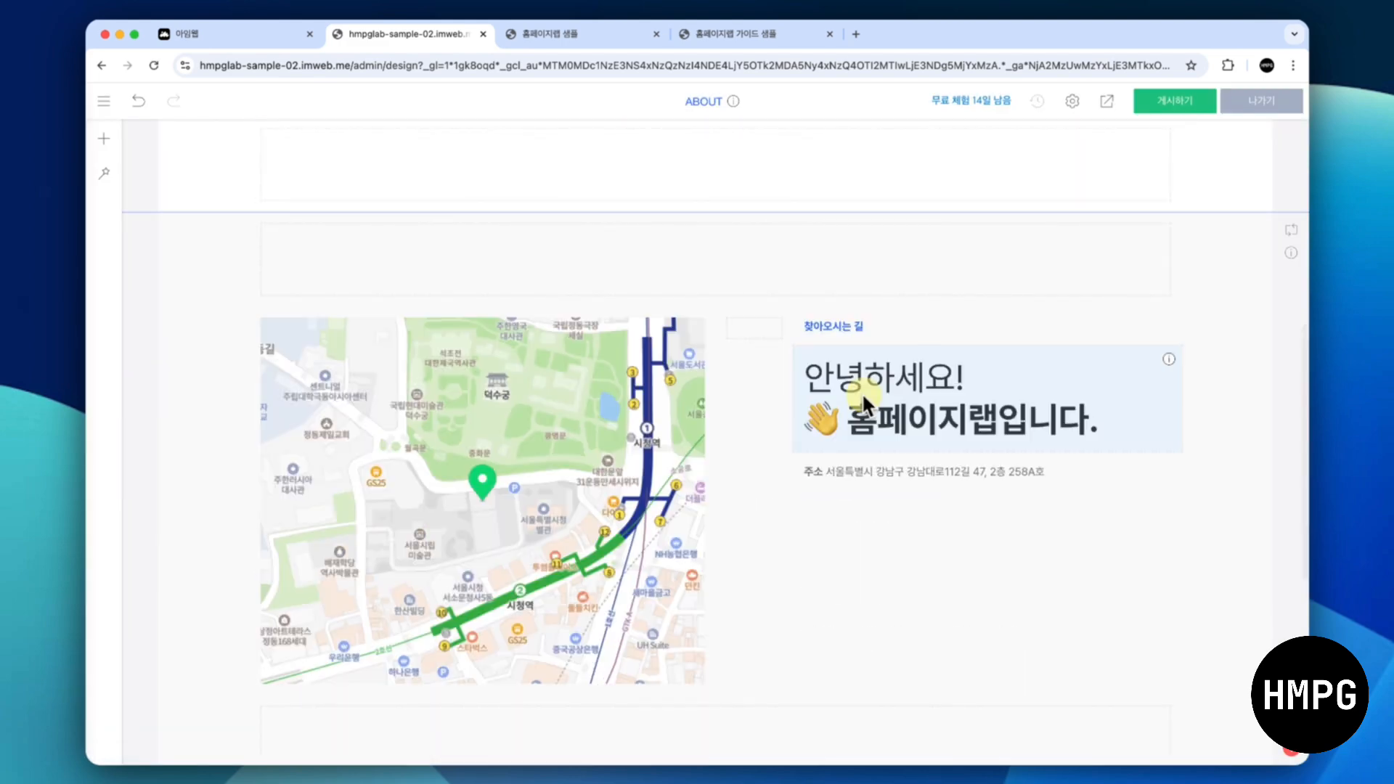
Move the 👋 emoji to the end of the heading's first line, after "안녕하세요!", keeping "홈페이지랩입니다." on the second line
left_click(884, 421)
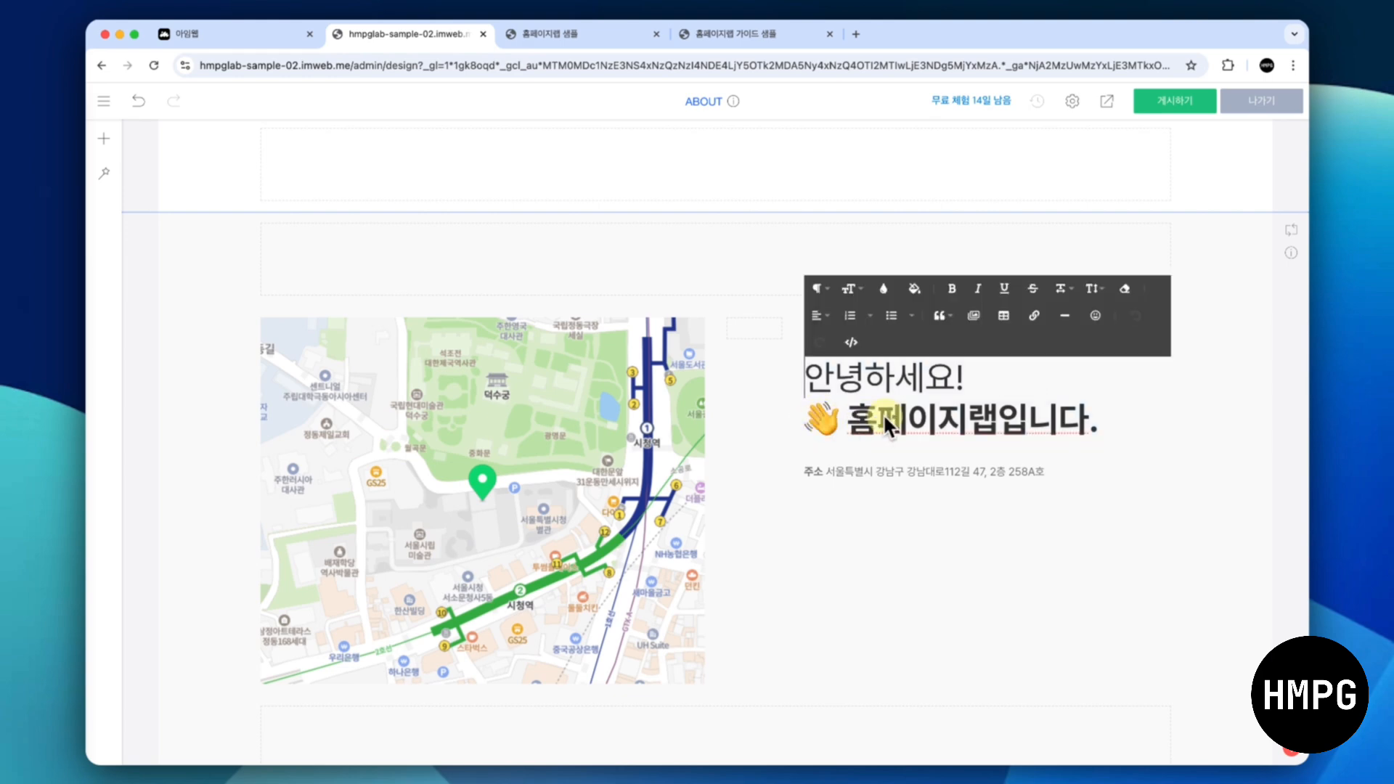
key("BackSpace")
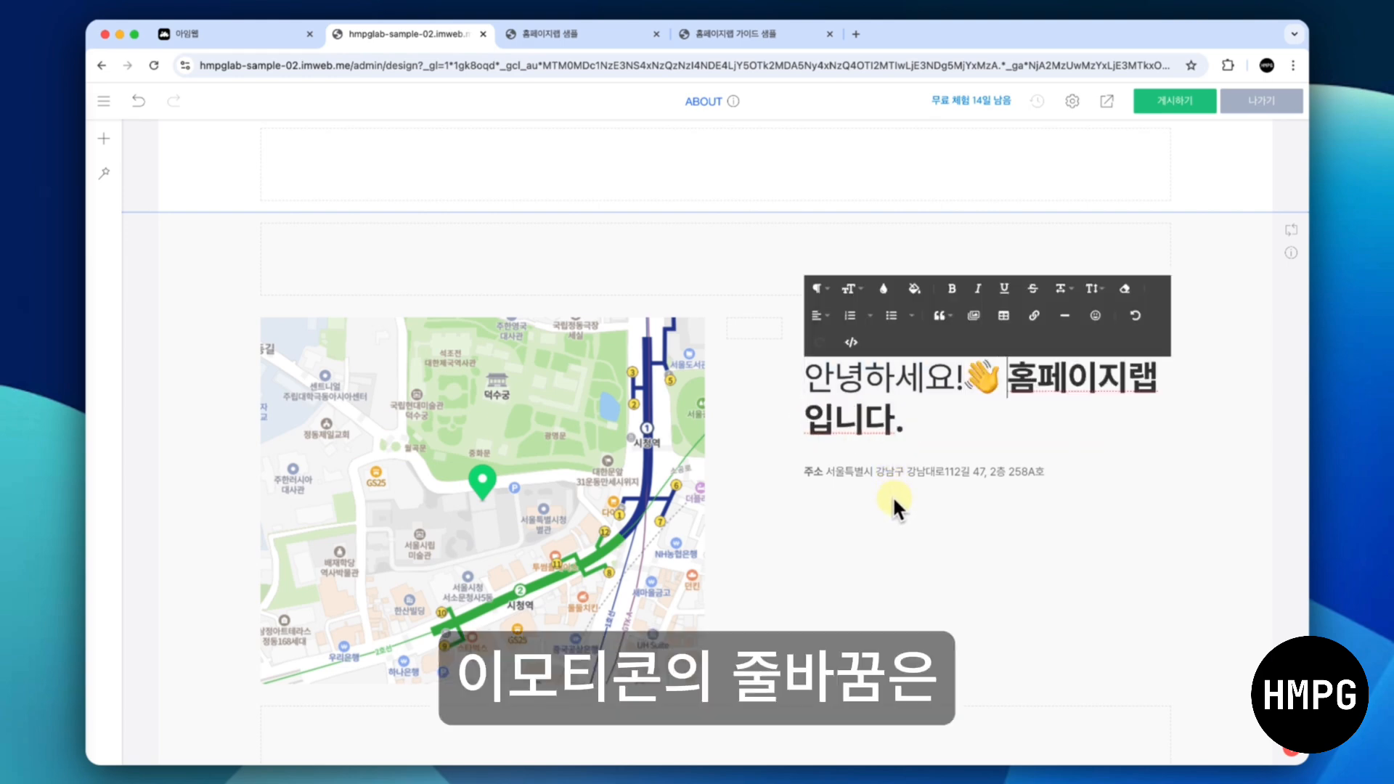
key("Return")
left_click(1224, 400)
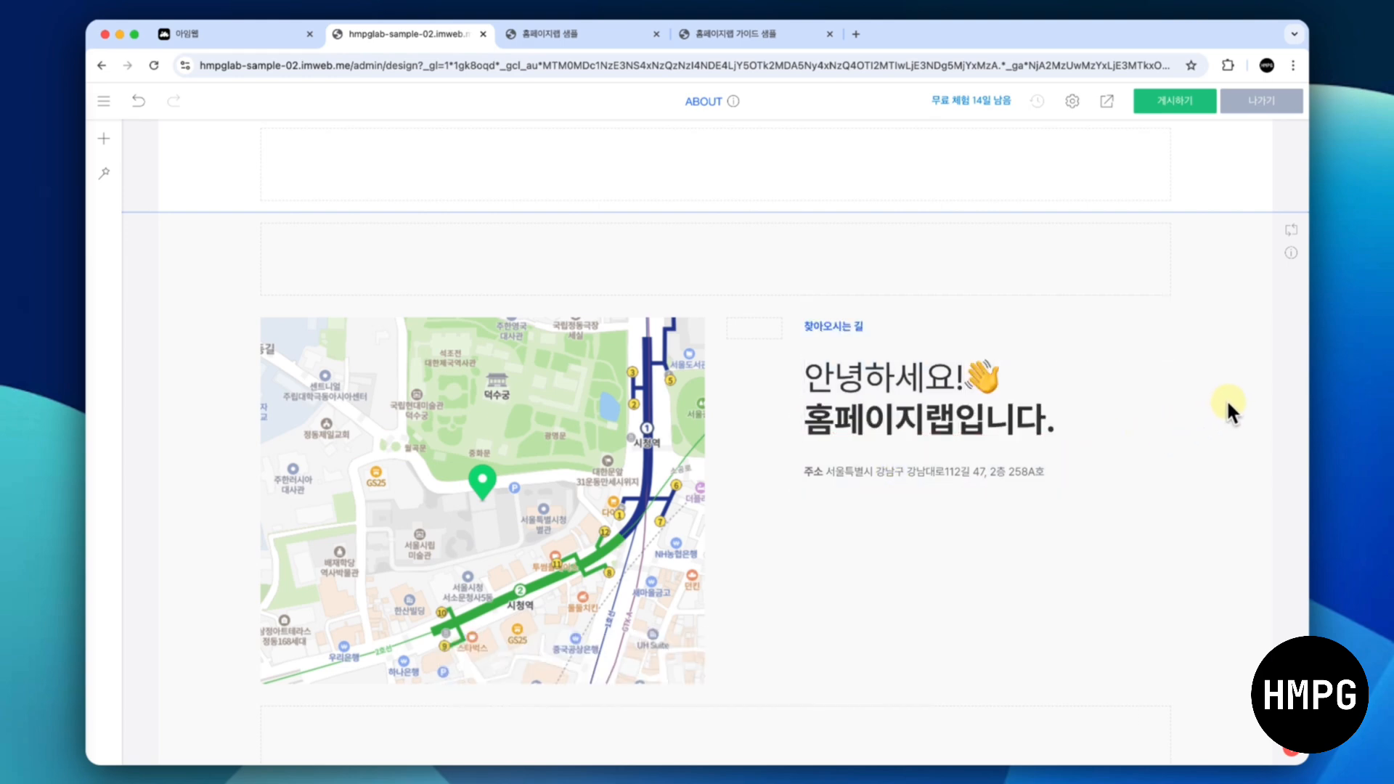
Copy the "브랜드 소개" subtitle widget at the top of the ABOUT page
scroll(1225, 401, "down", 3)
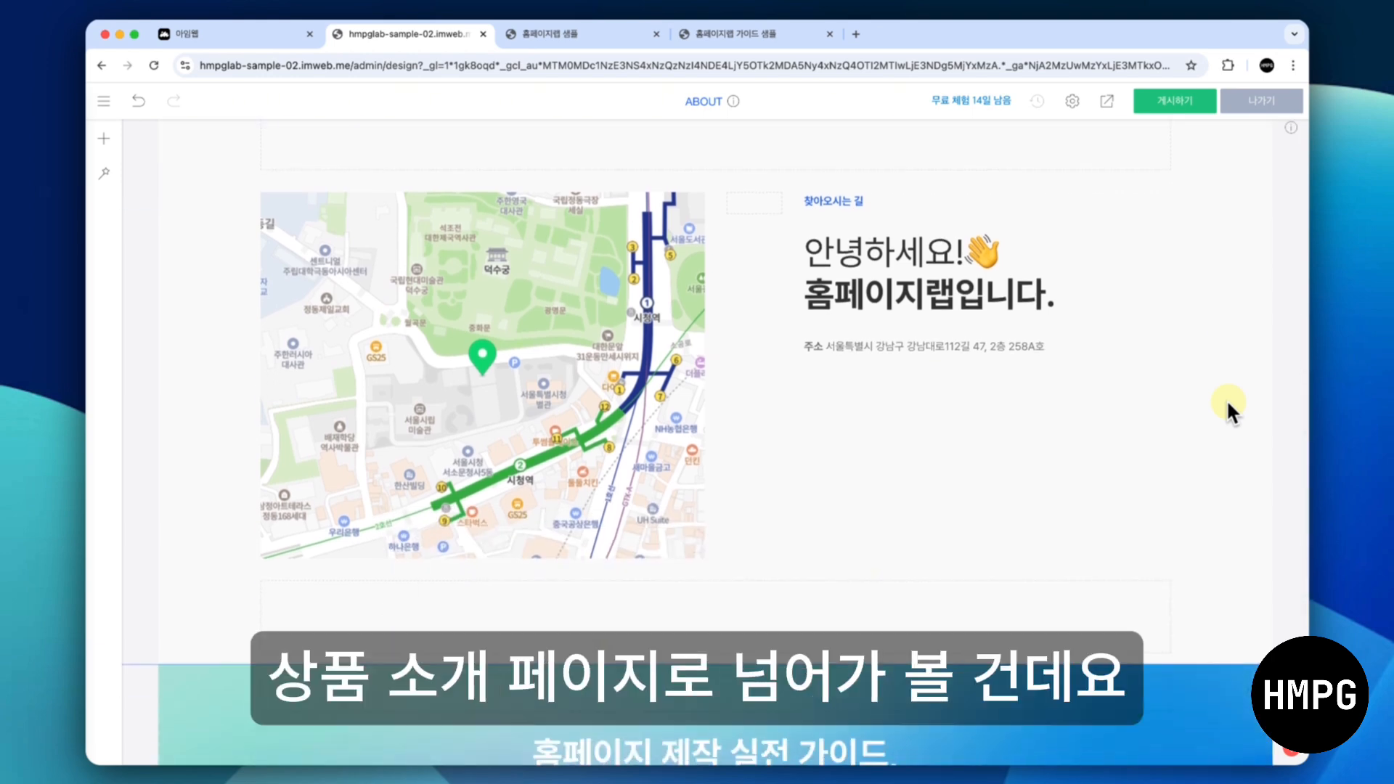
scroll(1226, 399, "up", 2)
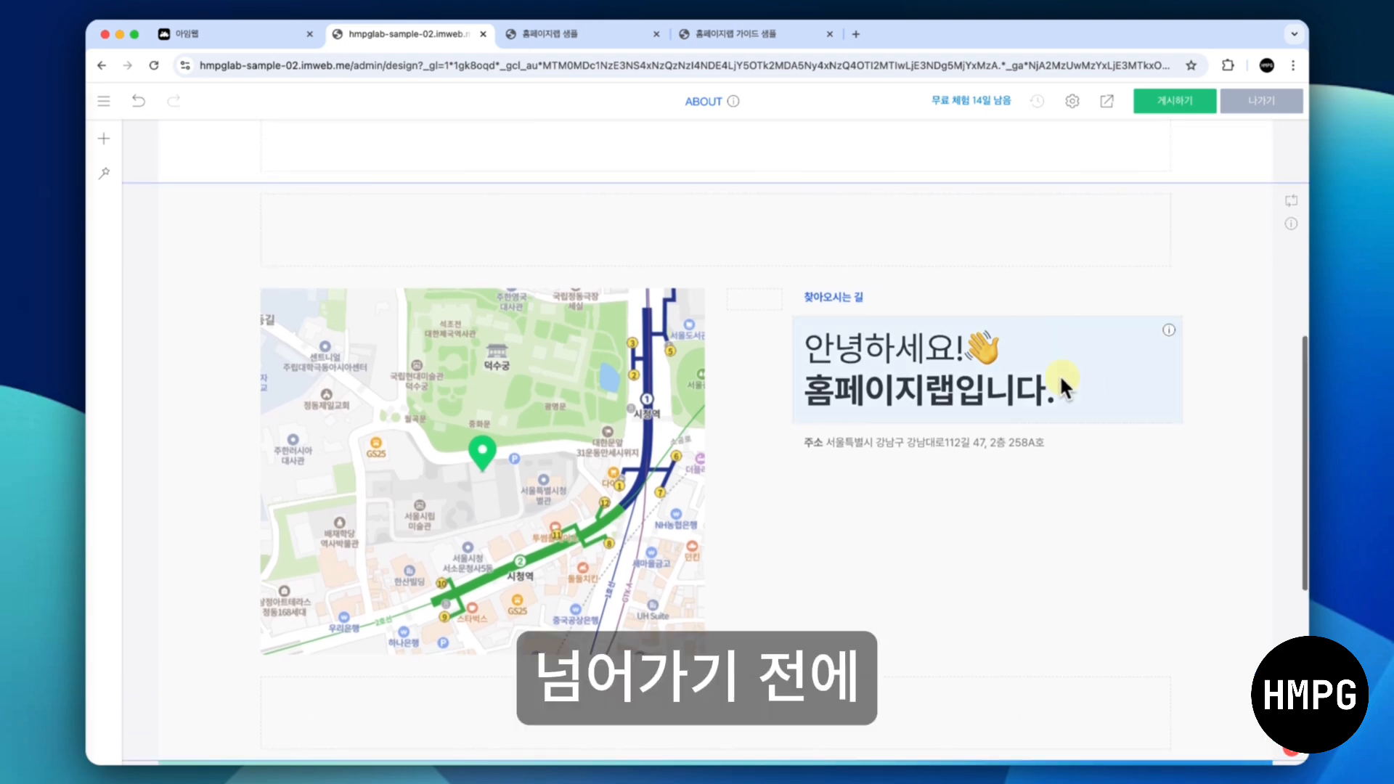
scroll(990, 367, "up", 15)
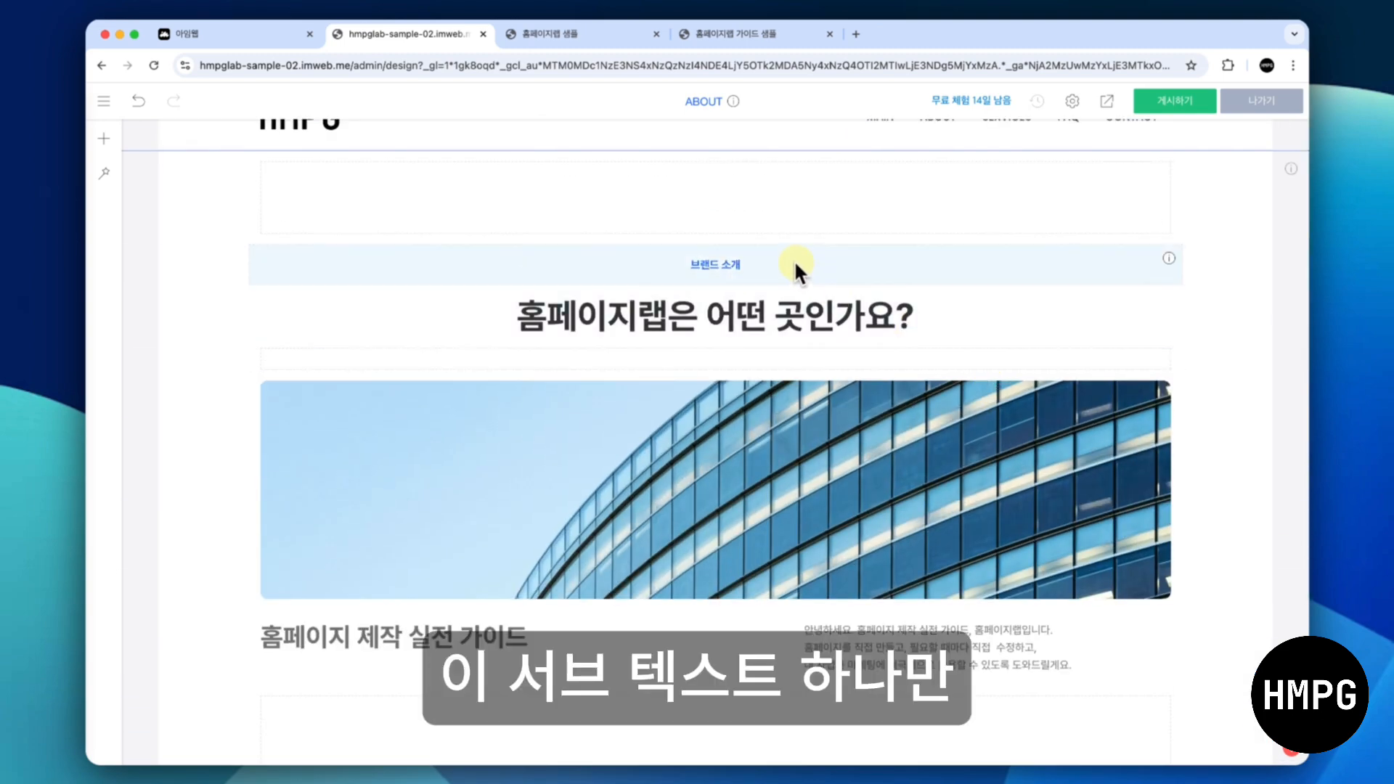
right_click(796, 263)
left_click(841, 349)
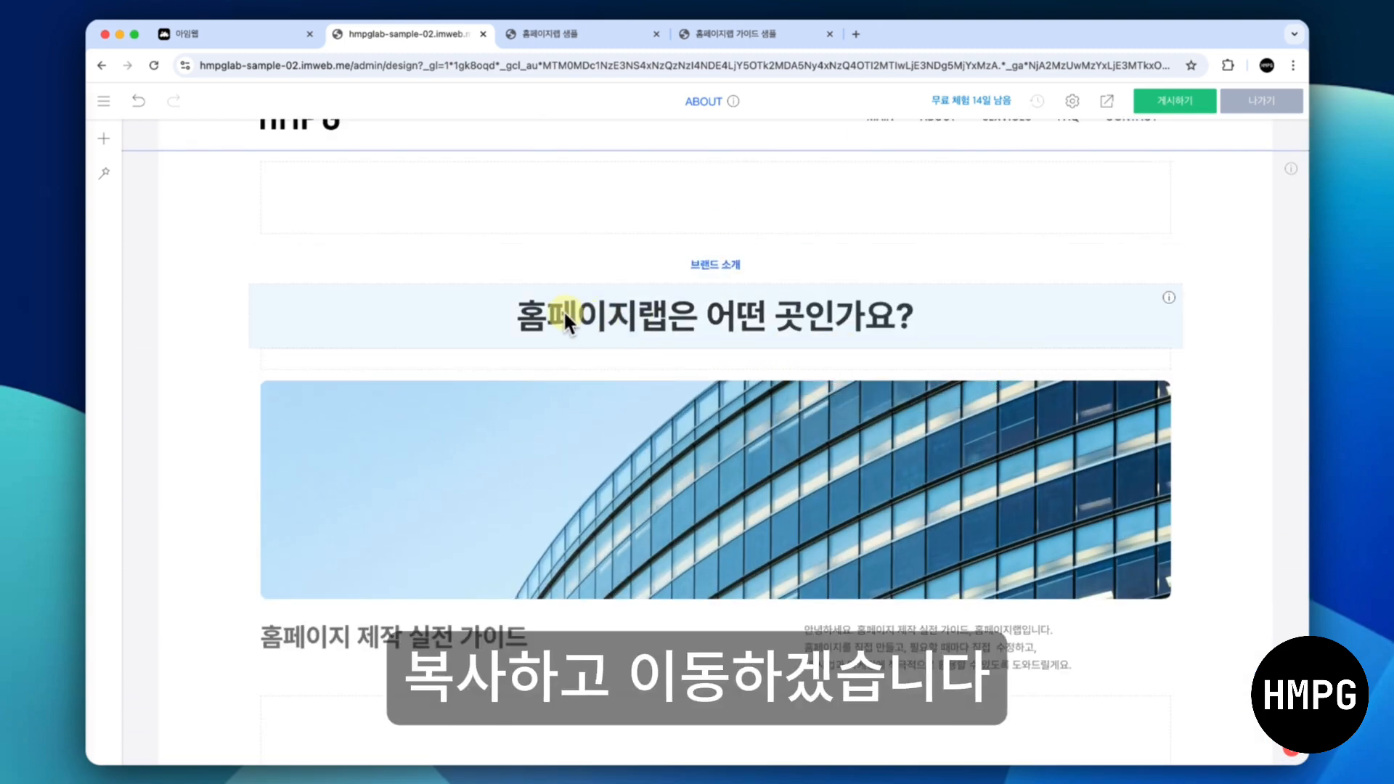
Open the 상품 소개 page under SERVICES for editing
left_click(104, 100)
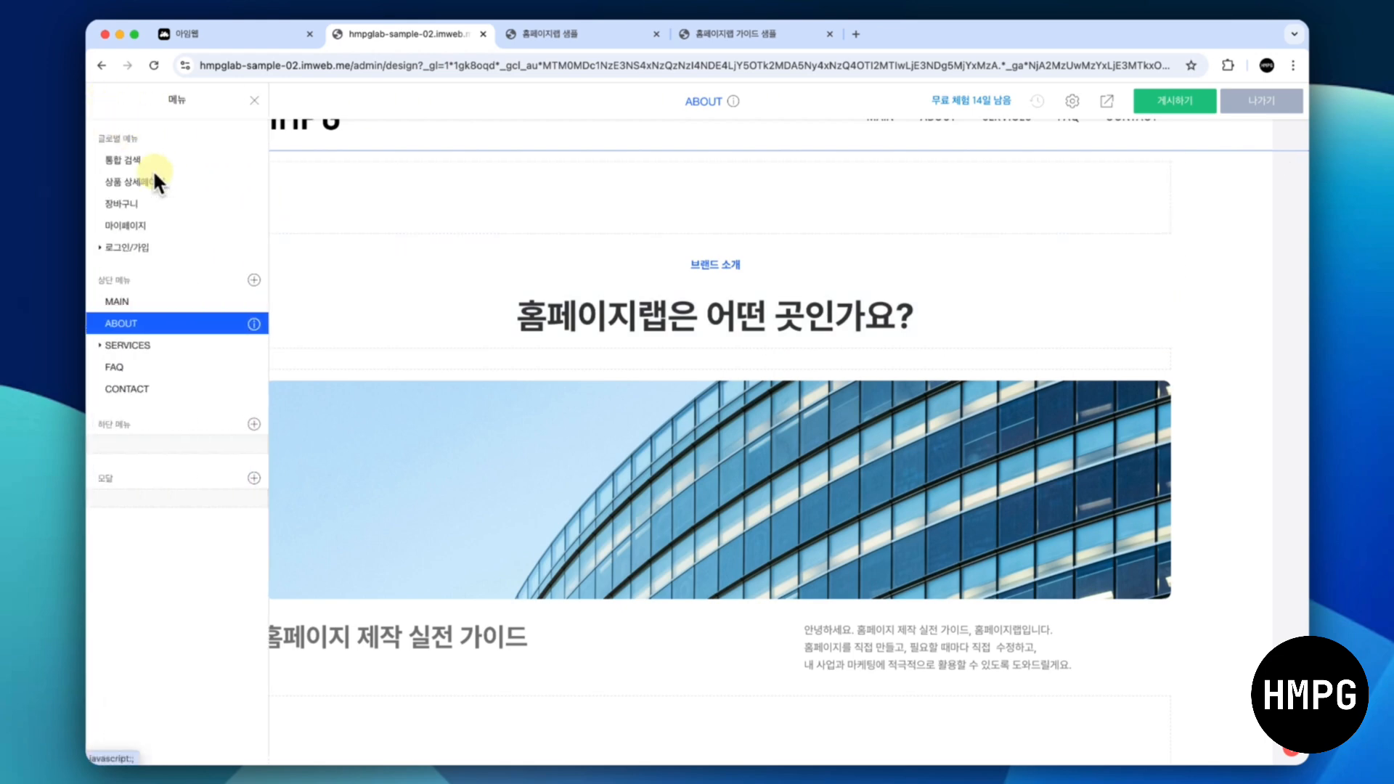
left_click(98, 343)
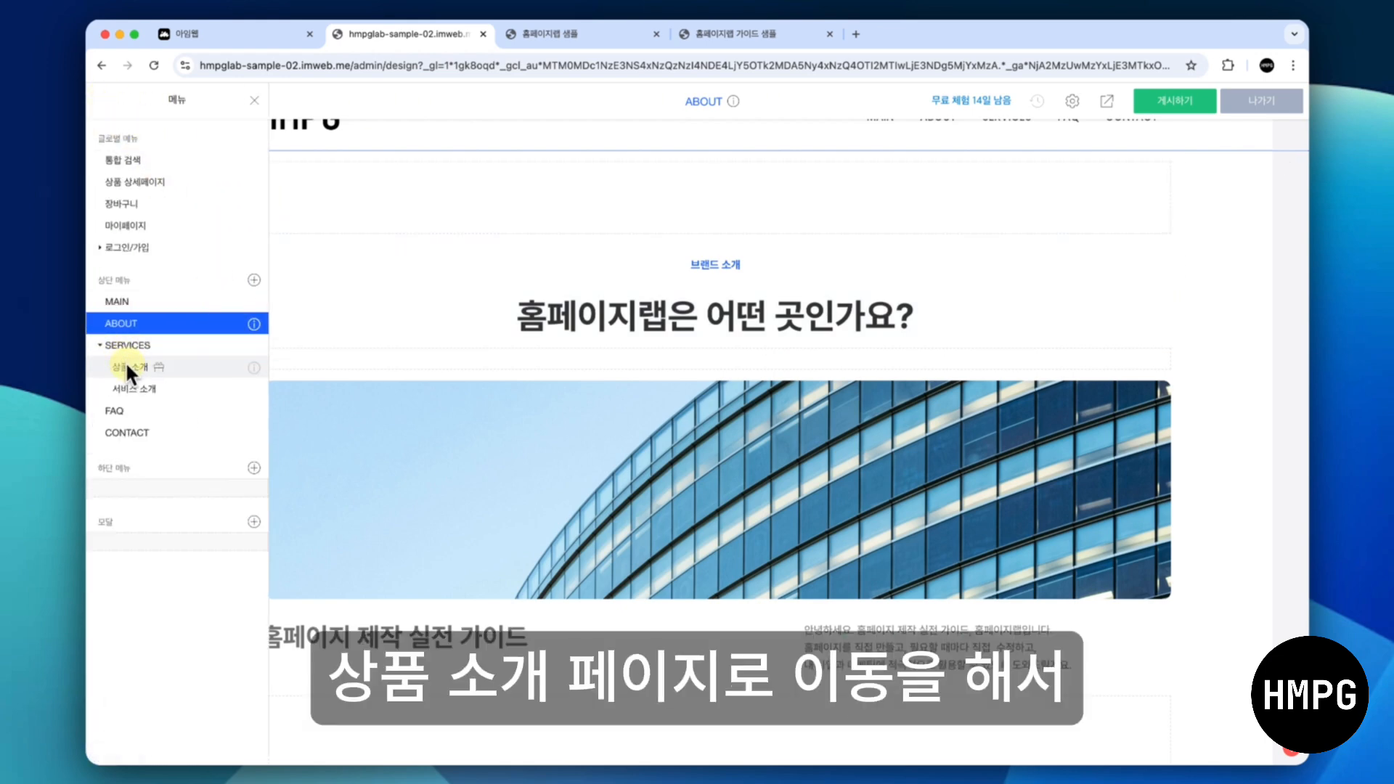
left_click(124, 360)
left_click(495, 311)
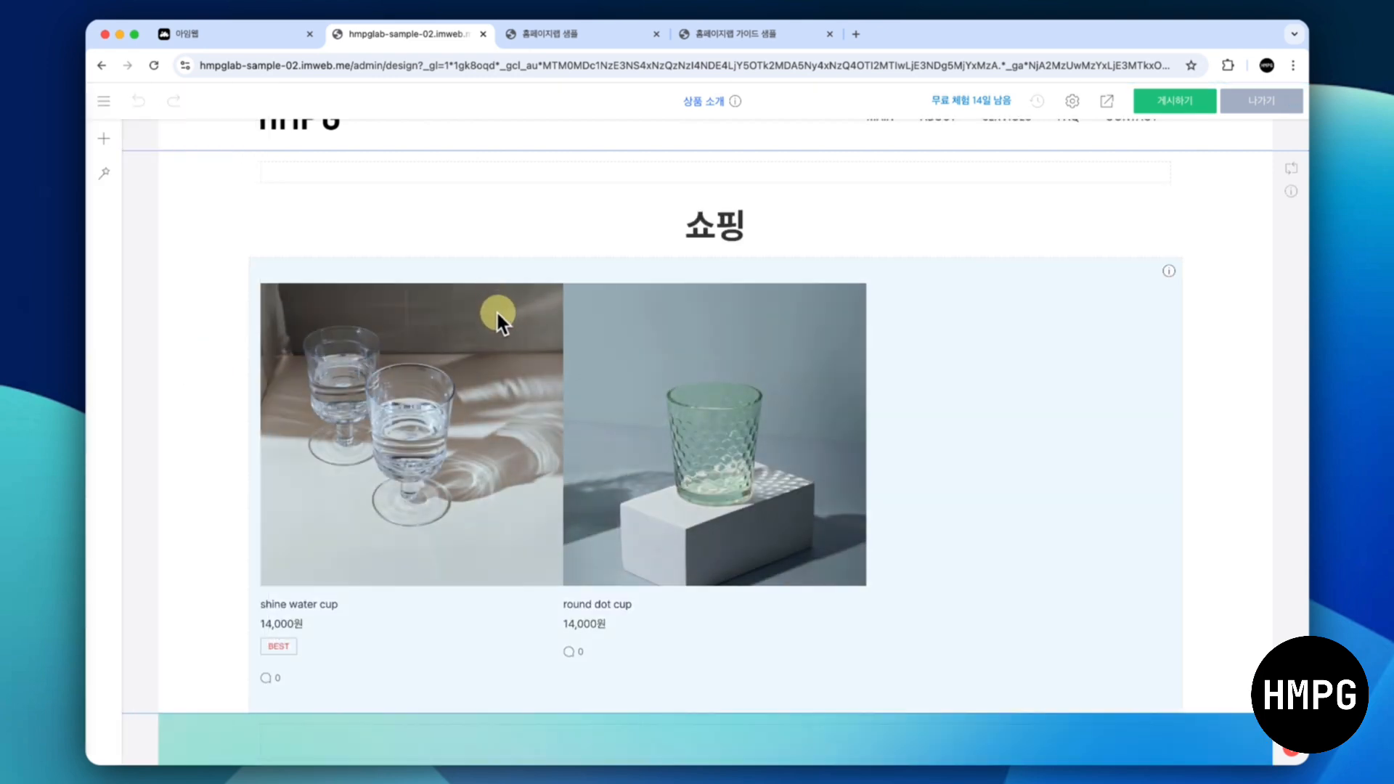
Paste the copied subtitle widget into the shopping section and move it above the "쇼핑" title
right_click(499, 322)
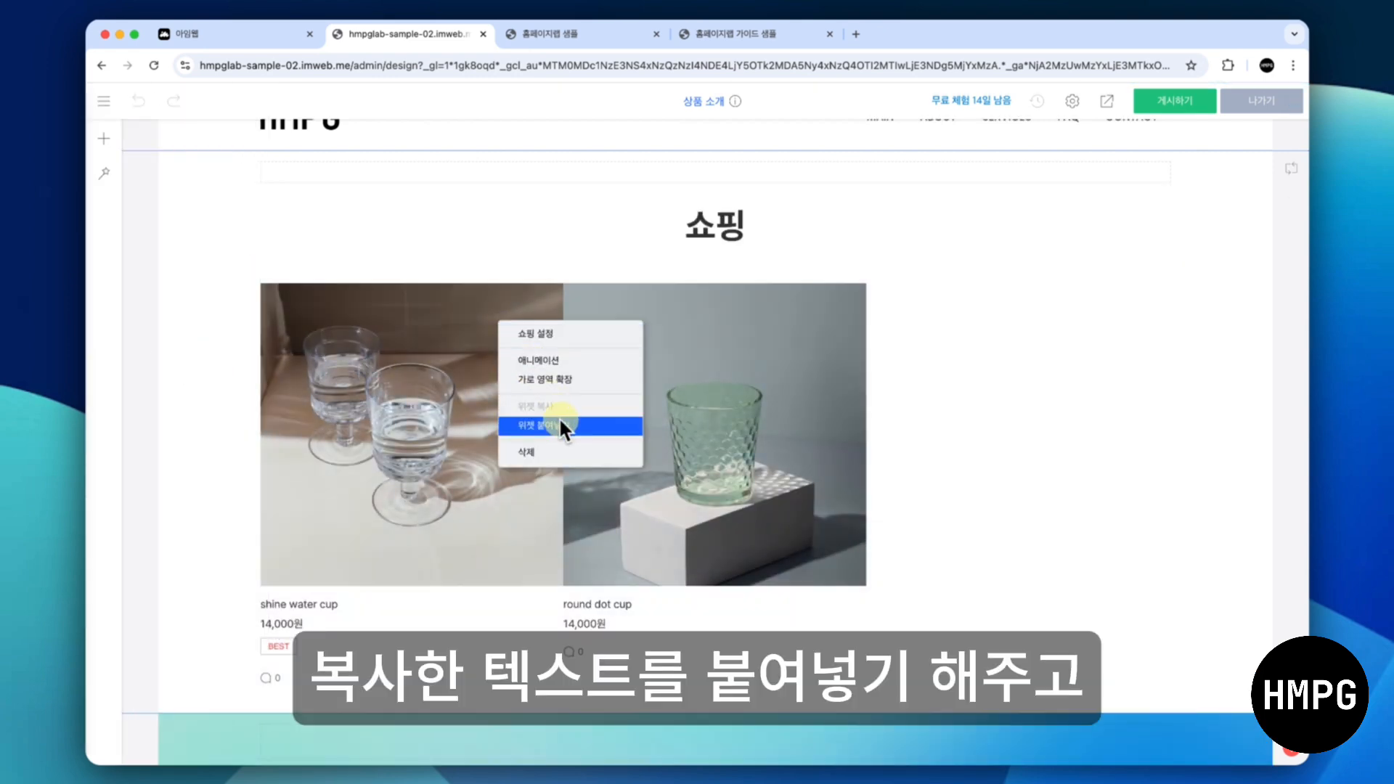
left_click(559, 421)
left_click_drag(669, 733, 700, 200)
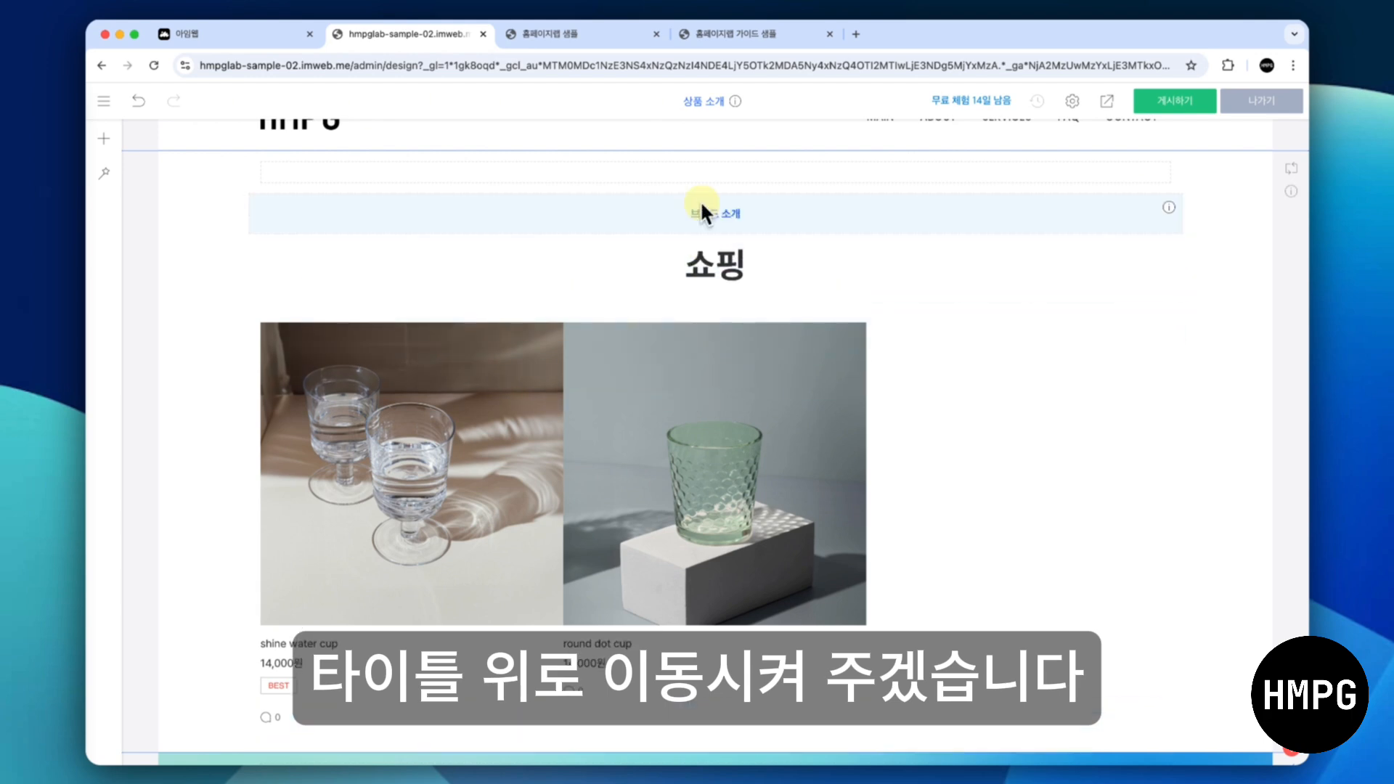
Change the pasted subtitle's text to "상품 소개"
left_click(703, 214)
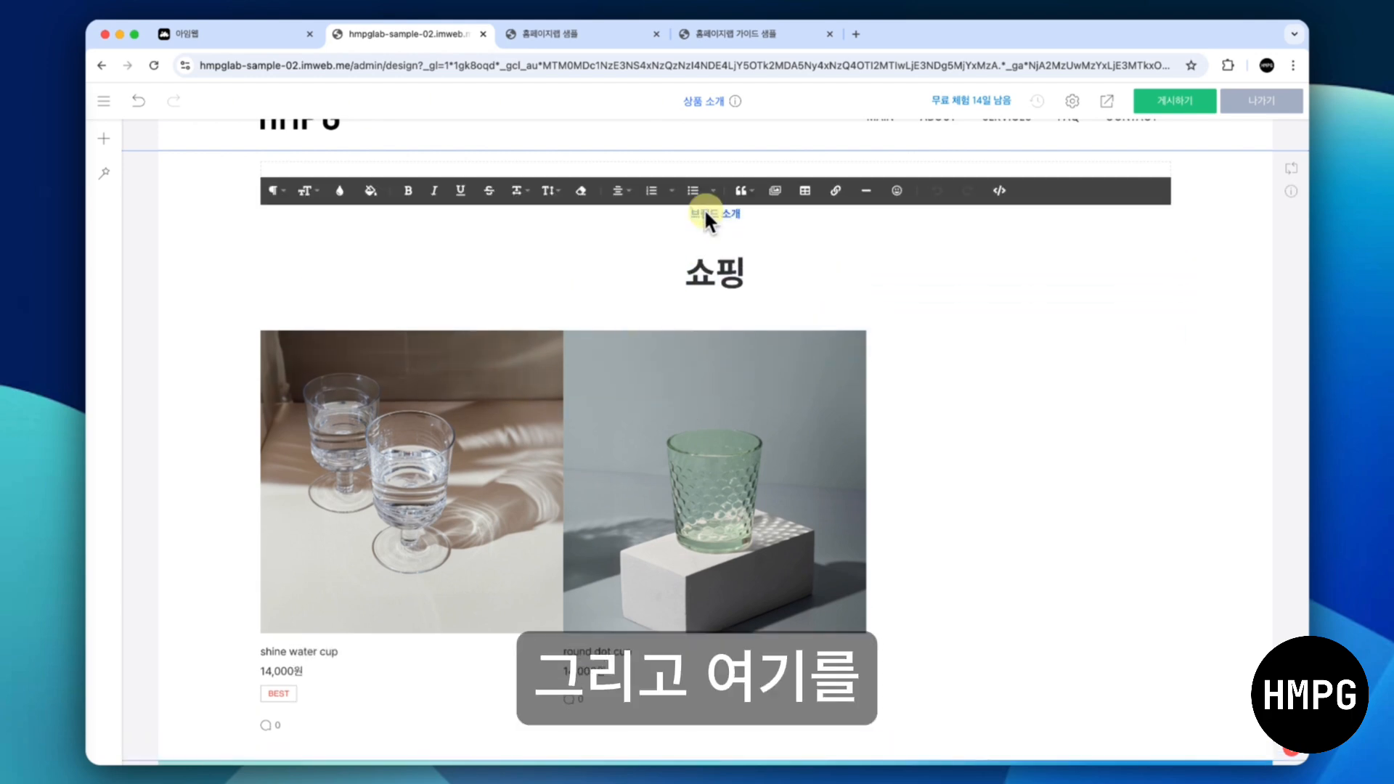
type("tk")
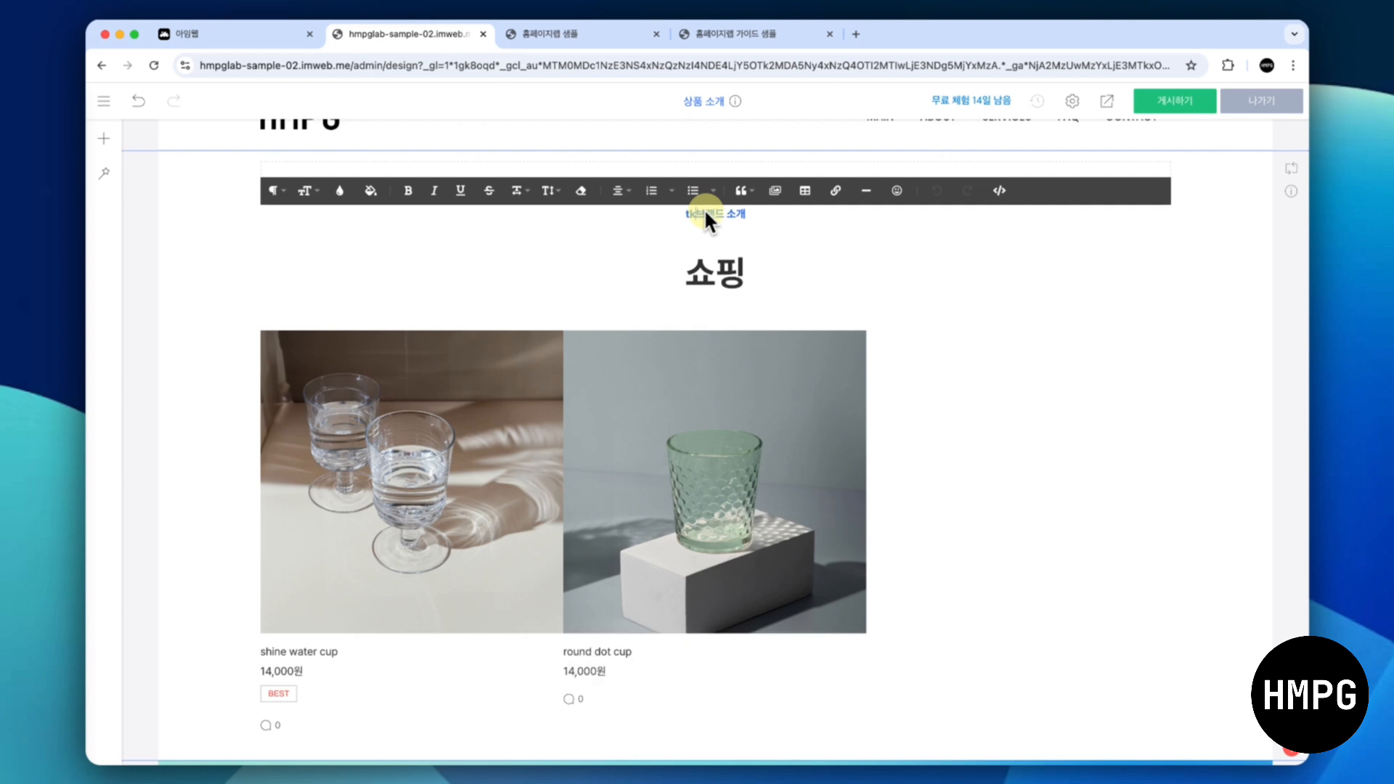
type("상품")
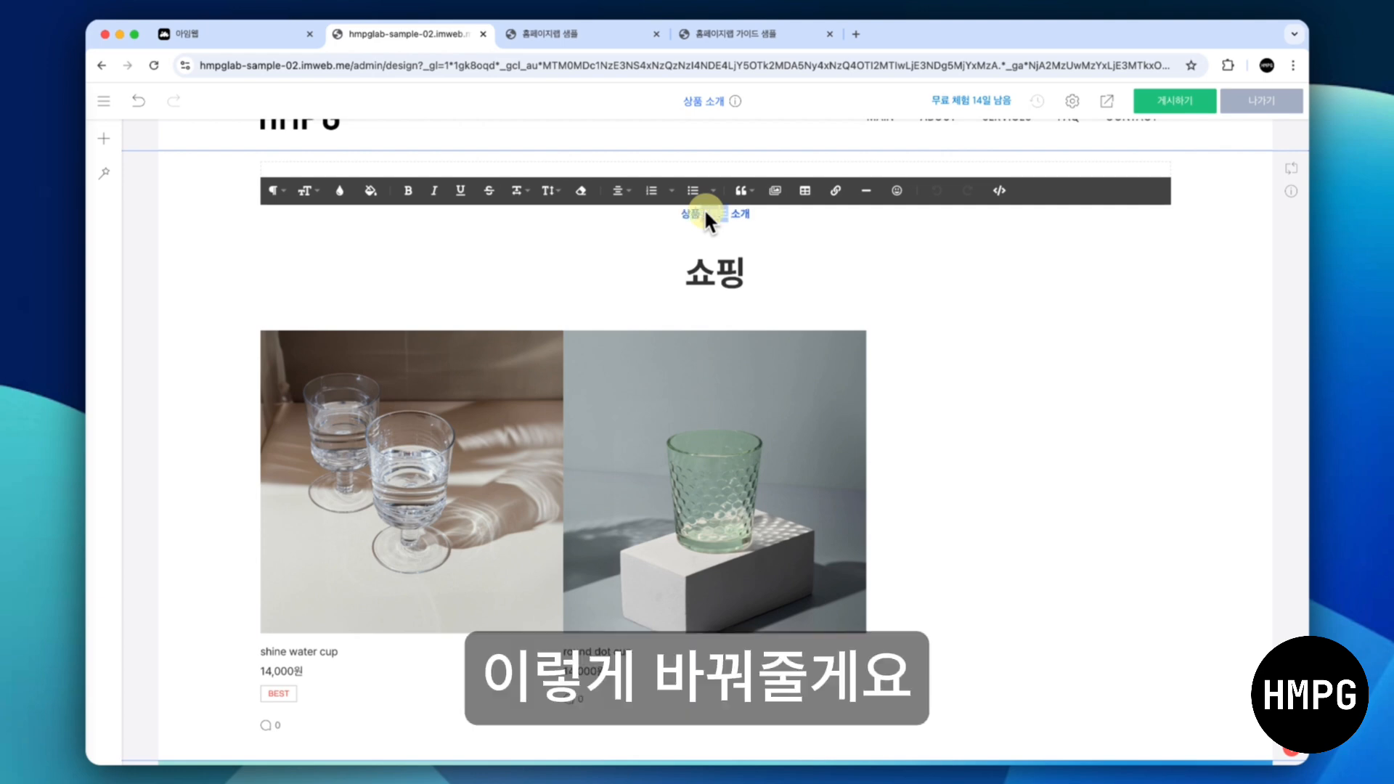
key("BackSpace")
left_click(224, 254)
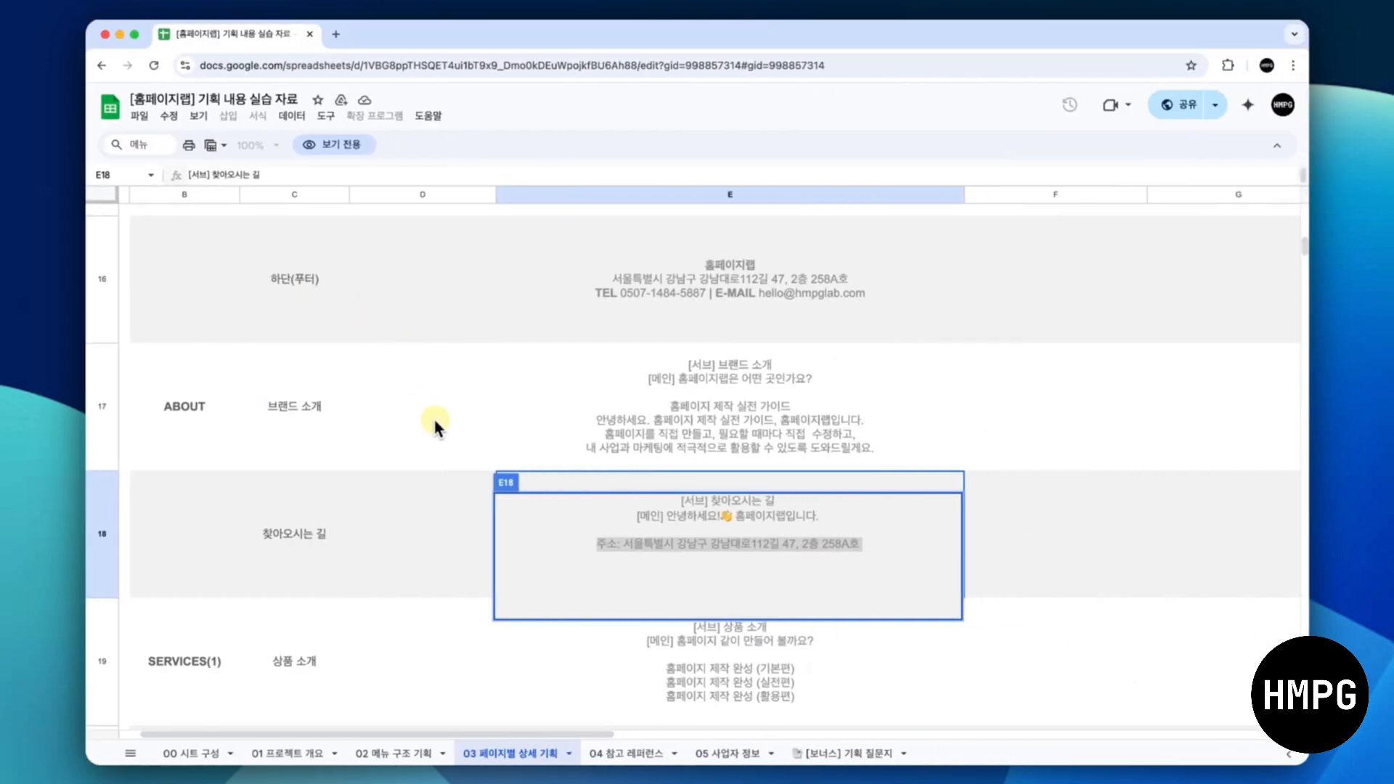
Copy the main phrase "홈페이지 같이 만들어 볼까요?" from the SERVICES(1) 상품 소개 row of the planning spreadsheet
left_click(444, 442)
scroll(444, 442, "down", 2)
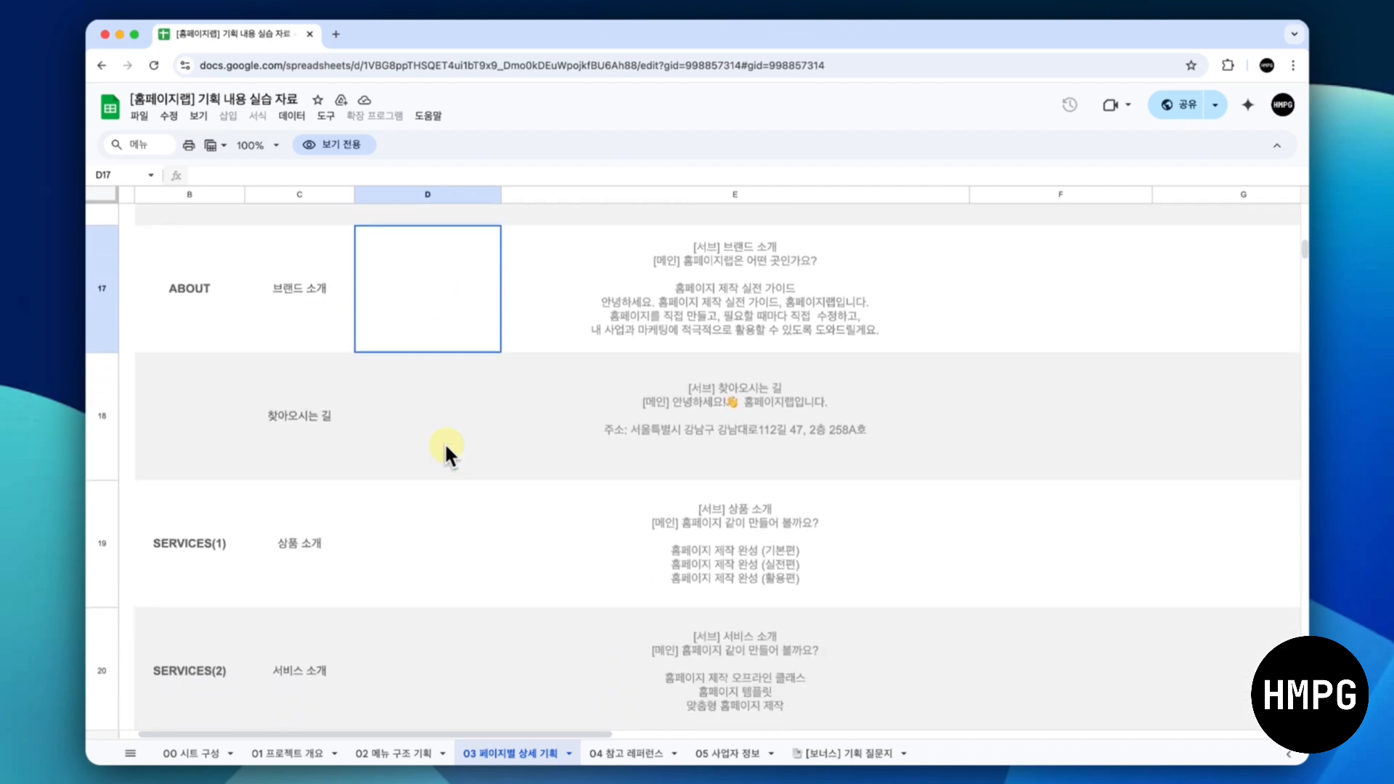
scroll(446, 444, "down", 1)
left_click(713, 512)
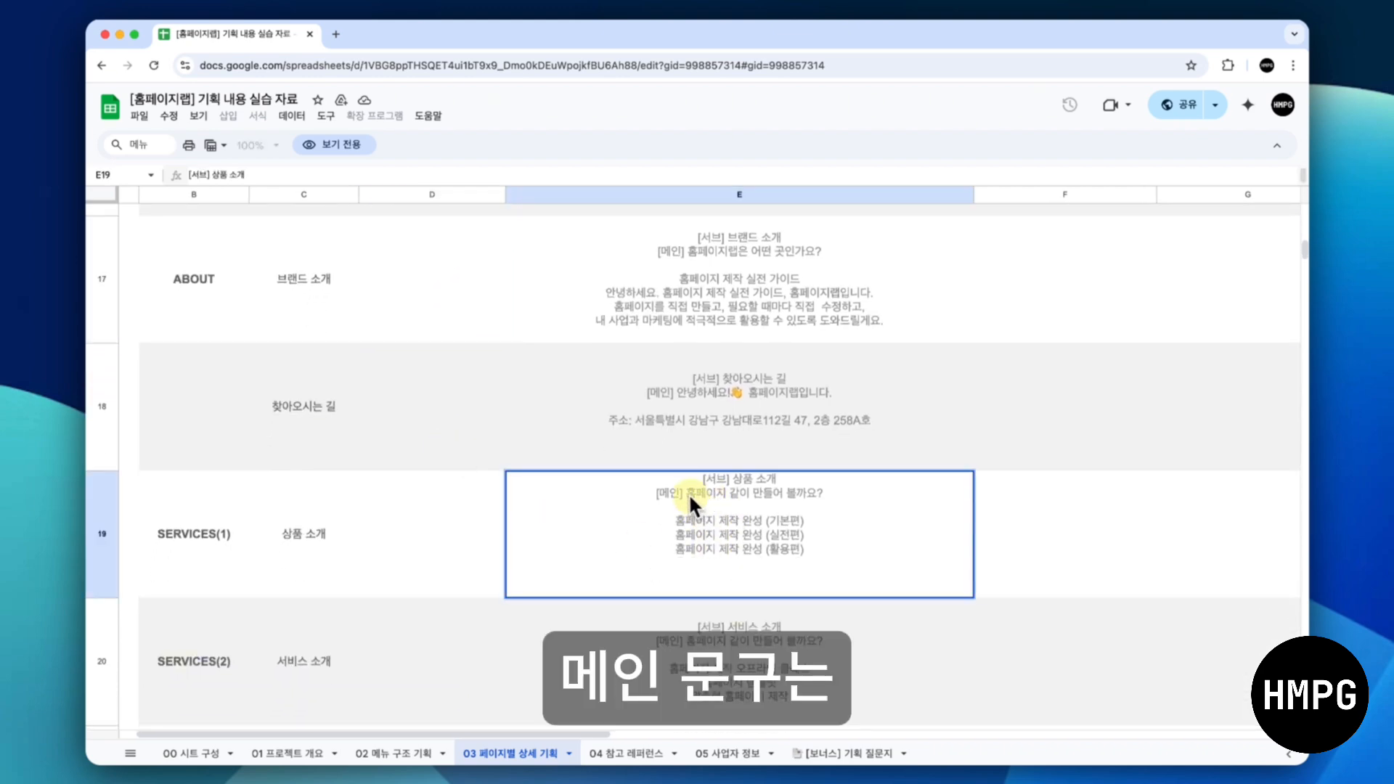
left_click_drag(688, 494, 823, 493)
key("super+c")
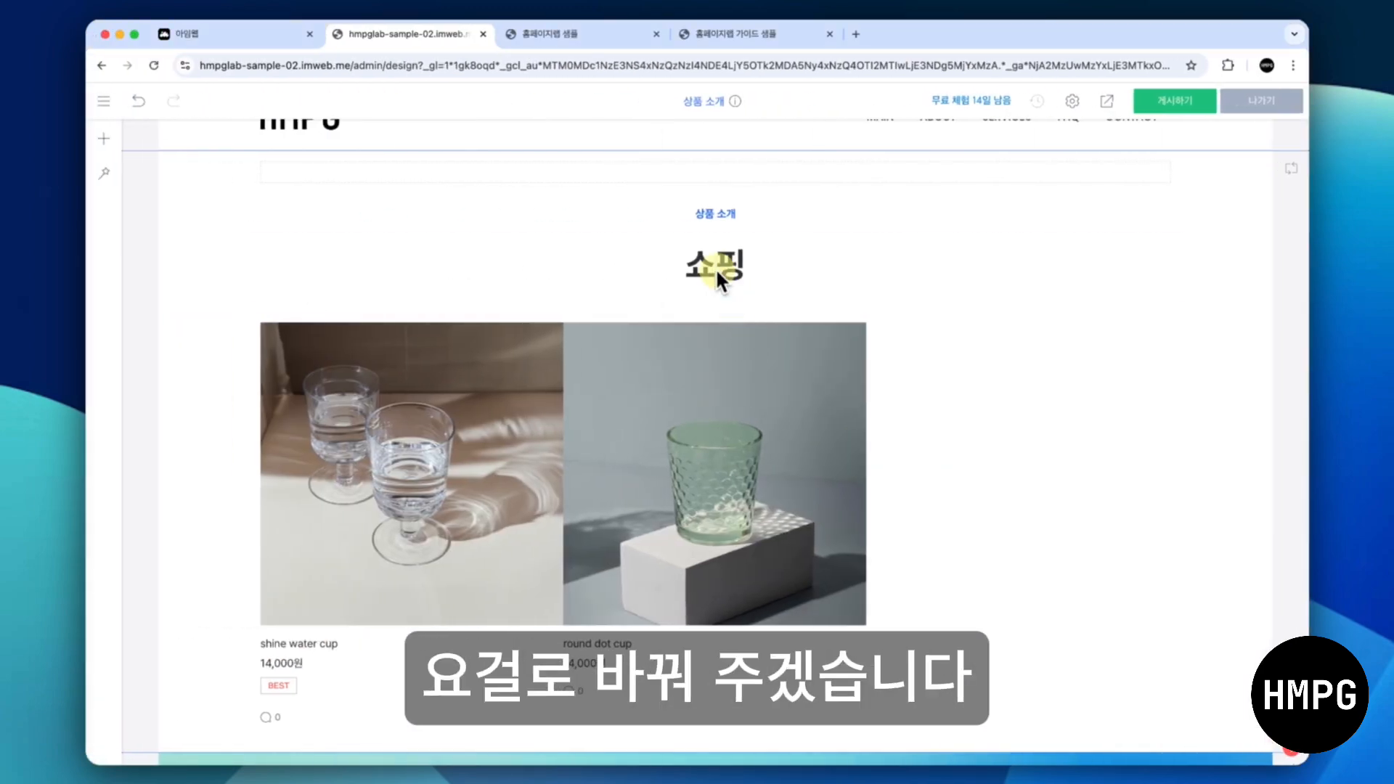
Replace the "쇼핑" title on the 상품 소개 page with the copied phrase "홈페이지 같이 만들어 볼까요?"
left_click(703, 267)
key("super+v")
key("super+shift+Right")
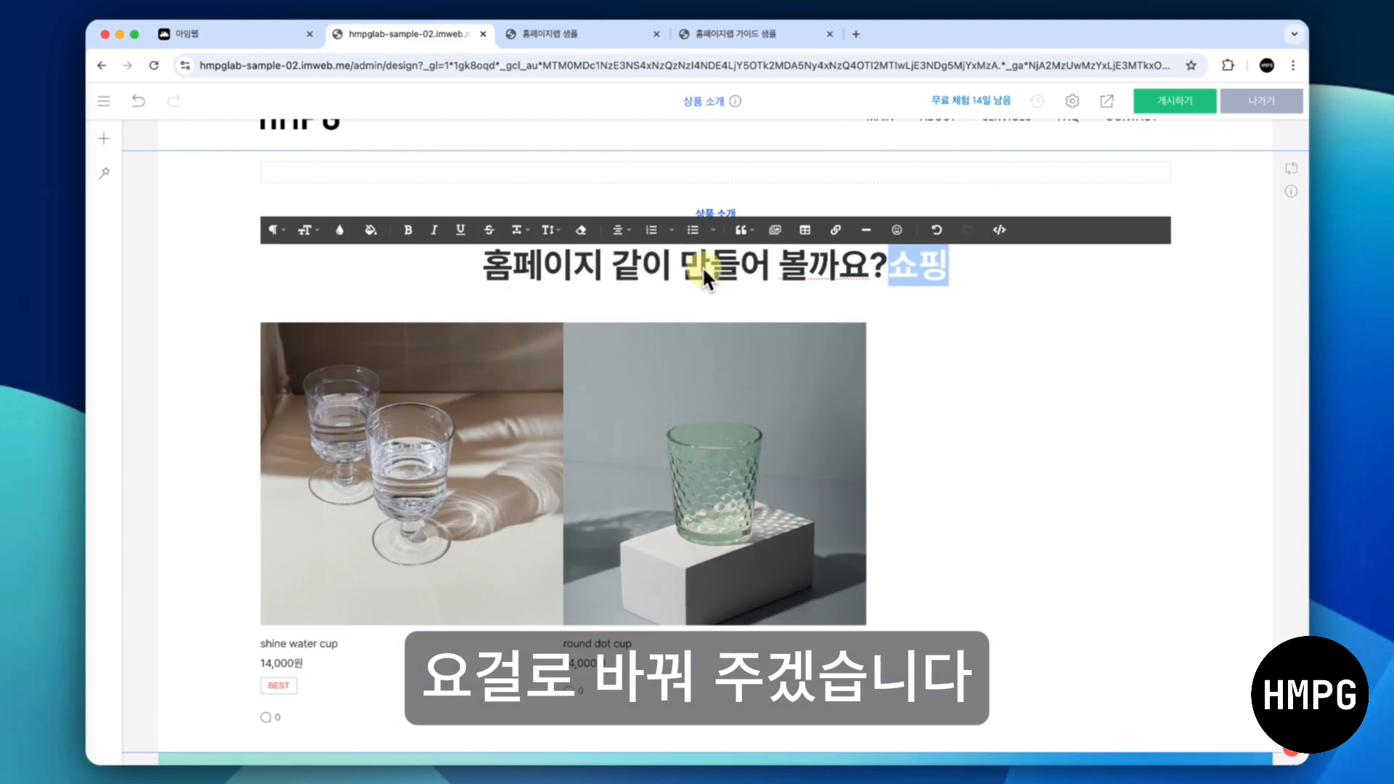
key("Delete")
left_click(206, 287)
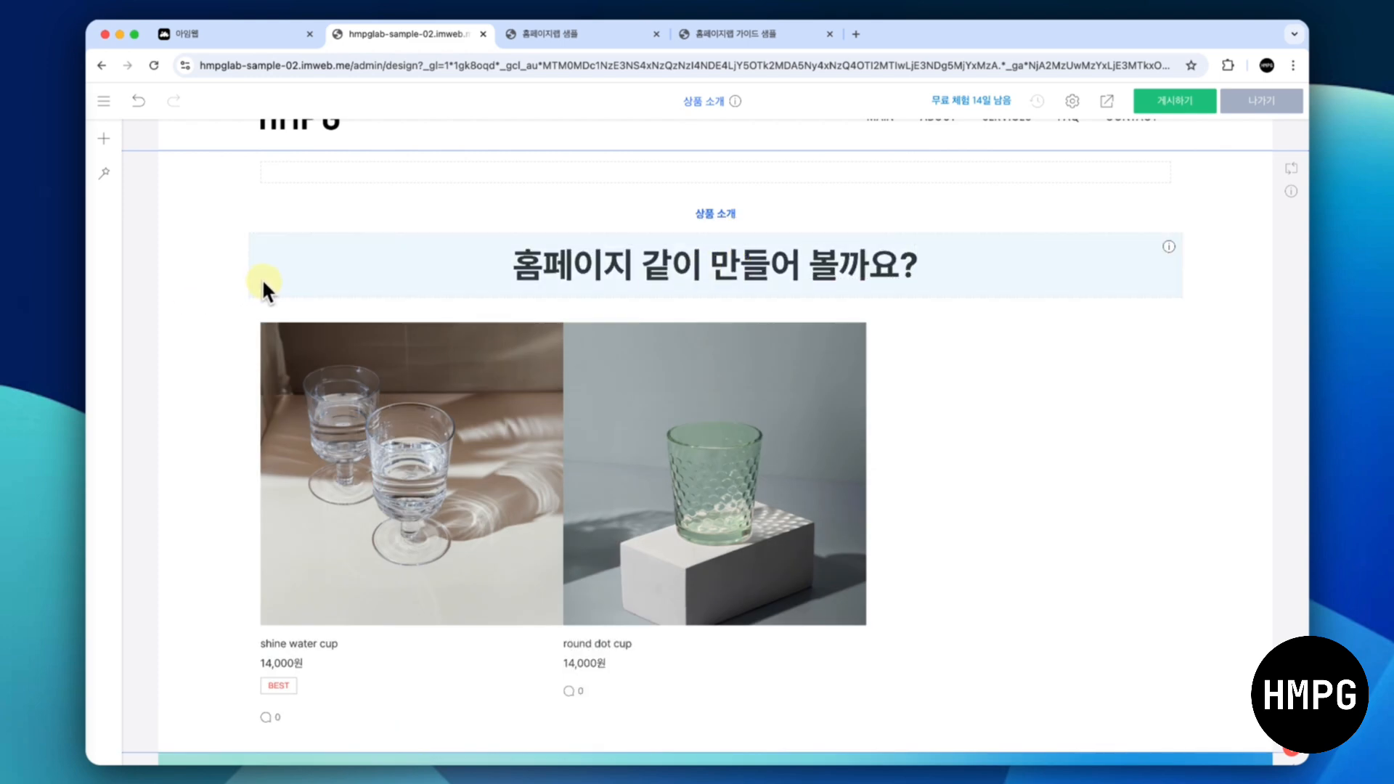
Set the height of the spacer above the "상품 소개" subtitle to 100px
scroll(298, 243, "up", 2)
right_click(314, 232)
left_click(345, 245)
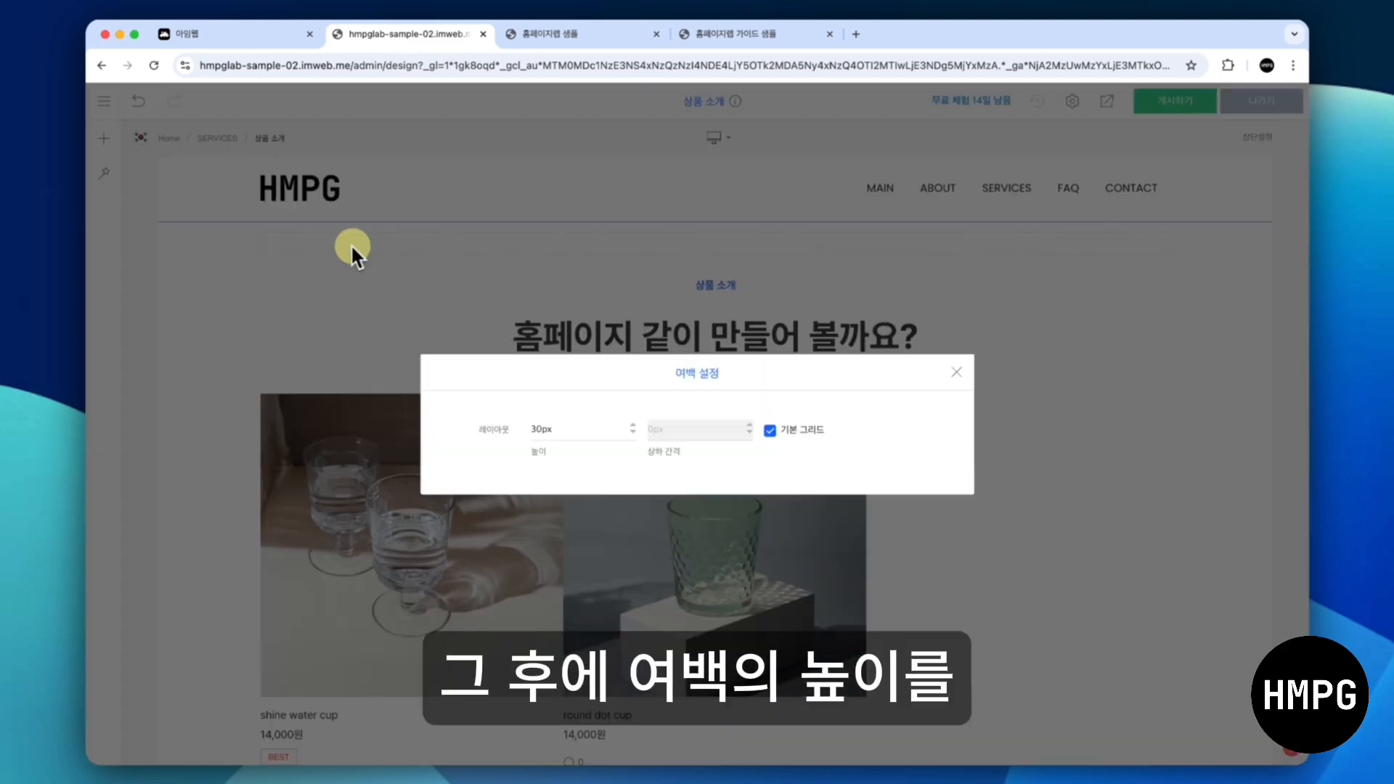
double_click(589, 429)
type("100px")
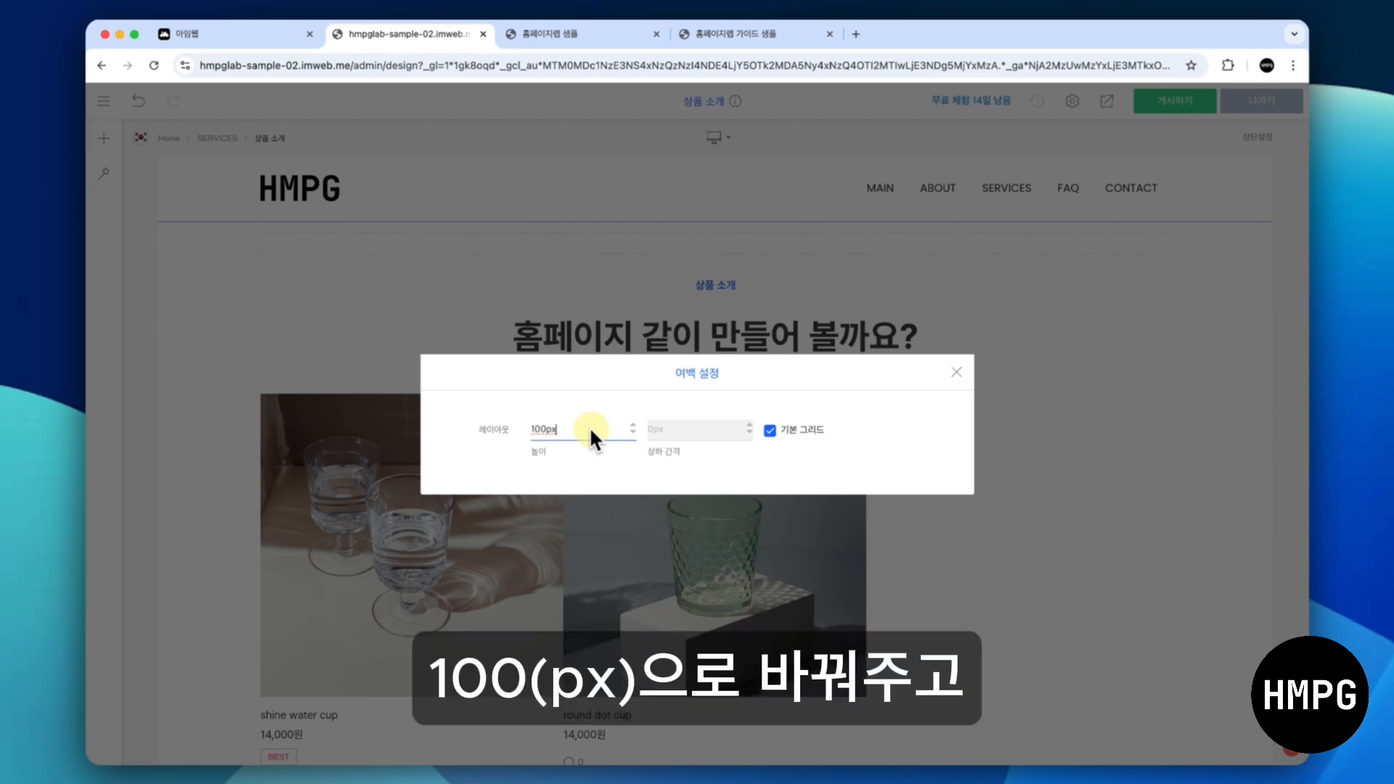
left_click(296, 385)
Duplicate the 100px spacer and place the copy below the product list at the end of the section
right_click(351, 272)
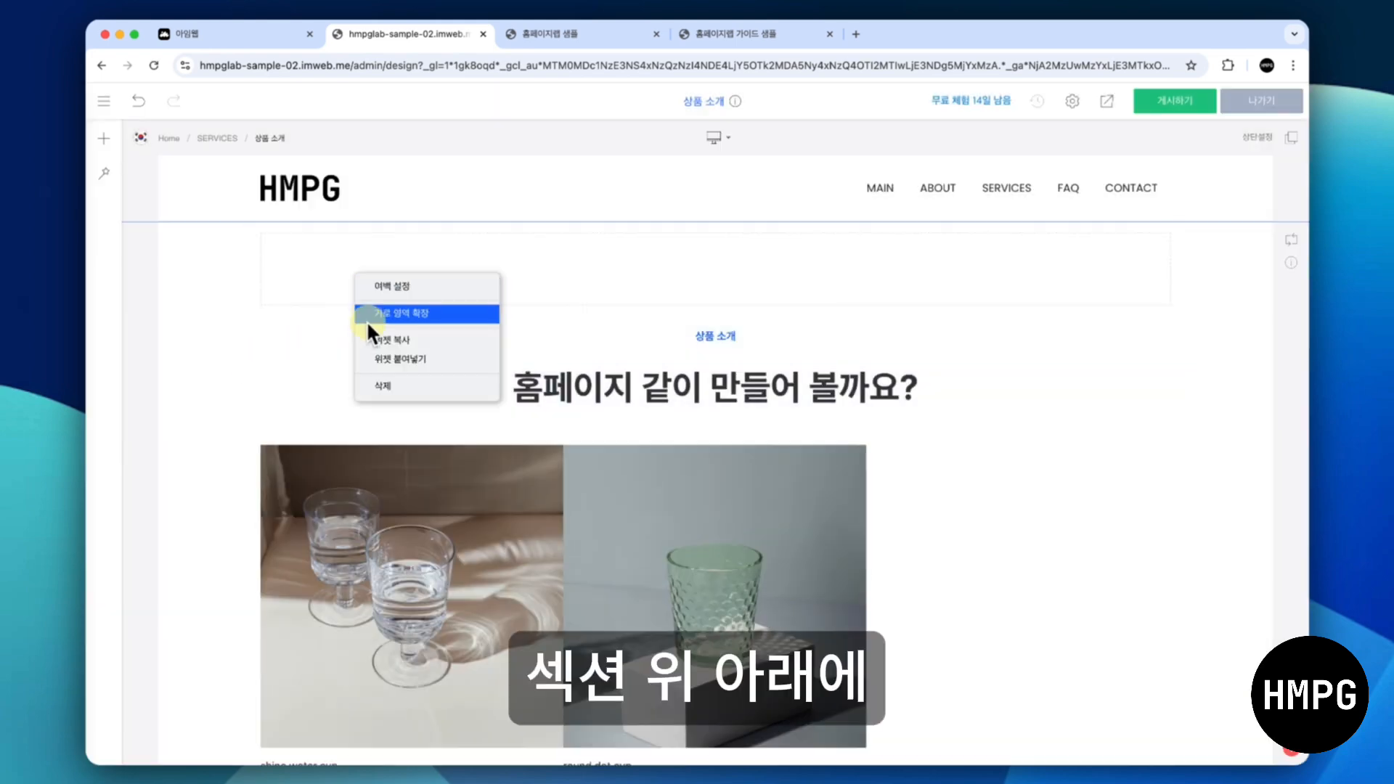
left_click(376, 346)
right_click(400, 280)
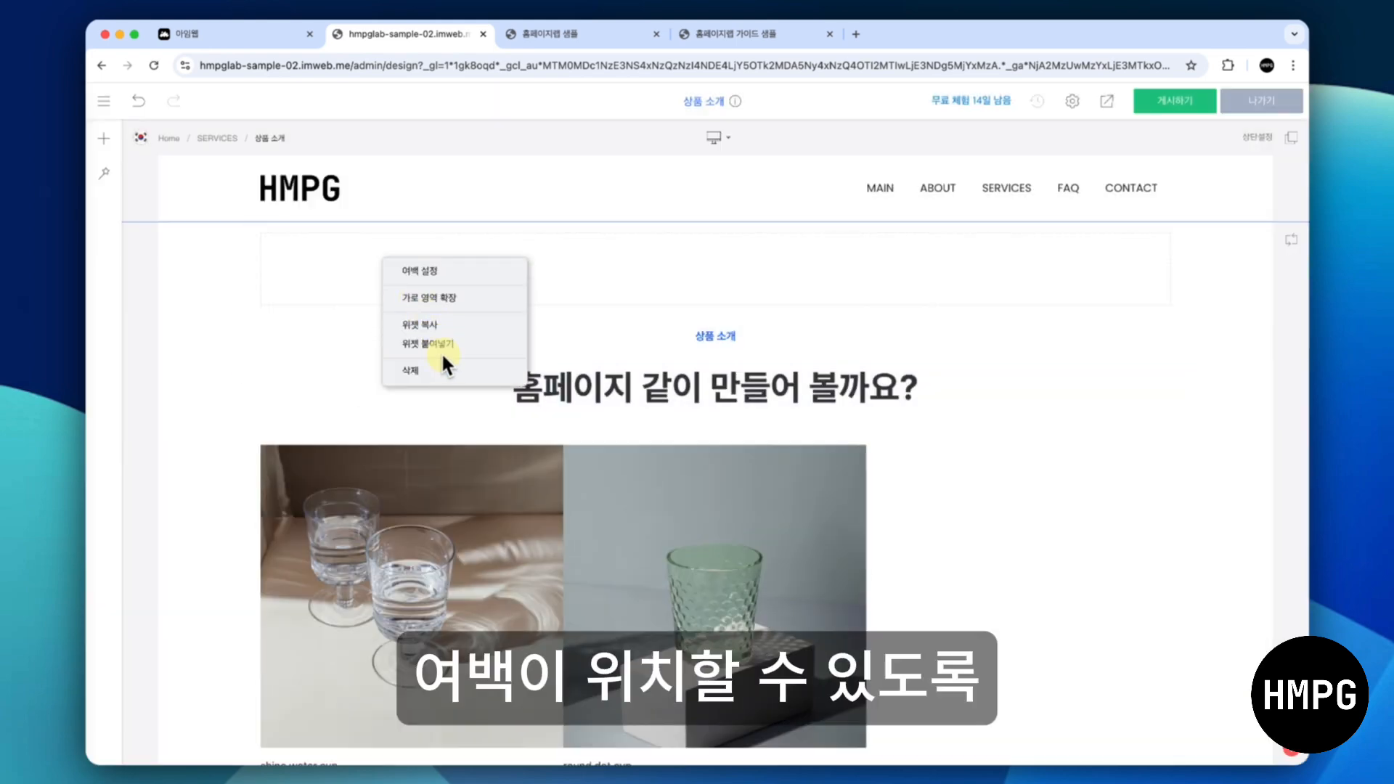
left_click(445, 346)
scroll(444, 347, "up", 3)
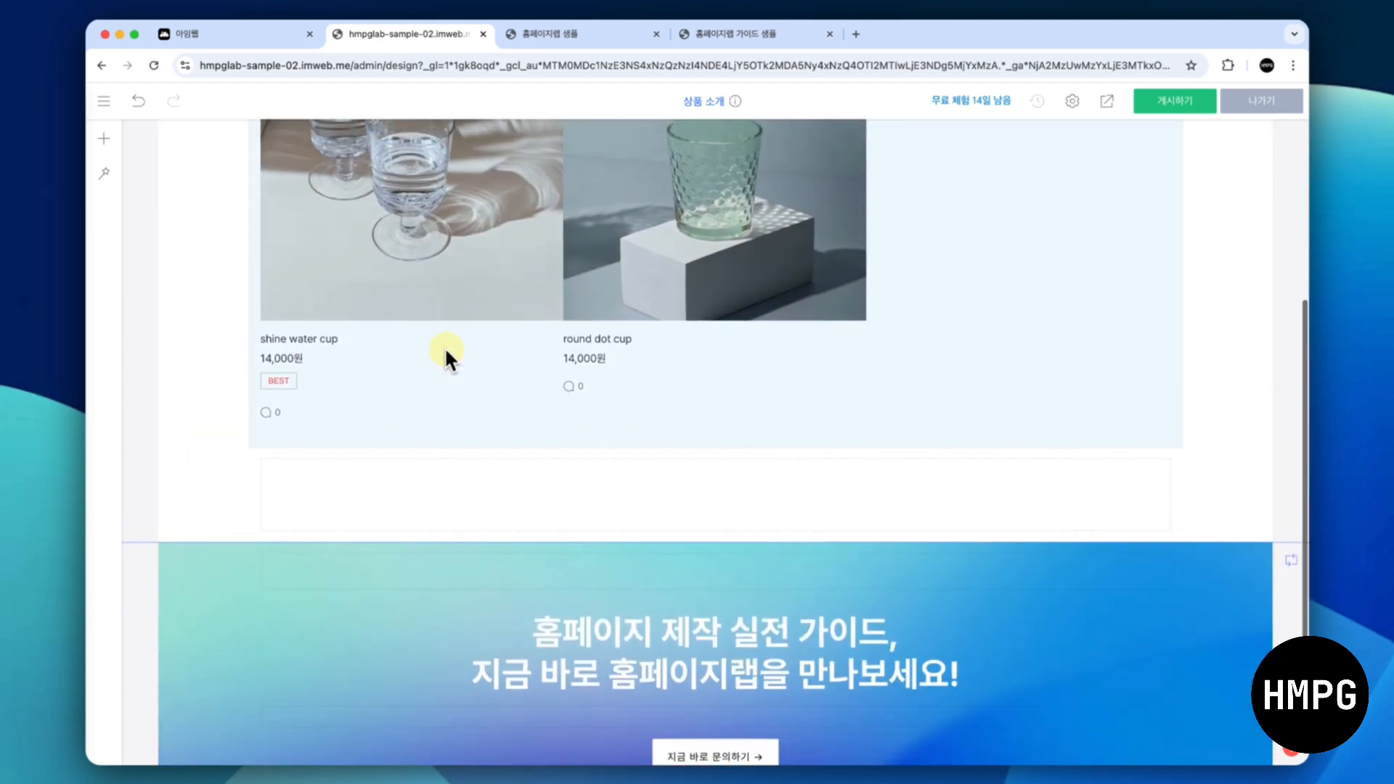
Add a spacer between the title and the product list, with 기본 그리드 turned off and 30px height
scroll(444, 346, "up", 4)
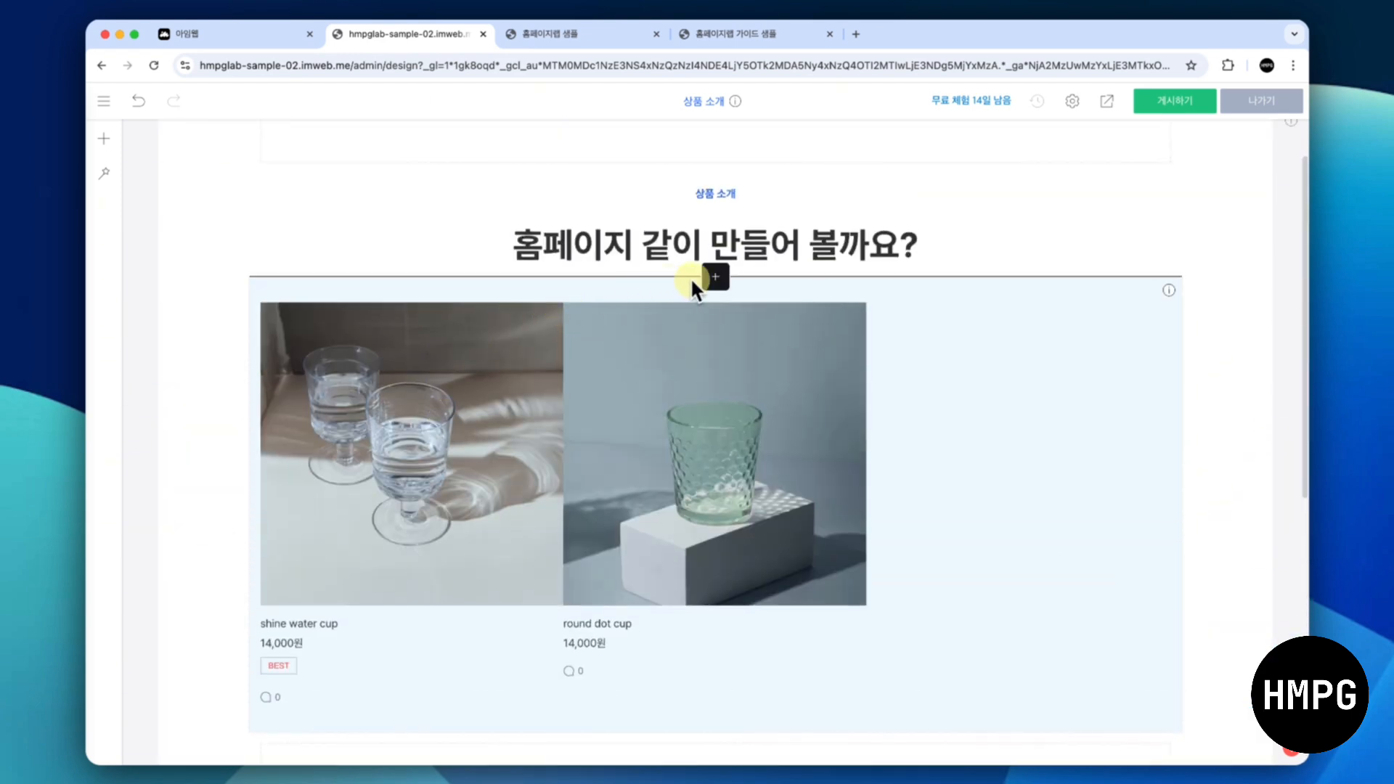
left_click(708, 276)
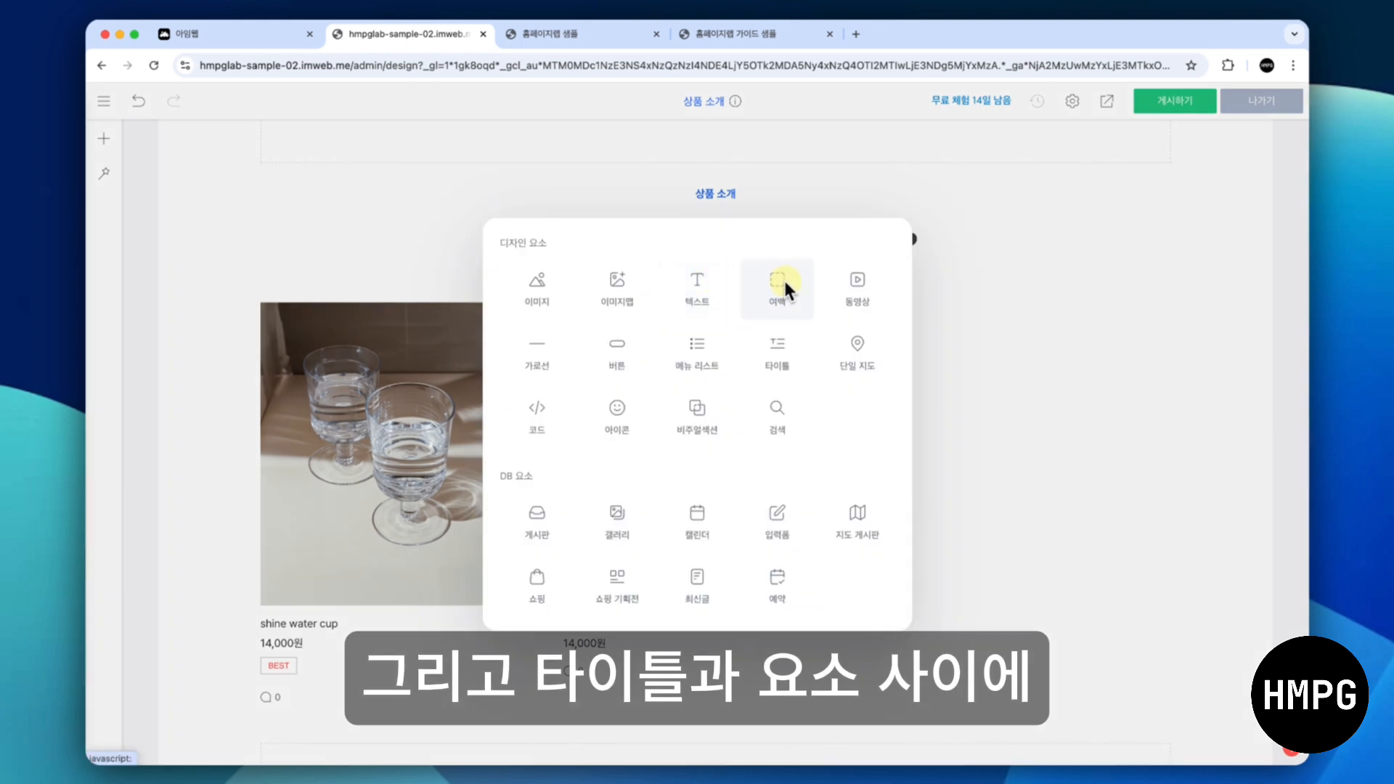
left_click(749, 281)
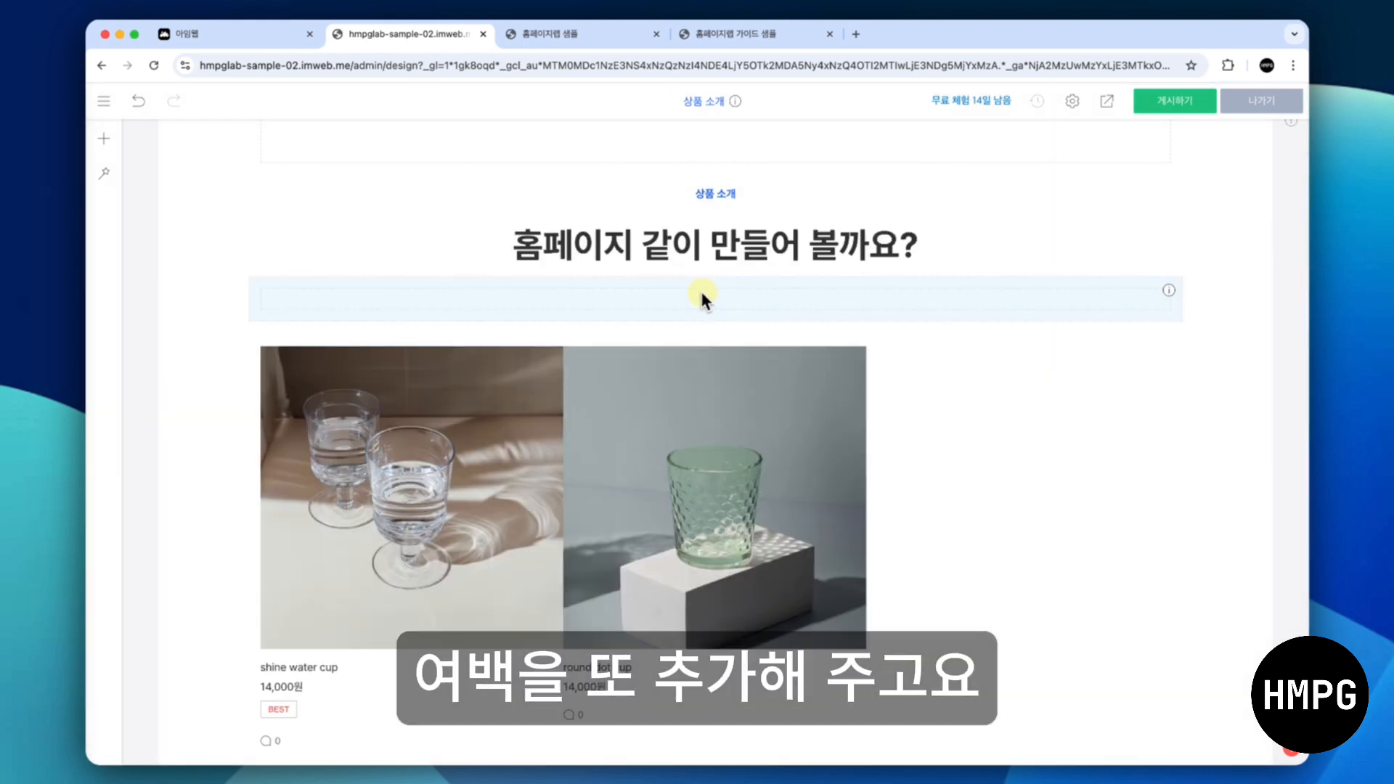
right_click(699, 288)
left_click(722, 300)
left_click(791, 435)
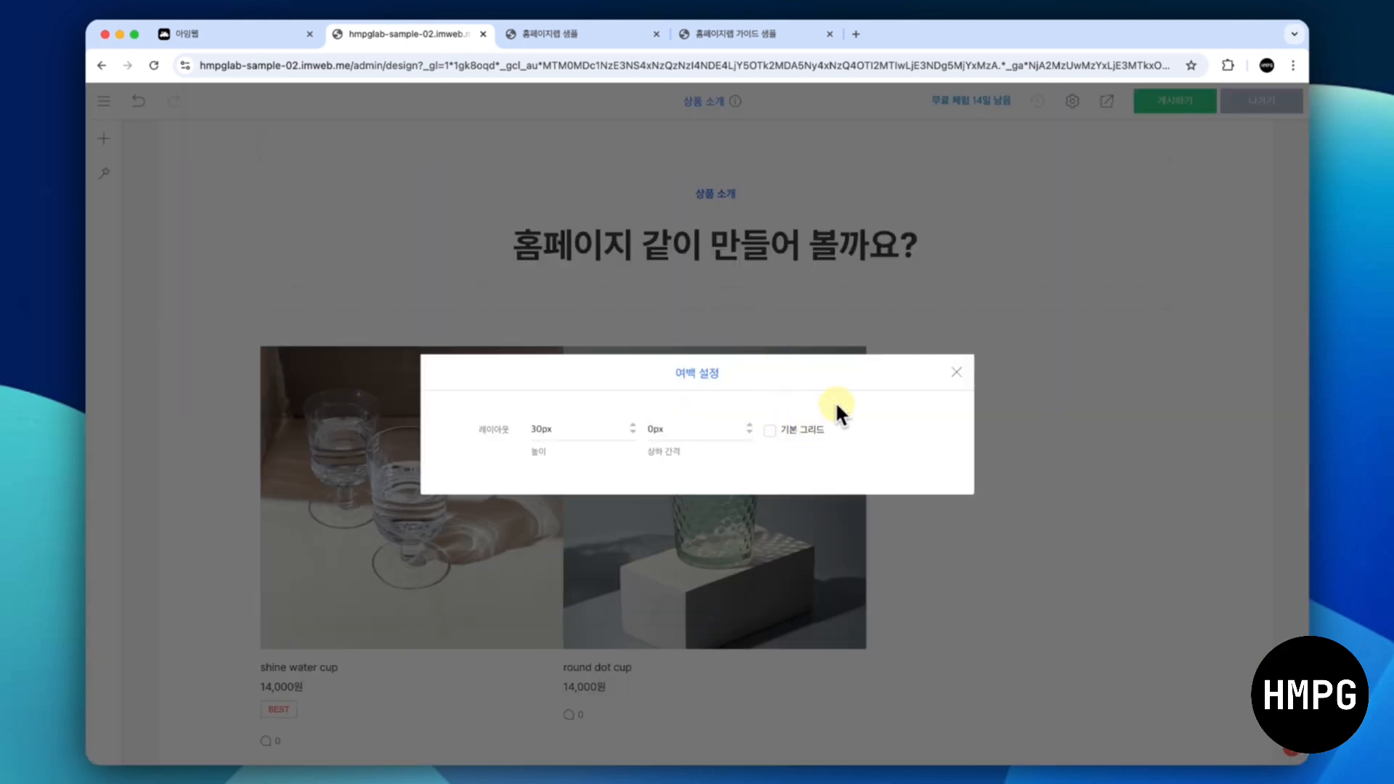
left_click(955, 372)
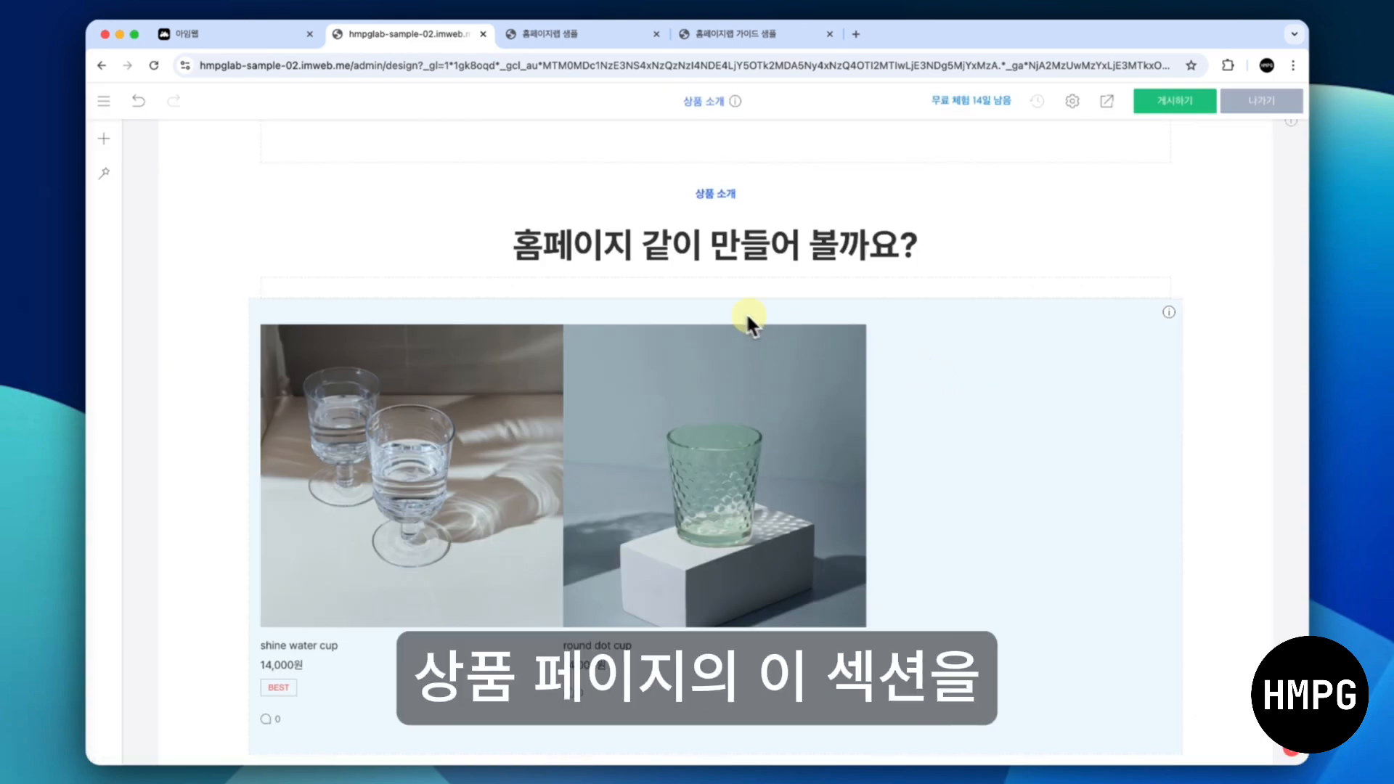
Copy the whole shopping section and paste it into the empty area of the 서비스 소개 page
right_click(212, 276)
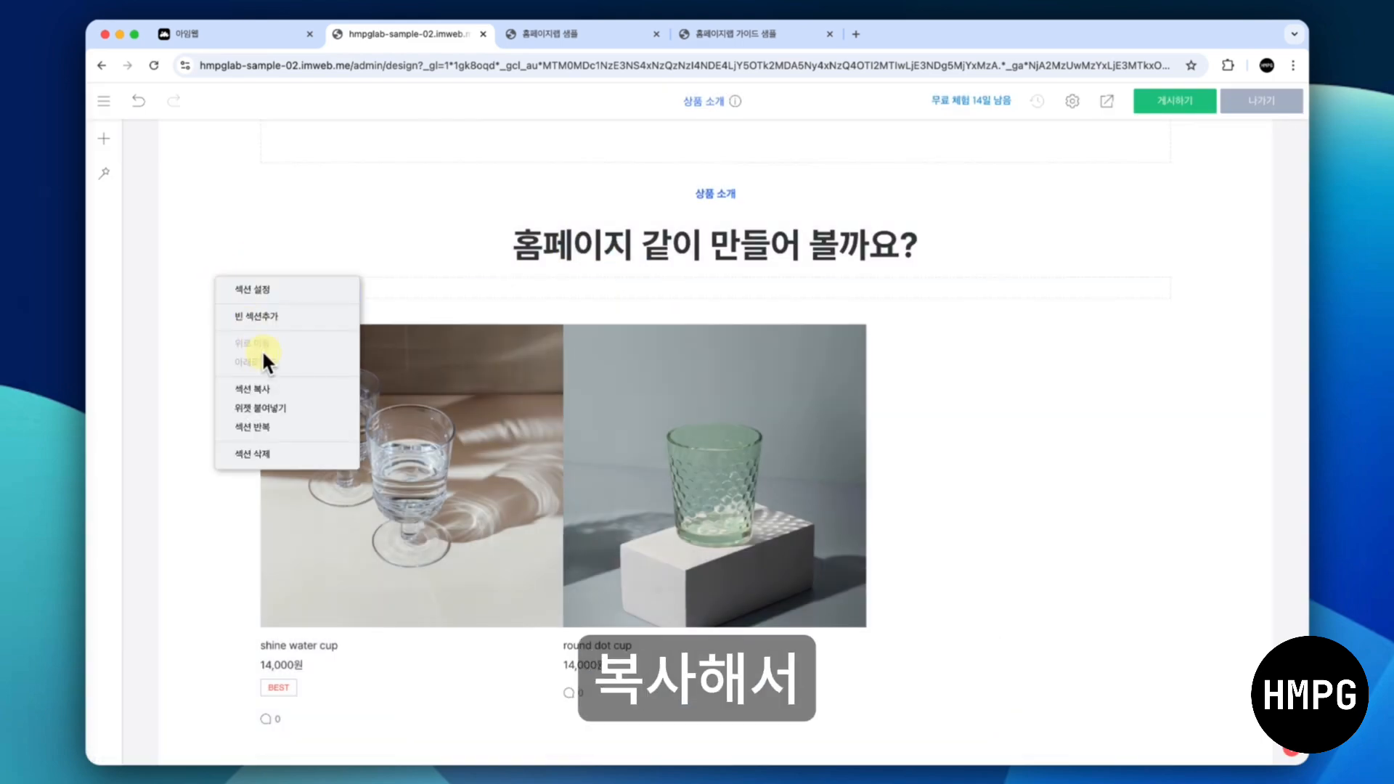
left_click(254, 388)
left_click(103, 101)
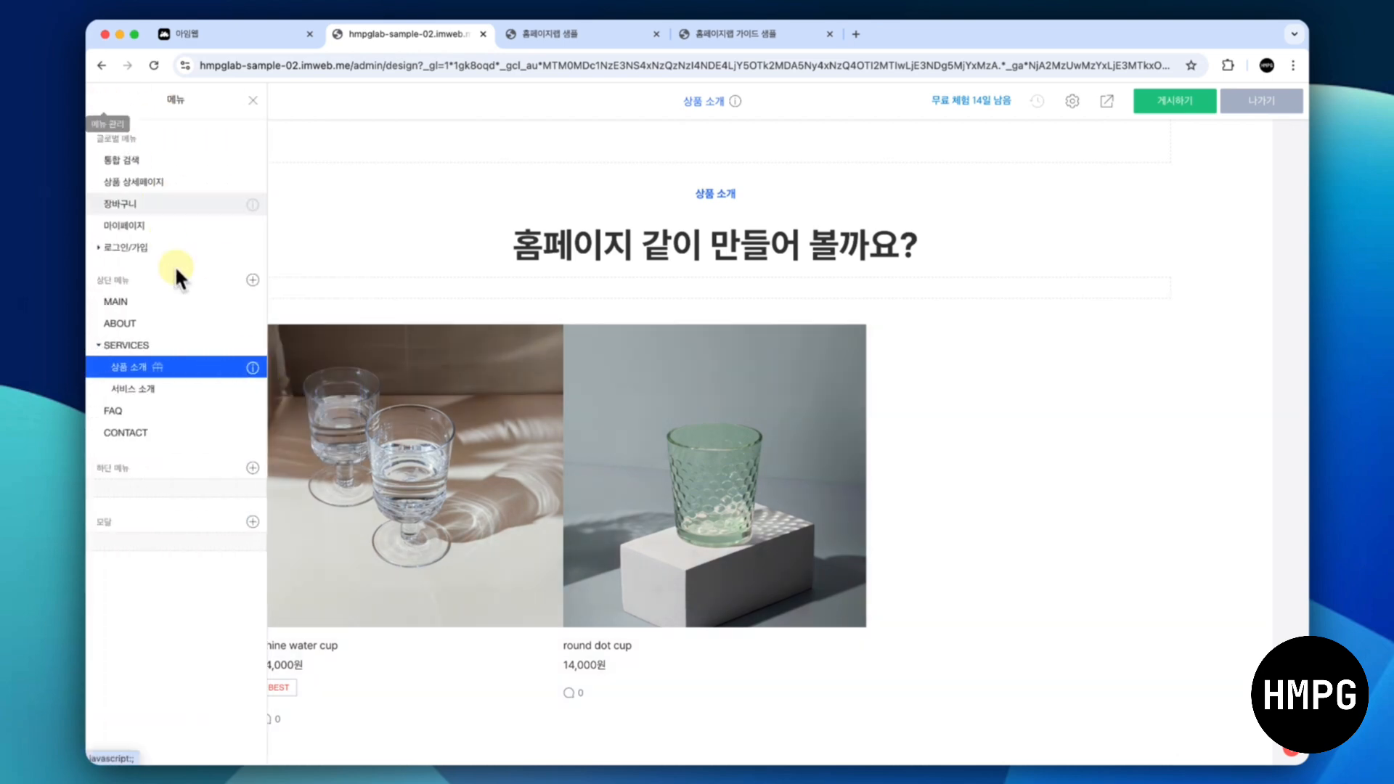
left_click(175, 393)
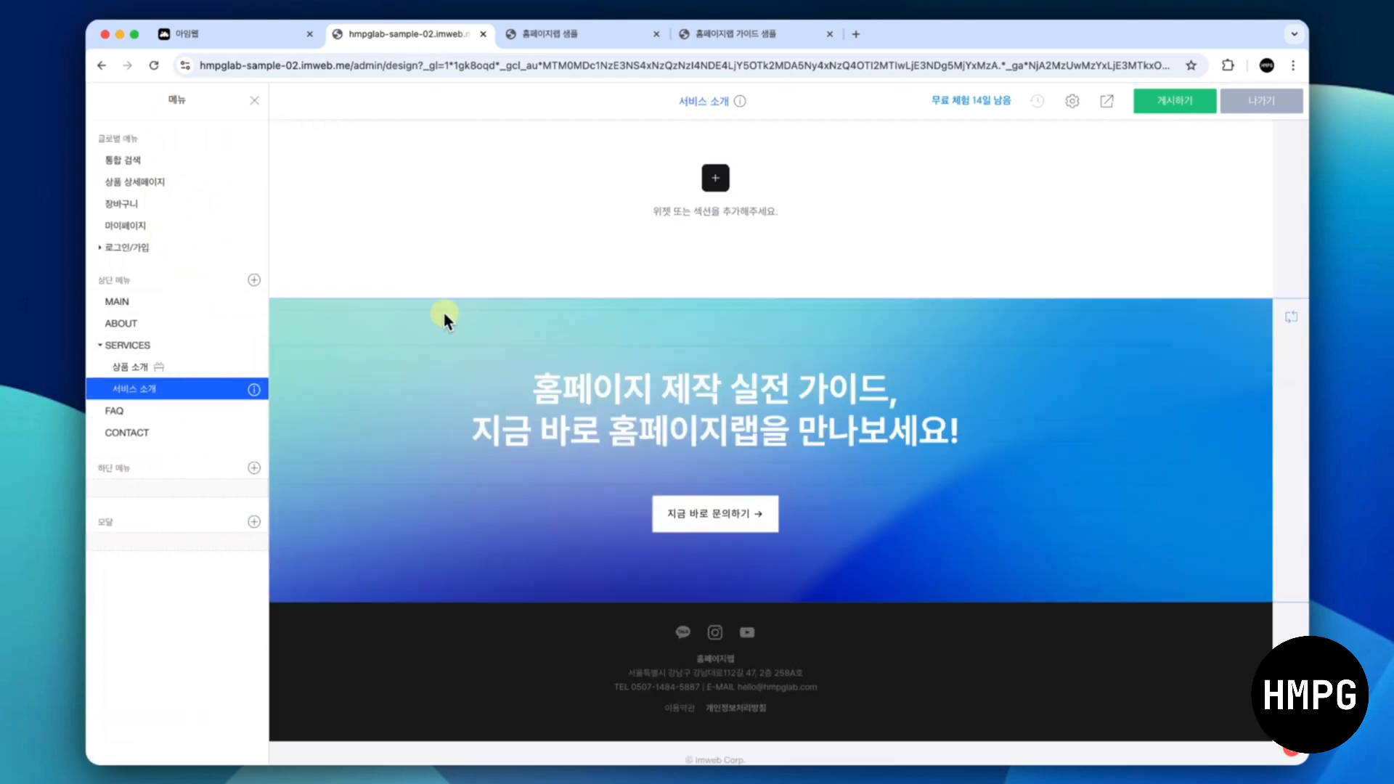
left_click(450, 307)
right_click(235, 318)
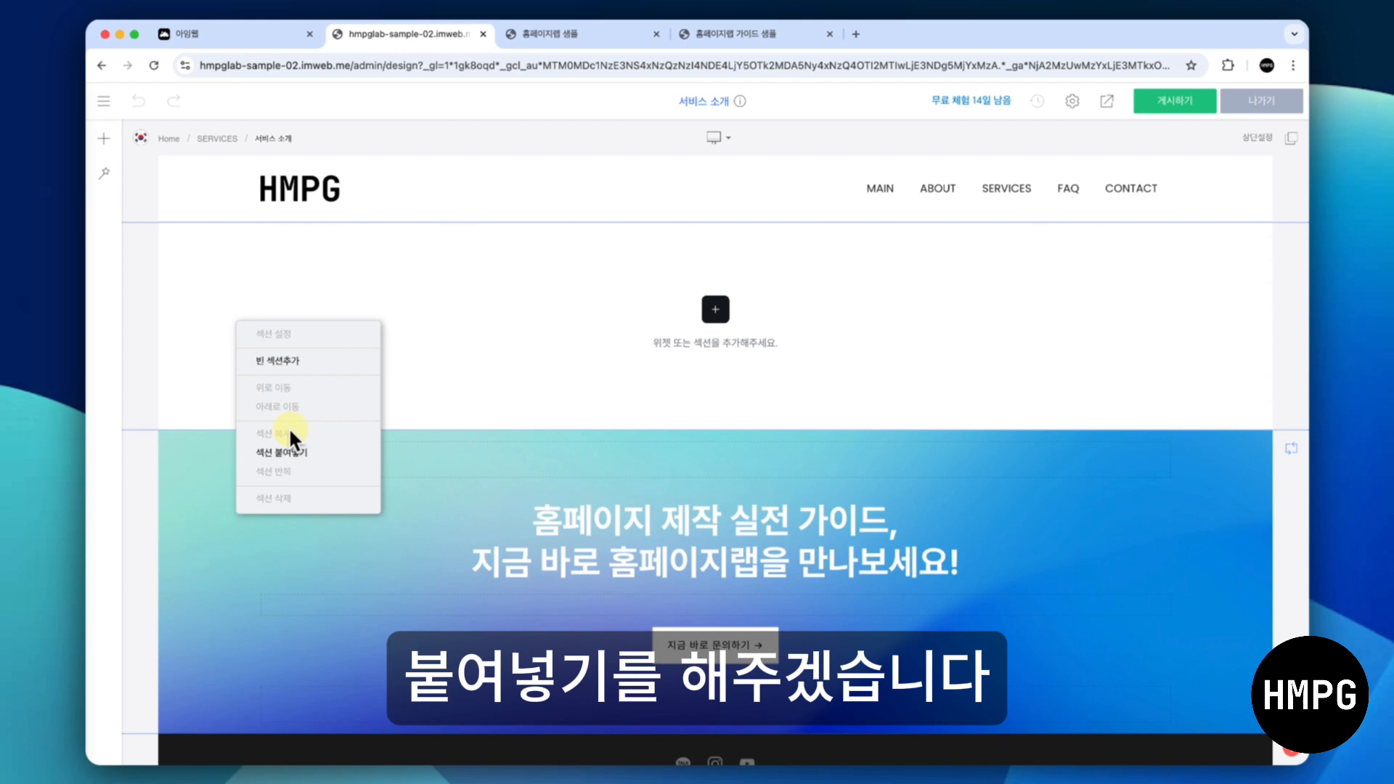
left_click(287, 446)
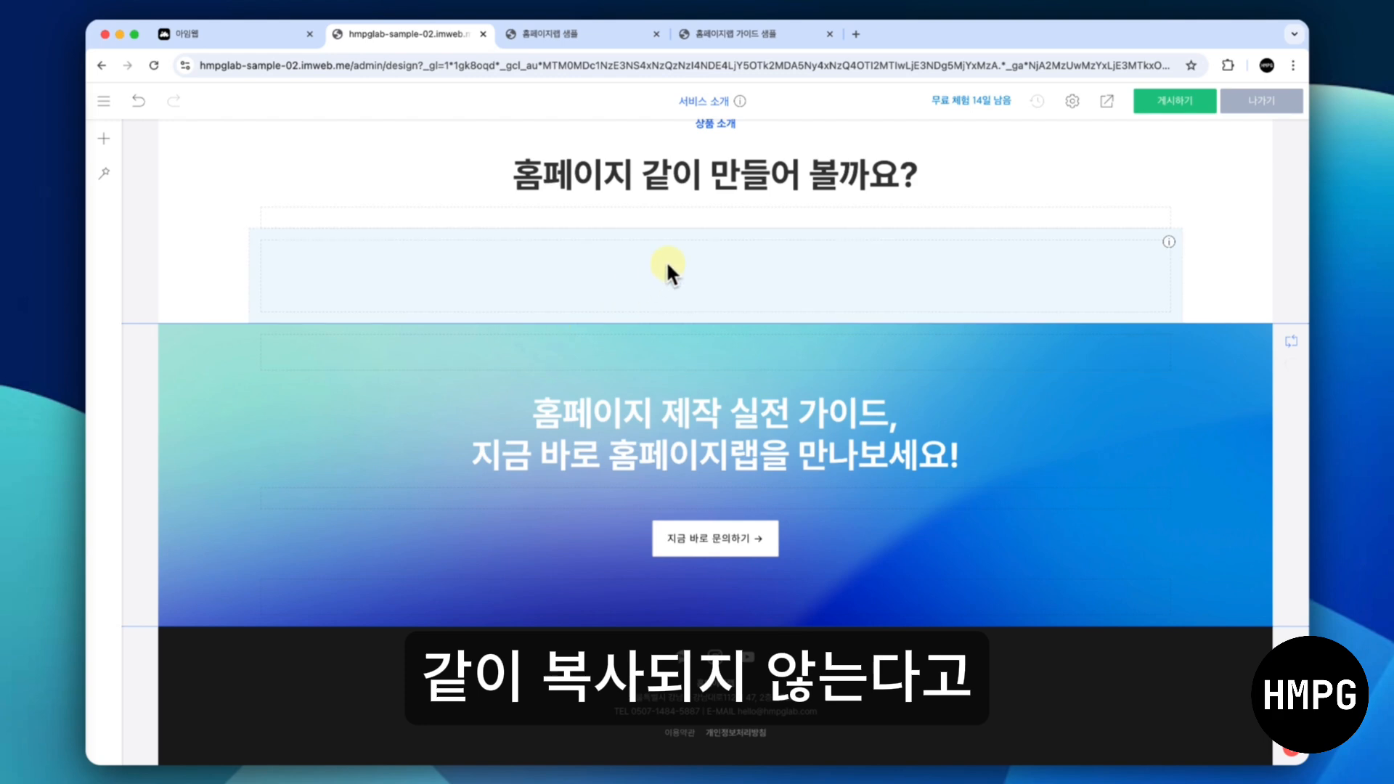
Add a 쇼핑 widget between the two spacers below the title in the pasted section
left_click(716, 229)
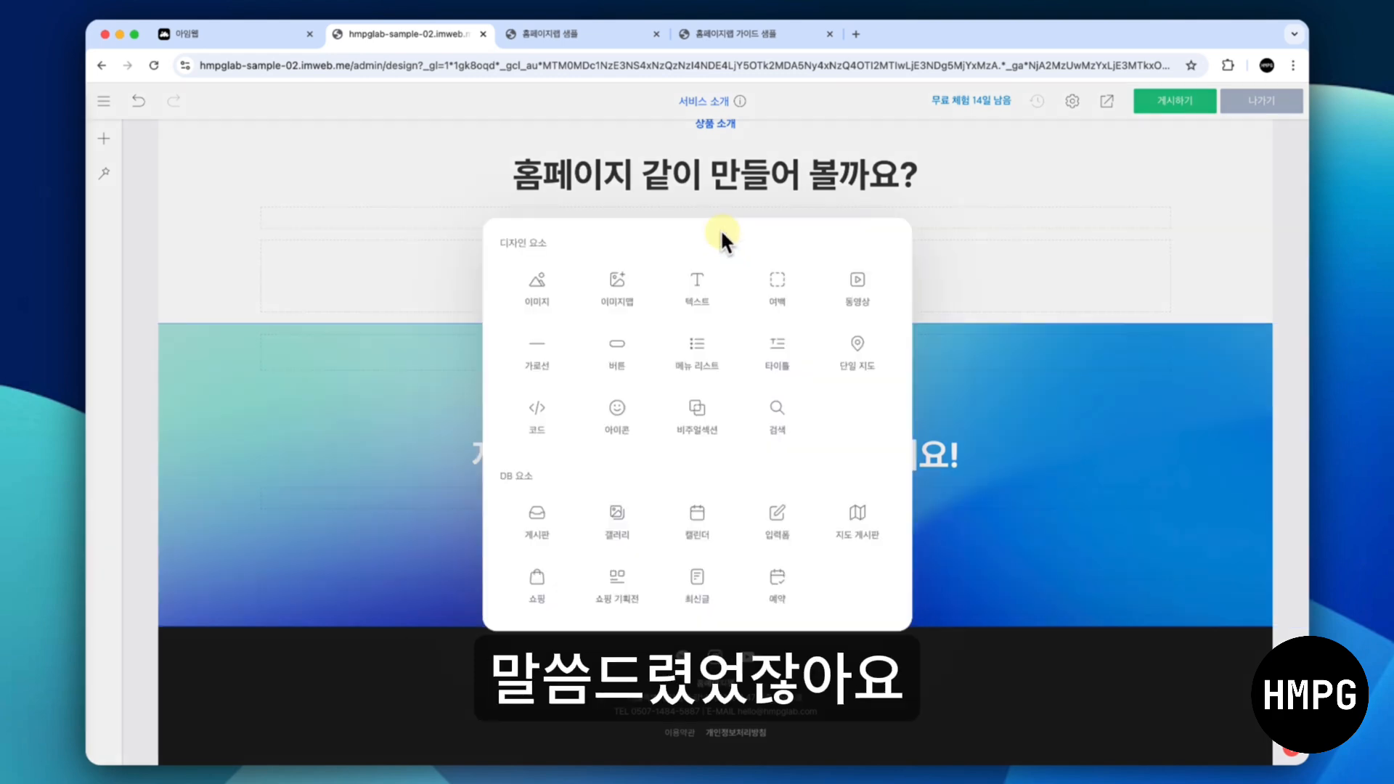
left_click(538, 575)
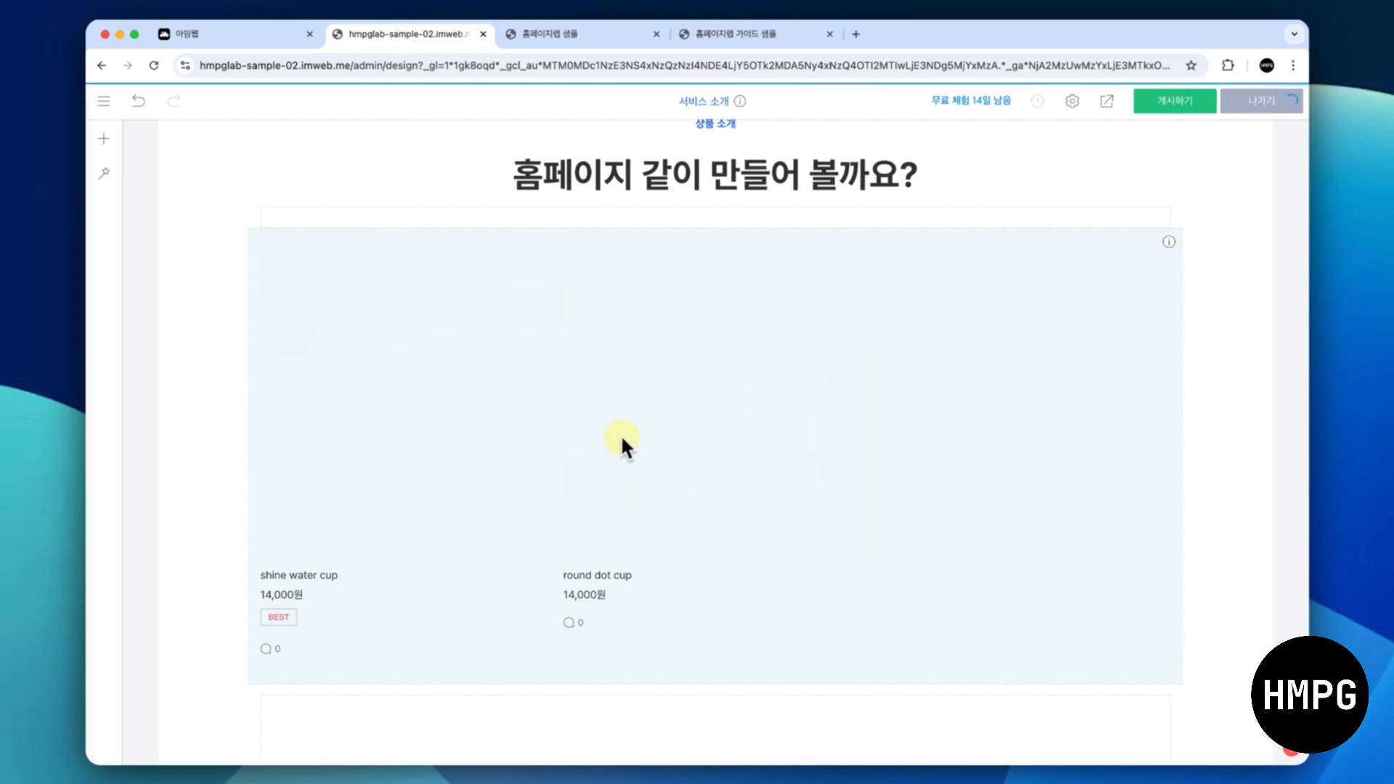
scroll(660, 372, "up", 5)
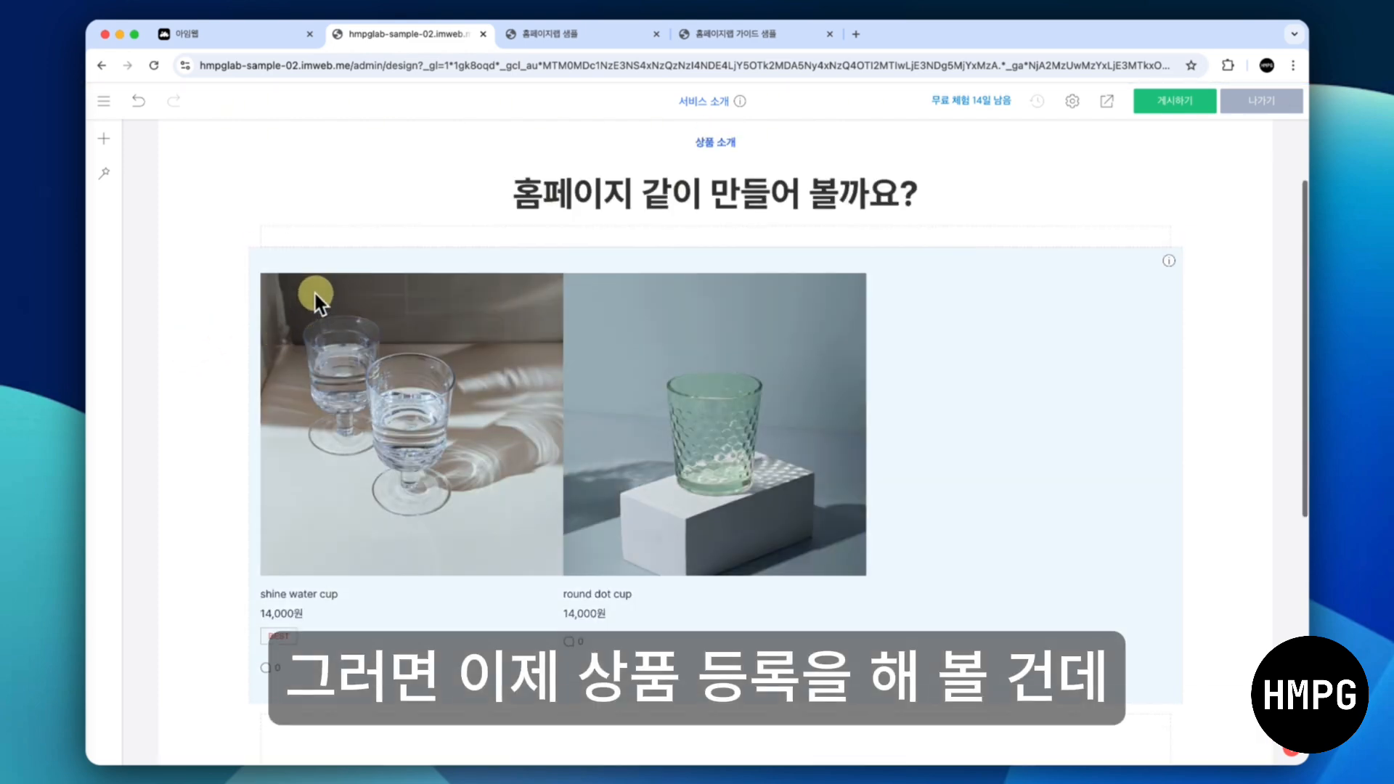
scroll(315, 291, "up", 2)
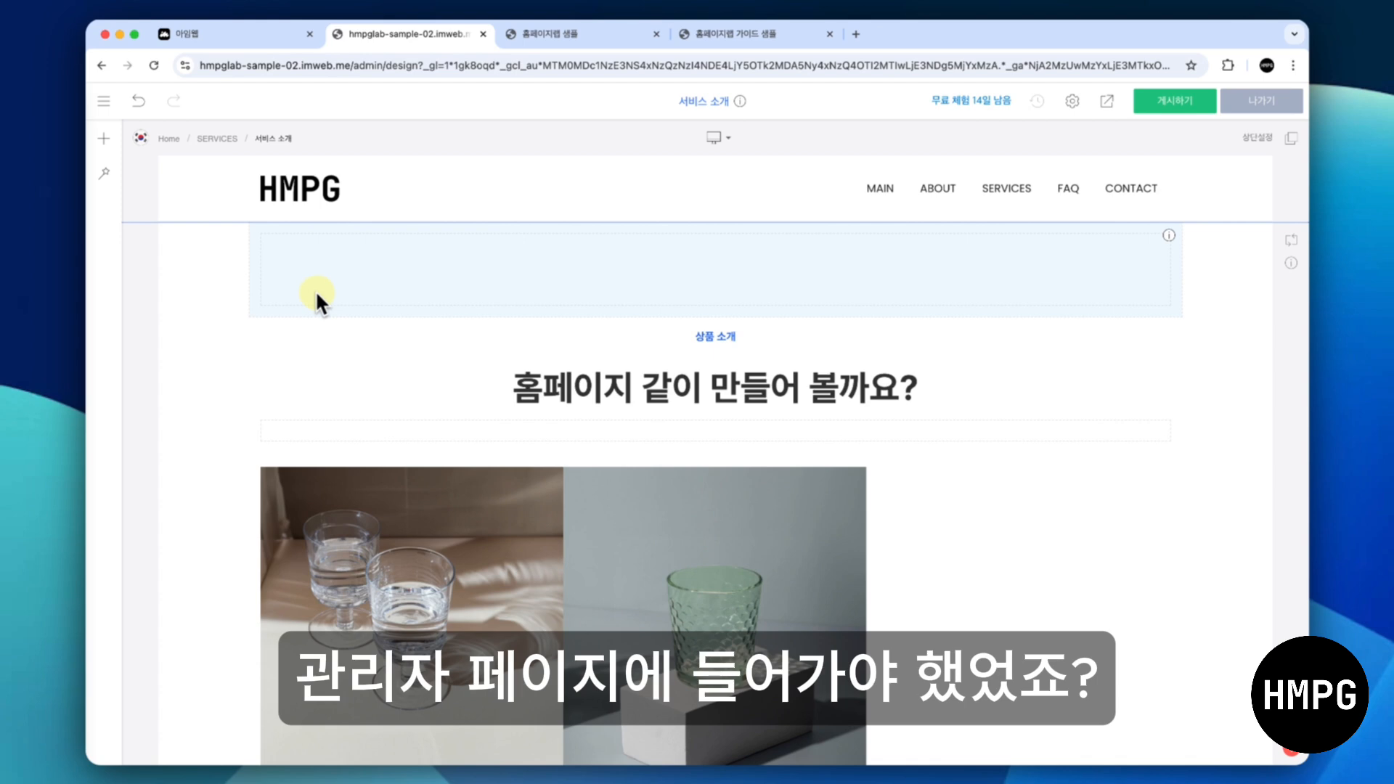
Switch to the imweb site list, open the hmpglab-sample-02 site's administration and show its shopping products
left_click(256, 30)
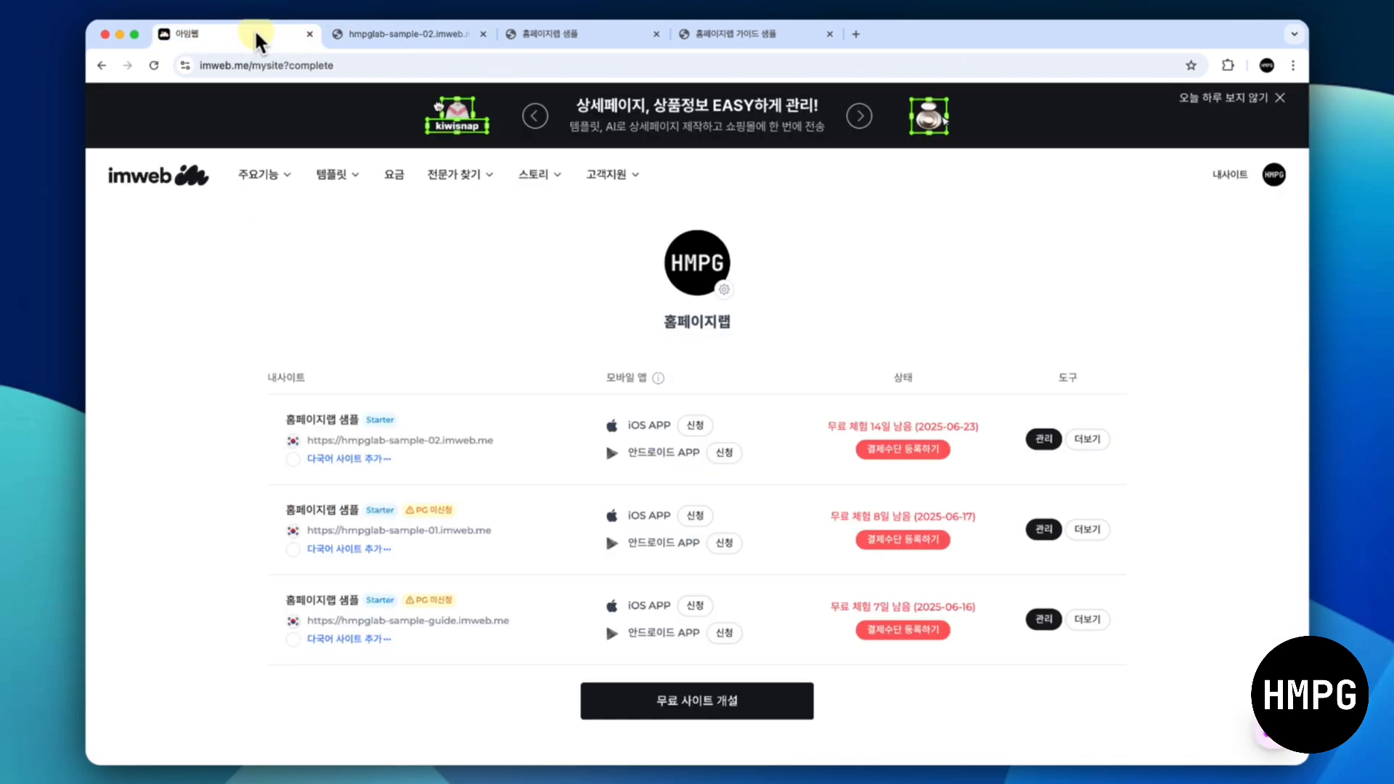
left_click(1039, 438)
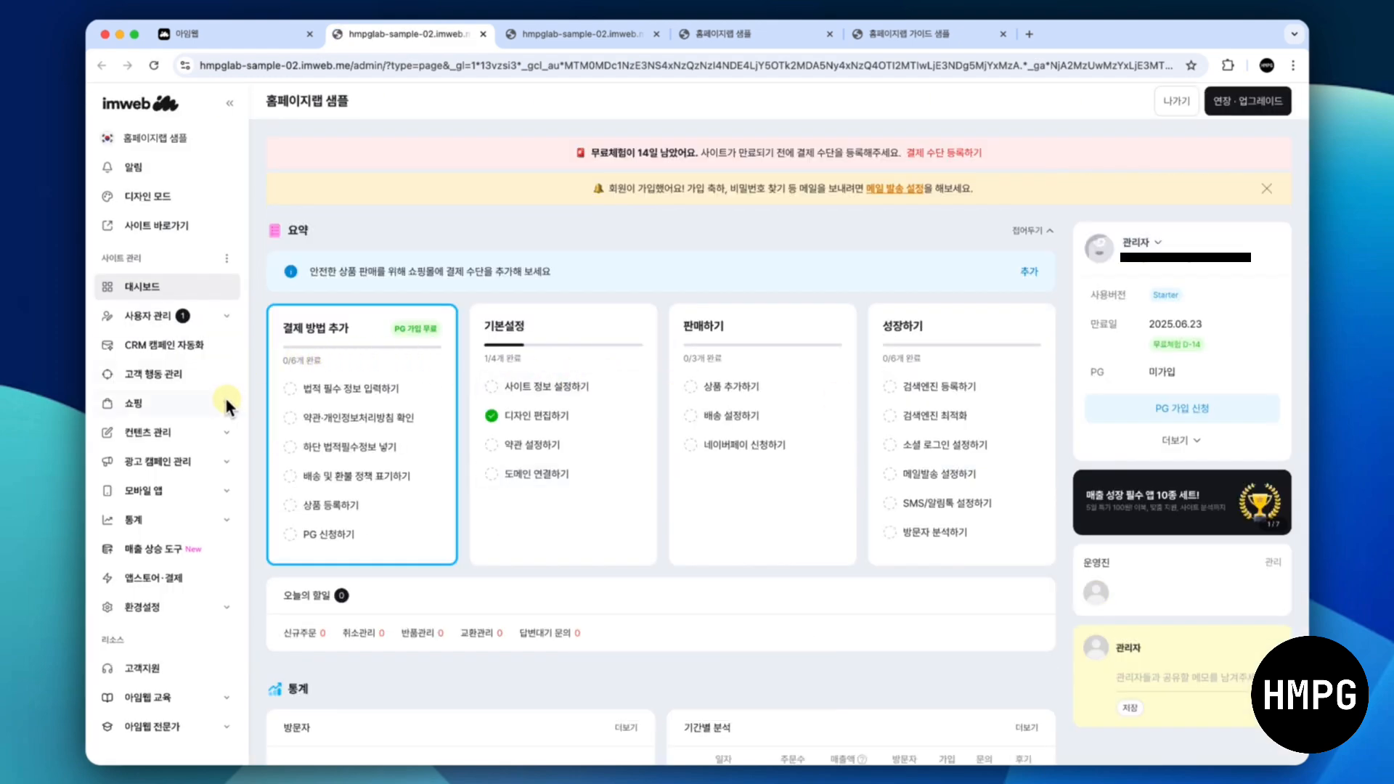
left_click(226, 404)
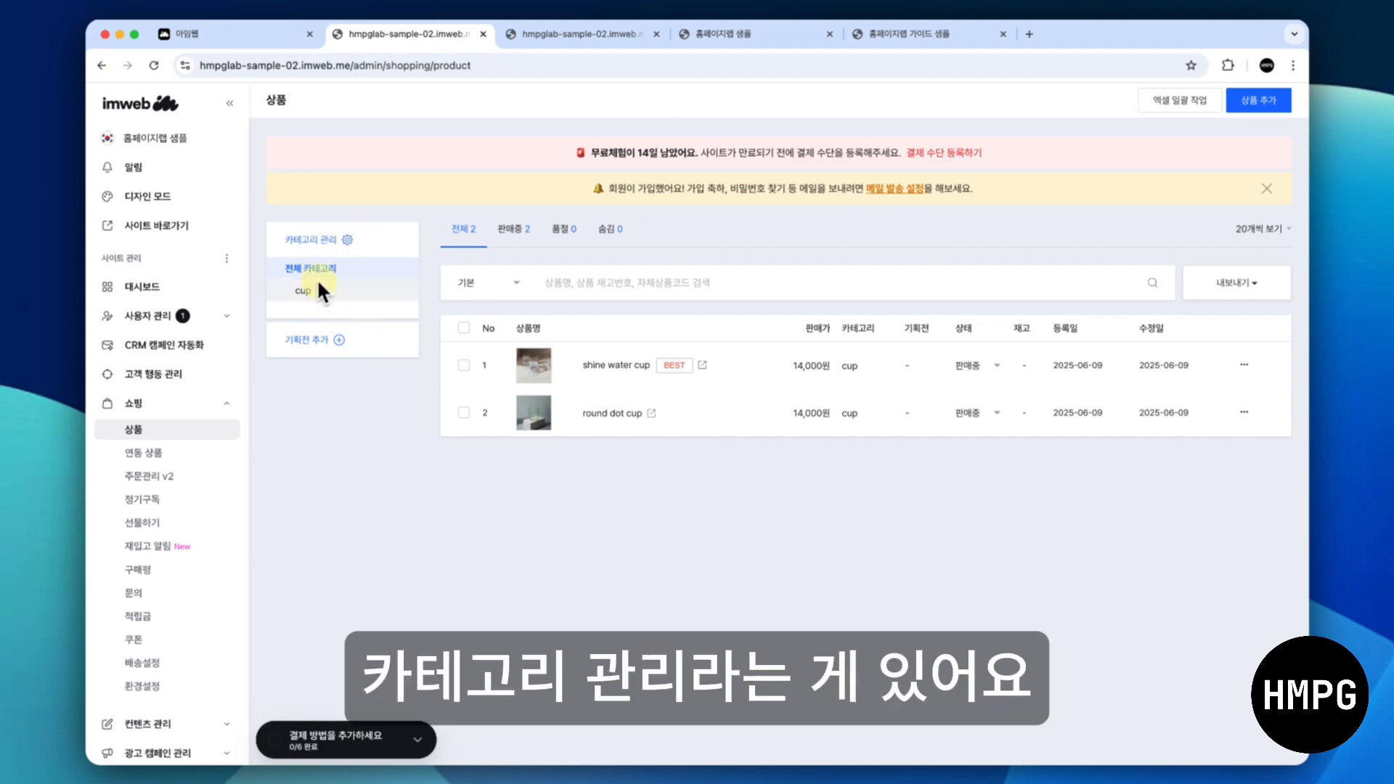
Add a new product category named "상품" in the category management
left_click(347, 240)
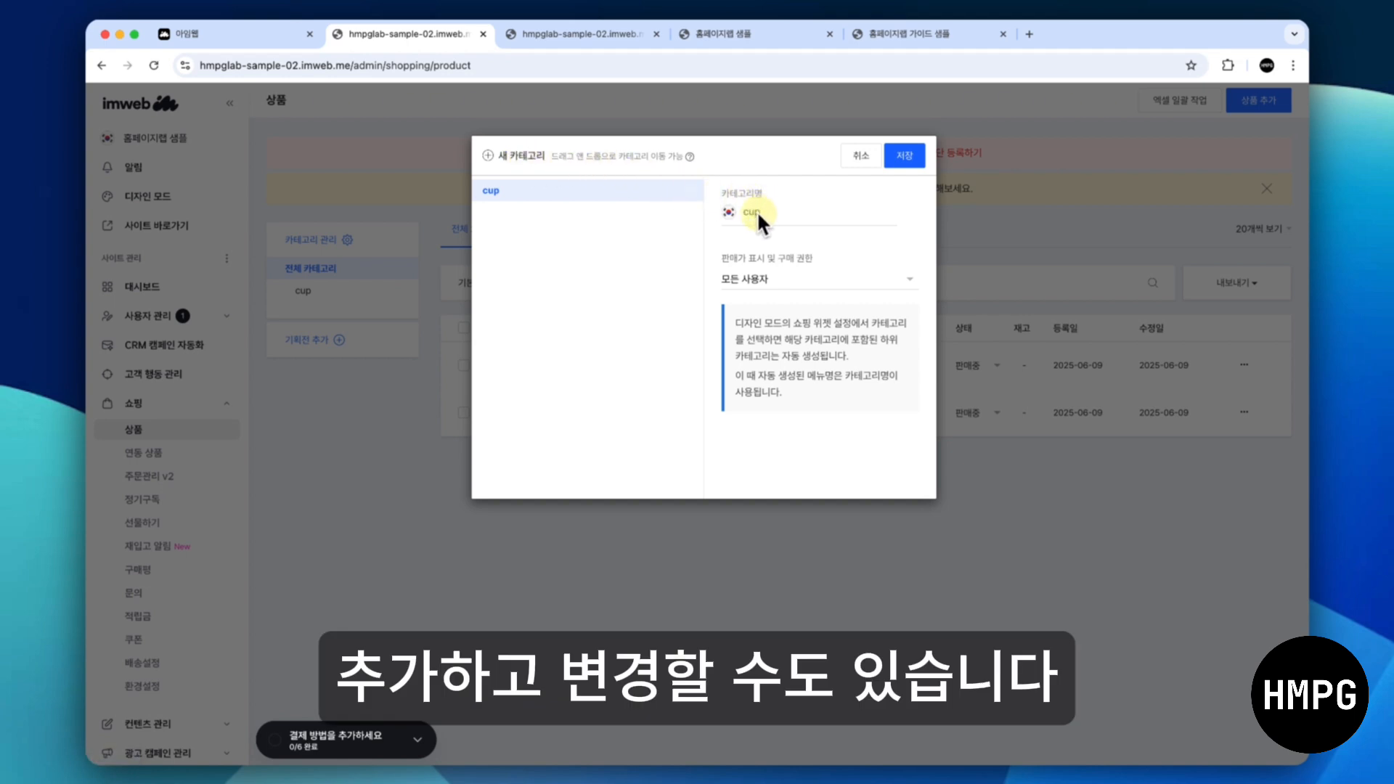
left_click(522, 153)
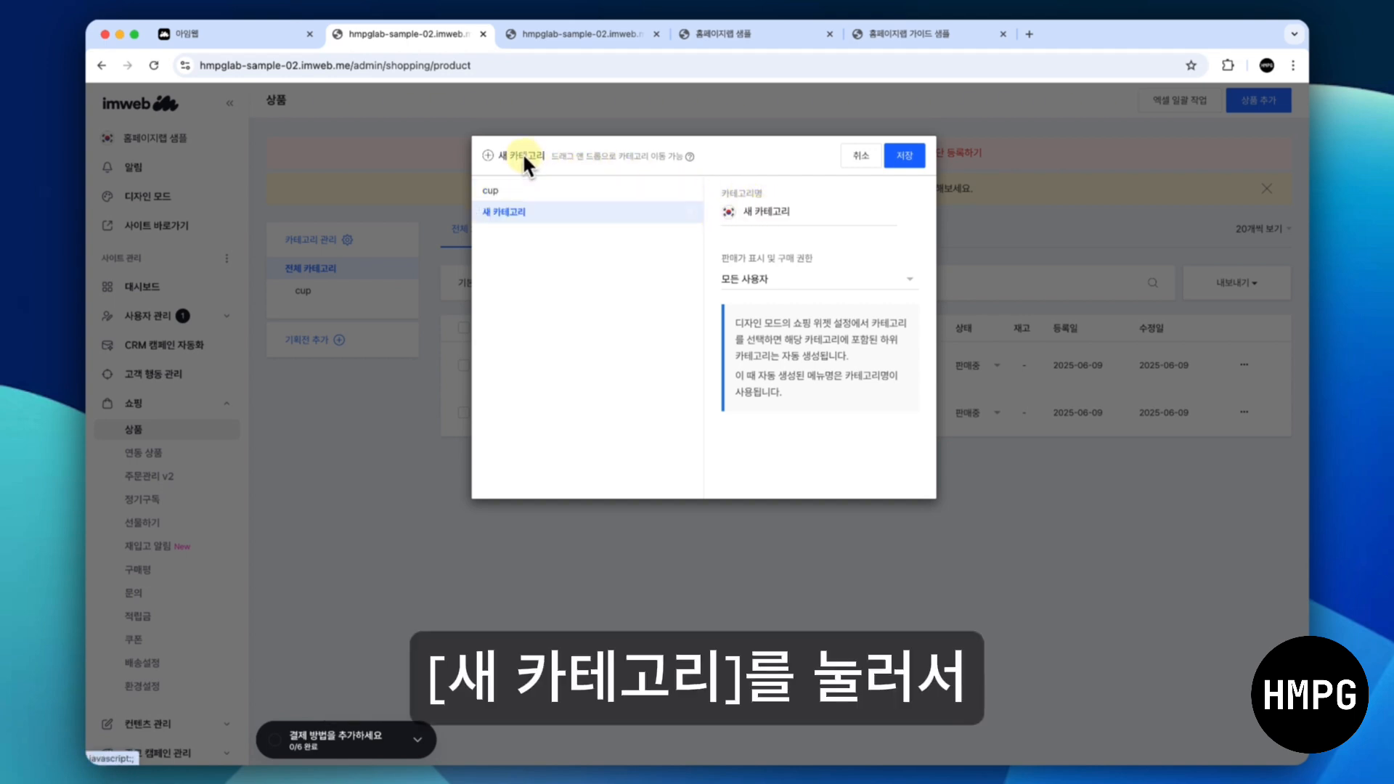
left_click(785, 216)
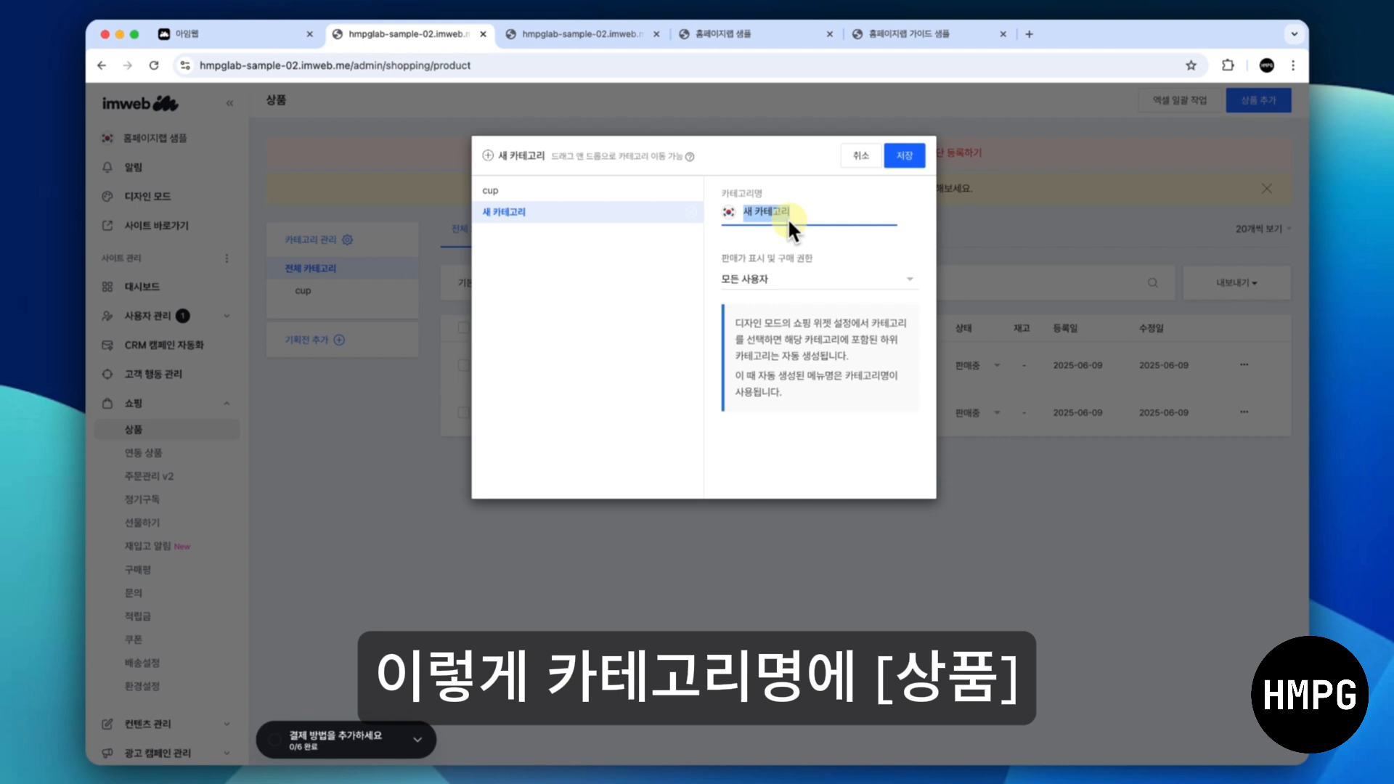
type("상품")
left_click(916, 205)
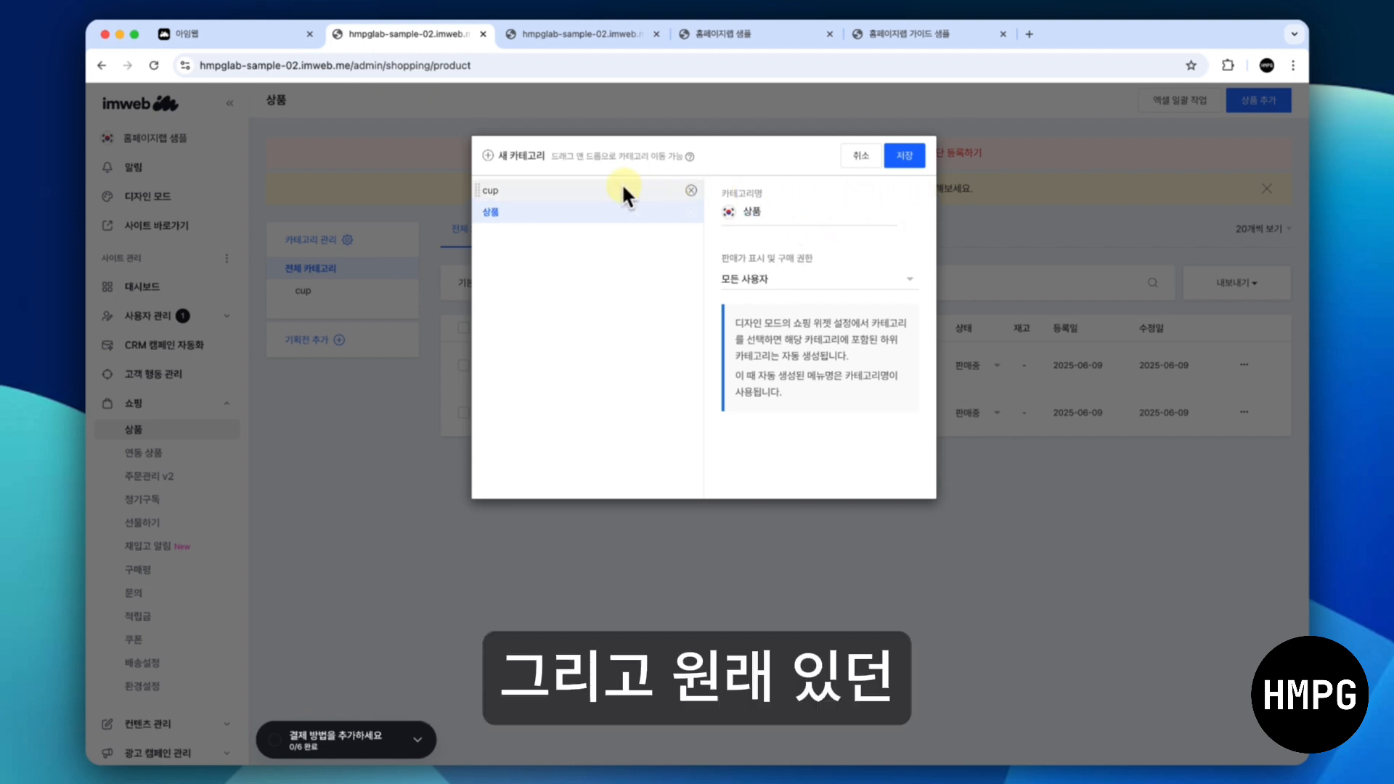
Rename the "cup" category as "서비스" and save the category changes
left_click(587, 190)
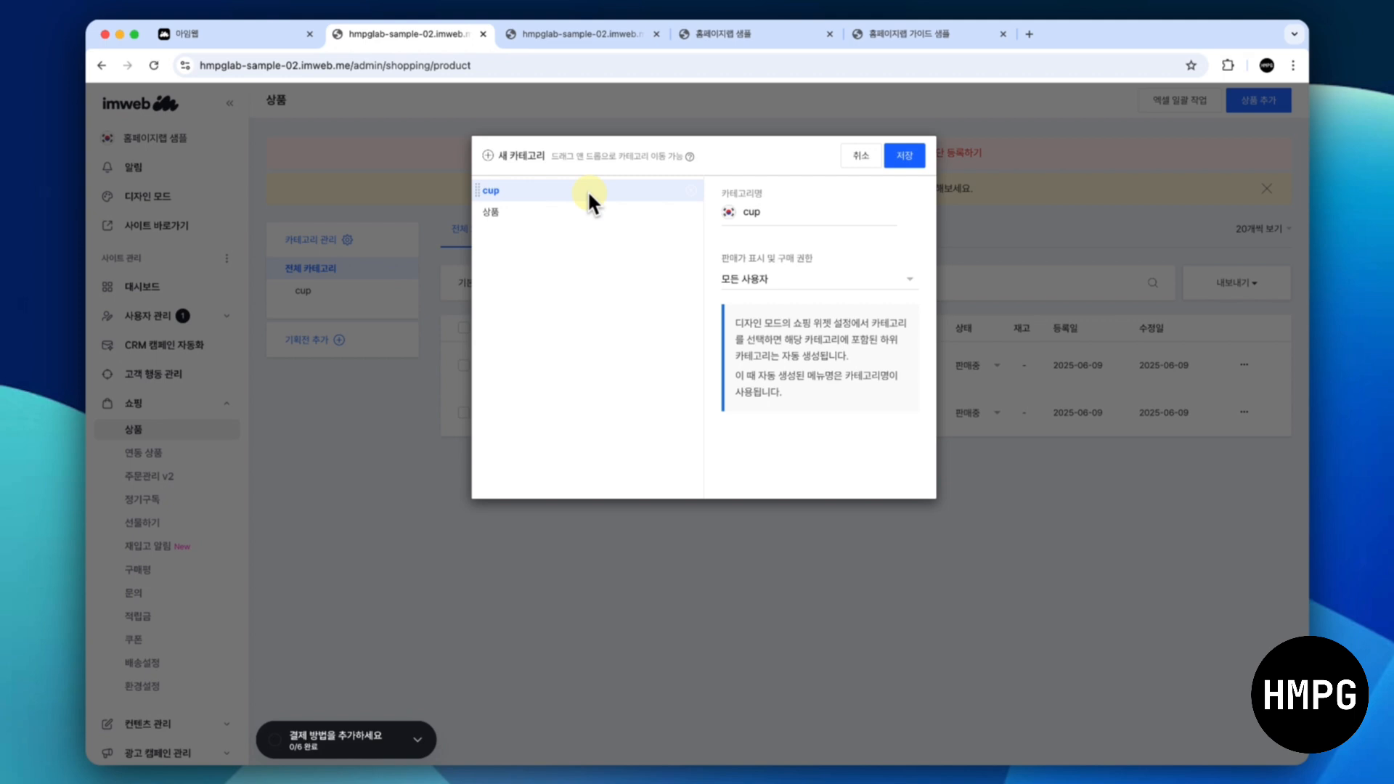
left_click(778, 214)
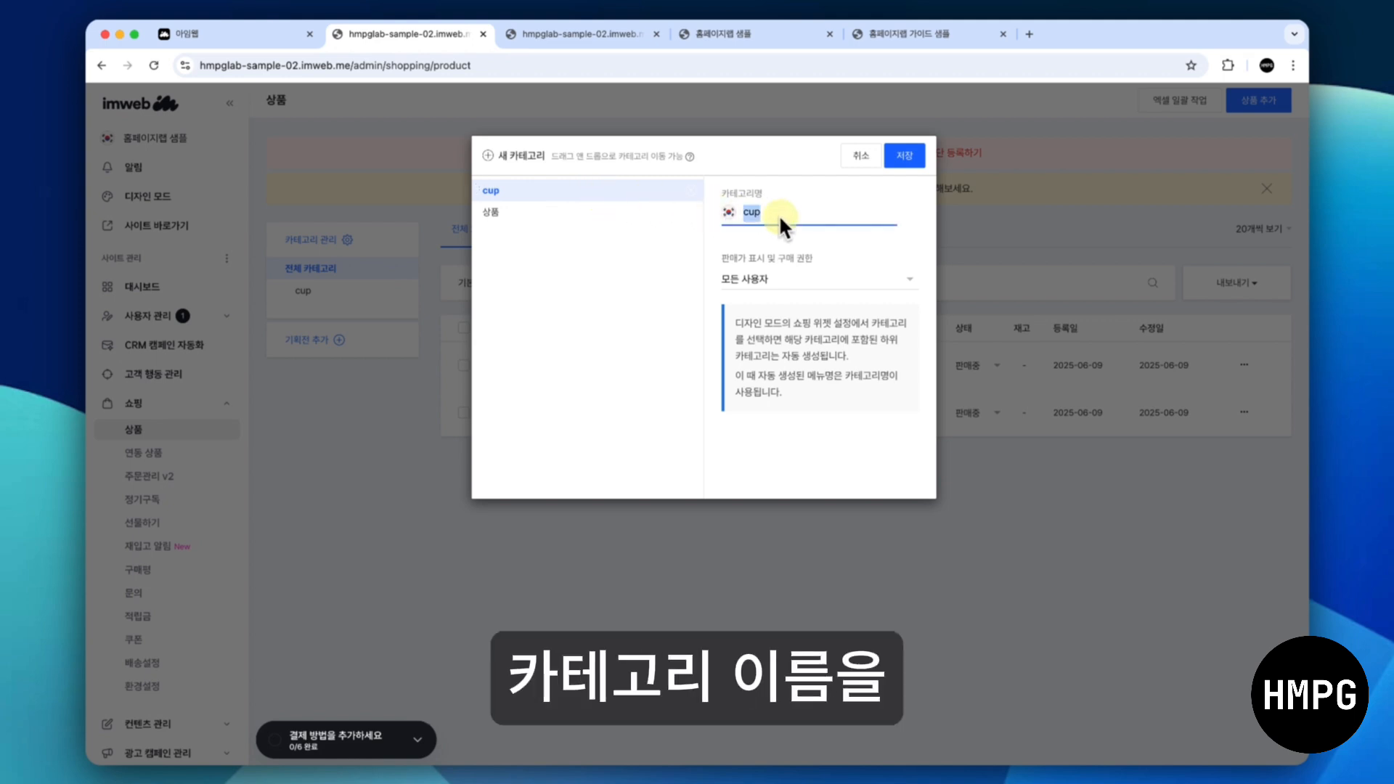
type("서비스")
left_click(906, 212)
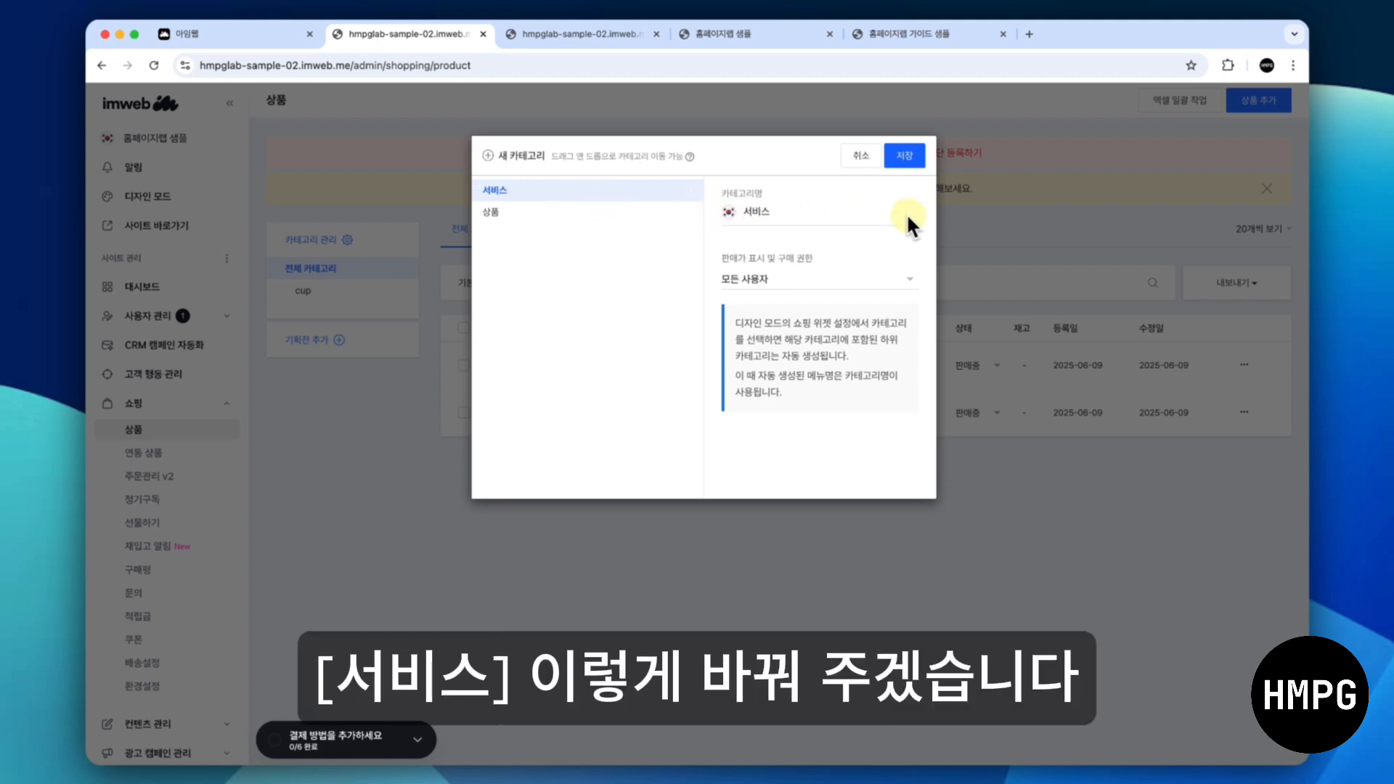
left_click(906, 155)
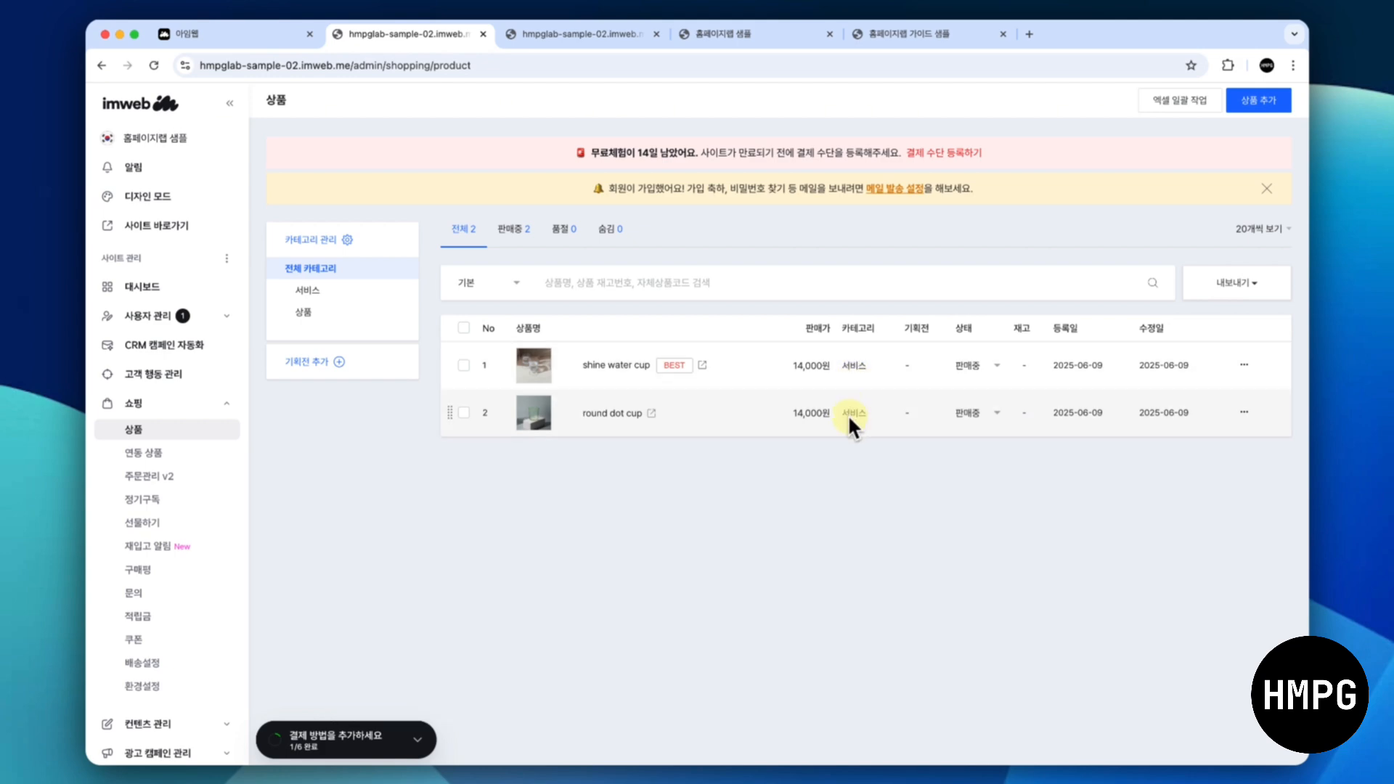
Return to the 서비스 소개 page in the design editor and change the small heading above the title to "서비스 소개"
left_click(611, 36)
scroll(624, 338, "down", 2)
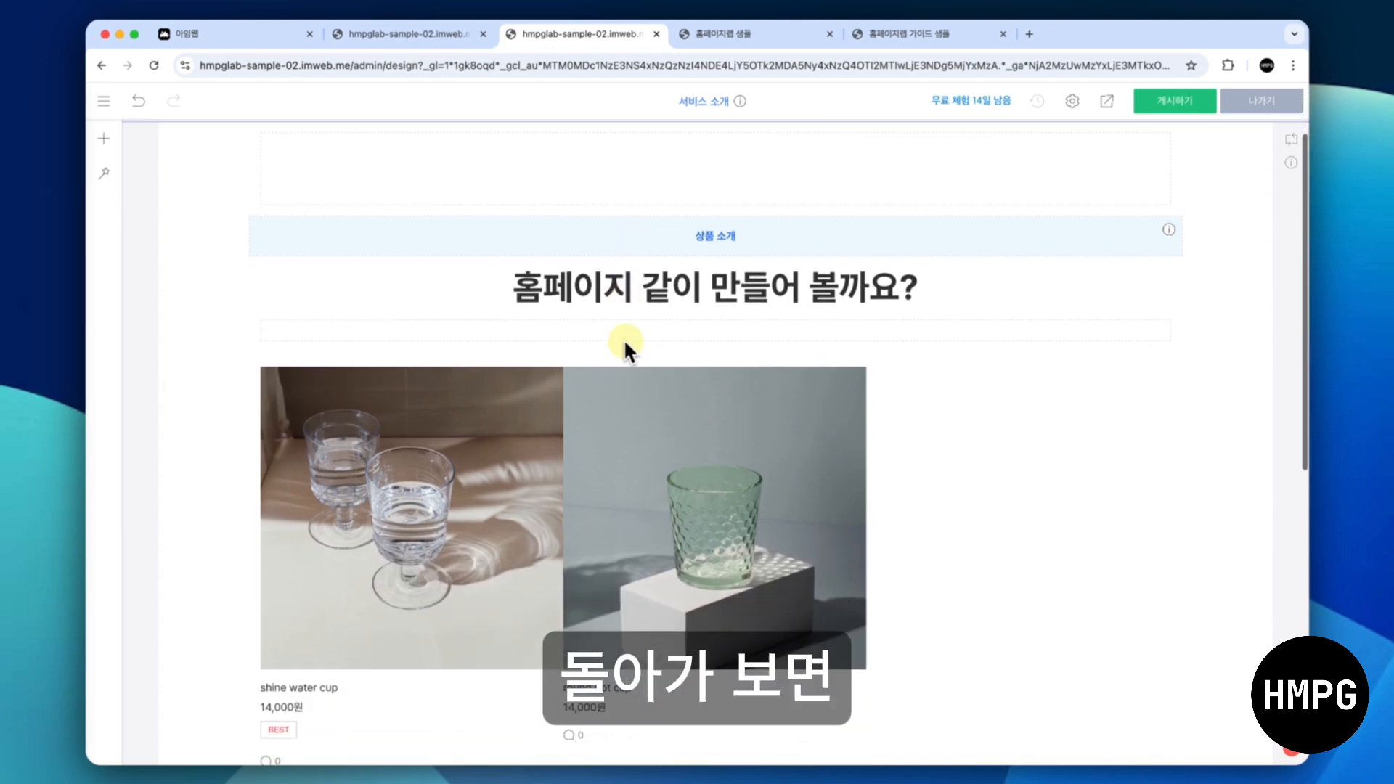
scroll(624, 338, "up", 1)
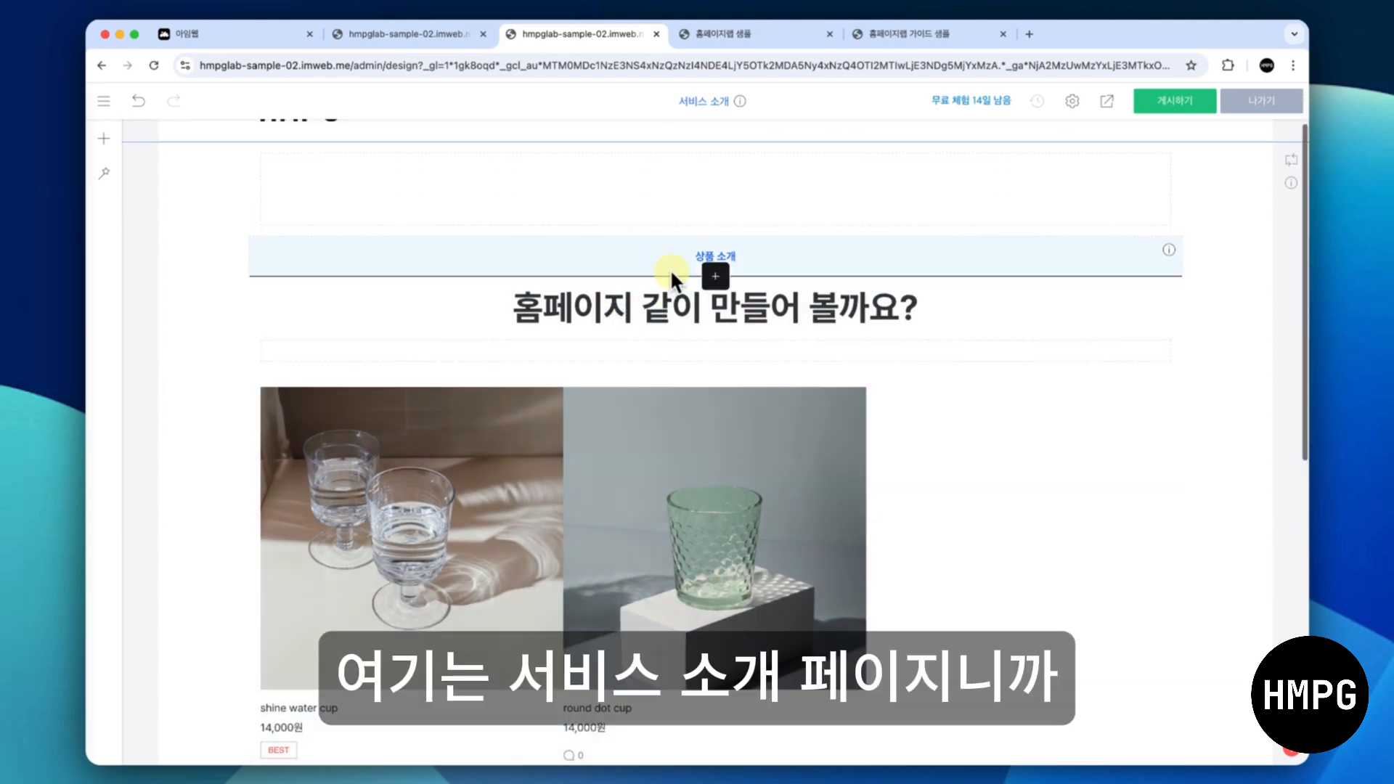
left_click(683, 255)
type("서비스")
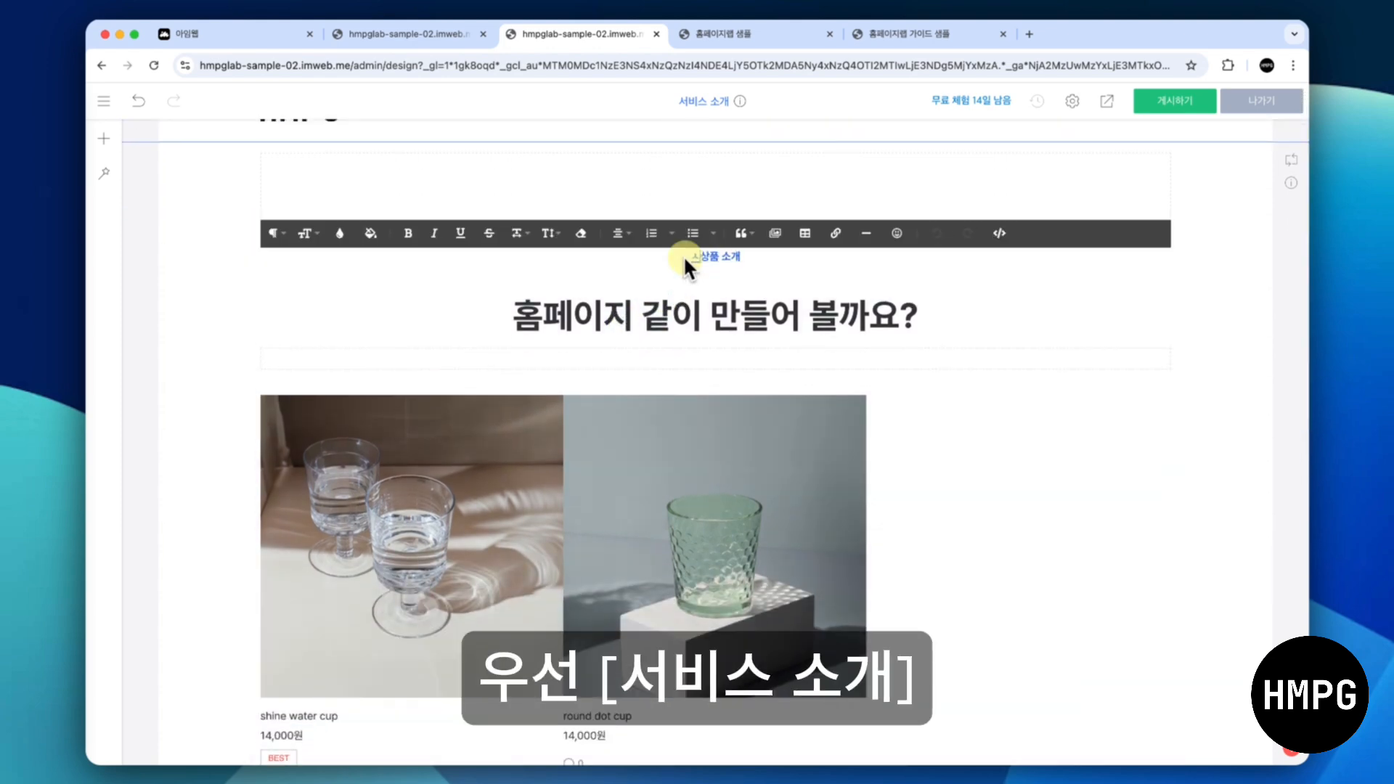
key("Delete")
key("Delete")
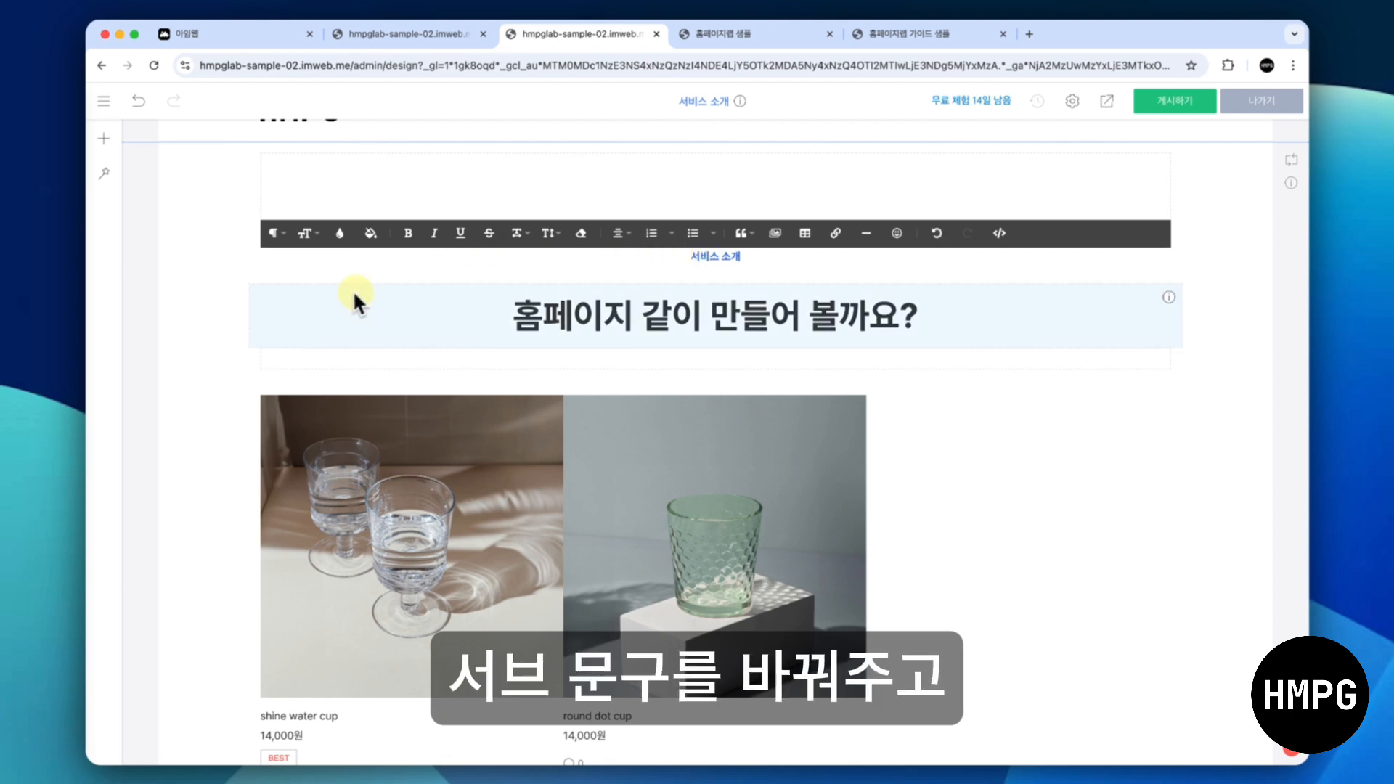
left_click(224, 320)
Set the display category of the 서비스 소개 page's 쇼핑 widget to 서비스 and close its settings
scroll(385, 343, "down", 3)
left_click(387, 343)
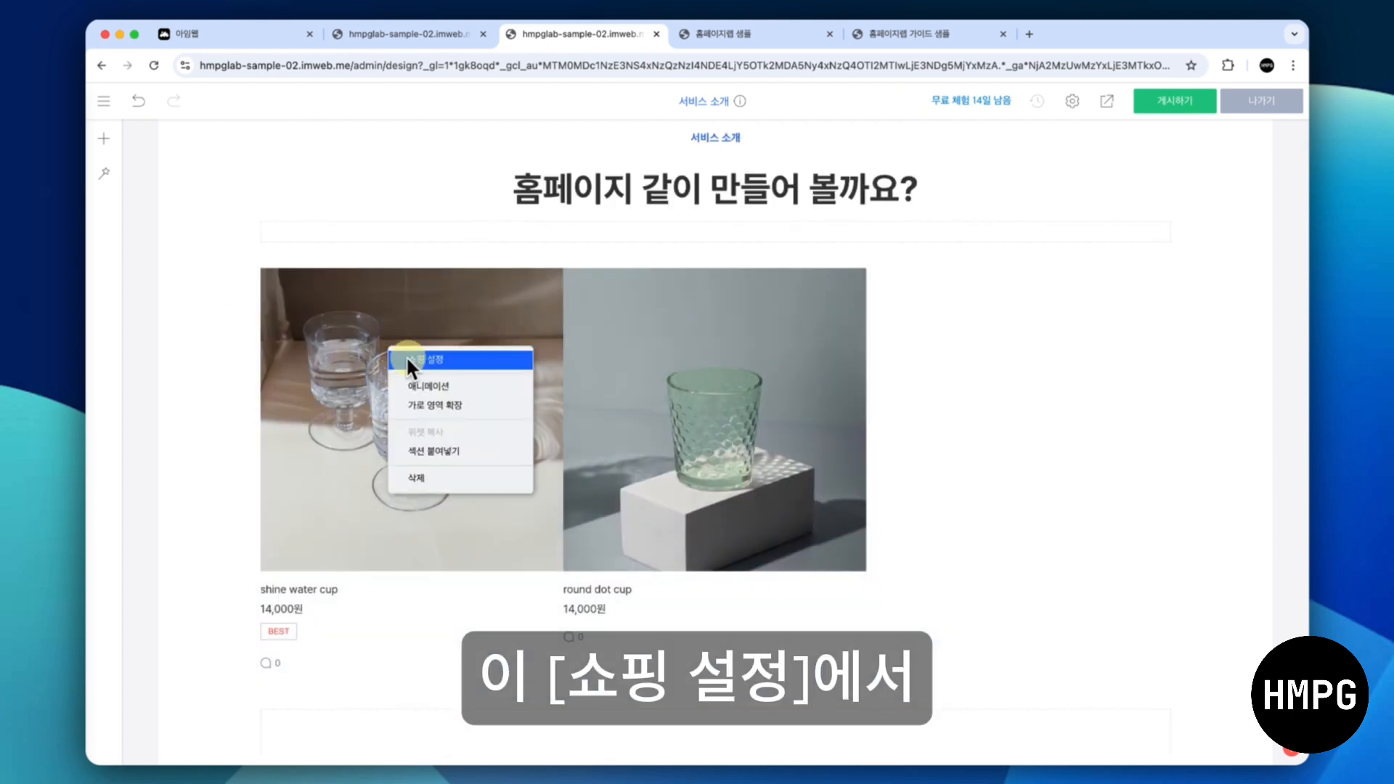
left_click(406, 355)
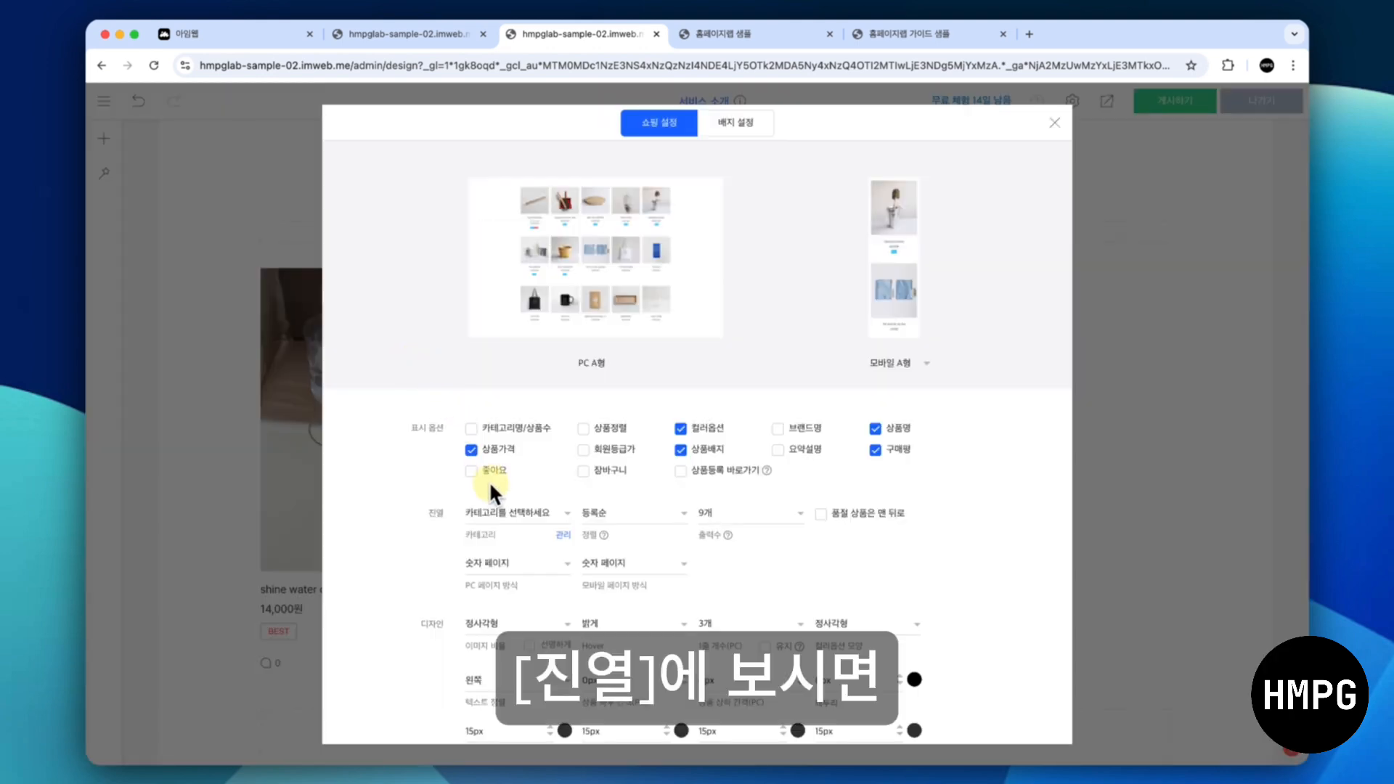
left_click(546, 513)
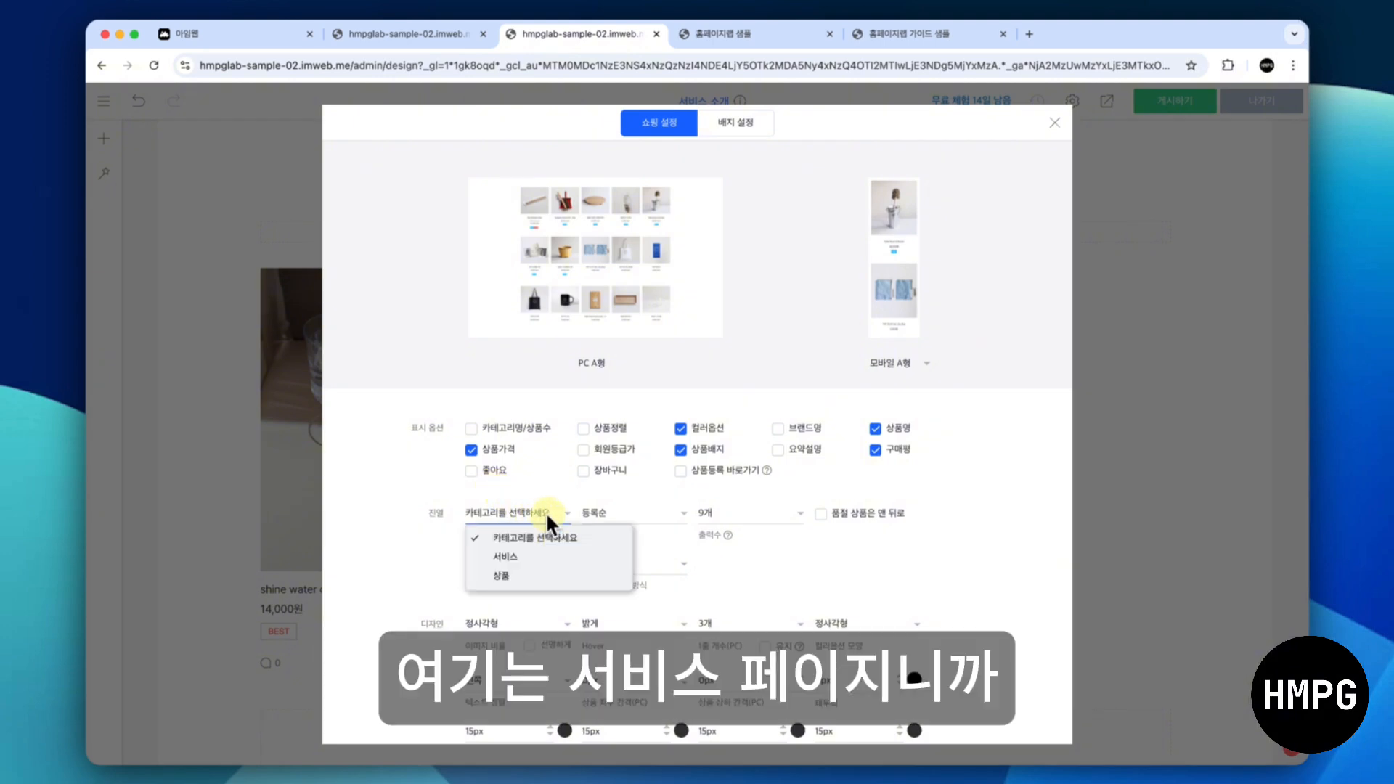
left_click(546, 555)
left_click(1054, 122)
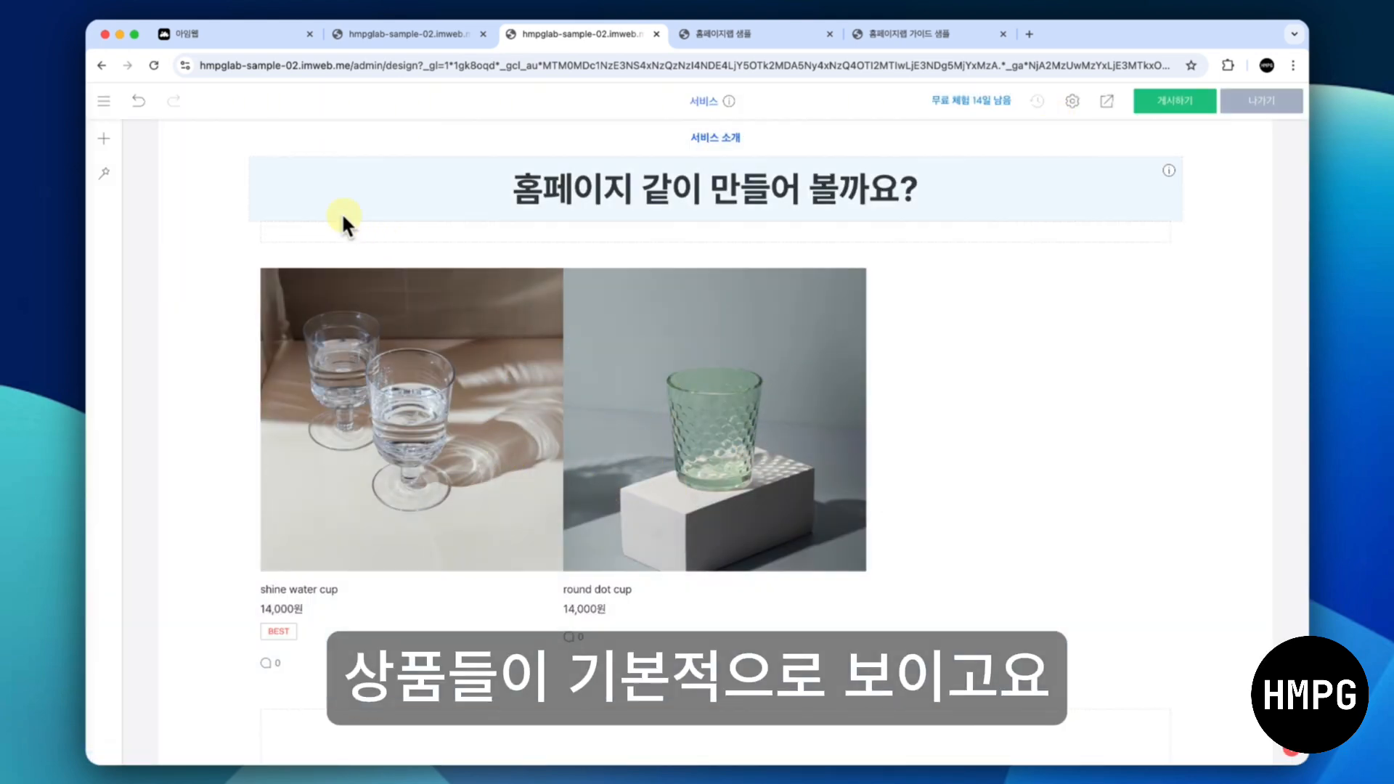
Open the 상품 소개 page and set its 쇼핑 widget's display category to 상품
left_click(101, 102)
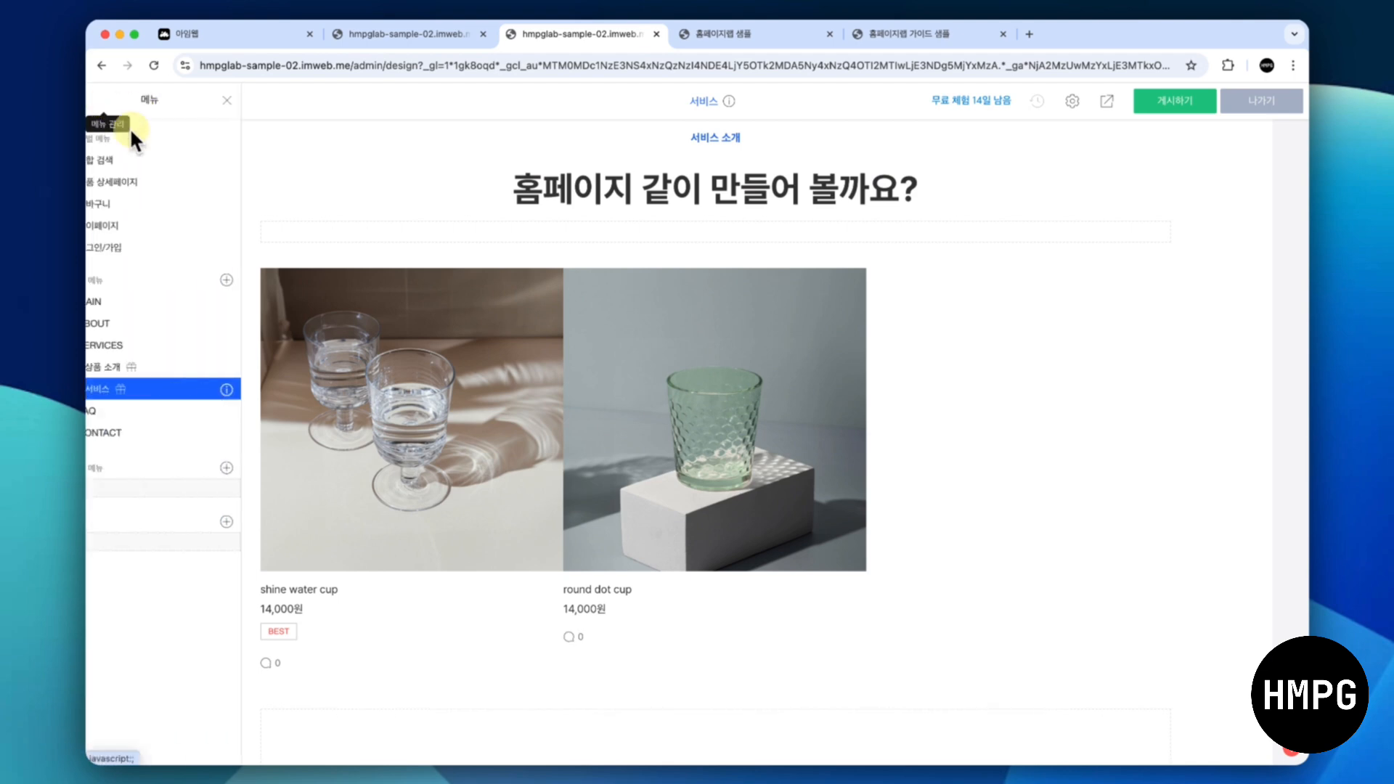
left_click(191, 366)
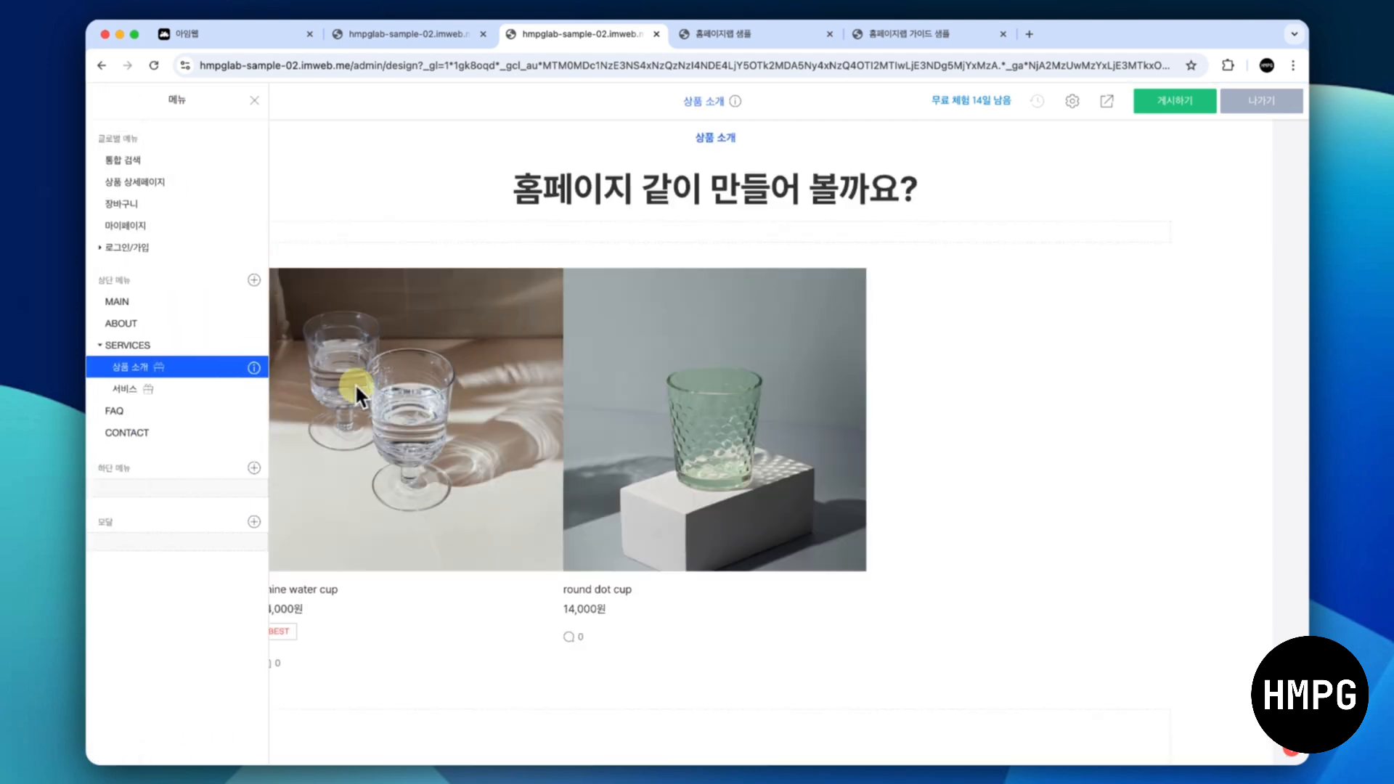
right_click(452, 397)
left_click(476, 407)
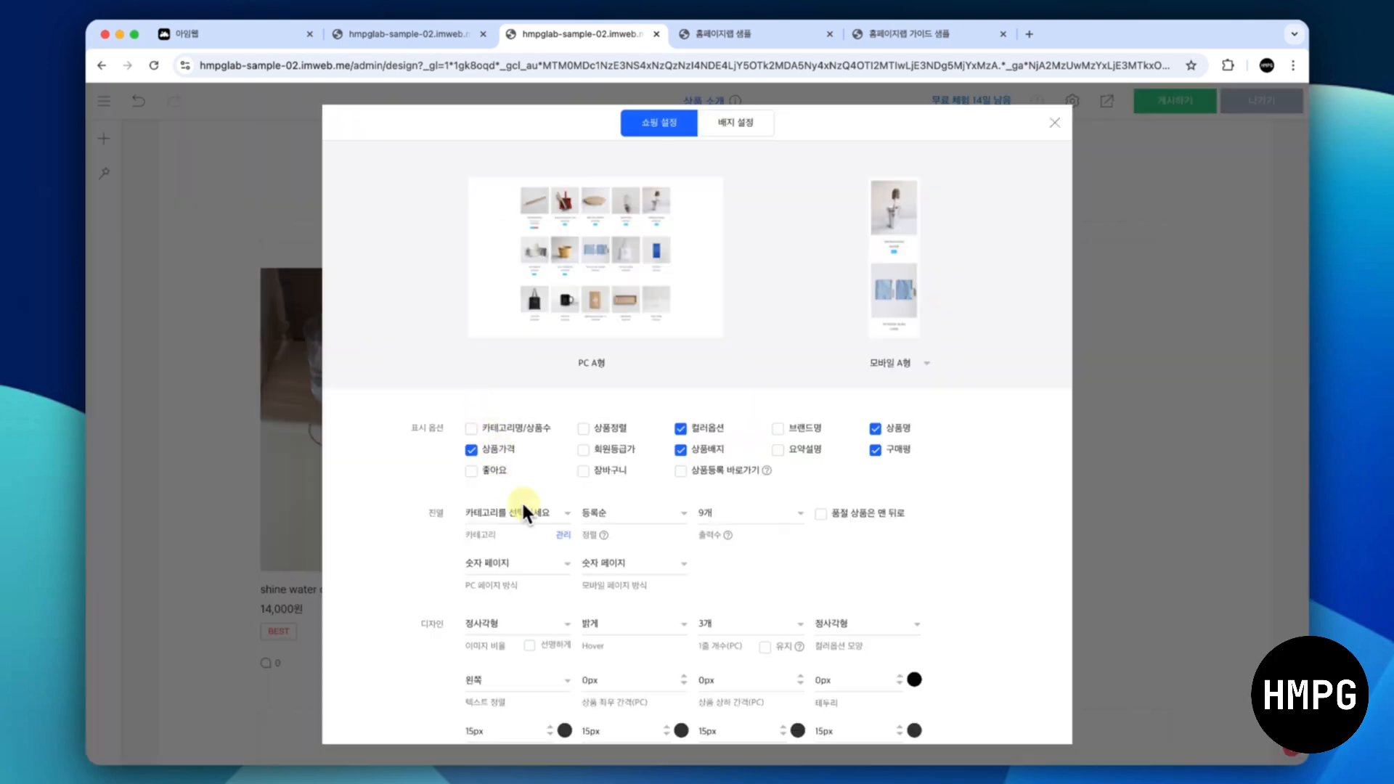
left_click(524, 506)
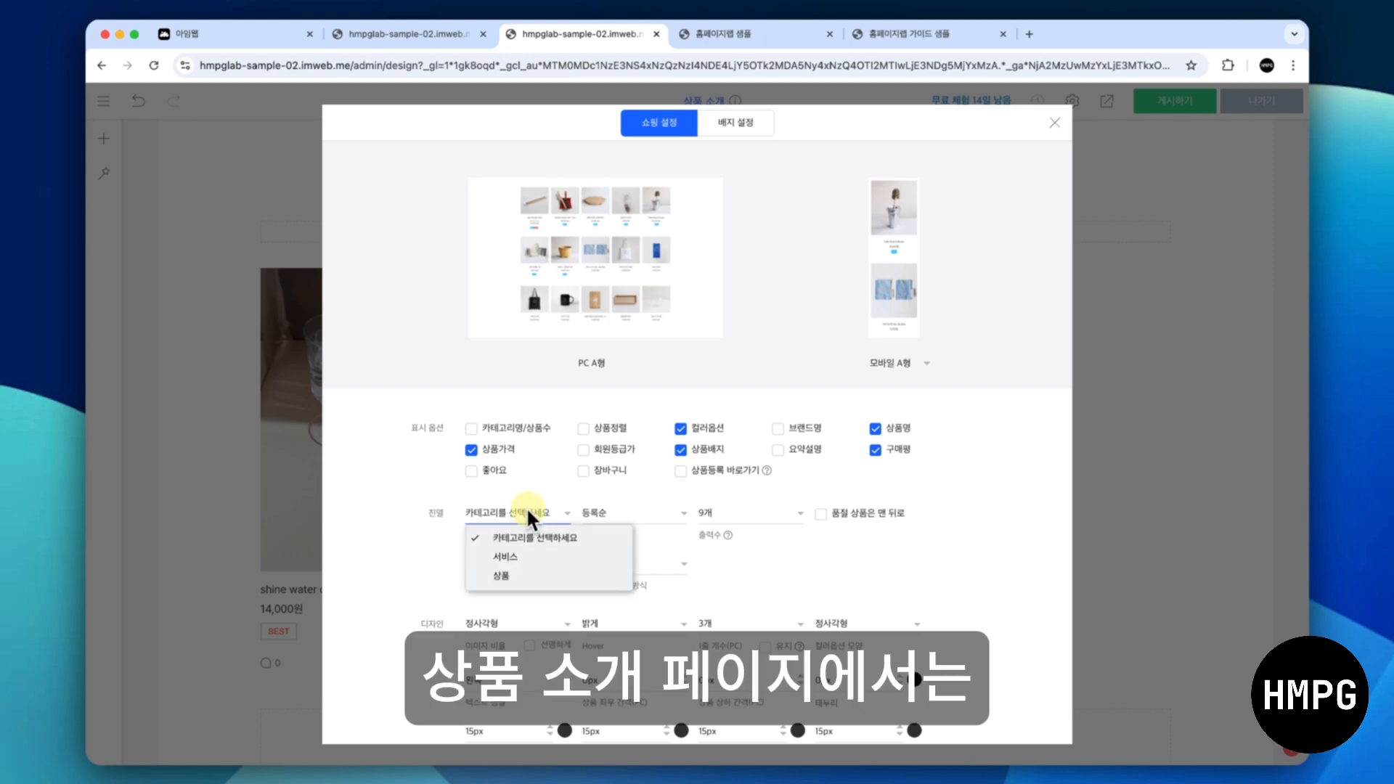
left_click(519, 571)
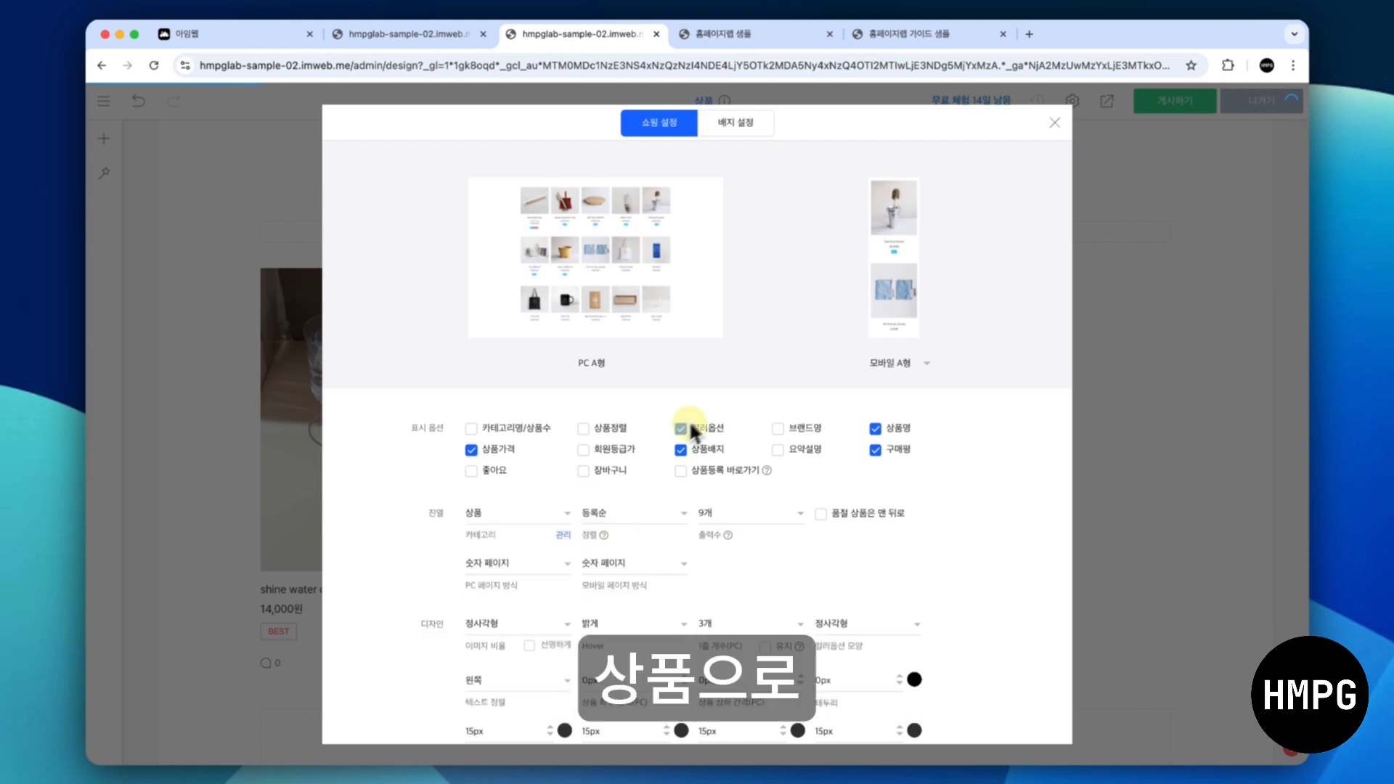
left_click(1052, 125)
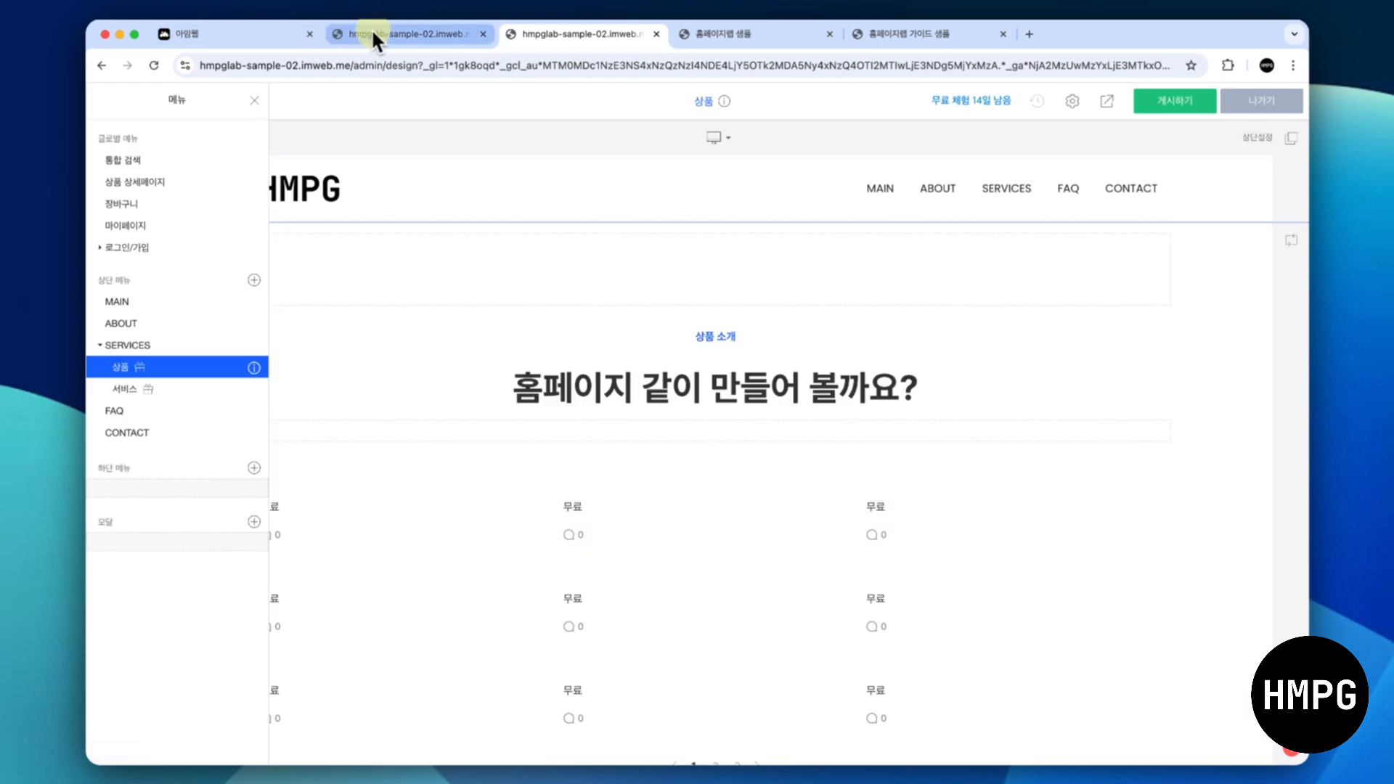
Duplicate the "shine water cup" product in the shop administration without copying its 구매평 or 문의
left_click(379, 33)
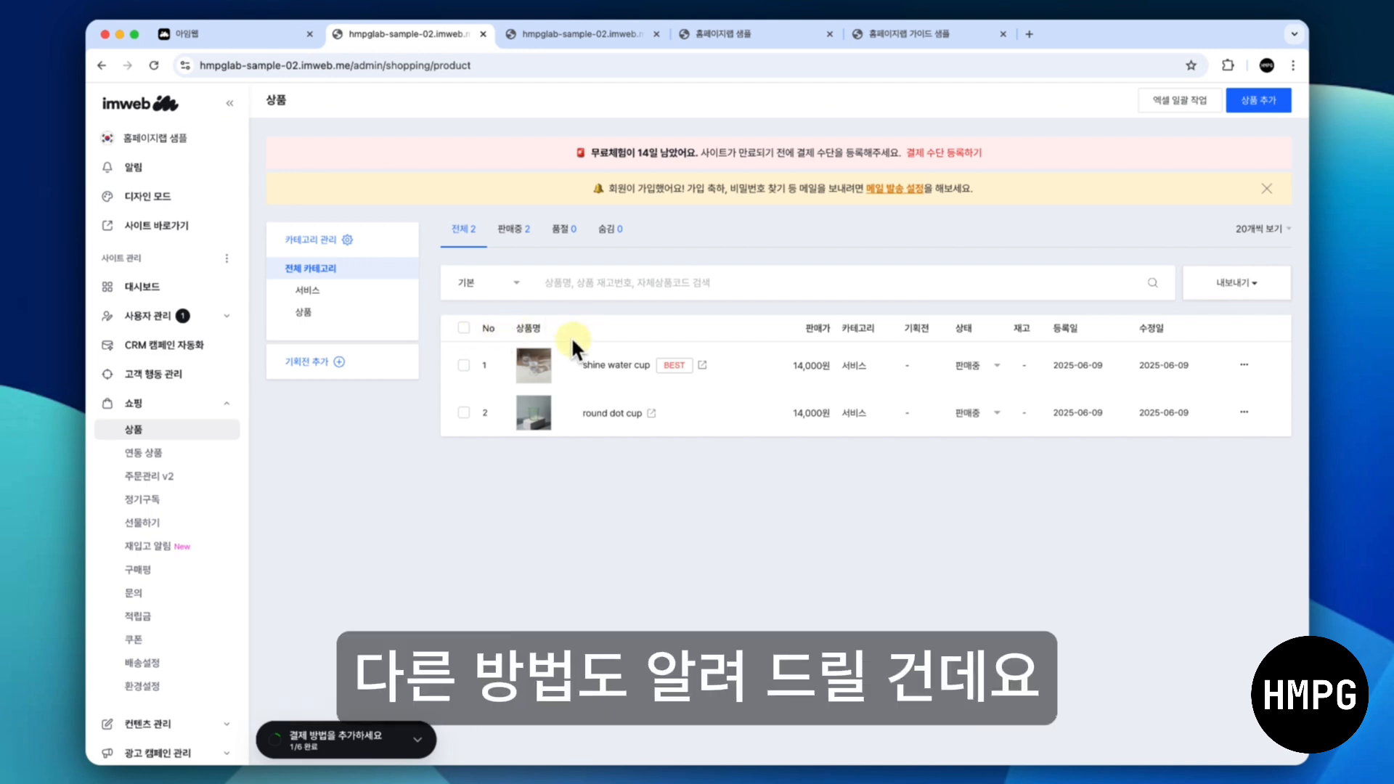
left_click(462, 365)
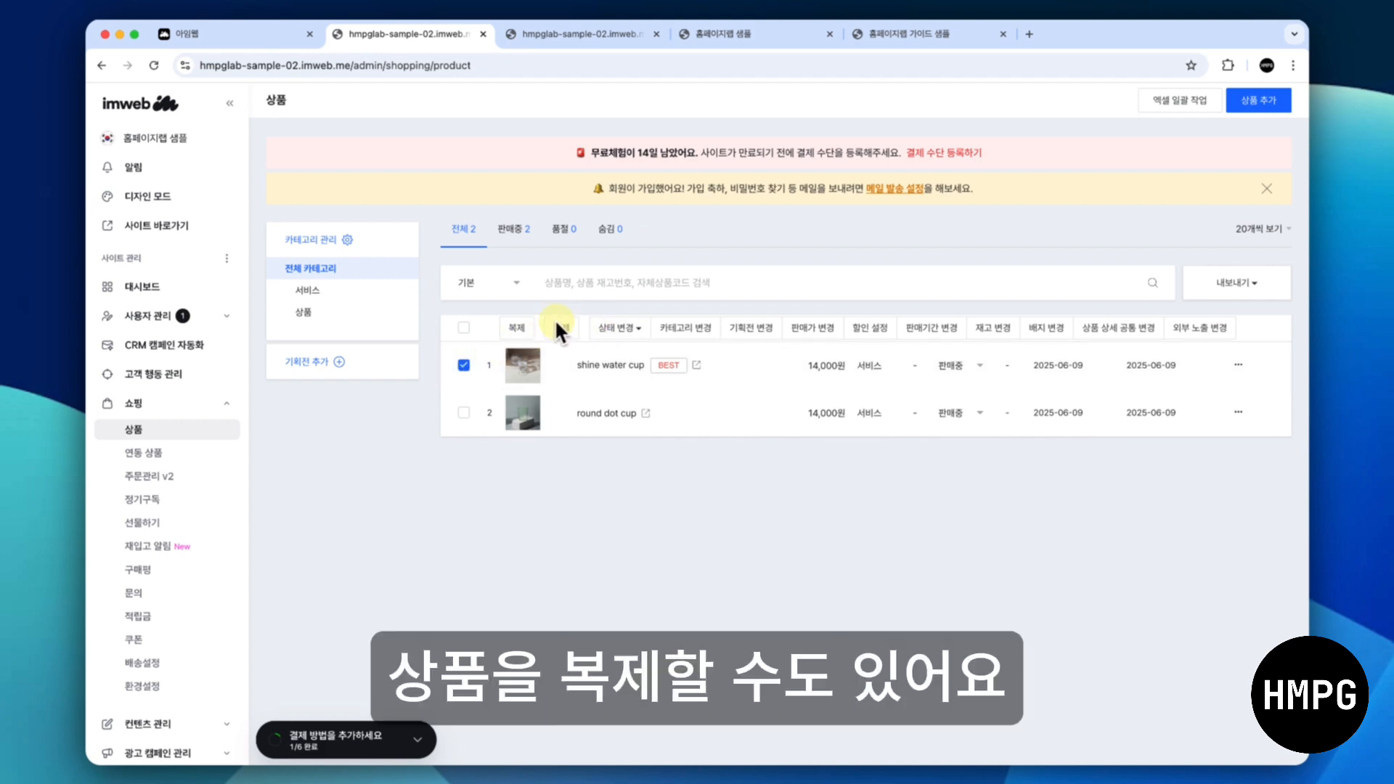
left_click(515, 329)
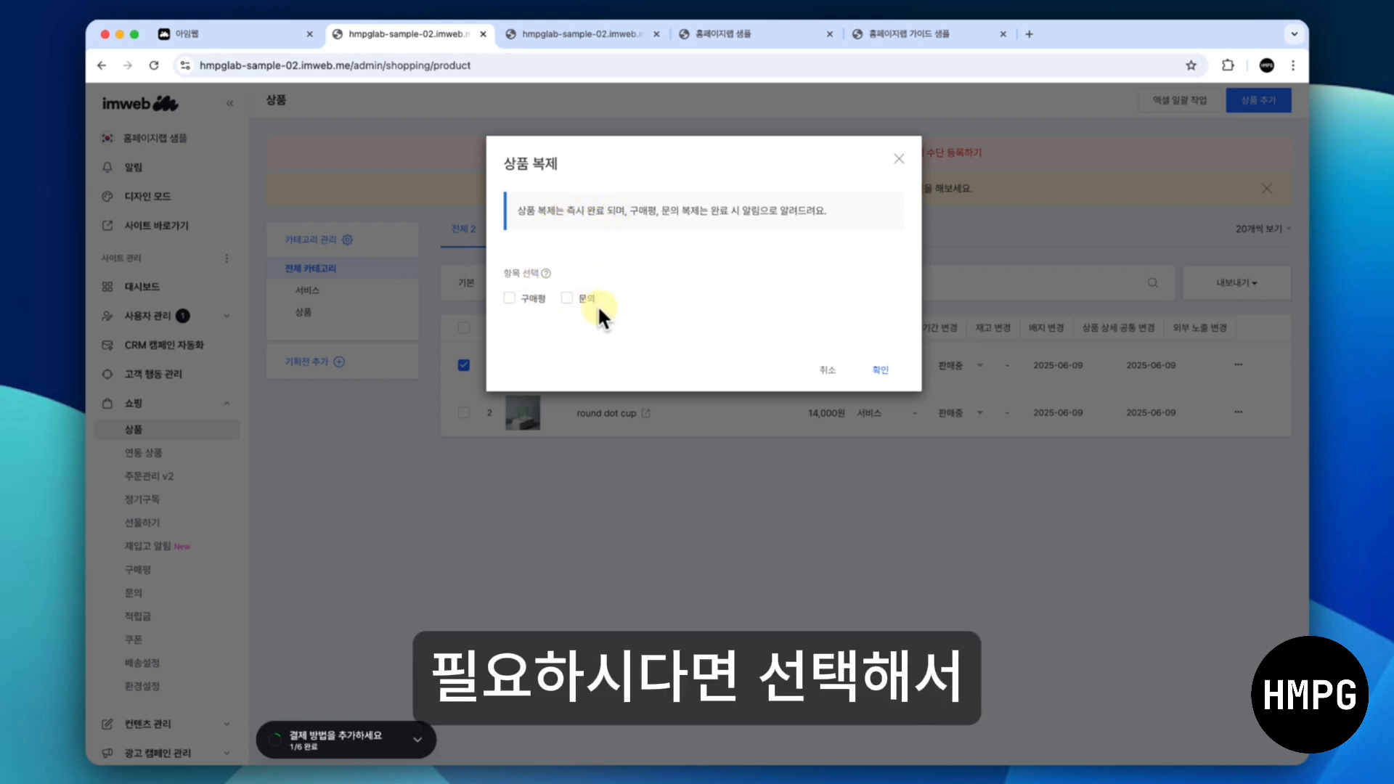
left_click(884, 369)
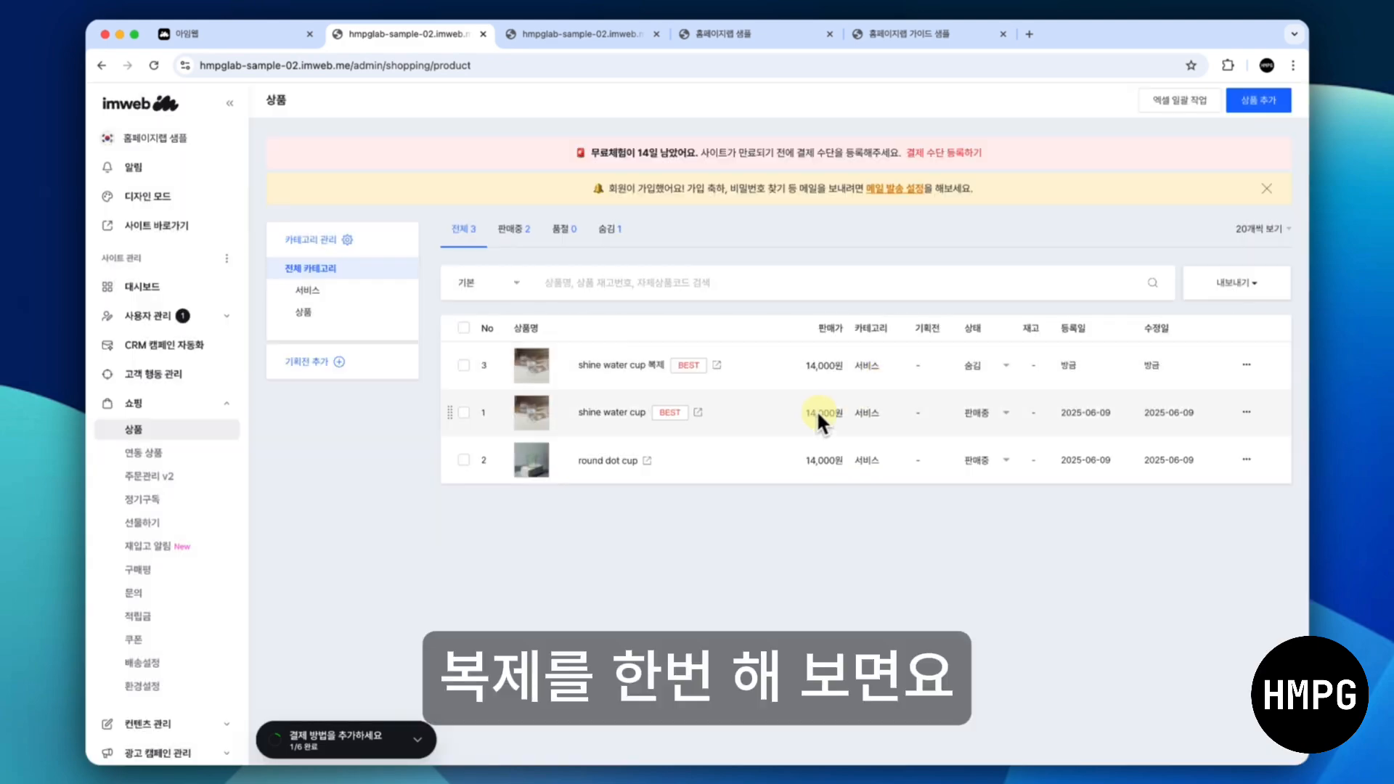
Preview the site from design mode and check the products on the 서비스 page under SERVICES
left_click(569, 36)
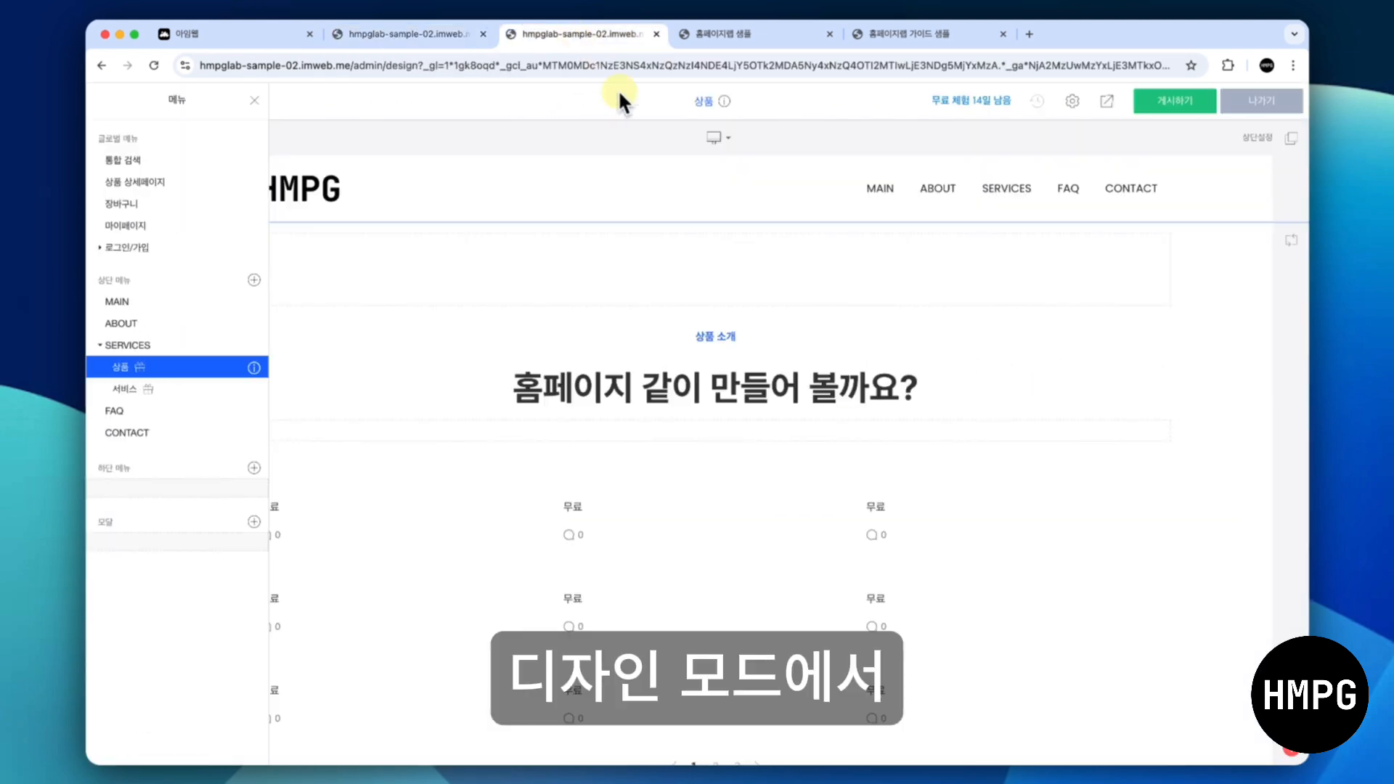
left_click(1105, 102)
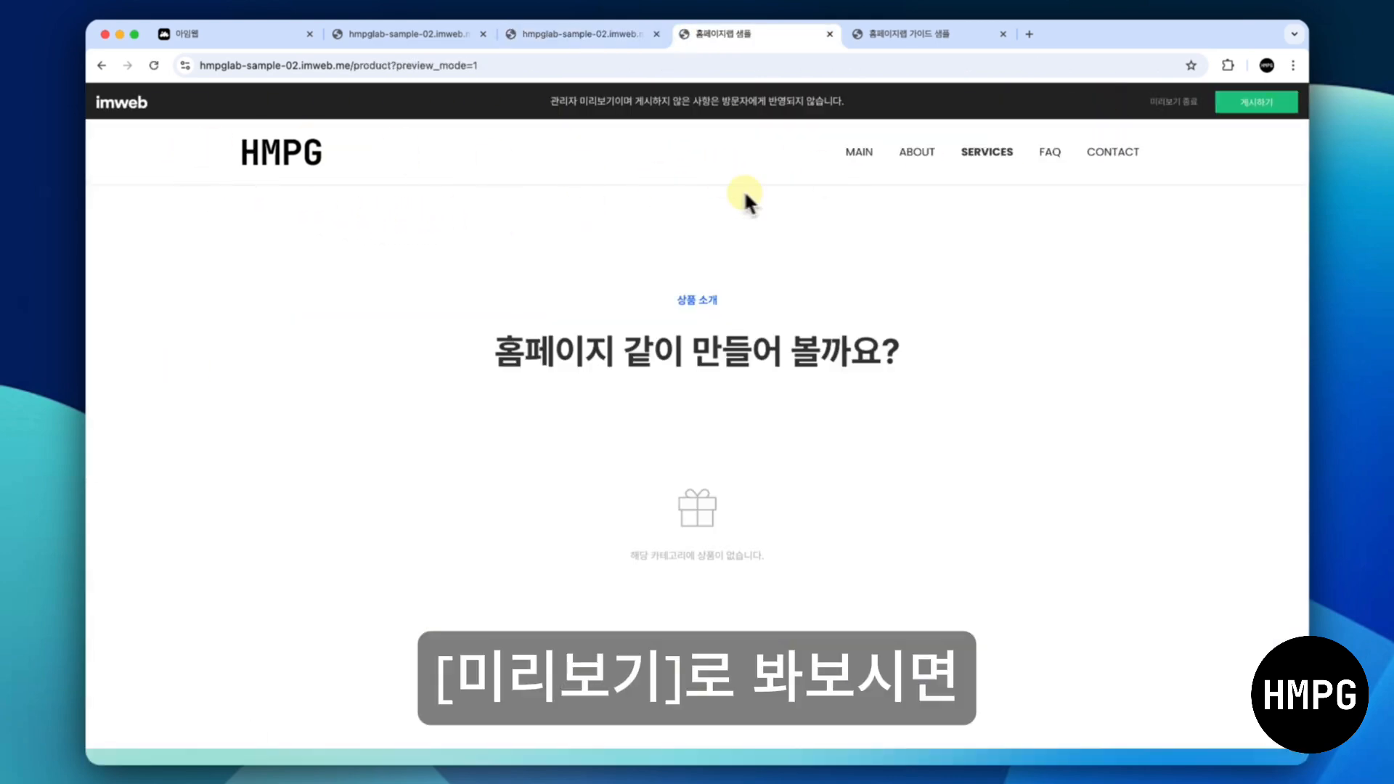
mouse_move(980, 158)
left_click(998, 226)
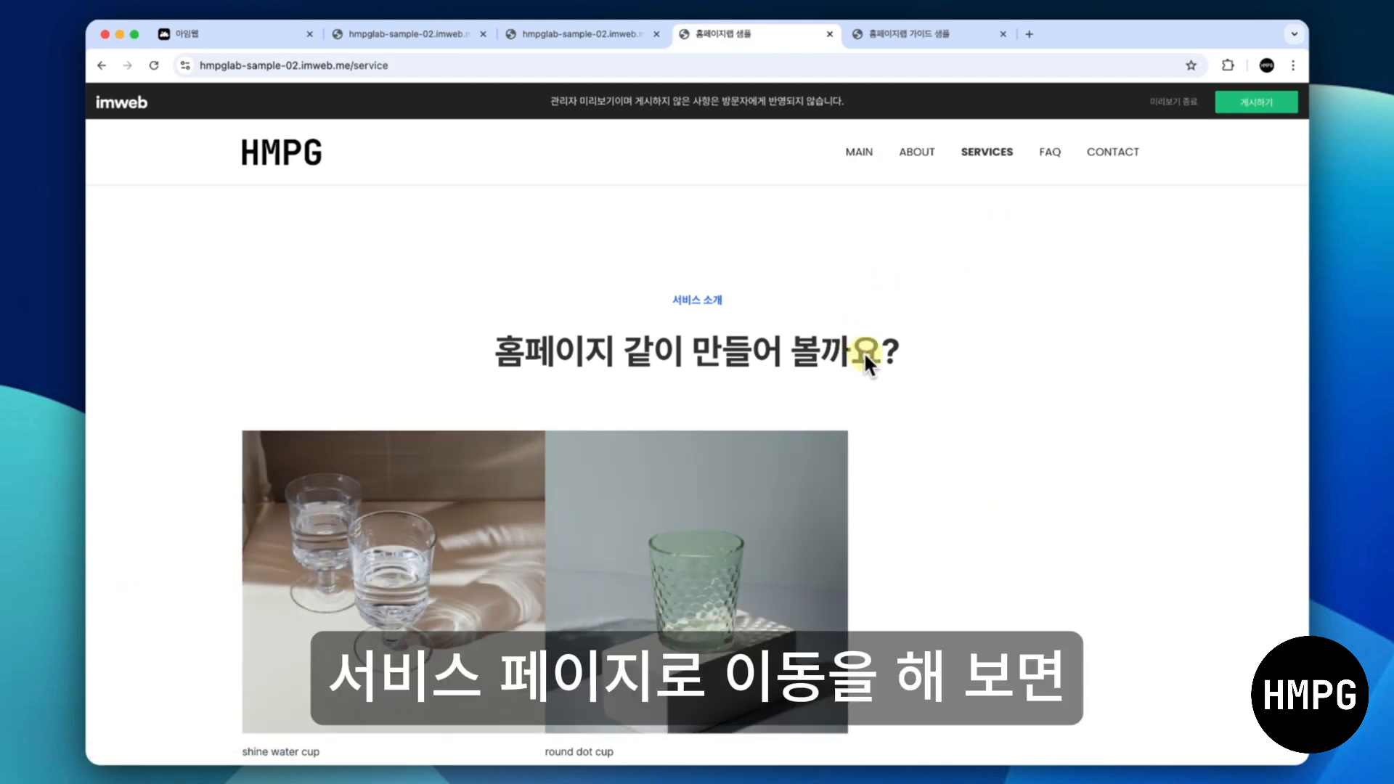
scroll(864, 353, "down", 1)
scroll(865, 351, "down", 3)
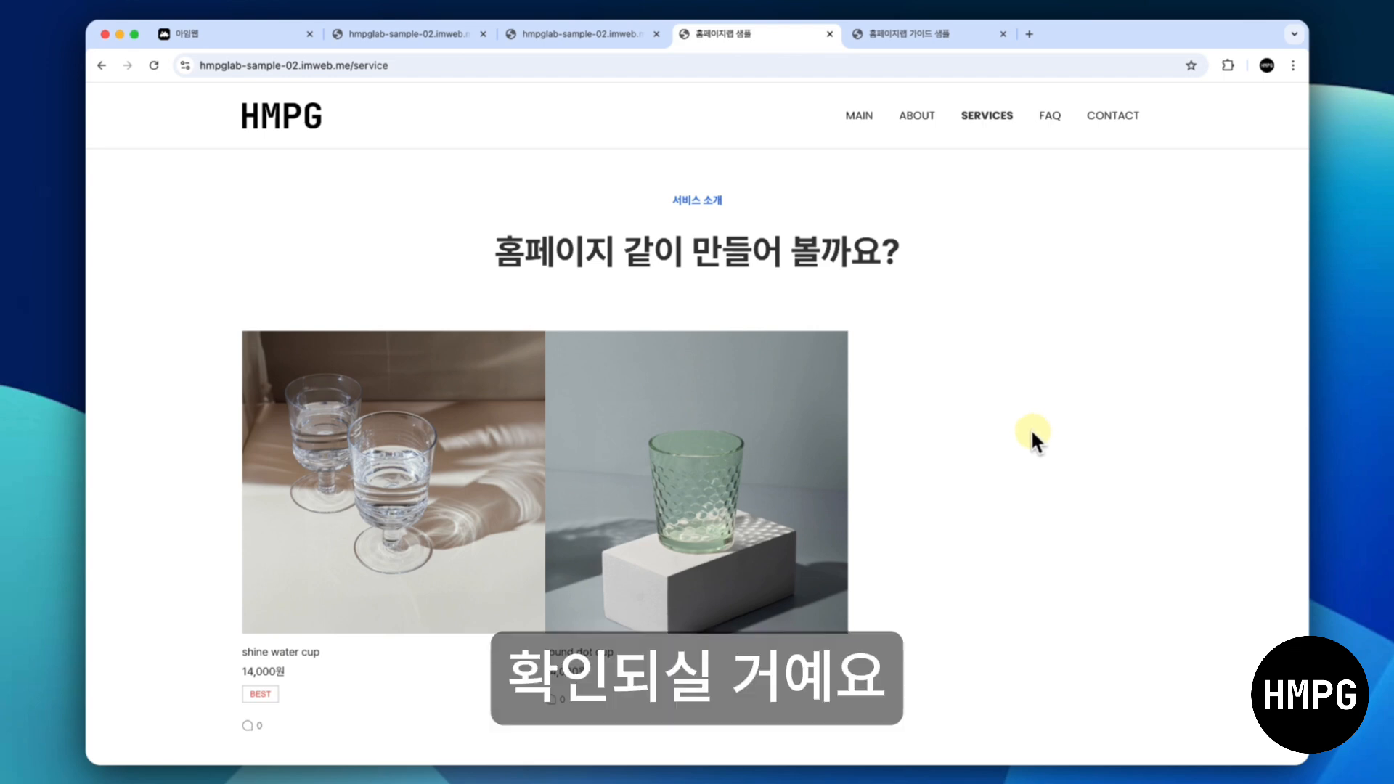
Change the sales status of the duplicated "shine water cup 복제" product to 판매중 in the shop administration
left_click(425, 34)
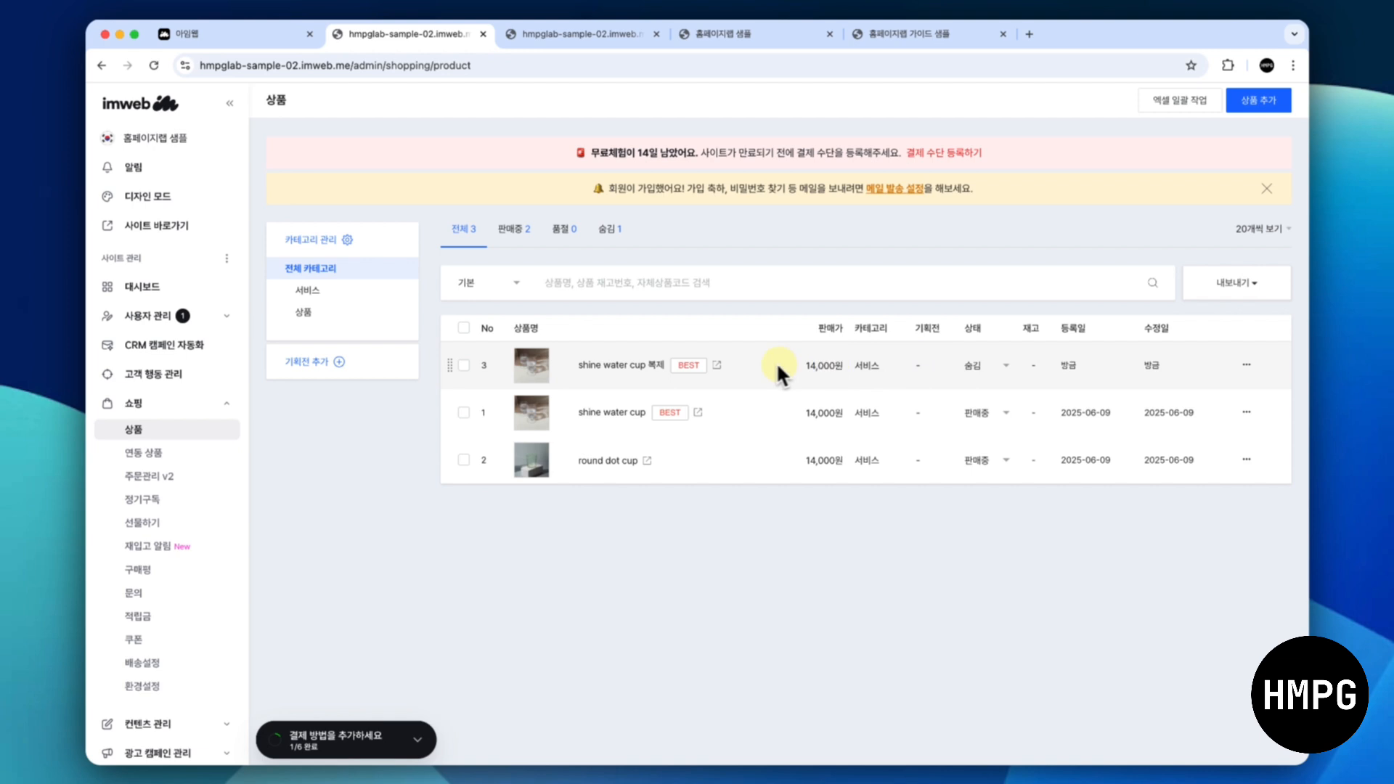
left_click(1005, 364)
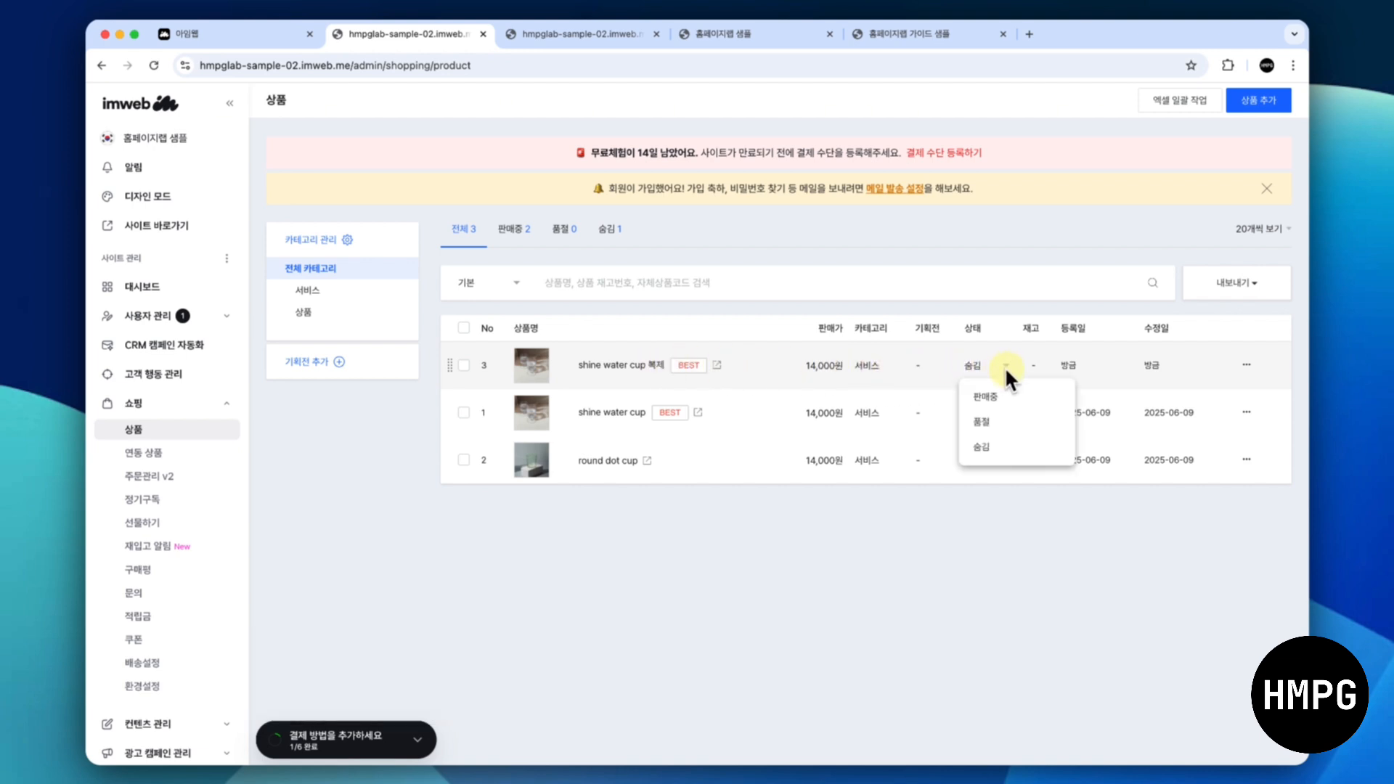
left_click(1005, 391)
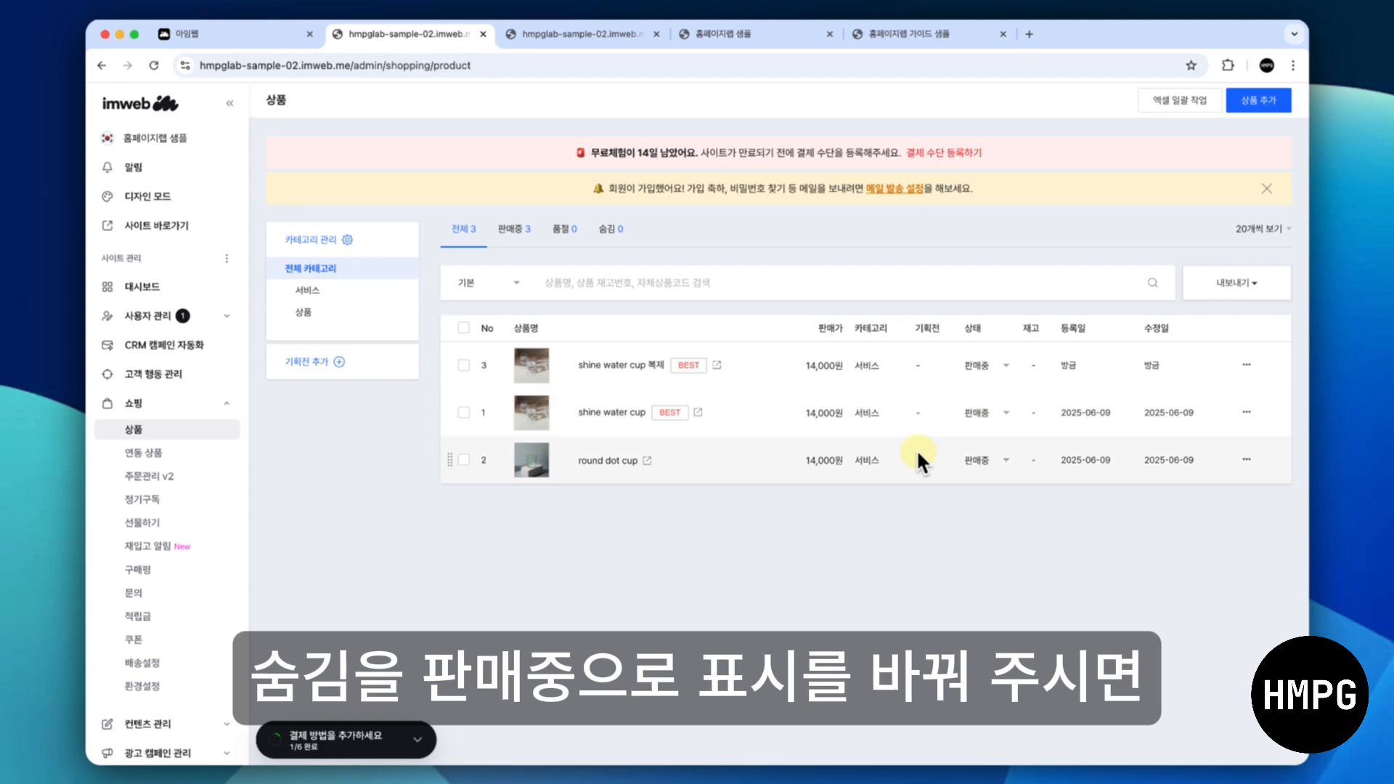
Preview the site again and inspect the 서비스 page for the duplicated cup product
left_click(572, 45)
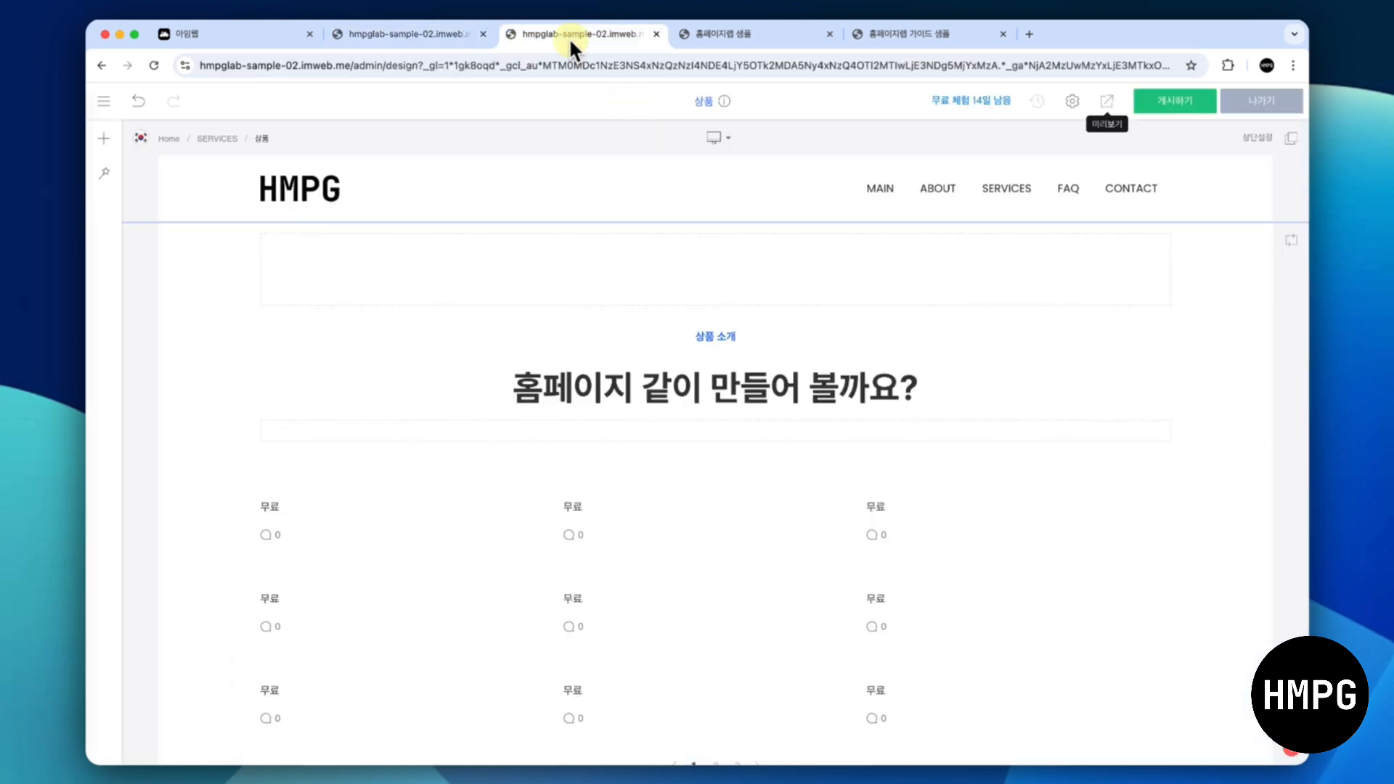
left_click(1106, 103)
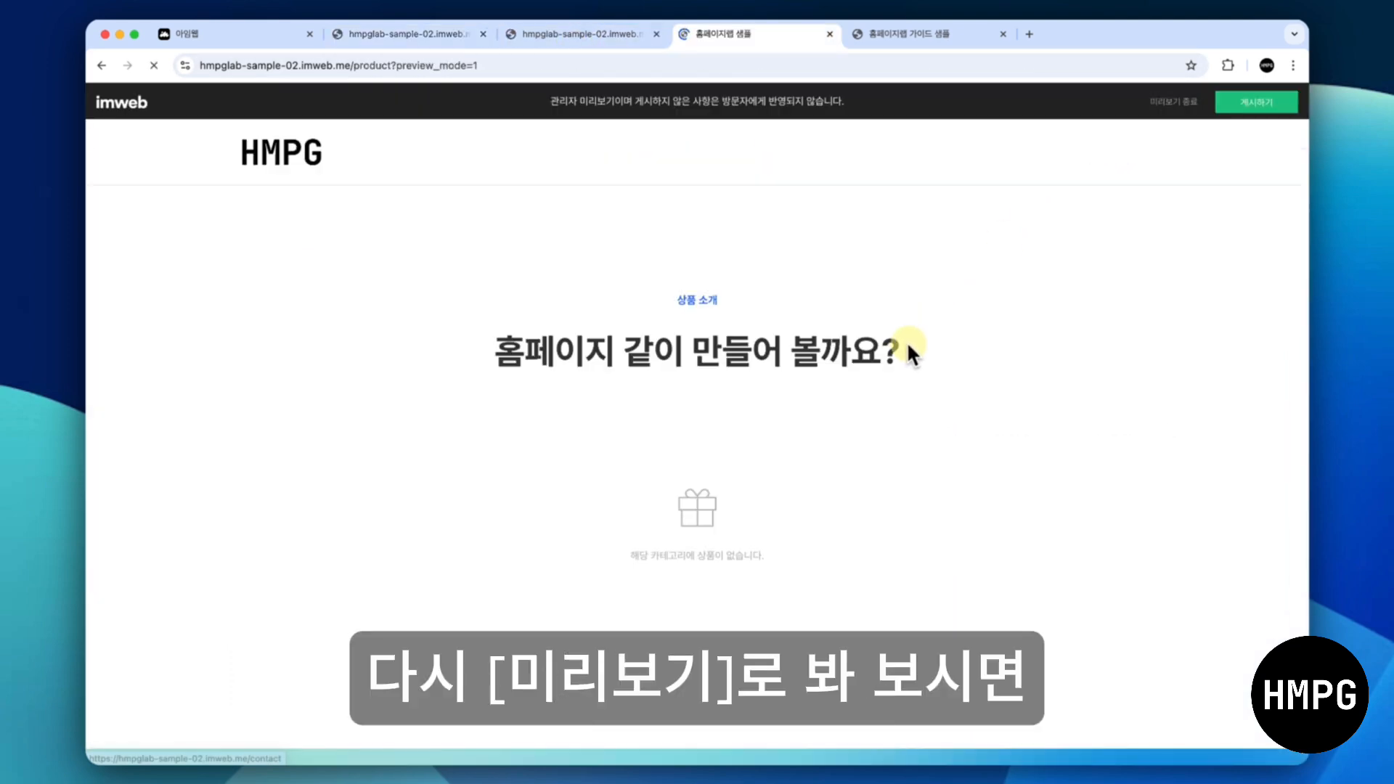
mouse_move(978, 167)
left_click(984, 219)
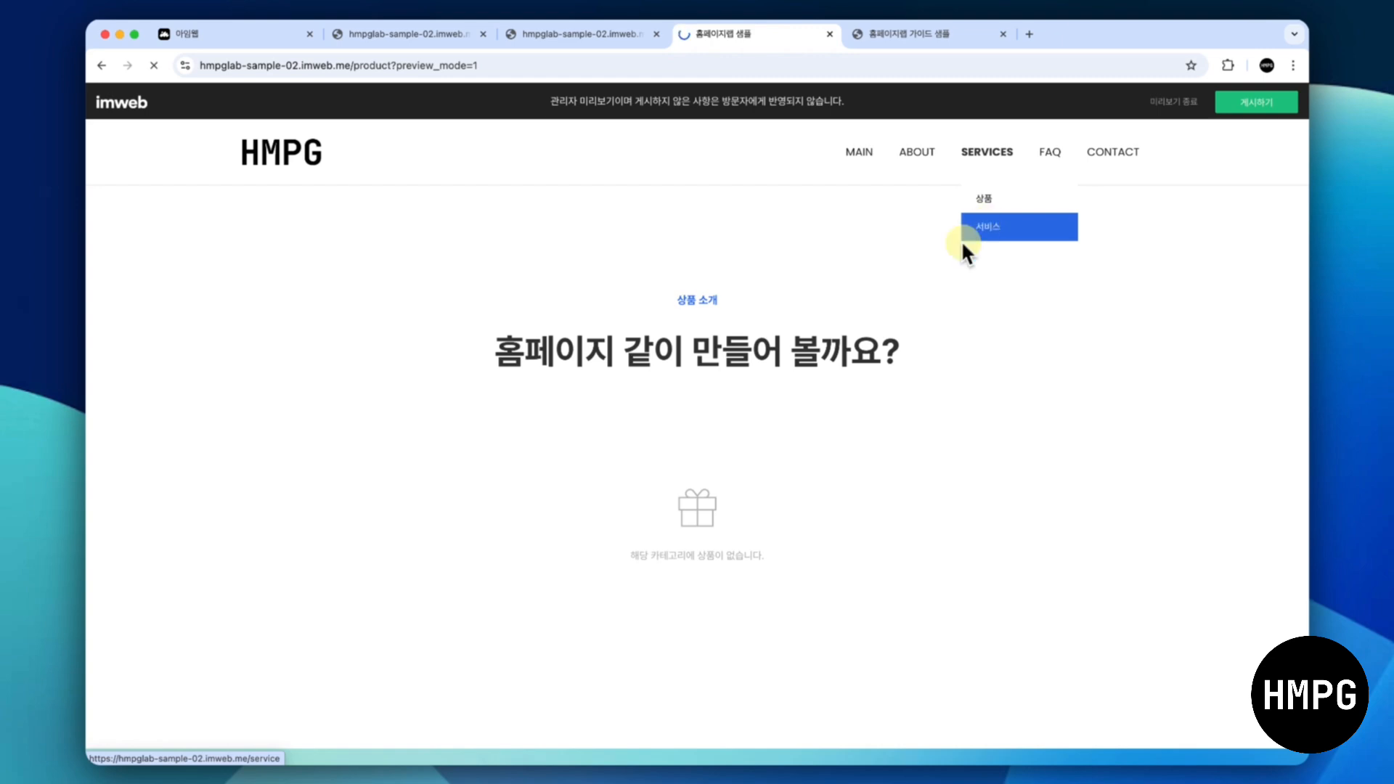
scroll(839, 365, "down", 2)
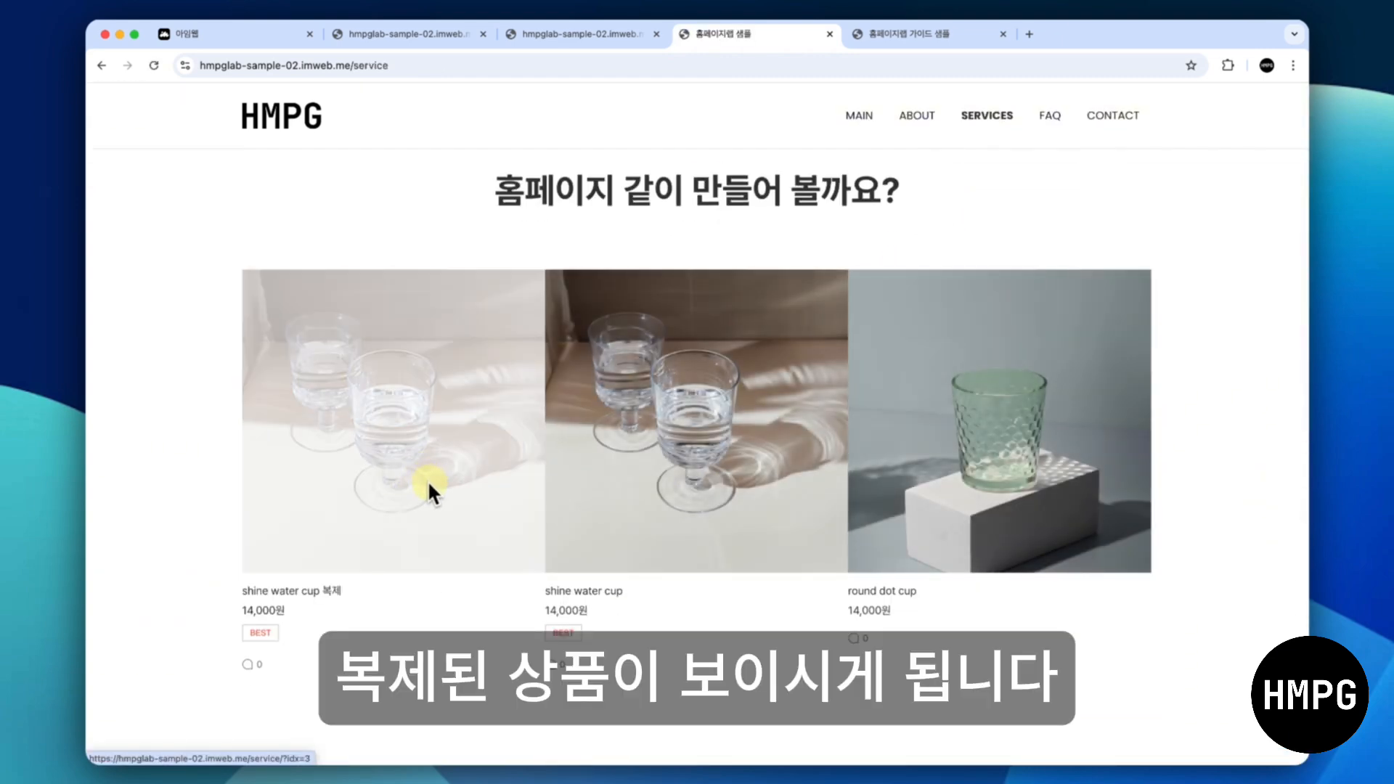
Try to open the Excel bulk processing (엑셀 일괄 작업) for the shop's products
left_click(432, 33)
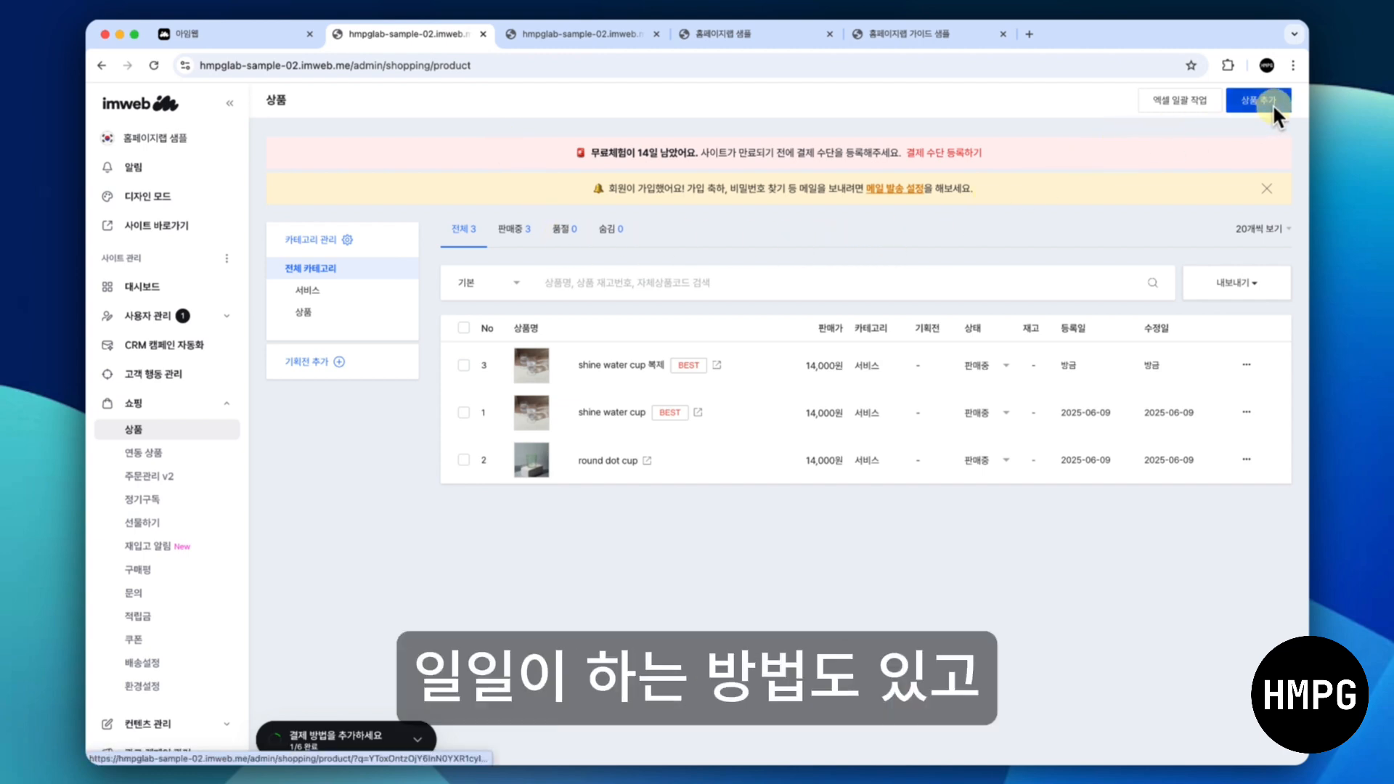
left_click(1172, 101)
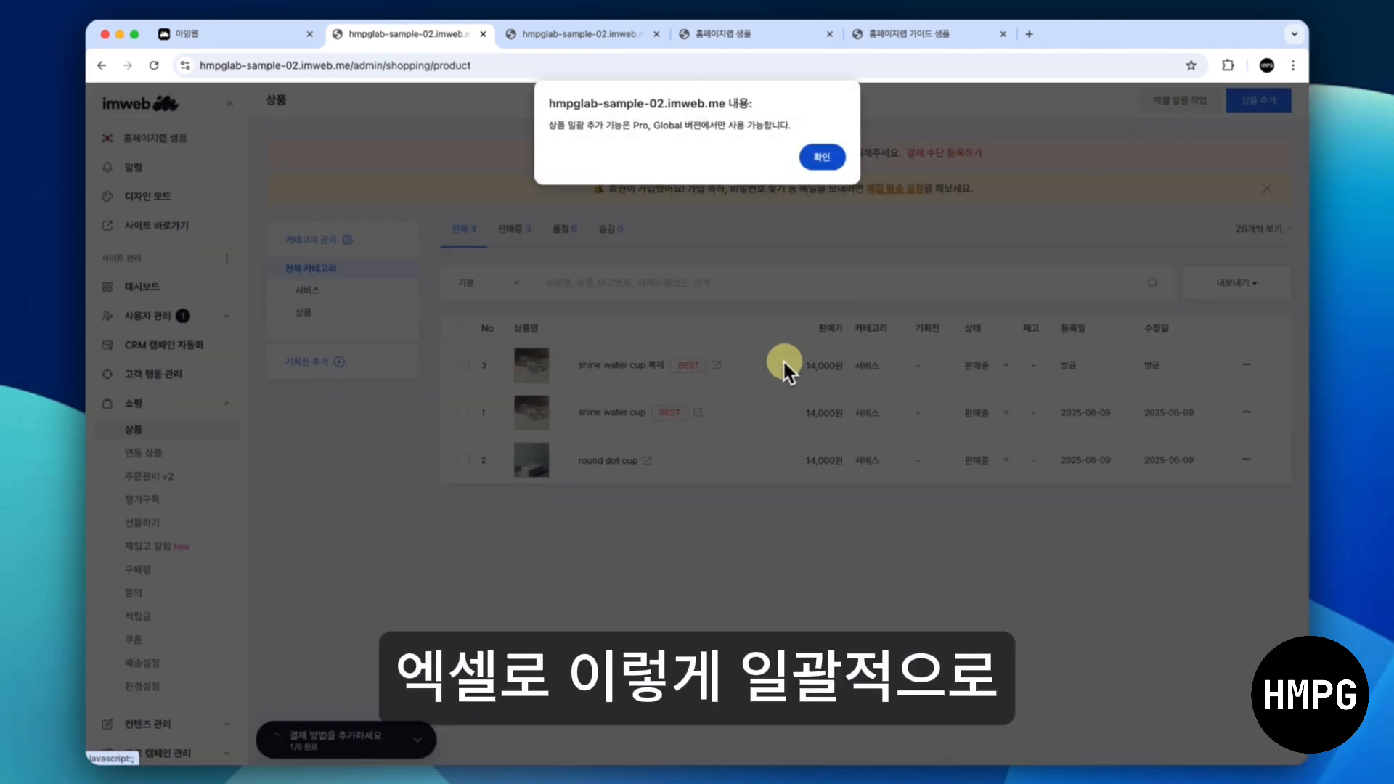
left_click(827, 157)
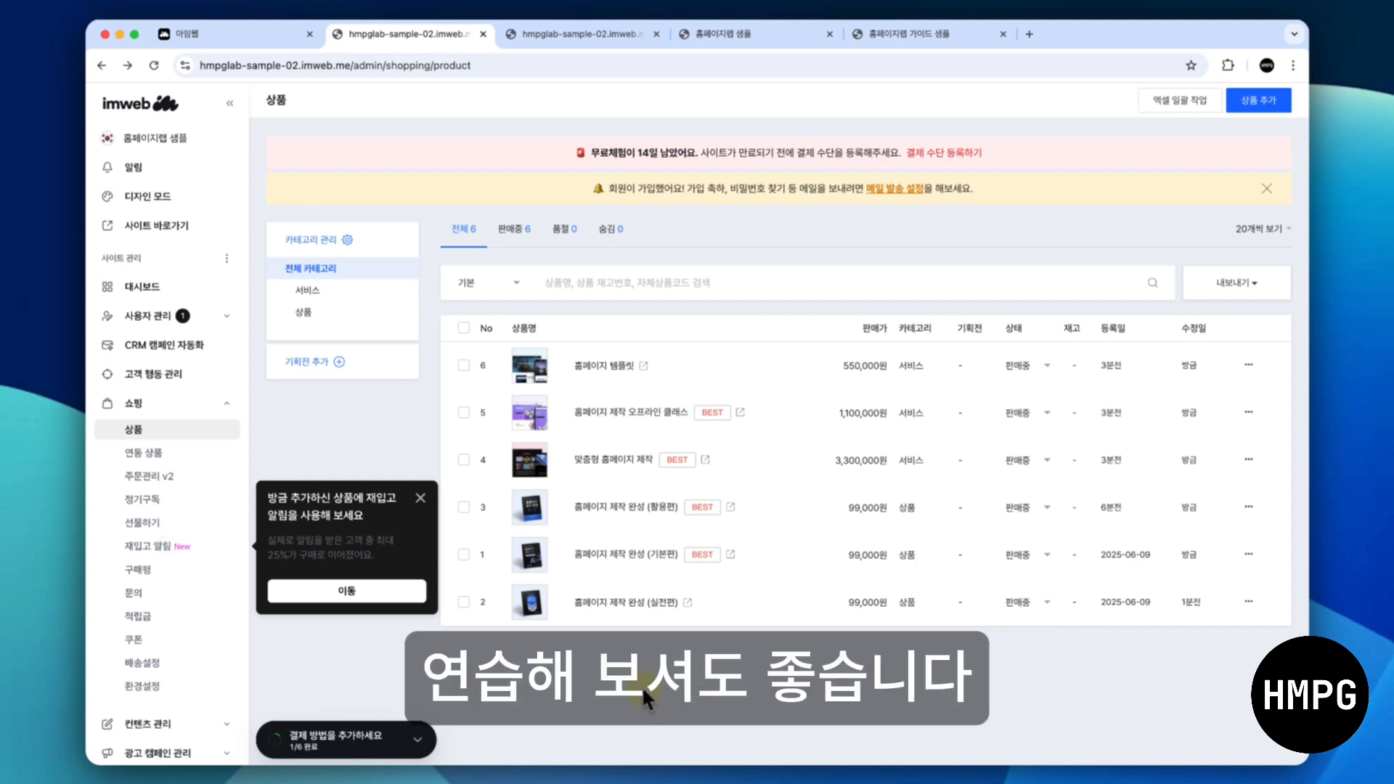
Return to design mode and reload the 서비스 page to refresh its product list
left_click(582, 36)
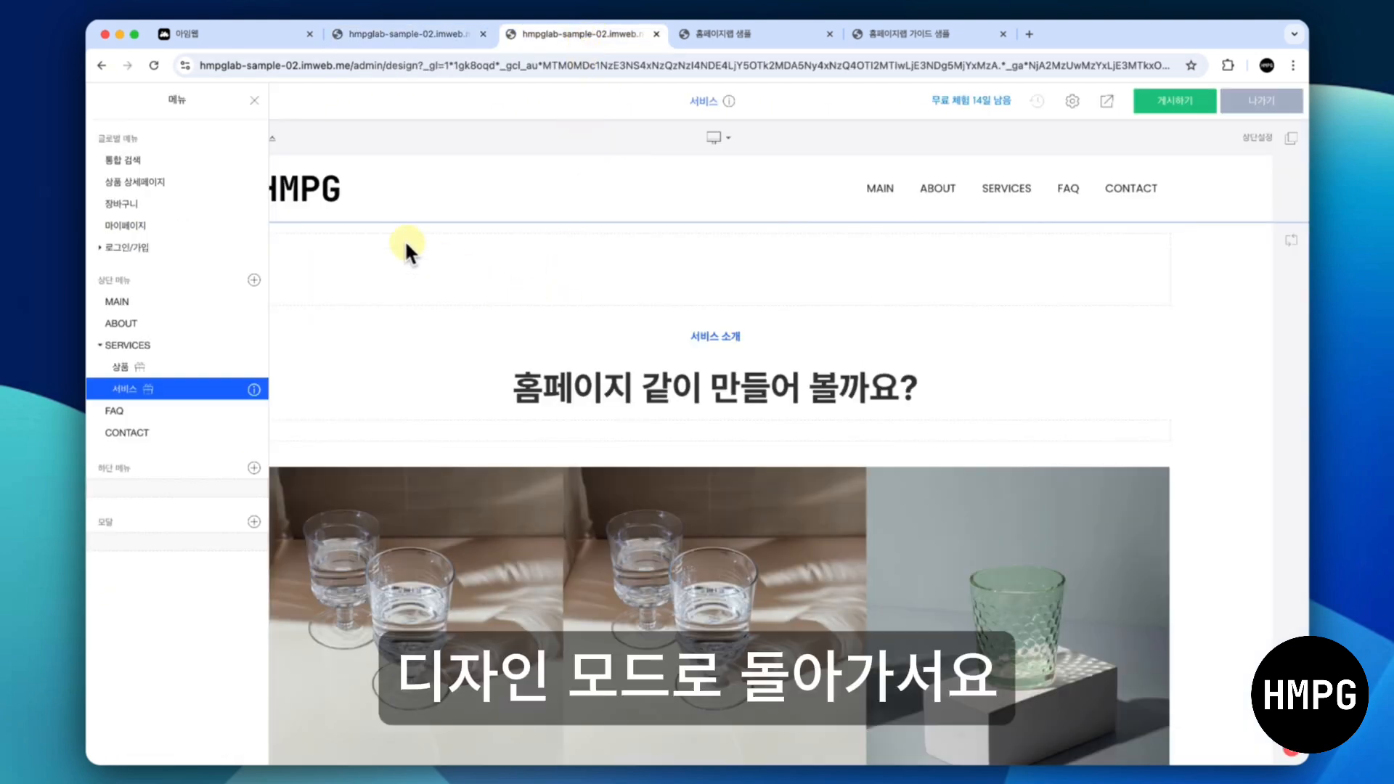
left_click(374, 197)
left_click(153, 66)
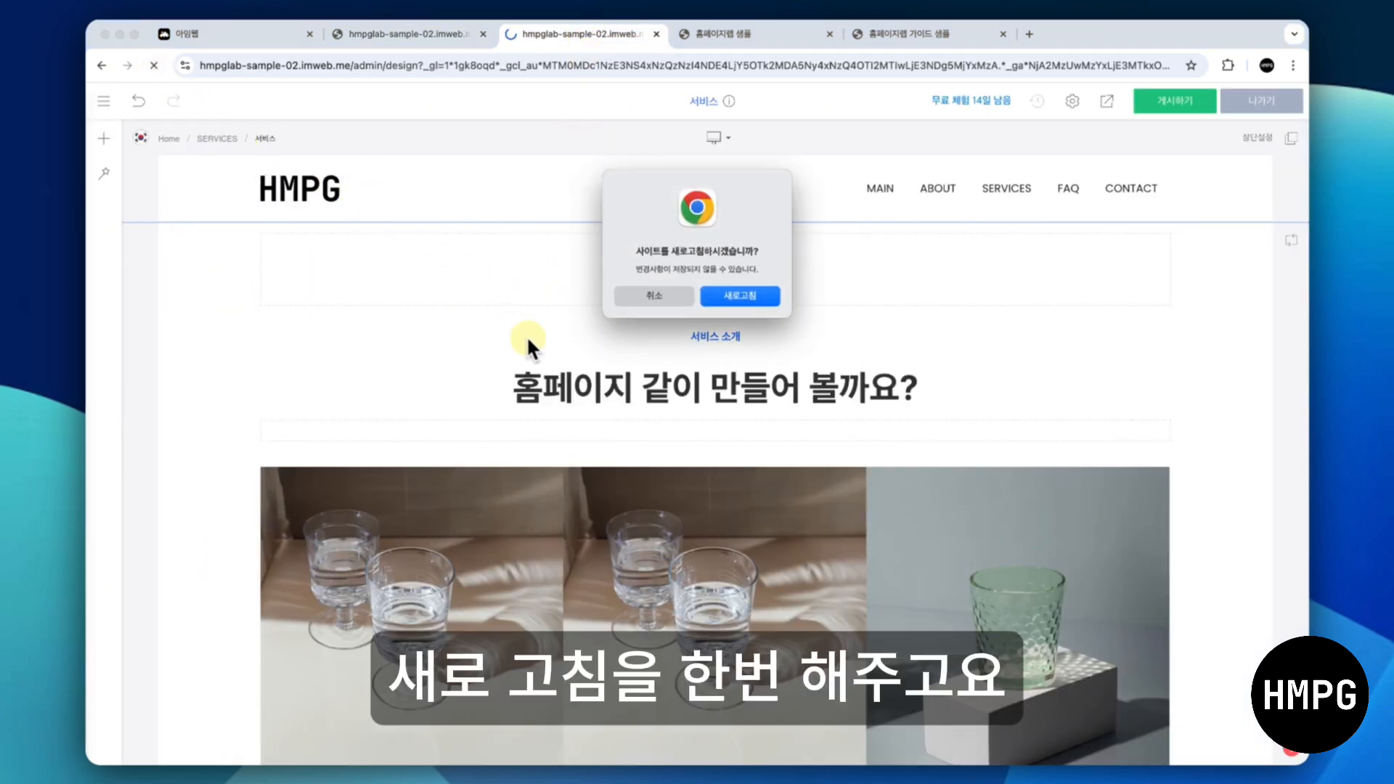
left_click(724, 294)
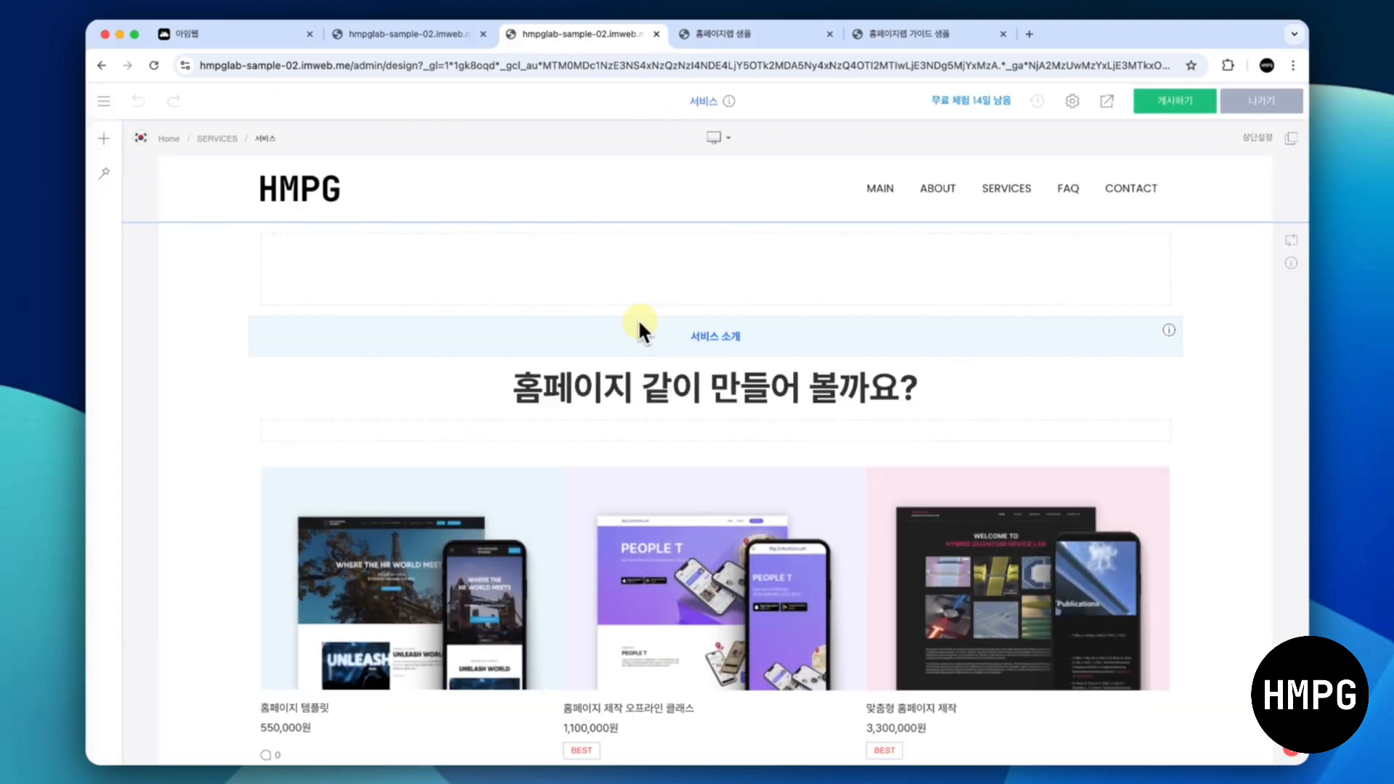
Open the settings of the 서비스 page's shopping widget and make the 상품명 text bold
scroll(639, 323, "down", 2)
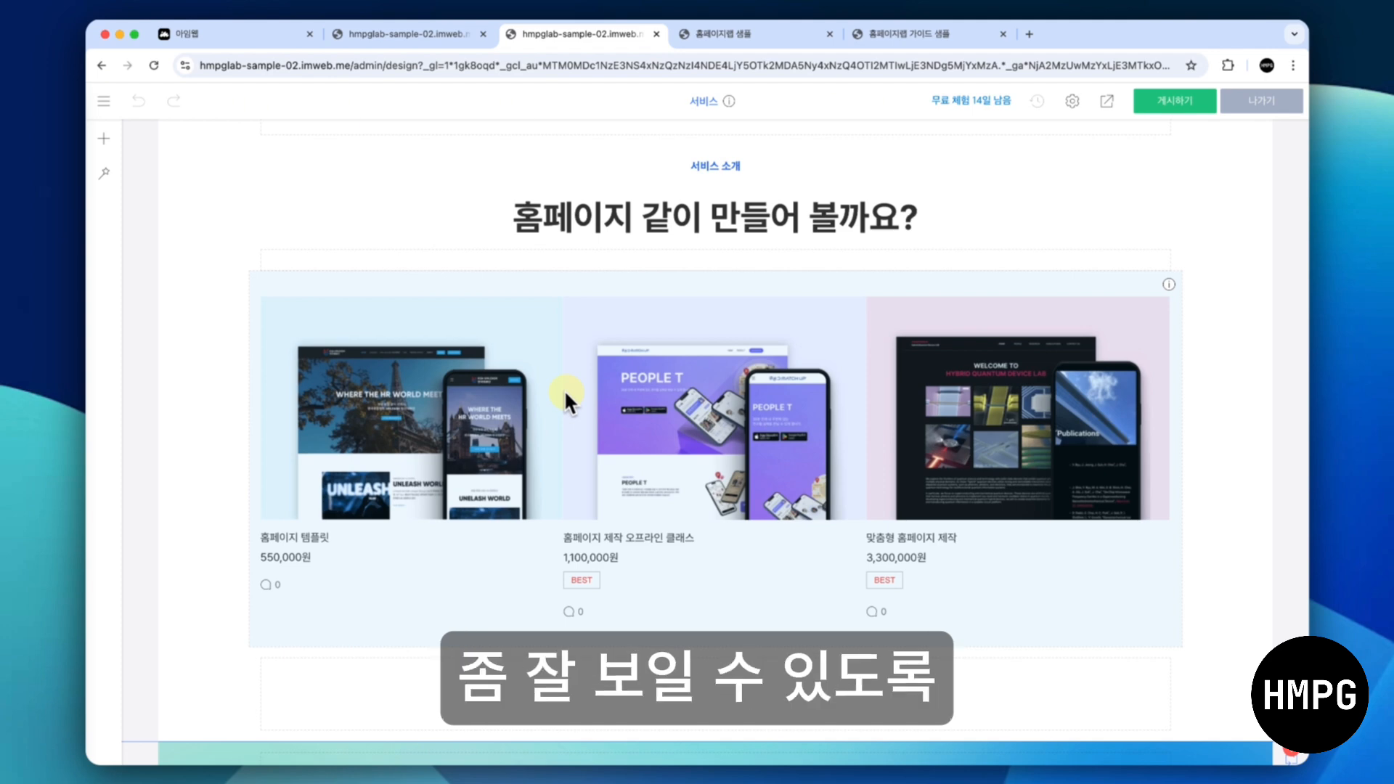
left_click(564, 389)
left_click(593, 405)
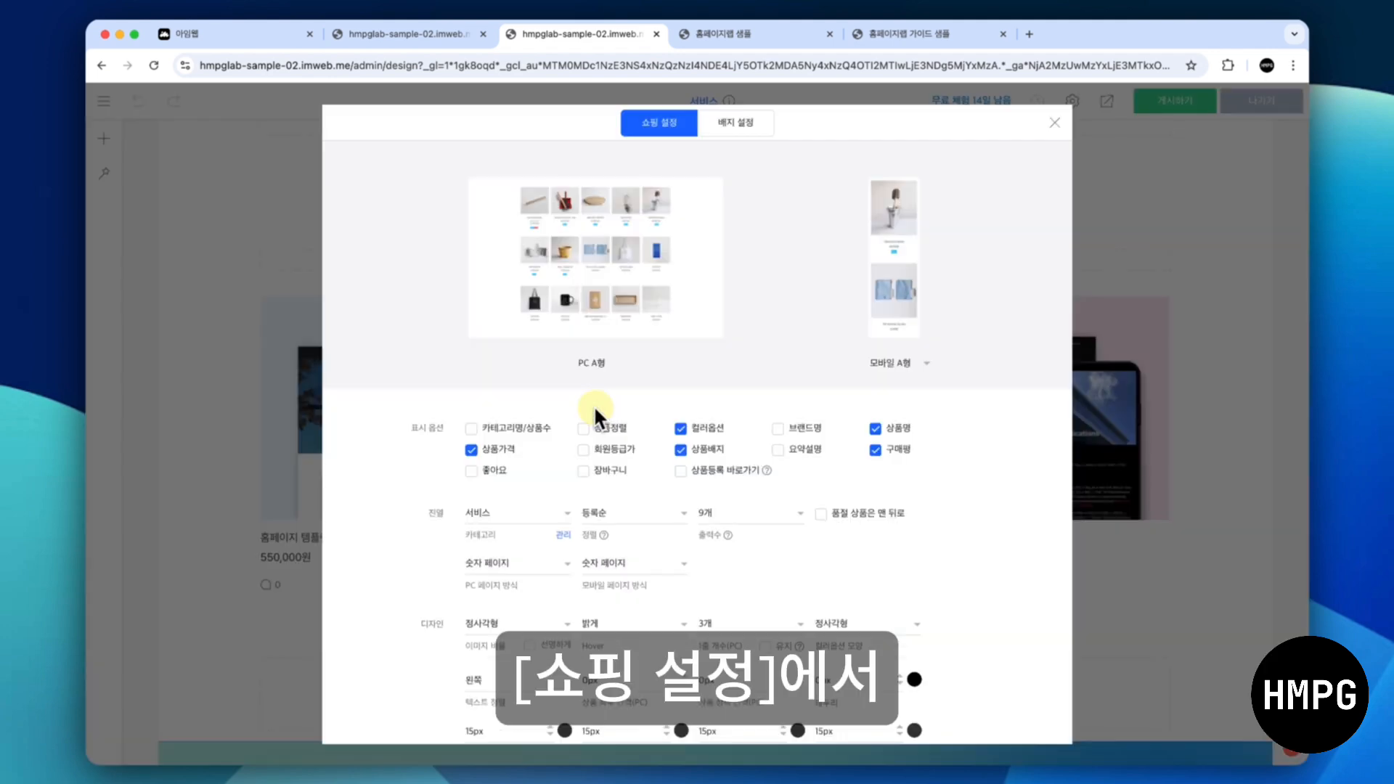
scroll(577, 524, "down", 3)
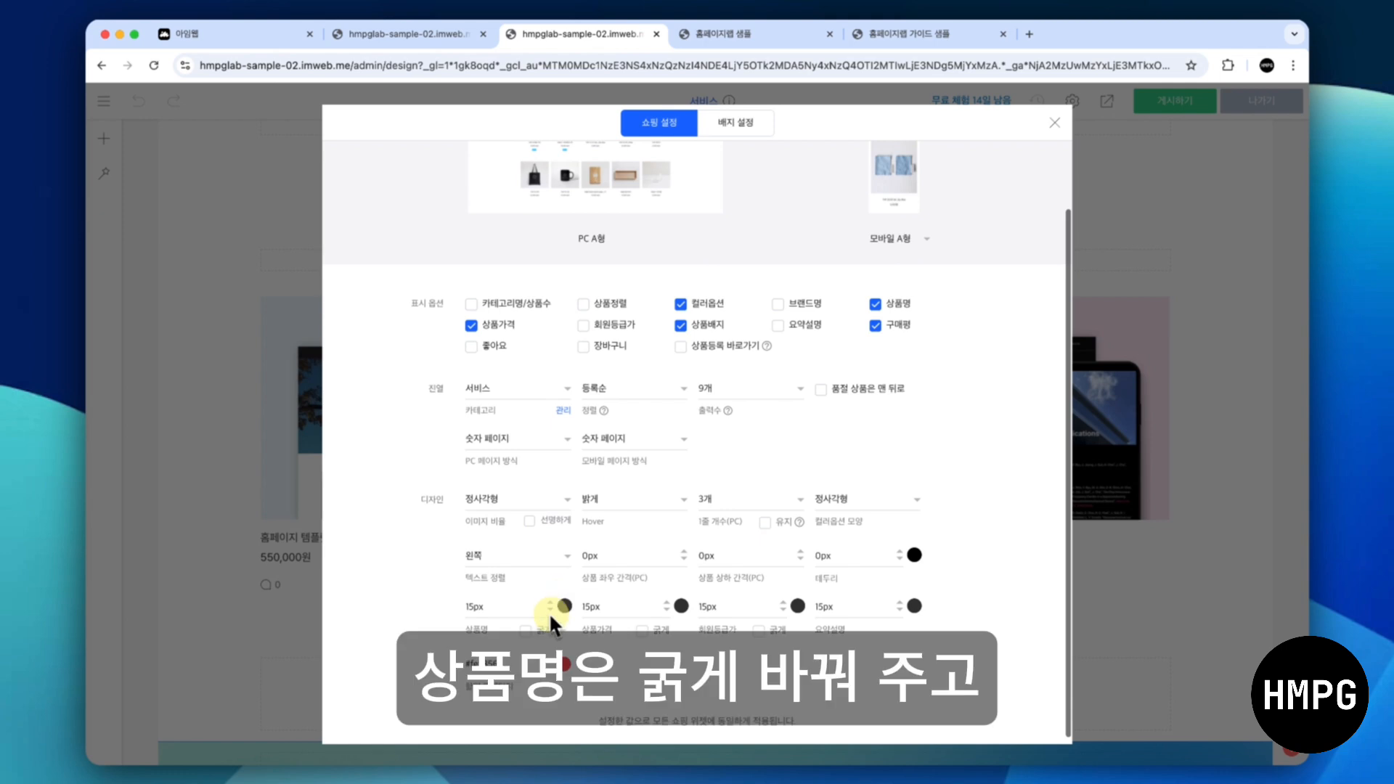
left_click(544, 632)
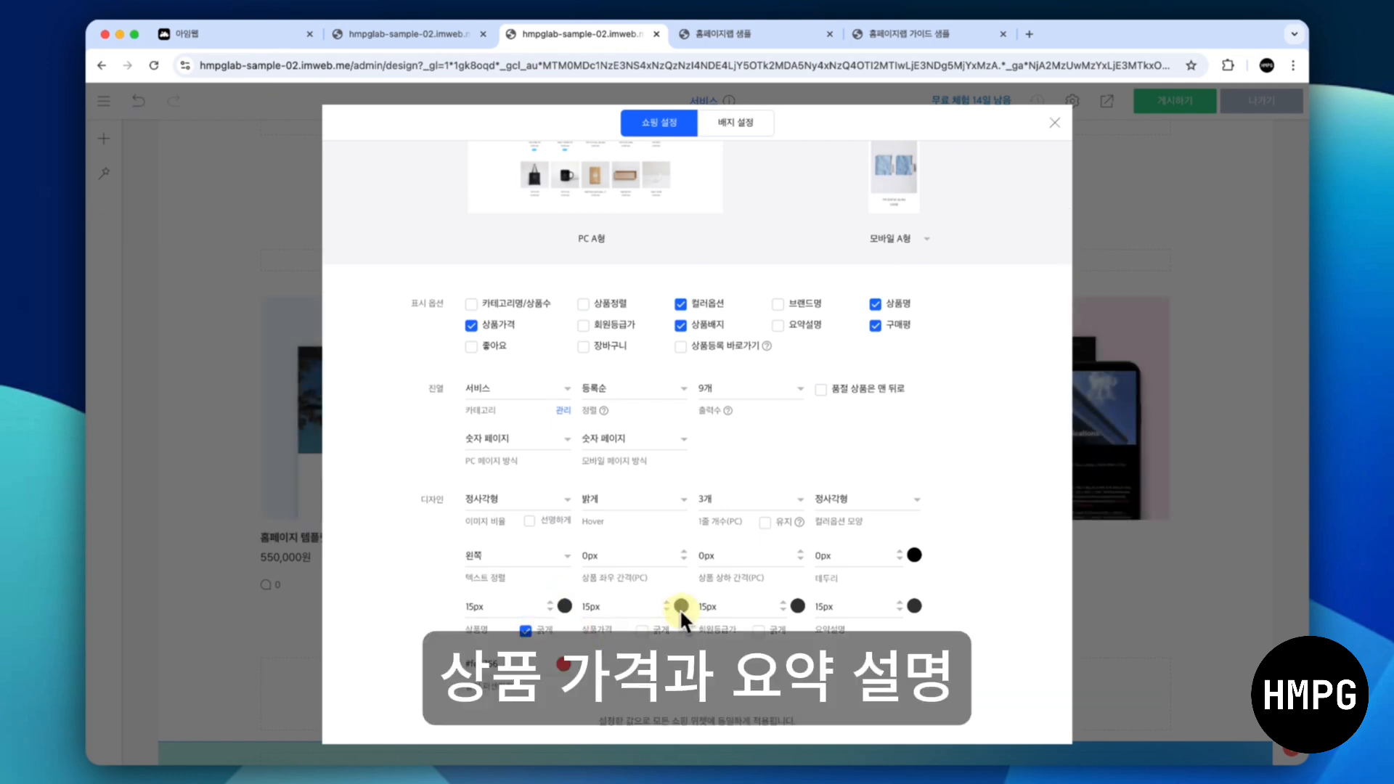
Set the 상품가격 text colour to #7a7a7a and change the 요약설명 text colour to grey
left_click(680, 606)
left_click(723, 575)
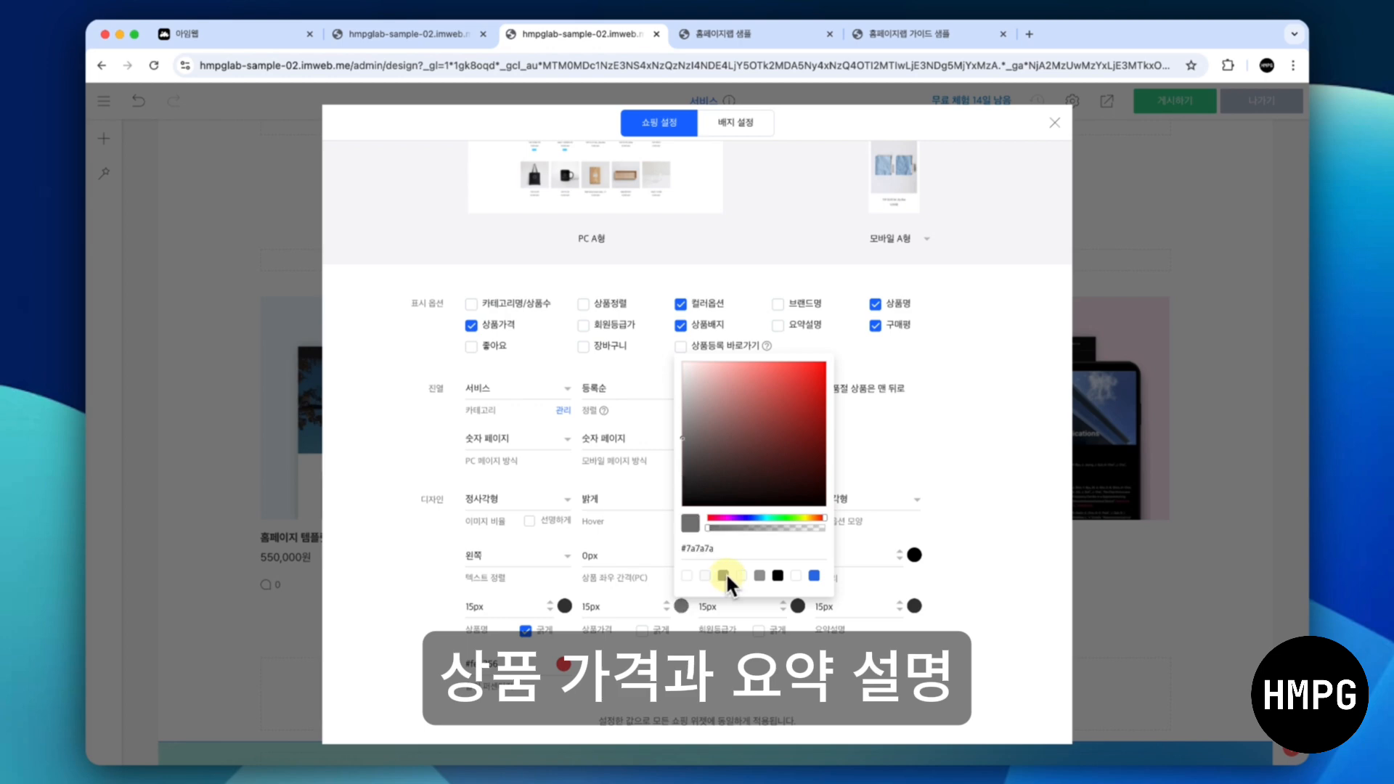
left_click(1001, 581)
left_click(914, 605)
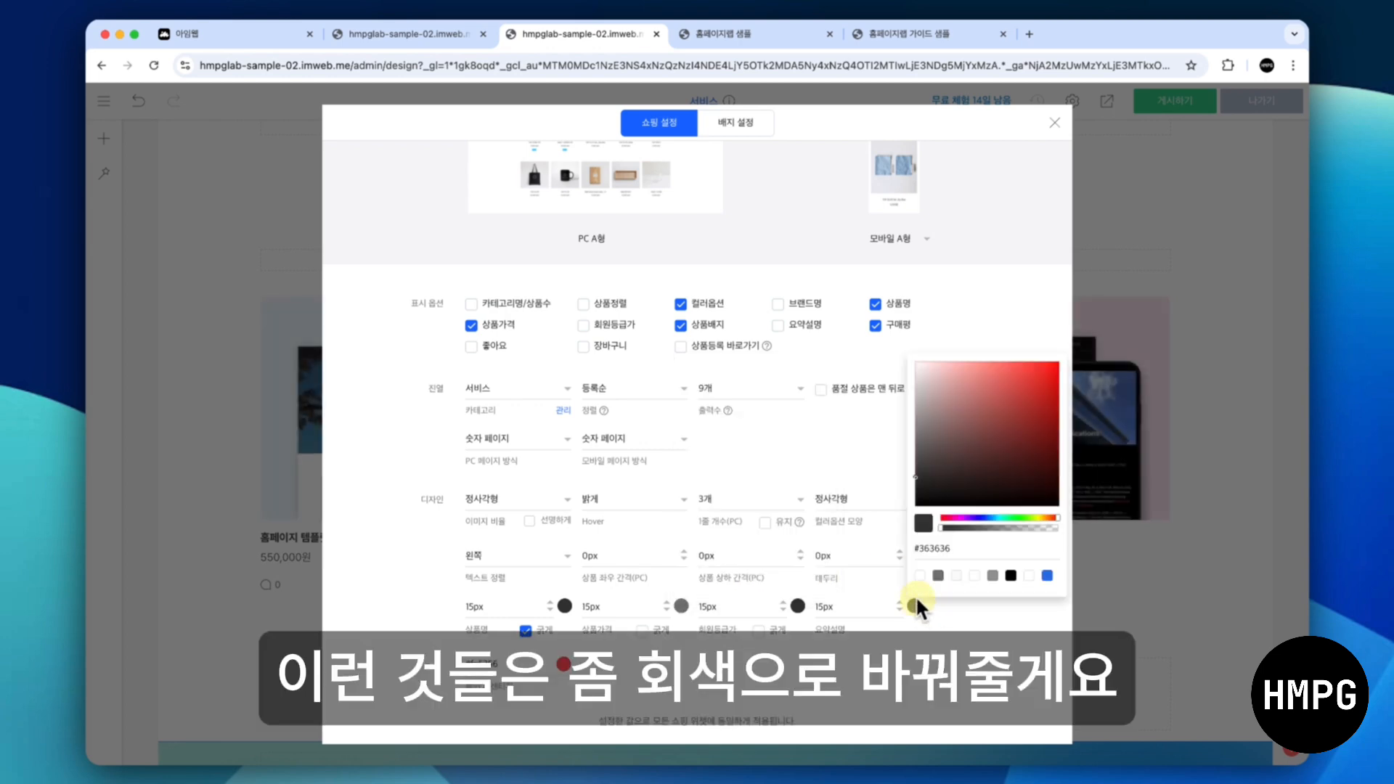
left_click(938, 575)
Set the 상품 좌우 간격(PC) to 15px and close the shopping widget settings
left_click(973, 608)
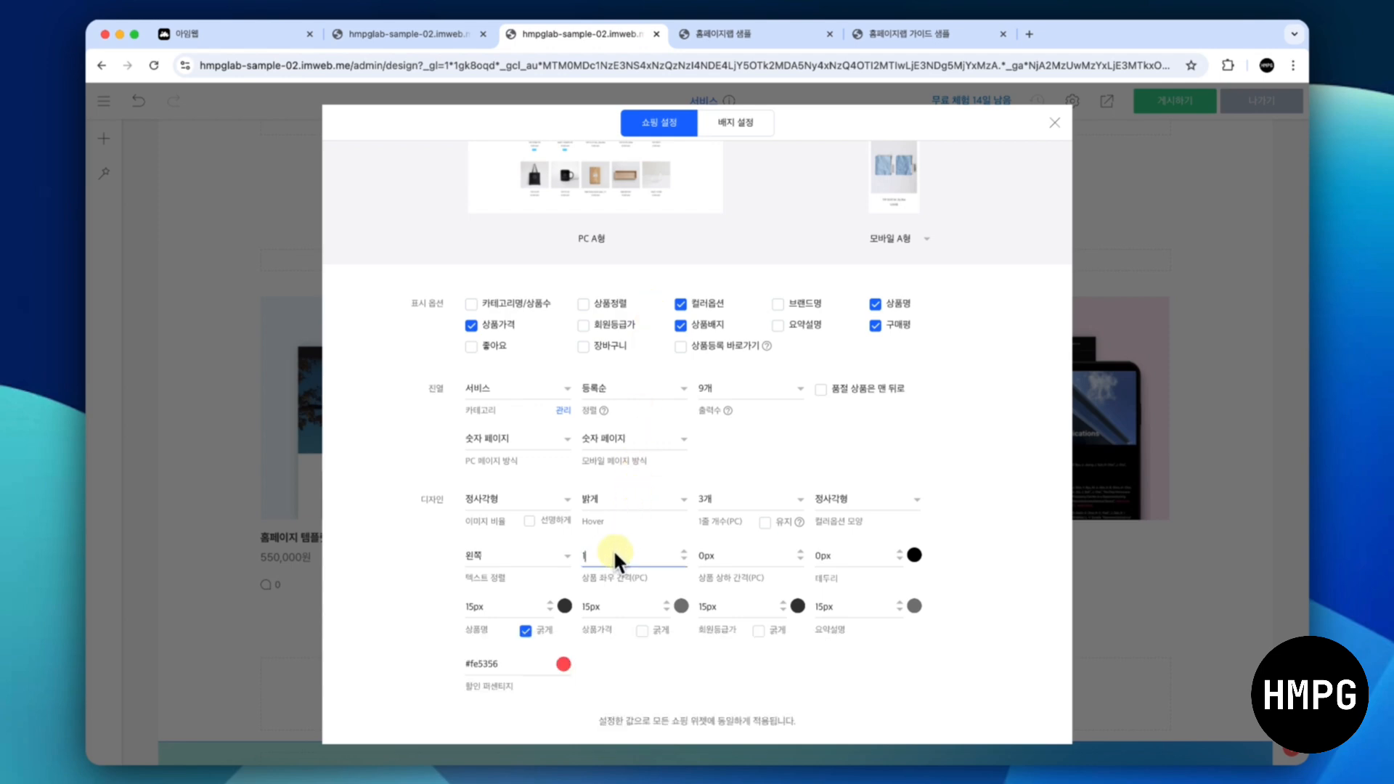
type("15")
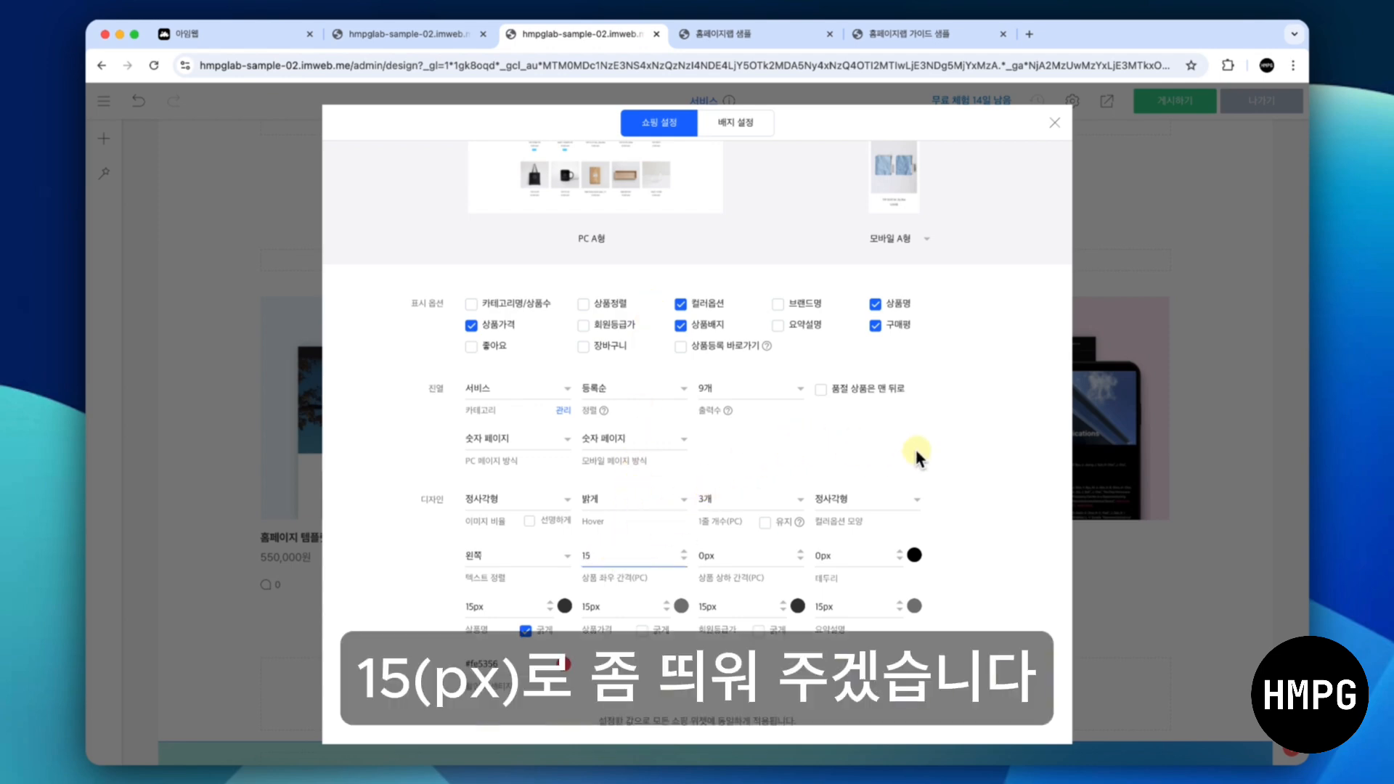
left_click(1055, 123)
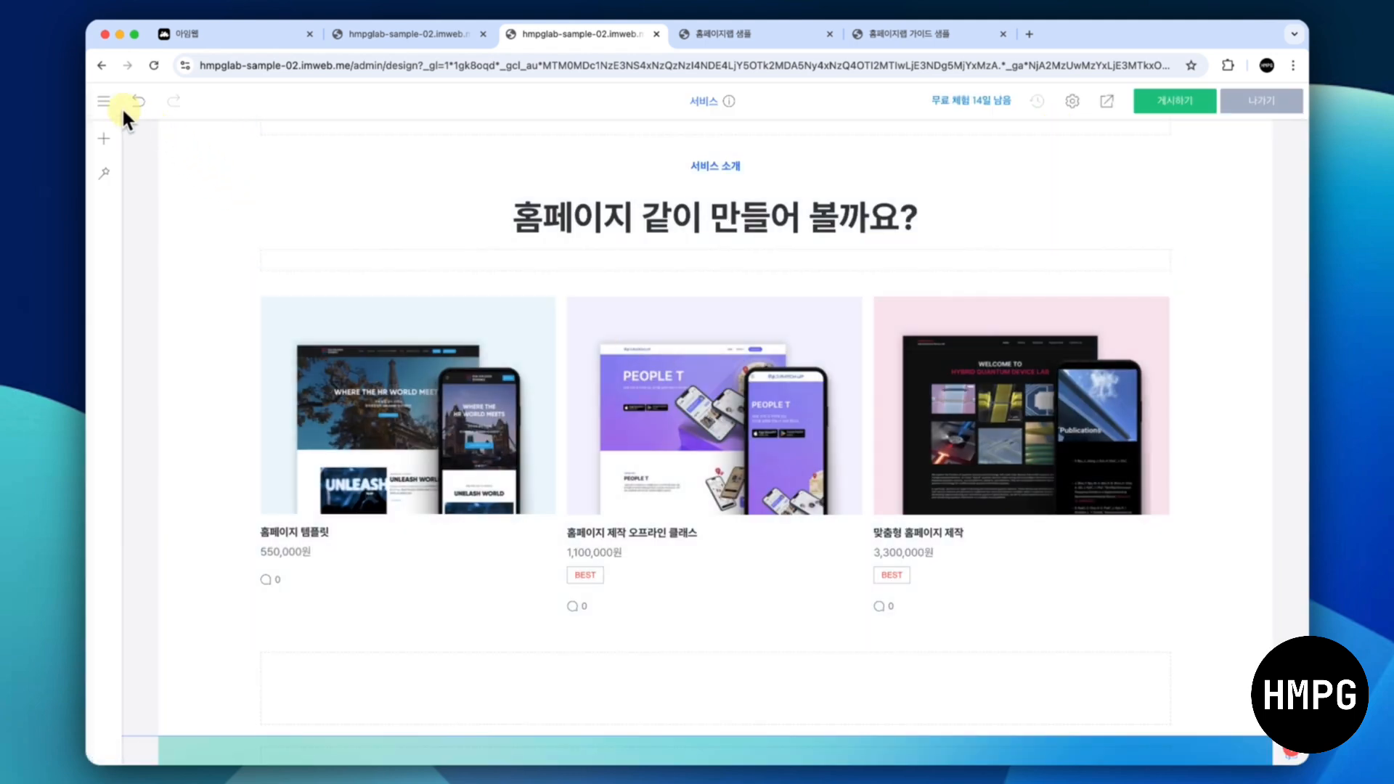
Open the 상품 page and inspect its shopping widget settings for the same design options
left_click(104, 101)
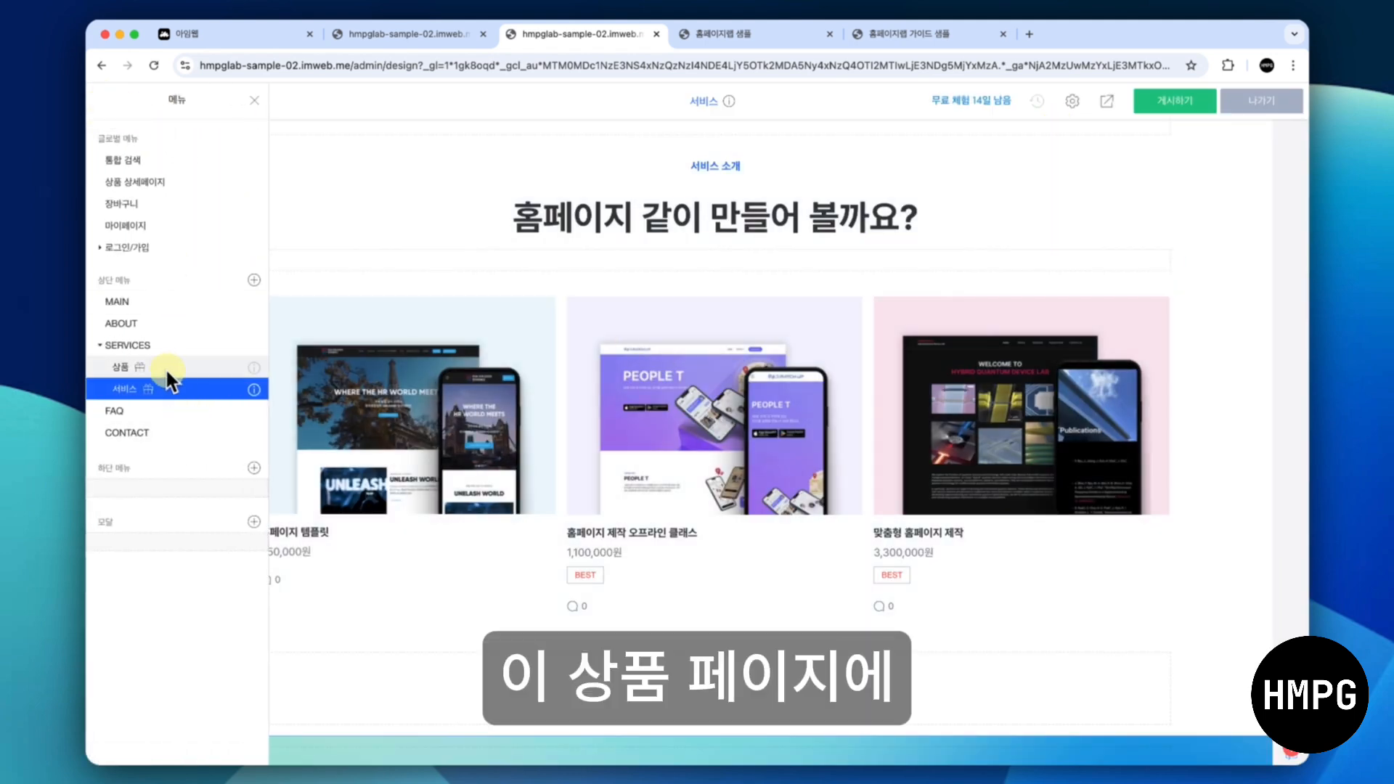
left_click(165, 367)
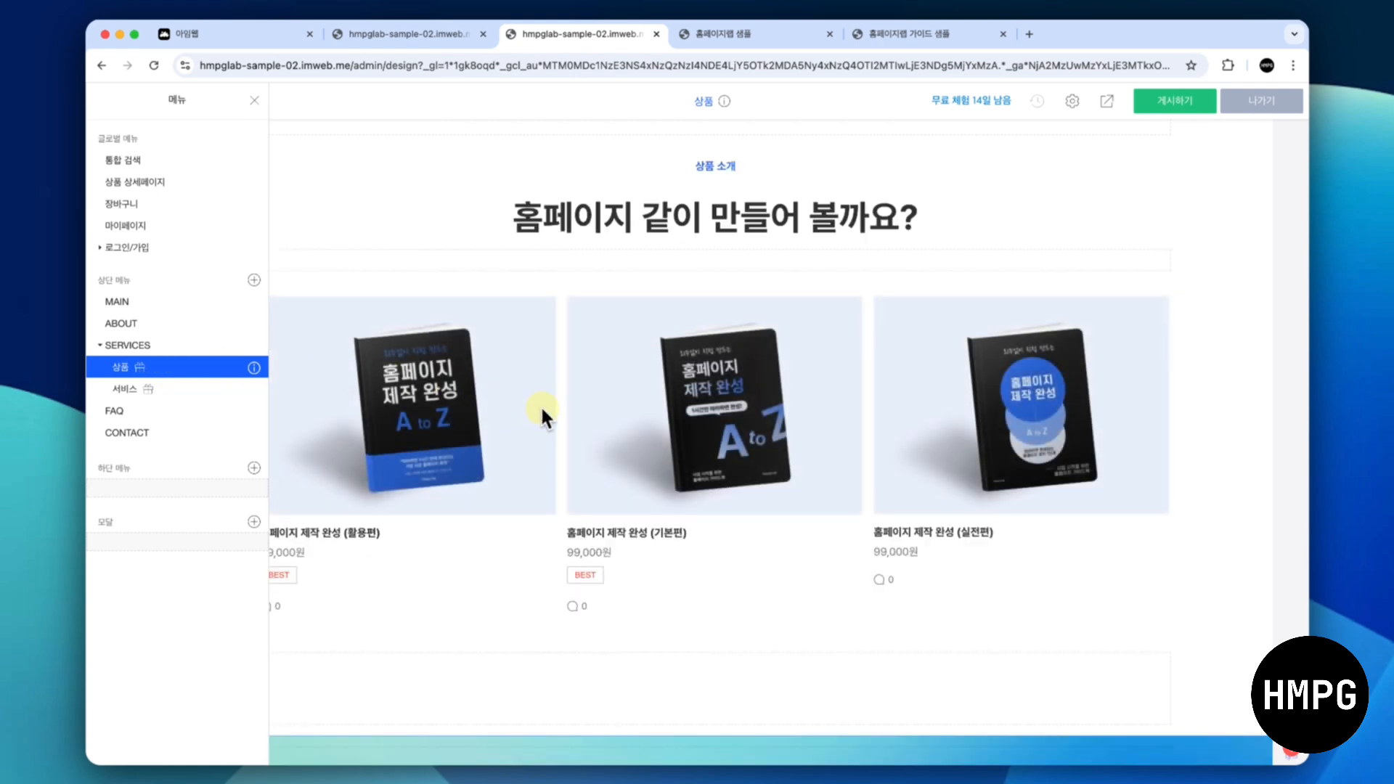
left_click(524, 403)
right_click(514, 405)
left_click(542, 416)
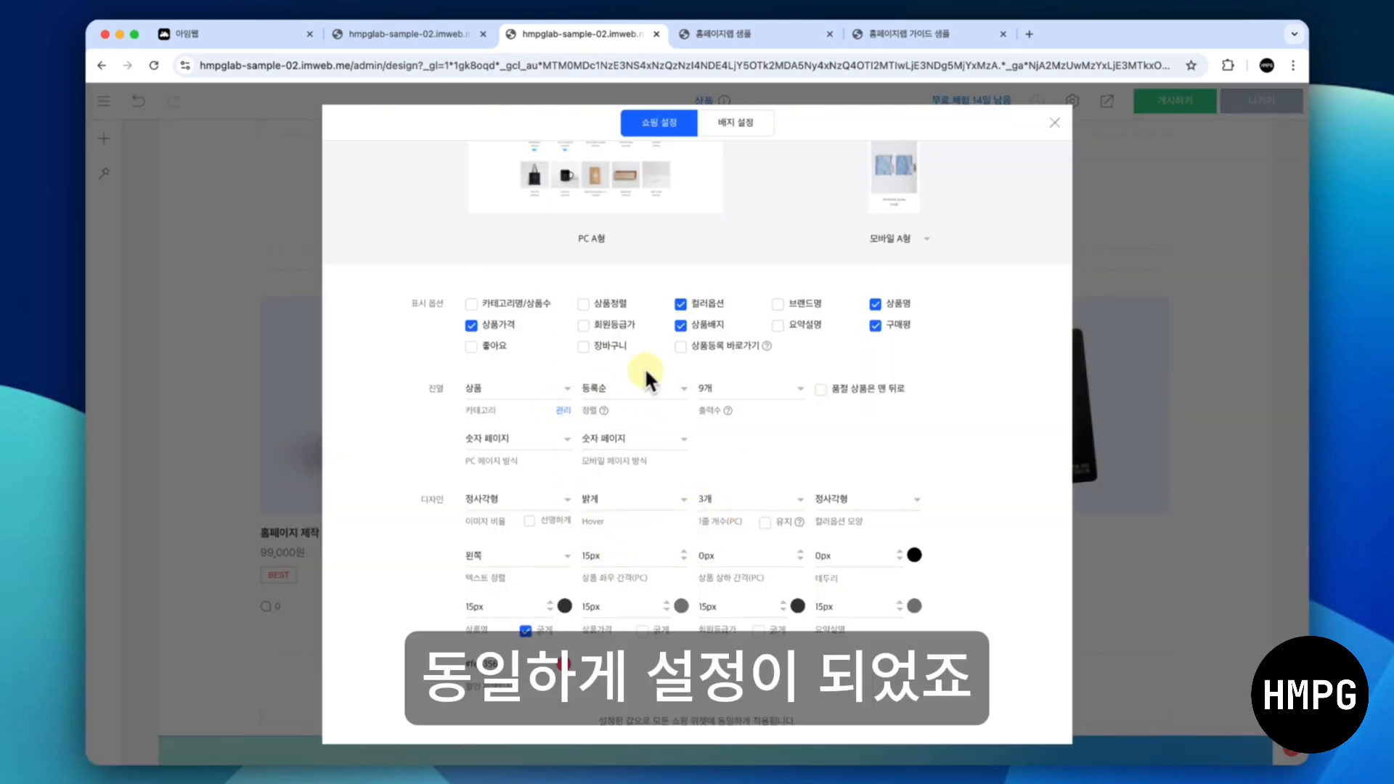
left_click(1054, 123)
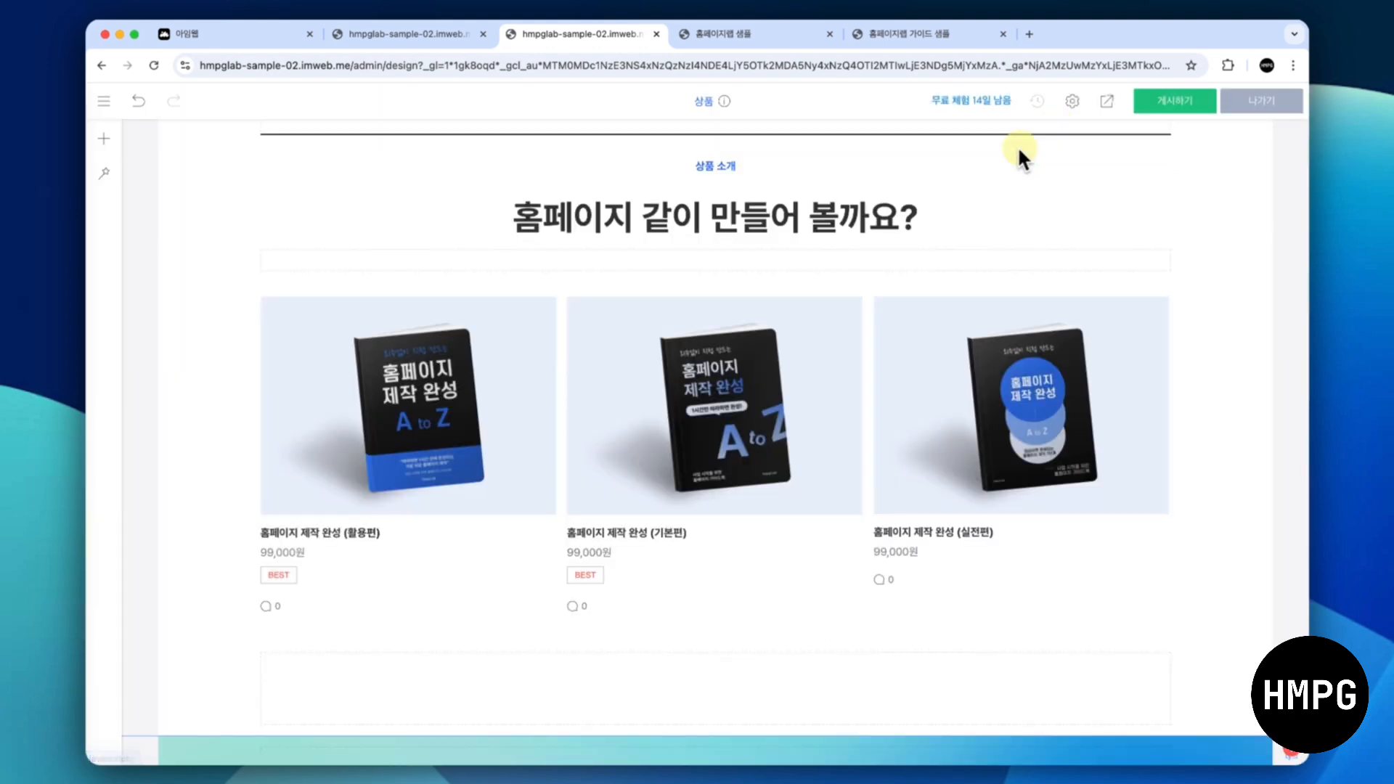
Review the 상품 page from its header, then return to the 서비스 page and check its layout
scroll(761, 281, "up", 2)
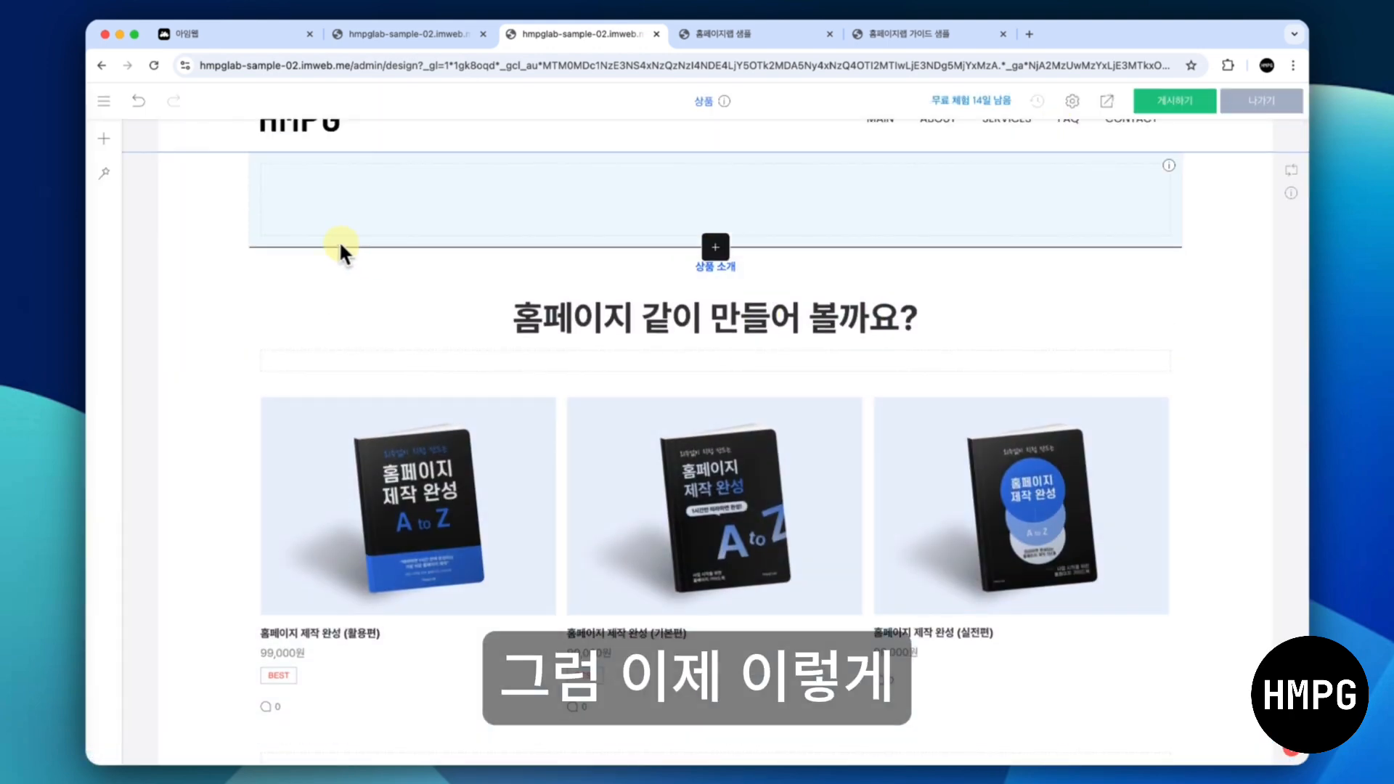
left_click(105, 102)
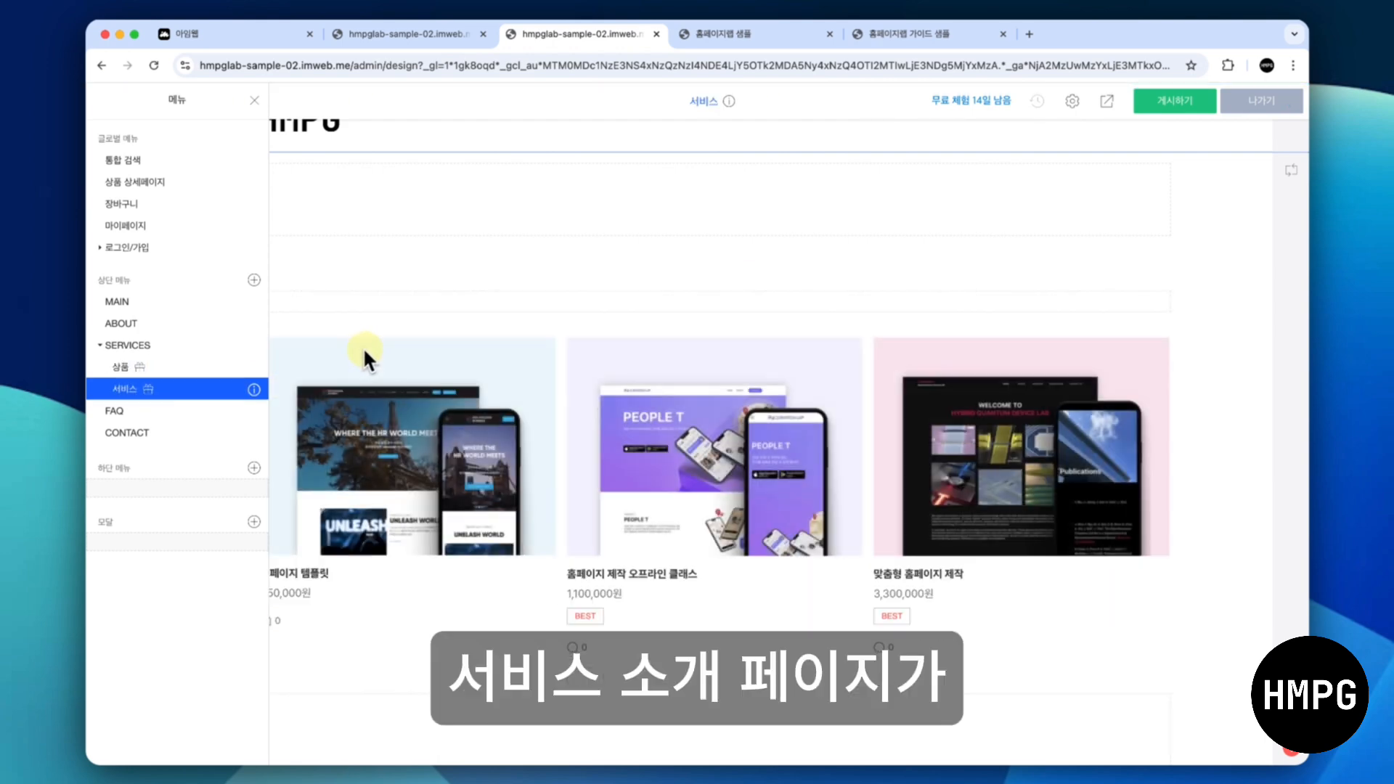
left_click(383, 318)
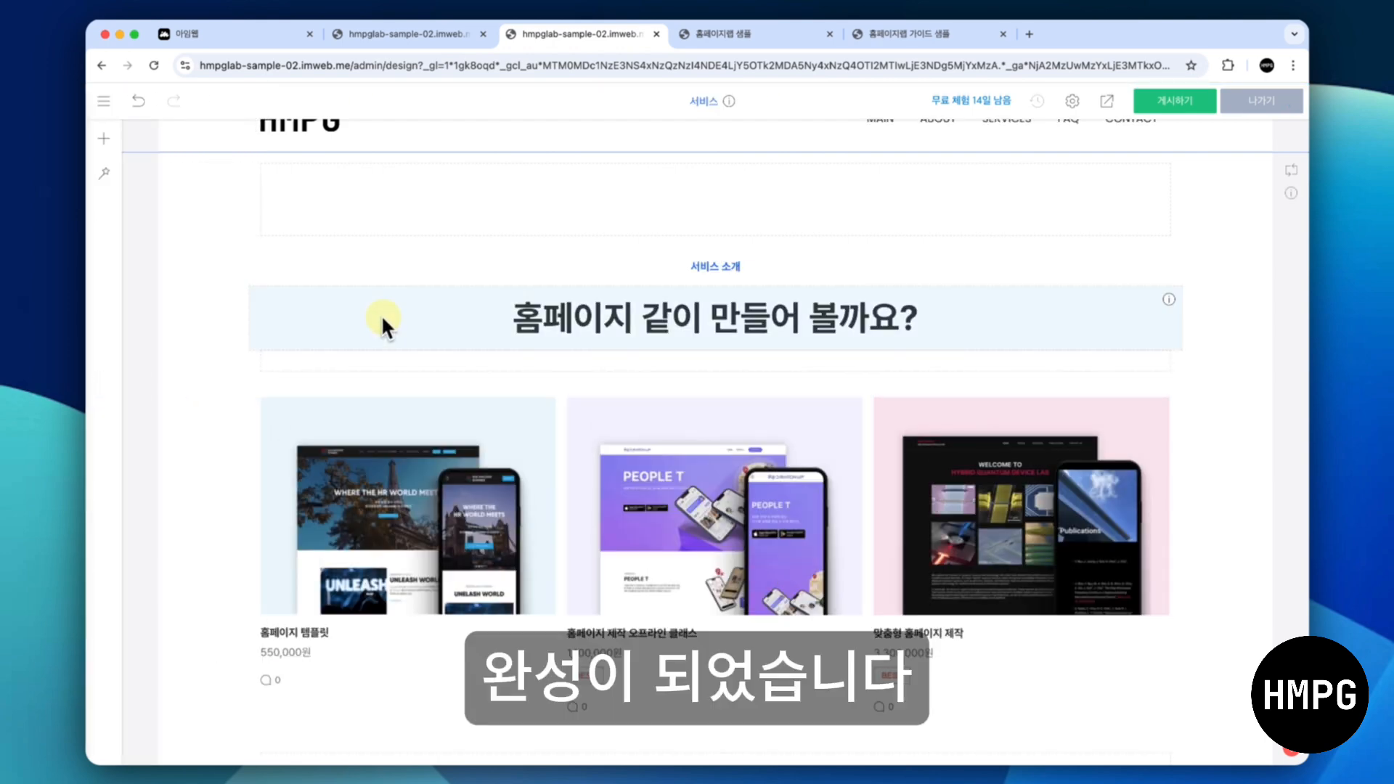
Open the FAQ page and set the height of the spacer above the 게시판 title to 100px
left_click(104, 101)
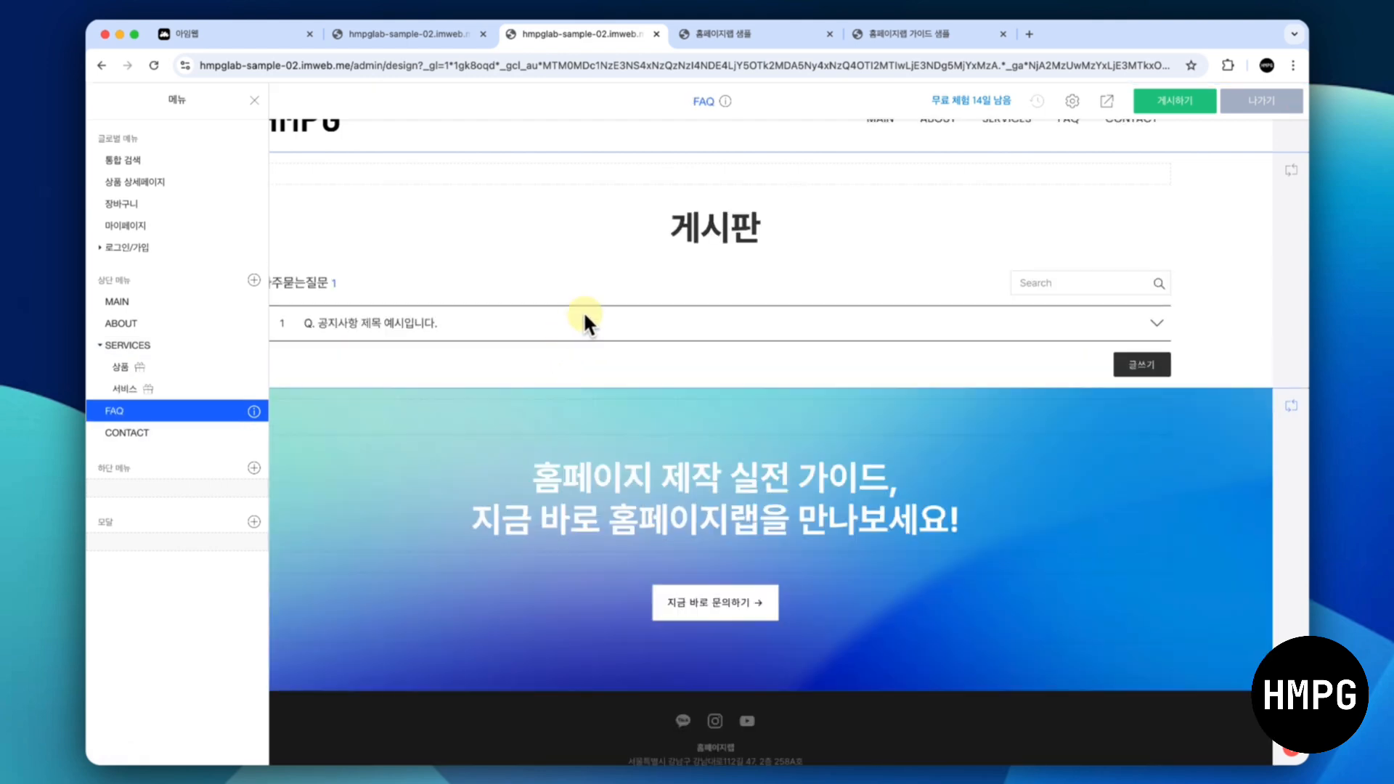
left_click(576, 220)
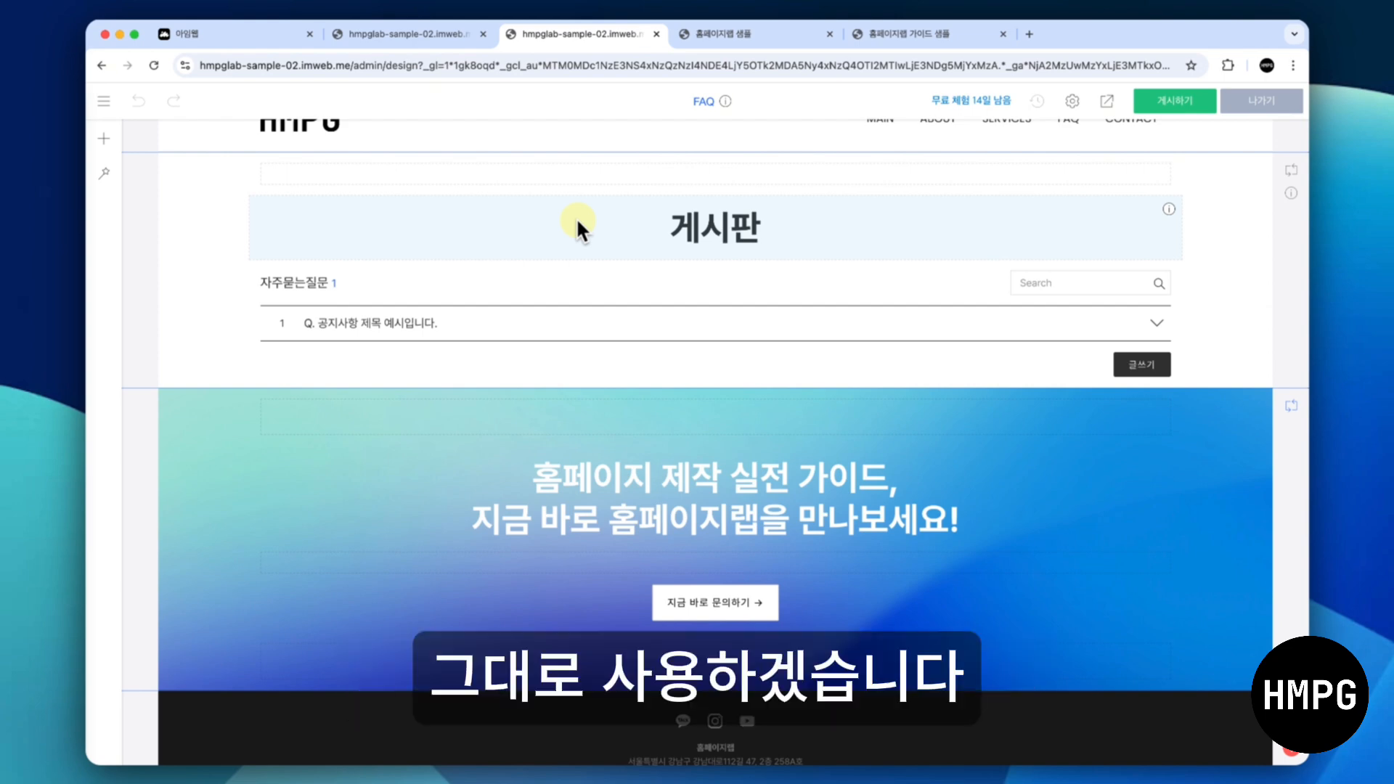
right_click(607, 174)
left_click(619, 185)
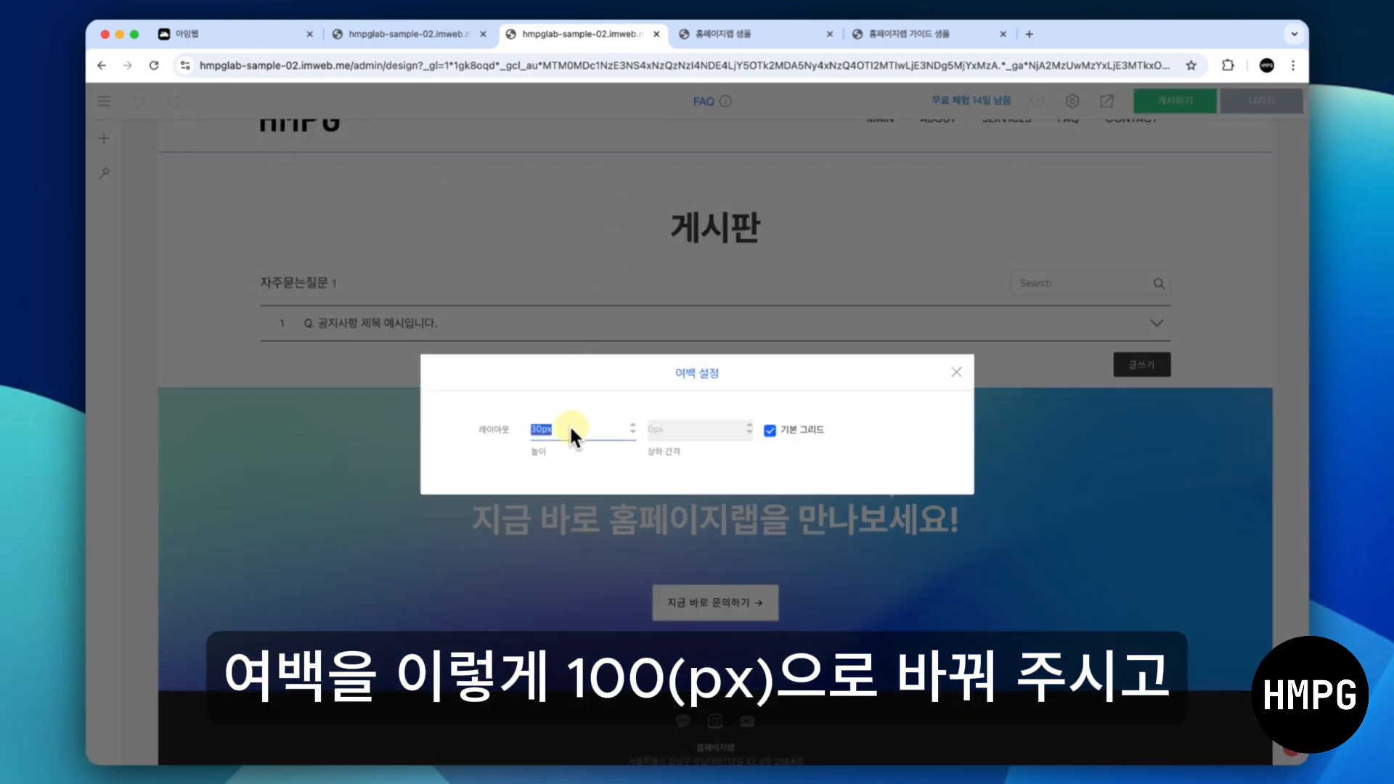
type("100")
left_click(586, 349)
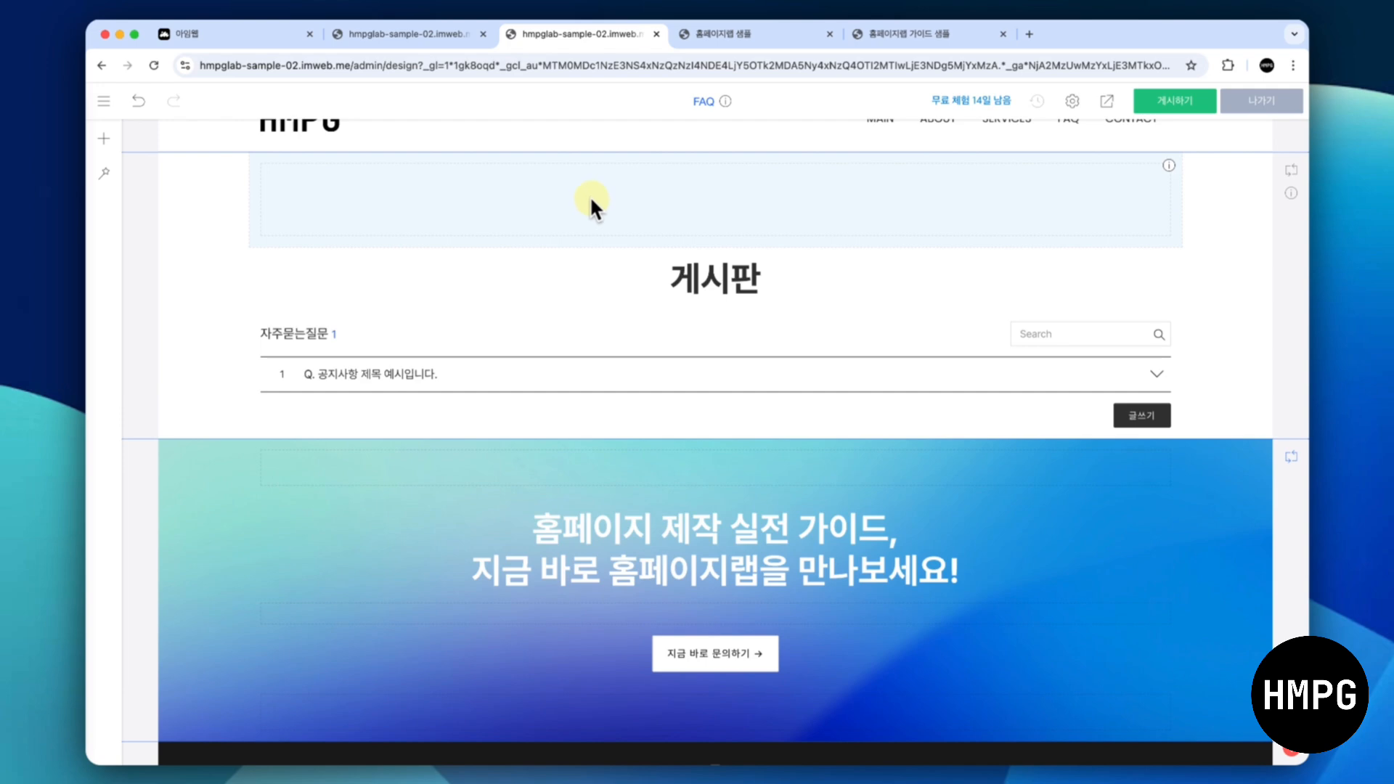
Duplicate the 100px spacer at the end of the FAQ section, below the board
right_click(579, 190)
left_click(616, 259)
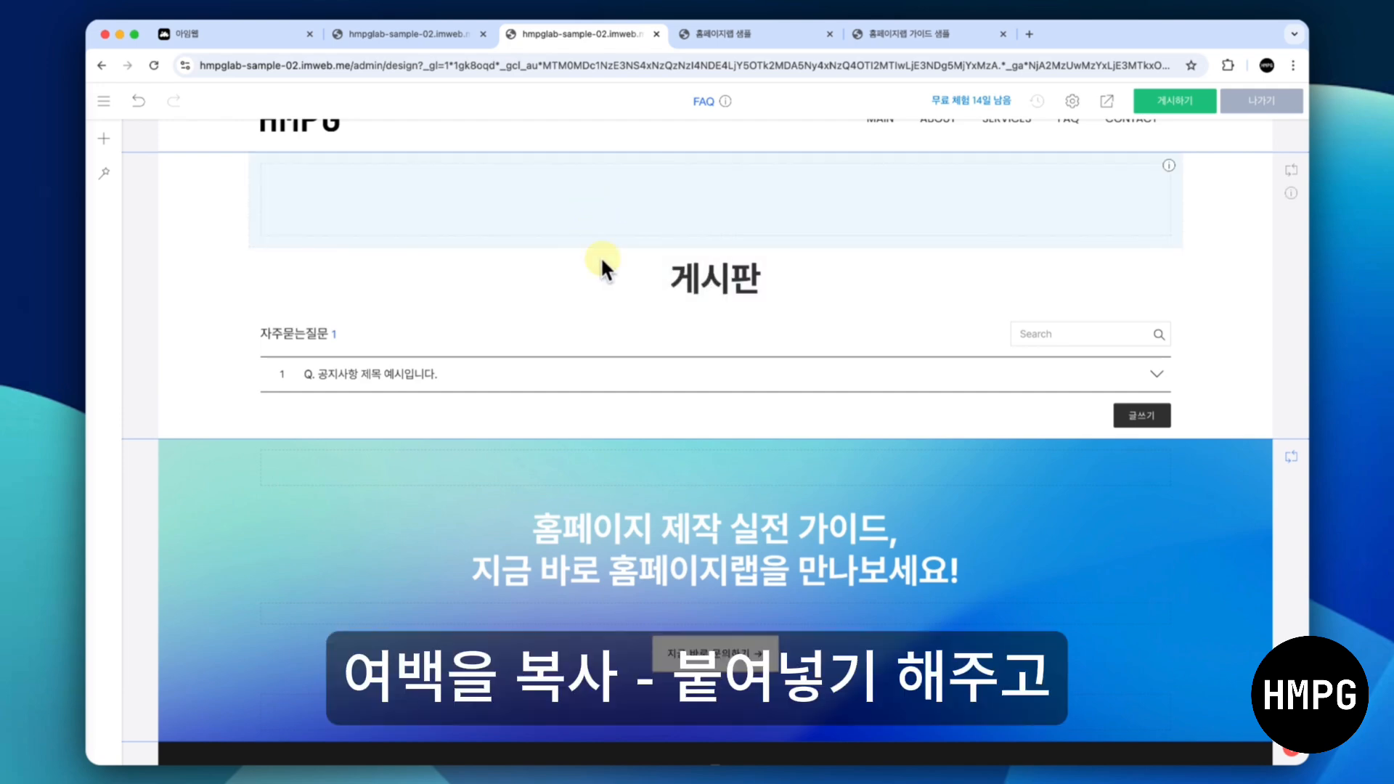
right_click(585, 197)
left_click(642, 285)
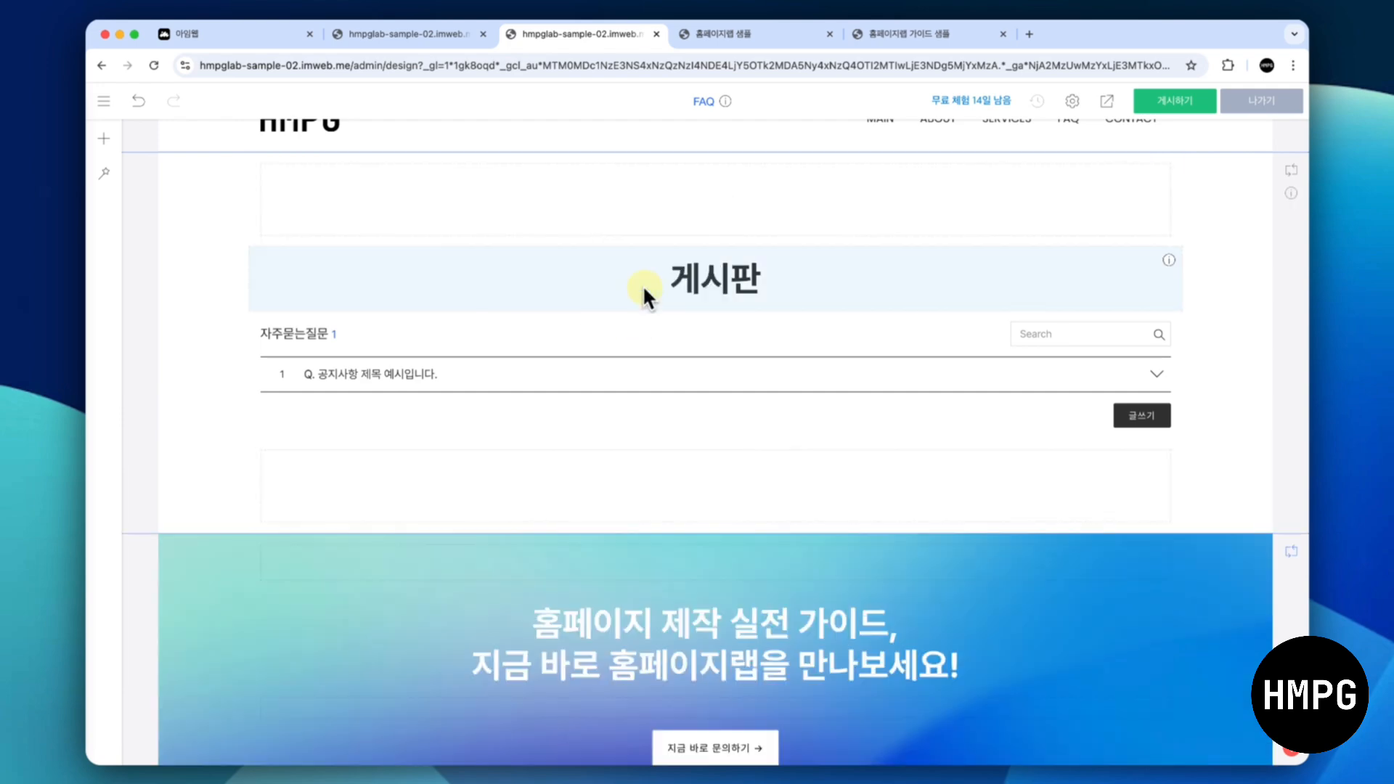
Copy the "서비스 소개" subtitle text widget from the 서비스 page
left_click(104, 102)
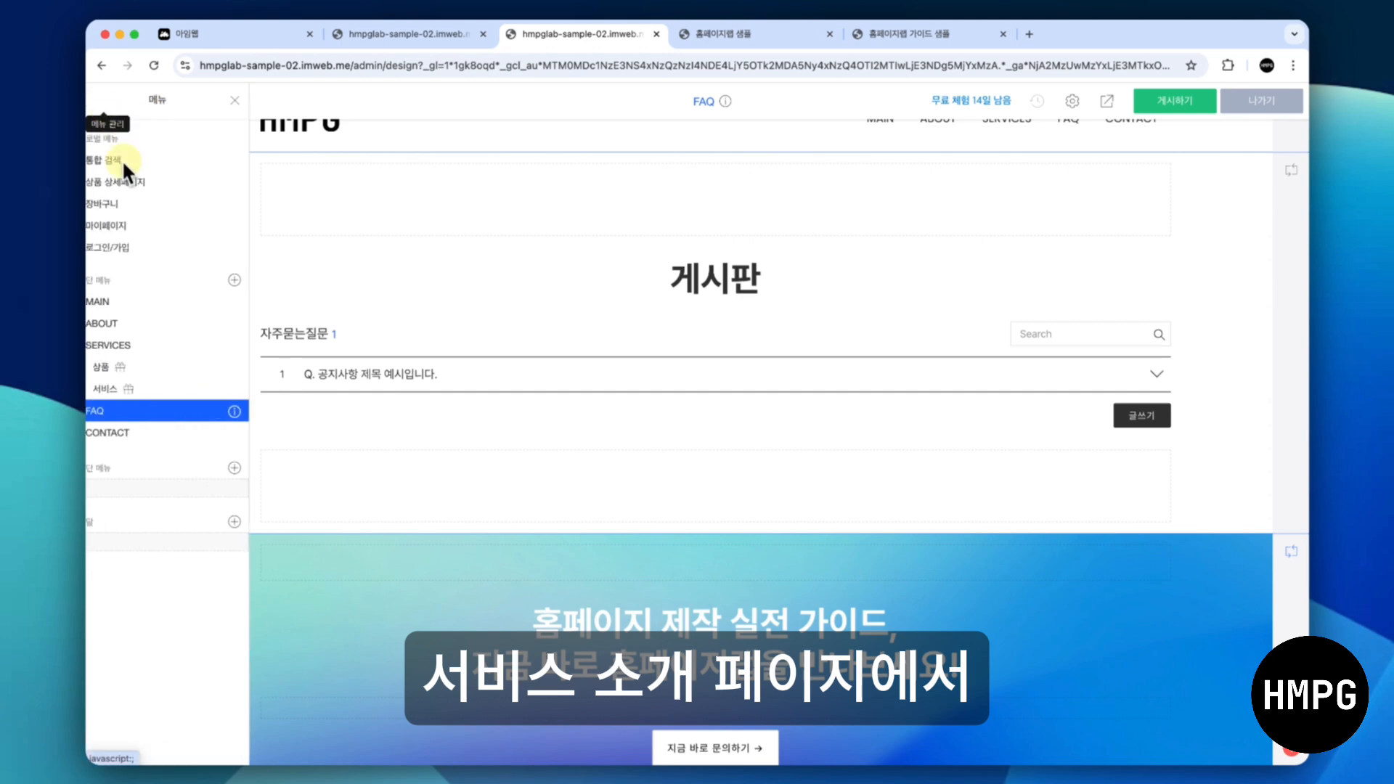
left_click(180, 389)
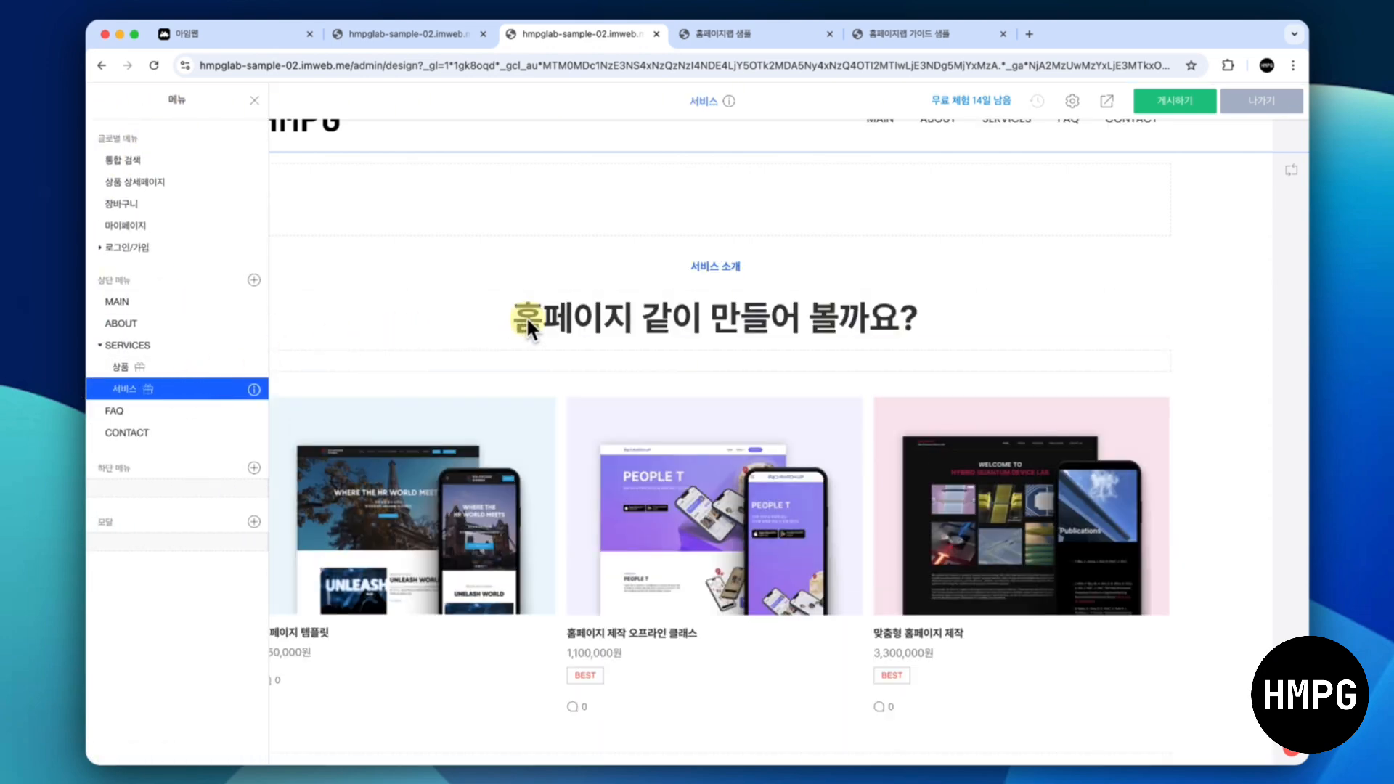
left_click(527, 319)
right_click(716, 266)
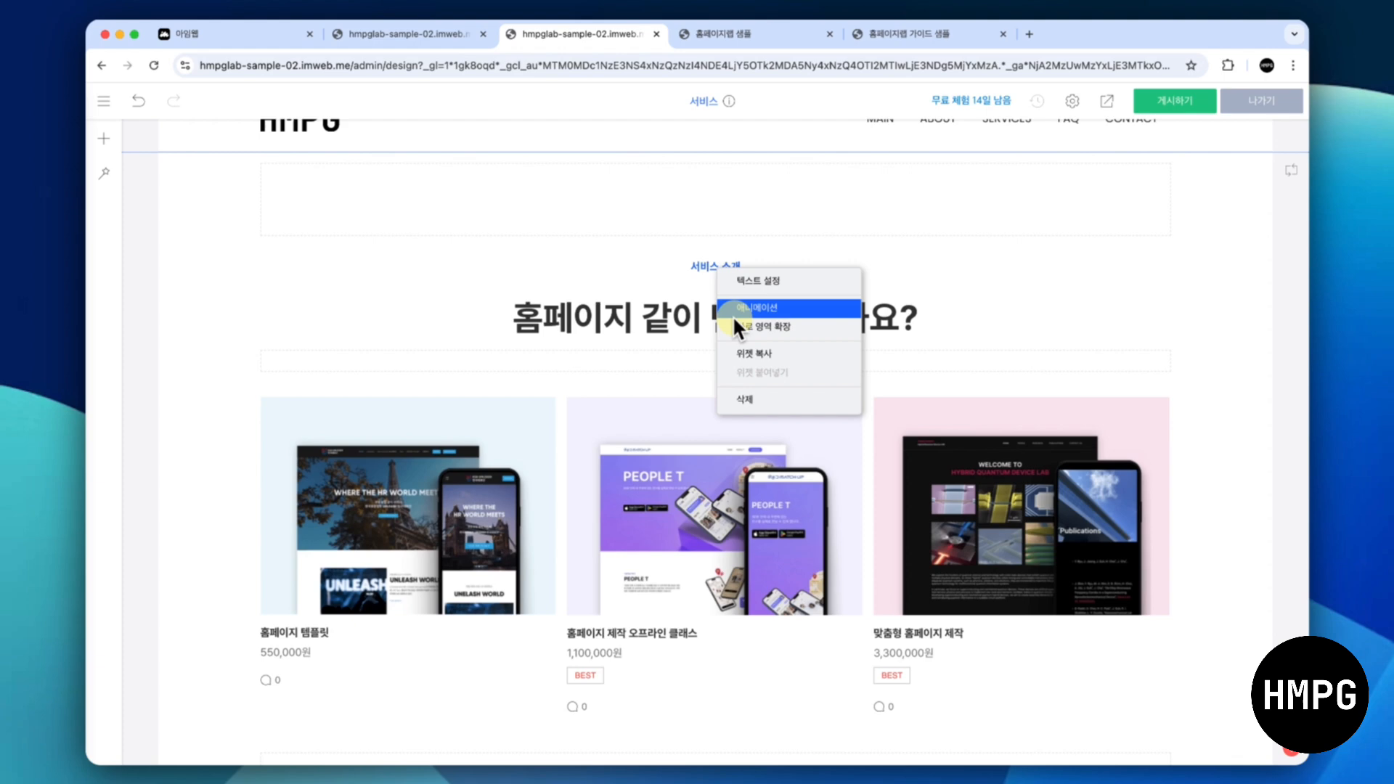
left_click(747, 354)
Paste the copied subtitle widget into the FAQ page and place it above the 게시판 title
left_click(103, 101)
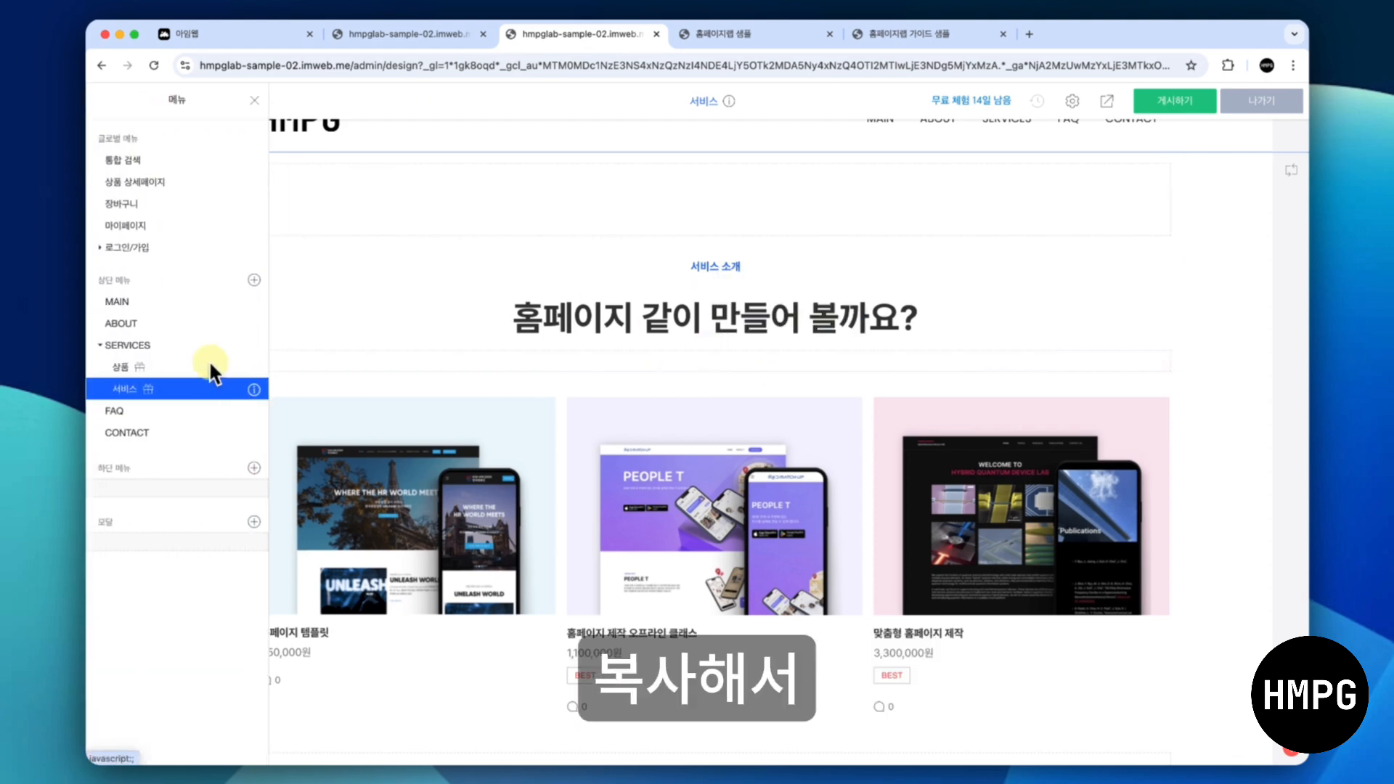
left_click(209, 411)
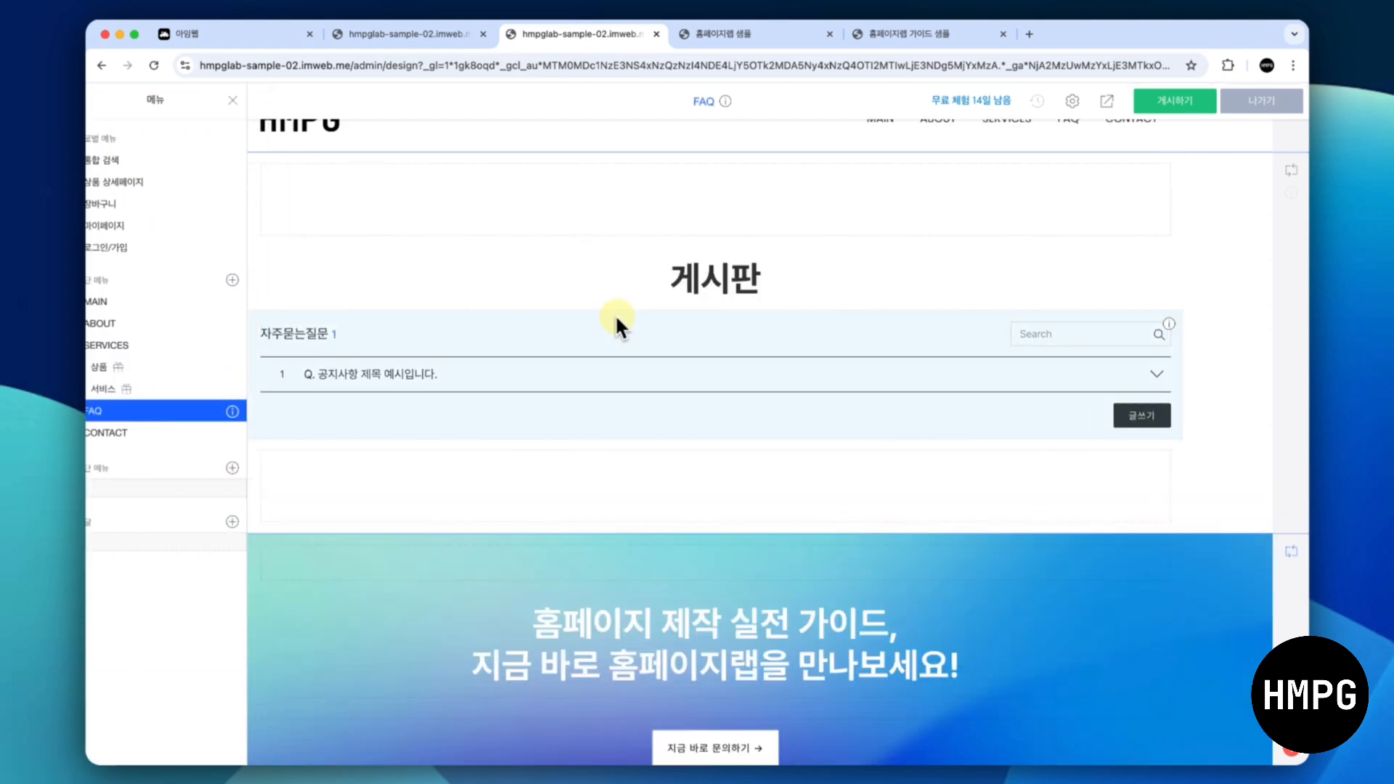
right_click(595, 341)
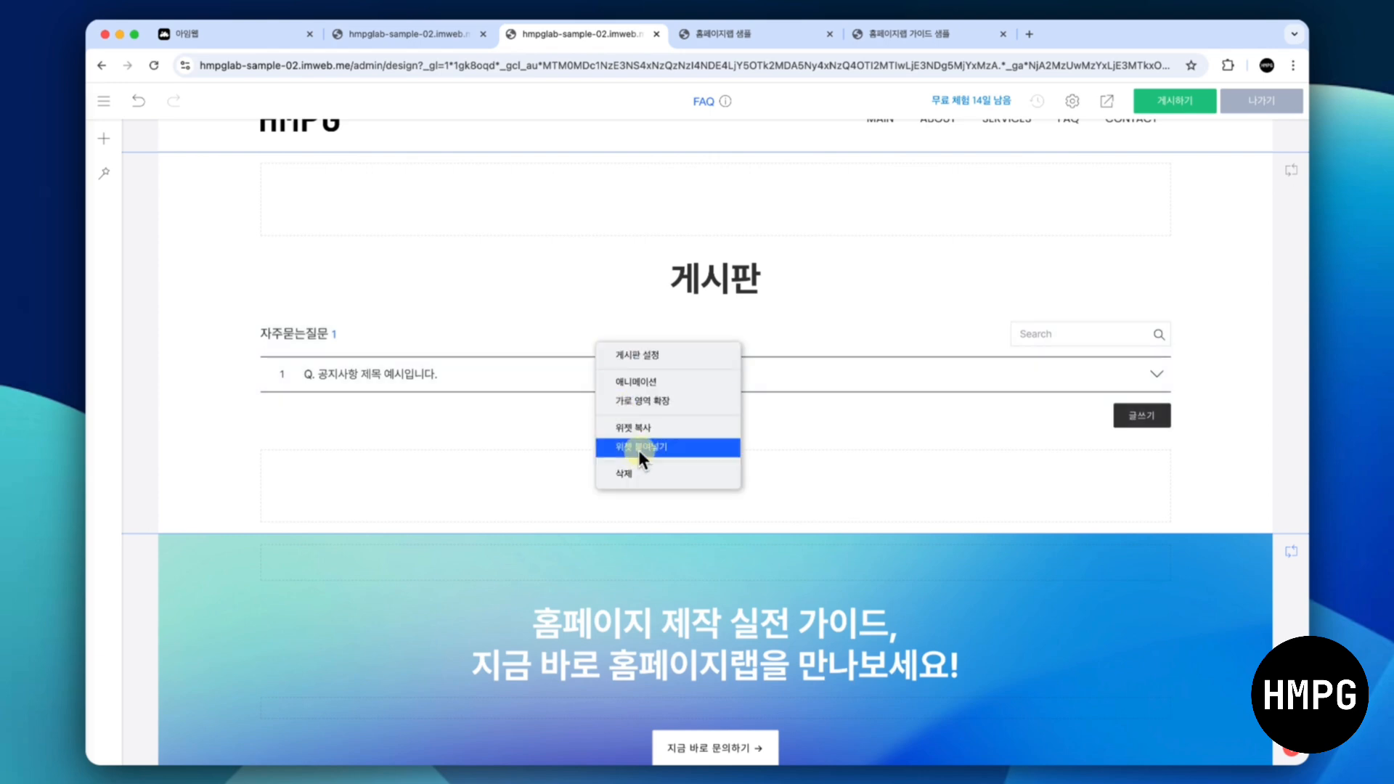
left_click(628, 456)
left_click_drag(616, 535, 714, 322)
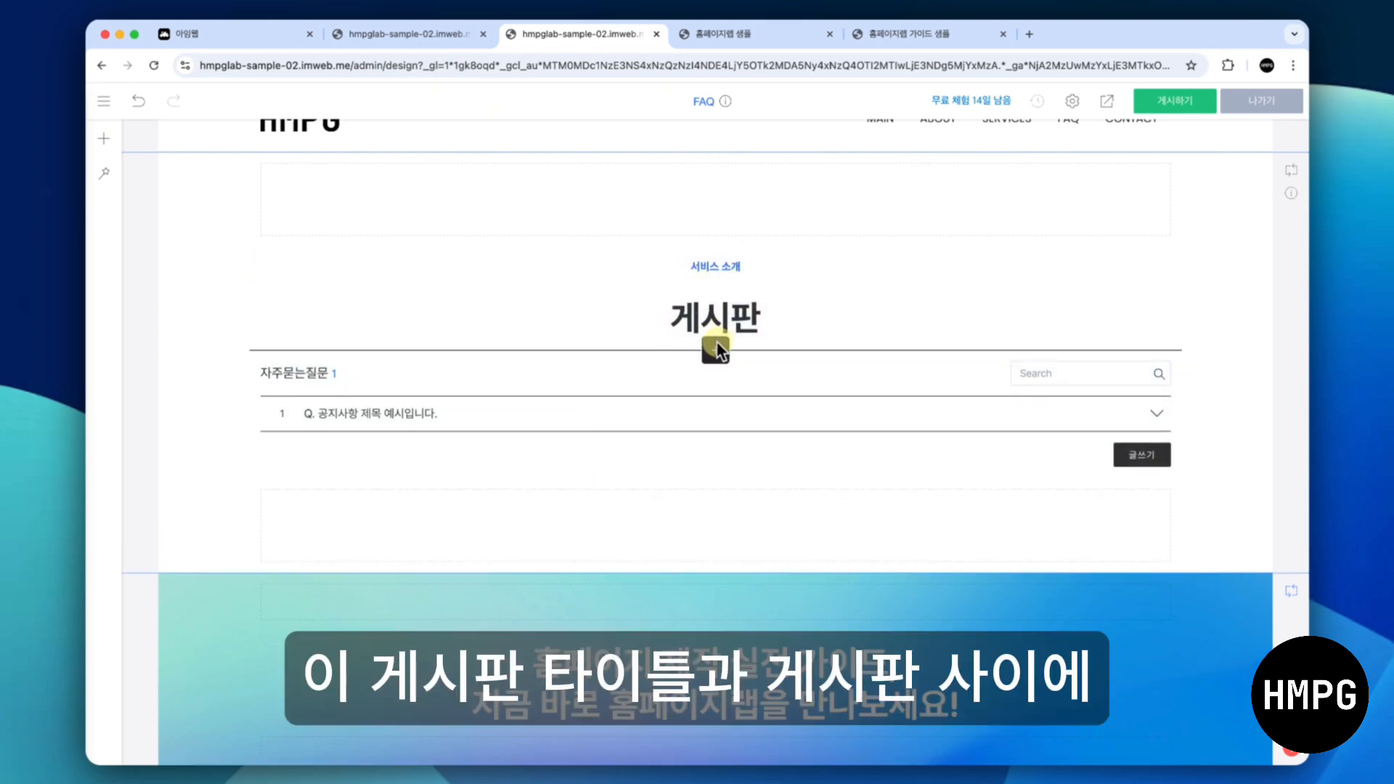
Insert a 여백 spacer between the 게시판 title and the FAQ board, opening its 여백 설정 and closing it again
left_click(716, 340)
left_click(769, 289)
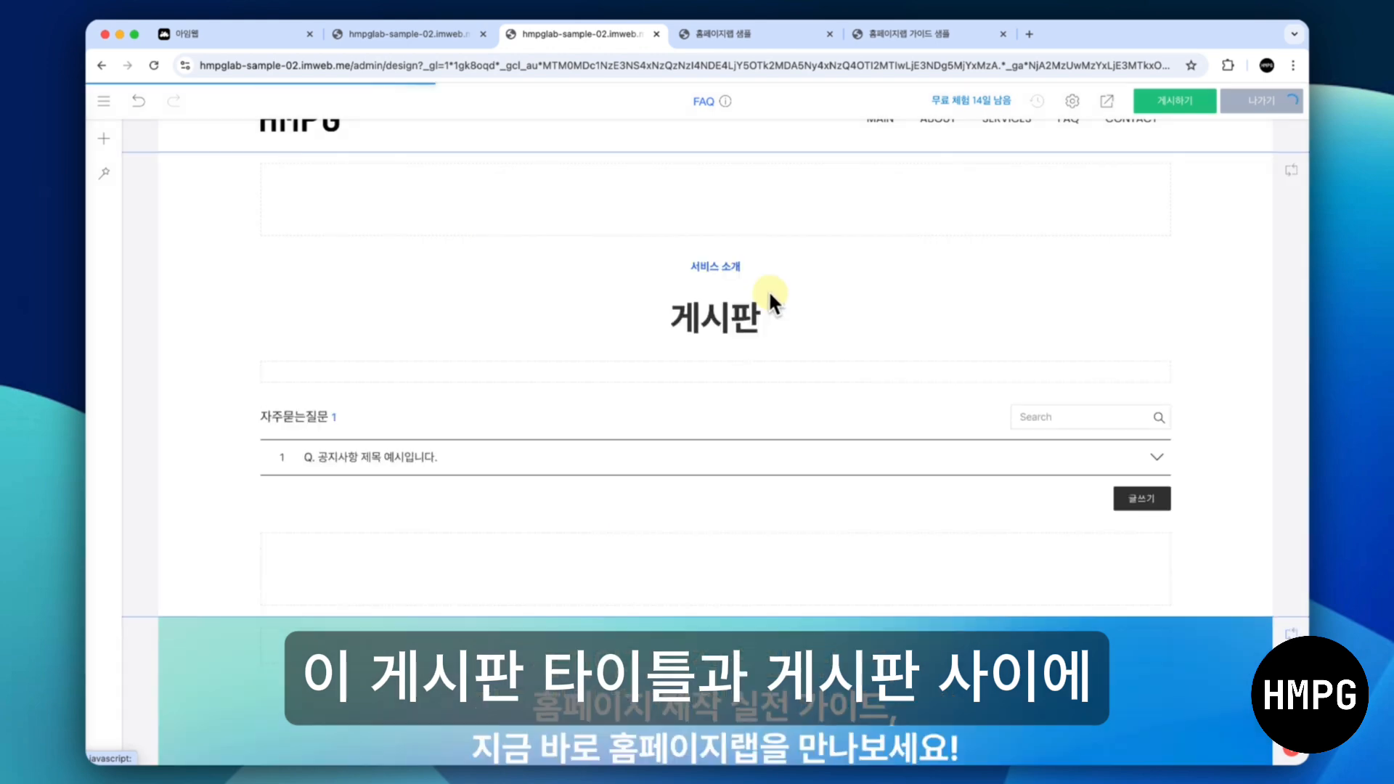
right_click(719, 367)
left_click(744, 380)
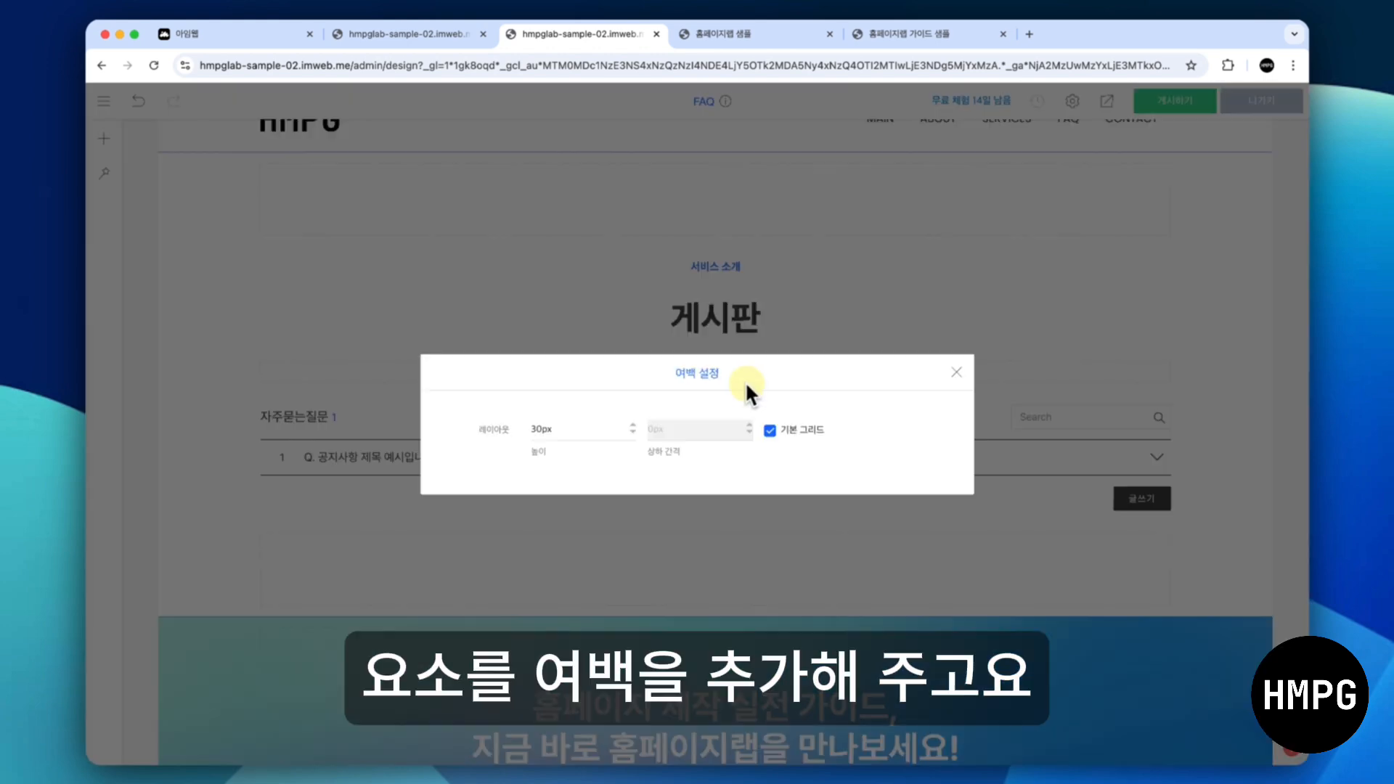
left_click(768, 429)
left_click(955, 373)
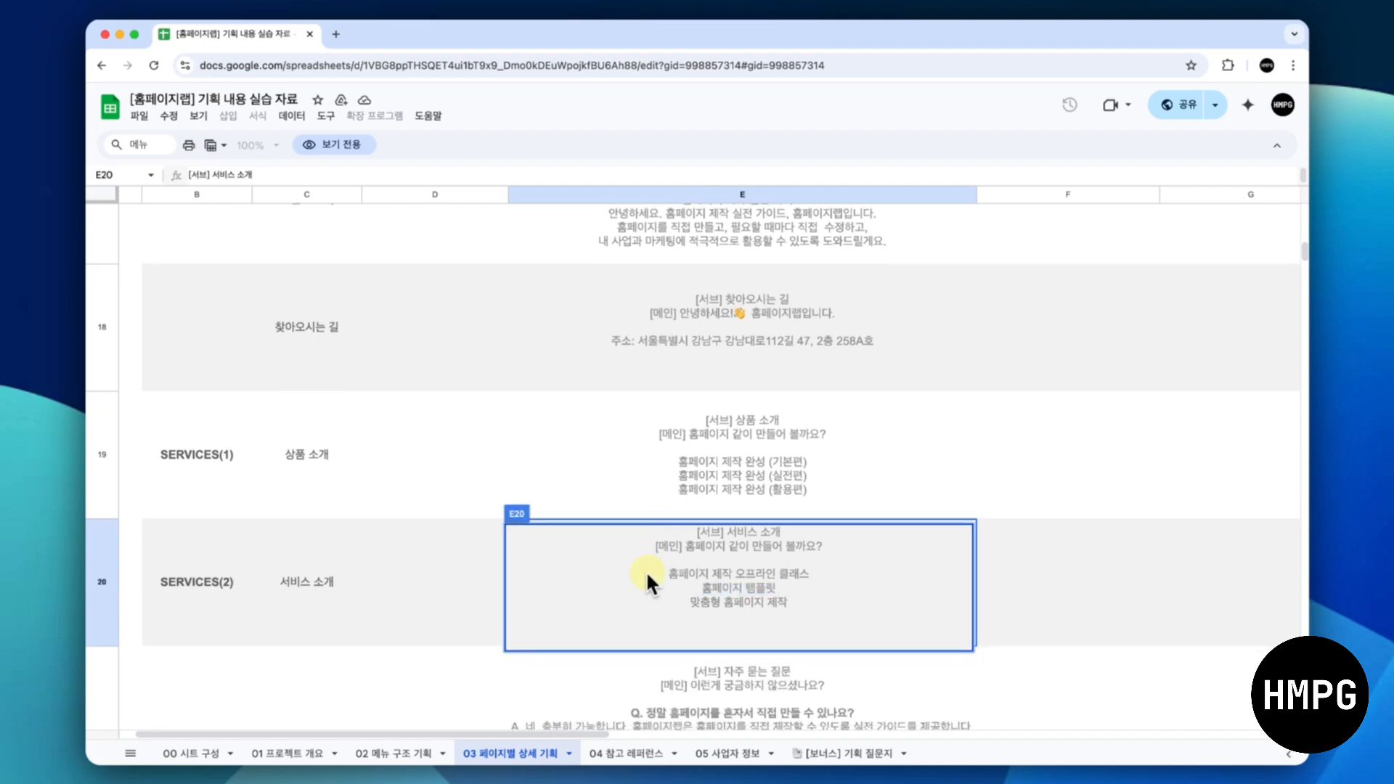
Switch to the planning spreadsheet in Google Sheets and open the FAQ content cell E21 for reading
left_click(686, 437)
scroll(687, 436, "down", 3)
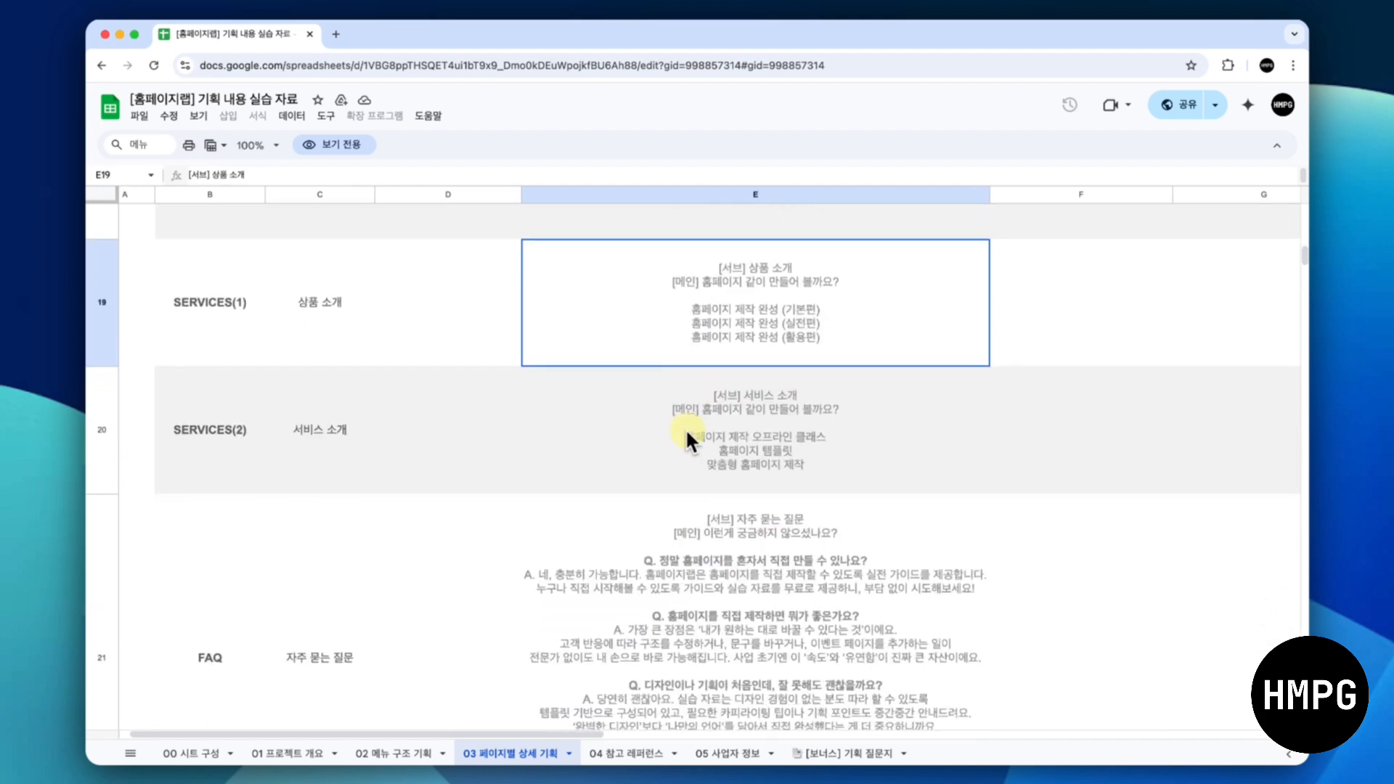
scroll(685, 435, "down", 2)
left_click(764, 434)
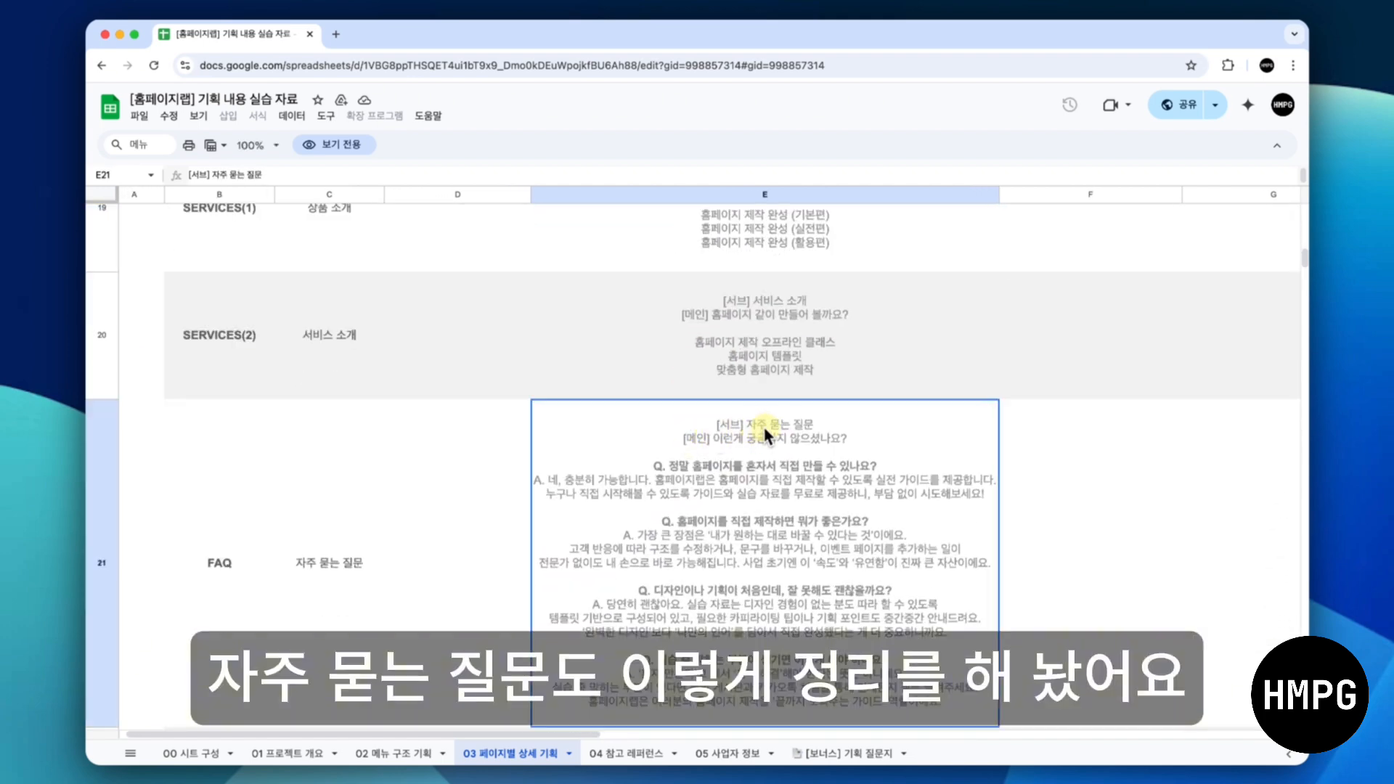
double_click(765, 435)
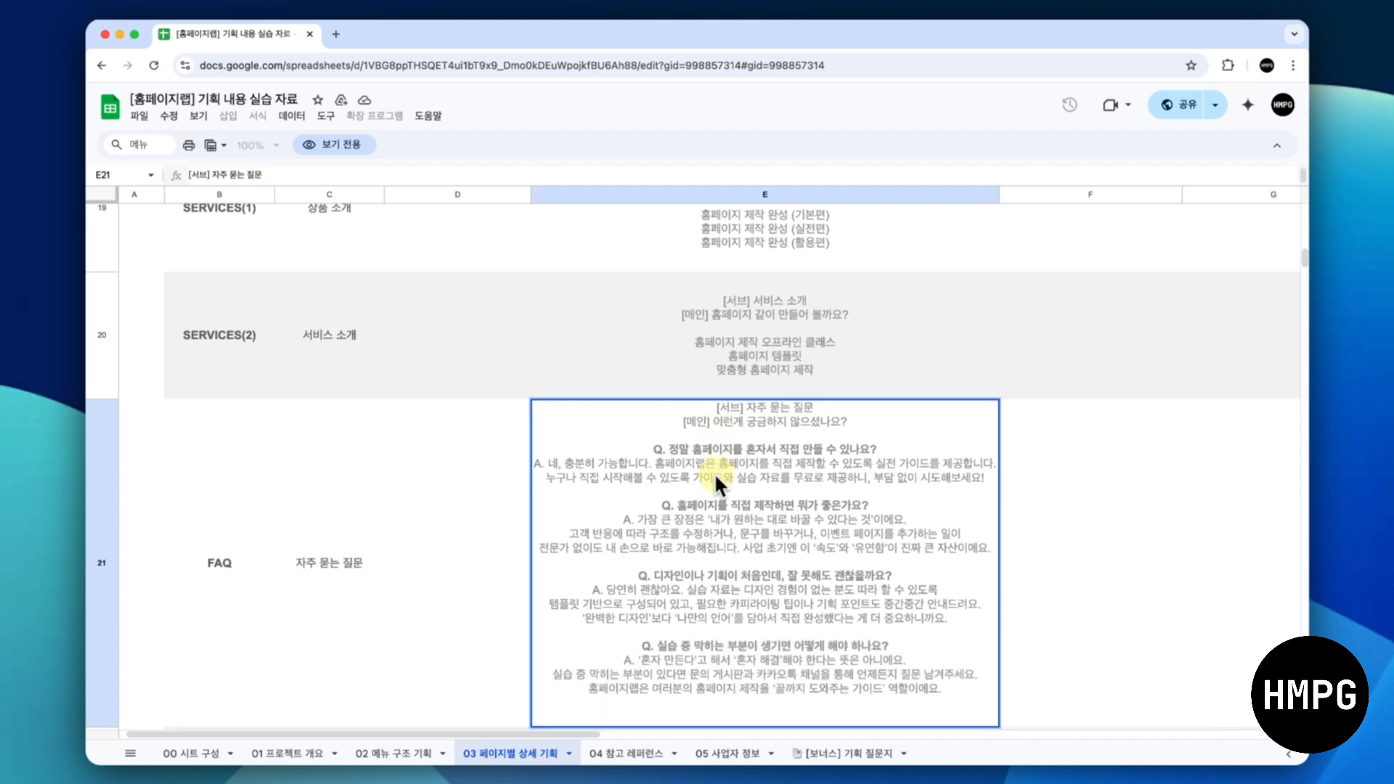
Copy the main headline from the planning sheet's FAQ cell and replace the FAQ page's 게시판 title with "이런게 궁금하지 않으셨나요?"
left_click_drag(714, 420, 842, 421)
key("ctrl+Left")
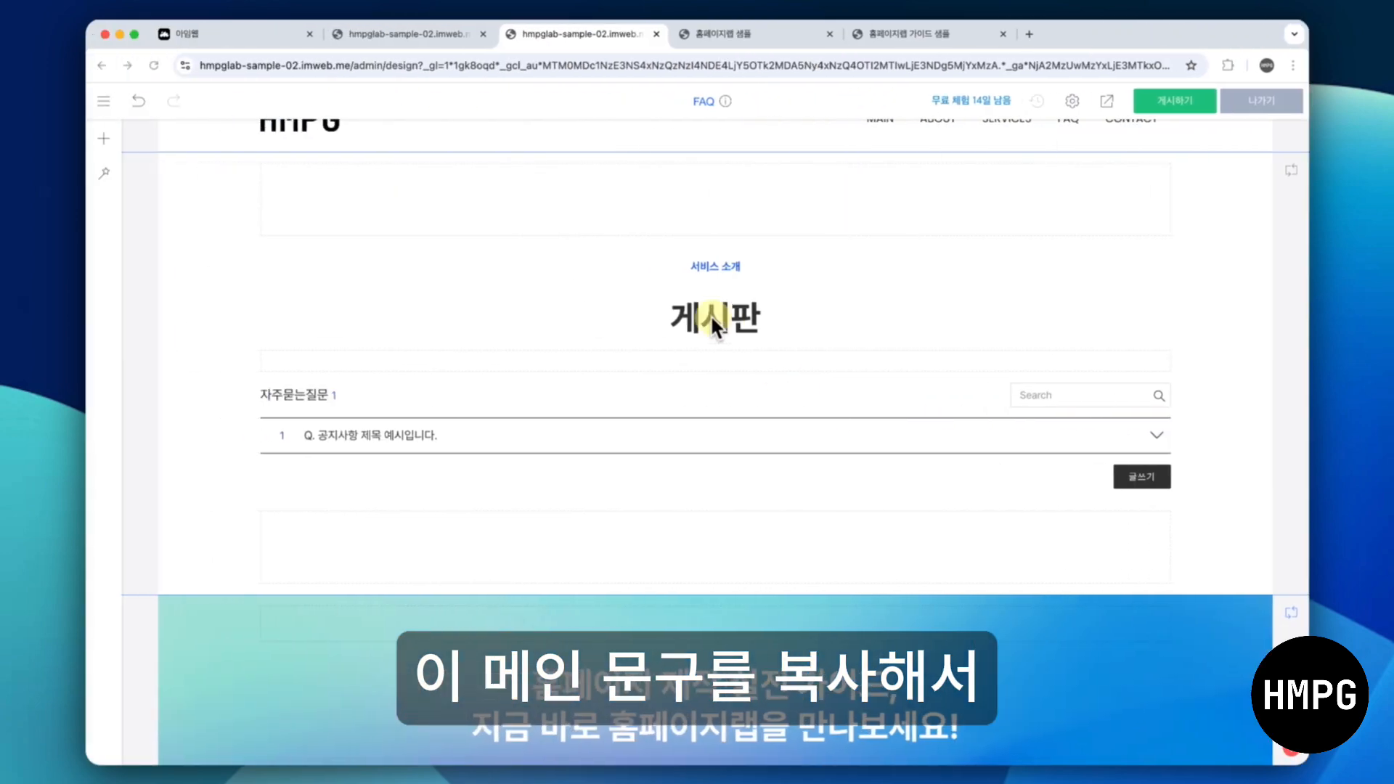
left_click(664, 319)
key("ctrl+v")
key("Delete")
key("Delete")
key("Delete")
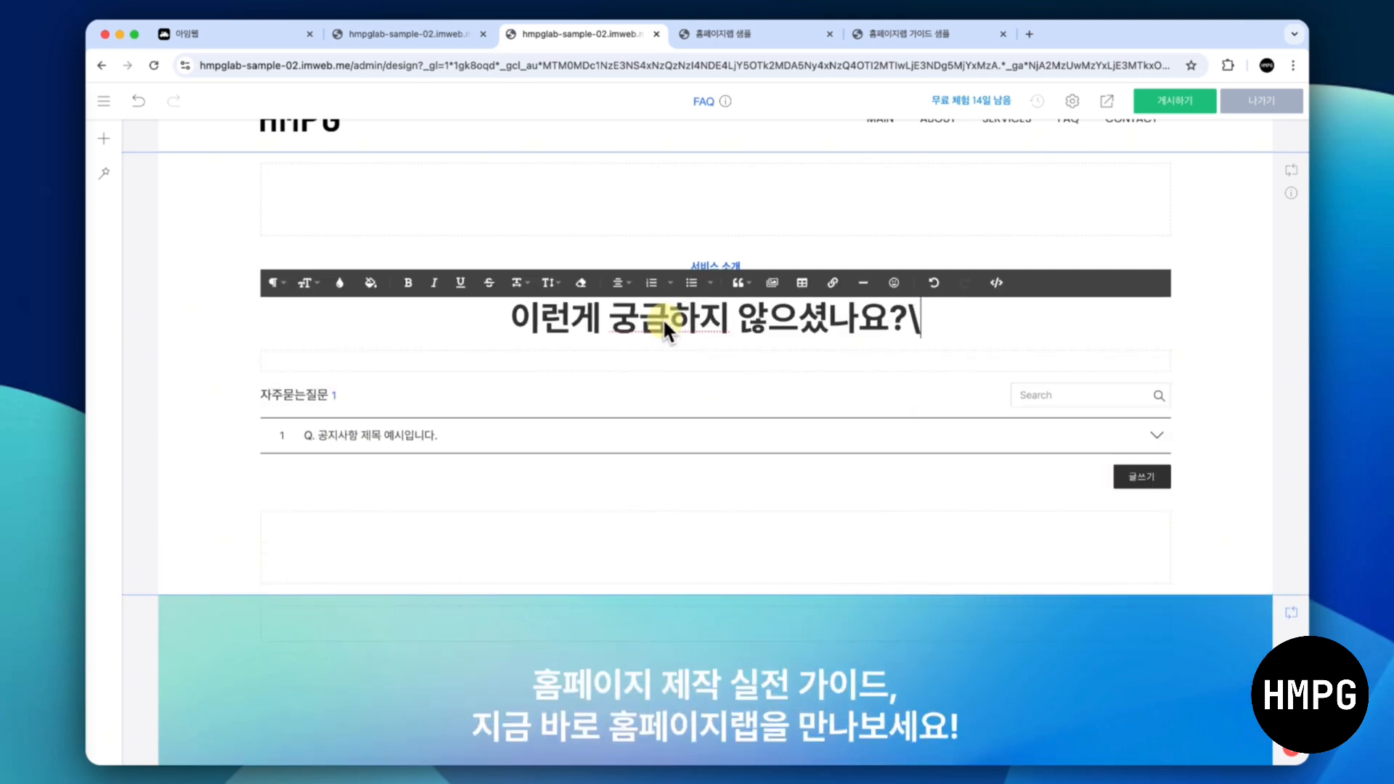
Replace the "서비스 소개" subtitle above the FAQ headline with "자주 묻는 질문"
left_click(680, 267)
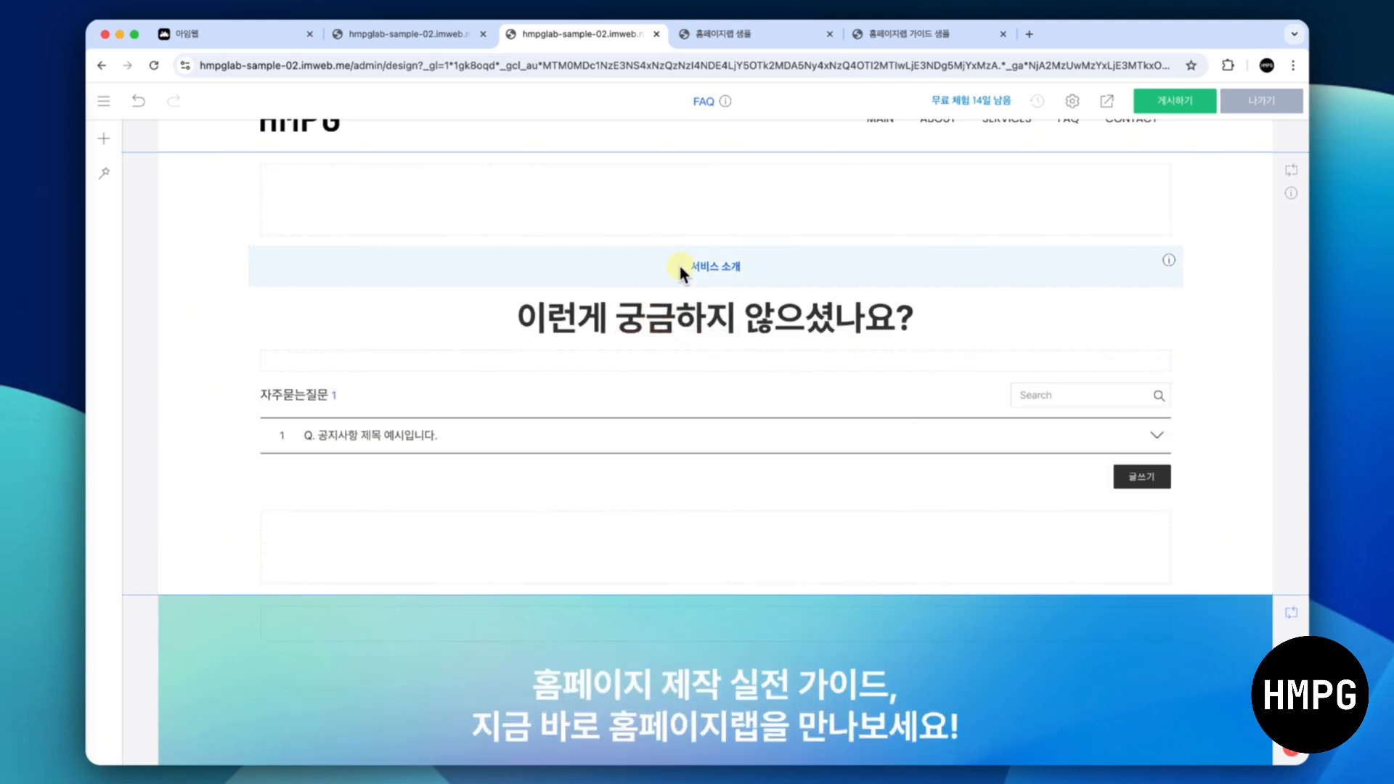
type("자")
type("주 묻는 질문")
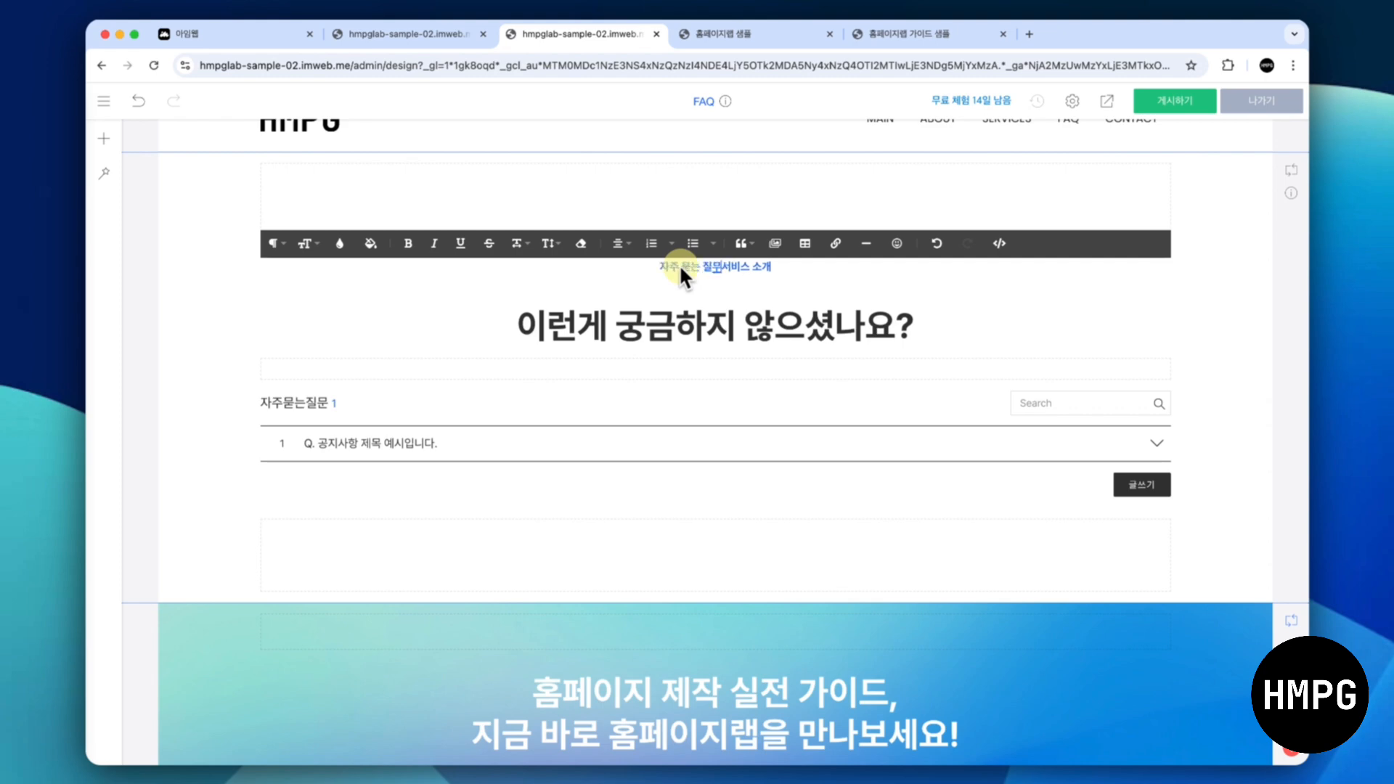
key("shift+End")
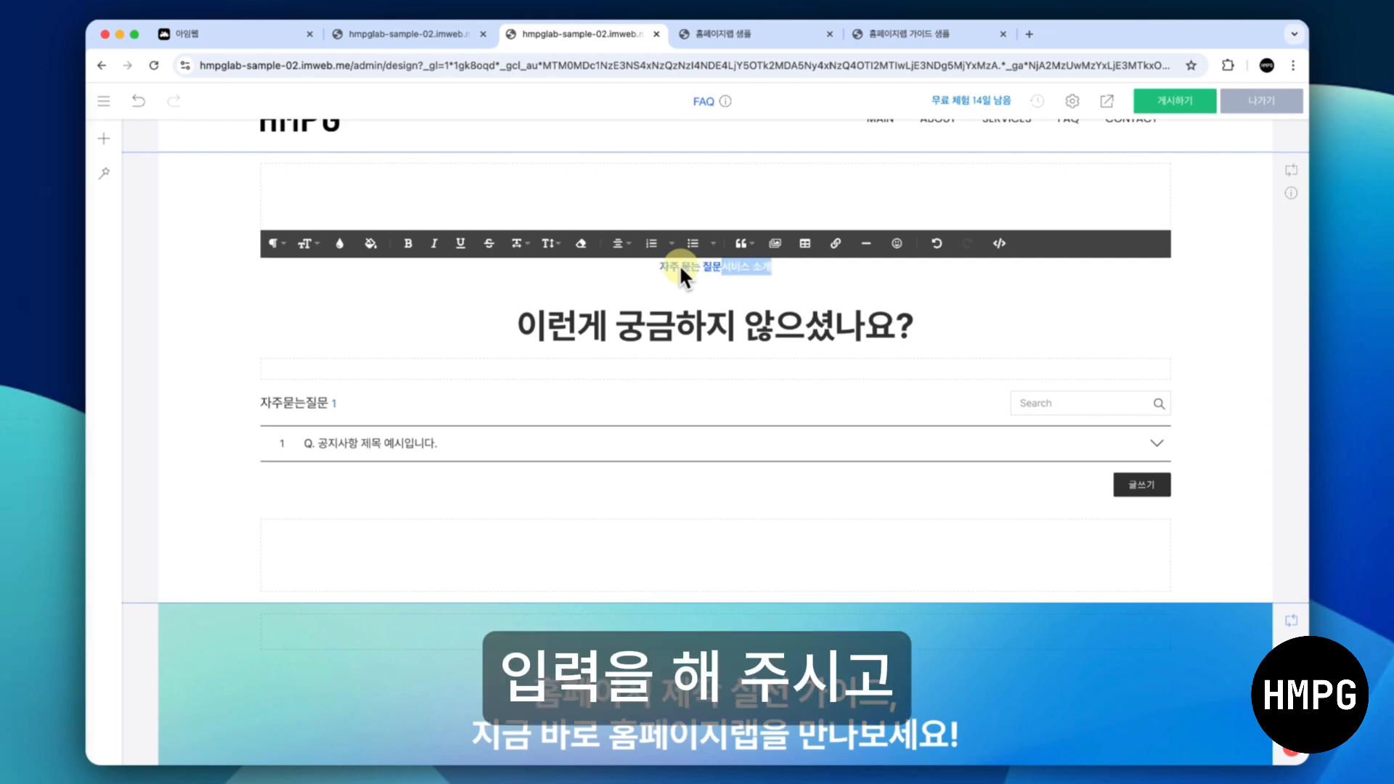
type("질문")
left_click(203, 354)
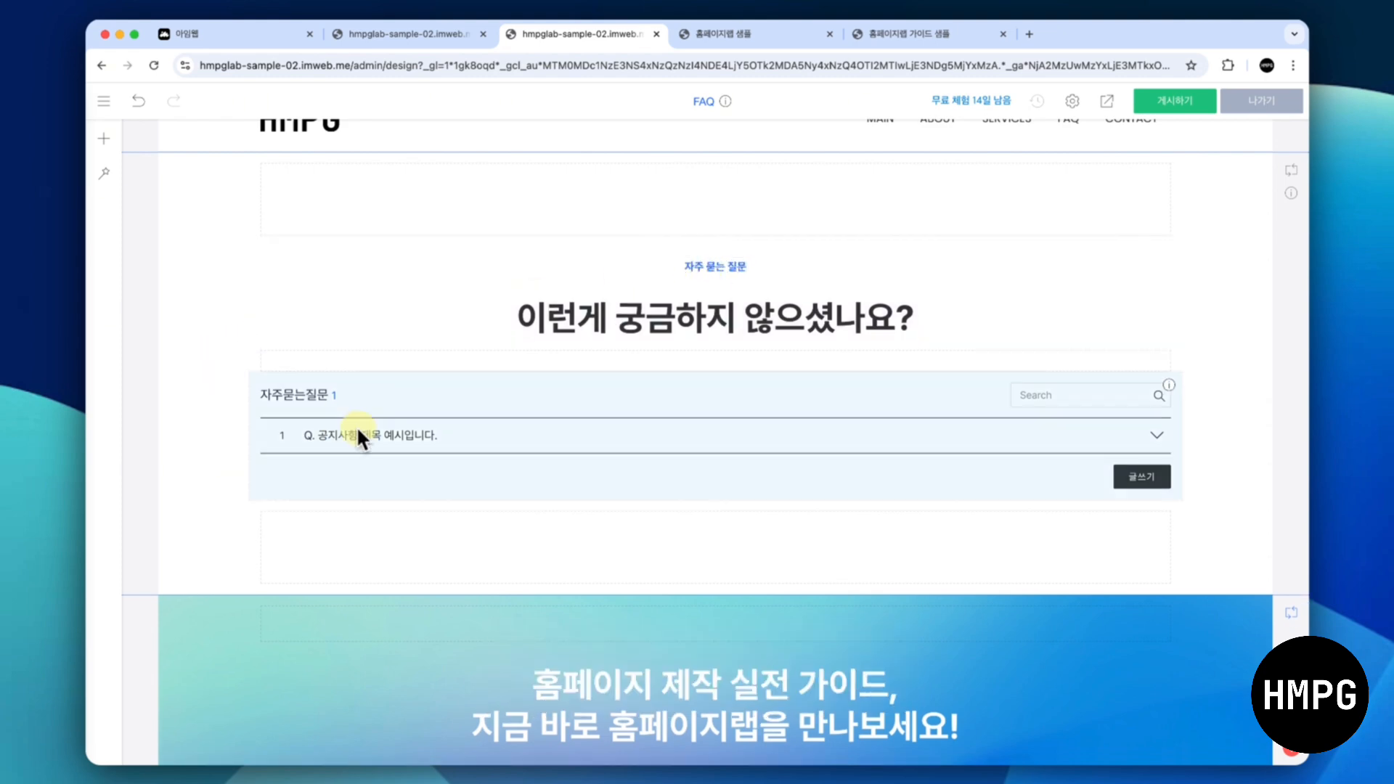
Set the FAQ board widget's 간격 to 30px in its 디자인 settings and close the settings
right_click(372, 432)
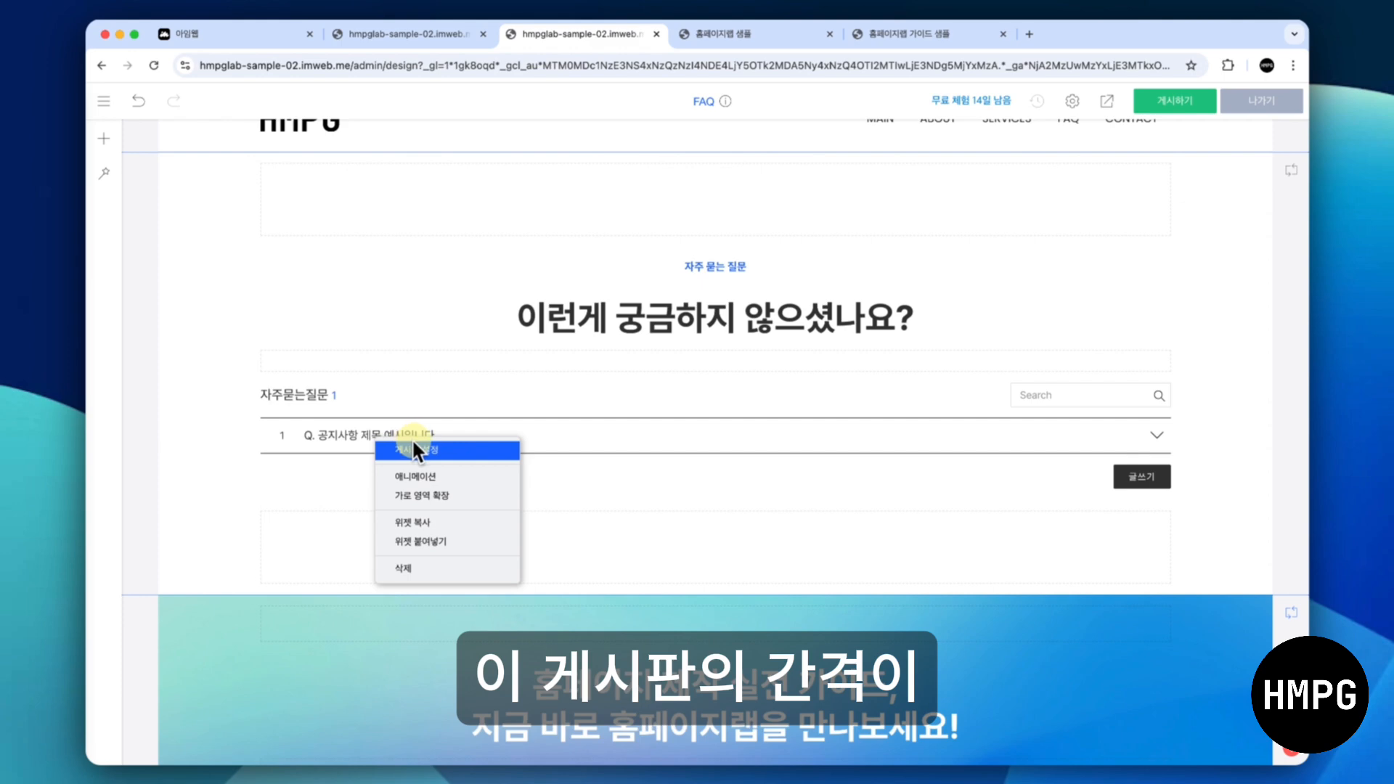
left_click(412, 439)
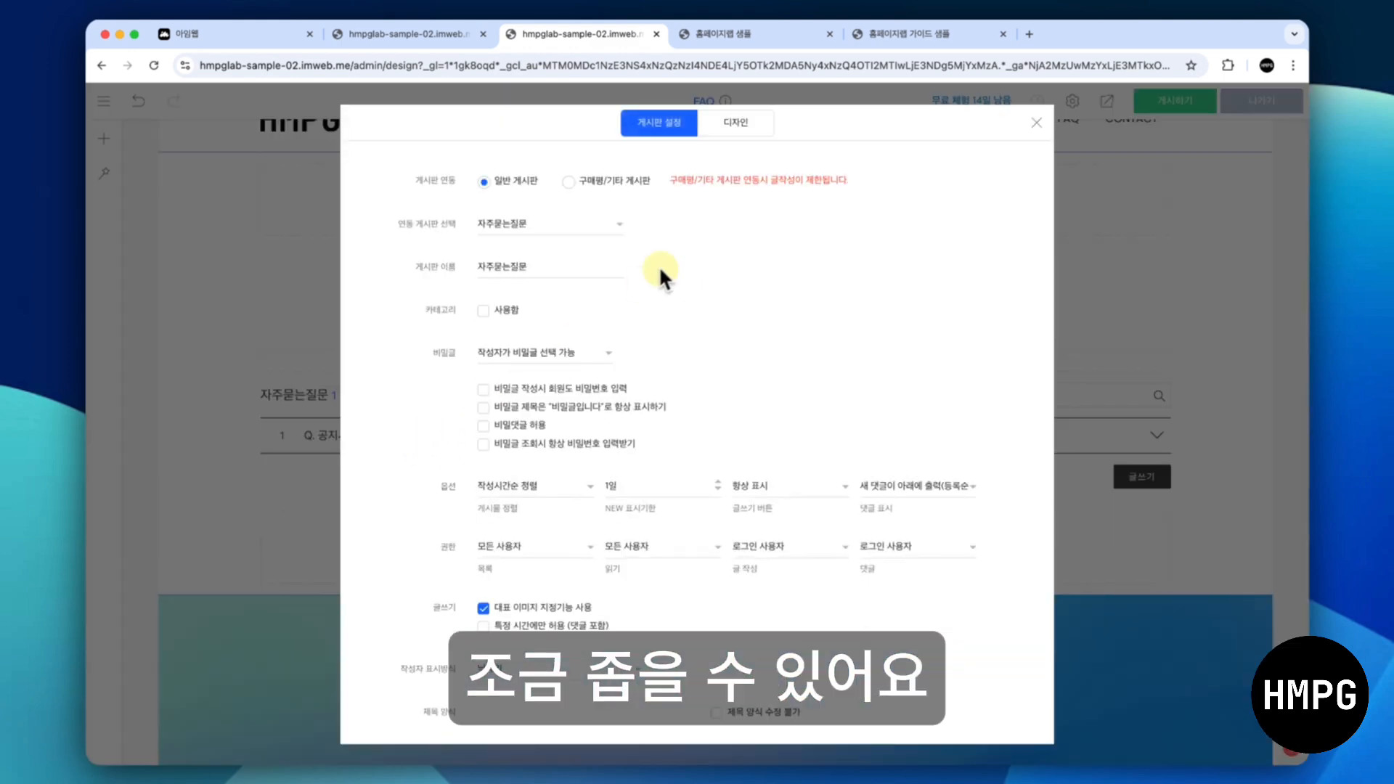
left_click(729, 131)
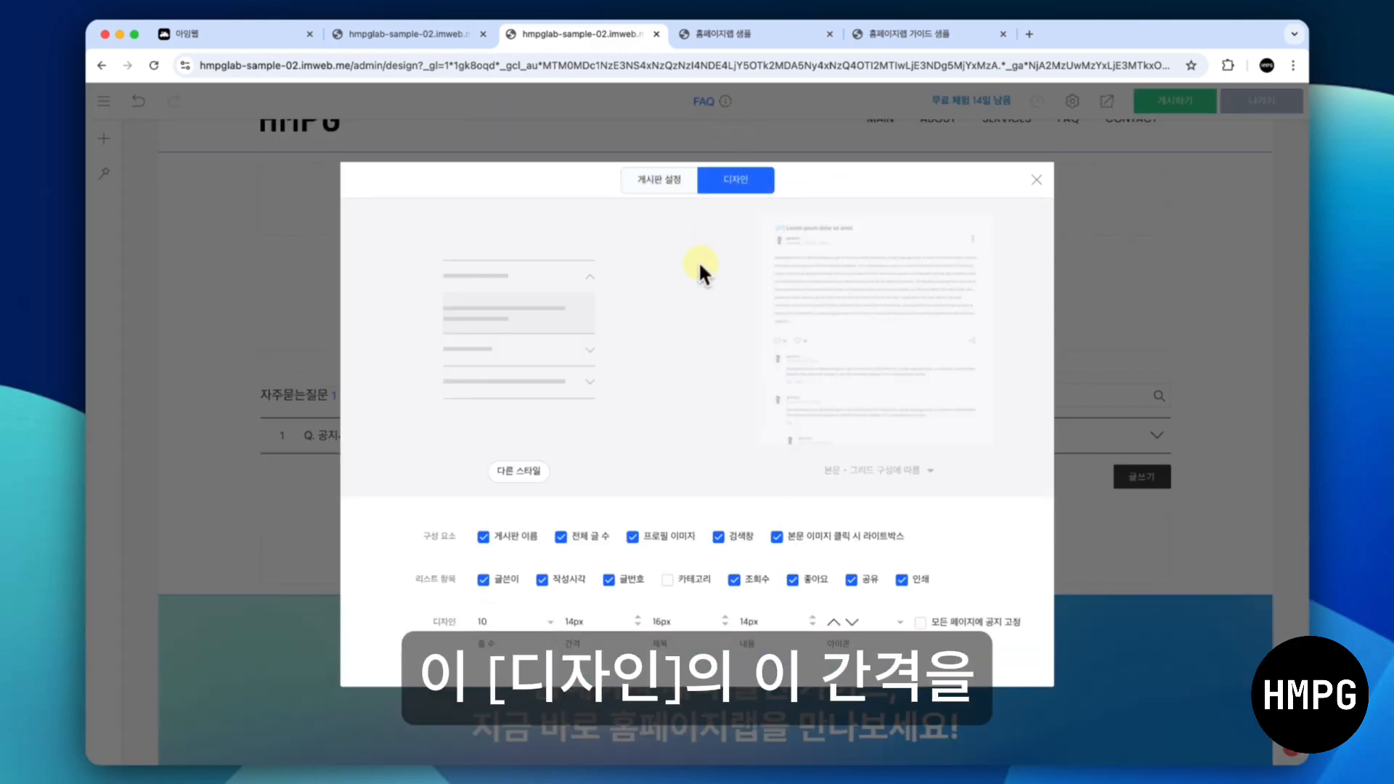
double_click(600, 624)
type("30")
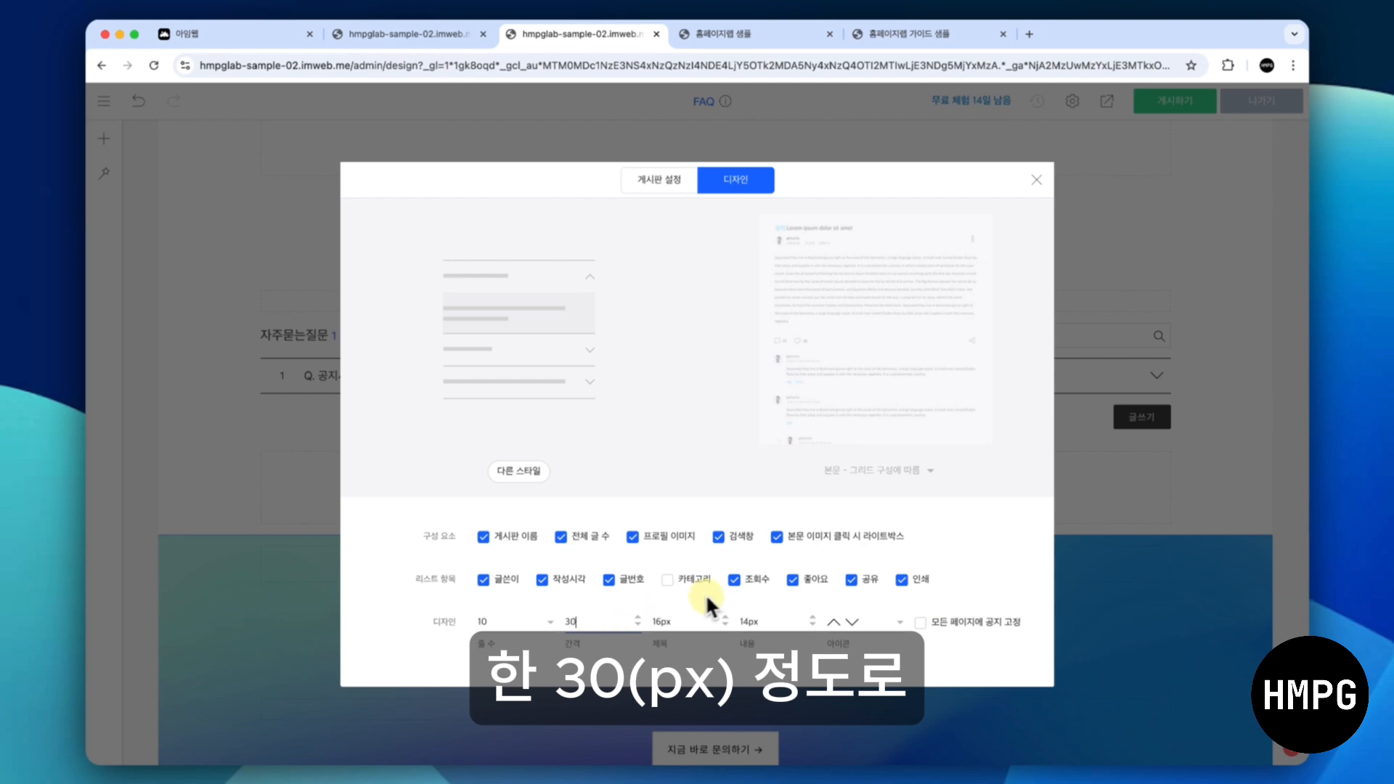
left_click(956, 553)
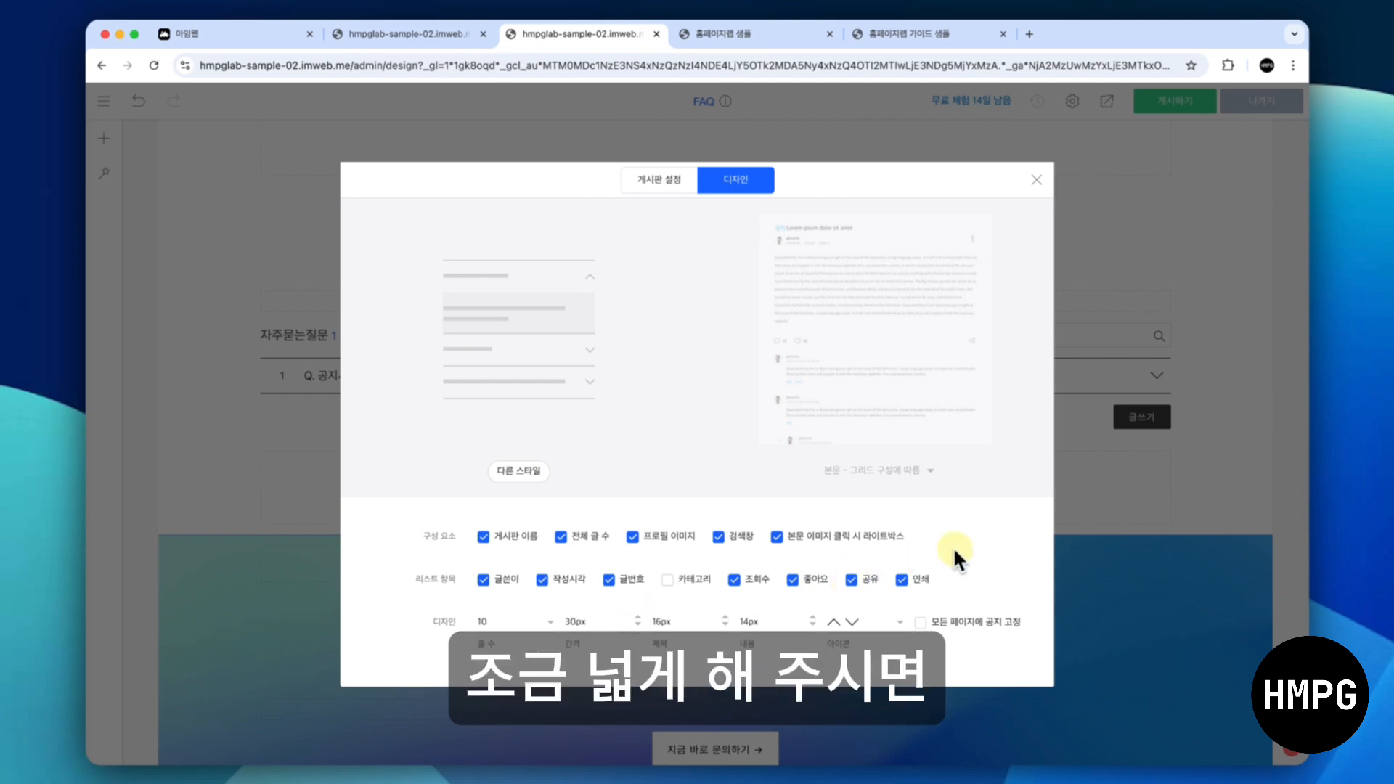
left_click(1038, 176)
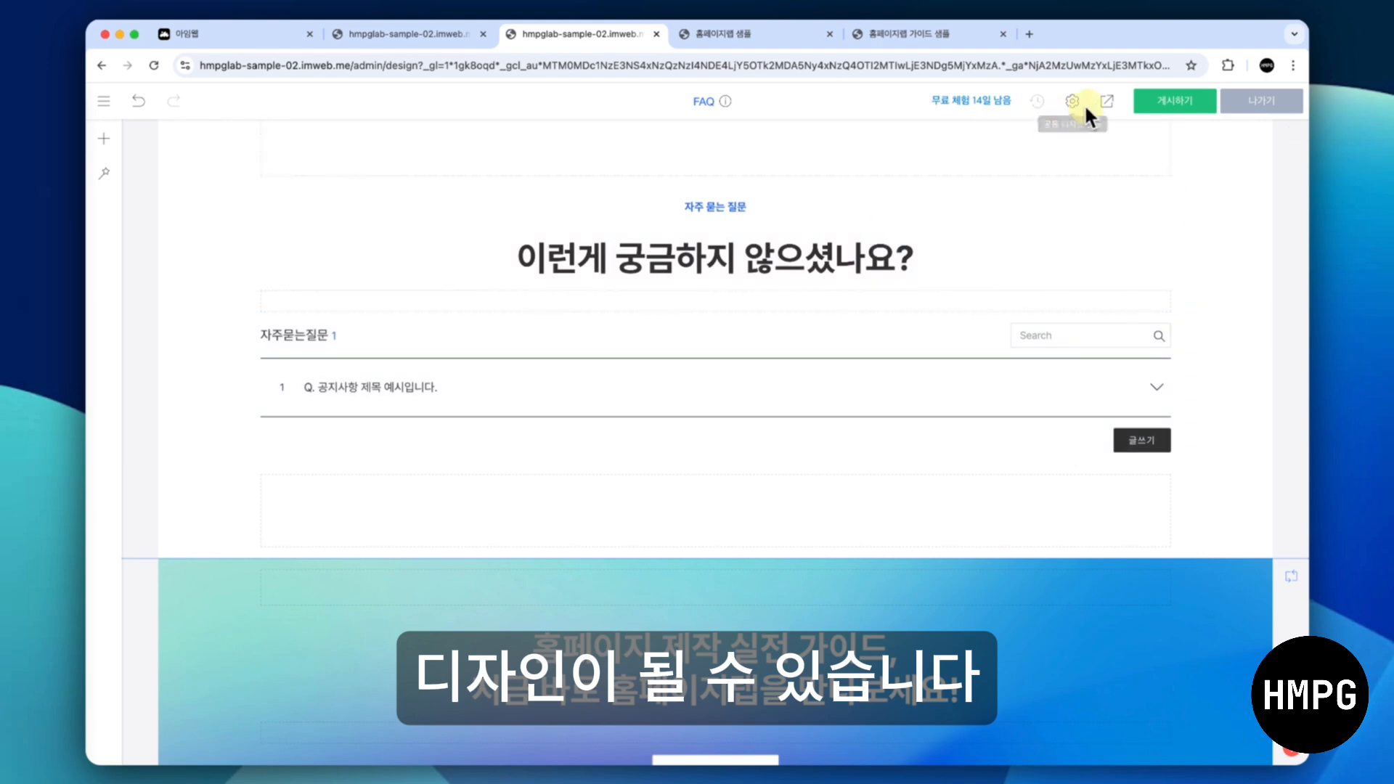
Open the FAQ page preview, and copy the question "Q. 정말 홈페이지를 혼자서 직접 만들 수 있나요?" from the planning spreadsheet in Google Sheets
left_click(1105, 101)
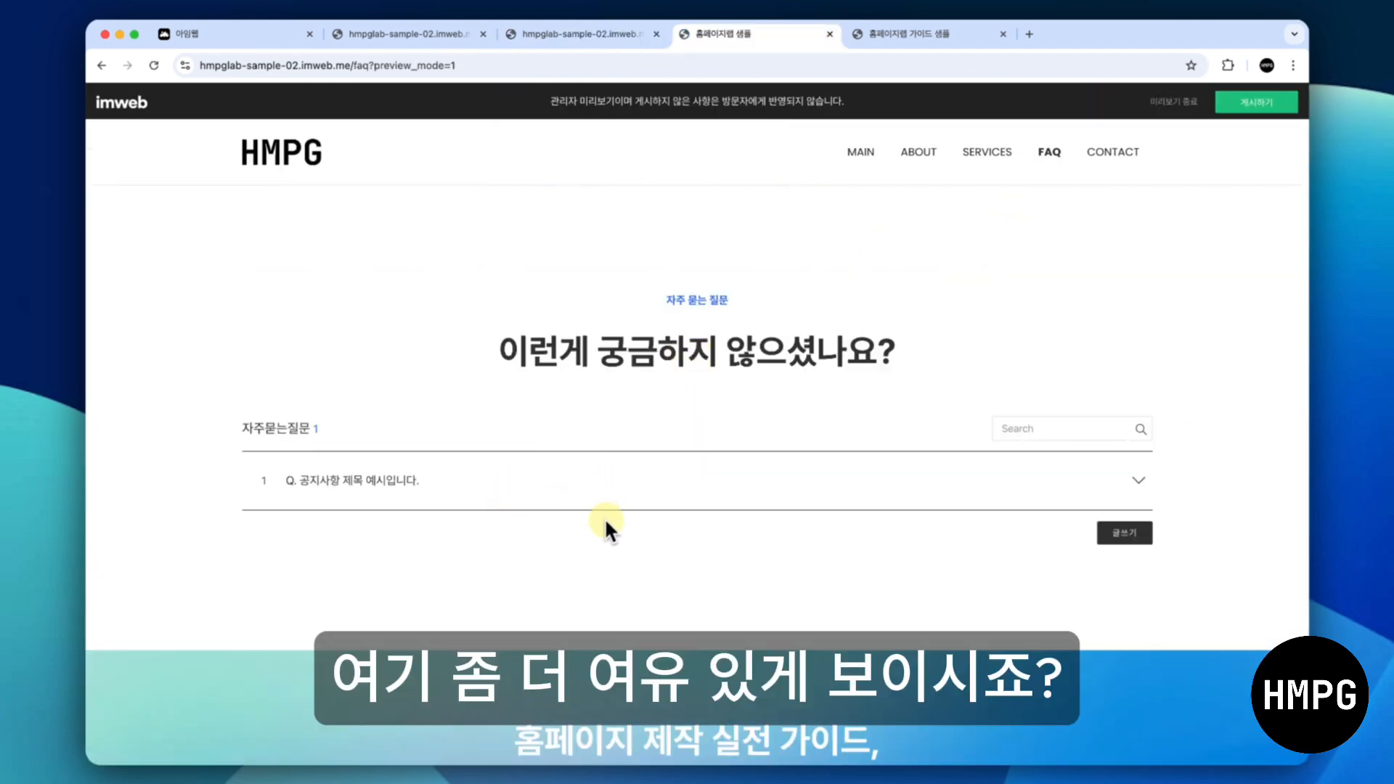
key("ctrl+Right")
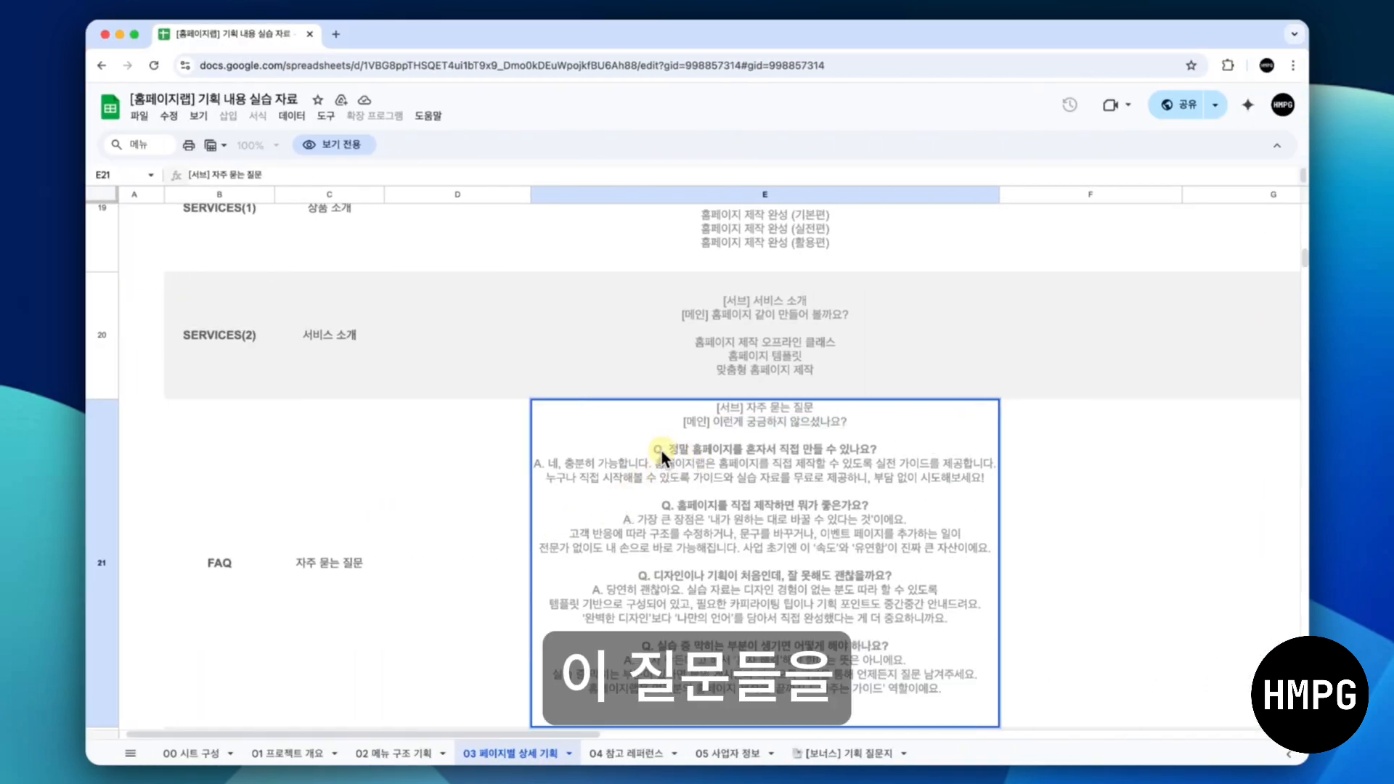
left_click_drag(660, 451, 876, 450)
key("super+c")
key("ctrl+Left")
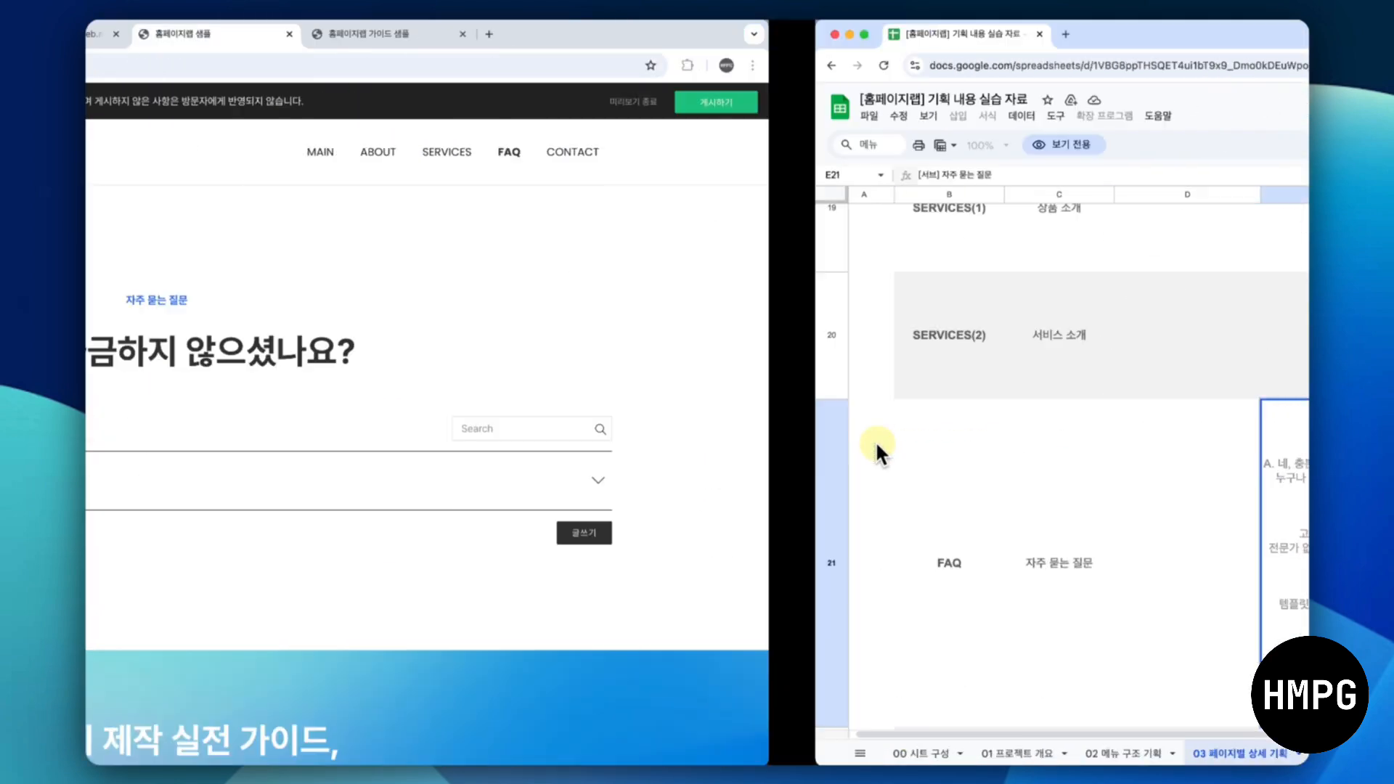
Open the example FAQ post for editing and replace its title with "Q. 정말 홈페이지를 혼자서 직접 만들 수 있나요?"
left_click(1049, 485)
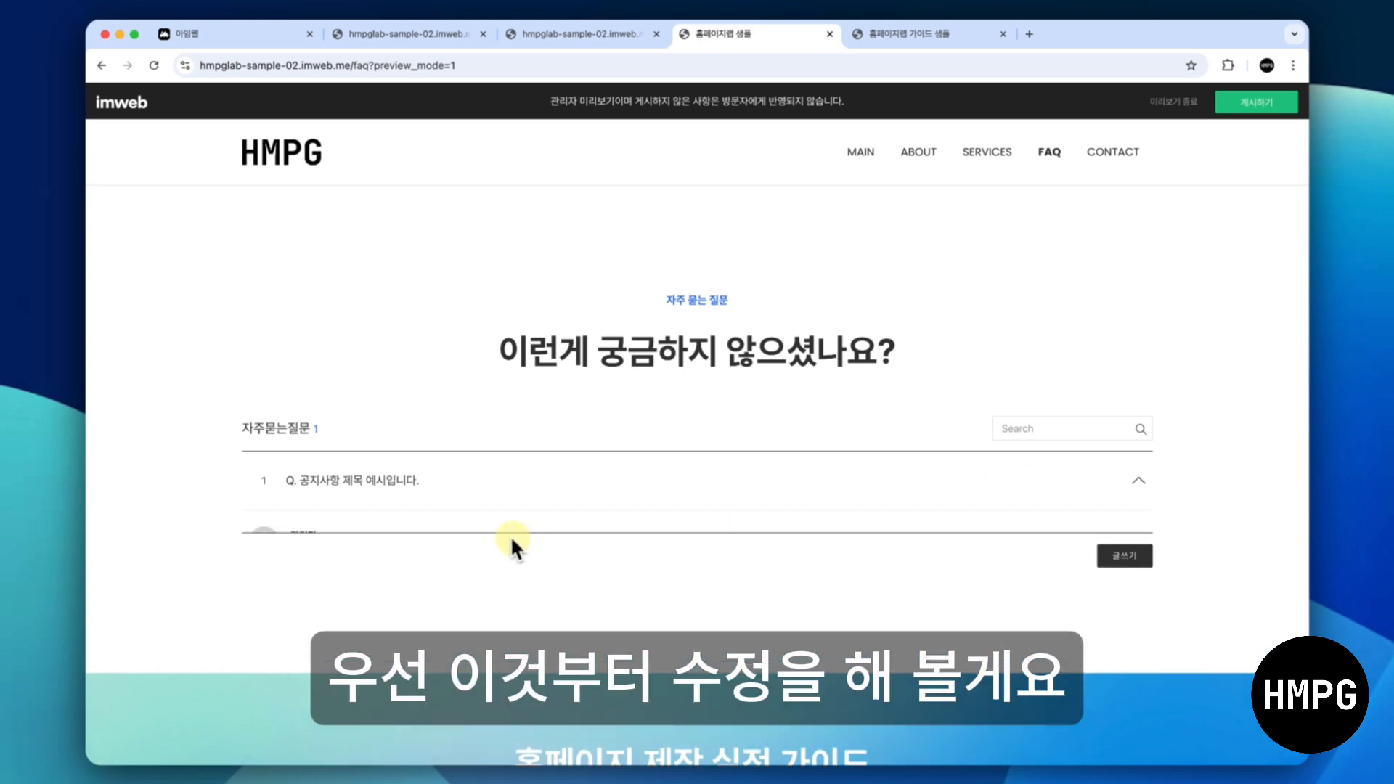
left_click(411, 549)
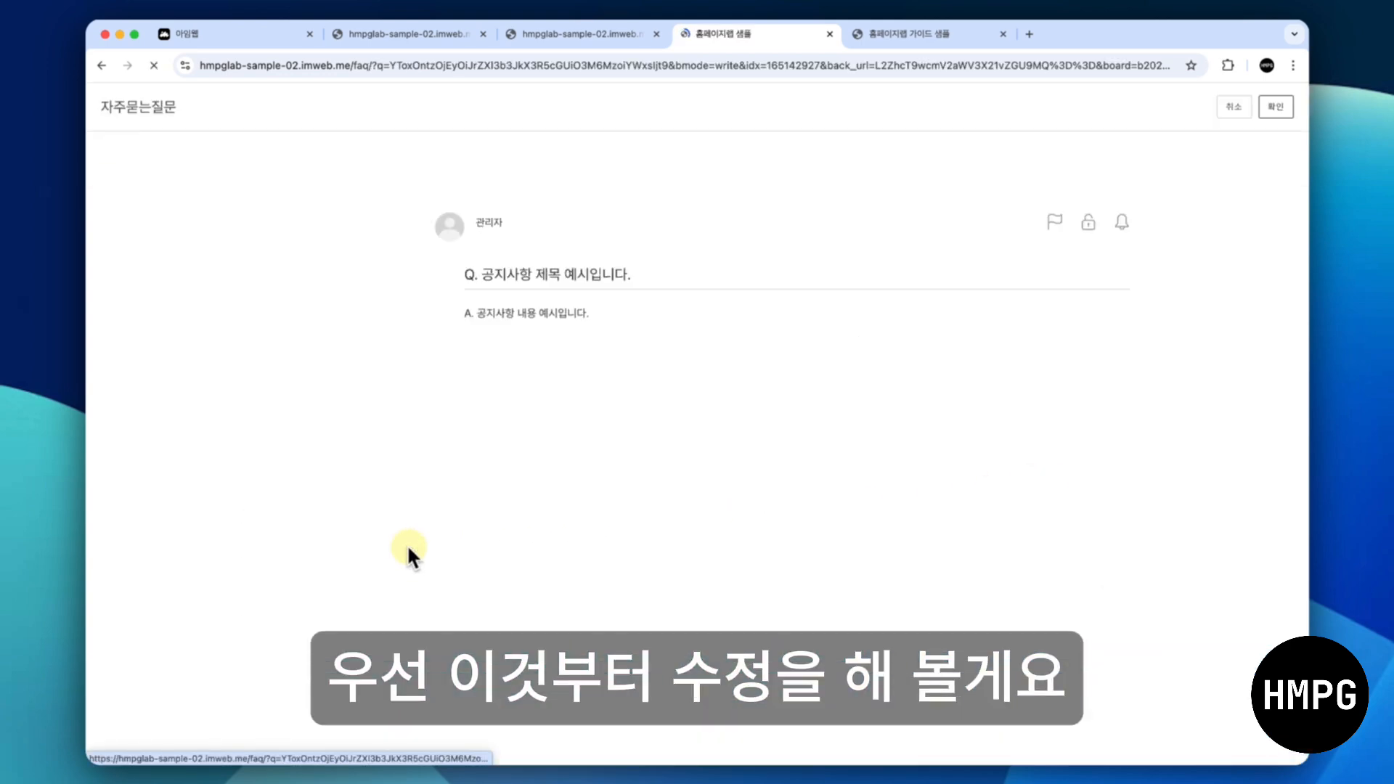
triple_click(525, 272)
key("super+v")
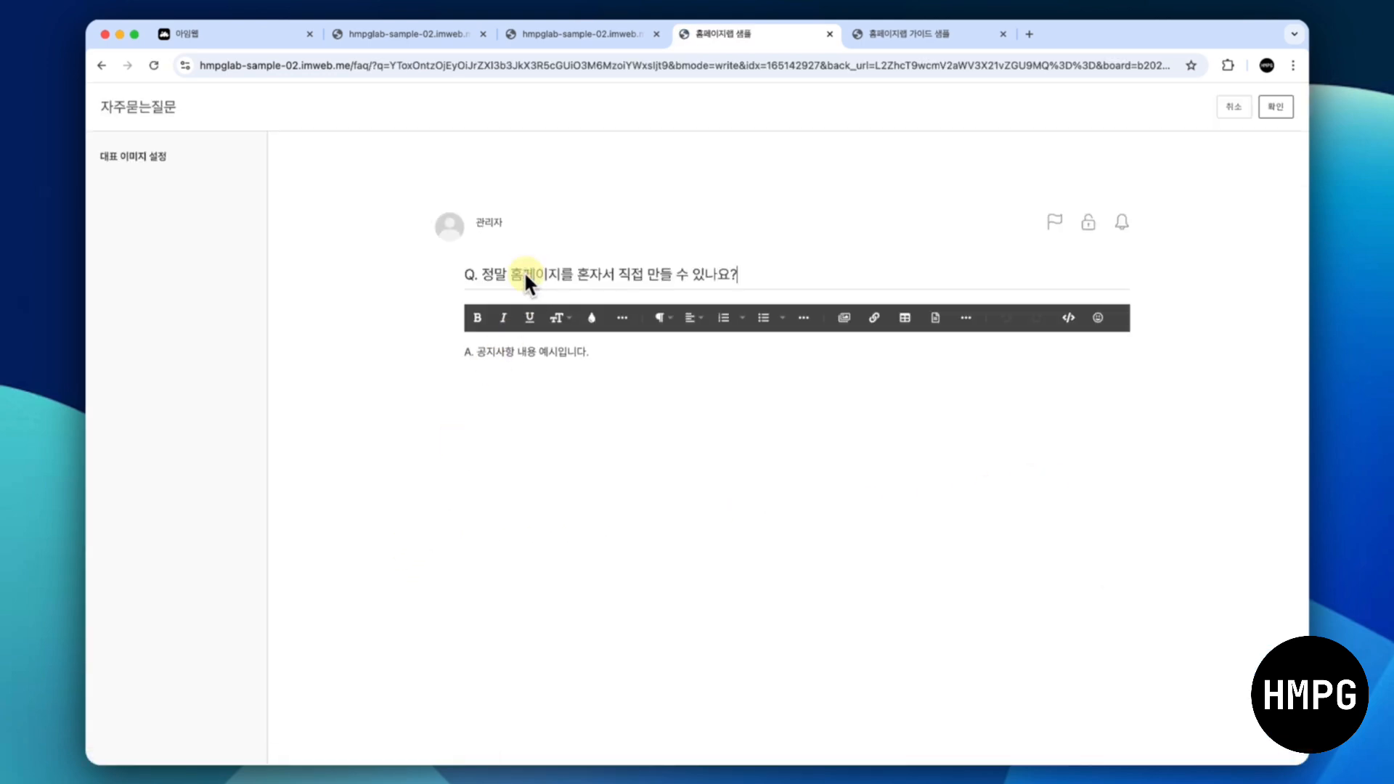
Replace the post's example body with the matching two-line answer from the planning sheet, starting "A. 네, 충분히 가능합니다.", and save the post
key("ctrl+Right")
left_click_drag(536, 463, 887, 475)
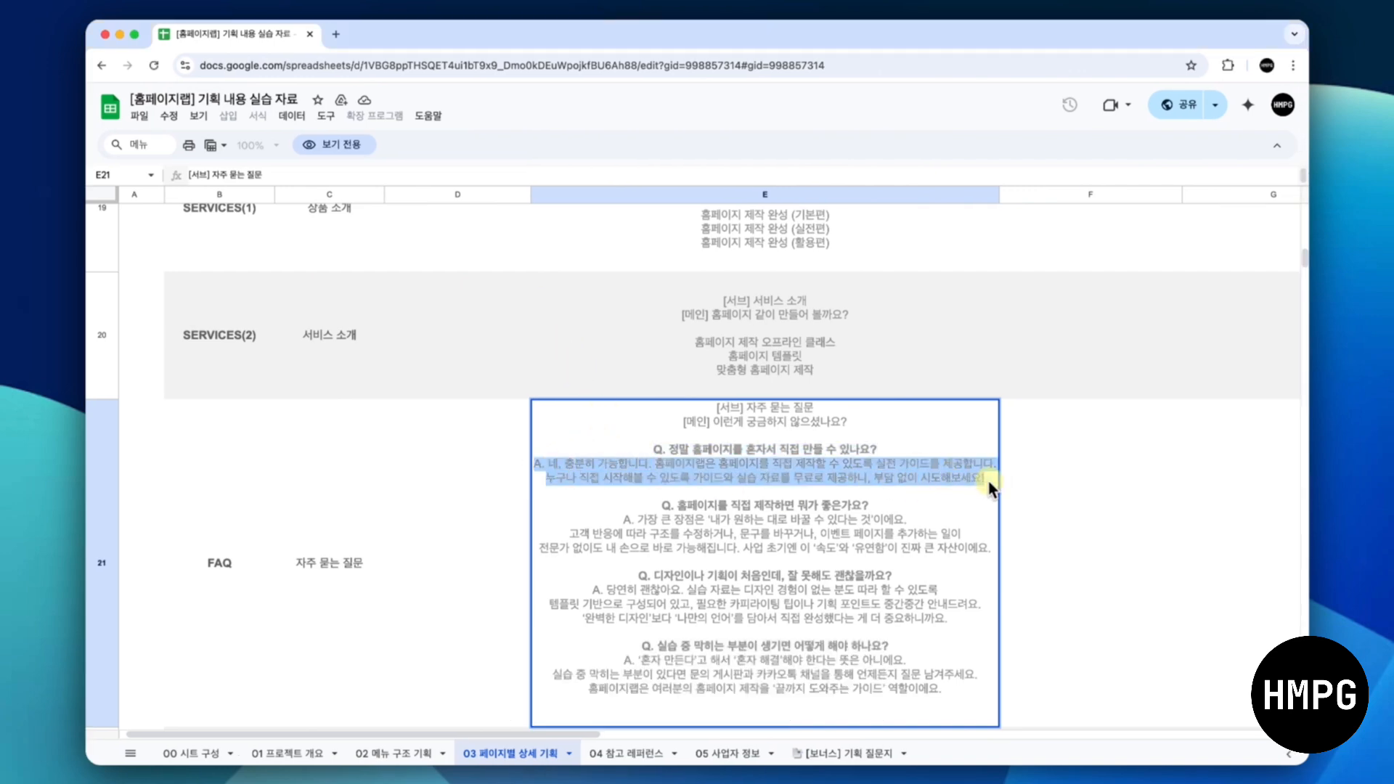
key("ctrl+Left")
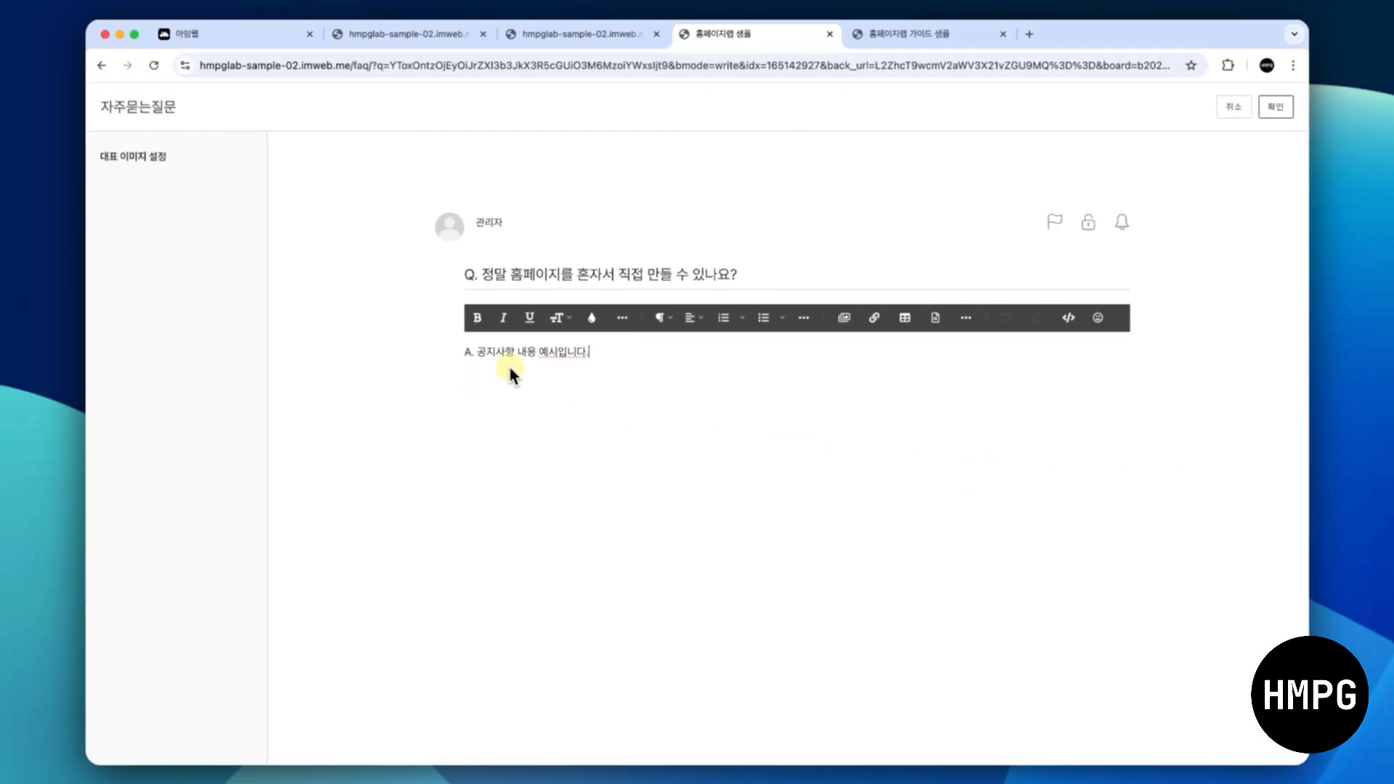
triple_click(508, 364)
type("A. 네, 충분히 가능합니다. 홈페이지랩은 홈페이지를 직접 제작할 수 있도록 실전 가이드를 제공합니다. 누구나 직접 시작해볼 수 있도록 가이드와 실습 자료를 무료로 제공하니, 부담 없이 시도해보세요!")
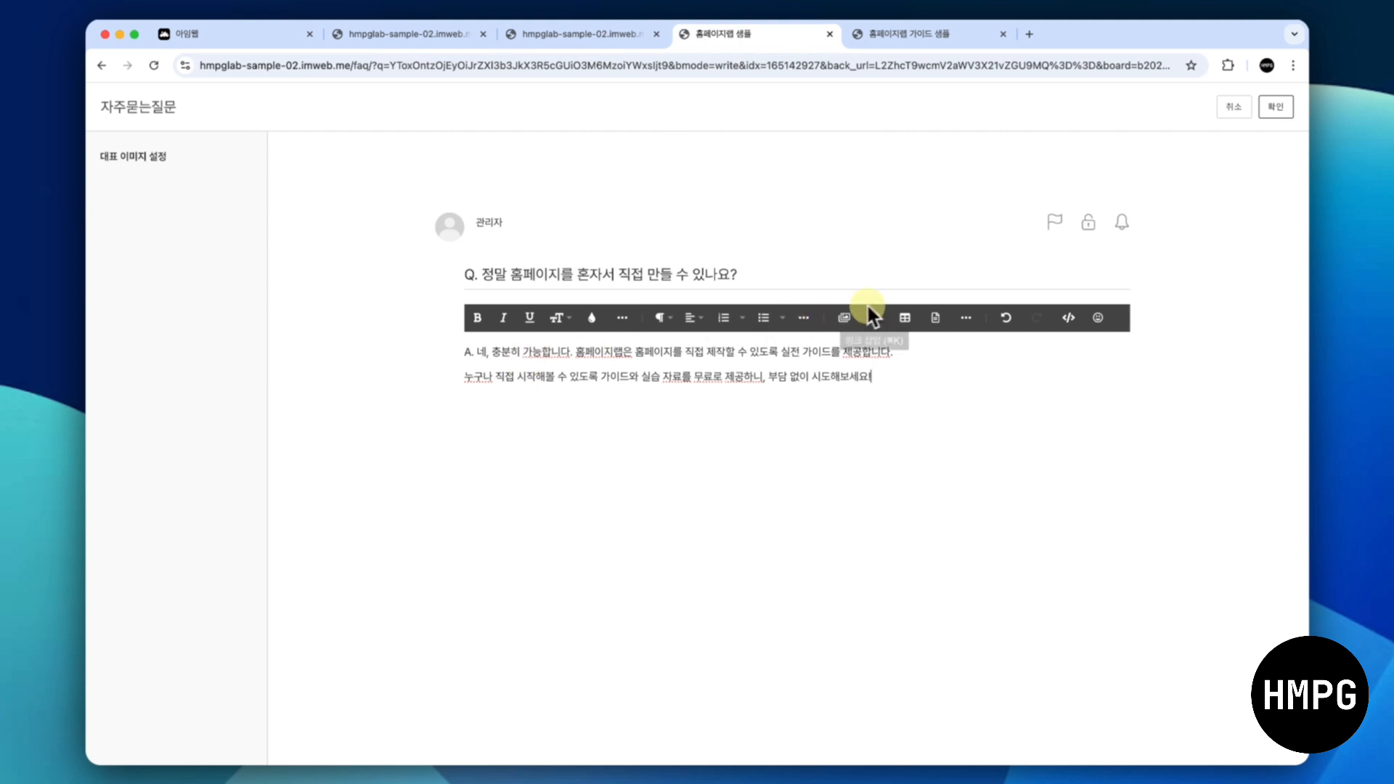
left_click(1275, 109)
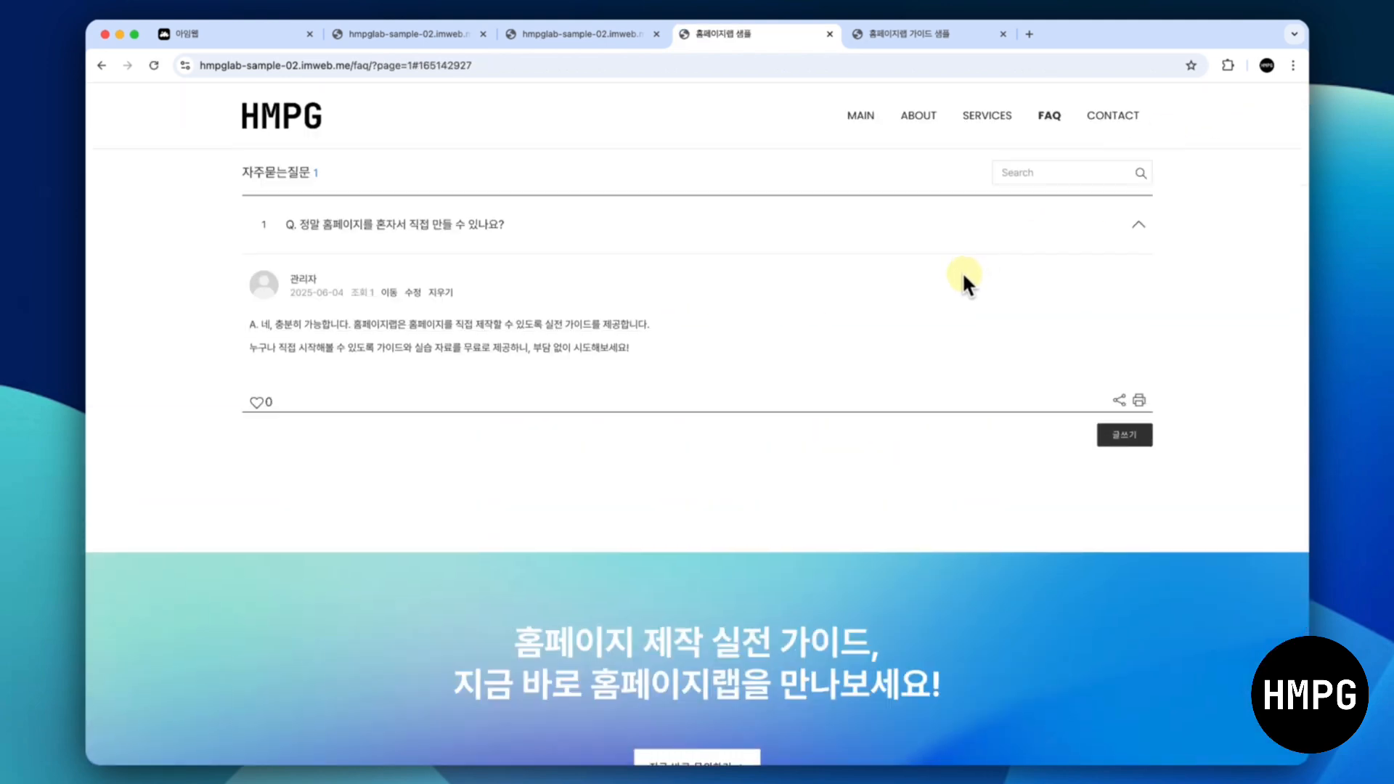
Start a new FAQ board post and title it "Q. 홈페이지를 직접 제작하면 뭐가 좋은가요?", copied from the planning sheet
left_click(961, 243)
scroll(960, 247, "up", 2)
left_click(1124, 383)
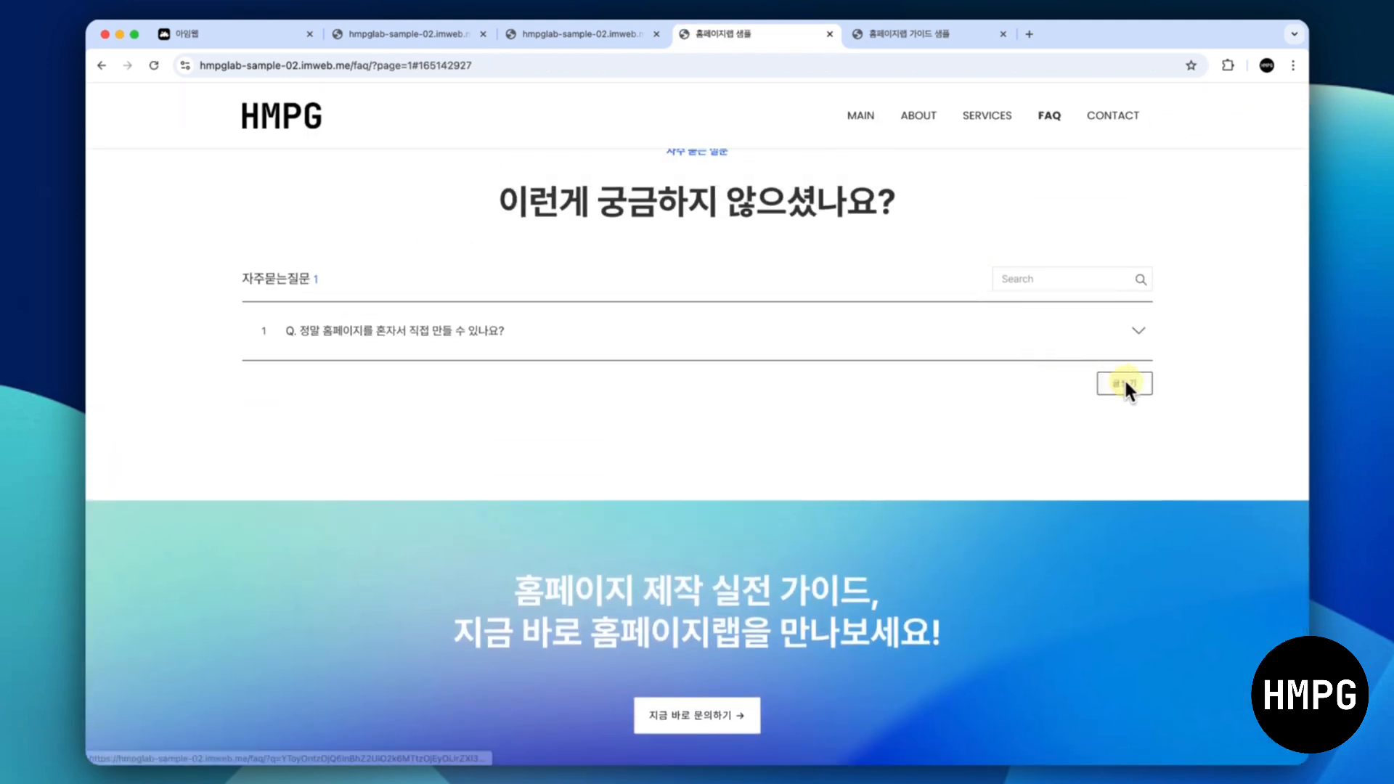
key("ctrl+Right")
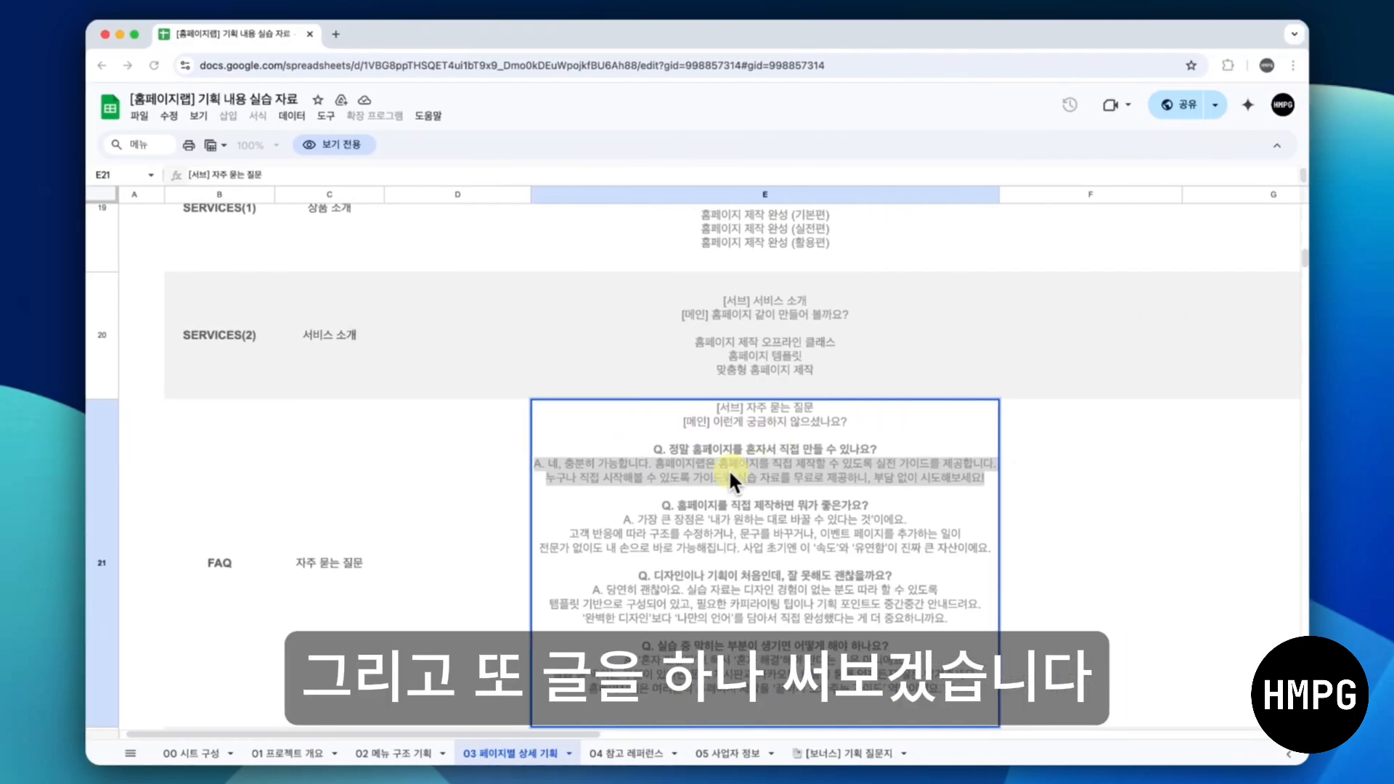
left_click_drag(664, 508, 876, 498)
key("ctrl+Left")
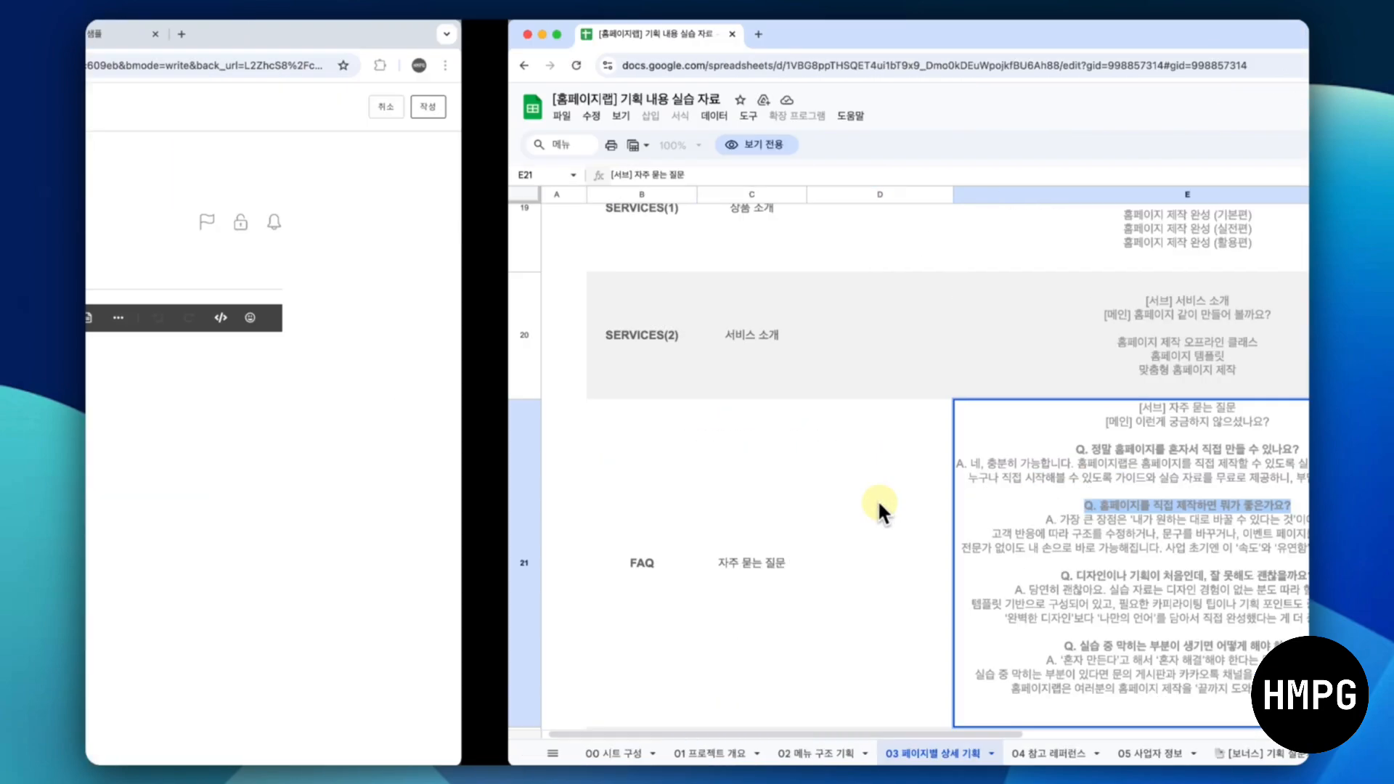
left_click(570, 276)
Fill the new post's body with the planned answer starting "A. 가장 큰 장점은 '내가 원하는 대로 바꿀 수 있다는 것'이에요." and publish it
key("ctrl+Right")
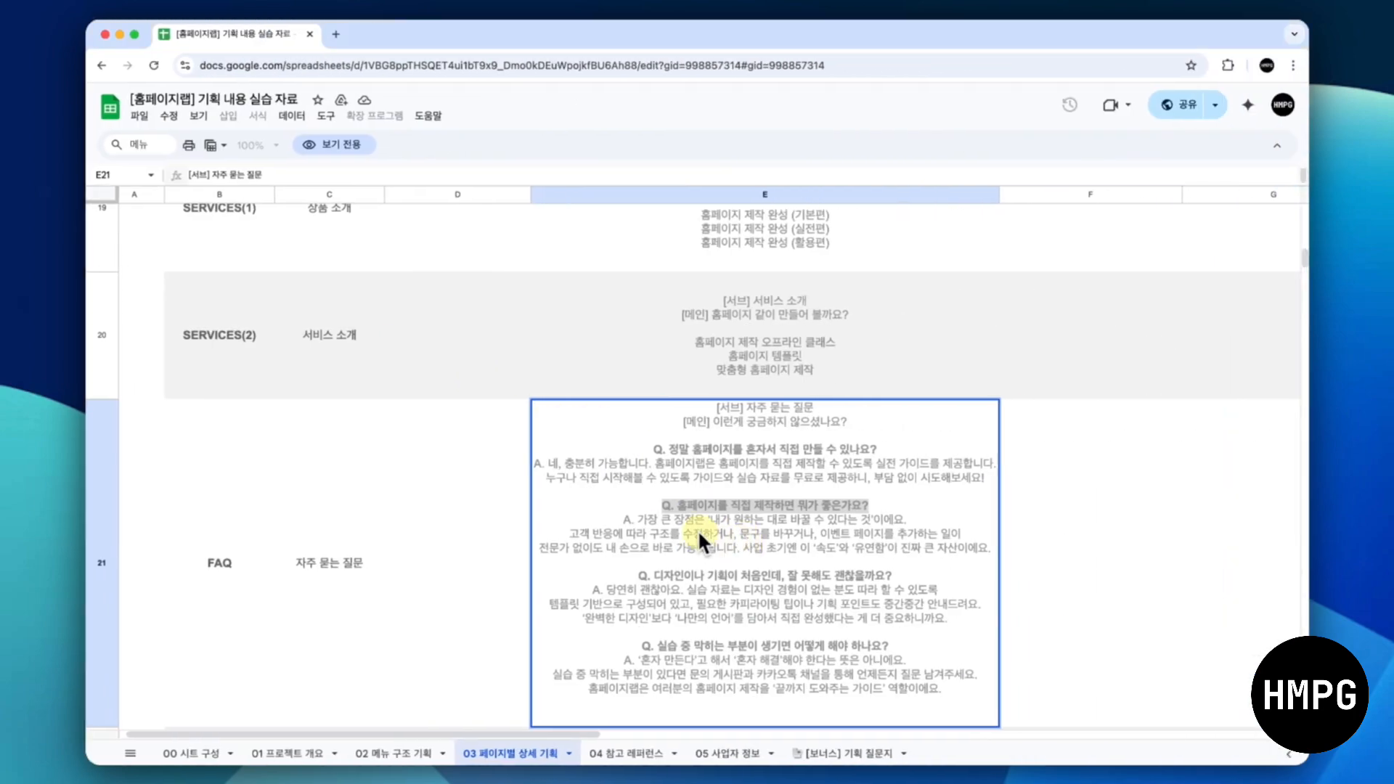
left_click_drag(622, 518, 988, 554)
key("ctrl+Left")
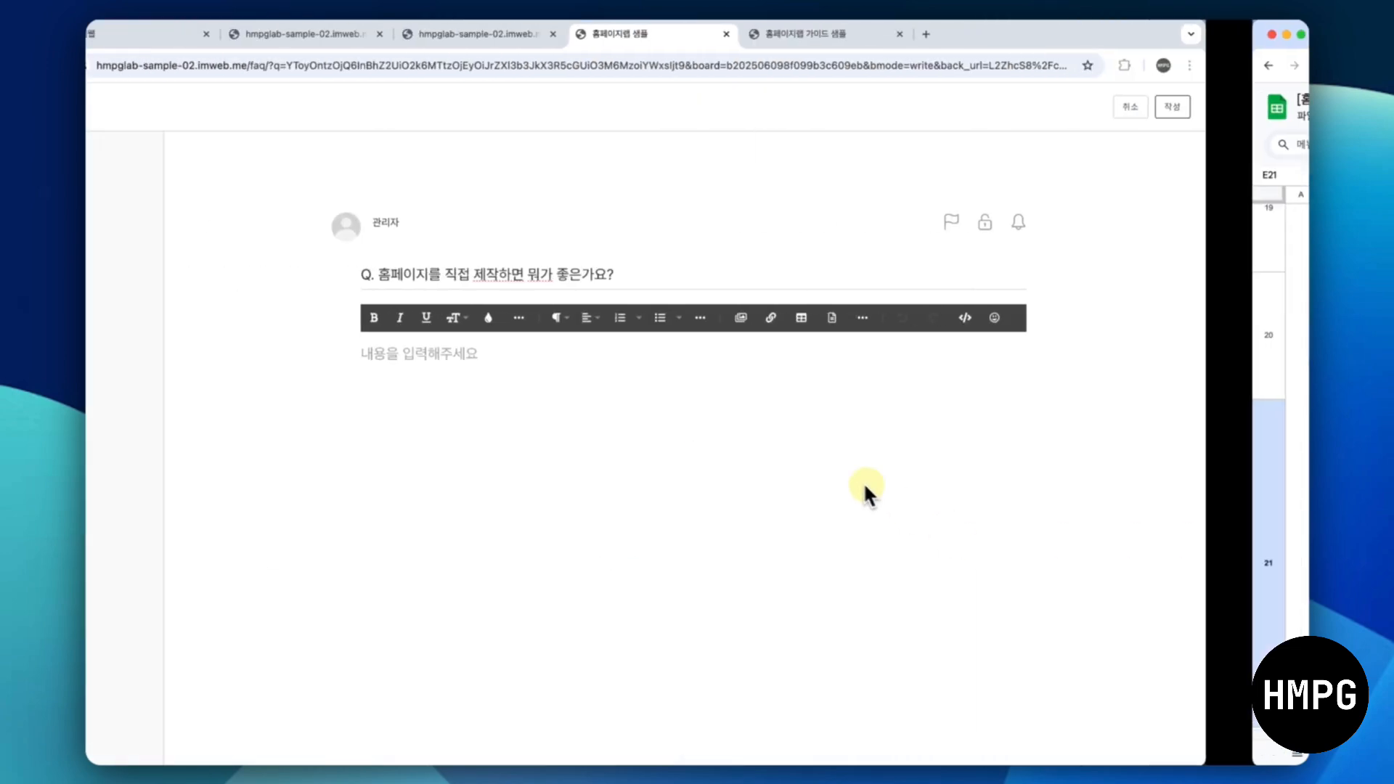
type("A. 가장 큰 장점은 ‘내가 원하는 대로 바꿀 수 있다는 것’이에요. 고객 반응에 따라 구조를 수정하거나, 문구를 바꾸거나, 이벤트 페이지를 추가하는 일이 전문가 없이도 내 손으로 바로 가능해집니다. 사업 초기엔 이 ‘속도’와 ‘유연함’이 진짜 큰 자산이에요.")
left_click(1261, 109)
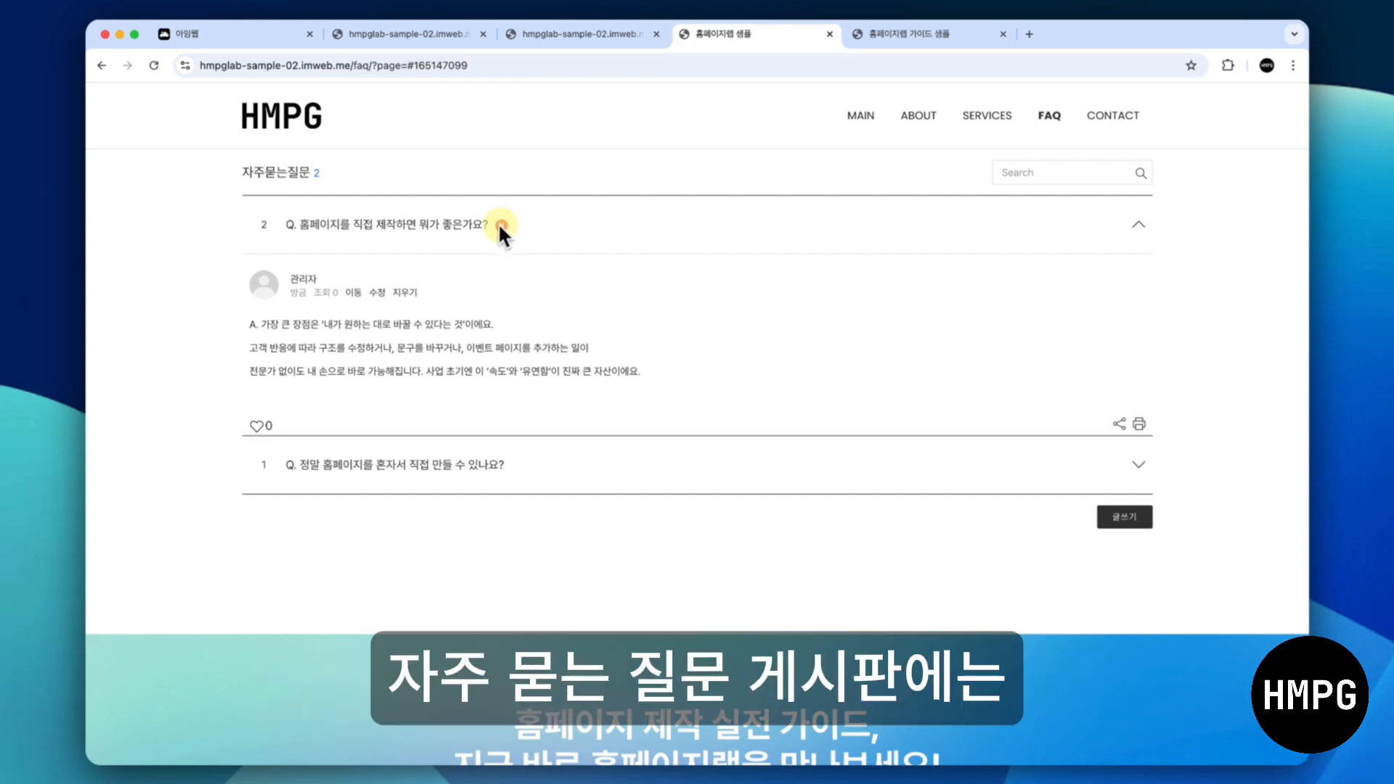
In the design editor's 게시판 설정 for the FAQ board, set NEW 표시기한 to 0일 and 글쓰기 버튼 to 권한이 있는 경우 표시
left_click(539, 35)
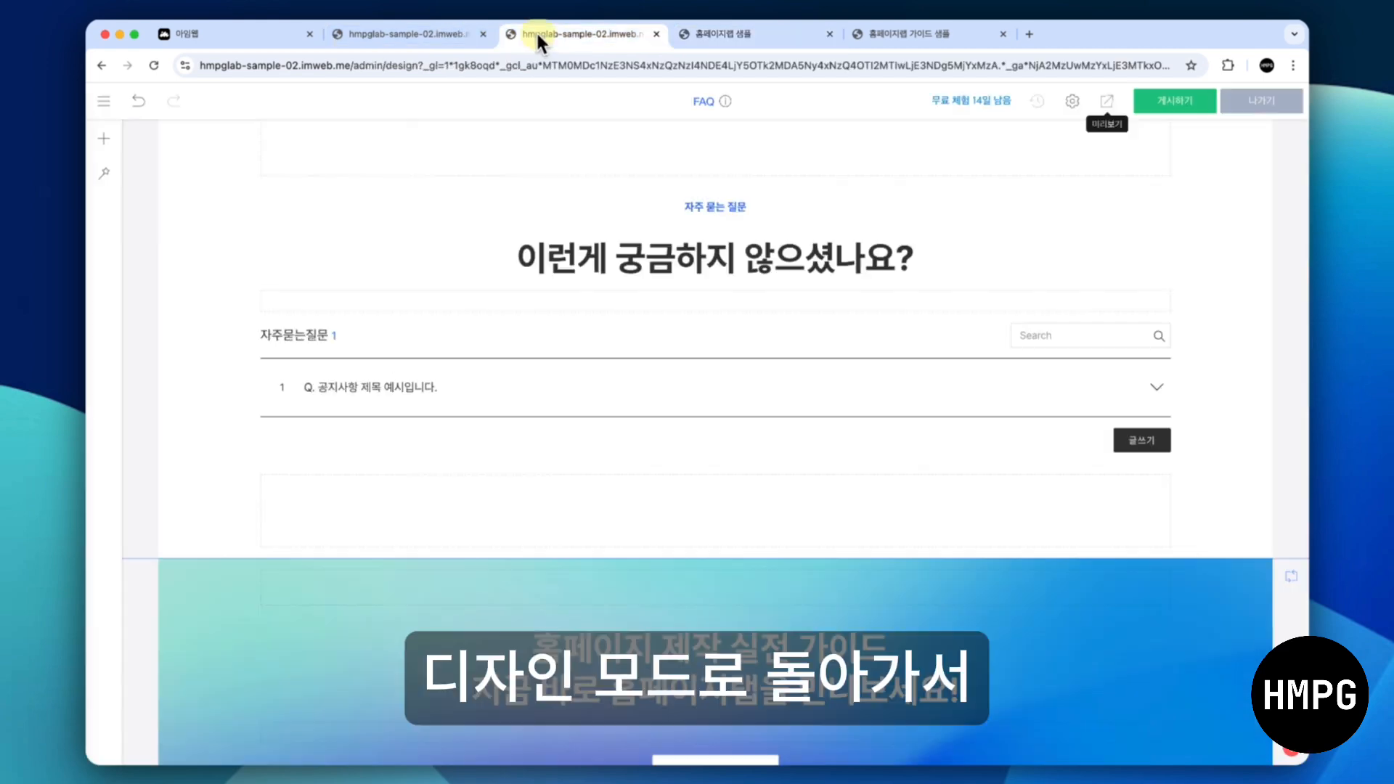
left_click(456, 341)
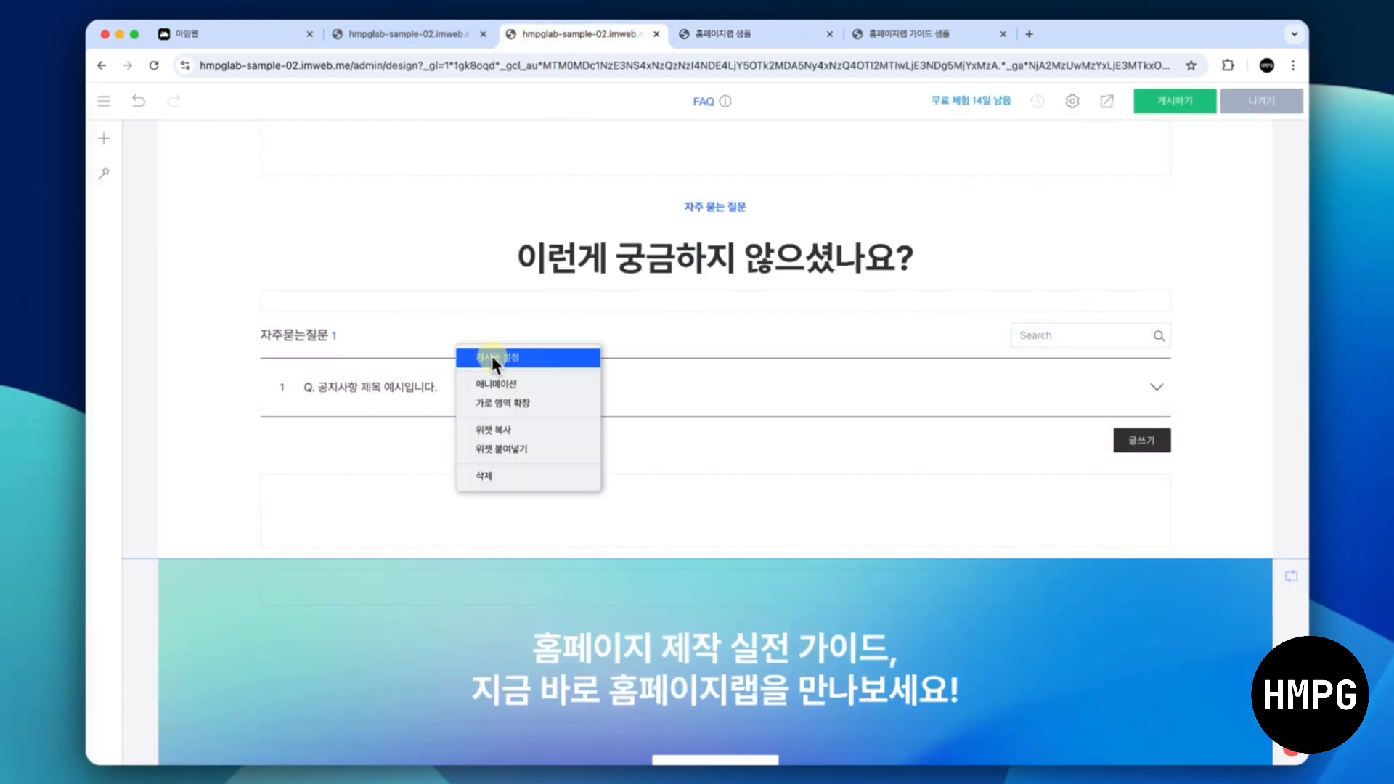
left_click(490, 355)
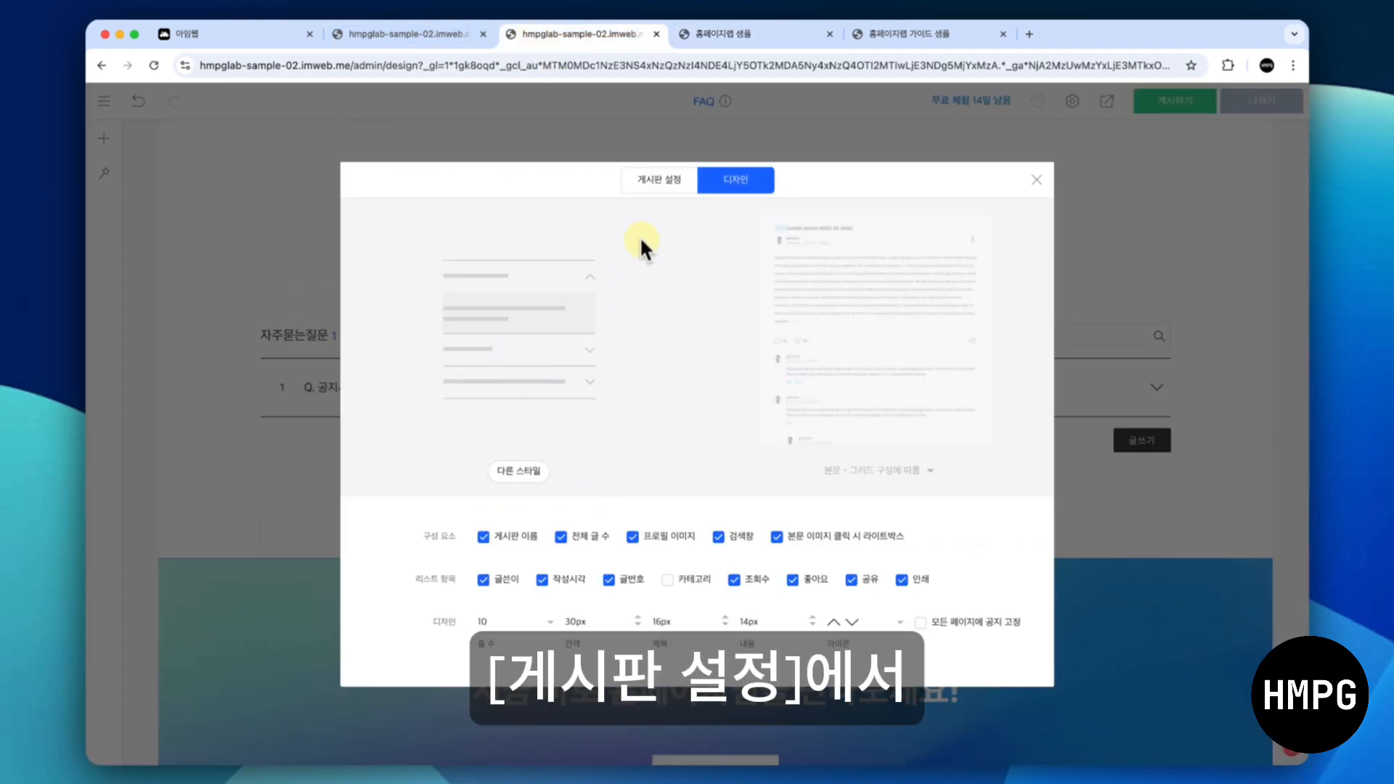
left_click(650, 175)
scroll(651, 421, "down", 1)
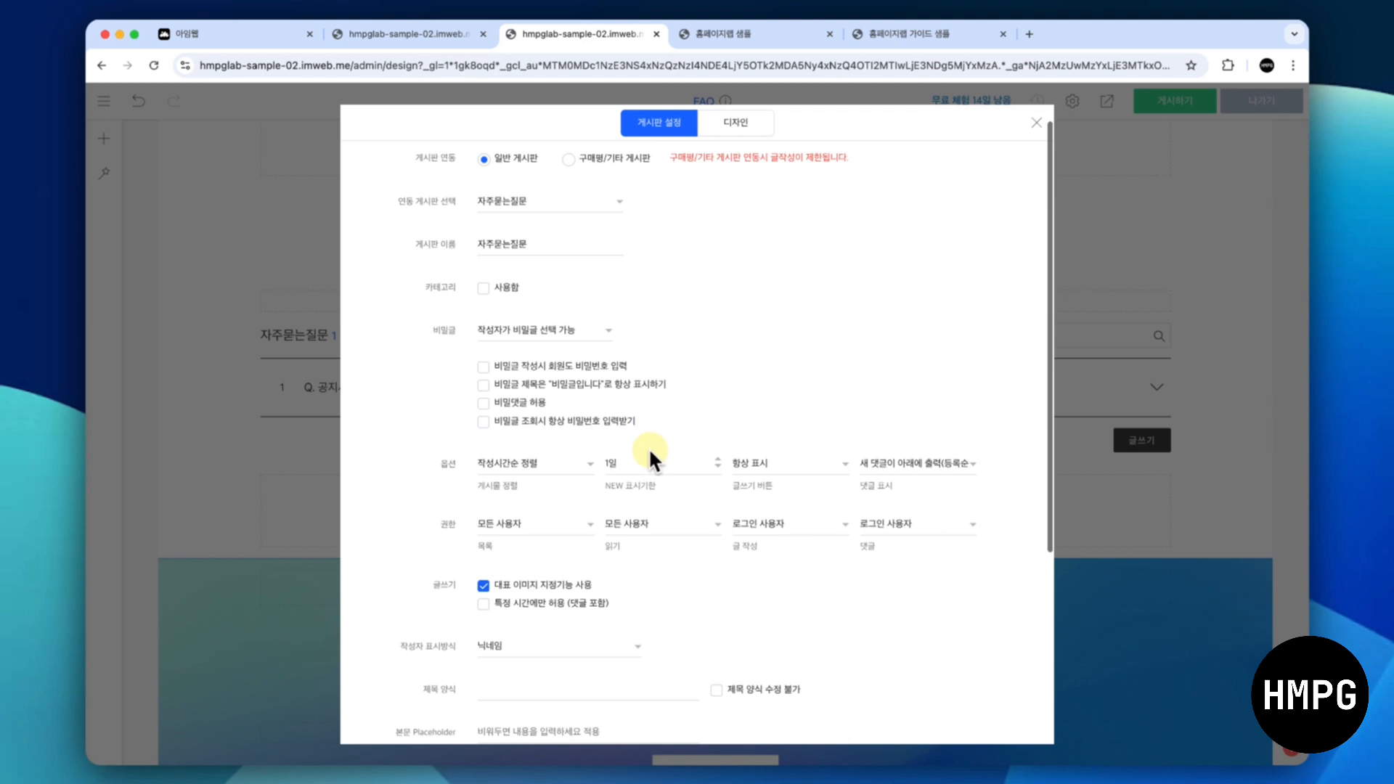
left_click(718, 465)
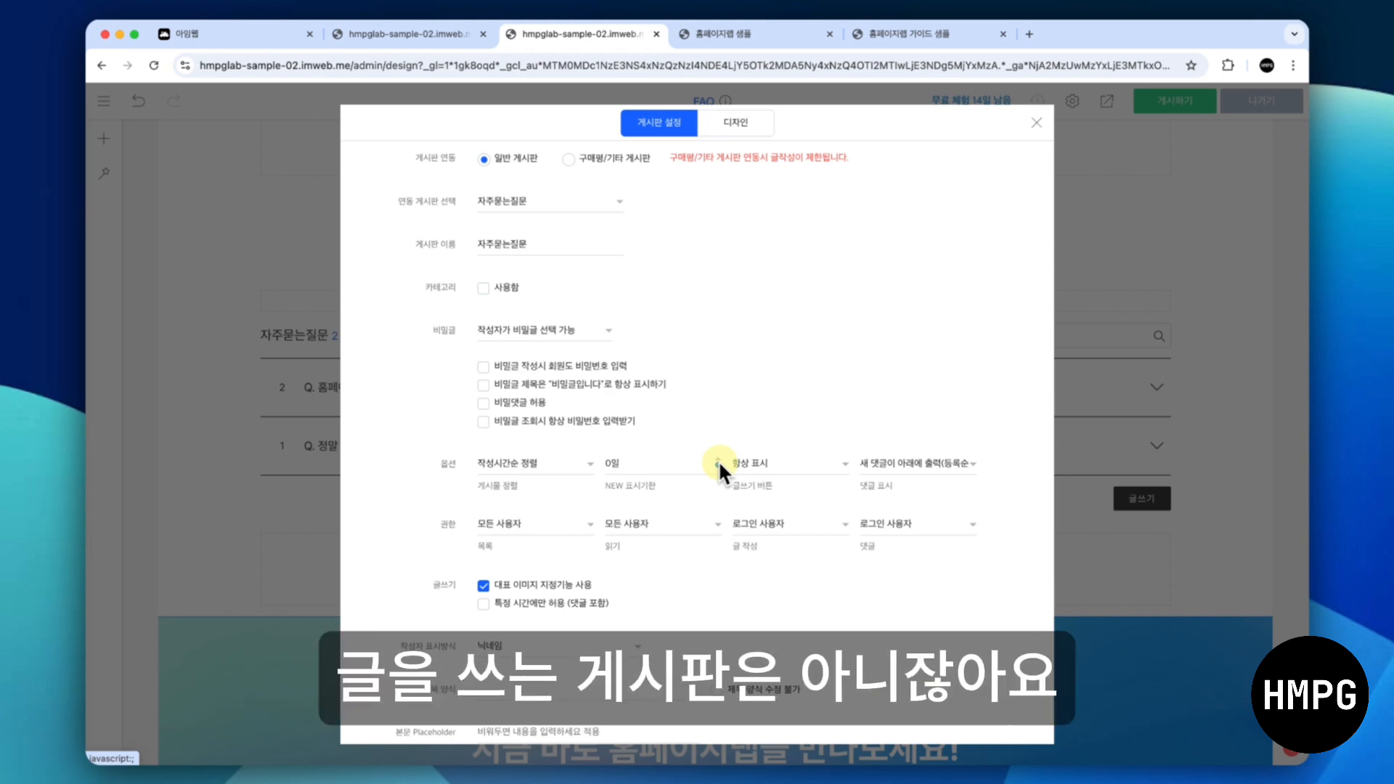
left_click(755, 463)
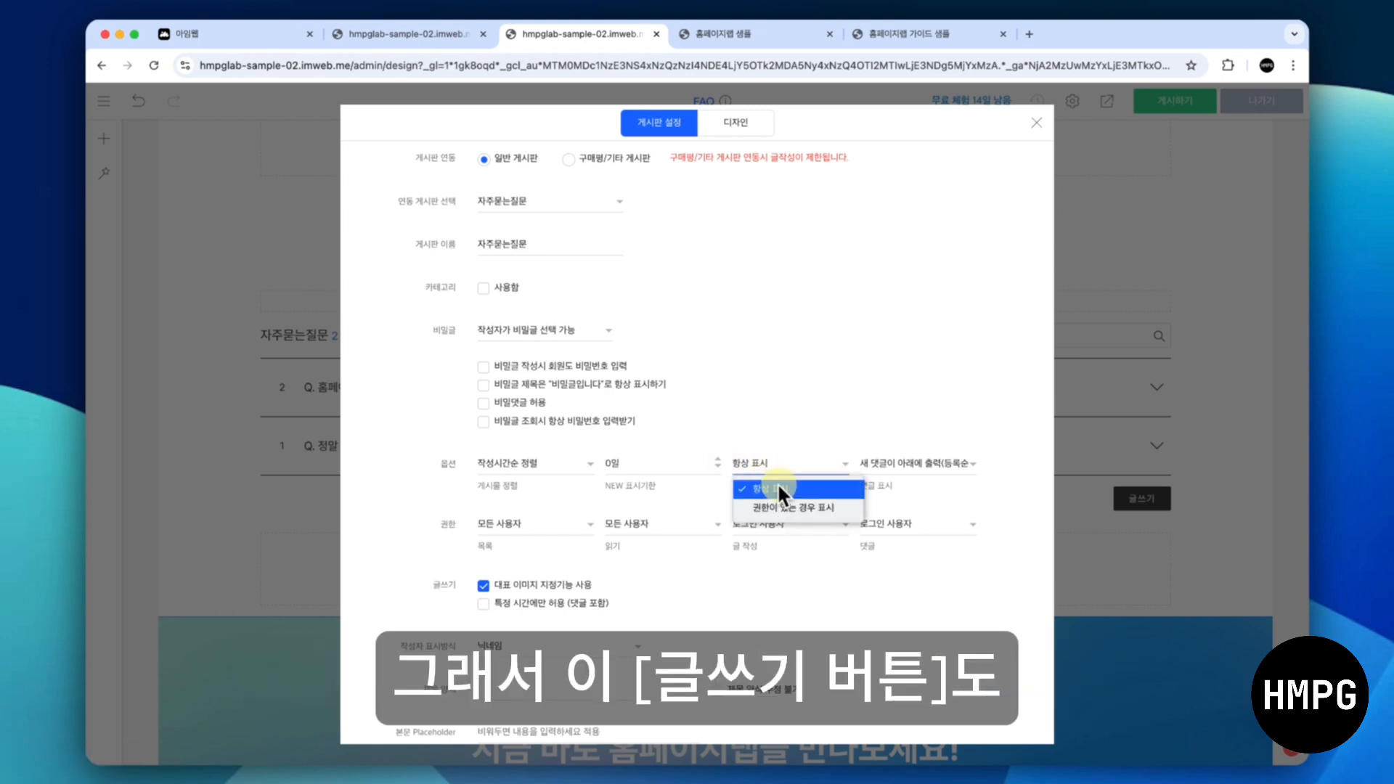
left_click(781, 507)
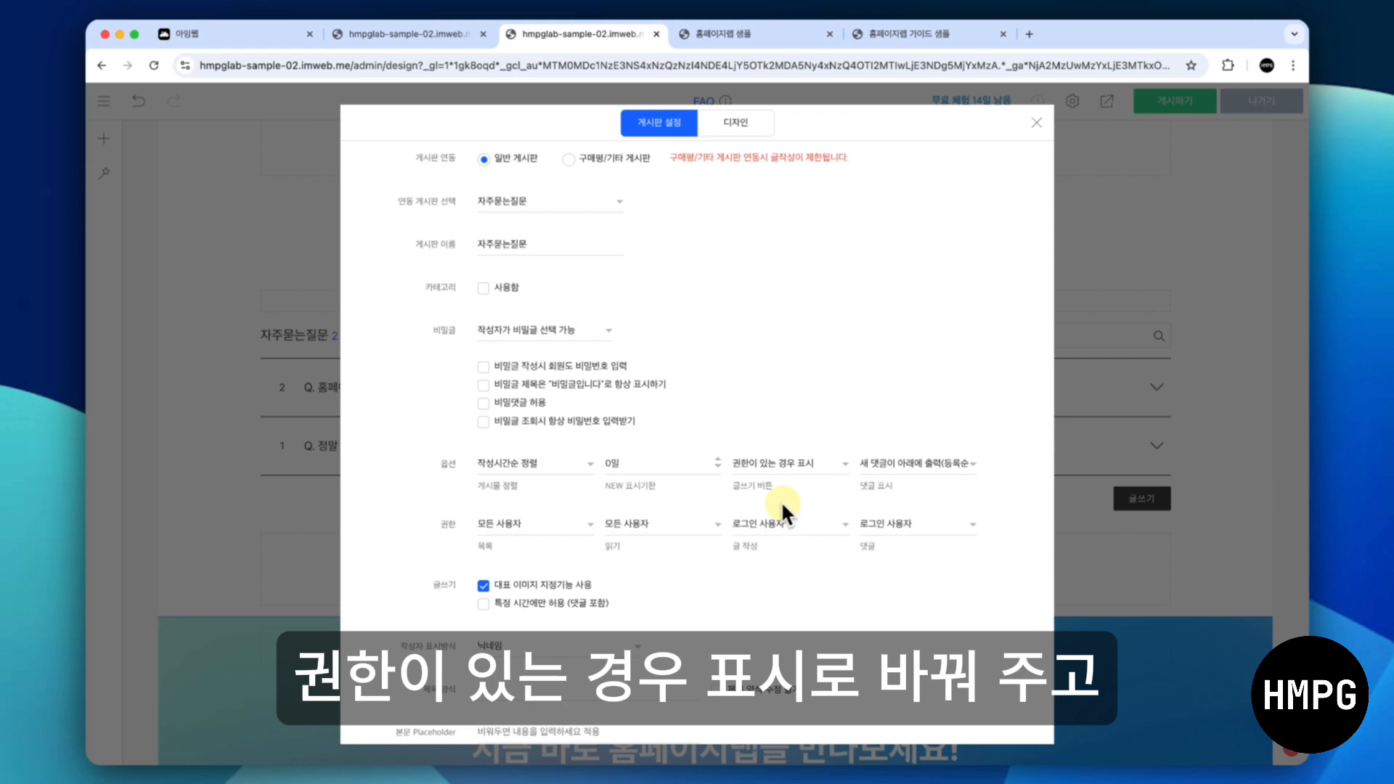
Set the FAQ board's 글 작성 permission to 소유자 and 댓글 표시 to 댓글 사용 안함, close the settings and preview the page
left_click(781, 521)
left_click(782, 582)
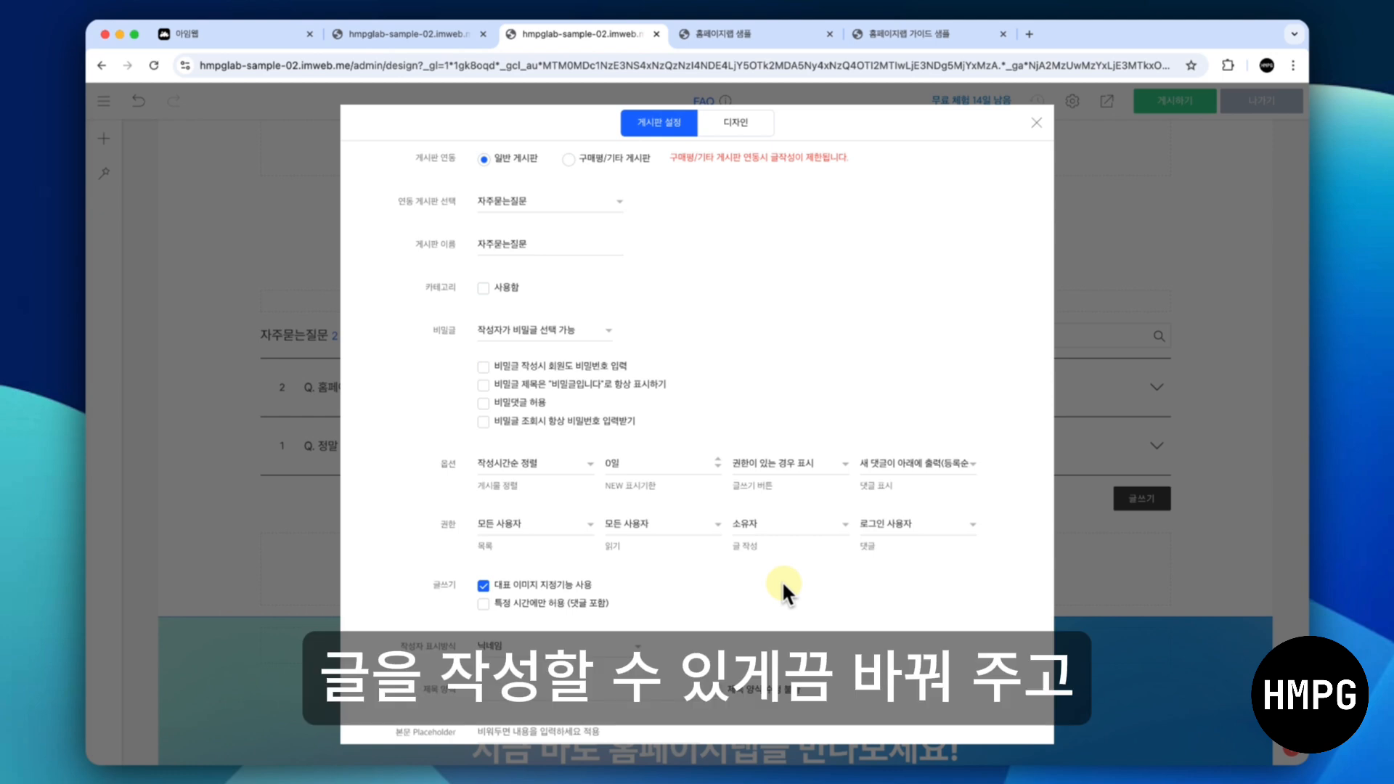
left_click(888, 465)
left_click(899, 519)
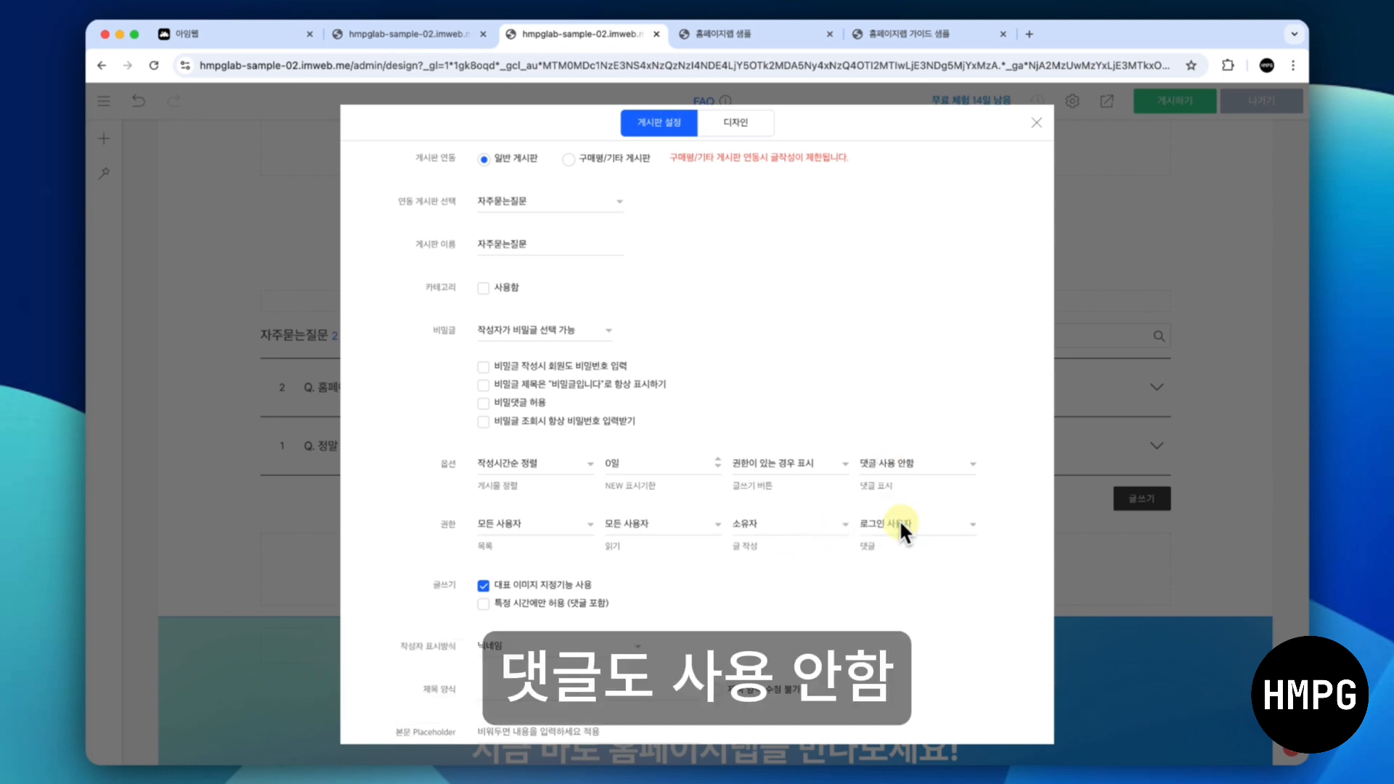
left_click(1031, 127)
left_click(1107, 99)
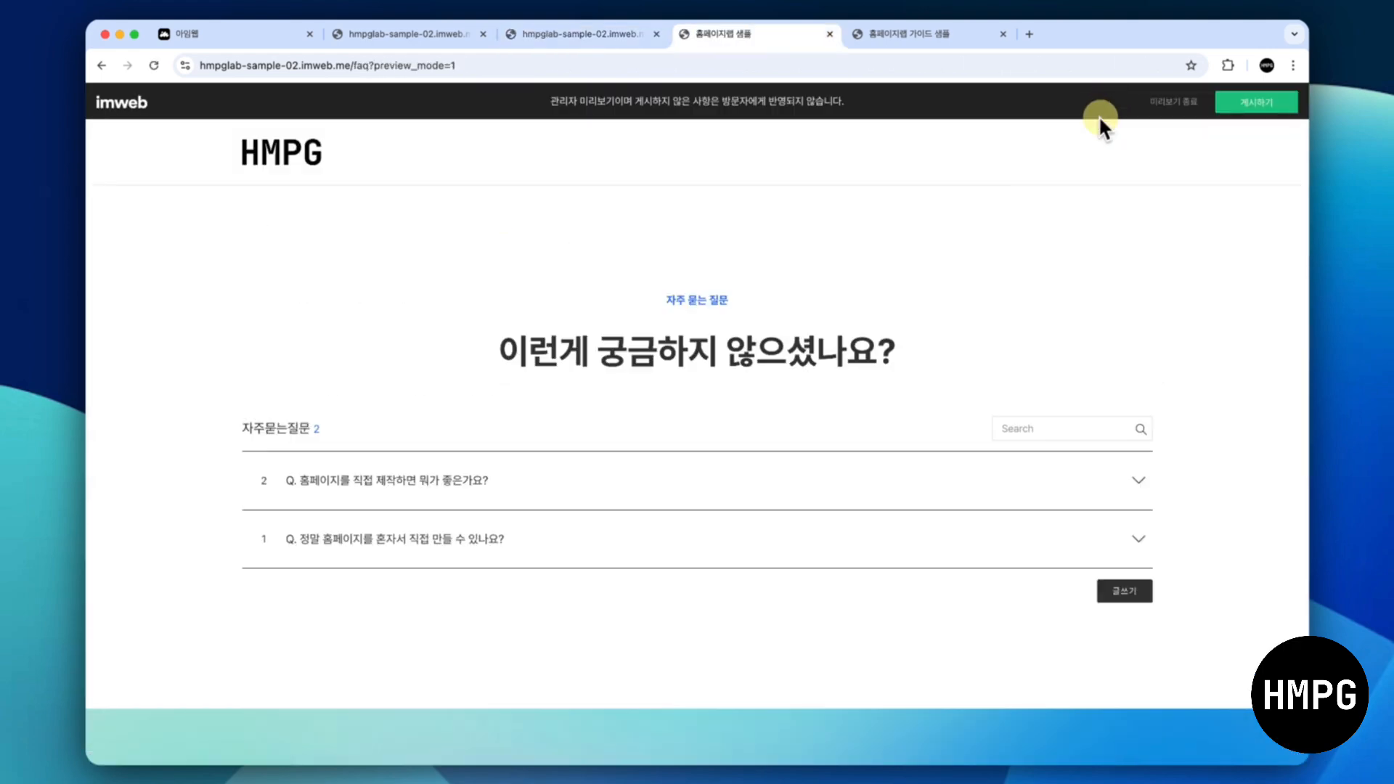
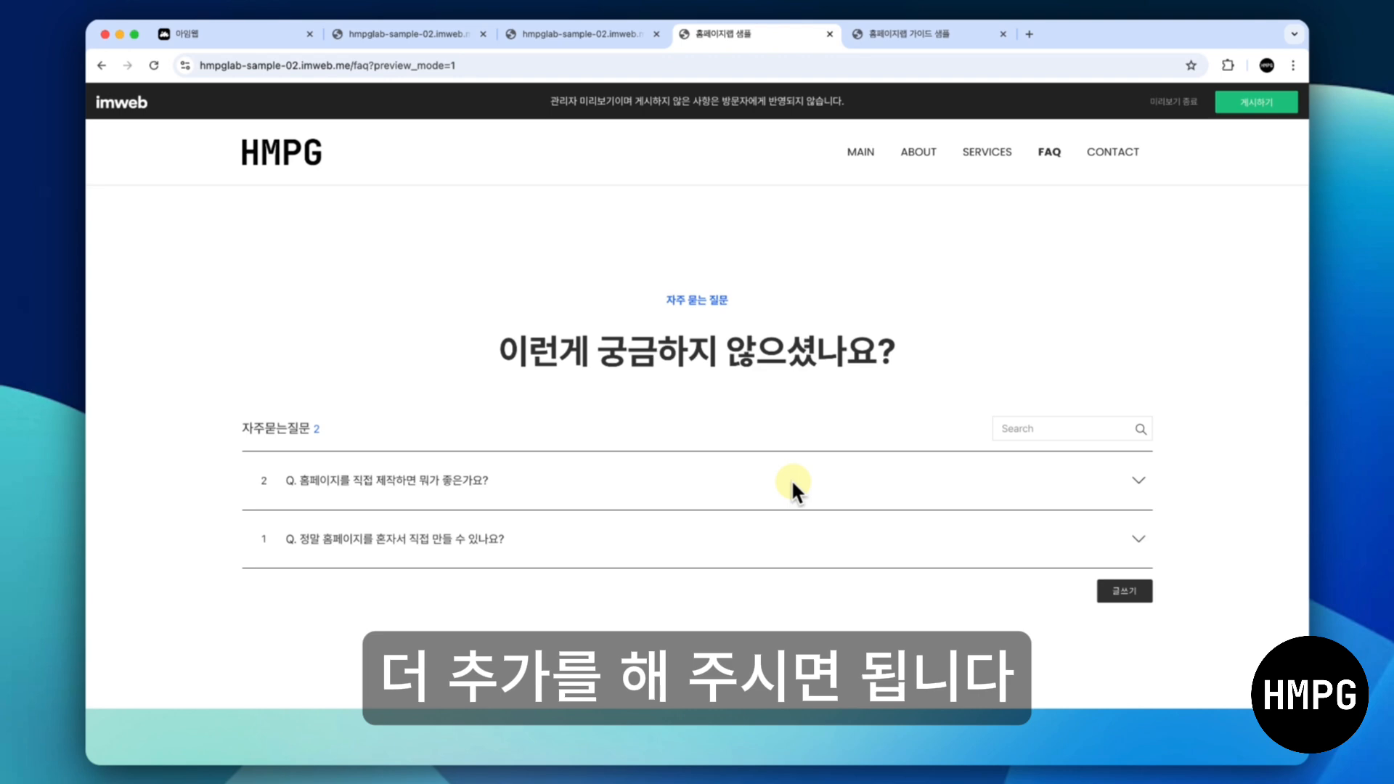
Return to the design editor and copy the FAQ page's blue subheading text widget 자주 묻는 질문
left_click(517, 37)
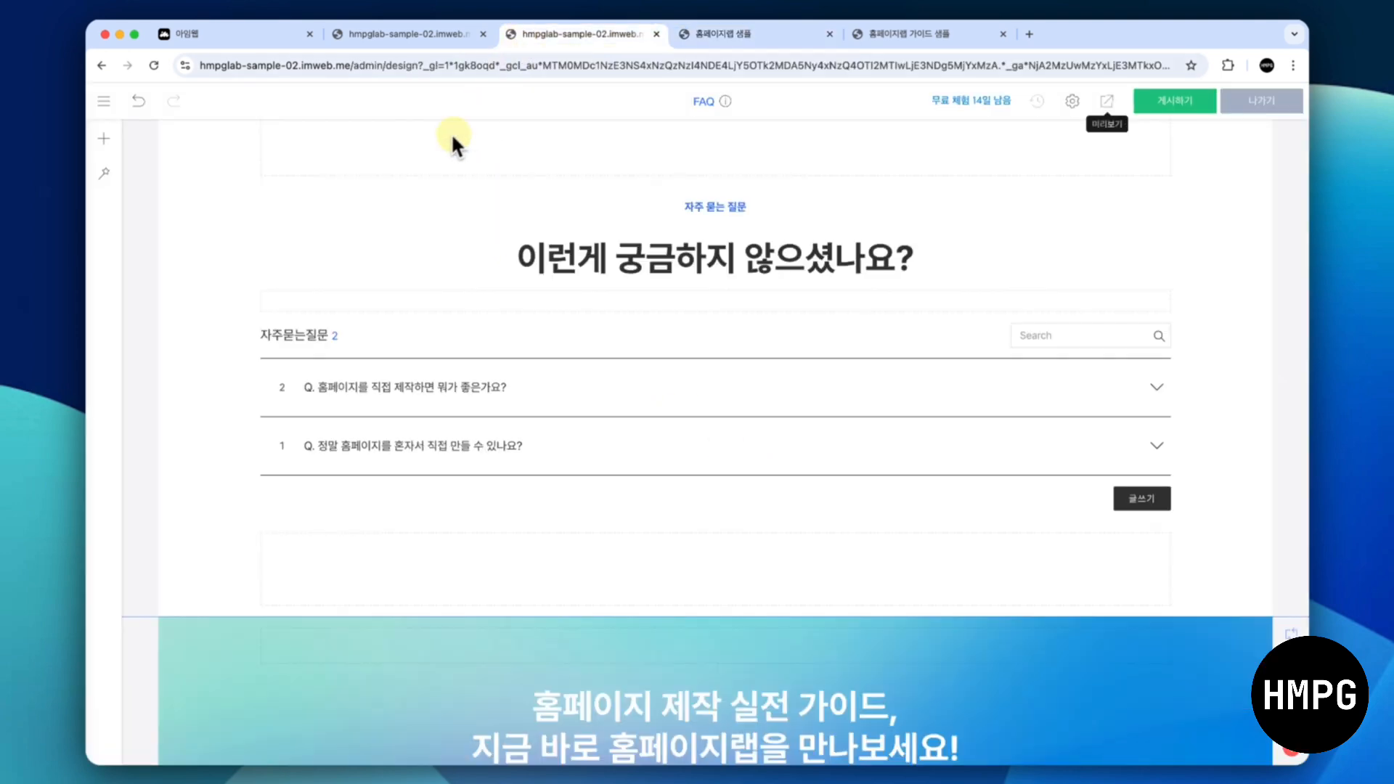
left_click(102, 99)
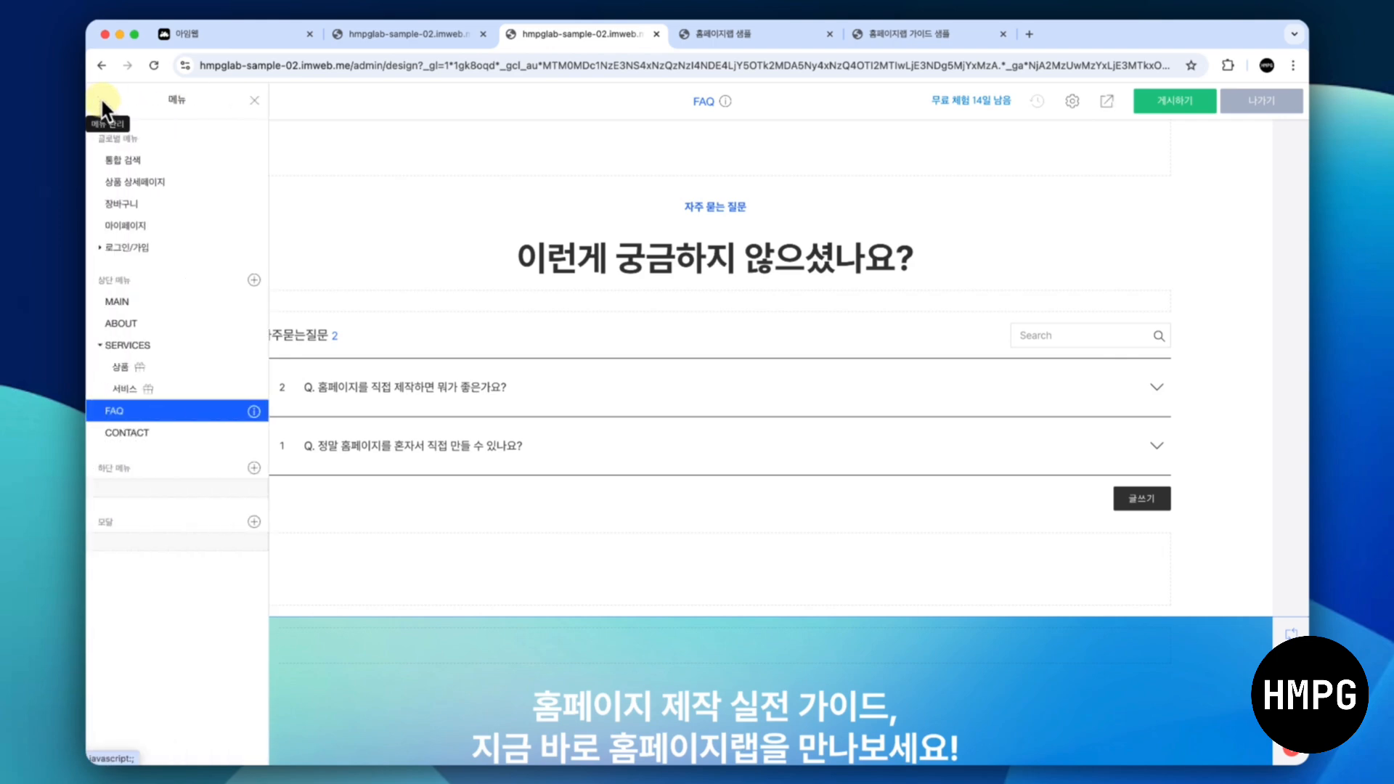
left_click(184, 434)
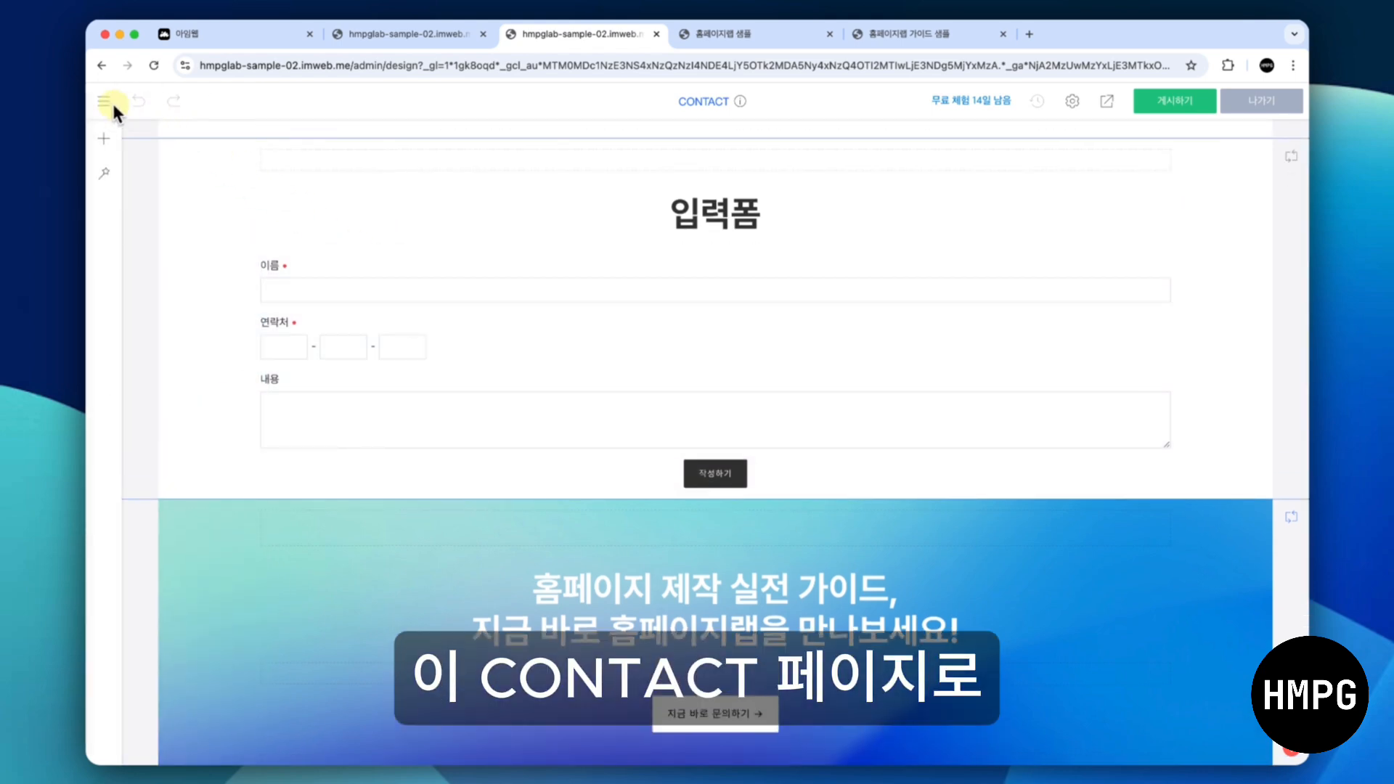
left_click(107, 102)
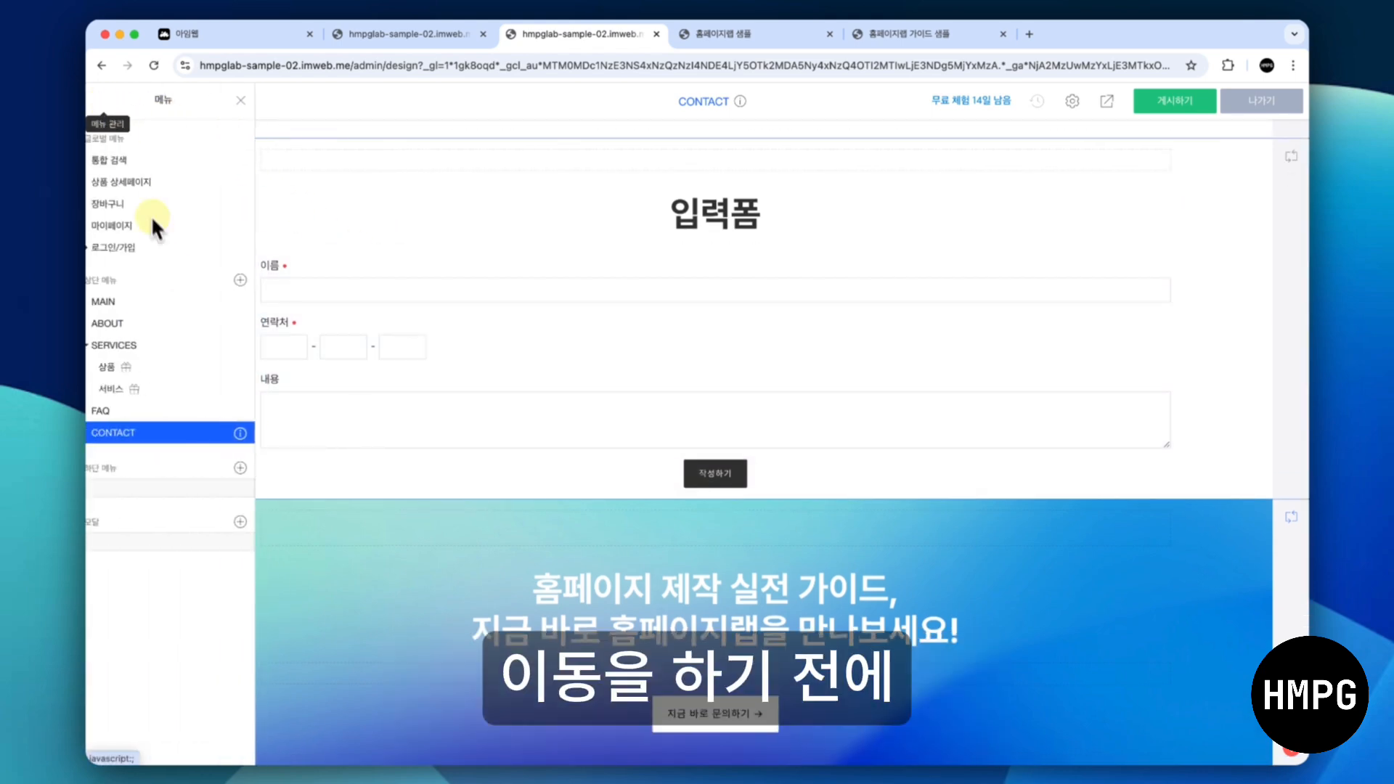
left_click(183, 414)
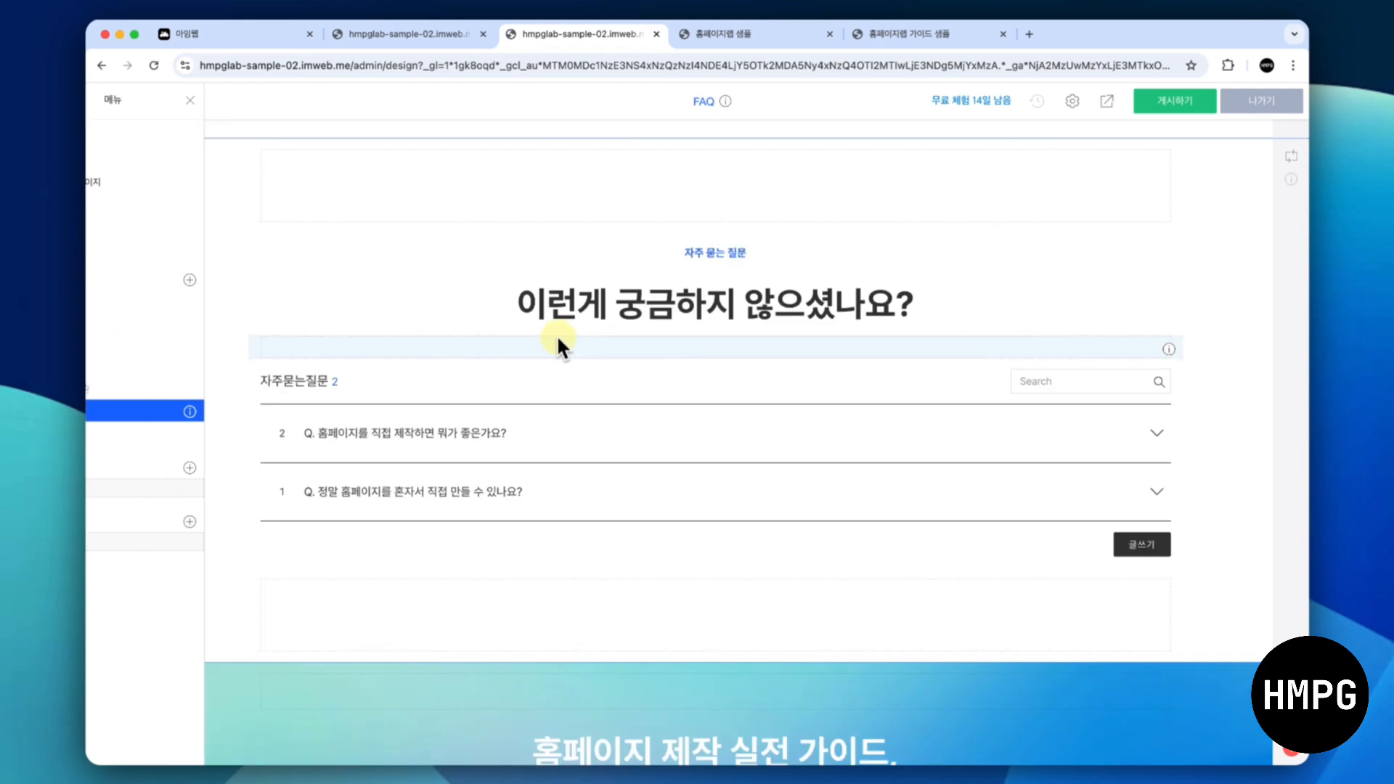
right_click(684, 262)
left_click(707, 325)
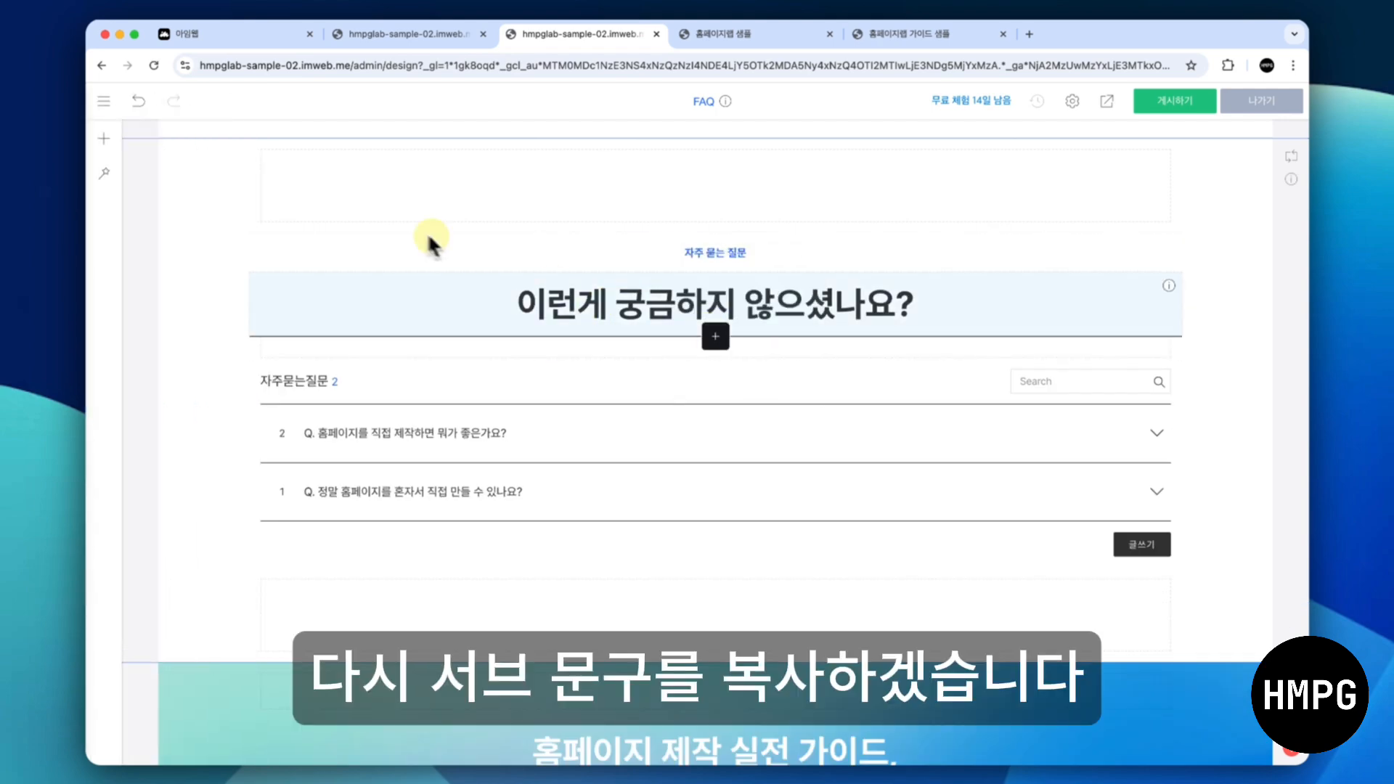
Paste the copied subheading widget on the CONTACT page and place it above the 입력폼 heading
left_click(102, 100)
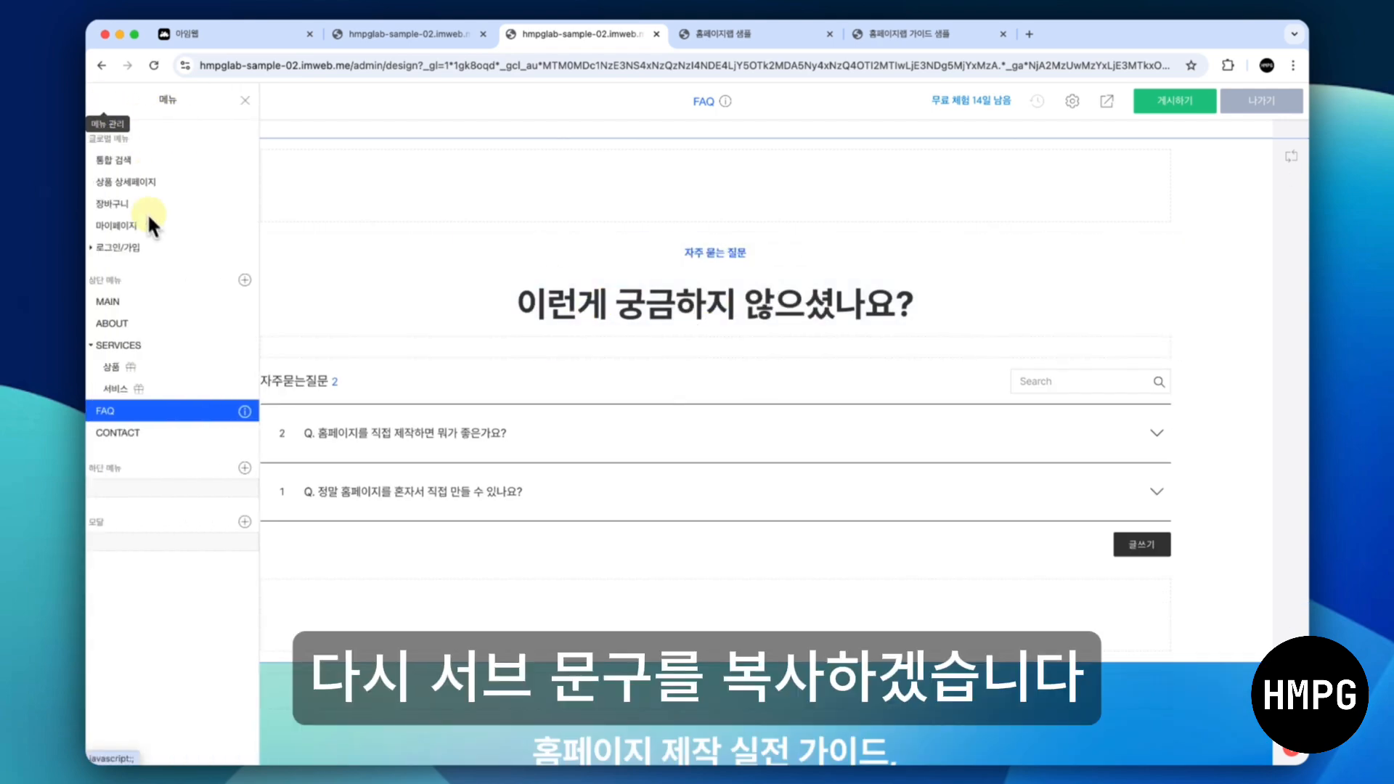
left_click(195, 434)
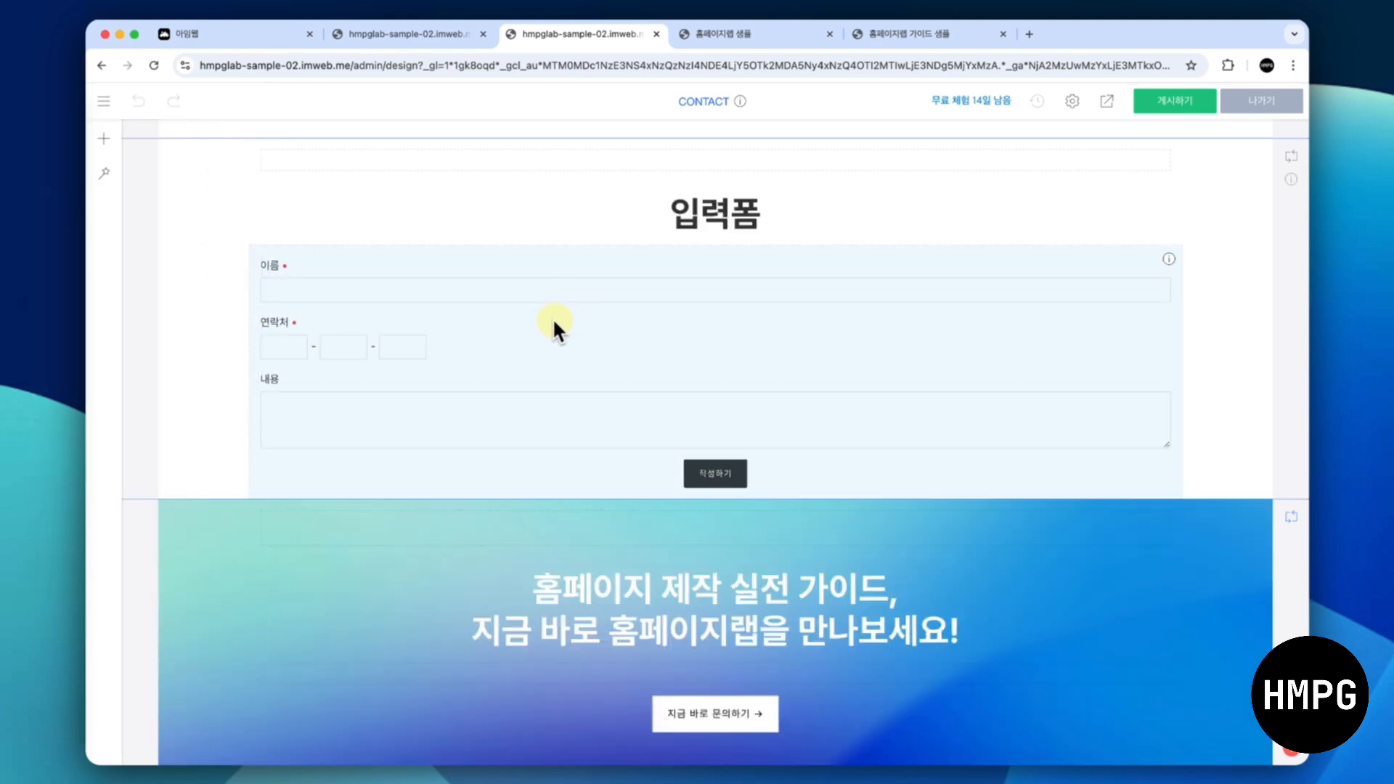
right_click(549, 331)
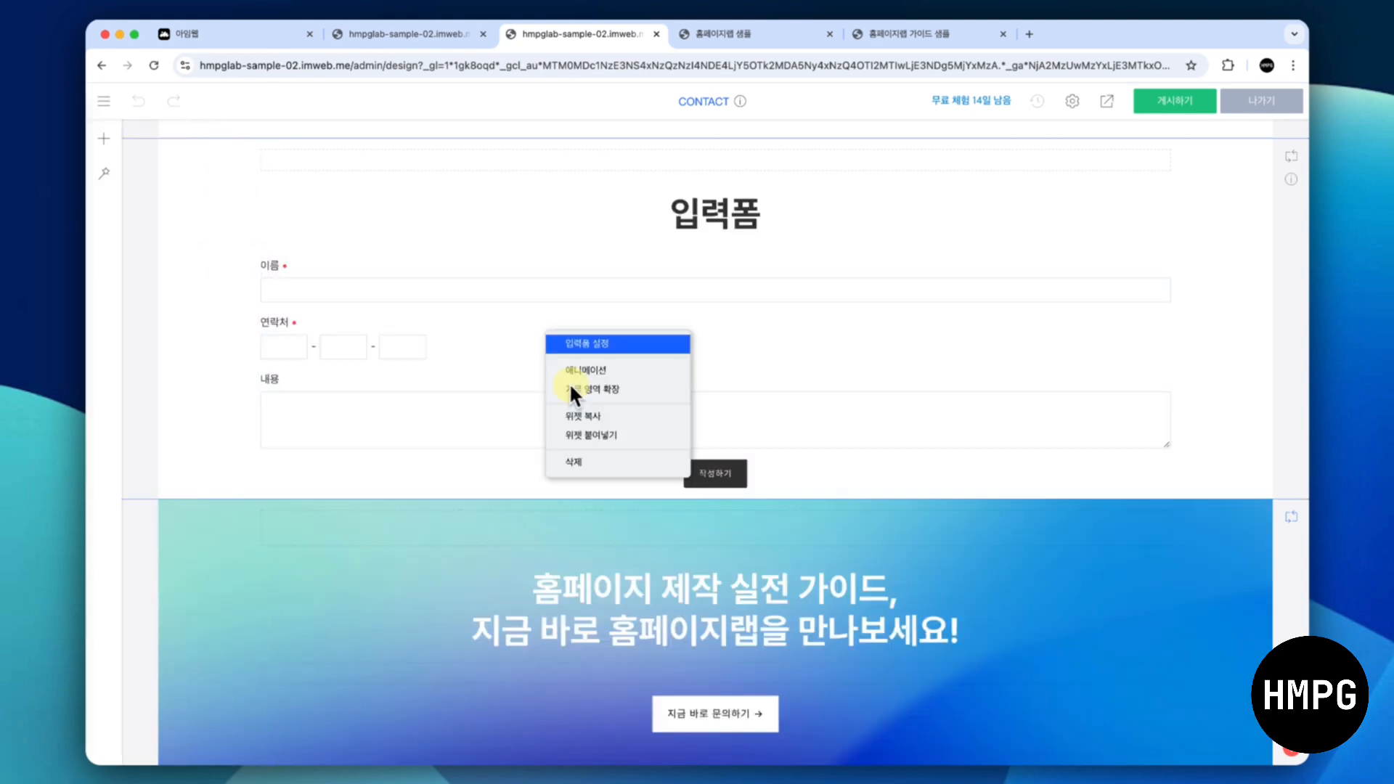
left_click(602, 438)
left_click_drag(611, 508, 662, 196)
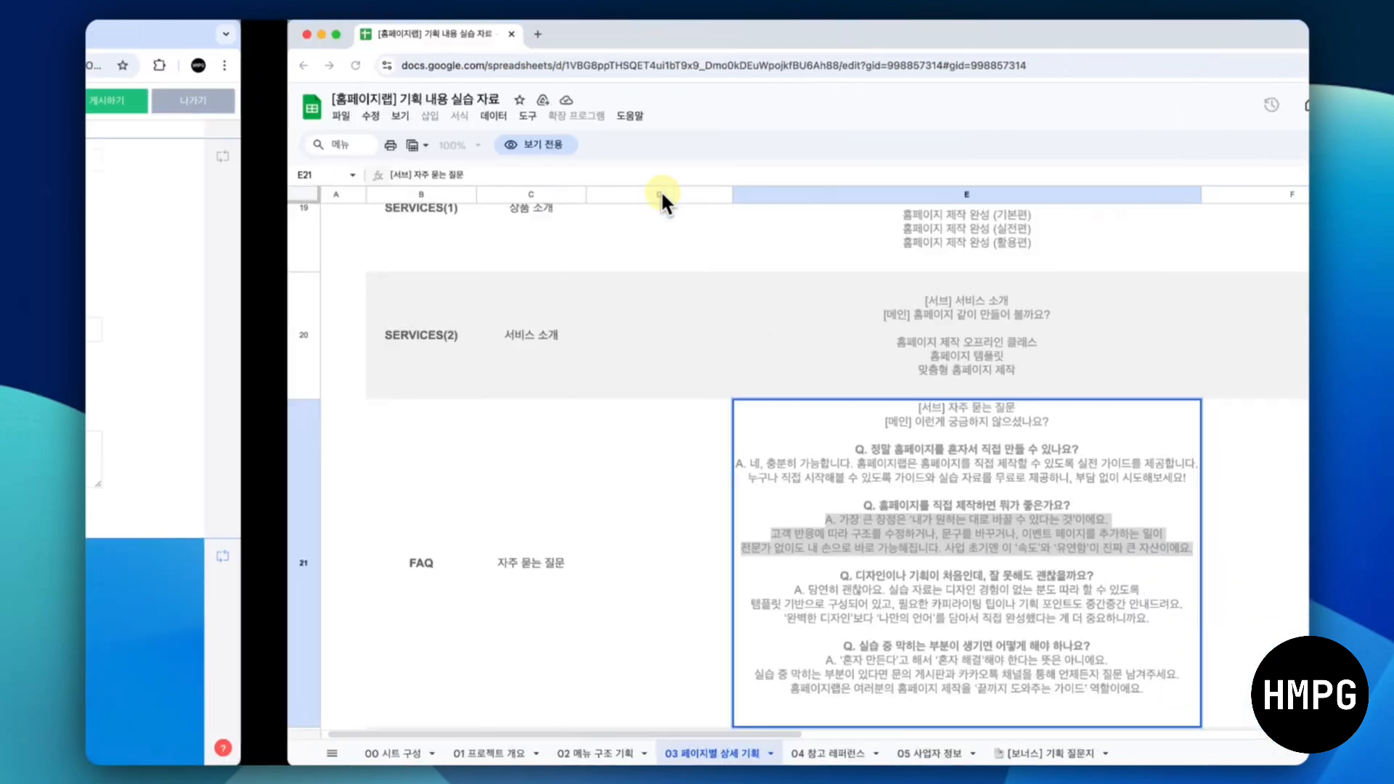
Copy the CONTACT page's main phrase "궁금한 점이 있다면, 언제든지 알려주세요." from the planning sheet
left_click(444, 498)
scroll(442, 500, "down", 3)
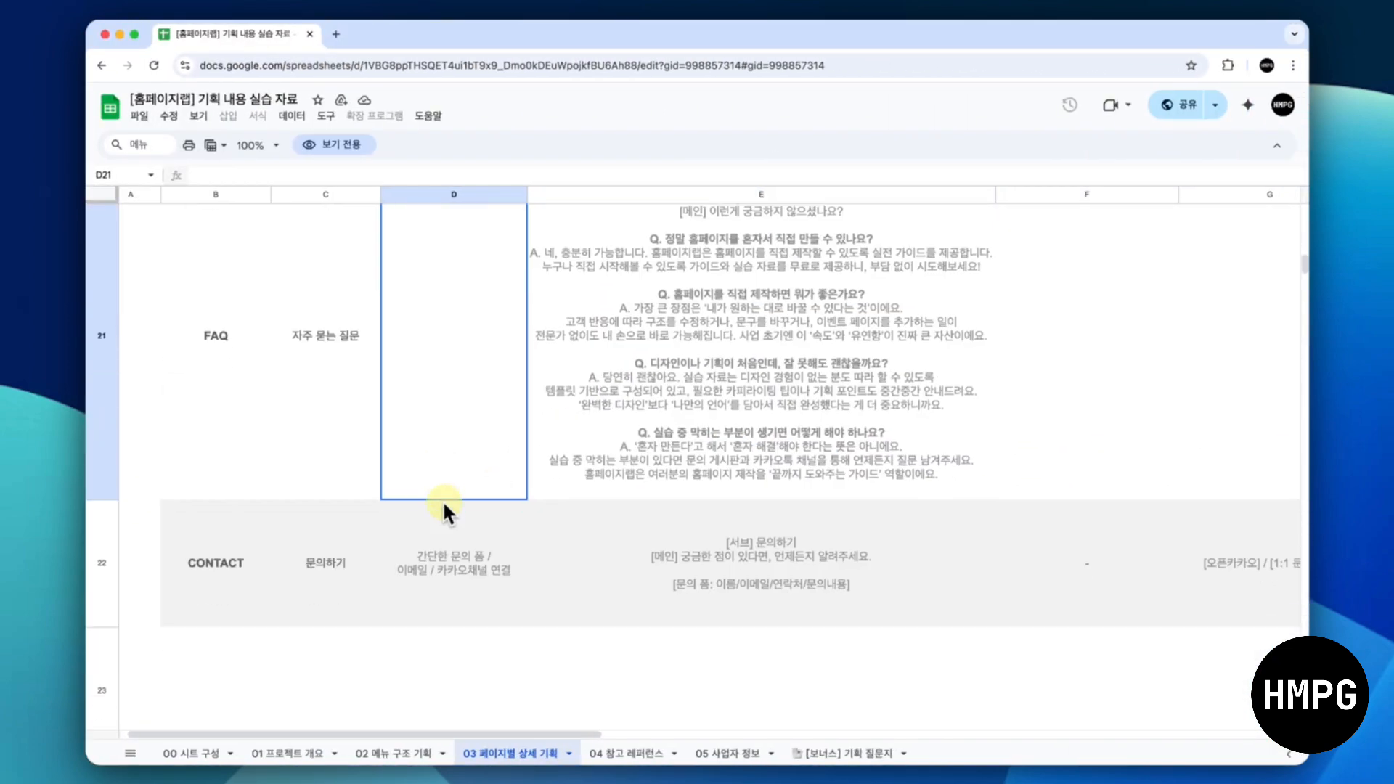
left_click(741, 546)
double_click(729, 550)
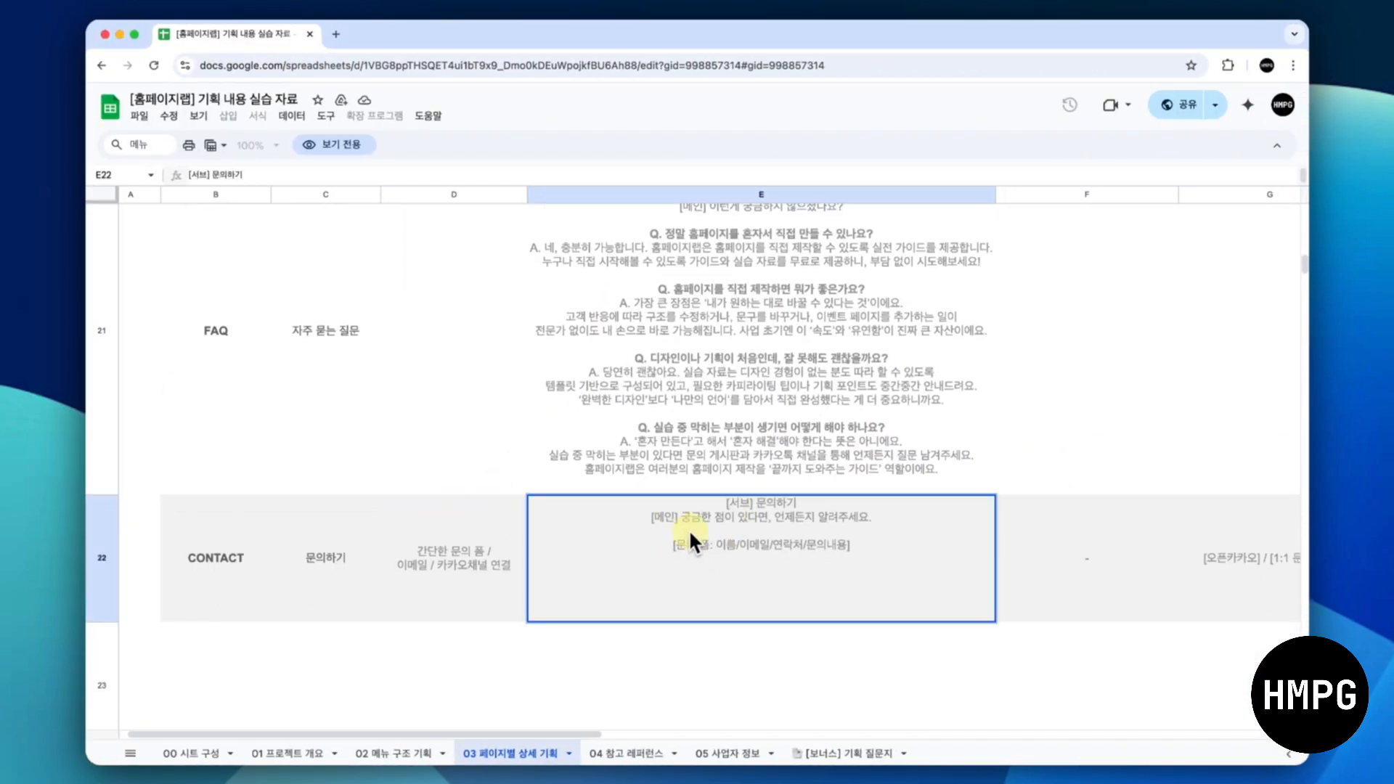
left_click_drag(683, 516, 873, 512)
key("super+c")
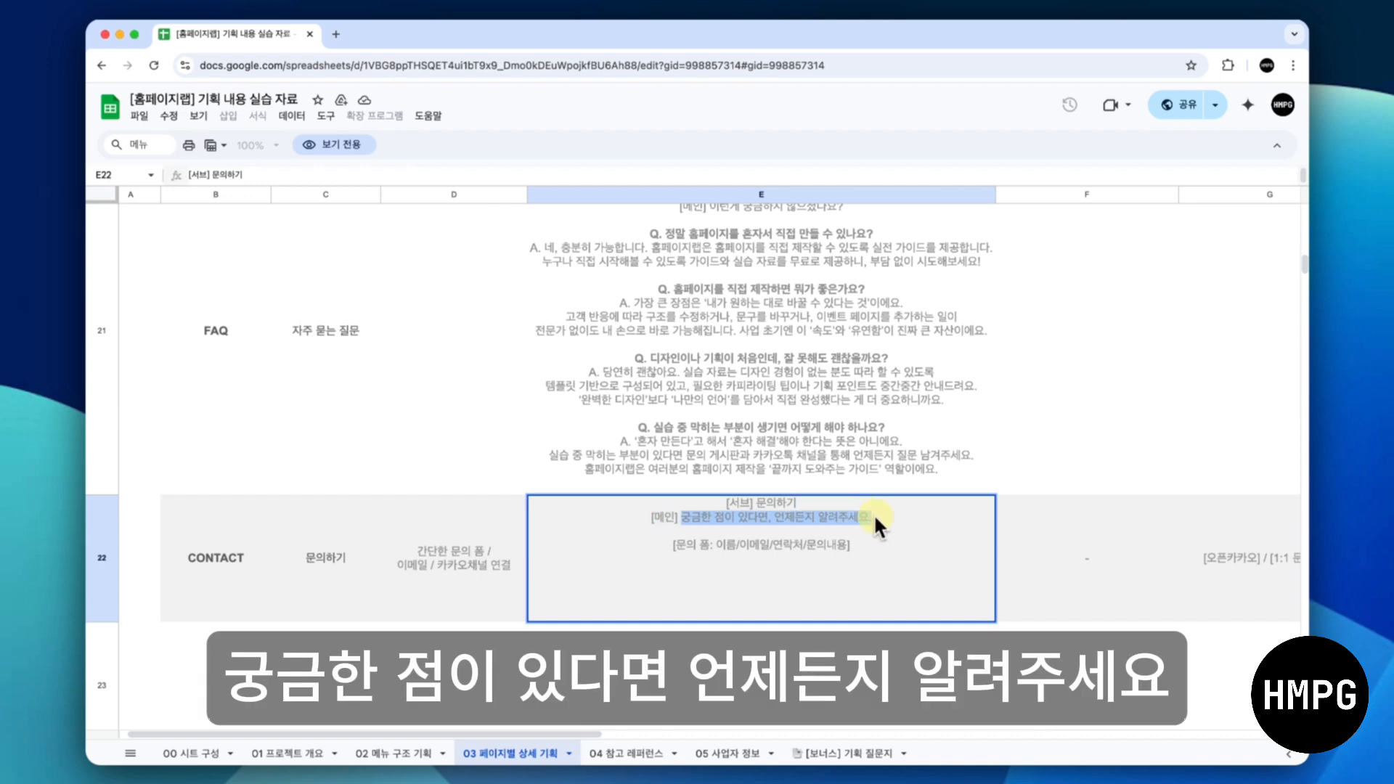
Replace the CONTACT page's 입력폼 heading with the copied phrase "궁금한 점이 있다면, 언제든지 알려주세요."
key("ctrl+Left")
left_click(669, 252)
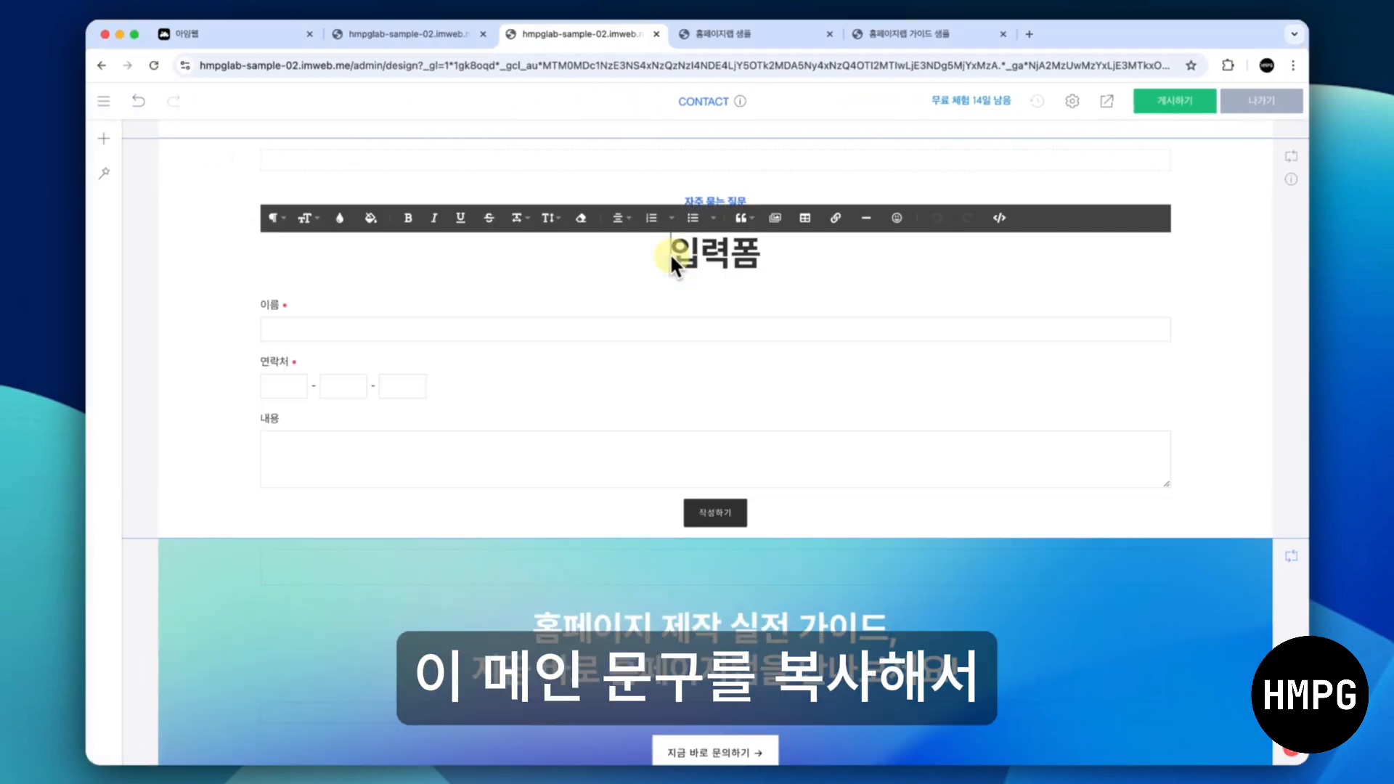
key("super+v")
key("Delete")
key("Delete")
key("Delete")
left_click(205, 193)
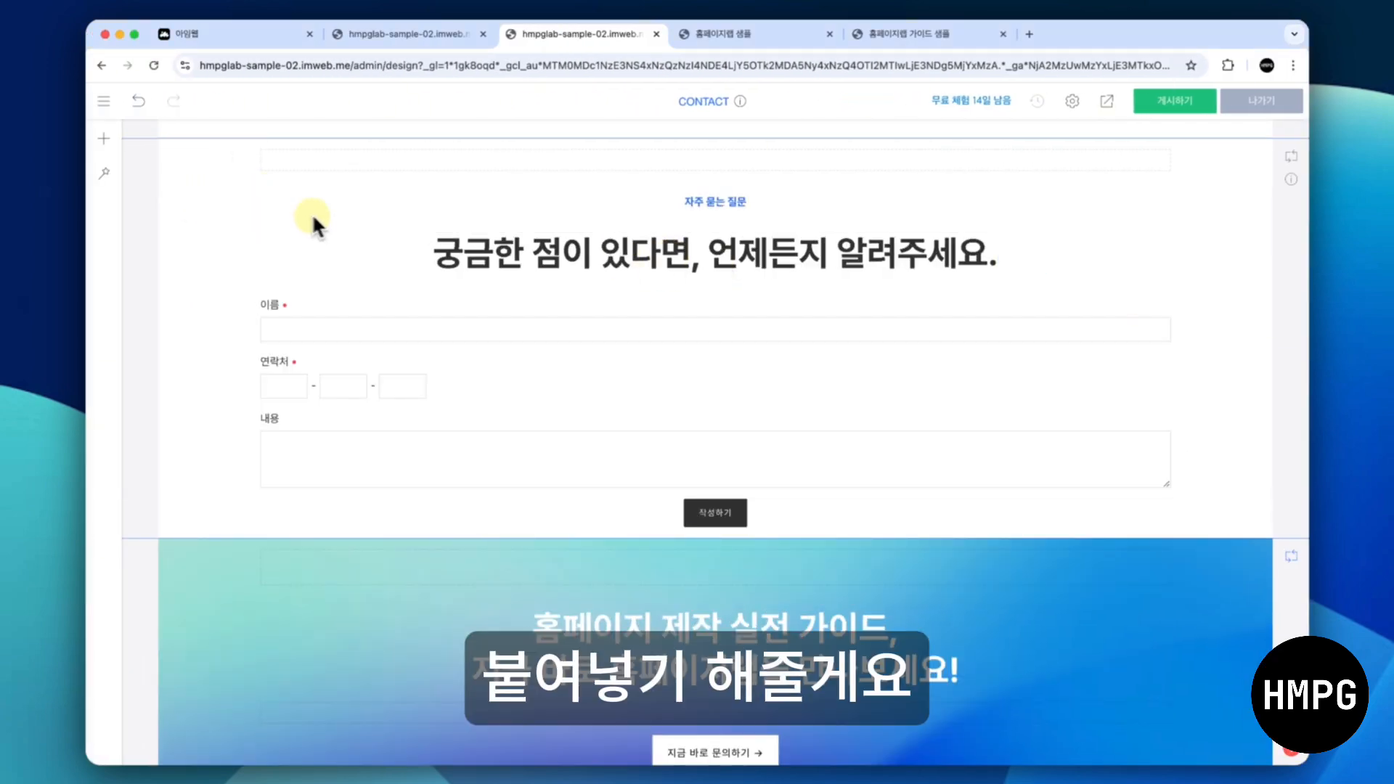
Change the subheading above the CONTACT page's main heading to 문의하기
left_click(683, 201)
key("super+a")
type("문의하기")
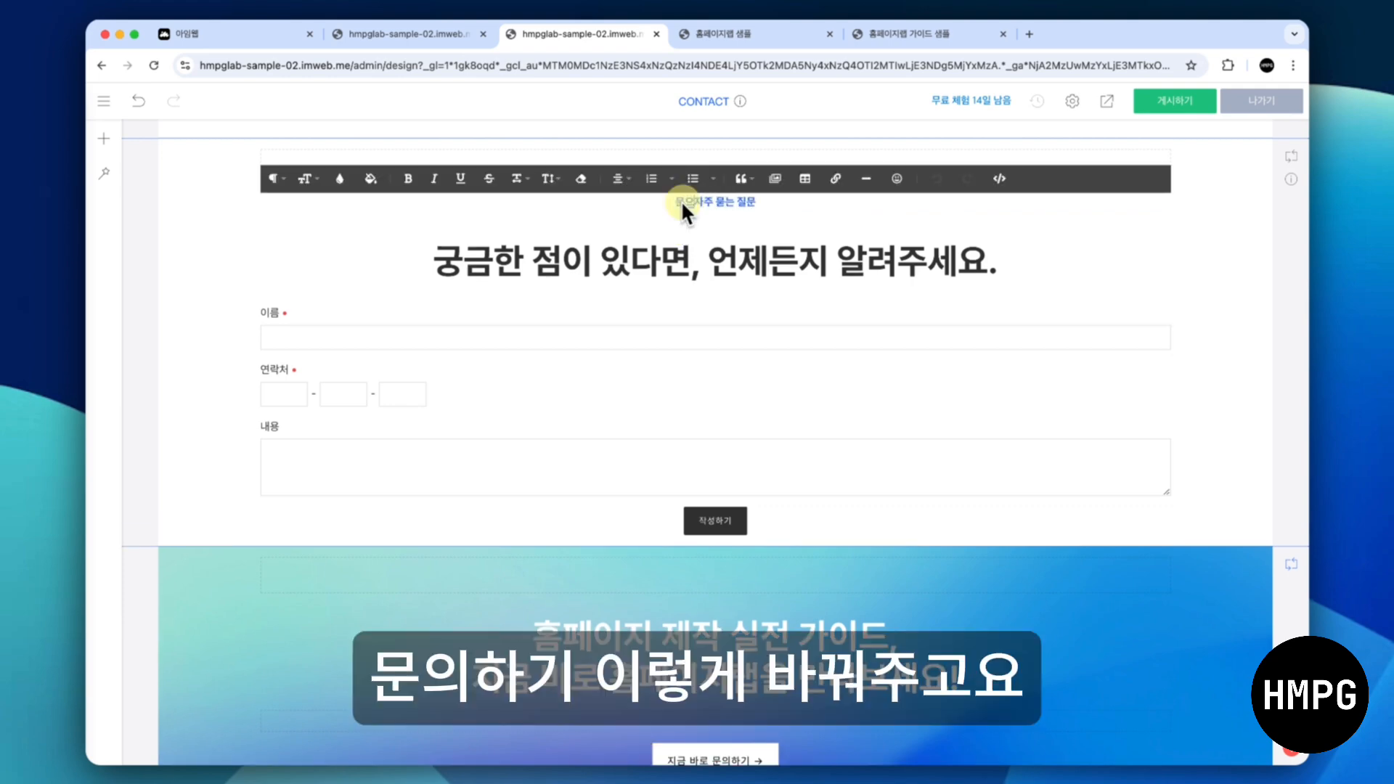
left_click(170, 338)
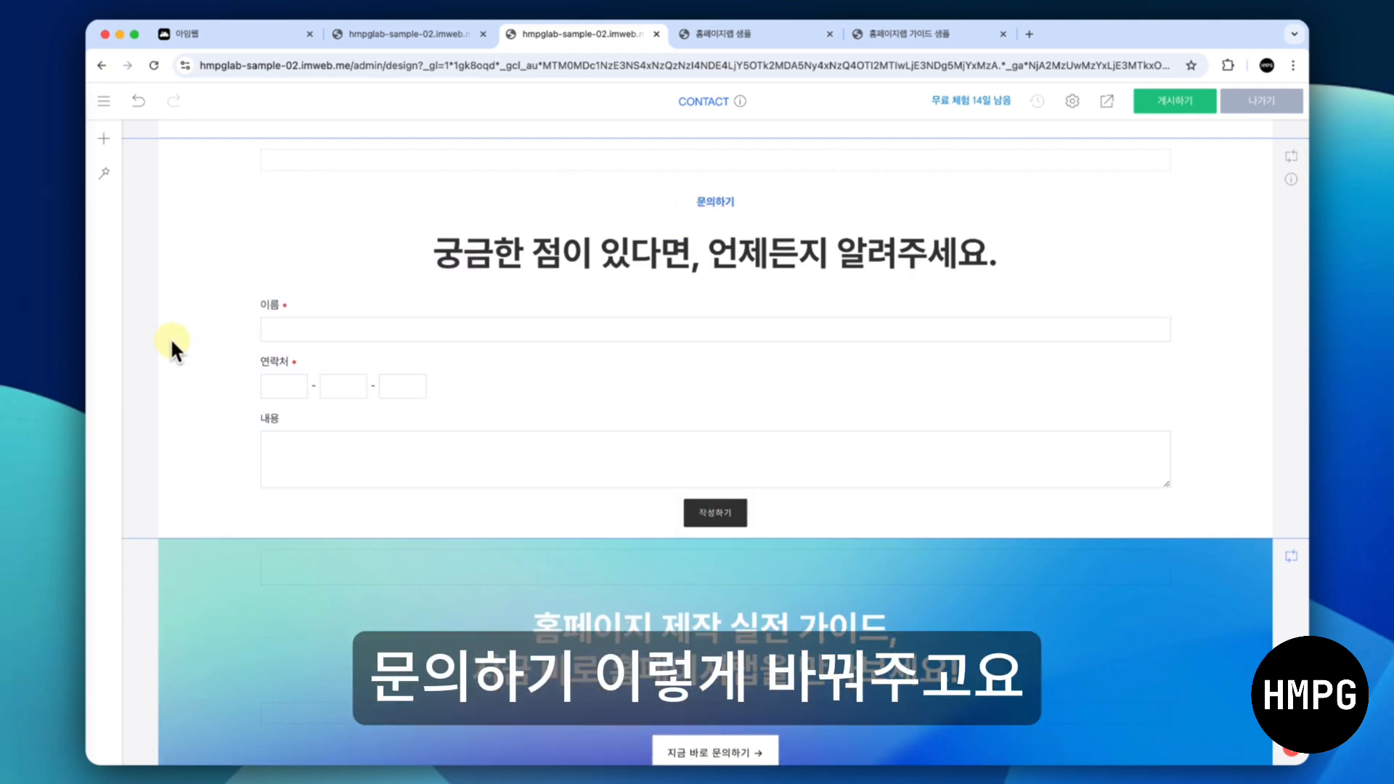
Set the height of the spacer above the CONTACT page's subheading to 100px
right_click(488, 158)
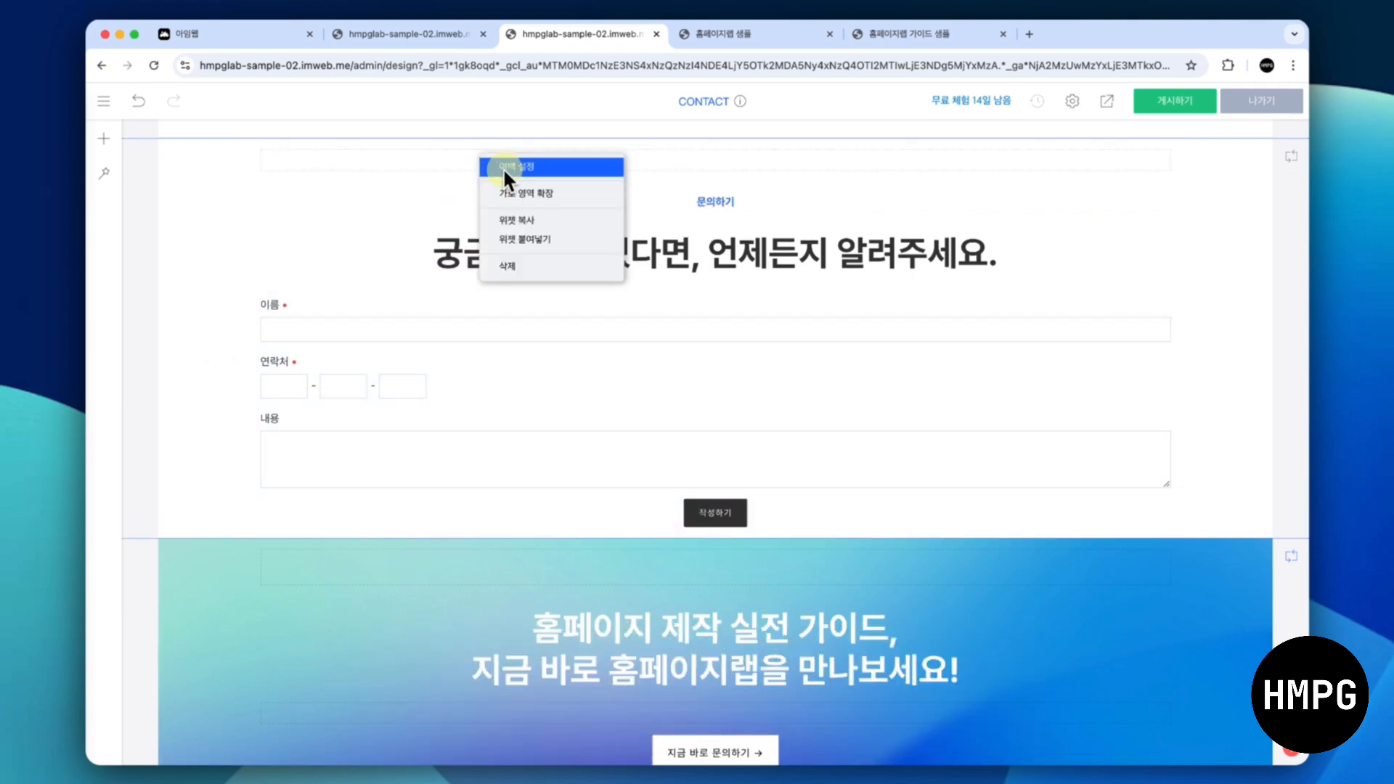
left_click(503, 166)
double_click(583, 428)
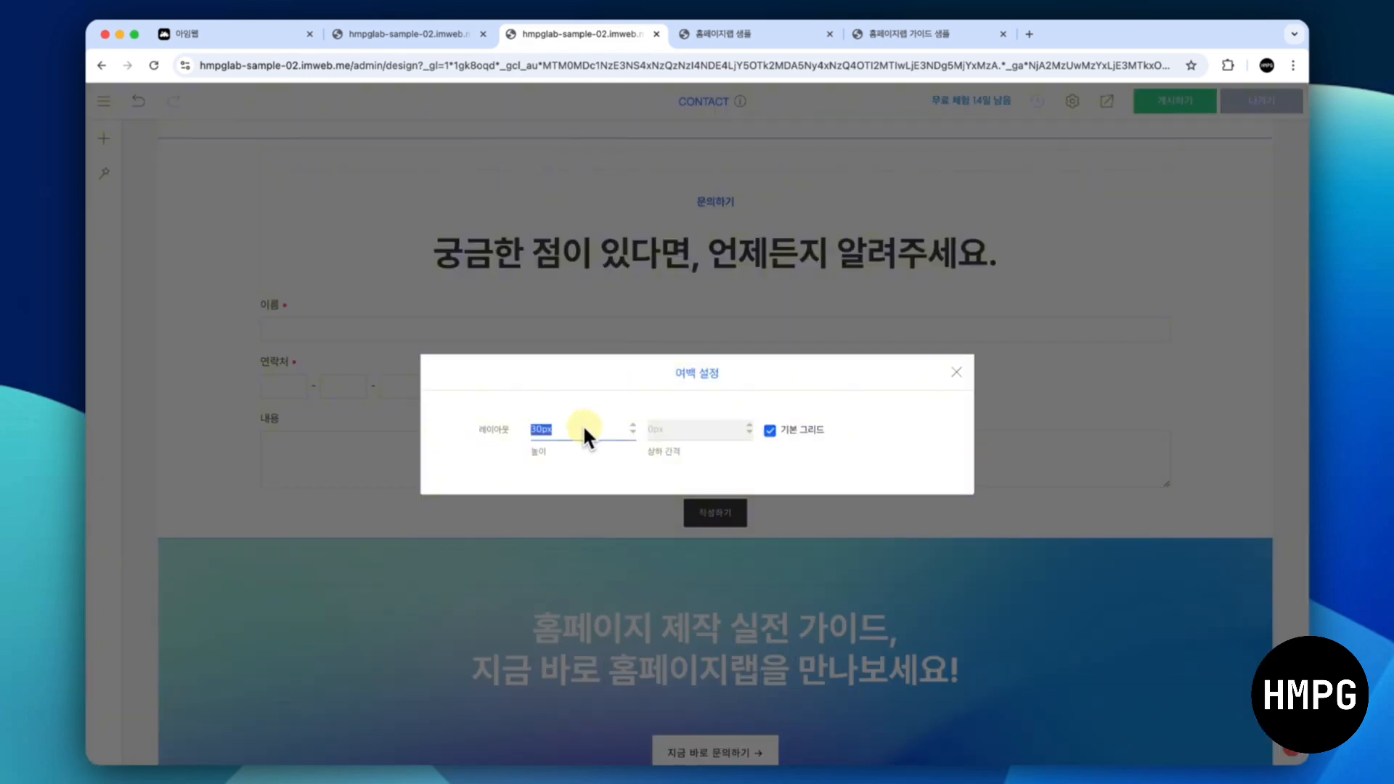
type("100")
left_click(423, 274)
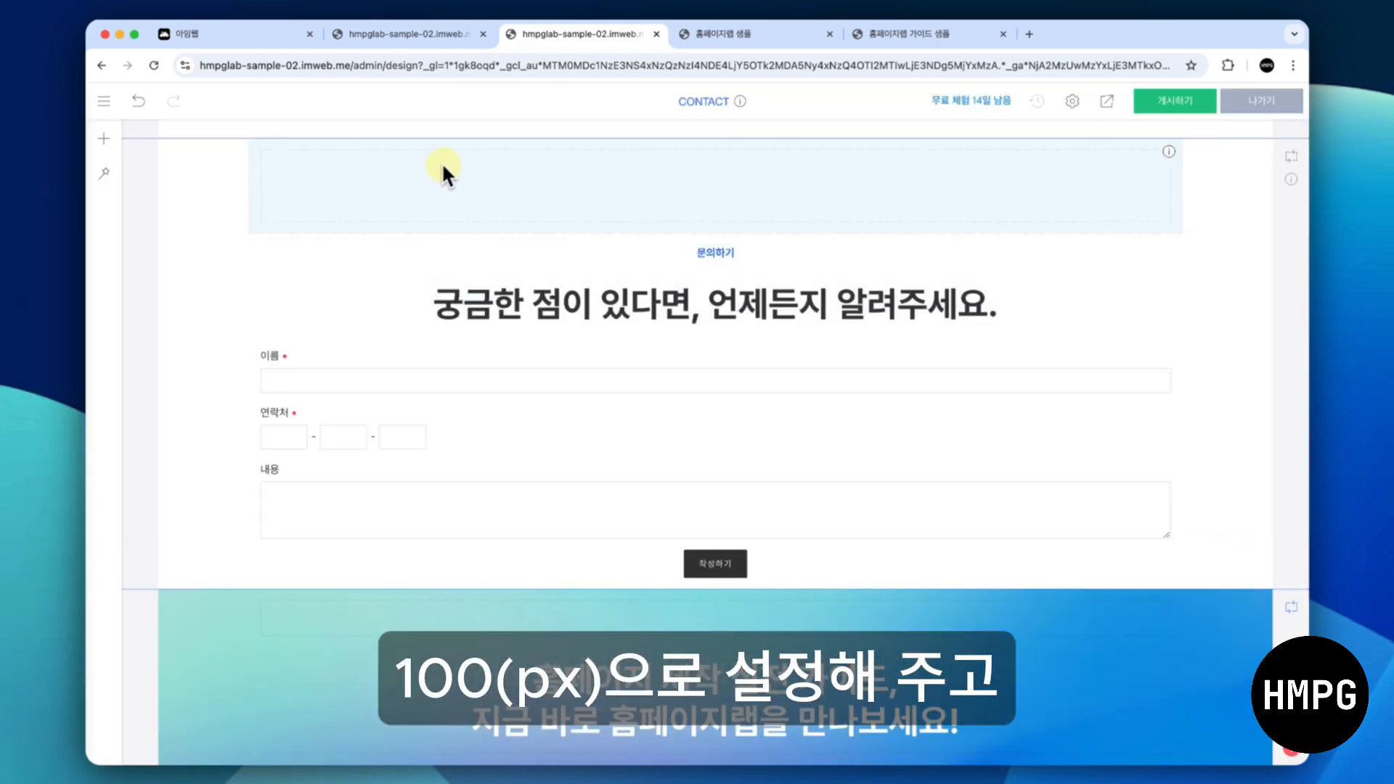
Duplicate the CONTACT page's 100px spacer and place the copy below the inquiry form
right_click(443, 167)
left_click(482, 245)
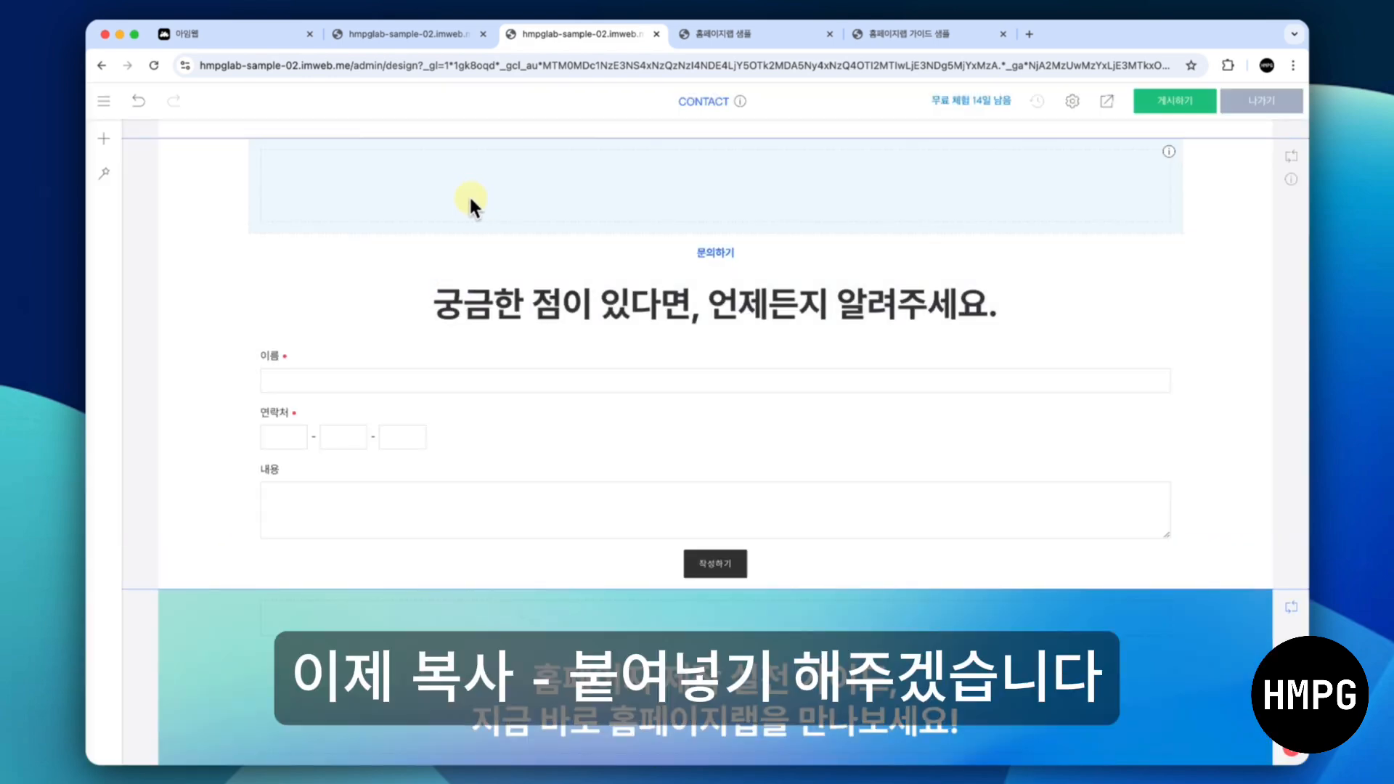
right_click(469, 192)
left_click(499, 276)
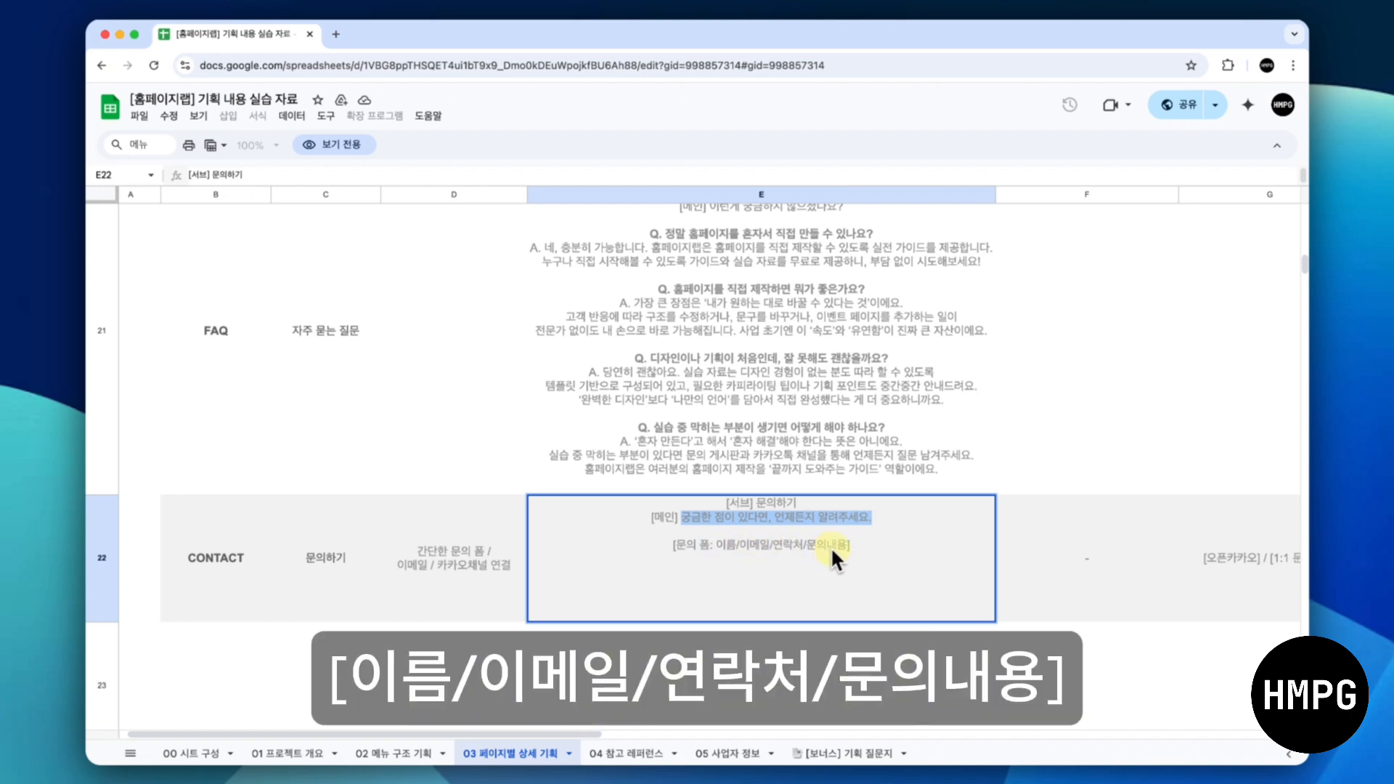
In the CONTACT form's 입력폼 설정, add a new question and name it 이메일
key("ctrl+Left")
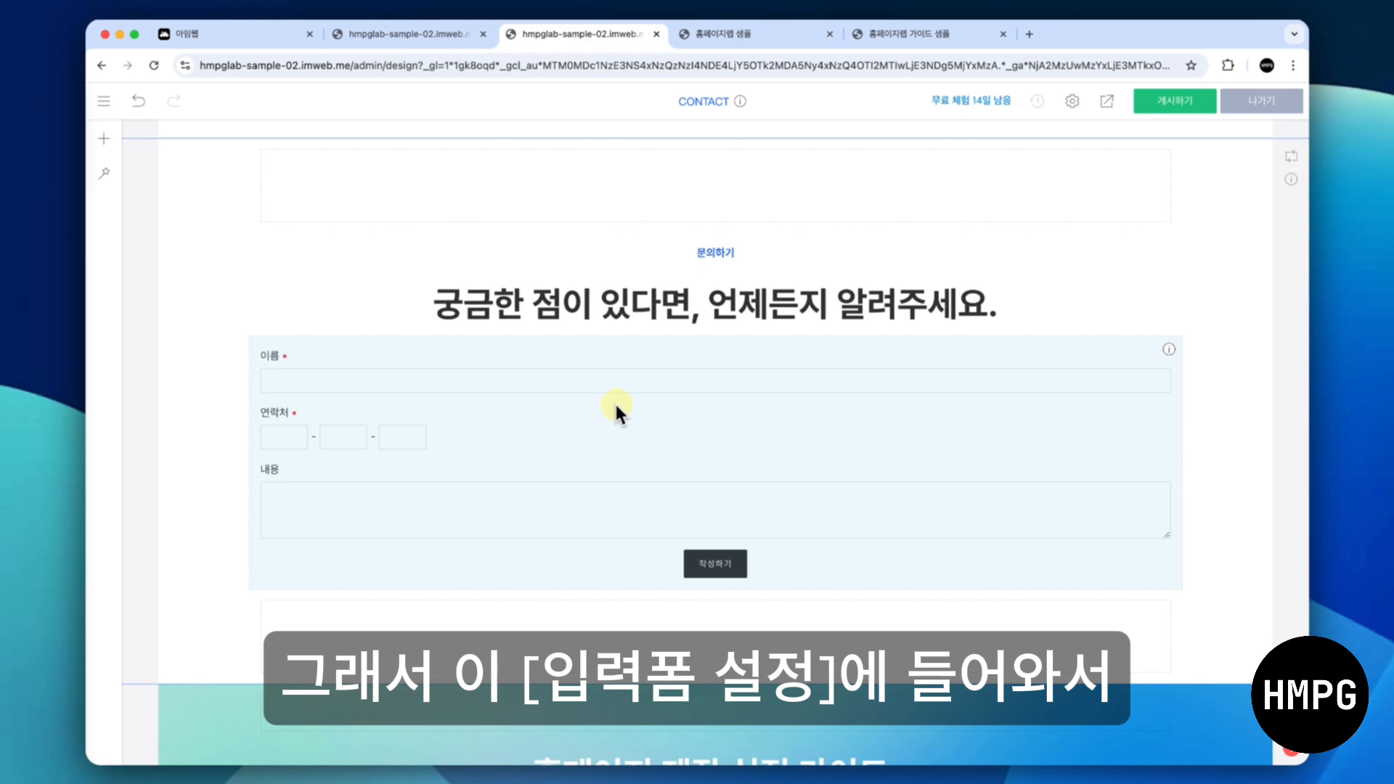
left_click(614, 401)
left_click(642, 420)
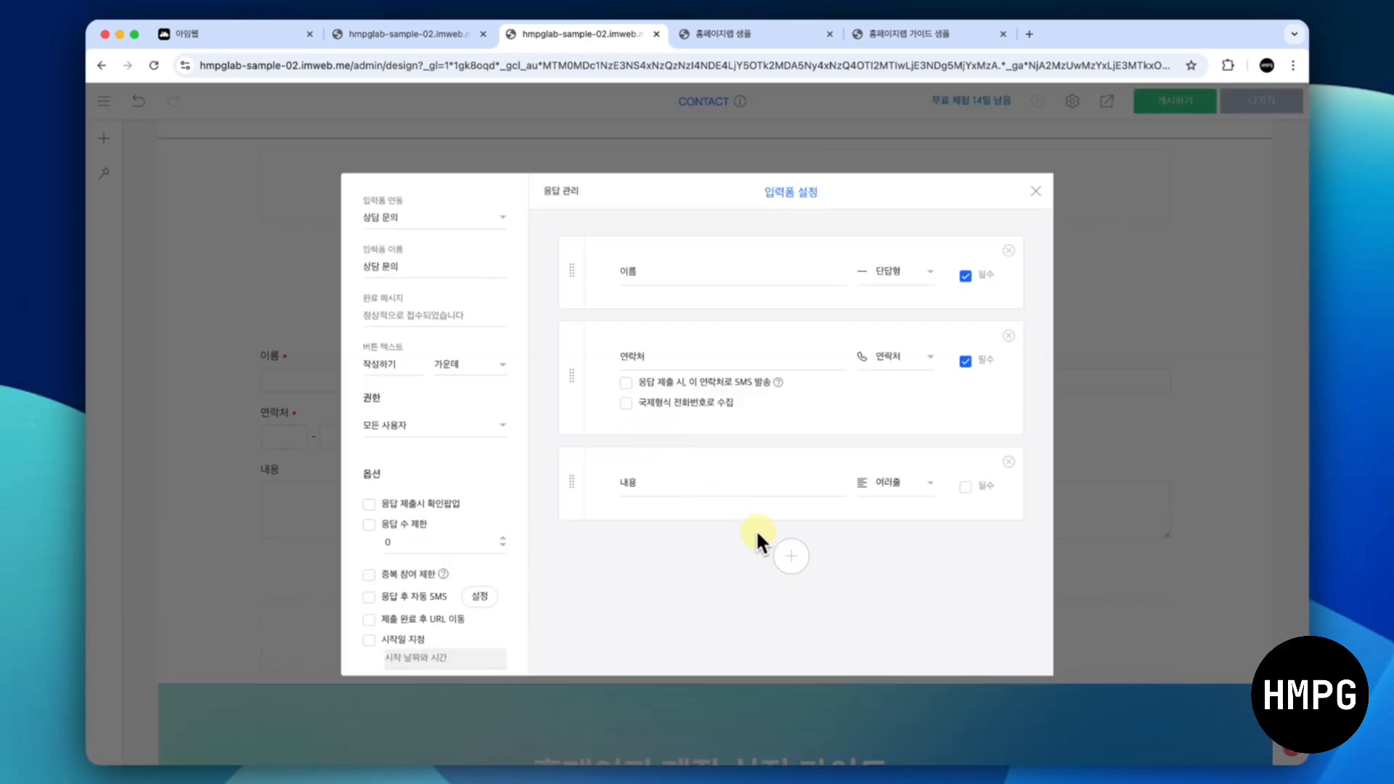
left_click(787, 548)
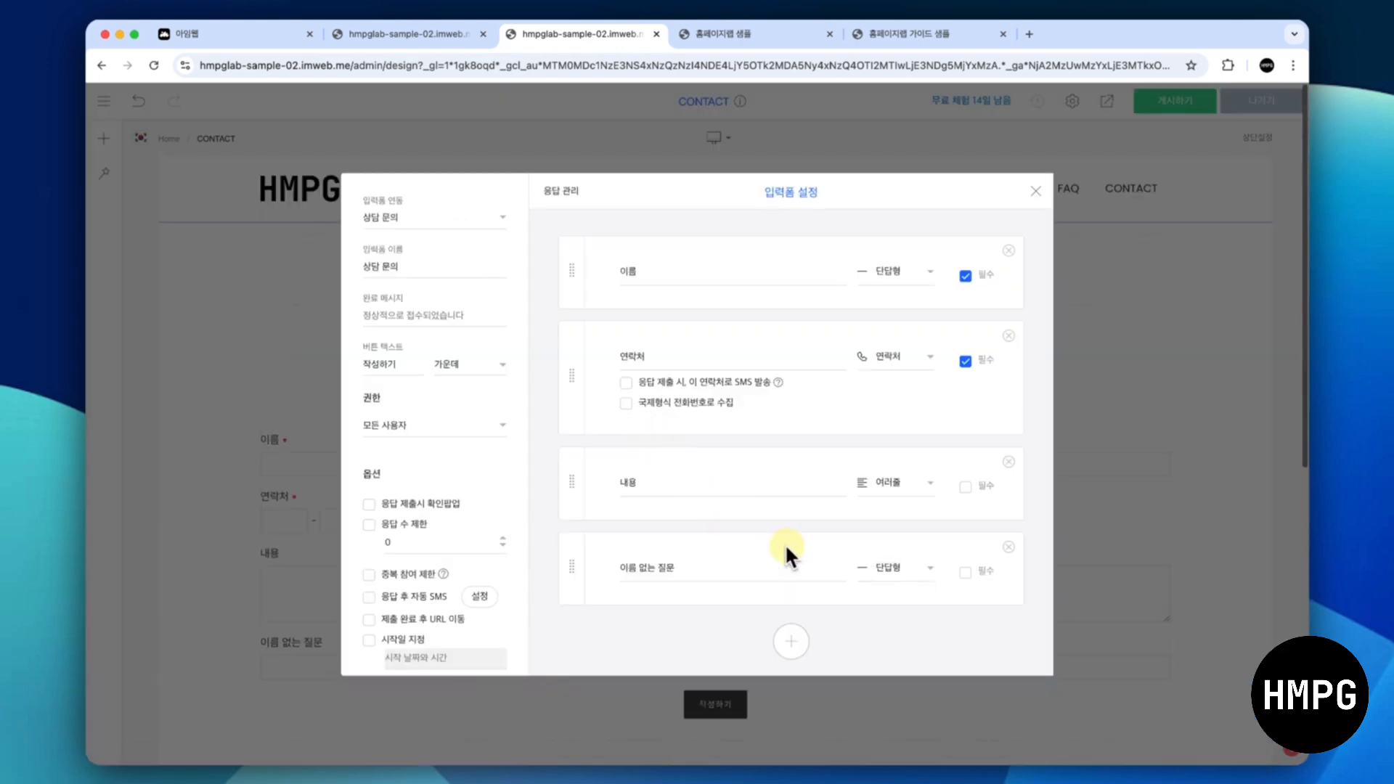
left_click(707, 568)
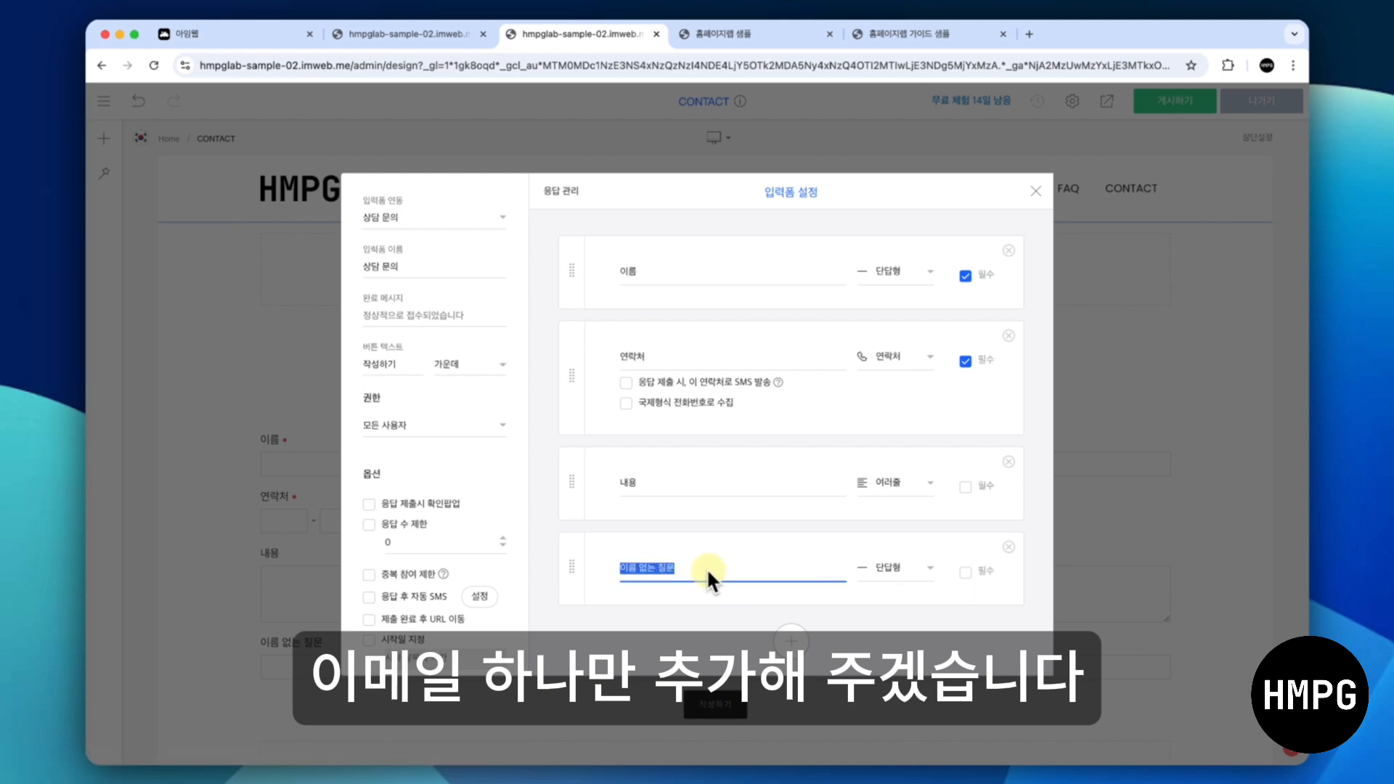
type("이메일")
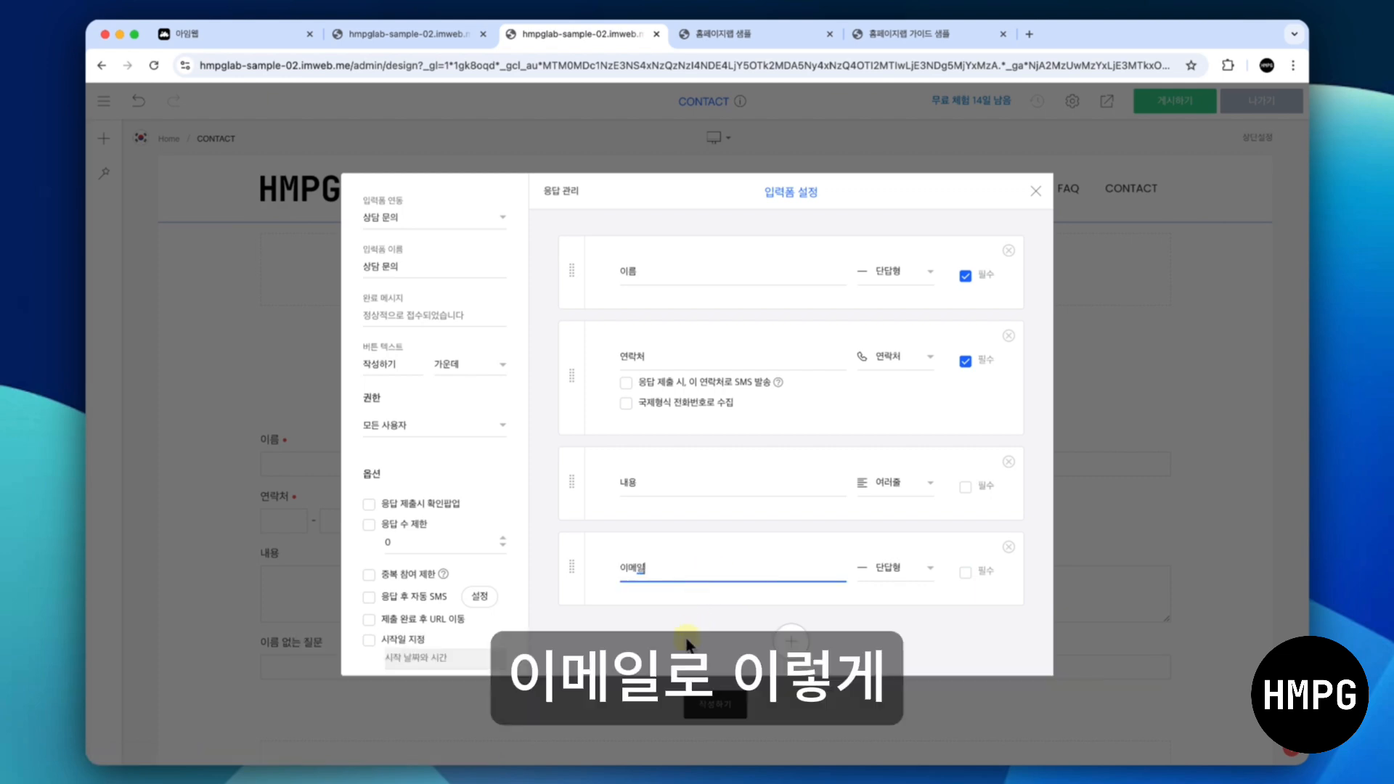
Set the 이메일 question's format to 이메일, move it above the 내용 question and mark it 필수
left_click(898, 566)
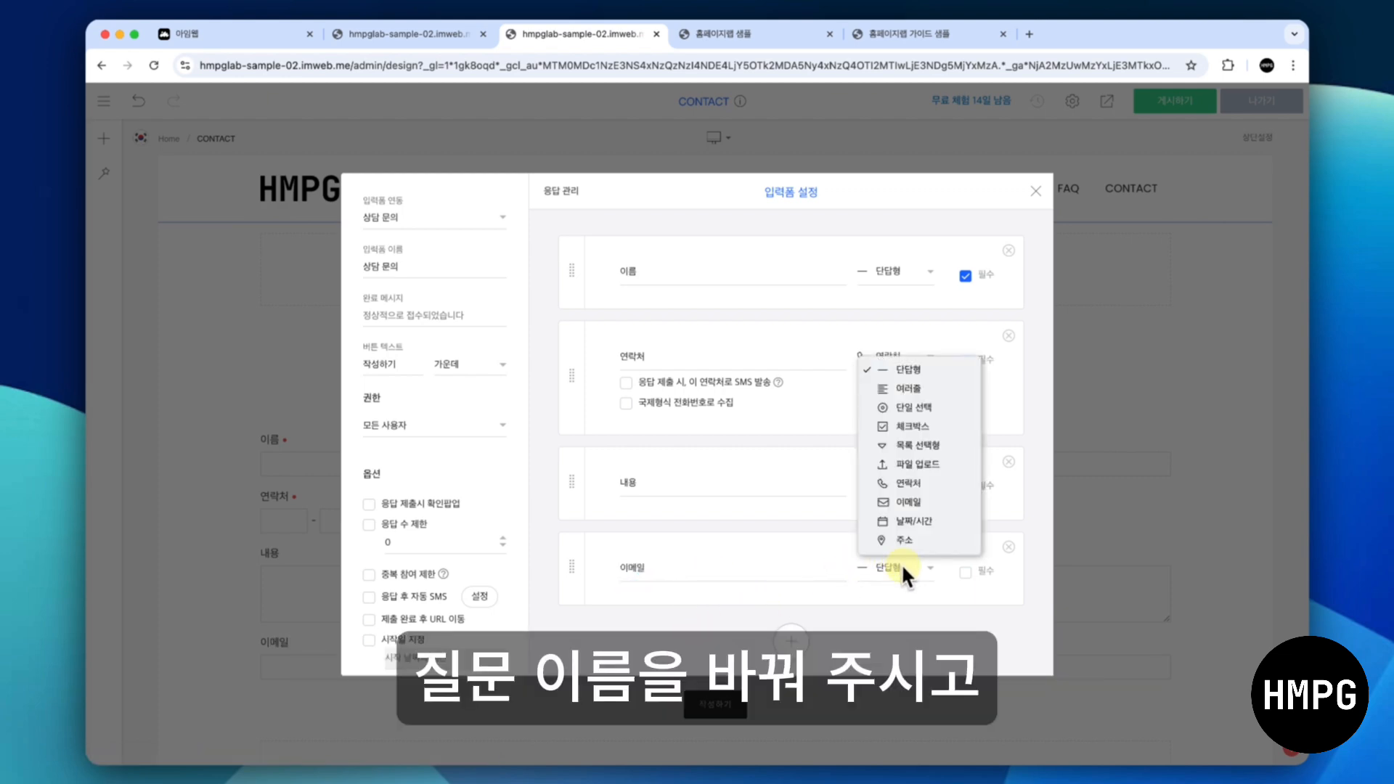
left_click(916, 500)
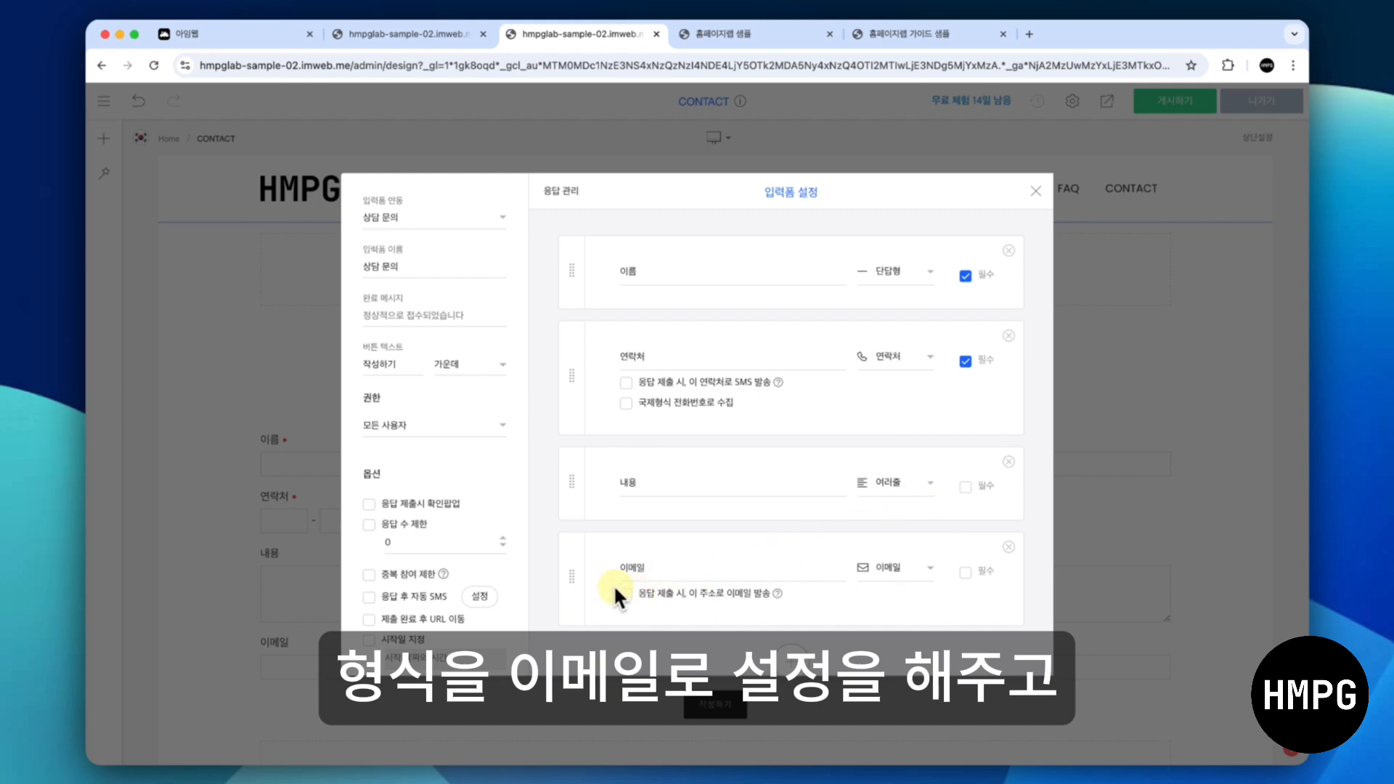
left_click_drag(572, 580, 573, 479)
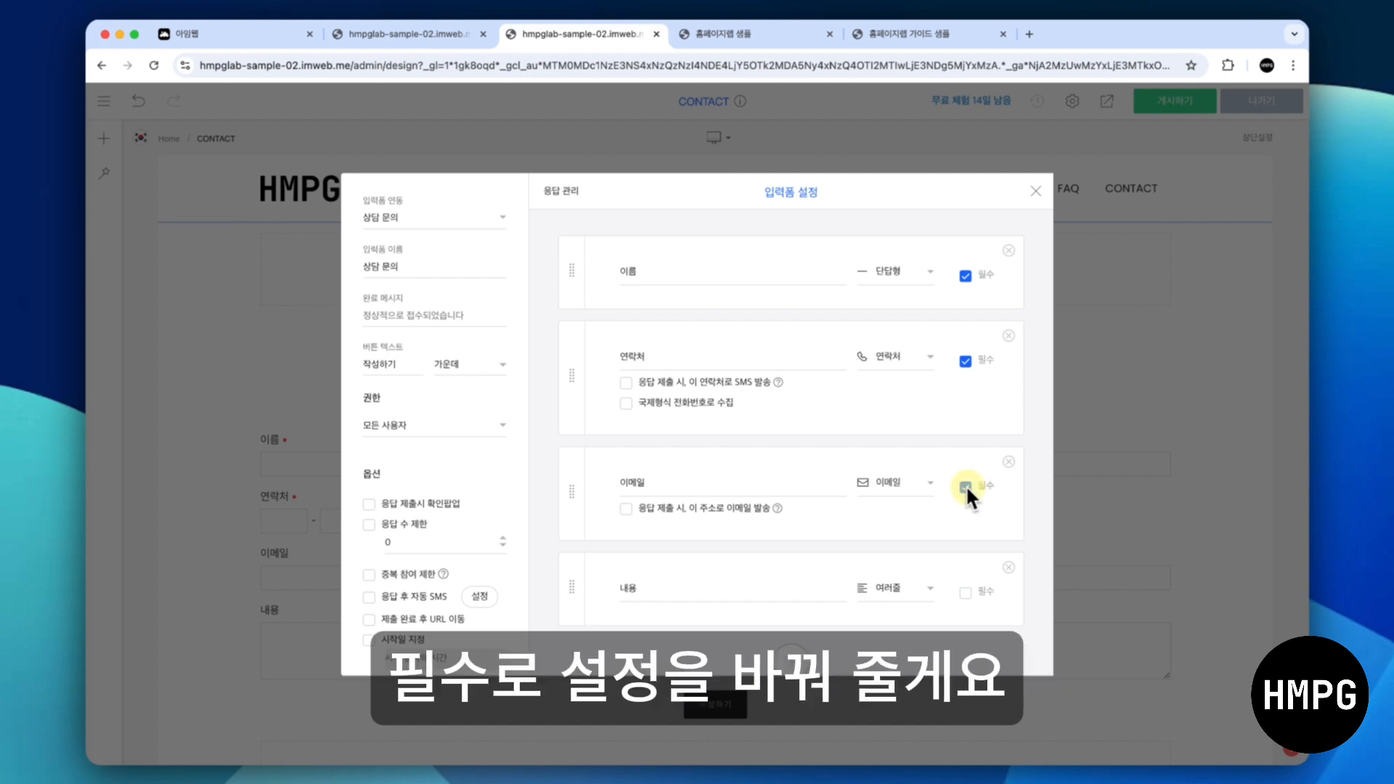
Rename the inquiry form's 내용 question to 문의 내용
left_click(623, 592)
type("무느")
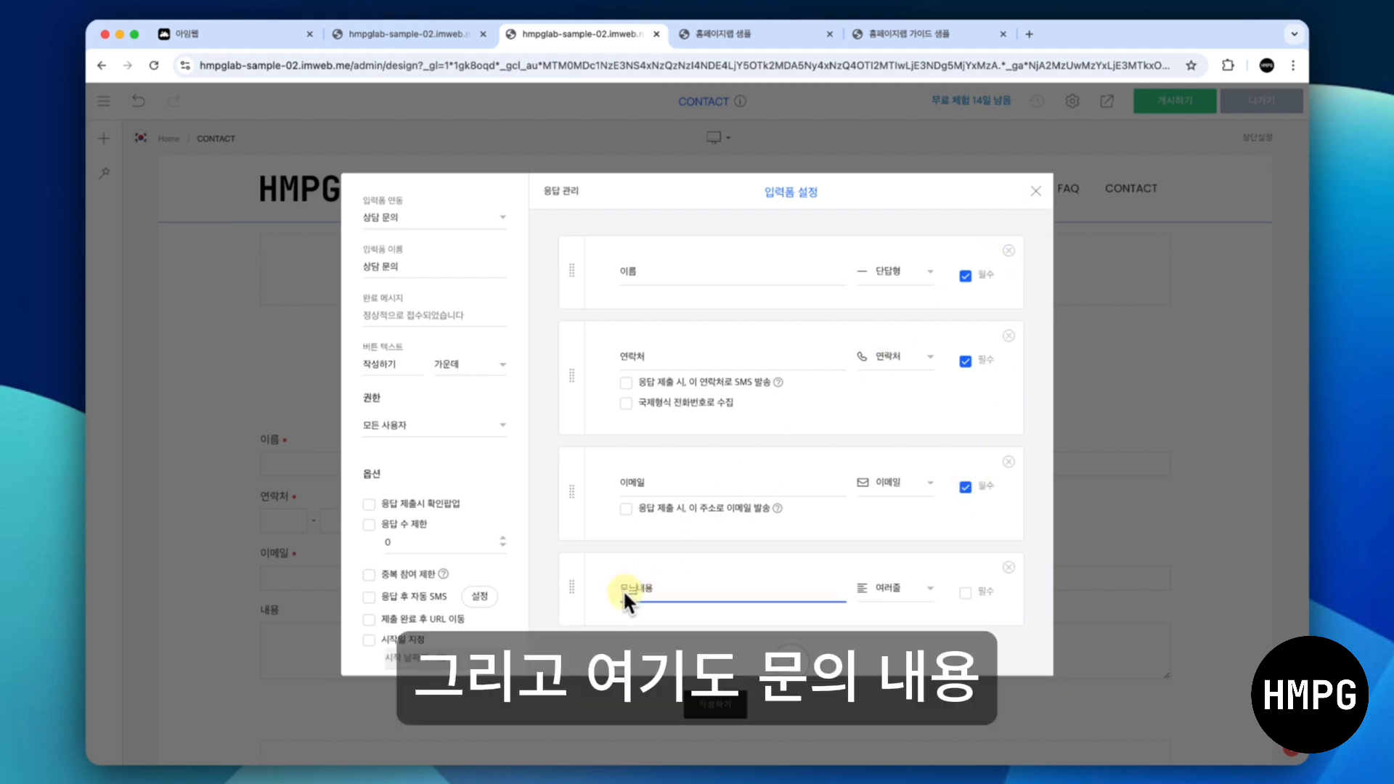
key("BackSpace")
key("BackSpace")
key("BackSpace")
type("문의")
left_click(607, 549)
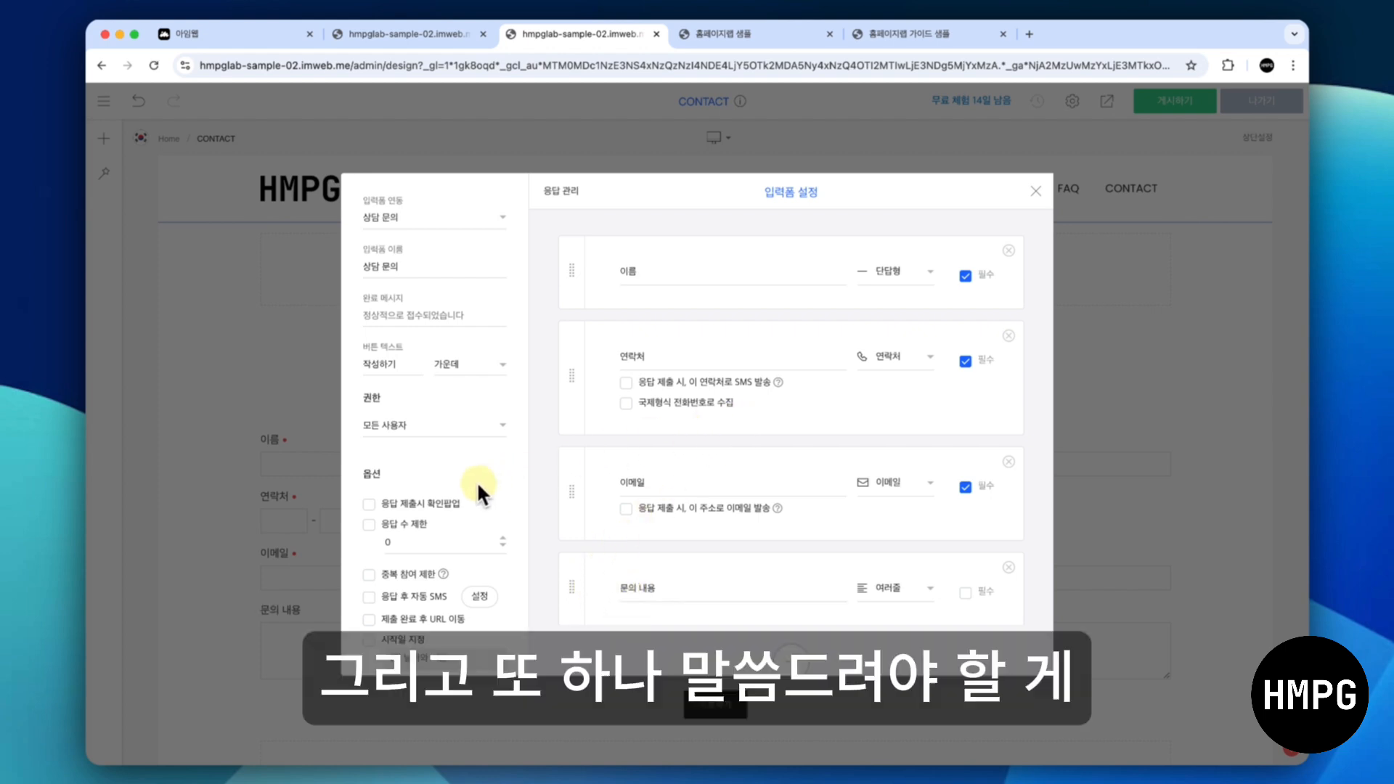
Turn on 개인정보수집 동의 for the inquiry form with the position 맨 아래에 표시, and review its consent text
scroll(478, 488, "down", 3)
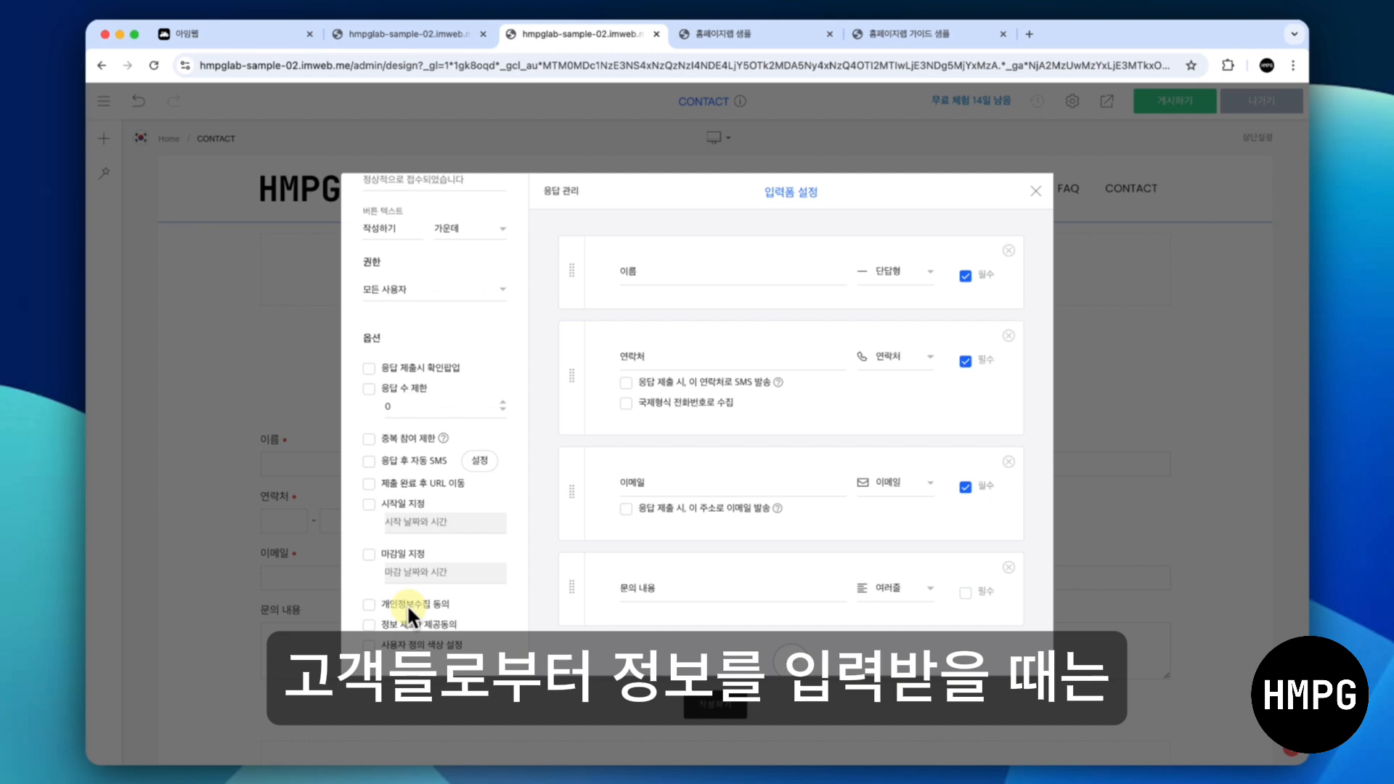
left_click(368, 605)
scroll(399, 598, "down", 1)
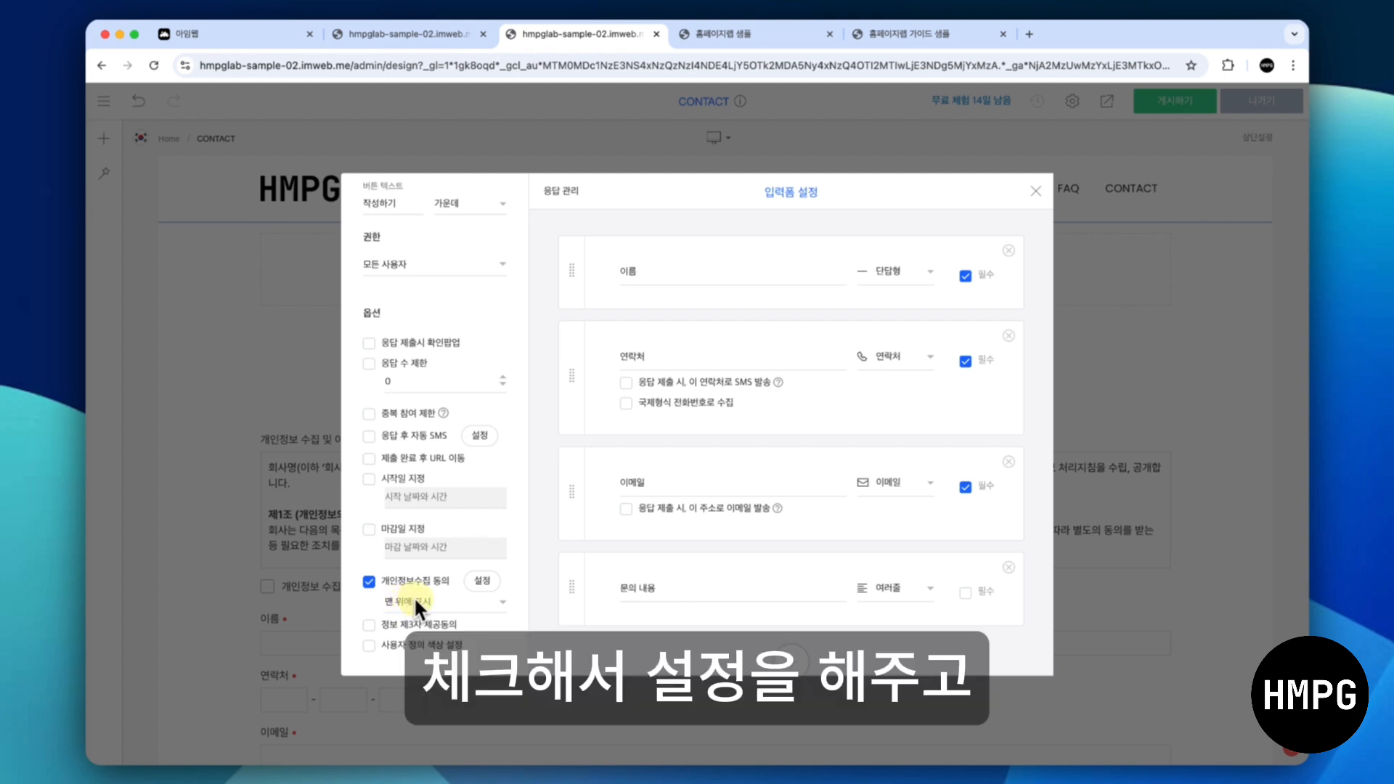
left_click(417, 601)
left_click(436, 646)
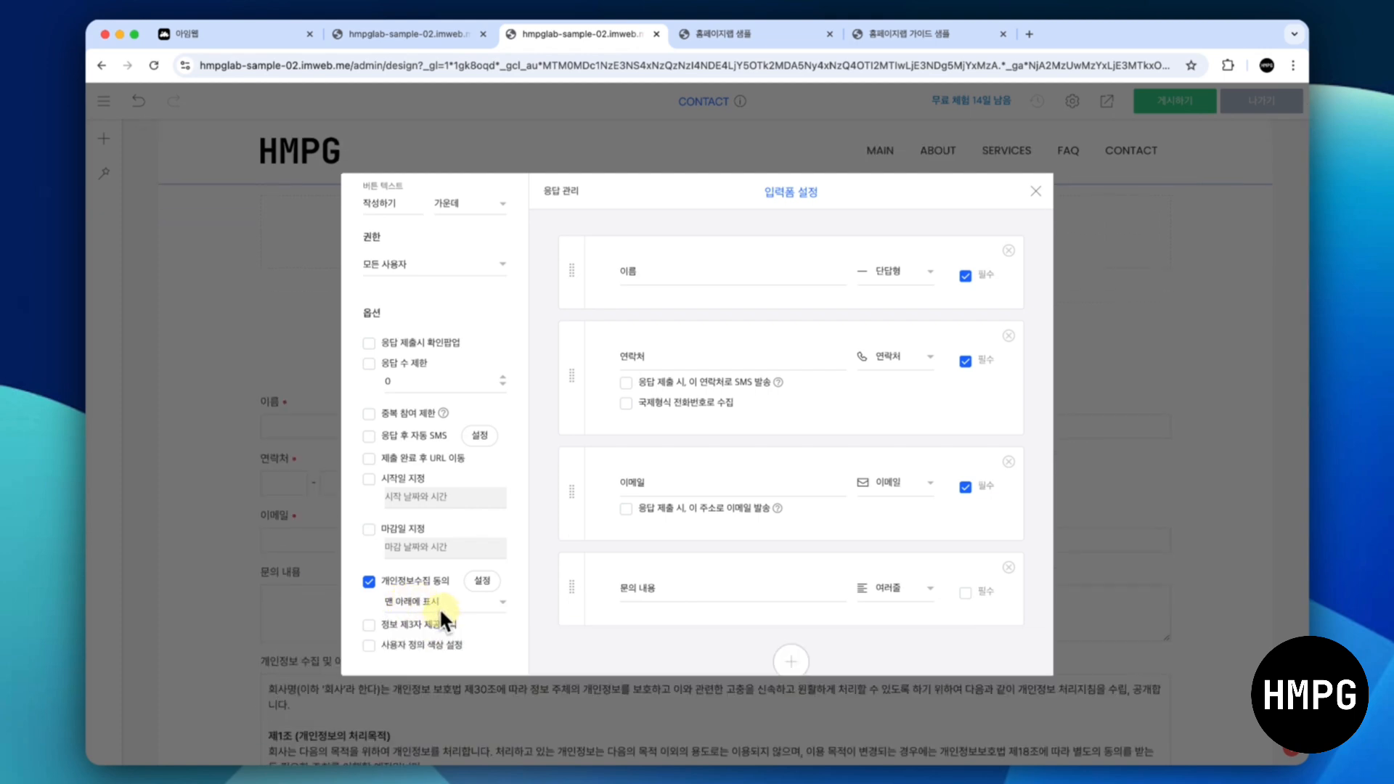
left_click(480, 579)
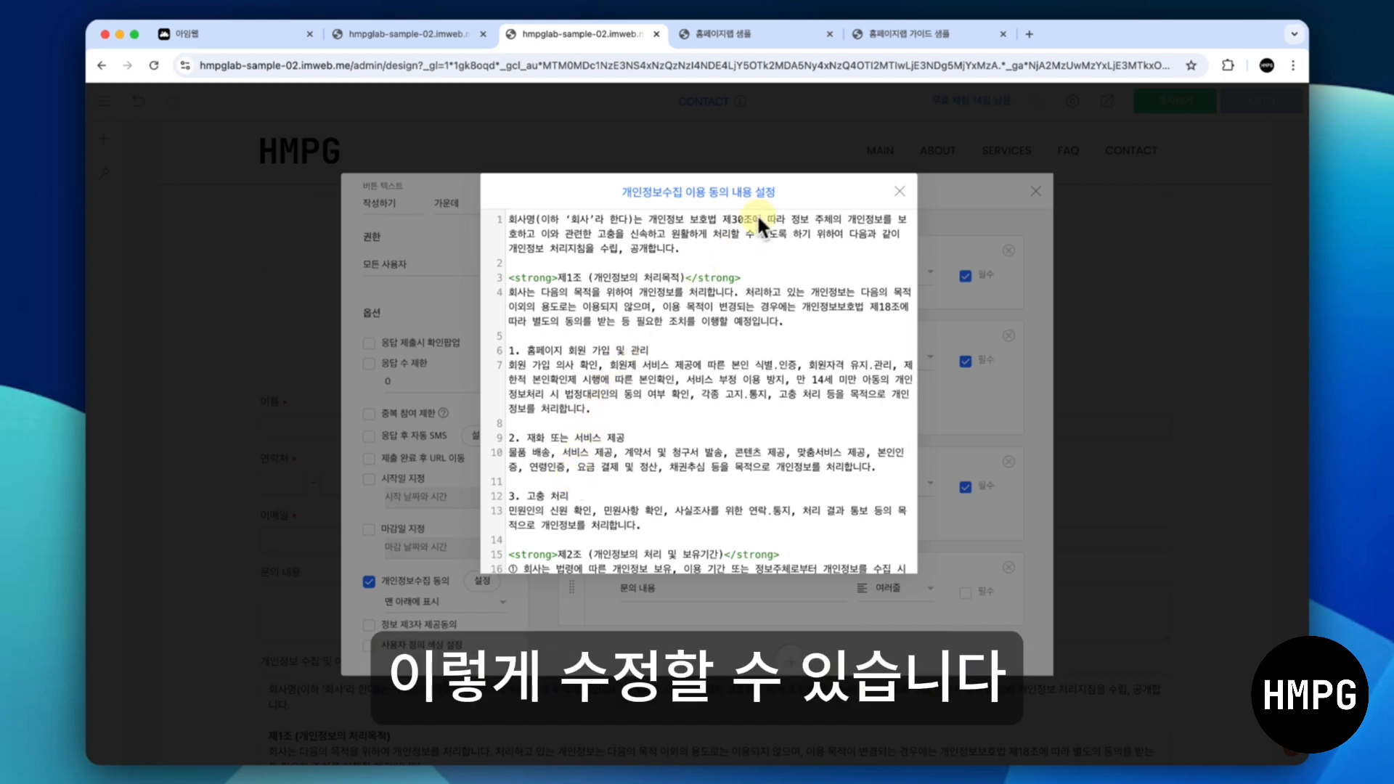
left_click(899, 191)
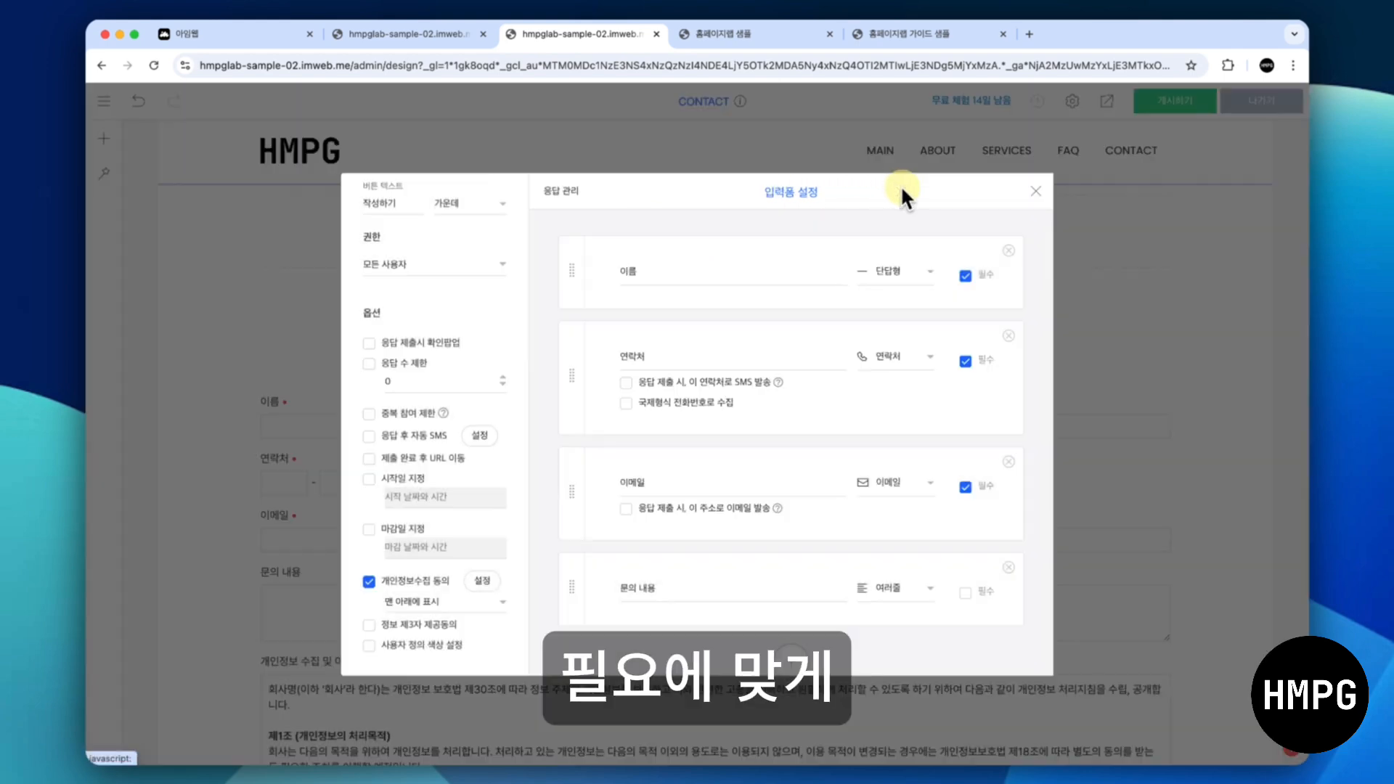
left_click(1034, 191)
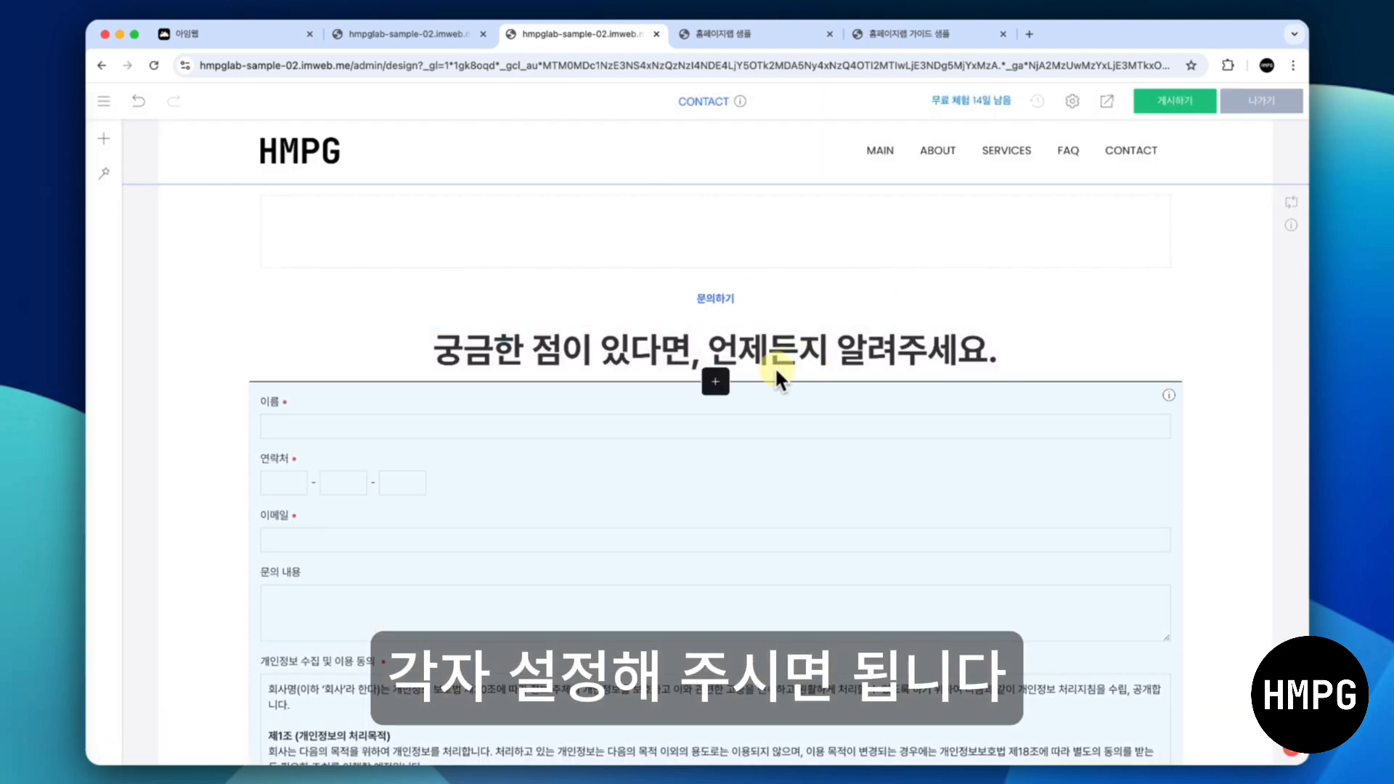
Insert a spacer between the CONTACT page's heading and the inquiry form, with 기본 그리드 turned off
scroll(755, 380, "down", 3)
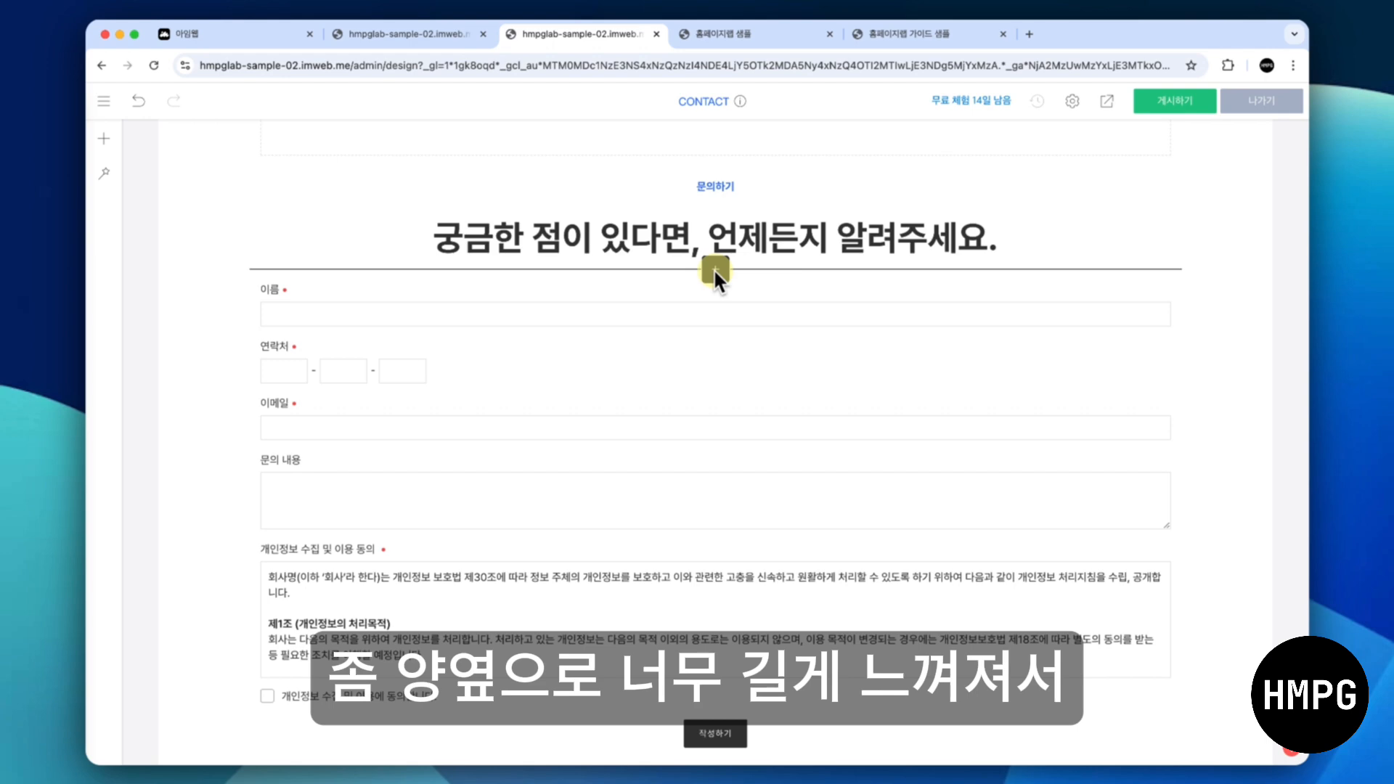
left_click(714, 271)
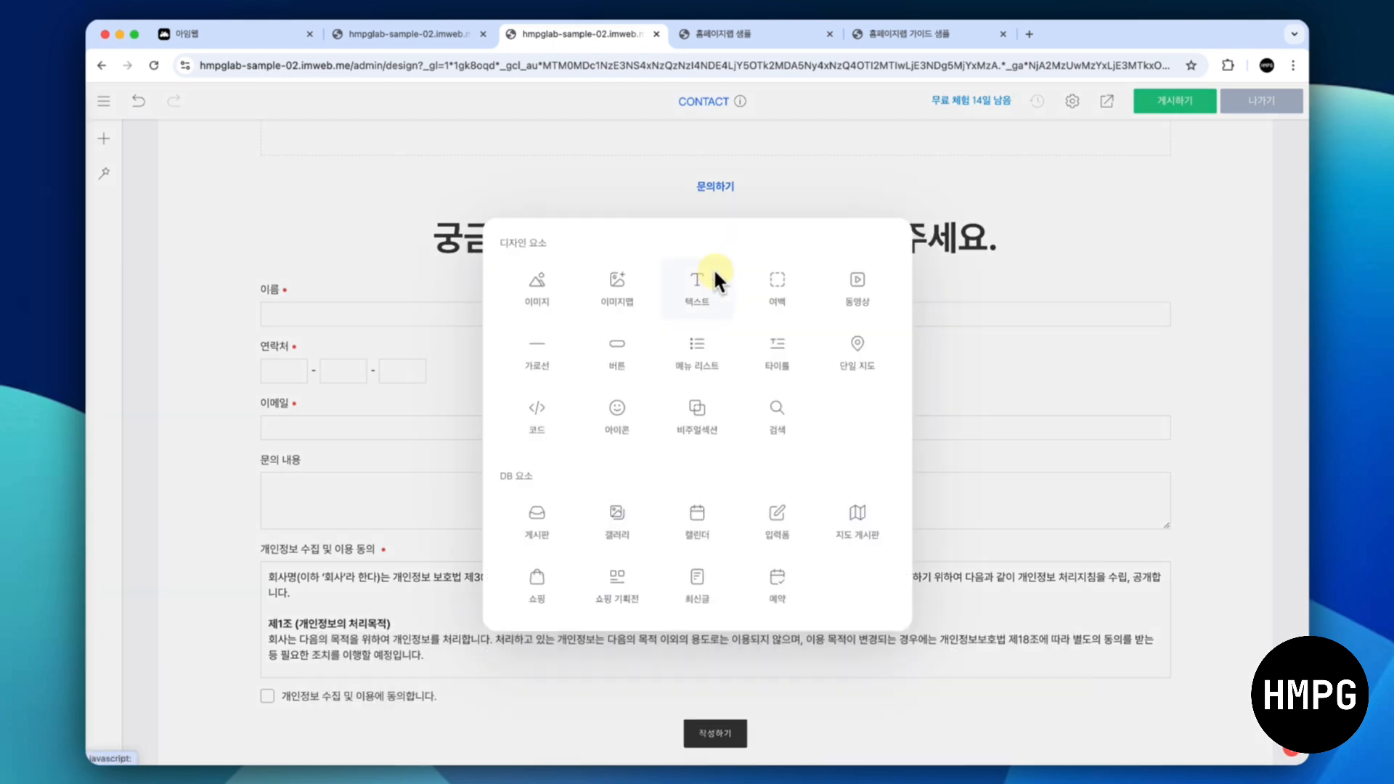
left_click(773, 282)
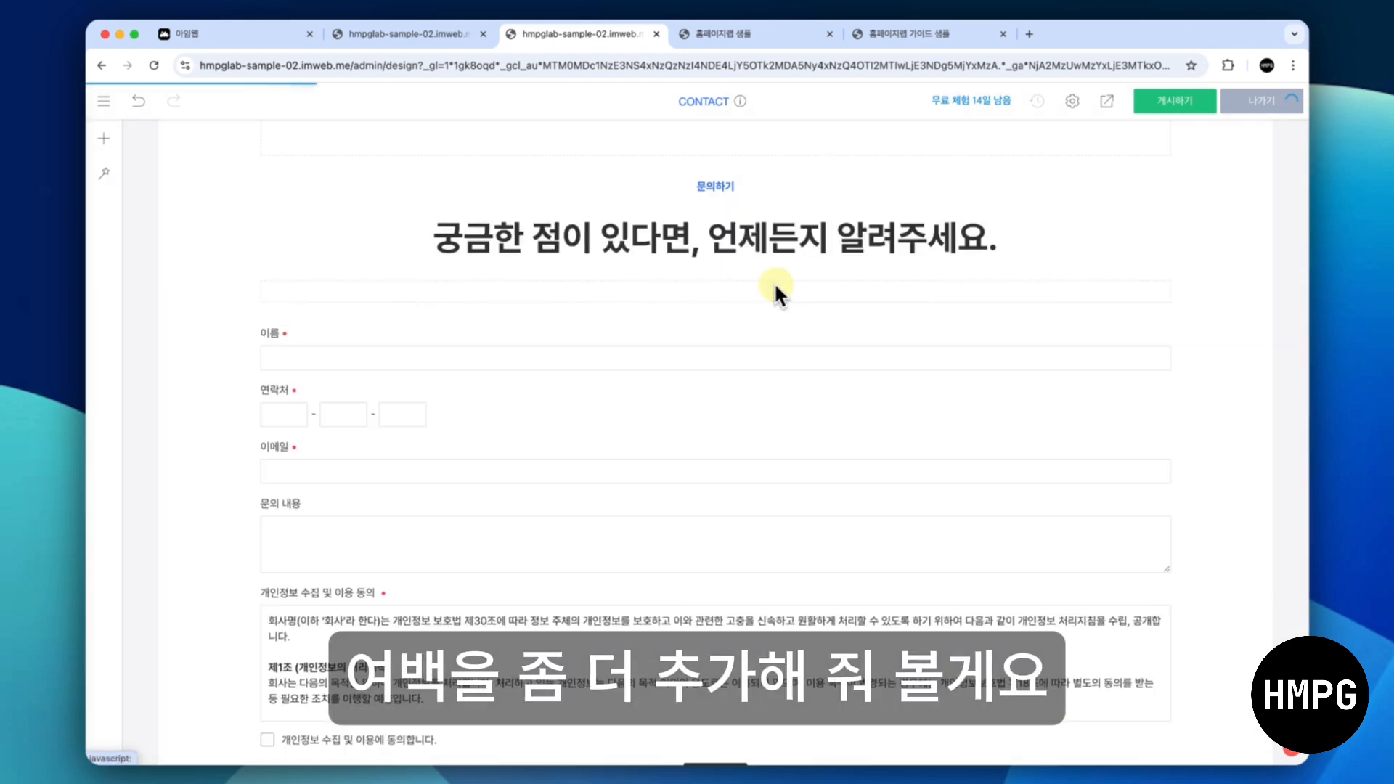
left_click(689, 285)
left_click(715, 291)
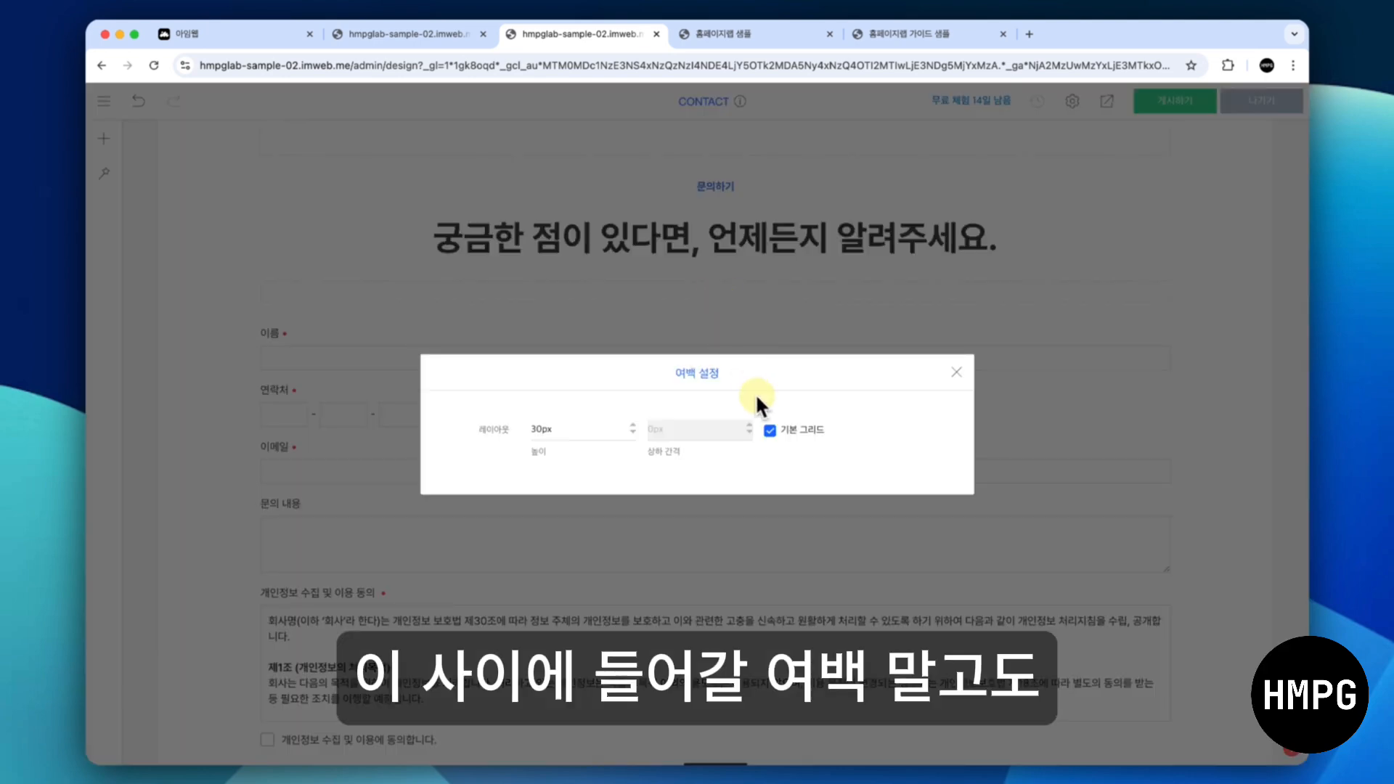
left_click(768, 430)
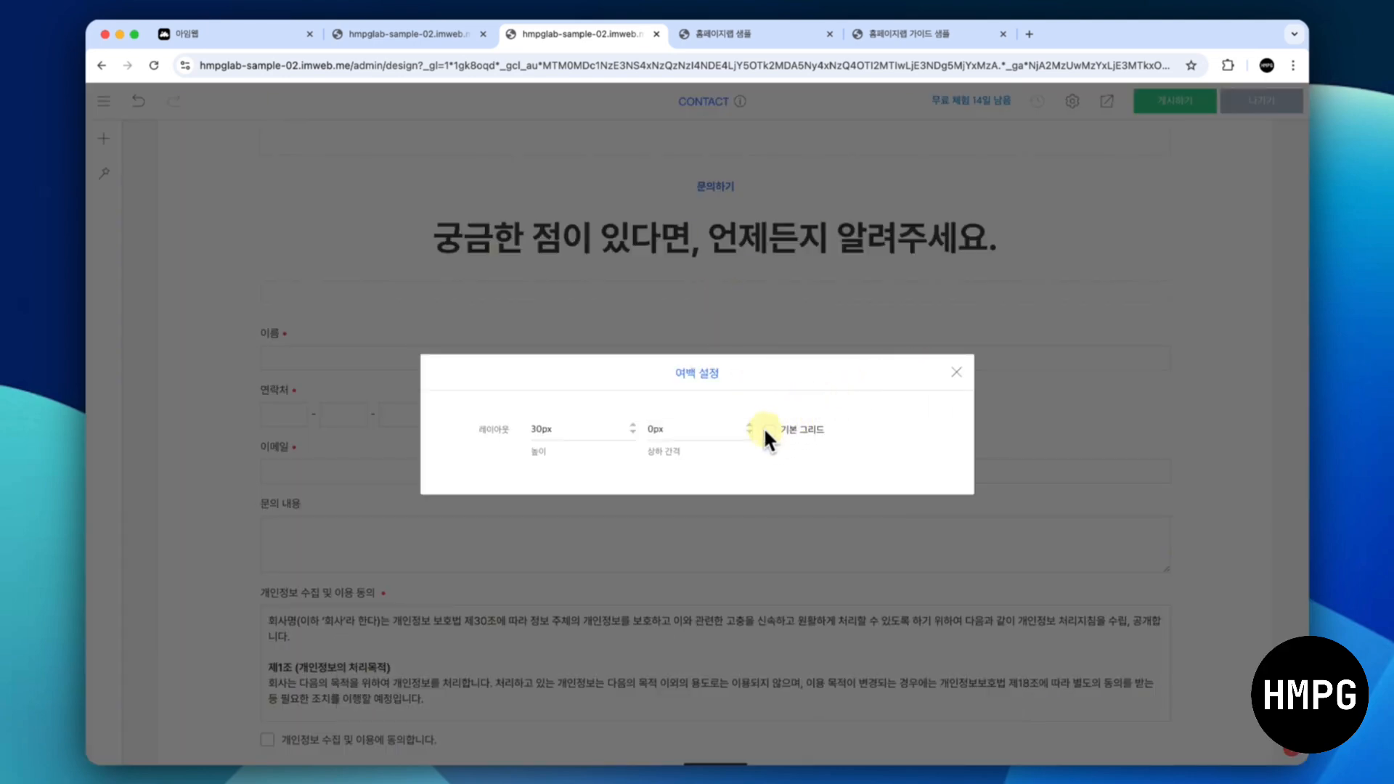
left_click(955, 372)
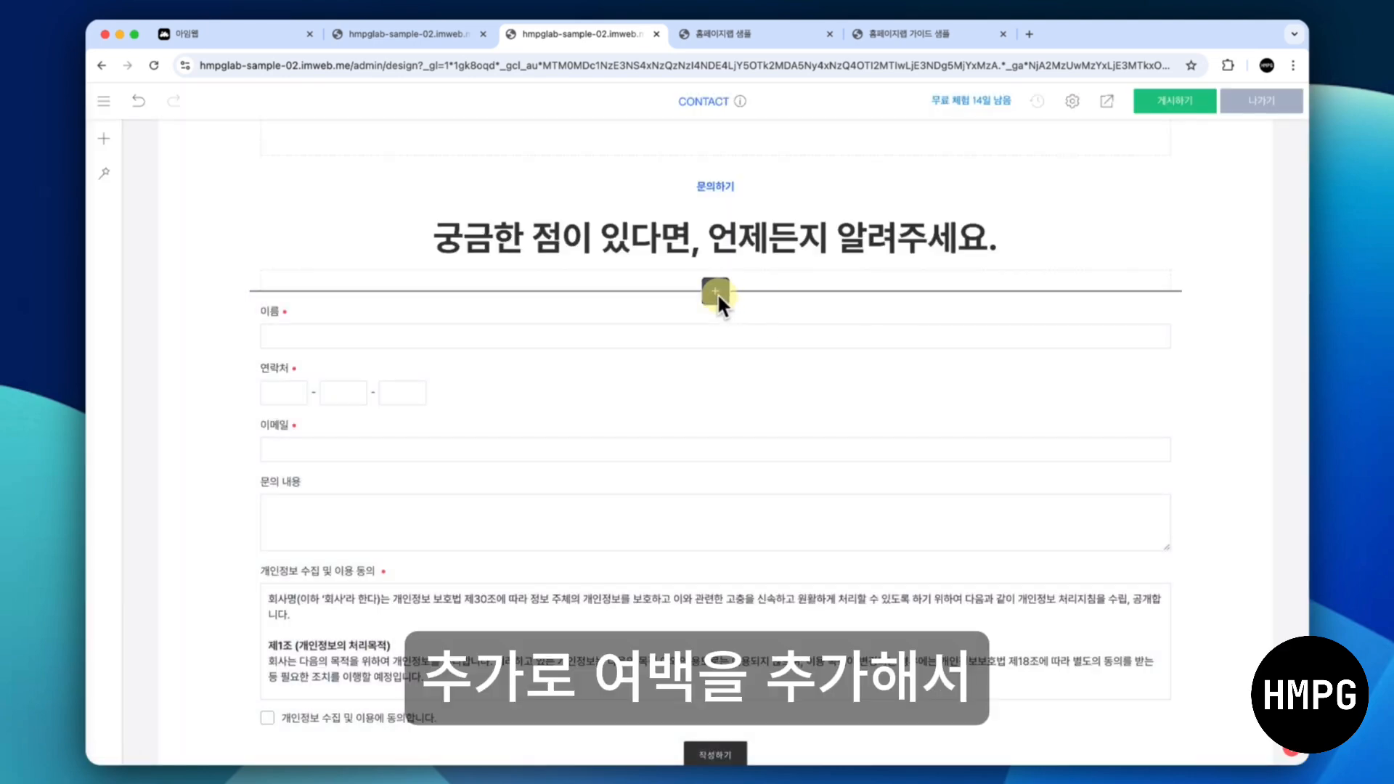
Add two more spacers and place one on each side of the inquiry form to make a three-column row
left_click(717, 293)
left_click(772, 288)
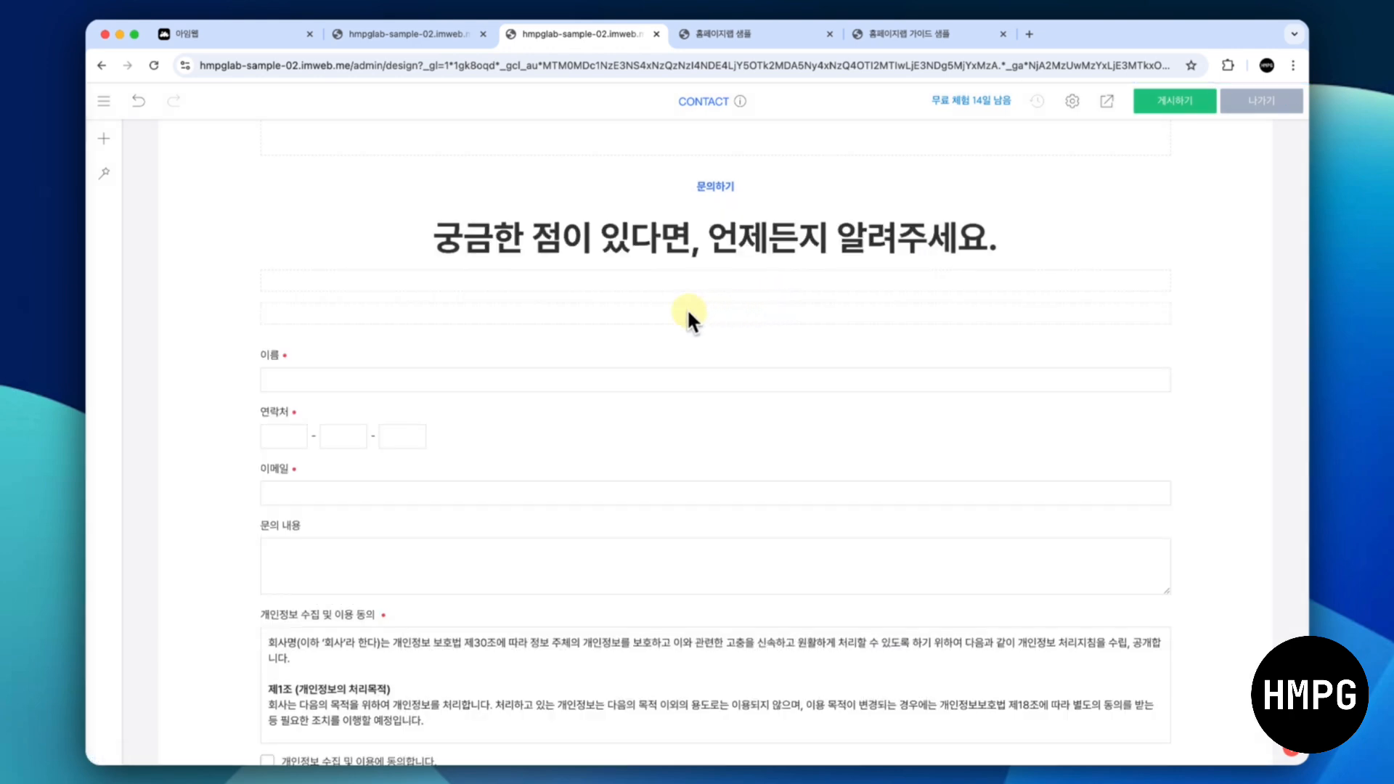
left_click_drag(686, 308, 1156, 409)
left_click(718, 295)
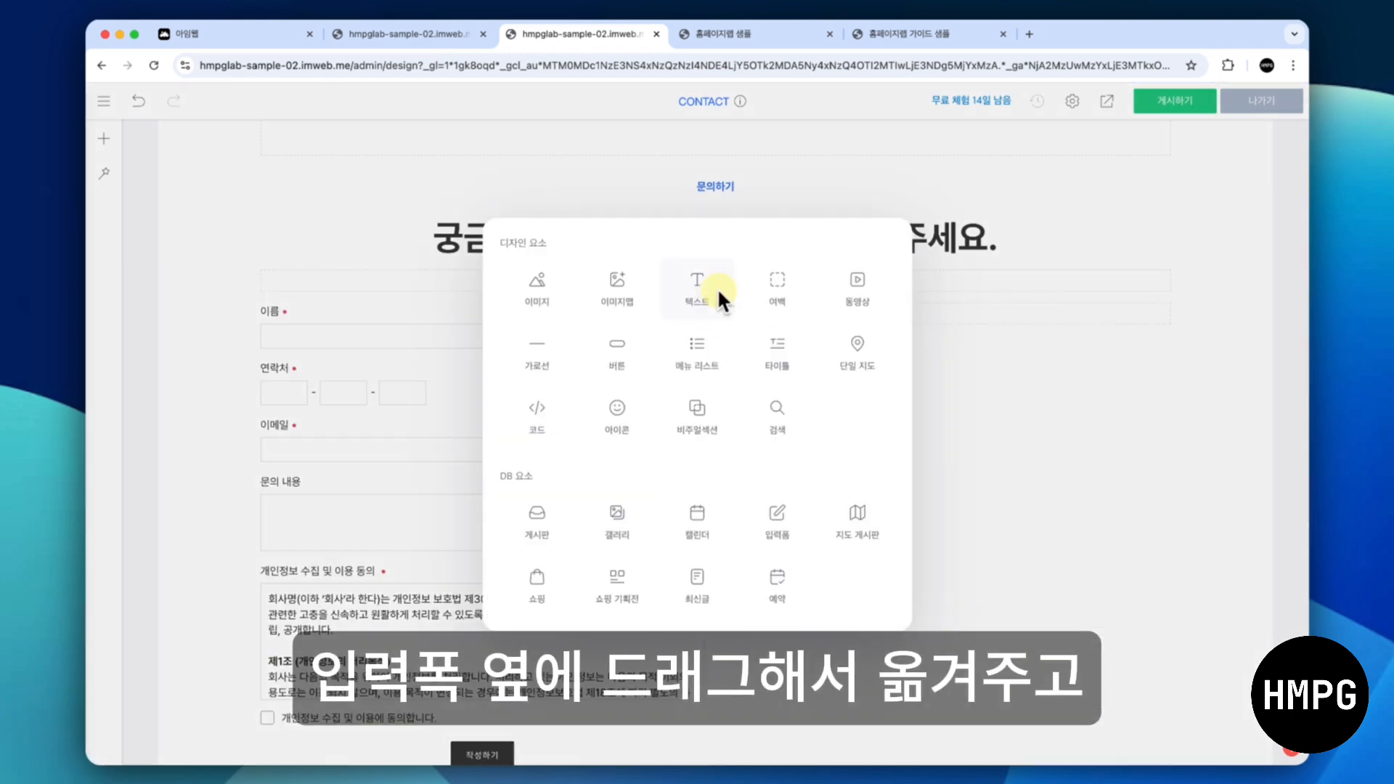
left_click(782, 281)
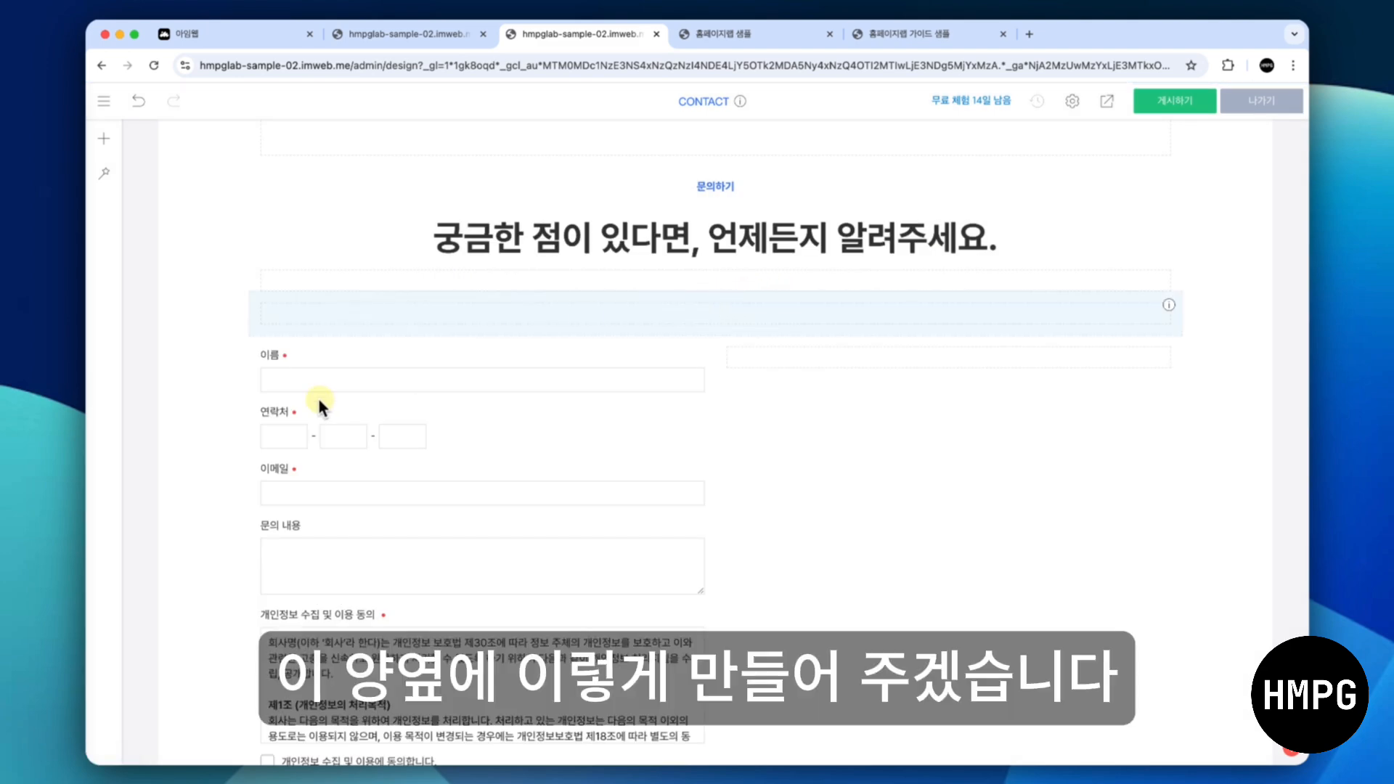
left_click_drag(319, 406, 252, 399)
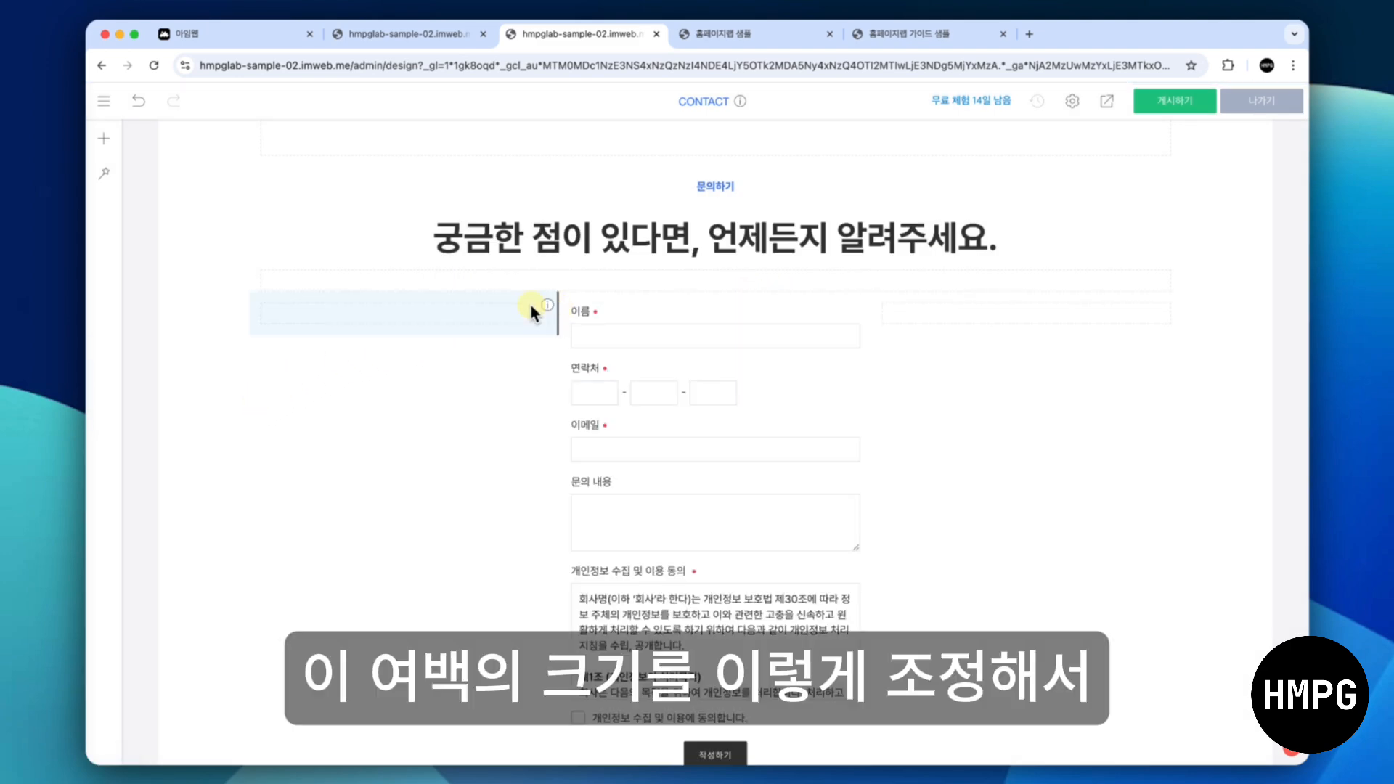
Narrow both side spacers equally so the inquiry form gets a wider, centred column
left_click_drag(532, 309, 482, 305)
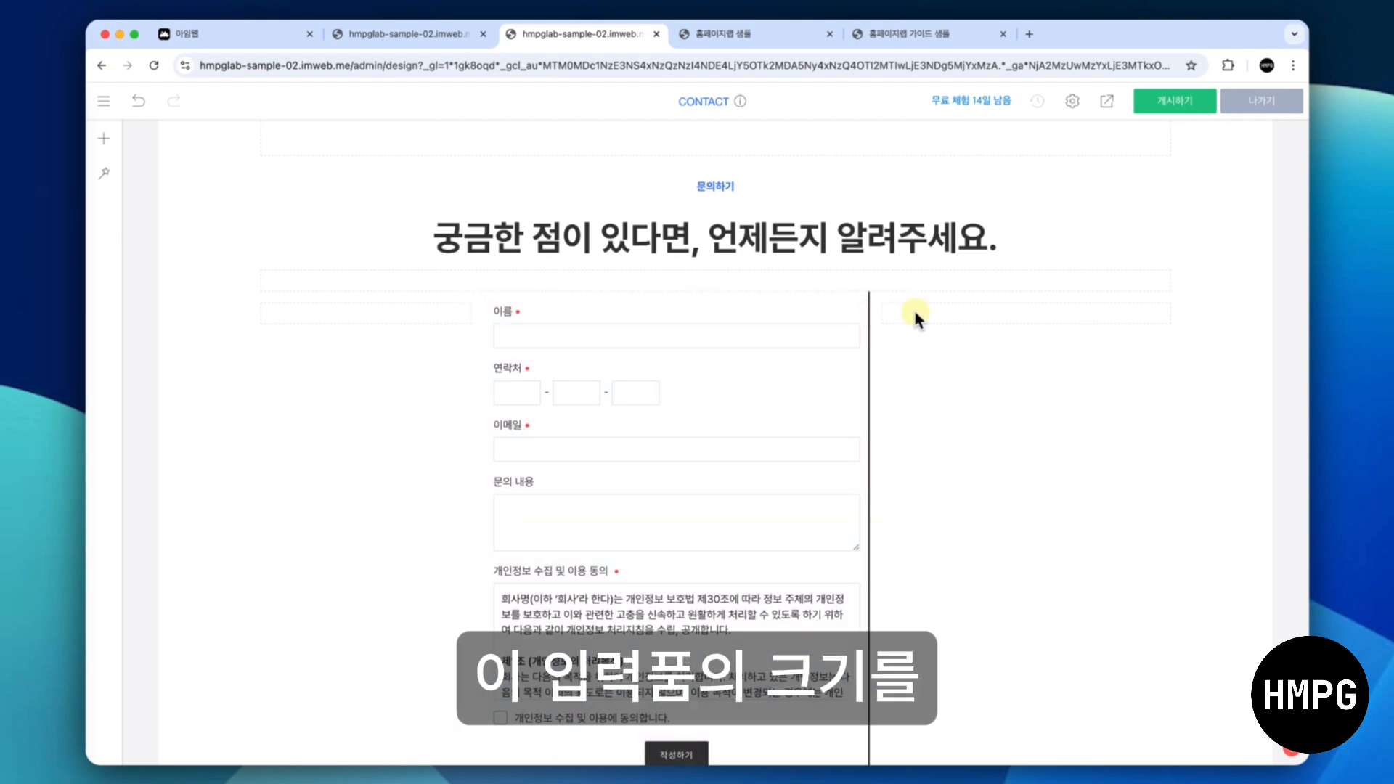
left_click_drag(913, 308, 981, 305)
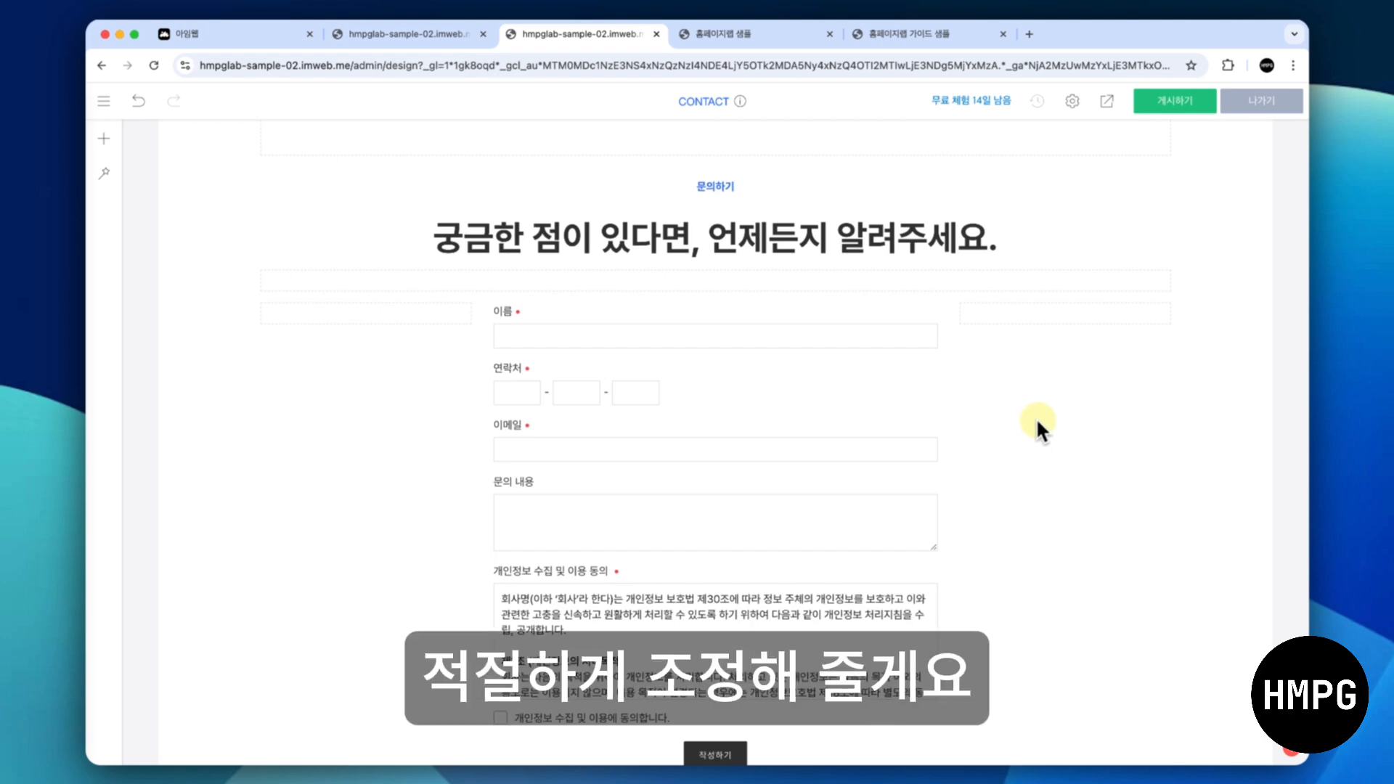
scroll(978, 347, "down", 5)
scroll(978, 346, "up", 7)
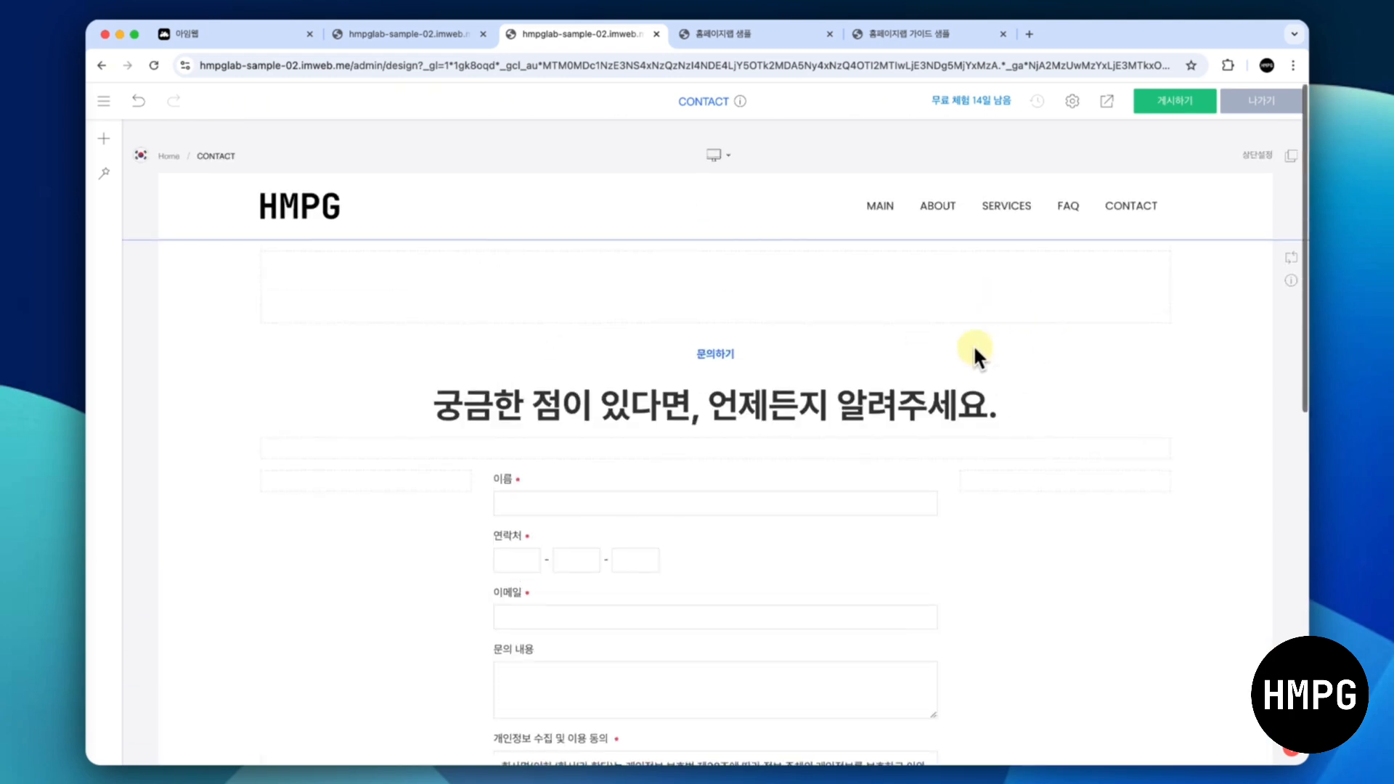
Open the MAIN page and preview the site, looking through the page from its hero image to the portfolio section
left_click(103, 101)
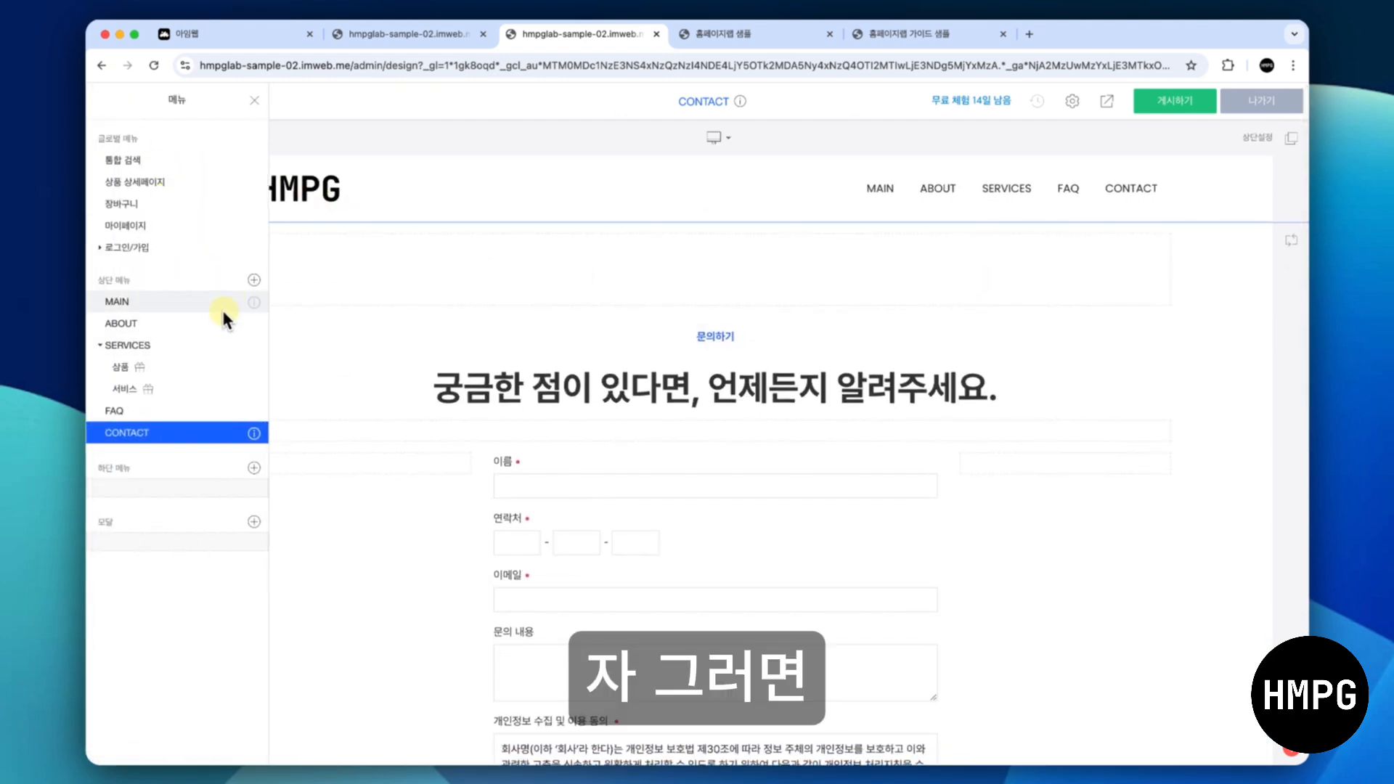
left_click(221, 305)
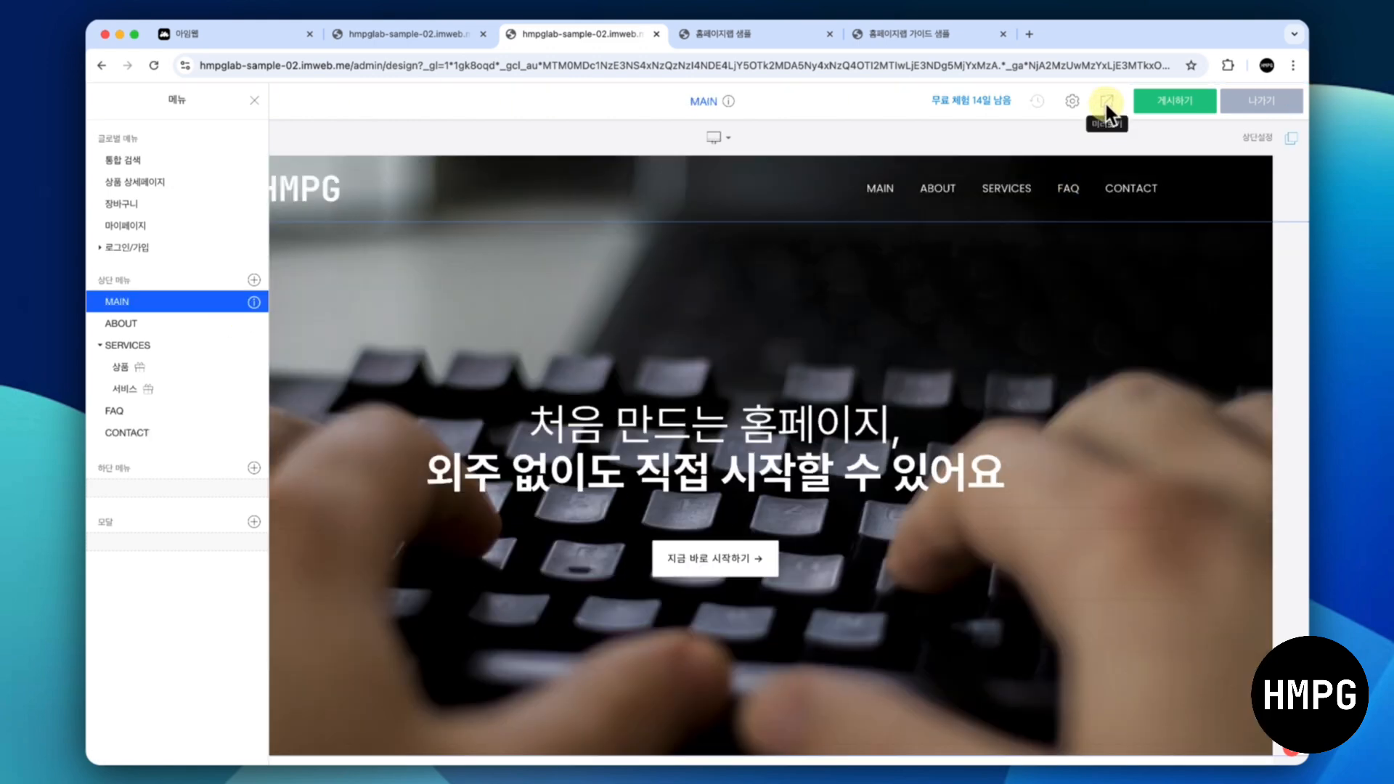
left_click(1105, 103)
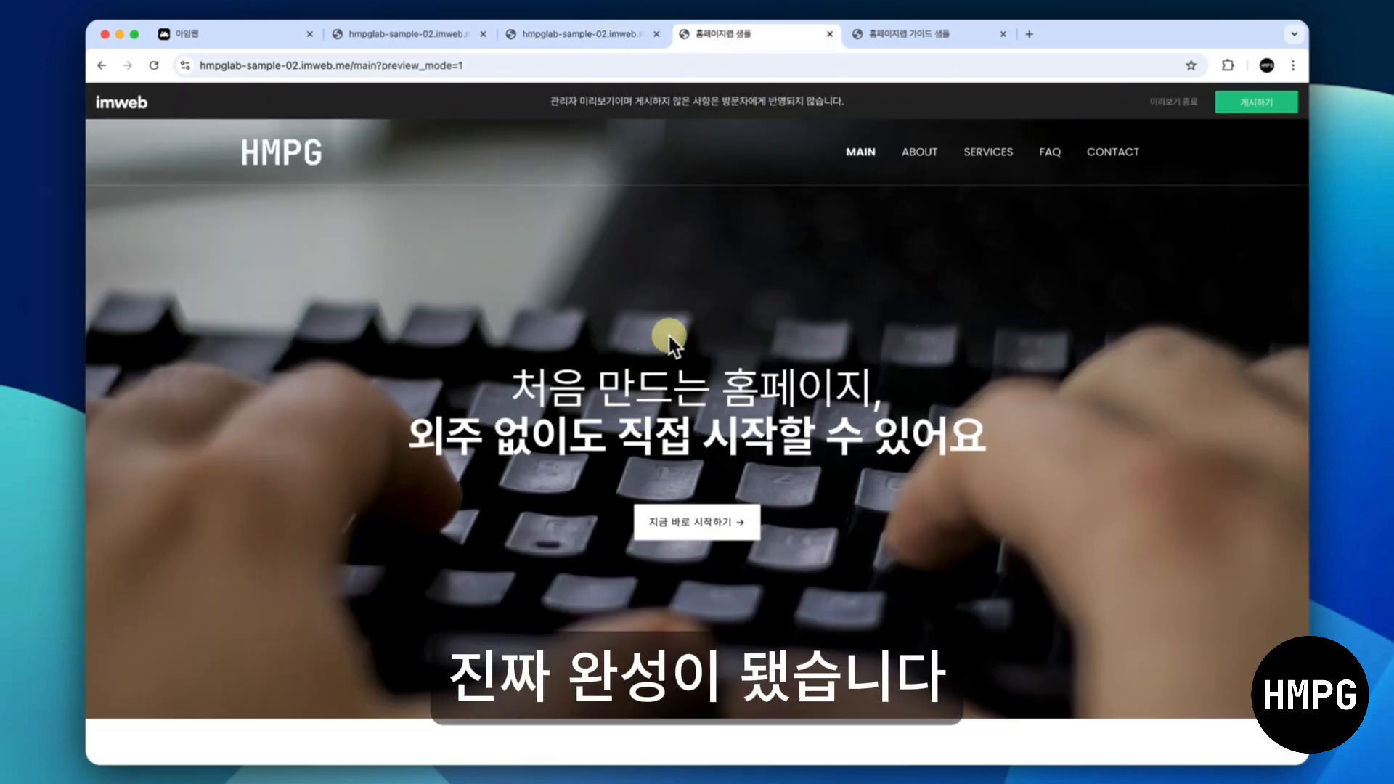
scroll(742, 361, "down", 2)
scroll(742, 363, "down", 15)
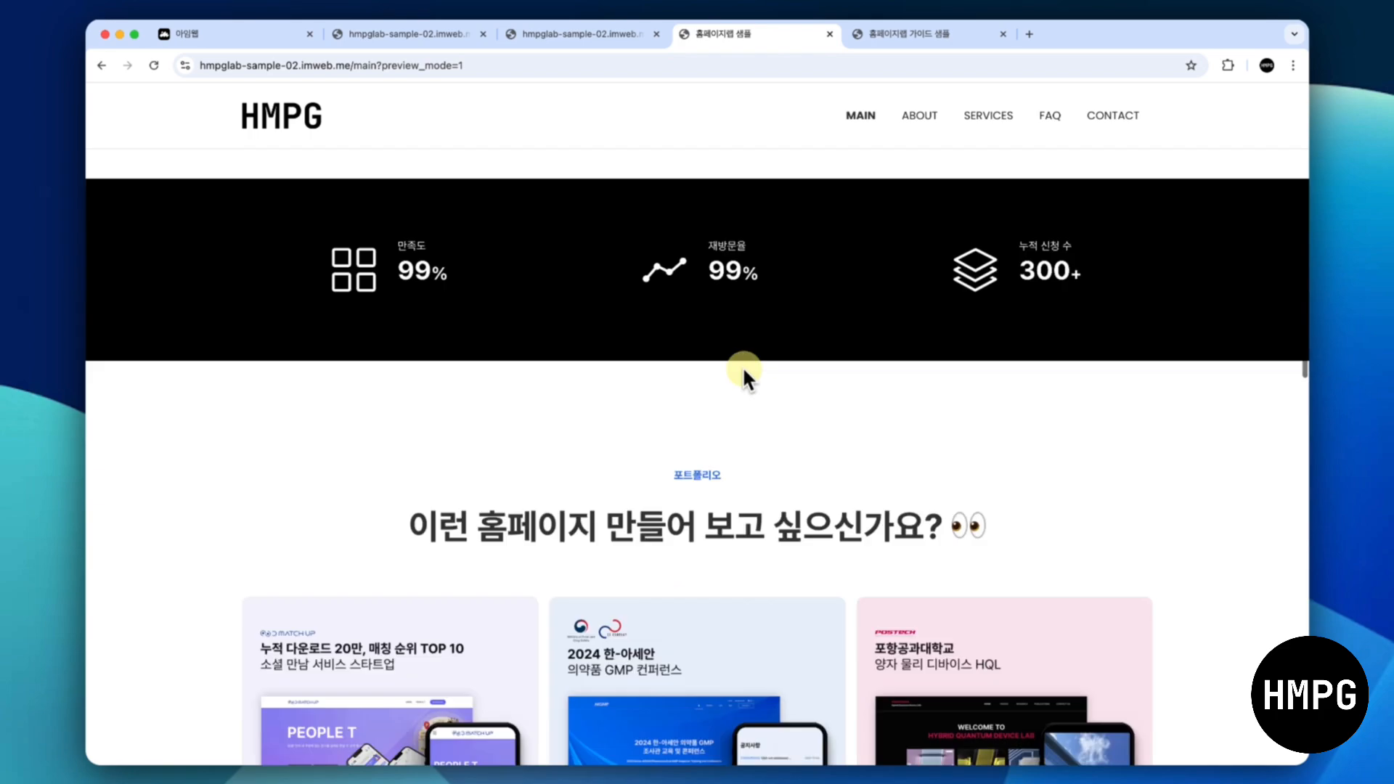
scroll(742, 368, "down", 5)
scroll(742, 369, "up", 20)
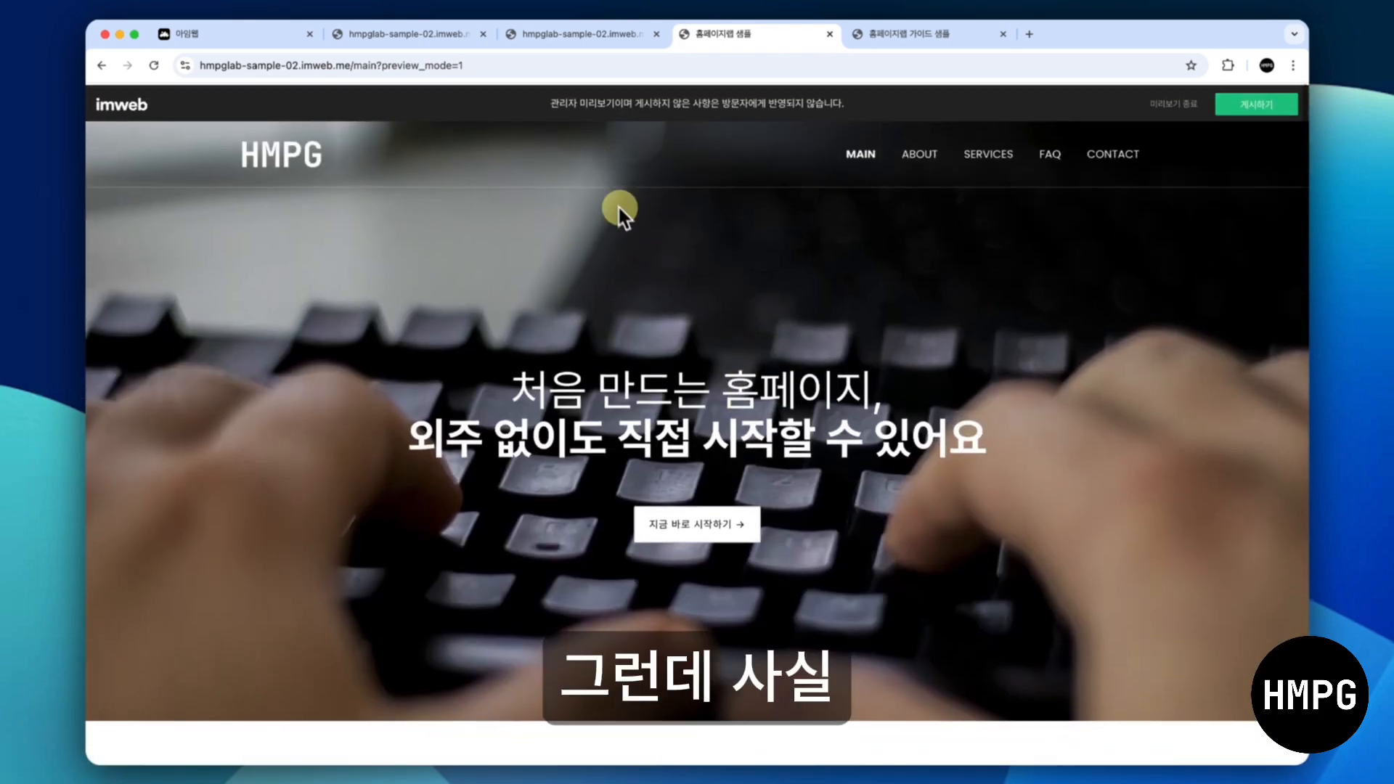
Return to the design editor, switch the MAIN page to 모바일 view and examine the icon alignment and text line breaks in its sections
left_click(549, 38)
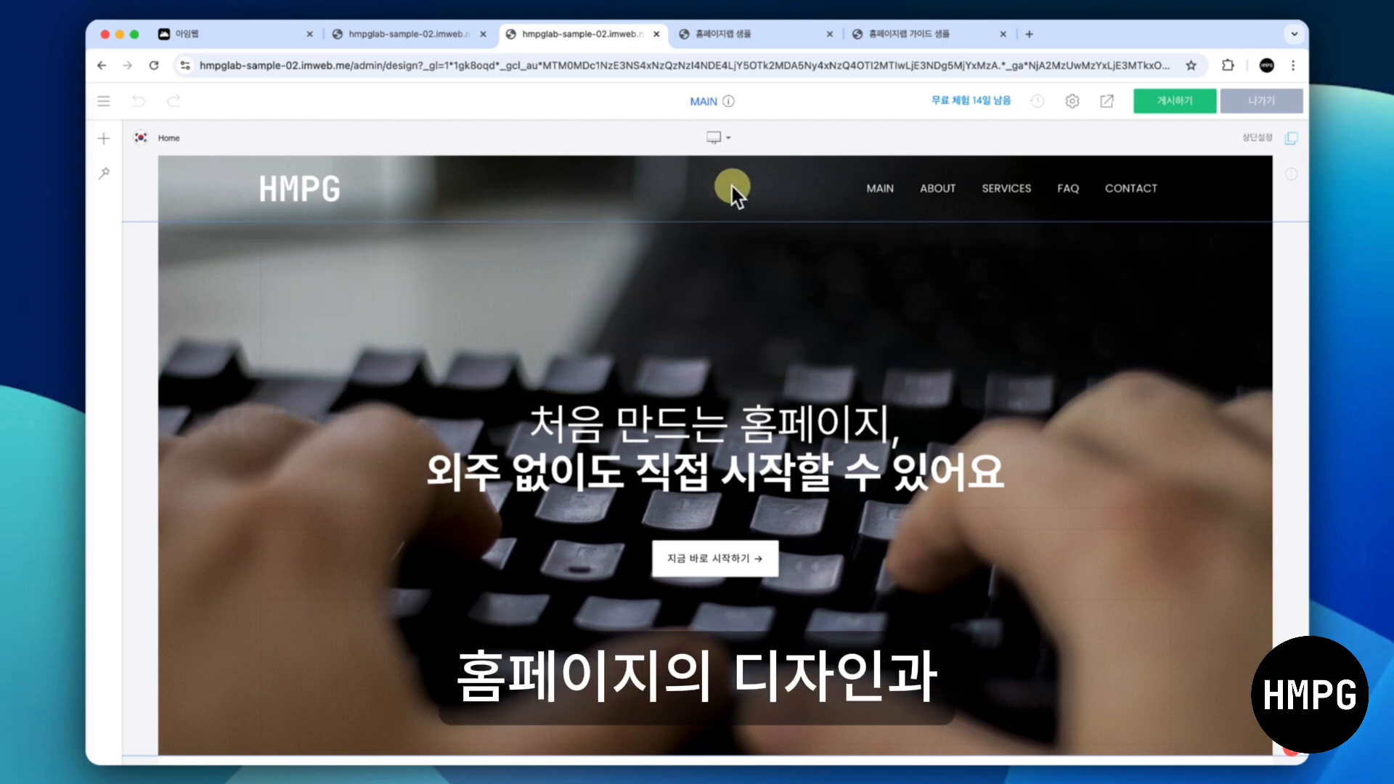
left_click(718, 138)
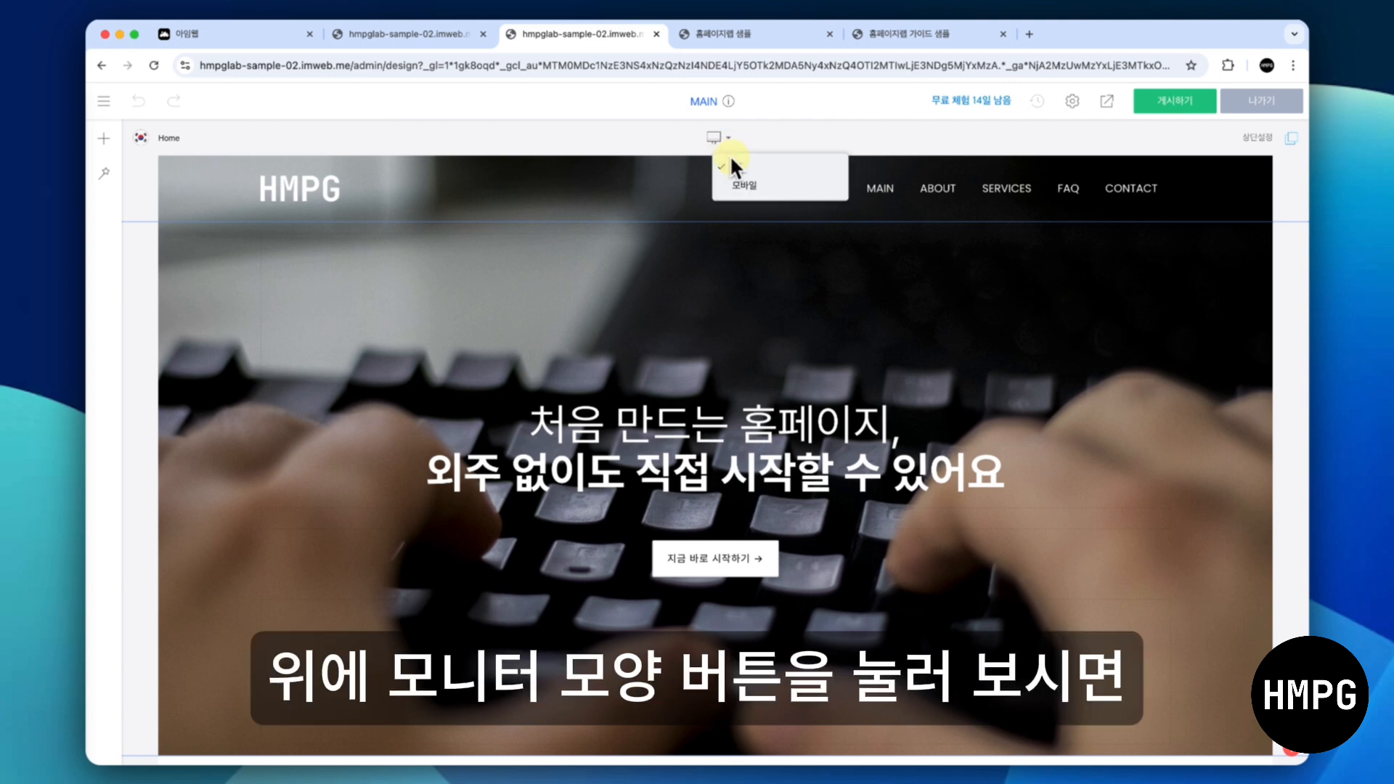
left_click(740, 181)
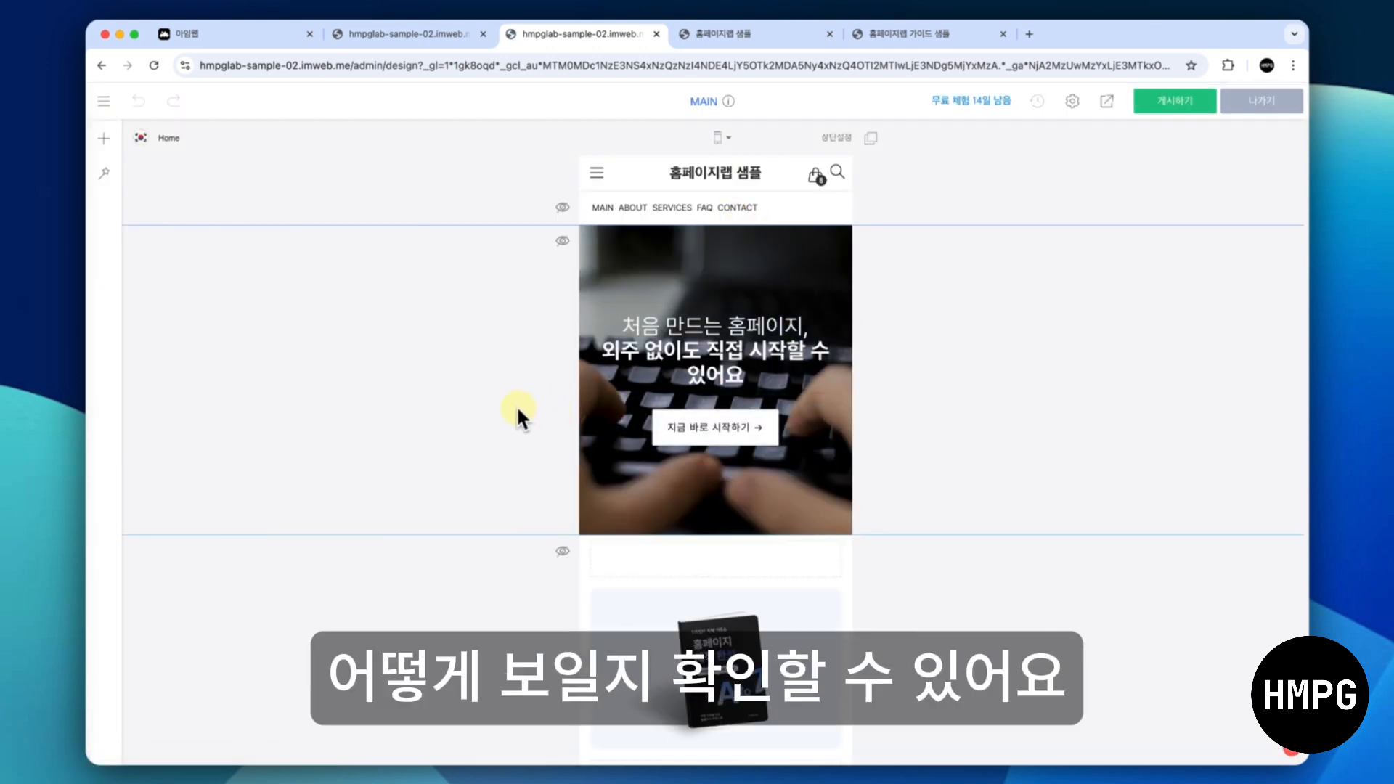
scroll(516, 405, "down", 5)
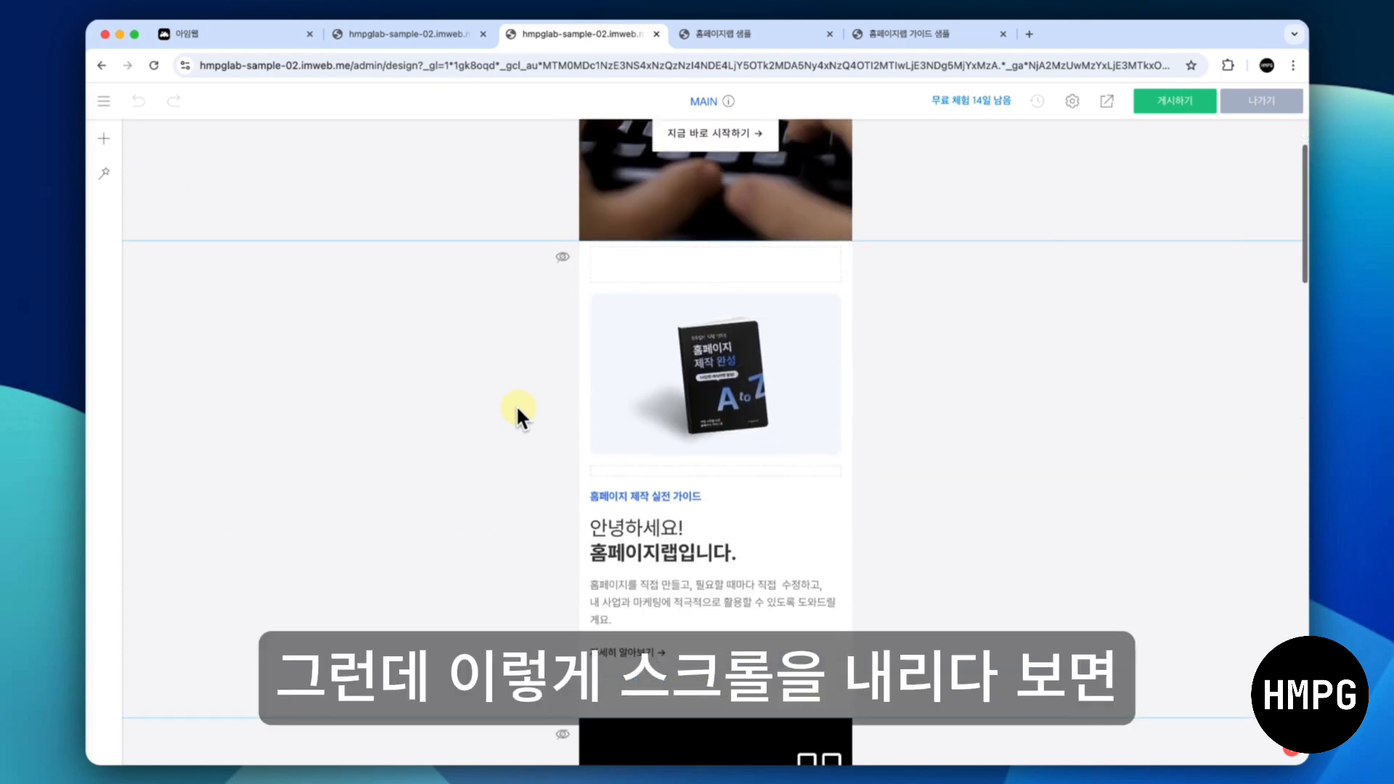
scroll(517, 409, "down", 4)
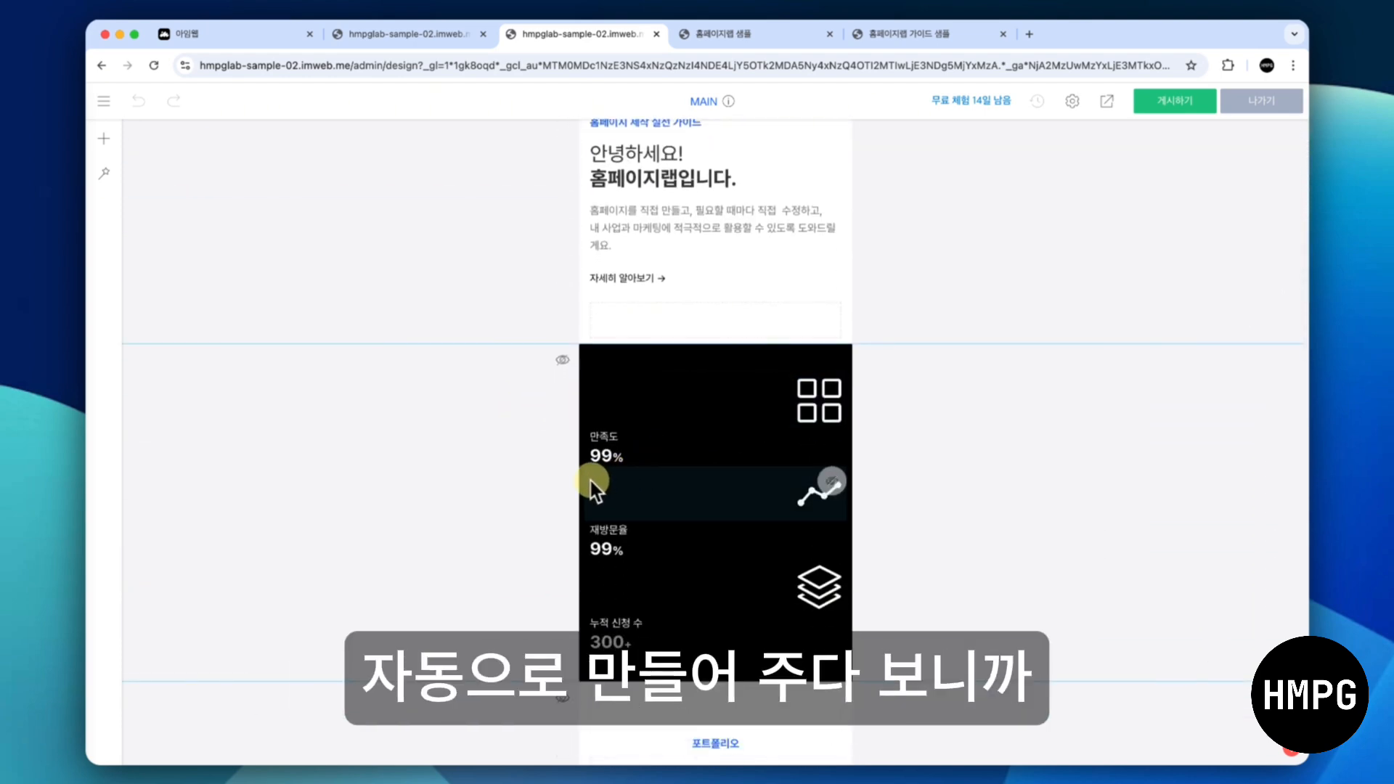
scroll(655, 573, "down", 4)
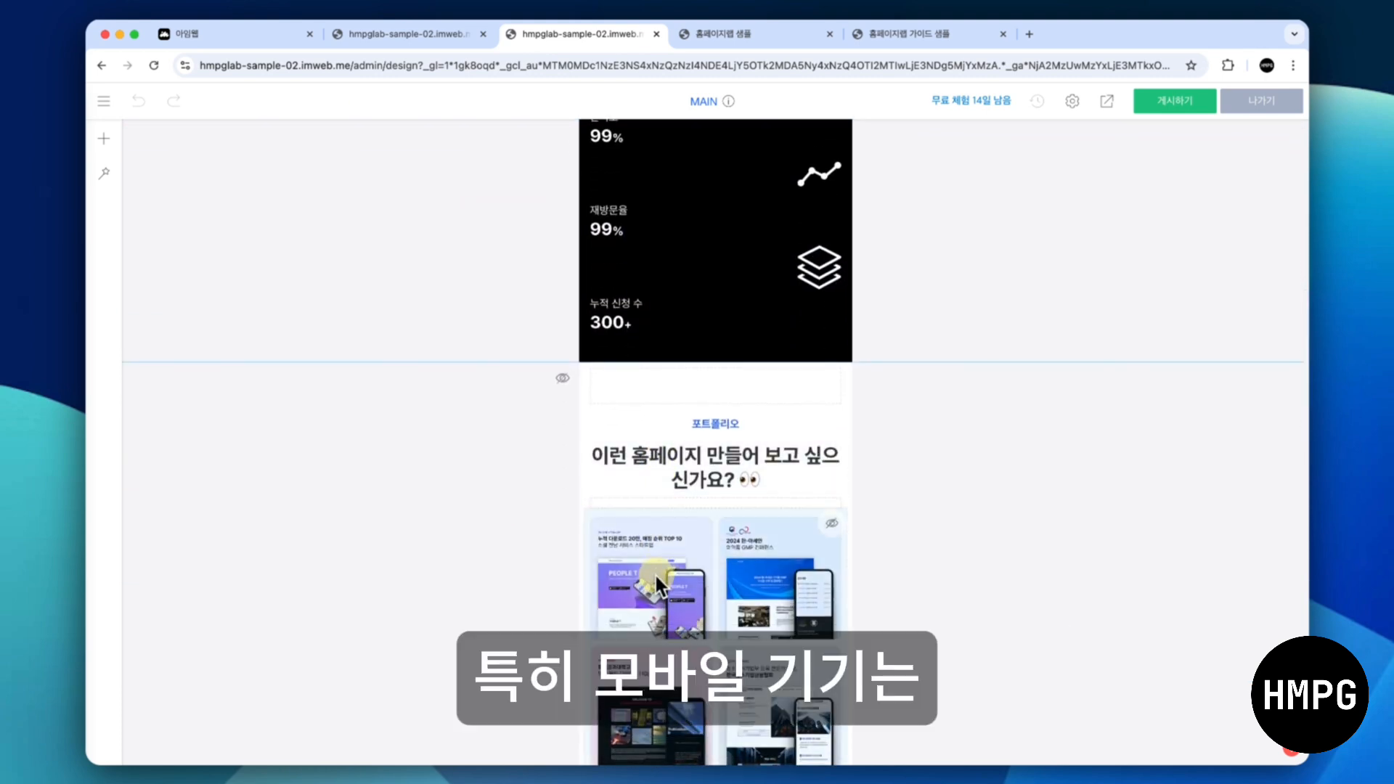
scroll(650, 559, "down", 1)
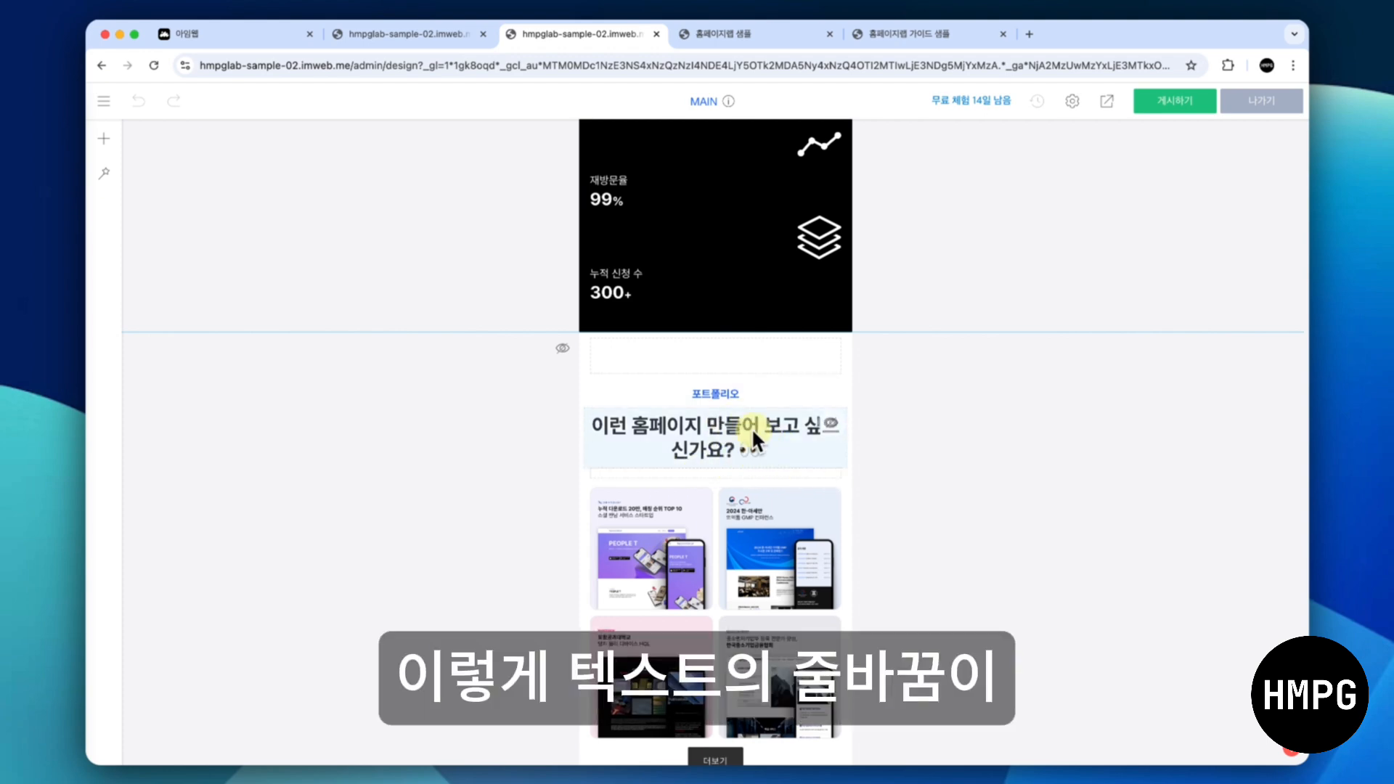
scroll(758, 455, "down", 4)
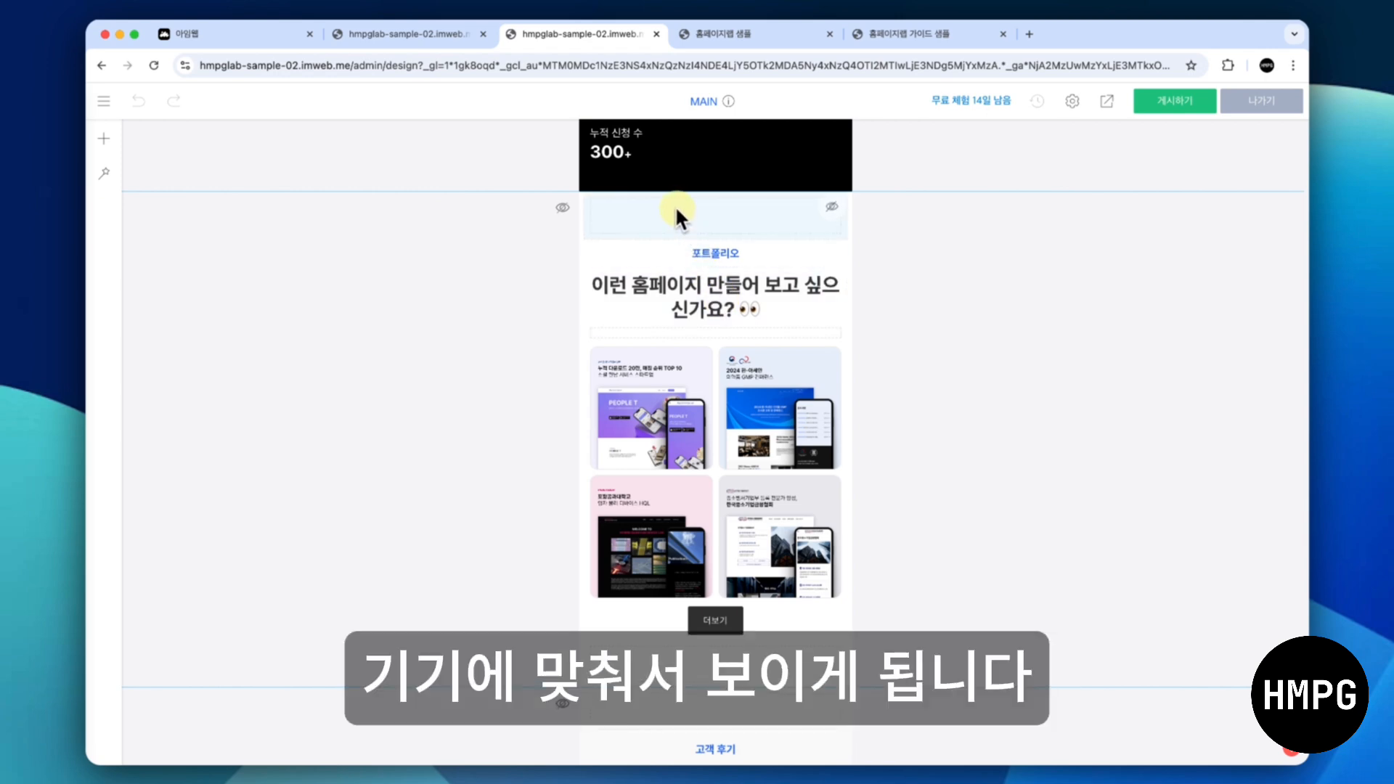
scroll(675, 206, "up", 5)
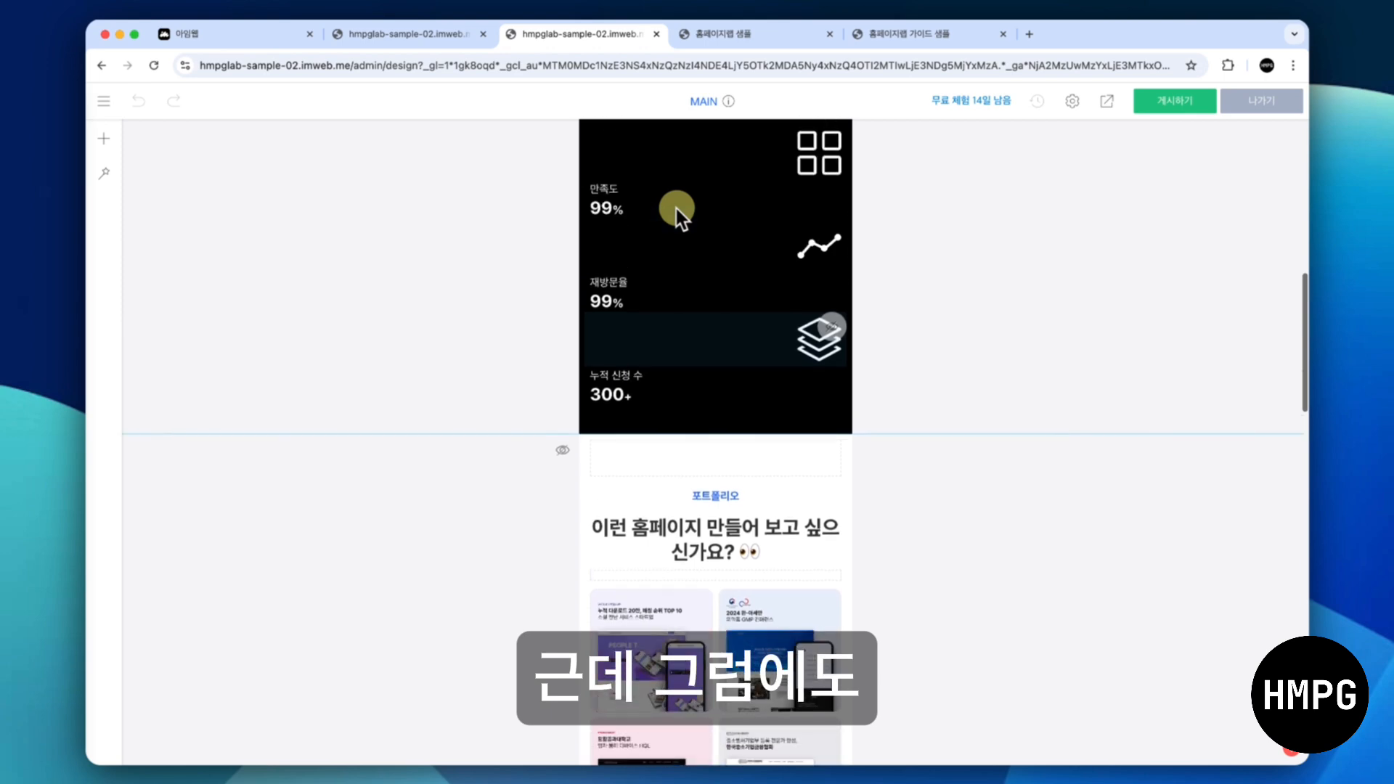
Add a mobile-only section (모바일 전용 섹션) below the black statistics section and insert a 여백 widget in it
scroll(676, 208, "up", 1)
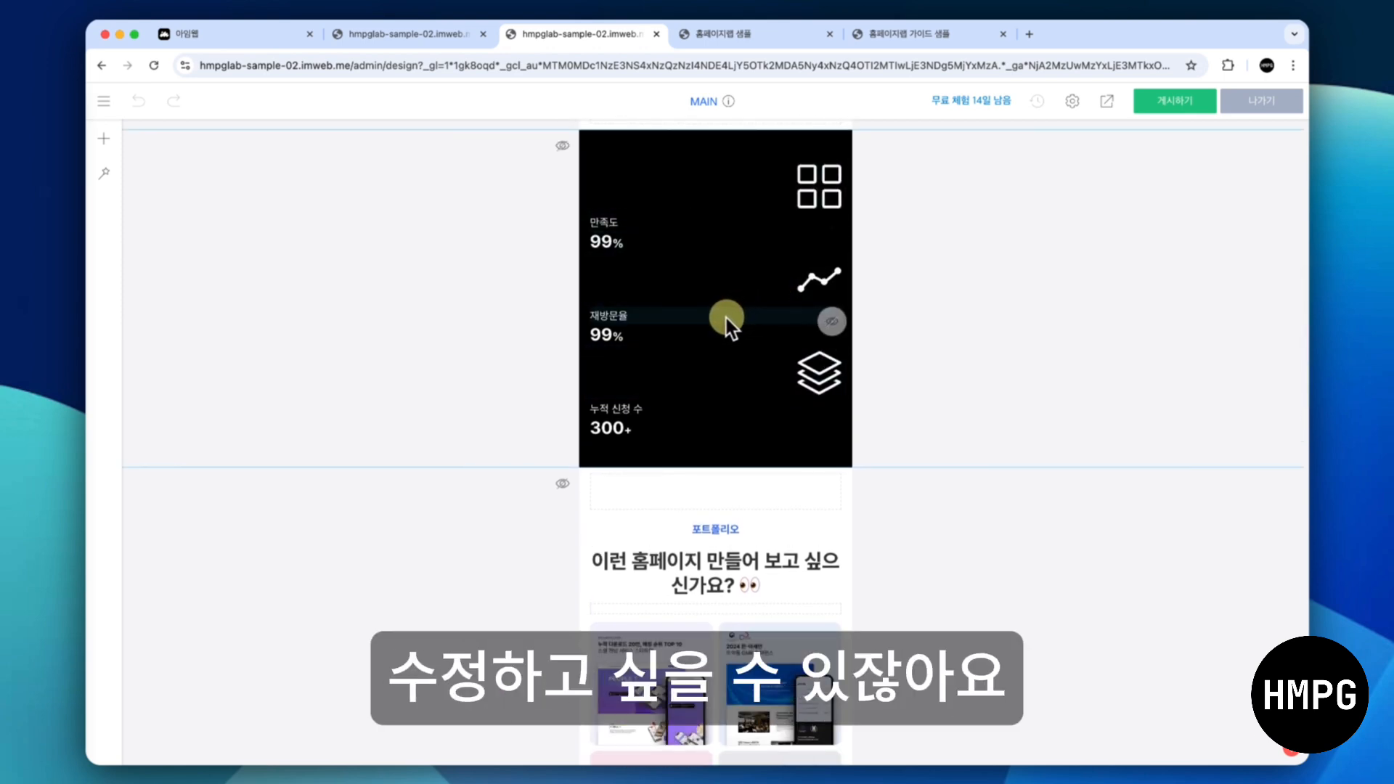
scroll(726, 318, "up", 2)
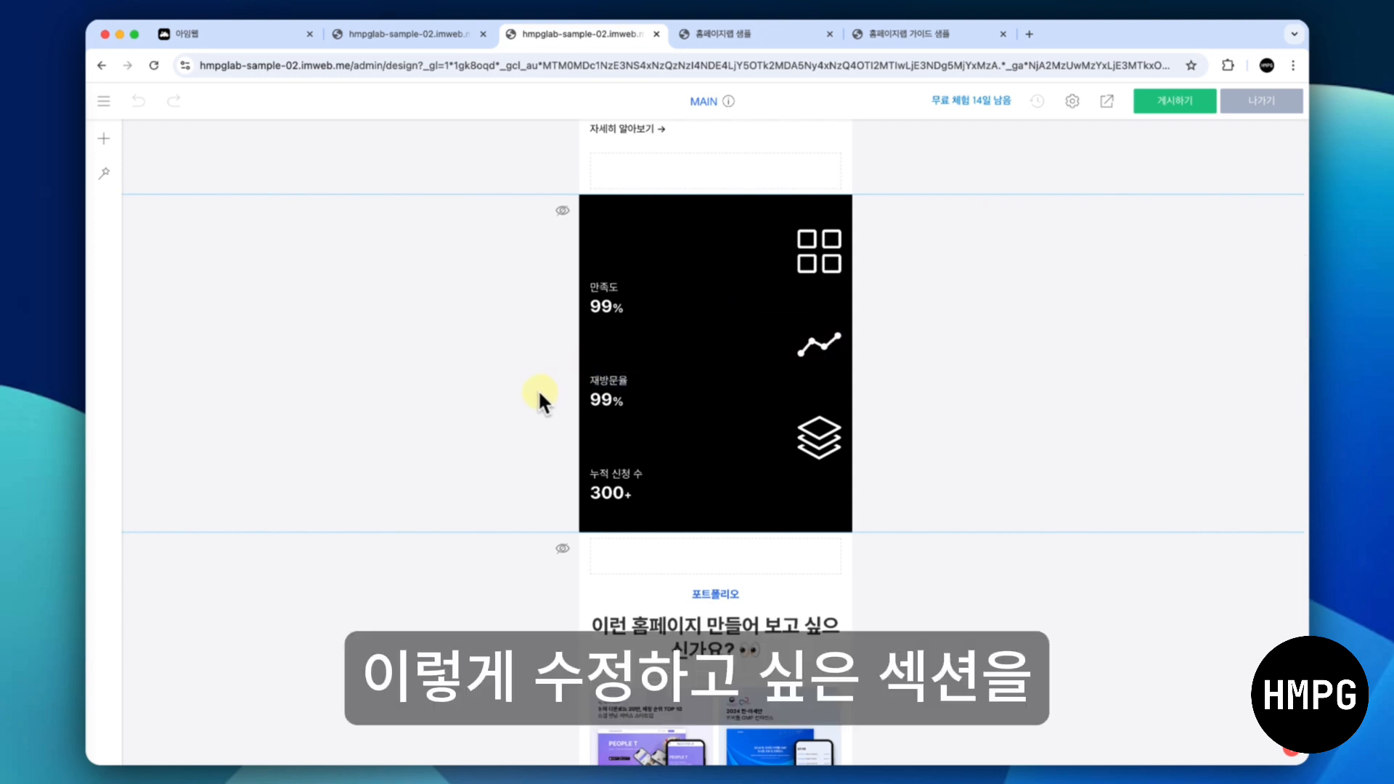
right_click(539, 386)
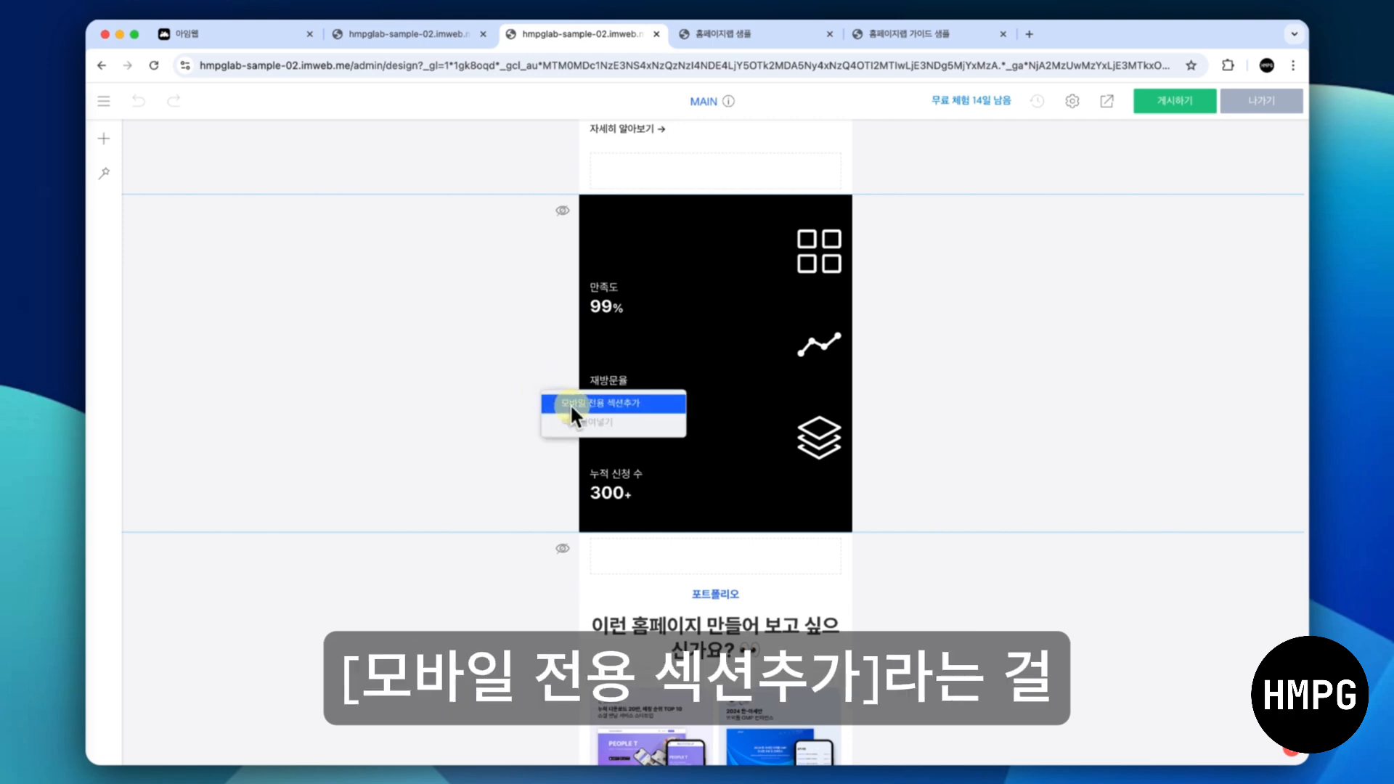
left_click(569, 403)
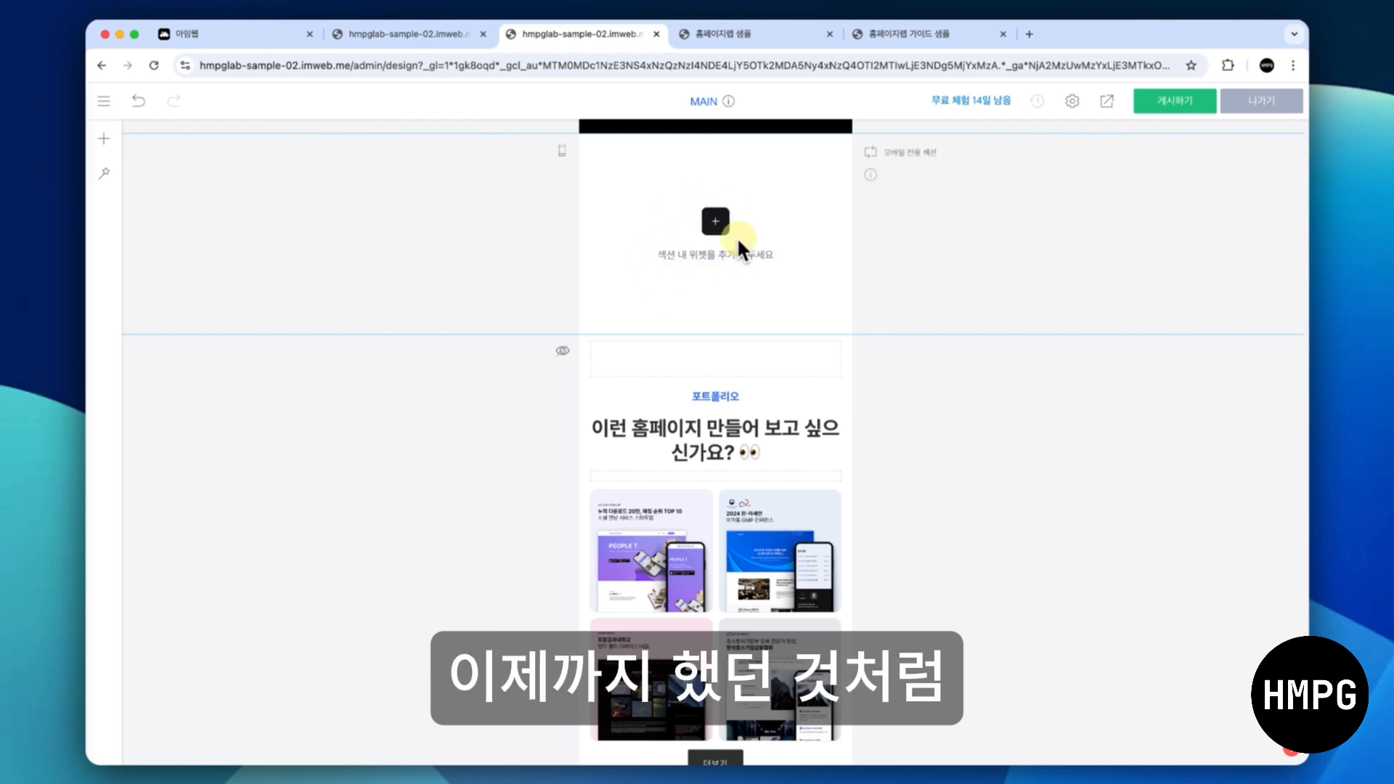
scroll(742, 234, "up", 2)
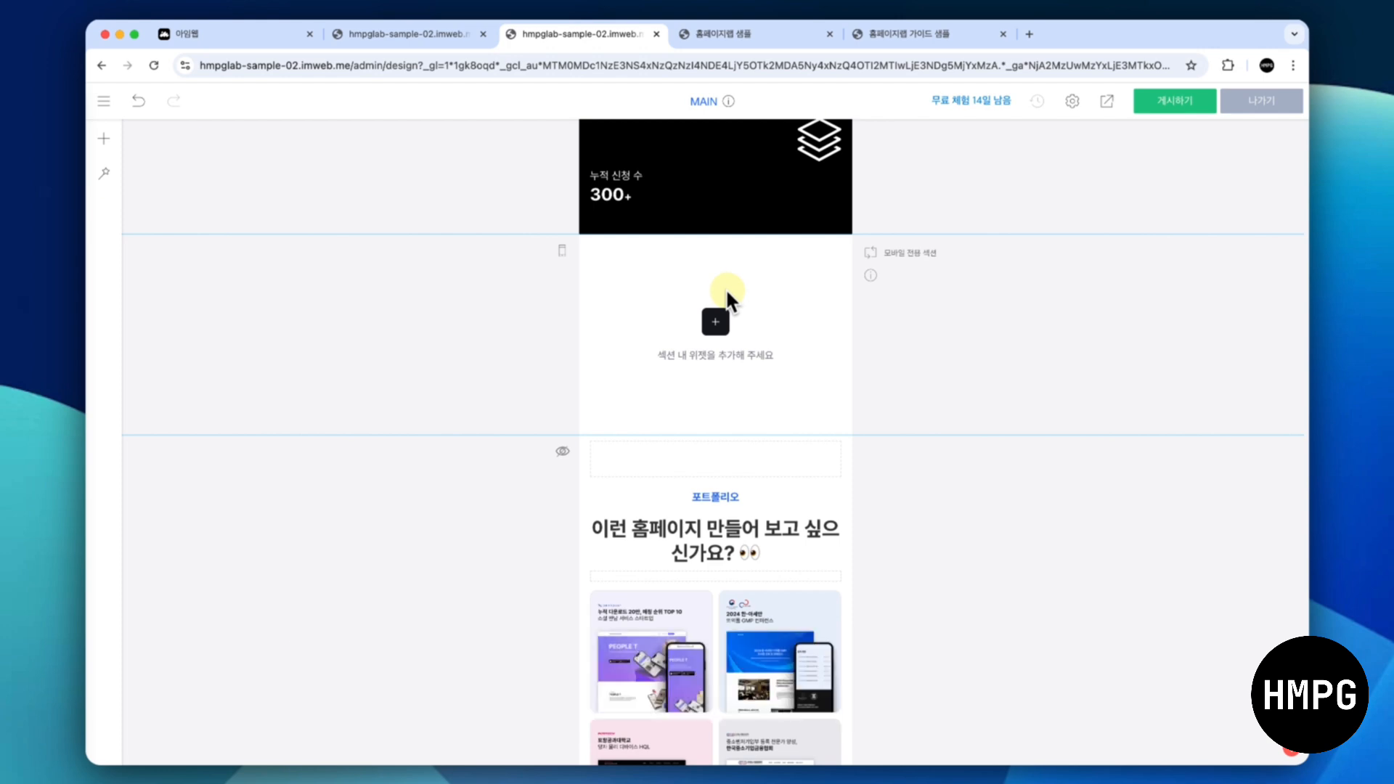
left_click(713, 323)
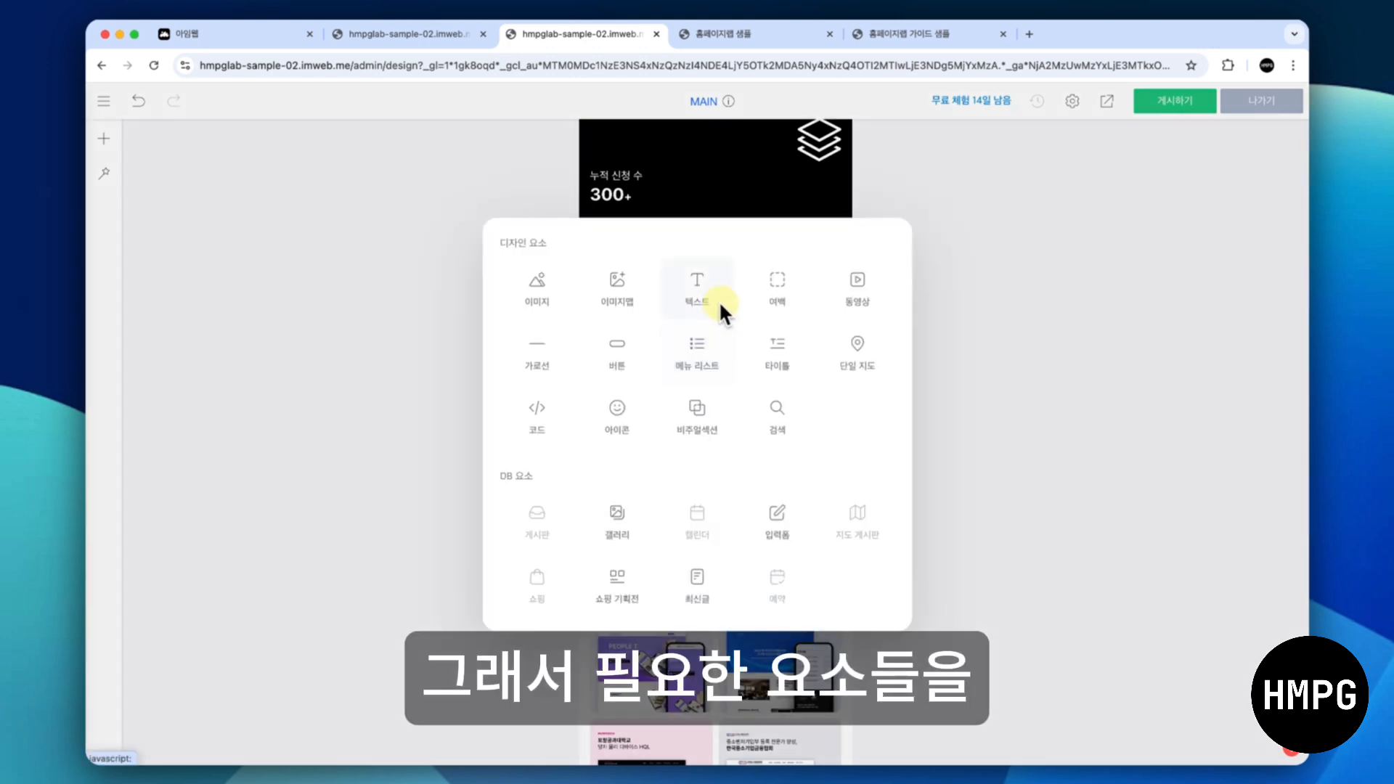
left_click(771, 287)
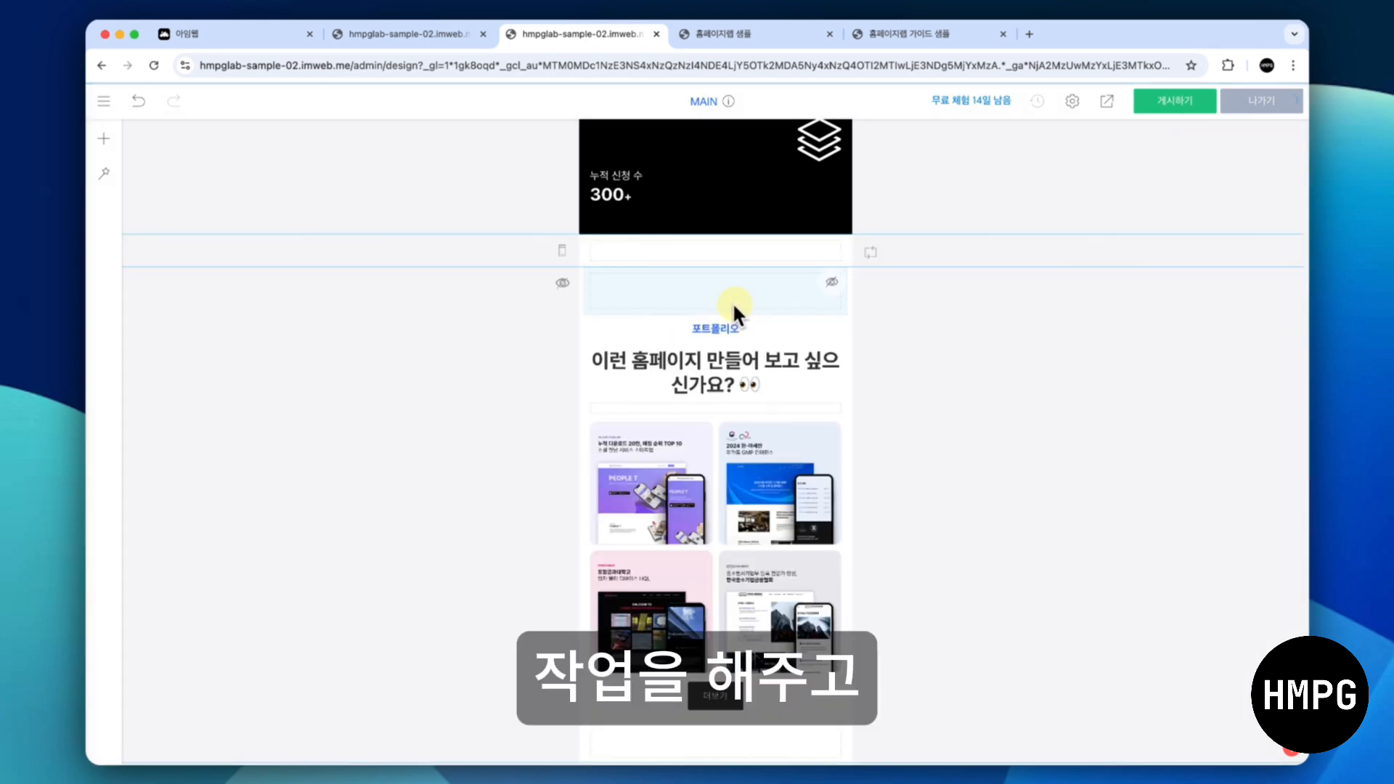
Hide the black statistics section in the mobile layout and restore it from the hidden items
scroll(735, 303, "up", 4)
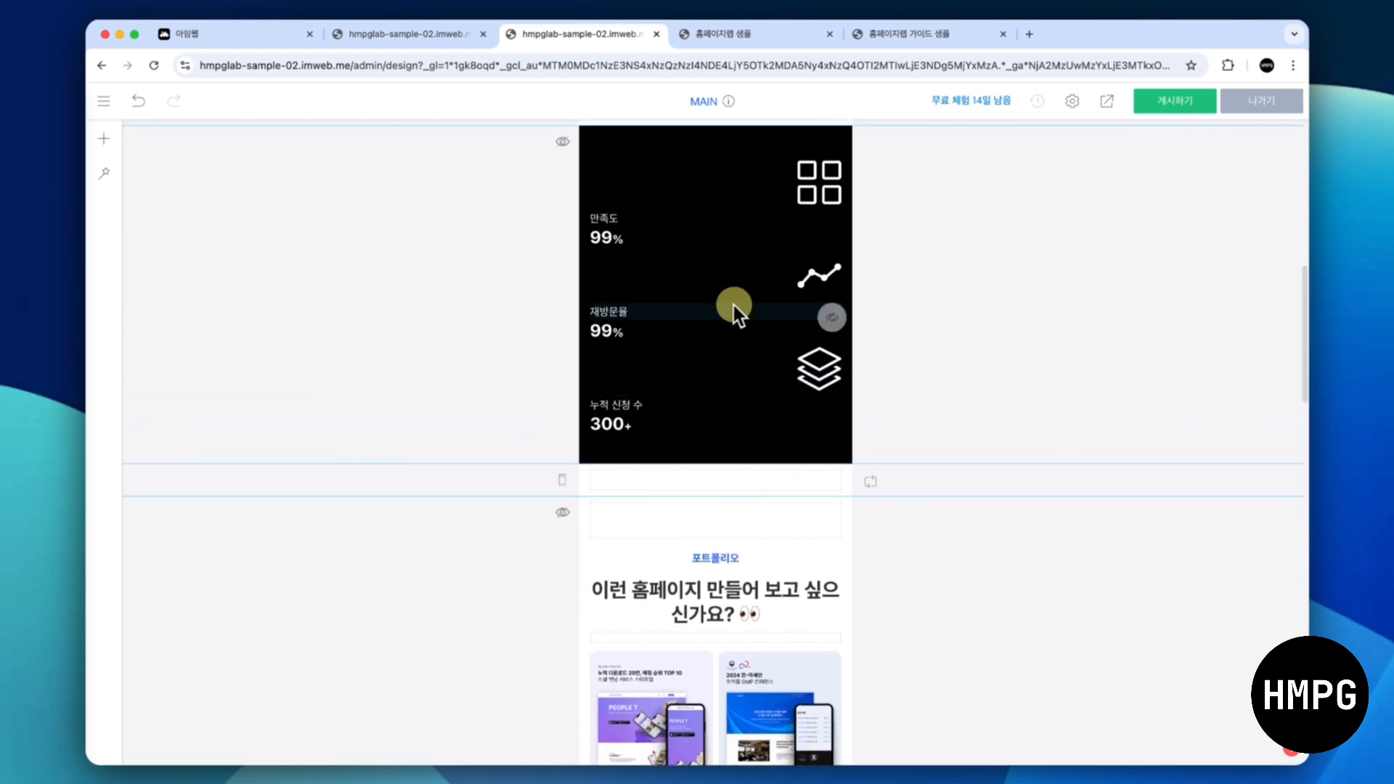
scroll(733, 305, "up", 1)
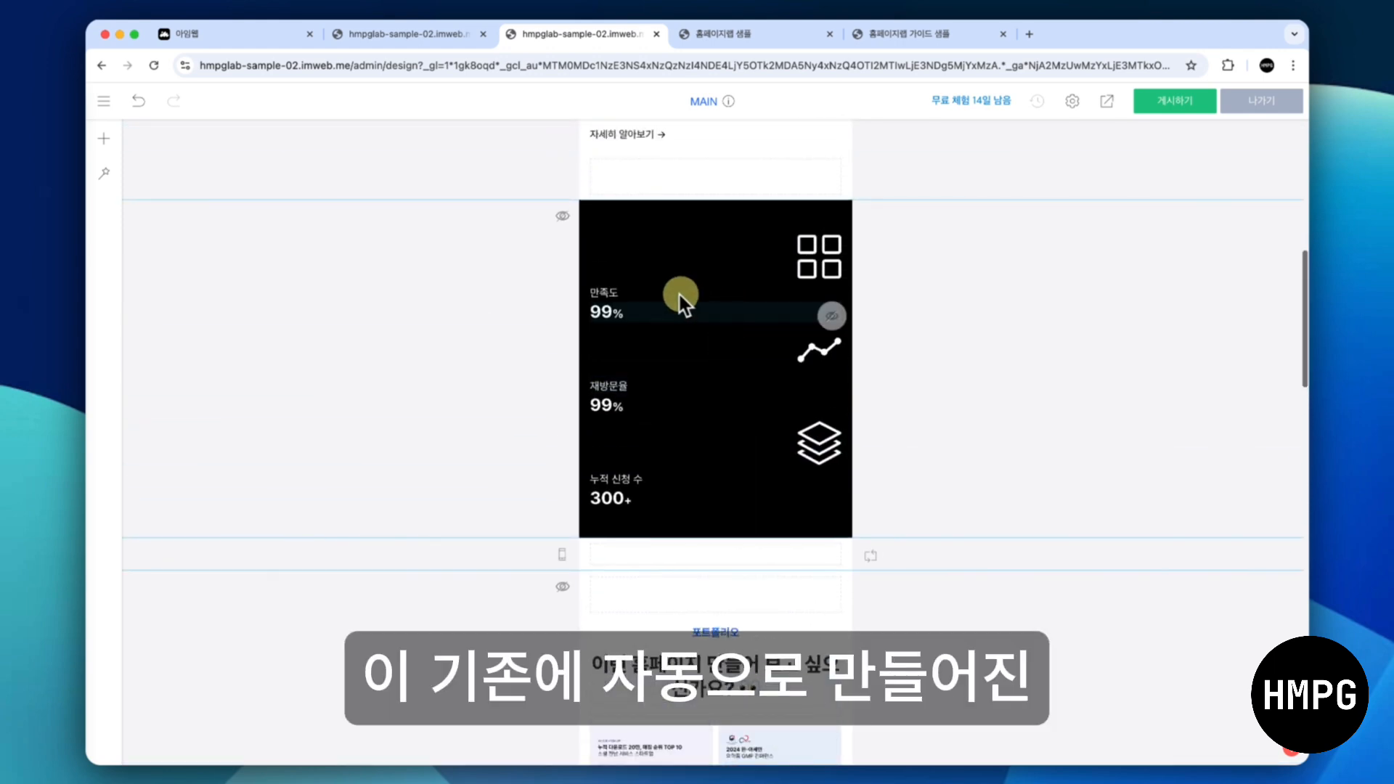
left_click(561, 216)
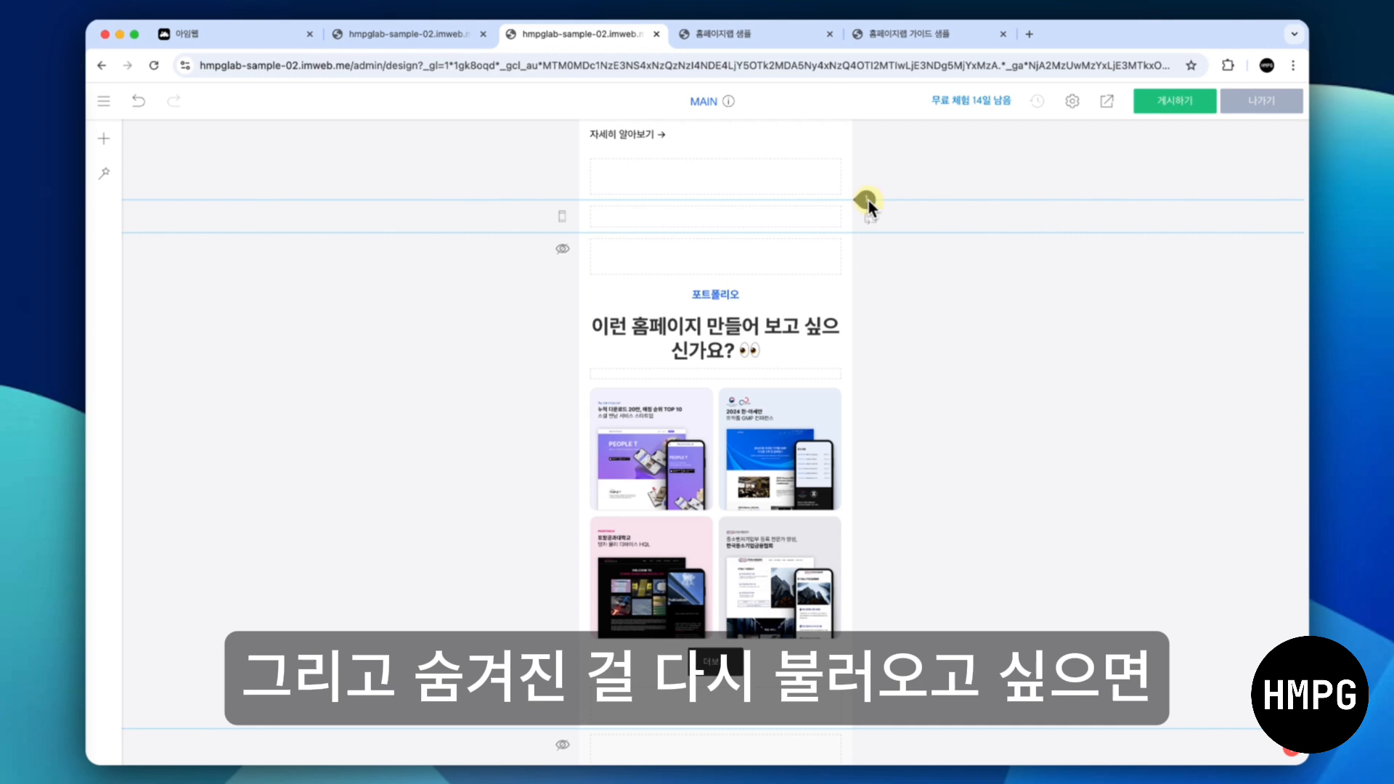
left_click(866, 199)
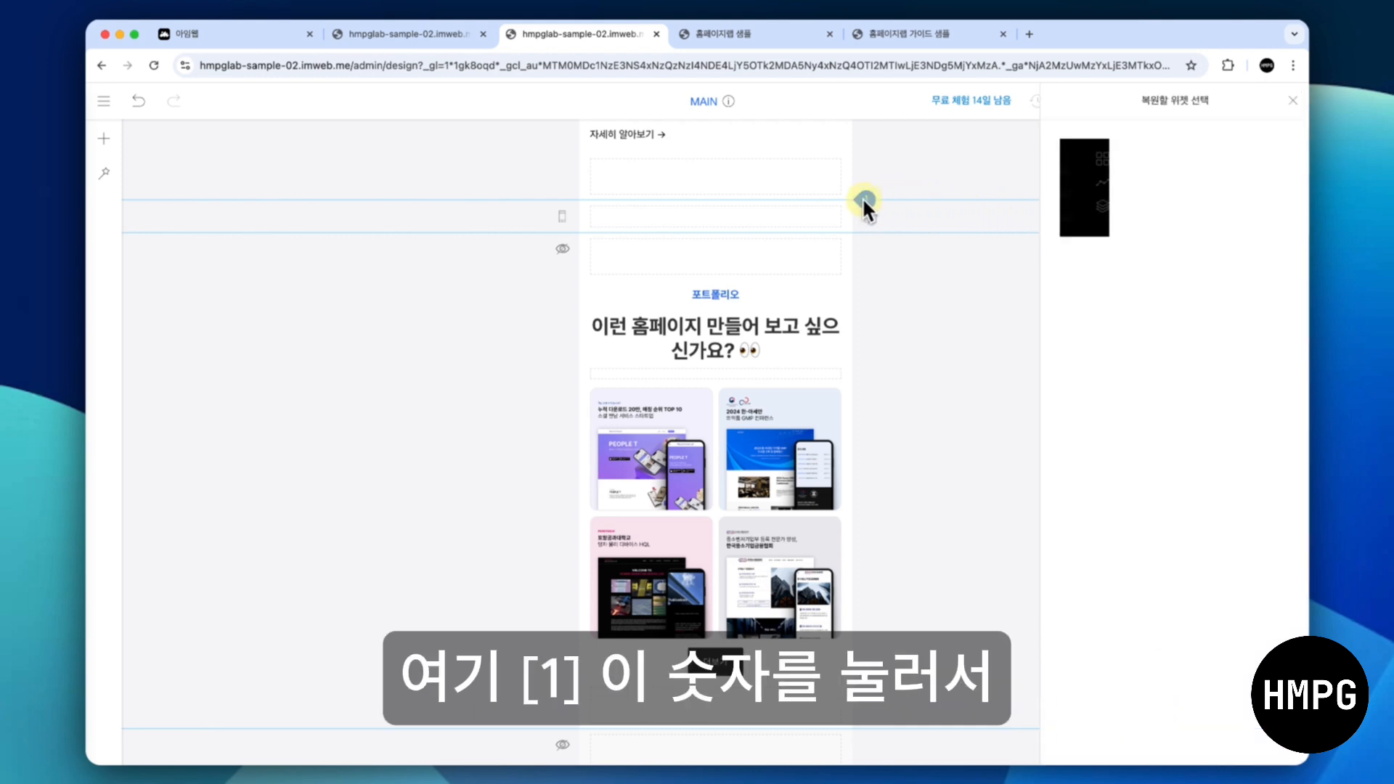
left_click(1084, 202)
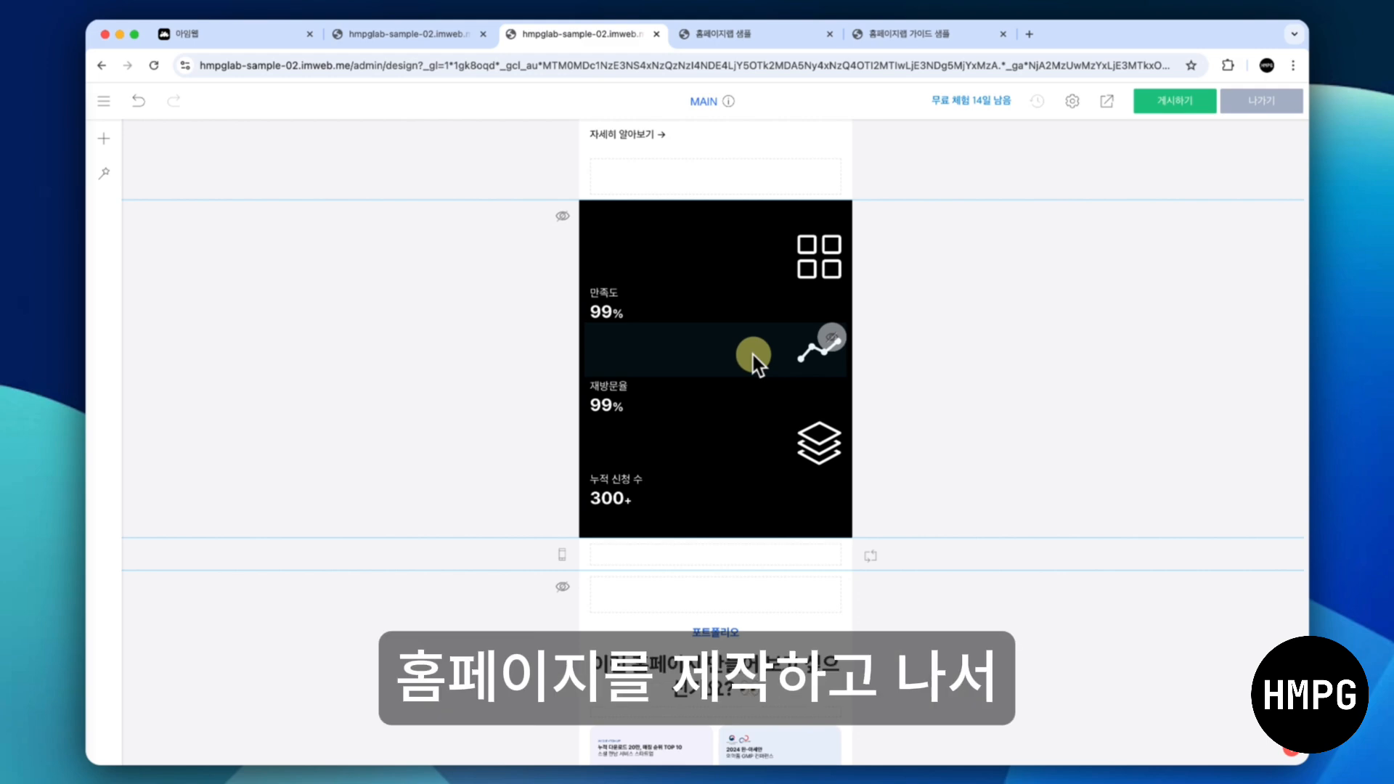
Switch the MAIN page back to desktop view and open the site preview
scroll(752, 355, "up", 10)
scroll(752, 354, "down", 15)
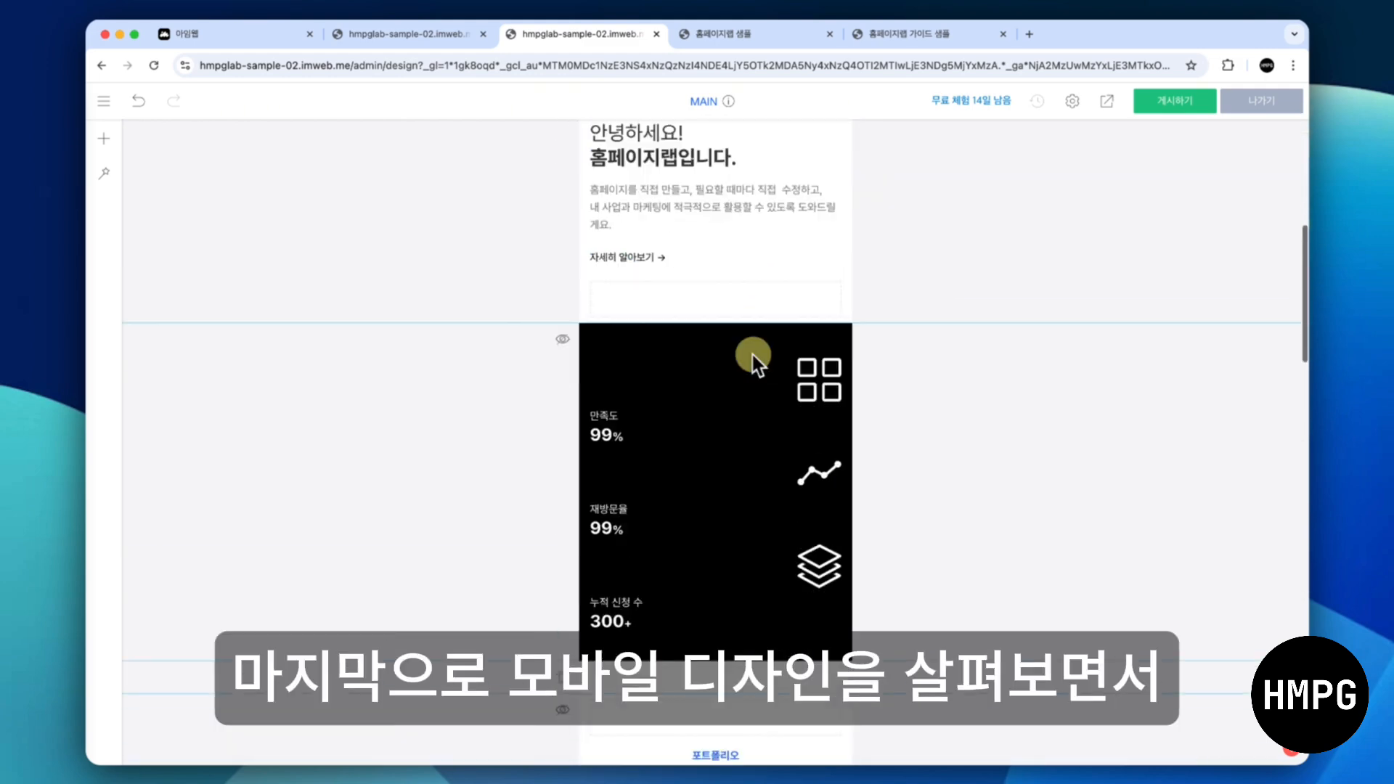
scroll(751, 352, "down", 15)
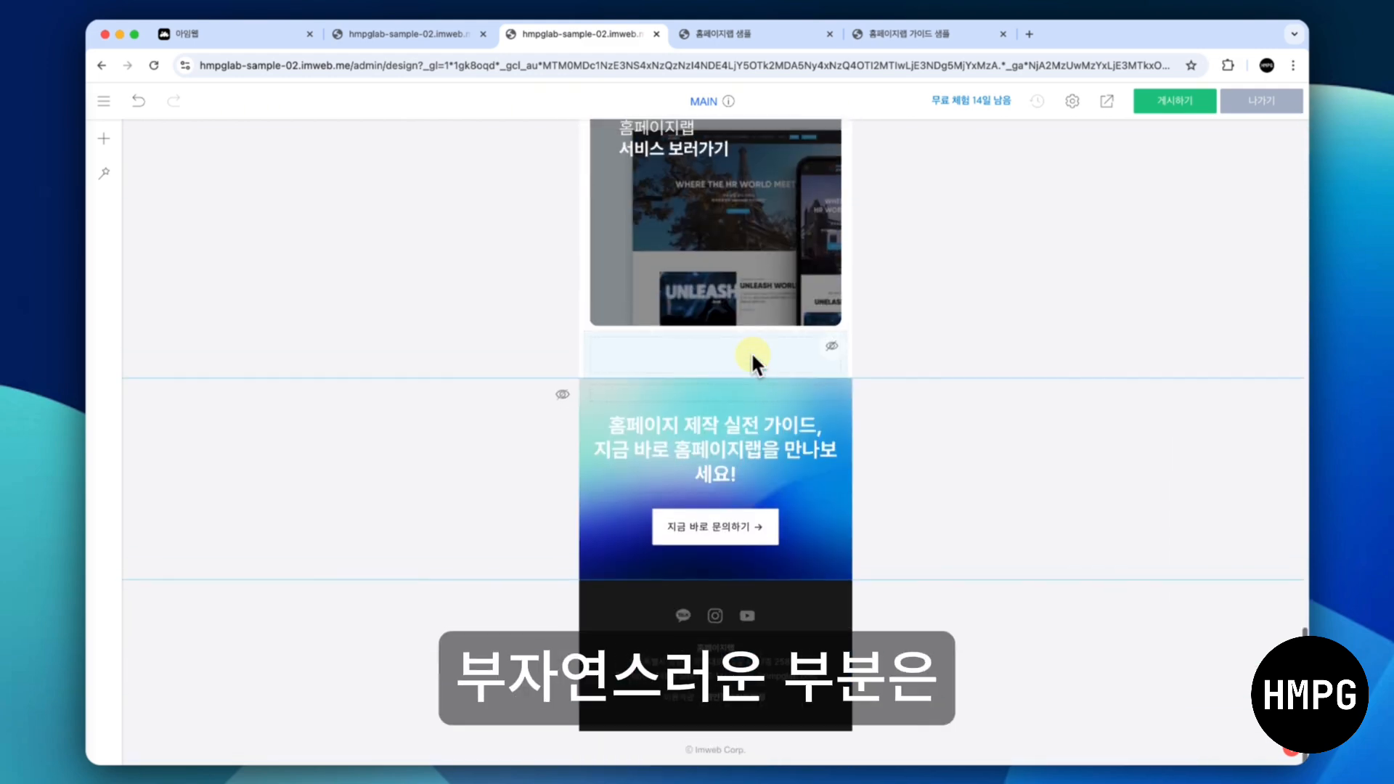
scroll(752, 355, "up", 5)
scroll(752, 355, "up", 15)
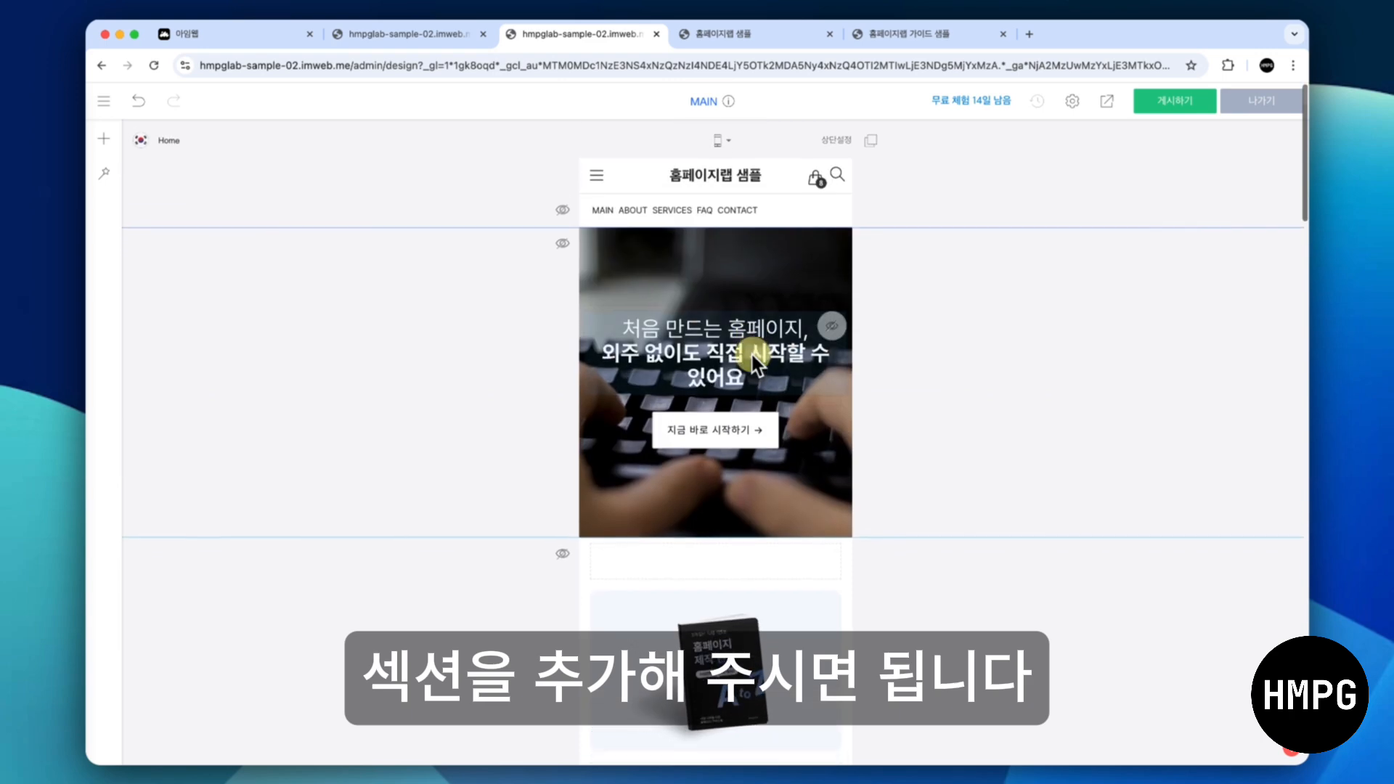
left_click(724, 141)
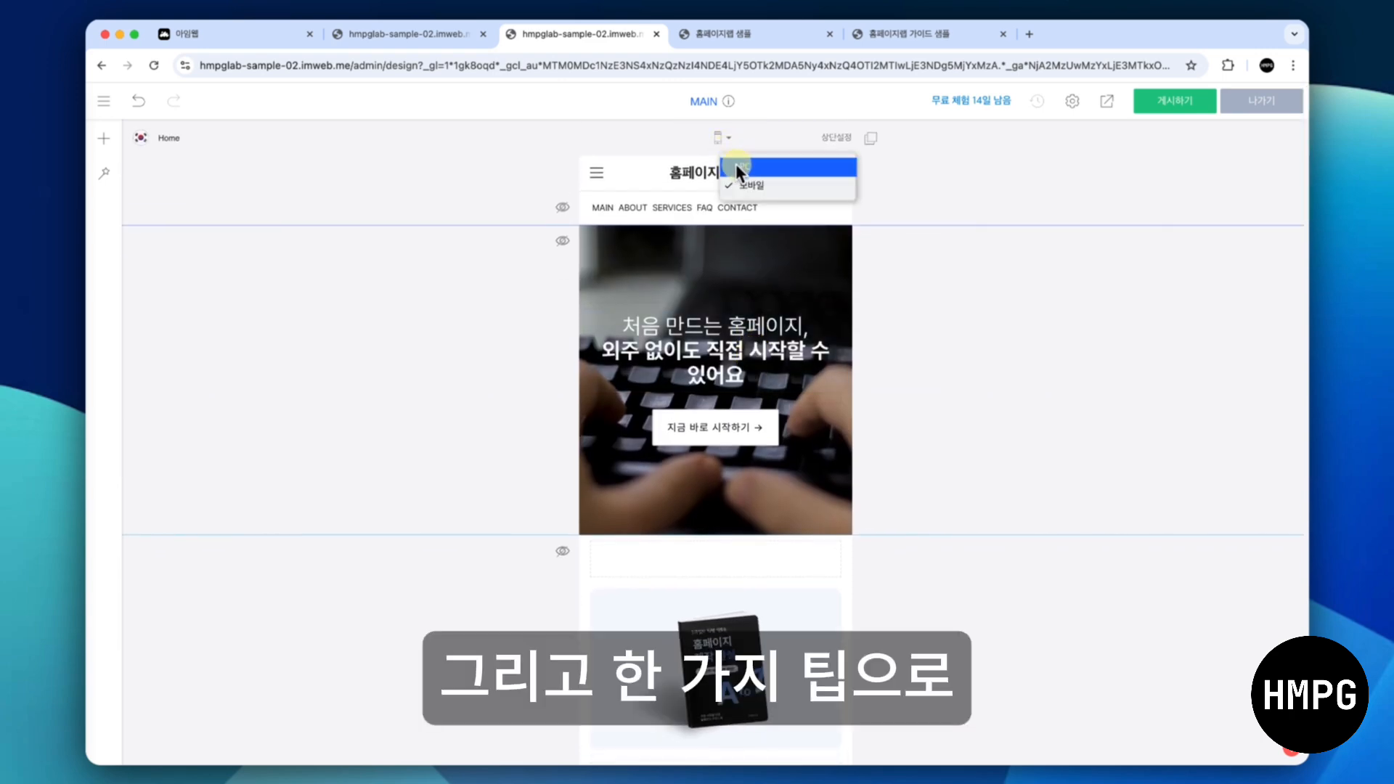
left_click(735, 164)
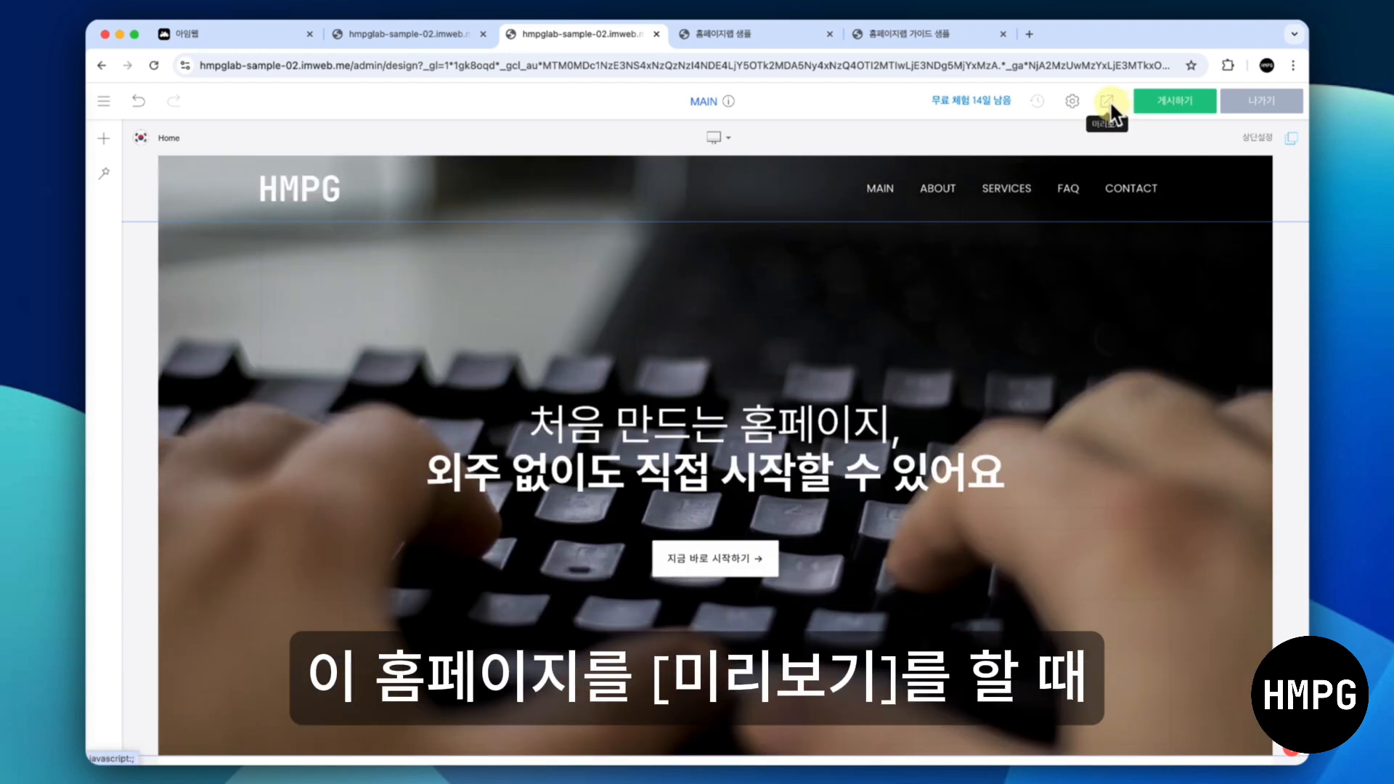
left_click(1109, 104)
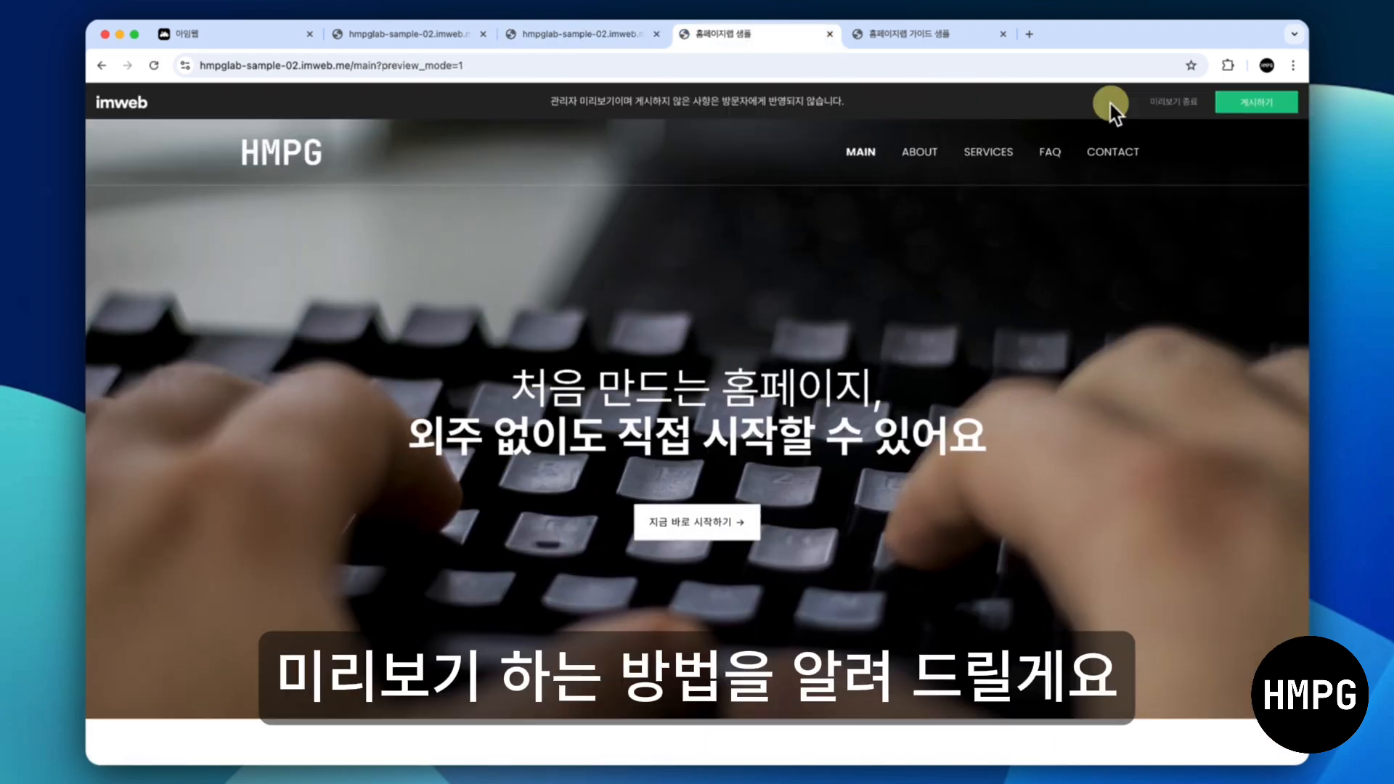
Open the browser's developer tools (개발자 도구) on the preview page and turn on the mobile device emulation
left_click(1293, 65)
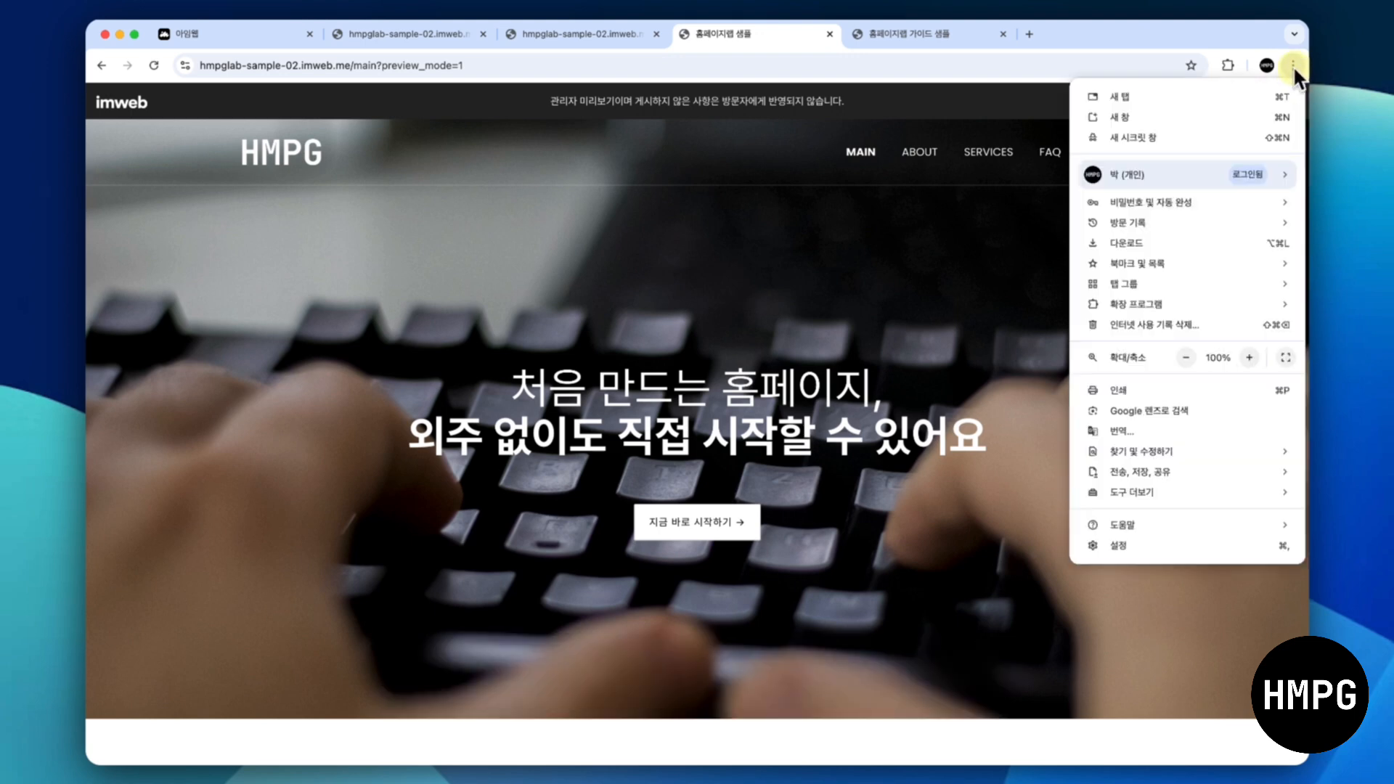
mouse_move(1159, 494)
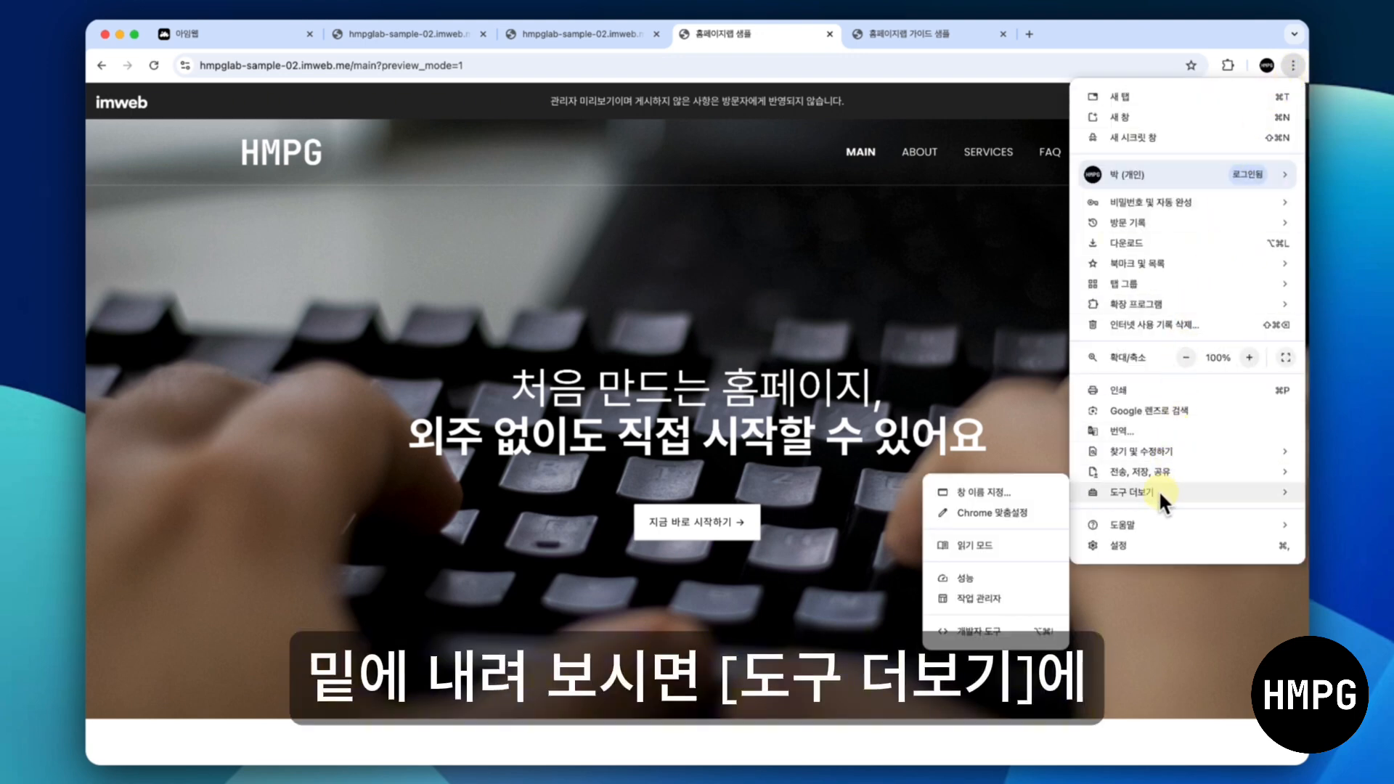
left_click(990, 630)
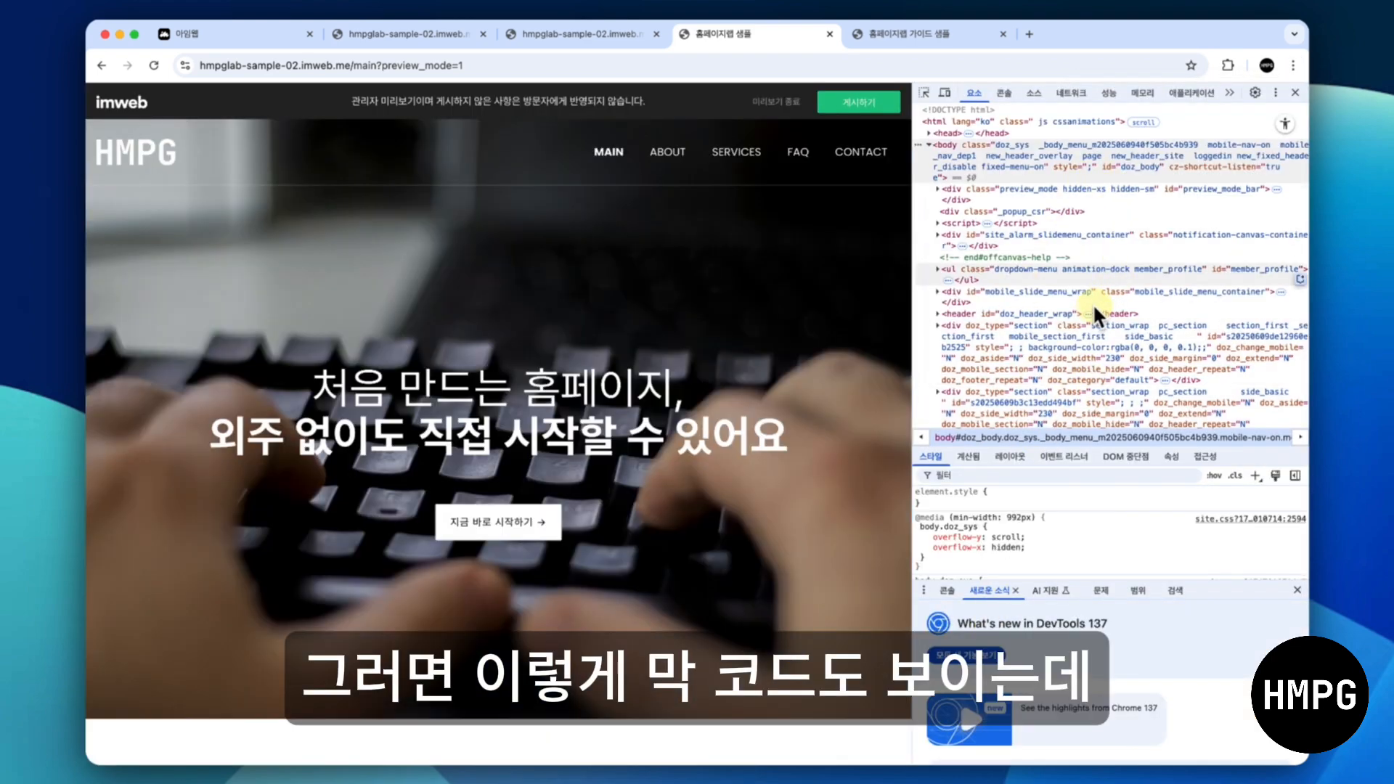
left_click(944, 94)
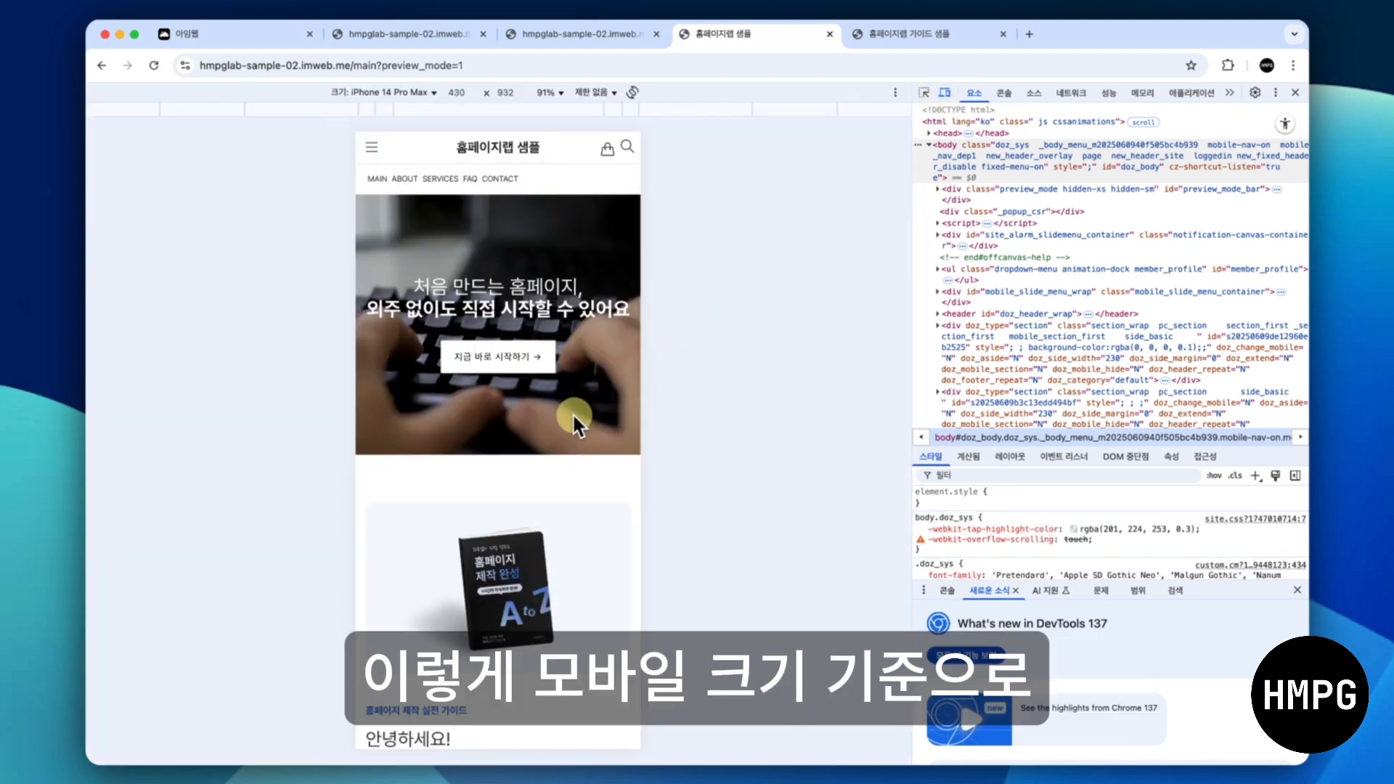
Set the emulated screen size to 반응형 and widen the preview to about 501 px
left_click(424, 92)
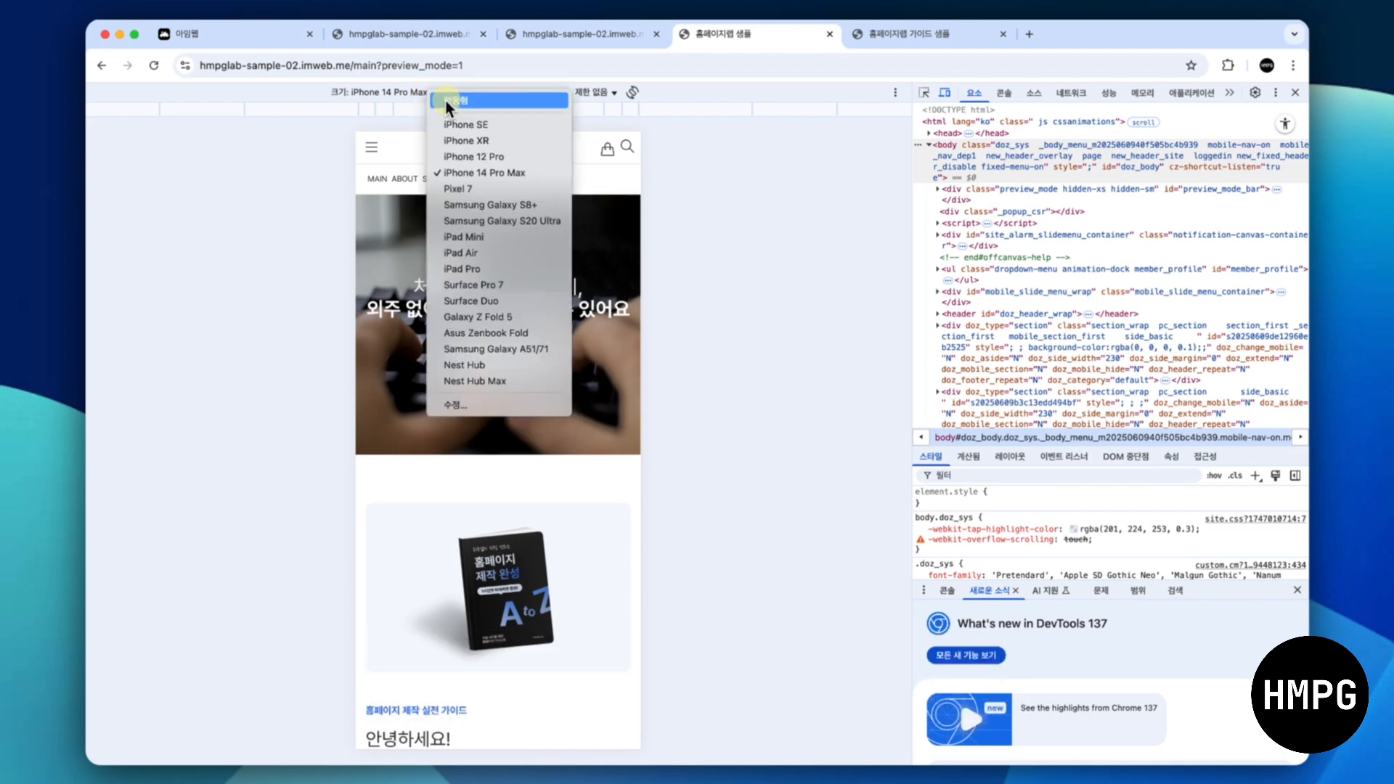
left_click(456, 101)
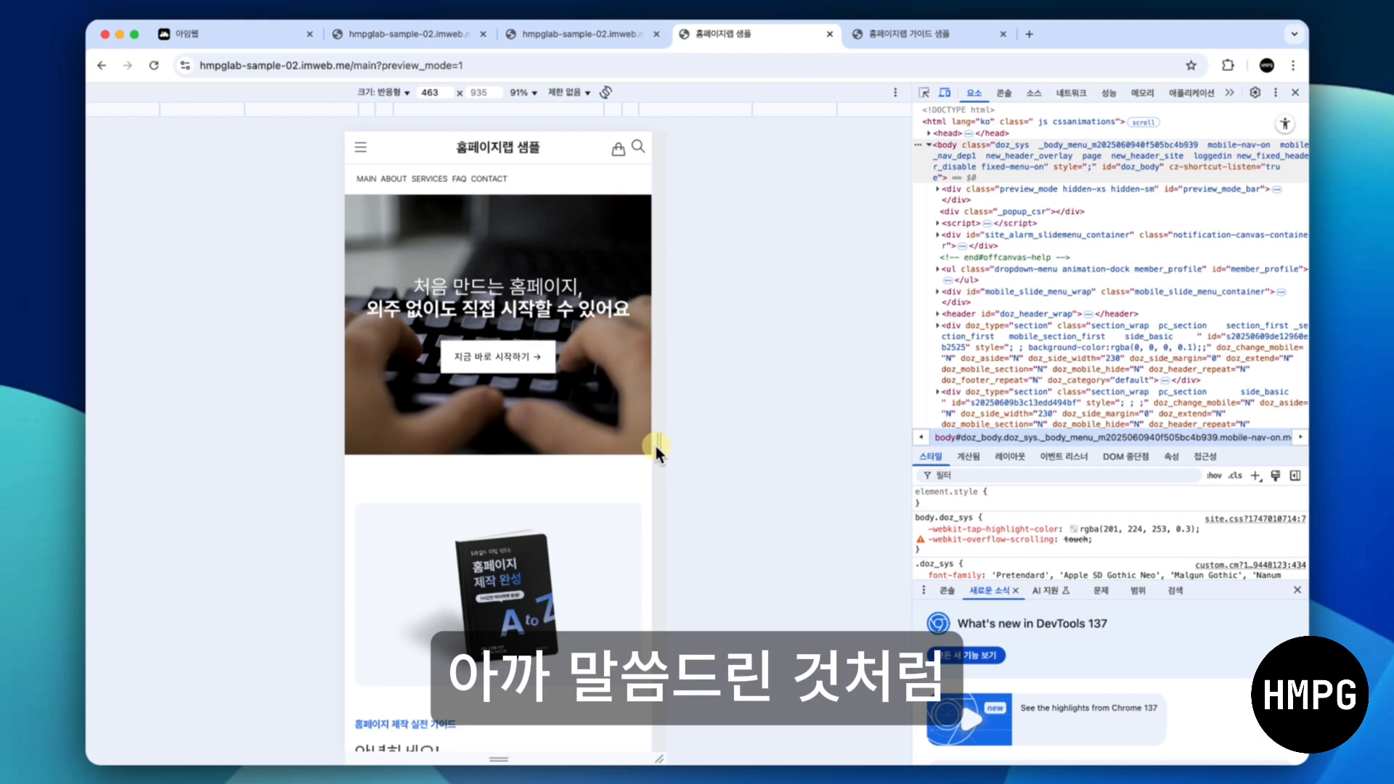
mouse_move(654, 445)
left_mouse_down()
mouse_move(580, 457)
mouse_move(740, 439)
mouse_move(665, 451)
left_mouse_up()
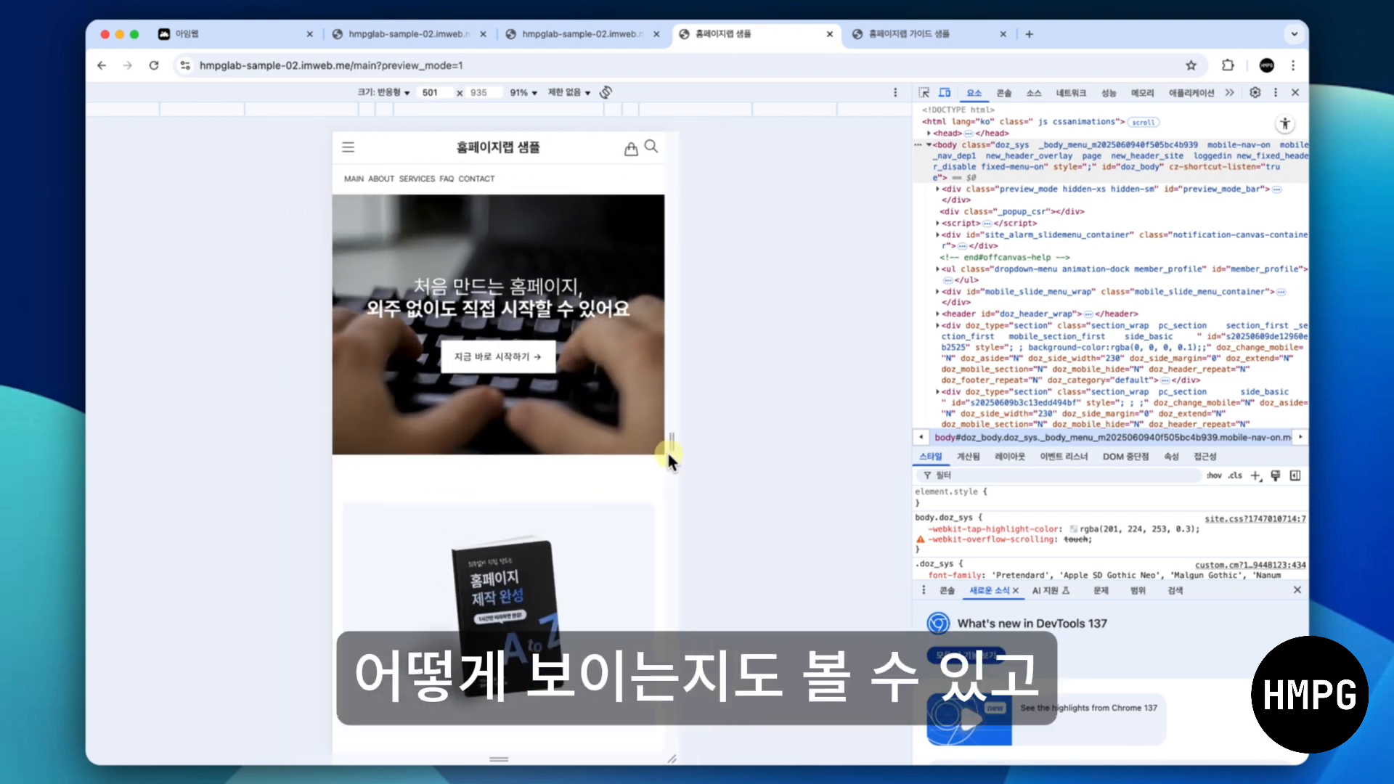
Compare the preview on the iPhone 12 Pro and Samsung Galaxy S20 Ultra sizes, ending on iPhone 12 Pro
left_click(403, 90)
left_click(446, 157)
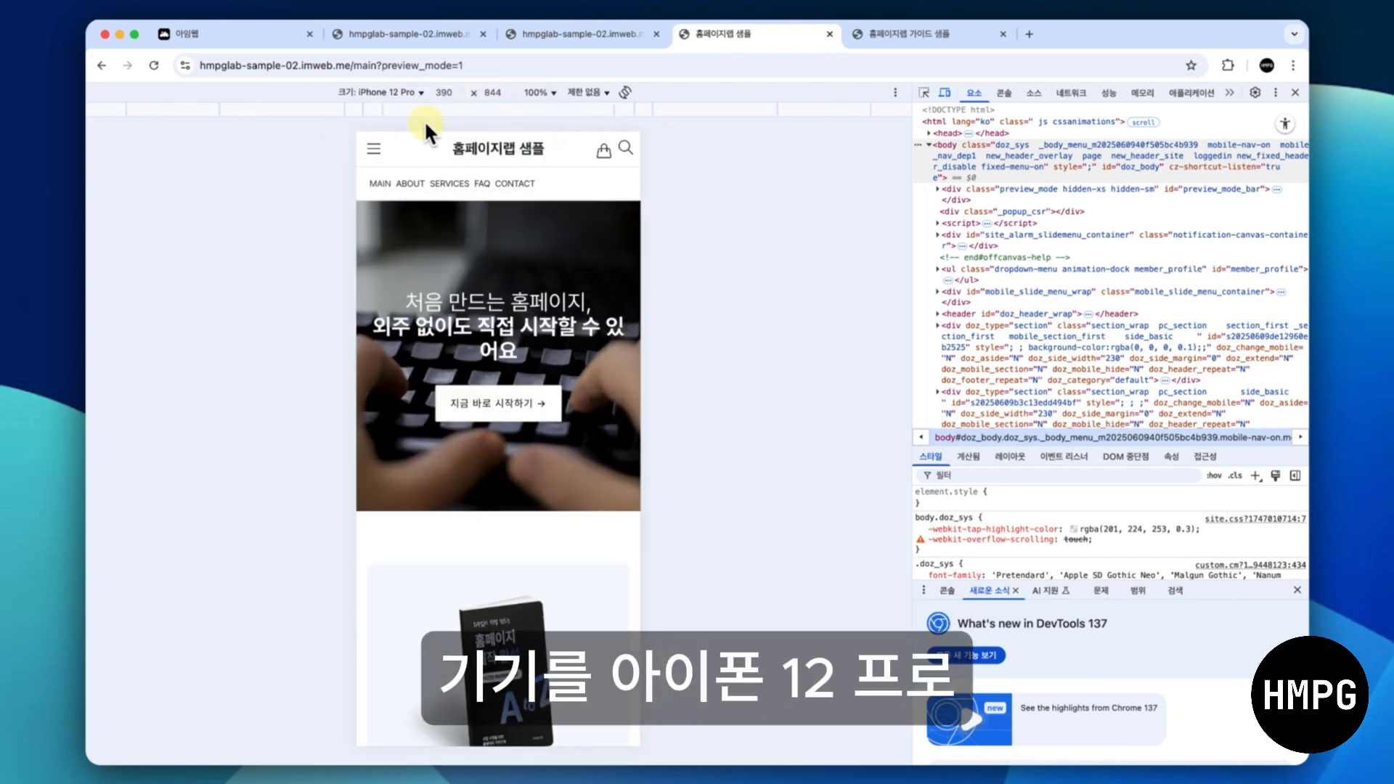
left_click(404, 90)
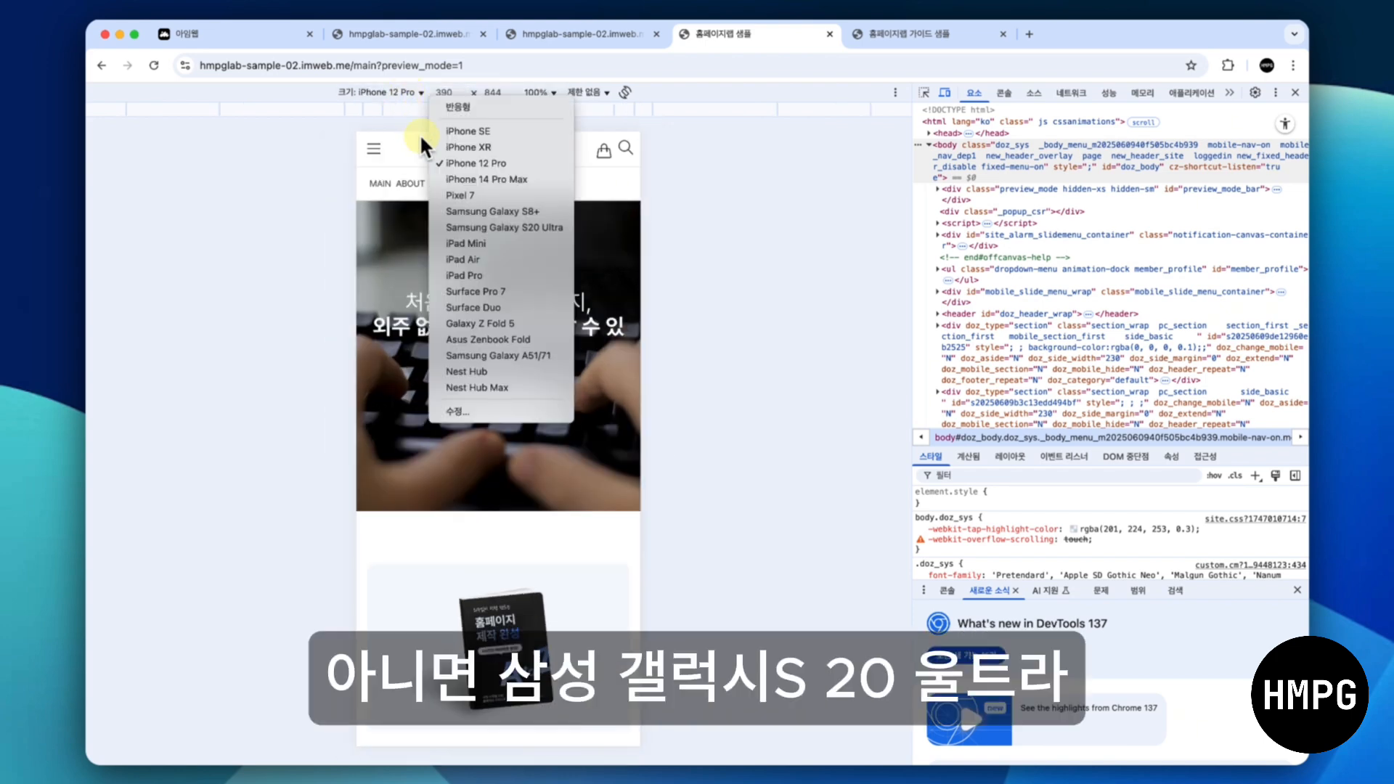
left_click(469, 226)
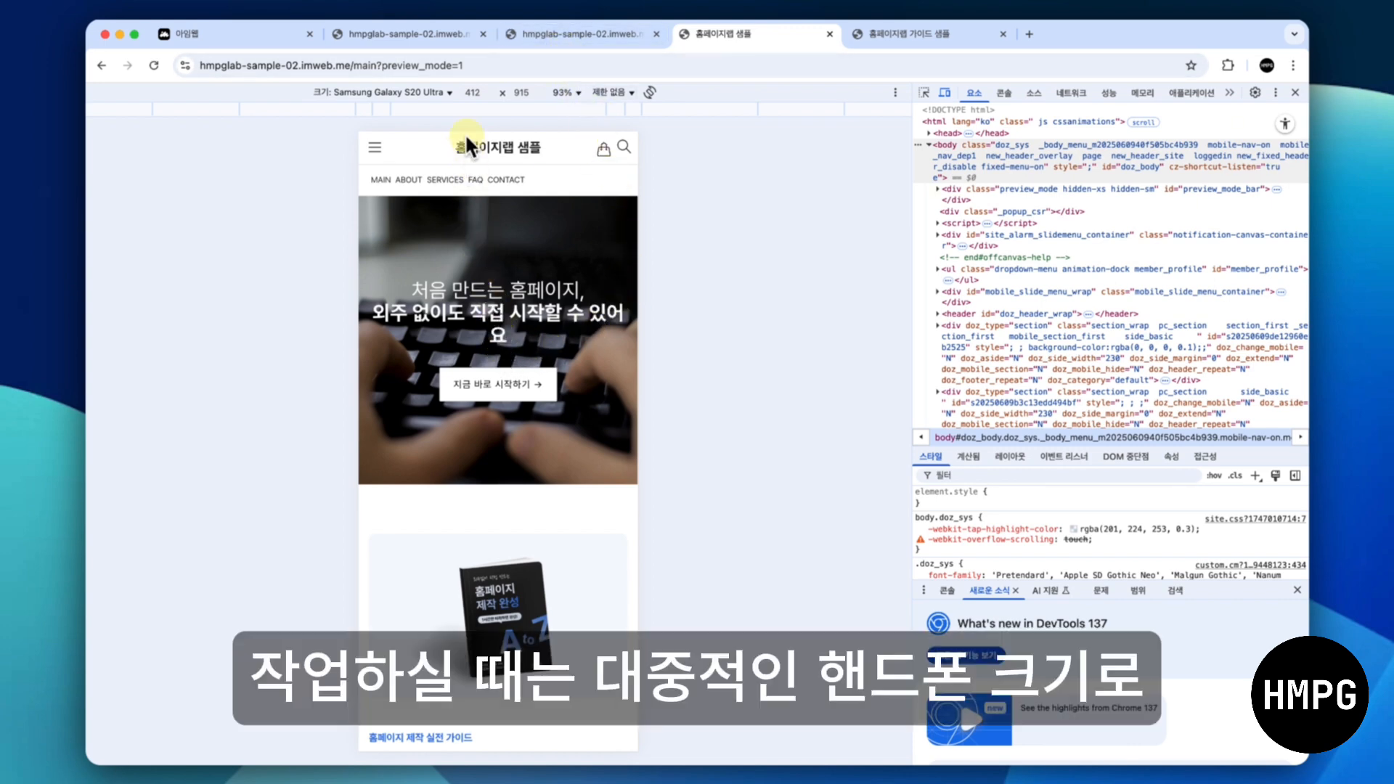
left_click(446, 90)
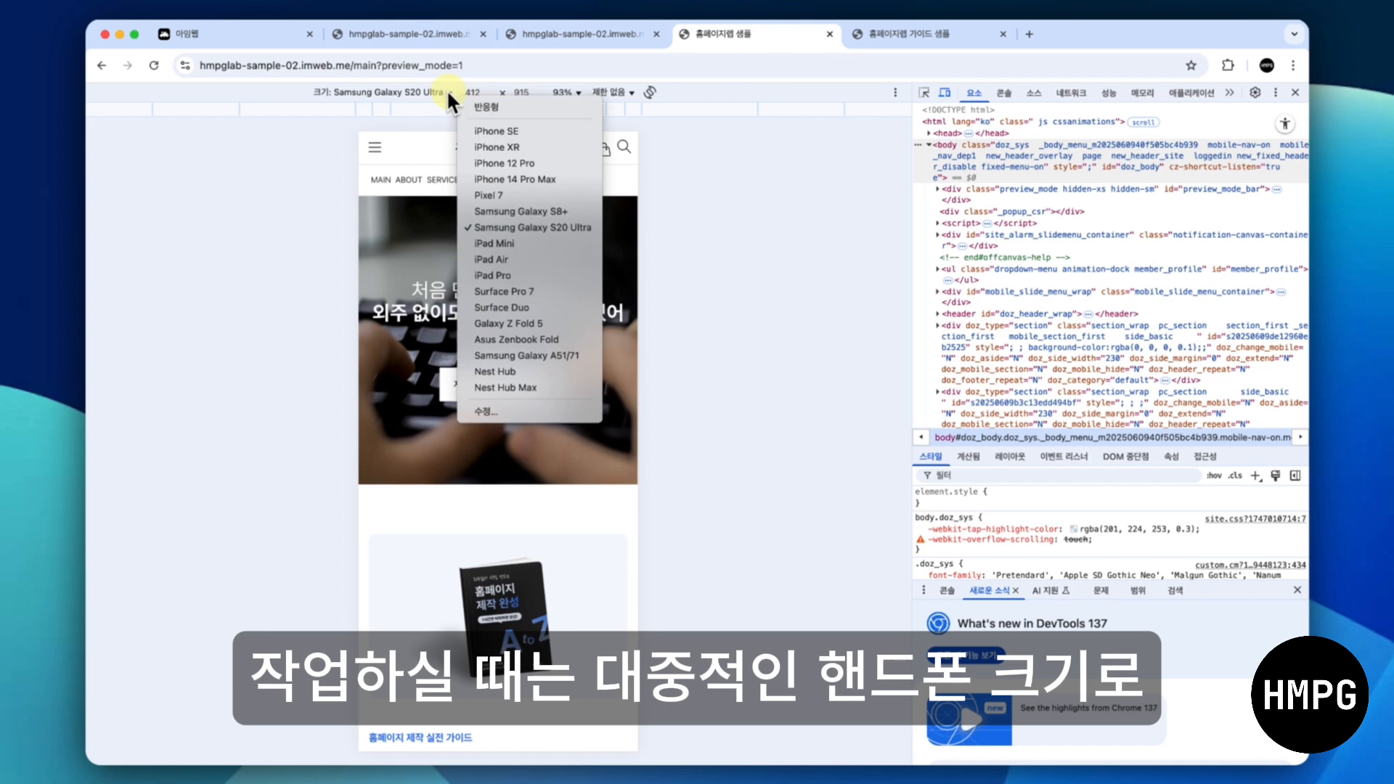
left_click(499, 164)
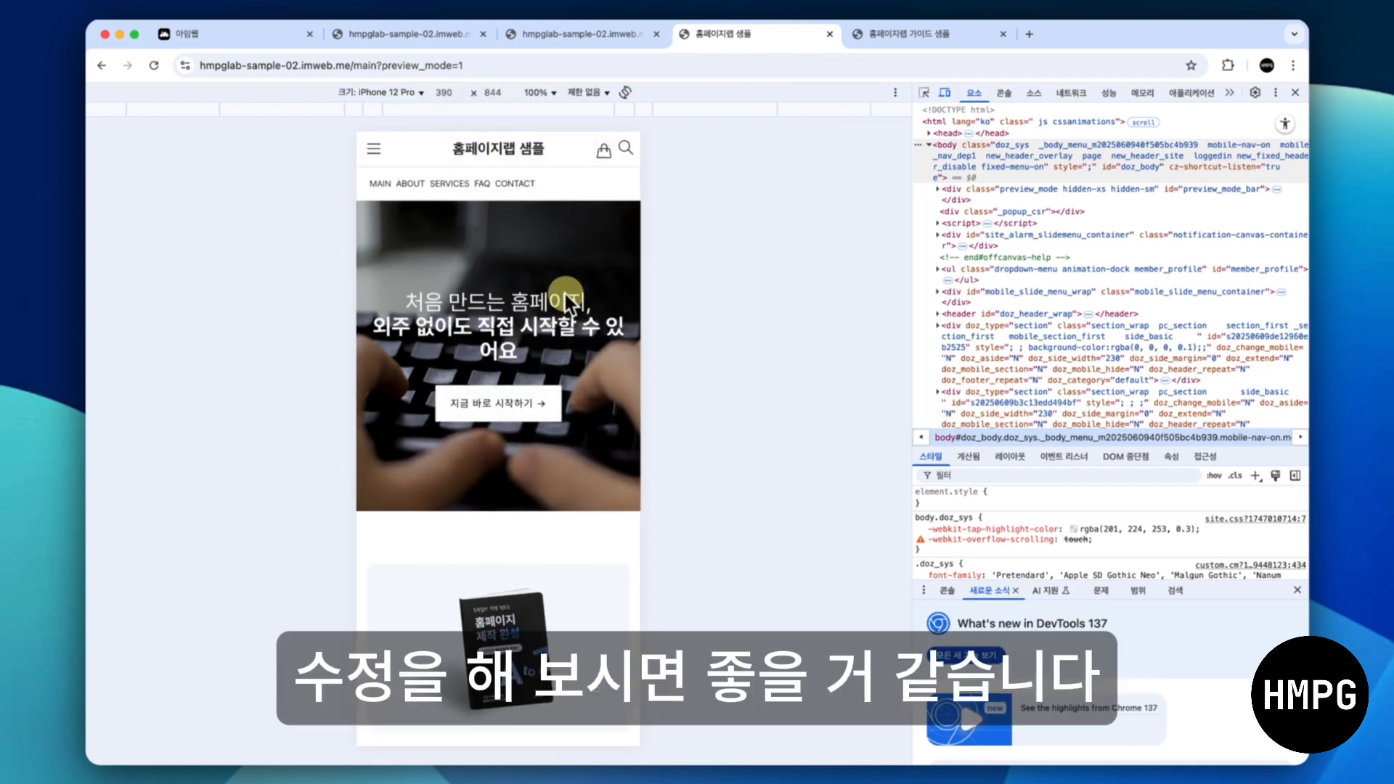
Return to the design editor and look through the MAIN page from the hero image to the 고객 후기 section
left_click(569, 33)
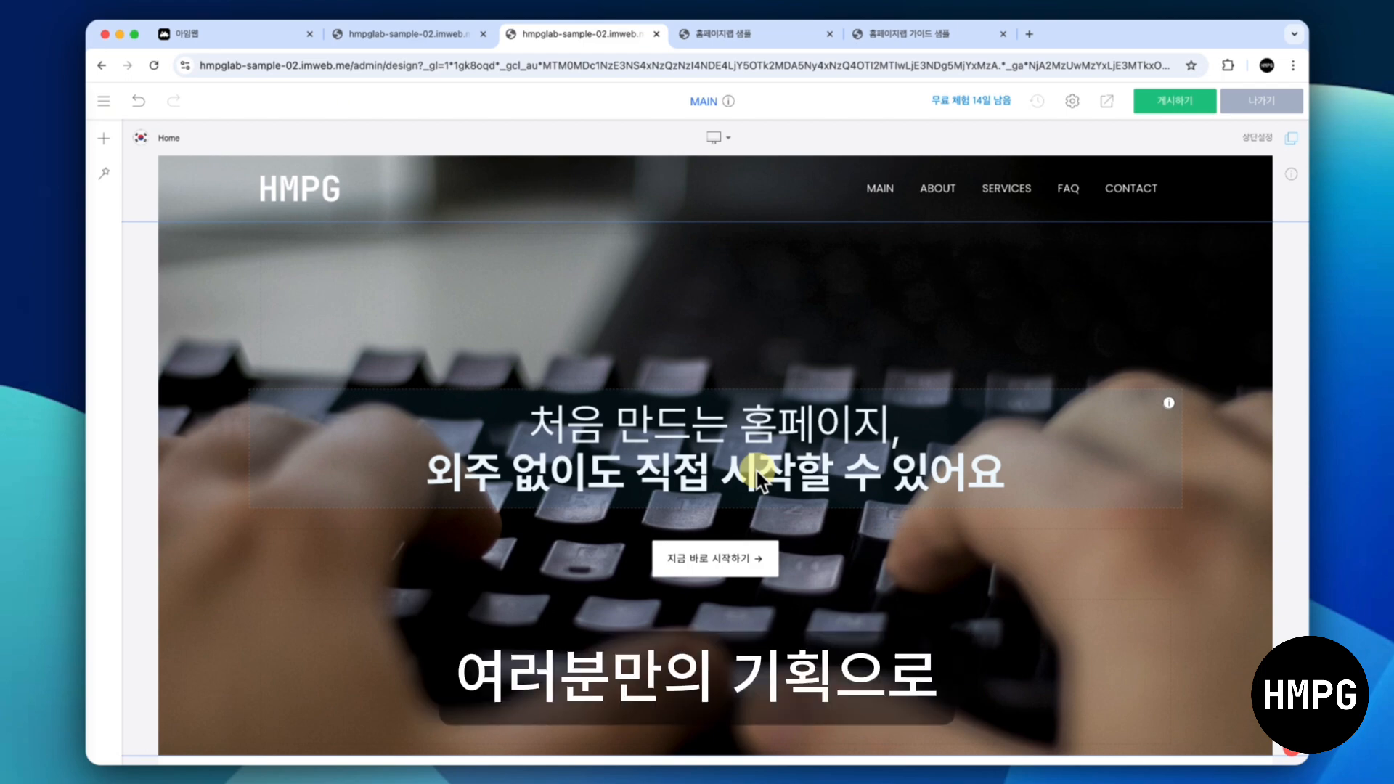
scroll(756, 471, "down", 8)
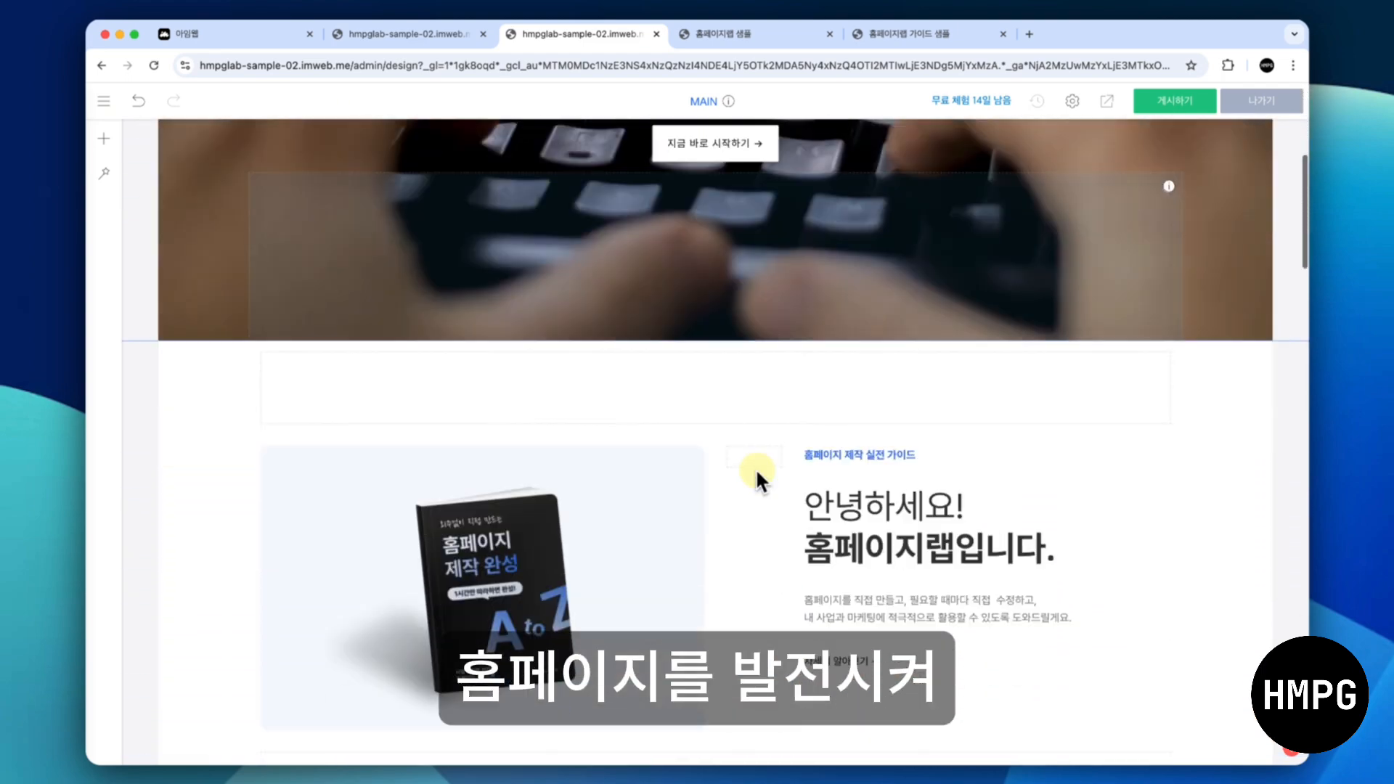
scroll(755, 467, "down", 10)
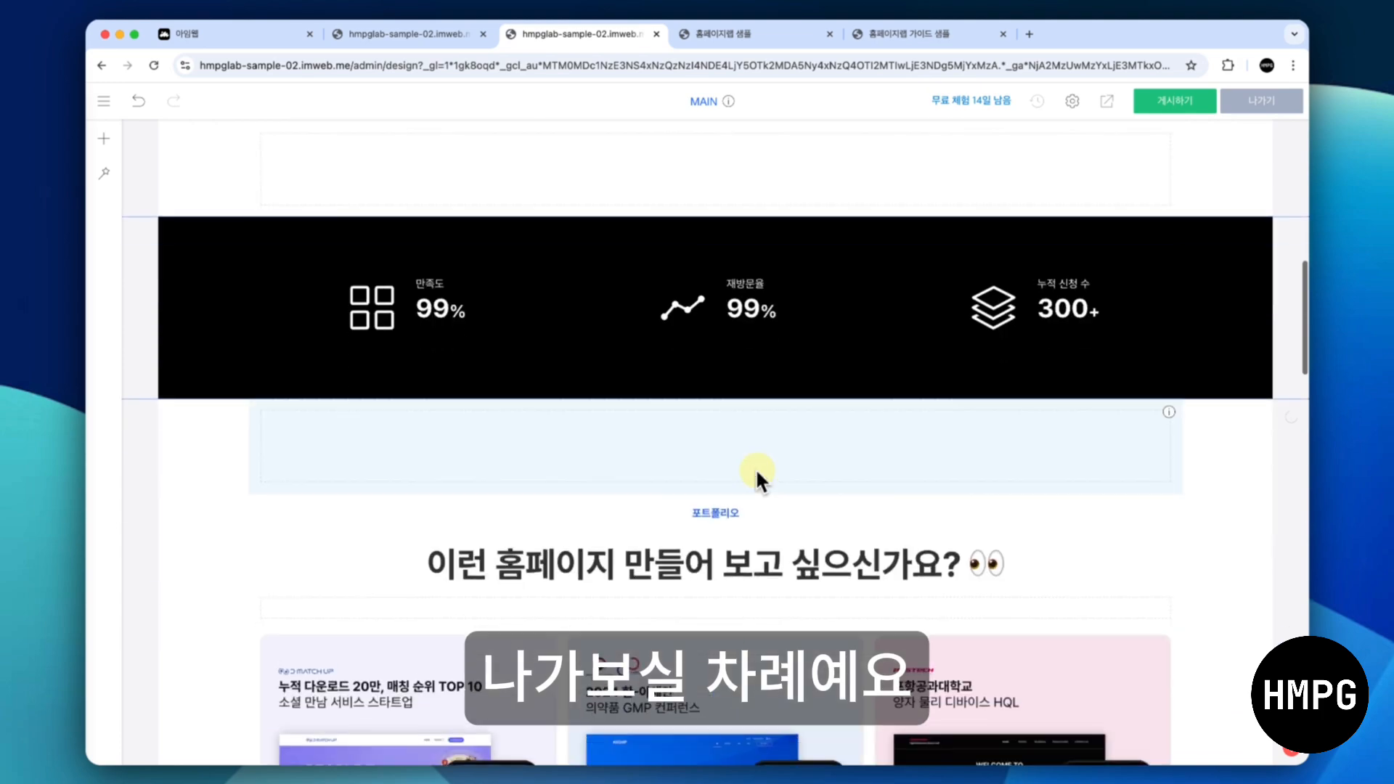
scroll(756, 468, "down", 5)
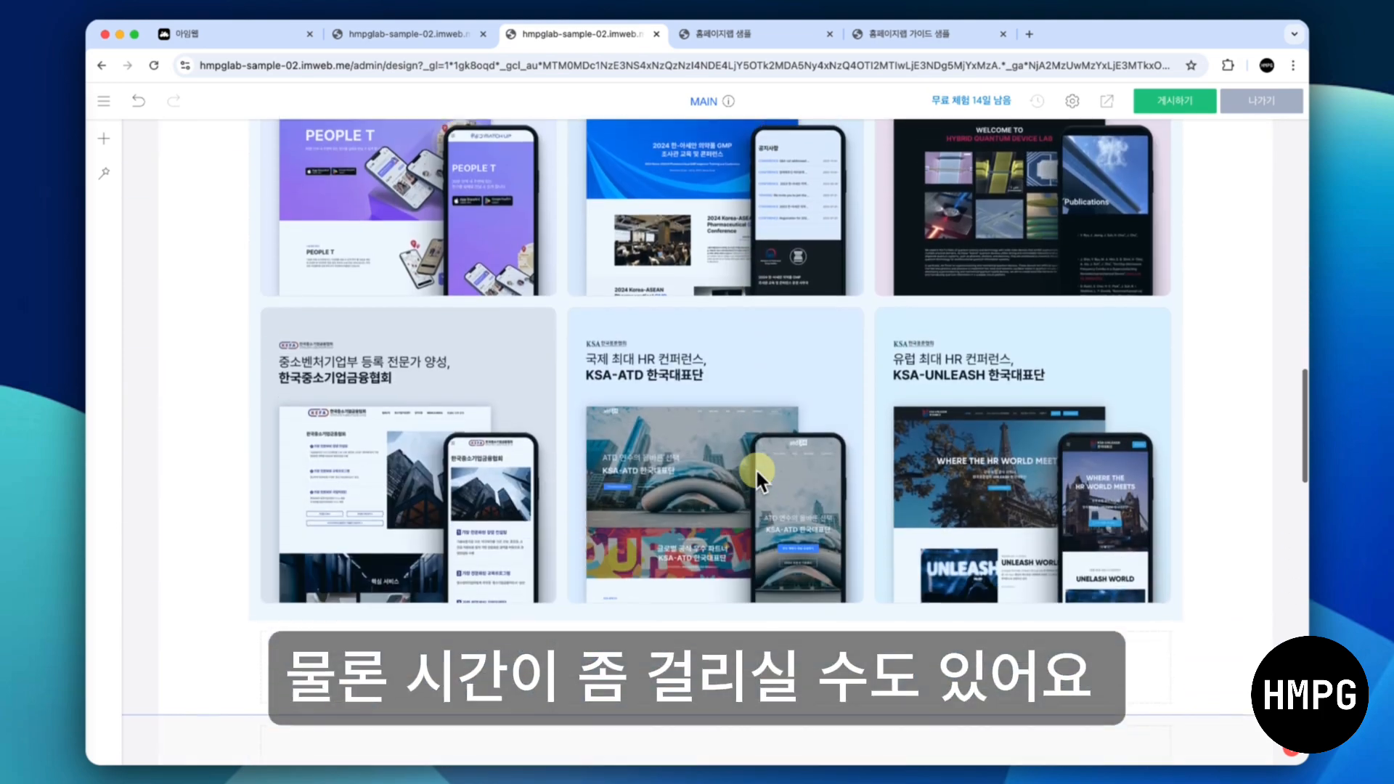
scroll(755, 469, "down", 5)
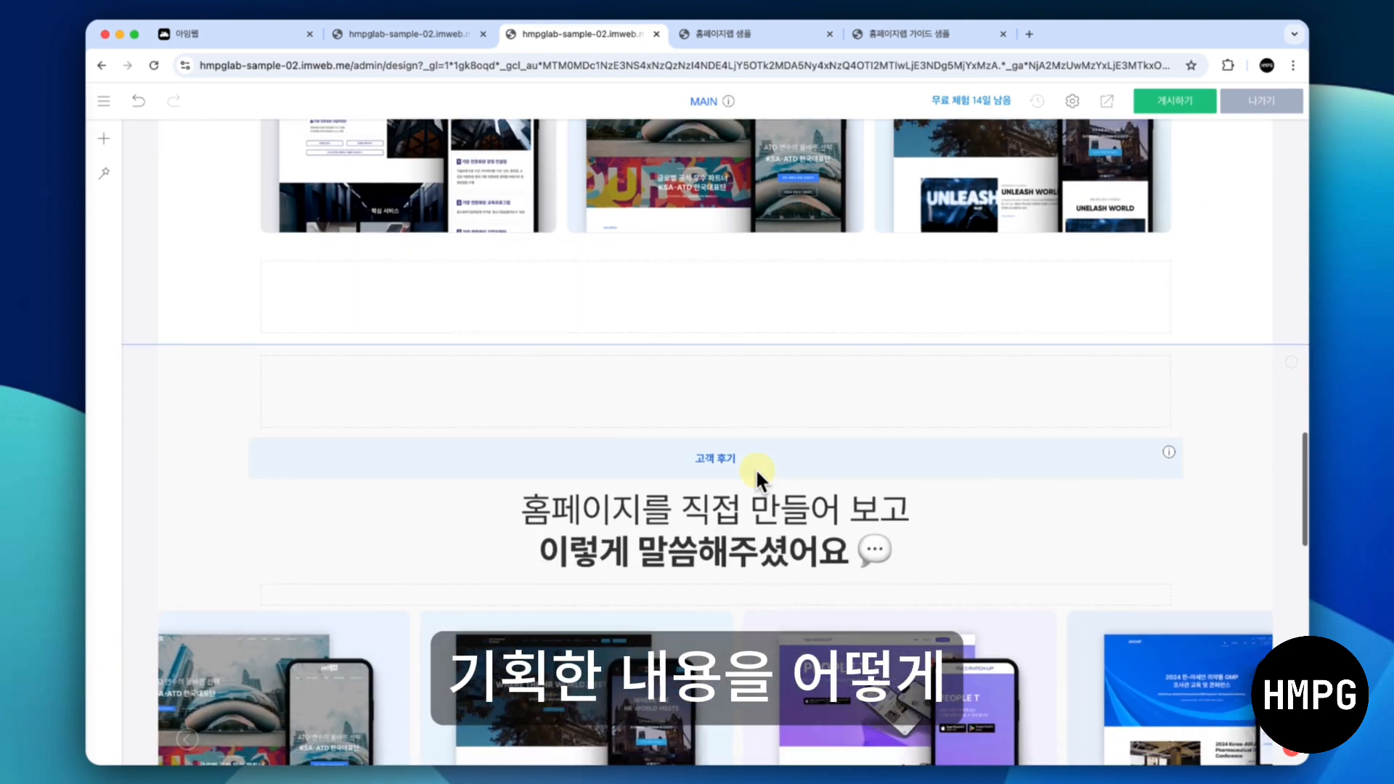
Look through the MAIN page in the editor from the 고객 후기 section to the 서비스 소개 section
scroll(756, 479, "down", 2)
scroll(756, 479, "down", 3)
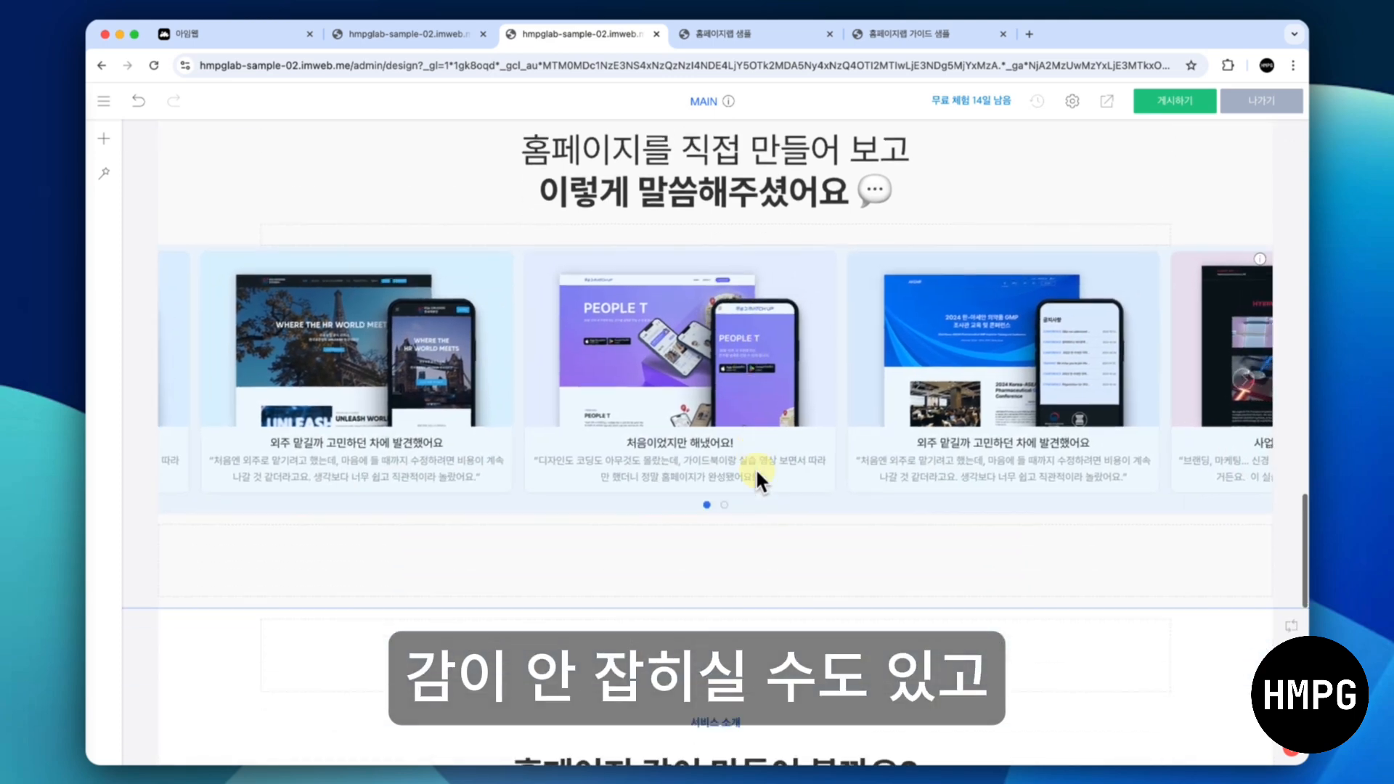
scroll(754, 468, "up", 1)
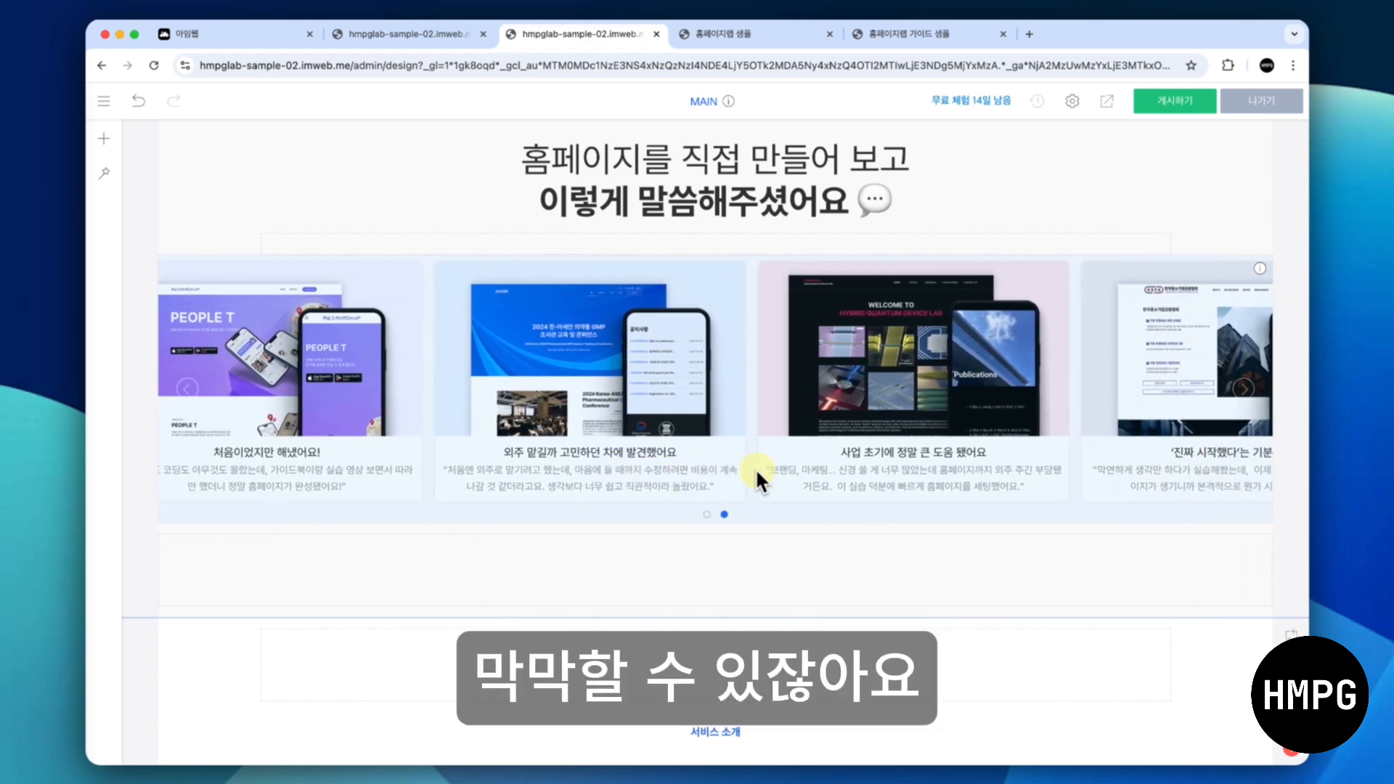
scroll(755, 467, "down", 10)
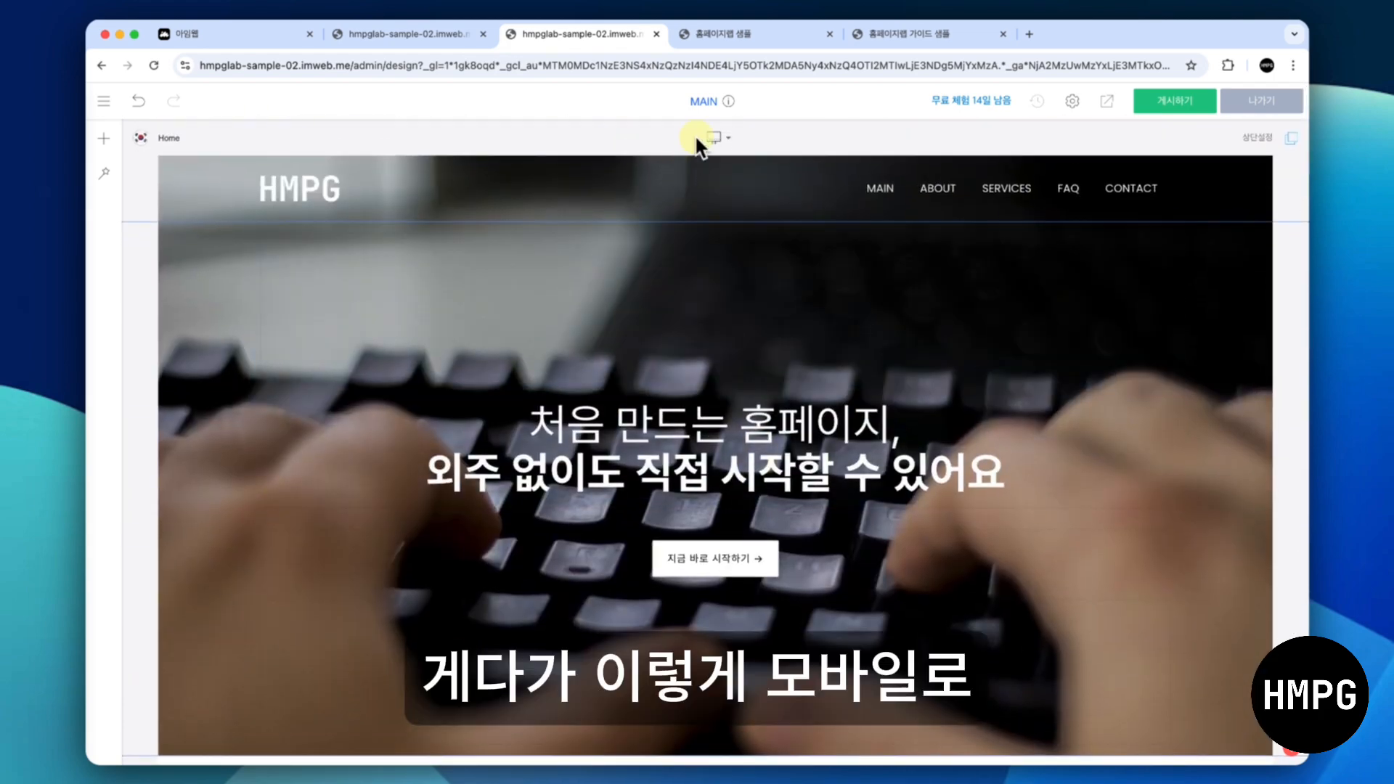
Switch the editor to the 모바일 view, look through the MAIN page's mobile layout, and return to the PC view
left_click(714, 137)
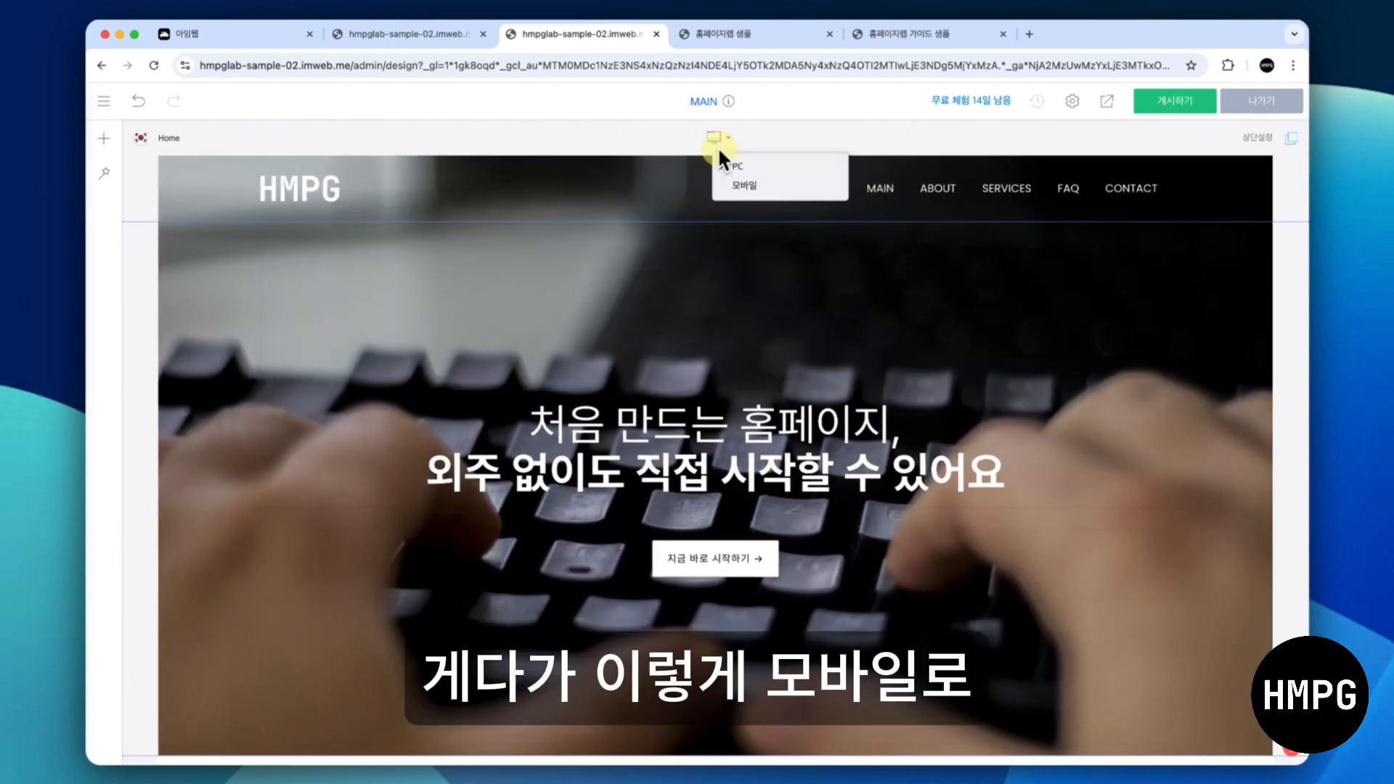
left_click(740, 185)
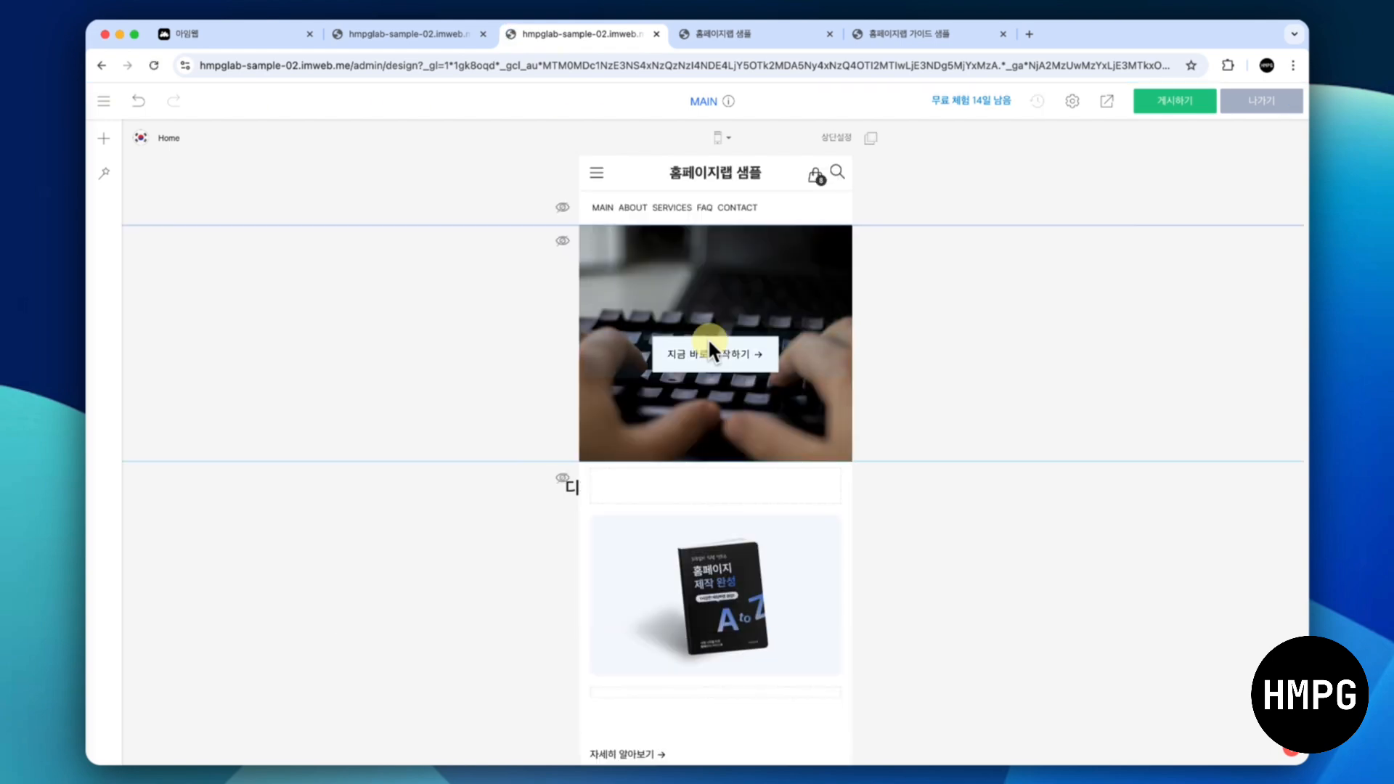
scroll(709, 343, "down", 10)
scroll(709, 348, "down", 10)
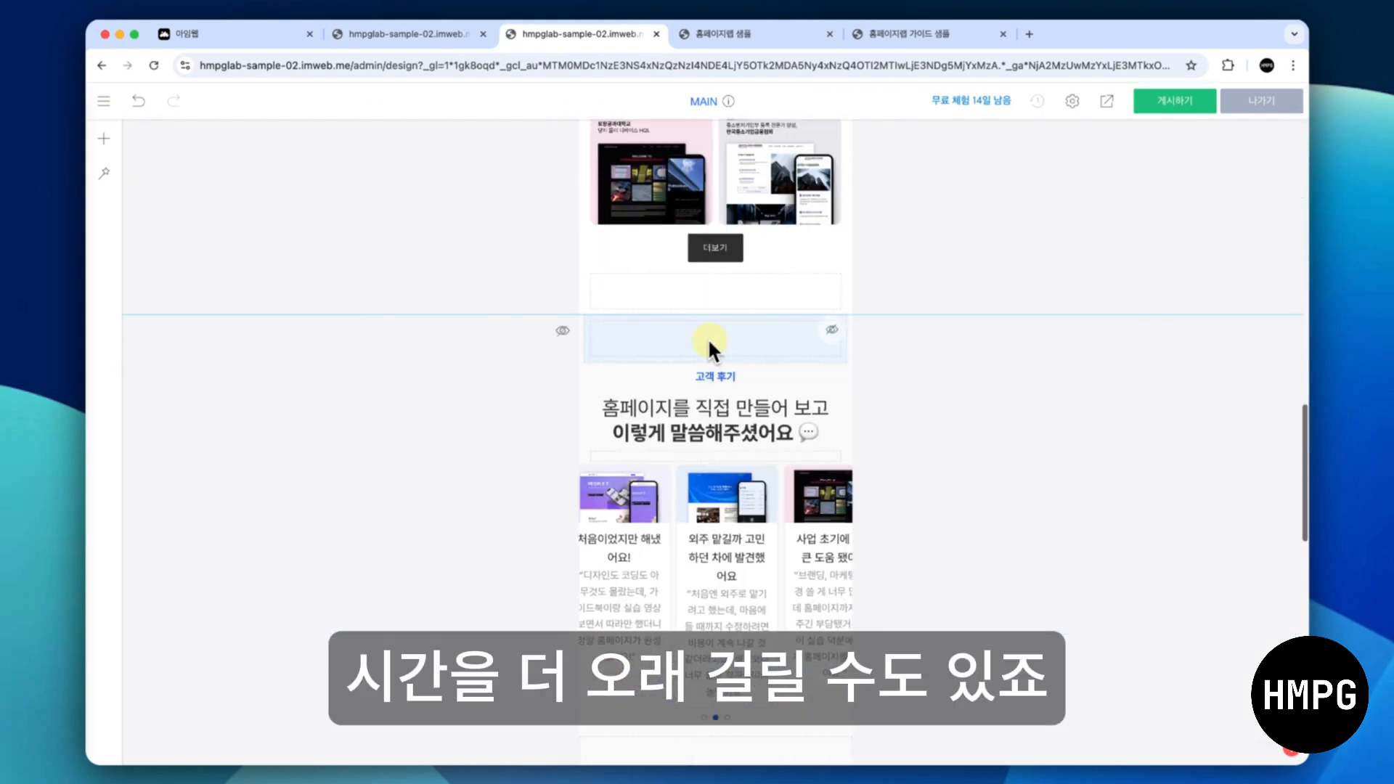
scroll(707, 337, "up", 20)
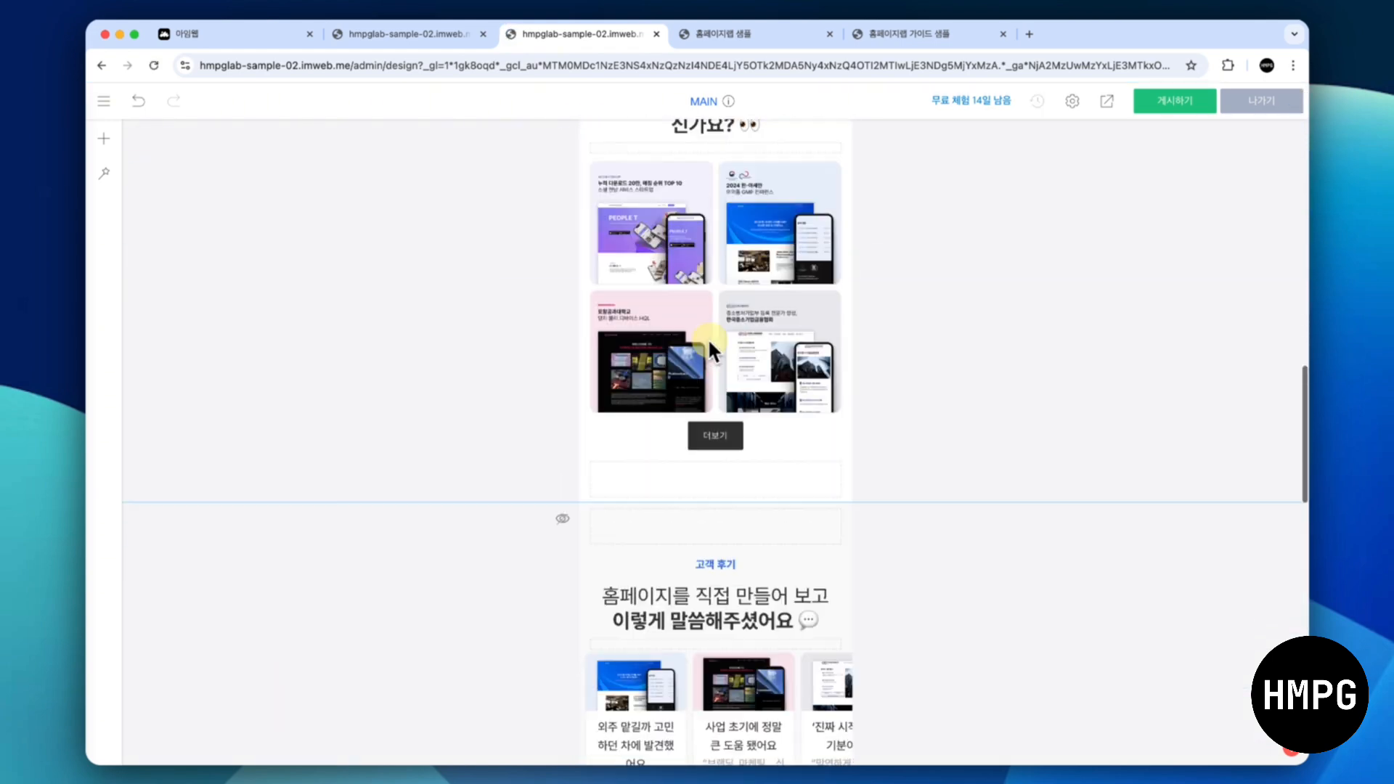
left_click(717, 137)
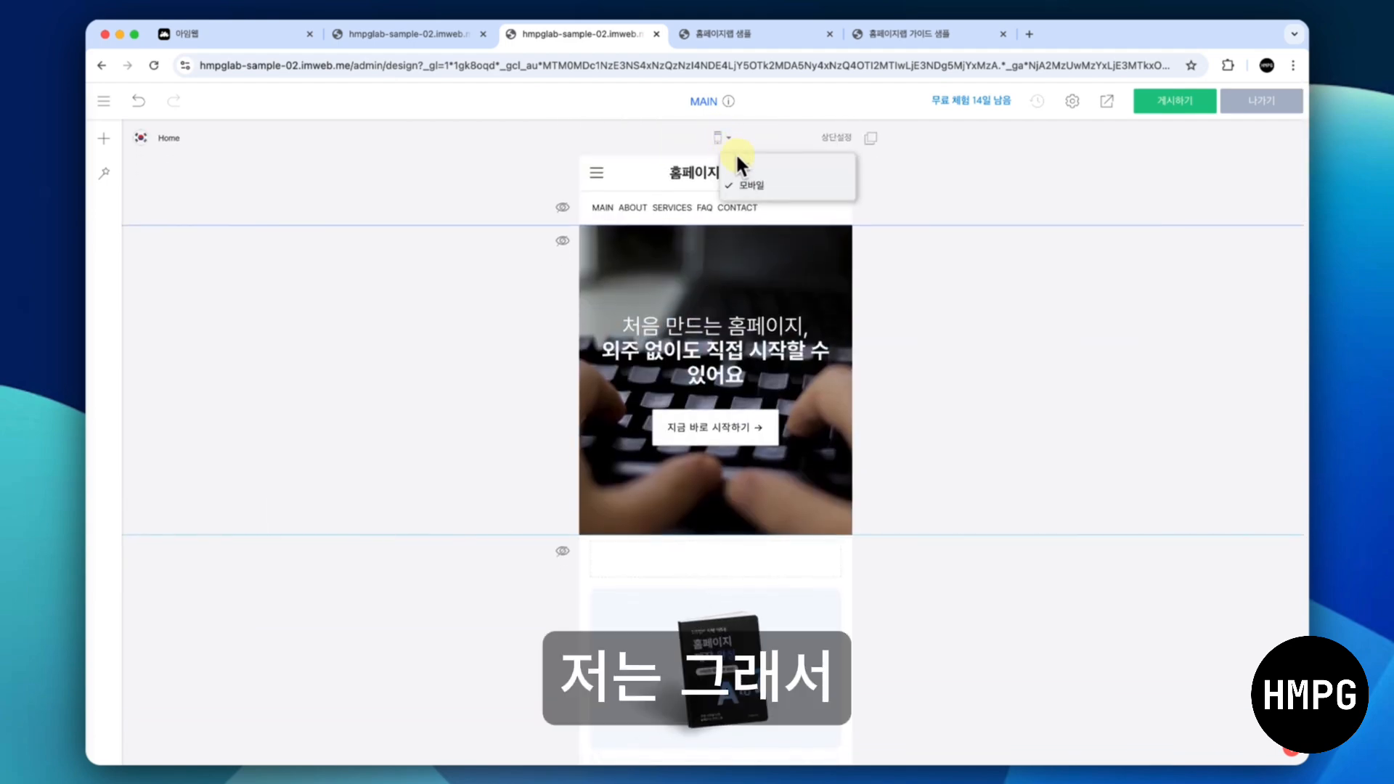
left_click(738, 161)
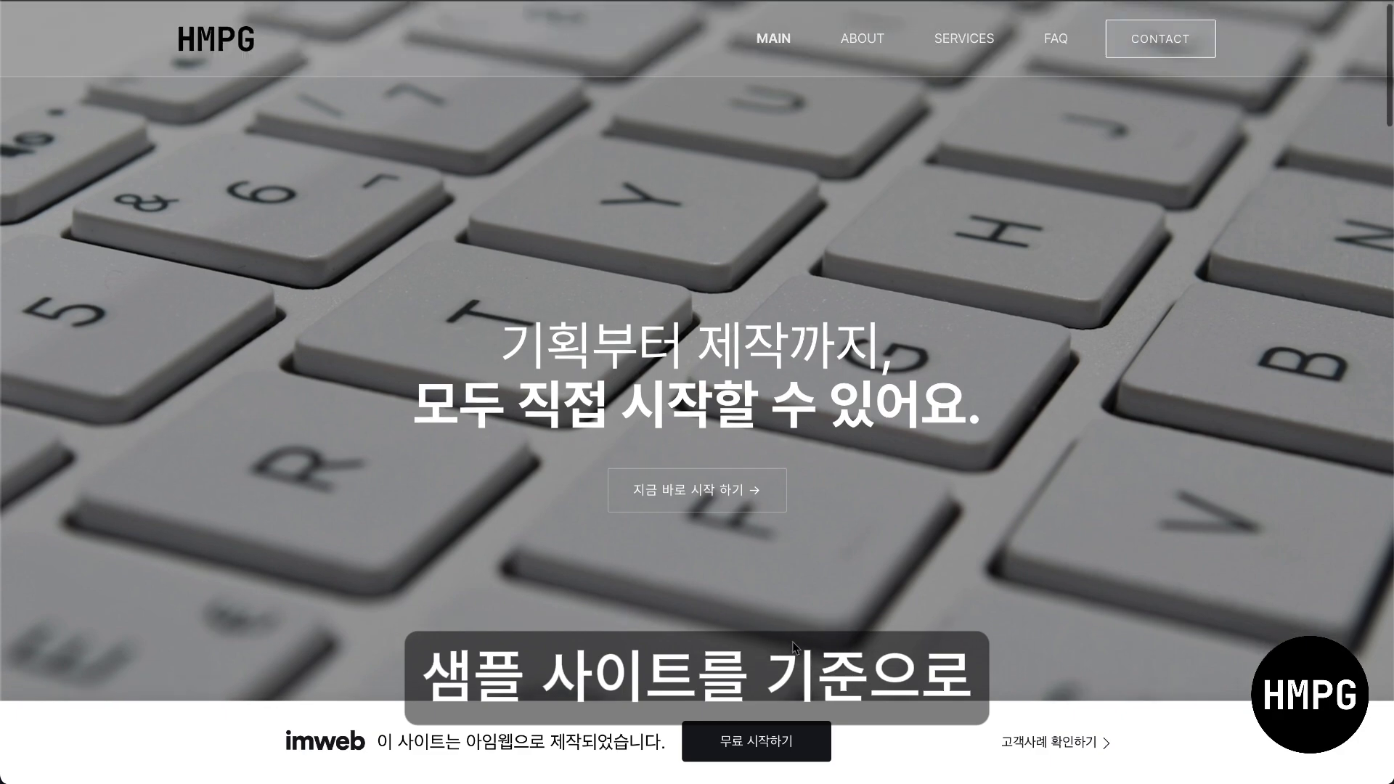
Look through the finished template site's MAIN page from the hero image to the closing 지금 바로 문의하기 banner
scroll(791, 642, "down", 5)
scroll(794, 645, "down", 4)
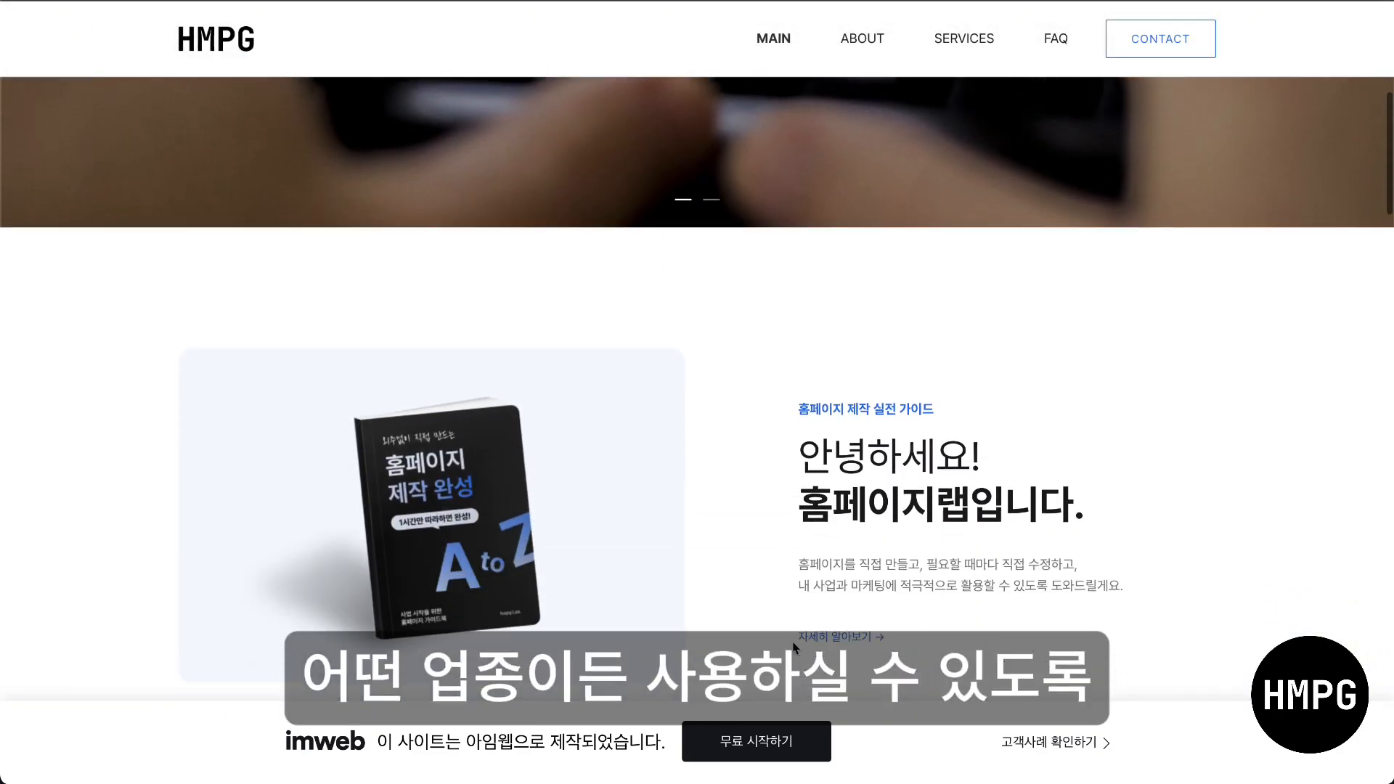
scroll(793, 646, "down", 5)
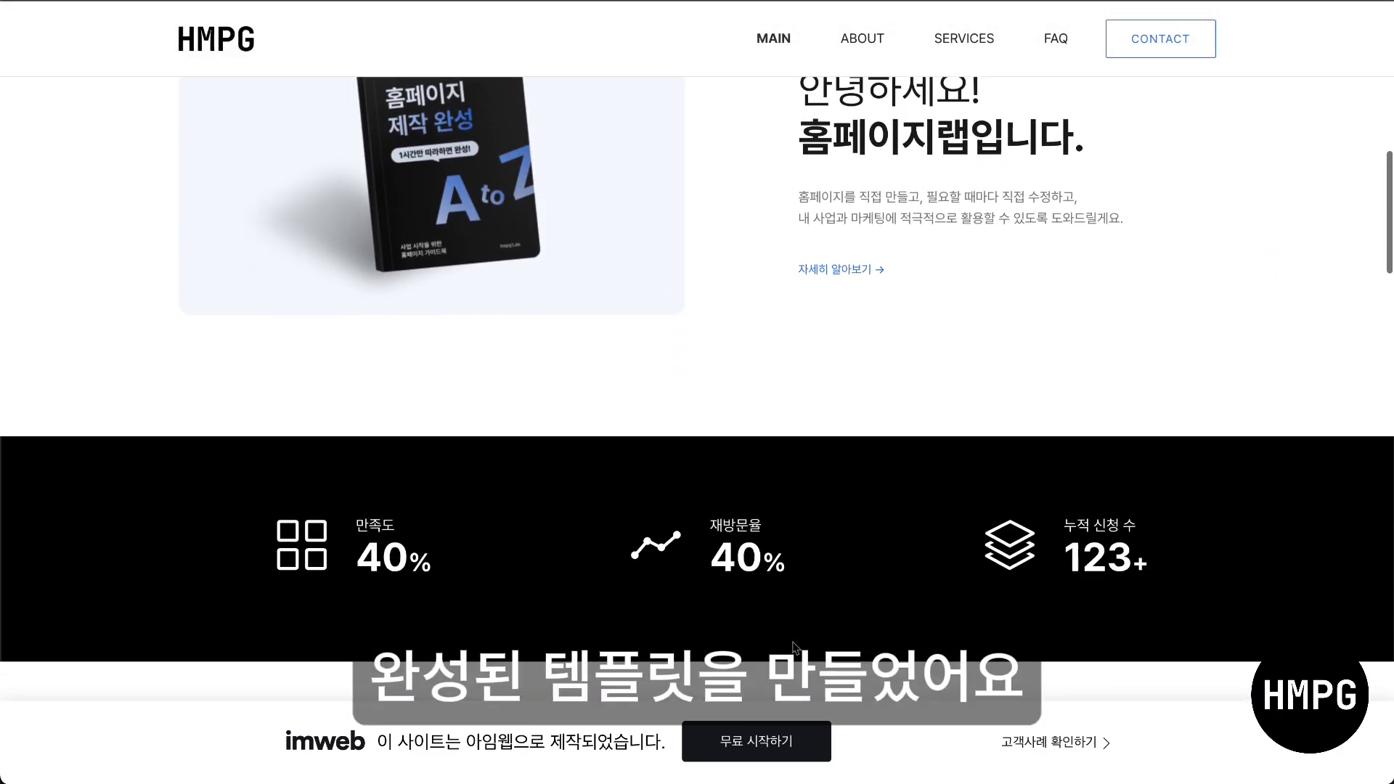
scroll(793, 646, "down", 6)
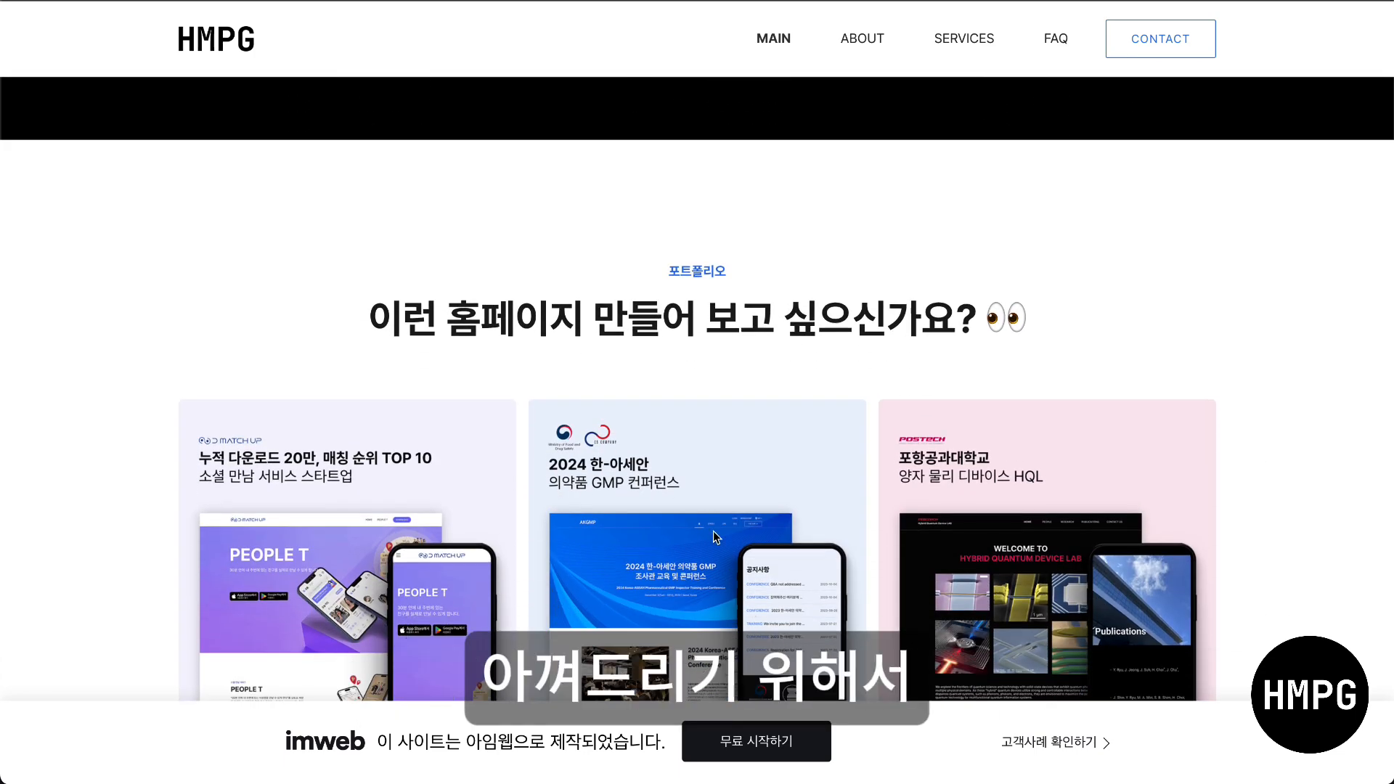
scroll(713, 530, "down", 3)
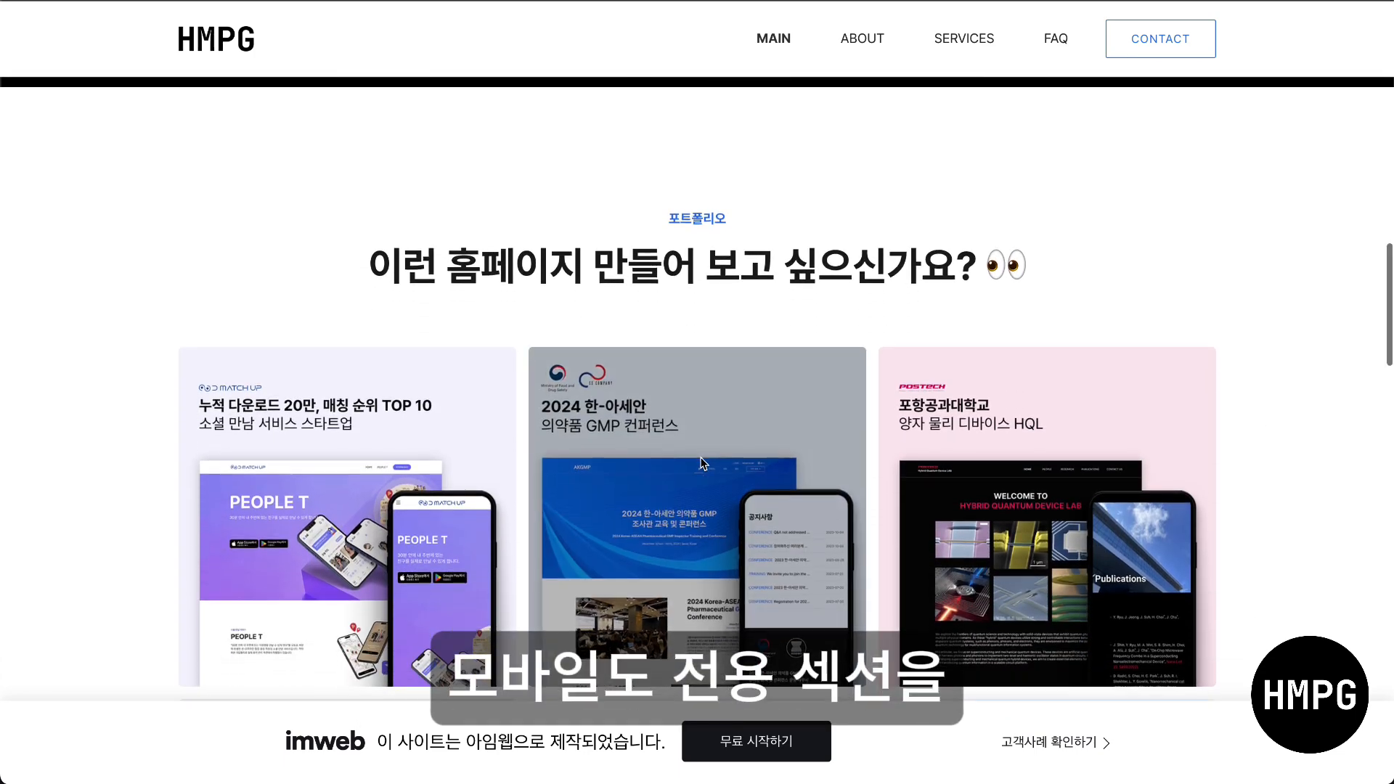
scroll(948, 410, "down", 8)
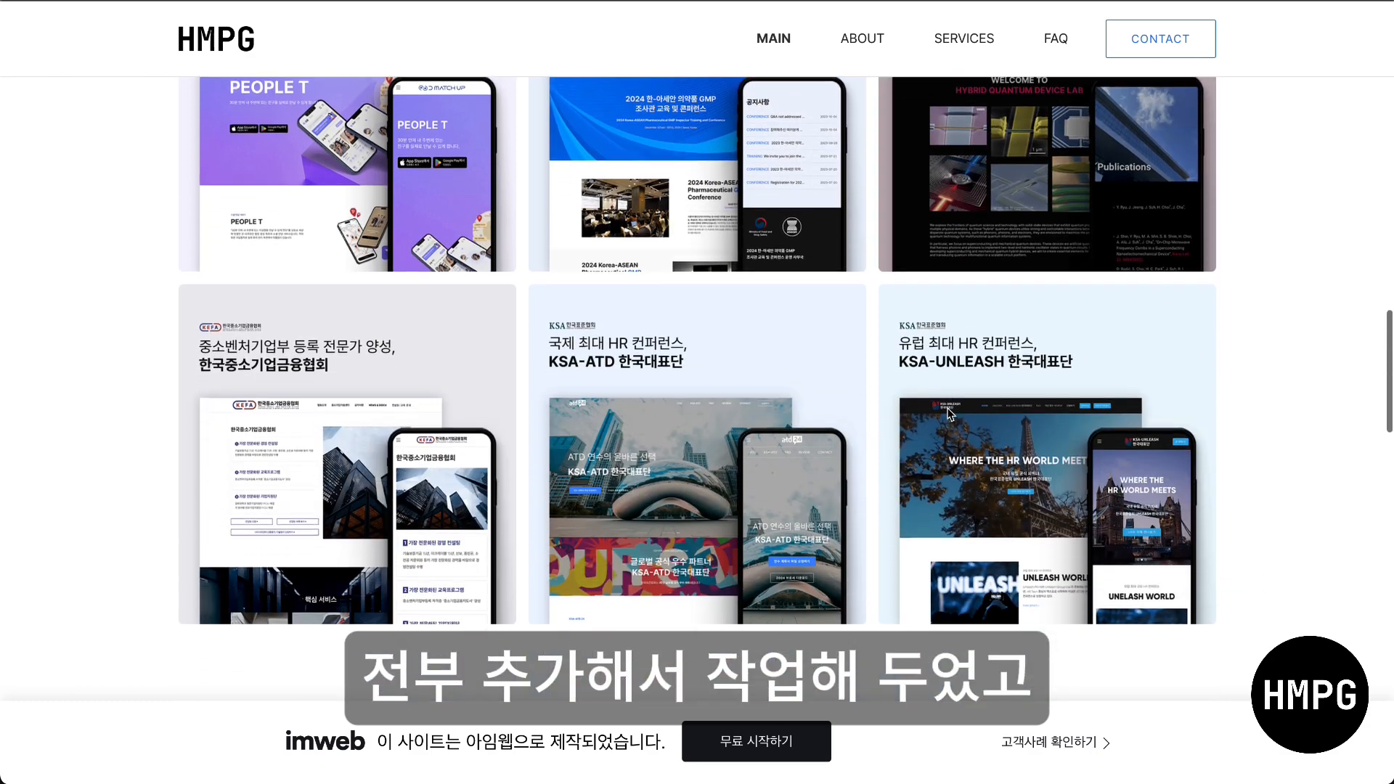
scroll(949, 415, "down", 4)
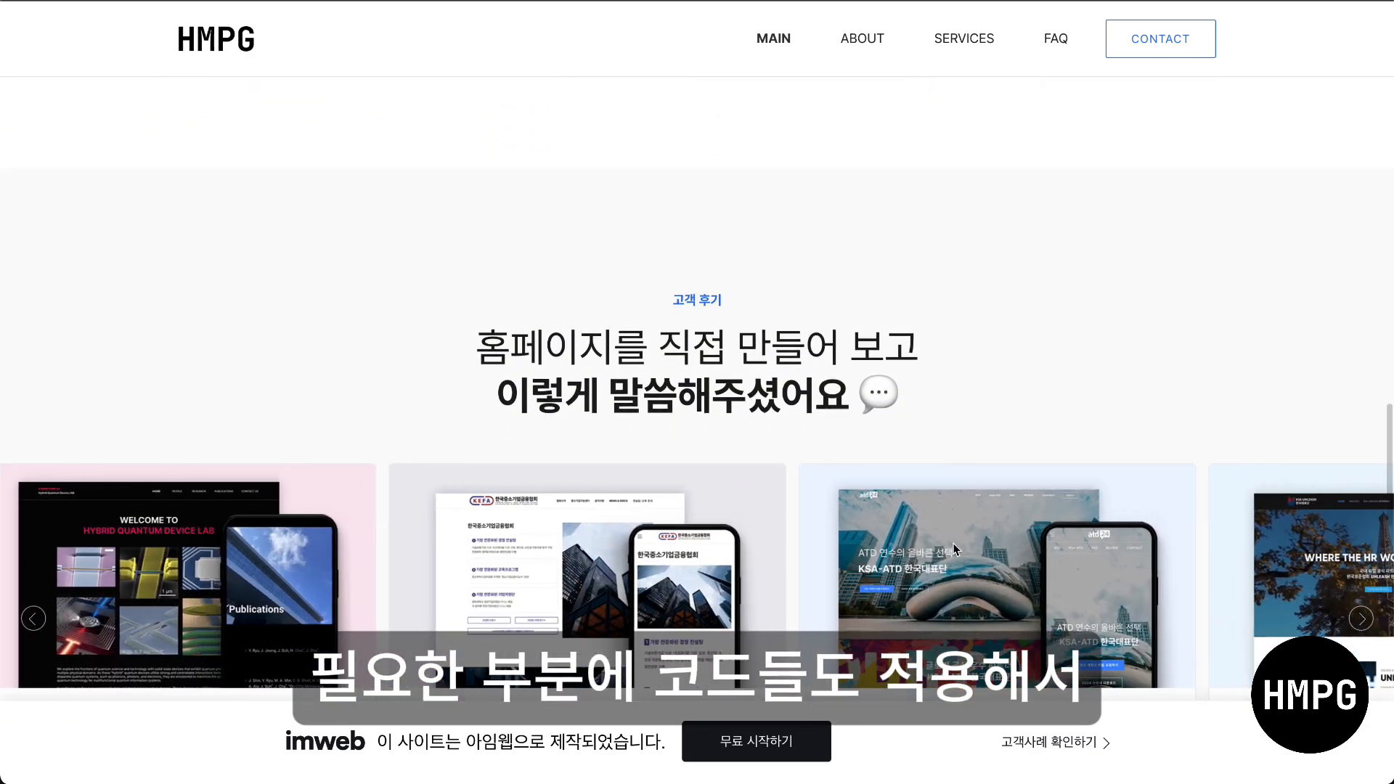
scroll(956, 550, "down", 1)
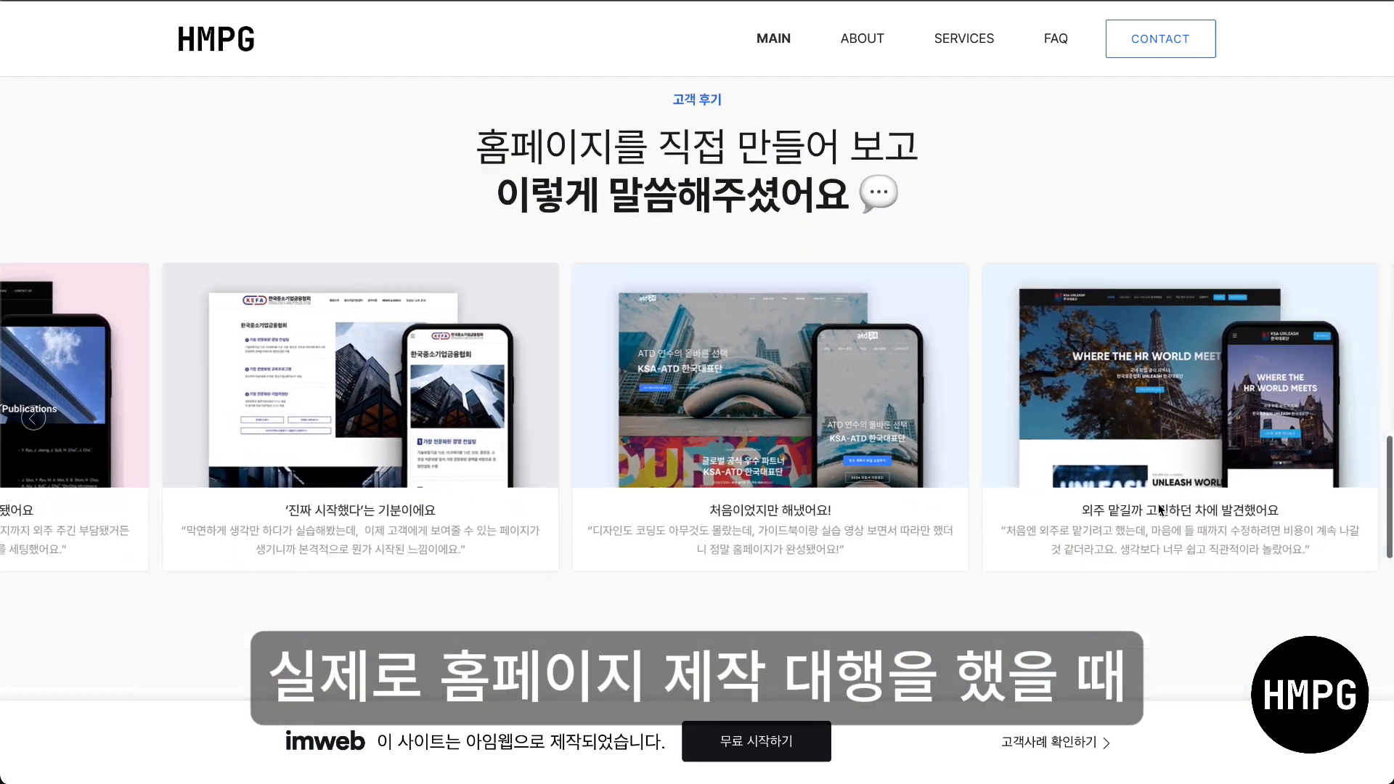
scroll(1159, 509, "down", 6)
scroll(1159, 509, "down", 5)
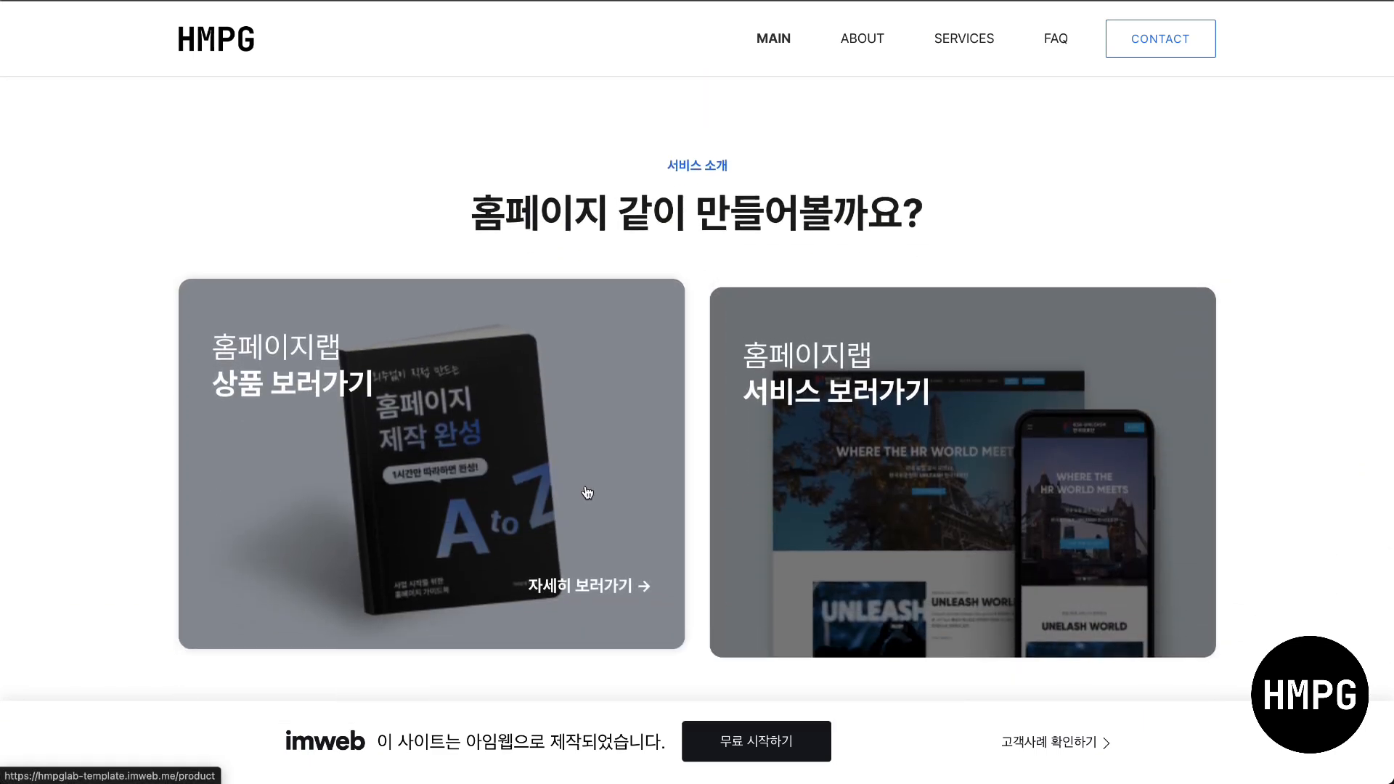
scroll(590, 492, "down", 7)
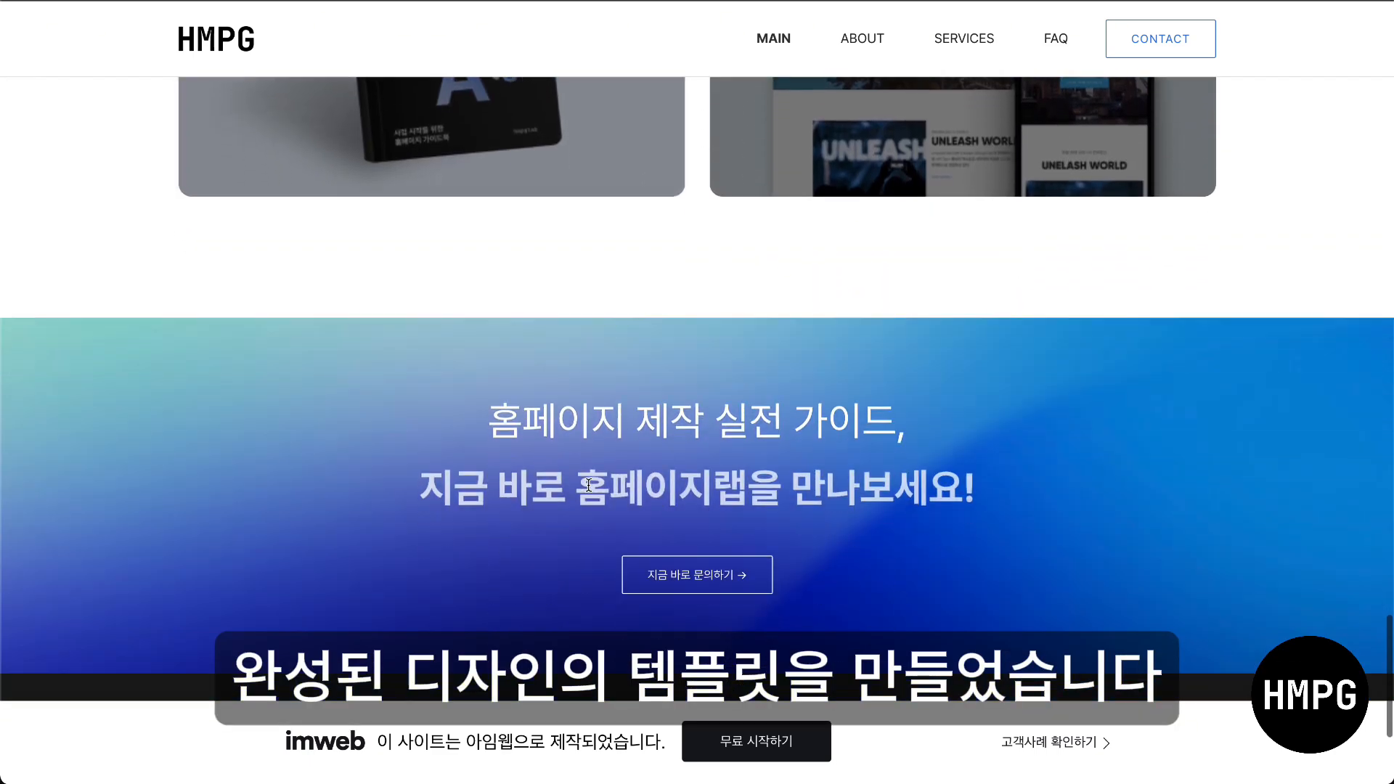
scroll(590, 490, "down", 3)
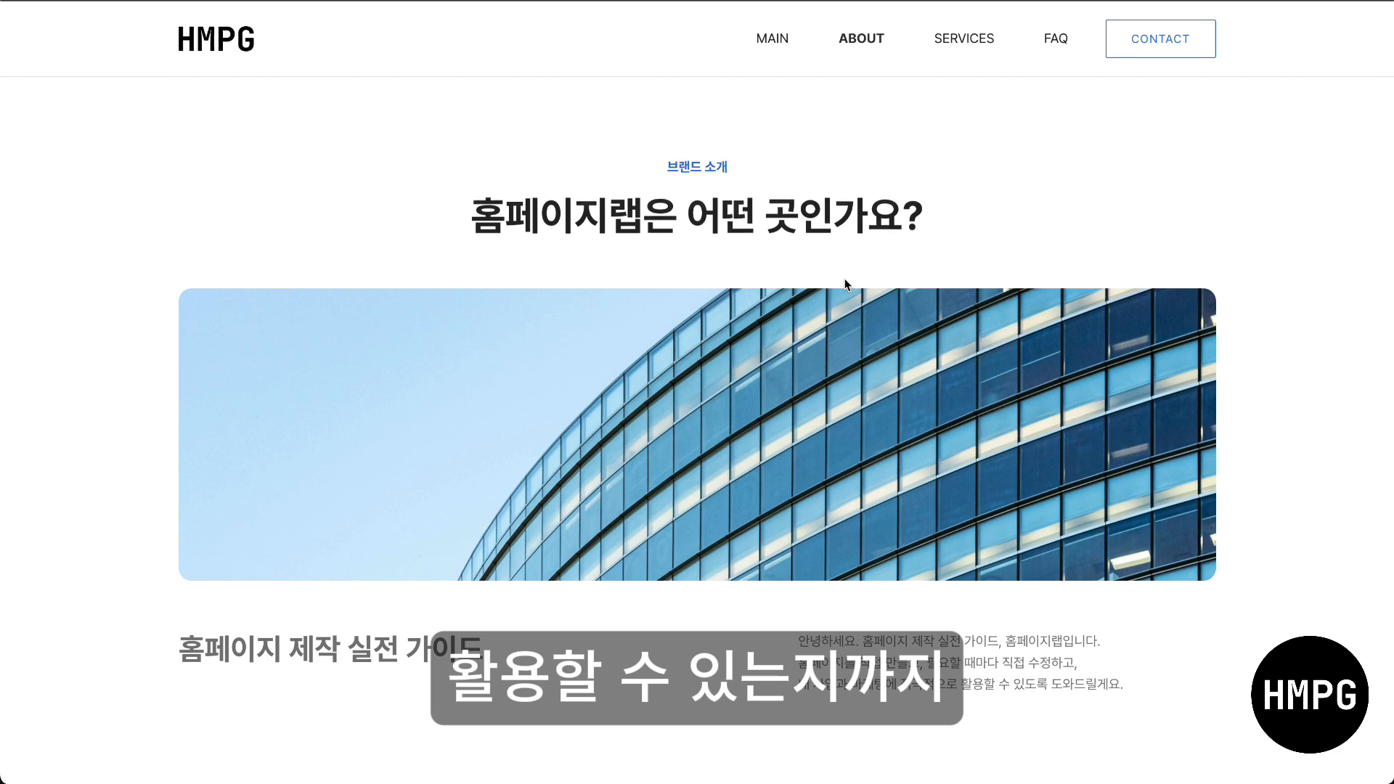
Look through the template's ABOUT page from the 브랜드 소개 section to the footer and open the SERVICES page
scroll(844, 282, "down", 8)
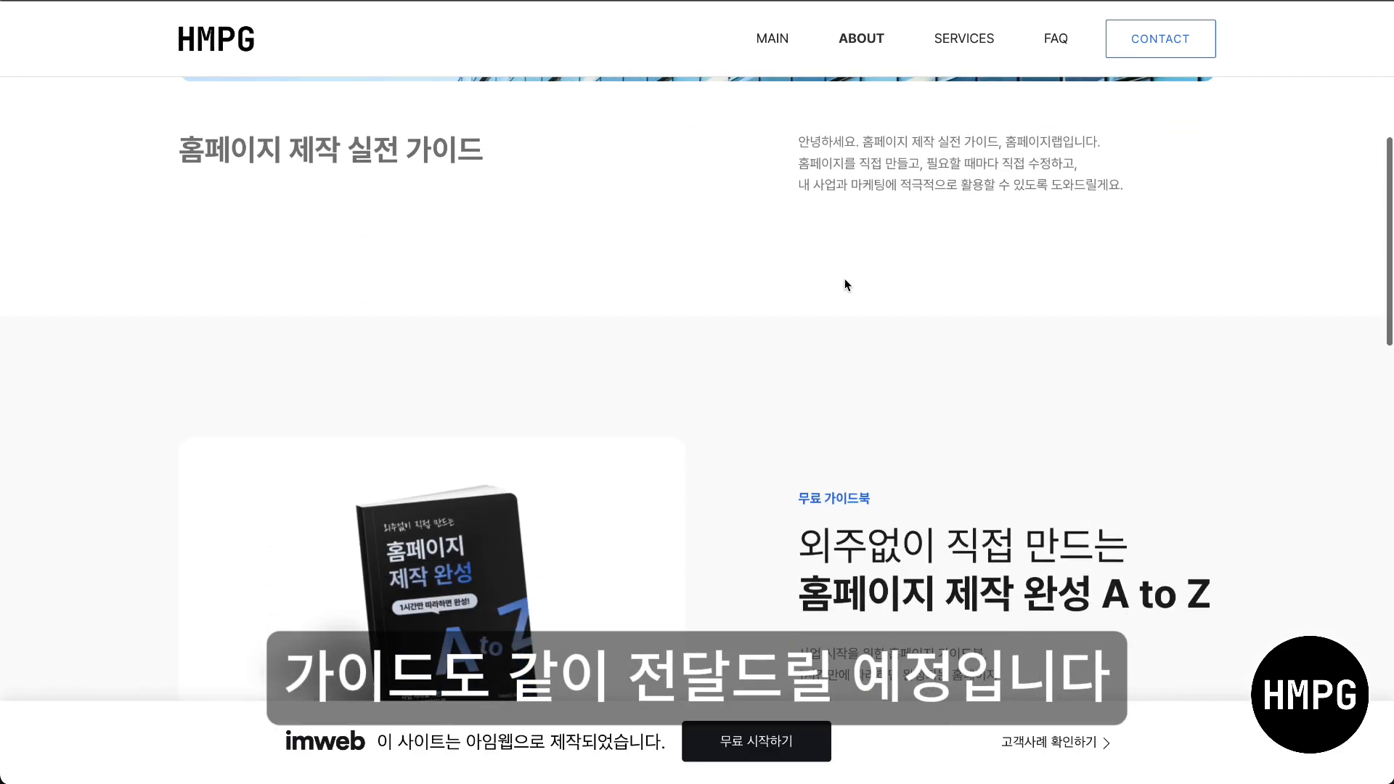
scroll(845, 282, "down", 10)
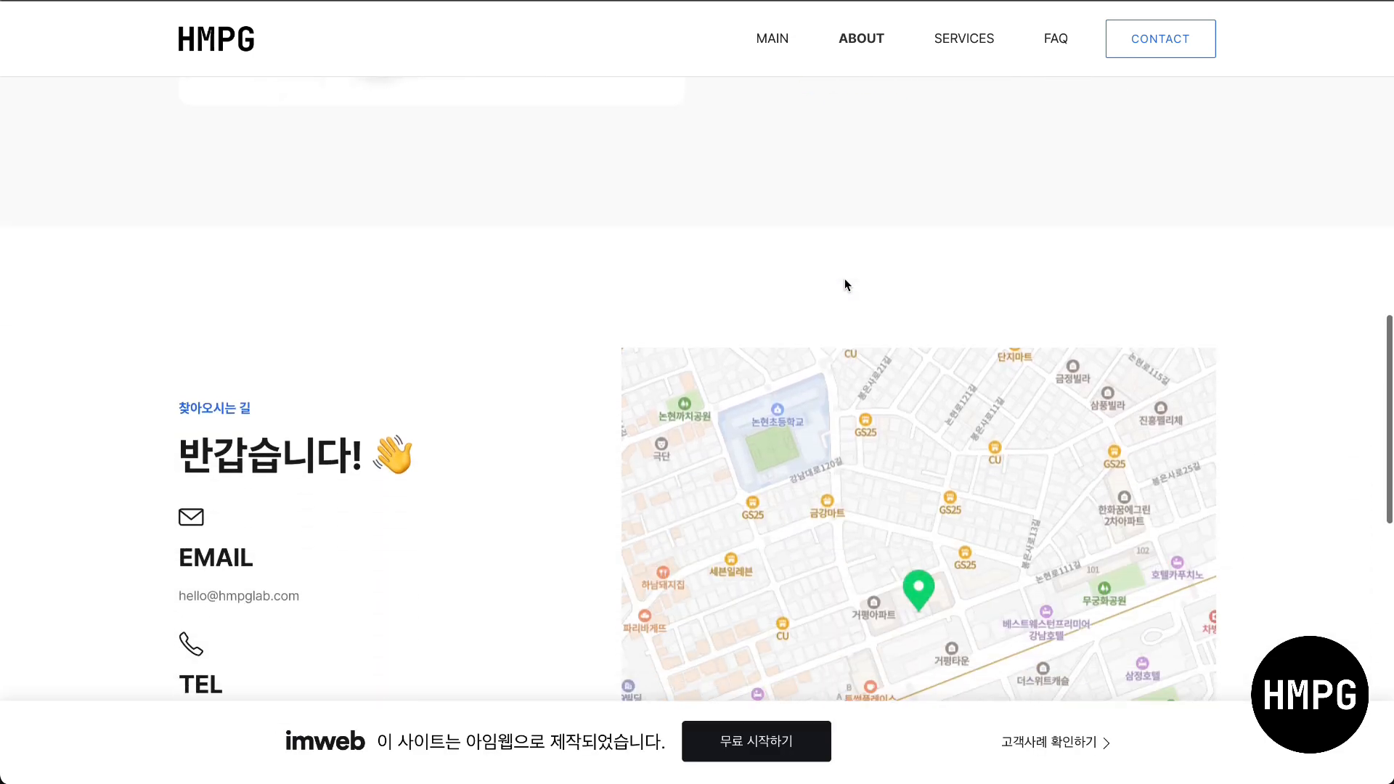
scroll(845, 283, "down", 8)
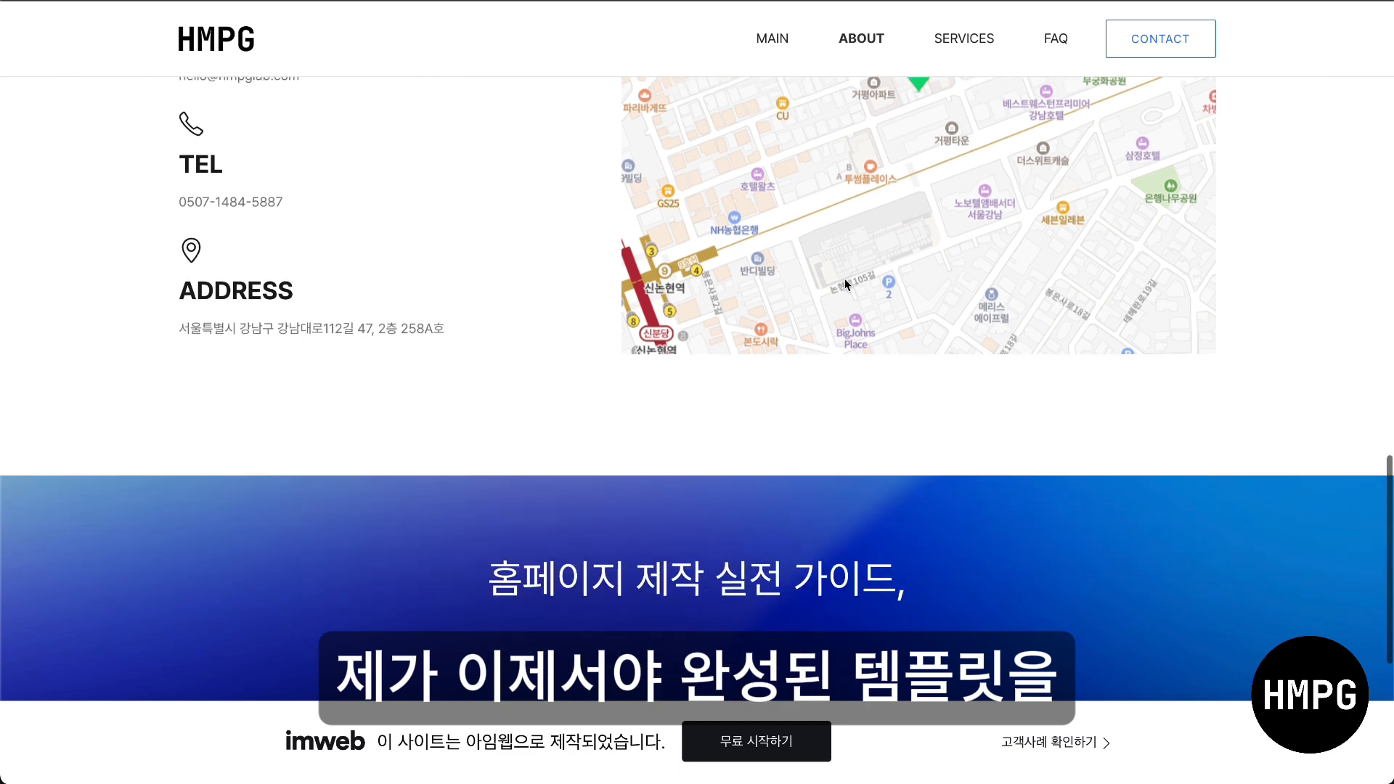
scroll(845, 282, "down", 5)
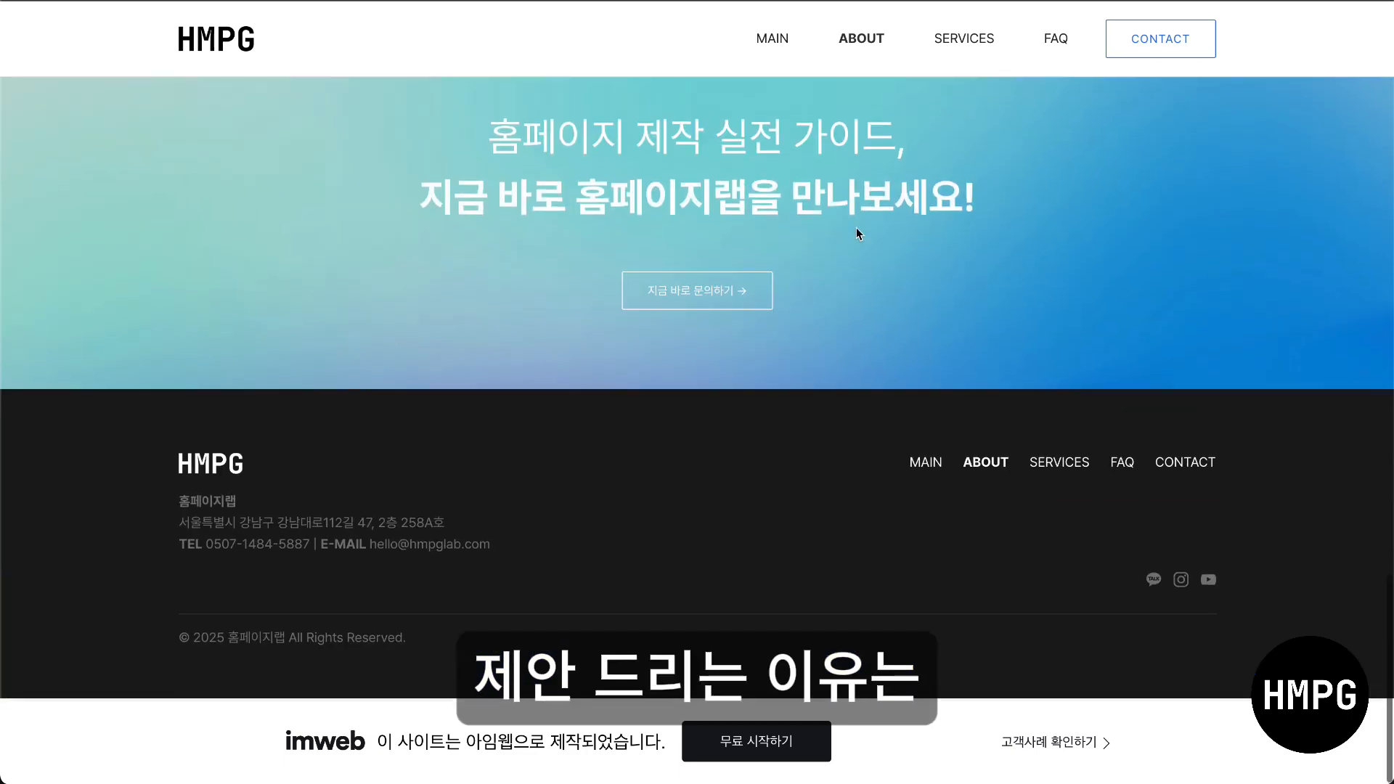
left_click(965, 40)
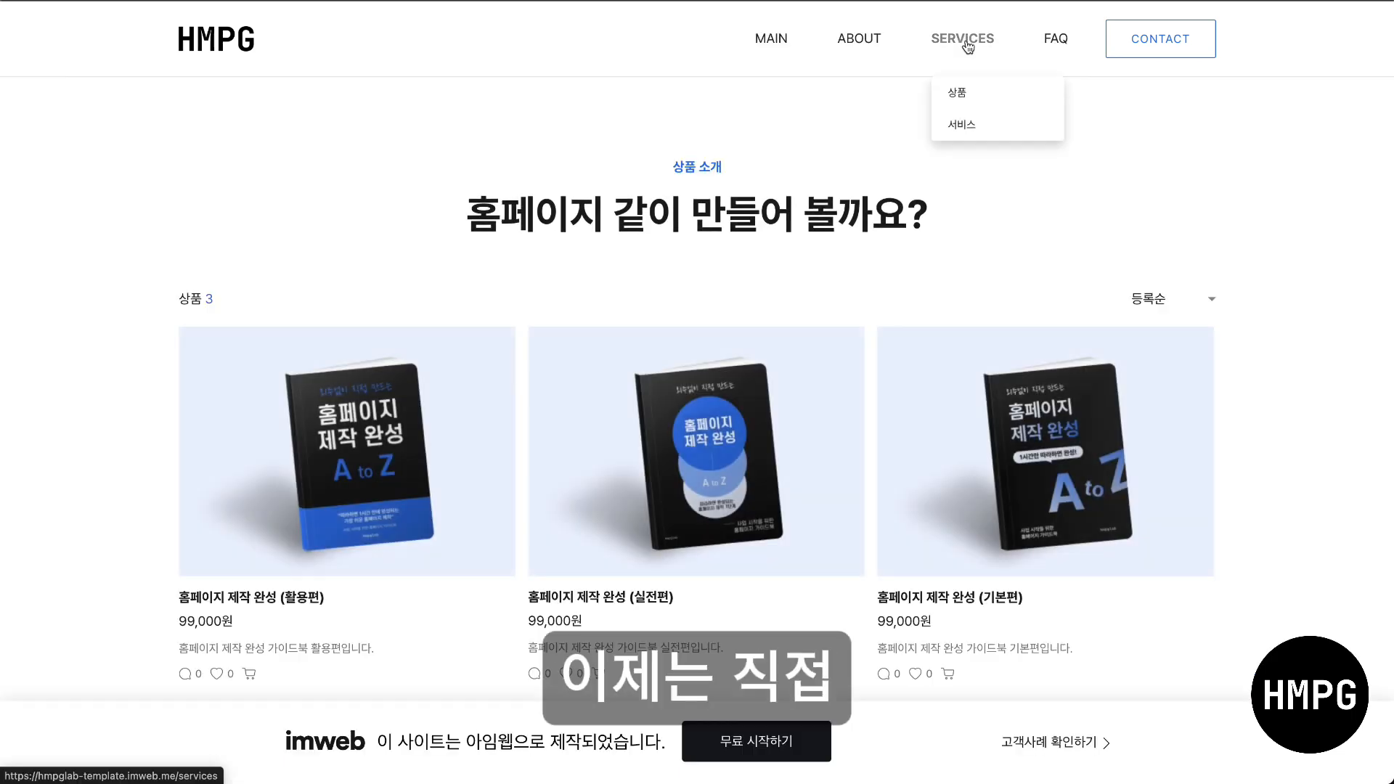
Open the template's FAQ page and expand and collapse its first two questions
left_click(1055, 43)
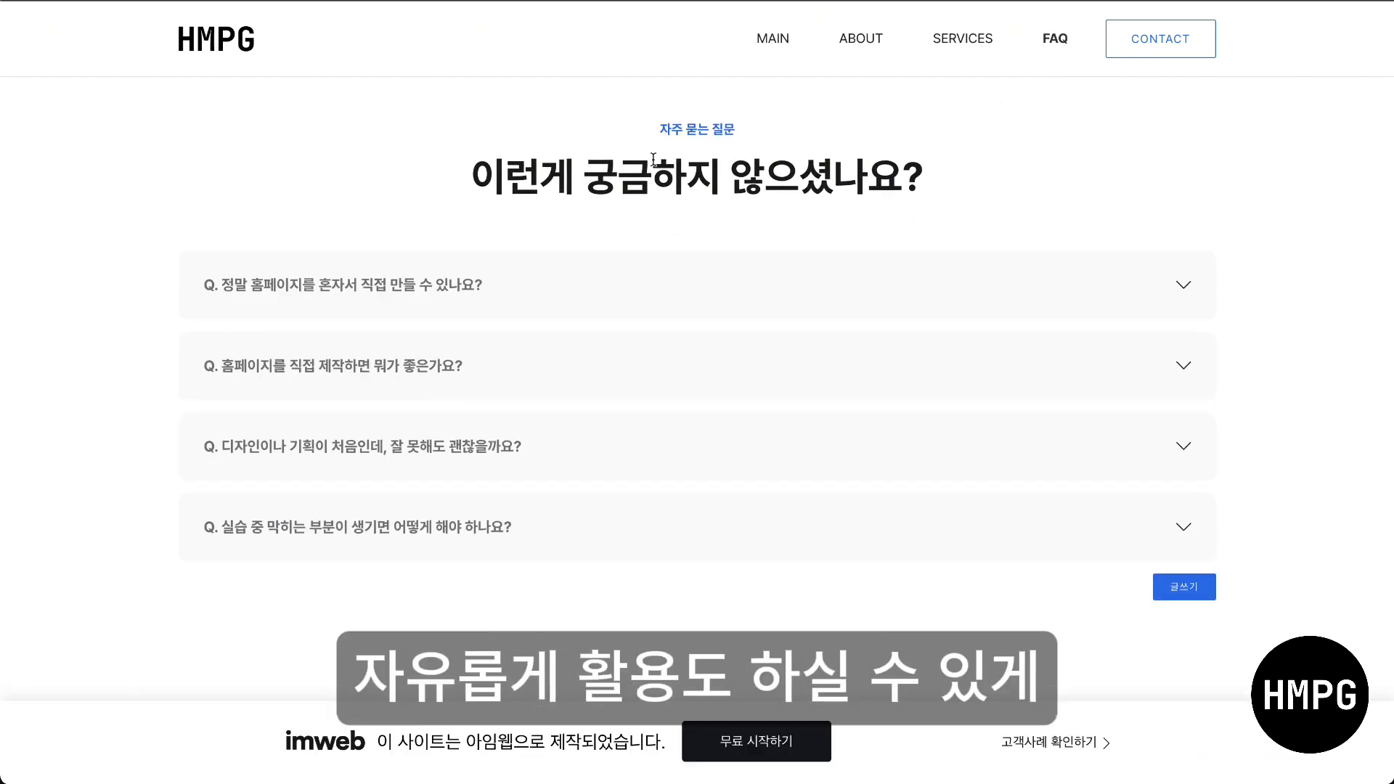
left_click(450, 283)
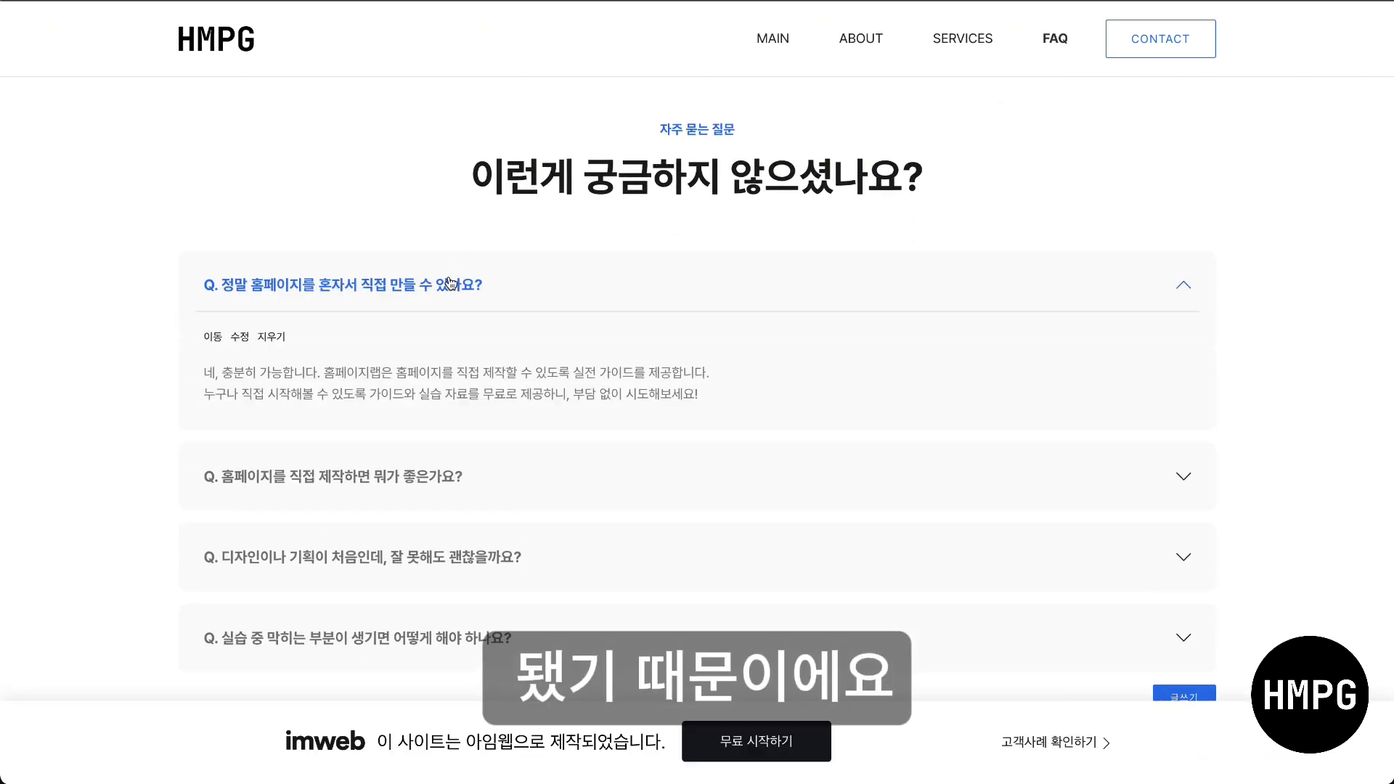
left_click(450, 476)
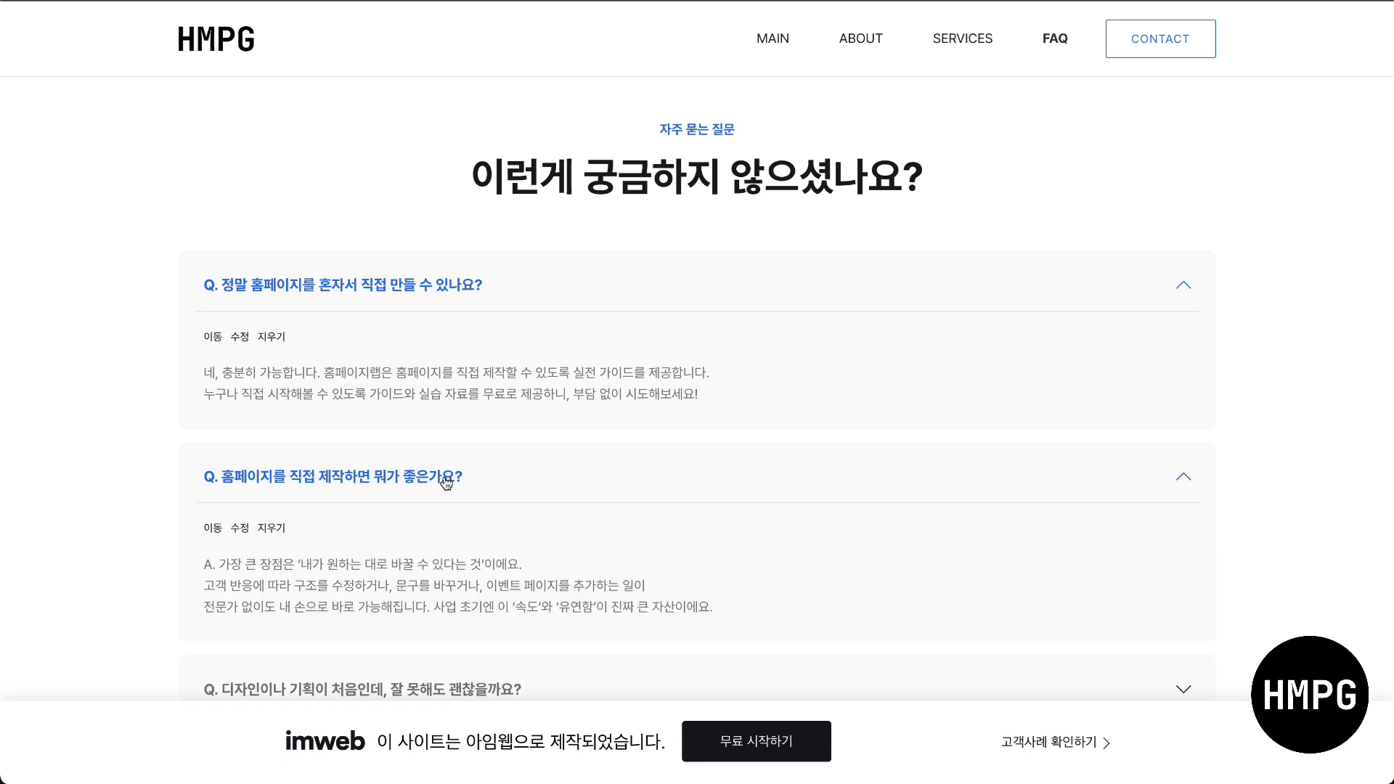
left_click(450, 476)
left_click(455, 275)
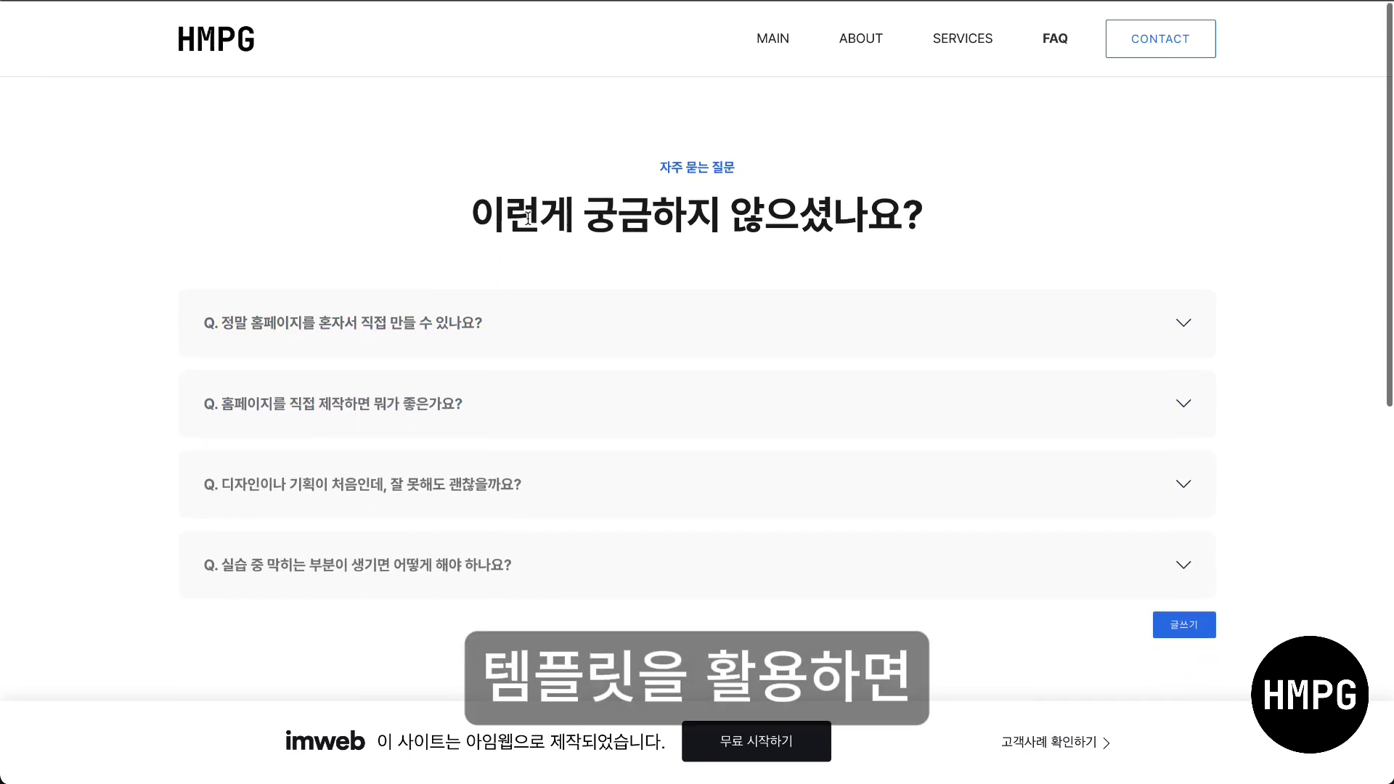
Open the template's CONTACT page and look over the 문의하기 form
left_click(1159, 43)
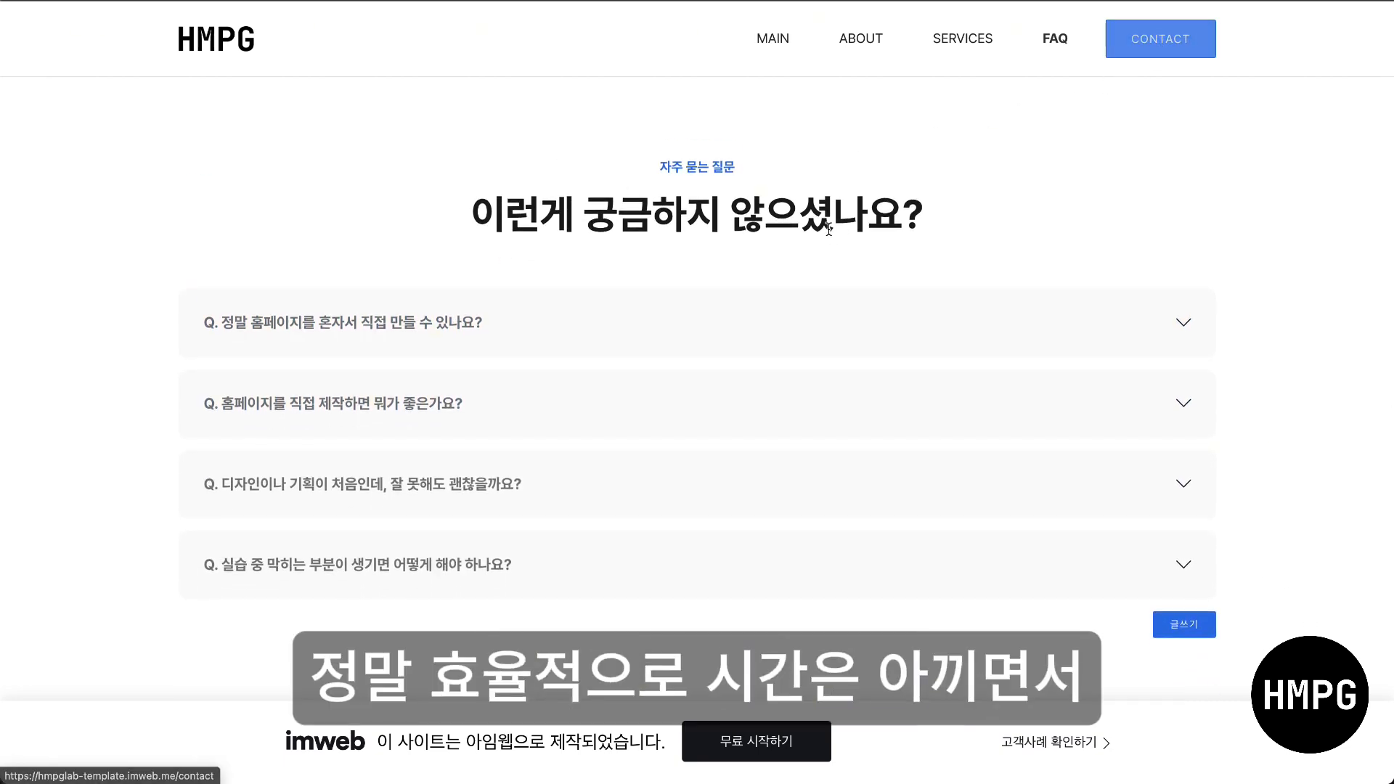
scroll(829, 229, "down", 3)
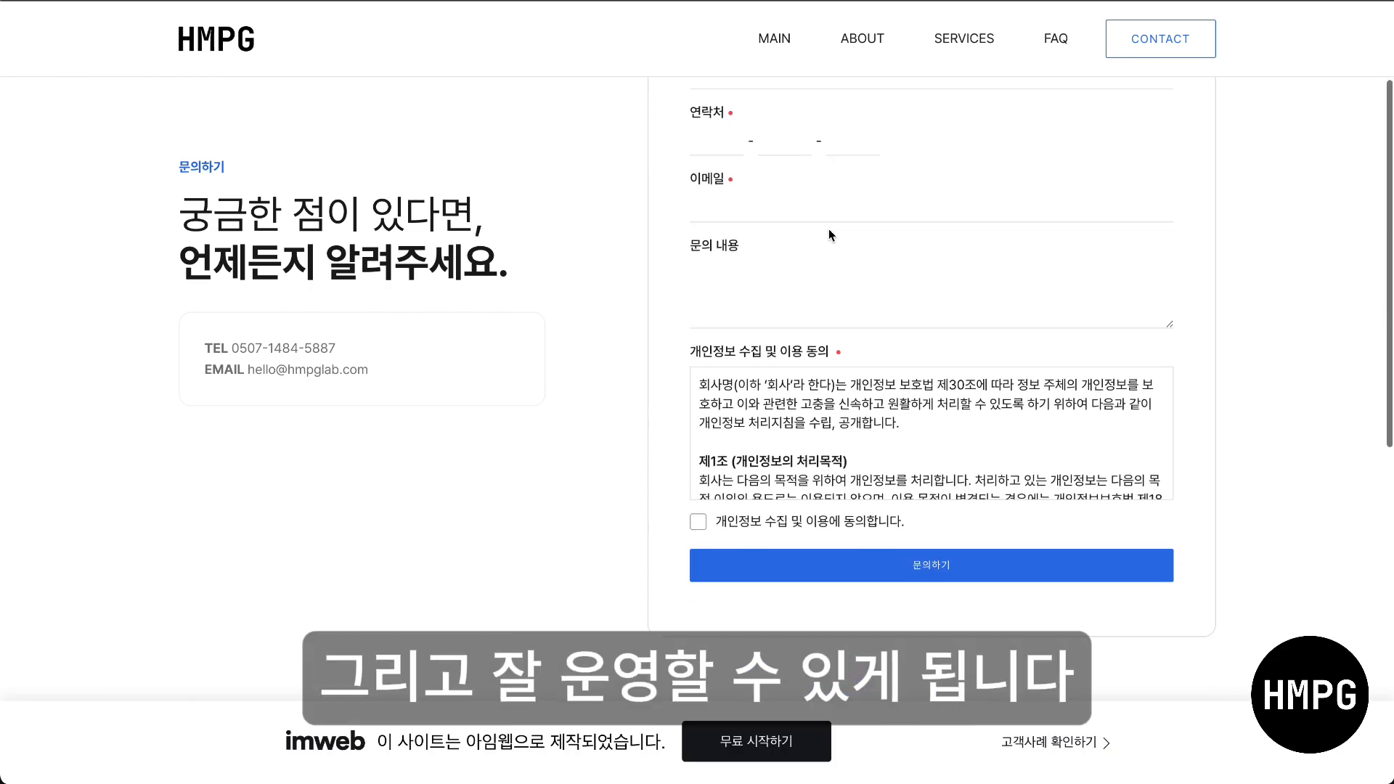
scroll(829, 229, "down", 2)
scroll(829, 229, "up", 5)
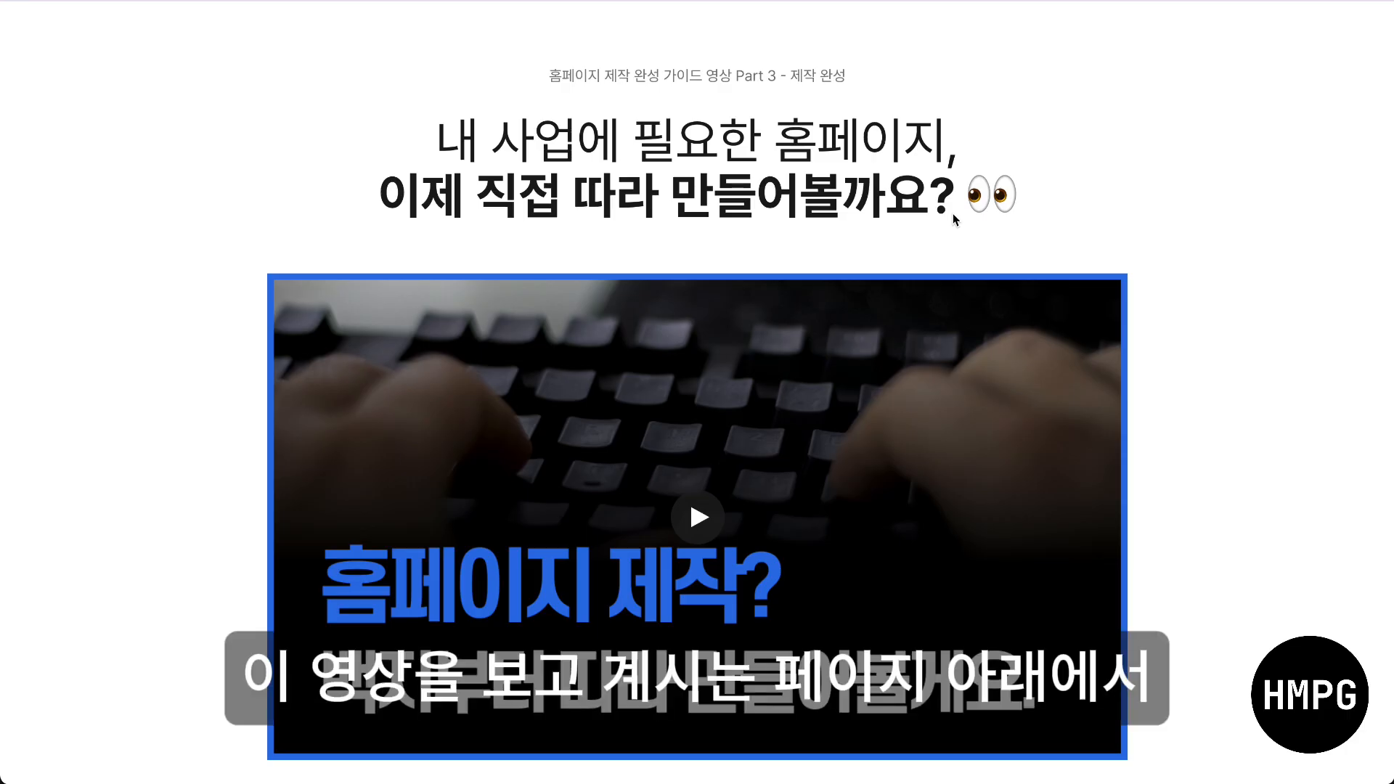
Look through the Part 3 guide video page down to its closing banner and open 특별한 혜택 살펴보기
scroll(952, 214, "down", 6)
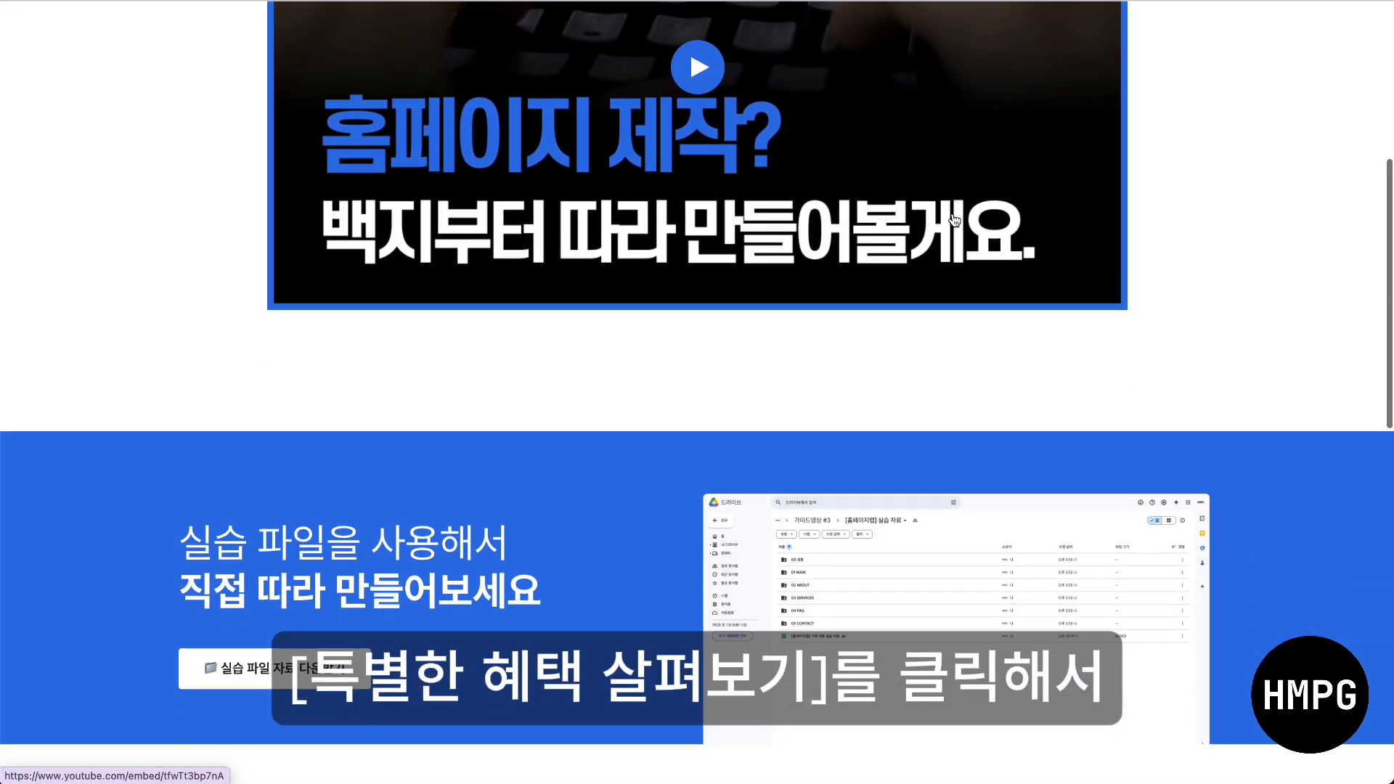
scroll(953, 220, "down", 10)
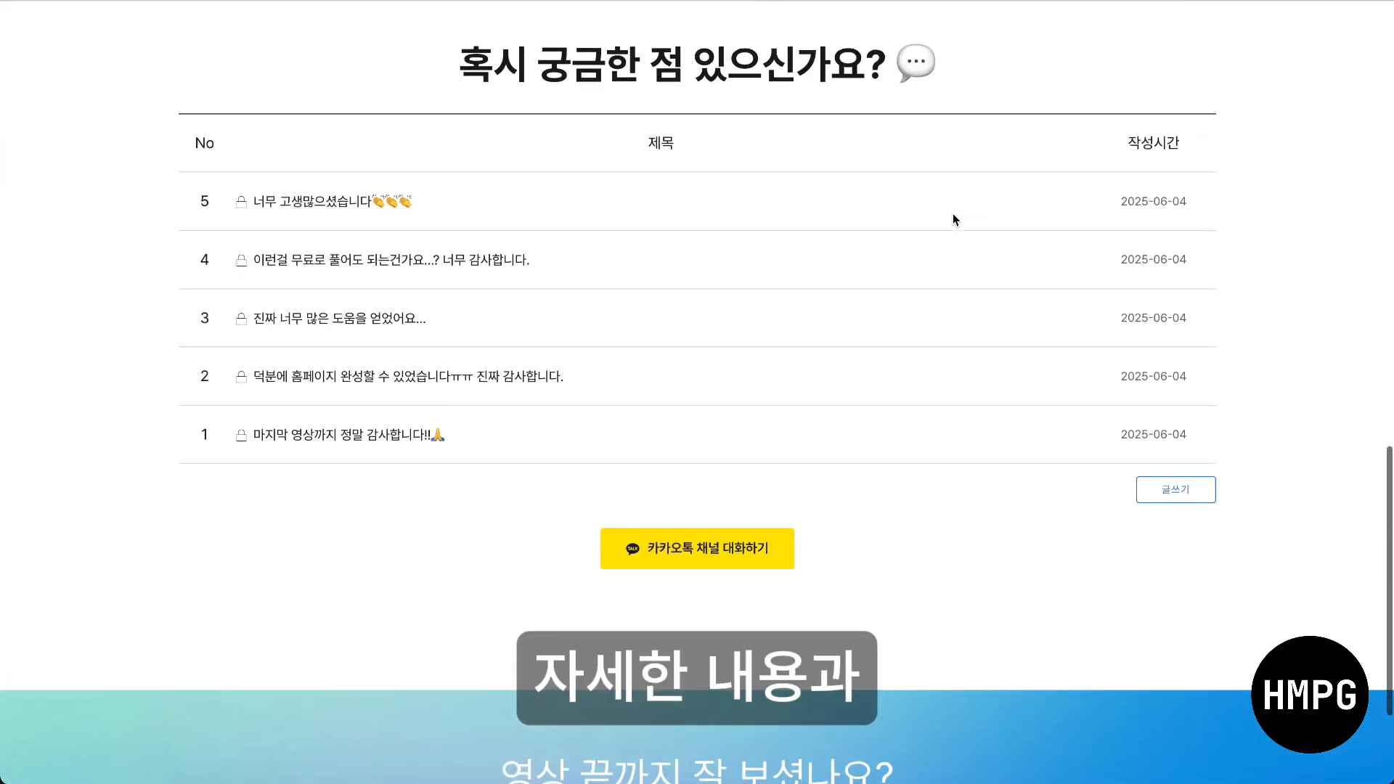
scroll(953, 220, "down", 3)
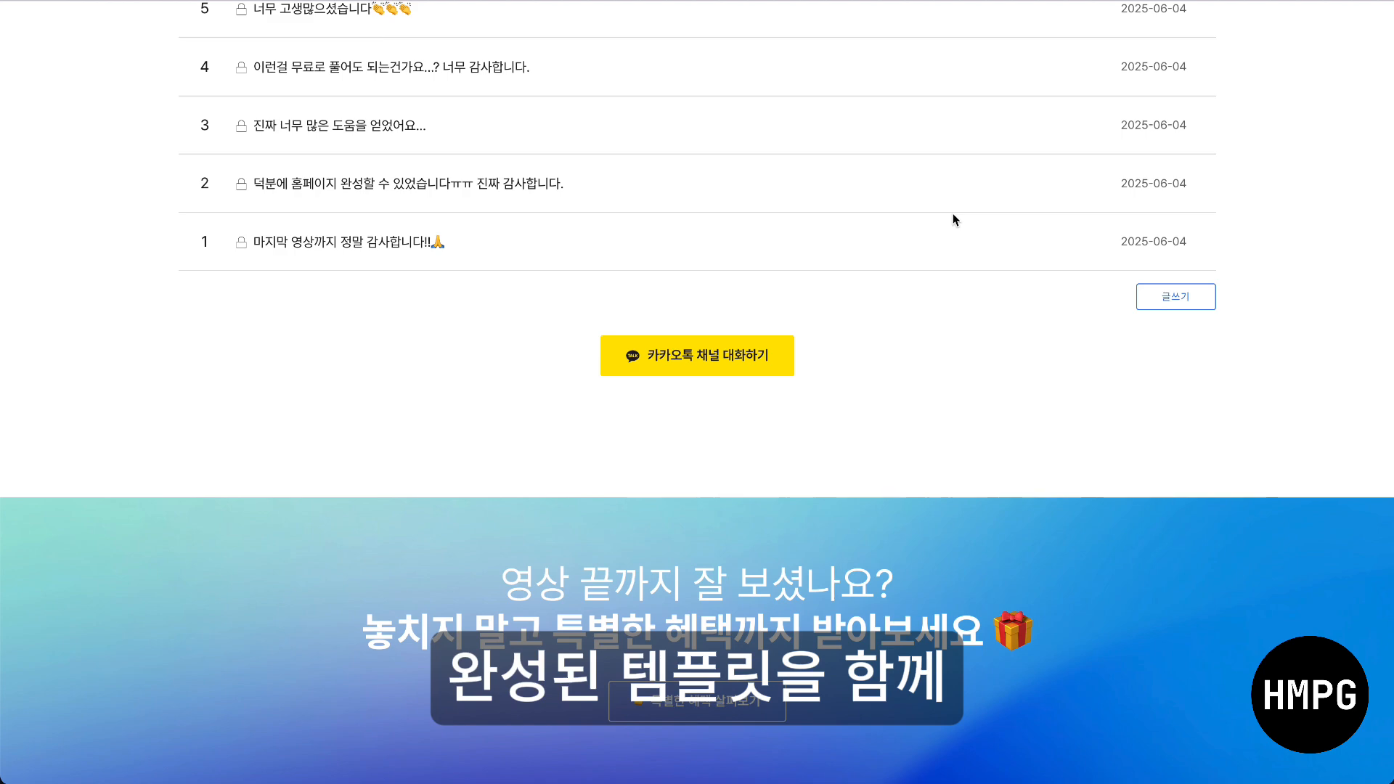
left_click(758, 695)
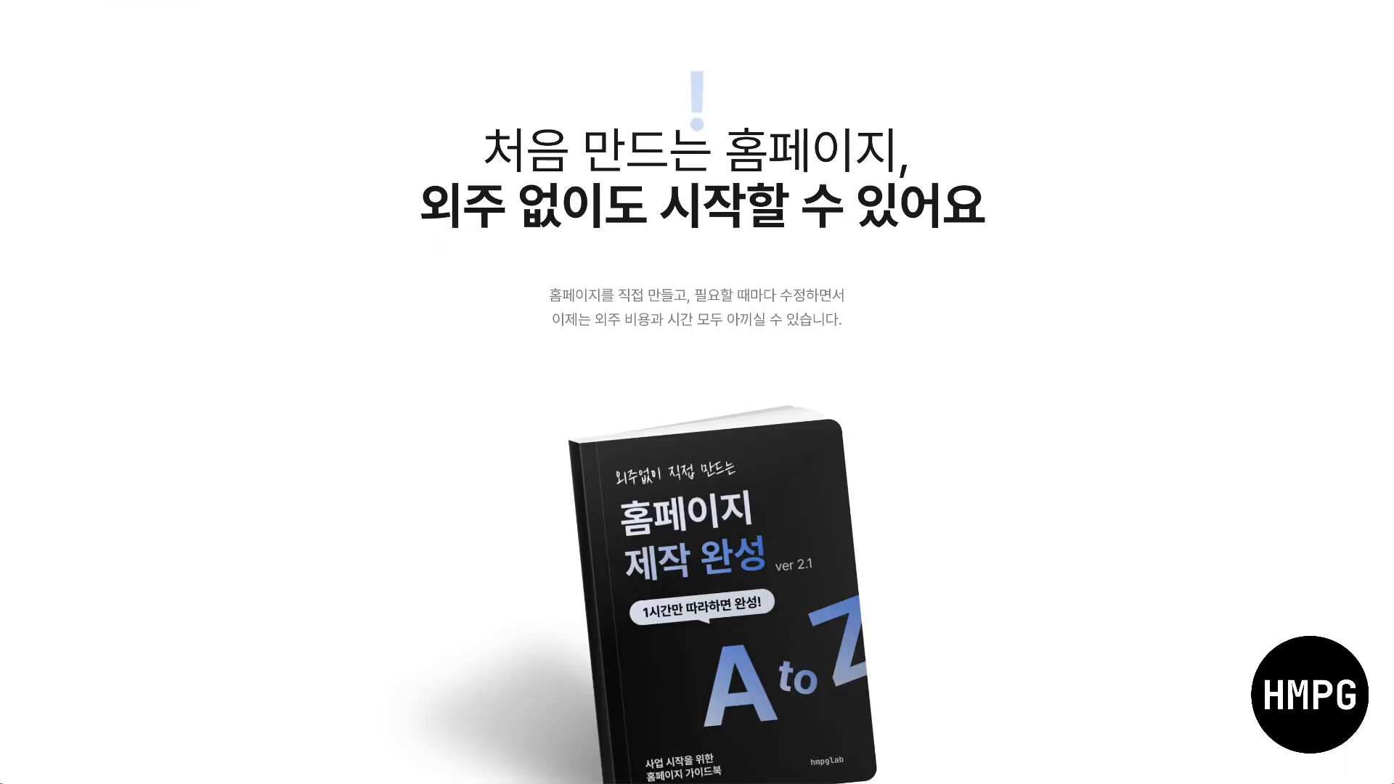